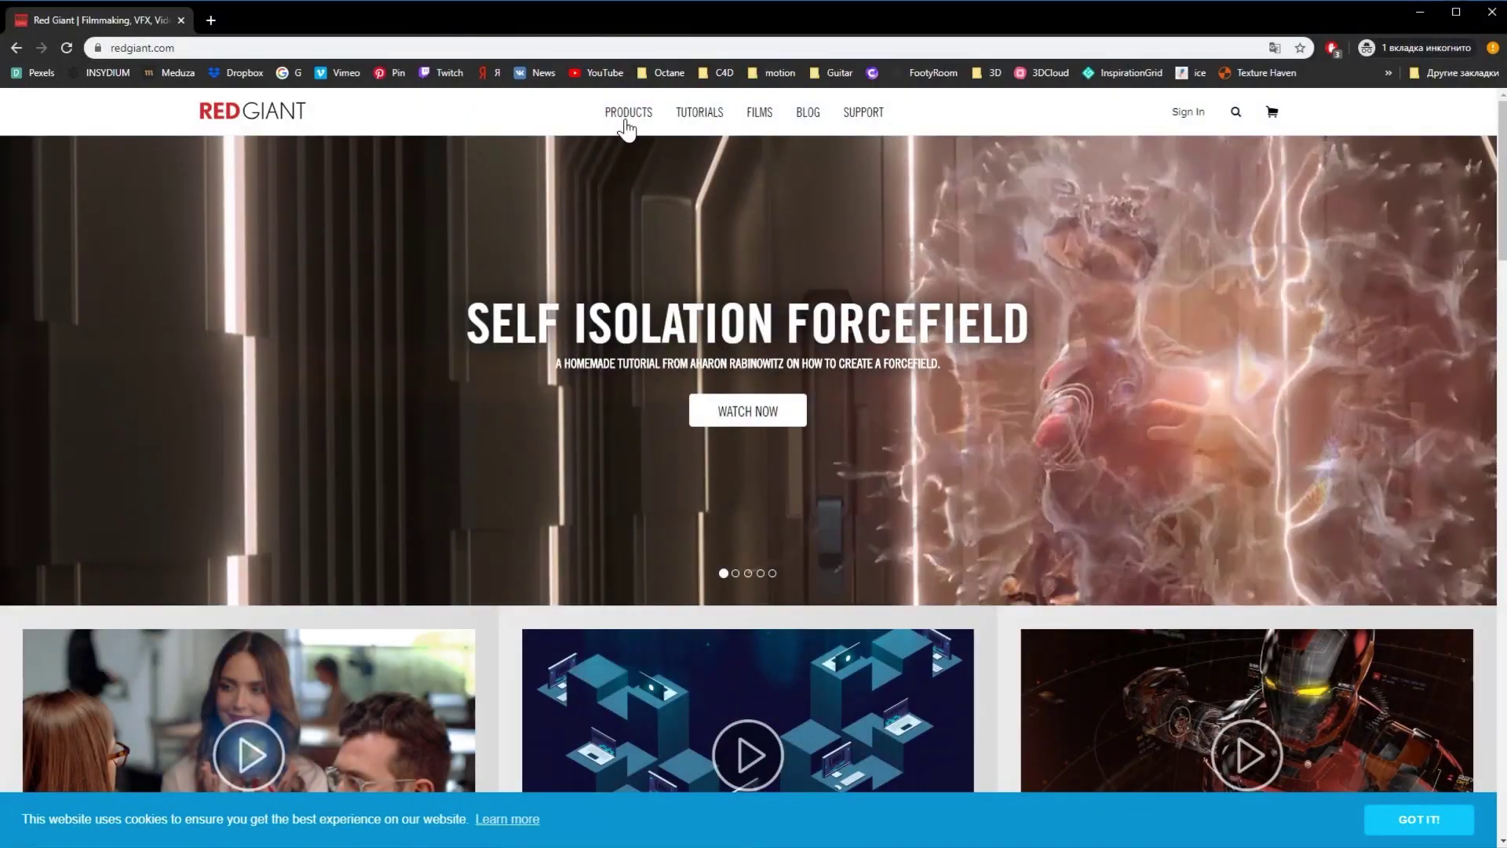
Step: Open the Red Giant Trapcode Suite product page and scroll down through it
mouse_move(627, 120)
click(680, 209)
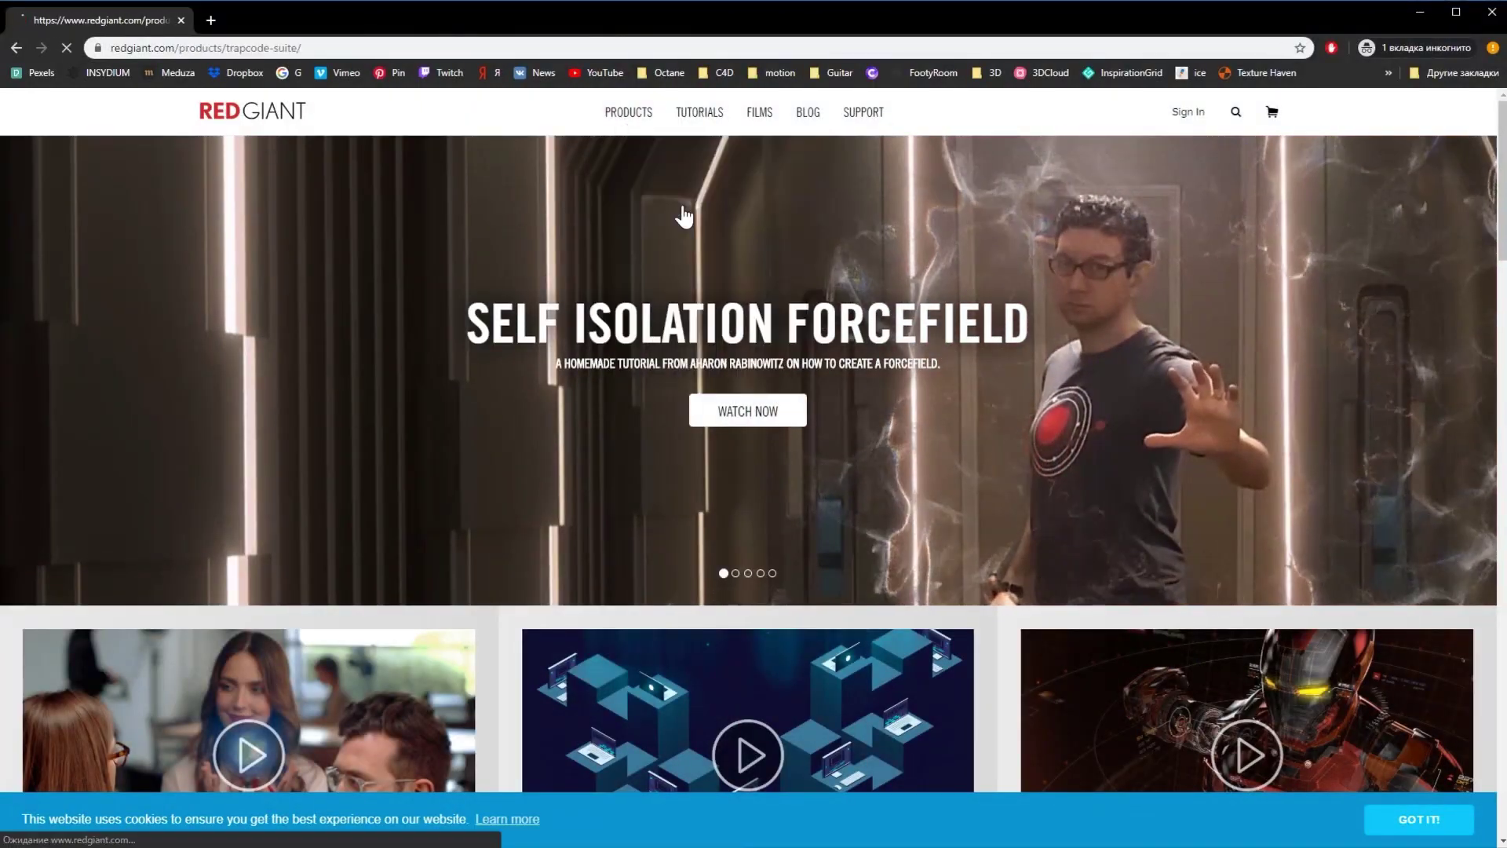
middle_click(1396, 737)
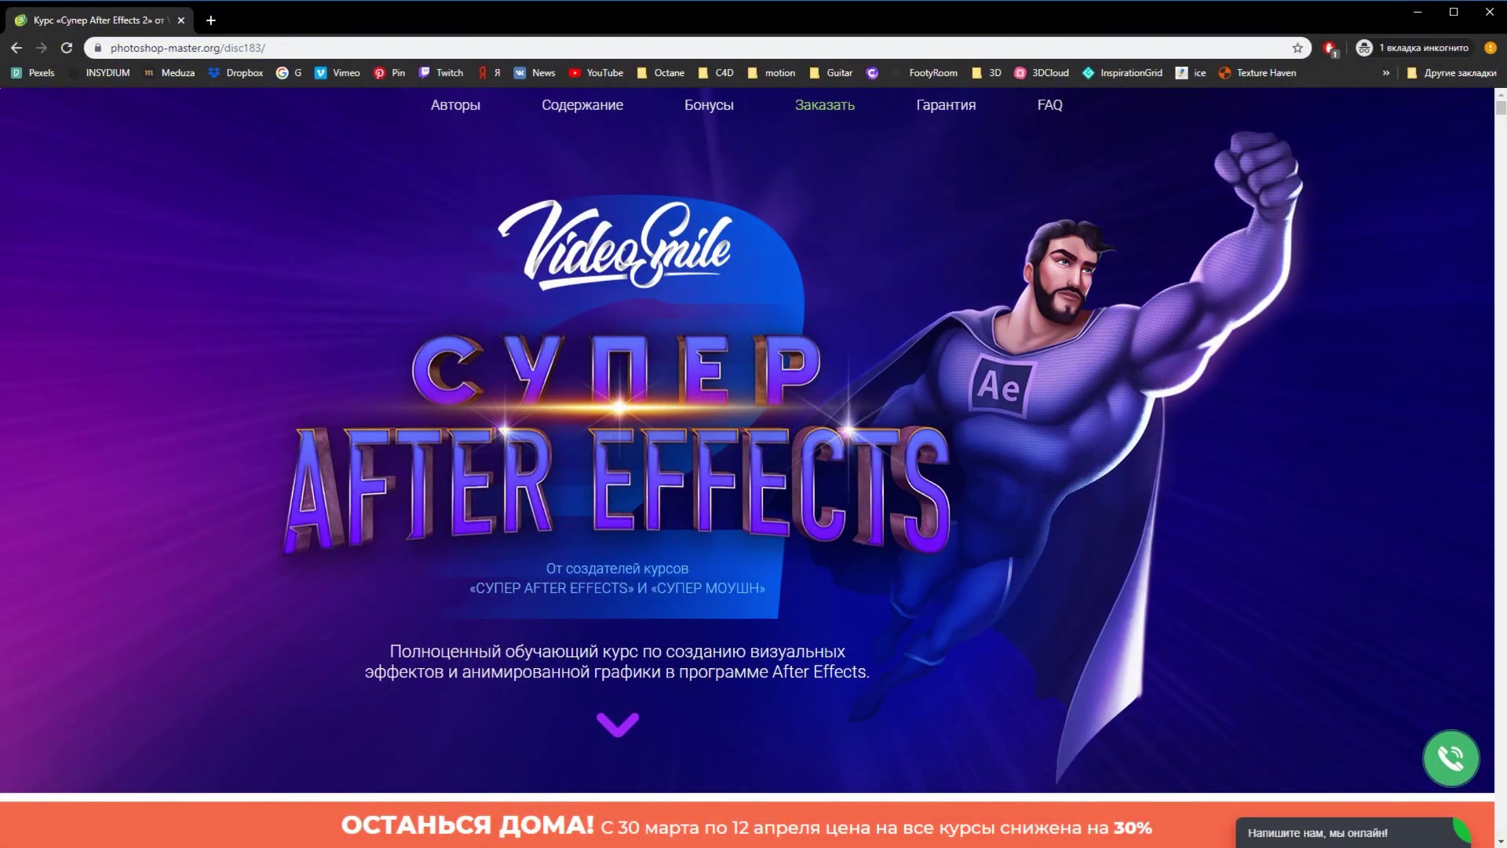
Step: Jump to the Содержание contents section of the Super After Effects course page and scroll through it
click(587, 107)
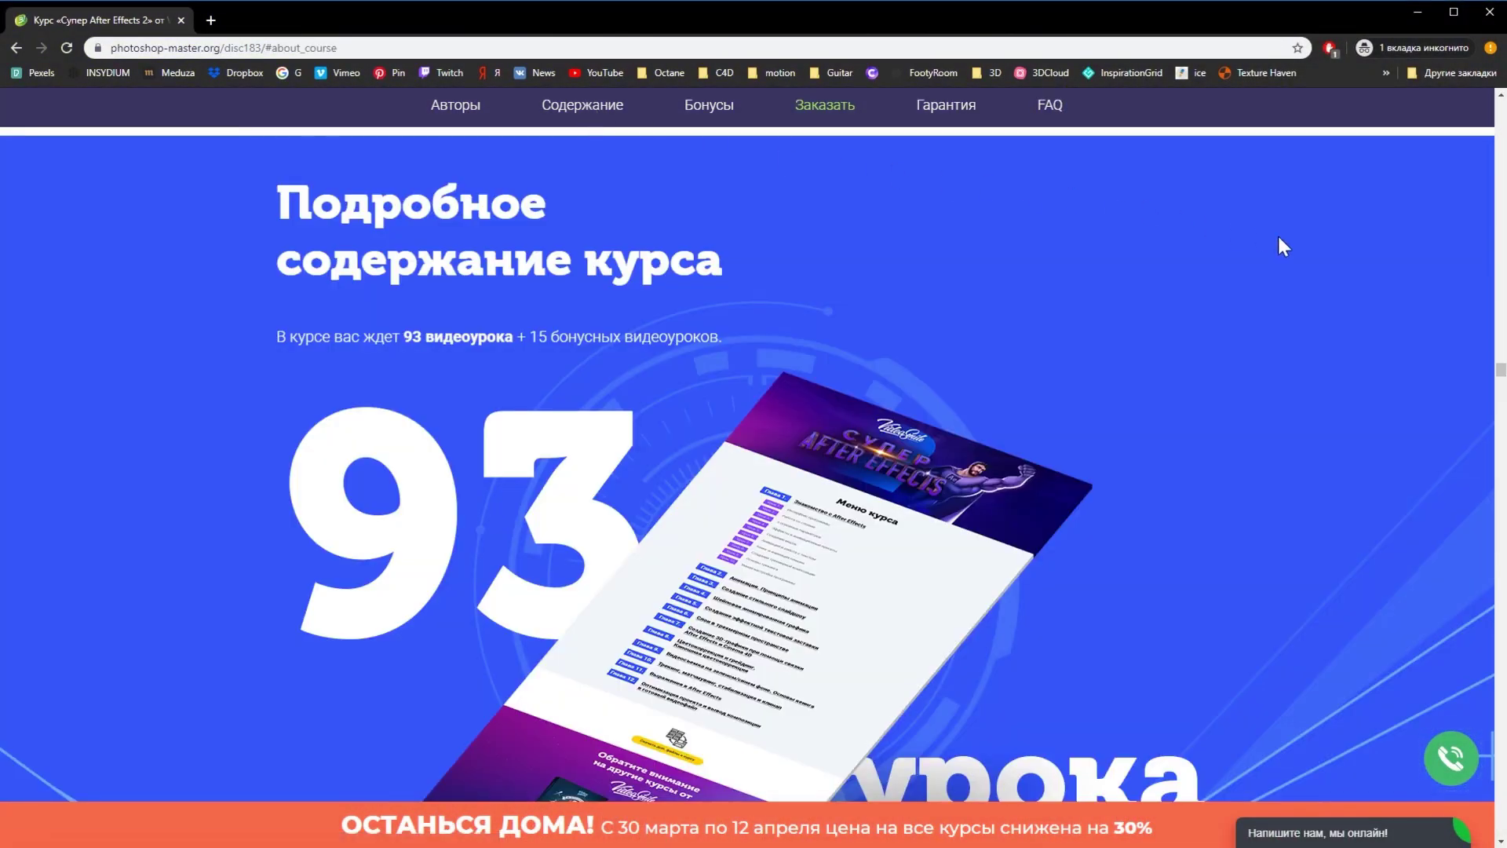
middle_click(1429, 258)
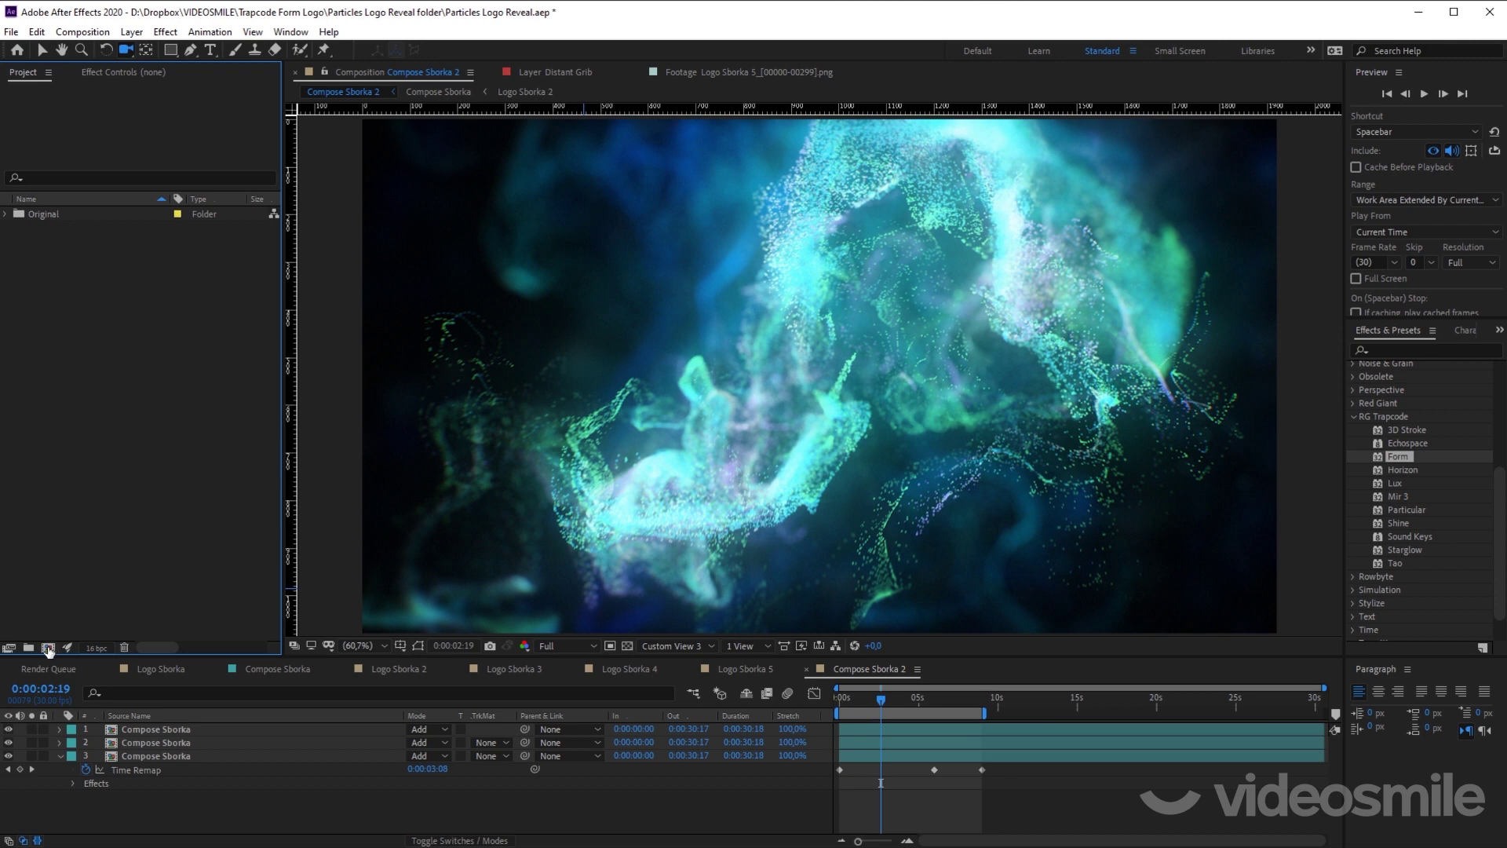
Step: Create Comp 1 at 1920x1080, 30 fps with a black background
click(50, 648)
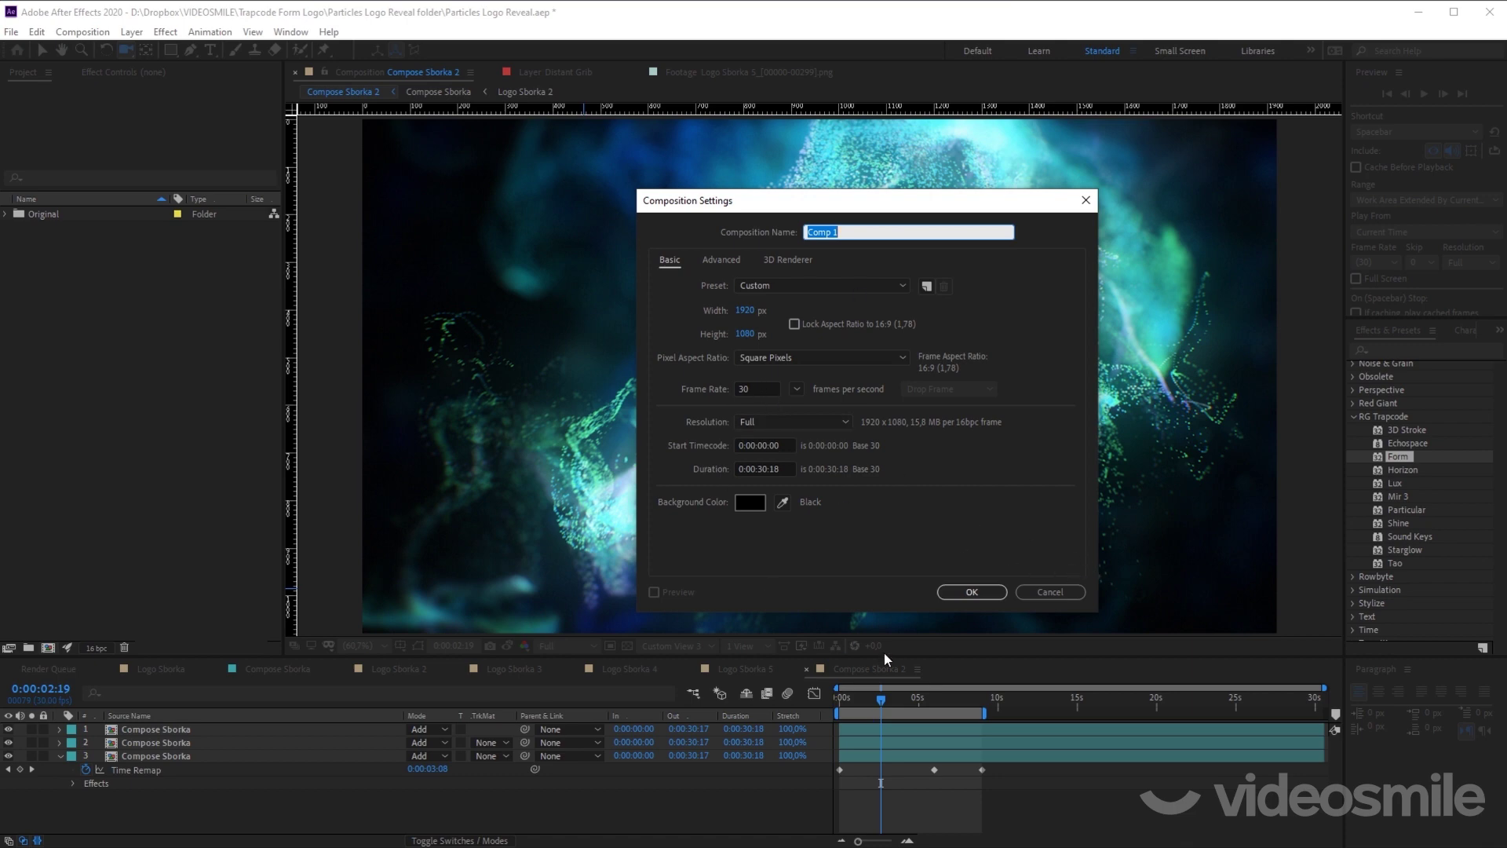
click(954, 600)
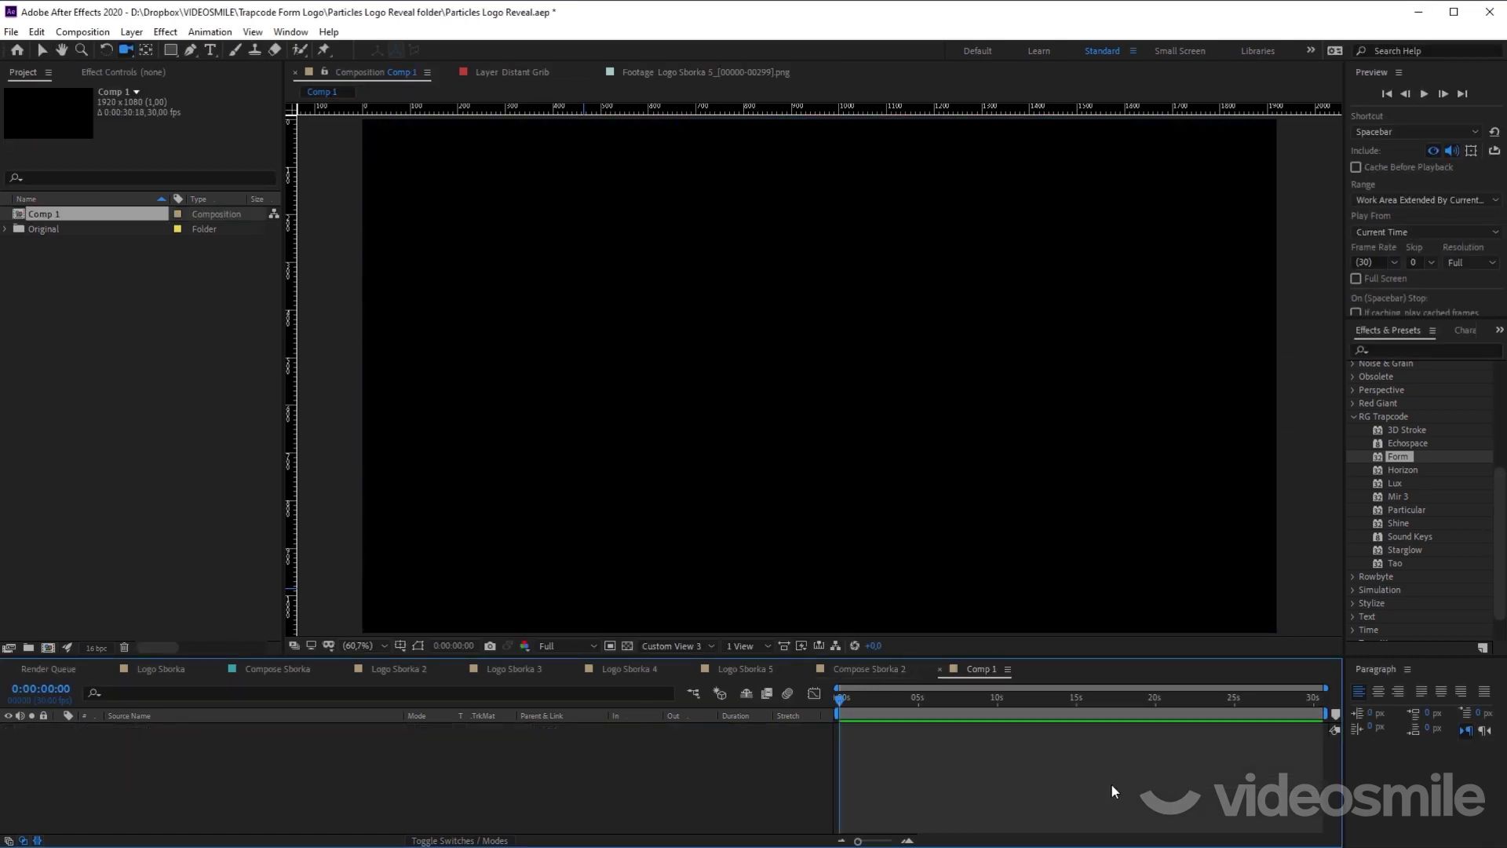
Step: Add a 1920x1080 black solid to Comp 1 and apply Trapcode Form to it
click(115, 74)
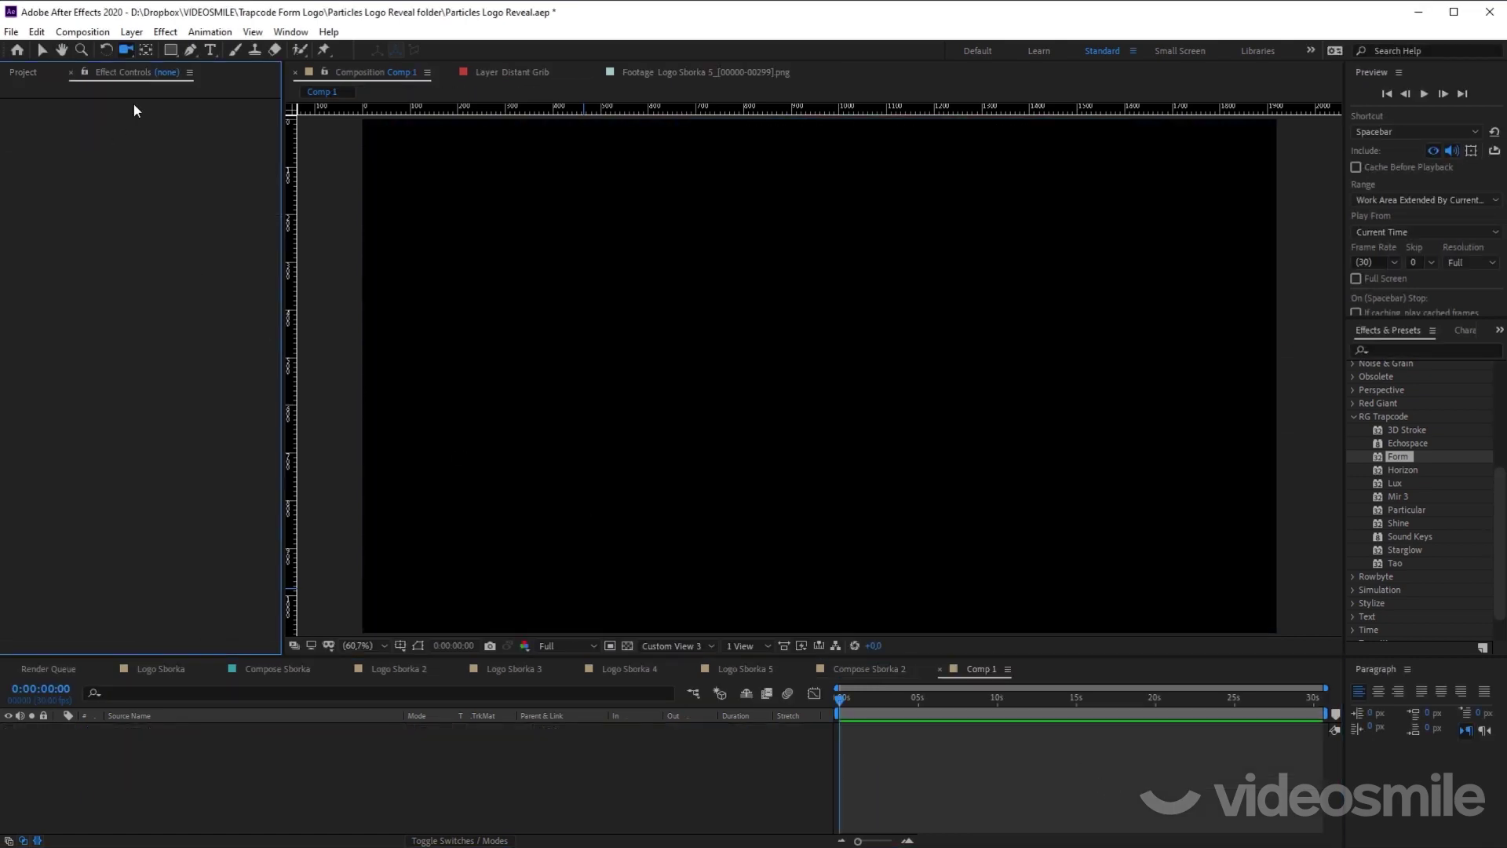
click(131, 32)
click(233, 735)
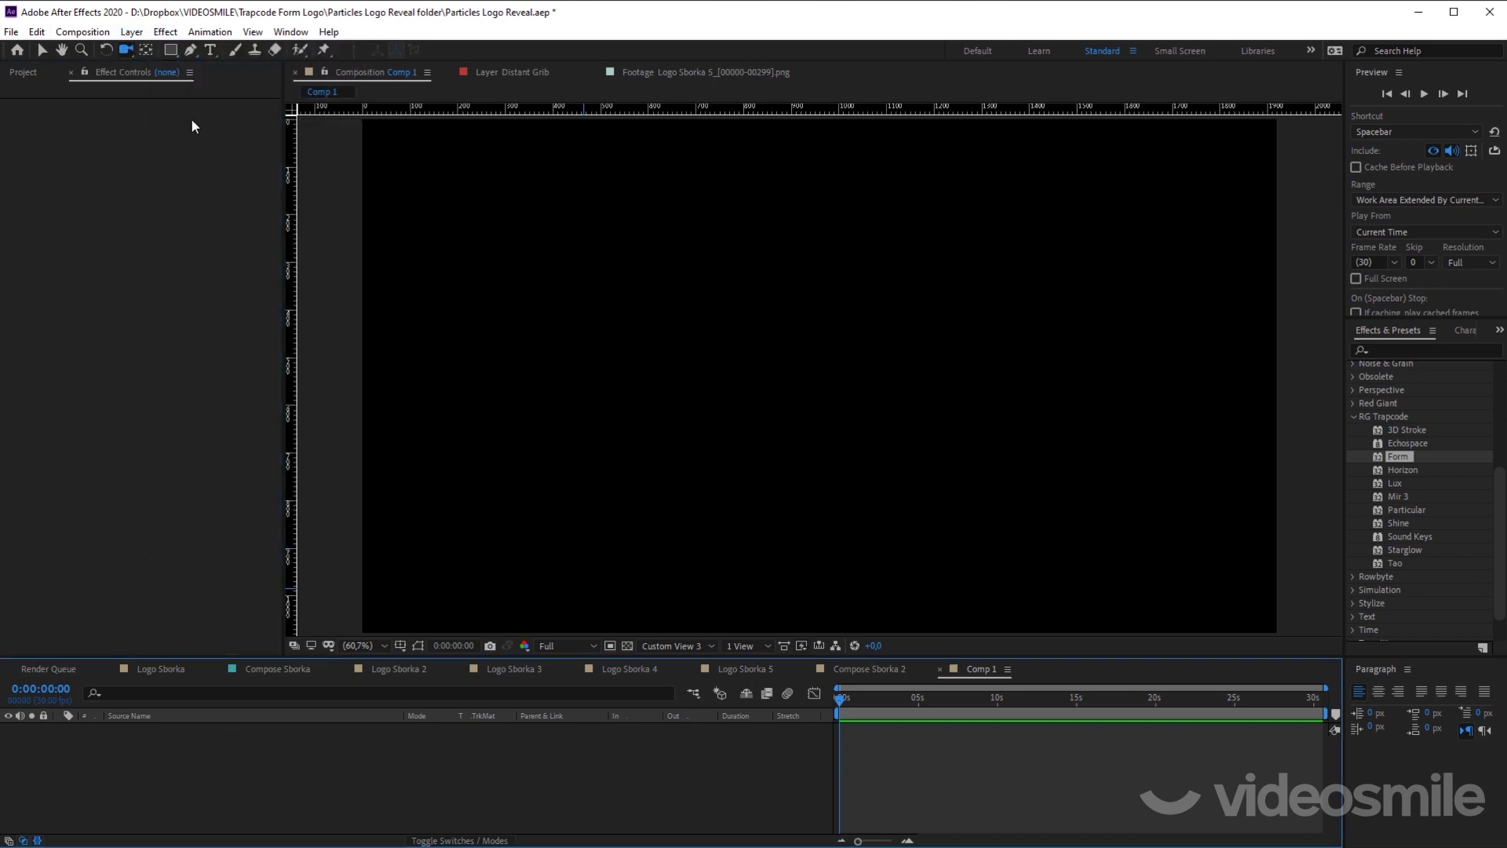
click(131, 32)
mouse_move(275, 50)
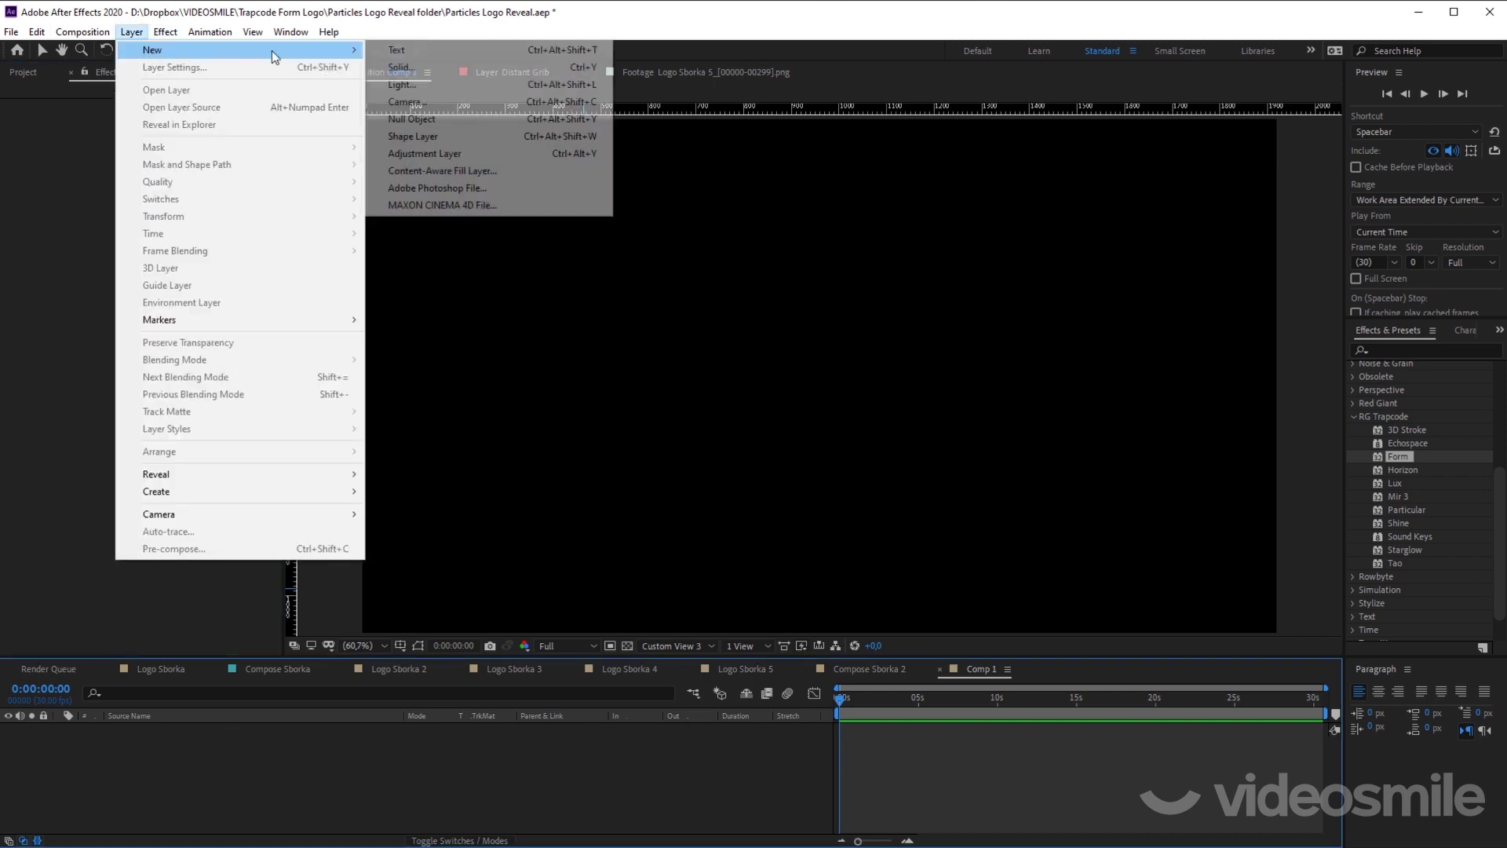
click(418, 67)
click(1052, 470)
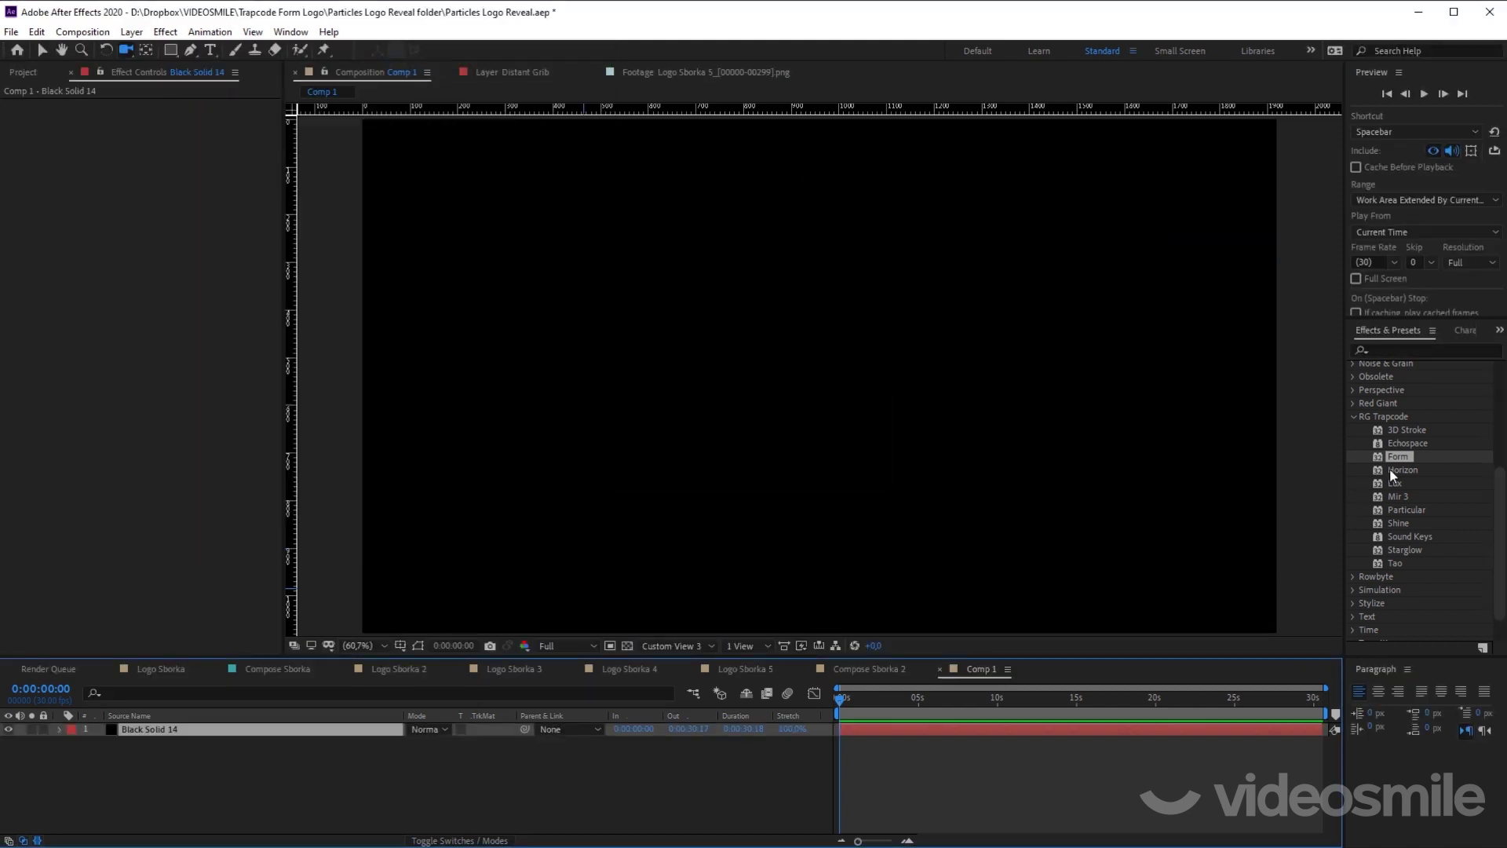
drag(1391, 462, 1005, 727)
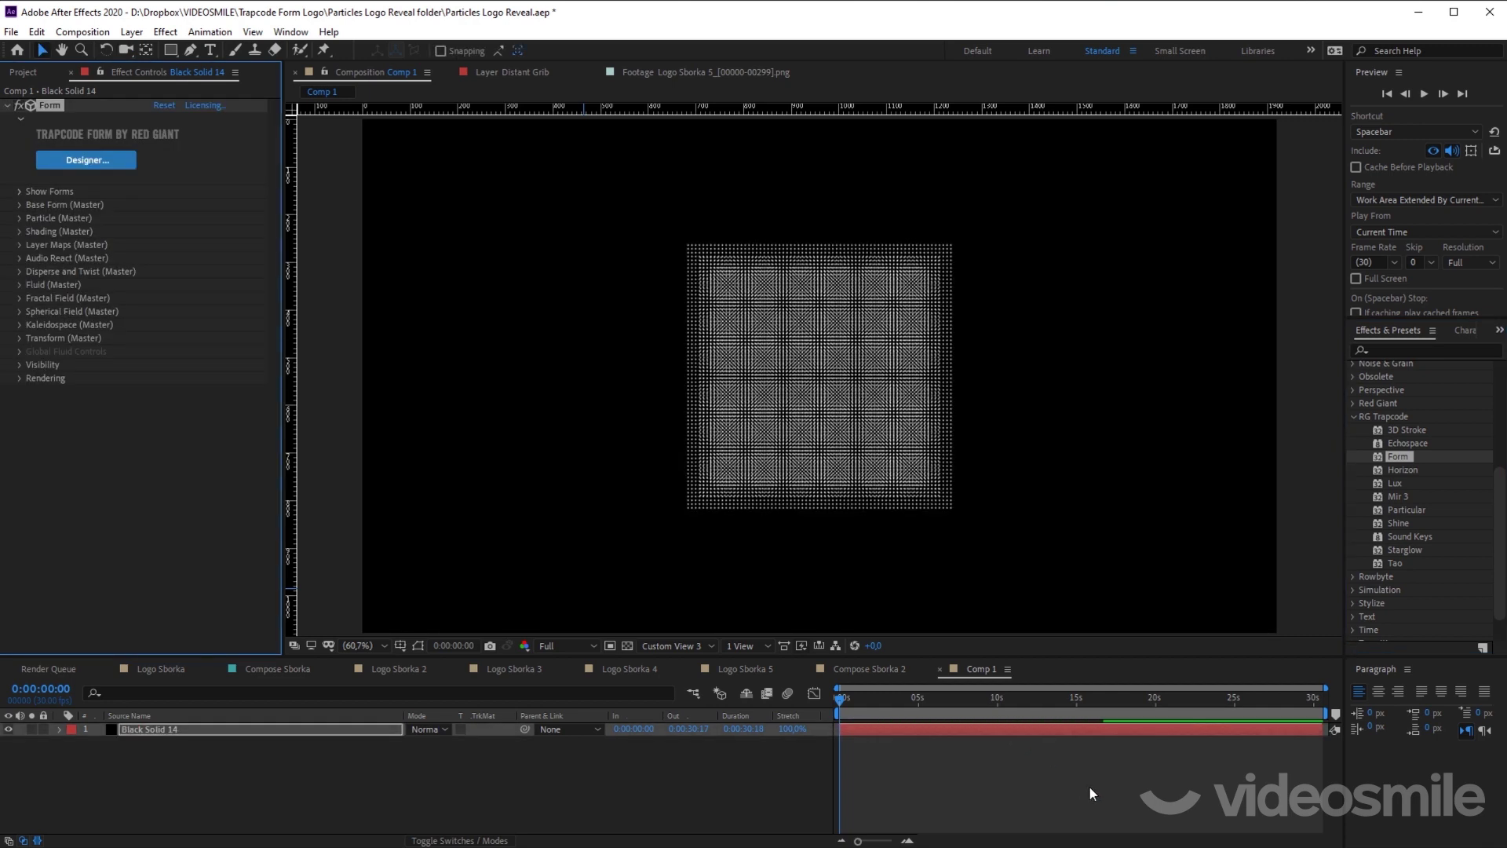
Step: Deselect Black Solid 14 and bring up Camera Settings for a new 28 mm Camera 1
click(1090, 784)
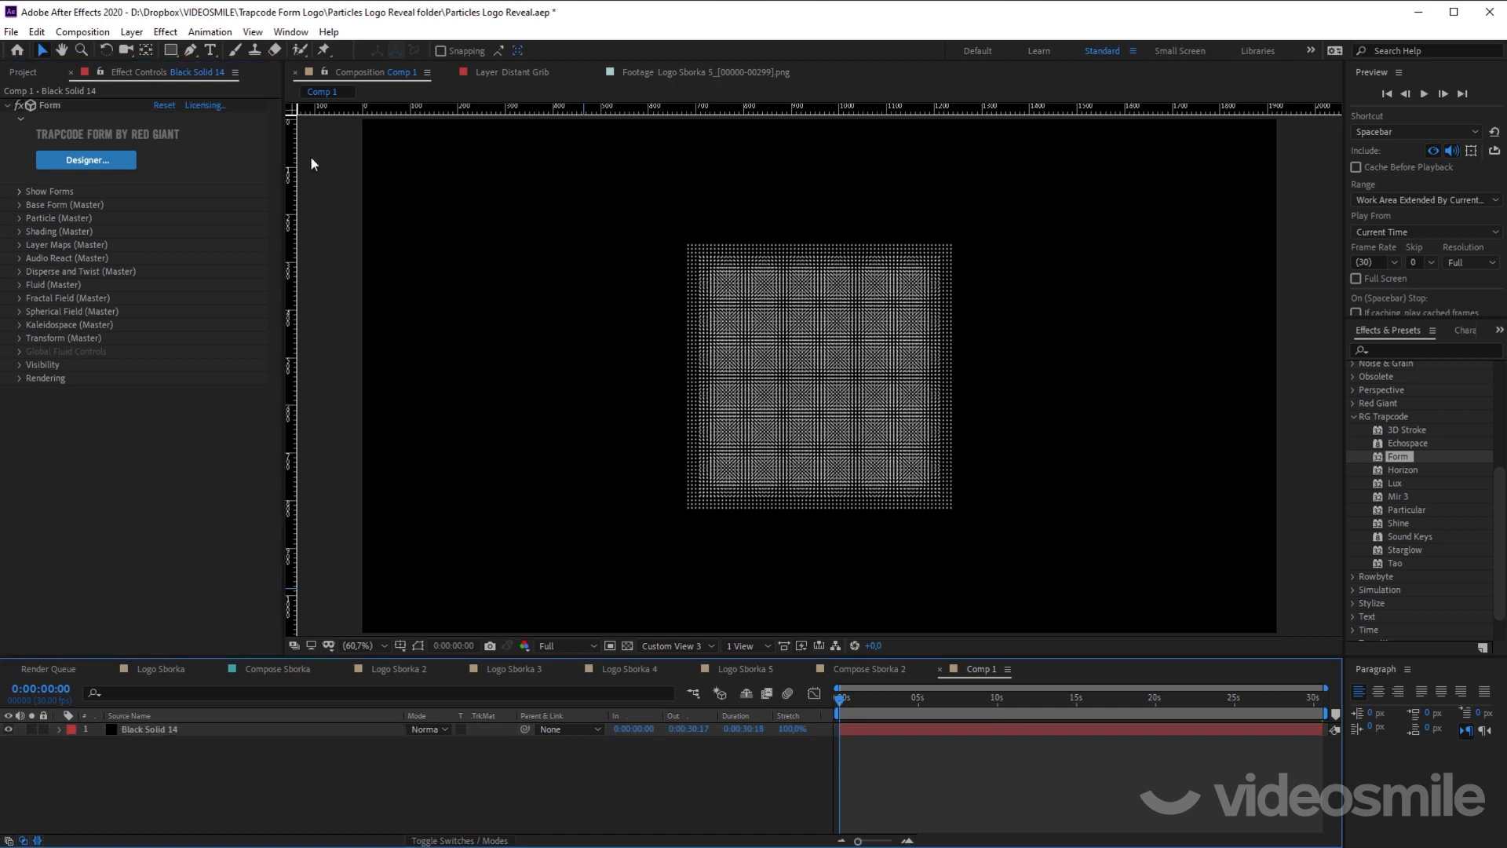
click(135, 36)
mouse_move(157, 50)
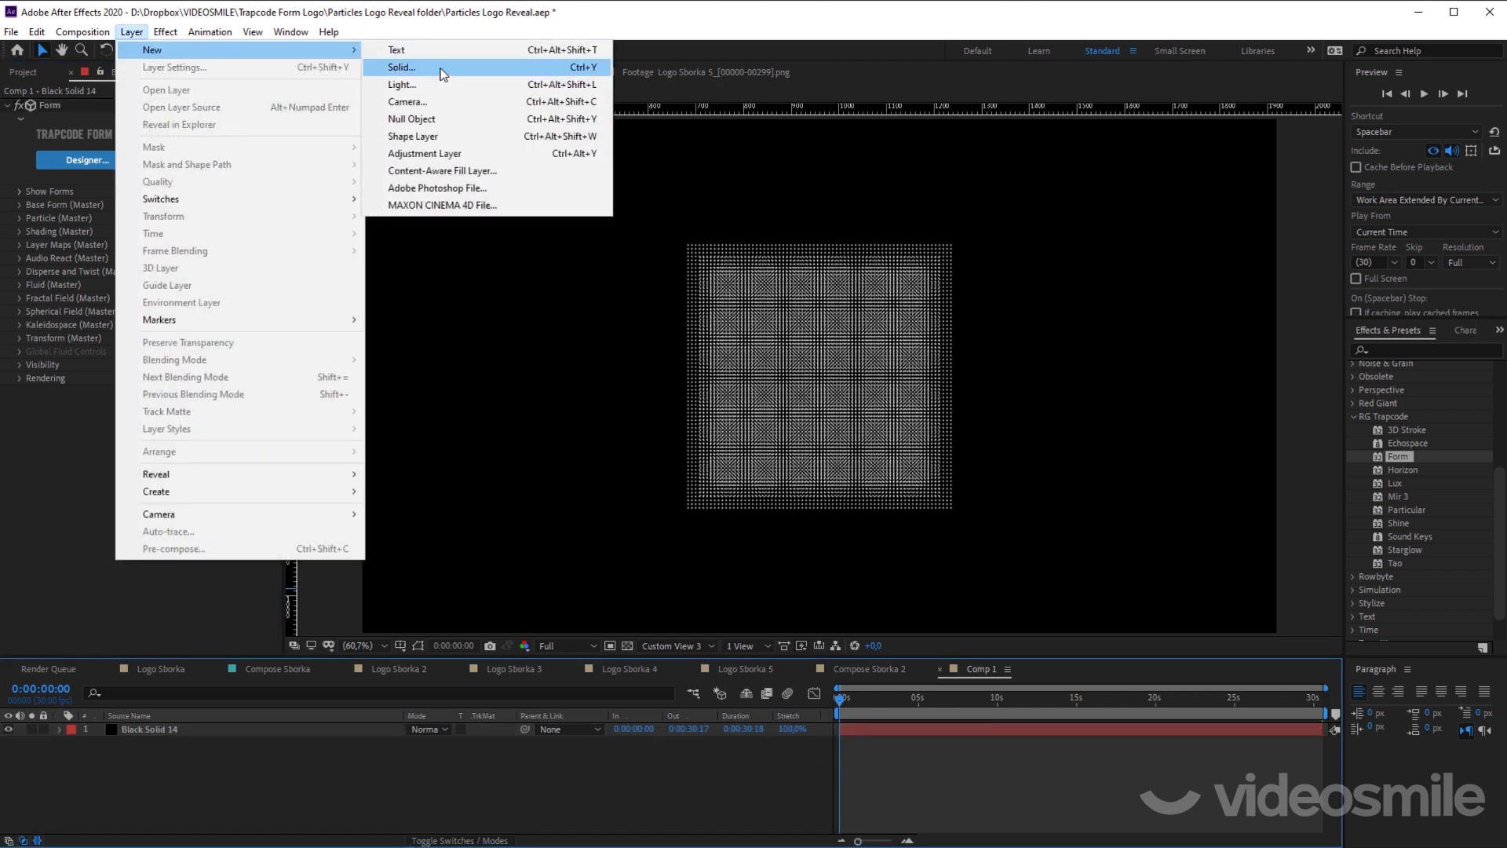
click(463, 102)
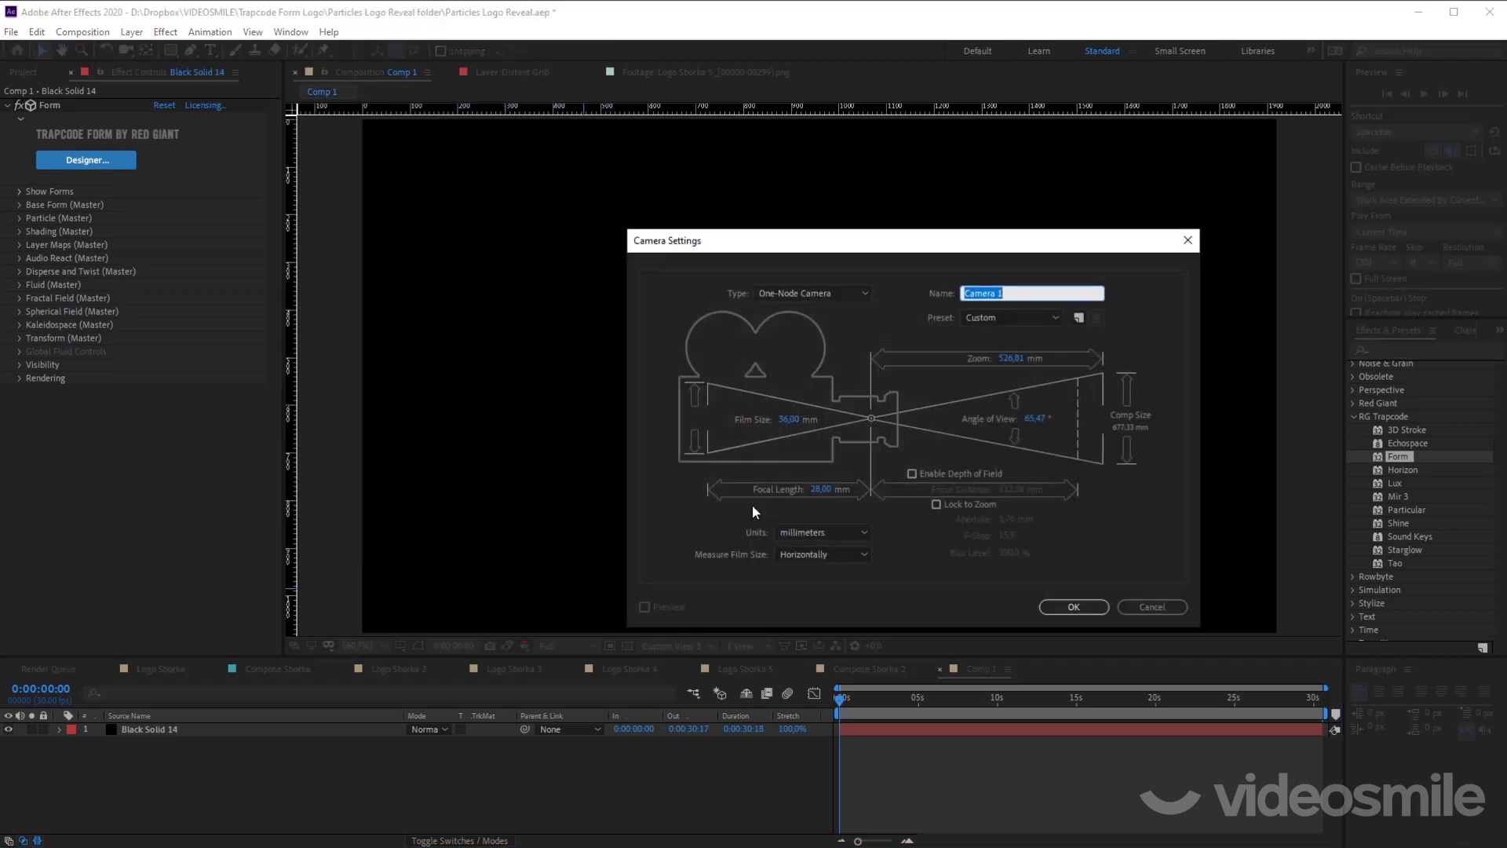
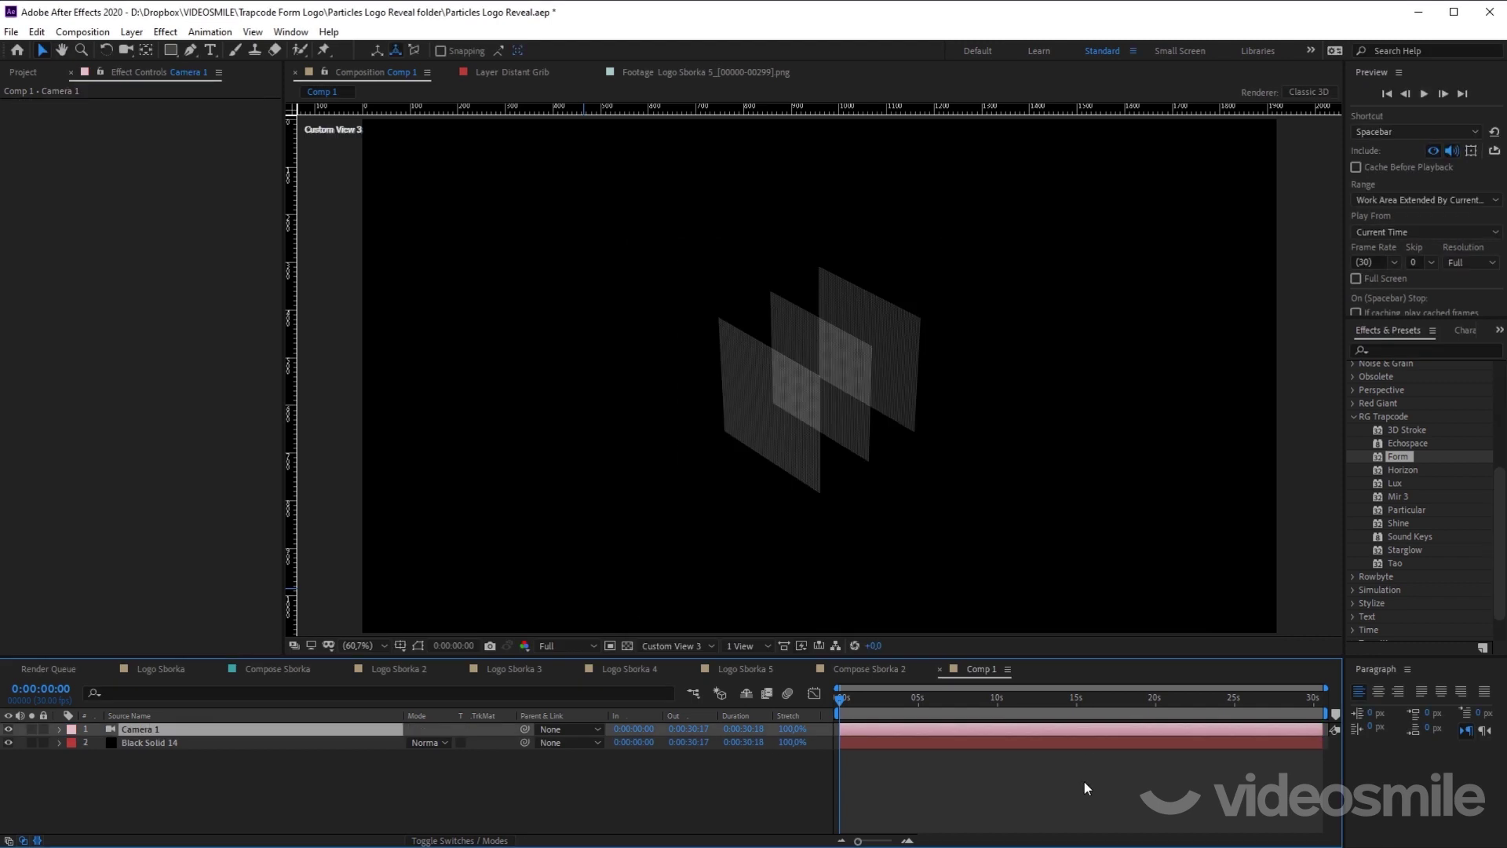
Step: Switch the 3D view to Custom View 3 and orbit around the three Form particle planes
click(670, 645)
click(661, 664)
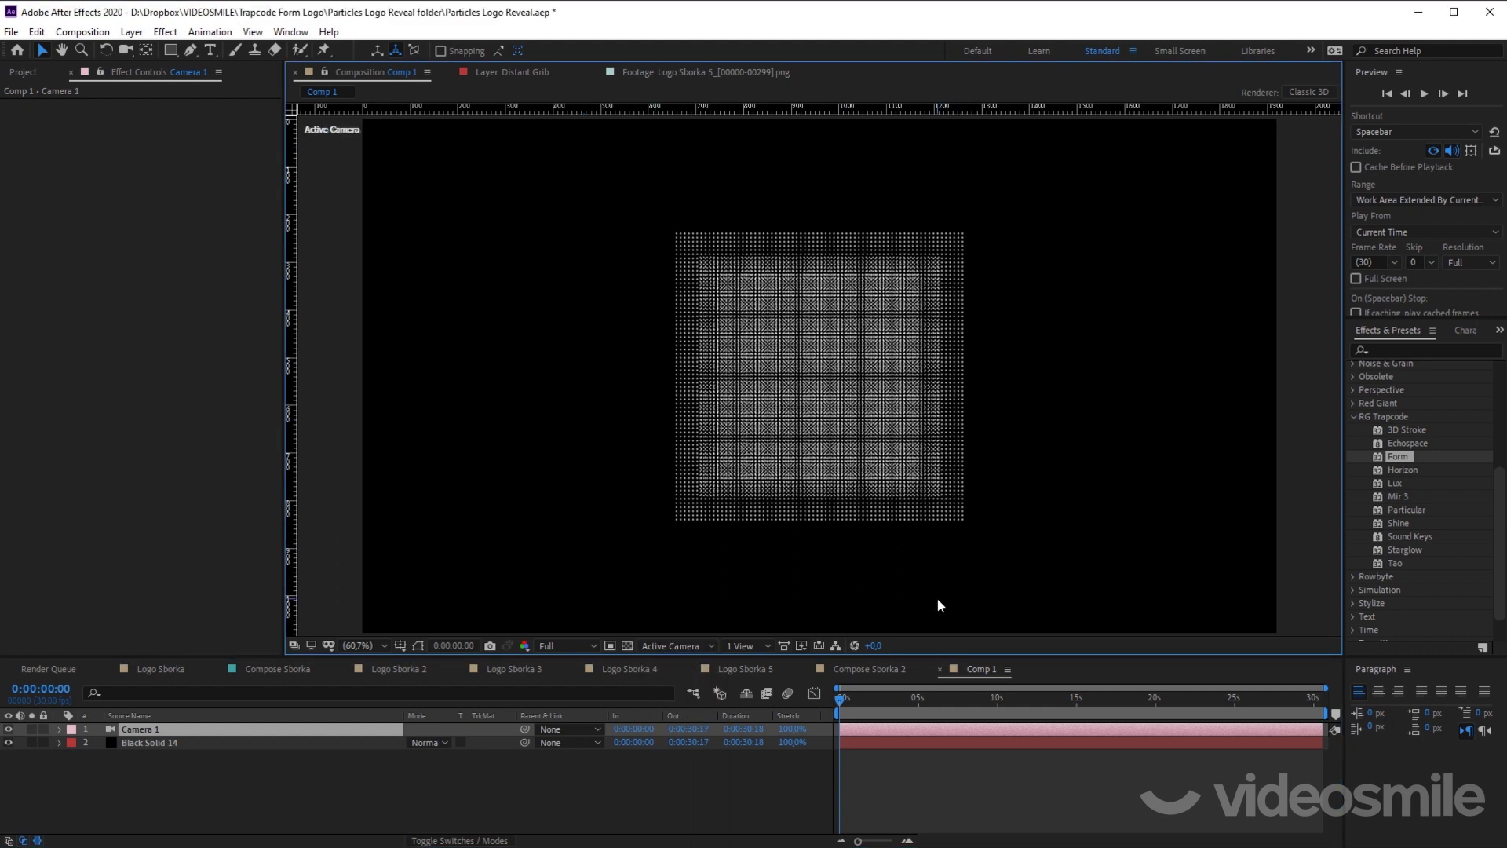
click(691, 646)
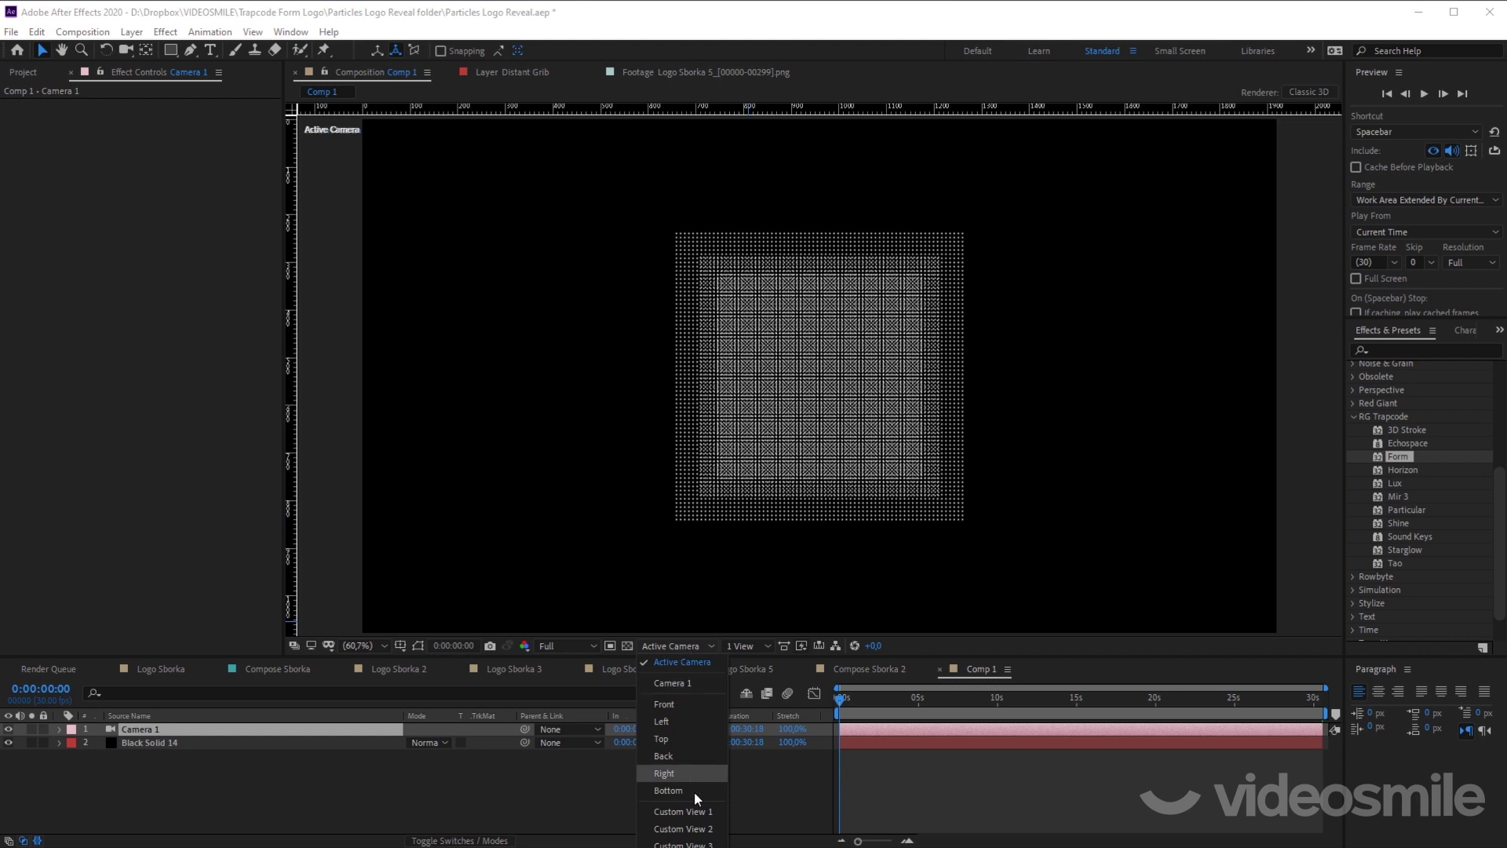
click(683, 844)
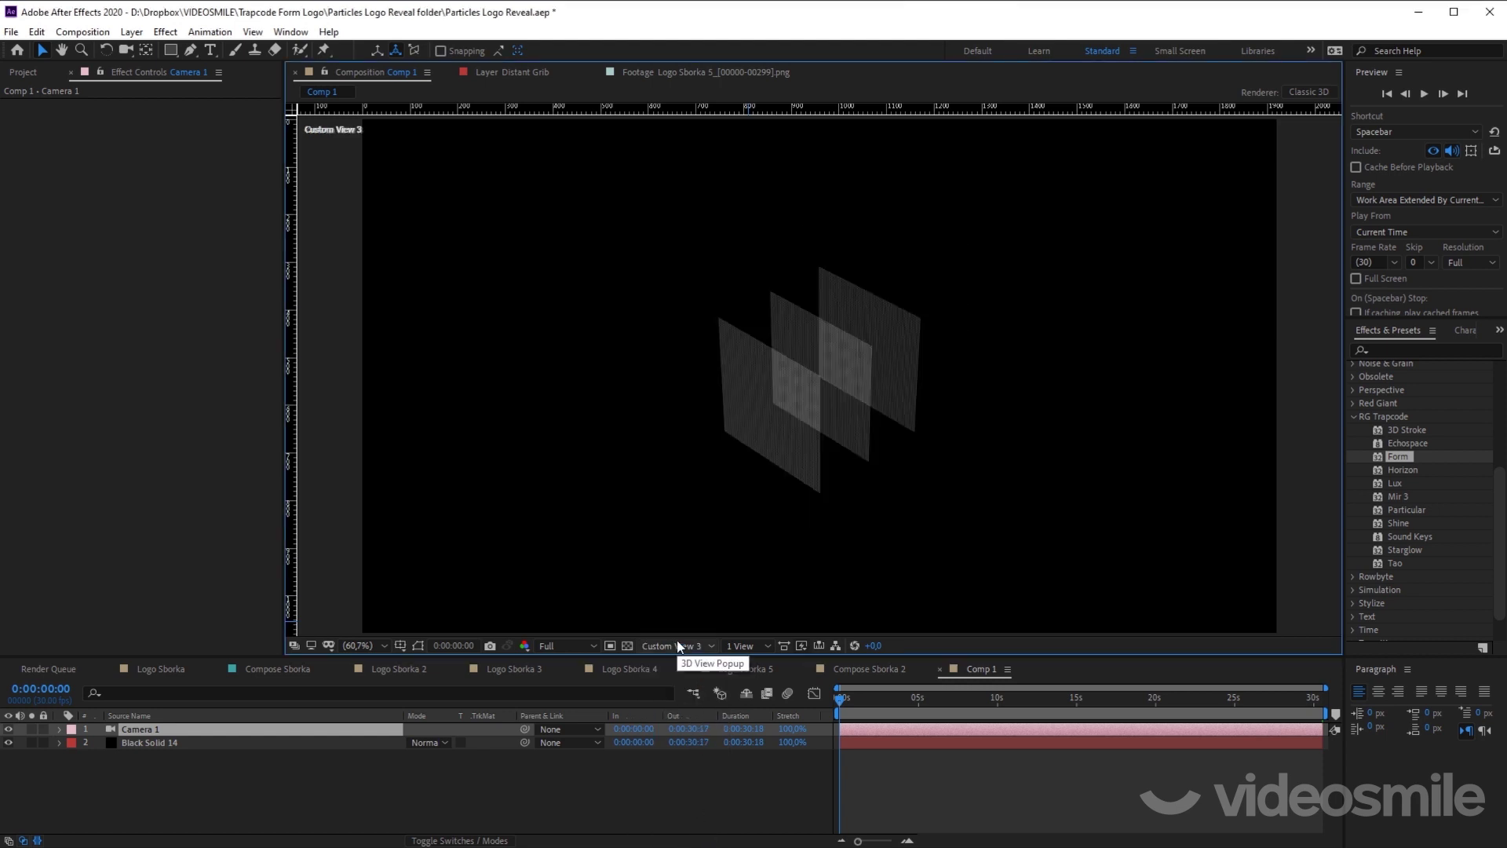
click(126, 50)
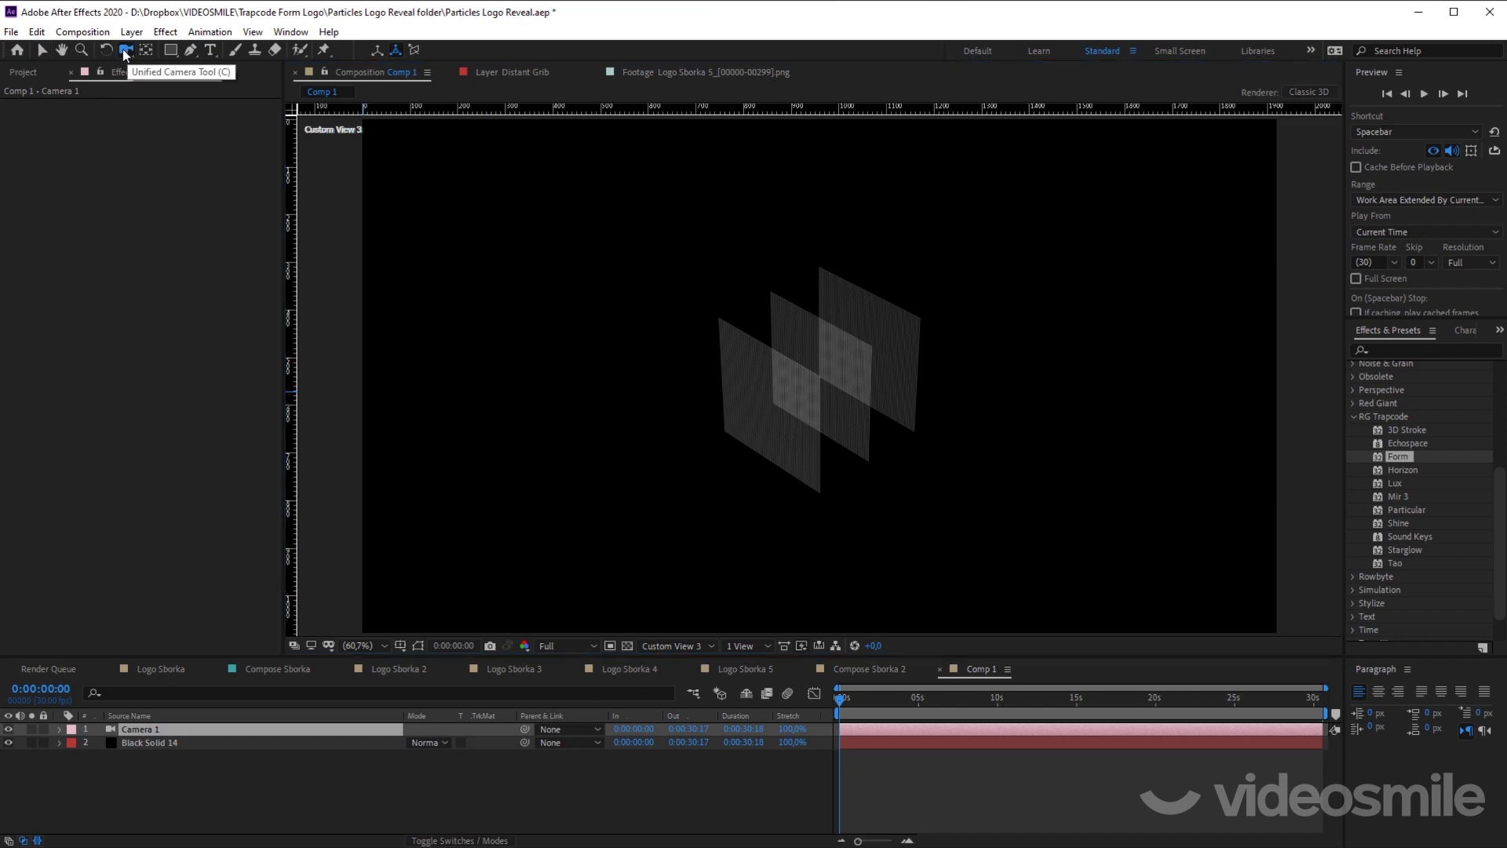
mouse_move(783, 382)
mouse_down()
mouse_move(886, 217)
mouse_move(715, 371)
mouse_move(813, 384)
mouse_up()
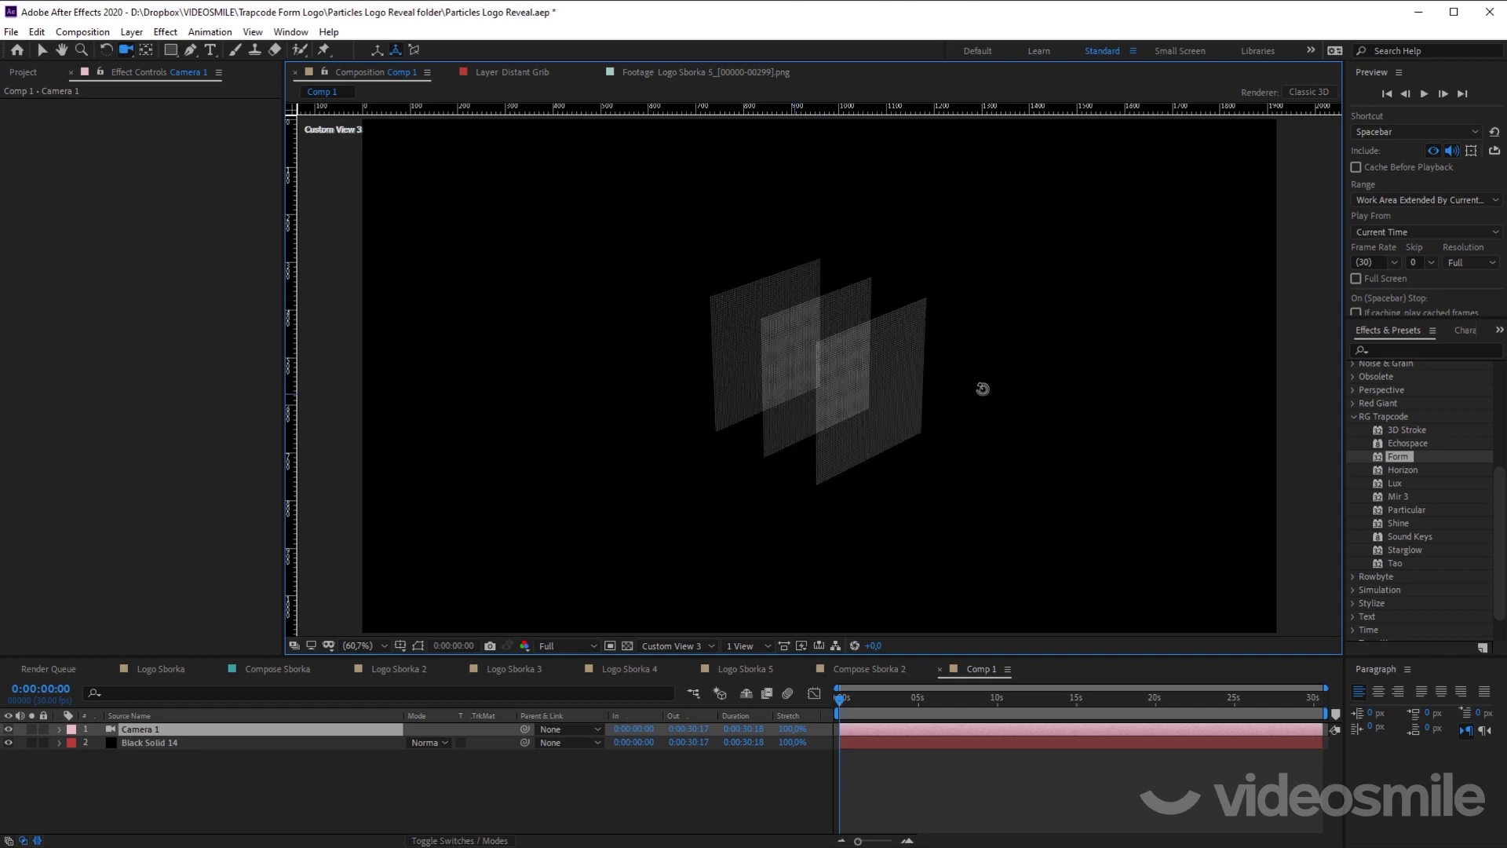
scroll(813, 383, up, 3)
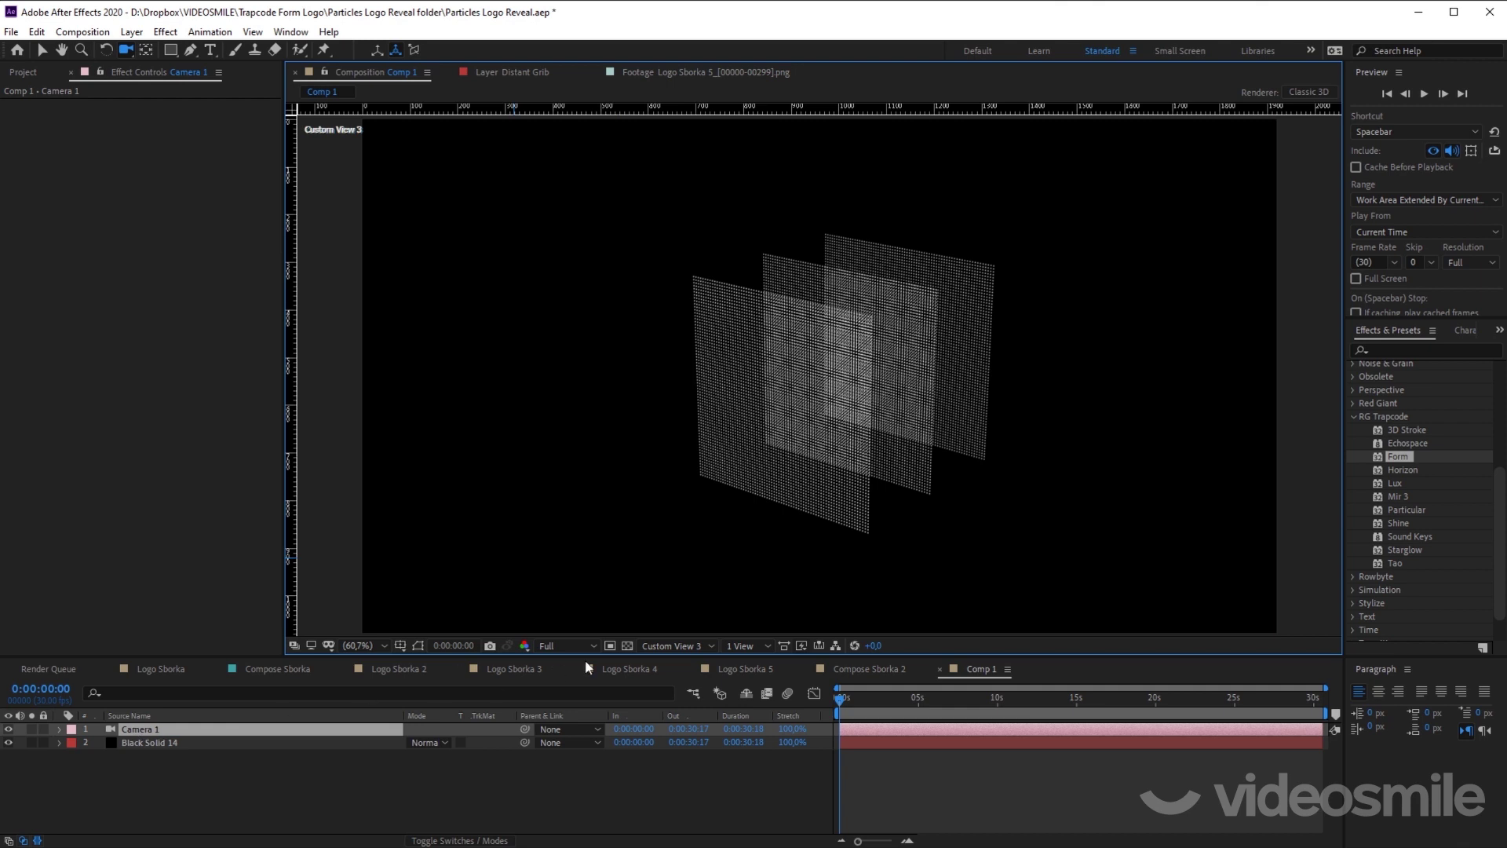
Step: Return the composition view to Active Camera and deselect the camera layer
click(674, 645)
click(675, 667)
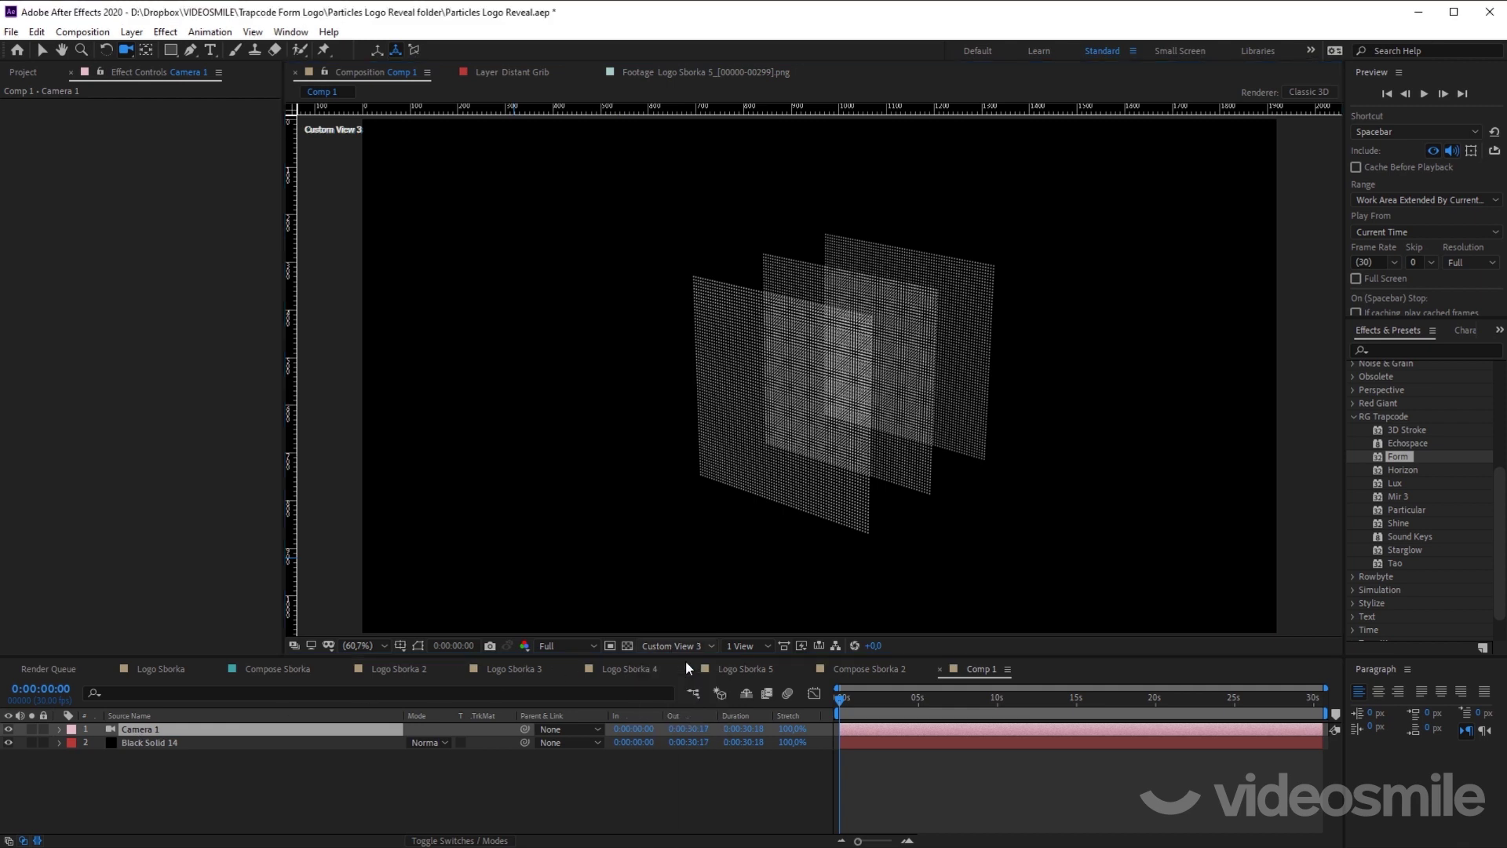
click(898, 781)
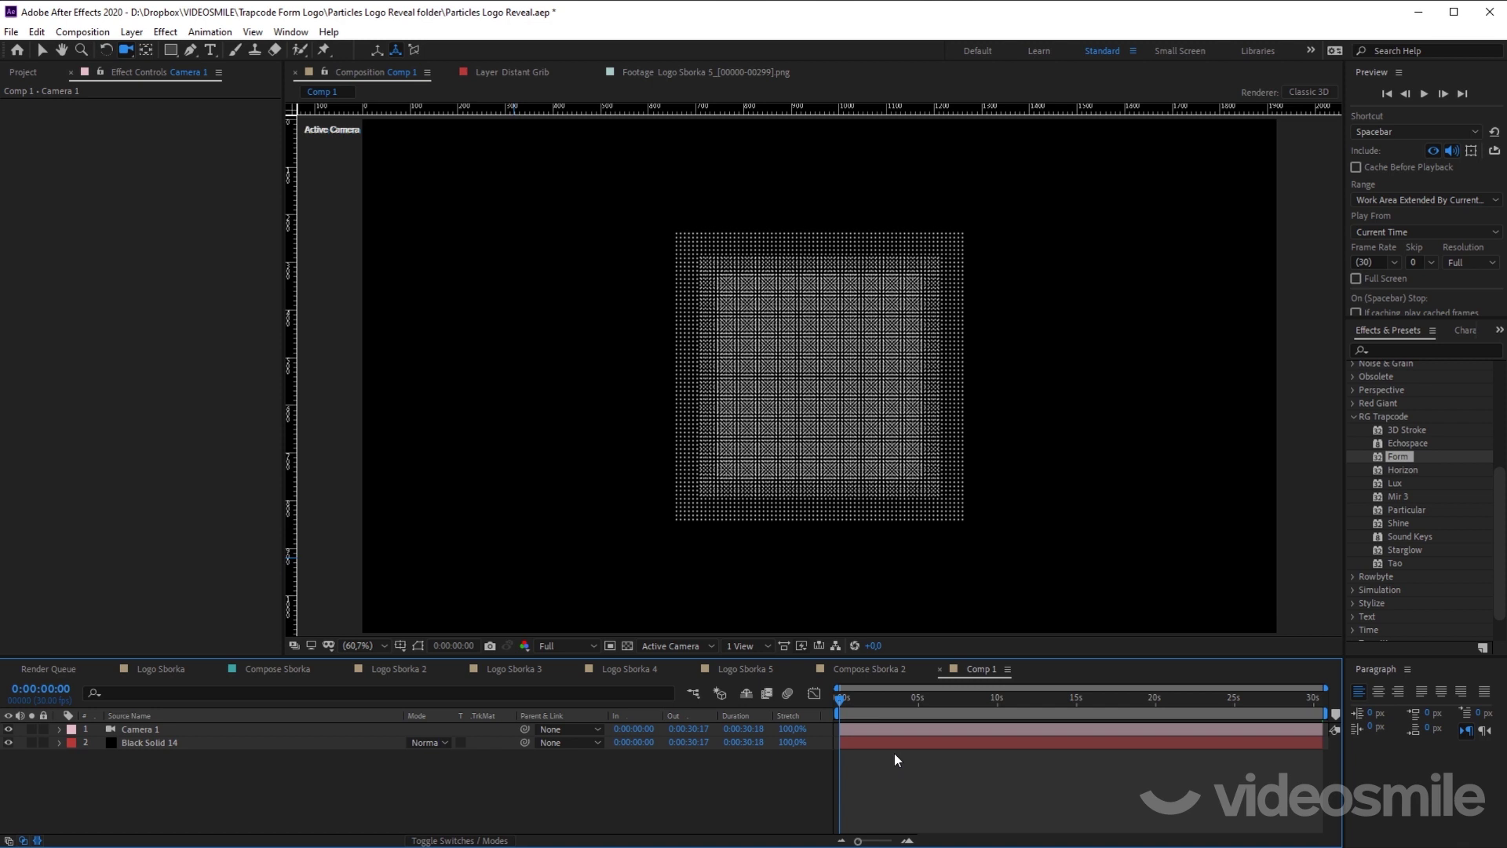
Step: Set Black Solid 14's Form Base Form to Text/Mask so the particles spell 'Trapcode'
click(195, 742)
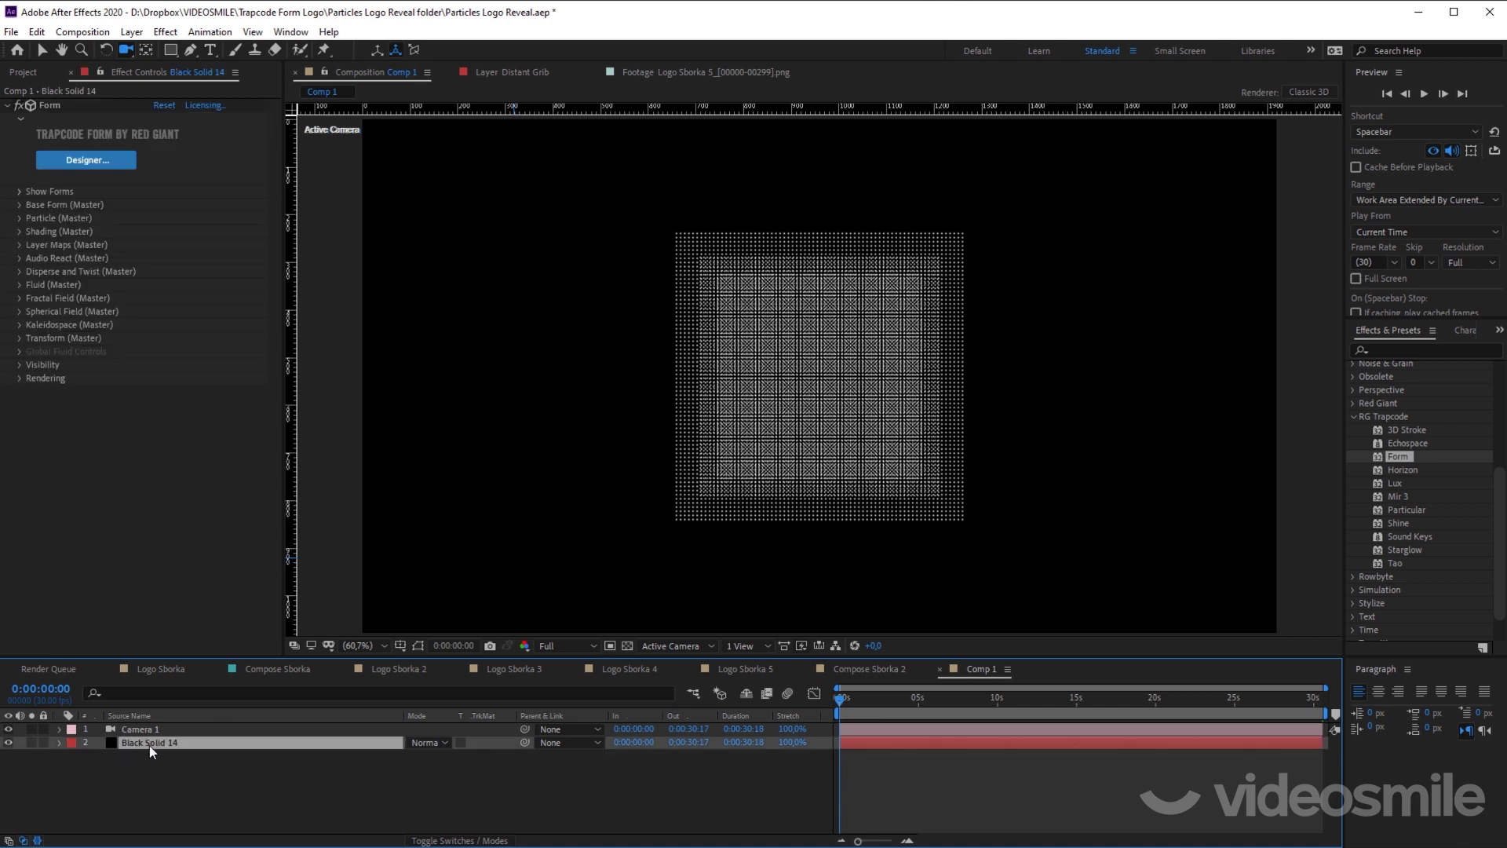
click(19, 205)
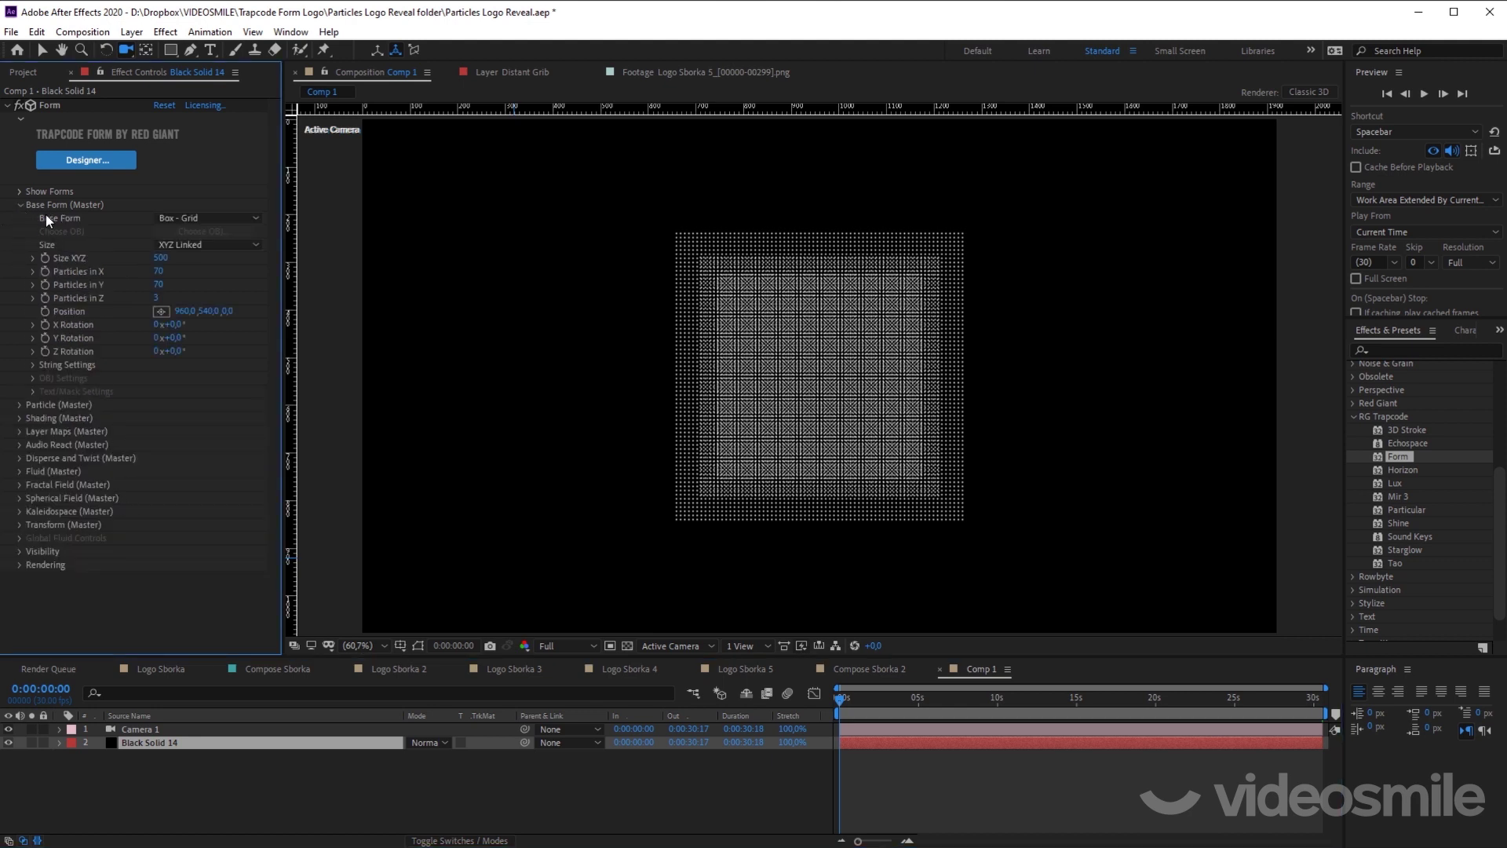
click(239, 218)
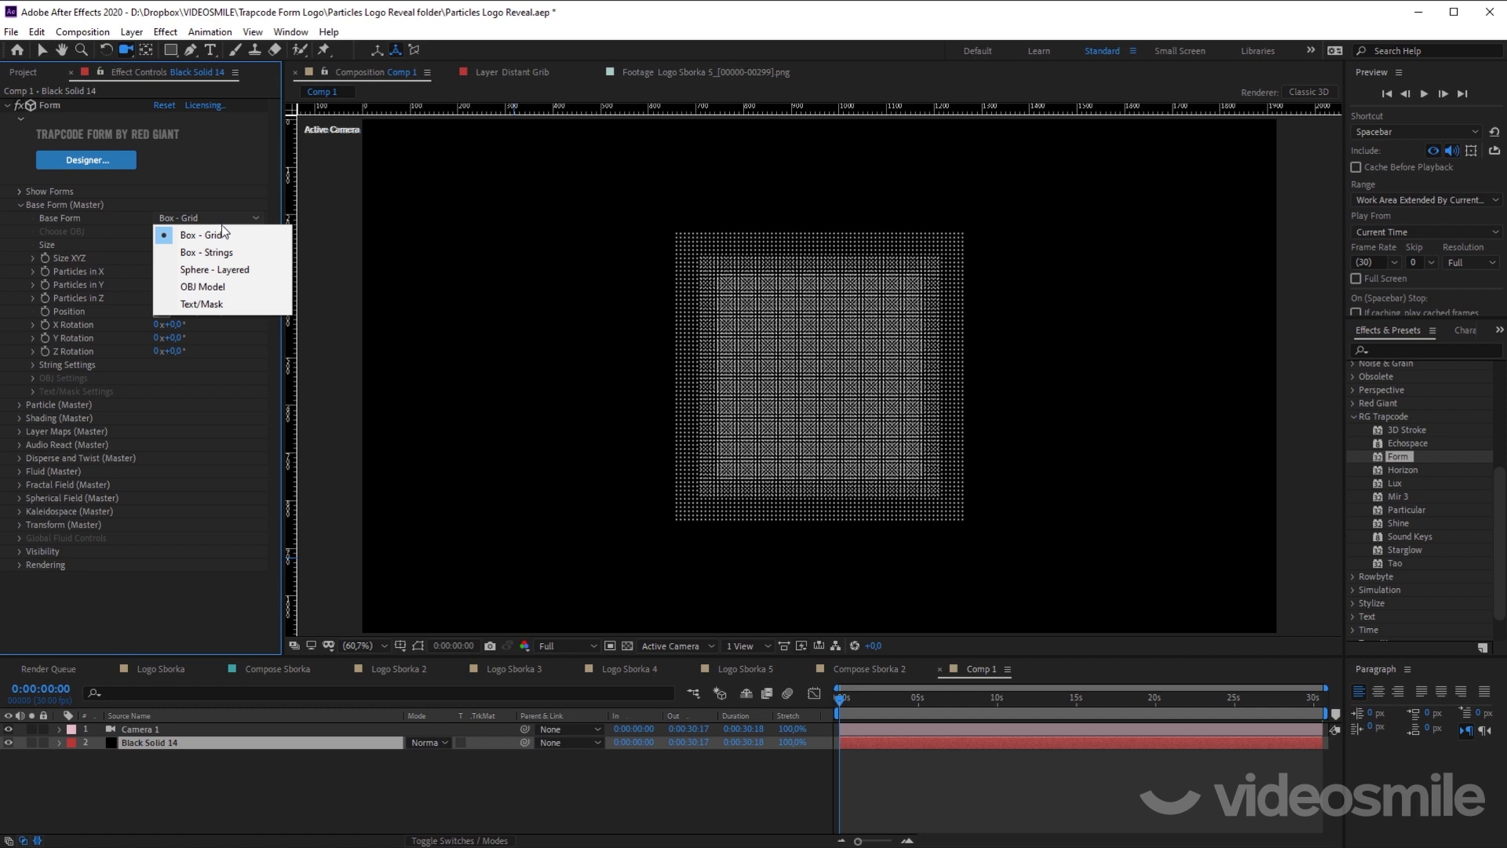
click(227, 303)
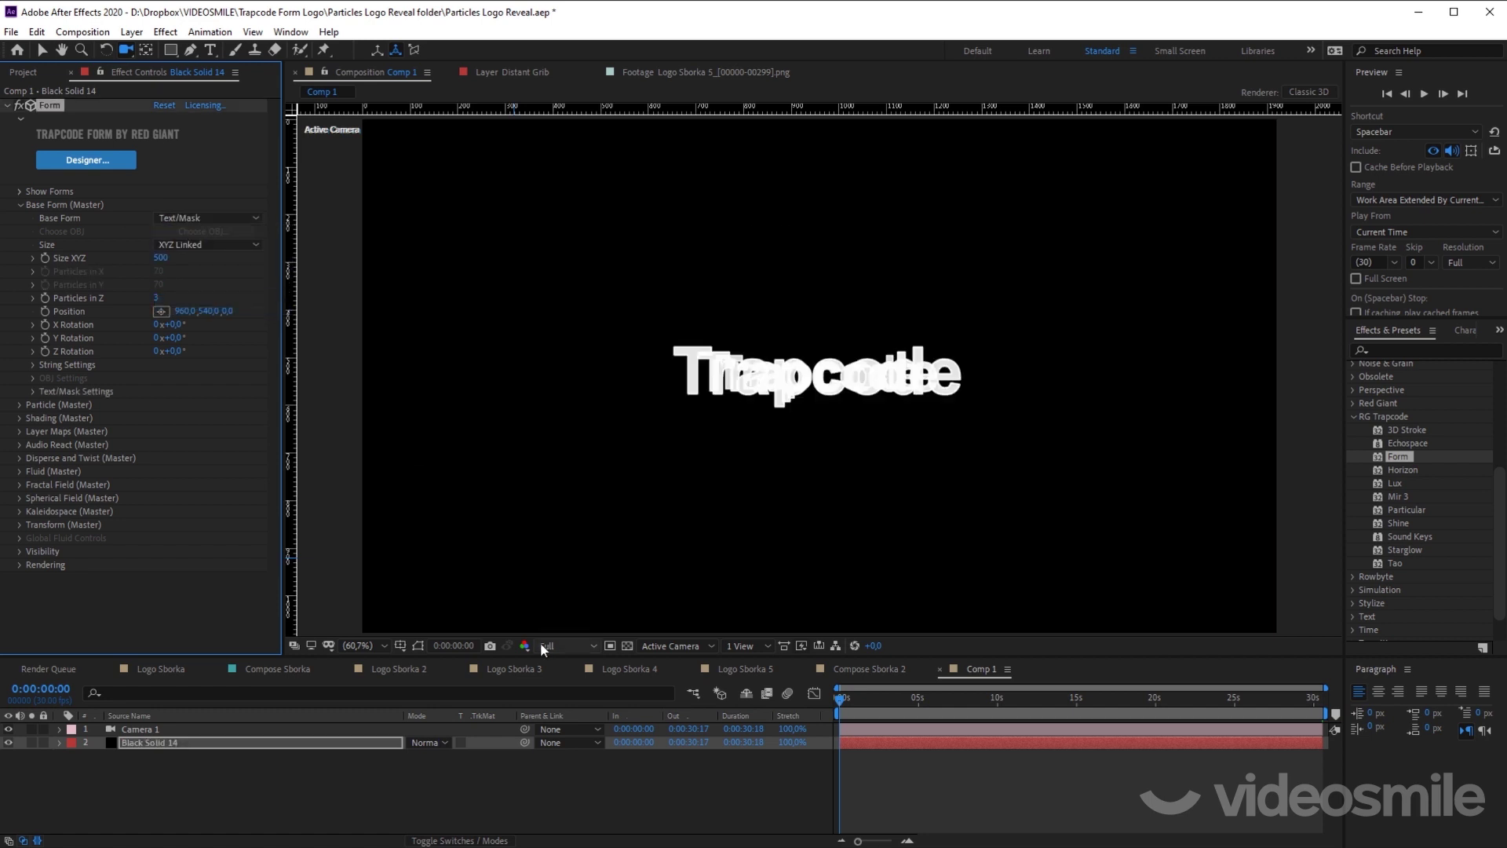
click(635, 819)
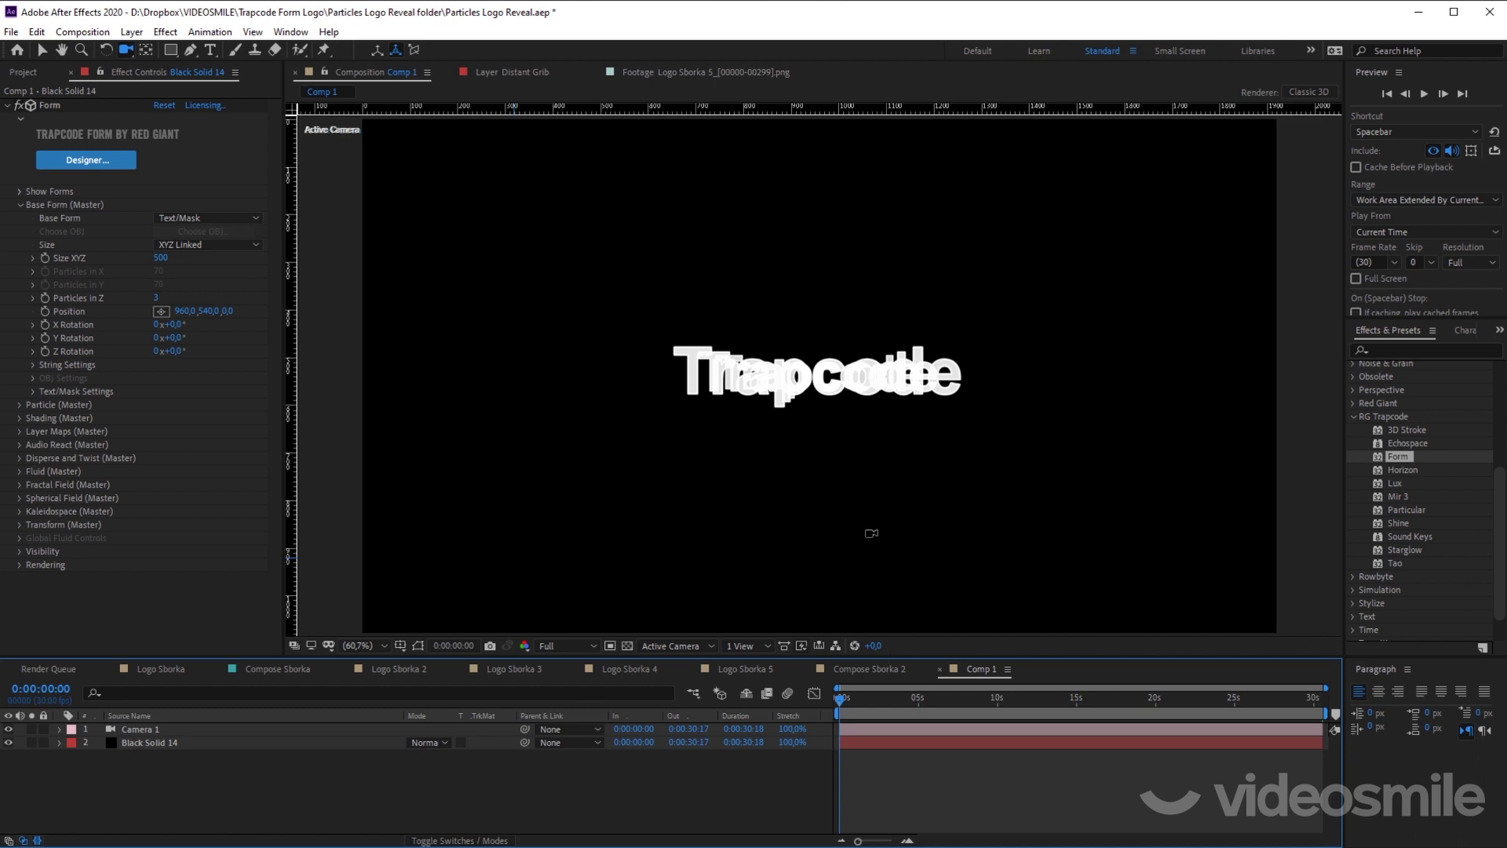
Step: Create an 'ARISE' text layer and centre it in the frame with Ctrl+Alt+Home
click(132, 32)
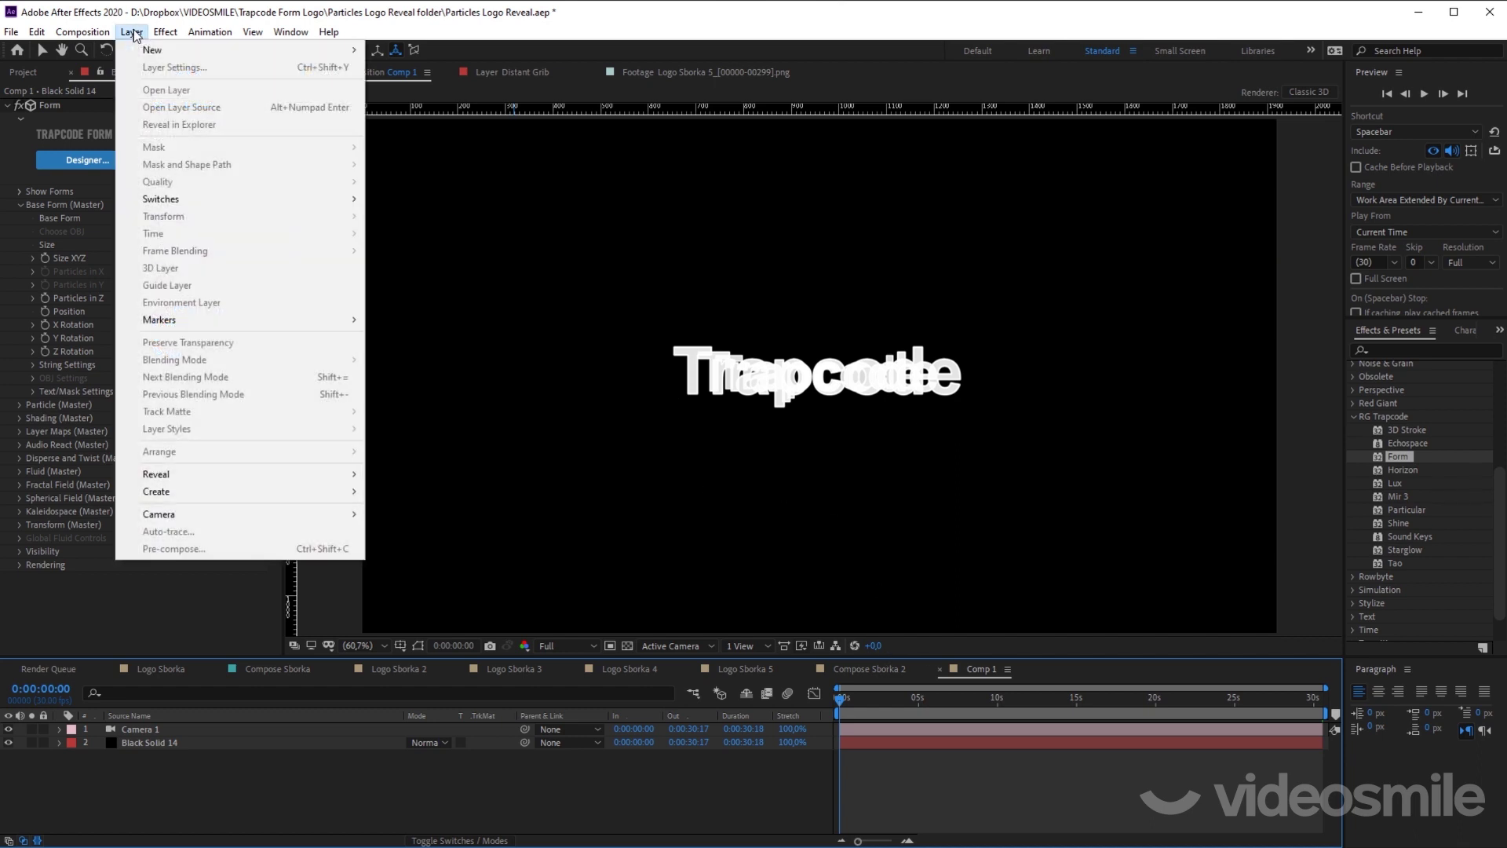
mouse_move(151, 50)
click(439, 51)
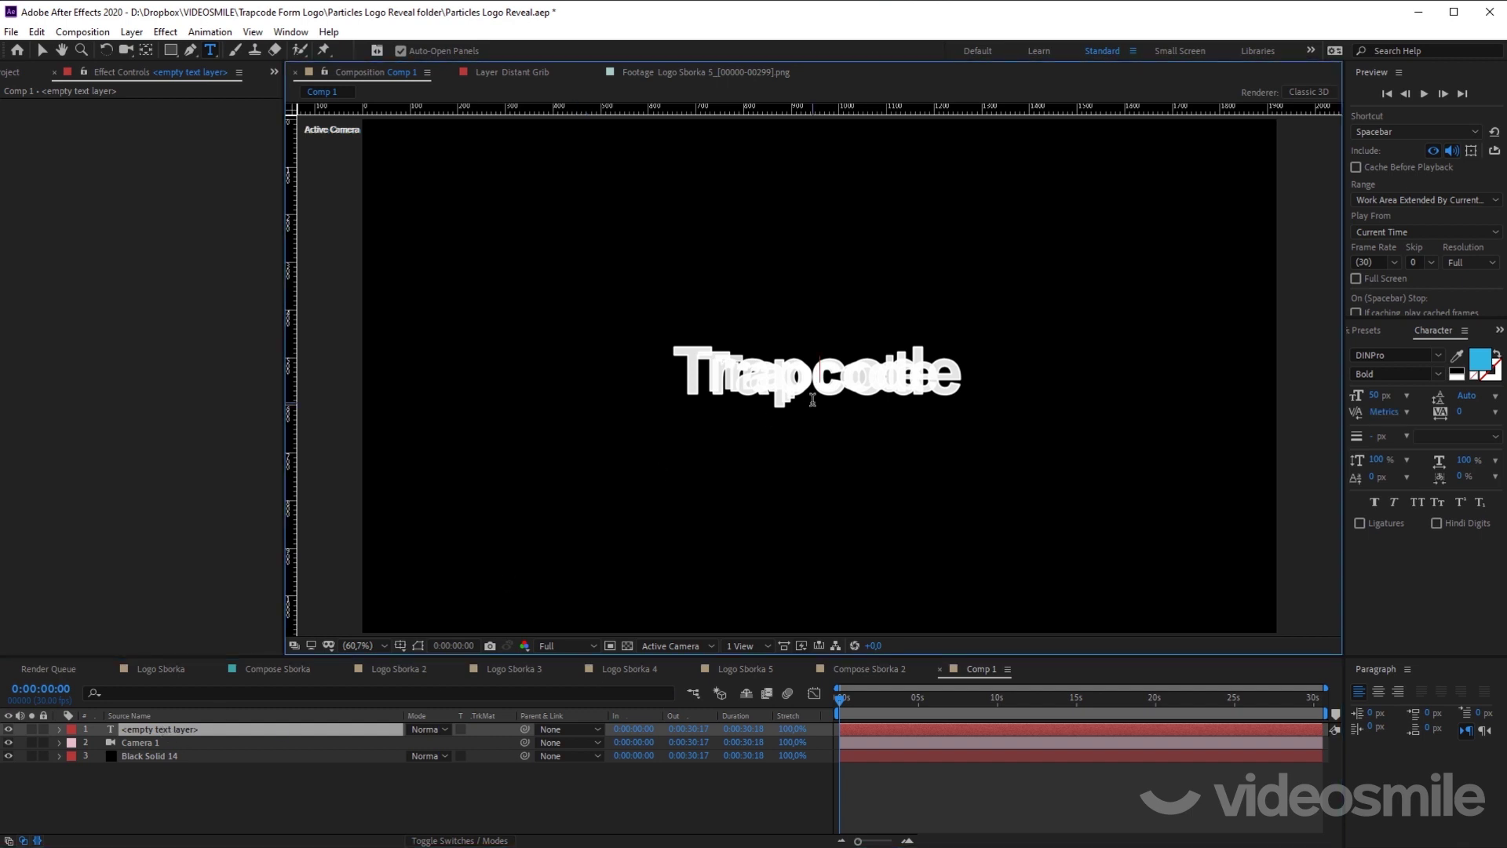
text(ARISE)
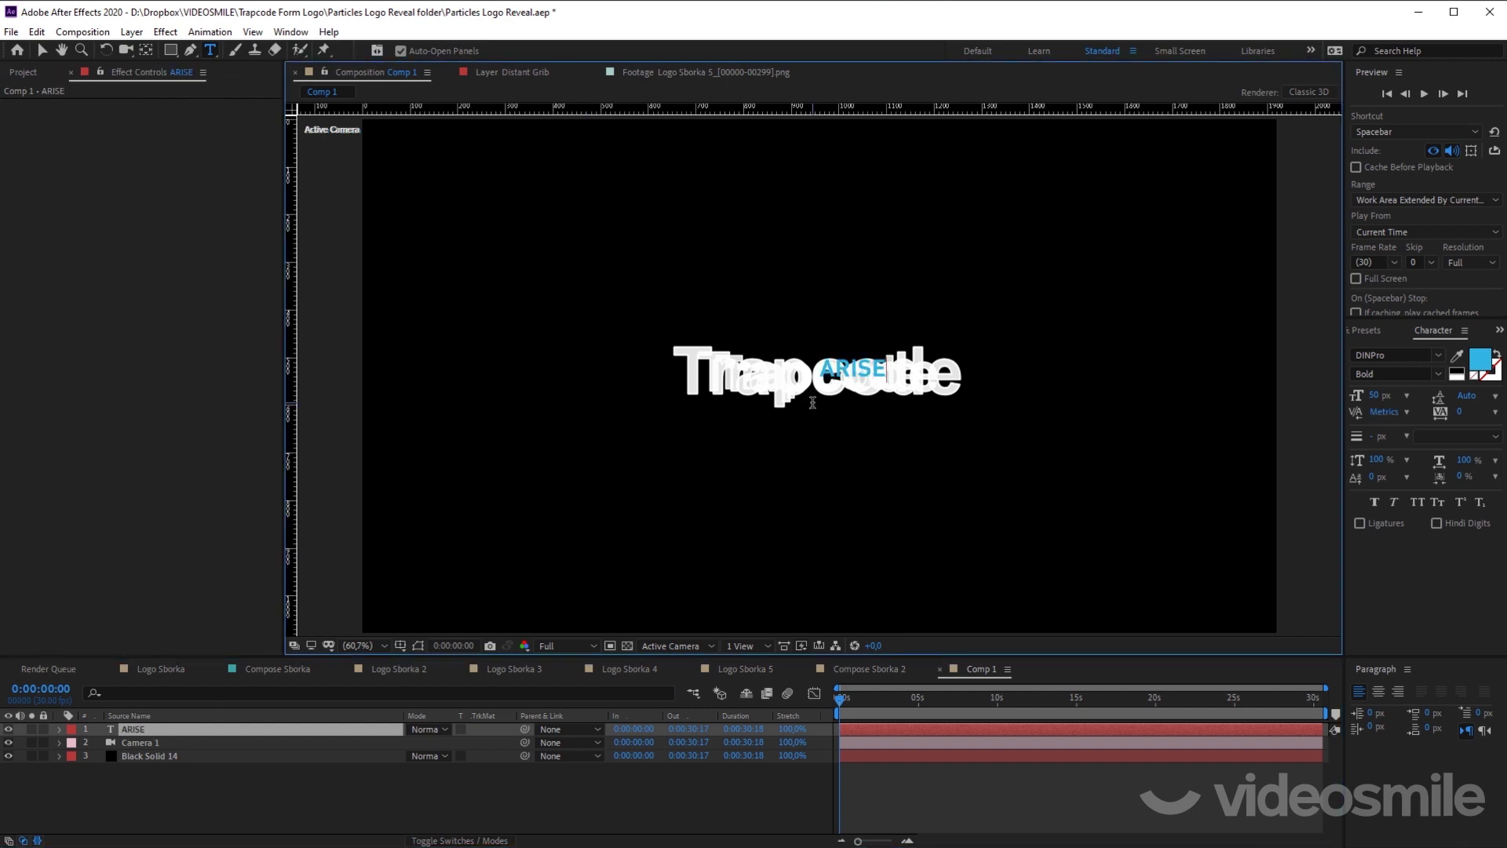
click(42, 50)
click(322, 785)
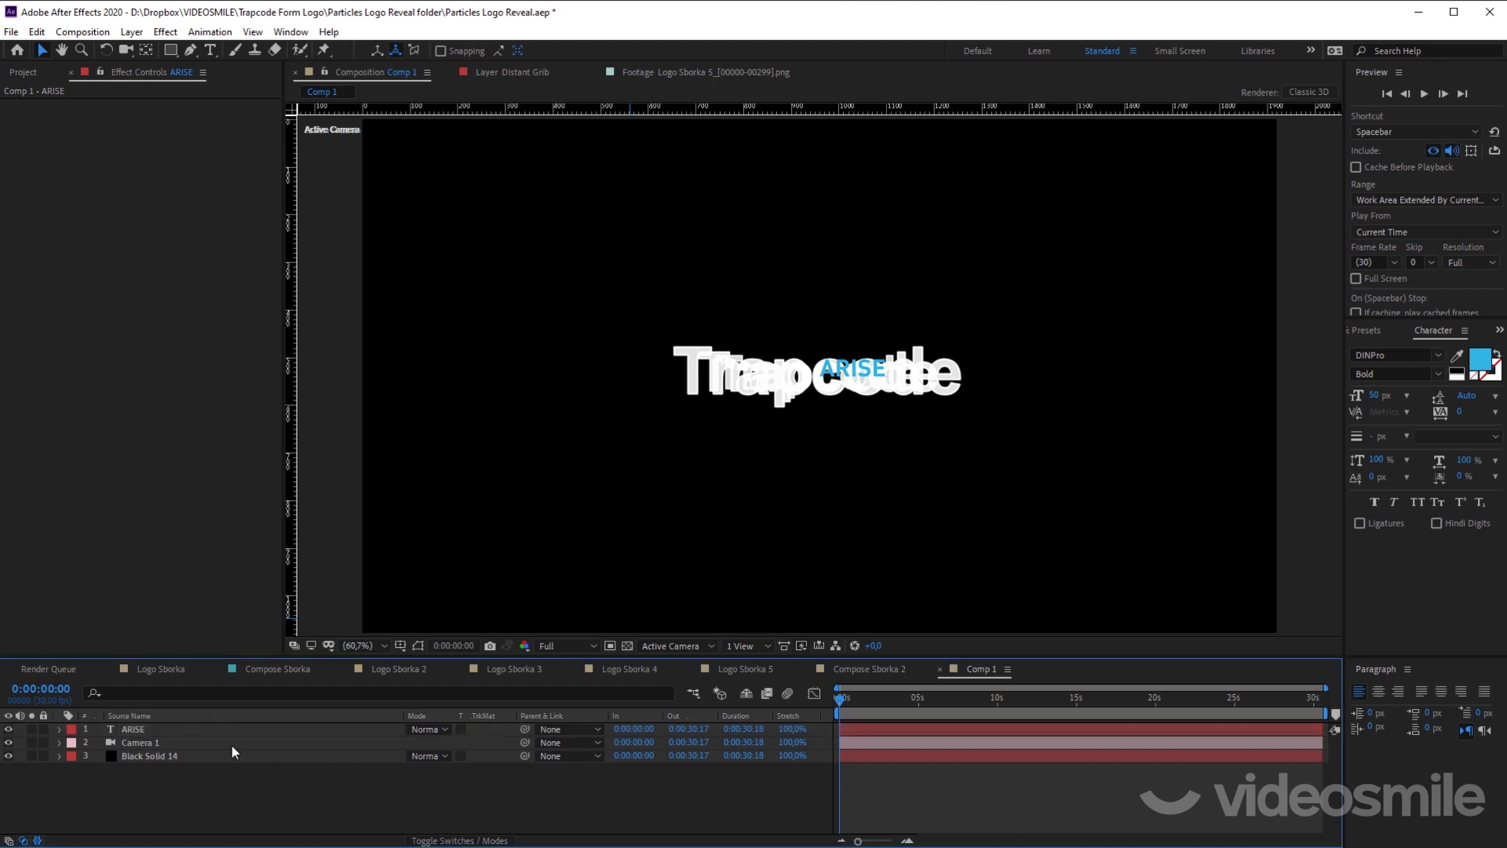
click(213, 731)
key(ctrl+alt+Home)
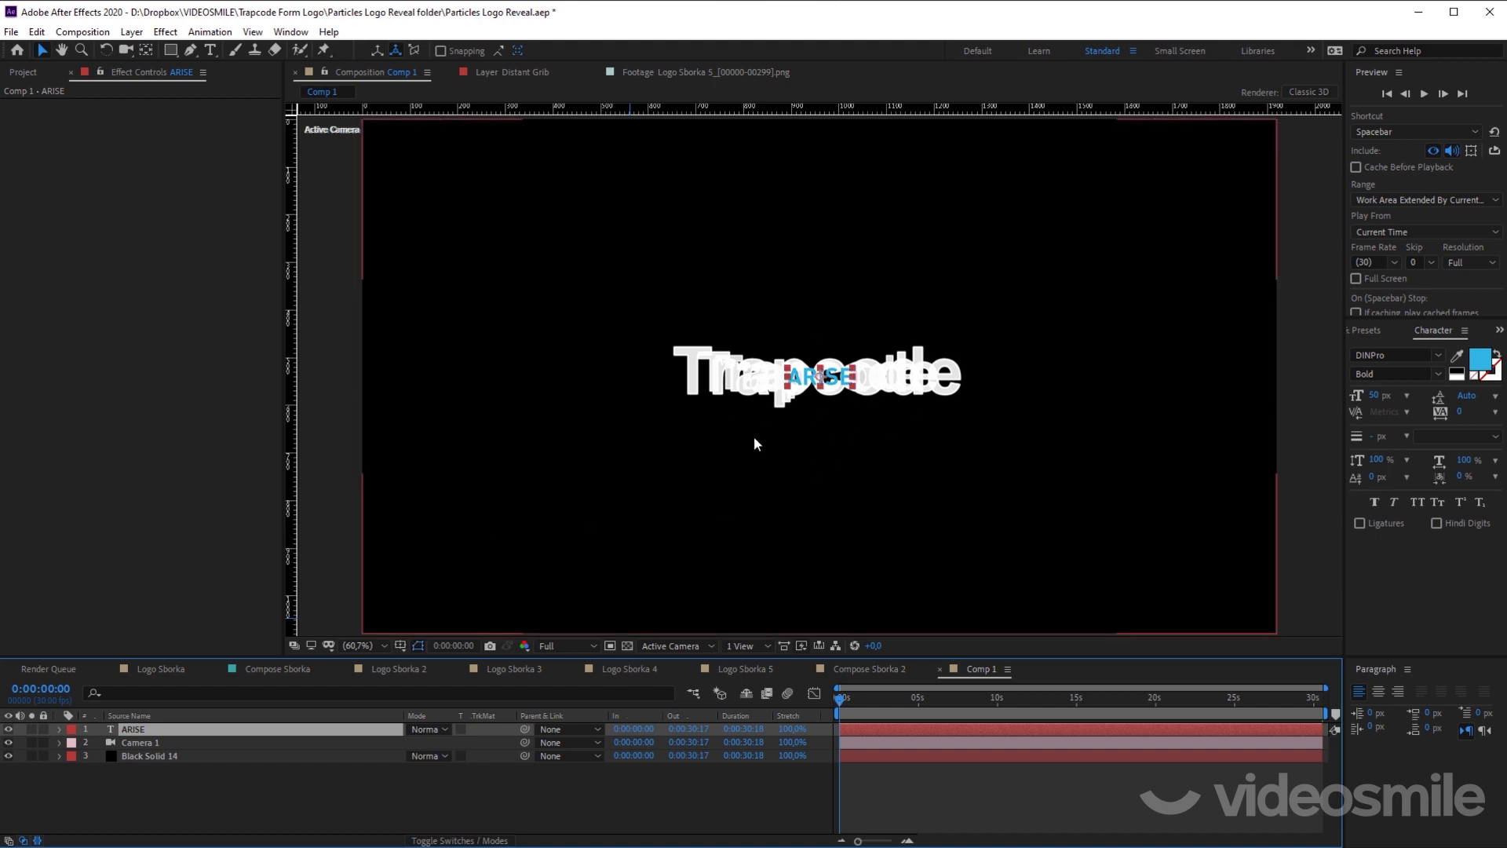
click(176, 756)
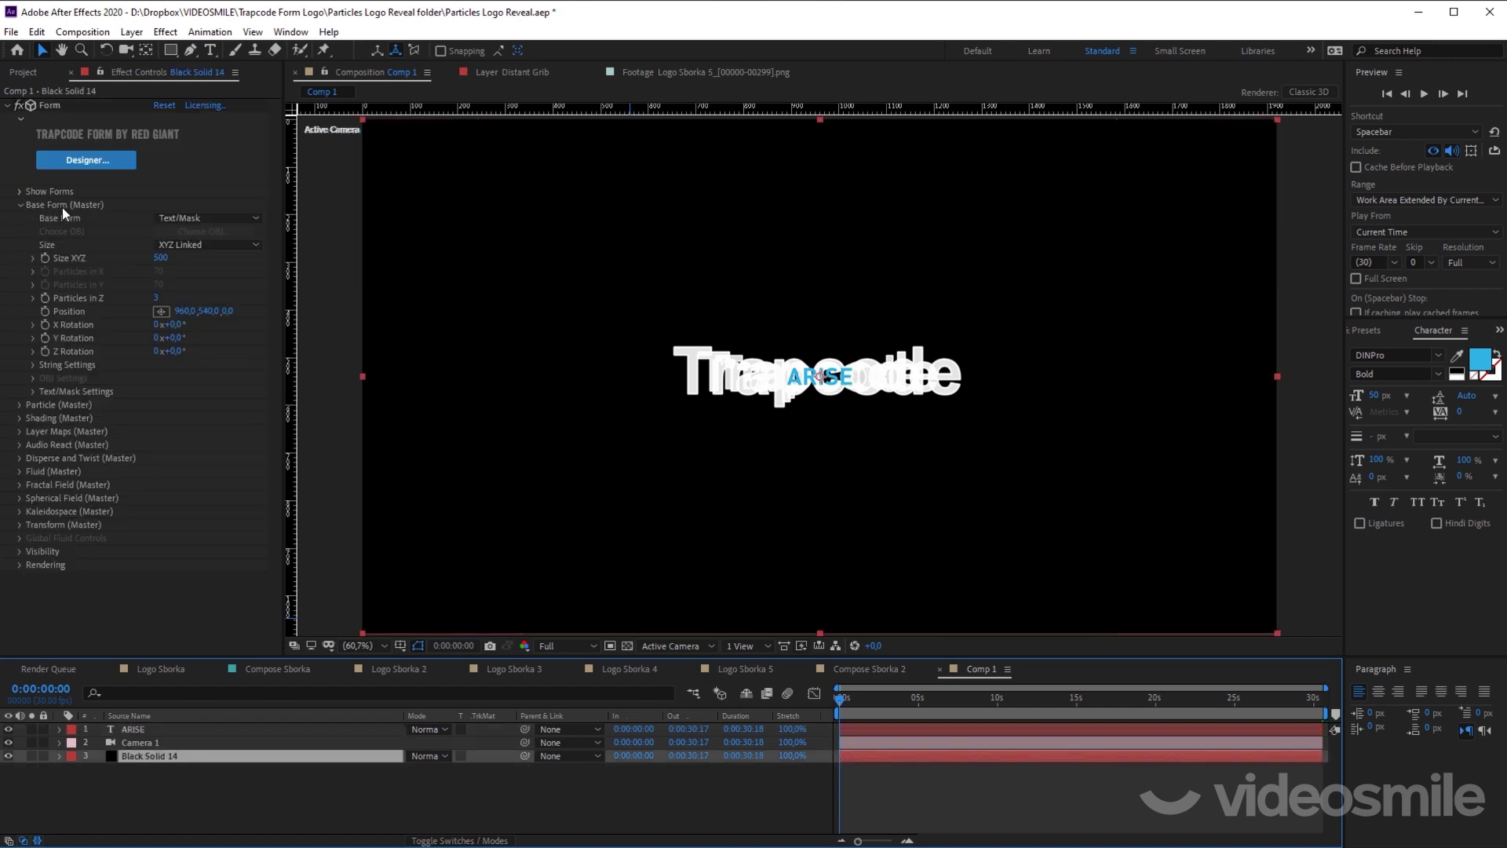
Step: Set Form's Text/Mask Settings Layer to the ARISE text layer
click(29, 391)
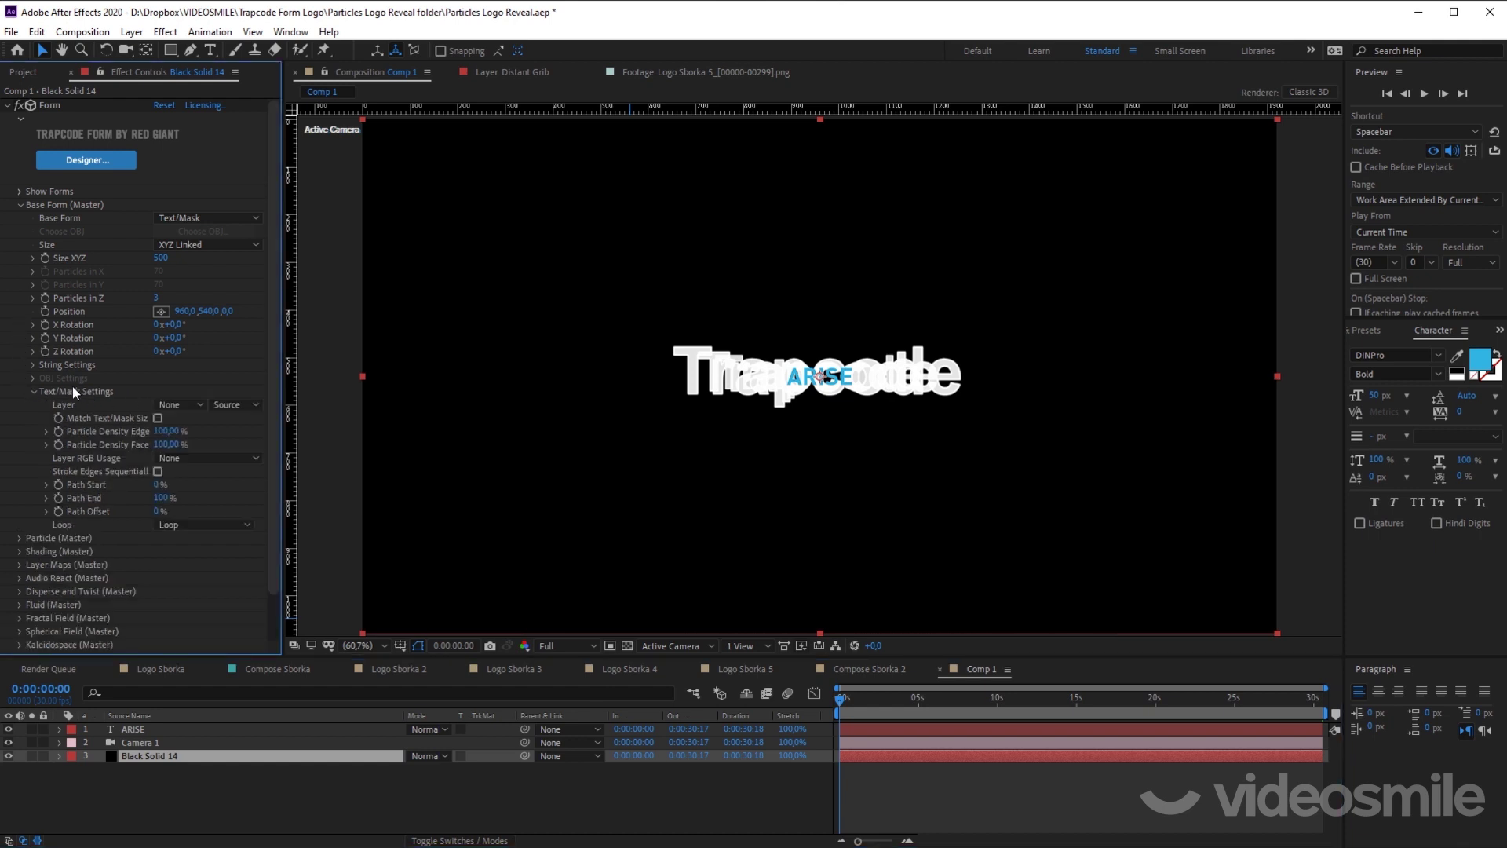
click(199, 405)
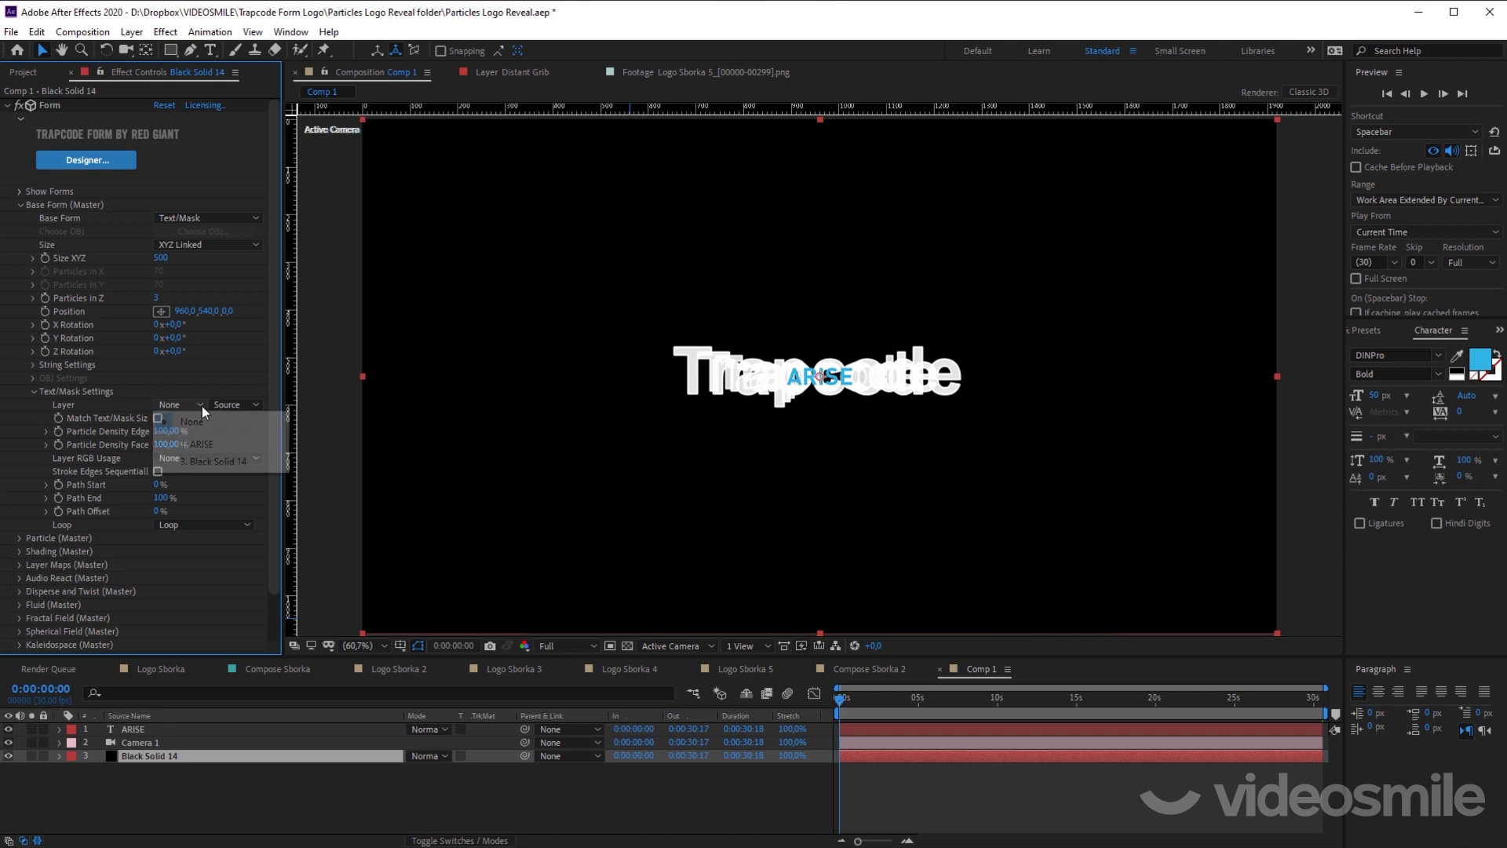
click(223, 445)
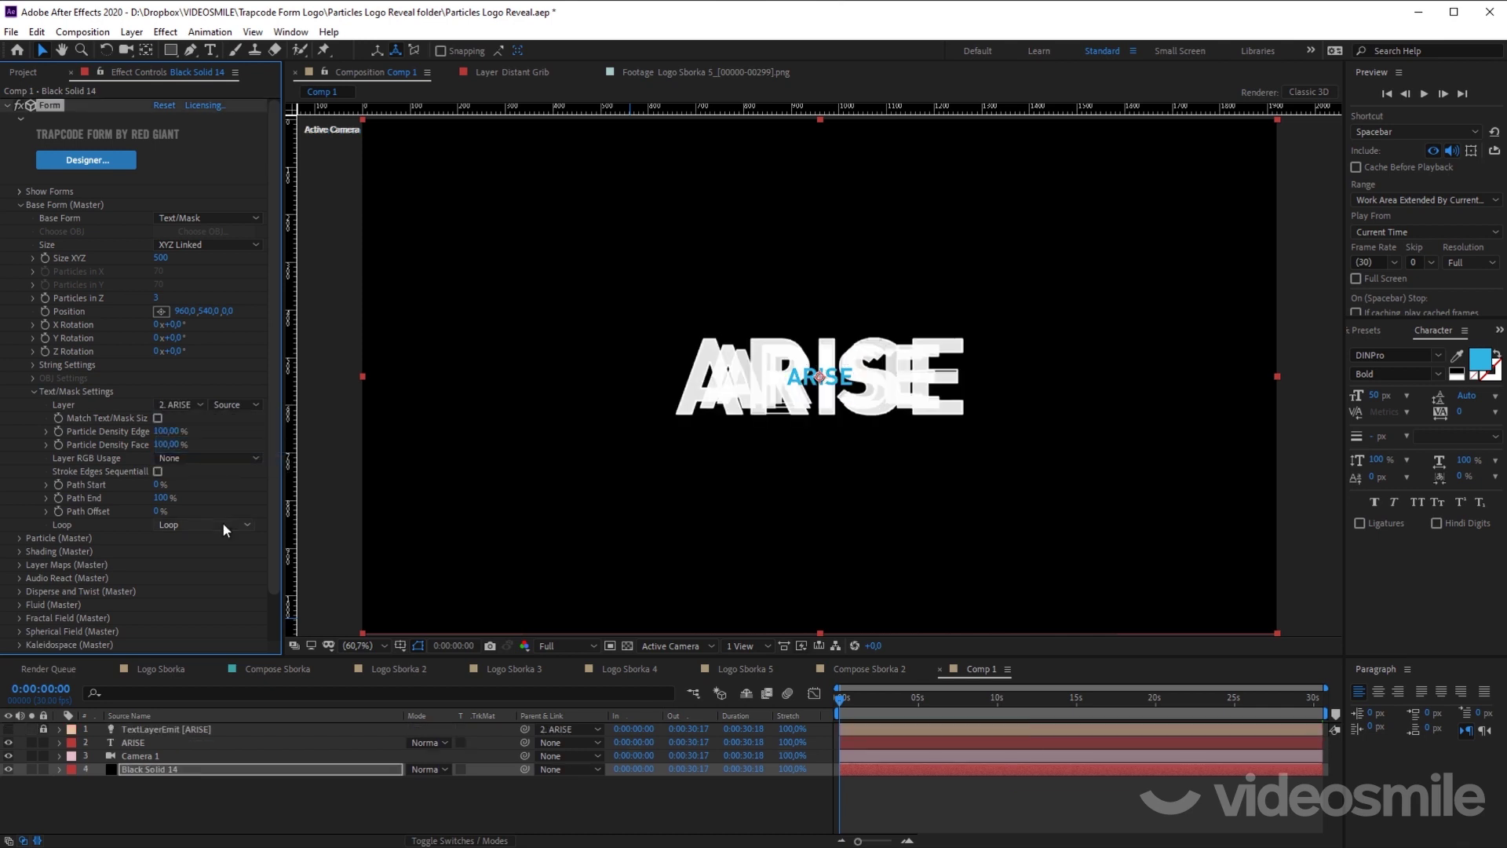
Step: Switch to Custom View 3 and orbit to see ARISE on all three particle planes
click(685, 647)
click(682, 844)
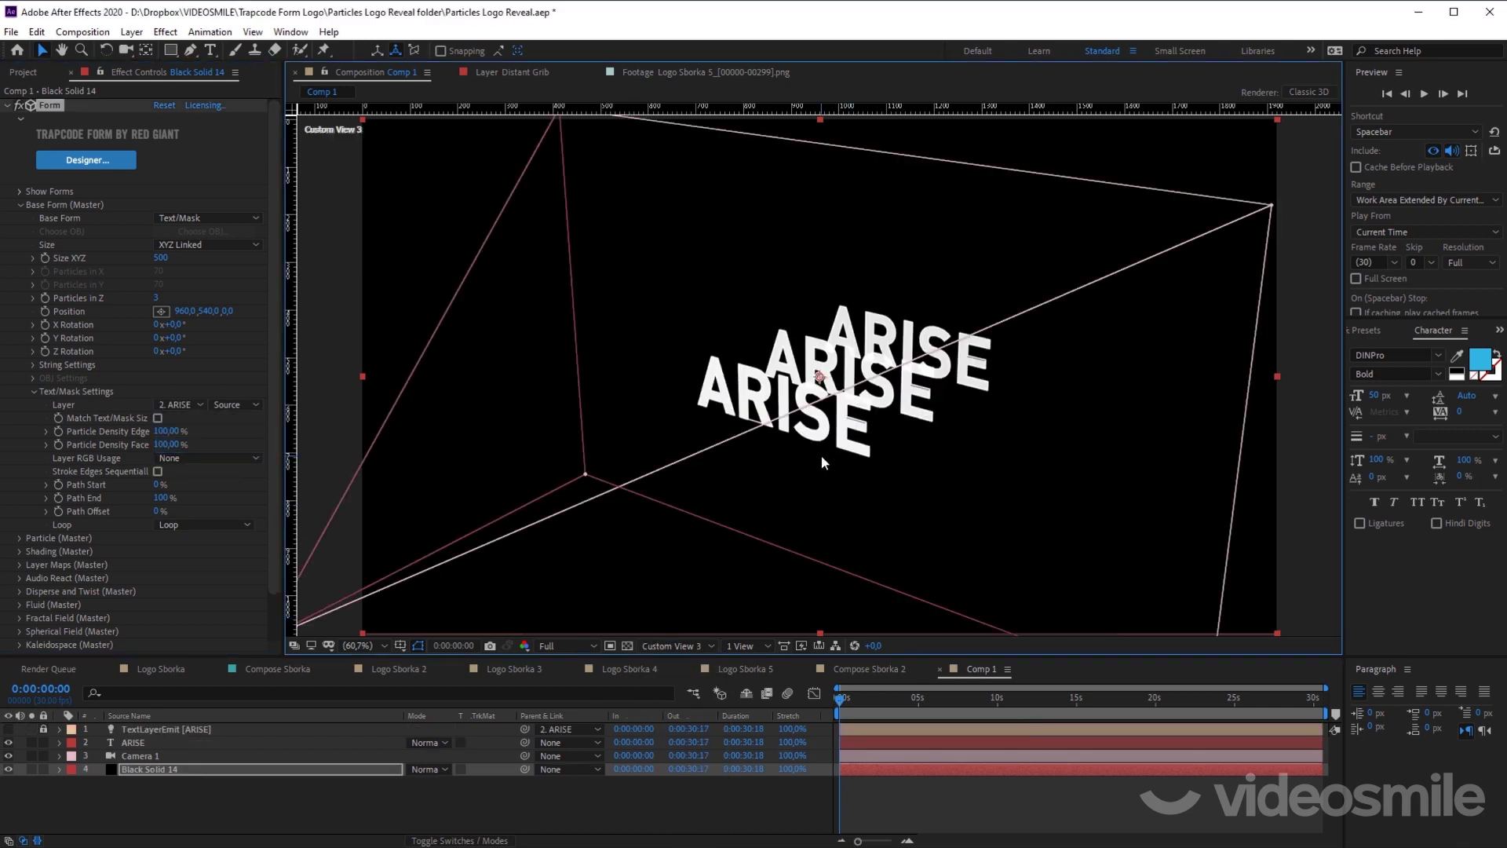
key(c)
mouse_move(825, 433)
mouse_down()
mouse_move(766, 401)
mouse_move(1030, 404)
mouse_move(864, 391)
mouse_up()
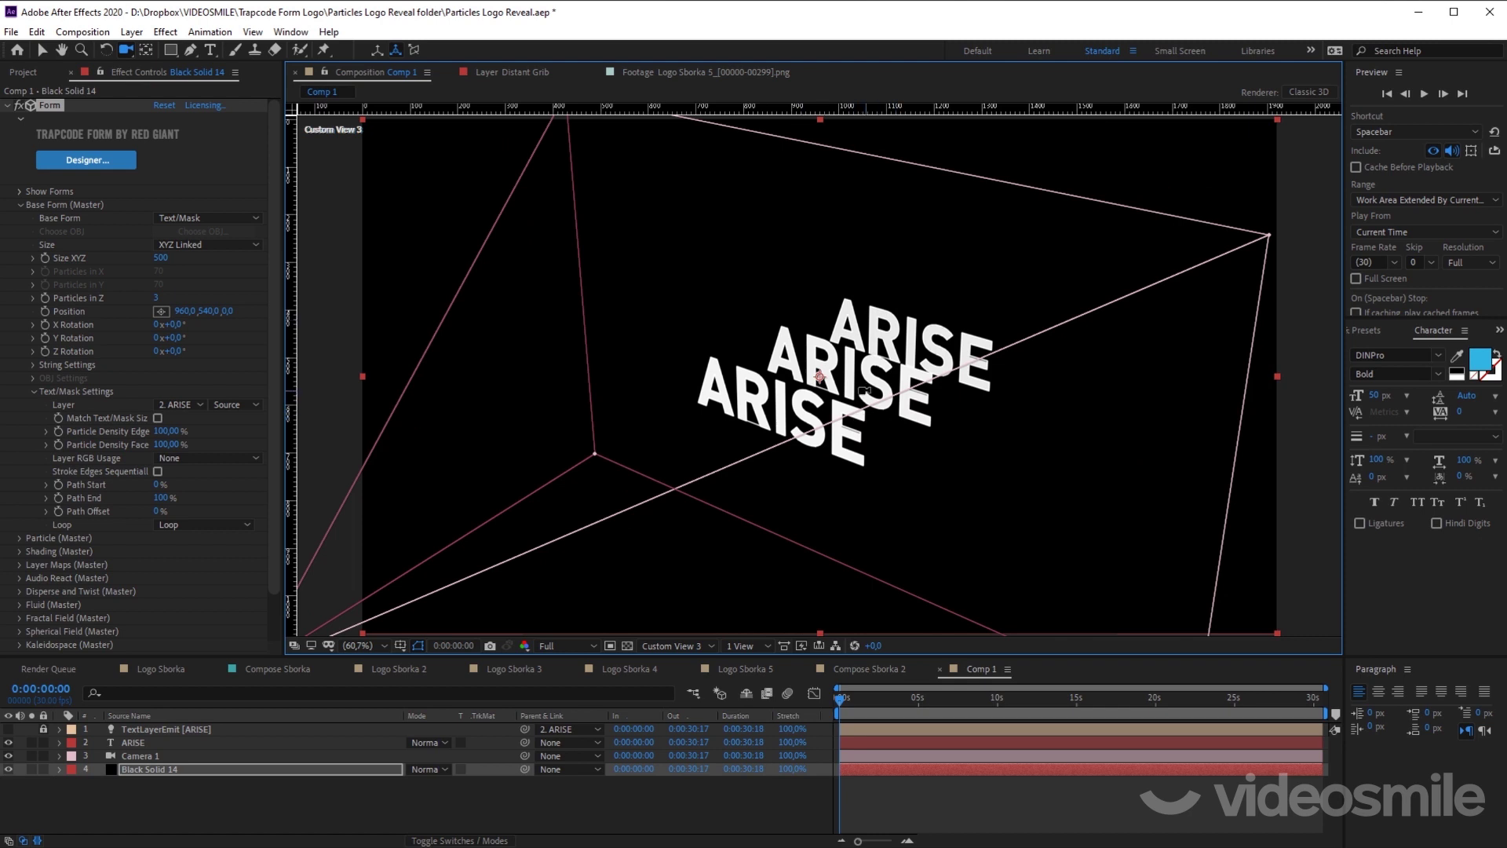
click(78, 299)
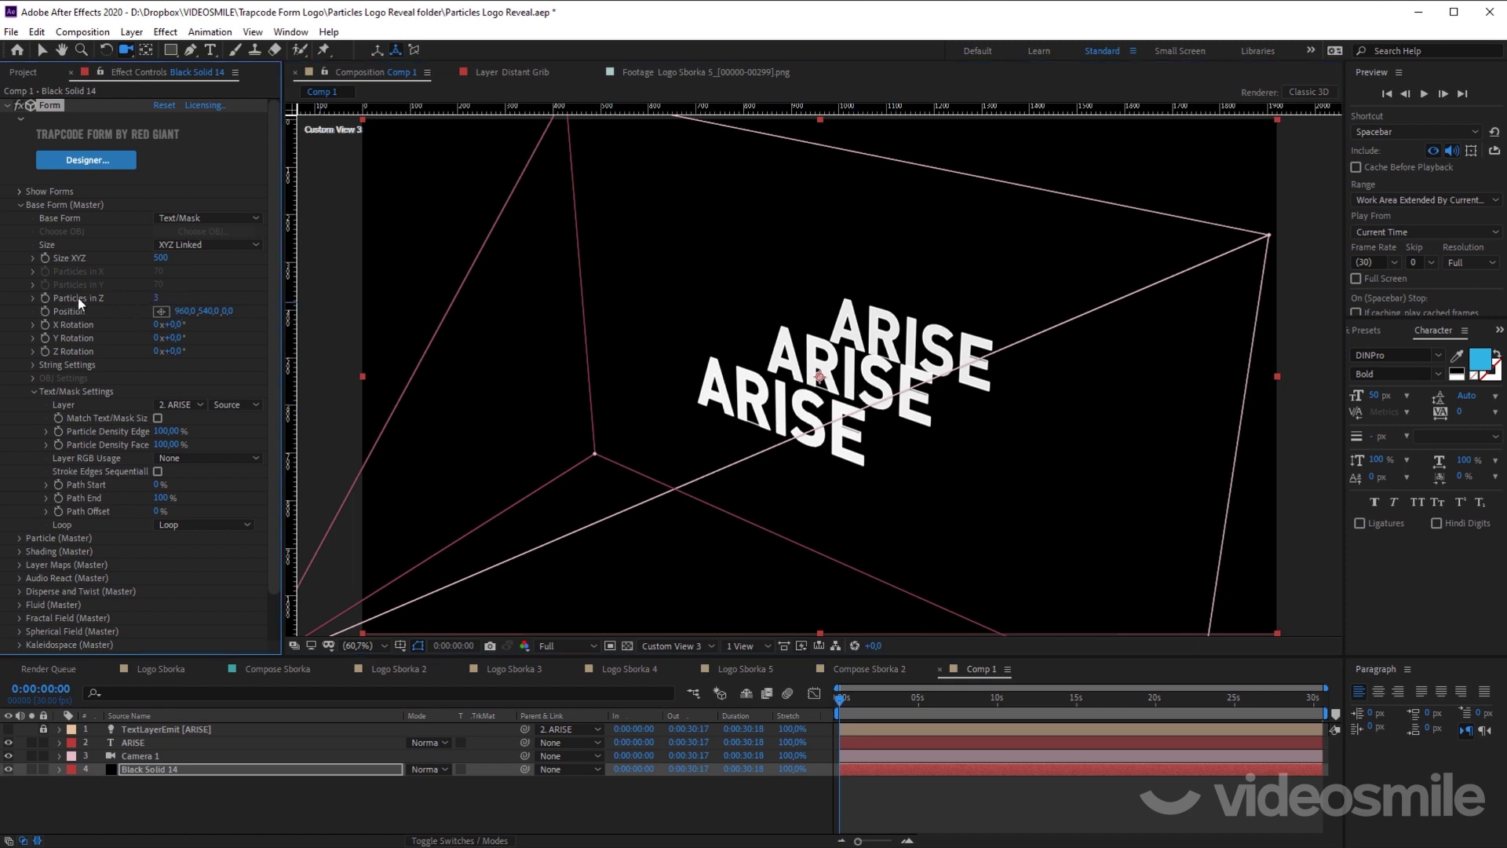
Step: Set Particles in Z to 1 and orbit and pan the custom view around ARISE
click(157, 298)
text(0)
key(Return)
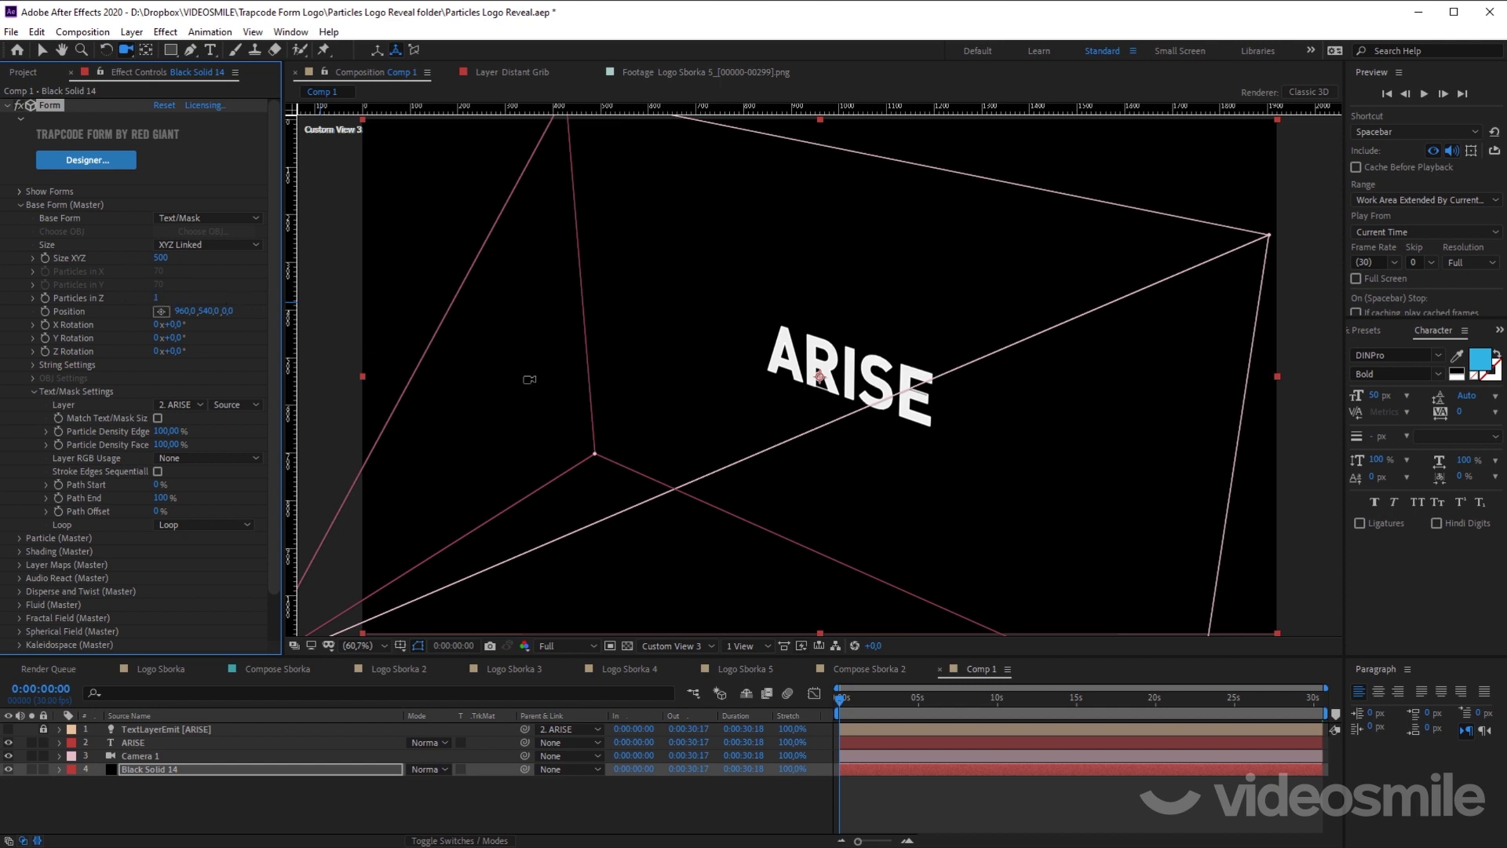
drag(923, 382, 1005, 378)
mouse_move(846, 280)
mouse_down()
mouse_move(742, 392)
mouse_move(733, 363)
mouse_move(612, 361)
mouse_up()
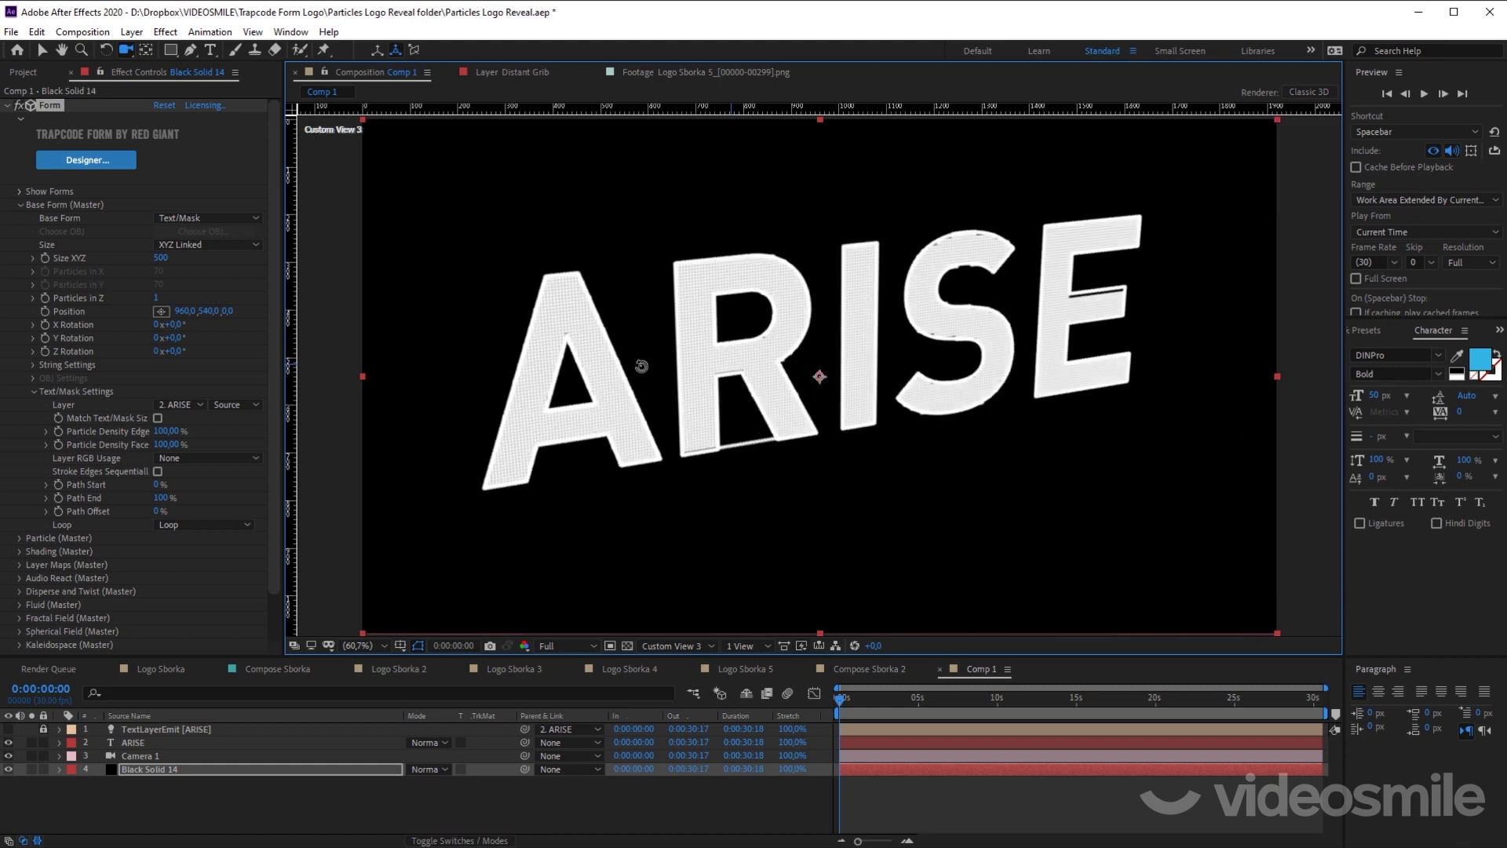
drag(934, 391, 742, 404)
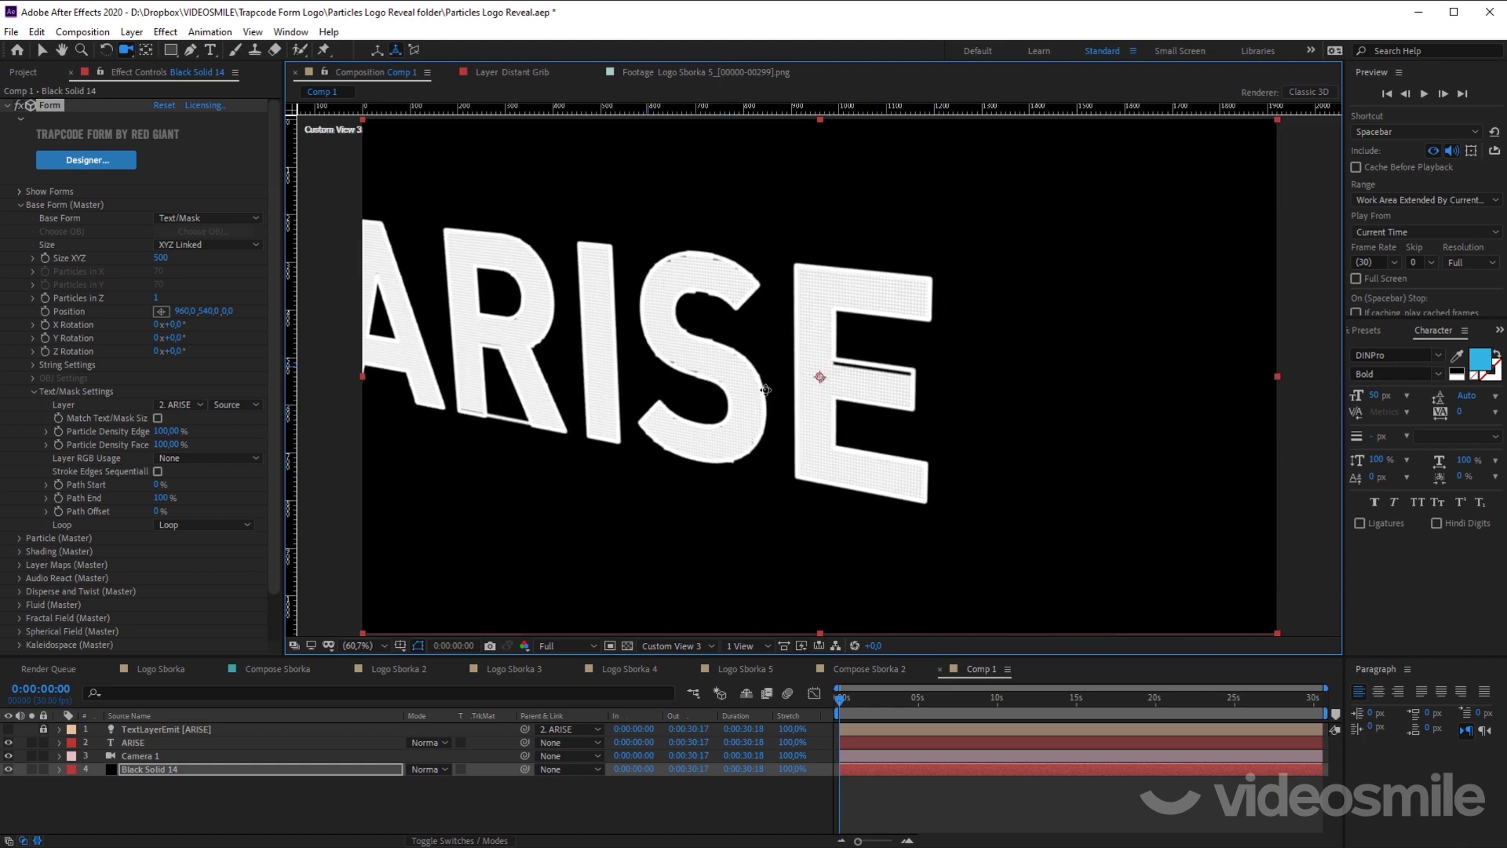
drag(766, 390, 828, 393)
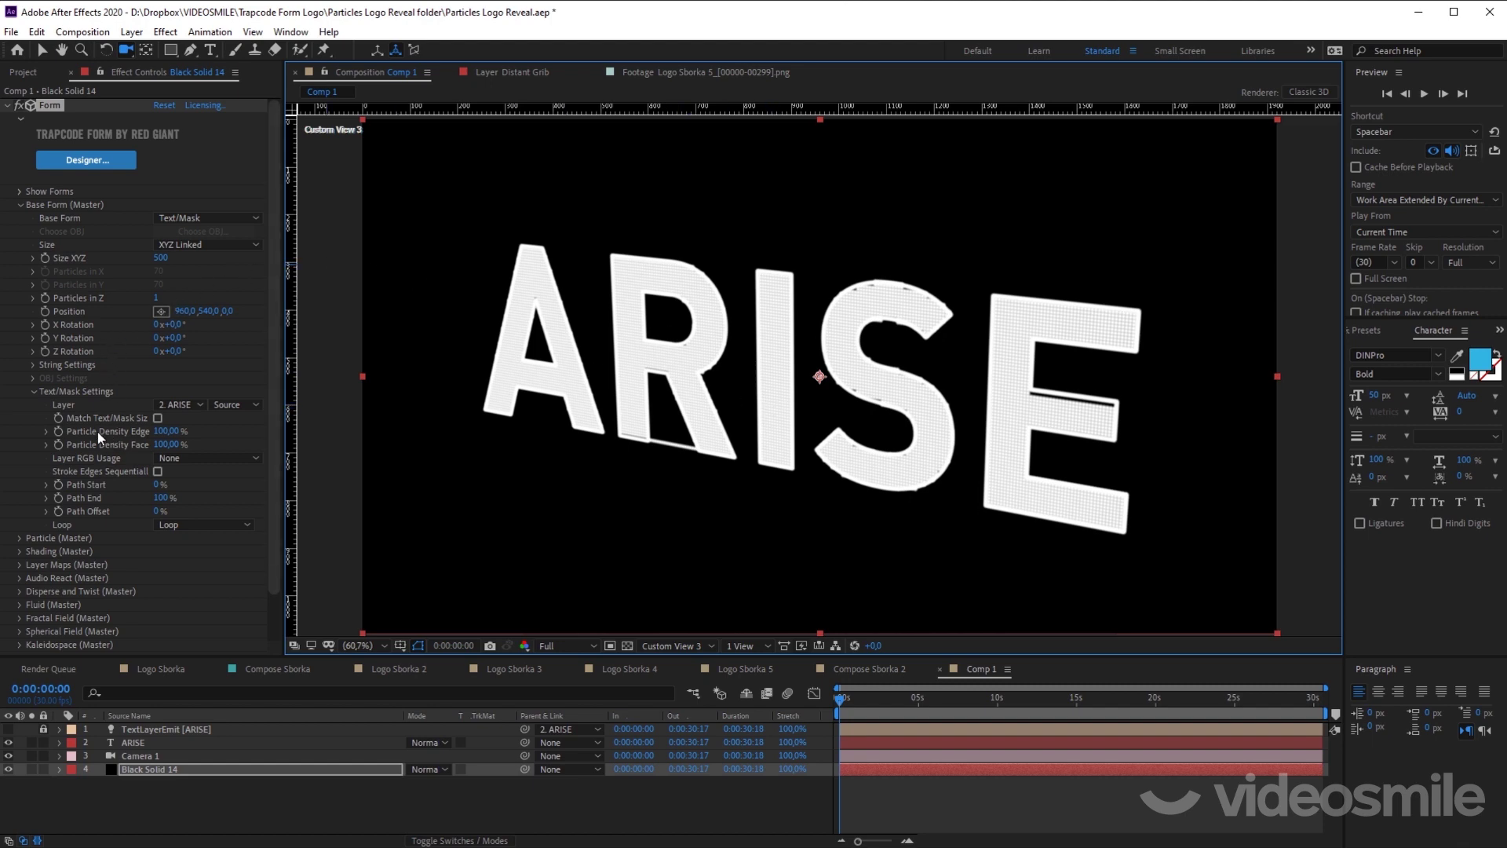
Step: Set the ARISE particle density to 51% on edges and 65% on faces, viewing at 50%
click(165, 431)
text(60)
key(Return)
drag(112, 434, 16, 435)
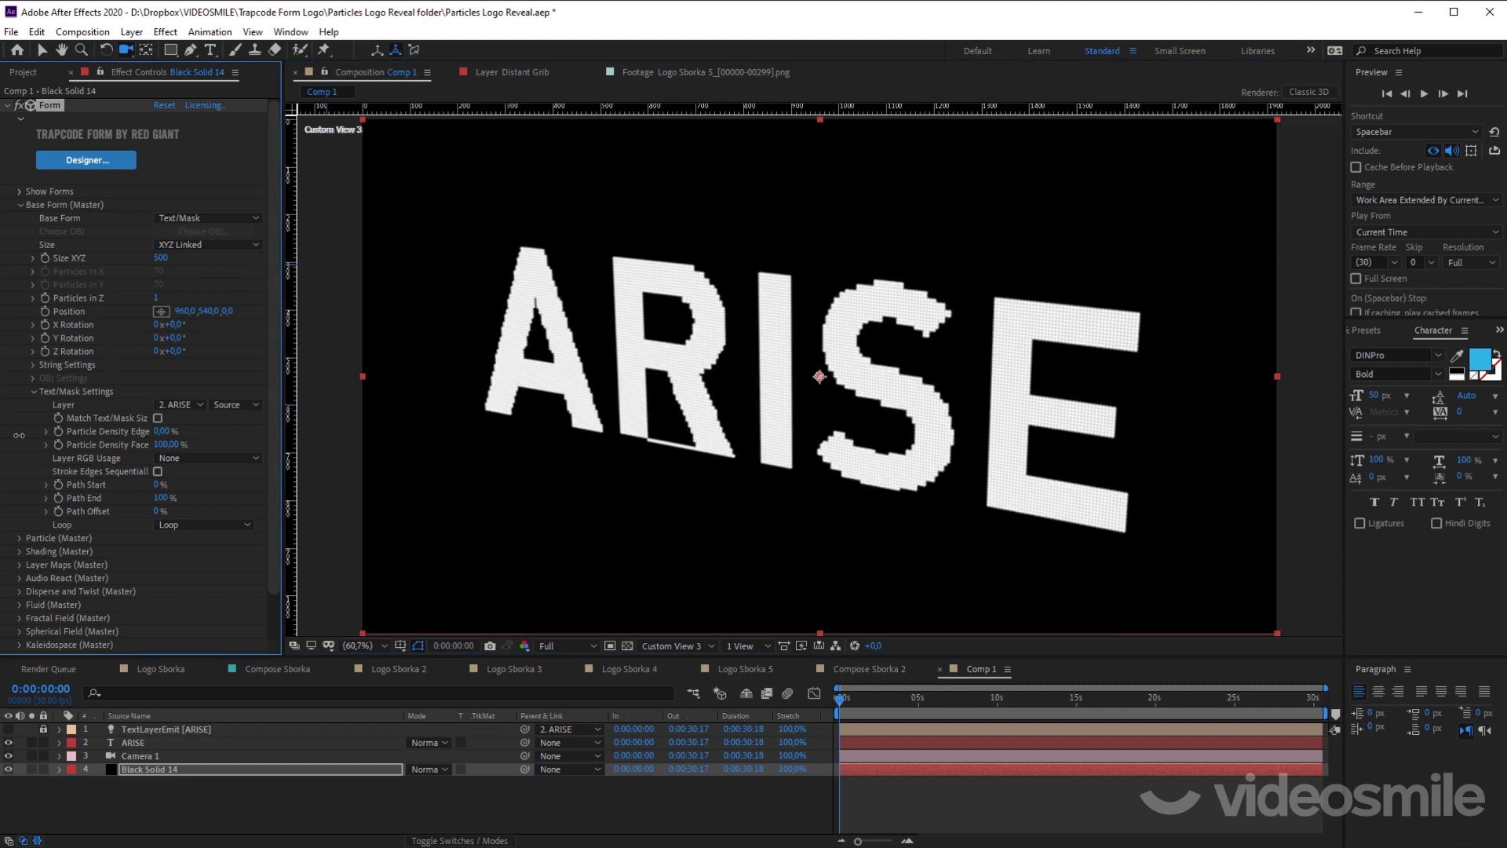
drag(167, 444, 12, 449)
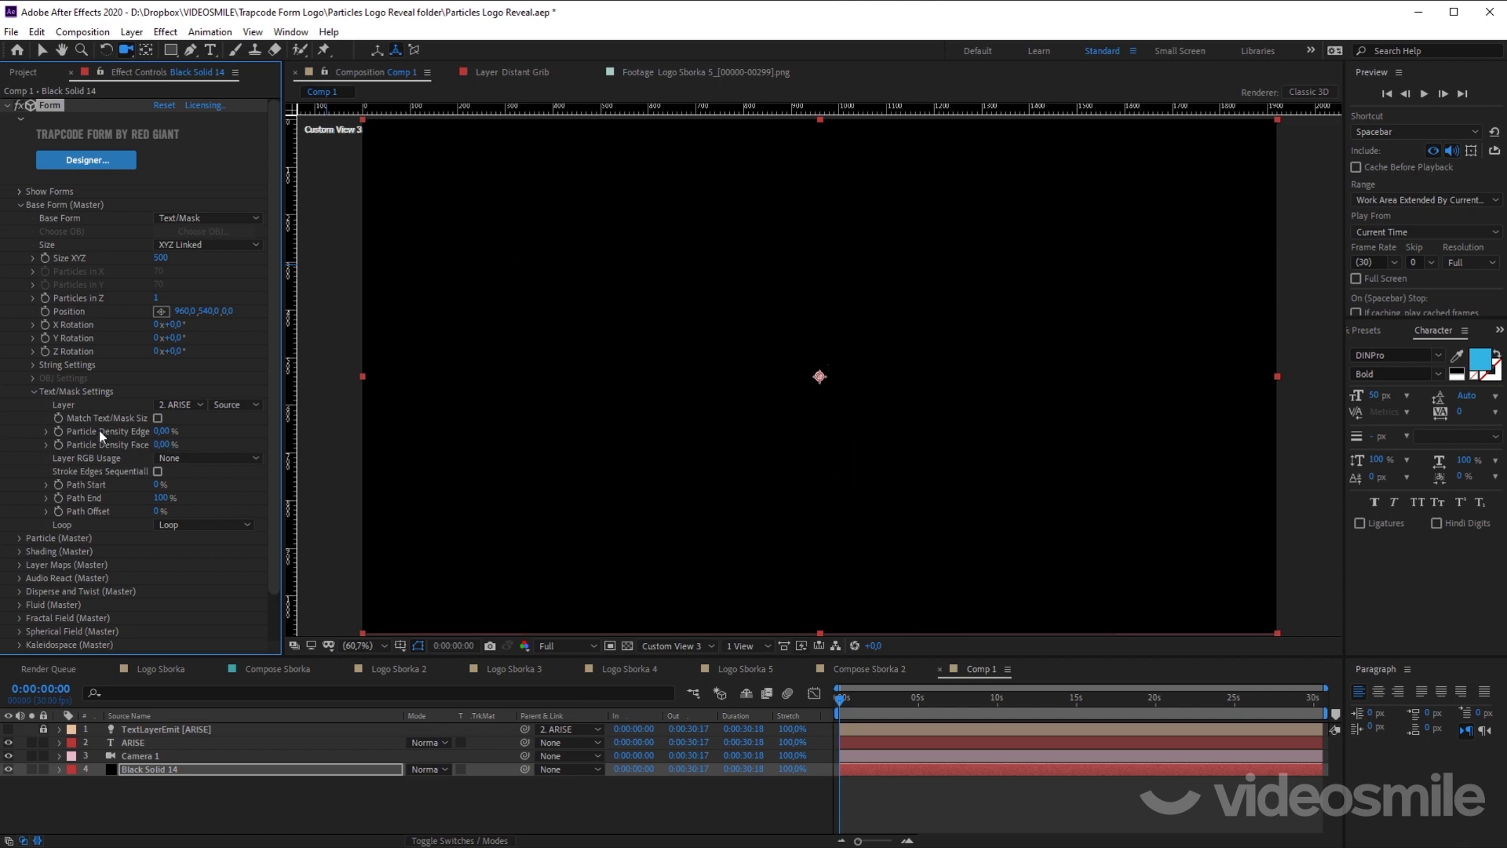
drag(165, 431, 202, 423)
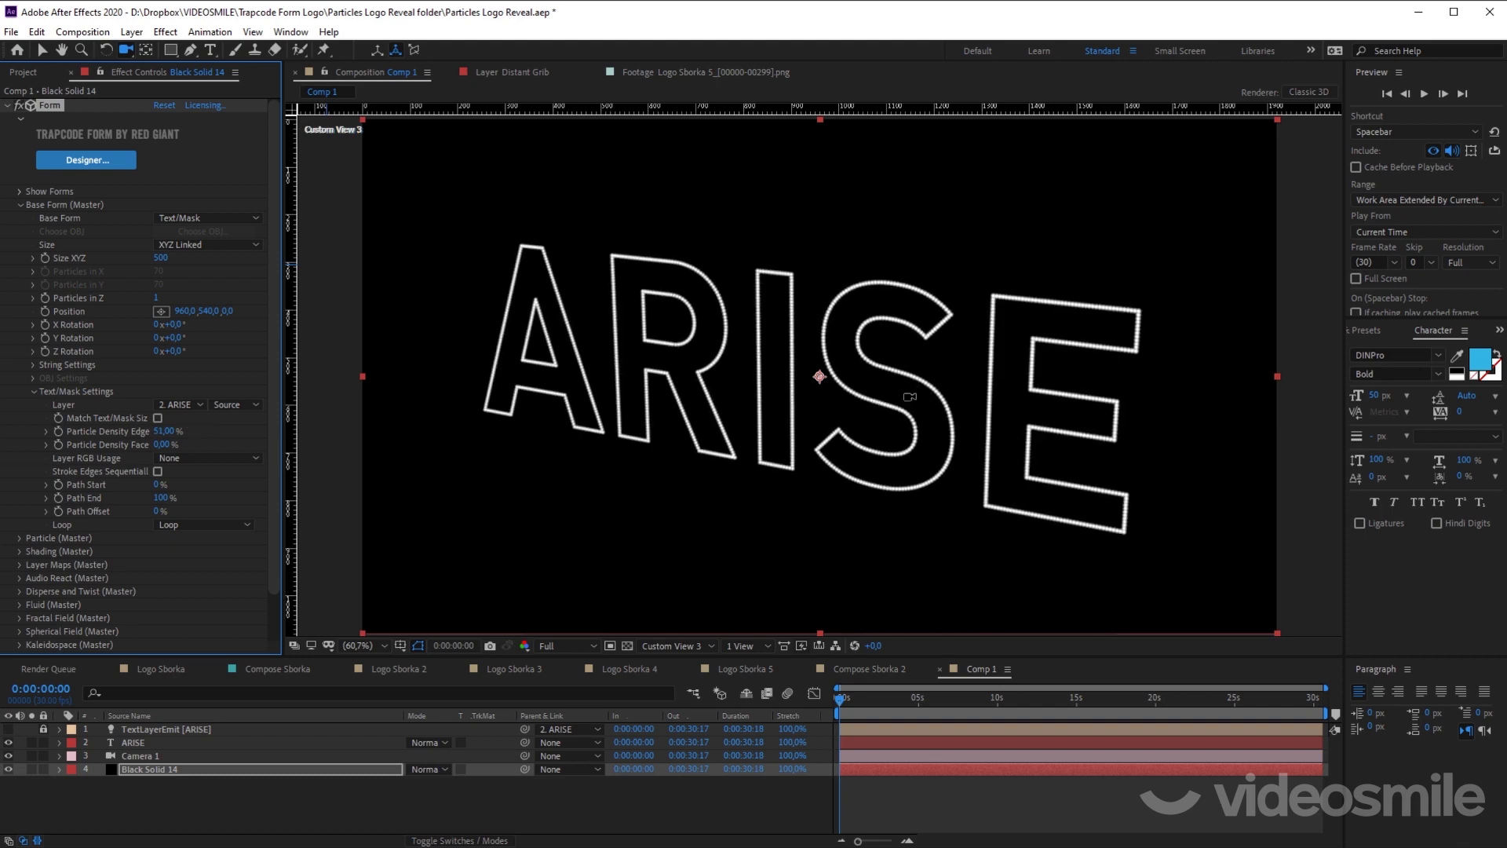
drag(164, 447, 218, 444)
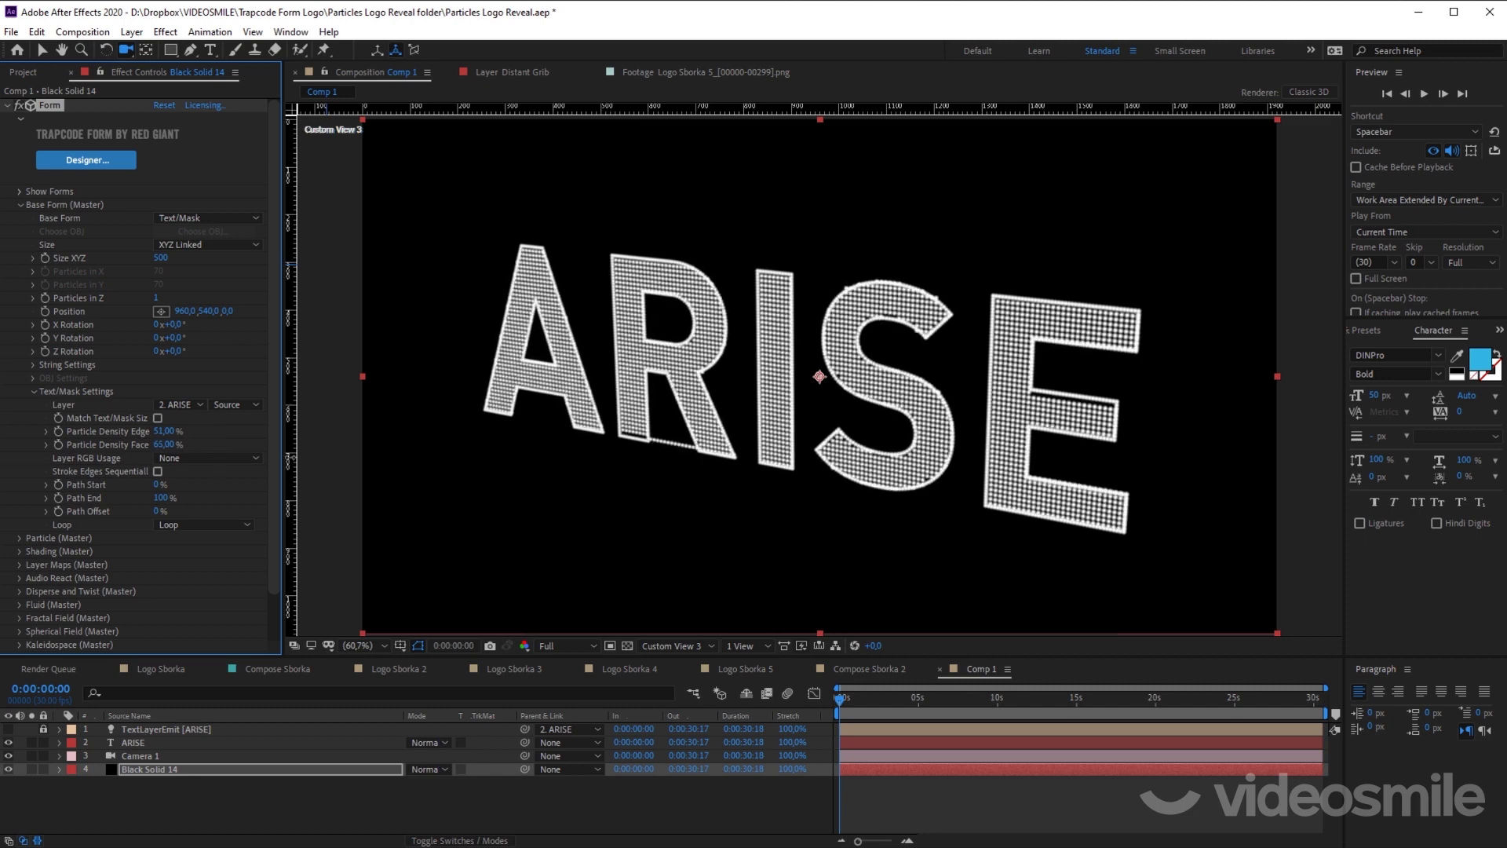
key(comma)
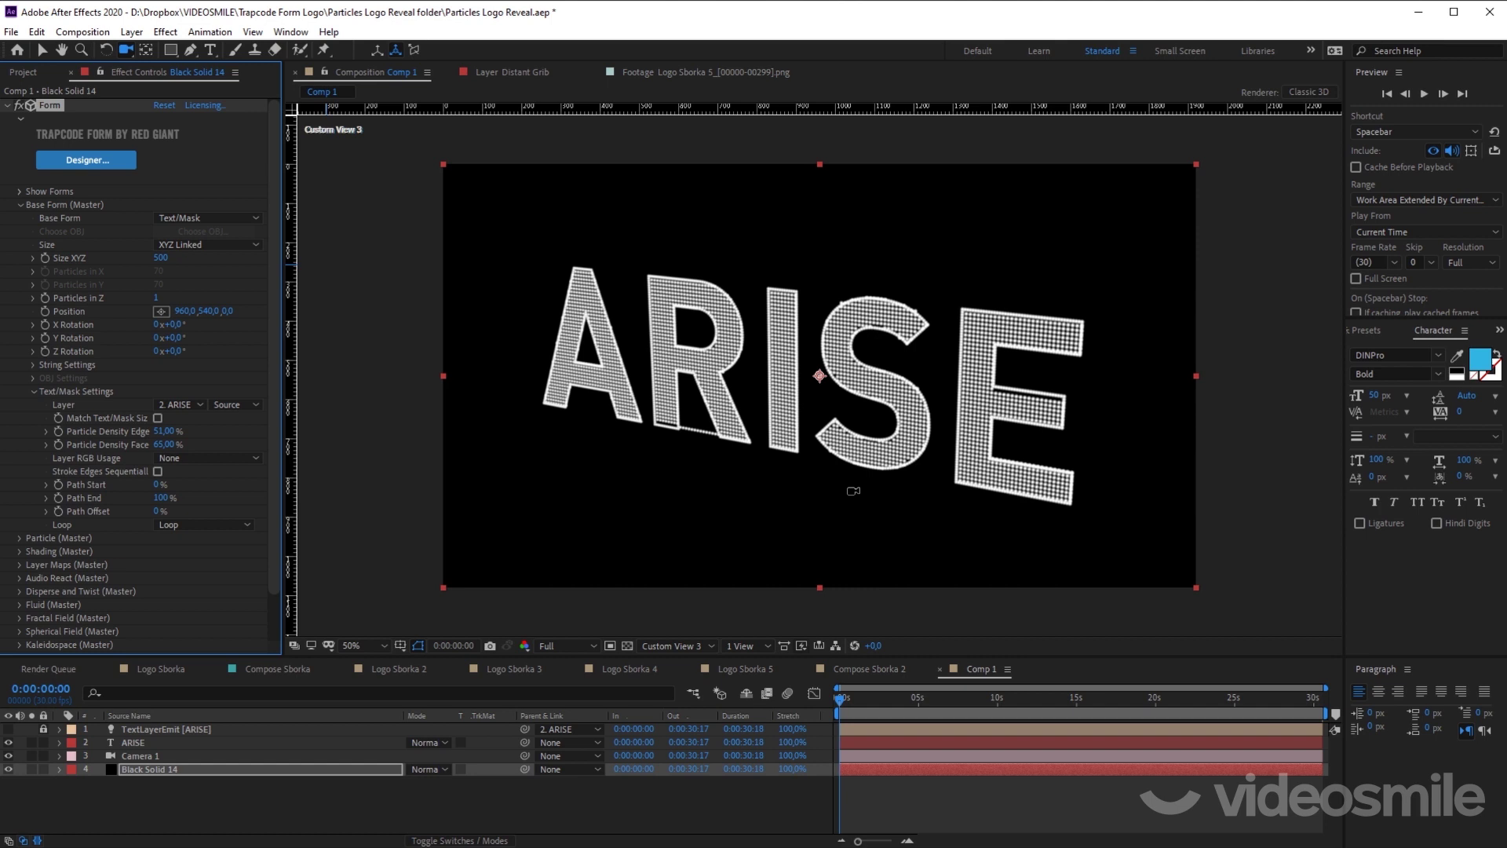
click(21, 205)
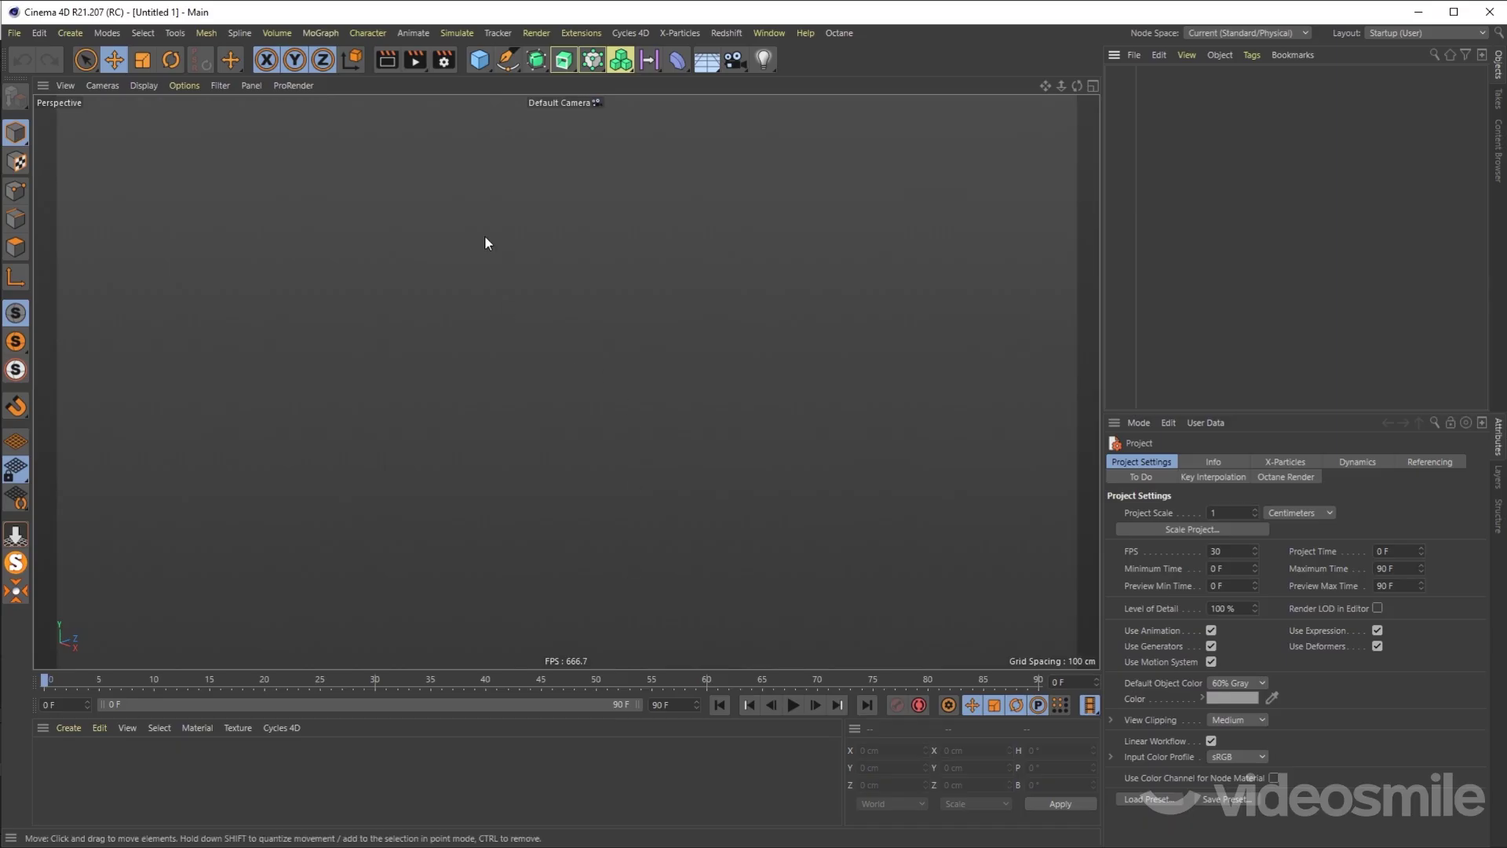
Step: Add a middle-aligned Text spline in Cinema 4D reading 'ARISE'
click(506, 59)
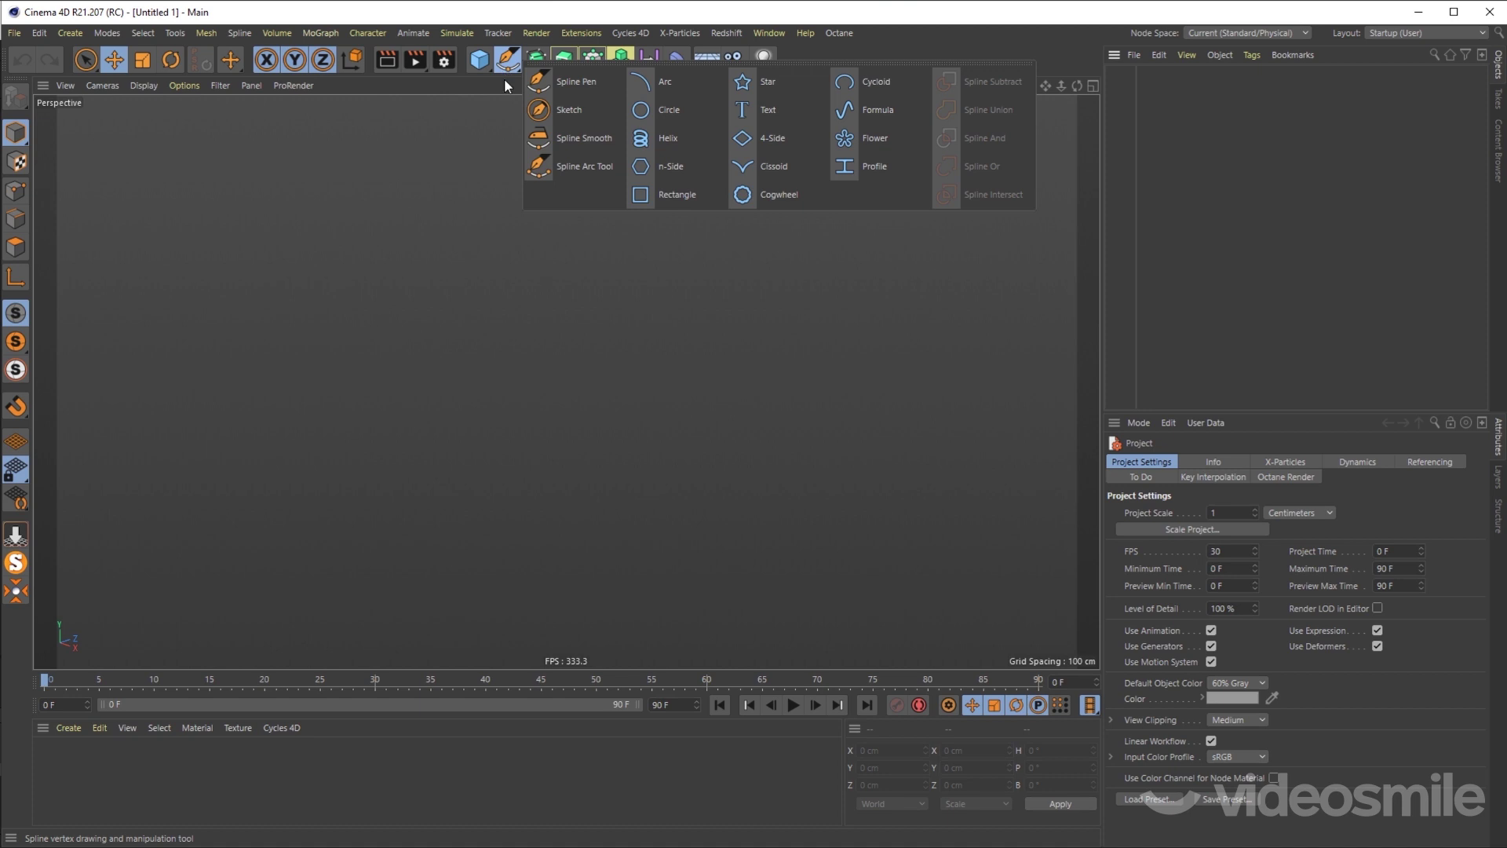
click(778, 110)
click(1133, 73)
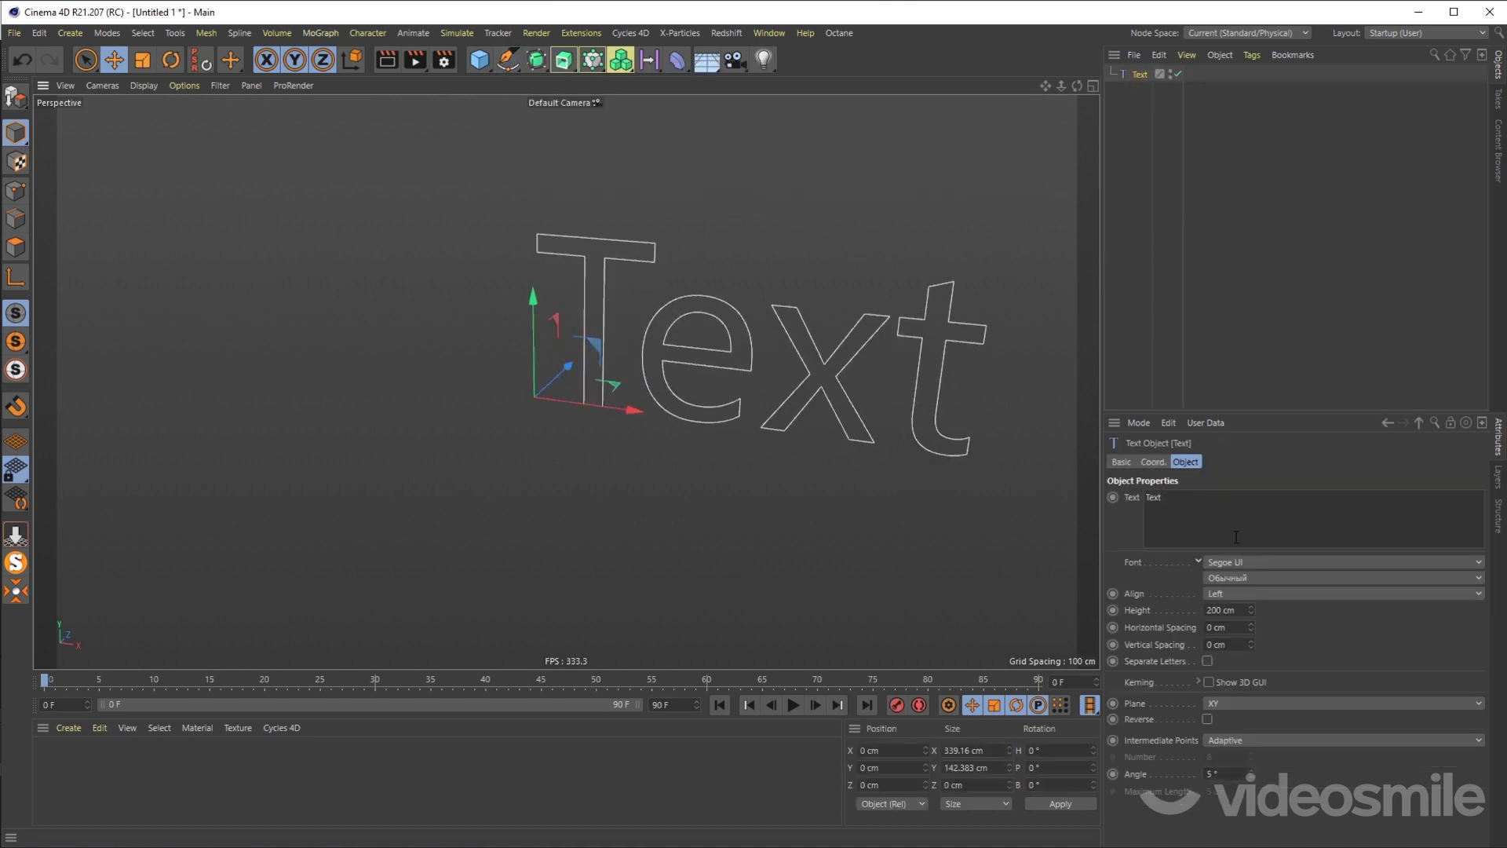
click(1219, 593)
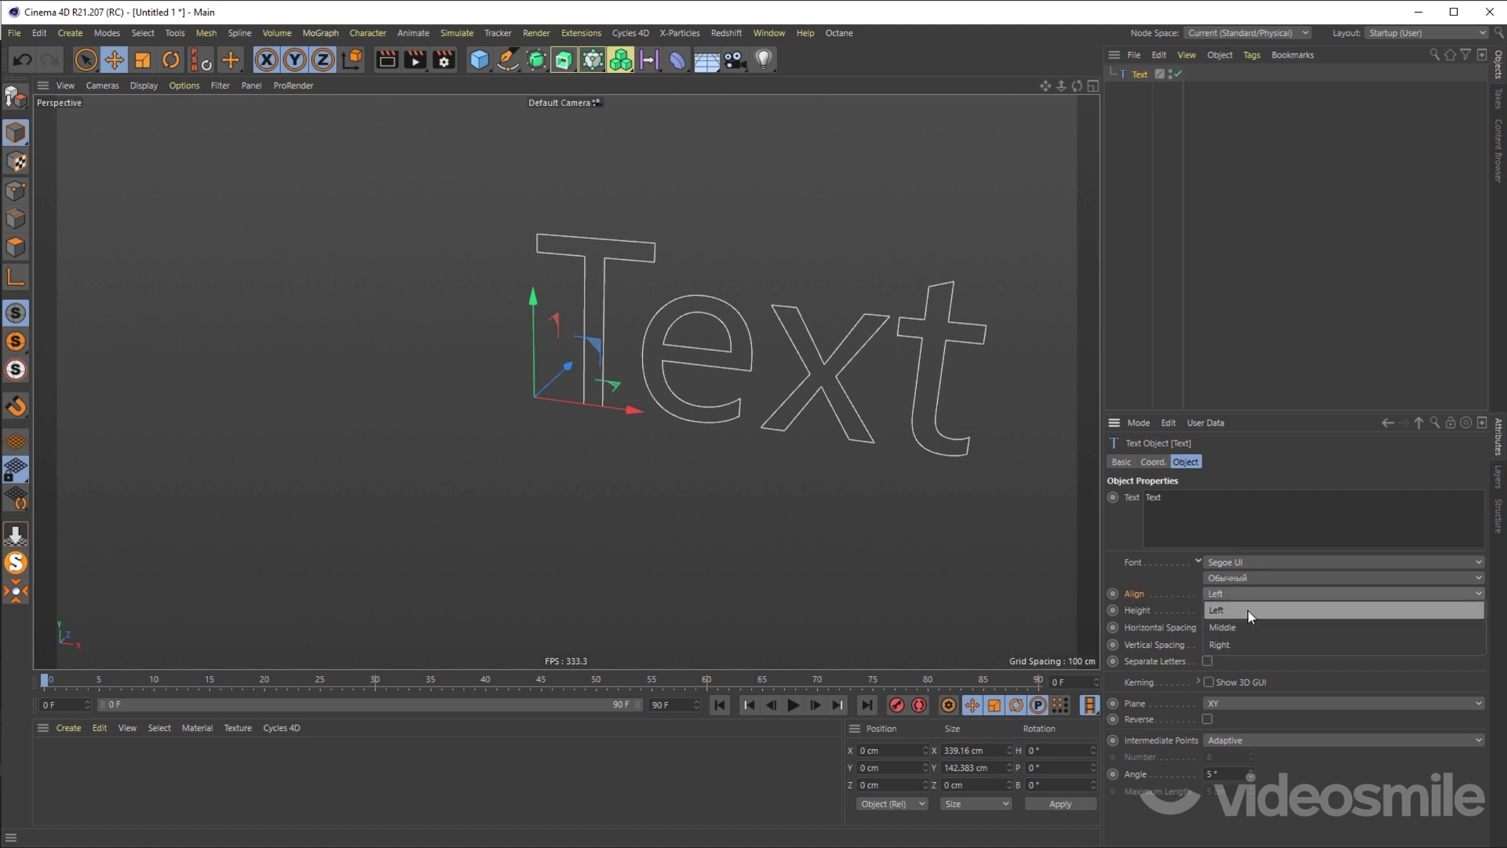
click(1248, 610)
double_click(1153, 497)
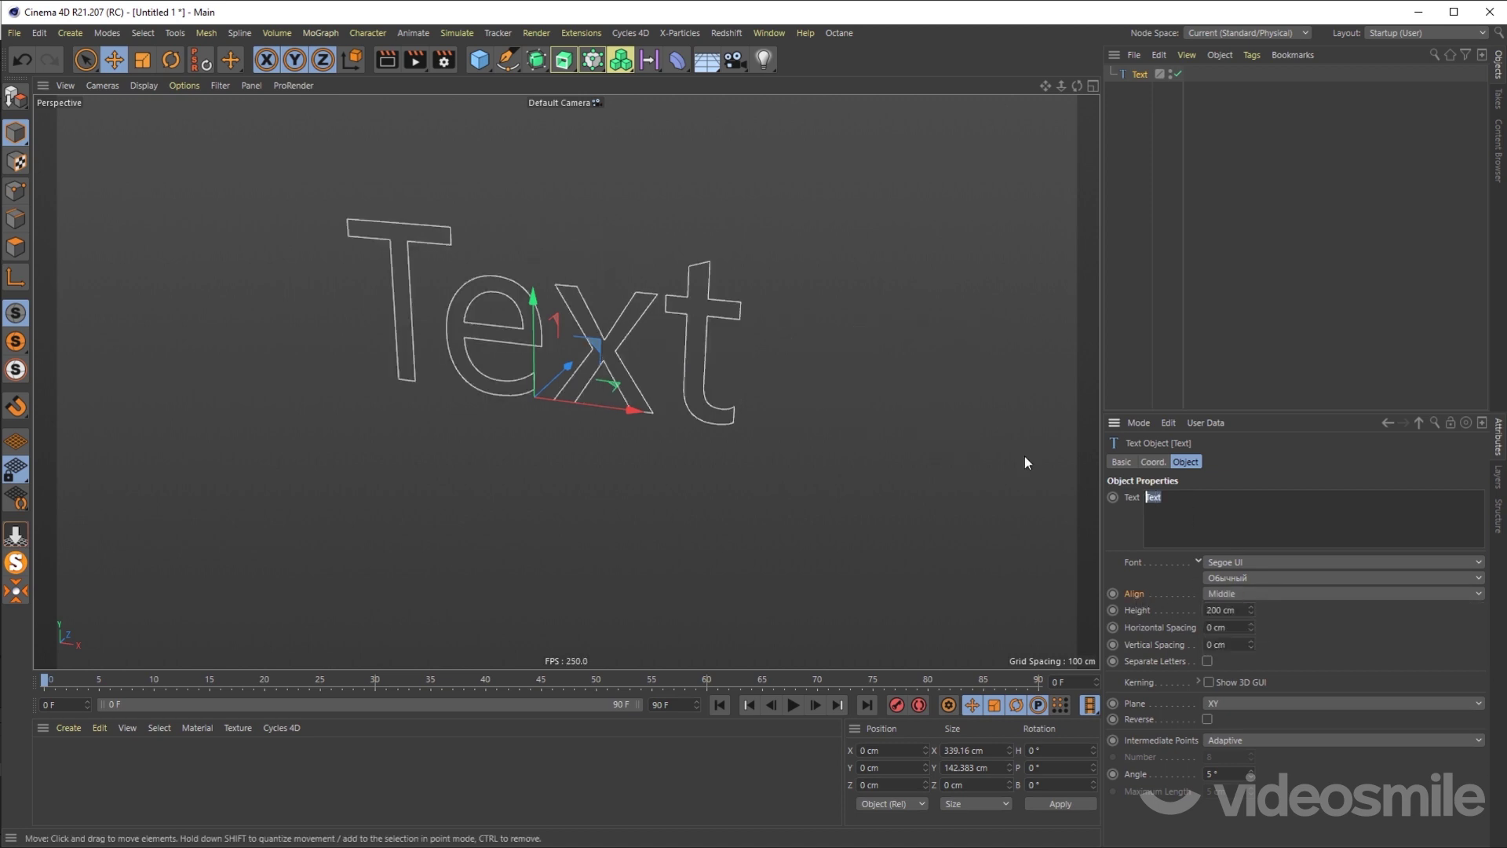
text(ARISE)
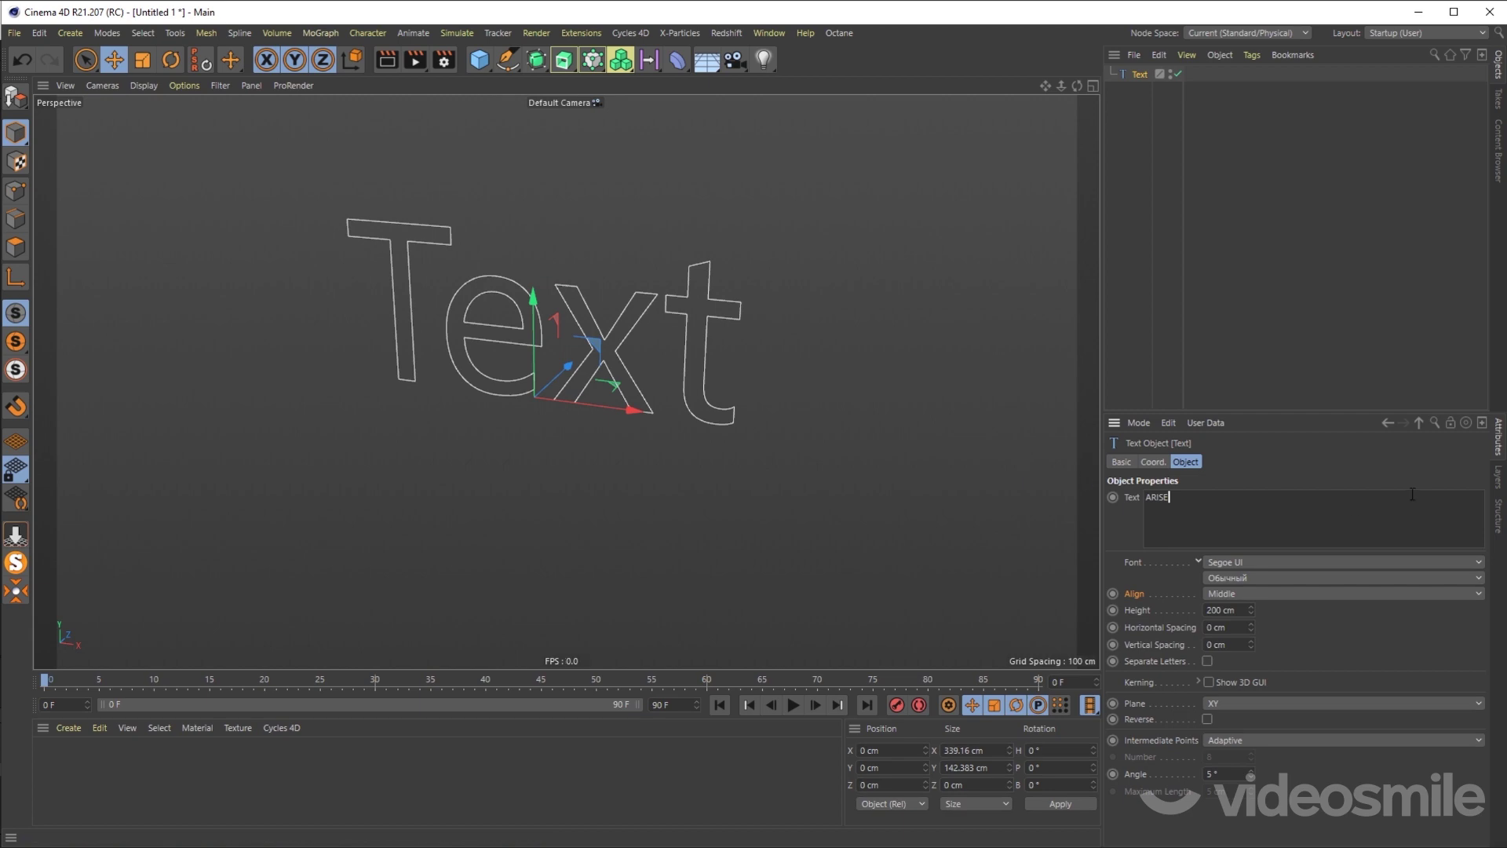
Step: Apply the 7th Service ExtraBold font to the ARISE text and orbit to inspect it
click(1241, 562)
scroll(1282, 406, up, 8)
scroll(1284, 405, up, 5)
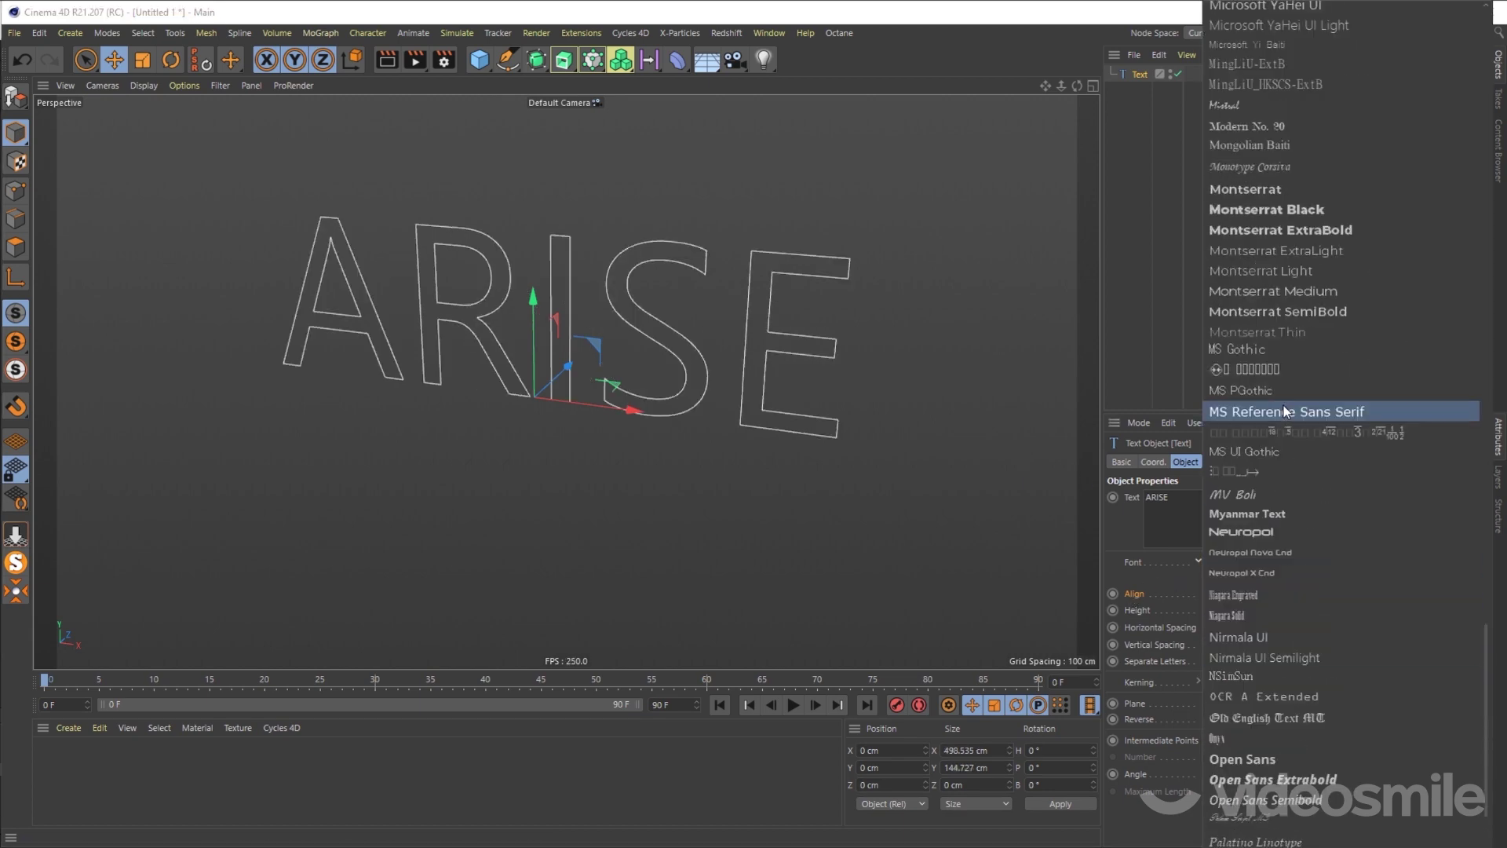
scroll(1284, 405, up, 5)
scroll(1285, 405, up, 5)
scroll(1294, 413, up, 5)
scroll(1294, 412, up, 10)
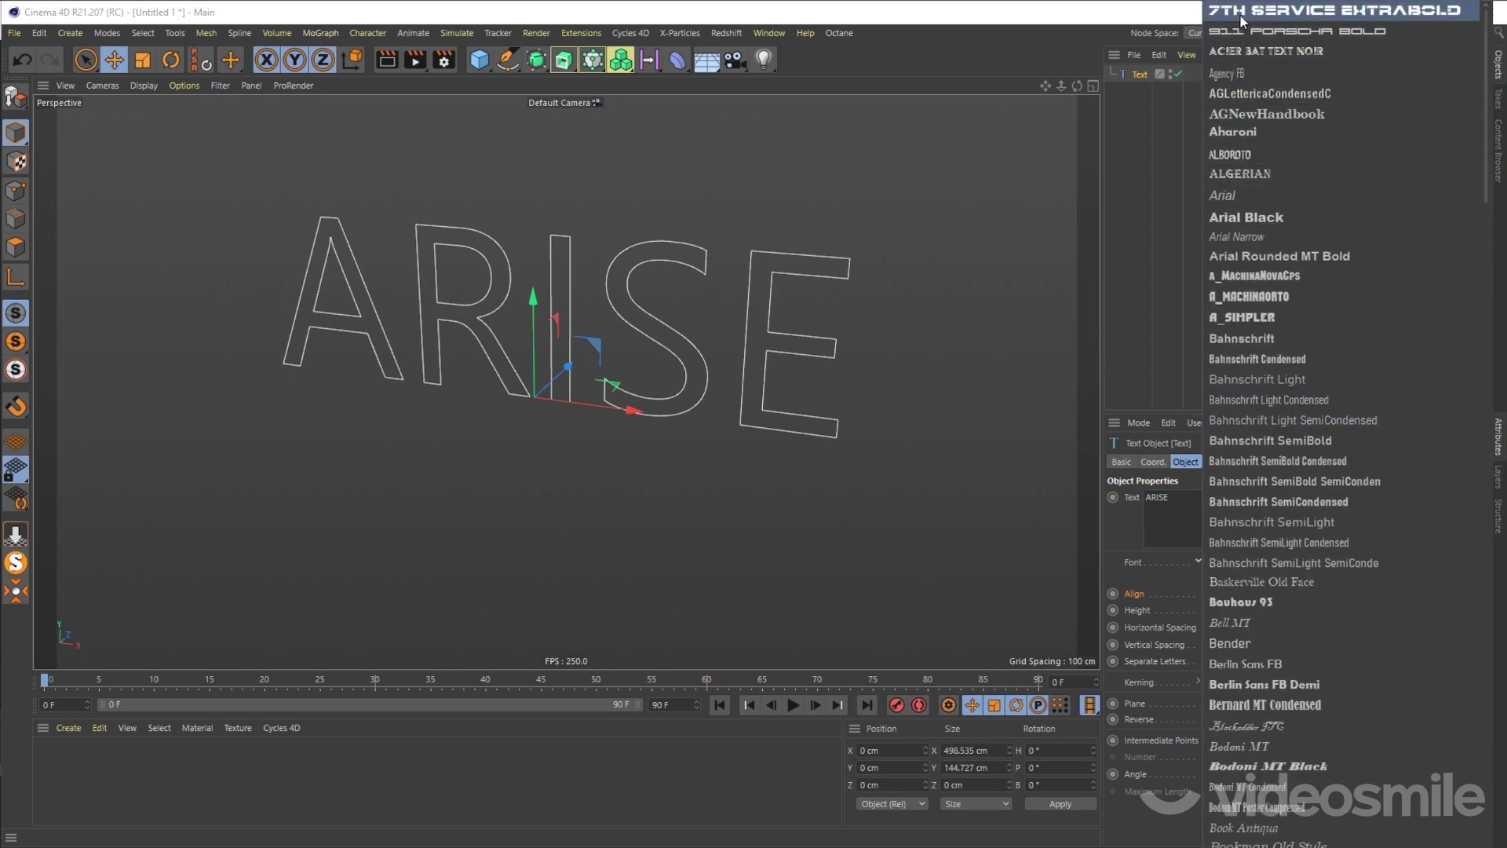
click(1402, 14)
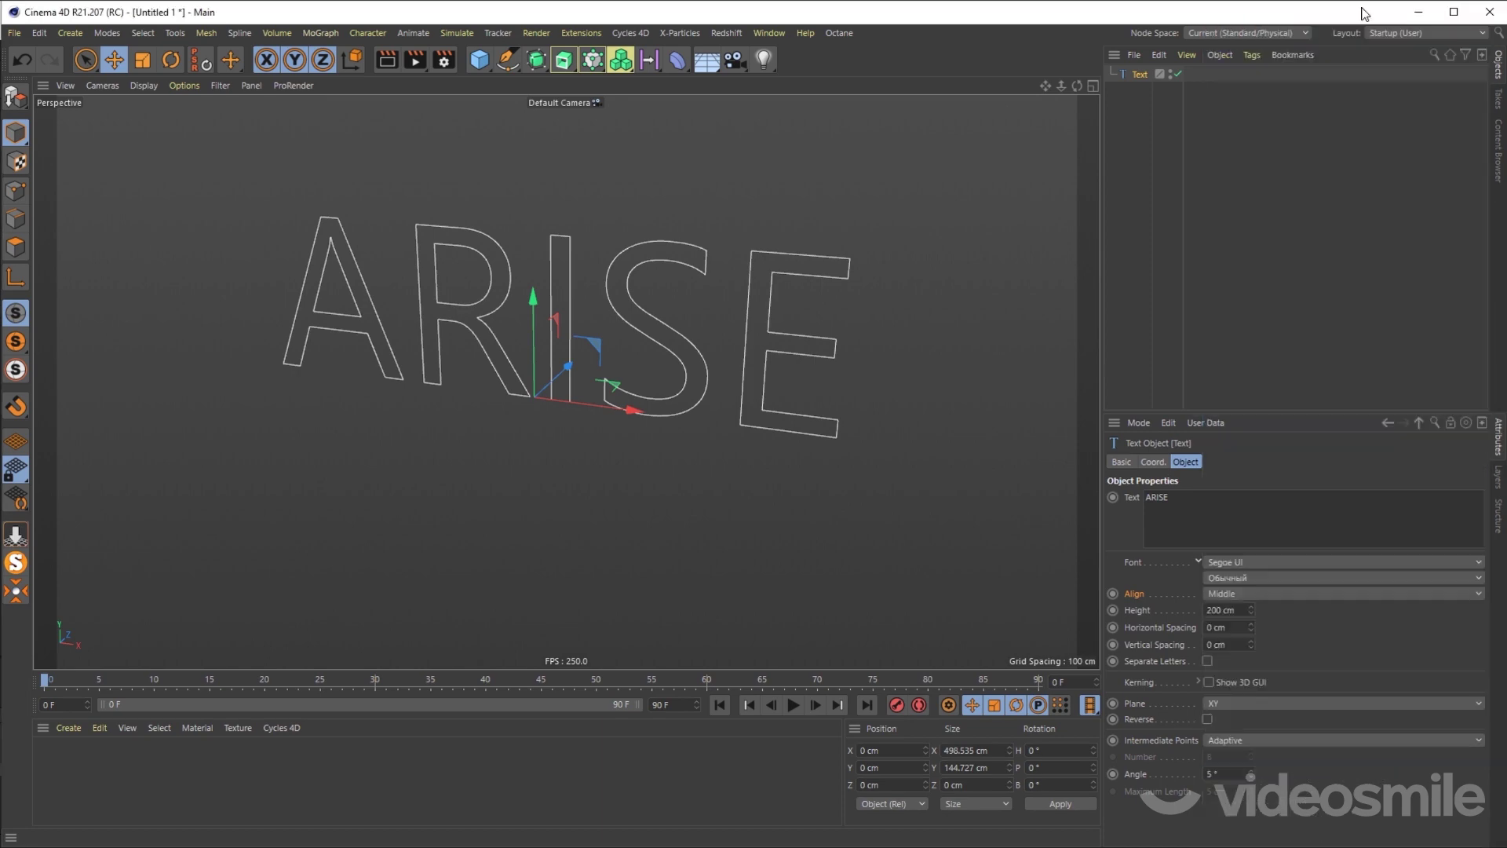
click(1260, 286)
mouse_move(586, 338)
alt+mouse_down()
mouse_move(371, 295)
mouse_move(730, 433)
mouse_move(507, 377)
mouse_move(785, 370)
mouse_move(427, 349)
alt+mouse_up()
click(1139, 75)
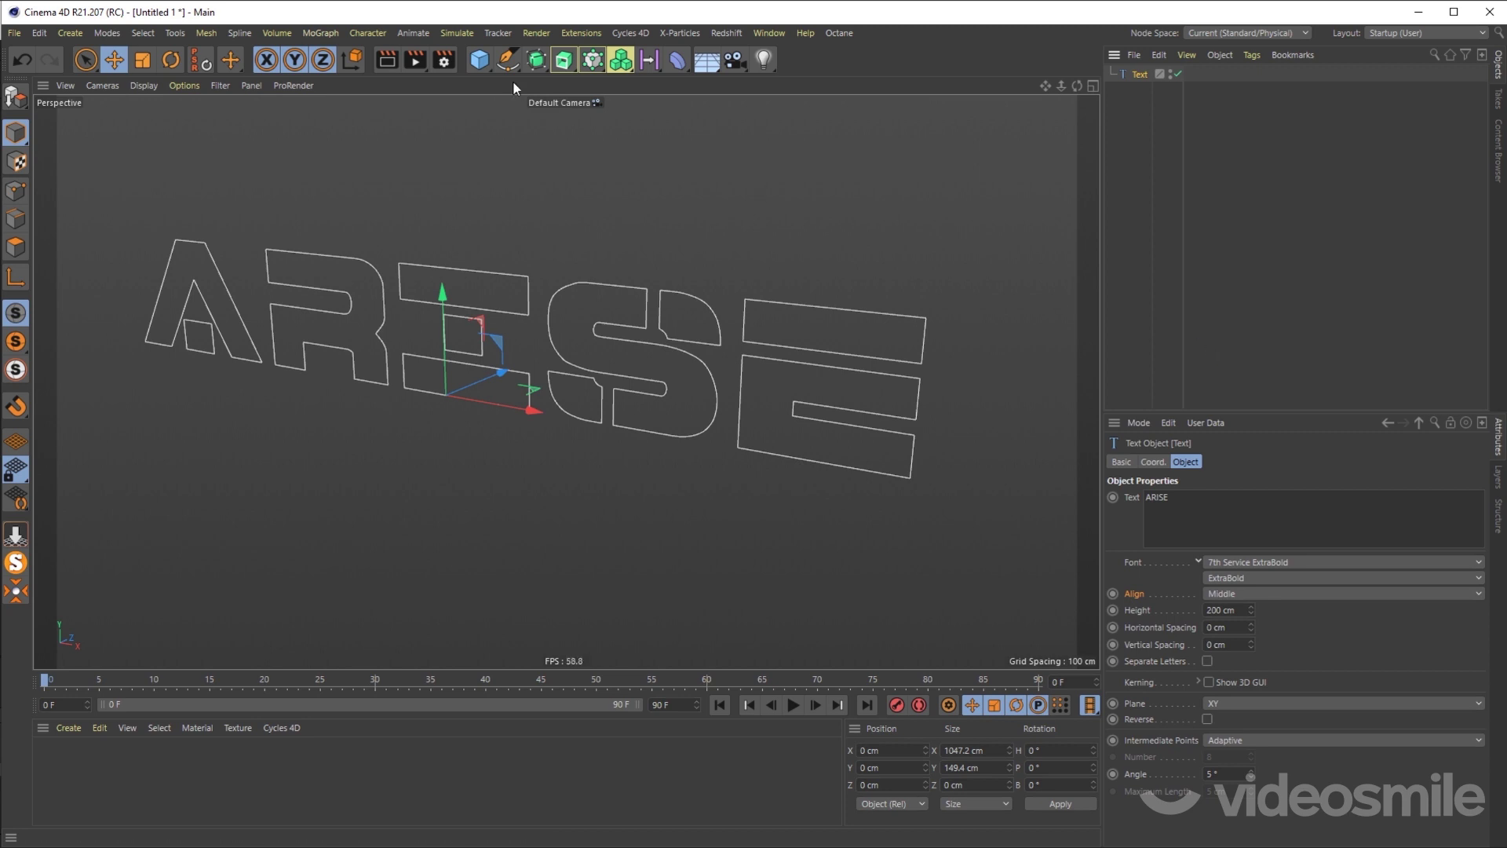
Step: Wrap the ARISE text in an Extrude object and switch the viewport to shaded with lines
alt+drag(572, 68, 604, 82)
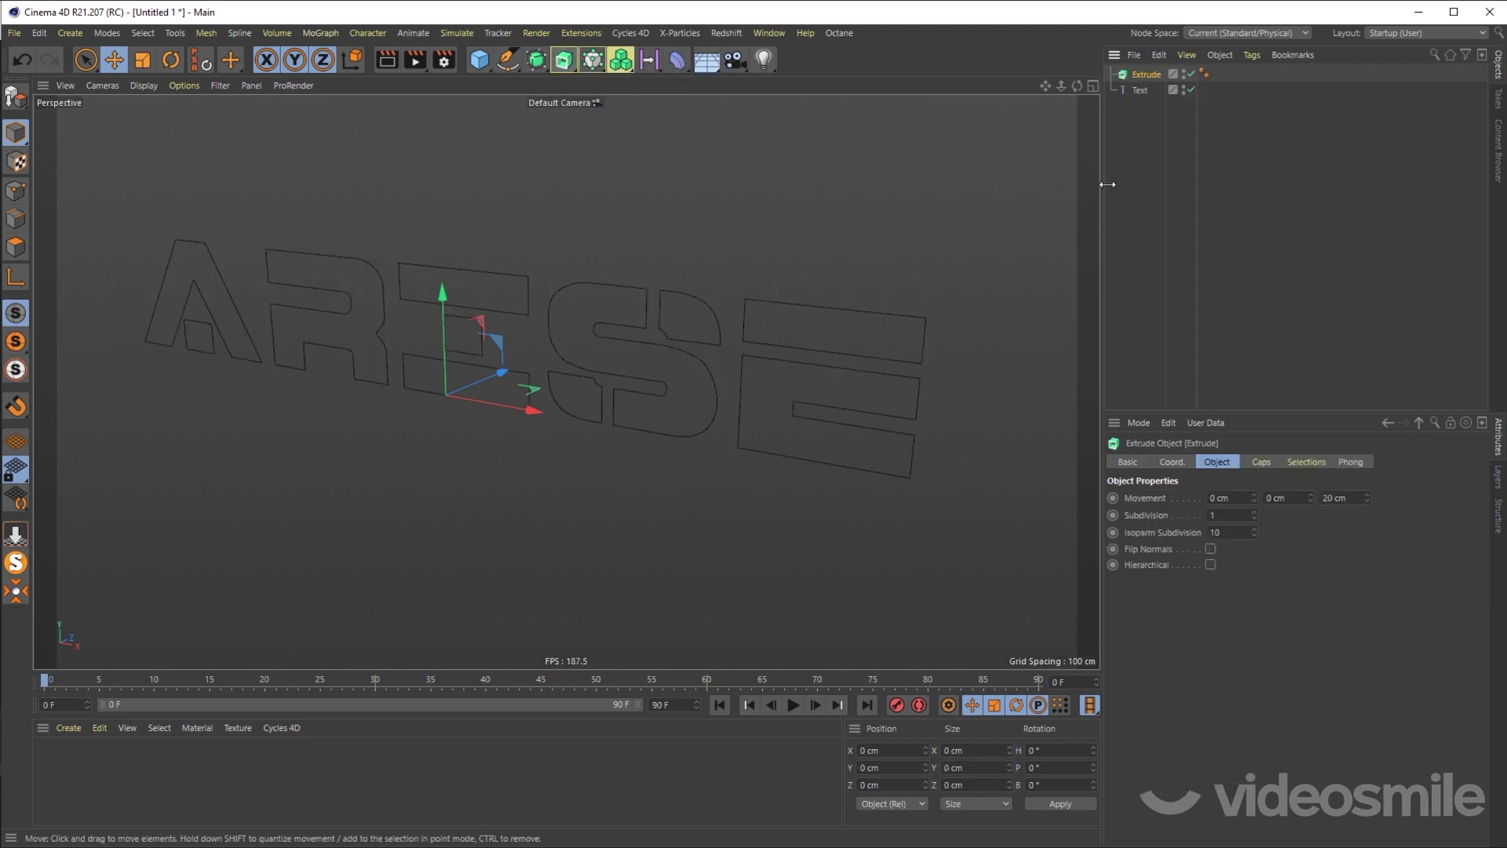
click(1142, 90)
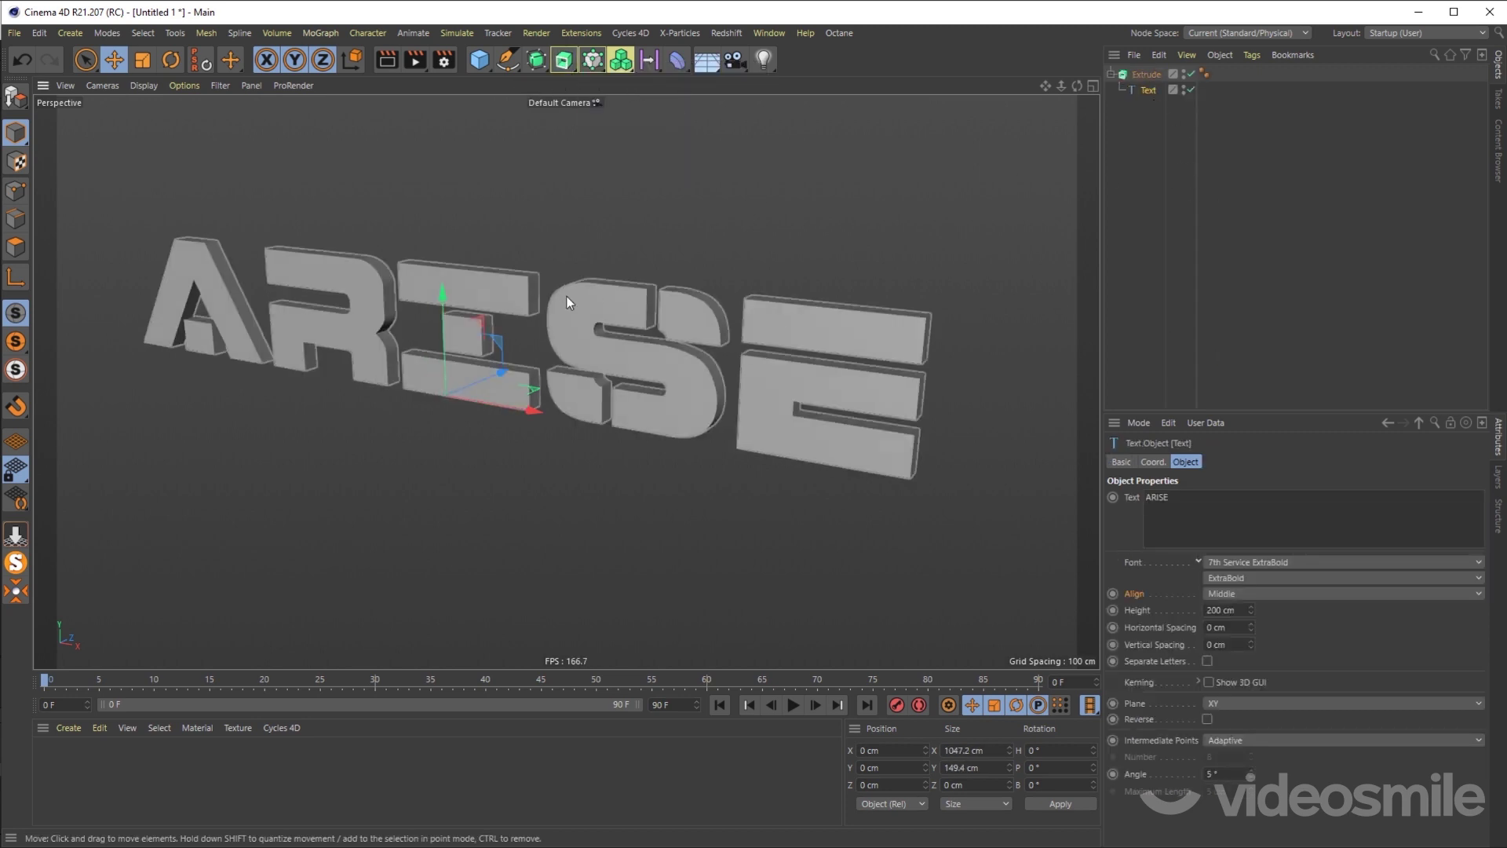
mouse_move(565, 288)
alt+mouse_down()
mouse_move(580, 385)
mouse_move(496, 248)
alt+mouse_up()
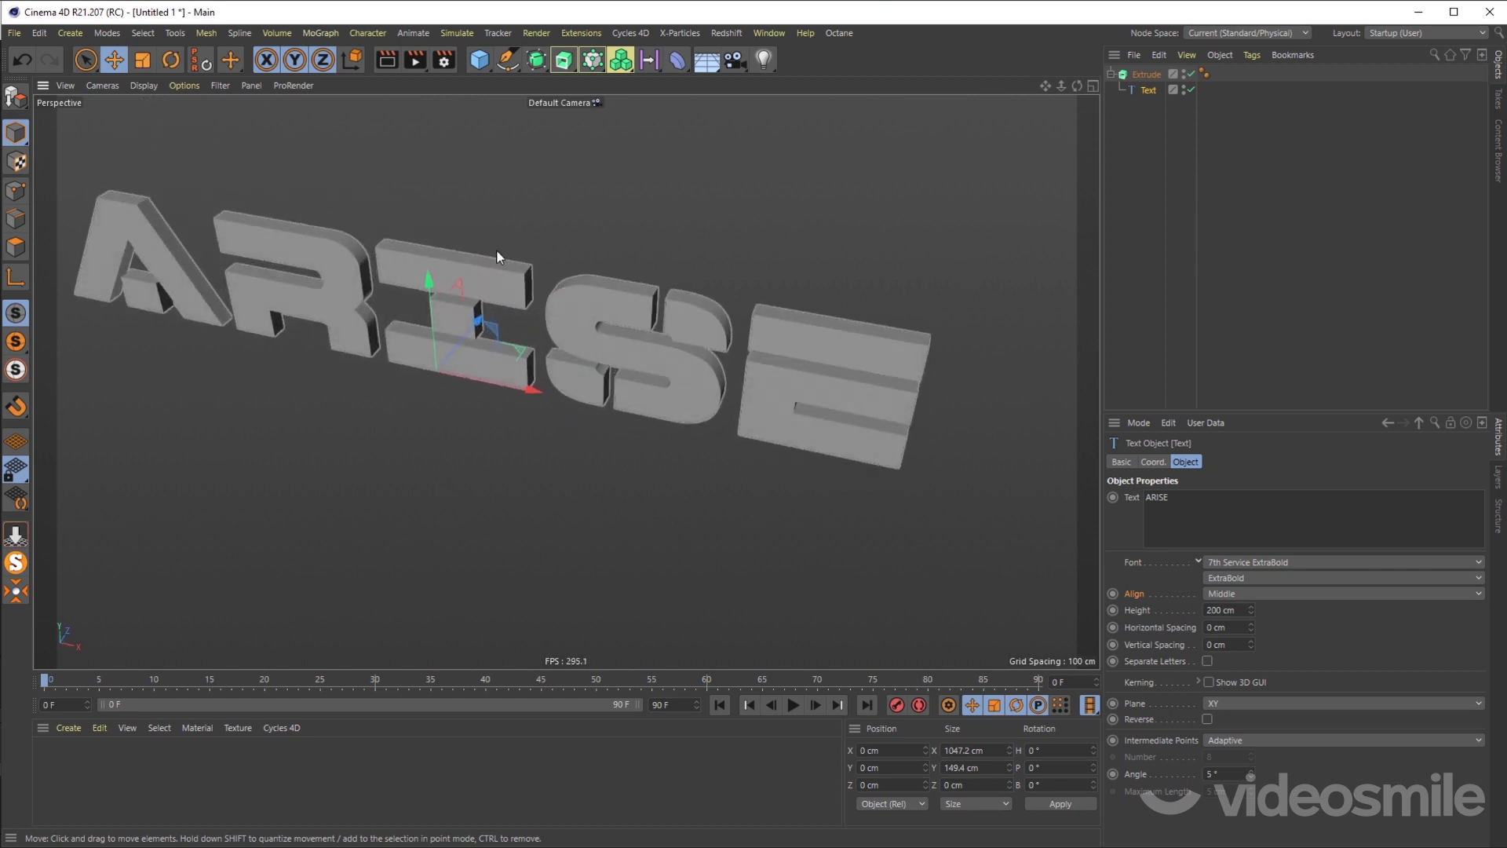
click(141, 85)
click(172, 128)
mouse_move(689, 322)
alt+mouse_down()
mouse_move(783, 394)
mouse_move(774, 332)
alt+mouse_up()
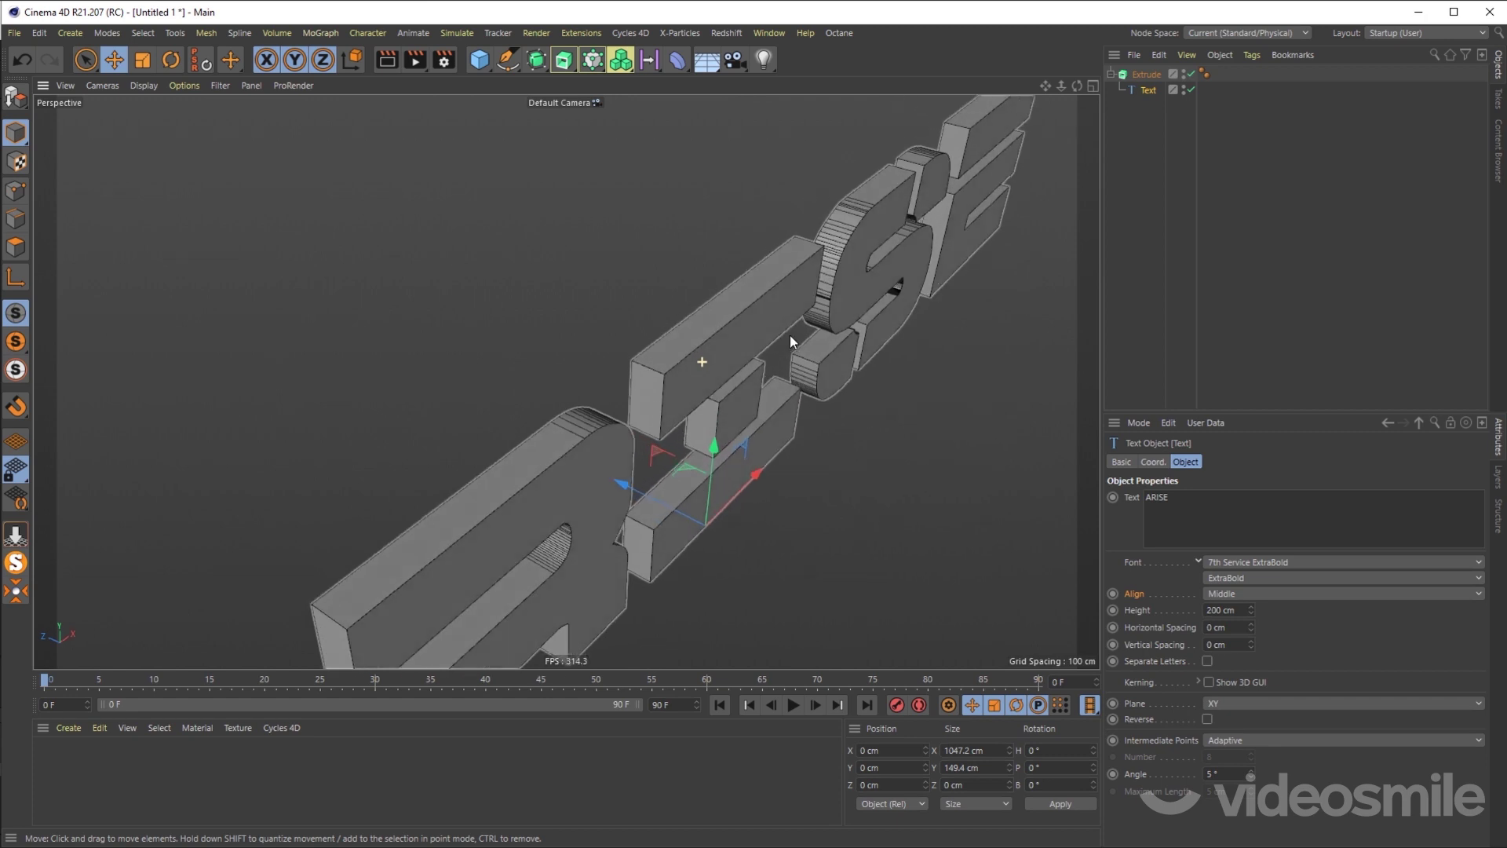
Step: Set the Extrude depth to 80 cm and raise its subdivisions to 8
click(1148, 74)
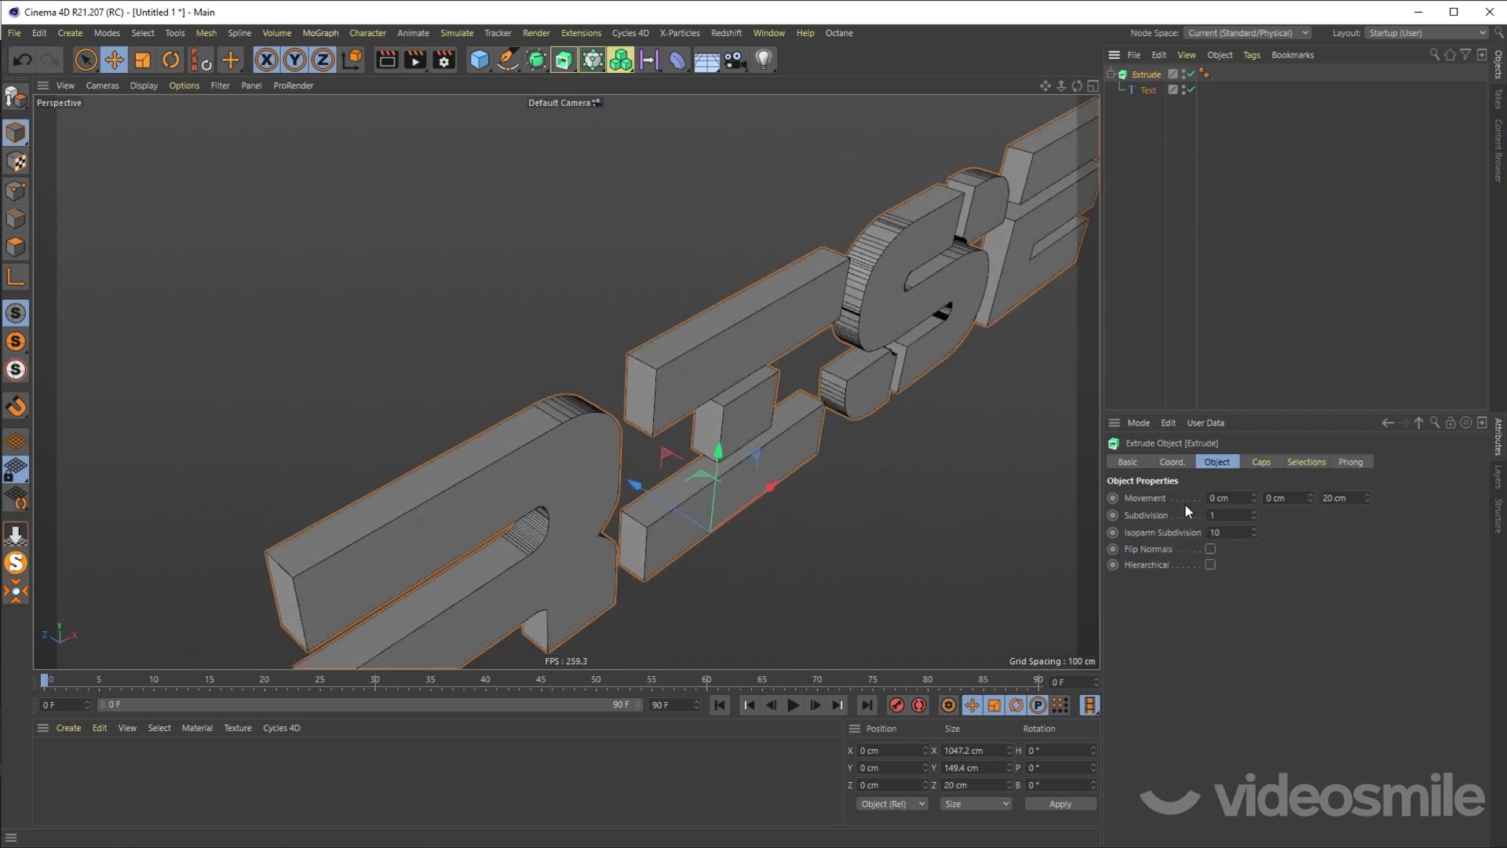
click(1352, 503)
text(0)
key(Return)
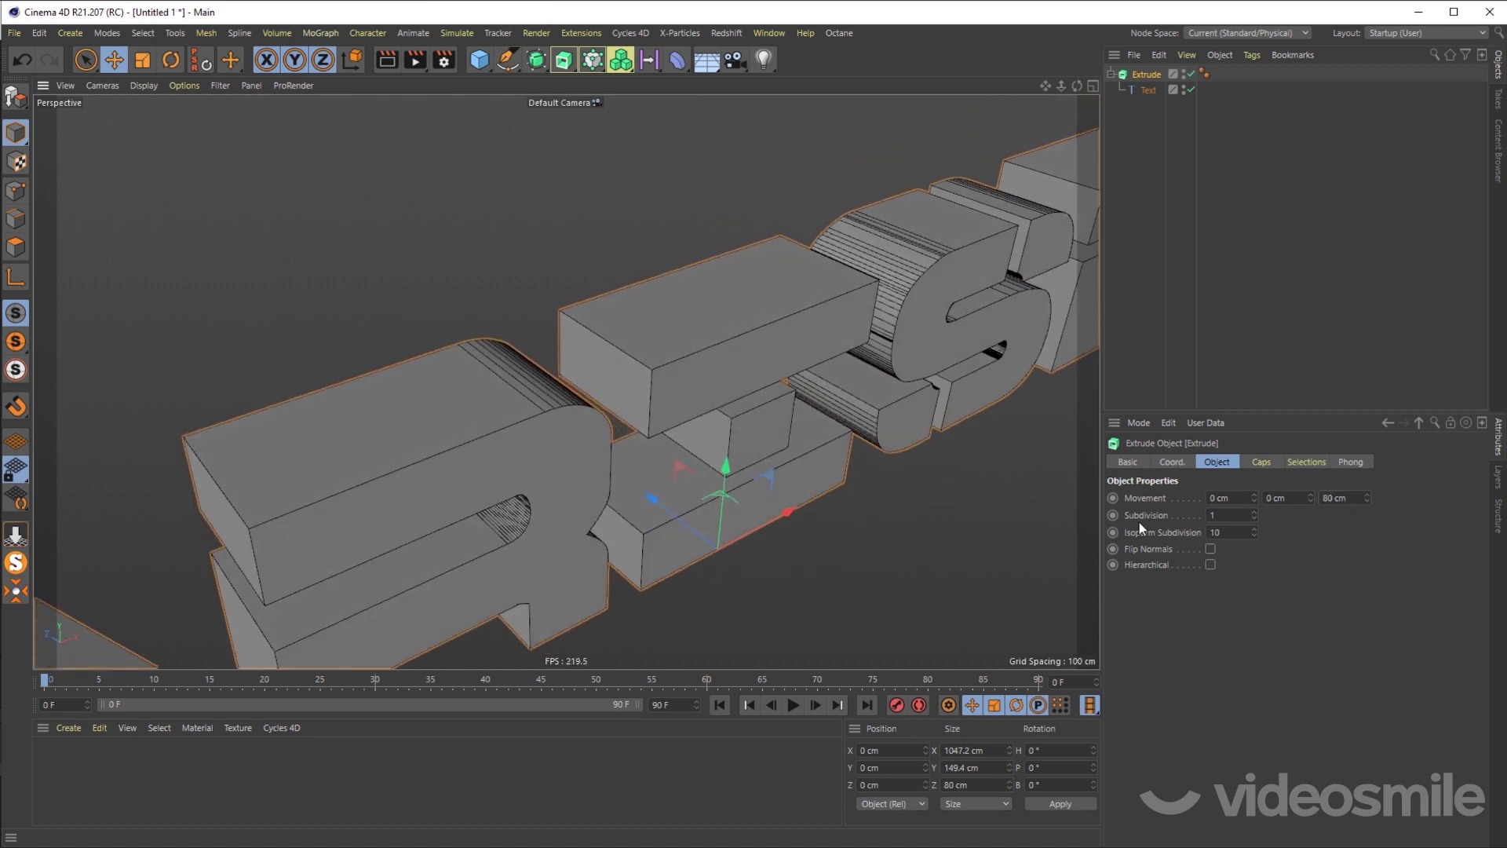
click(1256, 507)
click(1256, 507)
click(1256, 508)
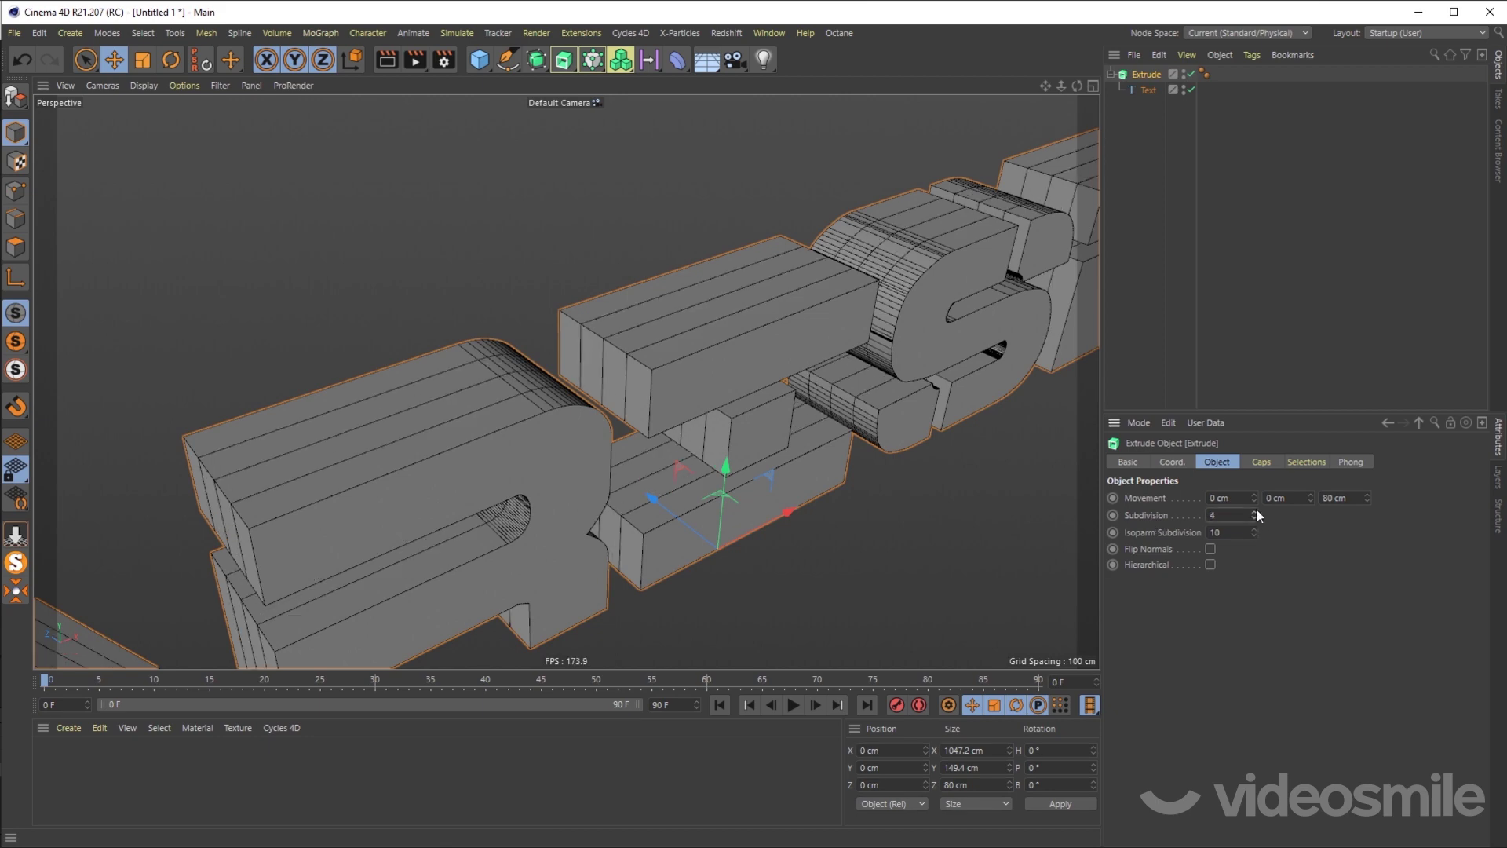
click(1257, 508)
alt+drag(722, 412, 780, 380)
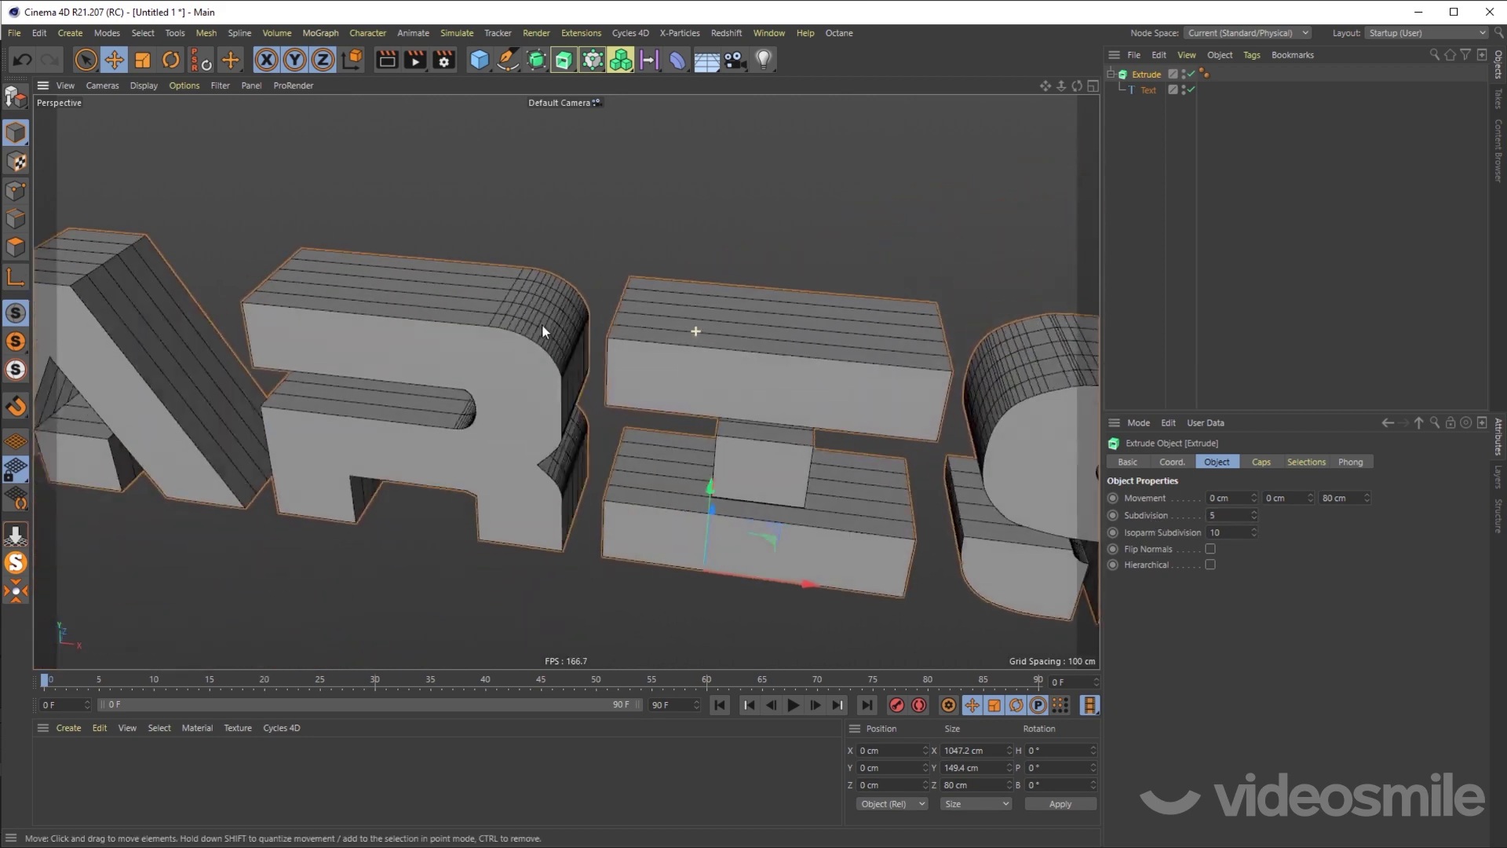
click(1254, 511)
click(1254, 511)
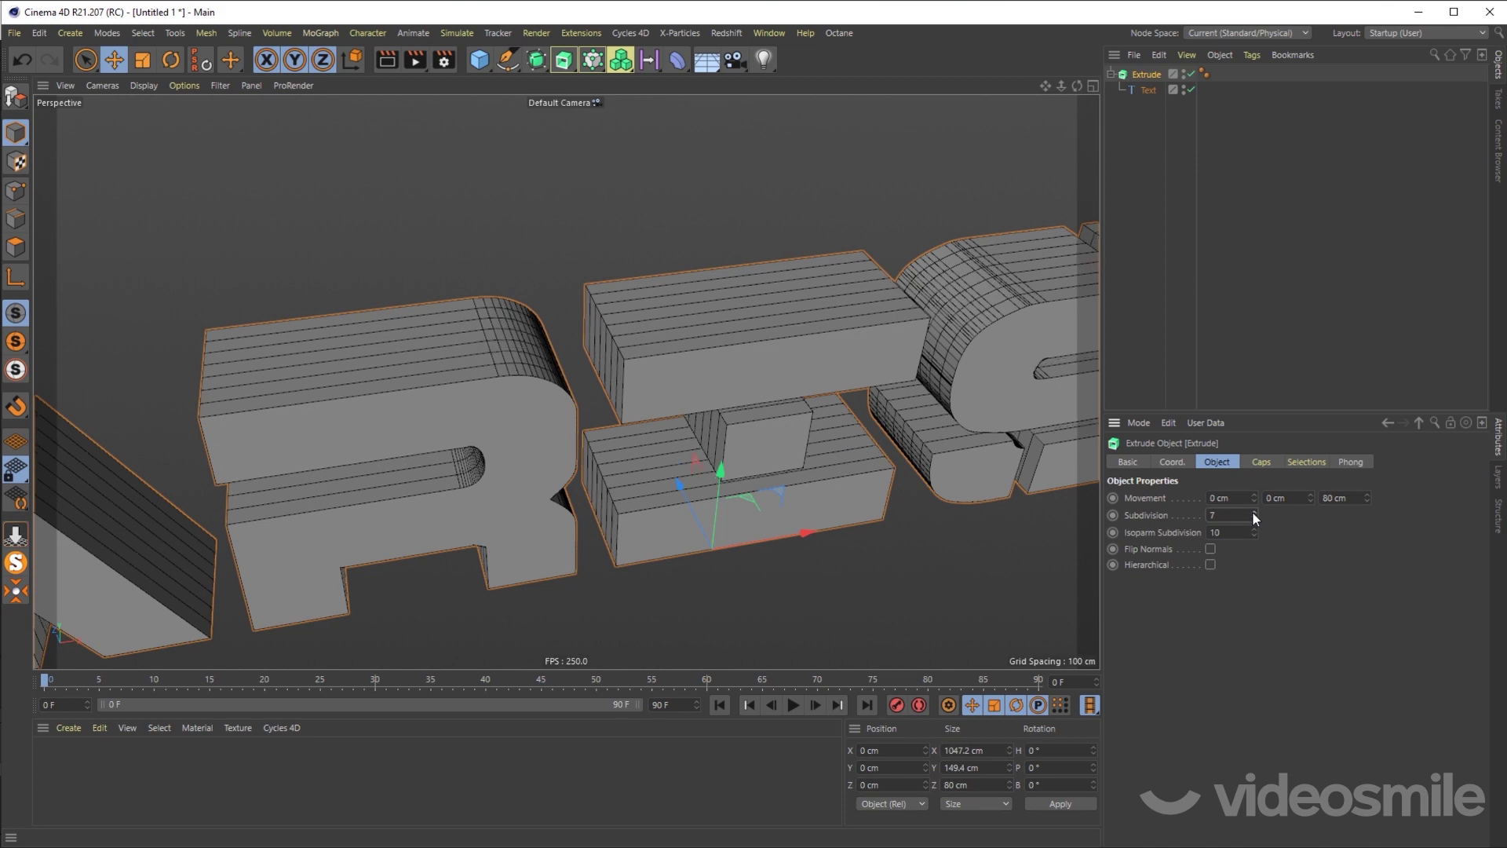
click(1255, 511)
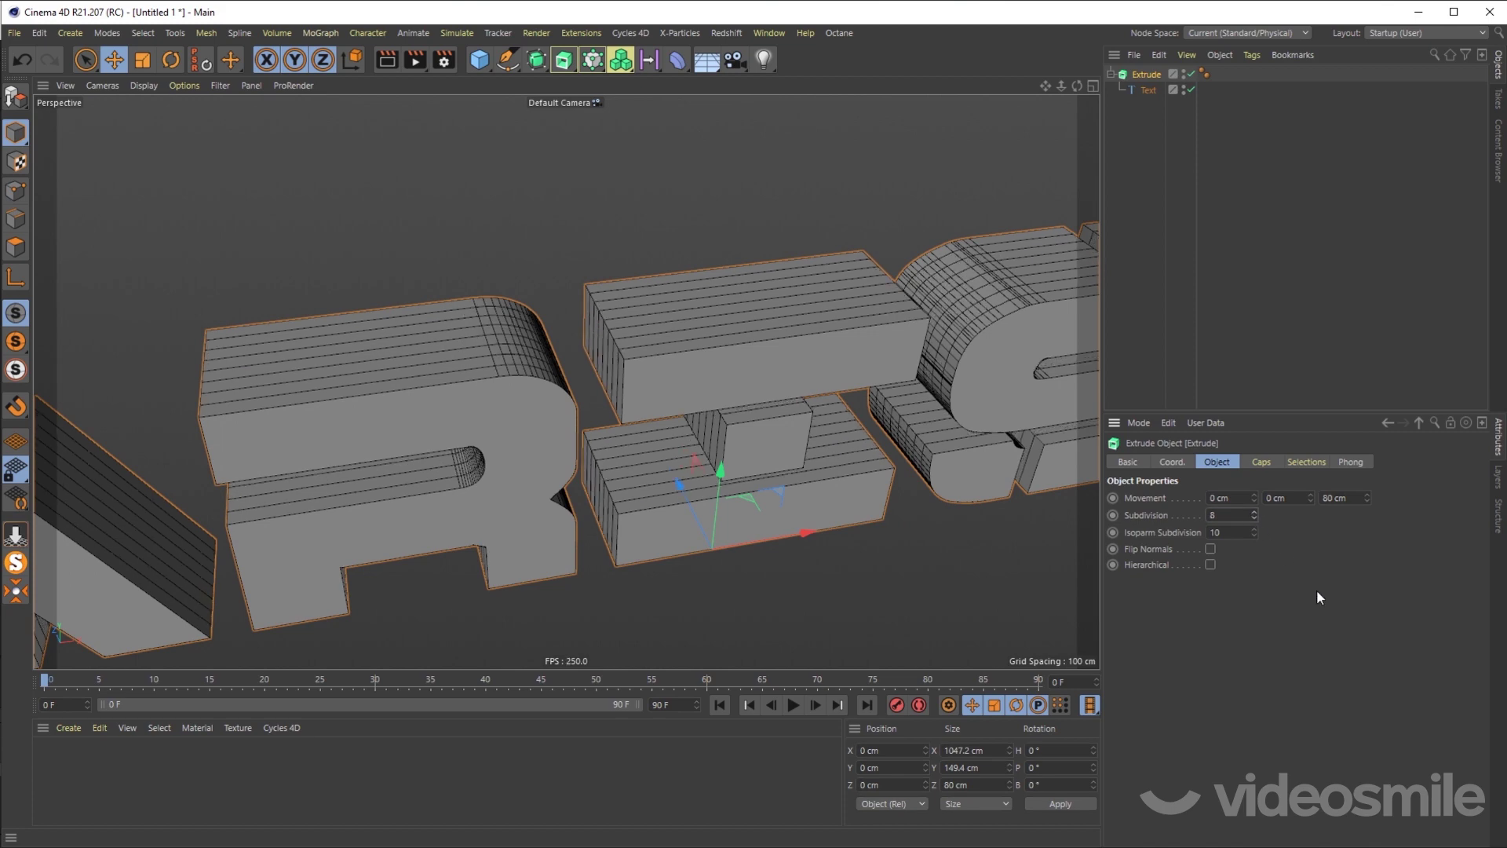
click(1262, 462)
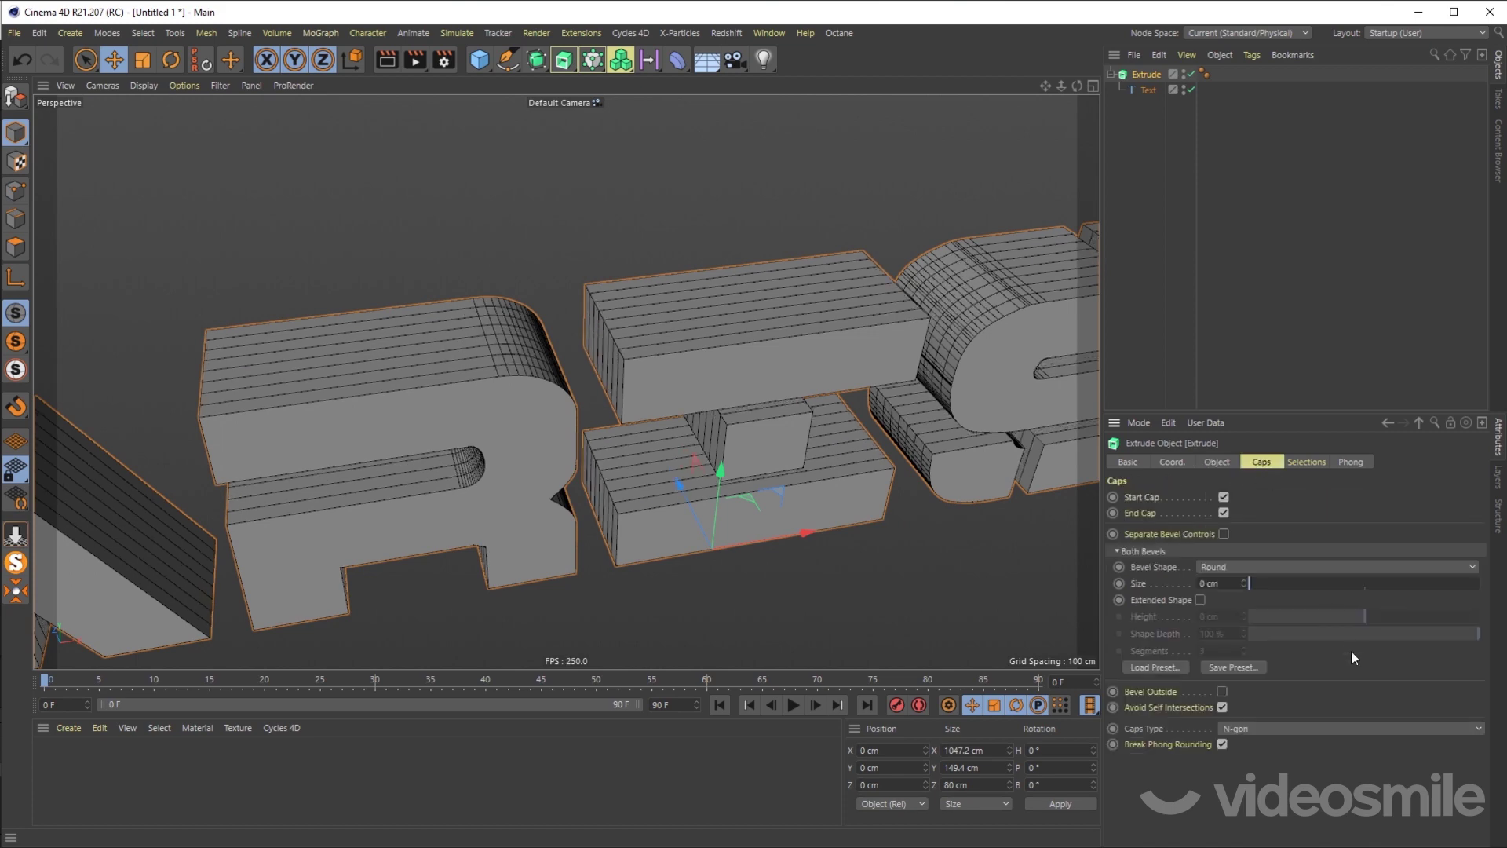
Step: Change the ARISE caps to a Regular Grid and expand the group to show its 10 cm size
drag(724, 392, 559, 355)
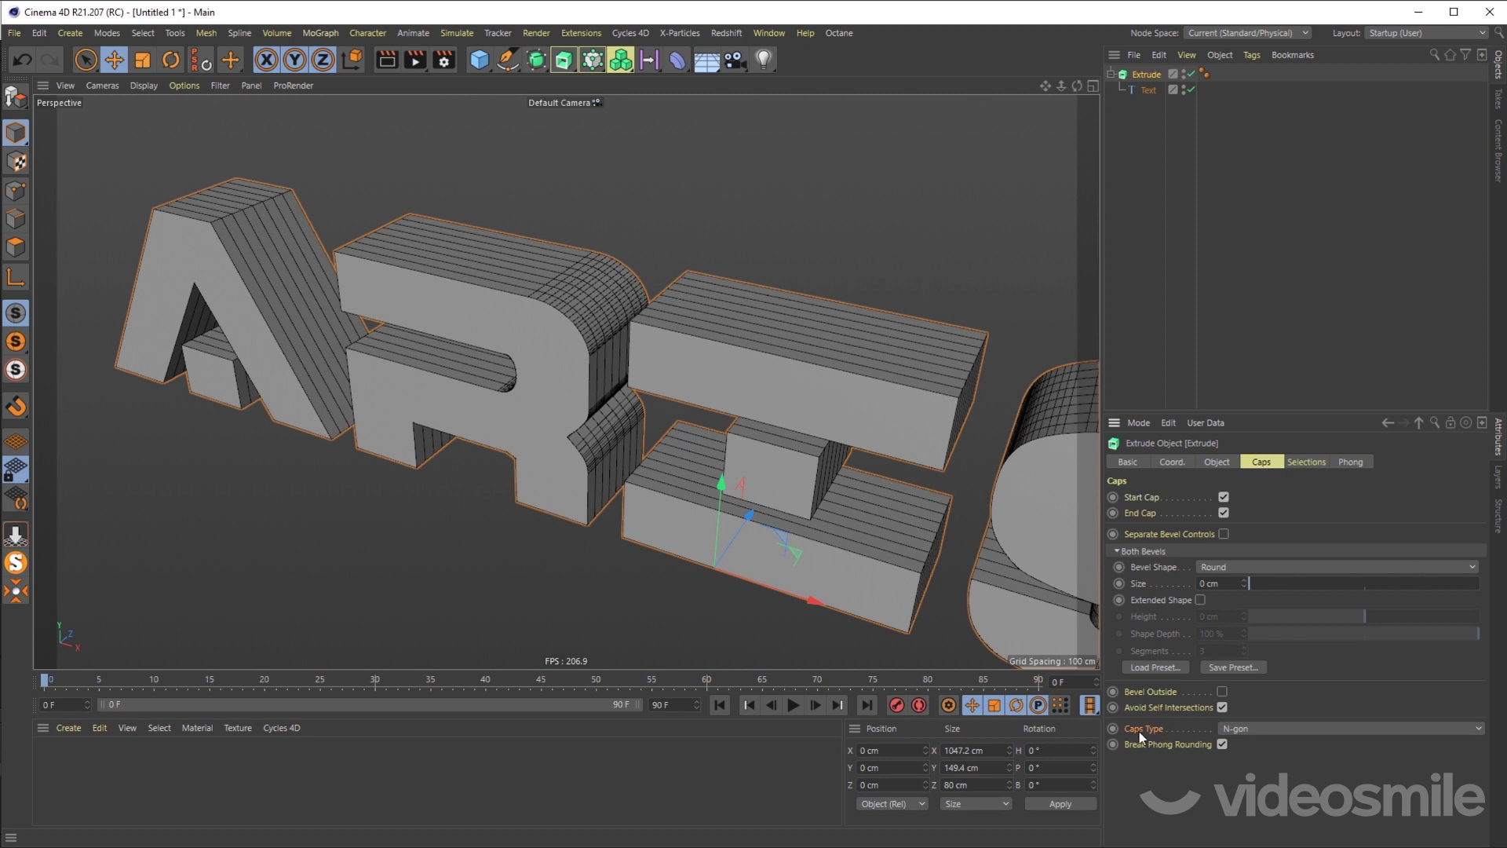
click(1275, 726)
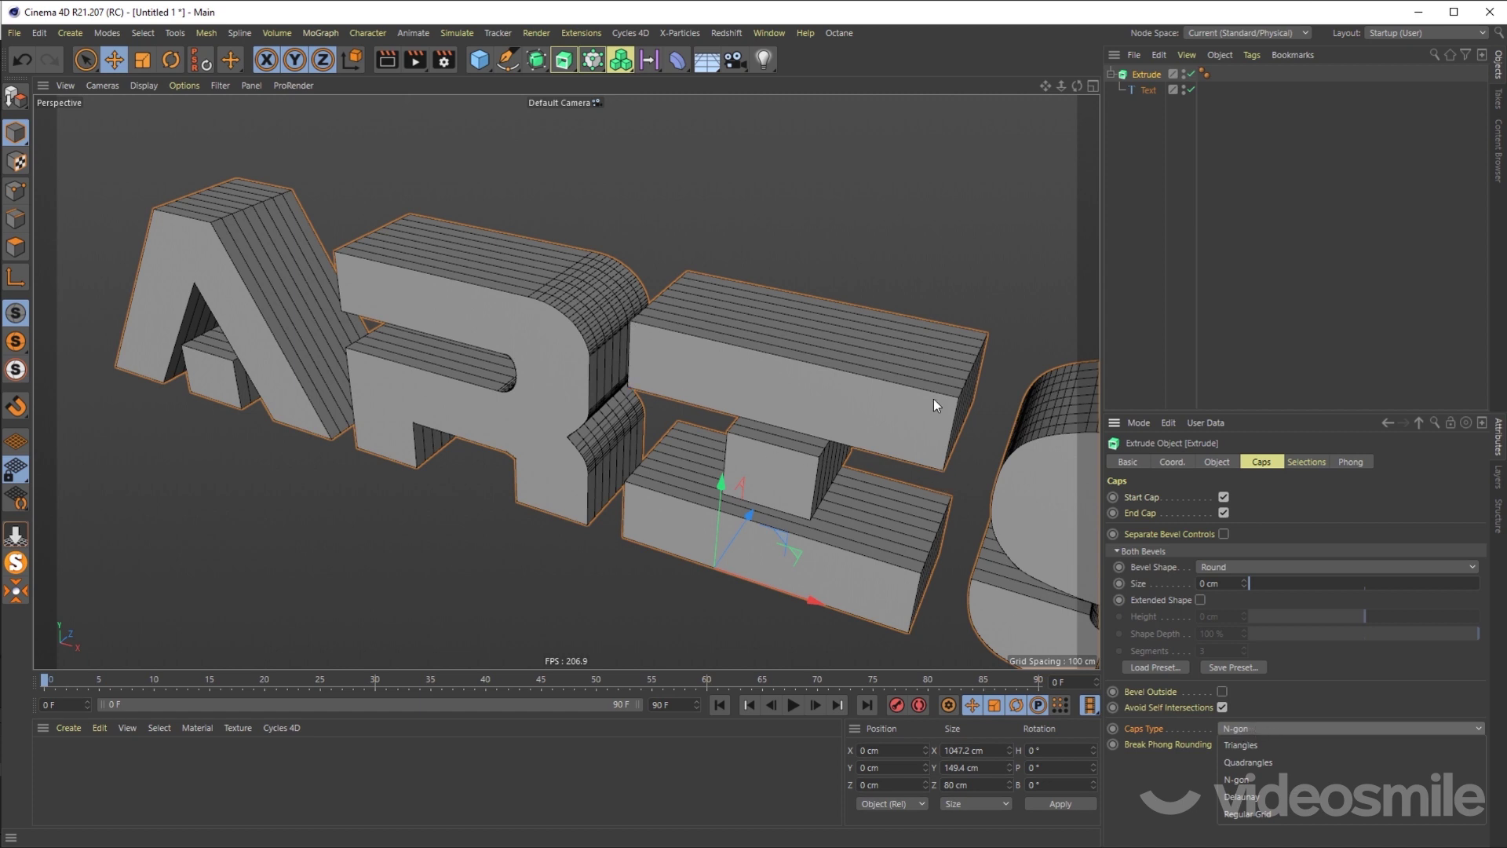
click(1261, 815)
click(1129, 728)
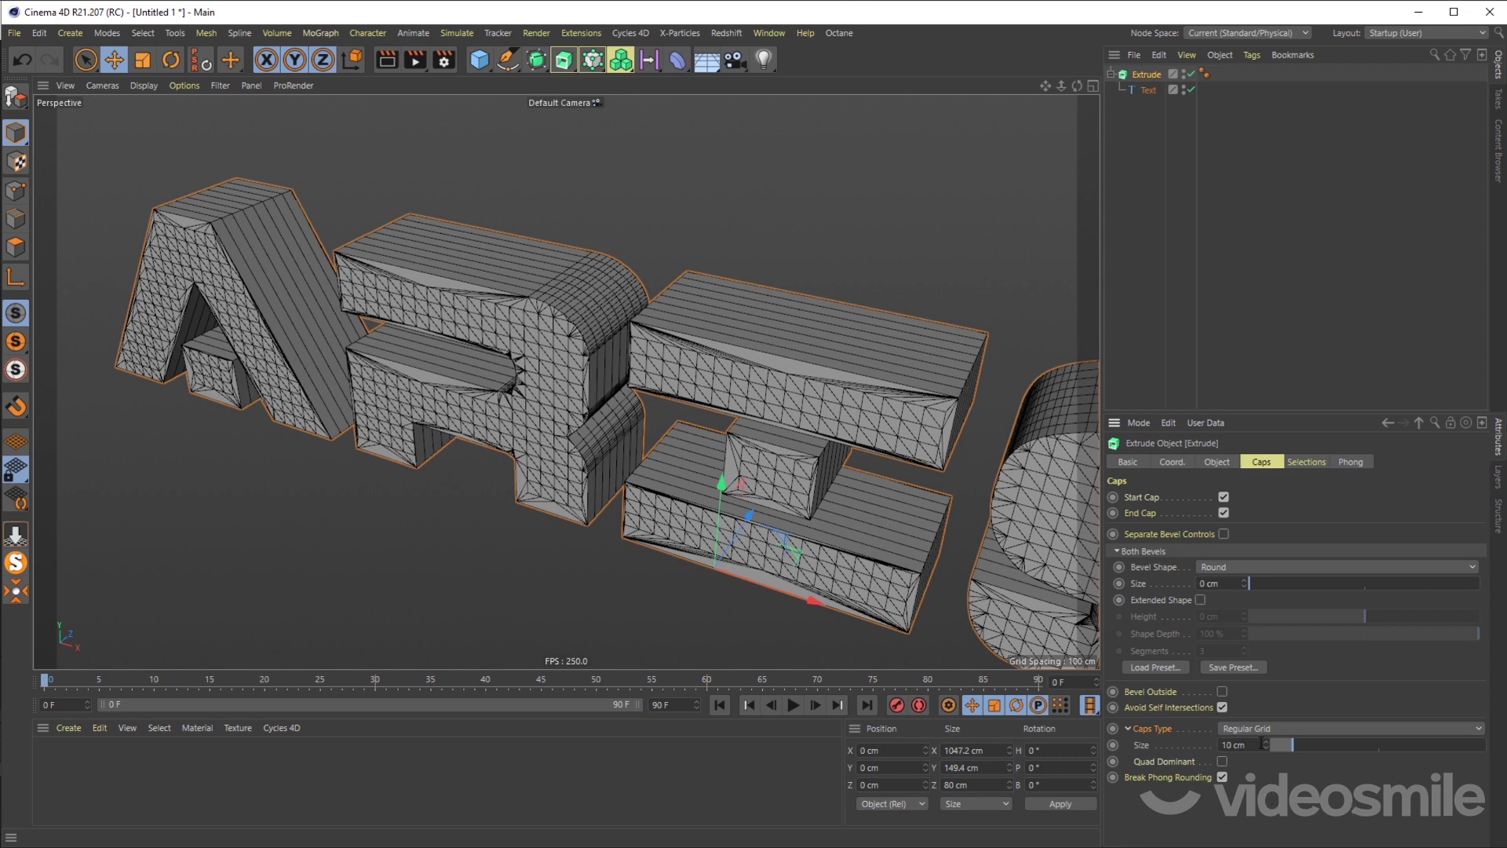
click(1233, 744)
text(8)
key(Return)
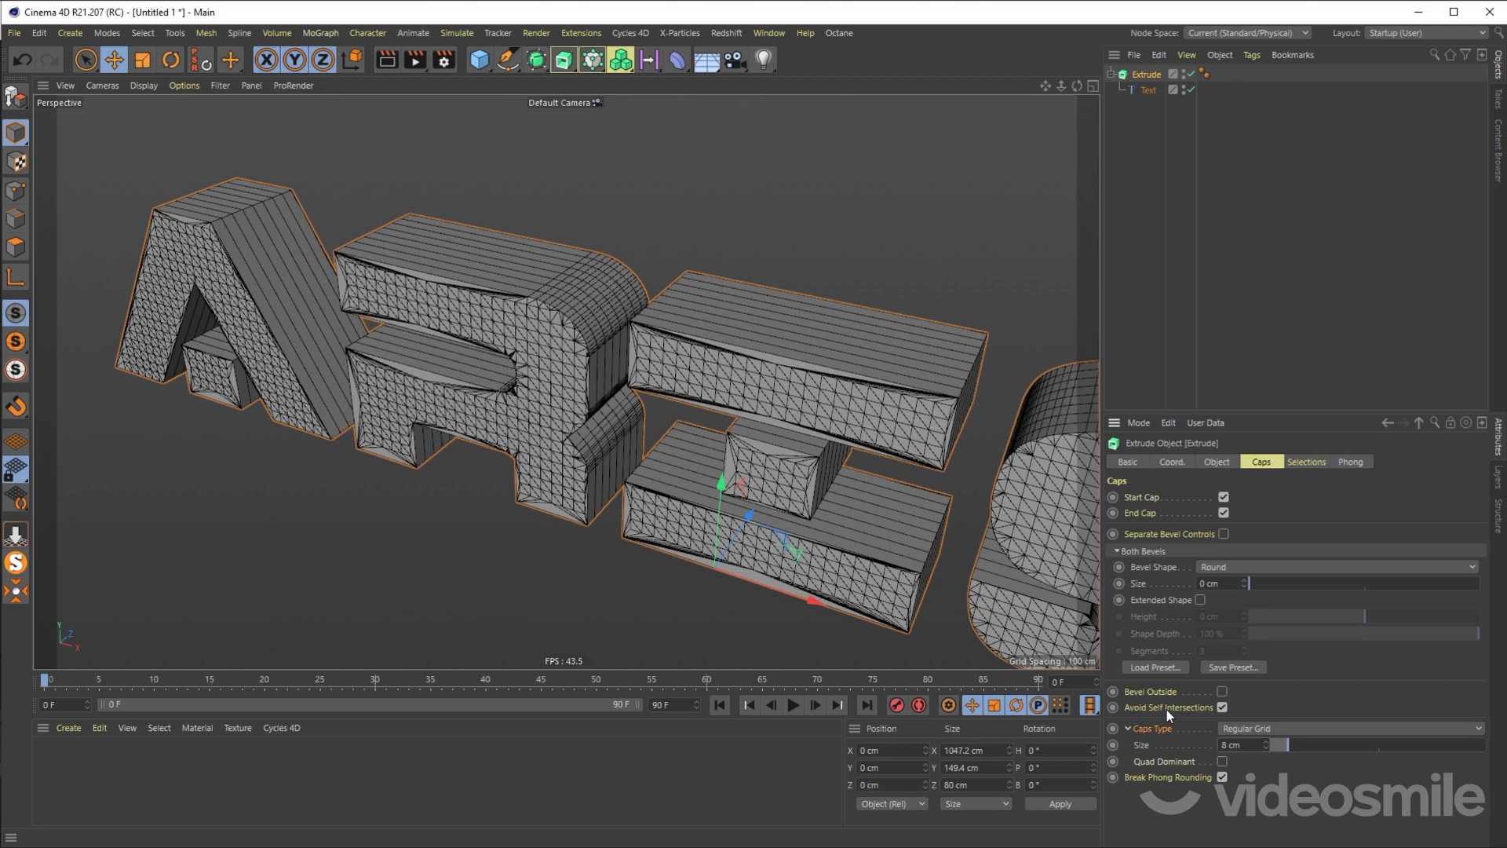
scroll(851, 287, up, 5)
scroll(850, 388, up, 3)
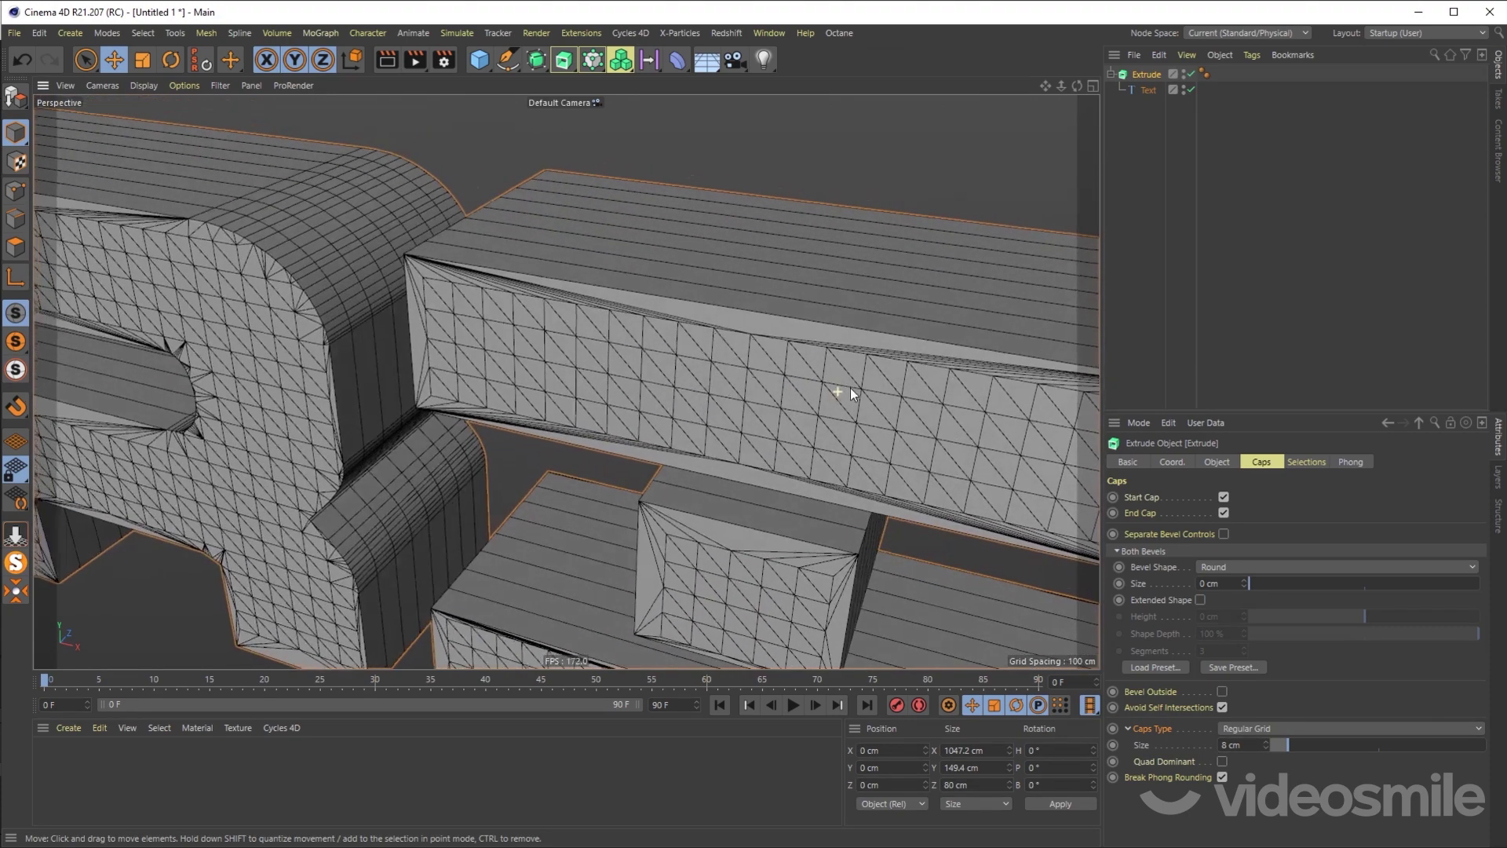
click(1215, 741)
text(10)
key(Return)
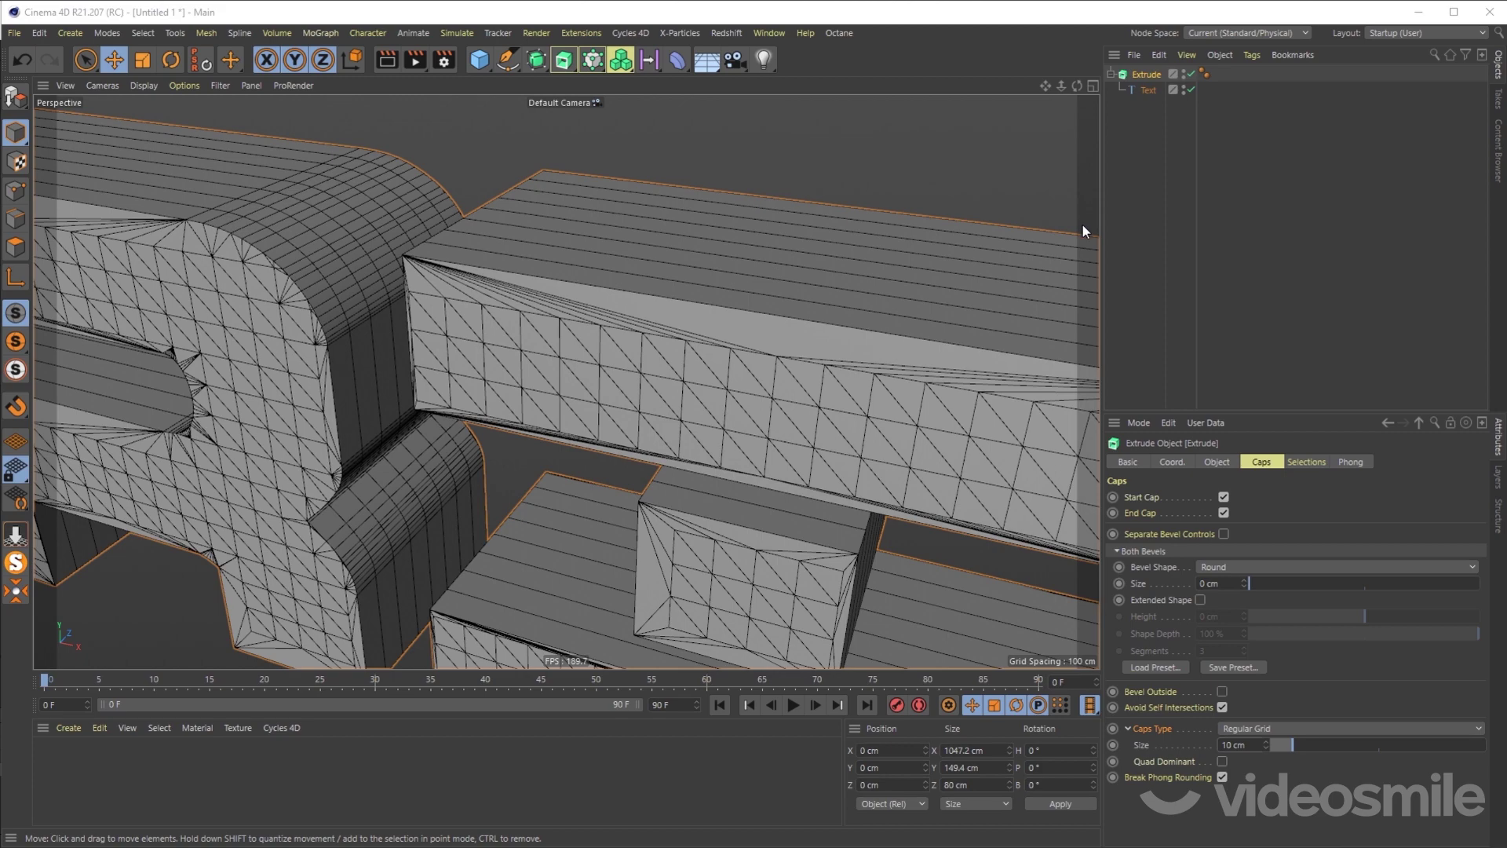
mouse_move(1082, 225)
alt+mouse_down()
mouse_move(782, 464)
mouse_move(705, 447)
alt+mouse_up()
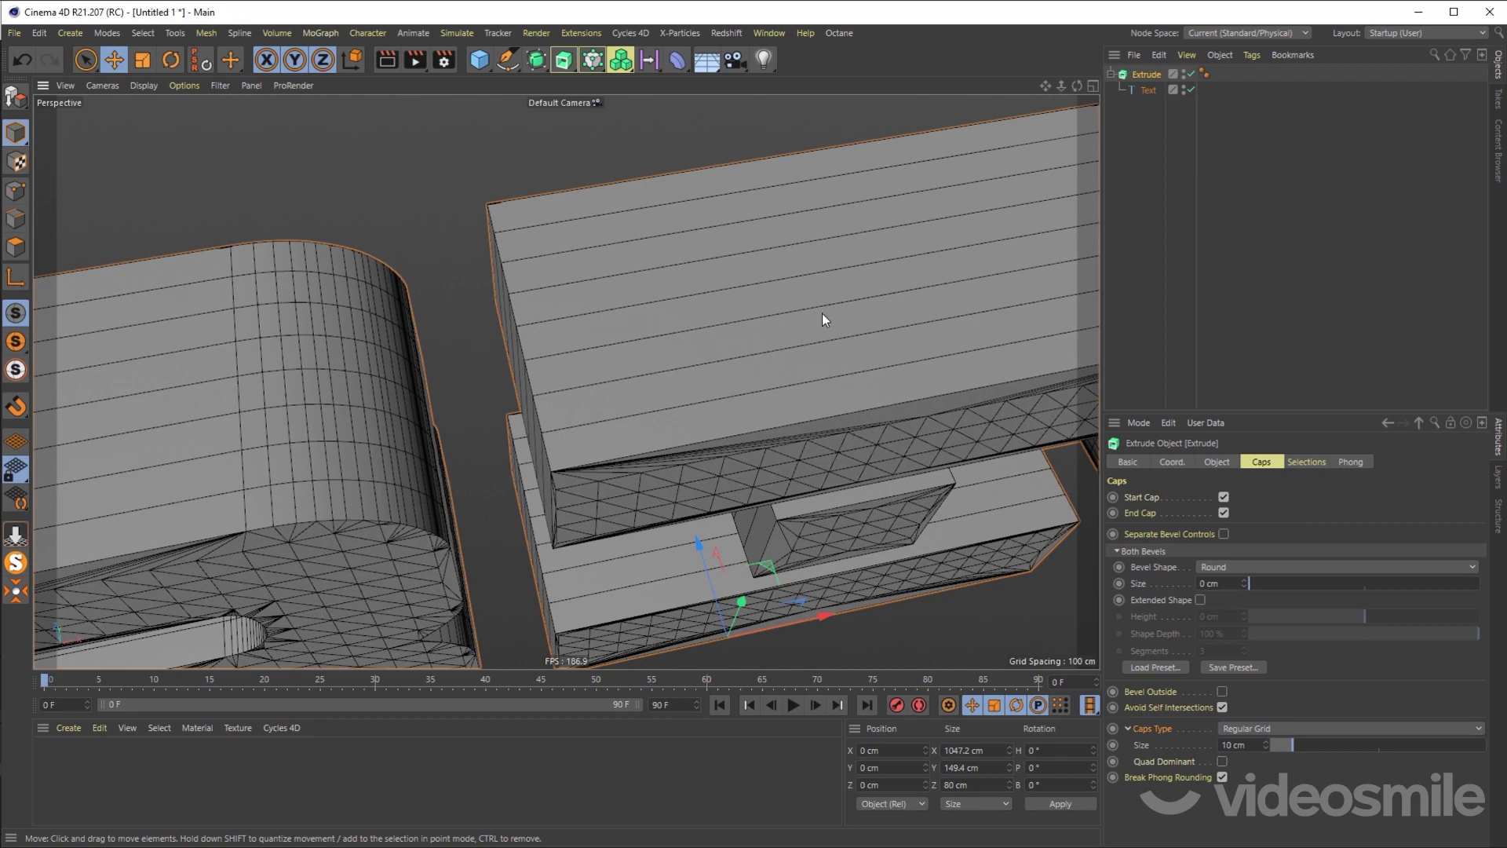
mouse_move(888, 200)
alt+mouse_down()
mouse_move(760, 427)
mouse_move(555, 337)
mouse_move(682, 410)
mouse_move(637, 416)
mouse_move(667, 393)
alt+mouse_up()
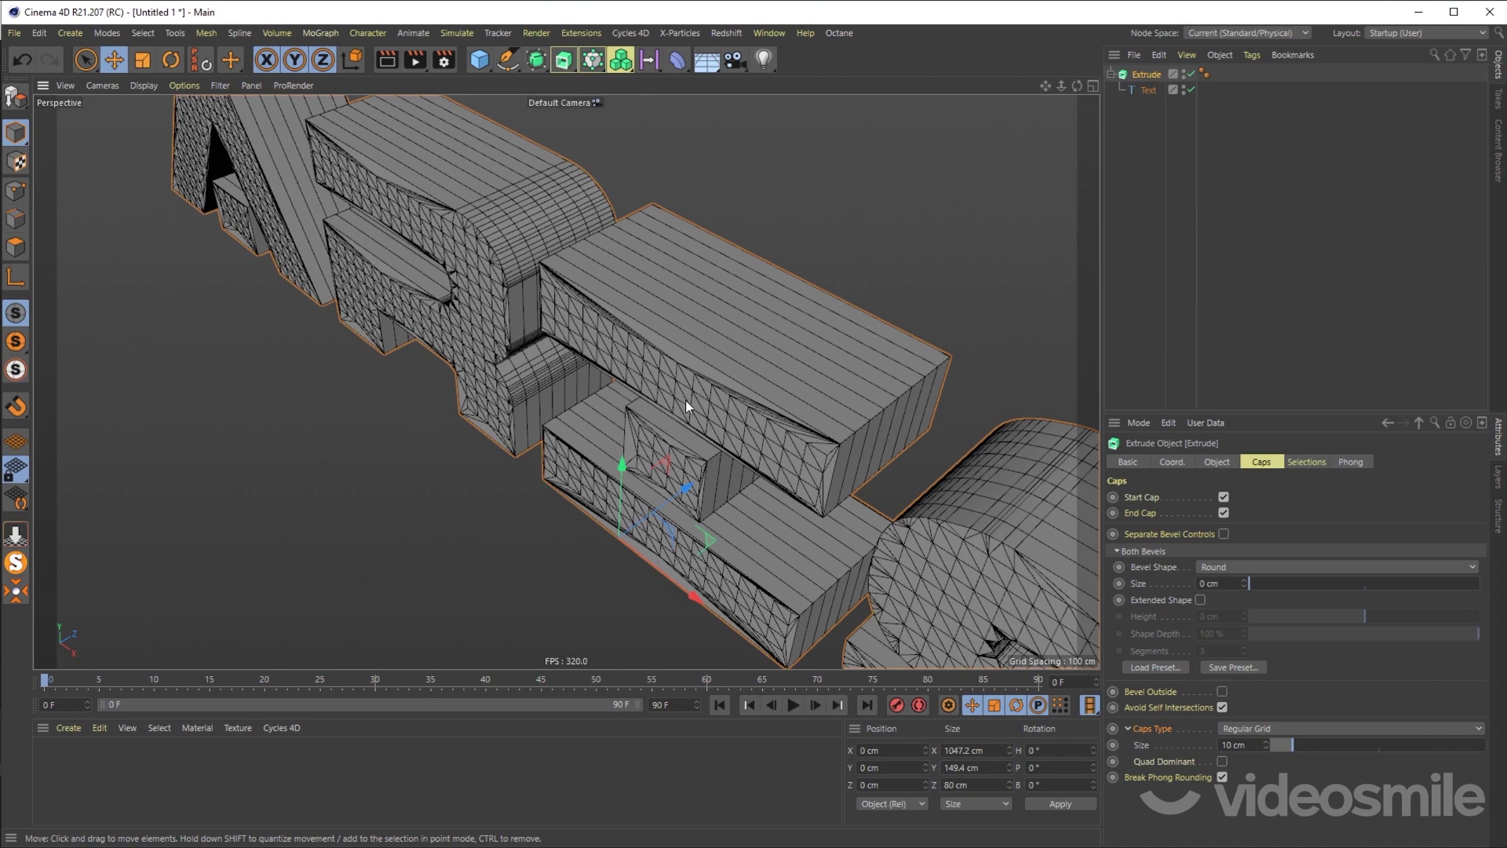
mouse_move(733, 450)
alt+mouse_down()
mouse_move(827, 416)
mouse_move(896, 348)
alt+mouse_up()
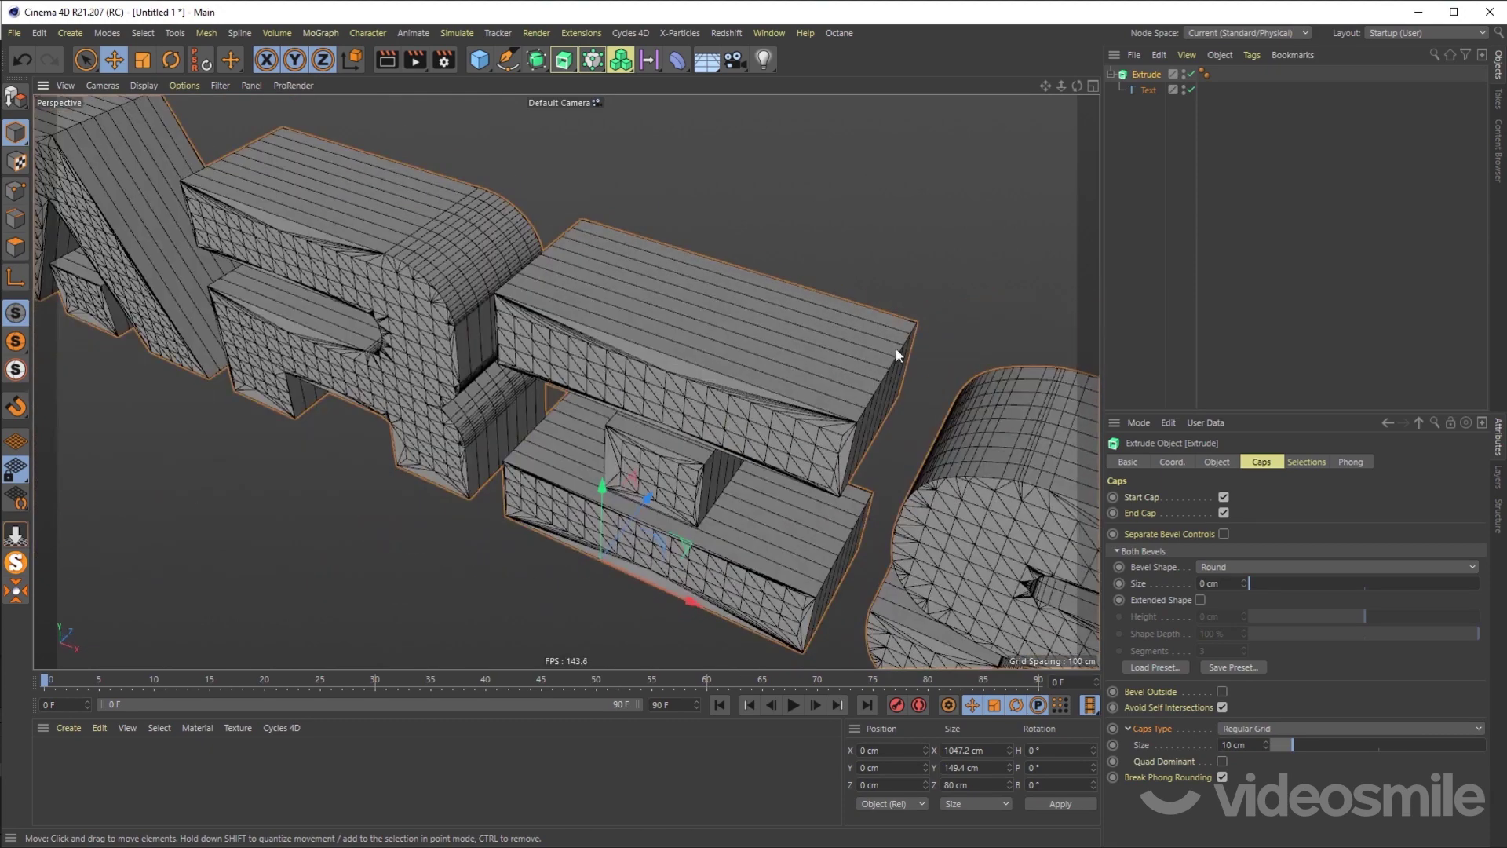
Step: Disable the Extrude generator so only the flat ARISE text outlines show, then zoom in
click(1149, 90)
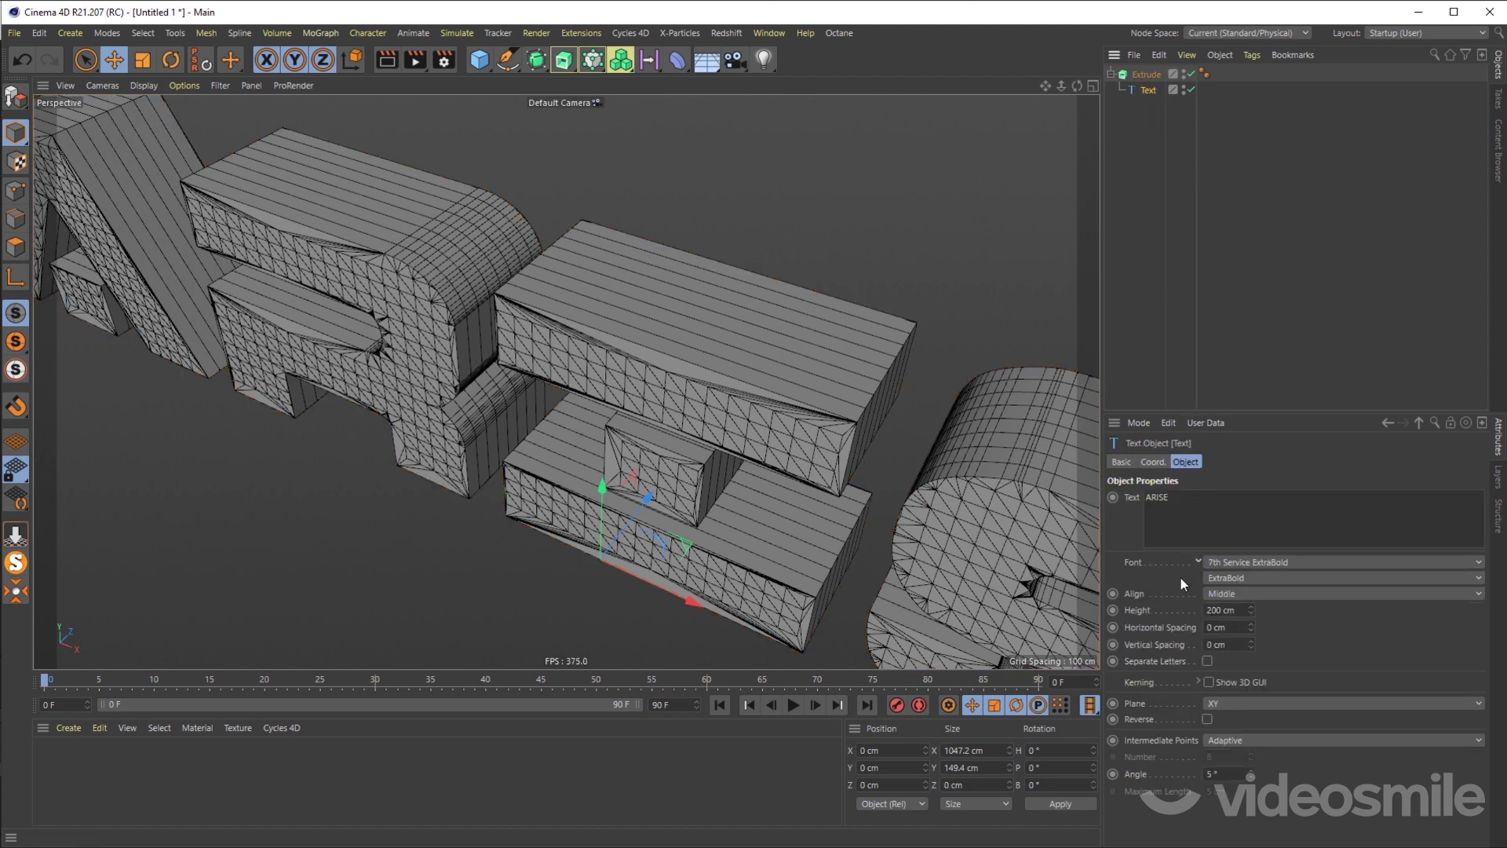
click(1192, 73)
scroll(648, 487, up, 2)
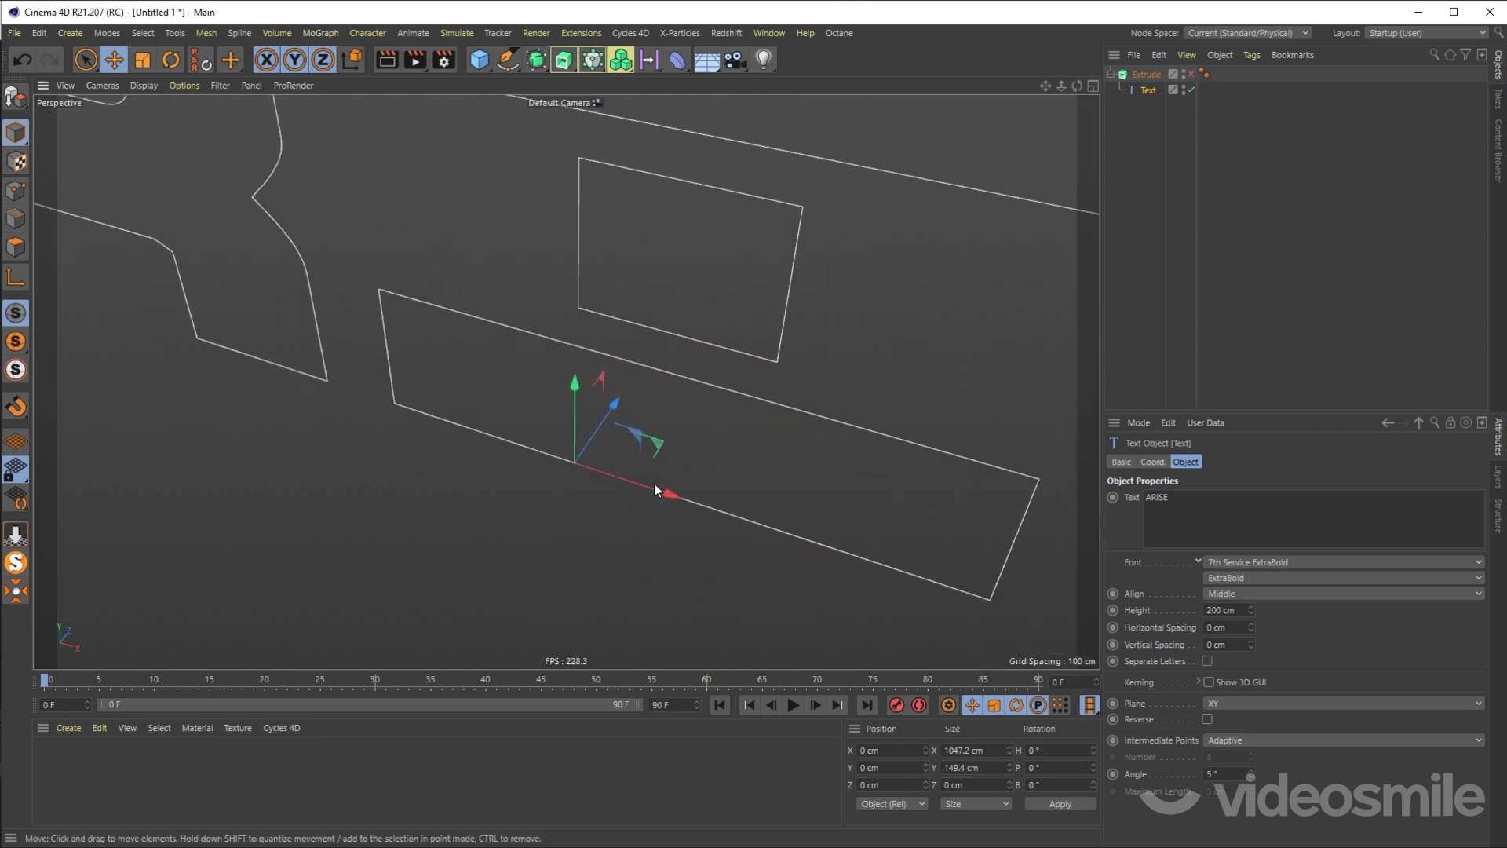
scroll(719, 487, up, 2)
scroll(628, 467, up, 2)
scroll(590, 453, up, 2)
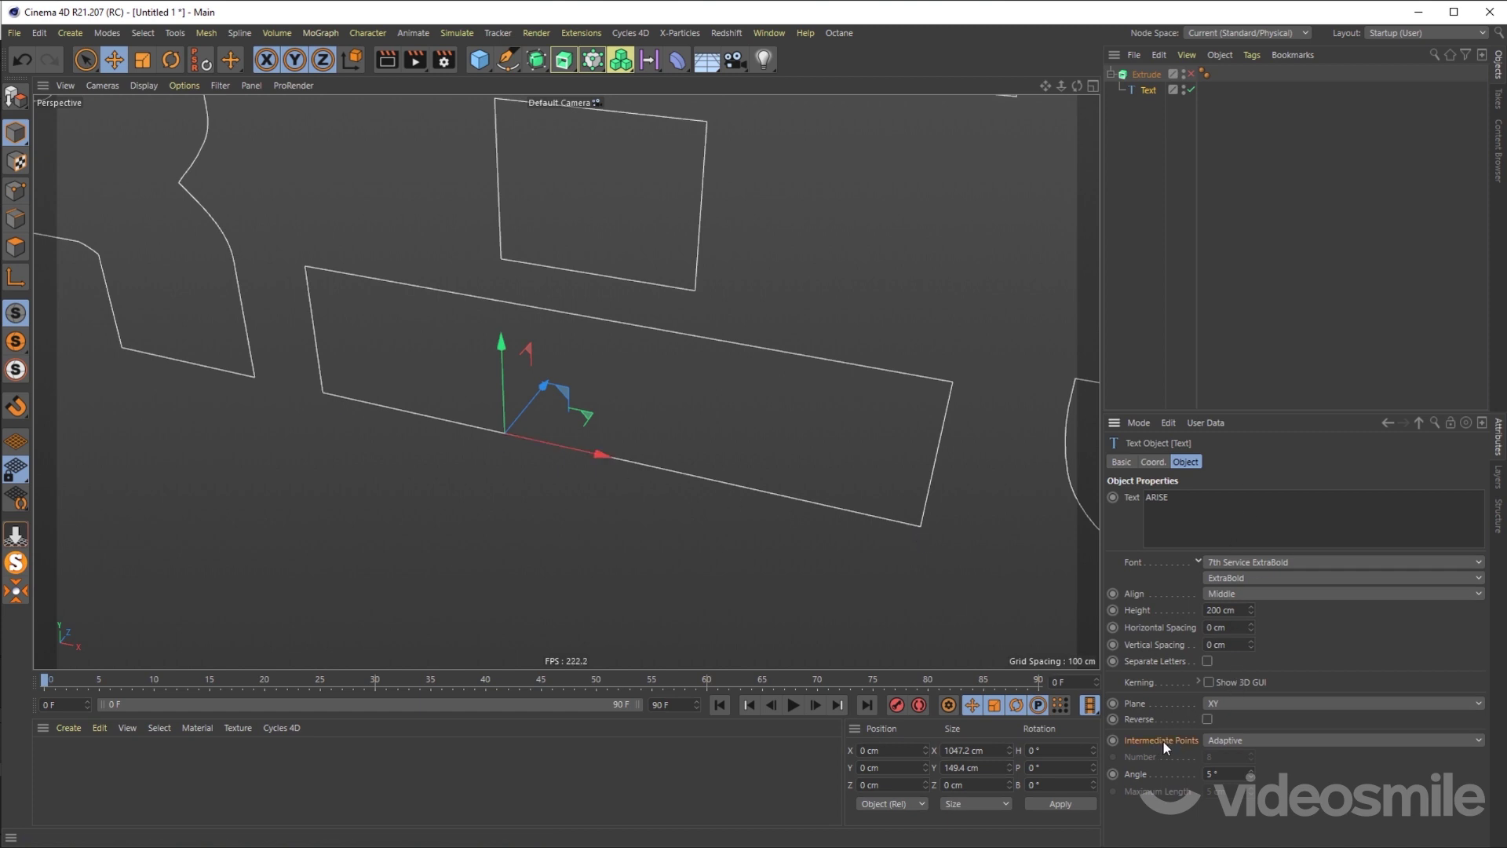
click(1255, 739)
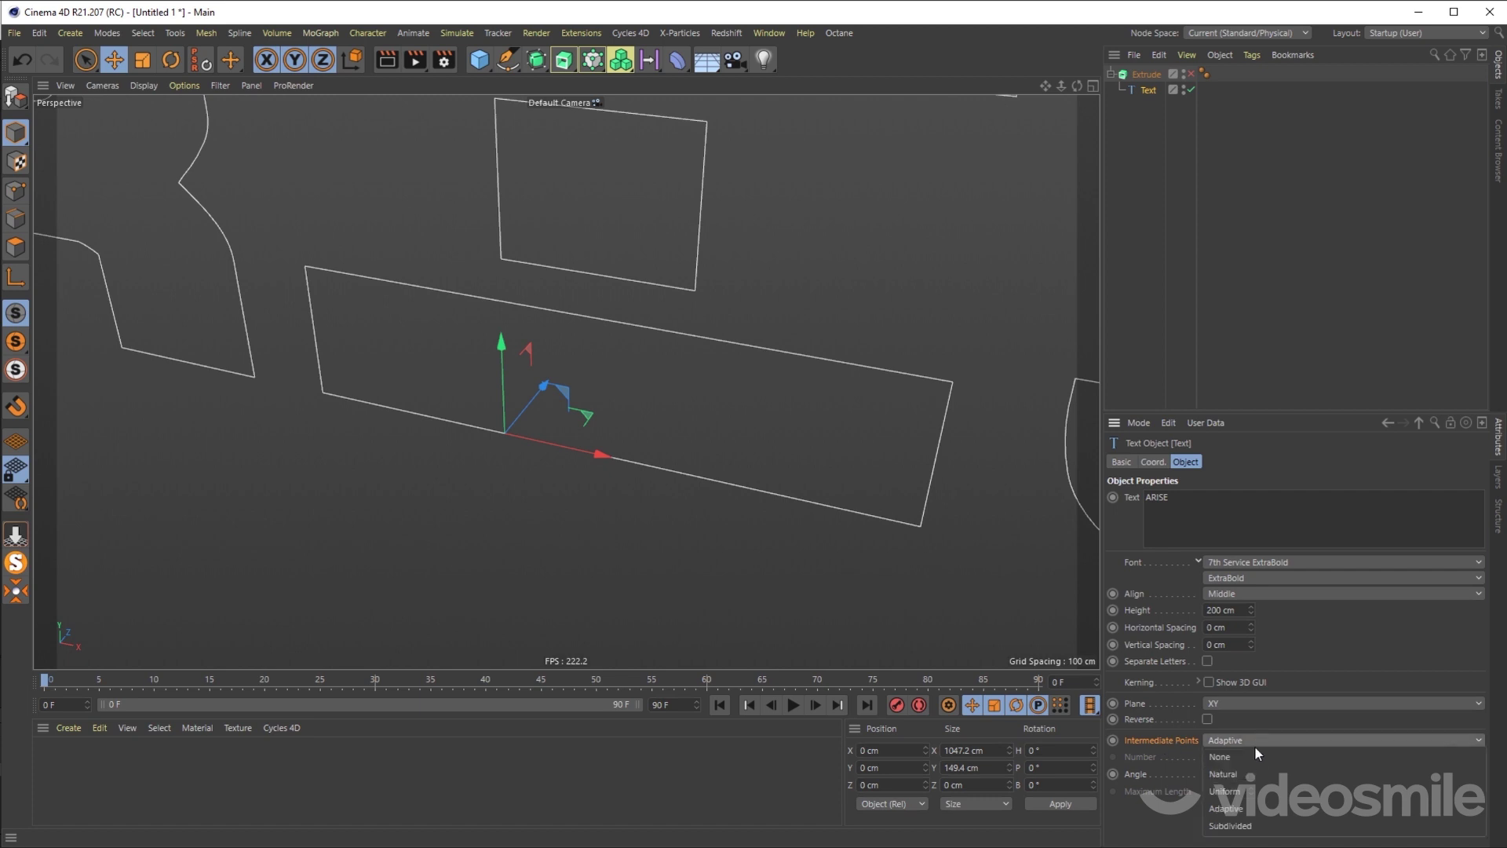
Step: Set the ARISE text's intermediate points to Natural, re-enable Extrude, then try Adaptive and Uniform
click(1243, 777)
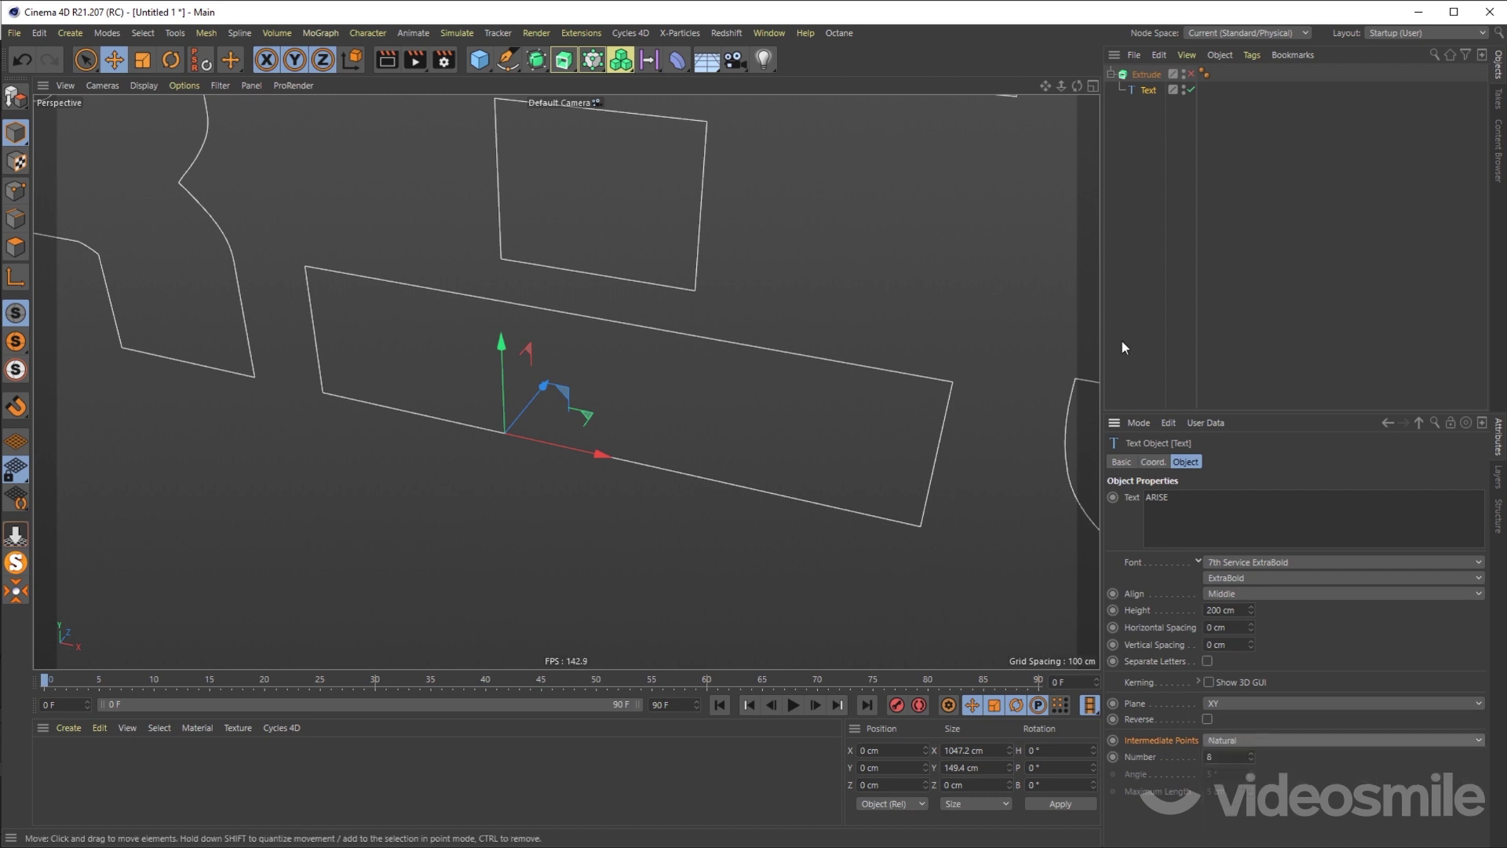
click(1191, 74)
click(1224, 742)
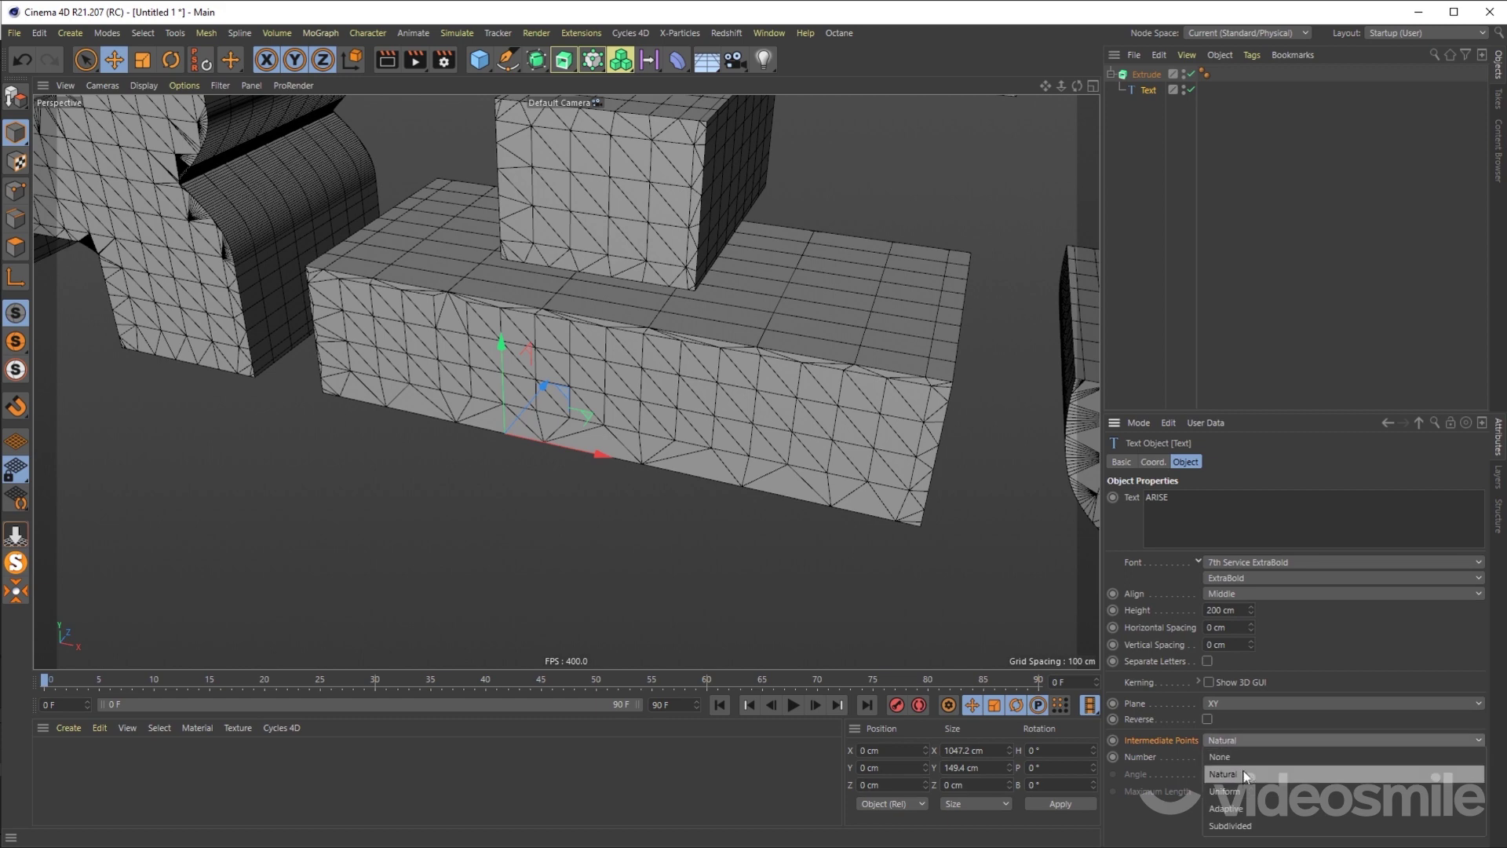
click(1226, 809)
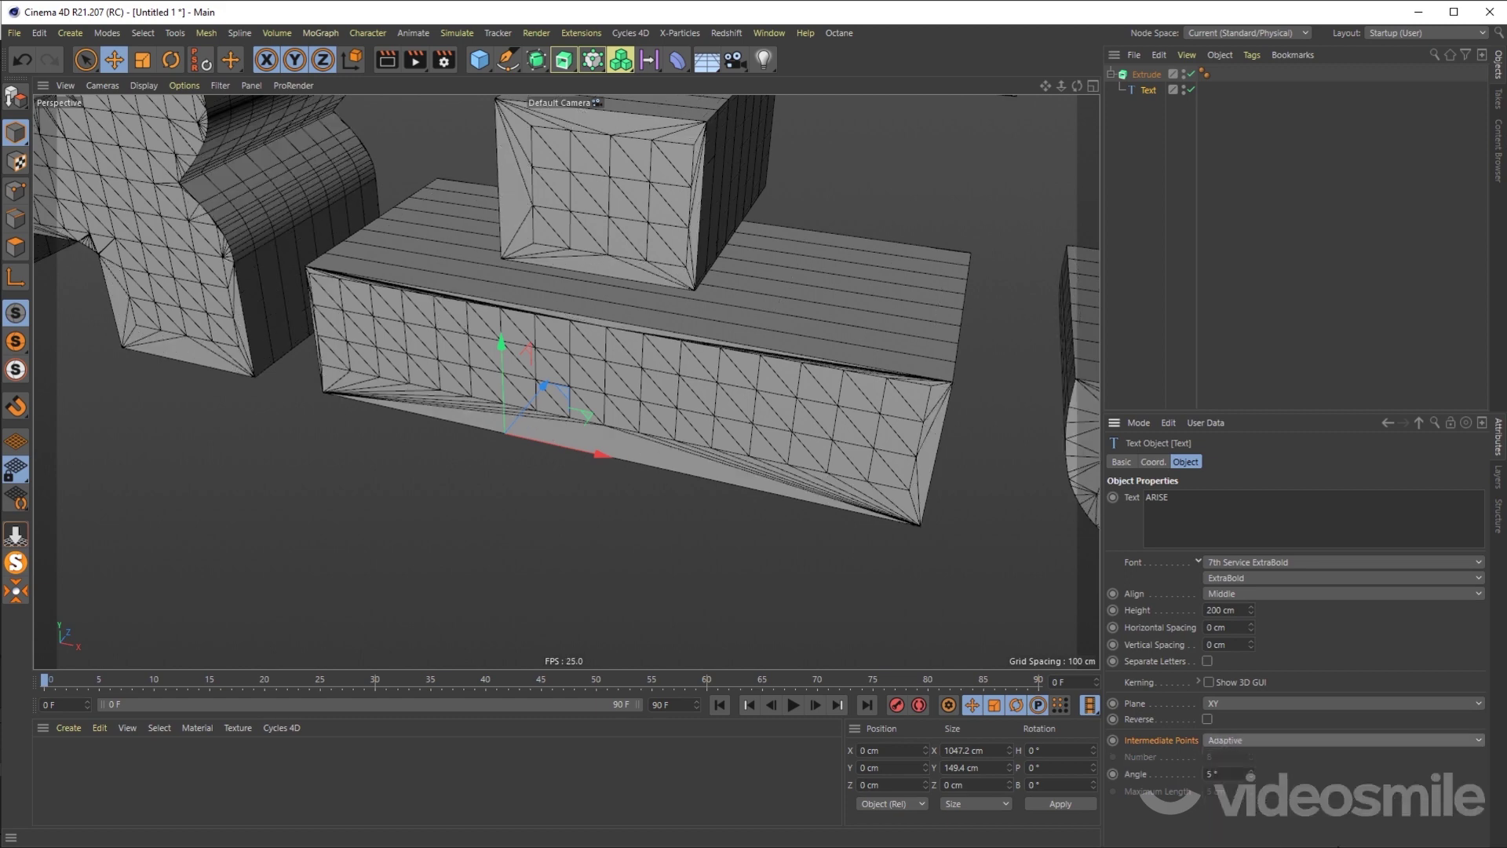
click(1240, 742)
click(1256, 793)
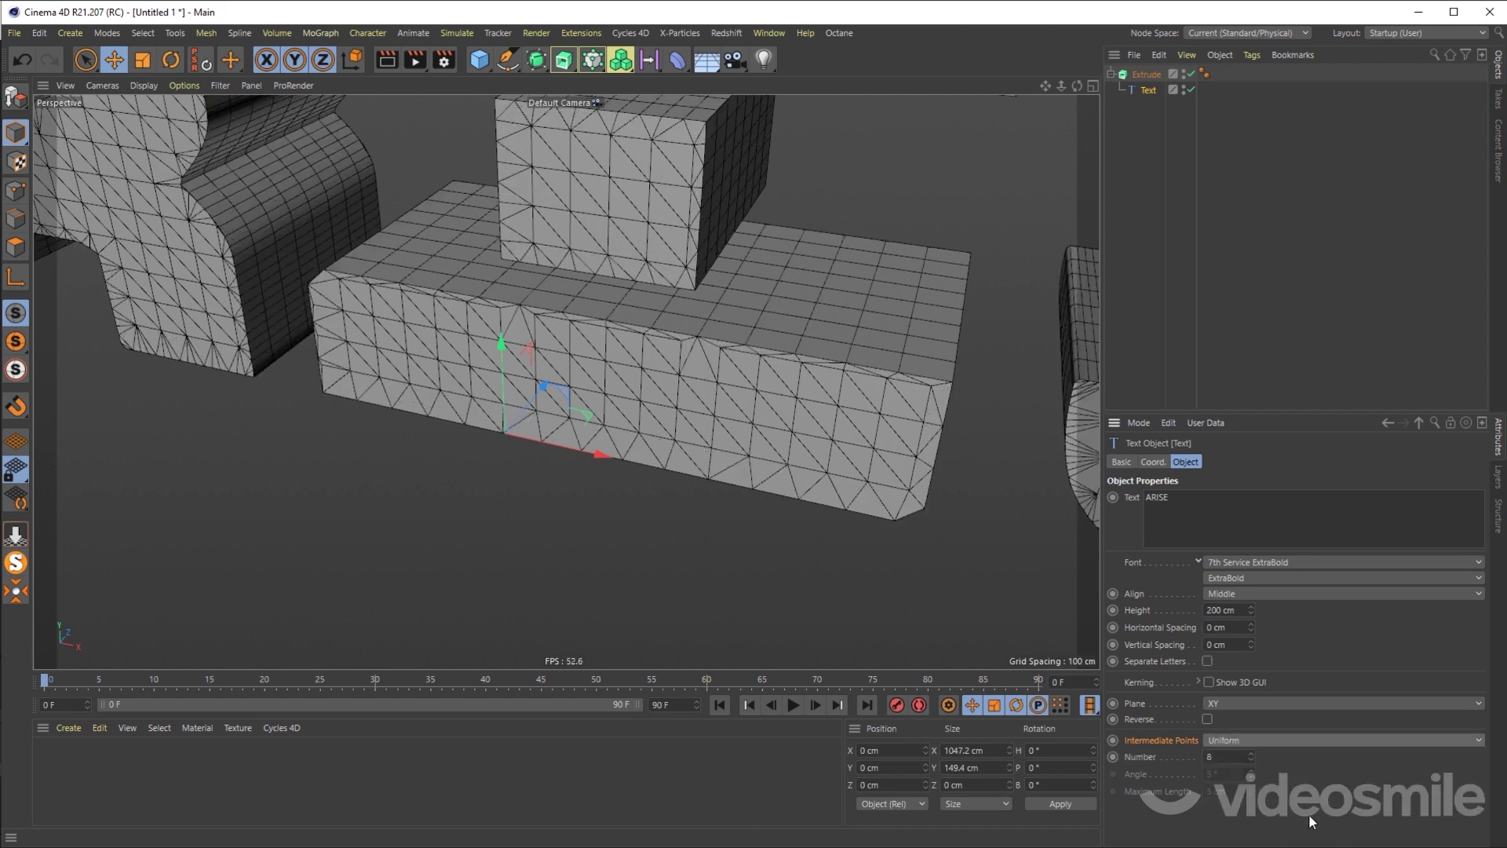
Step: Settle on Natural intermediate points and orbit out to view the whole ARISE text
scroll(870, 385, up, 2)
scroll(789, 425, up, 3)
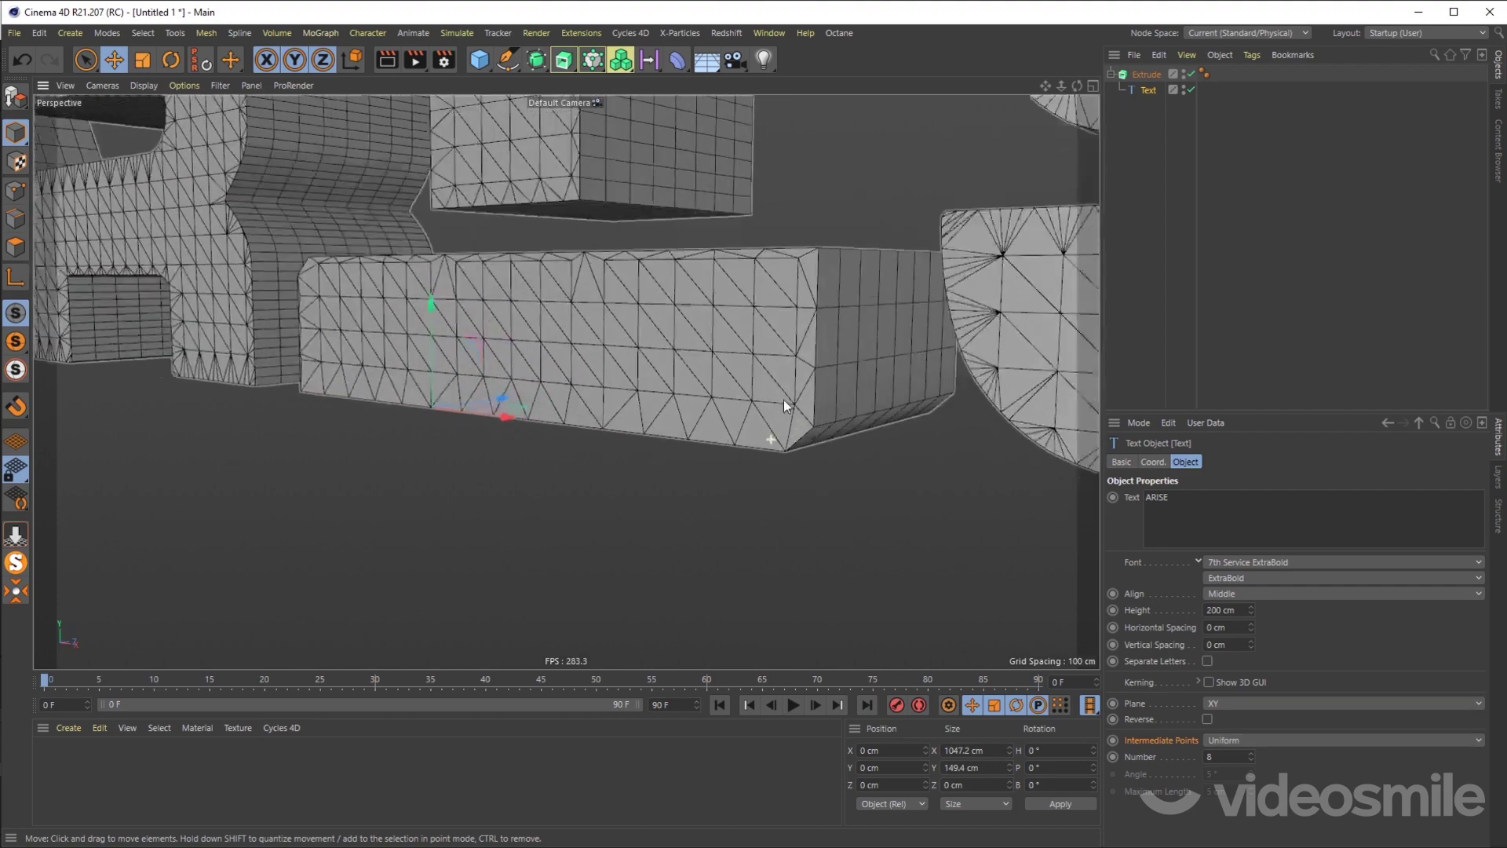
scroll(783, 399, up, 4)
scroll(801, 346, up, 2)
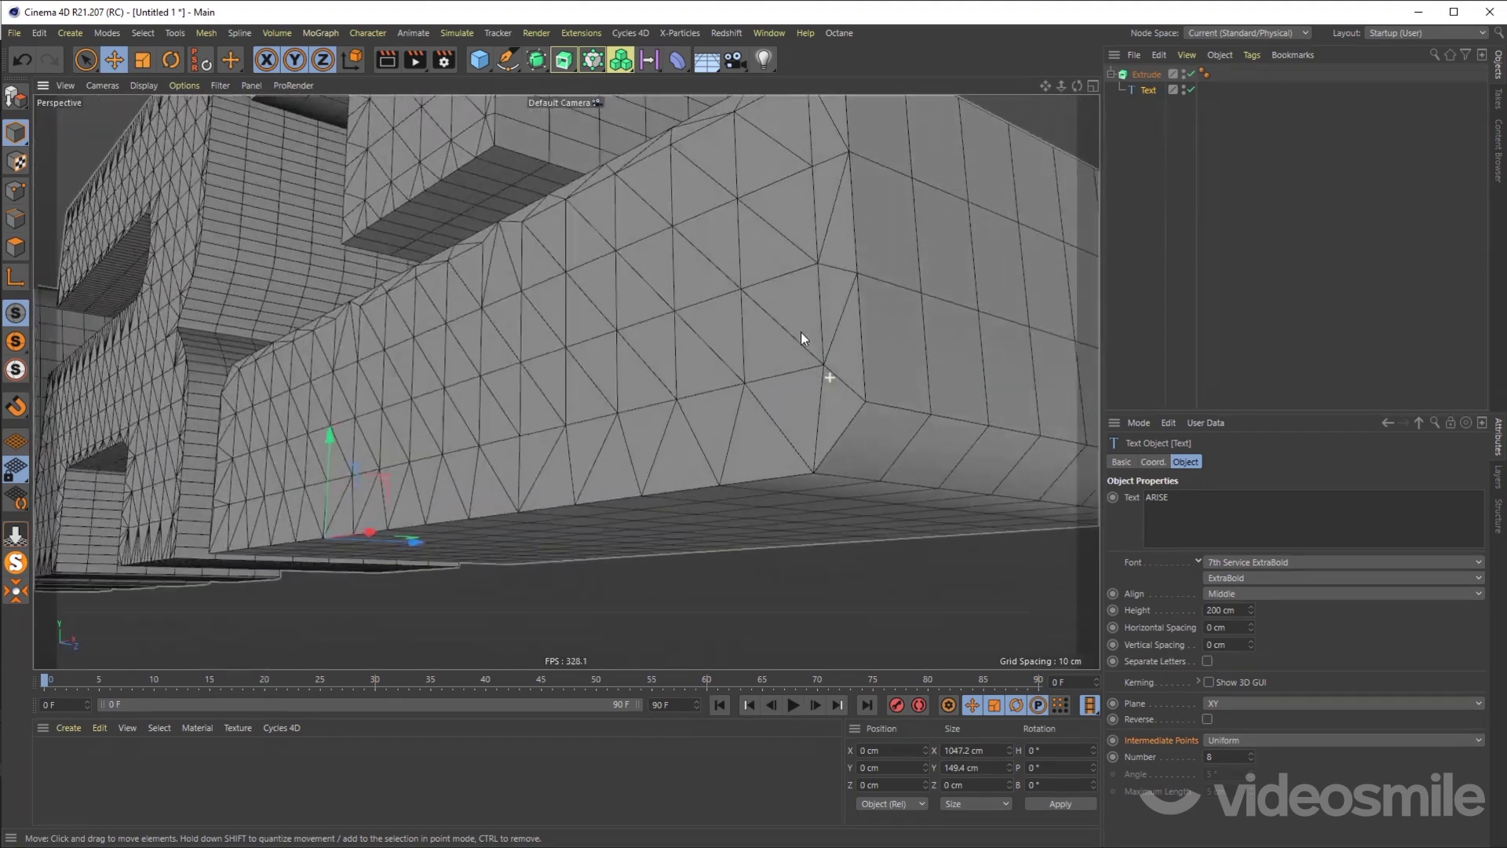
click(1252, 743)
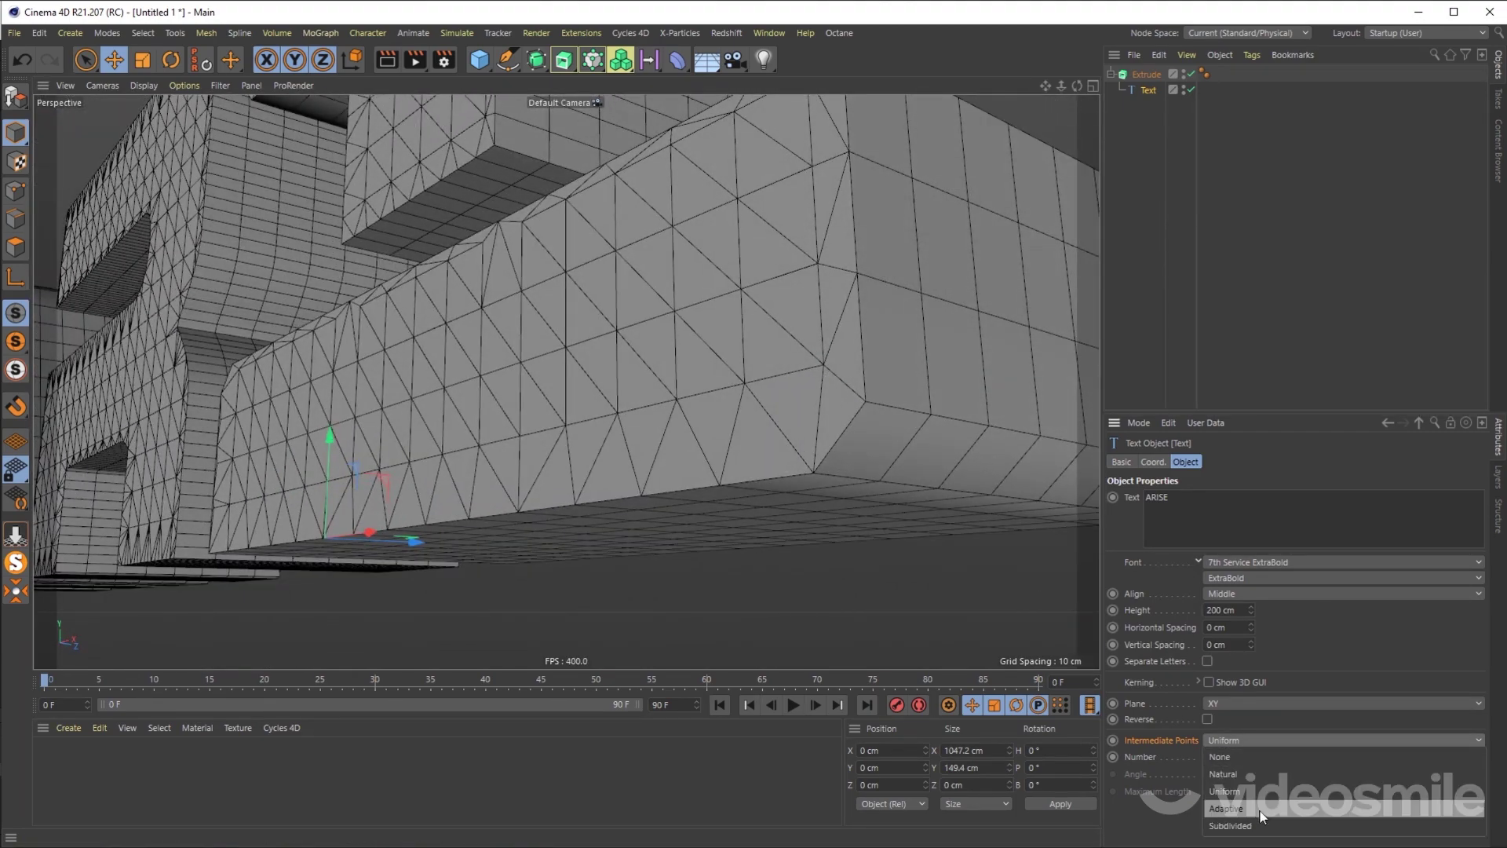
click(1255, 774)
scroll(825, 411, up, 3)
scroll(829, 411, down, 5)
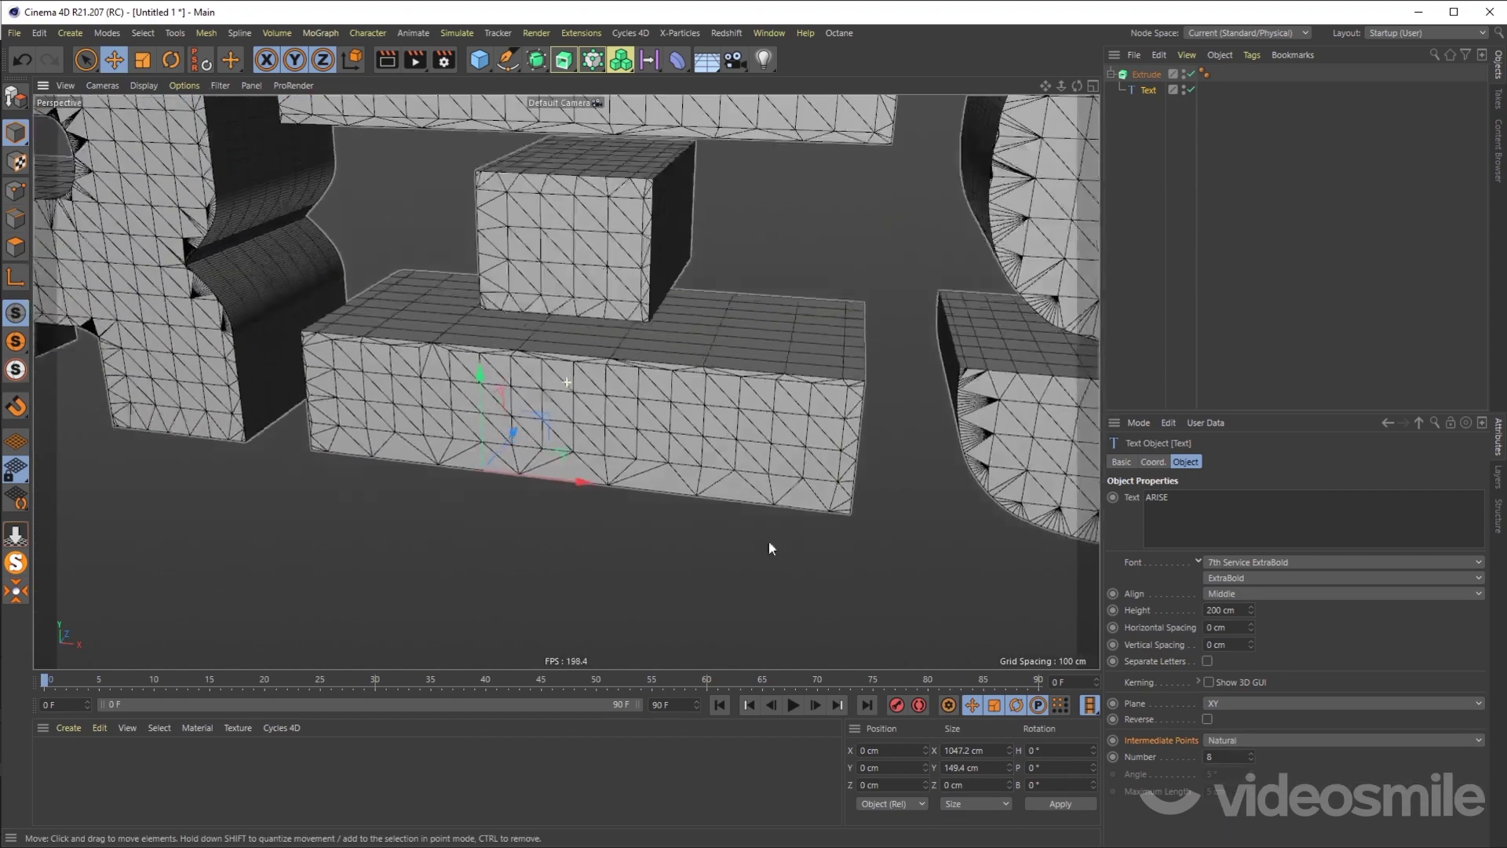
scroll(770, 540, down, 2)
mouse_move(671, 474)
mouse_down()
mouse_move(717, 482)
mouse_move(631, 523)
mouse_move(472, 515)
mouse_move(390, 388)
mouse_move(574, 404)
mouse_move(737, 442)
mouse_up()
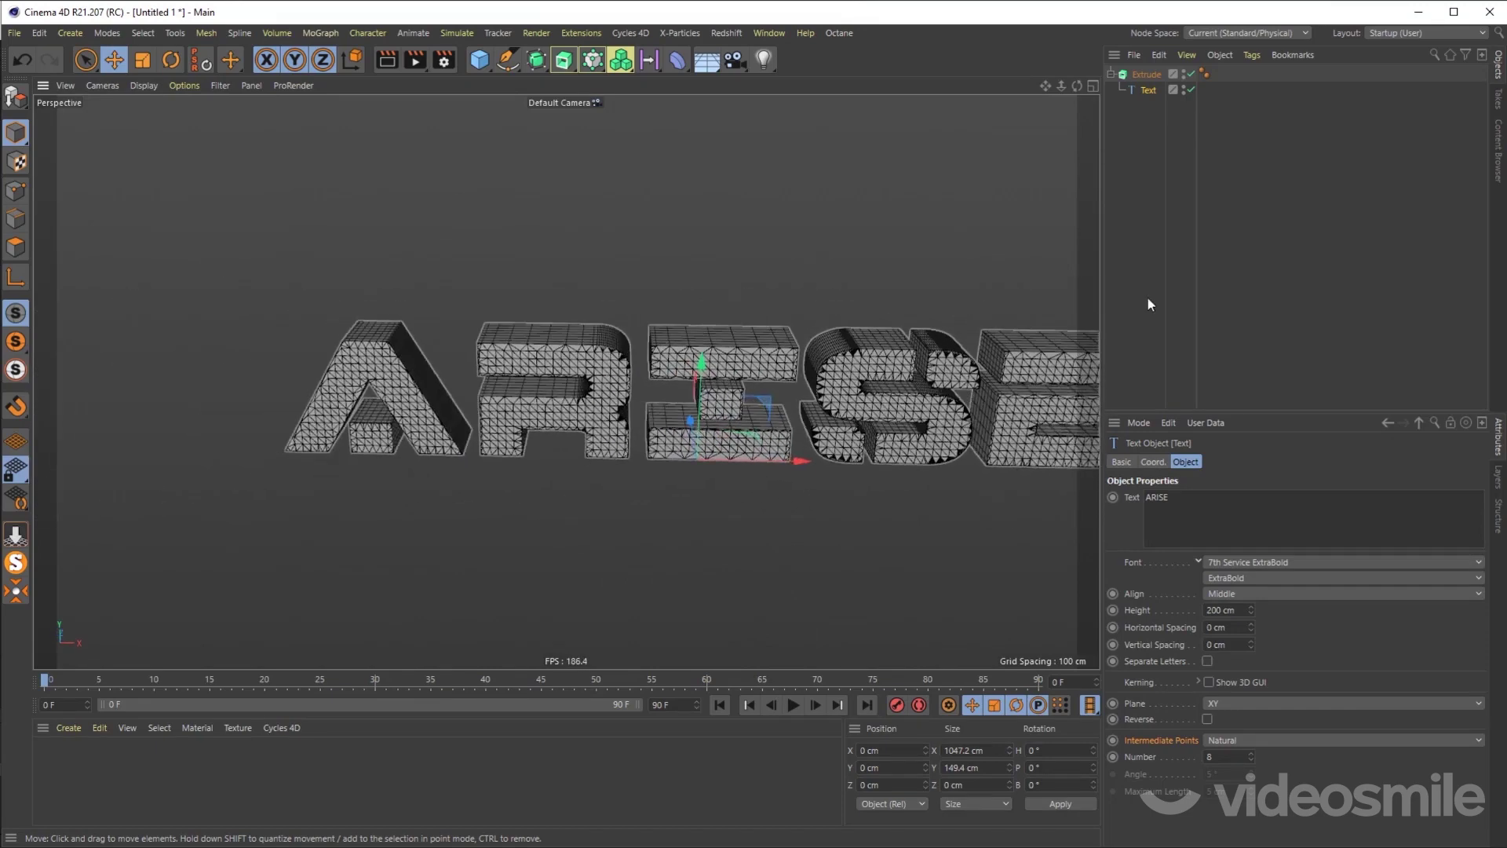
Step: Make the ARISE Extrude an editable polygon object with C, then inspect the A, R, I letters closely
click(1151, 98)
click(1146, 74)
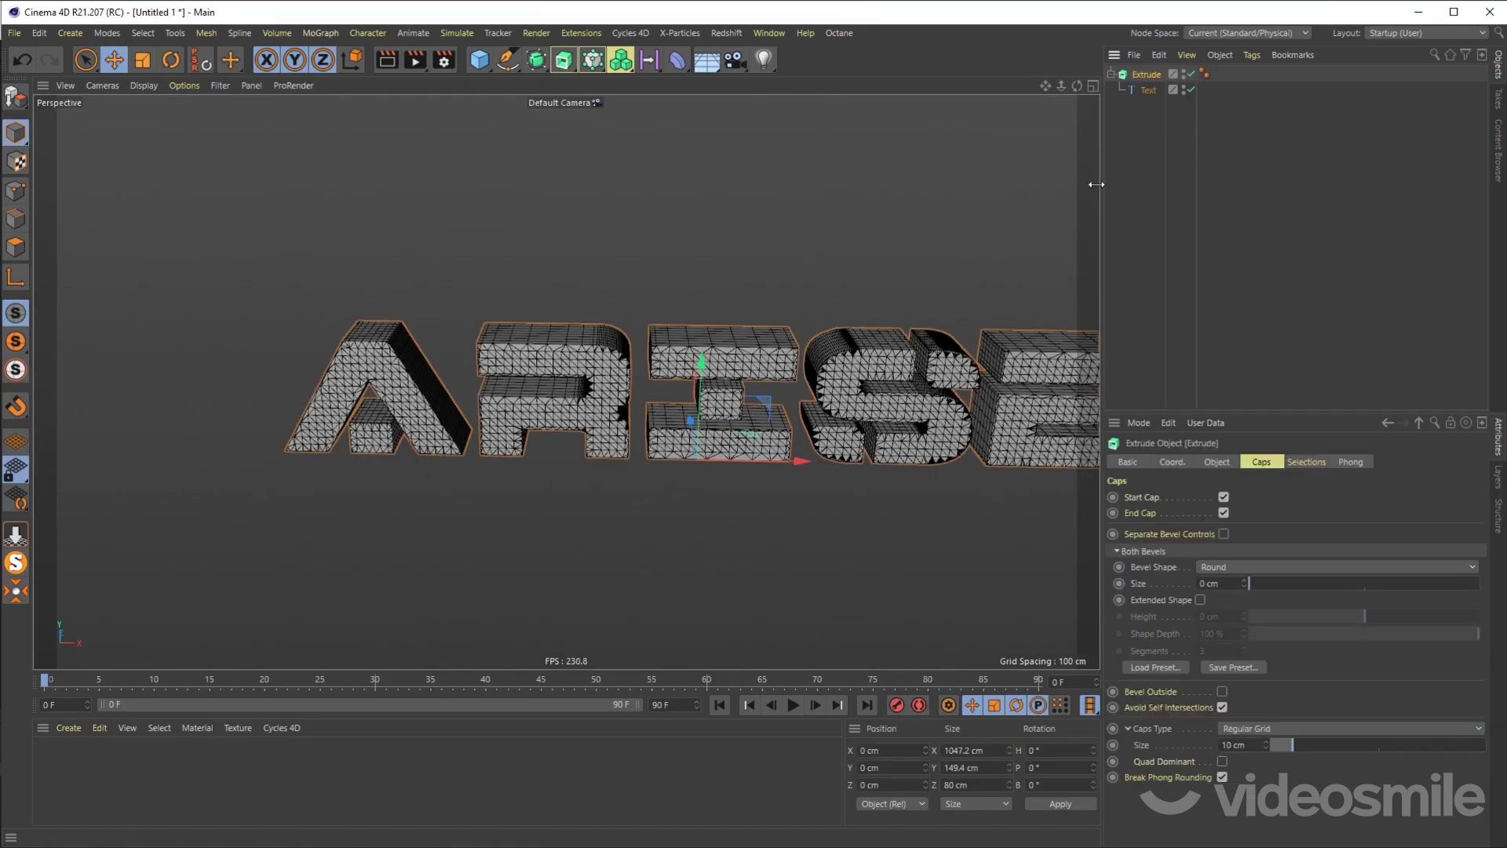
drag(707, 393, 781, 440)
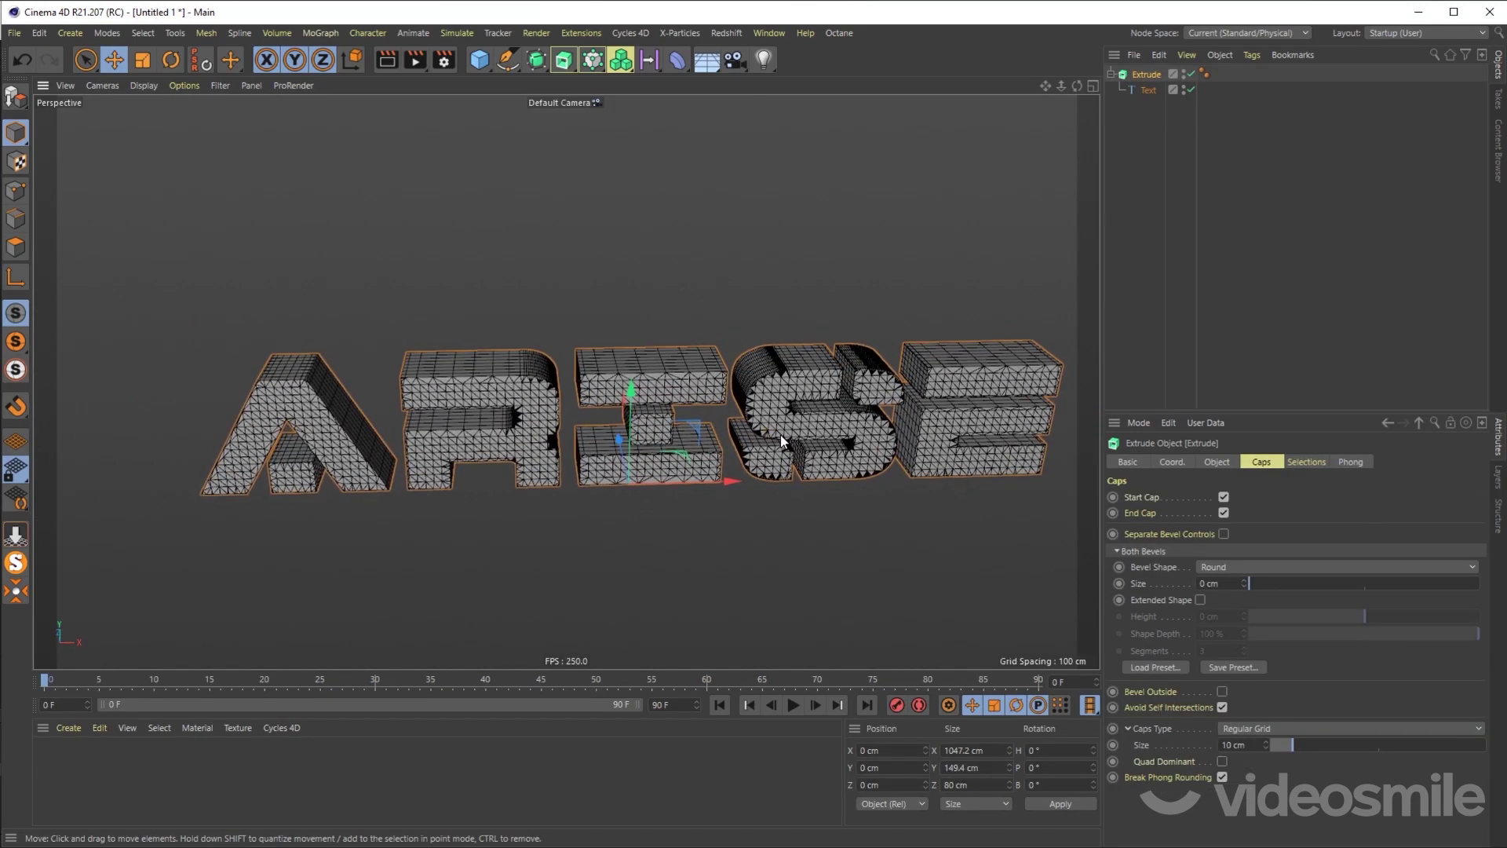
key(c)
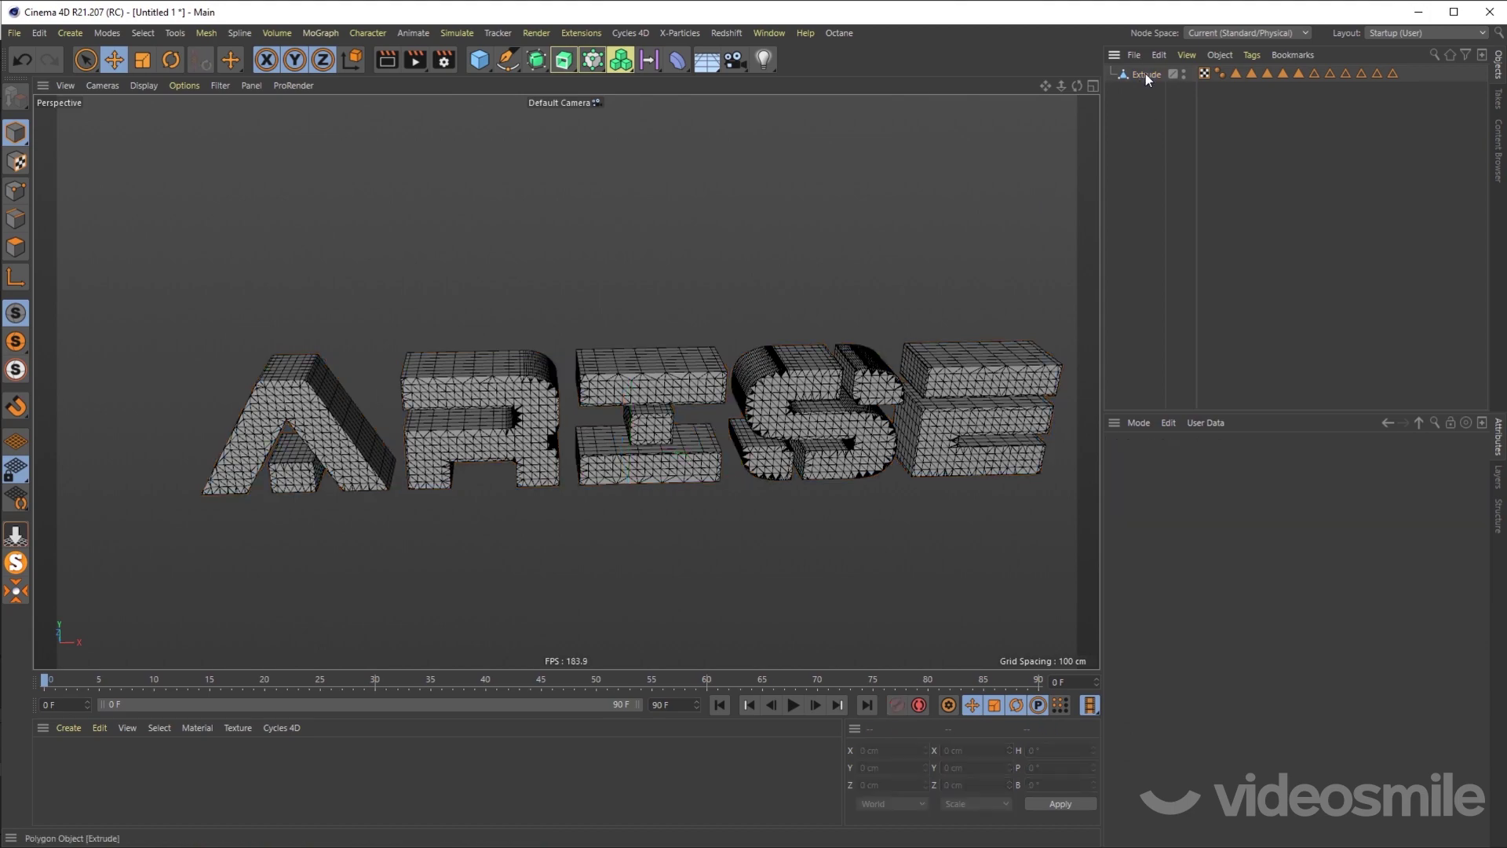
mouse_move(678, 414)
mouse_down()
mouse_move(597, 408)
mouse_move(818, 320)
mouse_up()
scroll(553, 410, up, 5)
scroll(688, 278, up, 3)
scroll(690, 271, up, 2)
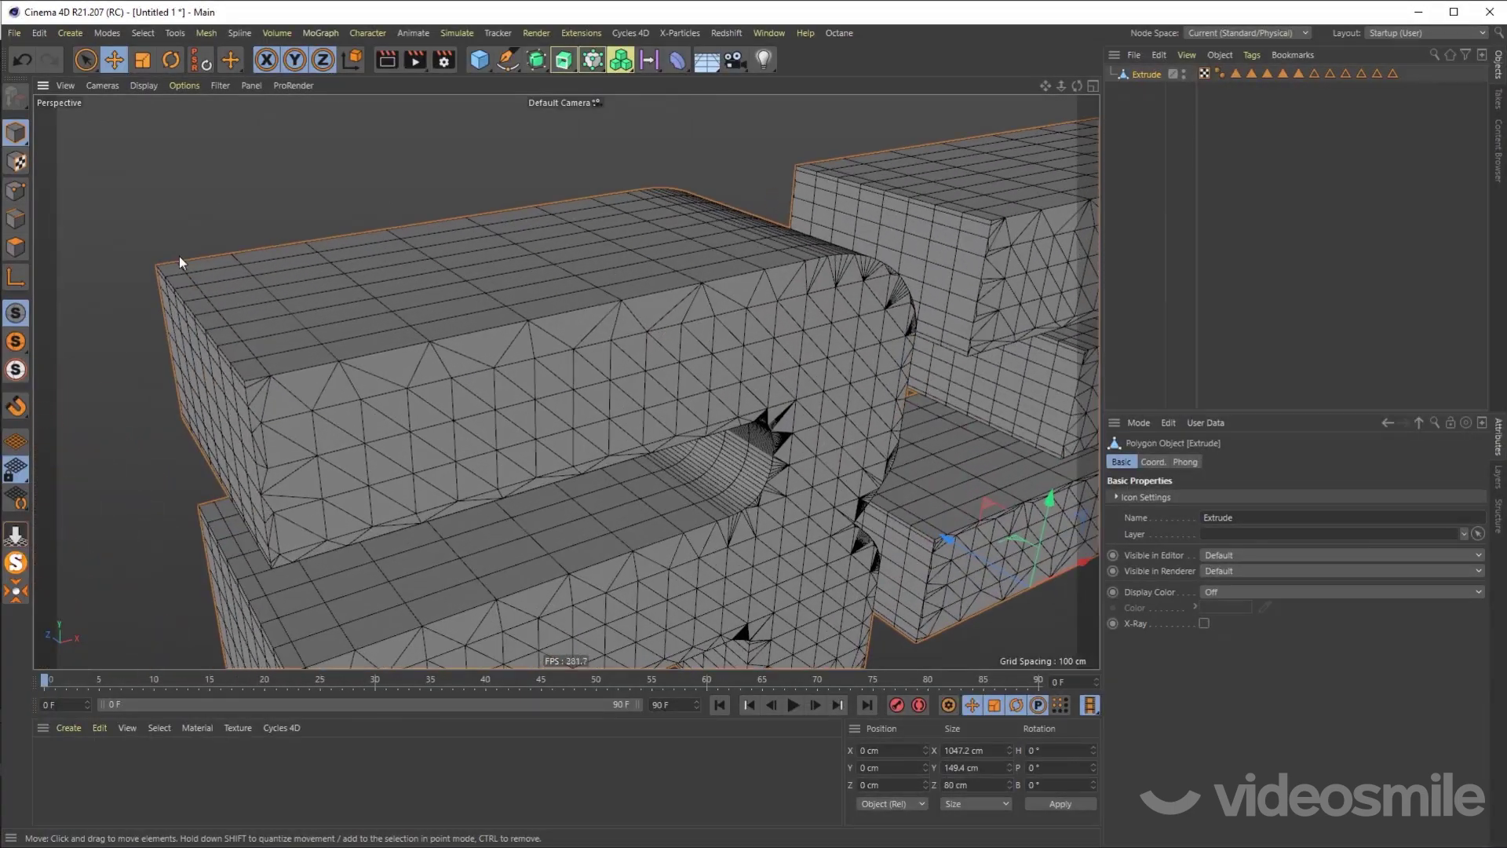
click(15, 246)
click(86, 59)
click(347, 332)
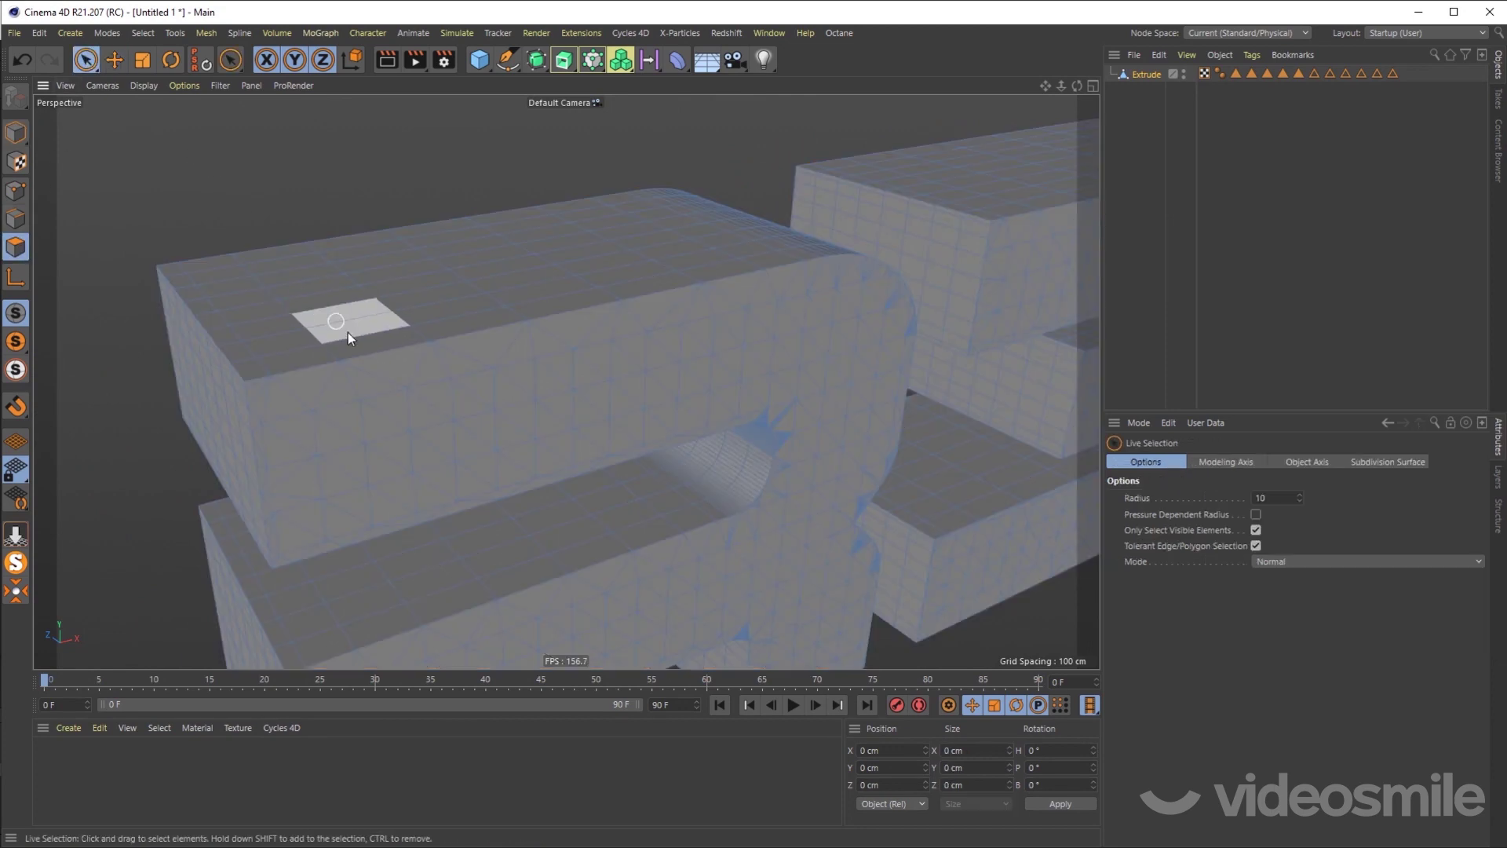
scroll(411, 403, up, 2)
scroll(411, 404, up, 2)
drag(422, 347, 383, 345)
shift+click(383, 345)
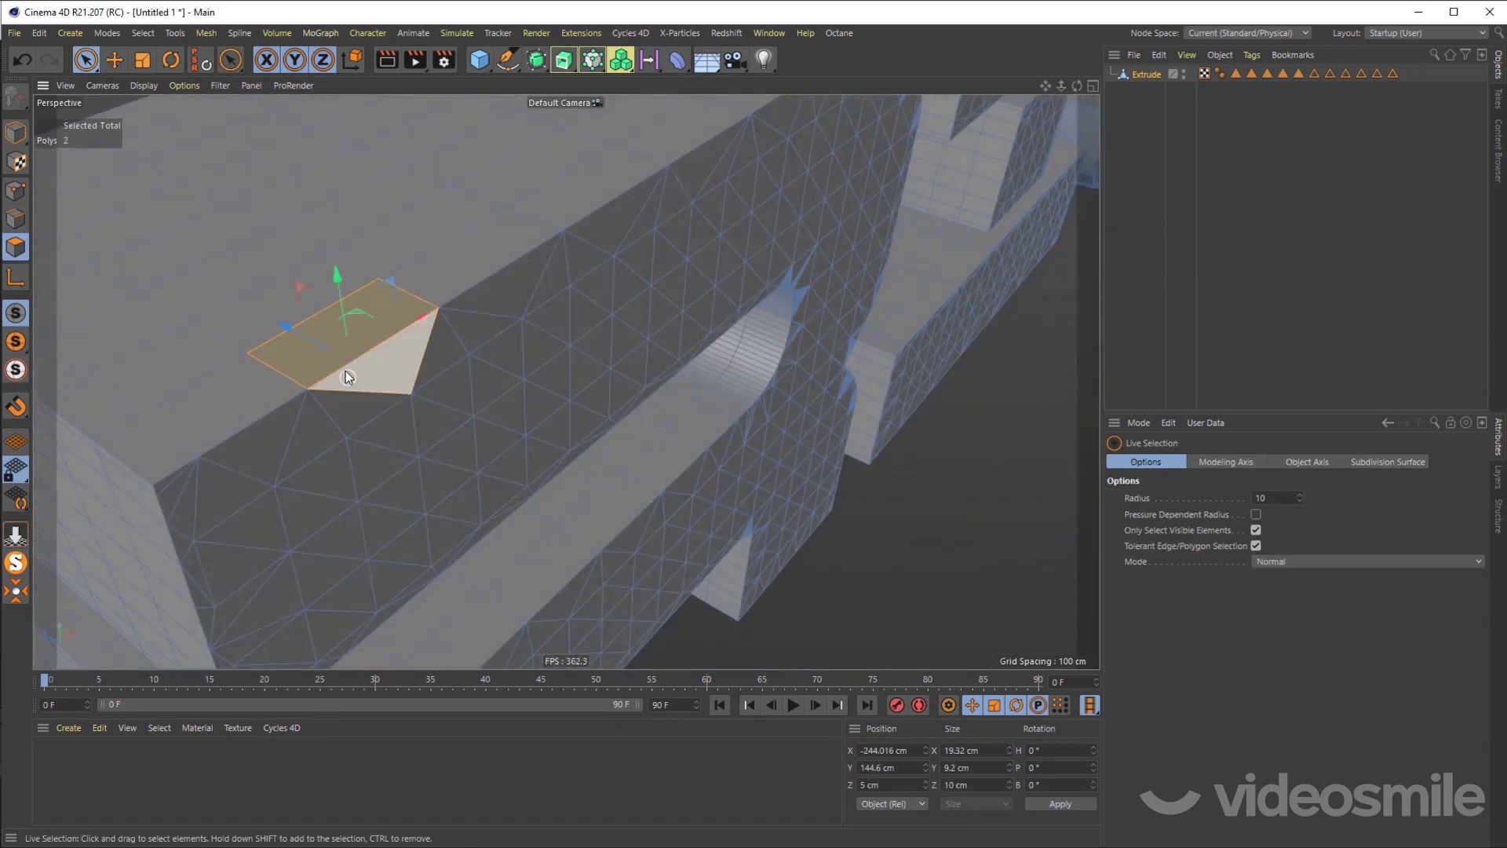
scroll(314, 330, up, 2)
mouse_move(271, 300)
mouse_down()
mouse_move(305, 270)
mouse_move(284, 266)
mouse_up()
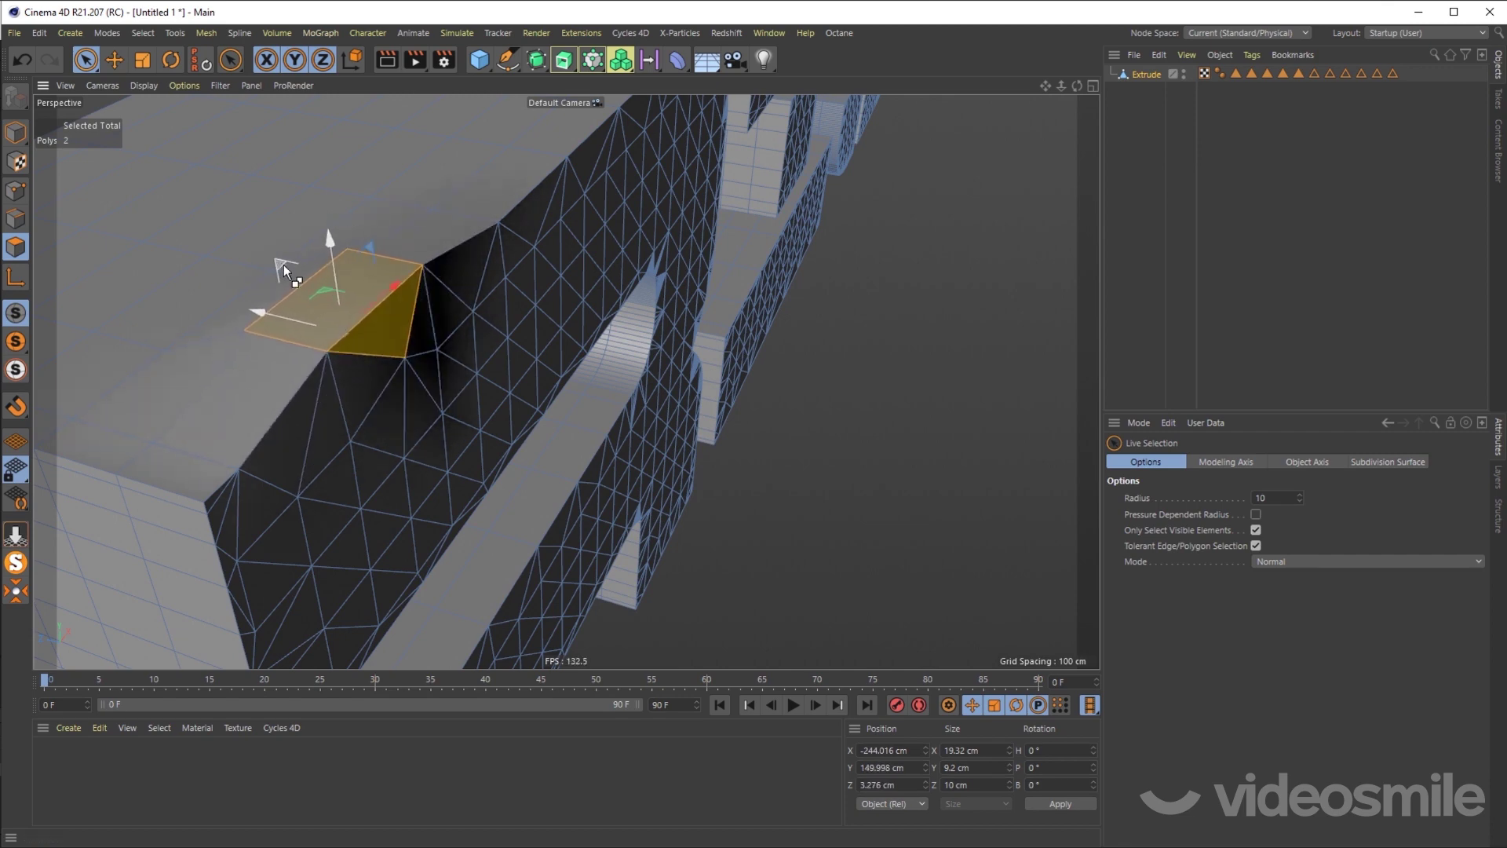
key(ctrl+z)
scroll(380, 292, down, 10)
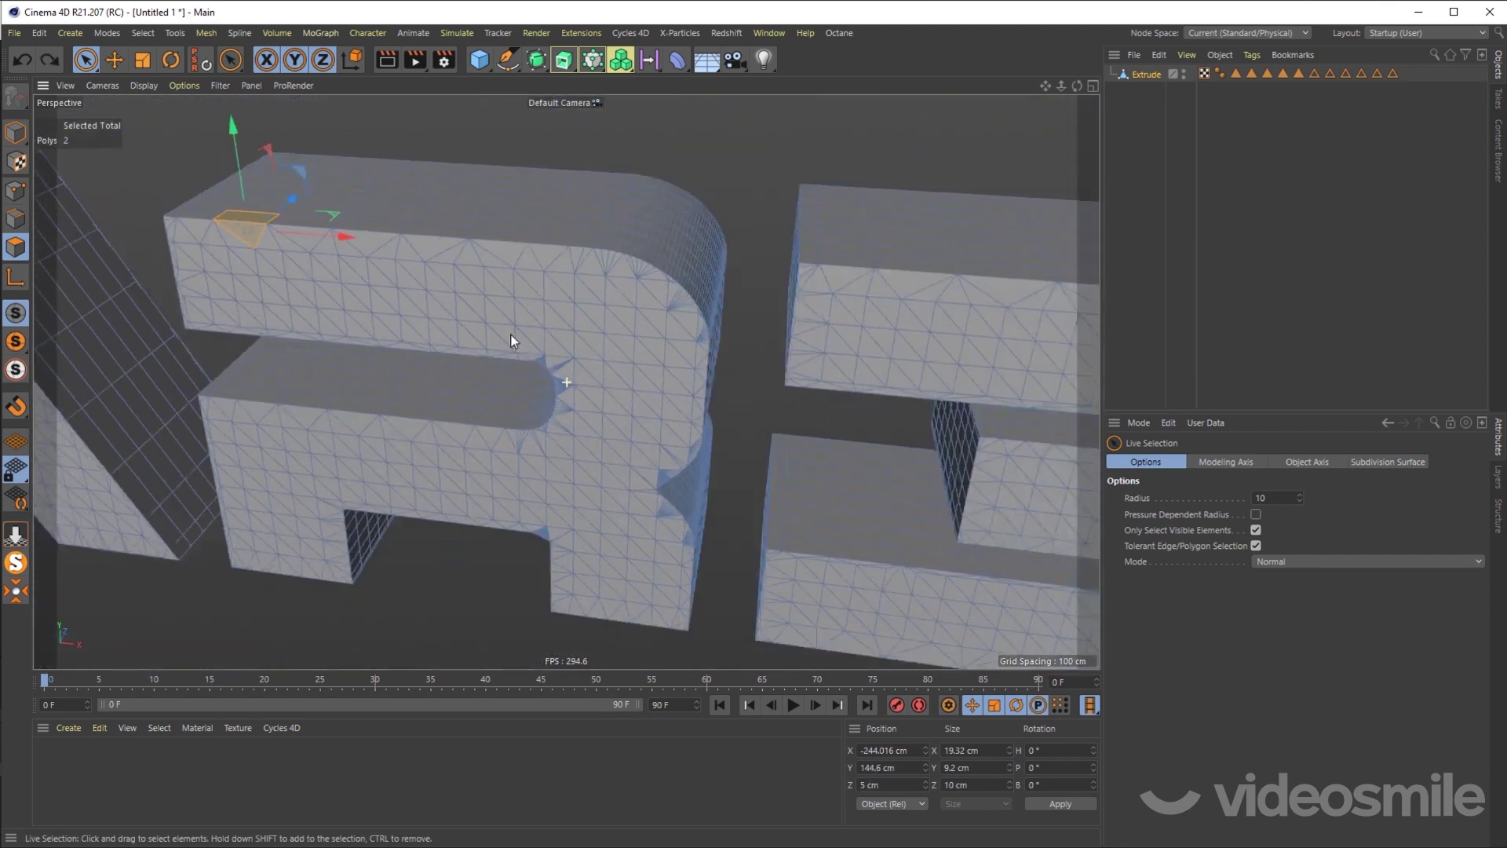
alt+drag(640, 377, 1034, 256)
click(737, 229)
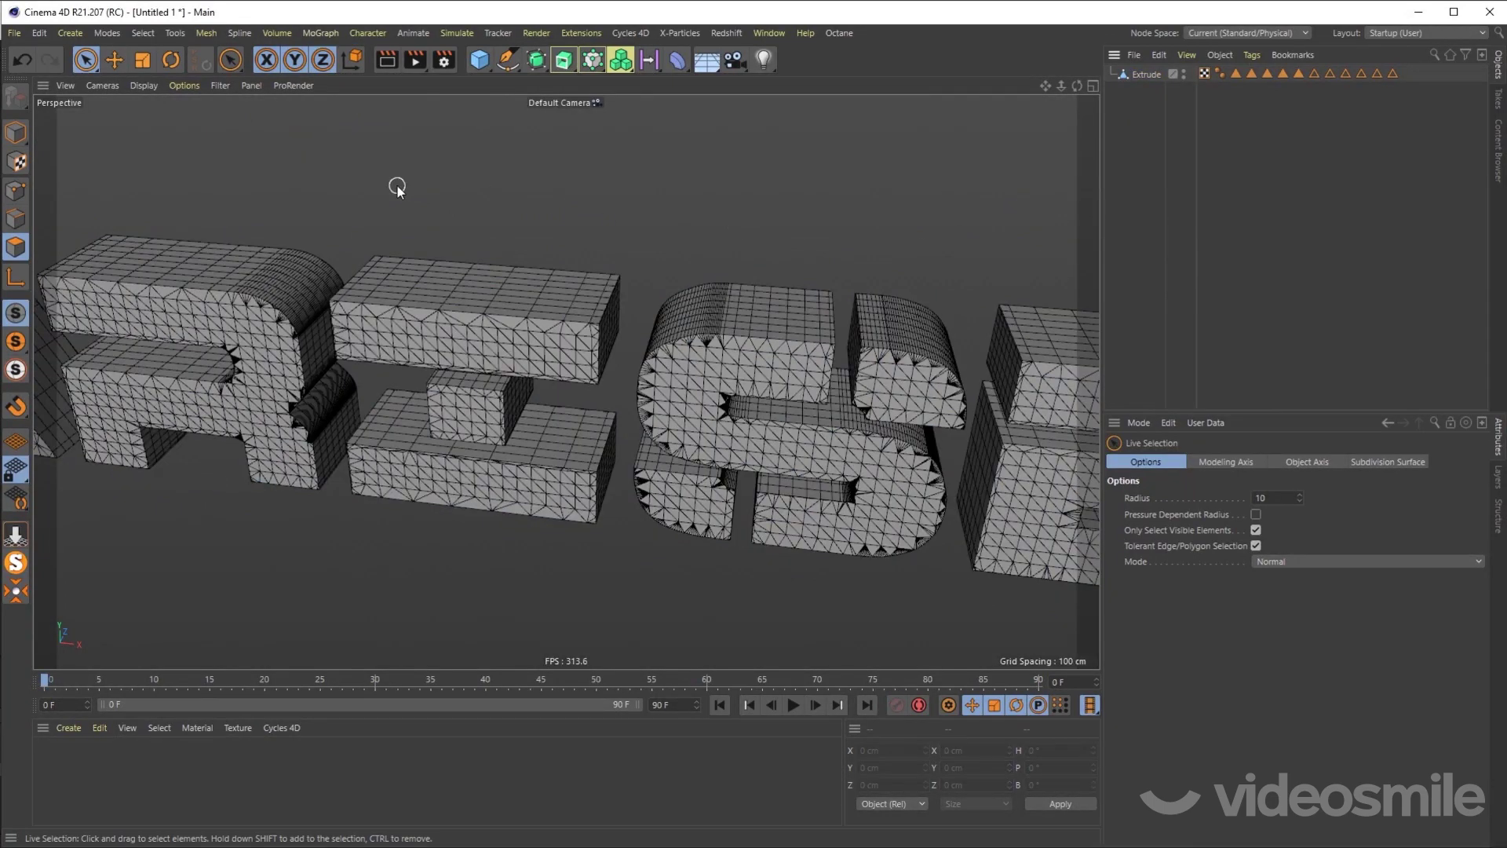
scroll(454, 394, down, 5)
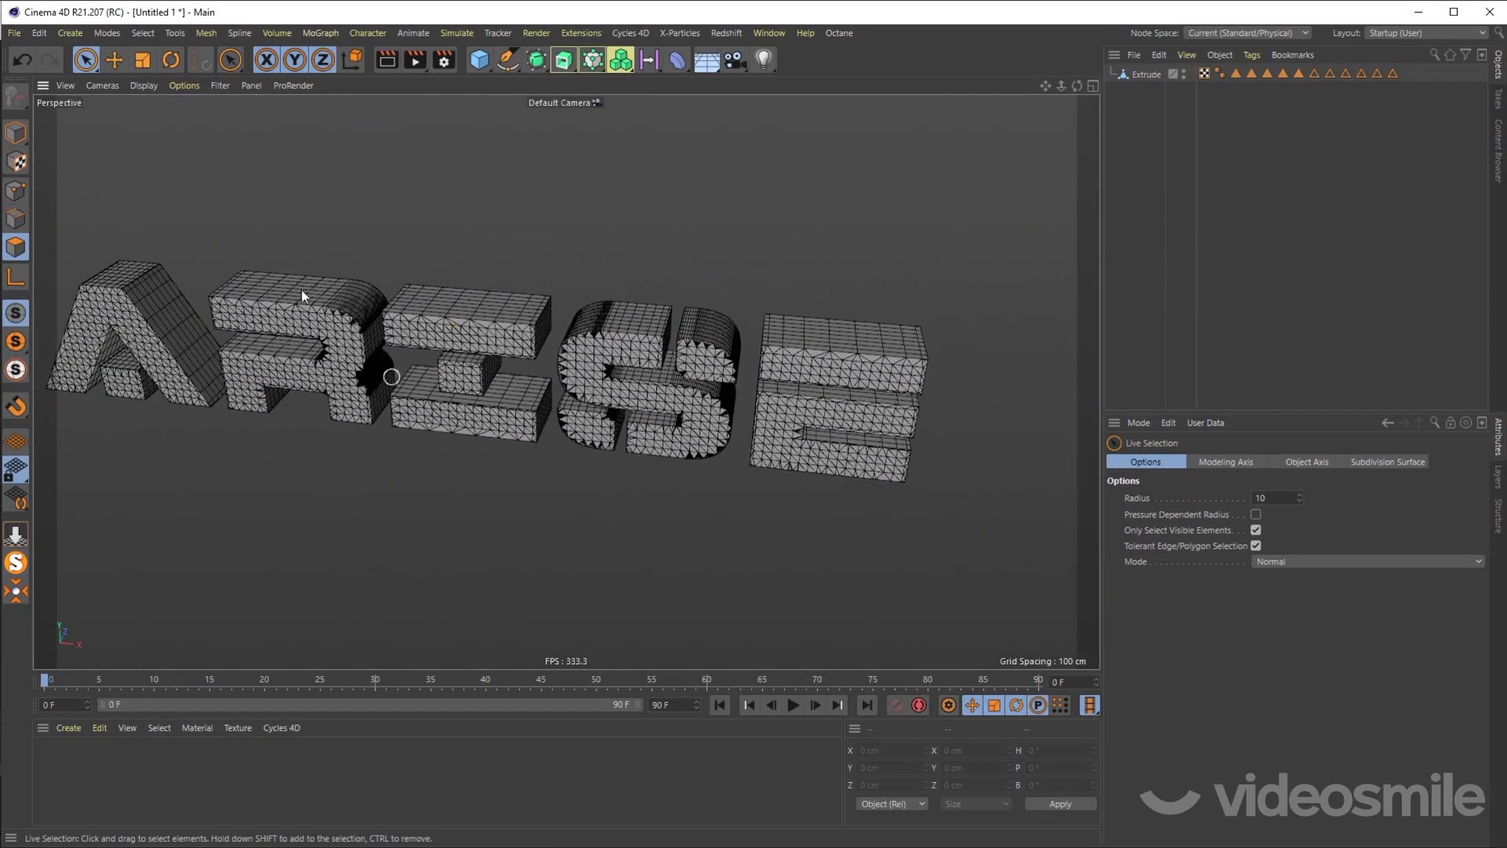
Step: Bring up File > Export to list the available export formats
click(15, 34)
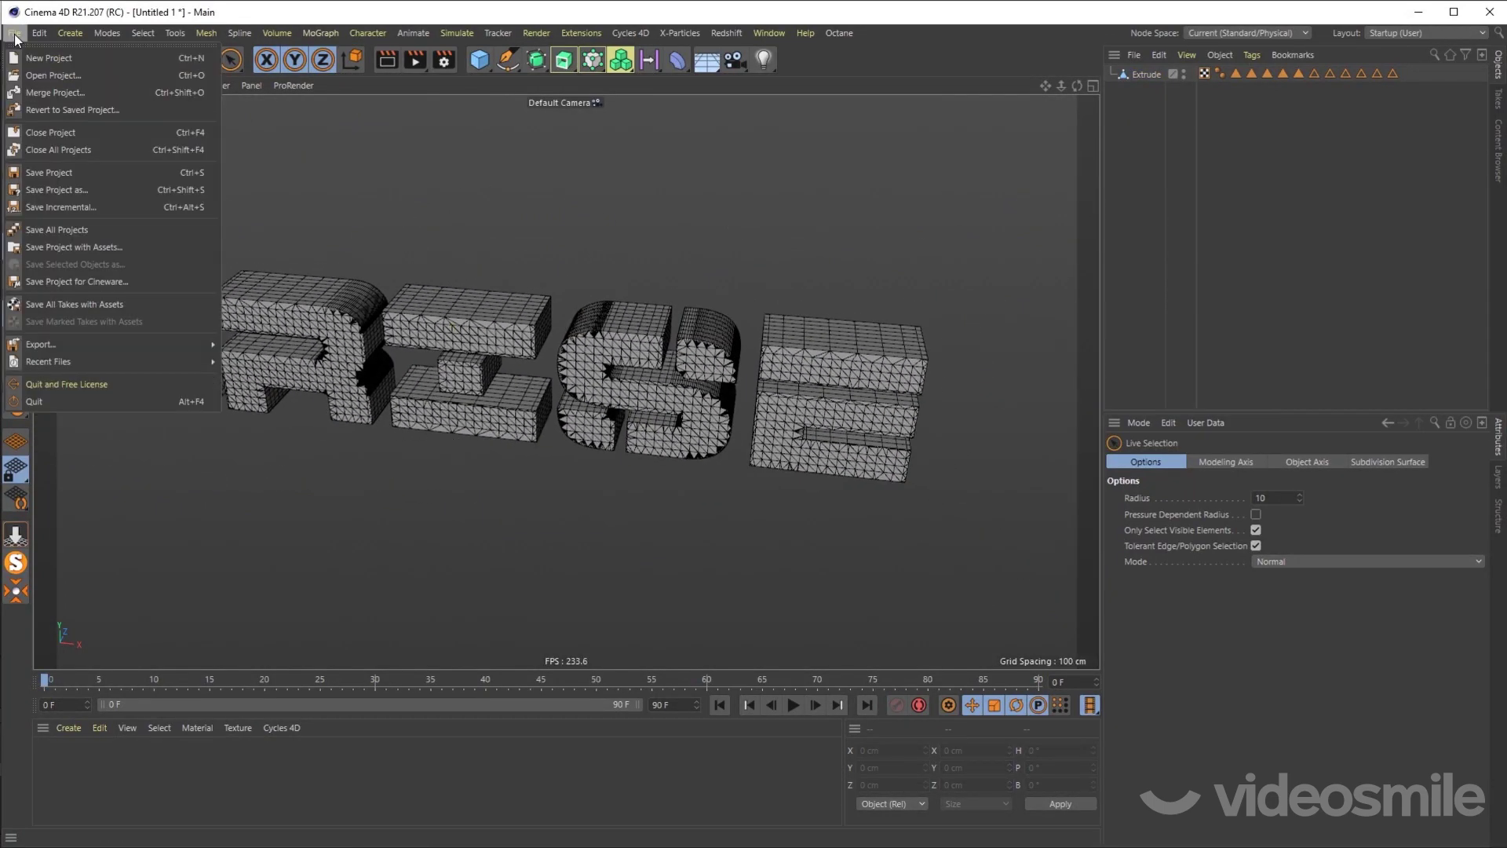
mouse_move(157, 350)
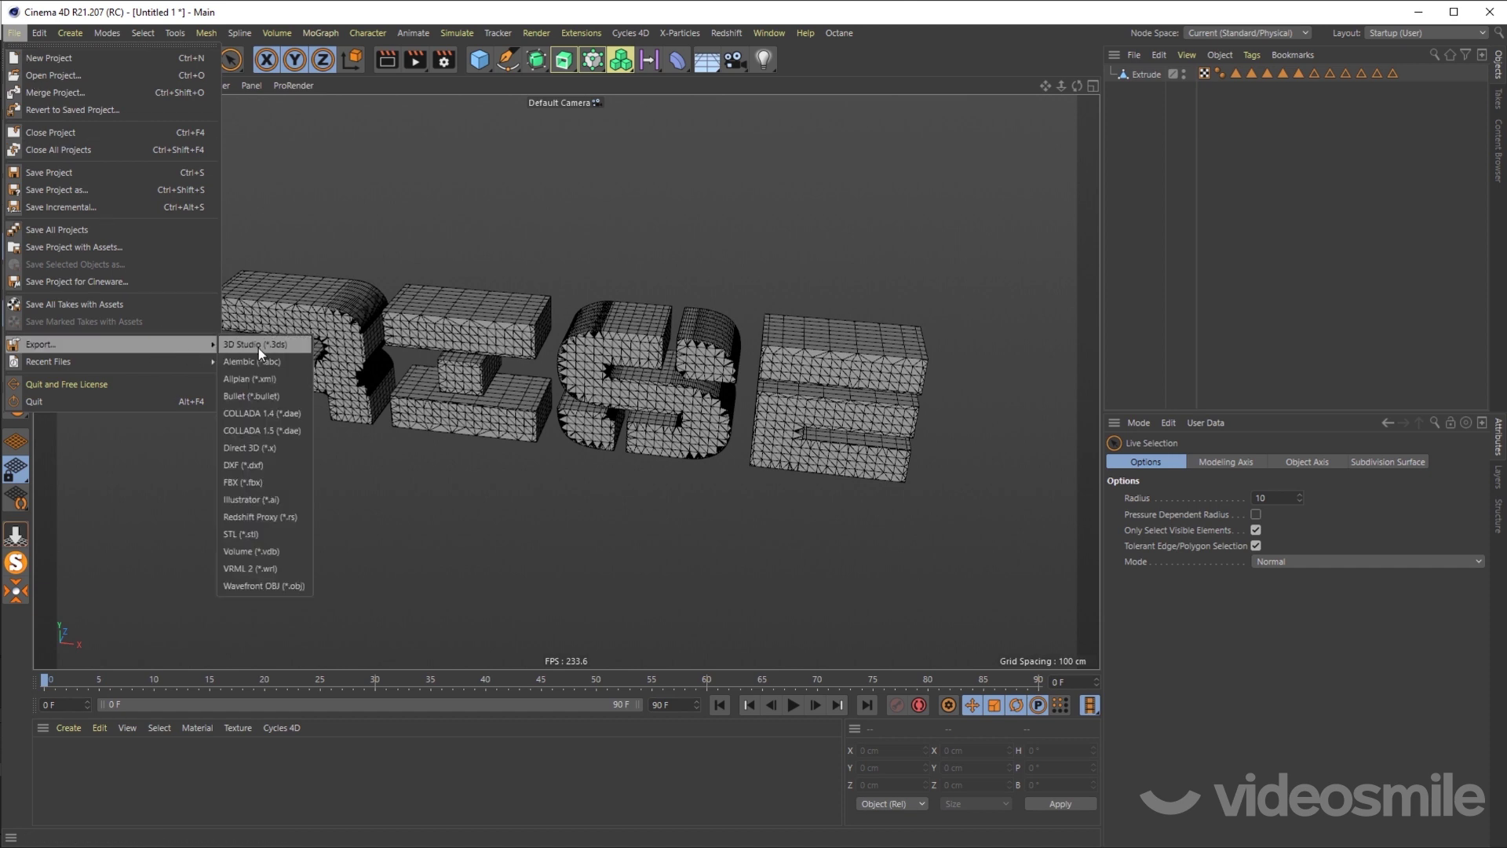
Step: Export the model as Wavefront OBJ, then delete the ARISE and TextLayerEmit [ARISE] layers in After Effects
click(283, 586)
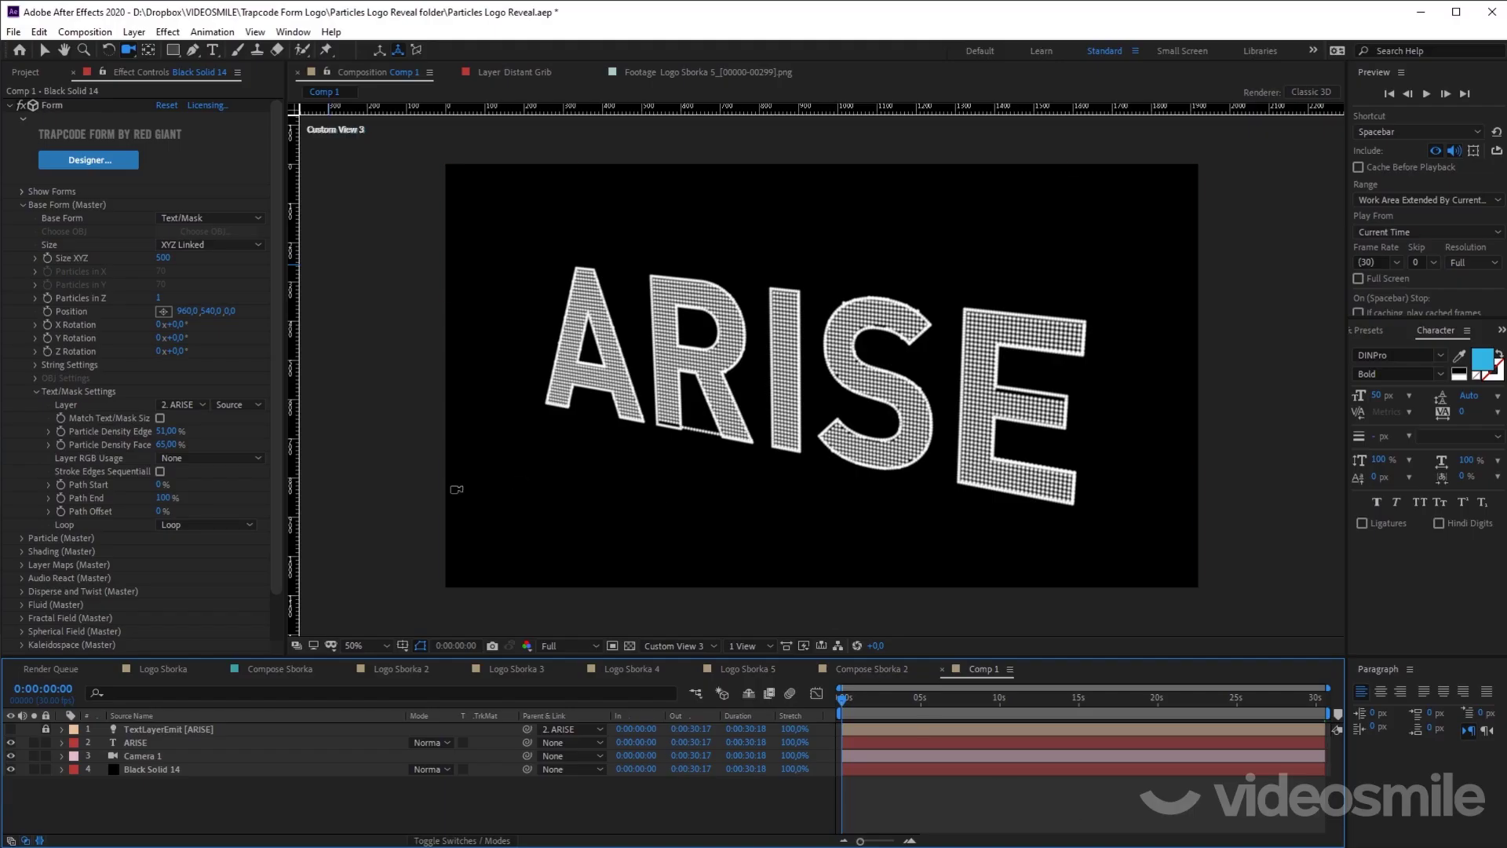
click(45, 50)
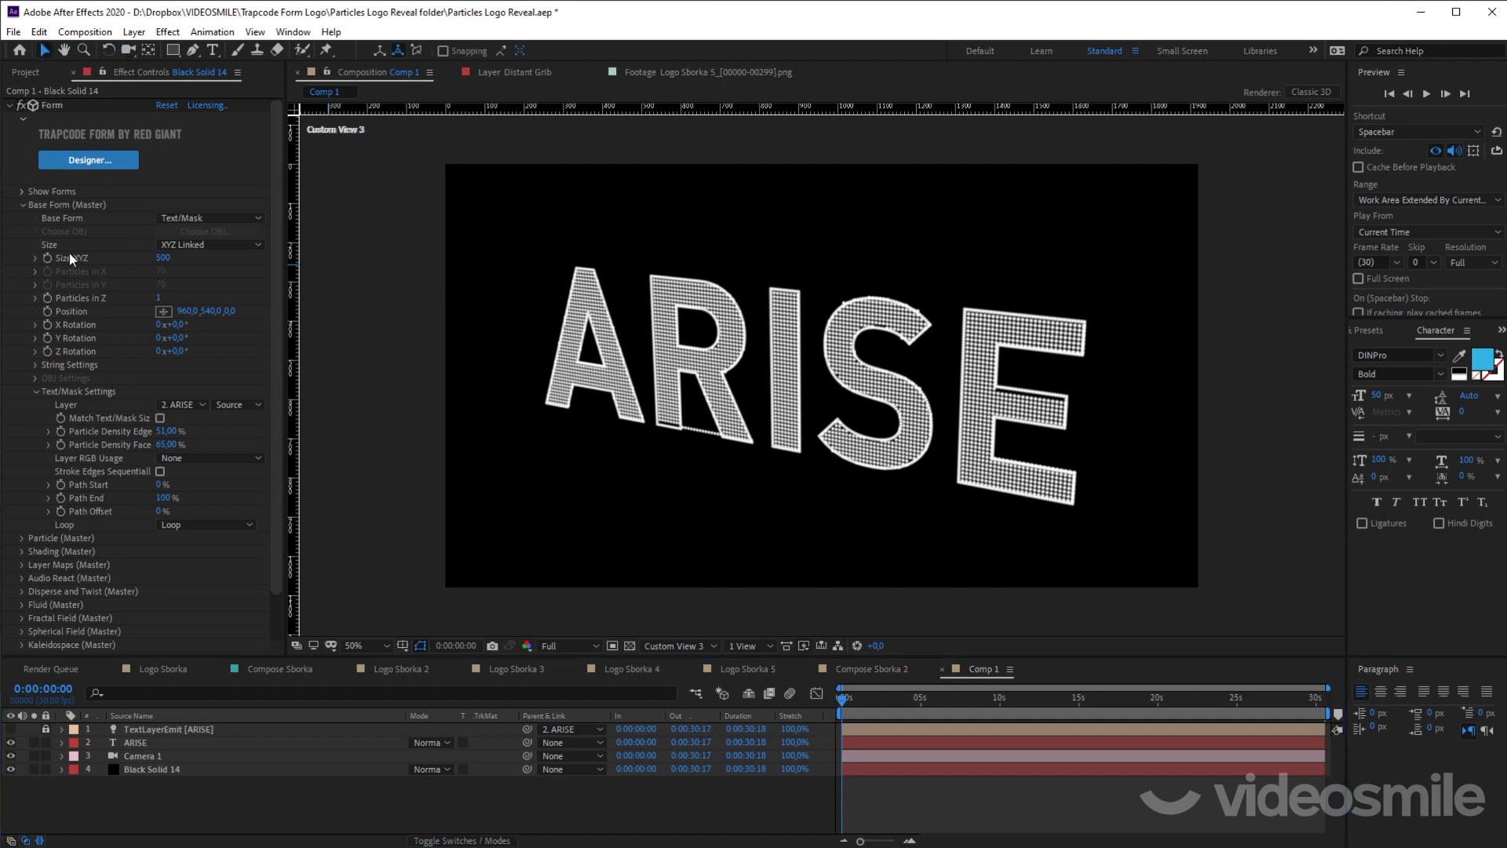
click(149, 744)
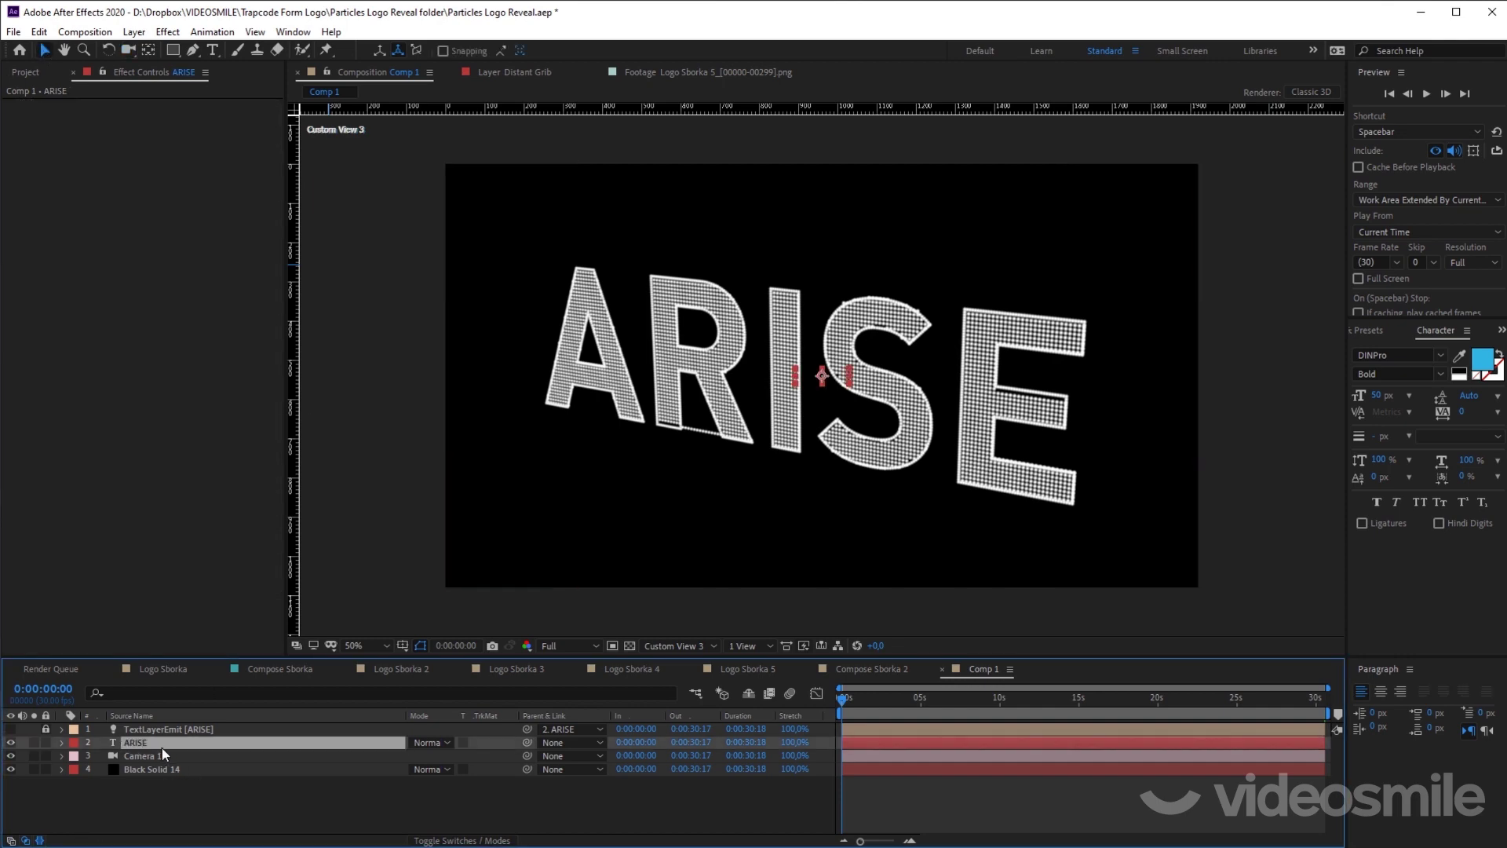
key(Delete)
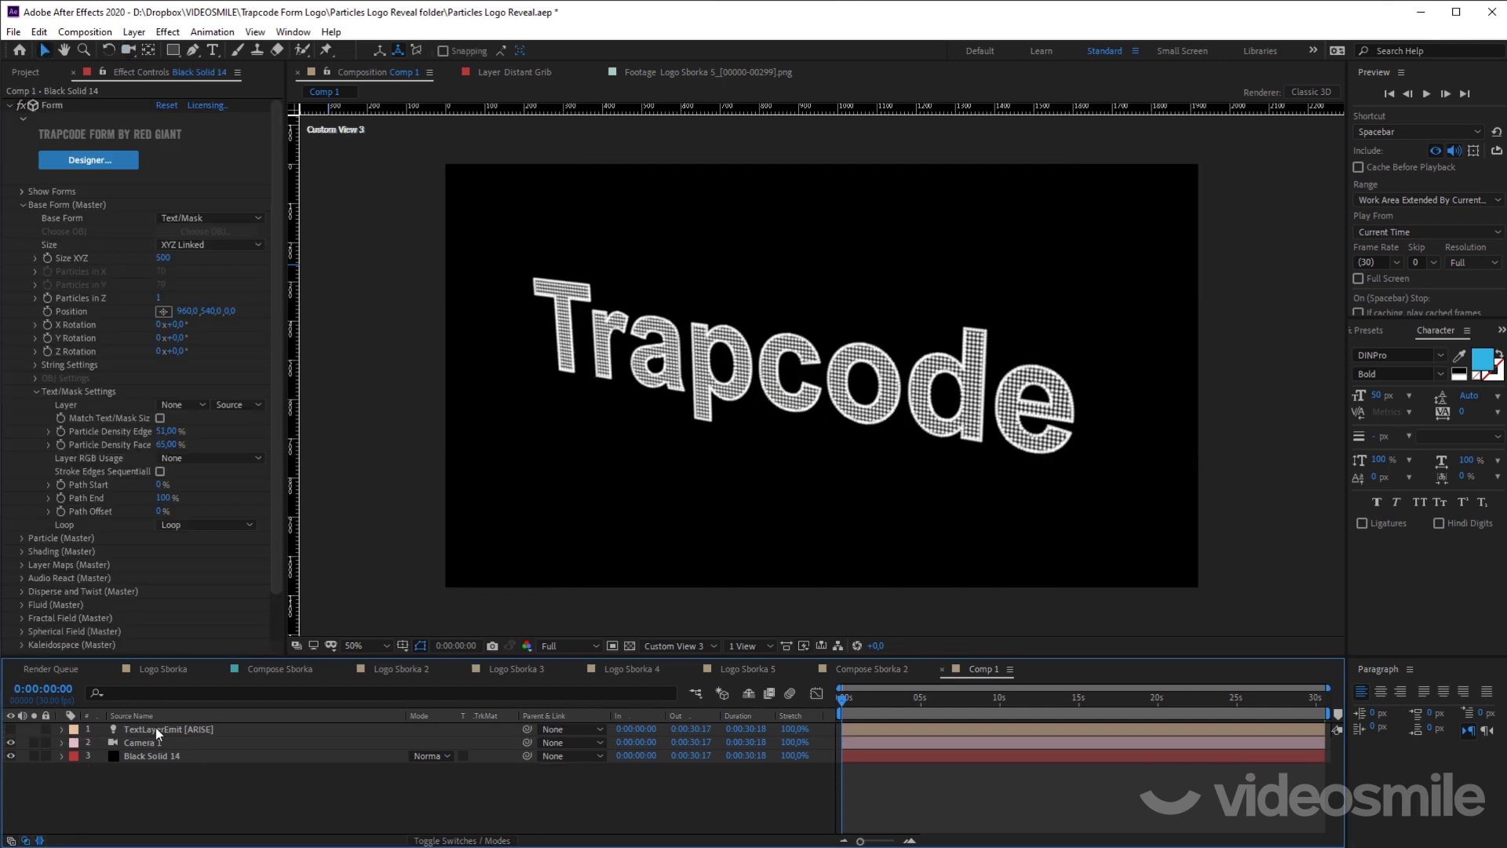
click(156, 727)
key(Delete)
Step: Rename the Black Solid 14 layer to 'Form Main Logo'
click(169, 743)
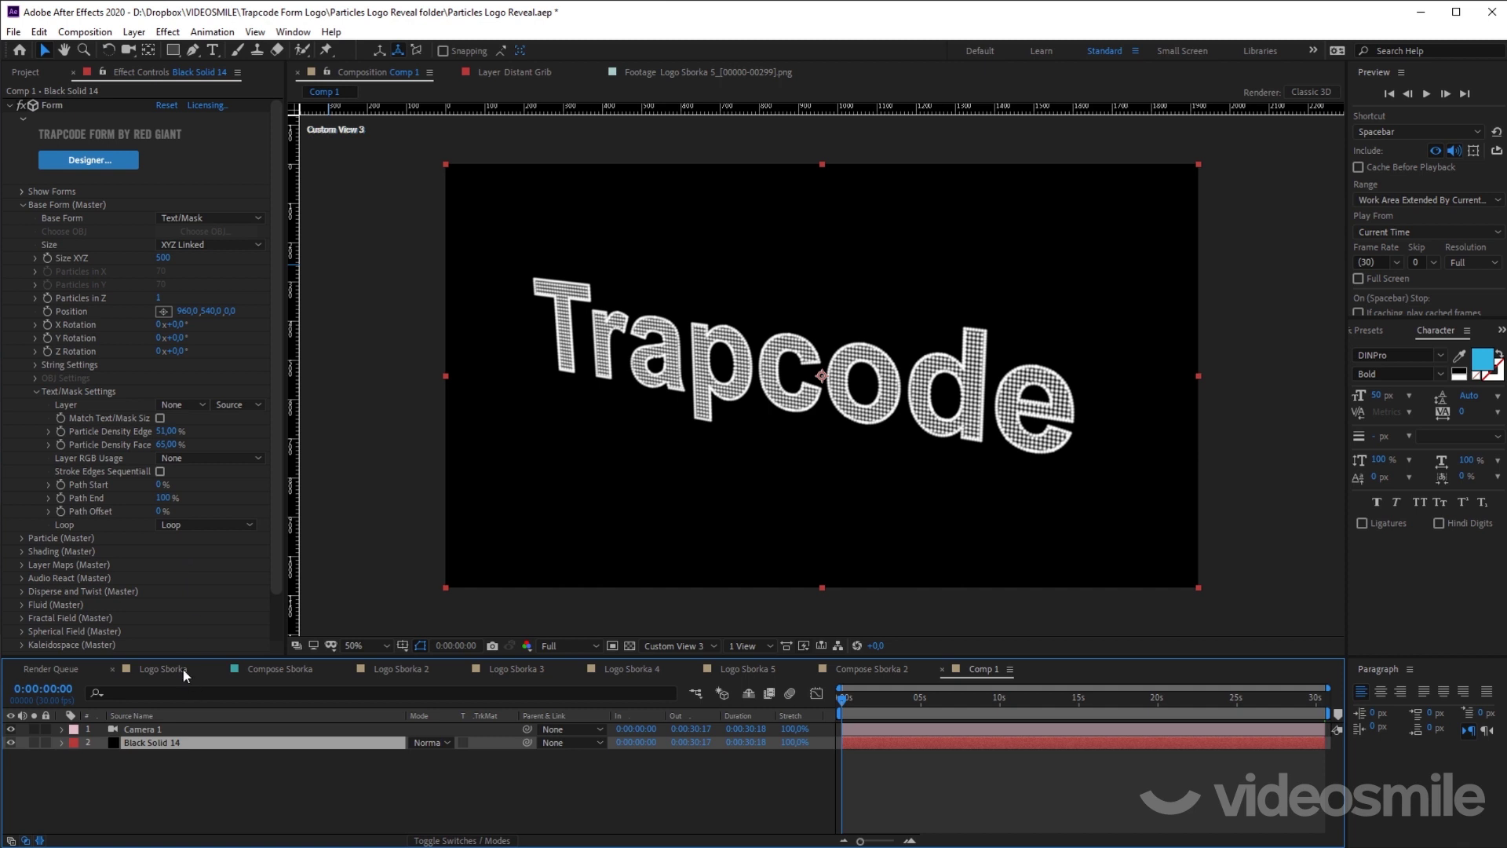
key(Return)
text(Form Main Logo)
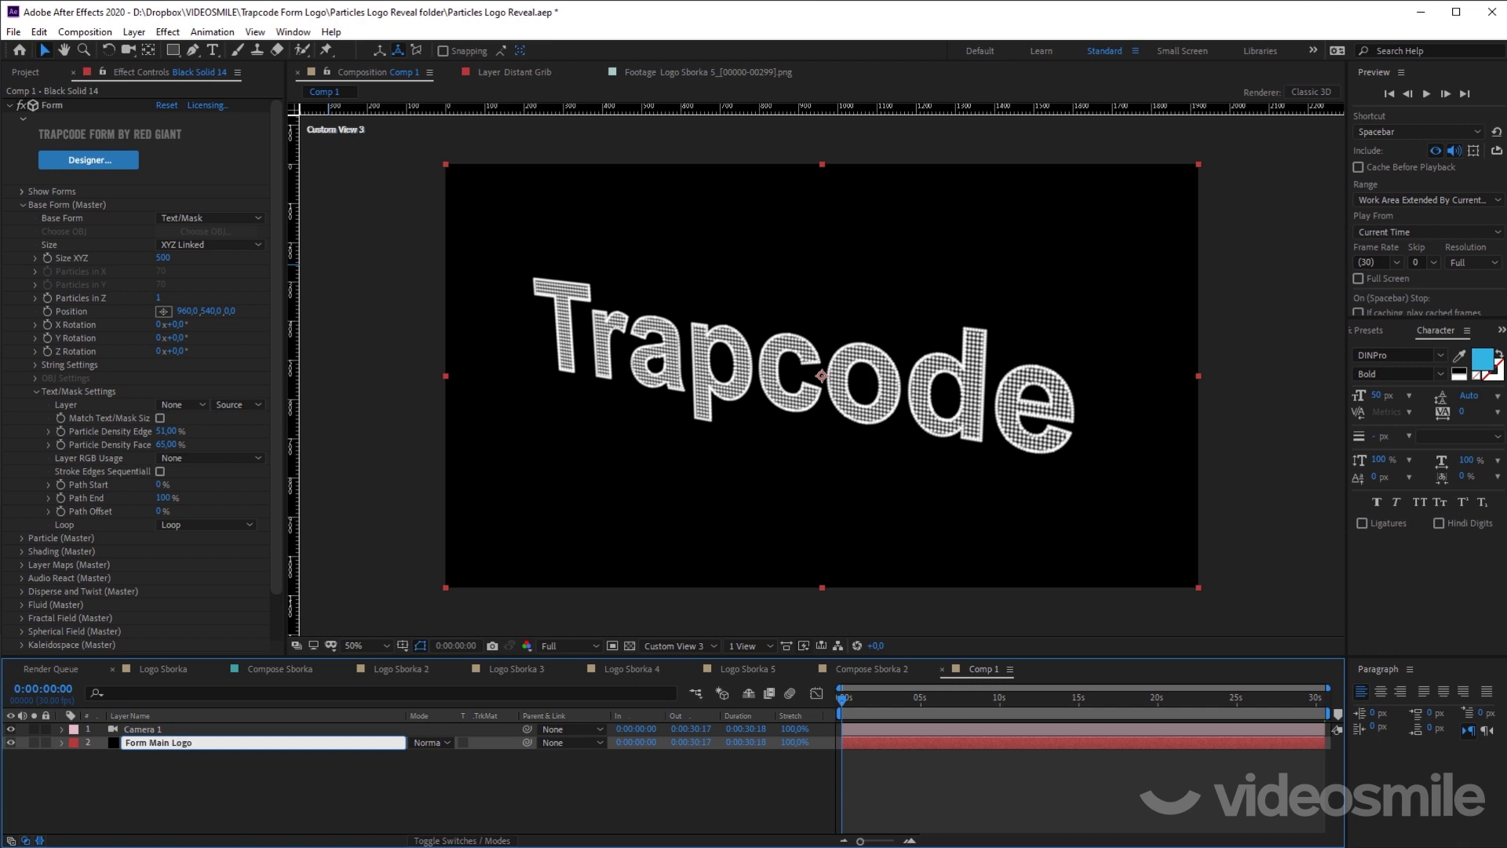
key(Return)
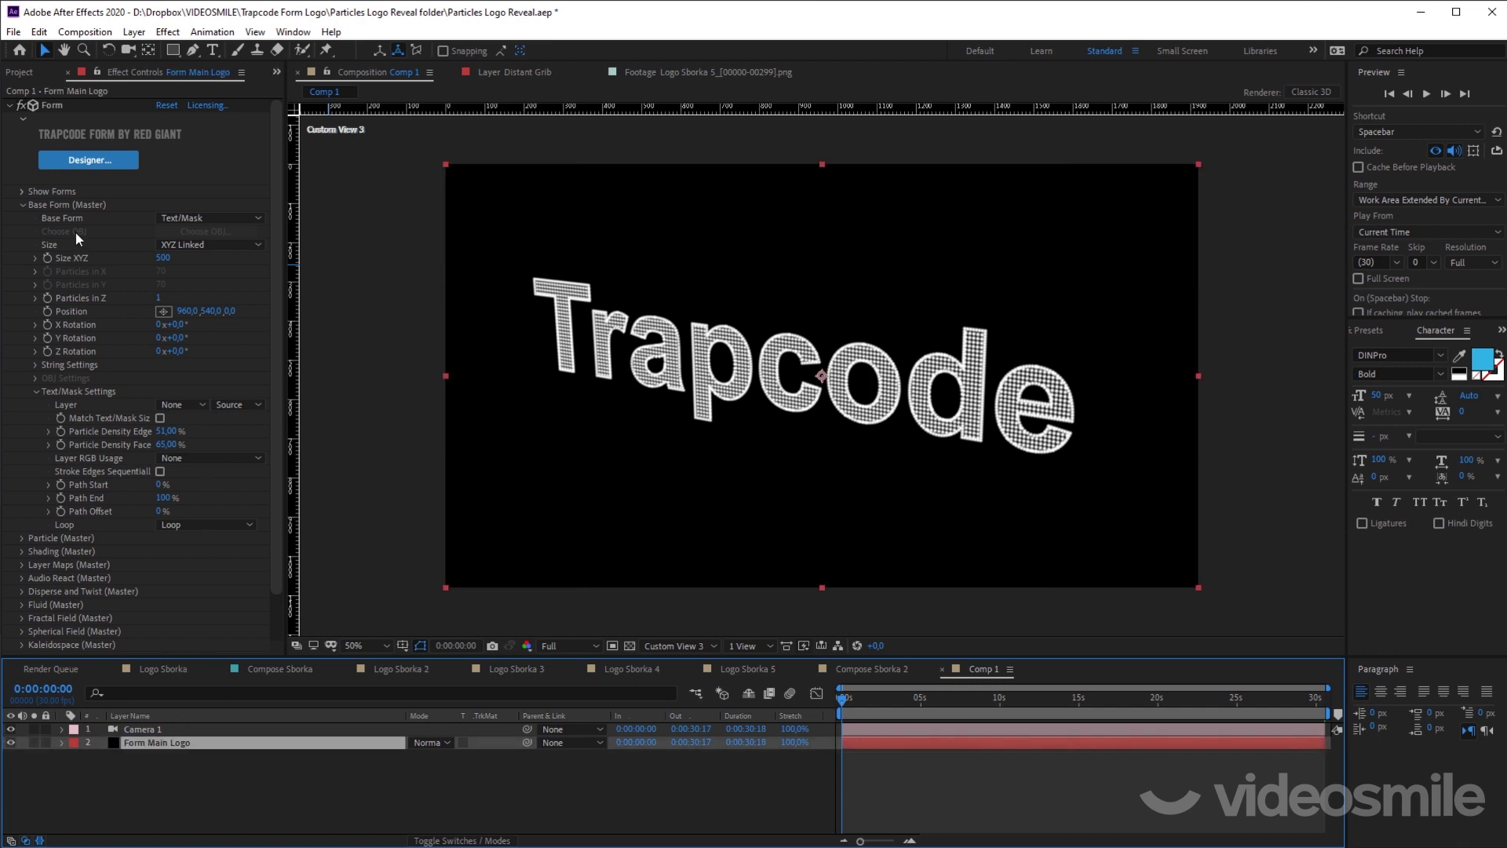
Step: Set Form's Base Form to OBJ Model and open the OBJ model library
click(214, 220)
click(226, 285)
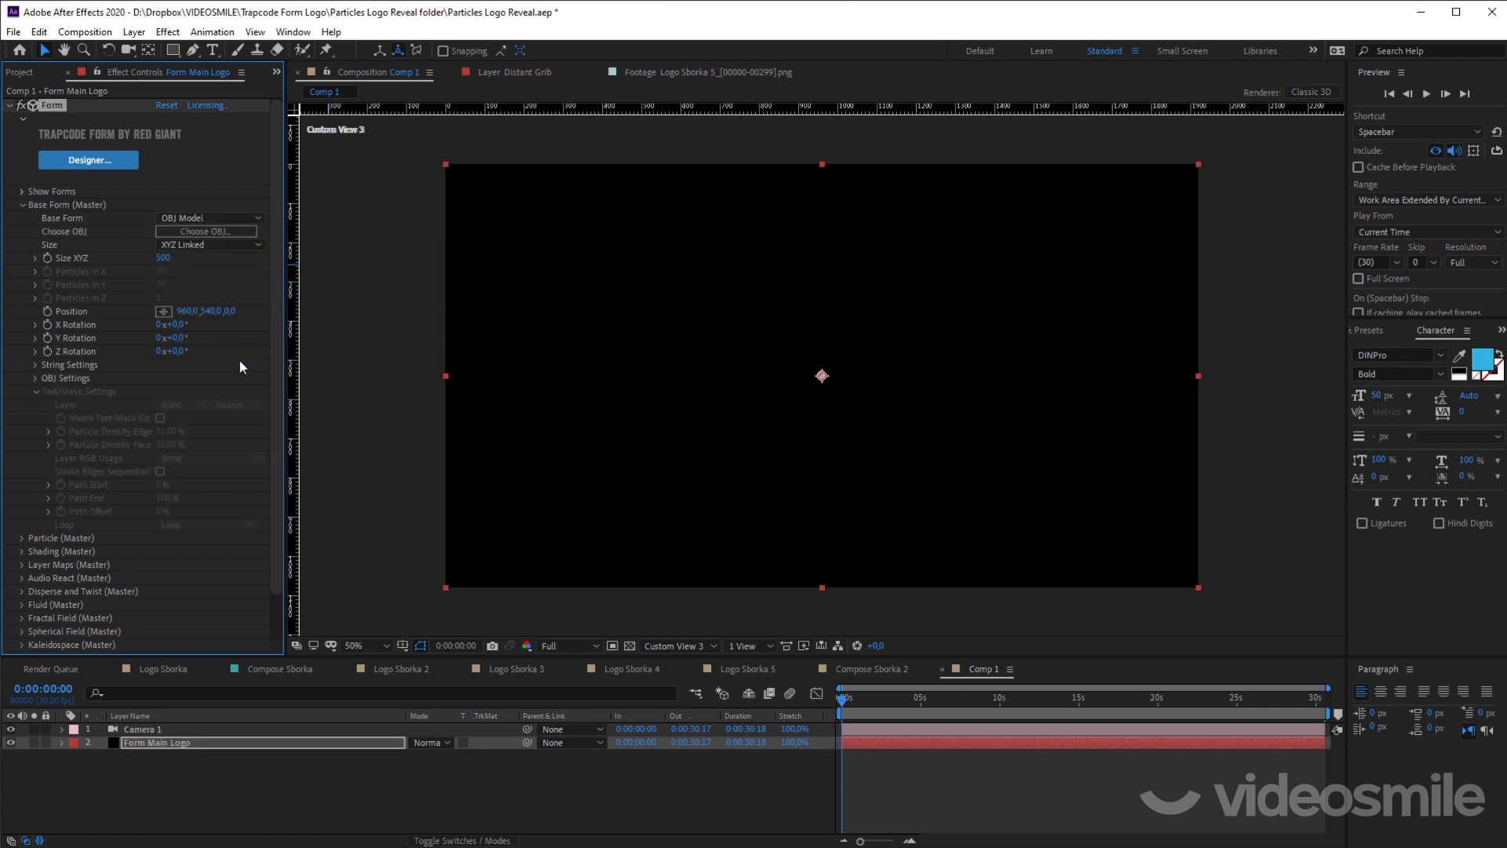
click(204, 232)
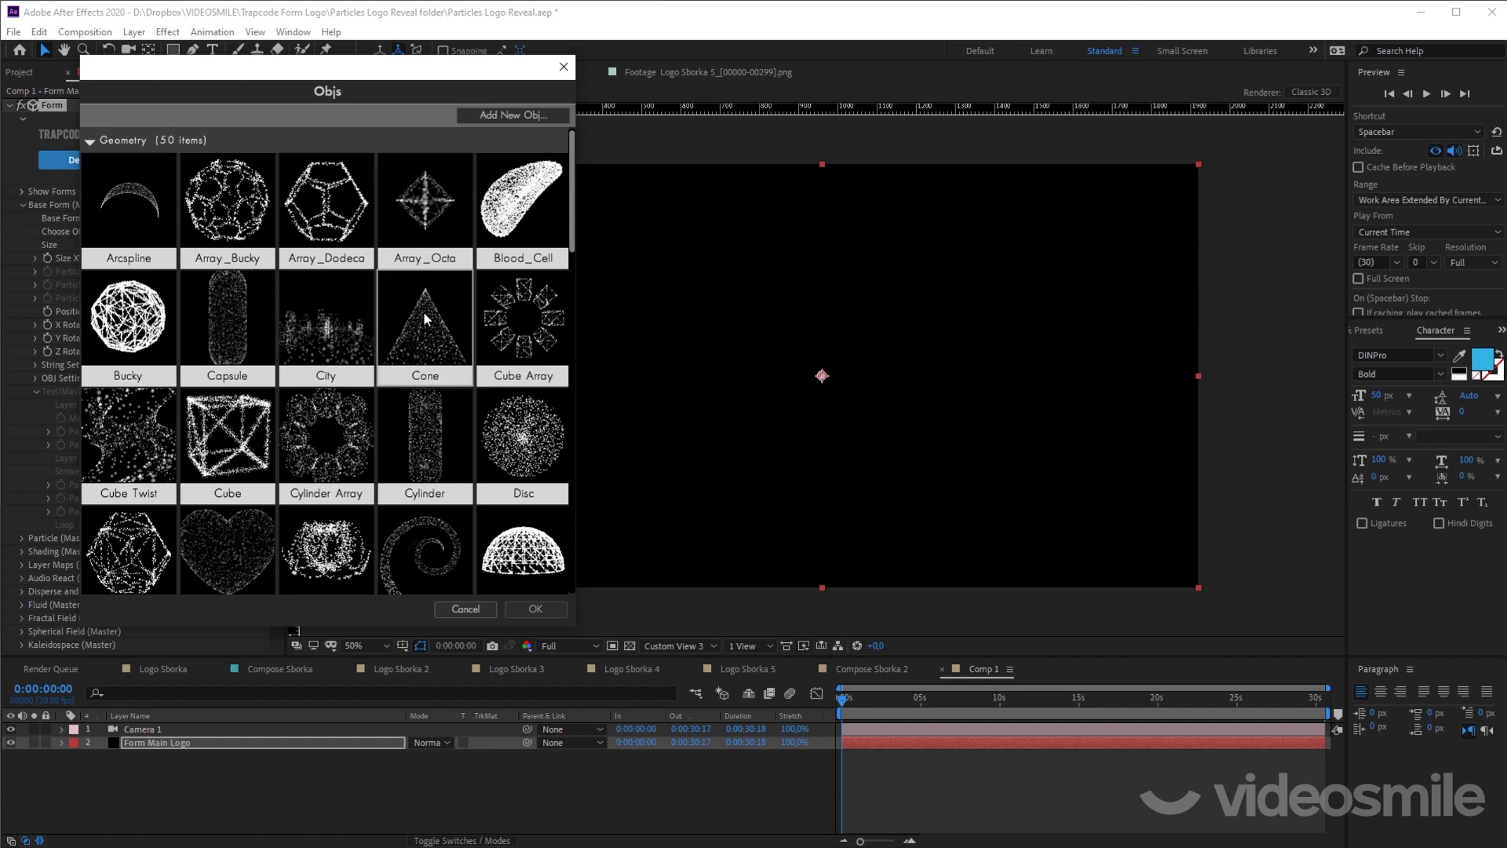
scroll(427, 333, down, 1)
scroll(458, 336, down, 1)
scroll(459, 336, down, 2)
scroll(459, 336, down, 2)
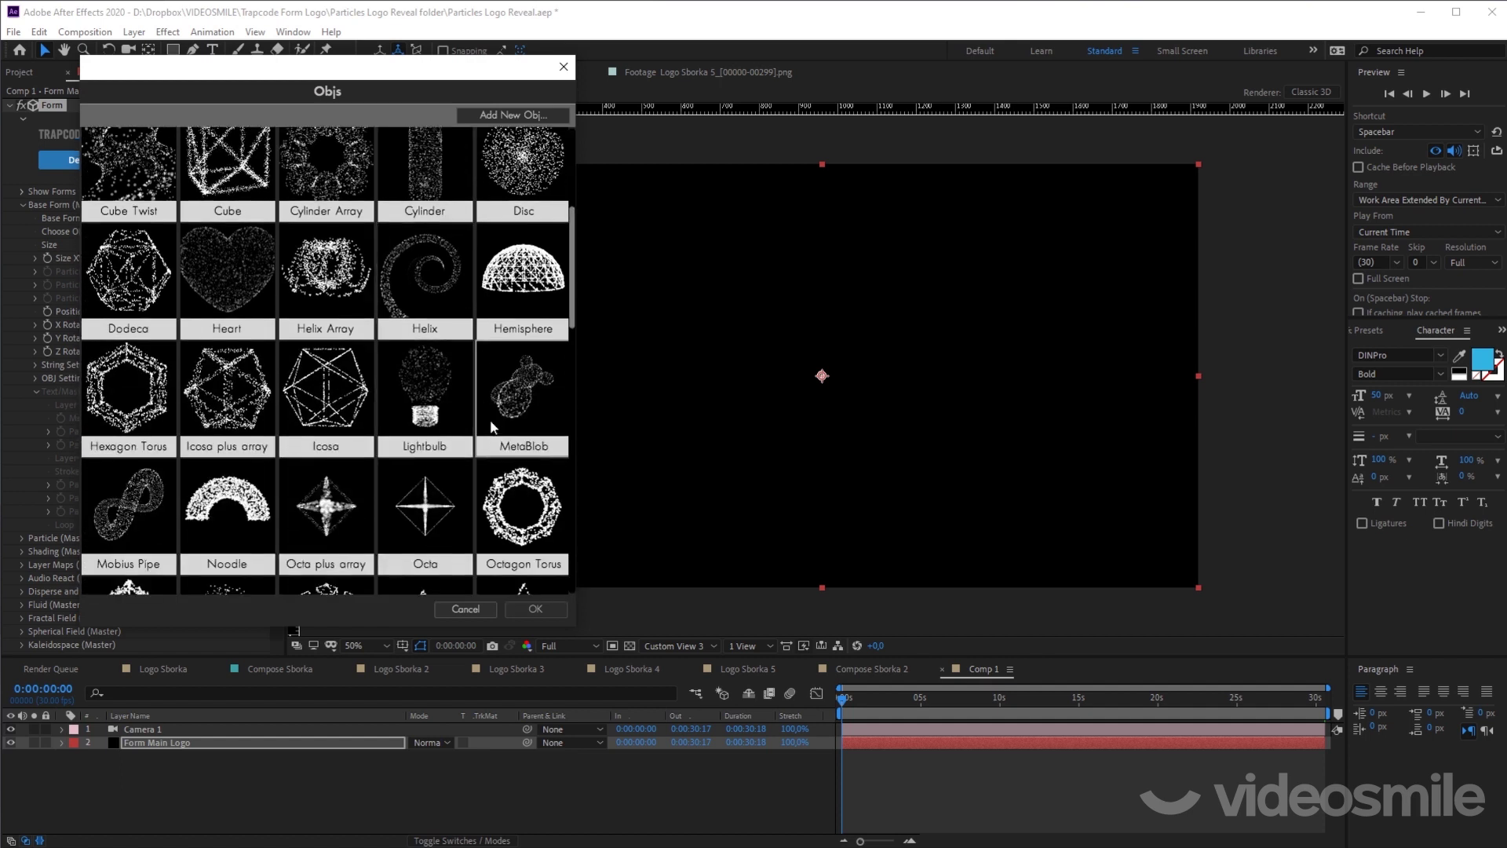
scroll(486, 564, up, 1)
scroll(487, 564, up, 2)
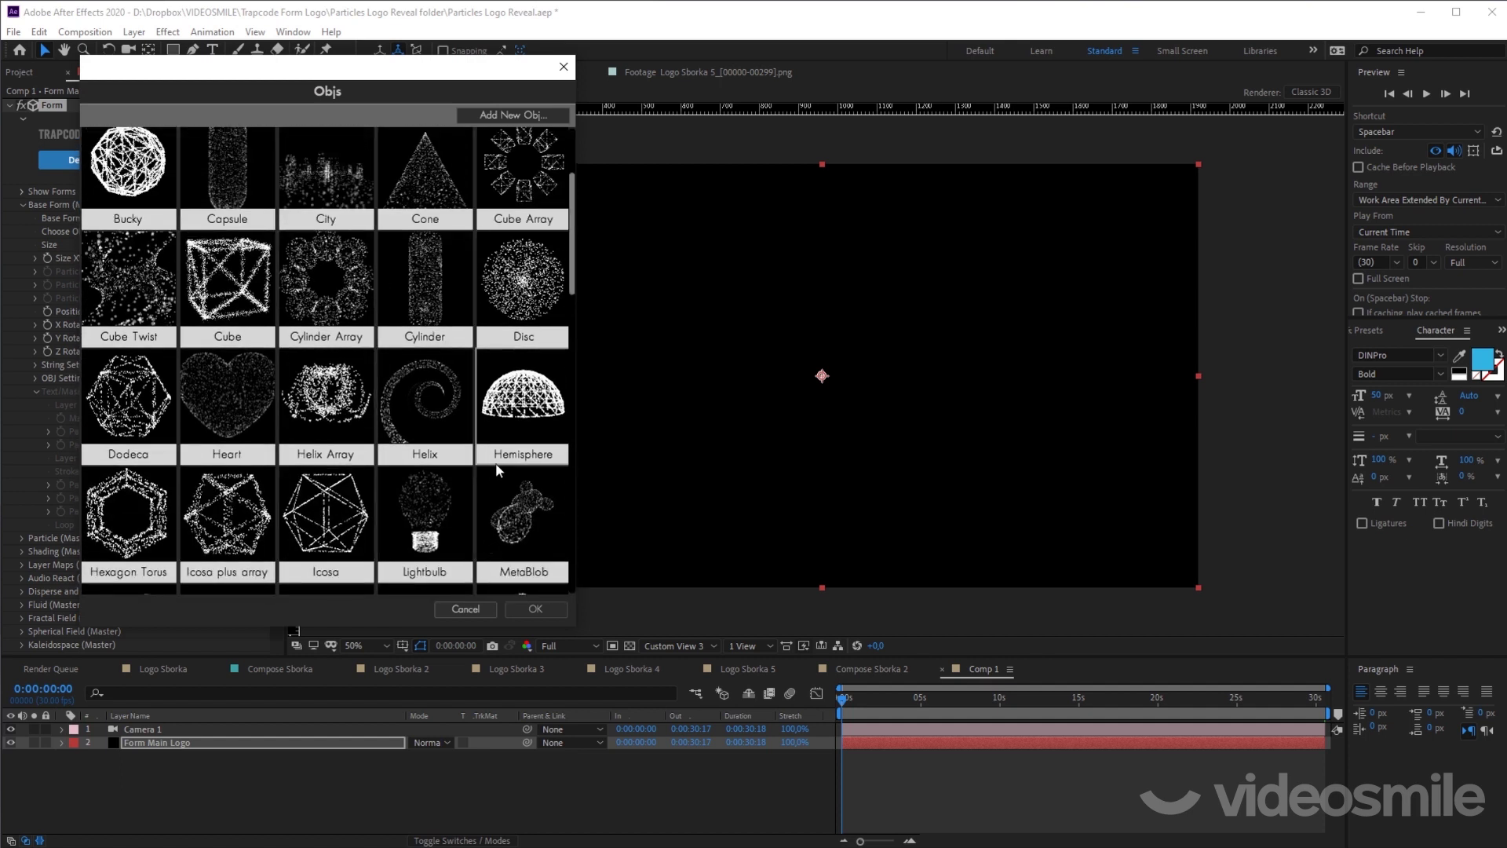
scroll(496, 471, up, 1)
scroll(496, 470, up, 2)
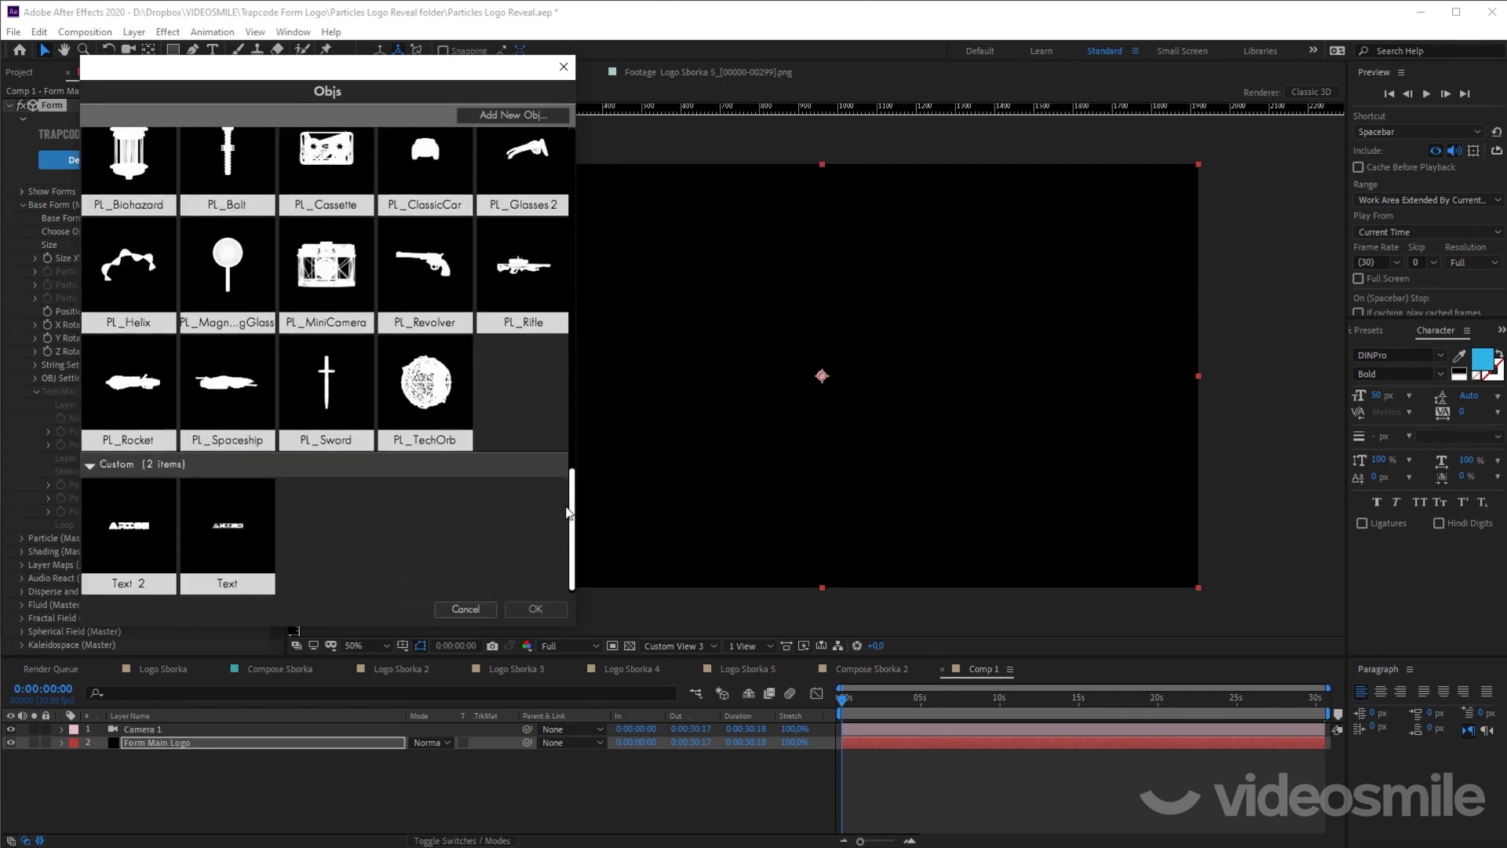
drag(573, 155, 573, 503)
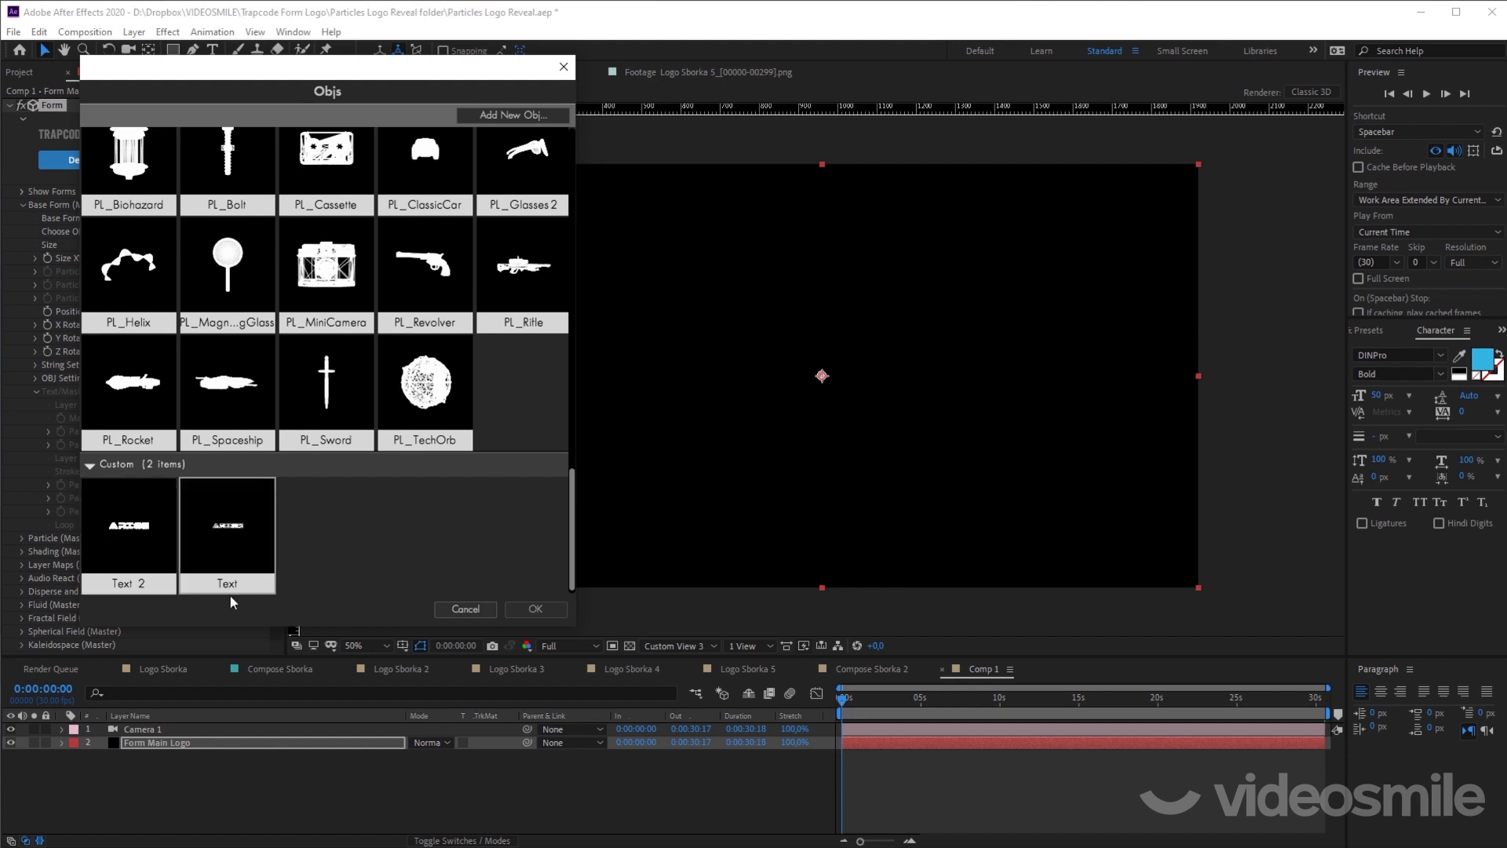
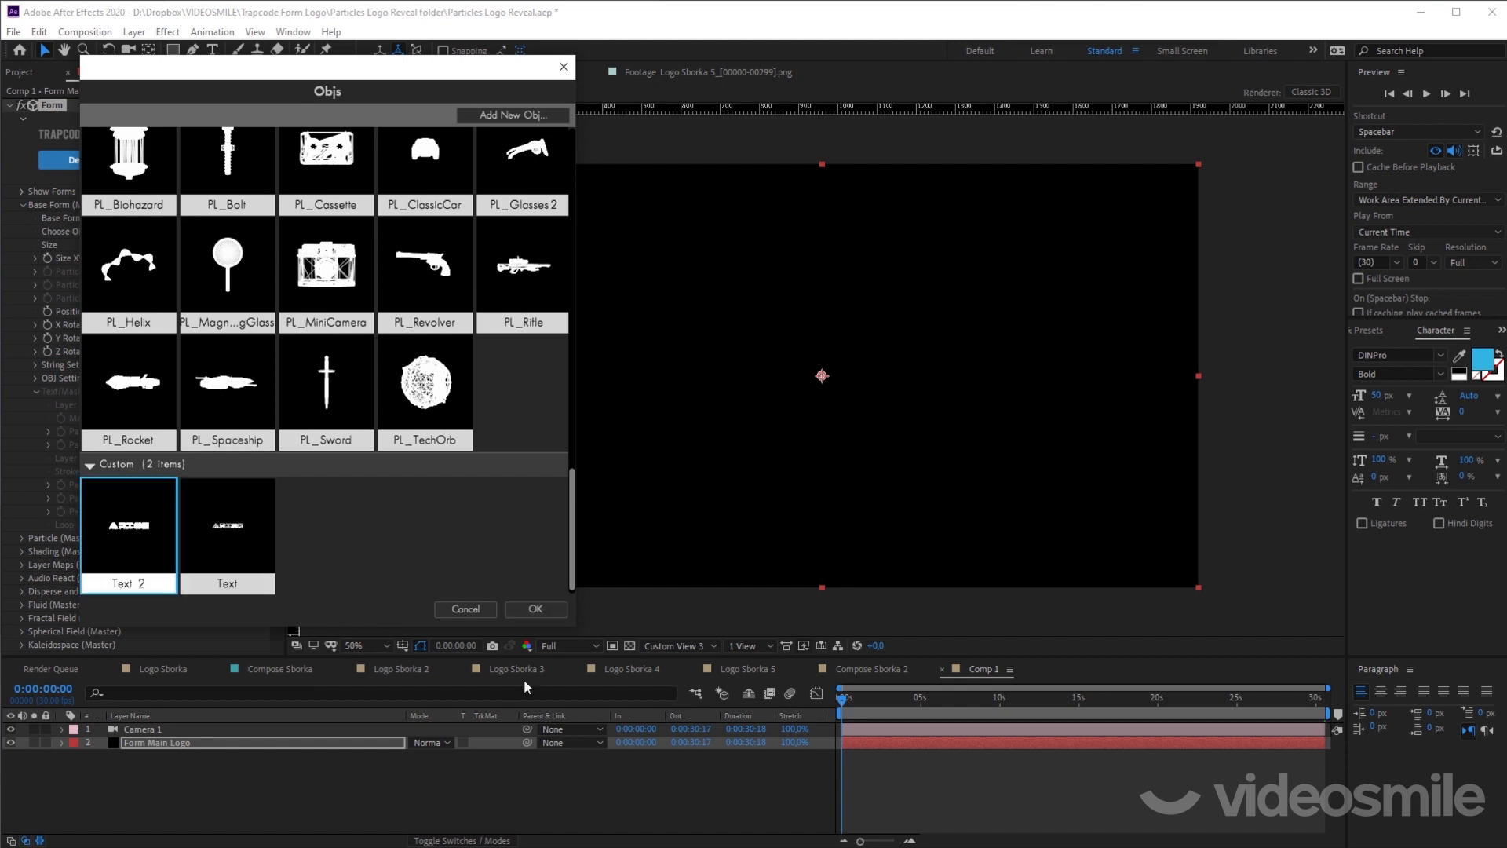
Step: Build Form's particles from the custom Text 2 ARISE model and orbit the view to see it tilted in 3D
click(550, 610)
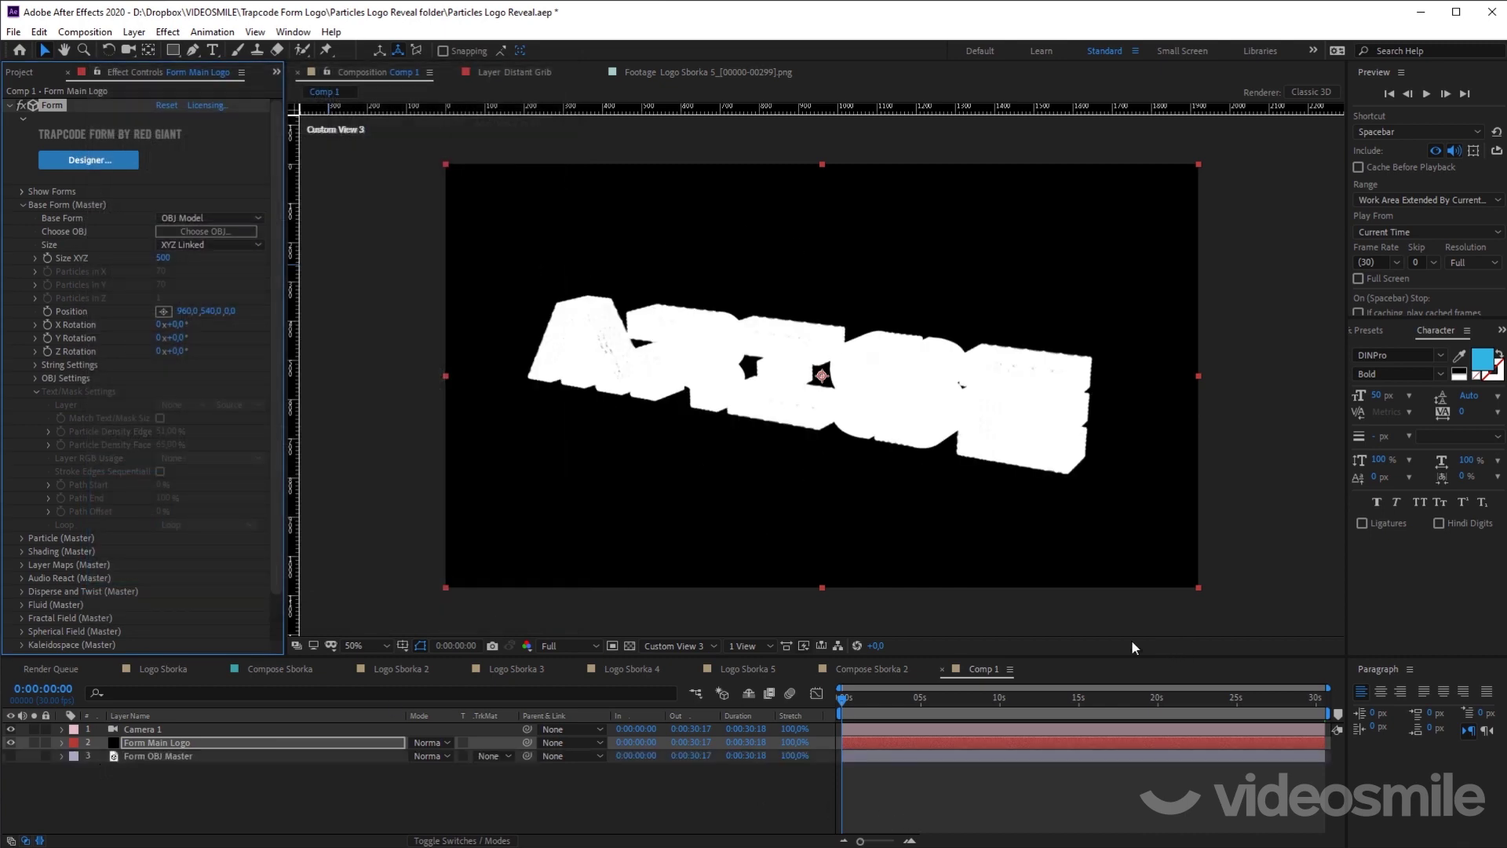
key(c)
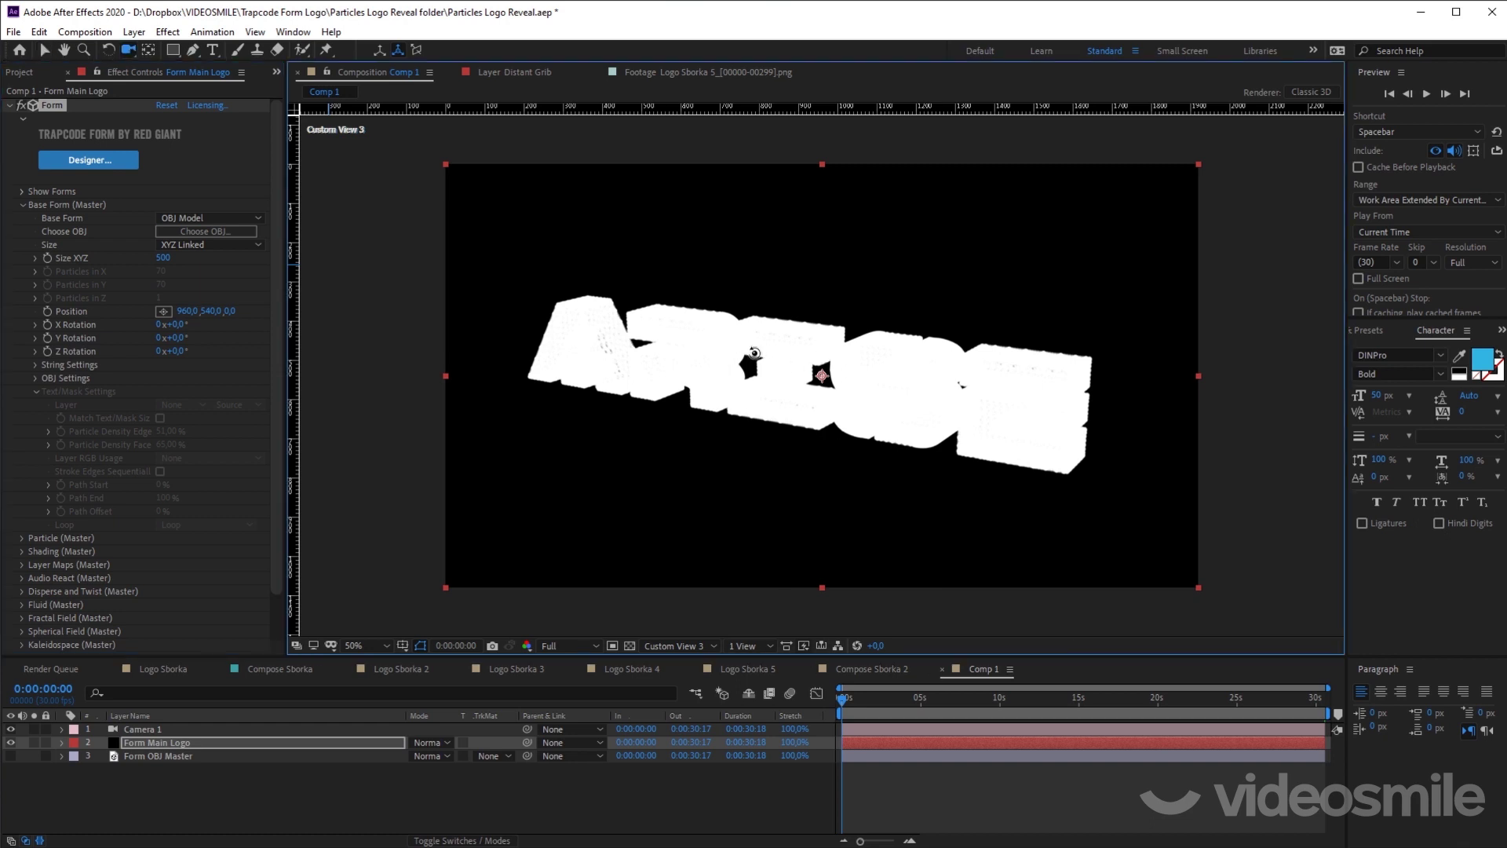
mouse_move(828, 362)
mouse_down()
mouse_move(792, 402)
mouse_move(750, 405)
mouse_move(865, 435)
mouse_move(785, 299)
mouse_up()
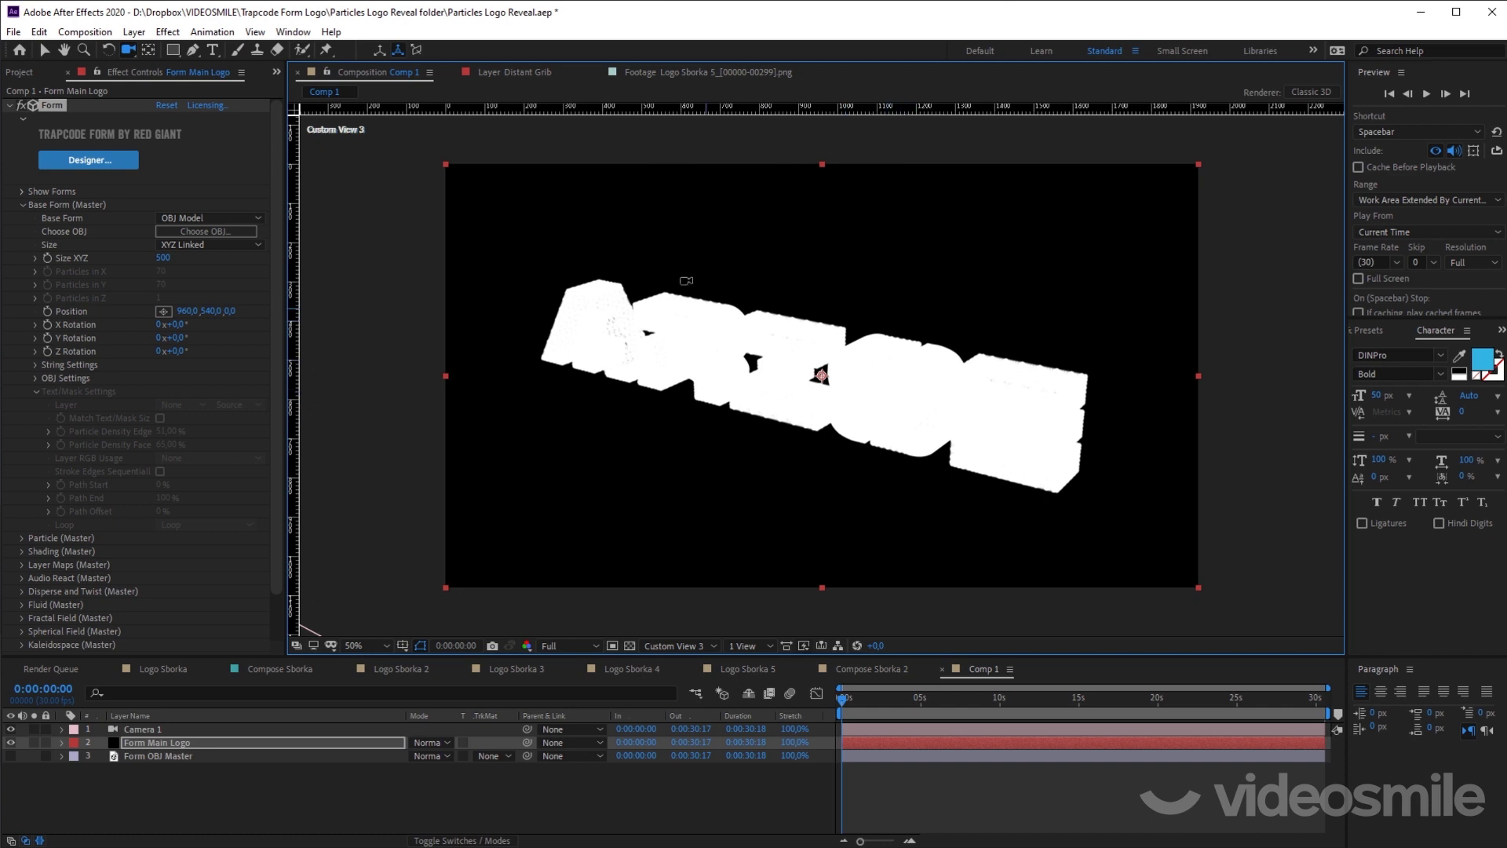
click(223, 267)
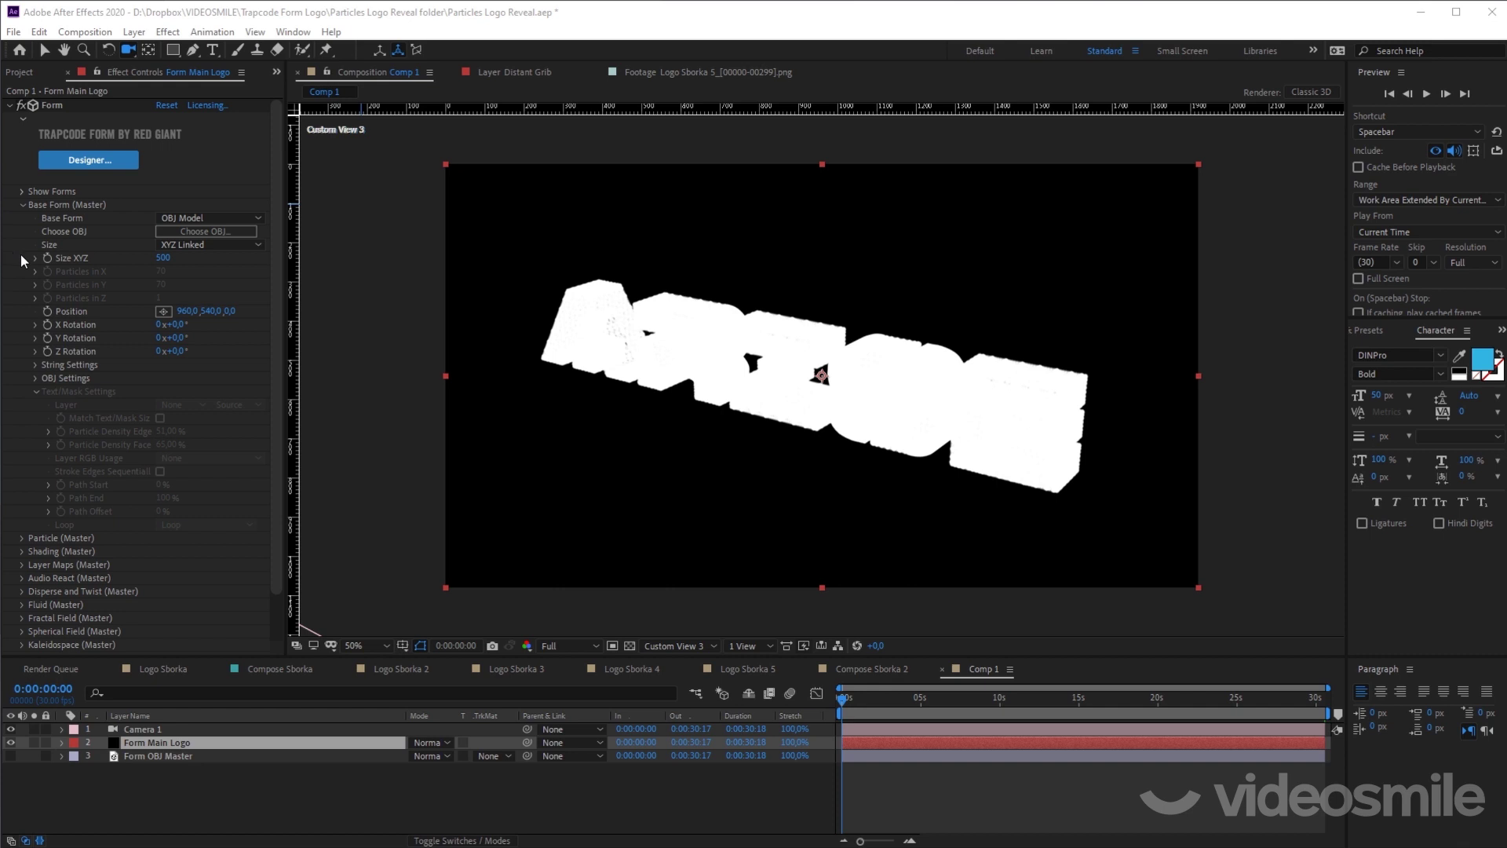
Step: In OBJ Settings, set Particles From to Volume after briefly trying Vertices
click(58, 378)
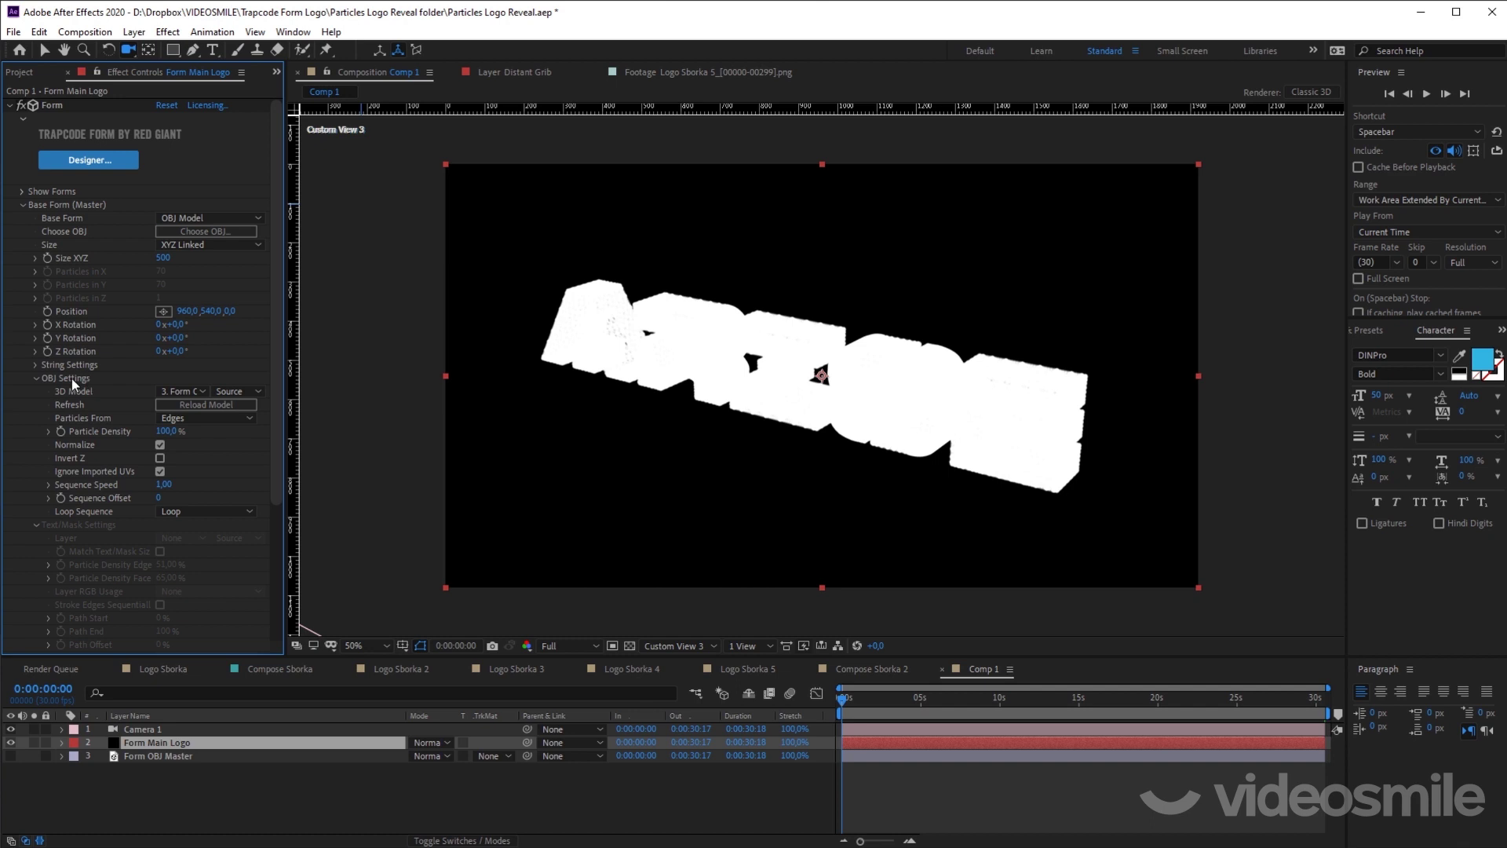
click(201, 418)
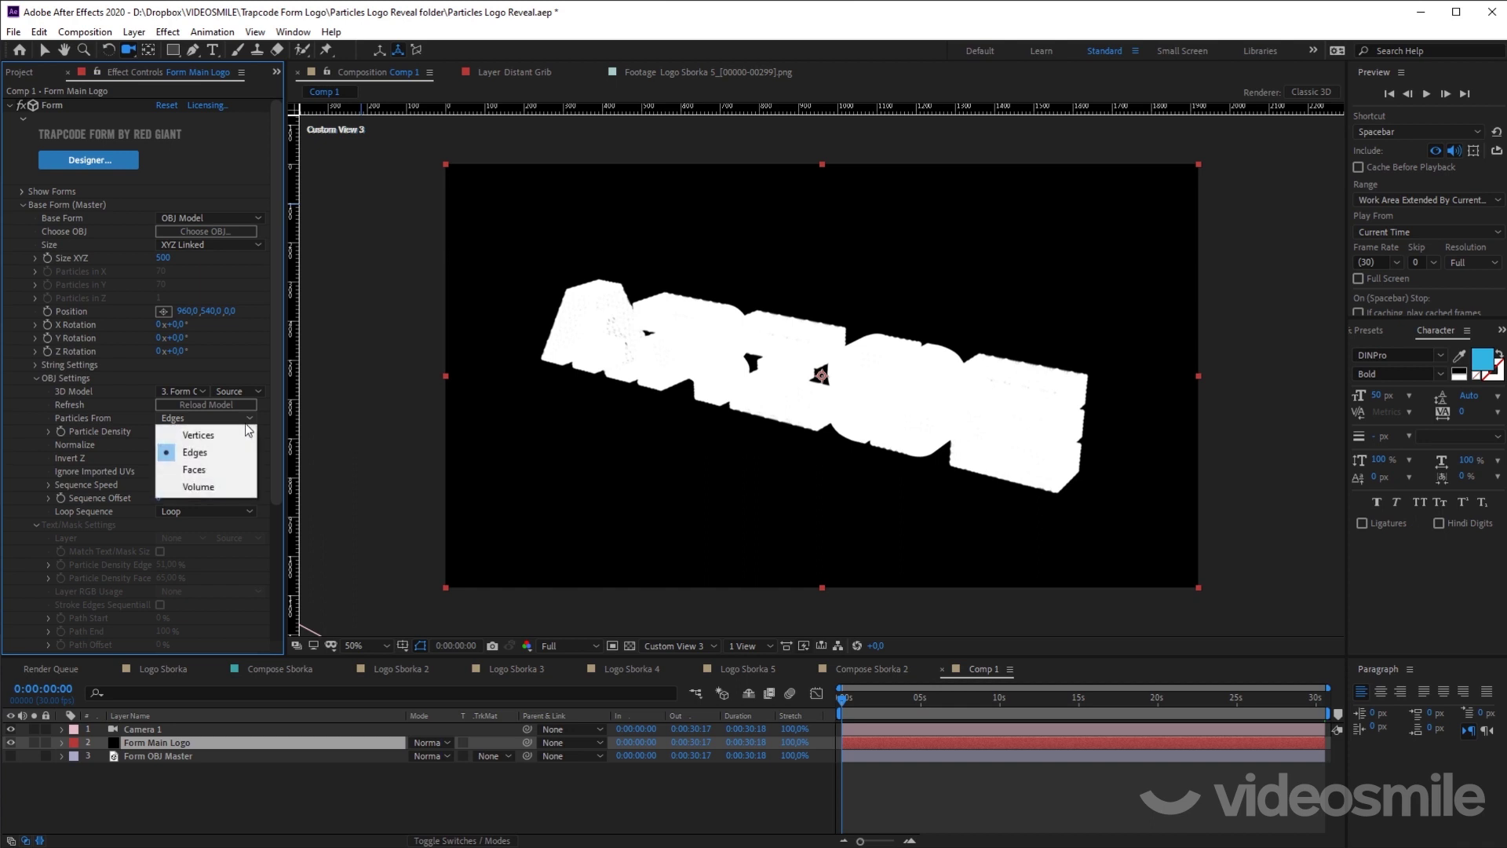
click(207, 435)
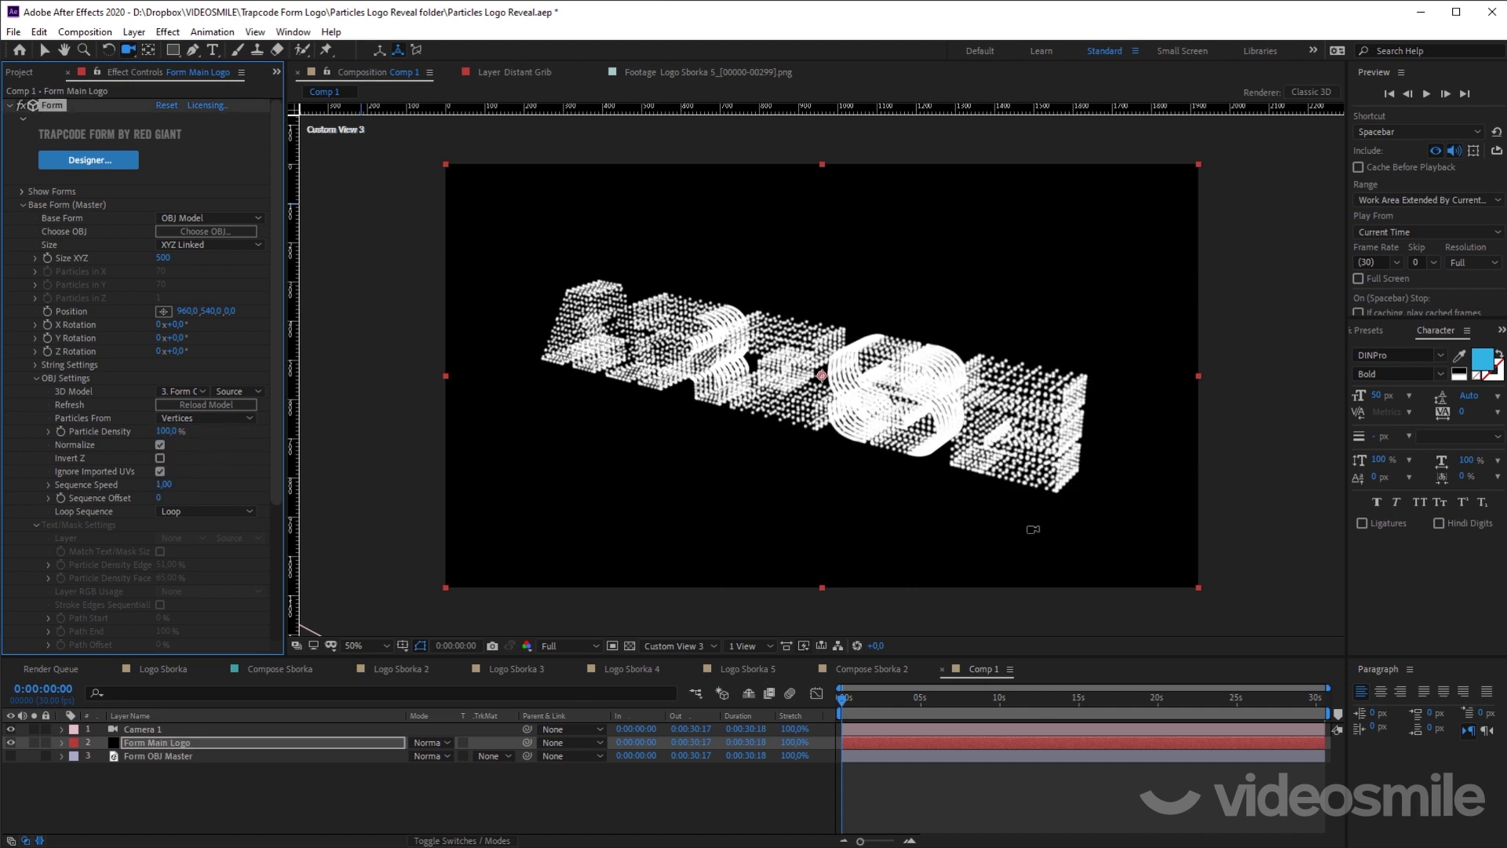
click(209, 419)
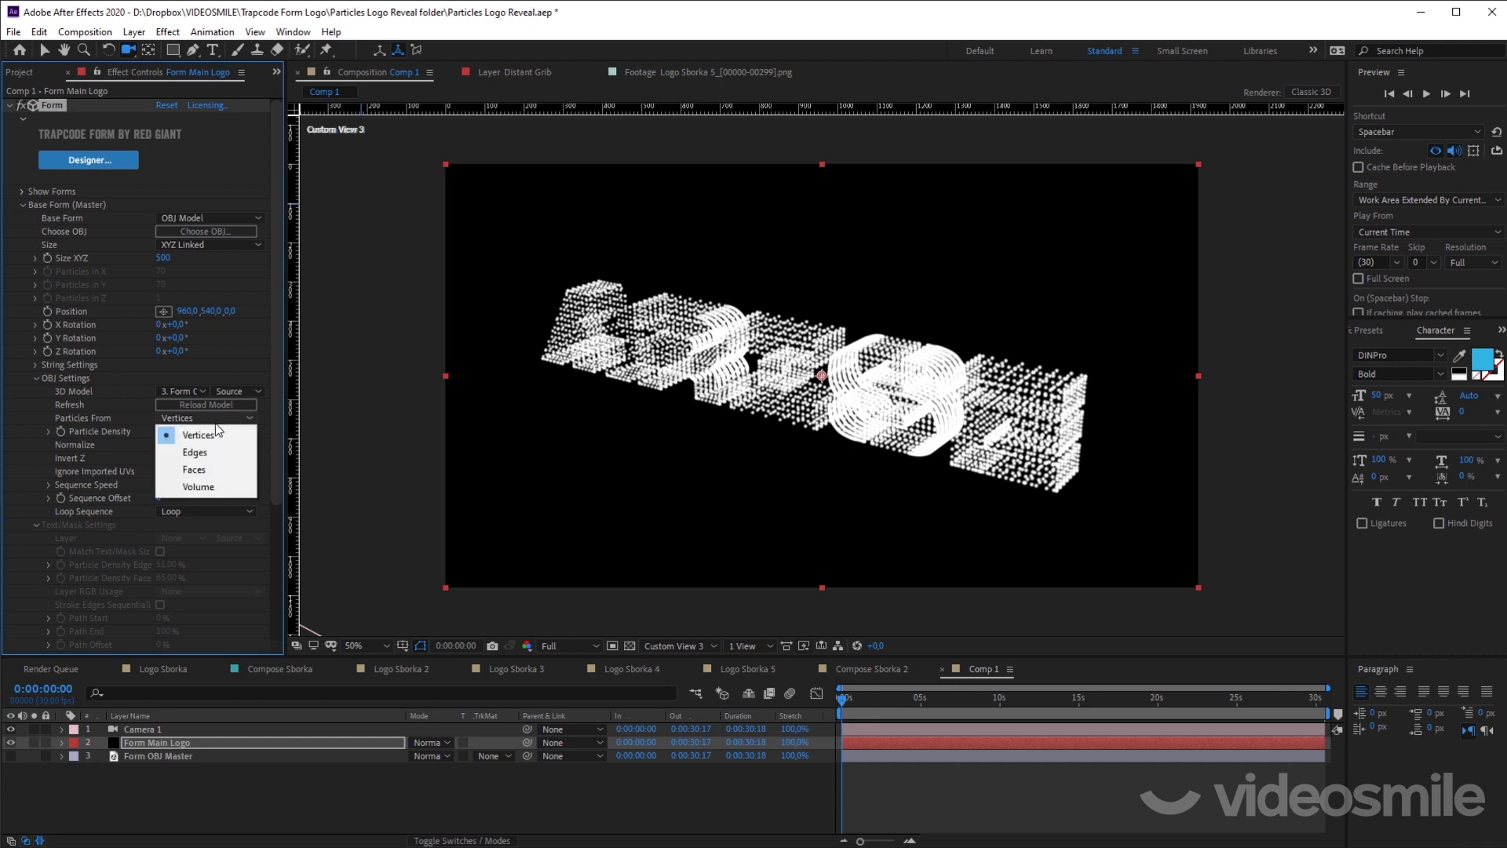
click(223, 489)
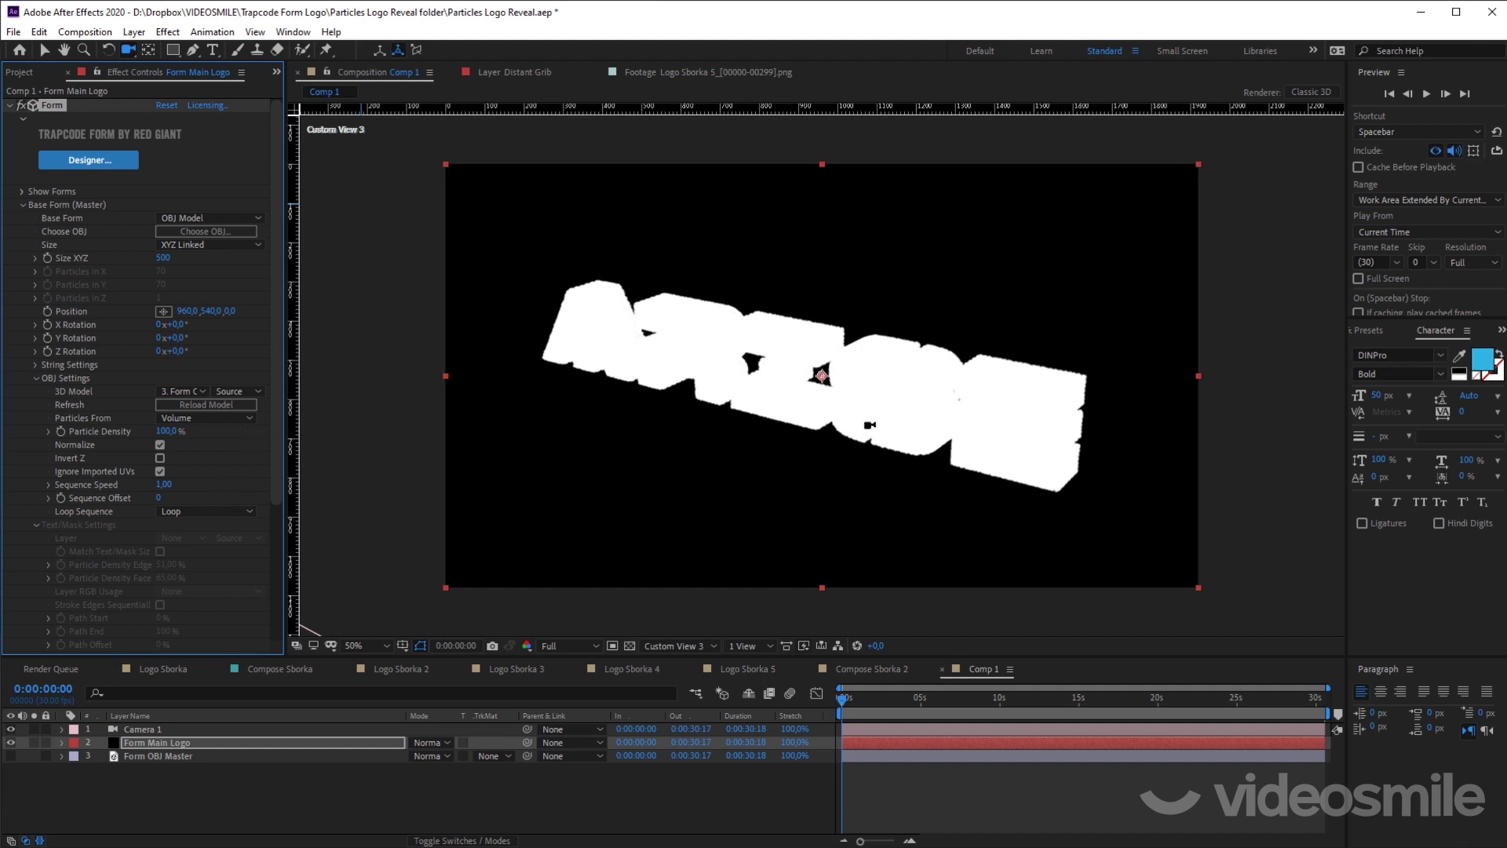
Step: Lower Particle Density from 50 to 20% and orbit to a near-frontal view
click(170, 432)
text(50)
key(Return)
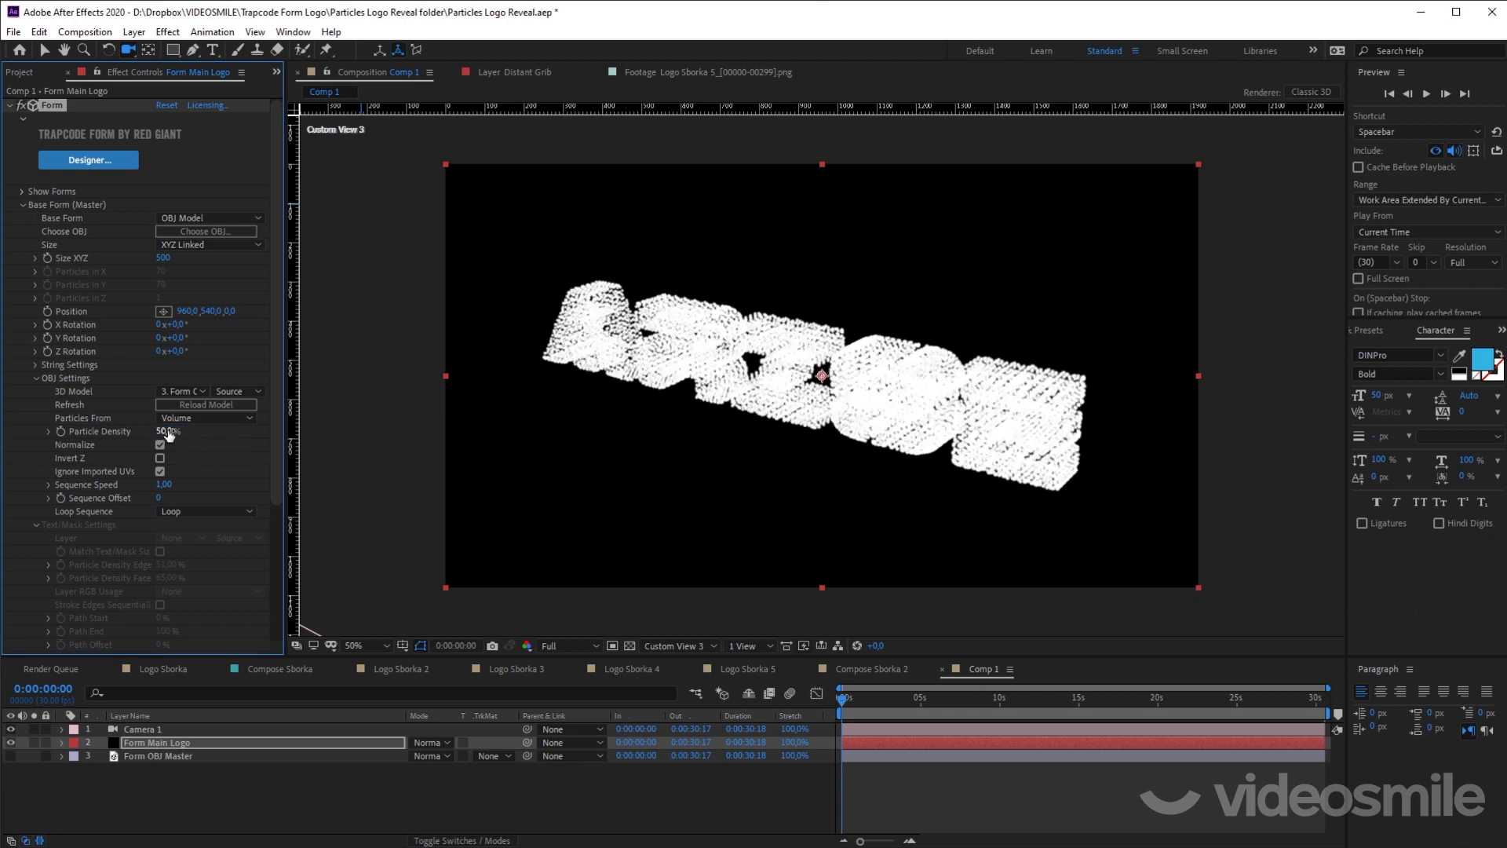
click(164, 431)
text(20)
key(Return)
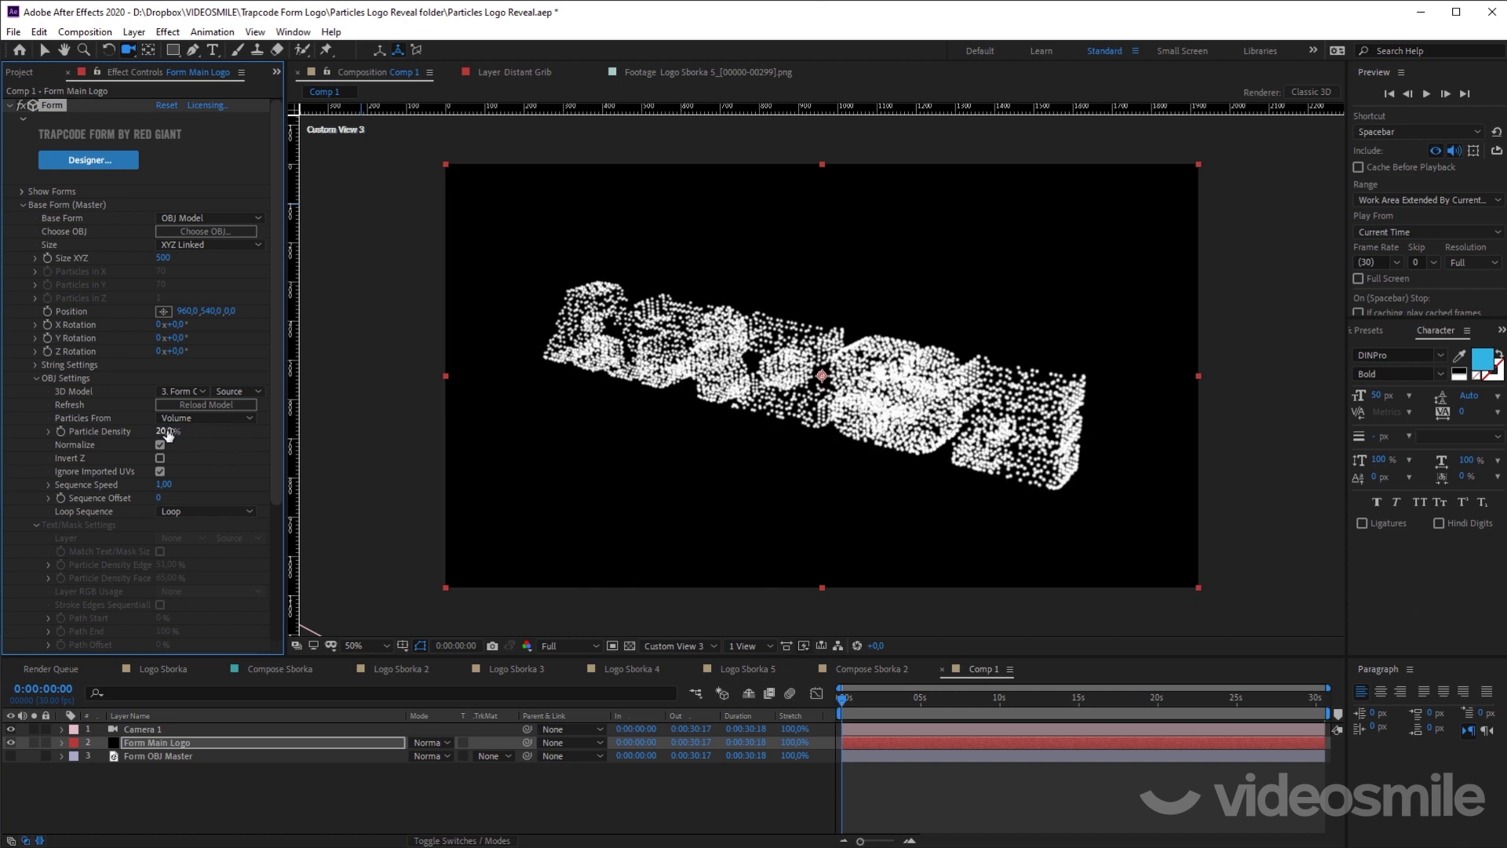
mouse_move(795, 377)
mouse_down()
mouse_move(841, 343)
mouse_move(324, 229)
mouse_up()
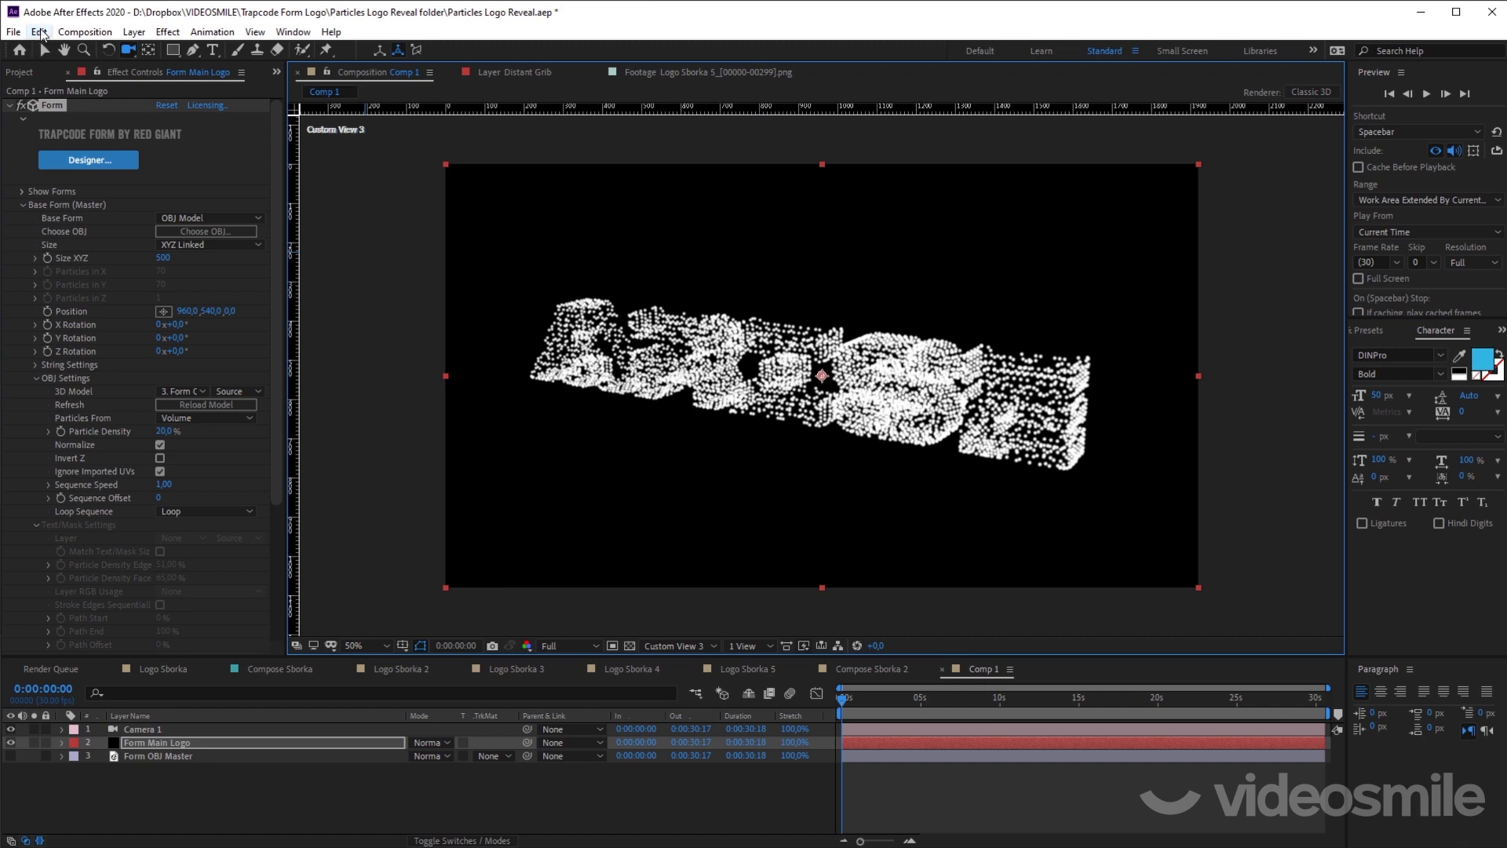
click(39, 32)
mouse_move(20, 33)
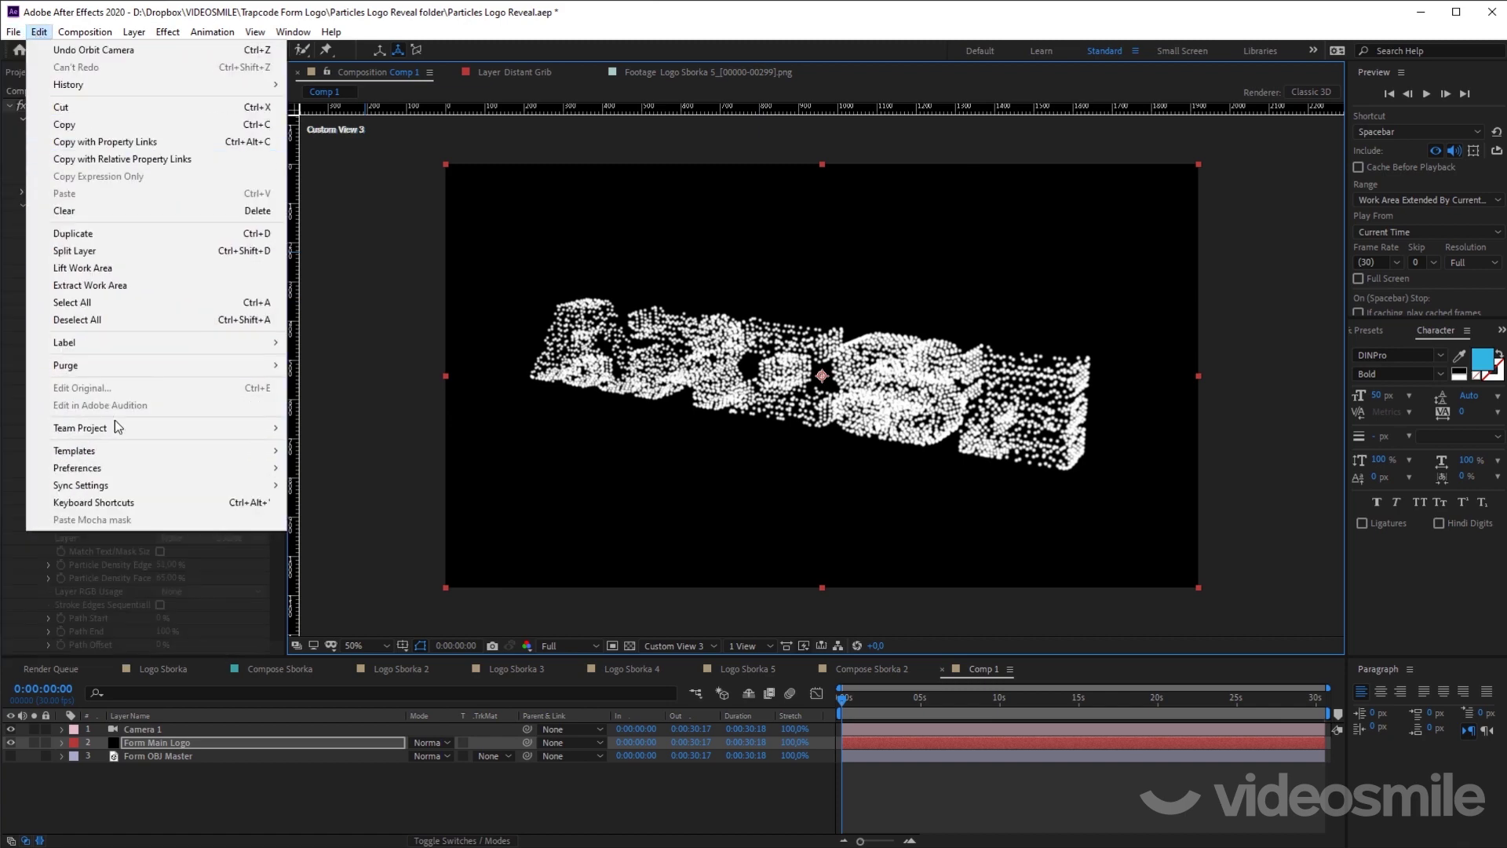
mouse_move(125, 471)
click(339, 470)
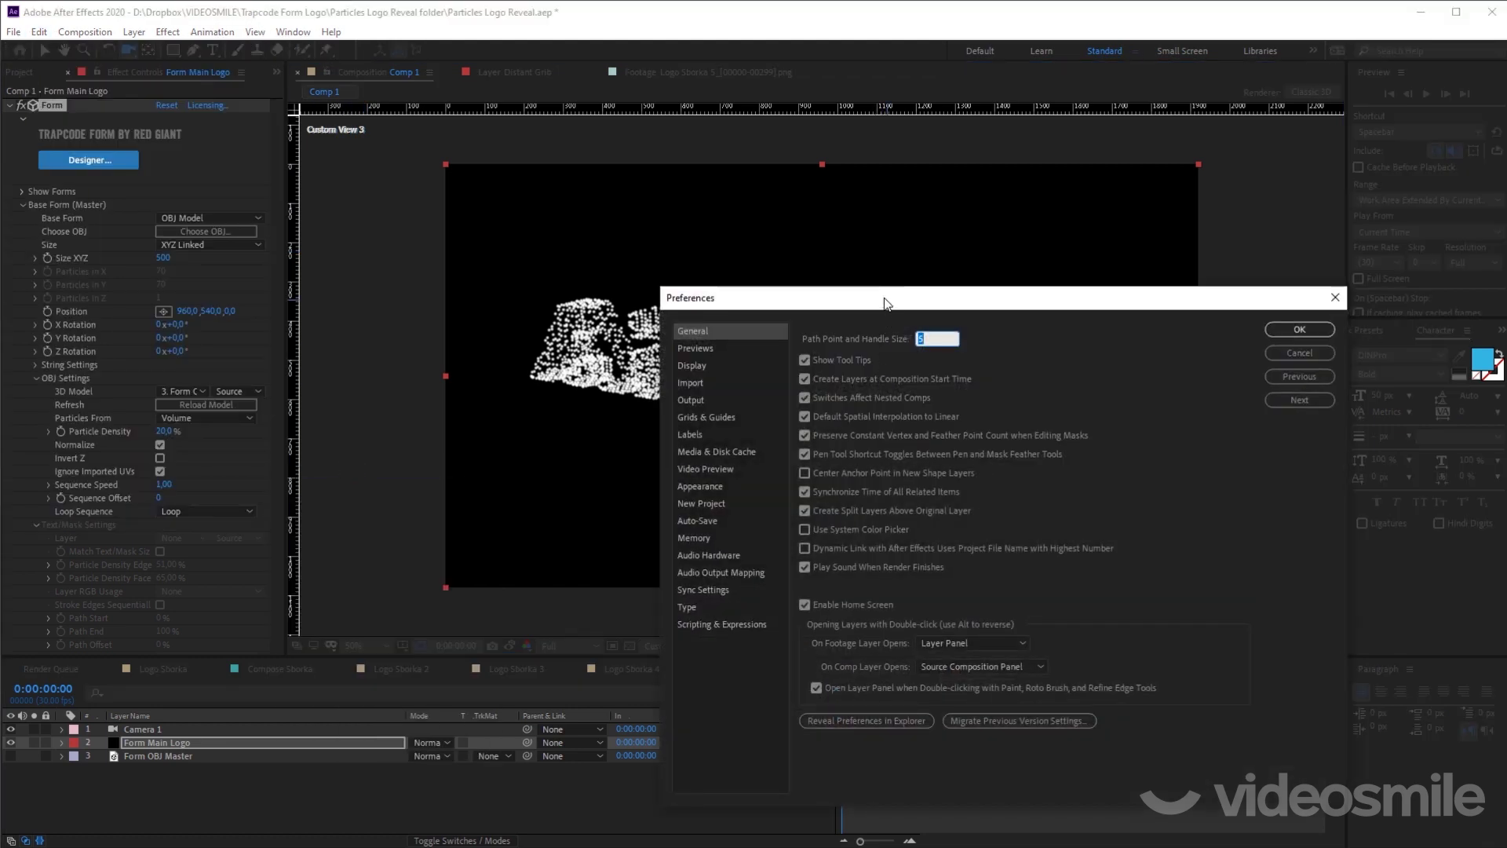
drag(885, 300, 848, 265)
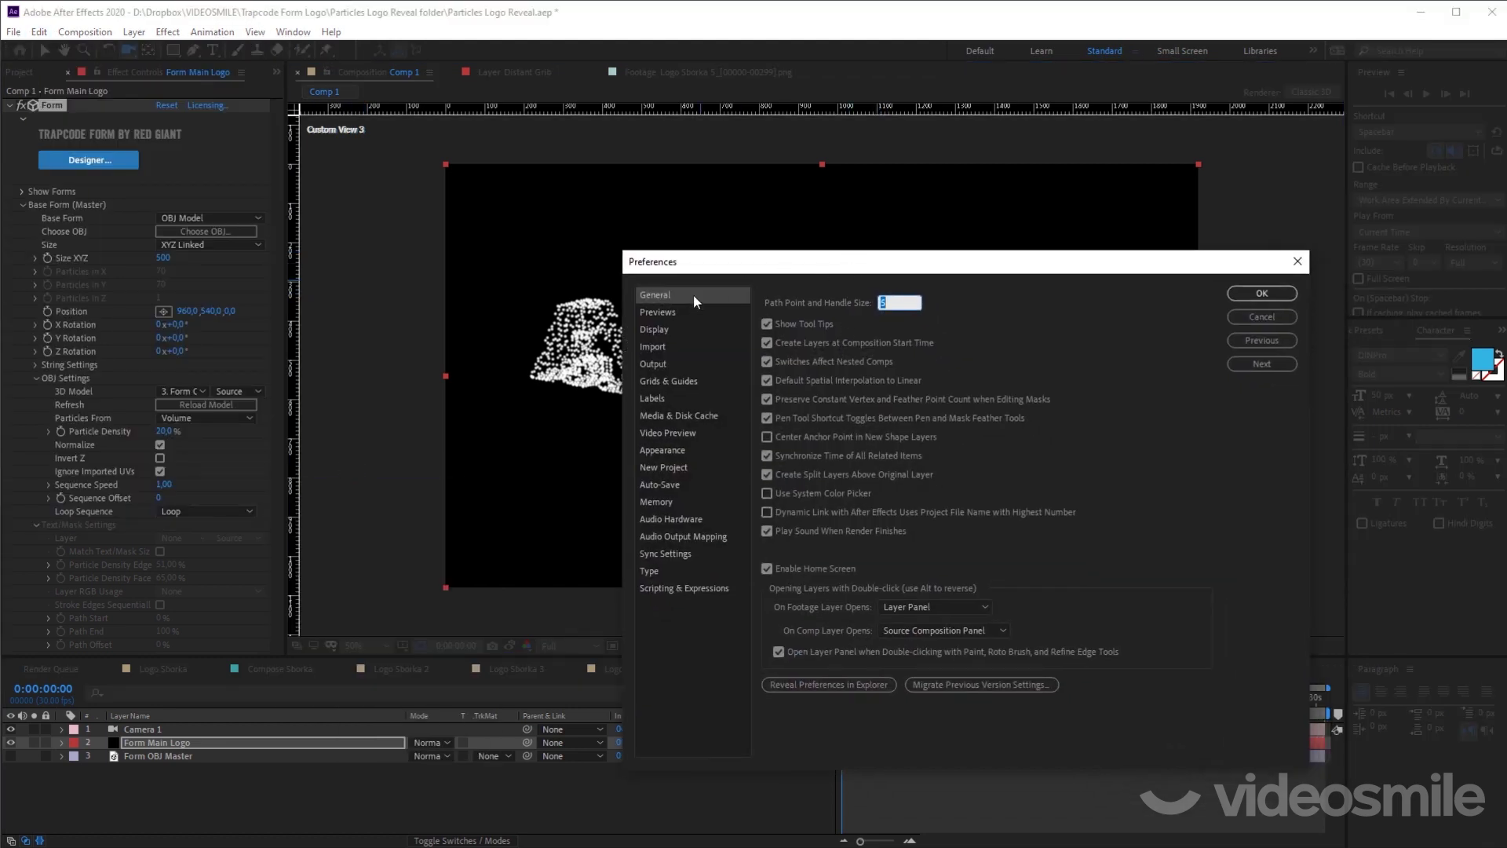
click(682, 435)
click(689, 485)
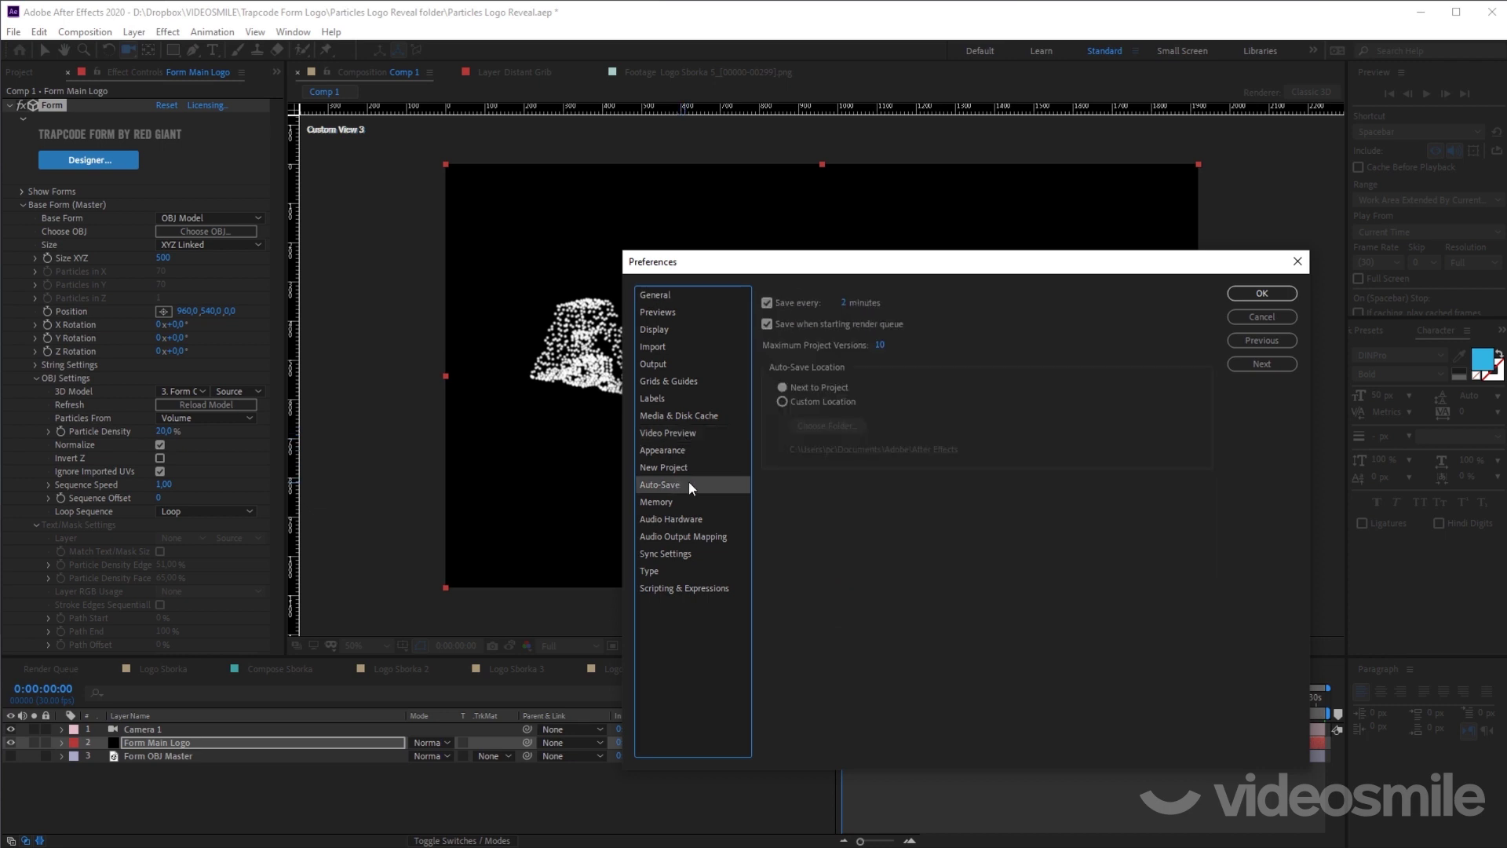
click(768, 303)
click(1262, 294)
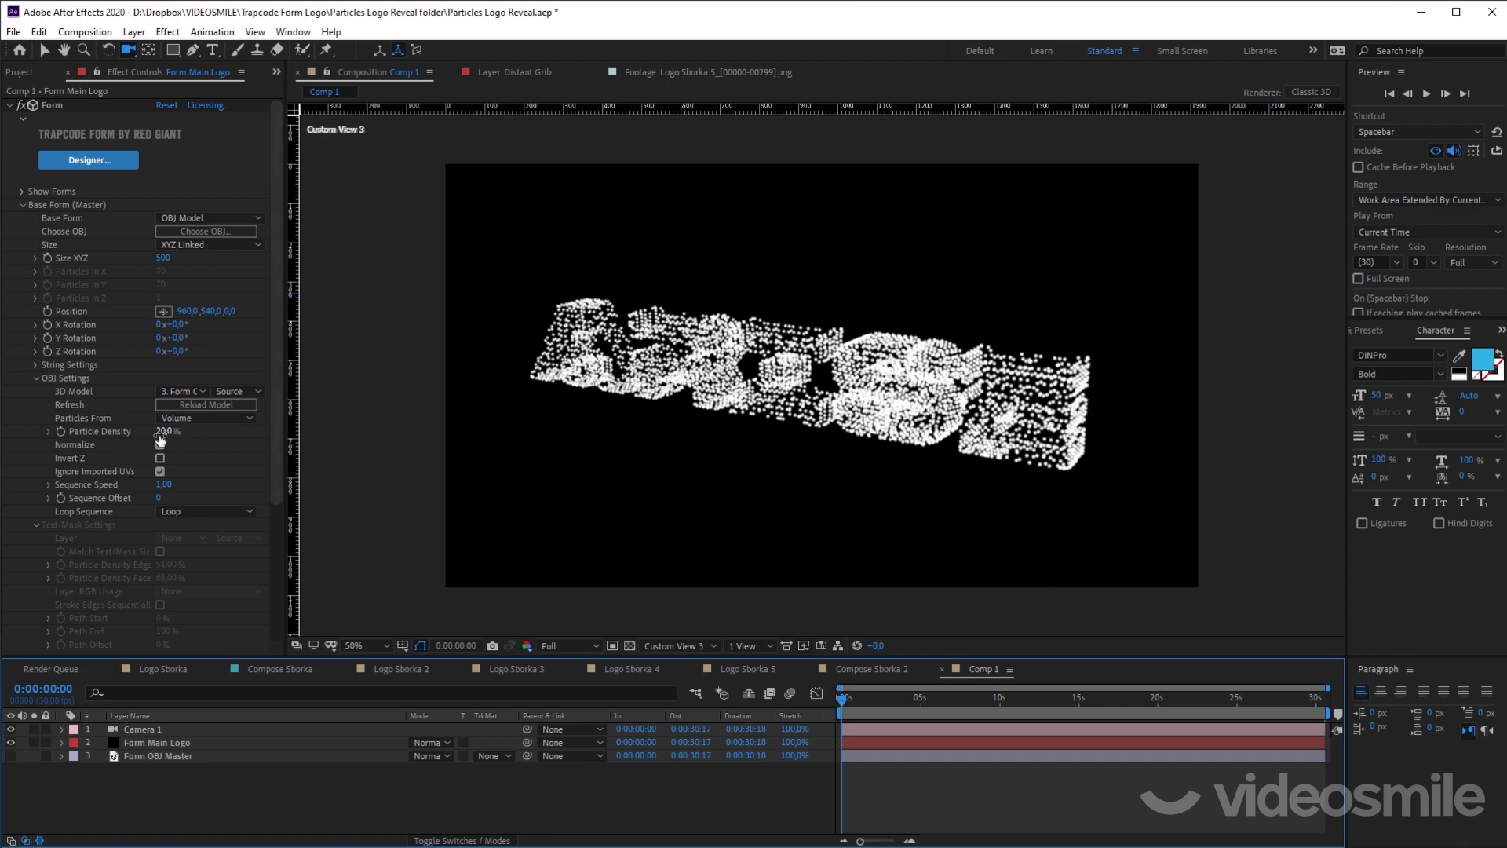
Step: Select the Form Main Logo layer and lock the Effect Controls panel to it
mouse_move(817, 369)
mouse_down()
mouse_move(861, 392)
mouse_move(816, 369)
mouse_up()
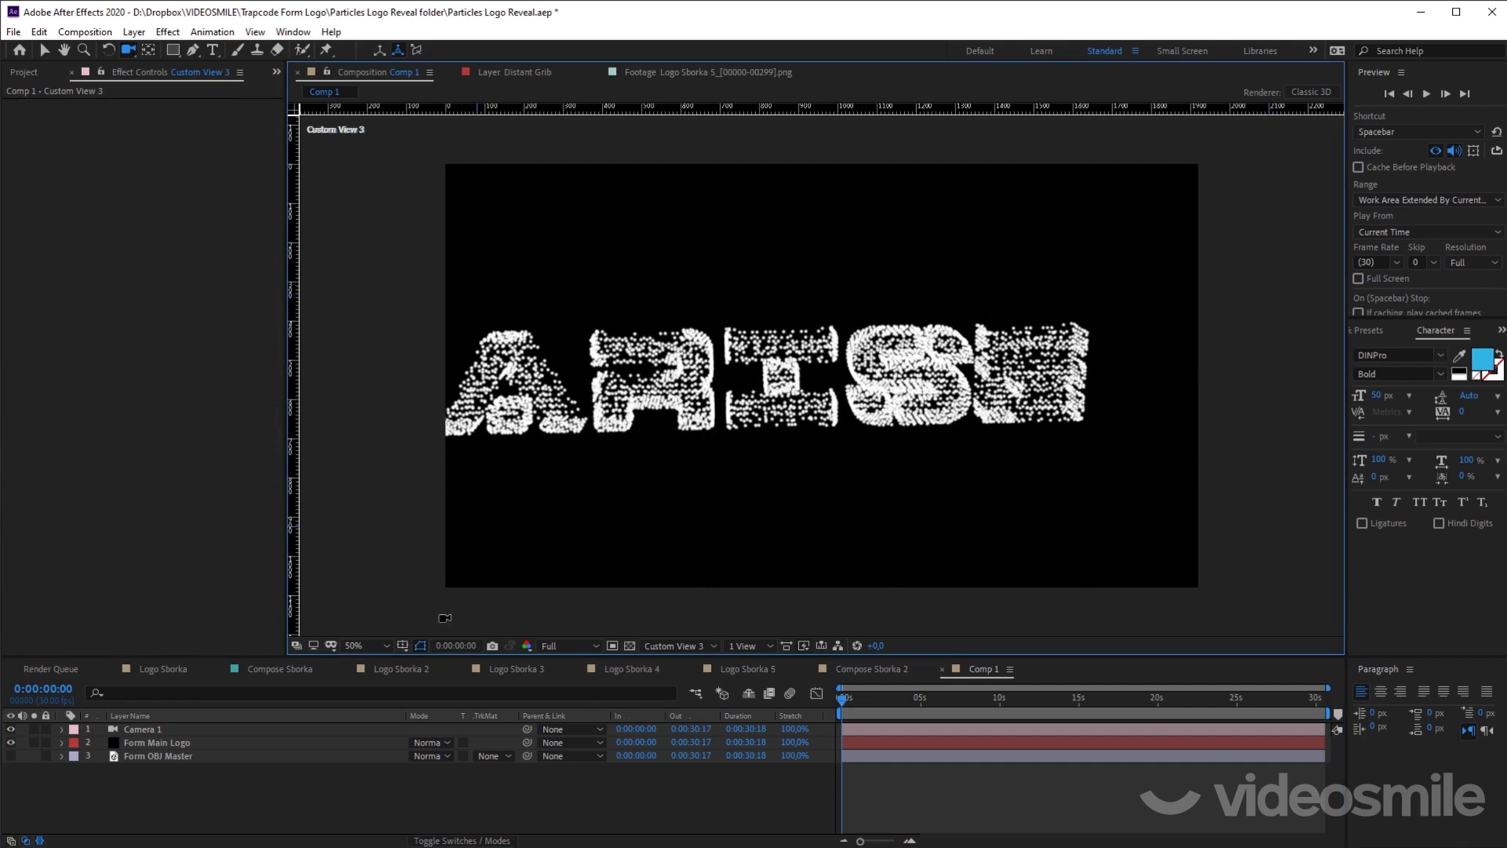
click(172, 743)
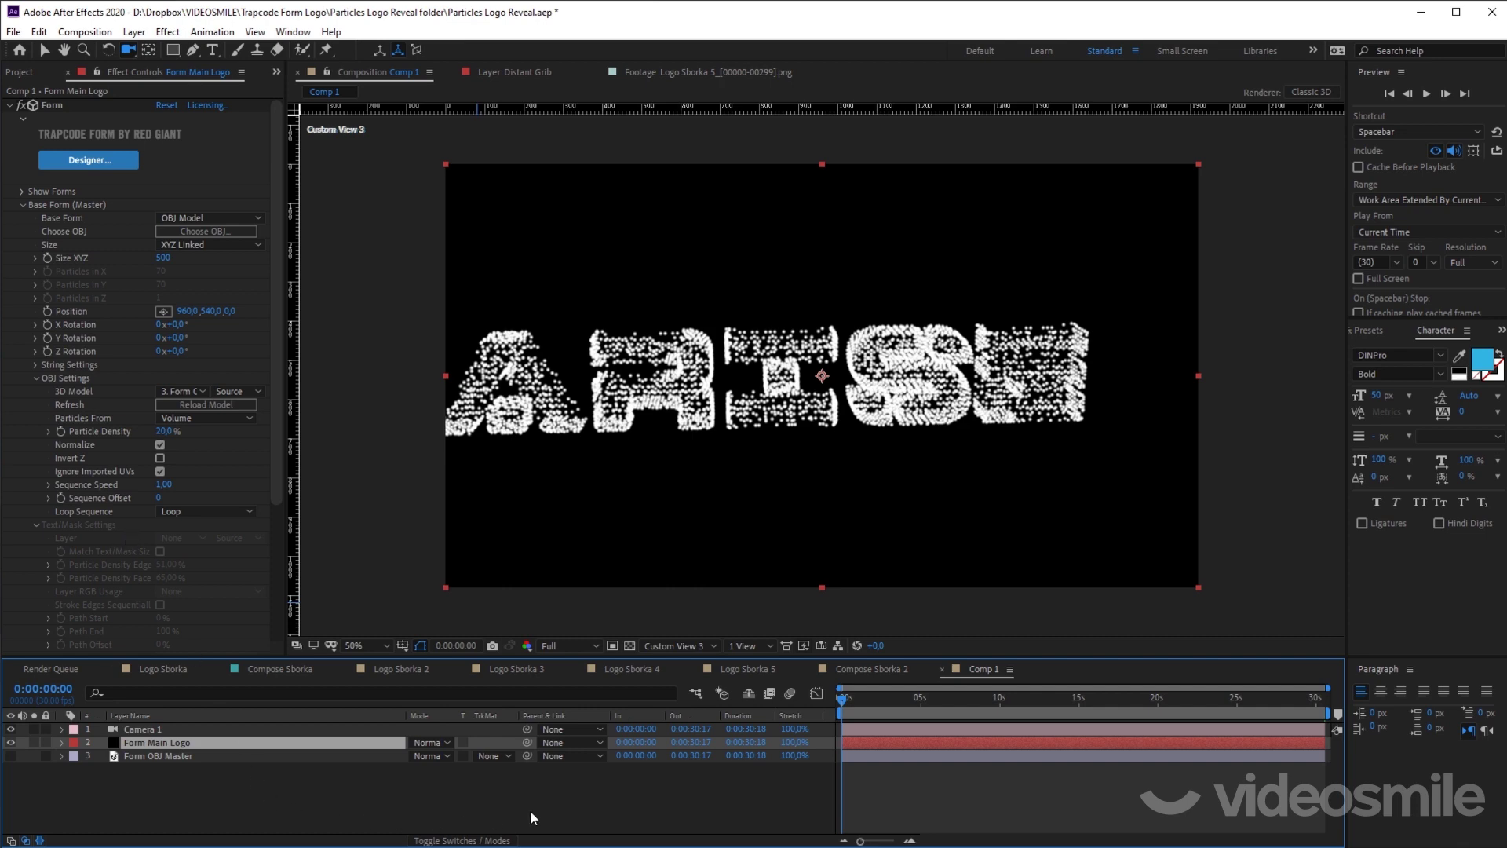
click(578, 812)
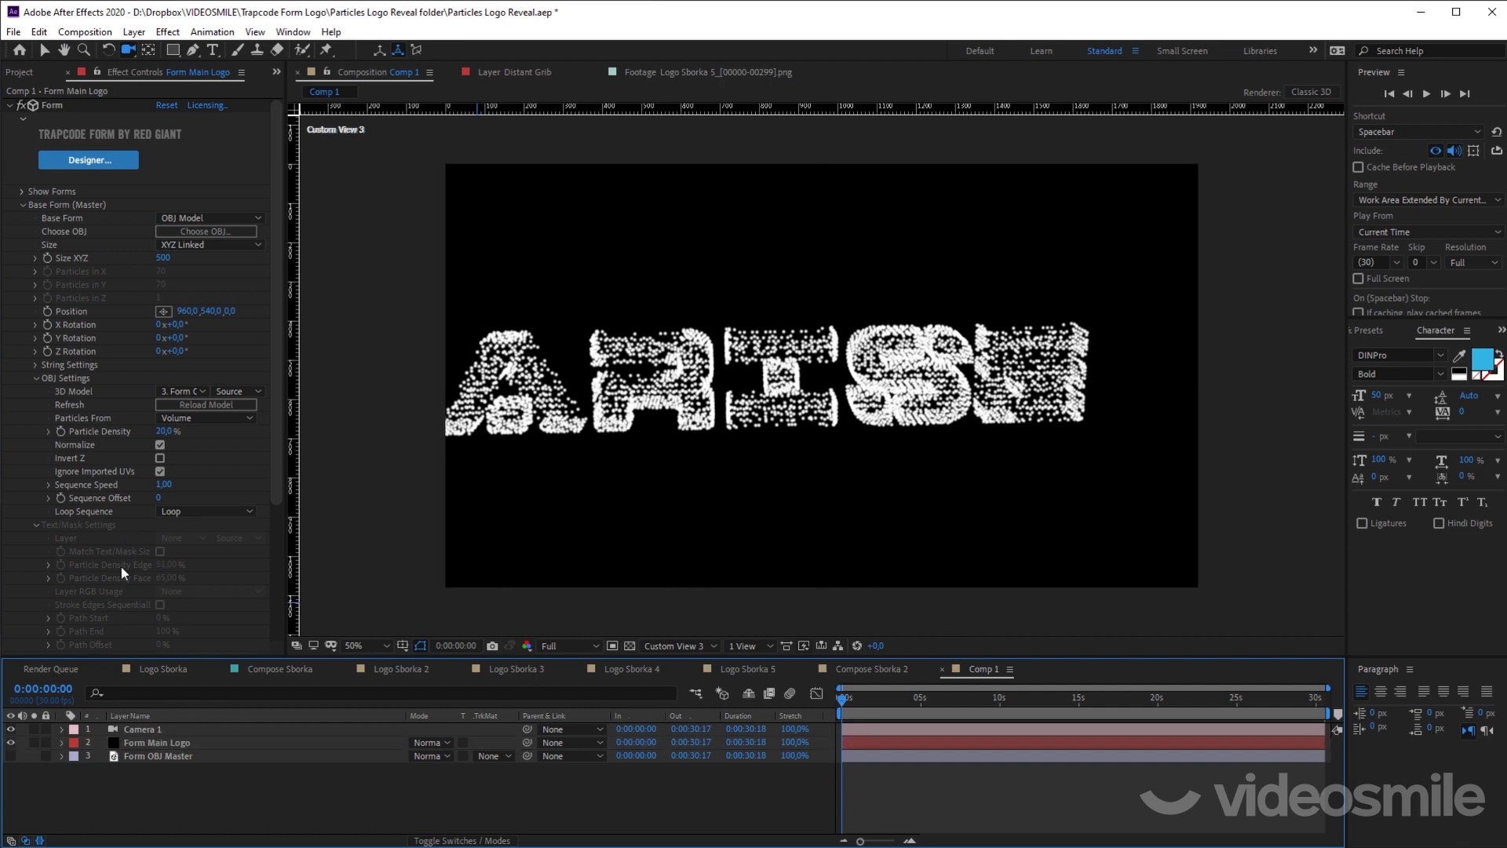
click(150, 730)
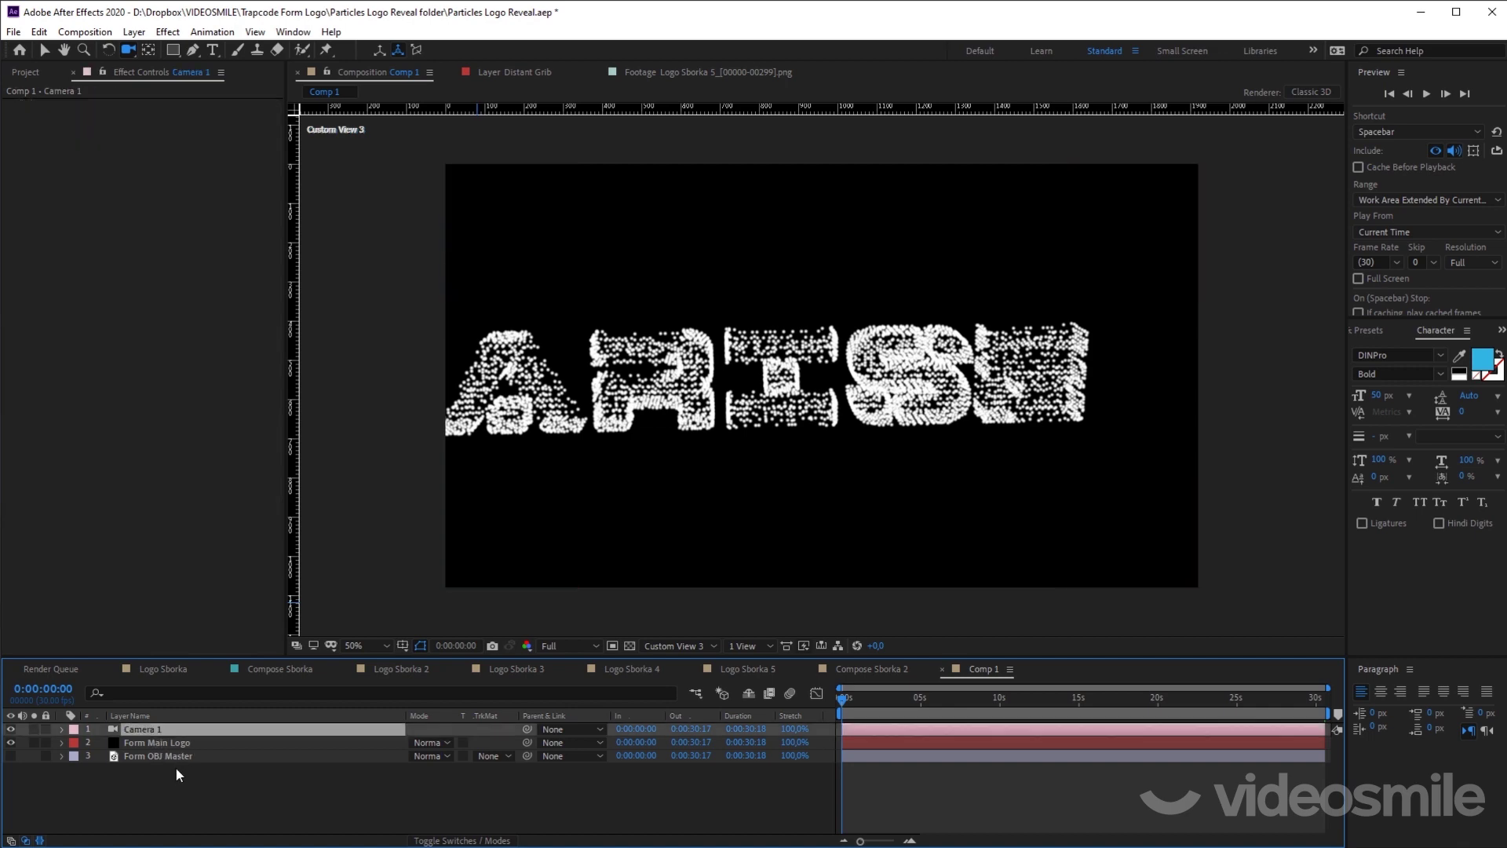
click(163, 743)
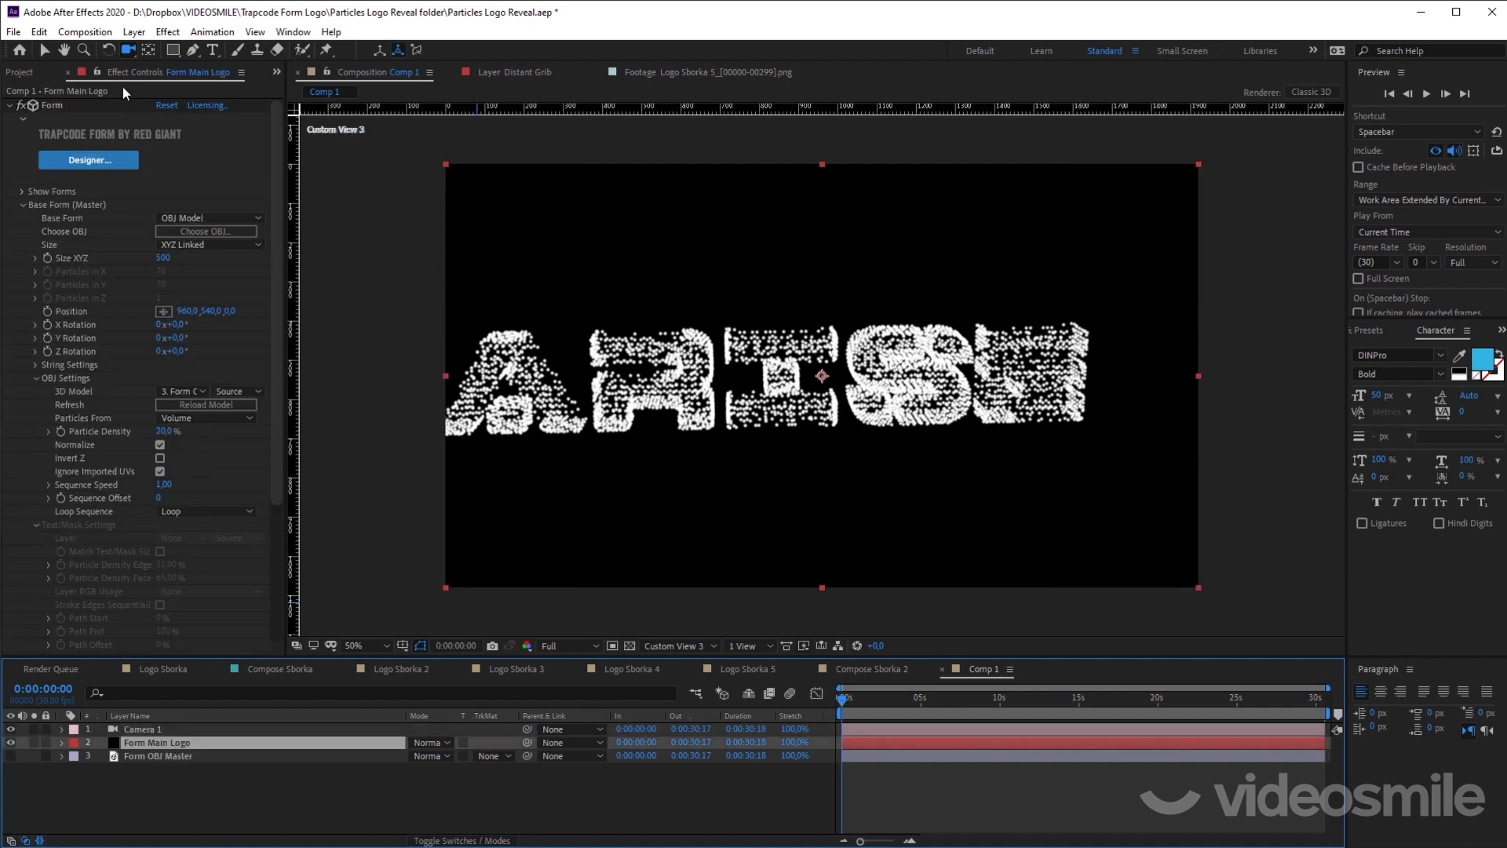
click(97, 72)
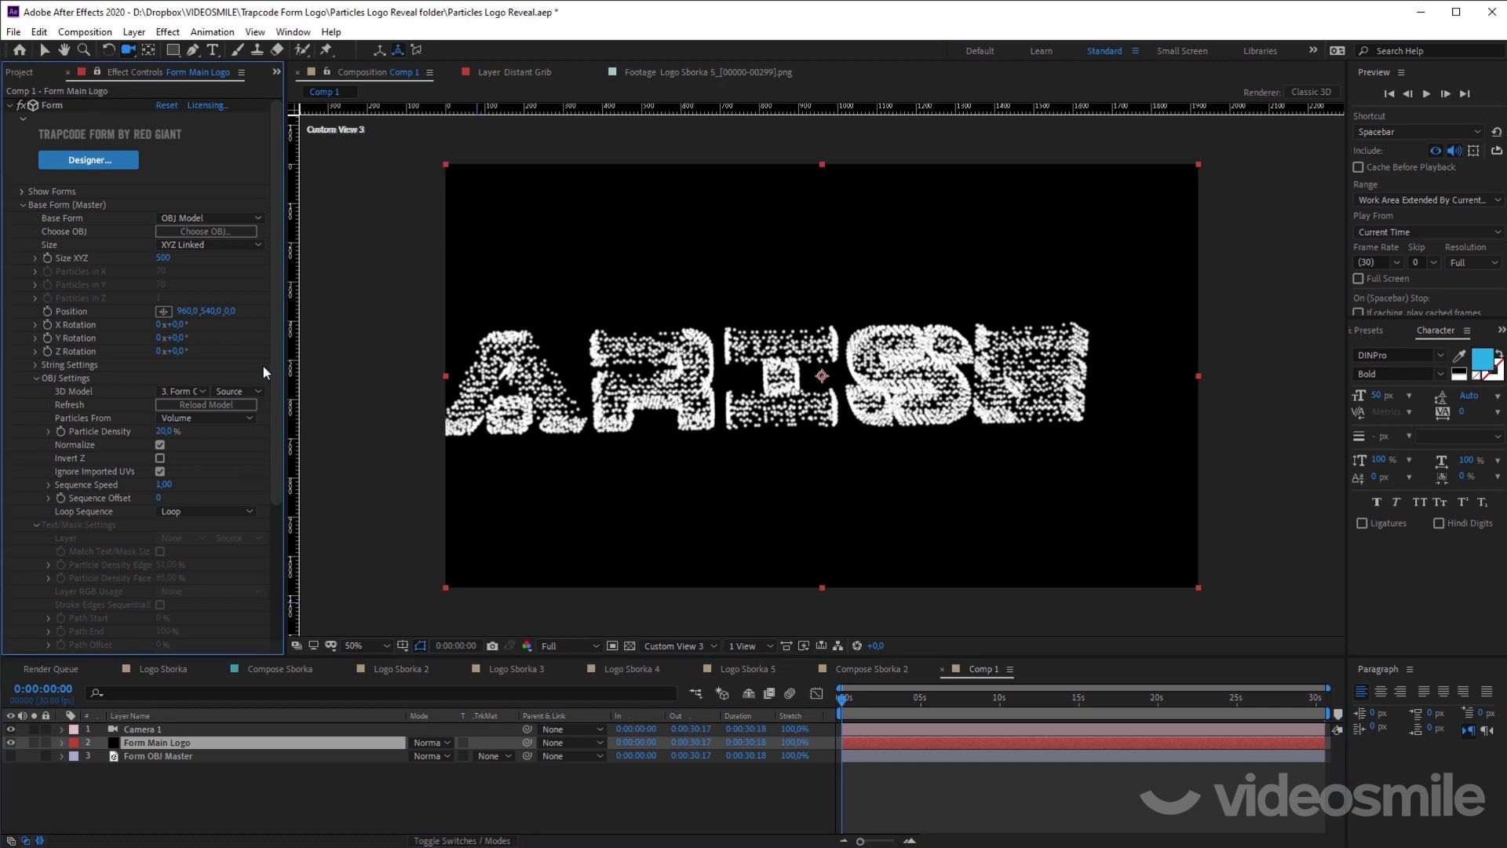
Step: Reselect Form Main Logo and collapse the Base Form (Master) group
scroll(279, 347, down, 2)
click(148, 730)
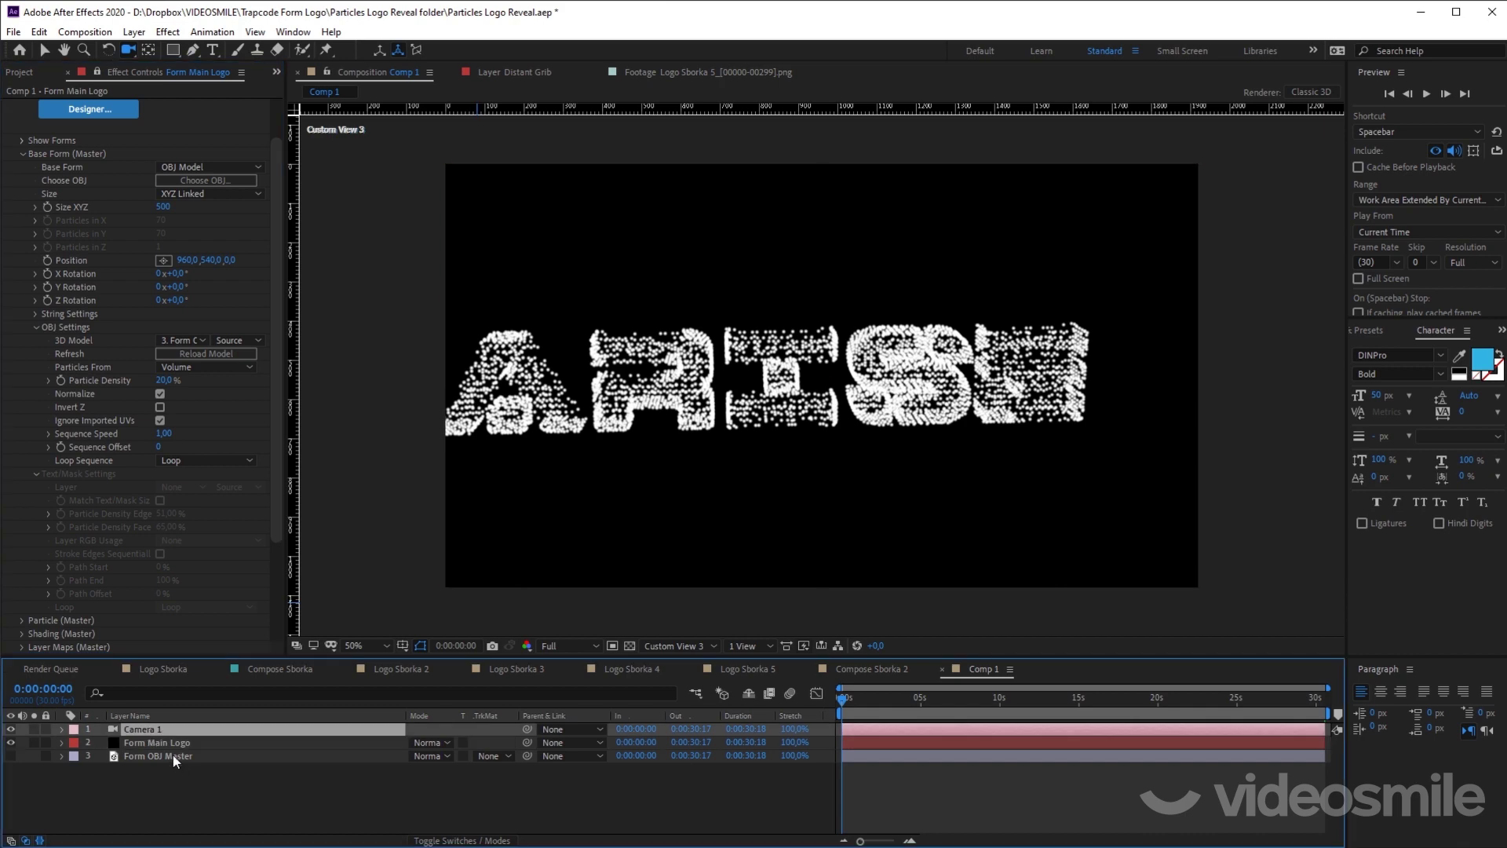
click(172, 756)
click(176, 739)
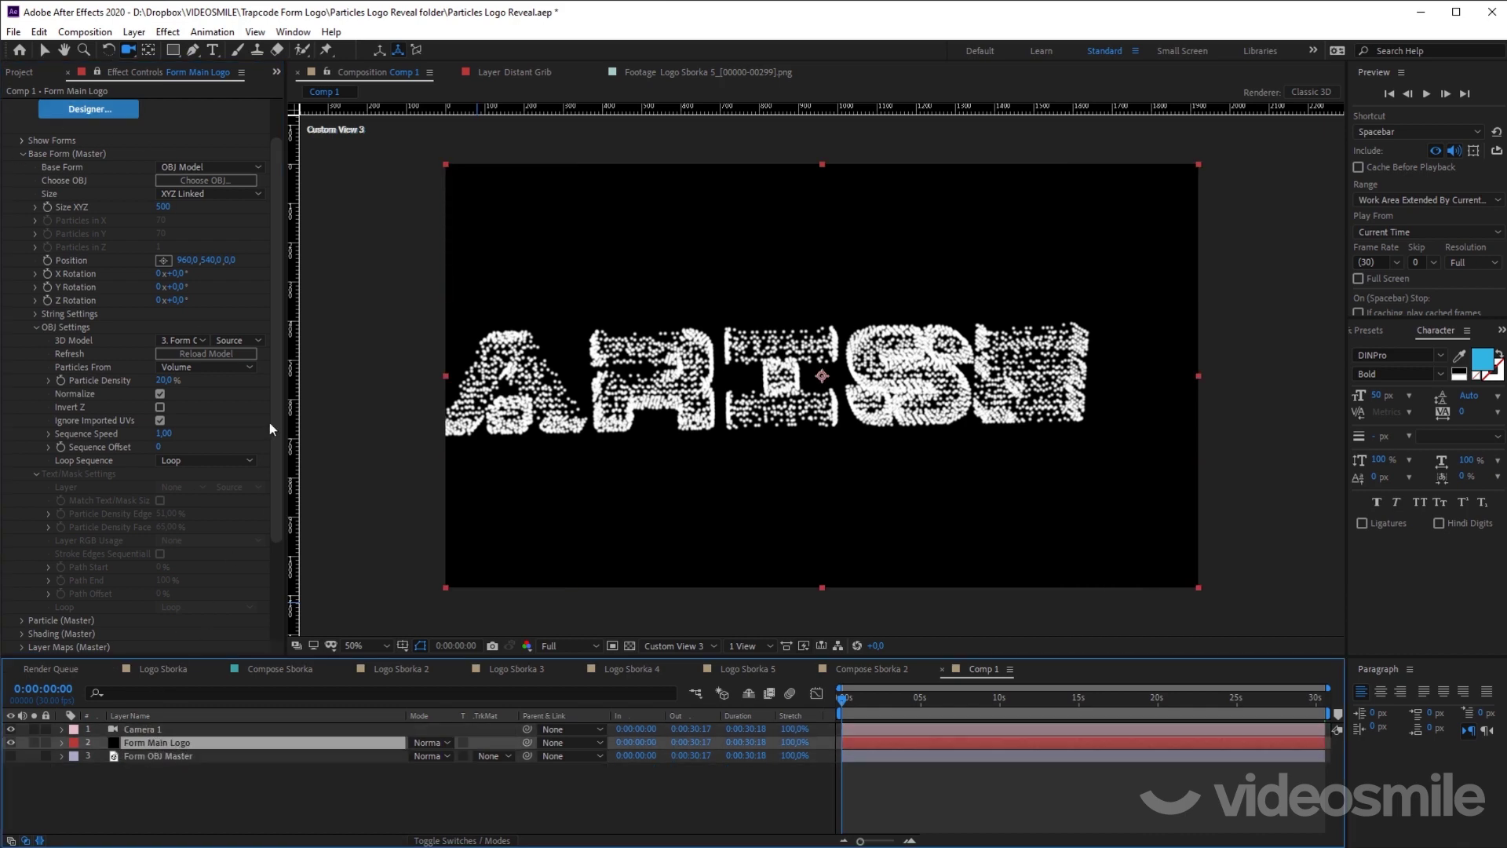
drag(279, 468, 271, 275)
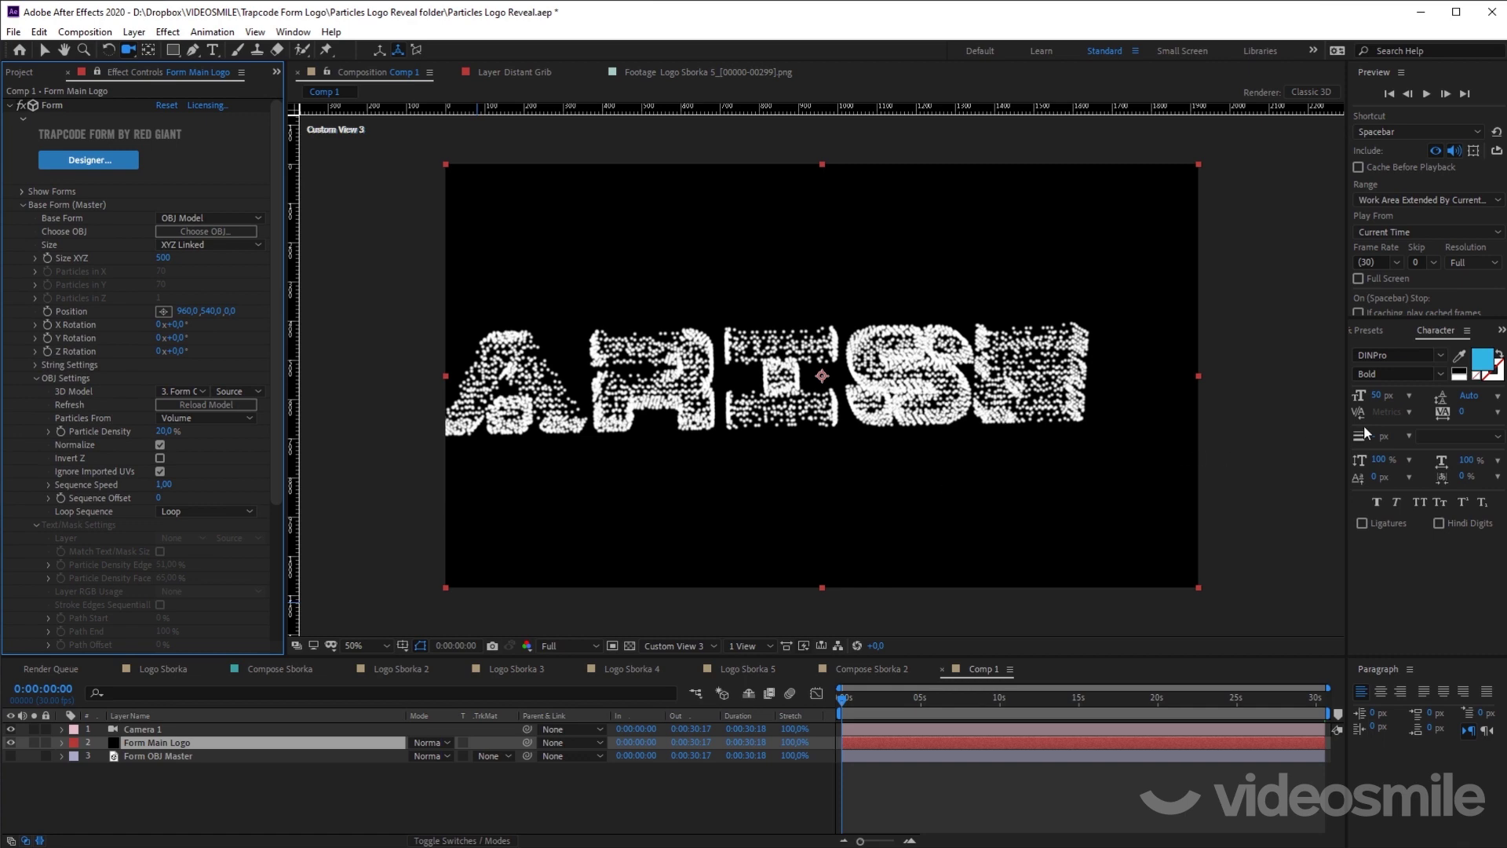
click(1502, 330)
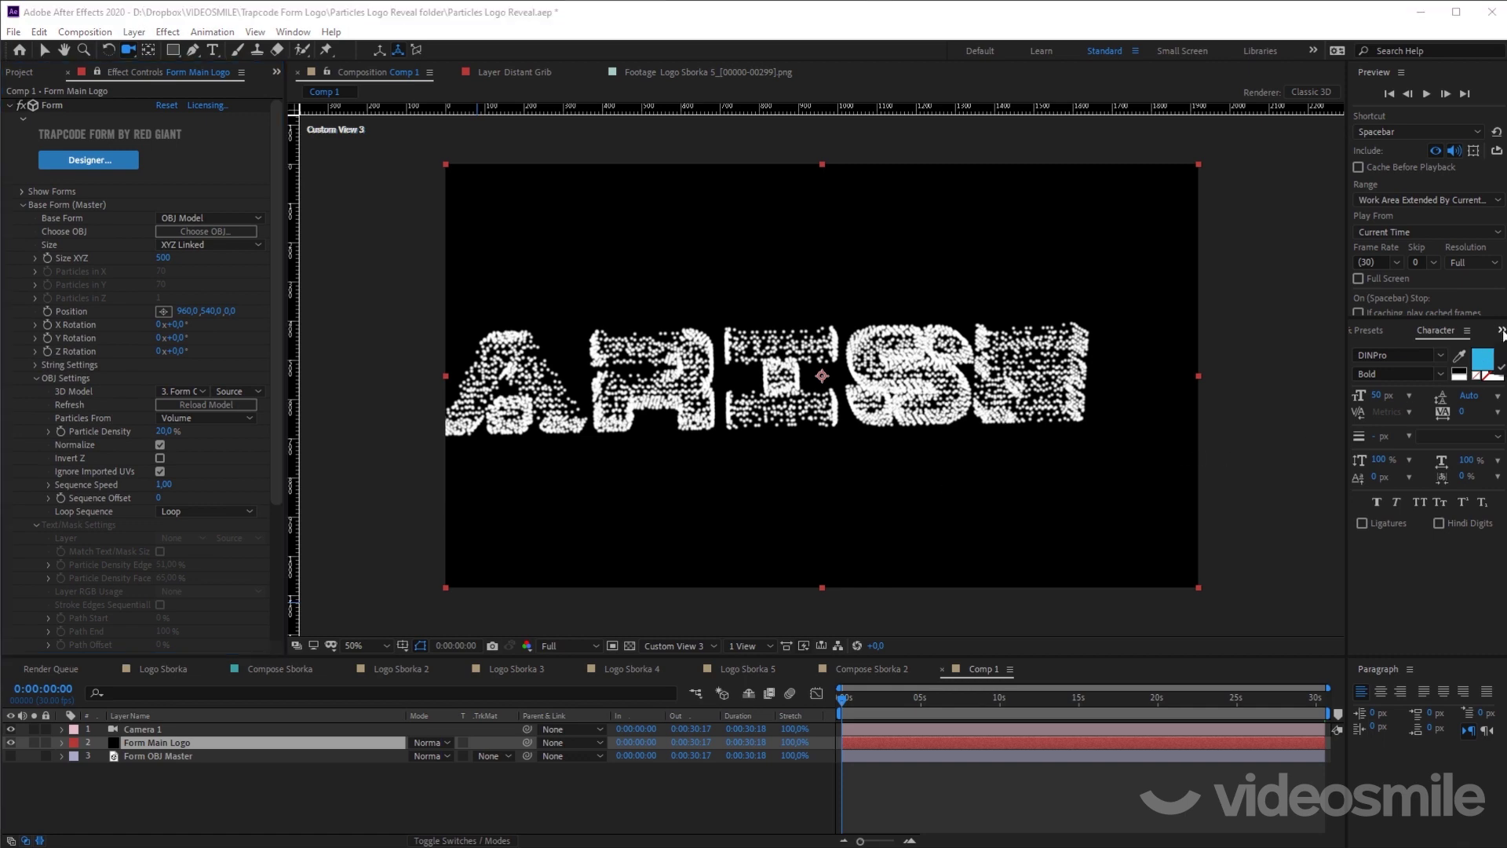
click(953, 781)
click(934, 744)
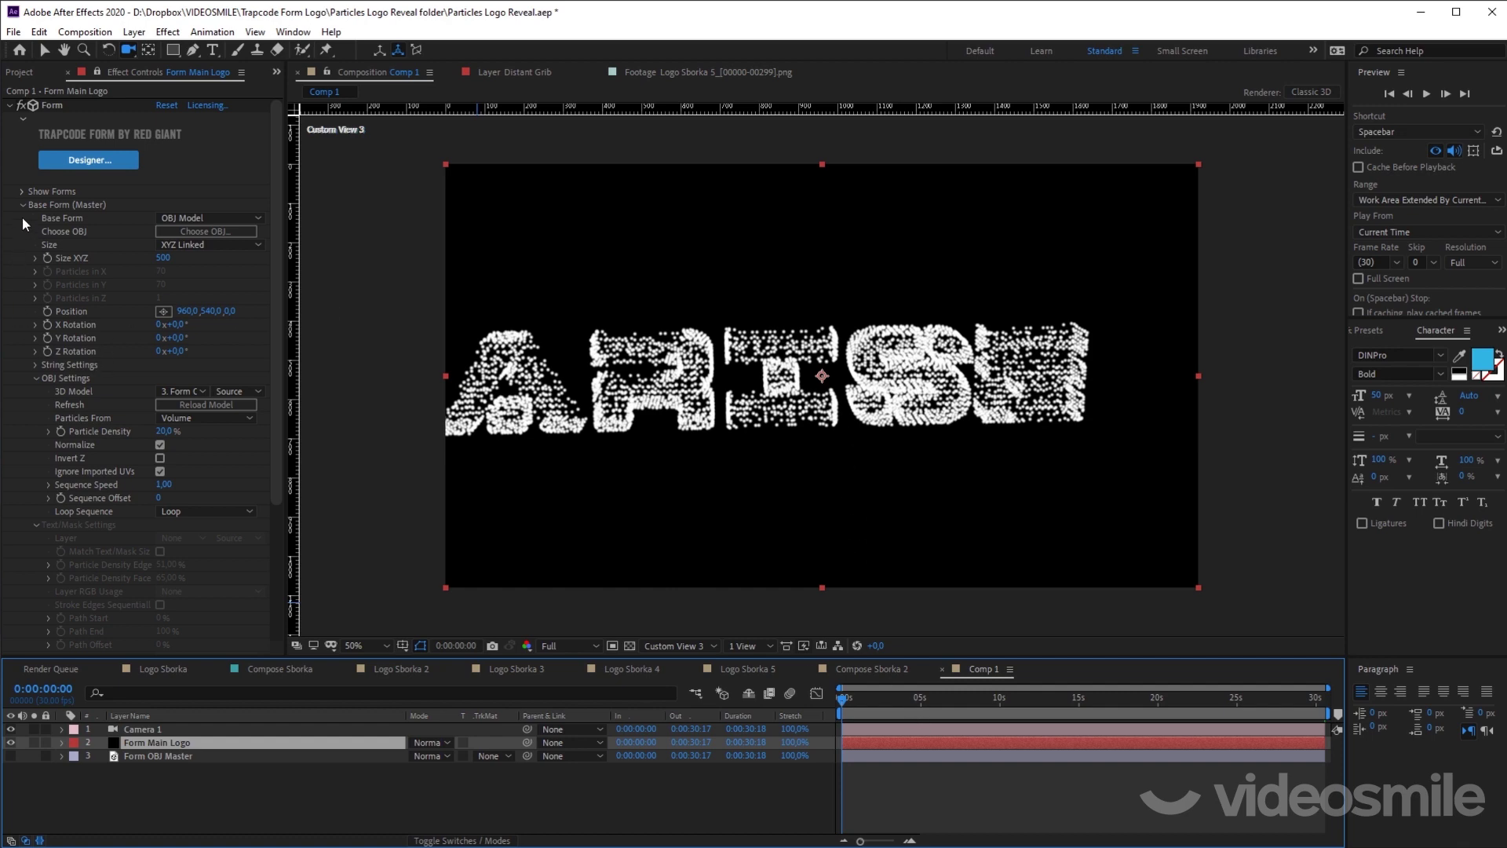
click(56, 205)
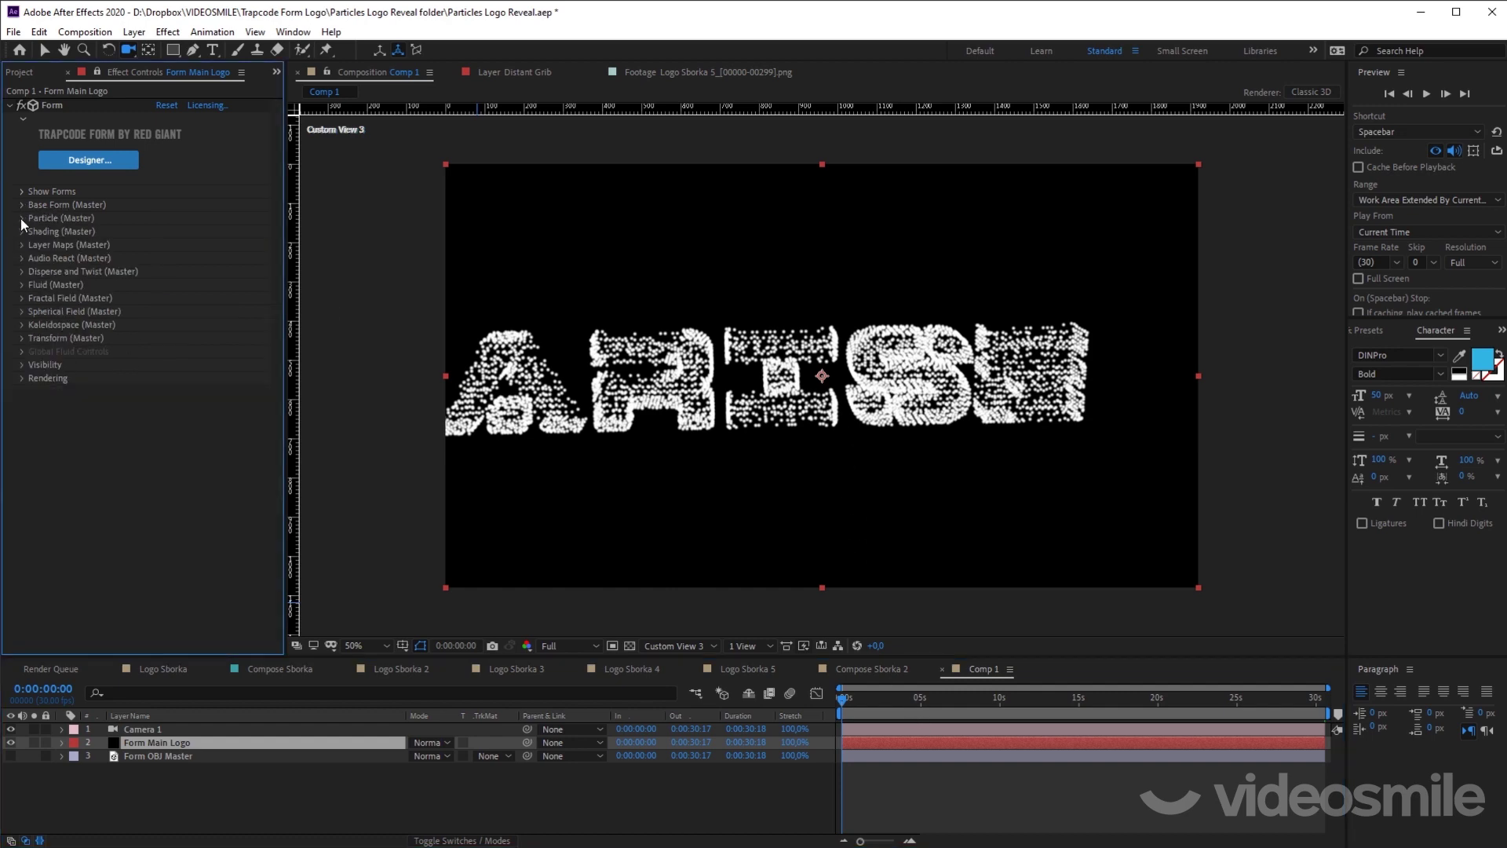
Step: In Particle (Master), try Glow Sphere, then set Particle Type back to Sphere
click(22, 219)
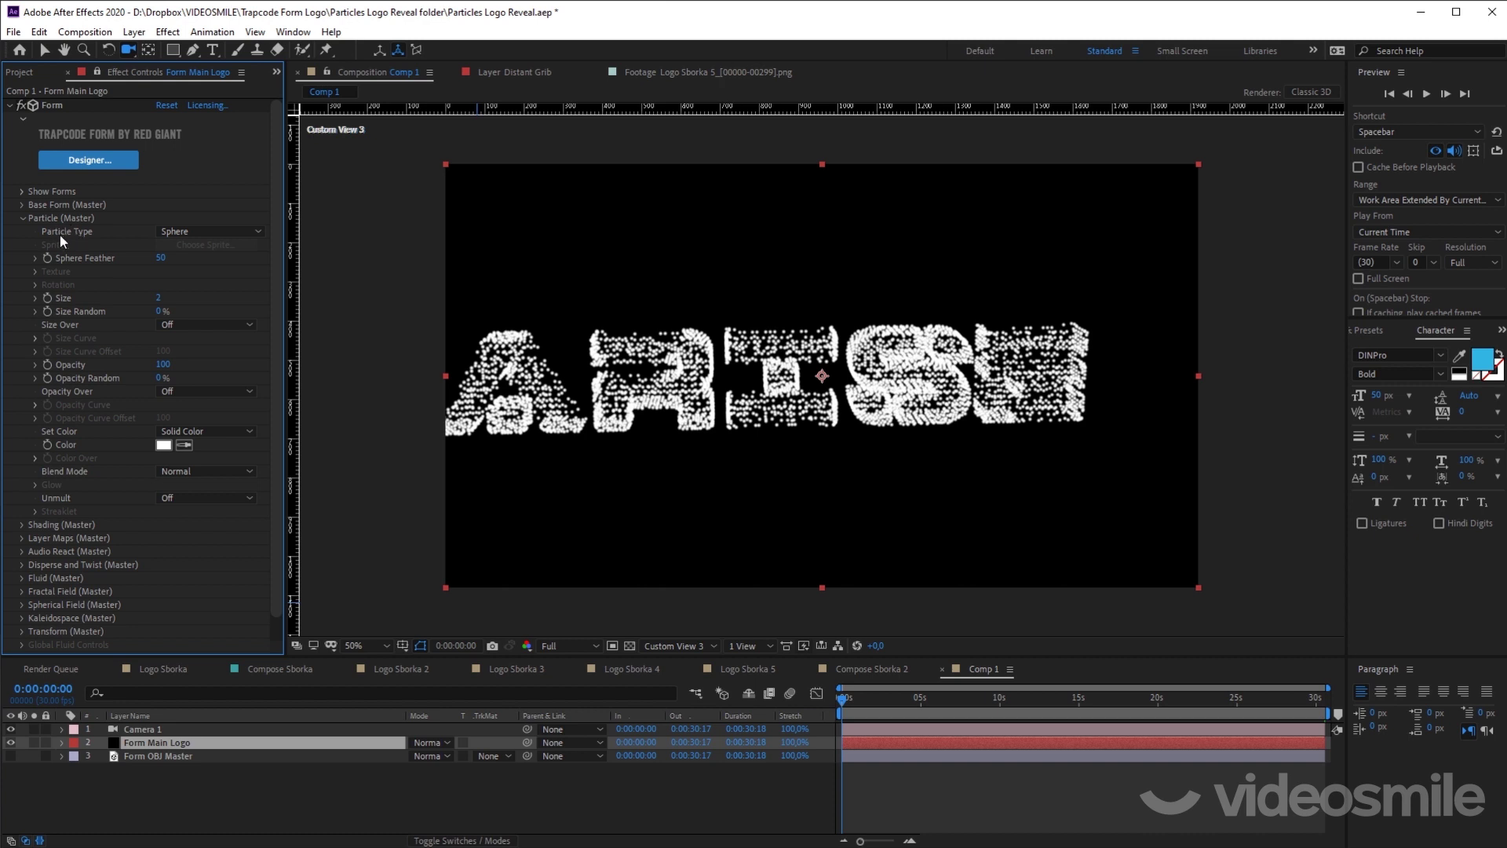
click(187, 233)
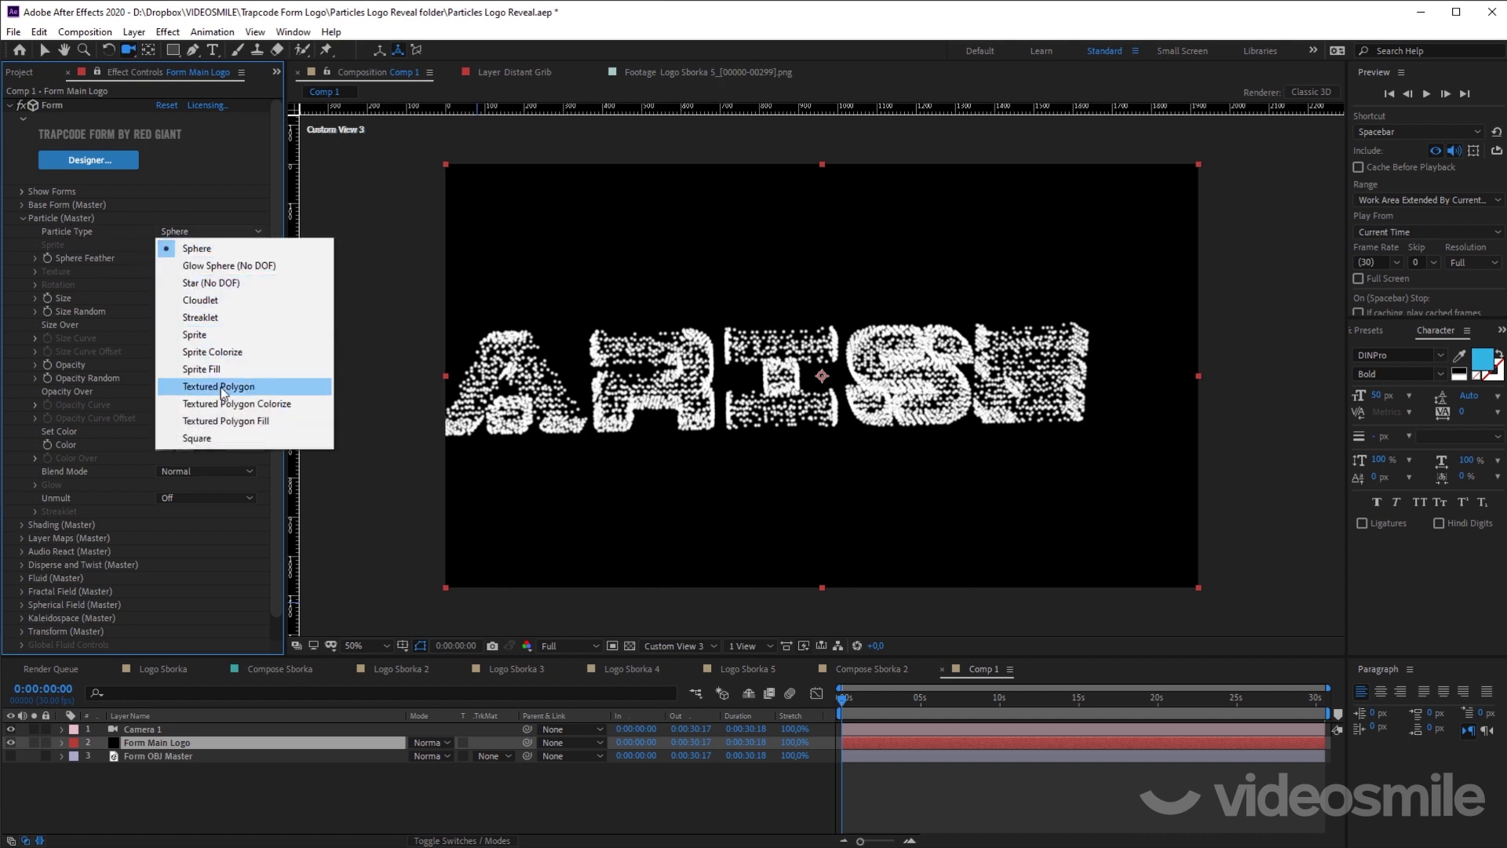
click(220, 266)
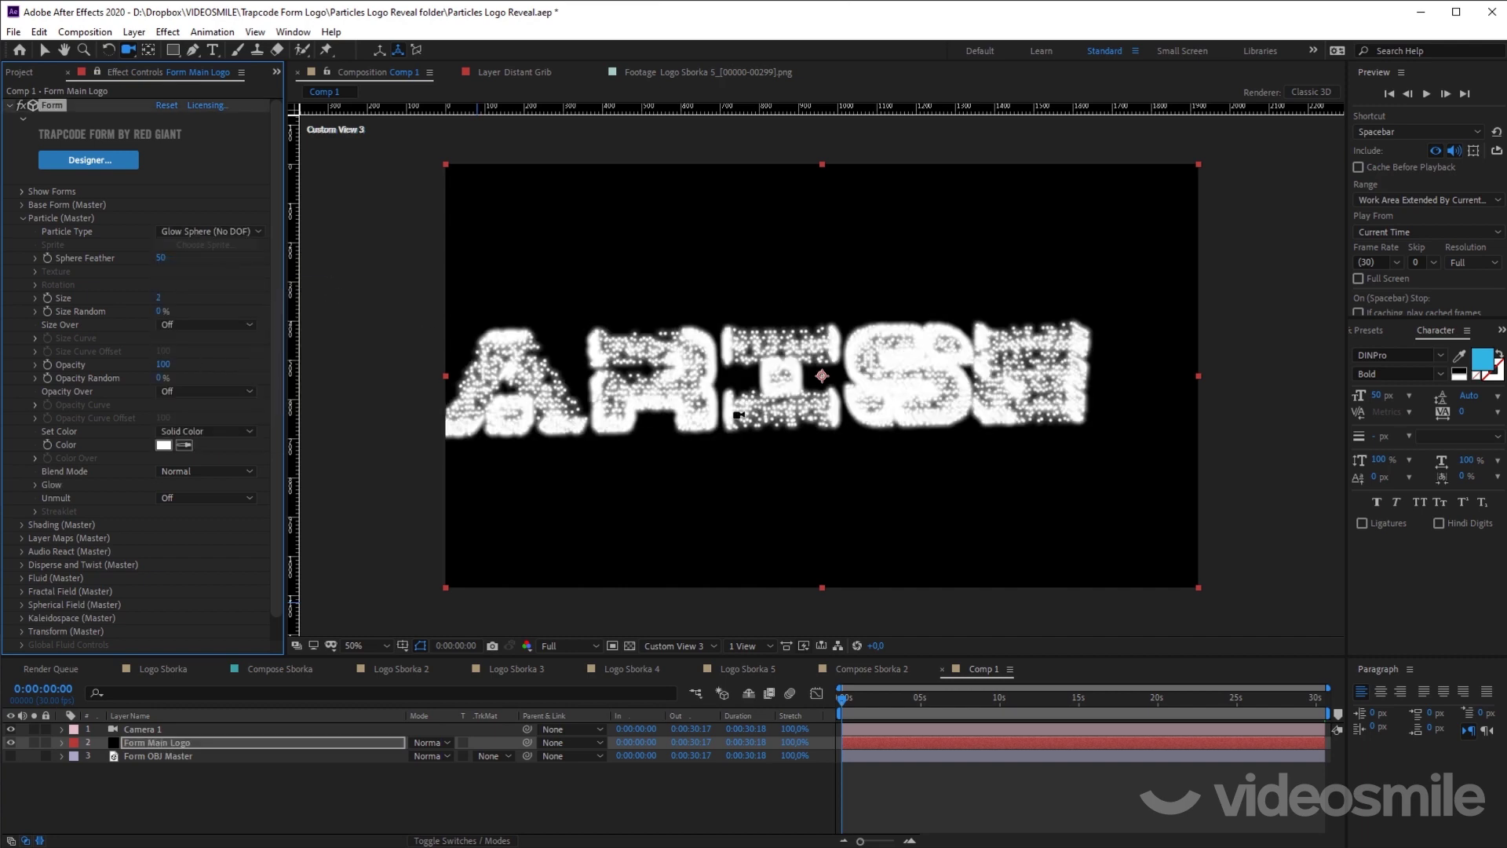
click(236, 232)
click(233, 245)
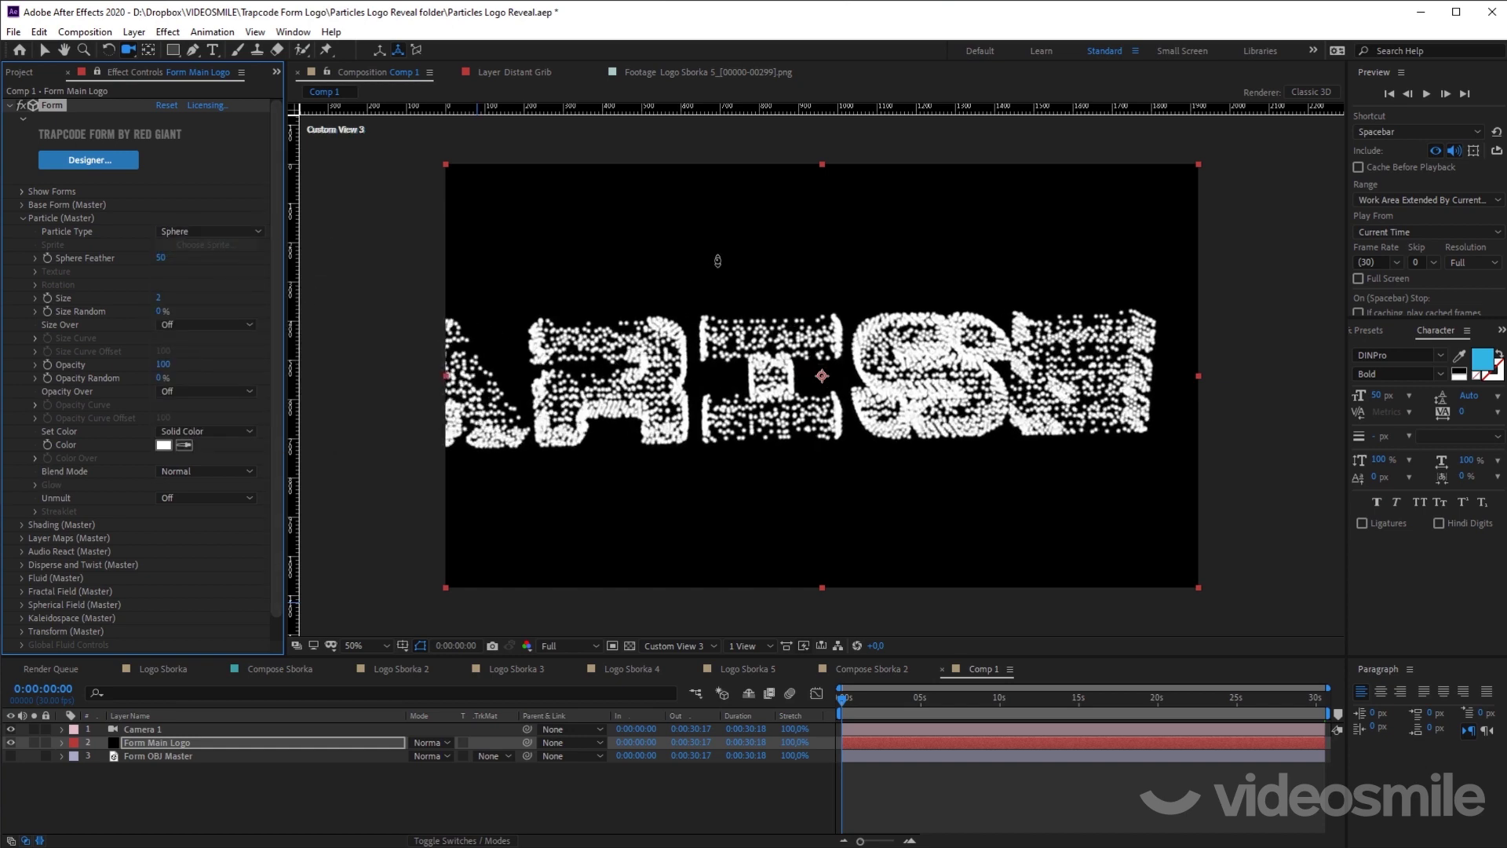
Step: Set Sphere Feather to 25 and orbit around the particle logo
scroll(849, 360, up, 5)
scroll(849, 359, up, 3)
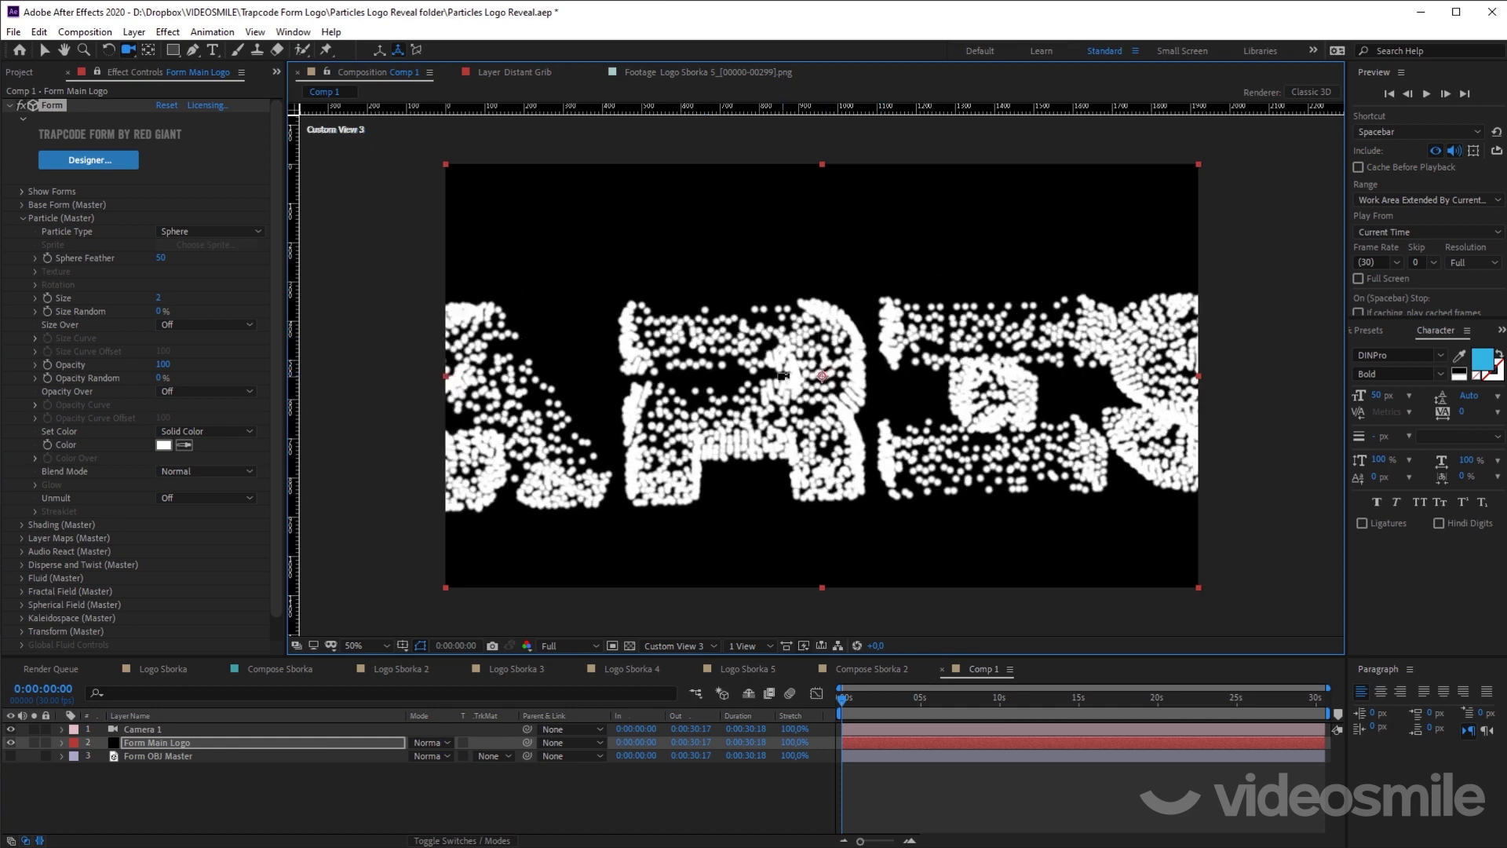
scroll(860, 213, up, 5)
scroll(861, 213, up, 2)
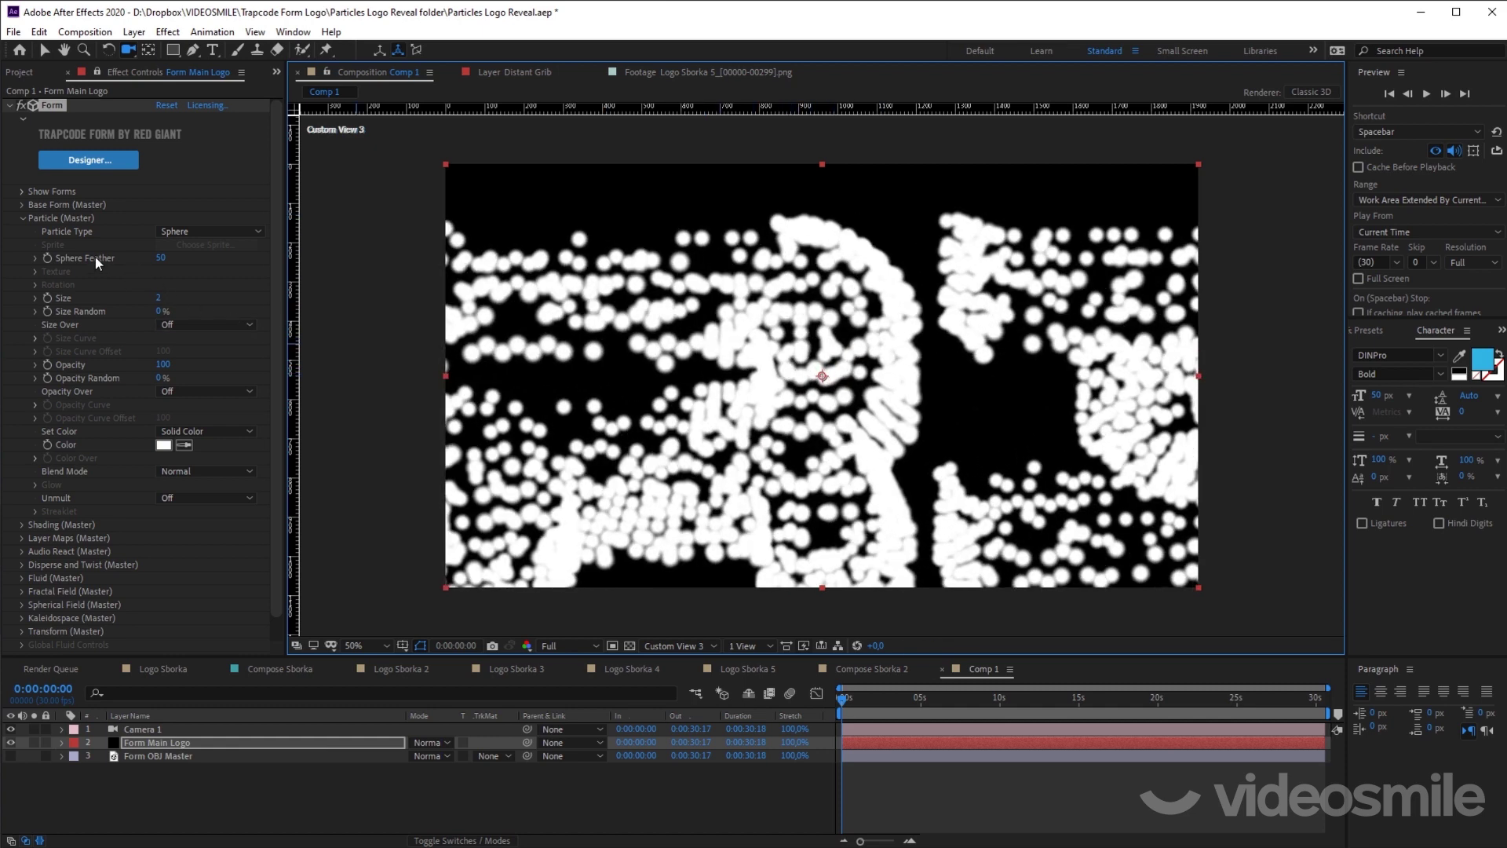
click(161, 258)
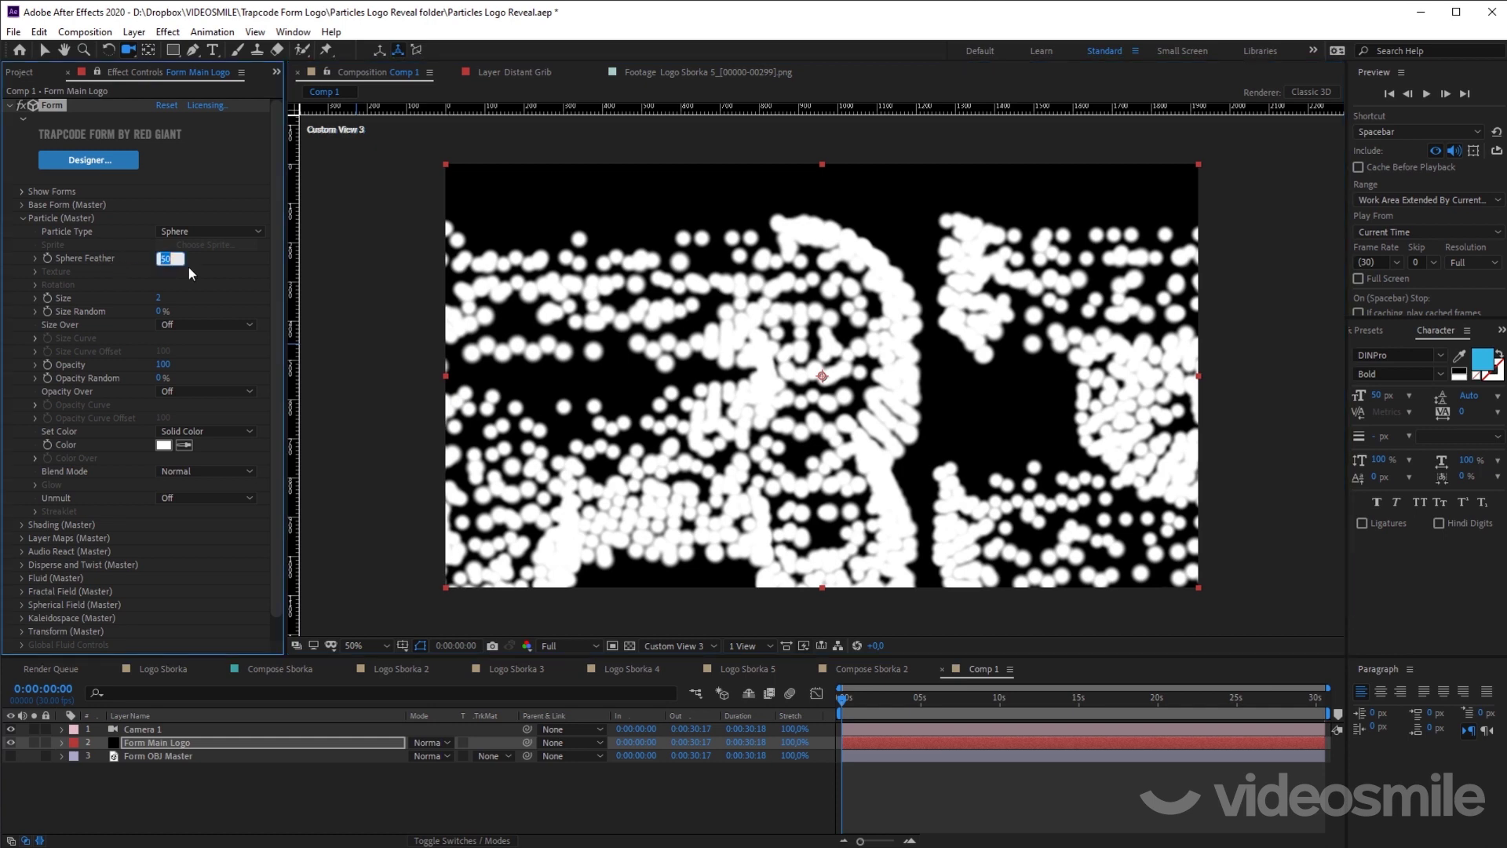
text(25)
key(Return)
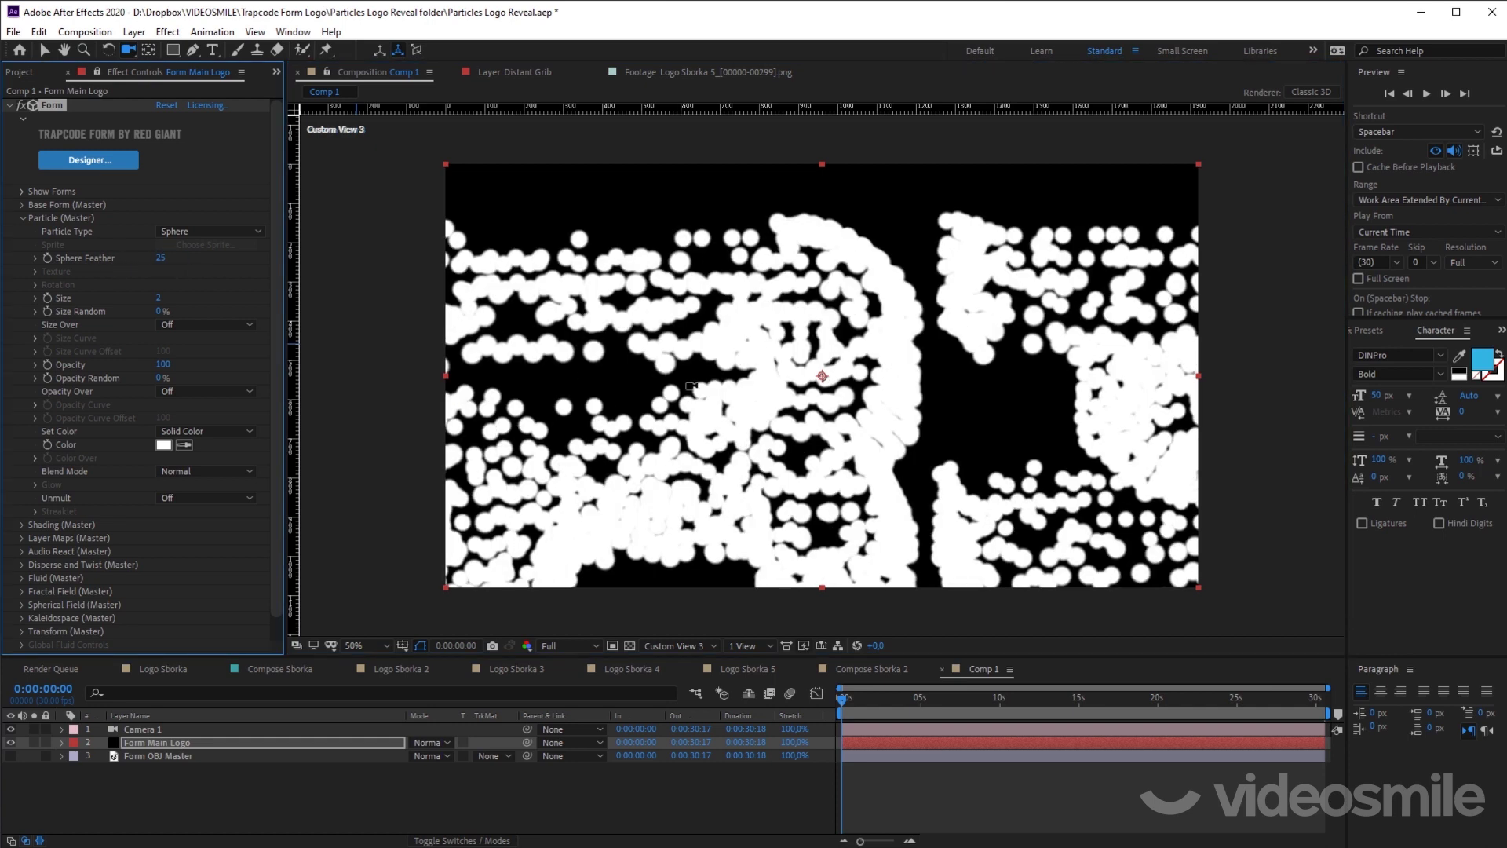
mouse_move(691, 387)
mouse_down()
mouse_move(723, 355)
mouse_move(471, 340)
mouse_up()
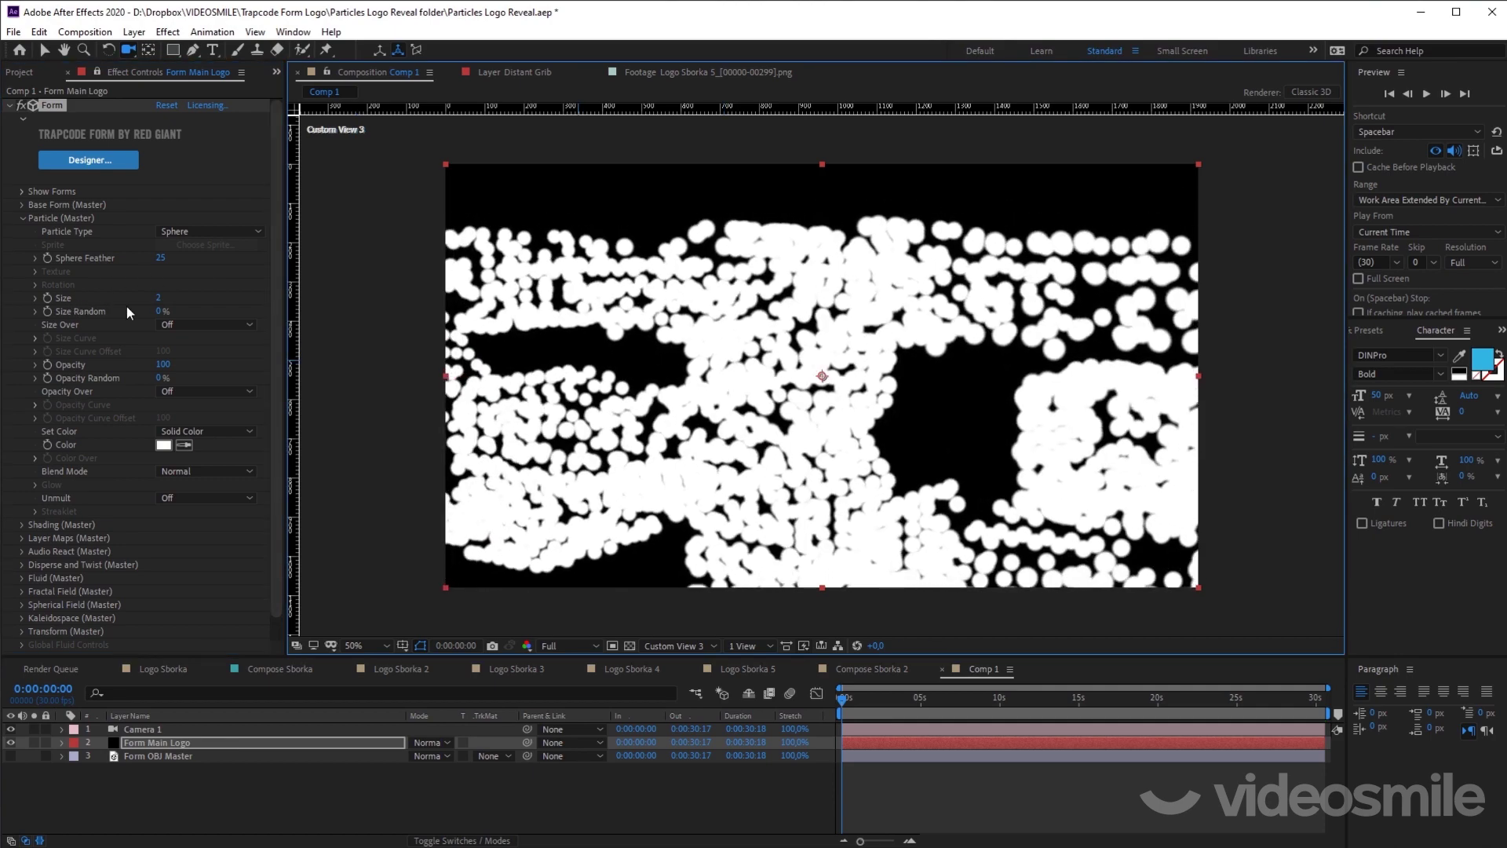
Step: Set particle Size to 1 and return the viewer to 50% magnification
click(159, 298)
text(1)
key(Return)
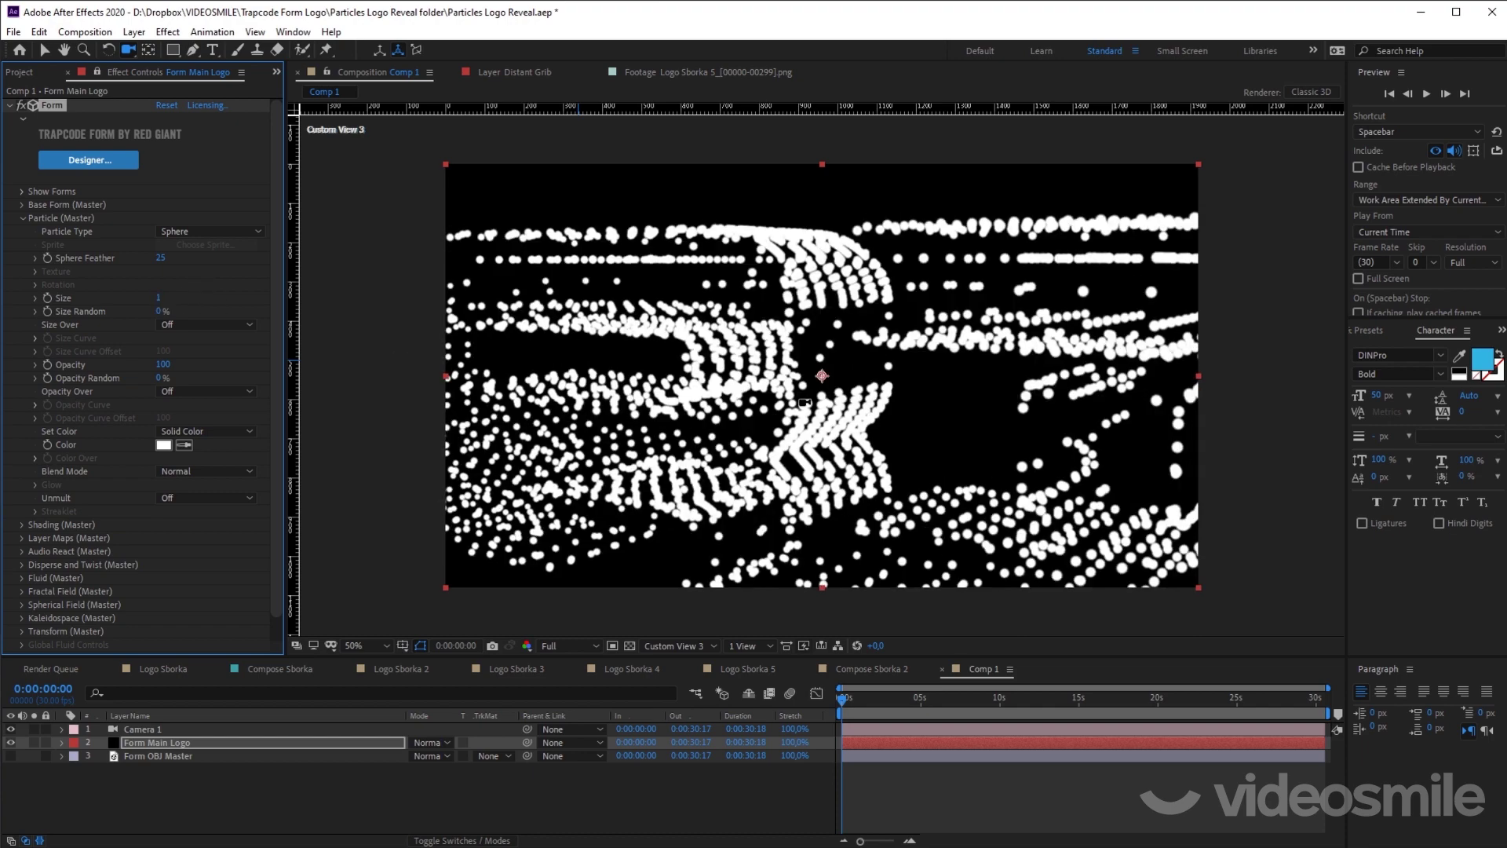
key(comma)
drag(834, 397, 829, 458)
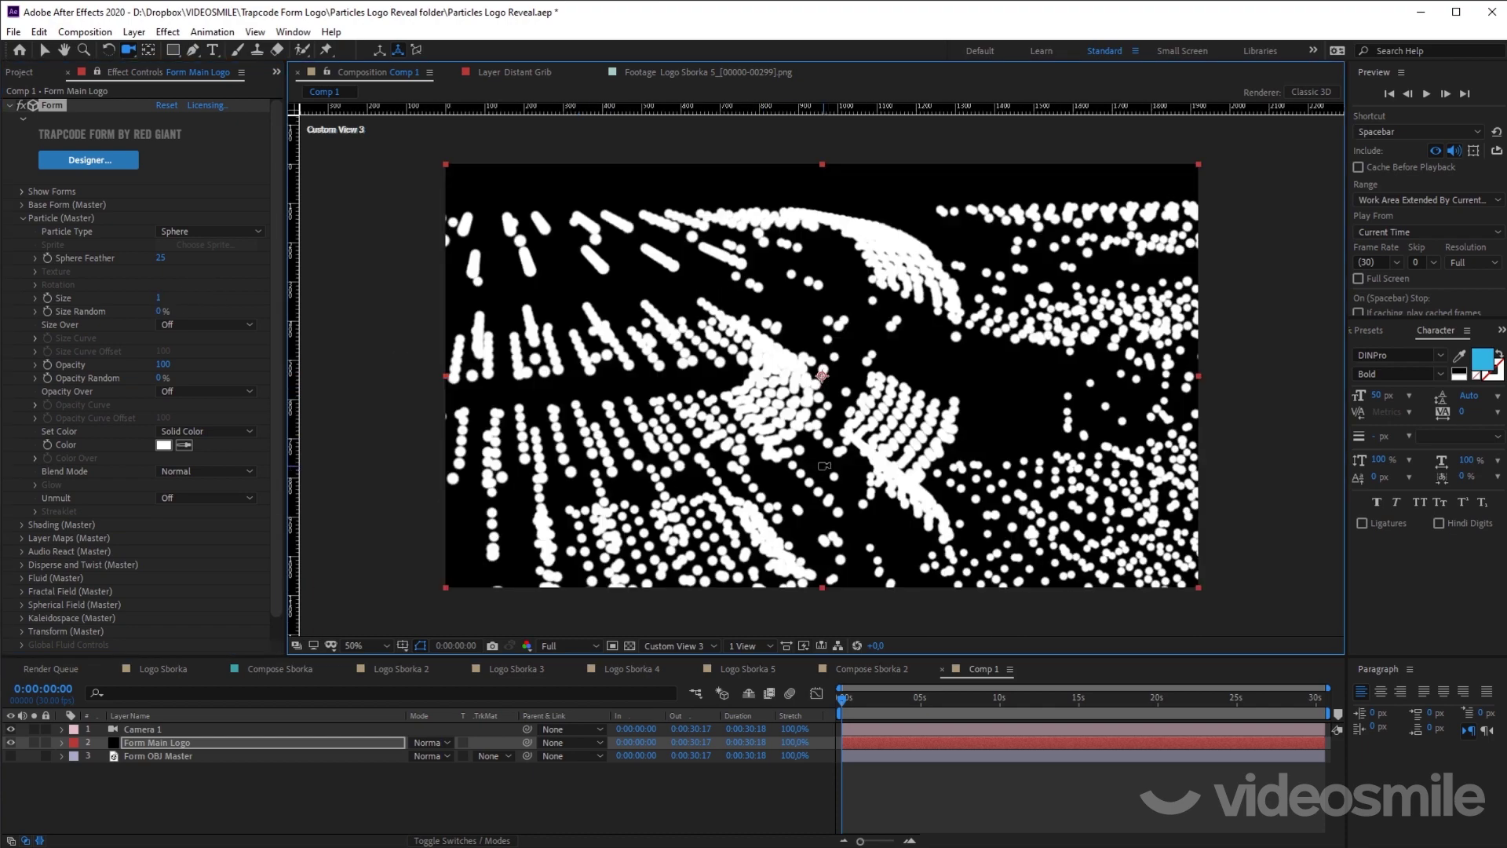
key(period)
click(698, 644)
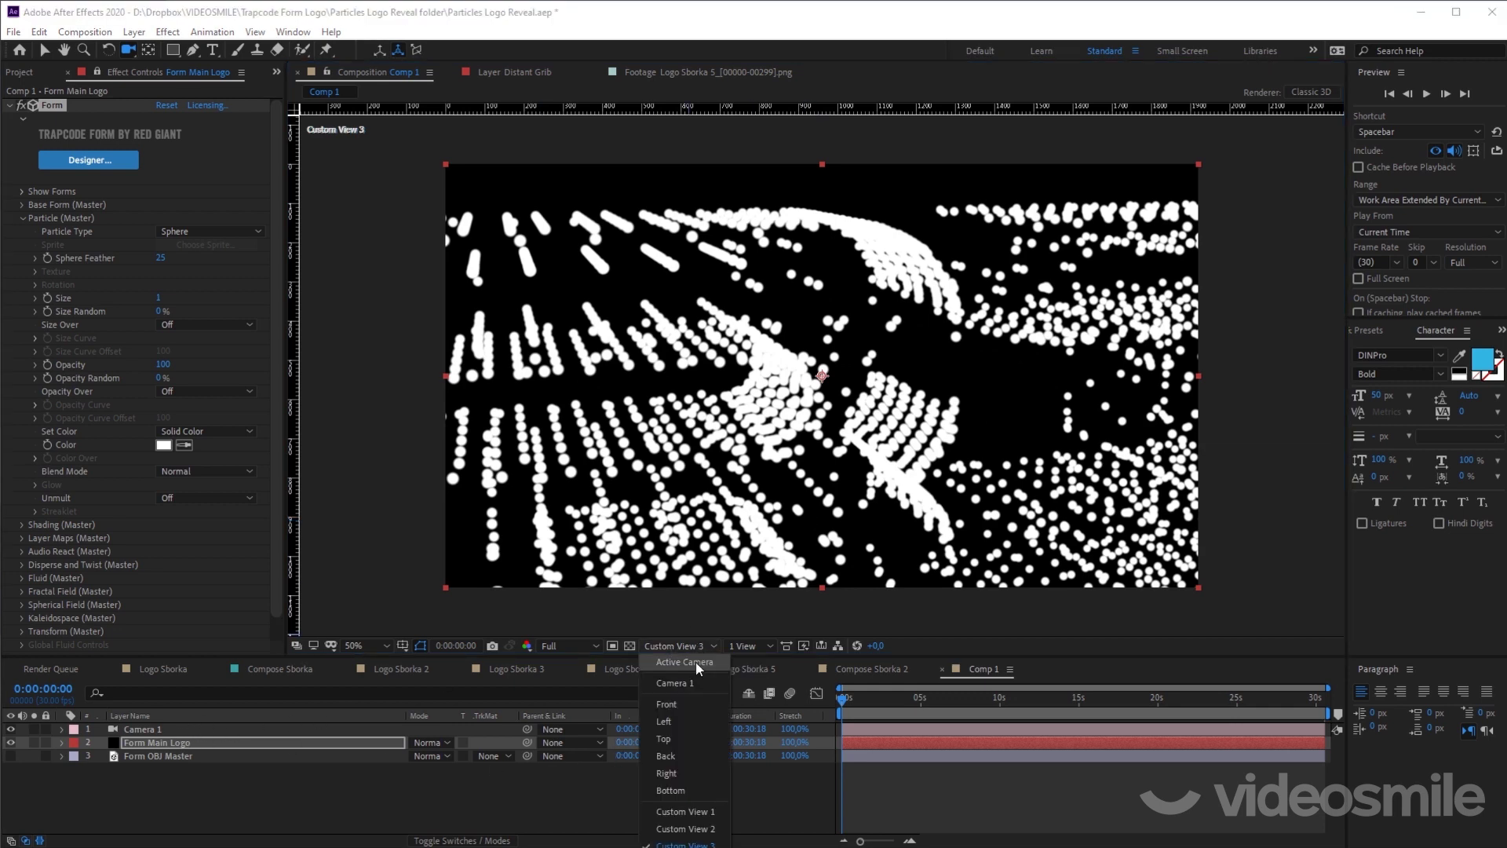
Step: Switch the 3D view to Active Camera and set Base Form's Size XYZ to 1000
click(685, 662)
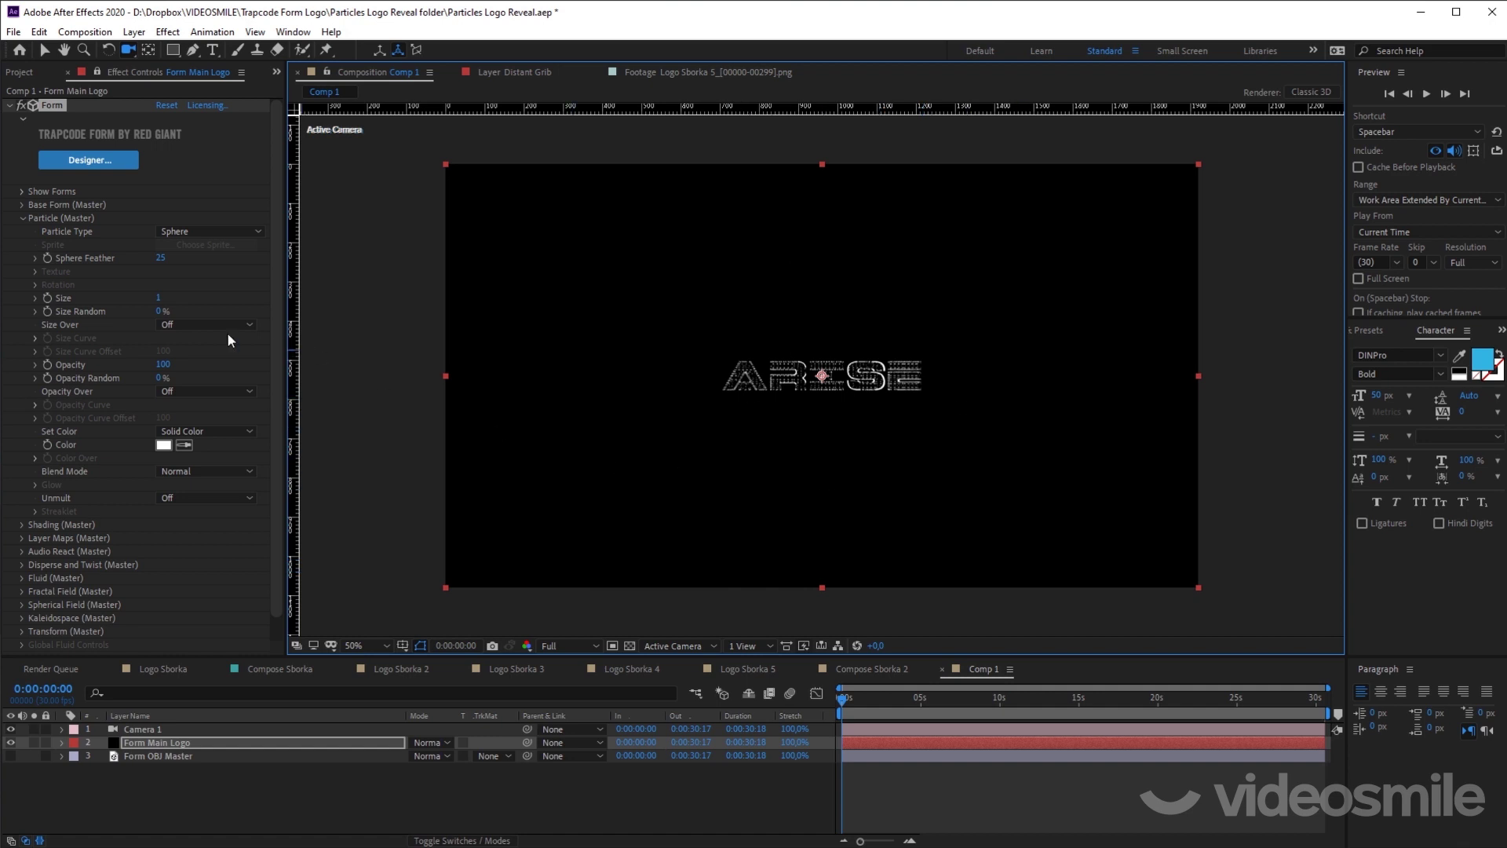
click(21, 205)
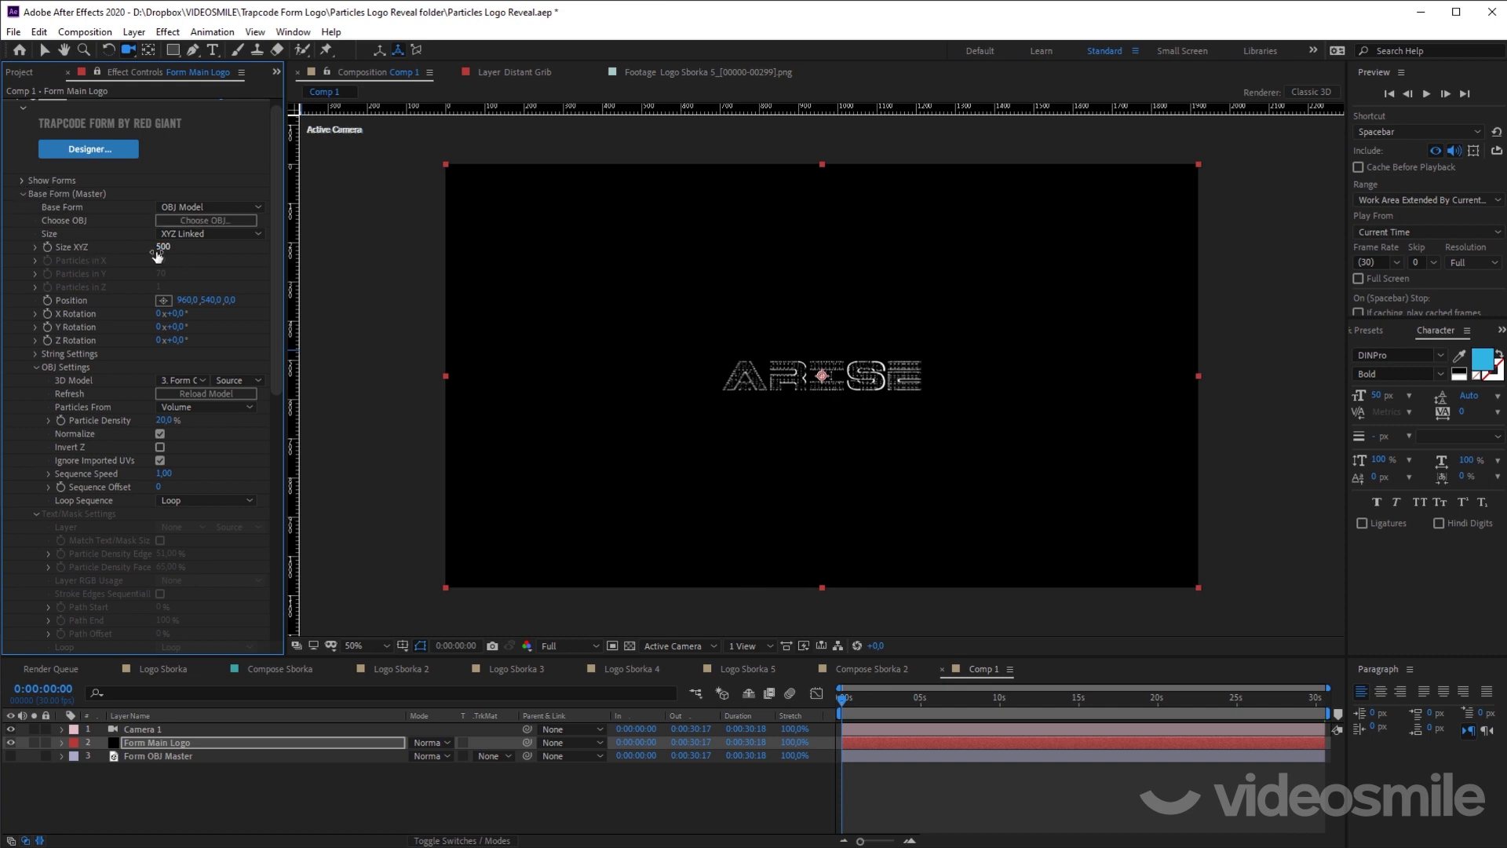
drag(164, 248, 225, 262)
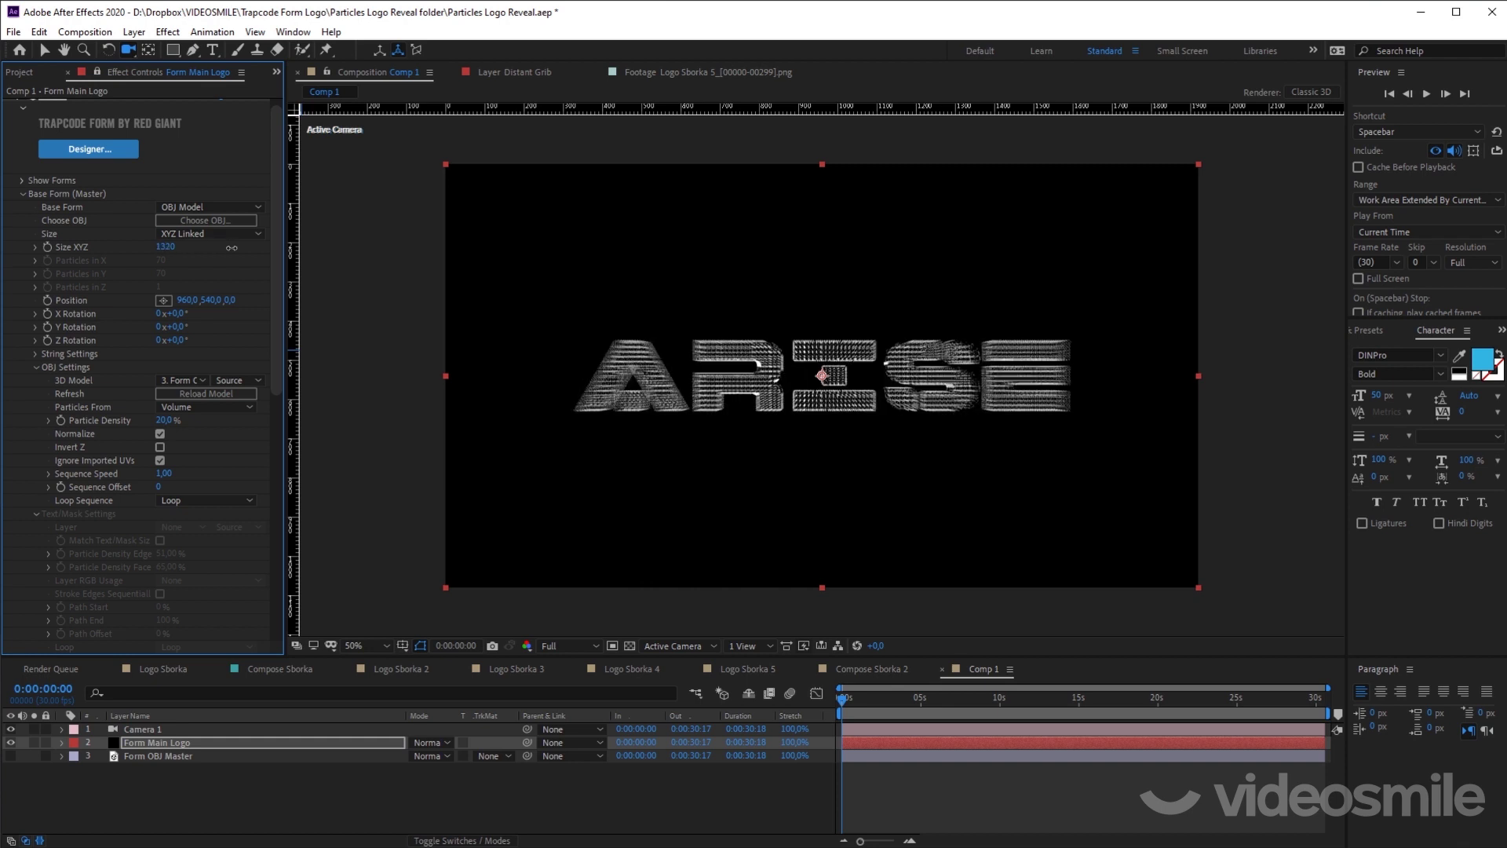
click(166, 246)
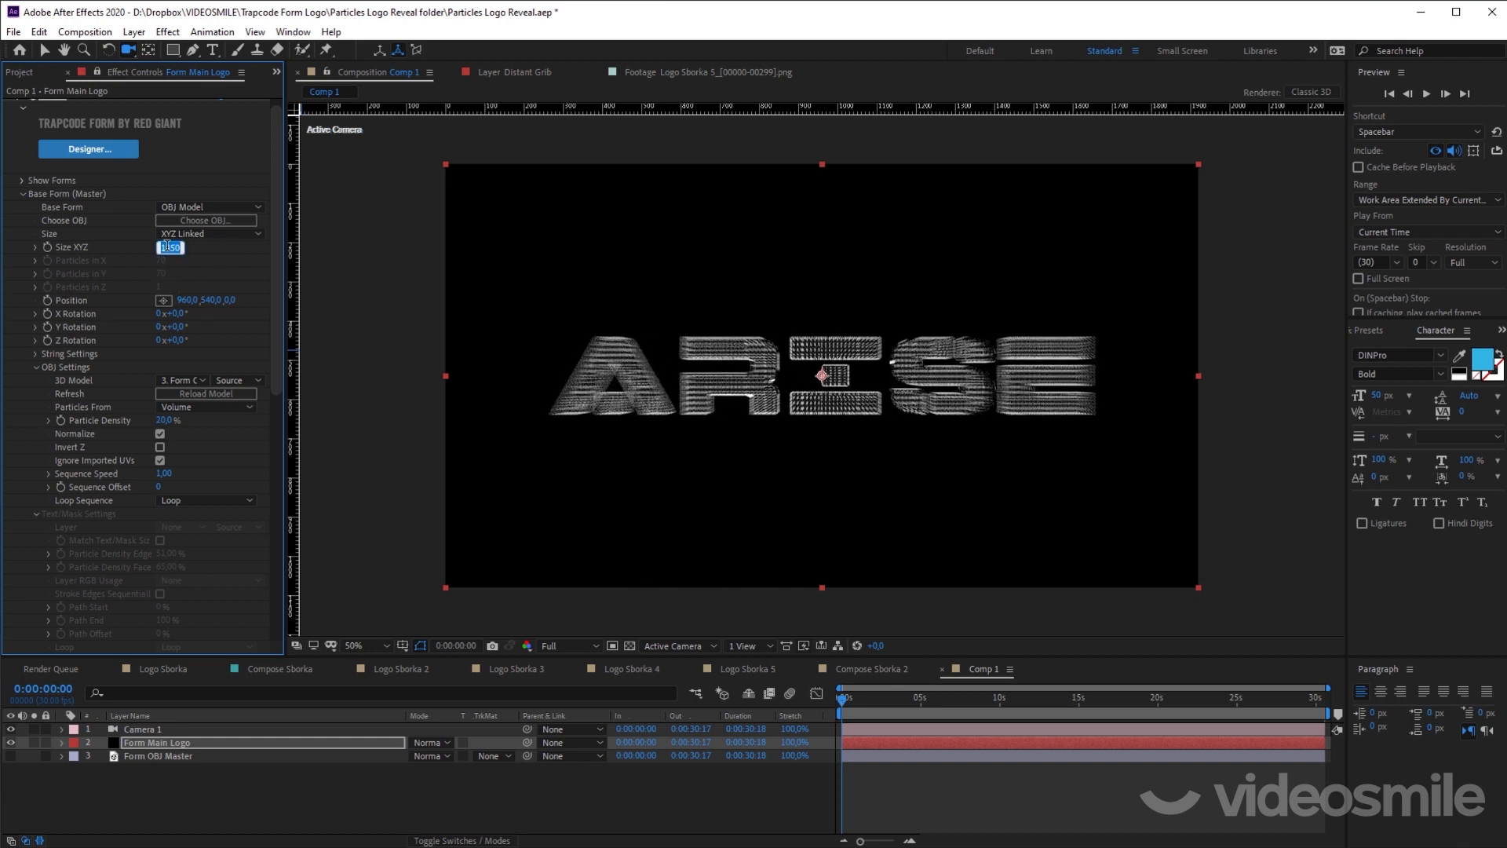
text(100)
key(Return)
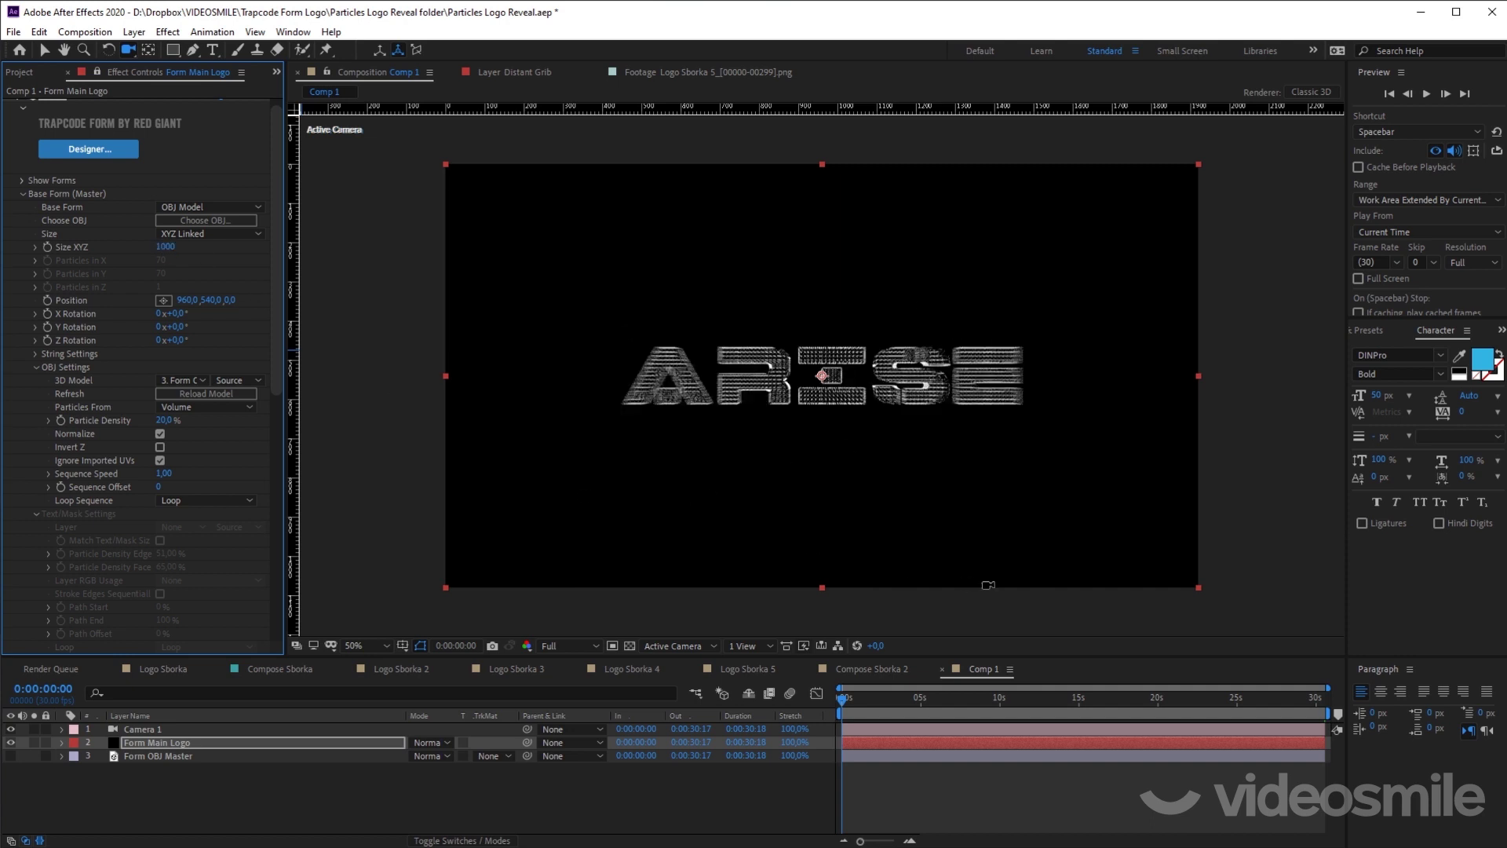
drag(274, 322, 266, 543)
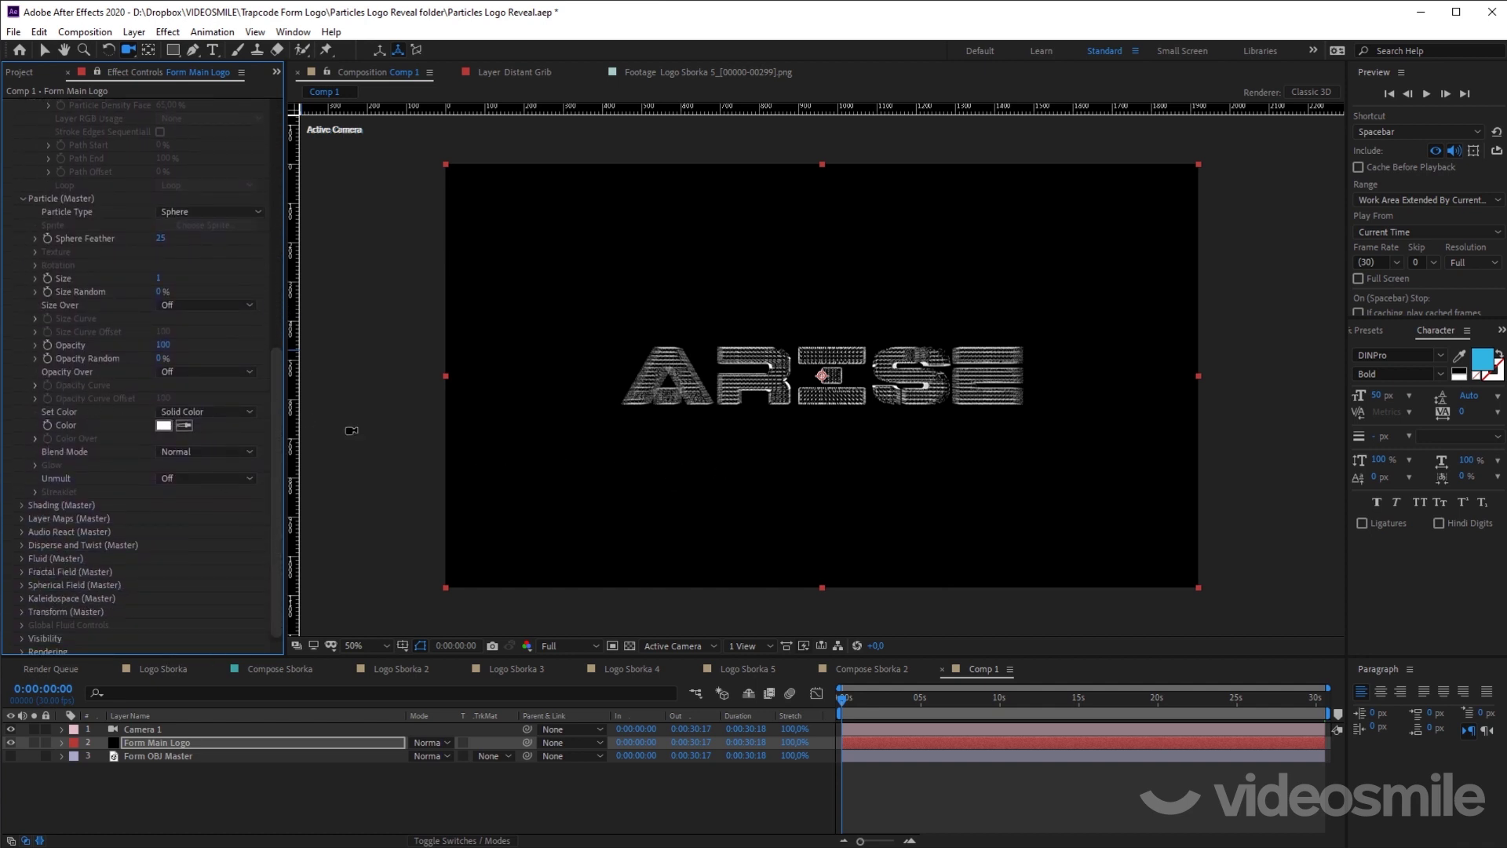
drag(275, 394, 276, 401)
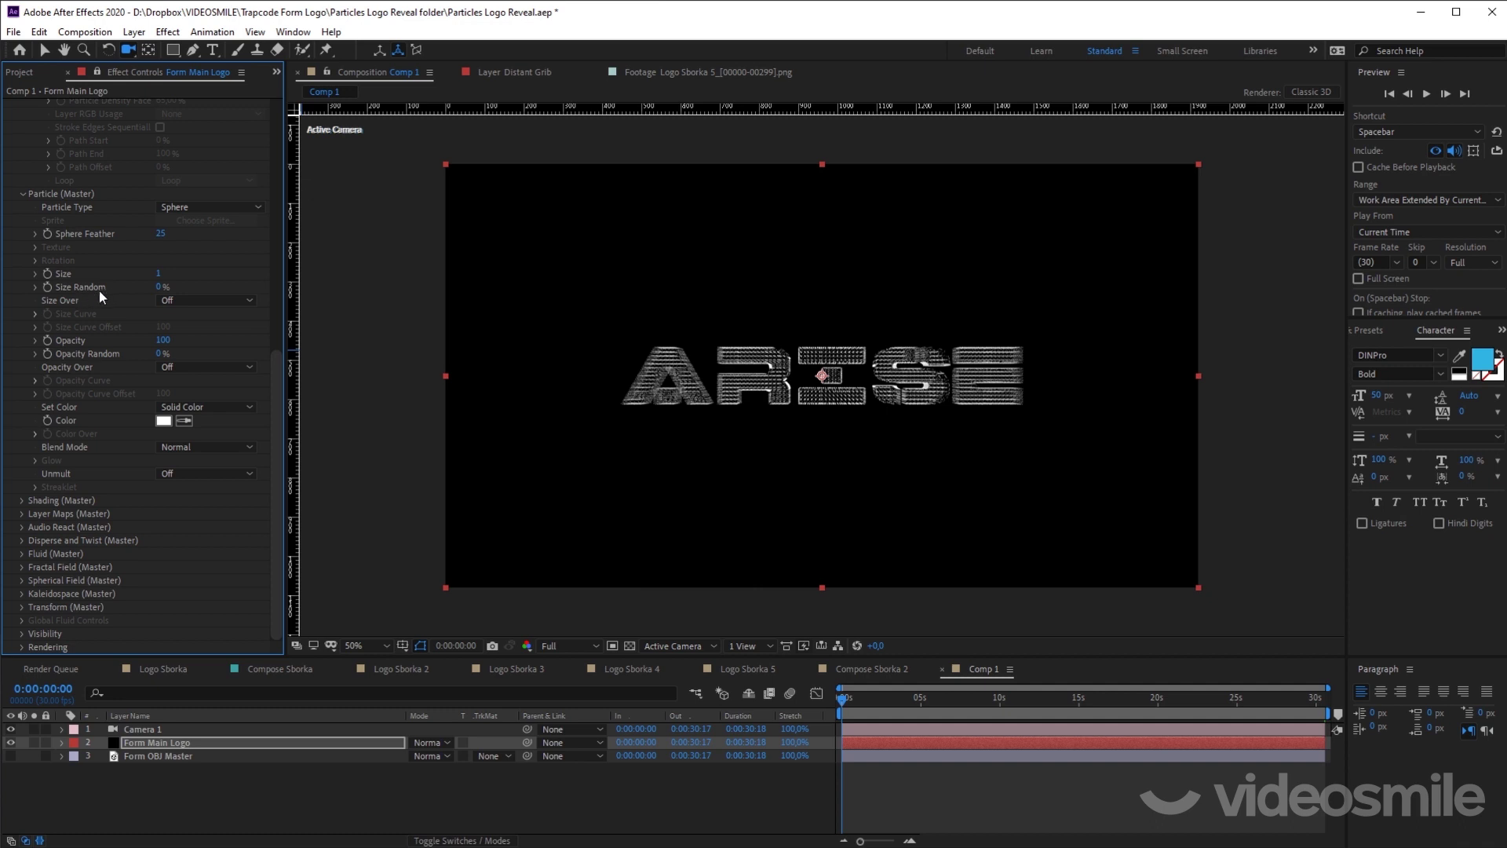
Step: Set Size Random in Particle (Master) to 50%
click(158, 288)
text(50)
key(Return)
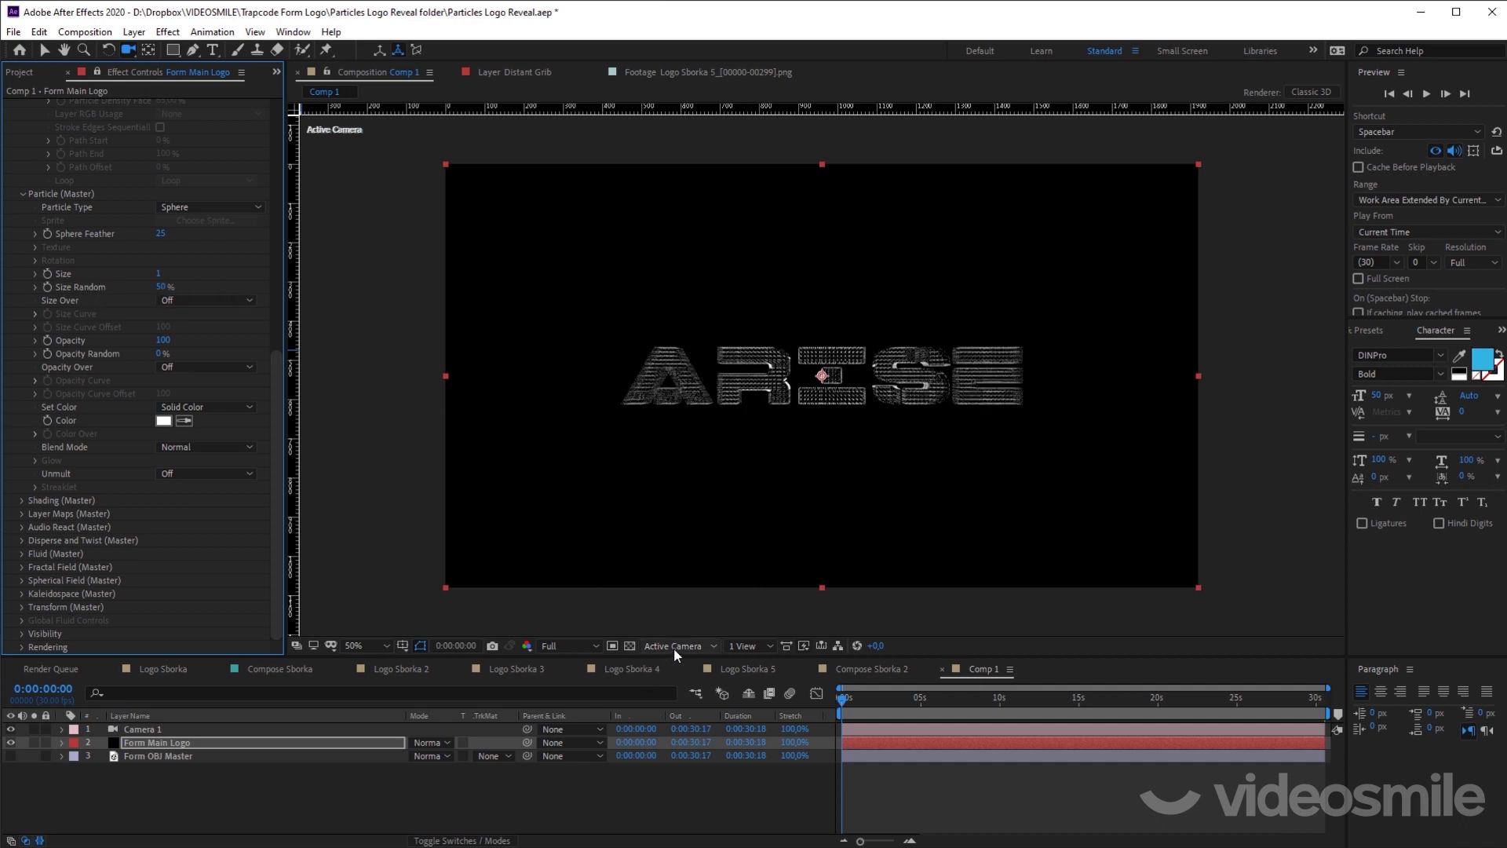
Step: Switch the 3D view to Custom View 3 and orbit through the particle field
click(674, 646)
click(677, 829)
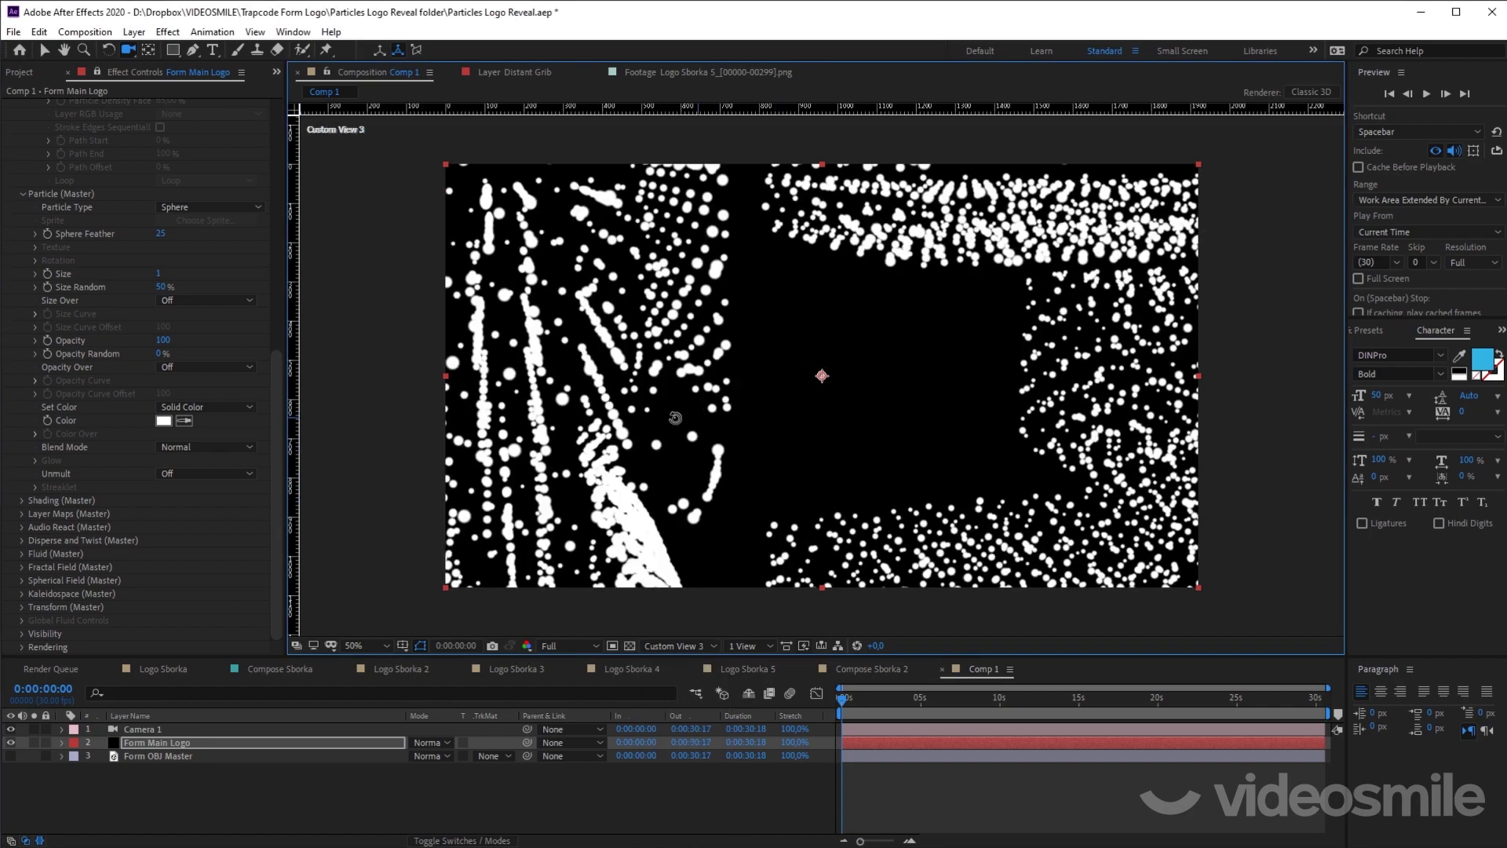
mouse_move(675, 417)
mouse_down()
mouse_move(648, 399)
mouse_move(779, 335)
mouse_up()
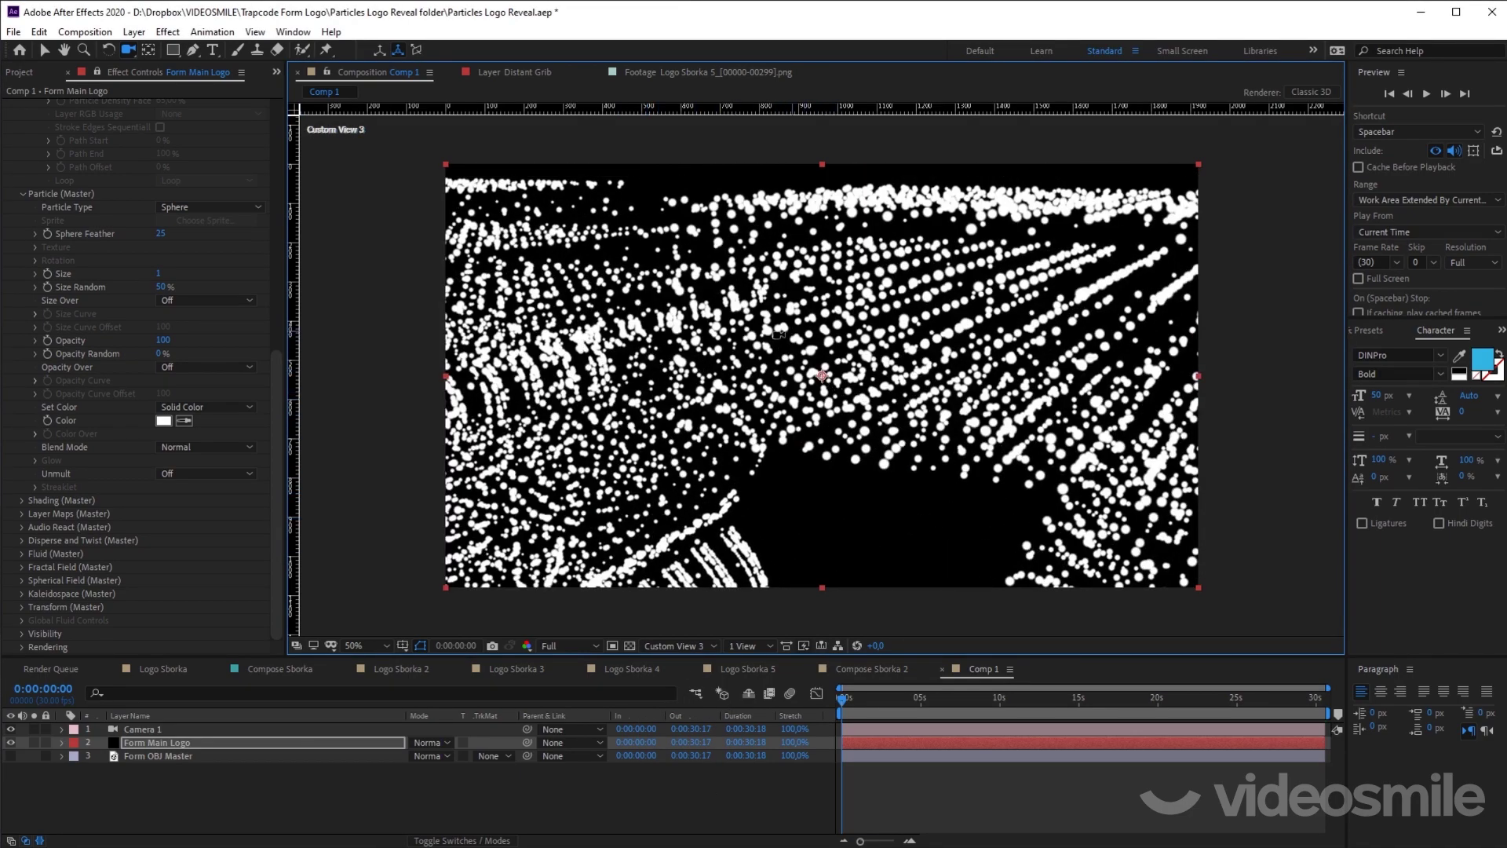
mouse_move(779, 335)
mouse_down()
mouse_move(811, 368)
mouse_move(777, 440)
mouse_move(789, 436)
mouse_up()
mouse_move(276, 386)
mouse_down()
mouse_move(278, 328)
mouse_move(276, 371)
mouse_up()
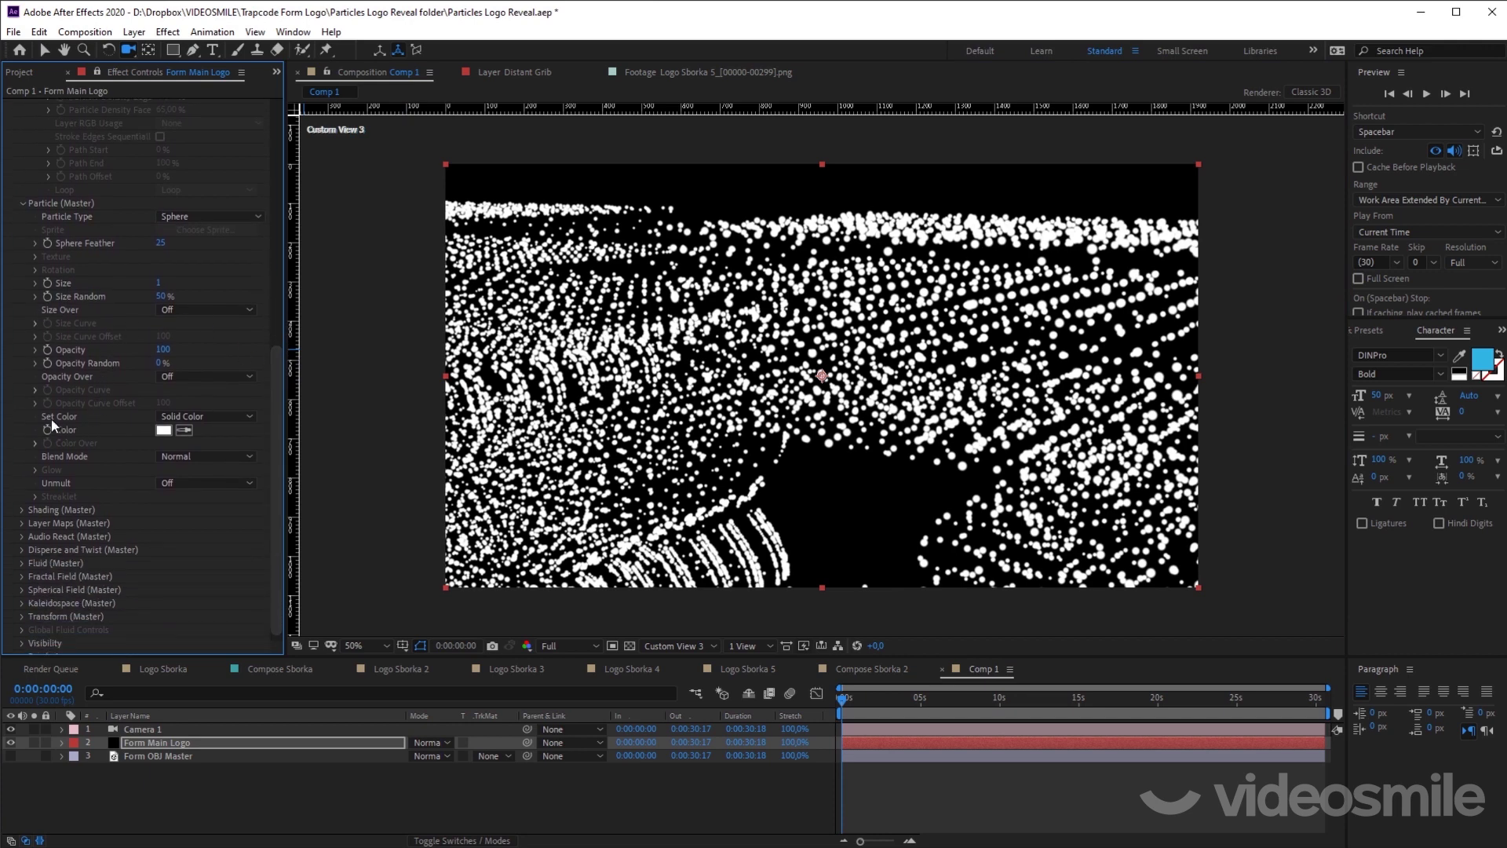
Step: Set the particles' Set Color to Over Z, orbit to a diagonal close-up, and expand Color Over
click(230, 419)
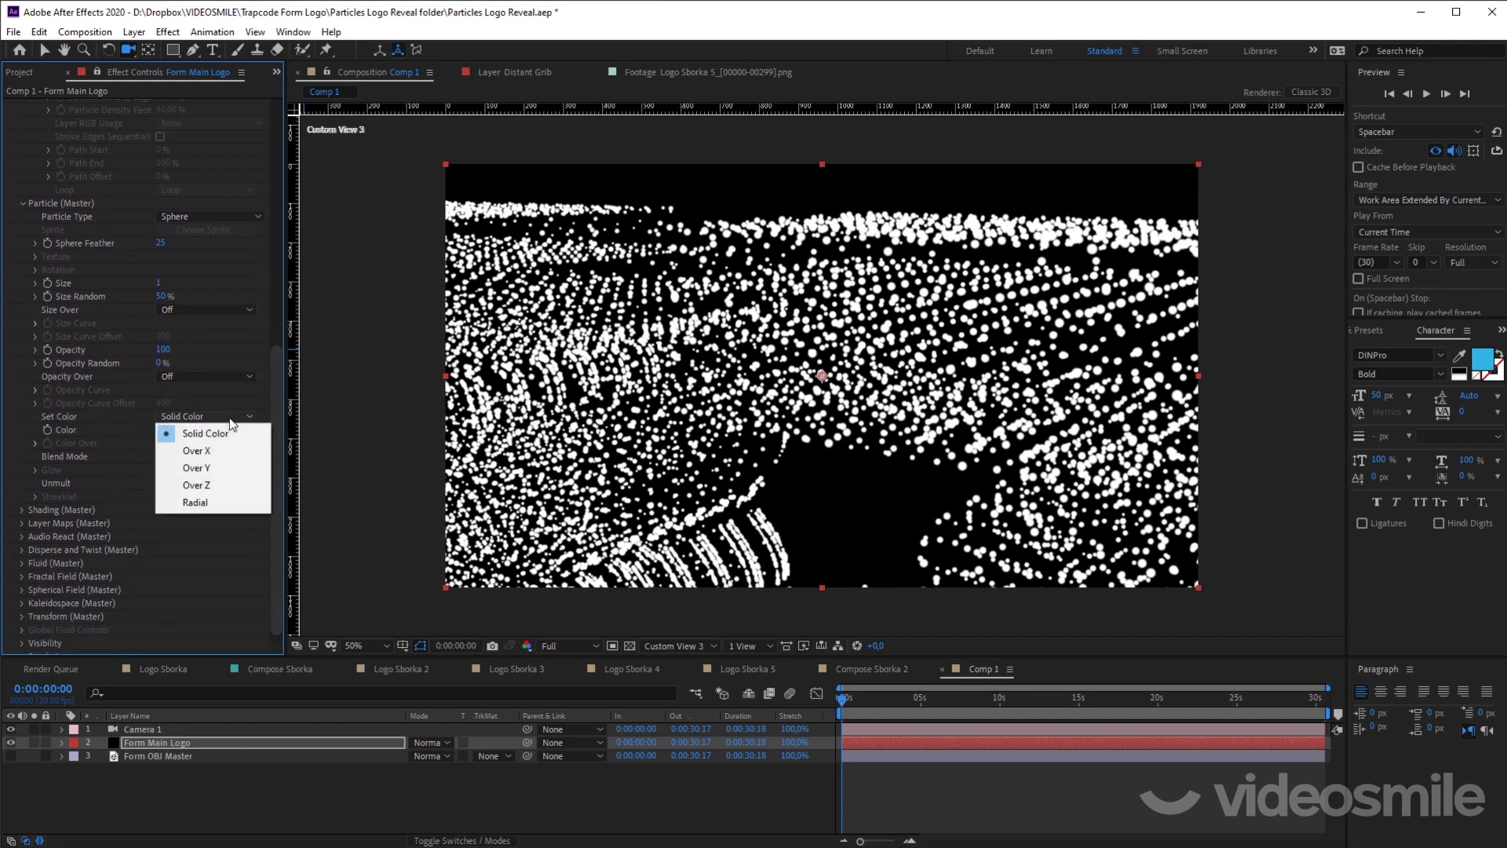
click(230, 418)
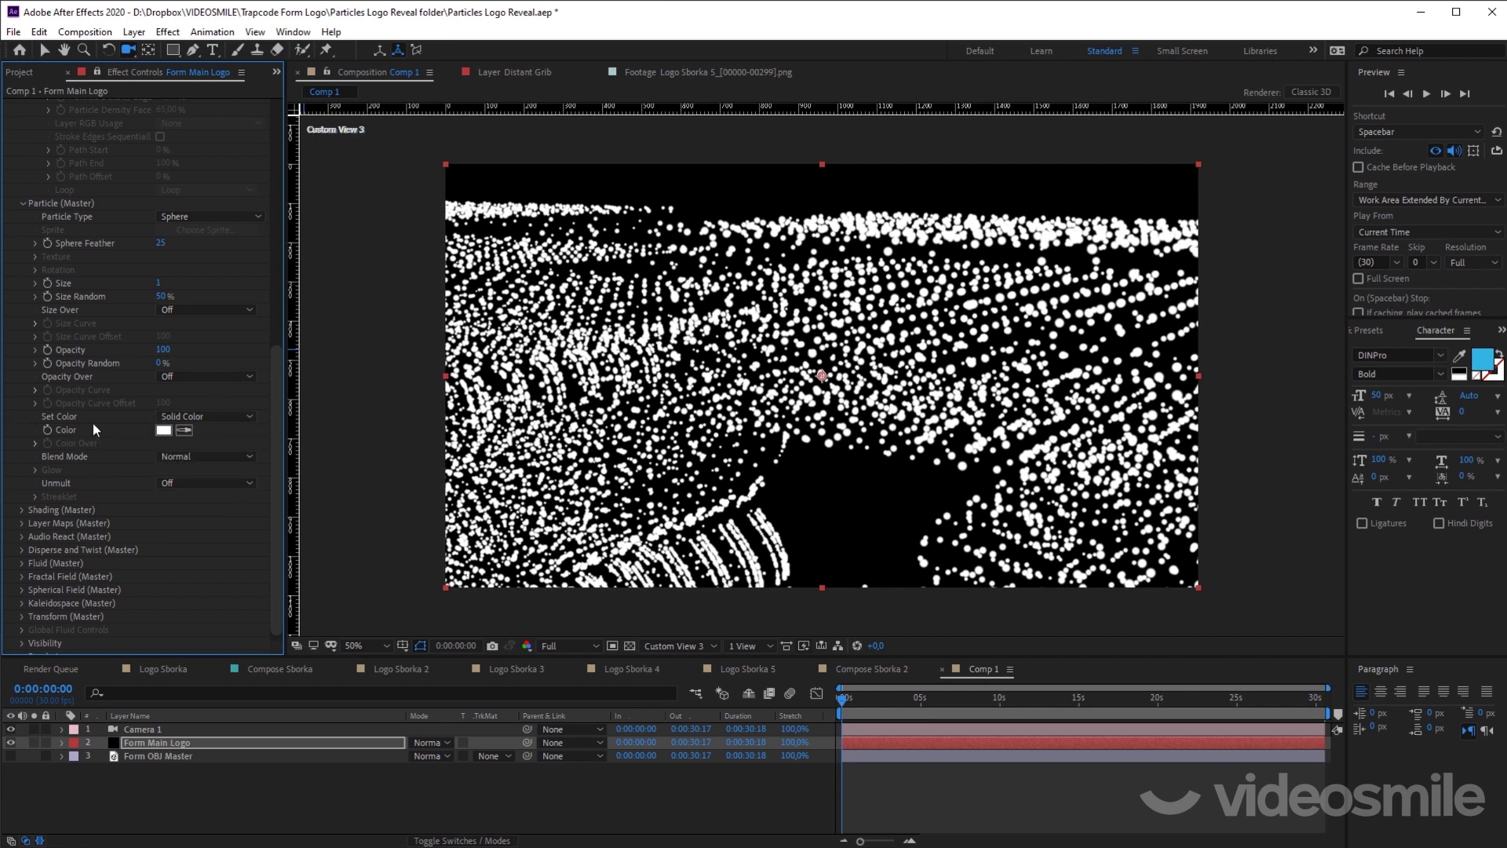
click(226, 416)
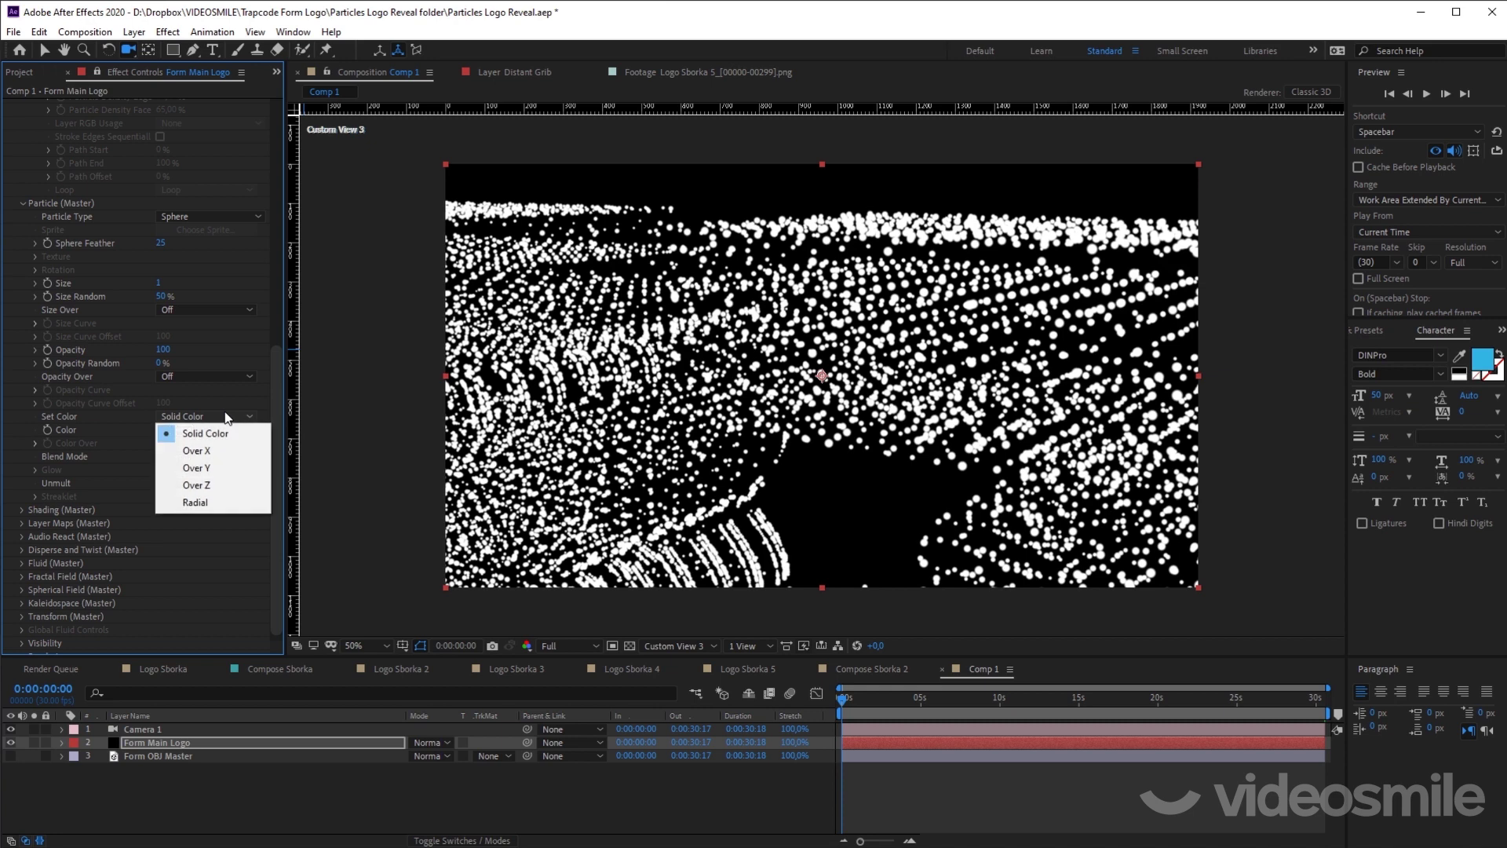
click(210, 484)
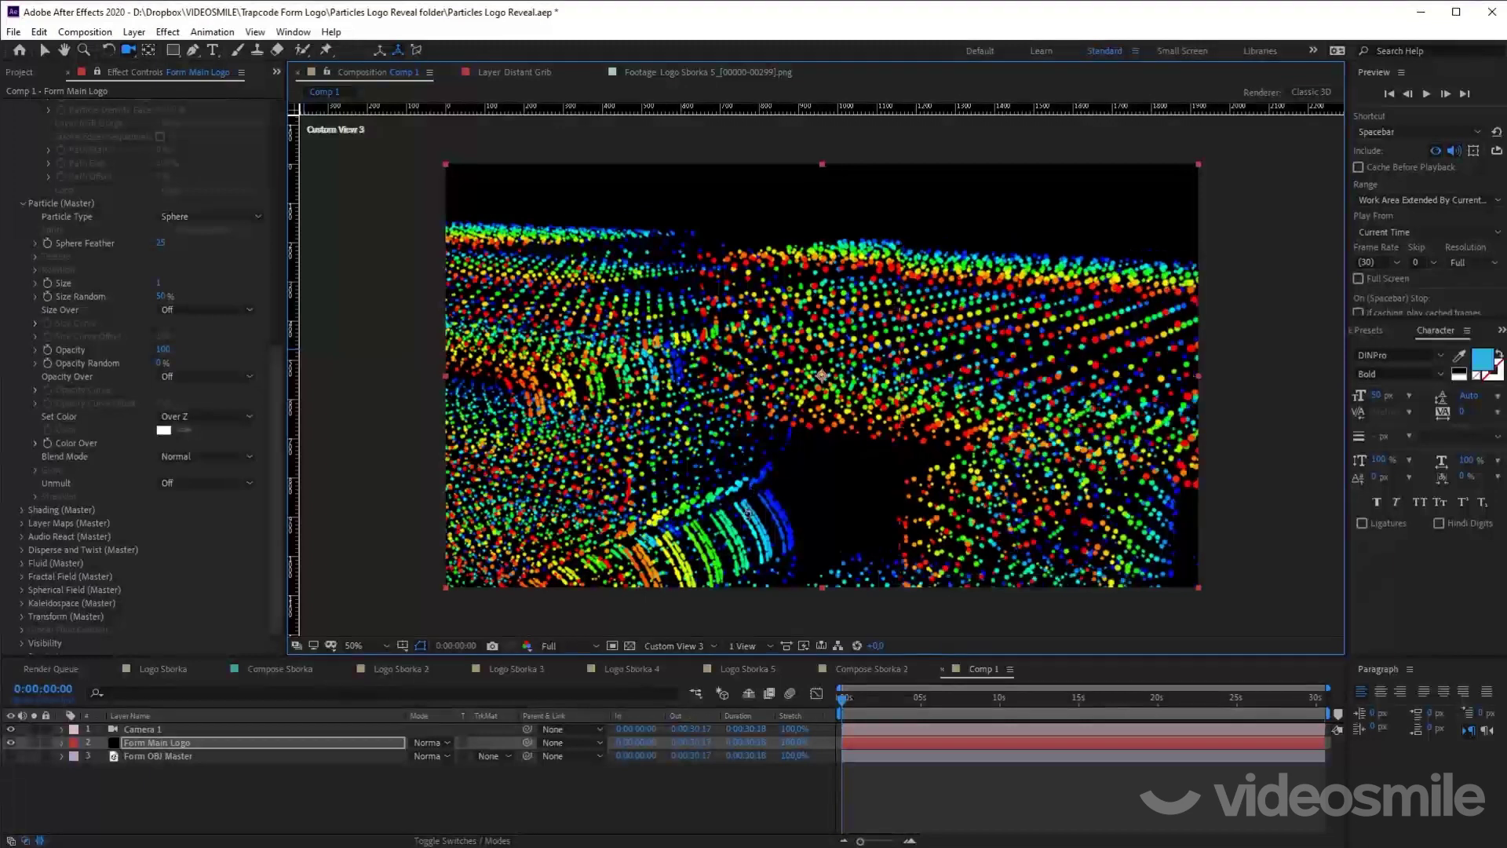
mouse_move(746, 511)
mouse_down()
mouse_move(706, 404)
mouse_move(660, 476)
mouse_move(681, 443)
mouse_up()
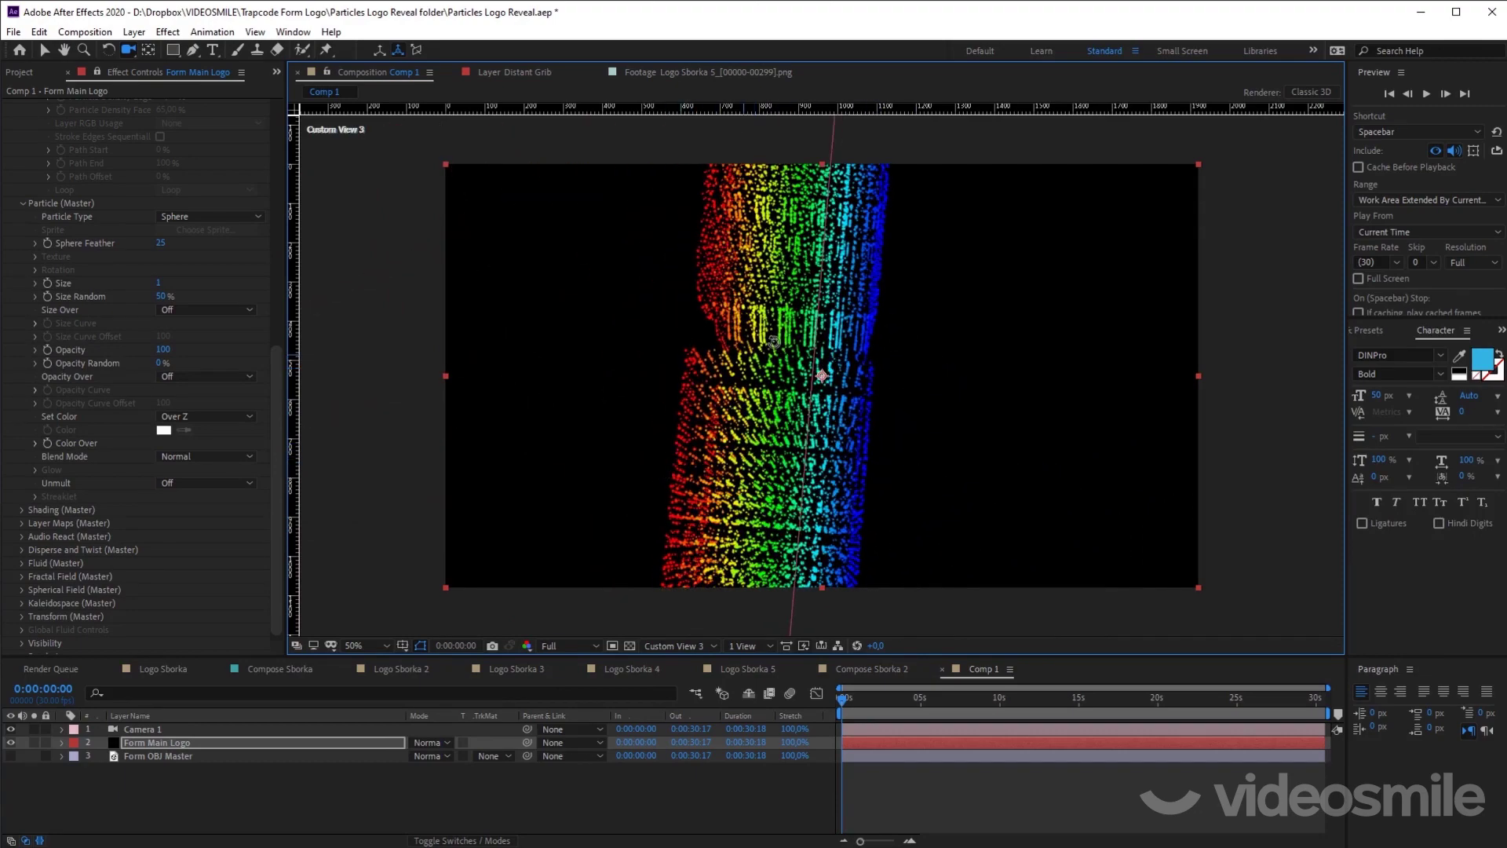
drag(774, 342, 349, 349)
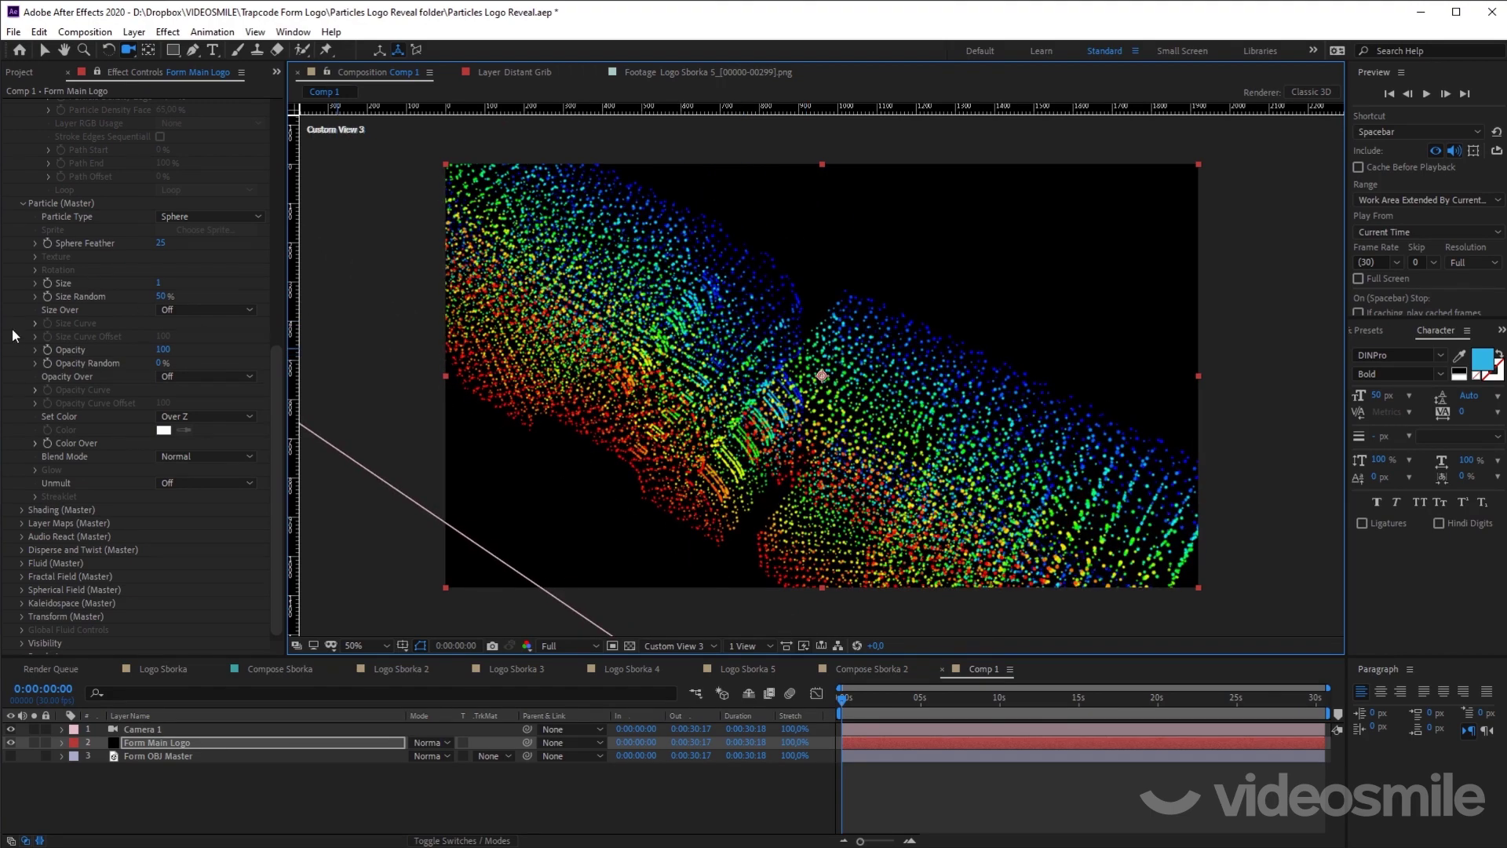
click(36, 443)
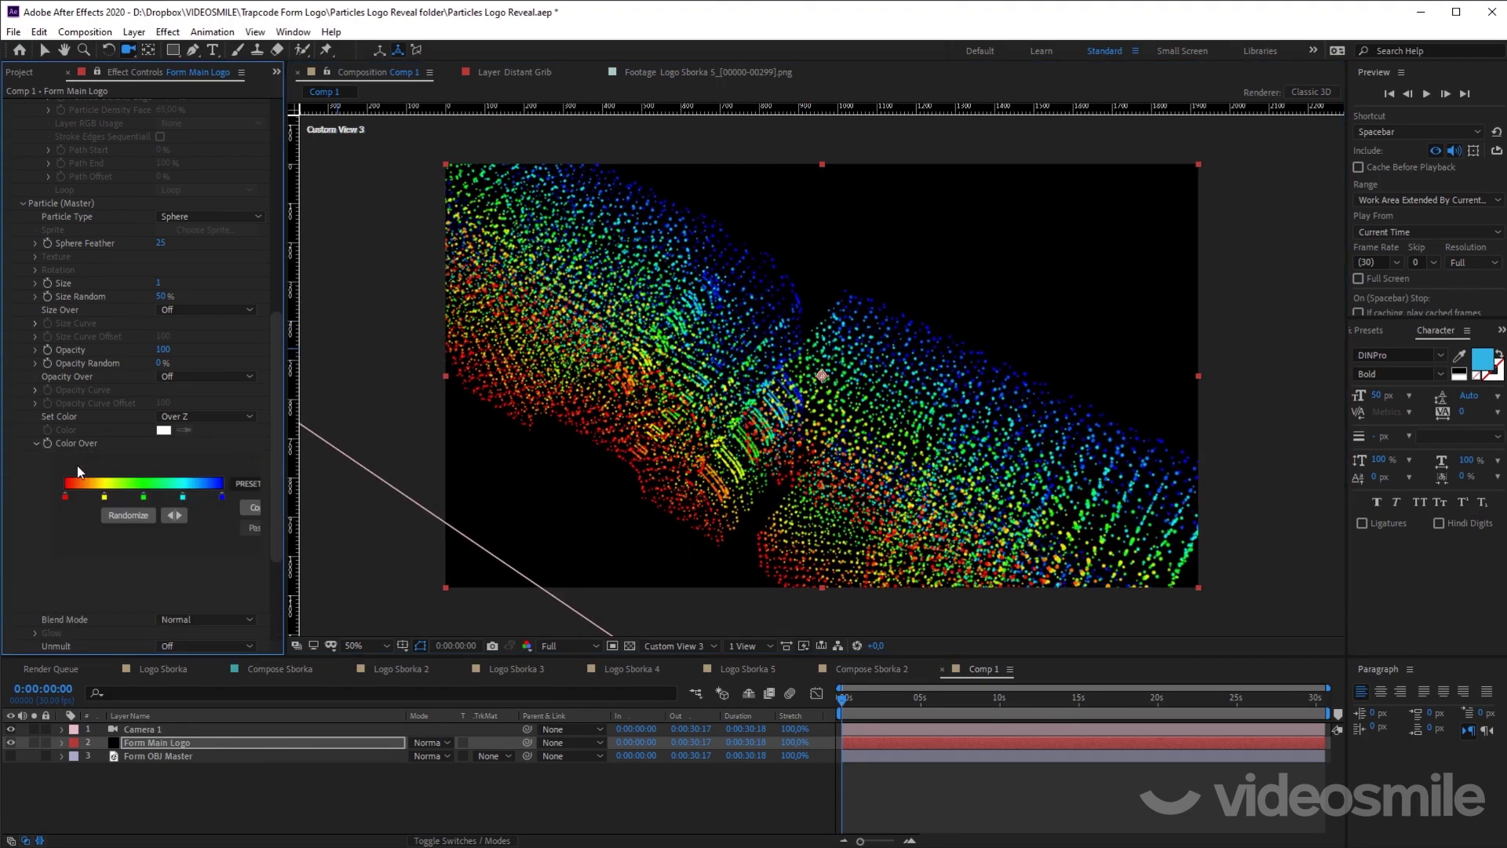
Step: Widen the Effect Controls panel and apply an orange-magenta Color Over gradient preset
drag(287, 516, 345, 516)
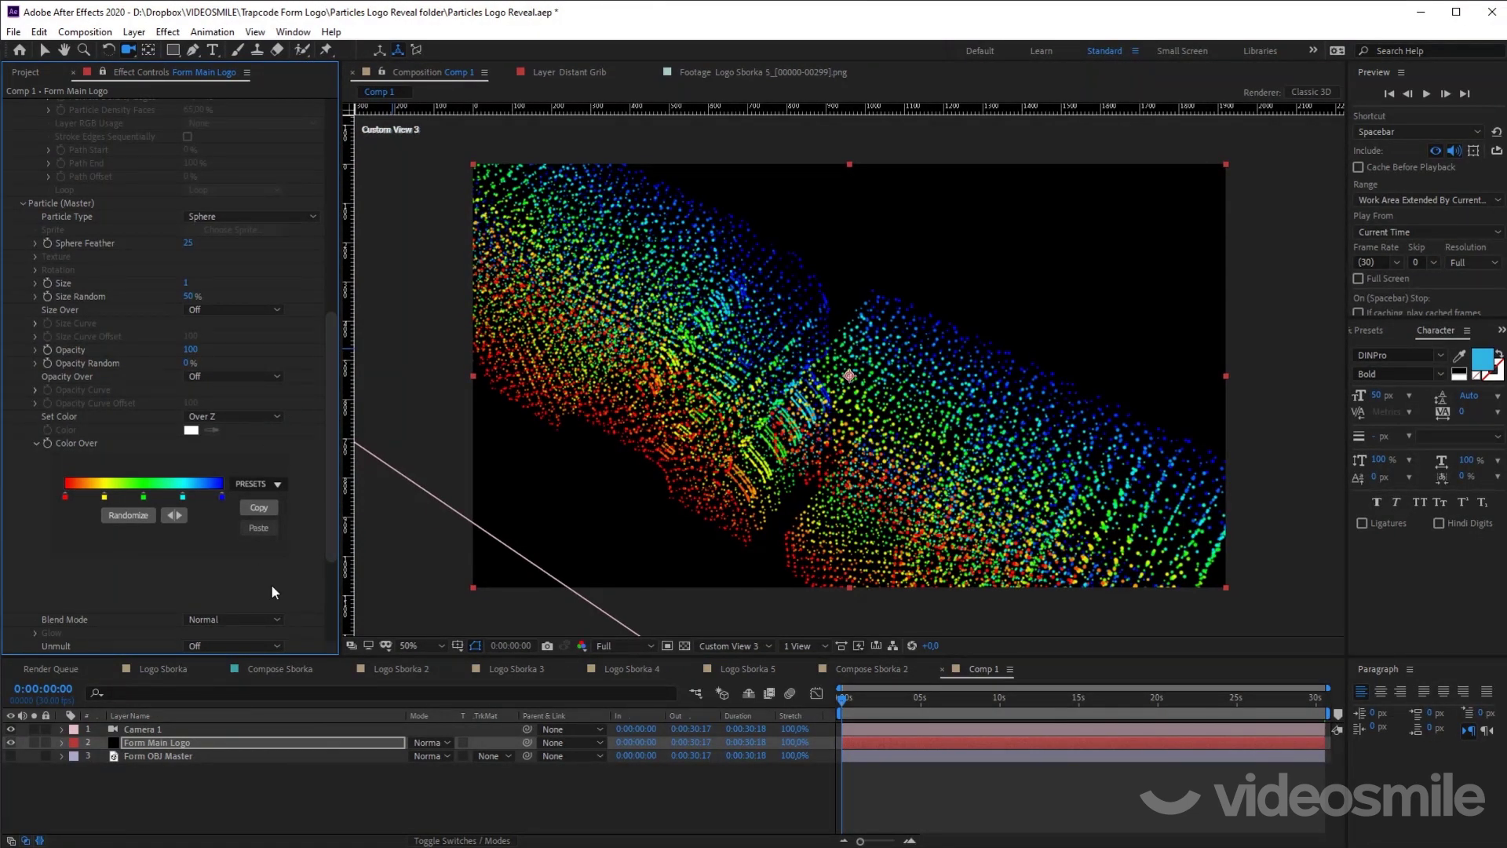
drag(328, 464, 336, 508)
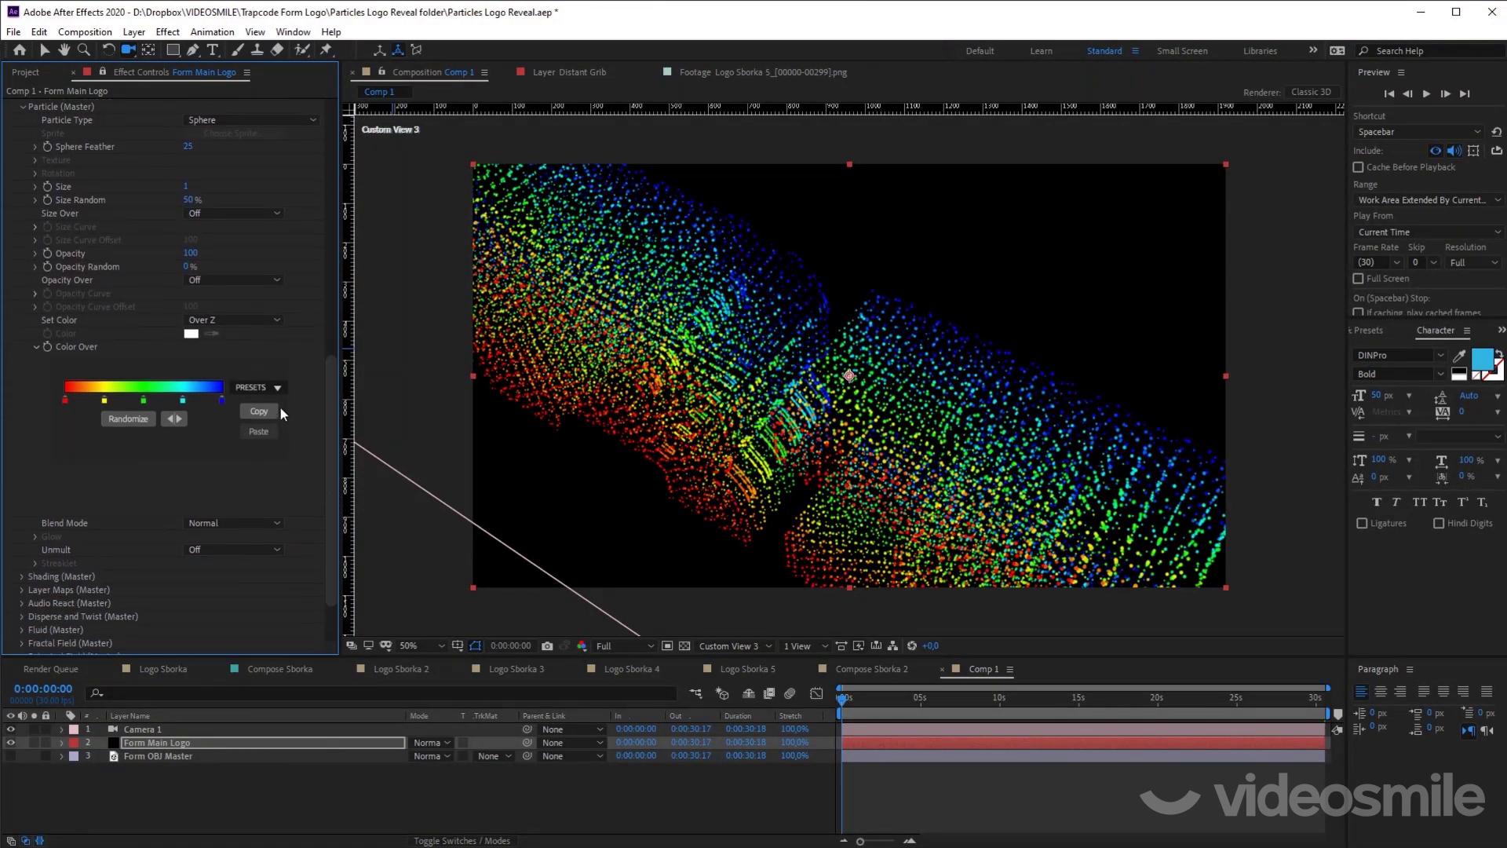
click(277, 387)
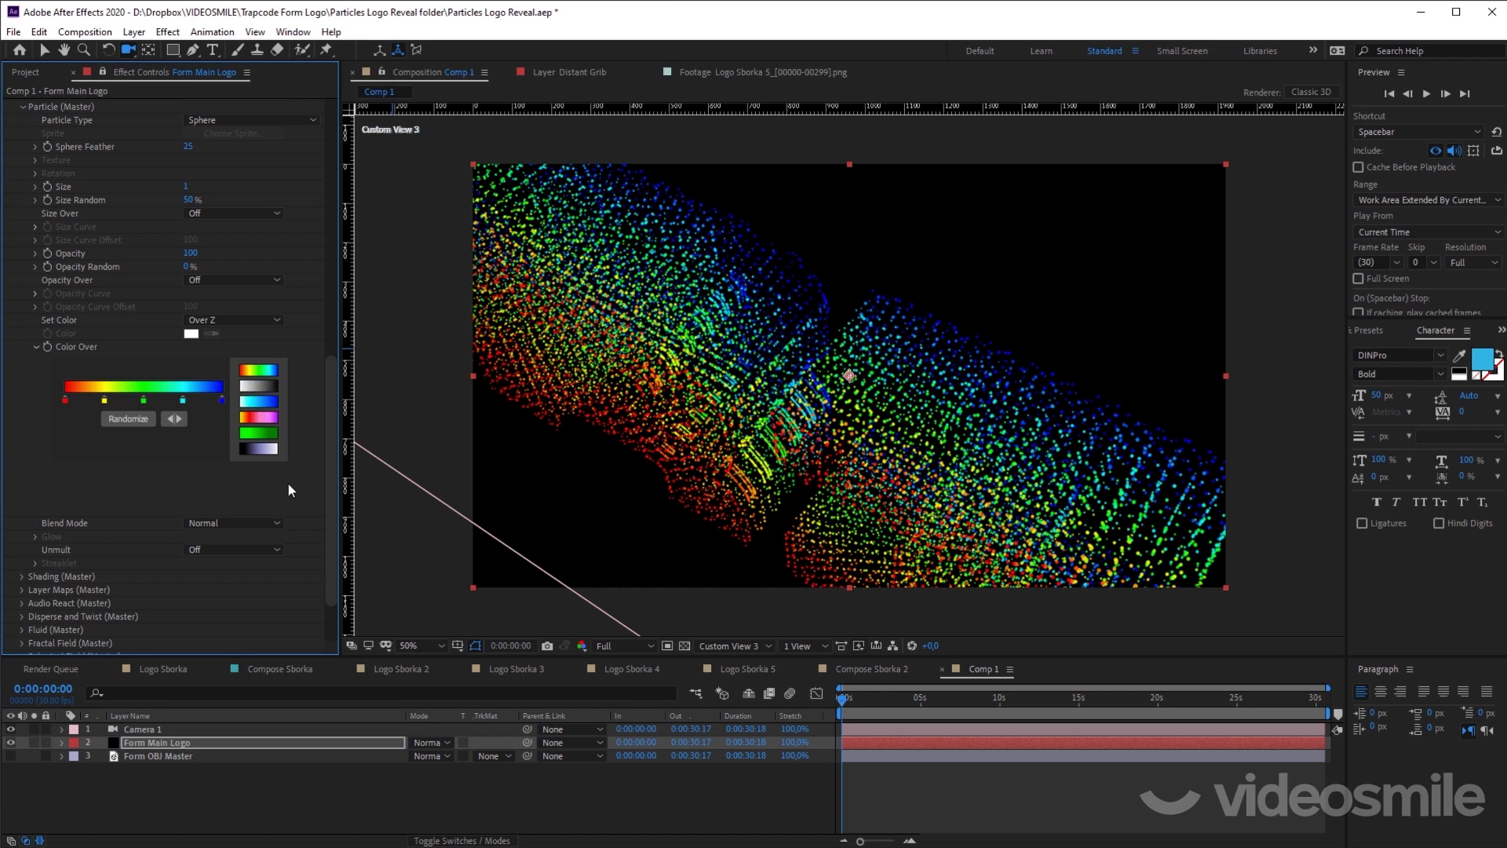
click(259, 417)
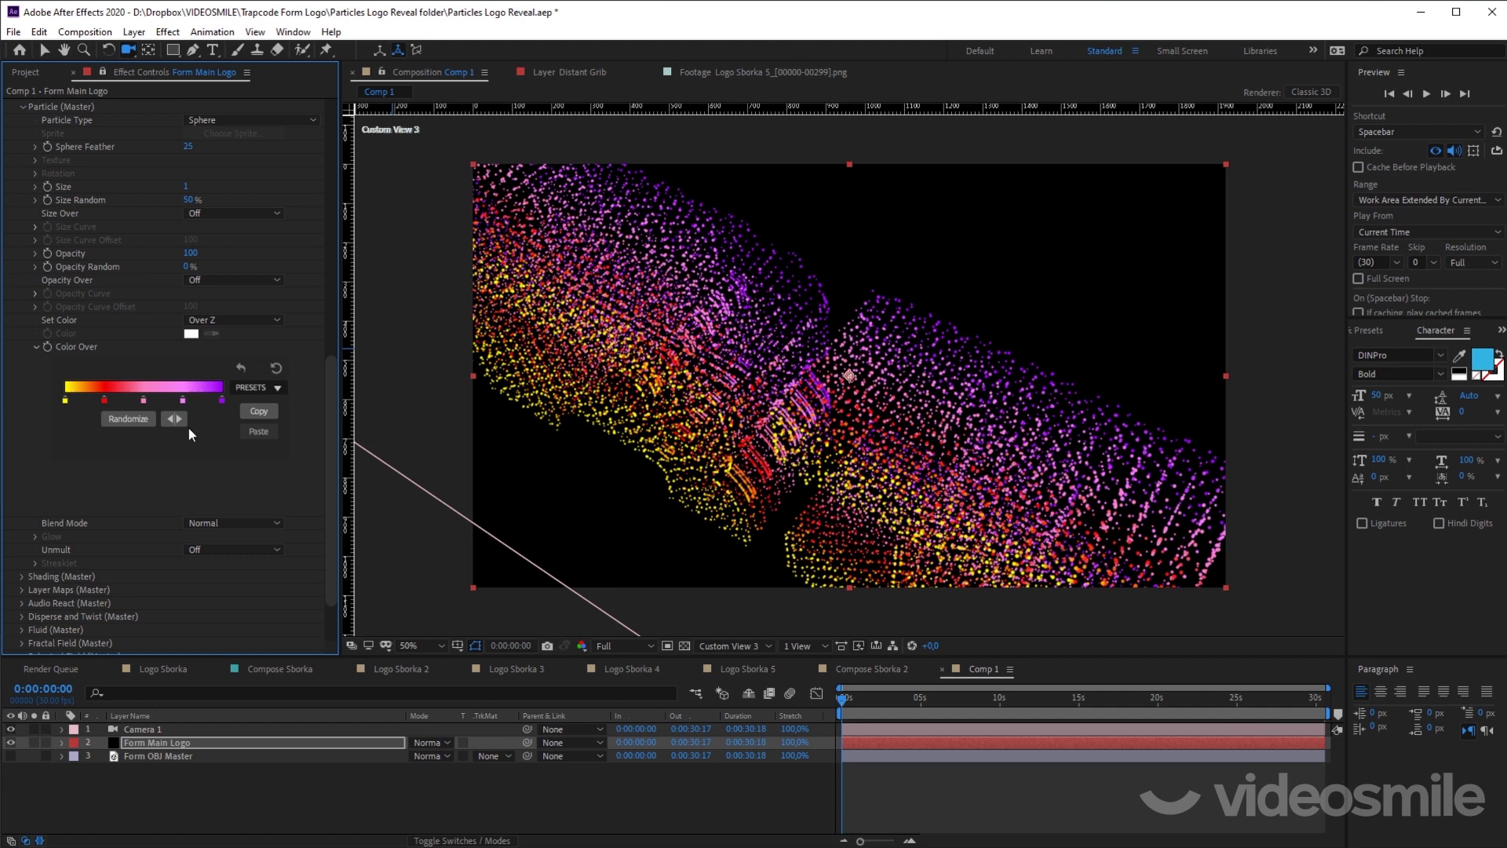
Step: Randomize the Color Over gradient repeatedly until a green-teal-blue palette appears
click(130, 419)
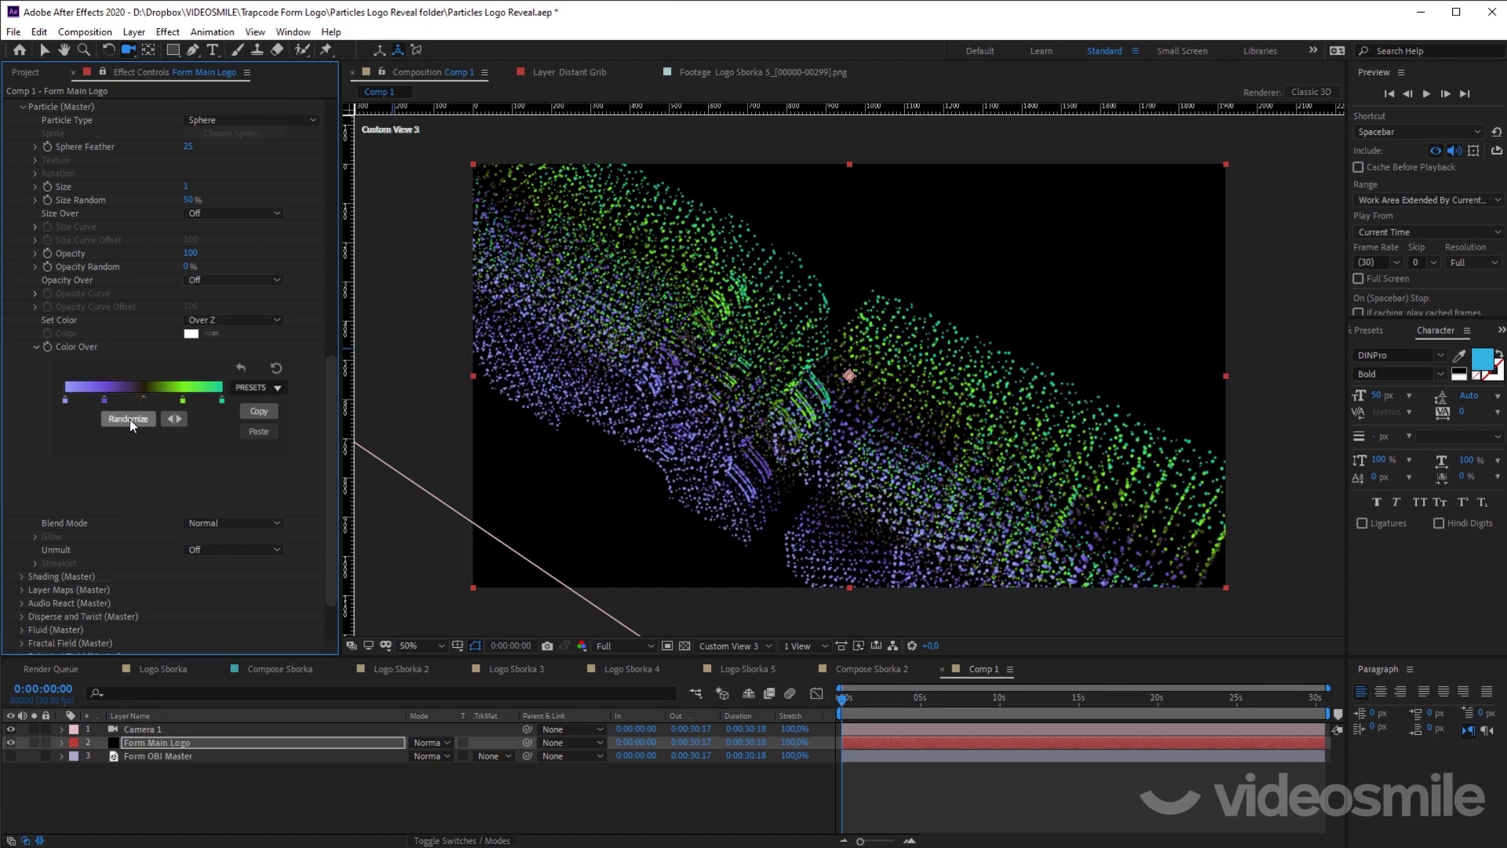
click(130, 419)
click(129, 419)
click(129, 419)
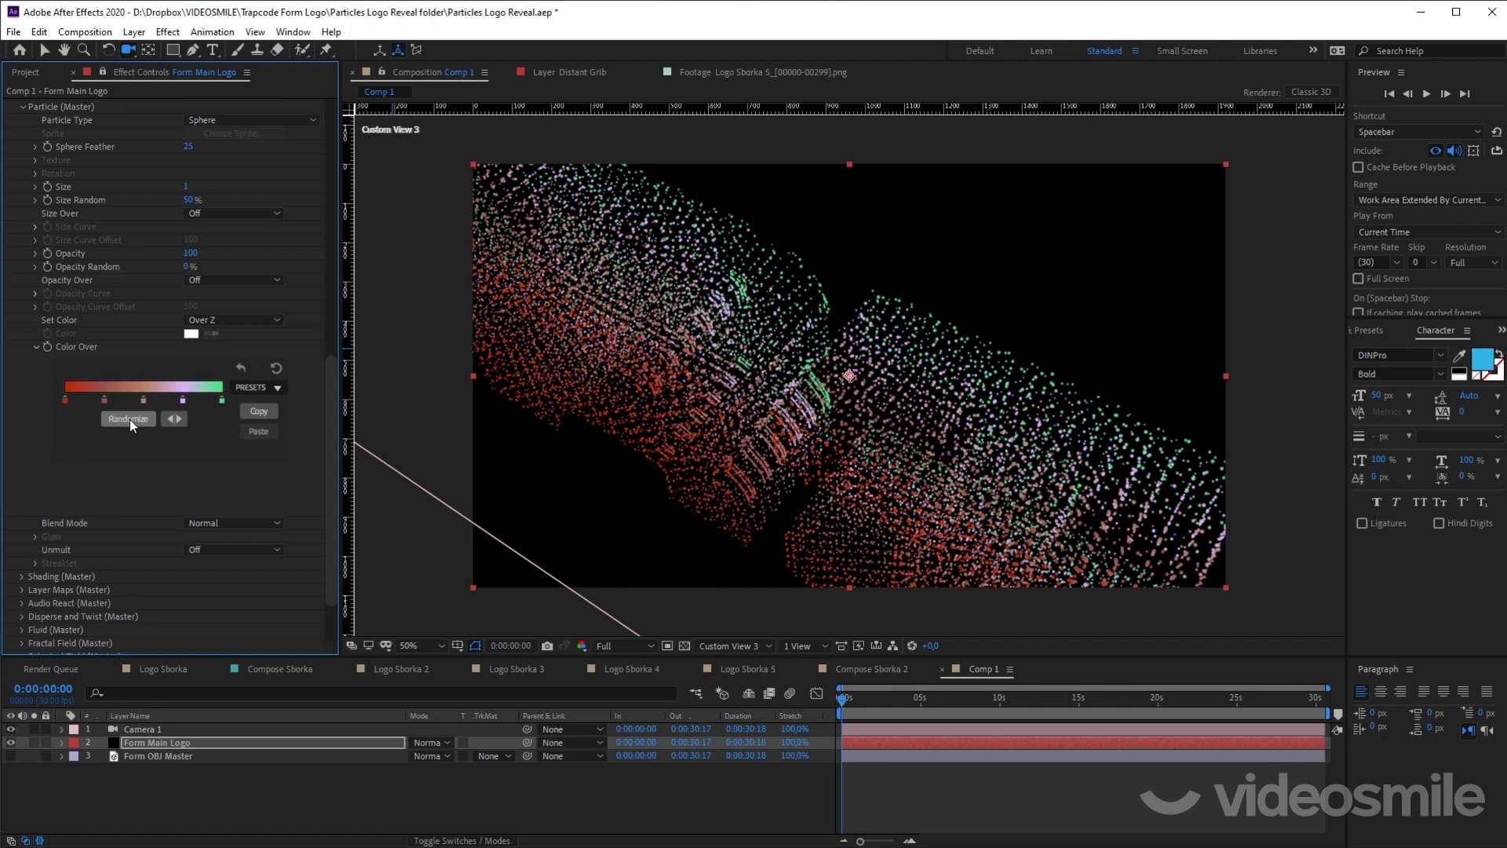
click(130, 419)
click(129, 419)
click(130, 419)
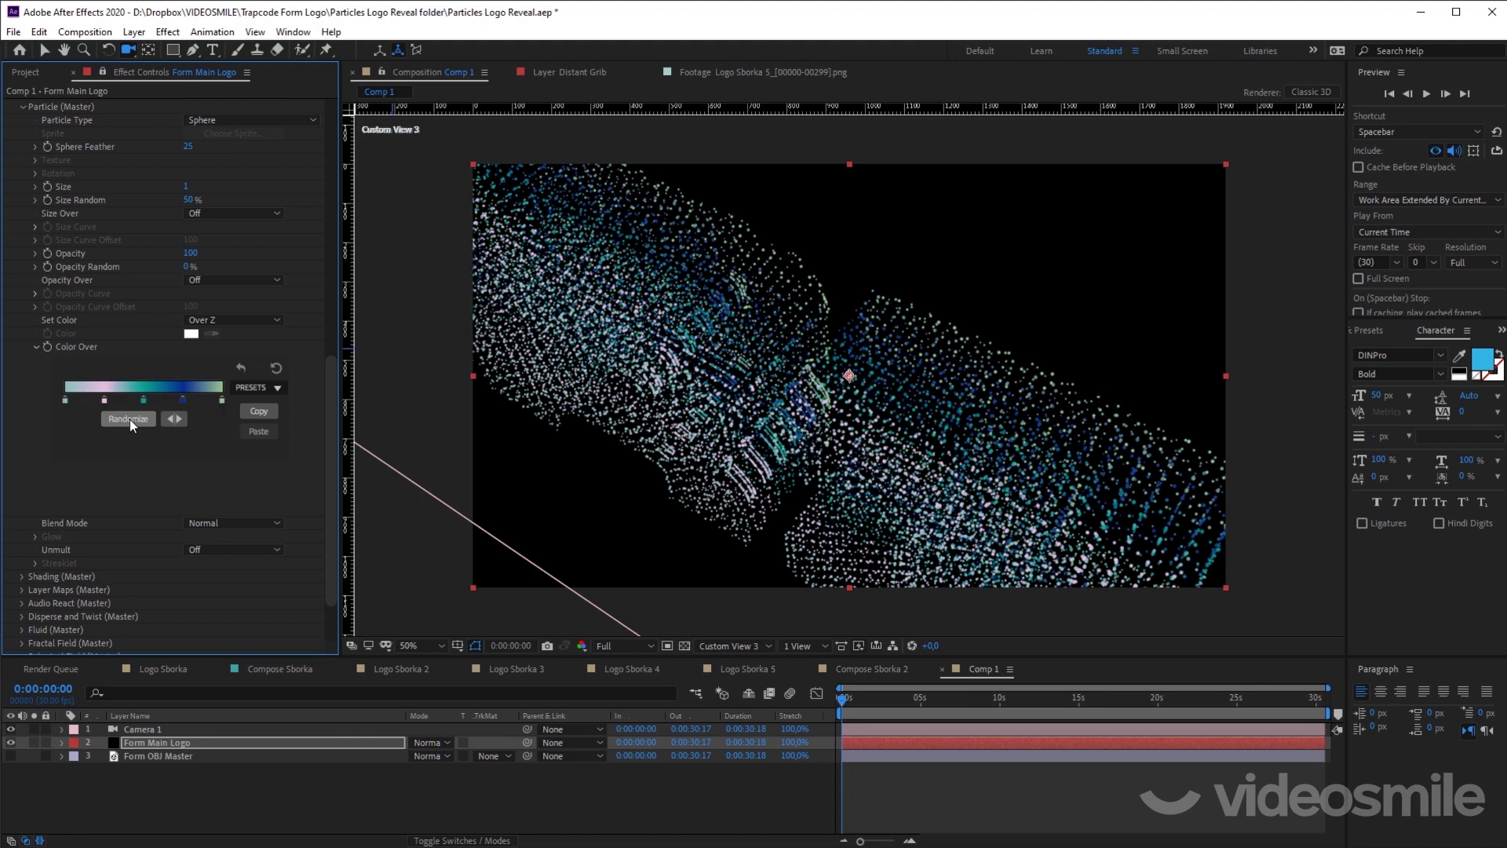
click(129, 420)
click(129, 419)
click(130, 419)
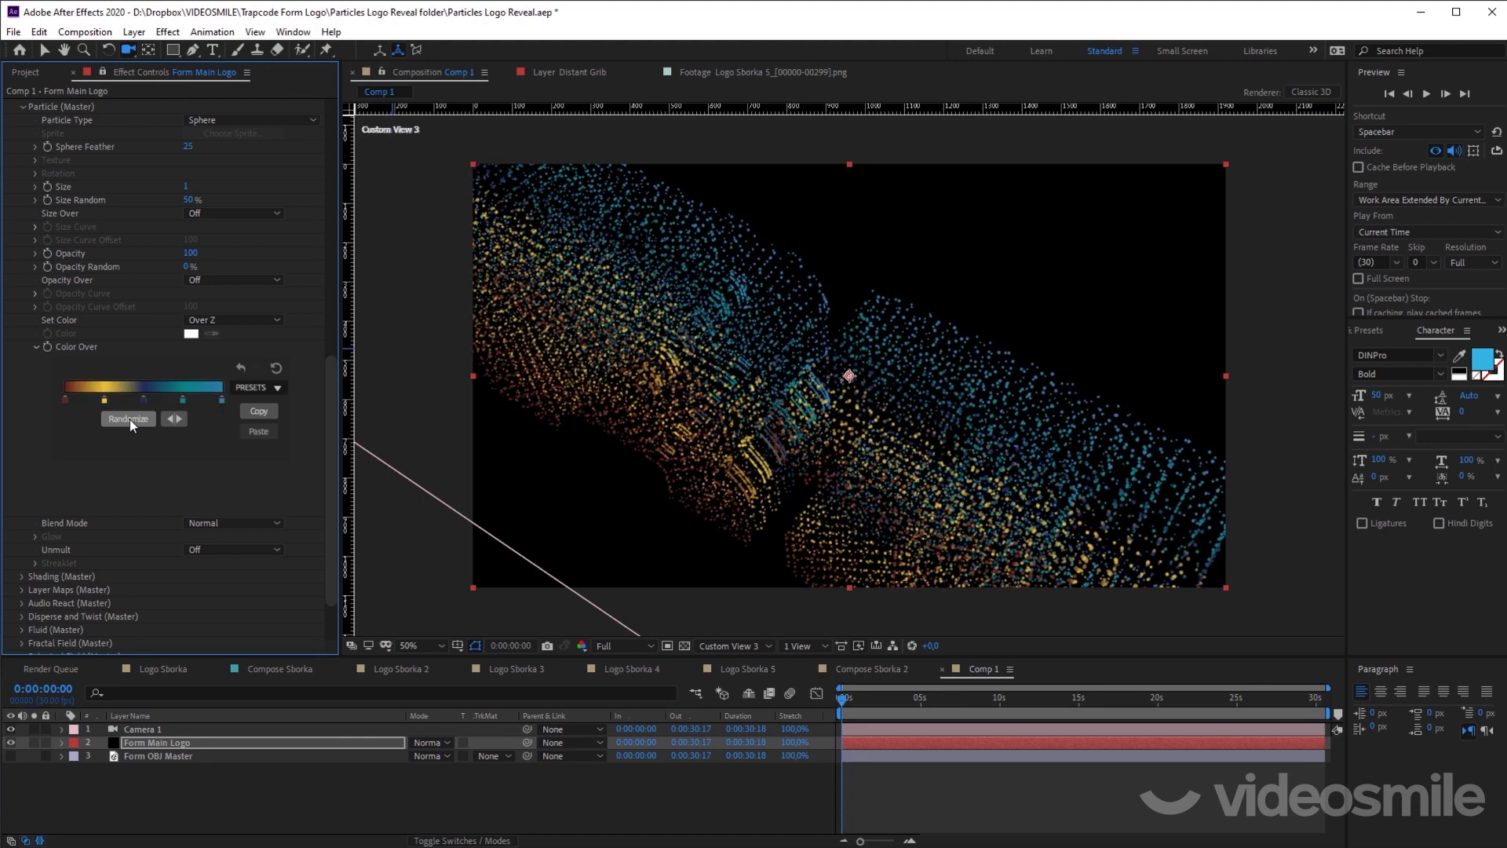
click(129, 419)
click(129, 419)
click(130, 419)
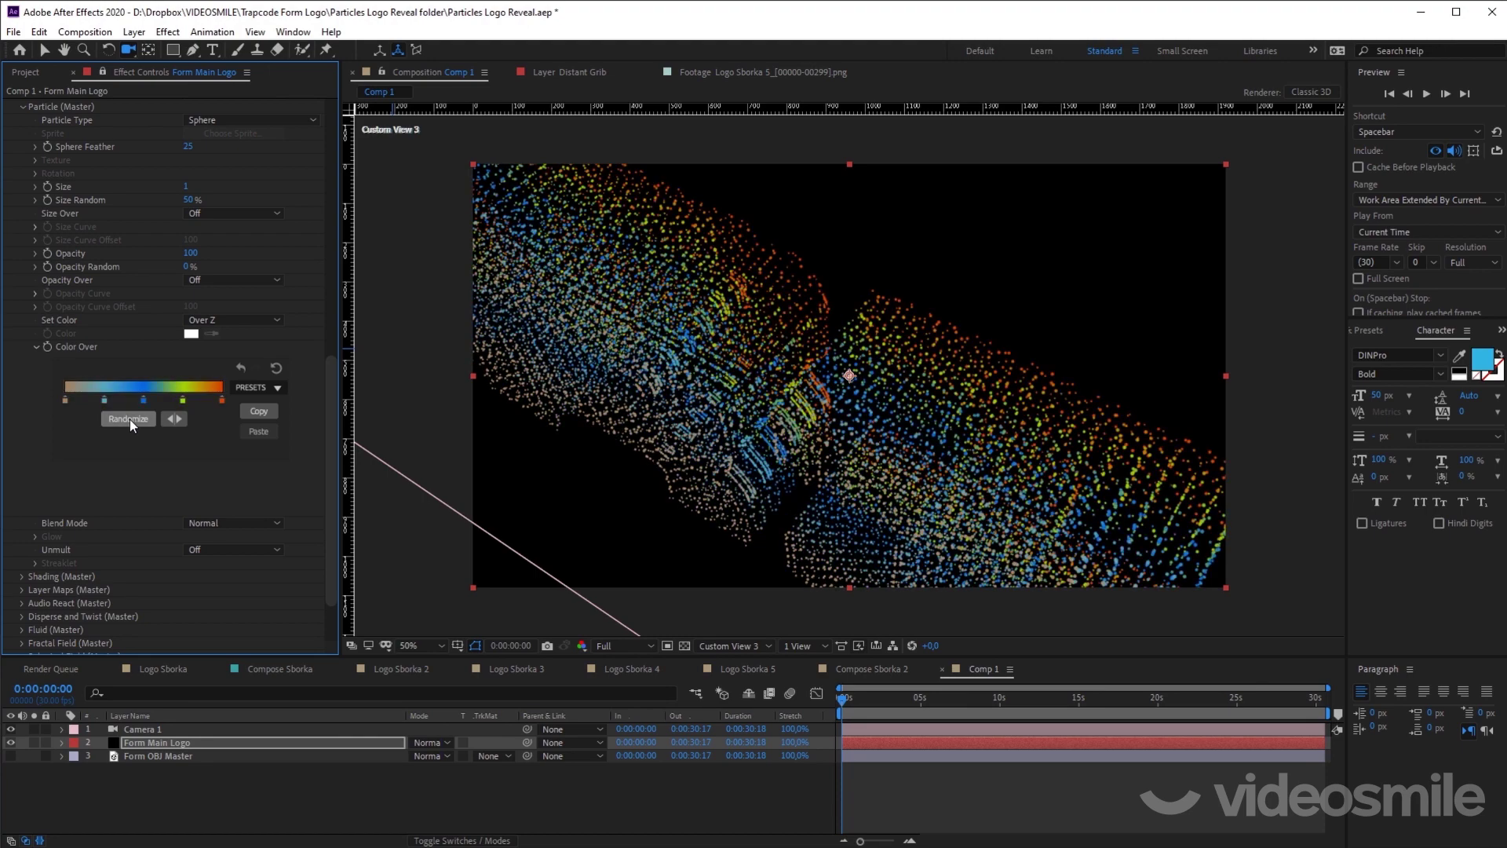
click(130, 419)
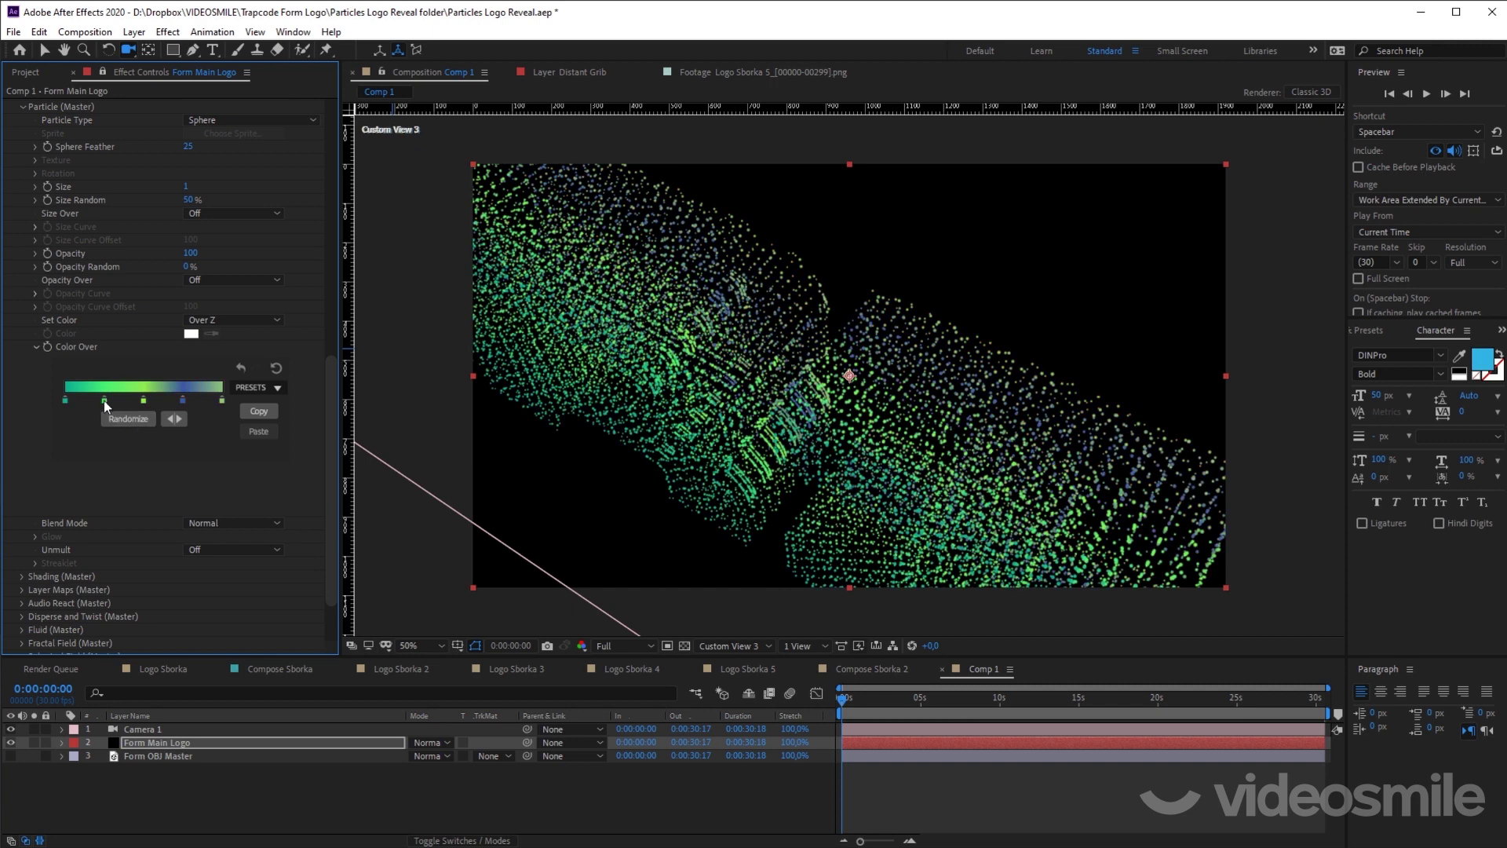
Step: Recolour the second gradient stop light blue and the middle stop teal
double_click(104, 401)
drag(350, 546, 366, 455)
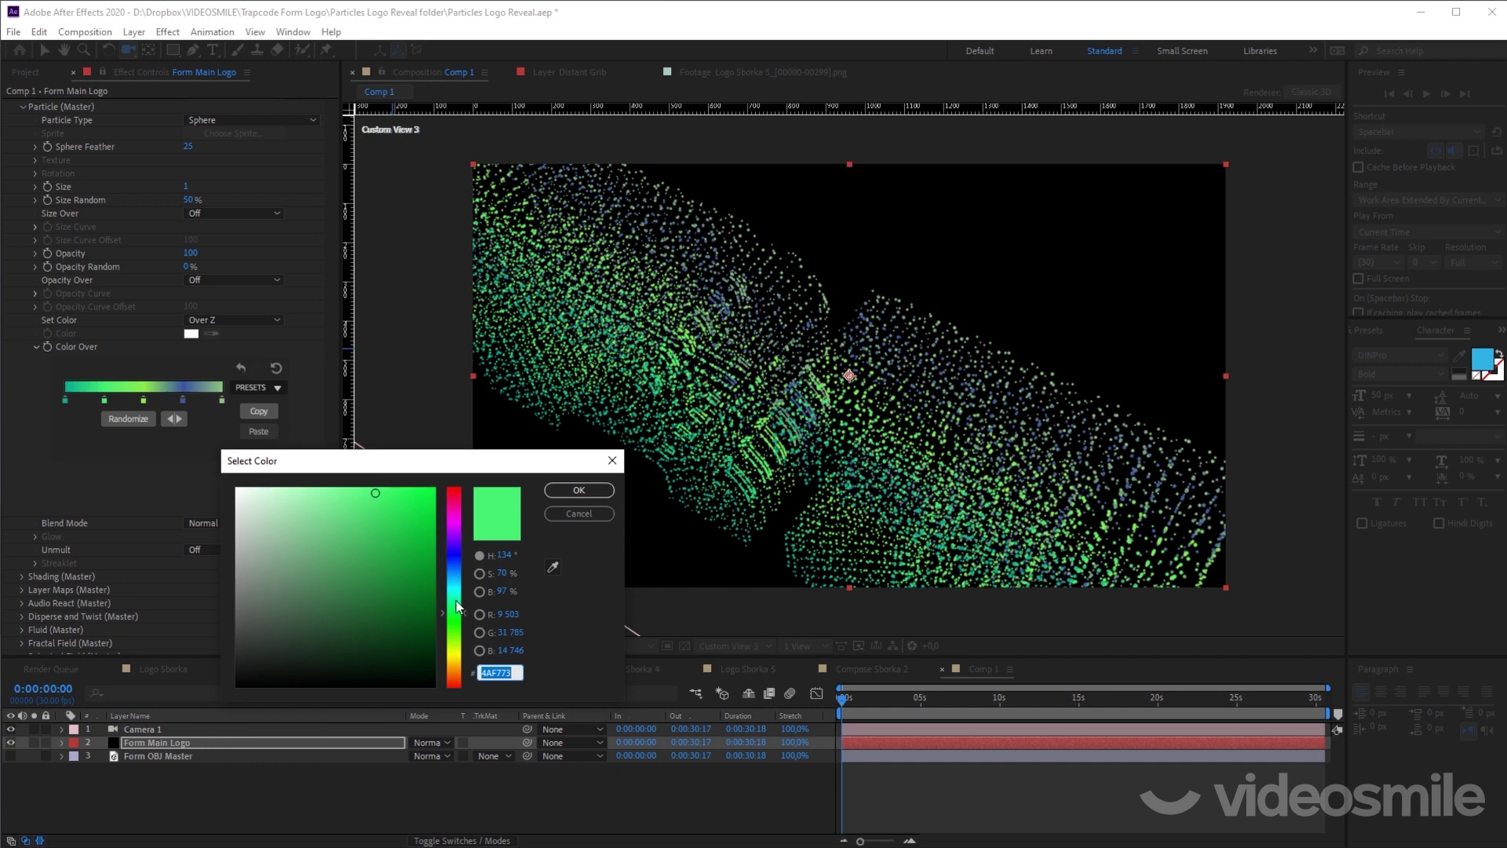
drag(457, 606, 465, 585)
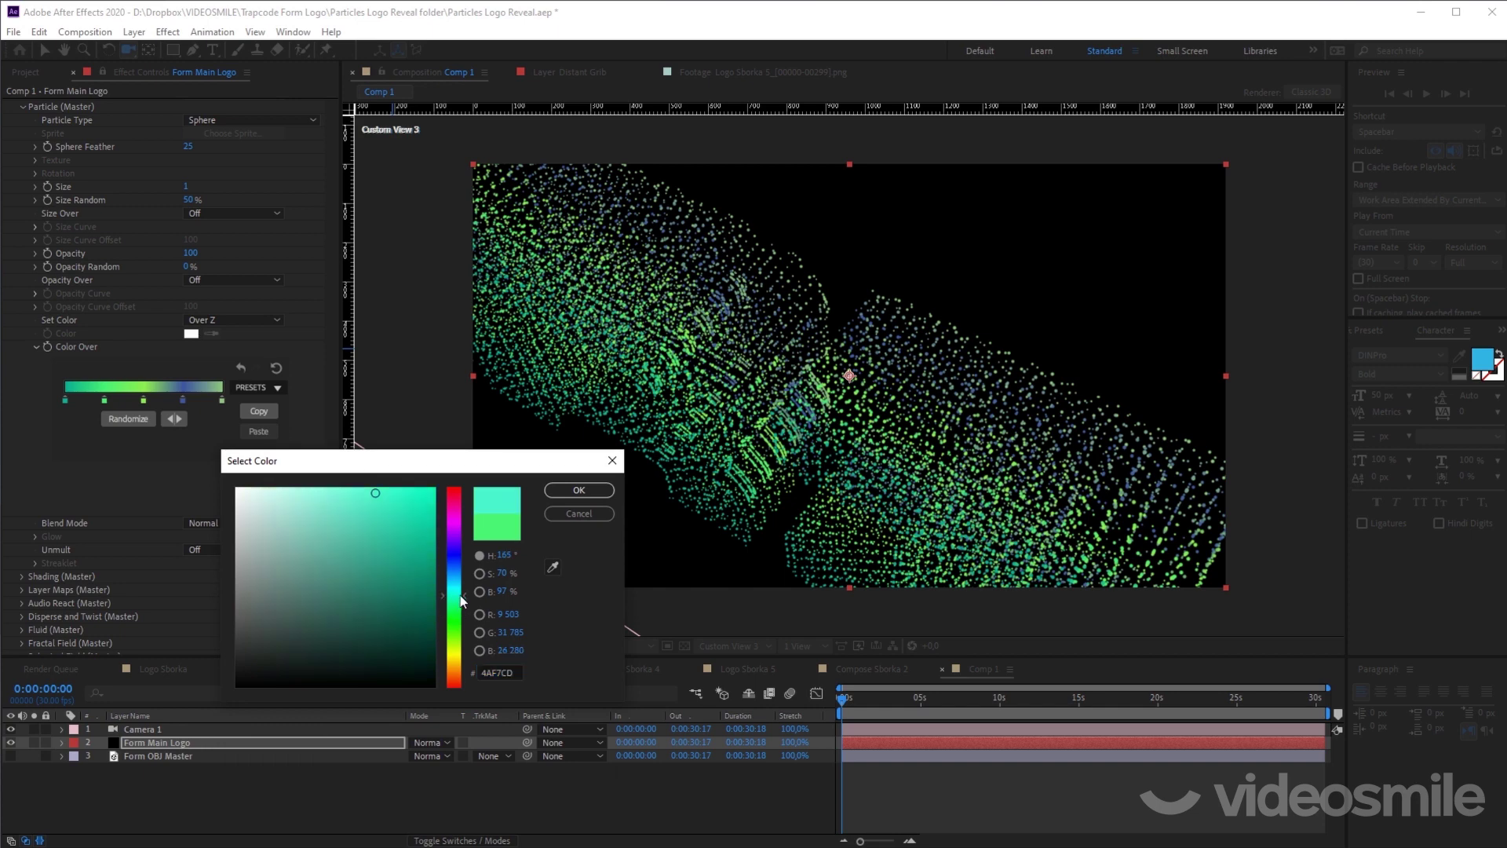
click(581, 490)
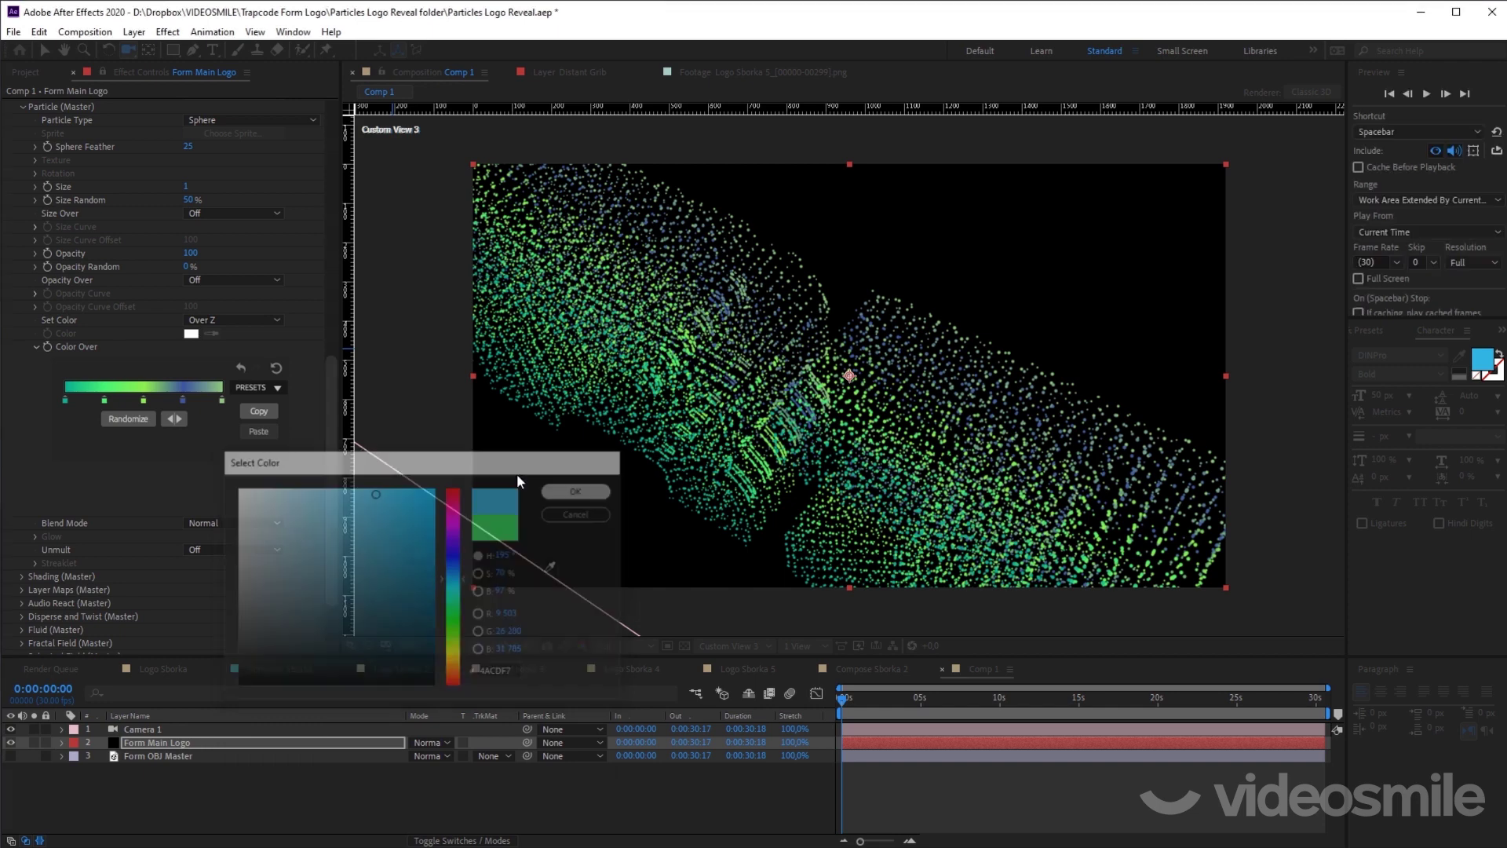
double_click(144, 401)
drag(514, 463, 650, 465)
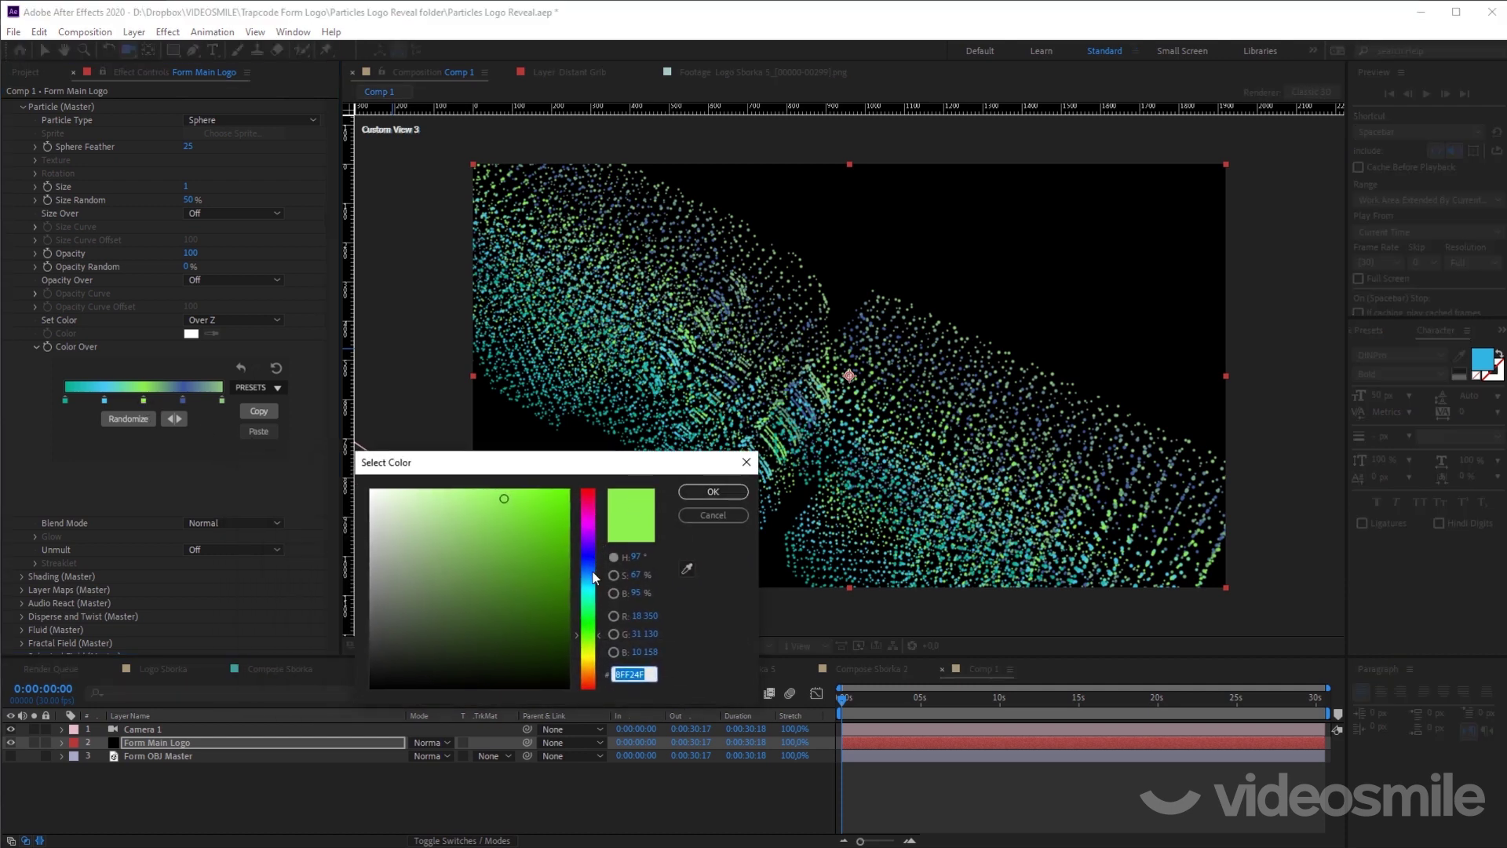
drag(595, 578, 594, 595)
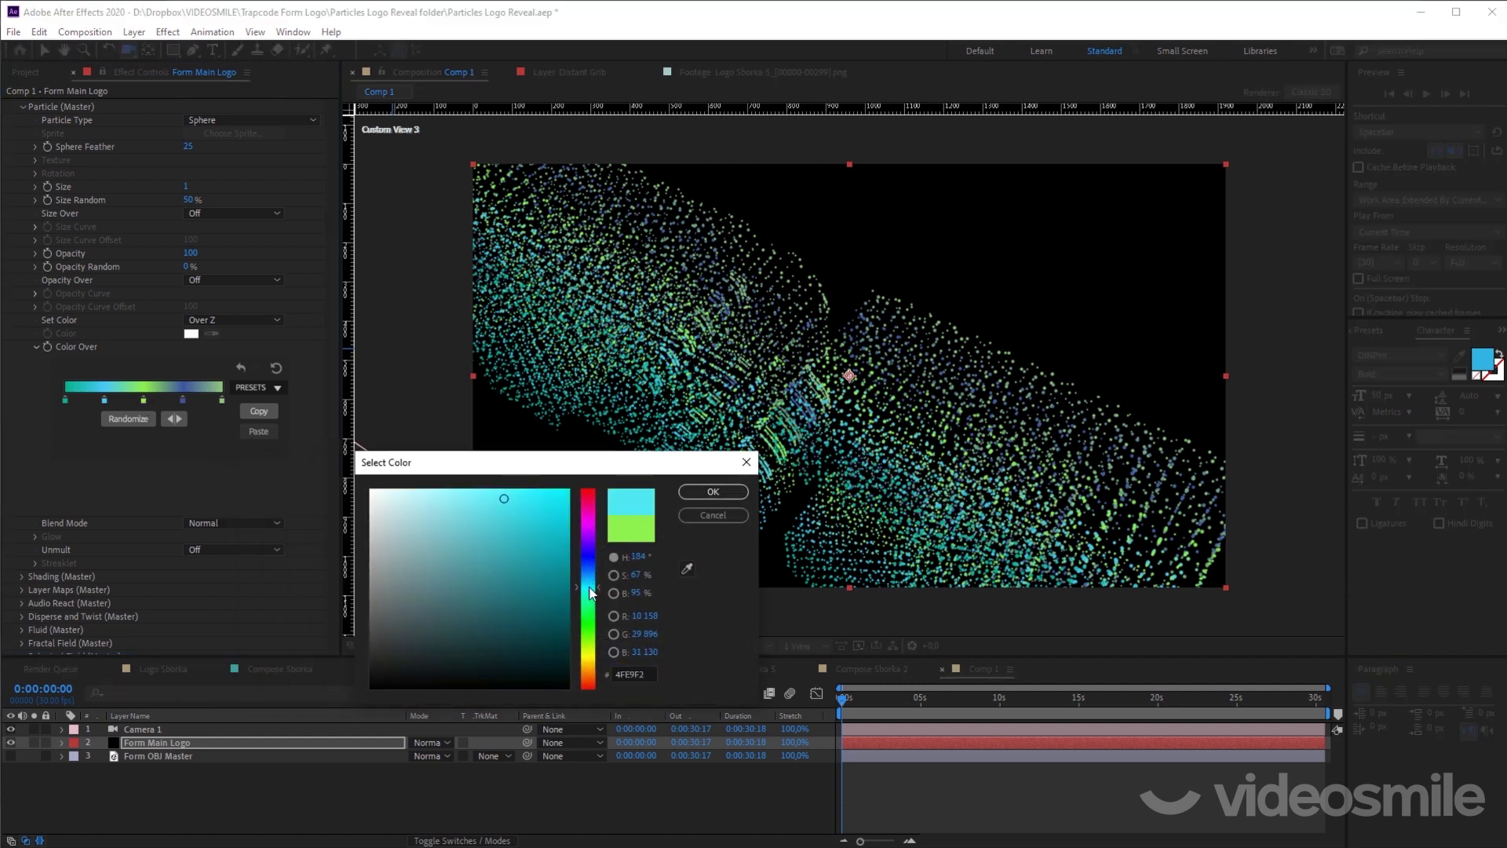
click(711, 492)
double_click(105, 400)
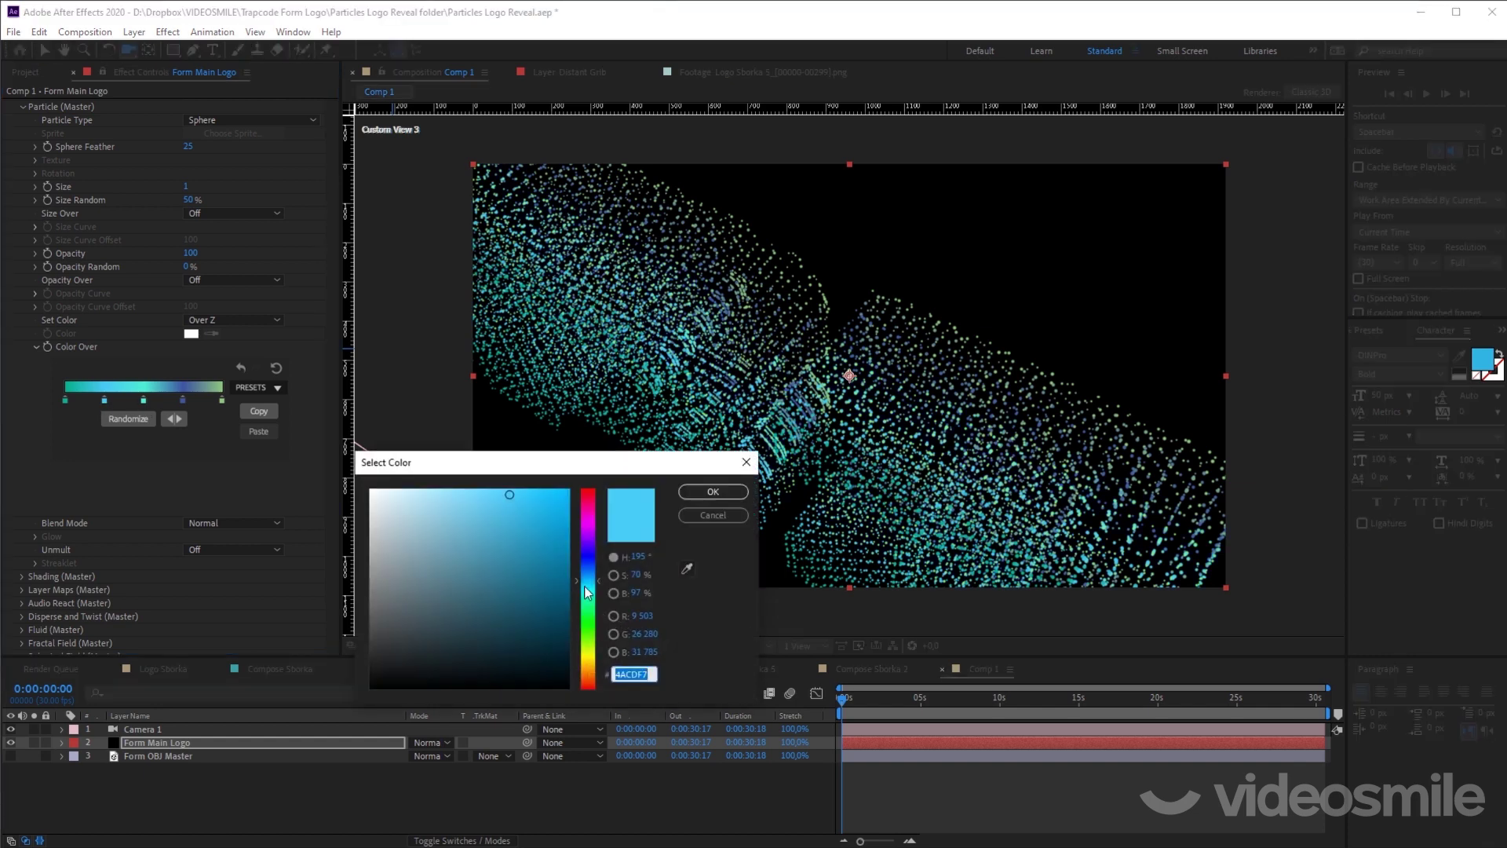
click(714, 492)
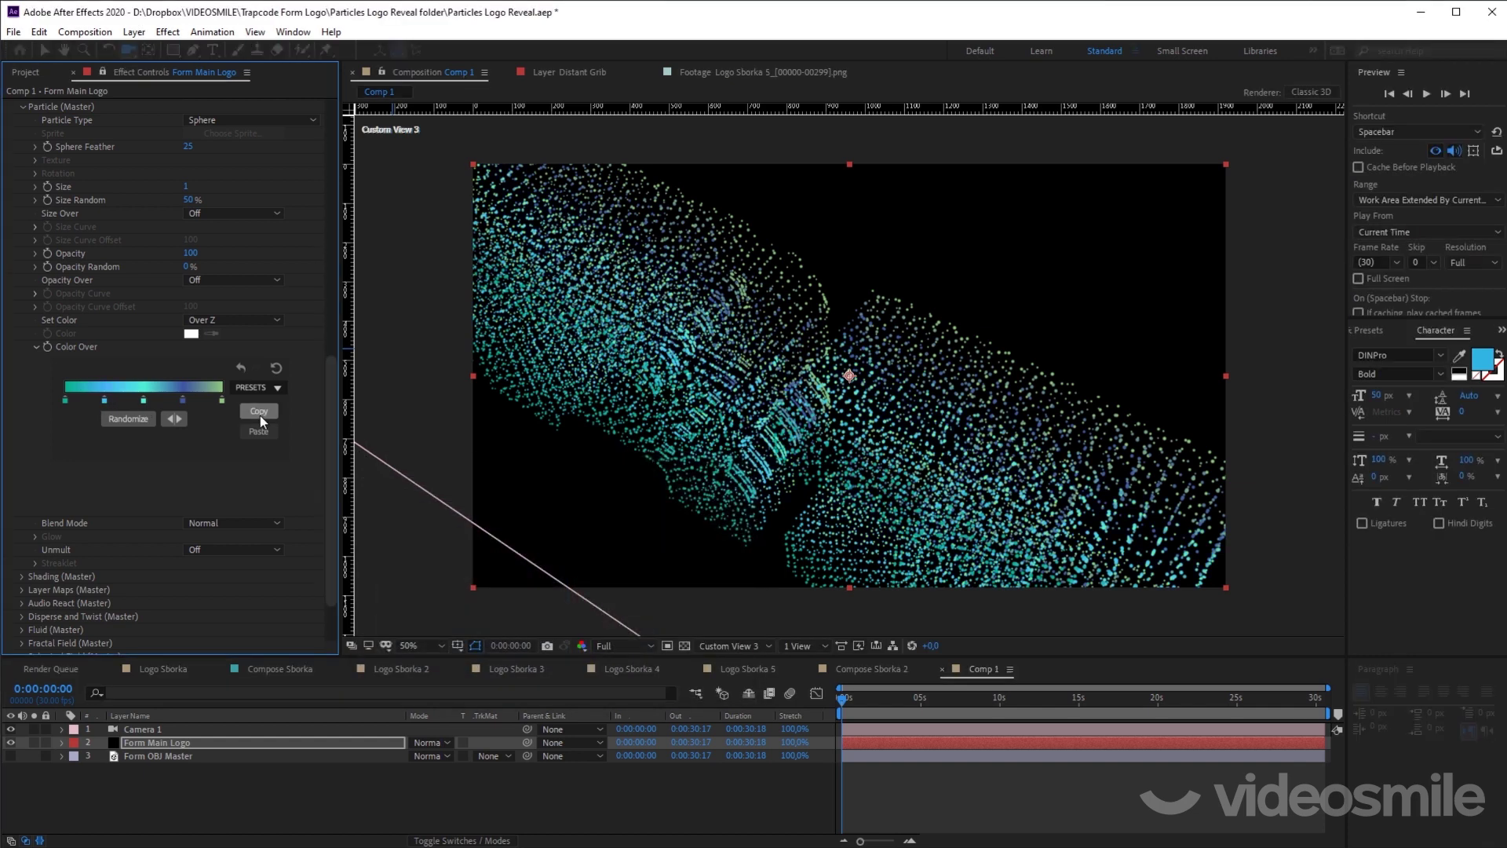
Step: Recolour the fourth gradient stop bright green and the fifth stop saturated purple
double_click(183, 400)
click(587, 624)
drag(587, 628, 588, 638)
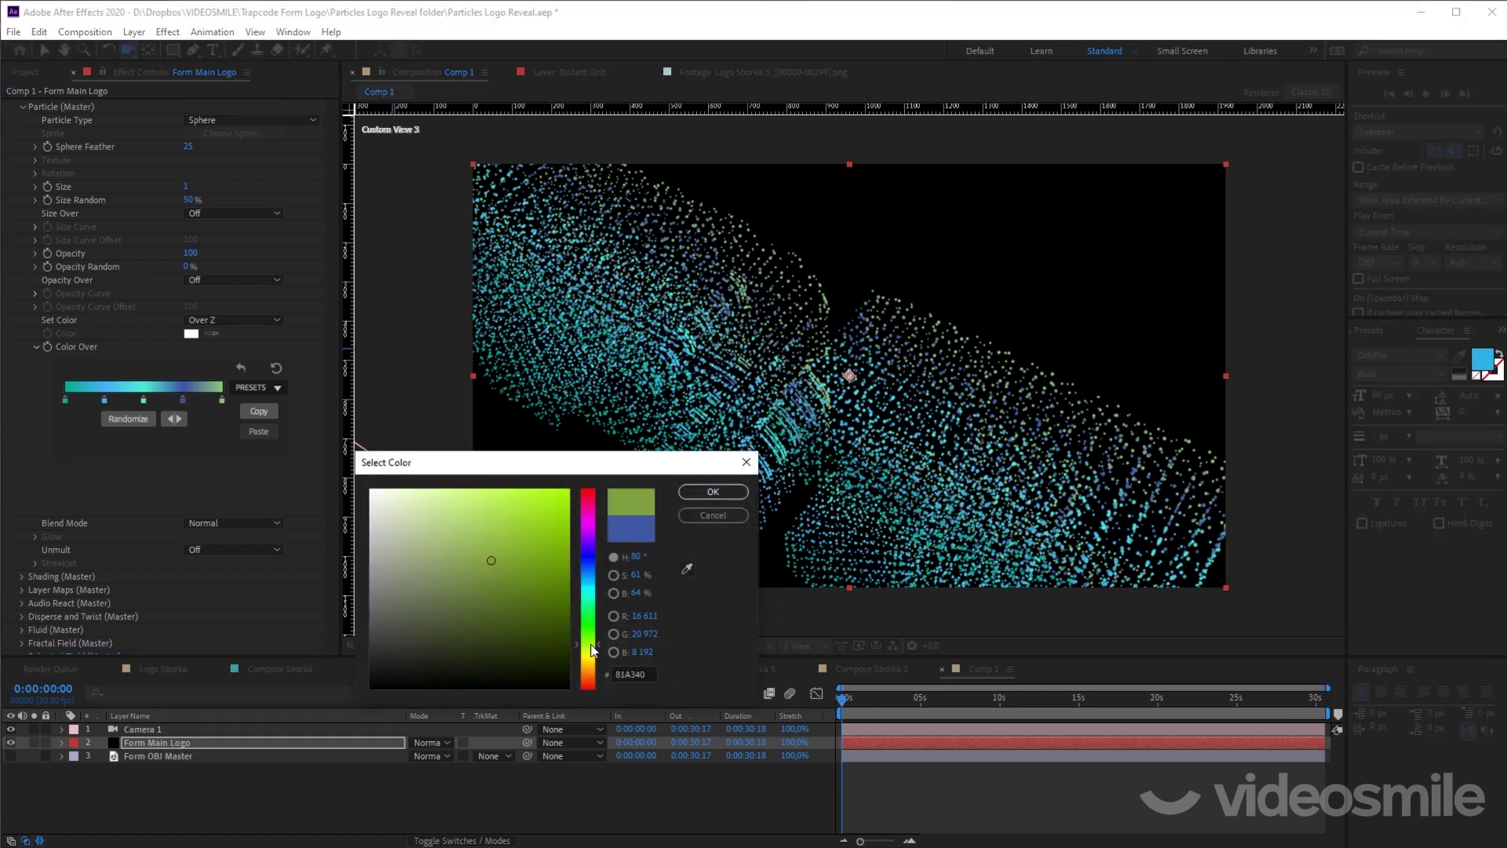
click(509, 503)
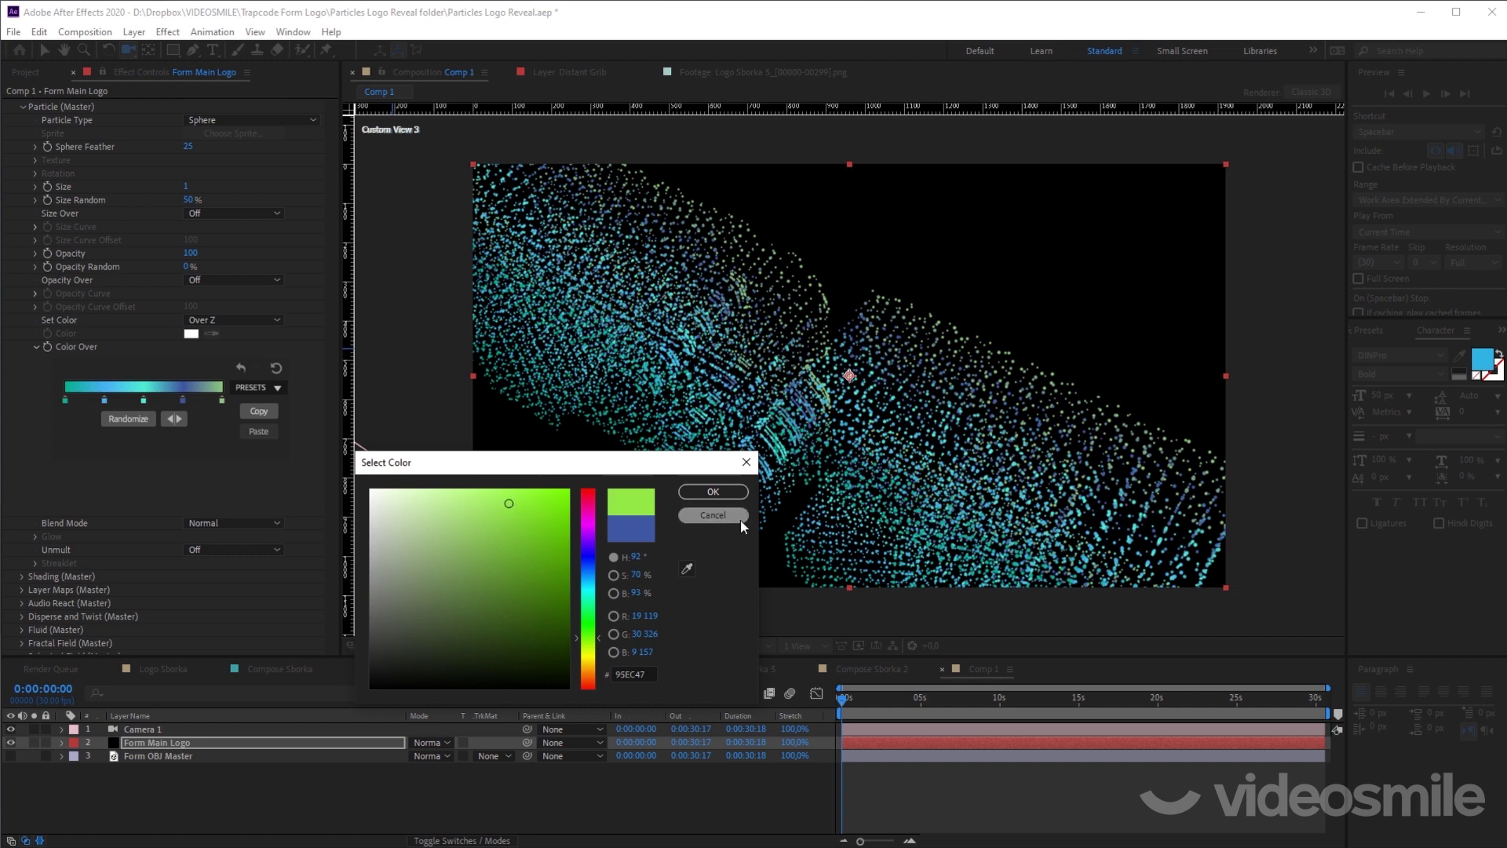
click(714, 492)
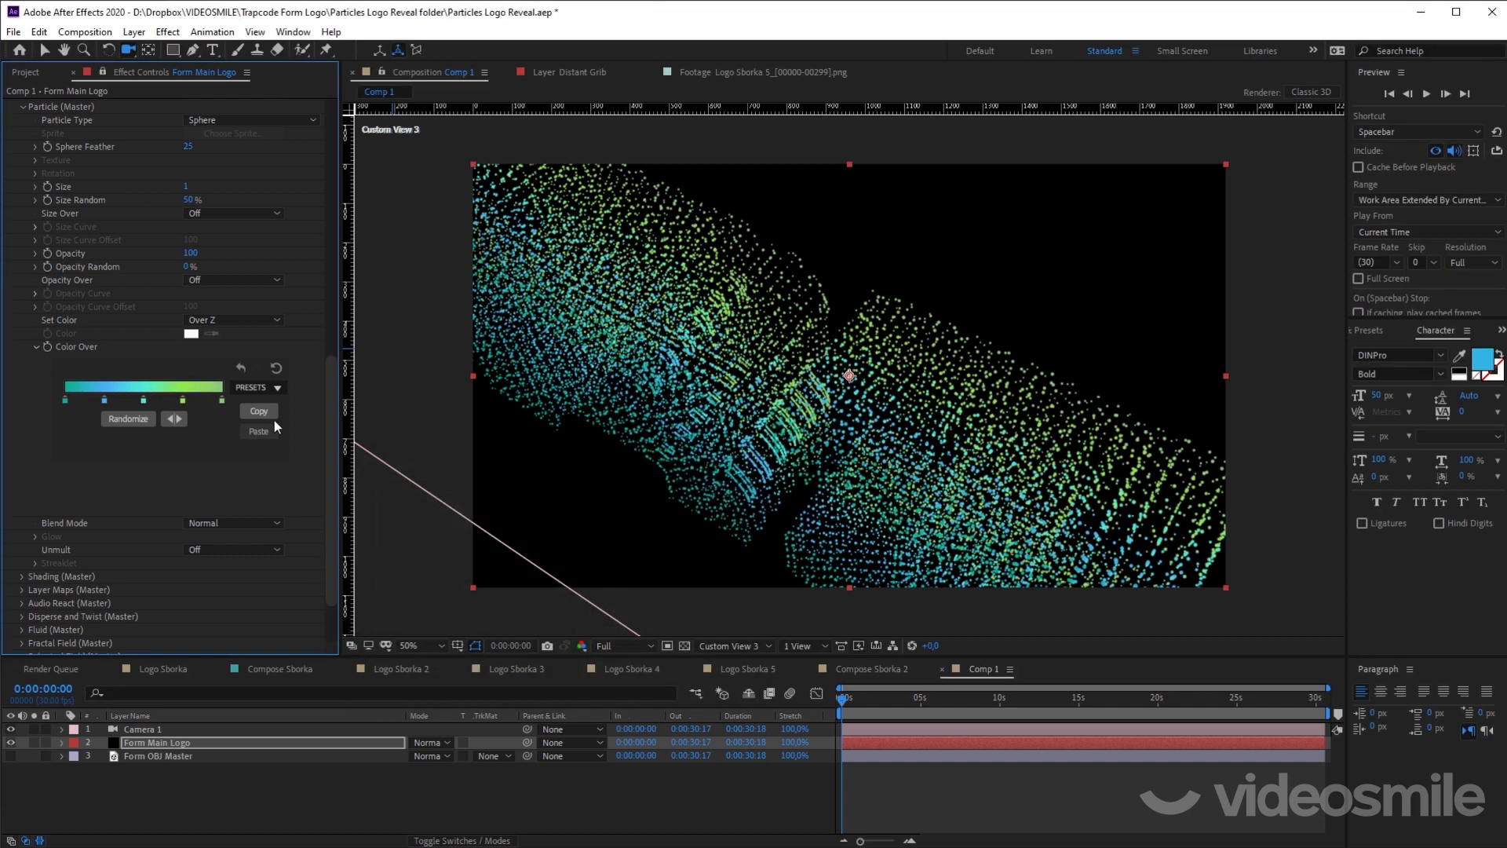
double_click(223, 400)
click(585, 537)
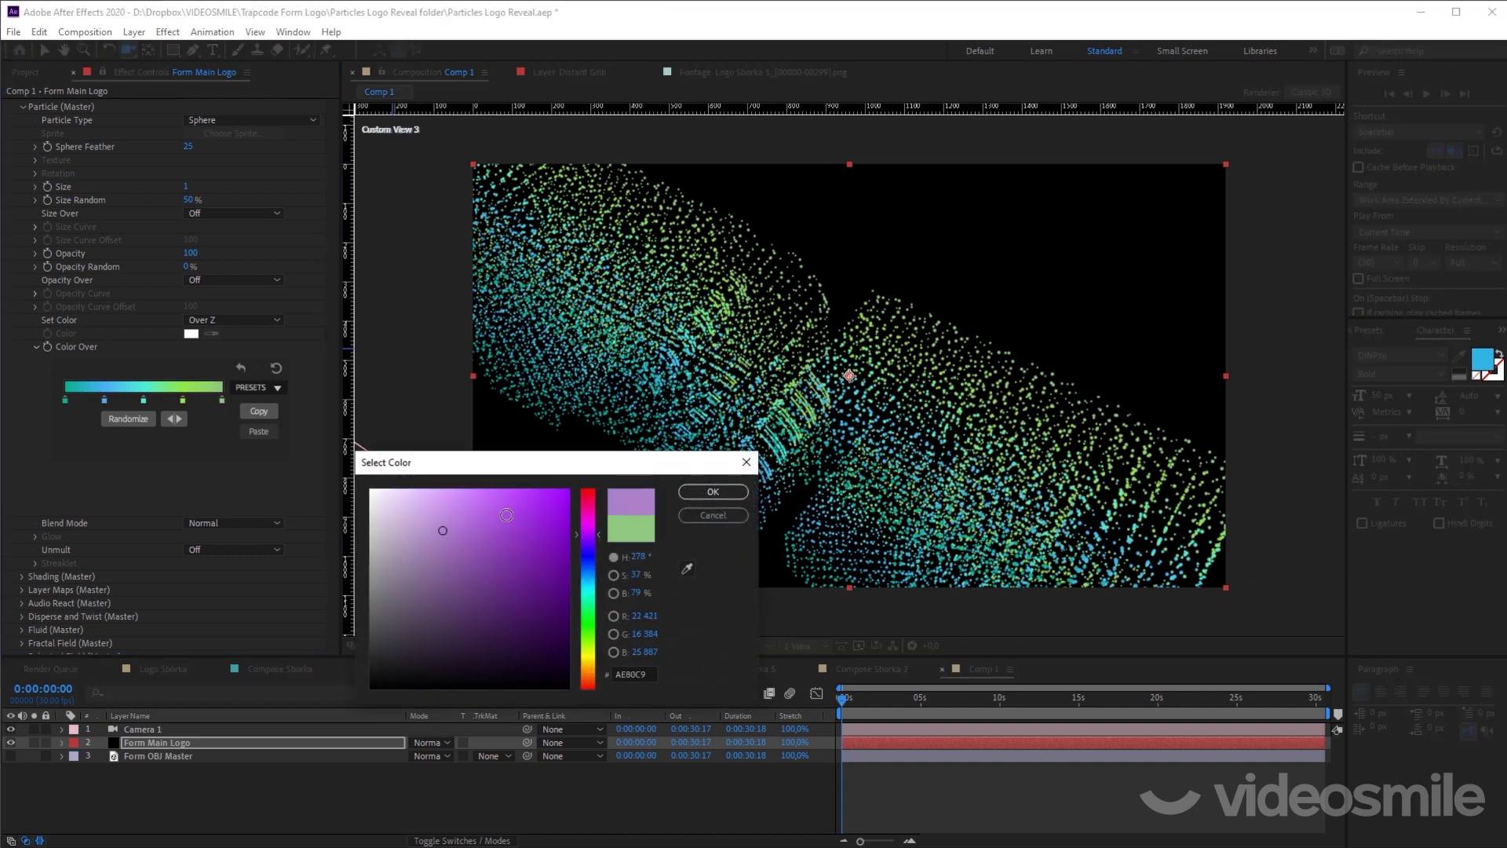
click(509, 509)
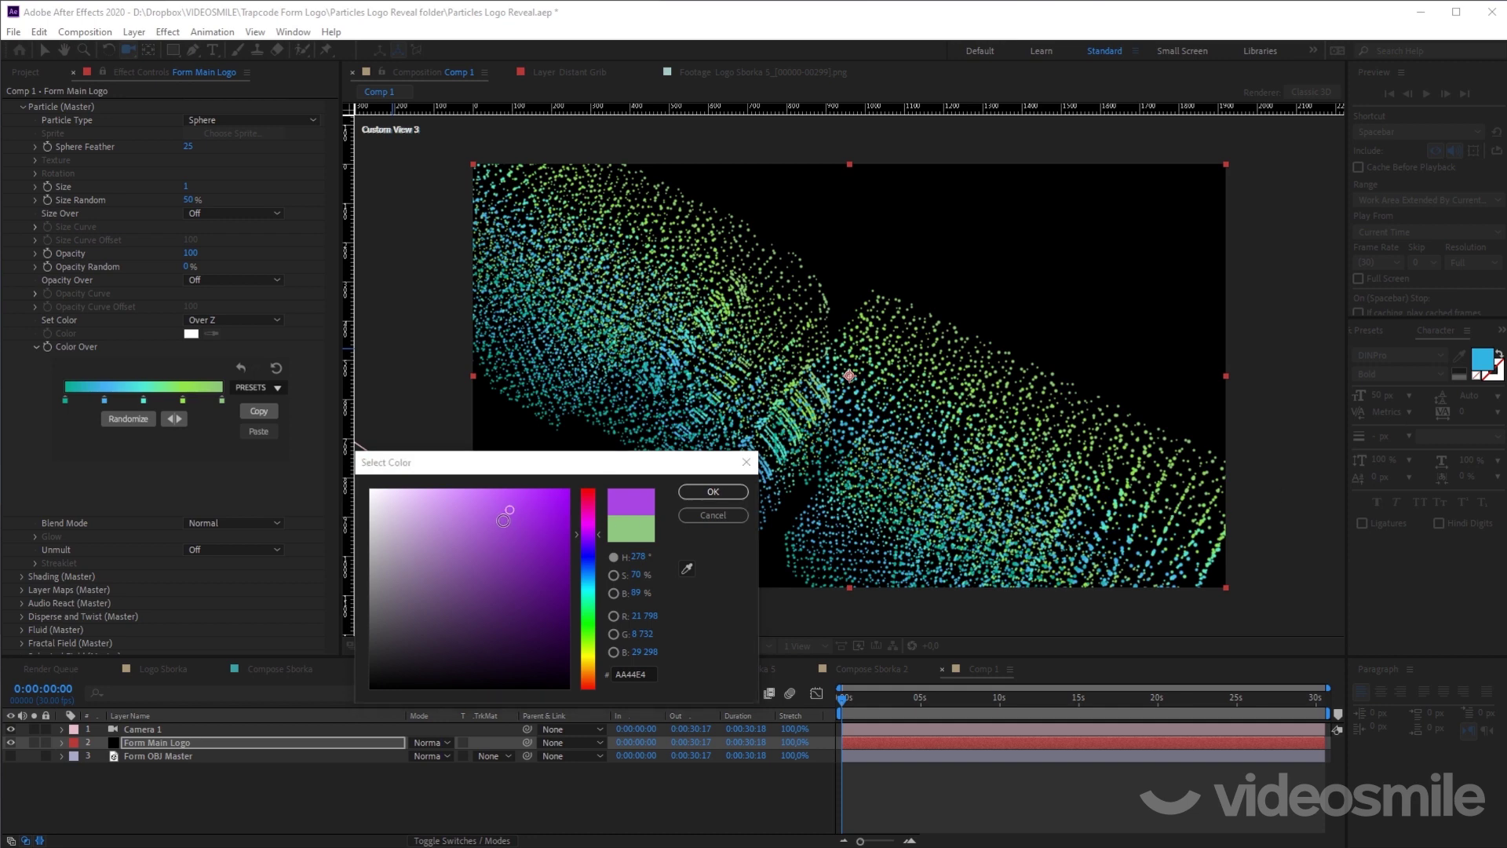
click(709, 492)
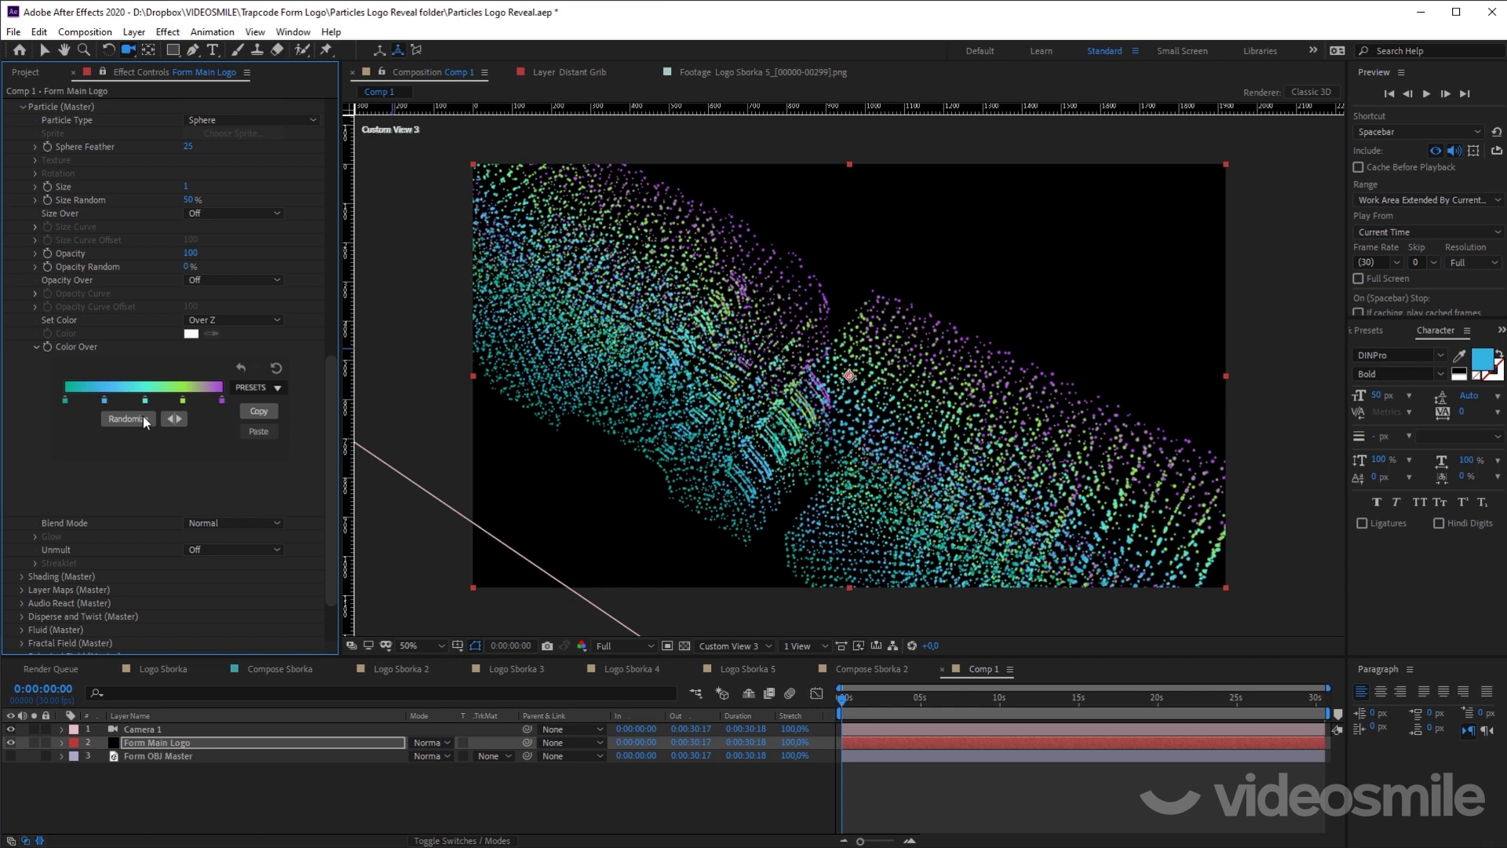
Step: Collapse Color Over, orbit Custom View 3 to a front view of ARISE, and collapse Particle (Master)
click(37, 347)
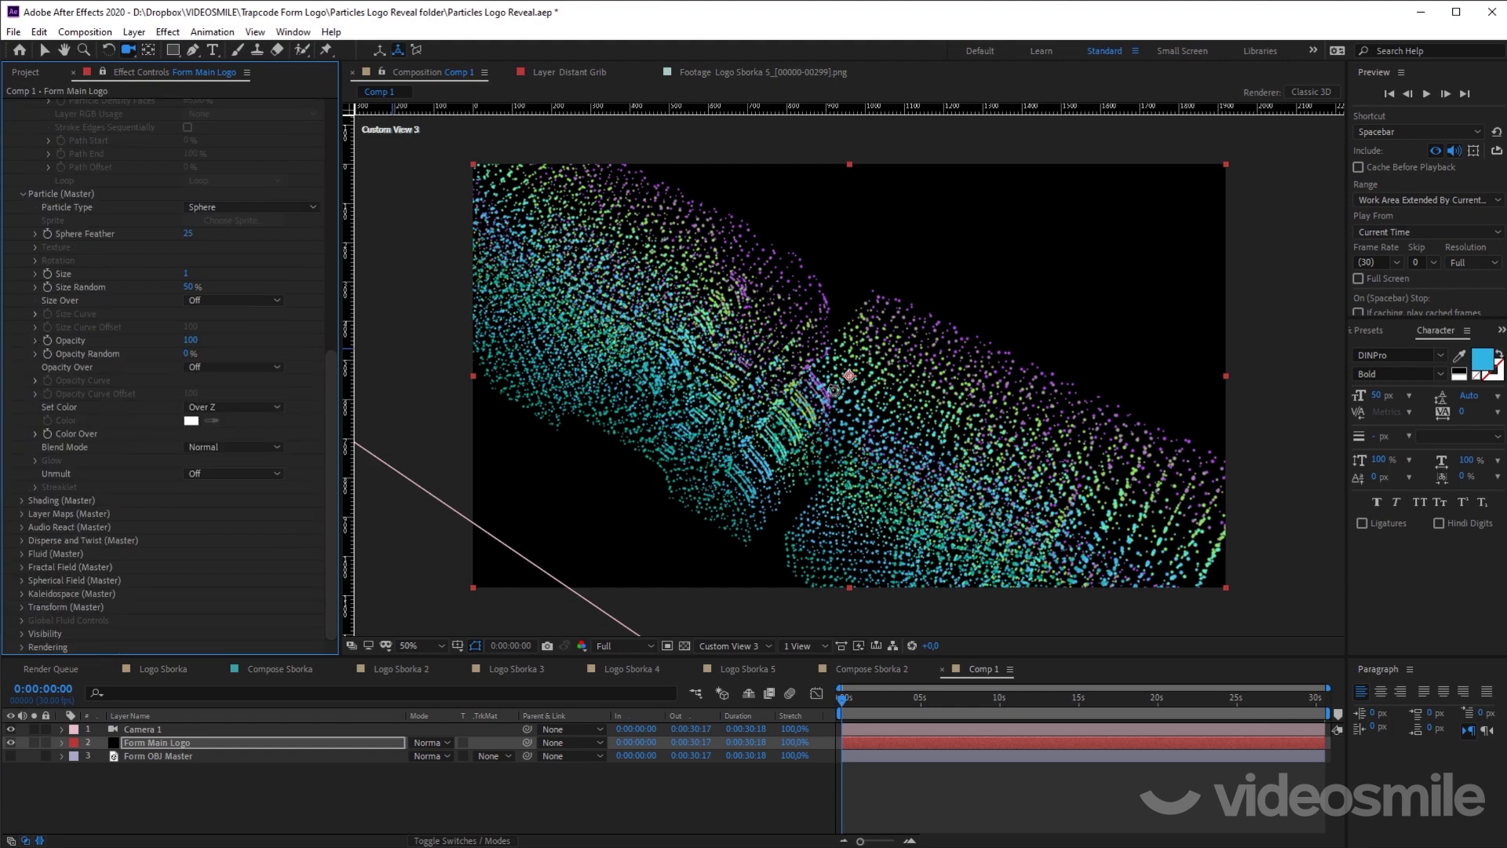
drag(834, 391, 840, 399)
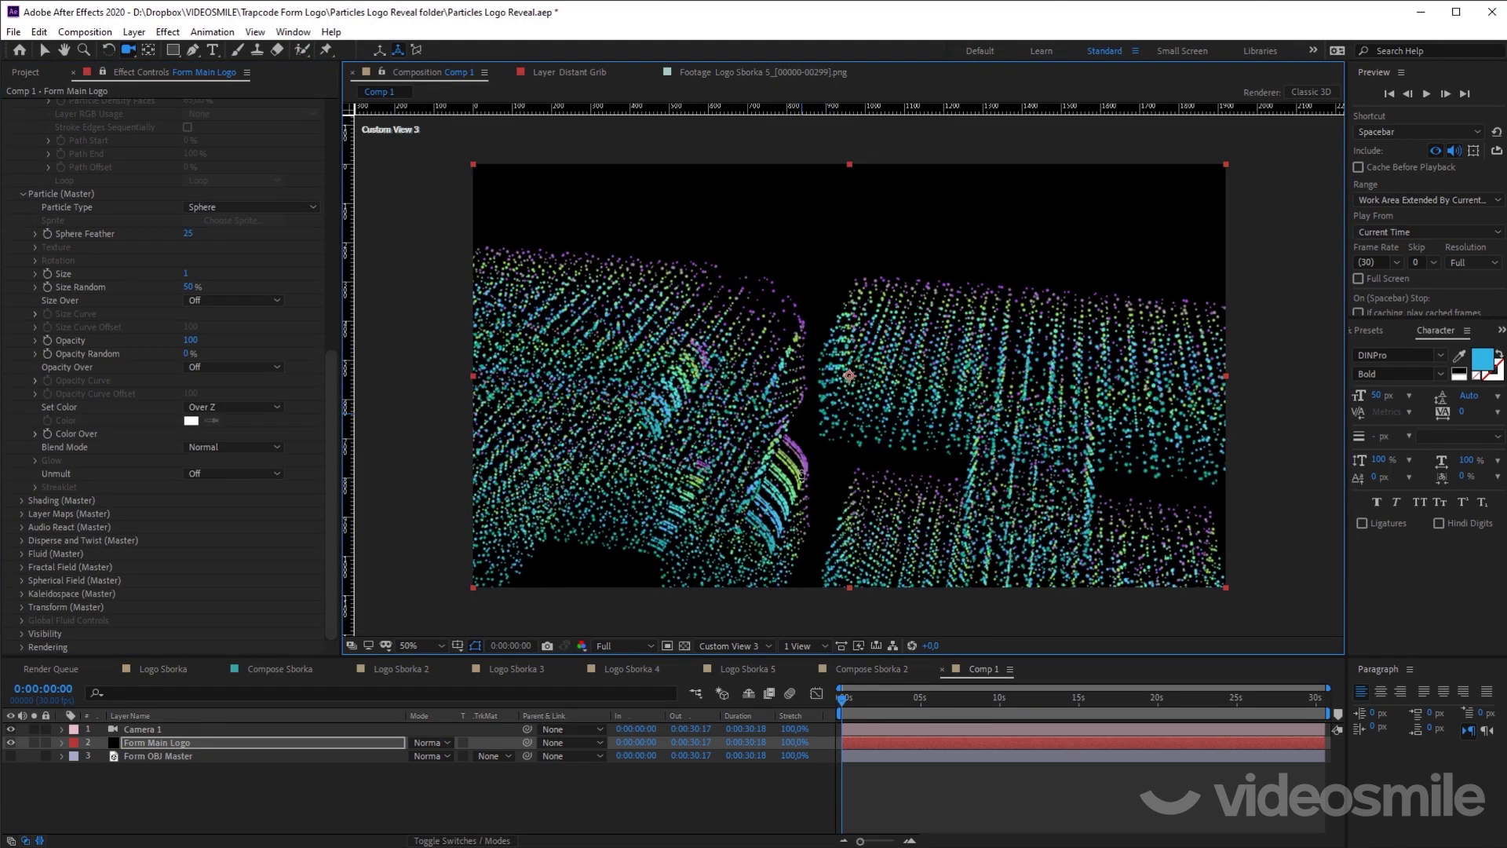
mouse_move(800, 475)
mouse_down()
mouse_move(716, 451)
mouse_move(794, 440)
mouse_up()
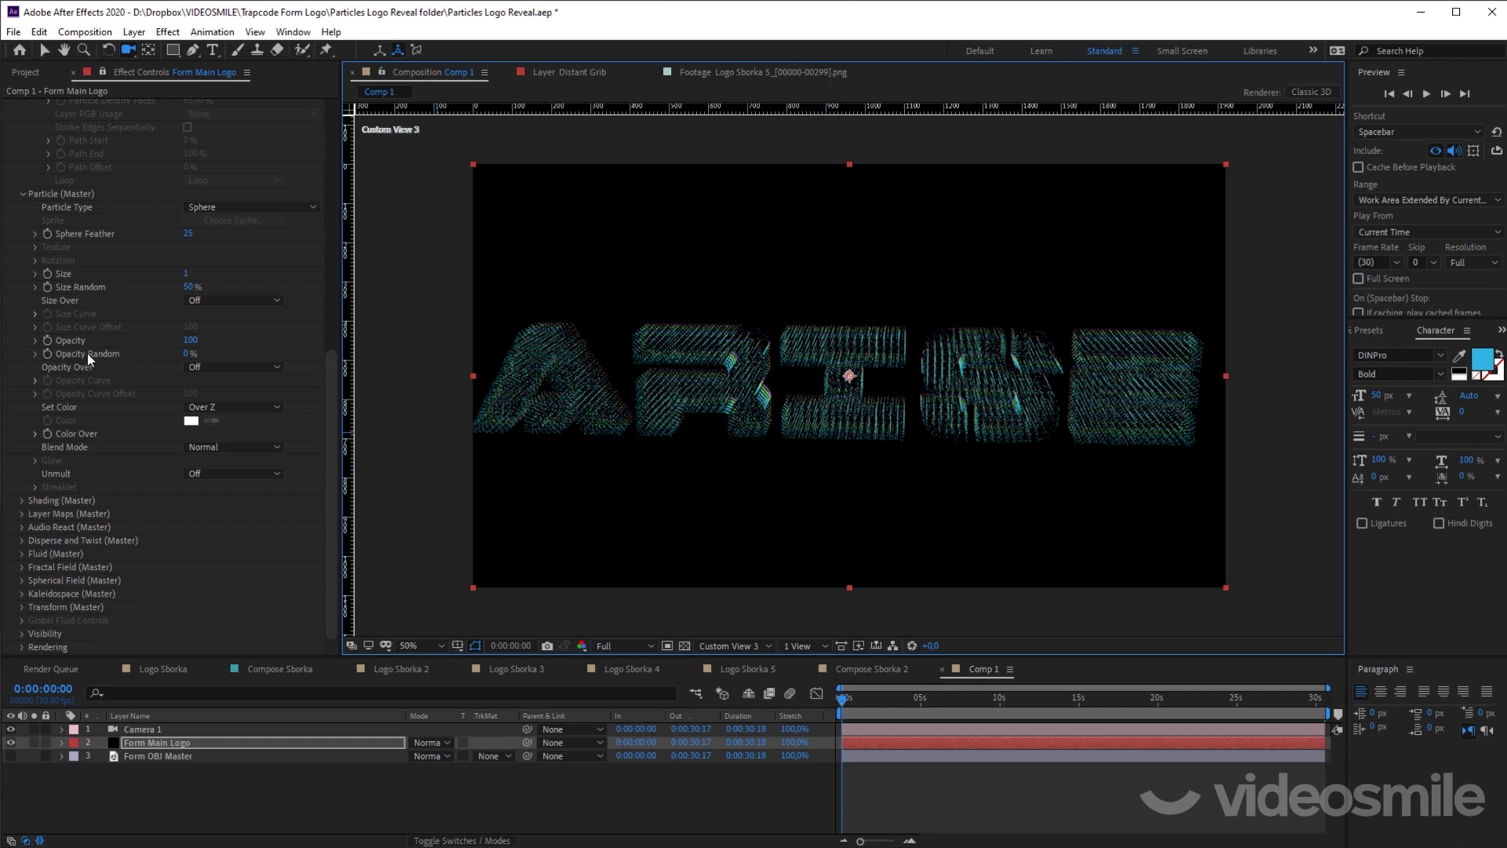
click(22, 194)
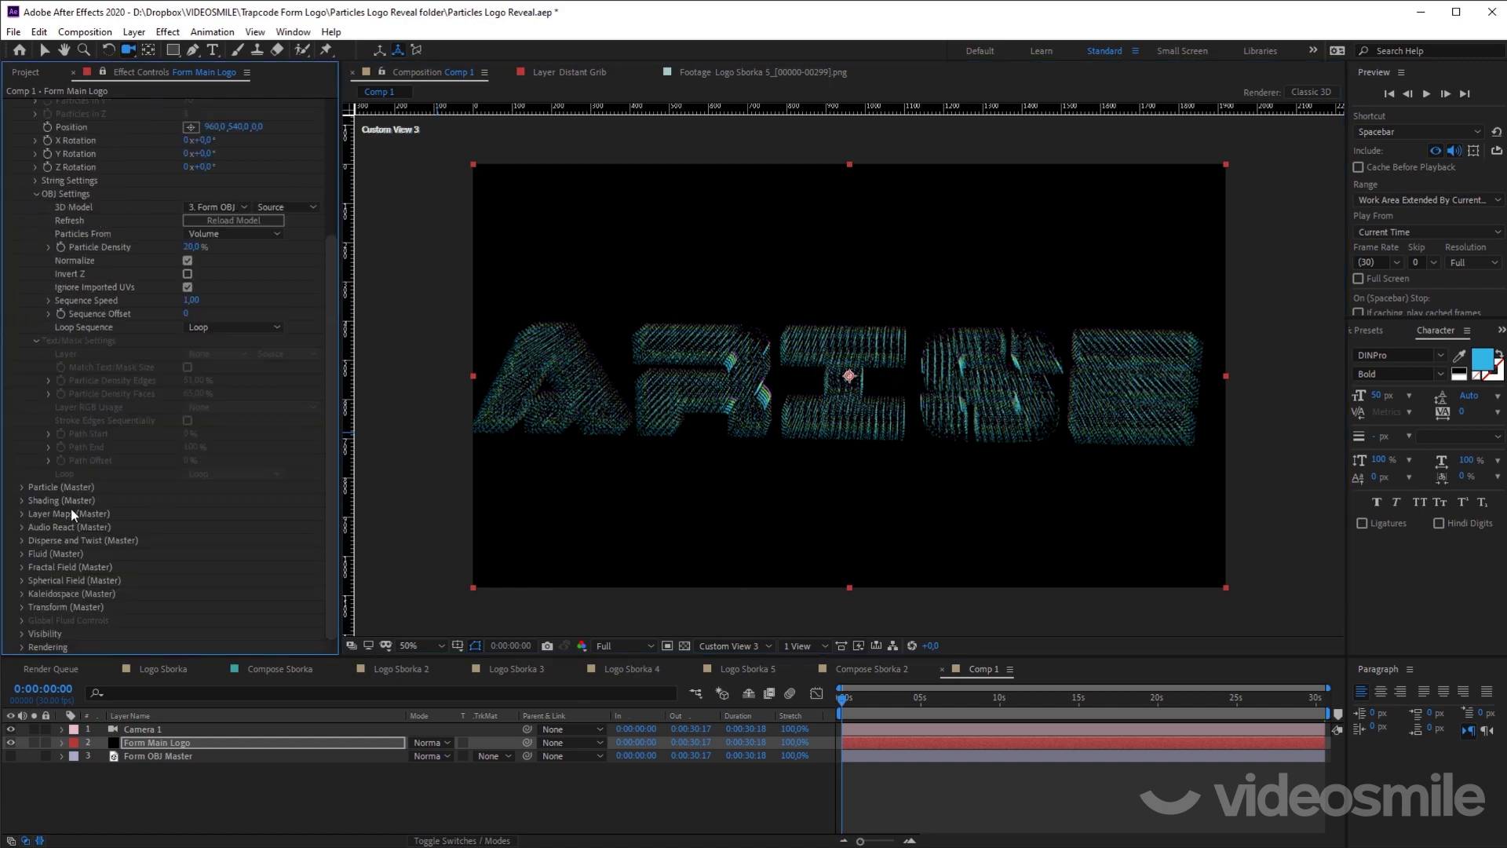
Step: Set the logo's Disperse amount to 0 so the ARISE letters stay tight
click(22, 540)
scroll(263, 511, down, 2)
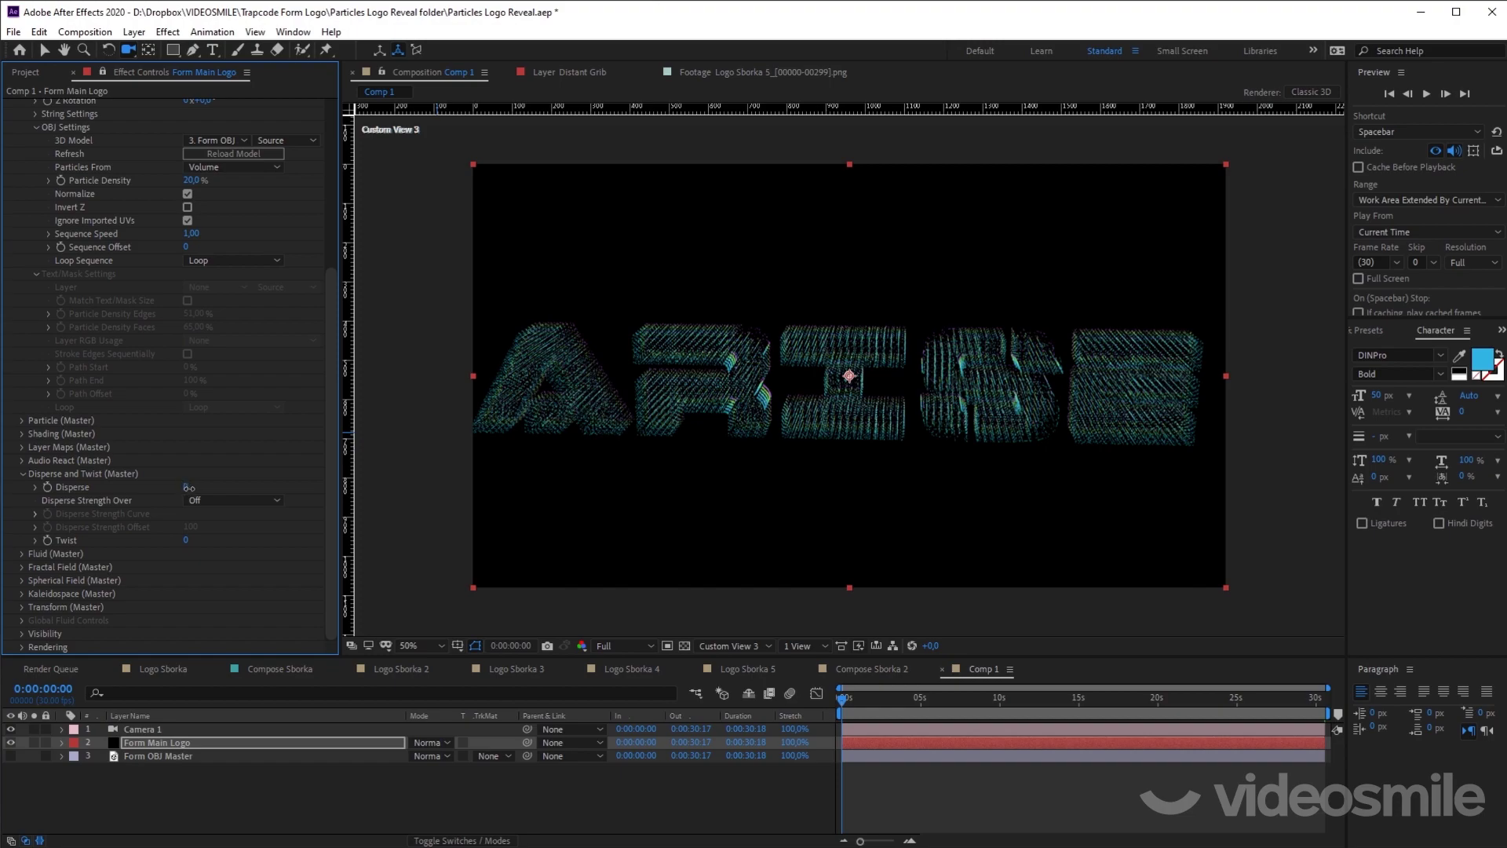
mouse_move(189, 488)
mouse_down()
mouse_move(380, 466)
mouse_move(220, 494)
mouse_up()
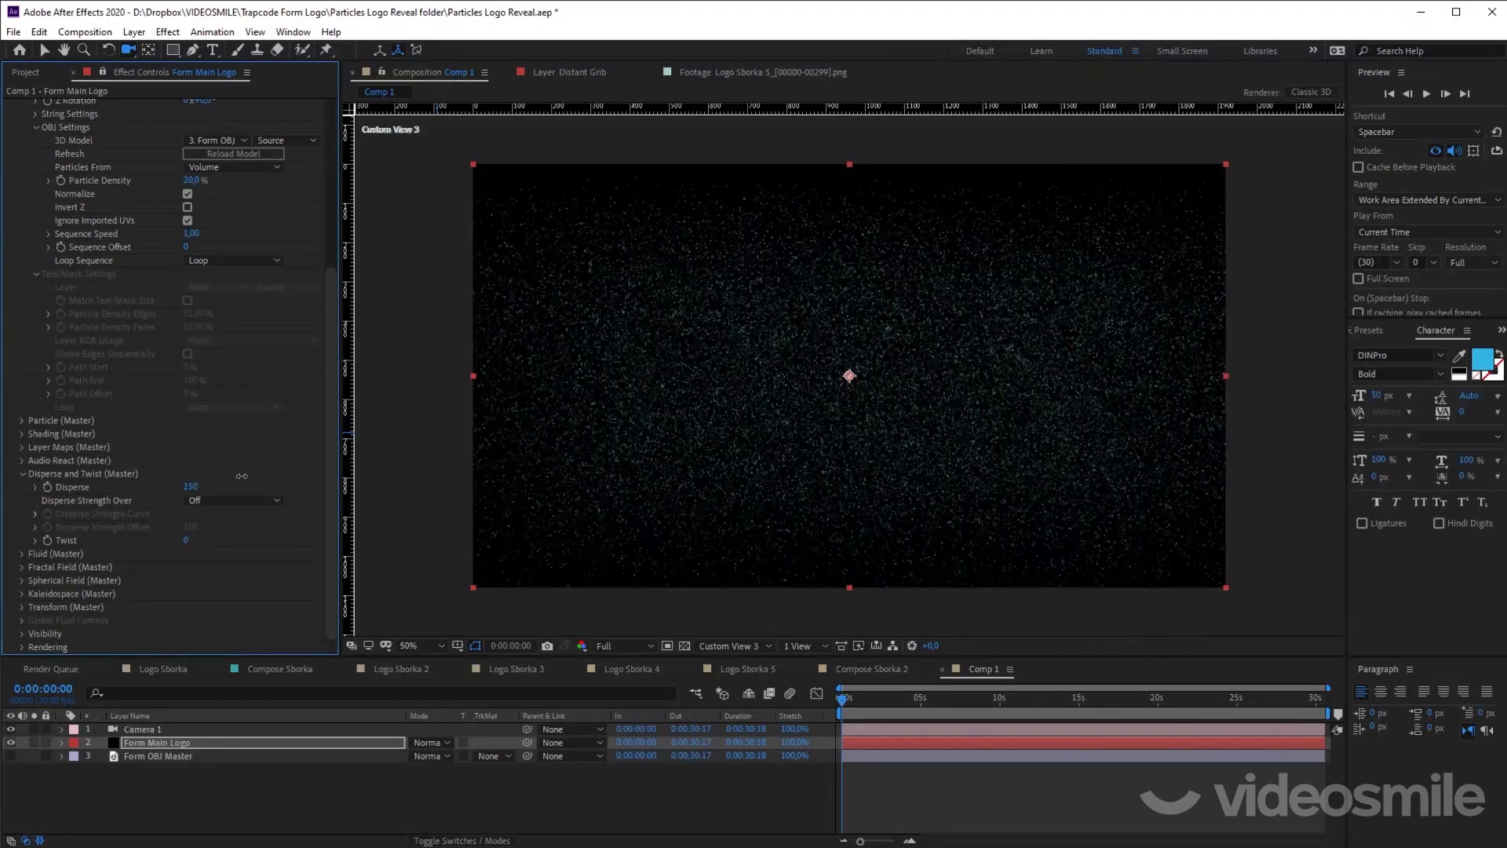
click(187, 487)
key(Return)
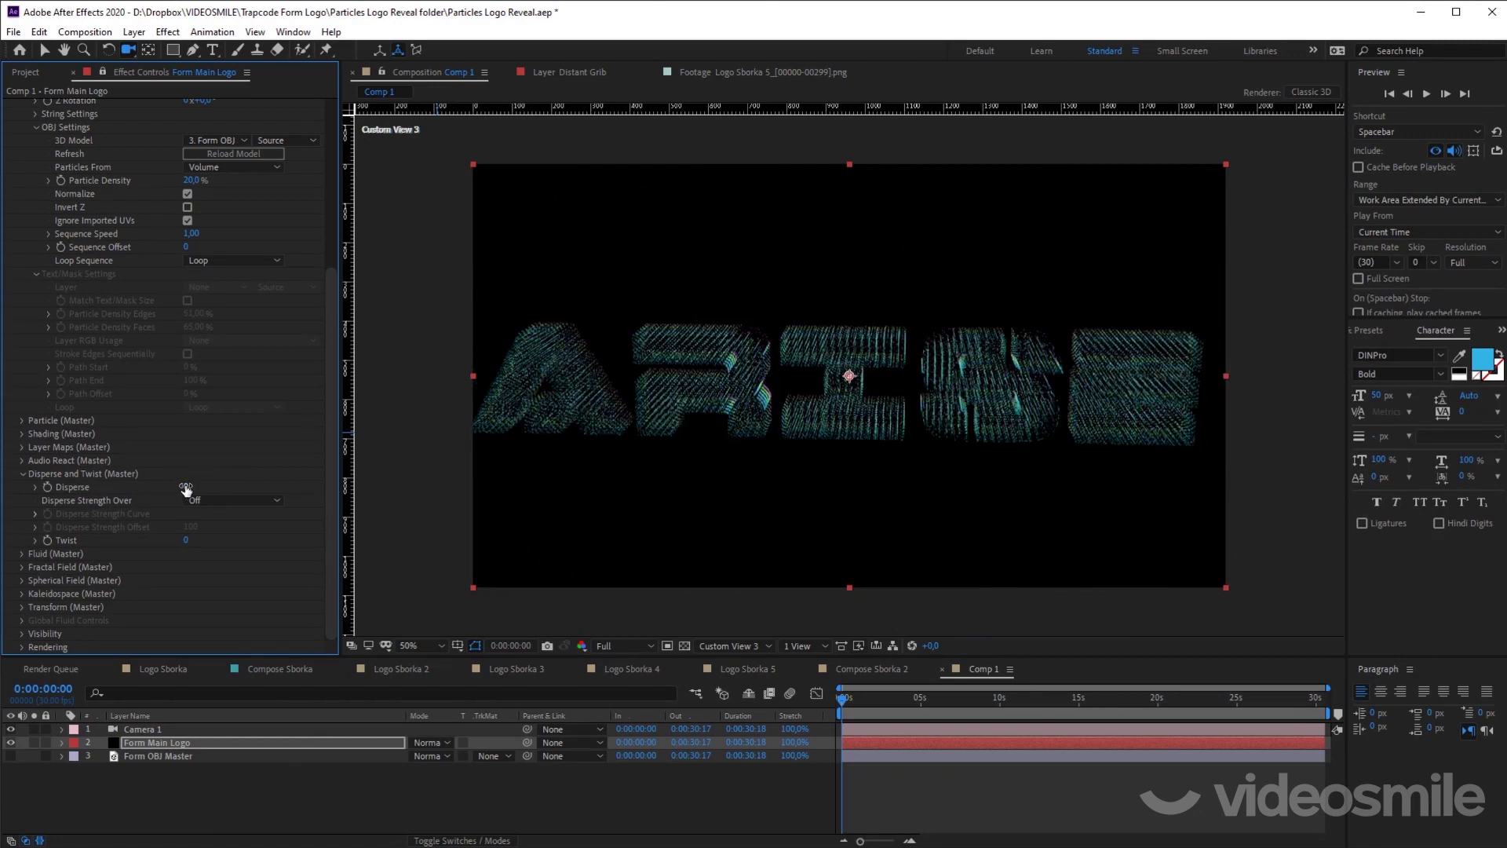
drag(181, 489, 190, 485)
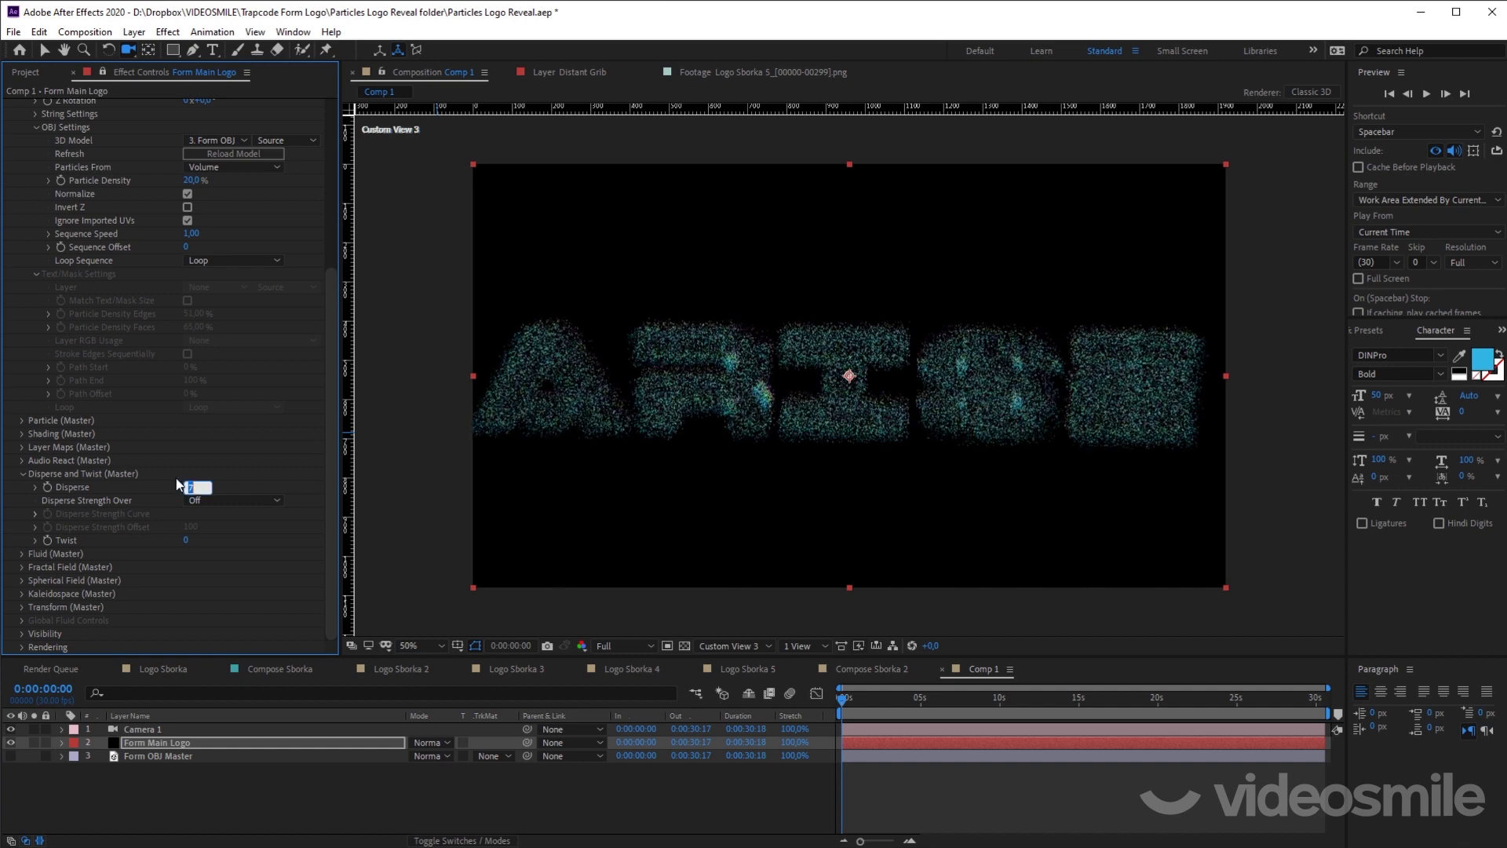
key(Return)
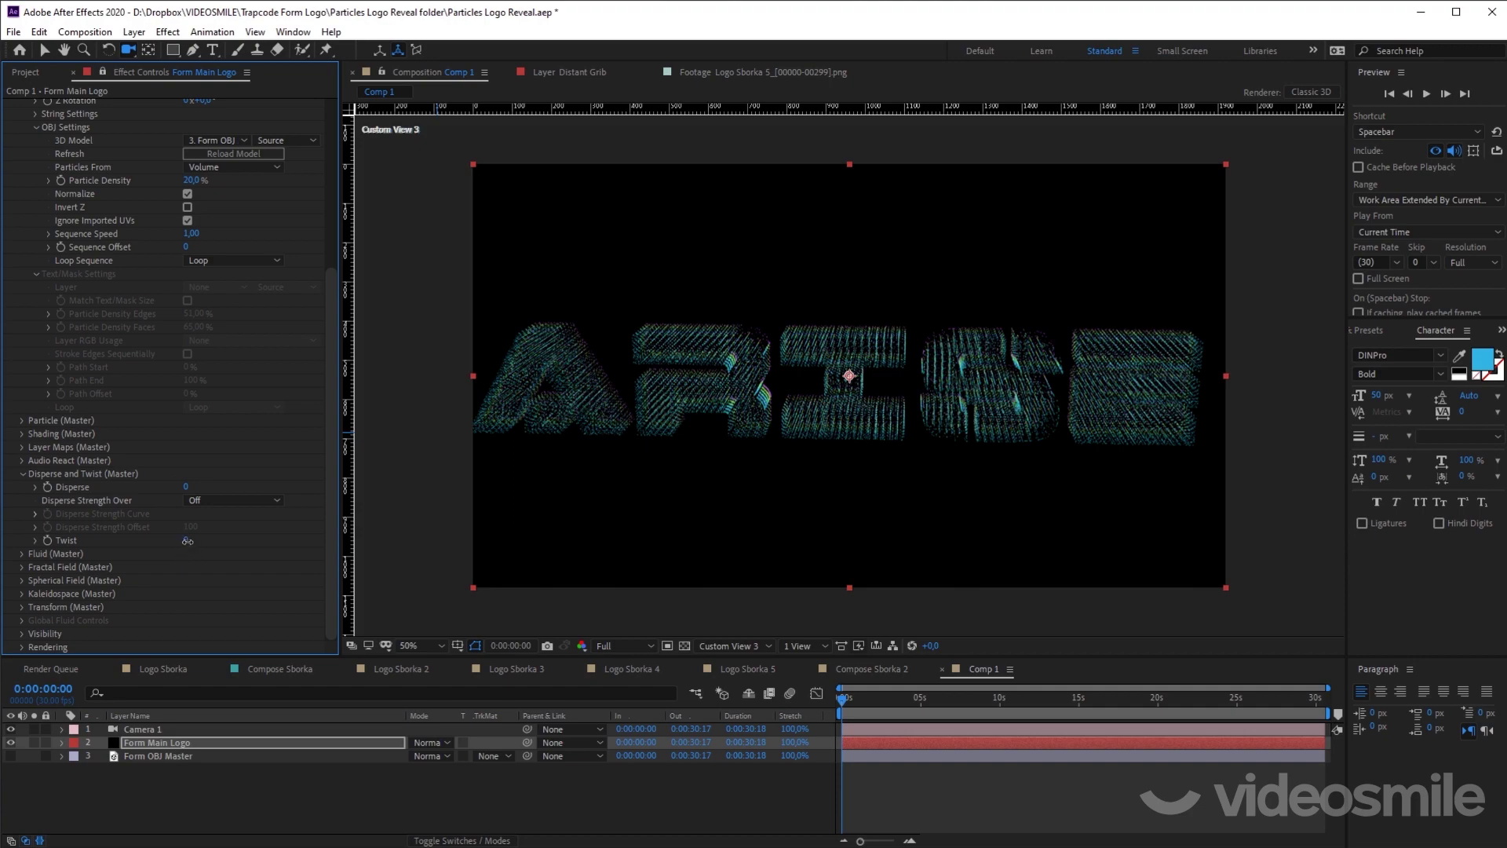
Step: Reset Twist to 0 and collapse the Disperse and Twist group
mouse_move(187, 541)
mouse_down()
mouse_move(277, 543)
mouse_move(117, 556)
mouse_move(246, 554)
mouse_up()
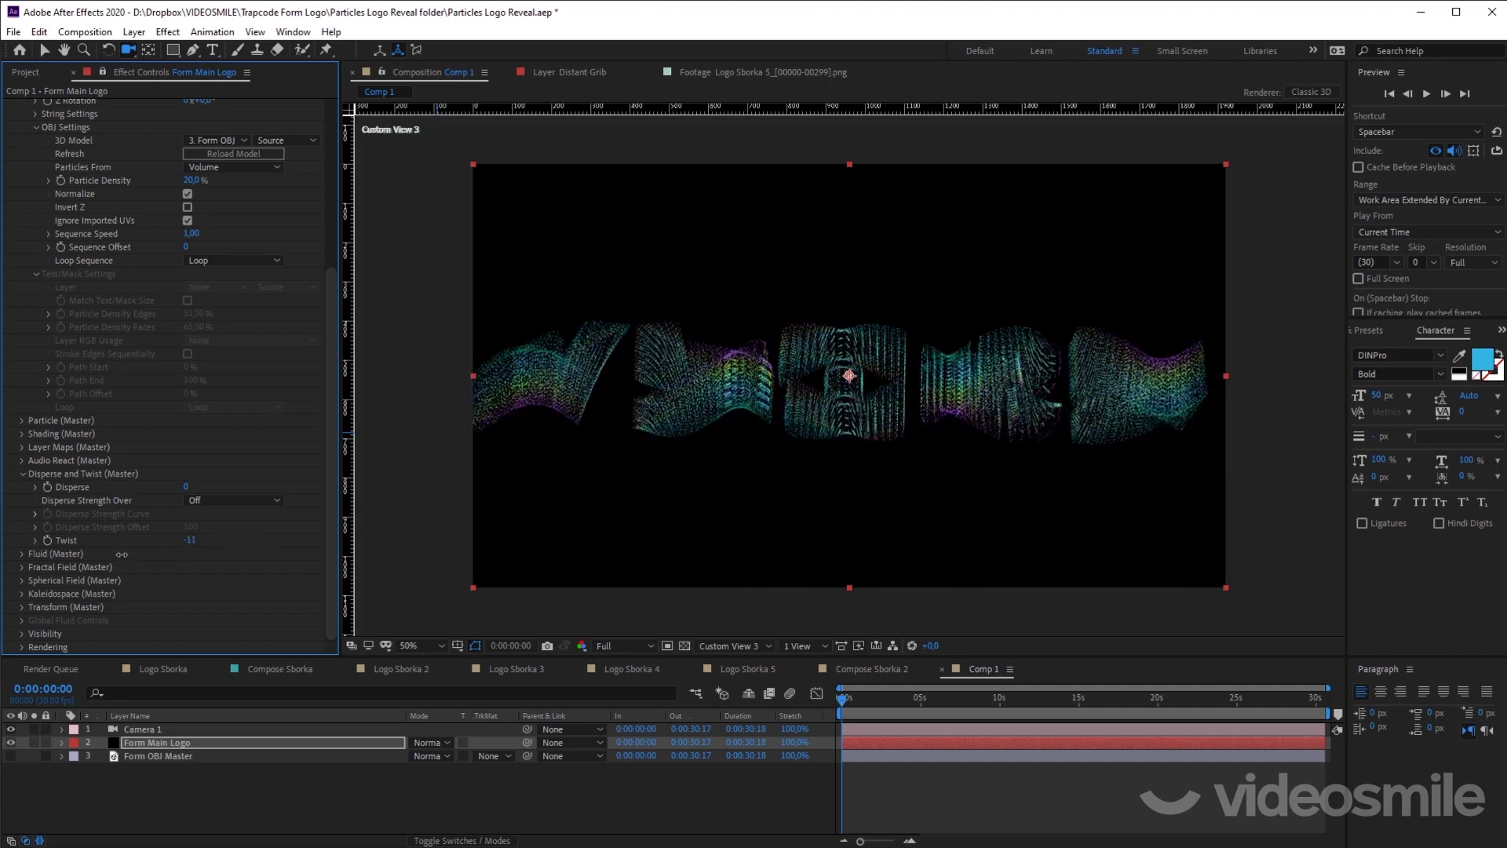
click(187, 541)
text(0)
key(Return)
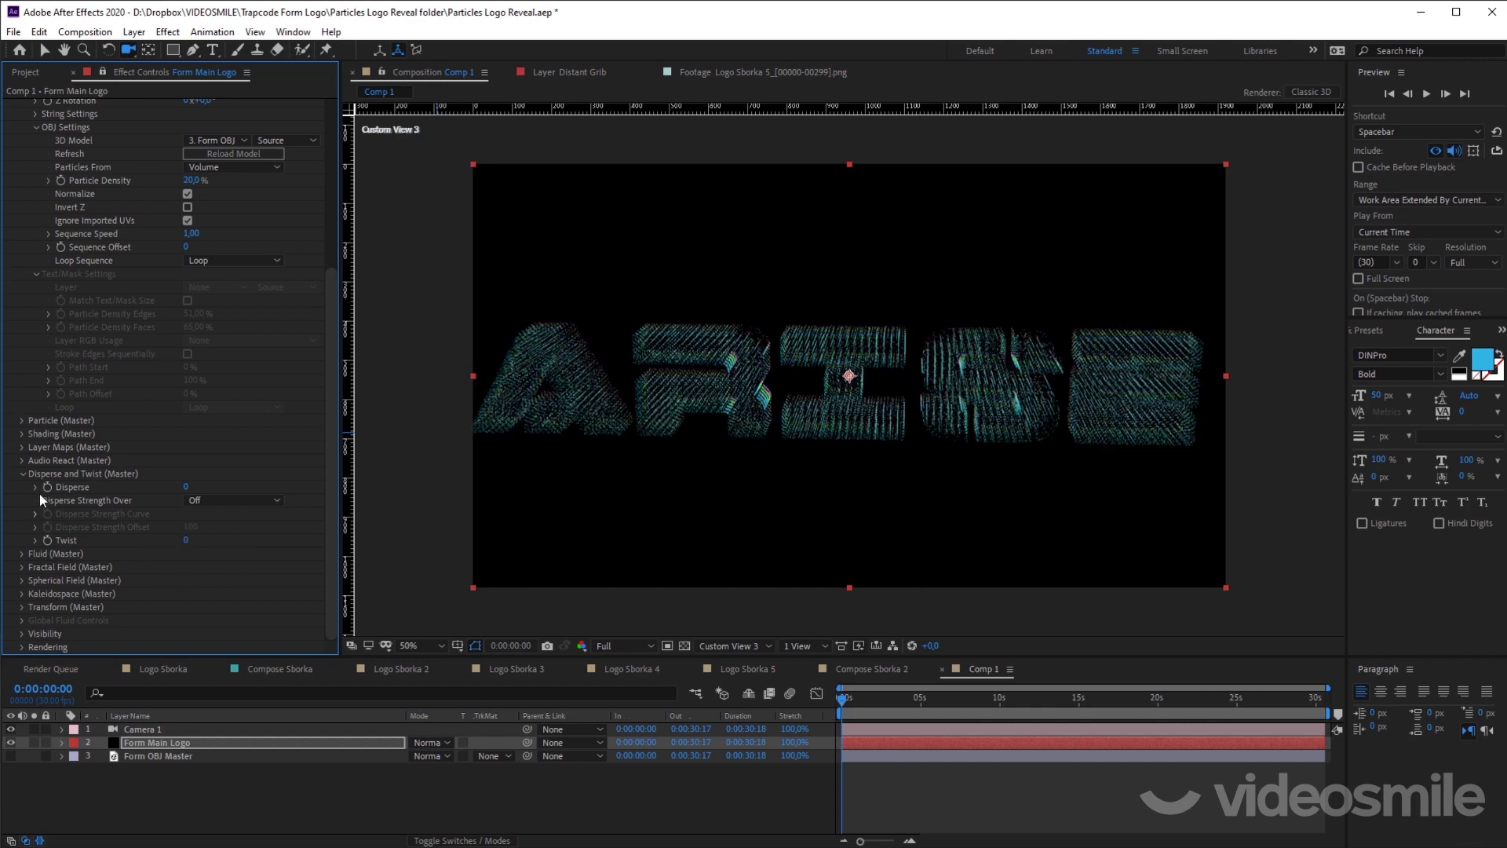
click(22, 475)
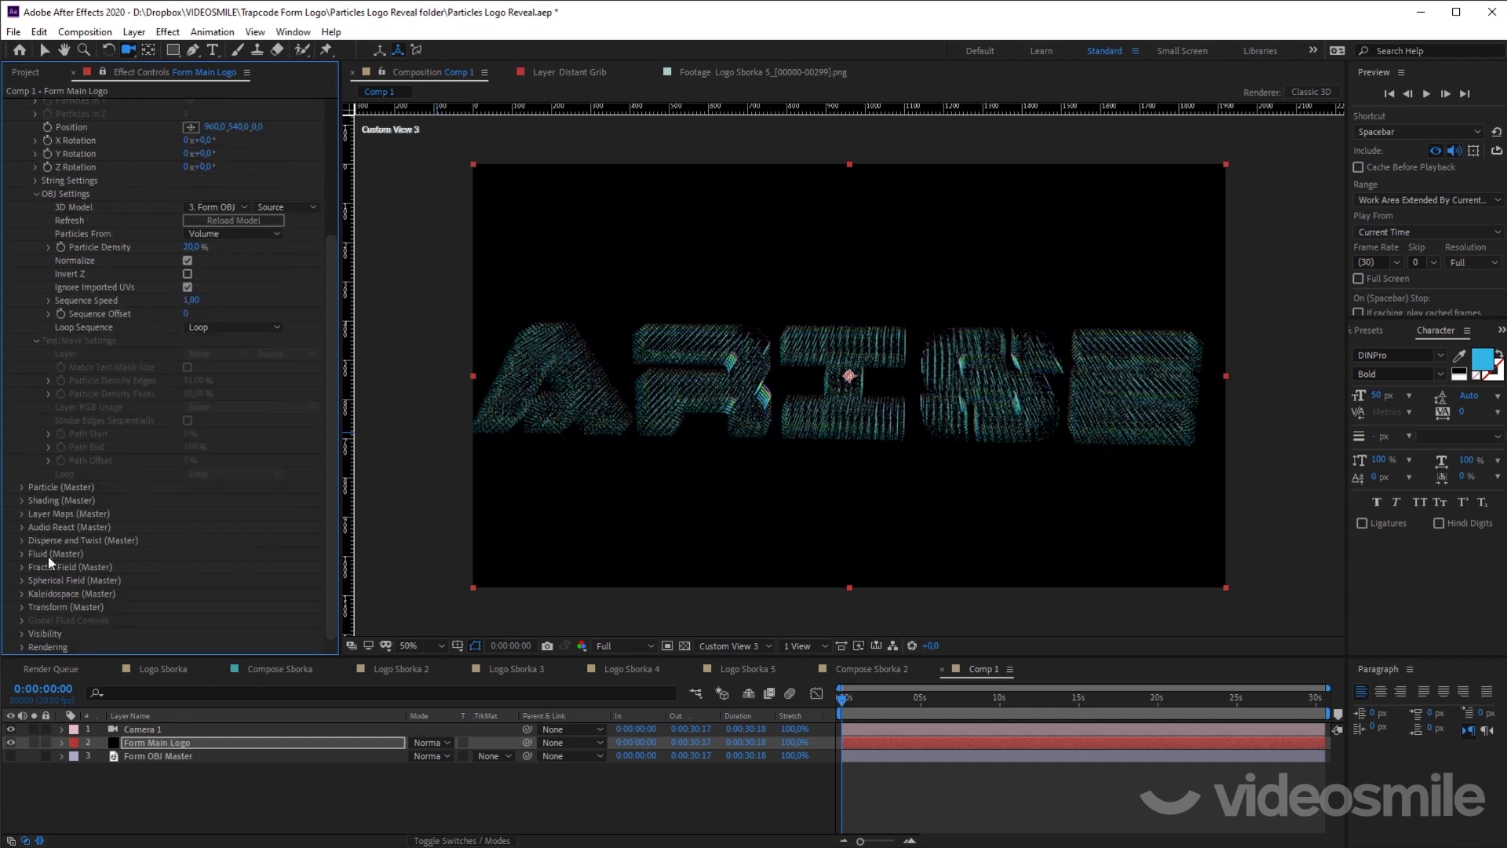
Step: Enable Fluid Motion under Fluid (Master), then angle the custom view on the logo
click(22, 553)
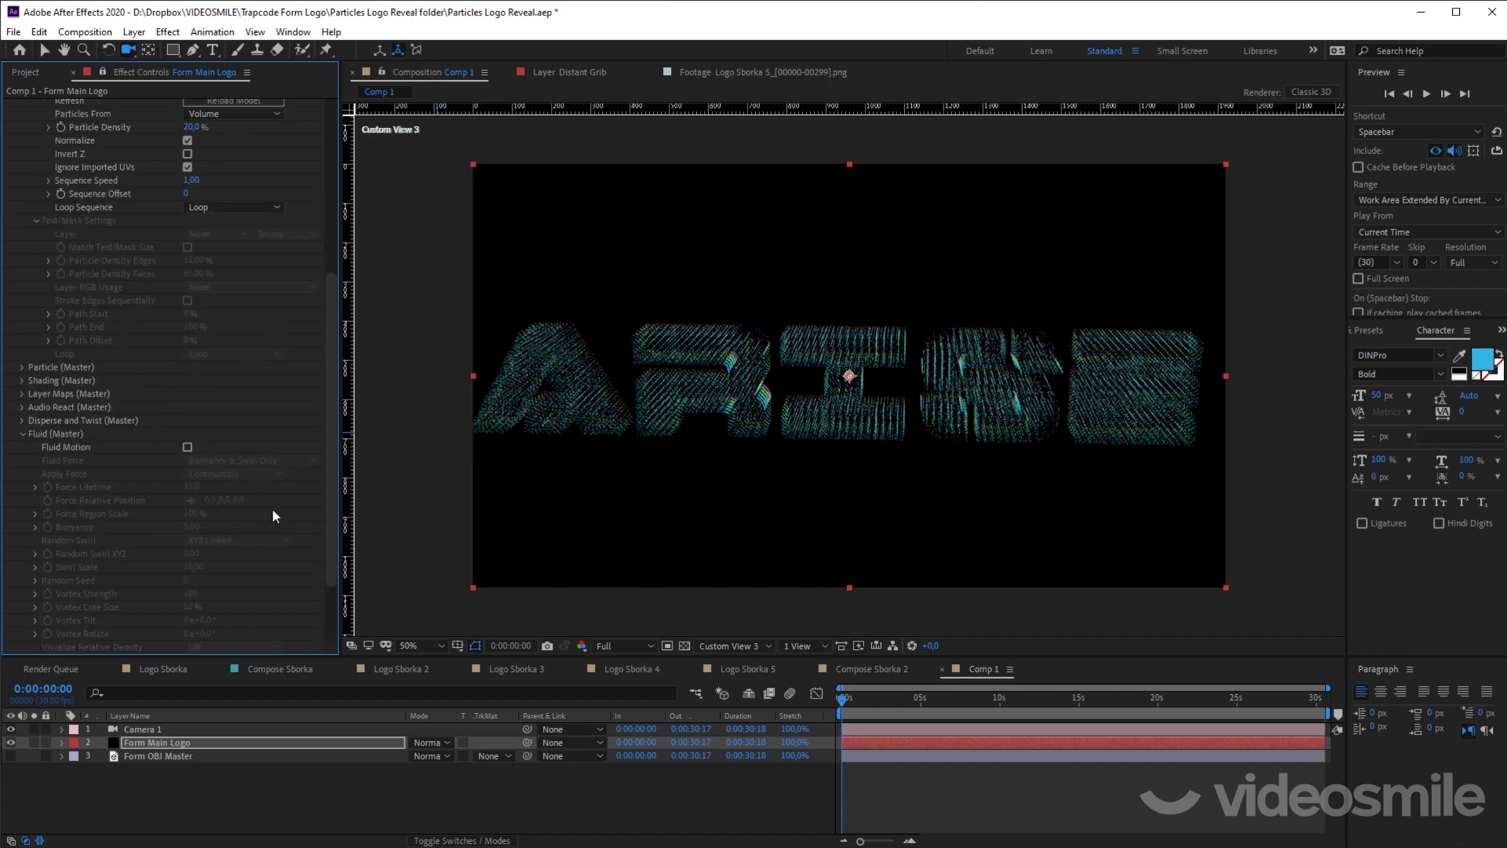
scroll(206, 375, down, 5)
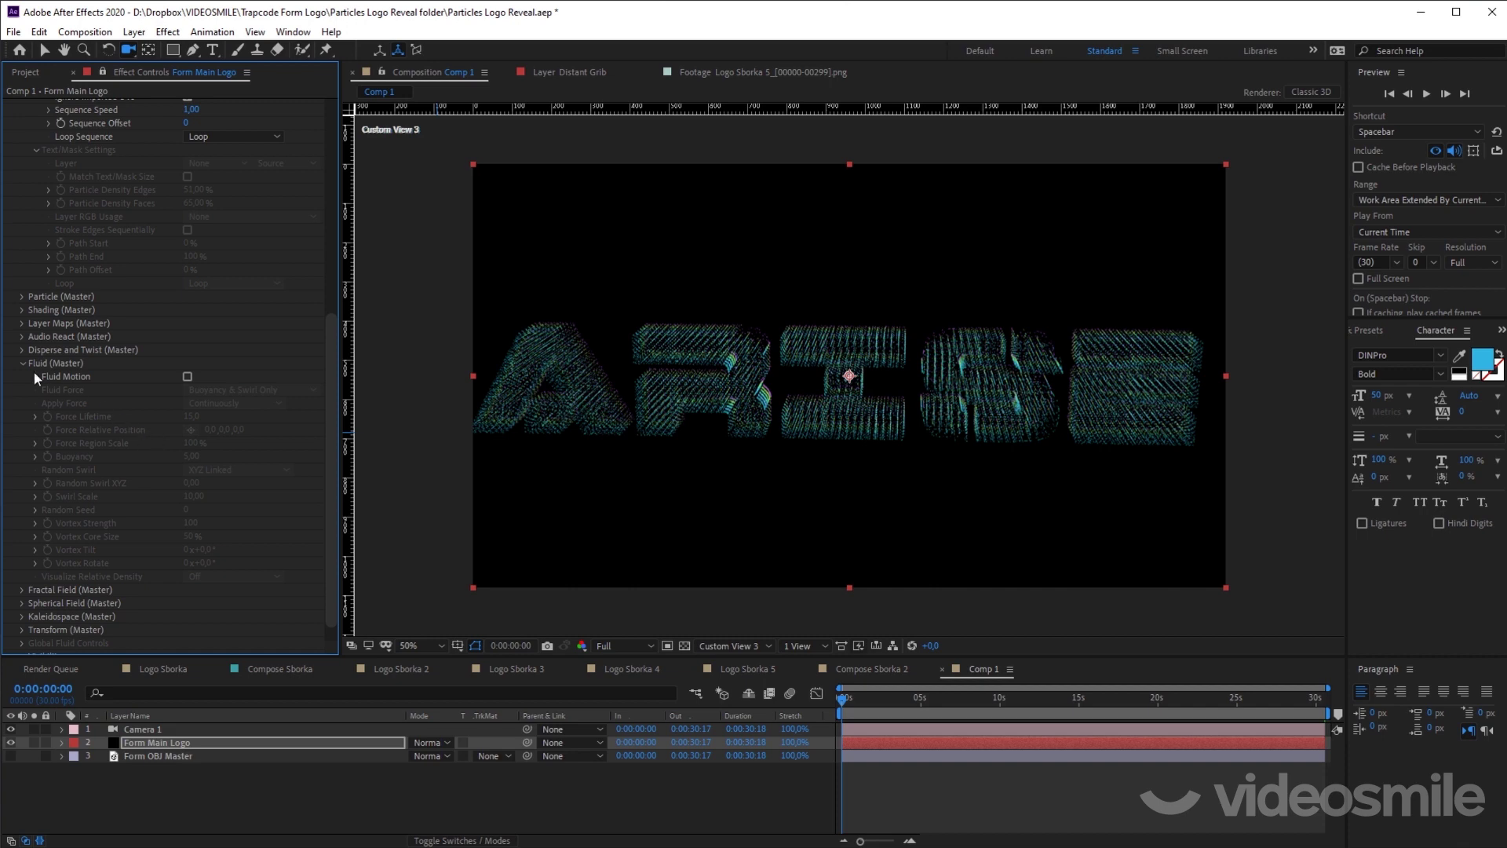
click(188, 376)
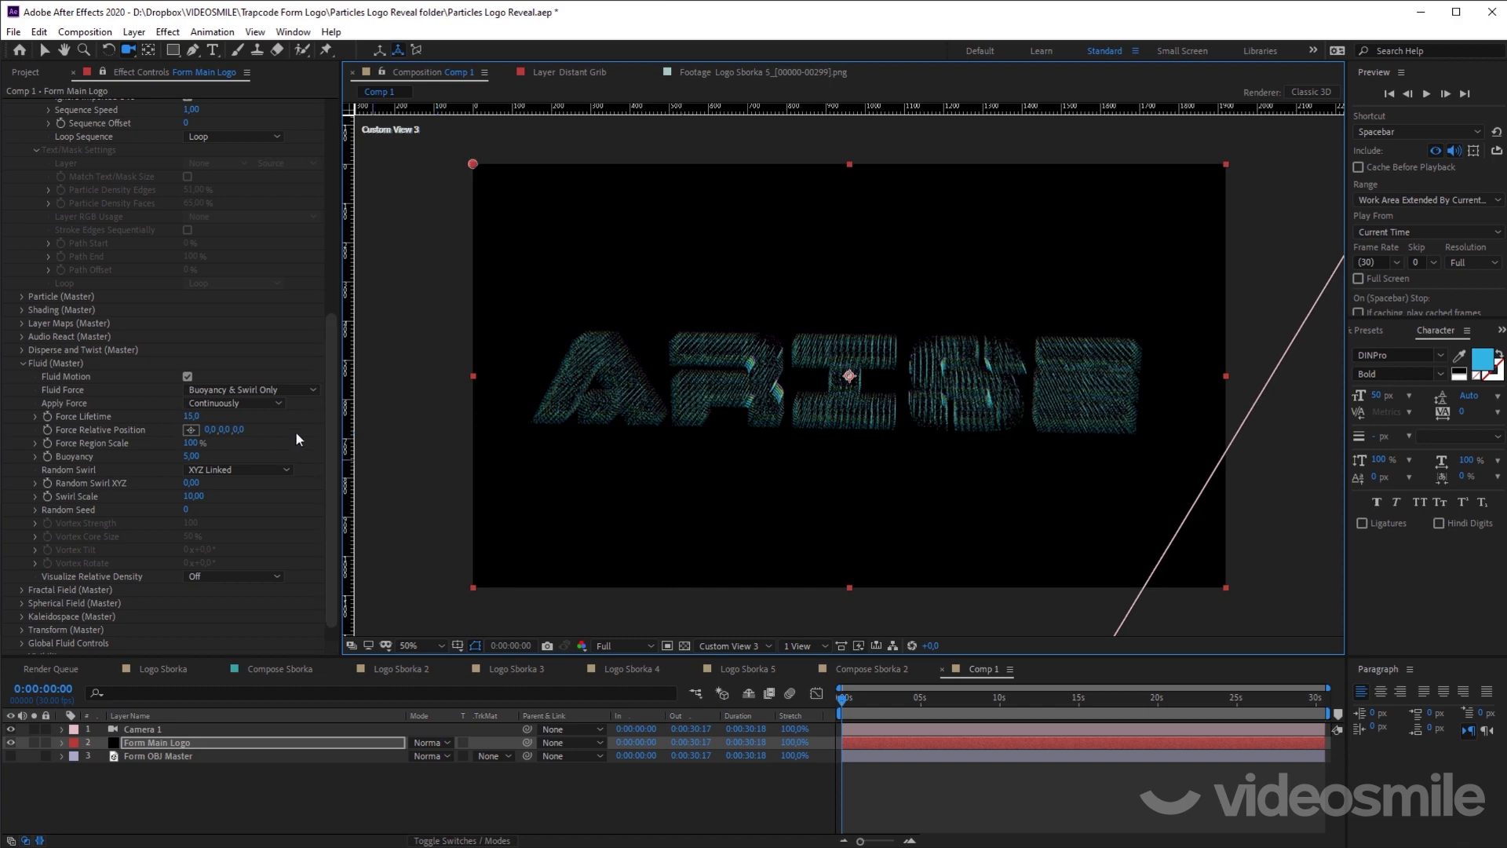
click(899, 795)
mouse_move(796, 424)
mouse_down()
mouse_move(835, 445)
mouse_move(787, 416)
mouse_move(789, 432)
mouse_up()
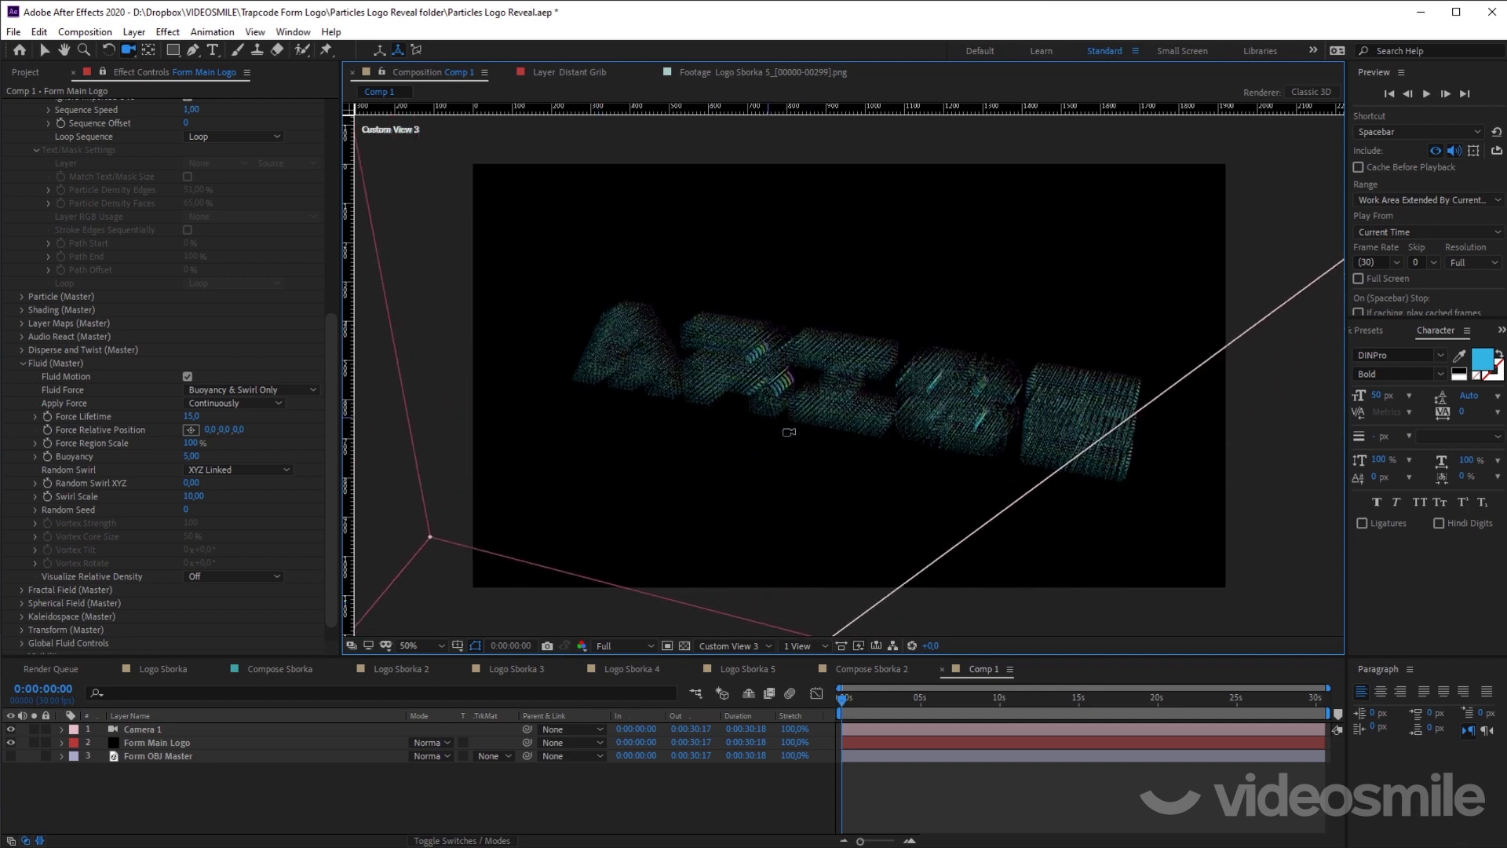
Step: Preview the fluid-swirled particles, orbiting Custom View 3 to a near-frontal and another angle
click(942, 799)
key(space)
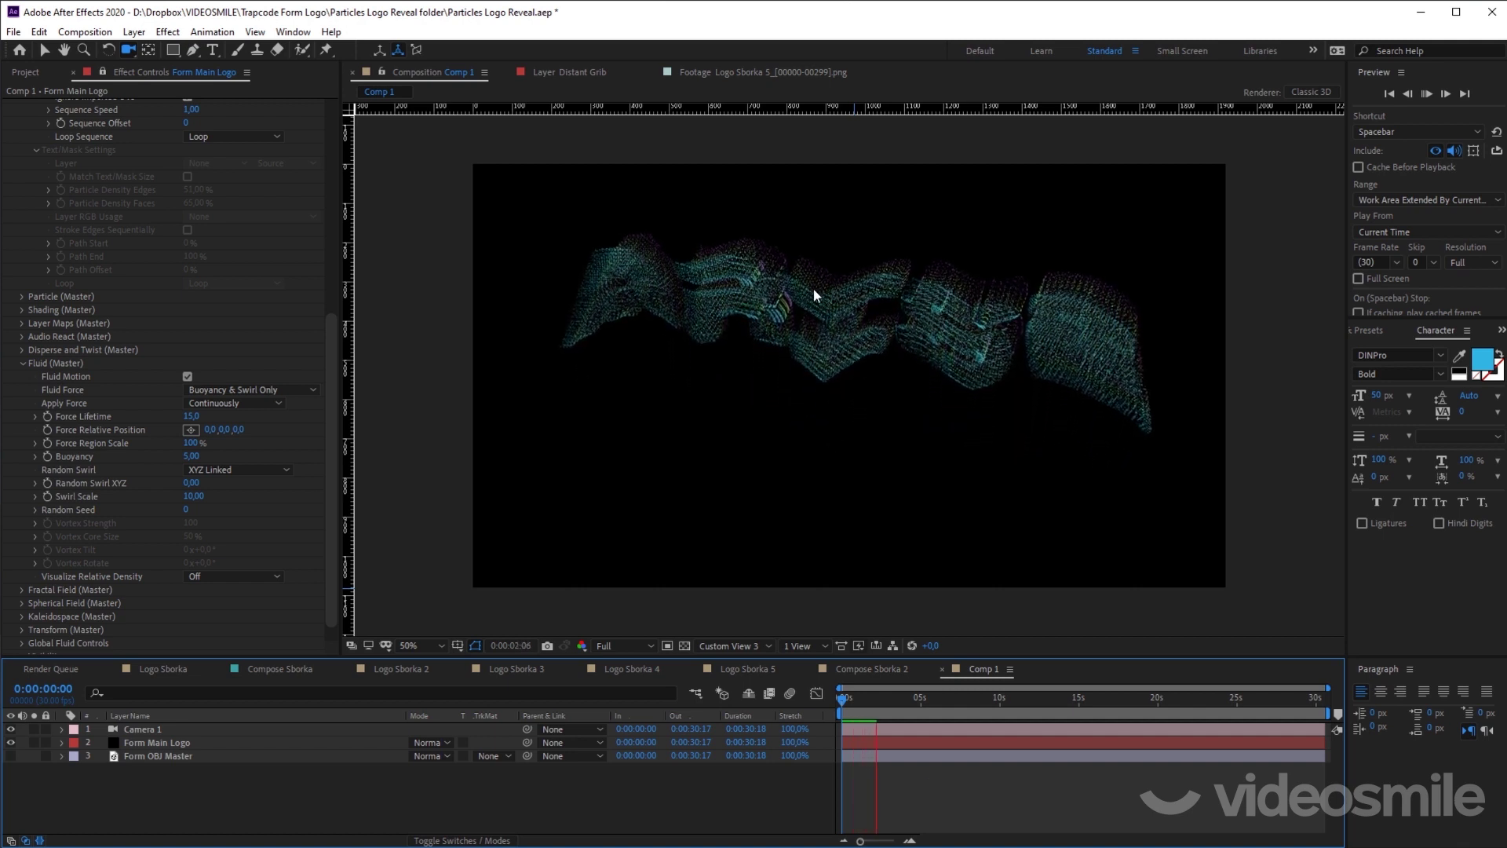
key(space)
key(c)
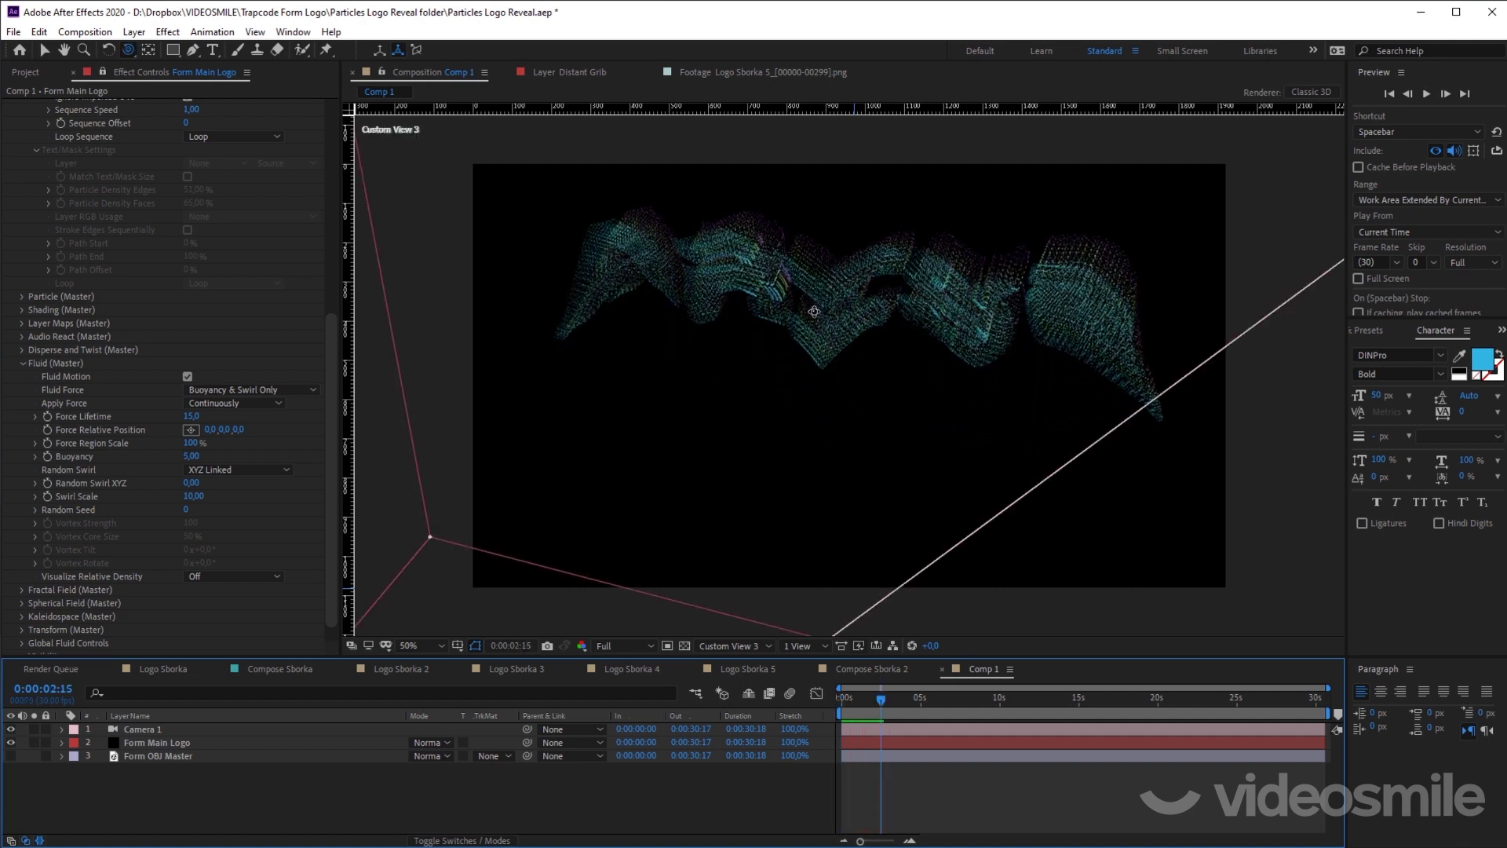
drag(805, 314, 798, 545)
key(space)
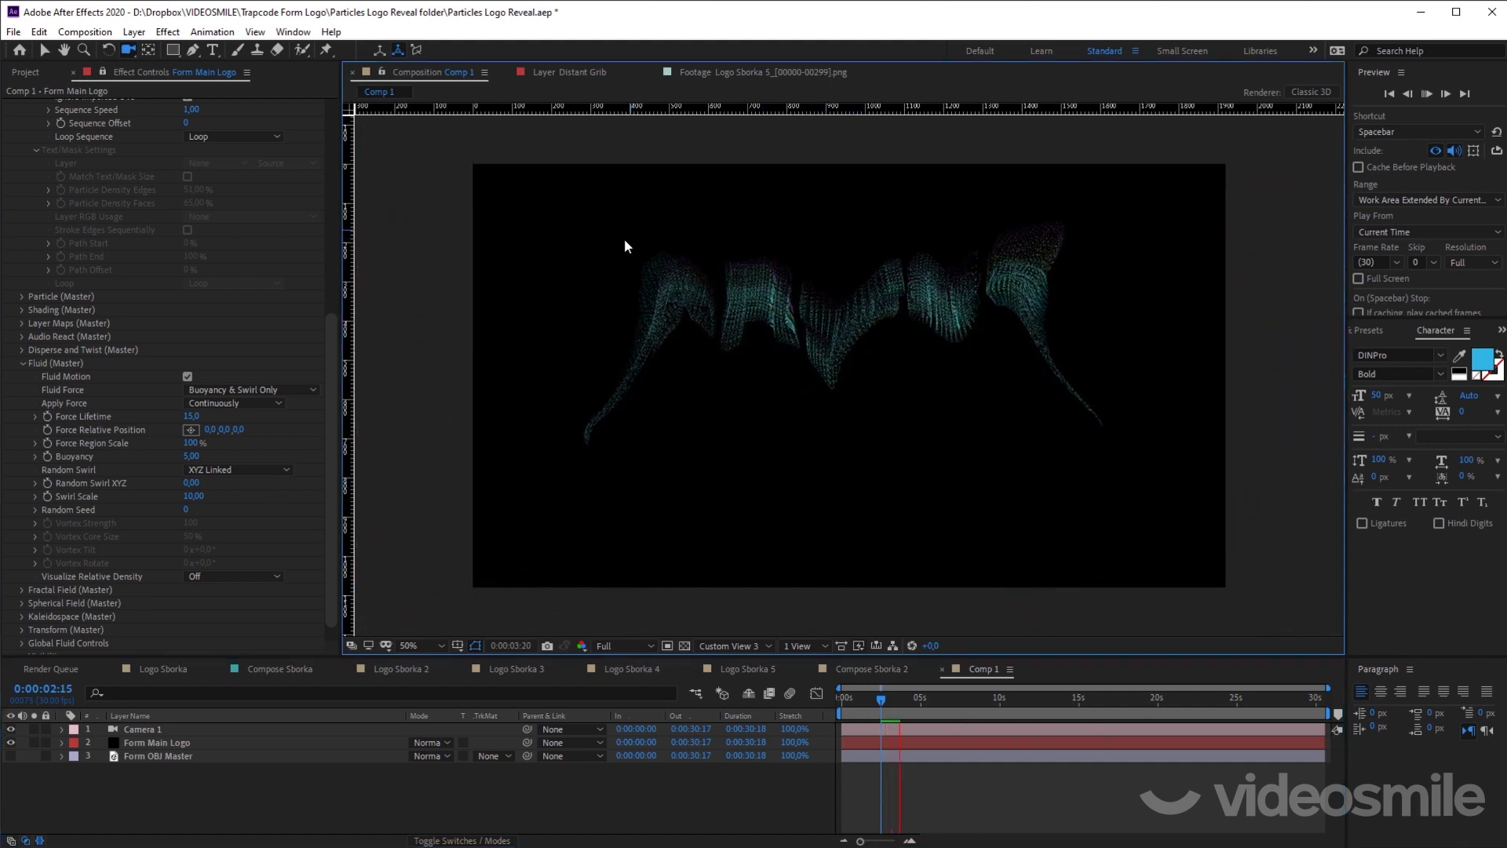
key(space)
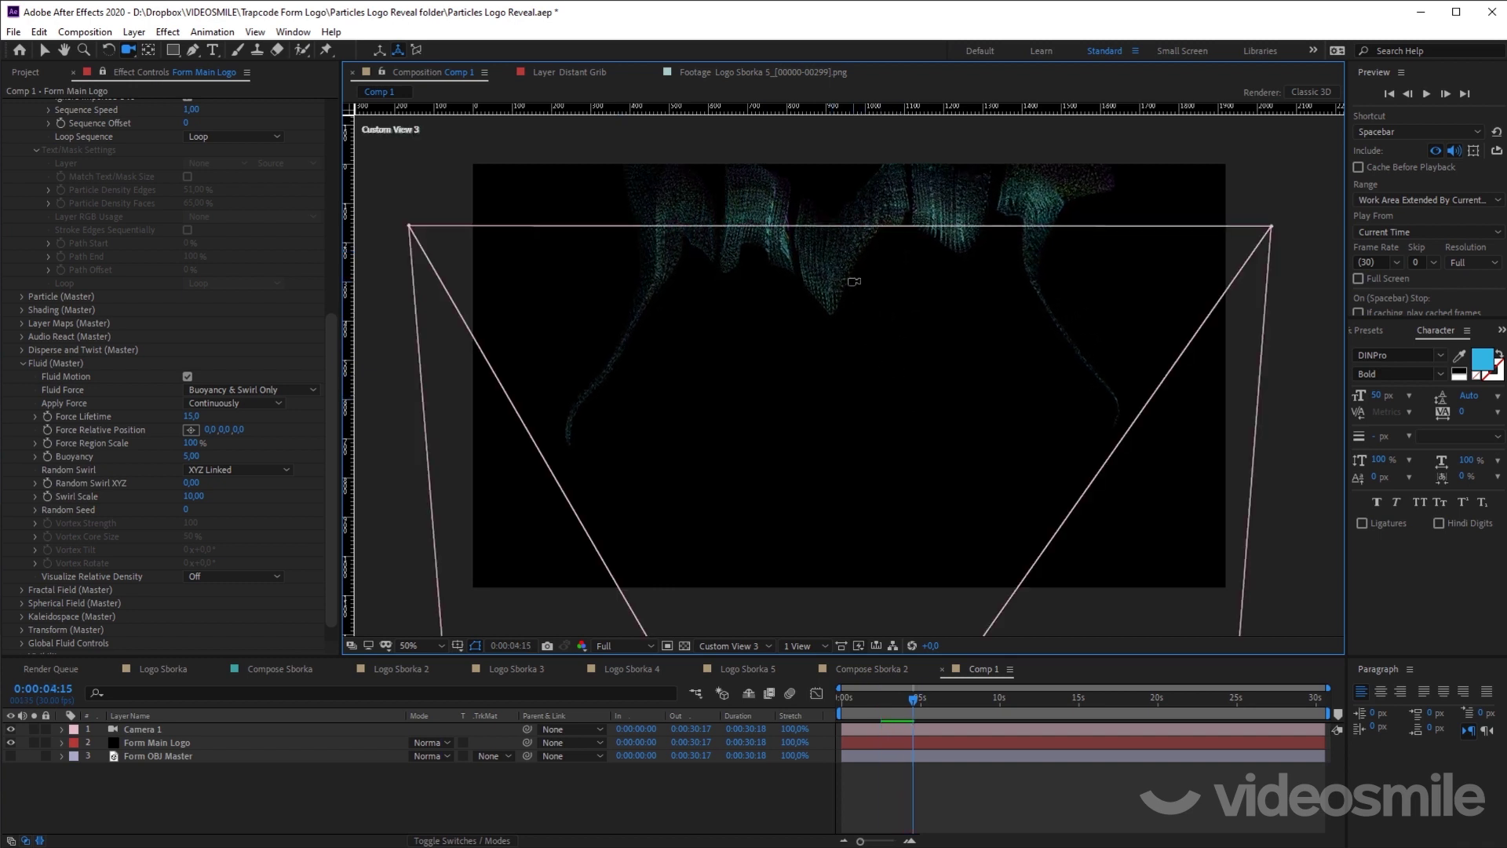
mouse_move(861, 318)
mouse_down()
mouse_move(869, 511)
mouse_move(851, 461)
mouse_up()
key(space)
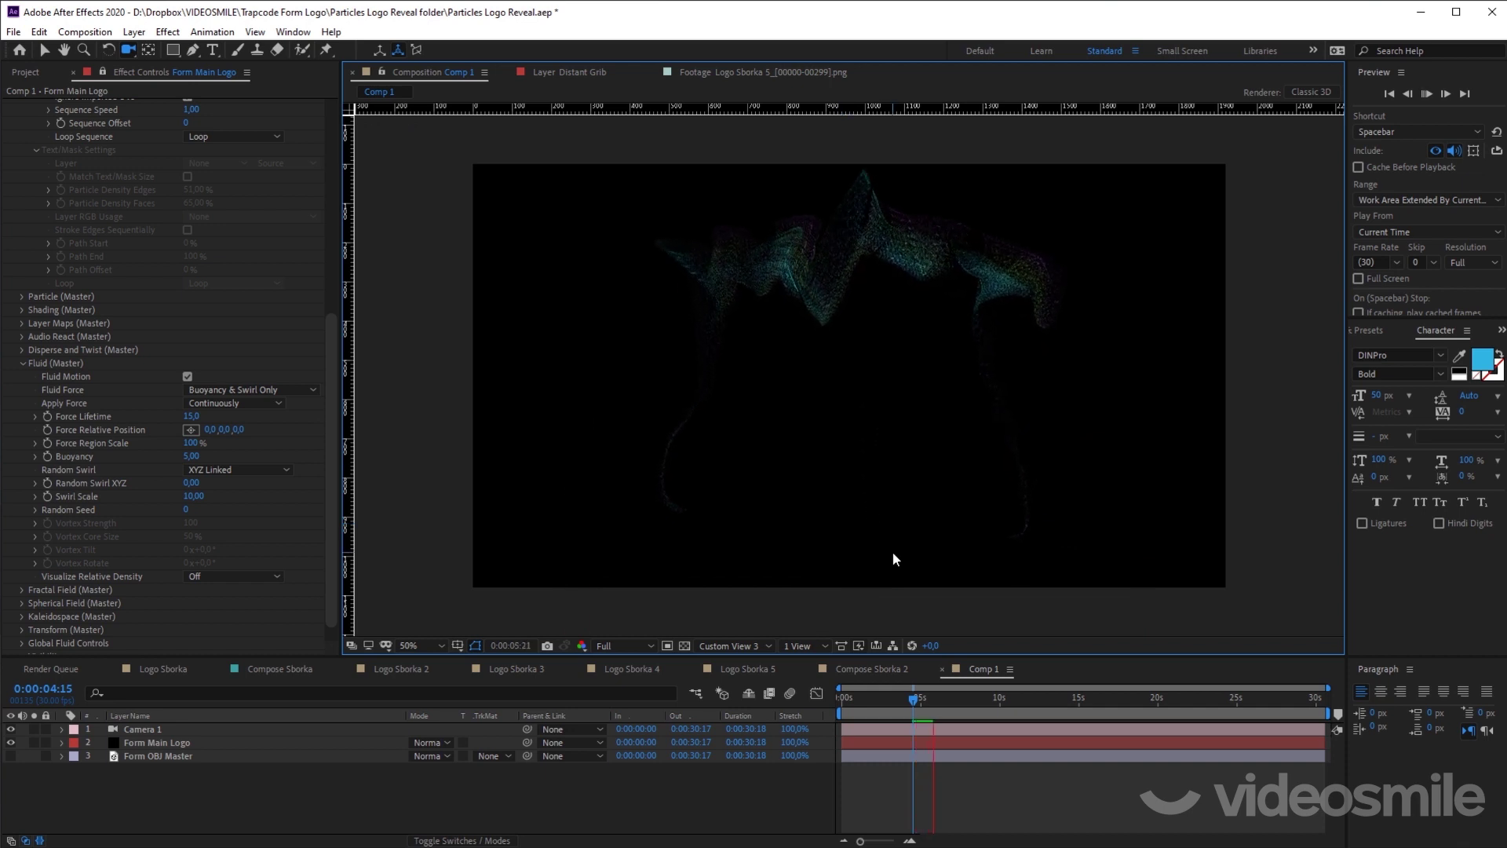
Step: Replay from the first frame, scrub to 0:00:03:10 with low orbits, then bring up Apply Force
drag(933, 702, 844, 702)
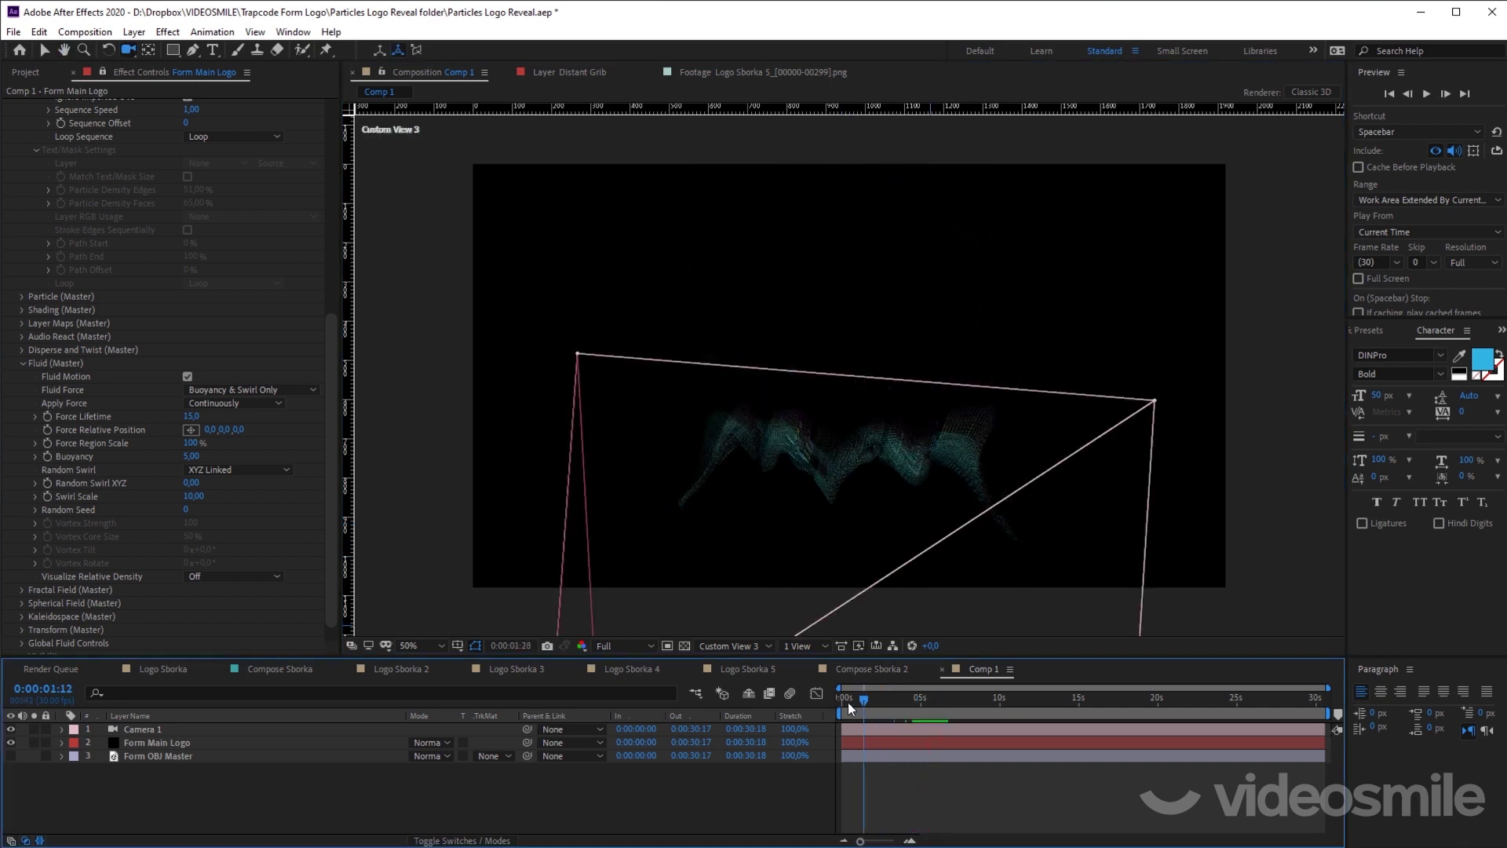
key(space)
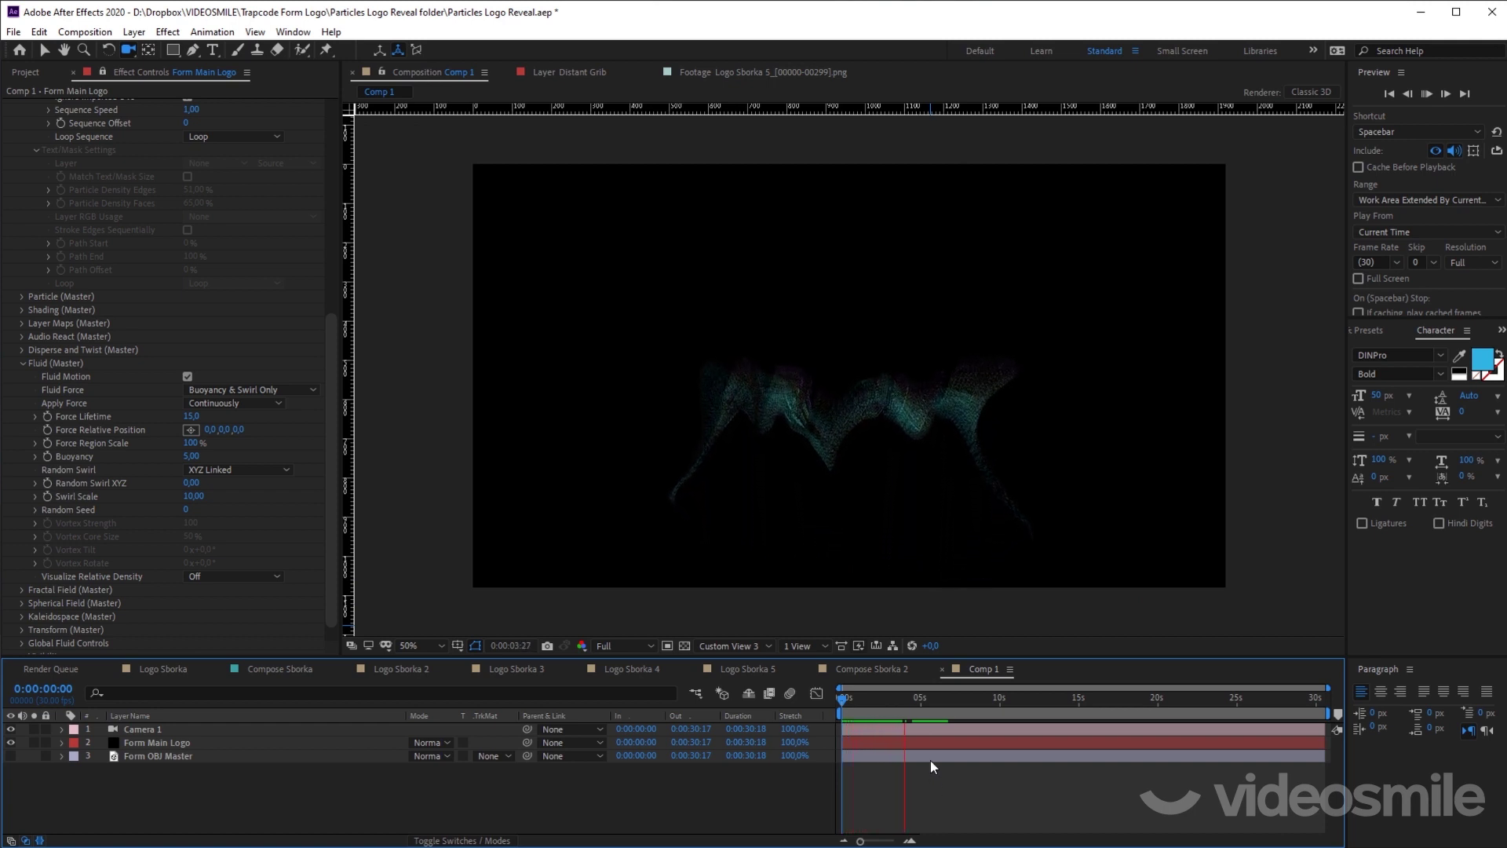
mouse_move(907, 700)
mouse_down()
mouse_move(859, 712)
mouse_move(898, 711)
mouse_up()
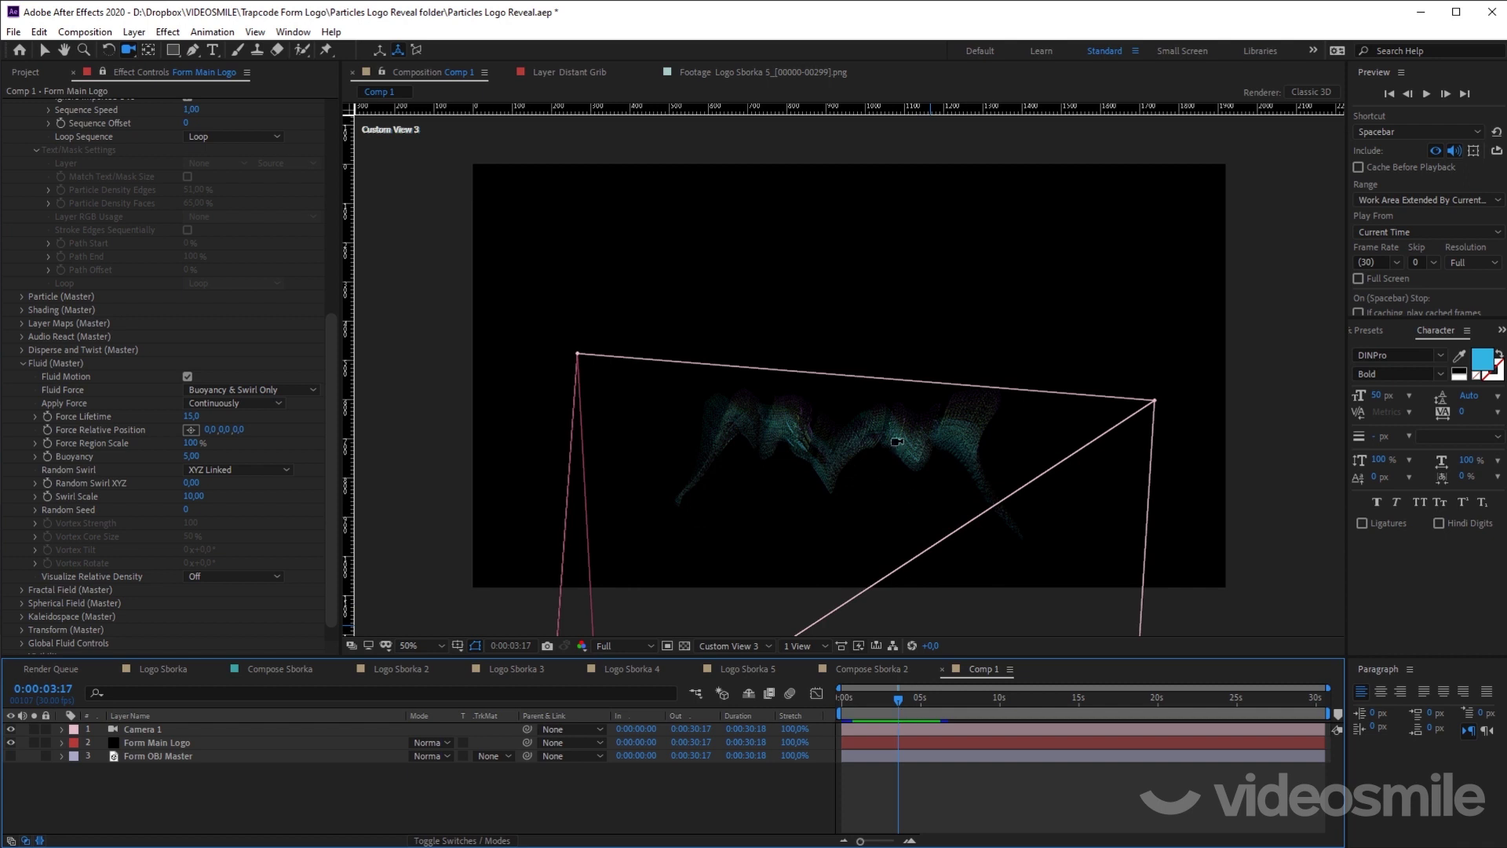
mouse_move(898, 442)
mouse_down()
mouse_move(744, 461)
mouse_move(820, 402)
mouse_up()
drag(904, 700, 895, 703)
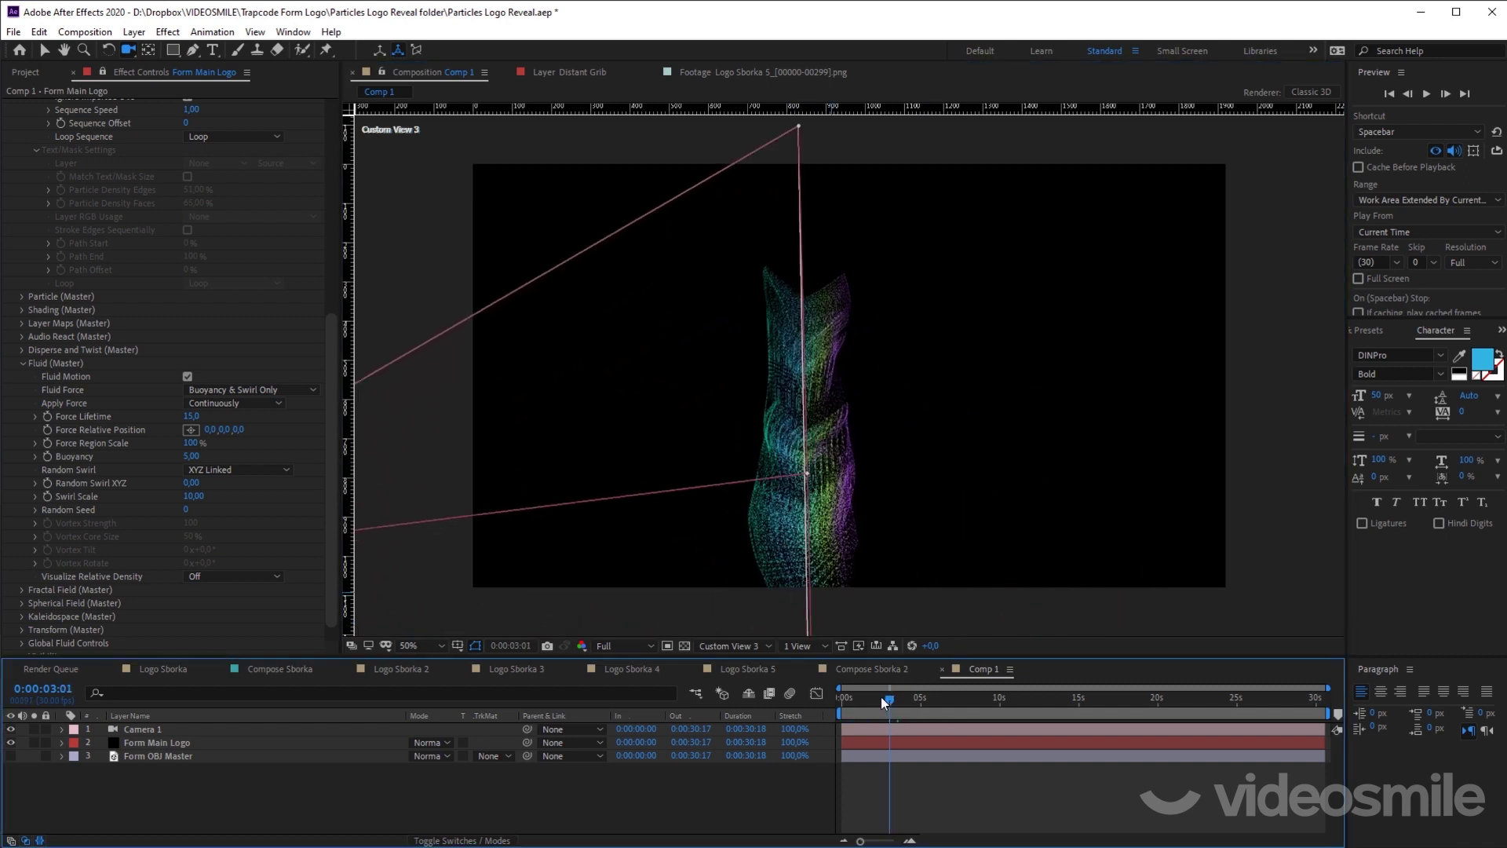
drag(757, 462, 894, 369)
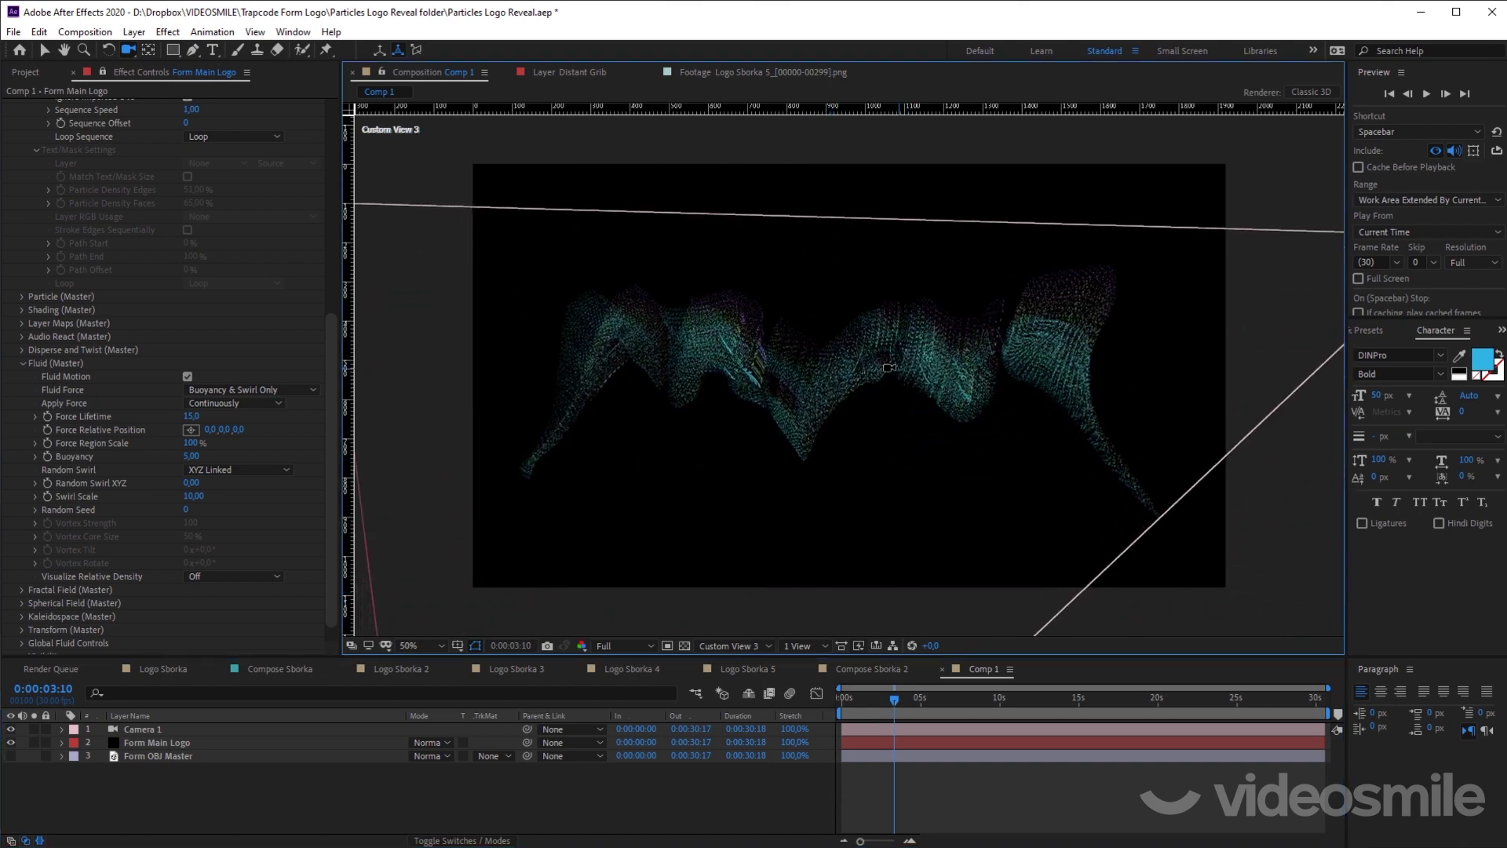
click(107, 413)
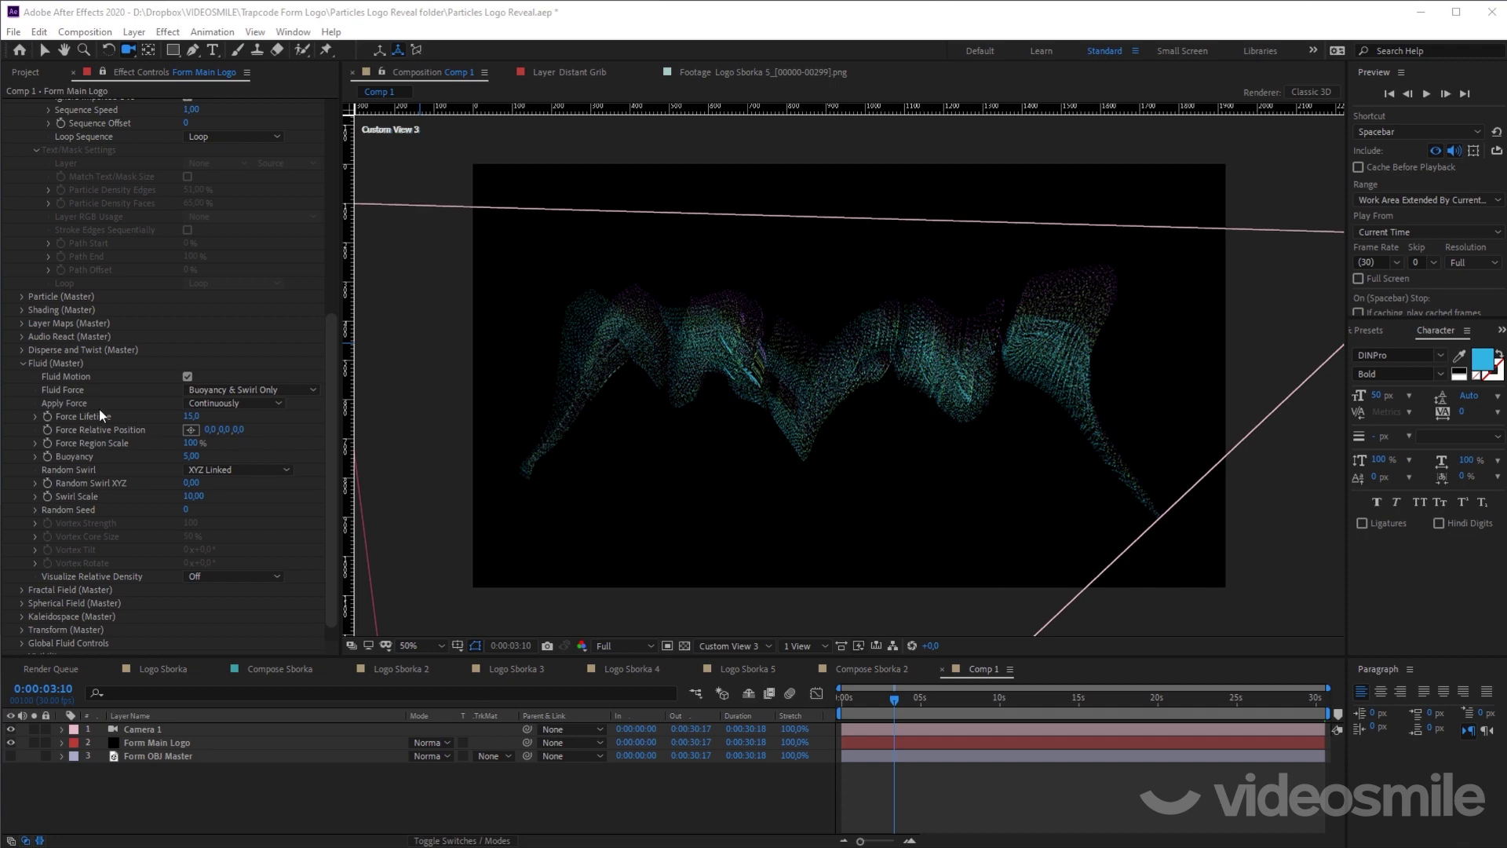
click(73, 405)
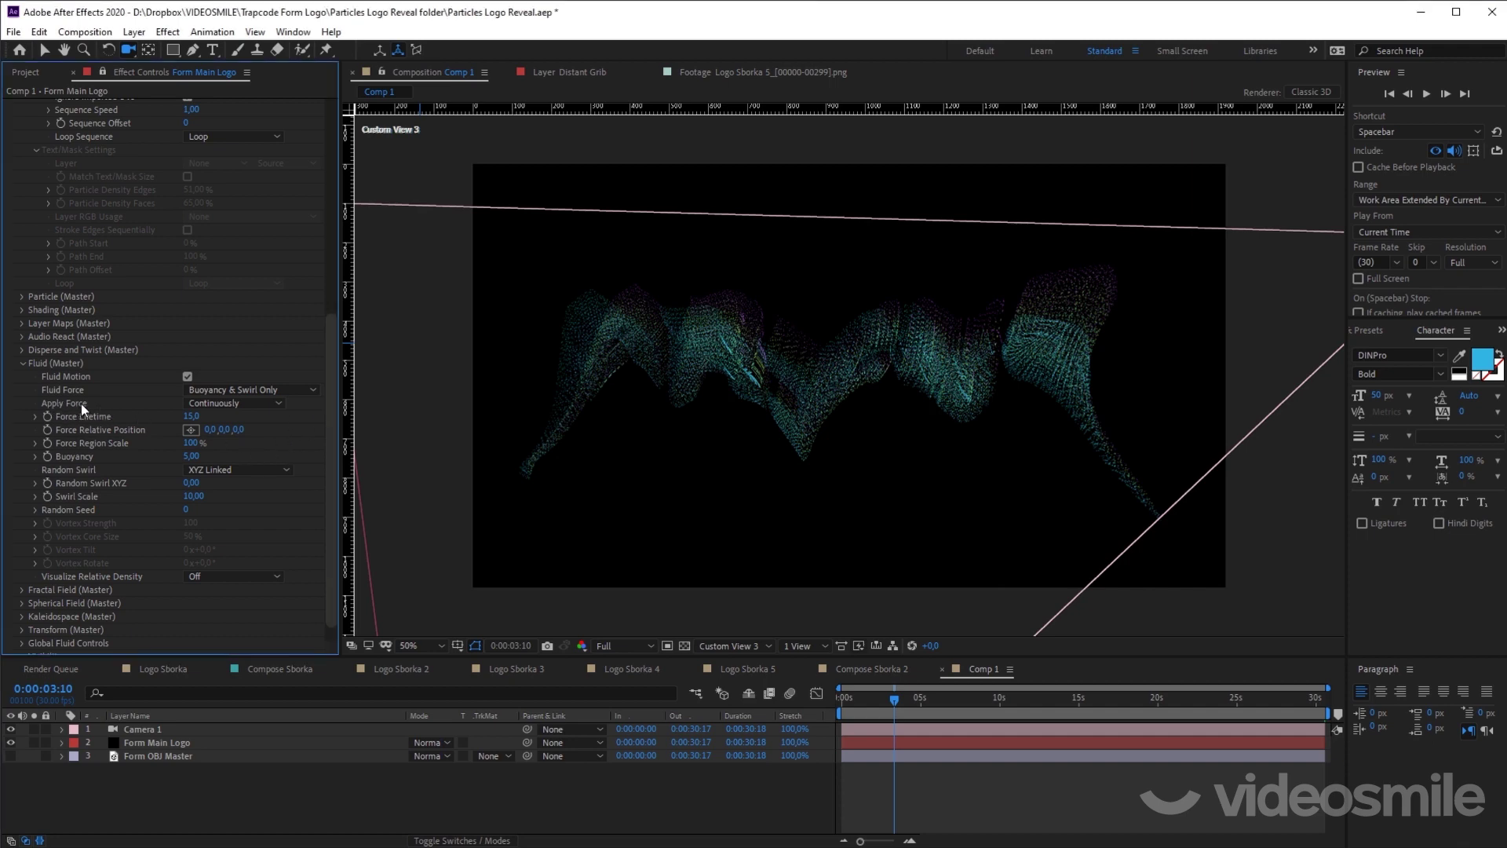
Step: Set the fluid force to apply At Start and preview the particle waves from frame 0
click(232, 404)
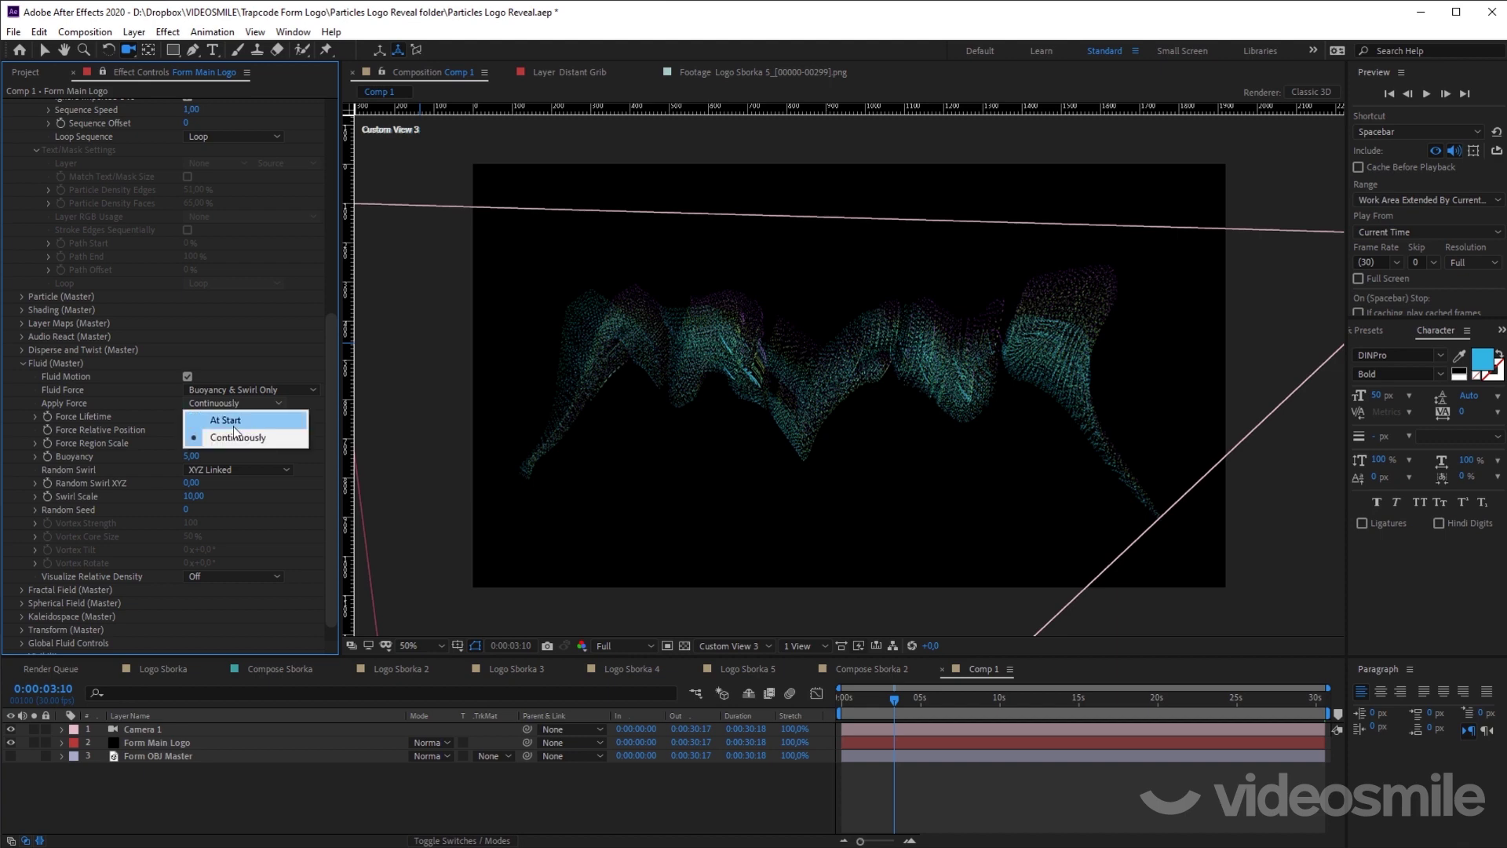
click(229, 421)
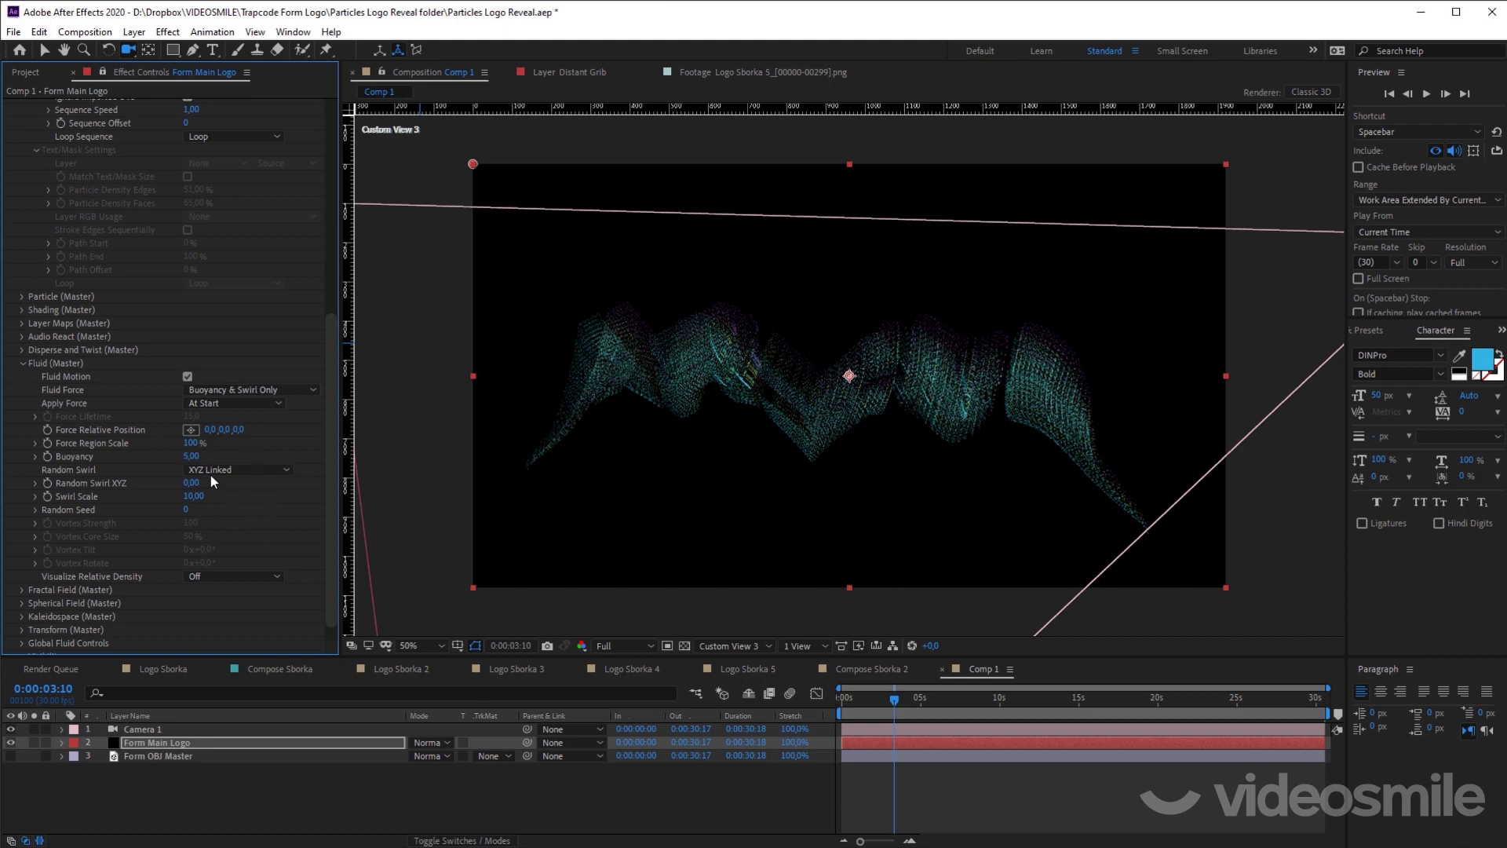
drag(816, 432, 848, 427)
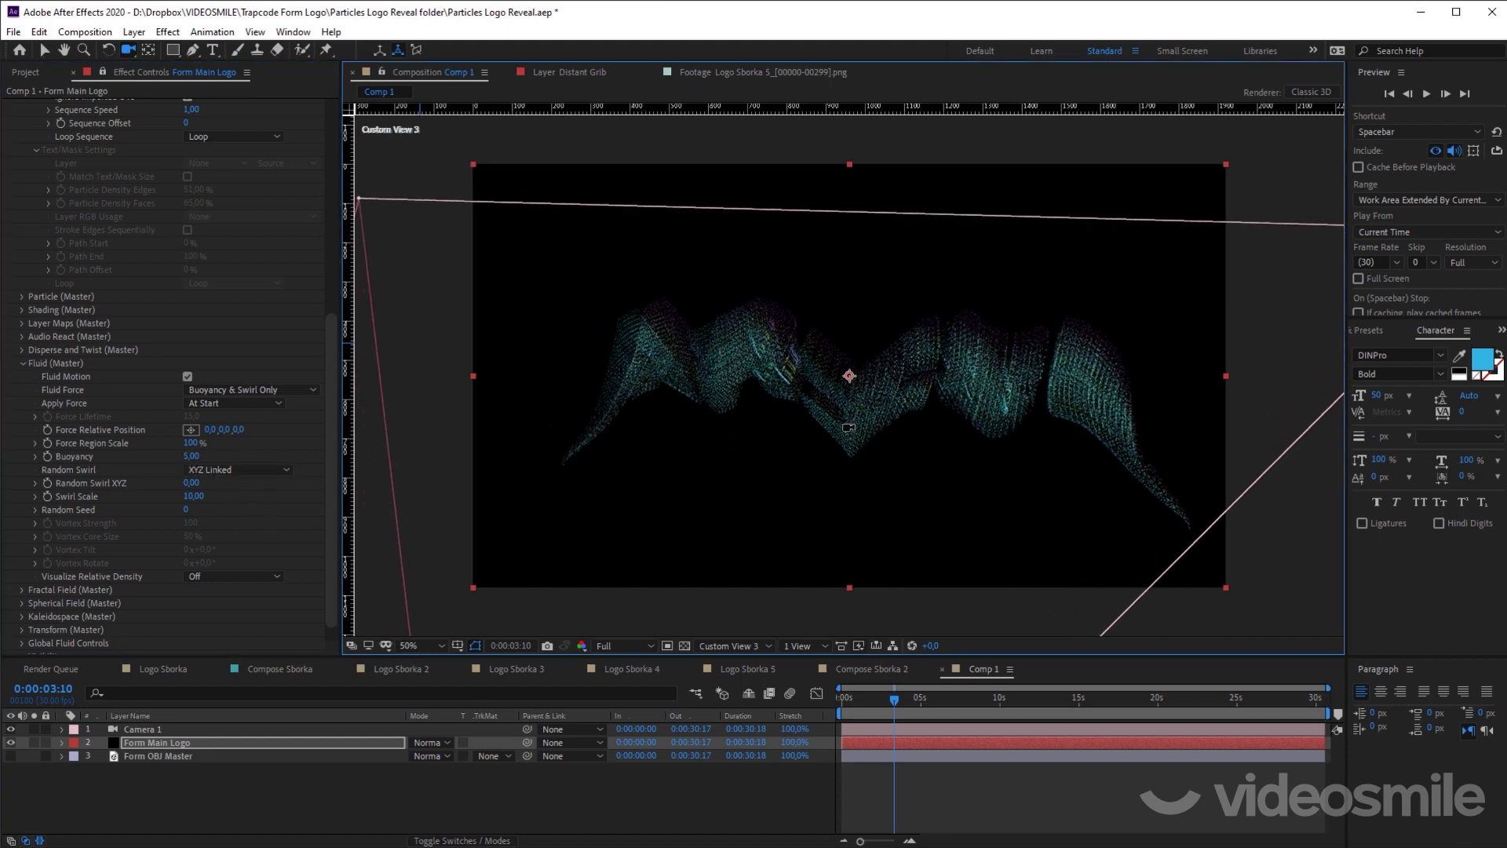
click(191, 456)
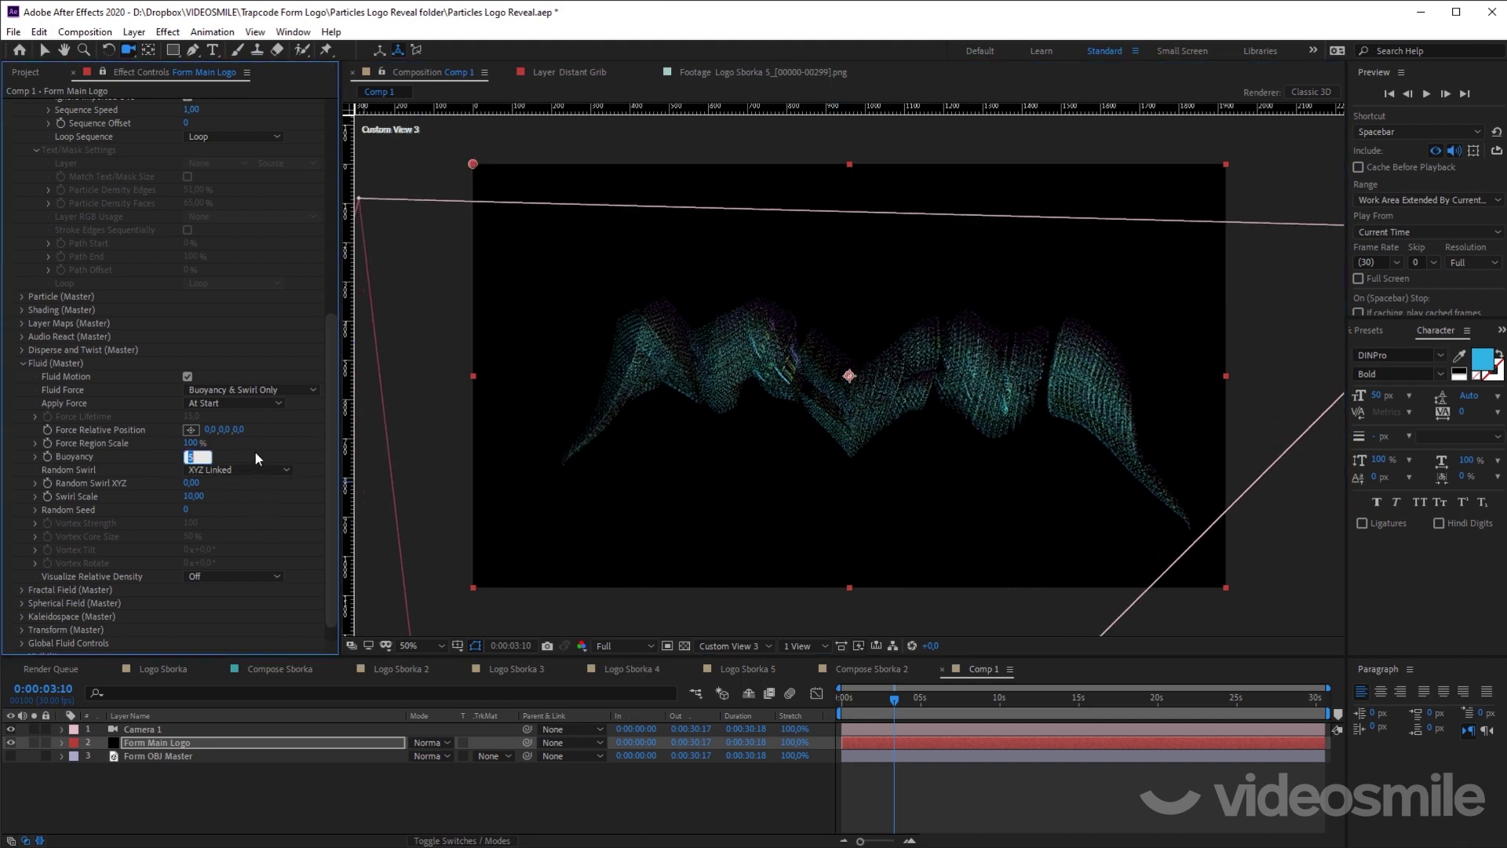
drag(875, 699, 822, 705)
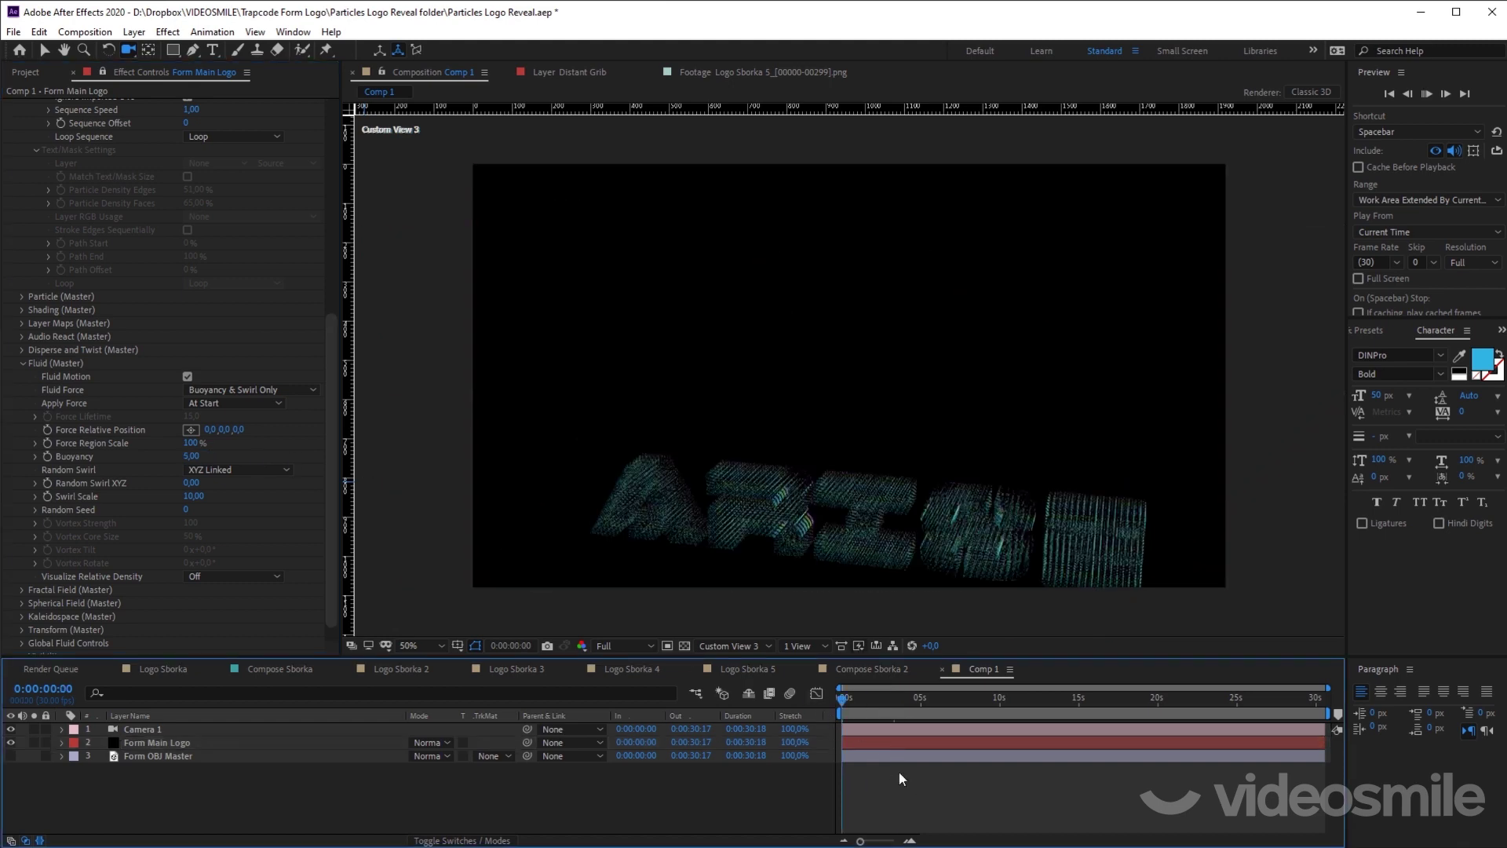
key(space)
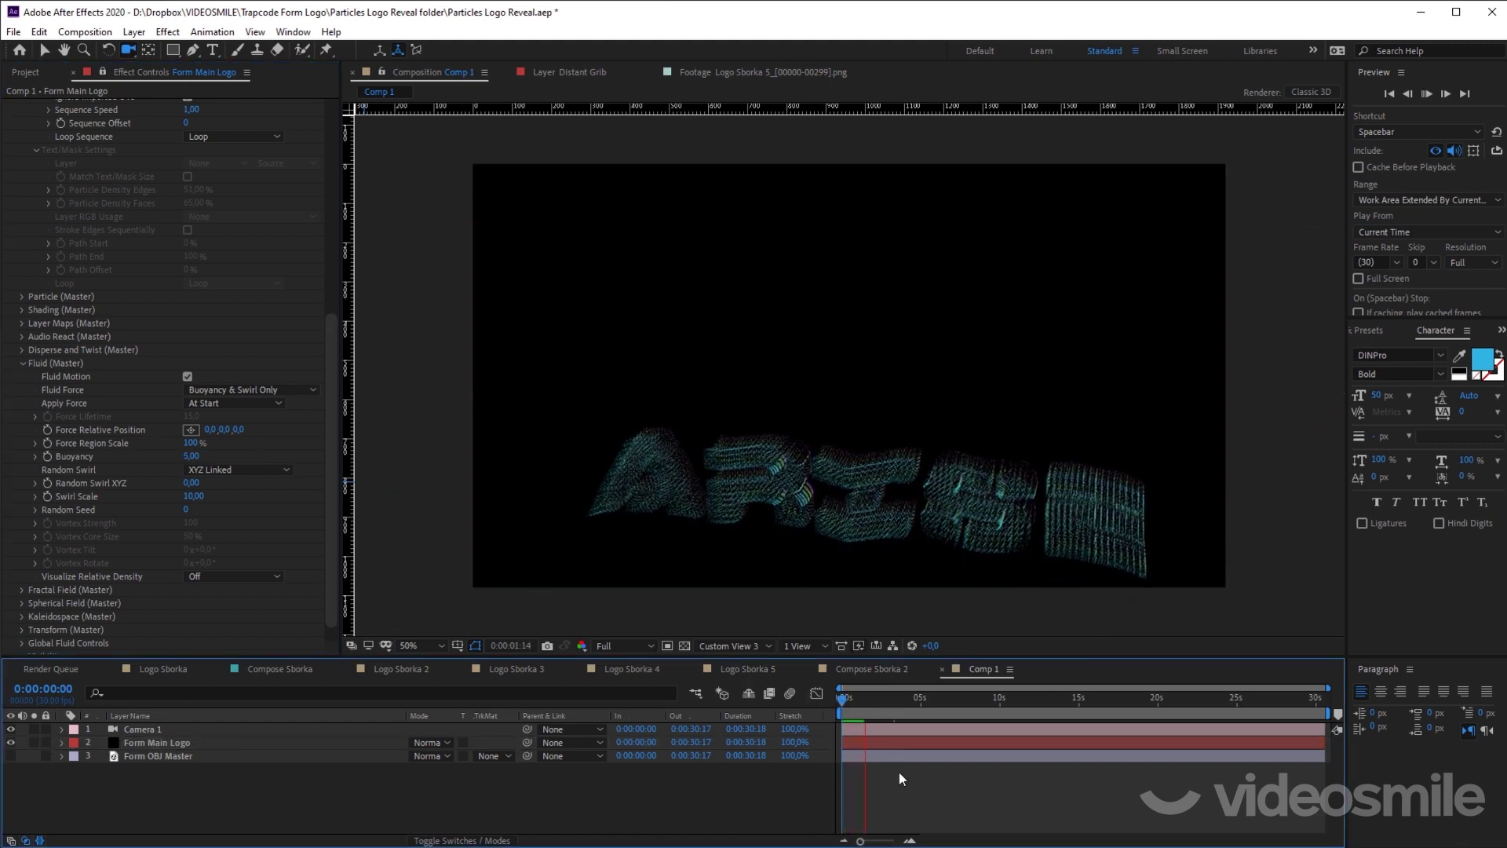
Step: Try Buoyancy 25 then 0.50, preview from the start, and begin setting Random Swirl XYZ to 29
click(191, 456)
text(2)
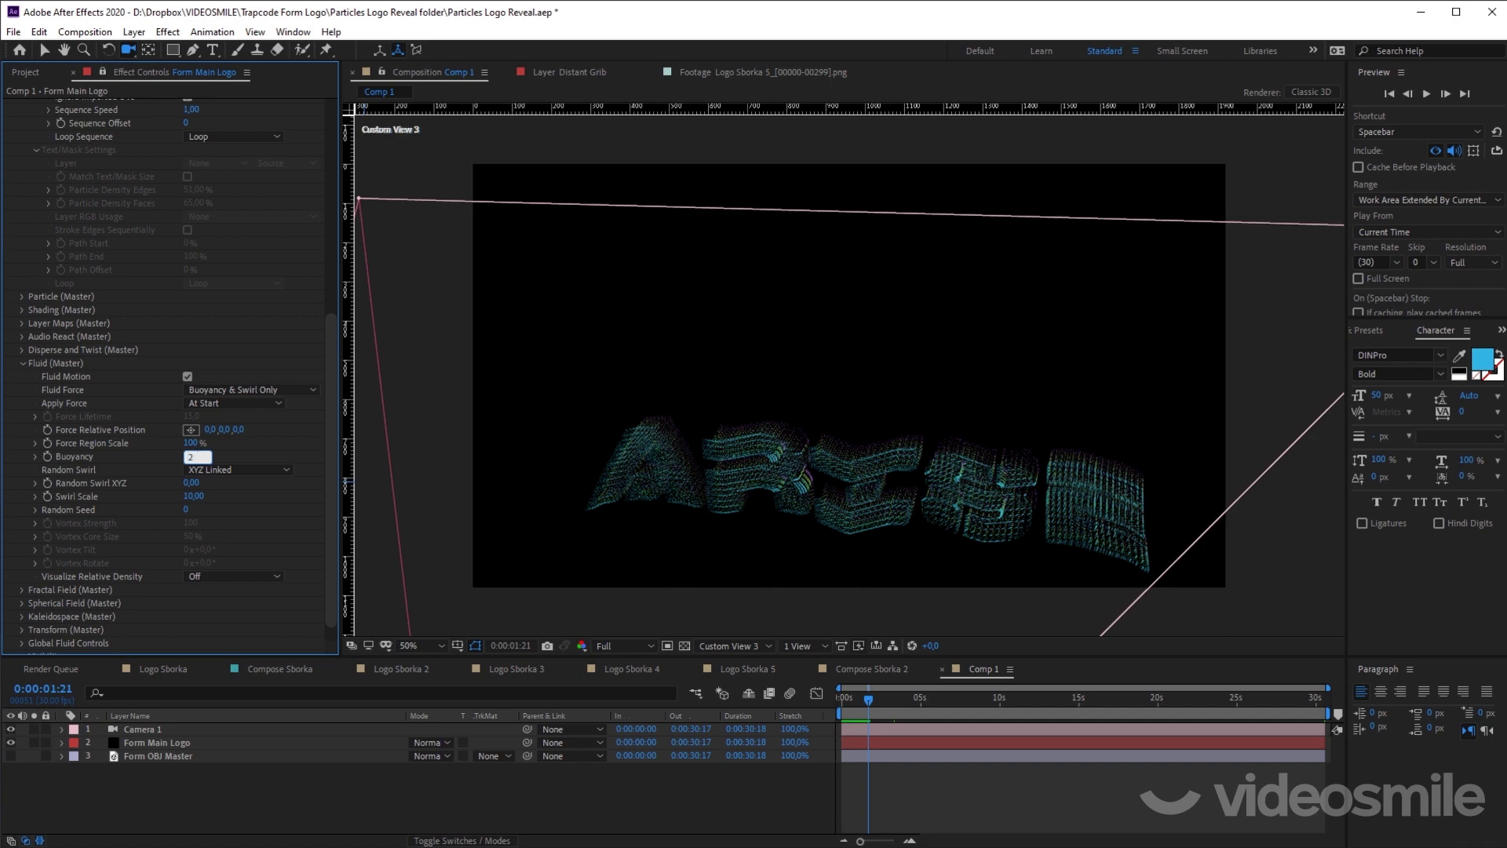
text(50)
key(Return)
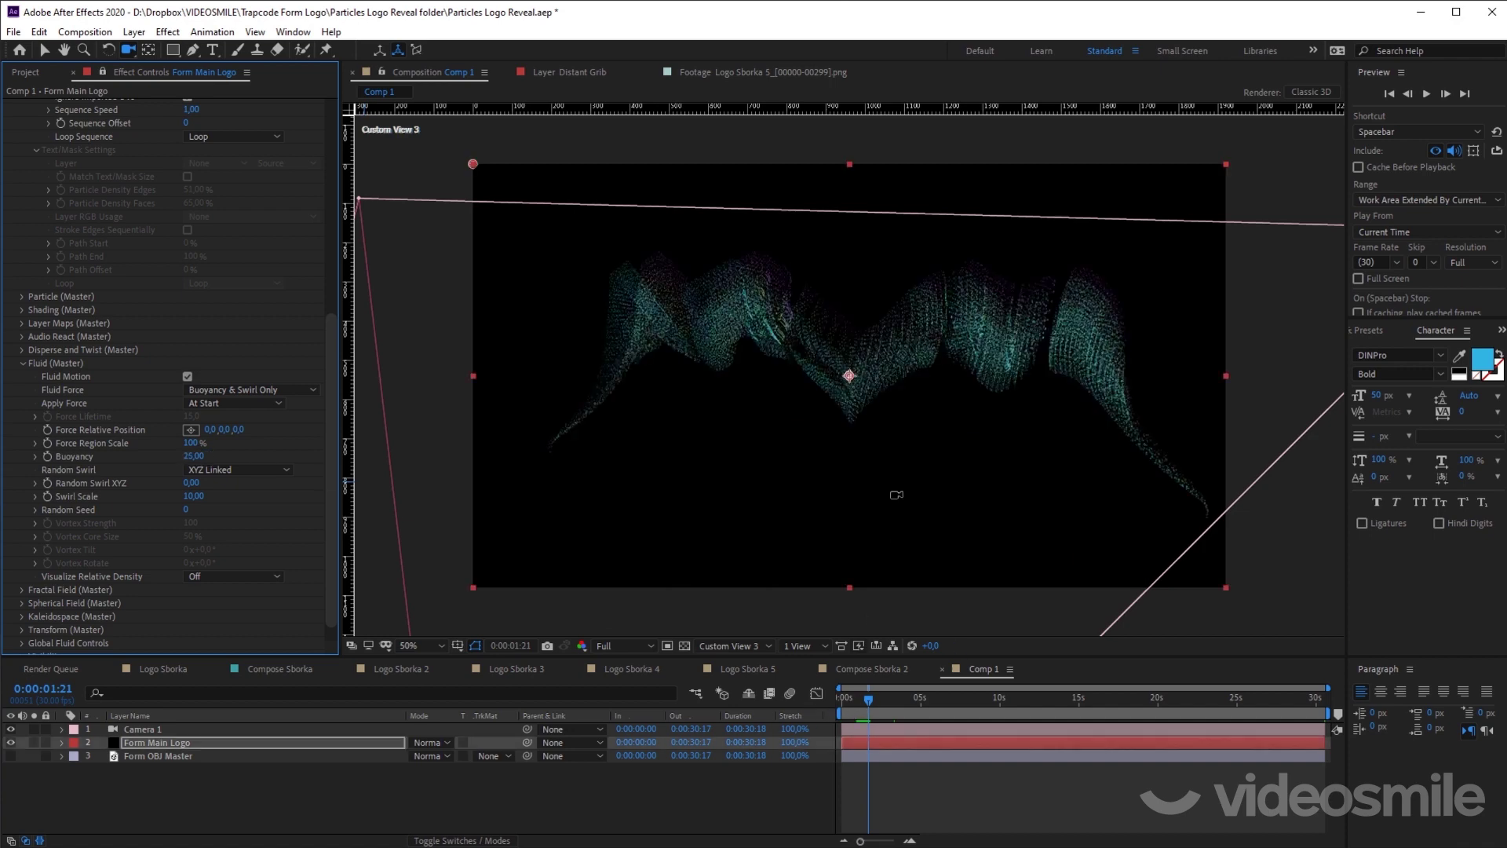
click(201, 455)
key(Home)
click(863, 780)
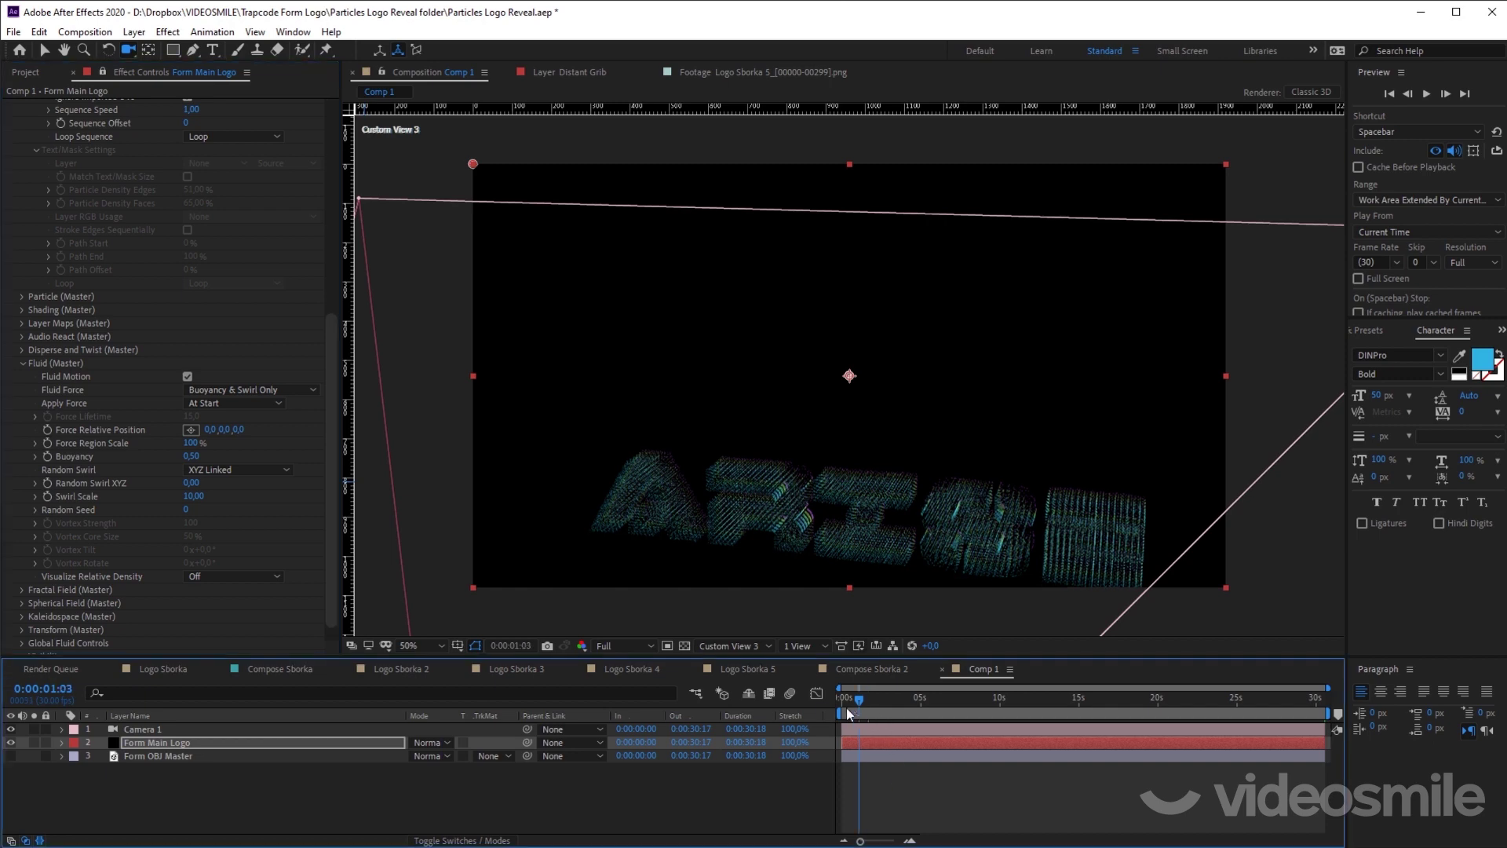
key(space)
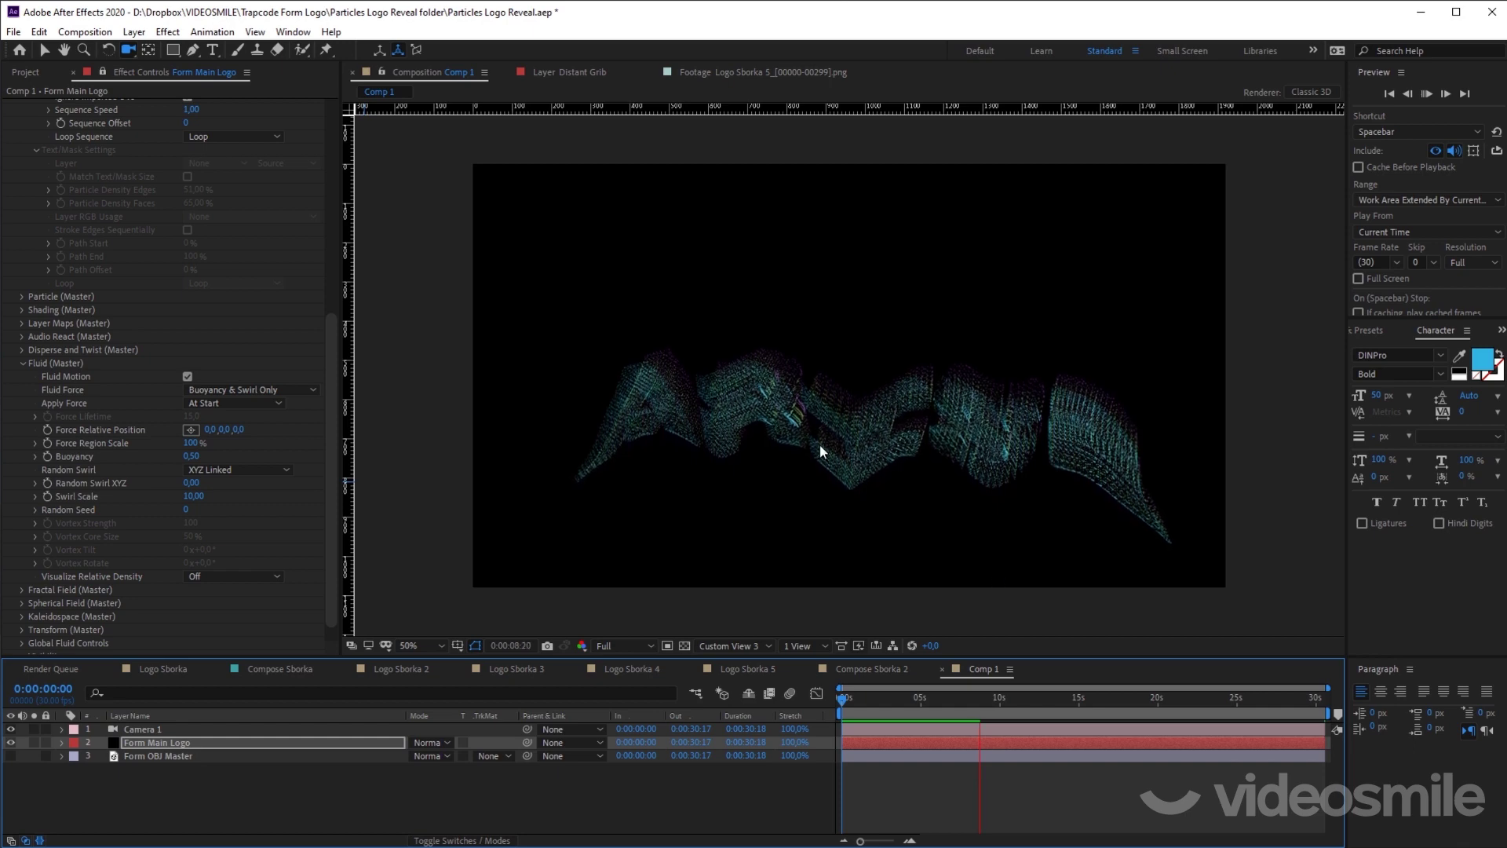
key(space)
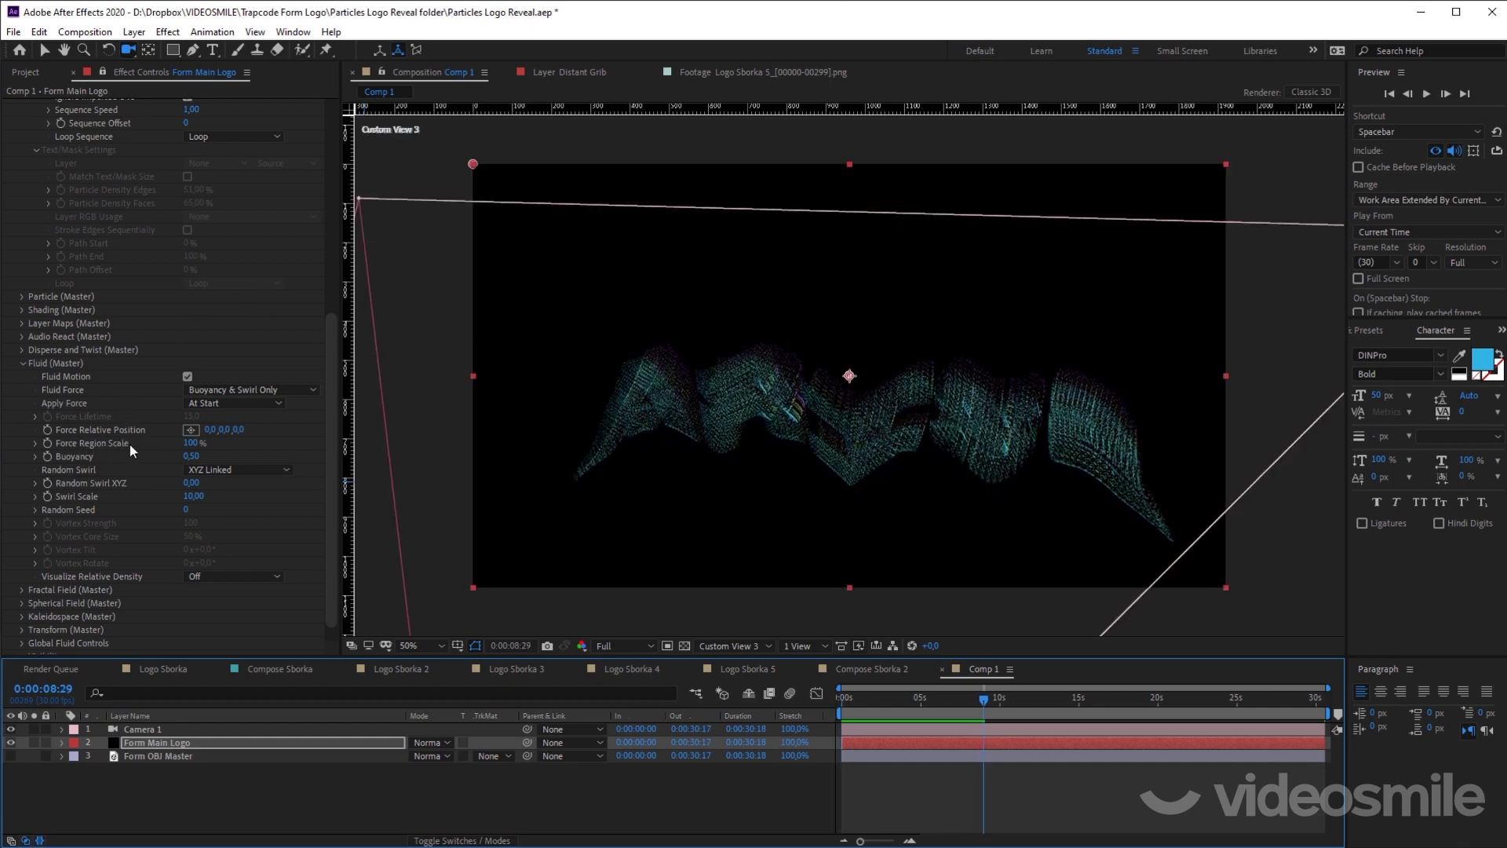
click(112, 476)
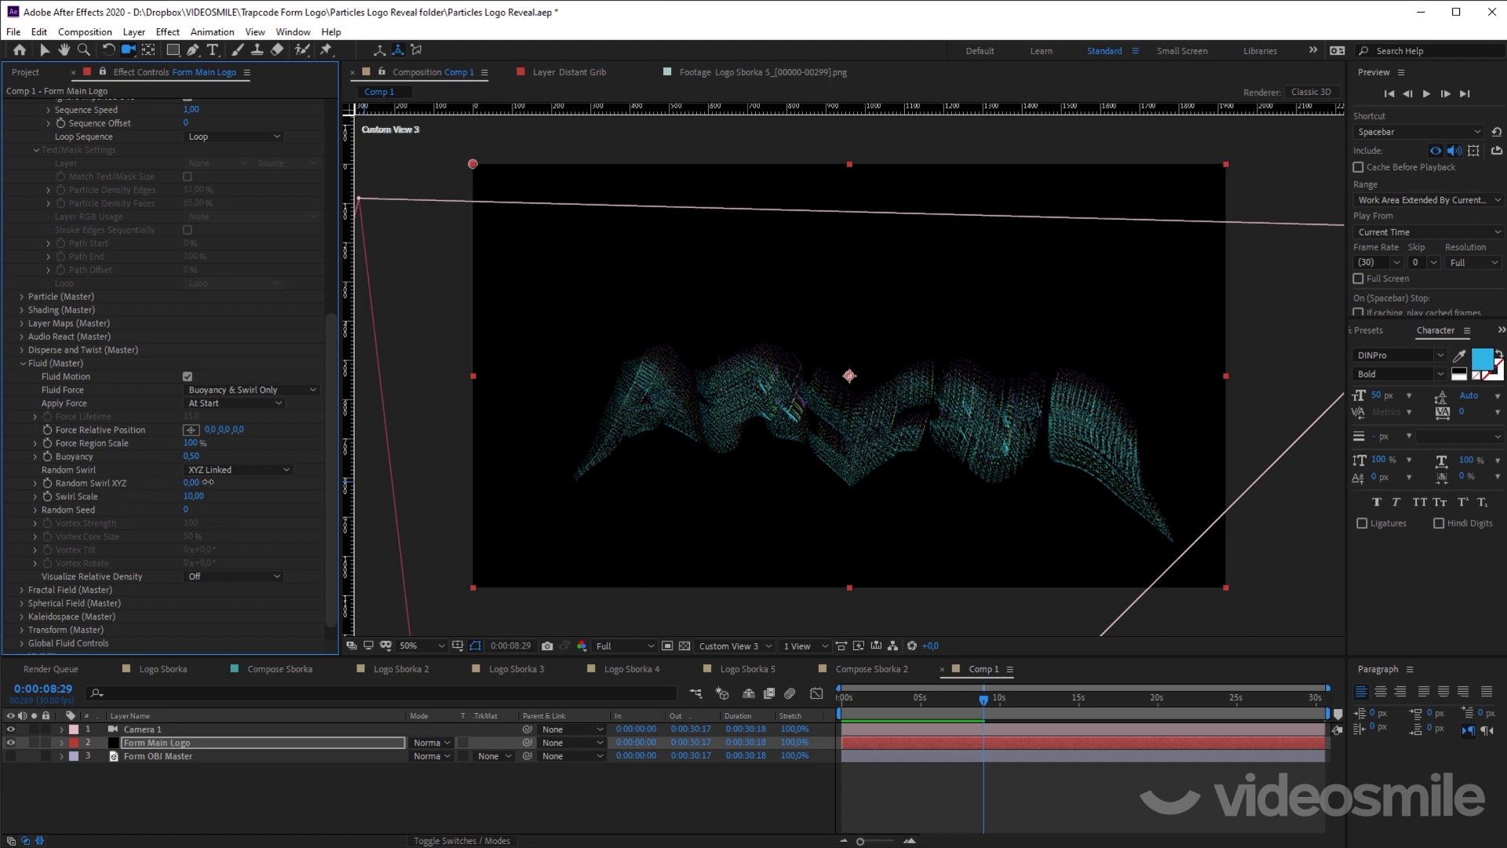
Step: Preview the Random Swirl XYZ 29 animation from frame 0 several times, then save the project
drag(914, 699, 812, 702)
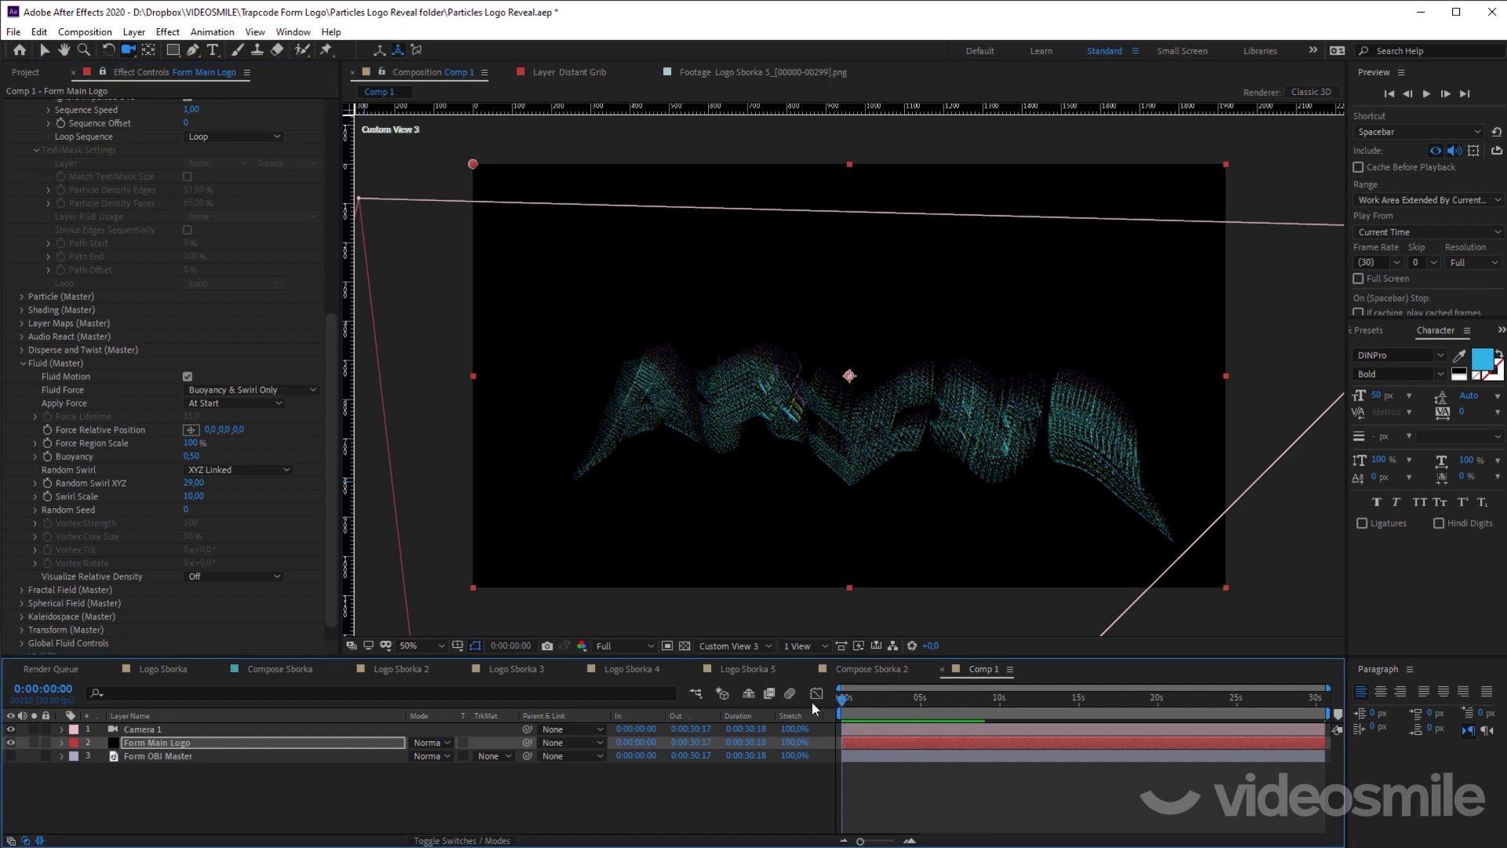
click(943, 780)
key(space)
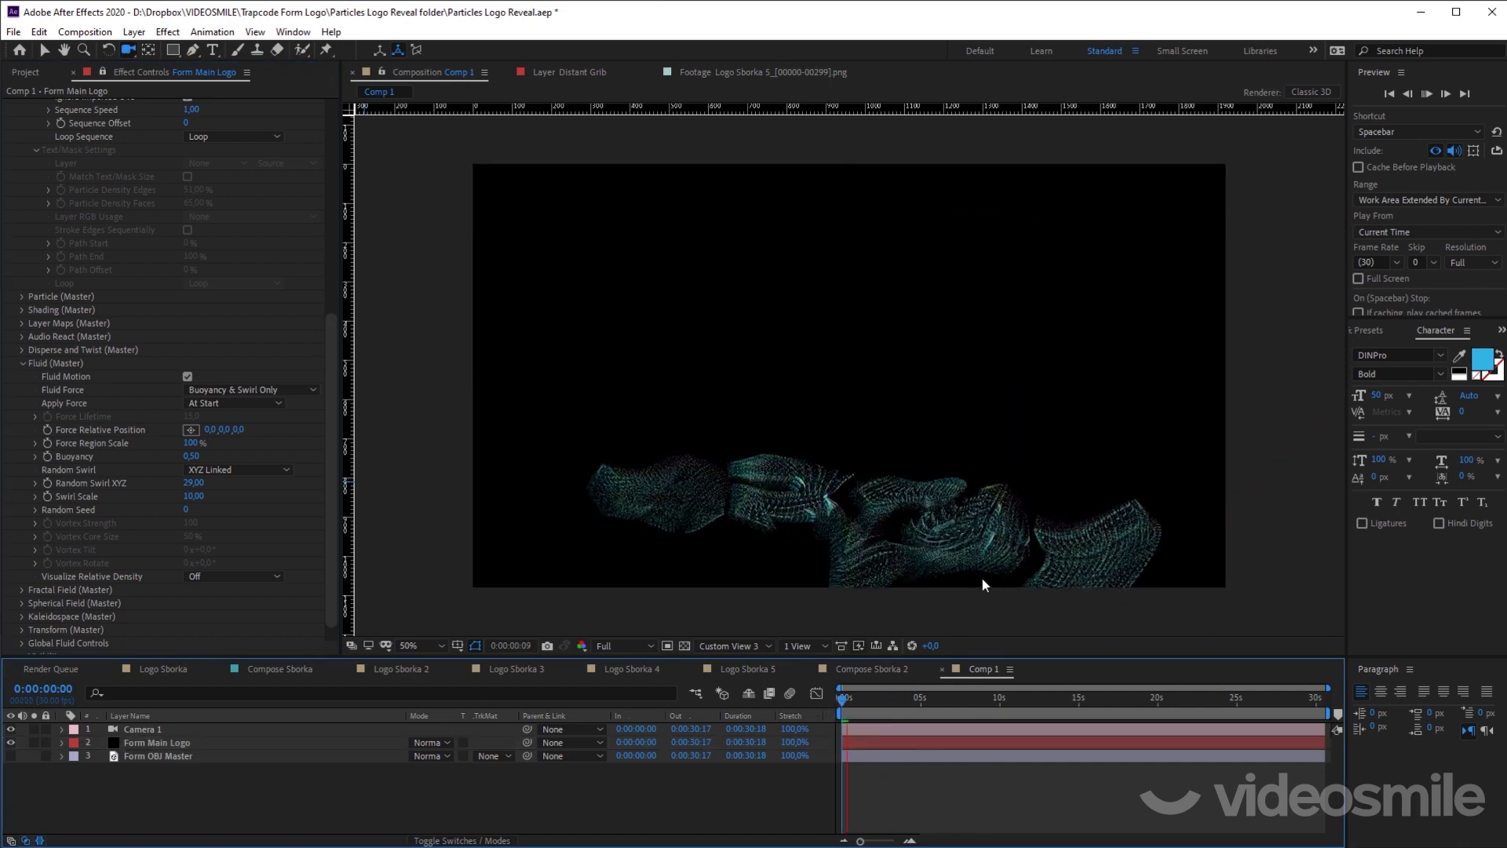
key(space)
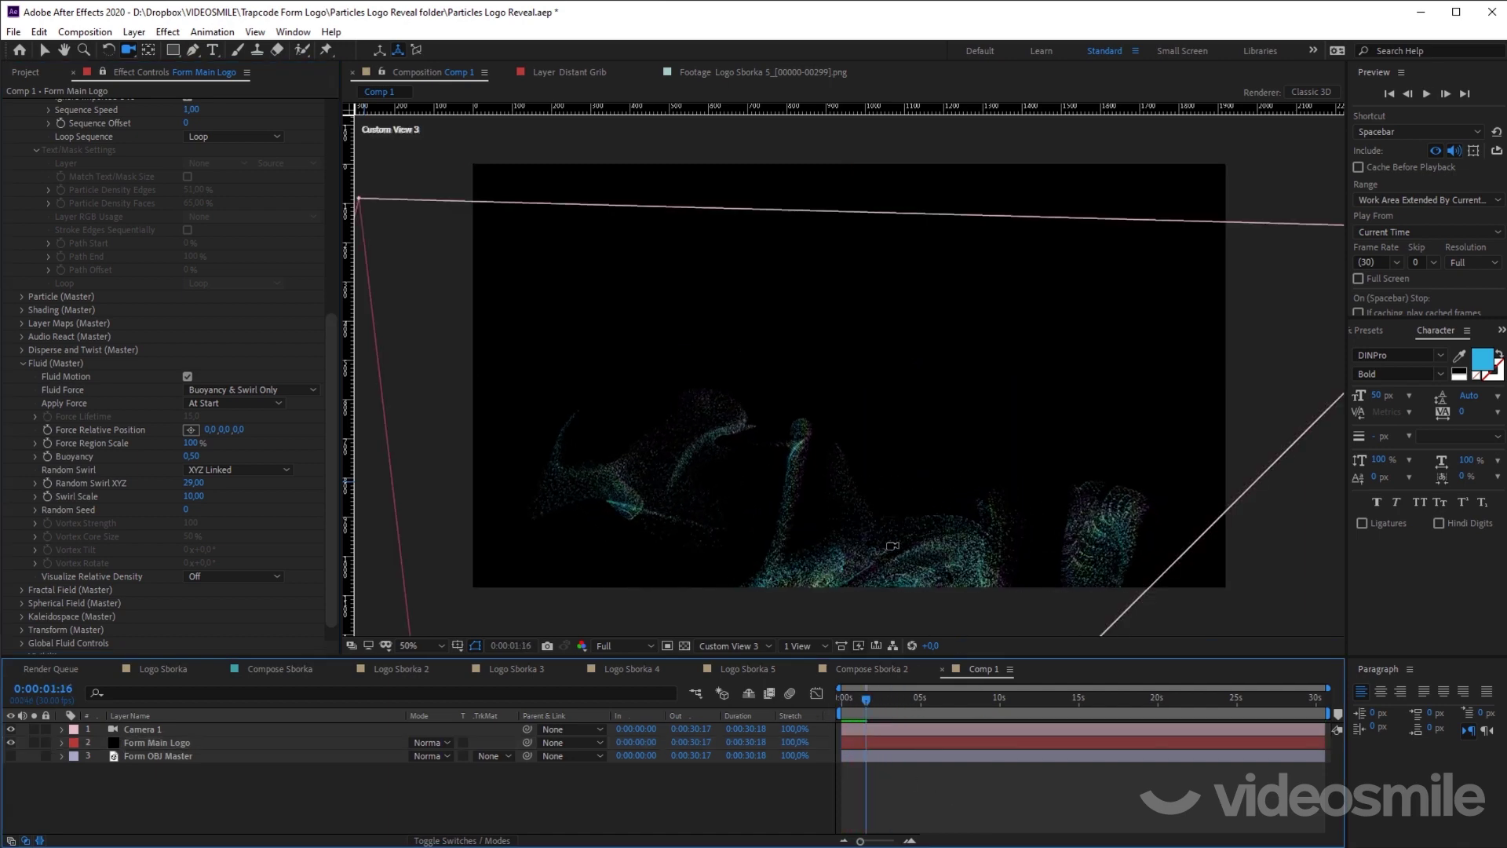
scroll(901, 400, down, 2)
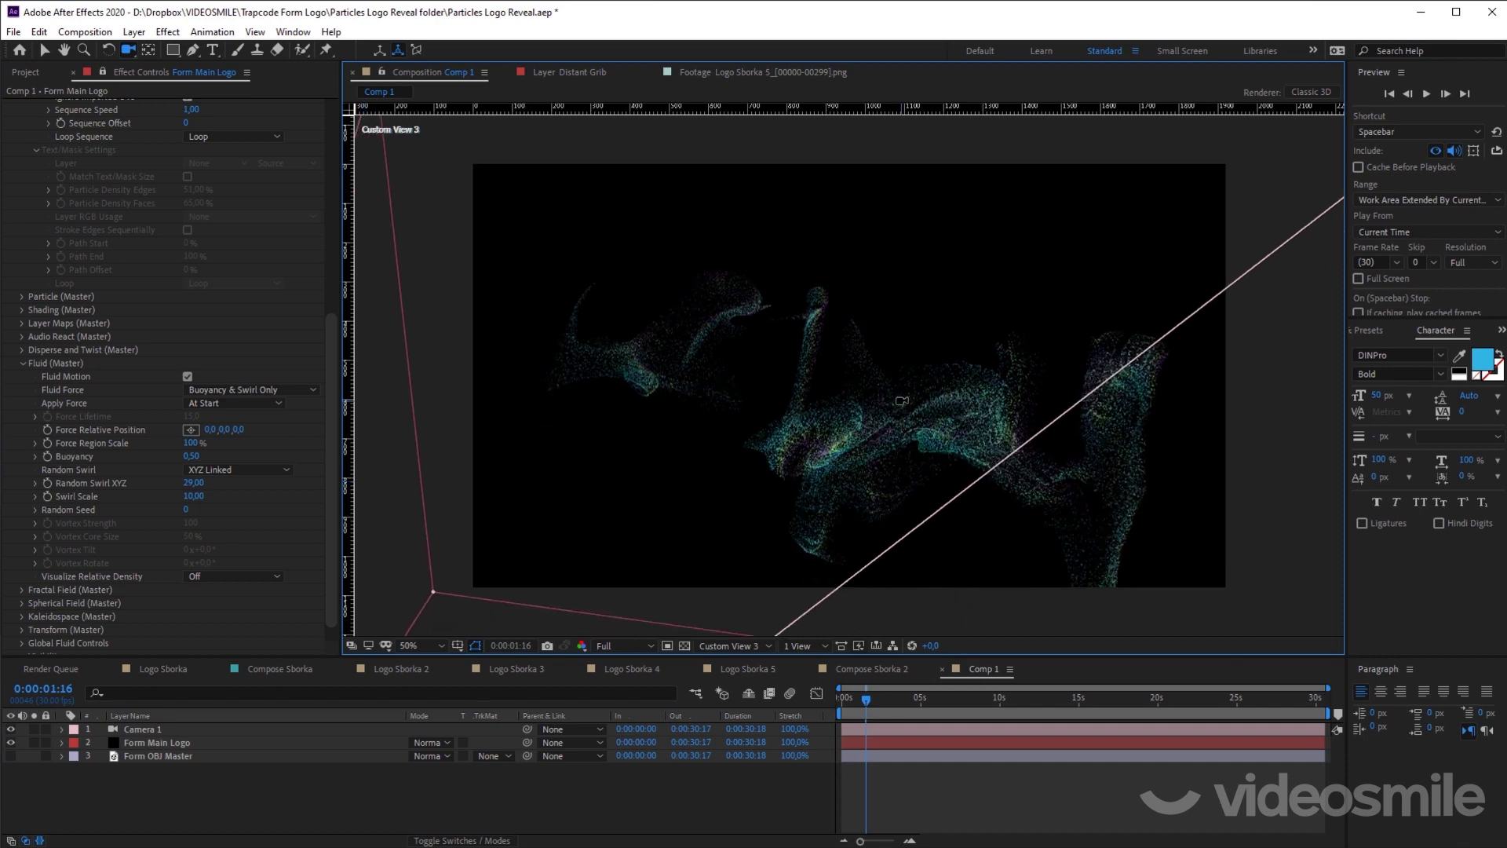
key(space)
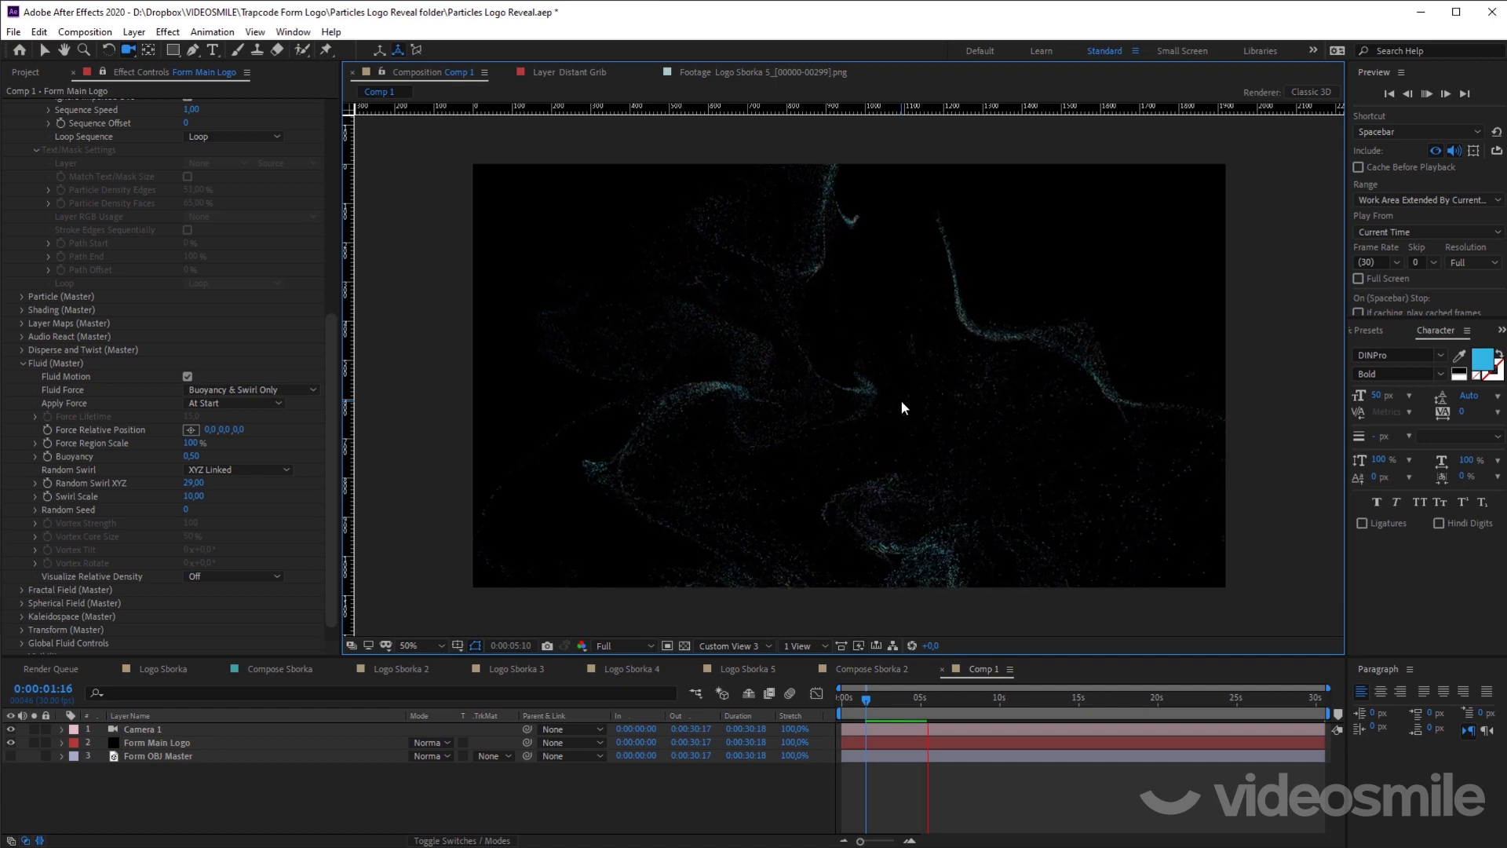
click(948, 788)
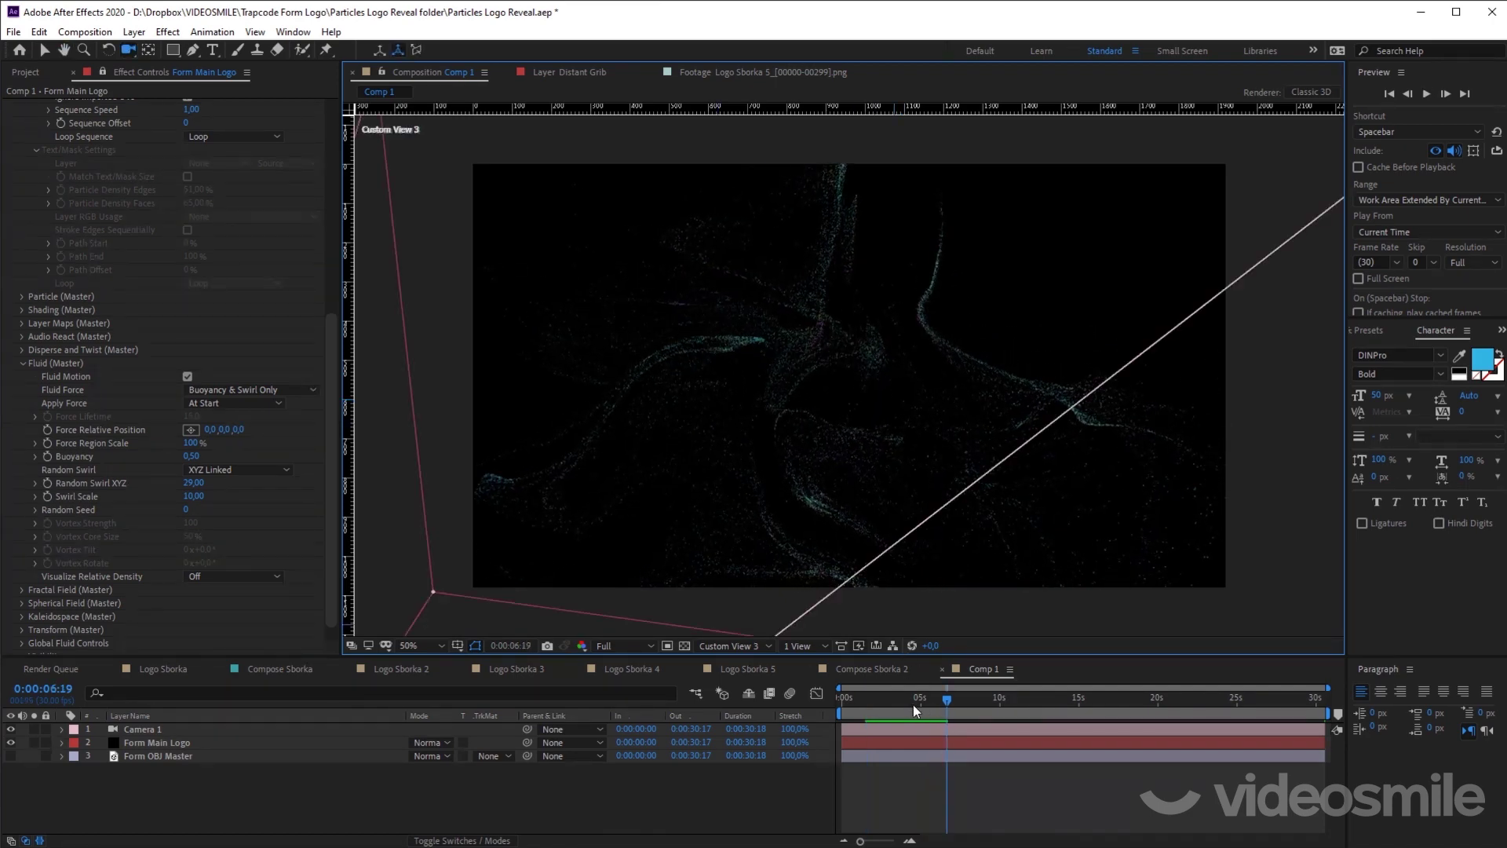
key(Home)
key(space)
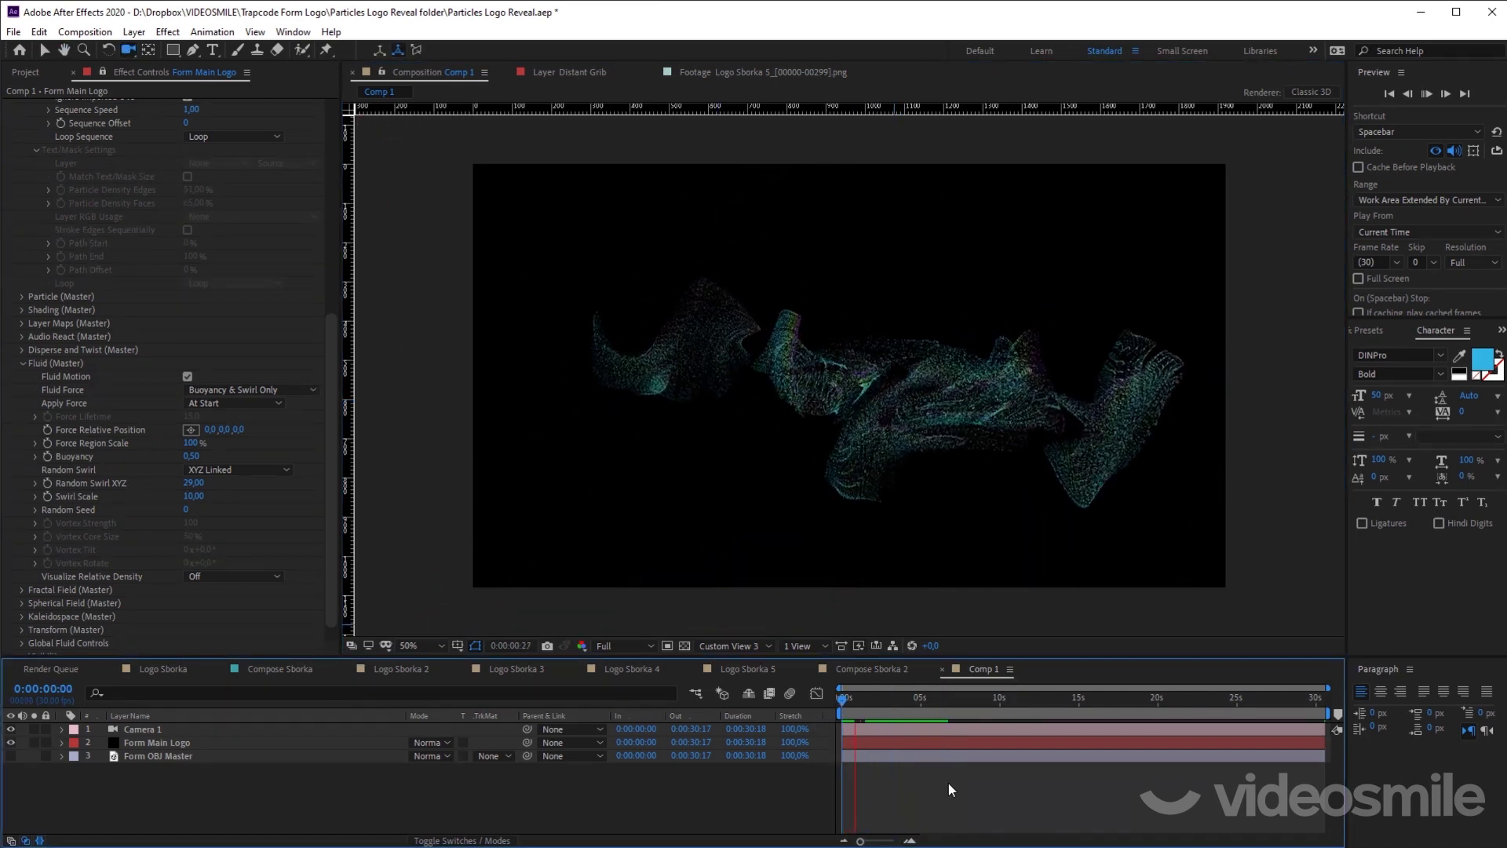
key(space)
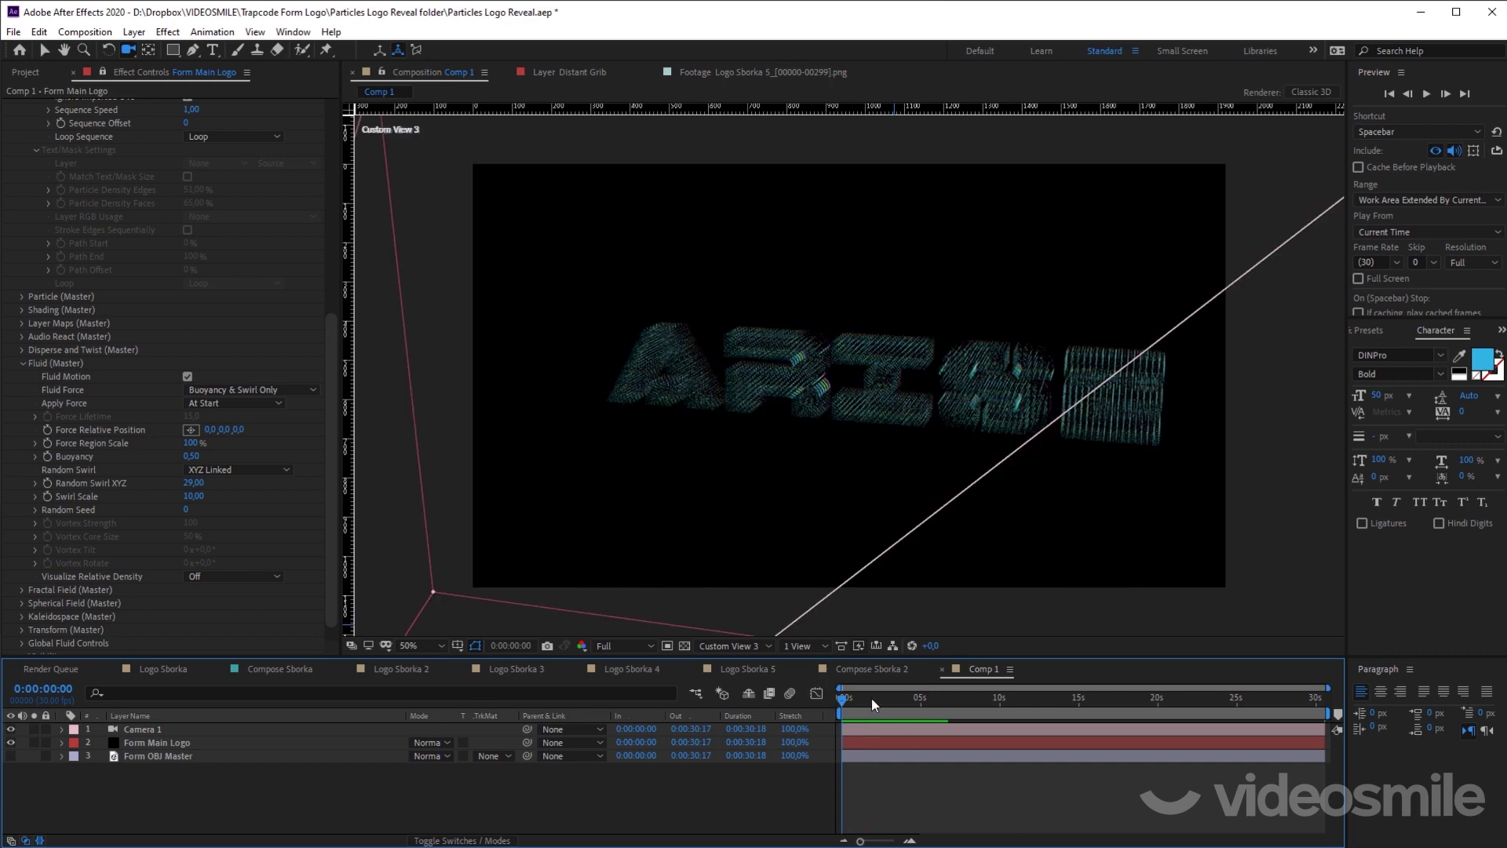
key(space)
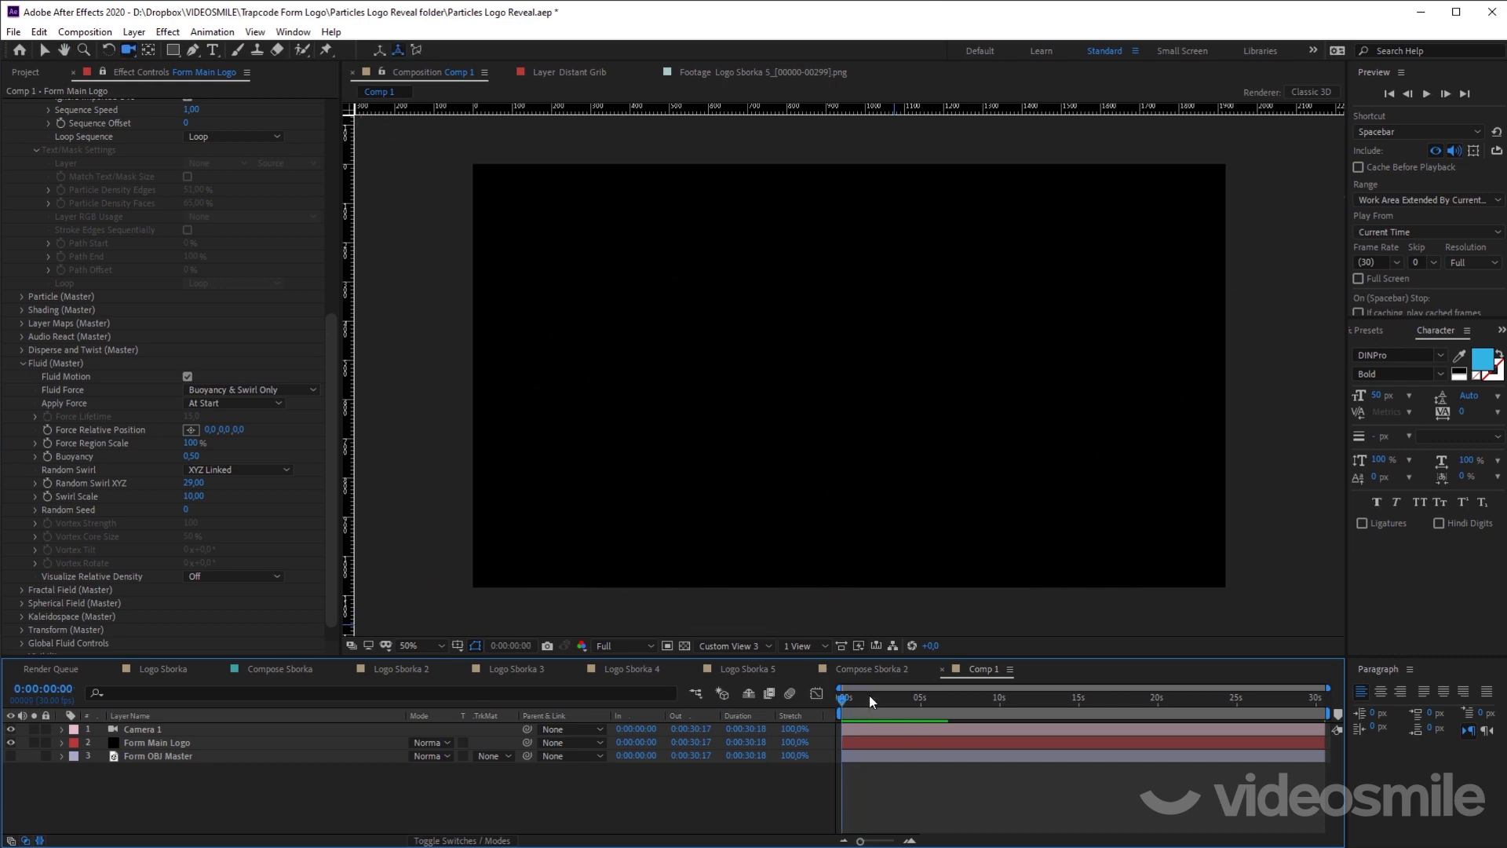
key(ctrl+s)
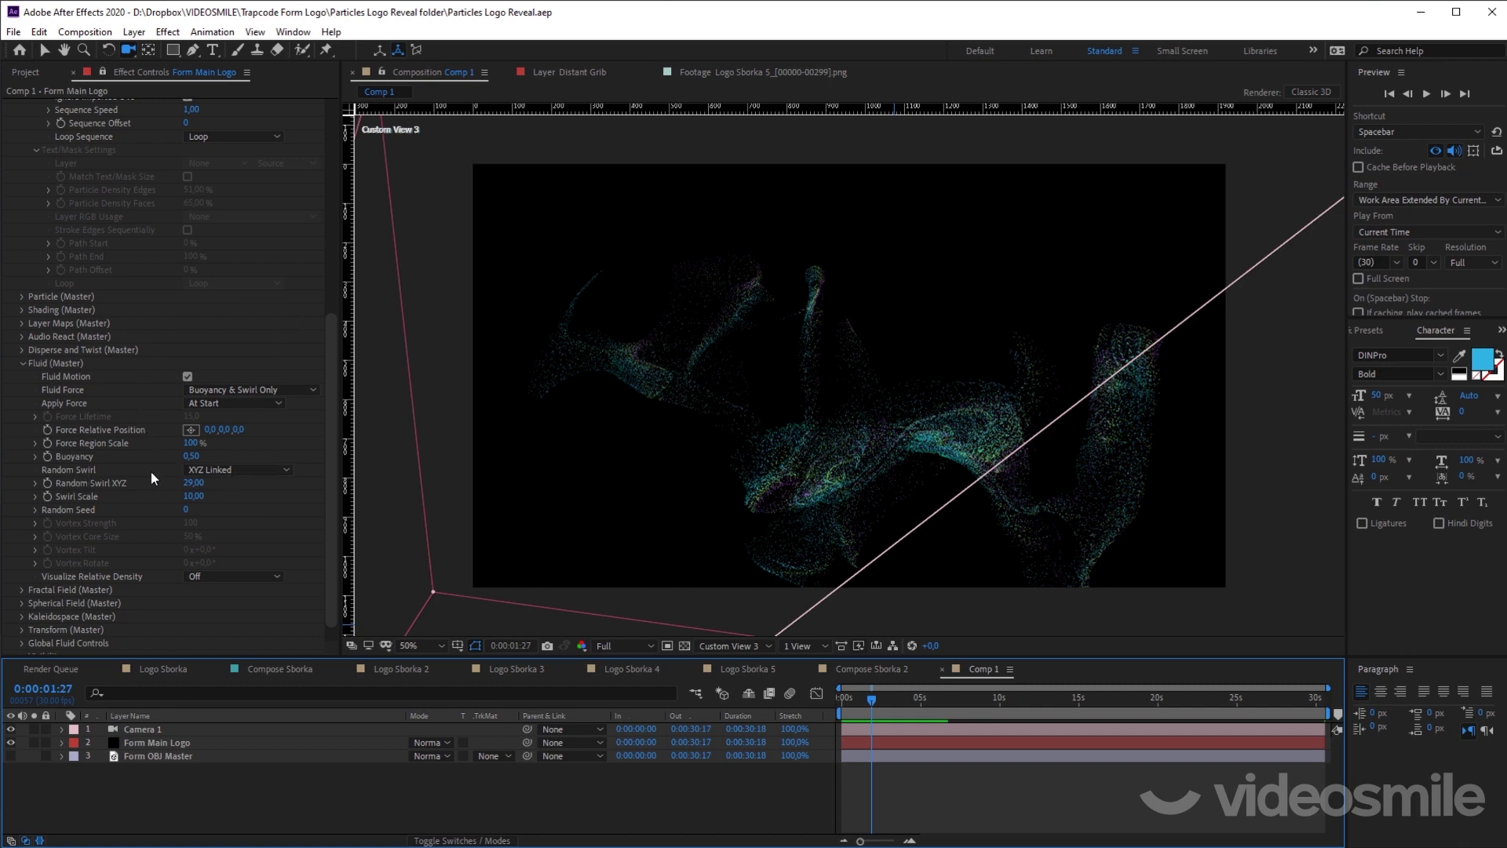
Step: Switch Random Swirl to XYZ Individual with X 25, Y 15 and Z 10
click(235, 469)
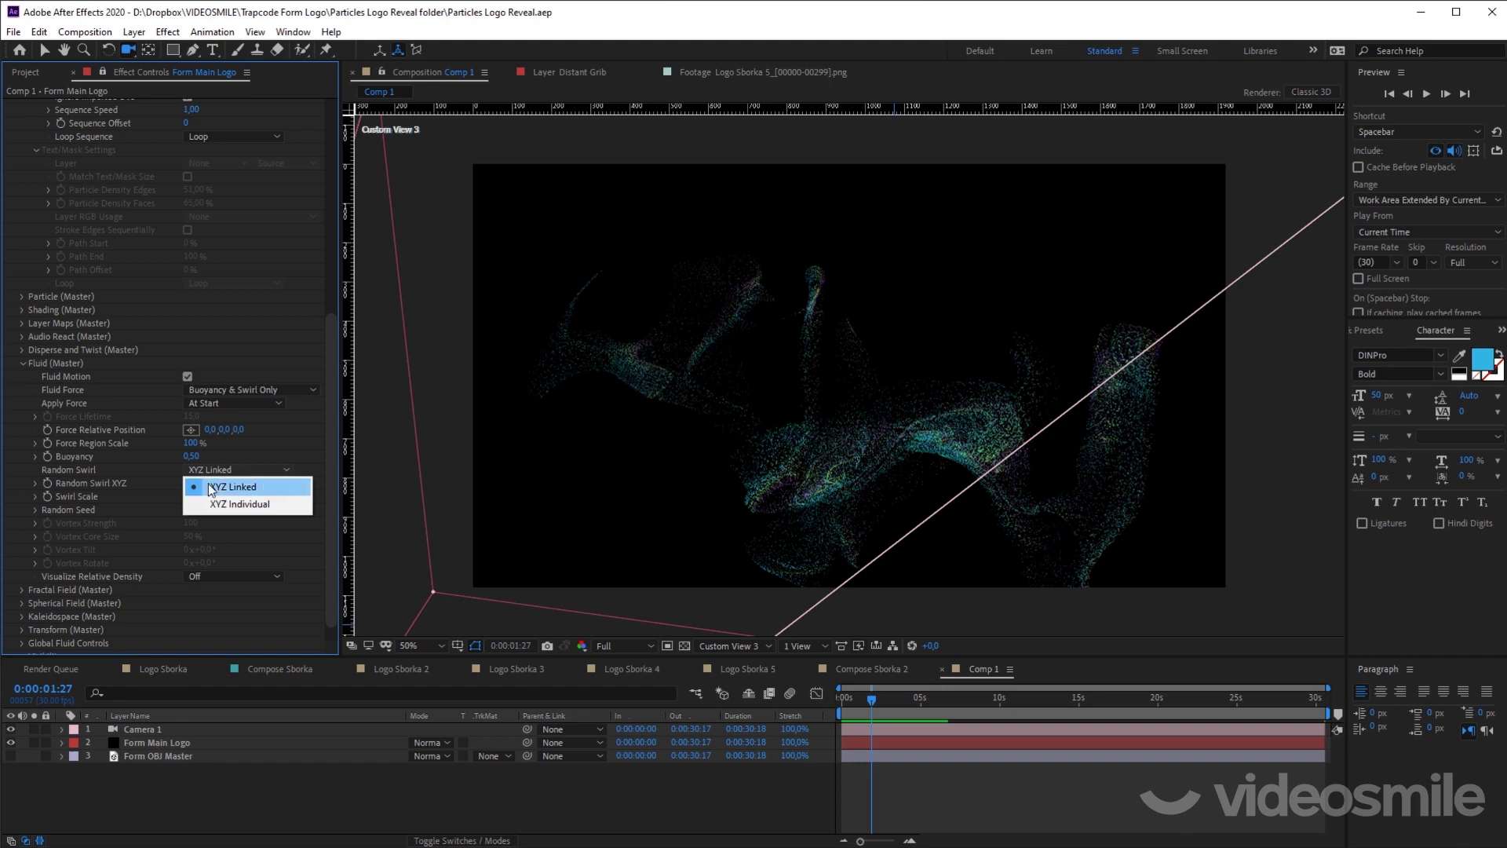
click(252, 503)
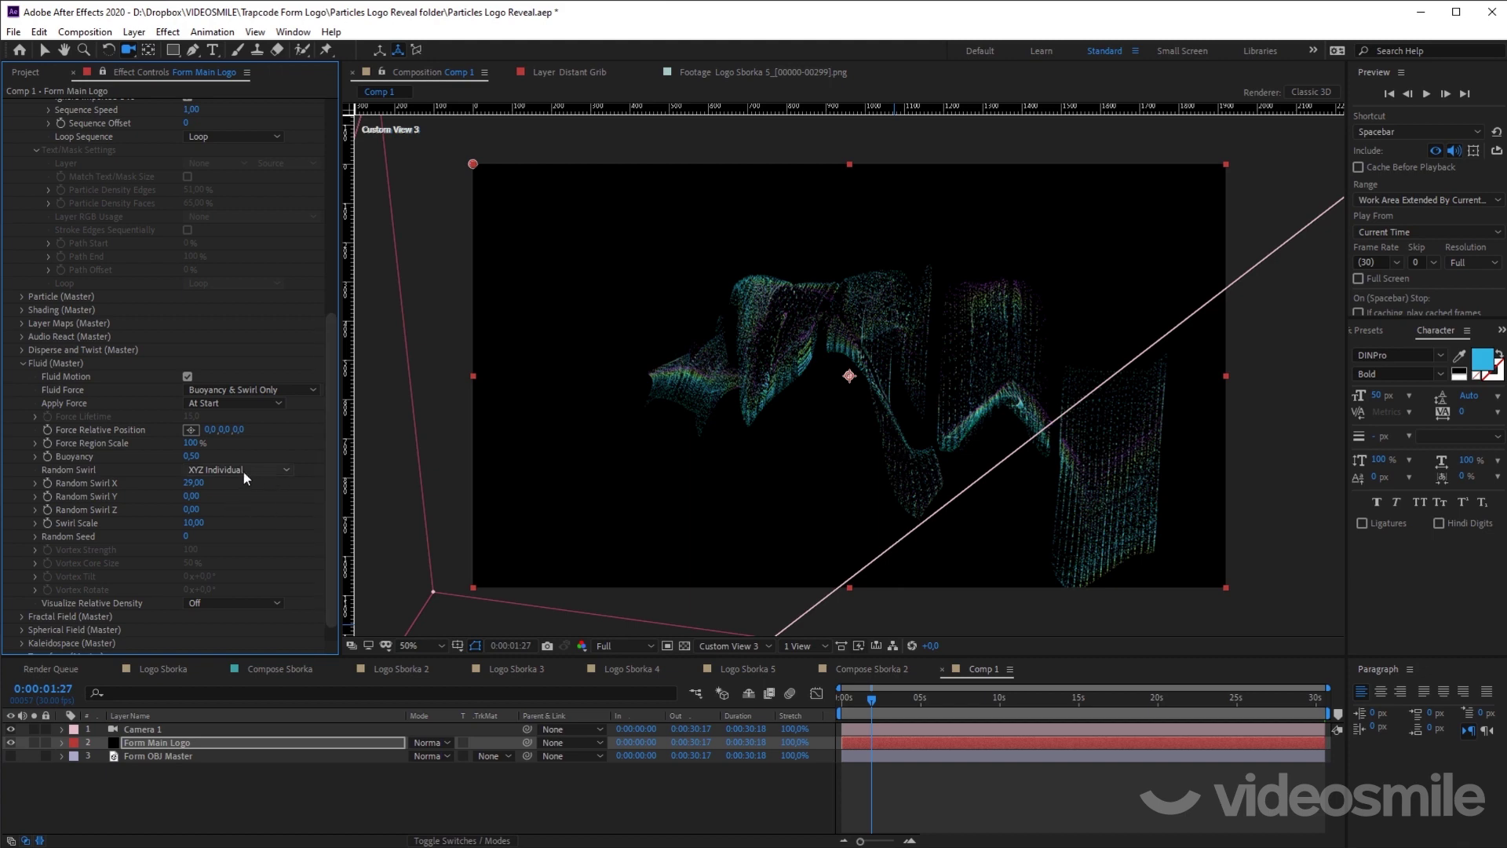
click(193, 483)
text(25)
key(Tab)
text(15)
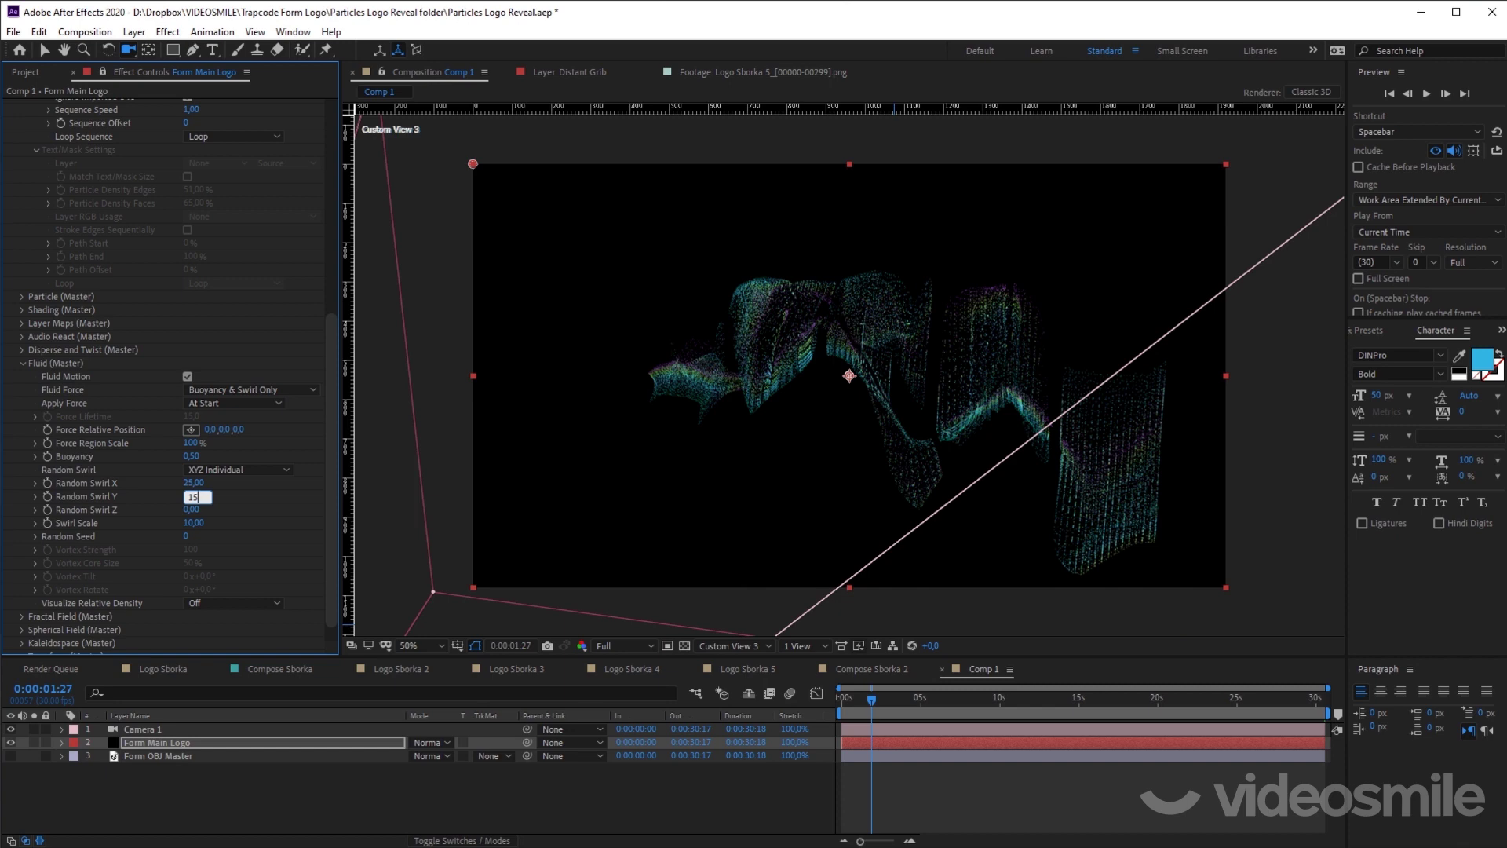
key(Tab)
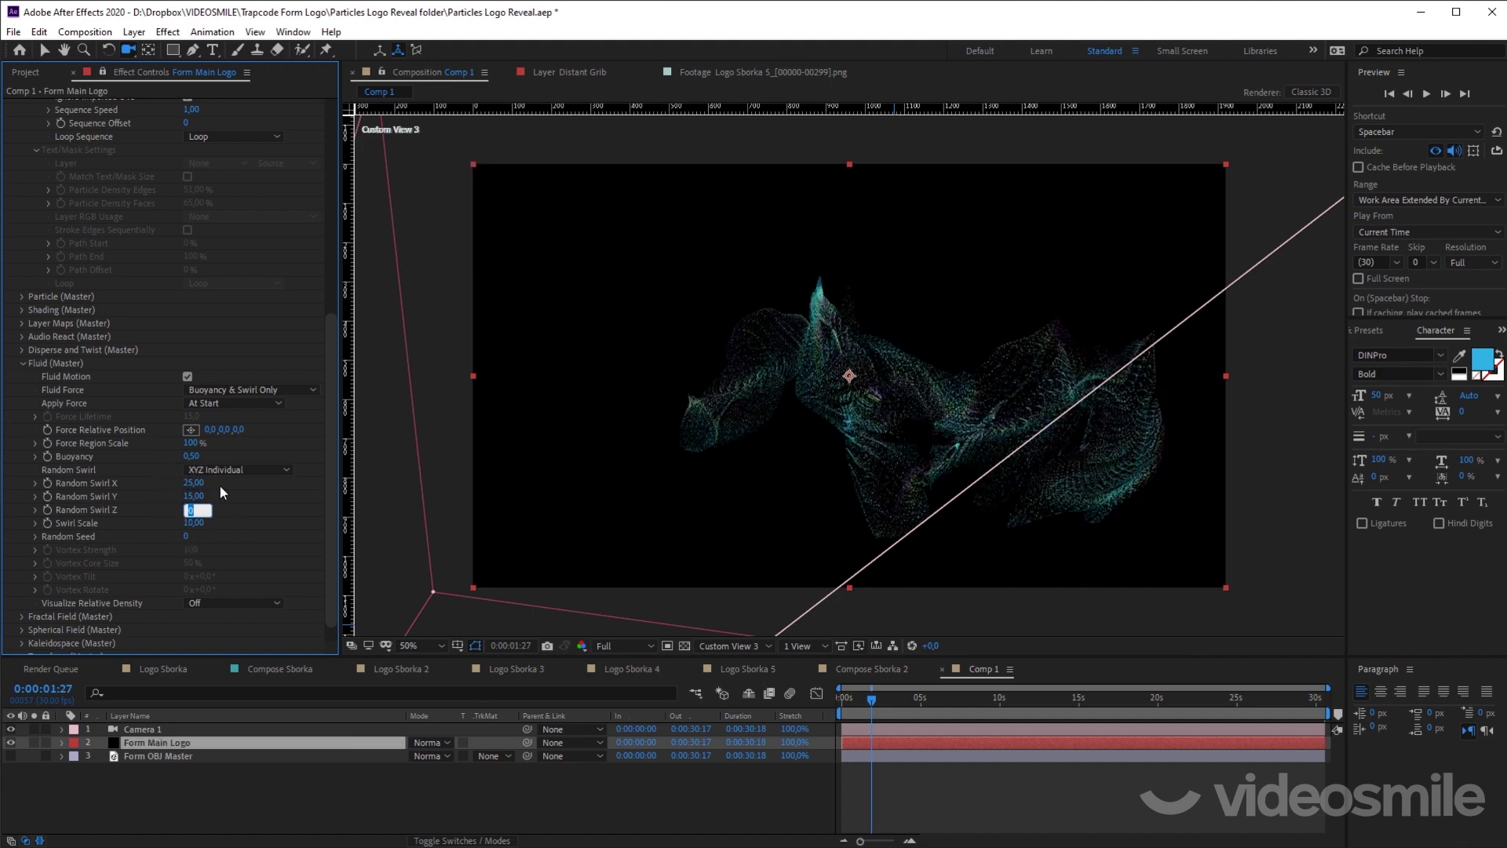
text(1)
key(Return)
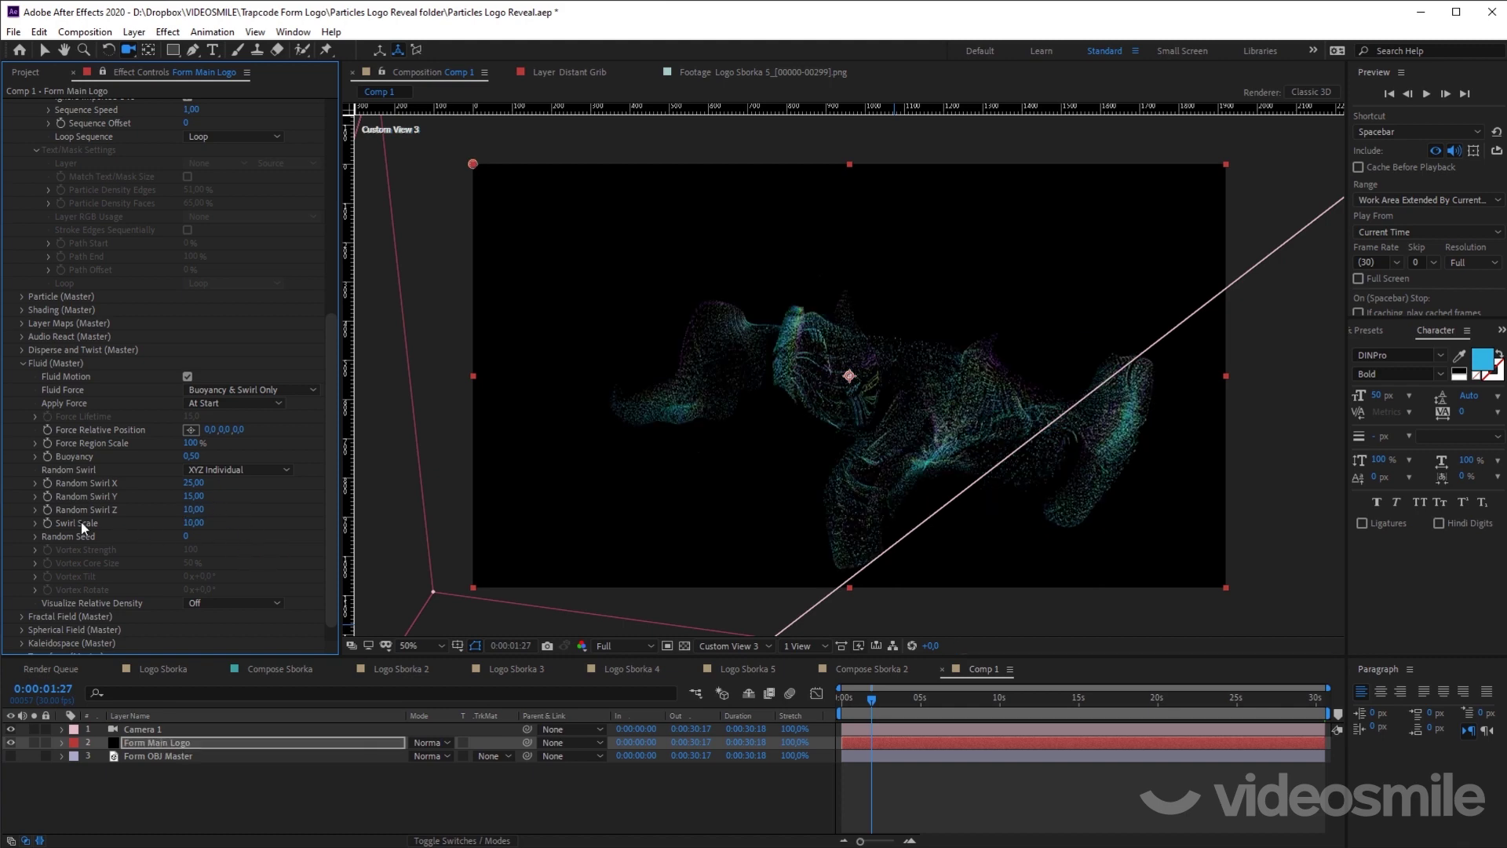
Step: Enter a new Swirl Scale value and preview the swirl from the first frame
click(194, 523)
text(1)
click(879, 759)
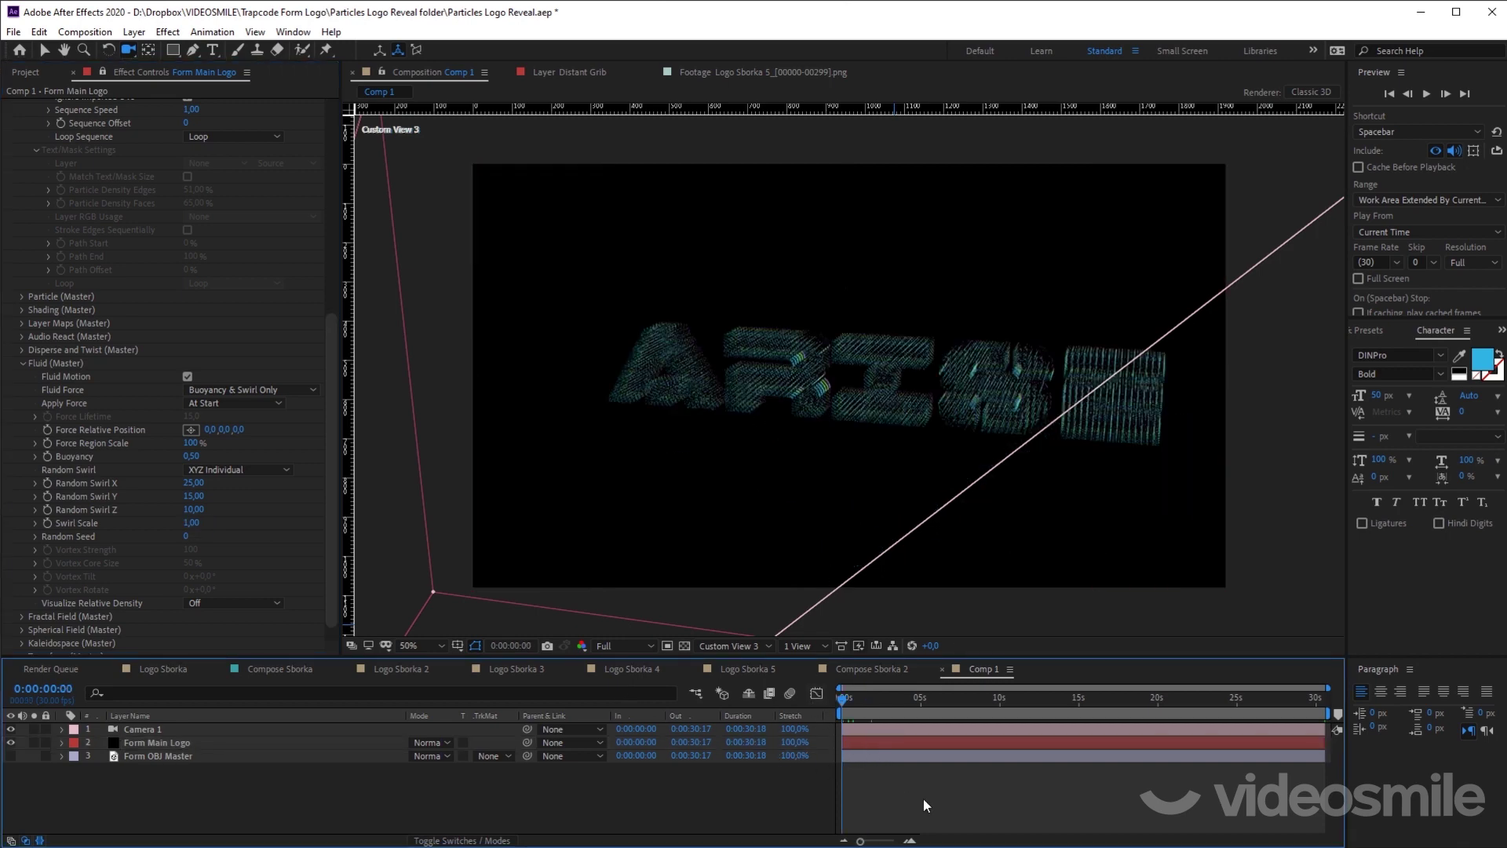
click(852, 698)
key(Home)
key(c)
key(space)
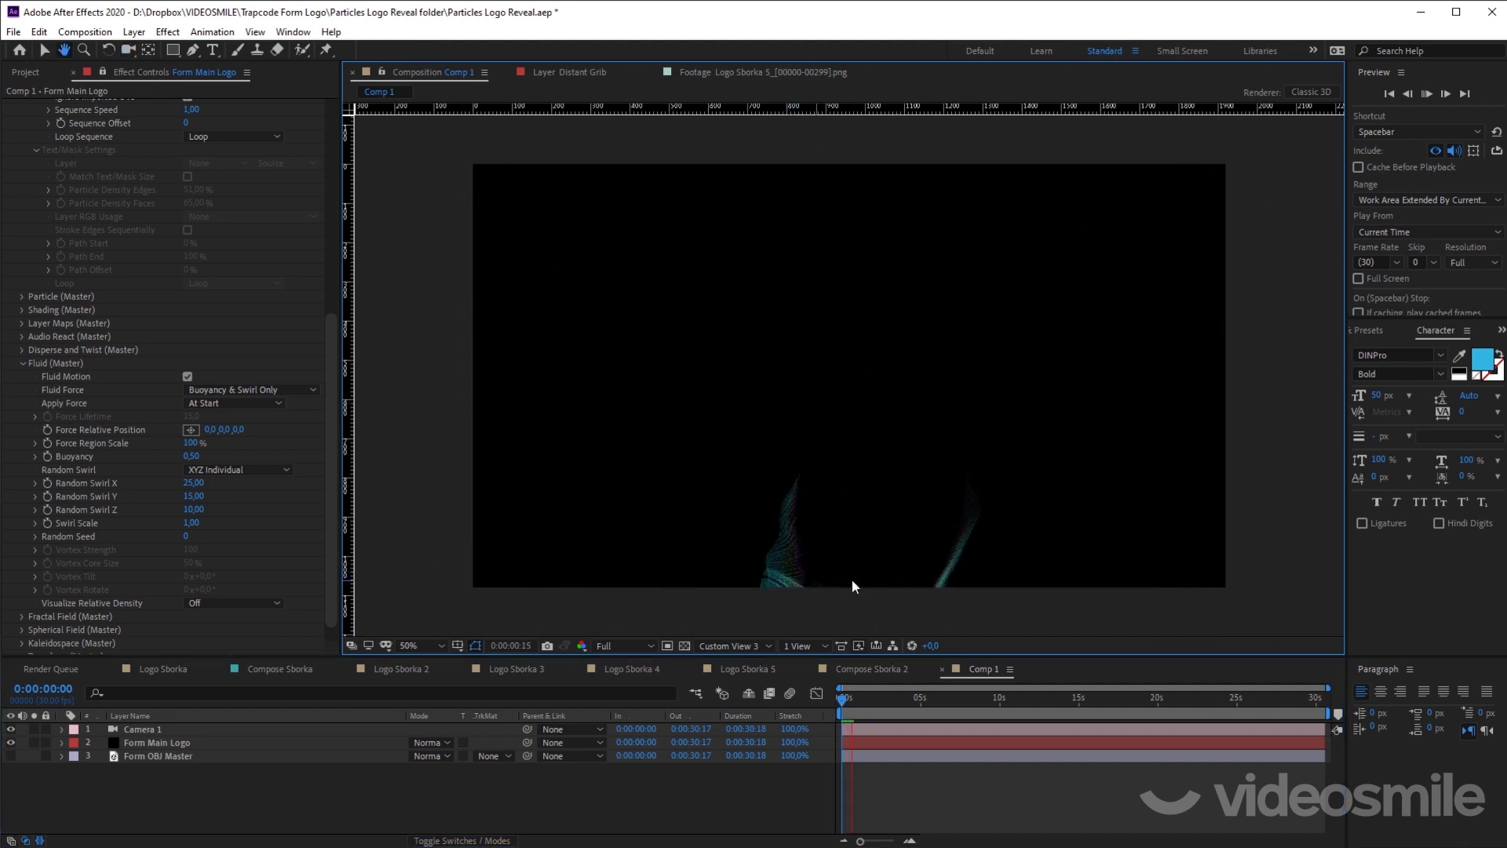
key(space)
Step: Step through the opening frames, move the view closer, and set Swirl Scale to 50
click(843, 699)
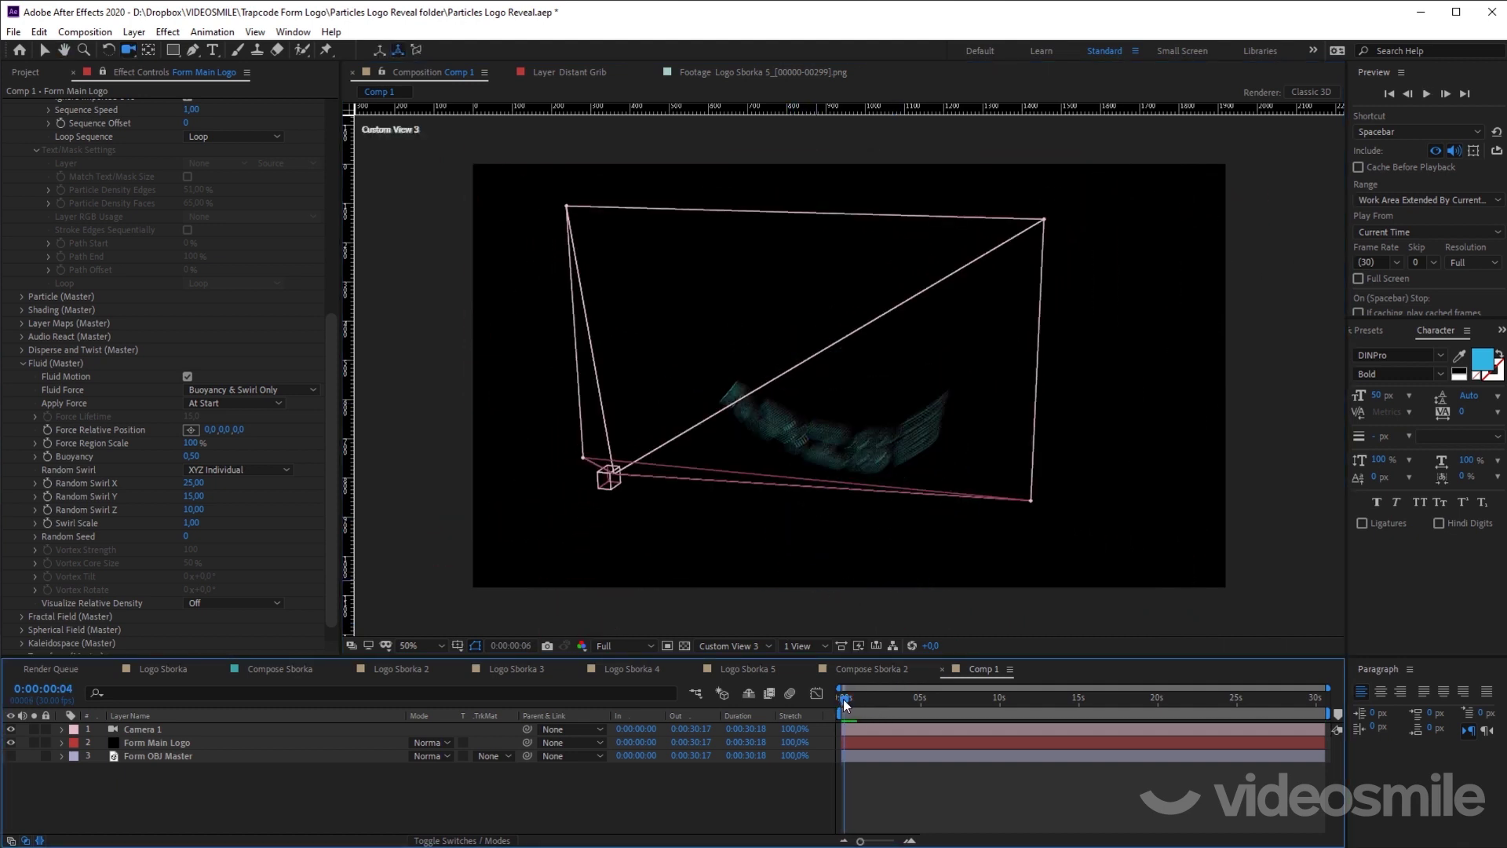
key(space)
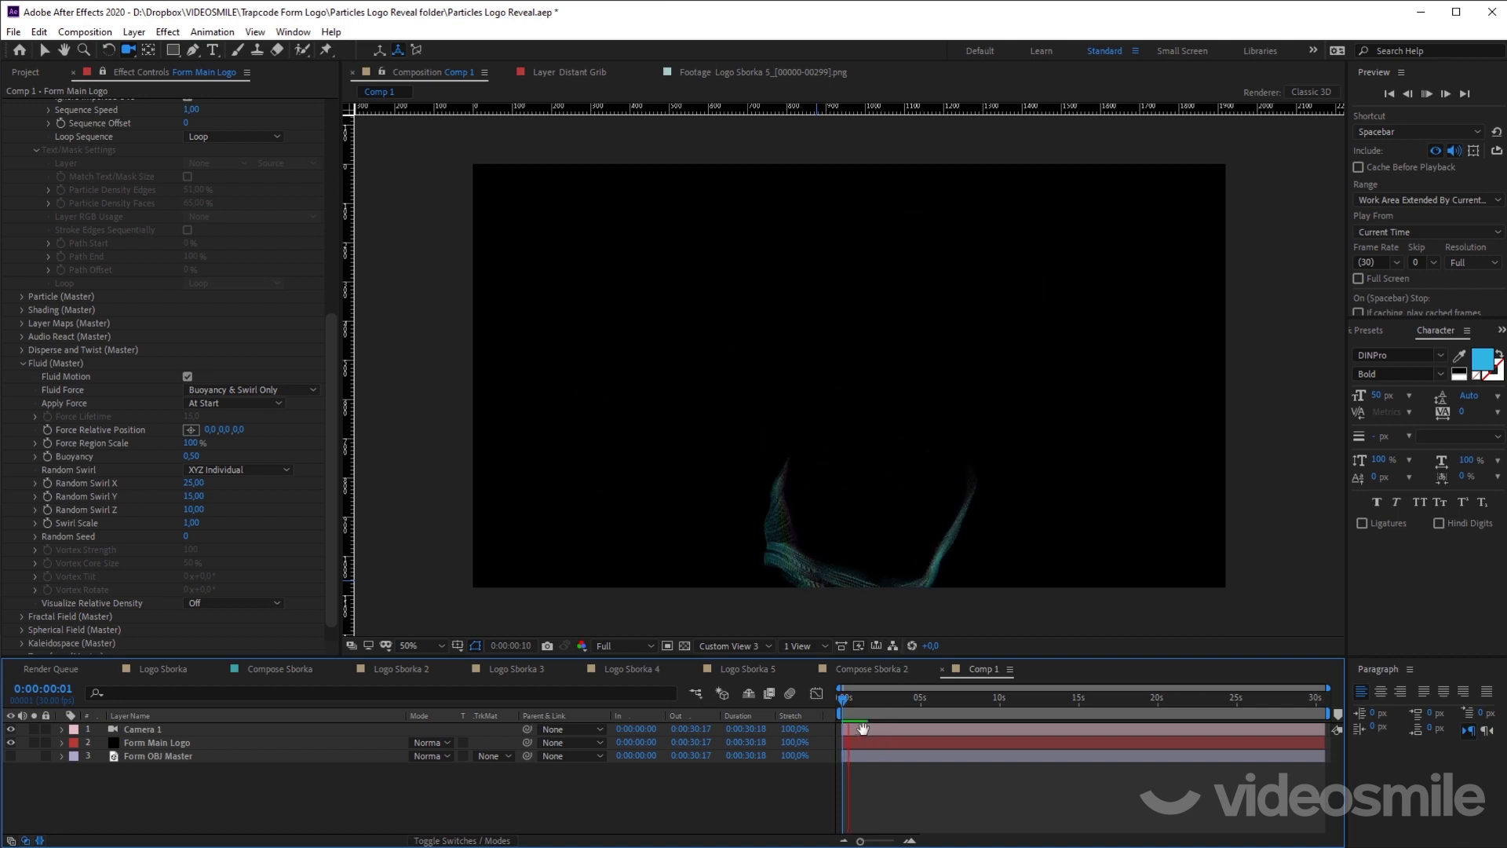
key(space)
drag(841, 702, 836, 691)
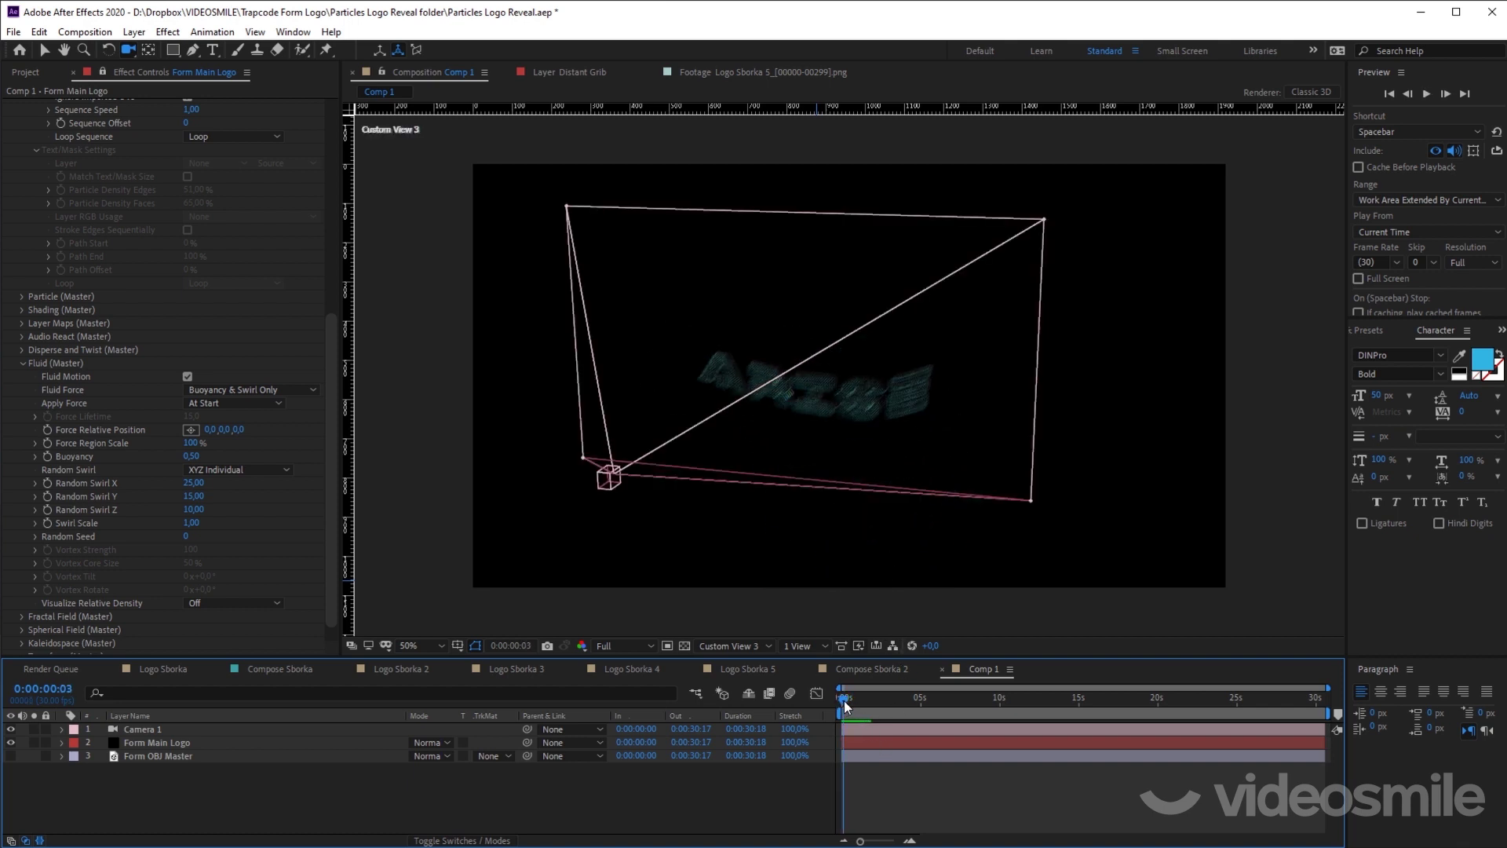
drag(767, 301, 707, 353)
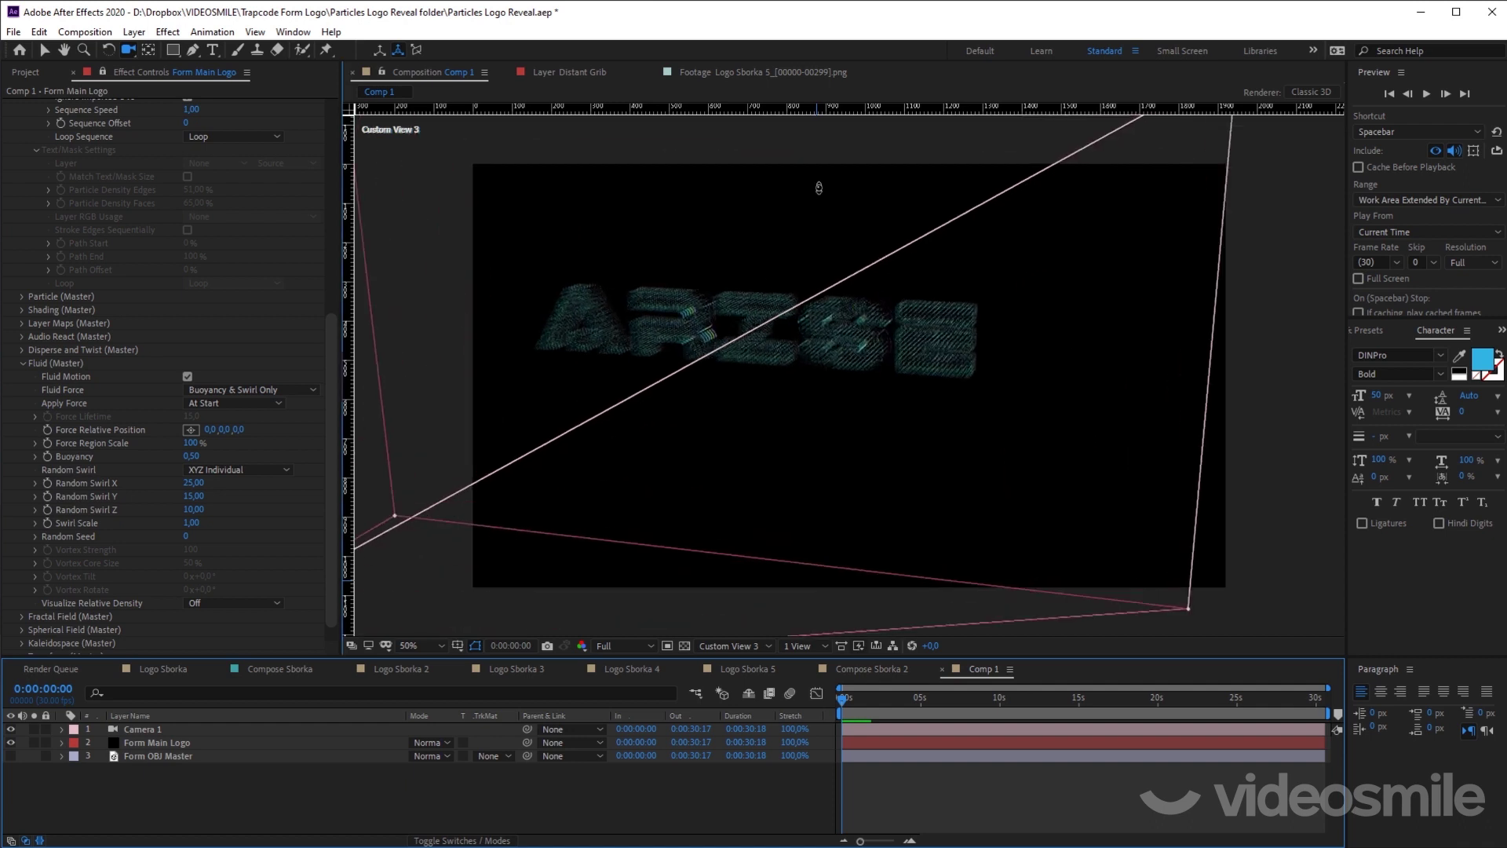
click(192, 524)
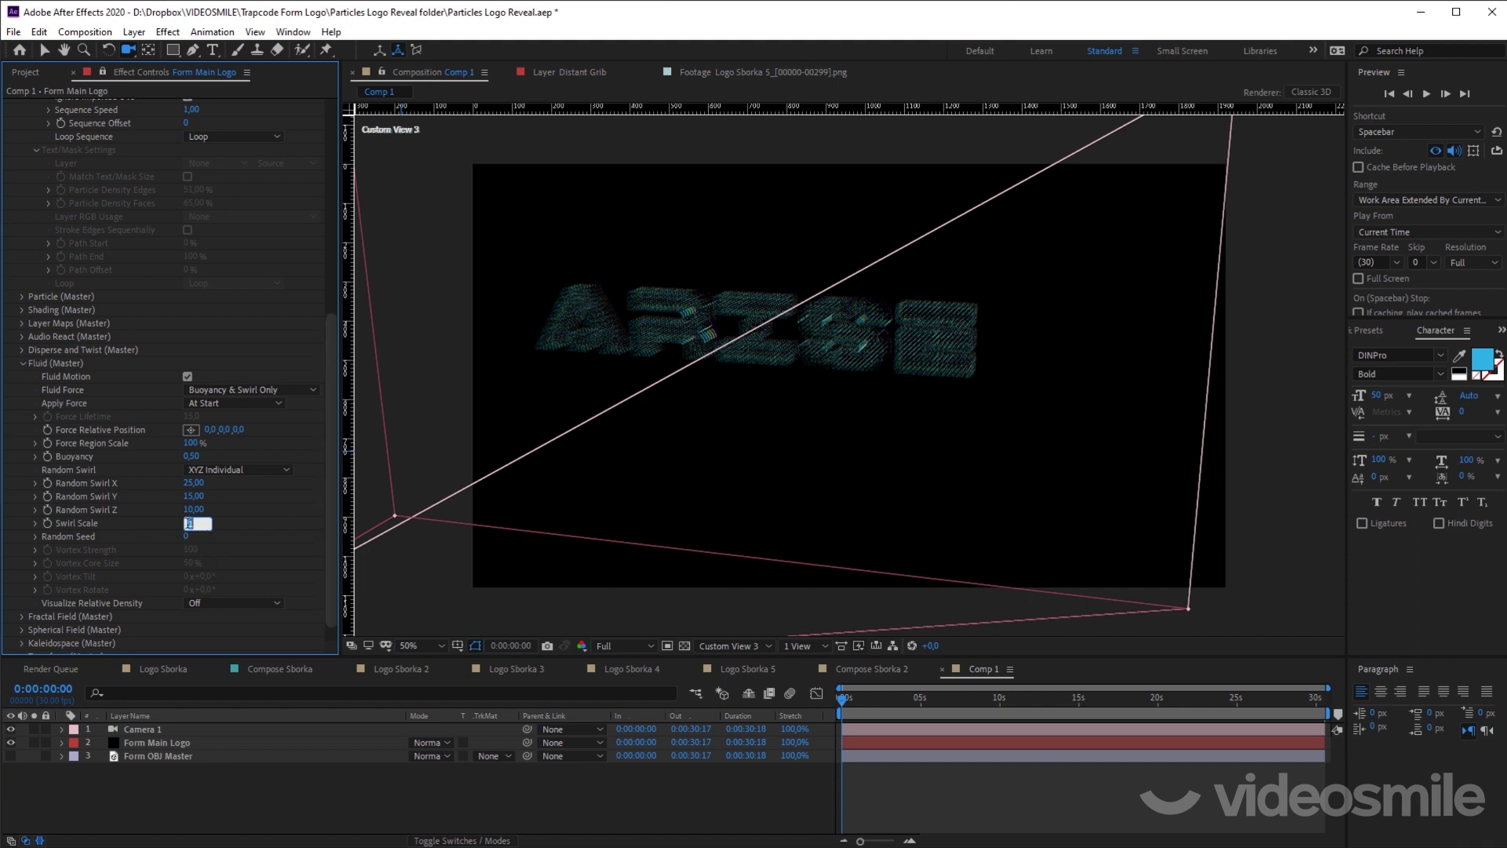
text(50)
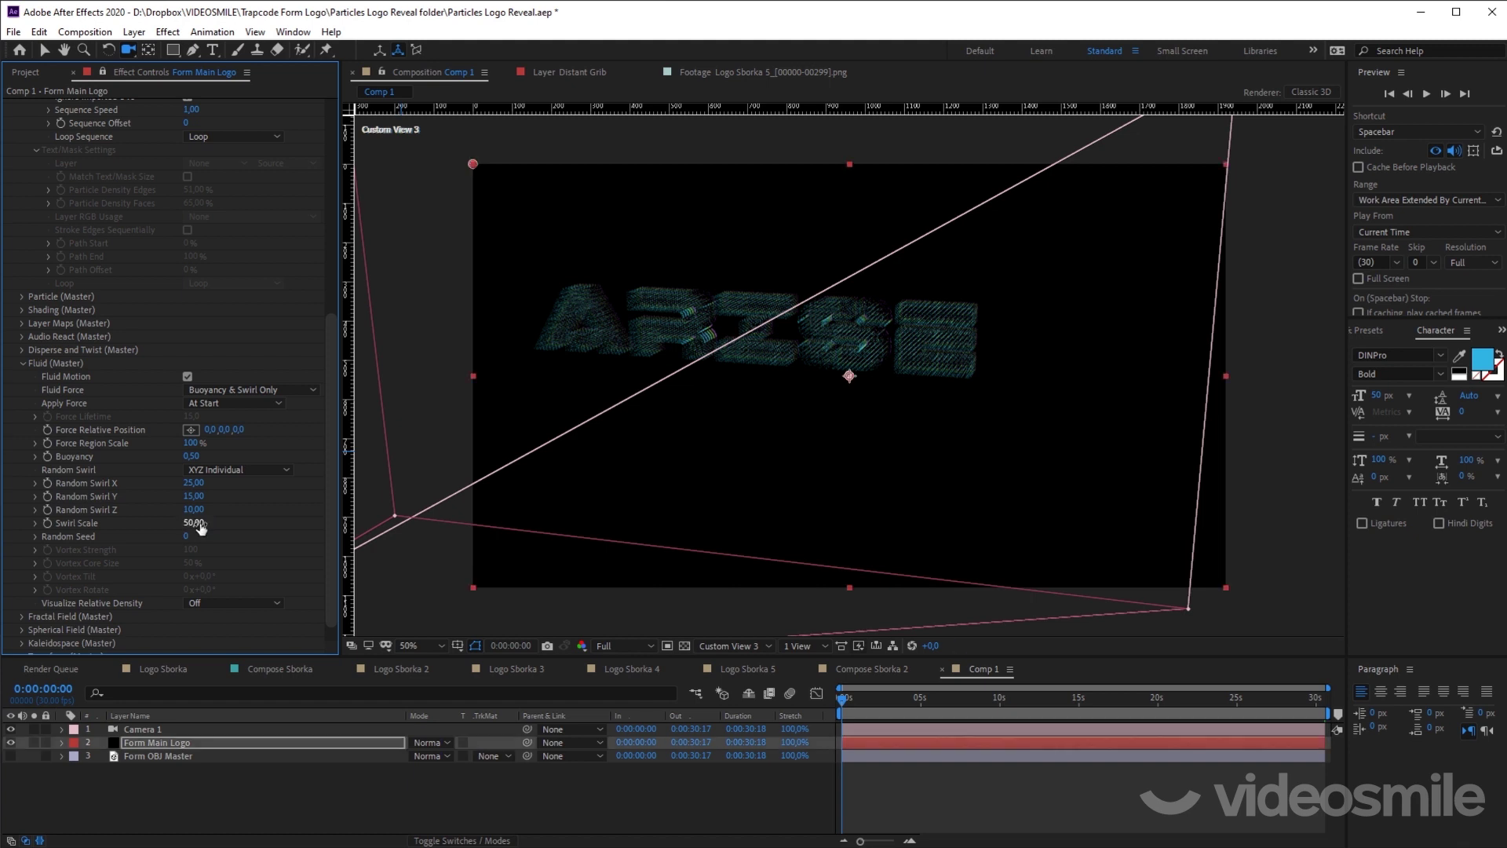
drag(872, 387, 916, 400)
Step: Preview the Swirl Scale 50 animation from two orbited angles, then return to 0:00:00:00 and deselect
click(992, 775)
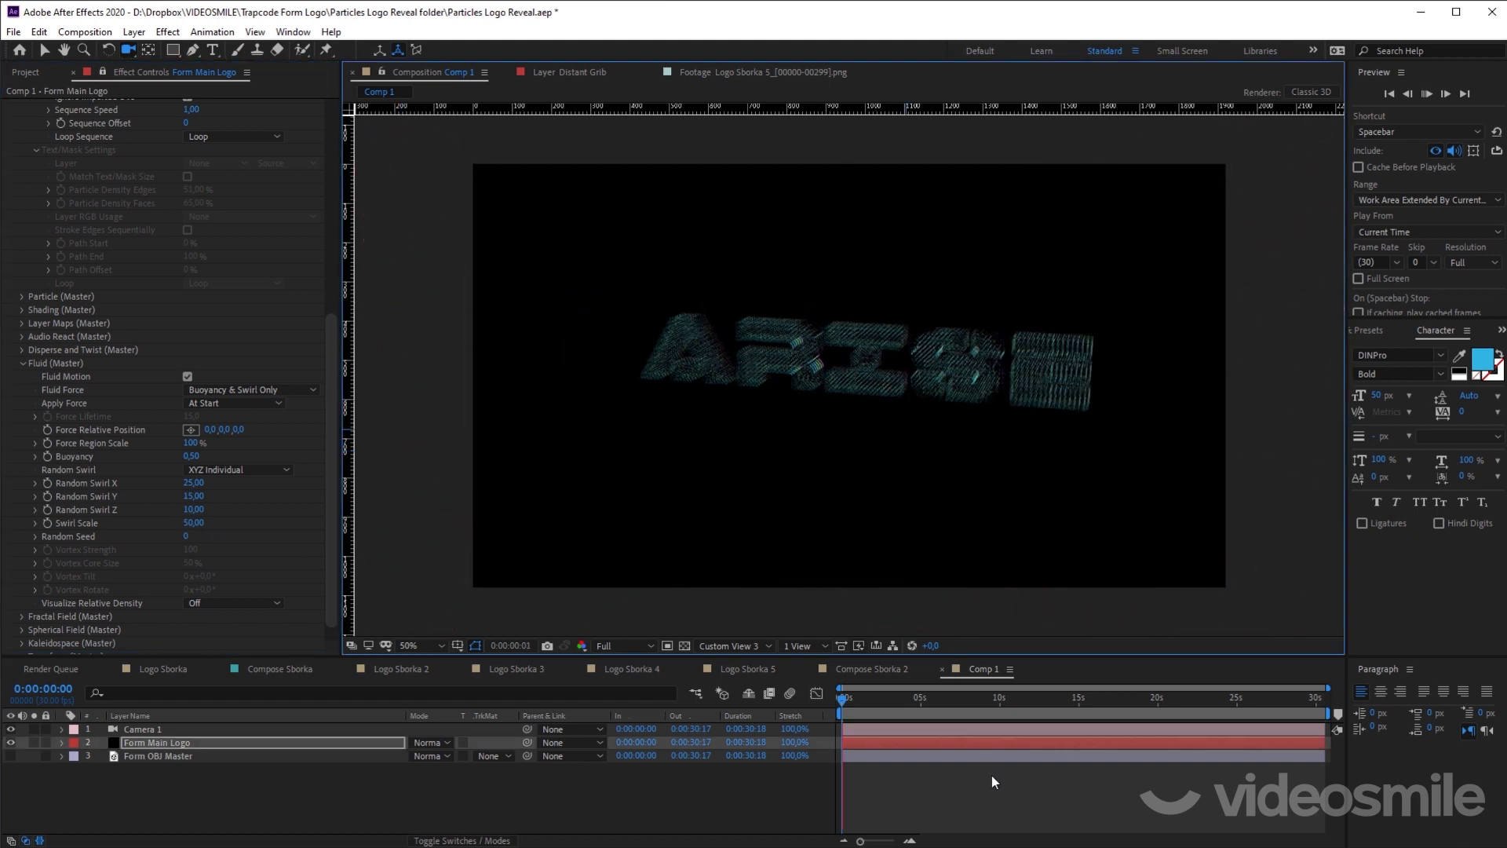
key(space)
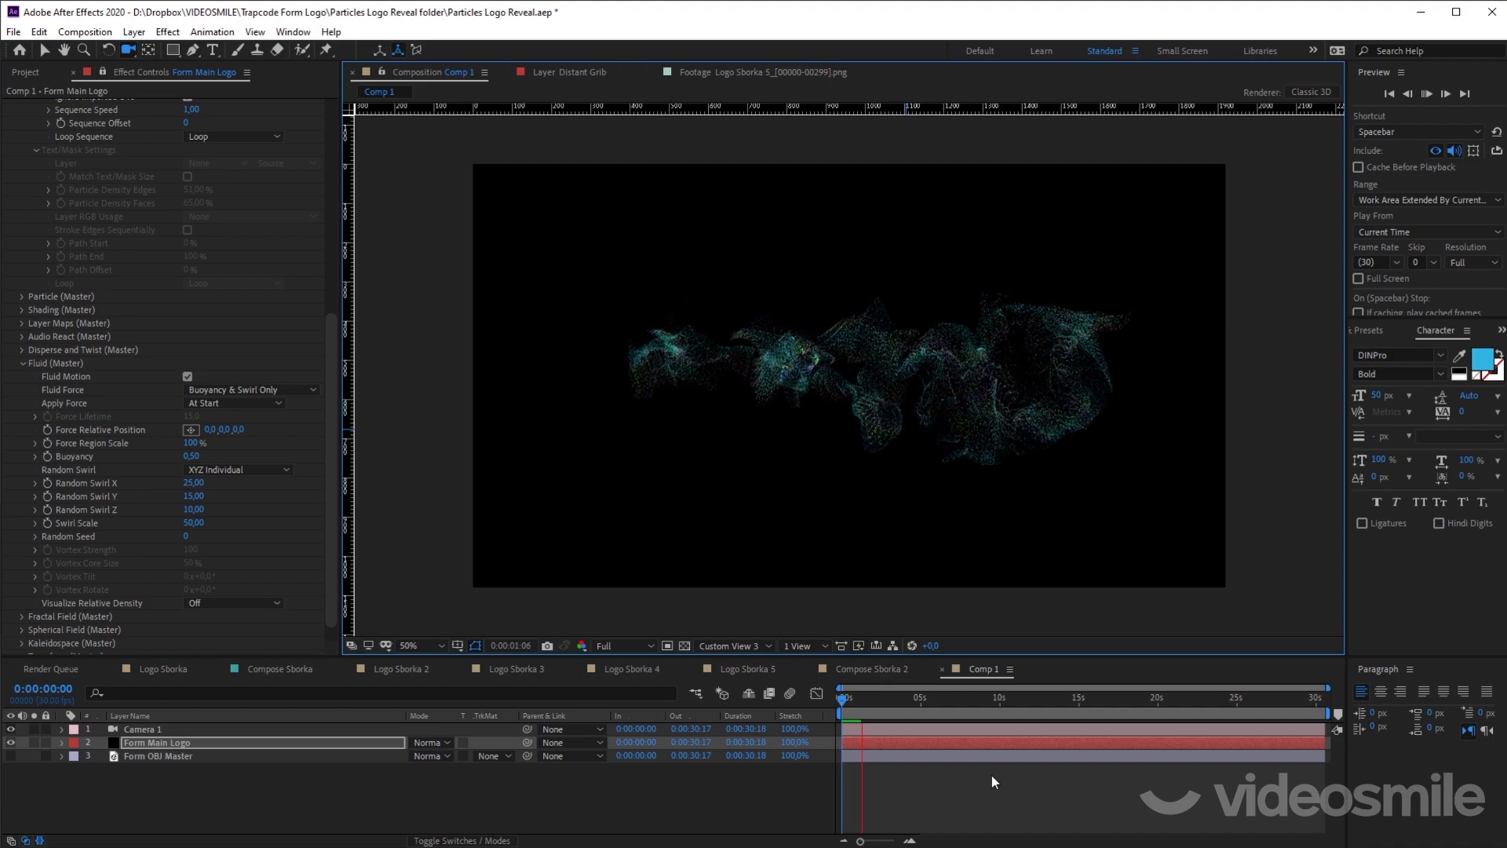
key(space)
mouse_move(880, 384)
mouse_down()
mouse_move(896, 370)
mouse_move(1028, 515)
mouse_up()
key(space)
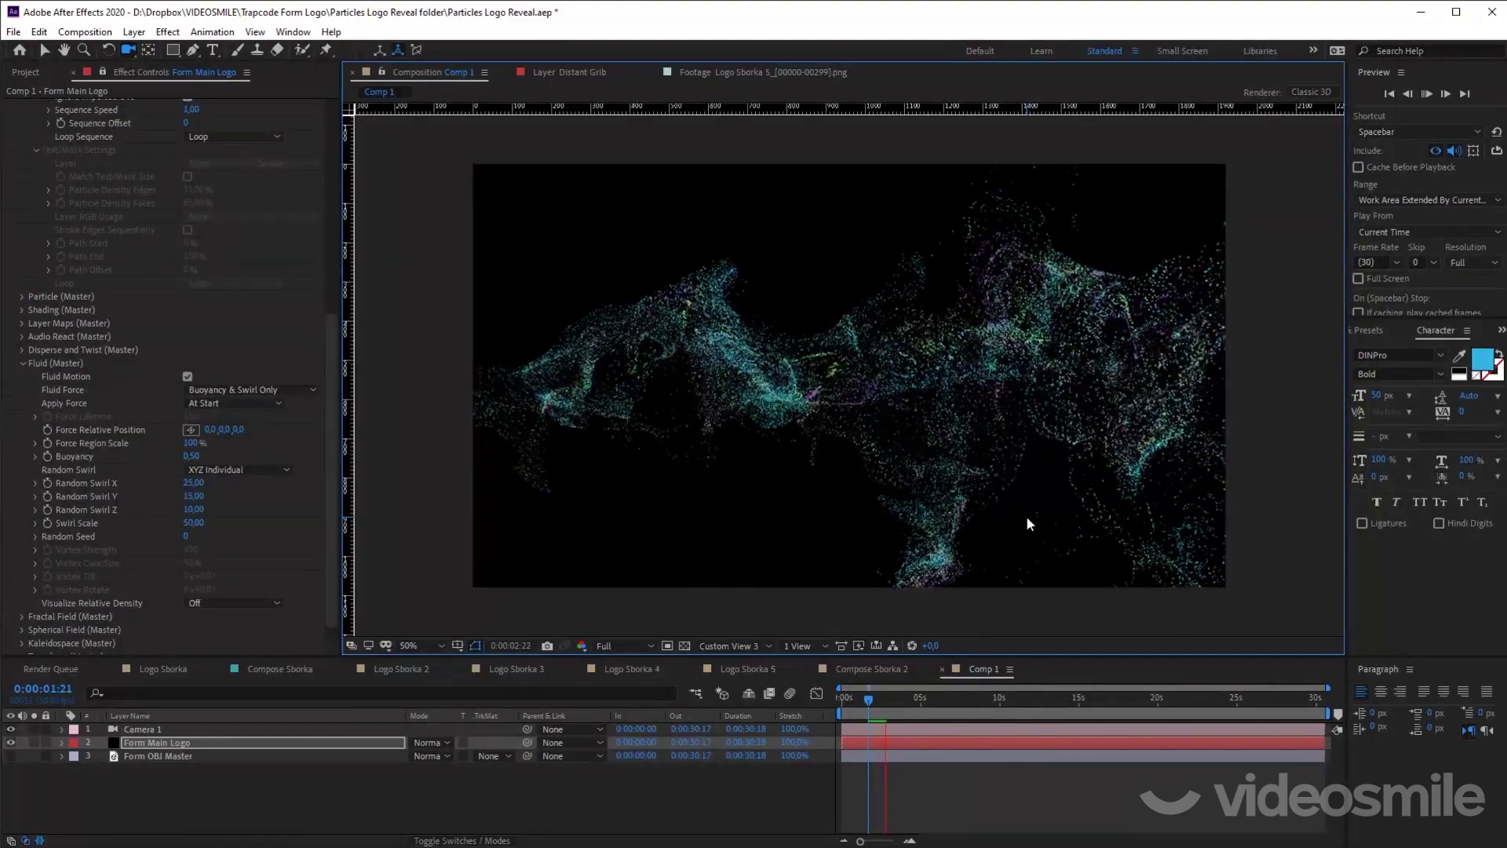
key(space)
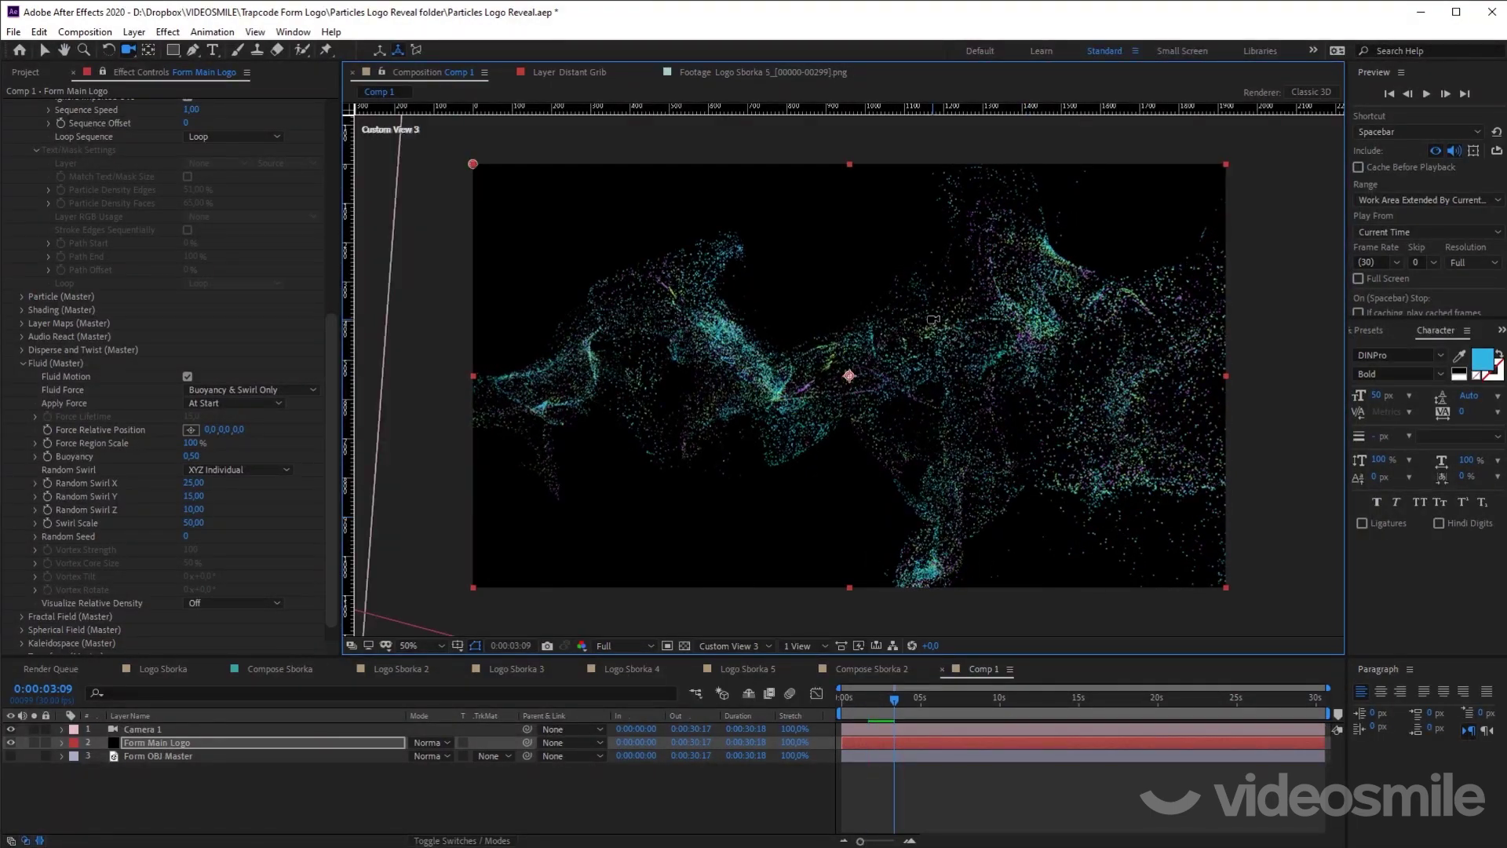
mouse_move(933, 319)
mouse_down()
mouse_move(926, 374)
mouse_move(973, 644)
mouse_up()
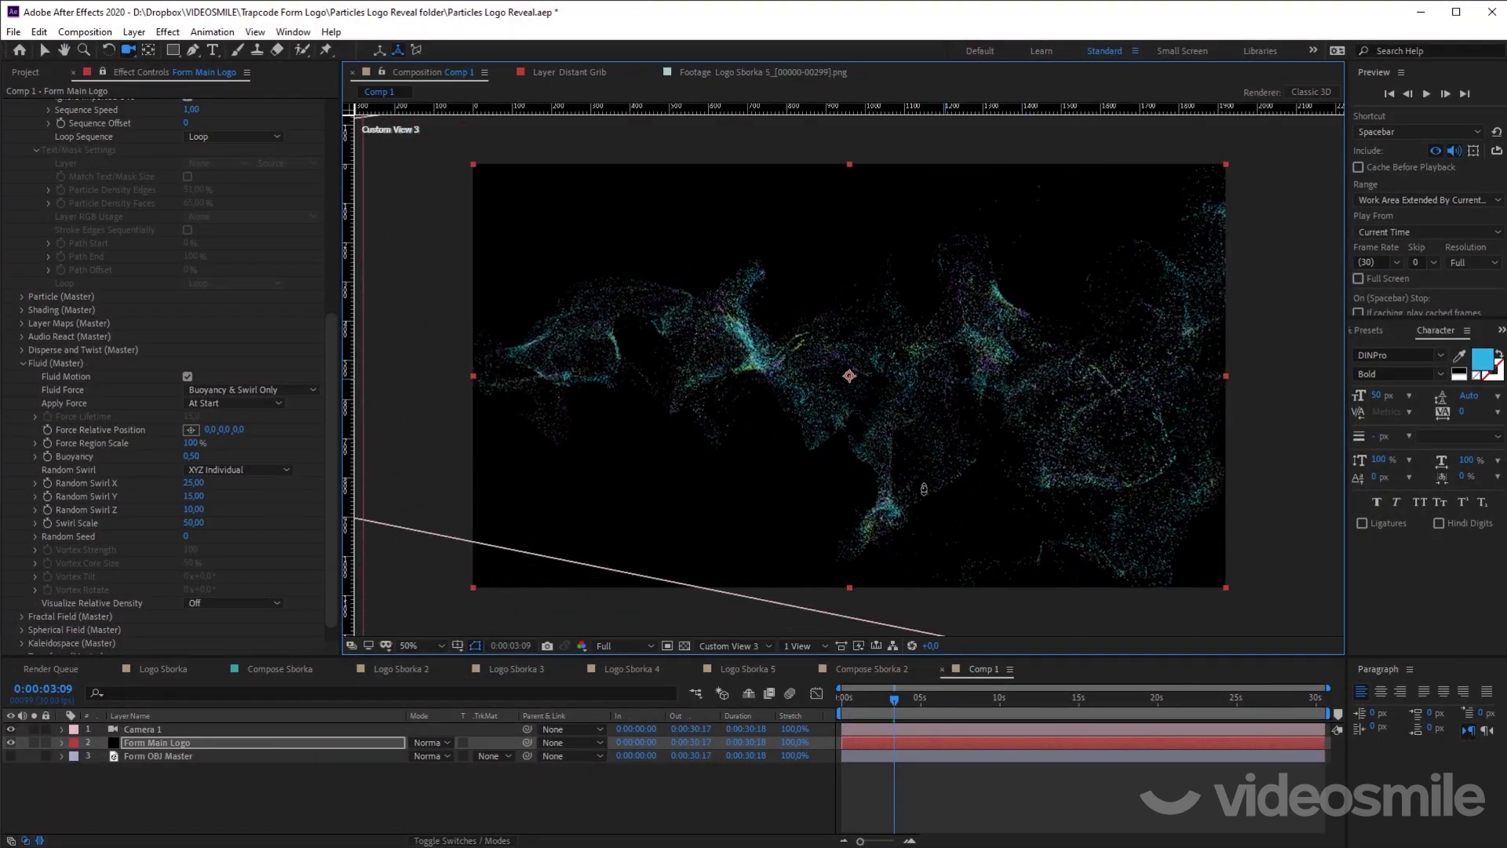
key(space)
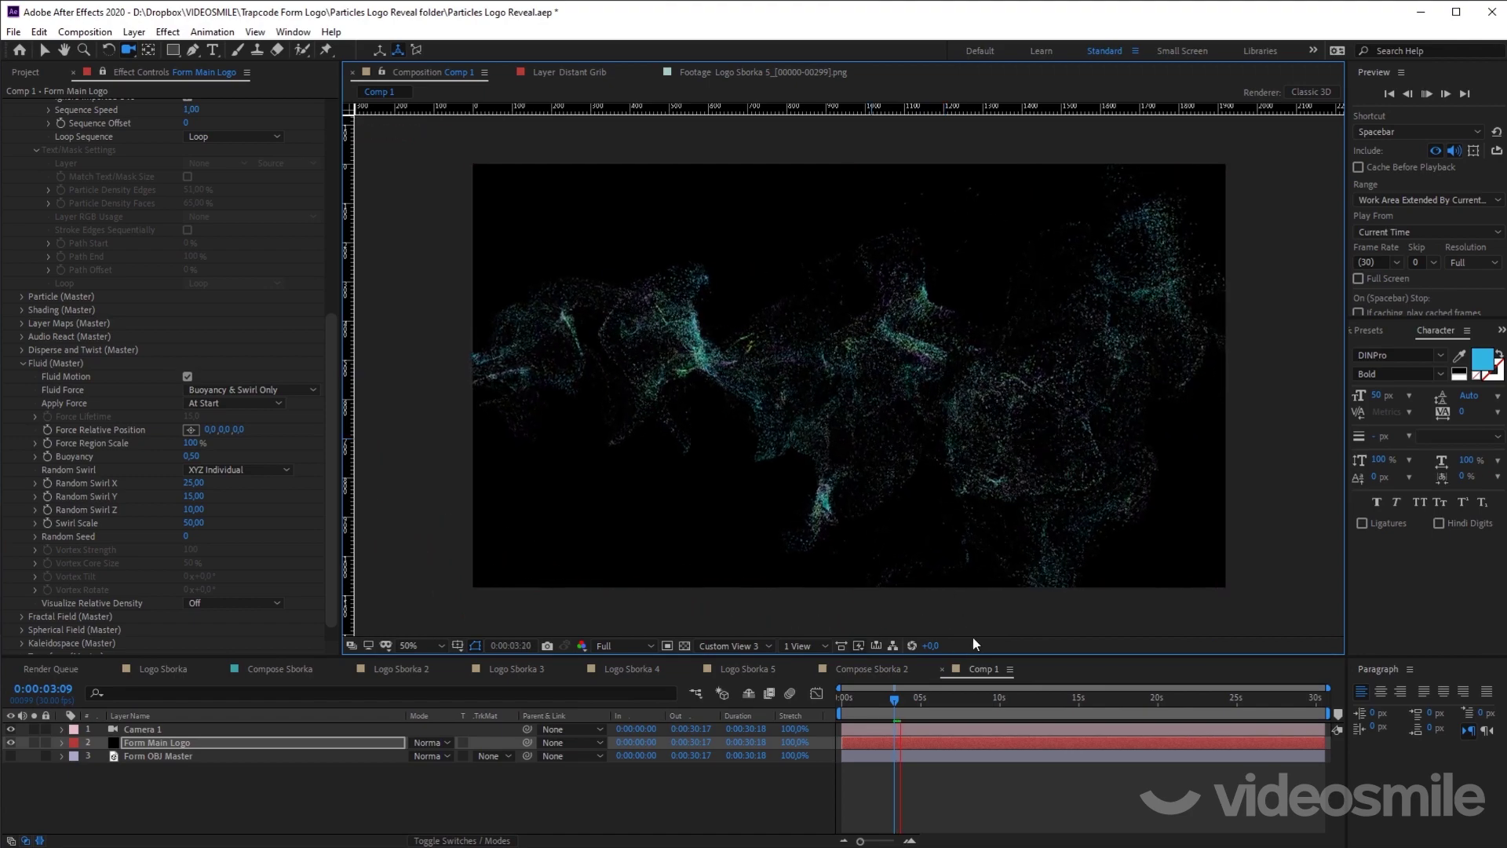
drag(897, 702, 802, 705)
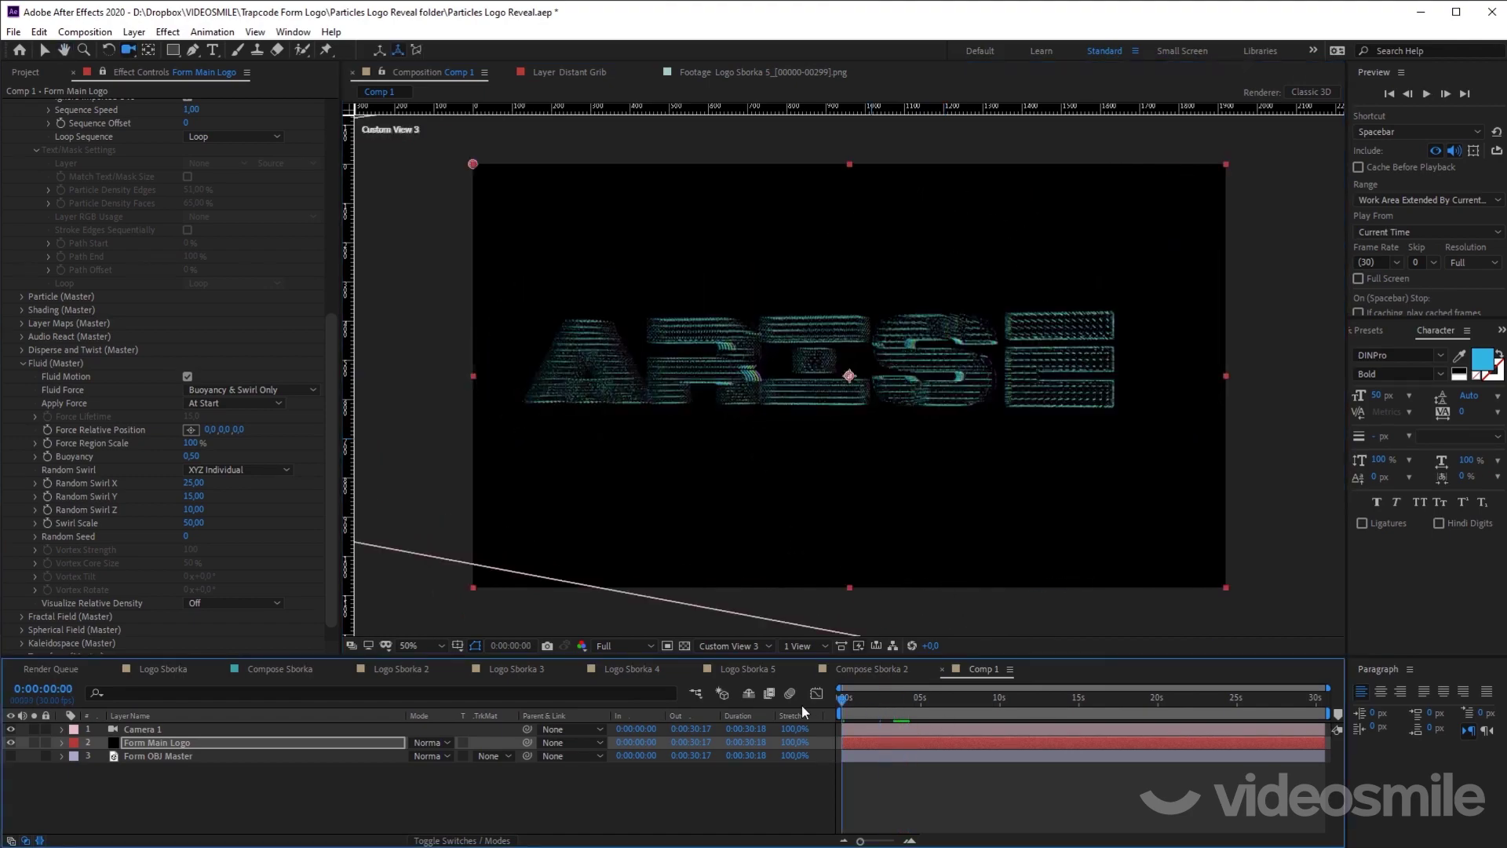
click(911, 790)
Step: Raise Form Main Logo's Particle Density to 30% and add Adjustment Layer 11 with Ctrl+Alt+Y
click(181, 738)
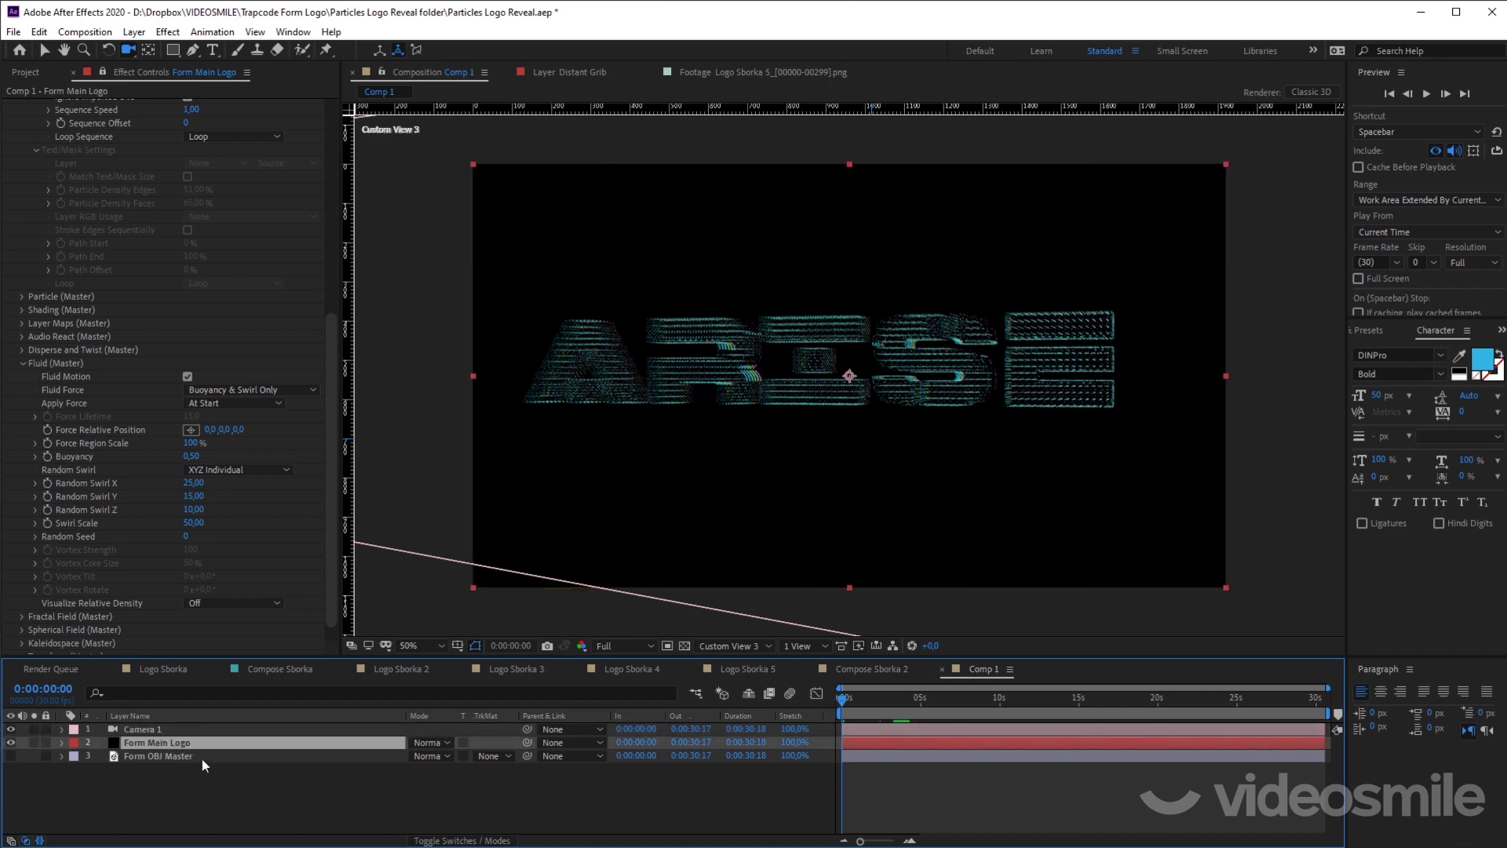
scroll(80, 314, up, 4)
scroll(90, 283, up, 4)
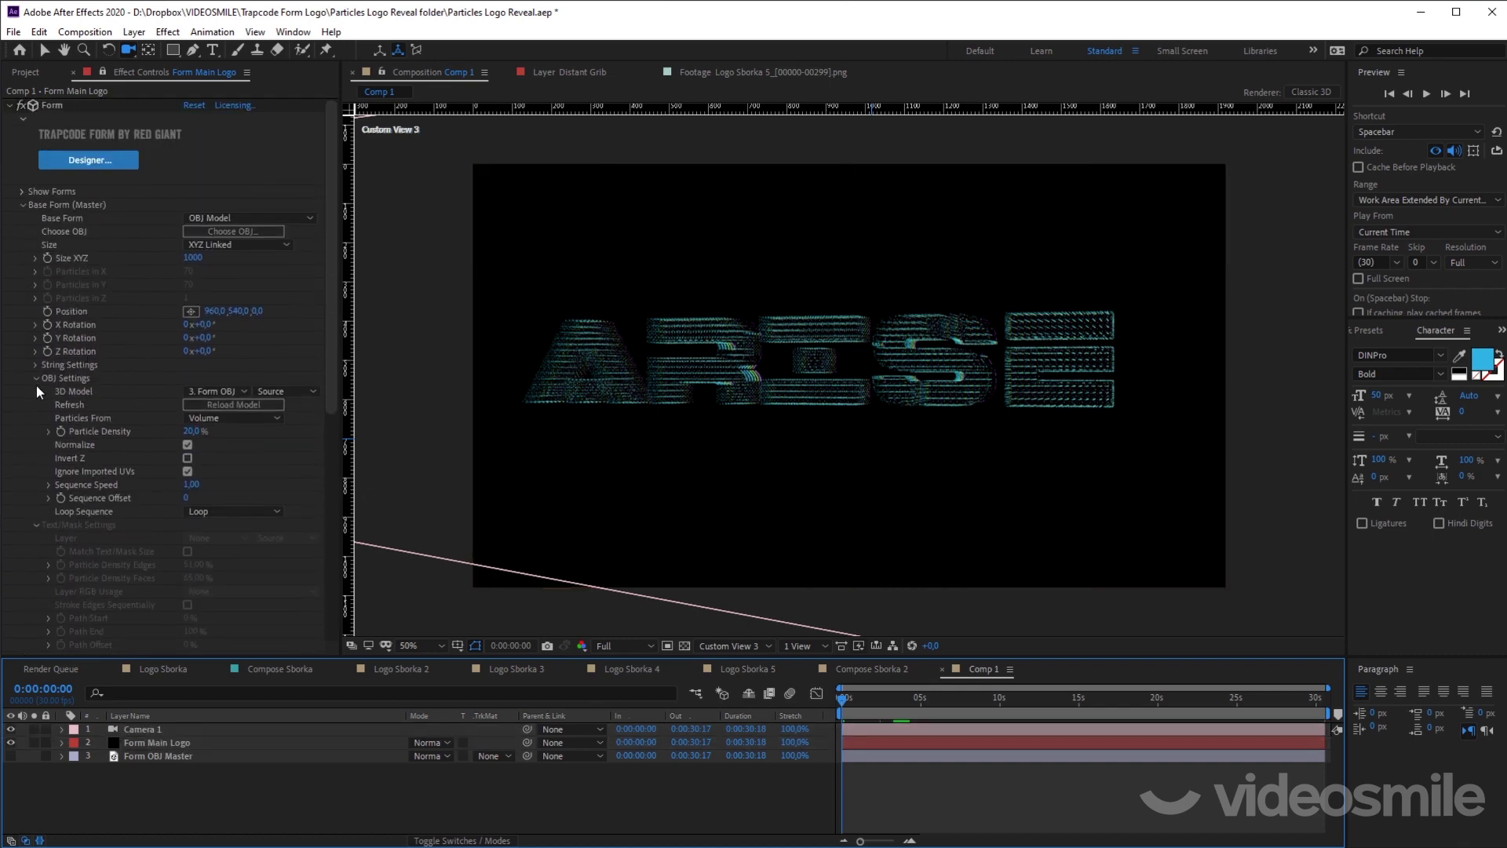
click(105, 432)
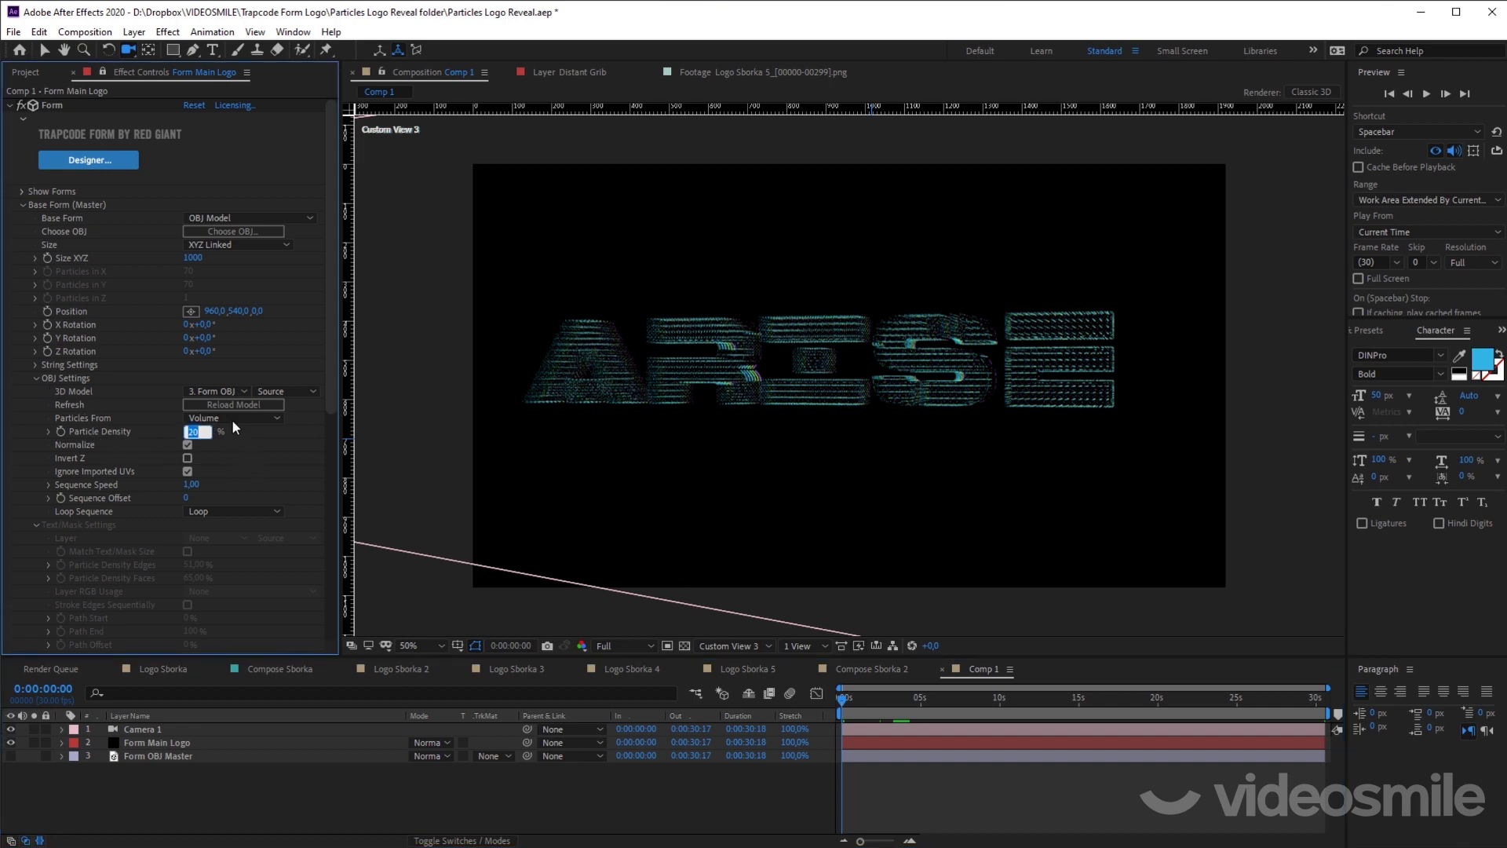
text(30)
key(Return)
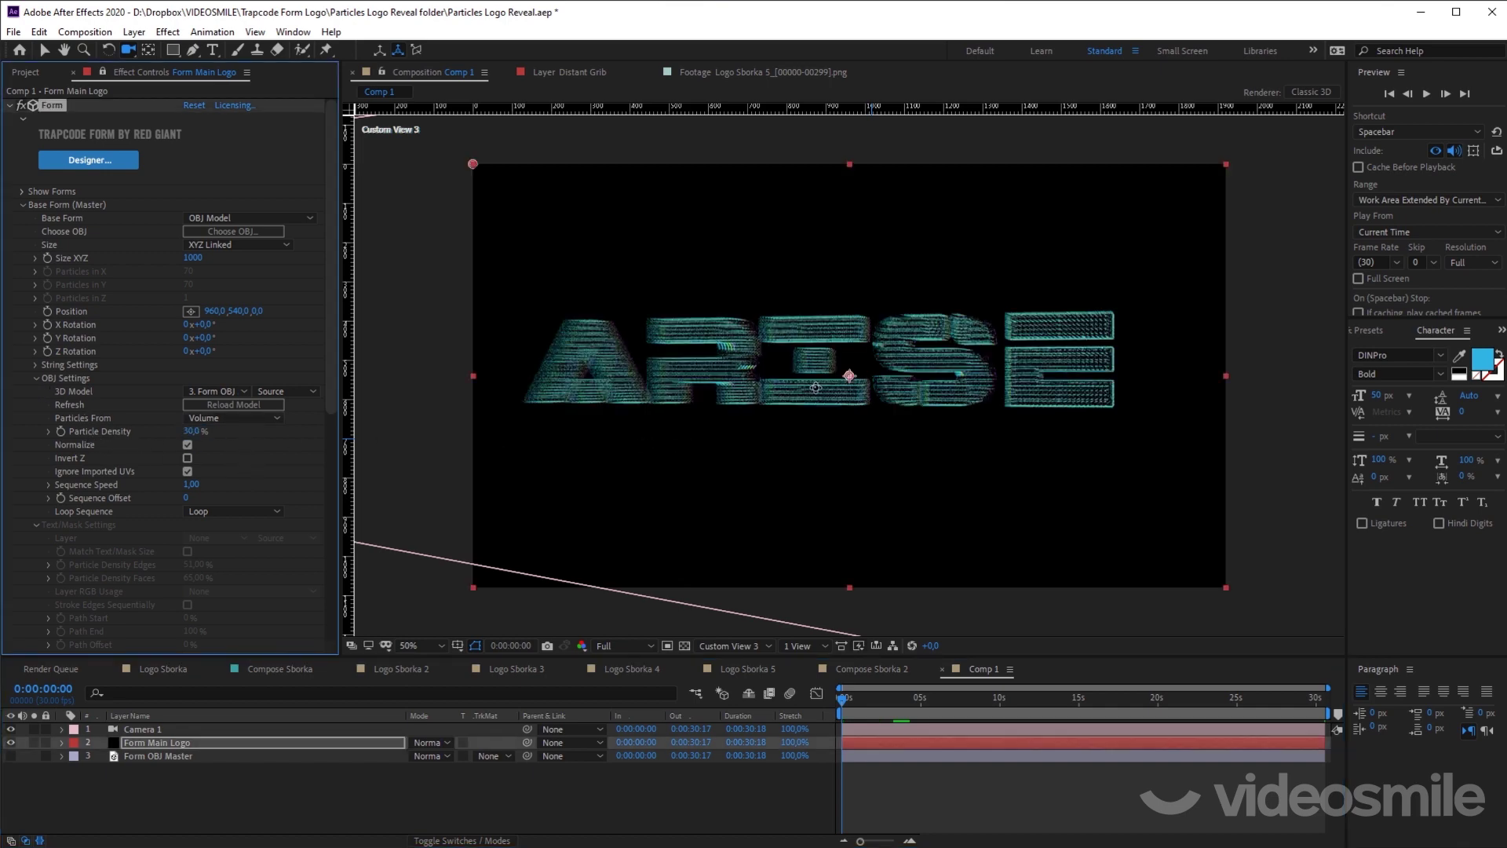
drag(701, 439, 880, 527)
click(941, 792)
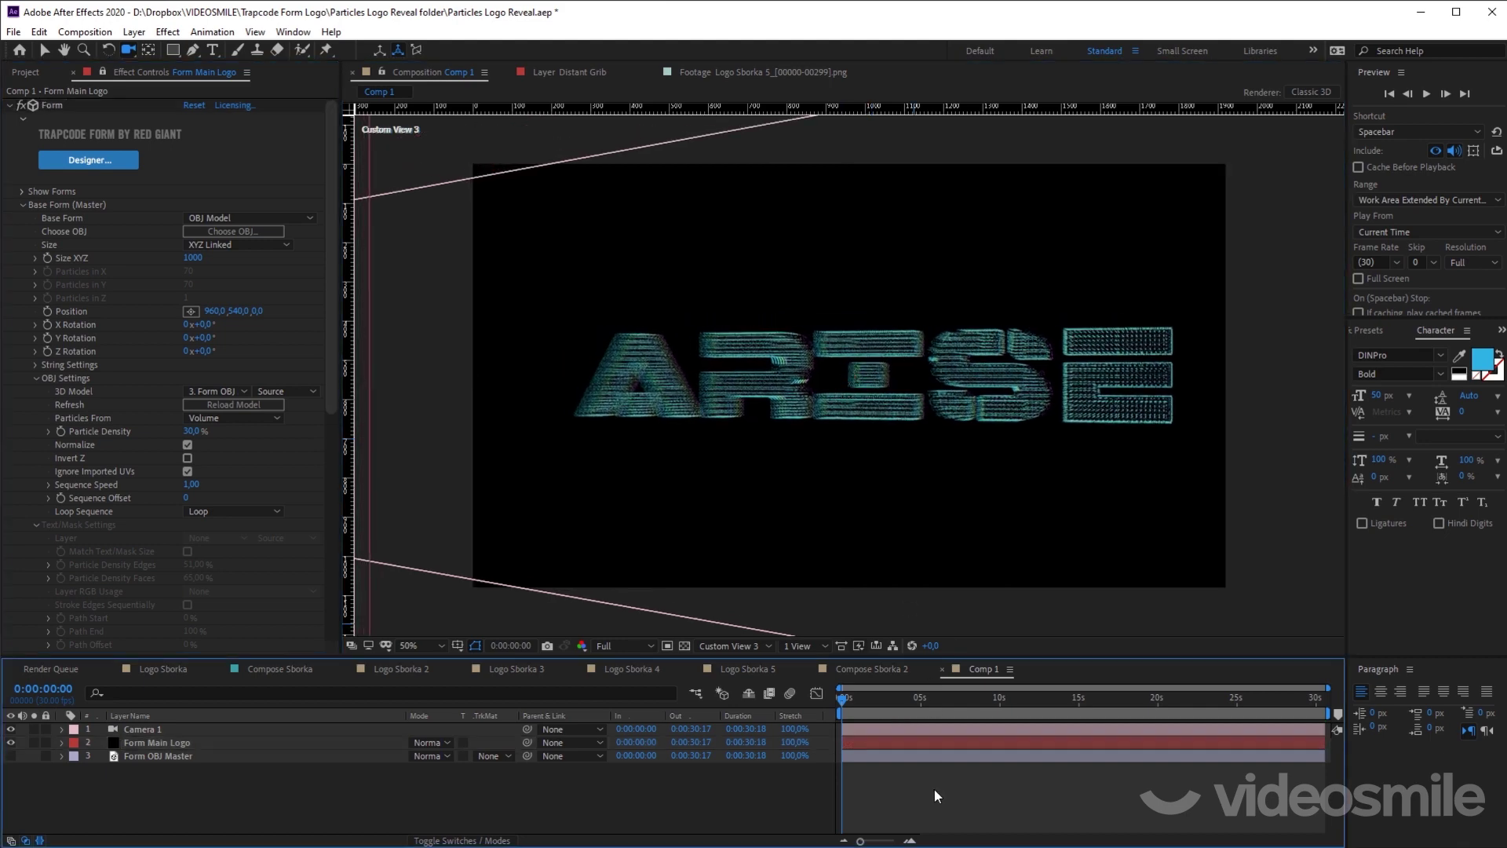
key(ctrl+alt+y)
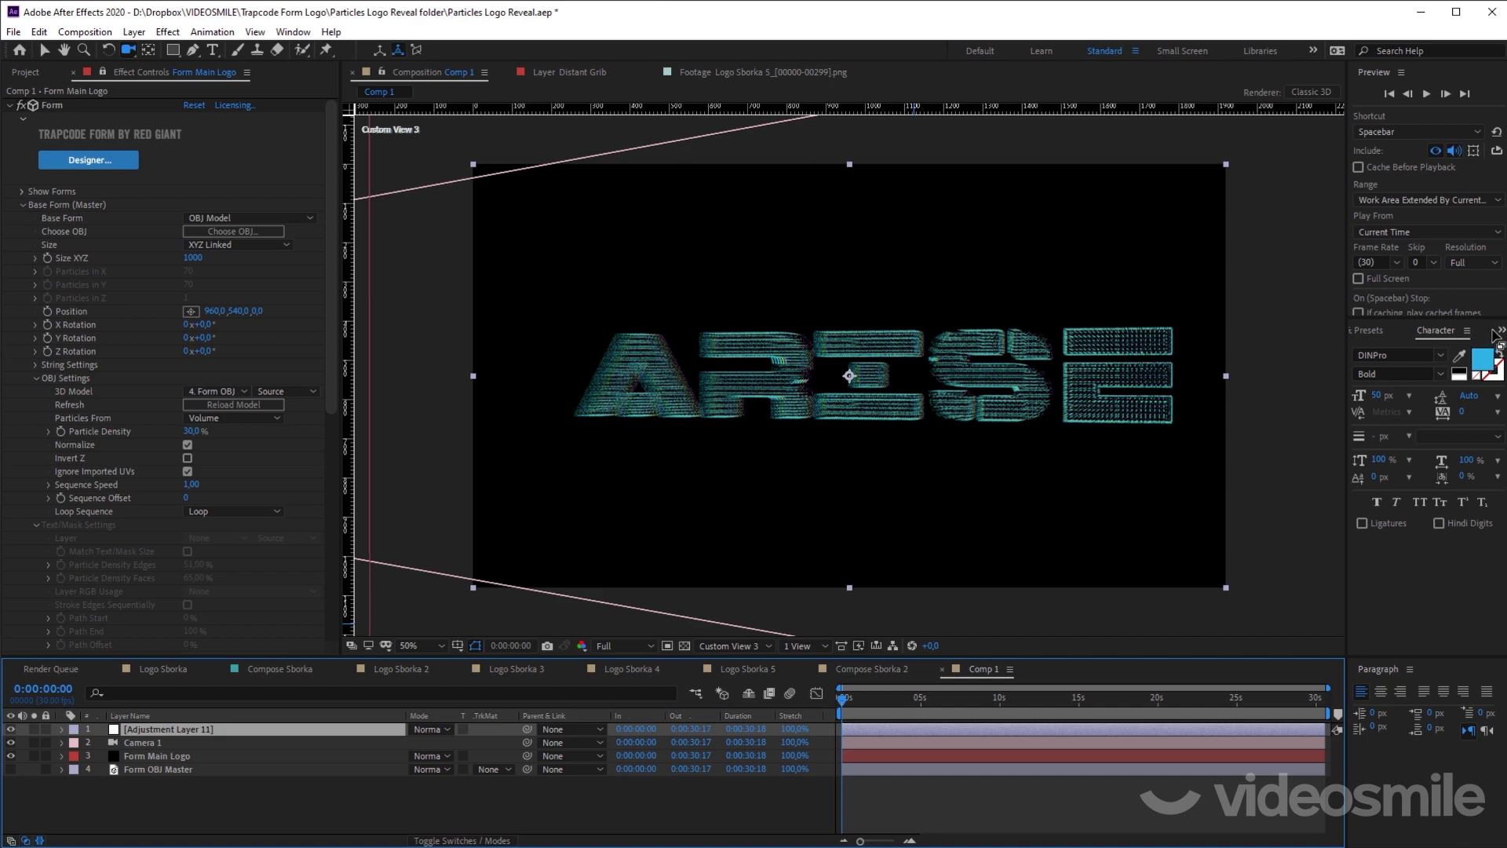
Step: Search Effects & Presets for 'glow' and drop Stylize > Glow onto Adjustment Layer 11
click(1370, 331)
click(1399, 346)
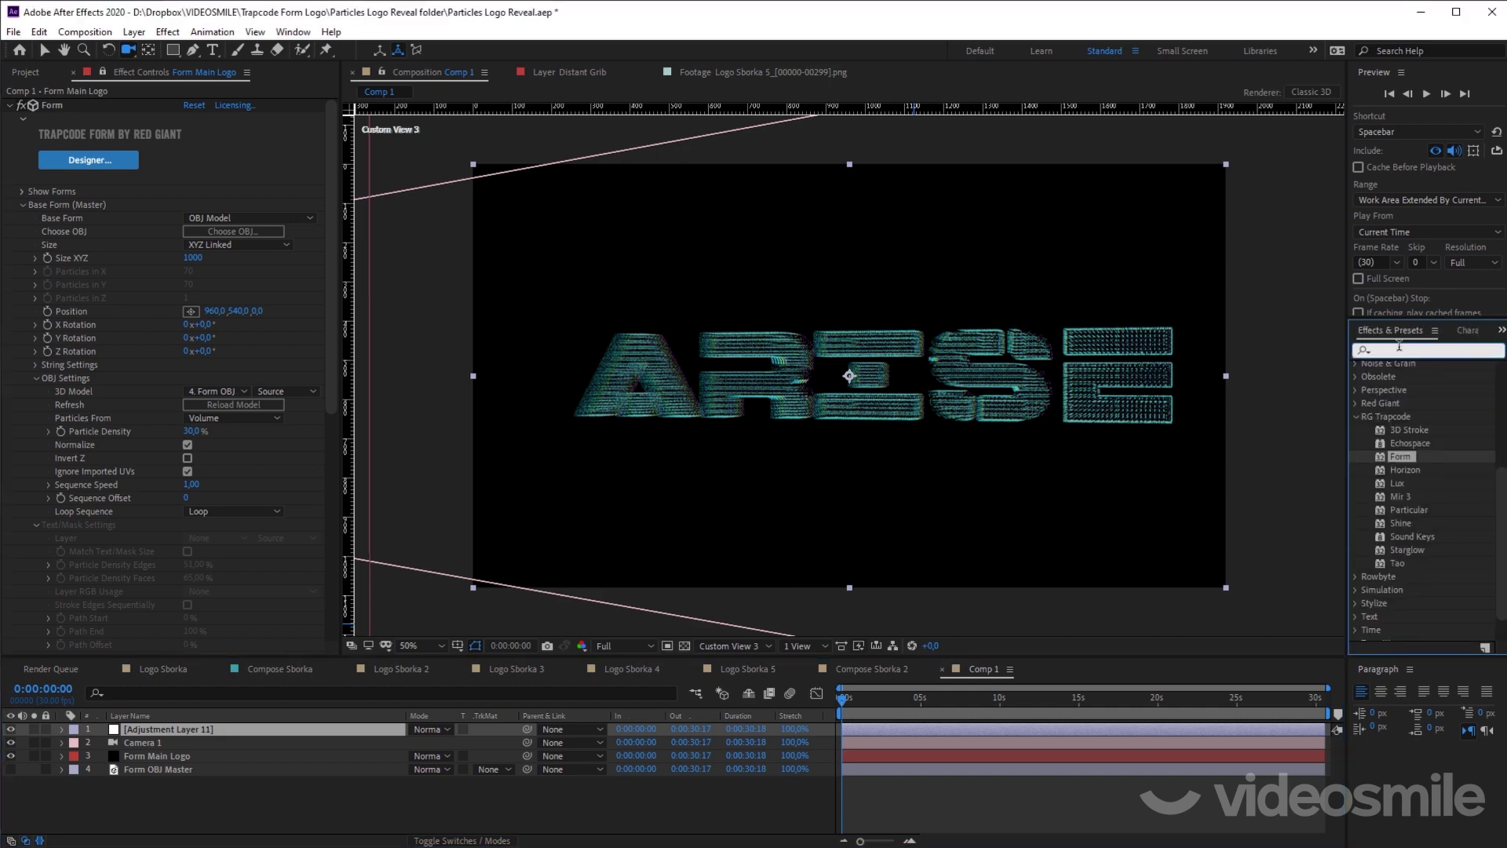
text(glow)
mouse_move(1413, 473)
mouse_down()
mouse_move(1025, 612)
mouse_move(259, 729)
mouse_up()
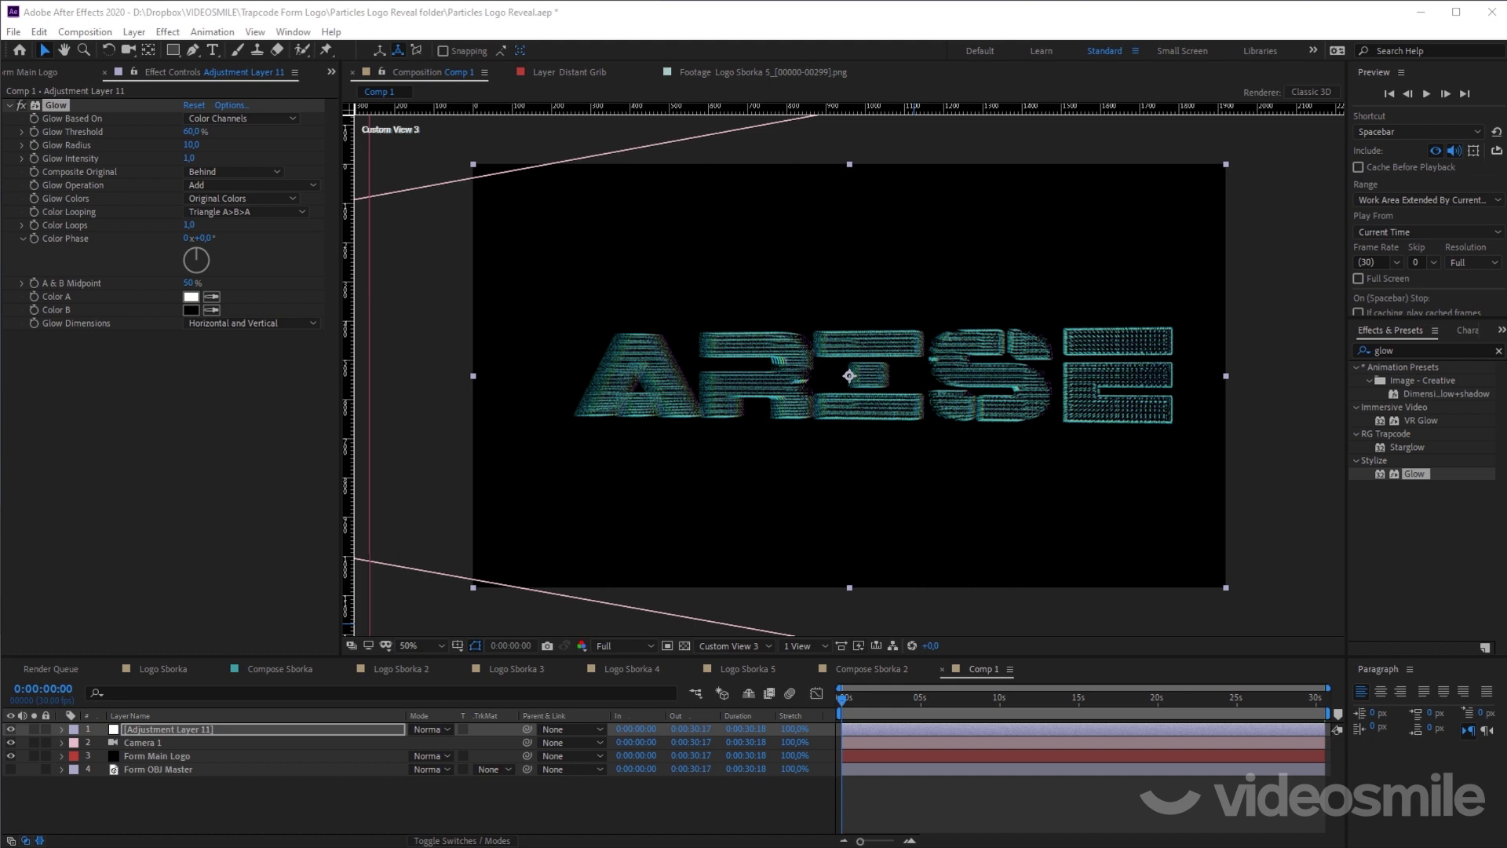
click(243, 141)
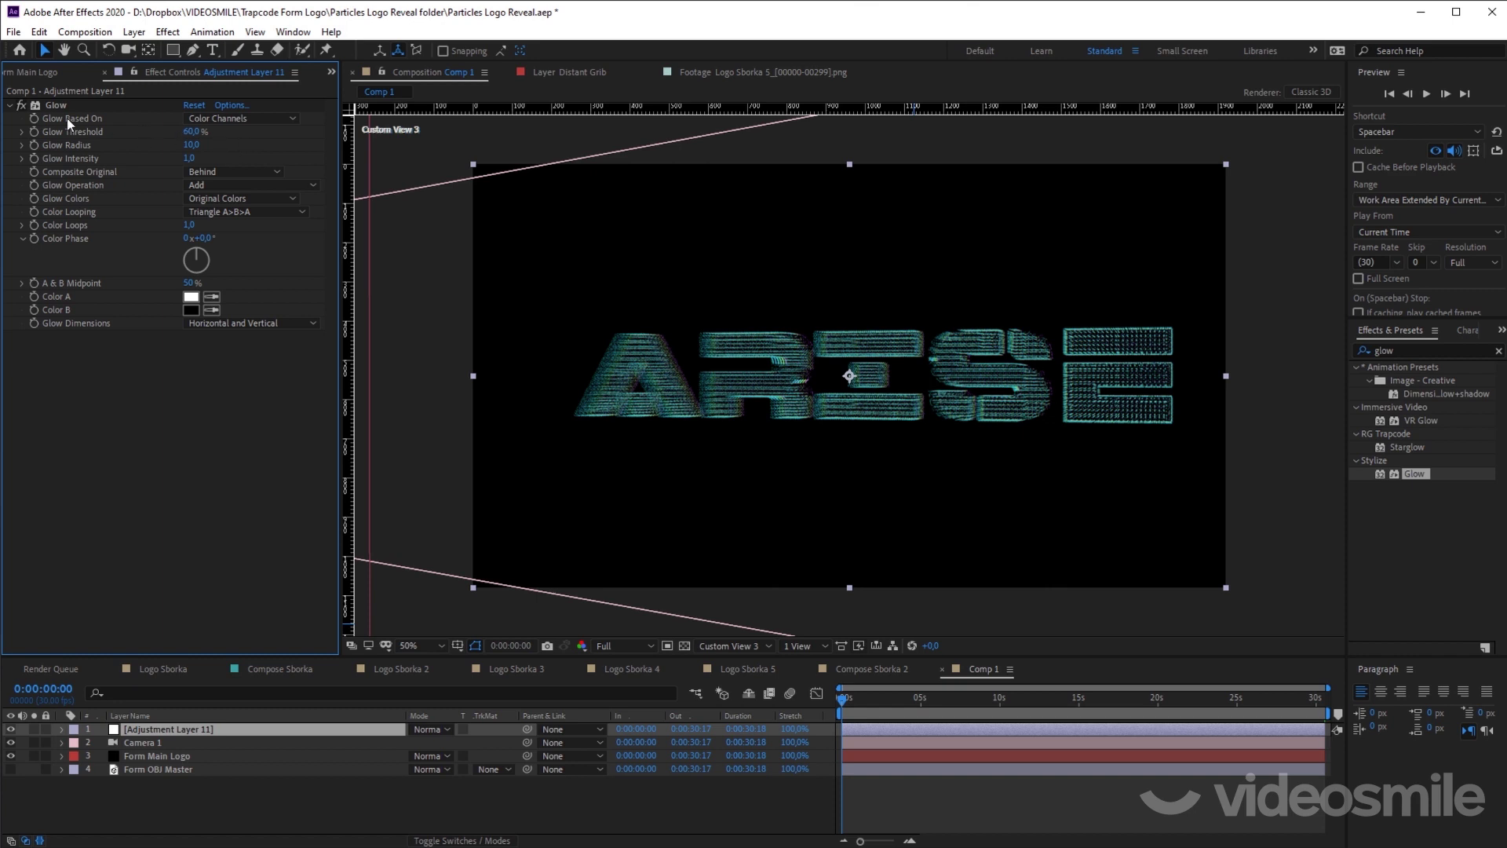
click(17, 106)
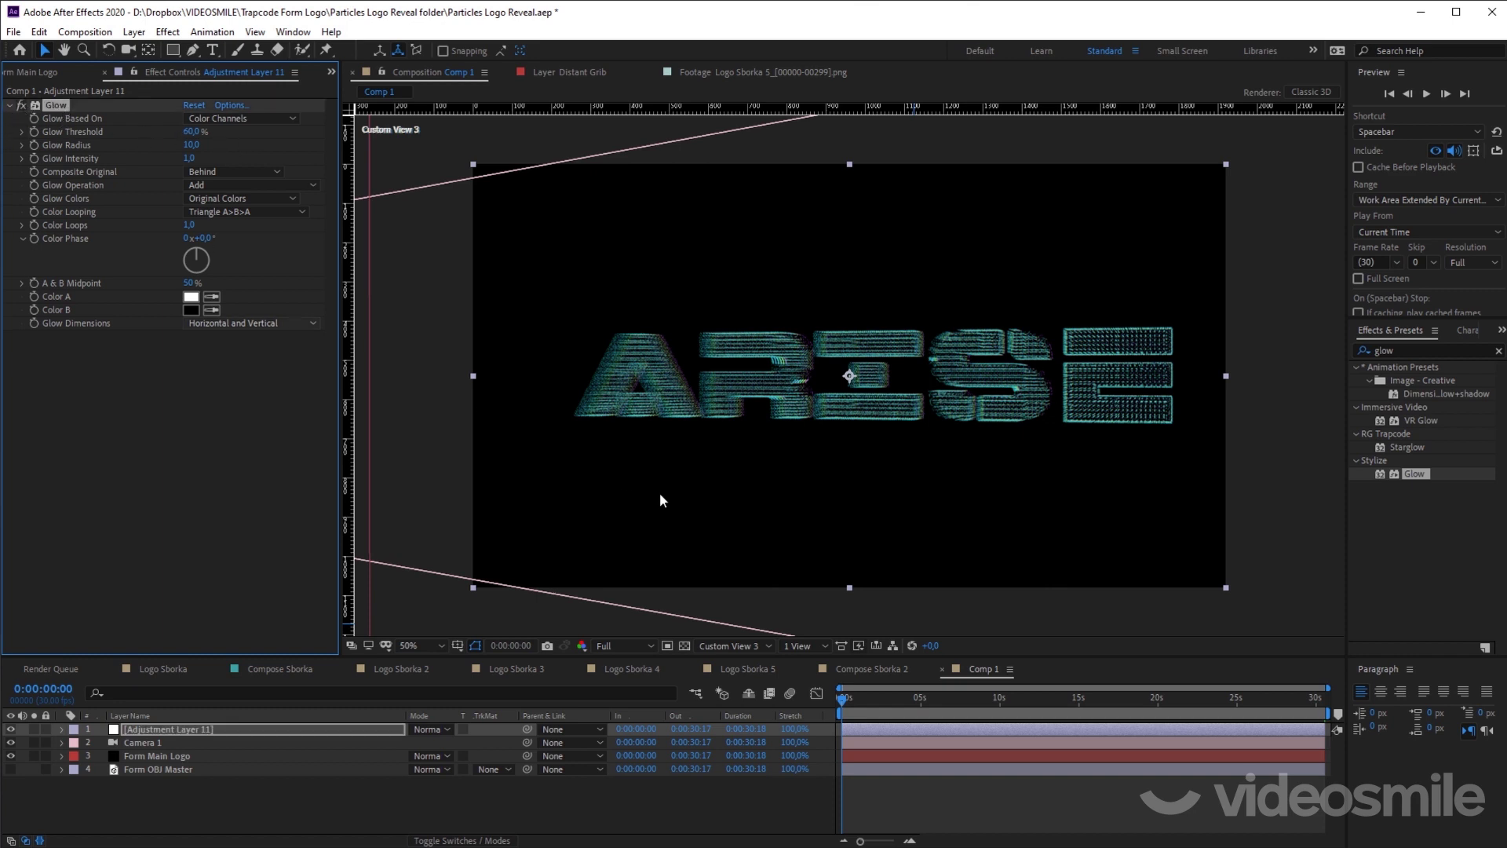
Step: Switch the viewer to Active Camera and toggle the Glow on and off to compare
click(761, 646)
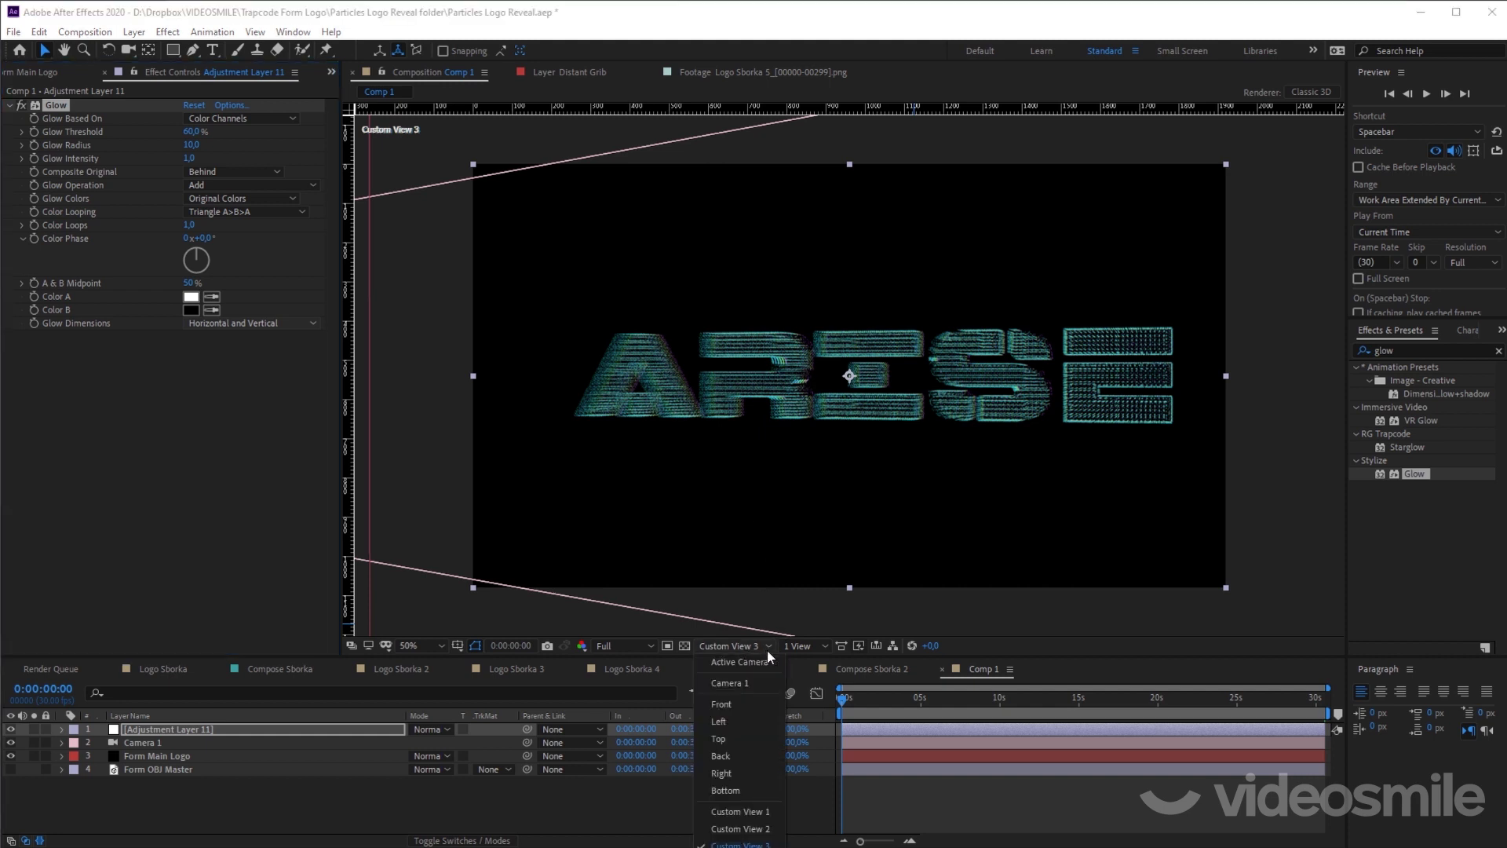
click(752, 661)
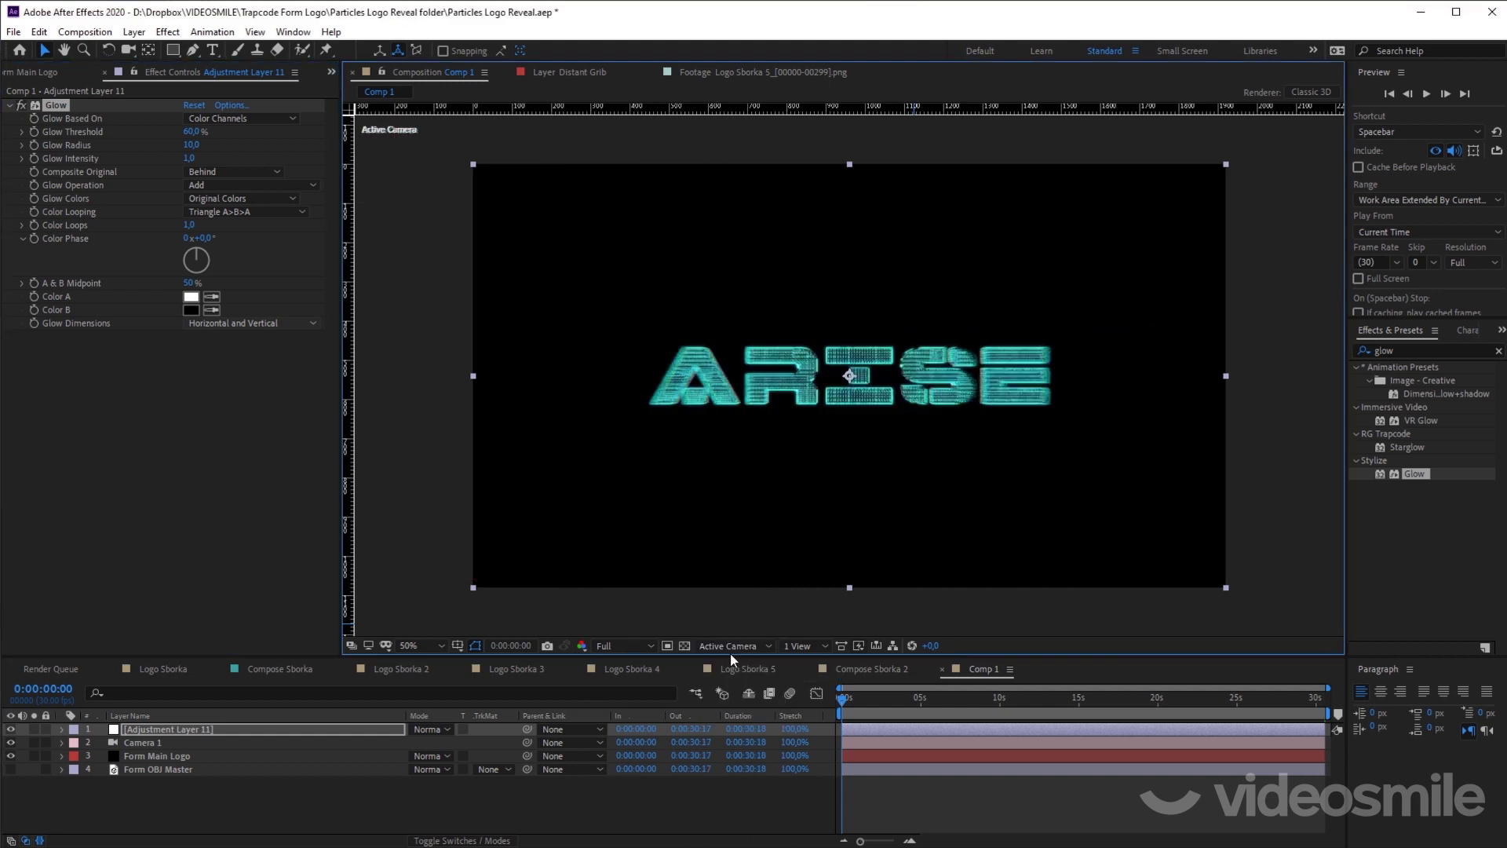
click(22, 106)
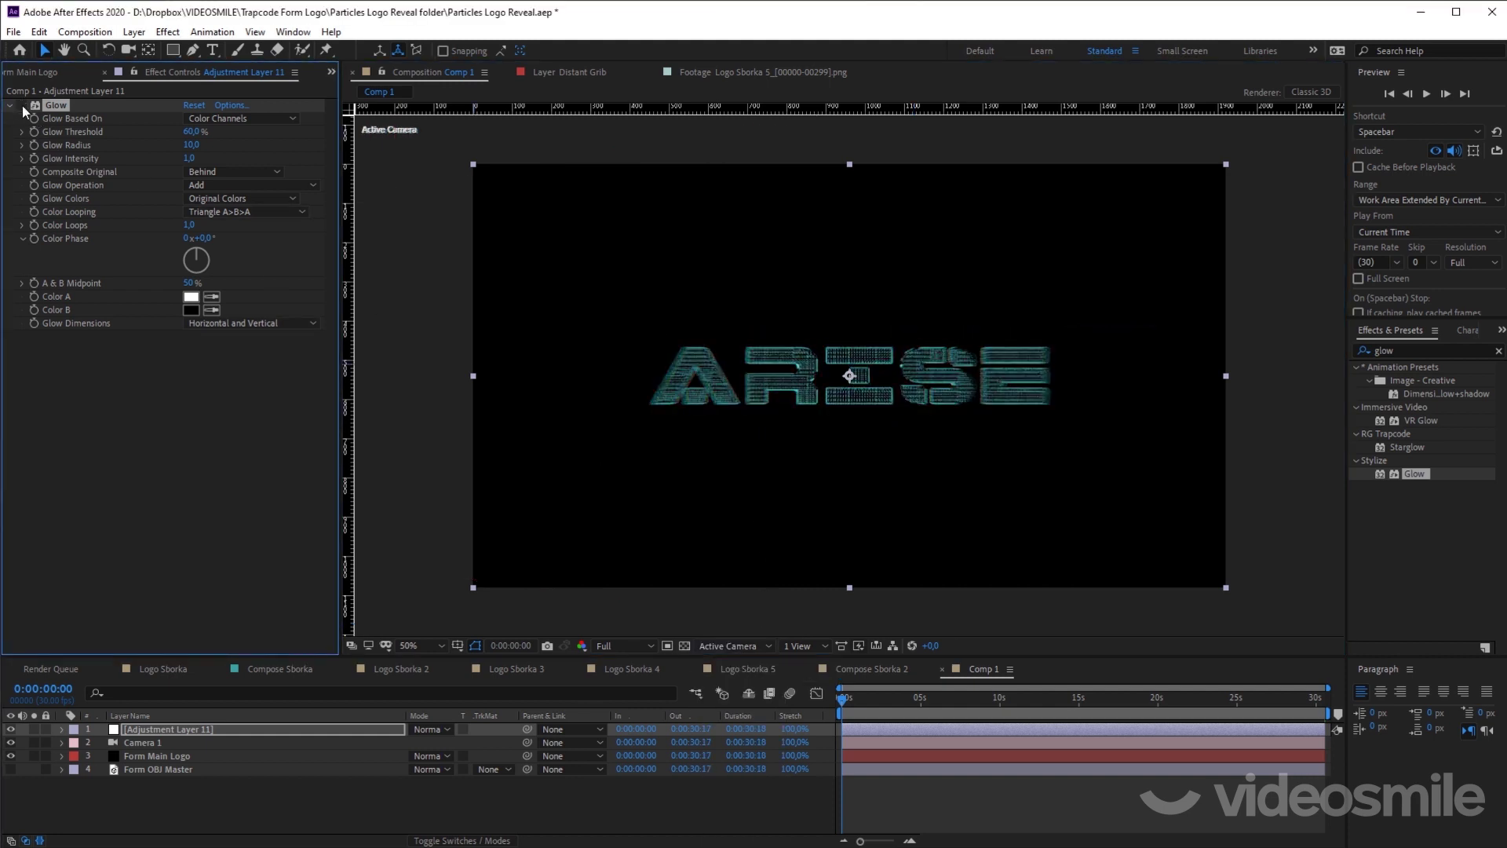
click(22, 105)
click(22, 105)
click(22, 105)
click(22, 105)
click(22, 106)
click(22, 105)
click(22, 105)
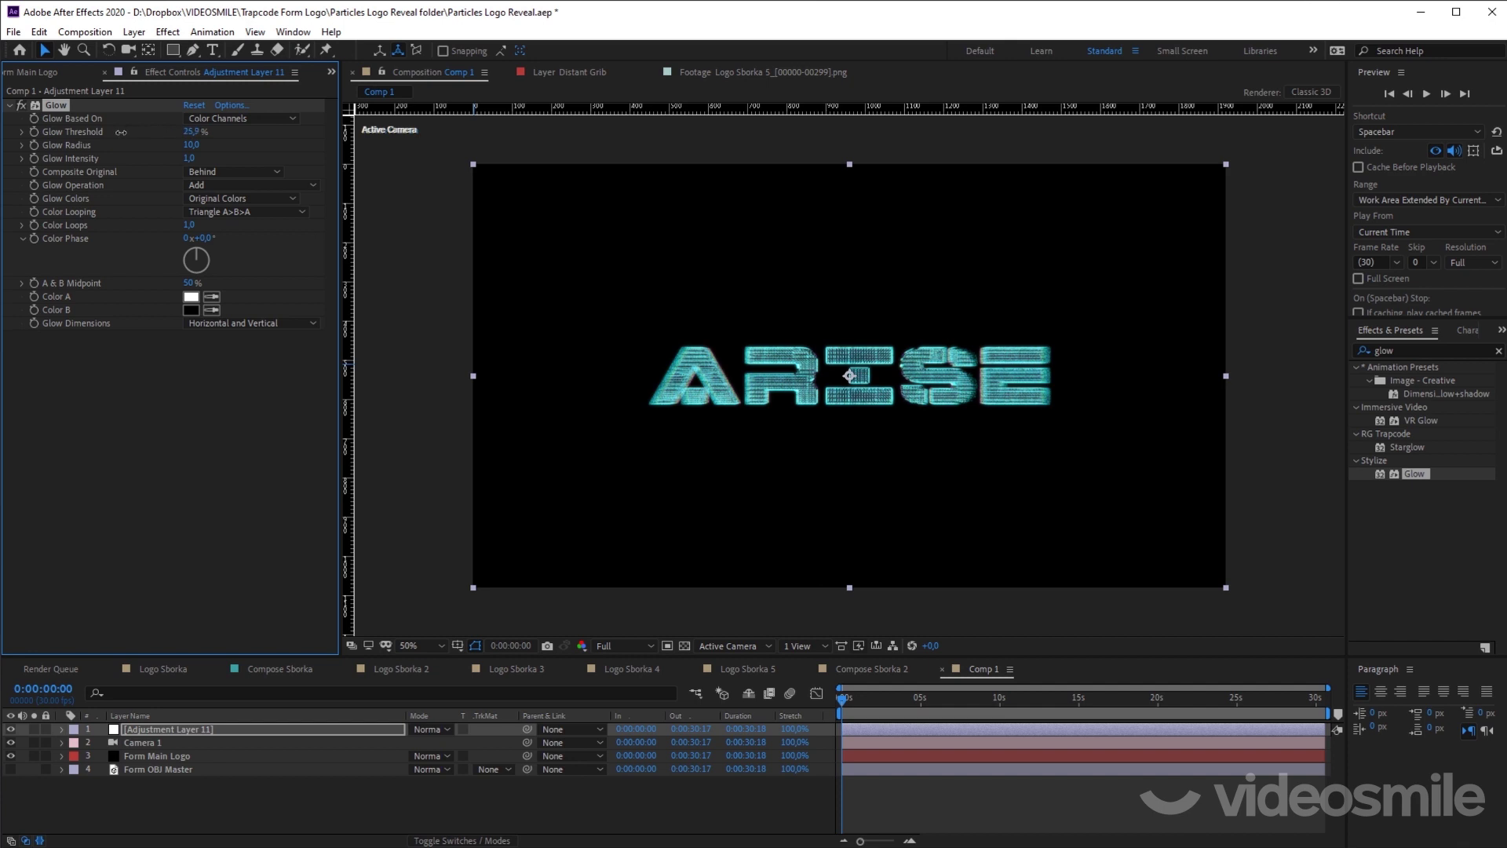
Step: Set Glow Threshold 40%, Radius 500 and Intensity 0.5, then preview the glowing animation
drag(121, 132, 159, 135)
click(191, 131)
text(40,0)
click(192, 145)
text(100)
key(Return)
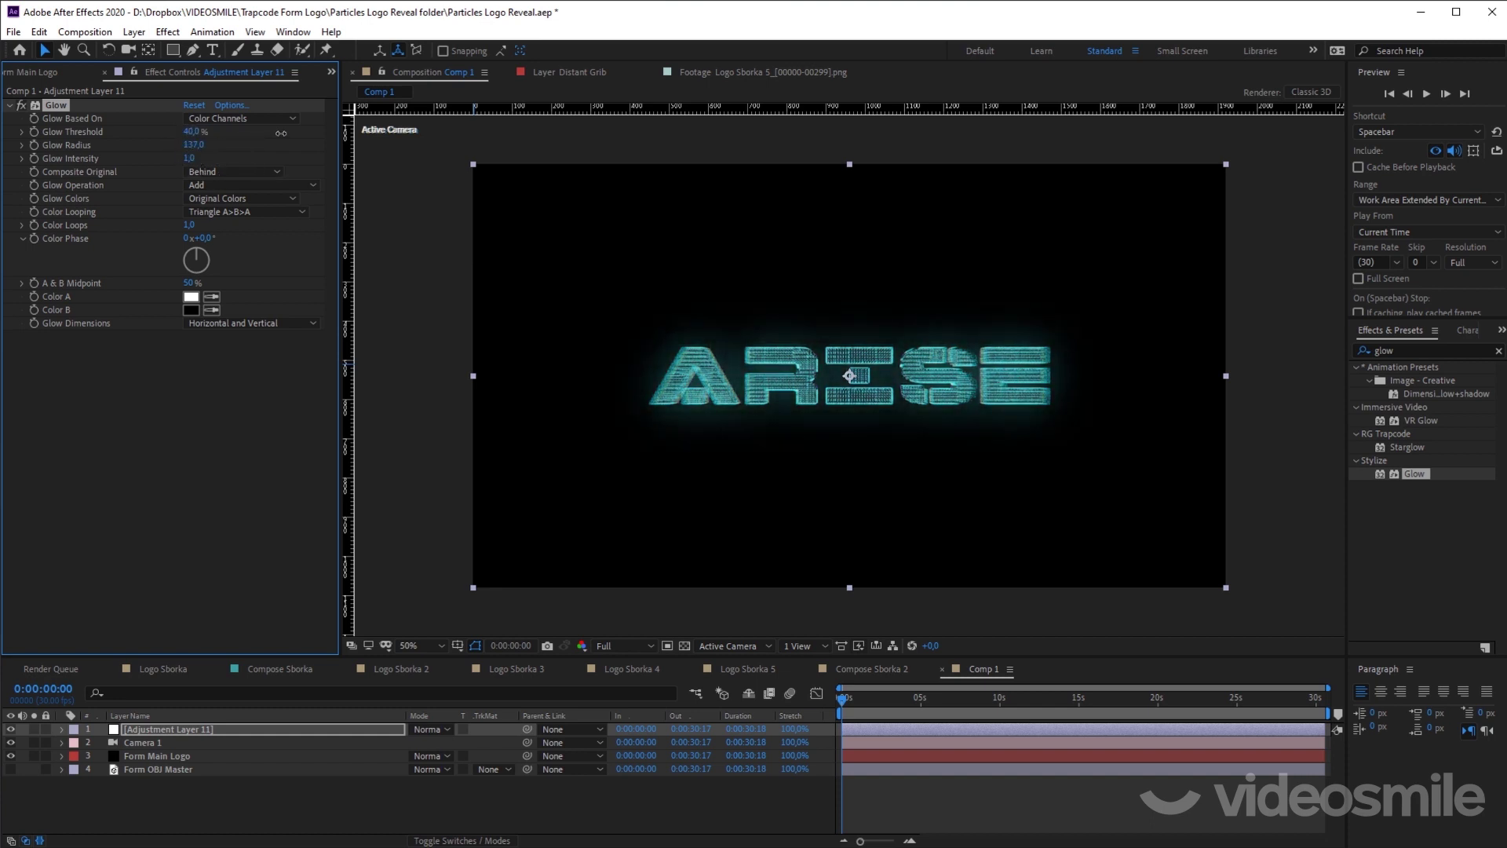
click(192, 145)
text(500)
key(Return)
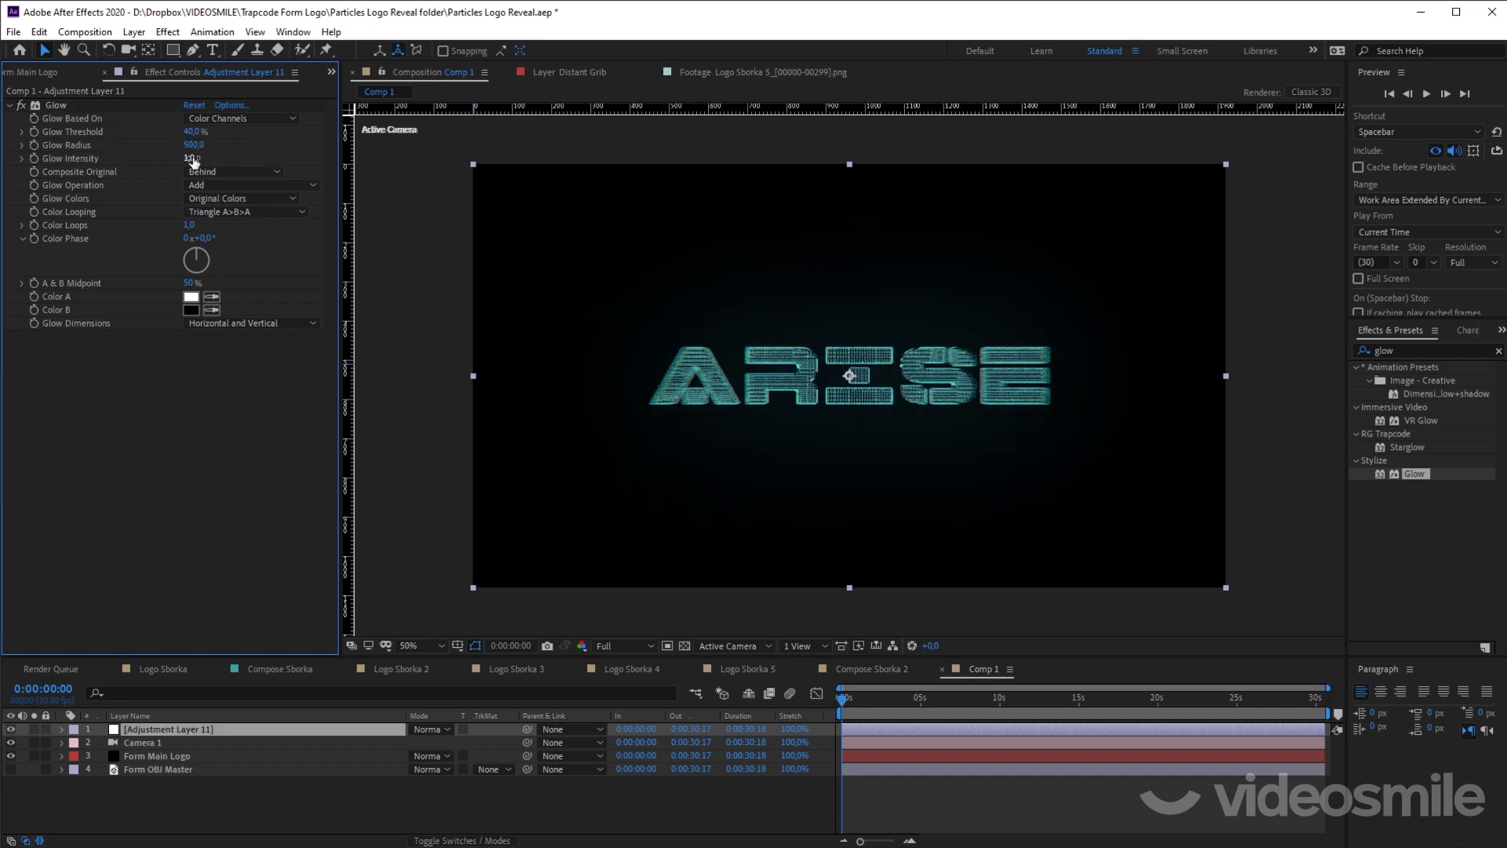
click(189, 157)
text(0,5)
key(Return)
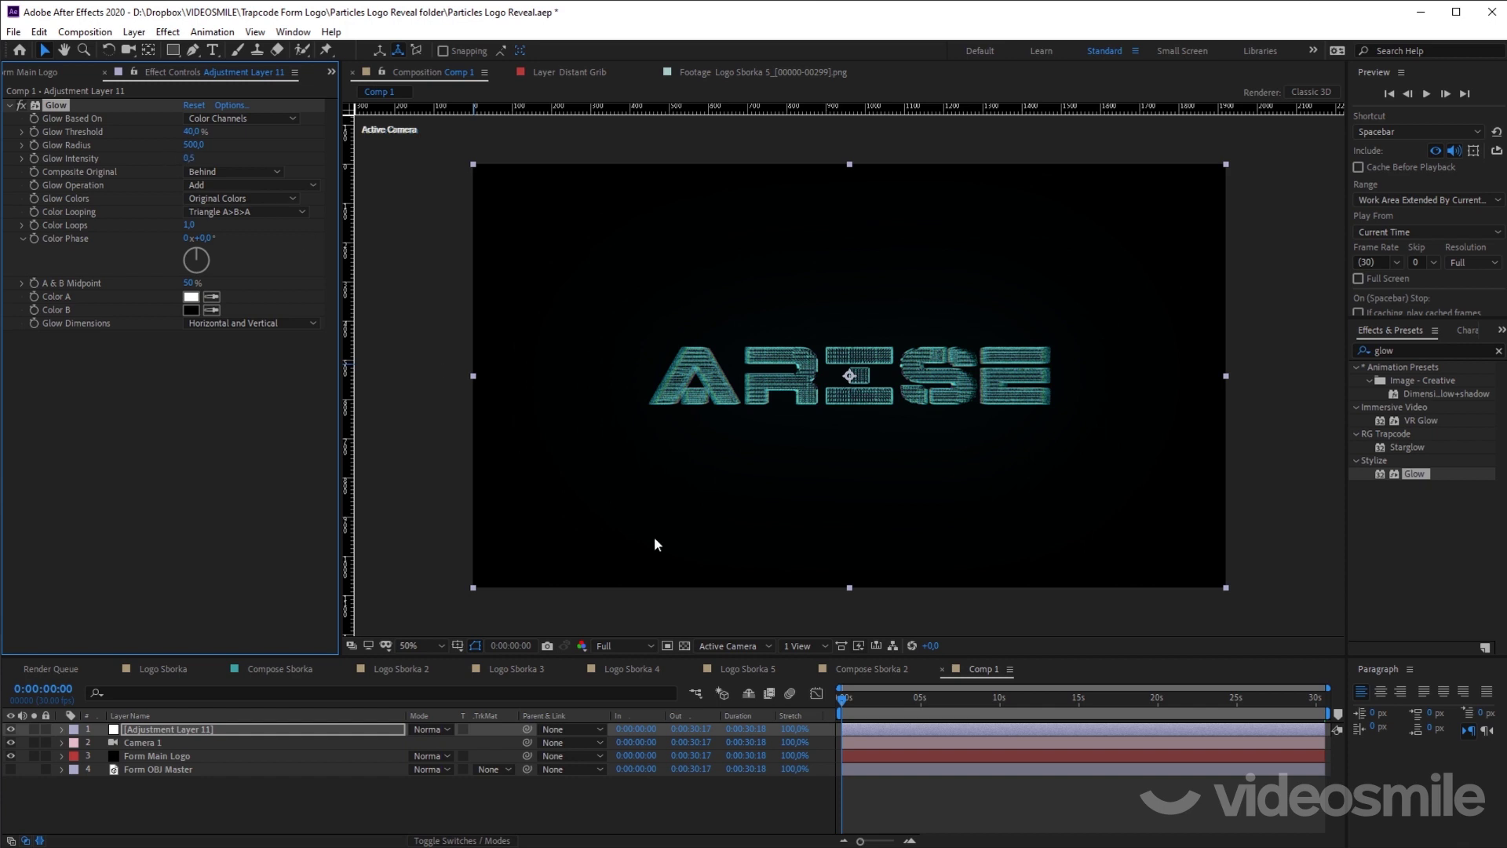
click(963, 798)
key(space)
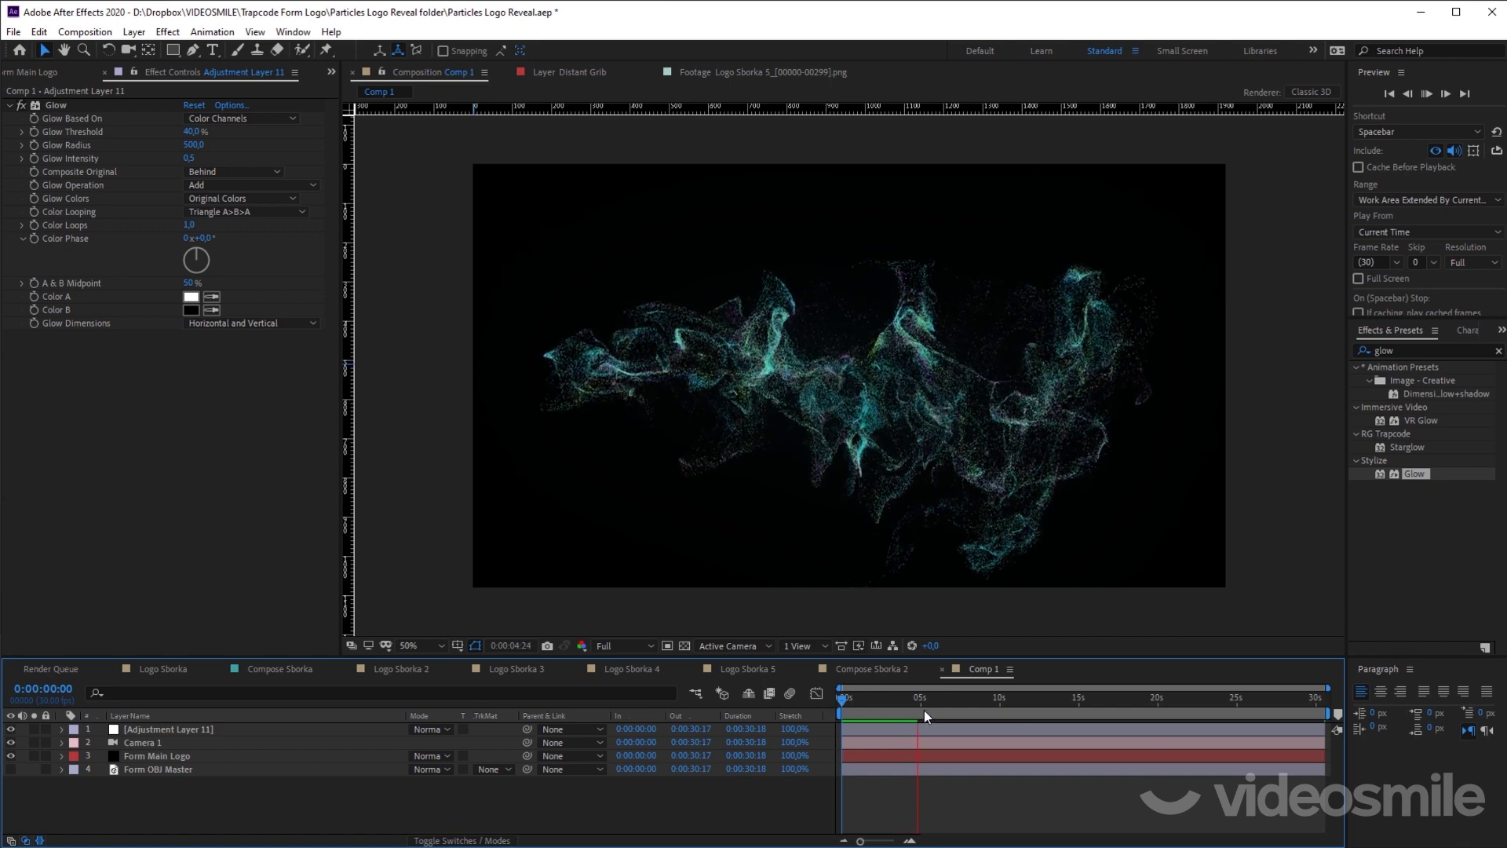
Step: Preview the glowing particle logo, then return to 0:00:01:28 with Form Main Logo's Form settings showing
key(space)
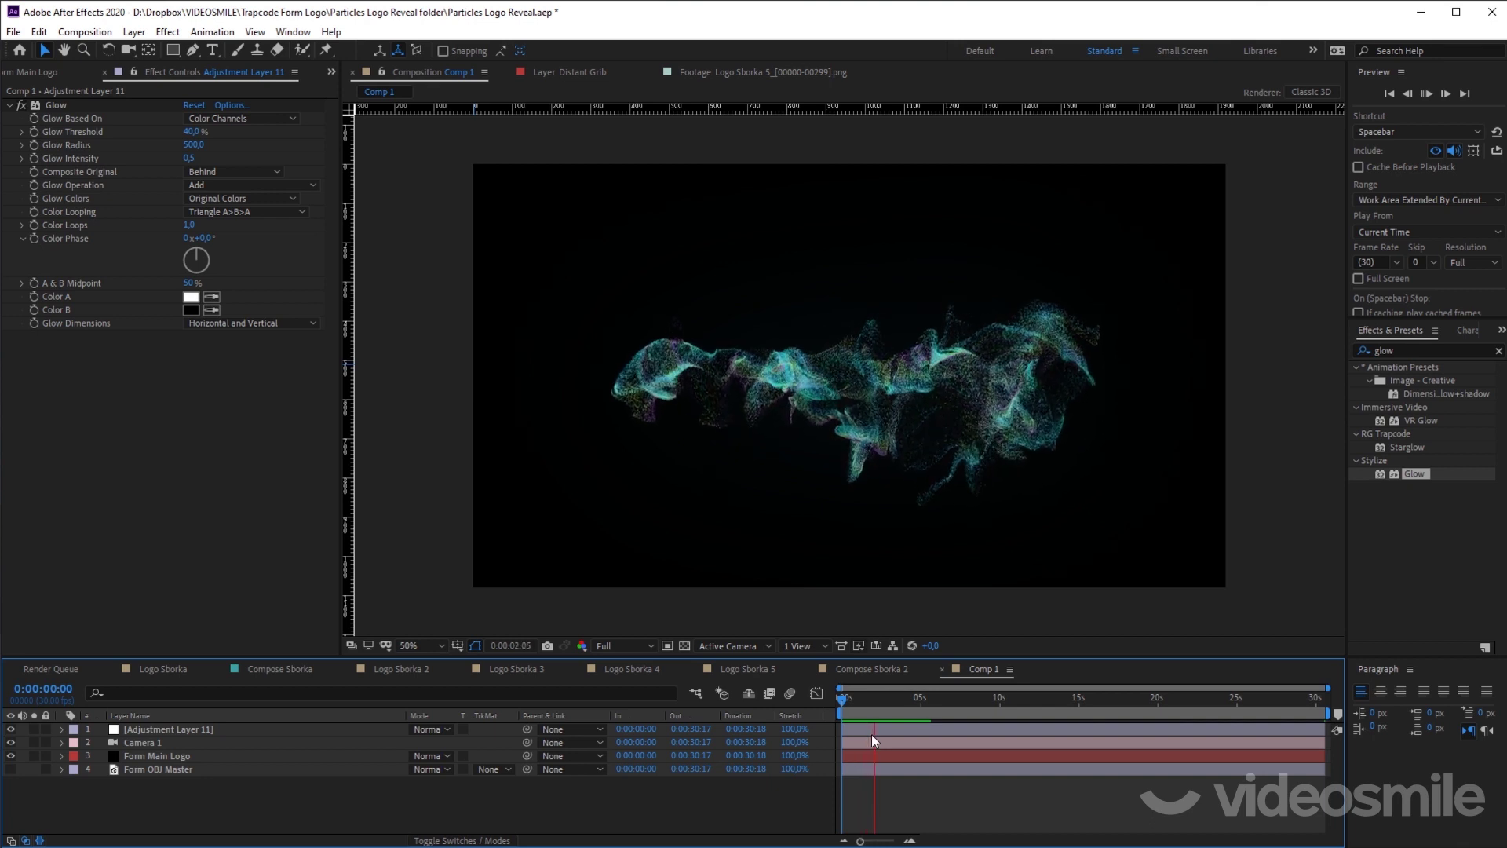
key(space)
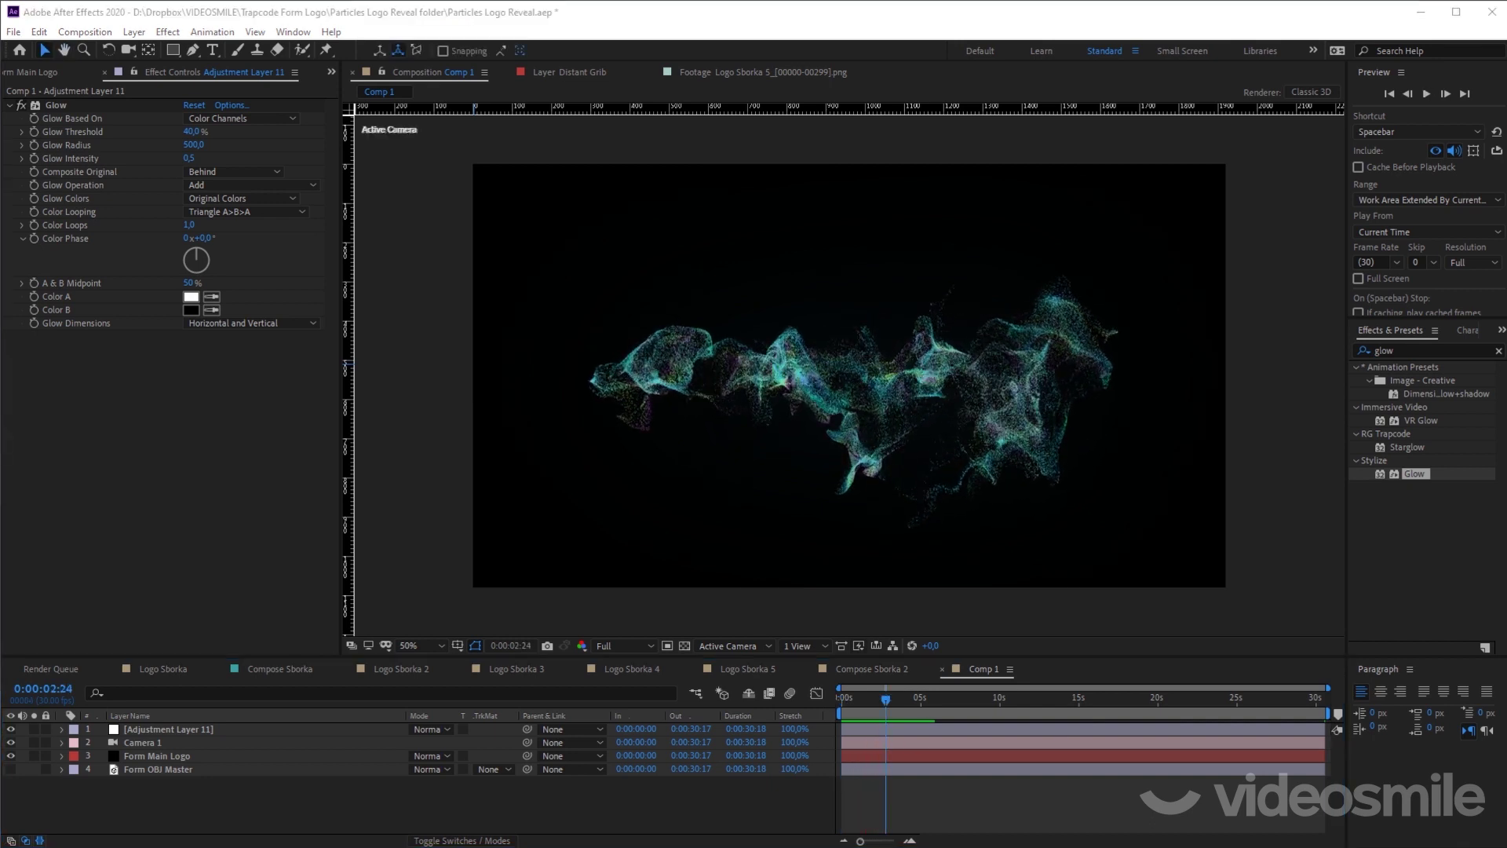
click(191, 771)
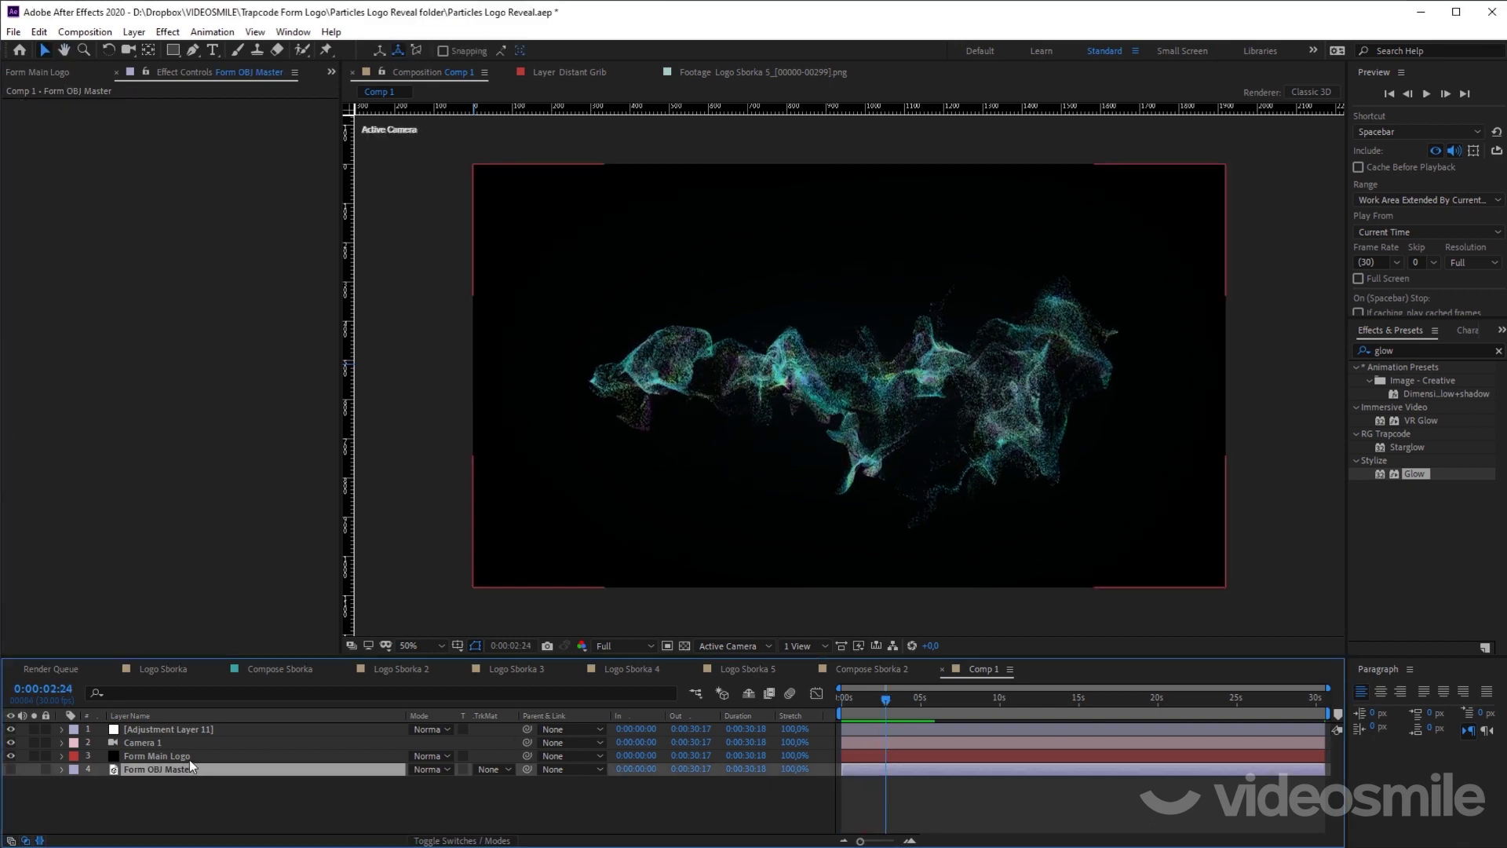
click(159, 756)
click(188, 743)
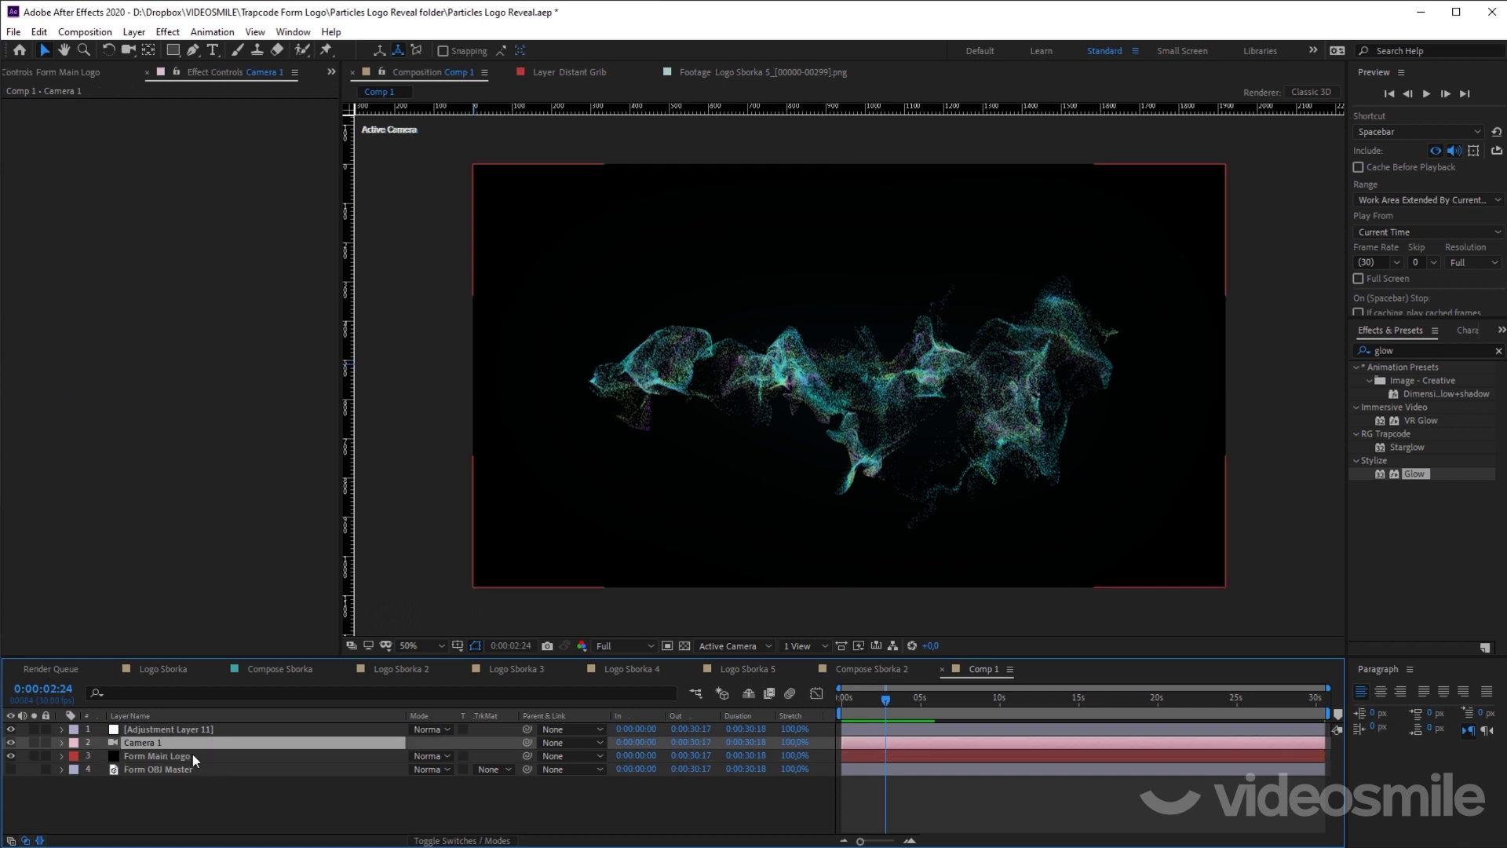
drag(876, 707, 872, 701)
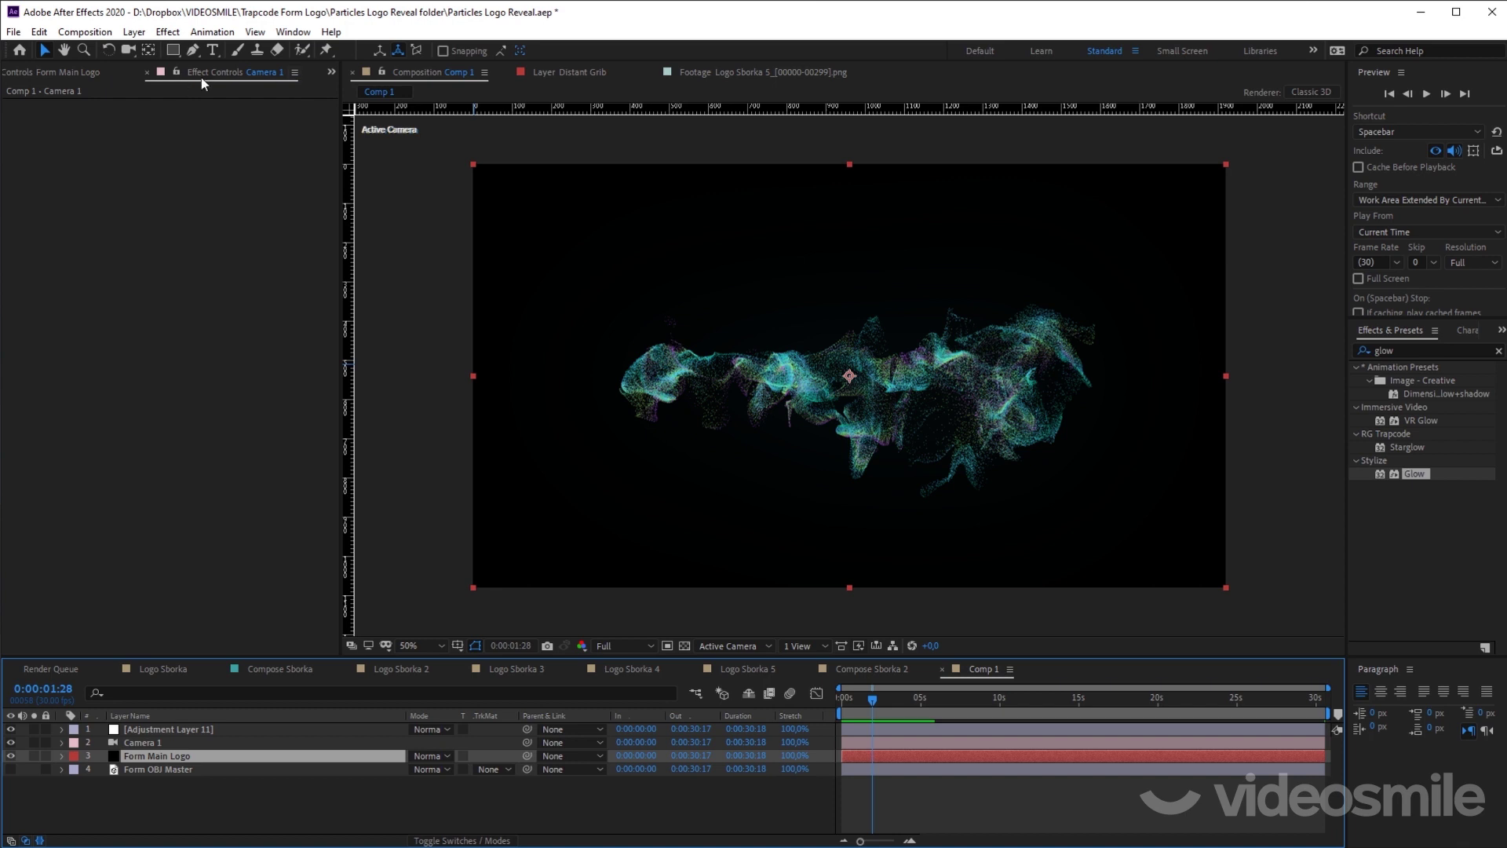
click(82, 73)
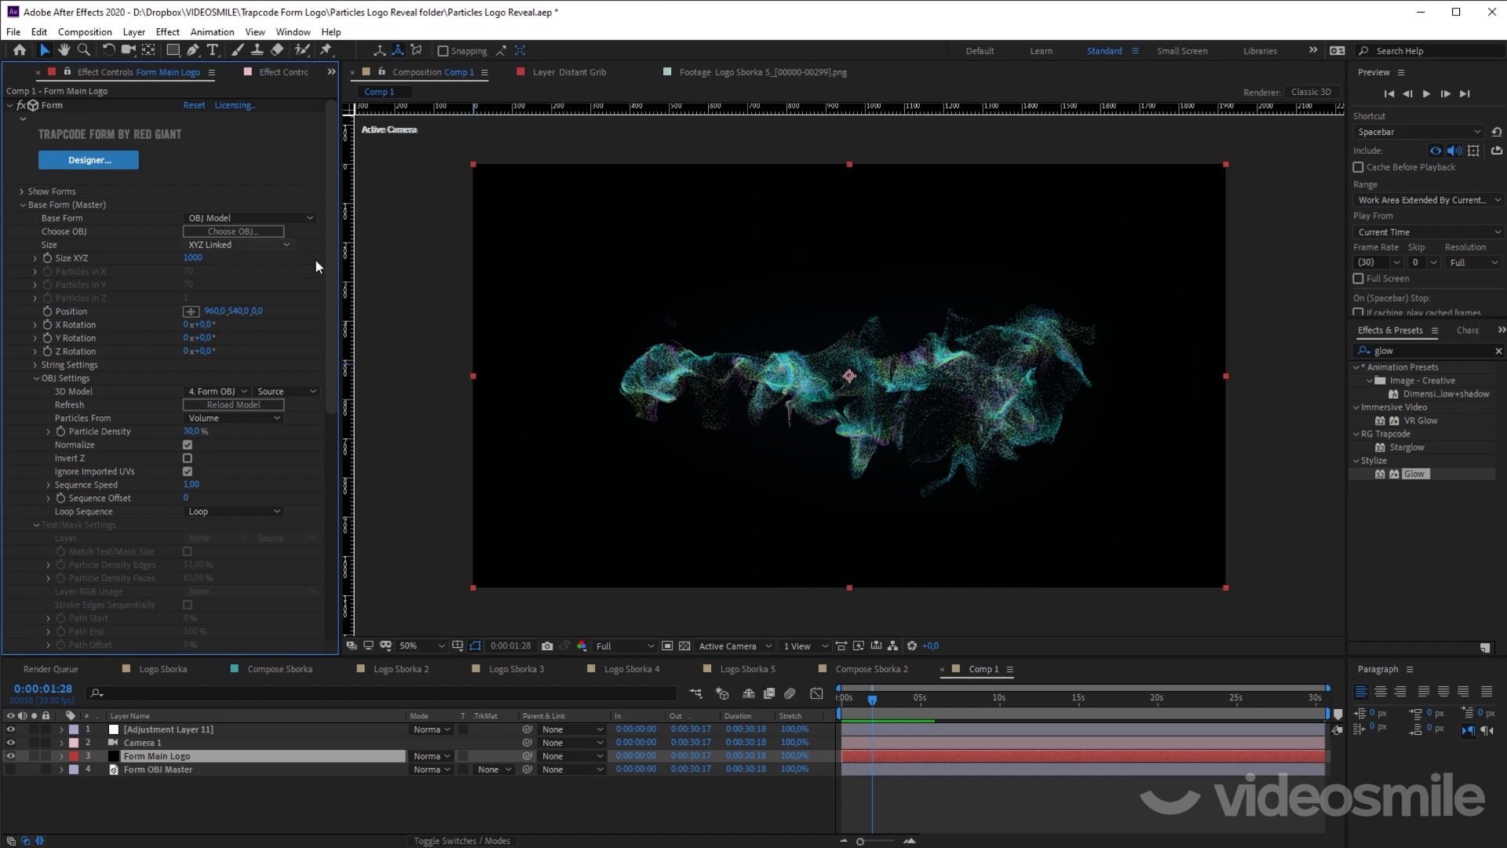
Step: View at 100%, set Fractal Field (Master) Affect Size to 0, and preview the finer swirl
drag(332, 229, 309, 507)
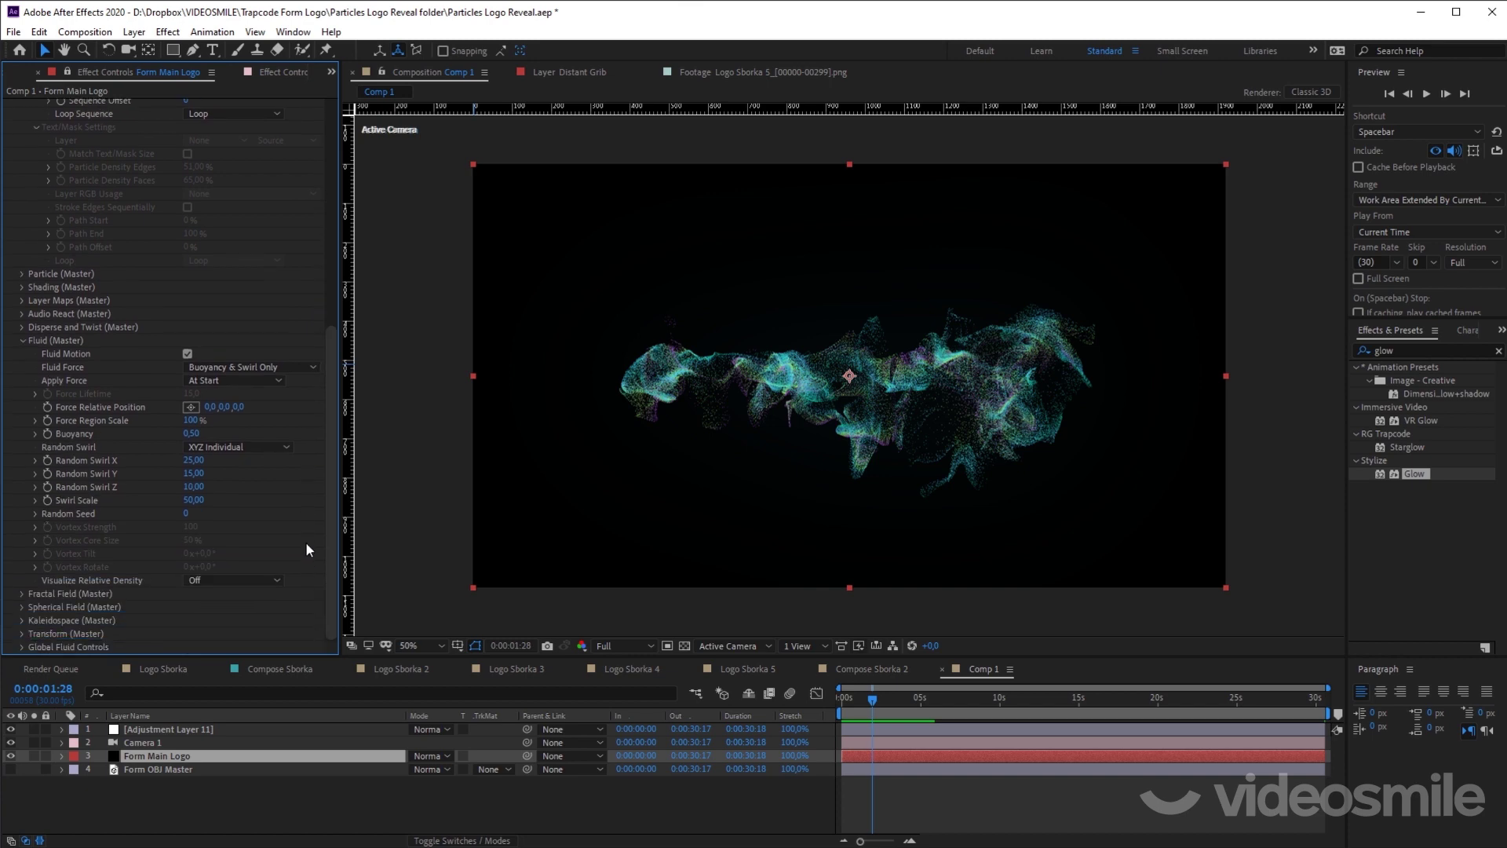
key(period)
key(period)
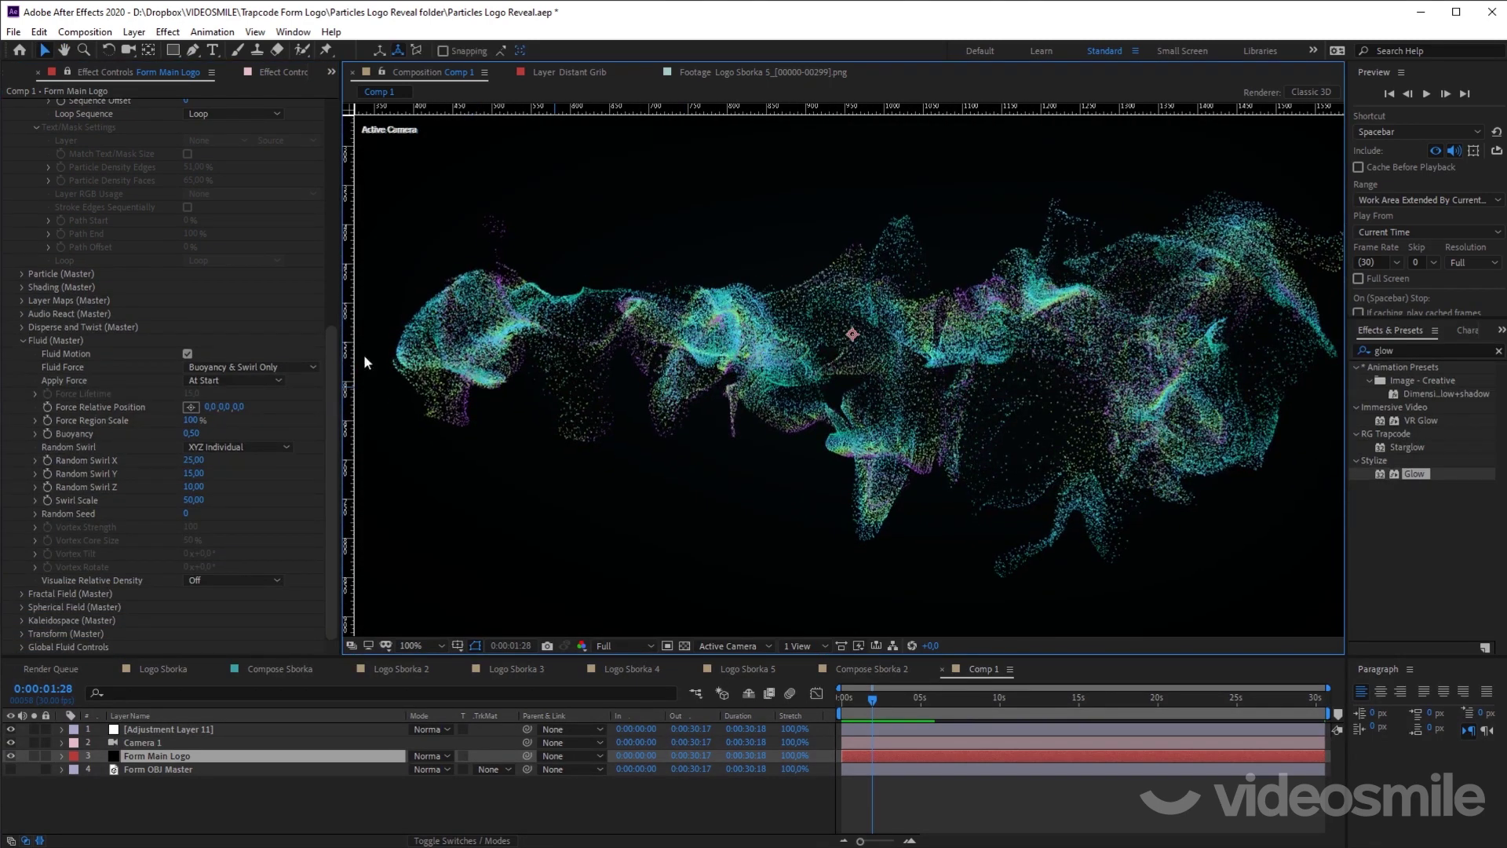
click(22, 594)
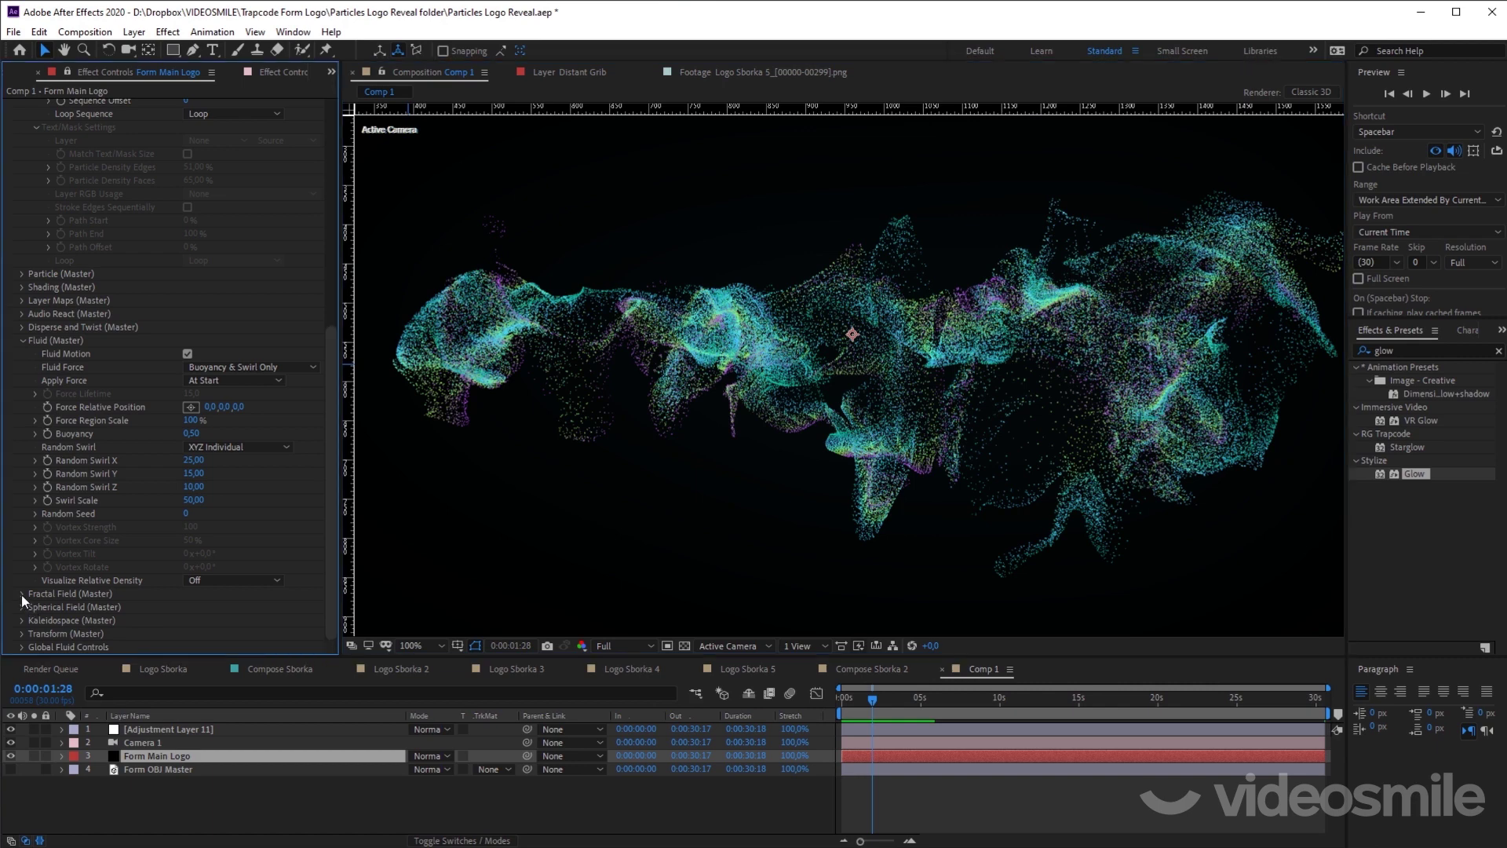
scroll(20, 595, down, 5)
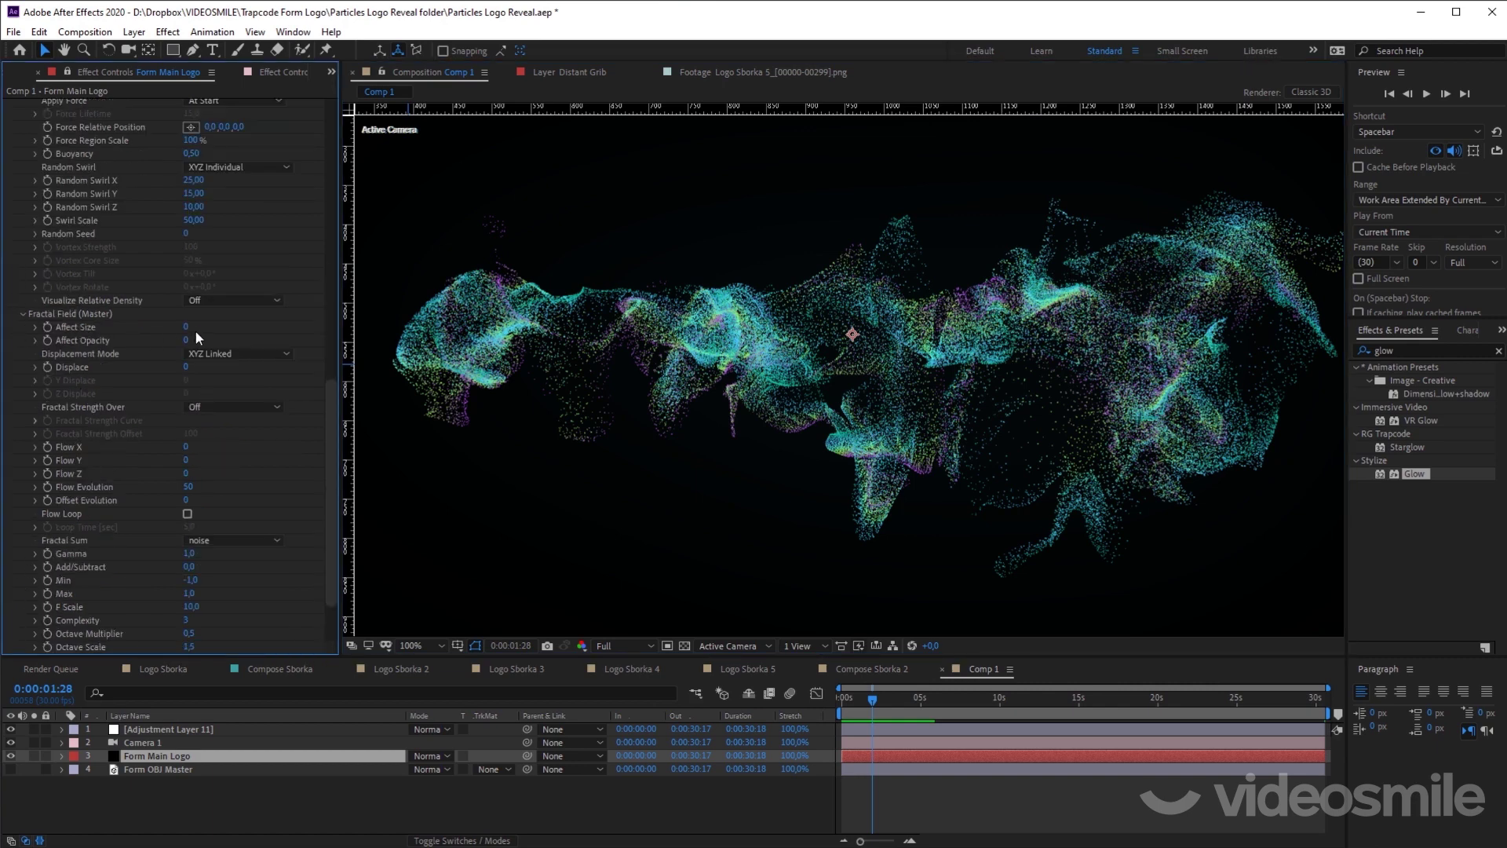
drag(188, 329, 214, 314)
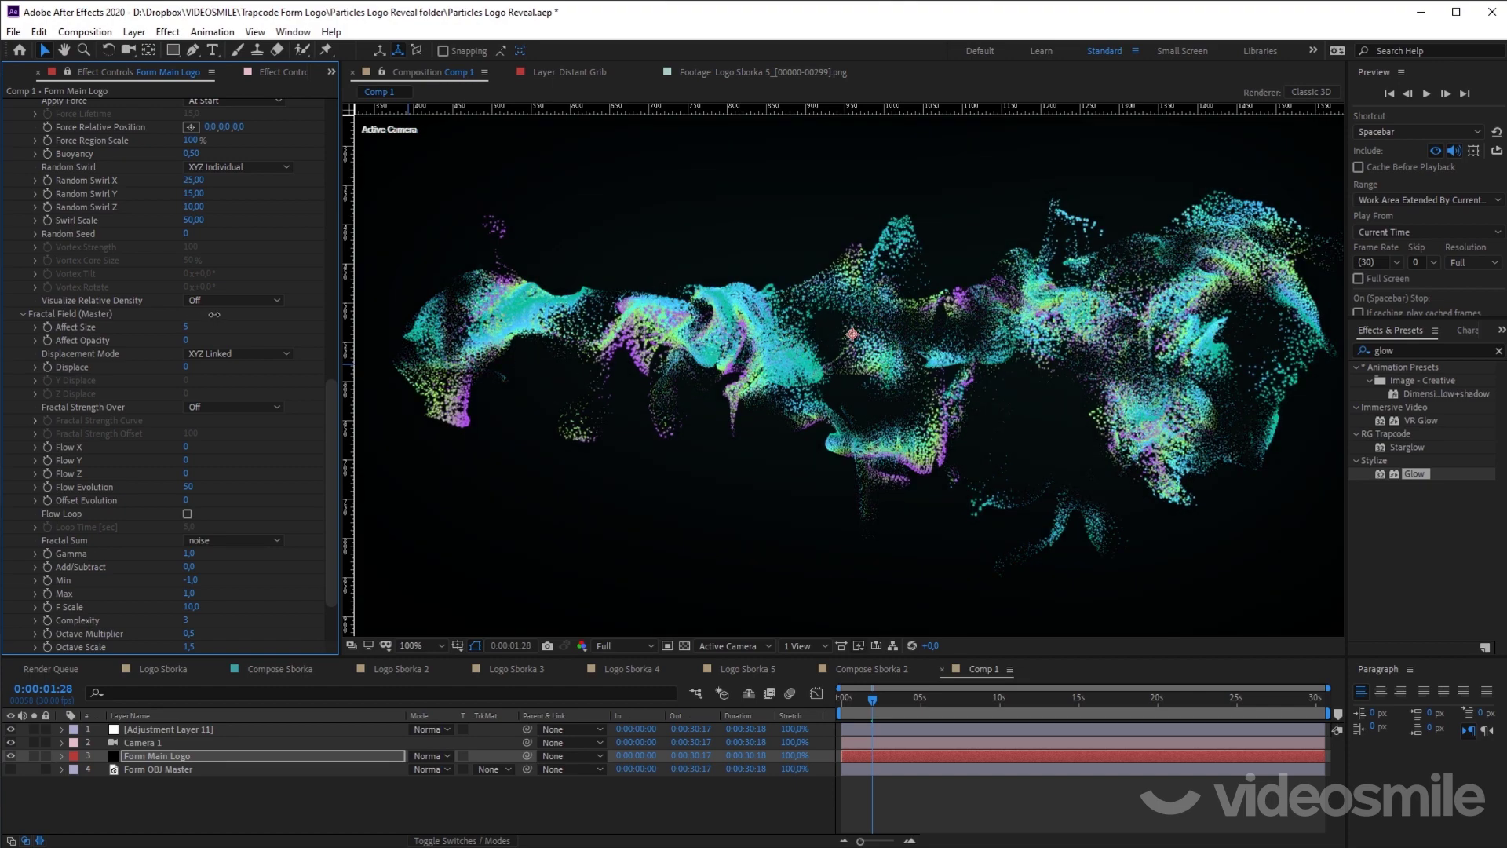
key(space)
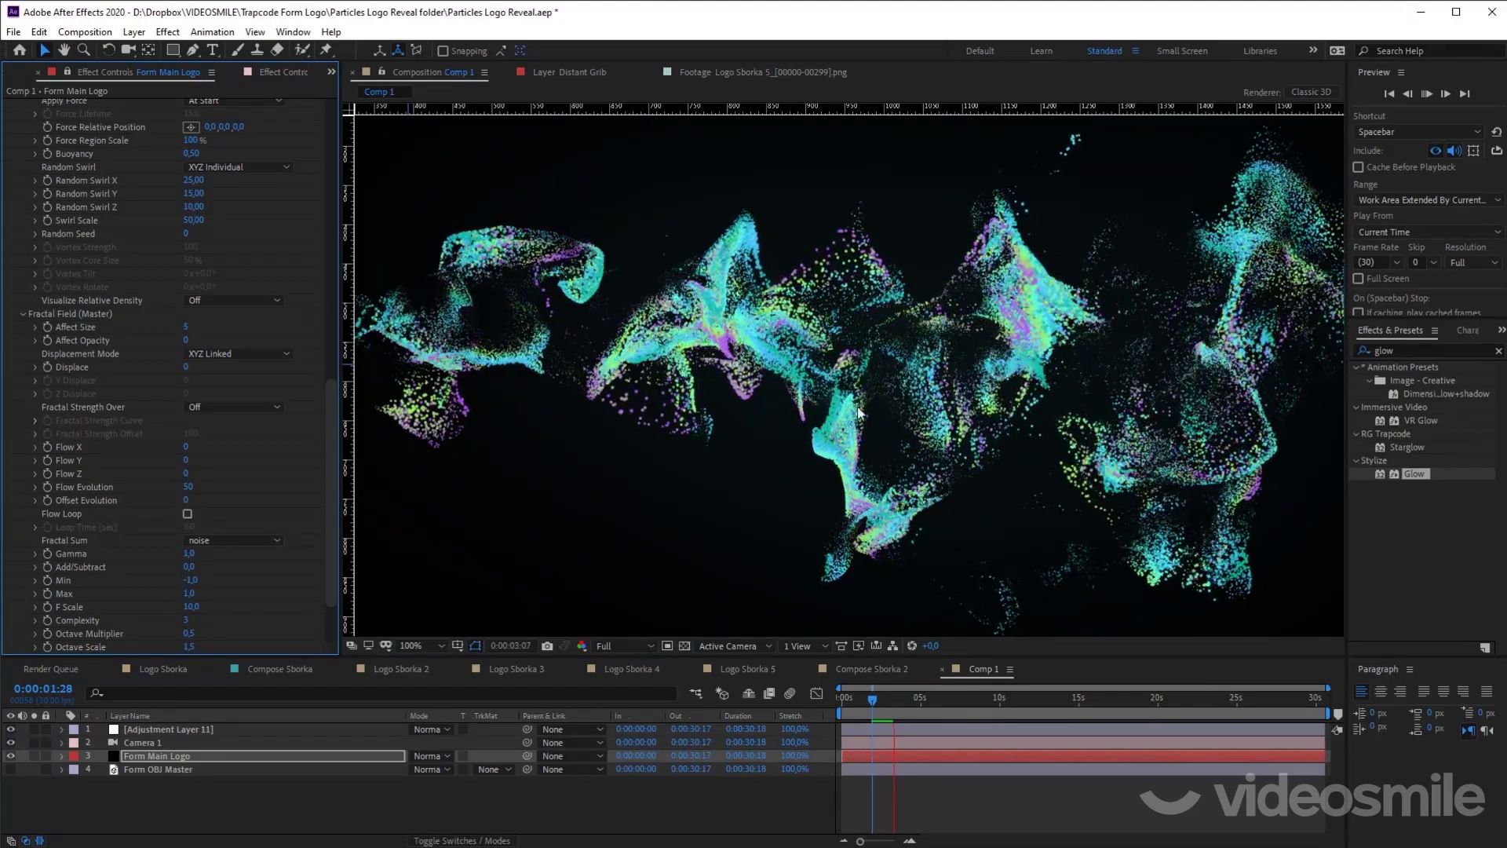
key(ctrl+z)
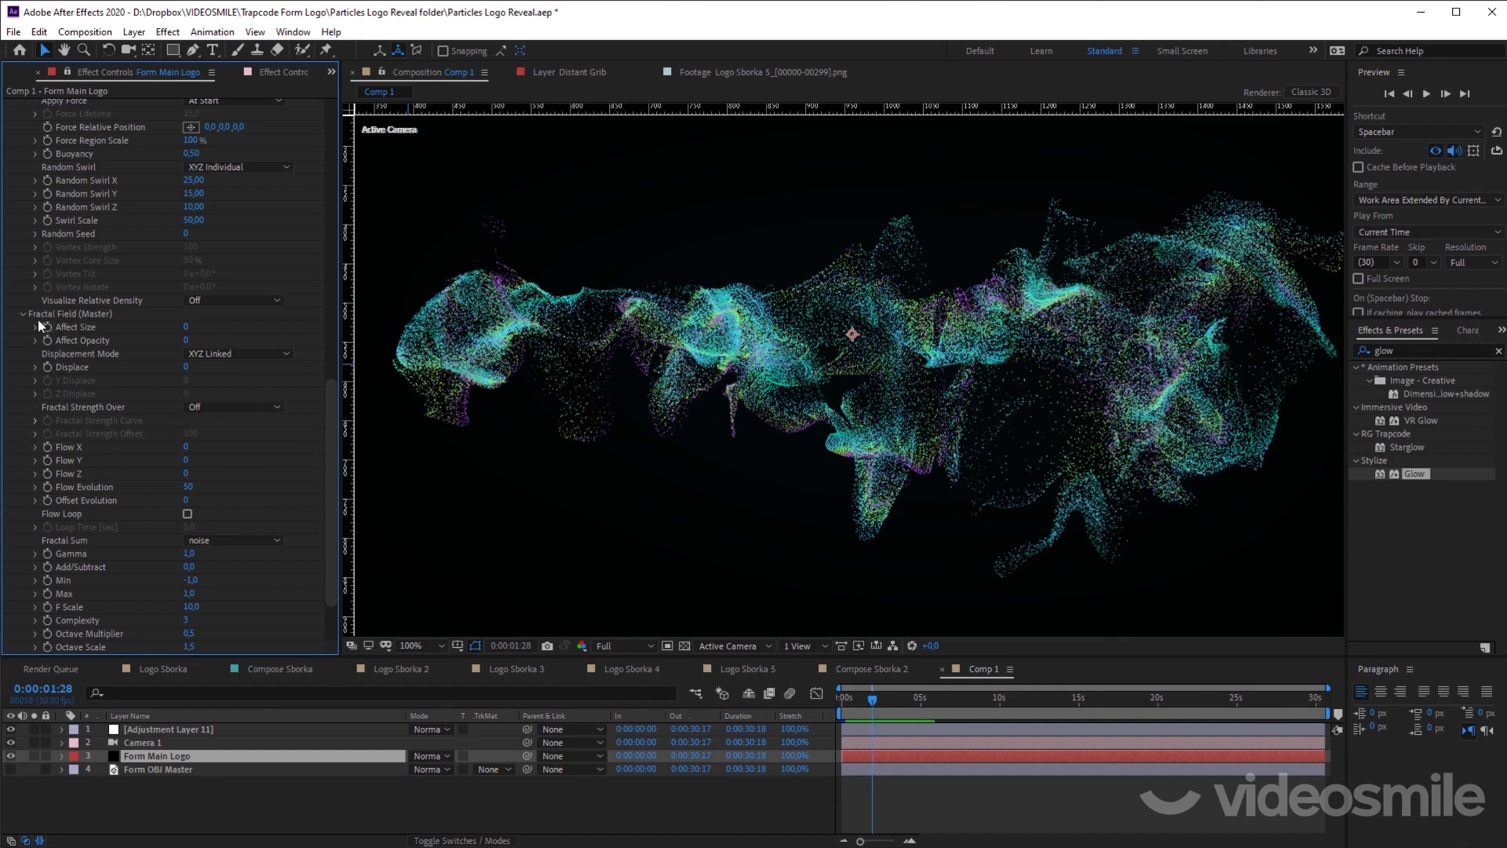
scroll(40, 352, up, 5)
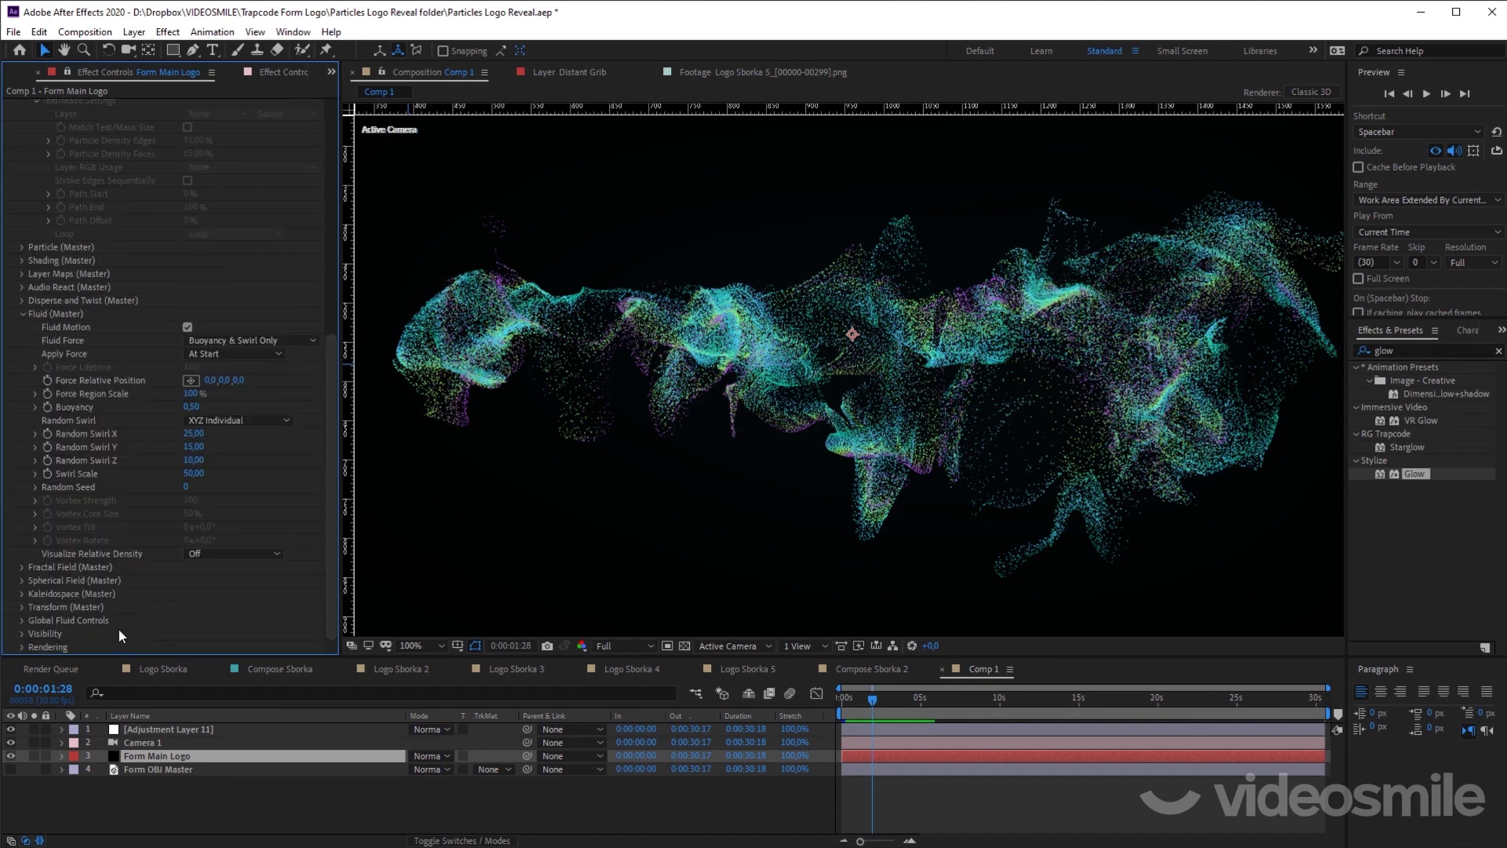
click(21, 607)
scroll(107, 525, down, 2)
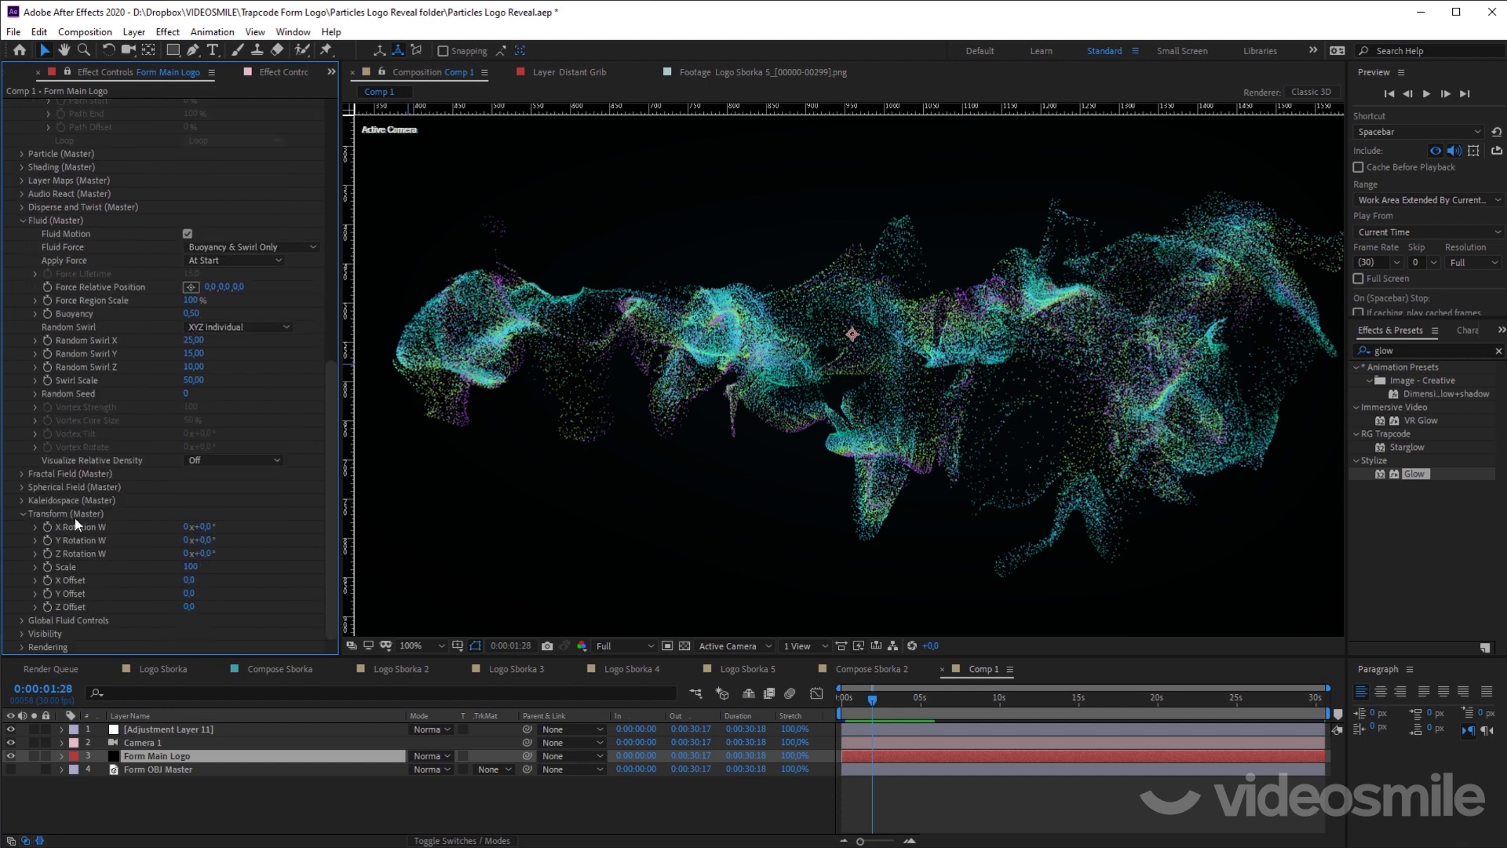
key(comma)
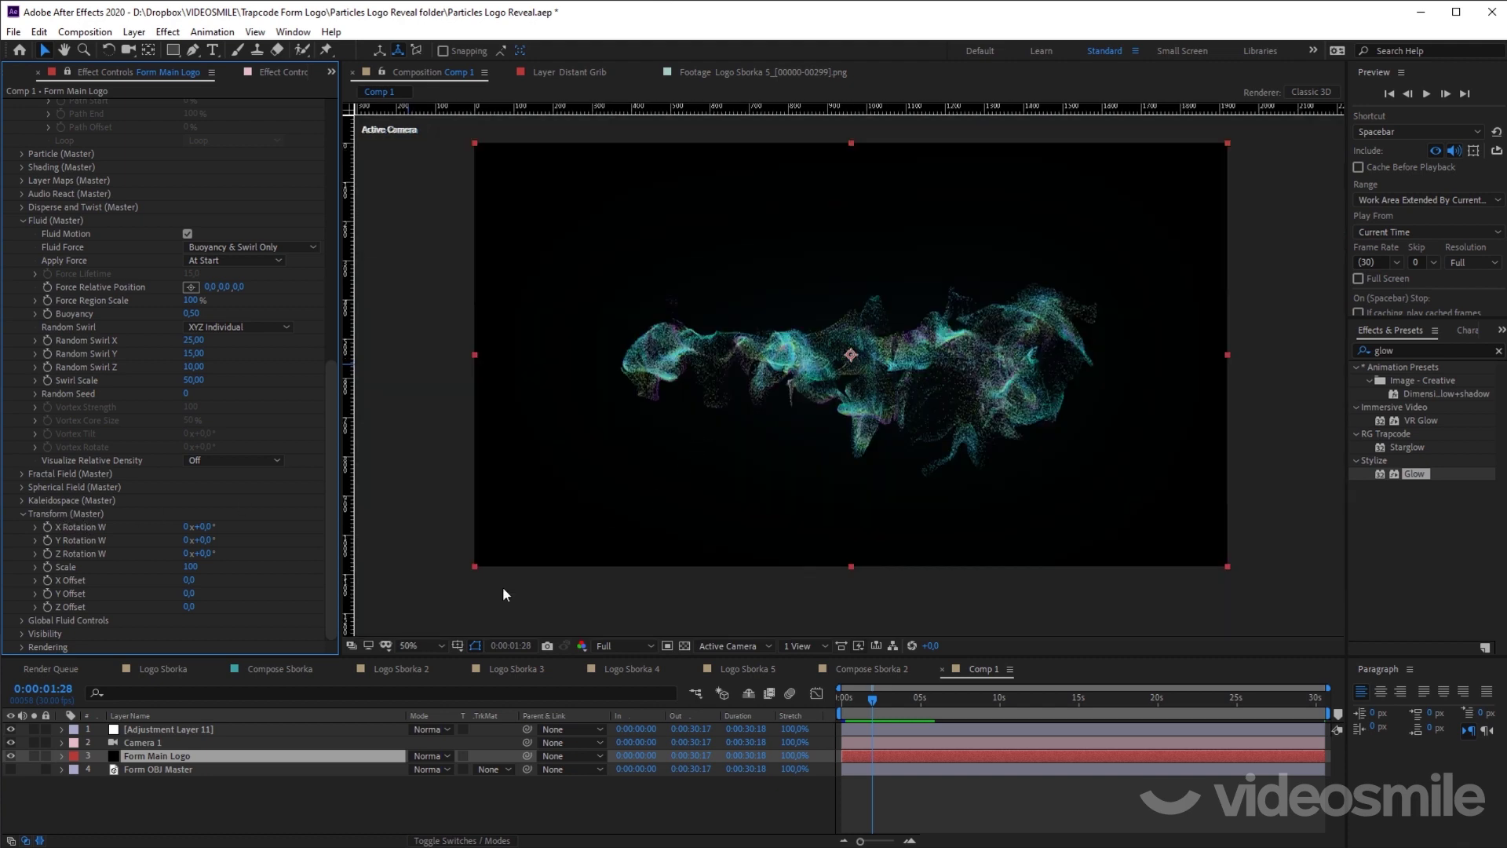
mouse_move(185, 583)
mouse_down()
mouse_move(235, 585)
mouse_move(177, 596)
mouse_up()
key(ctrl+z)
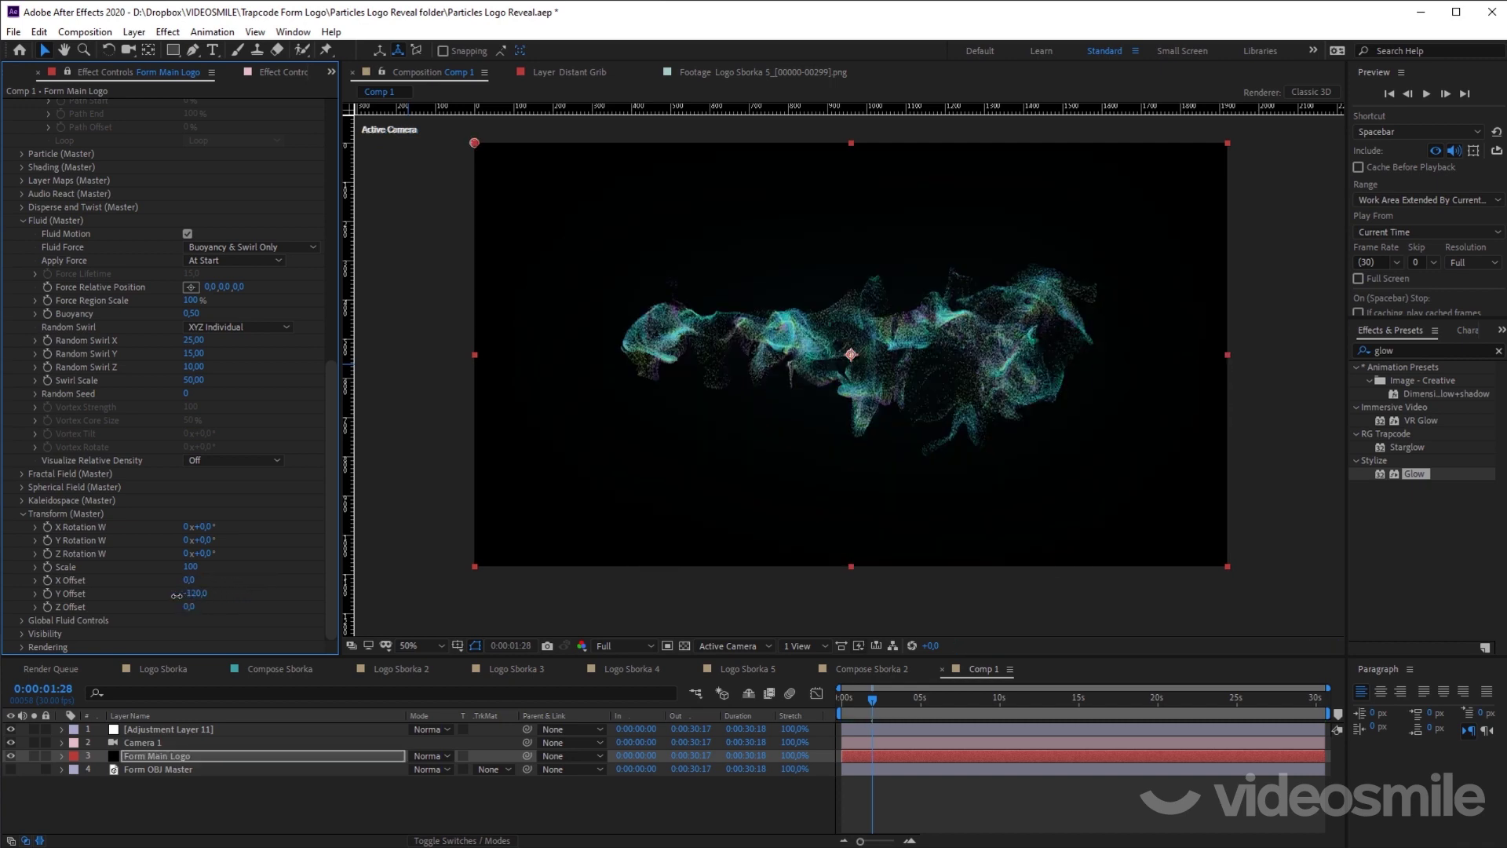
key(ctrl+z)
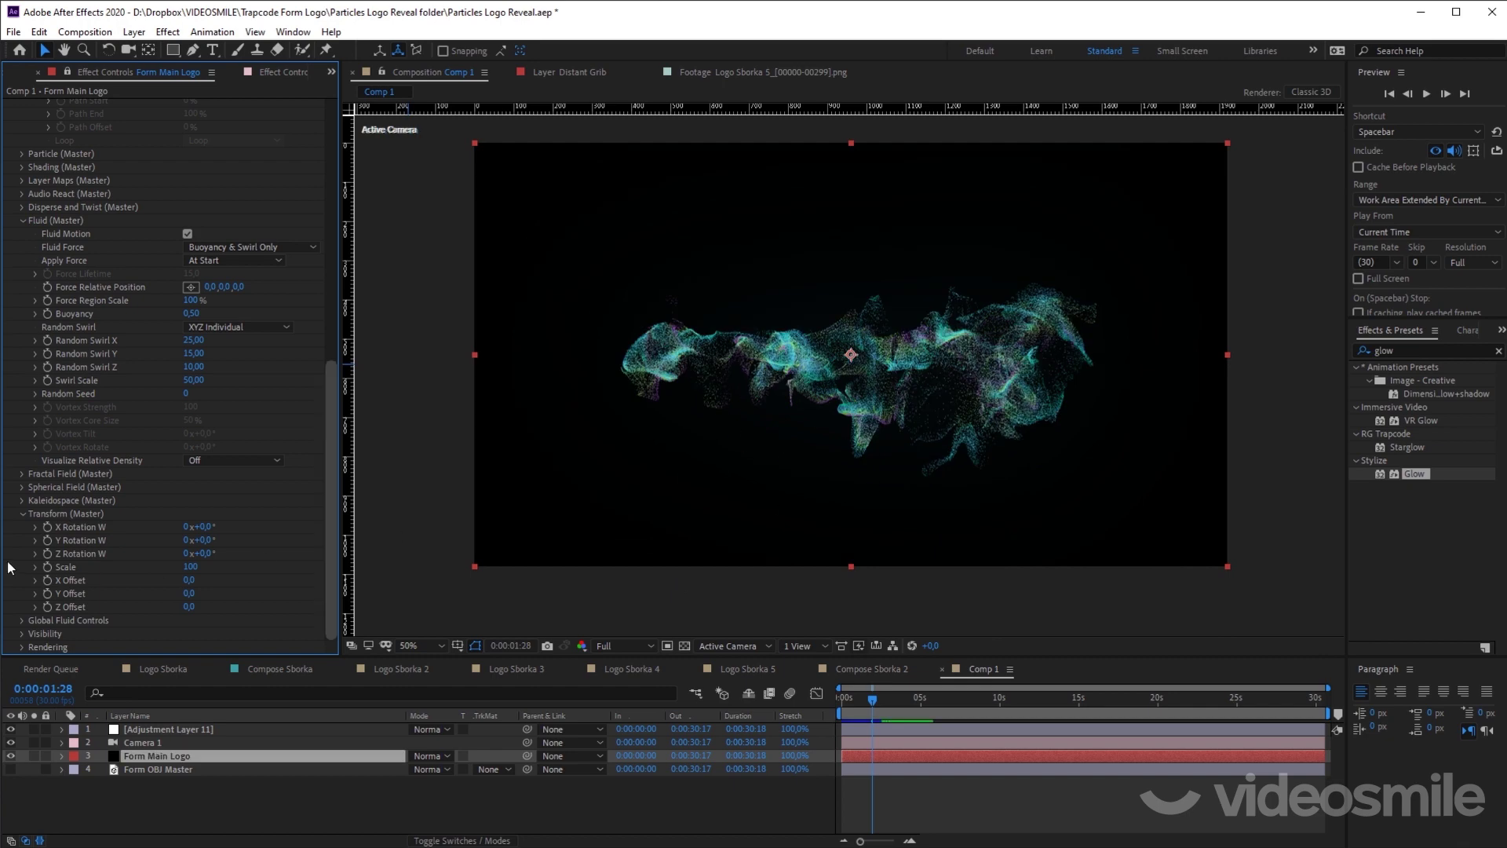
click(22, 513)
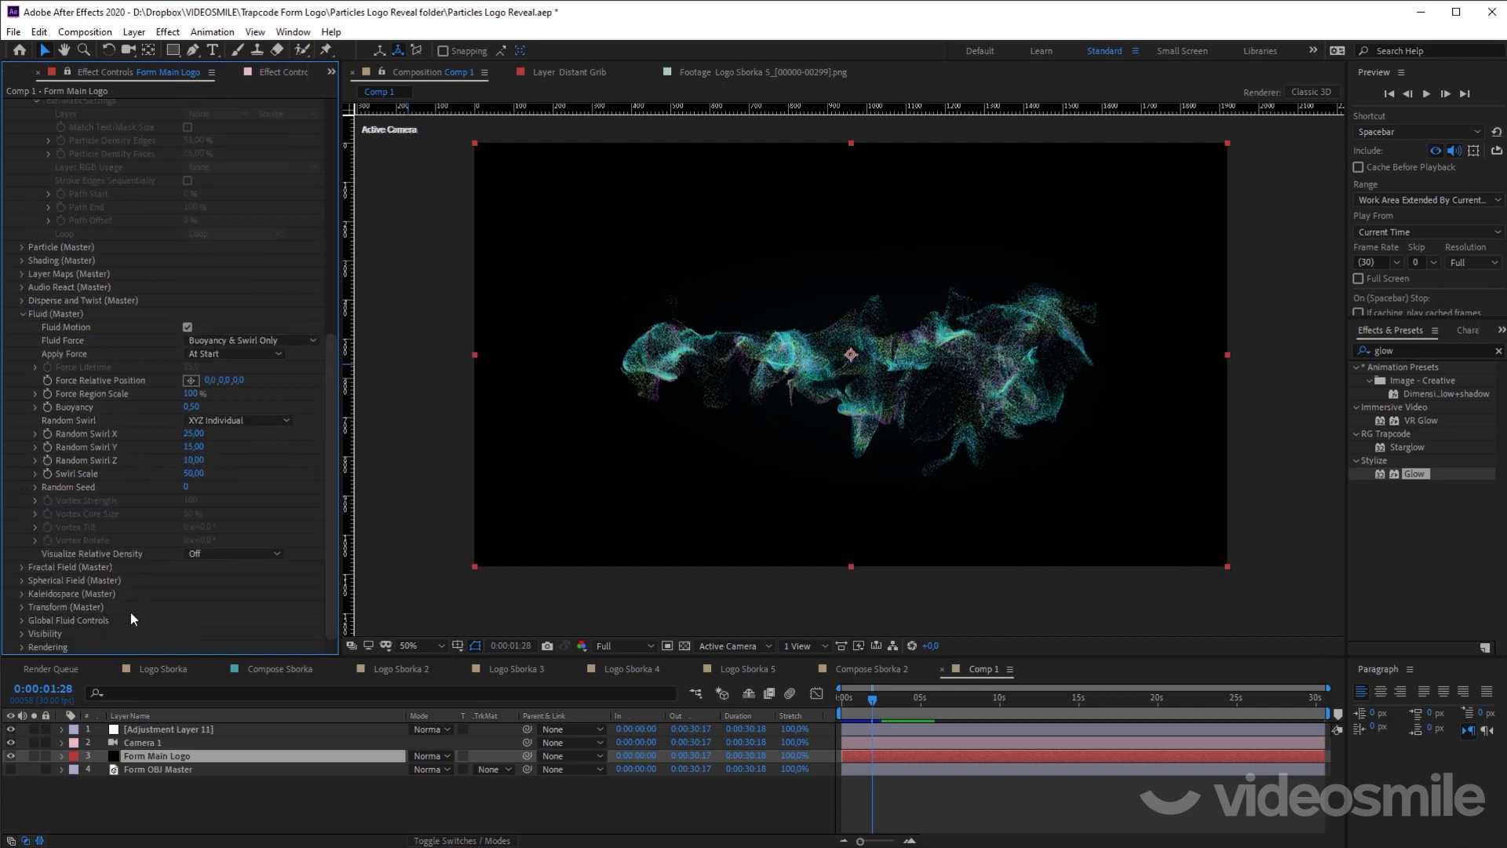
Step: Expand Global Fluid Controls and preview the logo breaking apart from the start at full size
click(22, 620)
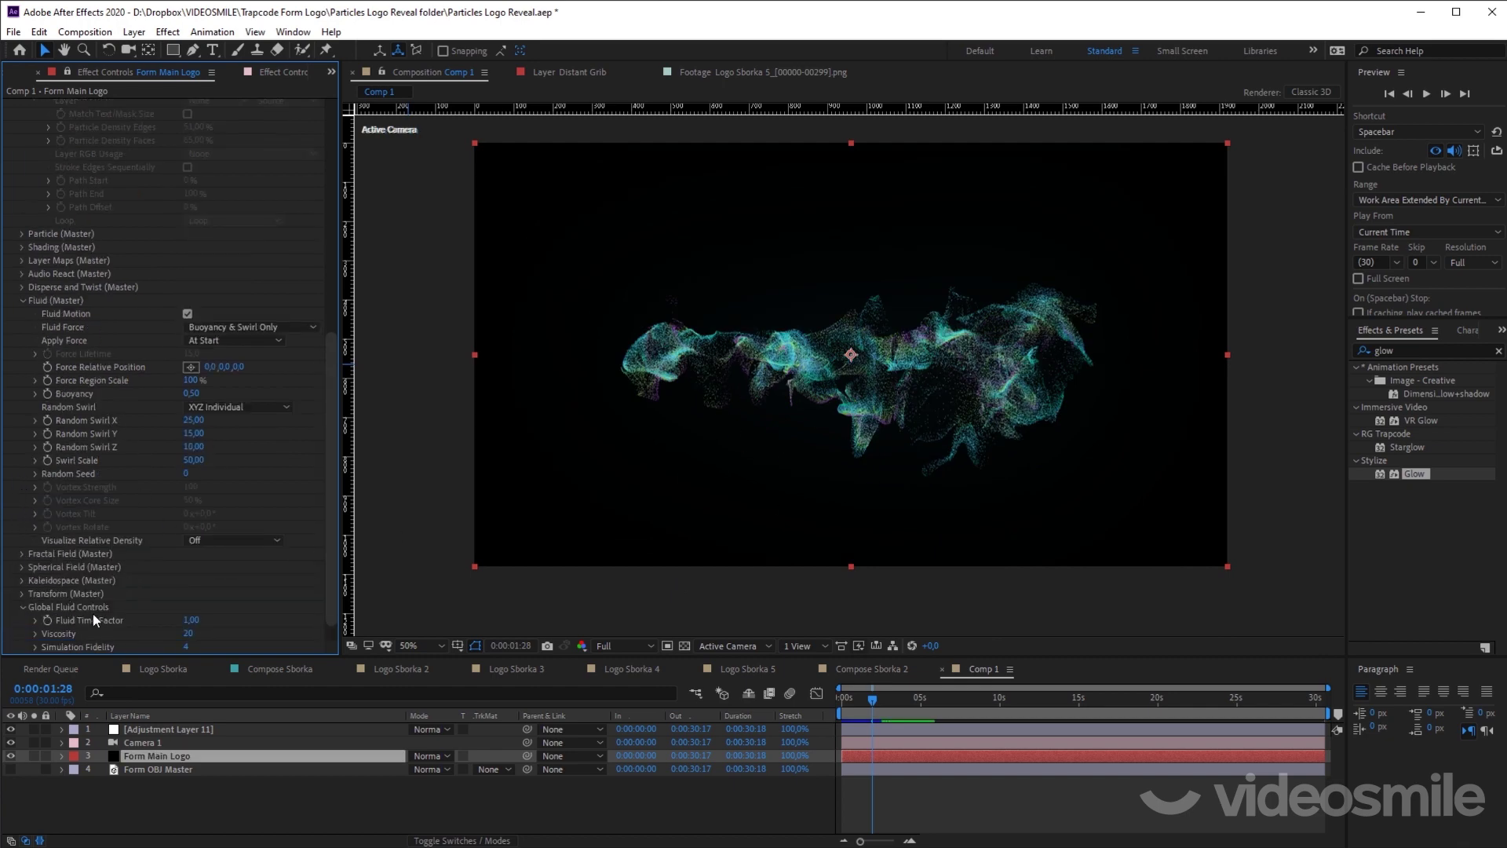
scroll(115, 609, down, 1)
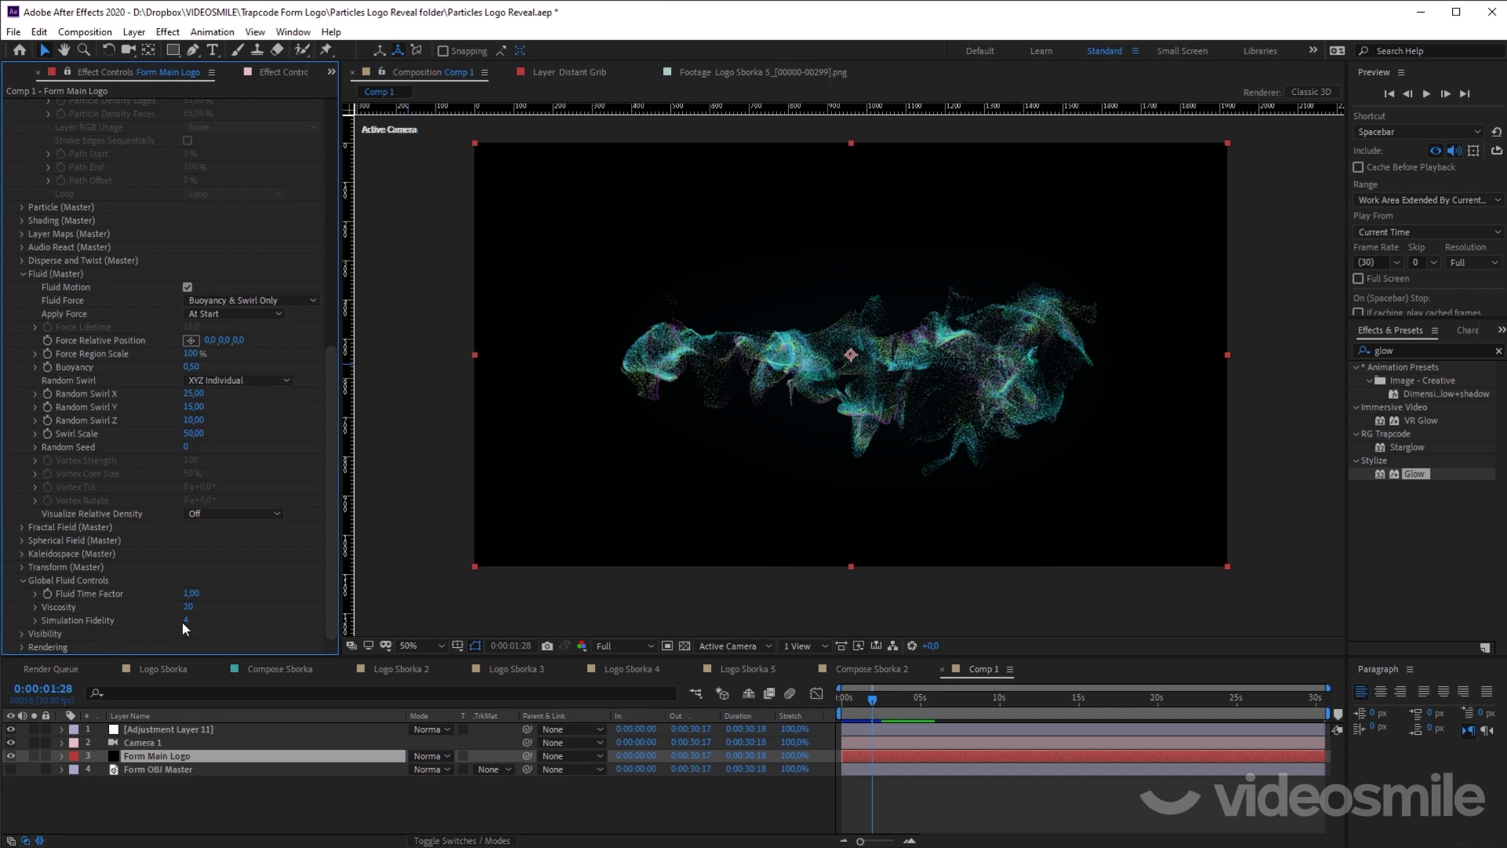
key(Home)
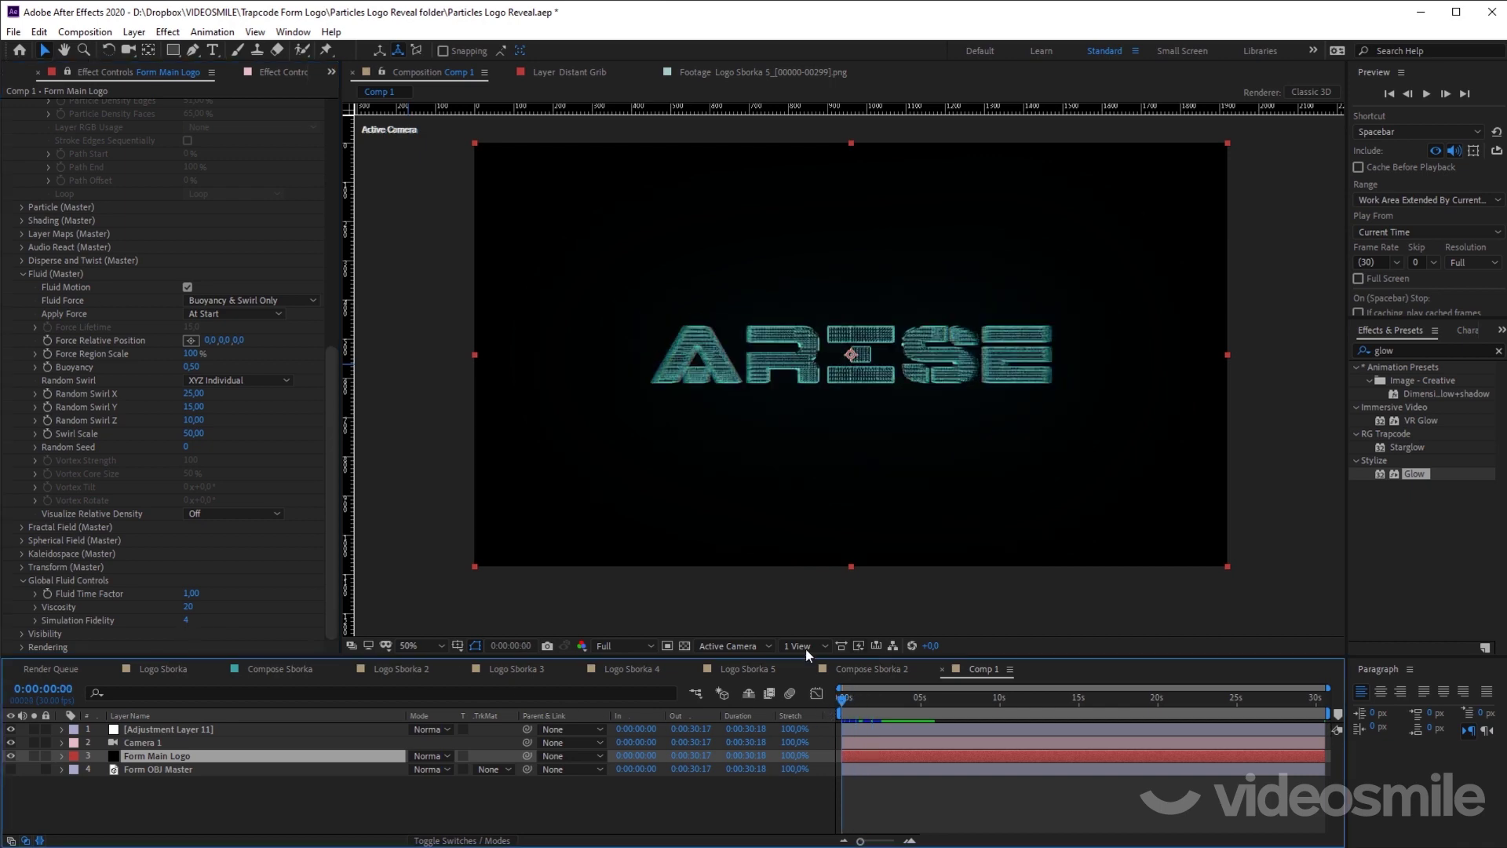
key(slash)
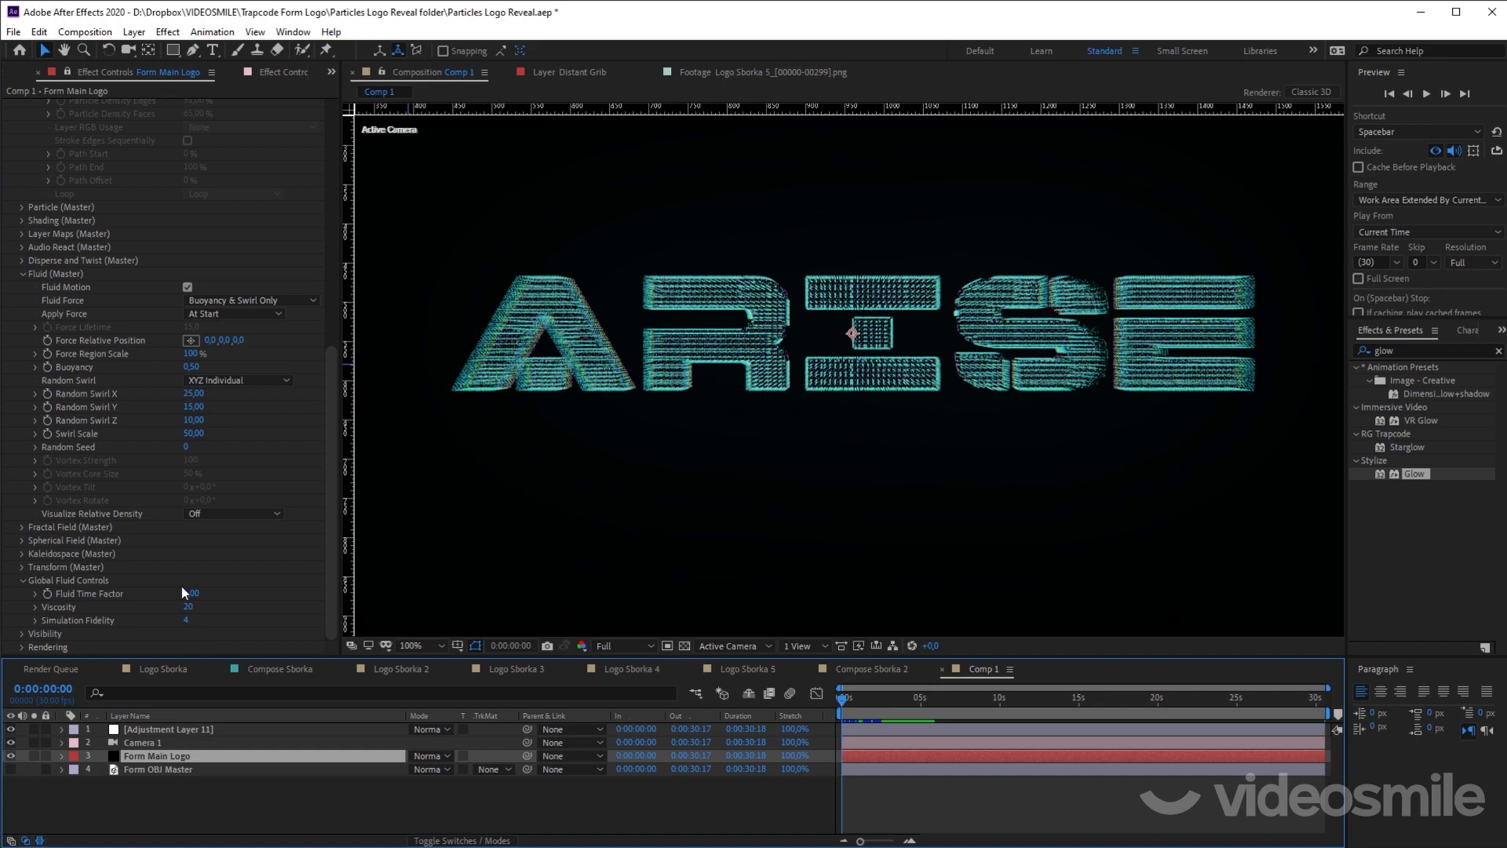
key(space)
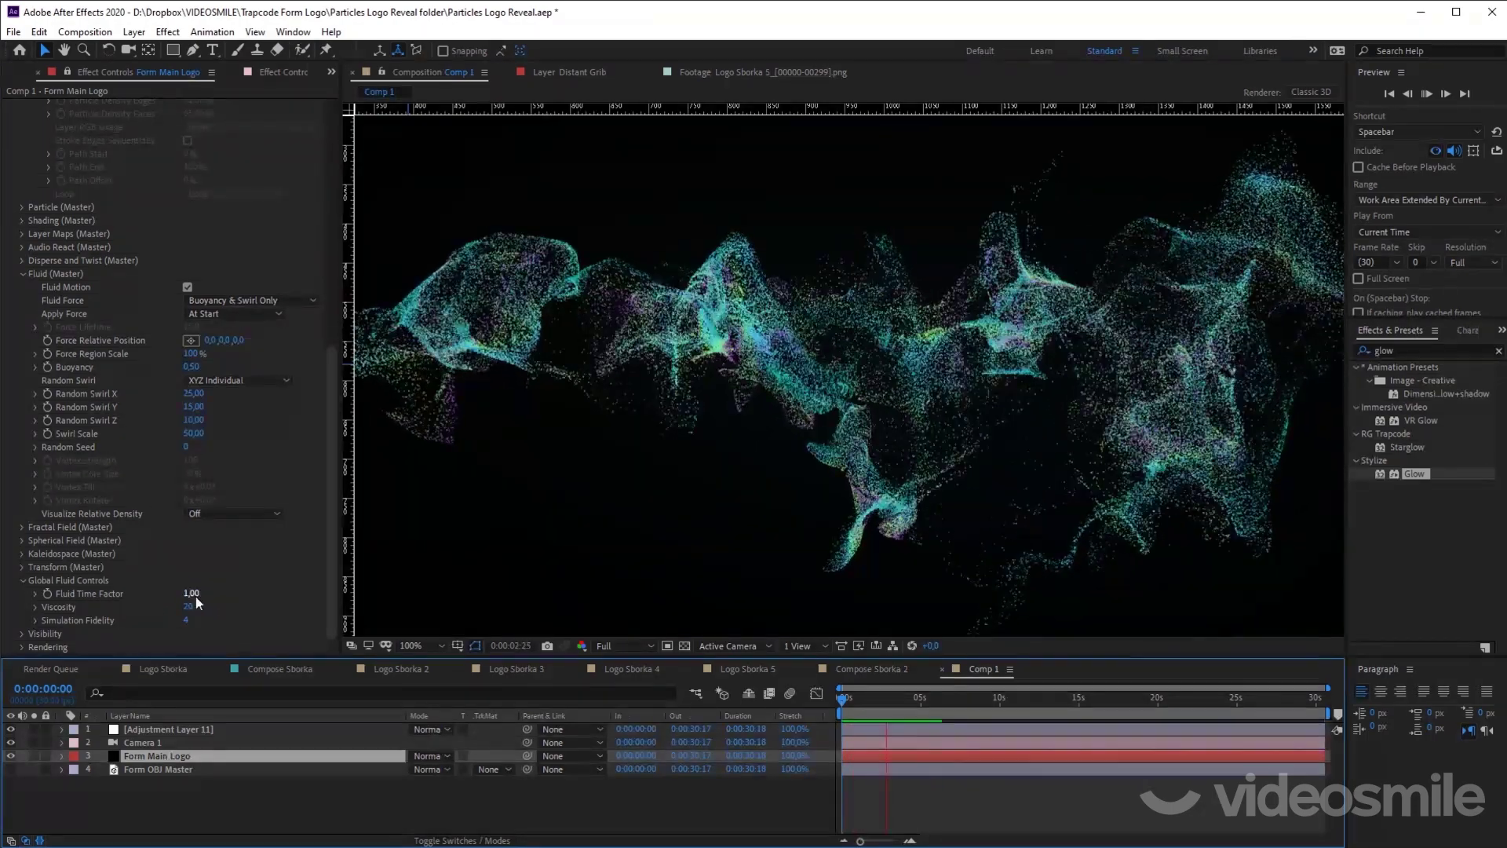
Step: Set Fluid Time Factor to 5 and replay the faster swirl from the first frame
click(194, 595)
text(5)
key(Return)
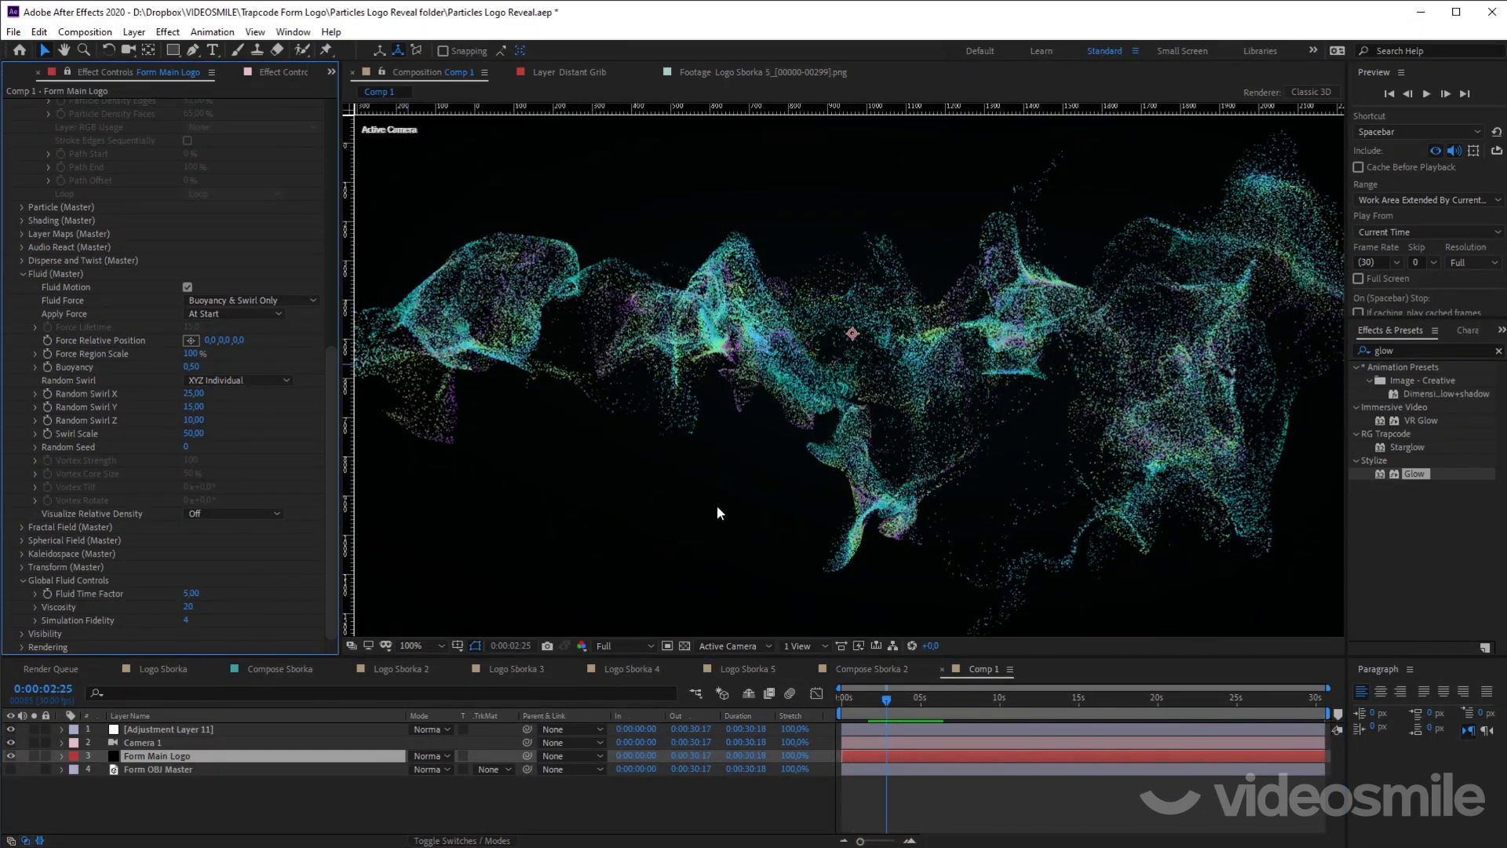
key(shift+slash)
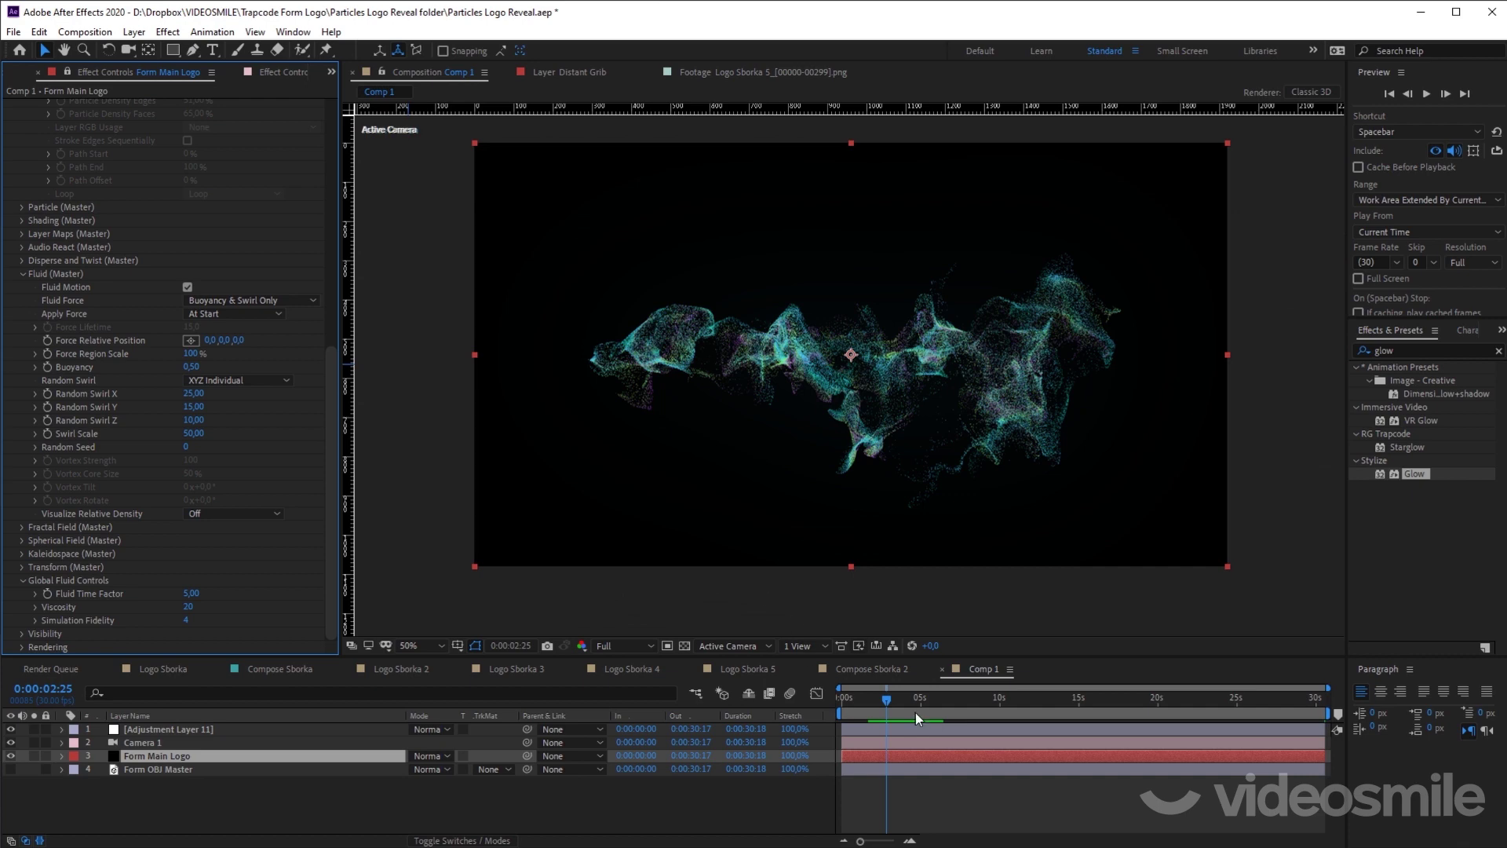
key(Home)
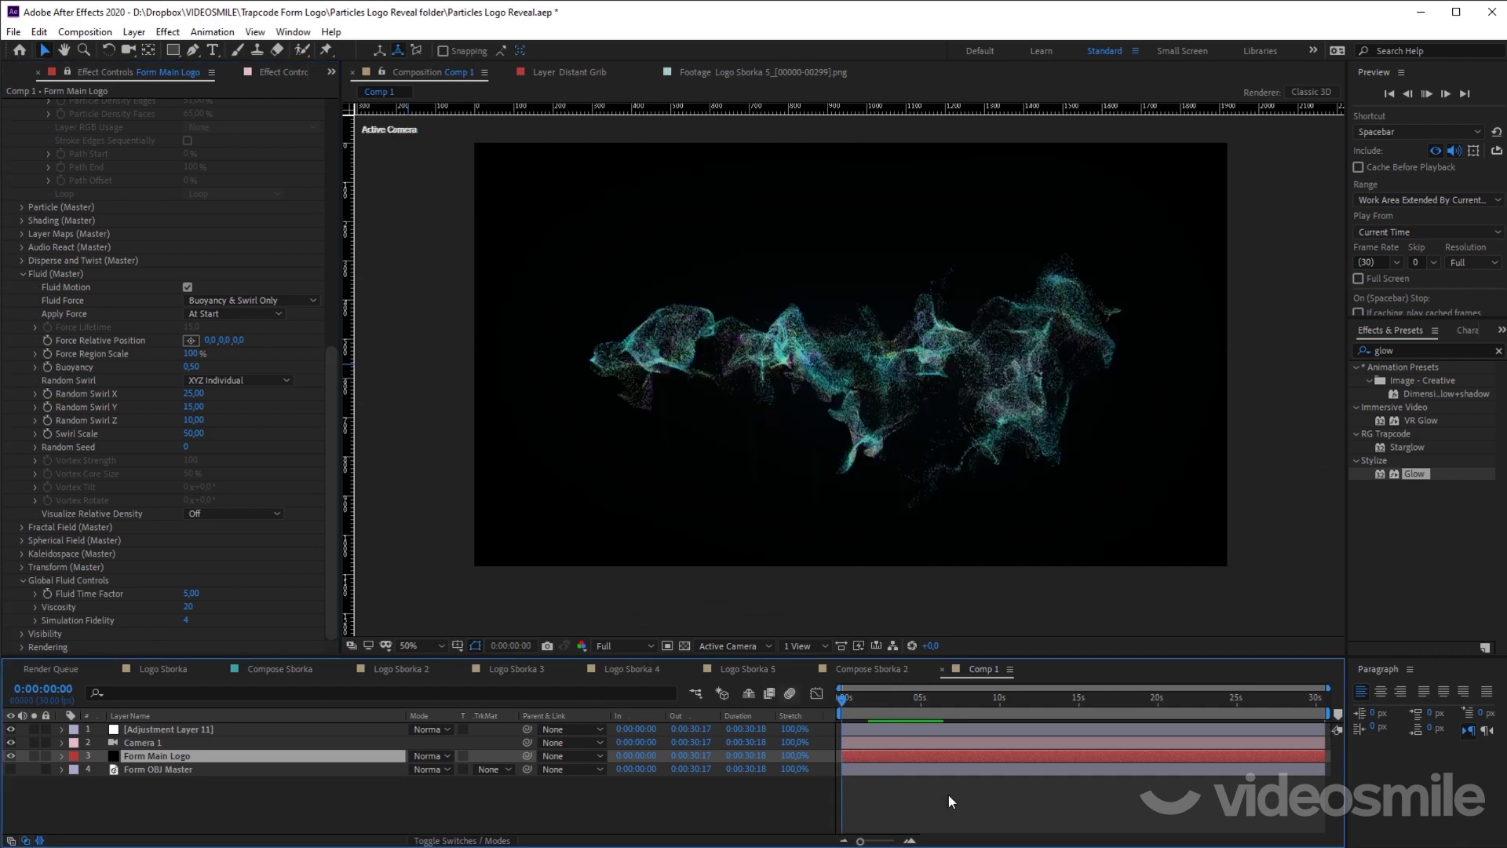
key(space)
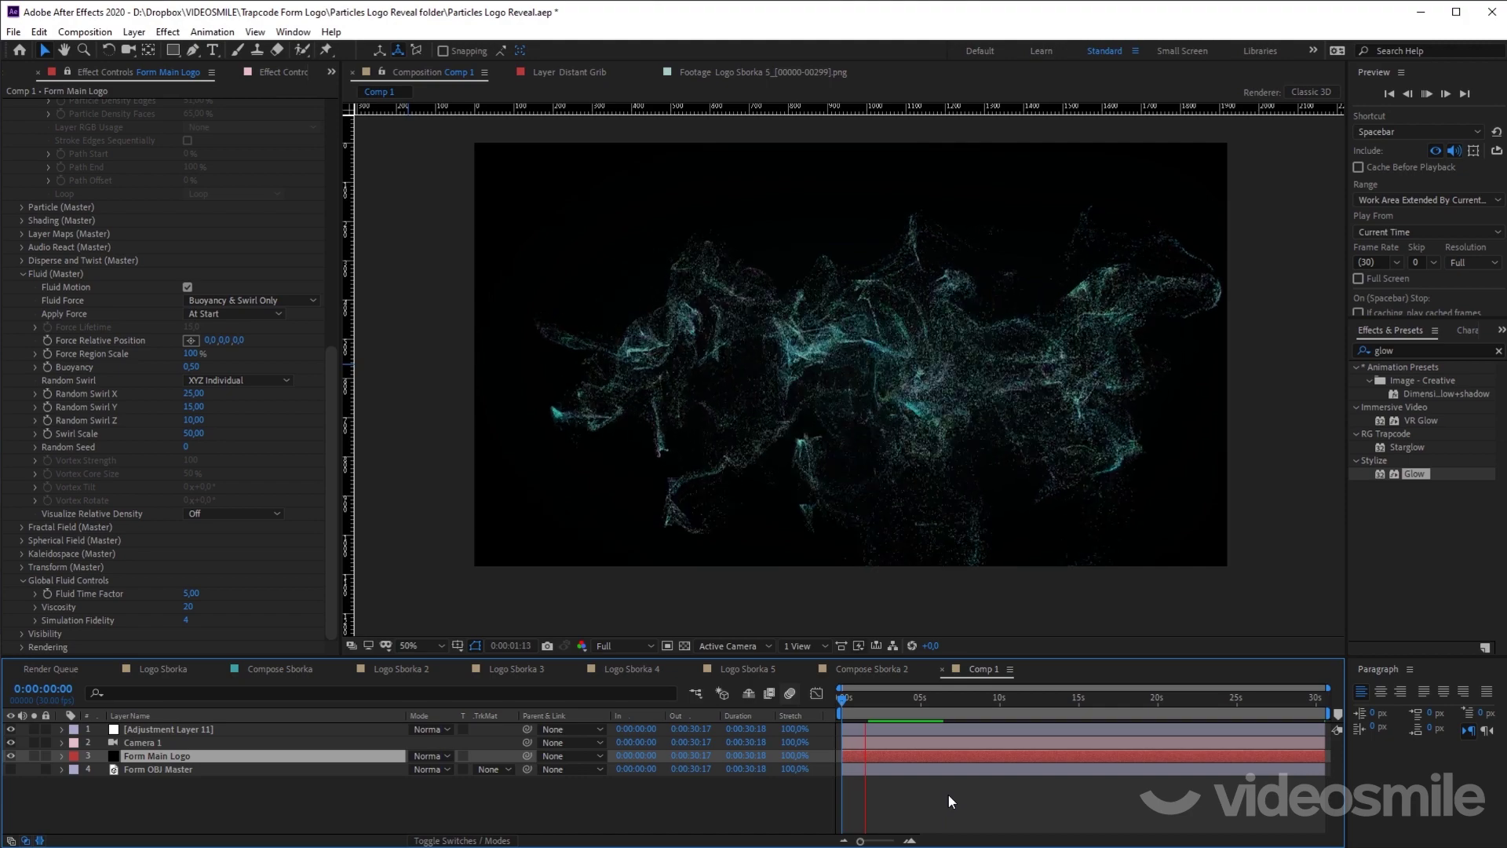
key(space)
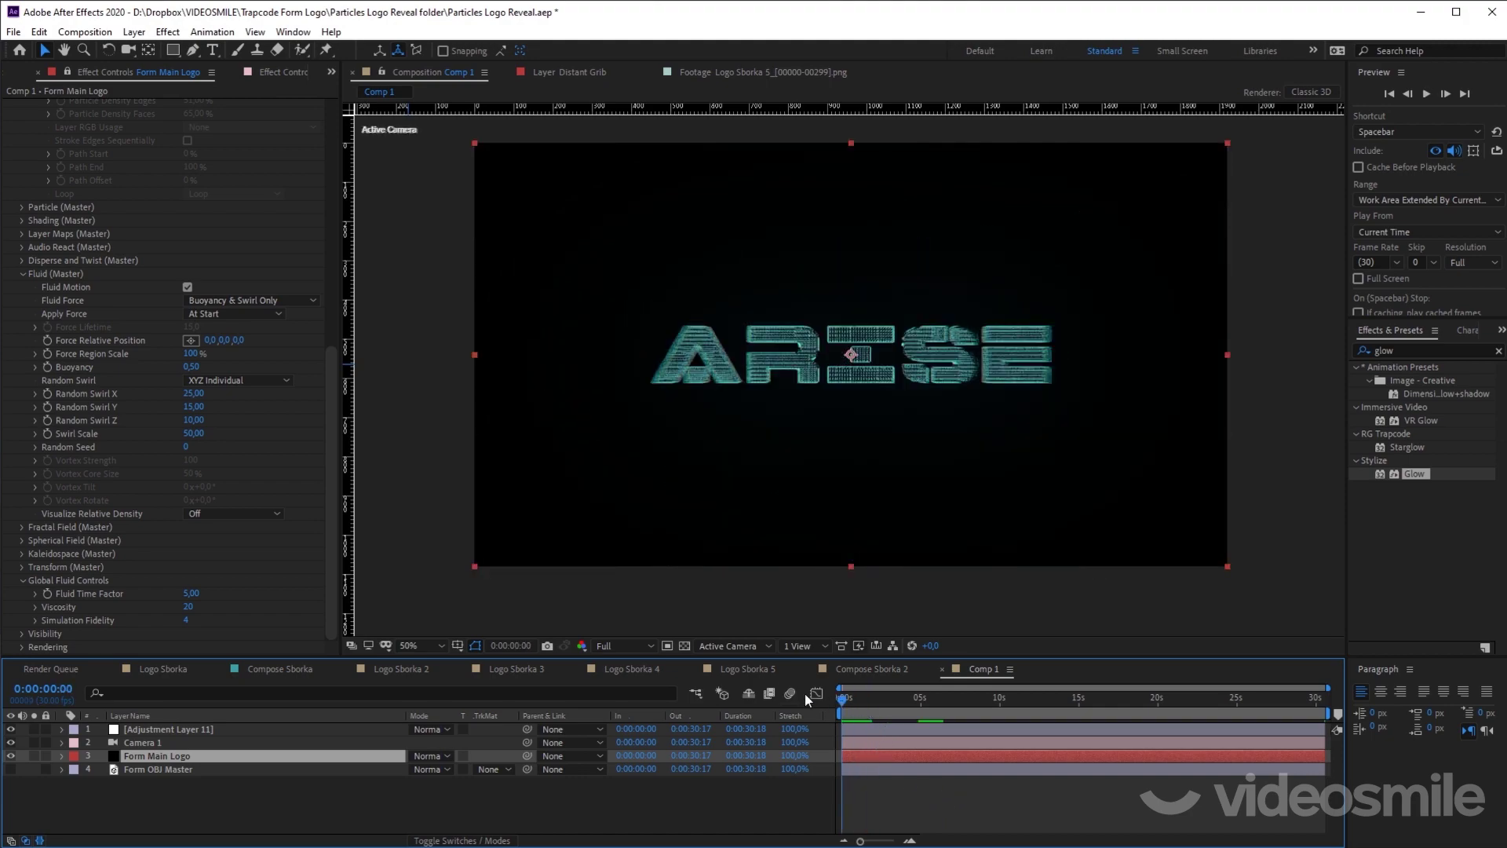
key(space)
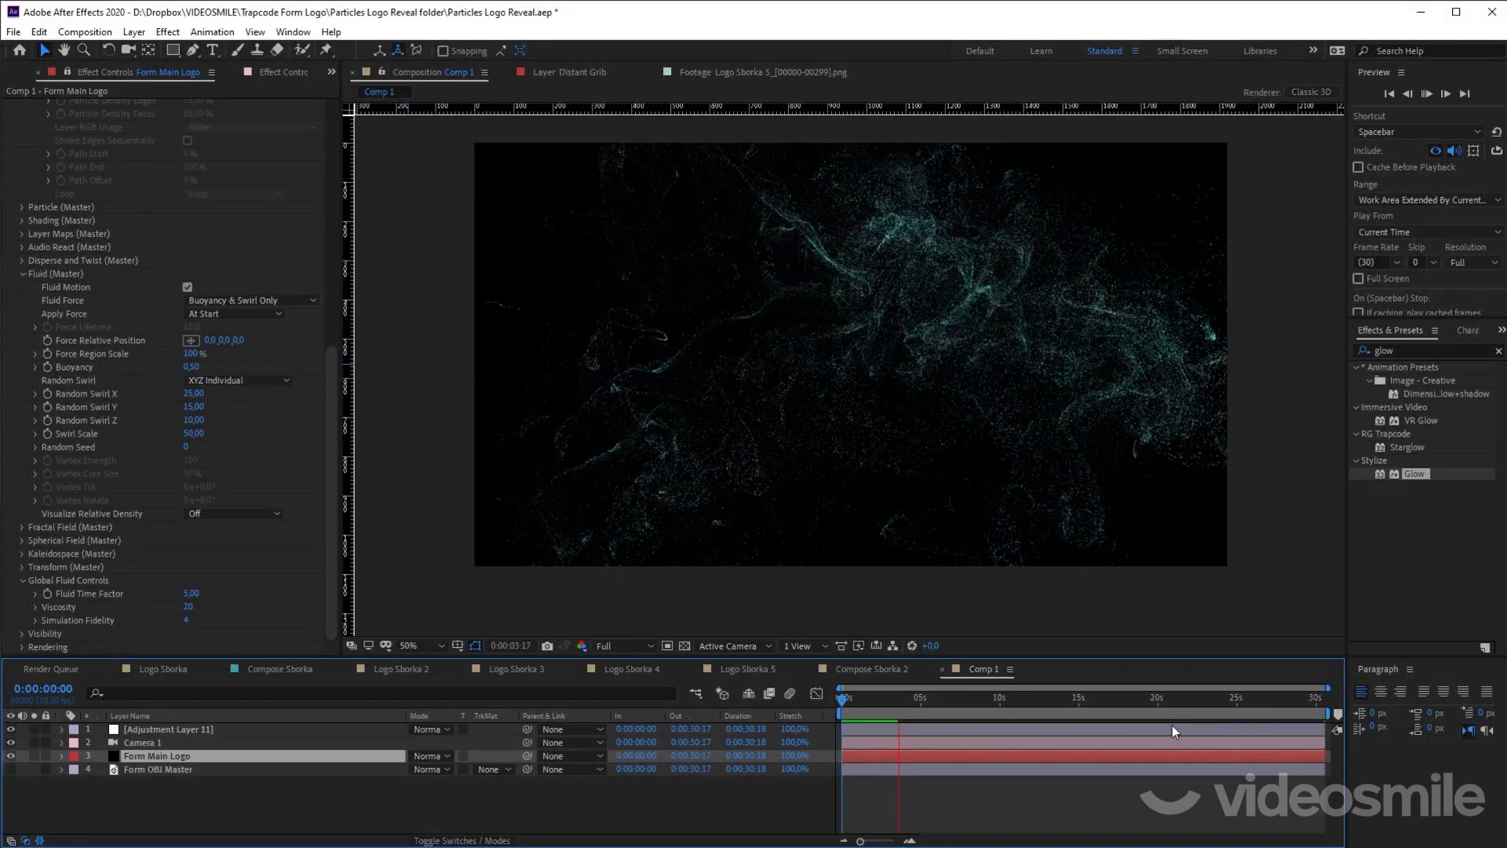
key(space)
key(Home)
key(space)
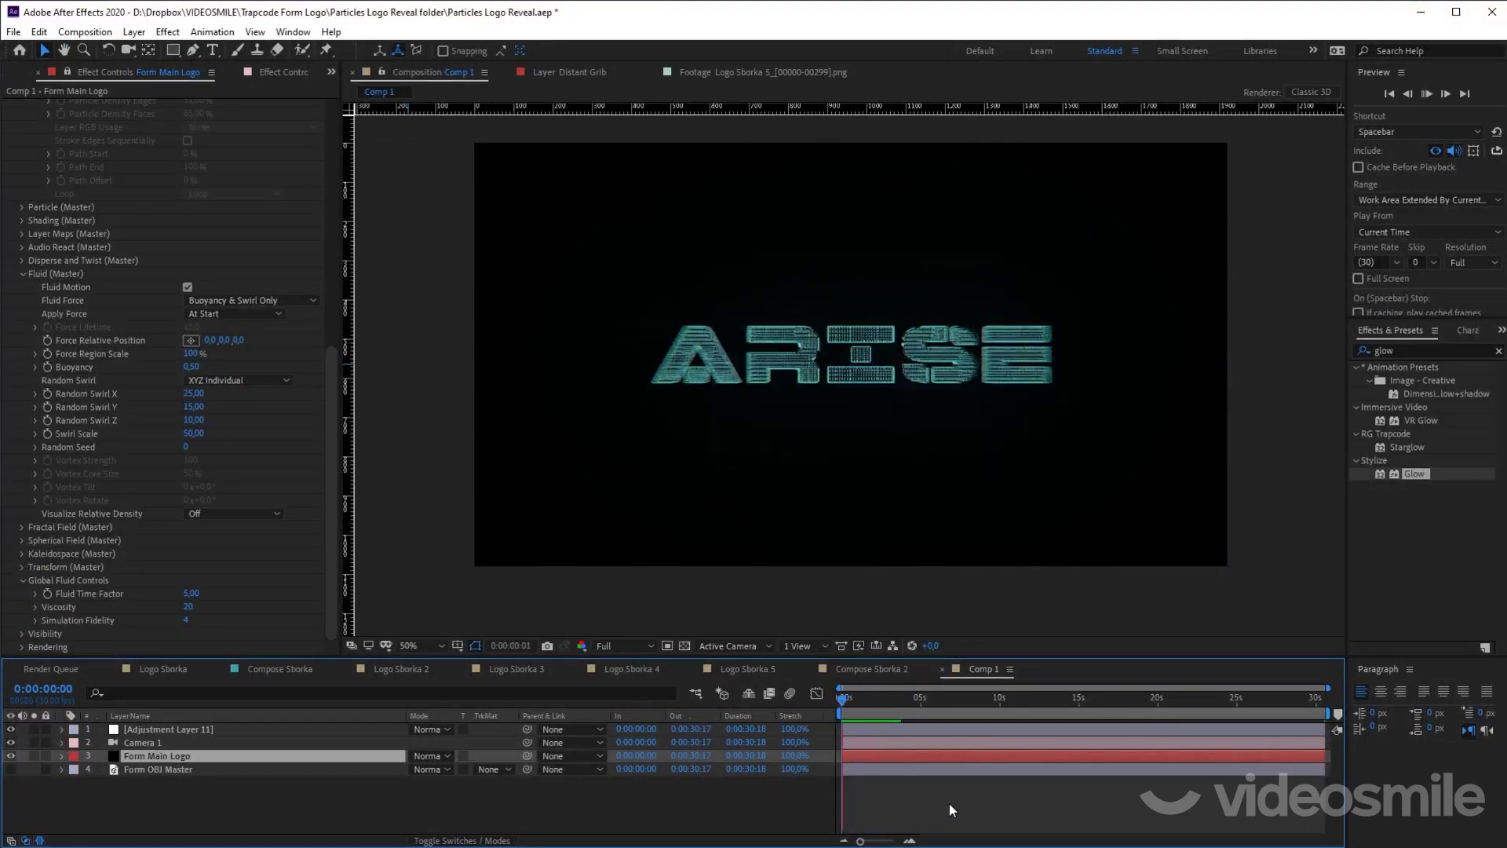
Step: Set Fluid Time Factor back to 1 and preview the normal-speed fluid motion
click(191, 594)
text(1)
key(Return)
key(space)
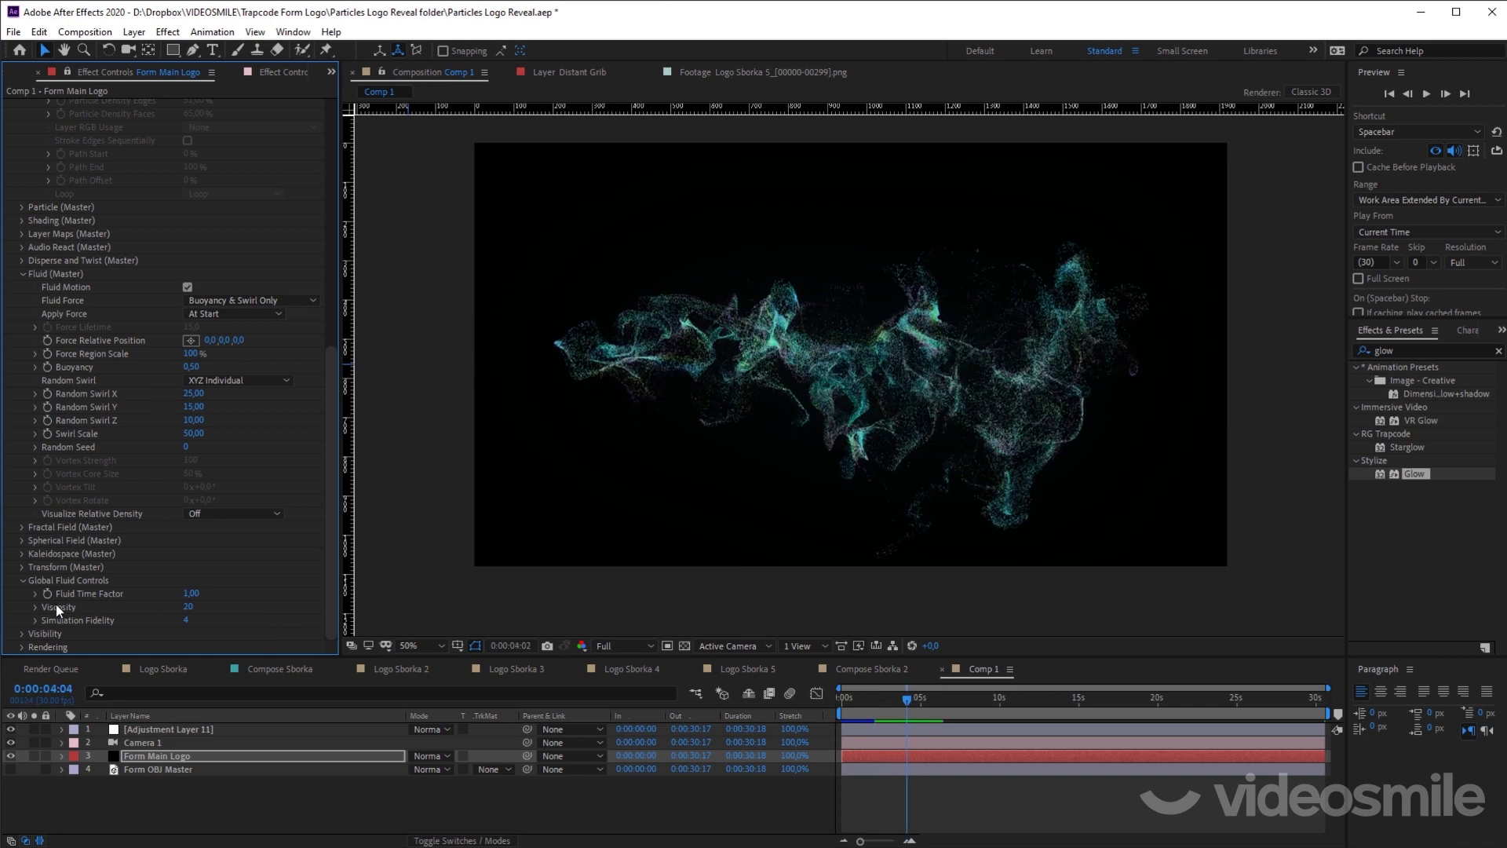
key(space)
Step: Try a Viscosity of 50 and preview it from the start of the animation
click(187, 609)
key(Return)
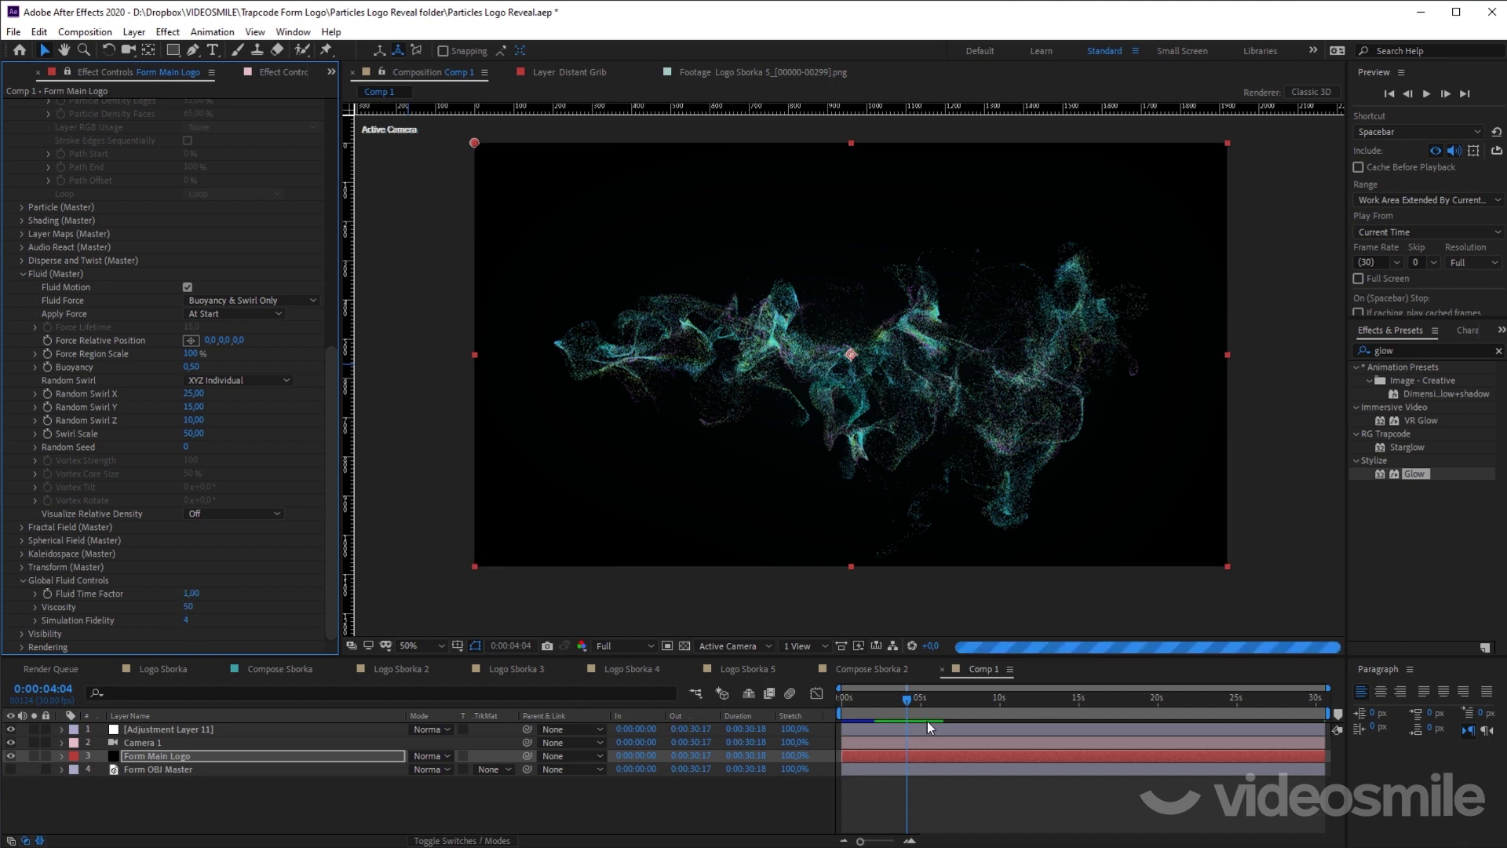
drag(897, 700, 827, 700)
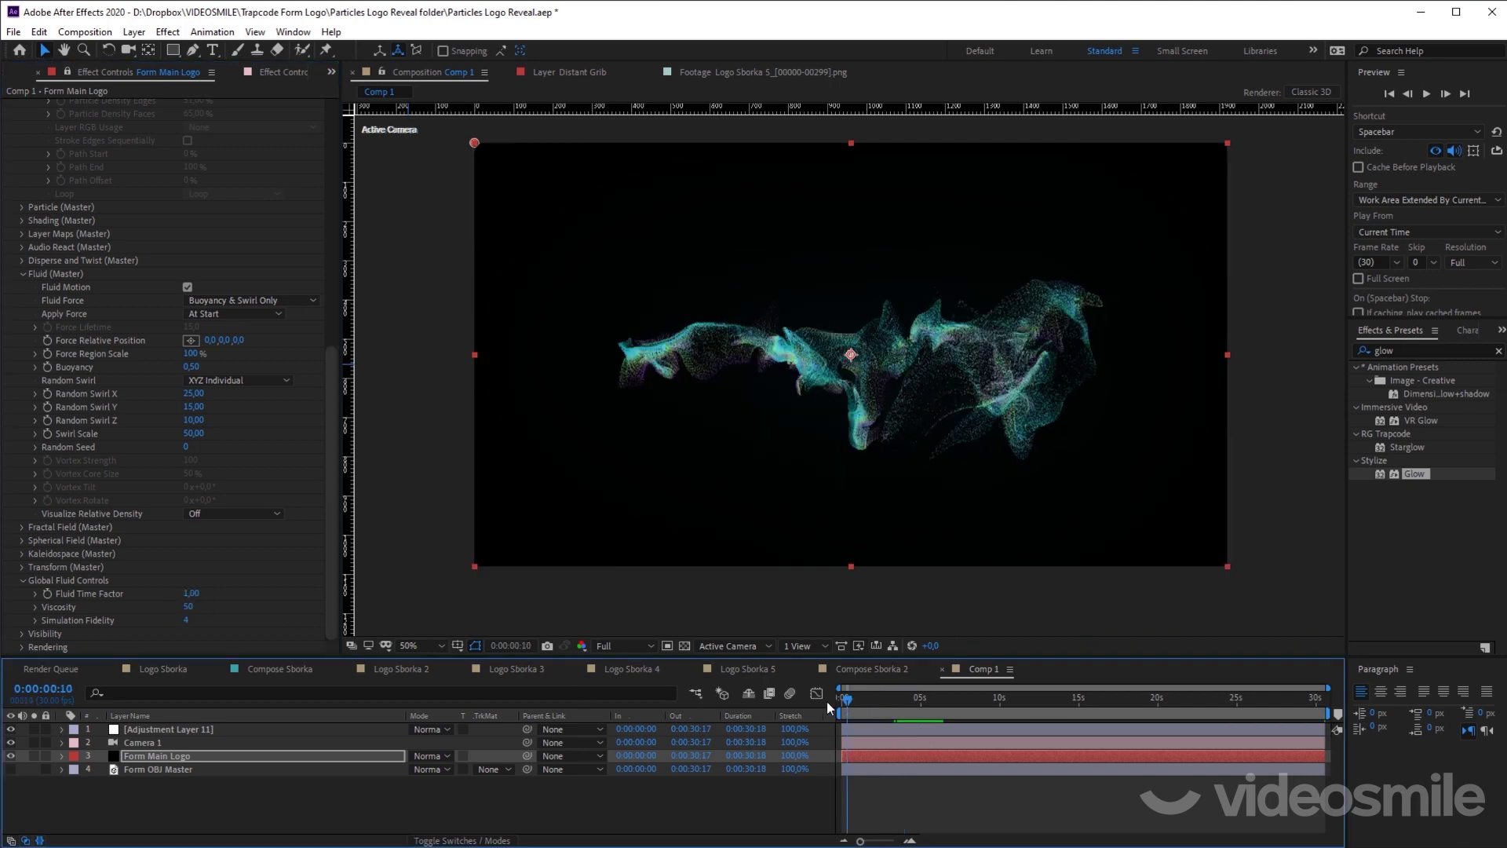
key(space)
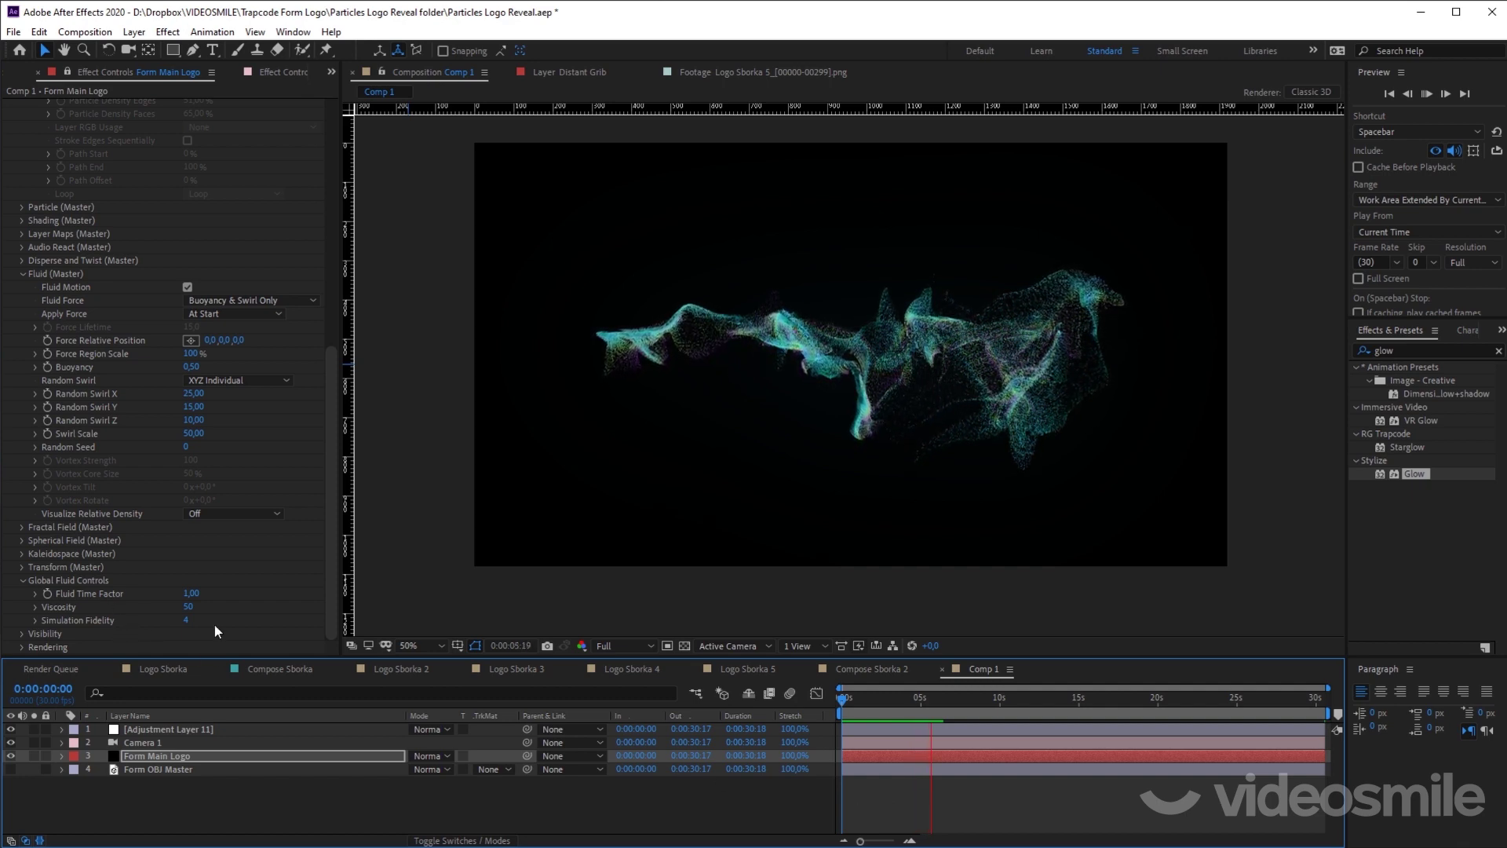
Step: Set Viscosity back to 20, collapse Global Fluid Controls, and briefly check the Rendering settings
click(192, 607)
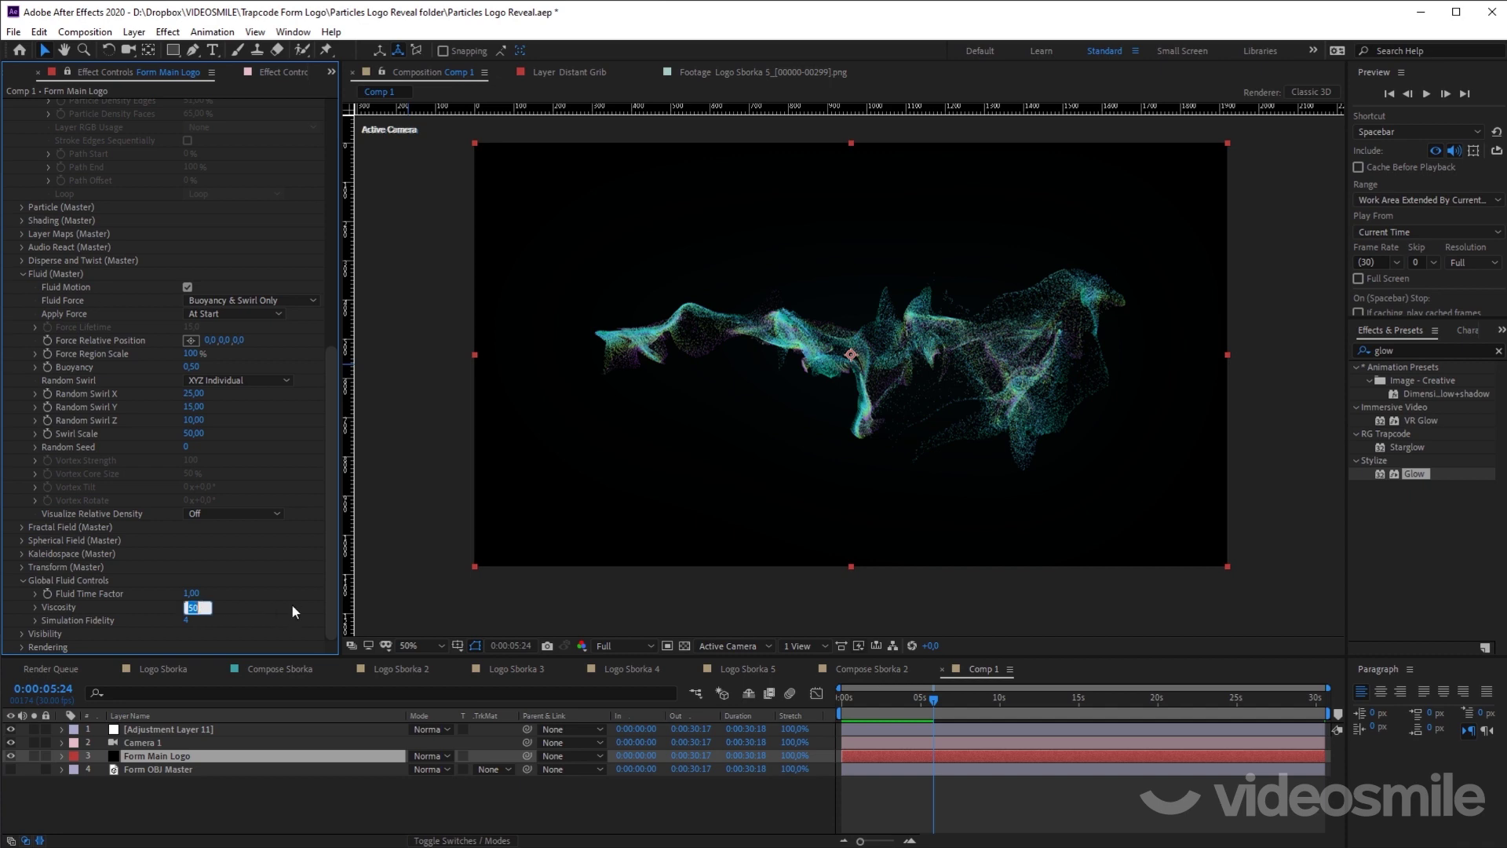
text(20)
key(Return)
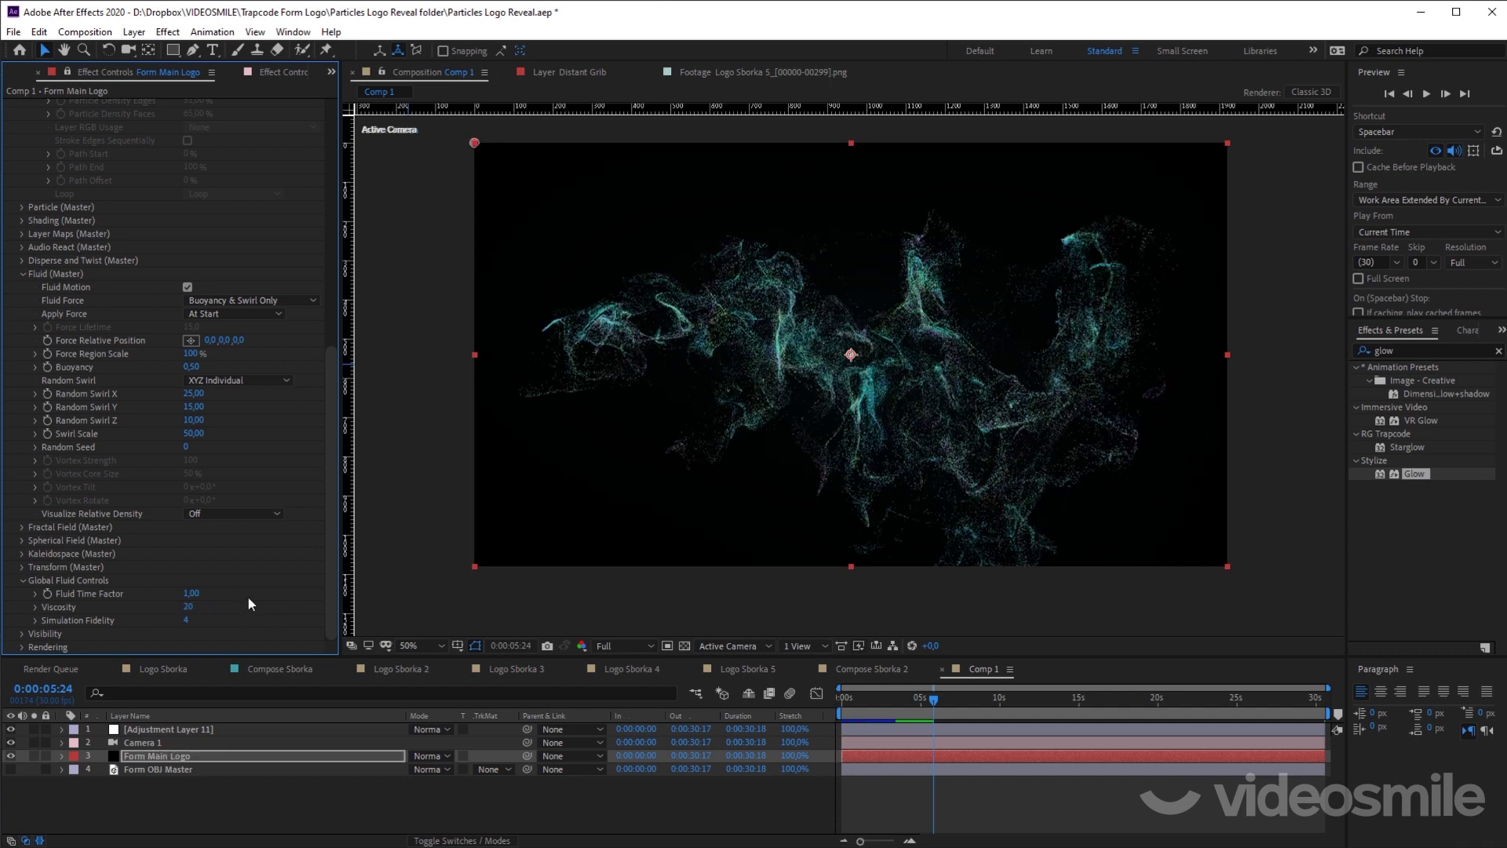
click(22, 581)
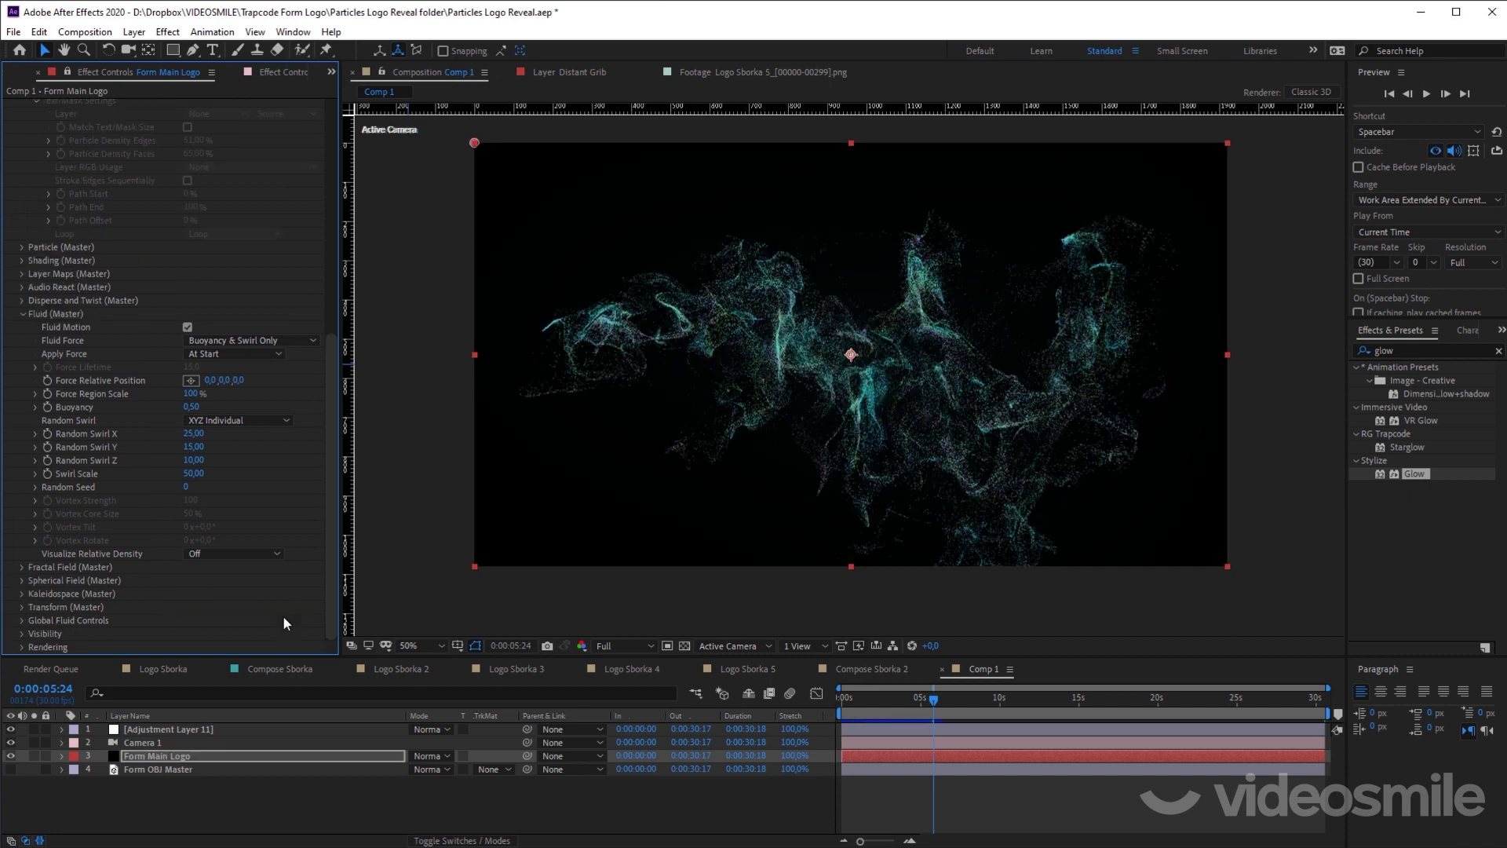
click(30, 647)
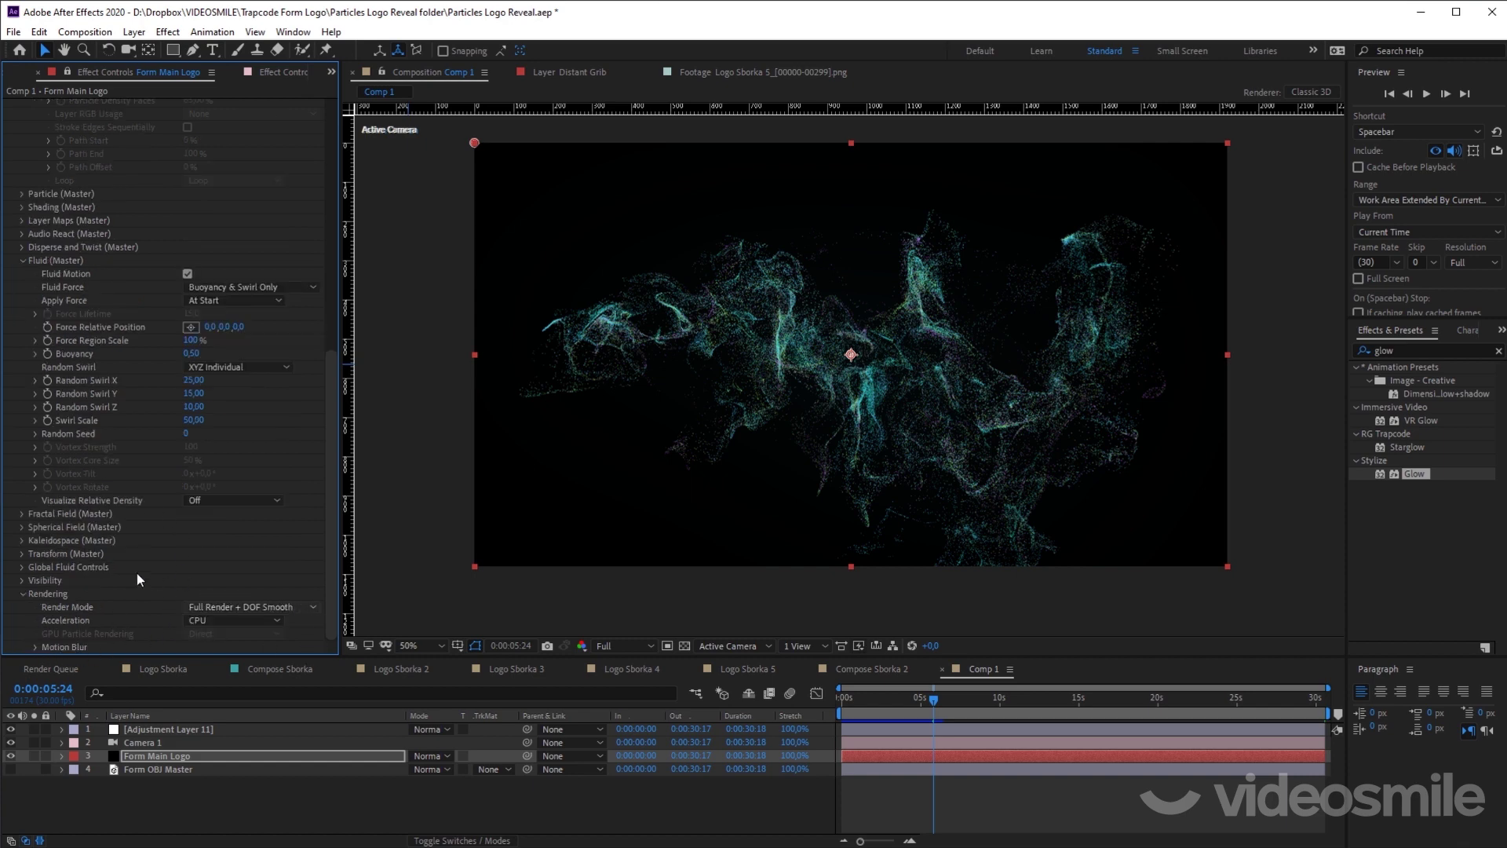
click(24, 593)
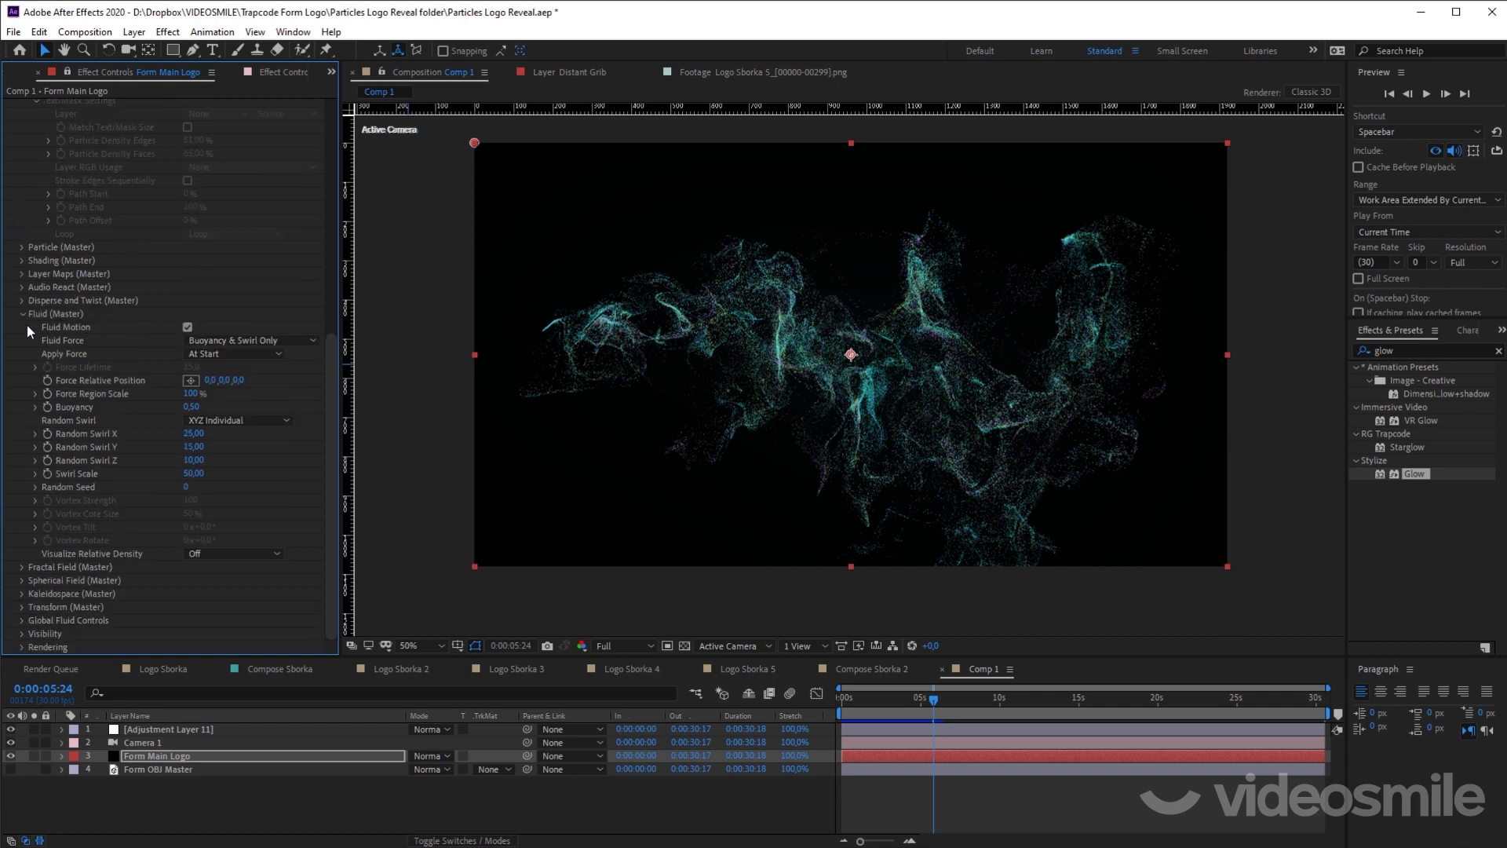
Step: Collapse Base Form, deselect the layer, and switch the viewer's 3D View to Top
scroll(31, 322, up, 10)
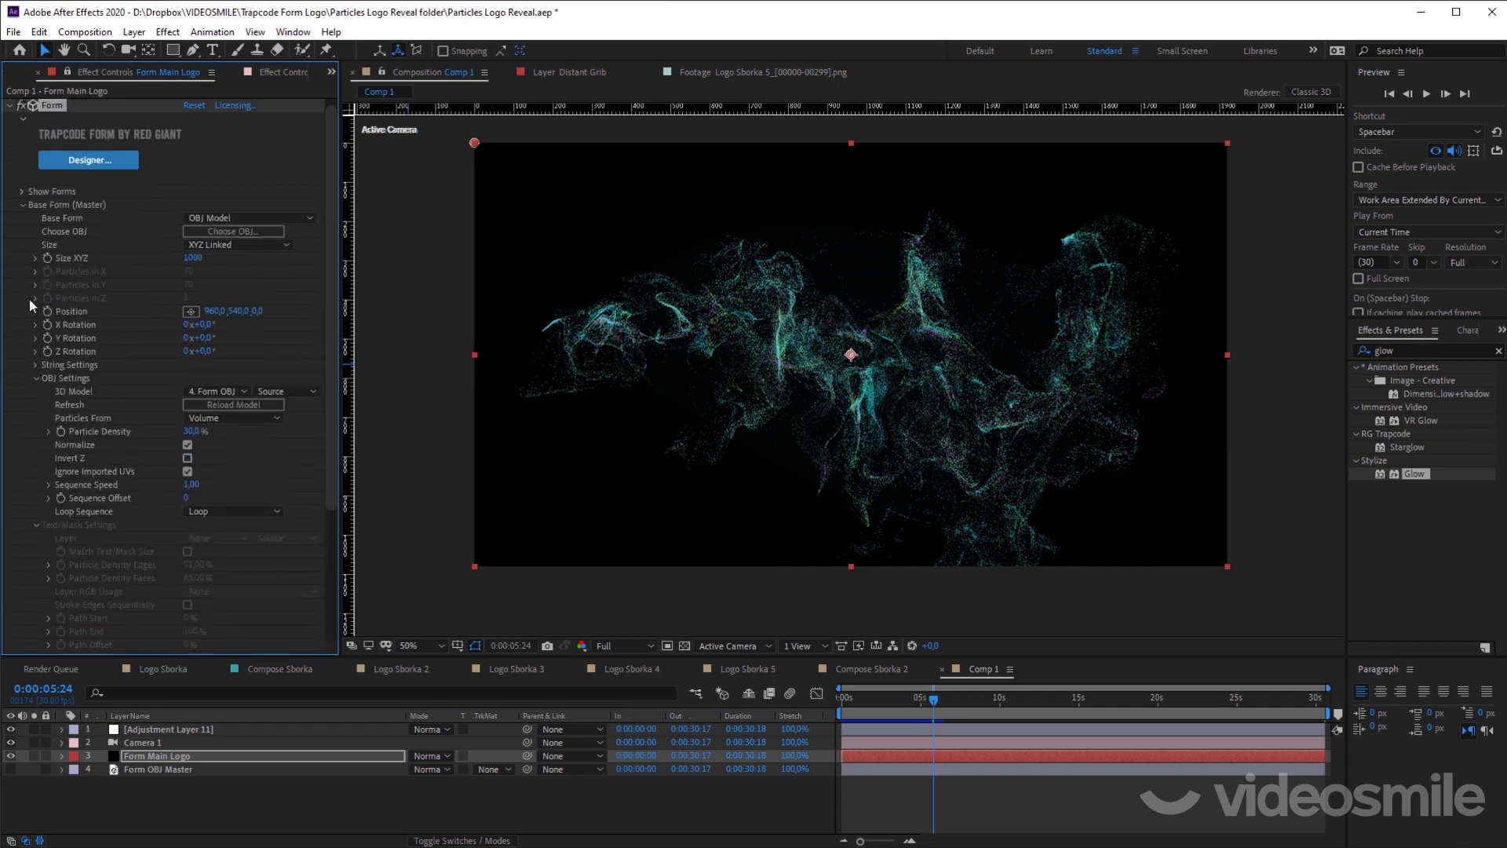
click(21, 205)
click(953, 793)
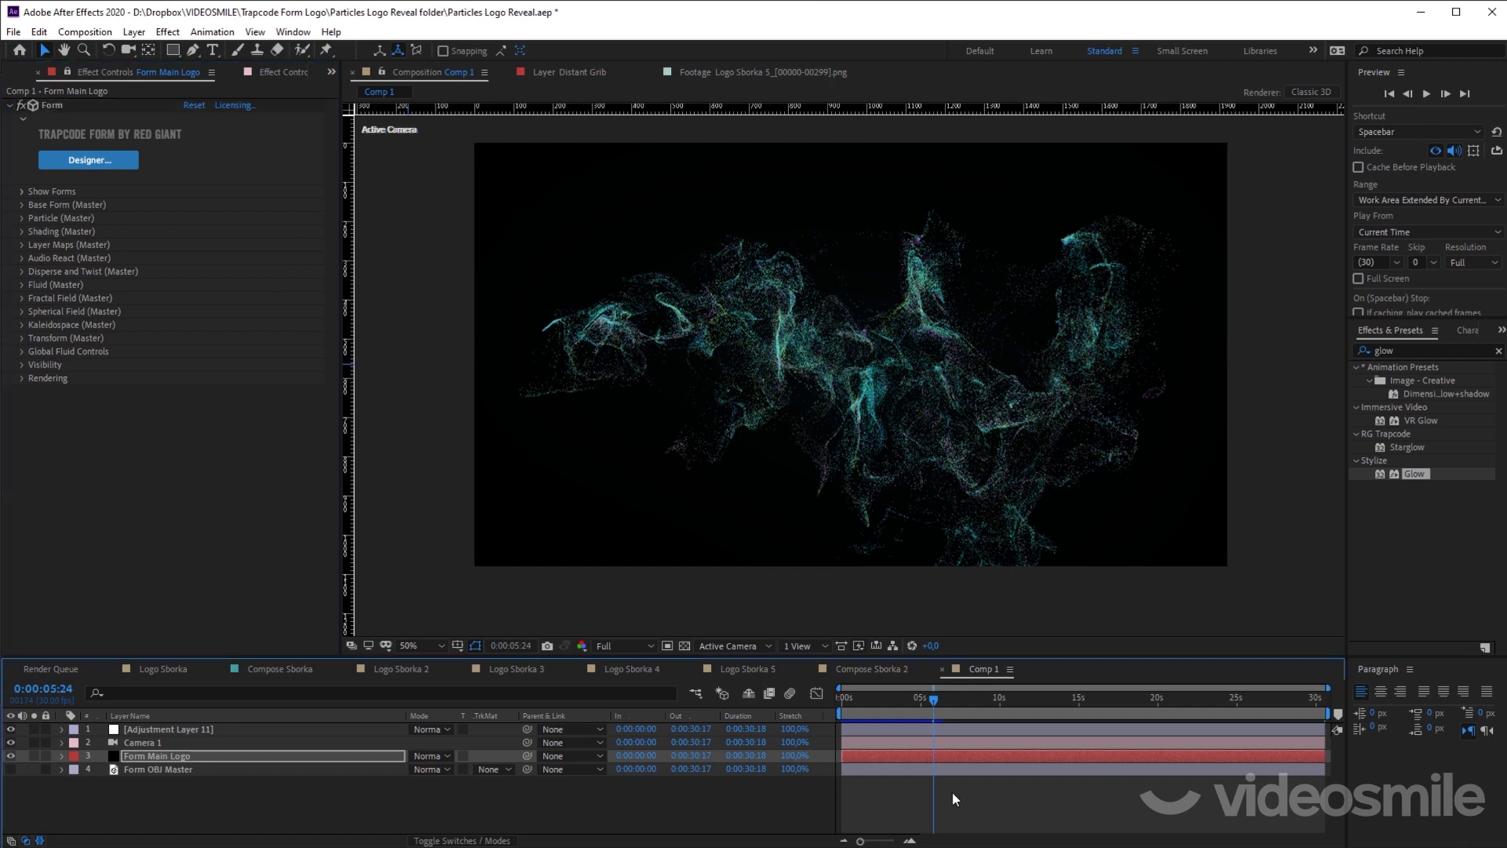
click(727, 645)
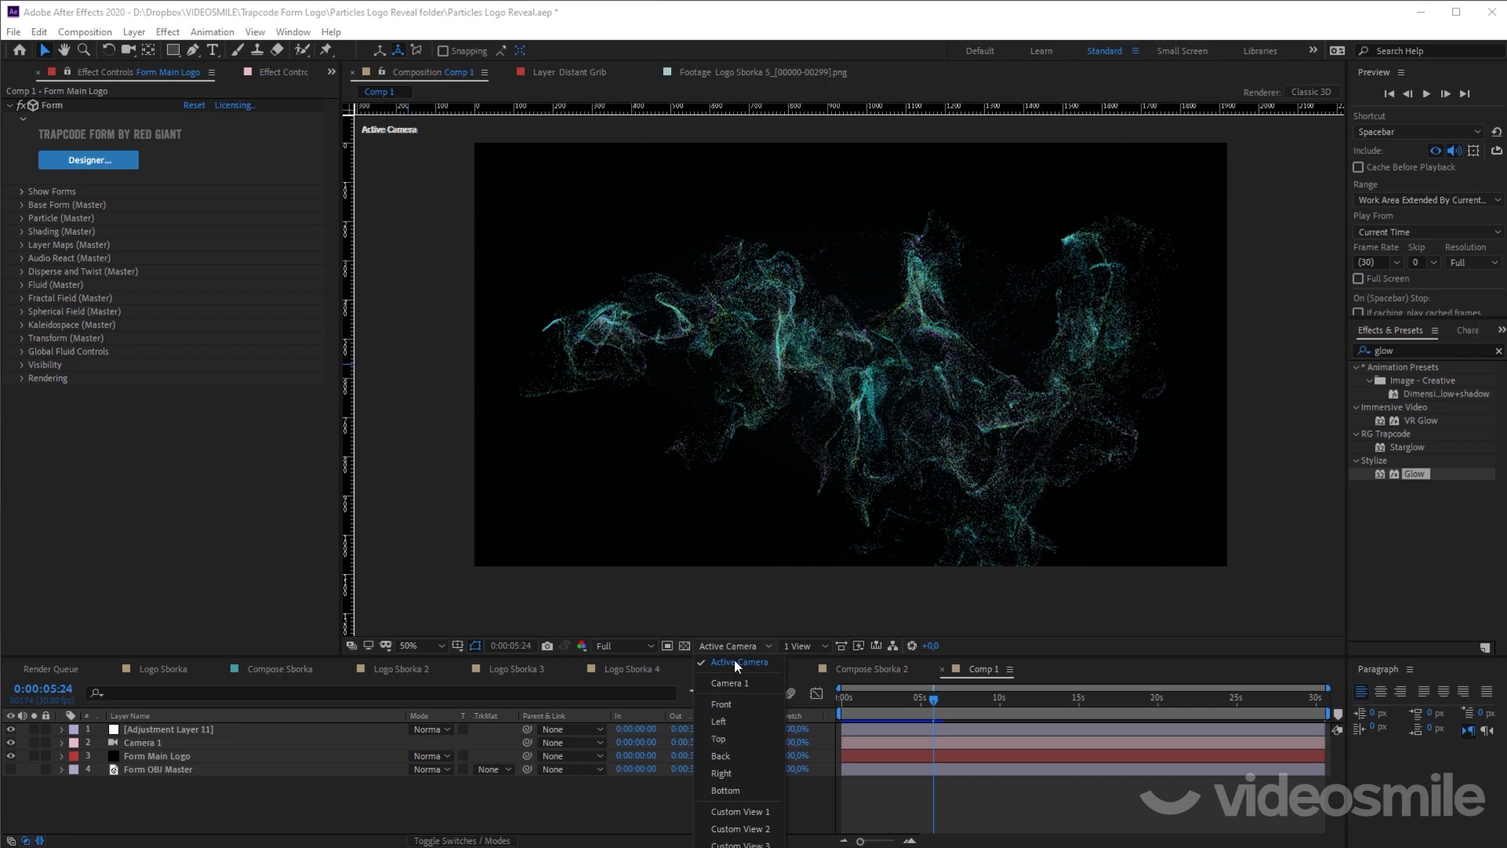
click(734, 738)
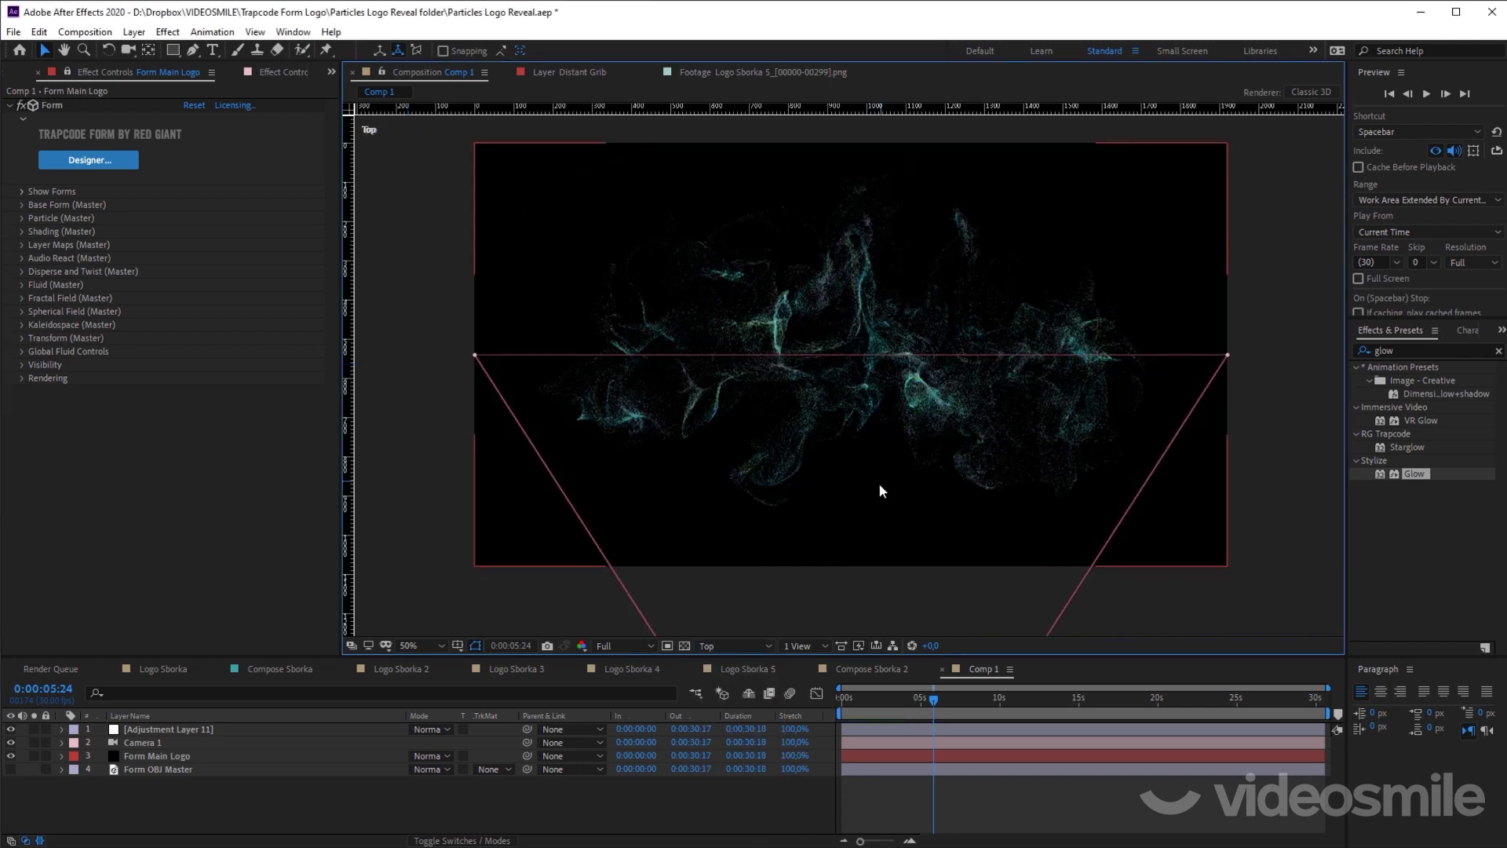
Step: At frame 0, hide the adjustment layer and expand Form Main Logo's Base Form (Master) settings
drag(861, 701, 810, 701)
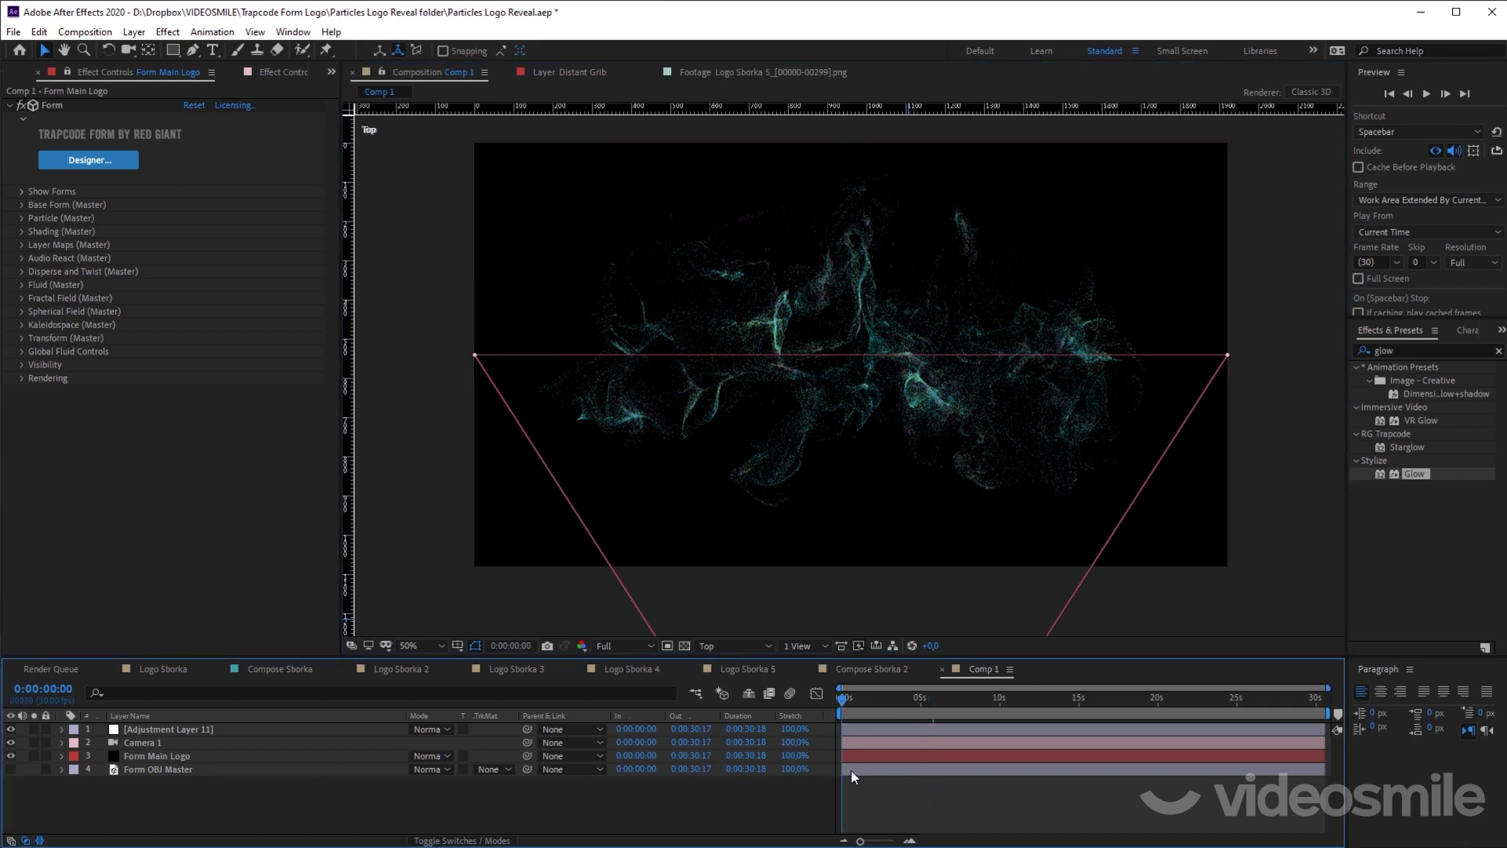
drag(10, 742, 10, 731)
click(11, 742)
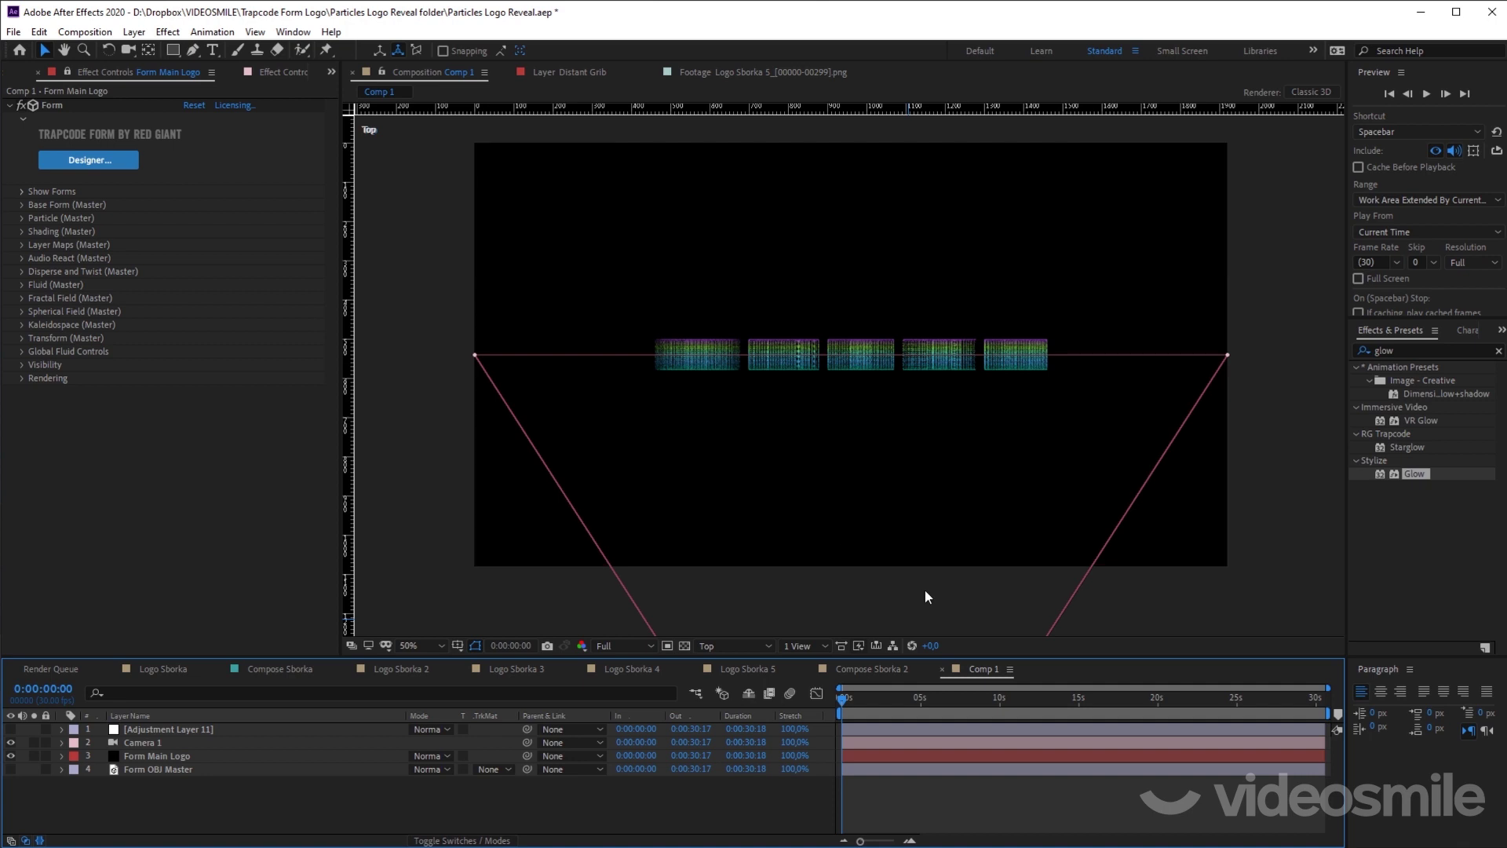
click(148, 759)
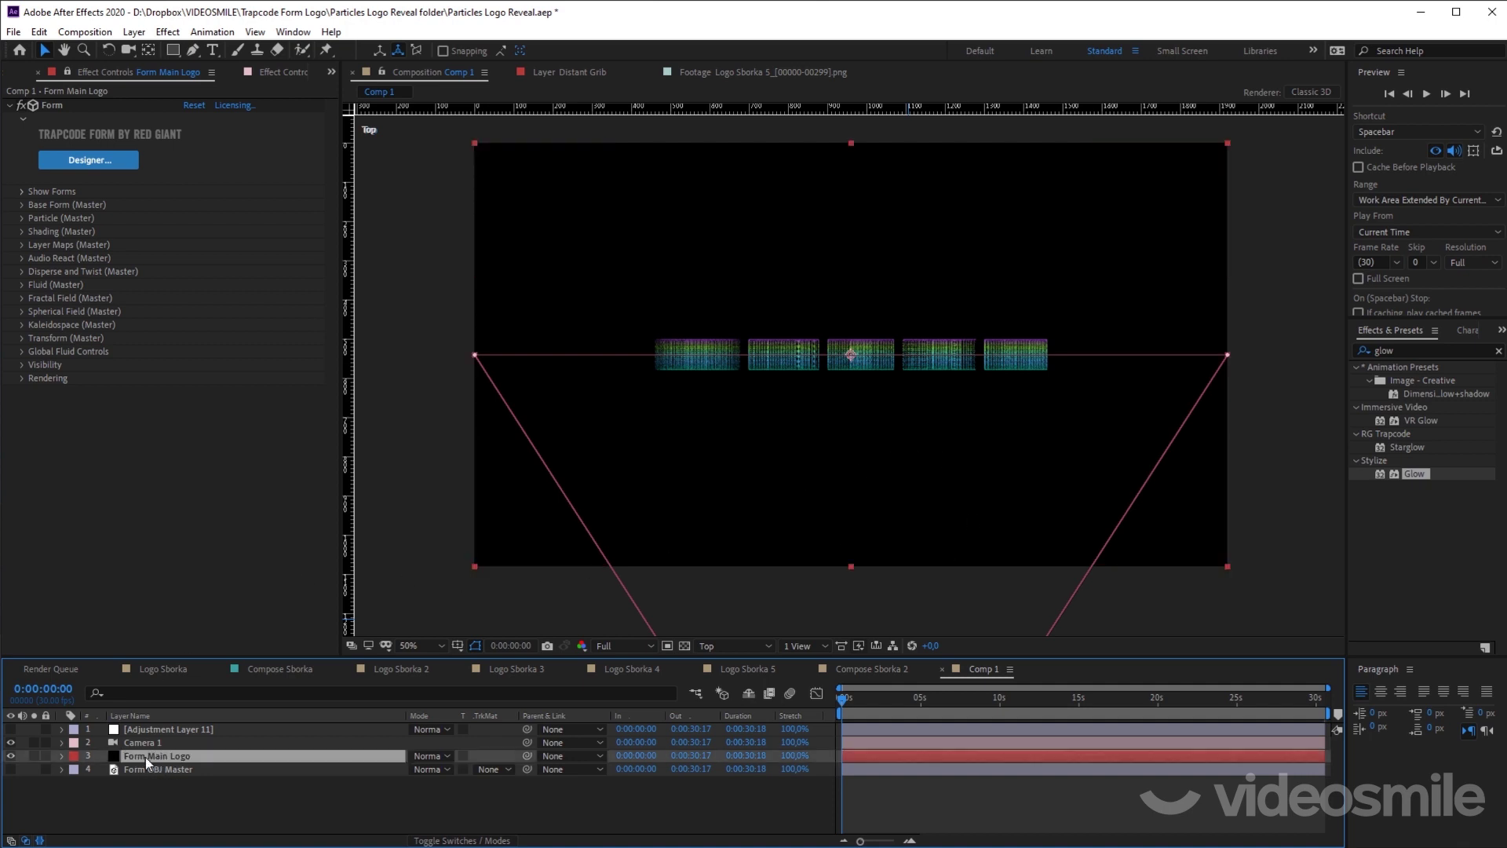
click(20, 205)
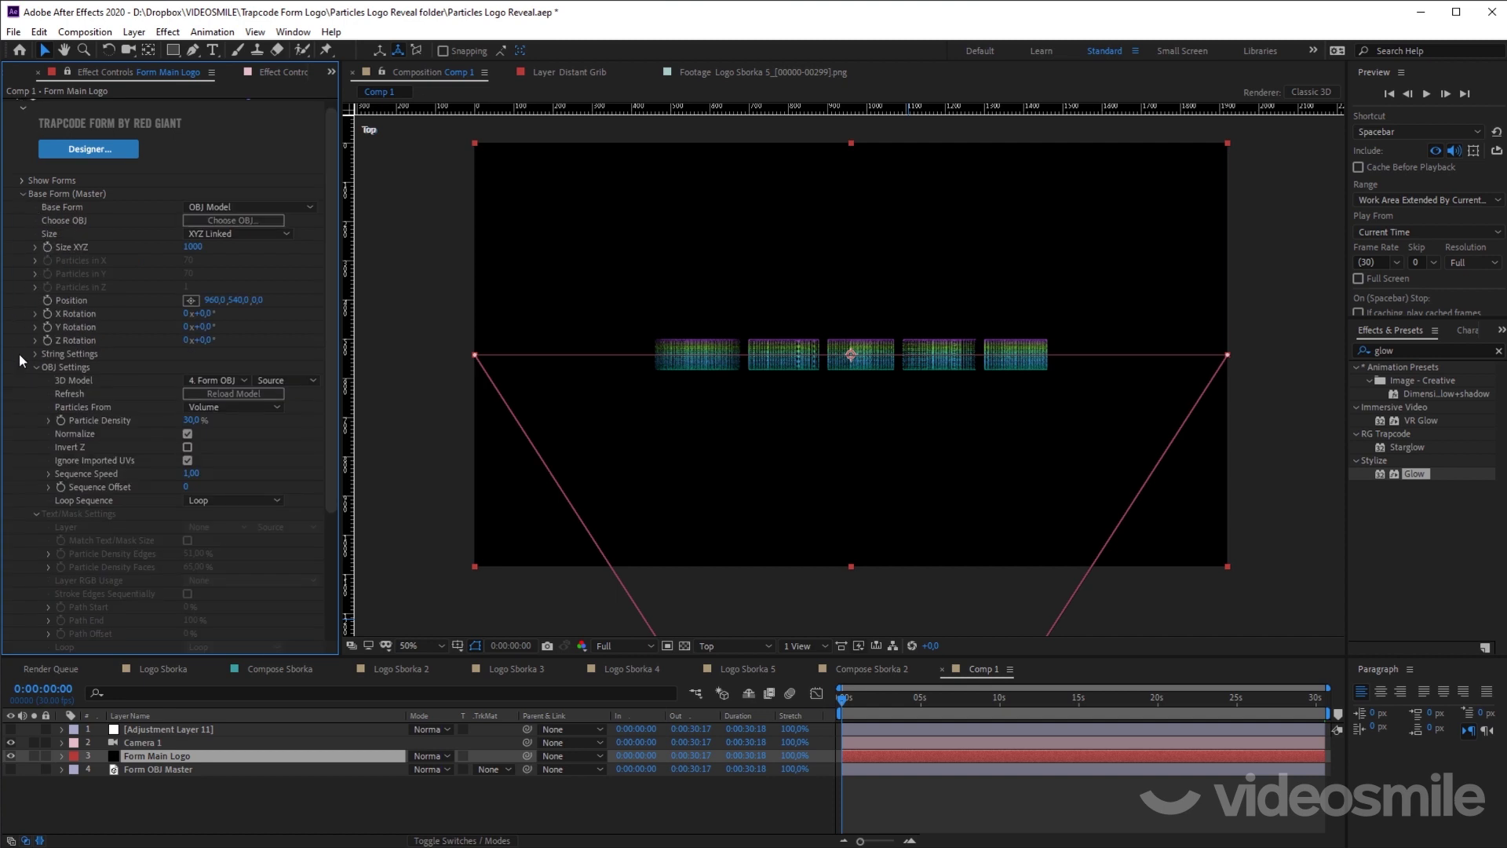
Step: Set Particle Density to 20%, then try a sparser 15%
click(201, 420)
text(20)
key(Return)
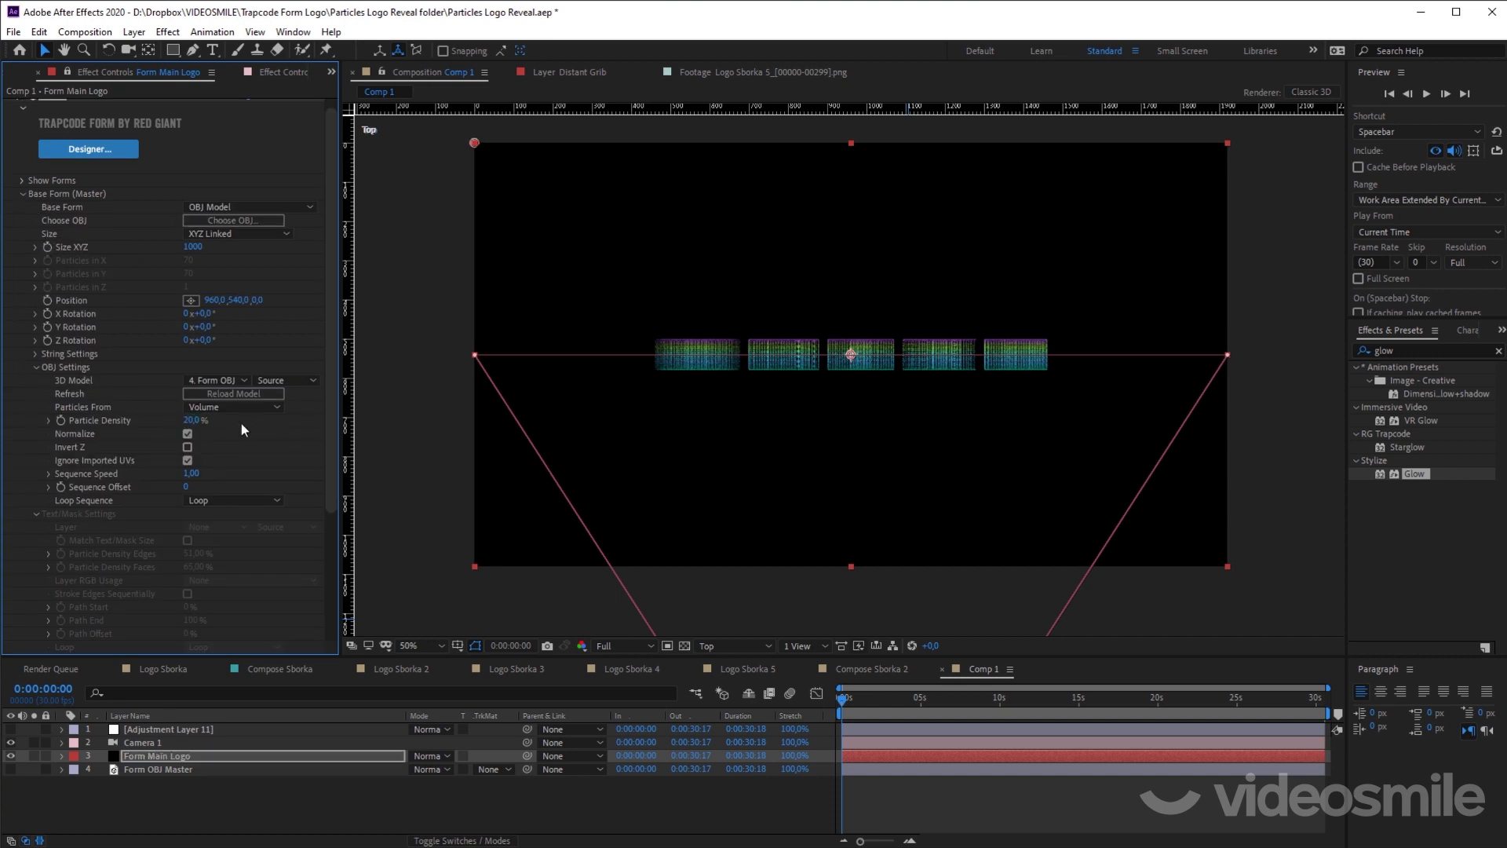
click(190, 420)
text(1)
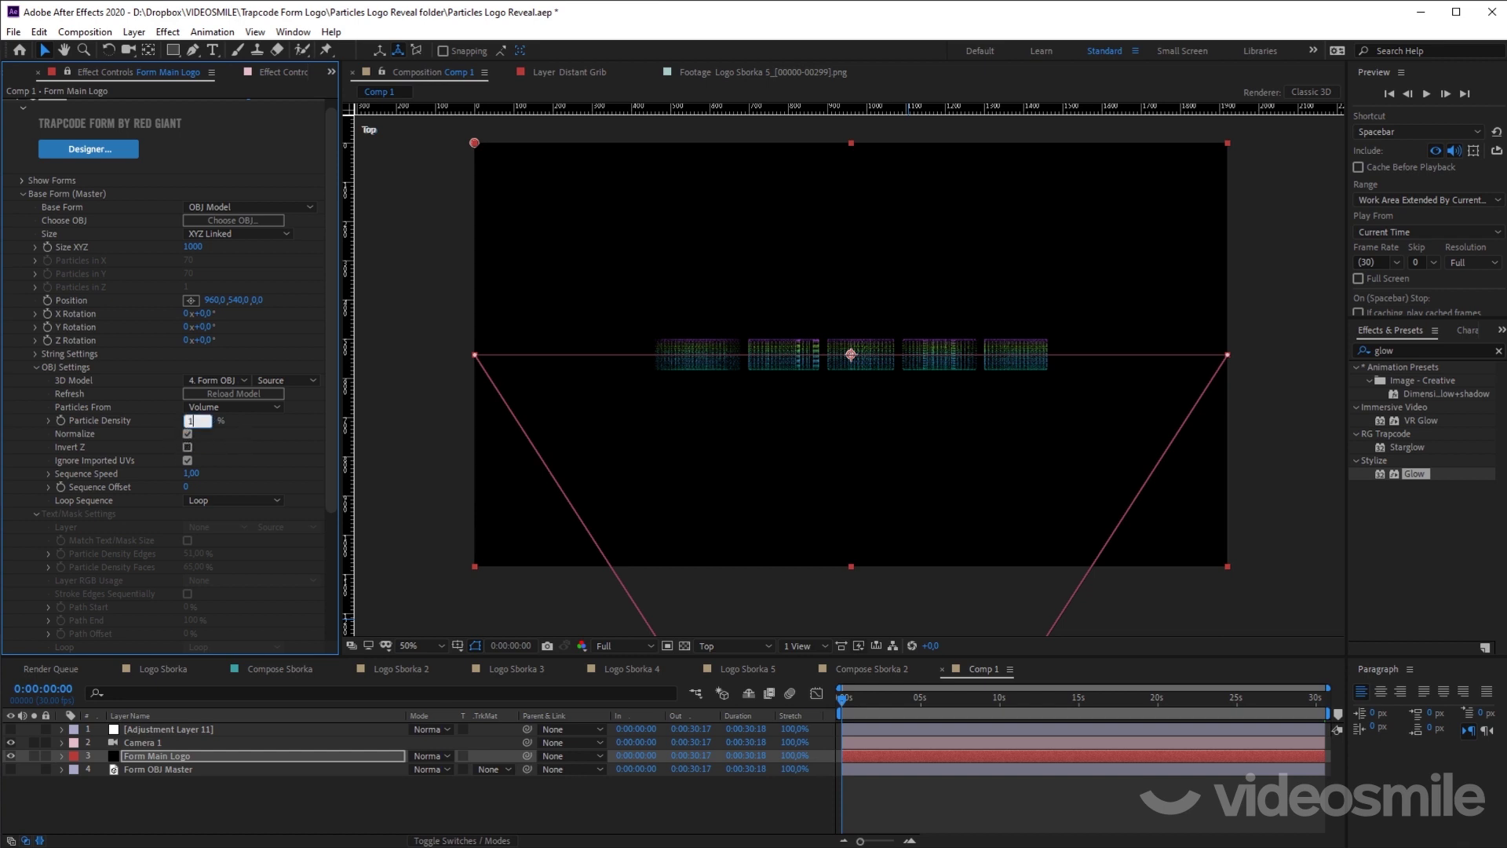
text(5)
key(Return)
Step: Scrub the timeline to around six seconds to inspect the 15% density particles
click(852, 699)
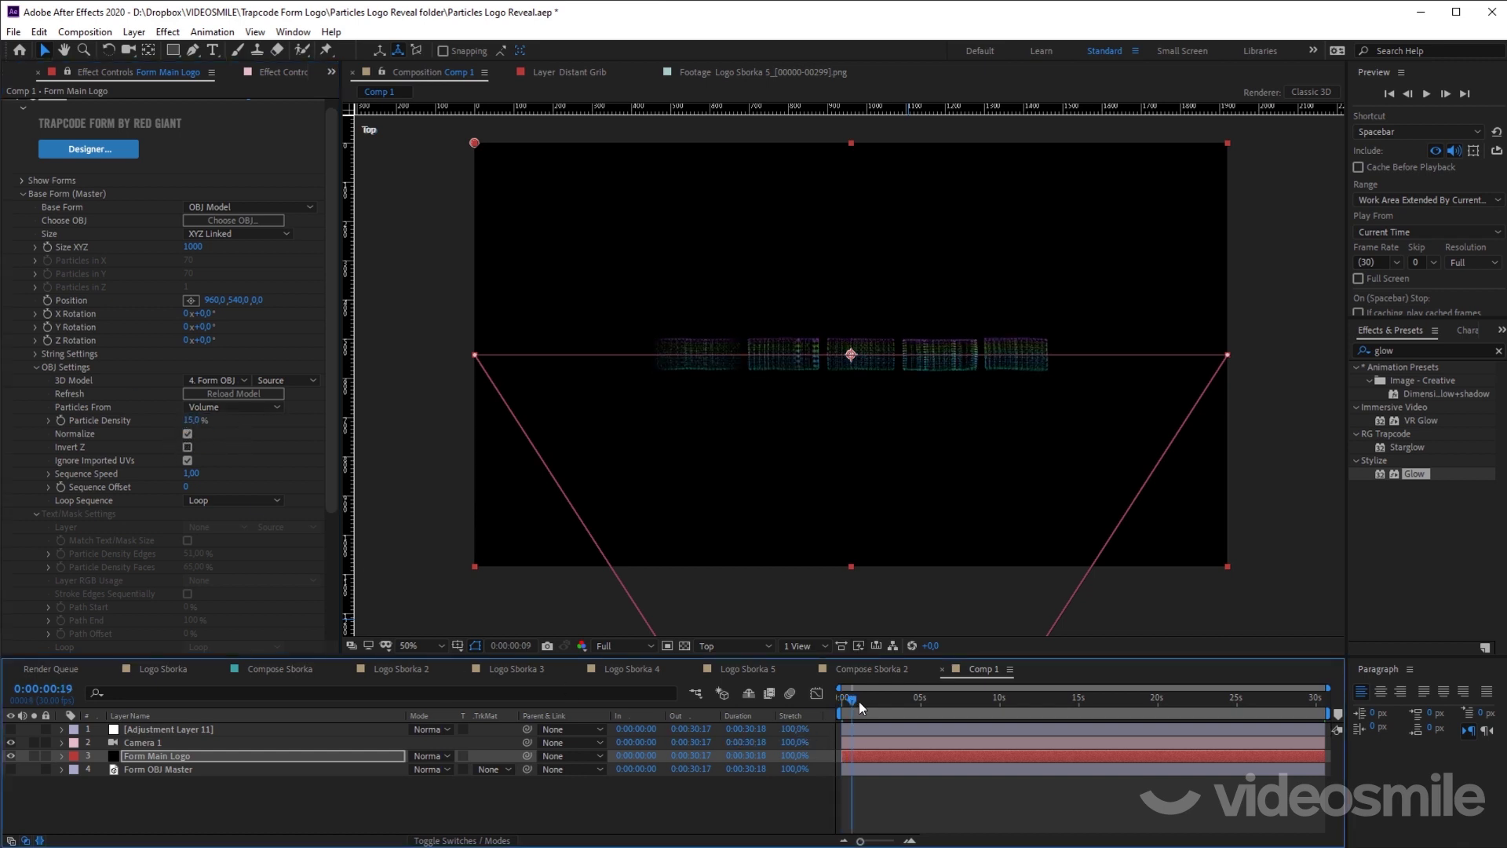
drag(859, 700, 932, 701)
click(859, 645)
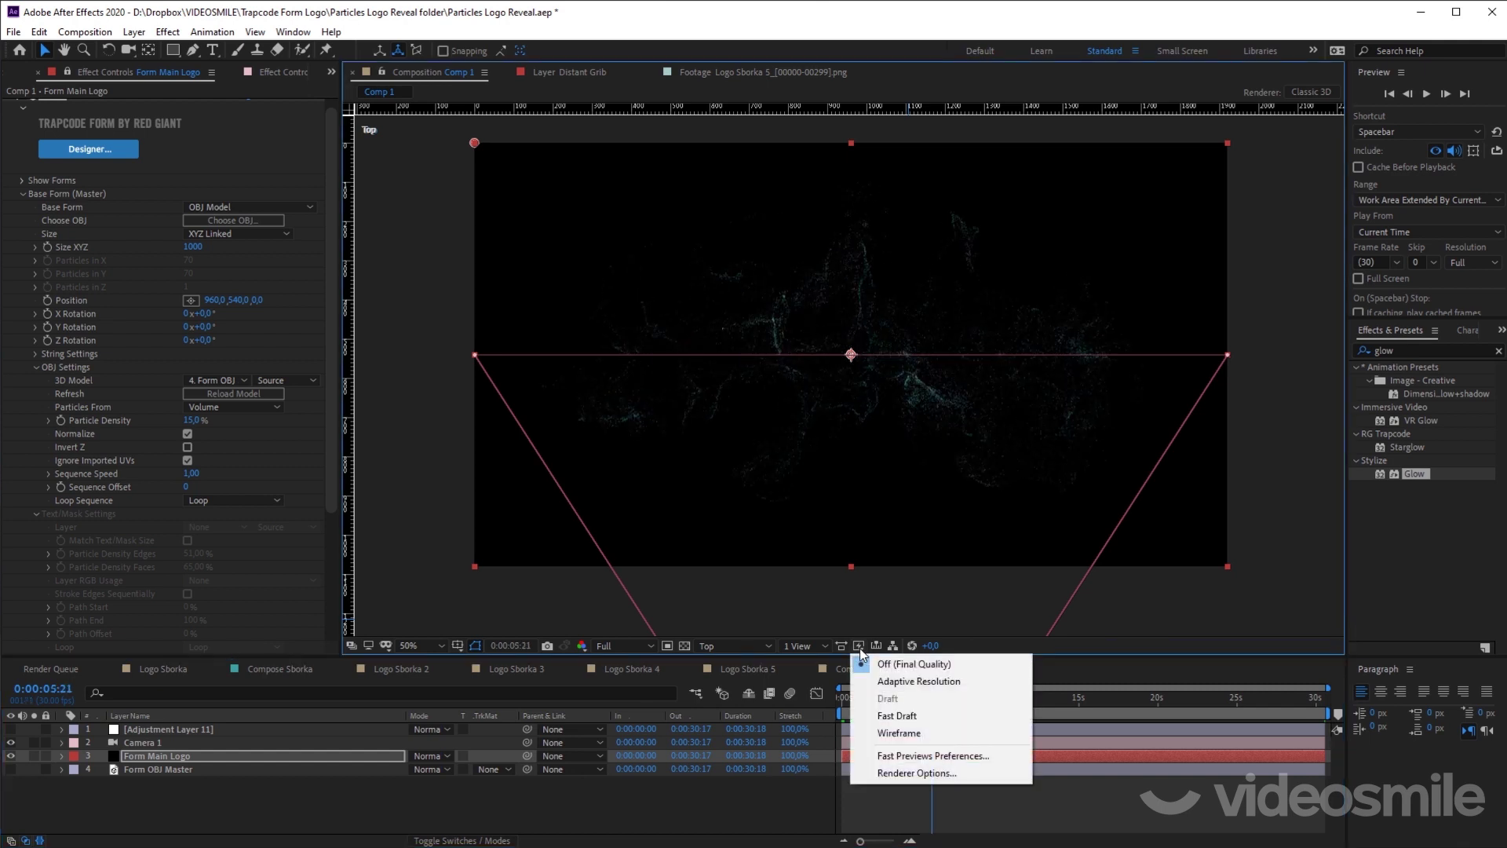
click(972, 712)
drag(930, 701, 948, 700)
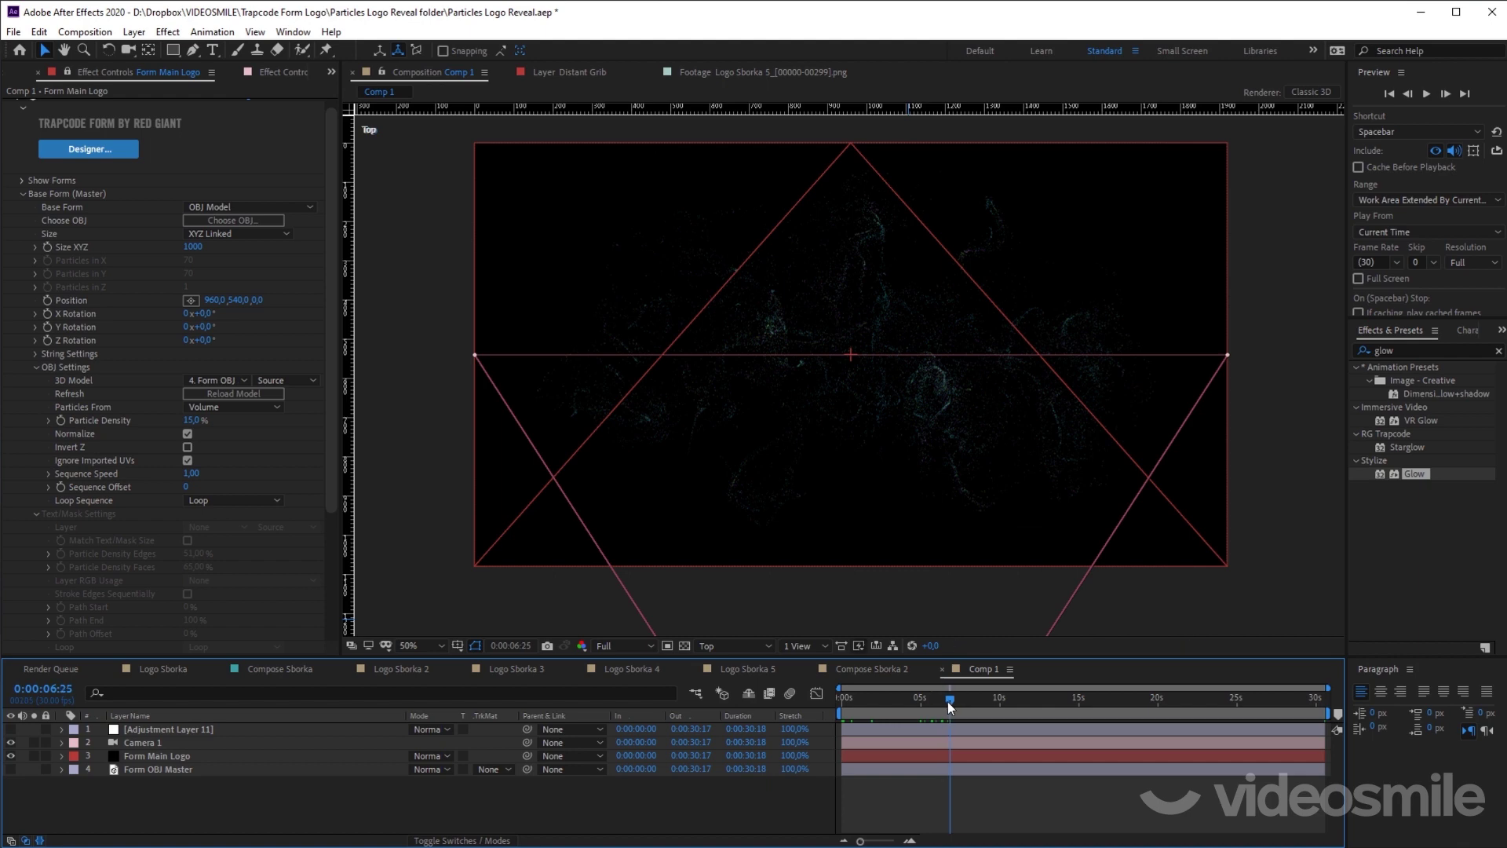
drag(949, 700, 982, 709)
Step: Return Particle Density to 20%, zoom the viewer to 25%, and rewind to the start
scroll(955, 749, up, 2)
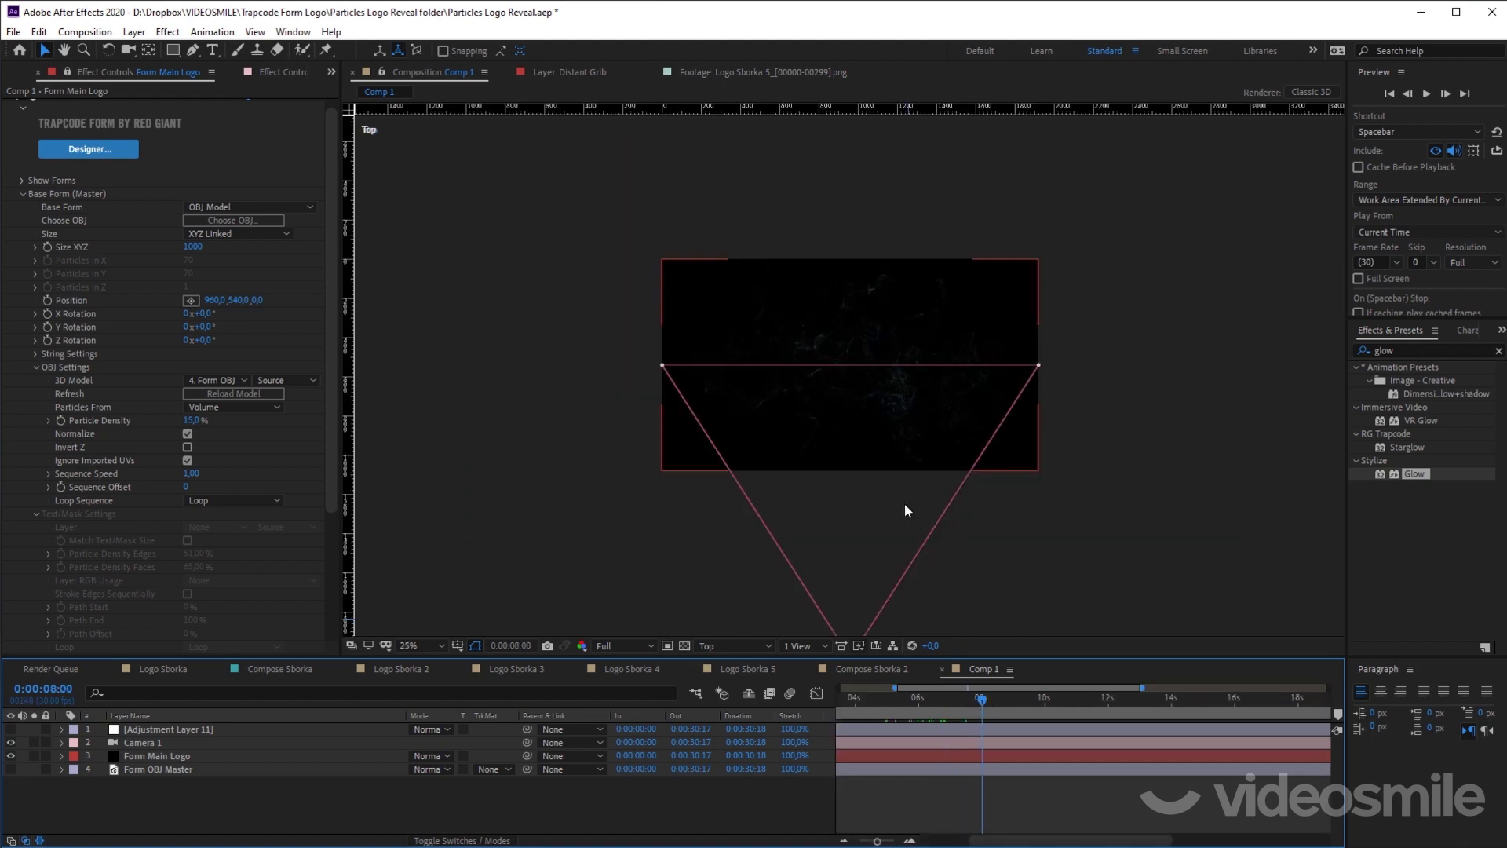
click(192, 396)
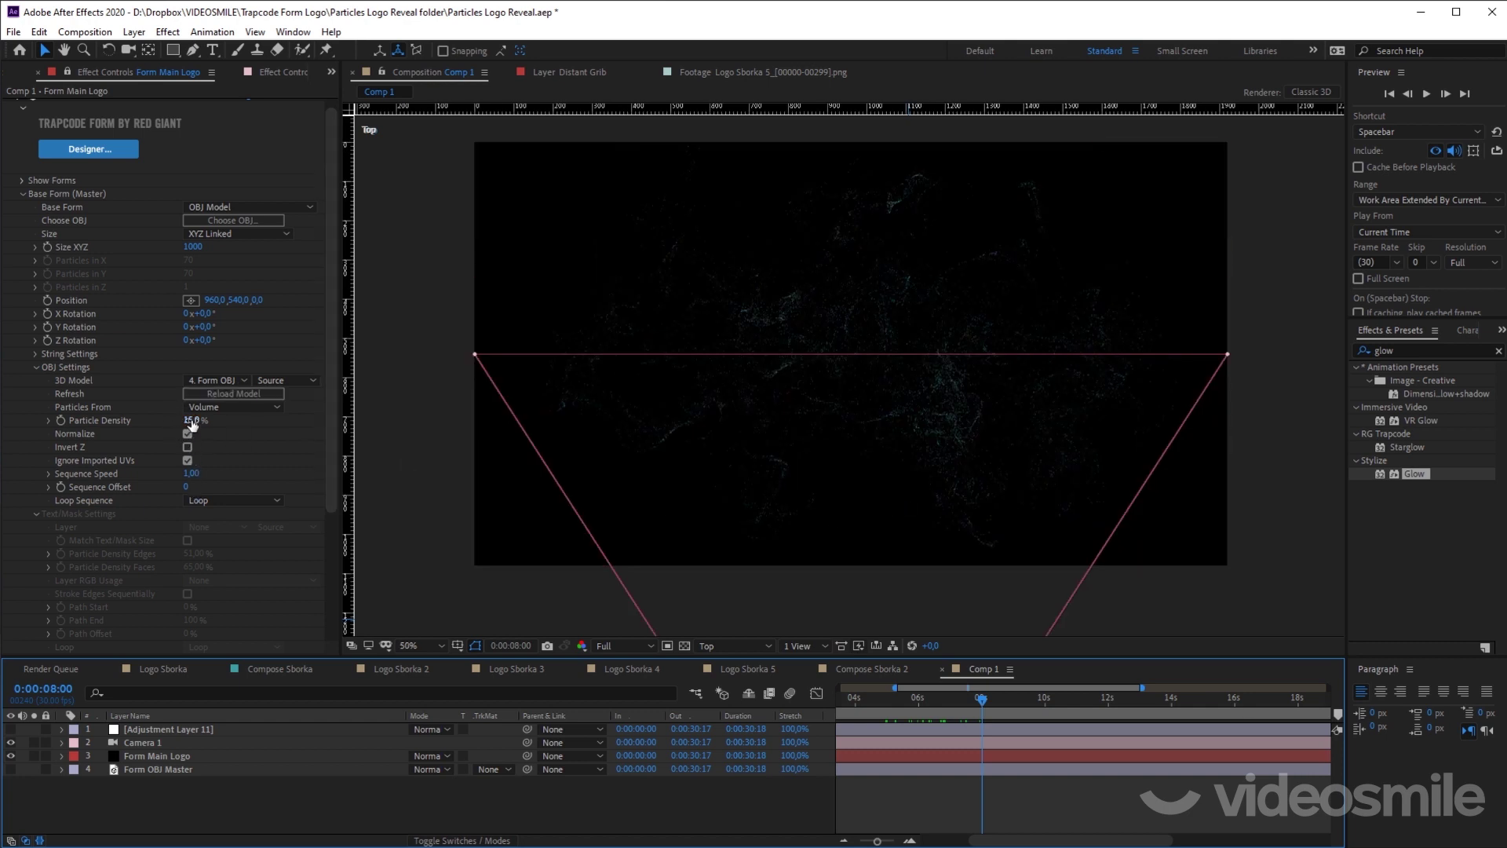
click(192, 420)
text(20)
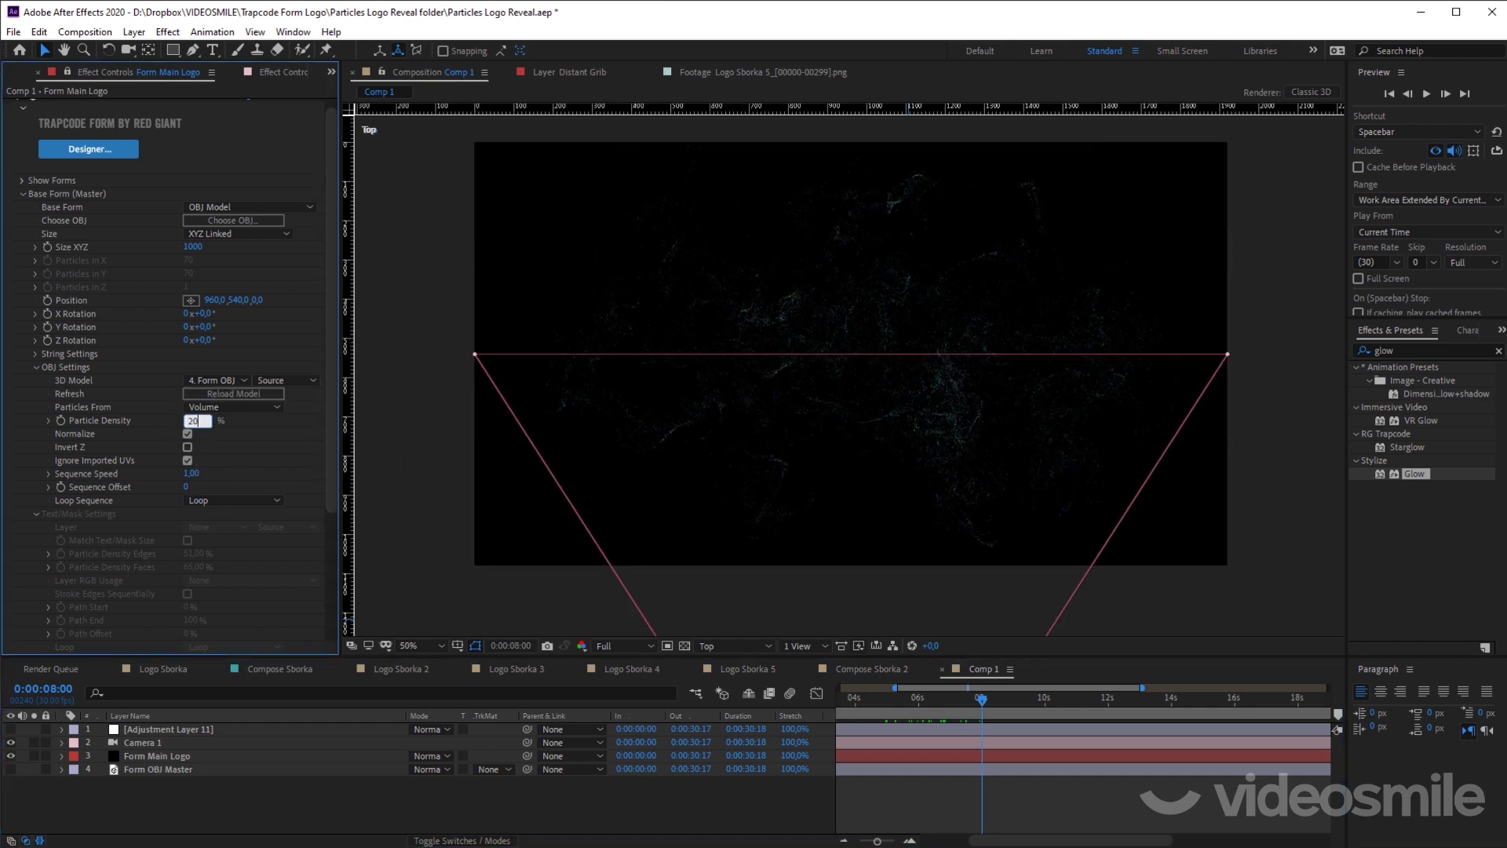
key(Return)
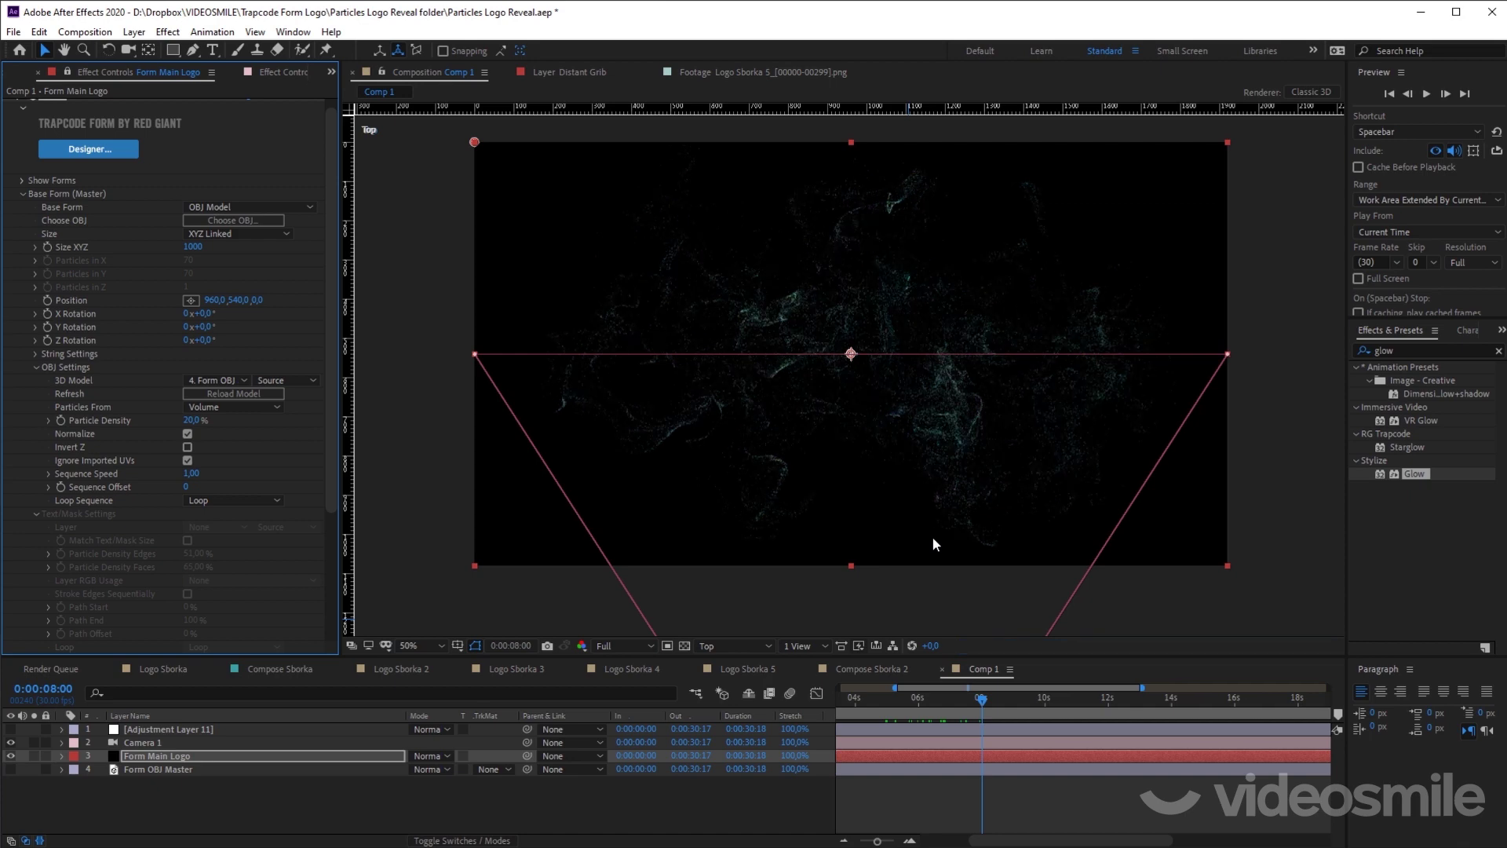
key(comma)
drag(948, 700, 710, 689)
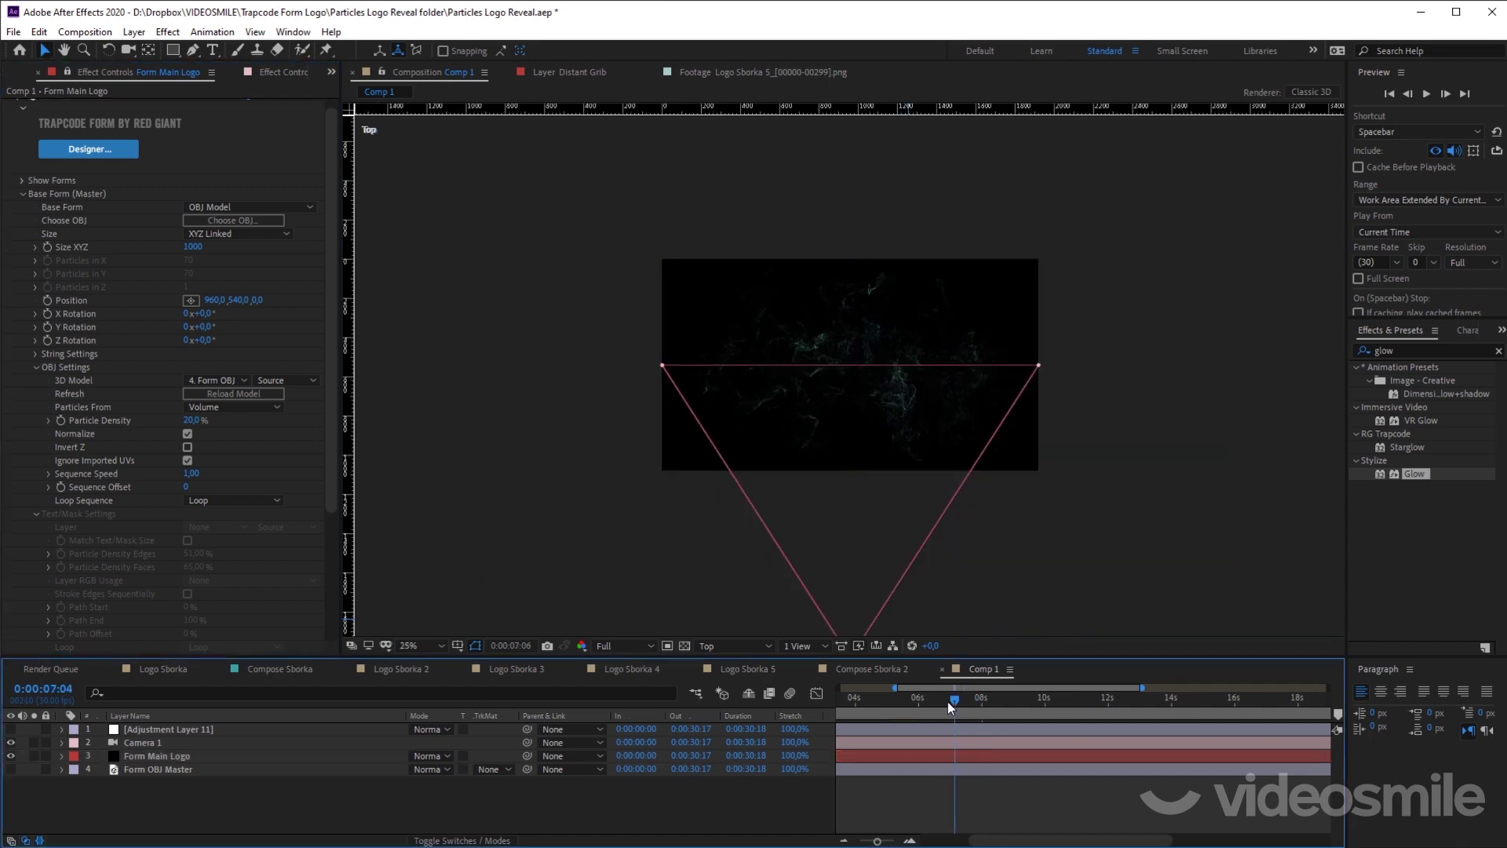
click(181, 755)
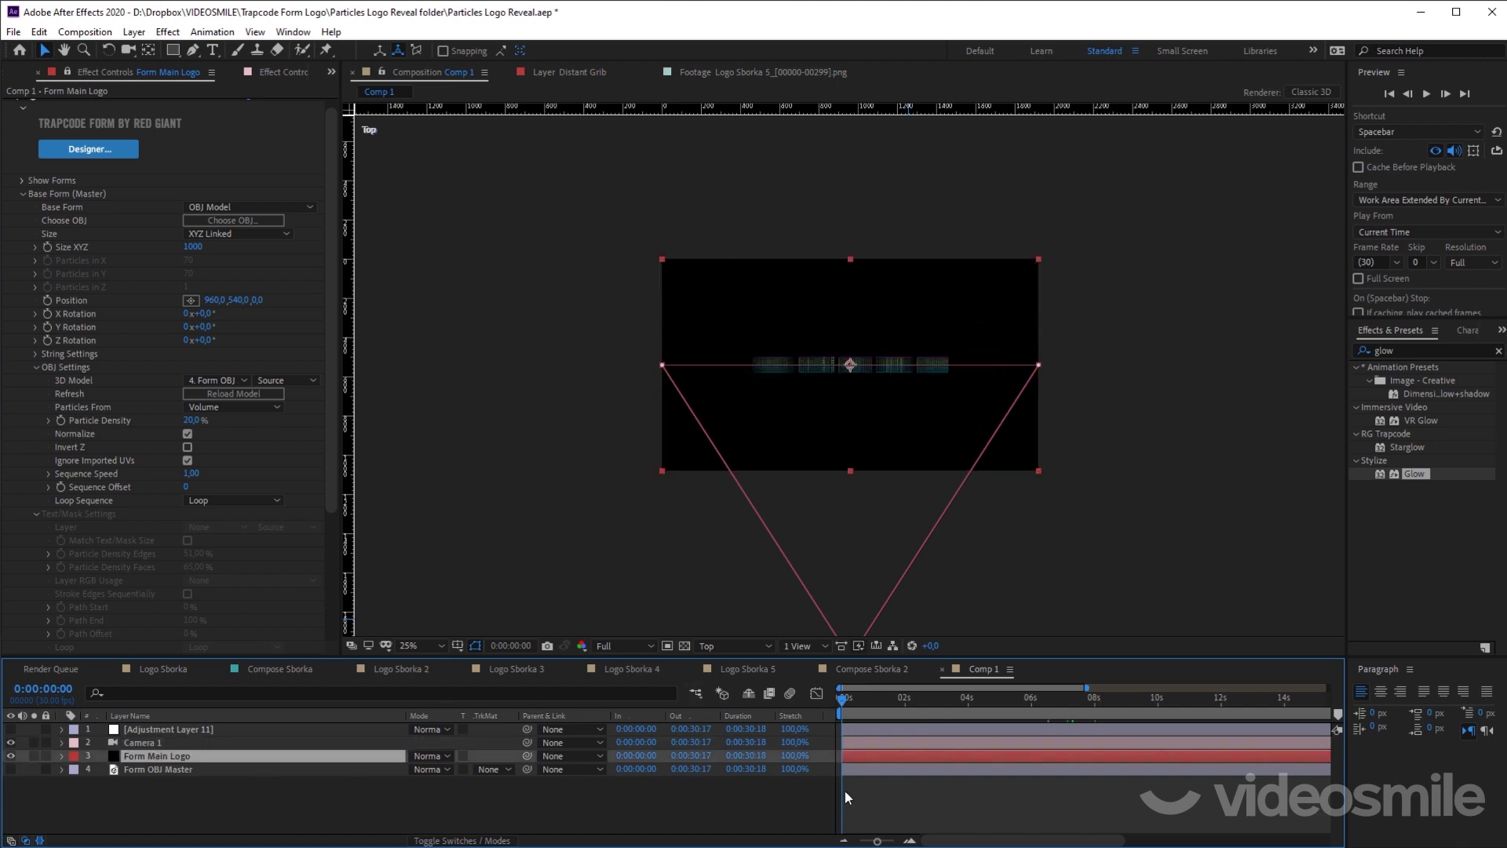
Step: Add a new Null Object layer and enable its 3D switch
click(135, 32)
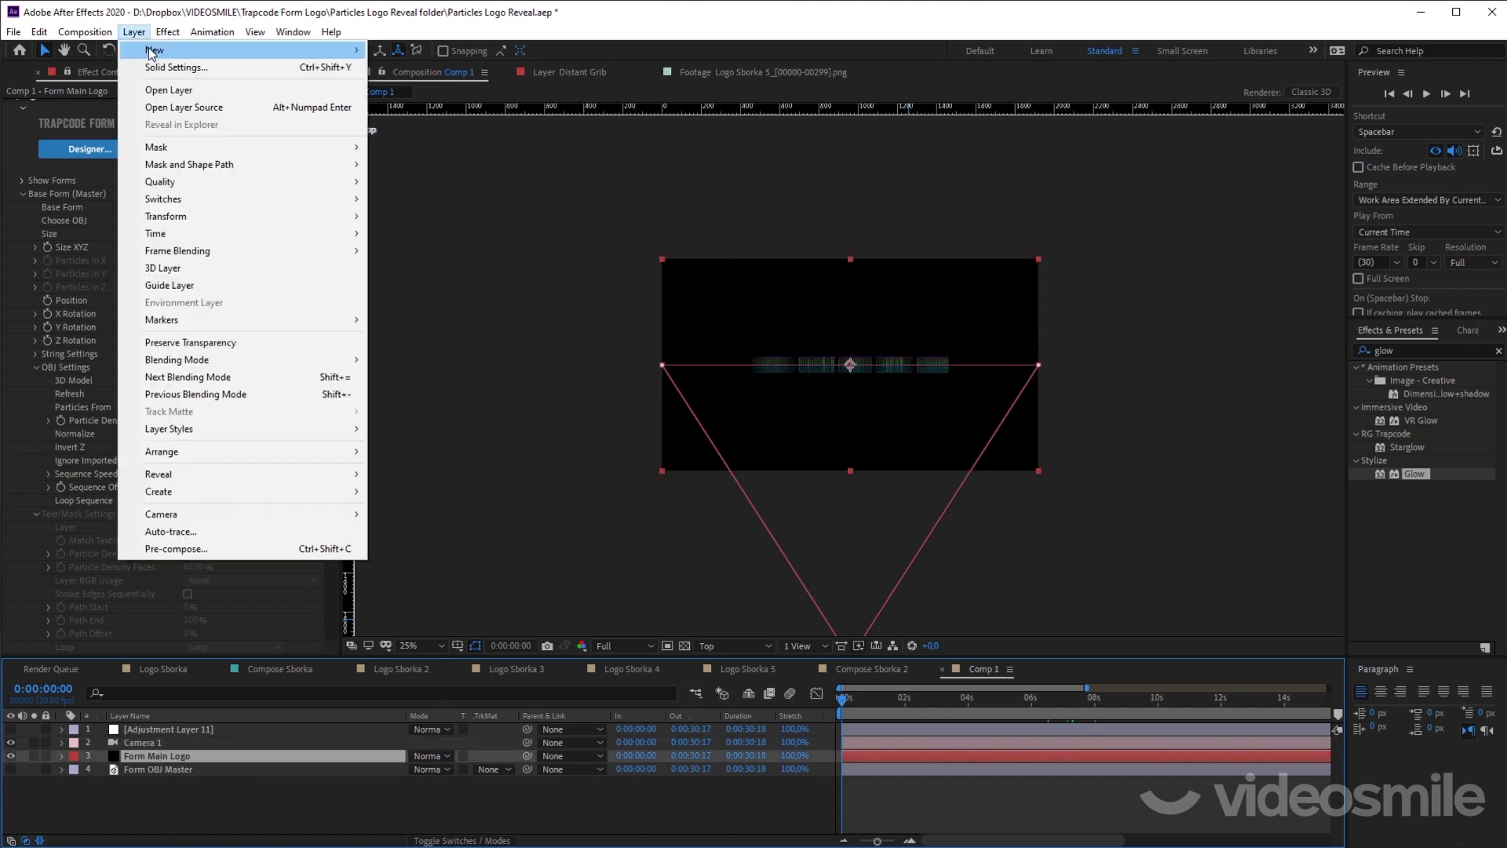
mouse_move(154, 52)
click(400, 118)
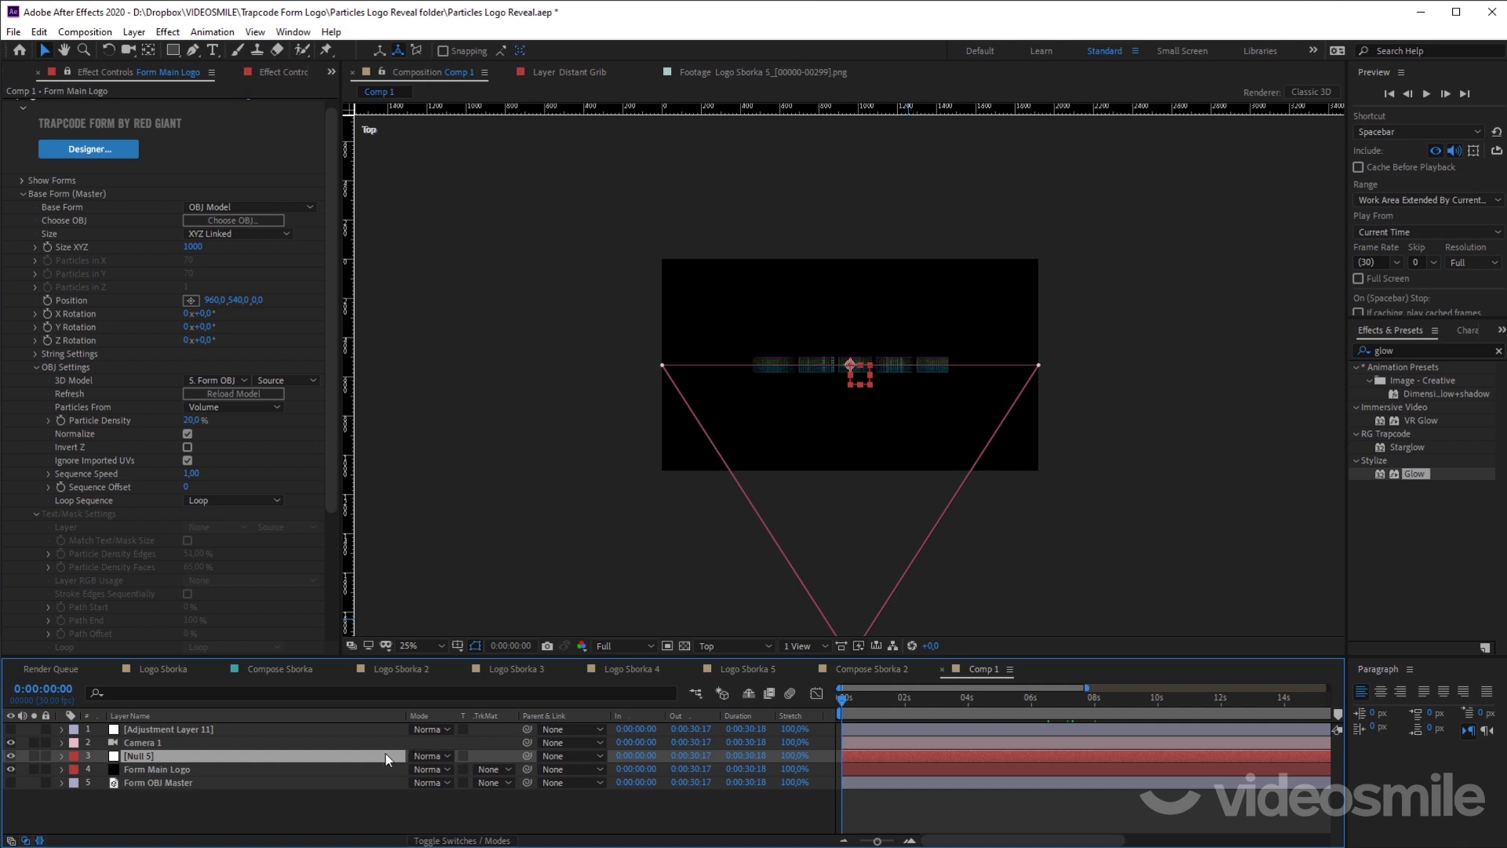
click(18, 837)
click(609, 755)
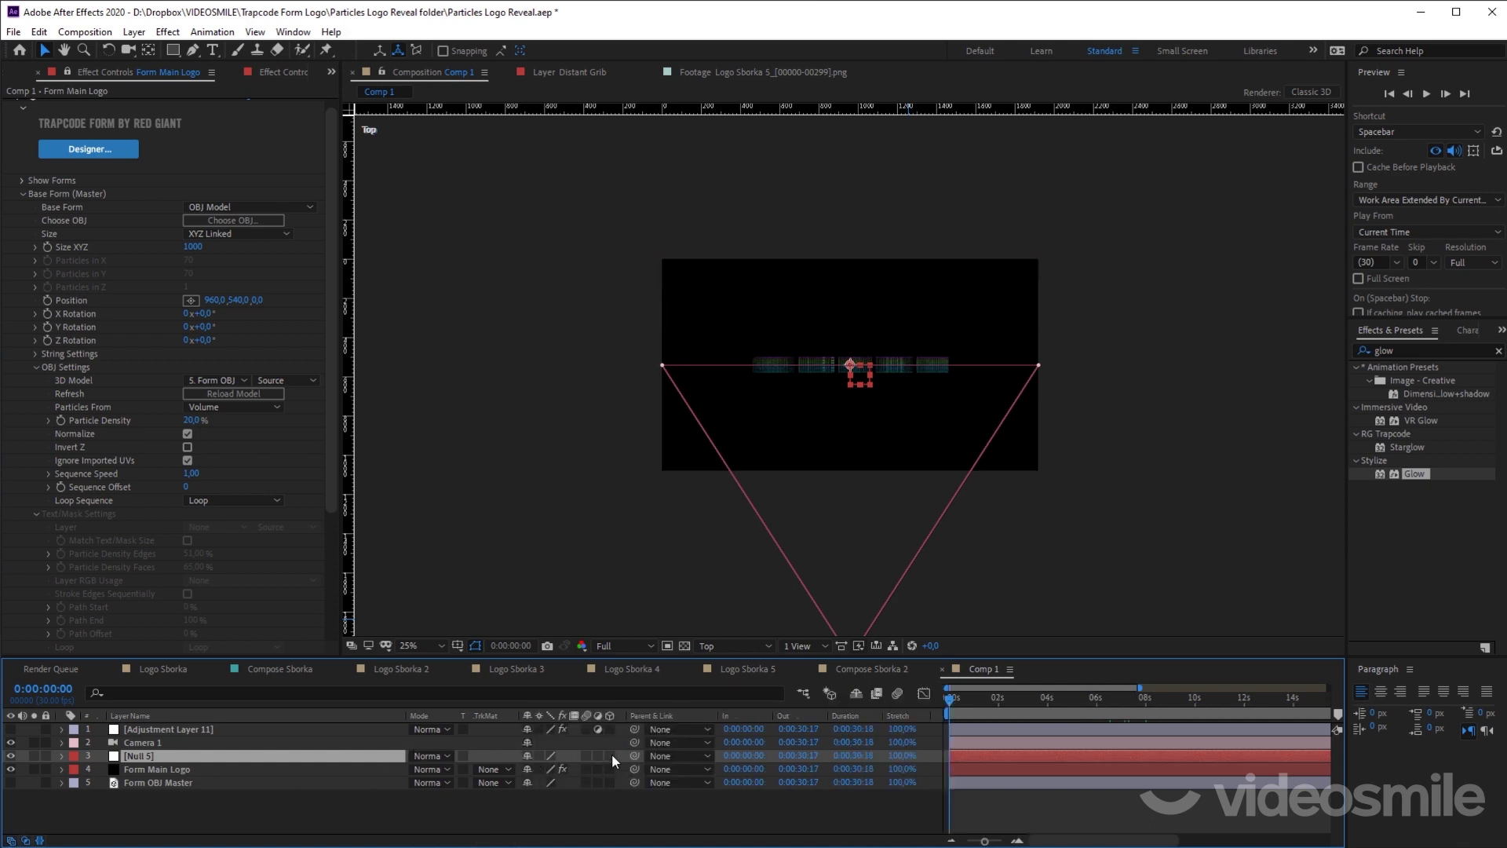
click(801, 793)
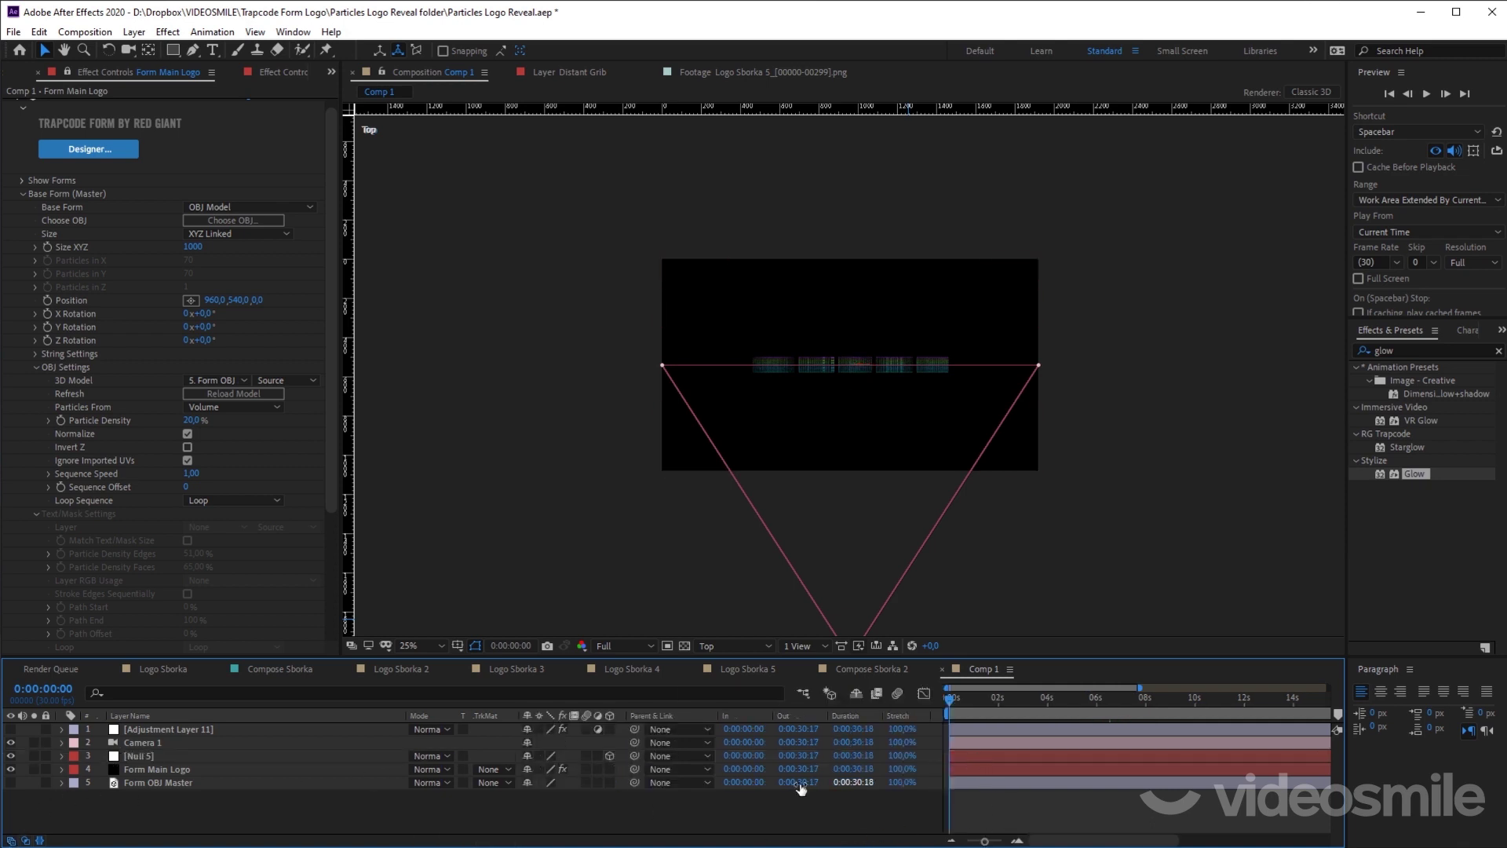
Step: Open Camera 1's Camera Settings and expand its camera Type list
click(181, 746)
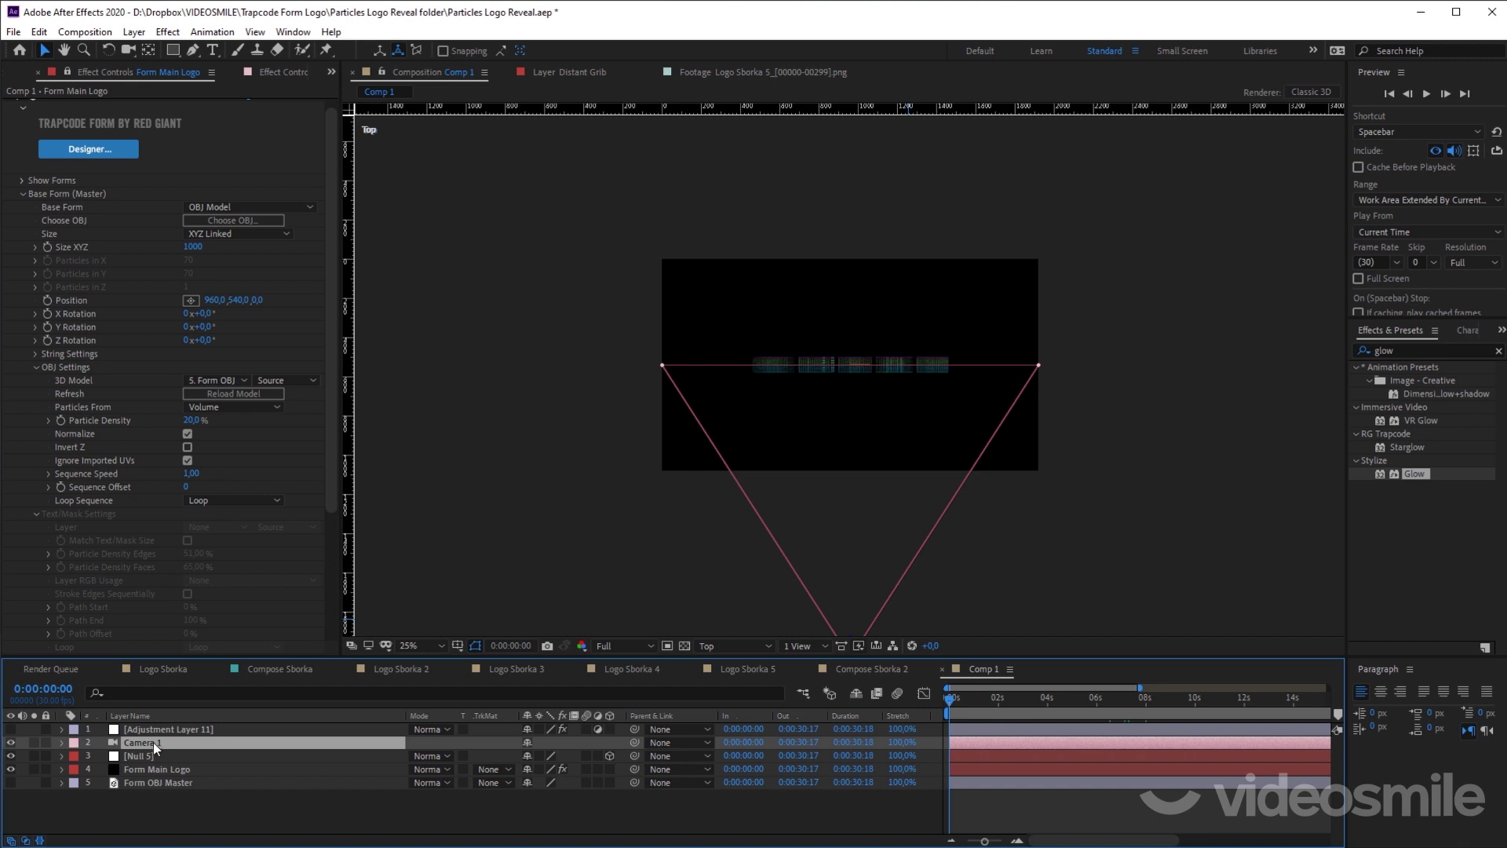
double_click(153, 742)
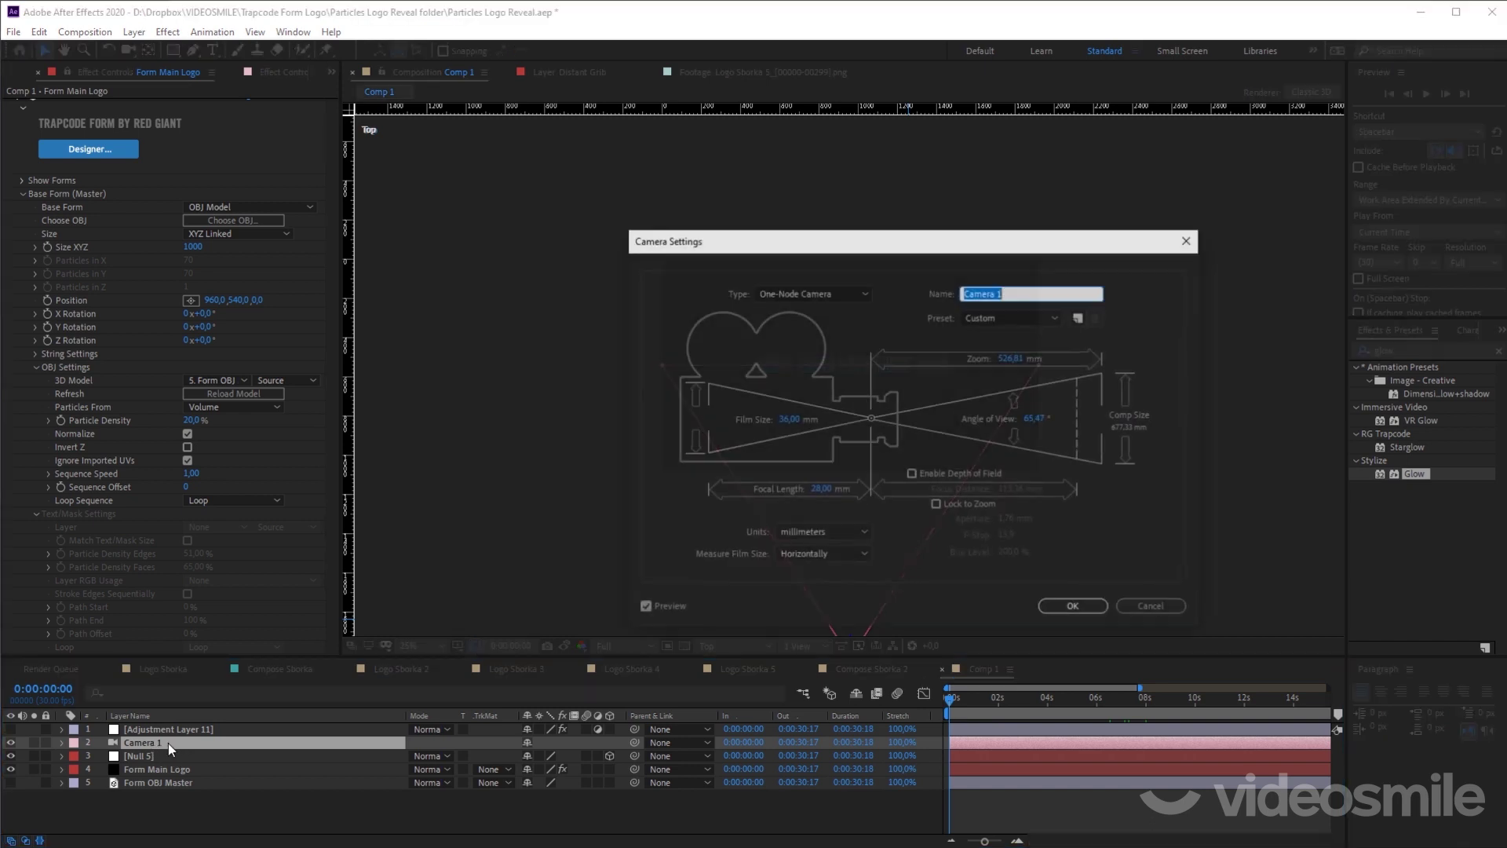
click(808, 293)
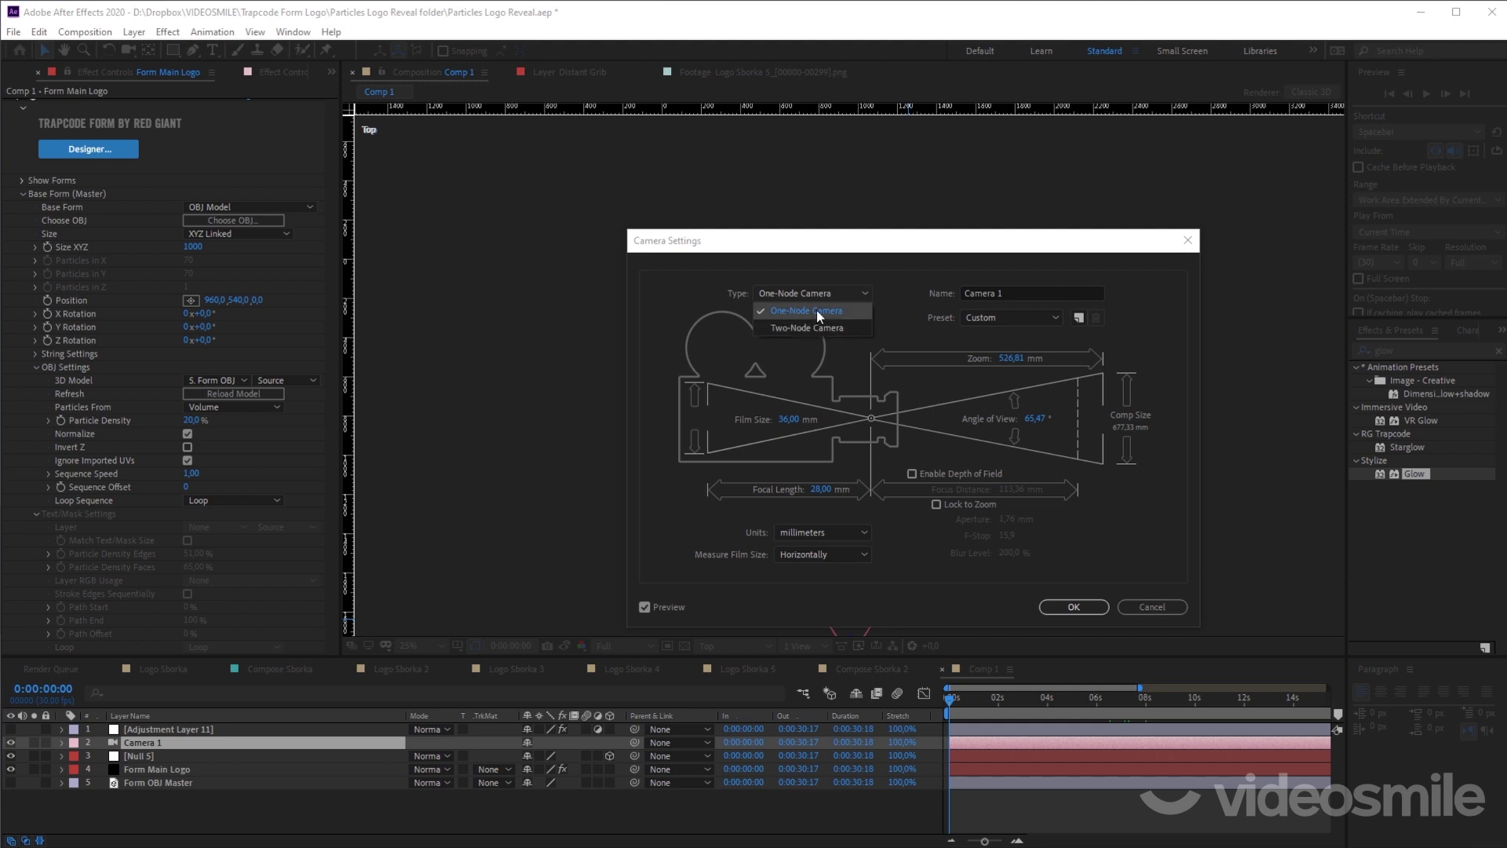
Step: Confirm the one-node camera settings and parent Camera 1 to Null 5
click(1080, 606)
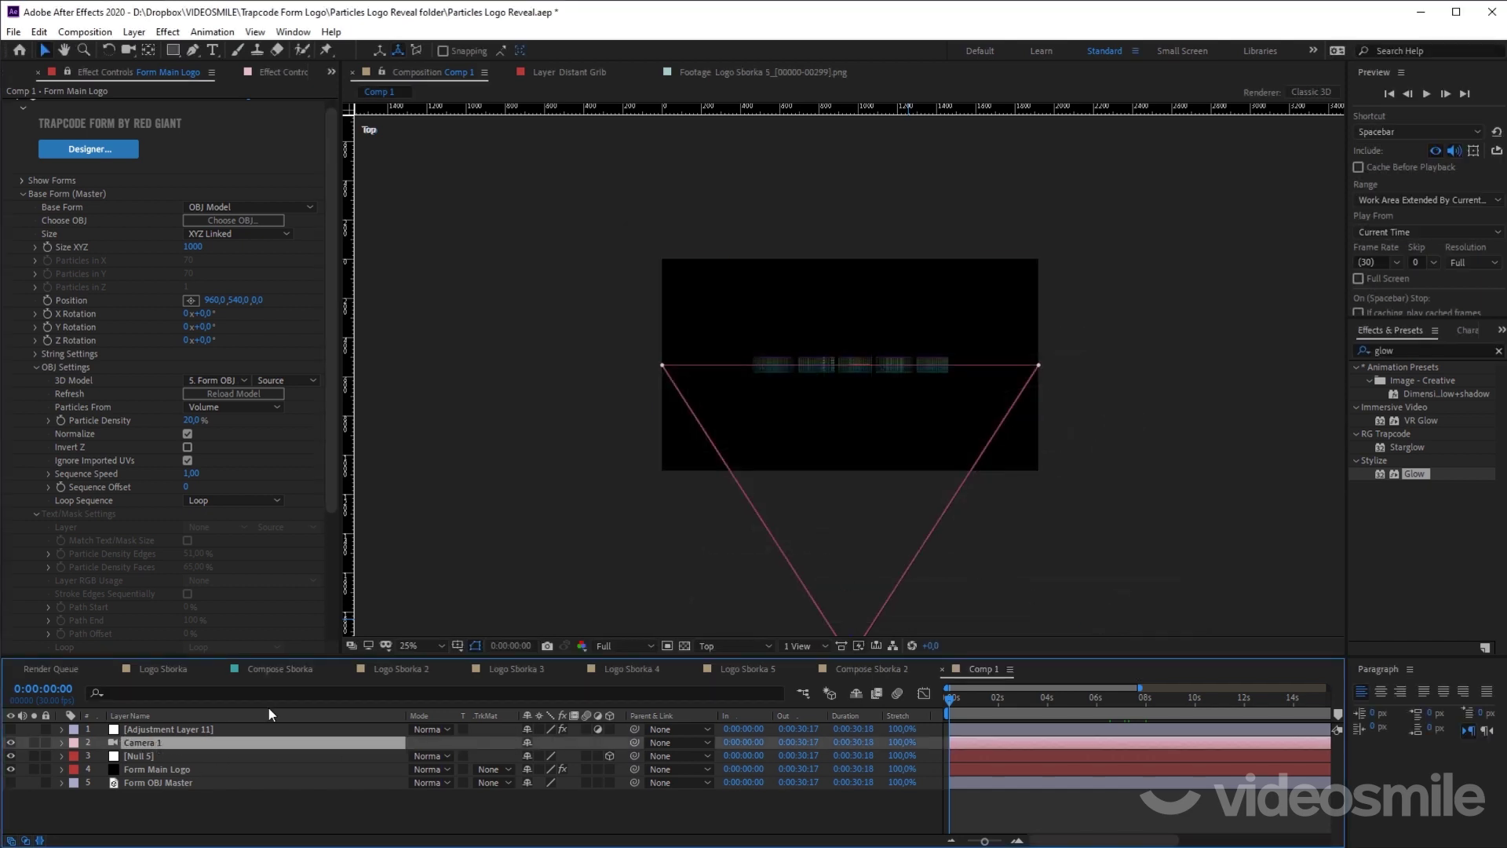
drag(852, 581, 851, 507)
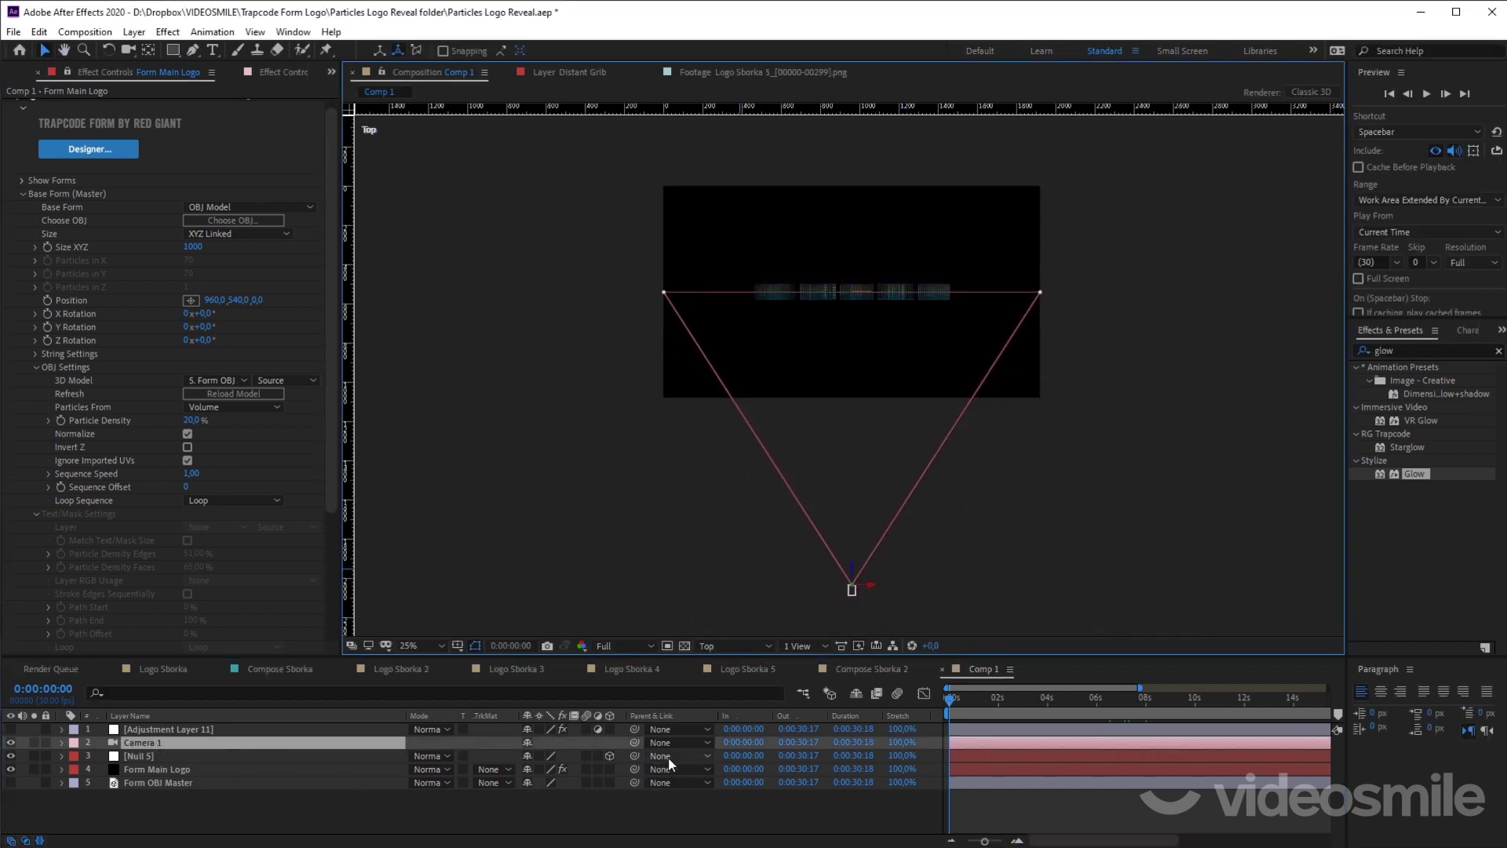
click(637, 756)
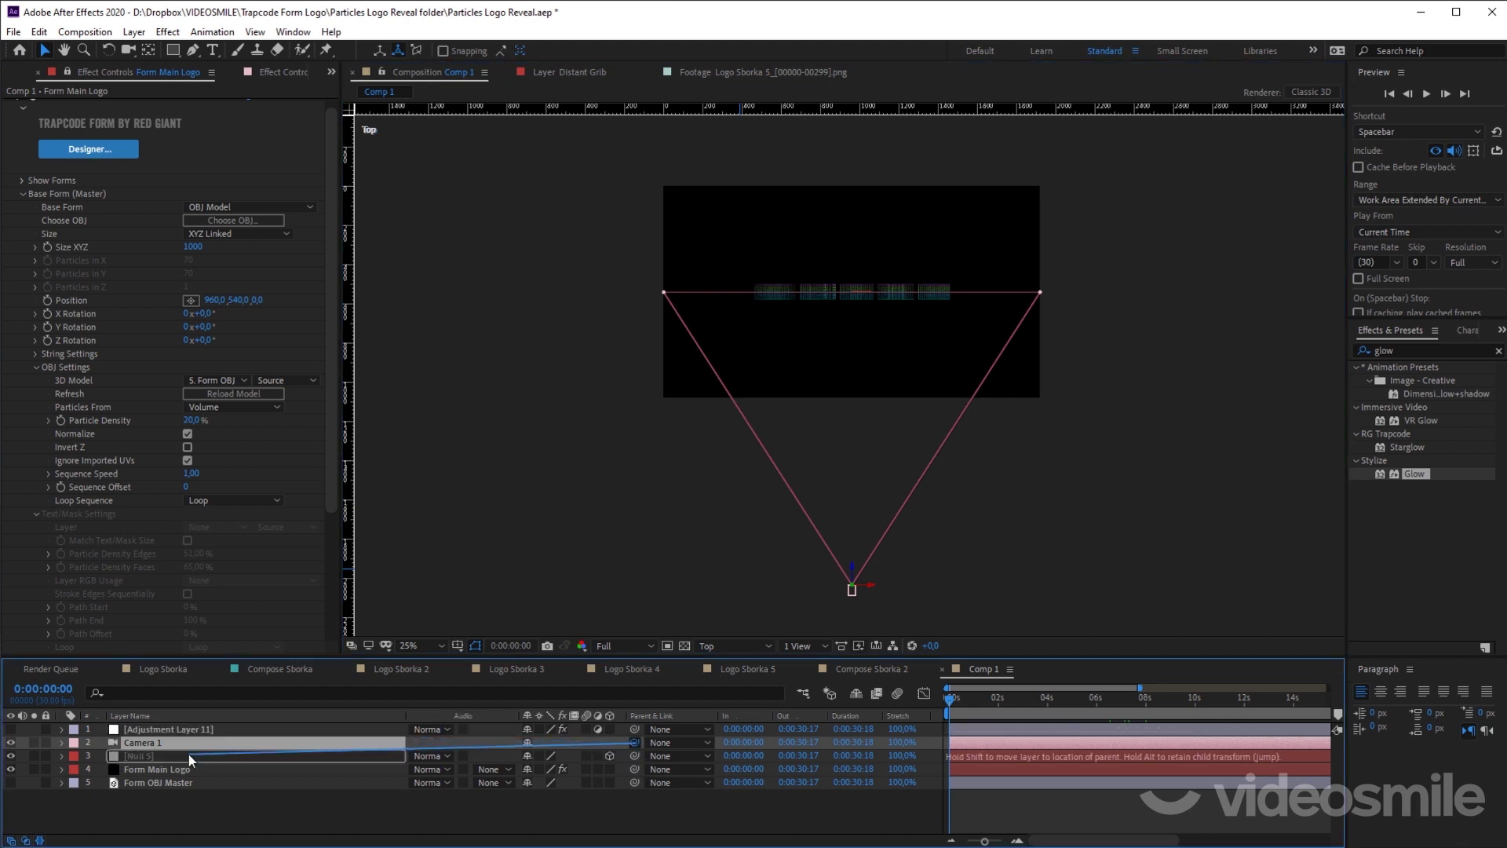
drag(637, 756, 203, 756)
scroll(892, 297, up, 2)
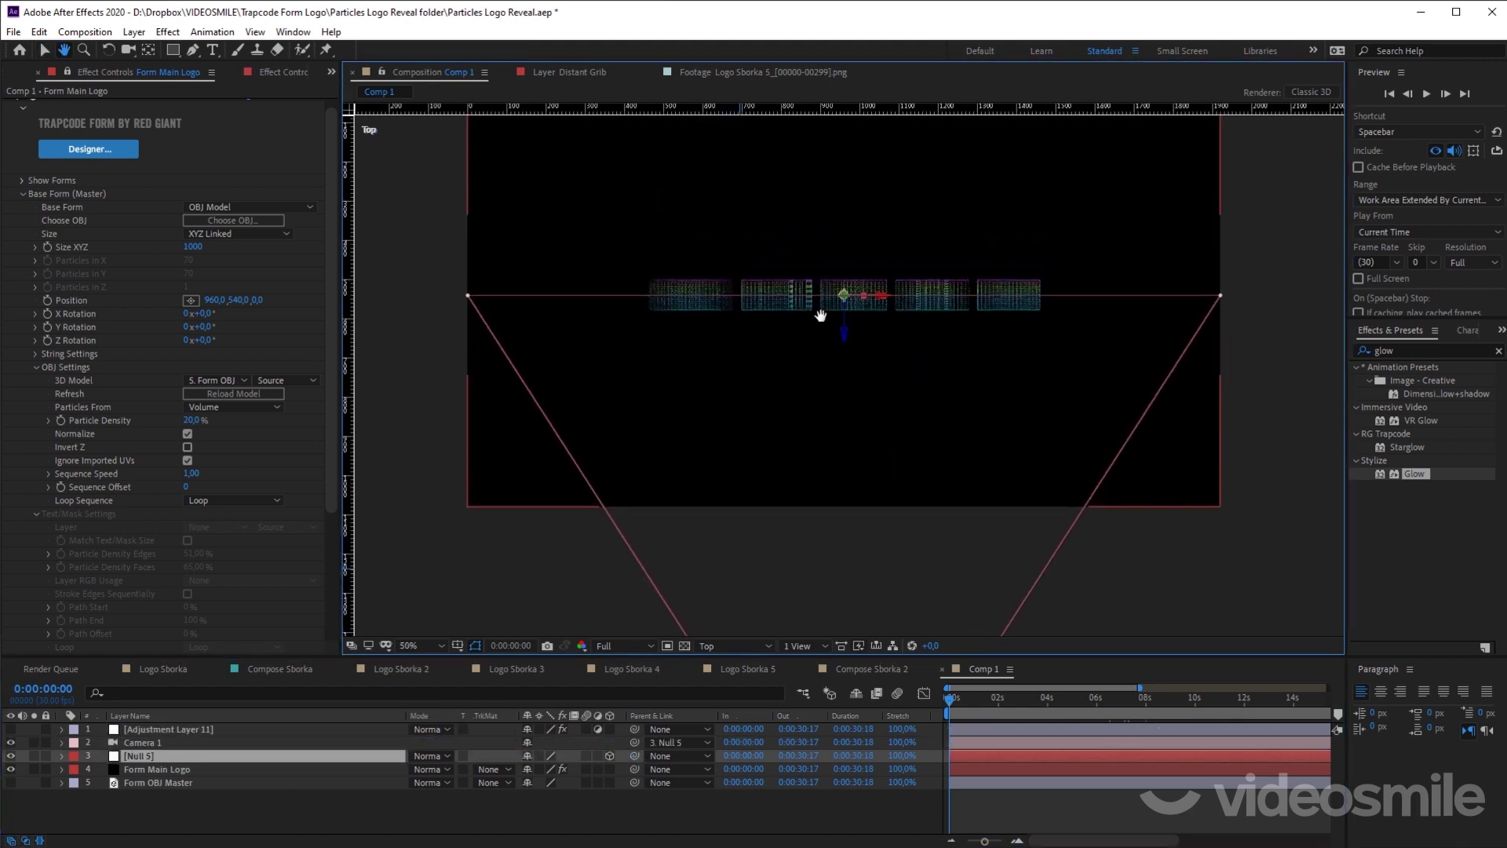
Step: Test-rotate Null 5 to swing the camera, undo both rotations, and expand the null
click(109, 51)
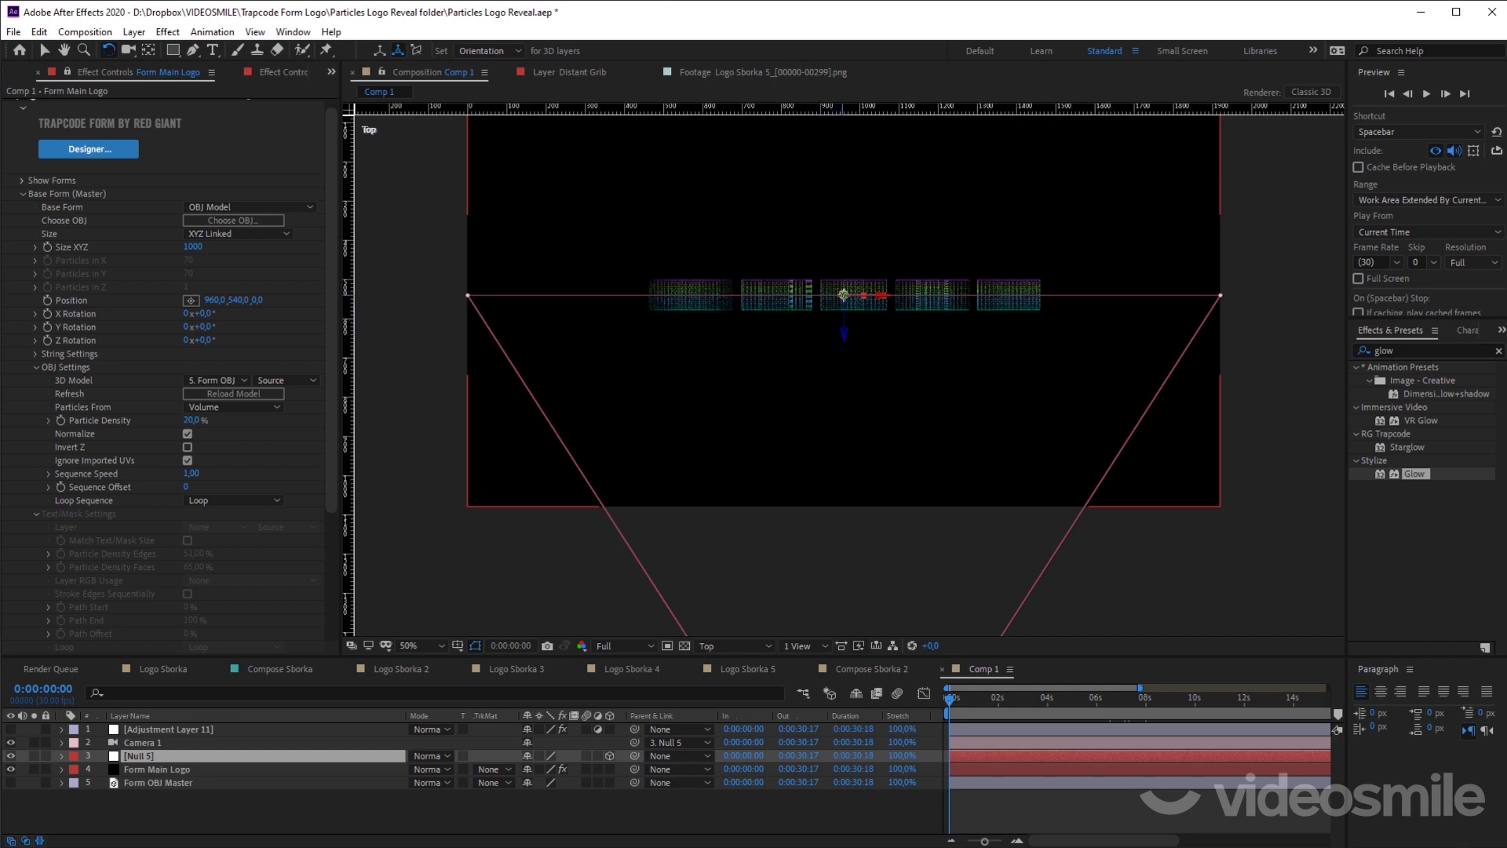
drag(864, 296, 882, 303)
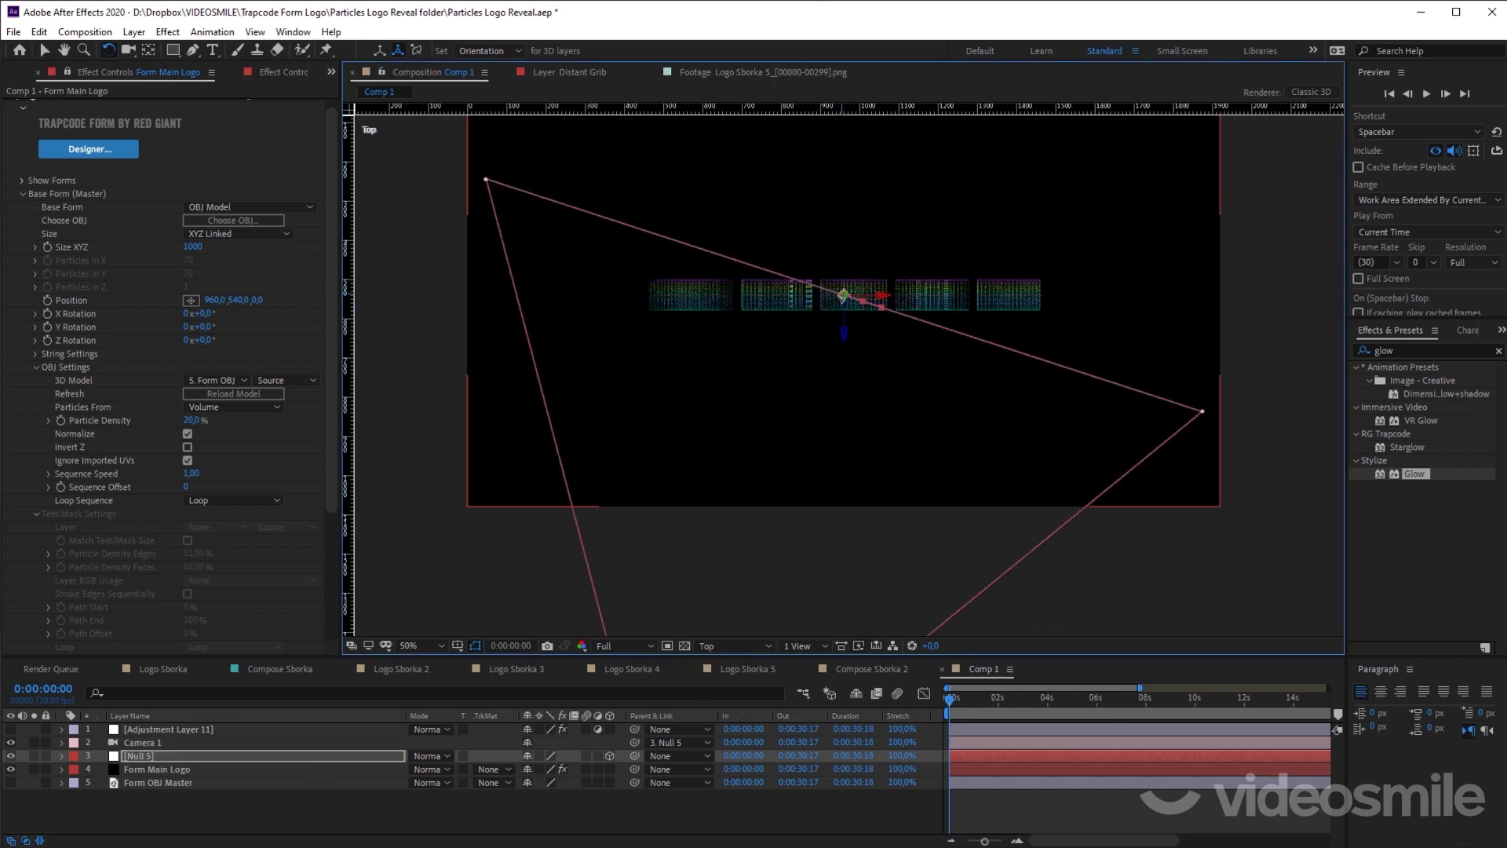
key(ctrl+z)
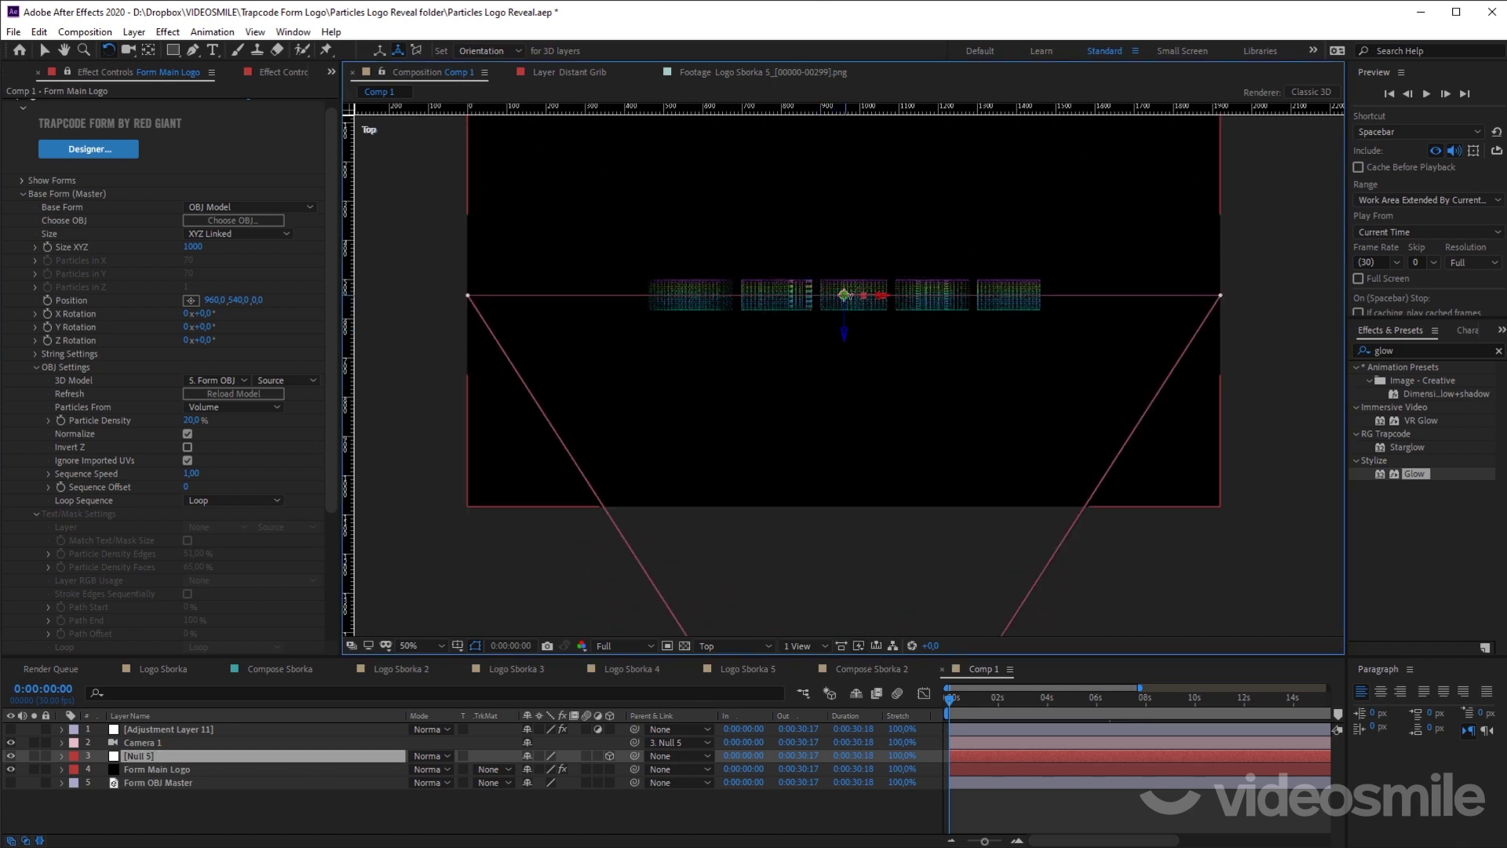
drag(864, 297, 864, 309)
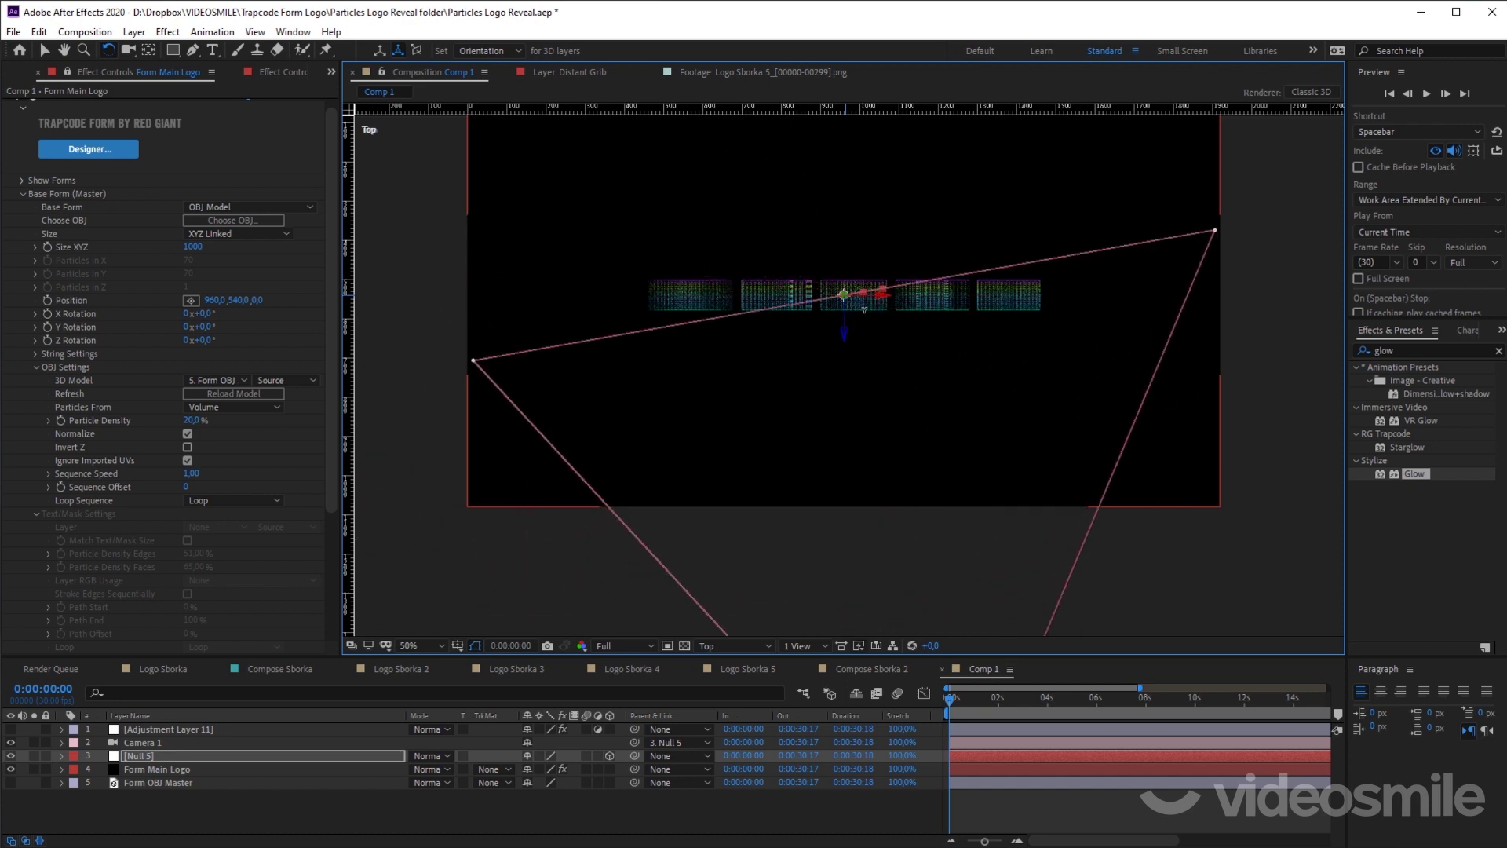
key(ctrl+z)
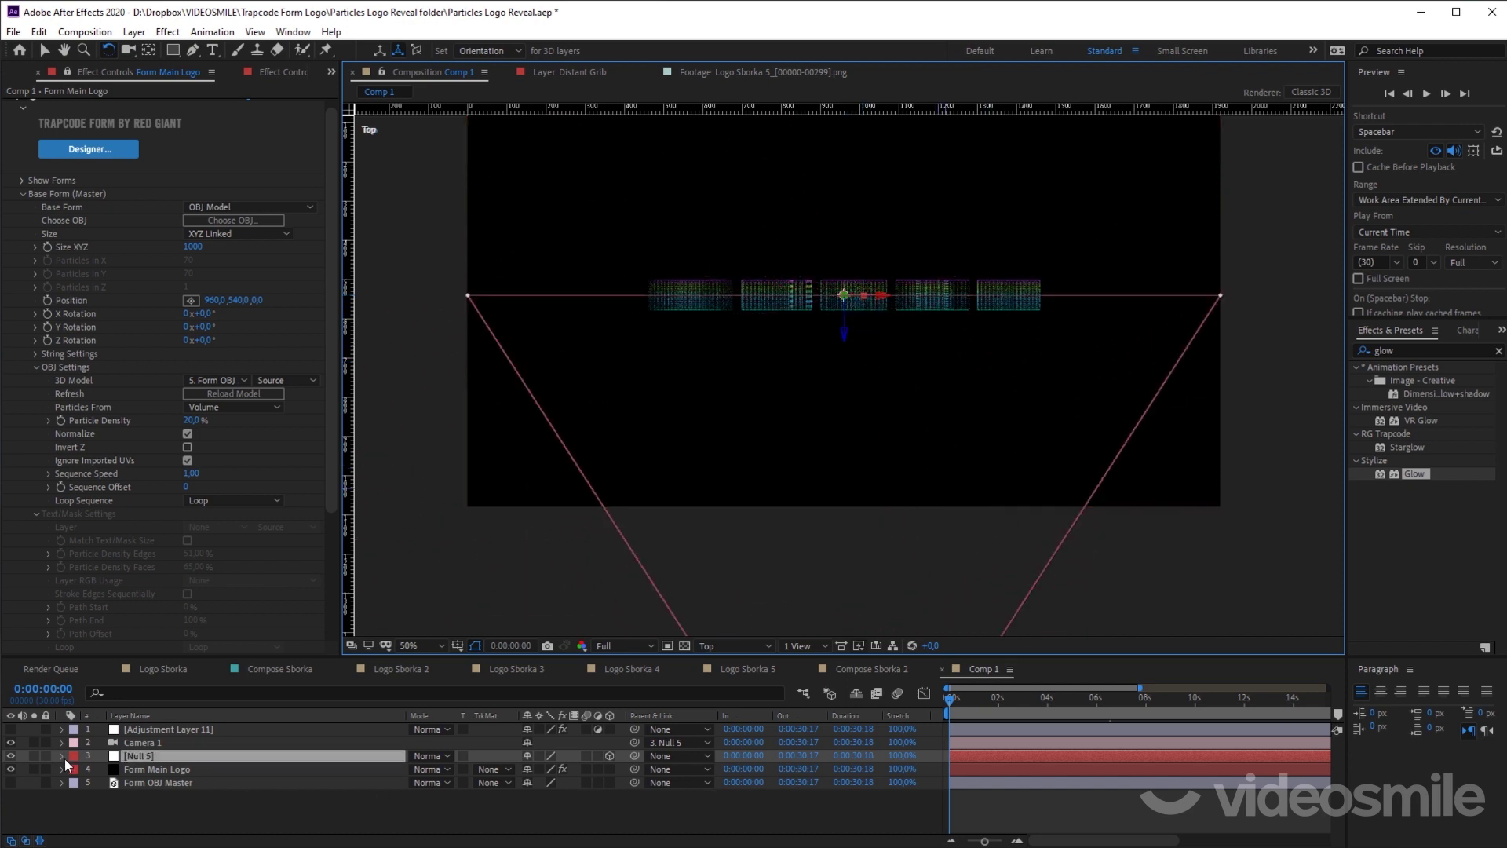
click(62, 756)
Step: Keyframe Null 5's Y Rotation at 0 s and at exactly 8 seconds
click(76, 770)
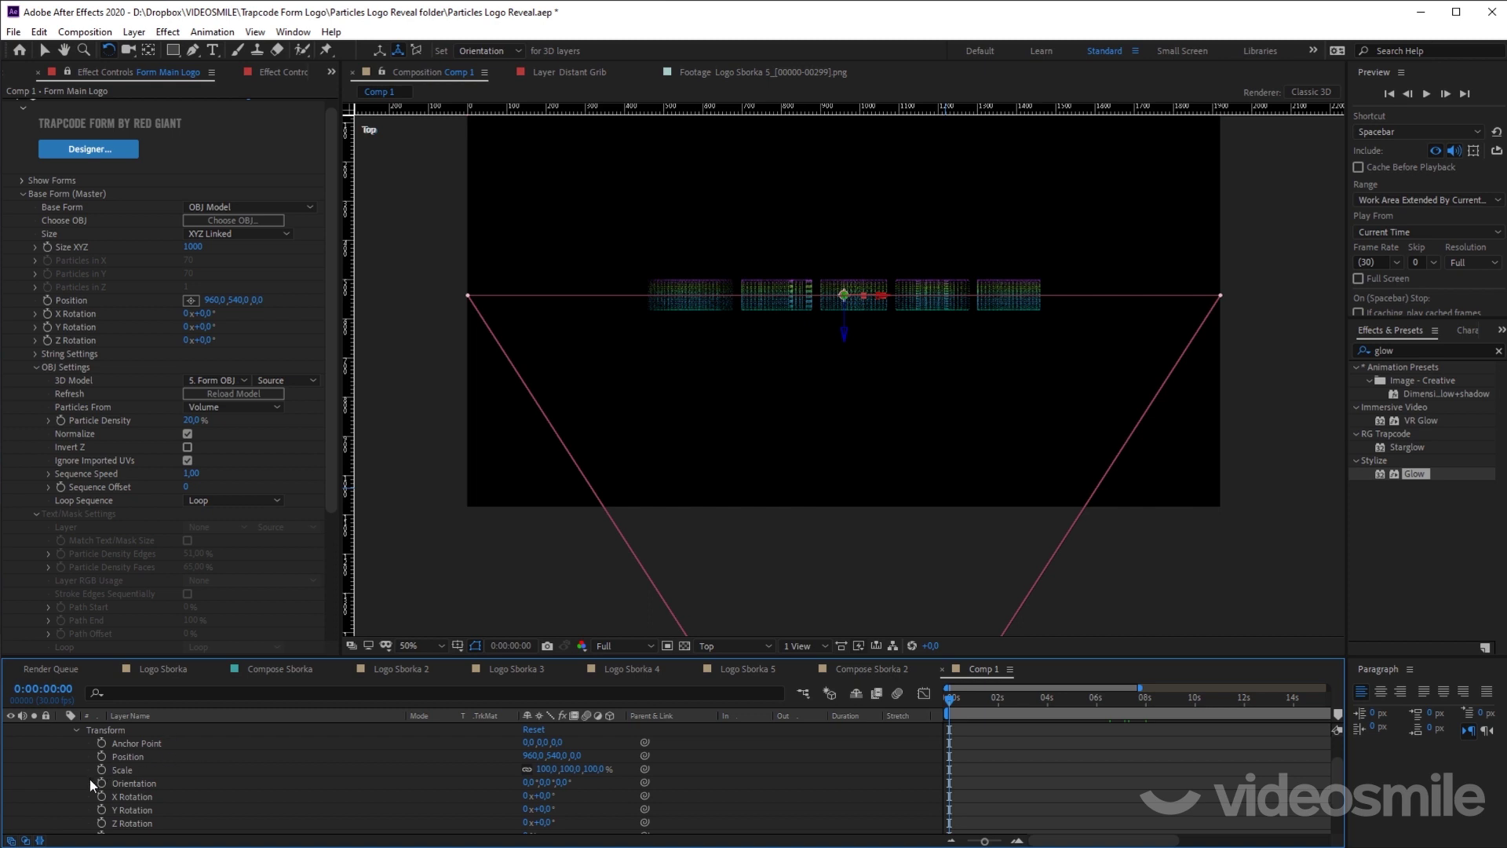
drag(538, 808, 538, 809)
click(101, 809)
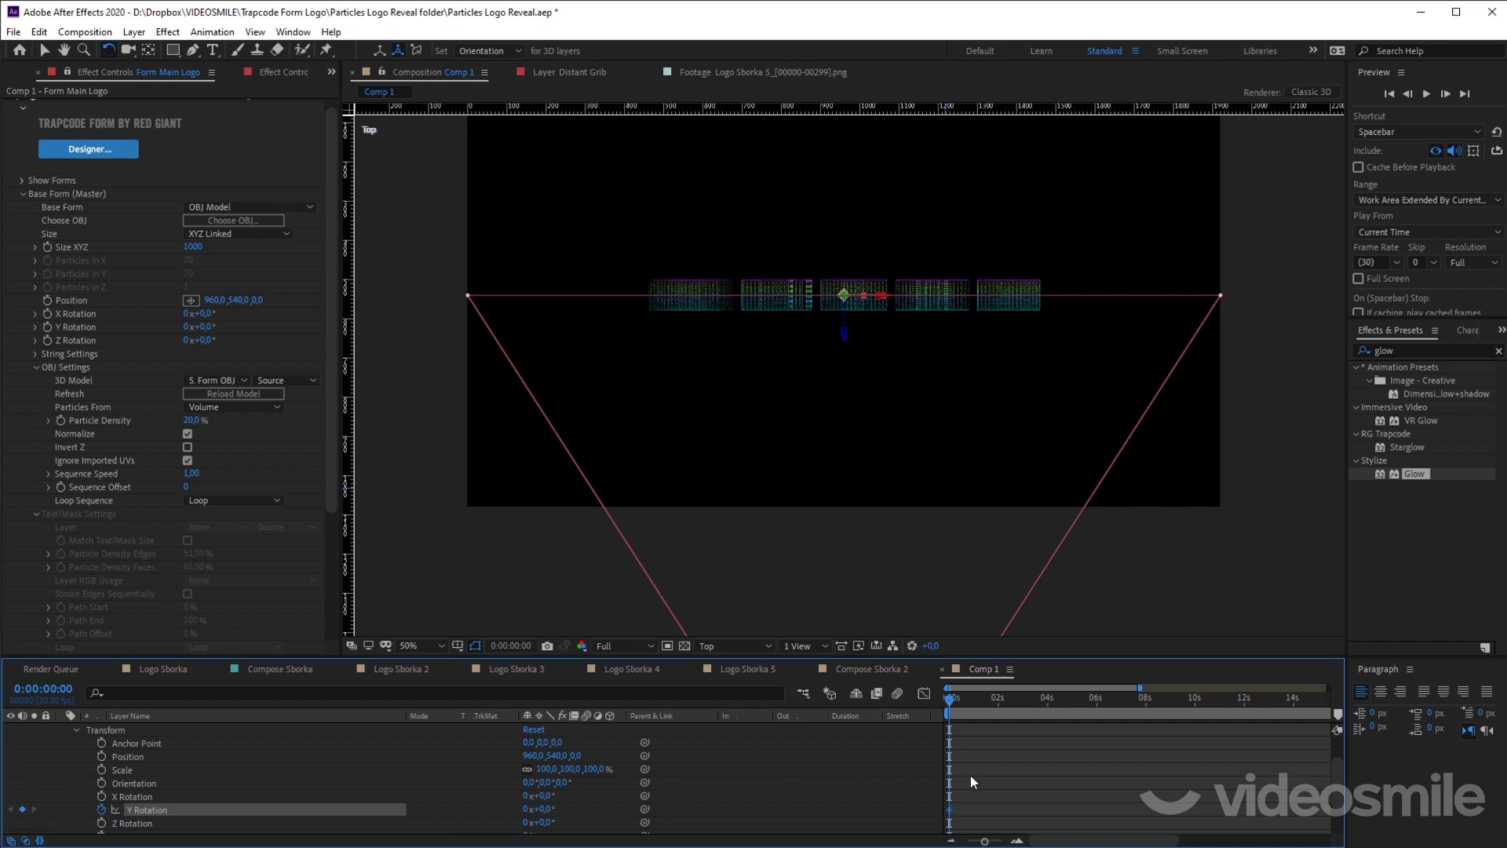
drag(1011, 710, 1147, 719)
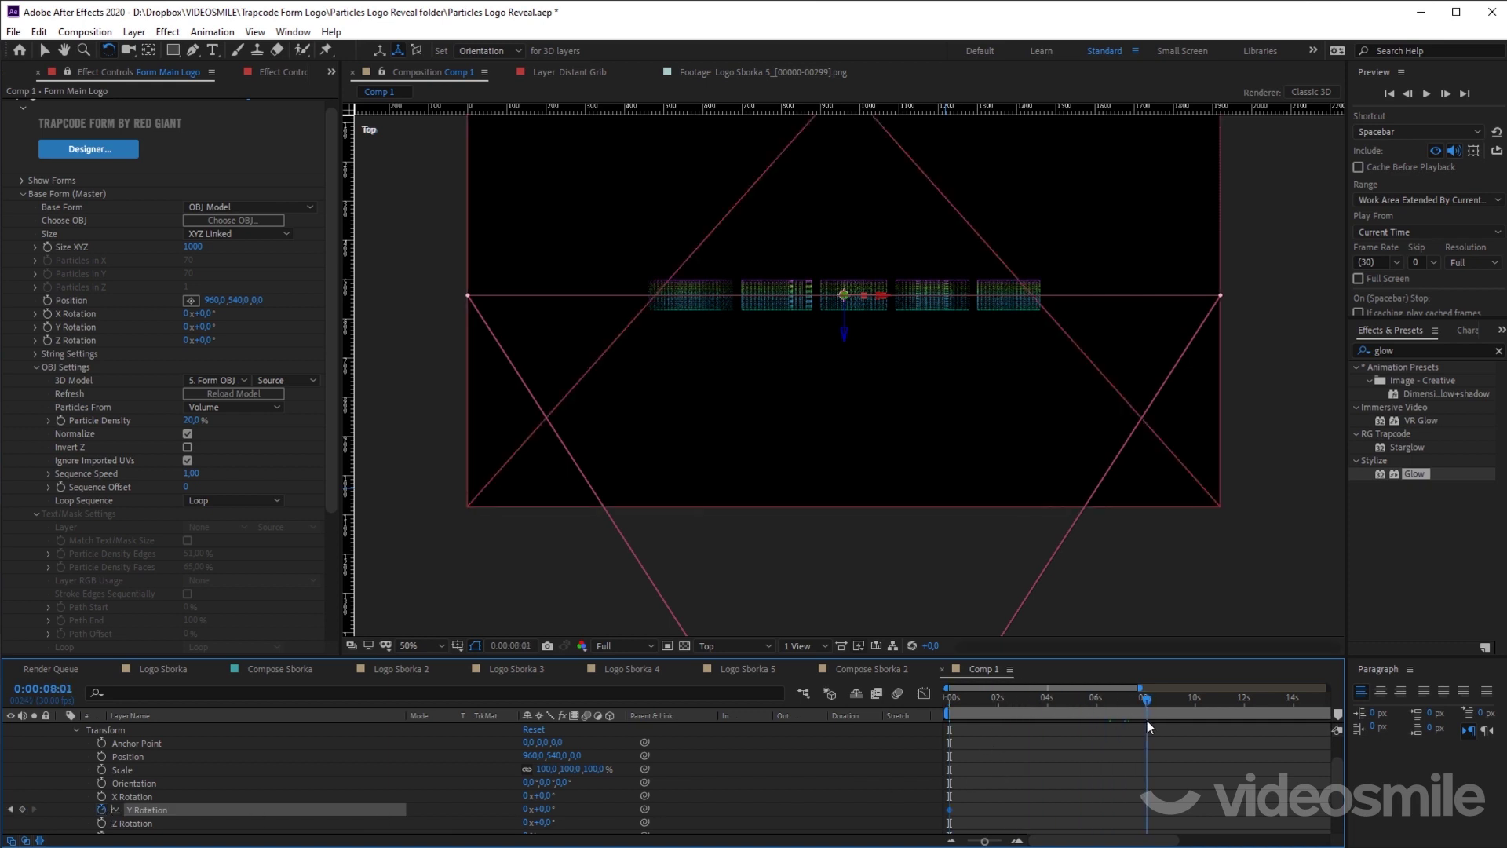
key(Page_Up)
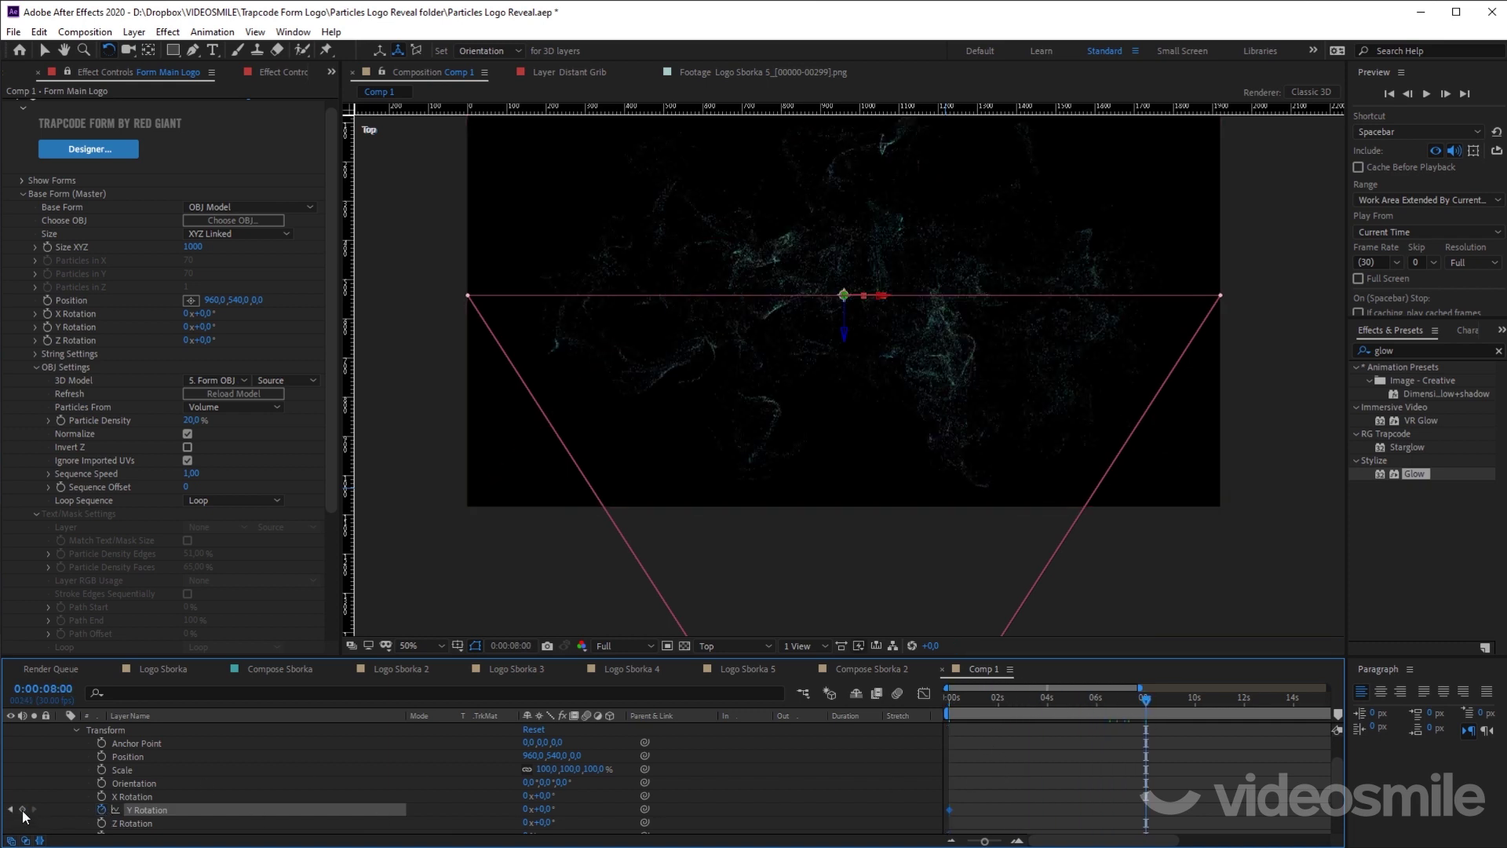
click(22, 809)
drag(1146, 698, 764, 699)
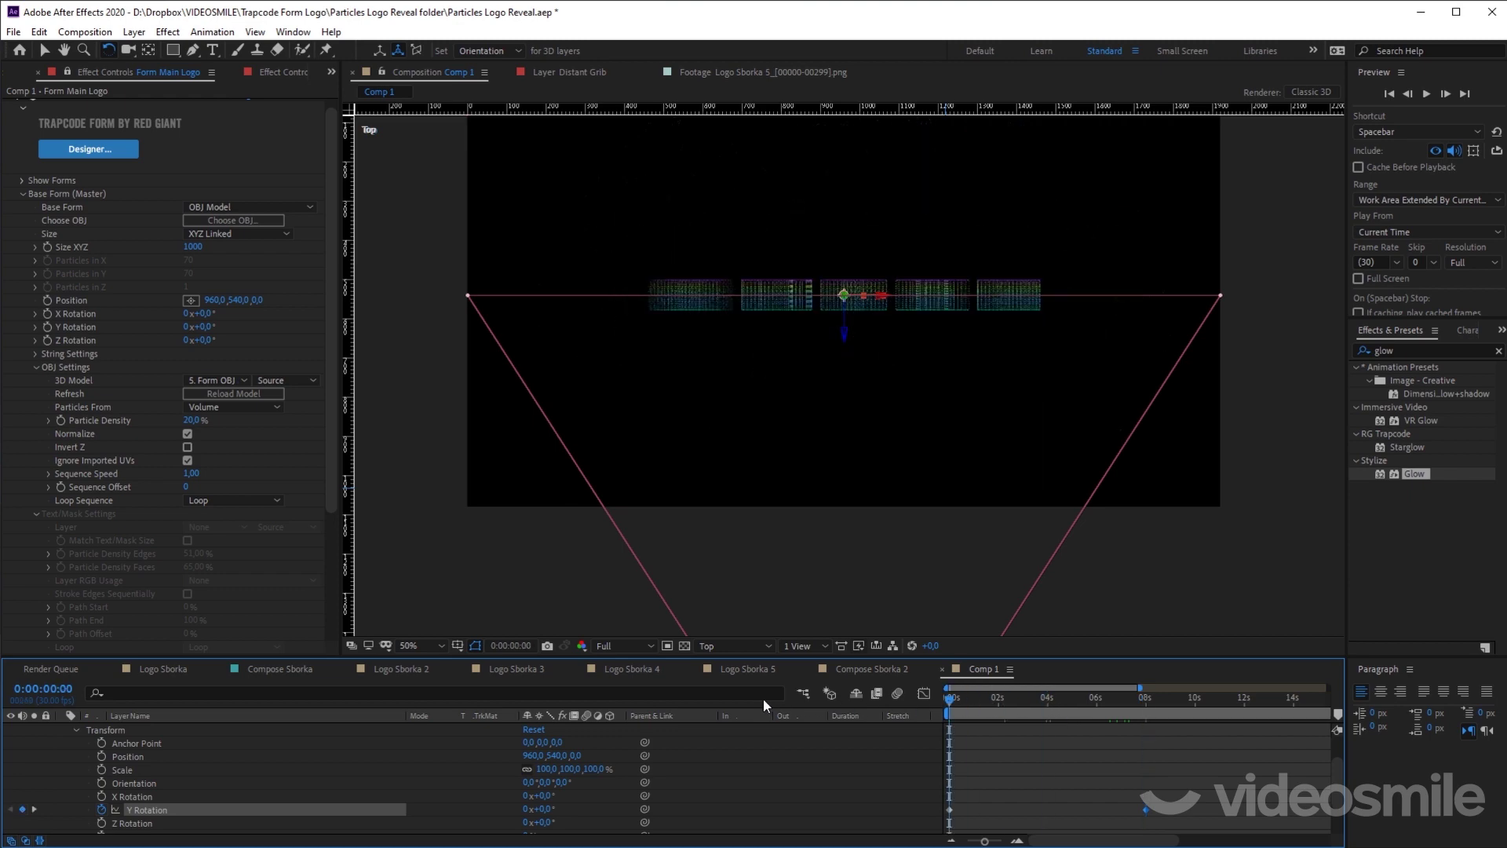
Step: Keyframe Z Rotation and Scale at 0 s, then turn Y Rotation to -41° at 8 s
click(101, 822)
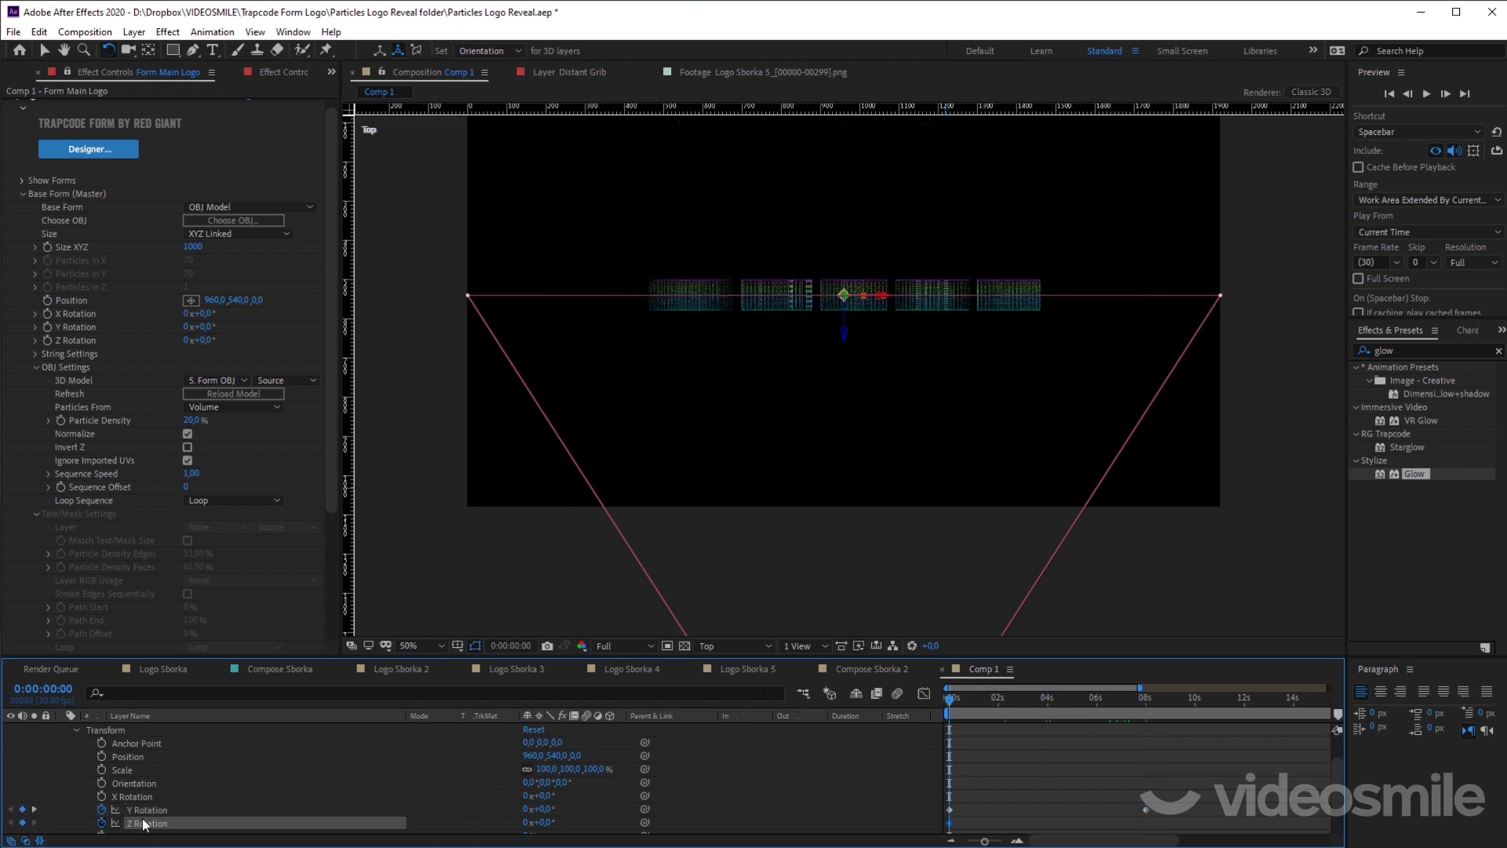
drag(1024, 705, 1147, 718)
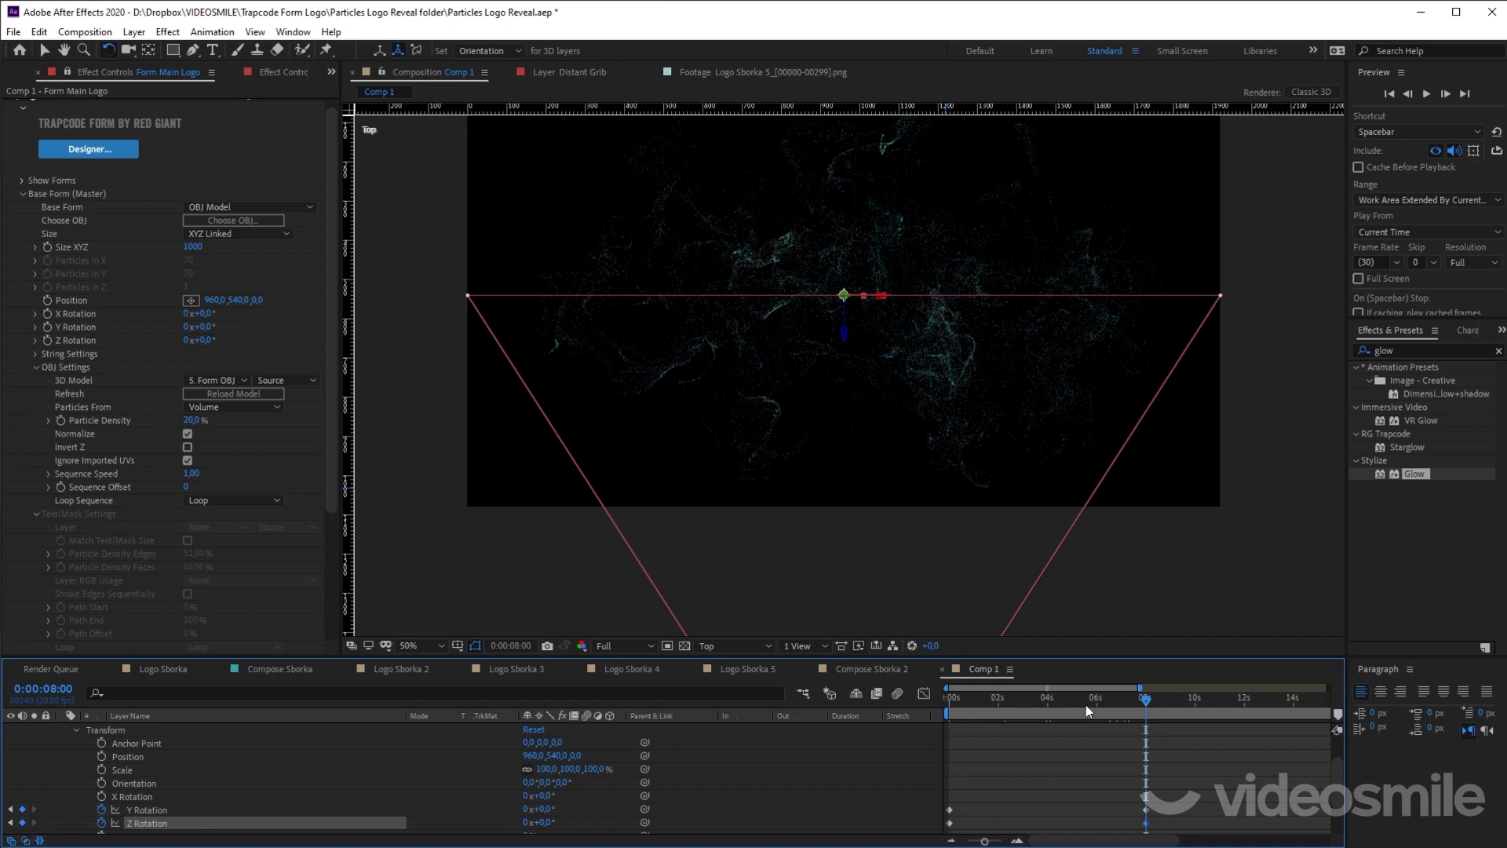
drag(1086, 705, 942, 695)
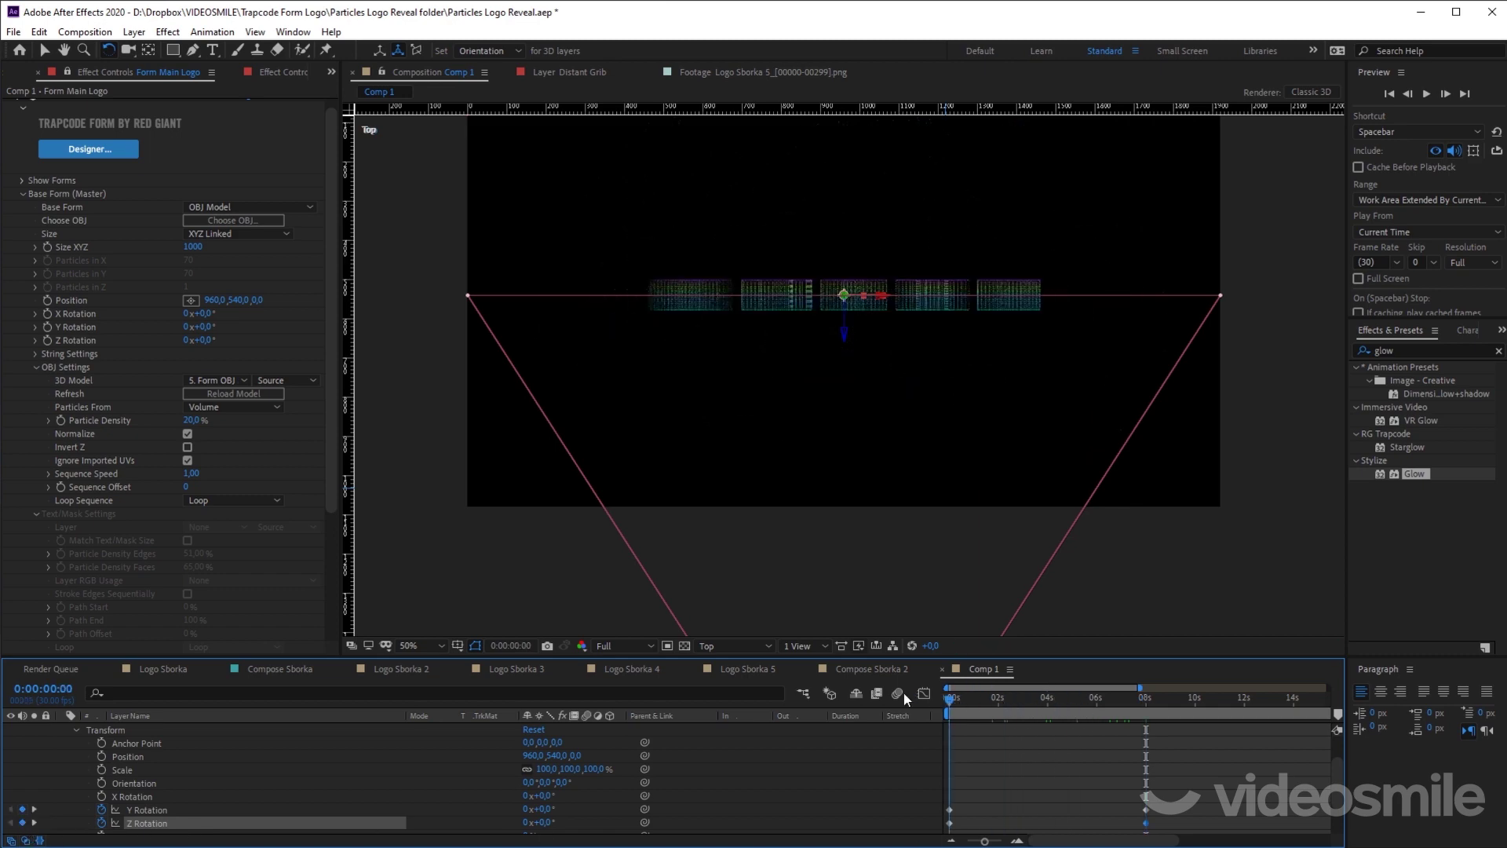
click(101, 770)
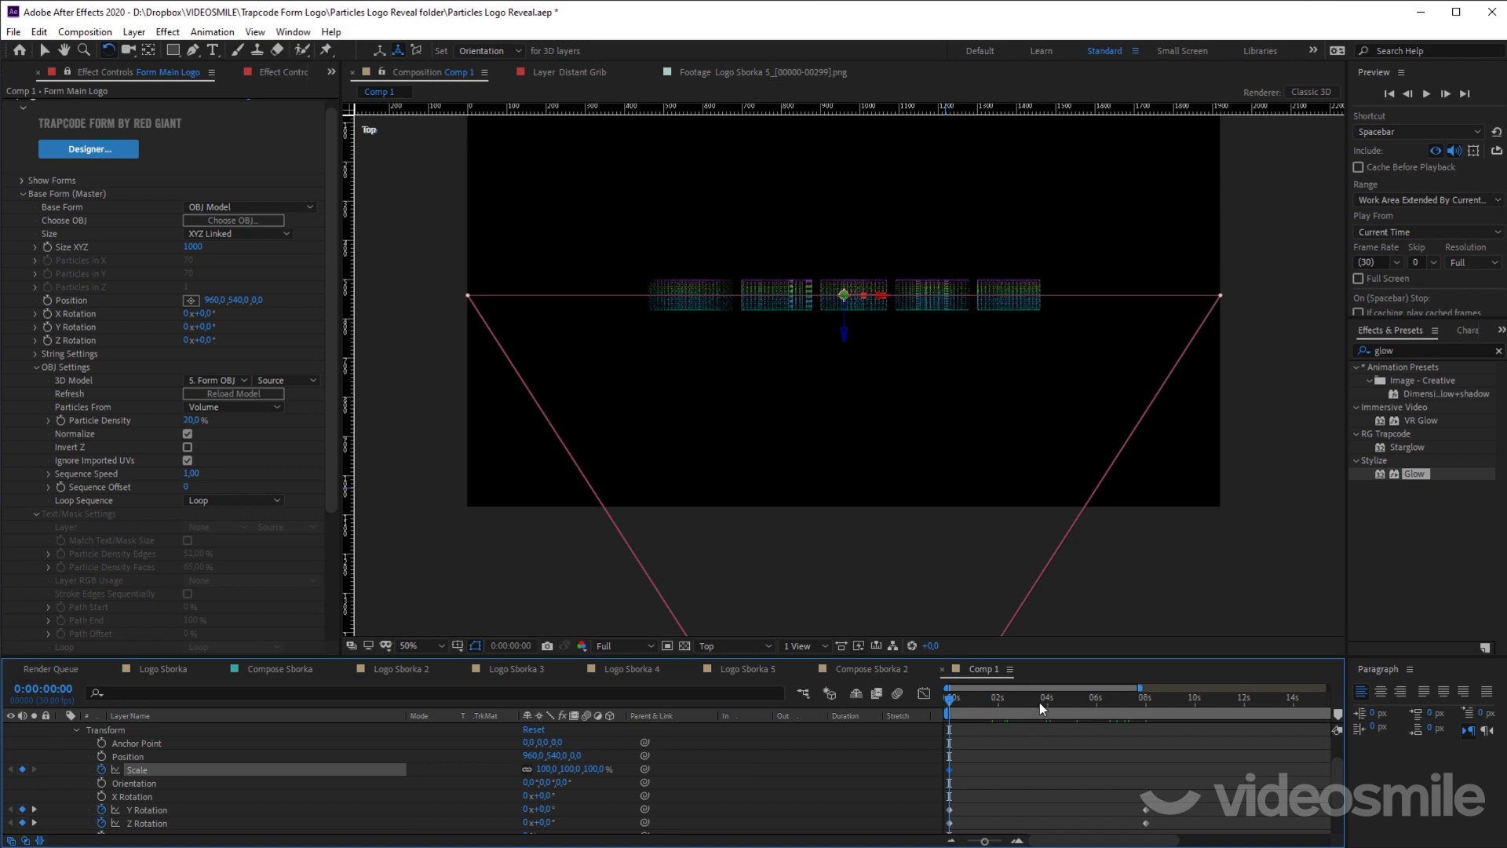
drag(1039, 704, 1146, 705)
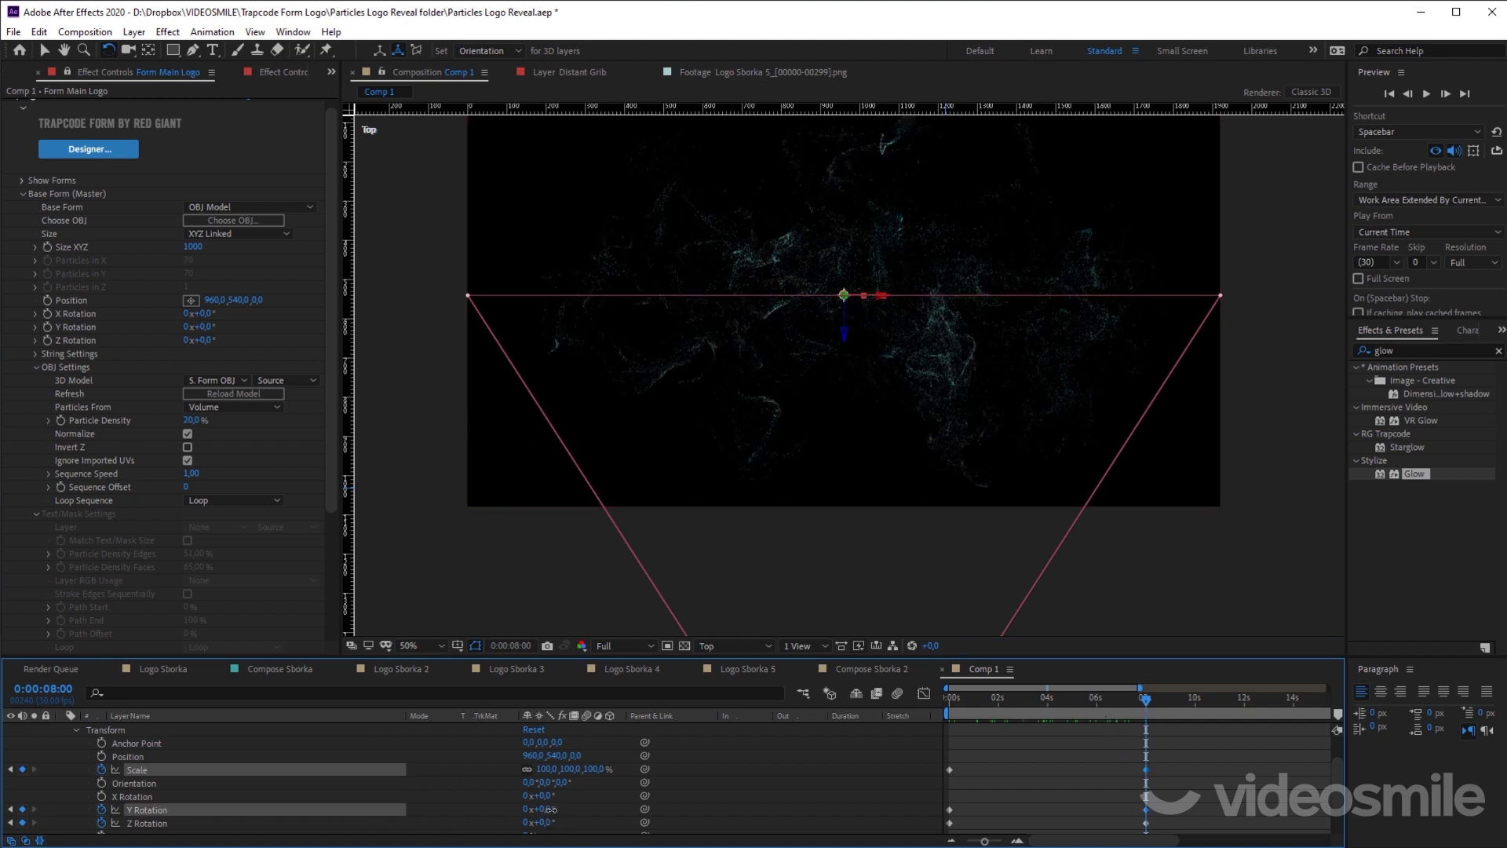
drag(542, 809, 513, 809)
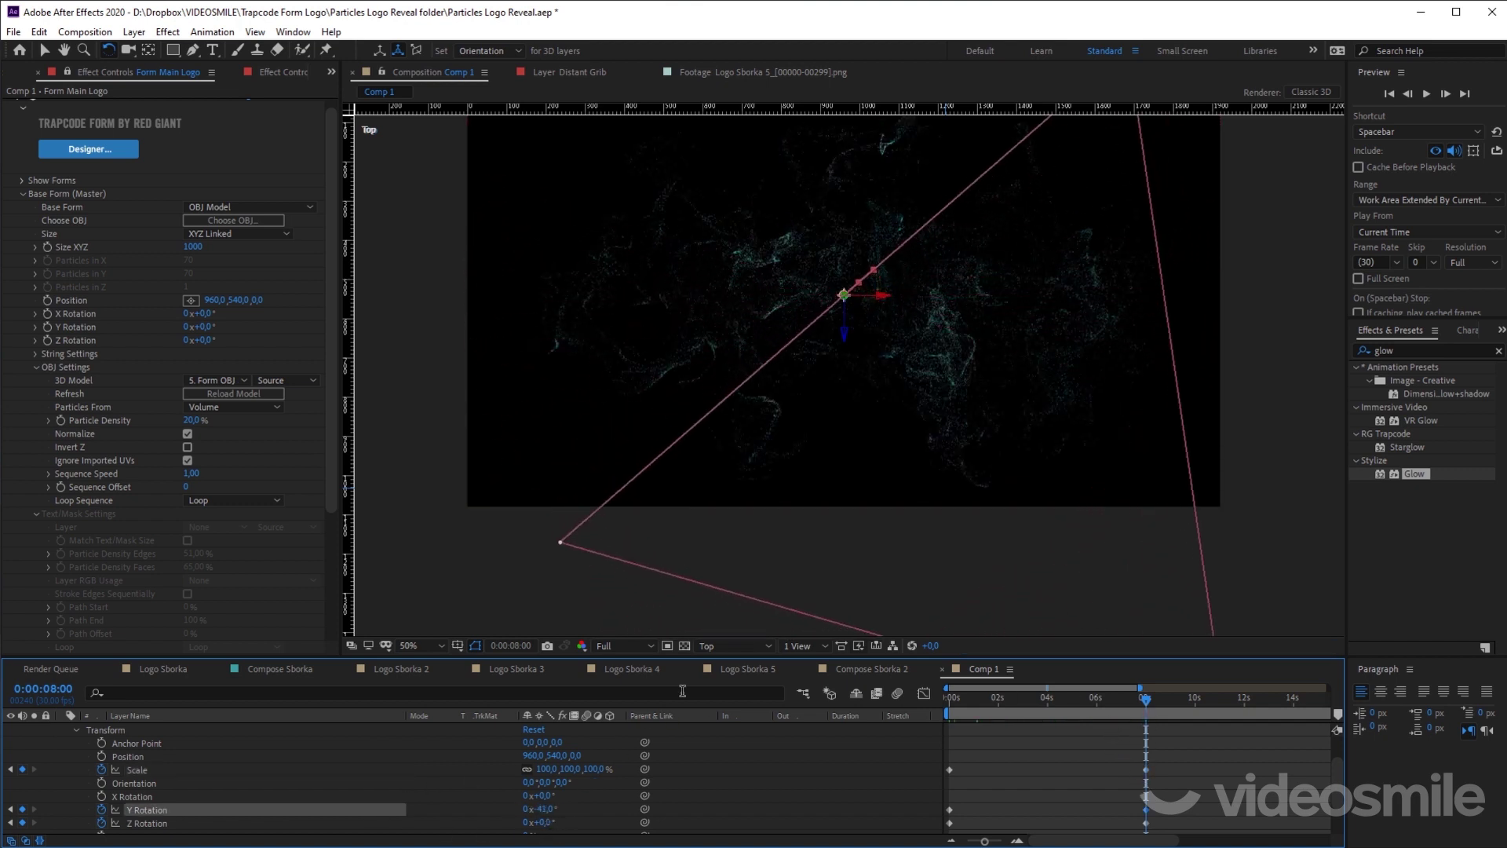
click(738, 646)
Step: View through the active camera and set Null 5's Y Rotation to 45° at 8 s
click(745, 663)
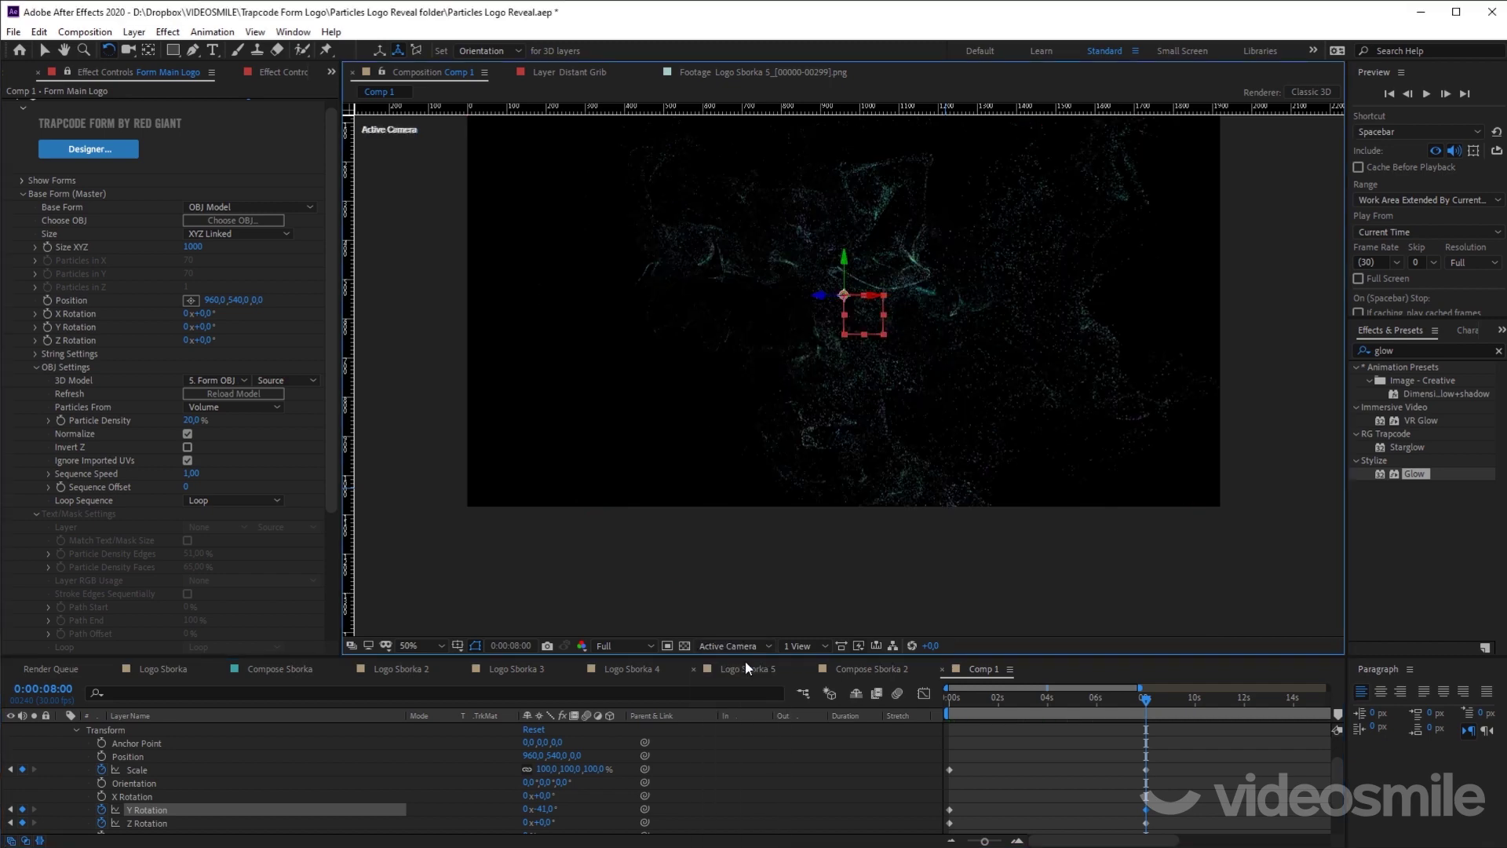
click(544, 809)
text(0)
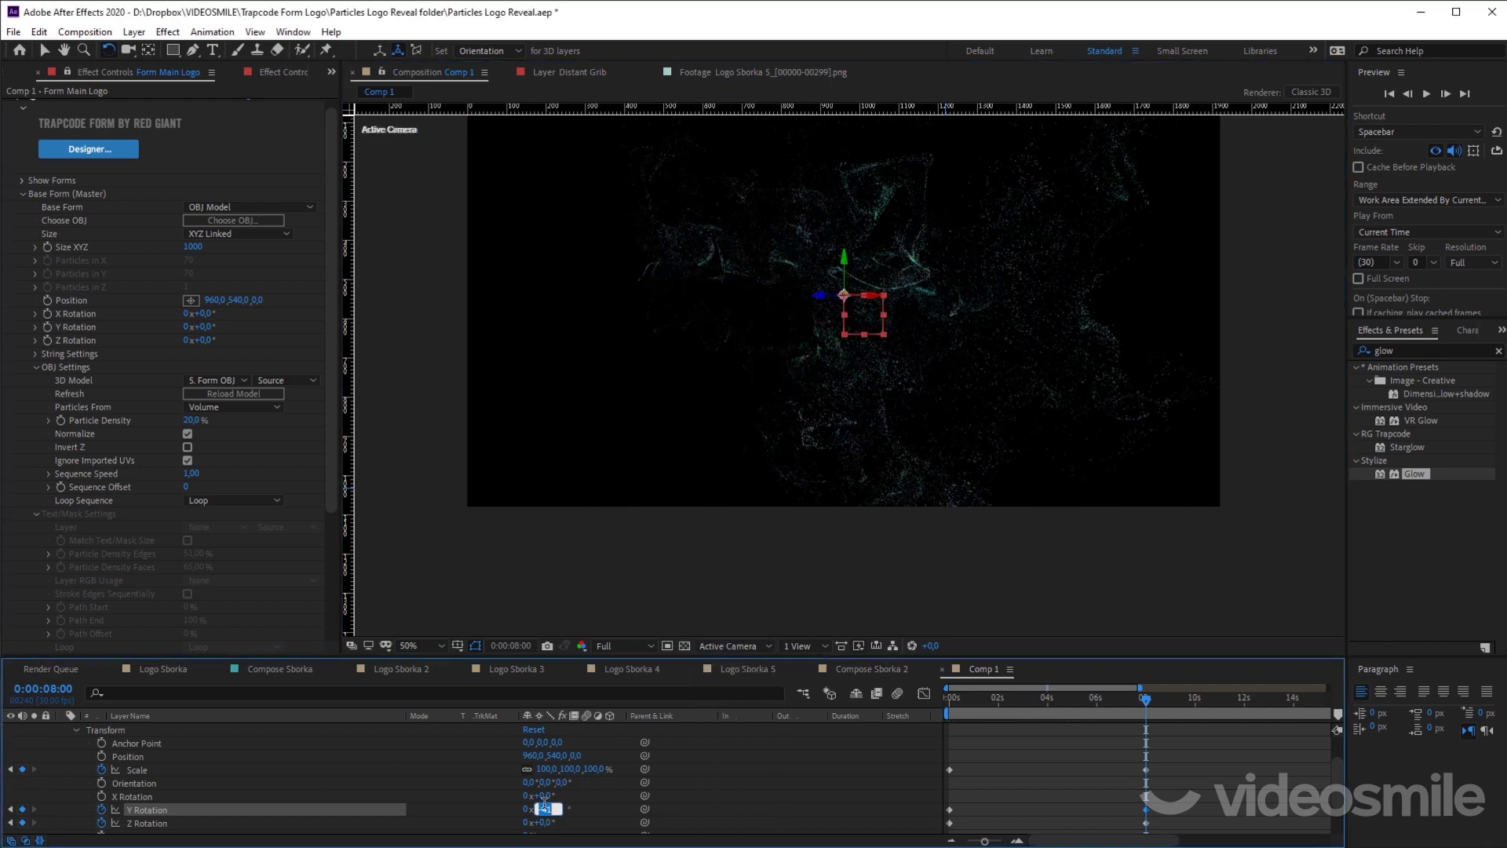
text(4)
key(Return)
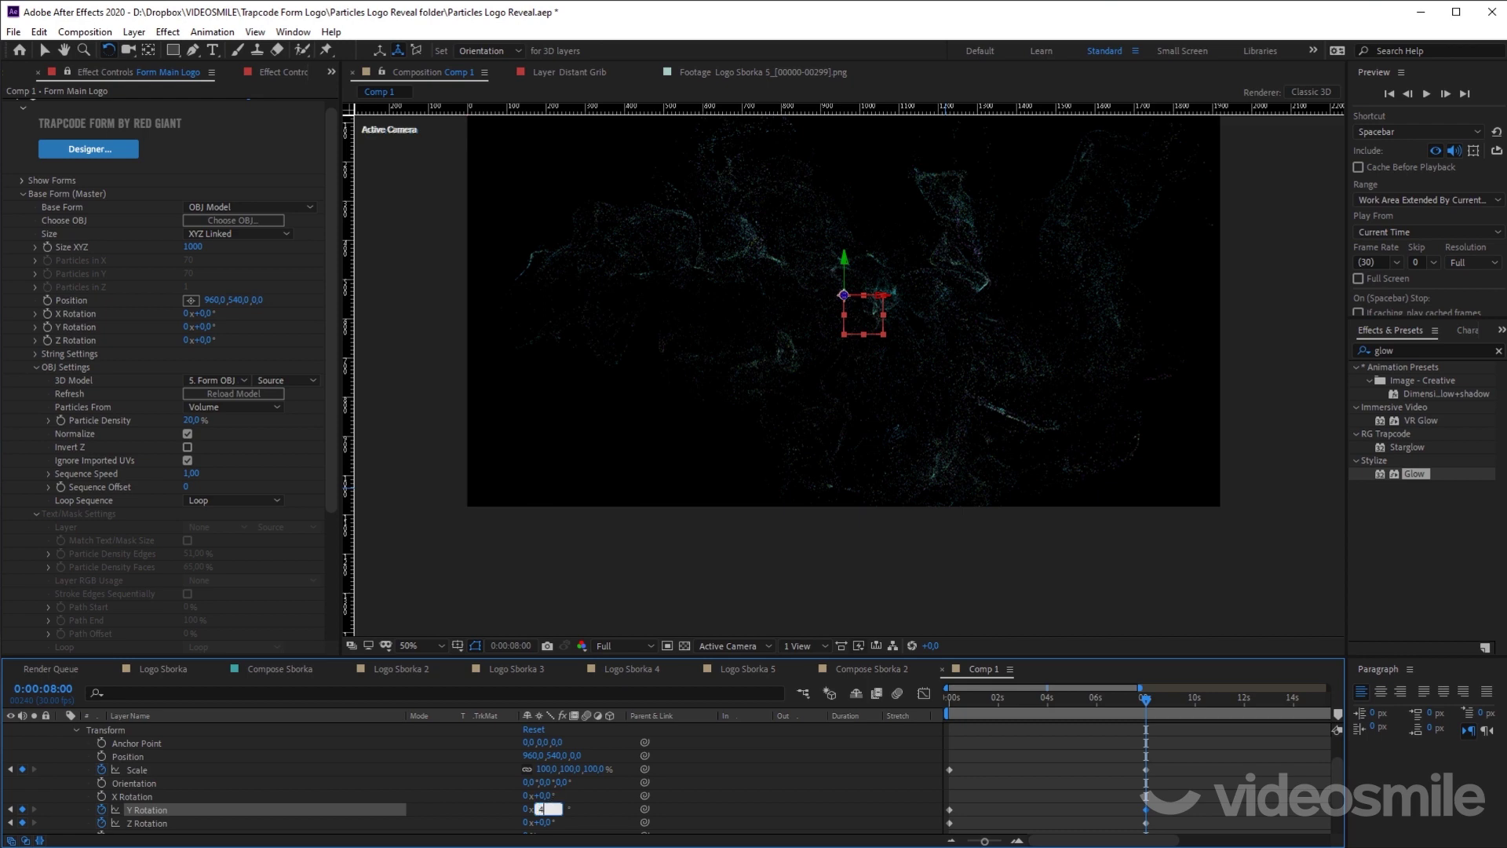
mouse_move(542, 808)
mouse_down()
mouse_move(550, 769)
mouse_move(511, 766)
mouse_up()
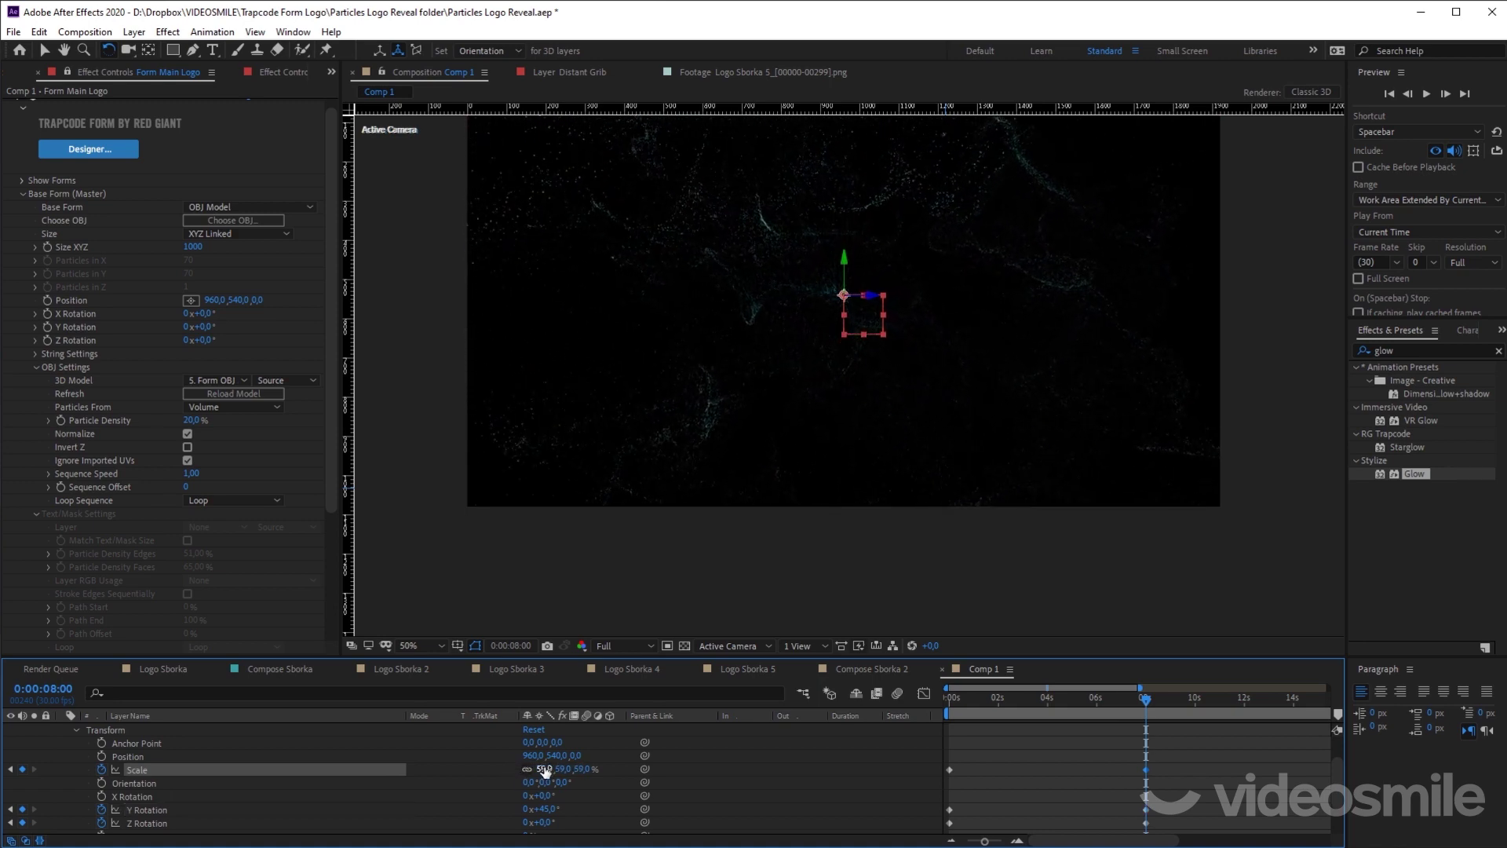
Step: Set Null 5's Z Rotation to 40° at 8 s and return to the first frame
click(539, 822)
drag(539, 822, 566, 817)
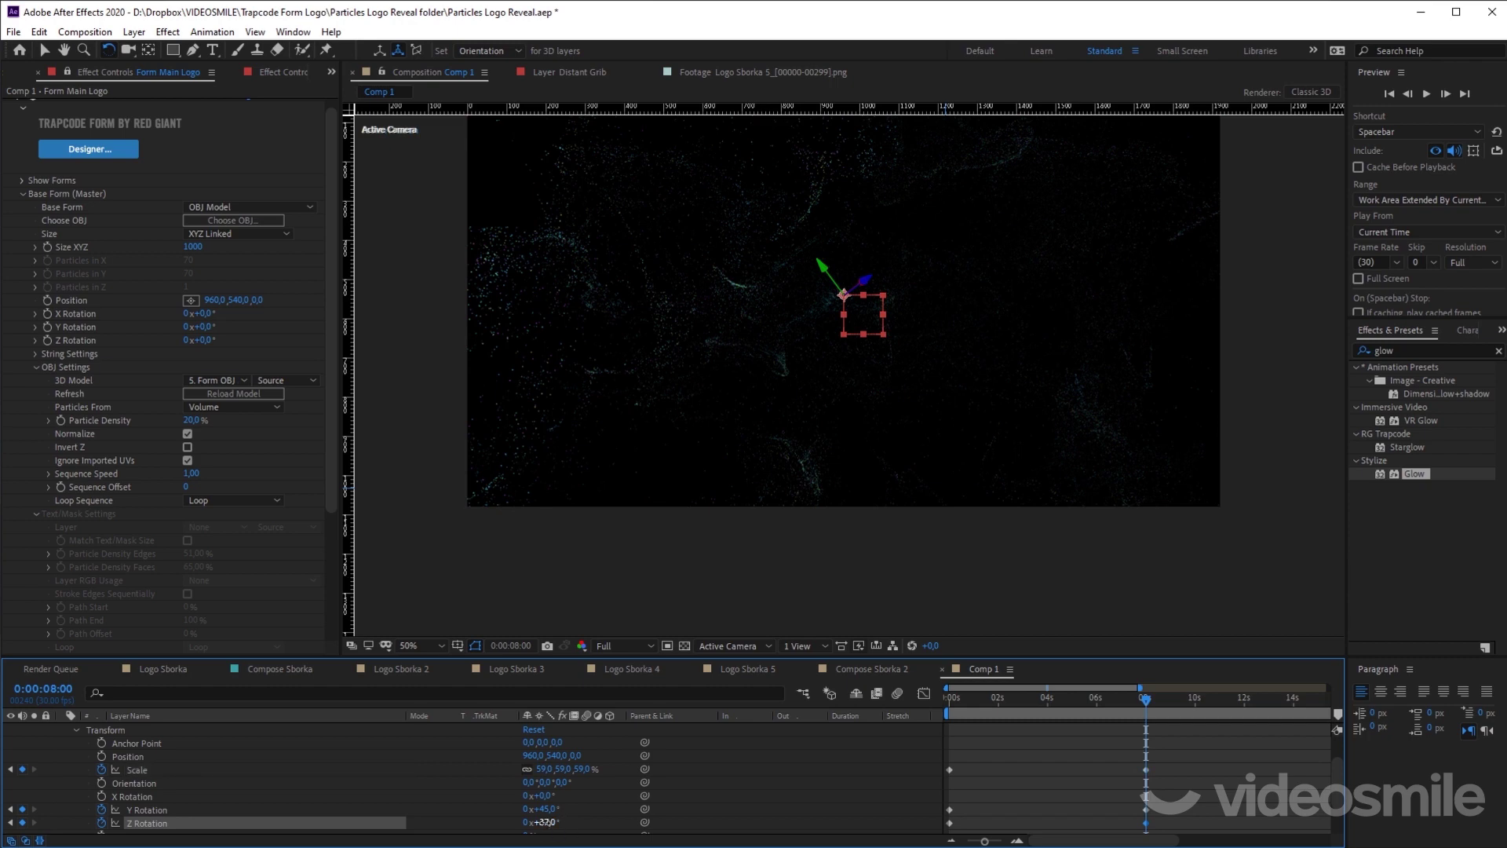
click(542, 822)
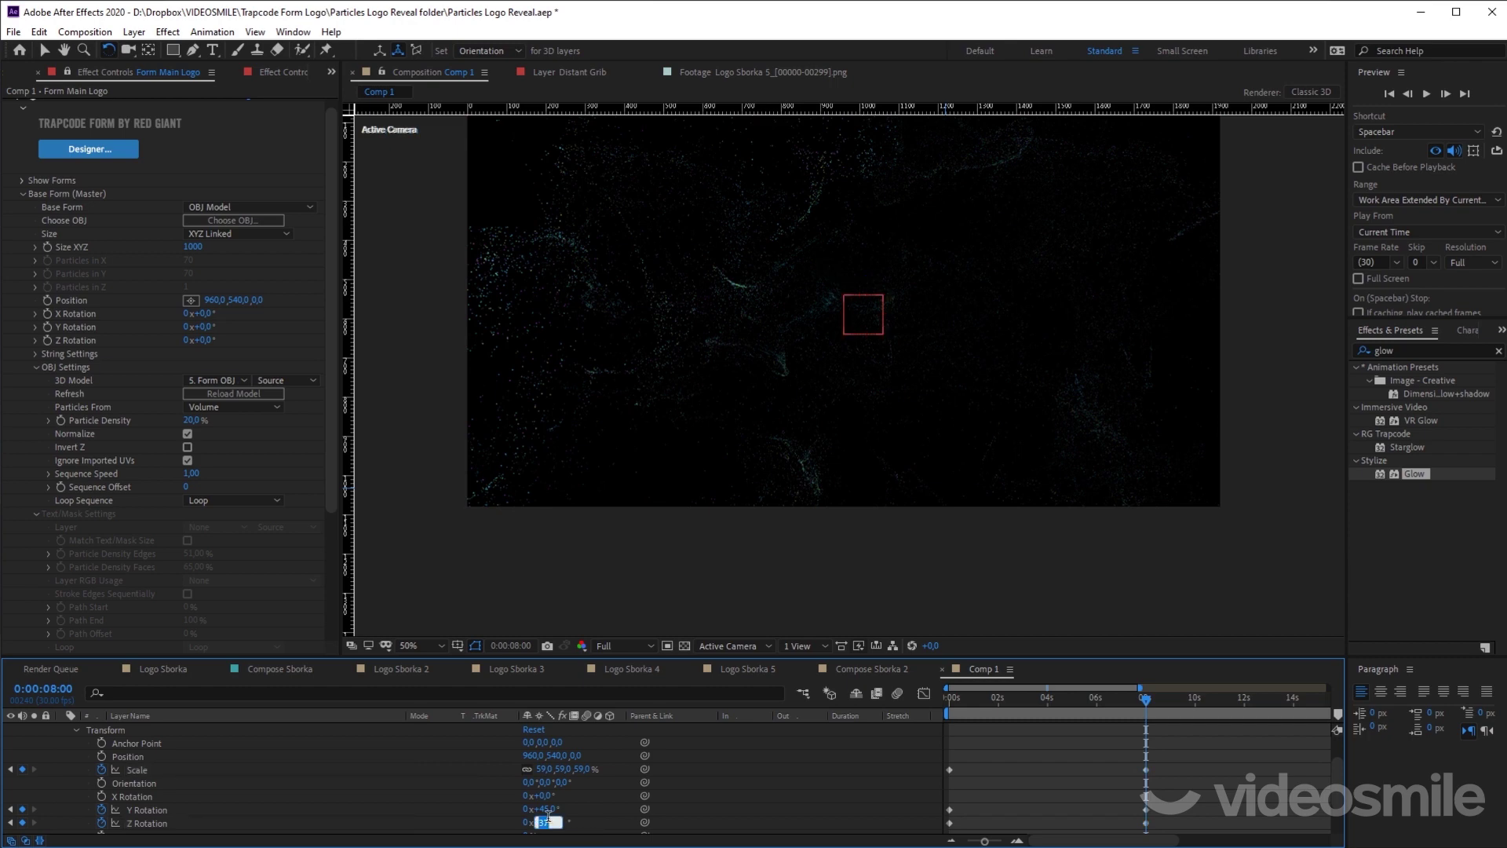
key(Return)
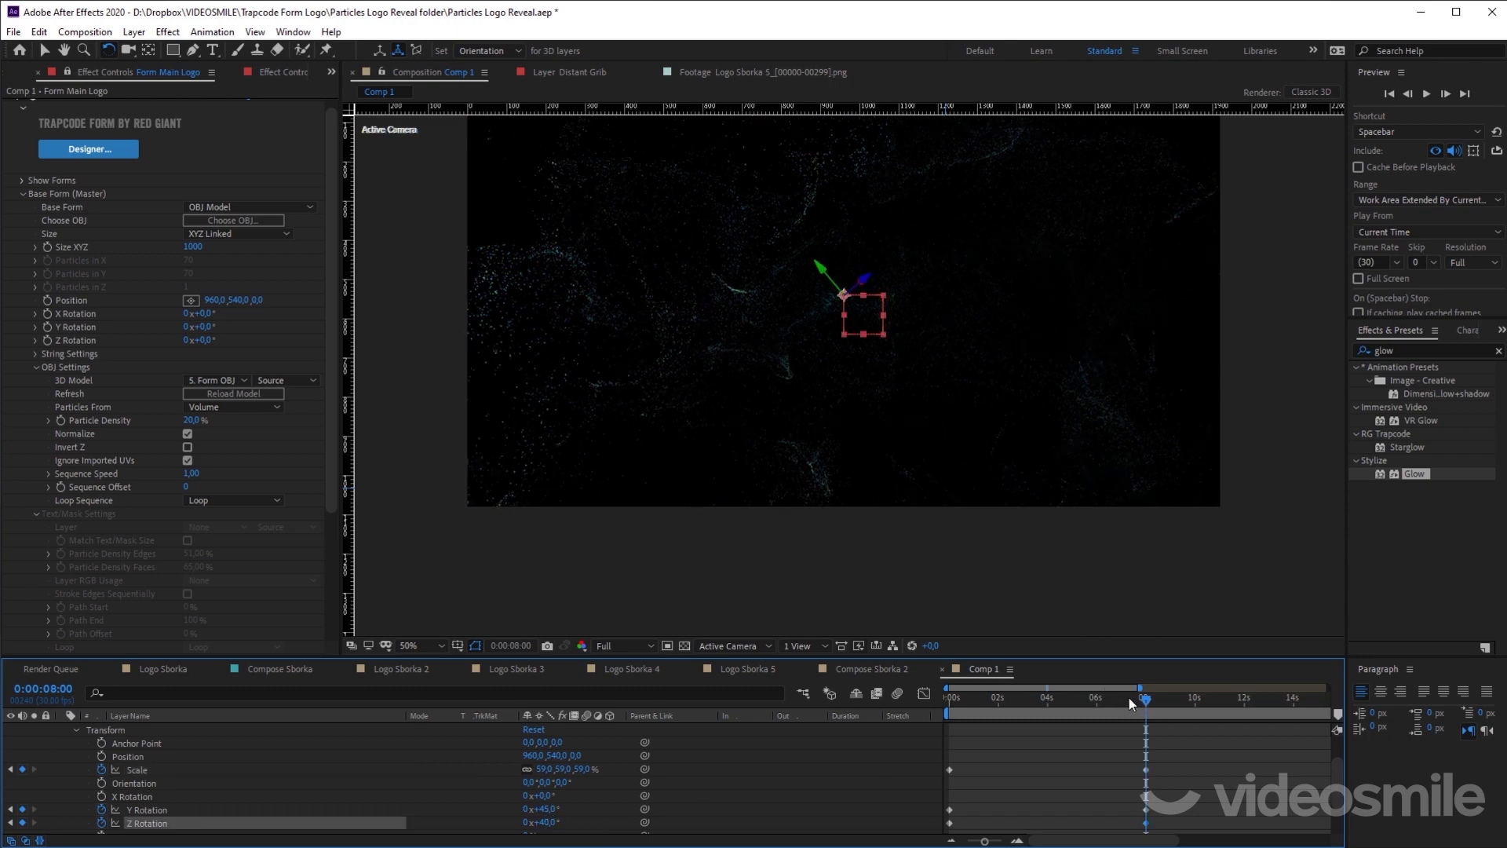
drag(1130, 701, 950, 699)
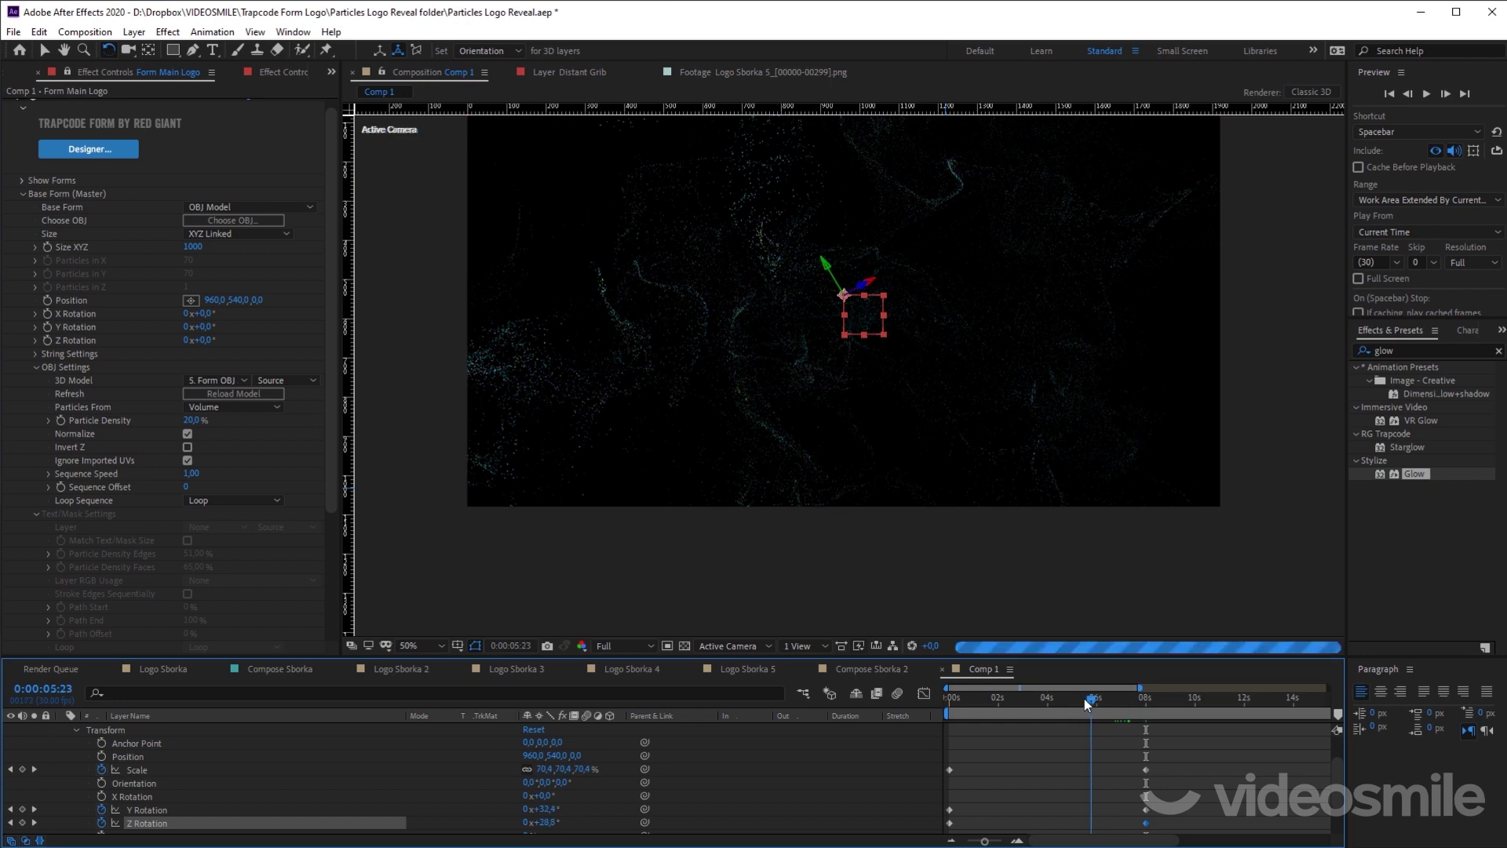
Step: Preview the particle logo reveal twice from the start
click(1004, 771)
key(space)
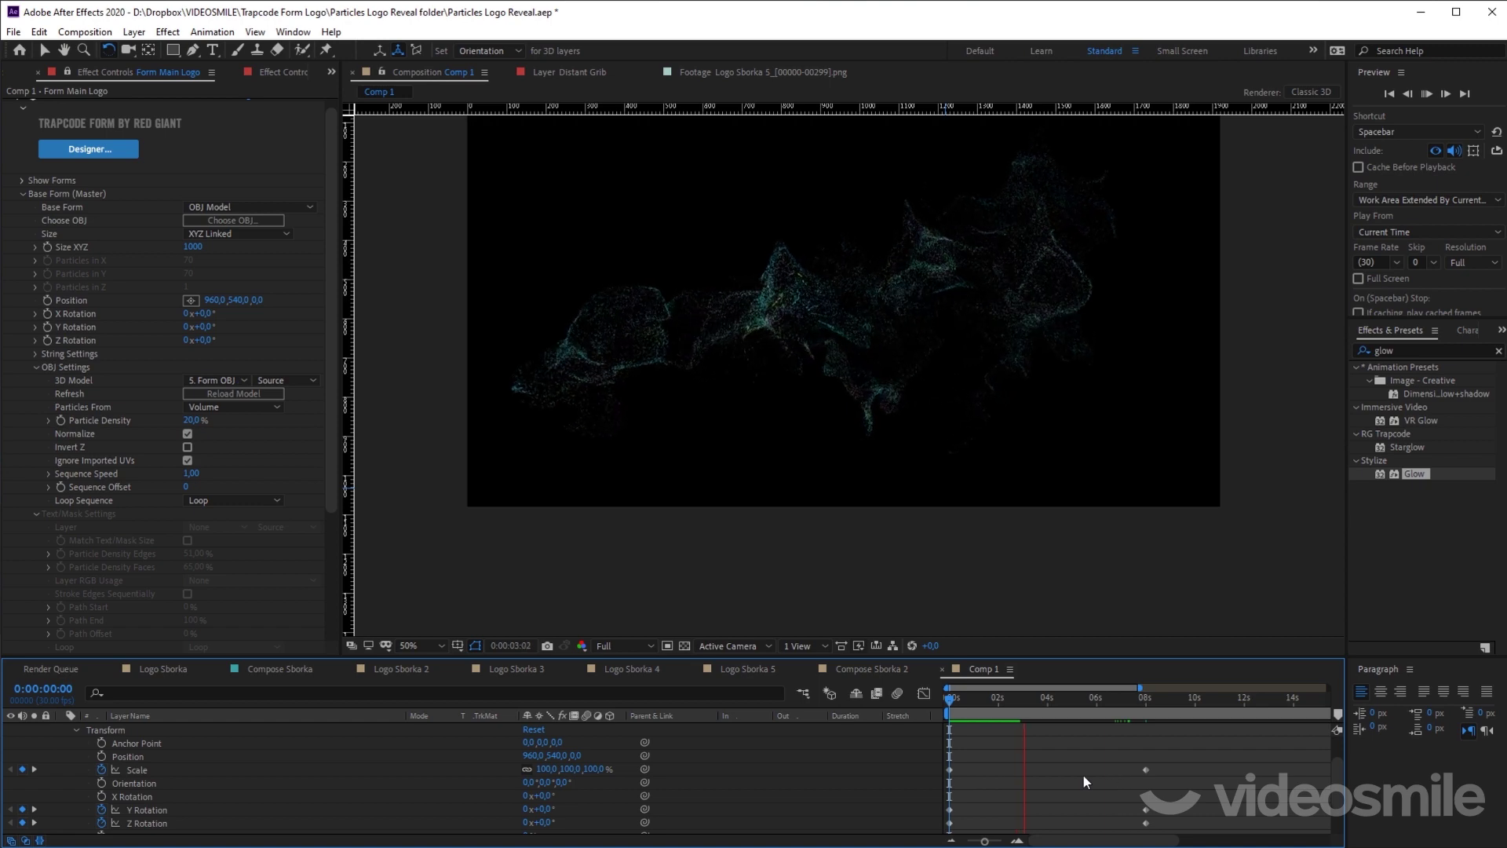
scroll(864, 322, up, 2)
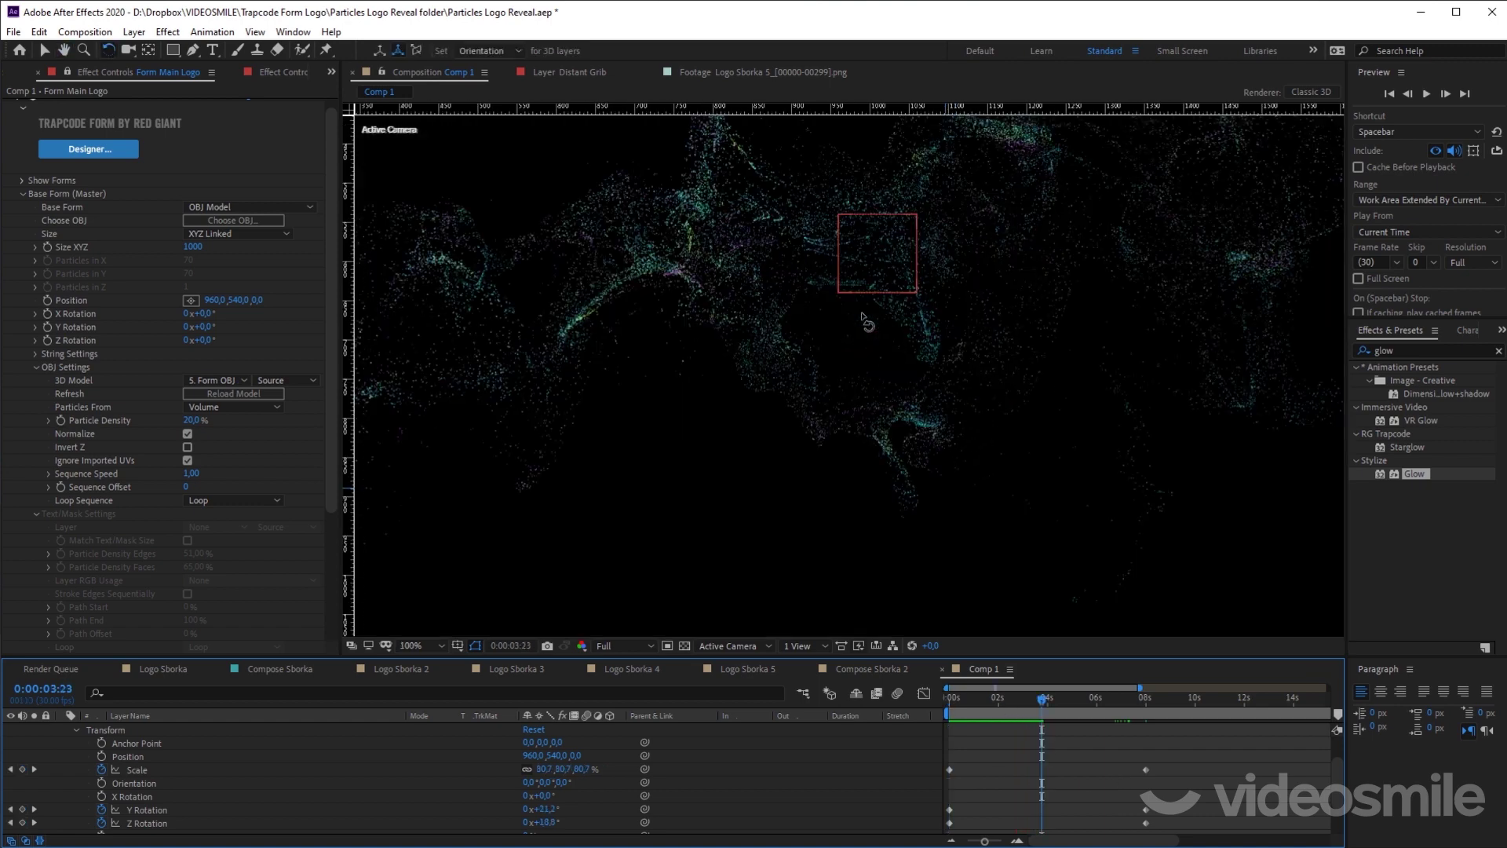
key(space)
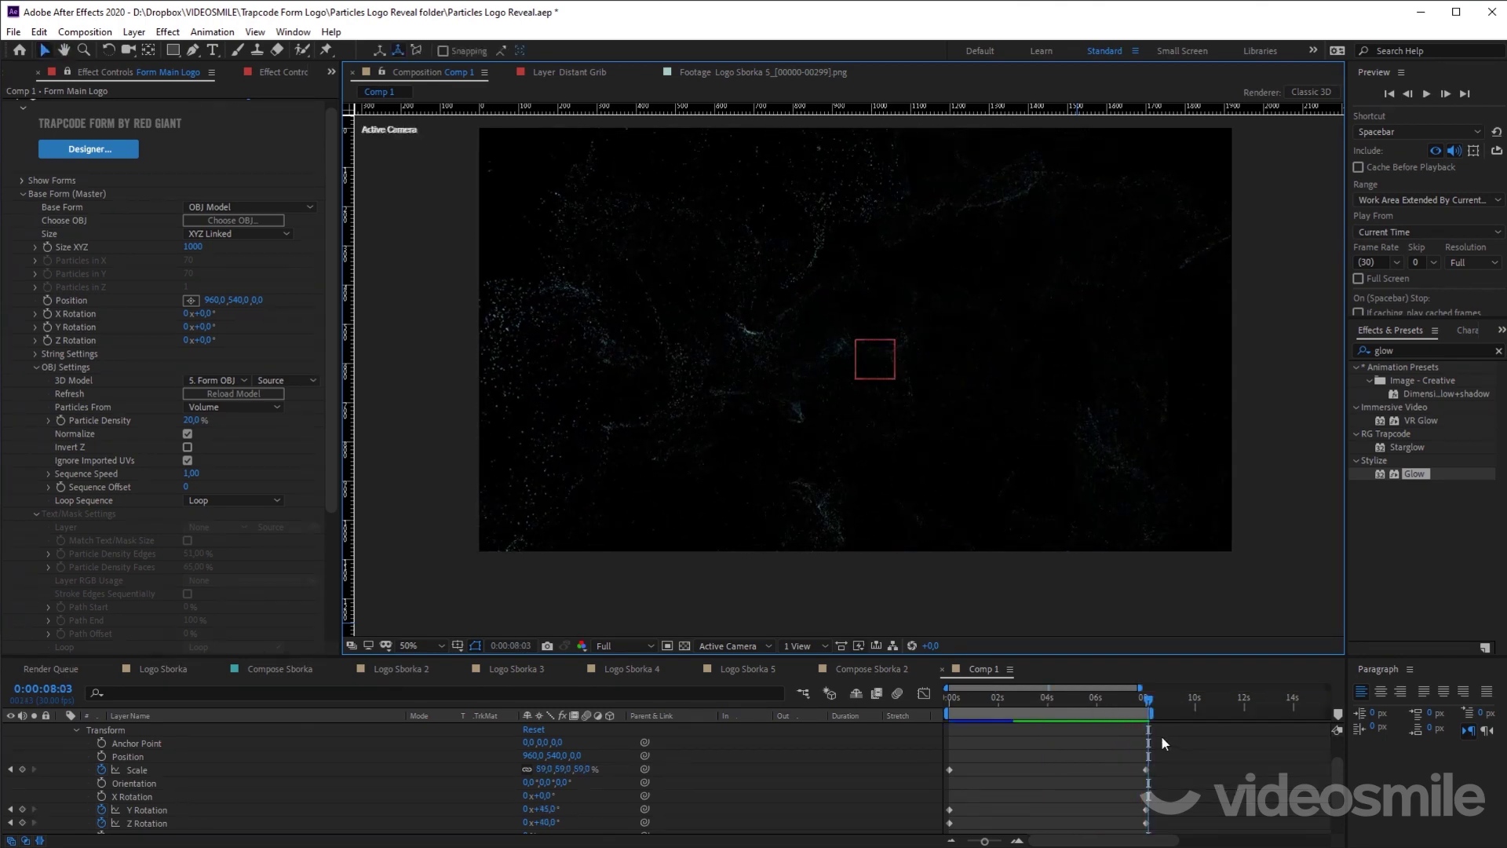
drag(1007, 696, 920, 691)
key(space)
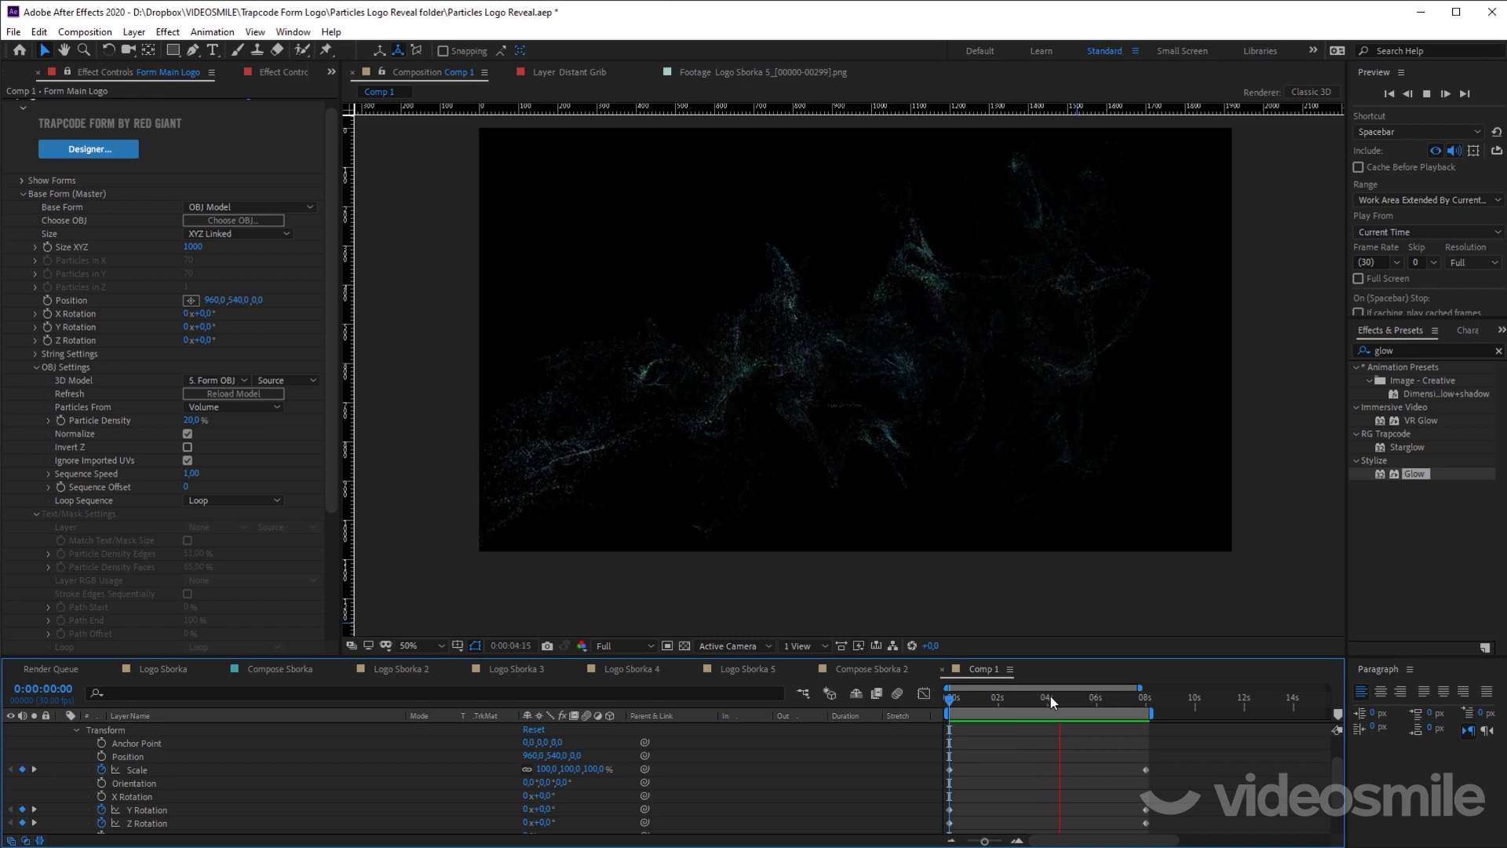
drag(1059, 698, 945, 694)
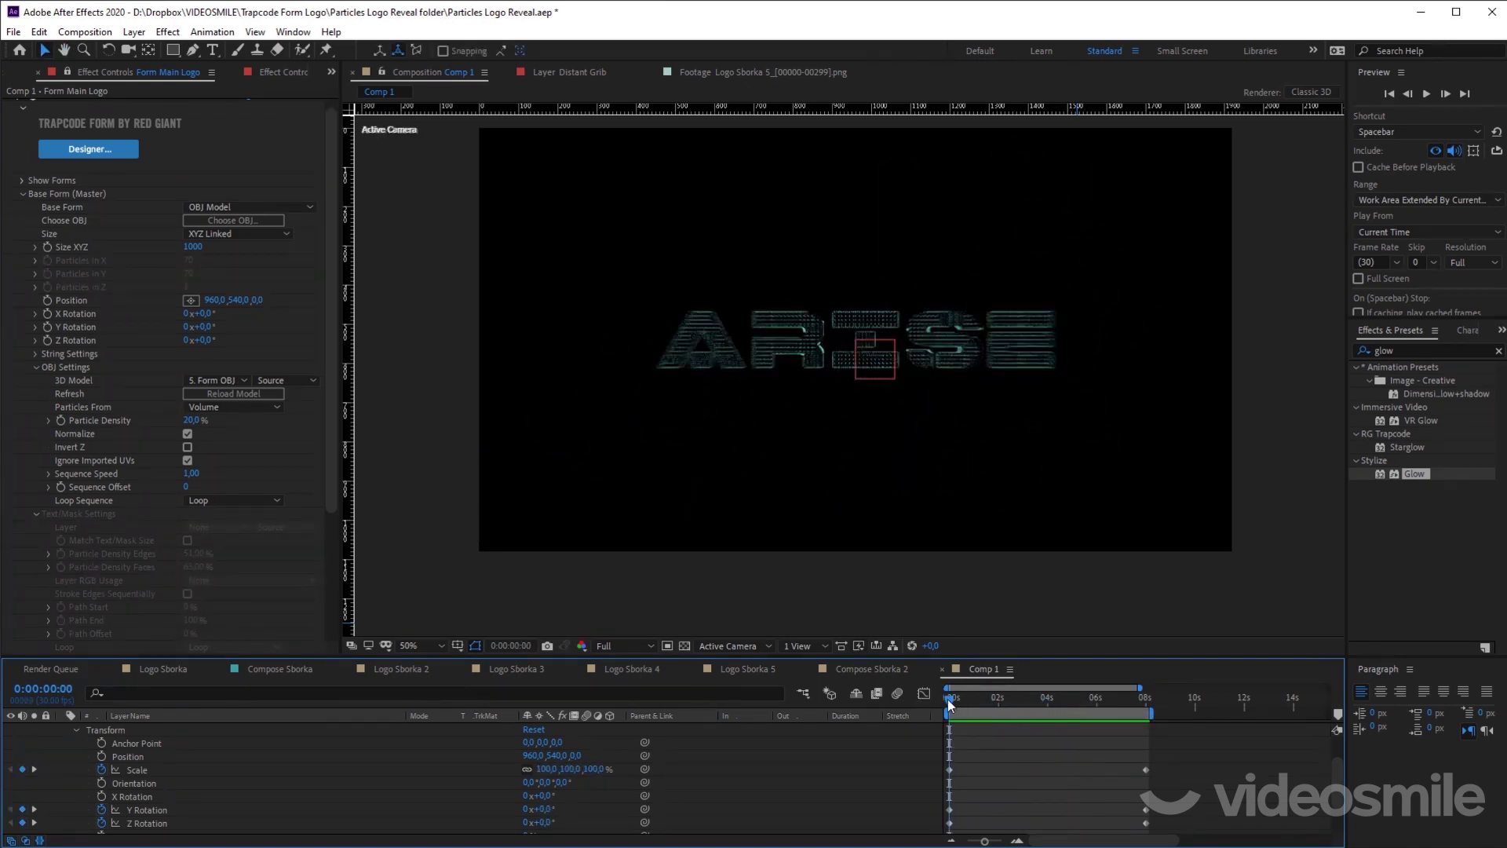
Step: Save the project, scrub through the dispersal, and collapse Null 5's properties
key(ctrl+s)
mouse_move(949, 700)
mouse_down()
mouse_move(1080, 715)
mouse_move(773, 709)
mouse_up()
scroll(198, 745, up, 2)
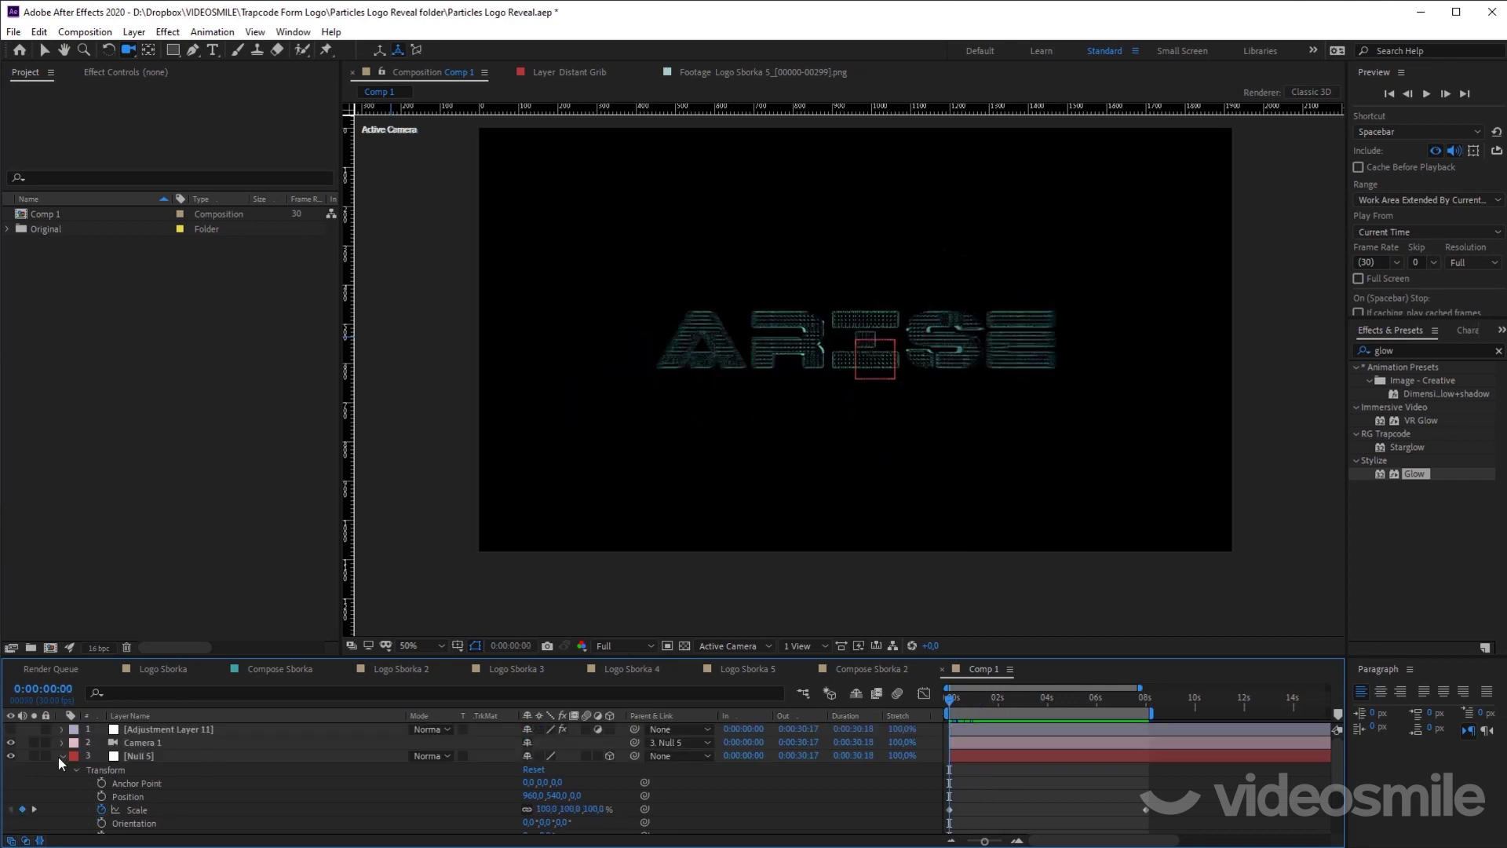
click(60, 756)
Step: Enable depth of field in Camera 1's settings with an F-Stop of 10
double_click(153, 742)
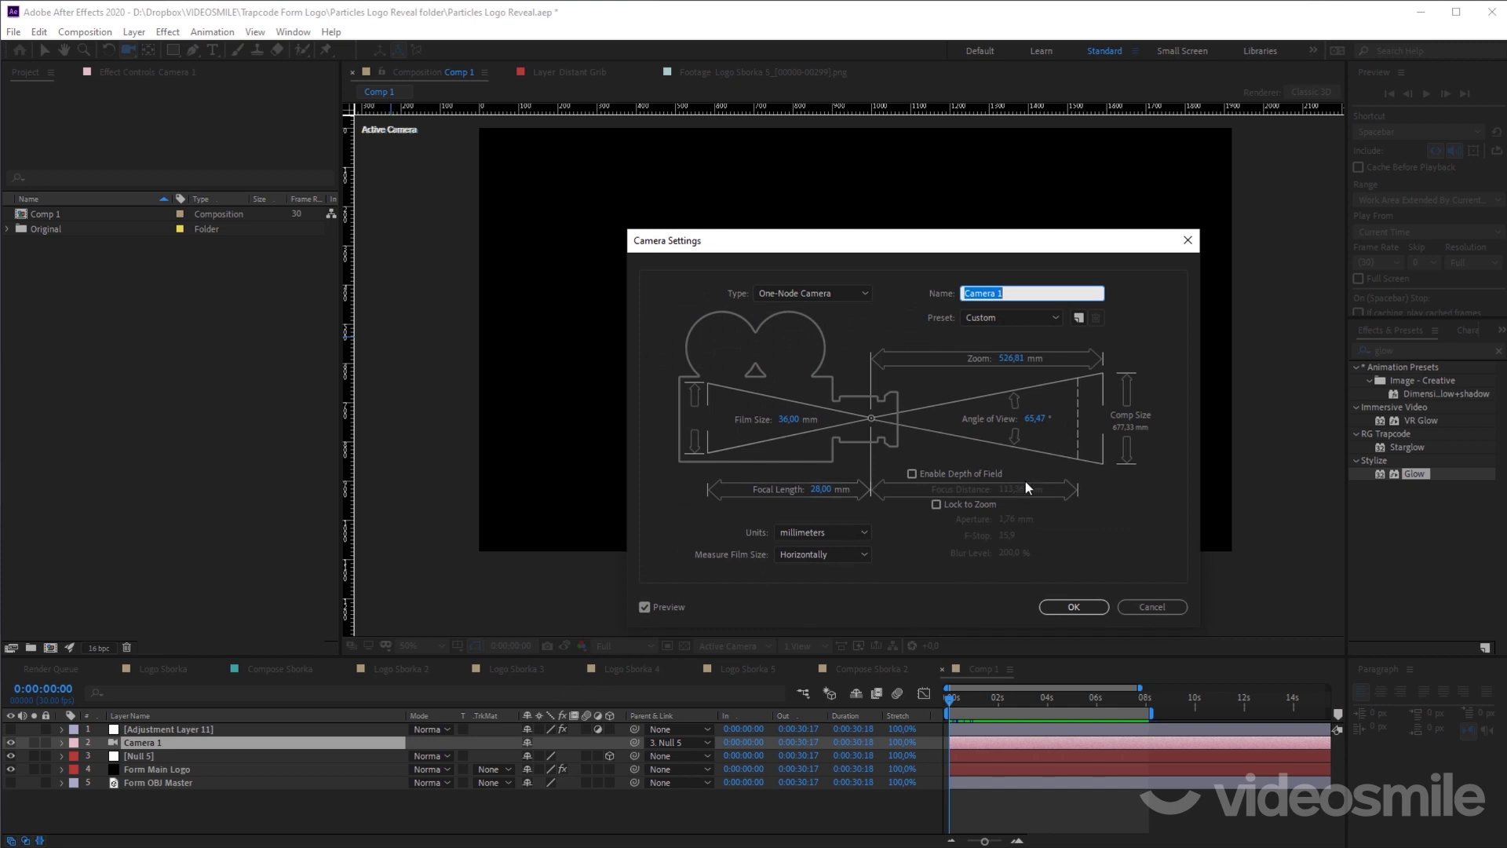
click(911, 473)
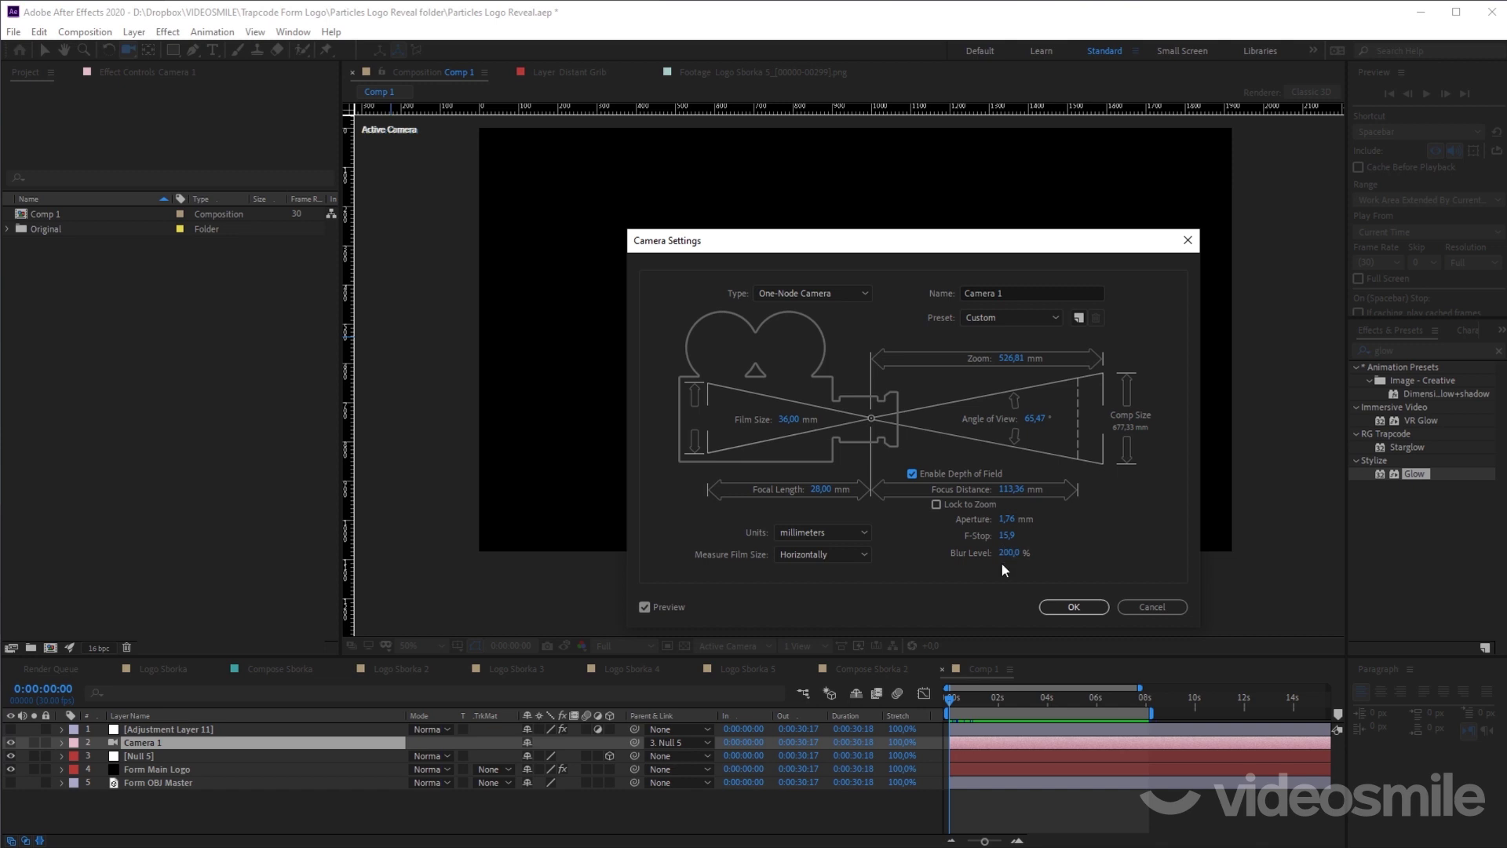
click(1007, 535)
text(10)
key(Return)
click(1068, 609)
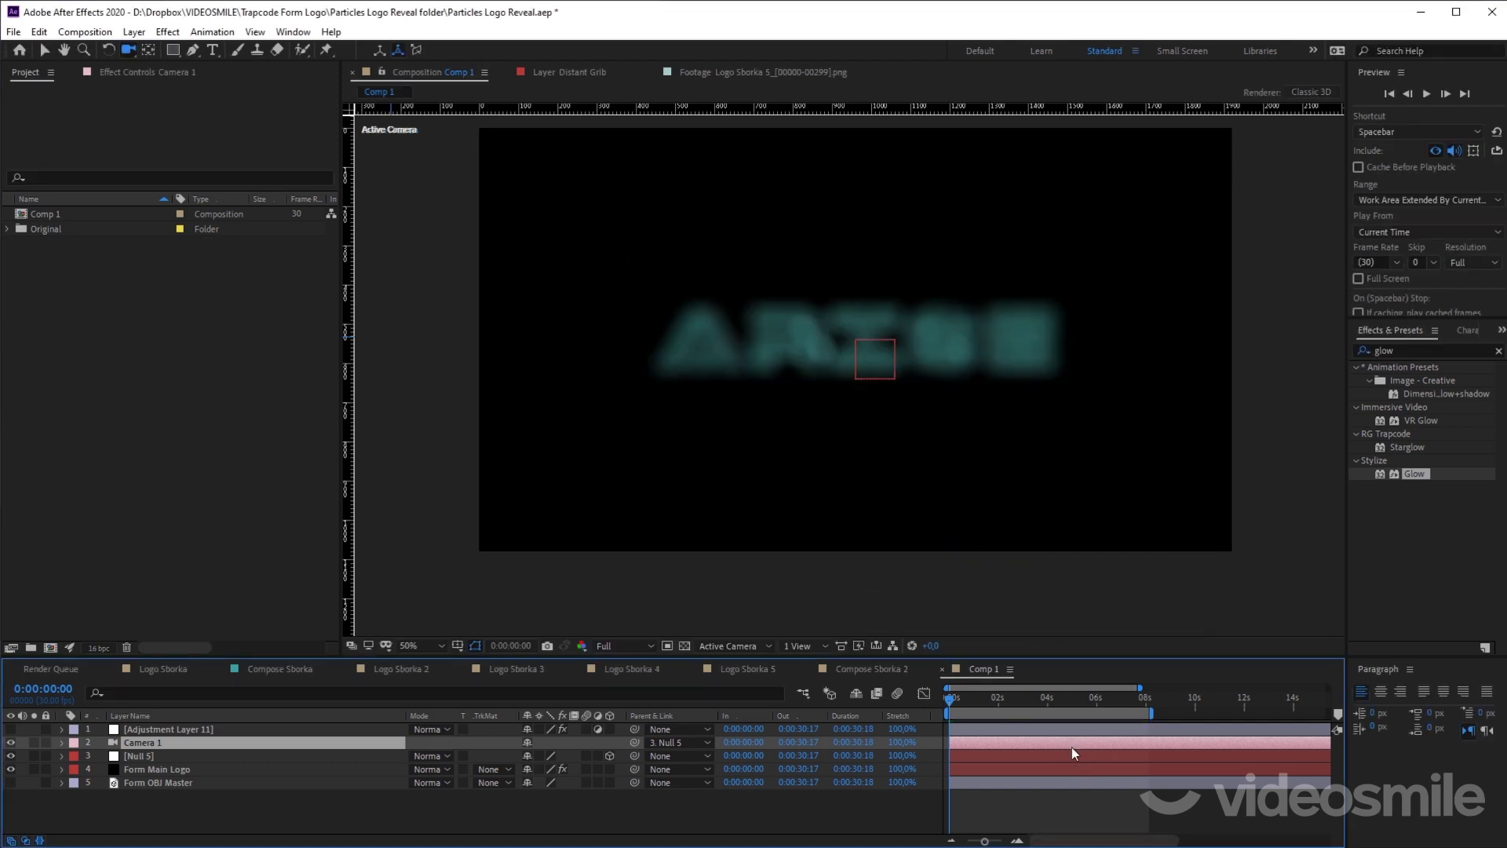
Step: Switch the Composition viewer to the Top 3D view
click(806, 647)
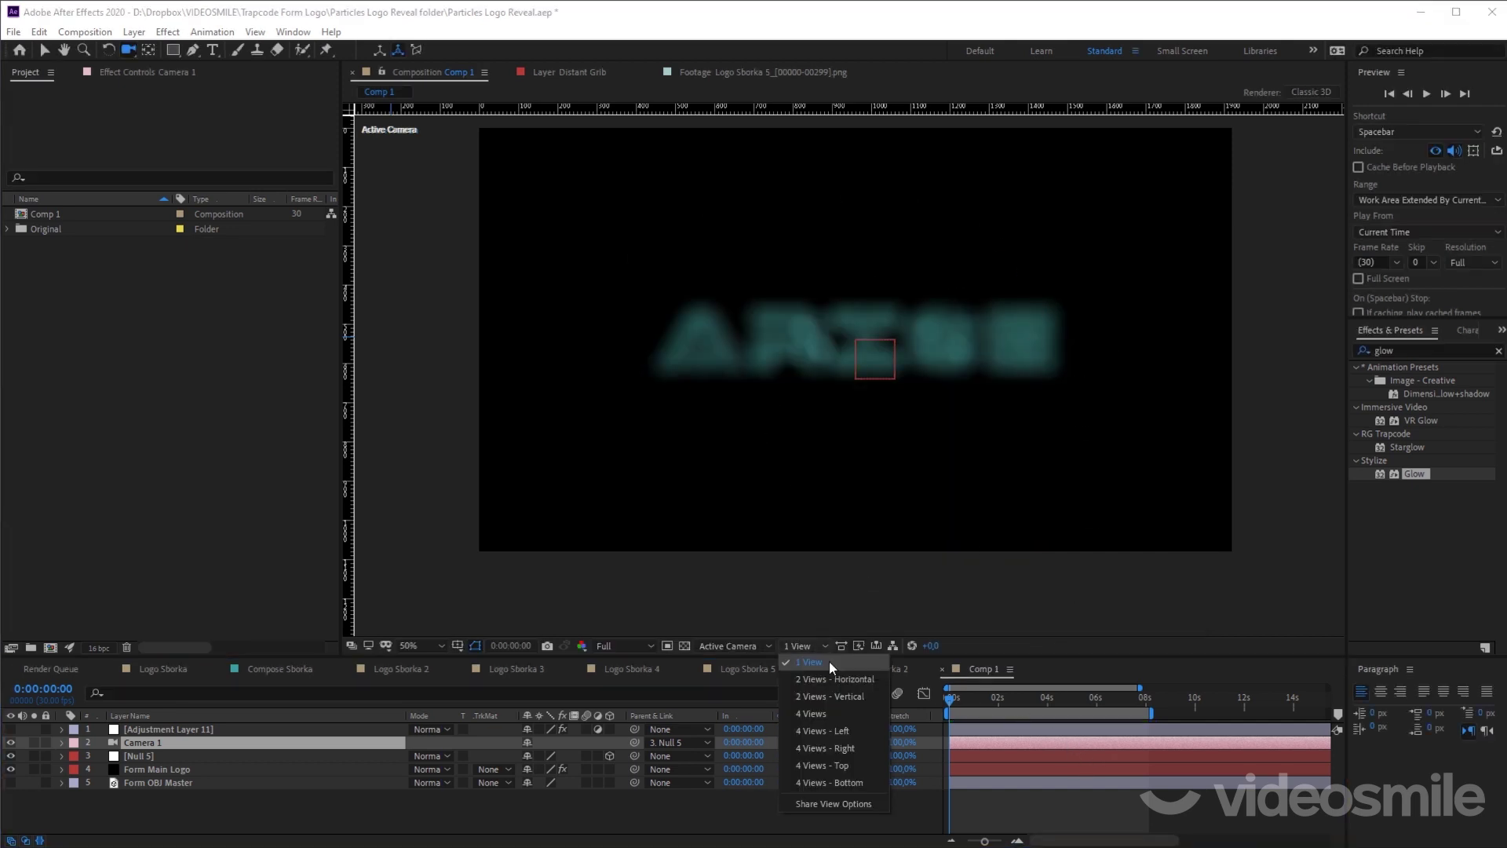
click(758, 649)
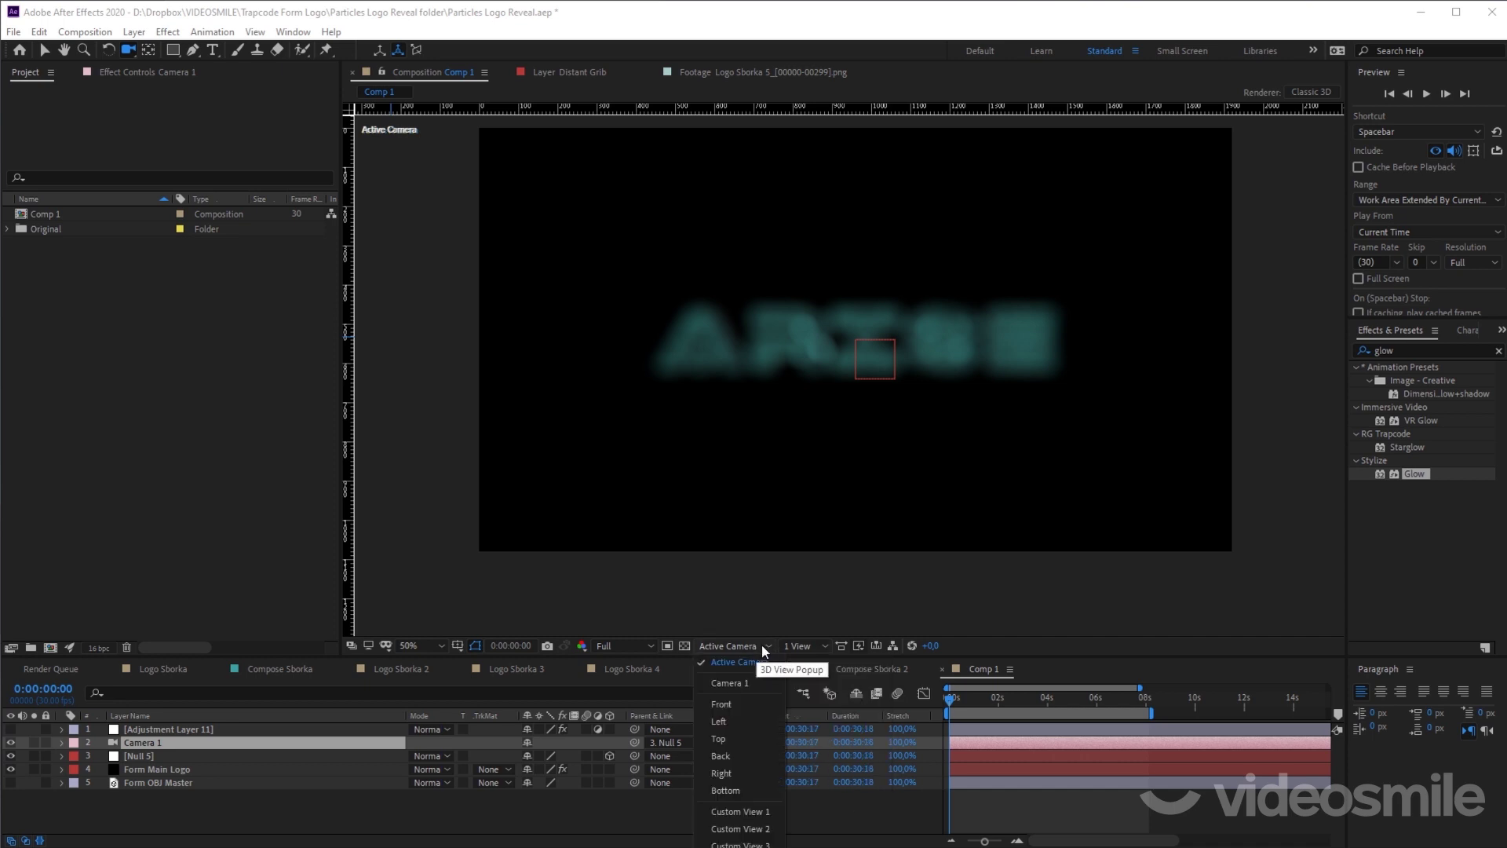
click(735, 739)
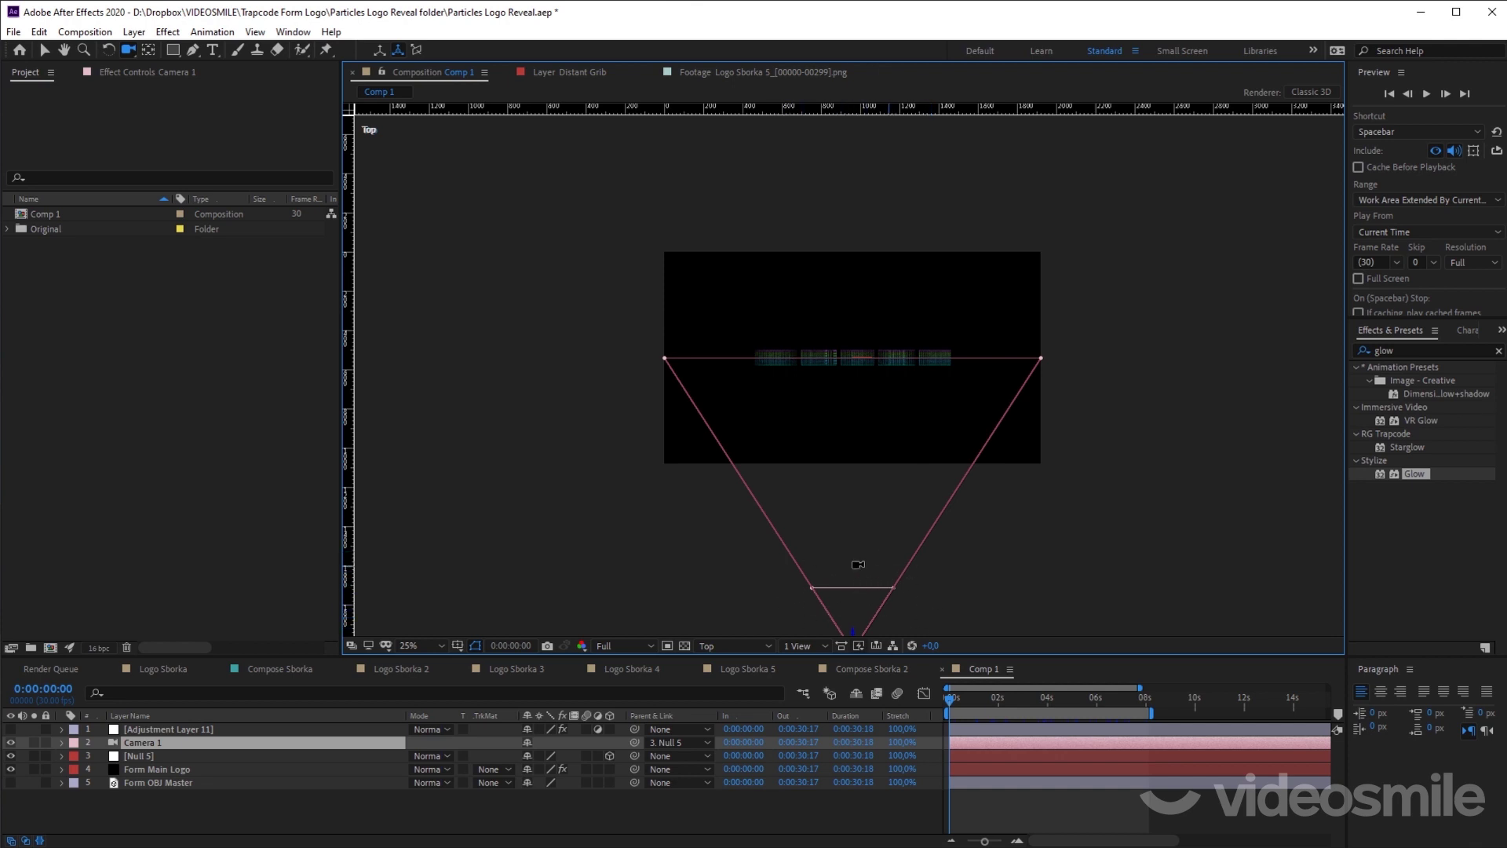
Step: Keyframe Camera 1's Focus Distance at about 1468 pixels at 0 s
click(62, 743)
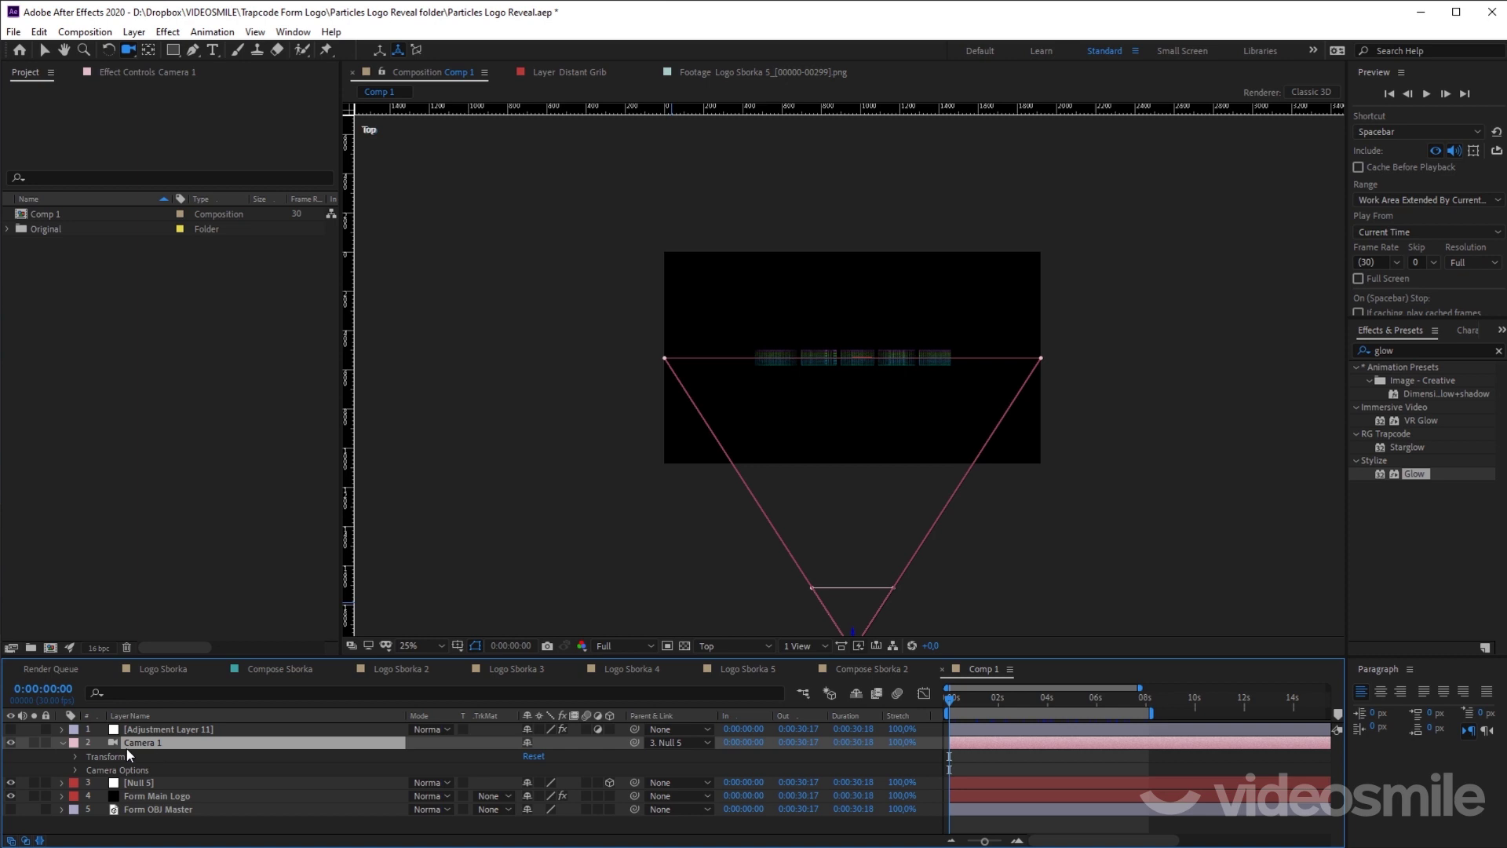
click(75, 770)
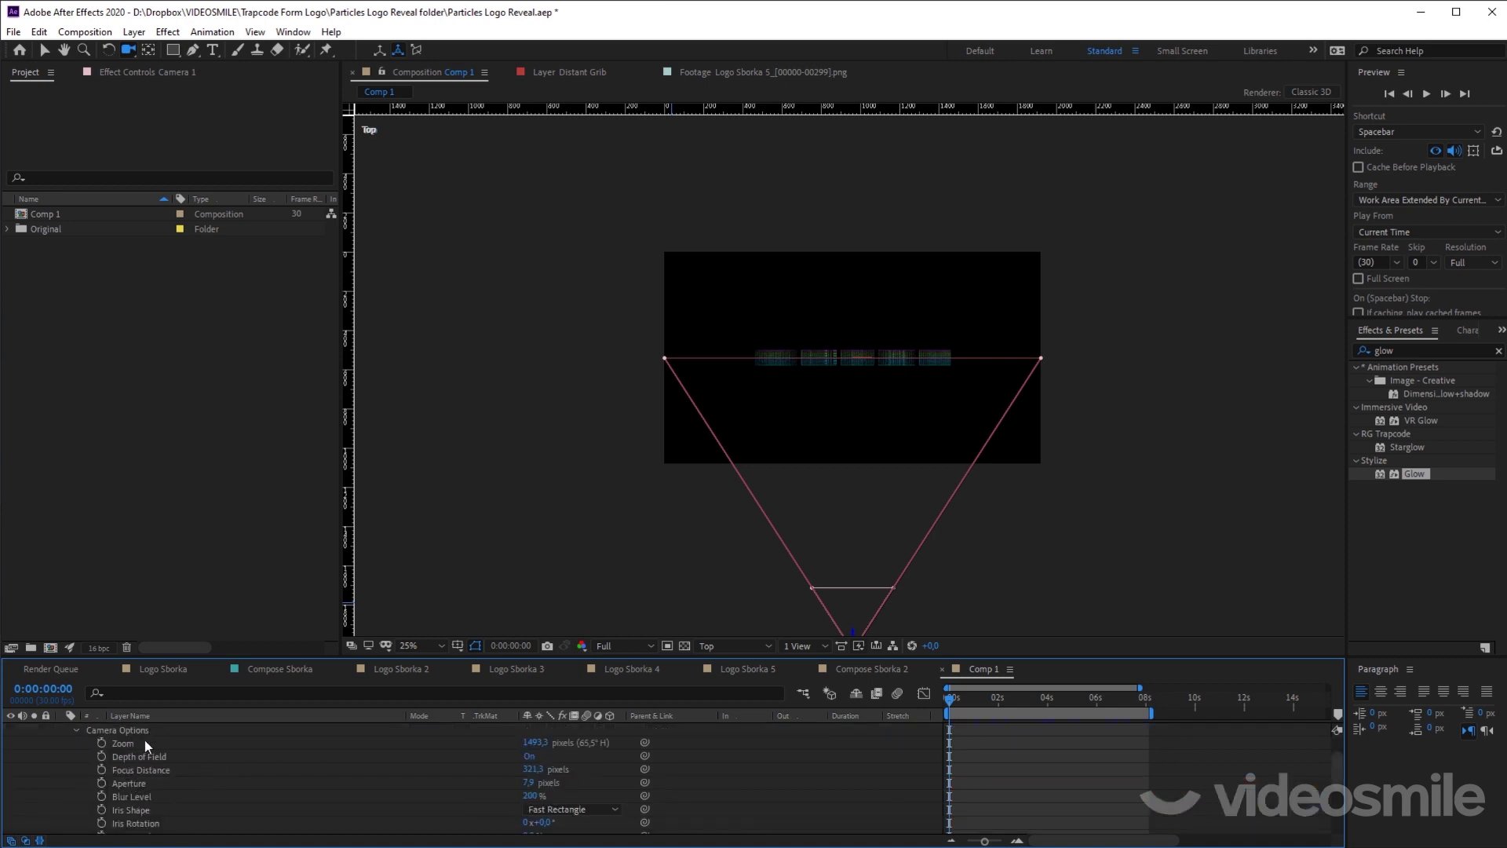
click(163, 773)
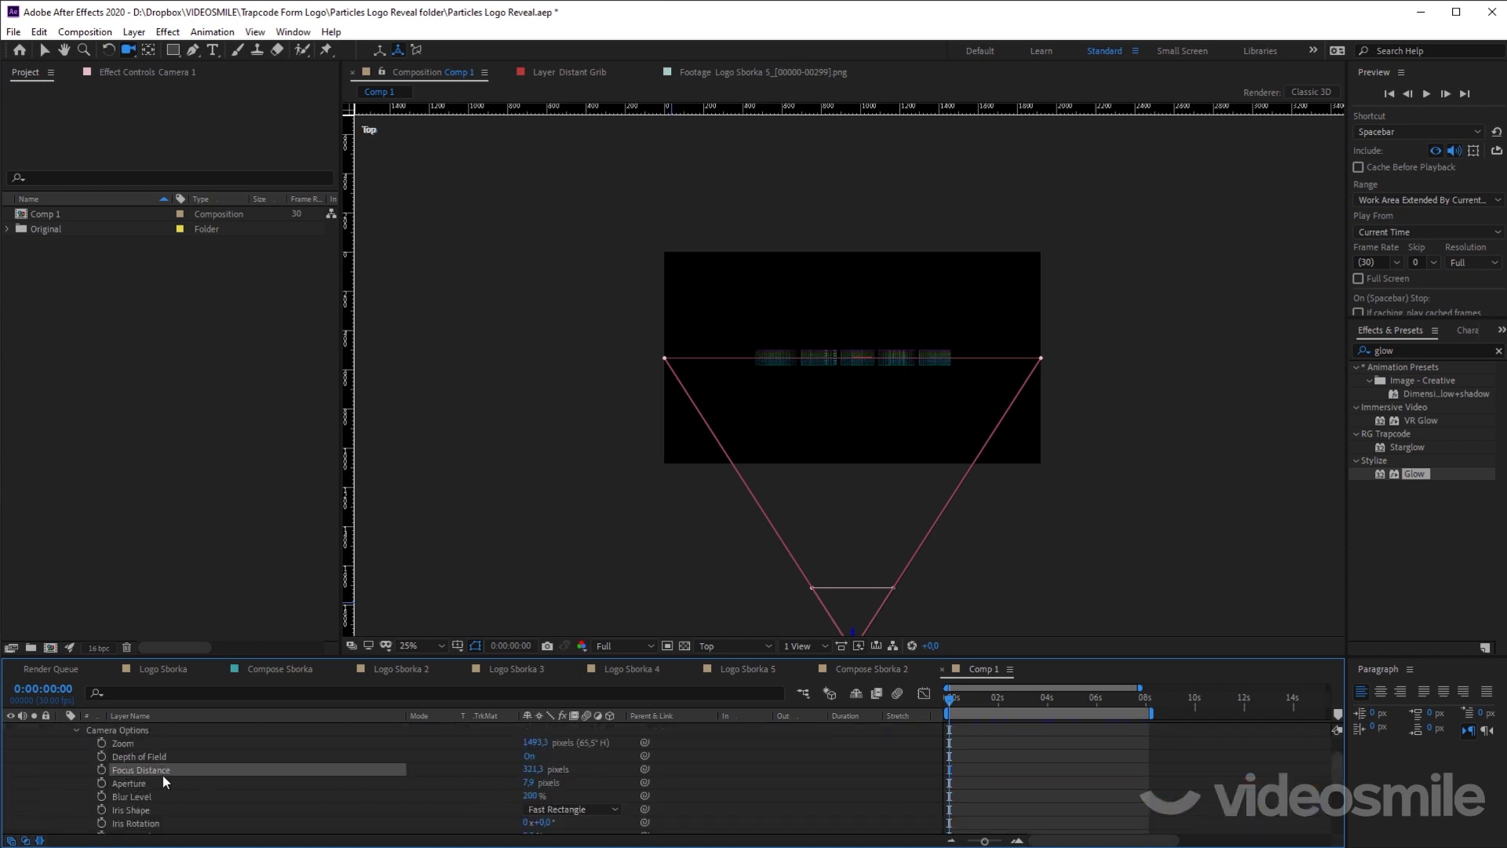
drag(532, 769, 1346, 691)
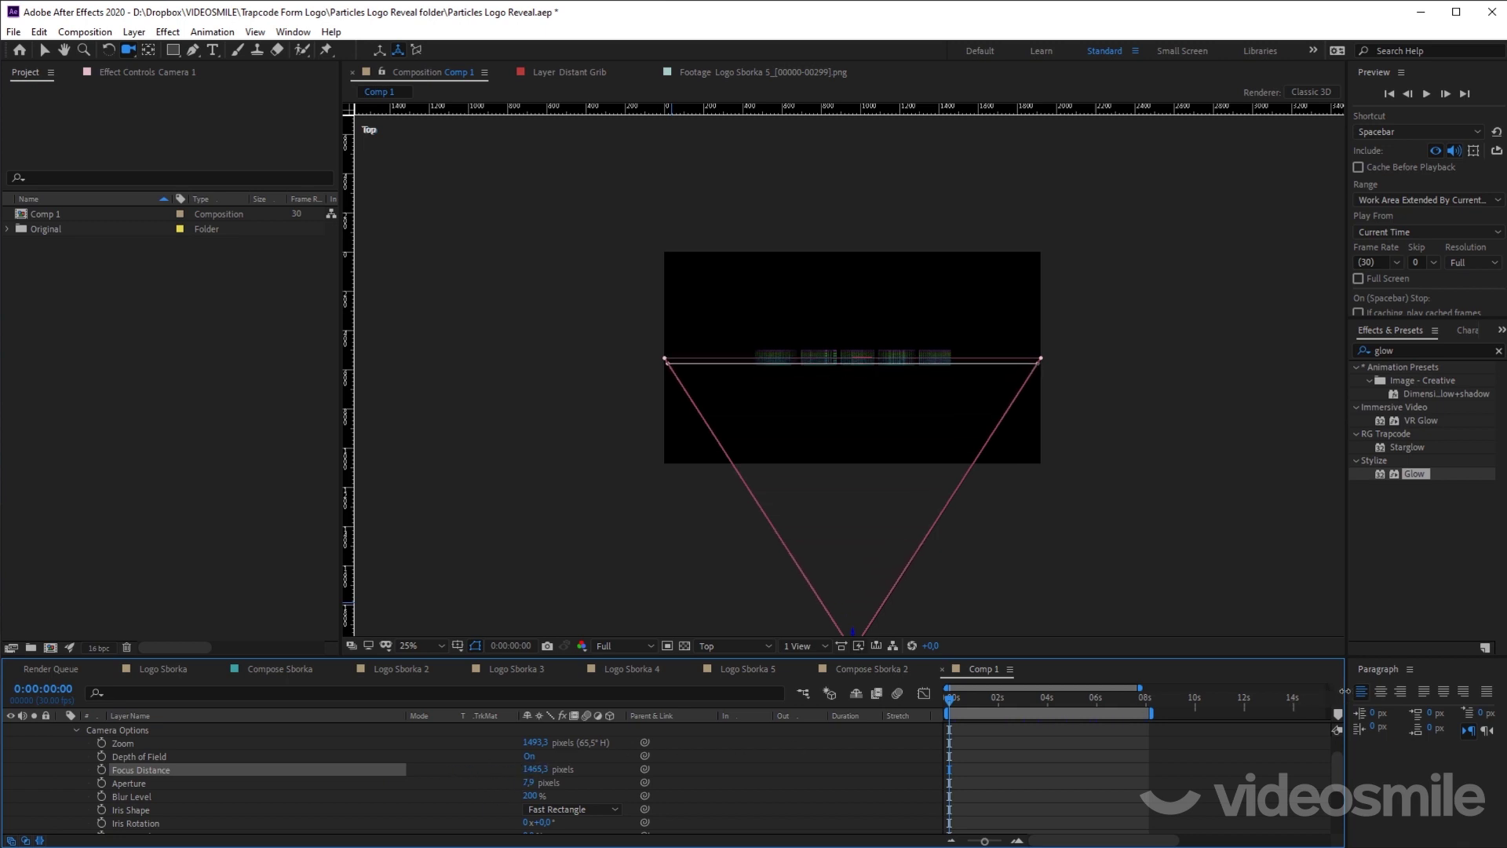
click(100, 771)
scroll(1022, 784, down, 1)
scroll(1021, 784, up, 1)
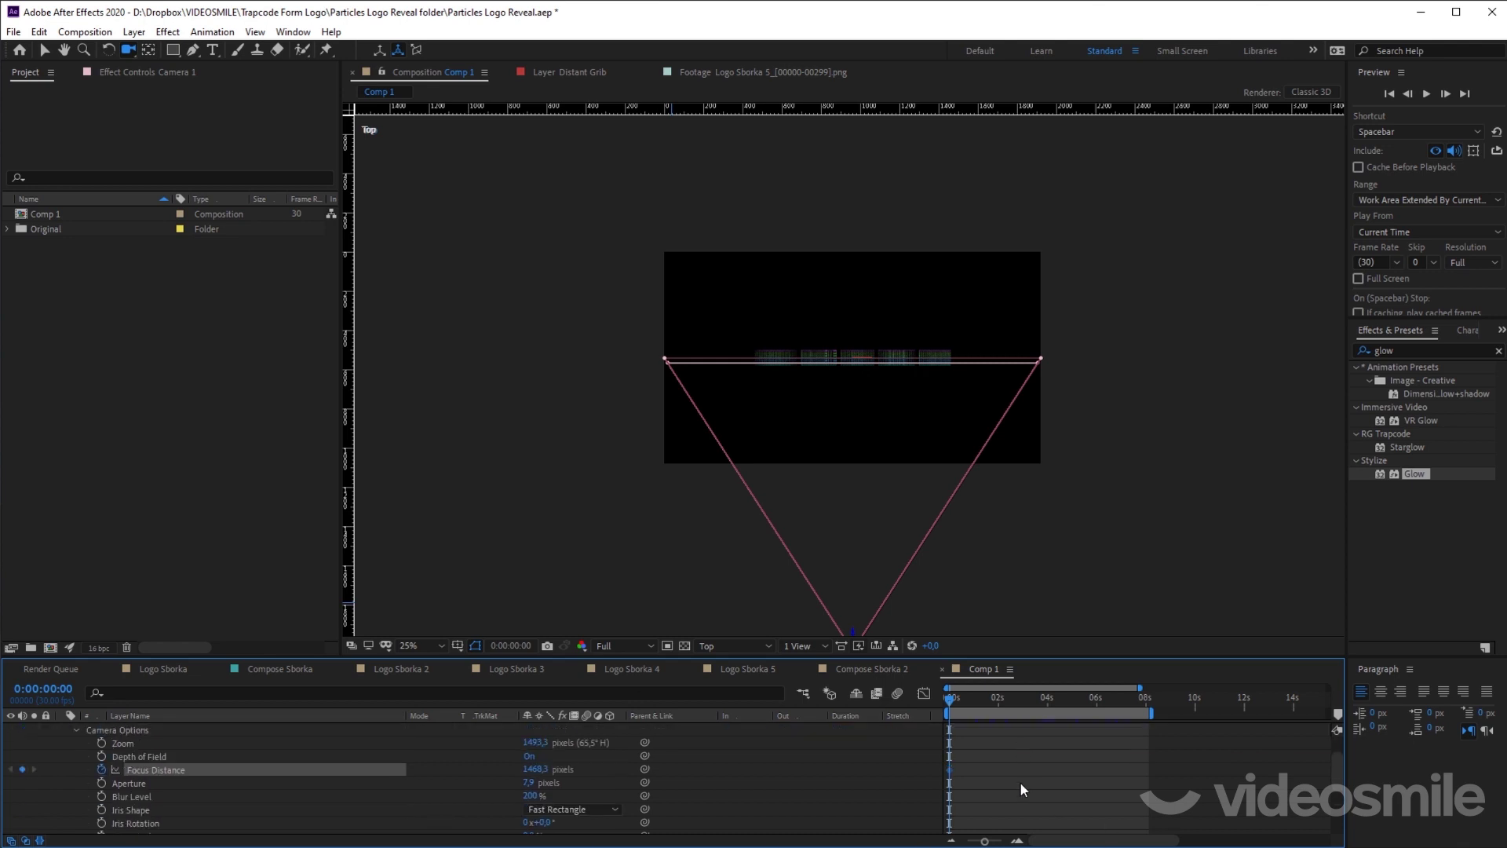
key(u)
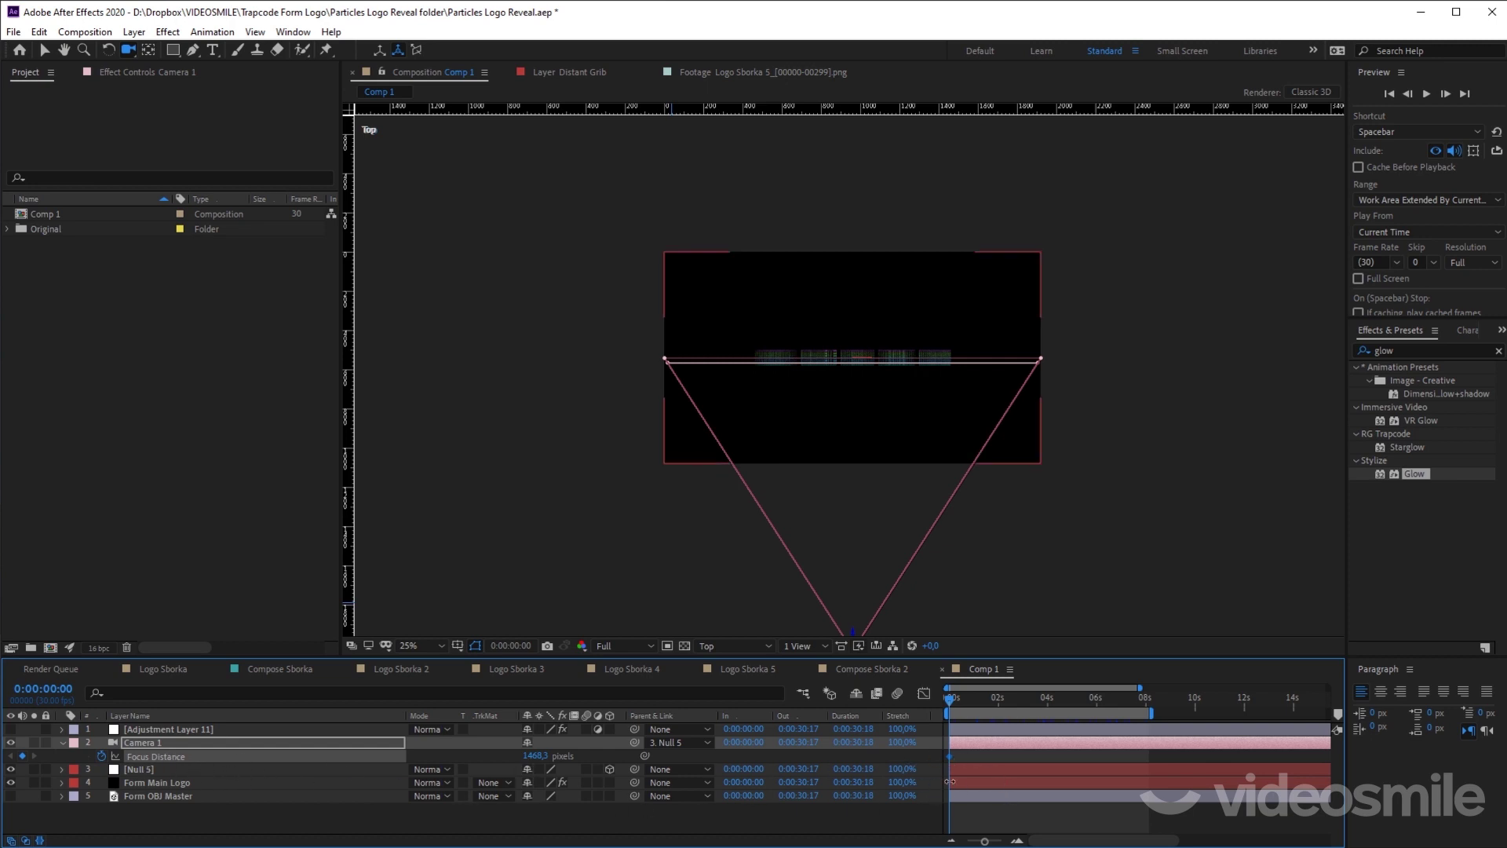
Step: Key Focus Distance at about 789 px at 8 s and 1256 px at 4 s, then view through Active Camera
drag(963, 698, 1055, 708)
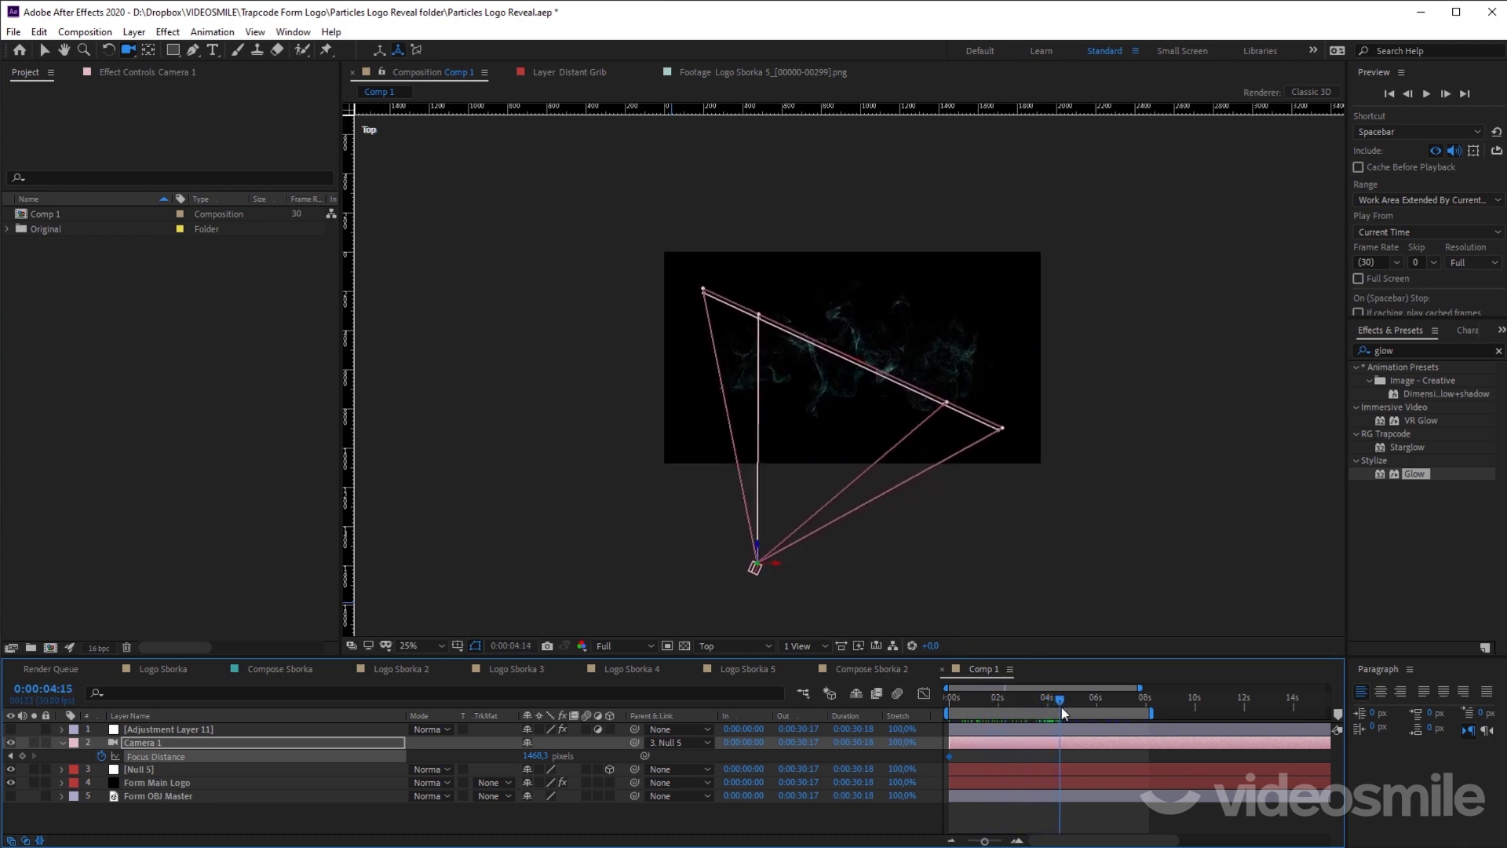
drag(1055, 709, 1146, 716)
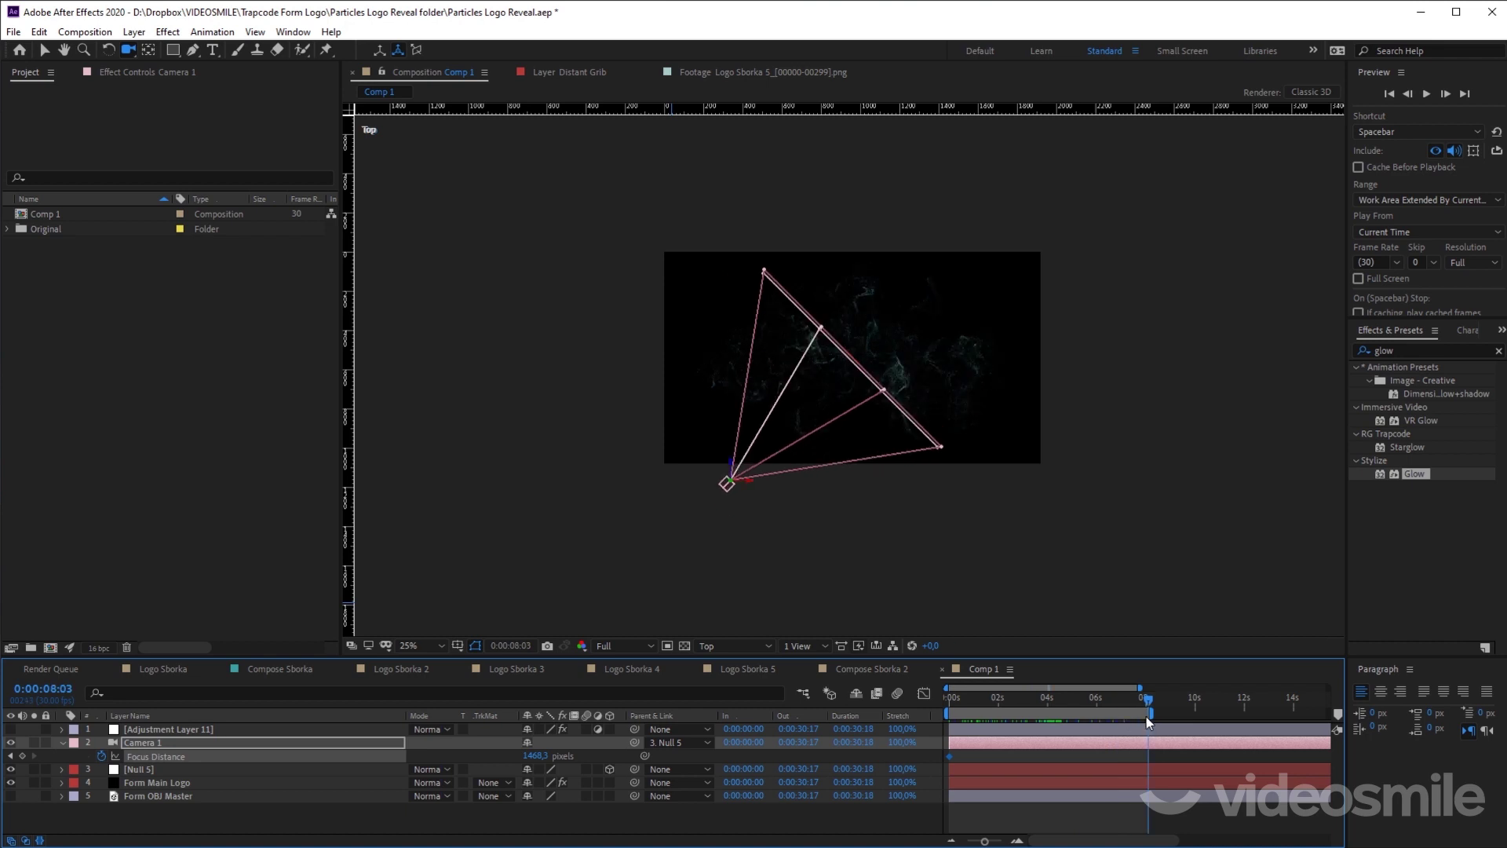
key(period)
key(period)
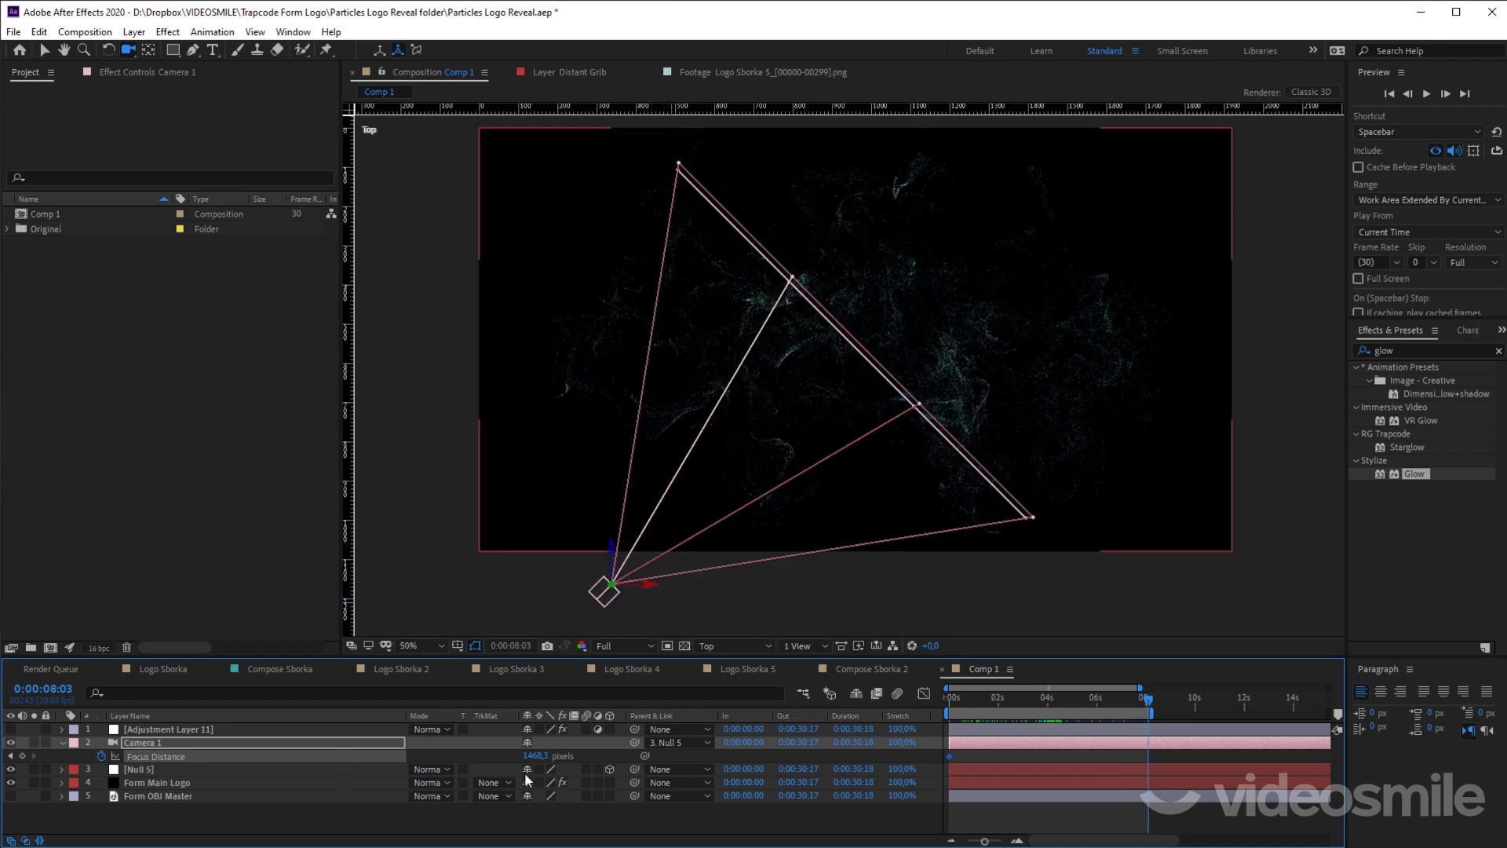
drag(533, 755, 55, 806)
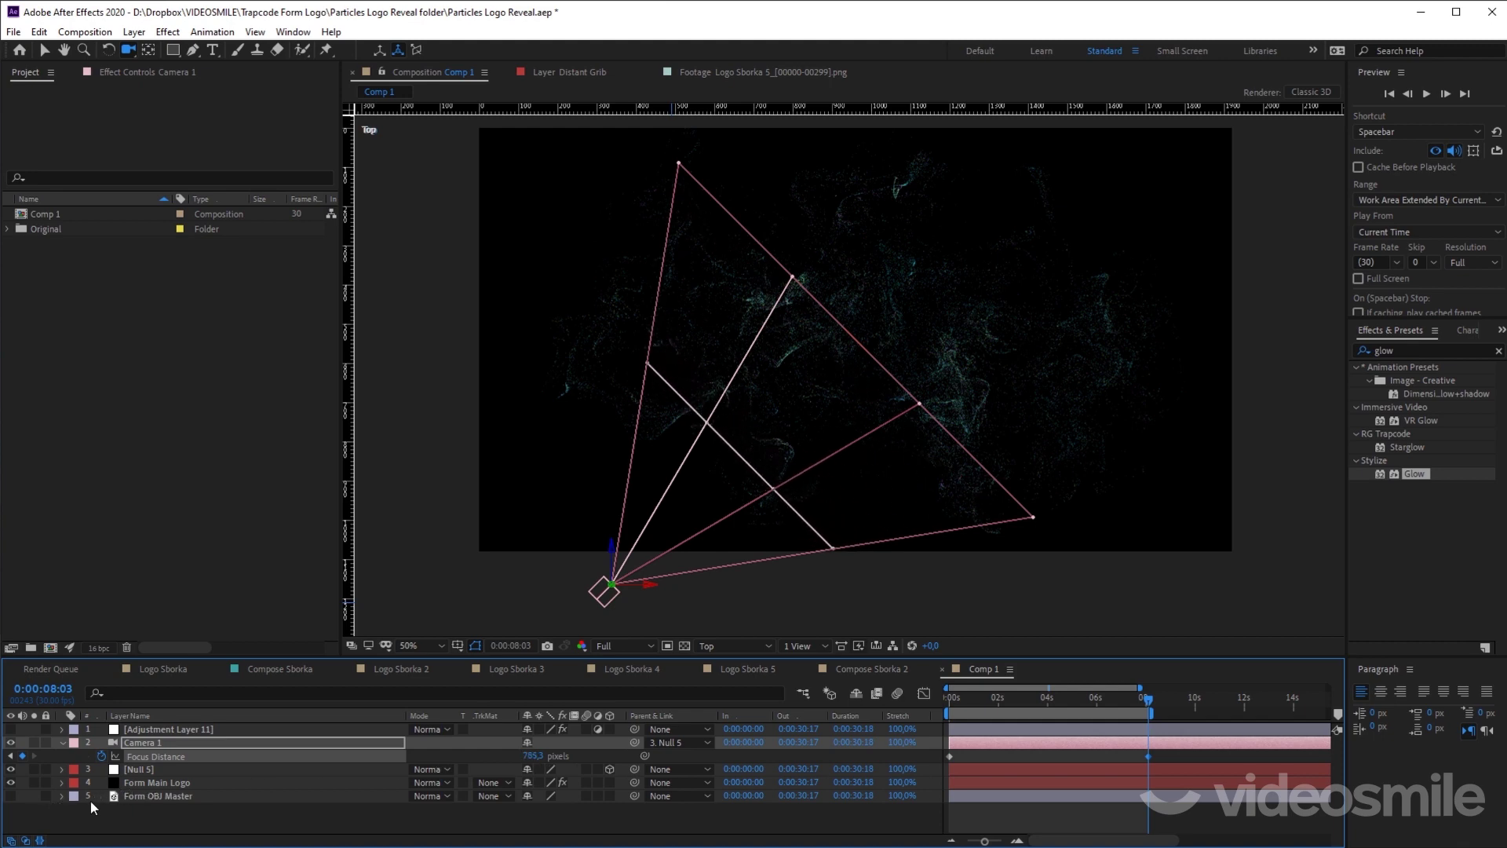
drag(1136, 709, 1049, 704)
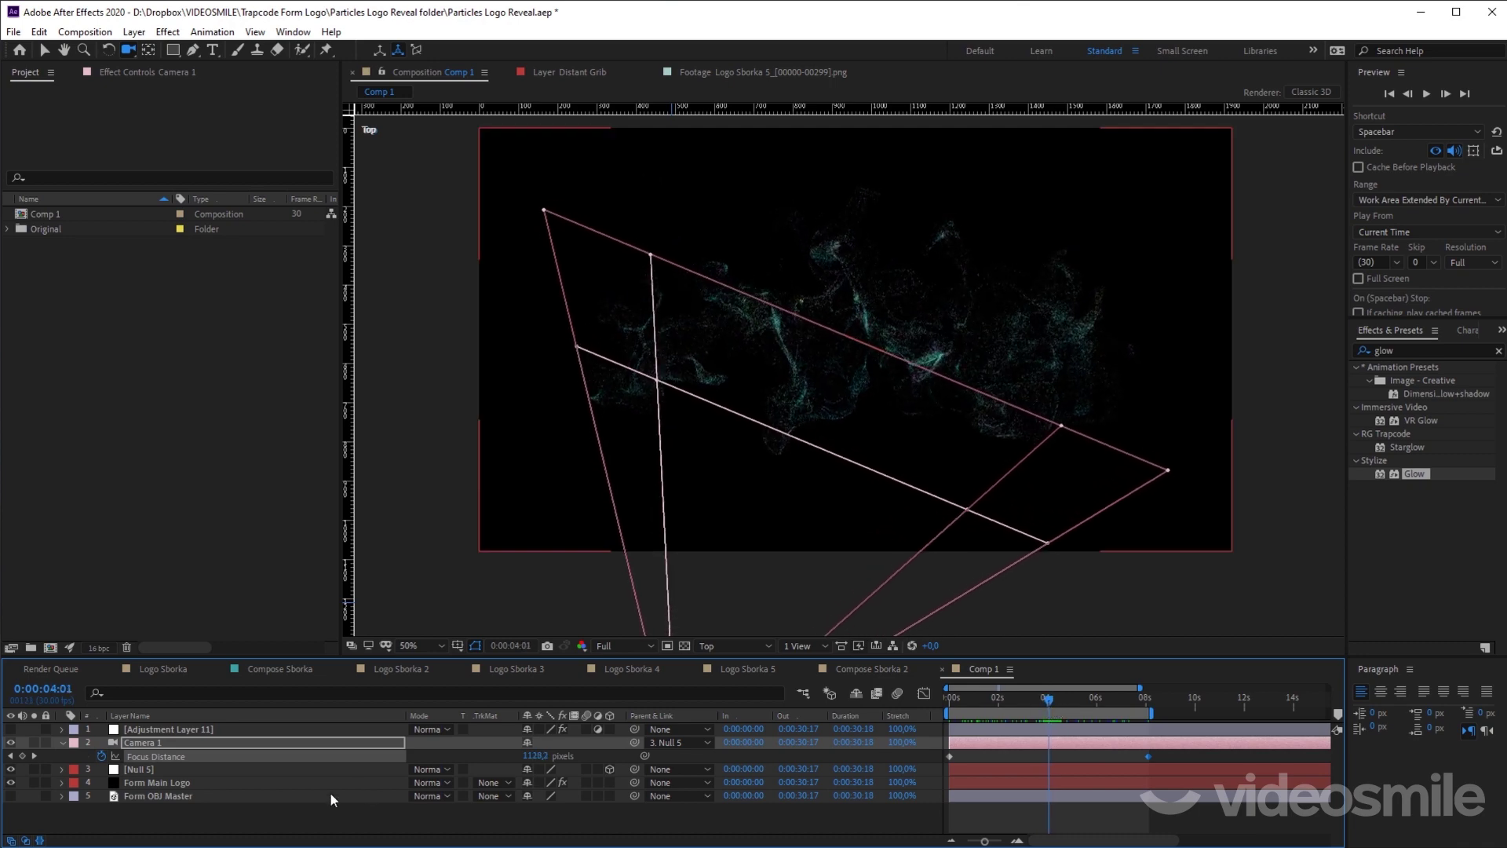
drag(537, 756, 618, 742)
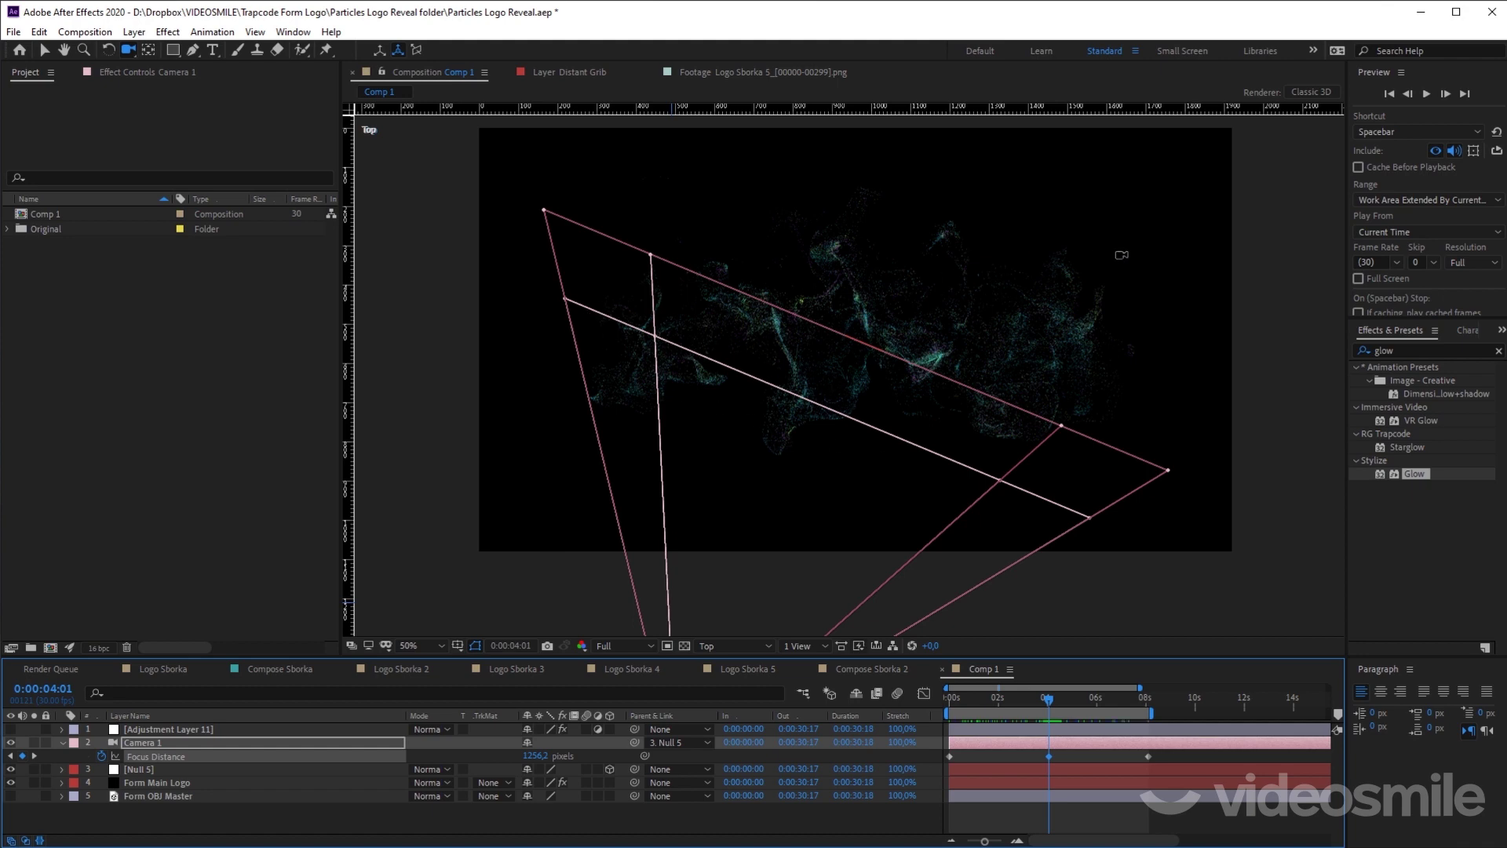
click(746, 646)
click(734, 709)
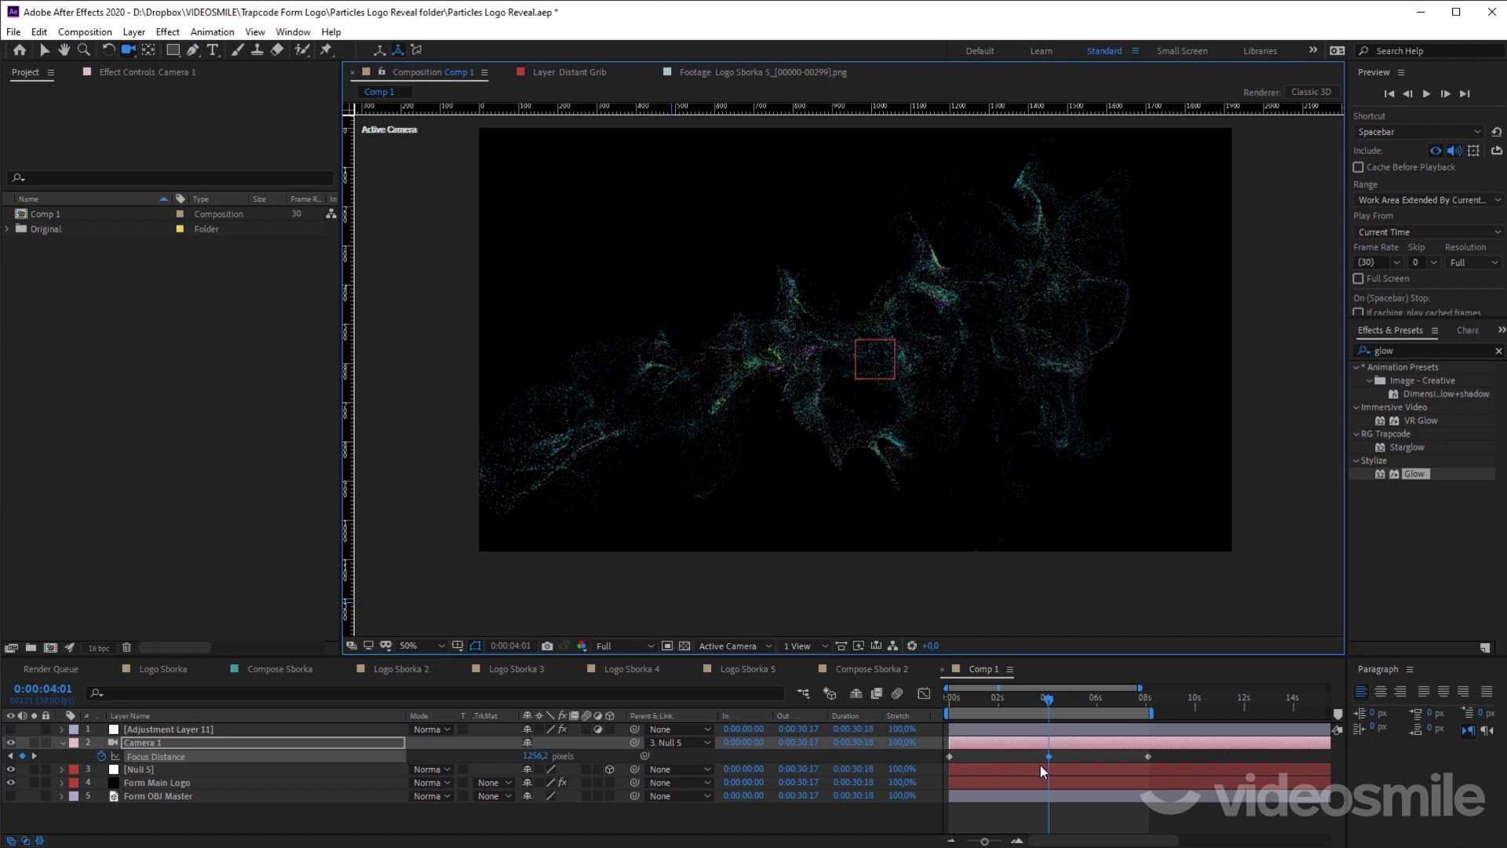
Step: Select Adjustment Layer 11 and switch its glow on, comparing it off and on
click(1080, 757)
mouse_move(1045, 700)
mouse_down()
mouse_move(1049, 716)
mouse_move(1166, 725)
mouse_move(1143, 724)
mouse_up()
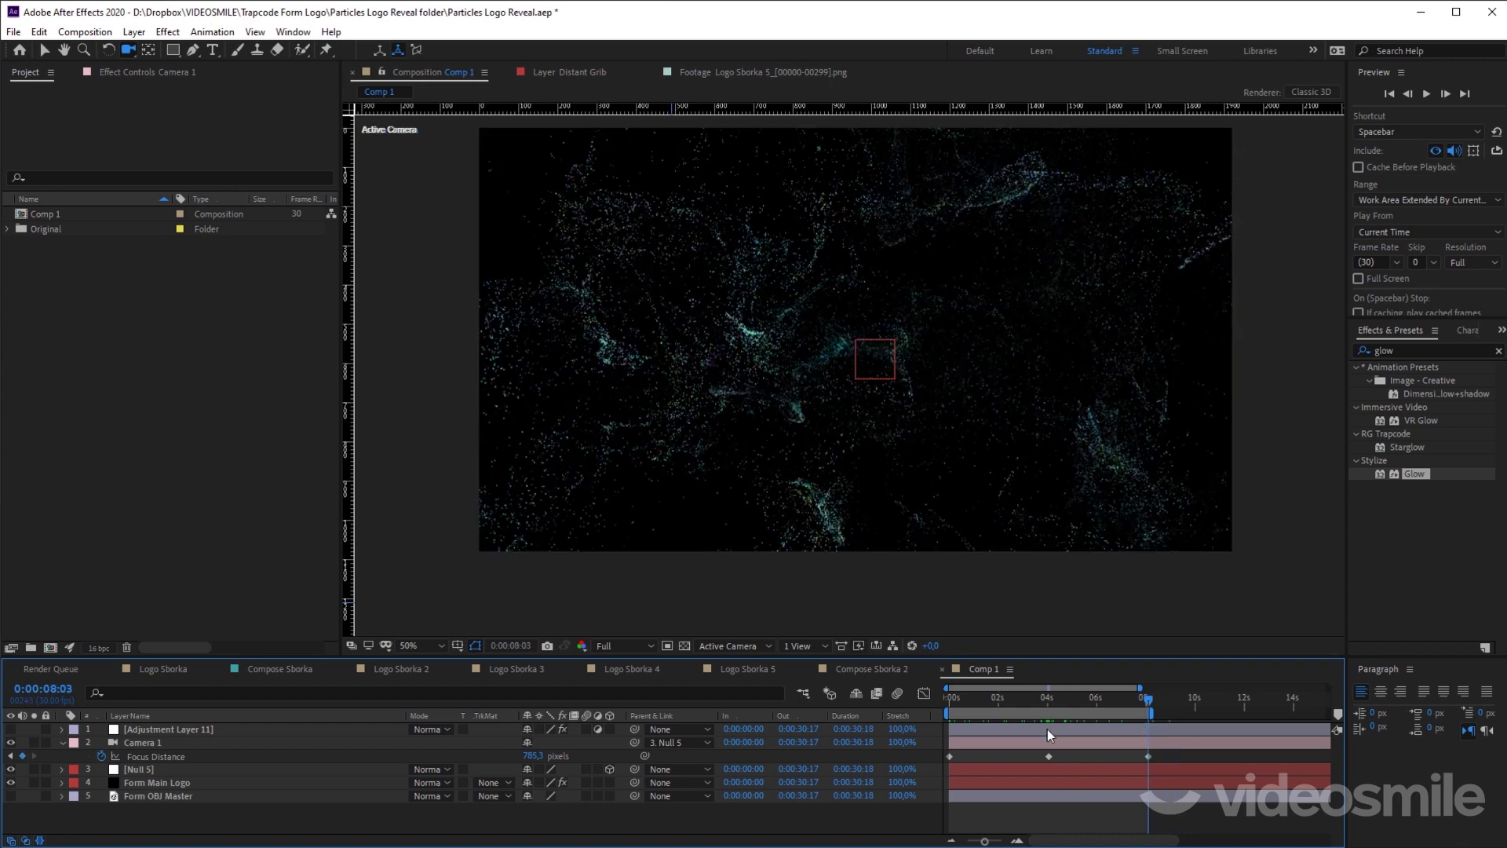
click(184, 745)
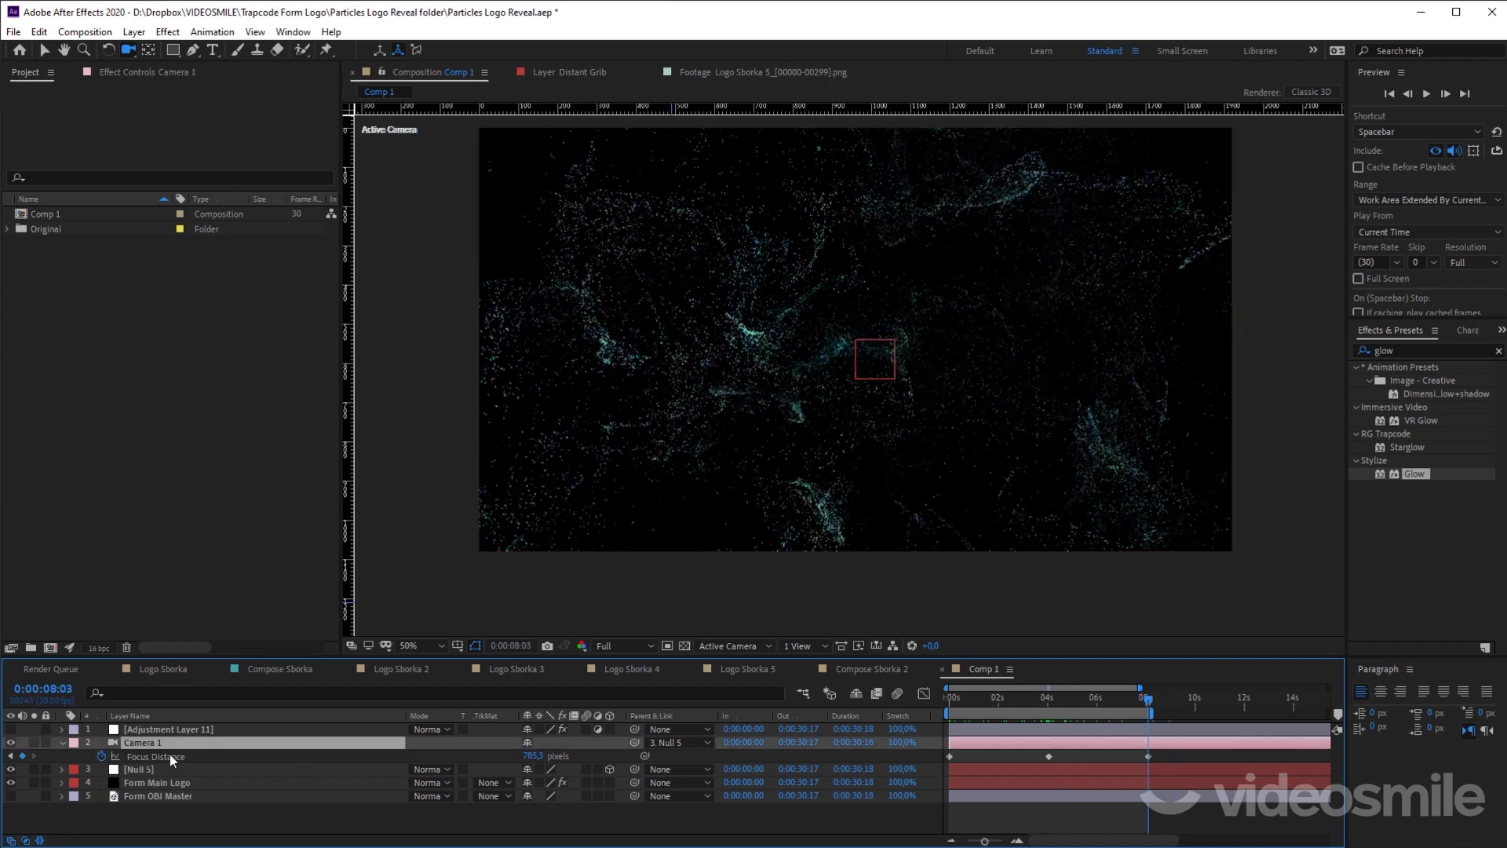
click(168, 731)
click(10, 730)
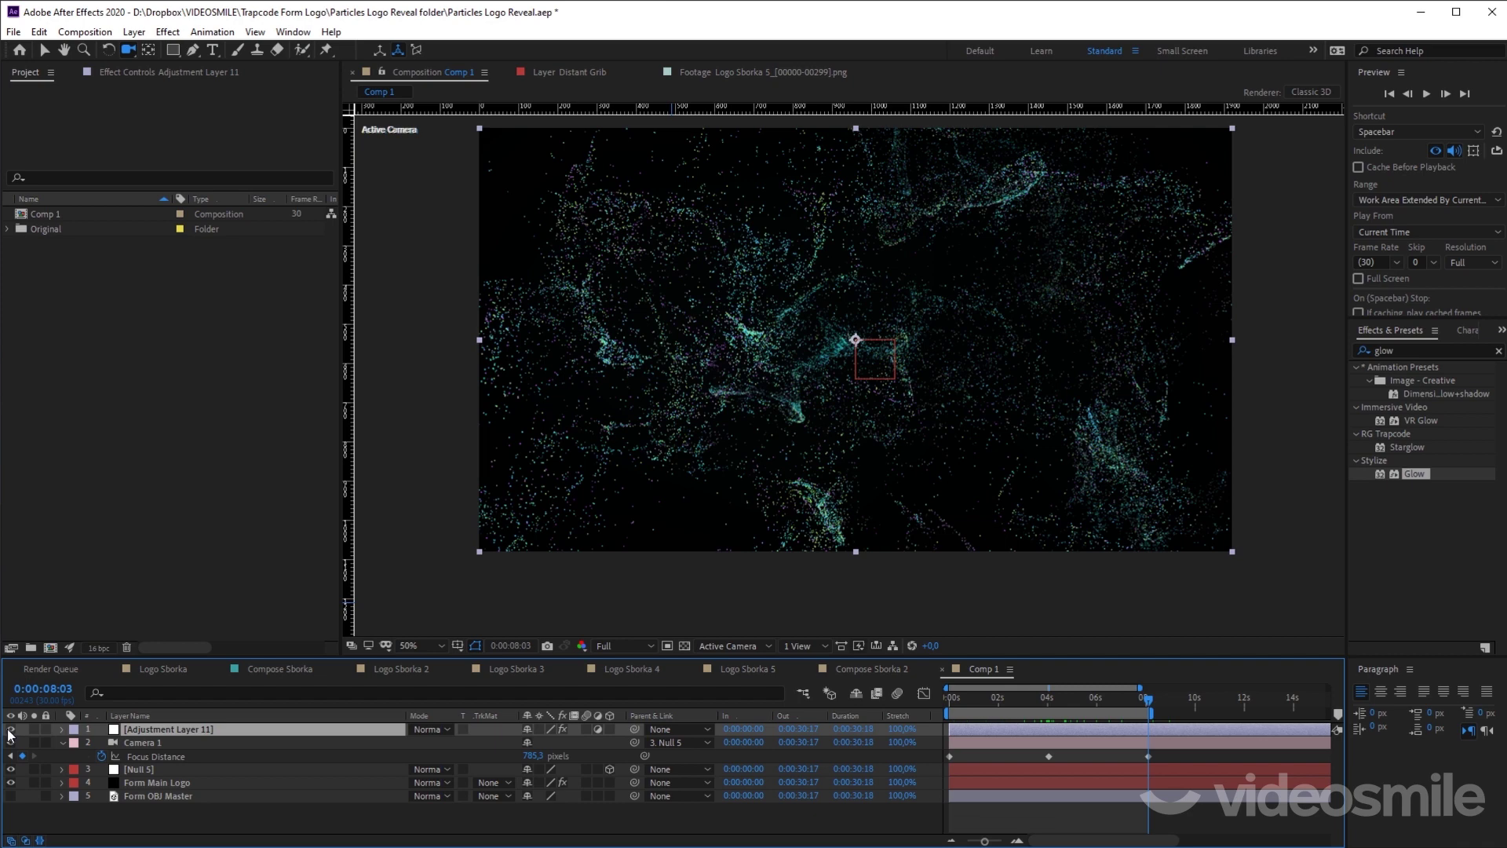
click(9, 730)
click(9, 731)
Step: Show the Glow settings in Effect Controls and check the look at 4 s and 8 s
click(142, 73)
click(10, 730)
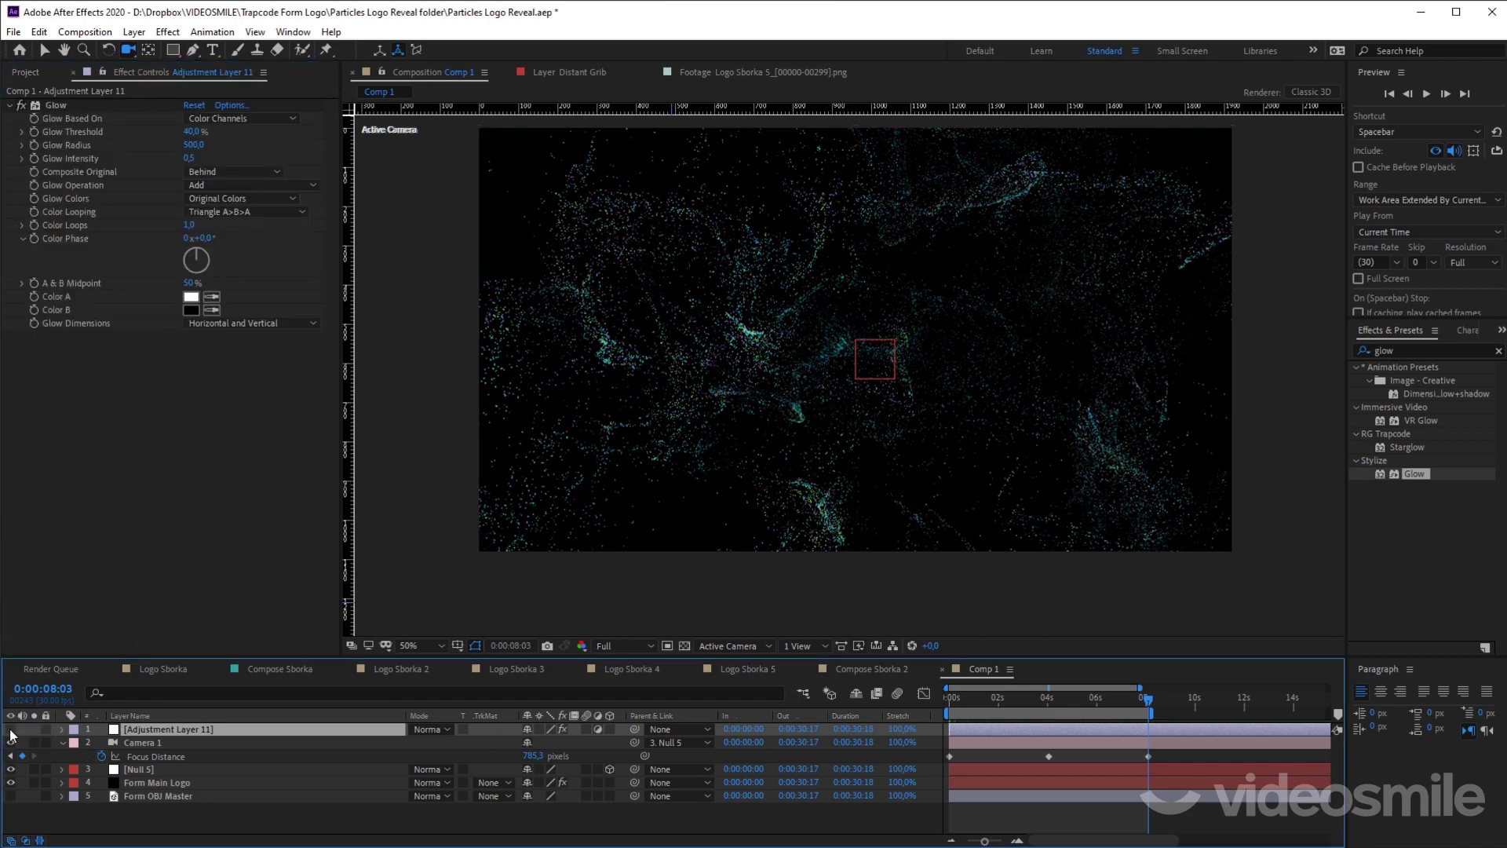
click(10, 729)
drag(1126, 705, 1047, 704)
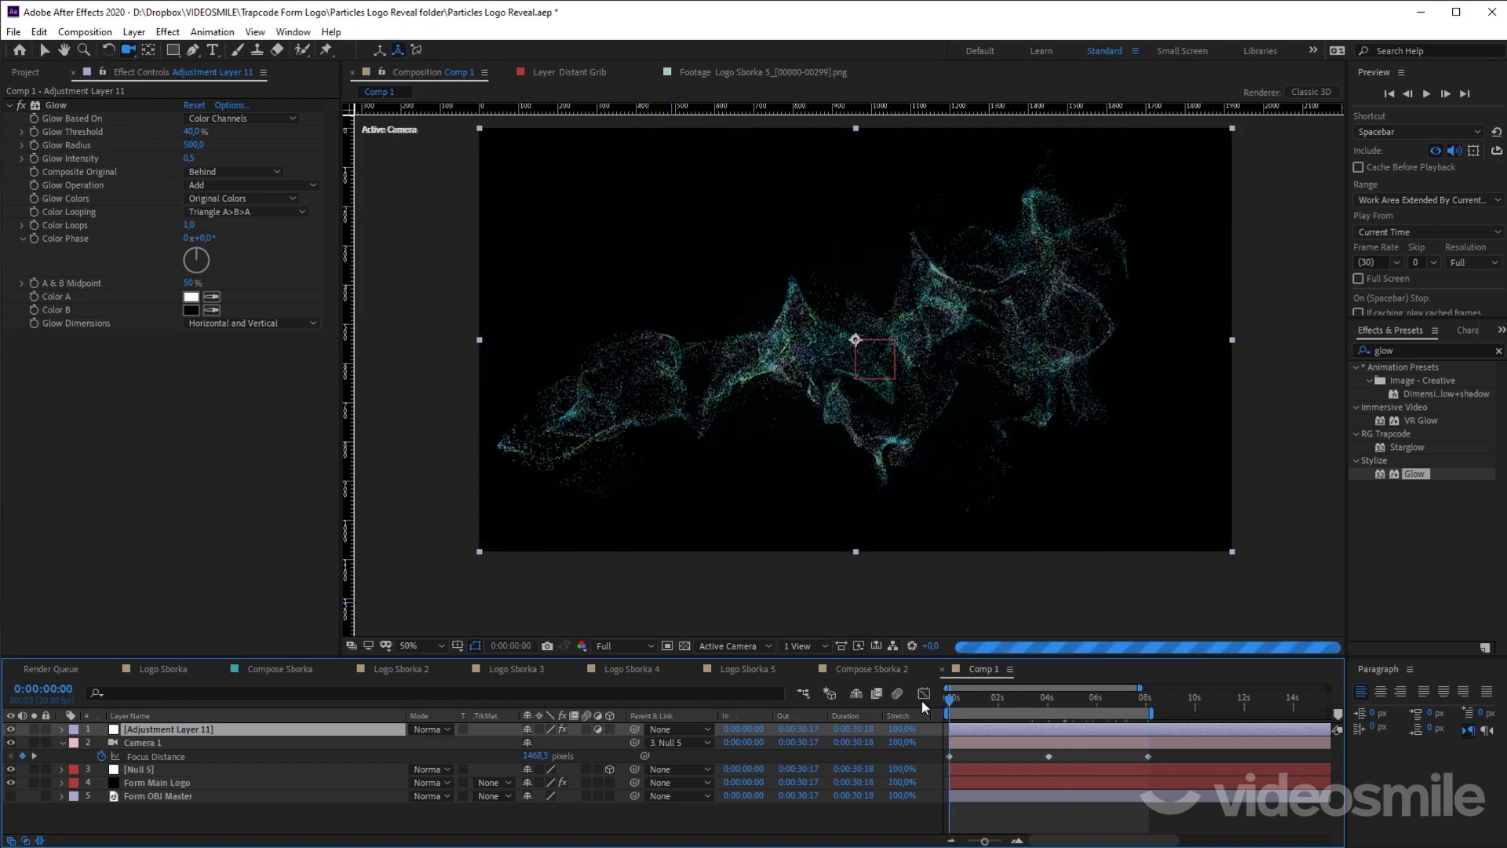
drag(1047, 727, 1152, 741)
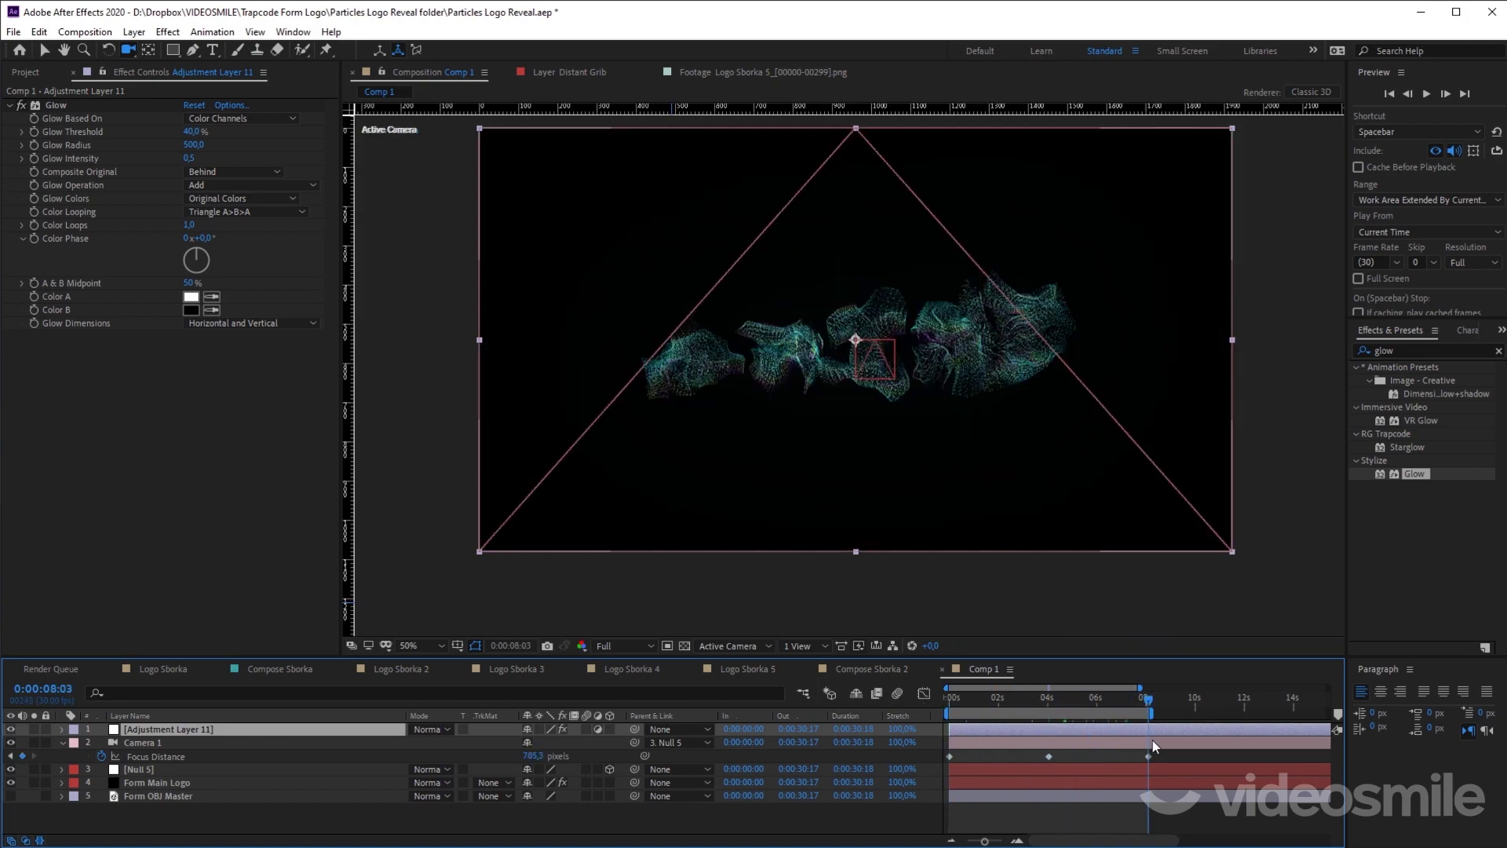
Step: Set Camera 1's Aperture to 100 and keyframe it at 8 s
click(61, 743)
click(61, 743)
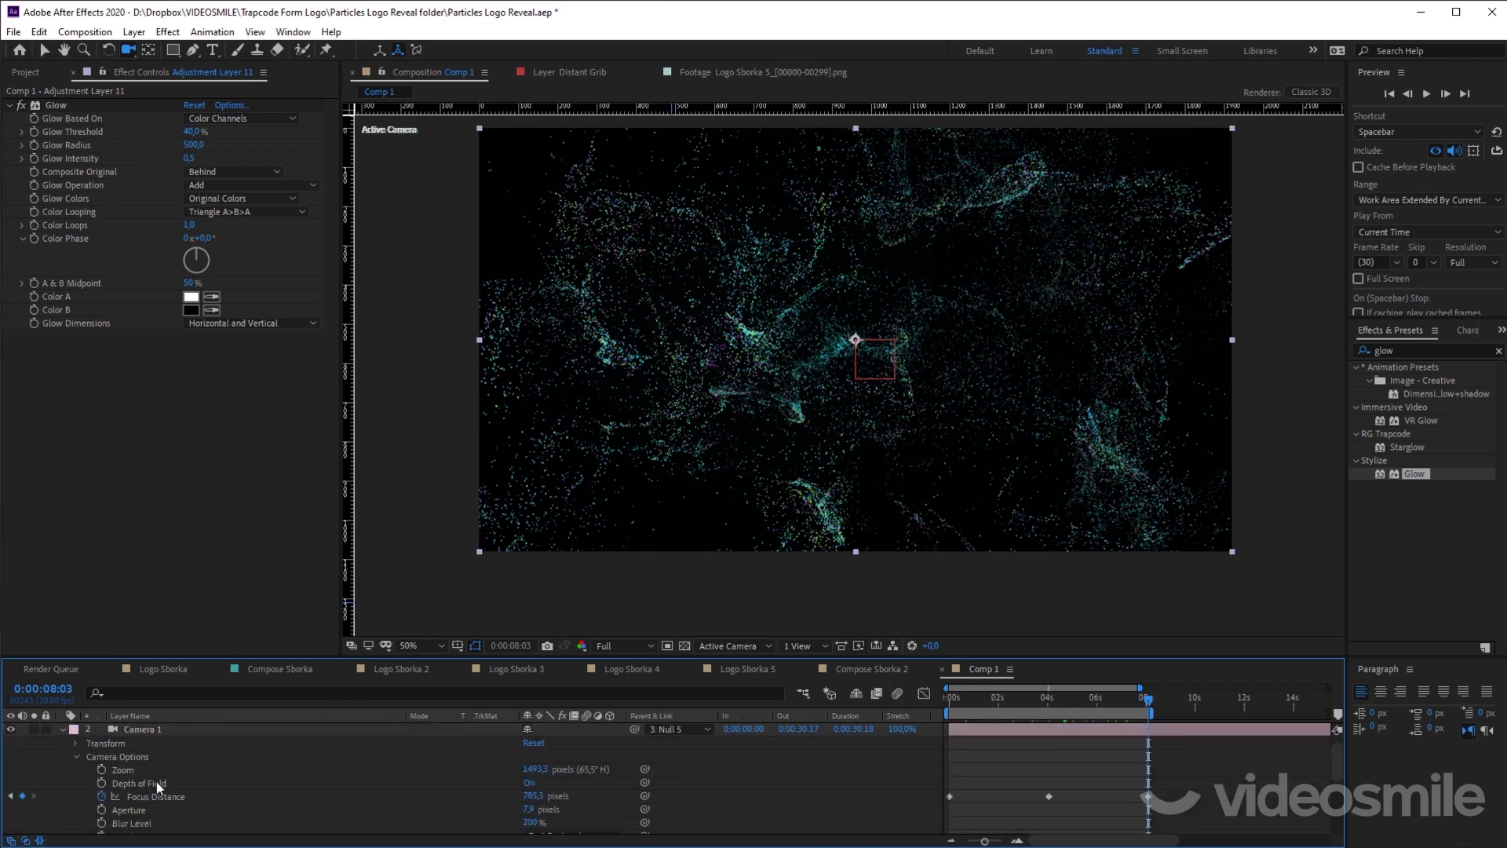
scroll(330, 782, down, 2)
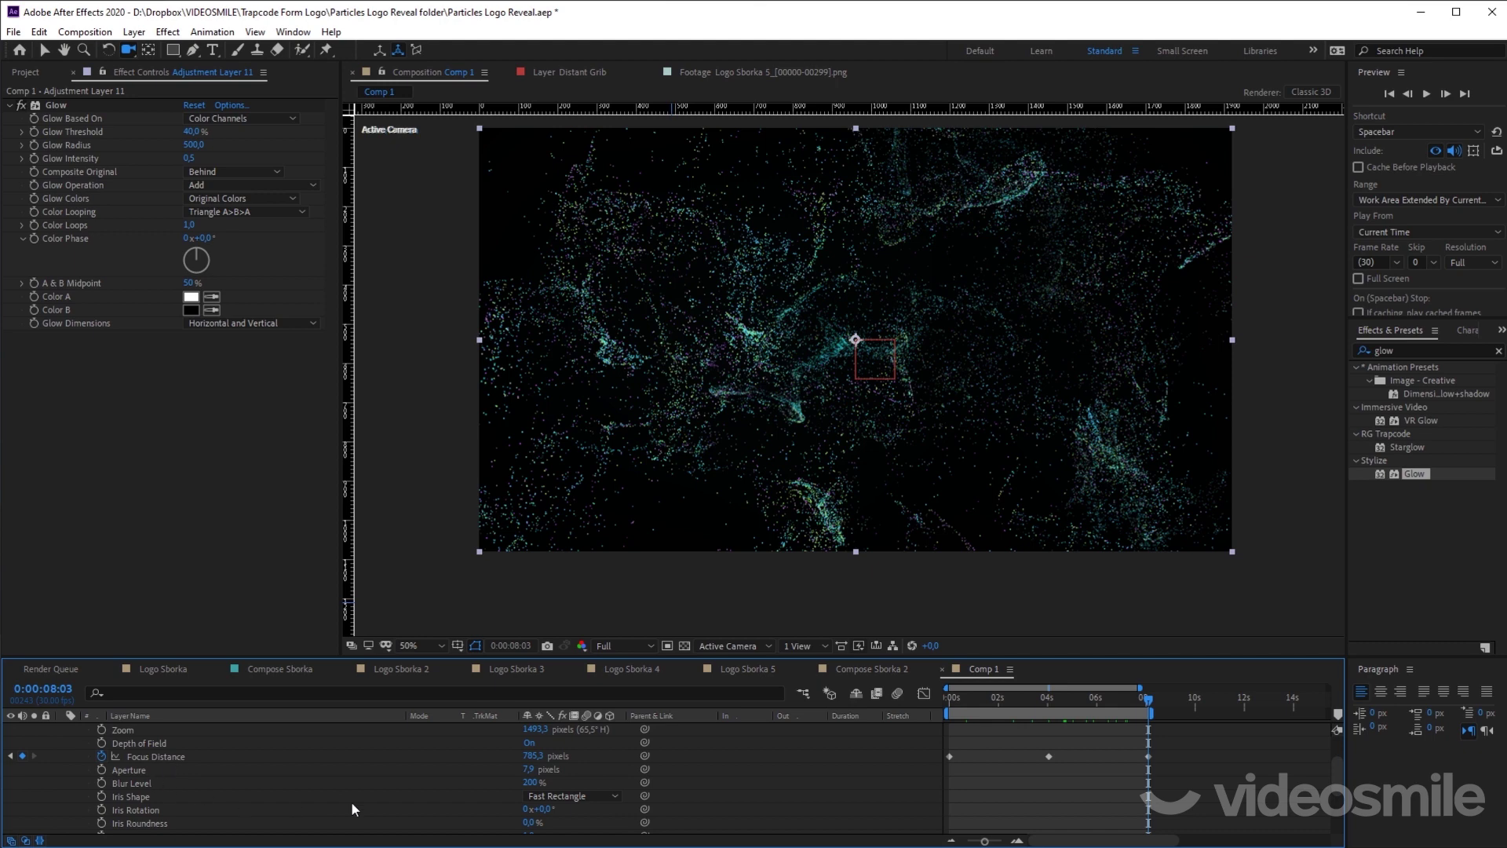
drag(528, 770, 553, 770)
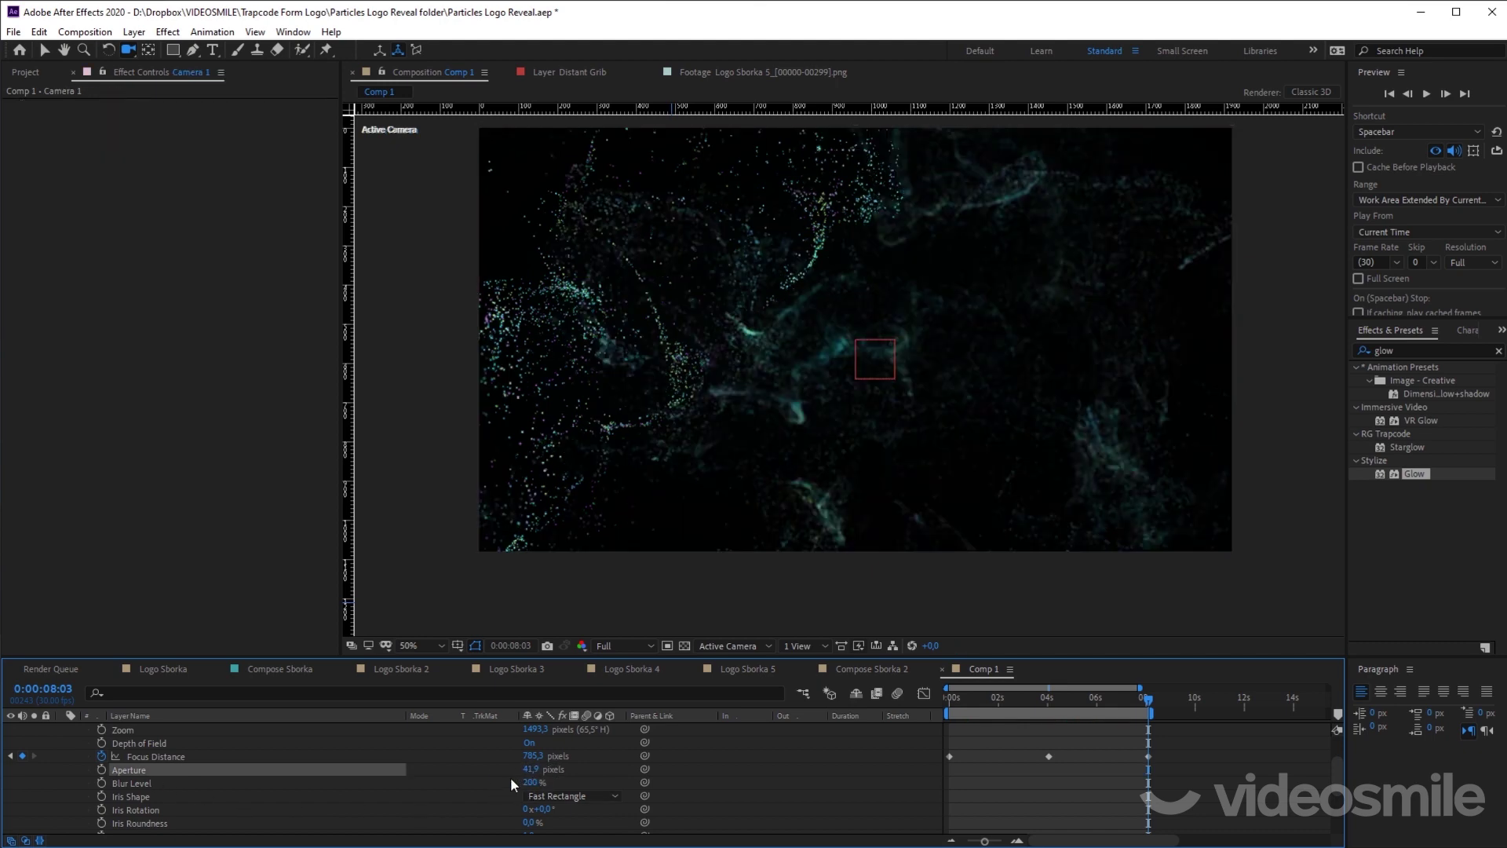
drag(538, 769, 593, 772)
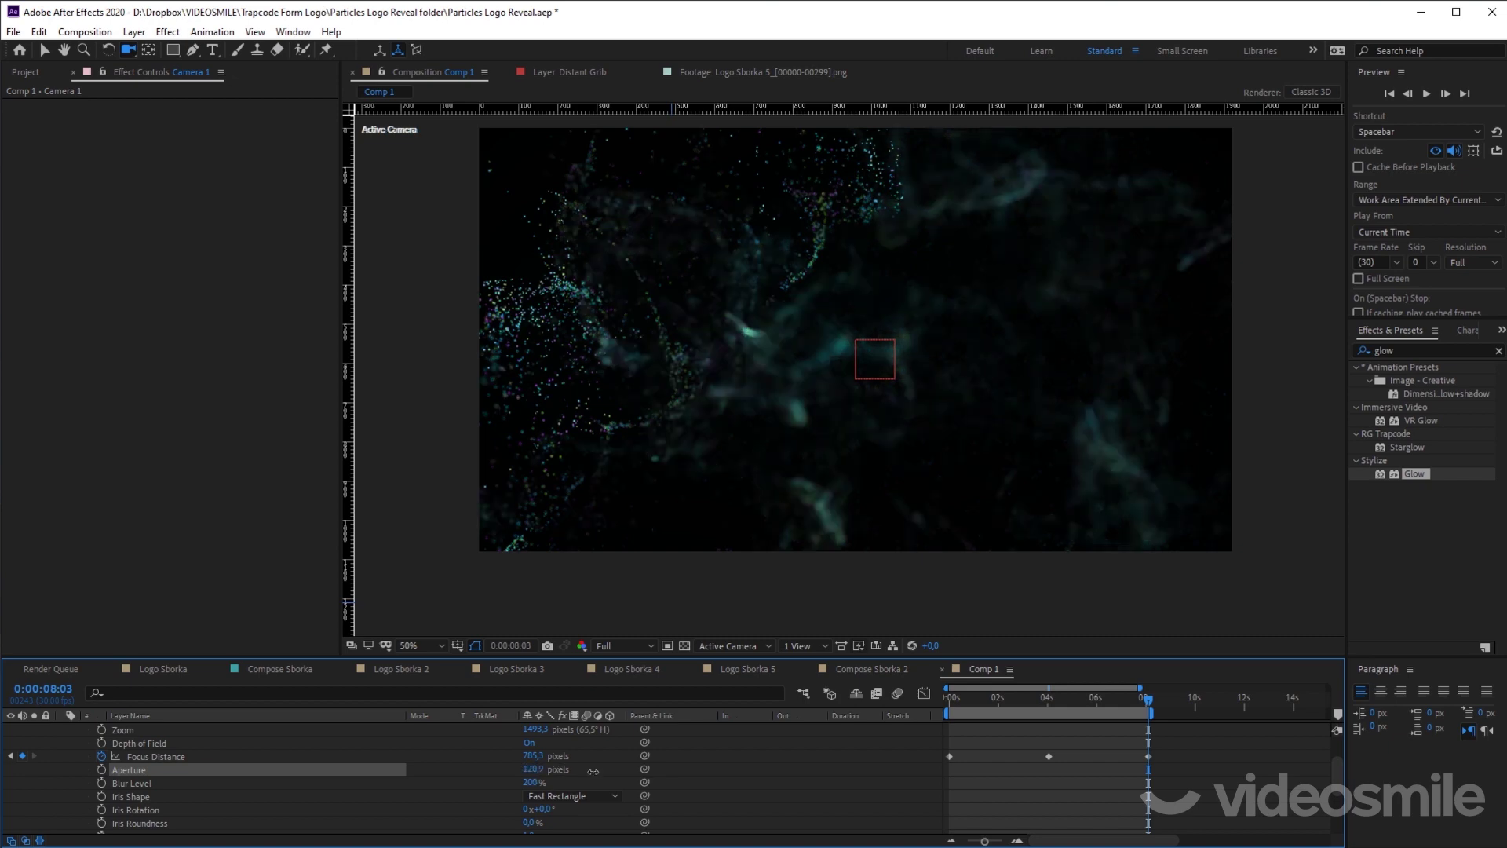
drag(623, 773, 533, 770)
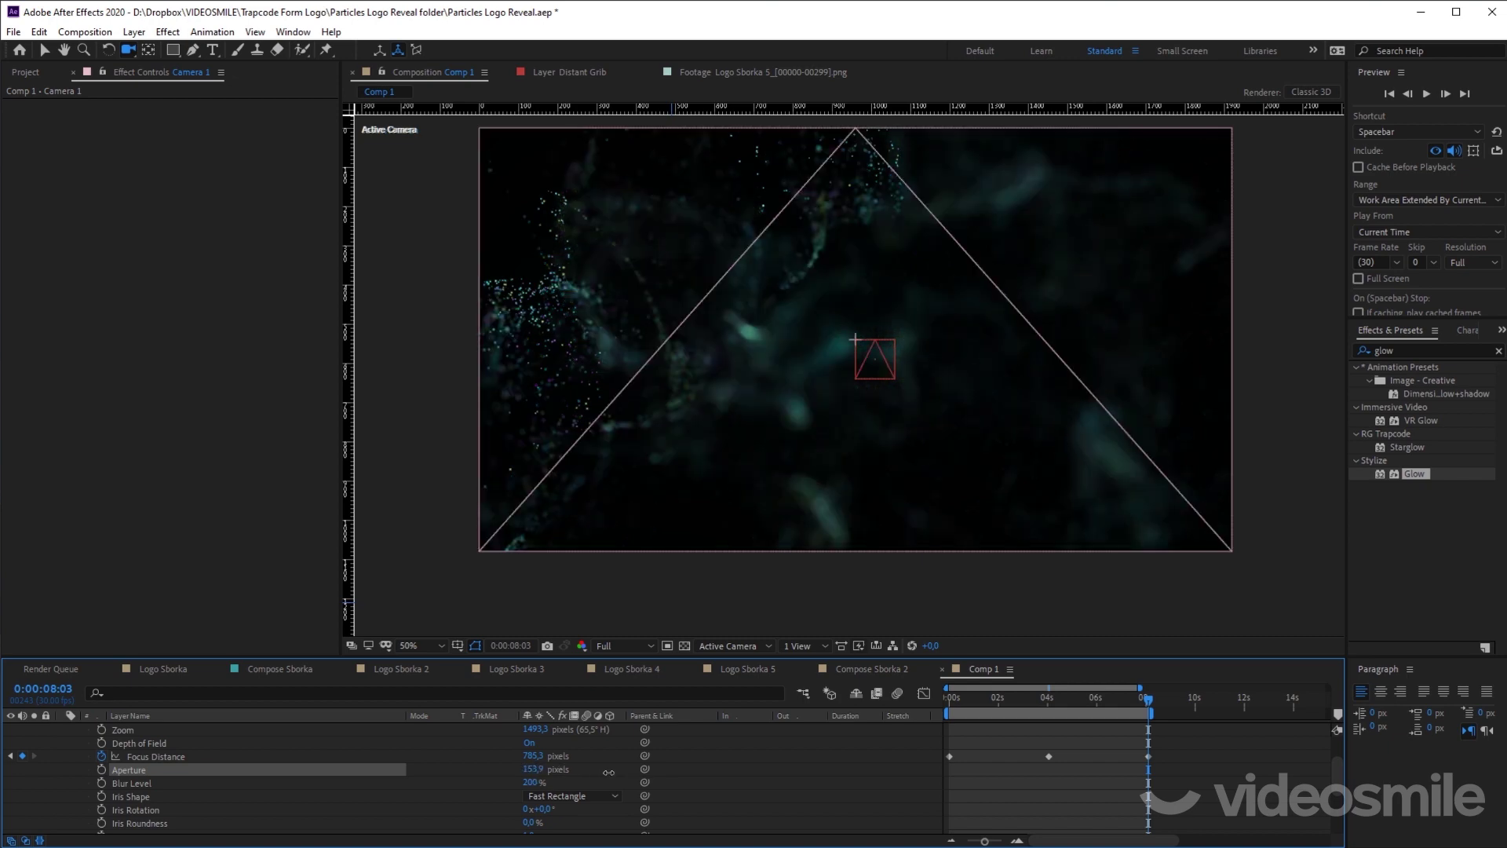
click(533, 769)
text(100,0)
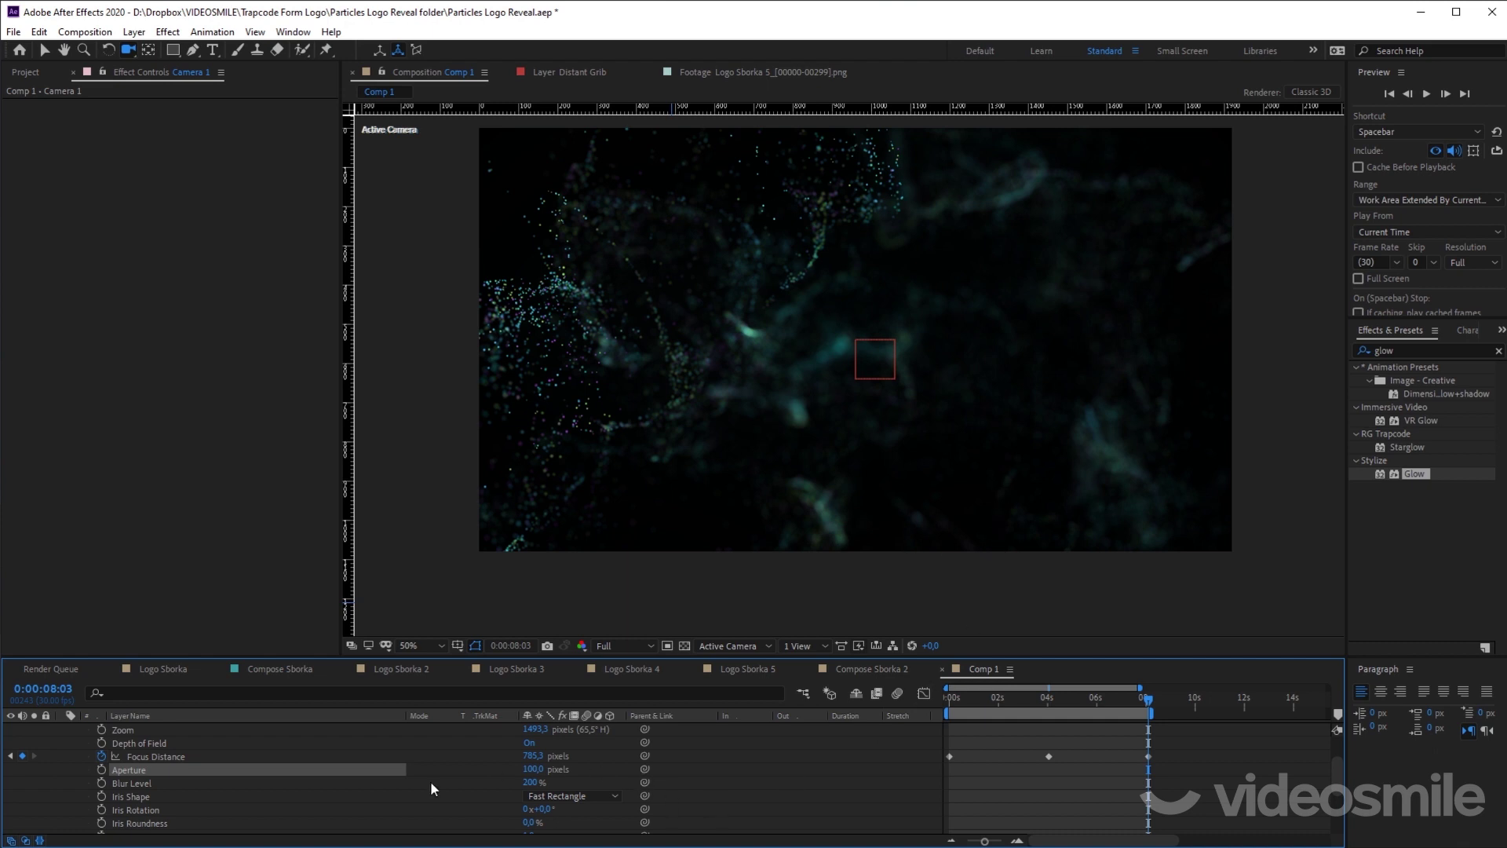
click(101, 771)
Step: Add an Aperture keyframe of 50 at 4 s
drag(1133, 699, 1049, 703)
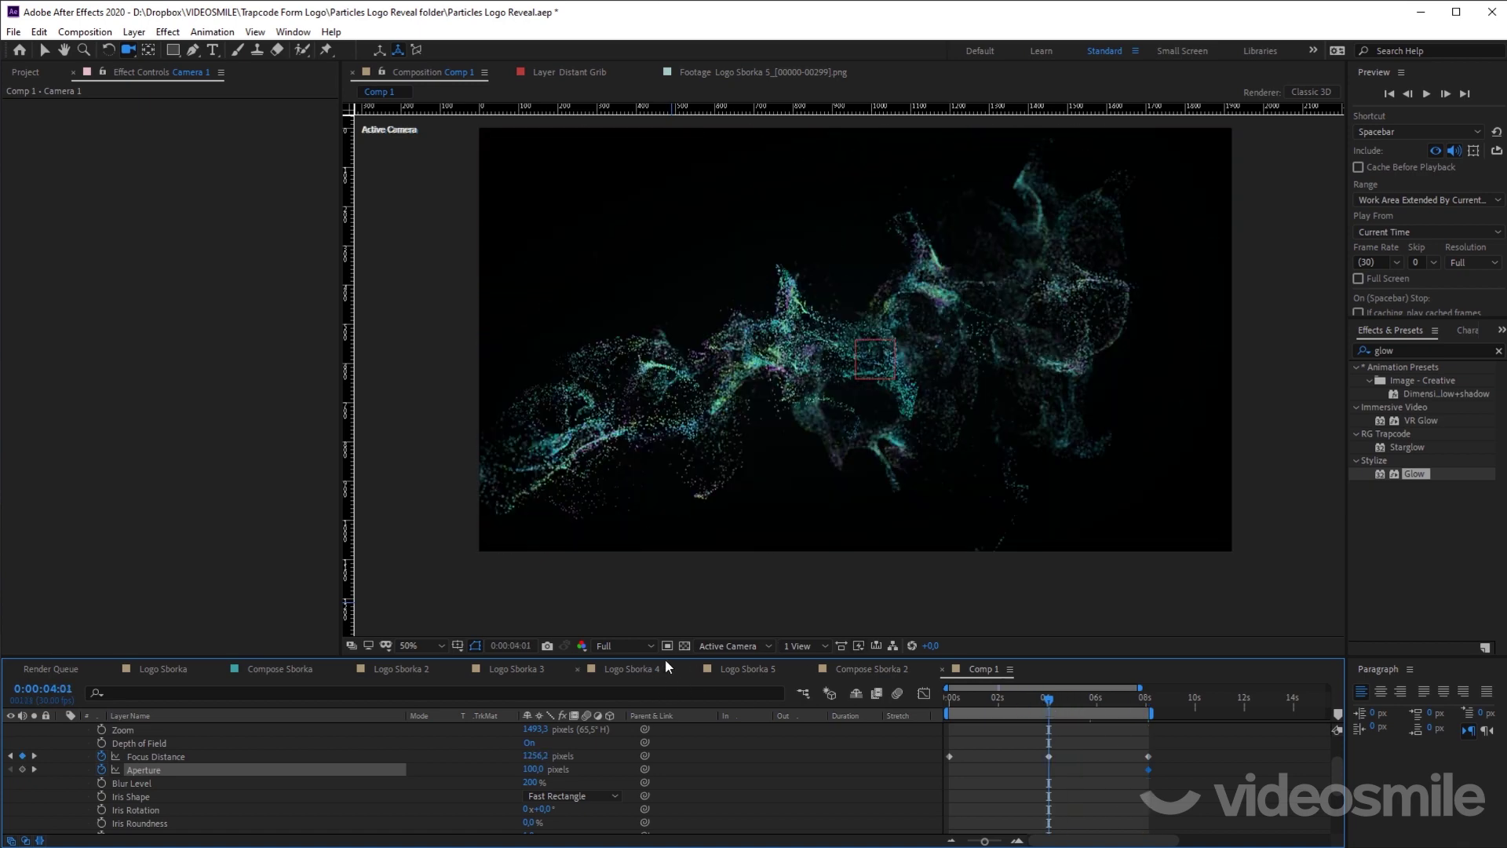
right_click(696, 660)
click(690, 778)
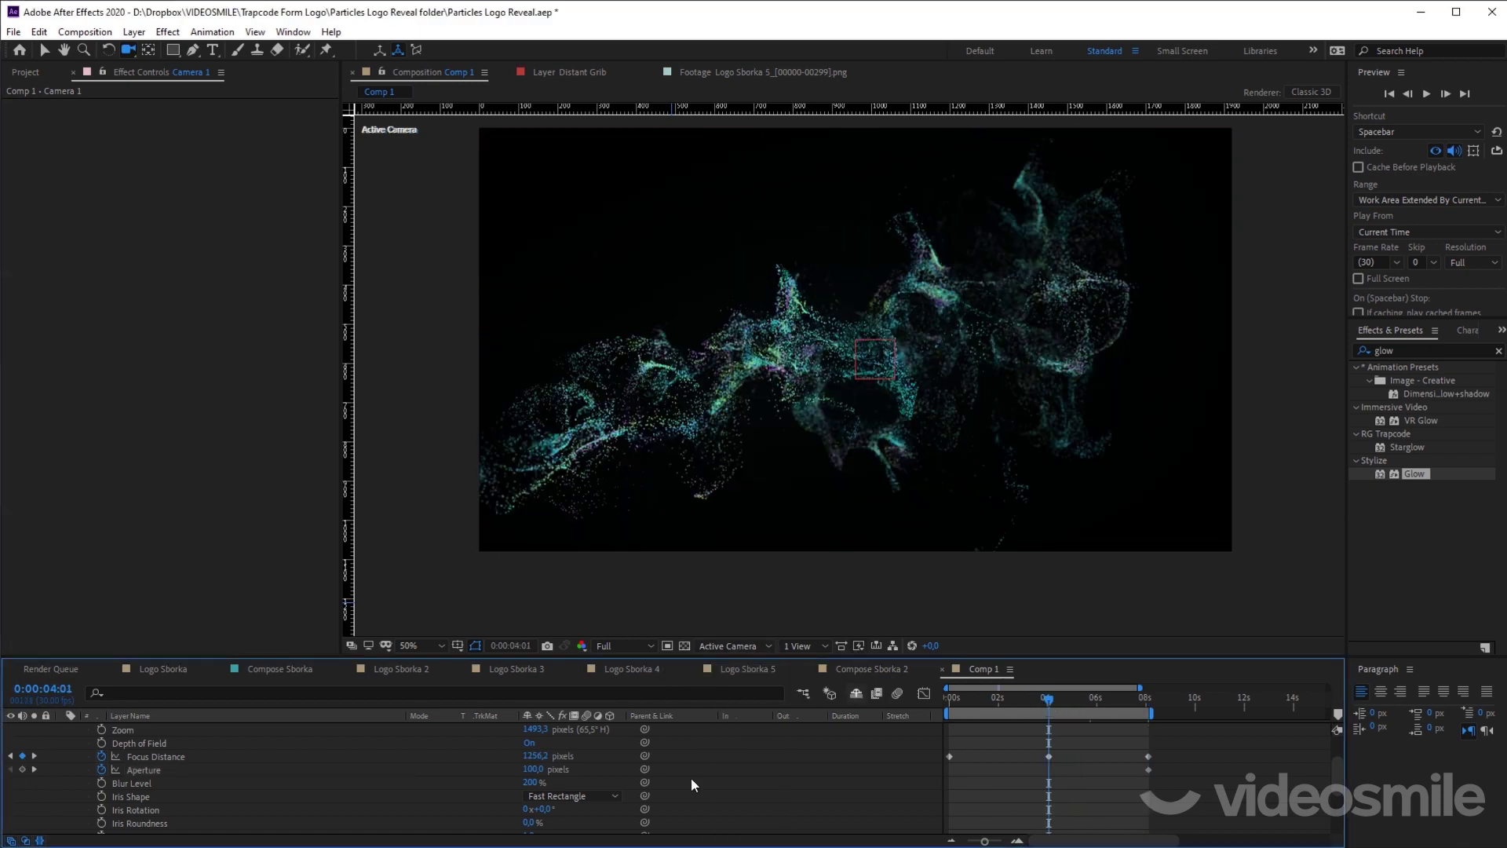
mouse_move(533, 770)
mouse_down()
mouse_move(578, 766)
mouse_move(453, 766)
mouse_up()
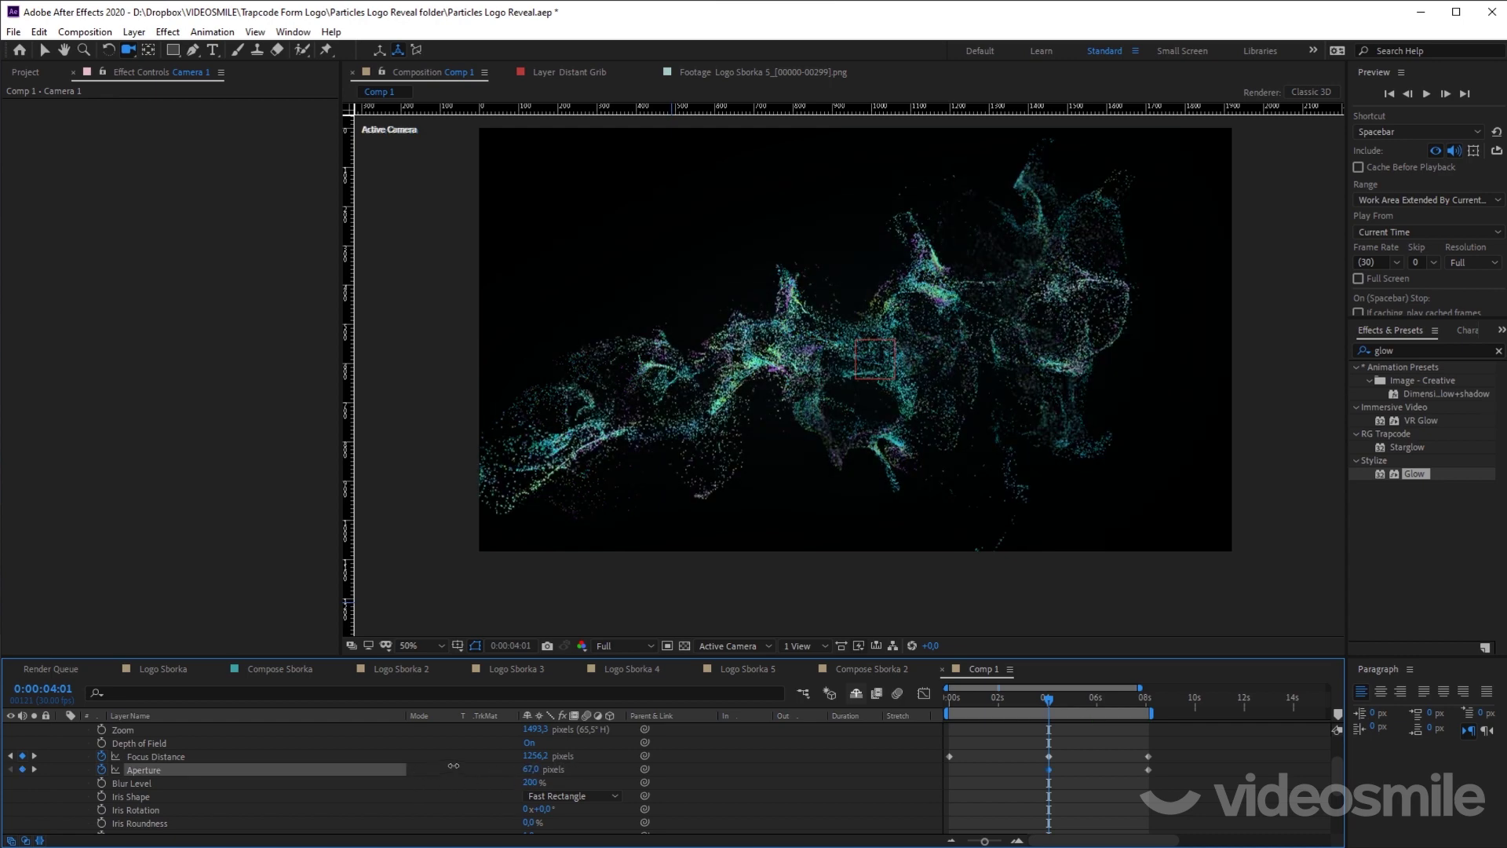
click(540, 767)
key(Return)
Step: Set a low starting Aperture at 0 s and check the blur around 3 s
drag(1048, 699, 941, 702)
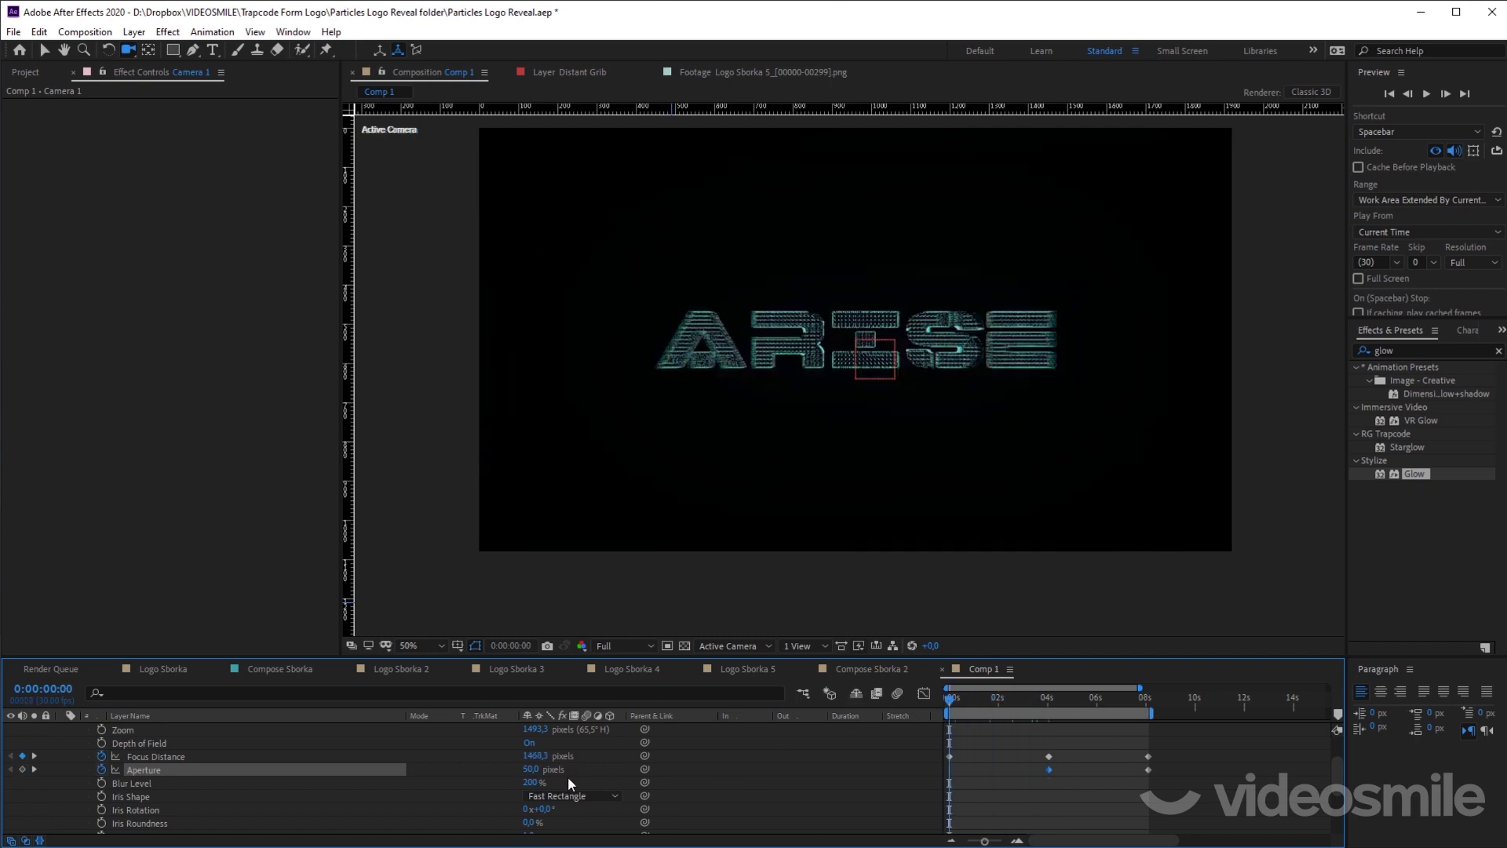
text(0)
key(Return)
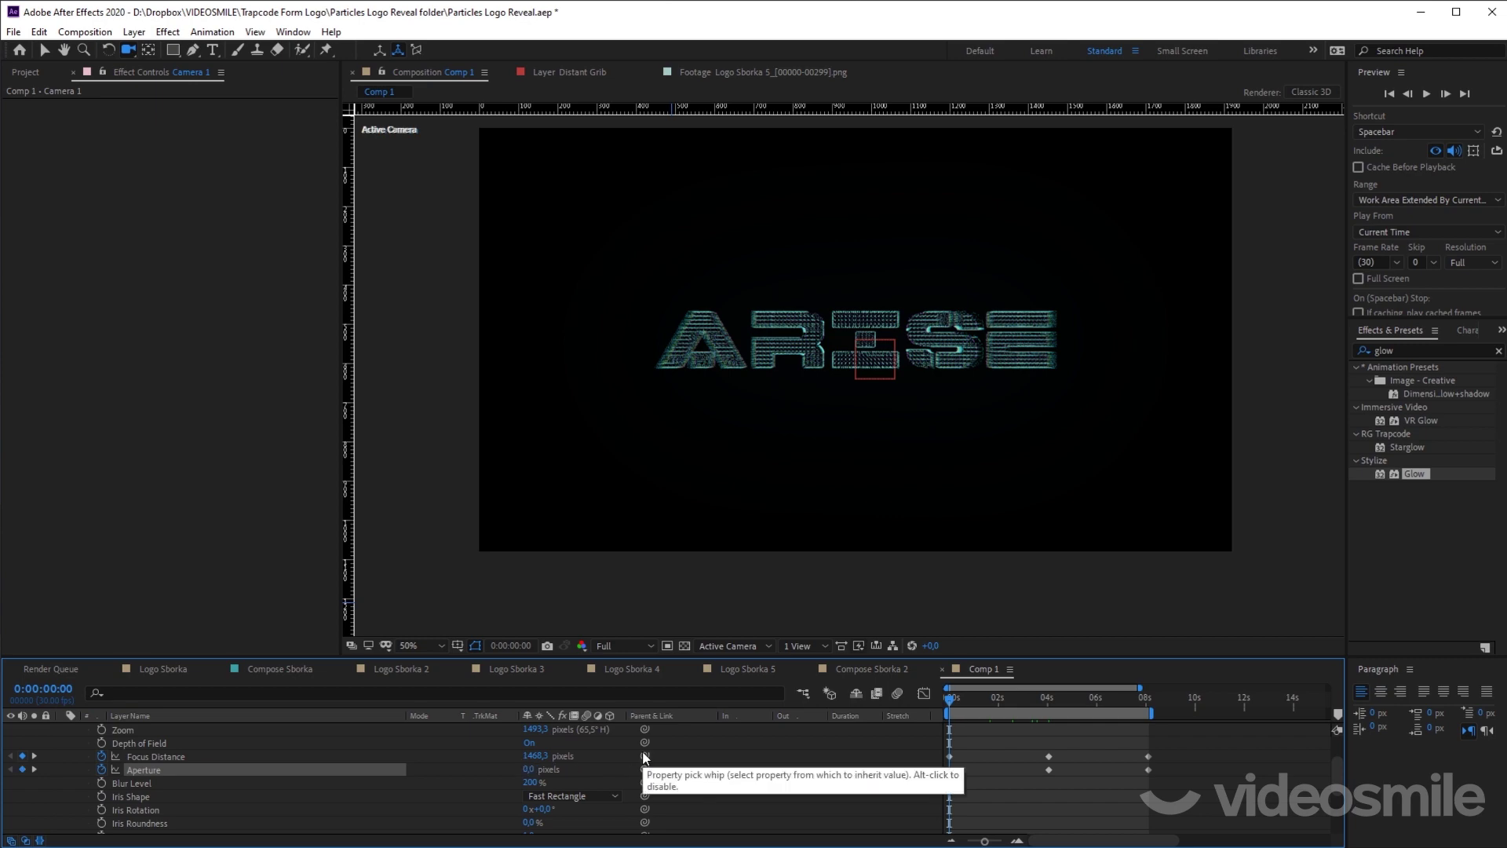
click(529, 769)
text(20)
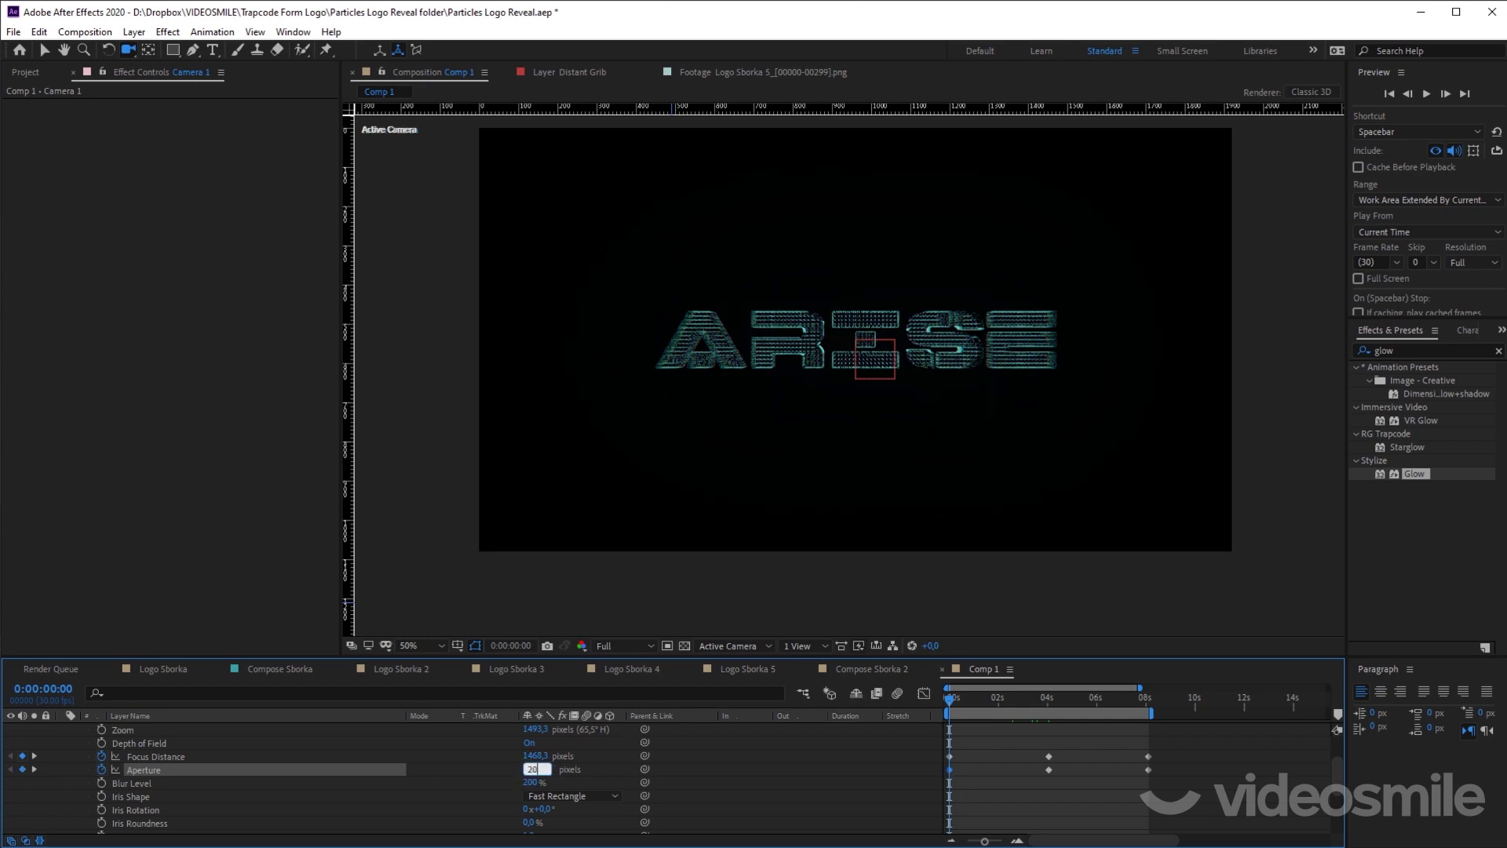
key(Return)
drag(955, 700, 1049, 718)
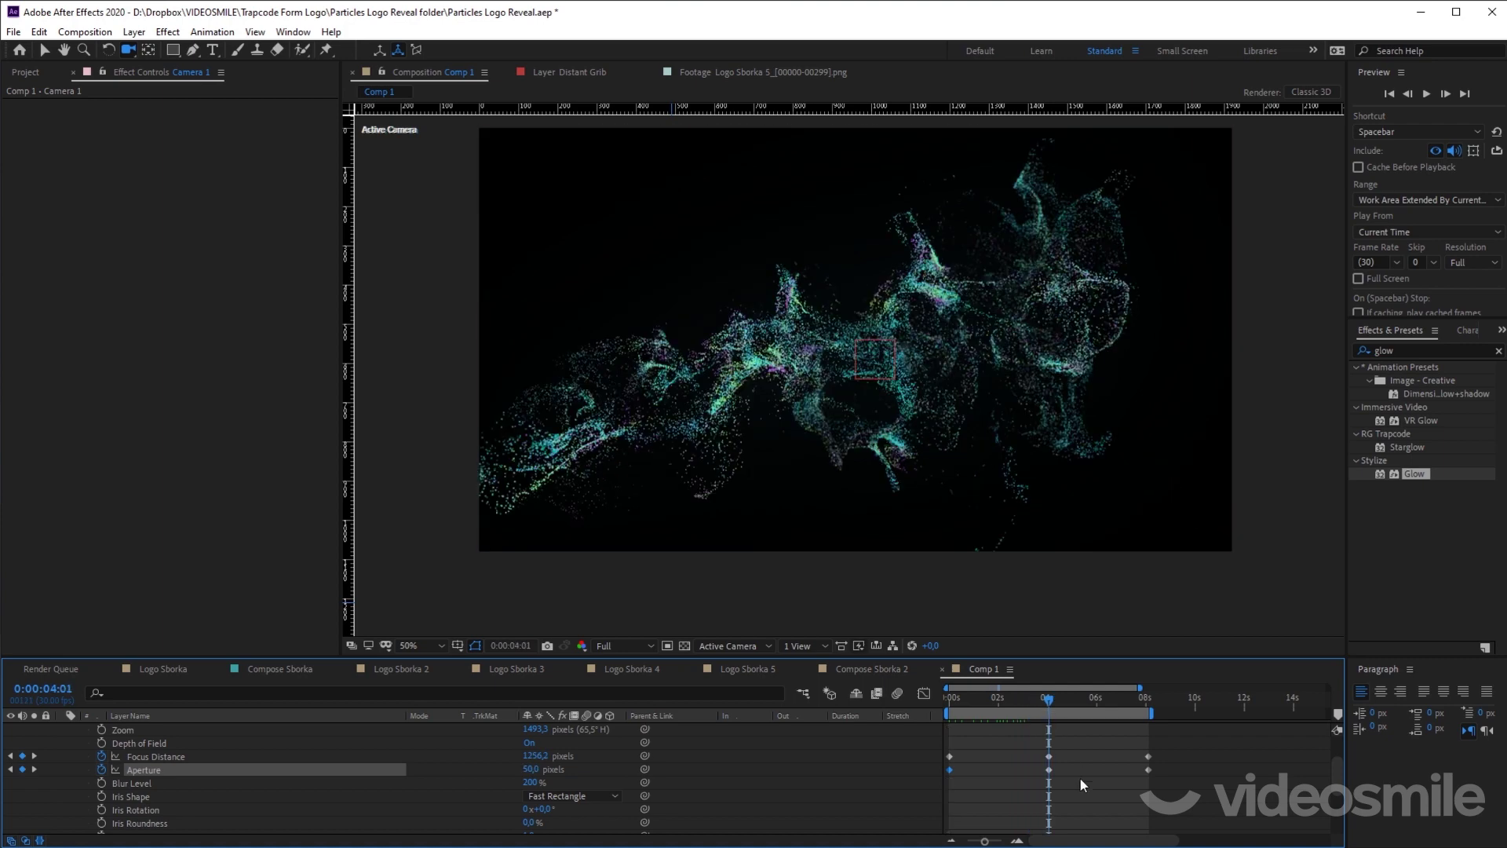
drag(530, 774, 612, 770)
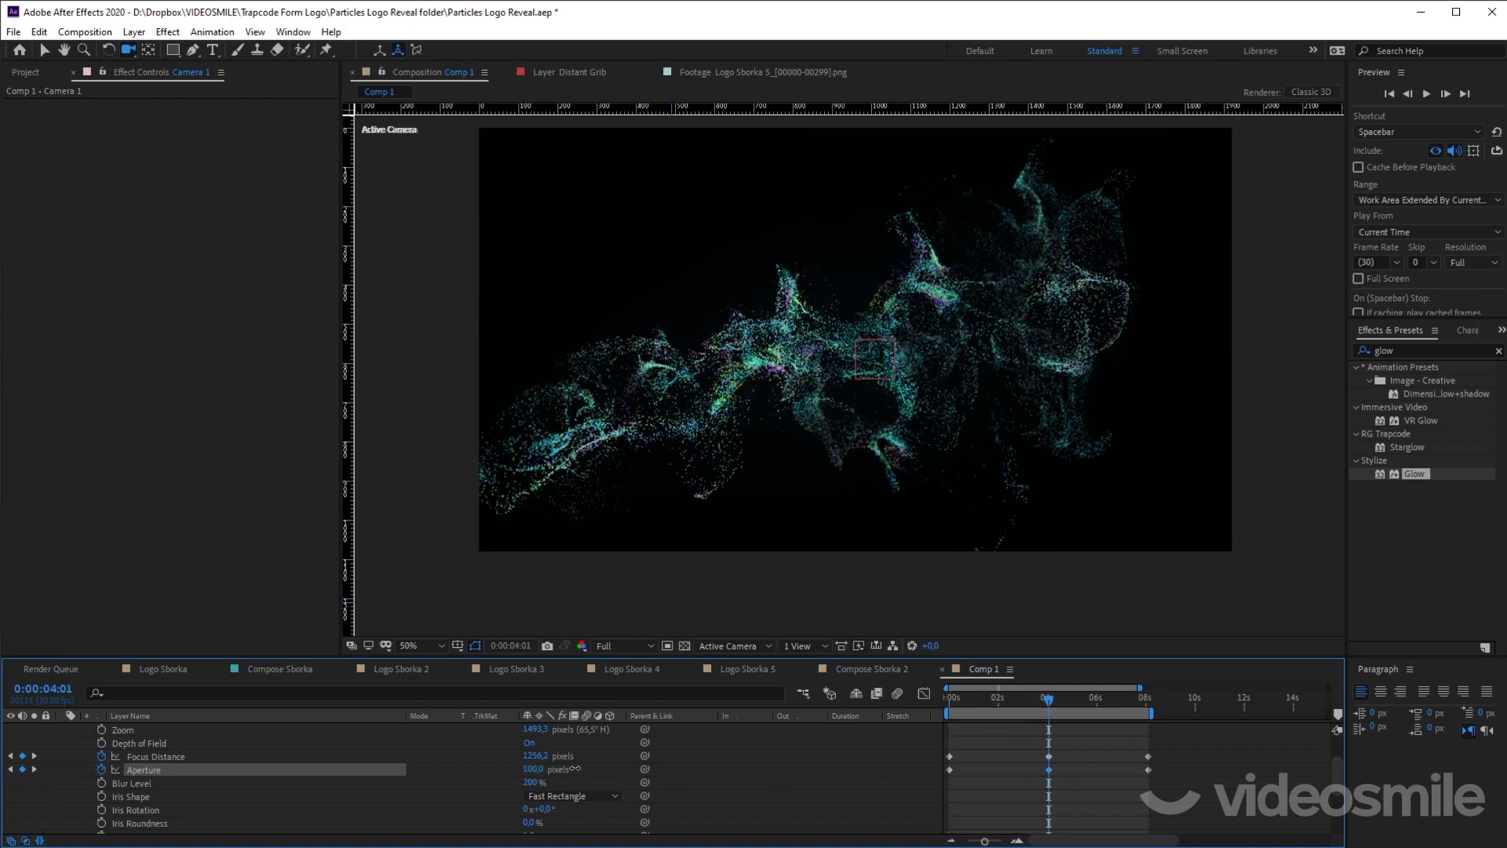
key(ctrl+z)
Step: Return to the 8-second keyframes and turn the glow adjustment layer back on
scroll(1105, 776, up, 2)
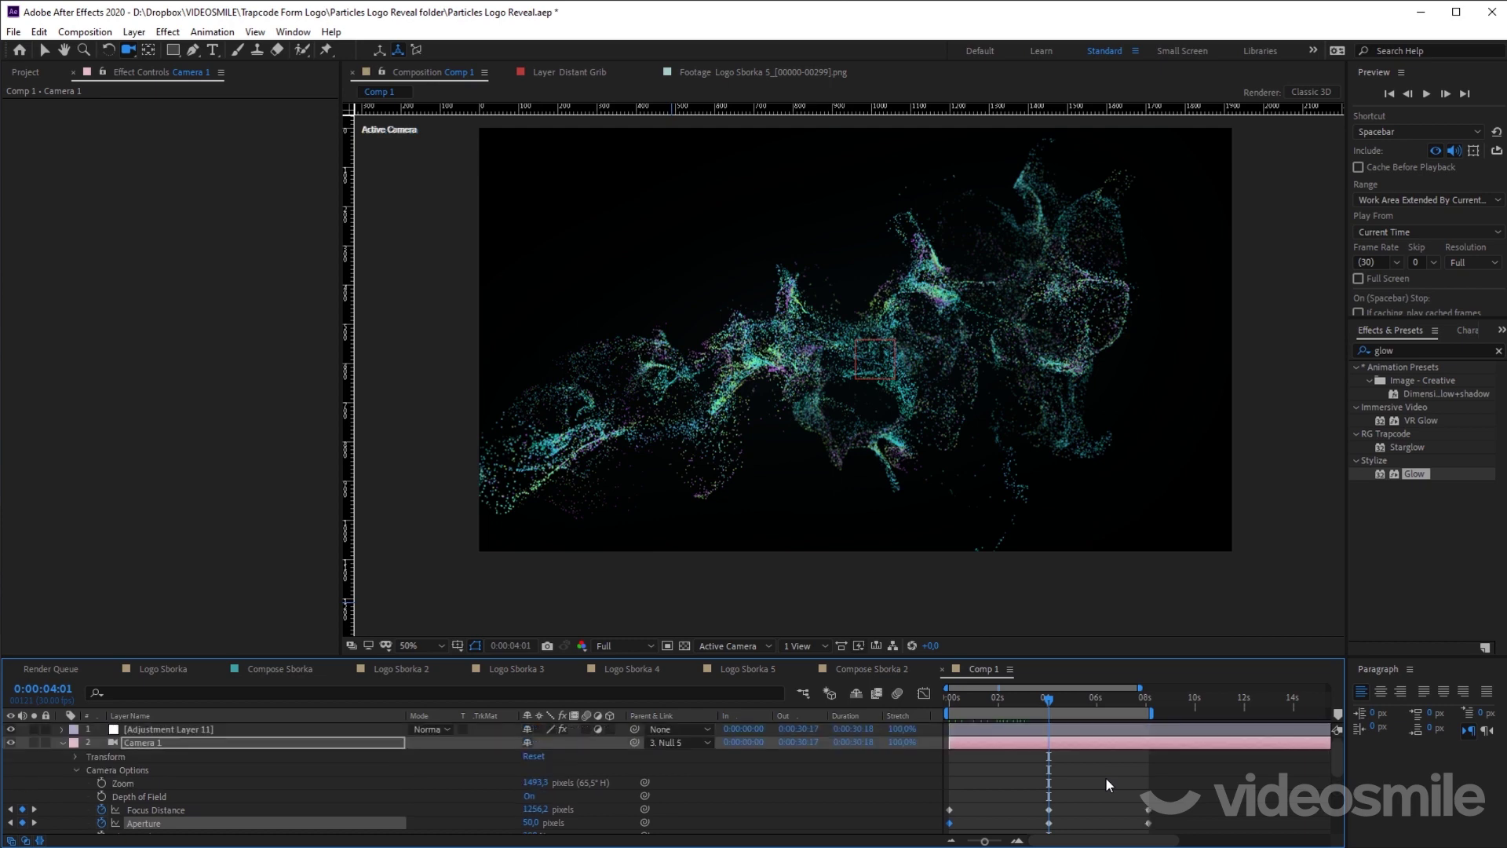
drag(1058, 700, 1148, 713)
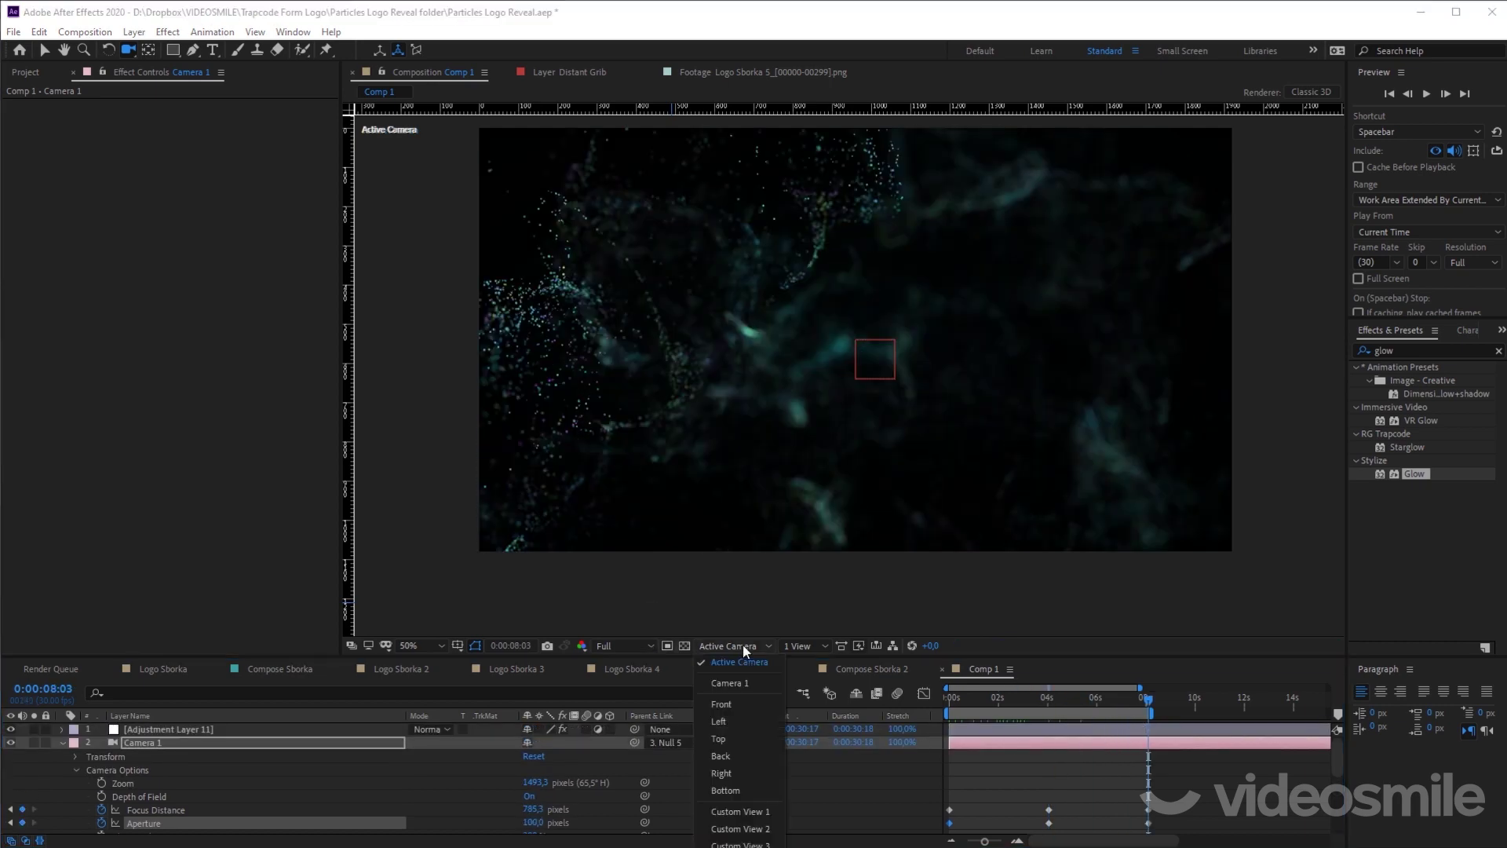
key(Up)
key(Up)
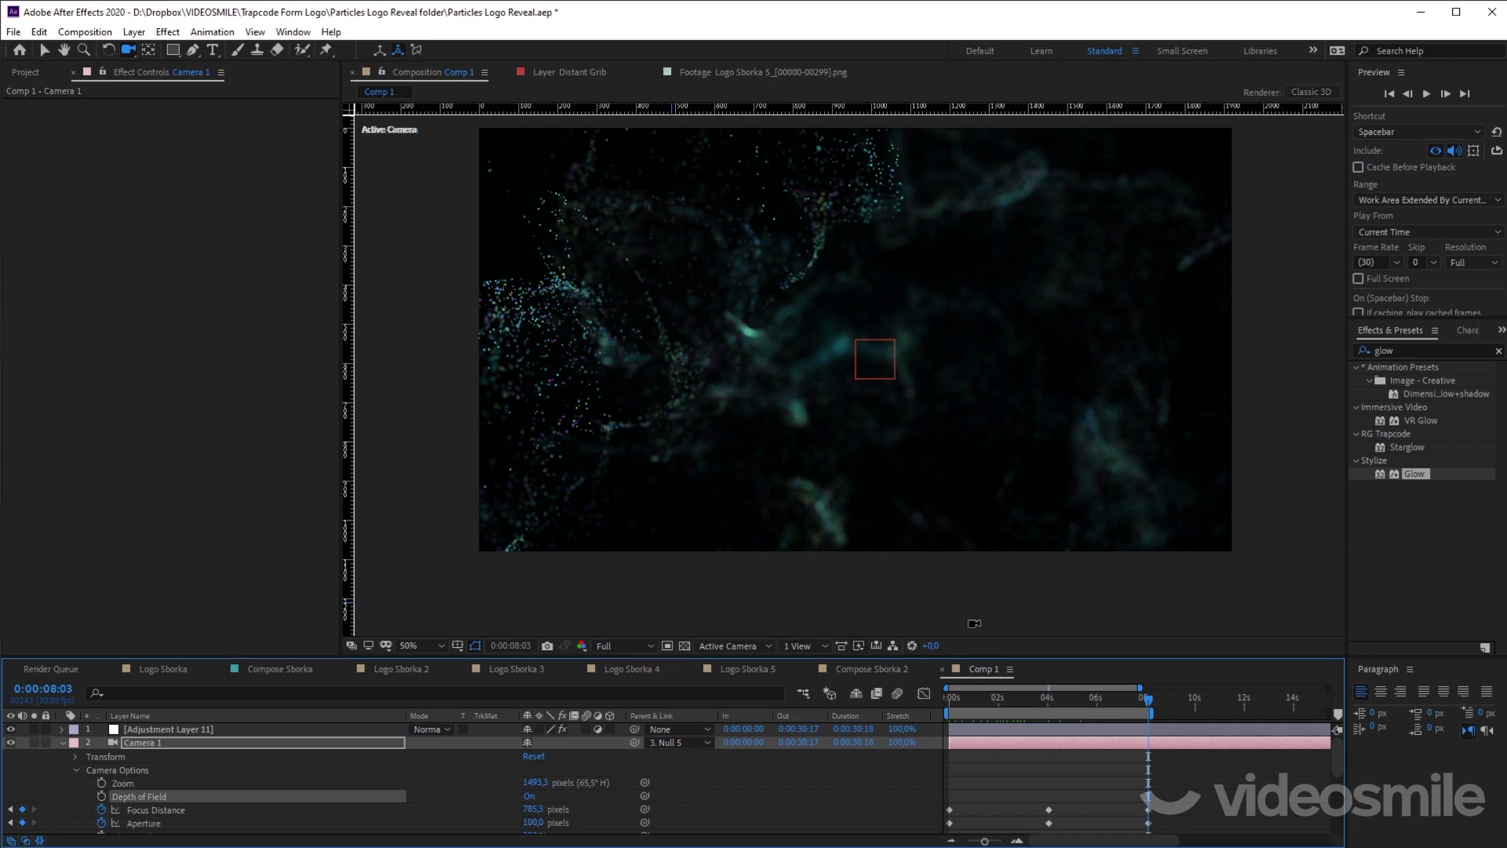
click(10, 729)
scroll(1009, 787, down, 5)
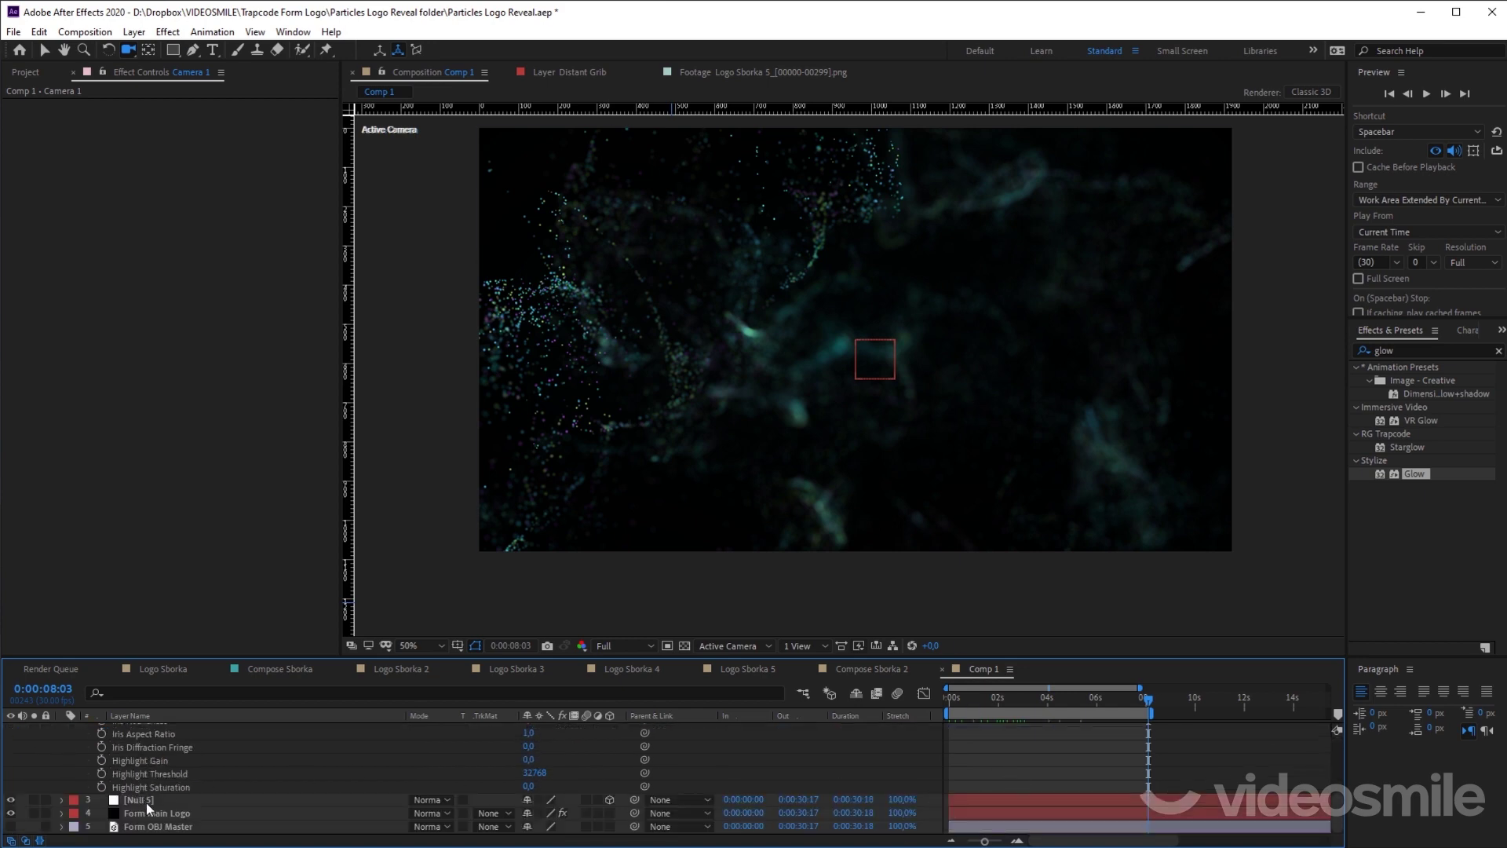
Step: Set Form Main Logo's Particle Density to 30 in the Base Form settings
click(147, 812)
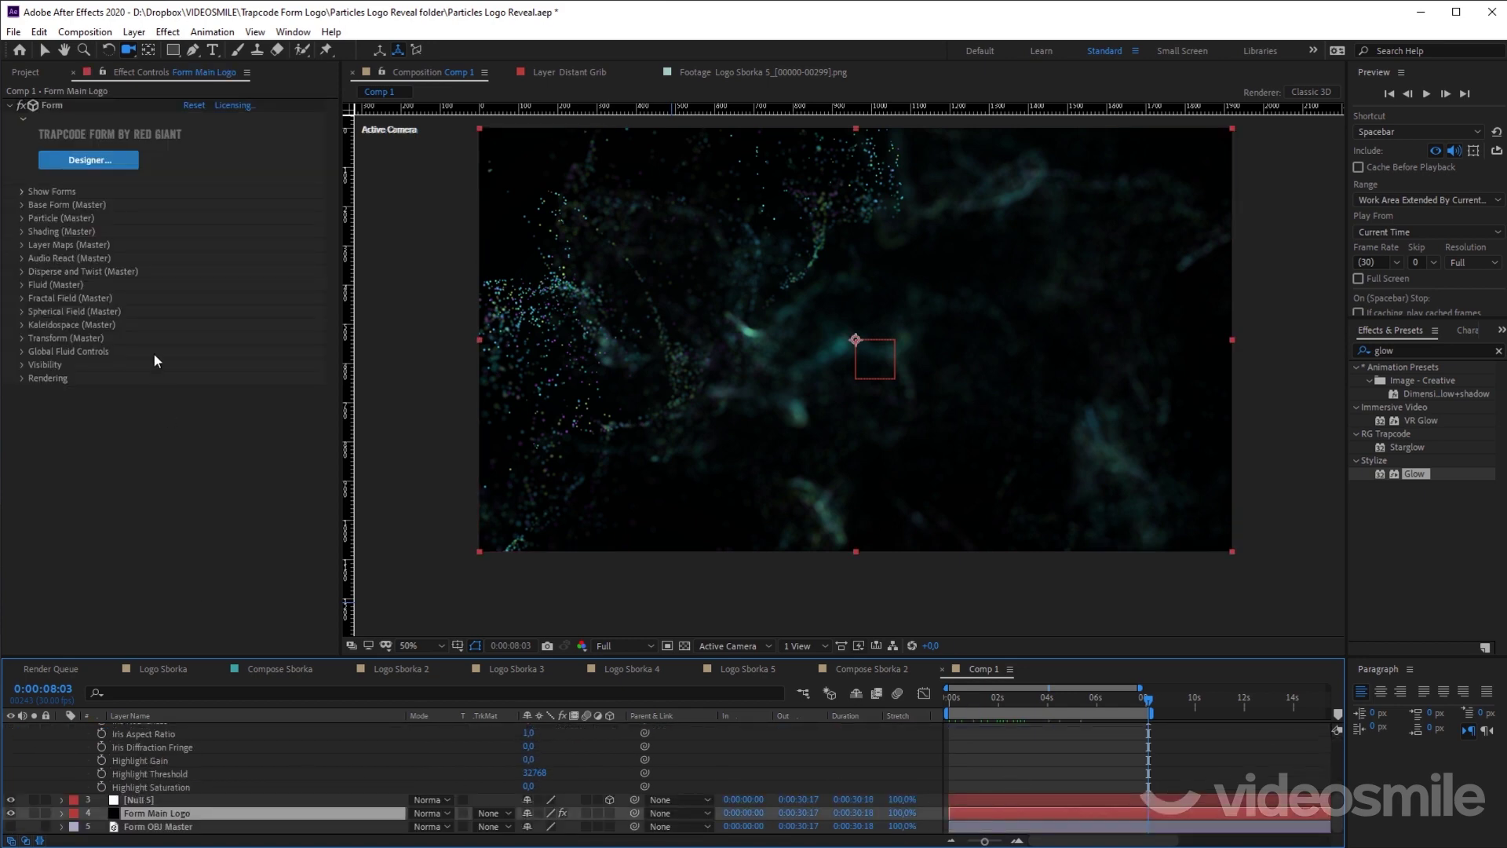
click(21, 205)
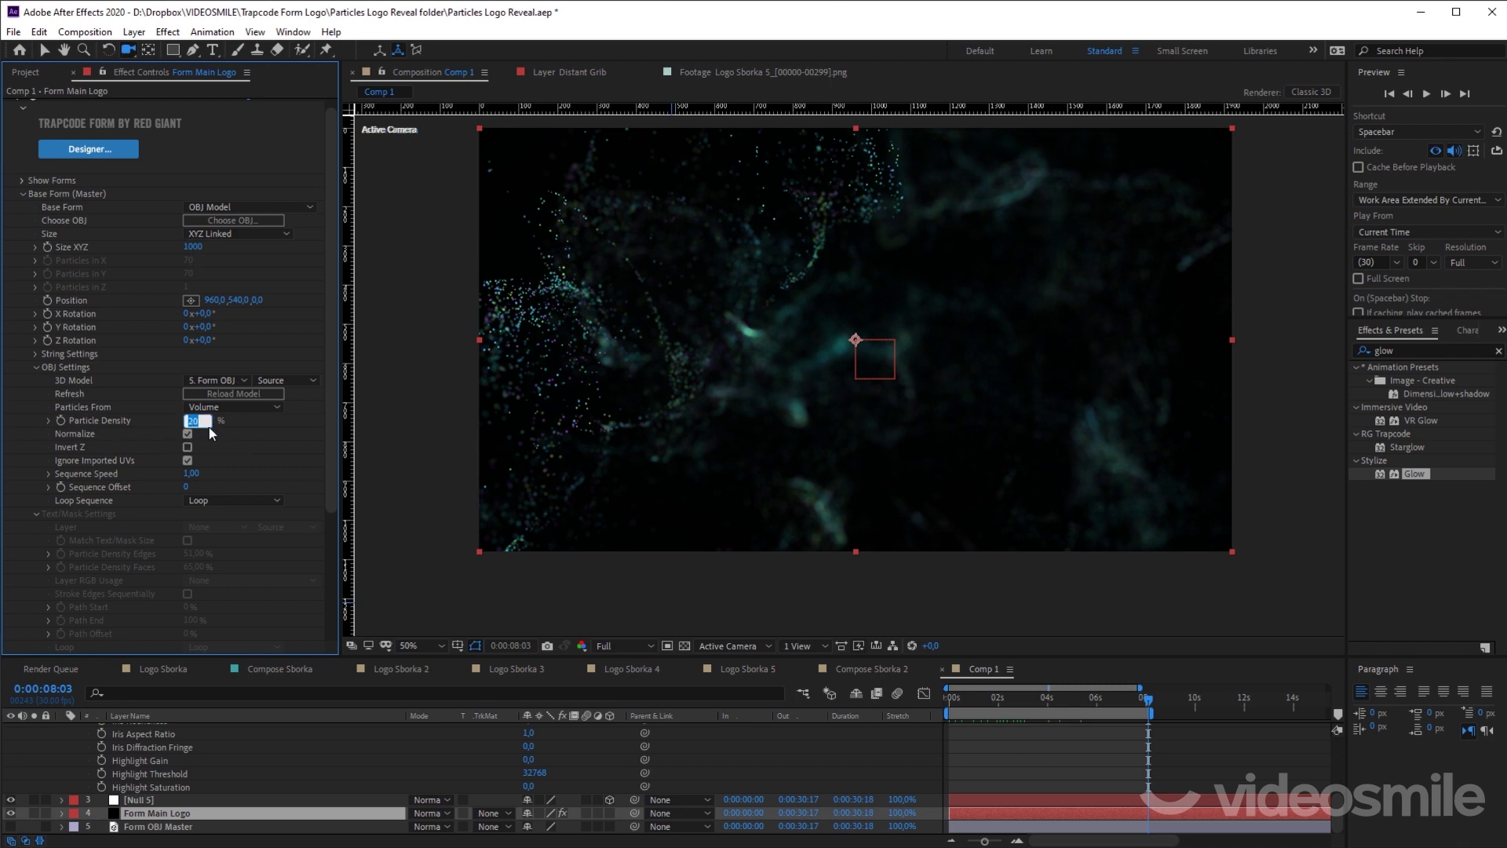
text(30)
key(Return)
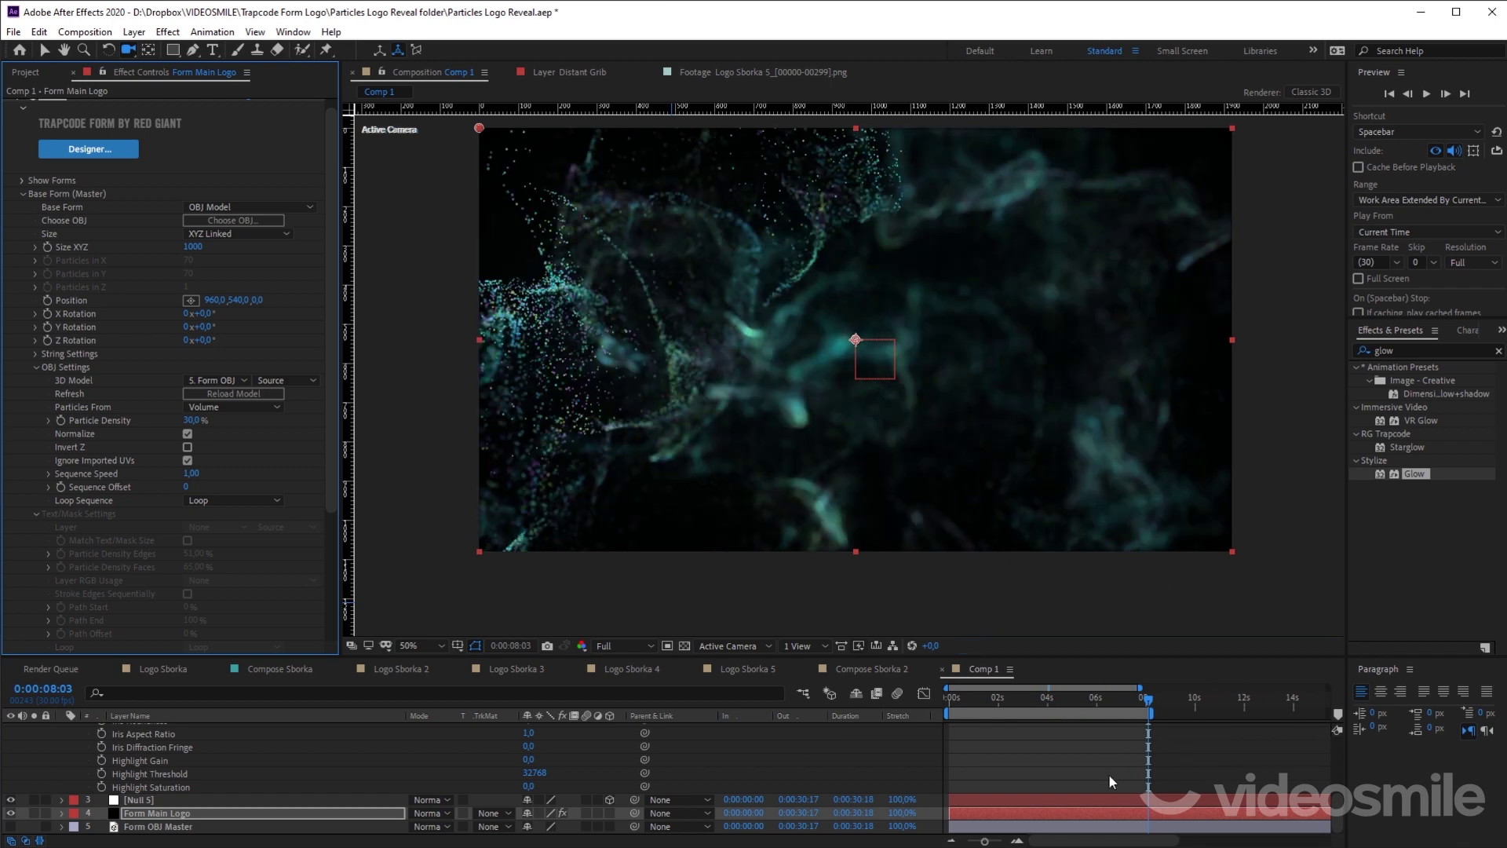
Step: Zoom the viewer to 100% and pan around to inspect the denser particles
click(1110, 774)
key(v)
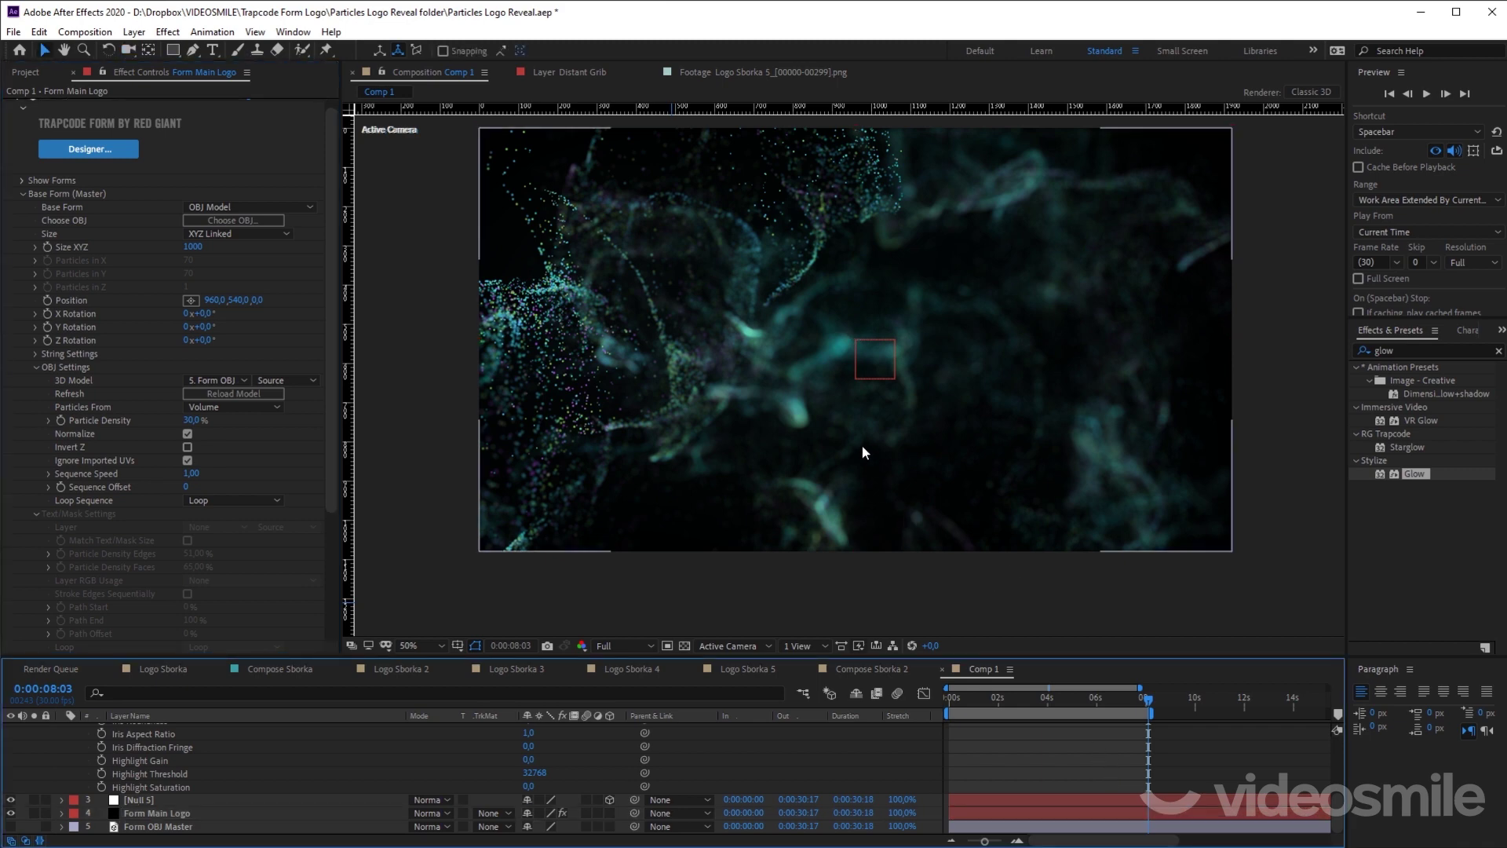
scroll(888, 471, up, 2)
key(h)
drag(853, 446, 1005, 581)
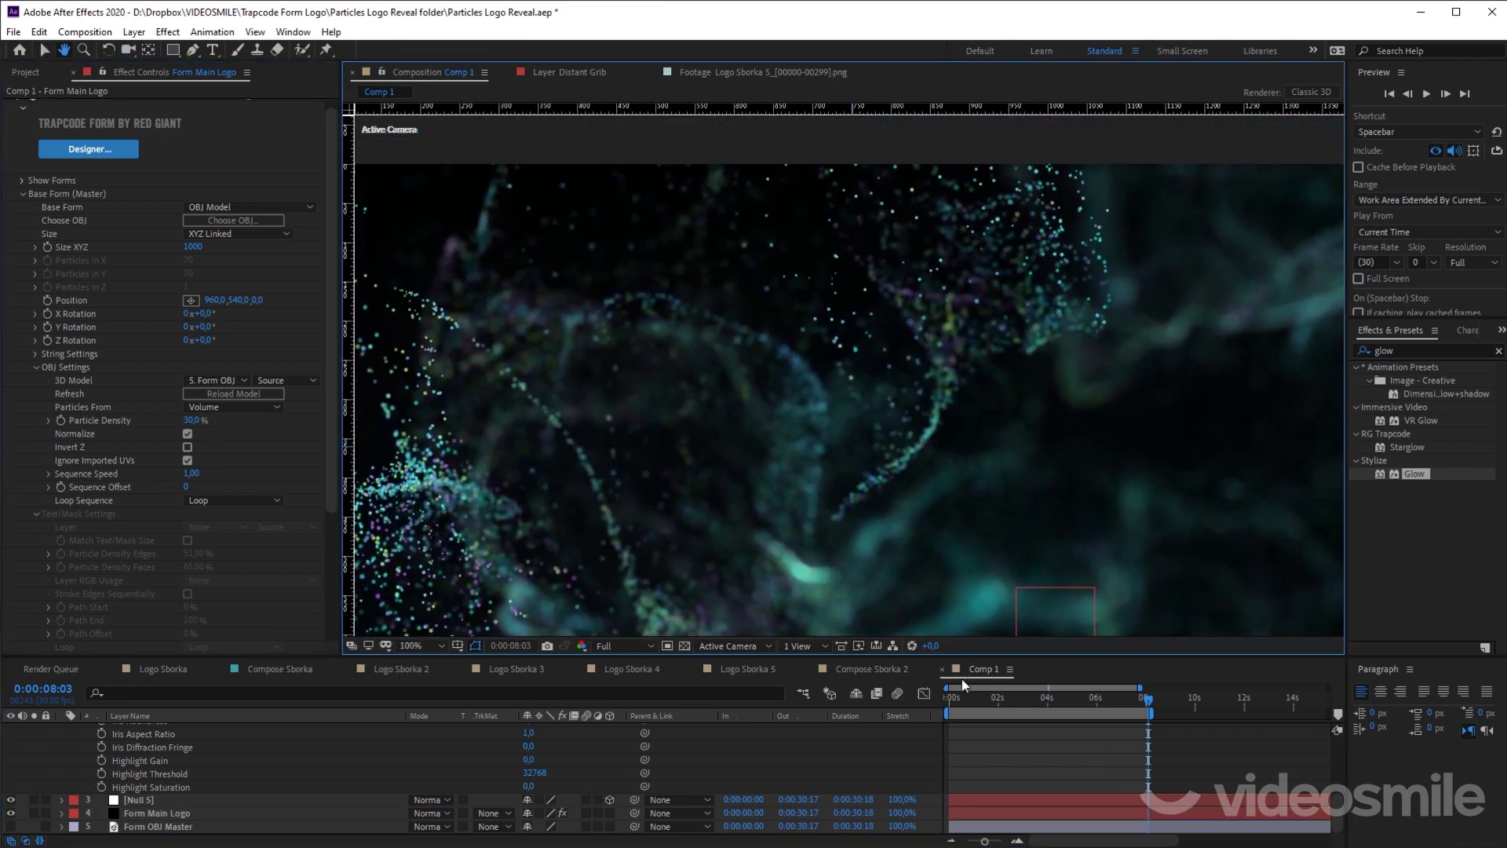
key(v)
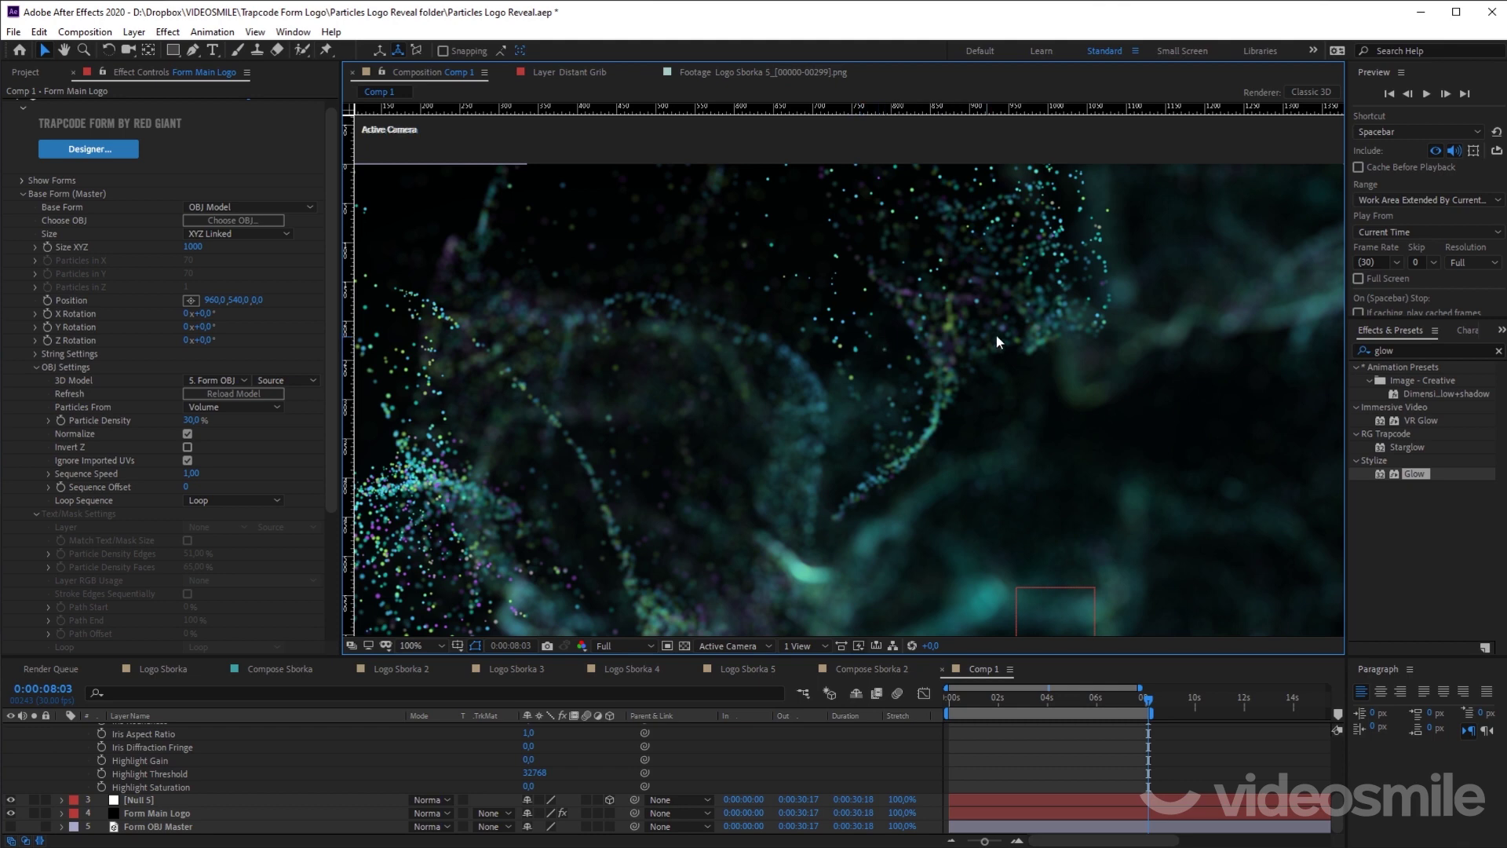
drag(996, 342, 686, 213)
drag(820, 521, 939, 454)
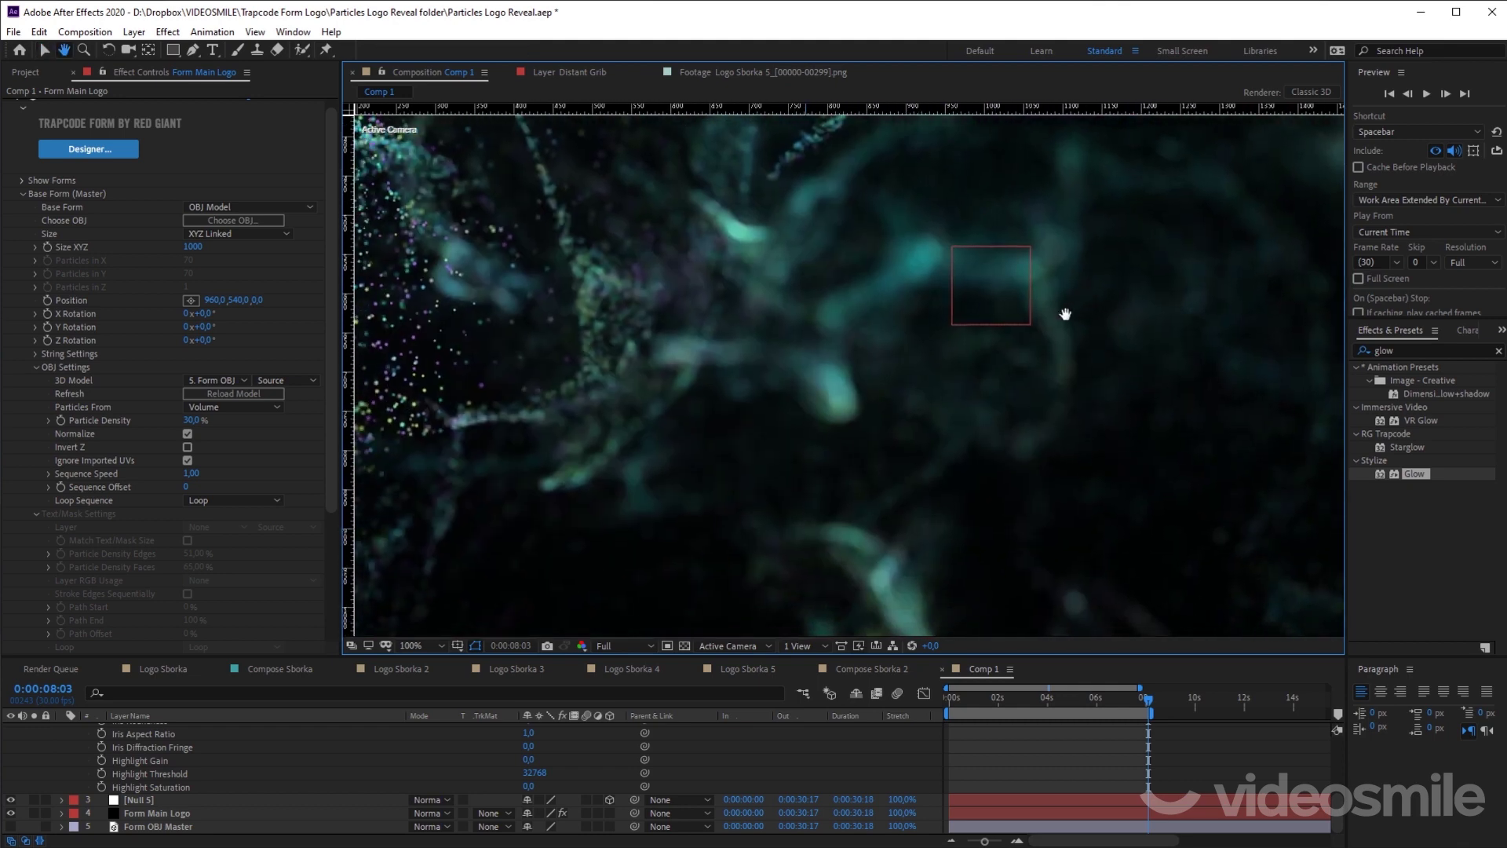
Step: Collapse Camera 1's properties and switch the viewer to the Top 3D view showing the camera
click(63, 746)
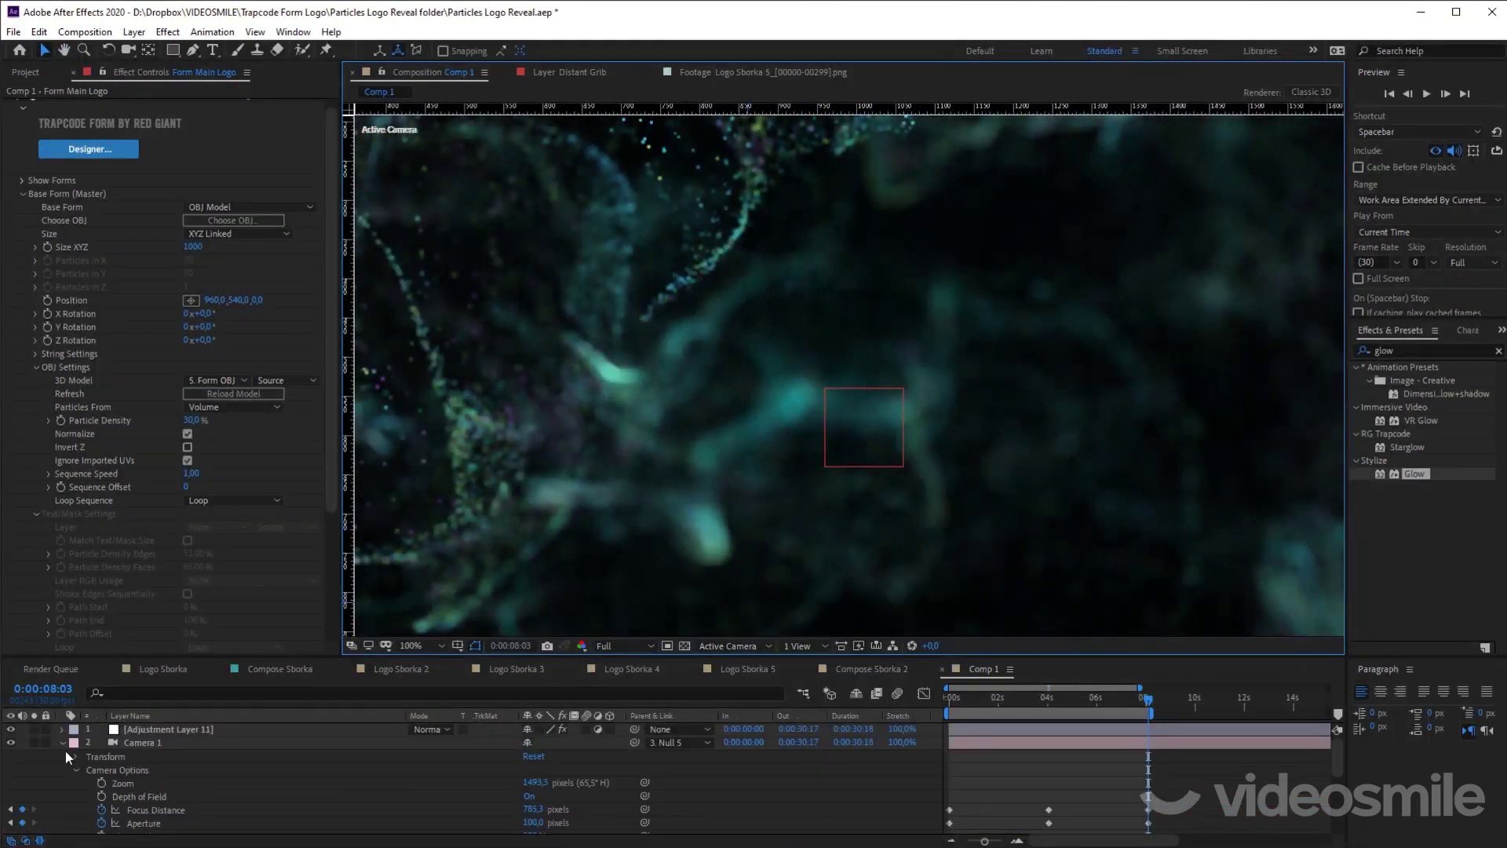
click(178, 744)
key(shift+slash)
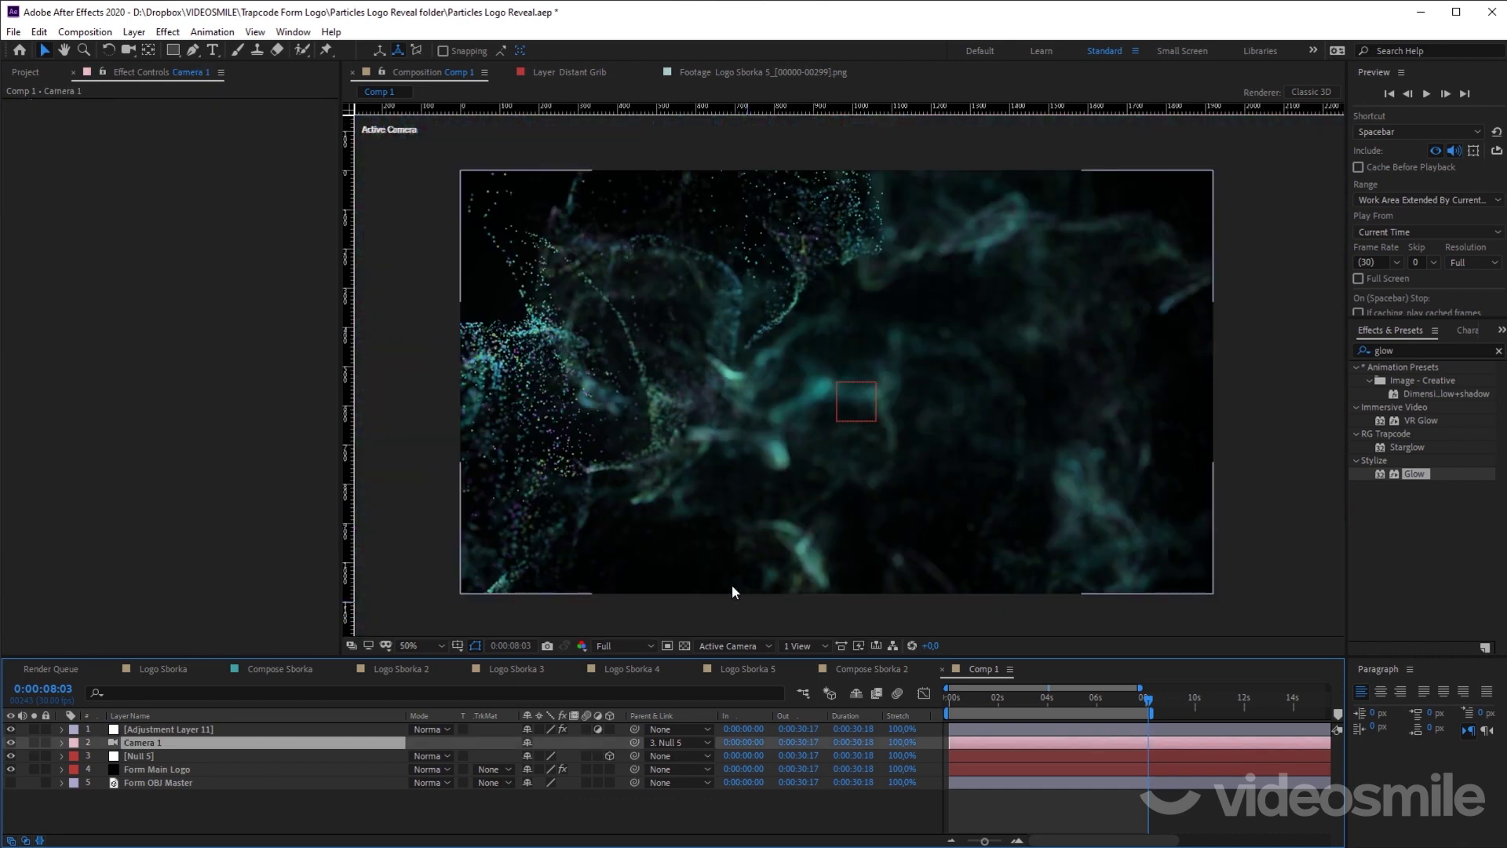
drag(730, 590, 771, 585)
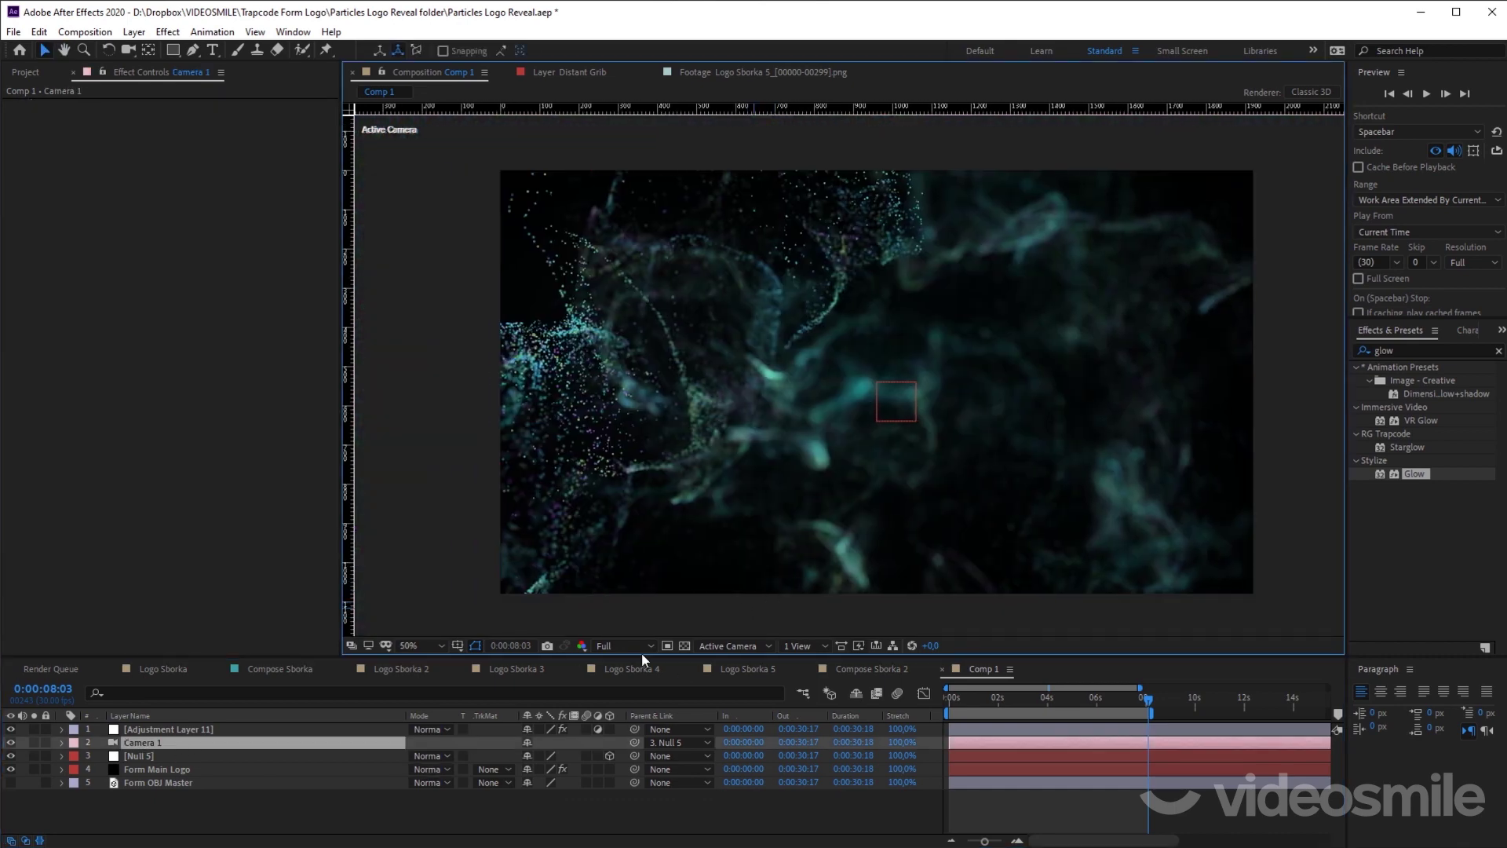
click(722, 642)
click(756, 746)
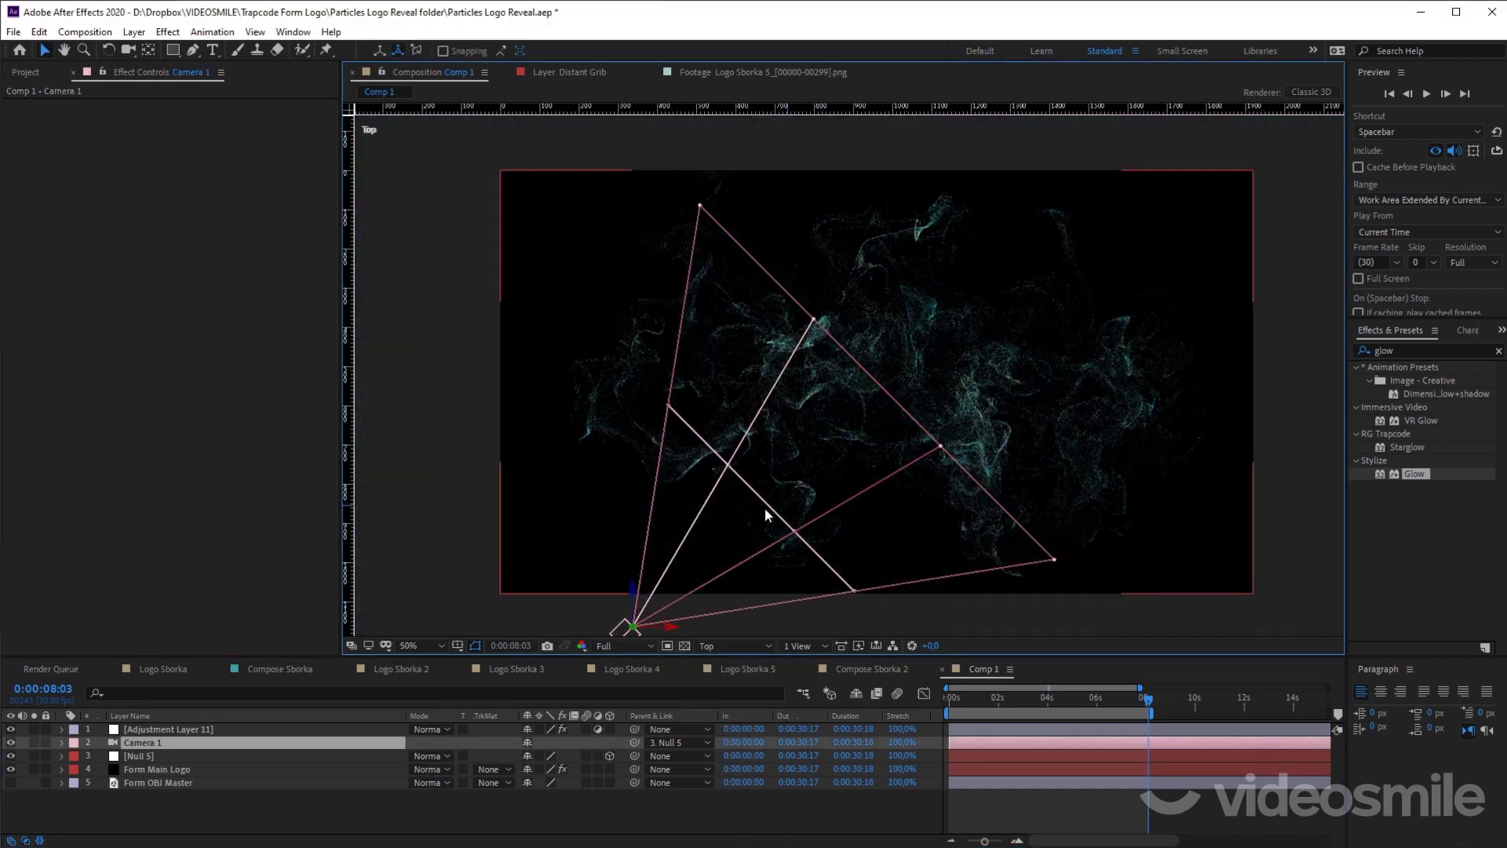
drag(743, 474, 777, 410)
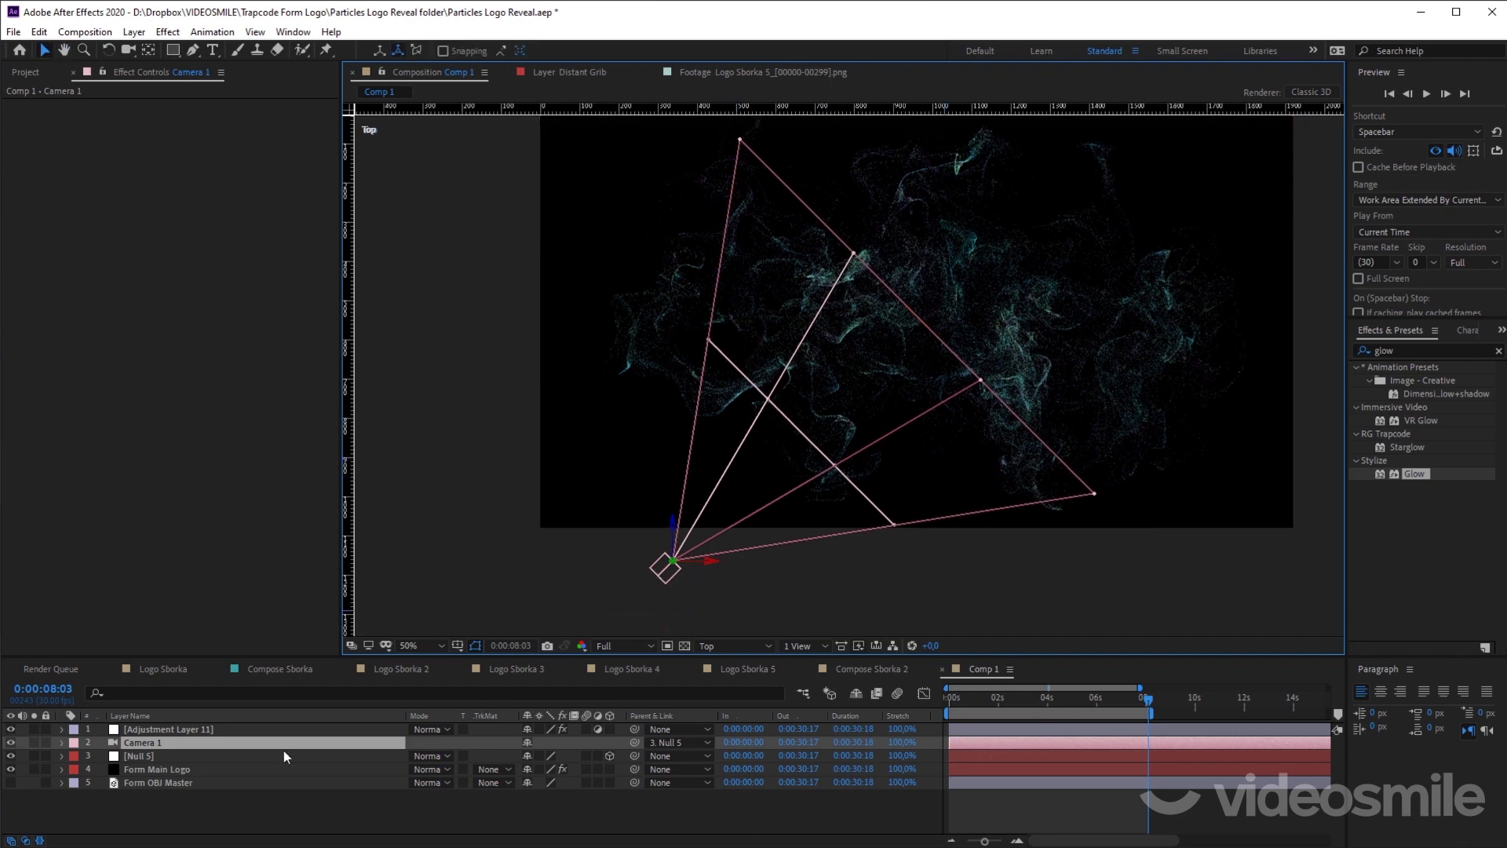
Step: Lower Null 5's 0:00:08:00 Scale keyframe from 59 to 51 and check the camera move
click(144, 760)
key(u)
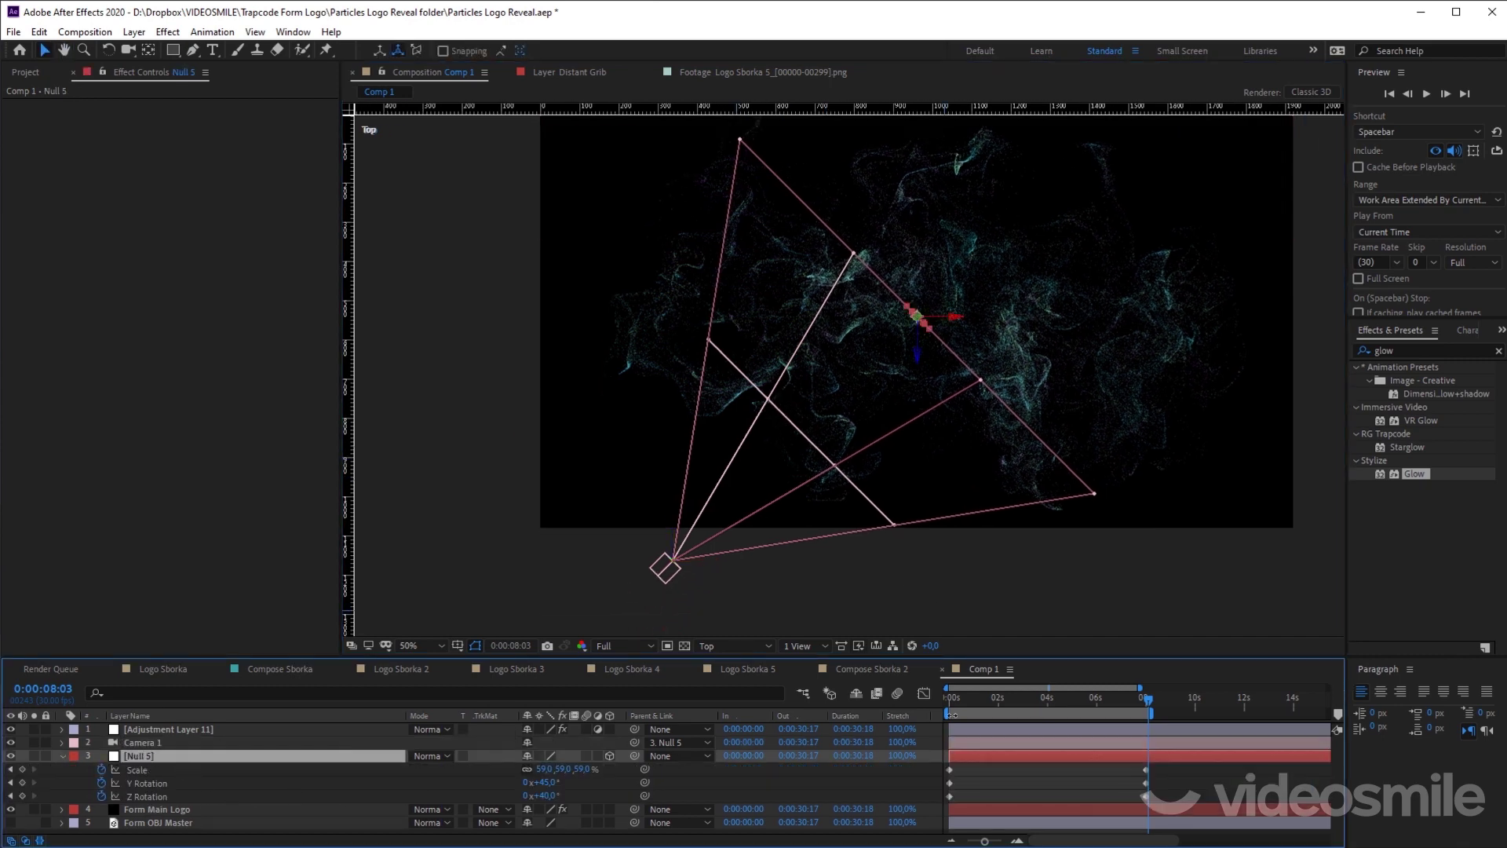
drag(1150, 701, 1146, 703)
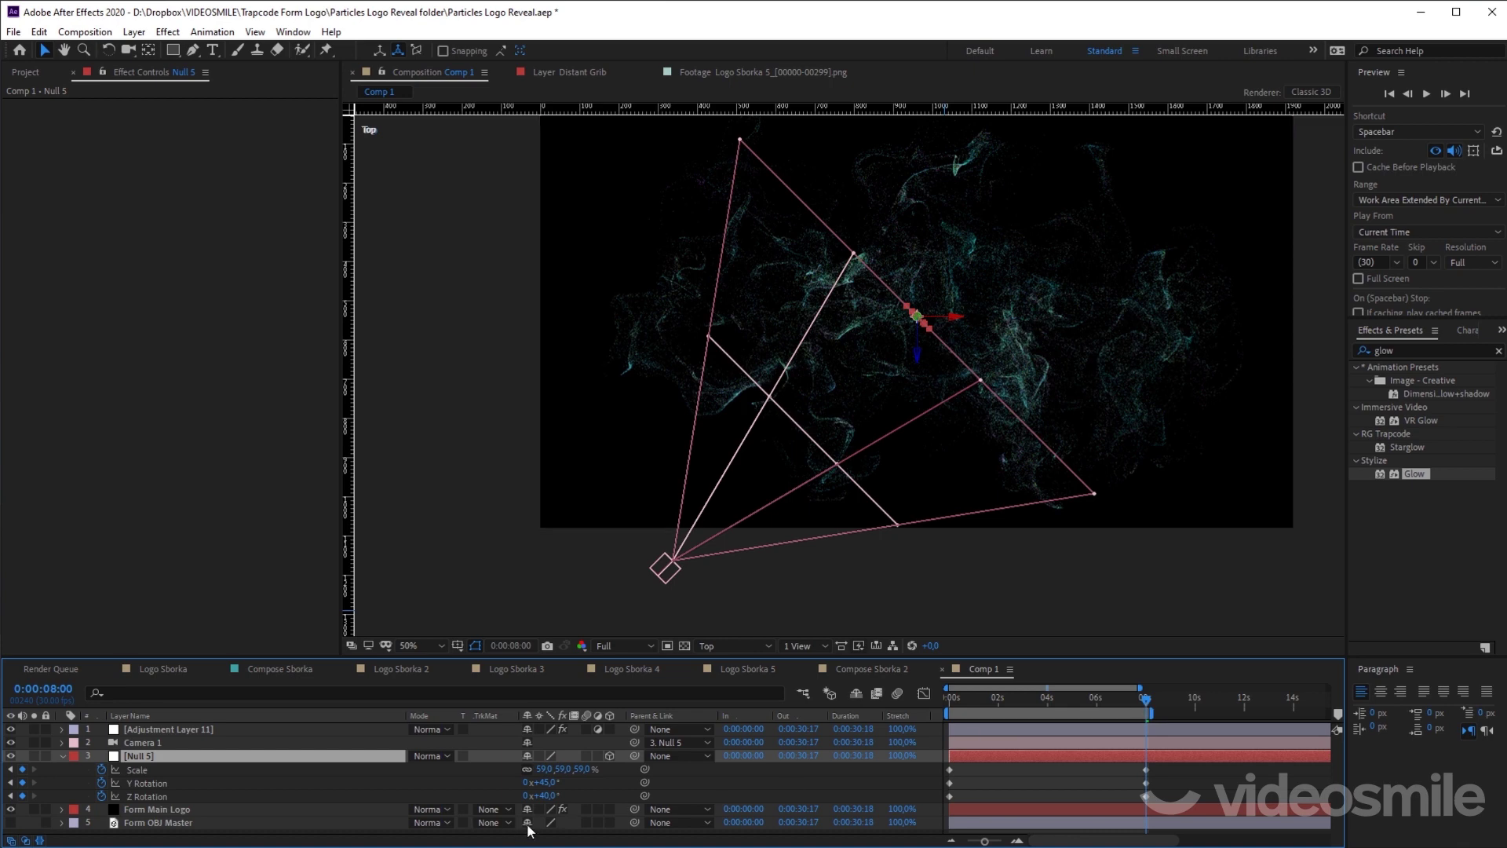
drag(543, 770, 536, 770)
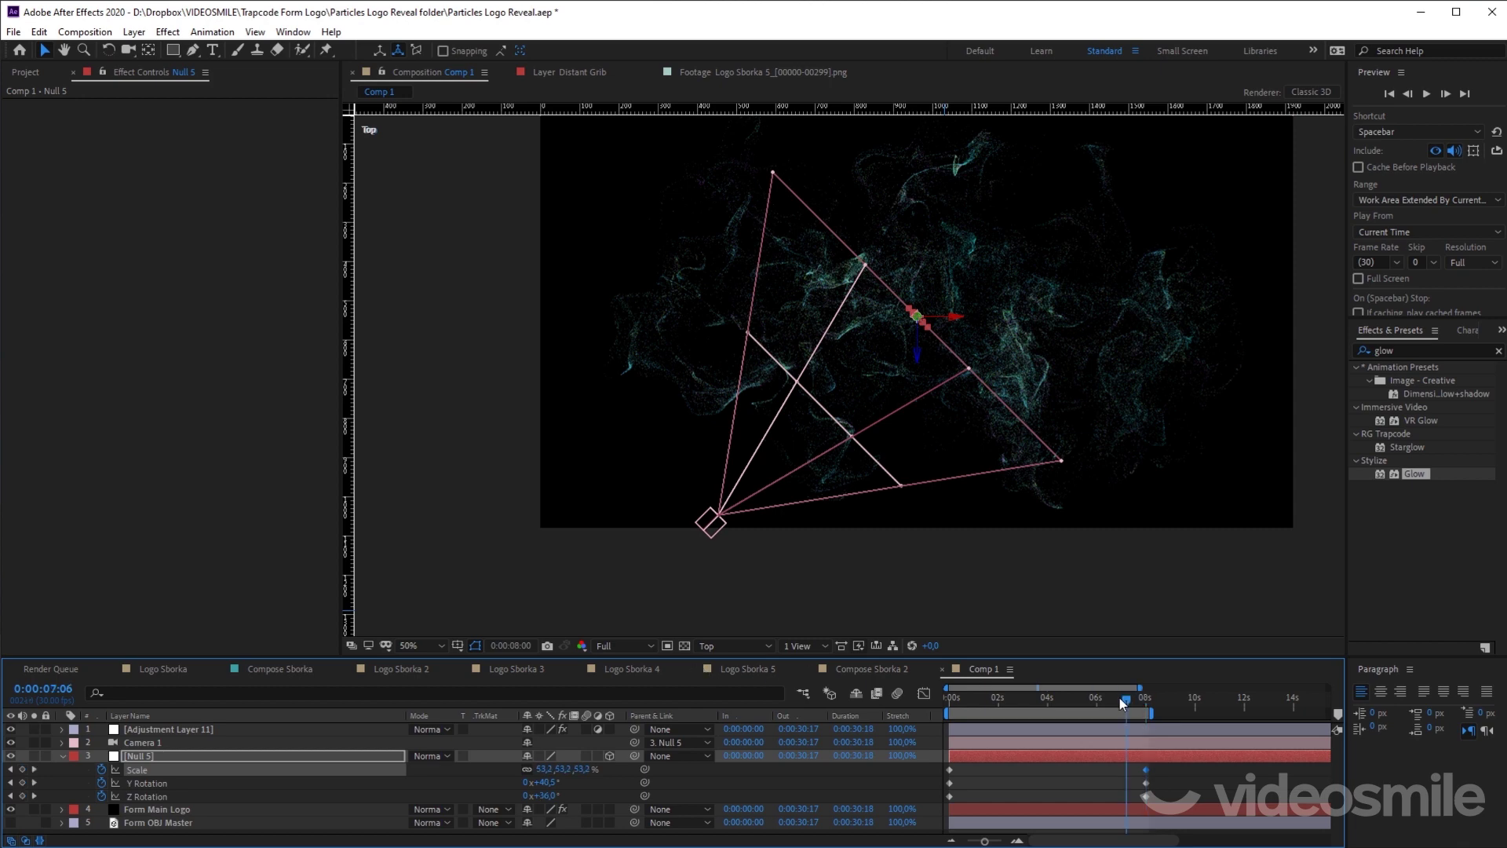
drag(1136, 691, 1078, 704)
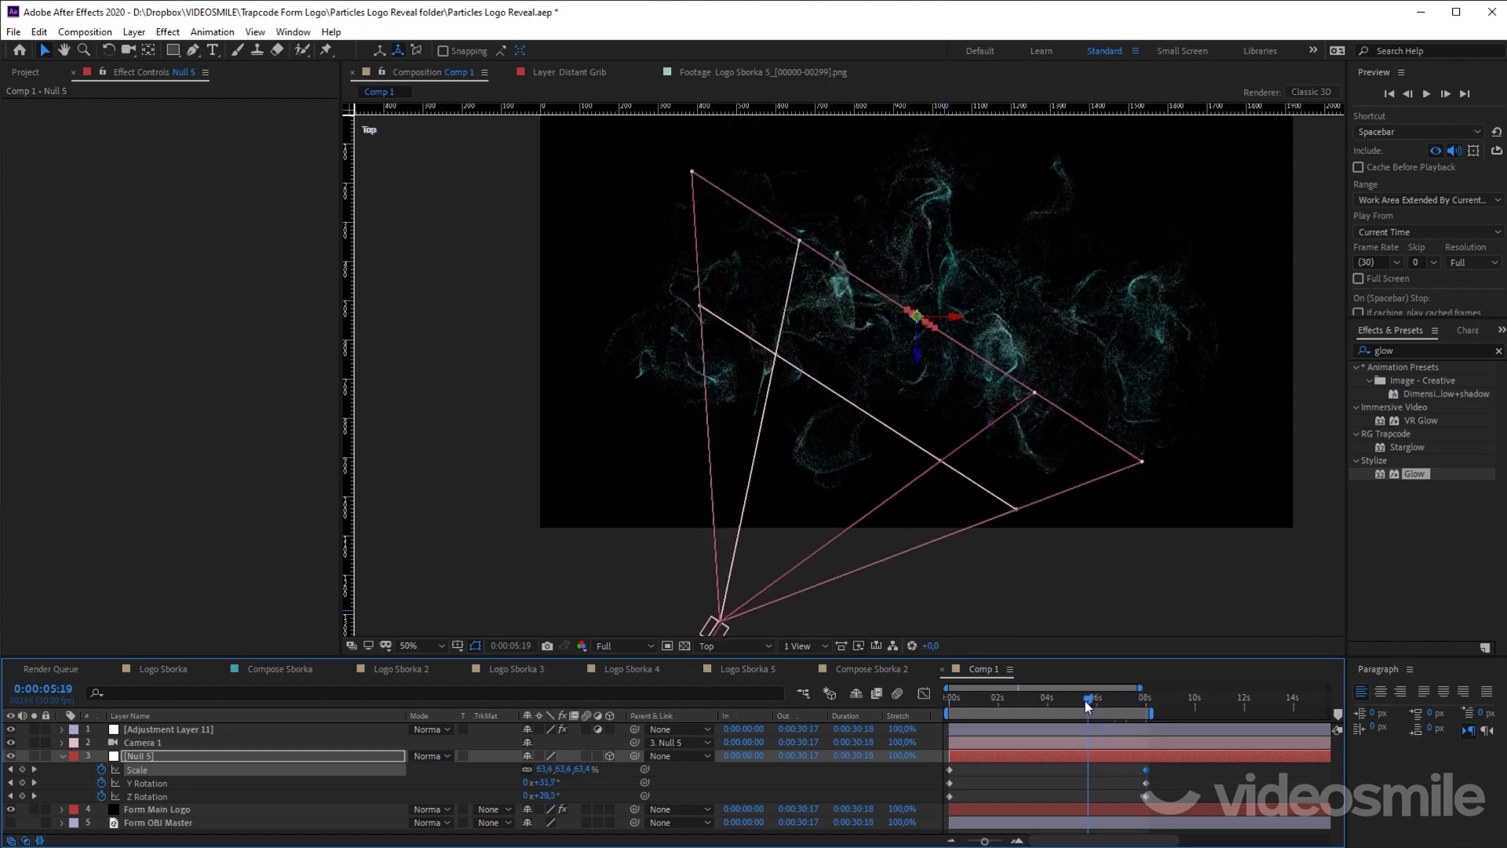
key(u)
Step: Review Camera 1's focus keyframes at 0:00:04:01, then return to Active Camera and the timeline start
click(1061, 746)
key(u)
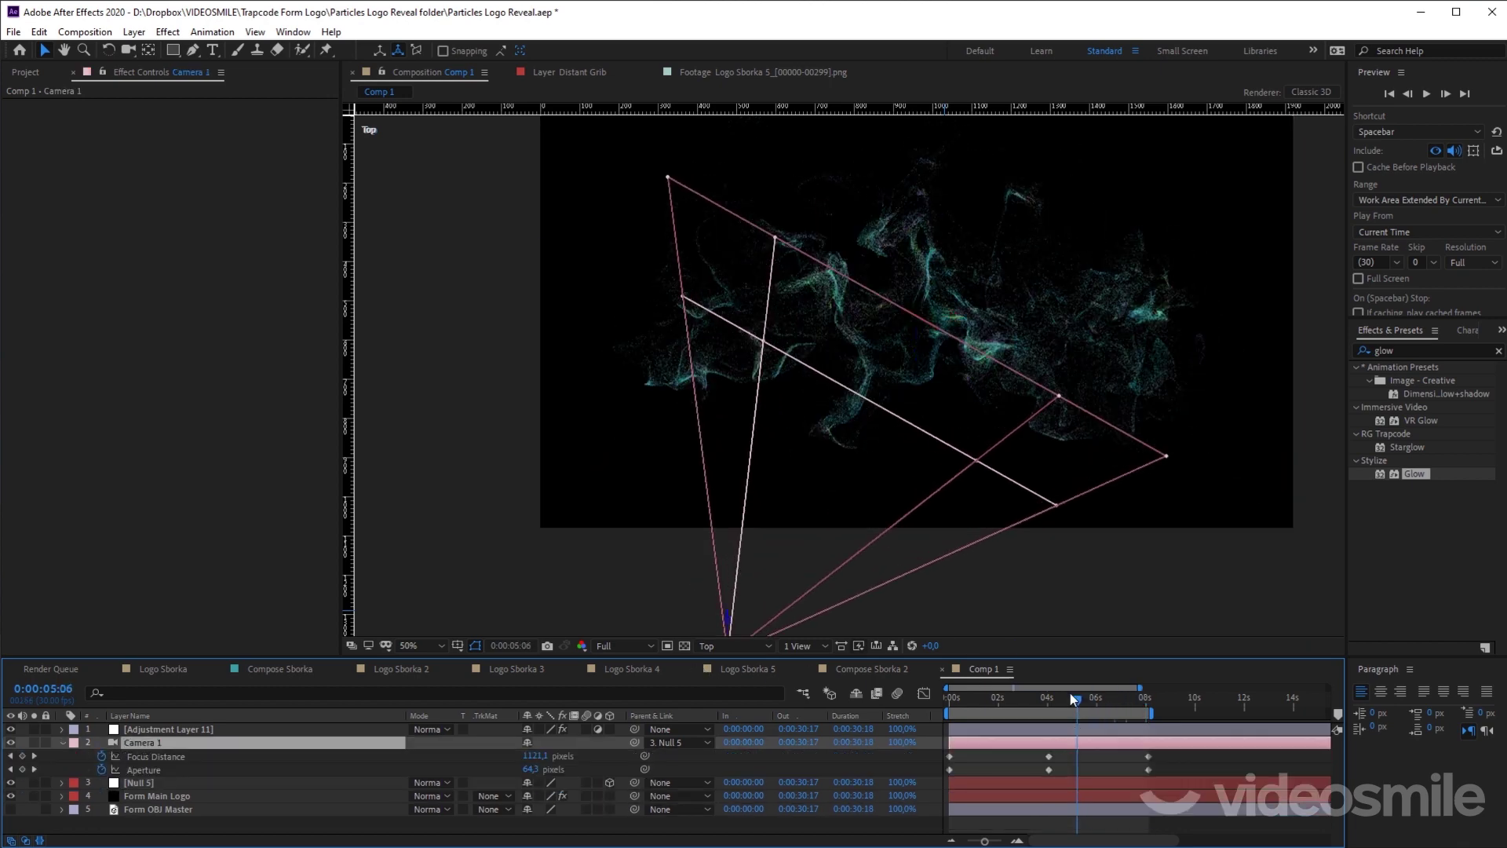
drag(1075, 697, 1053, 702)
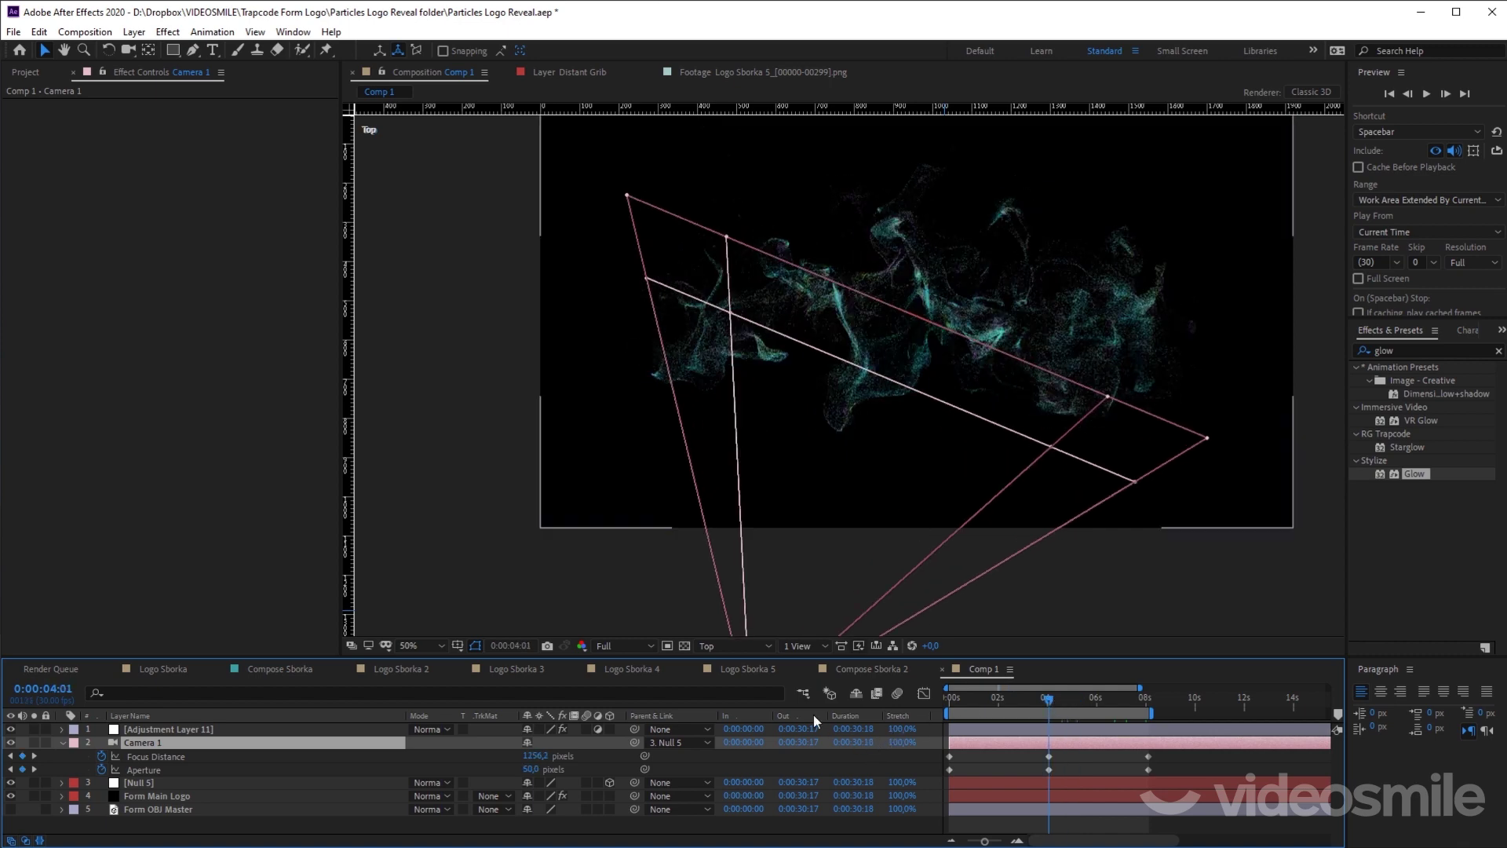
click(707, 645)
click(727, 661)
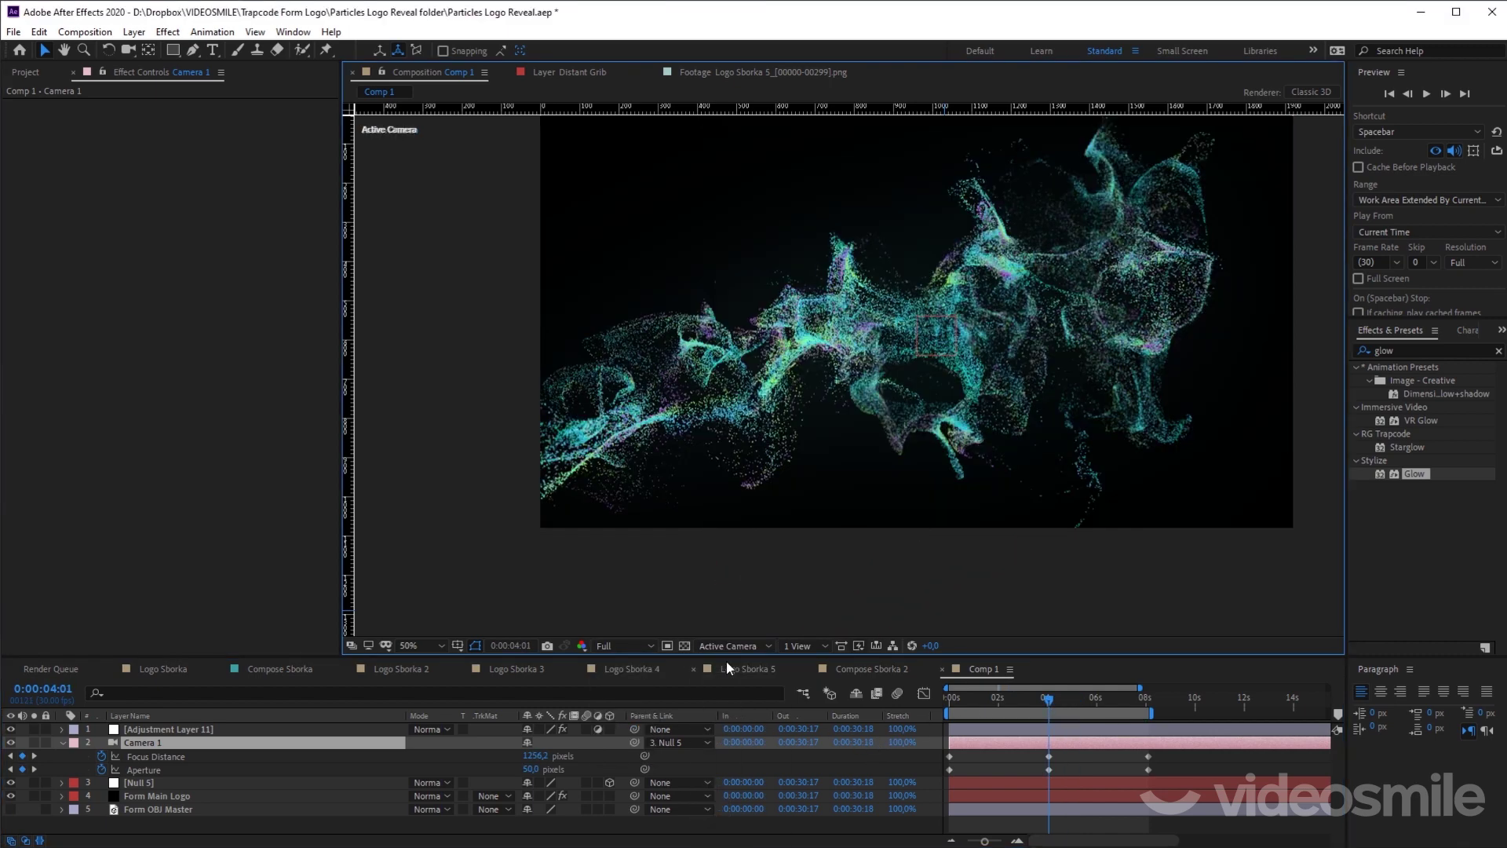
drag(1016, 699, 925, 695)
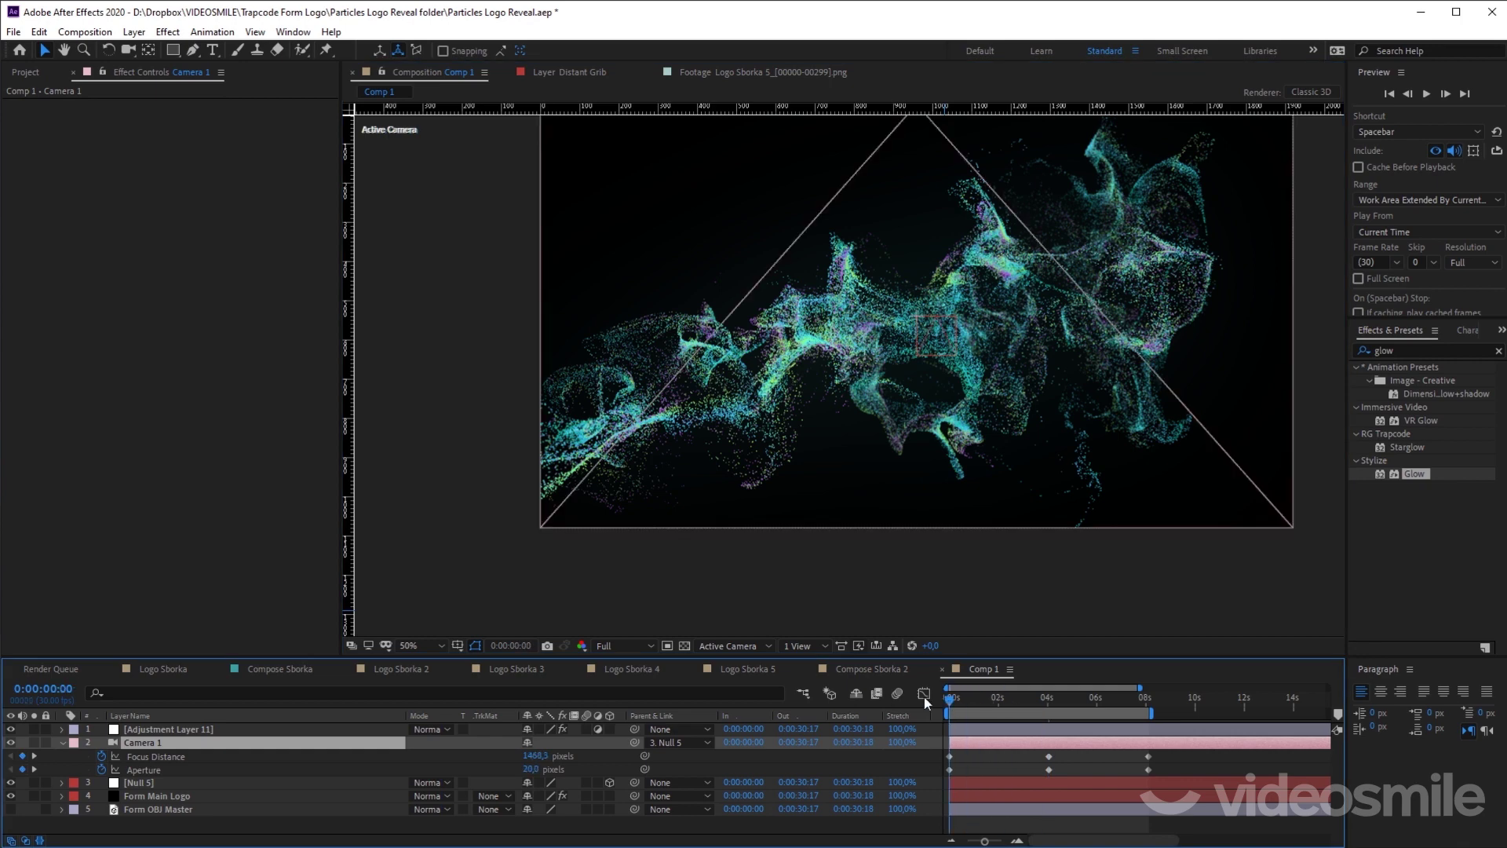
Step: Preview the reveal, stop on a mid-animation frame, and collapse Form Main Logo's Form effect settings
key(space)
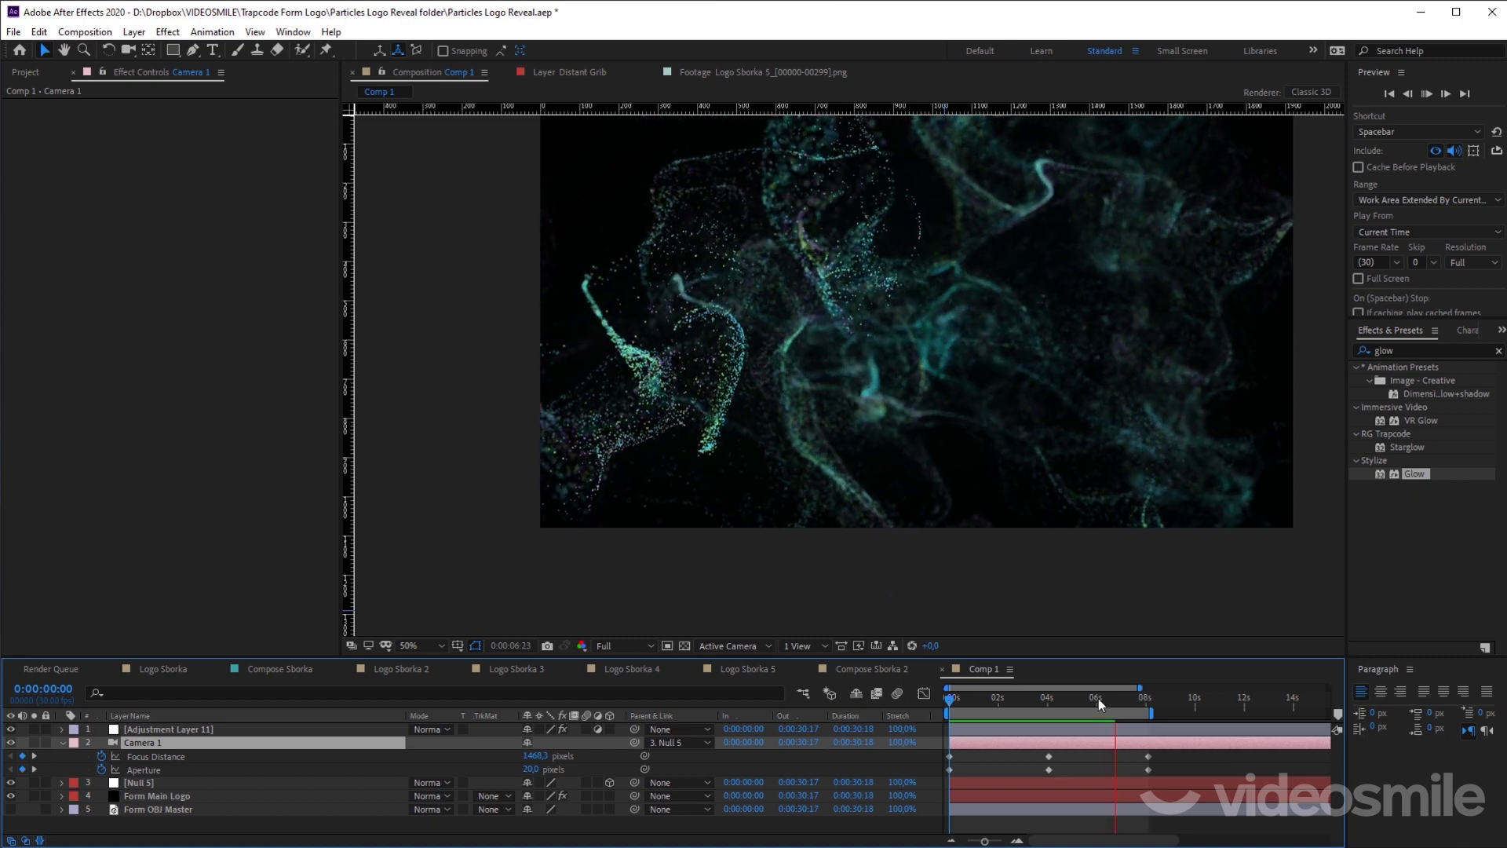
drag(1099, 701, 1056, 702)
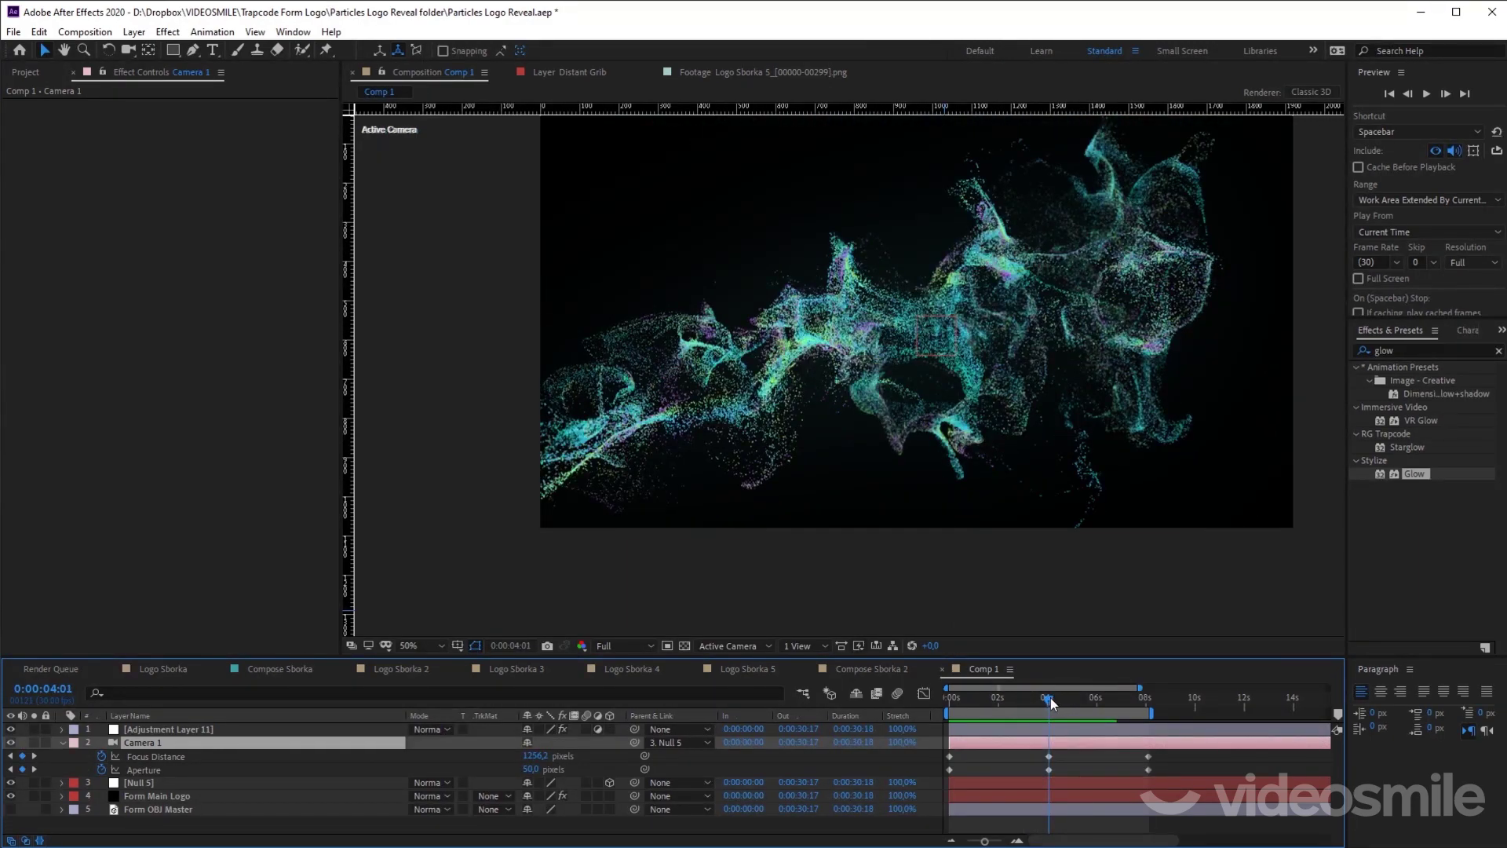
click(170, 798)
click(9, 105)
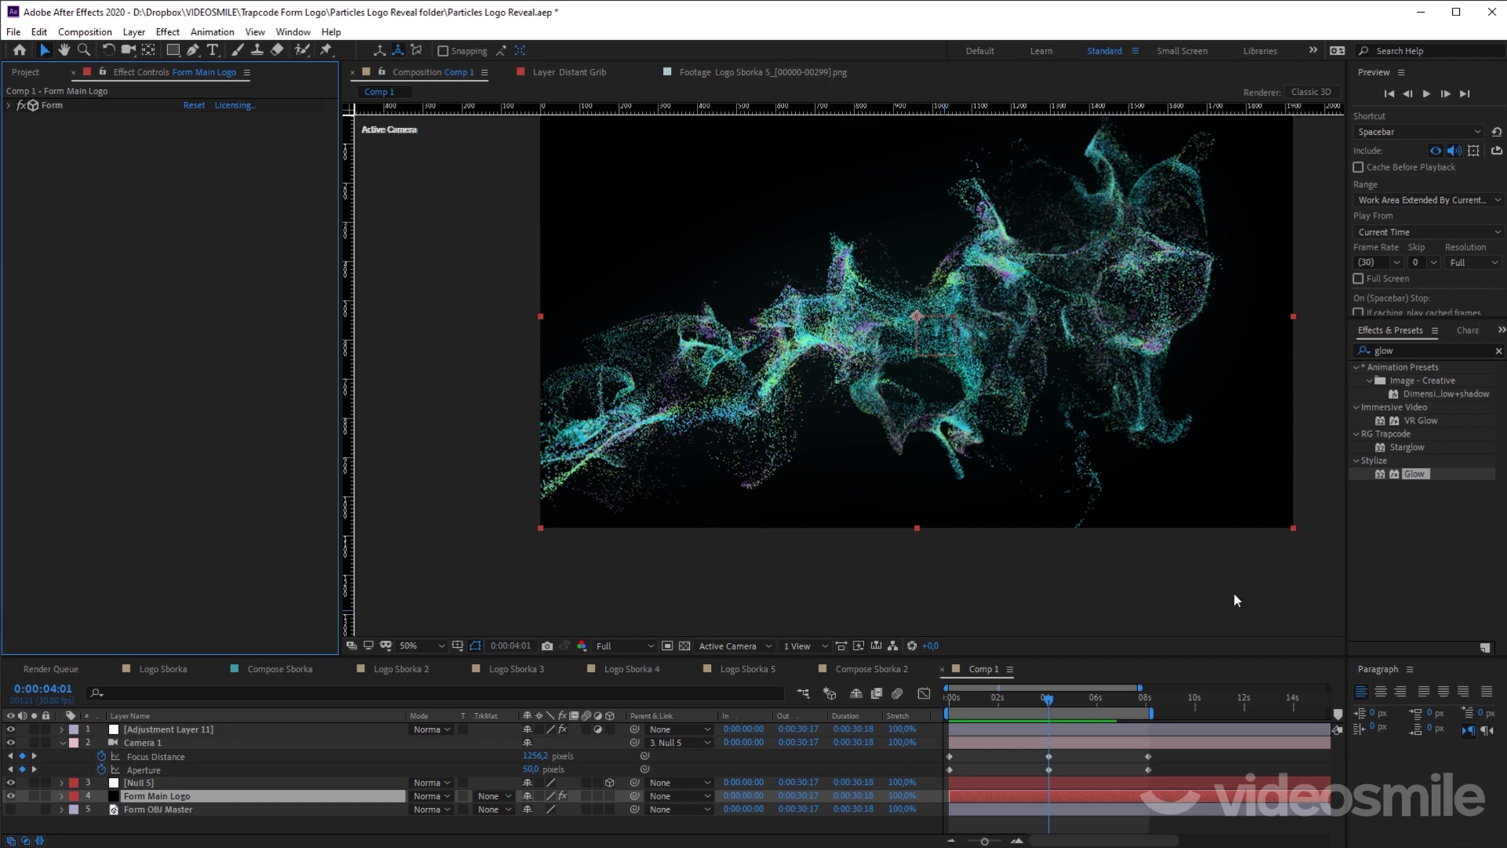
Step: Apply Starglow from the RG Trapcode category to the Form Main Logo layer
click(1499, 351)
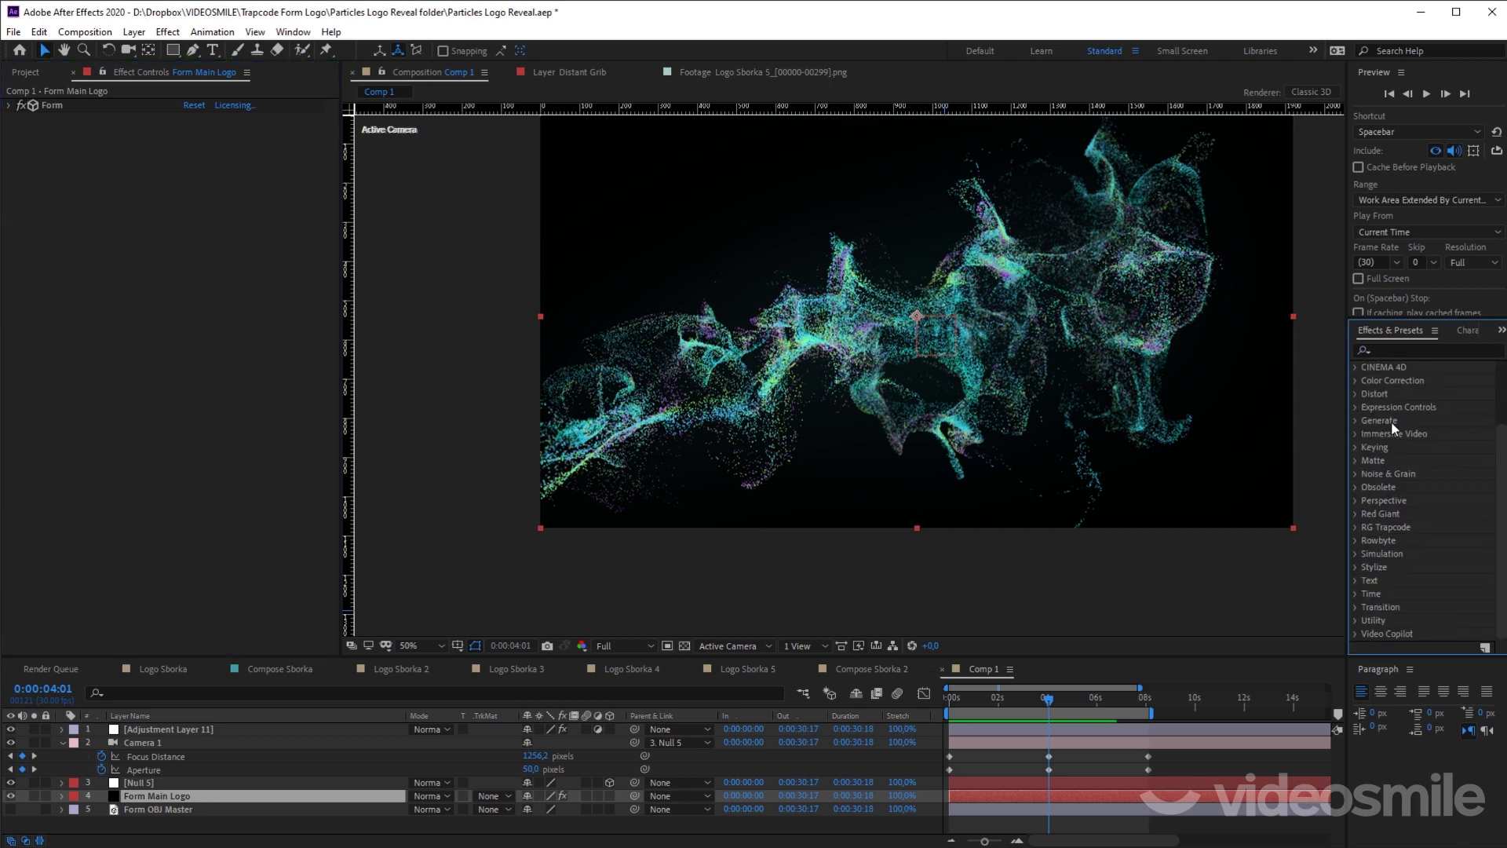
click(1358, 528)
scroll(1419, 440, down, 2)
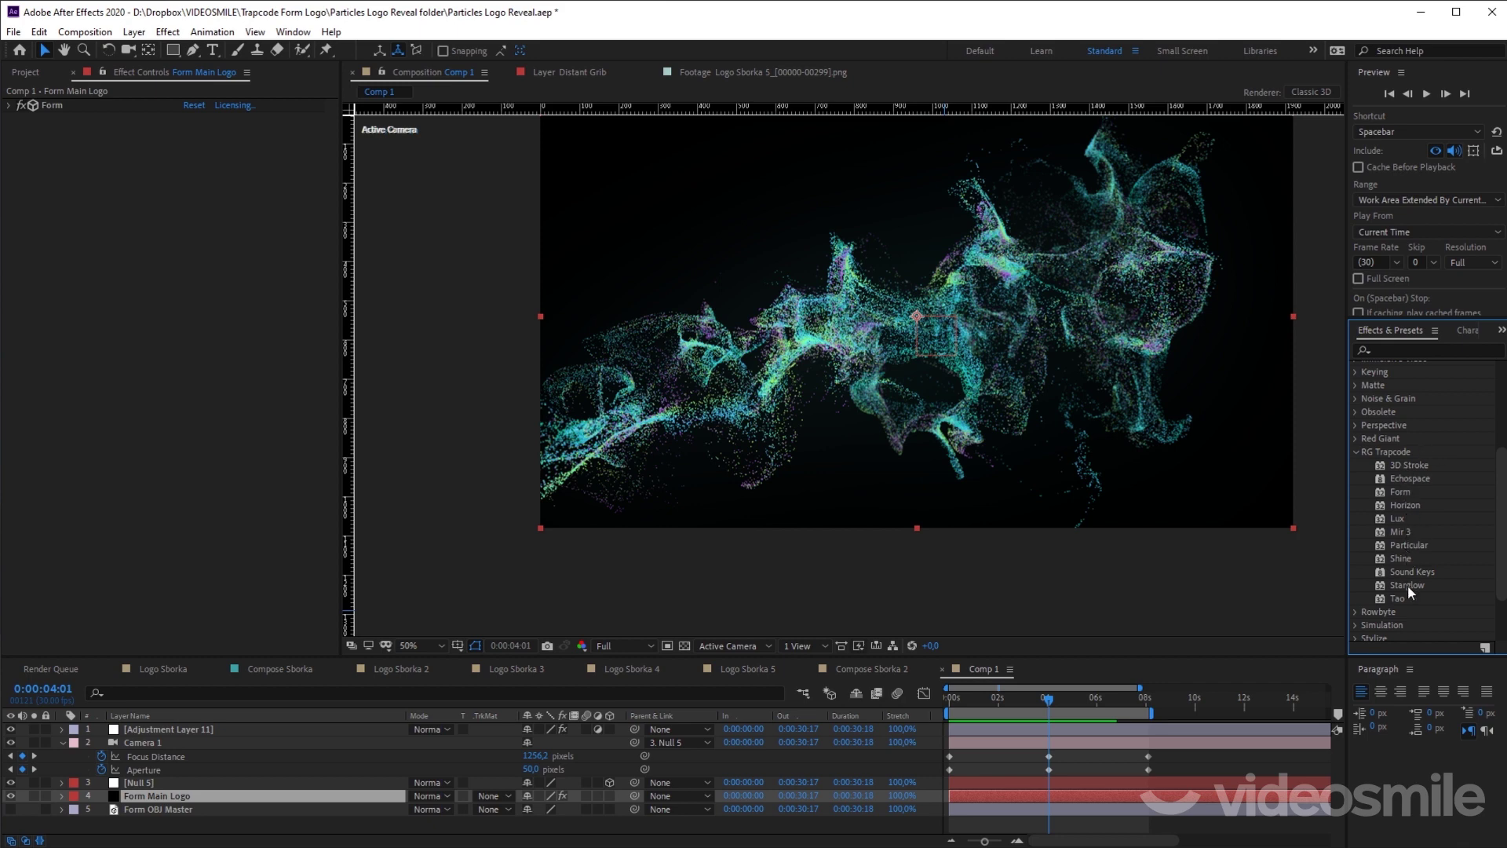
drag(1407, 586, 196, 798)
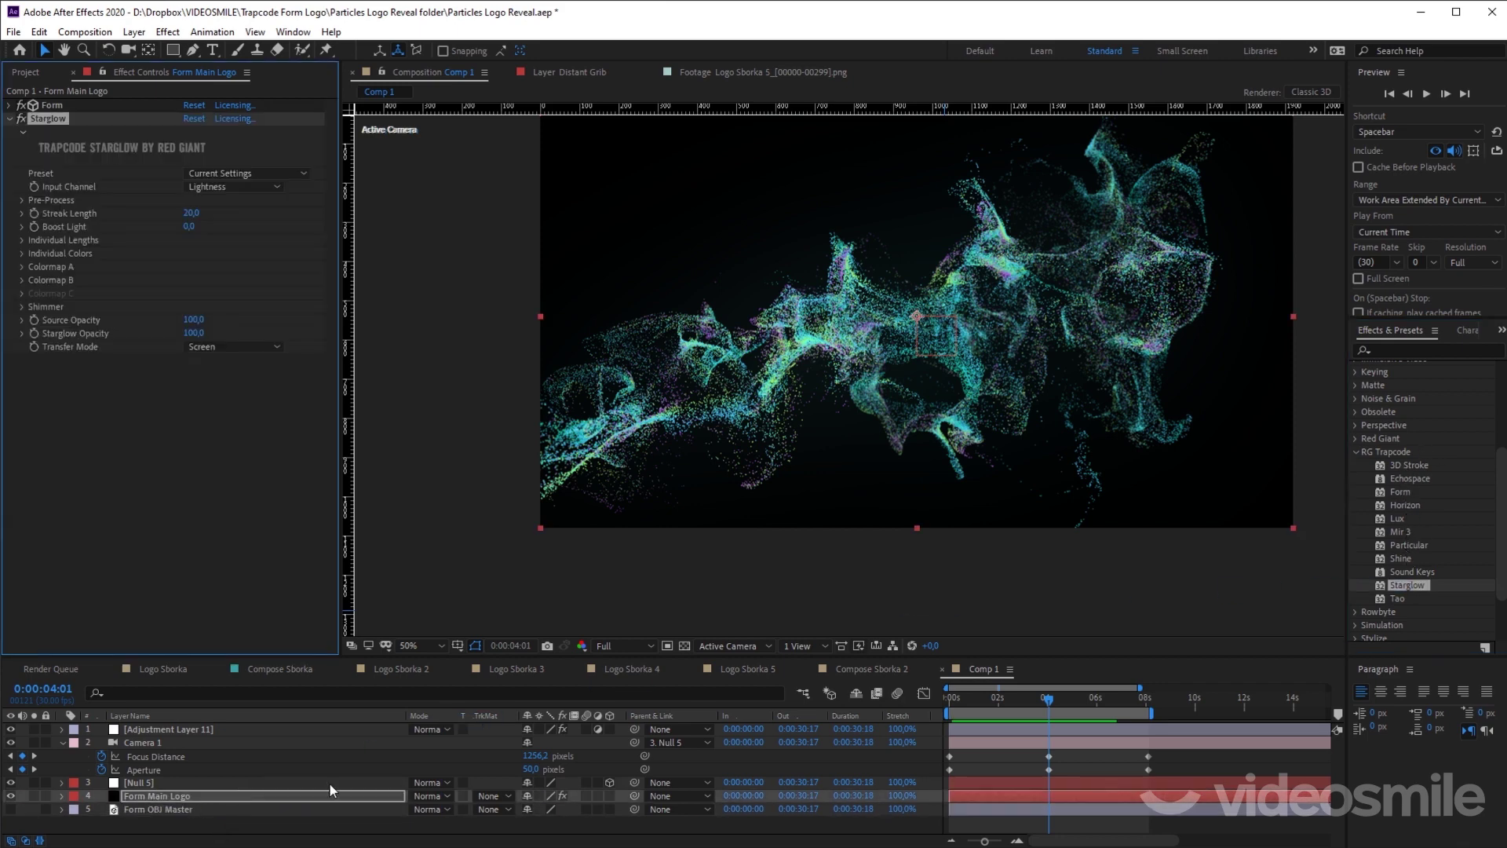
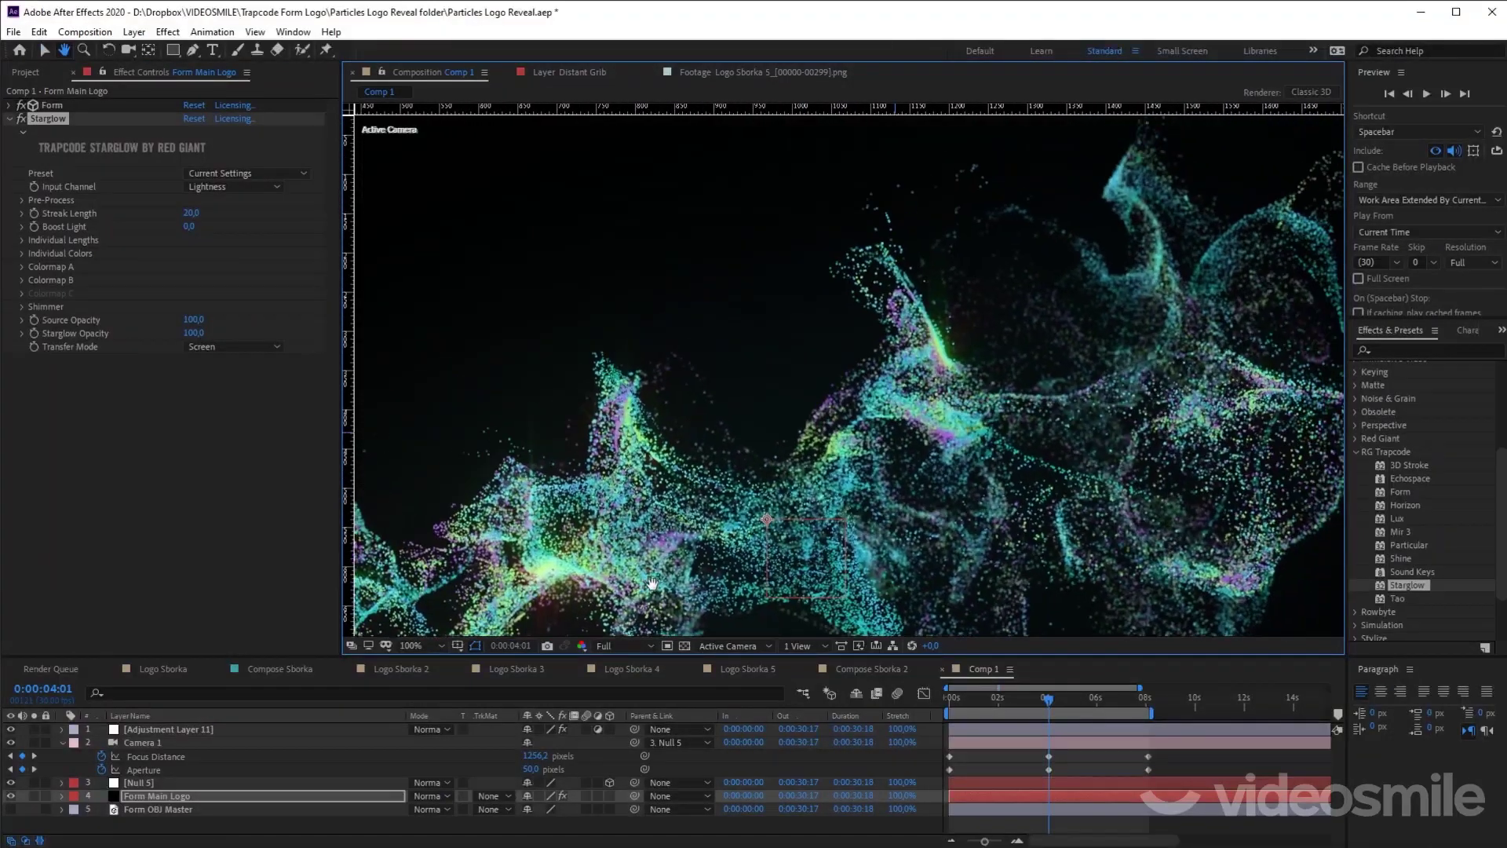
Step: Preview the White Star, White H, HV Prism and Warm Heaven Starglow presets on the particles
scroll(767, 482, up, 1)
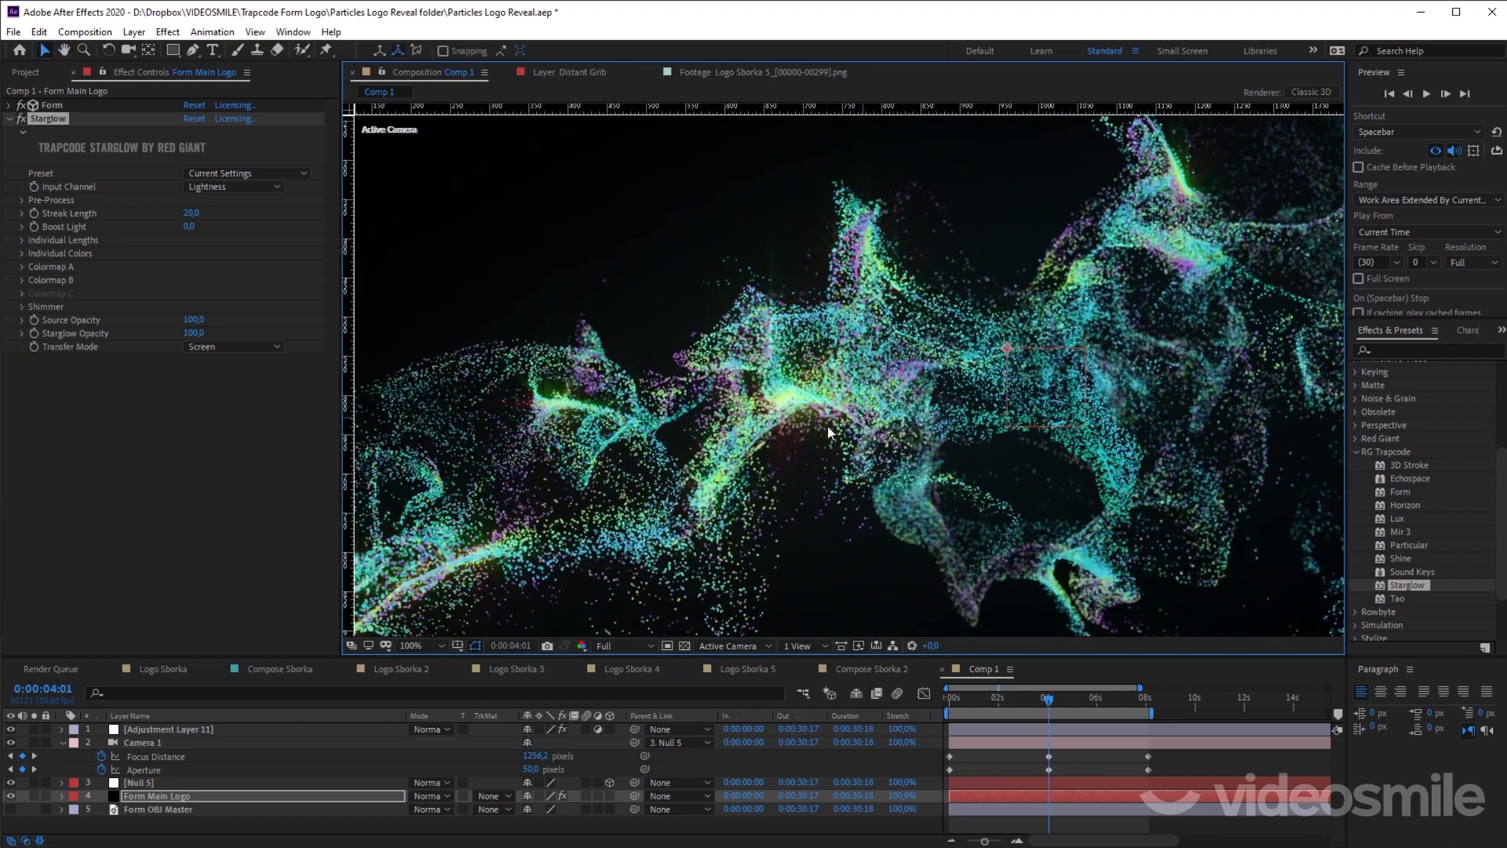
drag(680, 402, 746, 365)
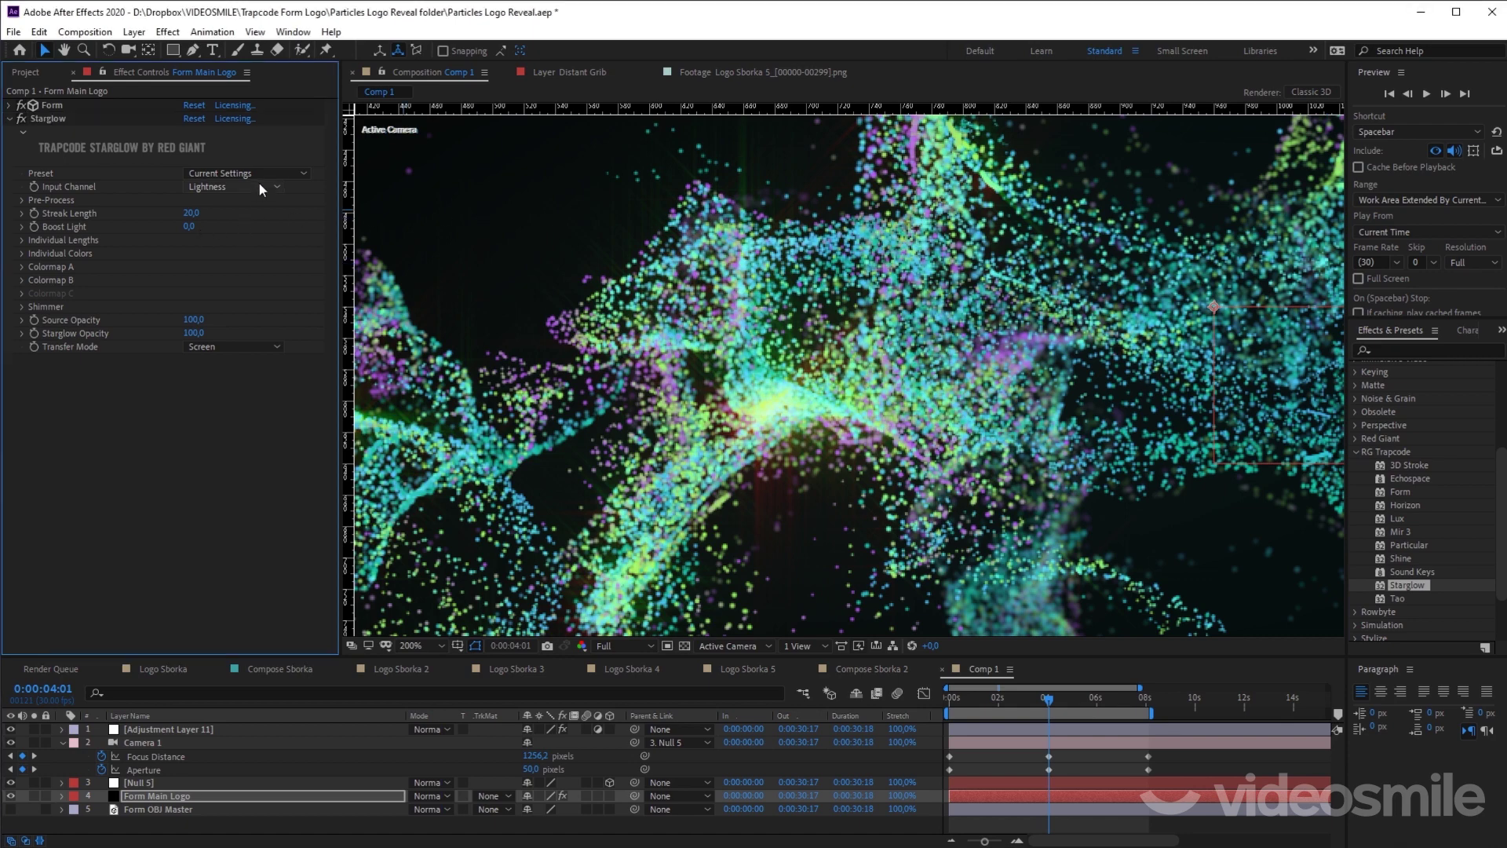
click(236, 173)
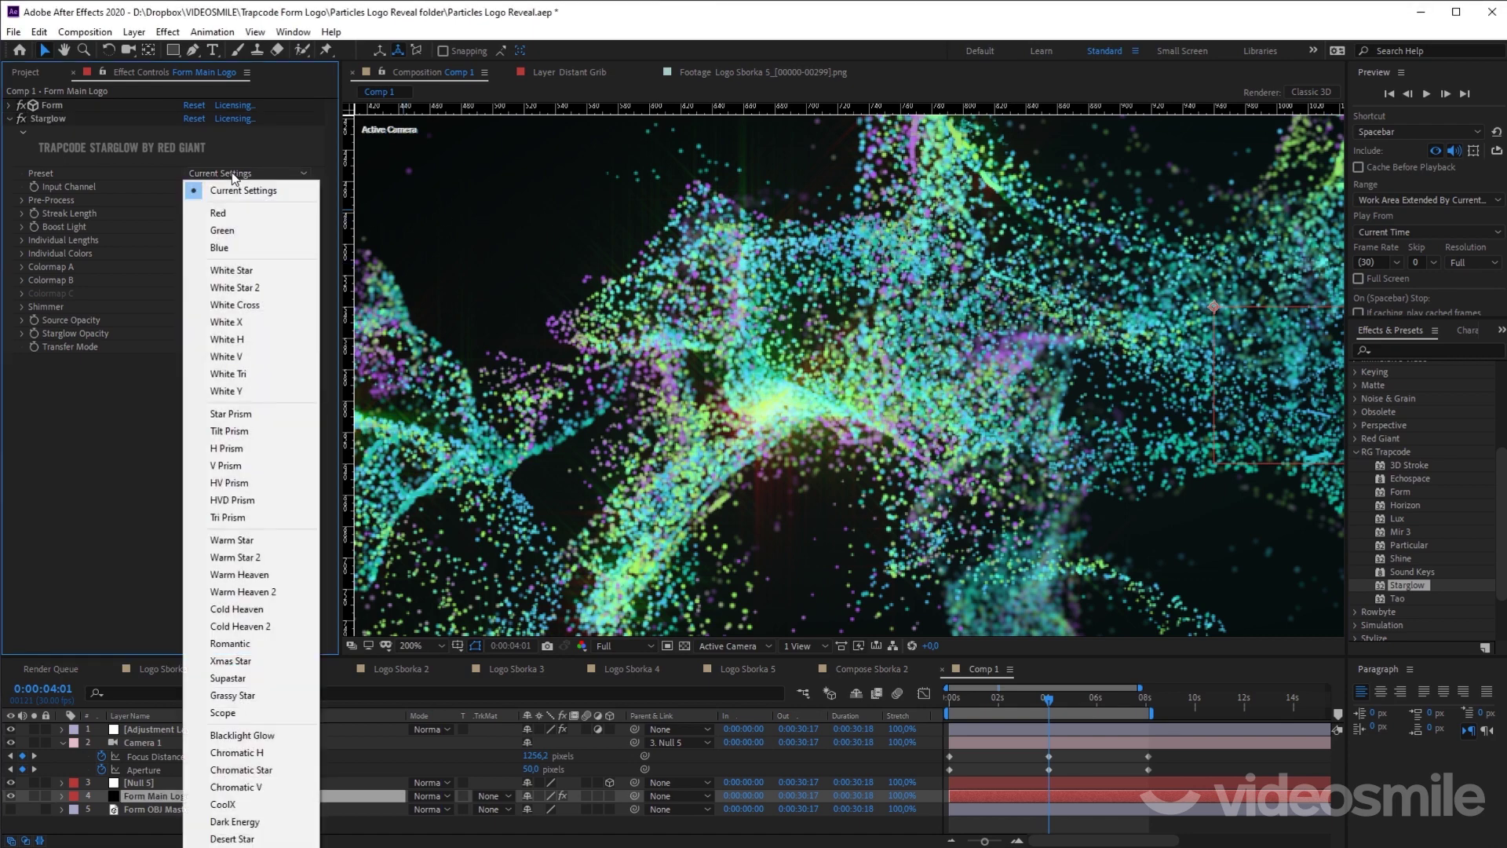
click(245, 268)
key(comma)
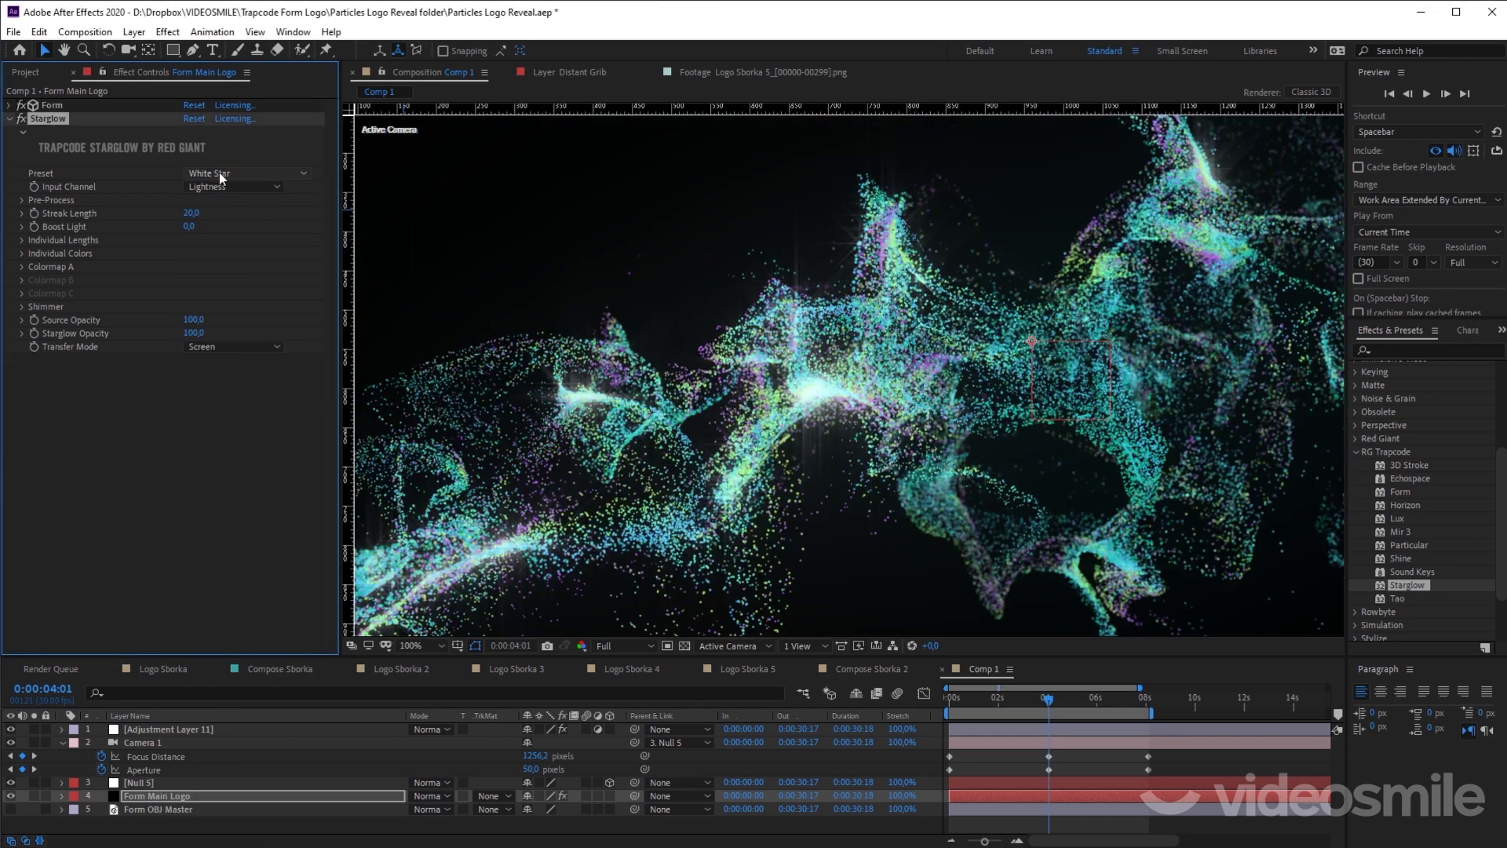
click(219, 174)
click(232, 339)
click(233, 174)
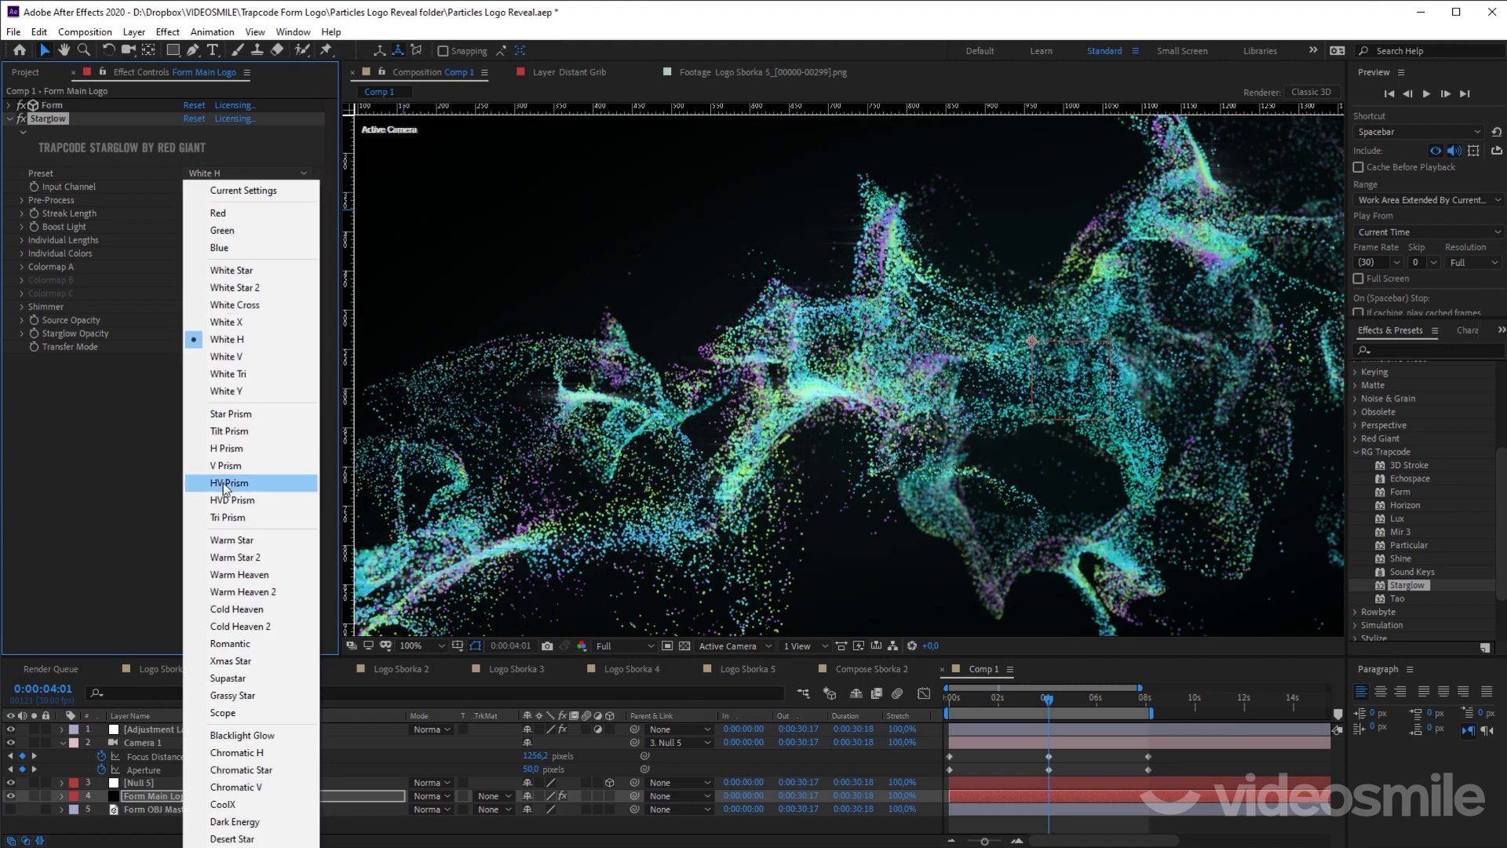
click(223, 483)
click(236, 173)
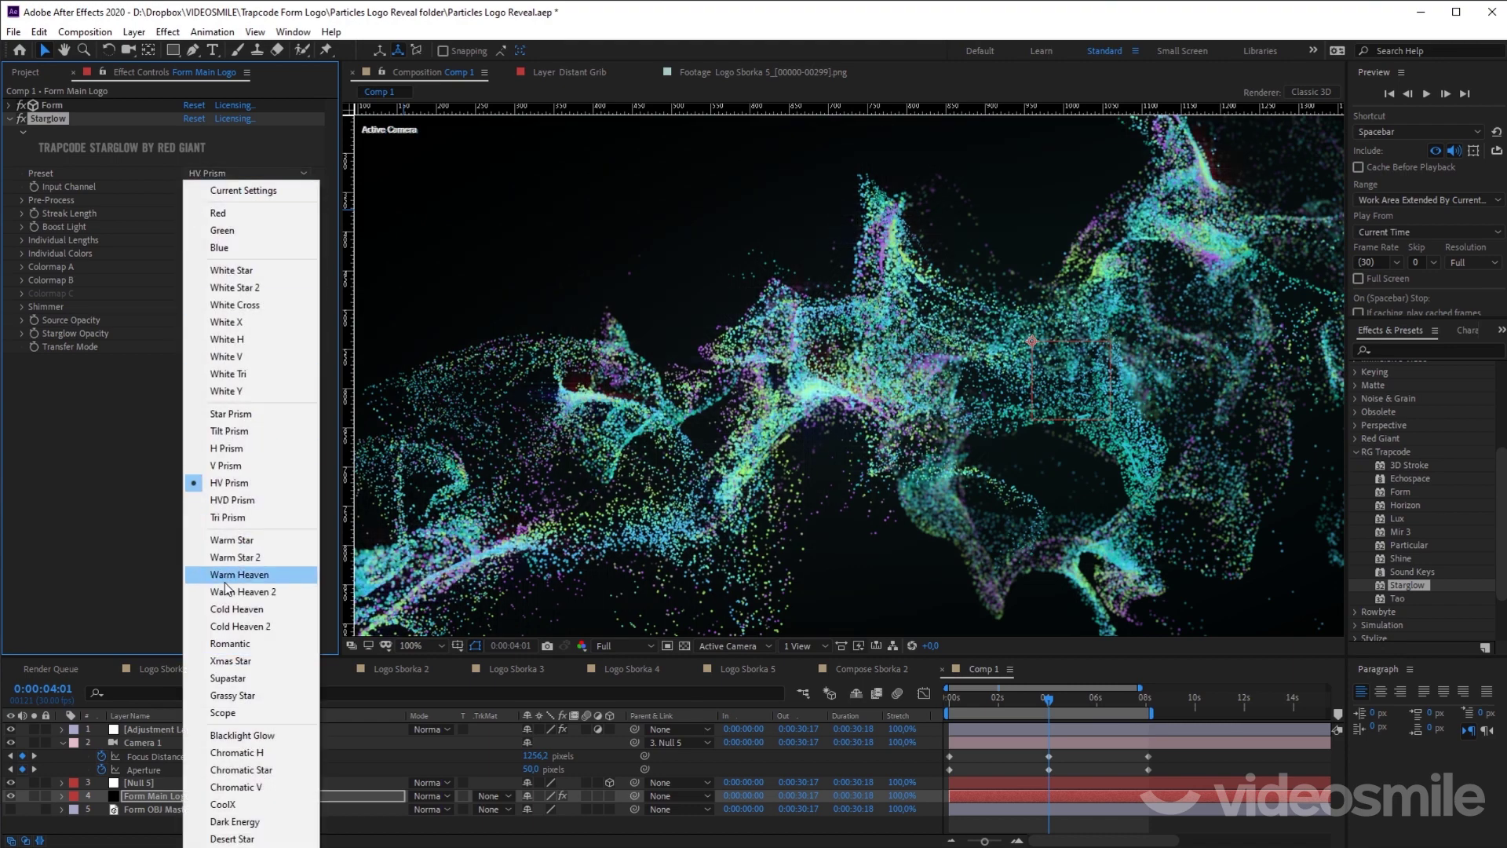
click(226, 582)
Step: Try the Romantic, Scope and Chromatic V presets, then settle on White Star
click(208, 175)
click(240, 643)
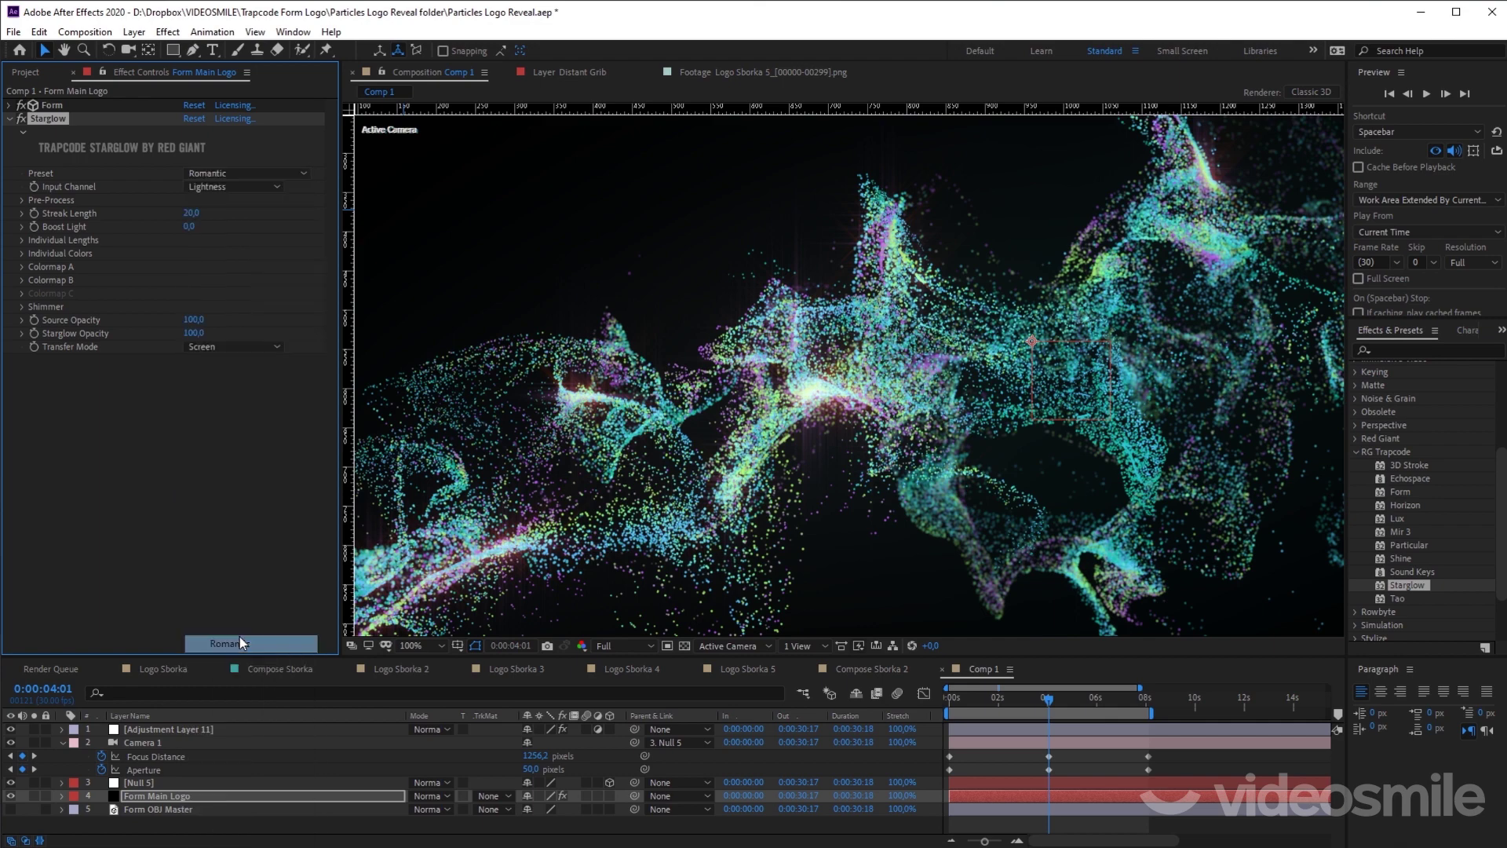
click(235, 174)
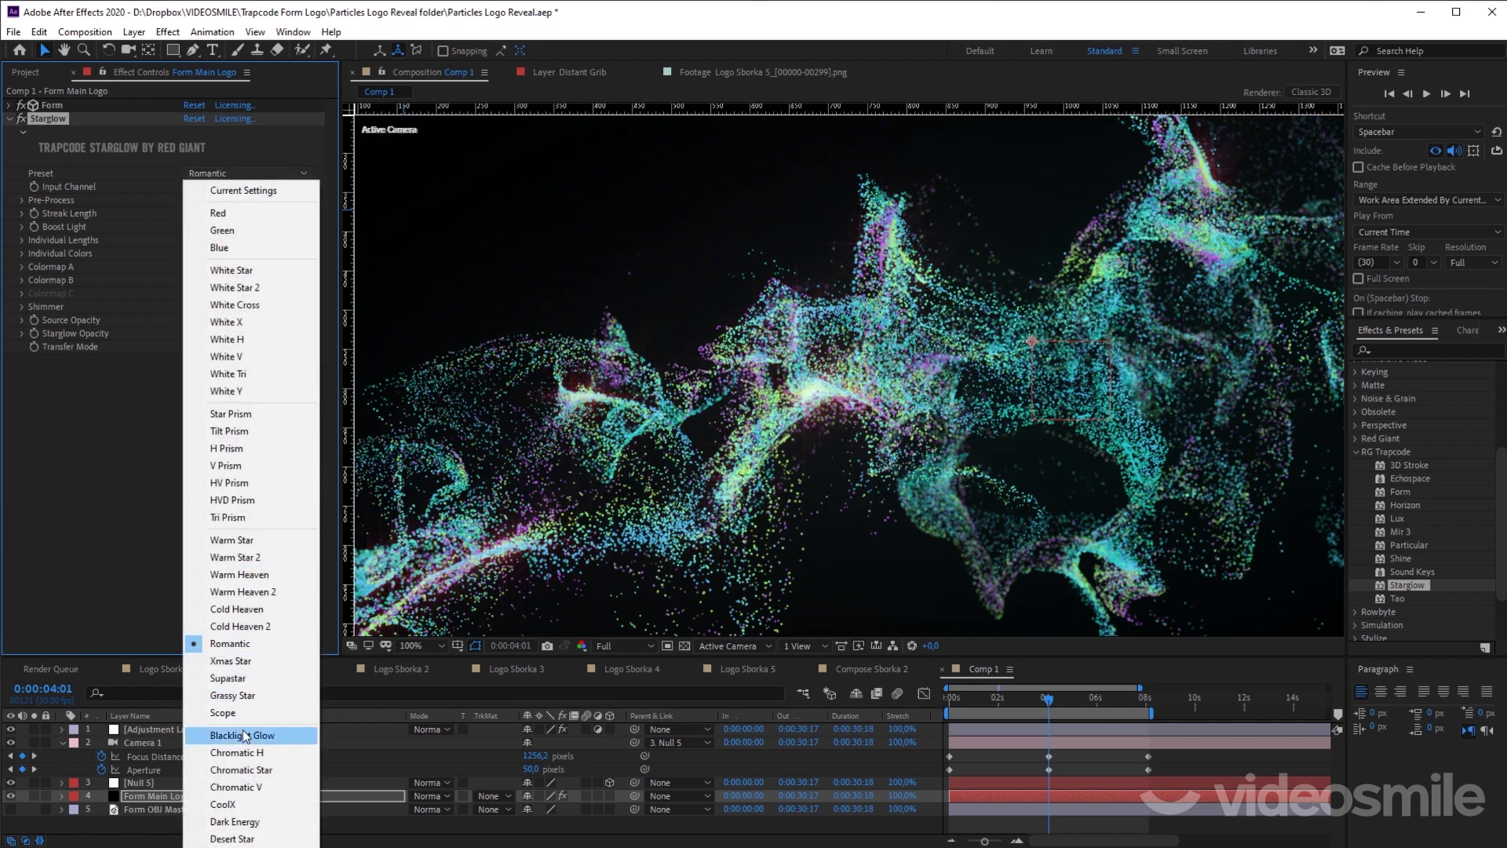
click(239, 713)
click(234, 171)
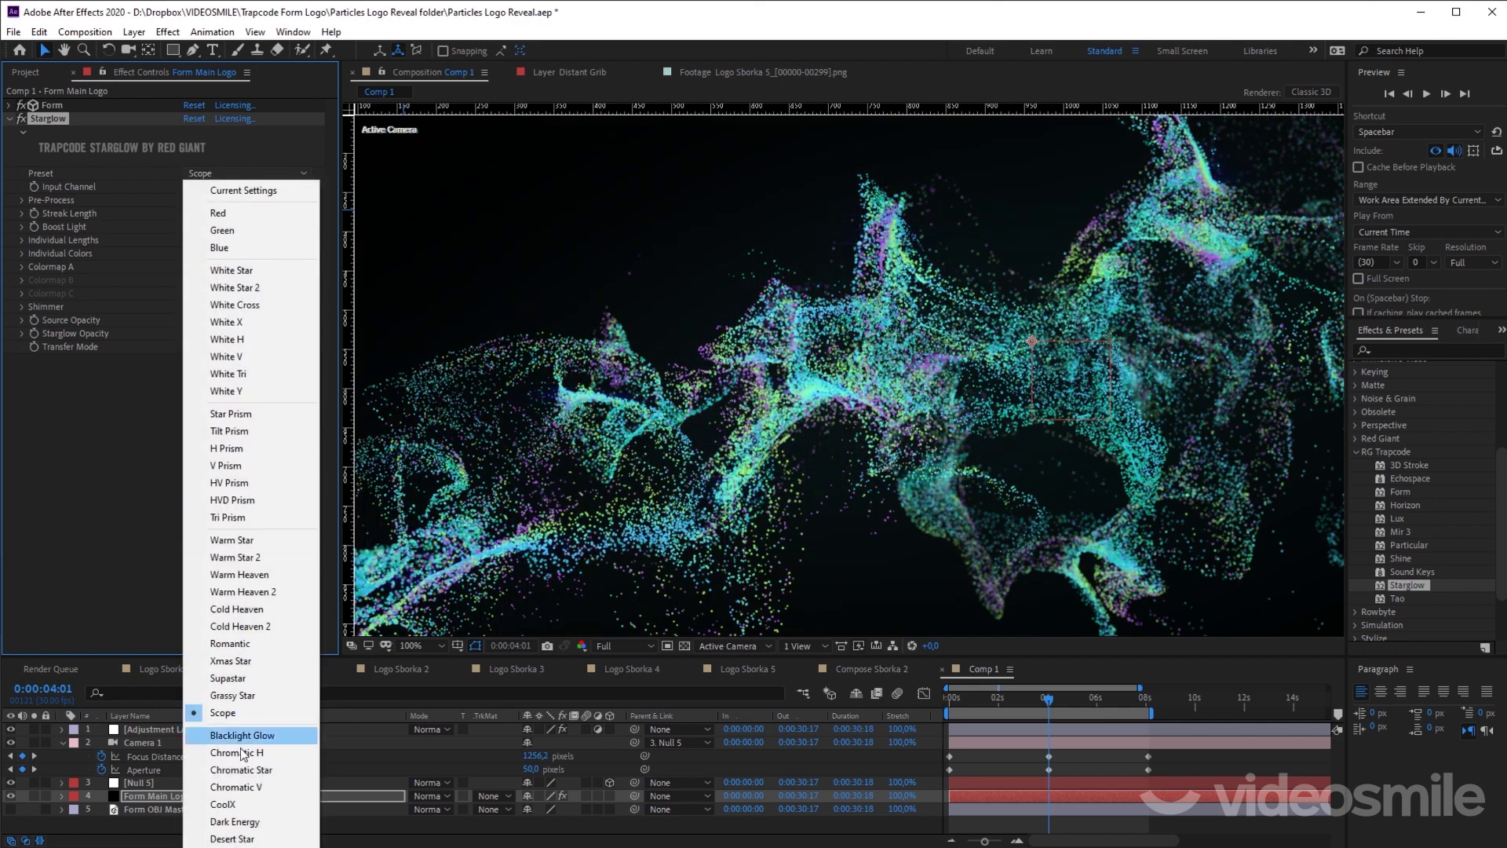
click(242, 787)
click(224, 174)
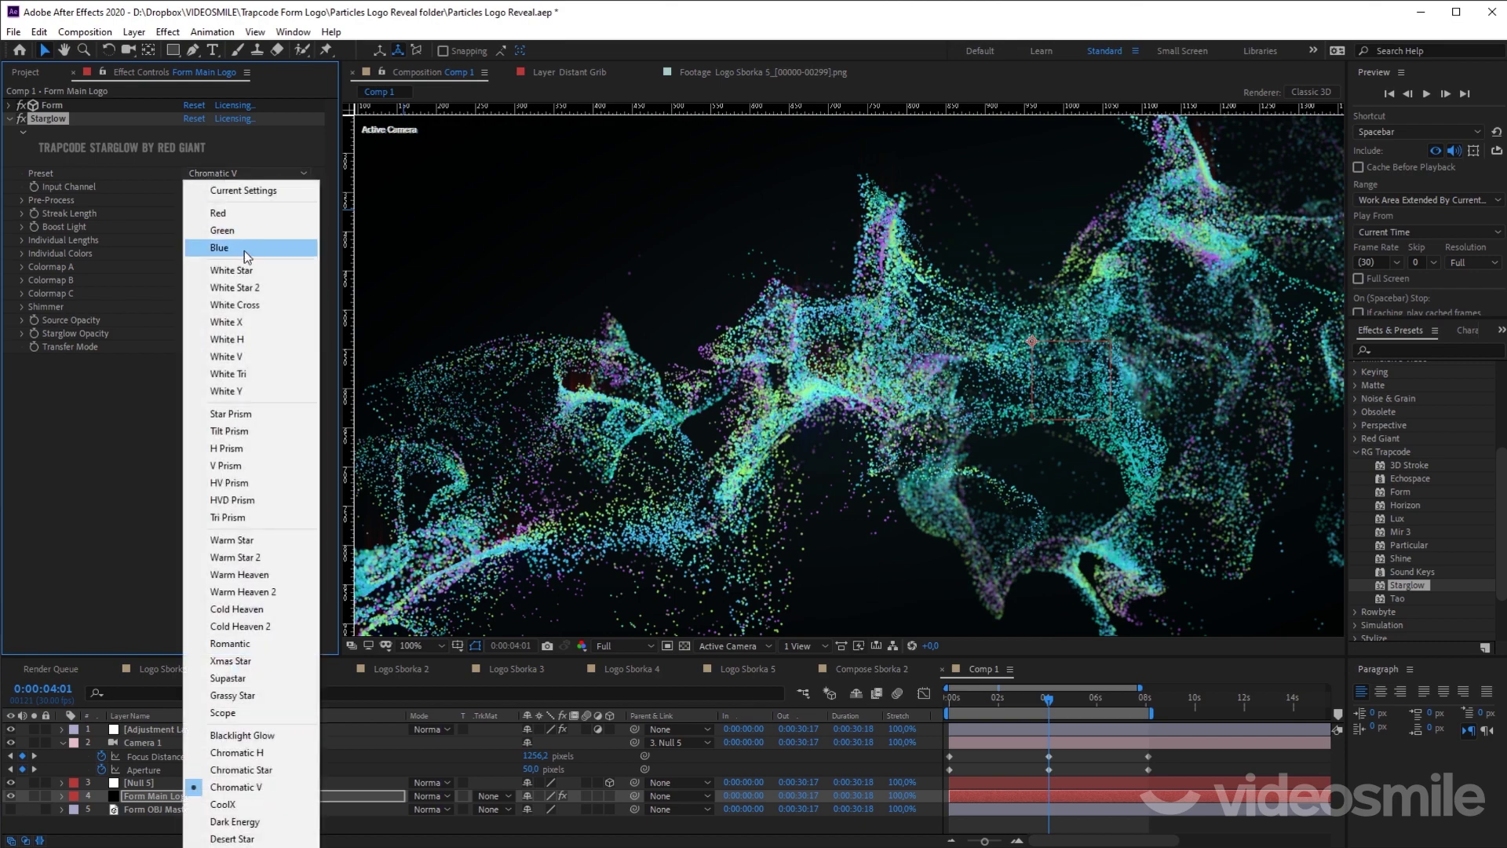
click(256, 267)
scroll(846, 511, down, 2)
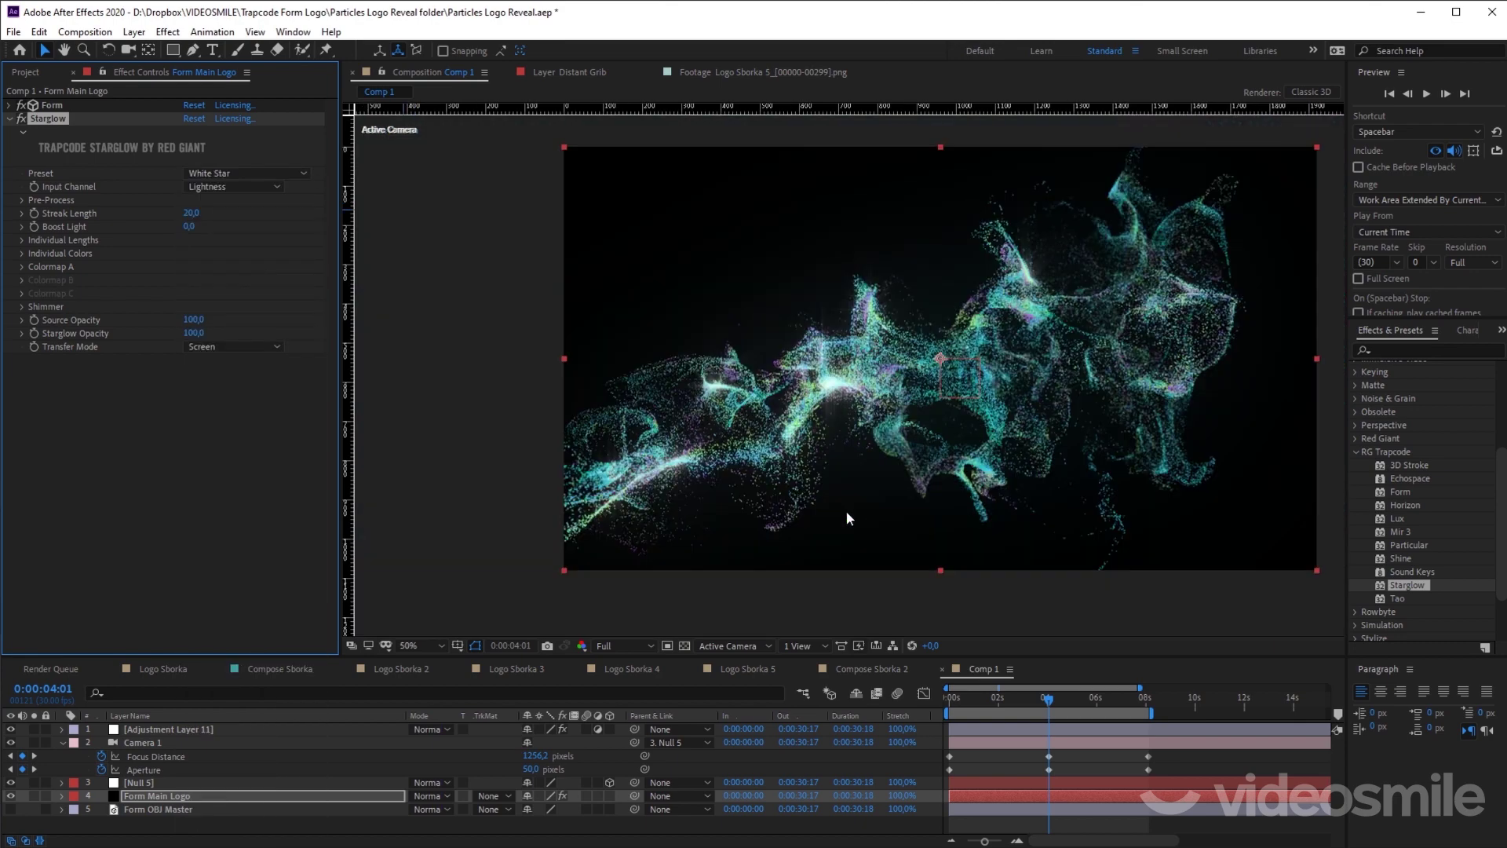
scroll(845, 510, up, 2)
Step: In Starglow Pre-Process, set the Threshold to 125
click(250, 226)
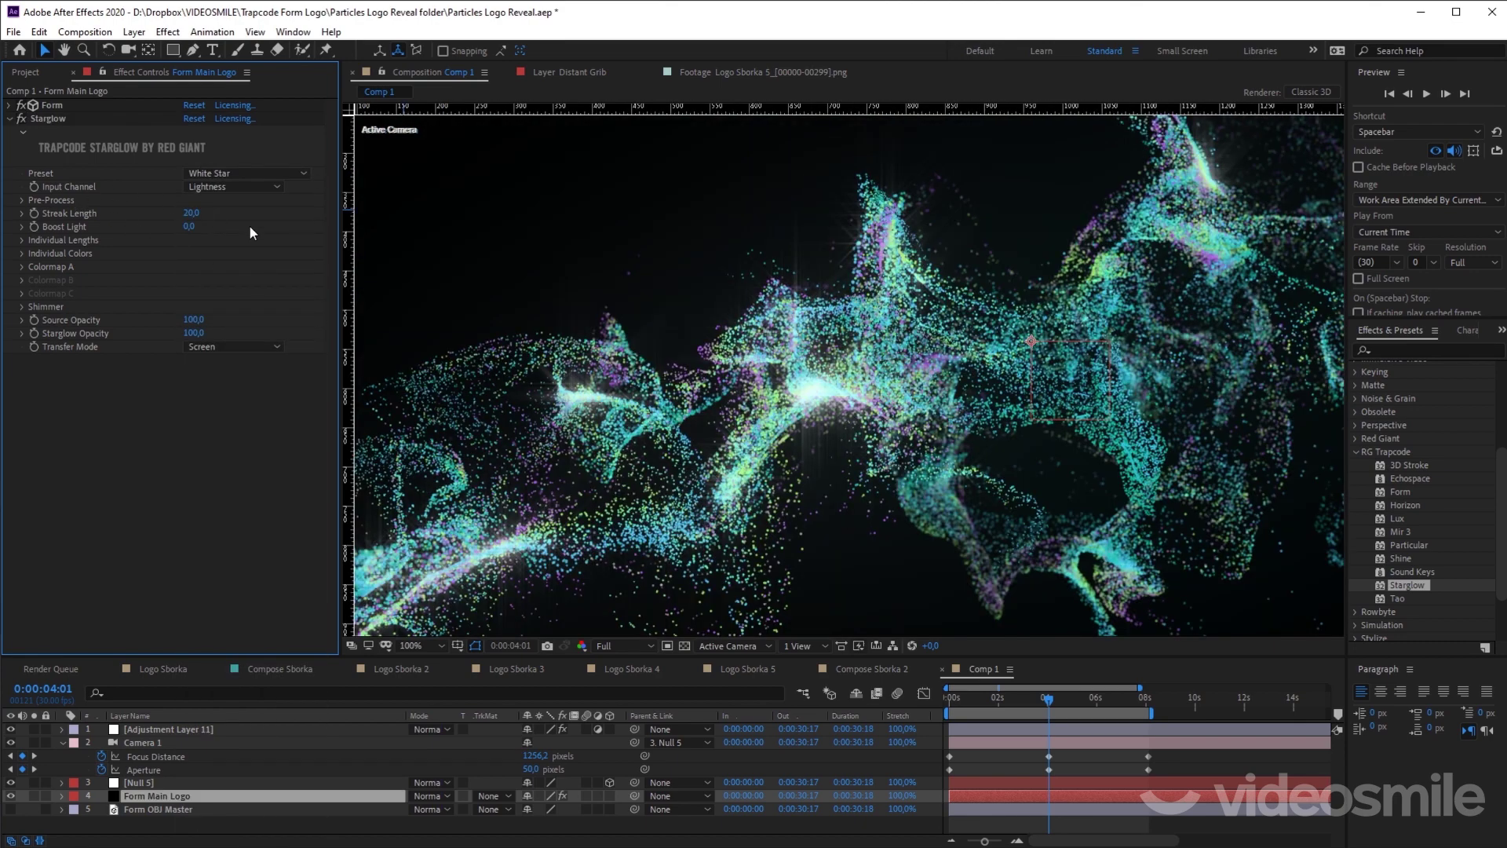
click(22, 200)
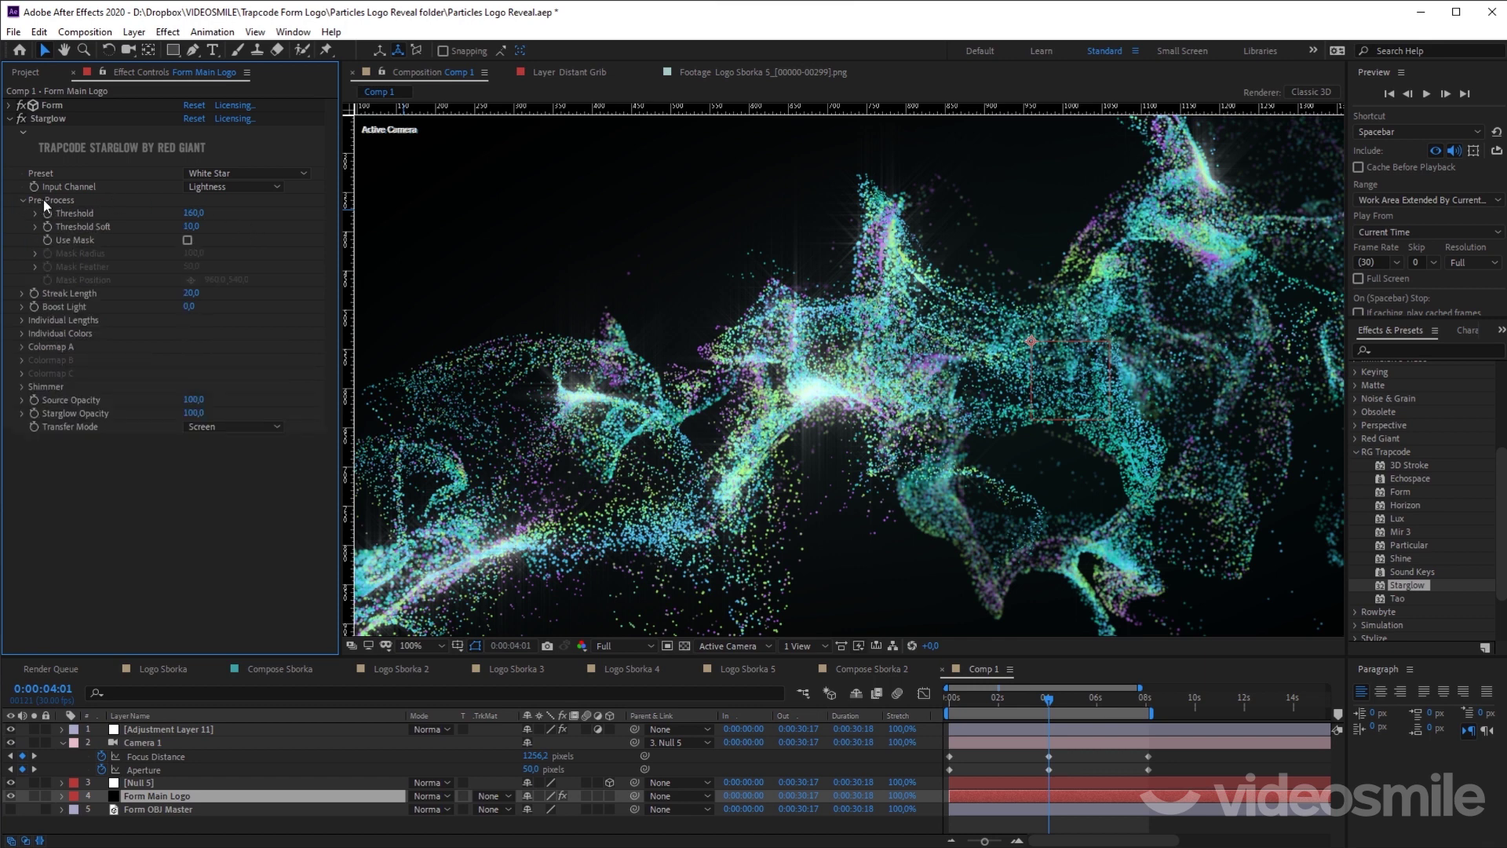
click(86, 214)
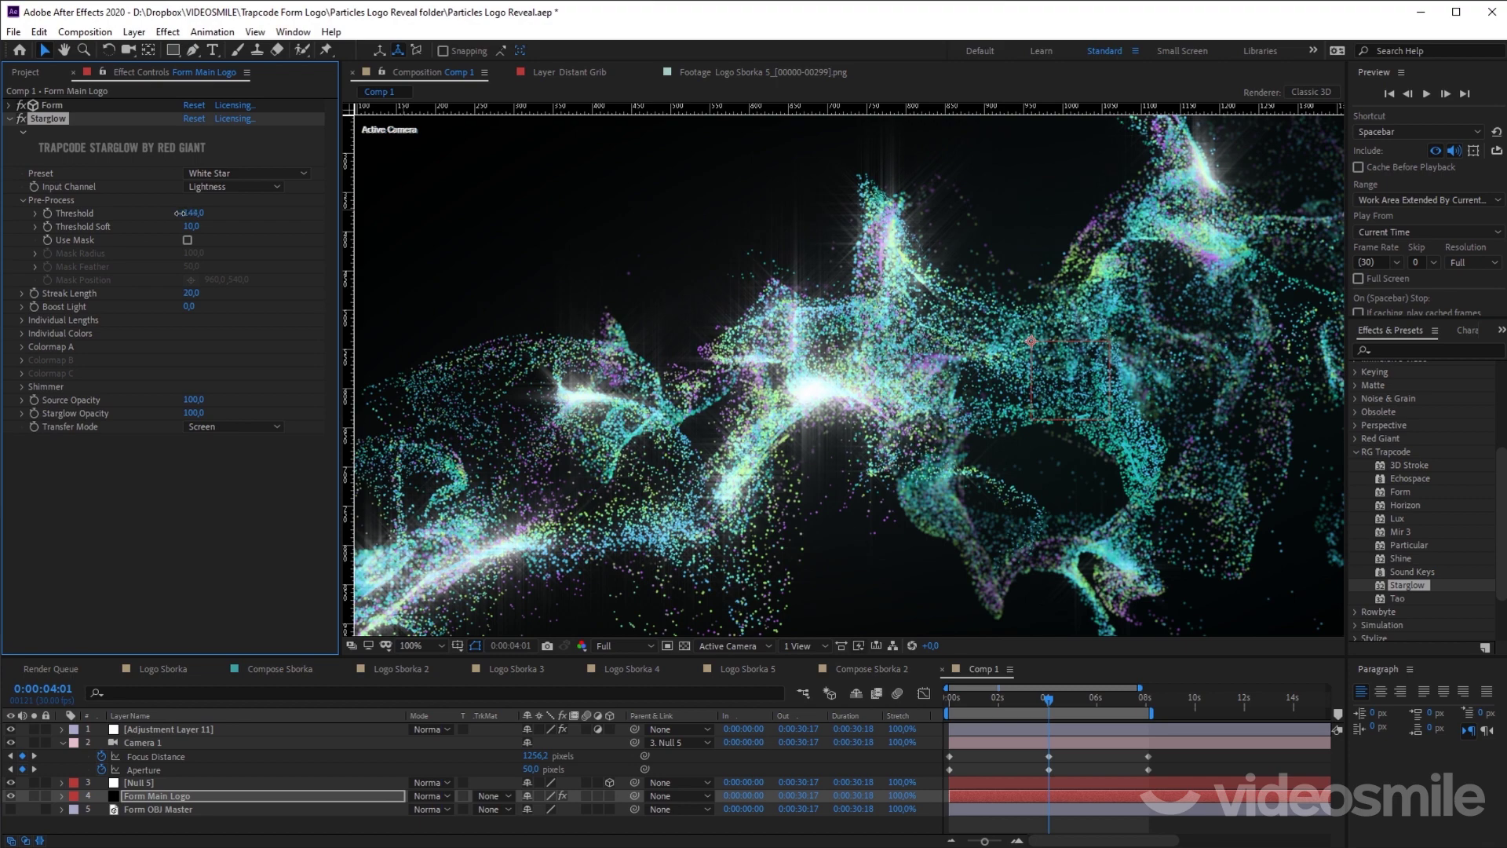
drag(180, 212, 182, 213)
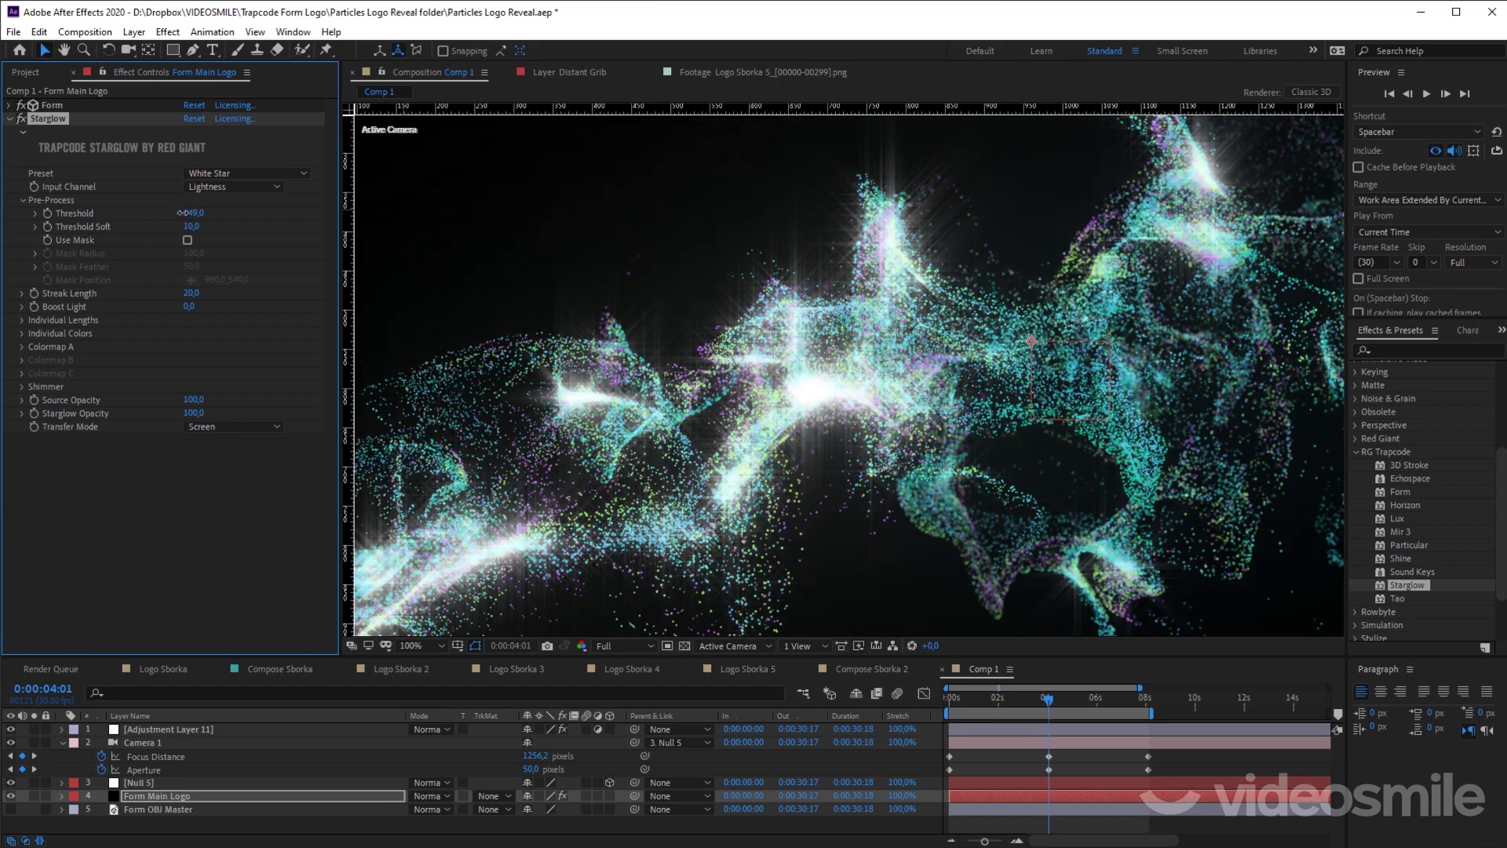
drag(183, 213, 177, 213)
click(194, 212)
text(125)
key(Return)
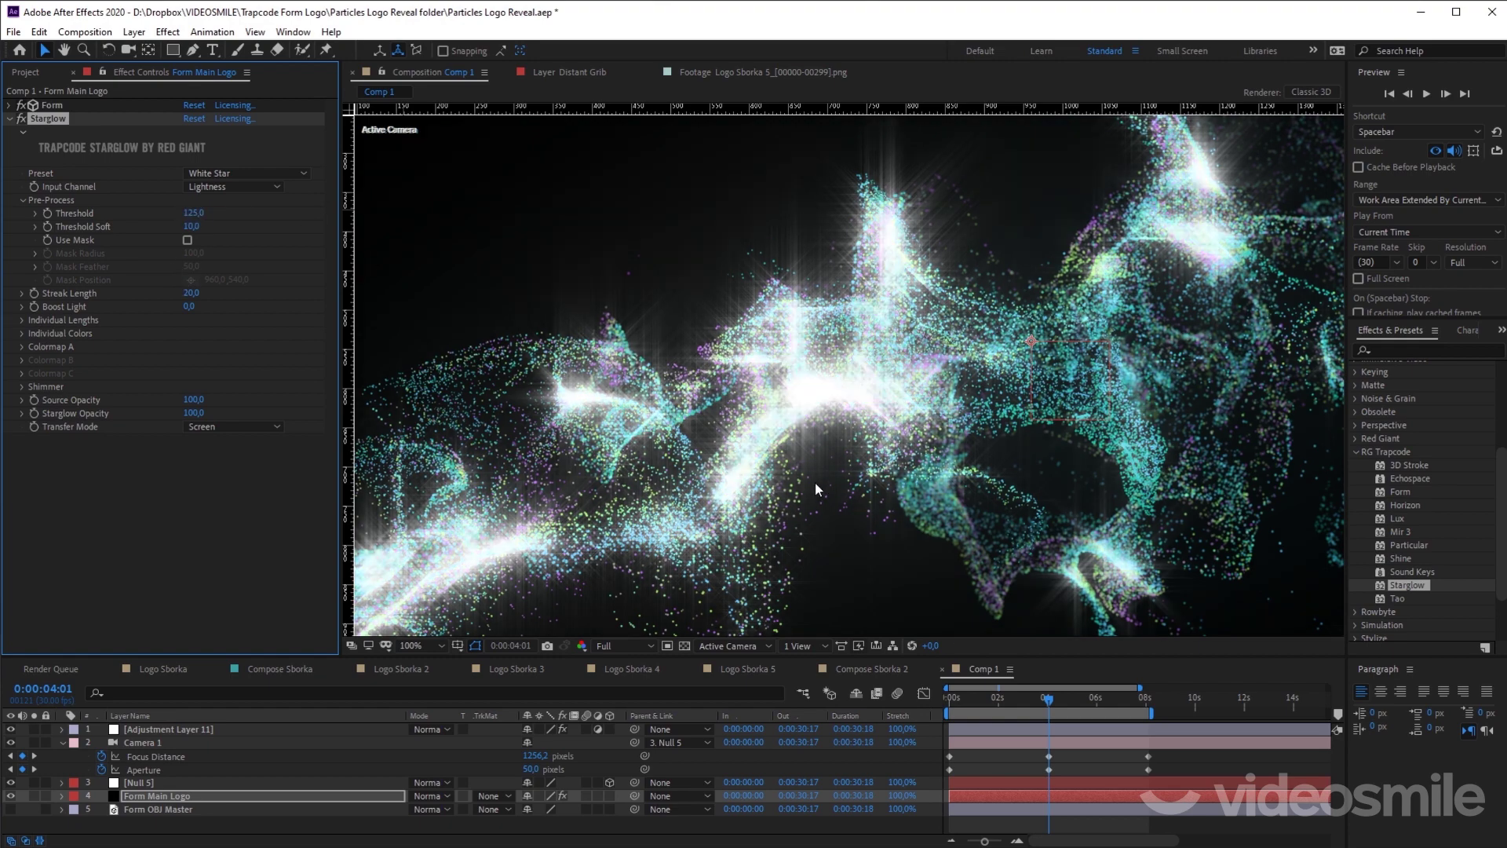
Step: Shorten the Starglow Streak Length to 4
click(282, 174)
click(230, 187)
drag(191, 293, 198, 306)
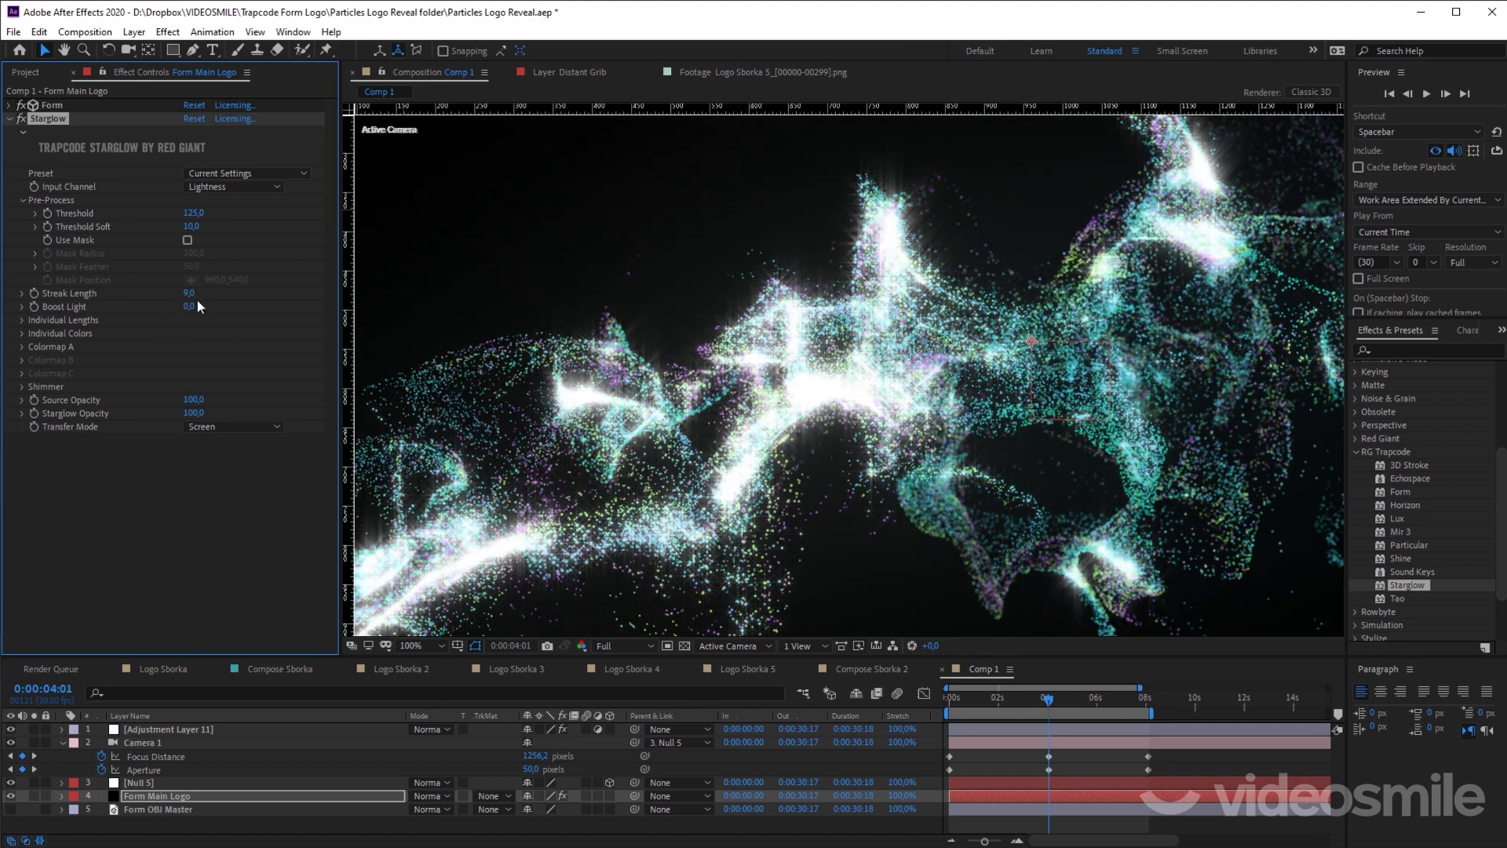
text(4)
key(Return)
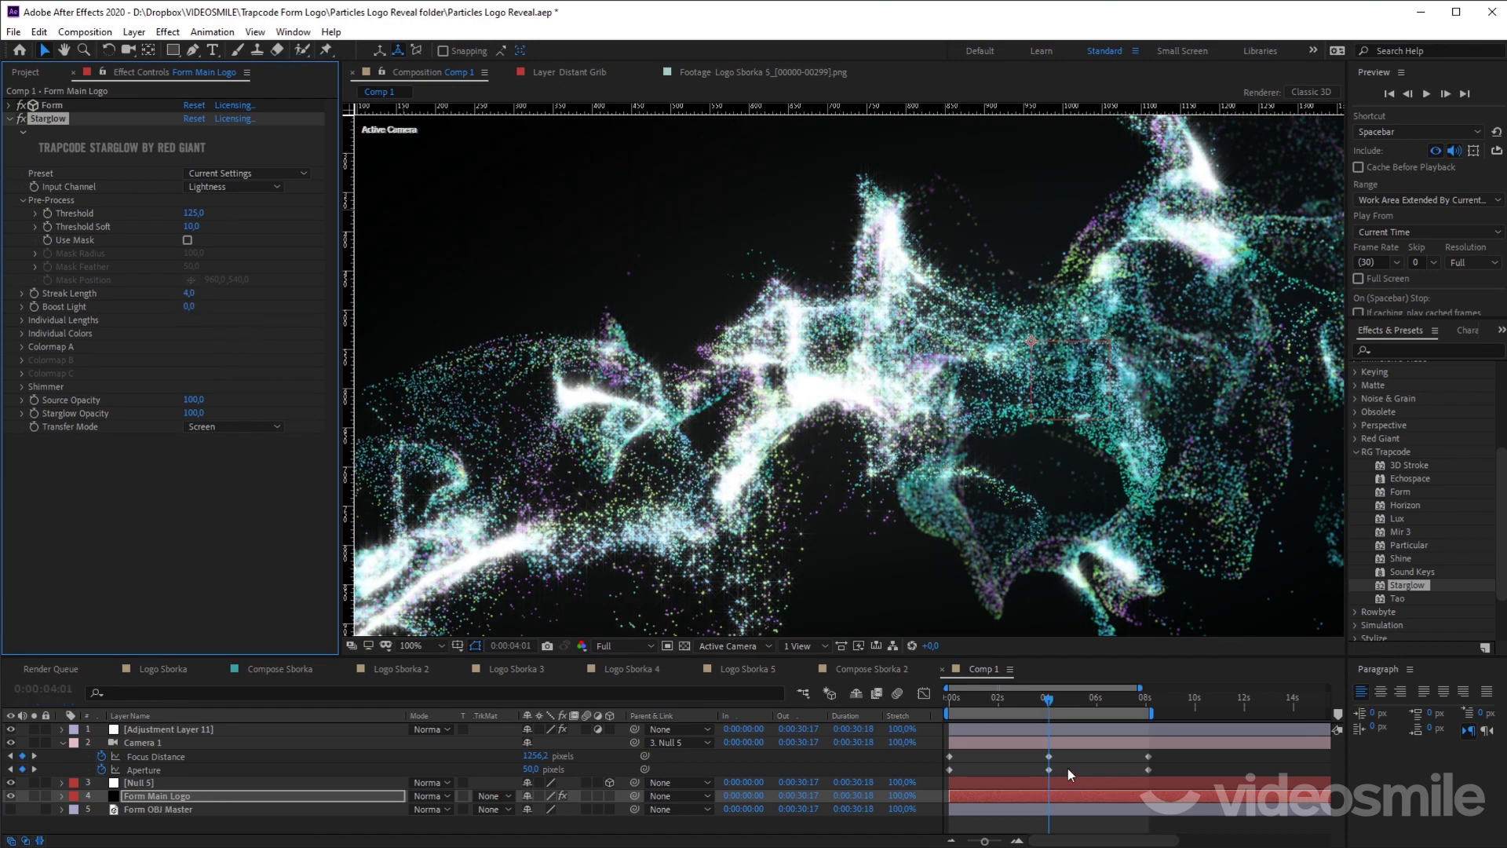
Step: Move the time indicator to 0:00:08:03 and lengthen the streaks to 15
drag(1042, 701, 894, 699)
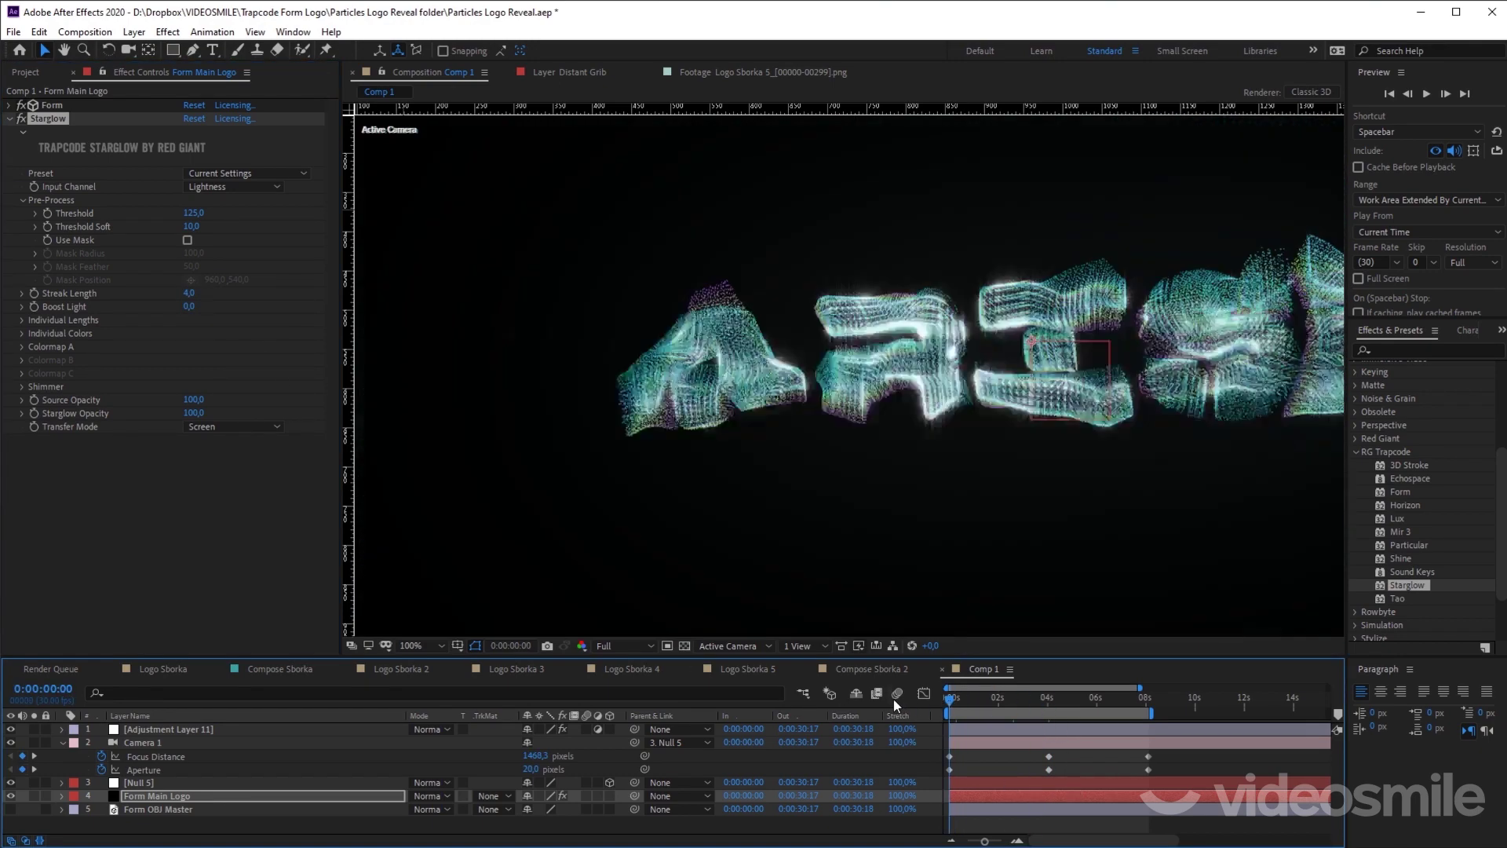
click(1149, 698)
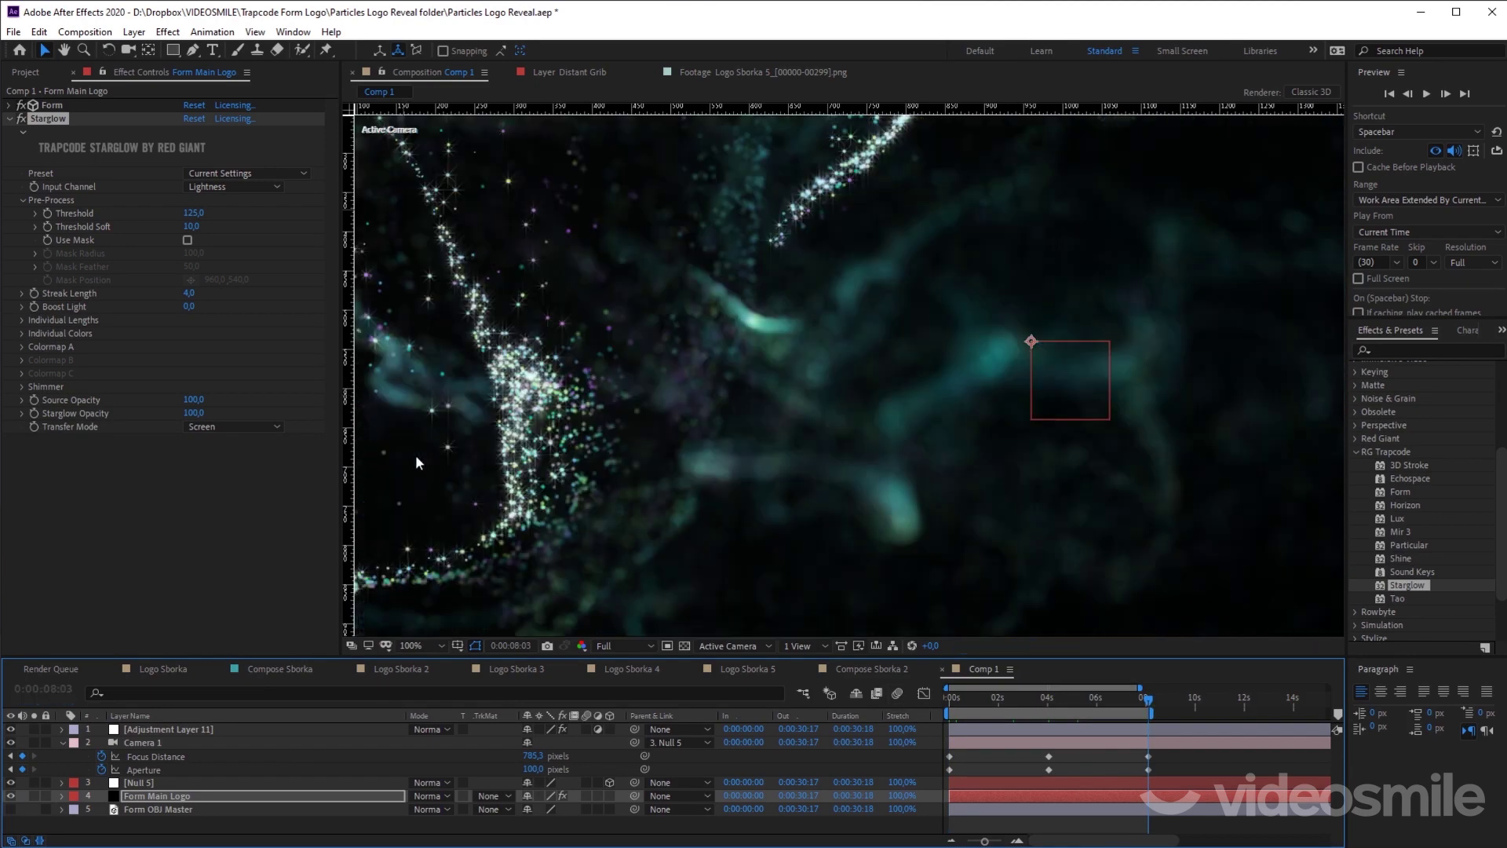
scroll(808, 472, down, 2)
key(period)
drag(189, 293, 196, 292)
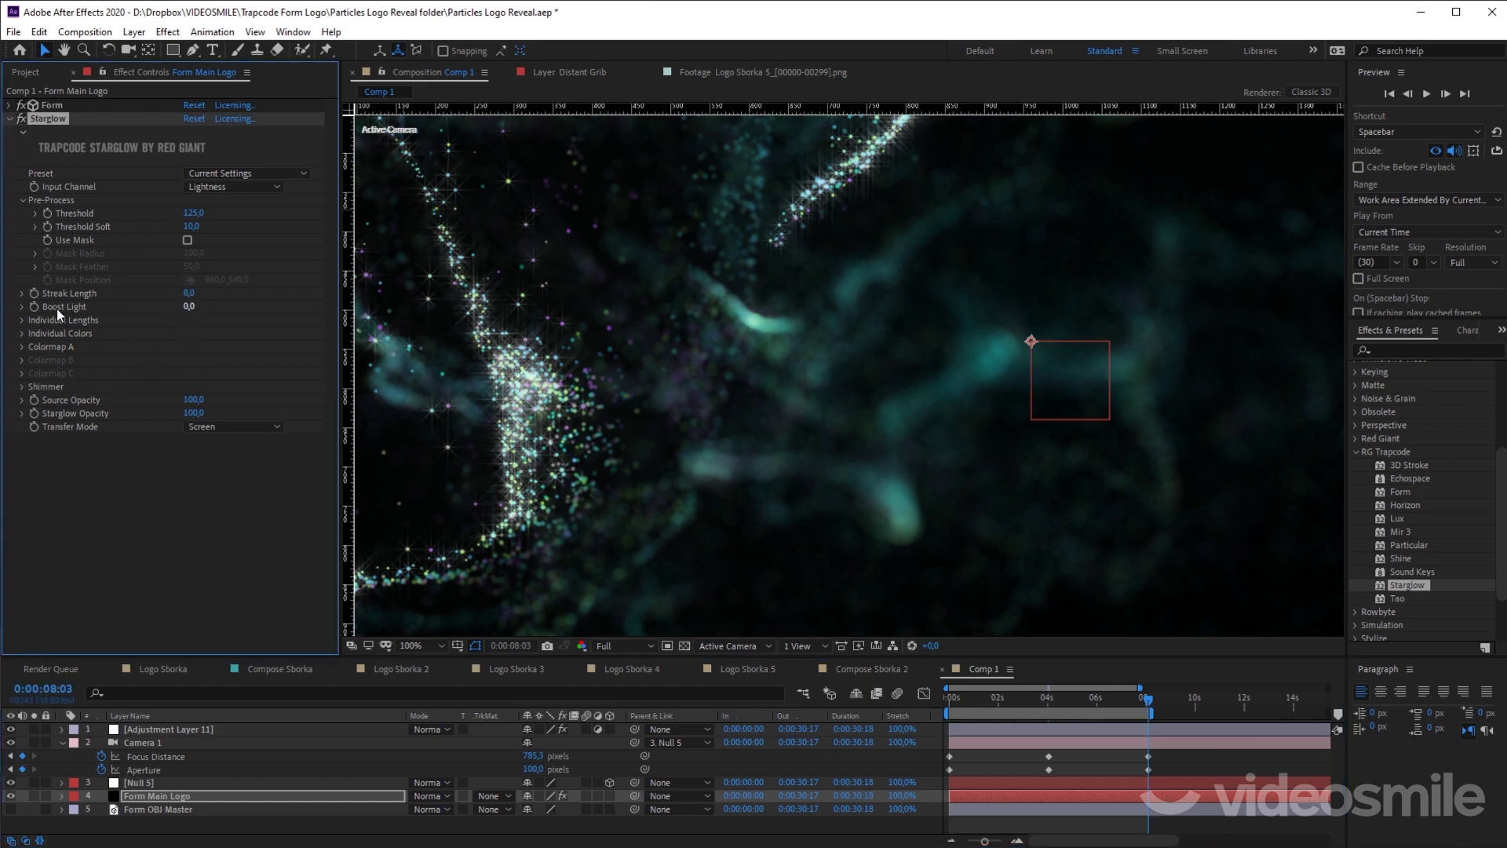
Step: Keyframe the Starglow Streak Length at 2 at 4:01
click(34, 293)
key(u)
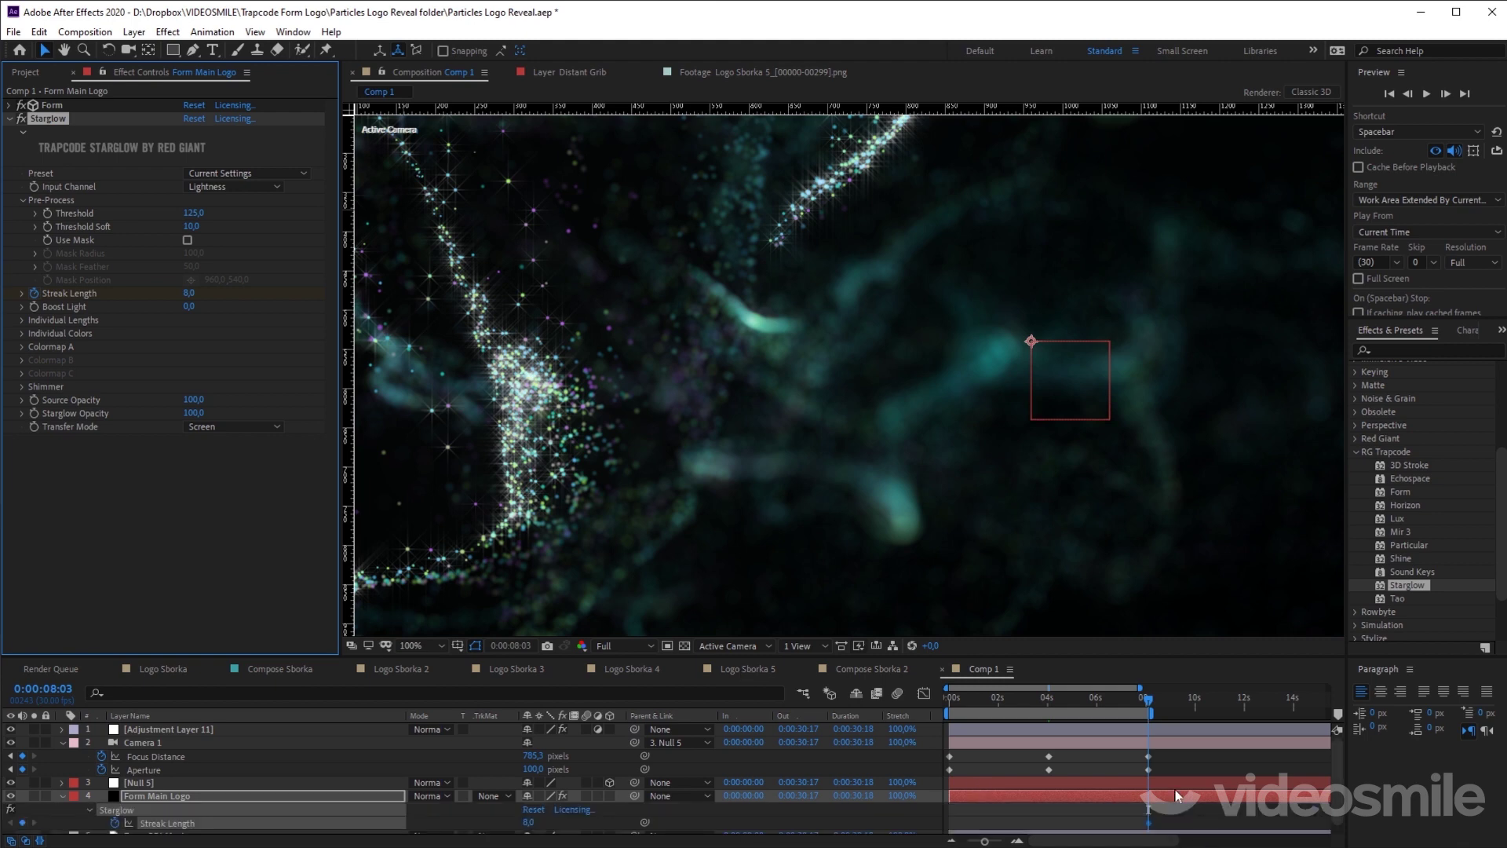
drag(1132, 699, 1059, 698)
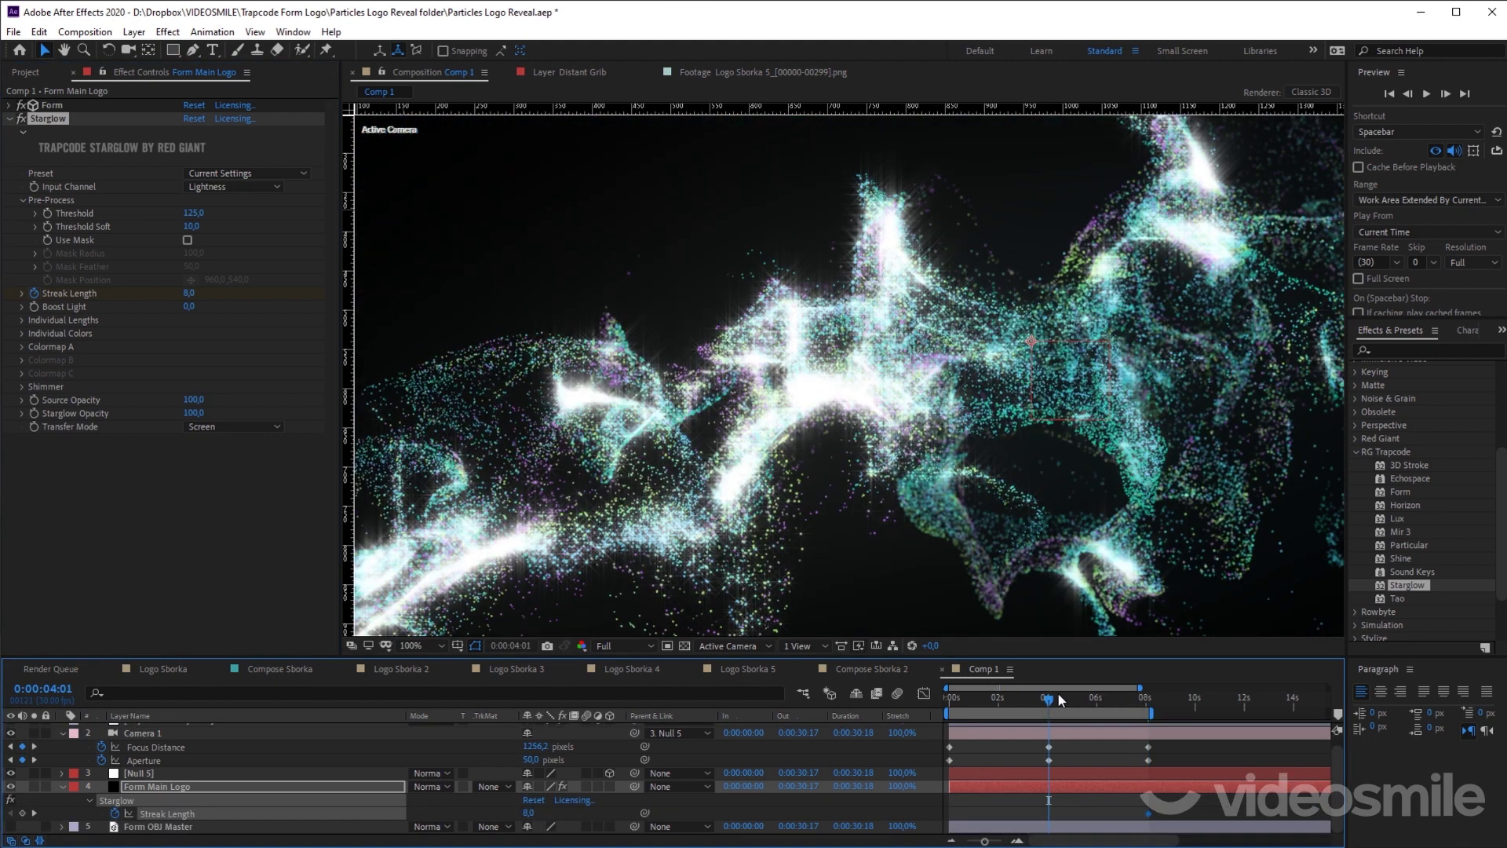
drag(189, 292, 183, 292)
text(2)
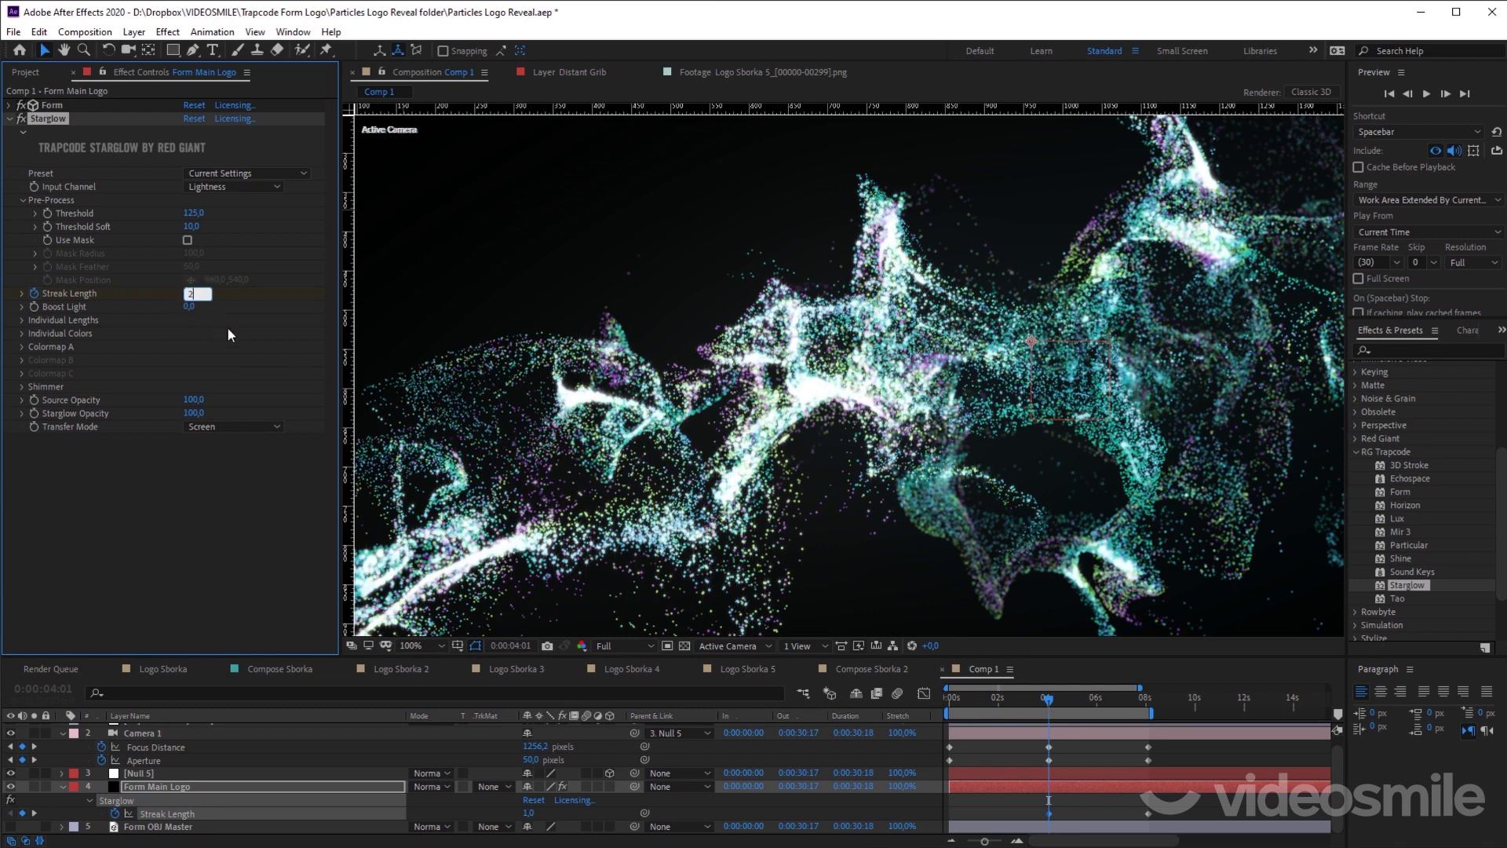
key(Return)
Step: Add a Streak Length keyframe of 1 at the start, then check the glow around 2:03
click(1039, 700)
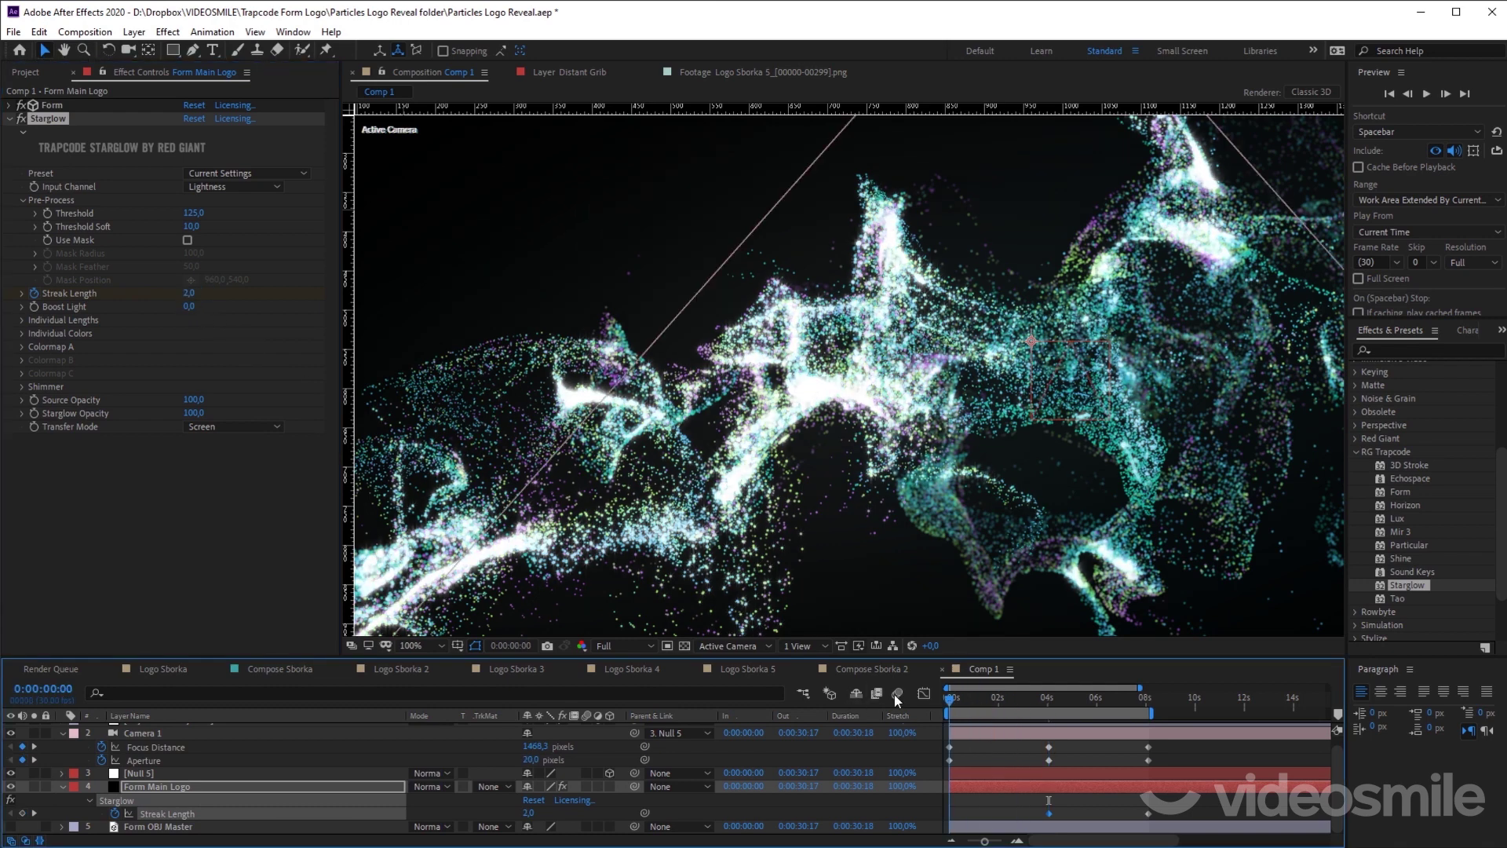
key(Home)
click(191, 294)
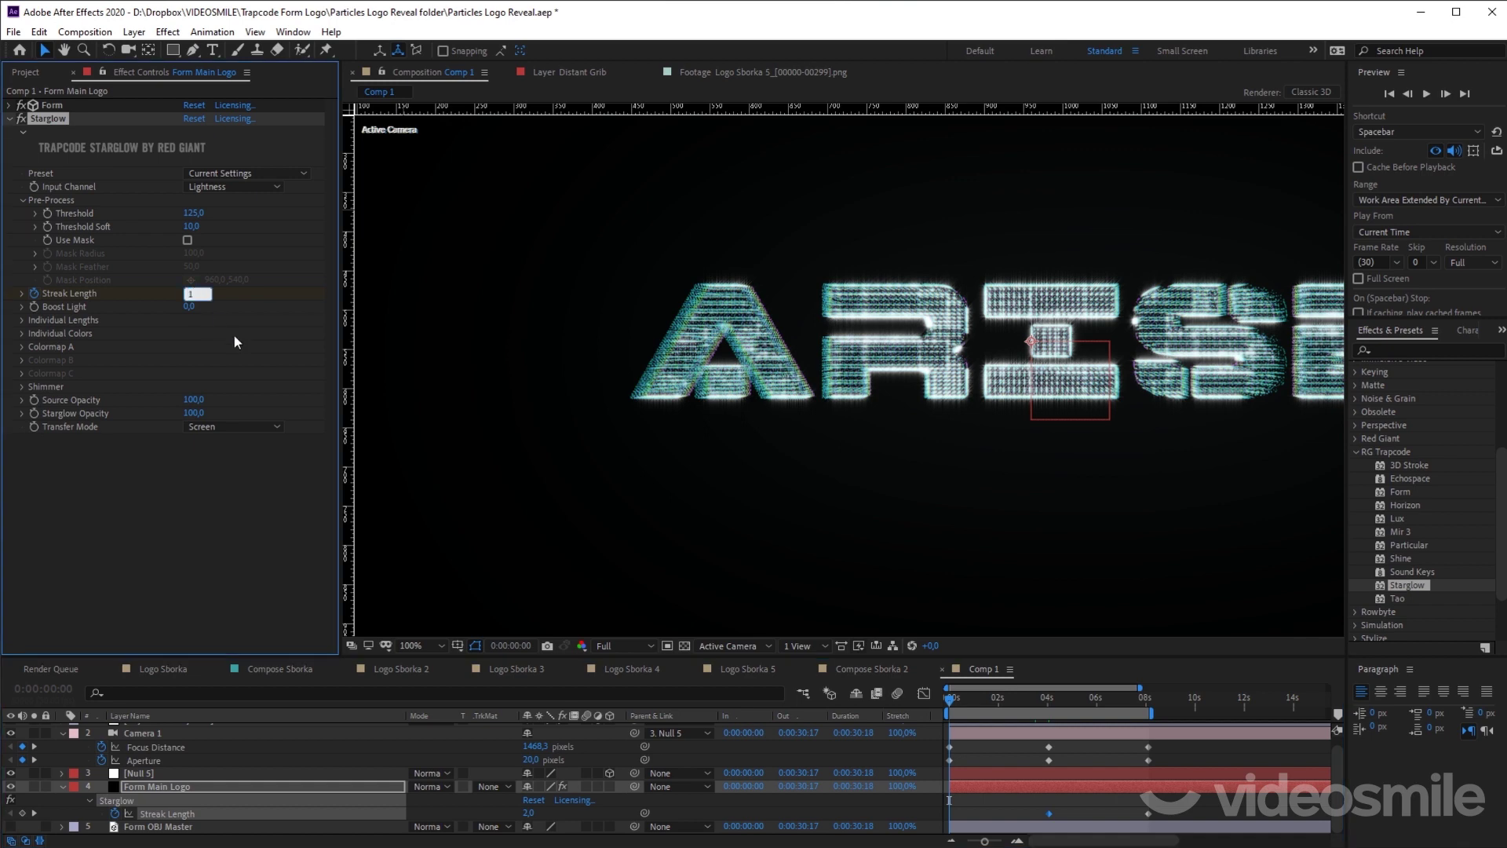
text(1)
key(Return)
scroll(952, 521, right, 3)
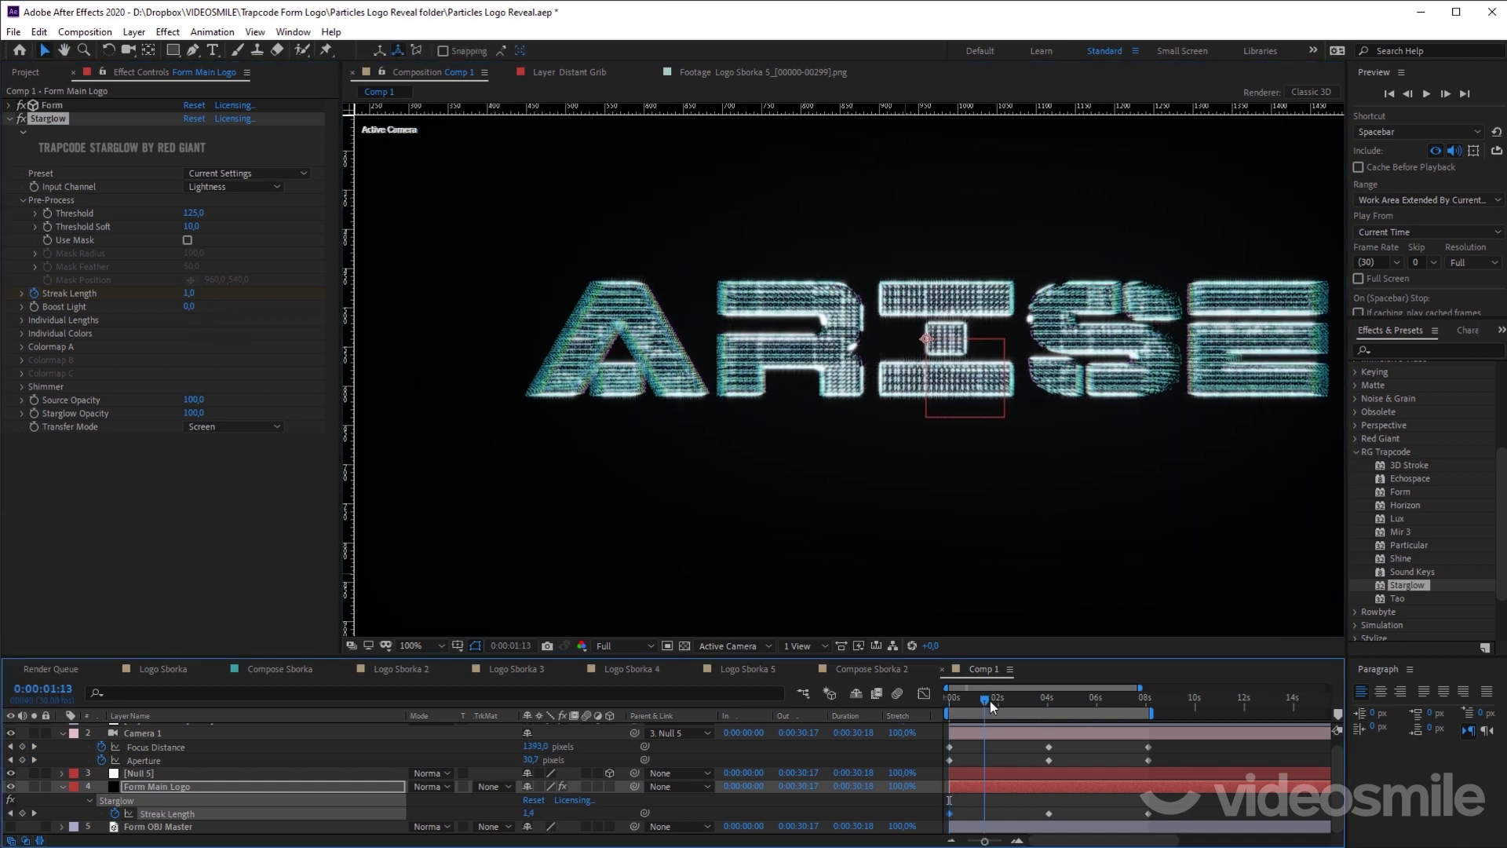
drag(991, 700, 1002, 700)
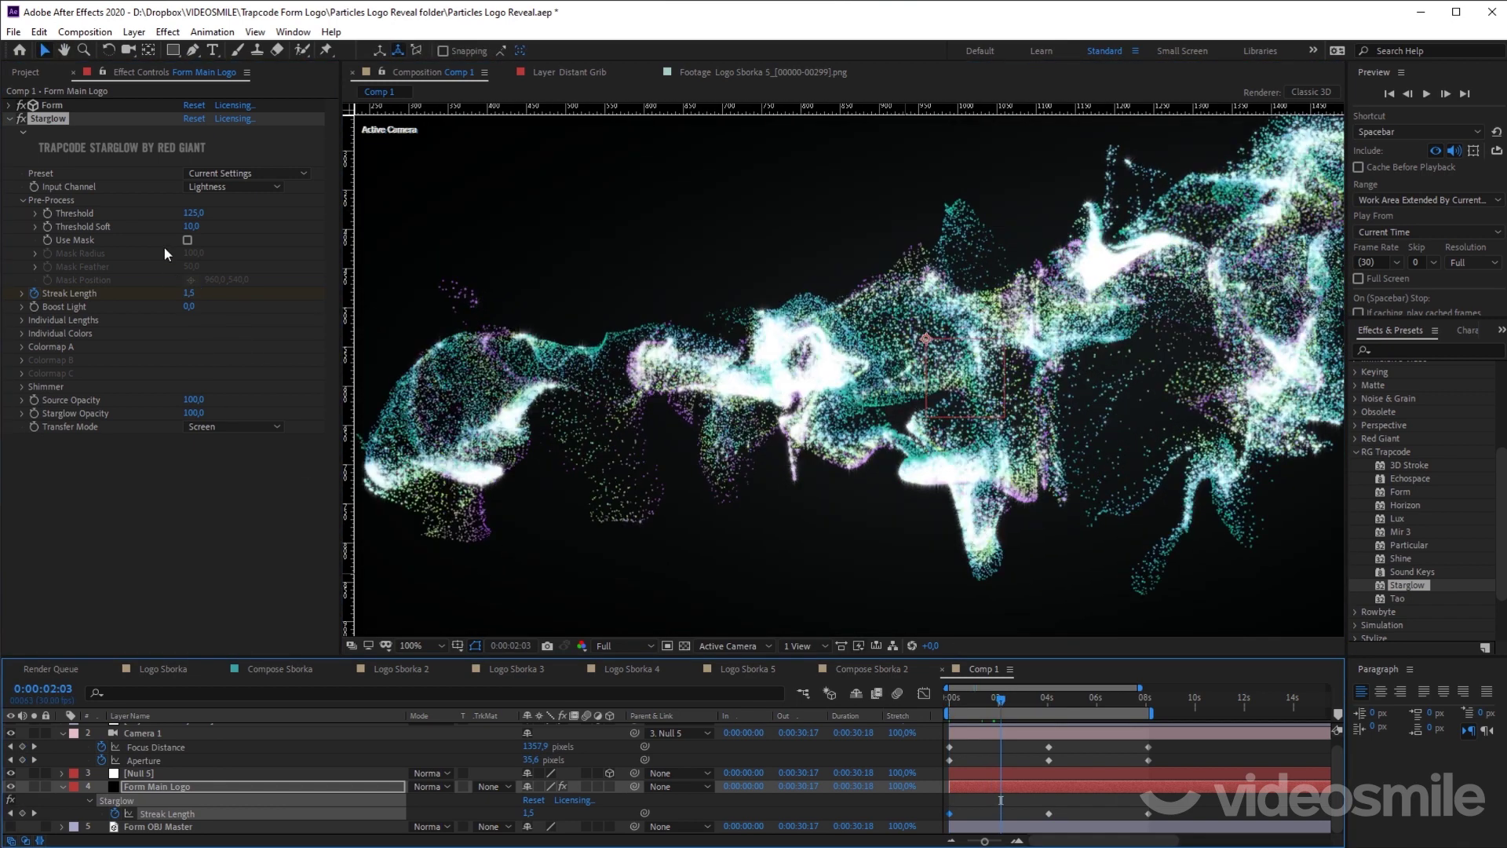
Step: Raise the Starglow Threshold to 134 and check the glow at 4:01
click(248, 174)
click(130, 205)
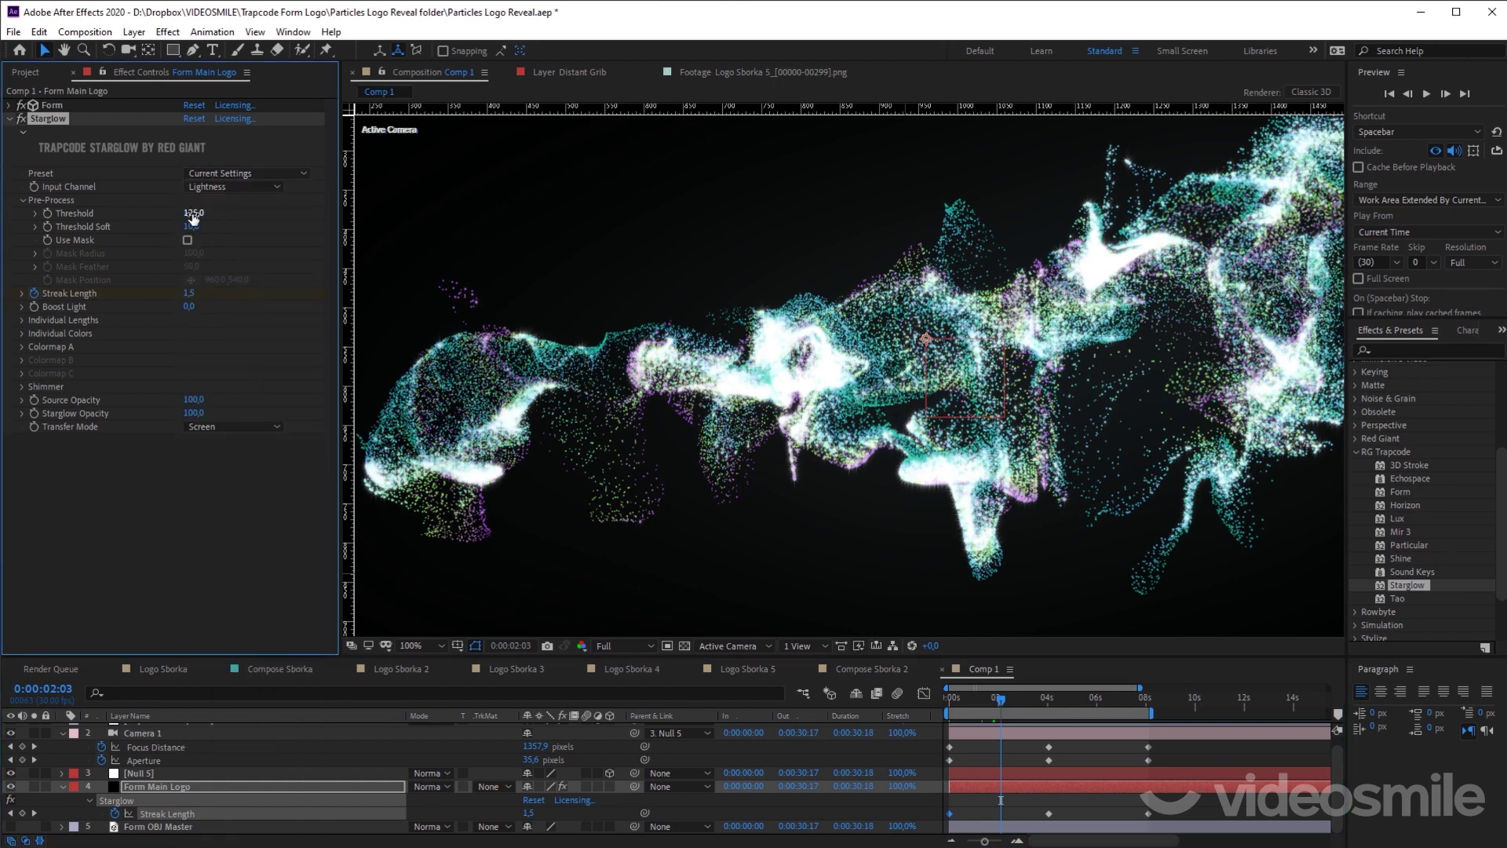
drag(193, 218, 194, 213)
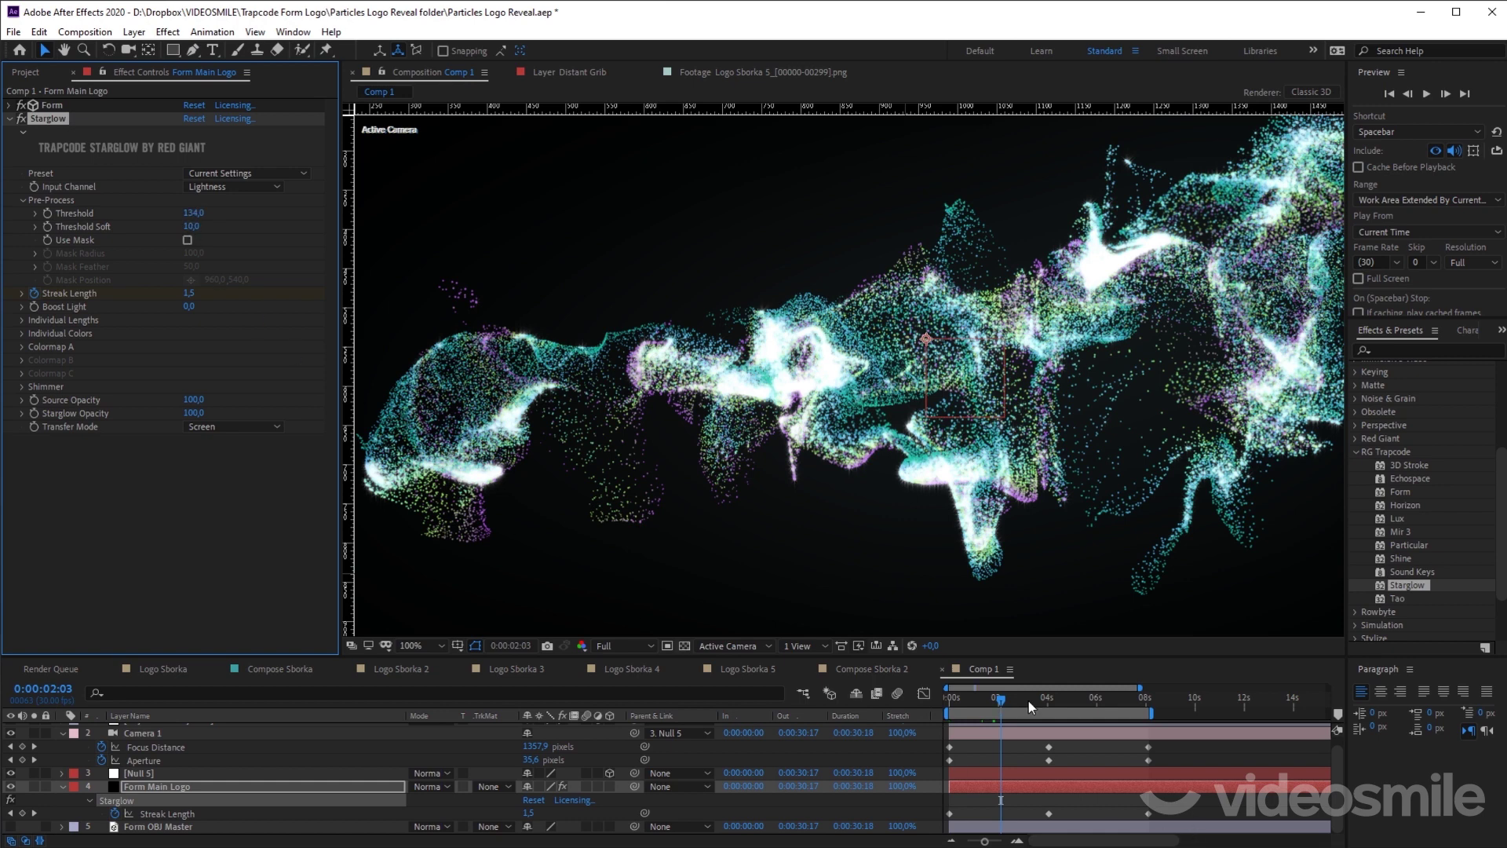
drag(1022, 701, 1039, 702)
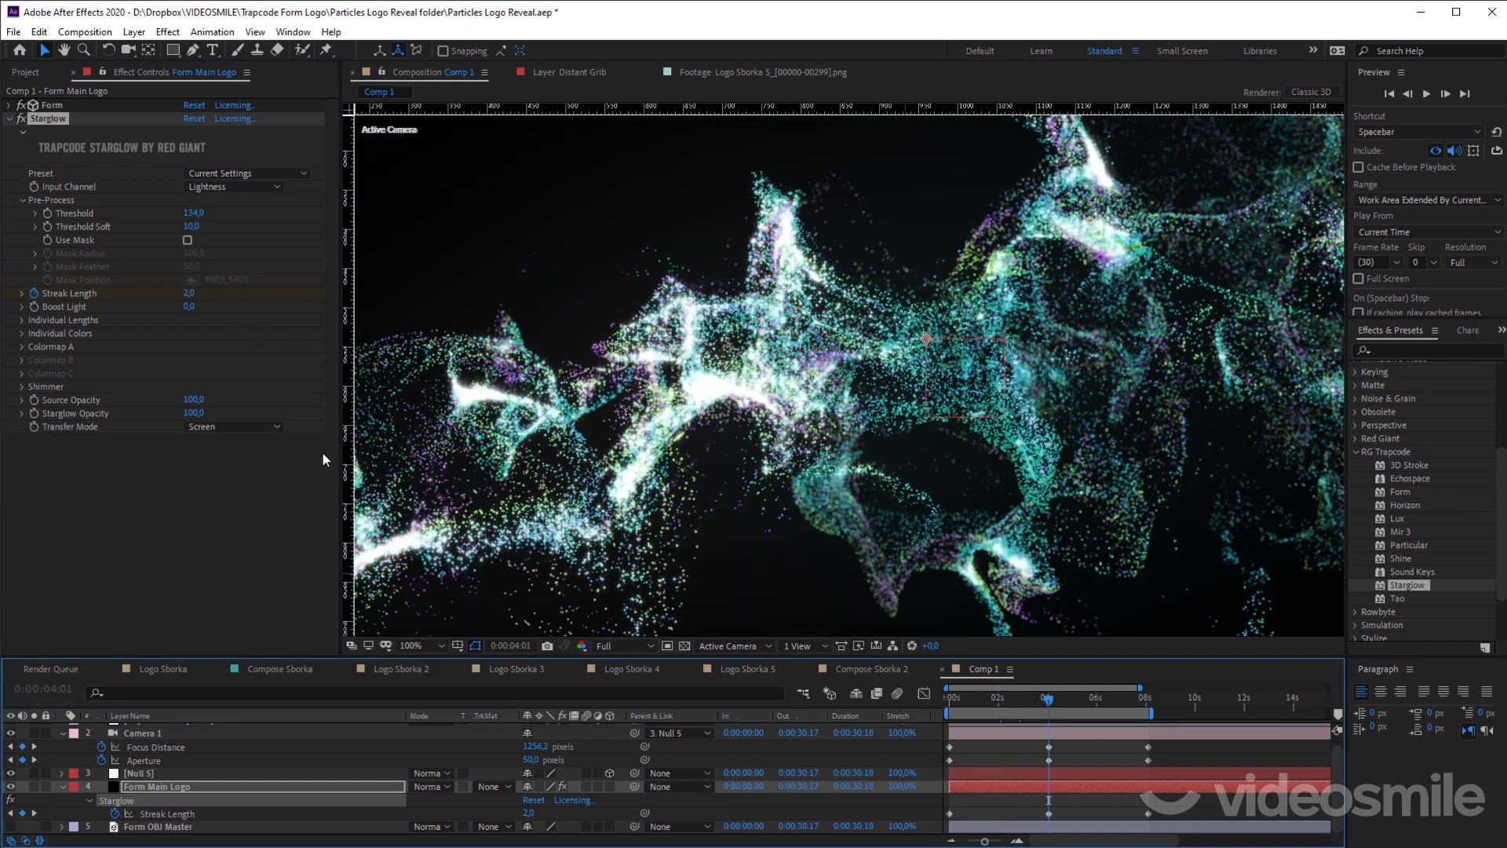
click(221, 339)
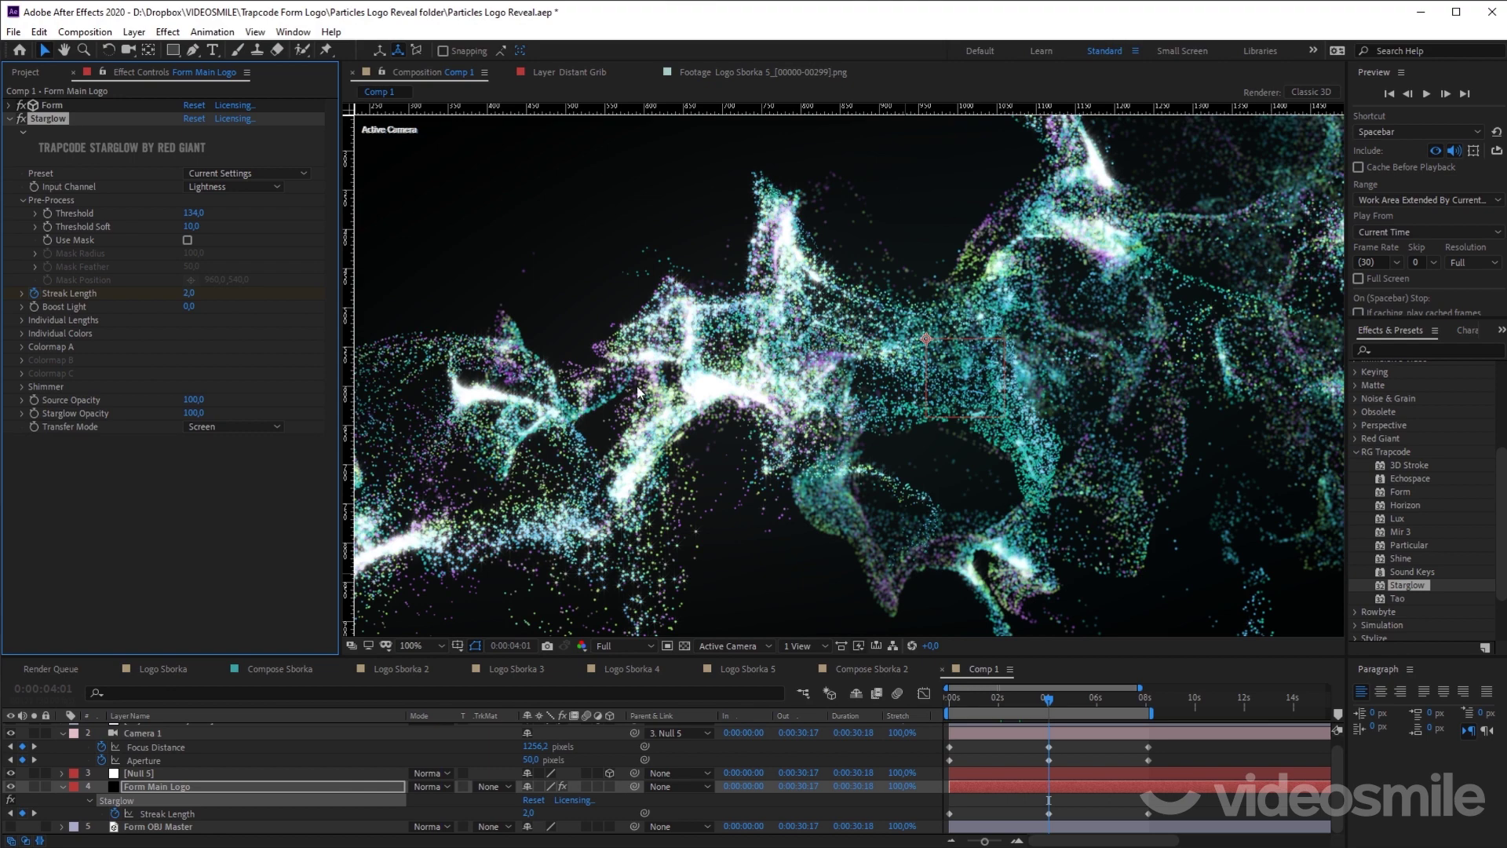
drag(1081, 471, 1057, 408)
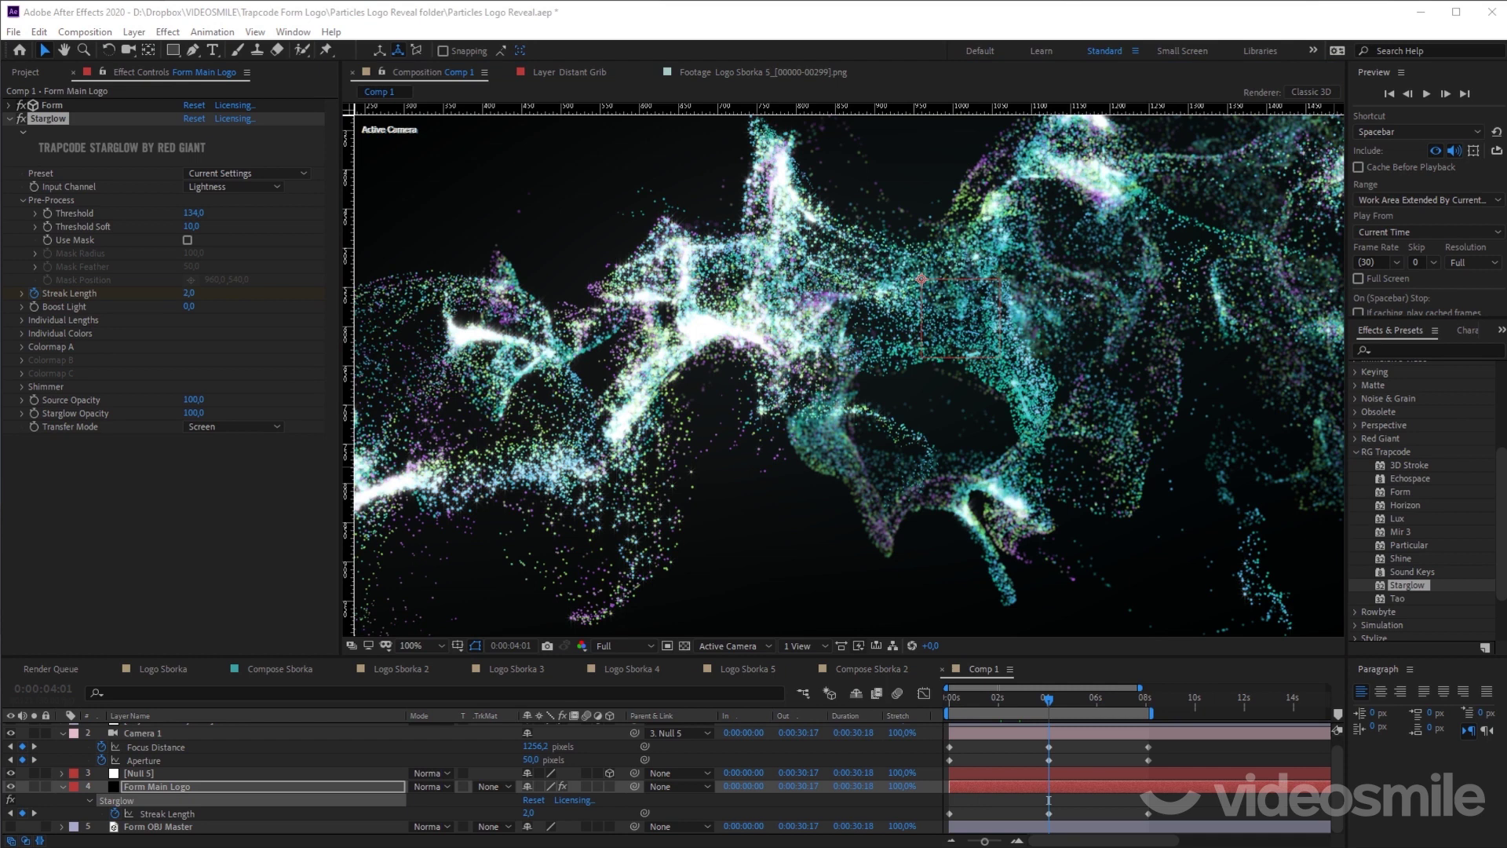
Step: Set the Starglow Opacity to 50
click(96, 418)
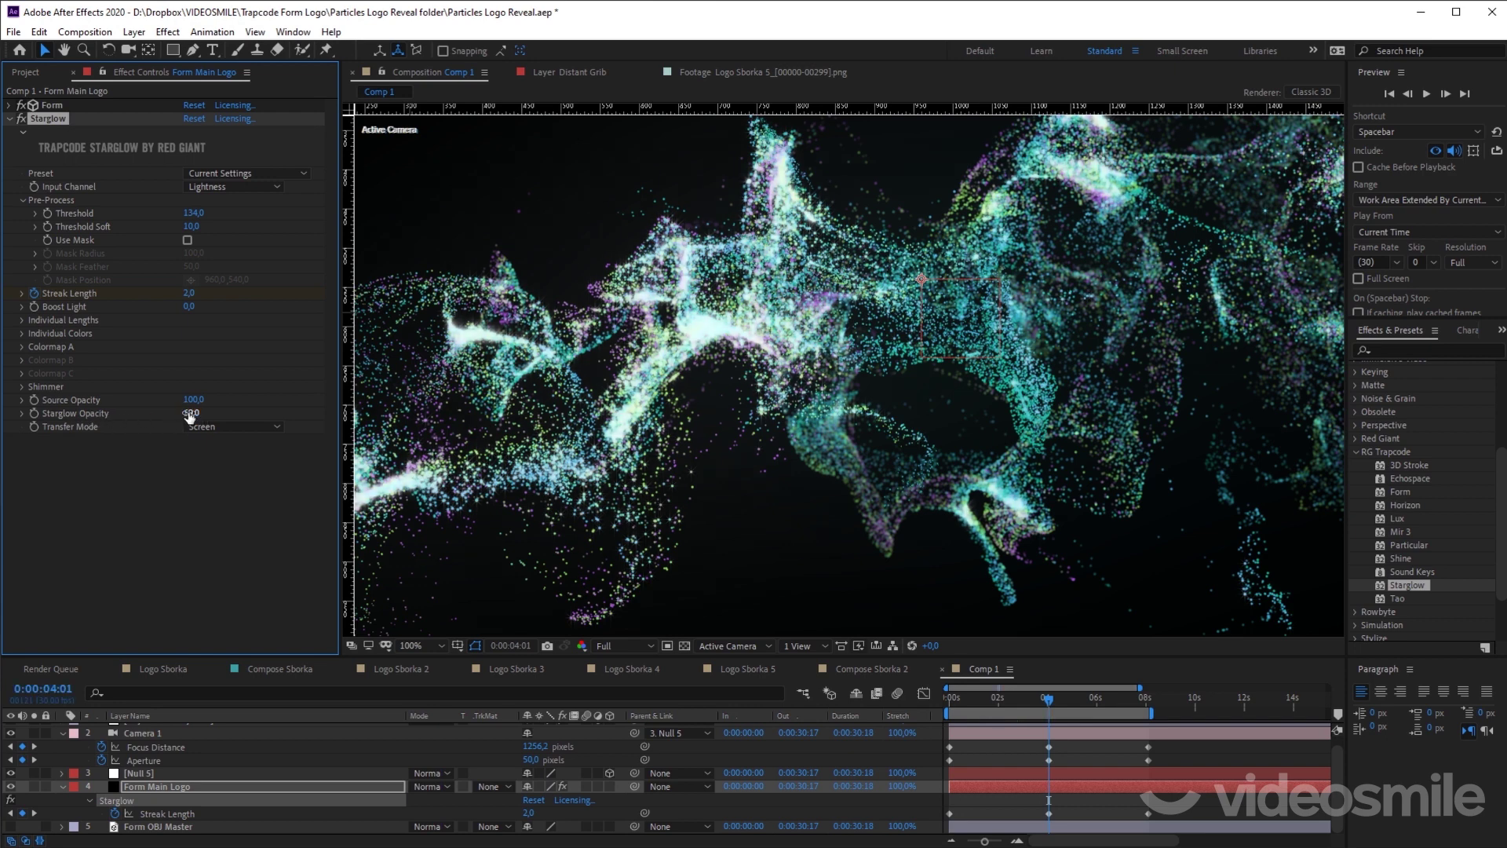
click(193, 413)
text(0)
key(Return)
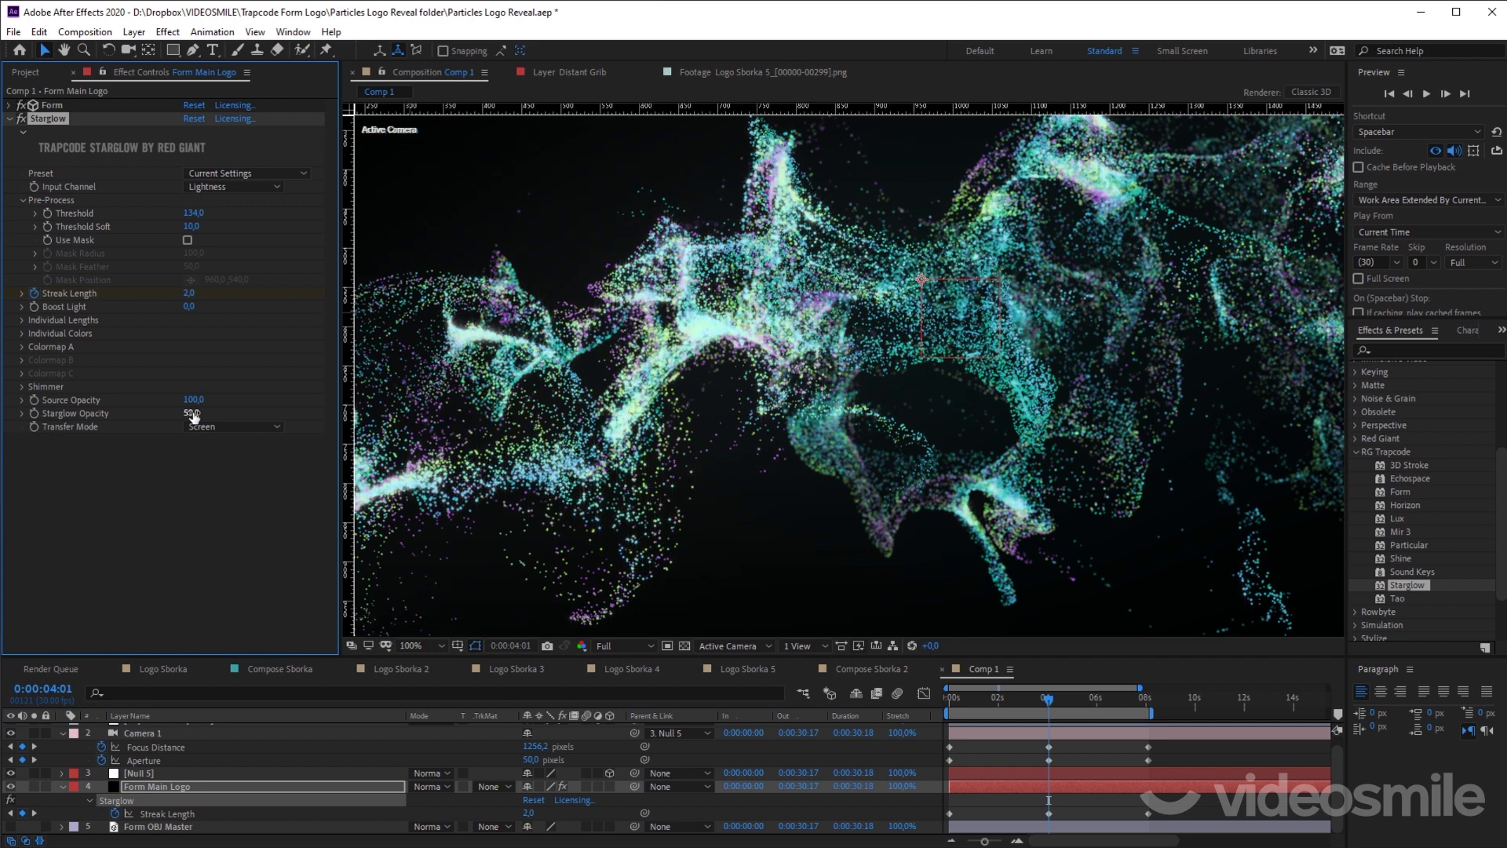
Step: Return the Threshold to 125 and set the Transfer Mode to Add
click(221, 477)
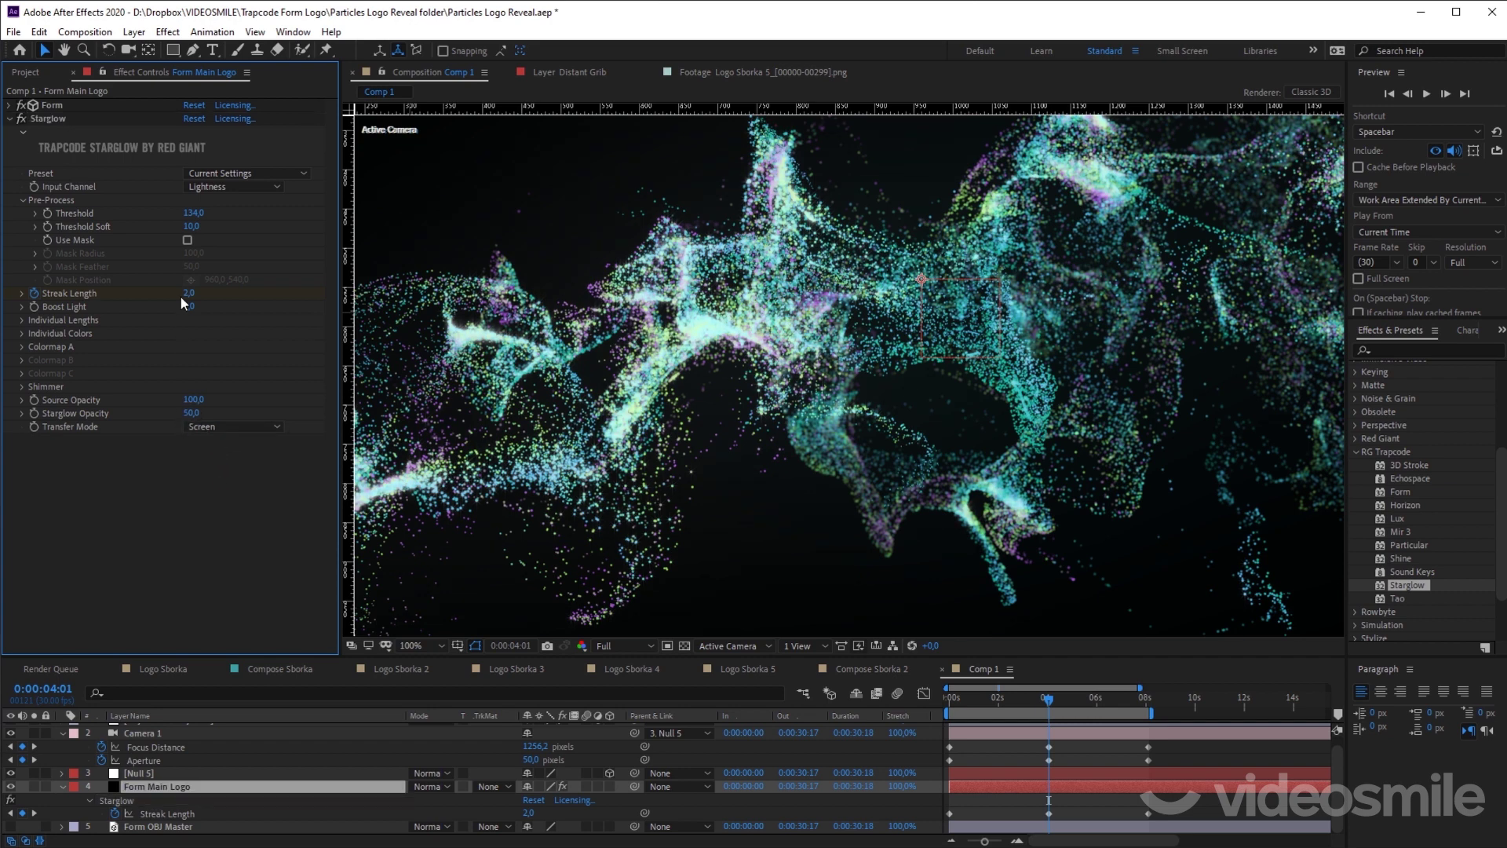
drag(196, 218, 201, 206)
click(229, 428)
click(231, 485)
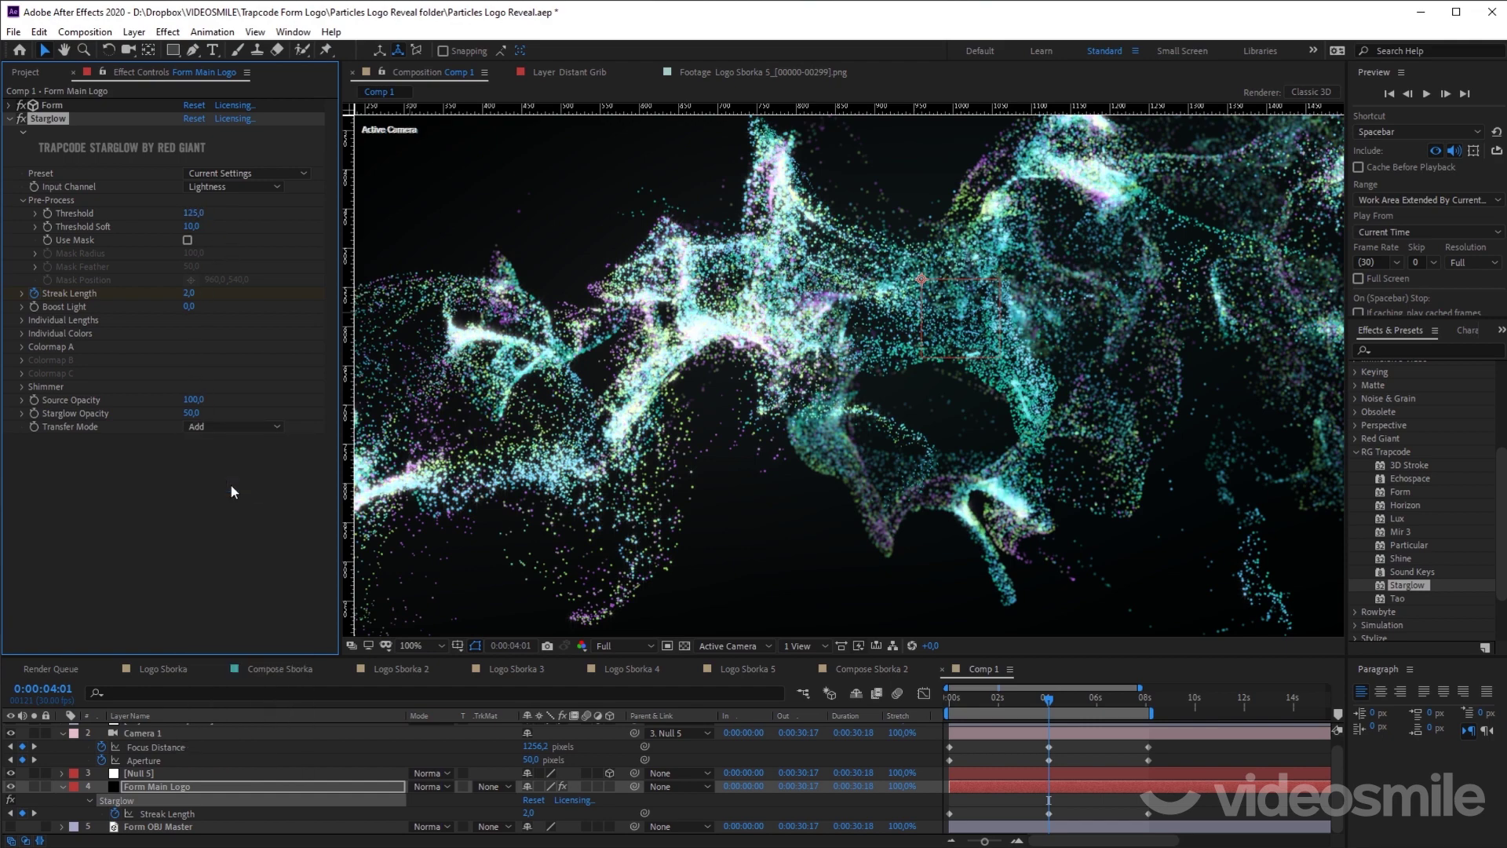
scroll(919, 410, down, 2)
scroll(856, 402, up, 2)
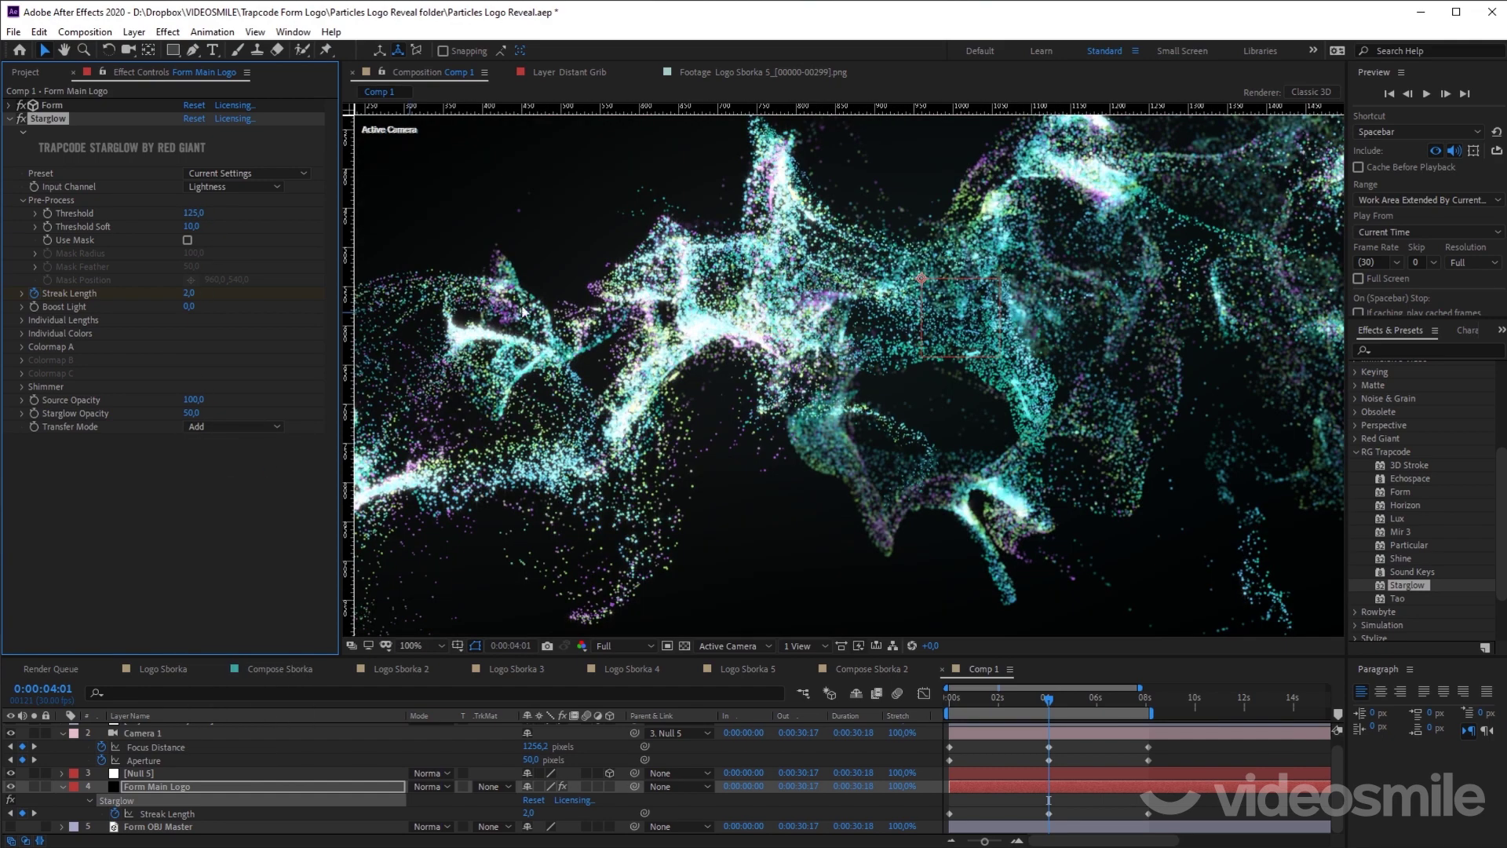
Step: Toggle Starglow off and on to compare, then inspect the Colormap A, Individual Lengths and Individual Colors groups
click(21, 118)
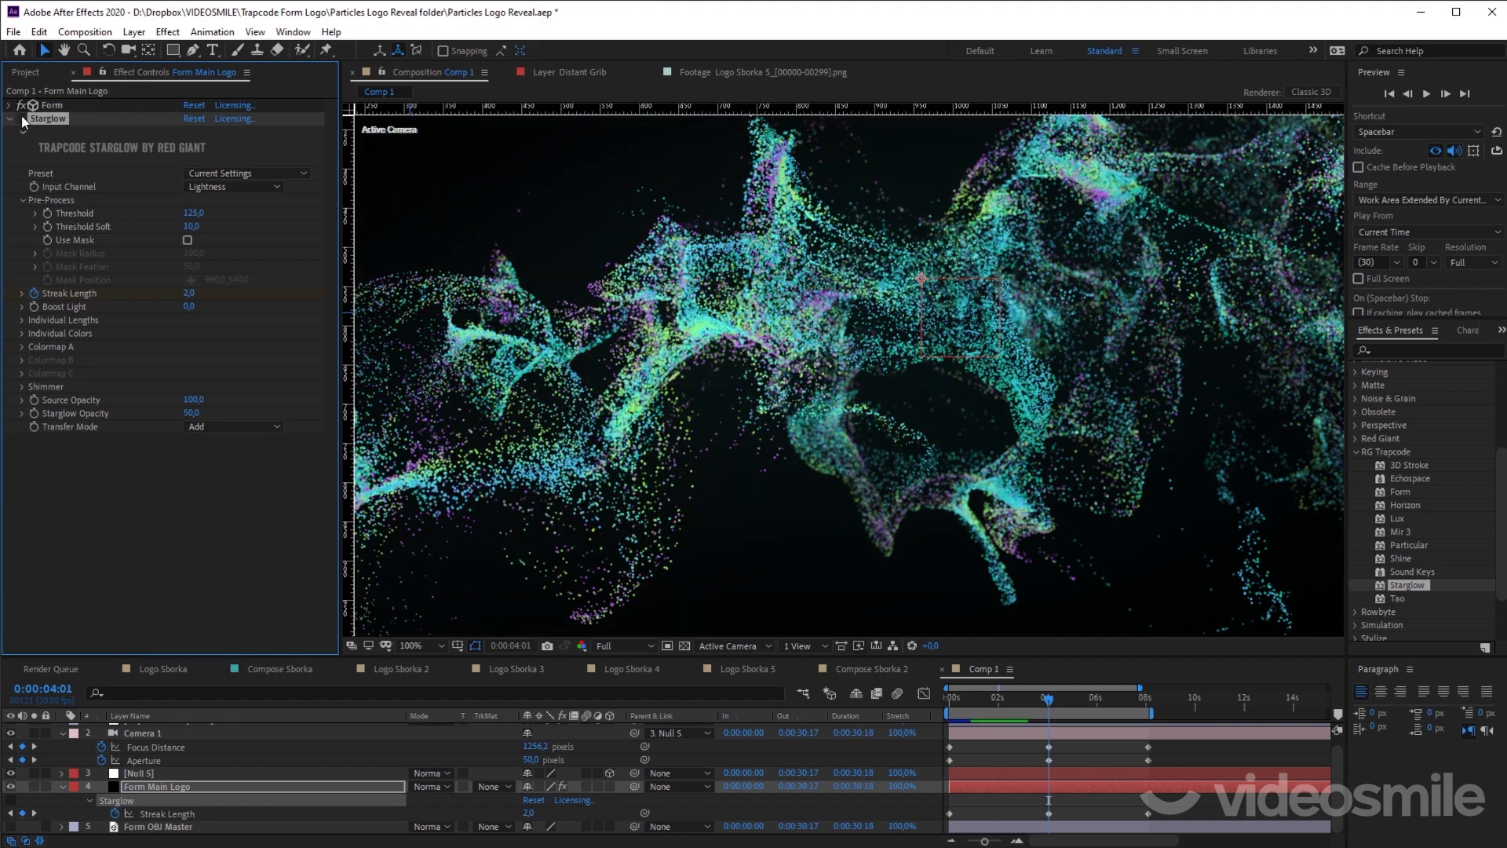
click(21, 118)
click(22, 119)
click(21, 118)
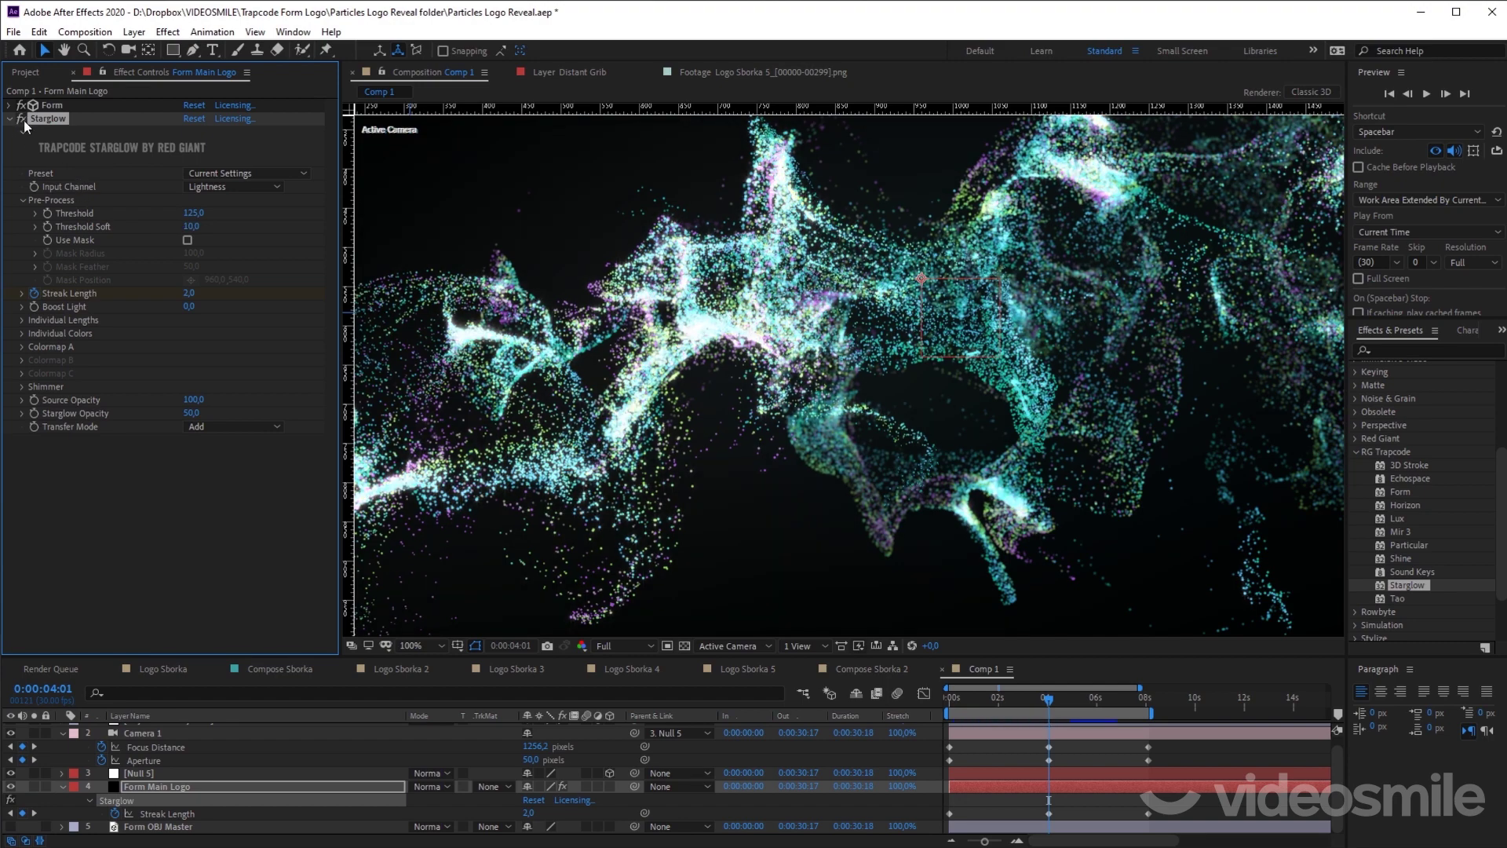
click(18, 347)
click(17, 347)
click(19, 321)
click(19, 322)
click(22, 333)
click(21, 334)
Step: Apply the Warm Star 2 Starglow preset
click(22, 350)
click(22, 350)
click(259, 174)
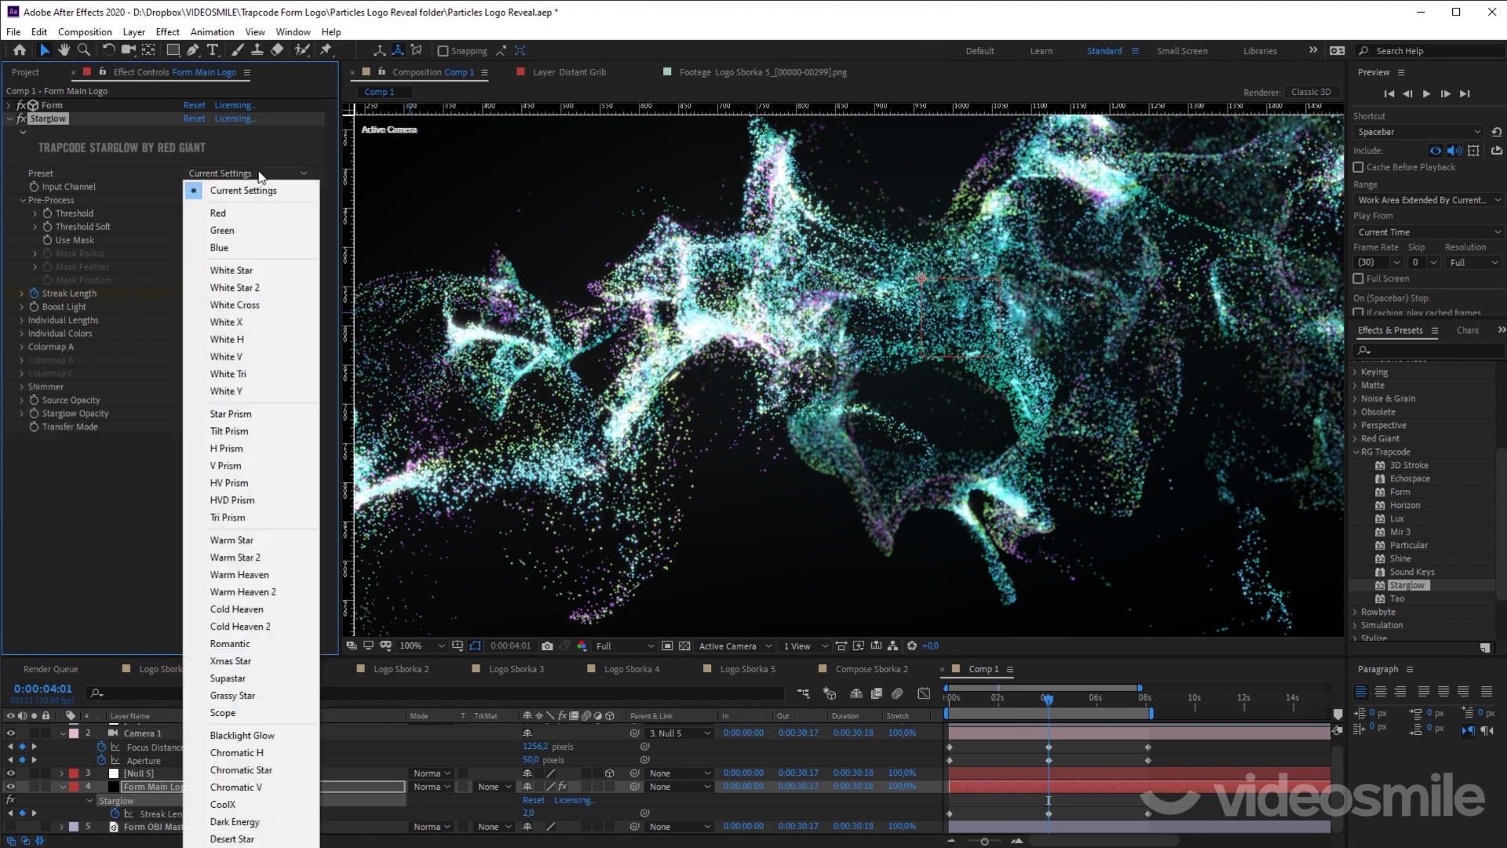
click(259, 557)
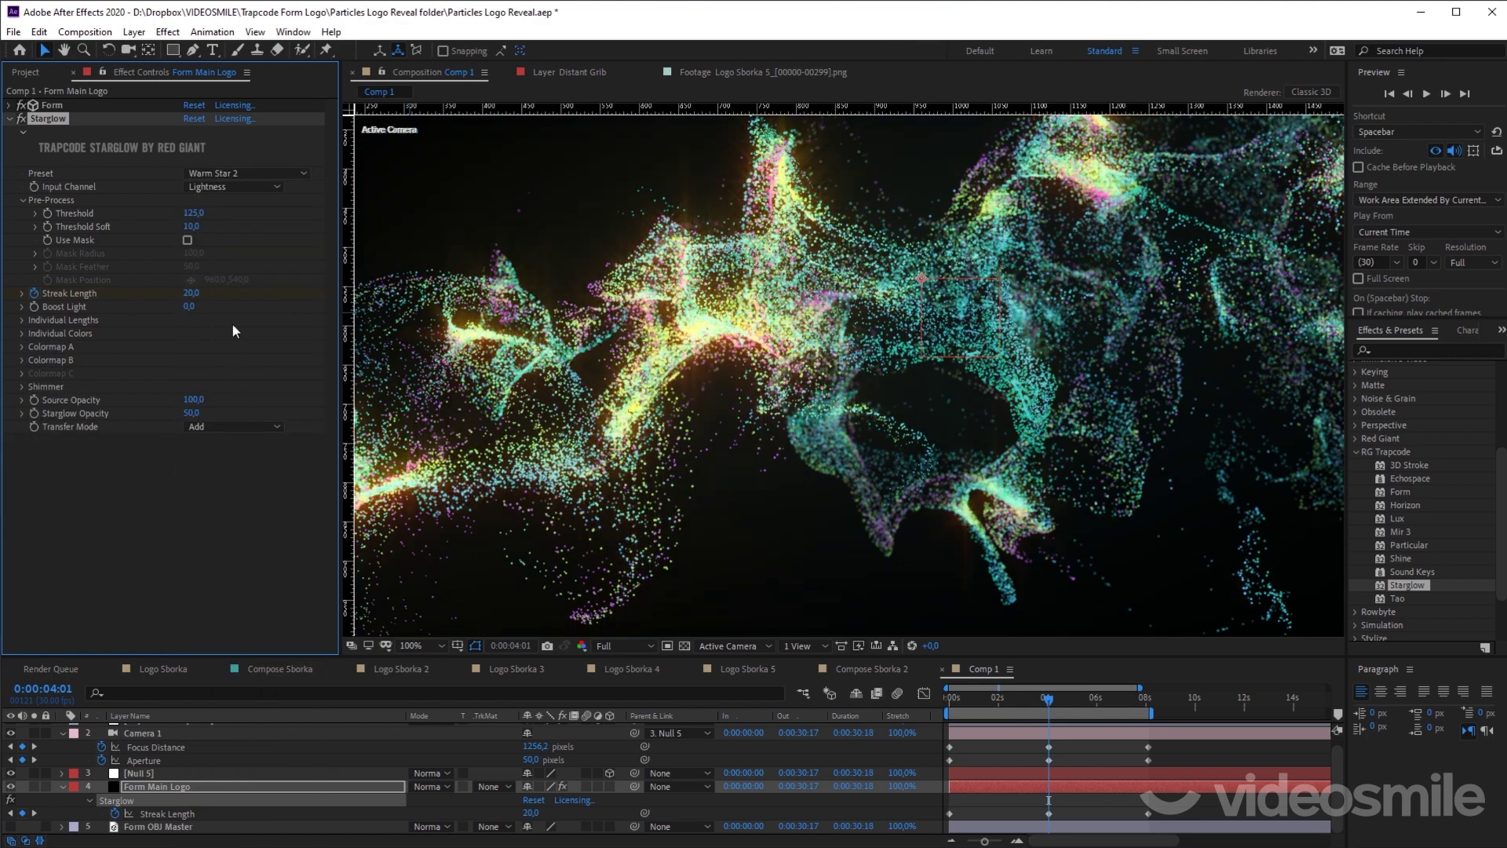
Step: Set Colormap A to 3-Color Gradient and Colormap B to the Chemistry preset
click(22, 345)
click(22, 441)
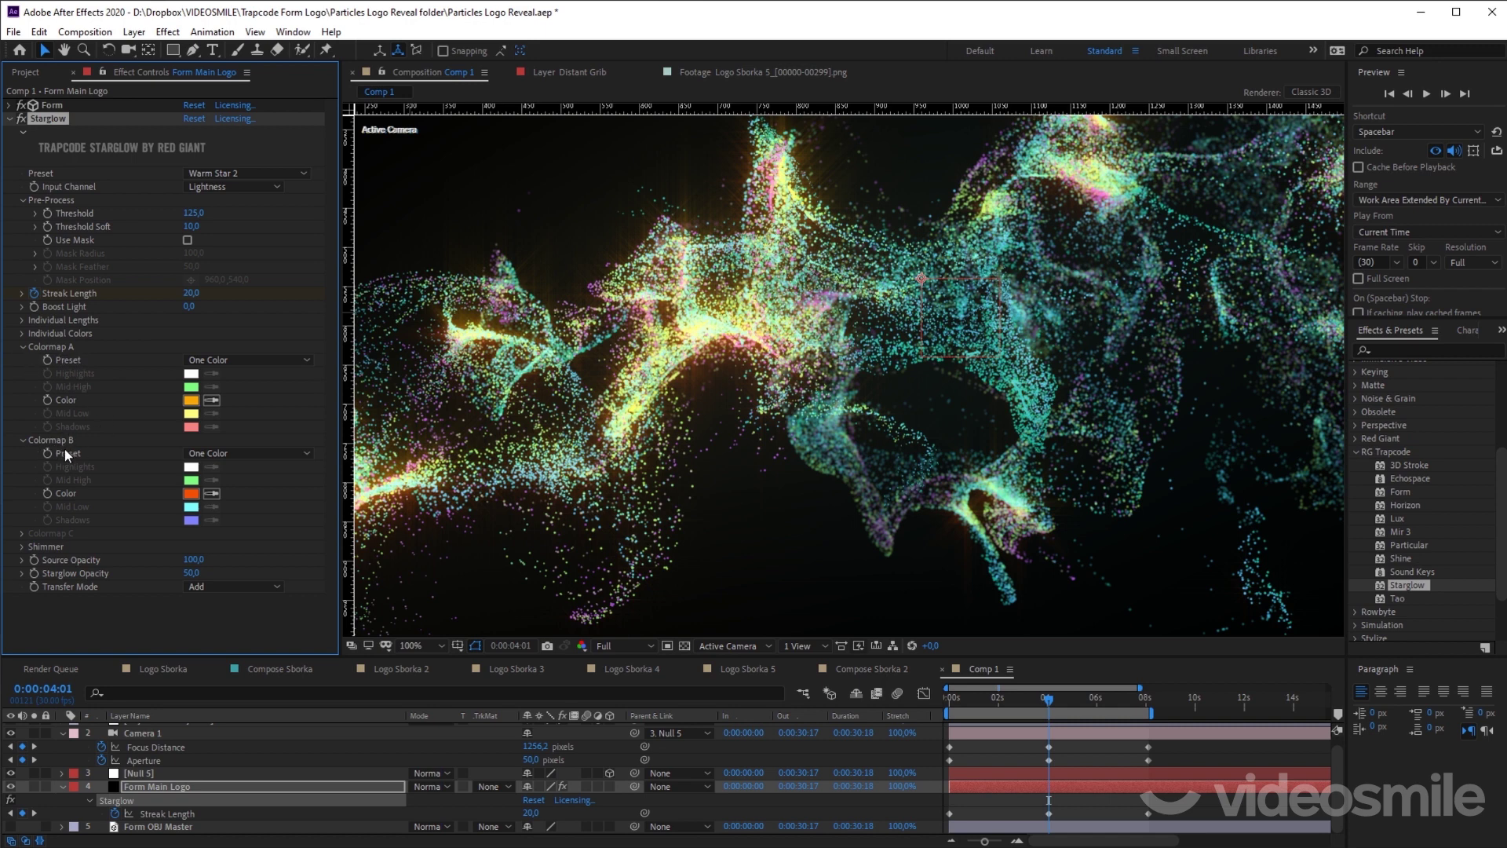
click(255, 361)
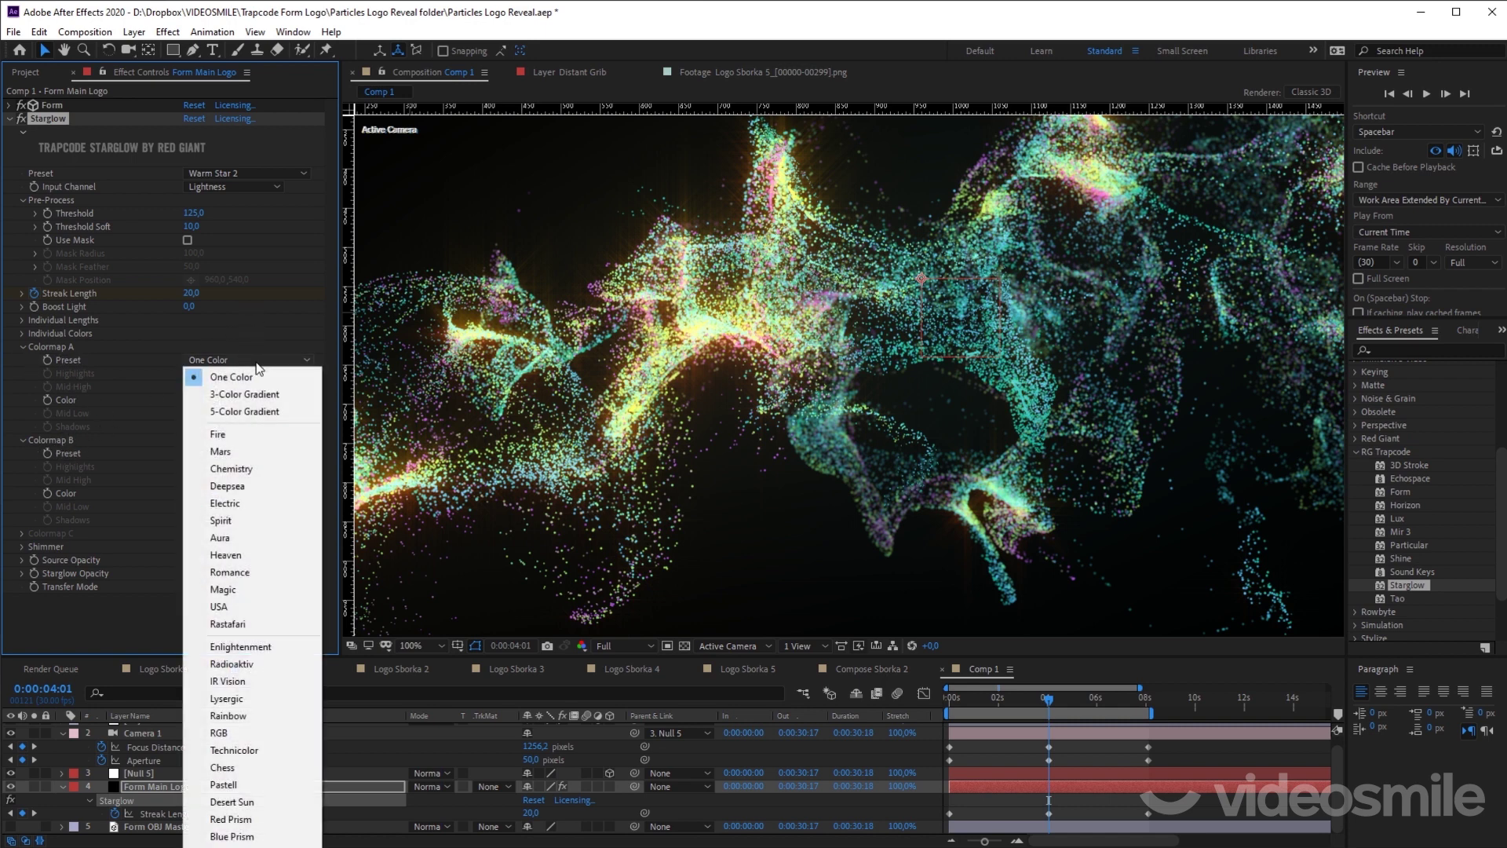
click(249, 397)
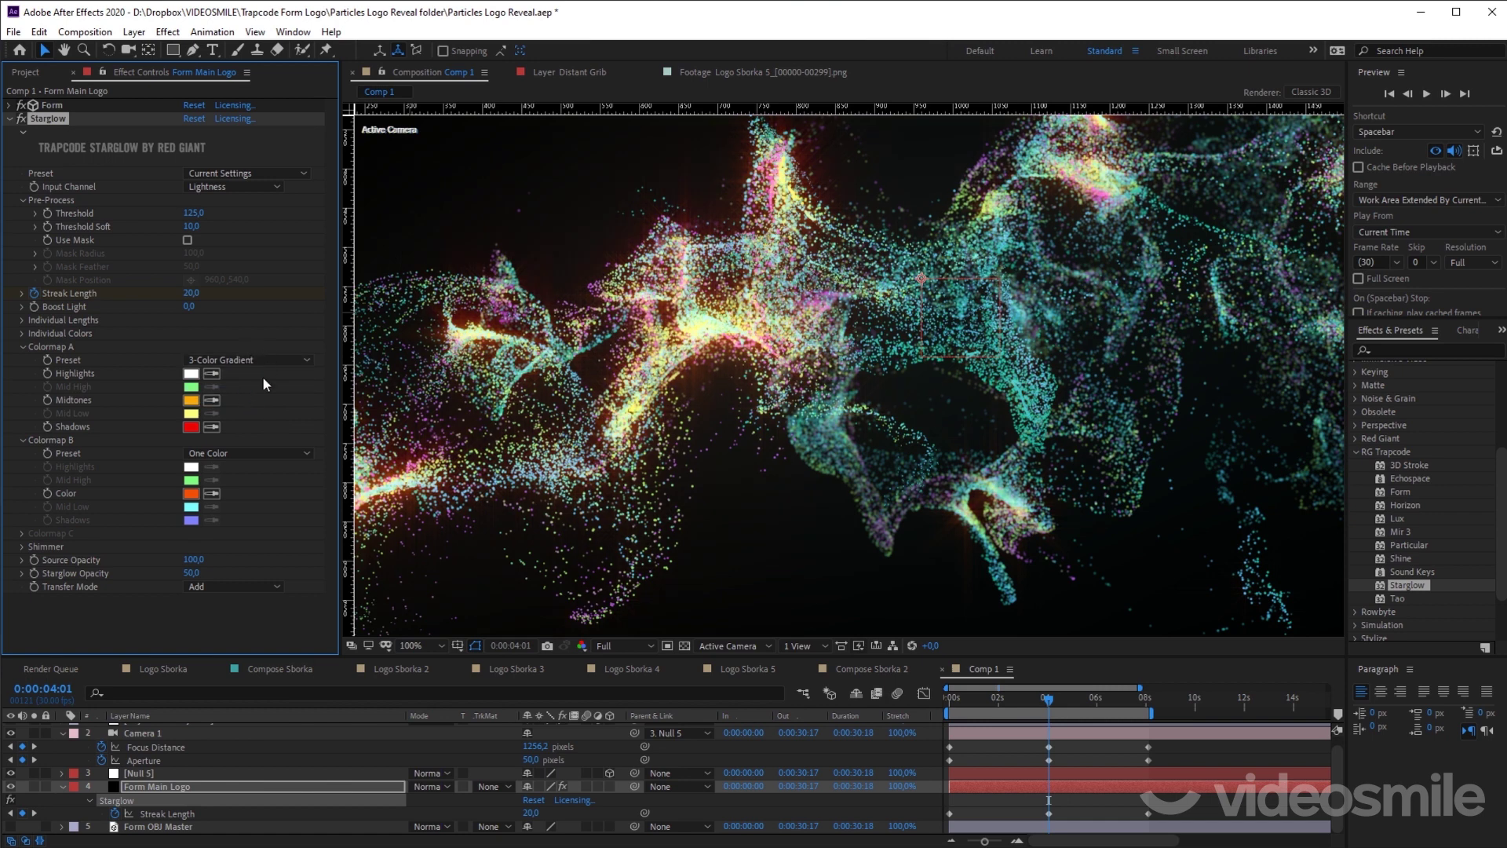
click(249, 454)
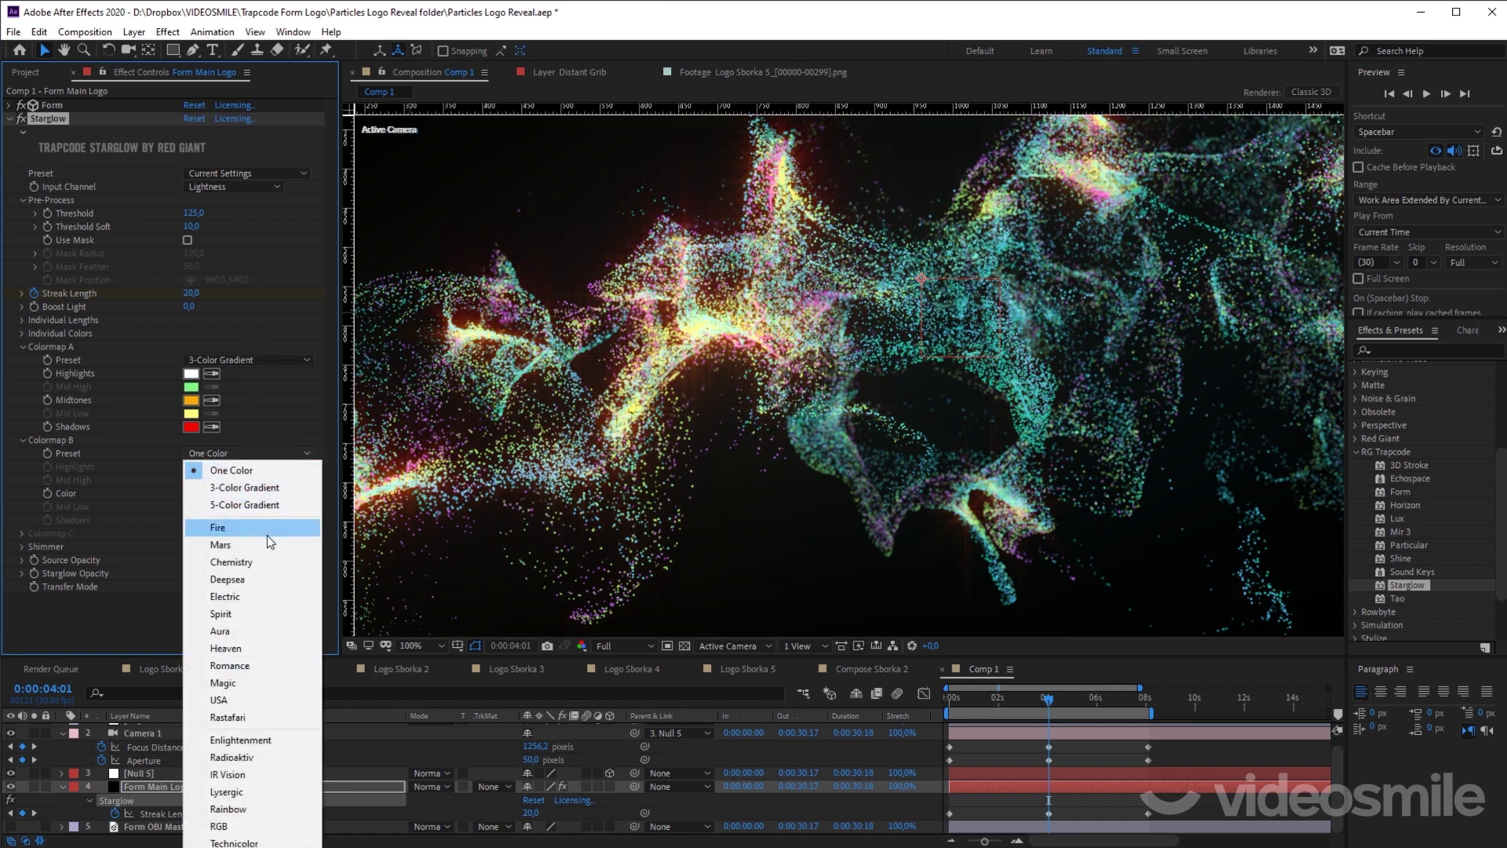
click(259, 565)
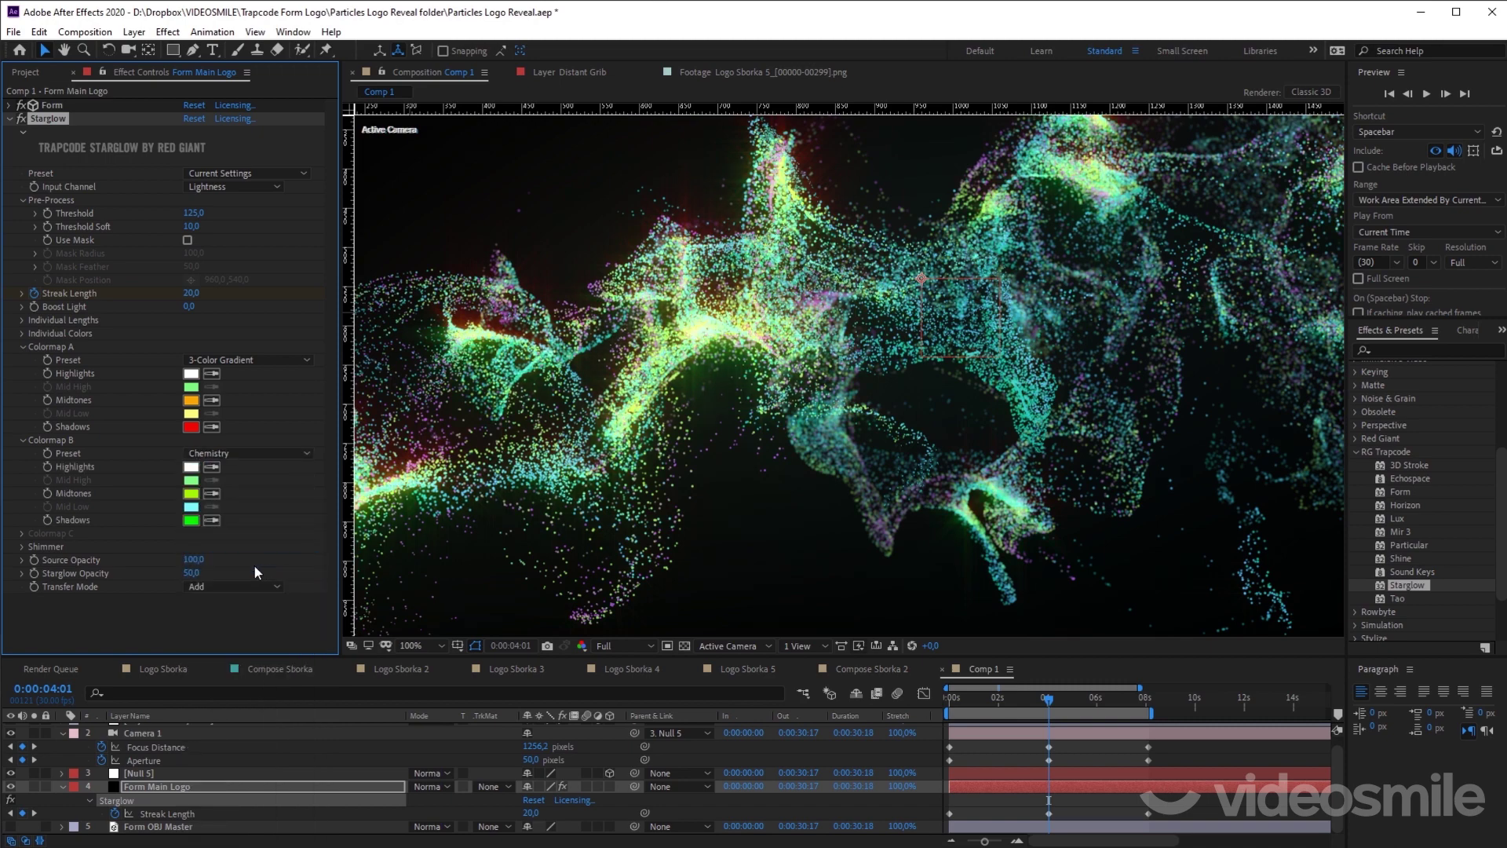
Step: Recolour Colormap A: pale purple highlights, light blue midtones and cyan-green shadows
click(191, 374)
drag(583, 593, 587, 540)
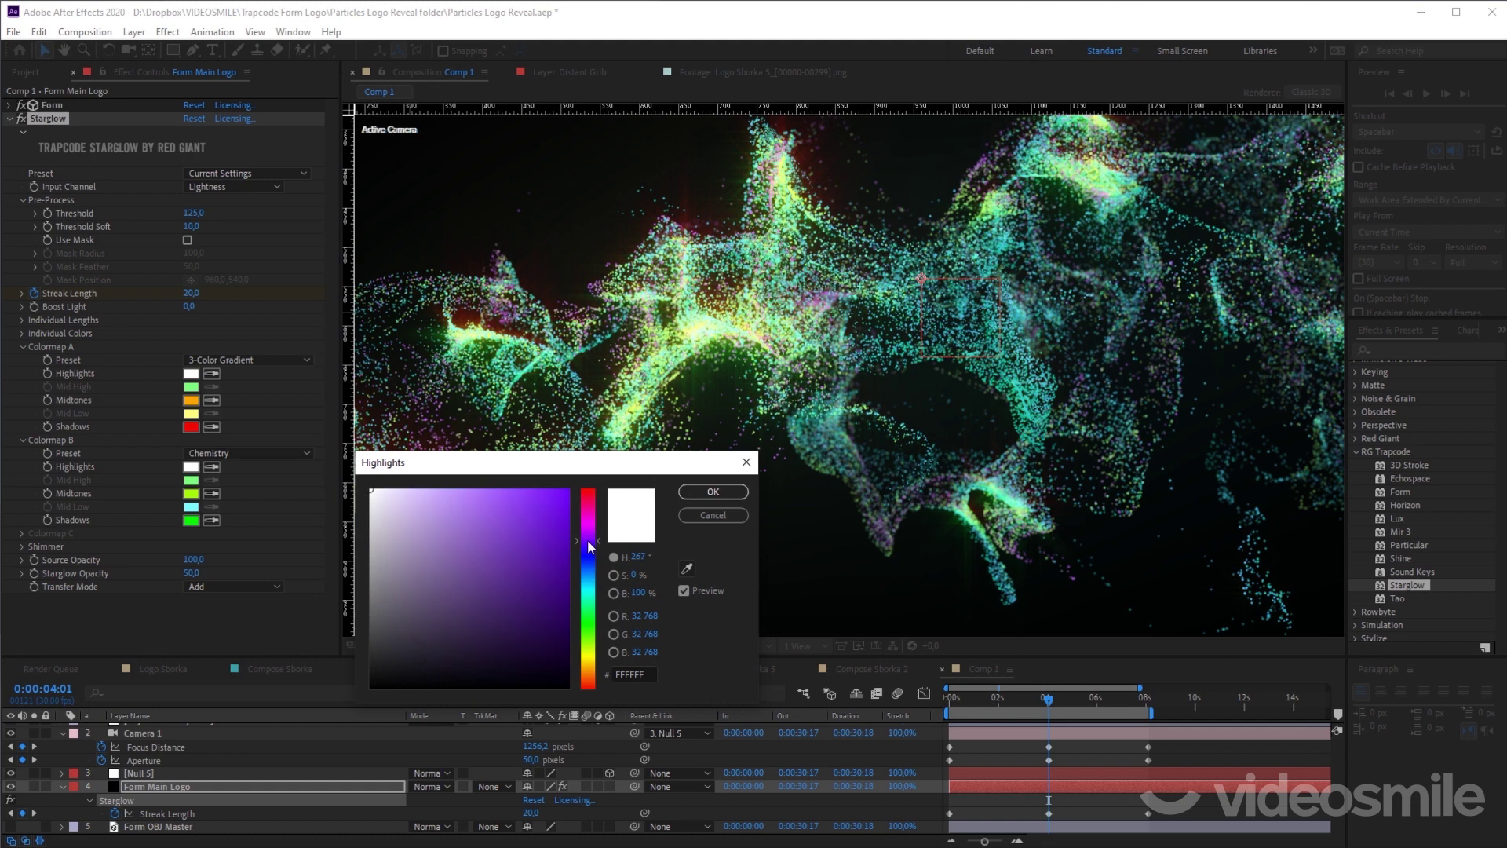
drag(453, 490, 424, 490)
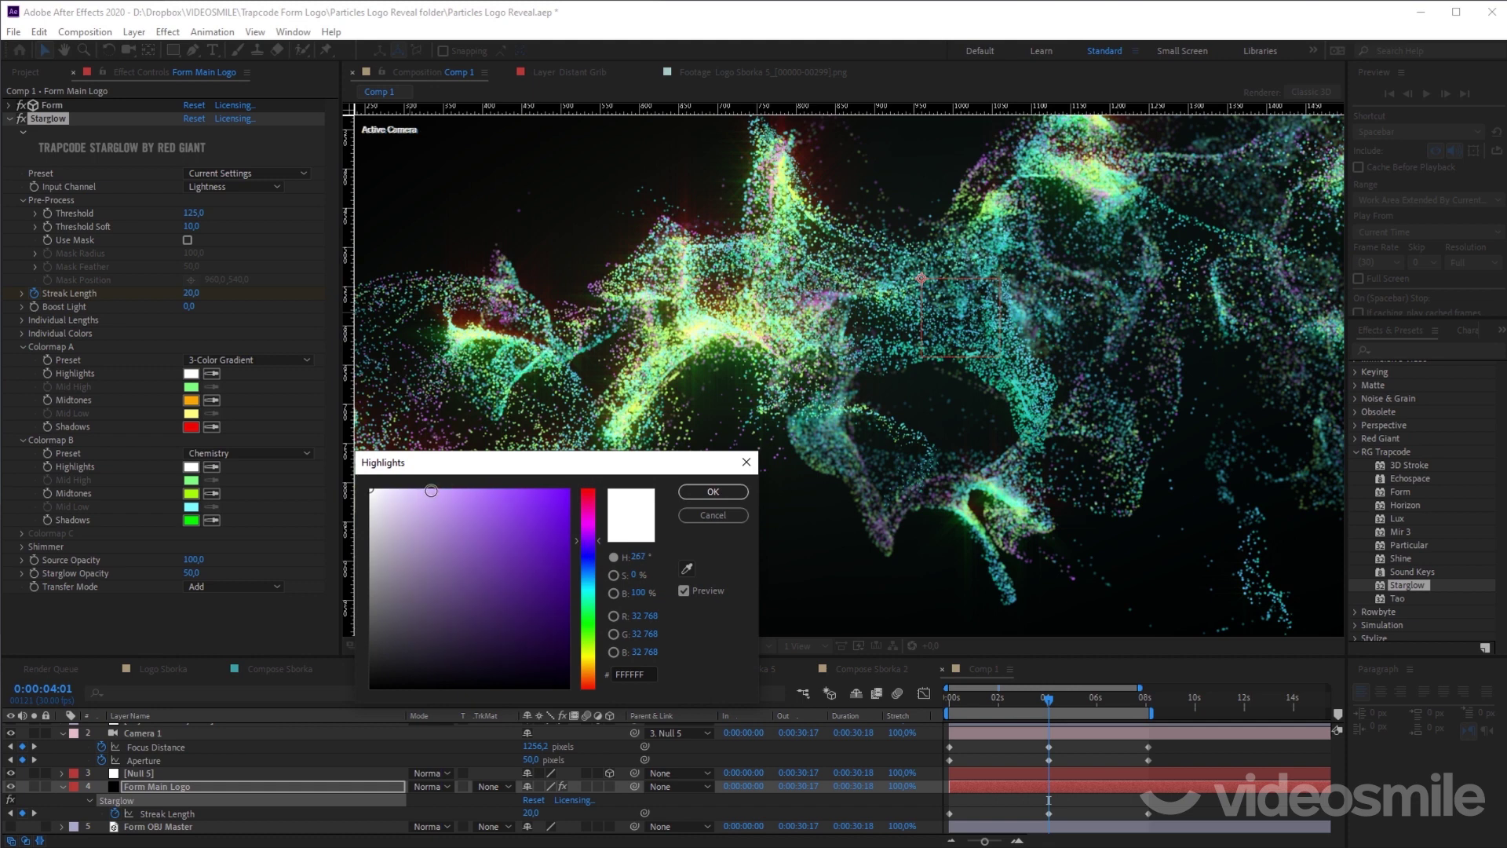
click(713, 492)
click(191, 402)
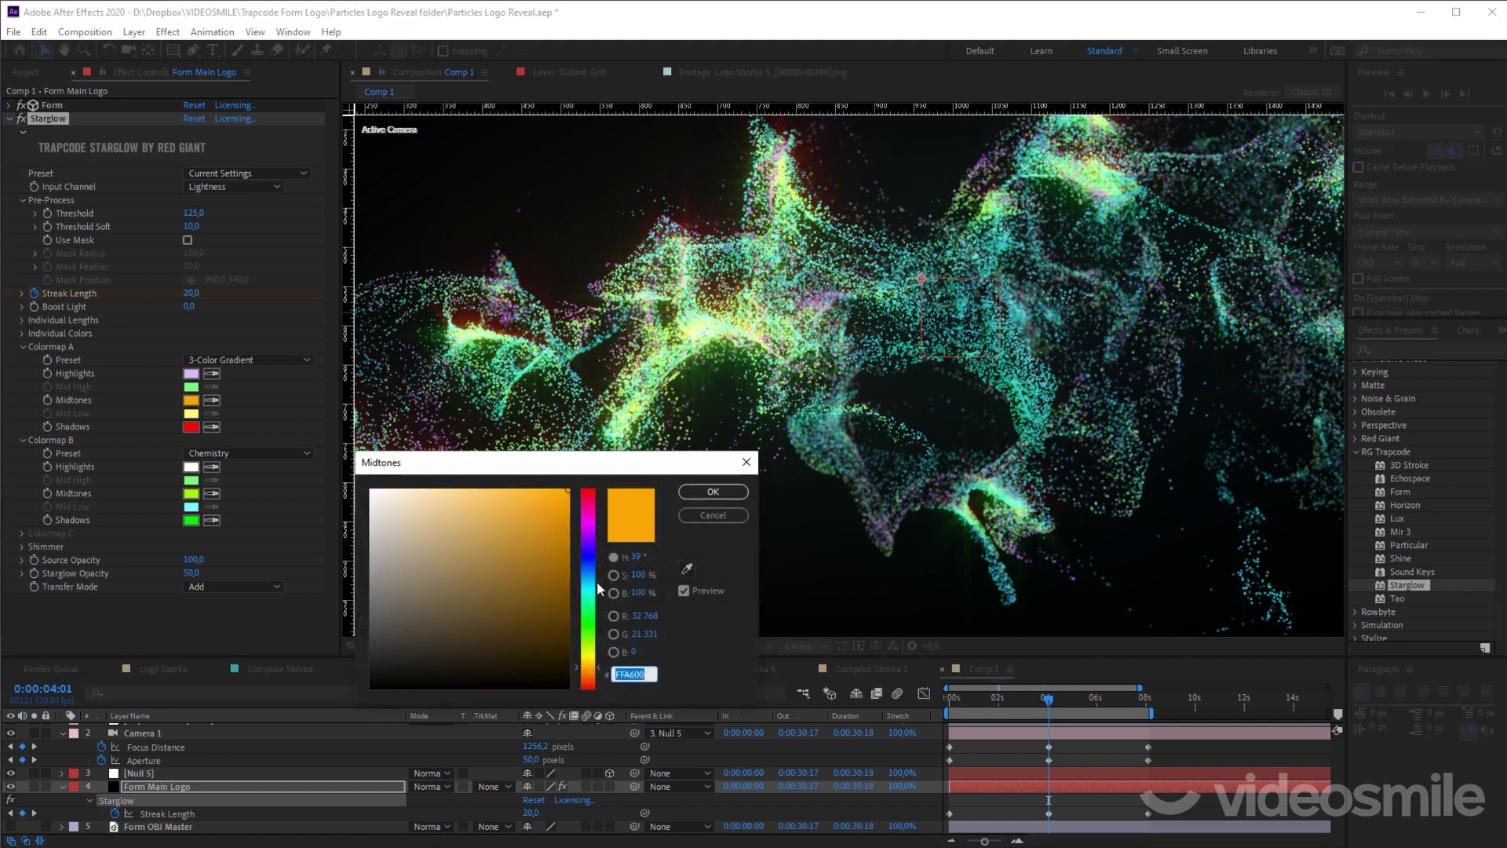
drag(599, 588, 597, 572)
click(483, 493)
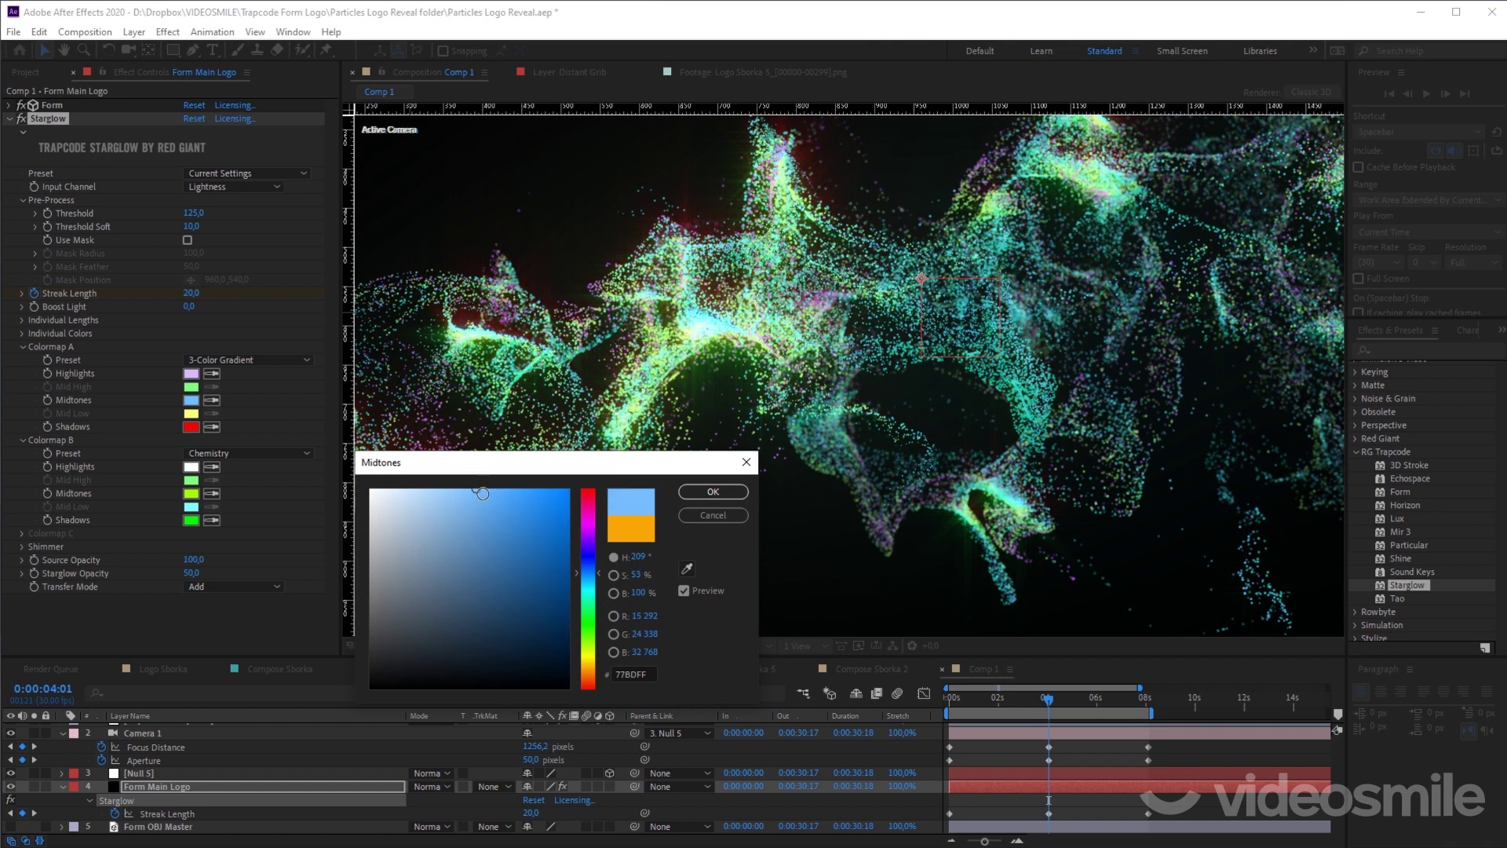
click(681, 493)
click(191, 427)
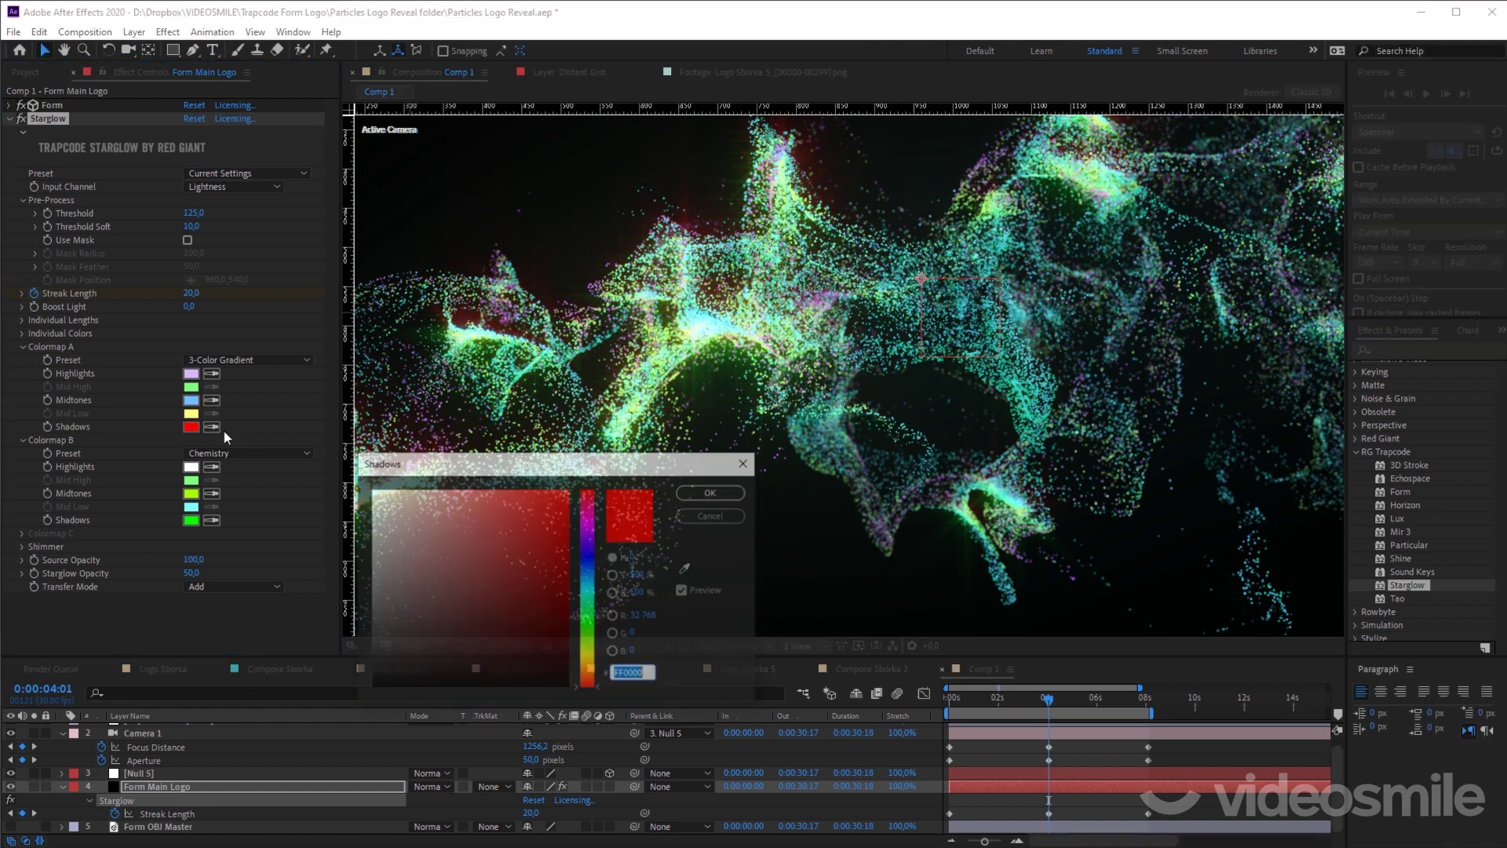
click(593, 613)
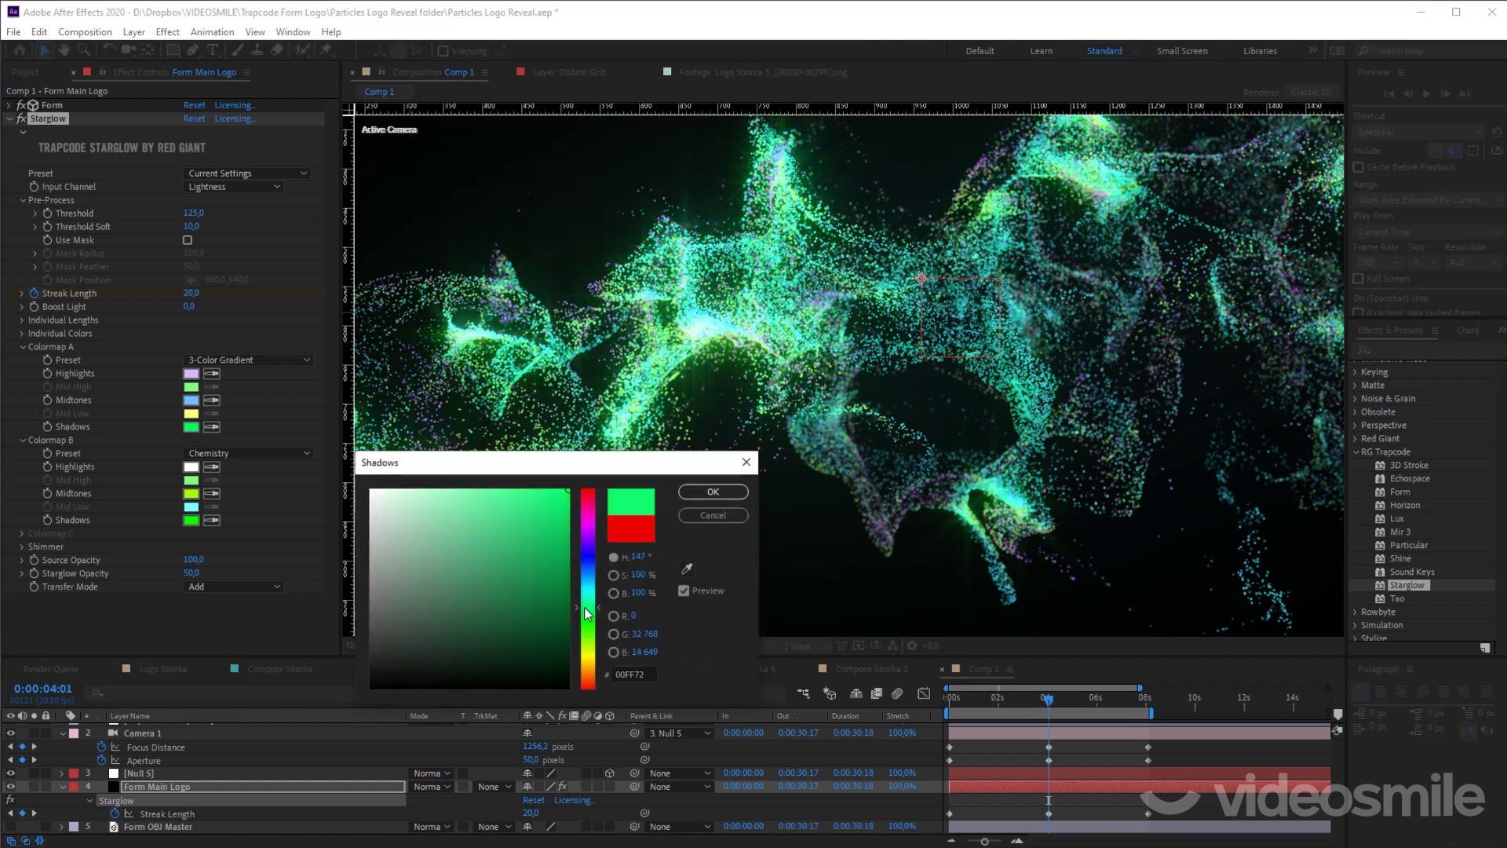
click(510, 489)
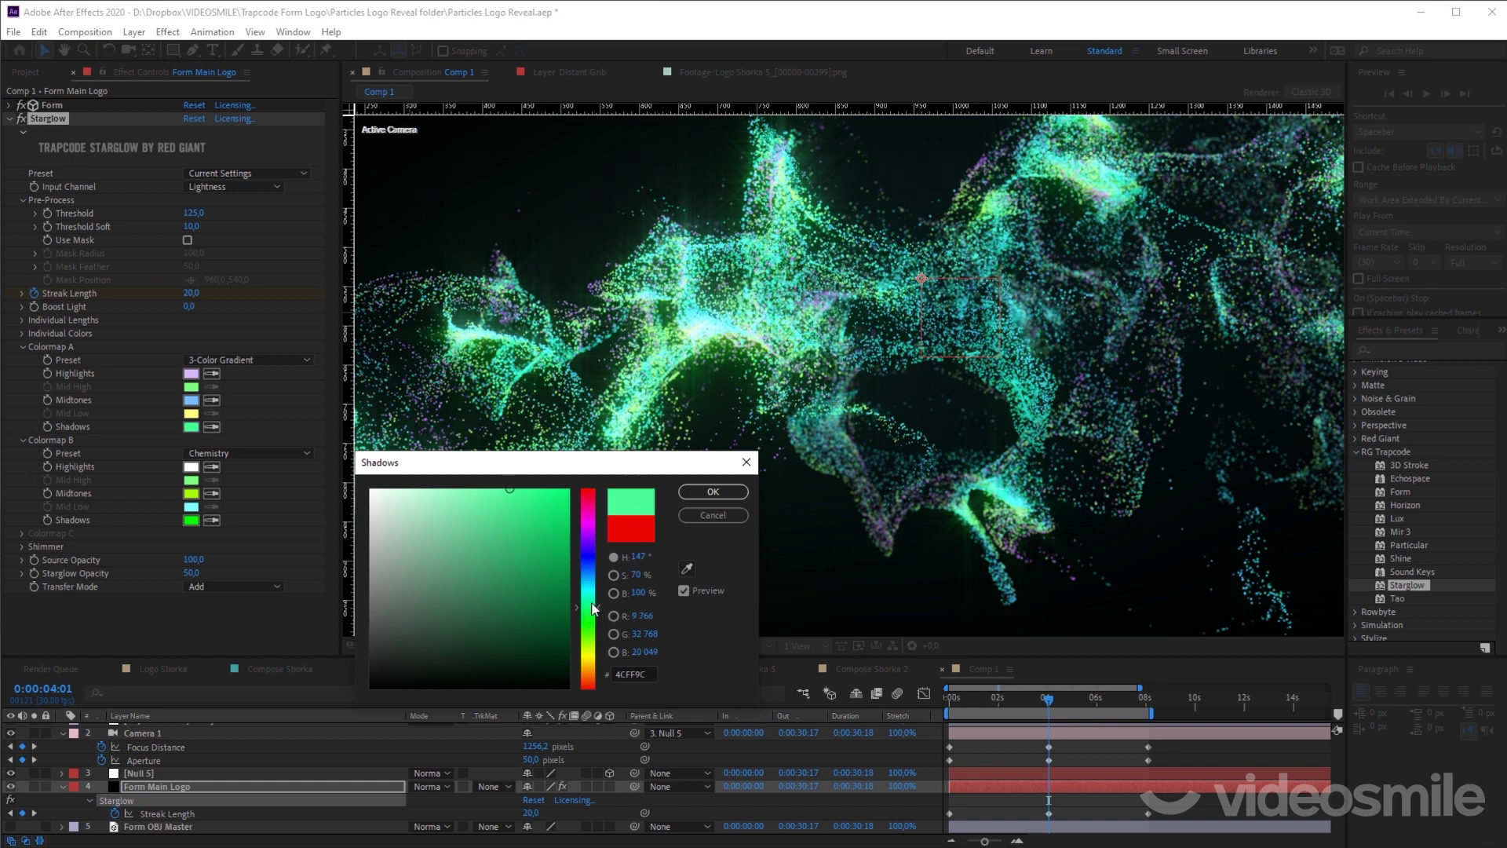
click(713, 491)
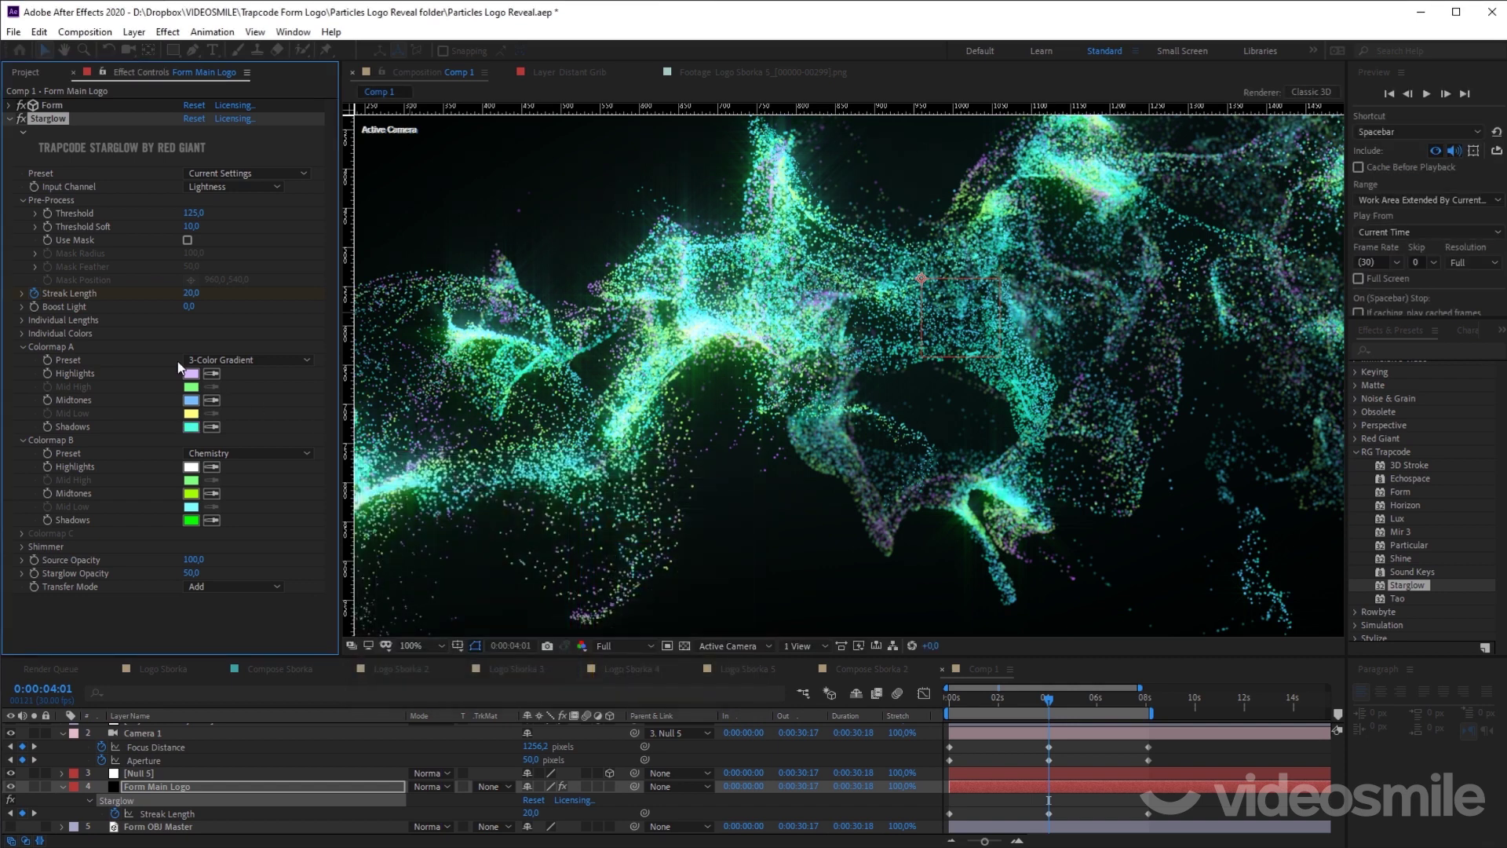
Step: Recolour Colormap B: white highlights, blue midtones and soft violet shadows
click(190, 467)
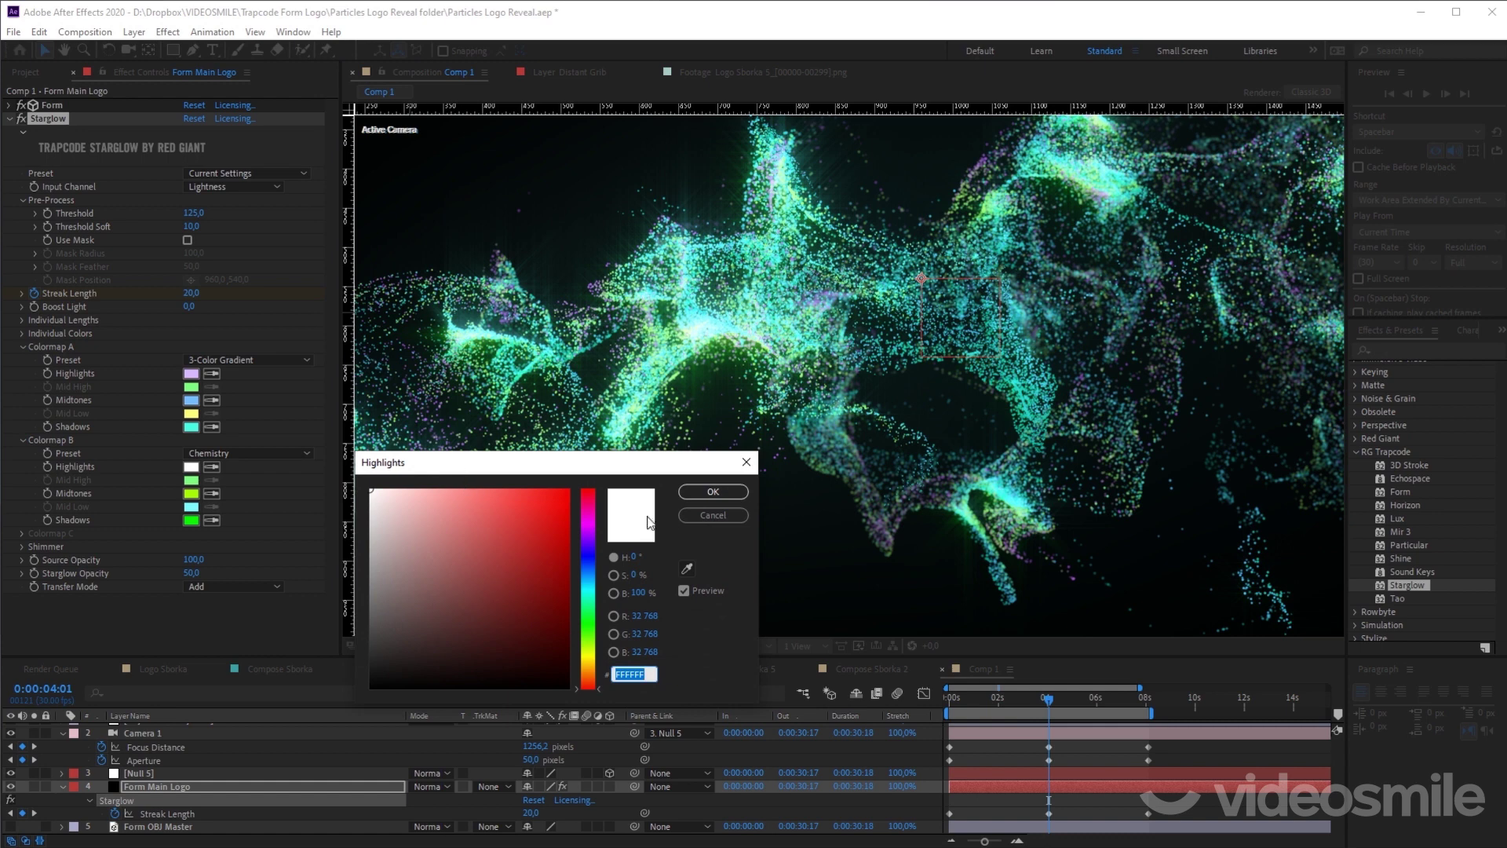
click(711, 492)
click(191, 494)
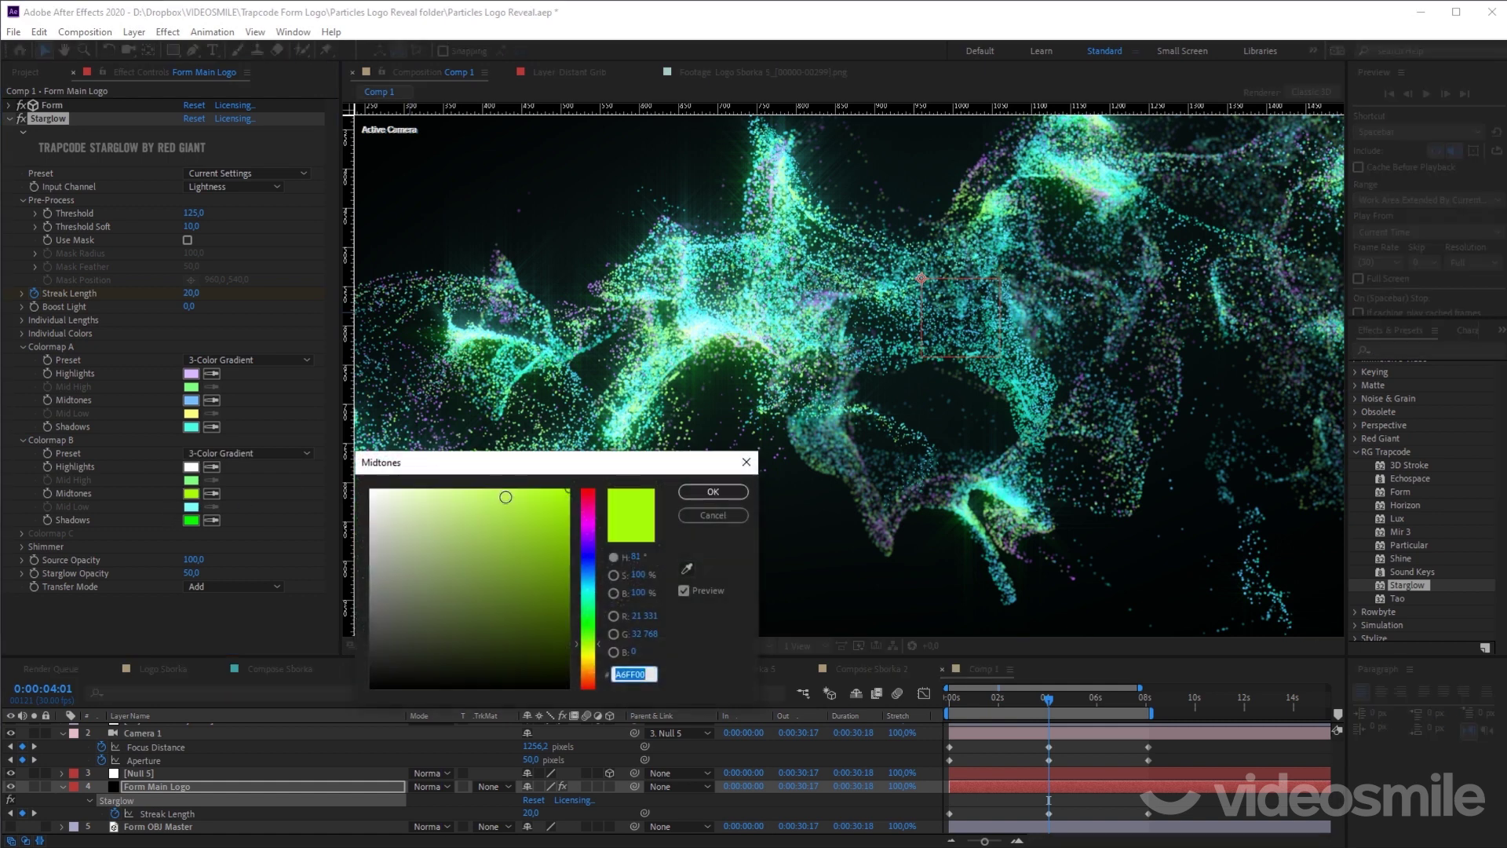
drag(596, 578, 590, 580)
drag(546, 513, 537, 485)
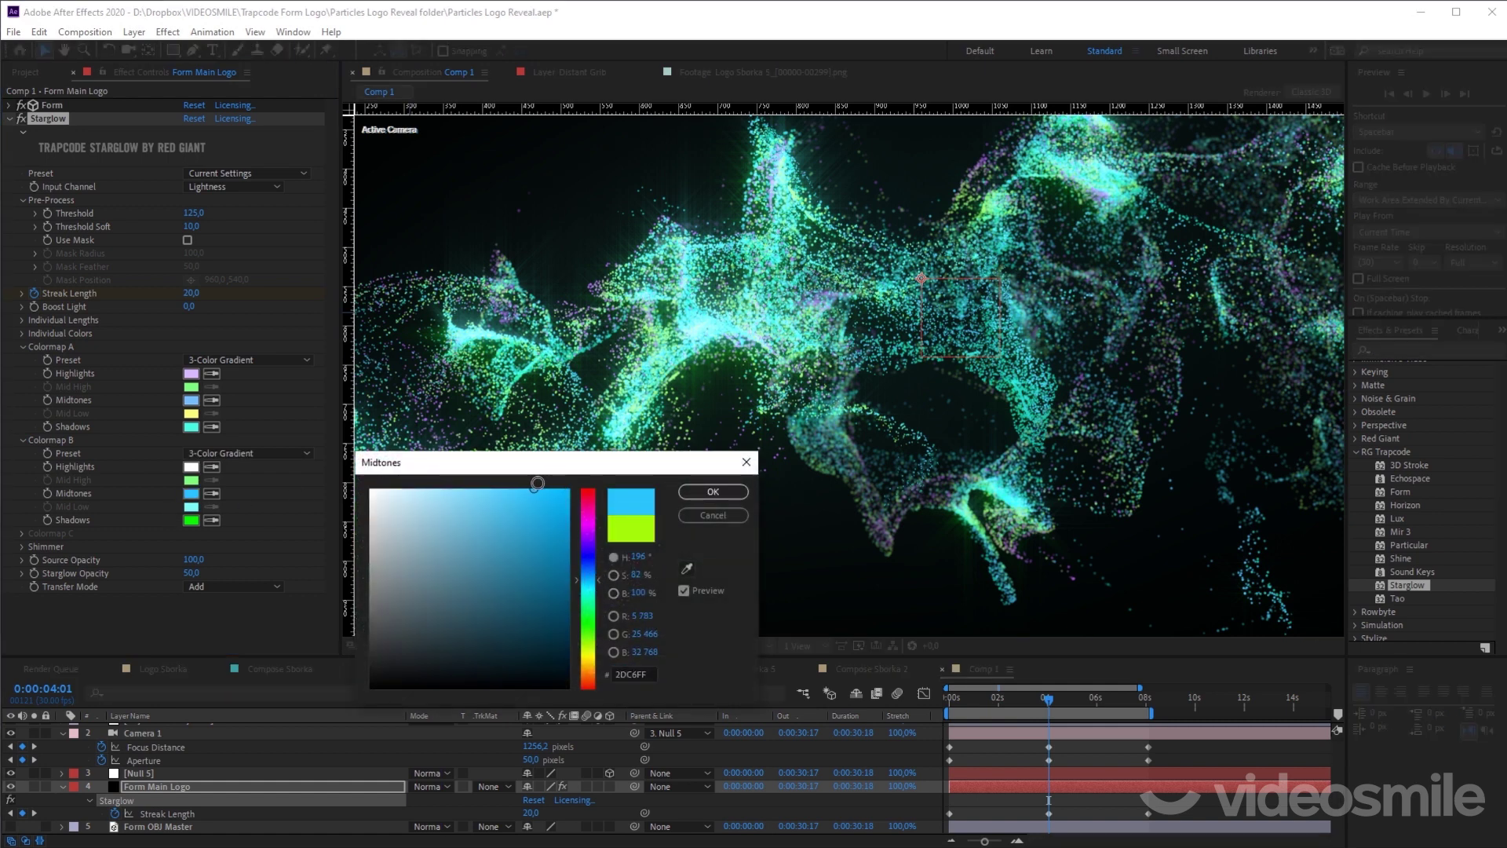
click(712, 492)
click(190, 520)
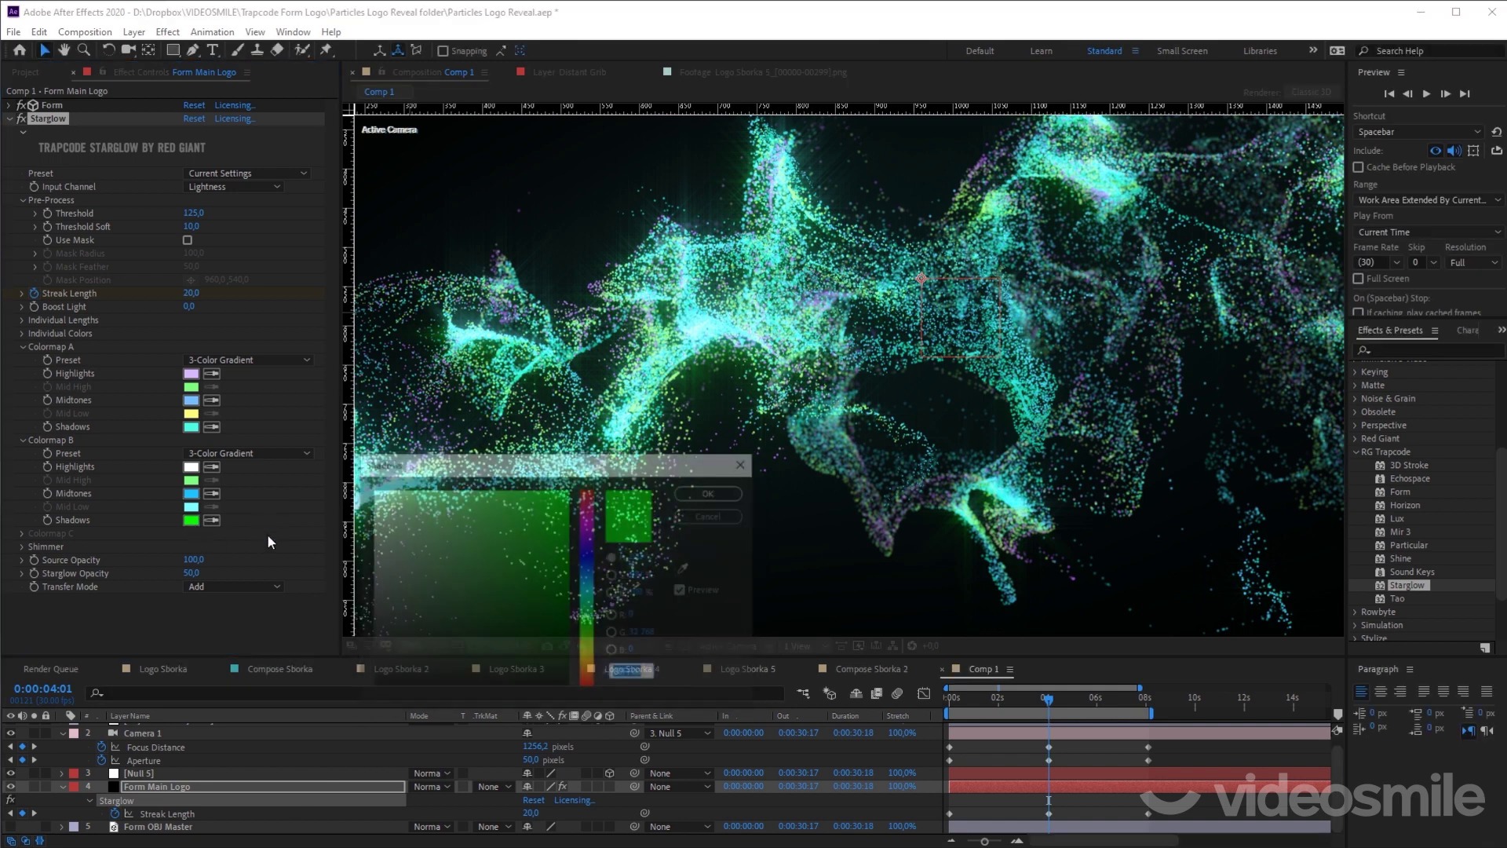
drag(588, 620, 582, 551)
drag(542, 491, 507, 481)
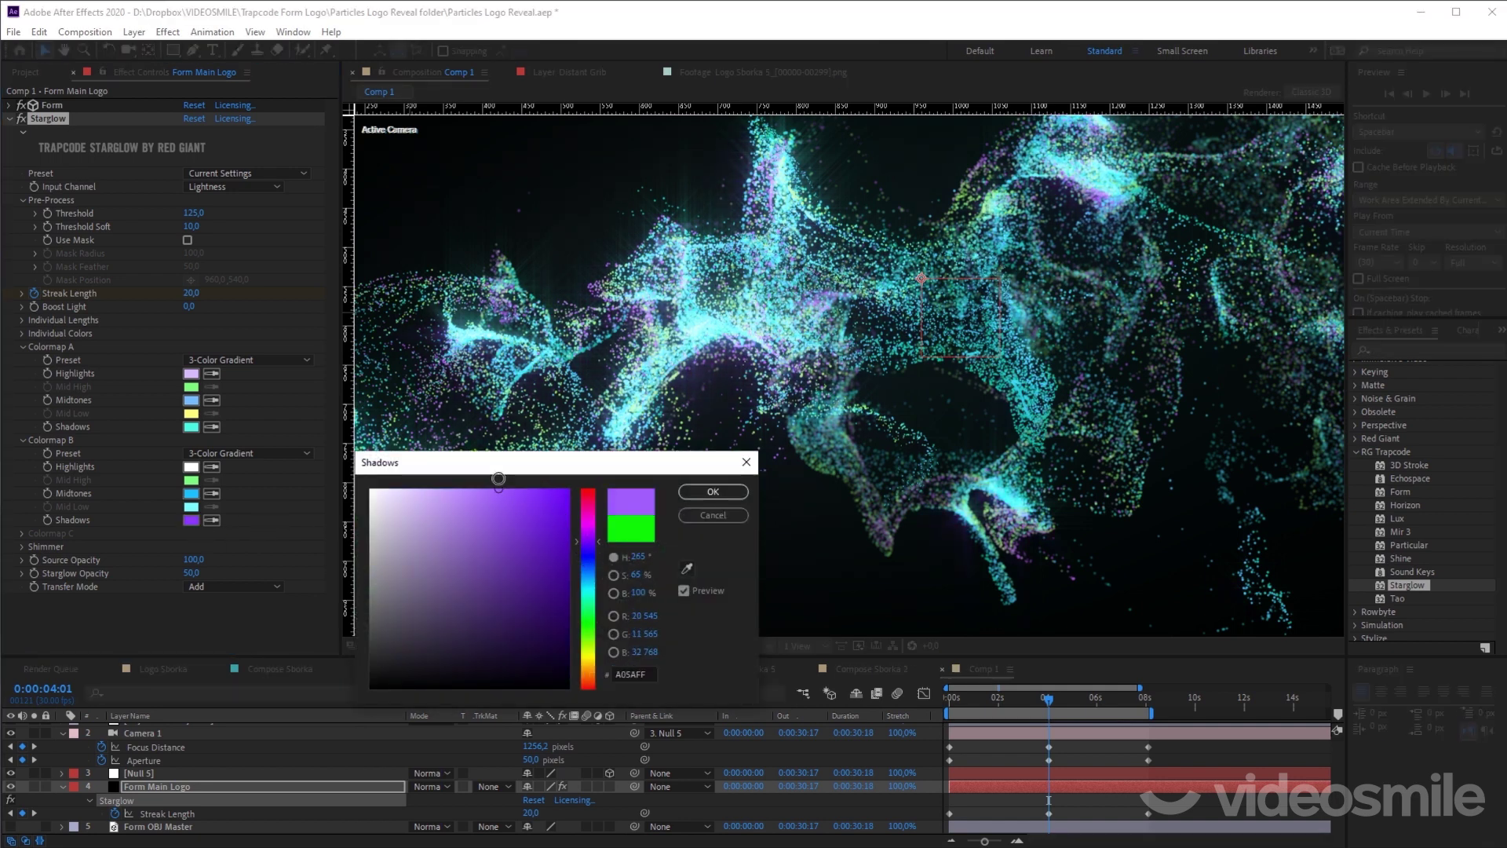
click(701, 501)
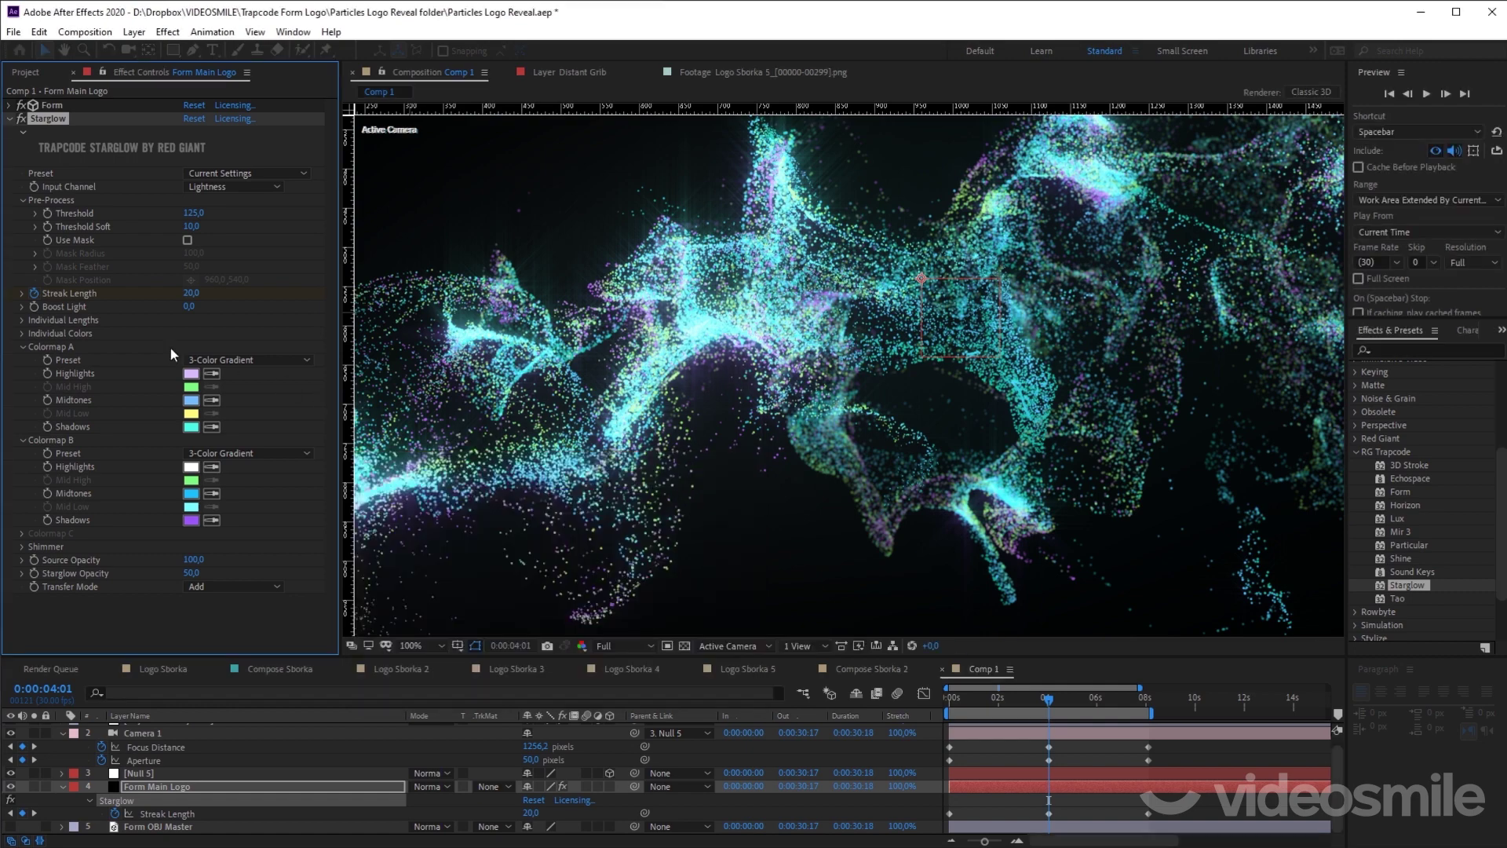
Step: Toggle Starglow off and on repeatedly to compare the recoloured glow
click(21, 119)
click(21, 119)
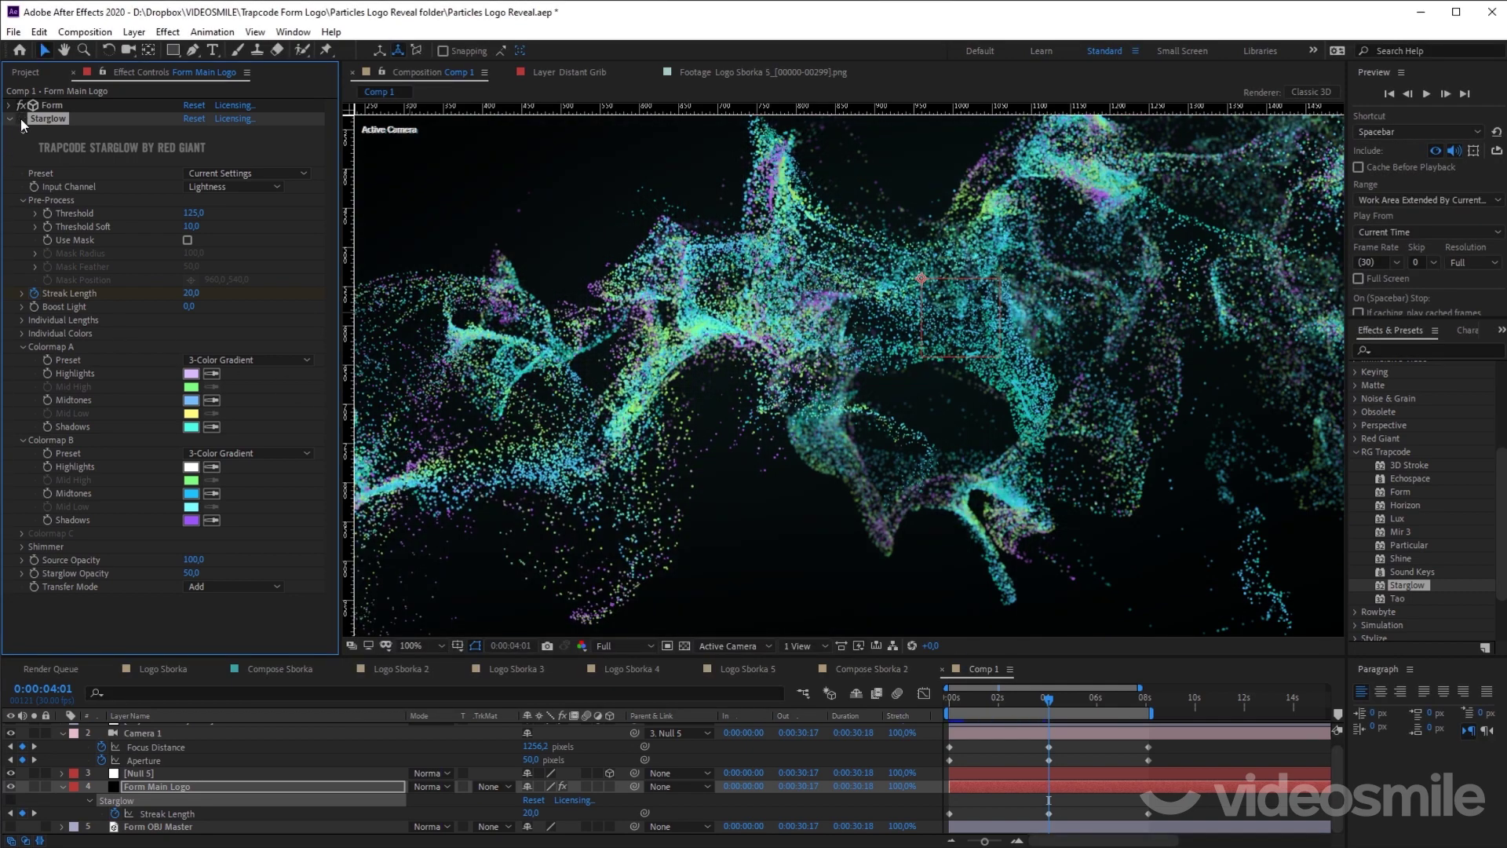
click(20, 120)
click(21, 119)
click(20, 119)
click(21, 119)
click(20, 119)
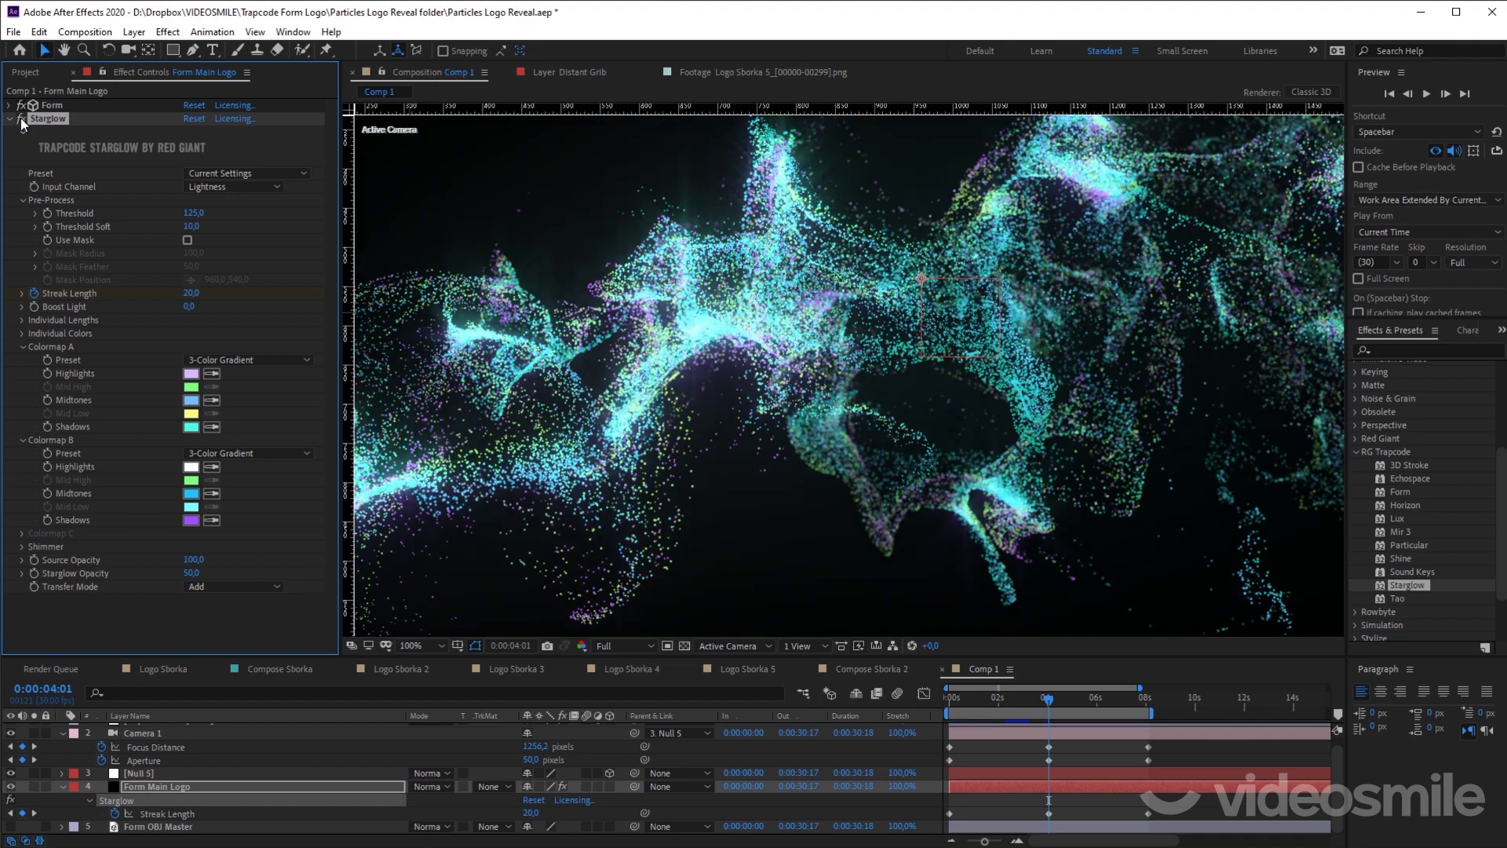
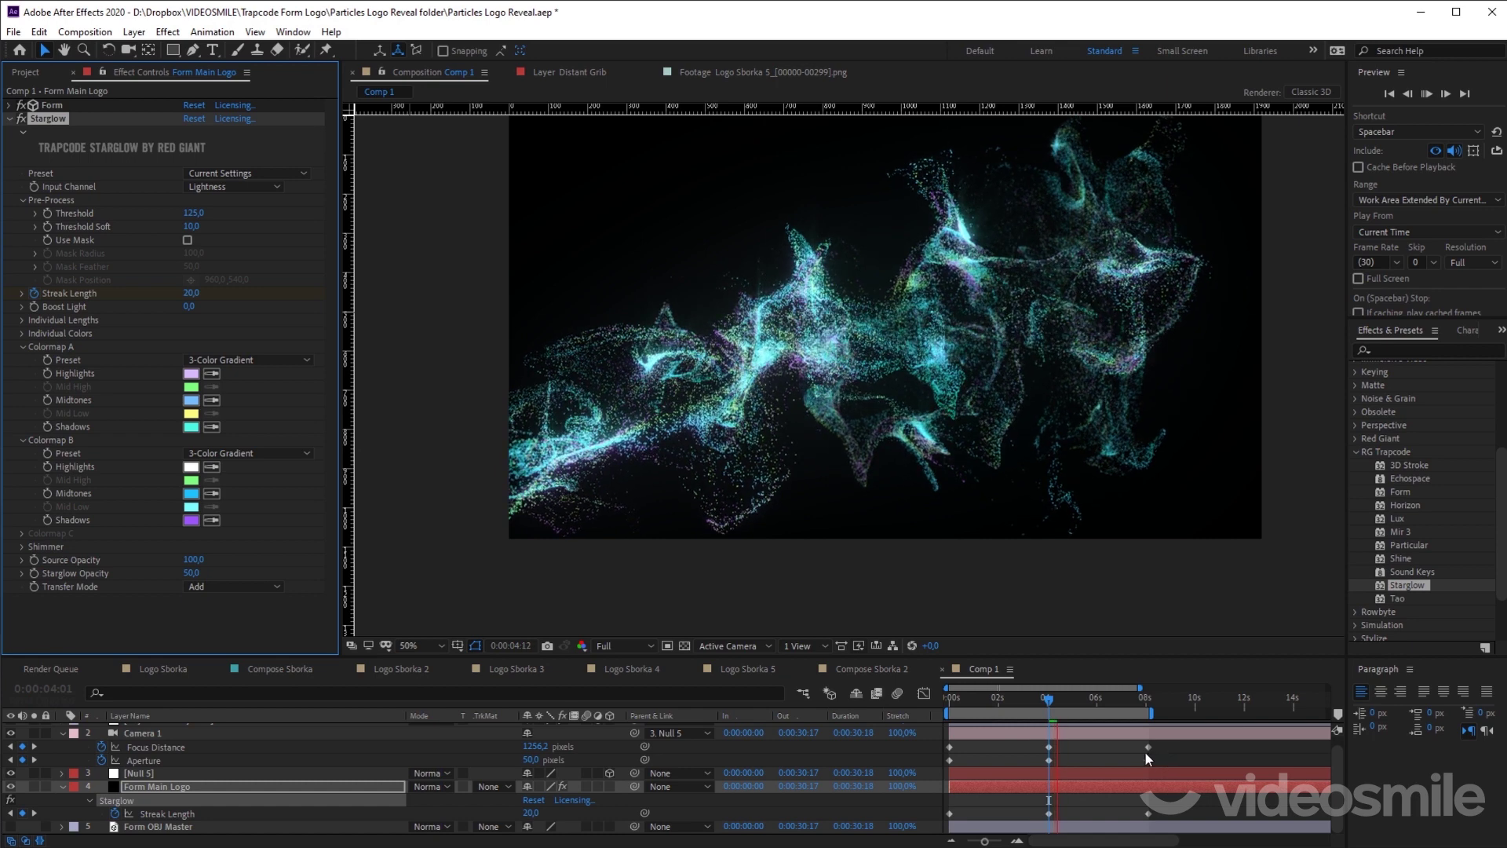
Step: Select Camera 1 and key its Aperture to 100 at 0:00:06:05
click(1098, 699)
drag(1098, 701, 1115, 700)
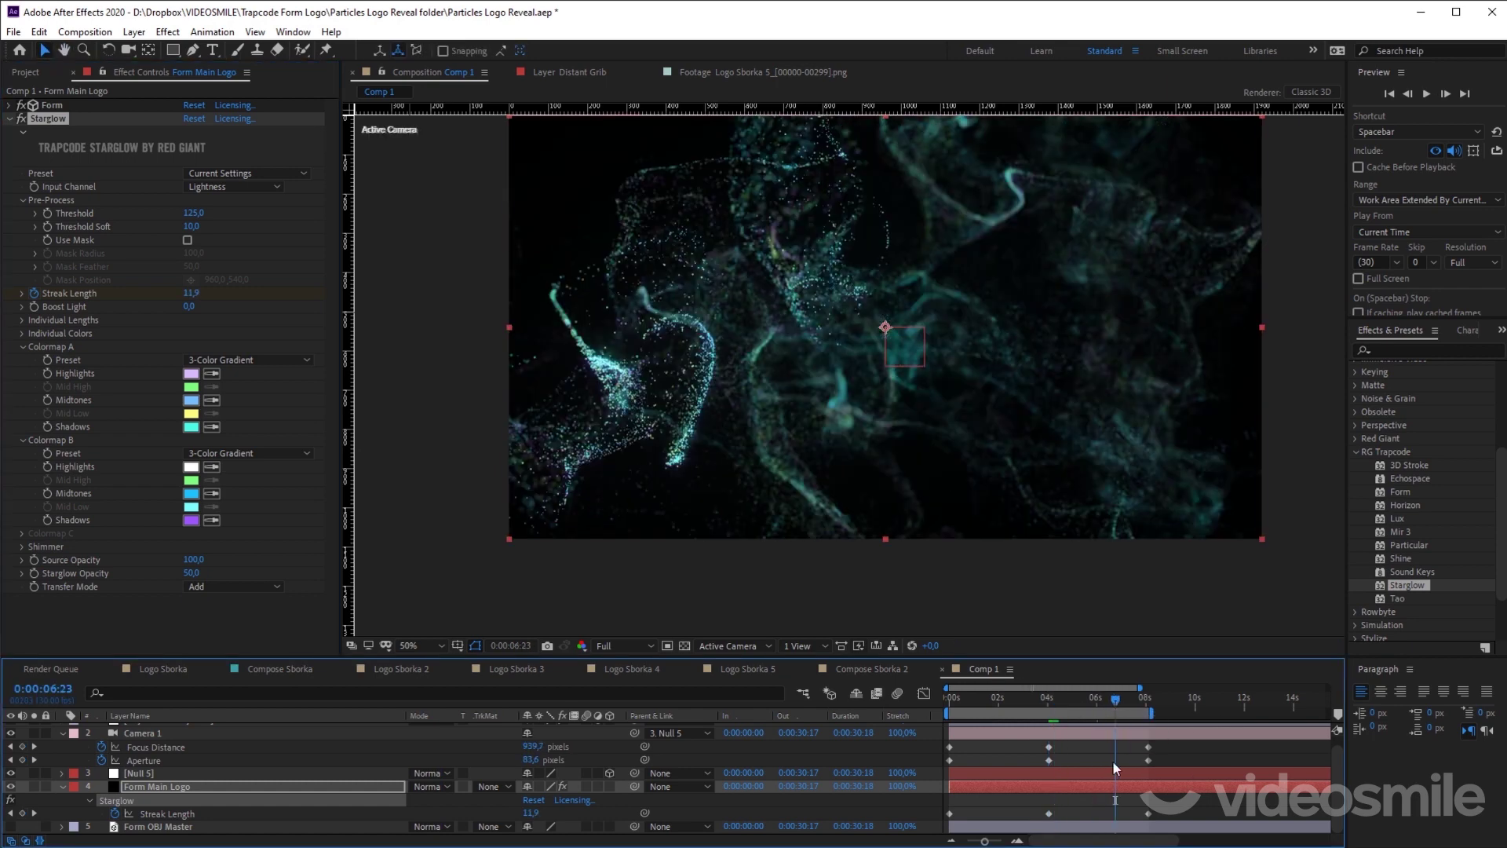
click(1113, 760)
scroll(162, 780, up, 1)
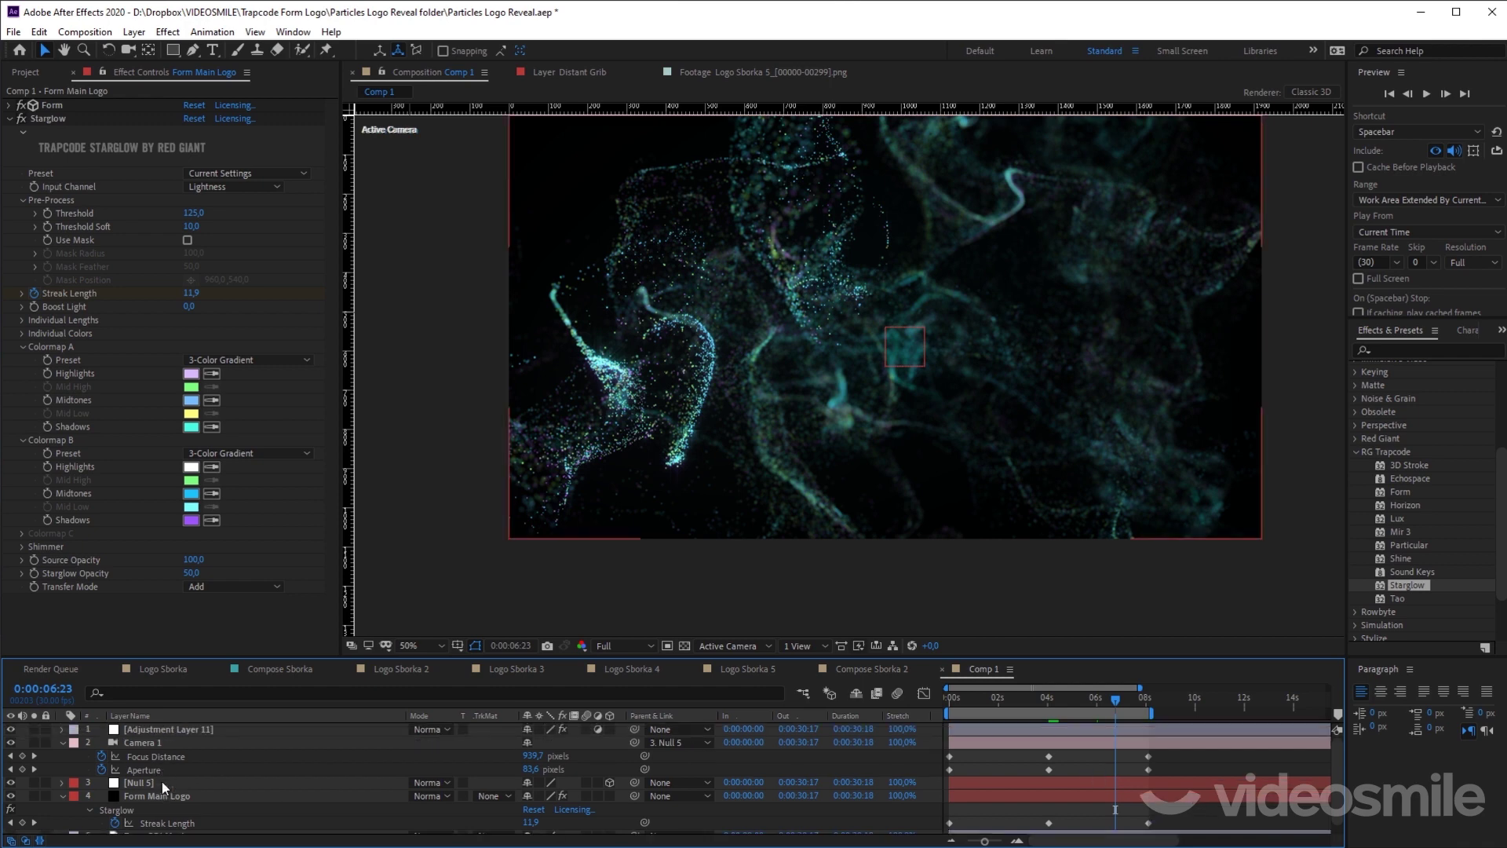
click(168, 741)
click(1101, 698)
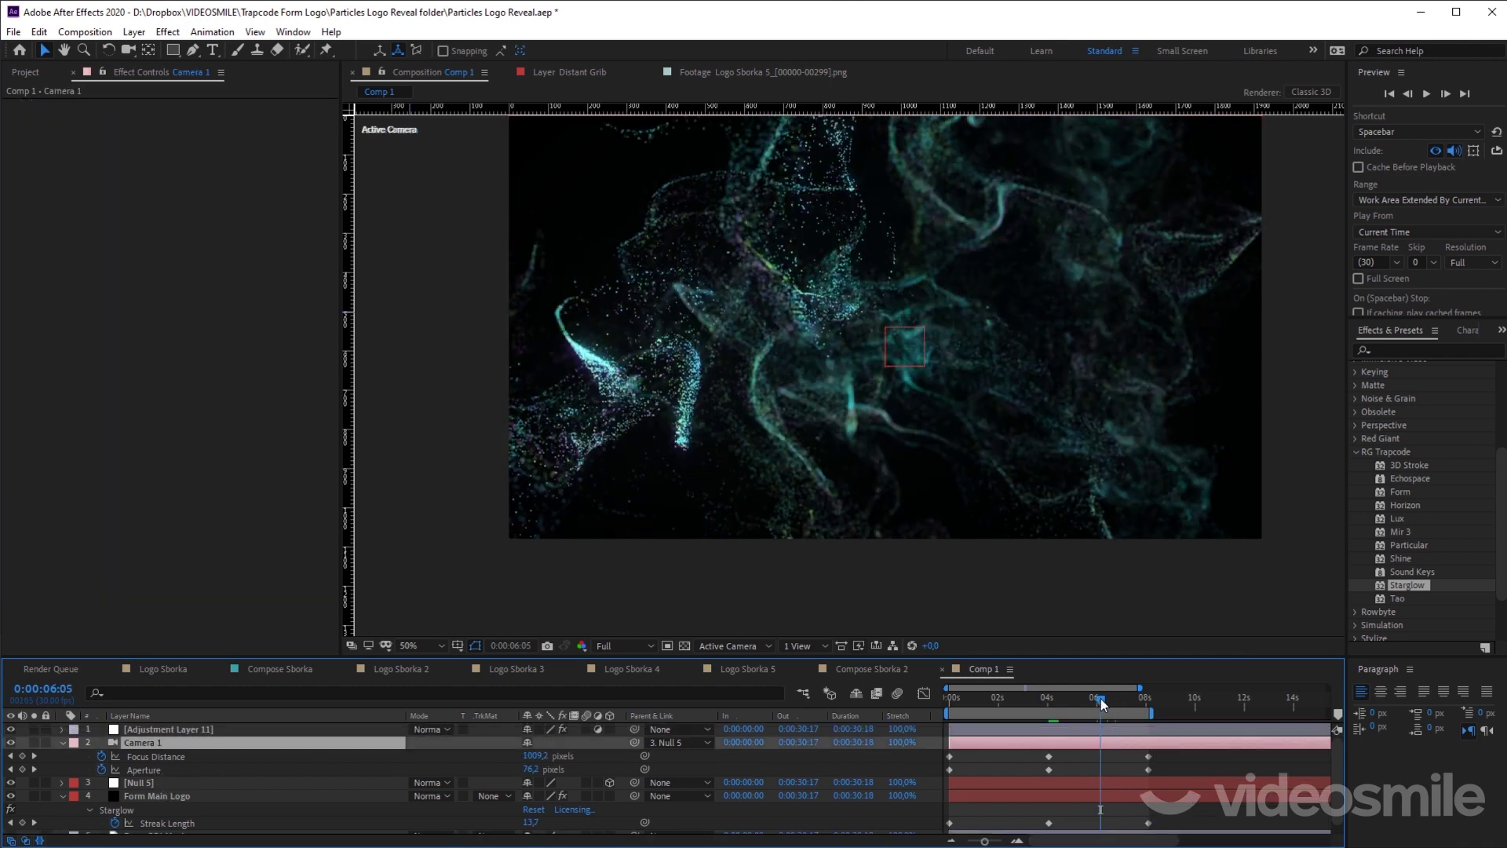
scroll(878, 449, up, 2)
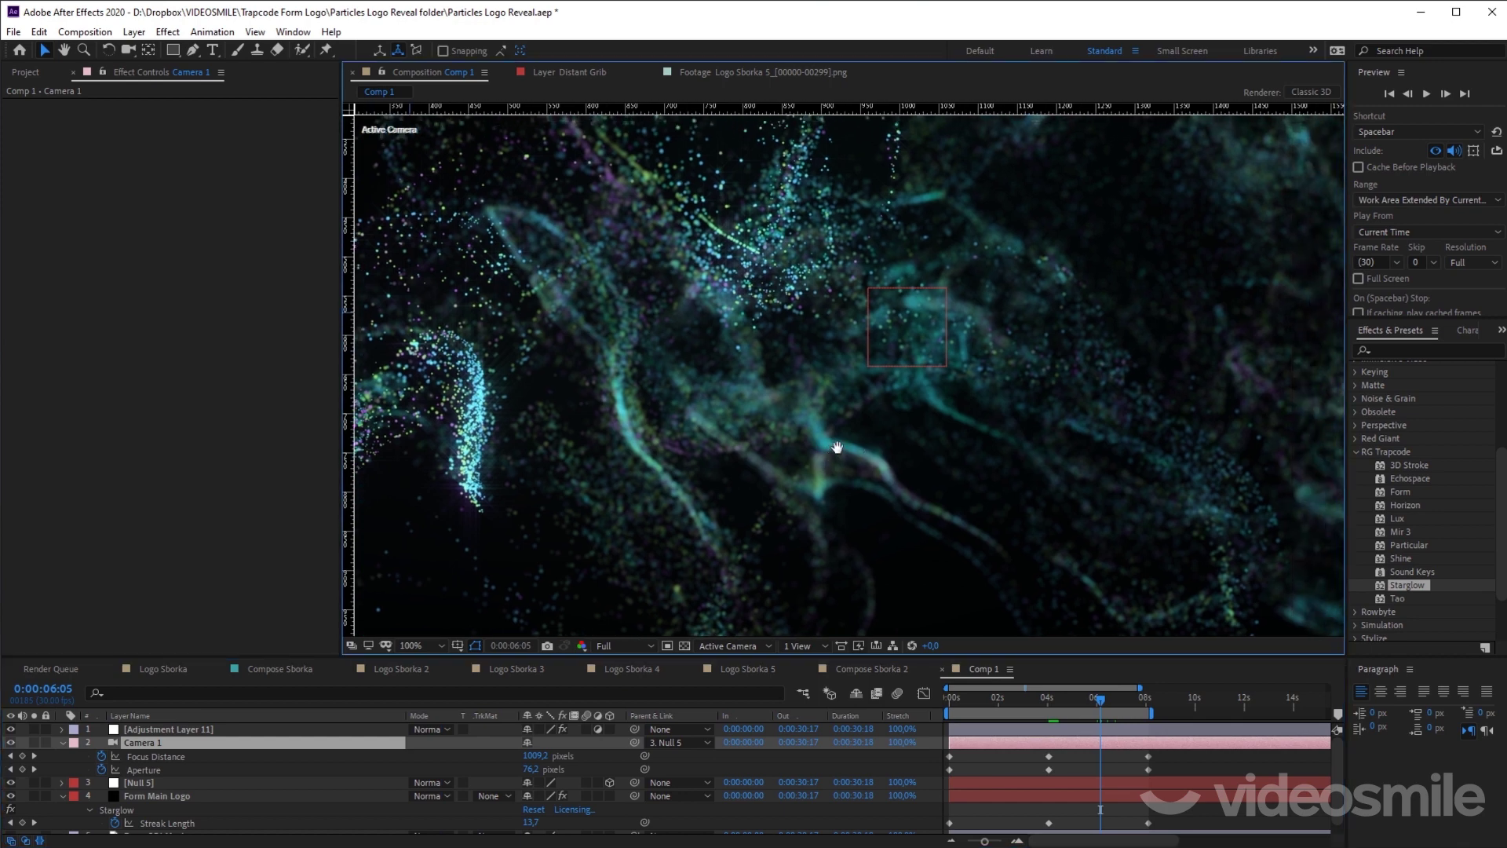
click(531, 770)
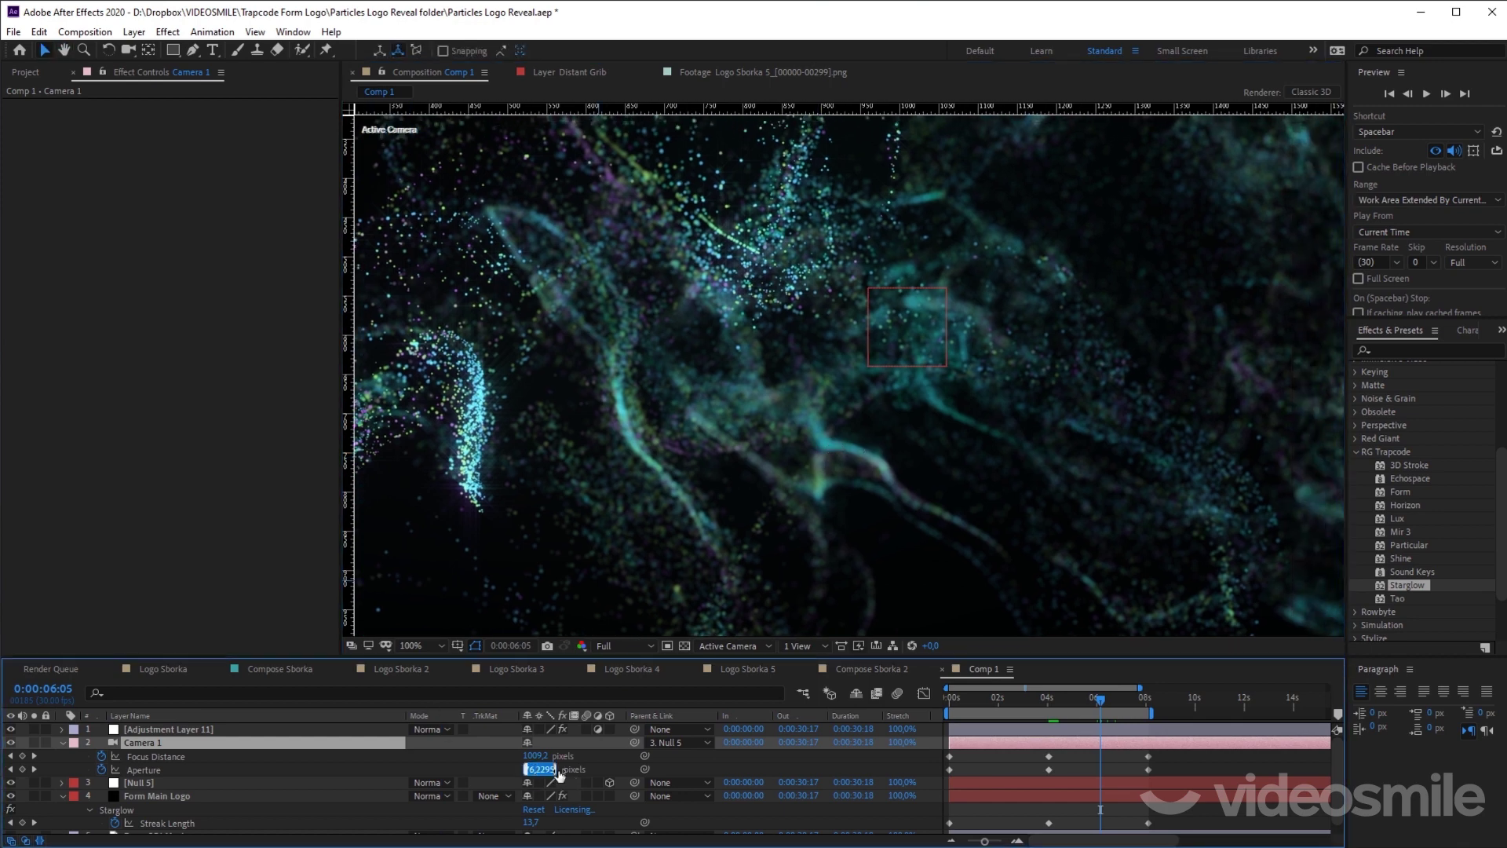
text(100)
key(Return)
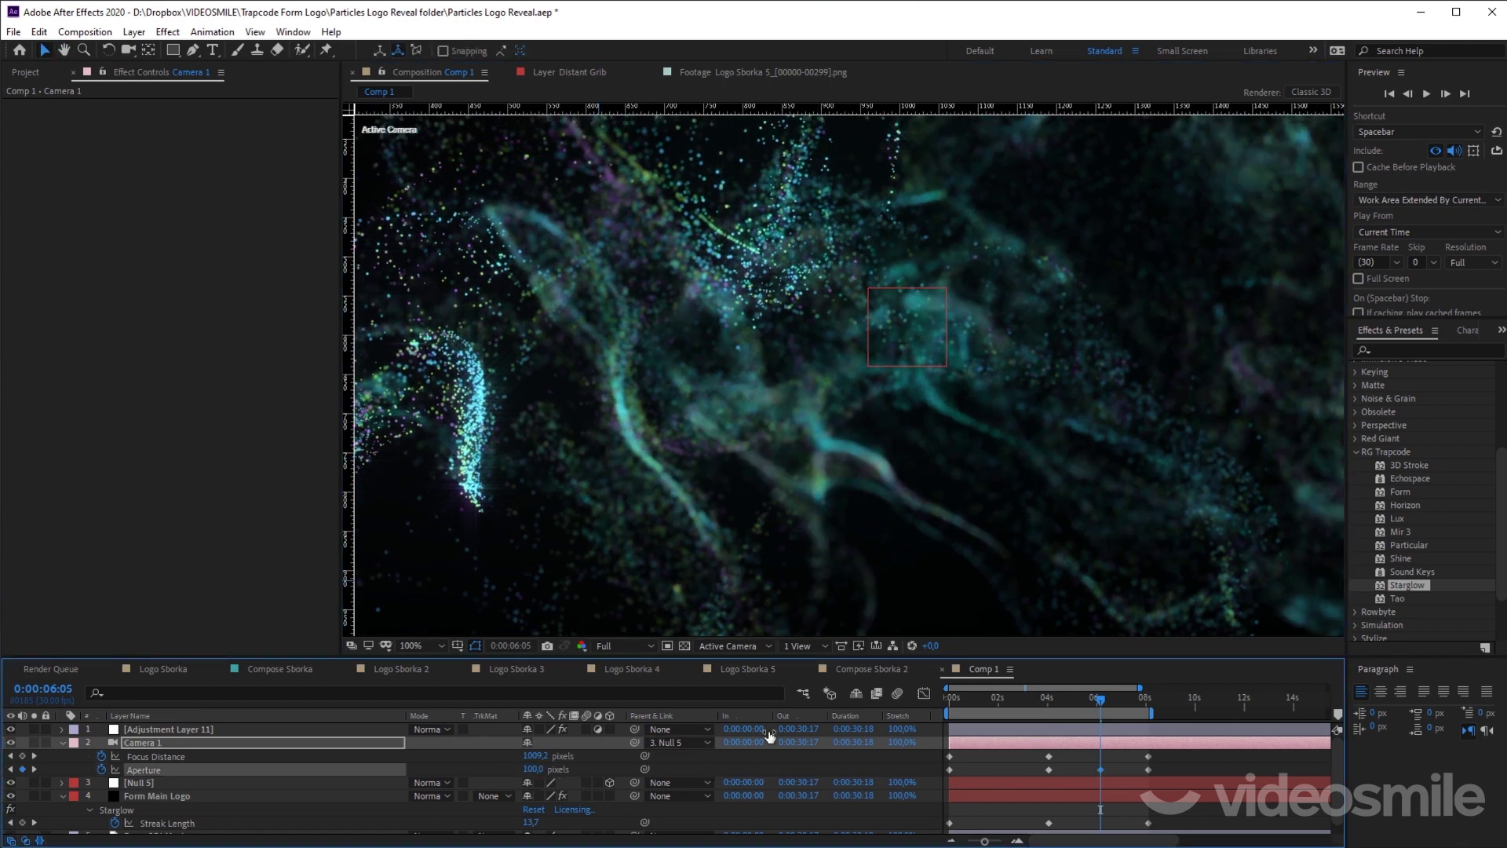
Step: Scrub Camera 1's Aperture up to about 126 at the 4-second keyframe
scroll(1076, 488, down, 2)
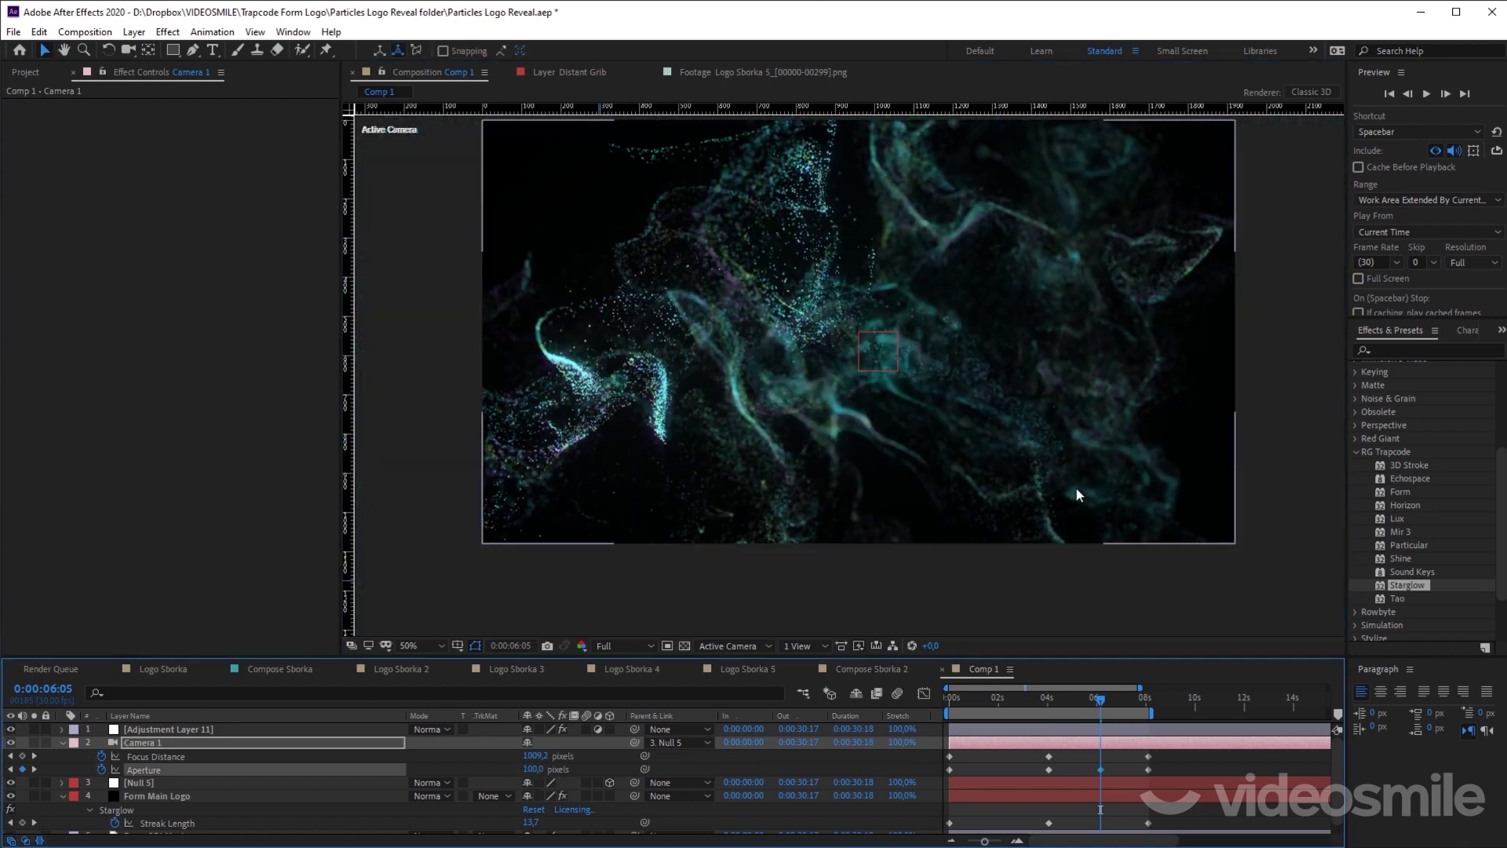
click(1049, 704)
click(1100, 709)
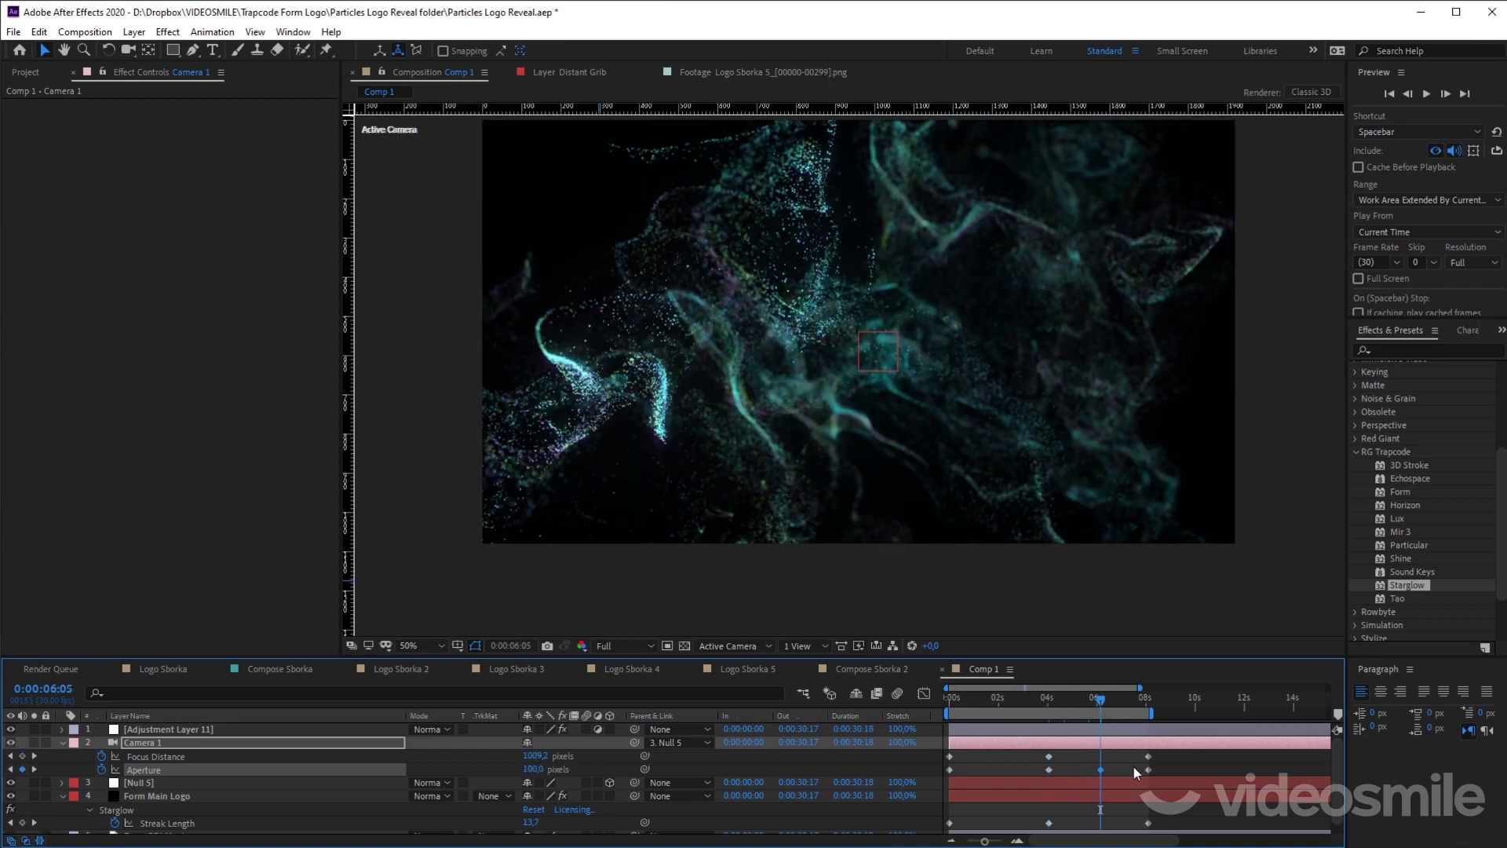
click(1007, 696)
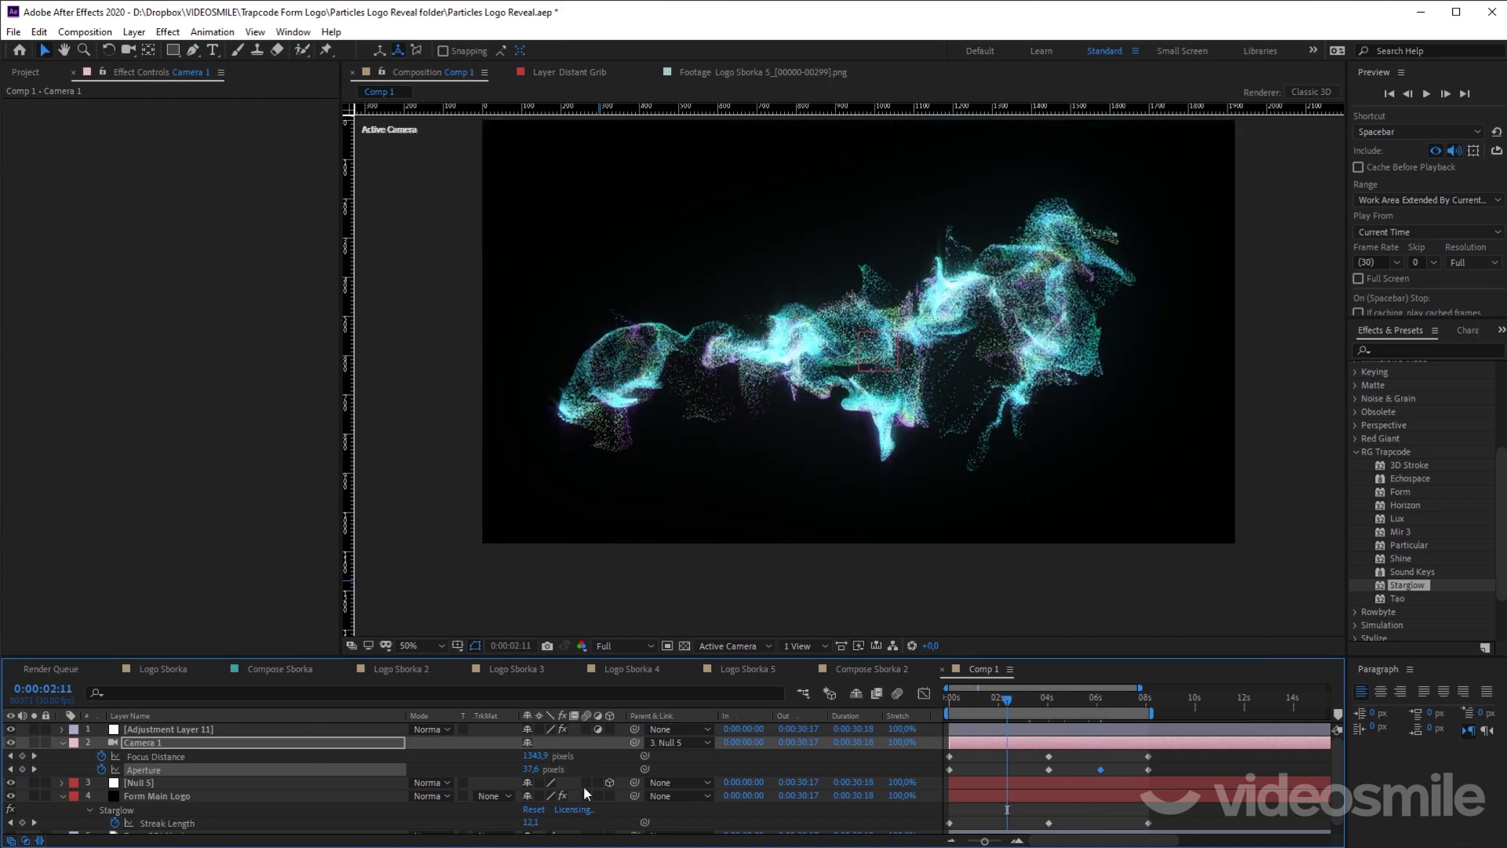
click(1049, 698)
scroll(845, 426, up, 2)
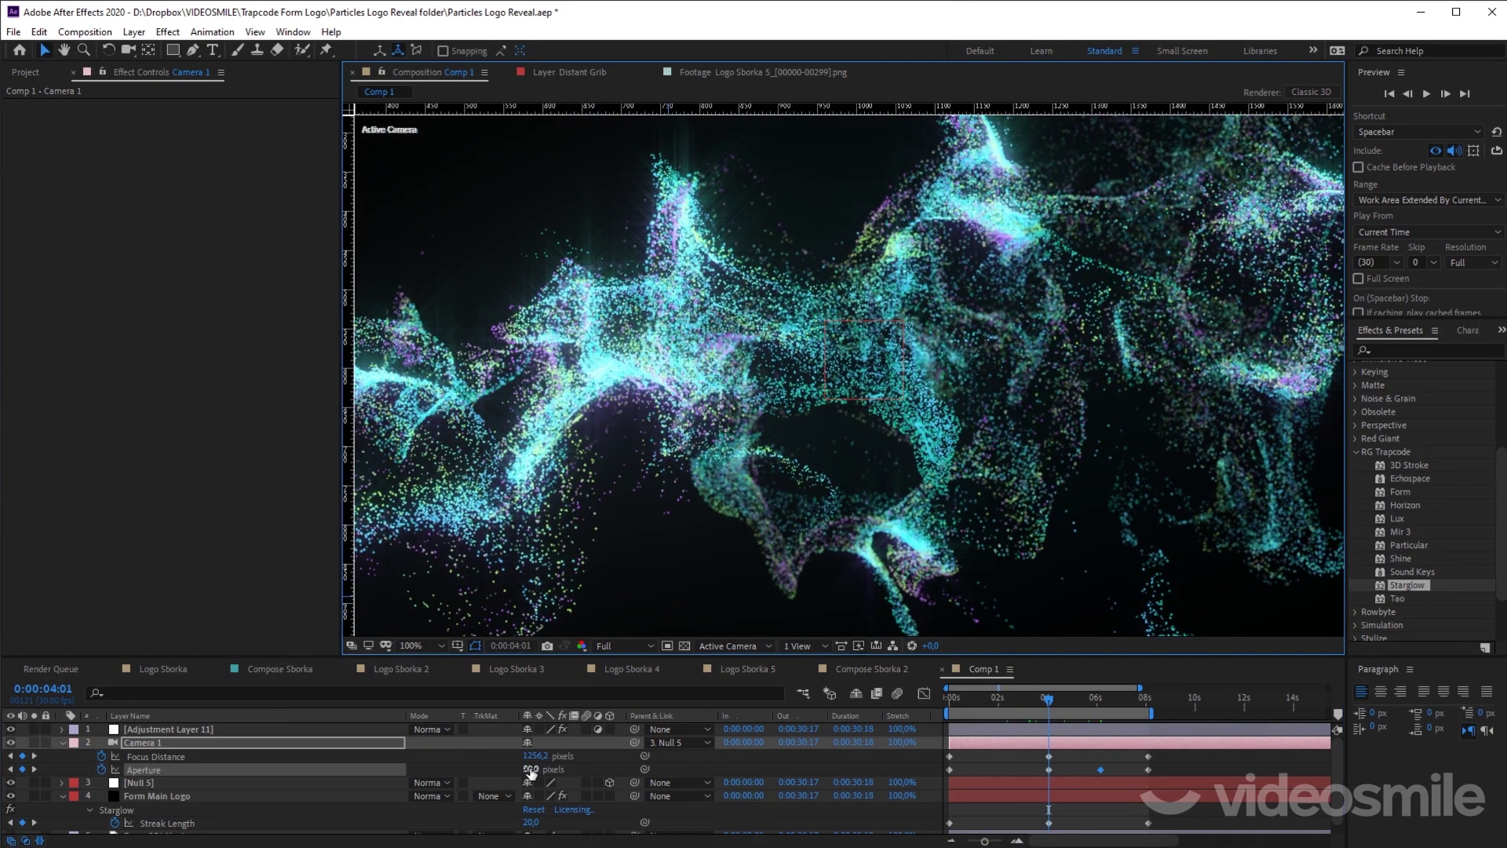
drag(531, 770, 592, 769)
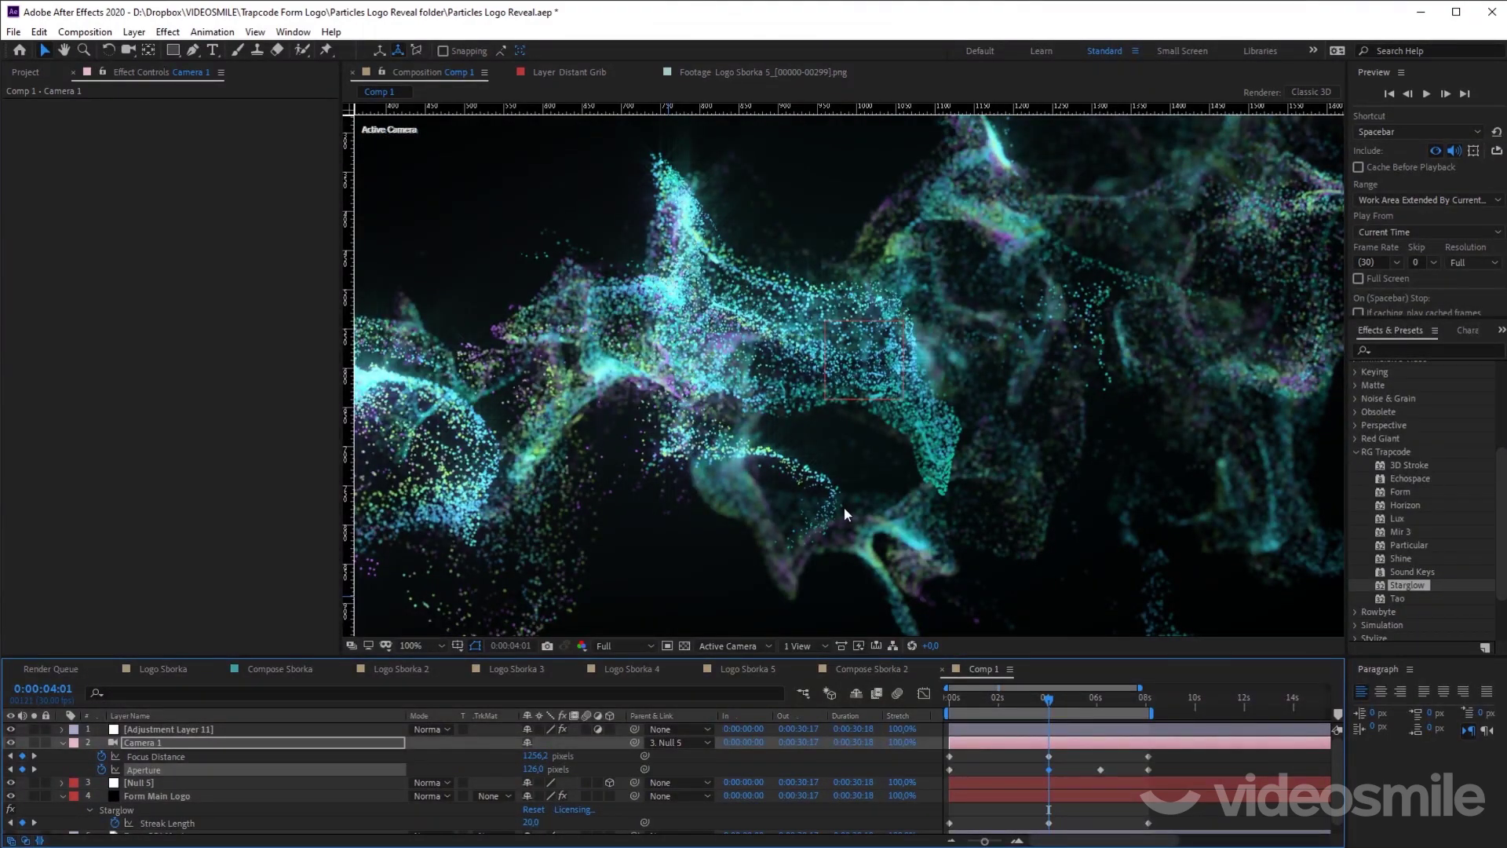
Step: Scrub between 0:00:05:10 and 0:00:02:18 to review the depth of field
scroll(845, 515, down, 2)
drag(1049, 699, 1097, 708)
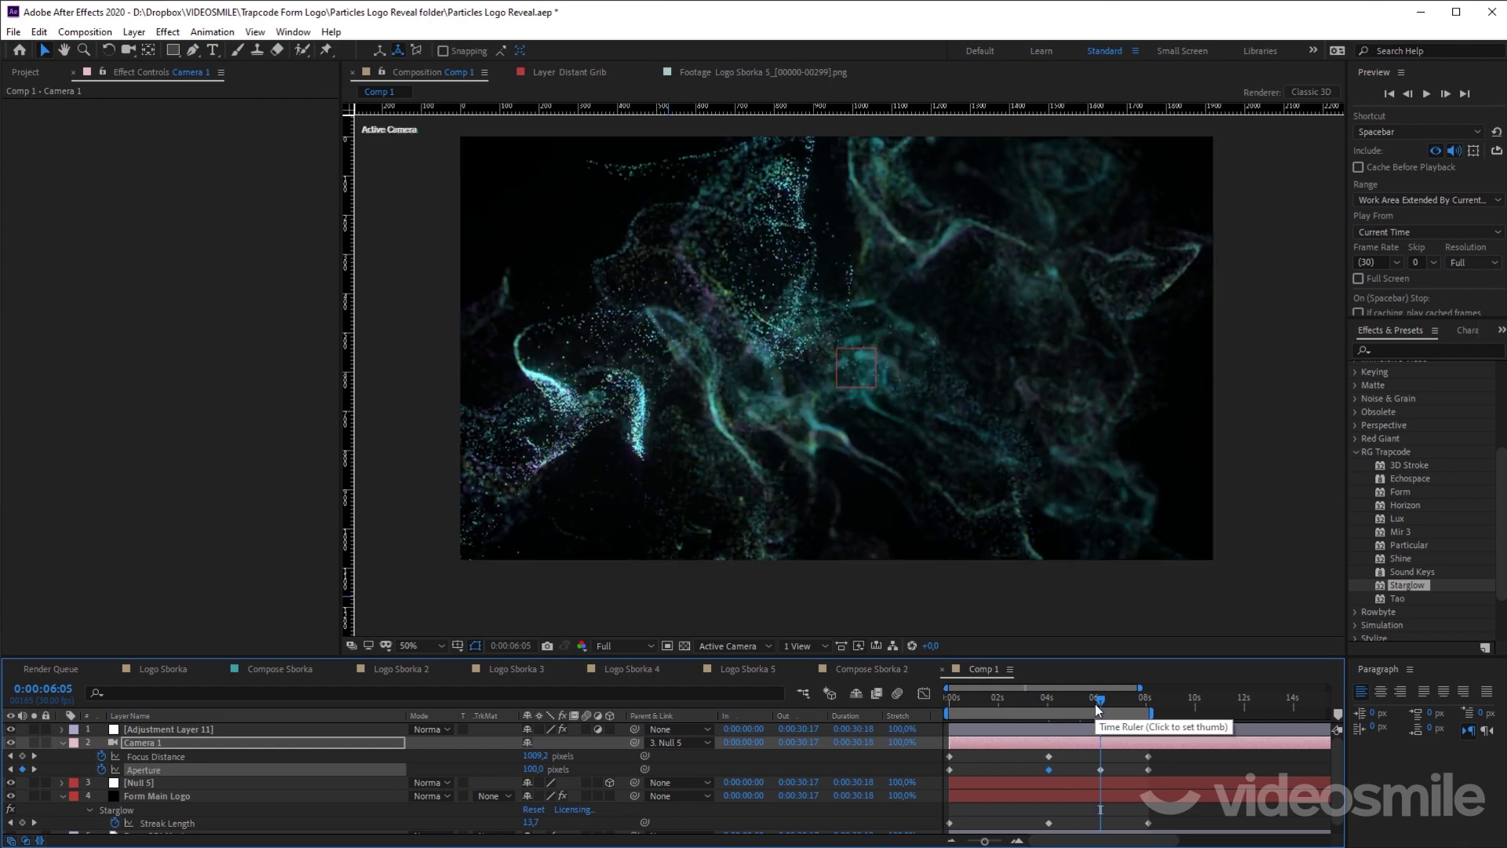
scroll(865, 447, up, 2)
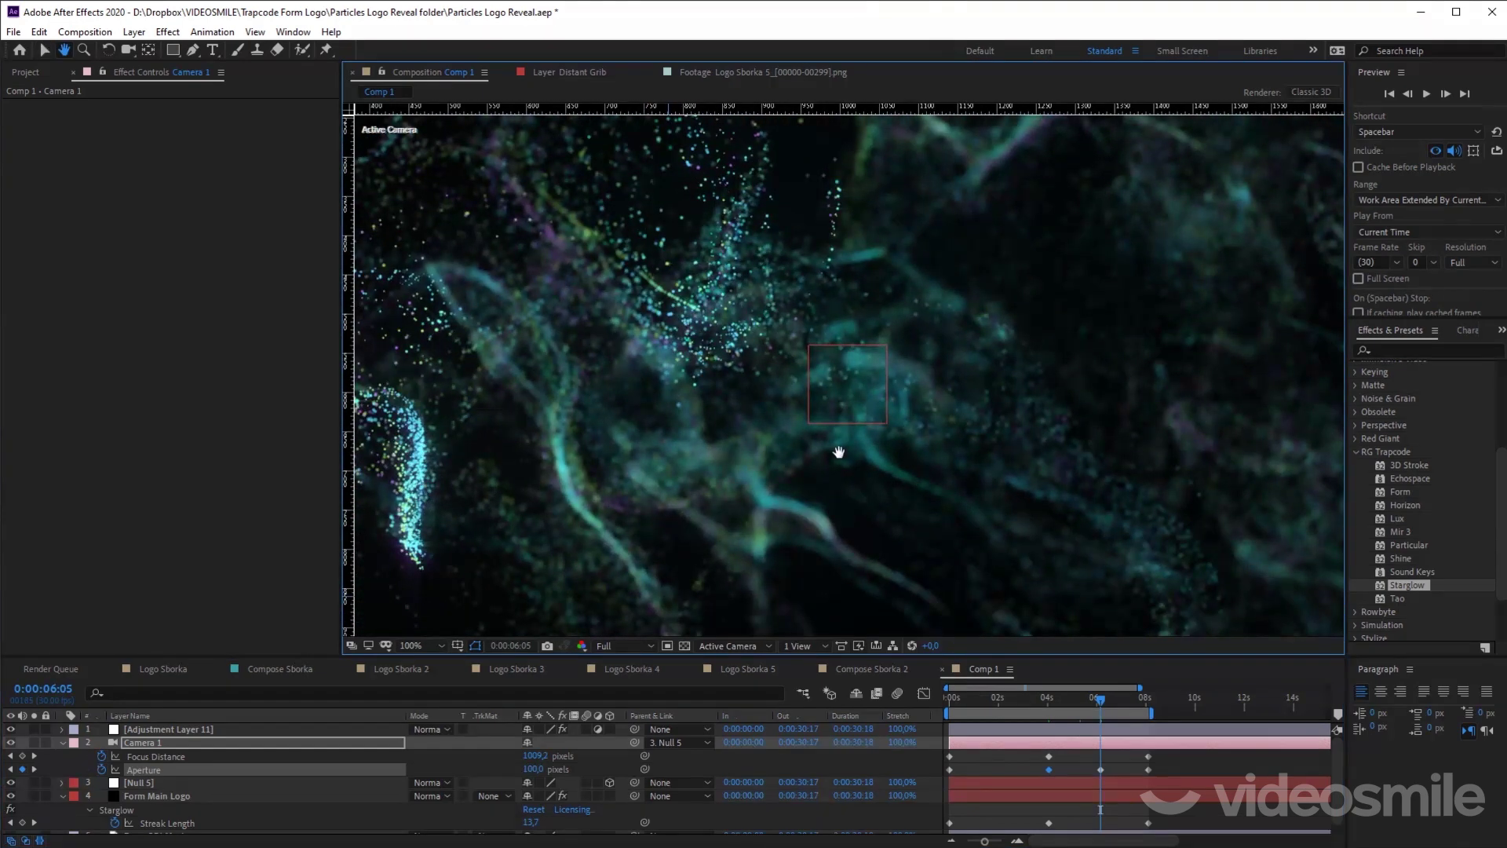
key(v)
scroll(900, 506, down, 1)
scroll(900, 510, down, 1)
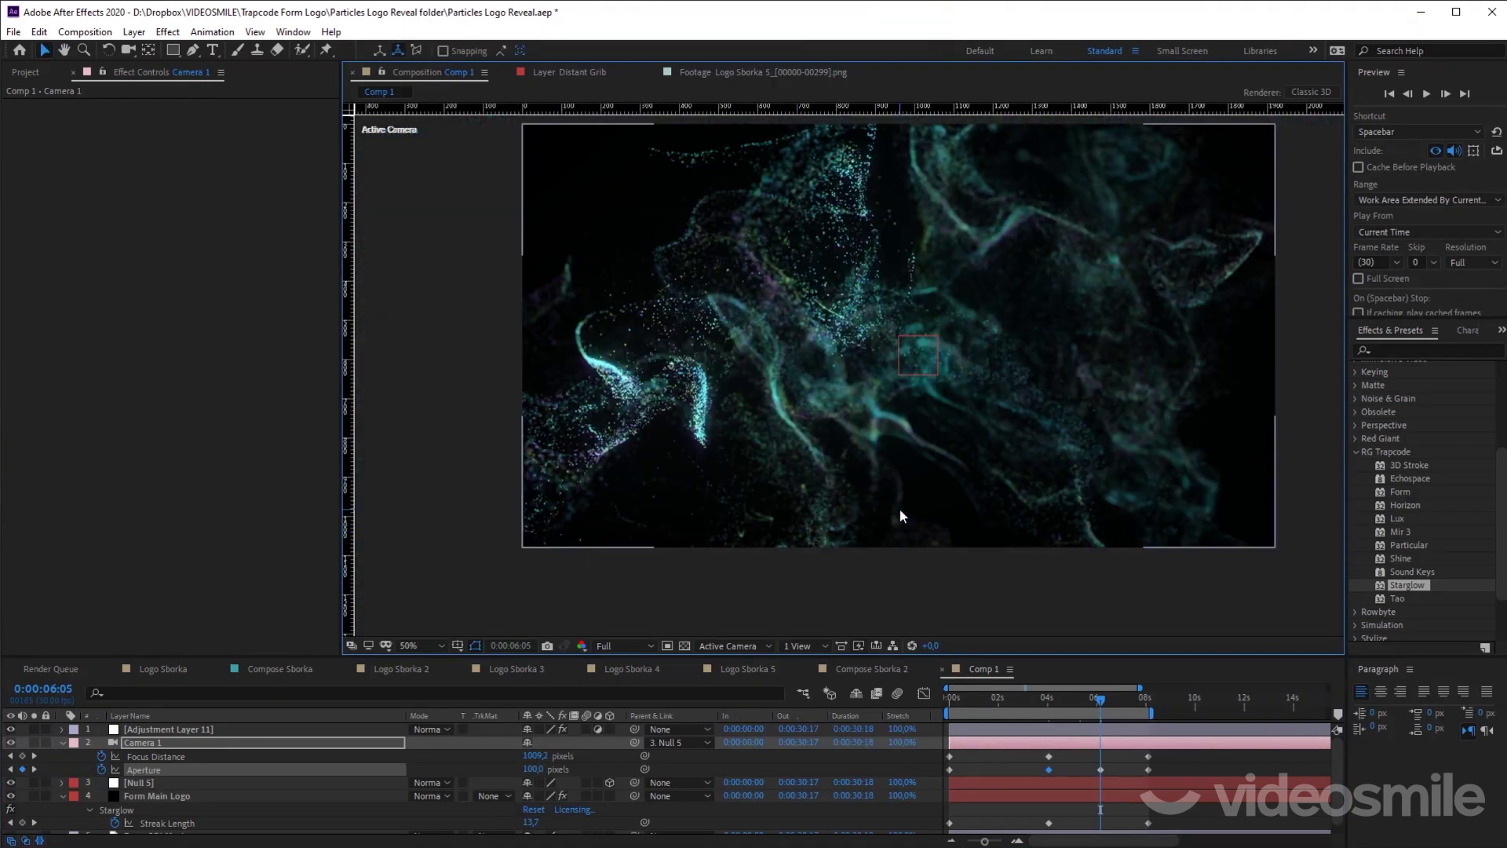
click(1020, 705)
drag(1020, 705, 1014, 705)
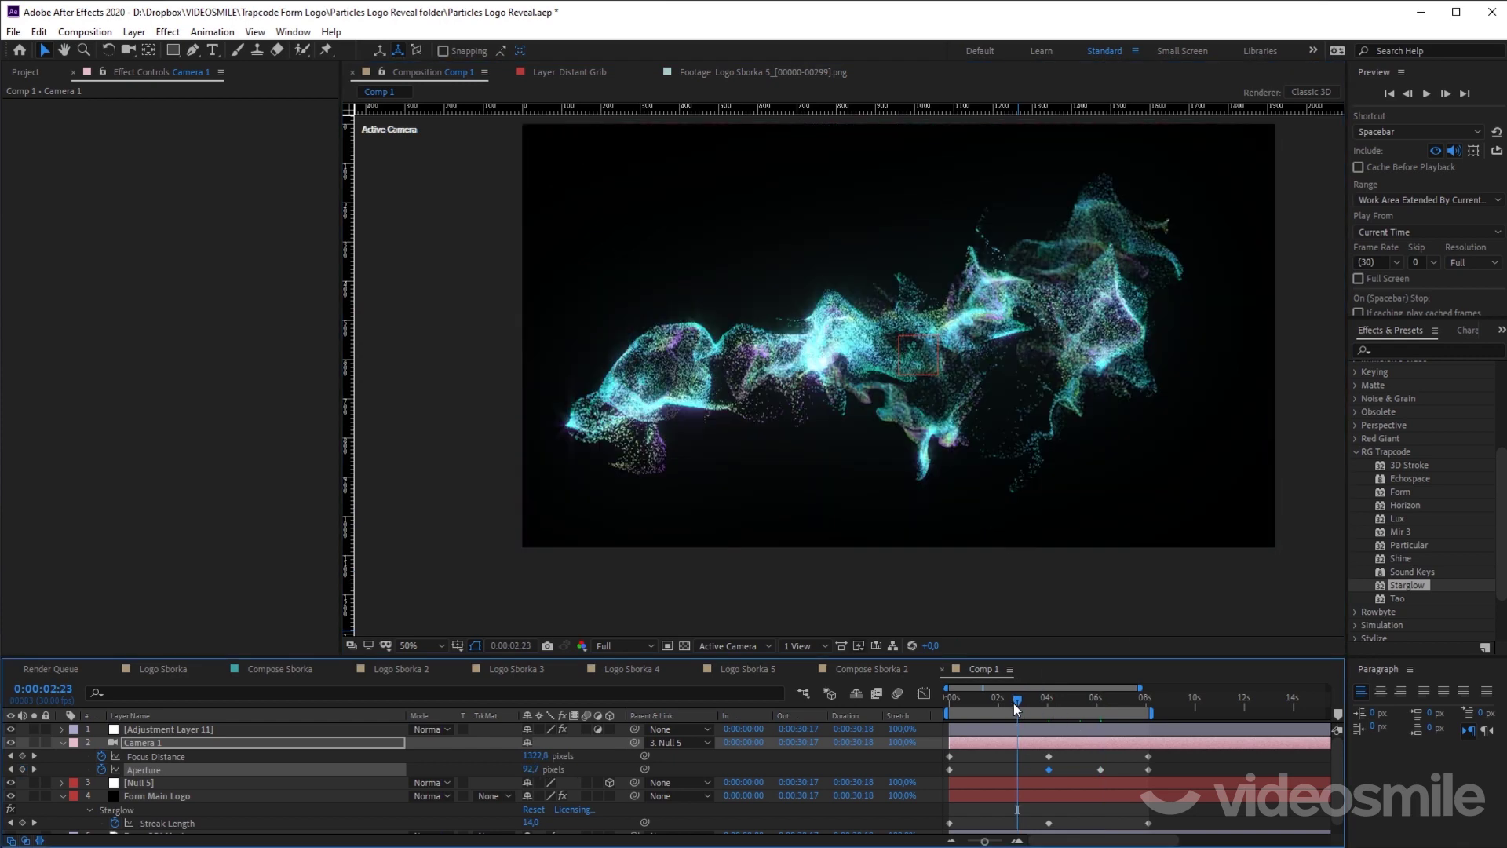
scroll(873, 487, up, 2)
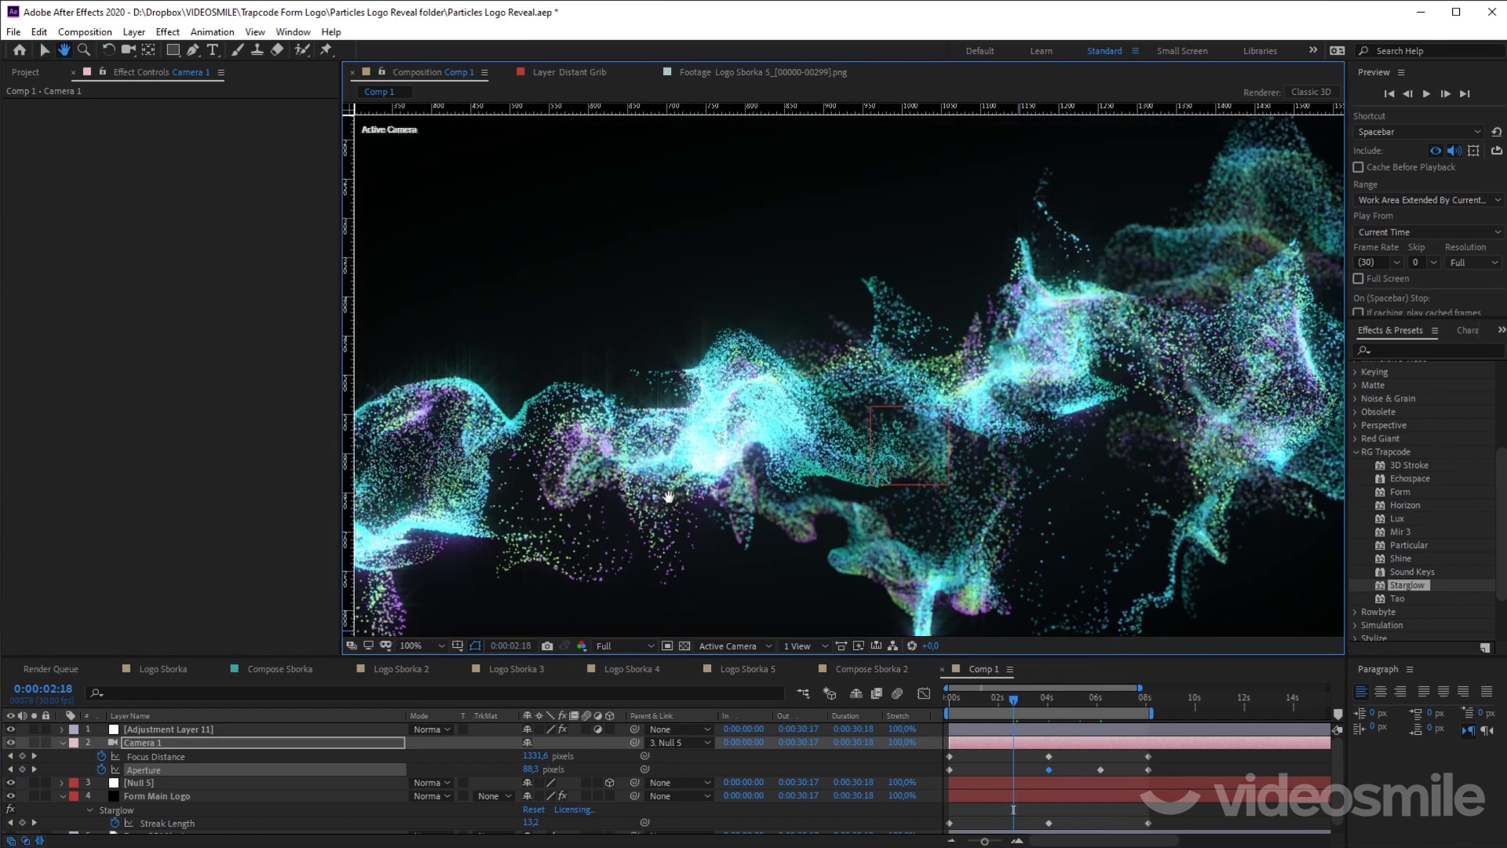
Step: Key Camera 1's Aperture to 80 at 0:00:01:15, then return to the start
drag(1038, 525, 972, 488)
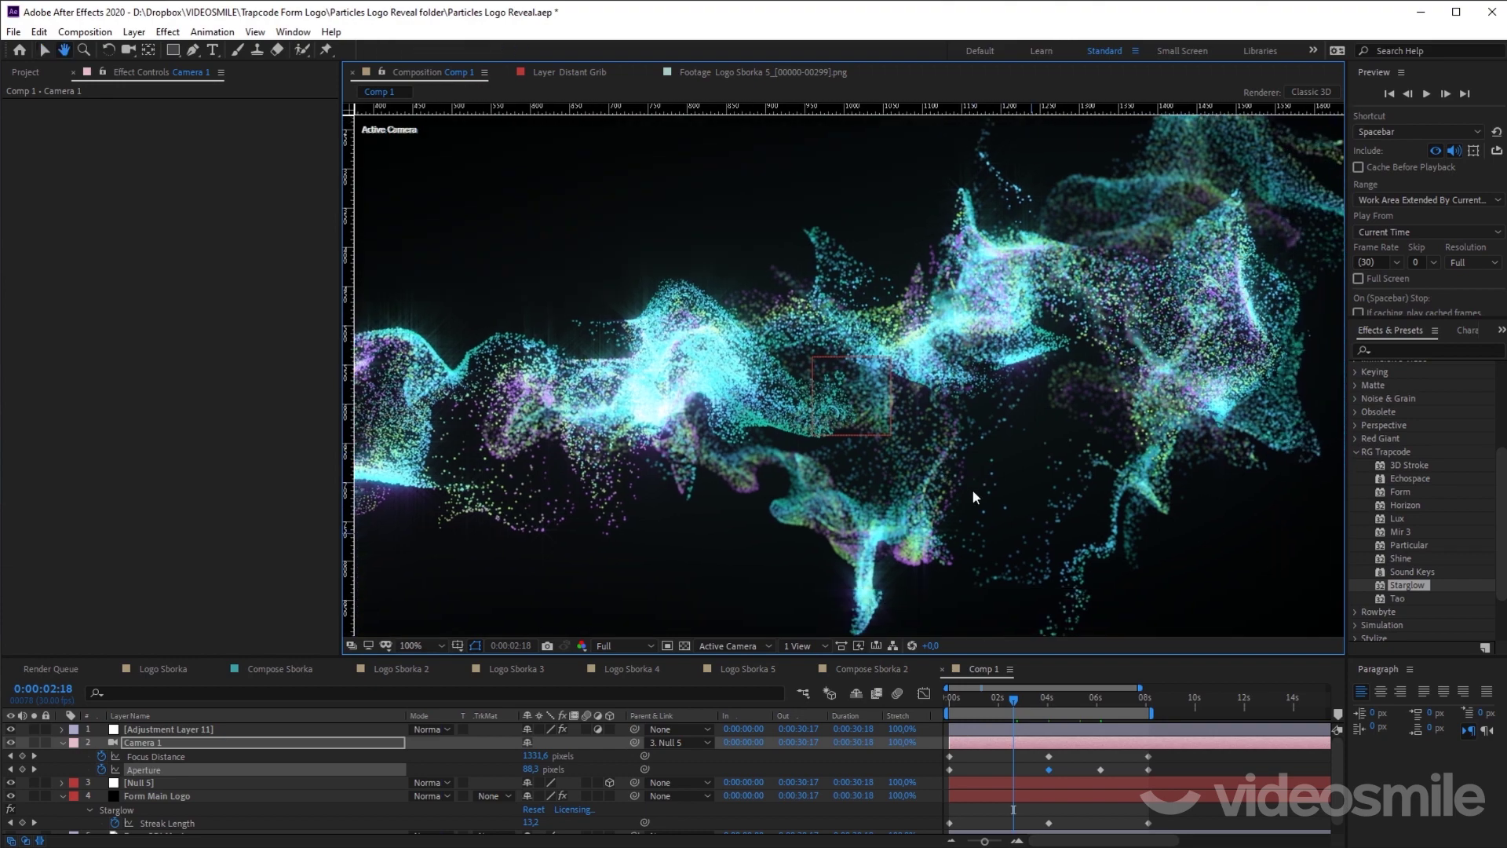
click(999, 704)
drag(996, 704, 985, 708)
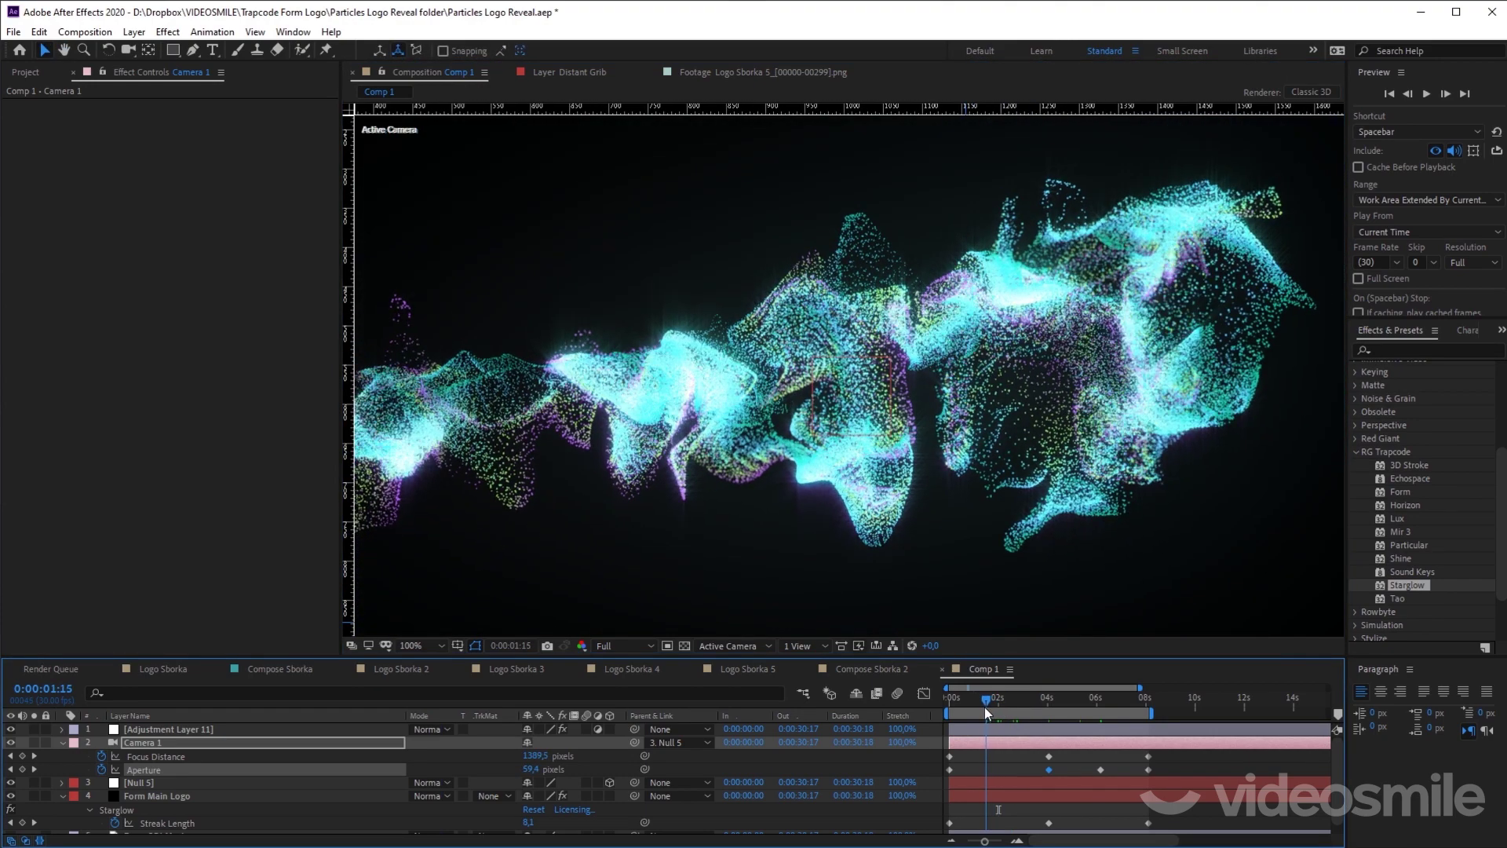
click(532, 770)
text(8)
text(0)
key(Return)
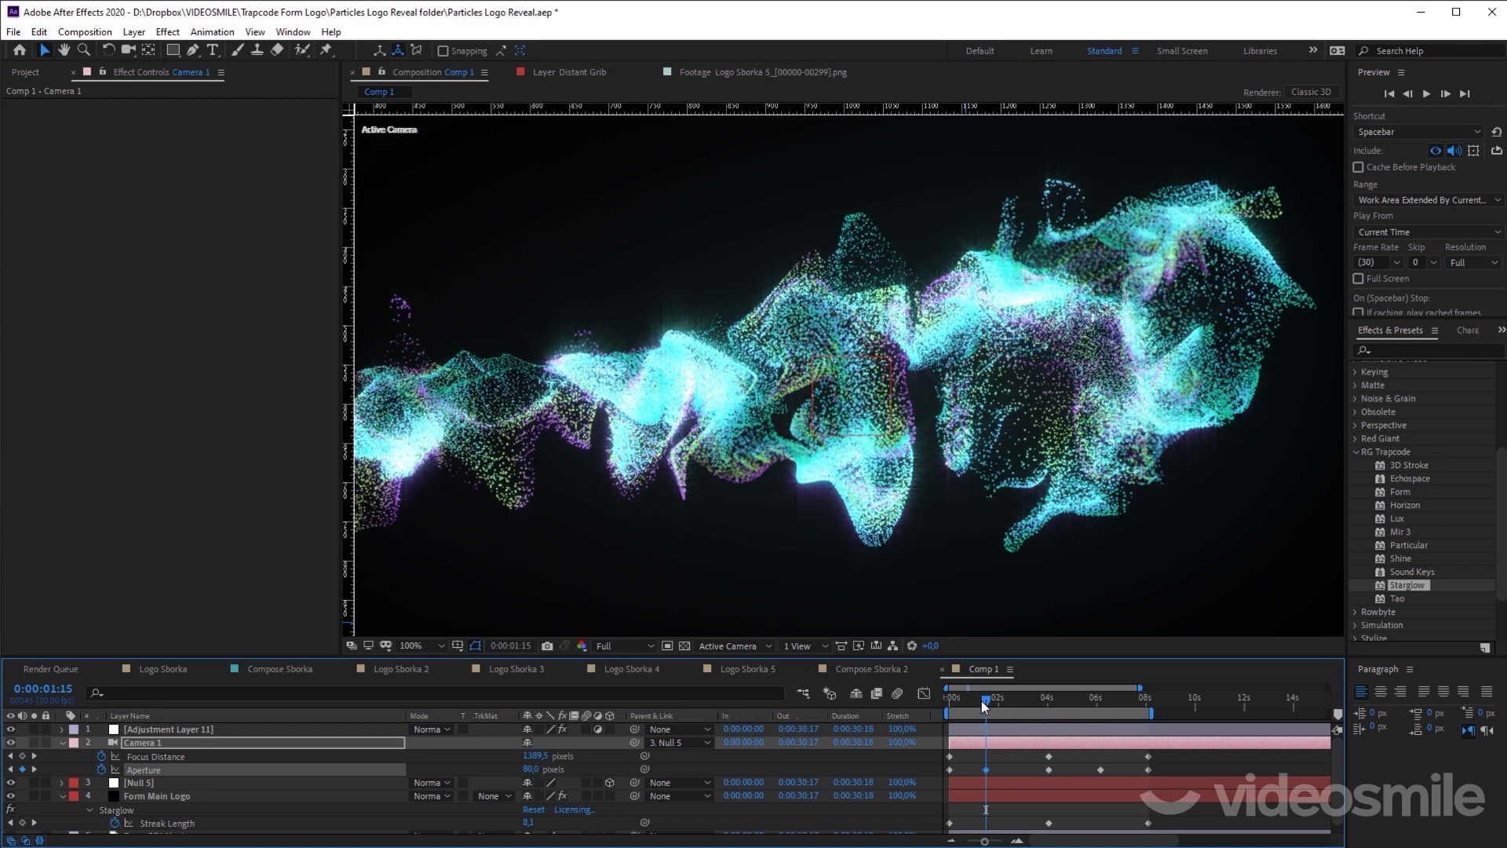
drag(981, 700, 946, 699)
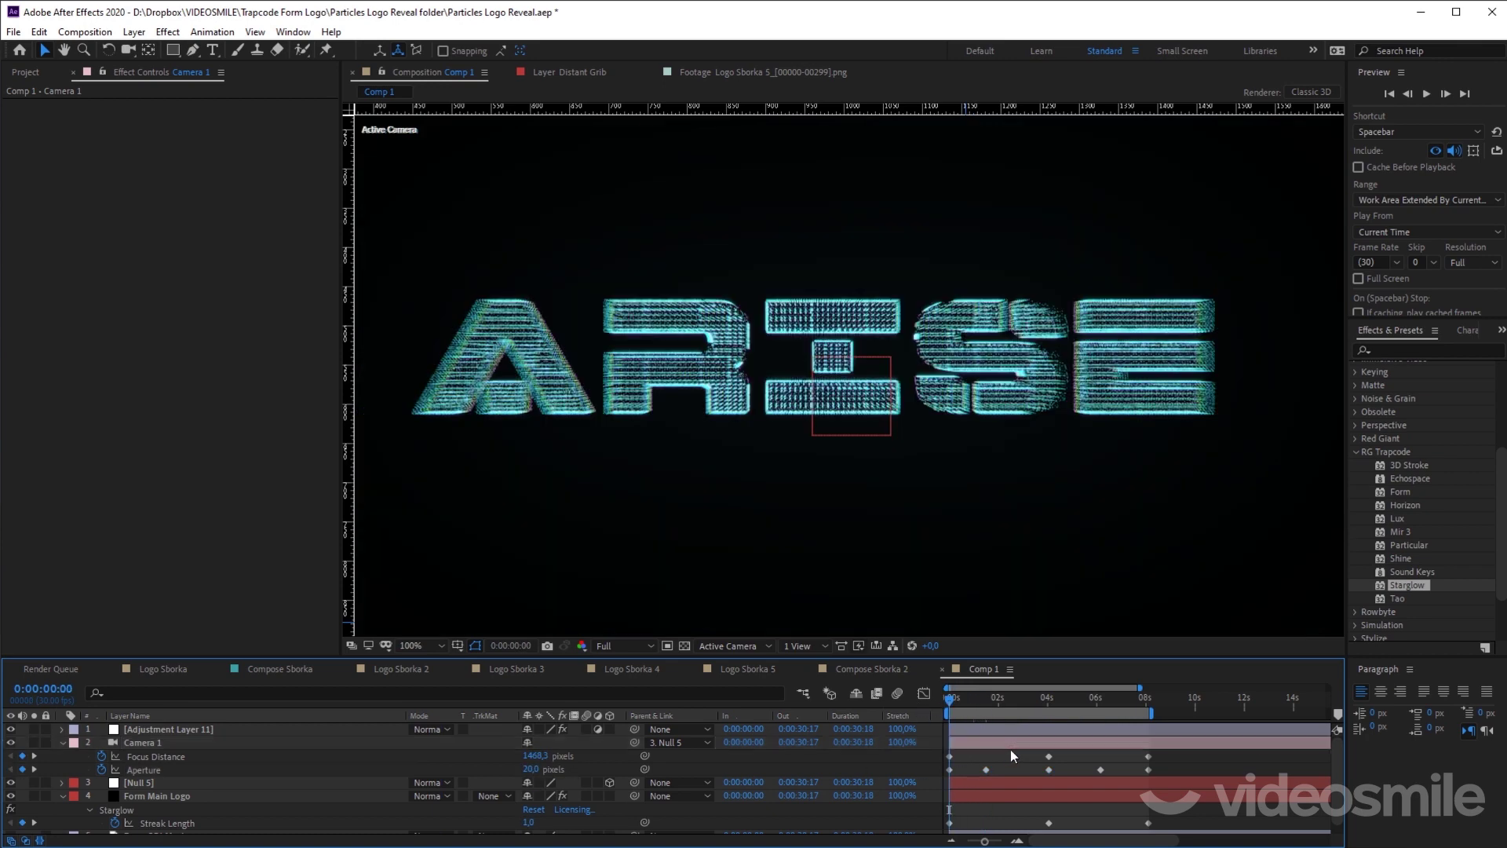
scroll(1002, 525, down, 2)
key(space)
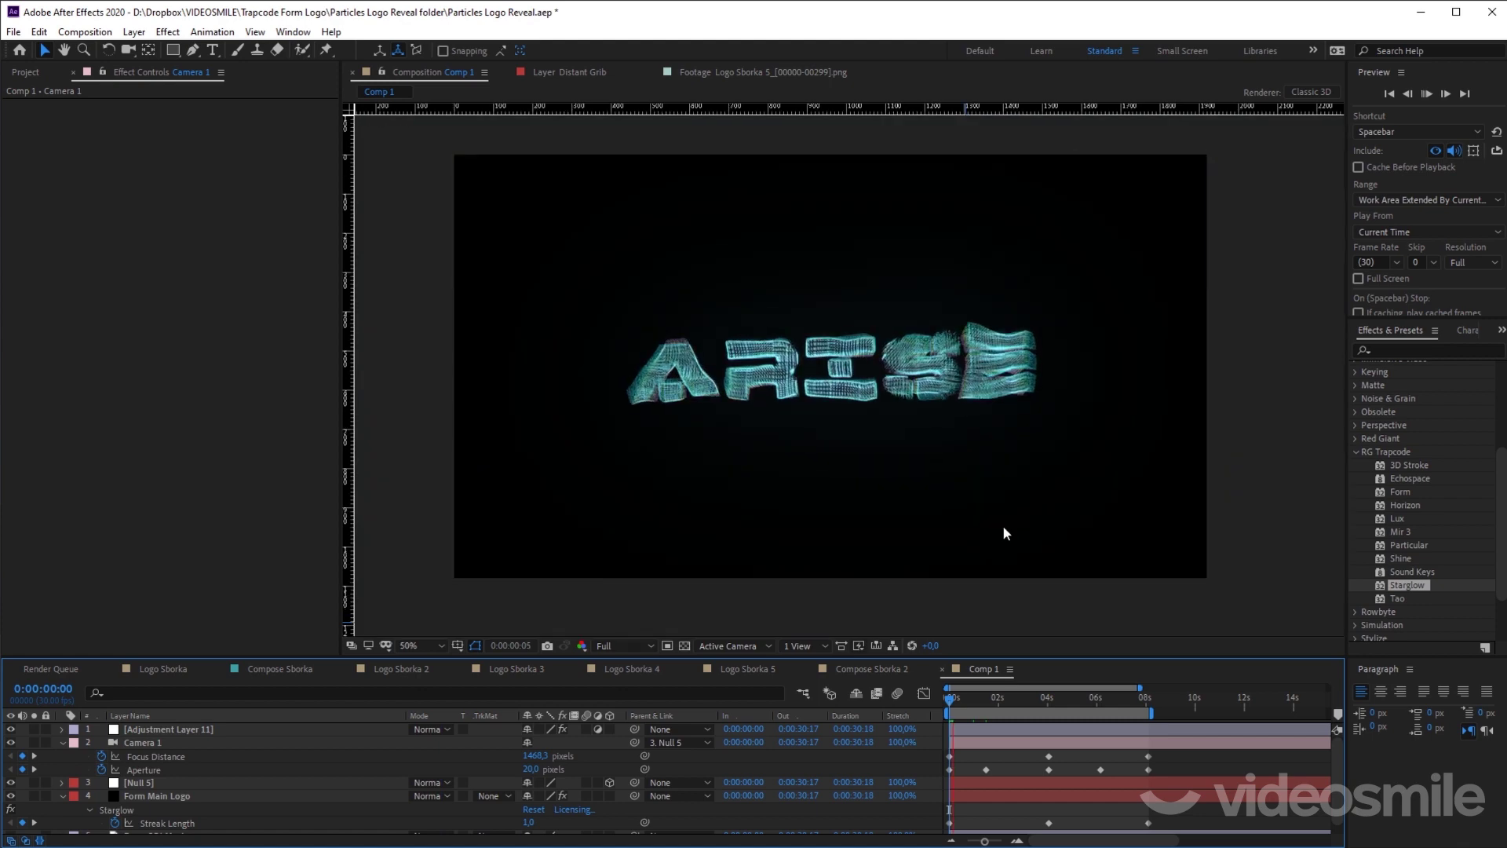
key(space)
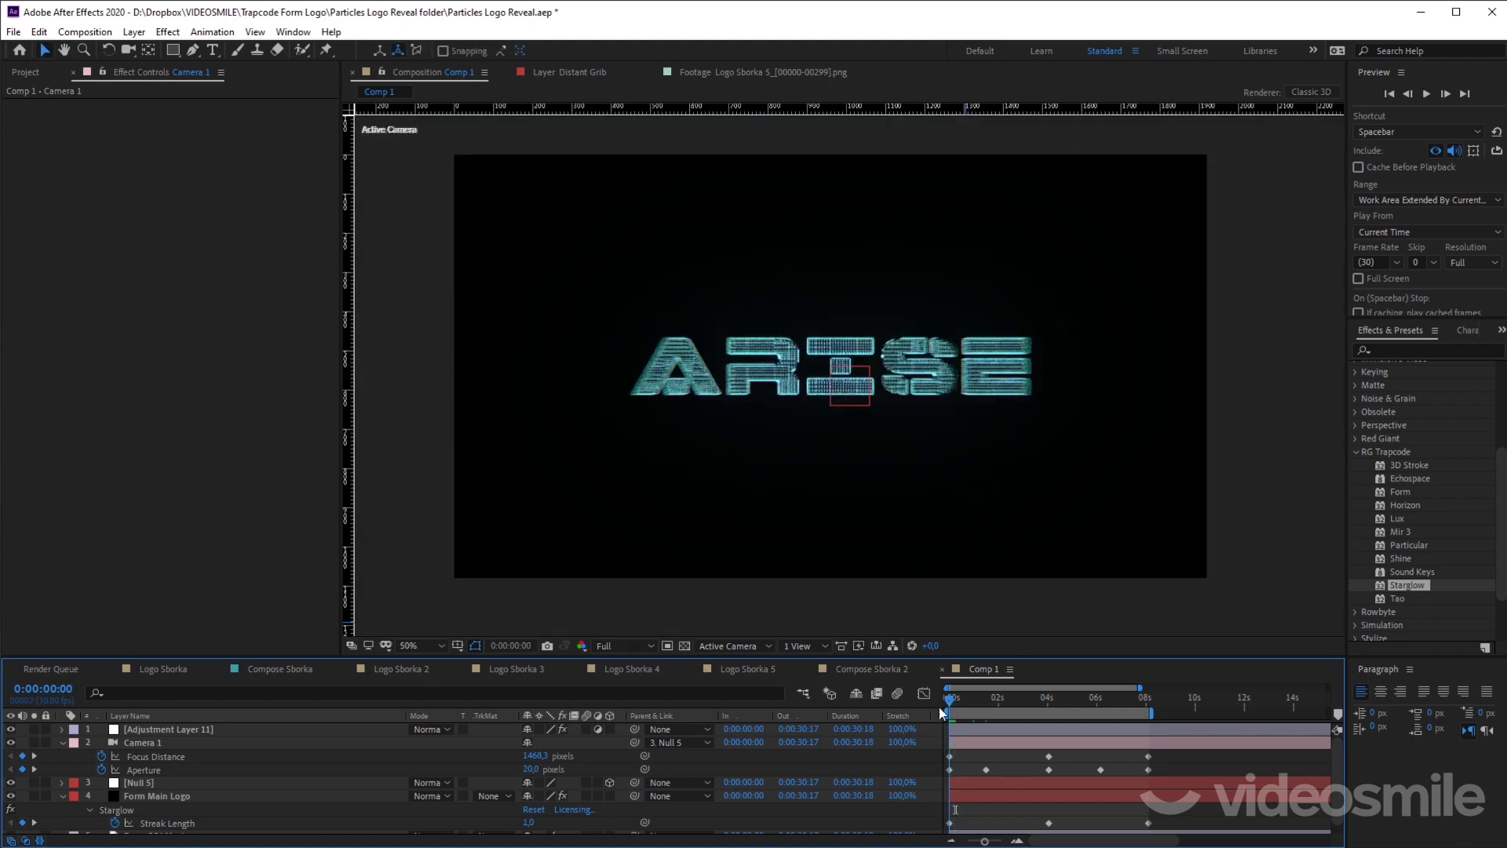
key(space)
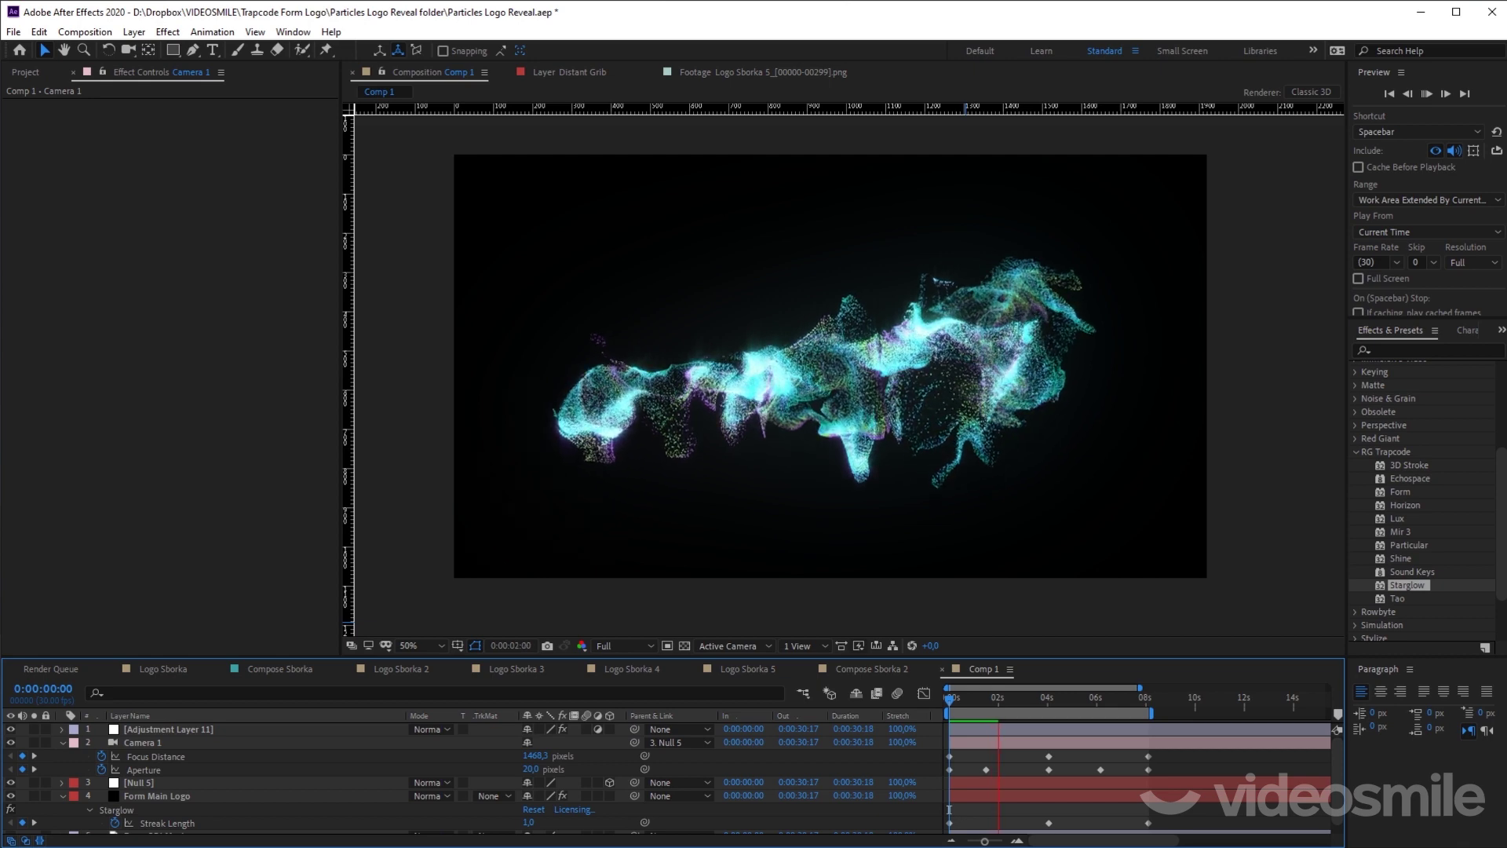
mouse_move(1034, 704)
mouse_down()
mouse_move(958, 689)
mouse_move(1049, 702)
mouse_up()
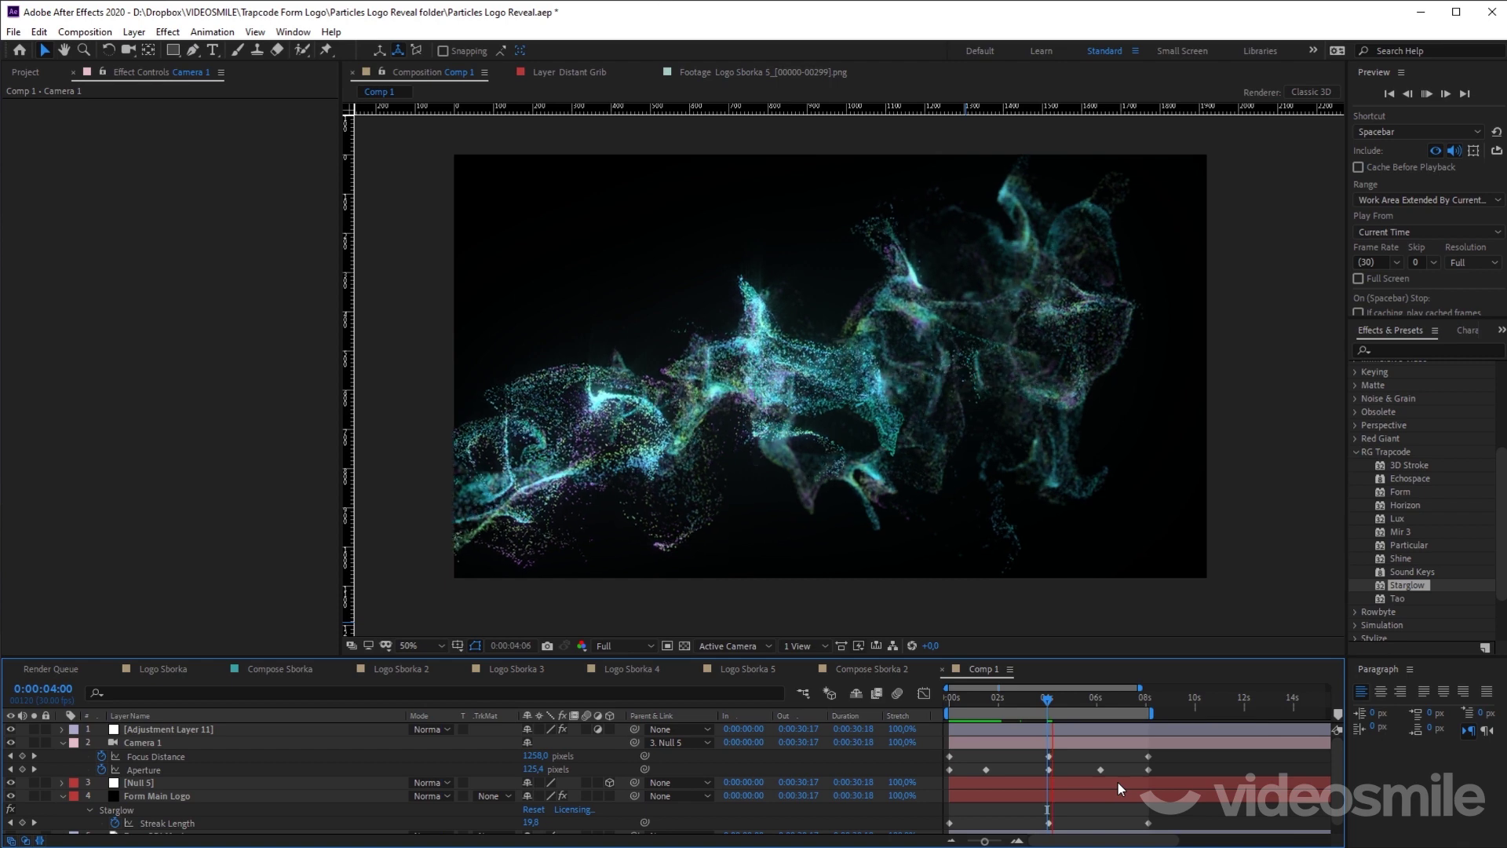
Step: Stop the preview and scrub Camera 1's Aperture up to about 183
key(space)
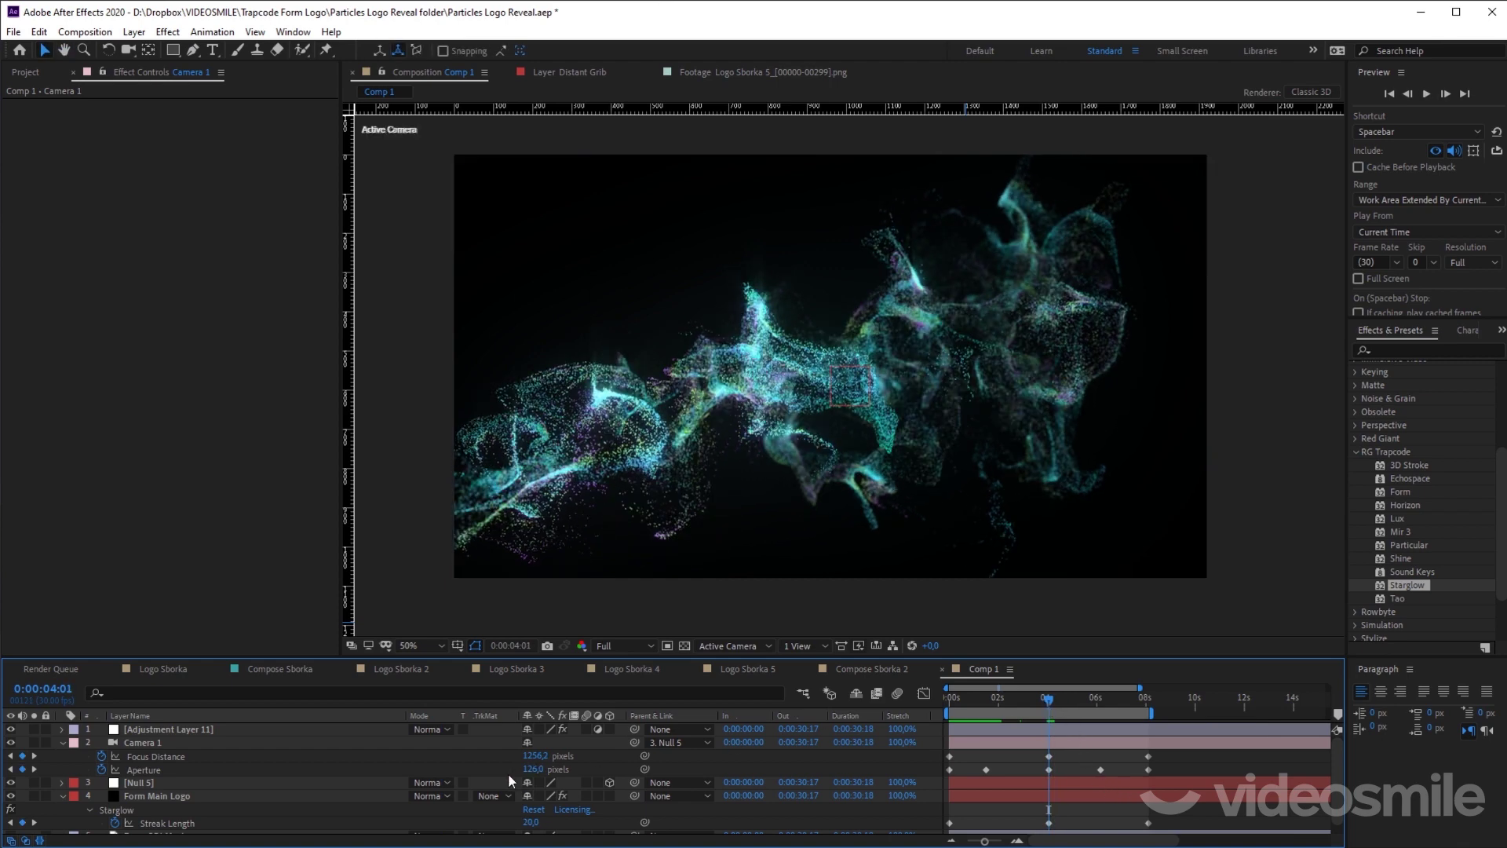
drag(533, 769, 950, 771)
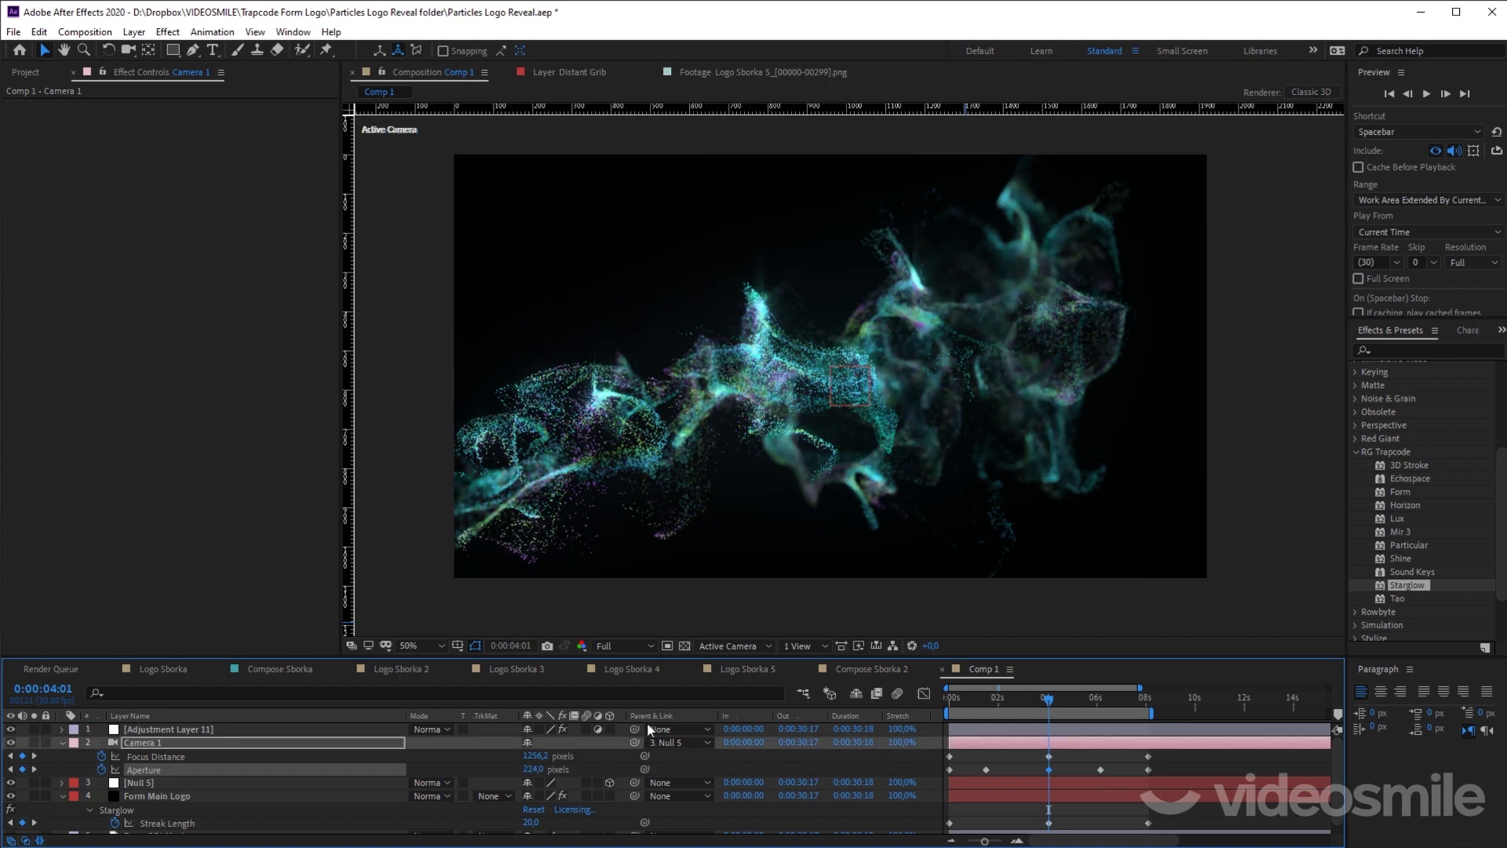
key(period)
key(comma)
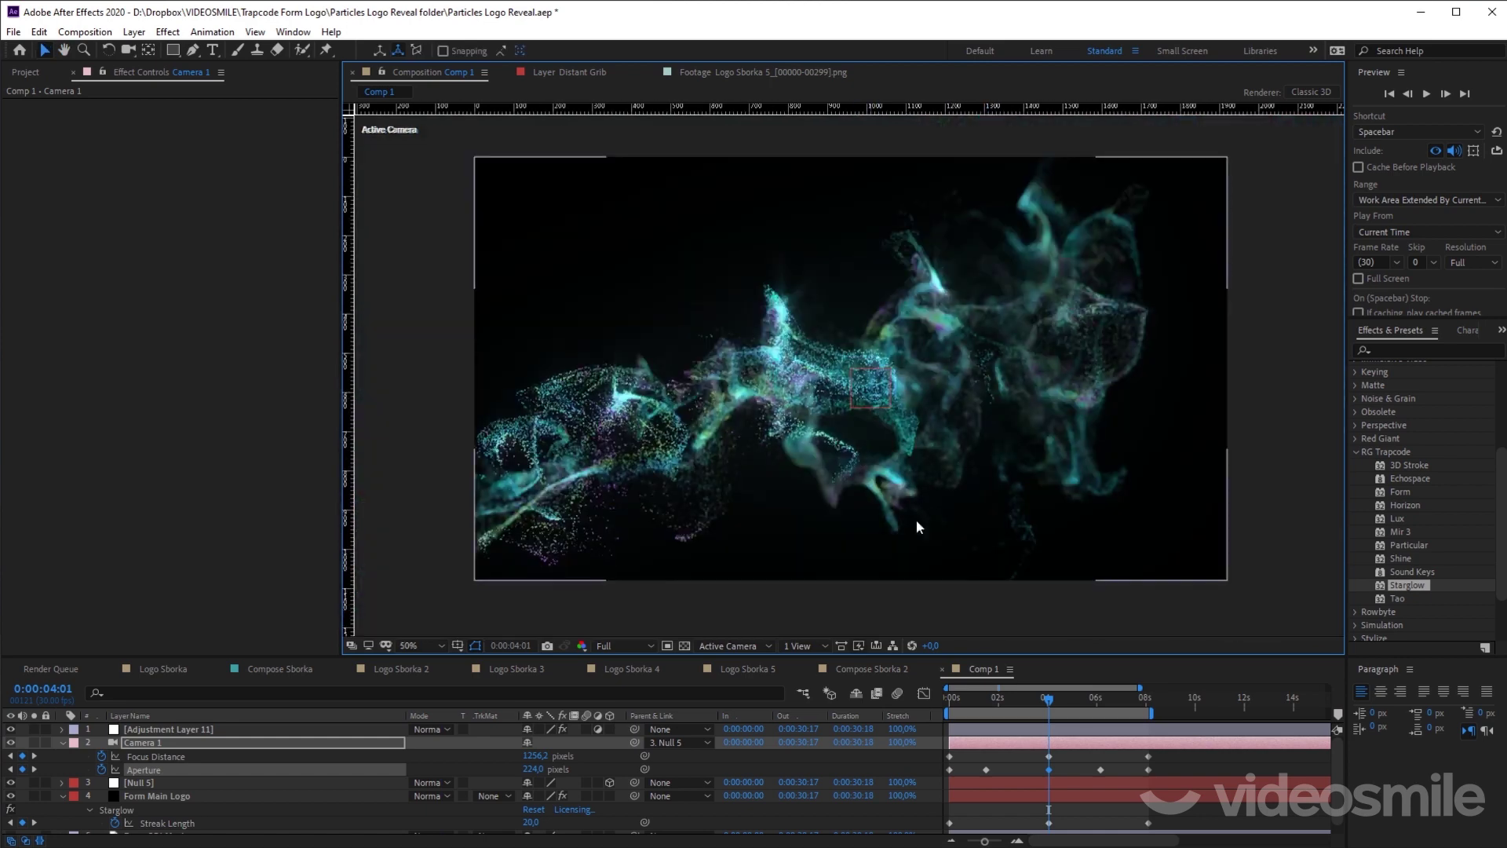
Step: Set the 4-second Aperture keyframe to exactly 150
click(1022, 698)
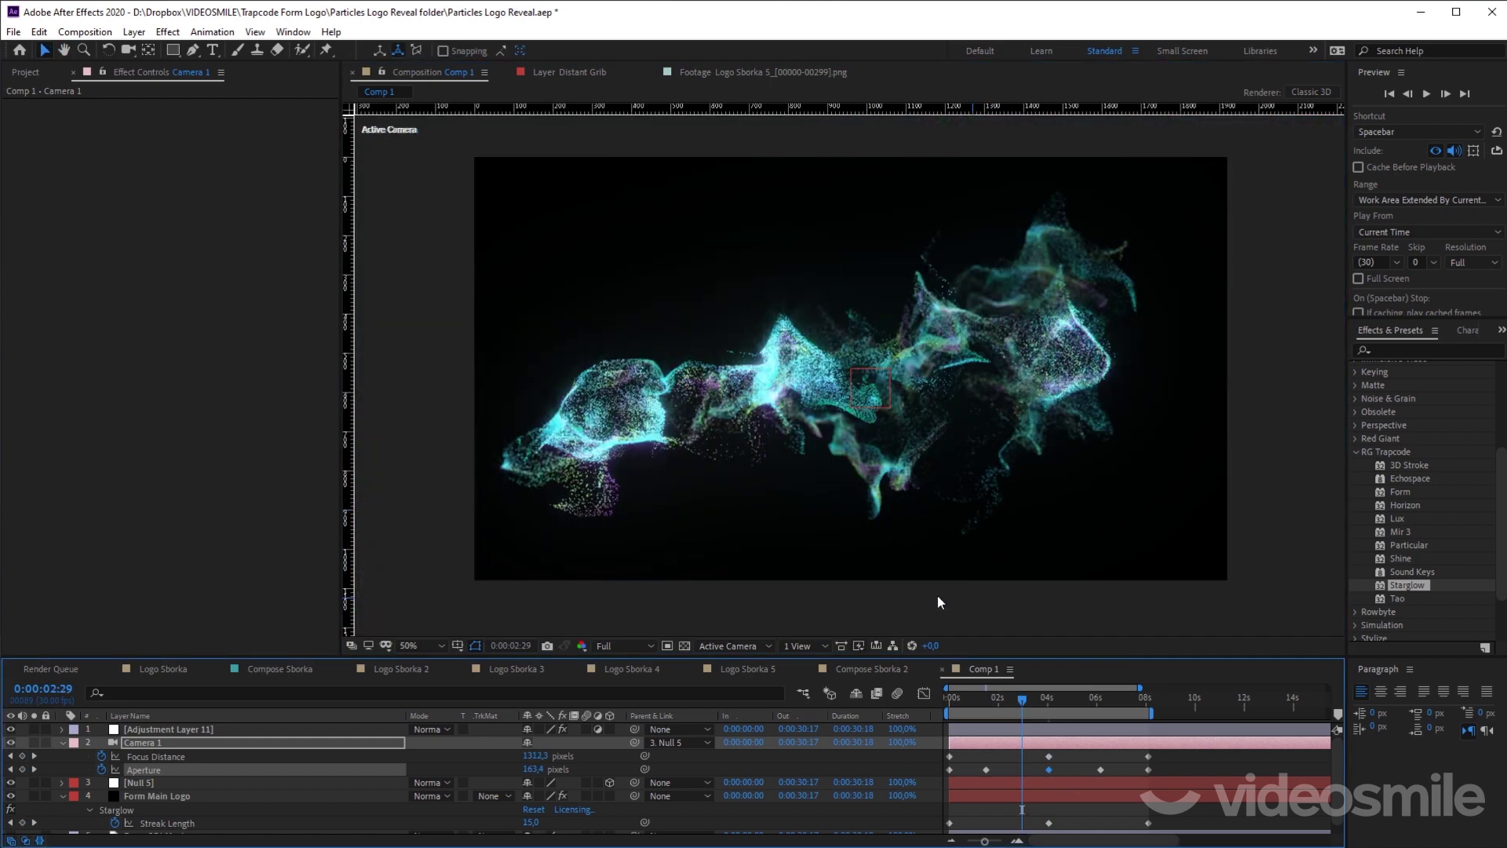
click(1030, 774)
key(k)
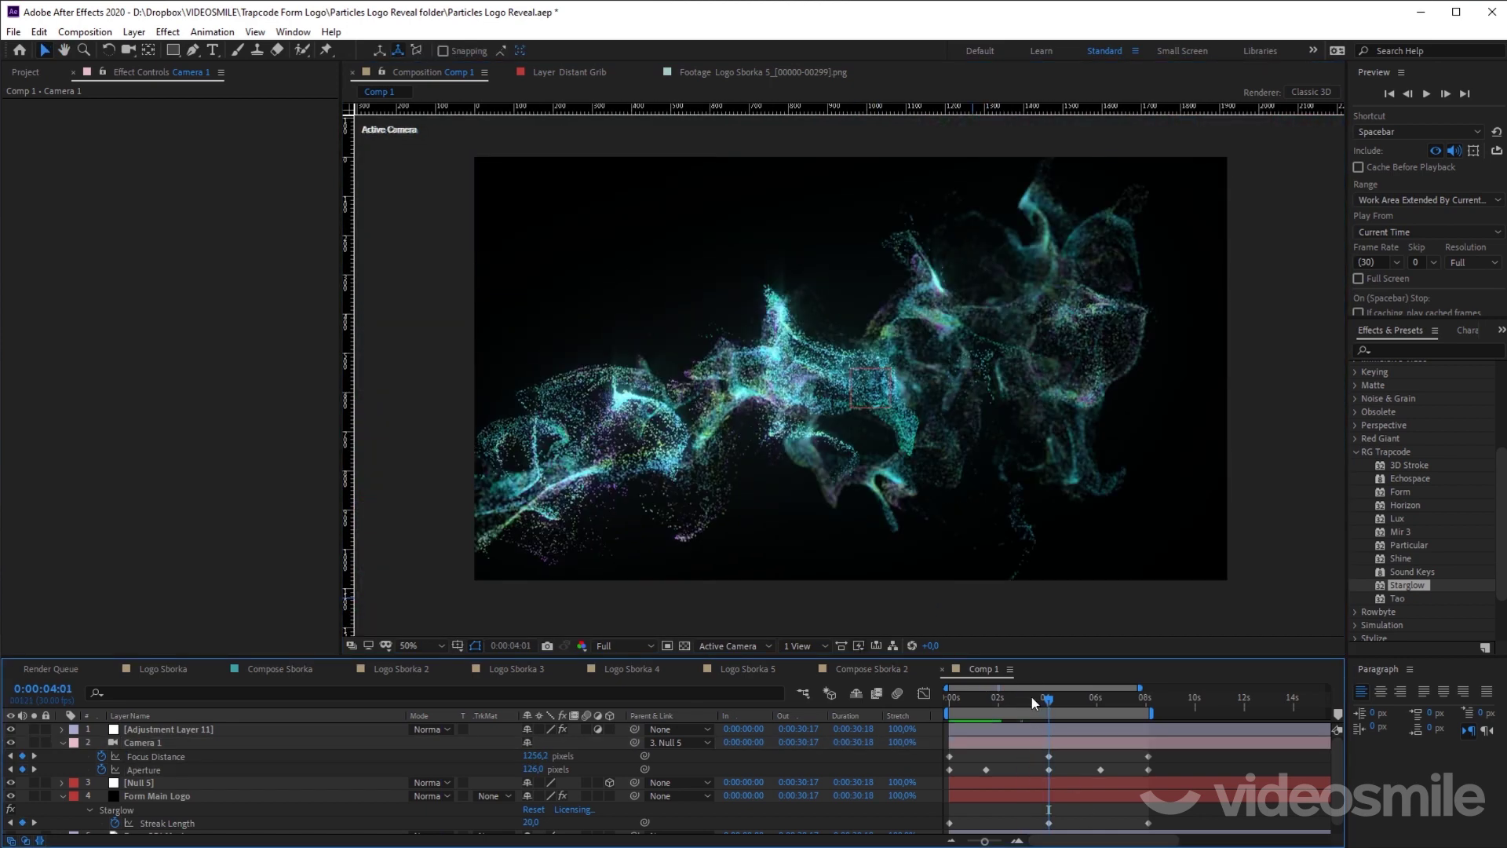
click(538, 766)
text(150)
key(Return)
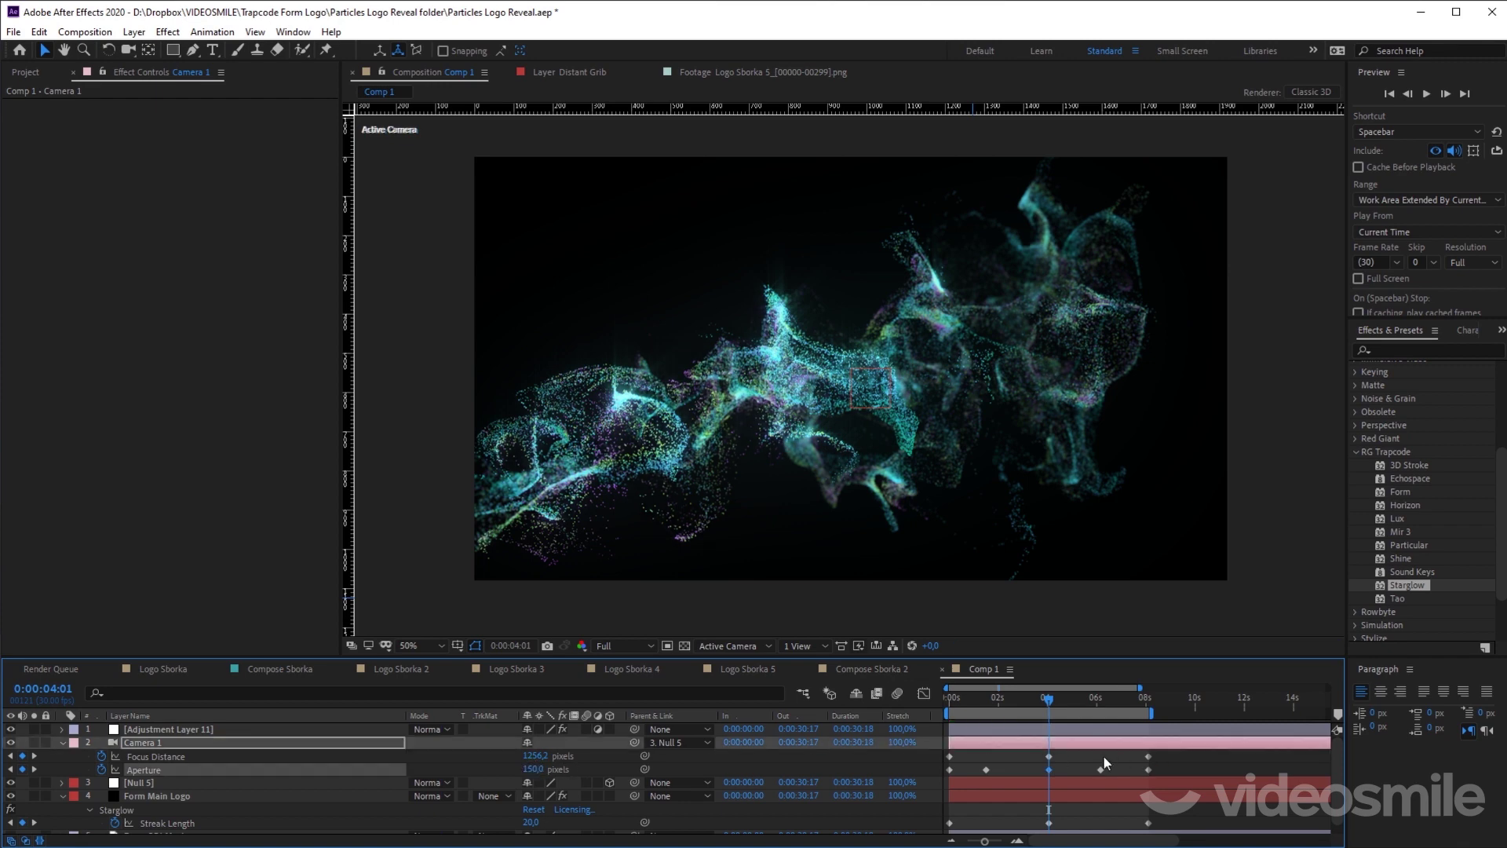
Step: Deselect the camera and preview the reveal from the beginning
click(1105, 763)
key(Home)
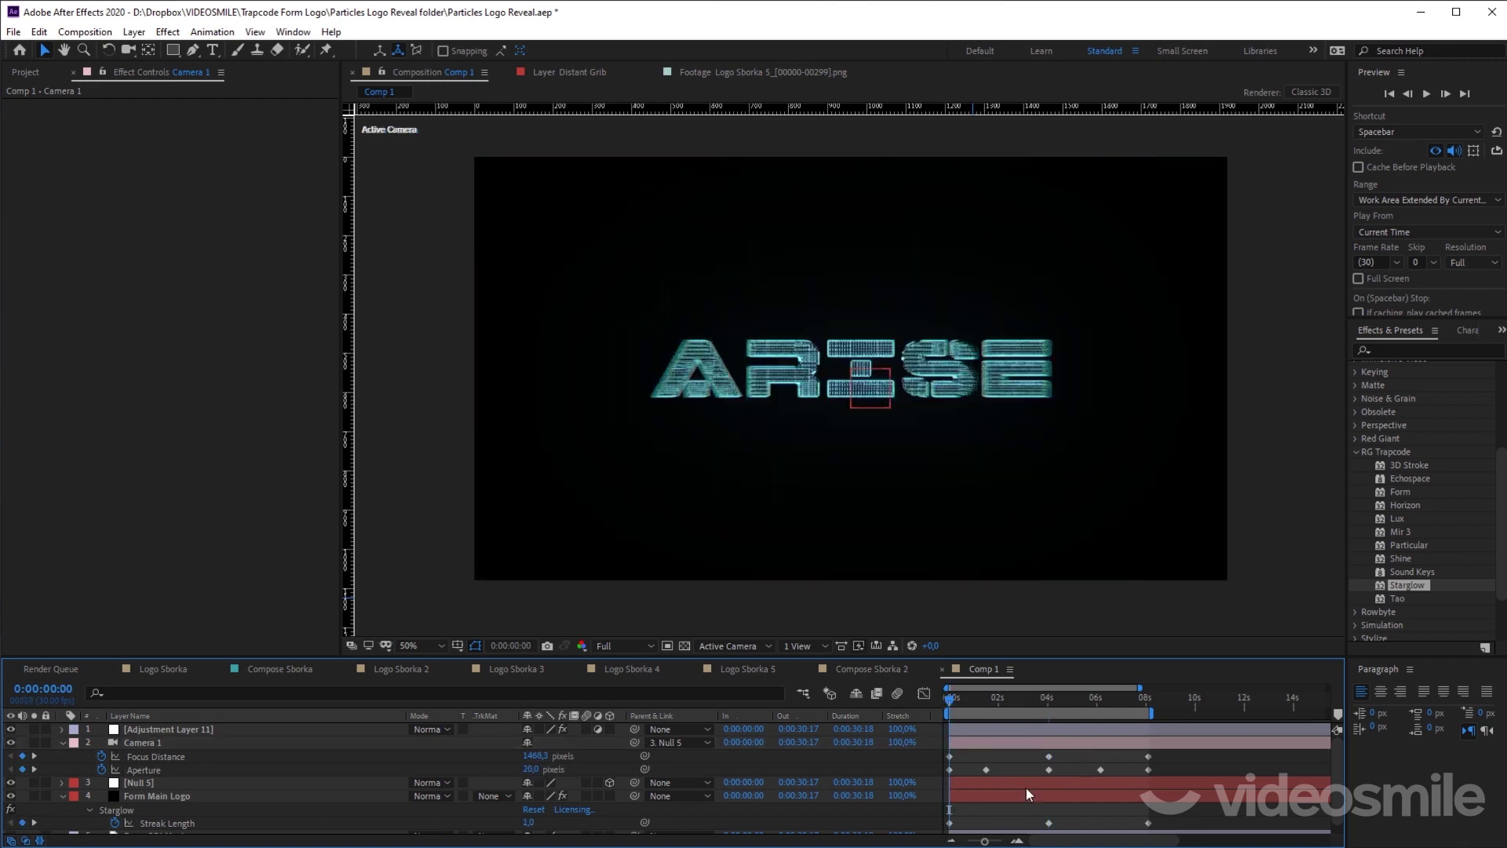
key(space)
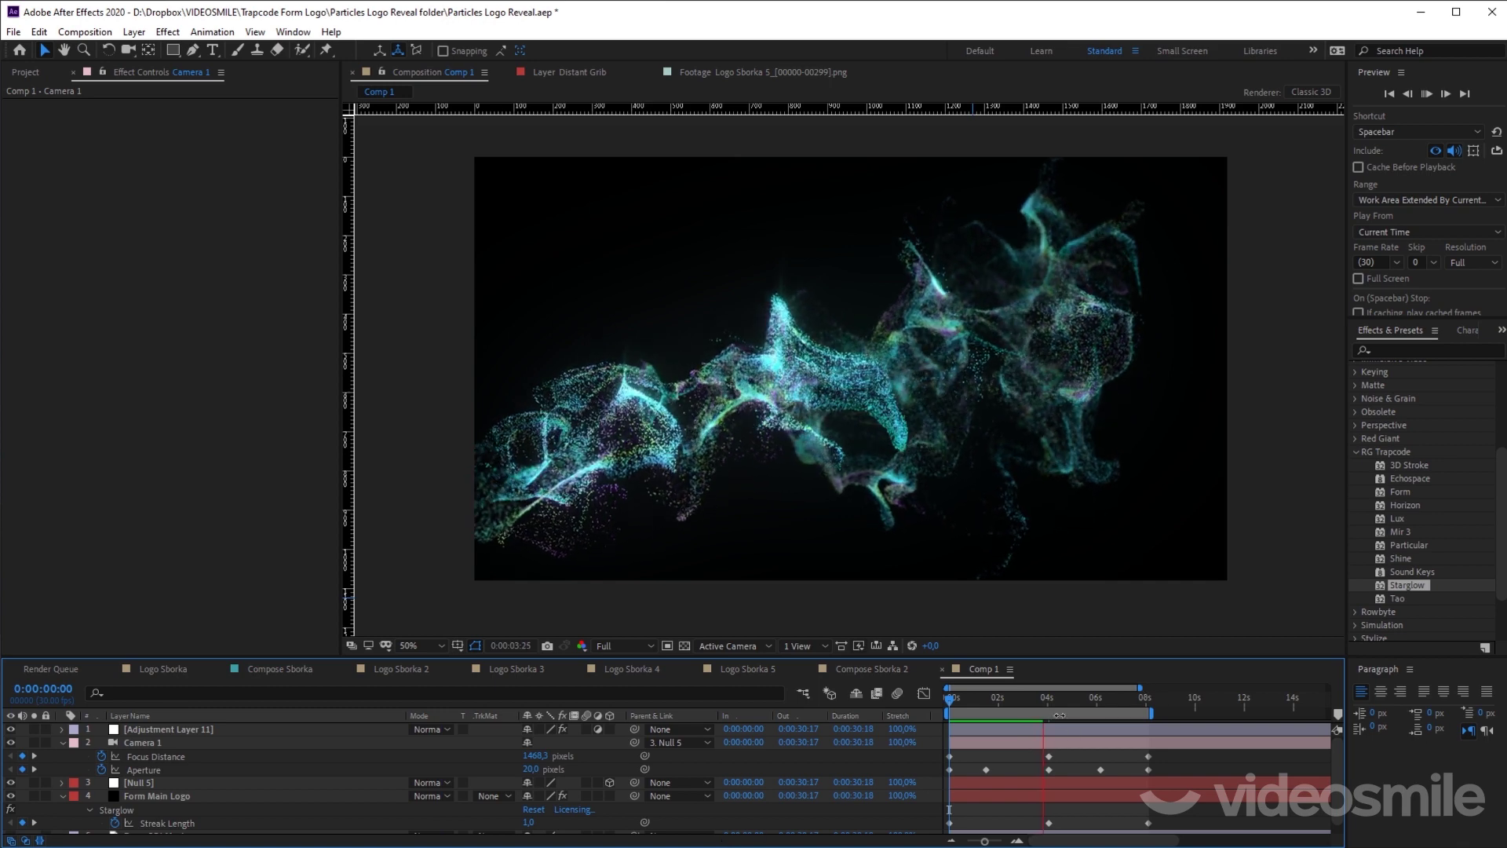
Step: Stop the RAM preview and scrub back through the camera move's first seconds
click(1031, 700)
mouse_move(1028, 704)
mouse_down()
mouse_move(1058, 701)
mouse_move(926, 694)
mouse_up()
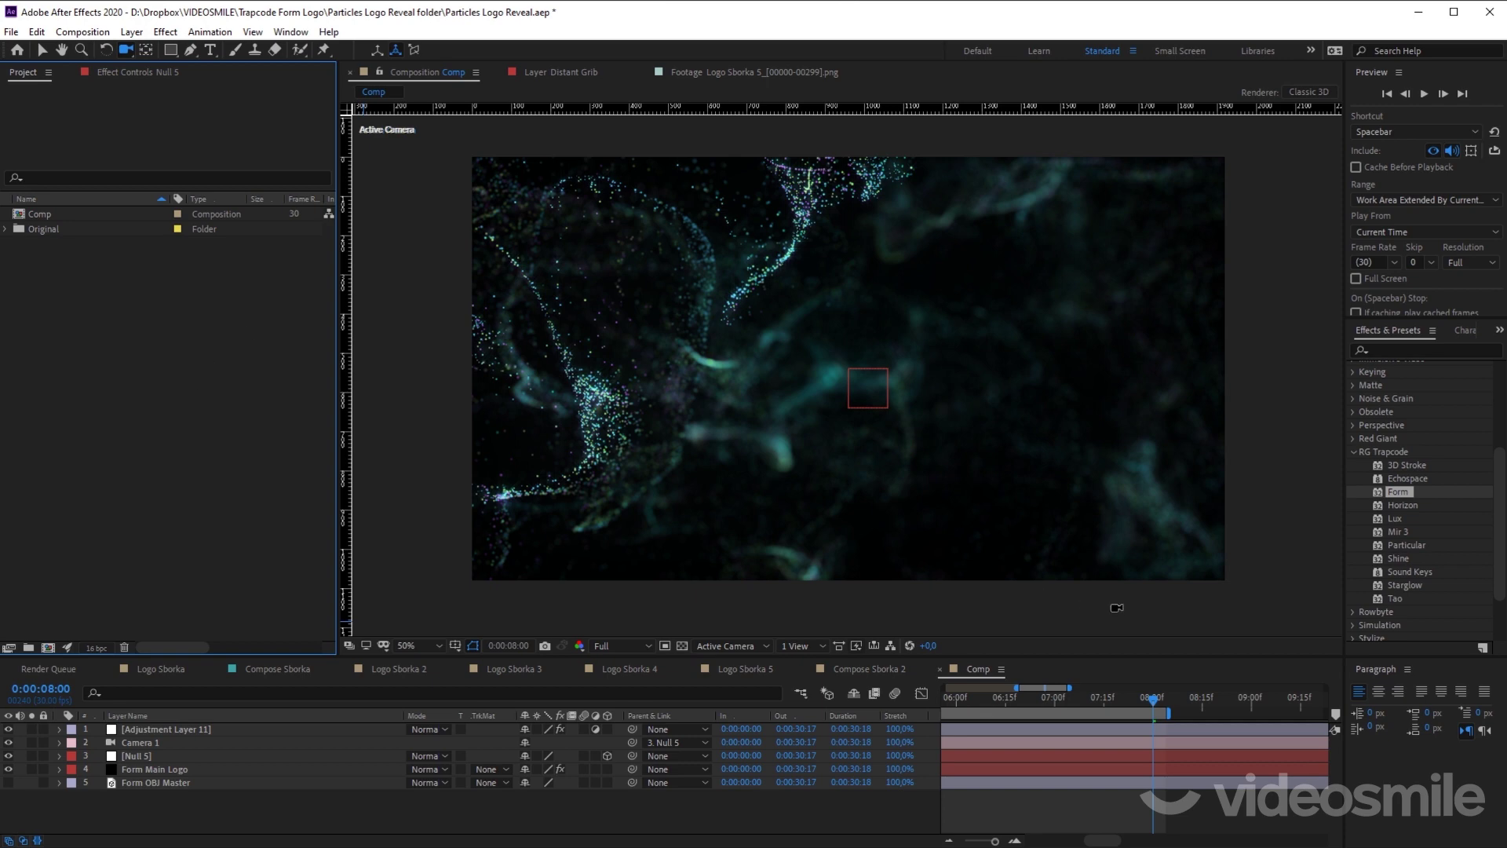
Step: Duplicate the Comp composition and rename the original to Main
click(43, 51)
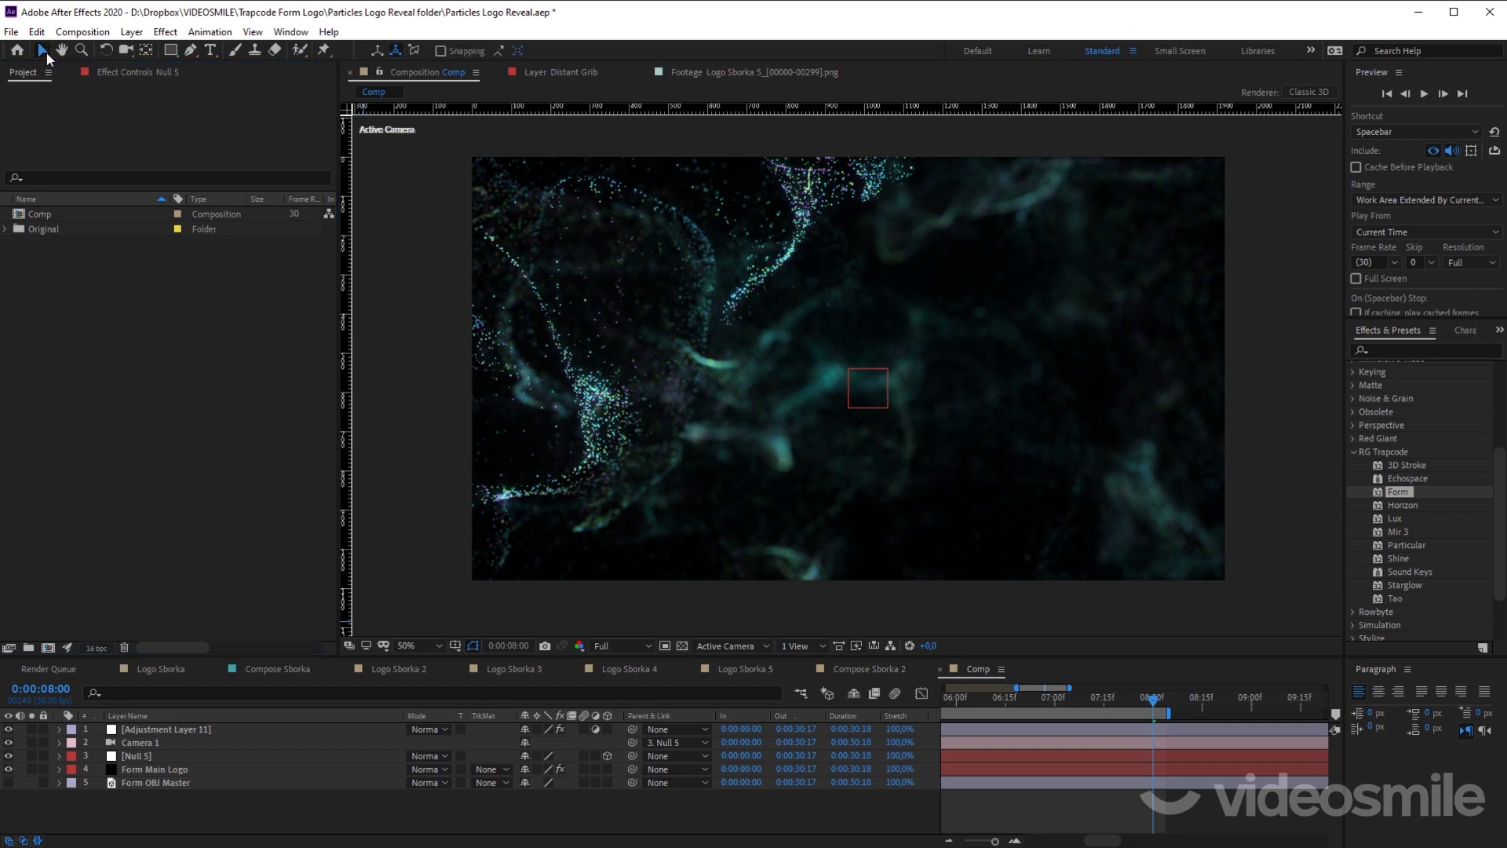
click(41, 214)
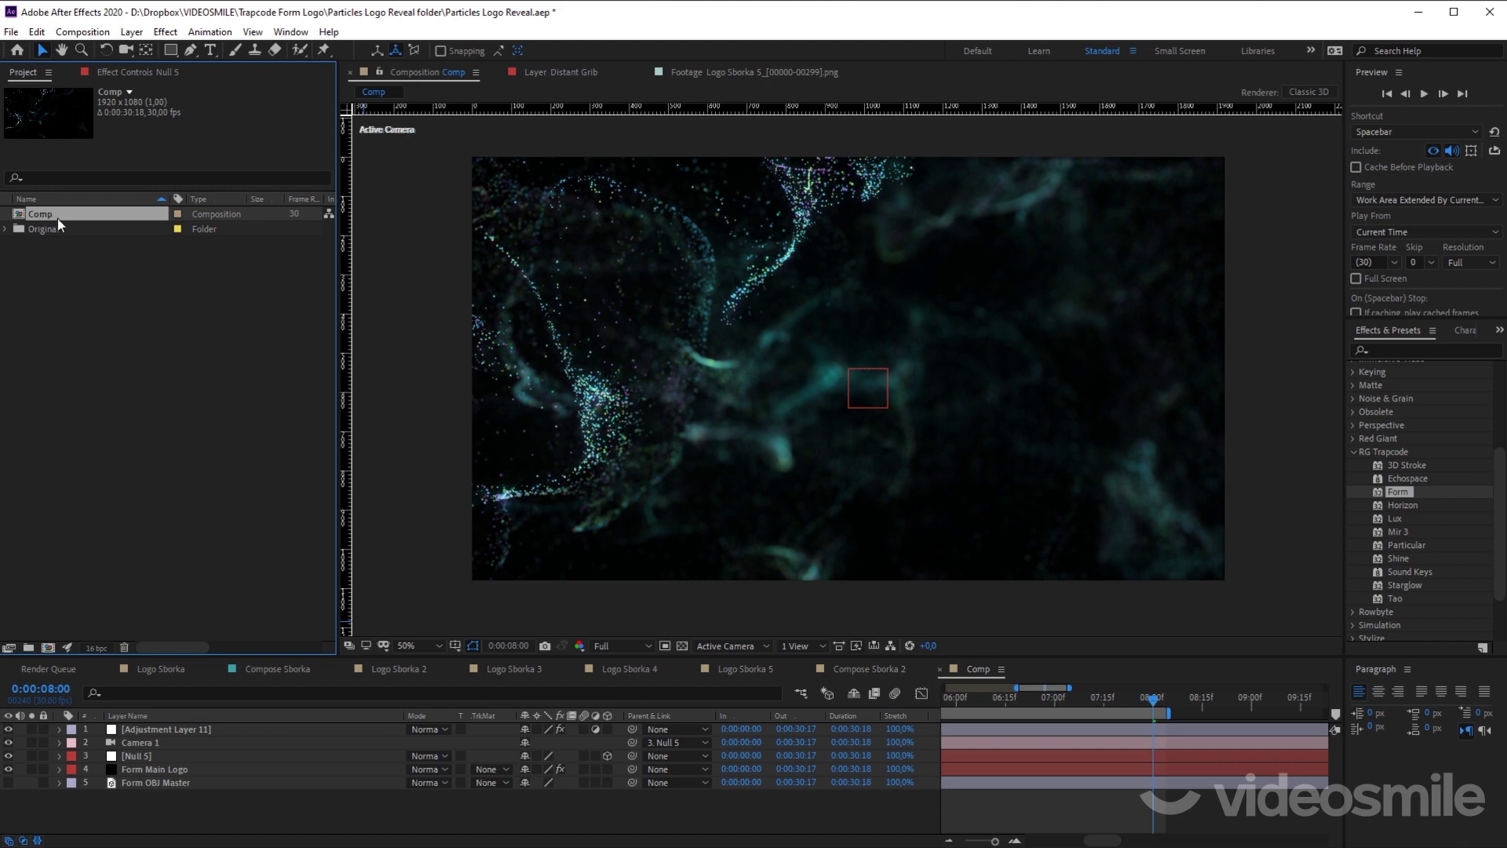
key(ctrl+d)
key(ctrl+k)
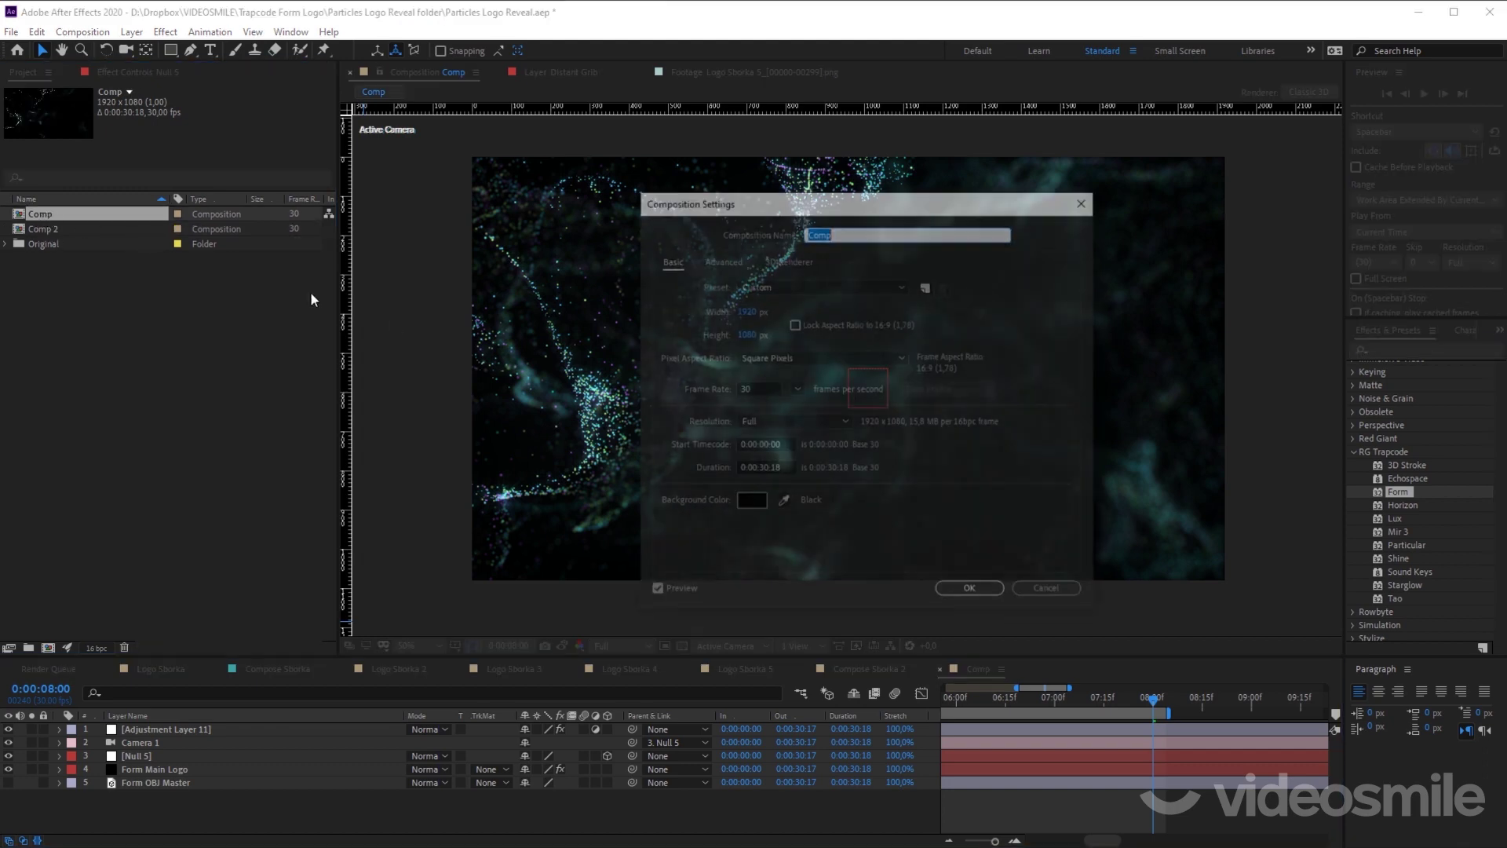
text(Main)
key(Return)
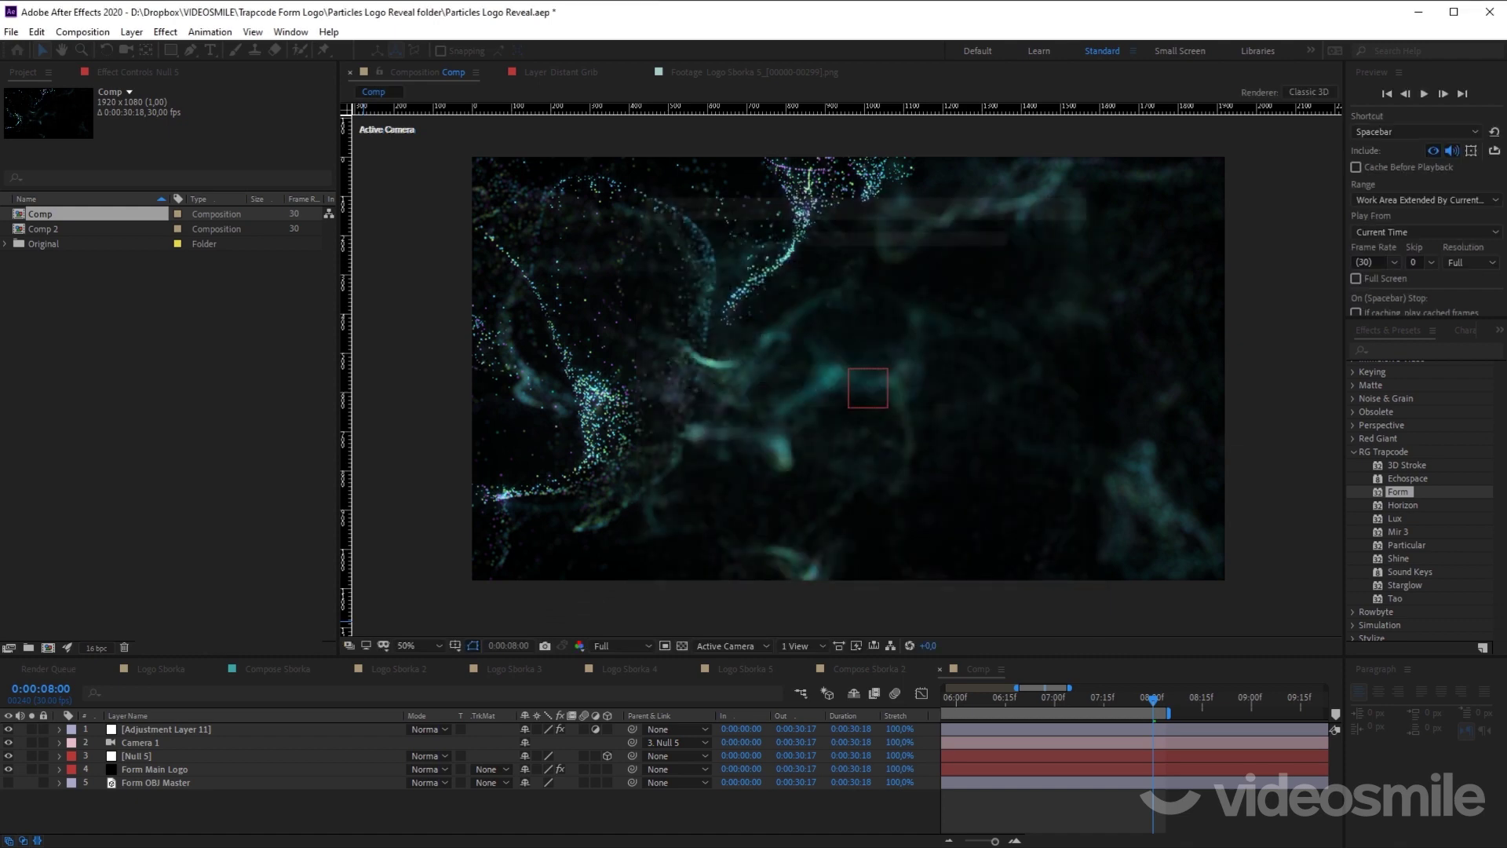
Step: Open the duplicate Comp 2 and rename it BG
click(50, 215)
double_click(50, 215)
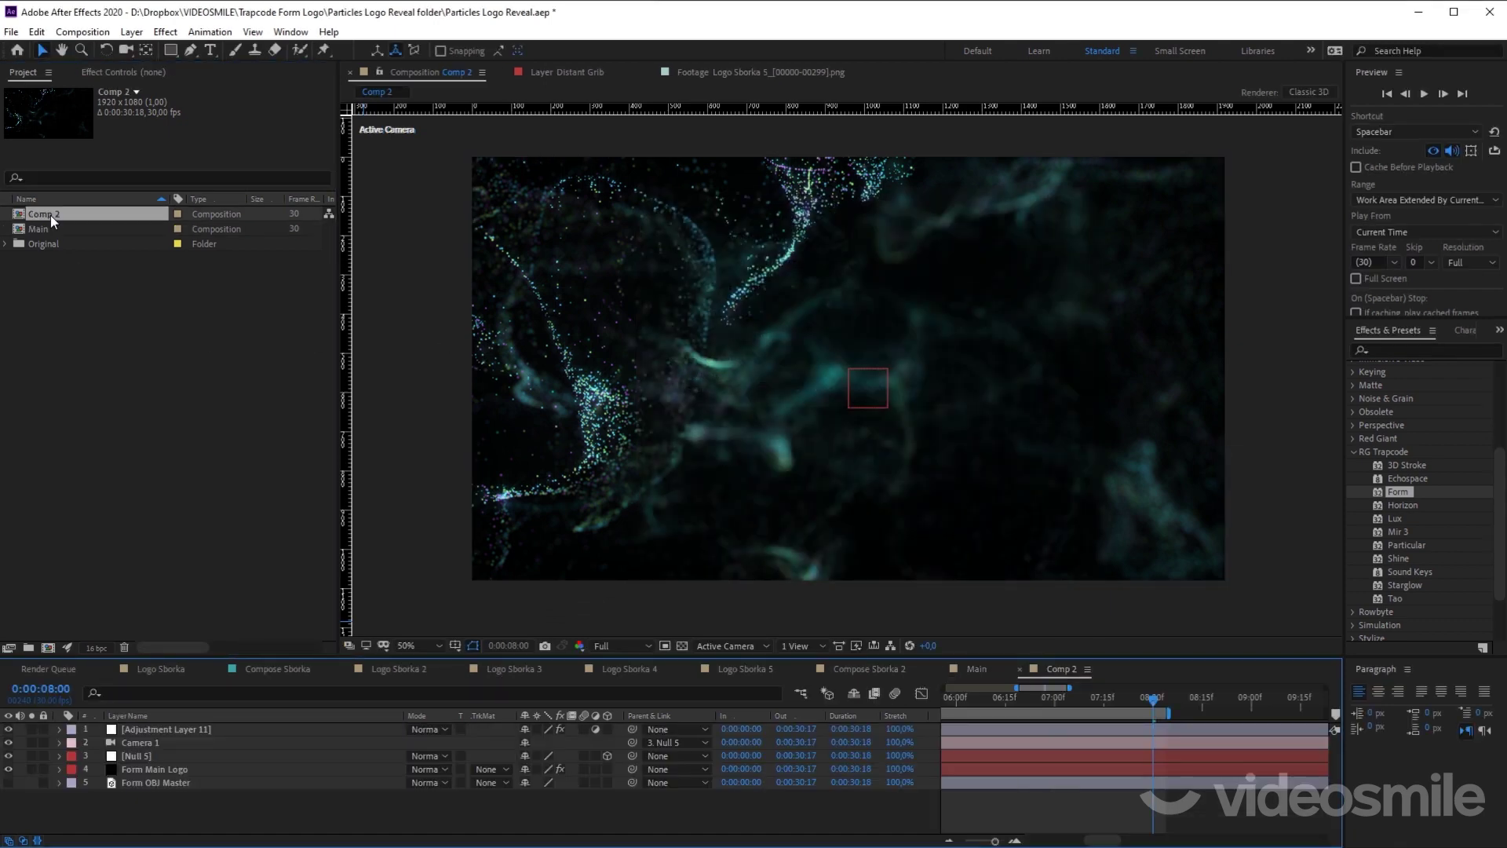
key(ctrl+k)
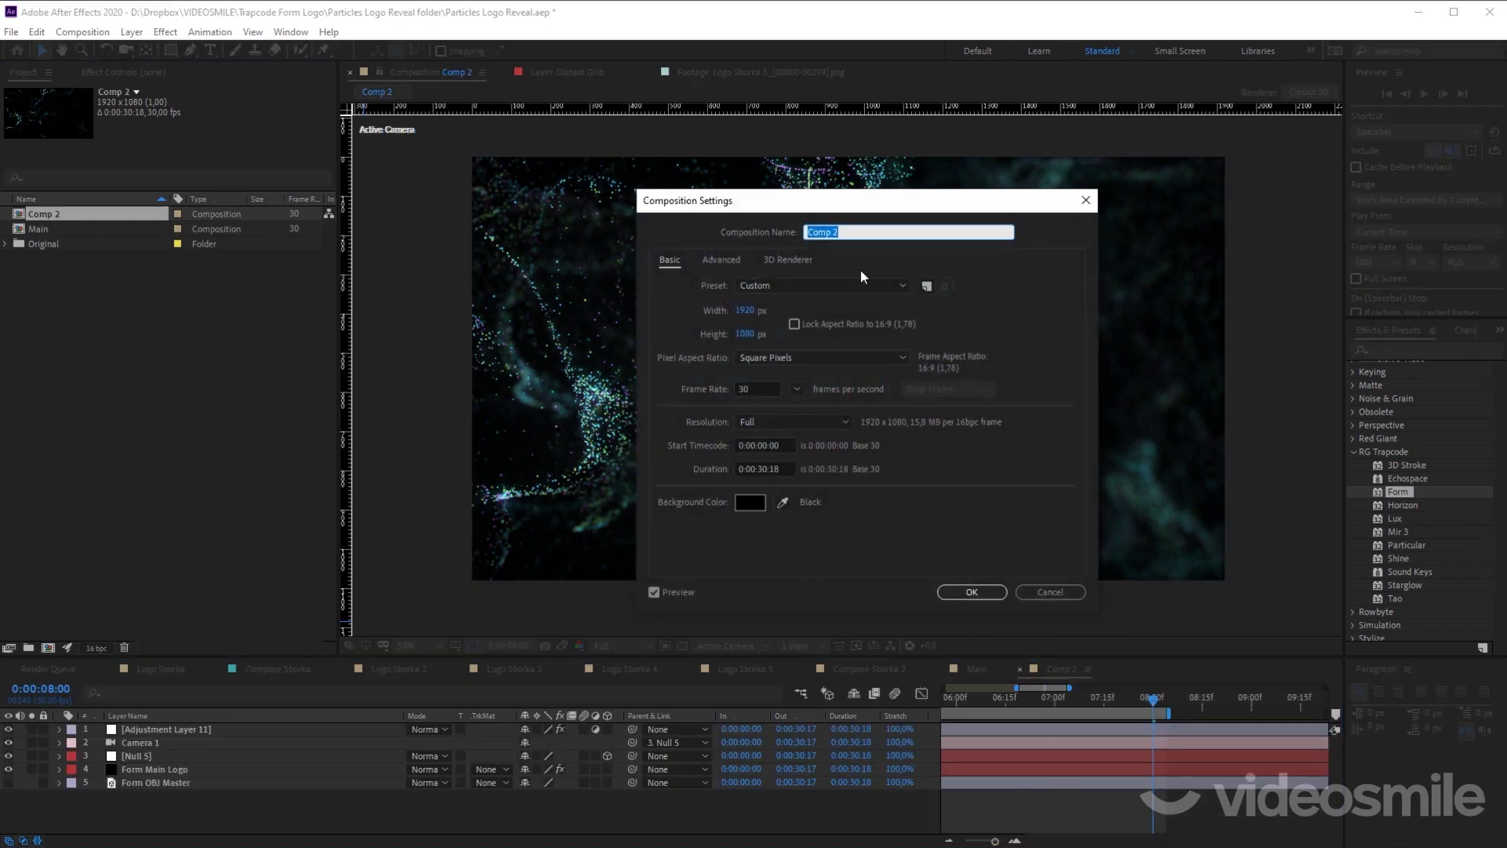
text(BG)
click(969, 591)
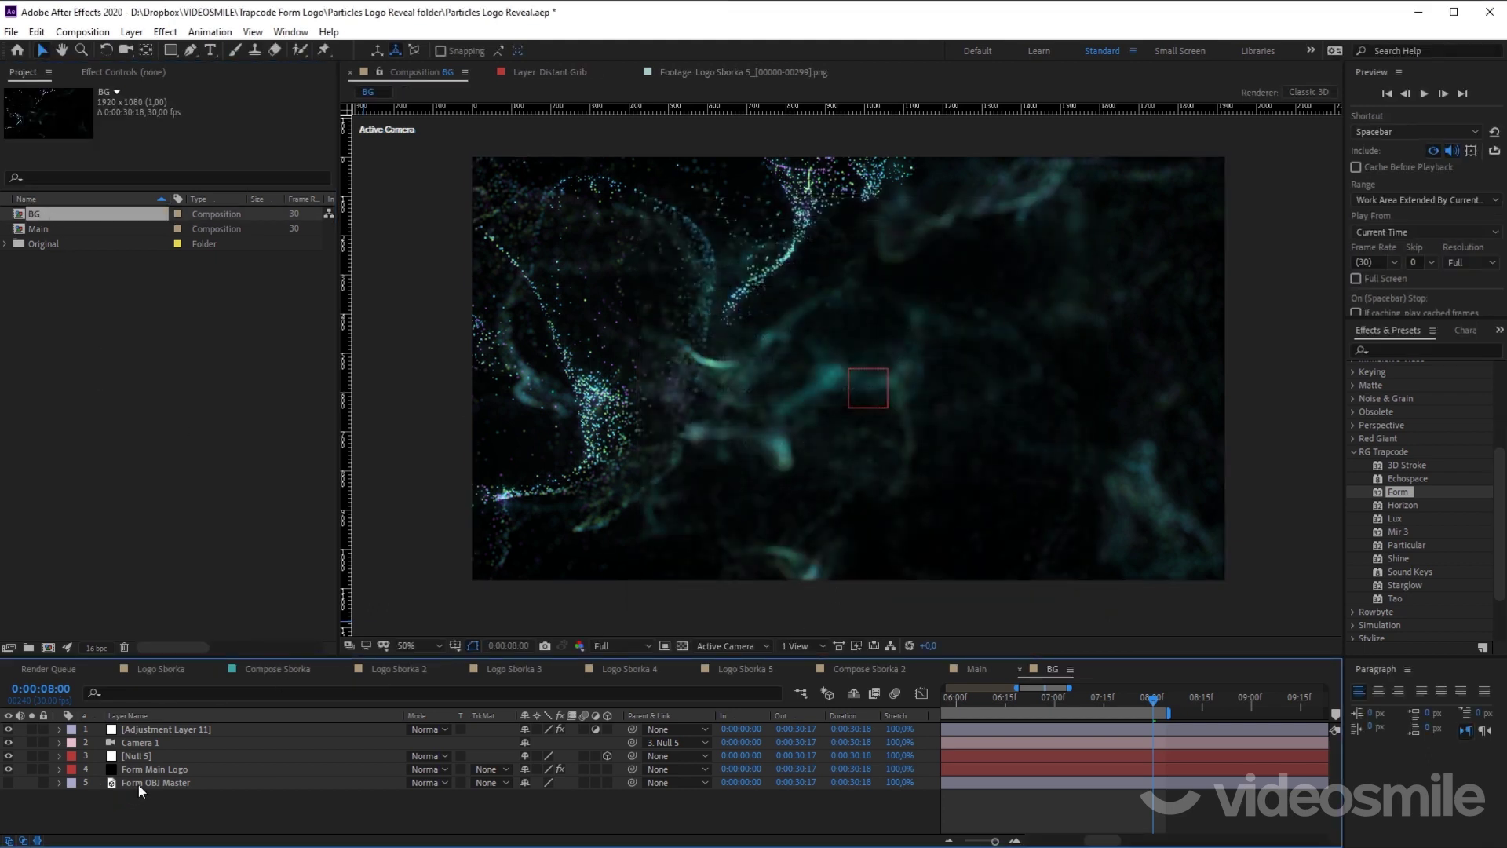
Step: Hide BG's Form Main Logo layer and go back to the start
click(174, 770)
click(8, 769)
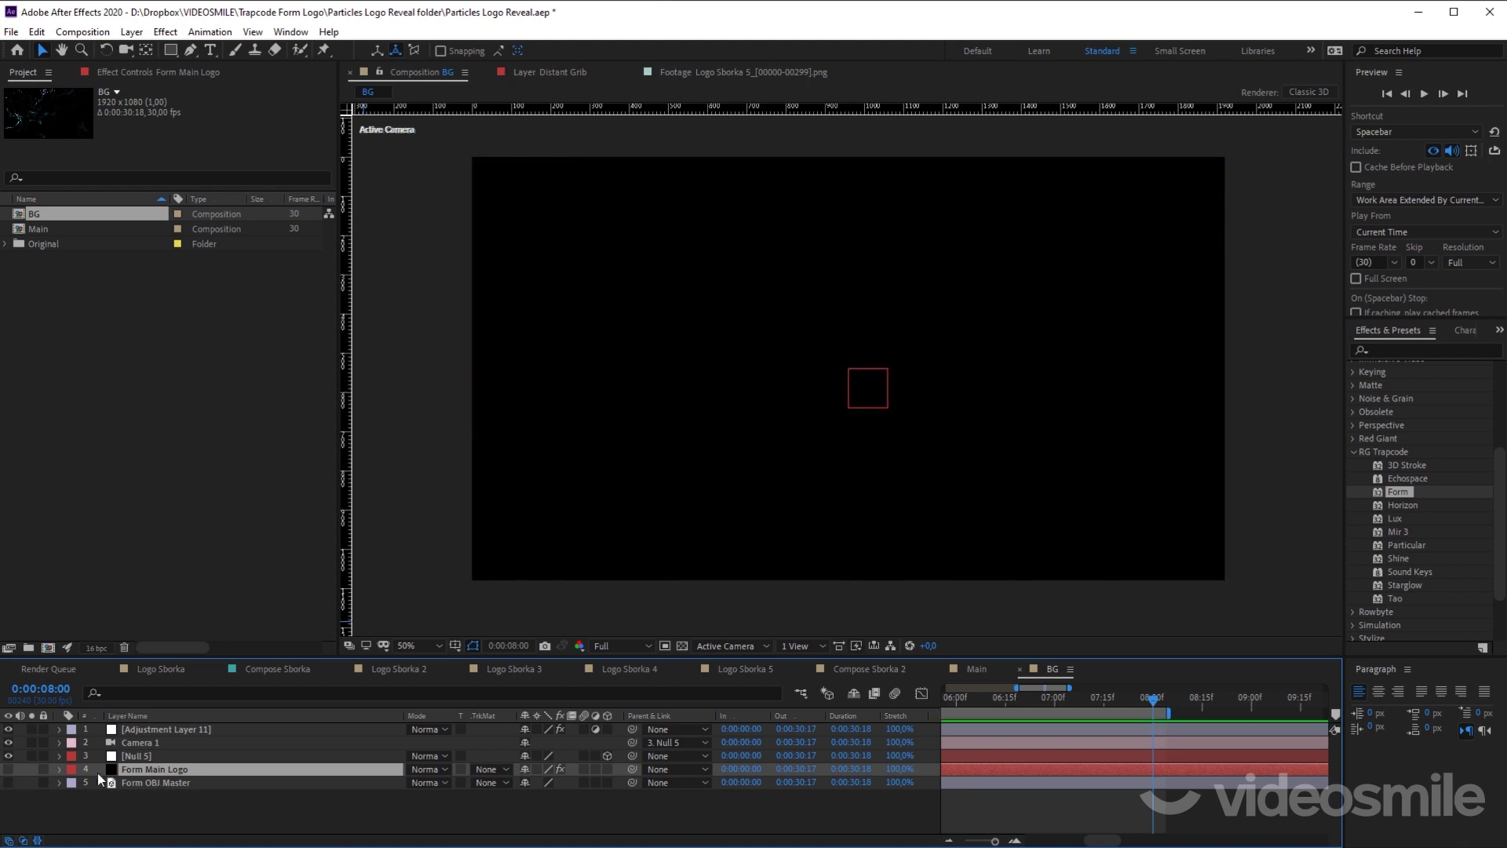
drag(997, 702, 1199, 699)
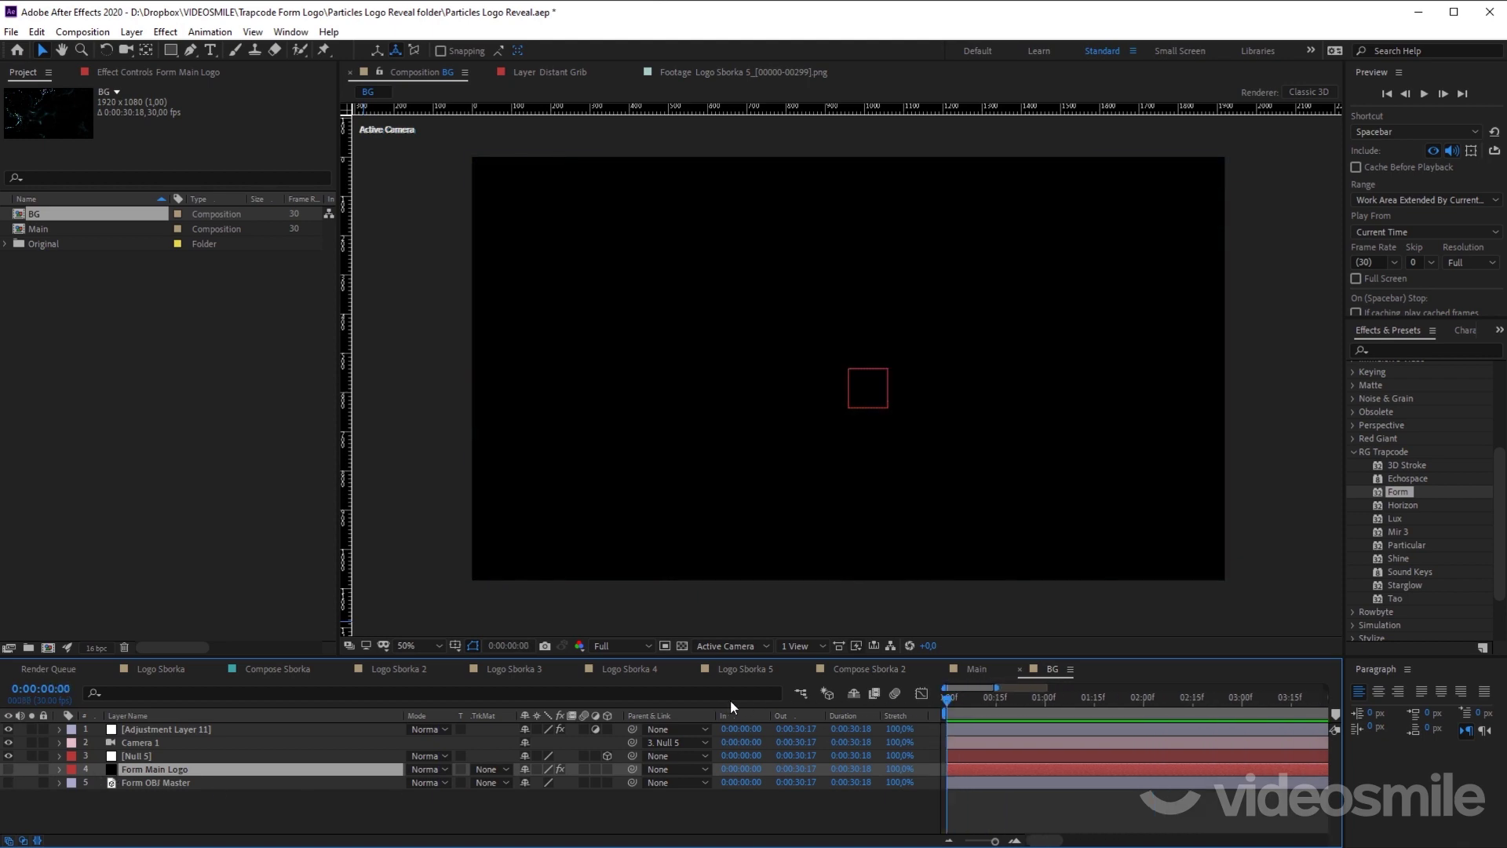
key(Home)
Step: In Compose Sborka 2, solo and unsolo layers 1 and 2 to check each pass
click(854, 669)
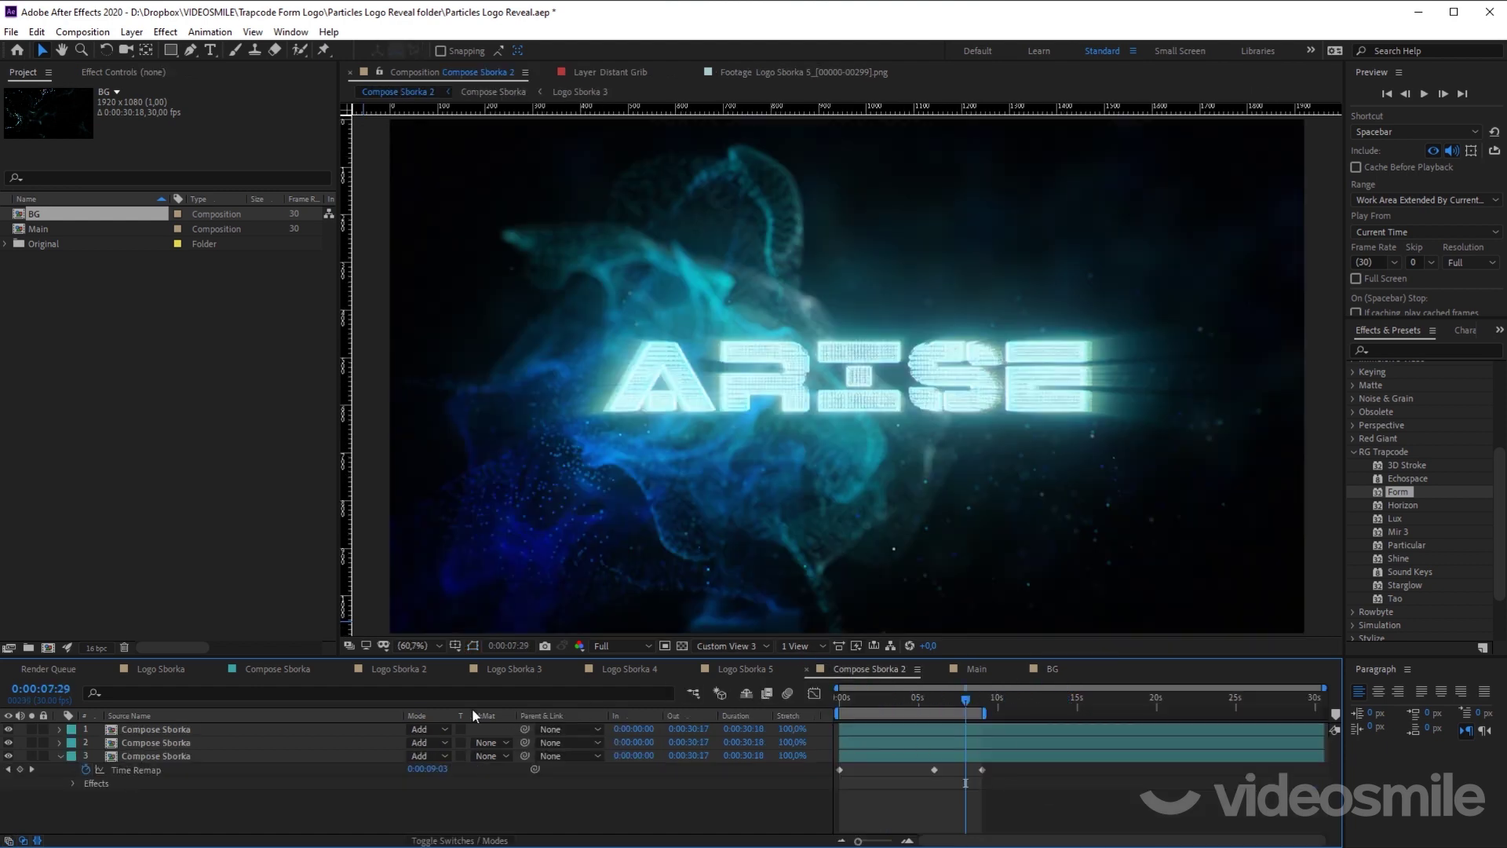
click(60, 756)
click(30, 728)
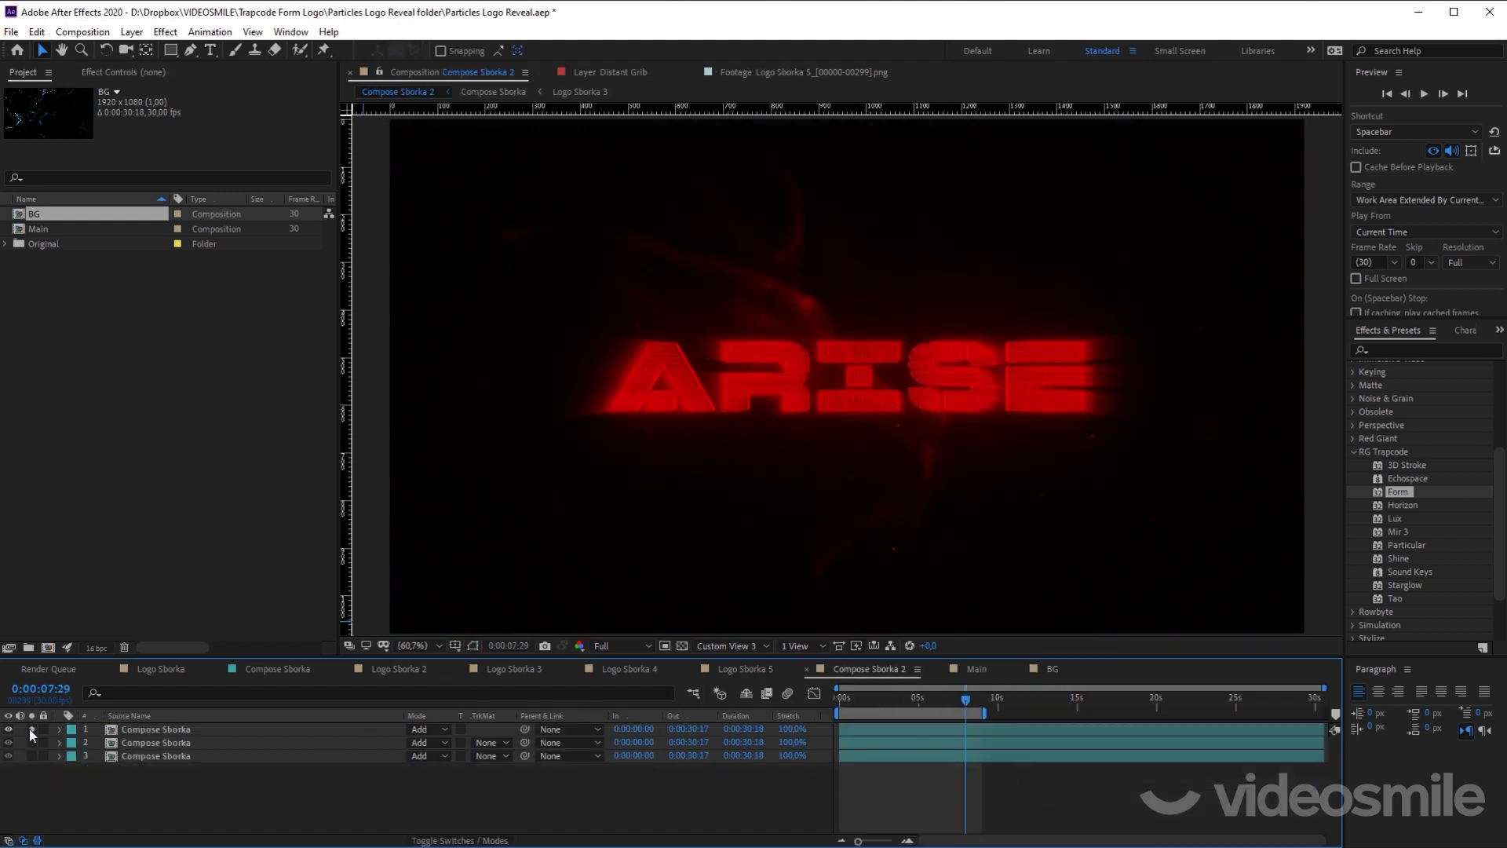
click(31, 730)
click(31, 741)
click(30, 741)
Step: Open Logo Sborka 4 and view its particle cloud at 0:00:01:26
click(757, 670)
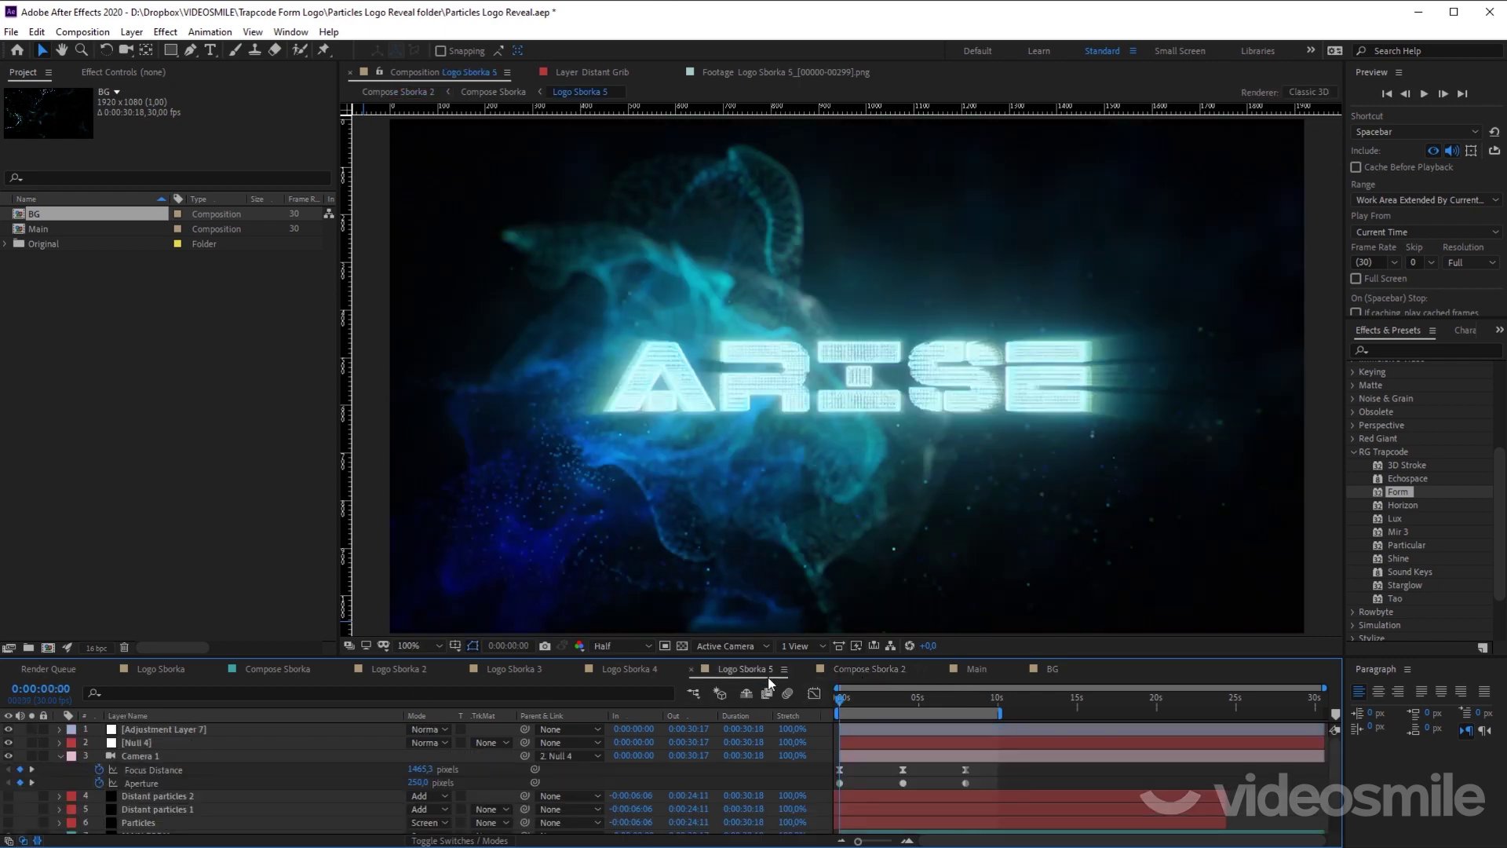
click(618, 667)
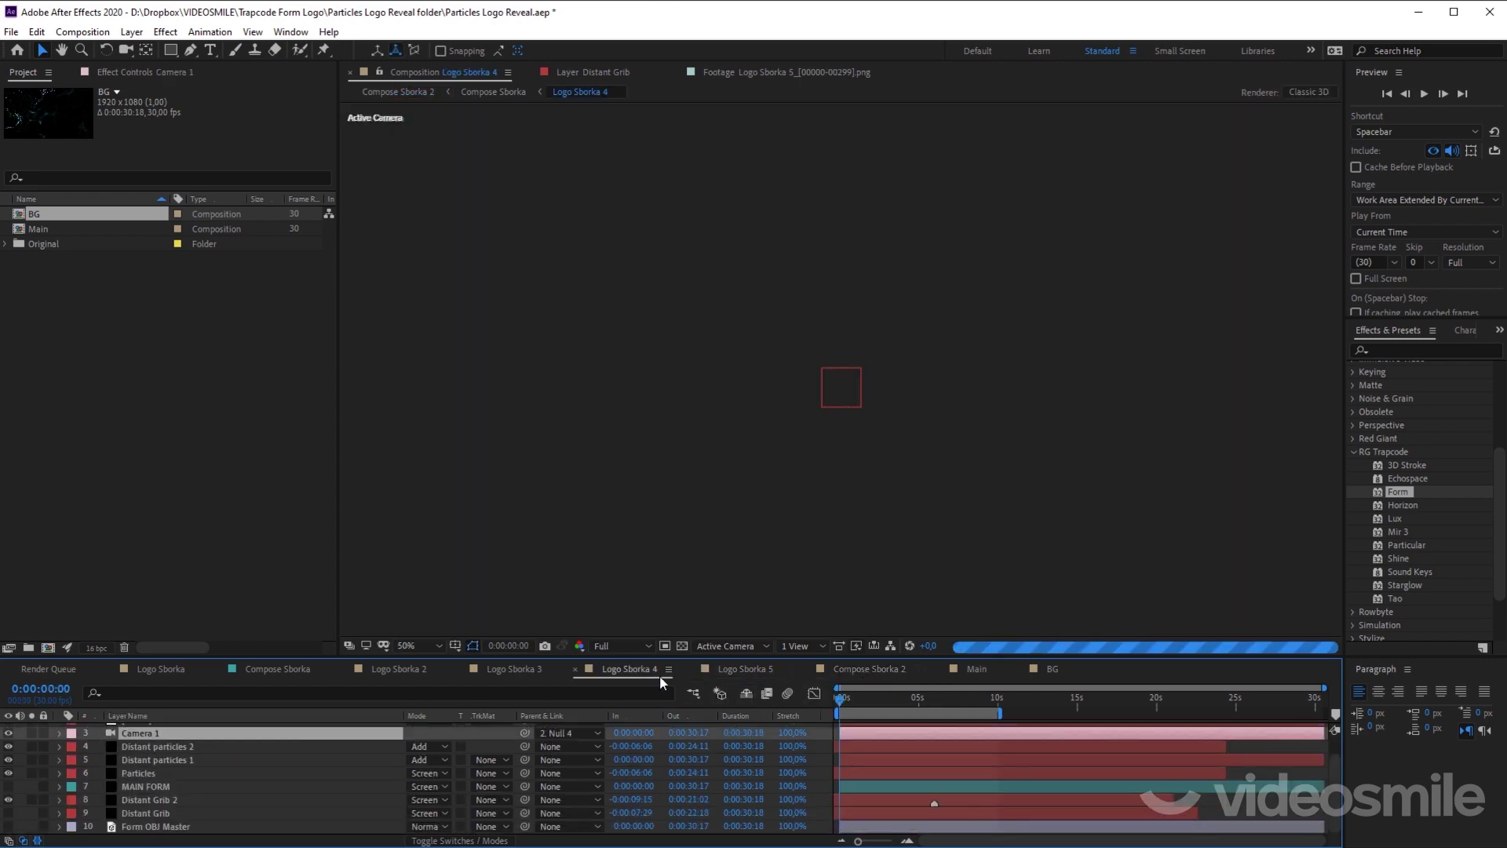
drag(813, 437, 844, 416)
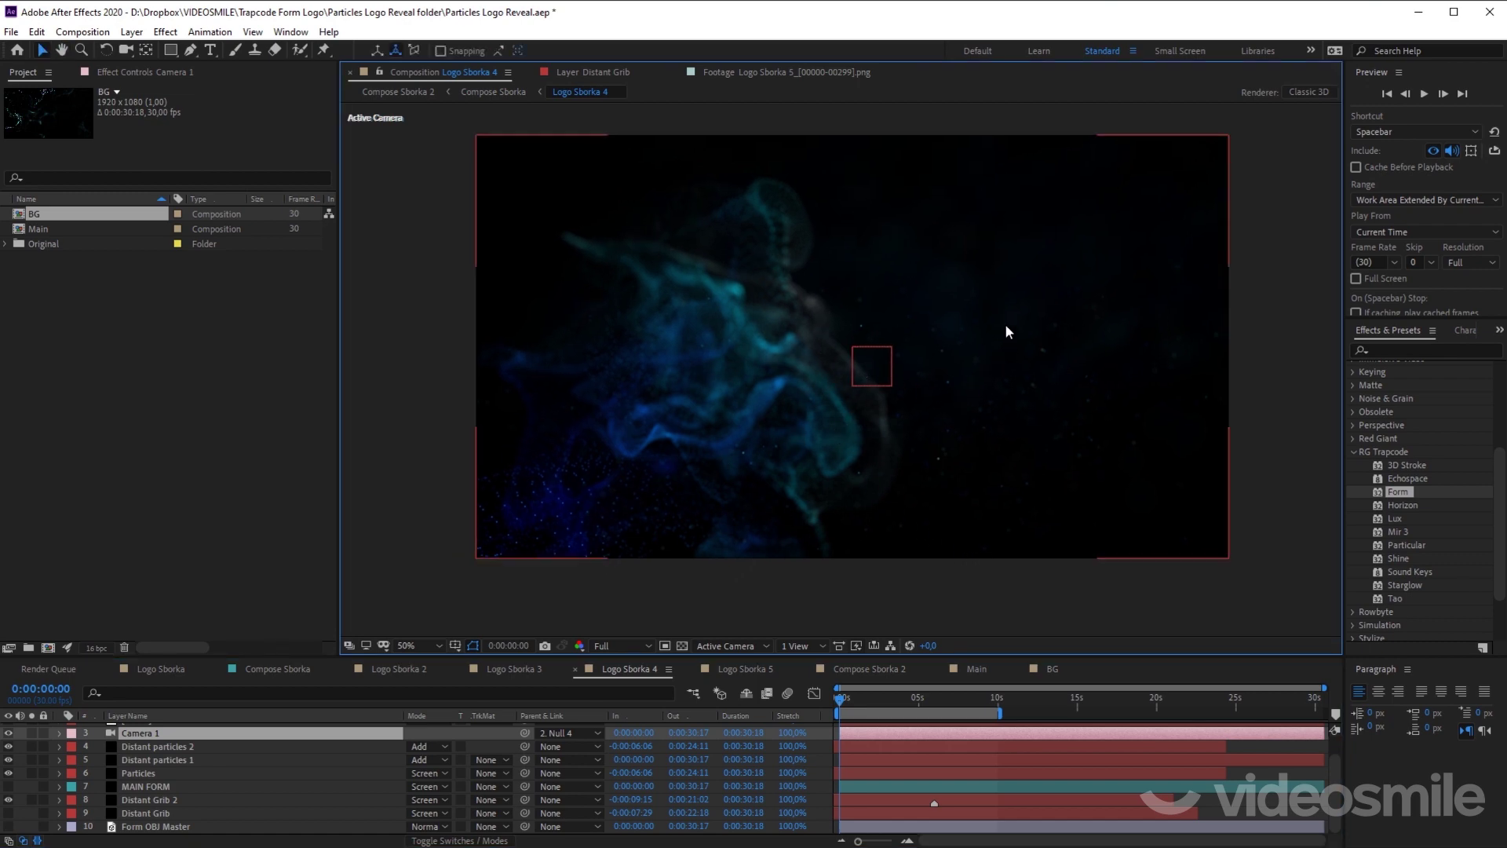
scroll(1001, 323, up, 2)
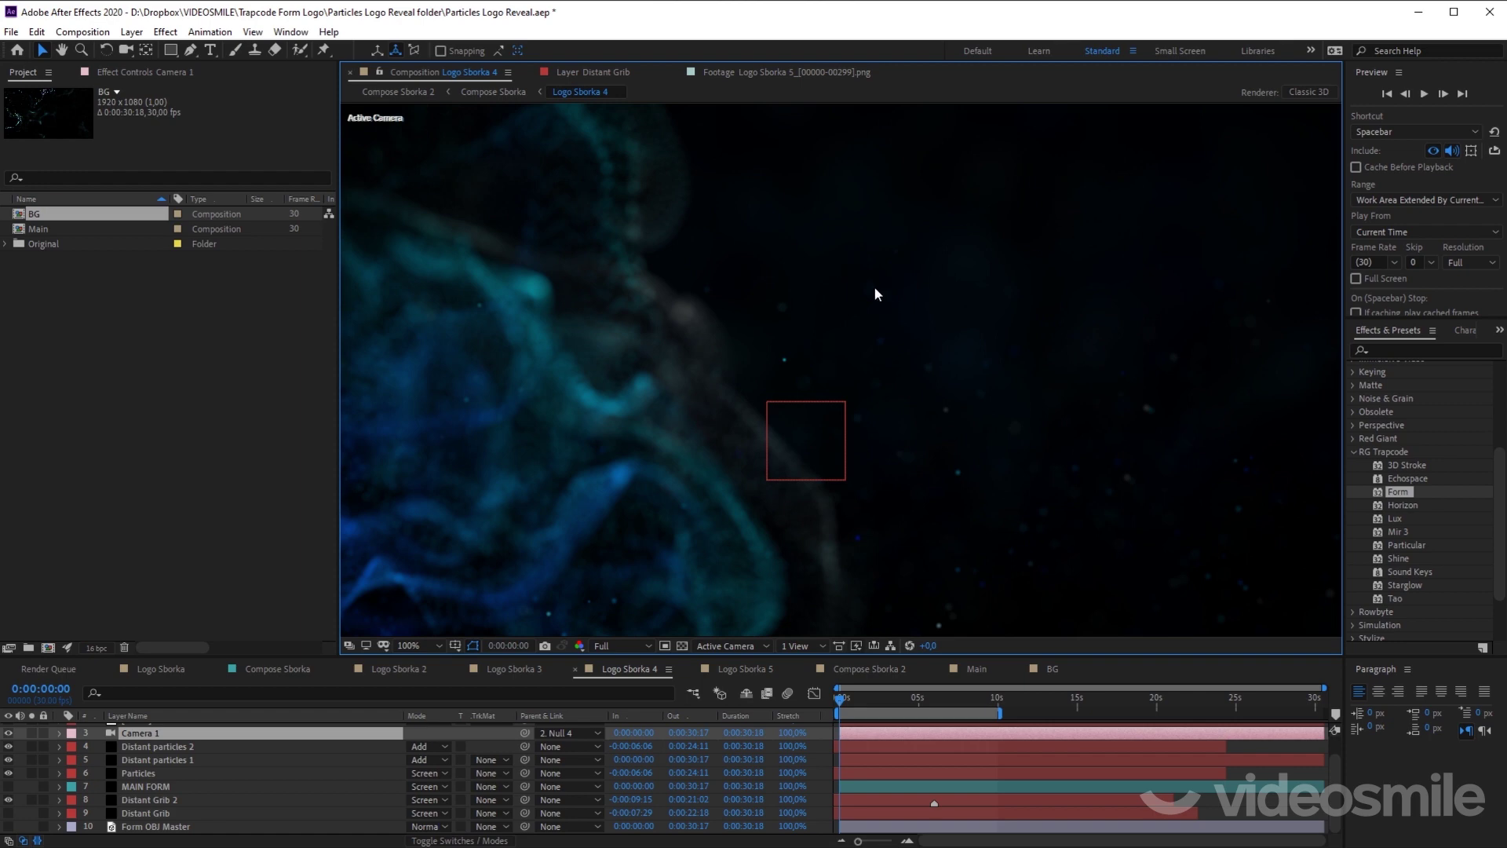
drag(876, 293, 970, 293)
key(comma)
key(comma)
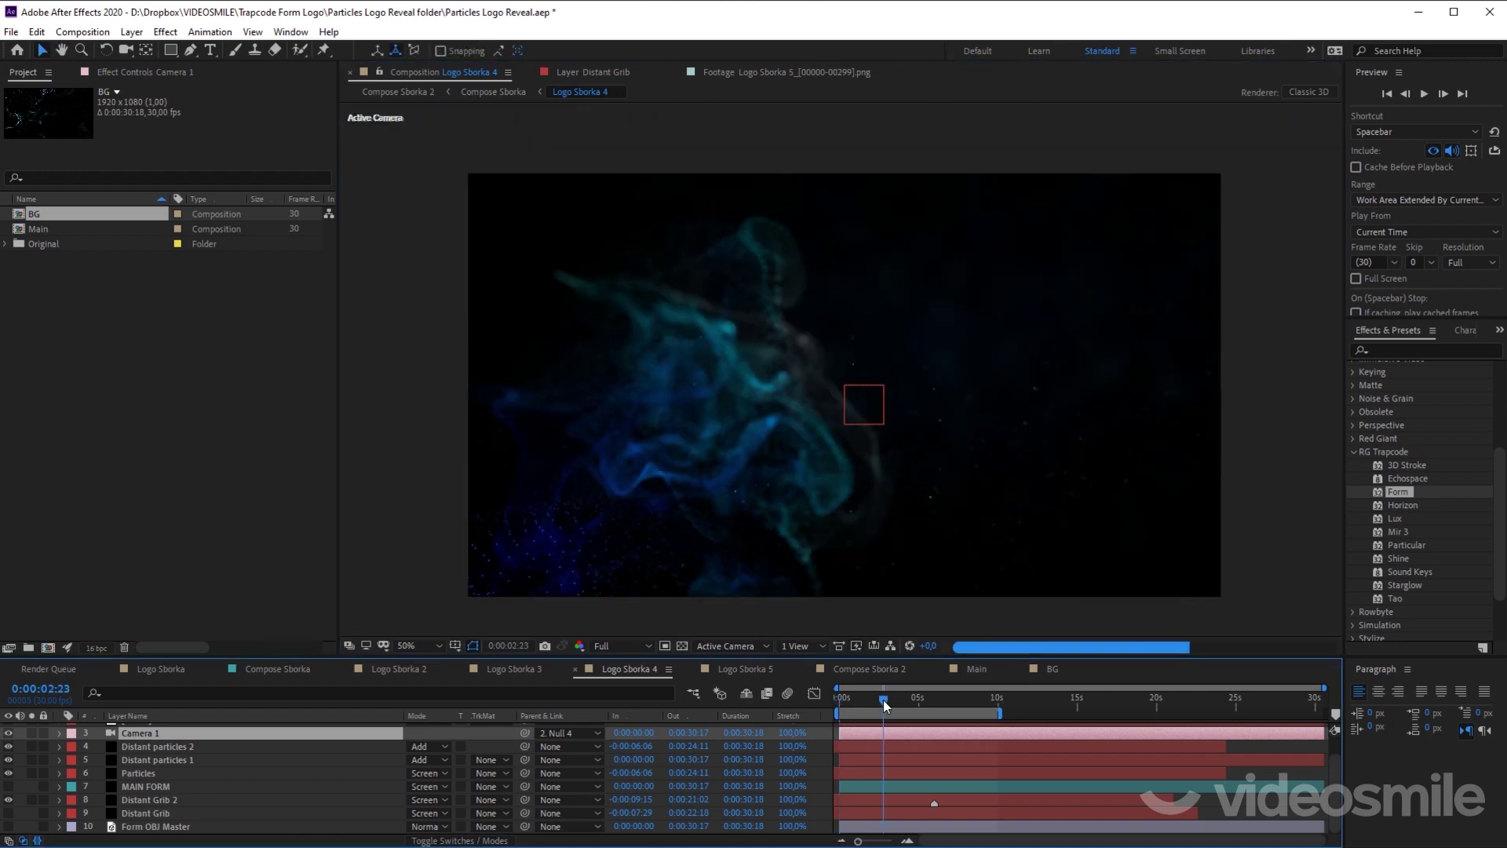
click(883, 700)
drag(883, 700, 870, 701)
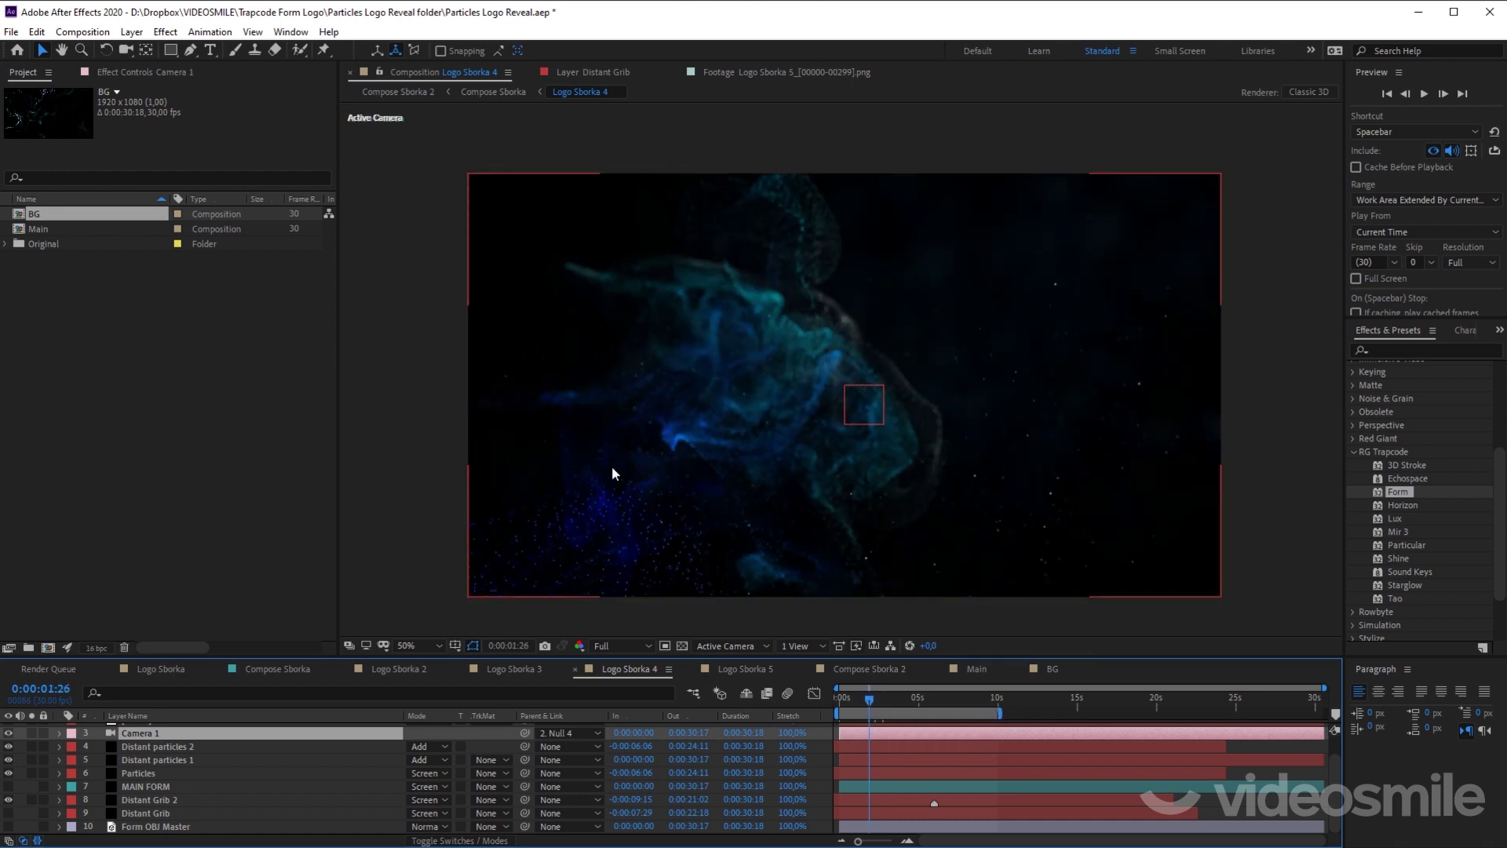
click(160, 801)
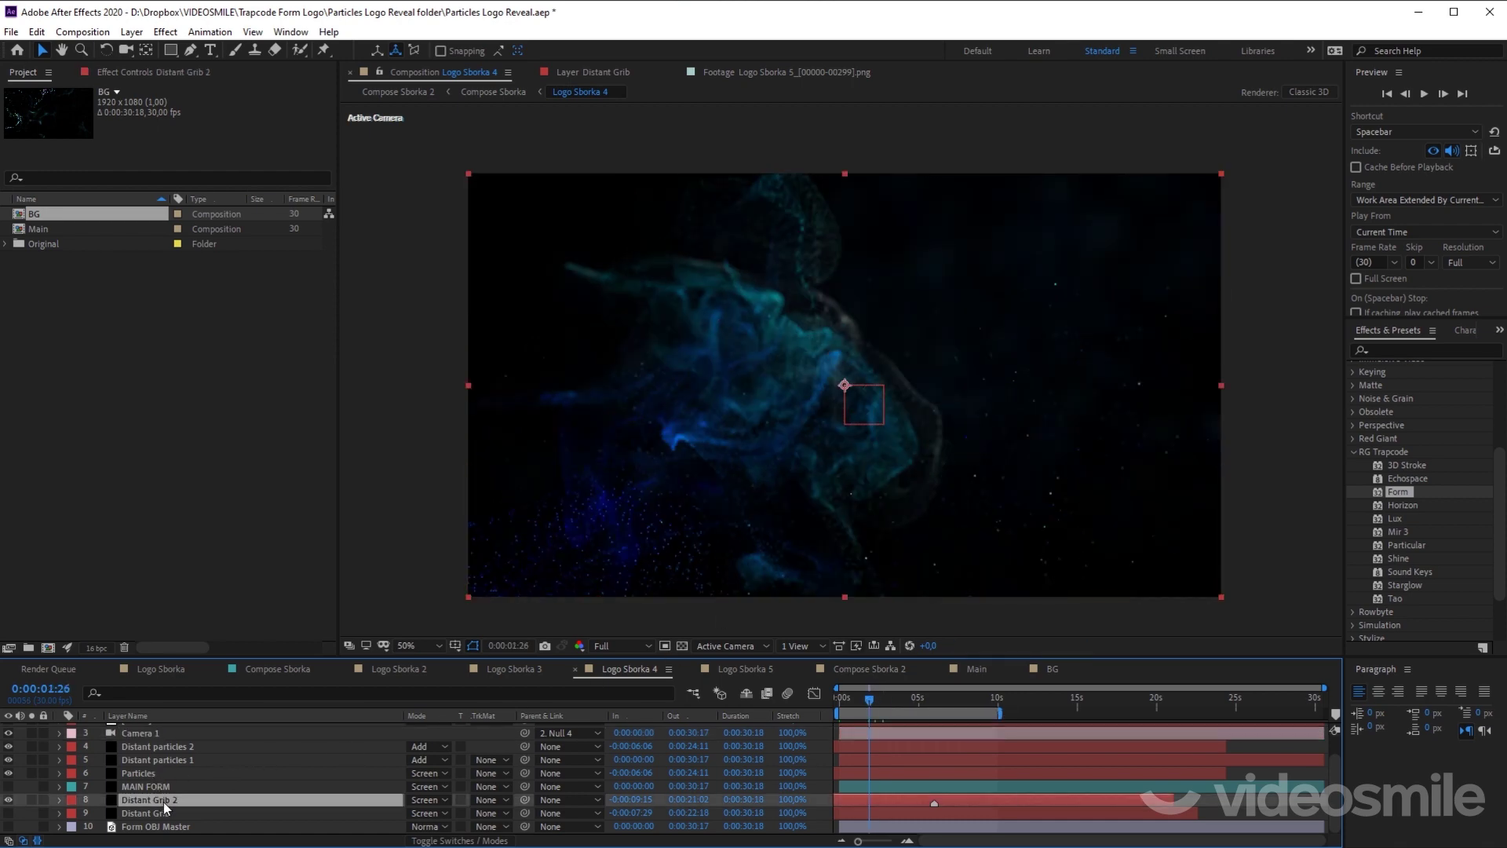
click(157, 74)
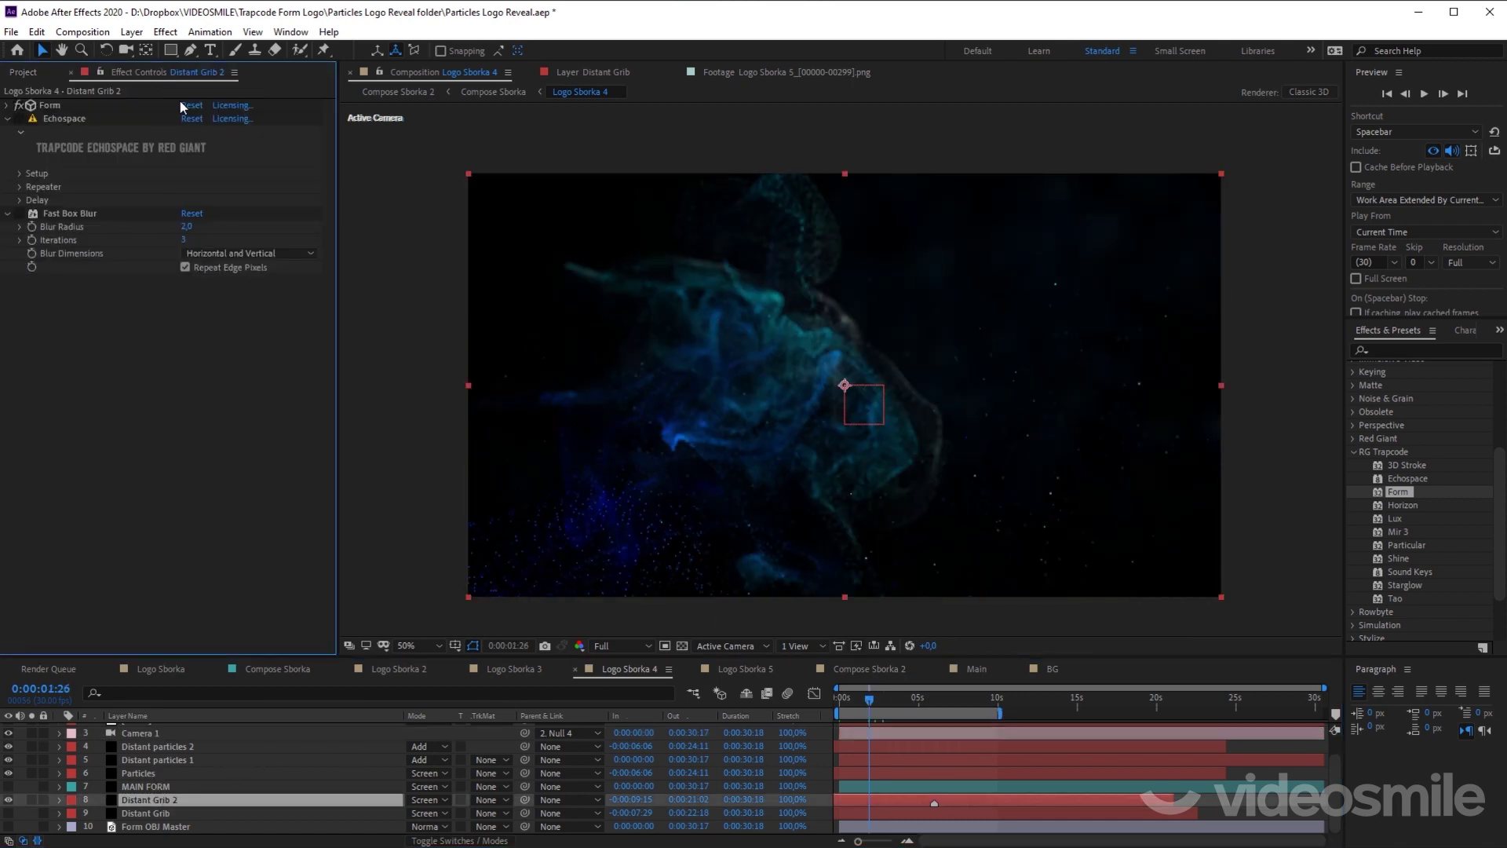
click(18, 214)
click(8, 118)
click(8, 105)
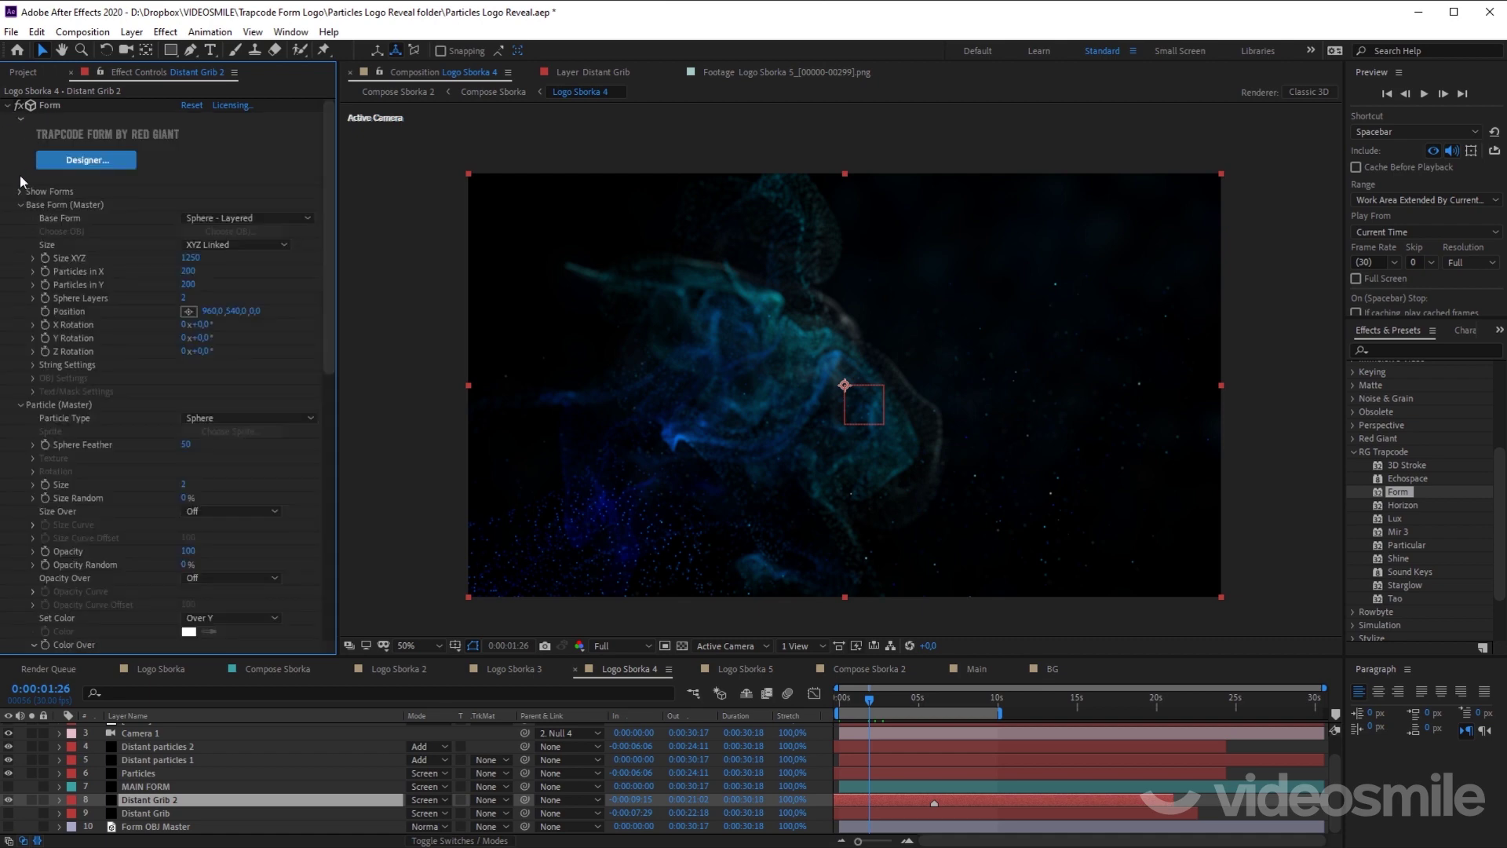
click(251, 219)
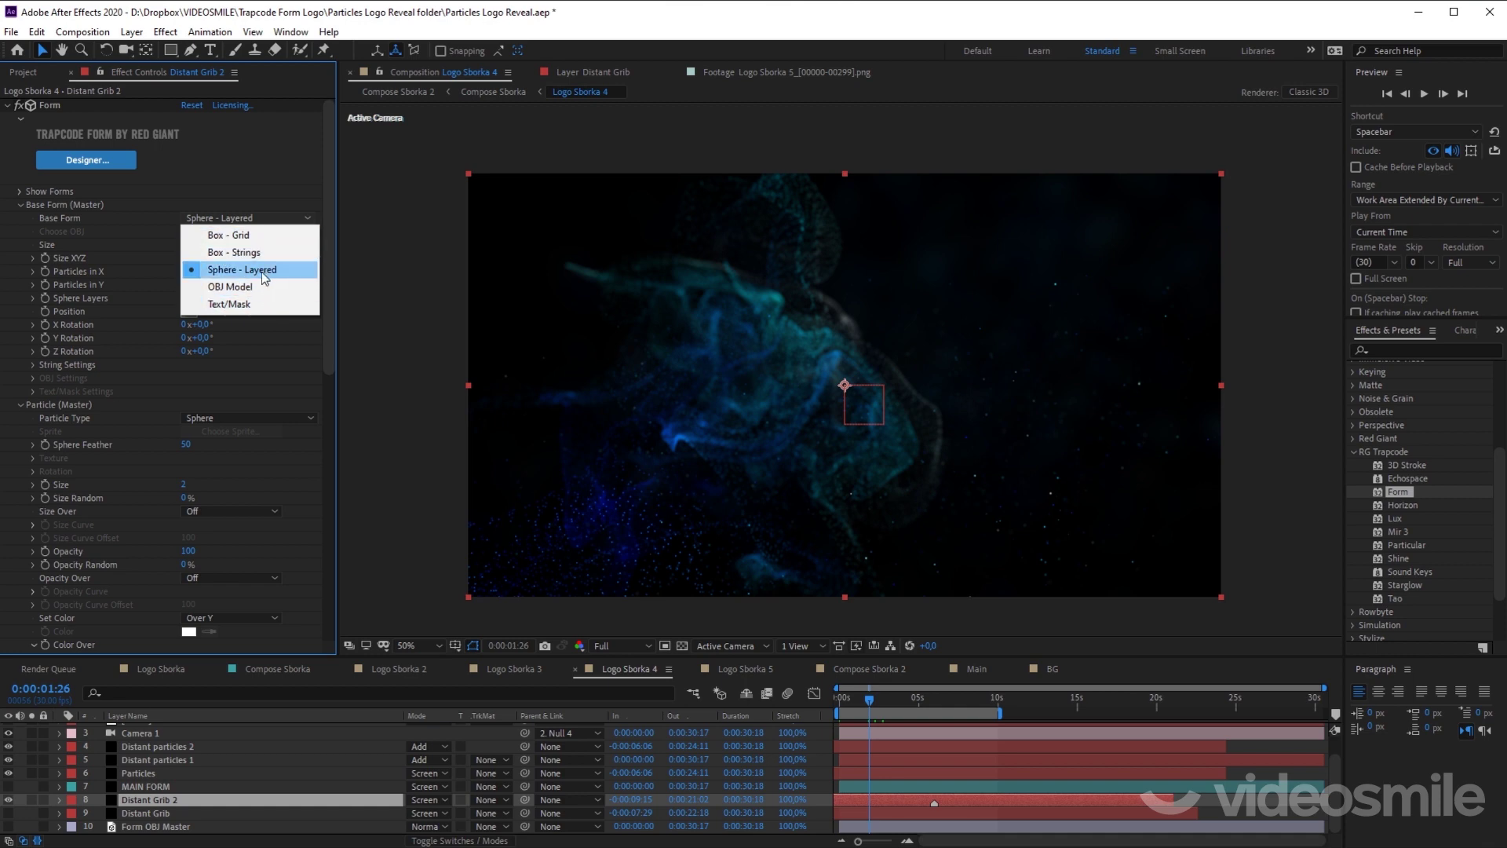
click(248, 271)
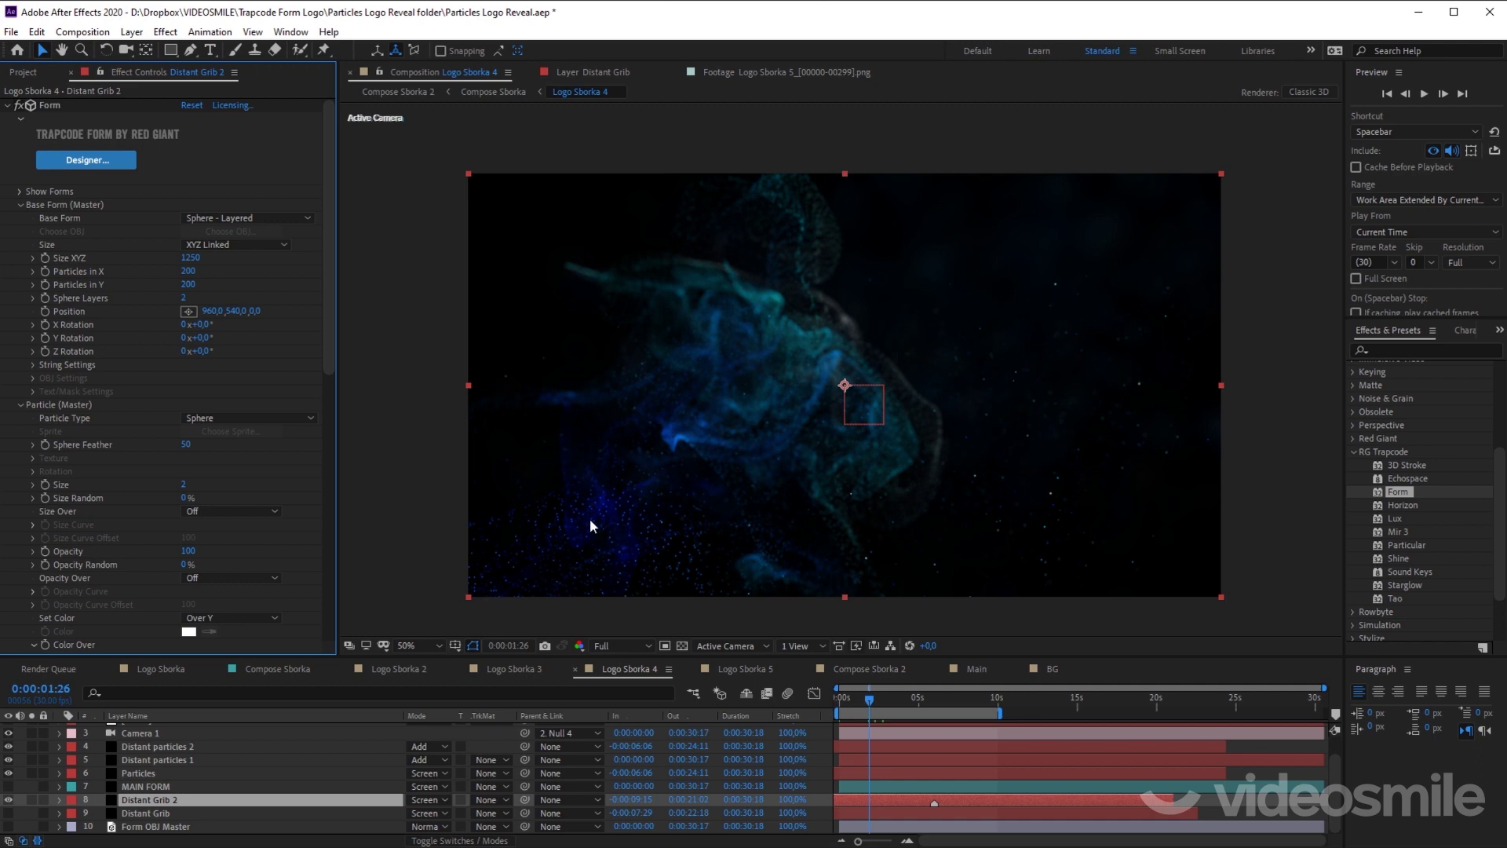
scroll(127, 370, down, 5)
scroll(69, 311, down, 5)
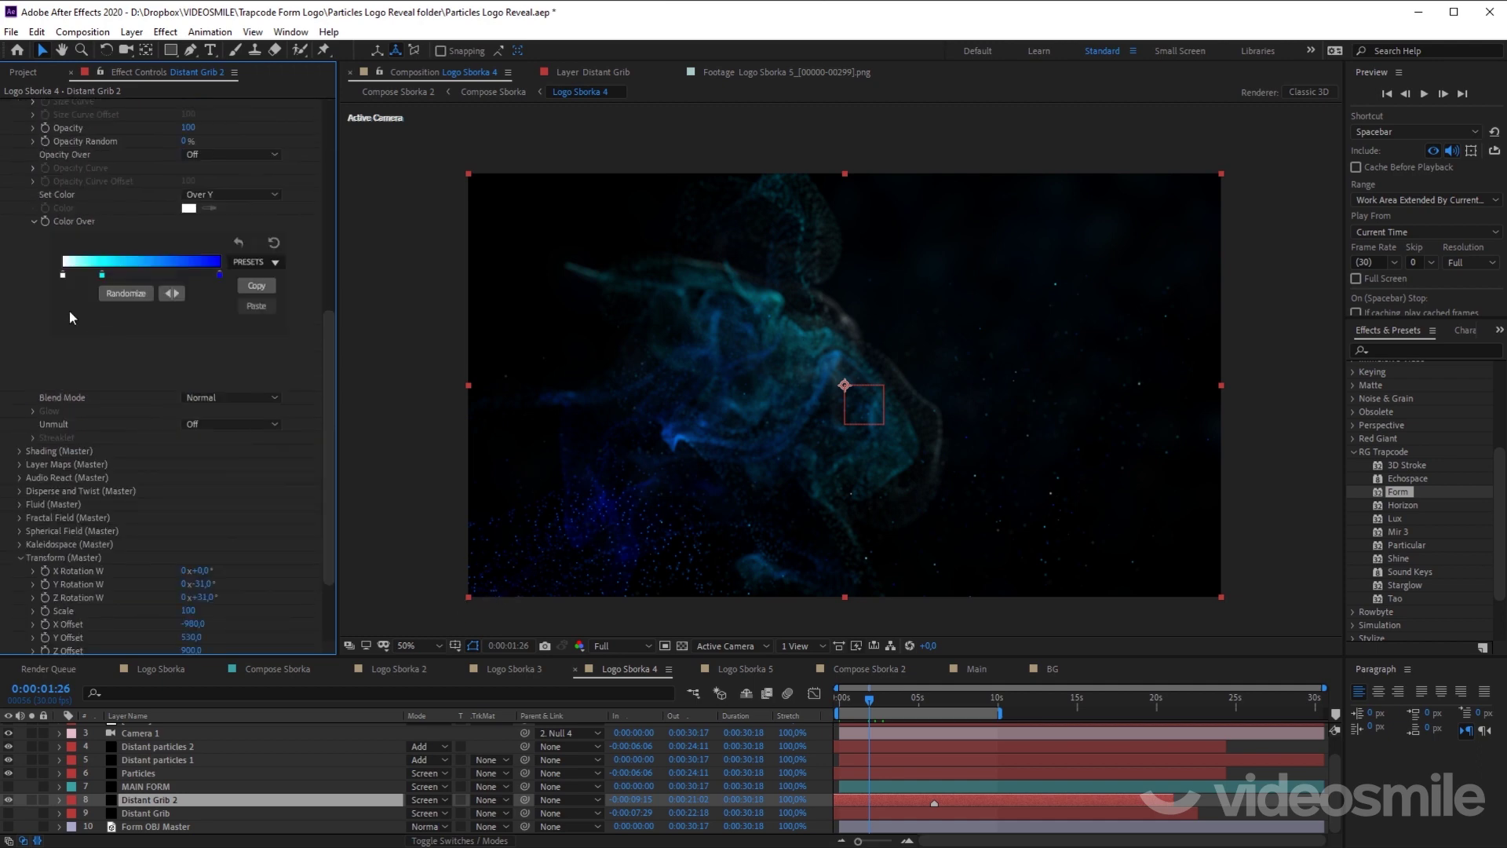
scroll(45, 298, down, 3)
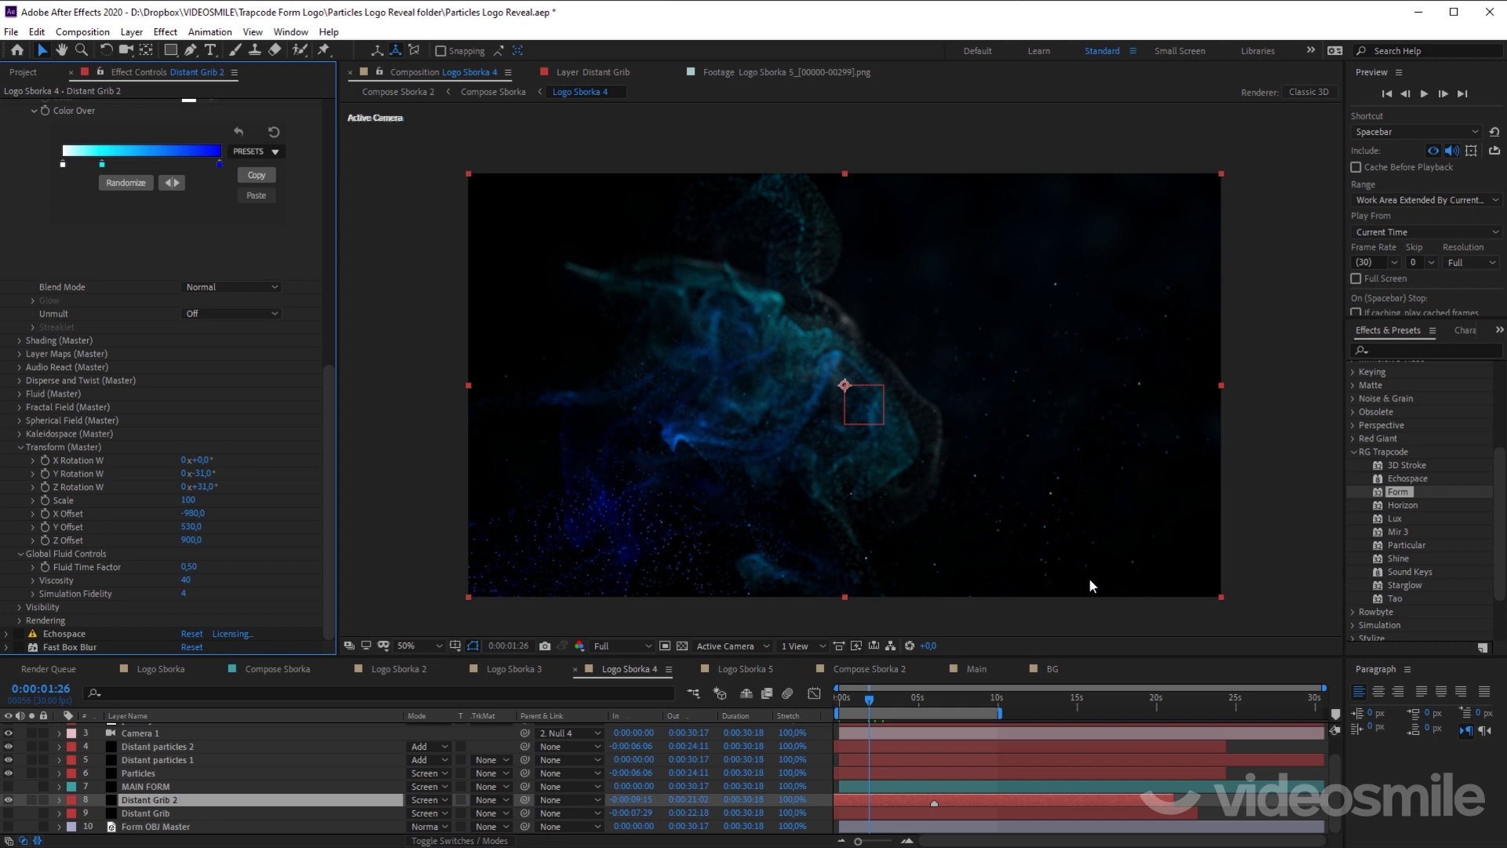
scroll(26, 439, up, 5)
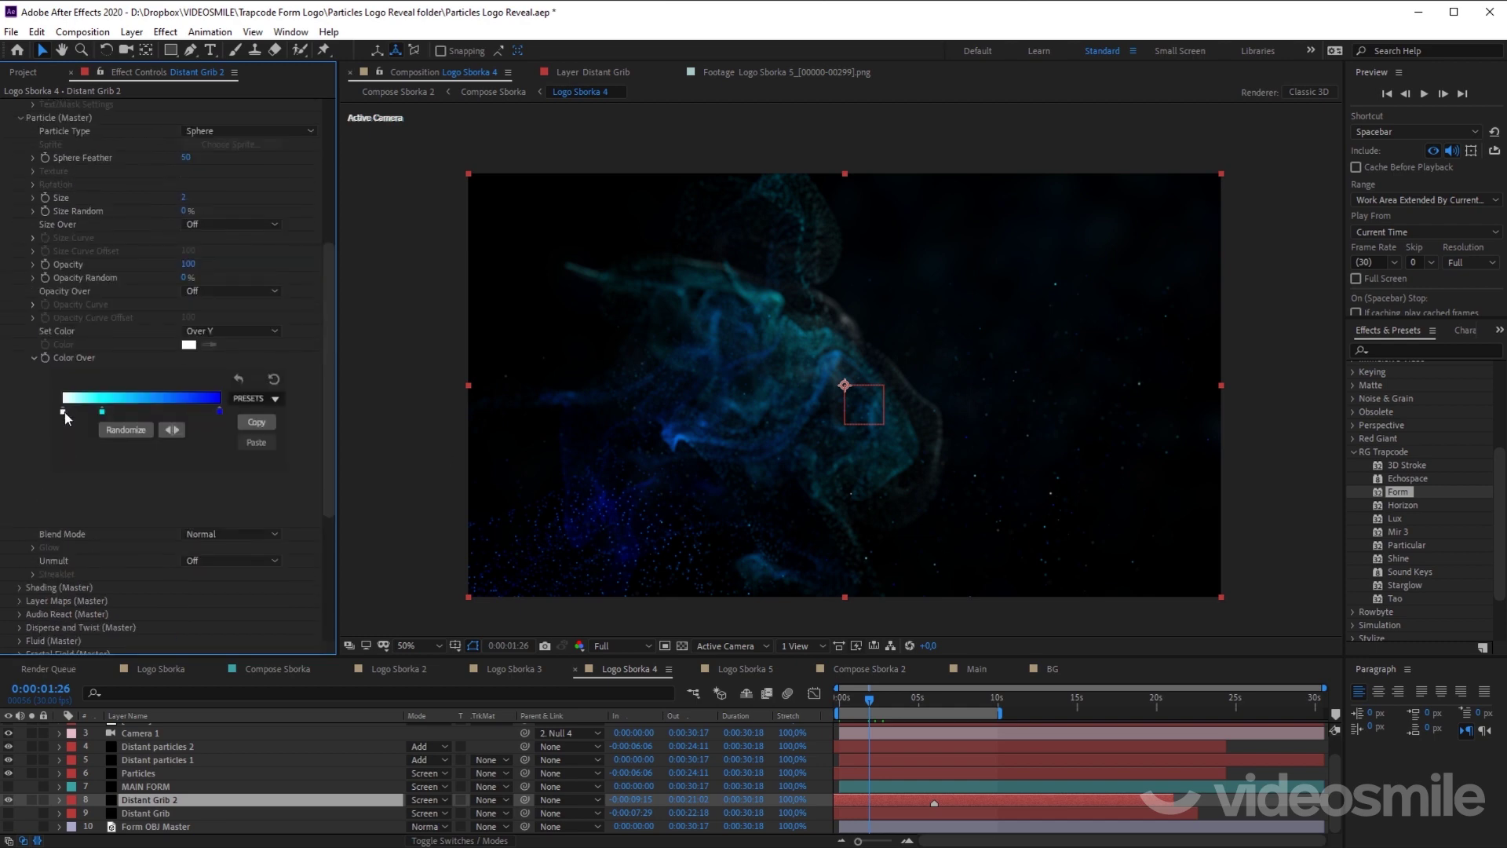
scroll(24, 236, up, 5)
click(21, 124)
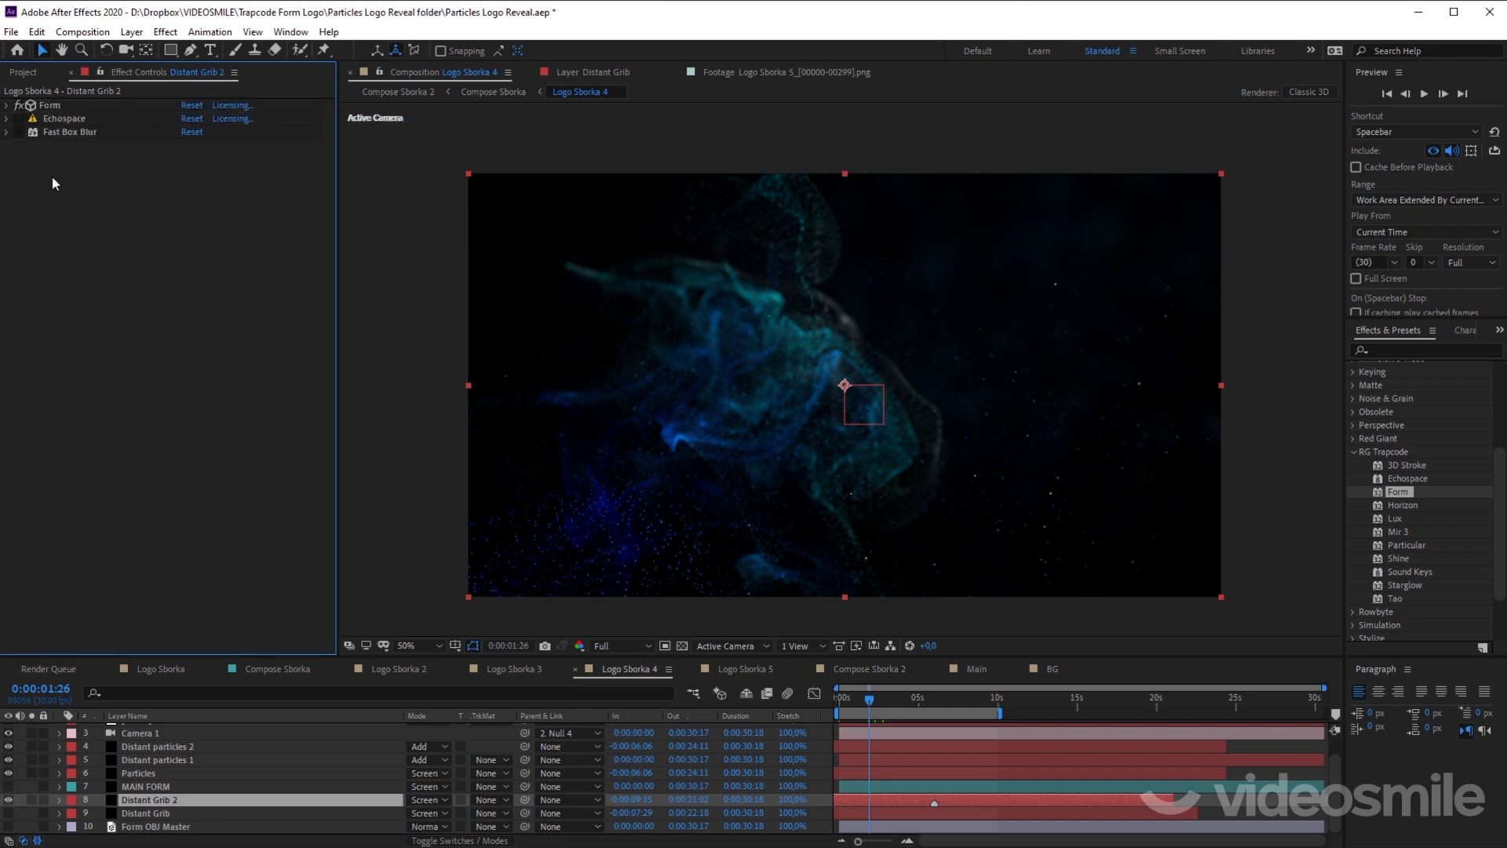
click(28, 73)
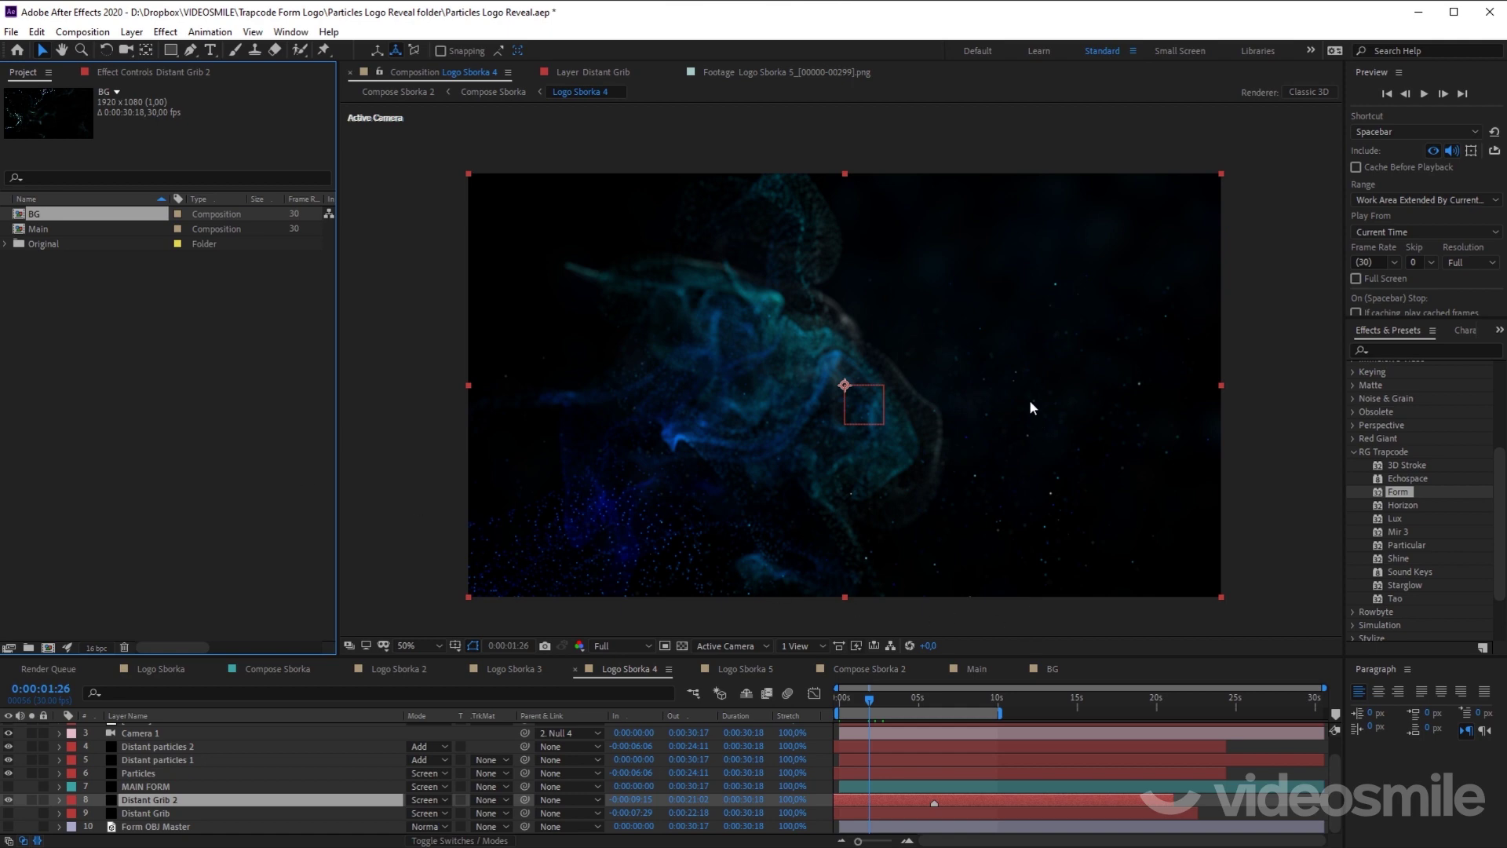
click(80, 340)
double_click(41, 210)
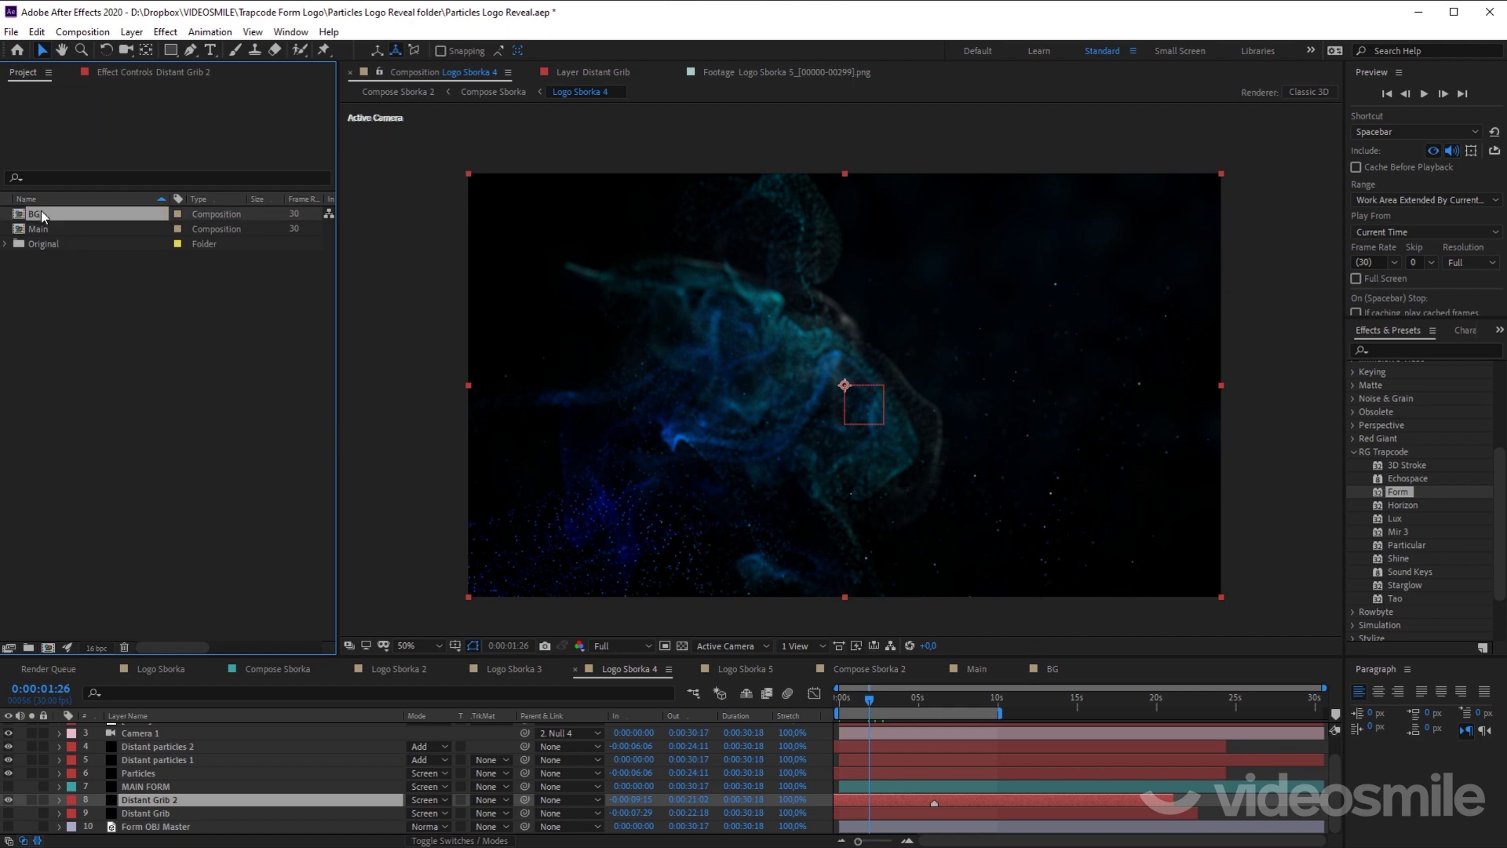
click(143, 809)
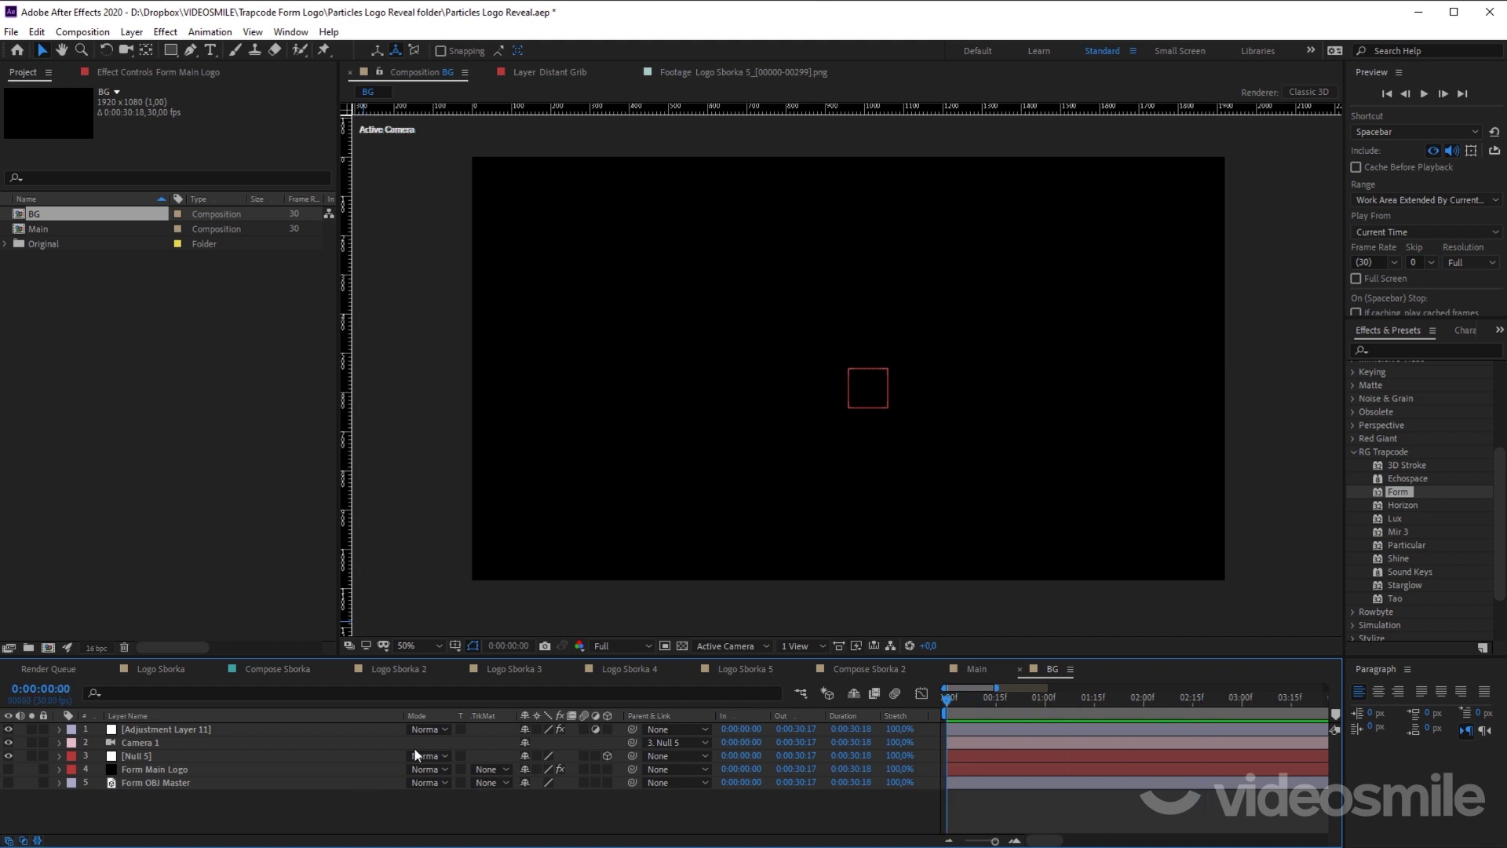
click(170, 753)
key(u)
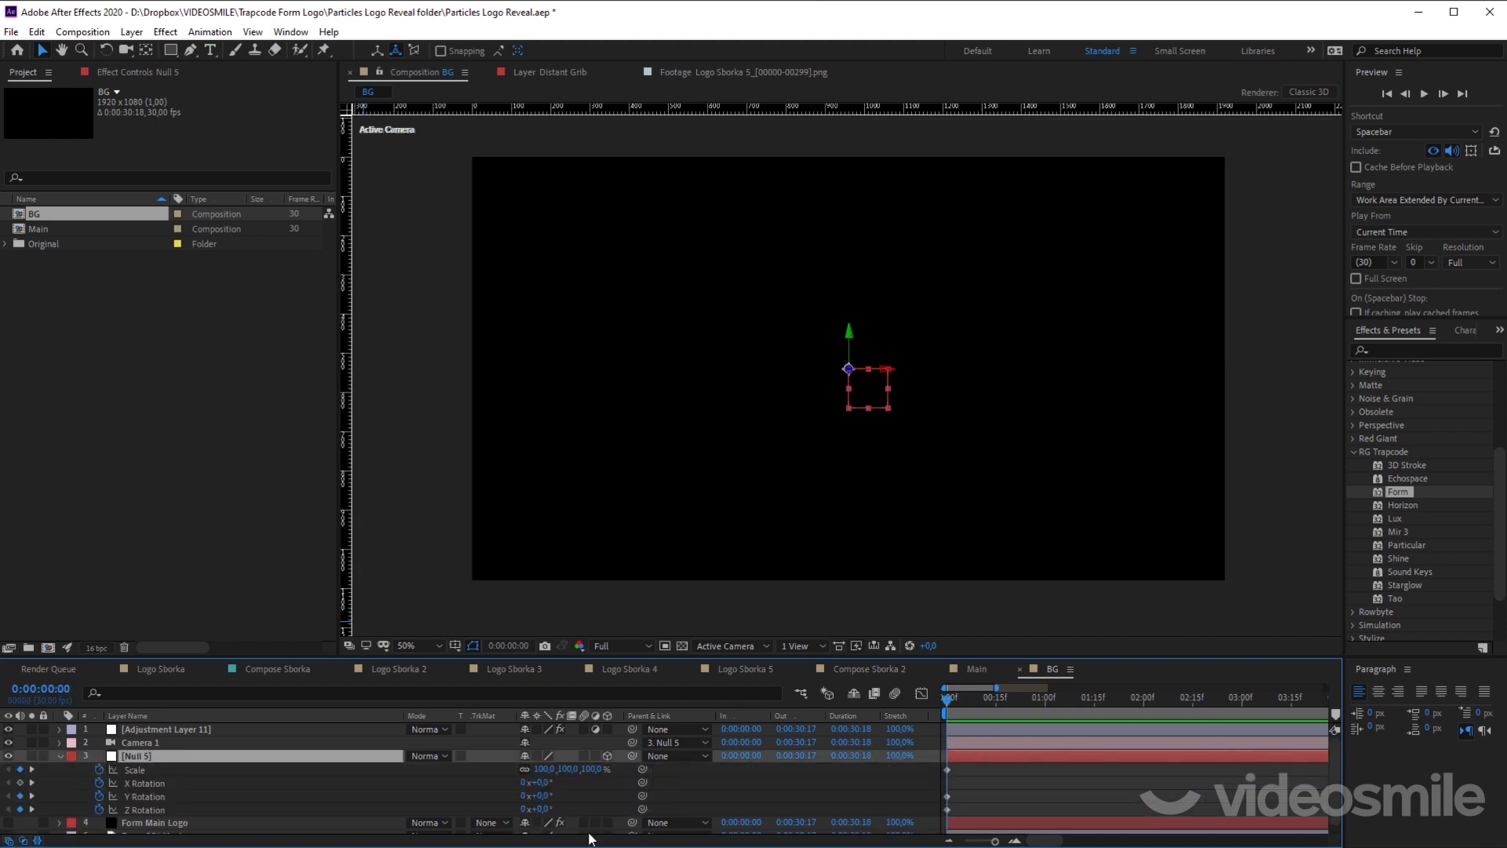
scroll(675, 785, up, 5)
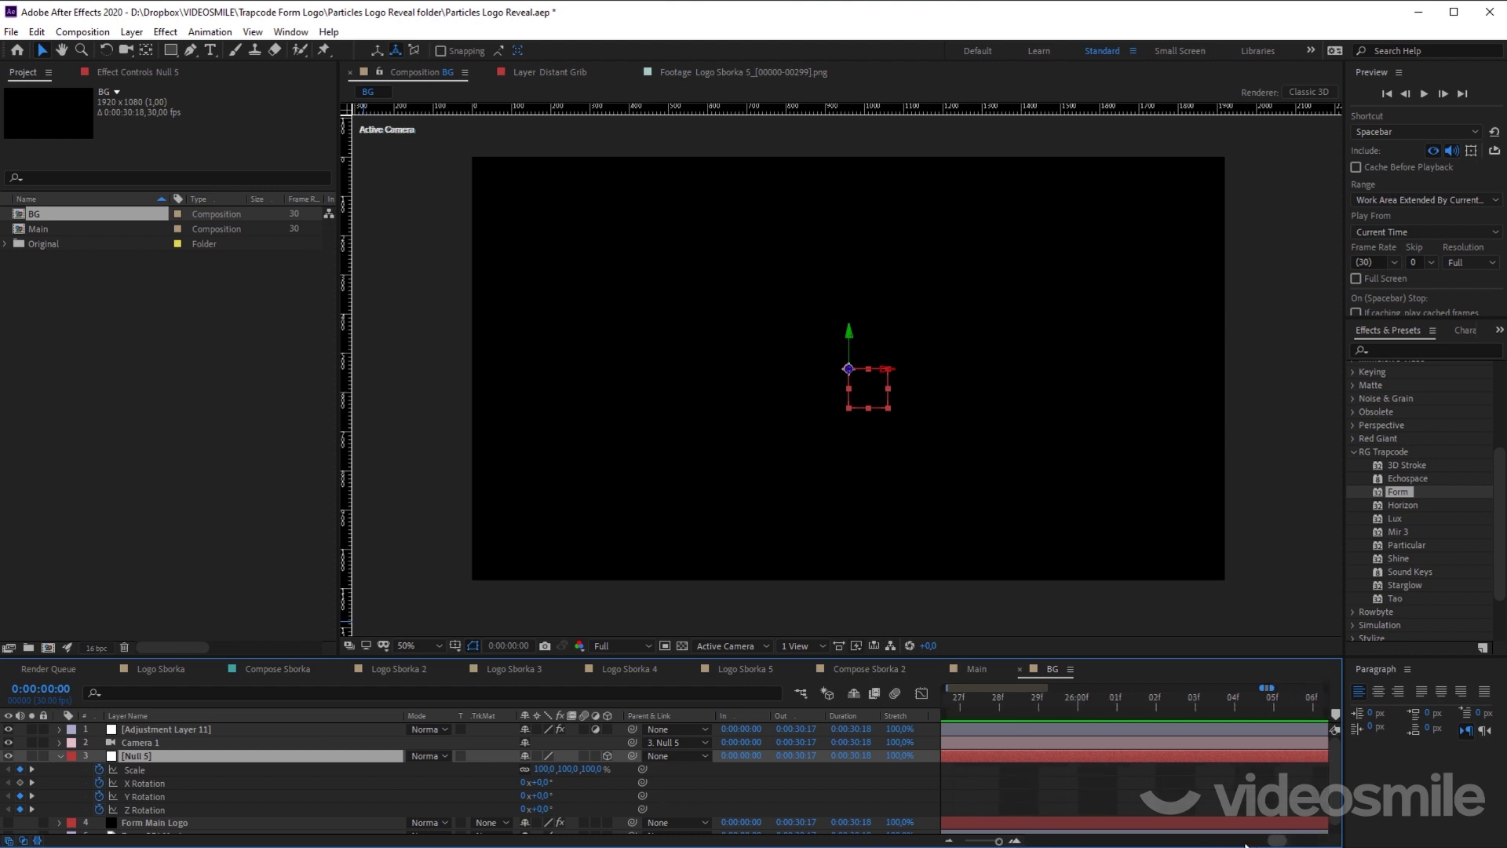
drag(1308, 844, 1036, 842)
scroll(1040, 798, down, 8)
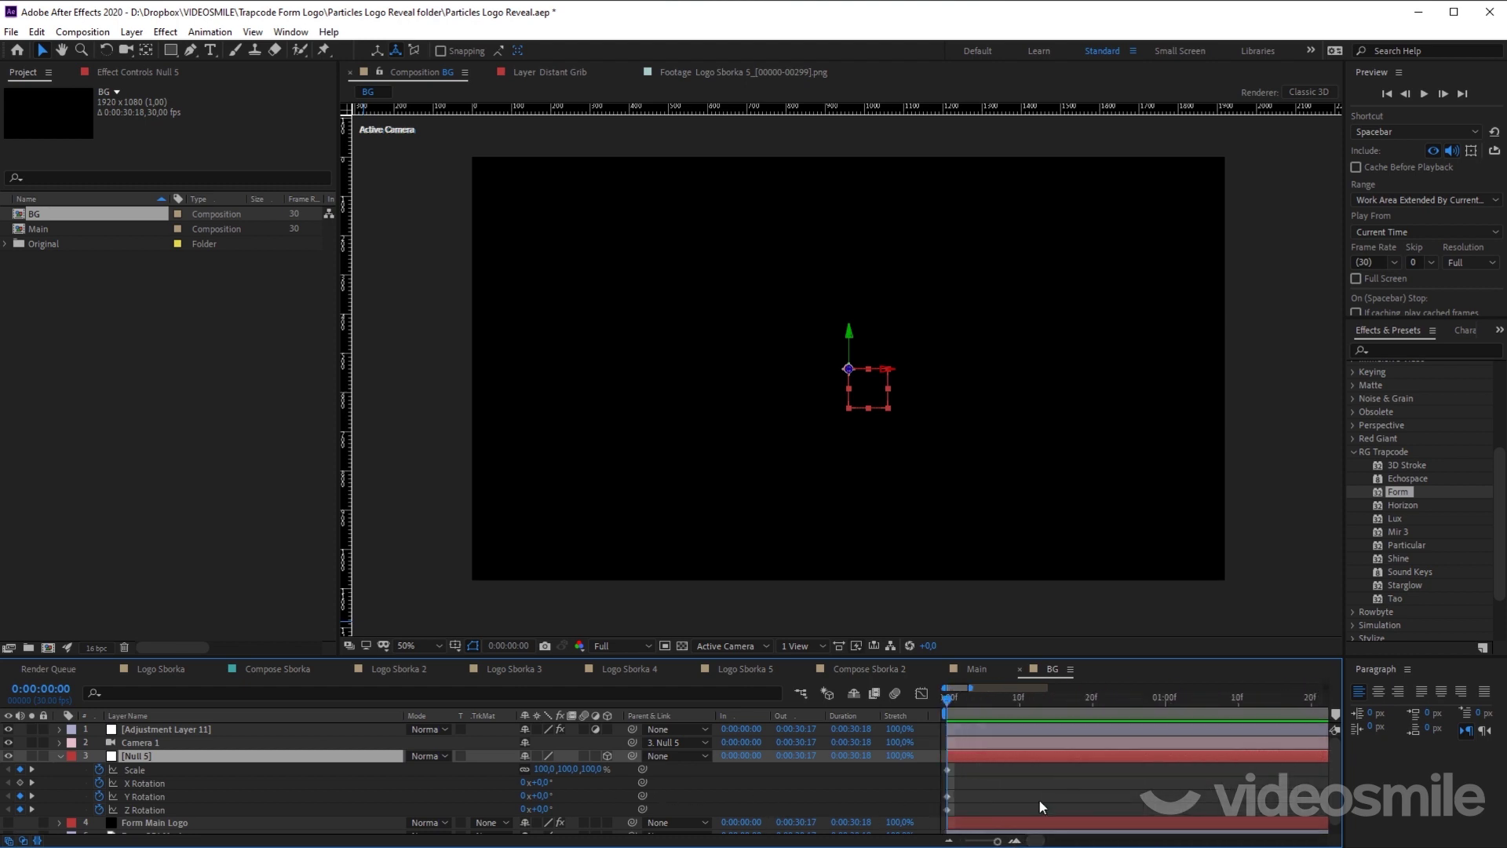
click(60, 754)
Step: Create a new Black Solid 16 layer in BG with default settings
click(221, 806)
key(ctrl+y)
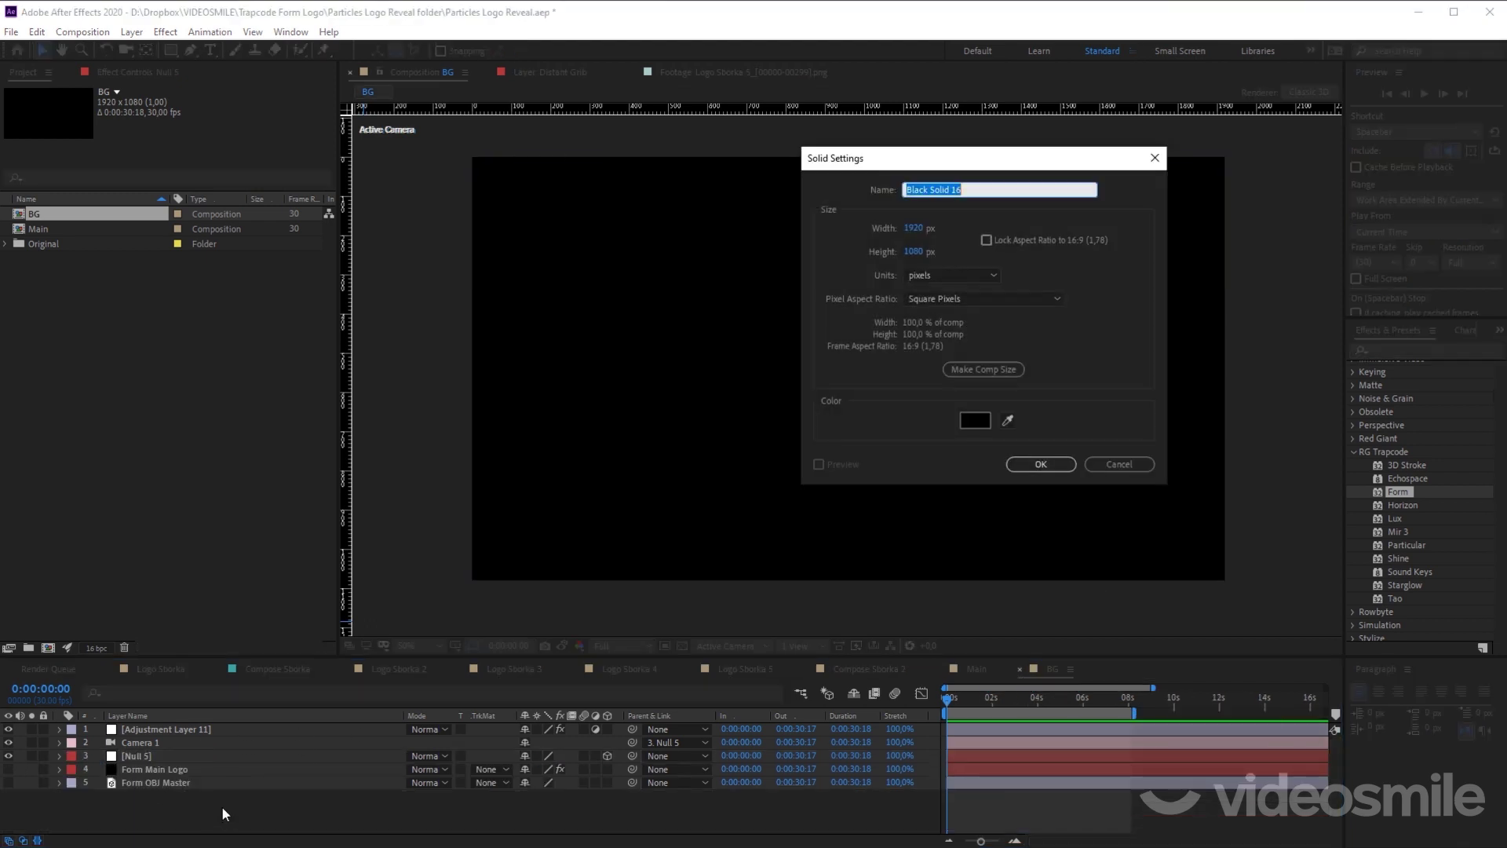
key(Return)
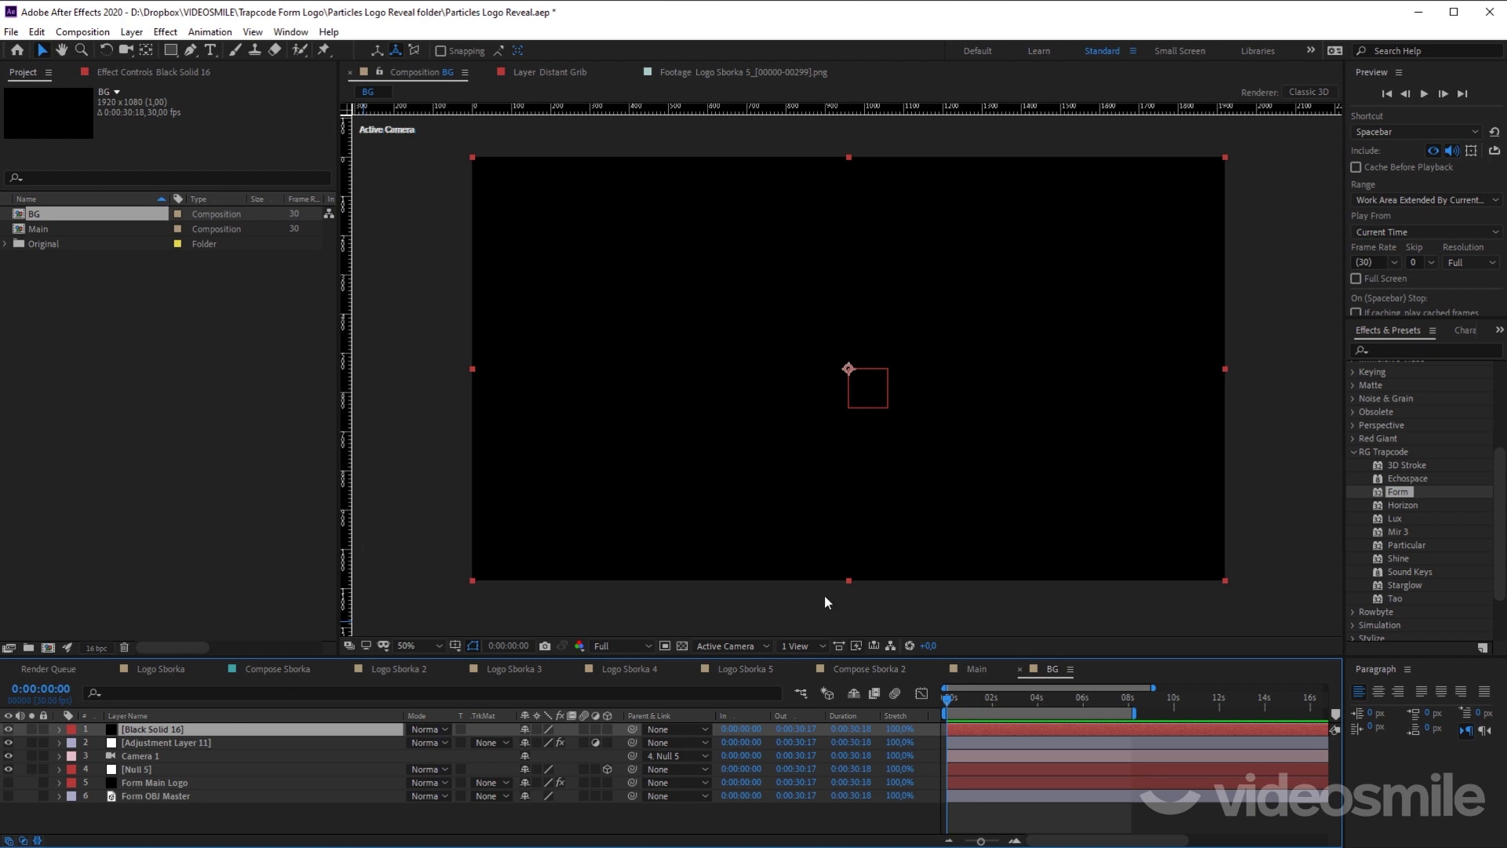
Step: Apply Trapcode Particular to the black solid and preview the particles
drag(1417, 543, 214, 728)
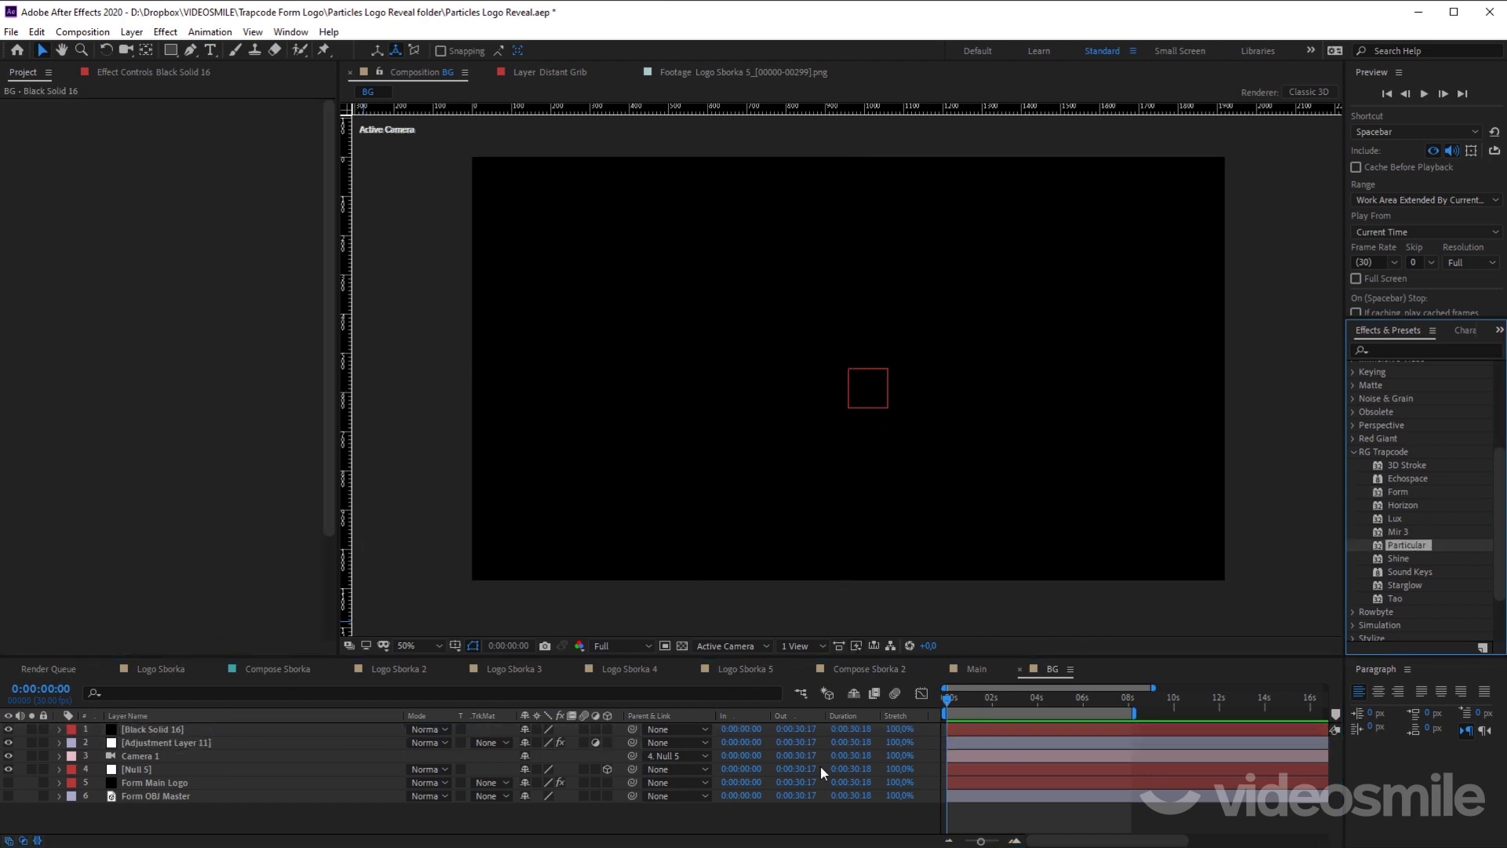
key(space)
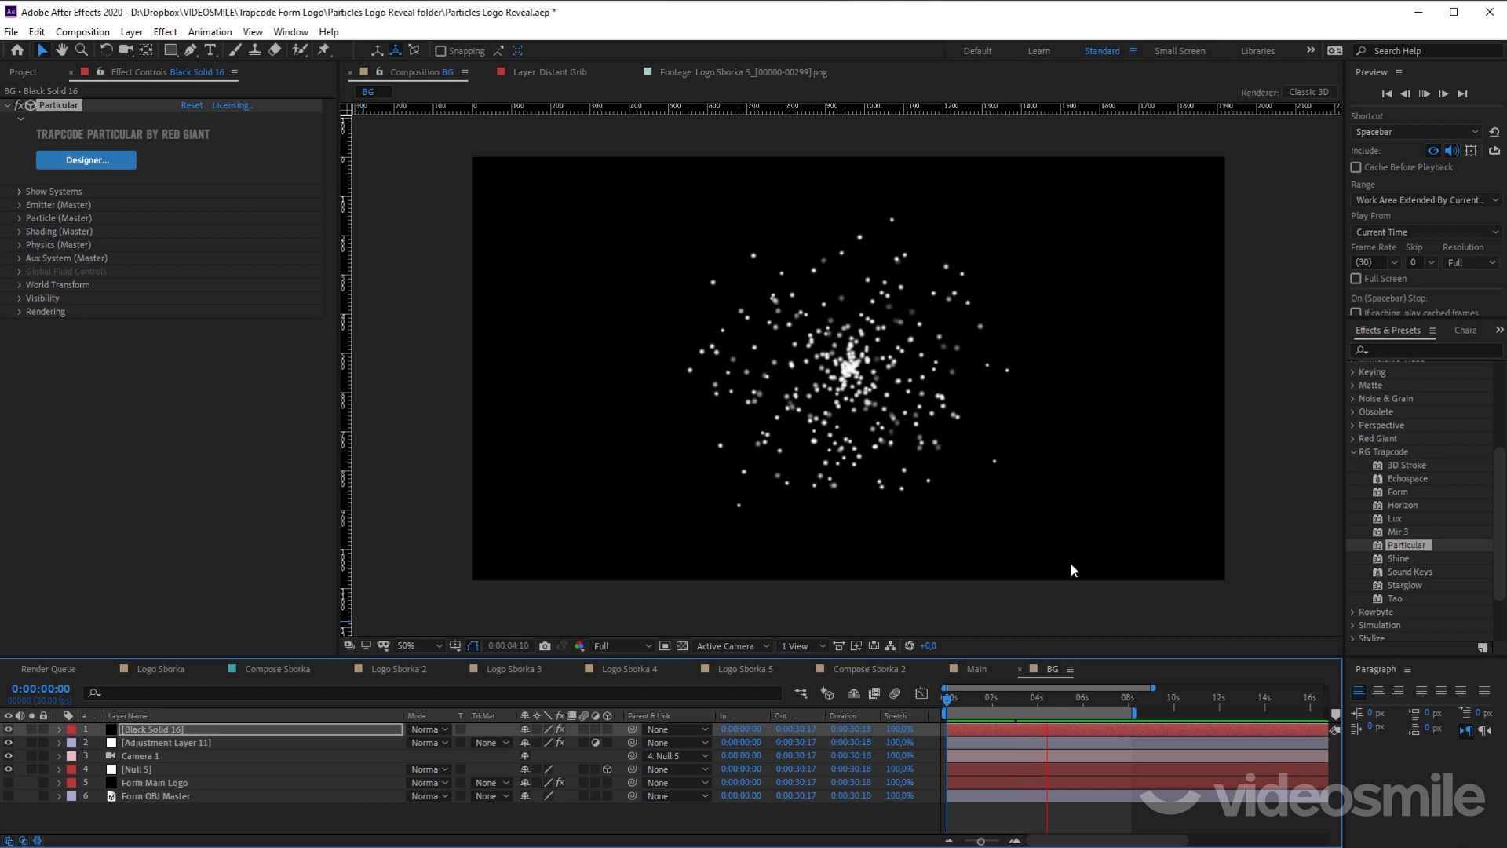
key(space)
key(space)
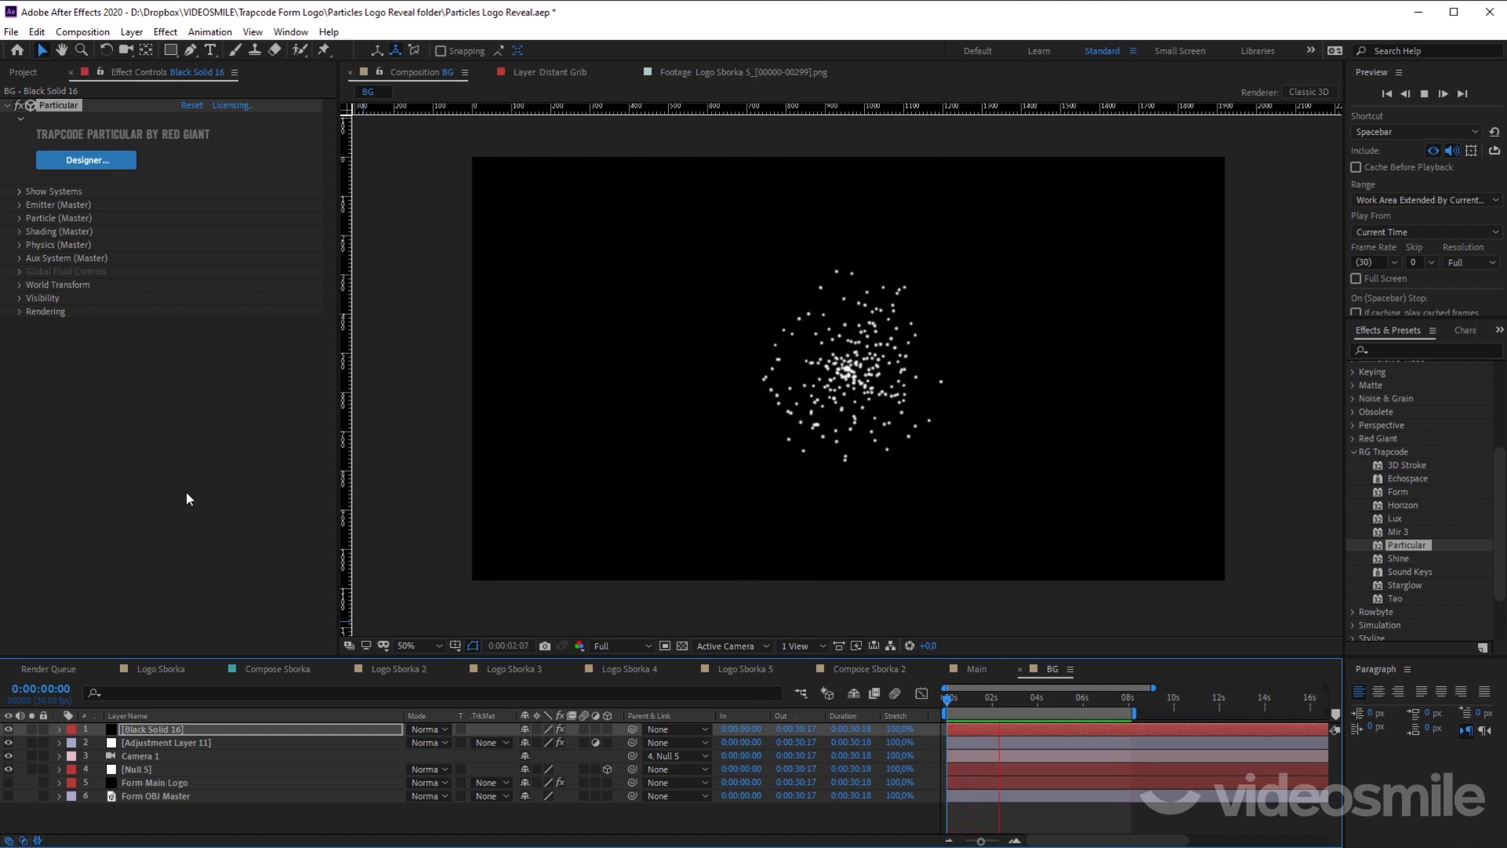
mouse_move(1019, 705)
mouse_down()
mouse_move(955, 698)
mouse_move(991, 705)
mouse_up()
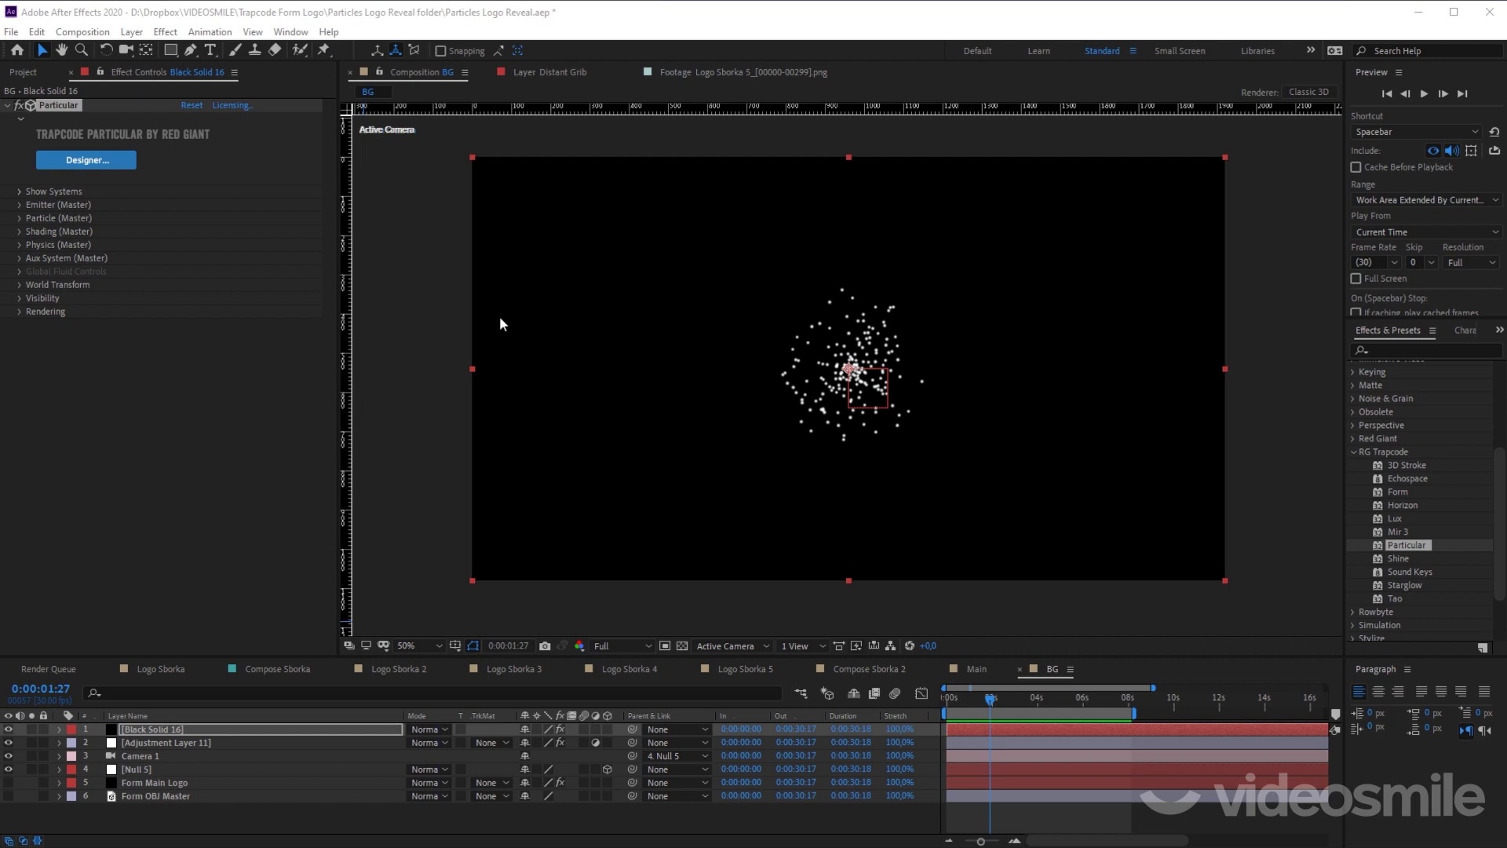
Step: Raise Particular's emission to 1000 particles per second and preview it
click(86, 361)
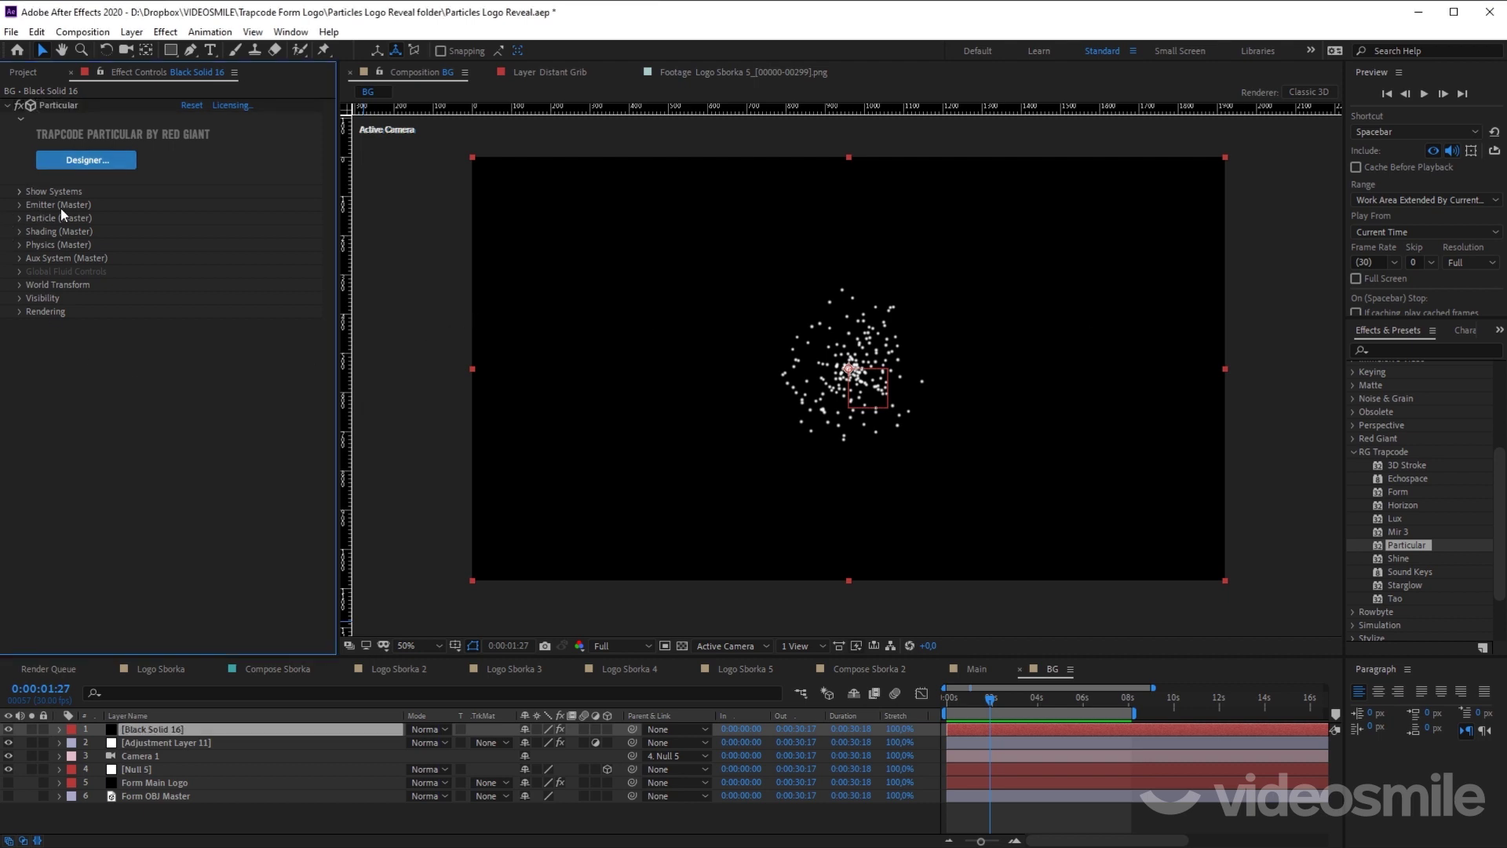
click(21, 206)
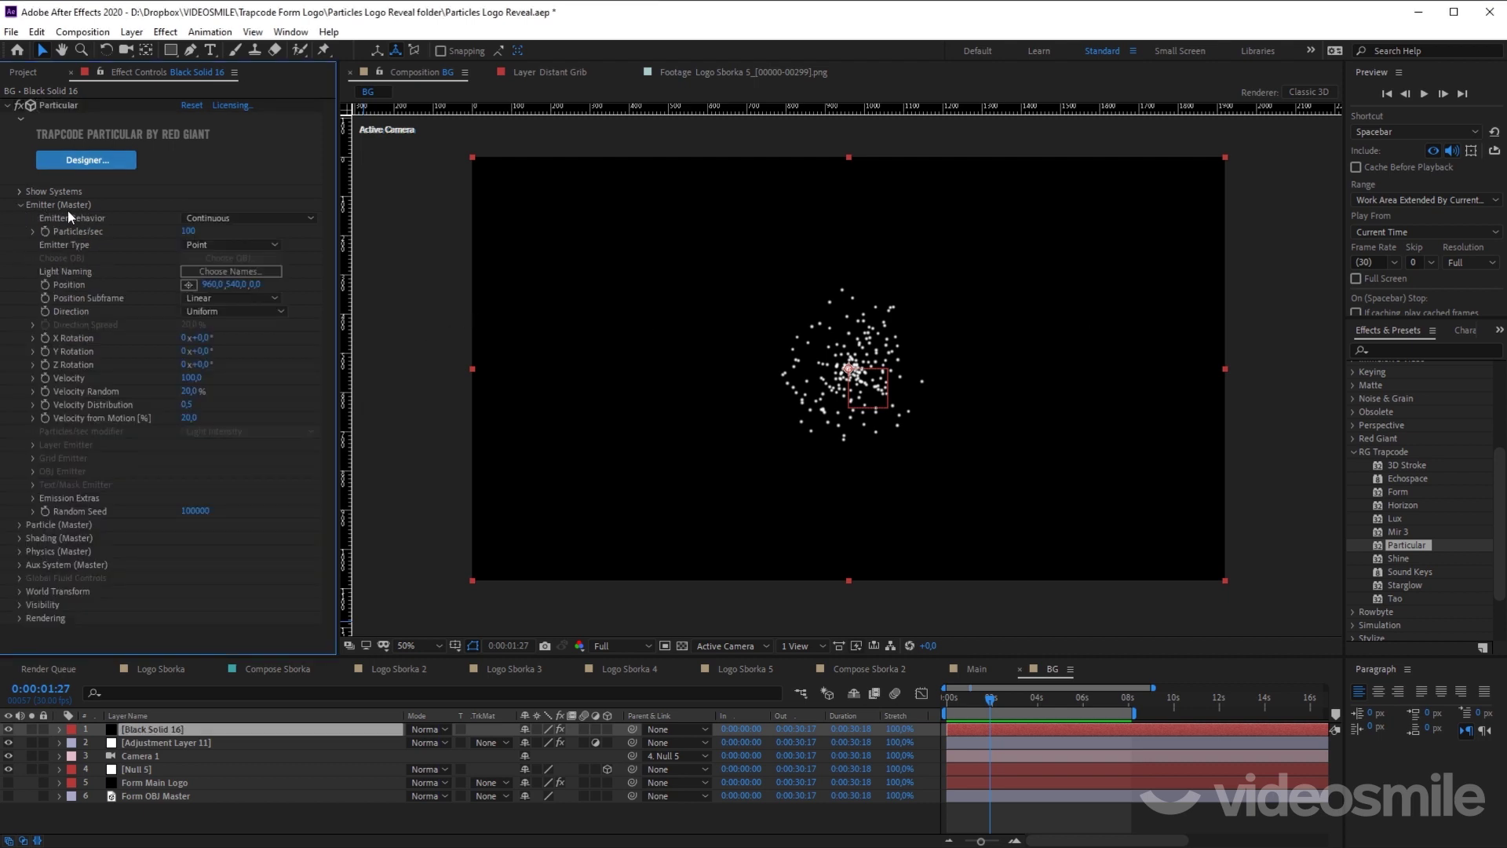
drag(964, 697, 1005, 699)
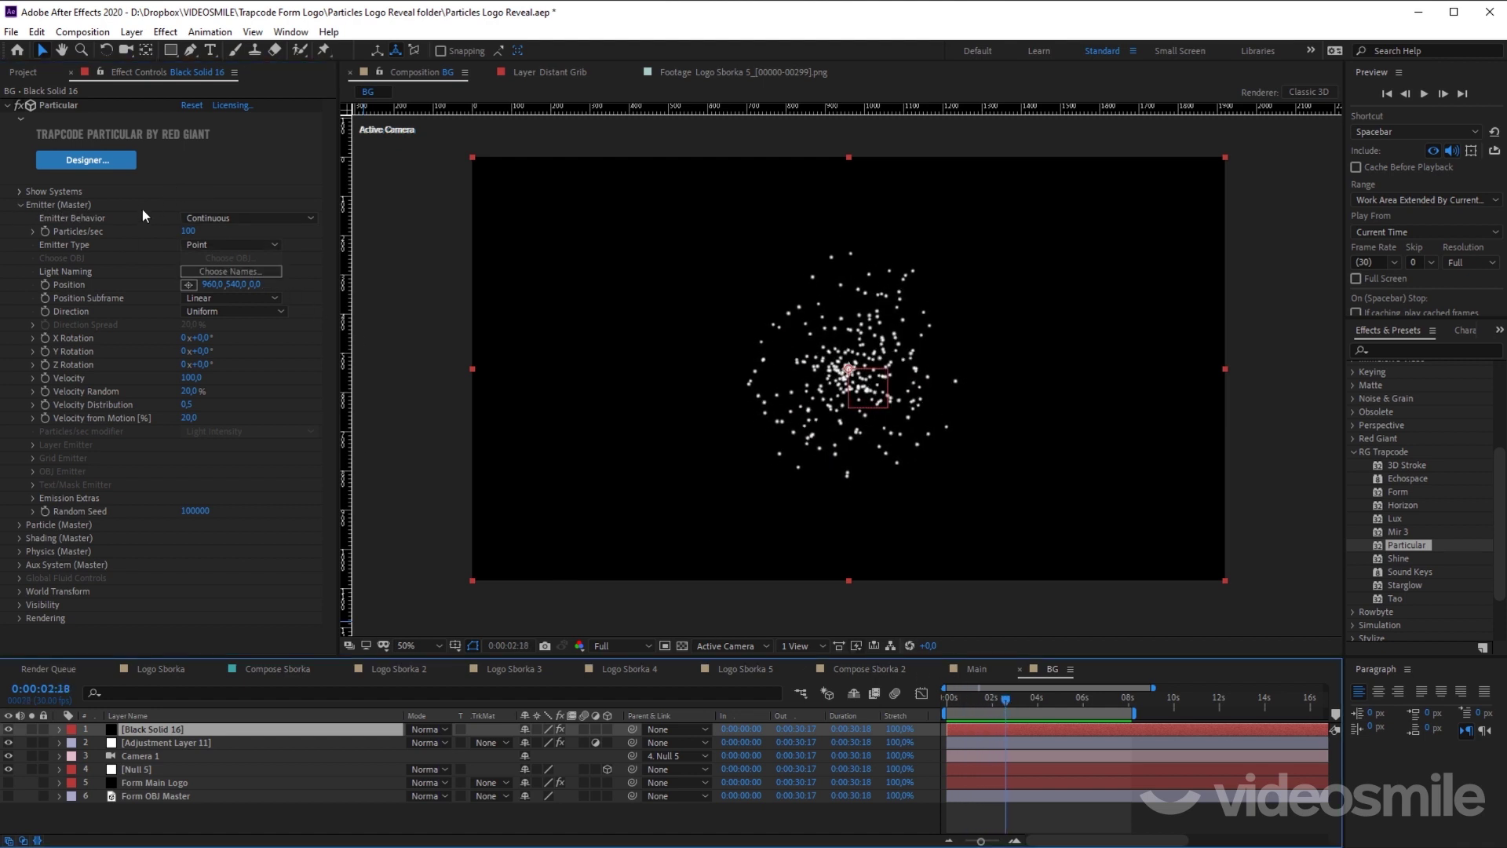
click(185, 233)
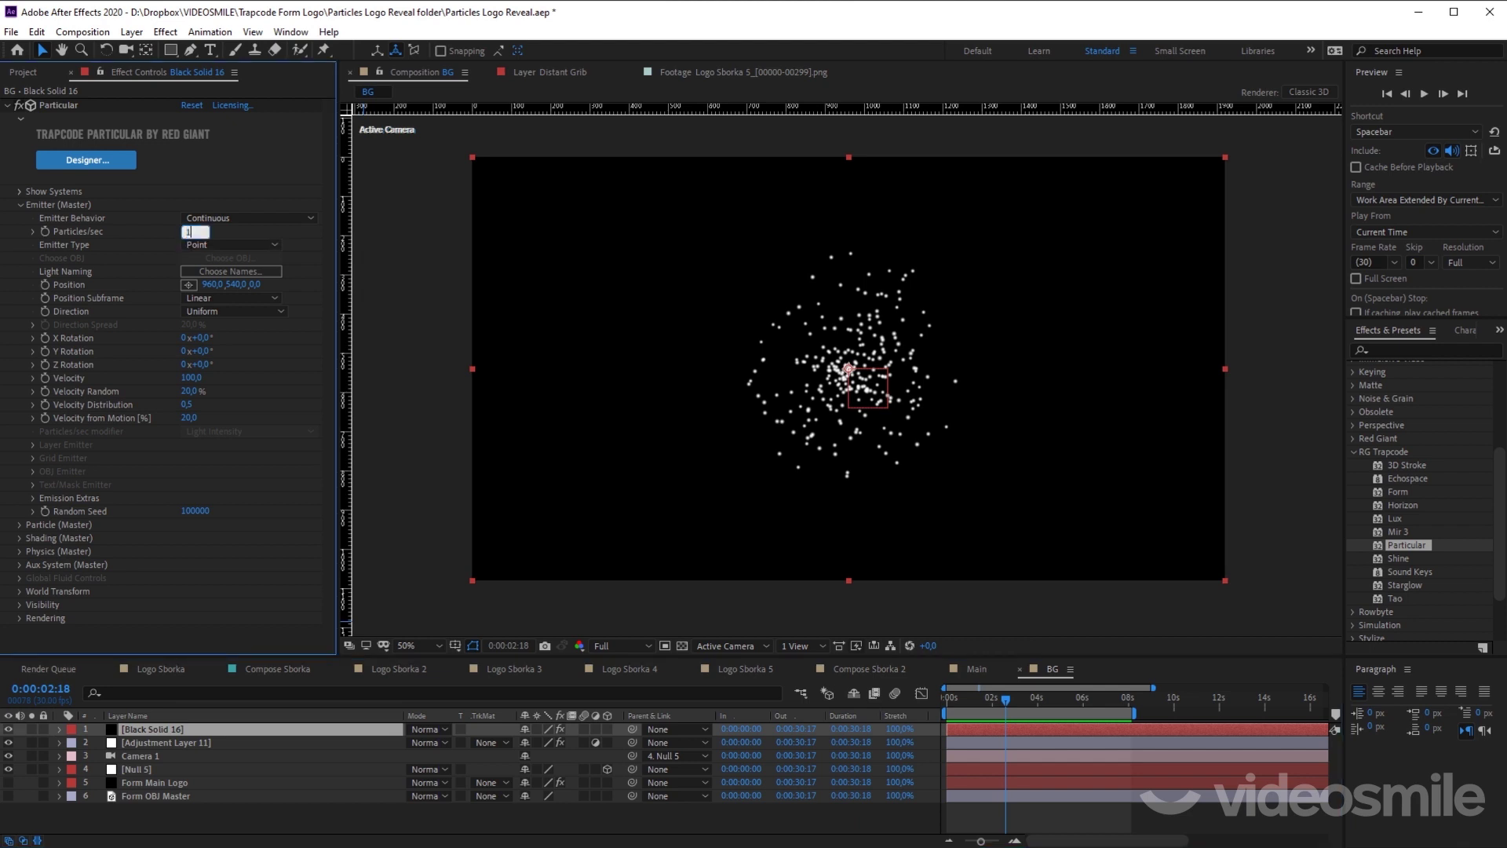
text(1000)
key(Return)
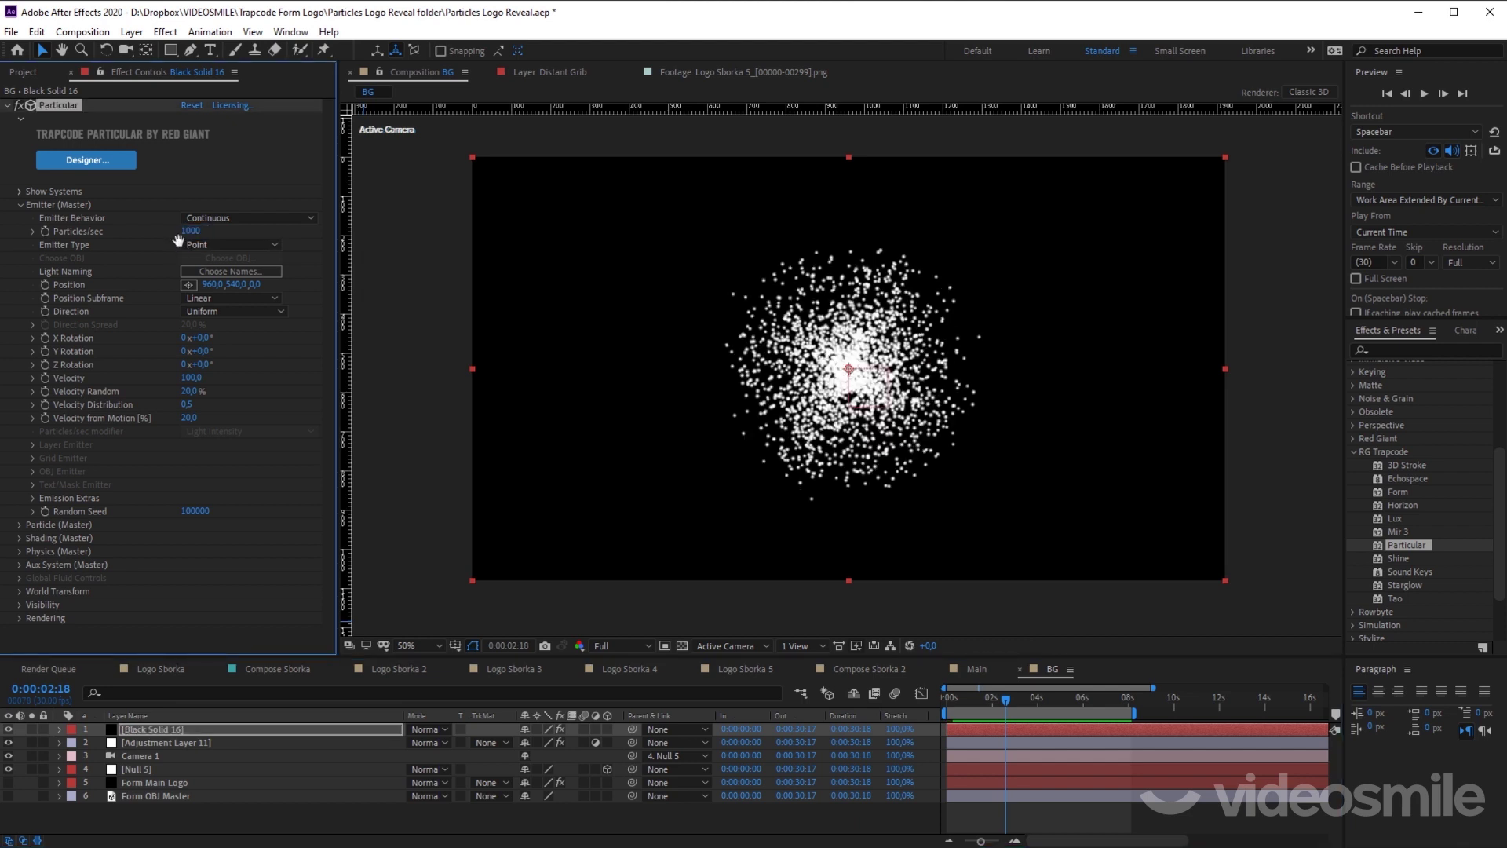
key(space)
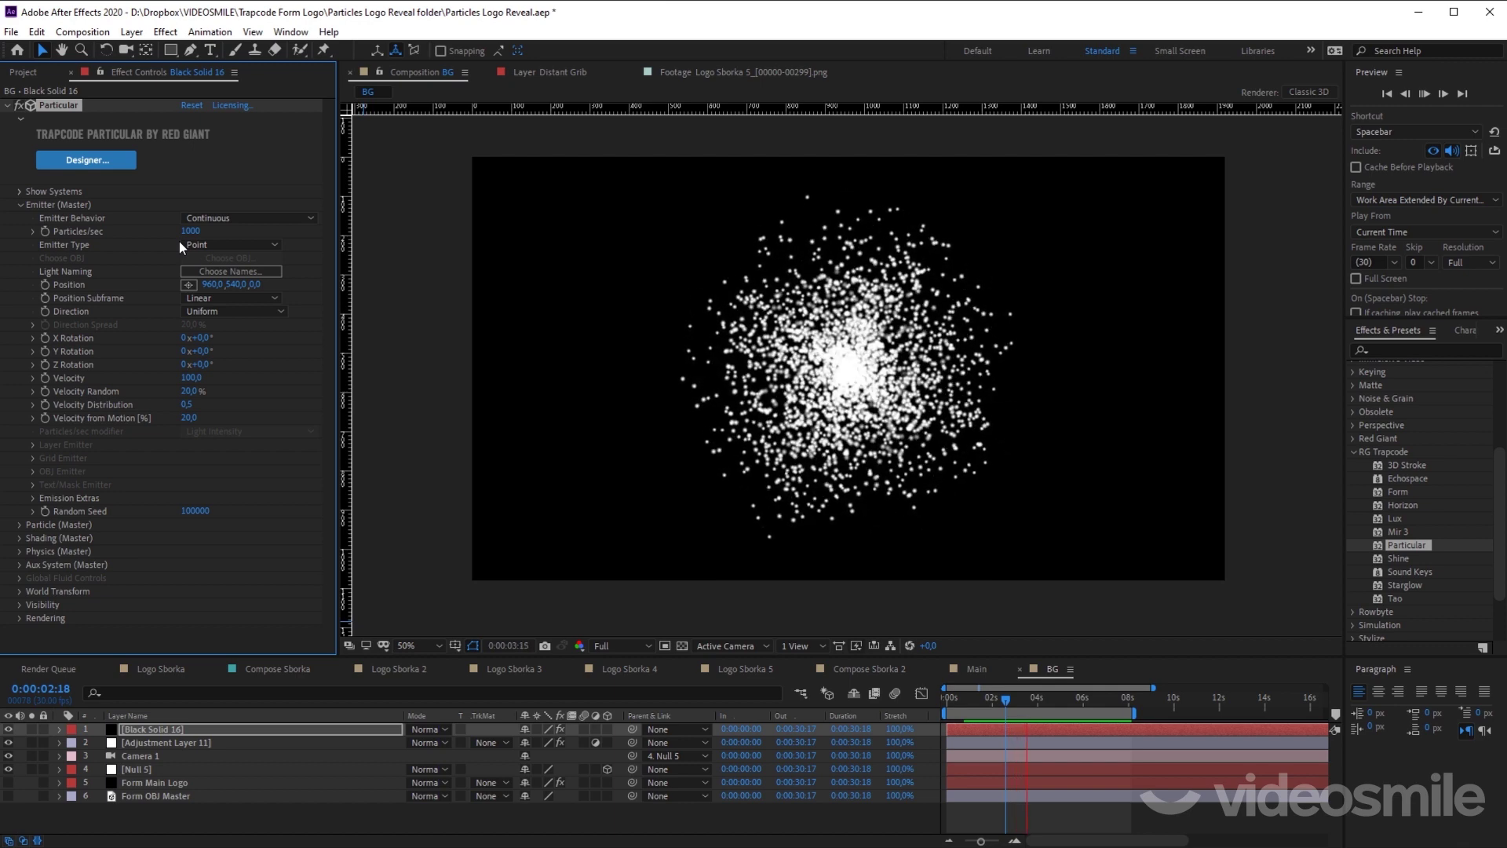
key(space)
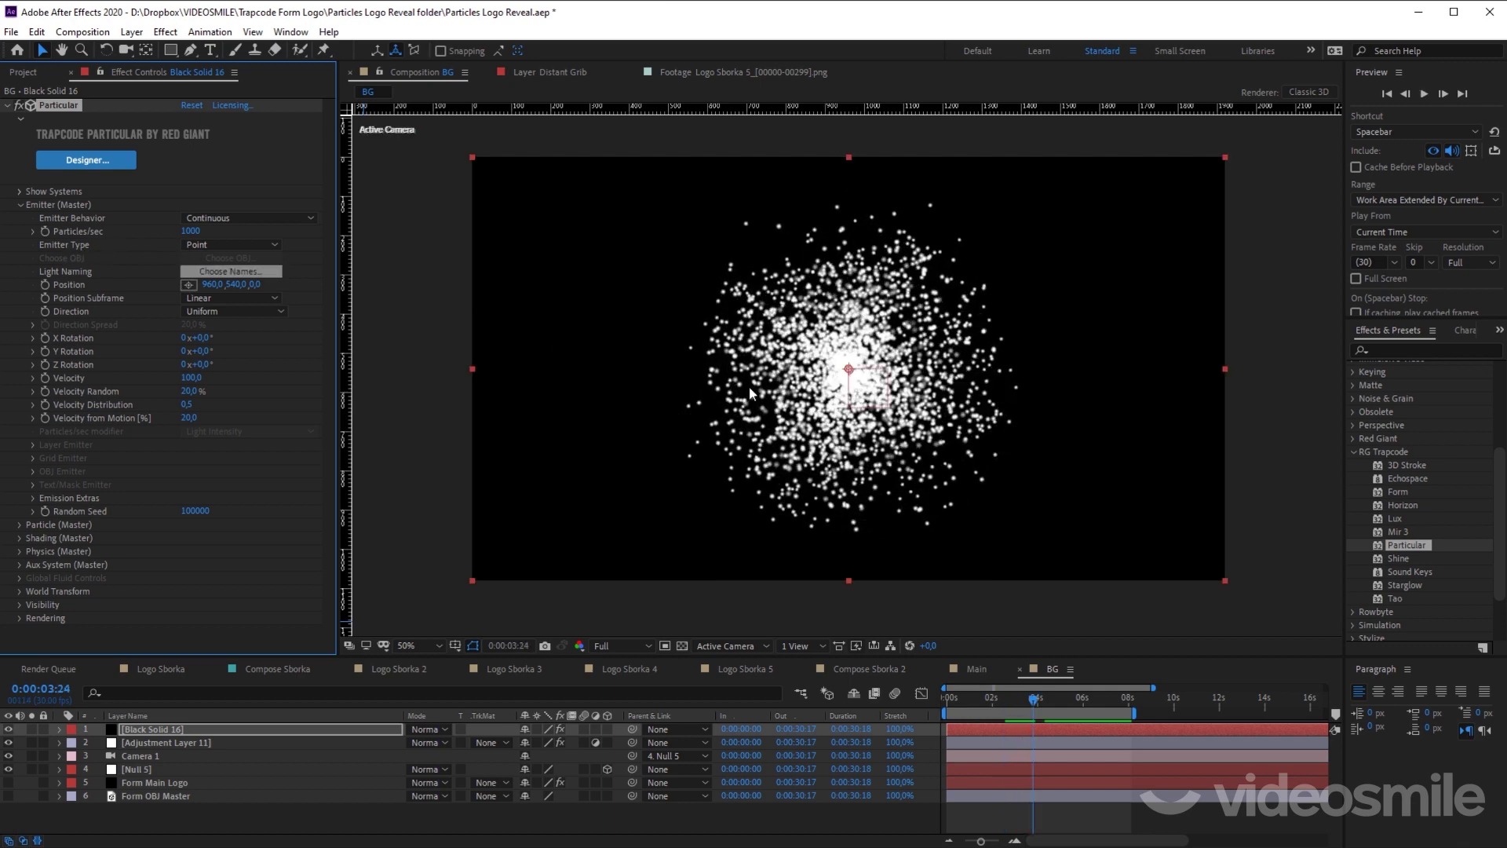
Step: Change Particular's Emitter Type to Box
click(259, 246)
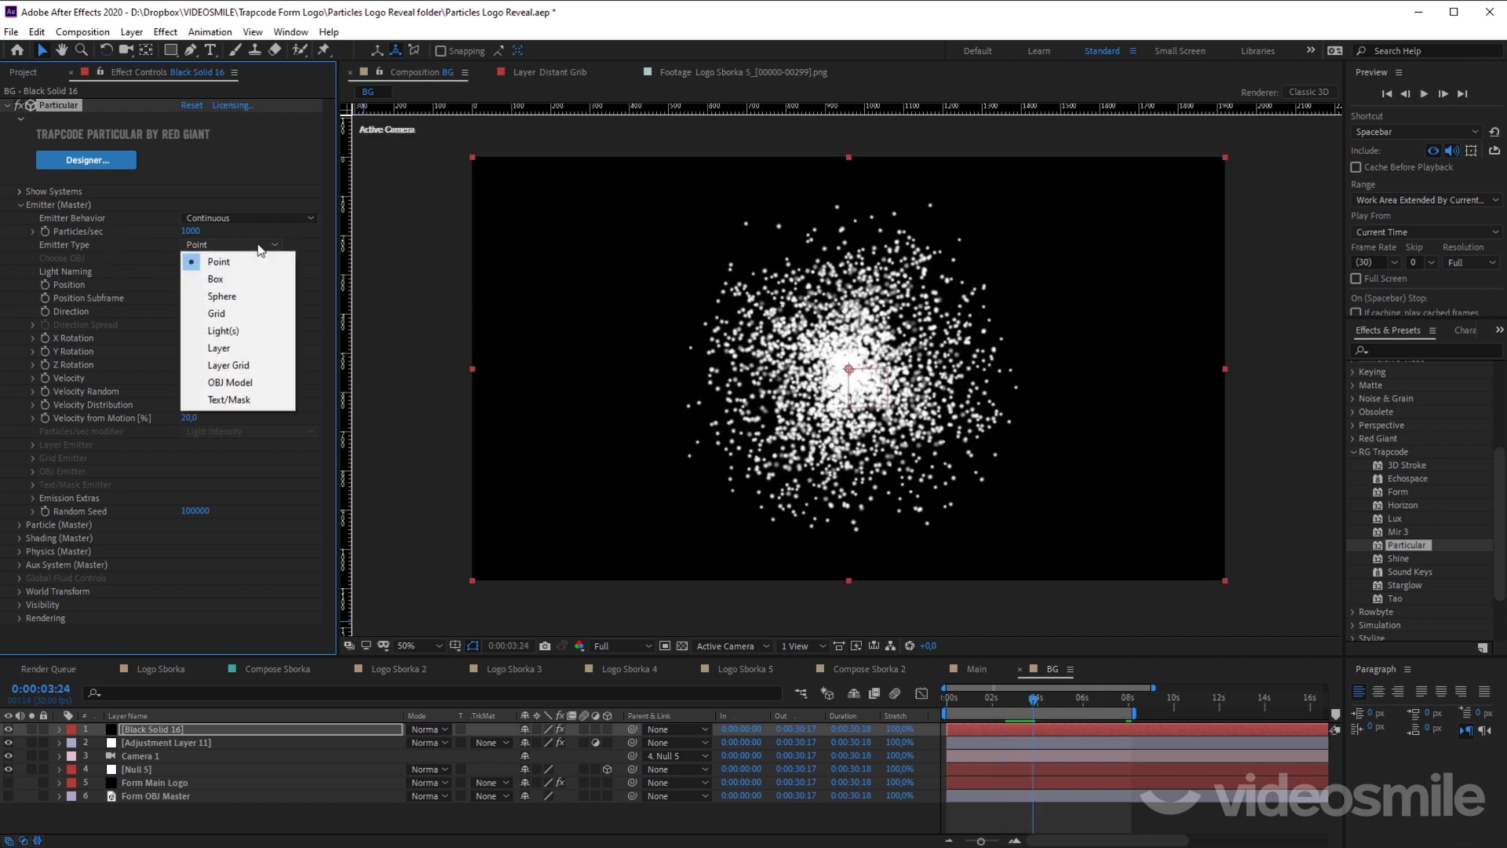
click(236, 279)
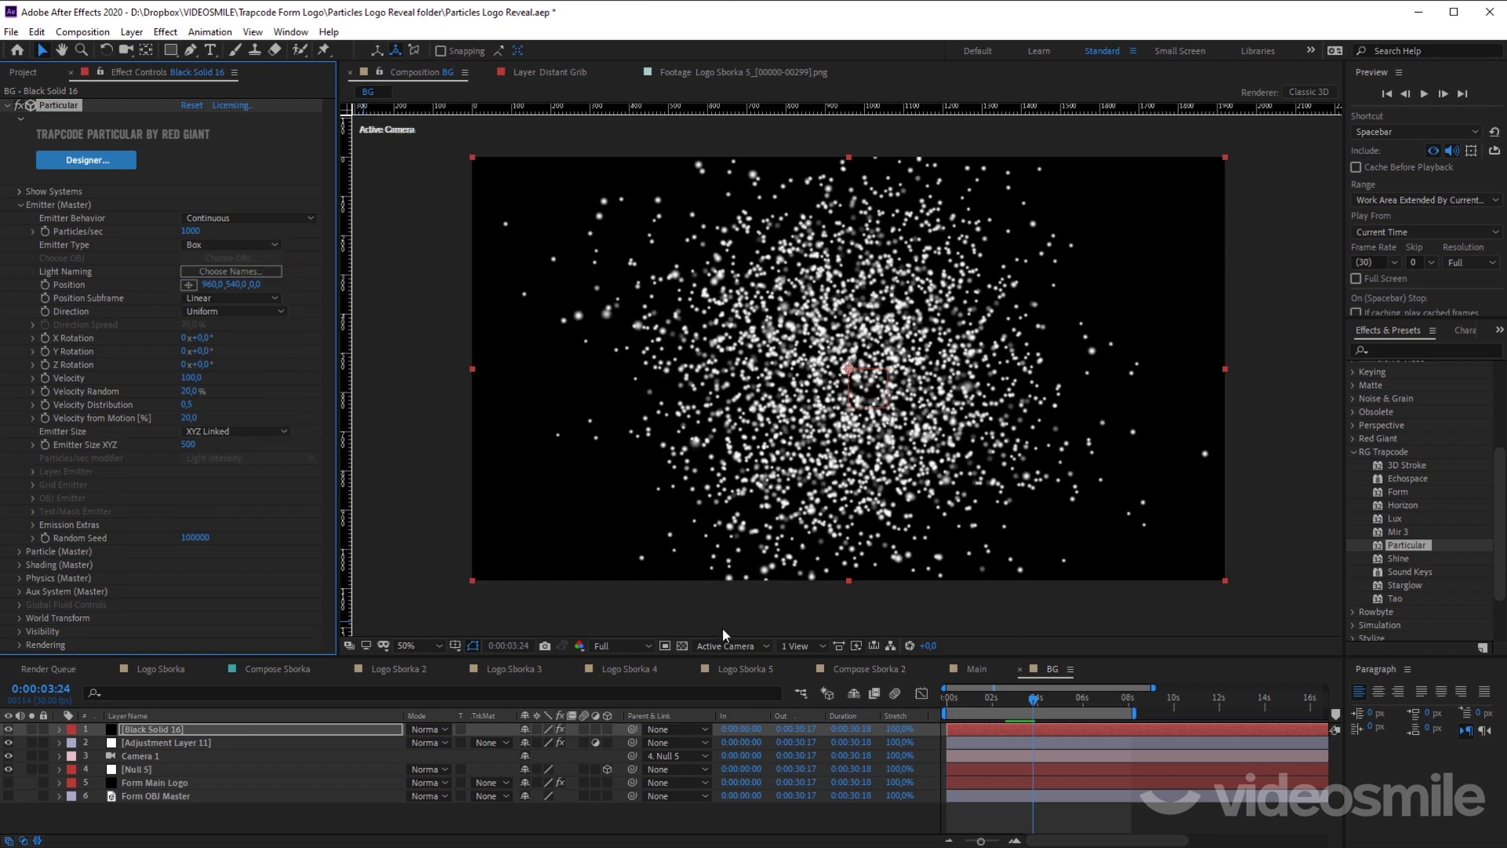
click(757, 646)
Step: View the particles from the Top 3D view and preview from the start
click(723, 738)
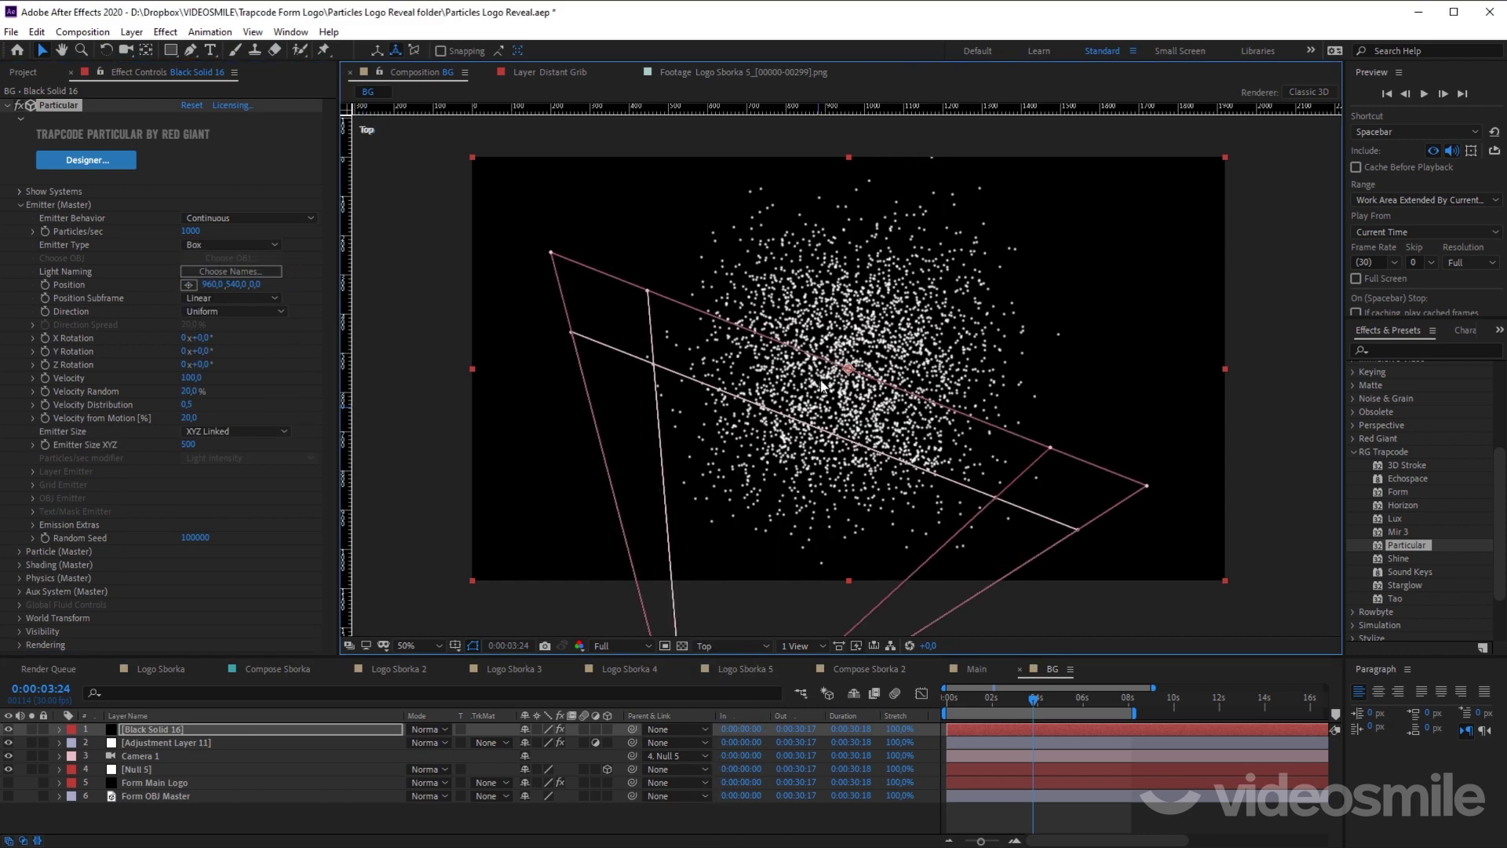
key(comma)
key(comma)
drag(1024, 705, 921, 709)
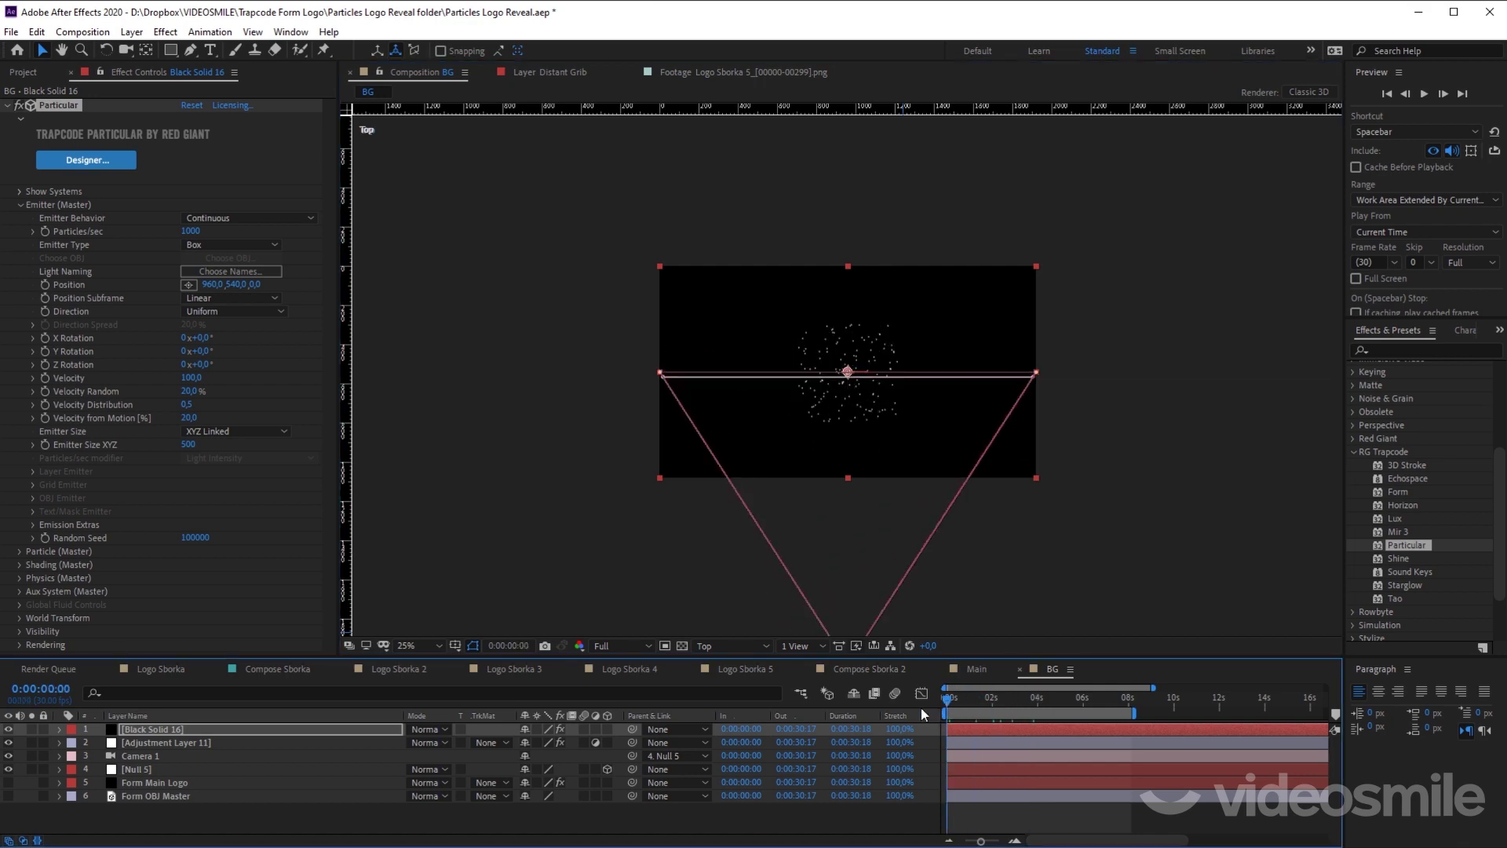
key(period)
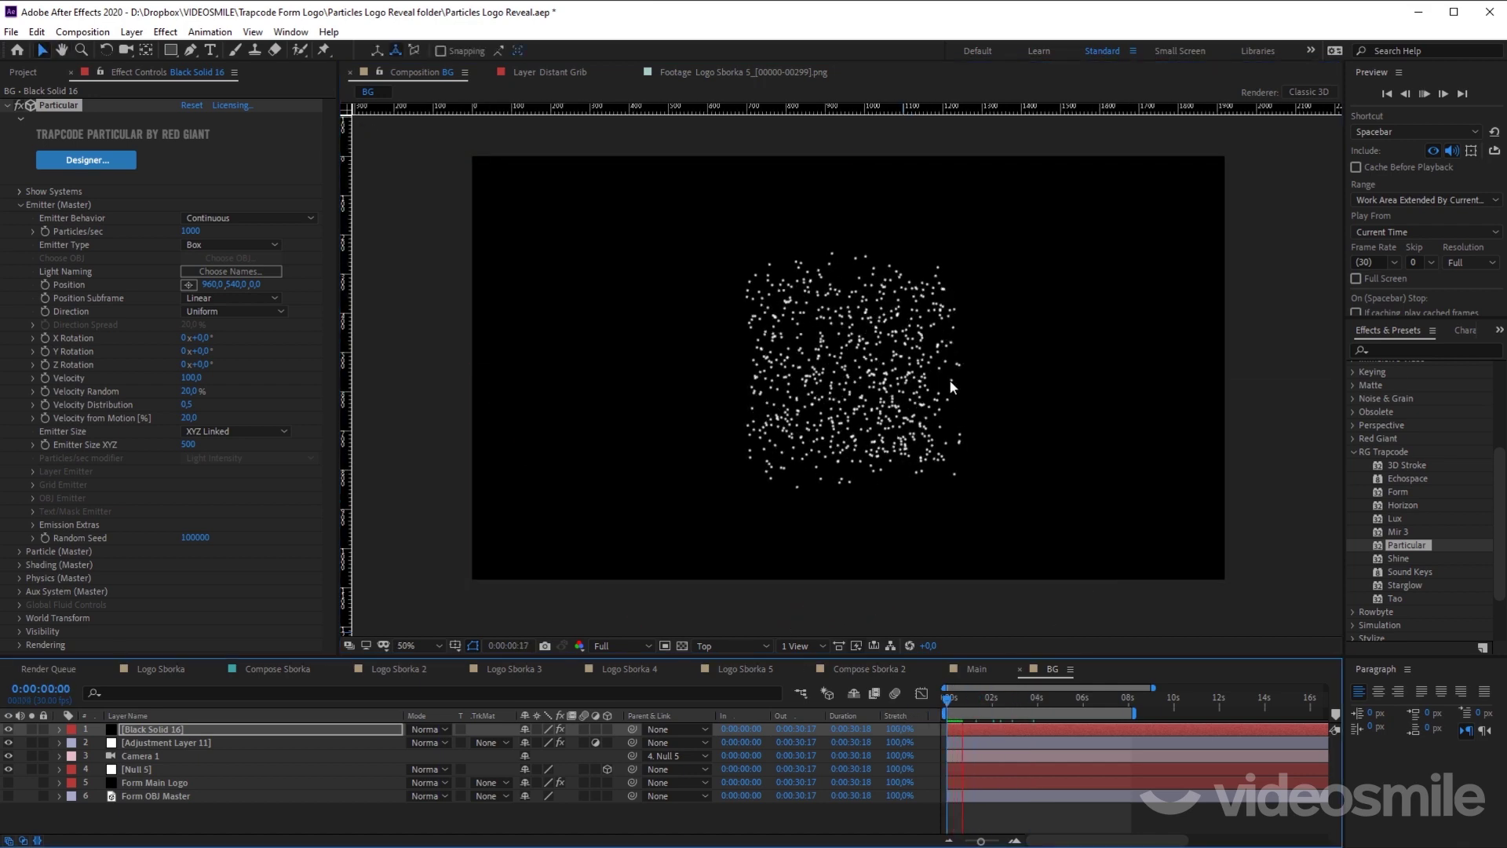
key(space)
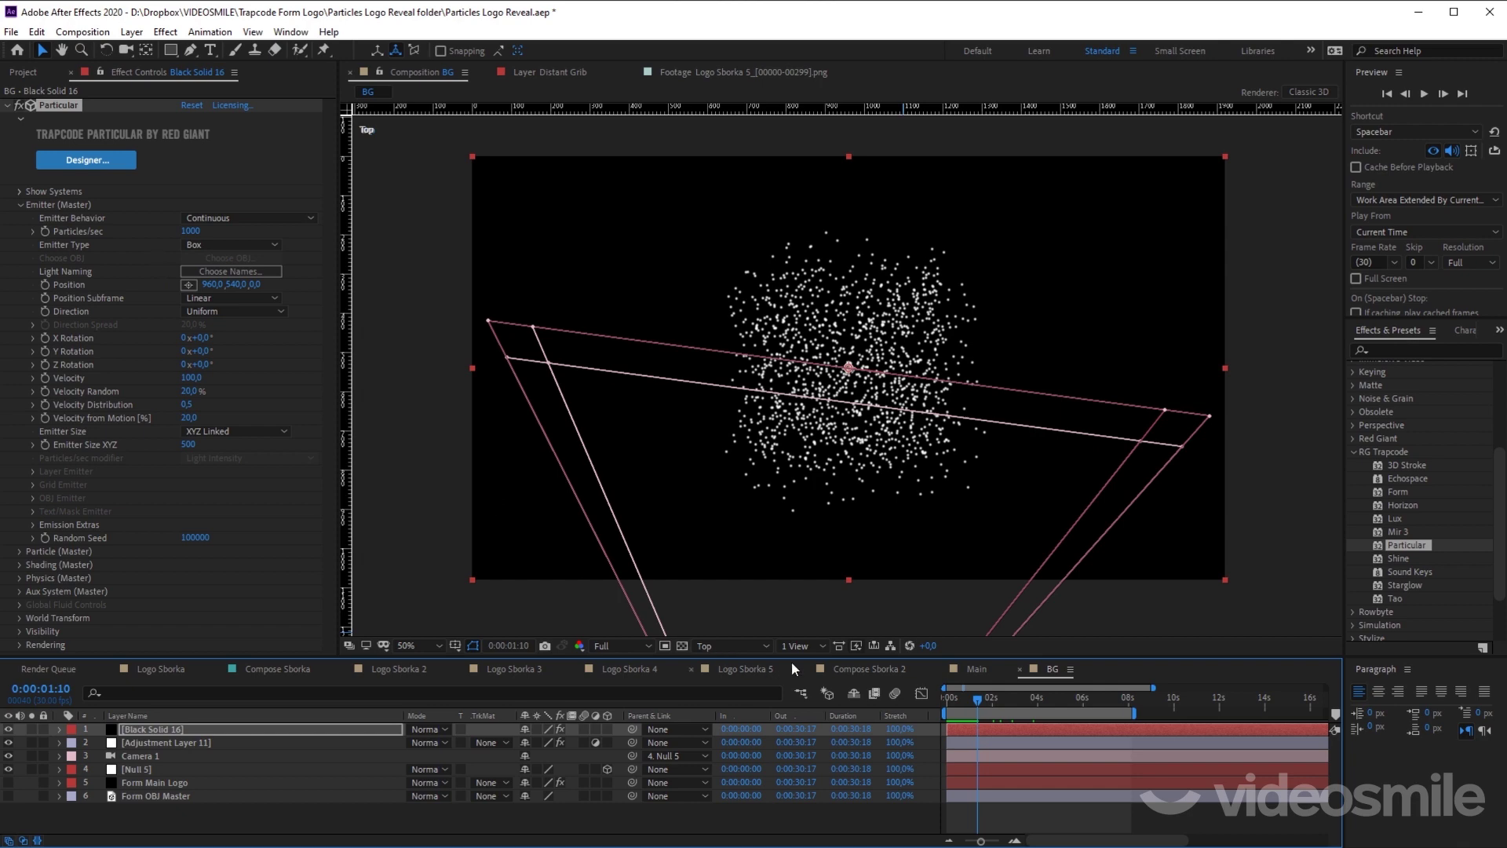
Step: Return to Active Camera and place the emitter left of centre at 748, 540
click(733, 647)
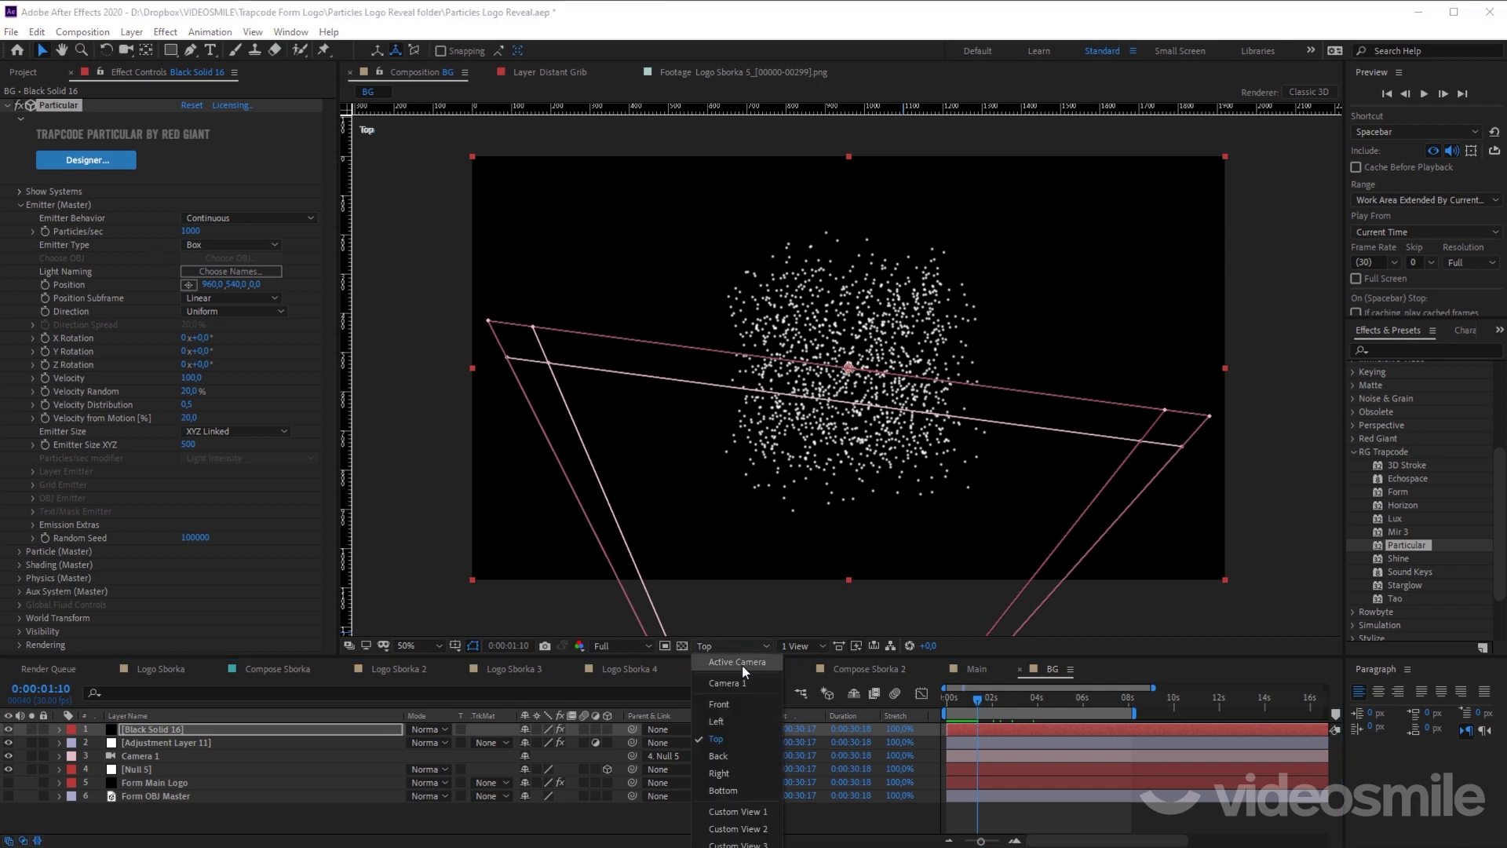
click(742, 665)
mouse_move(978, 699)
mouse_down()
mouse_move(930, 705)
mouse_move(977, 700)
mouse_up()
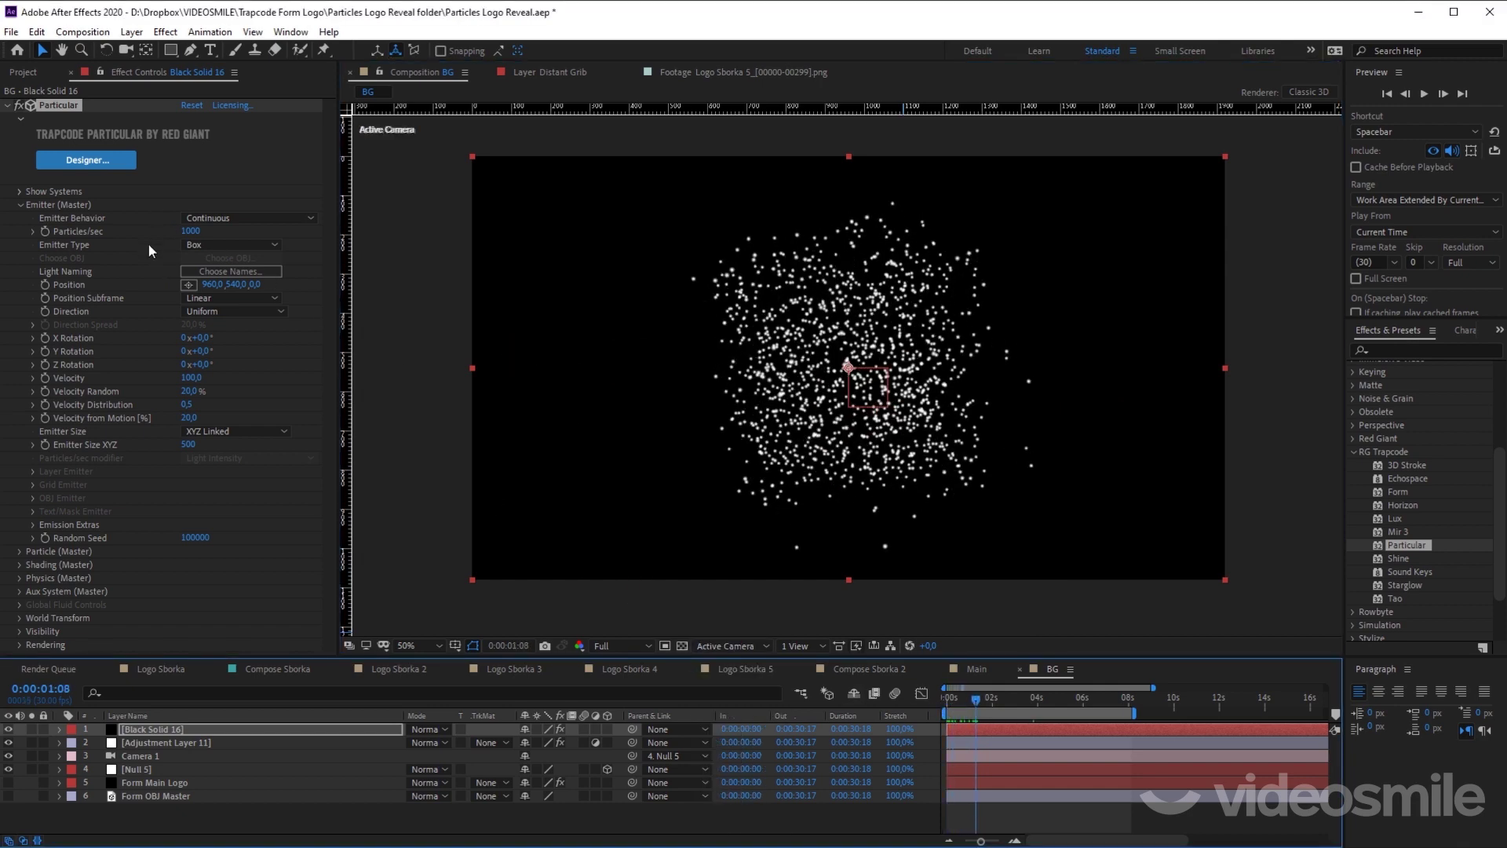
click(189, 285)
click(765, 367)
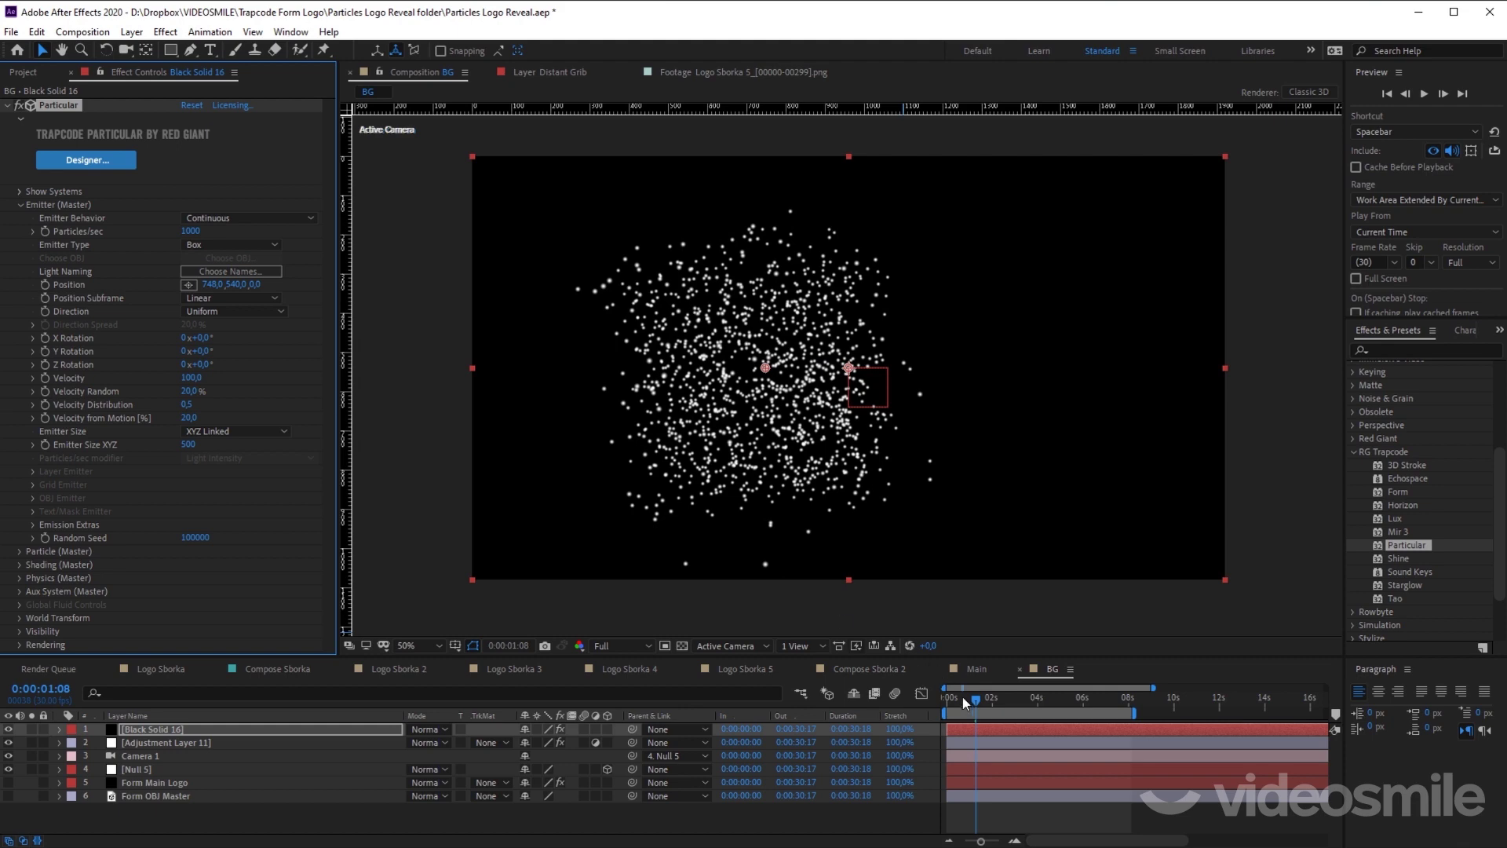
drag(963, 698, 872, 697)
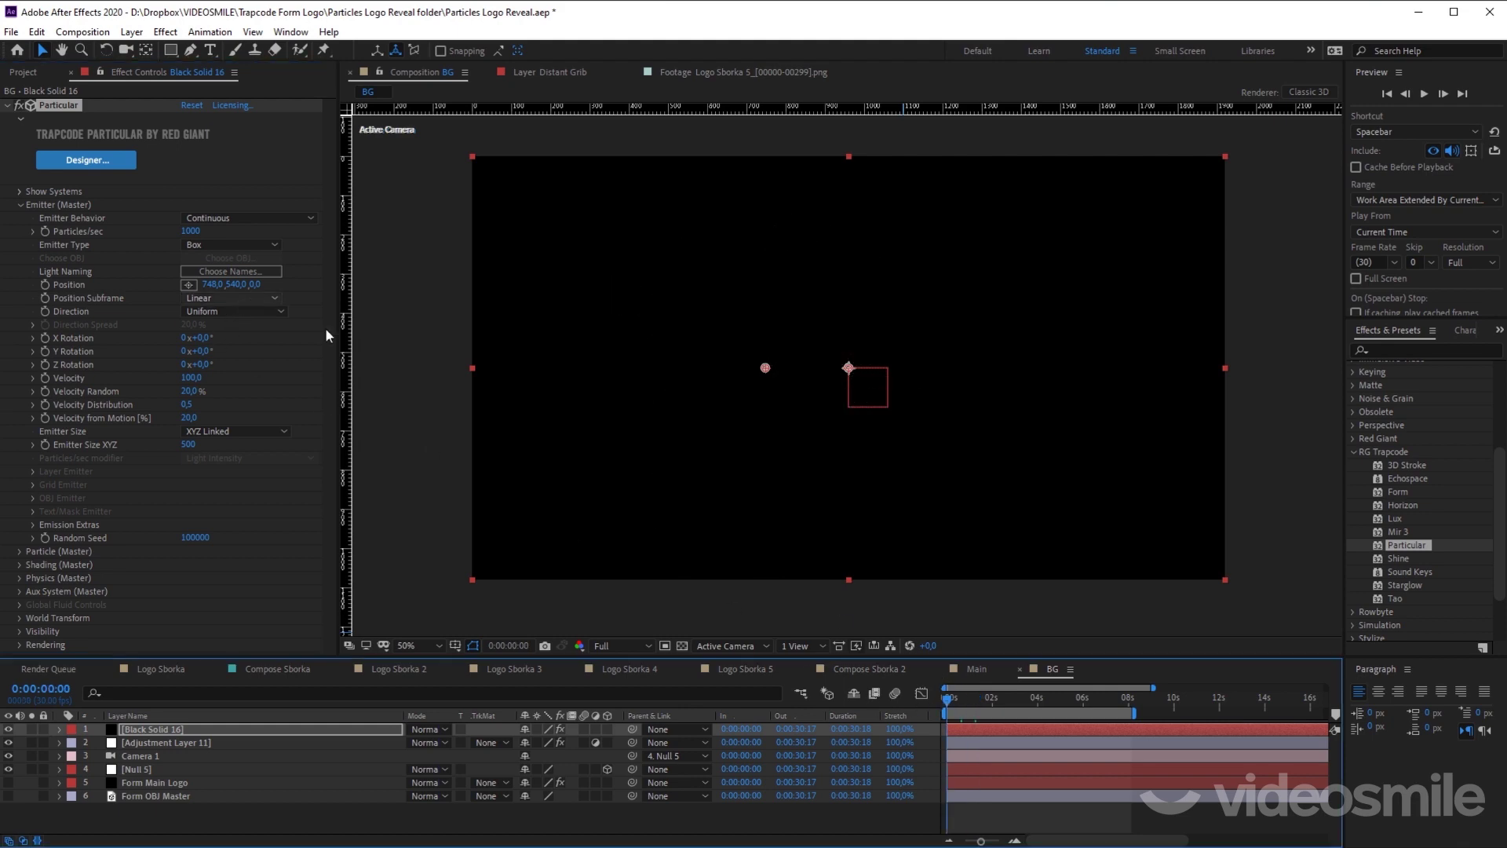
Step: Set the emitter position to X 0, Y 1111 and scrub to check the particles
key(space)
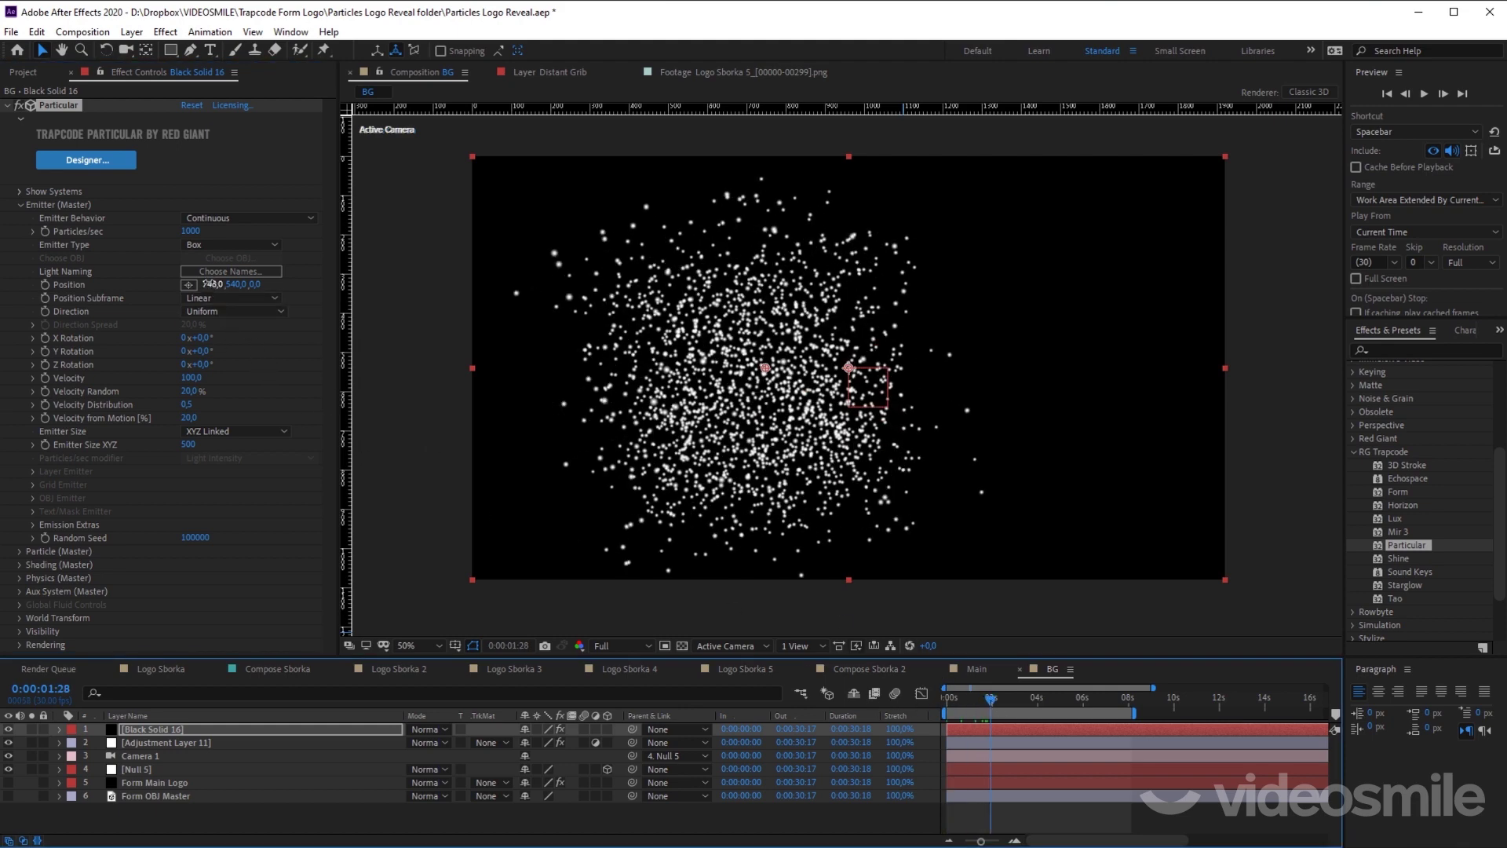
click(212, 284)
text(0)
key(Return)
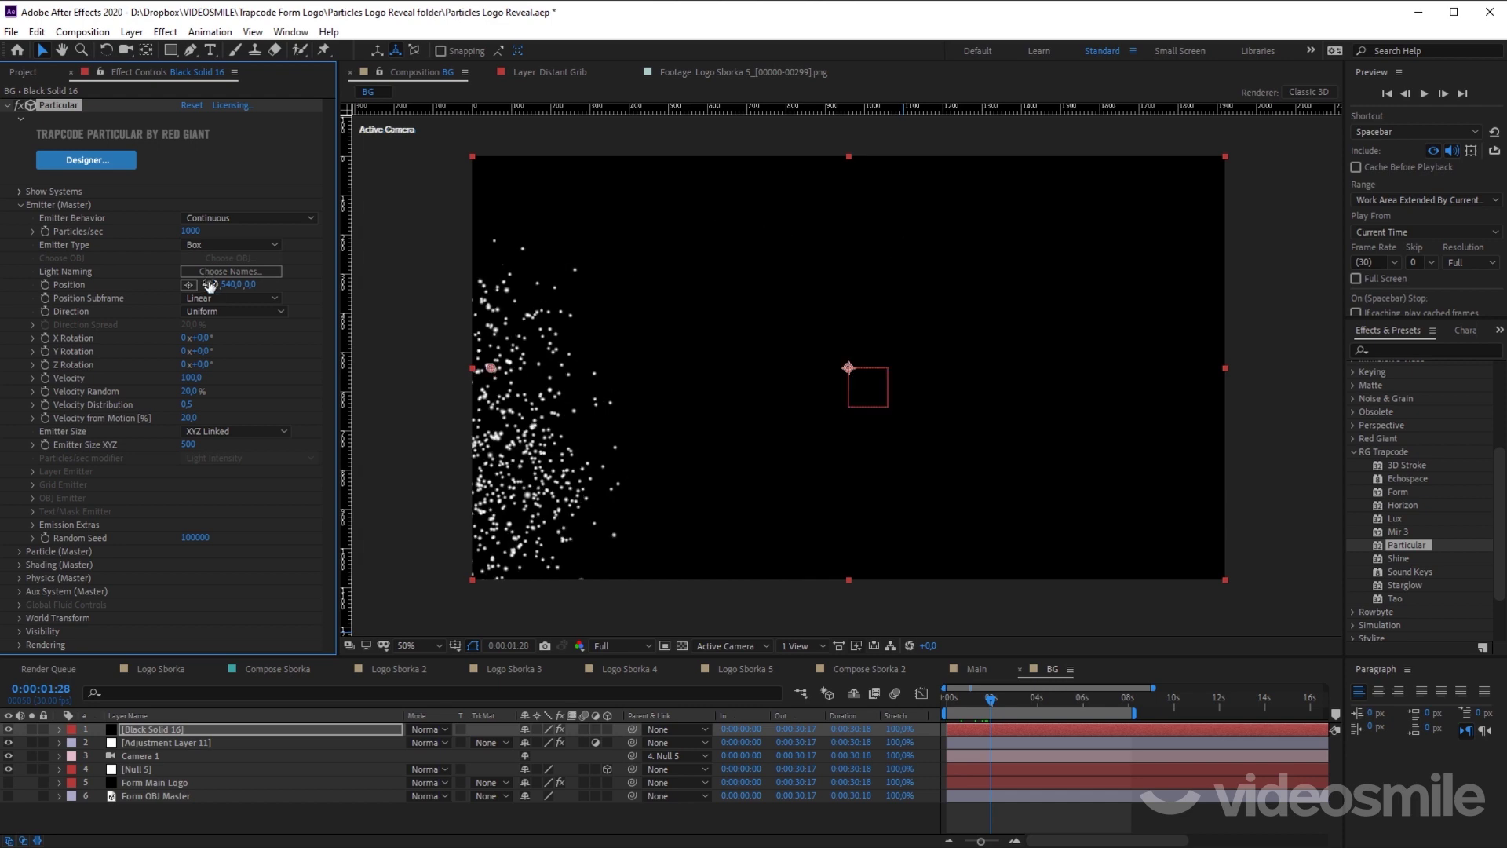
click(230, 284)
text(111)
text(1)
key(Return)
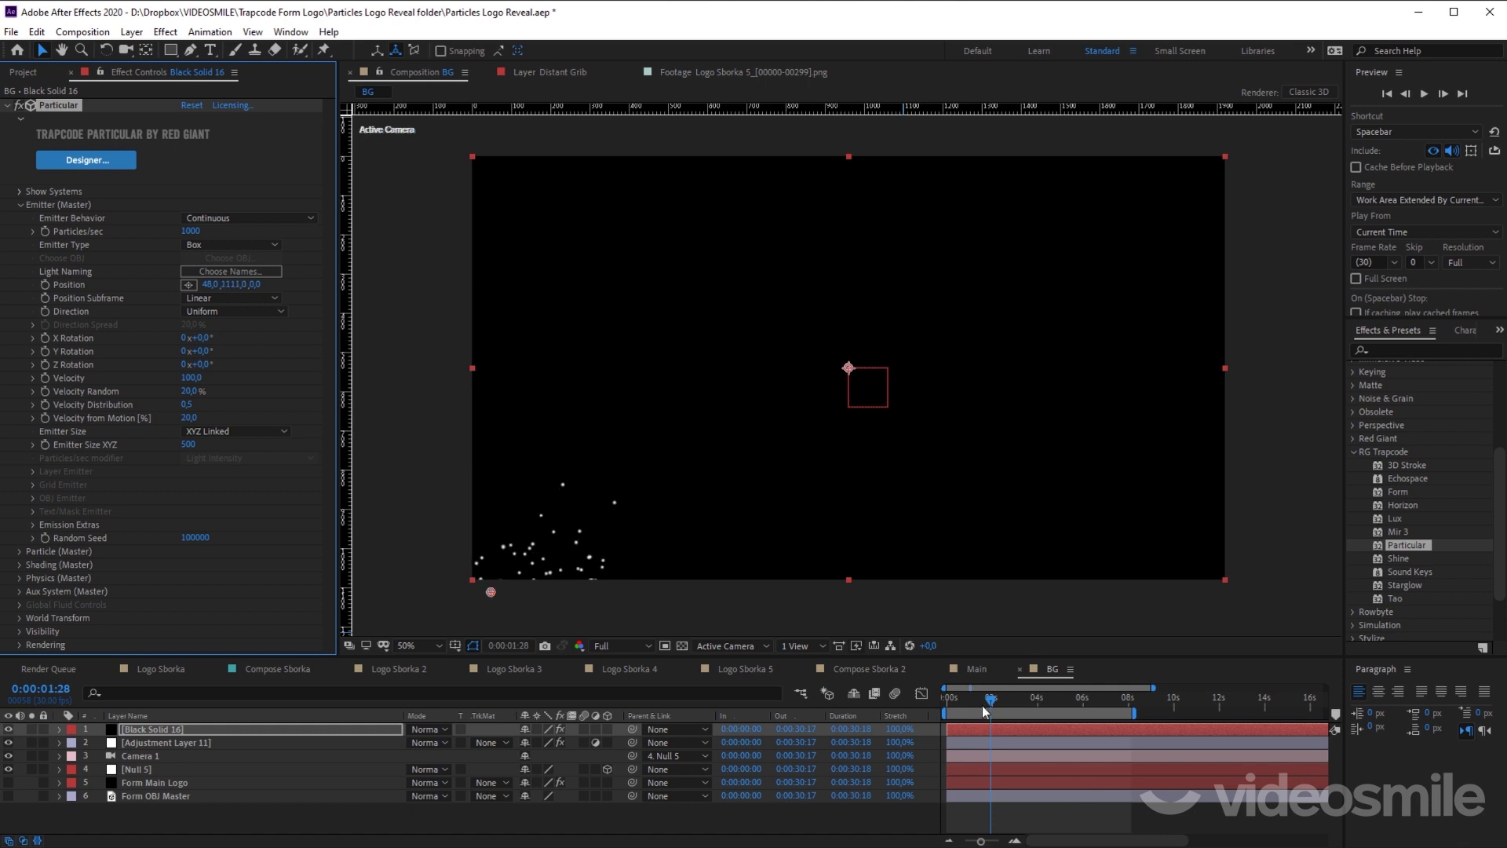
drag(982, 705, 982, 703)
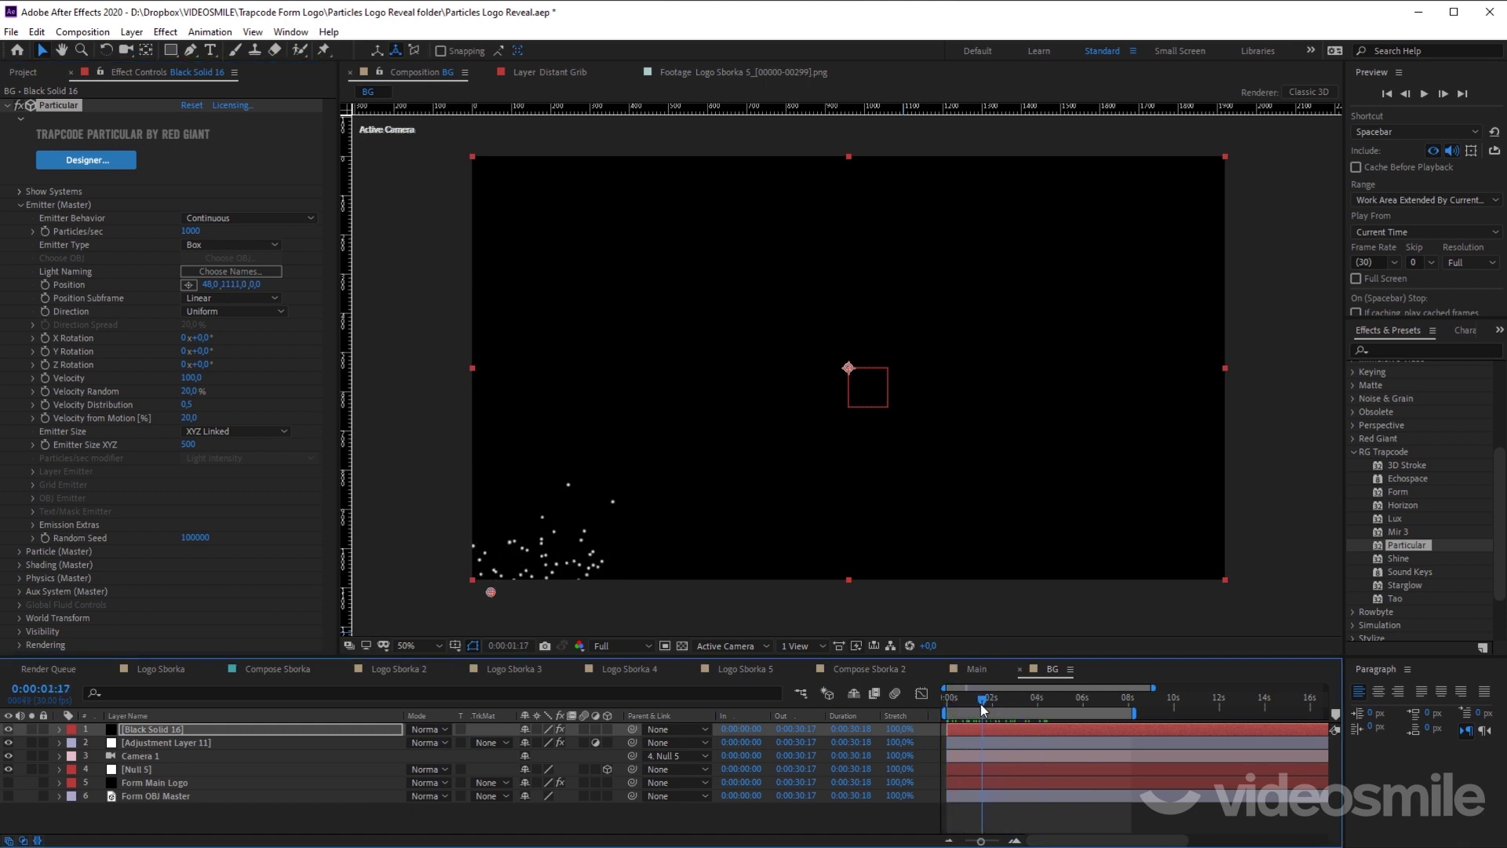
drag(982, 704, 983, 705)
click(726, 646)
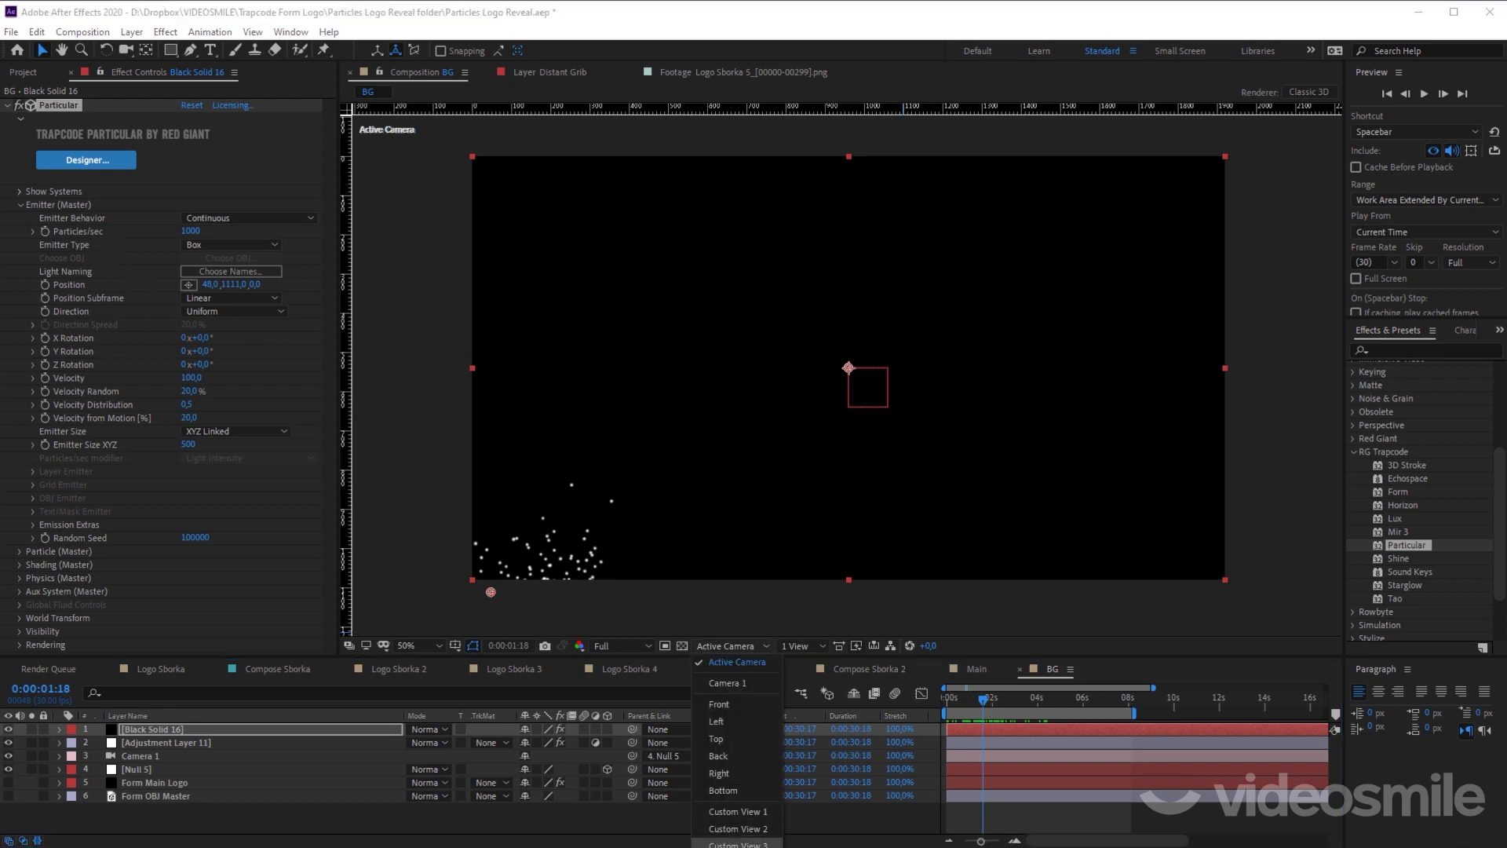
click(723, 785)
key(c)
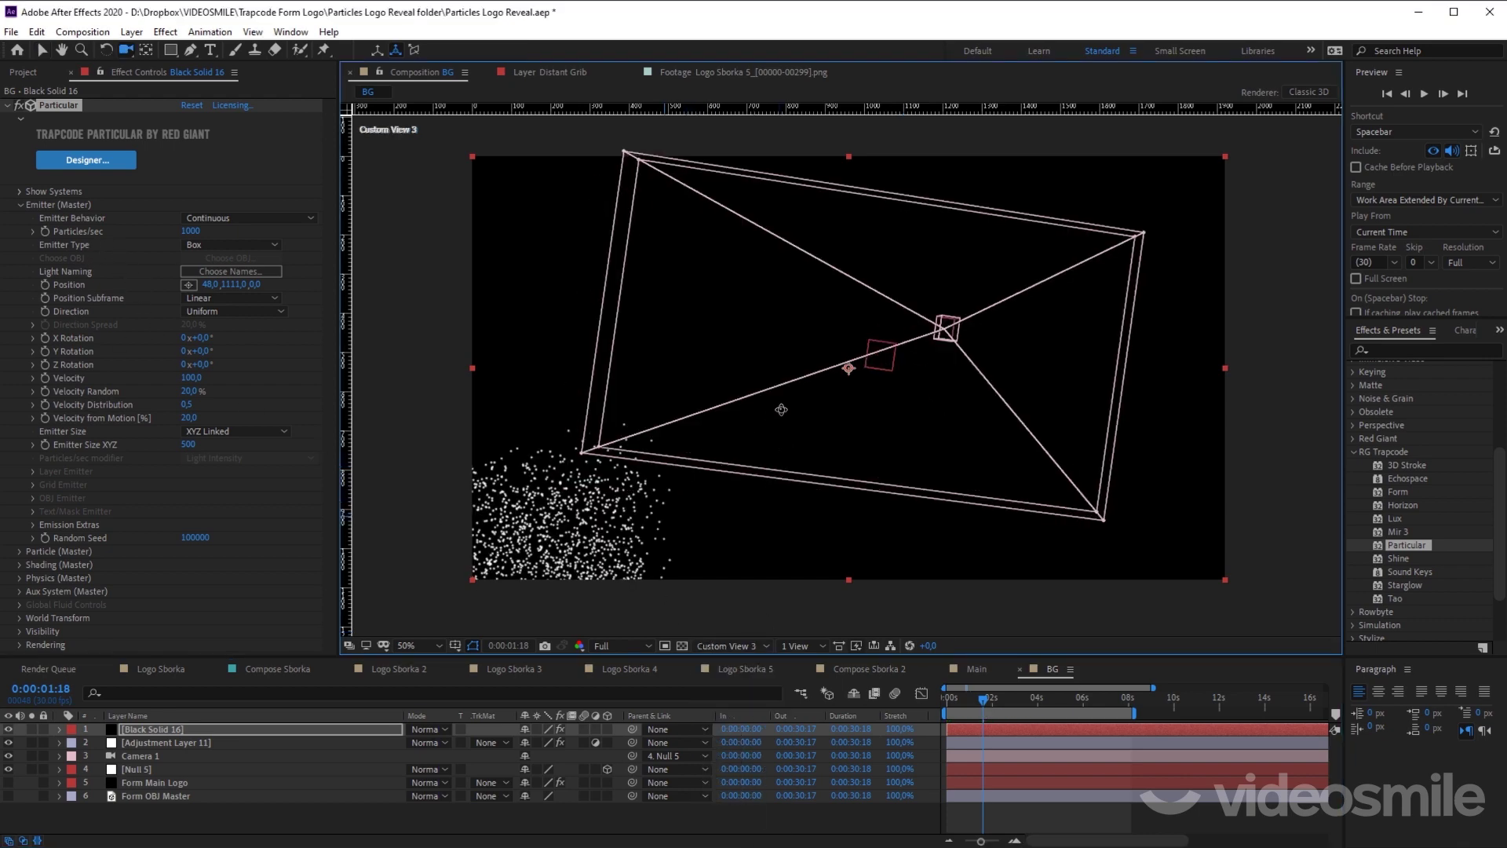
drag(692, 490, 740, 423)
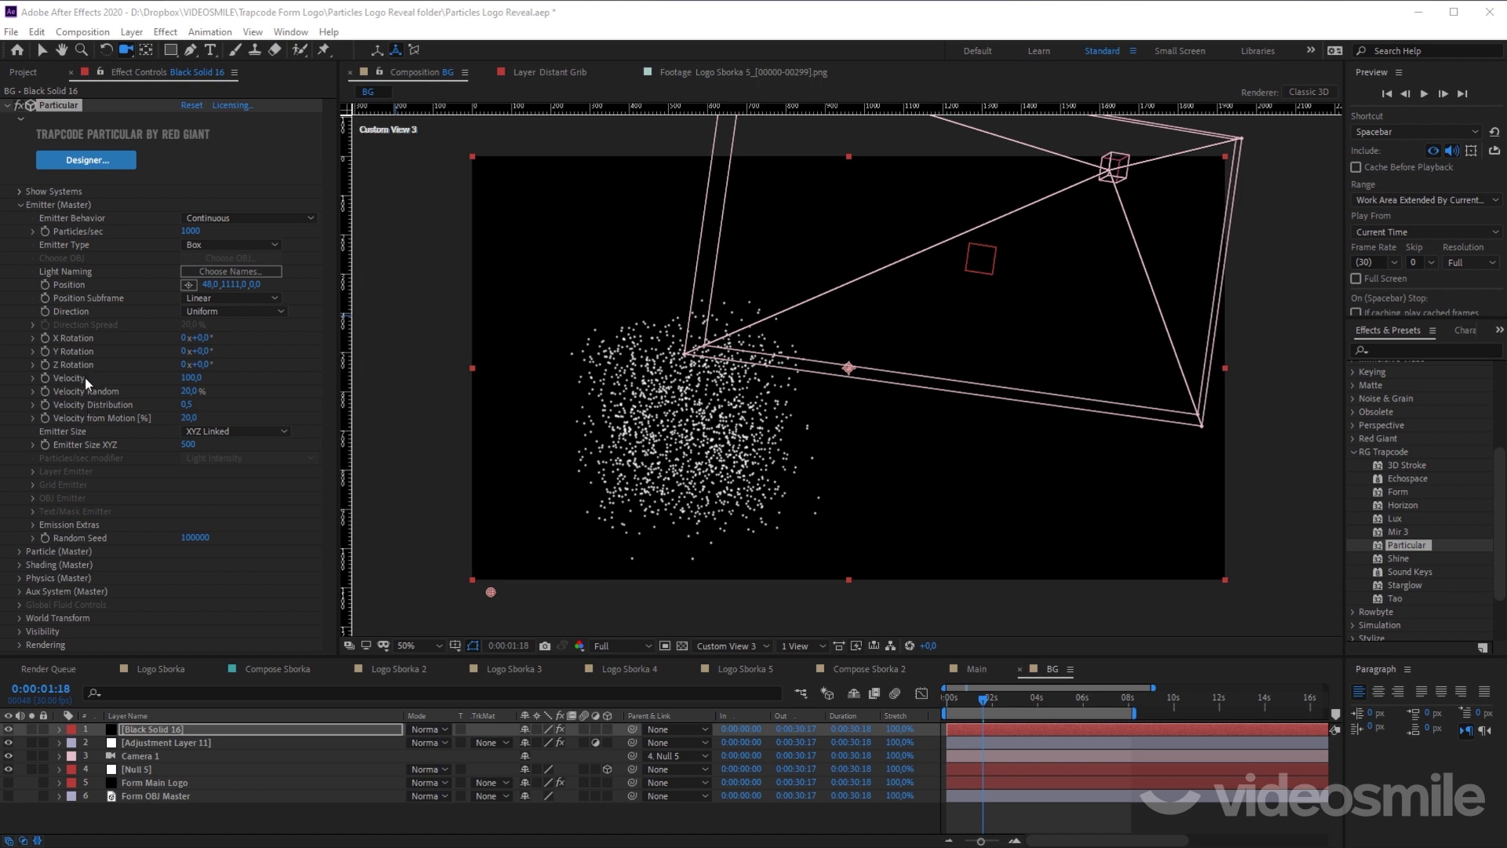
Step: Set Particular's Velocity to 50, Velocity Random to 50% and Velocity Distribution to 1,7
click(192, 378)
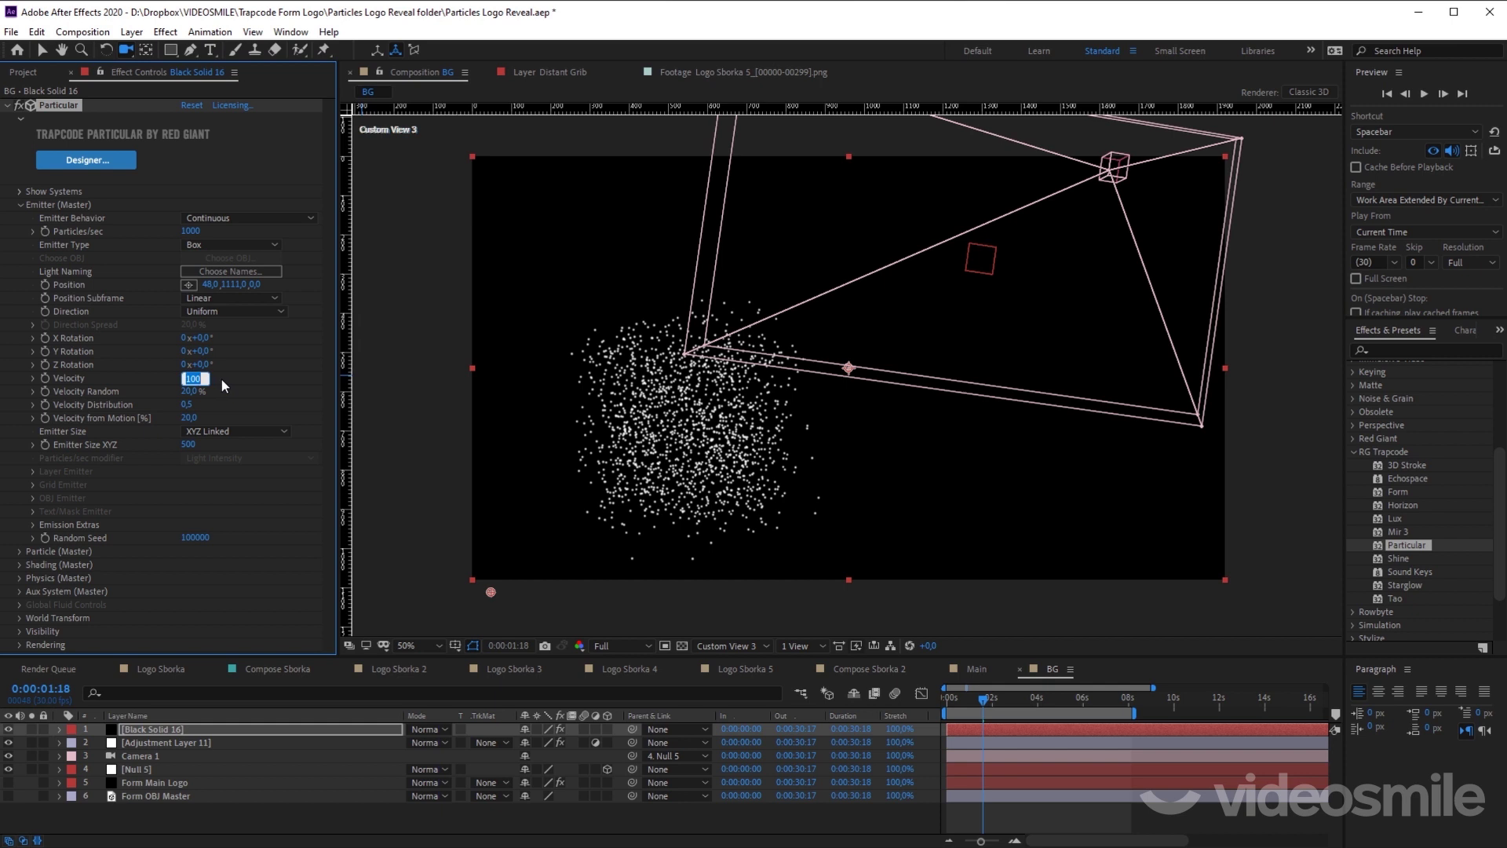
text(50)
key(Return)
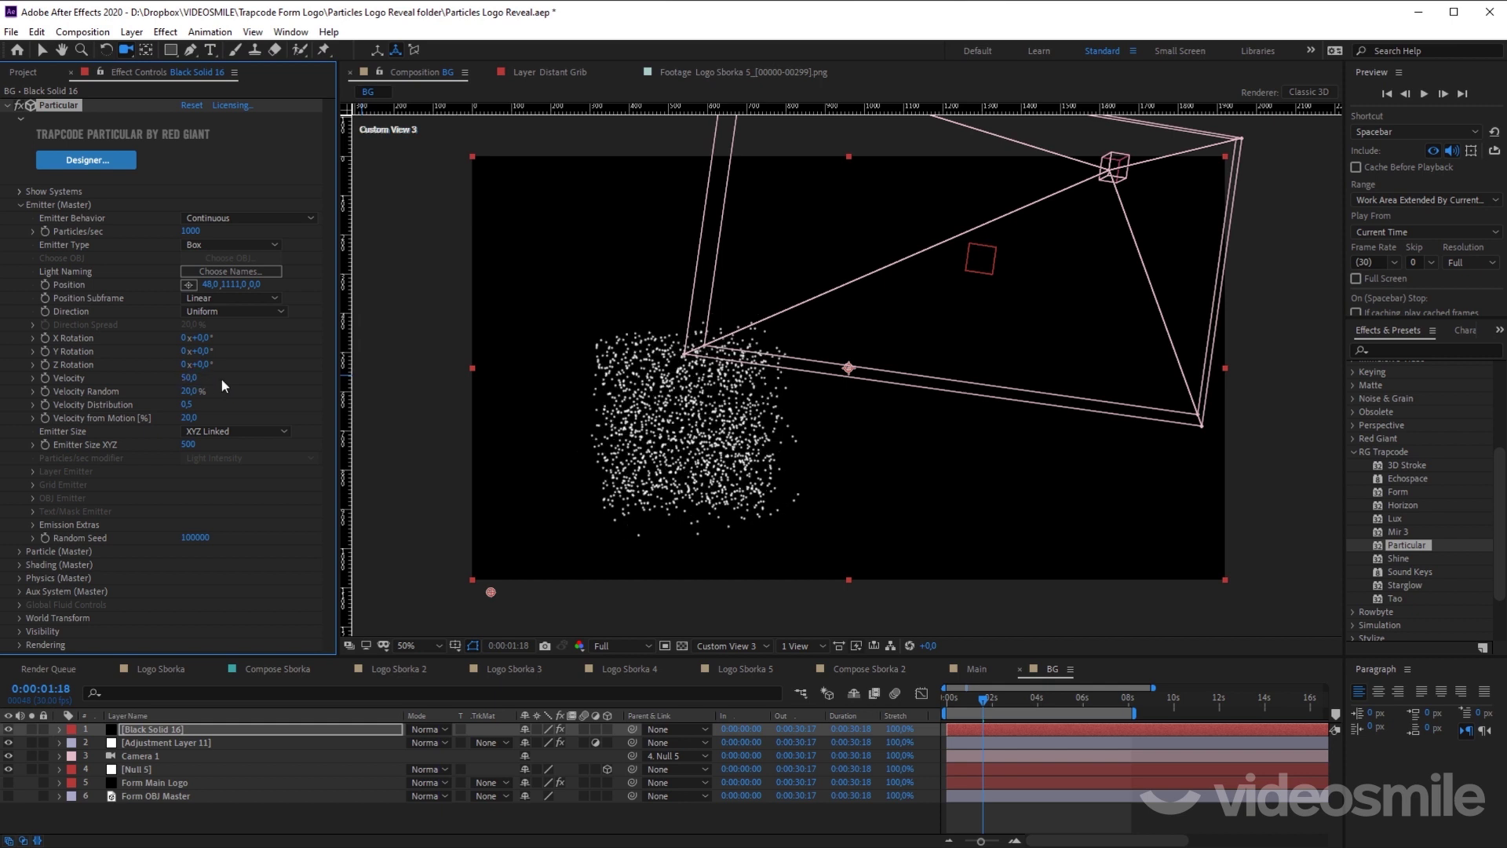
click(190, 391)
text(5)
text(0)
key(Return)
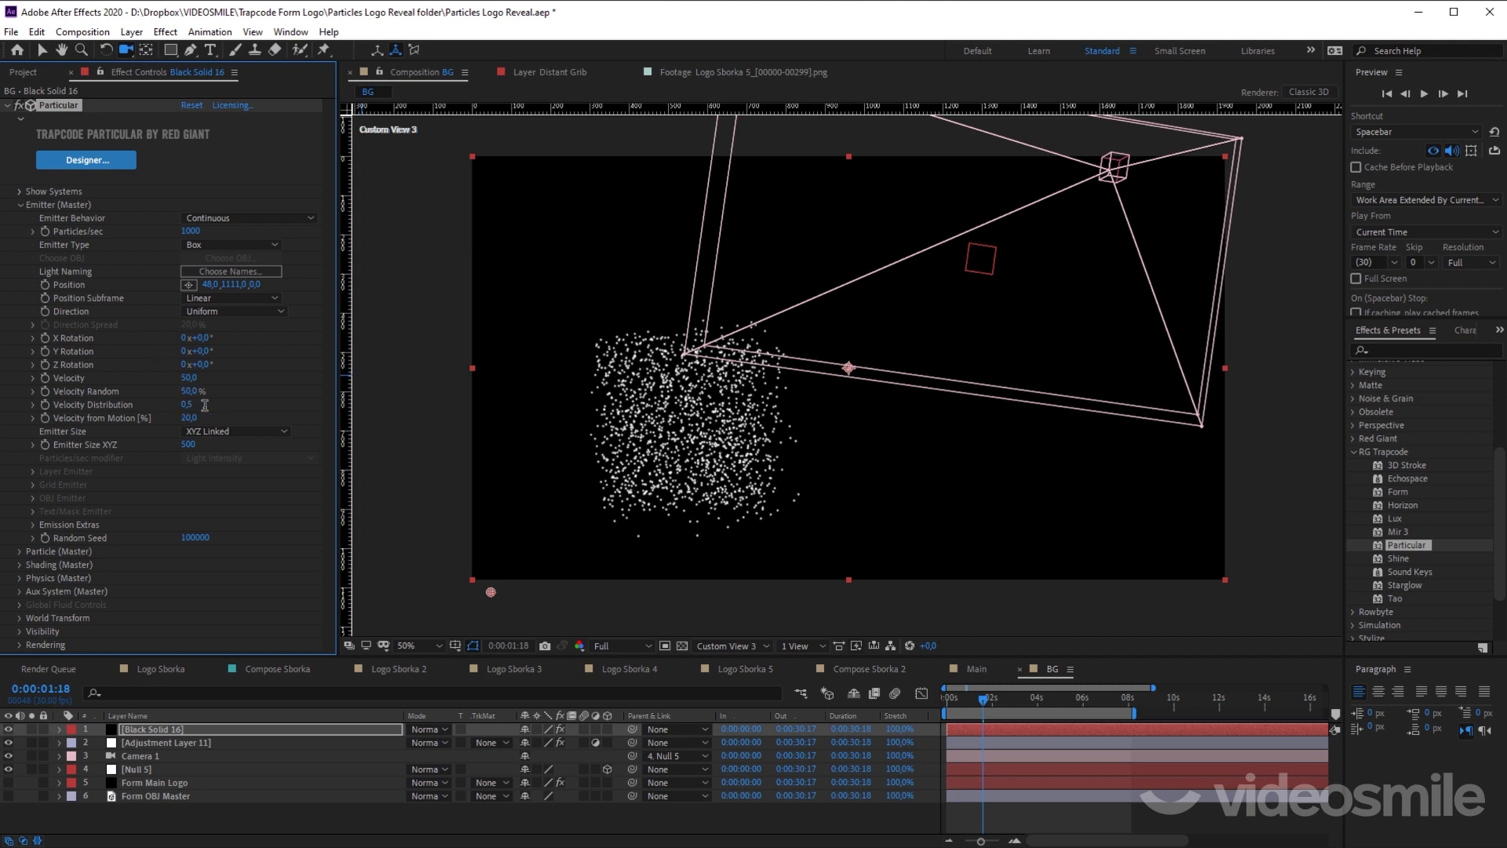
click(192, 404)
text(1,7)
key(Return)
Step: Preview the slower particles and reveal the Emitter Size XYZ slider
key(space)
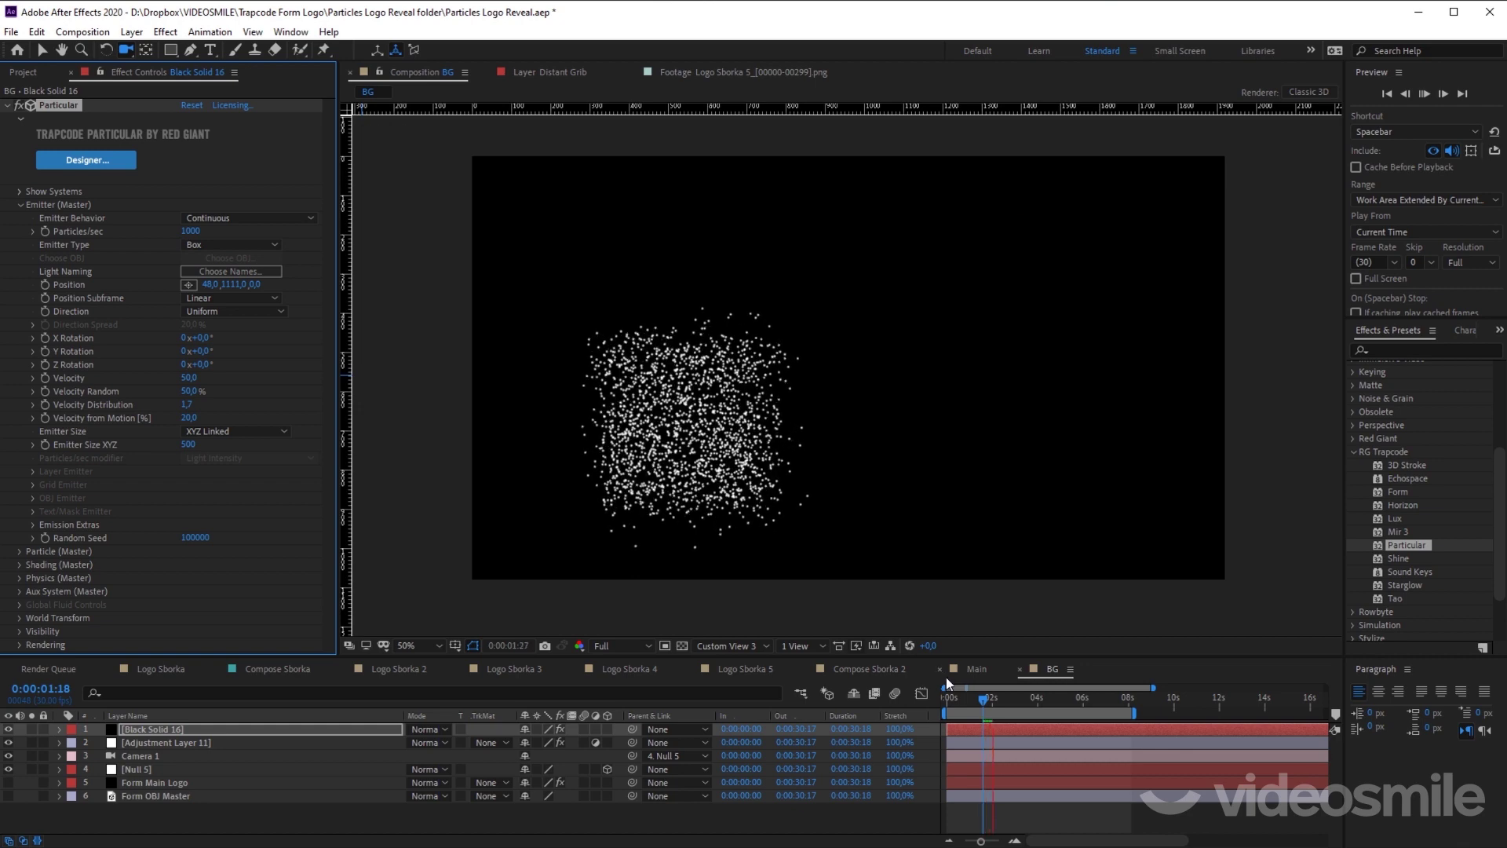
drag(987, 693, 948, 697)
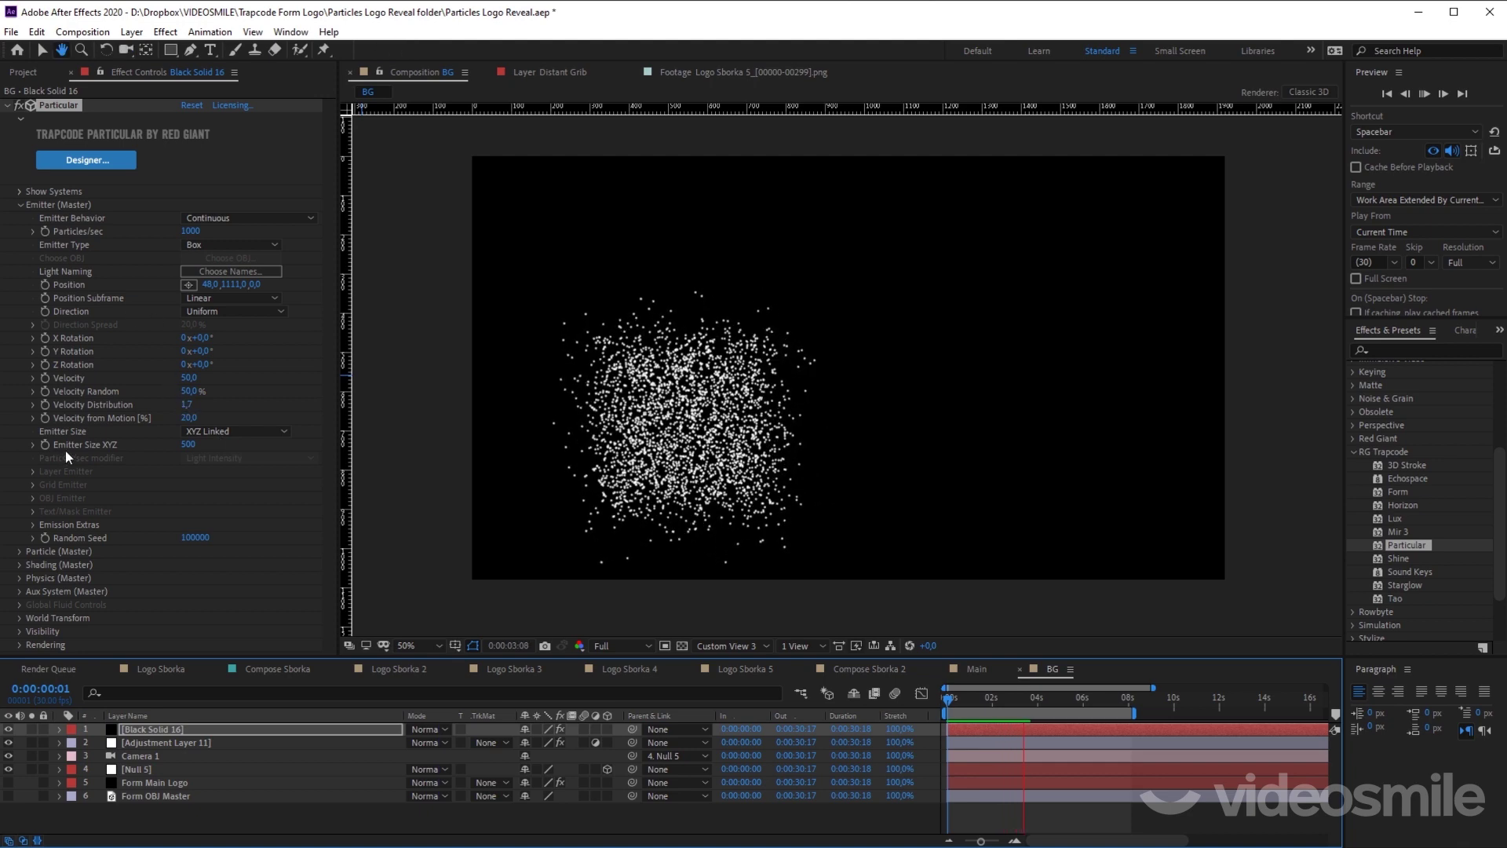
click(91, 449)
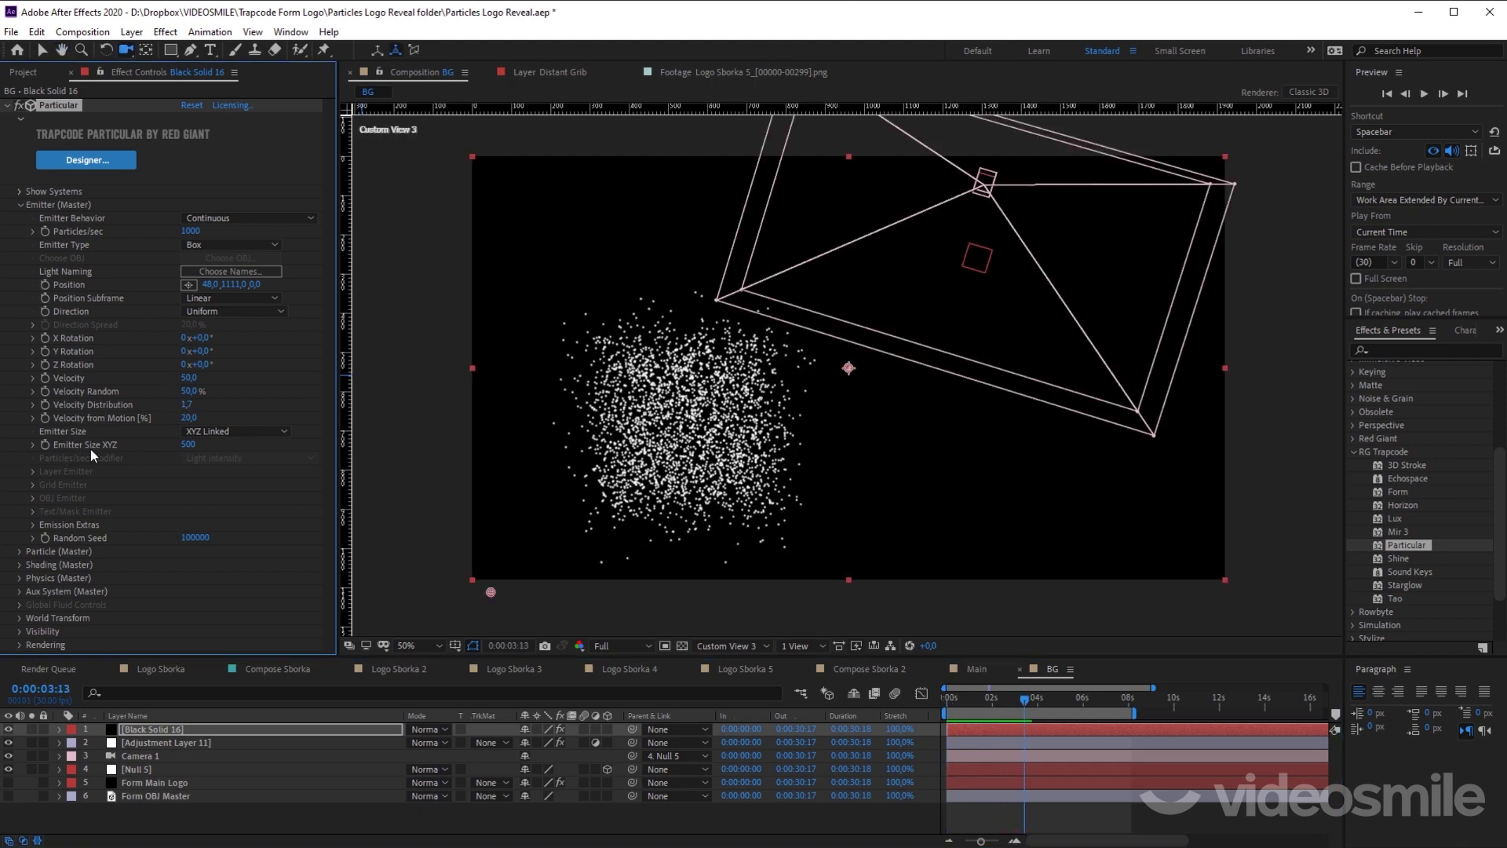
click(33, 445)
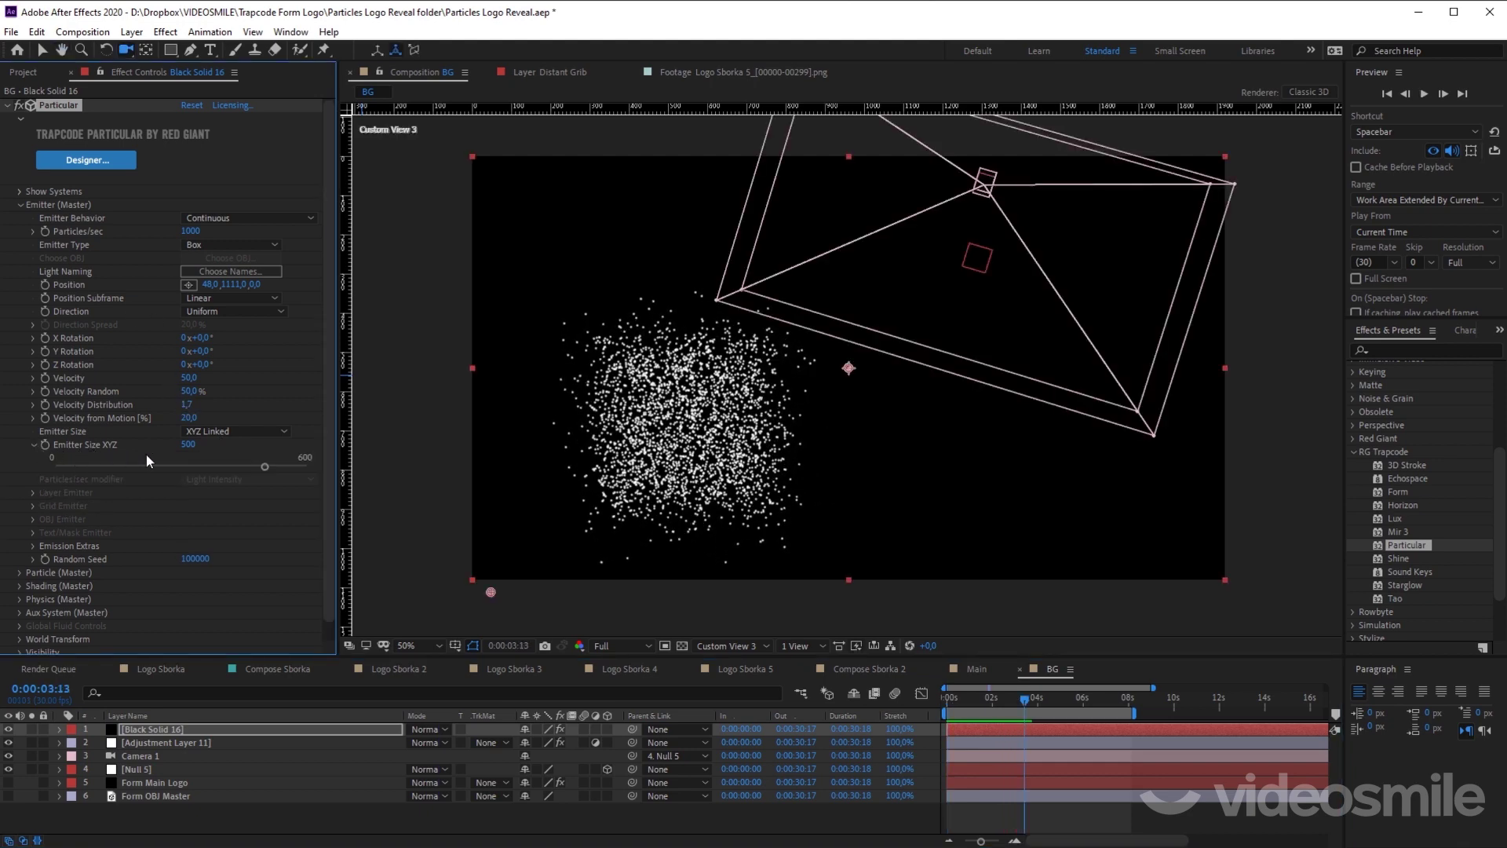
Step: Switch Emitter Size to XYZ Individual with X 2000, Y 500 and a deep Z of 3500
click(239, 432)
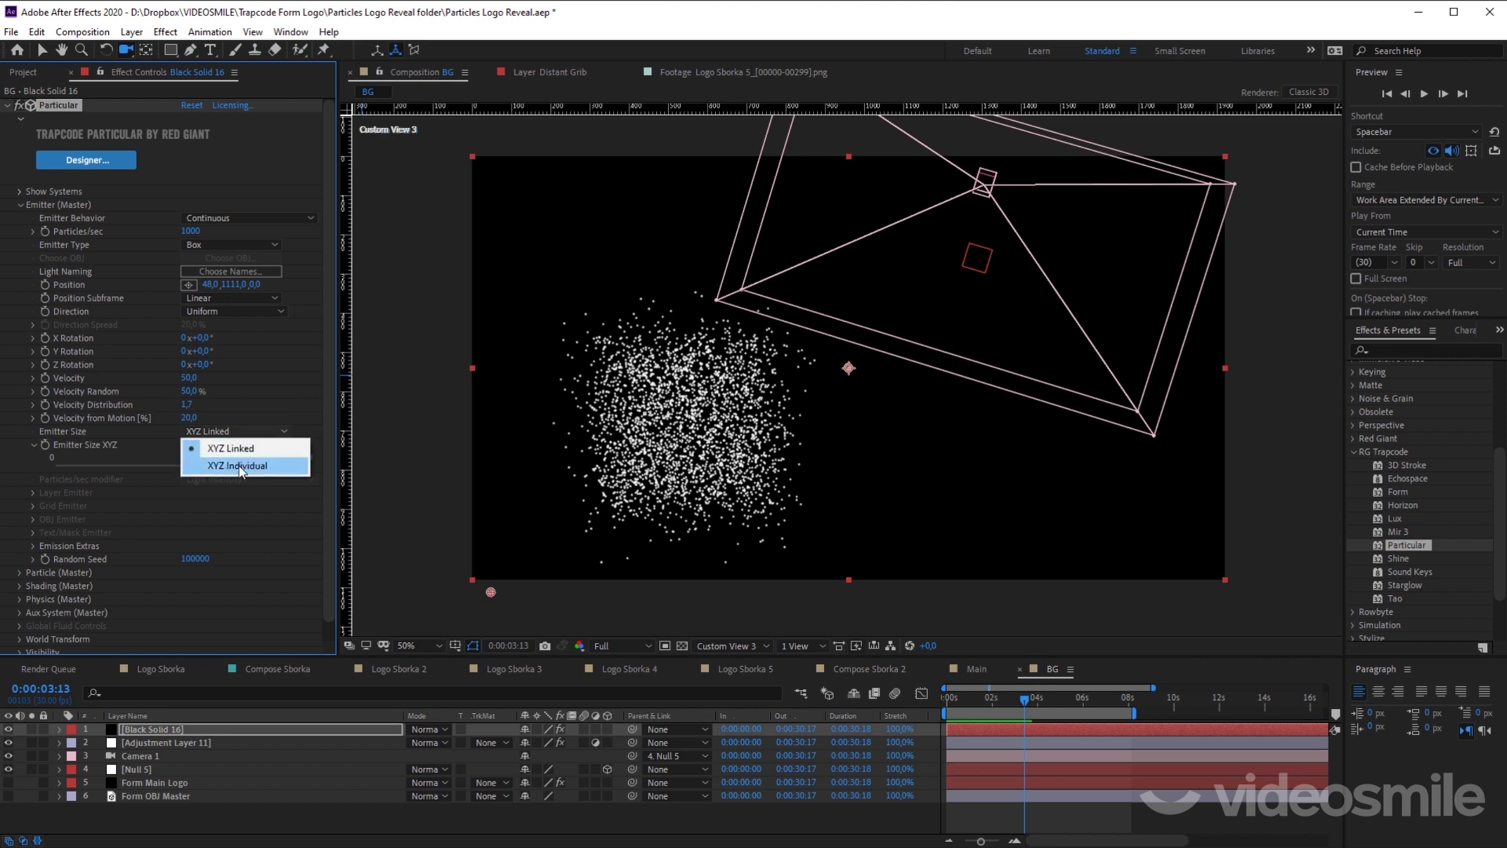
click(240, 467)
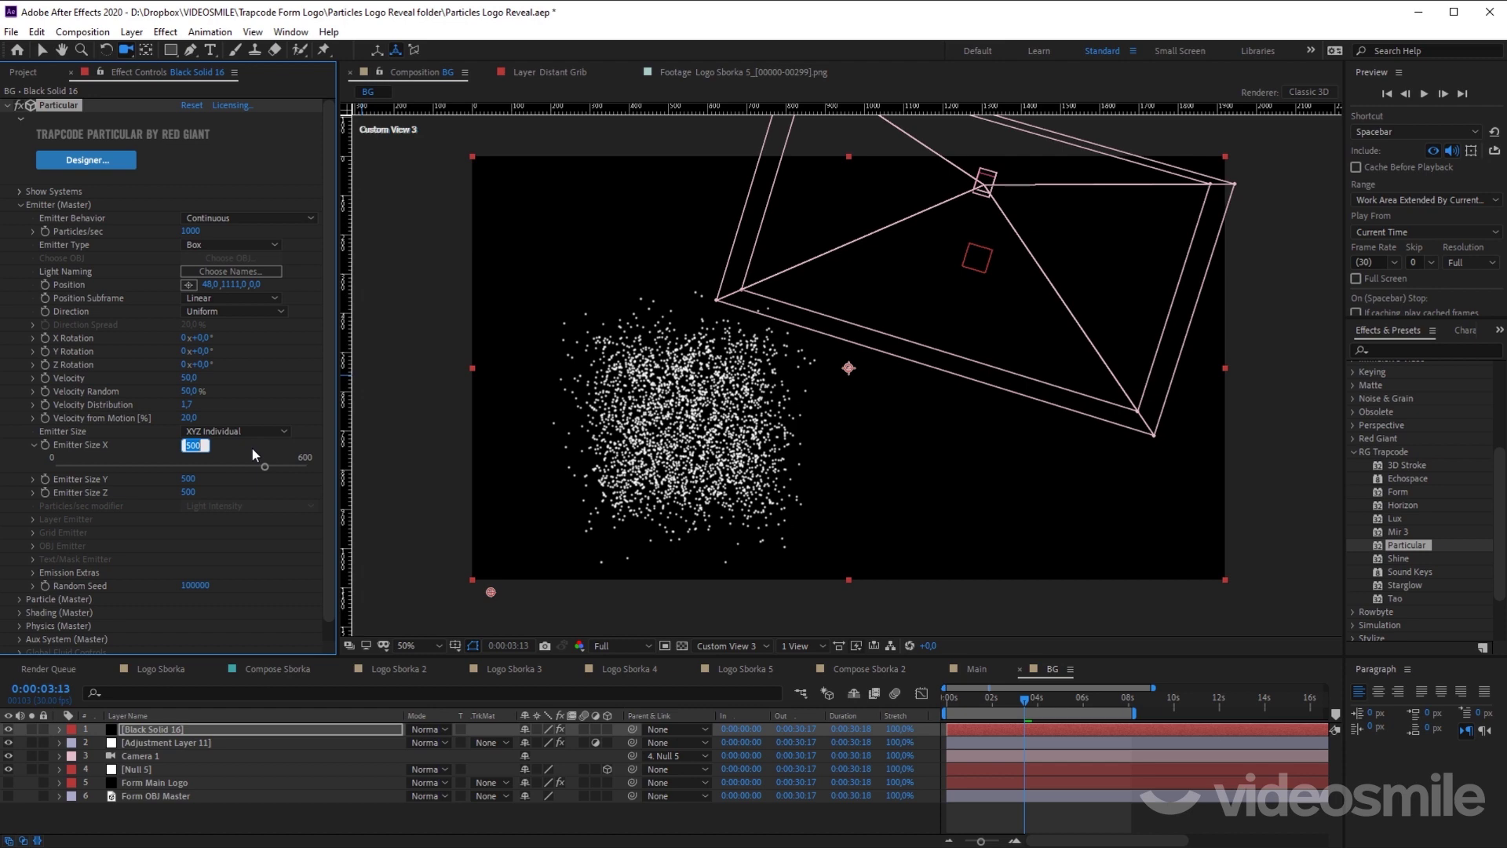
text(200)
text(0)
key(Return)
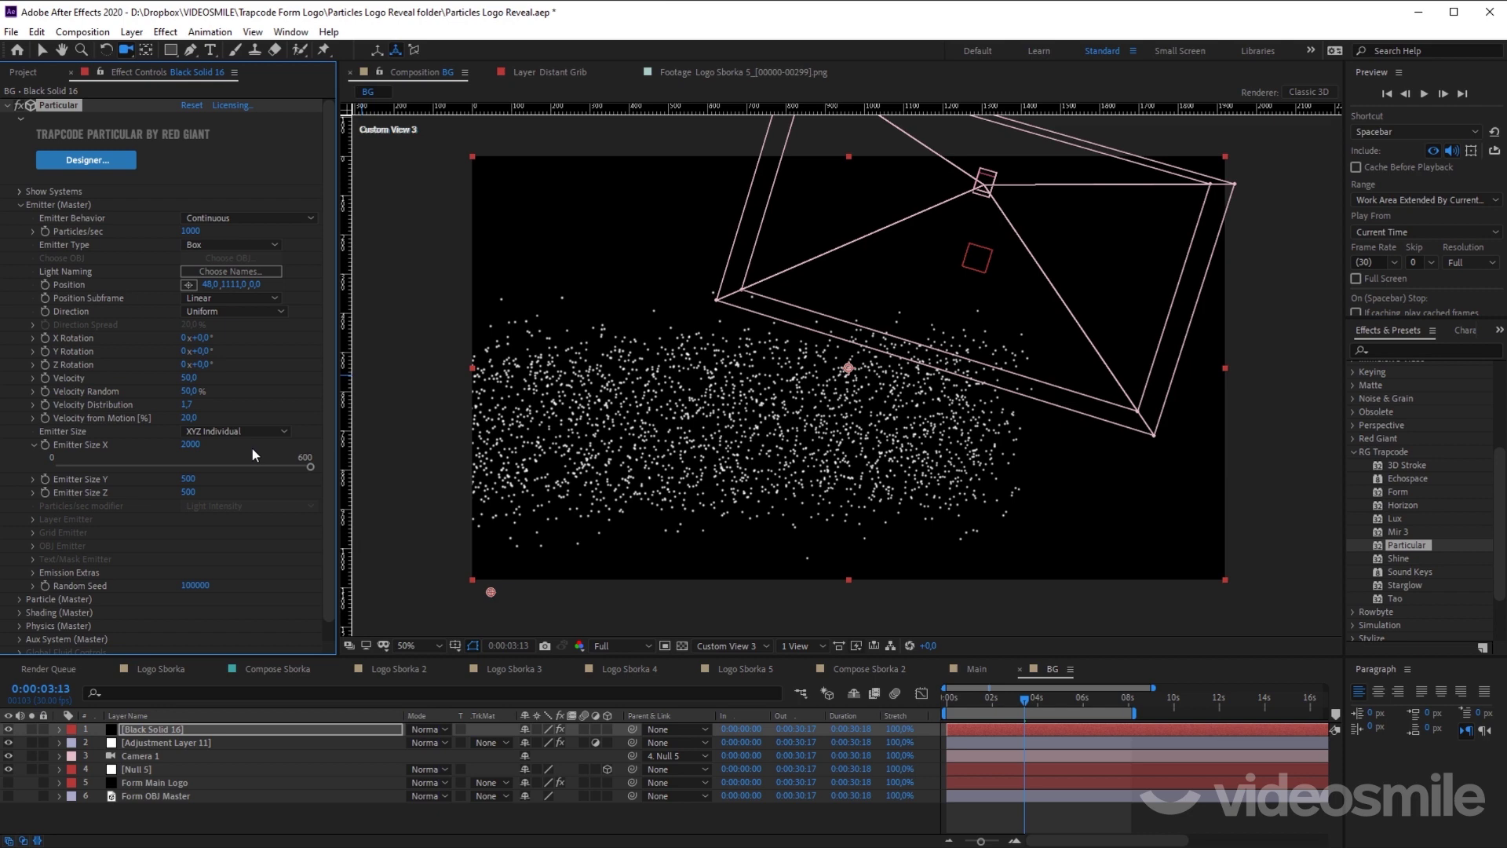
click(211, 491)
drag(190, 496, 181, 493)
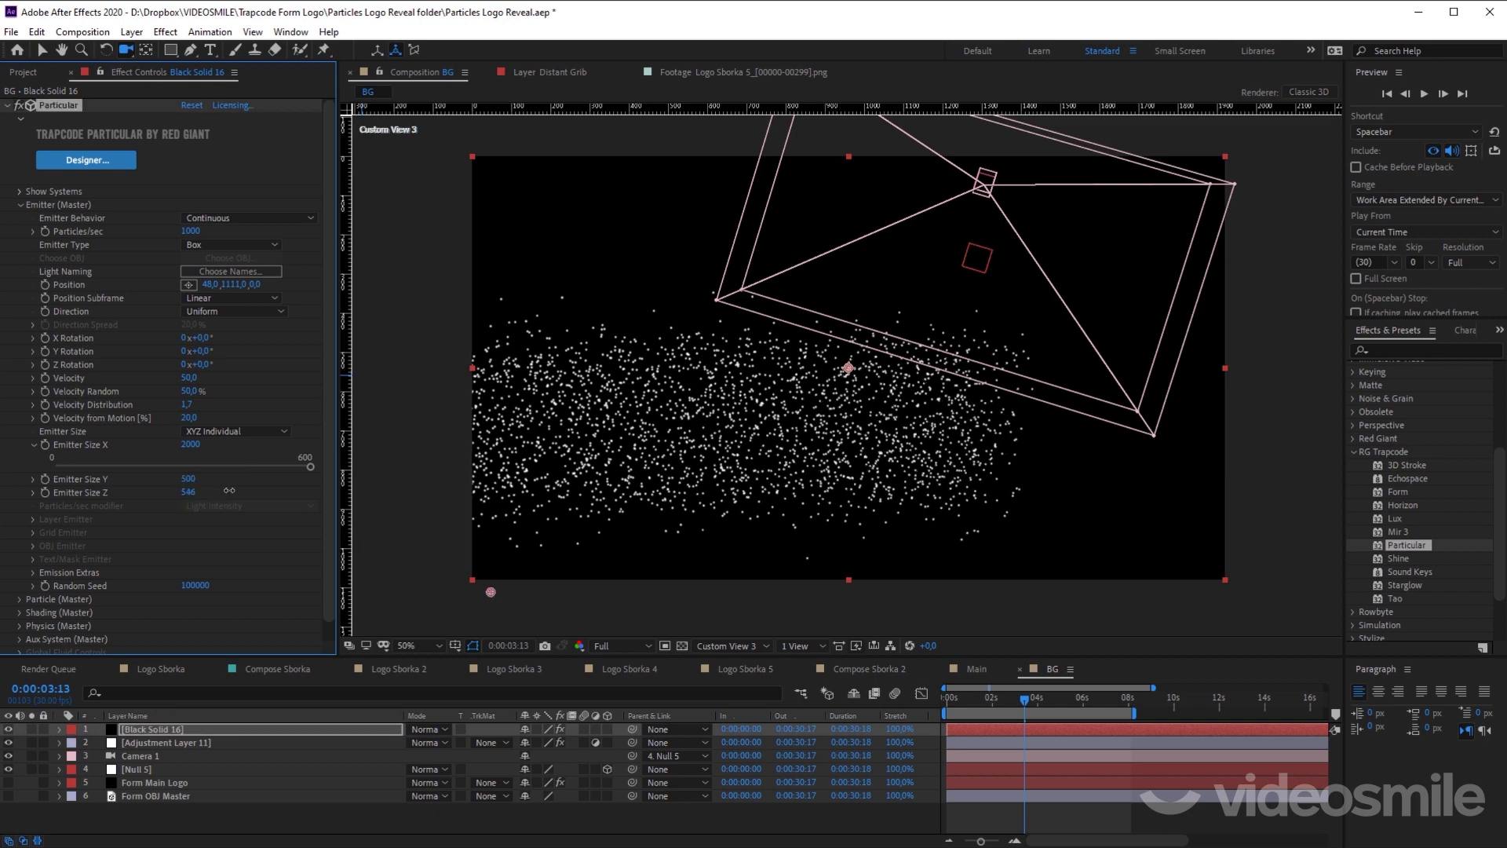
click(188, 492)
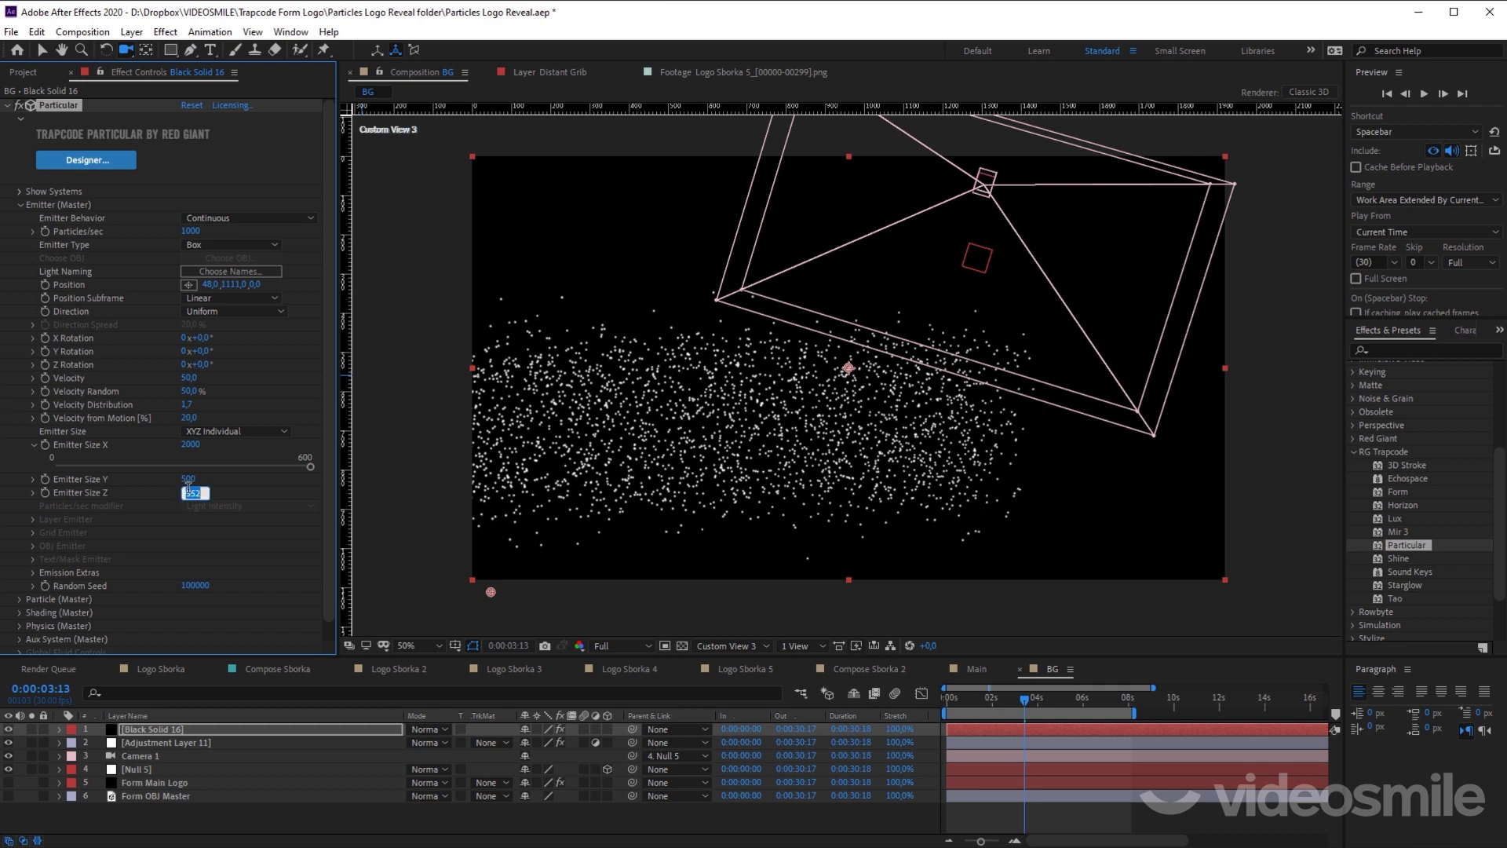
text(35000)
key(Return)
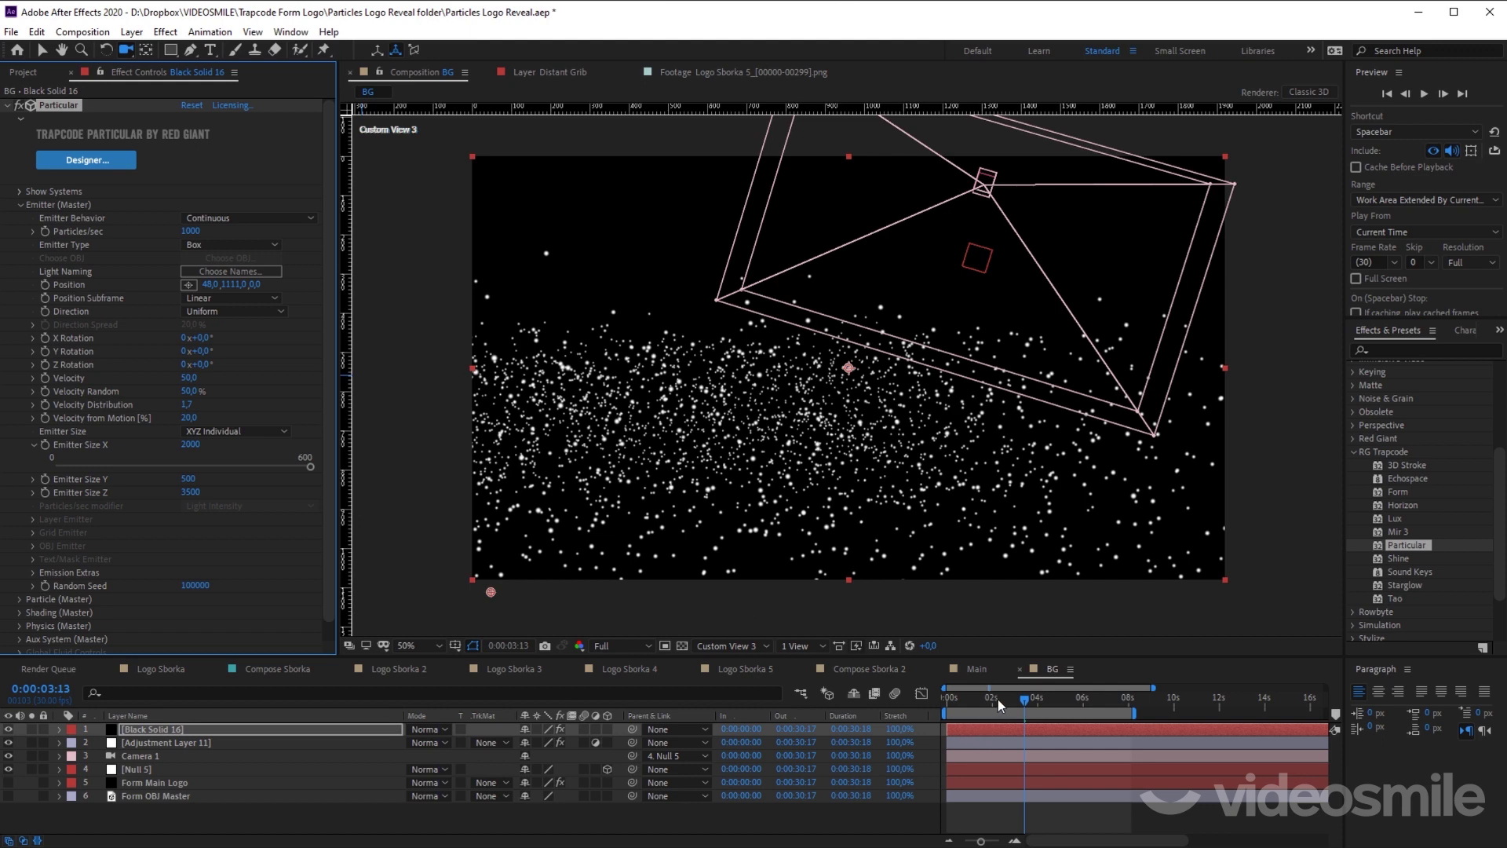
Step: Preview the widened emitter from the first frame
drag(1000, 704, 903, 699)
key(space)
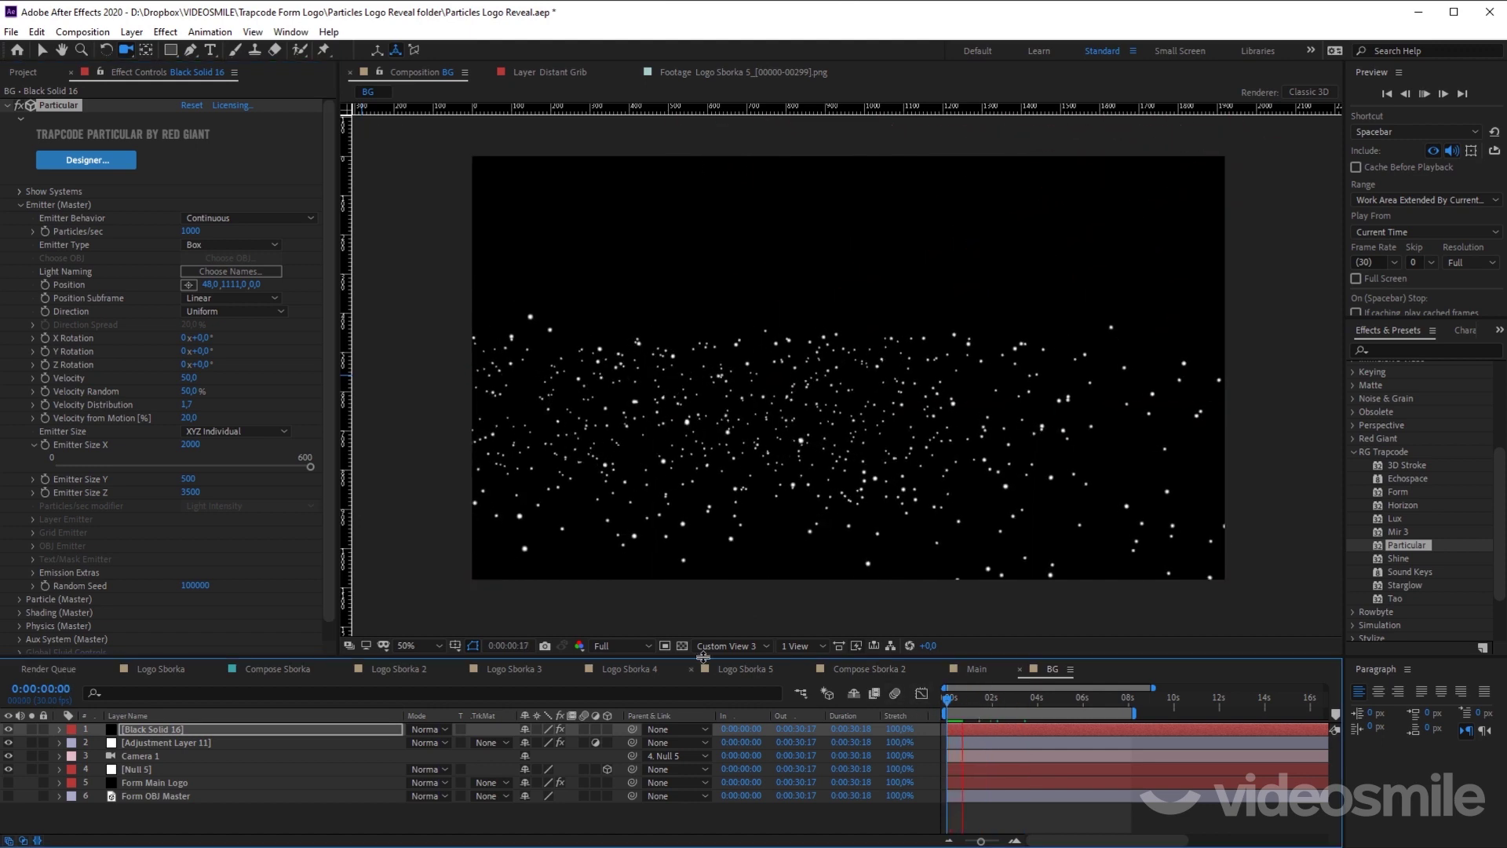
click(724, 647)
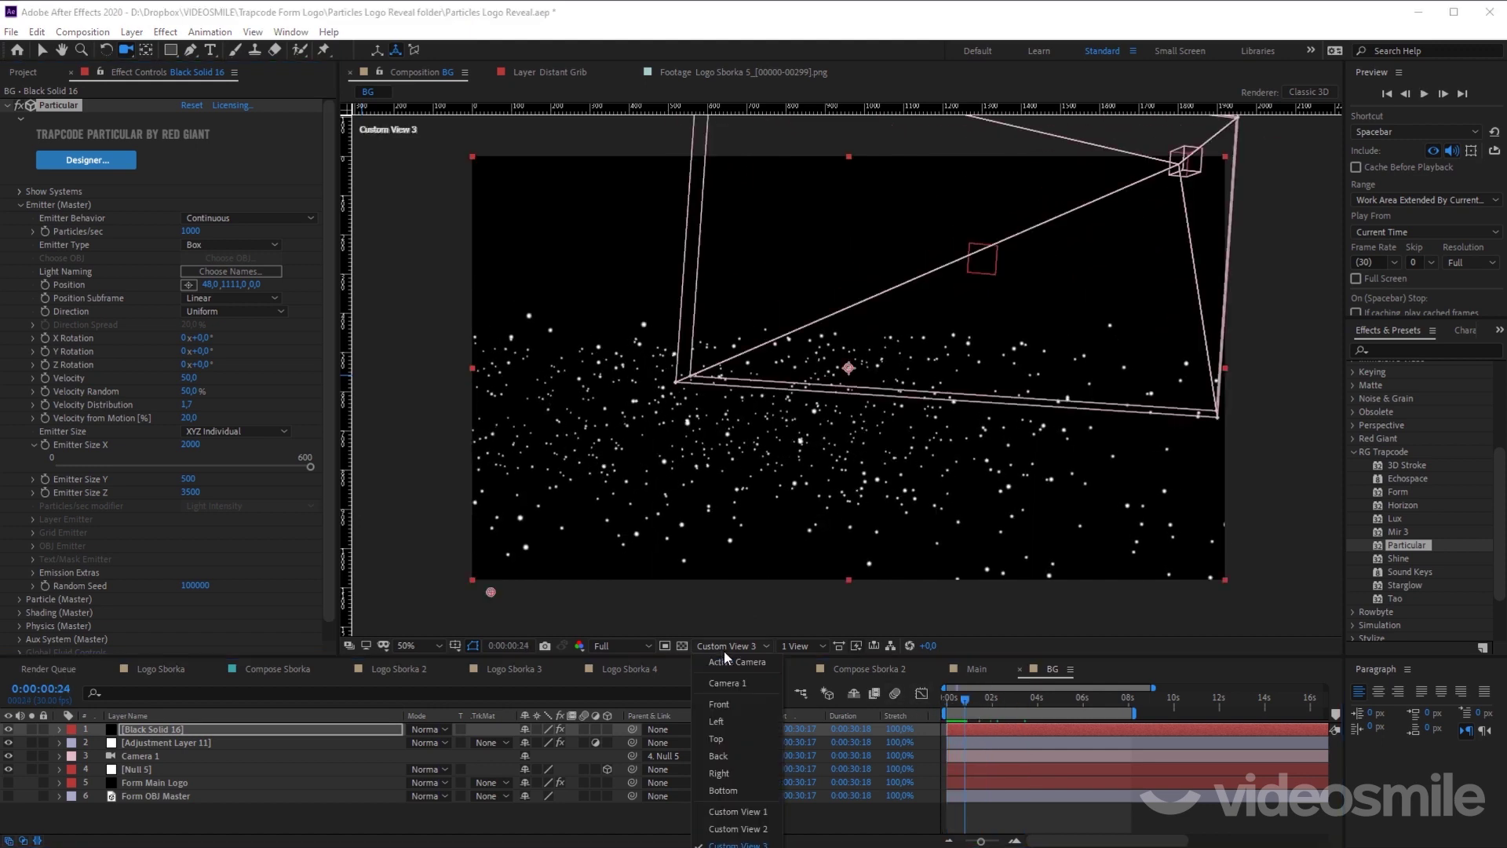
Step: View the particle field from the Top 3D view at 50% and preview it
click(747, 740)
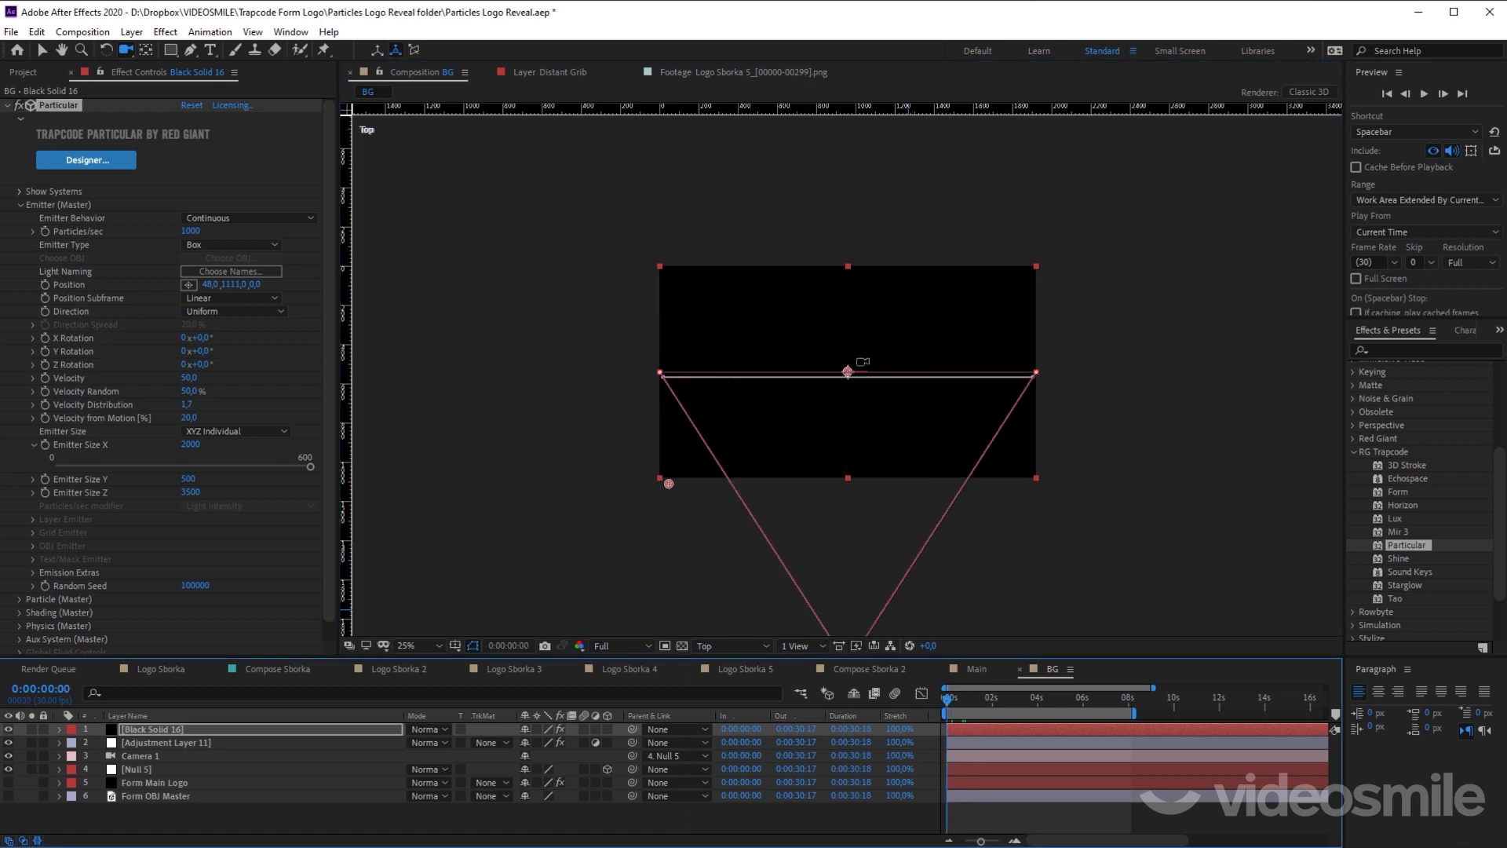
scroll(872, 385, up, 2)
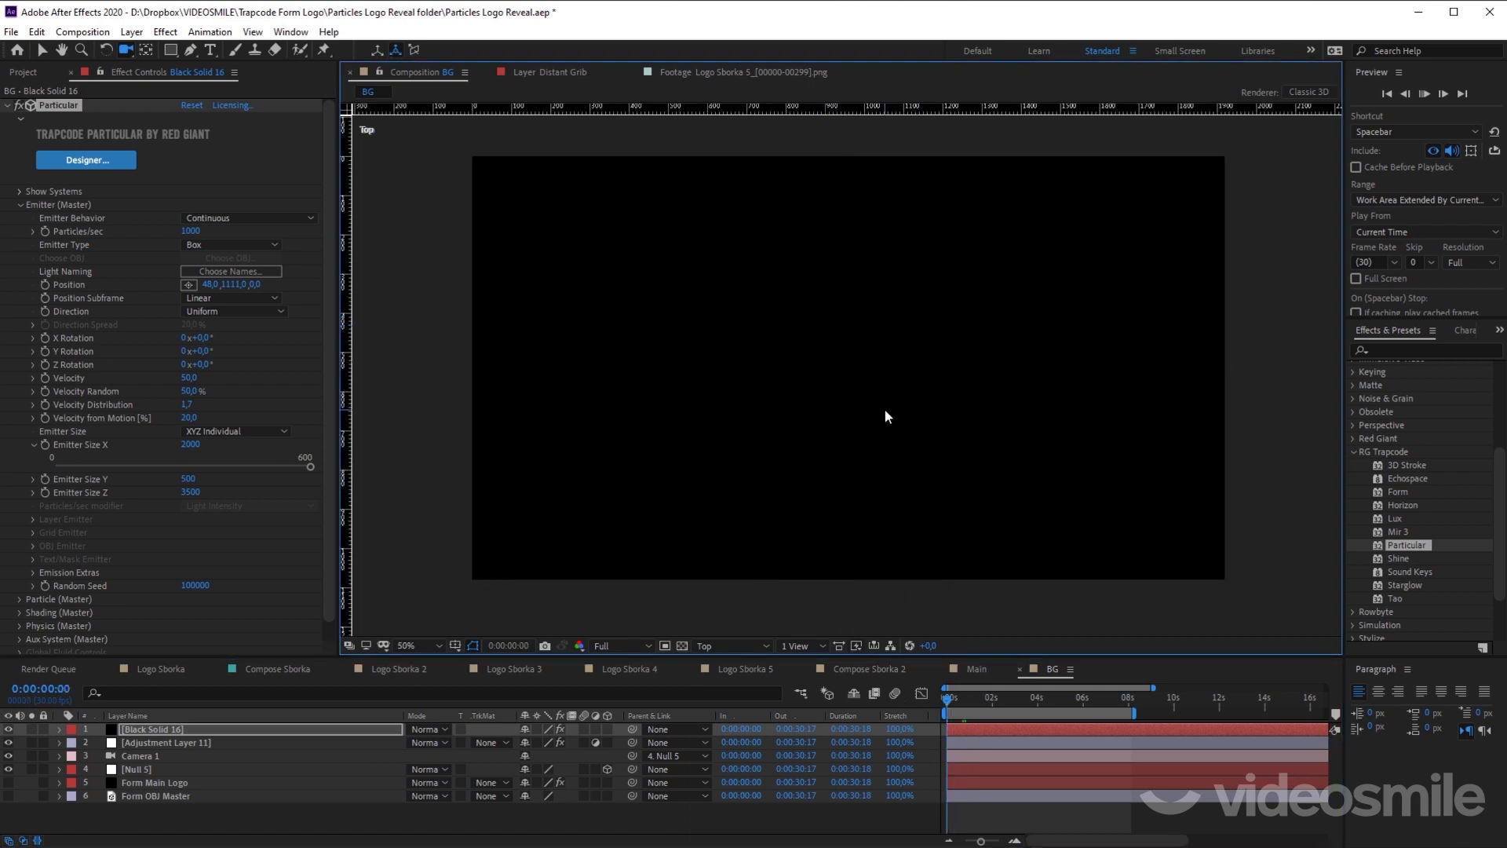
key(space)
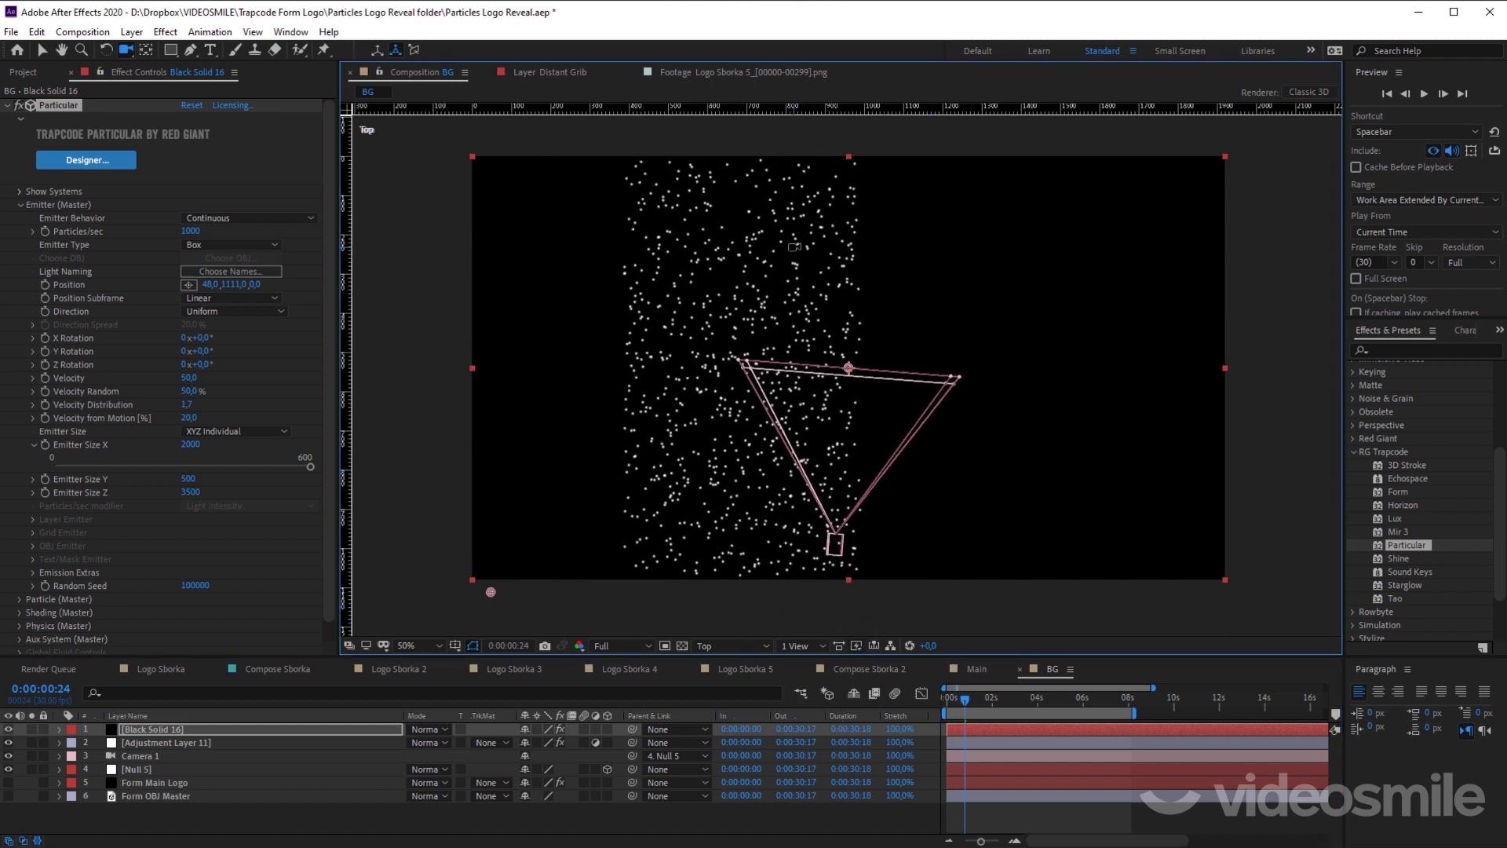
Step: Collapse the Emitter (Master) settings and expand Particle (Master)
click(32, 445)
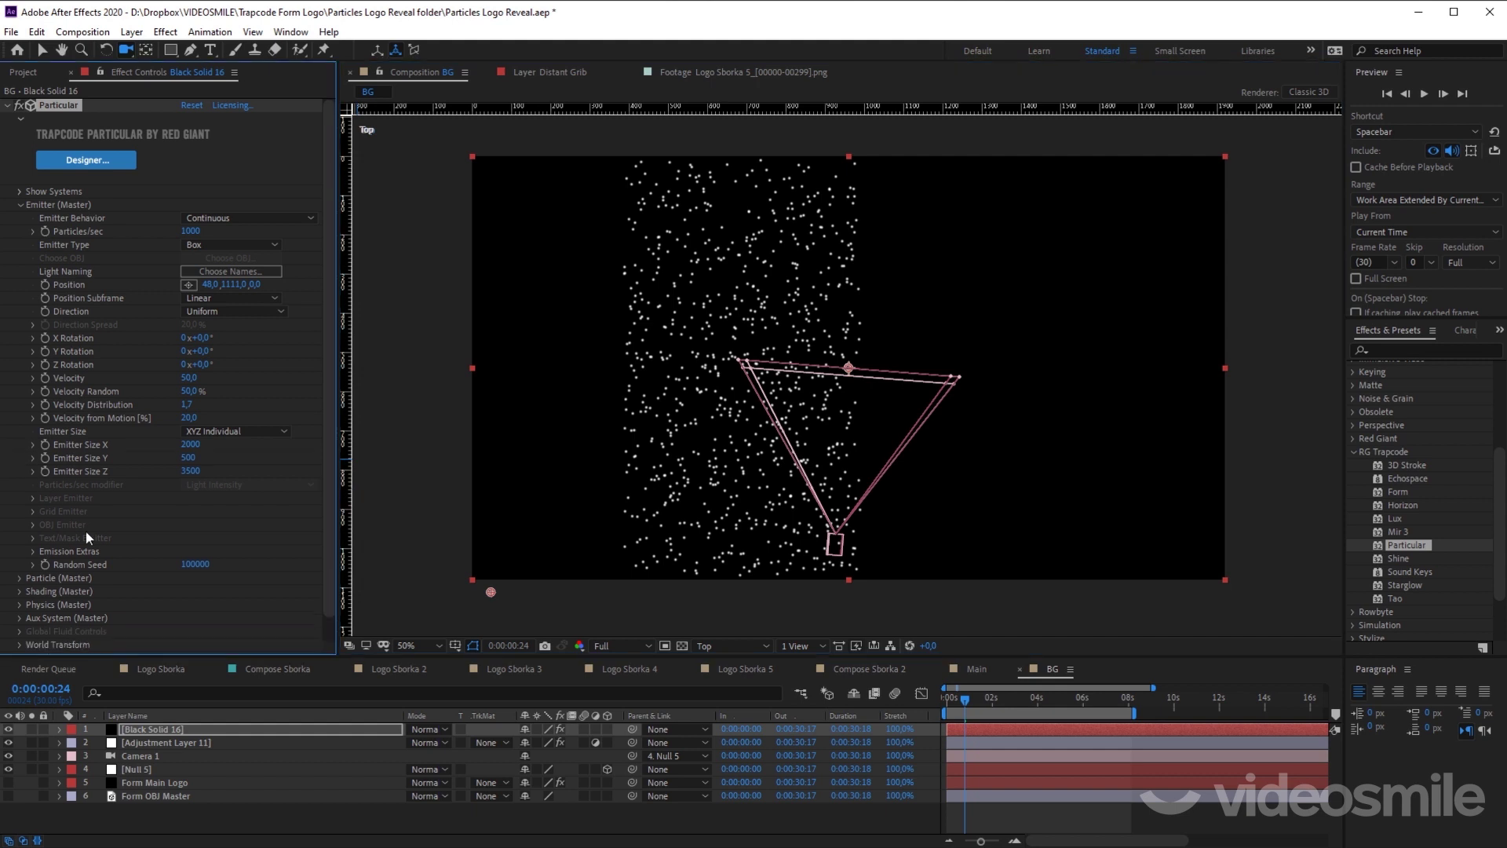
scroll(119, 370, down, 1)
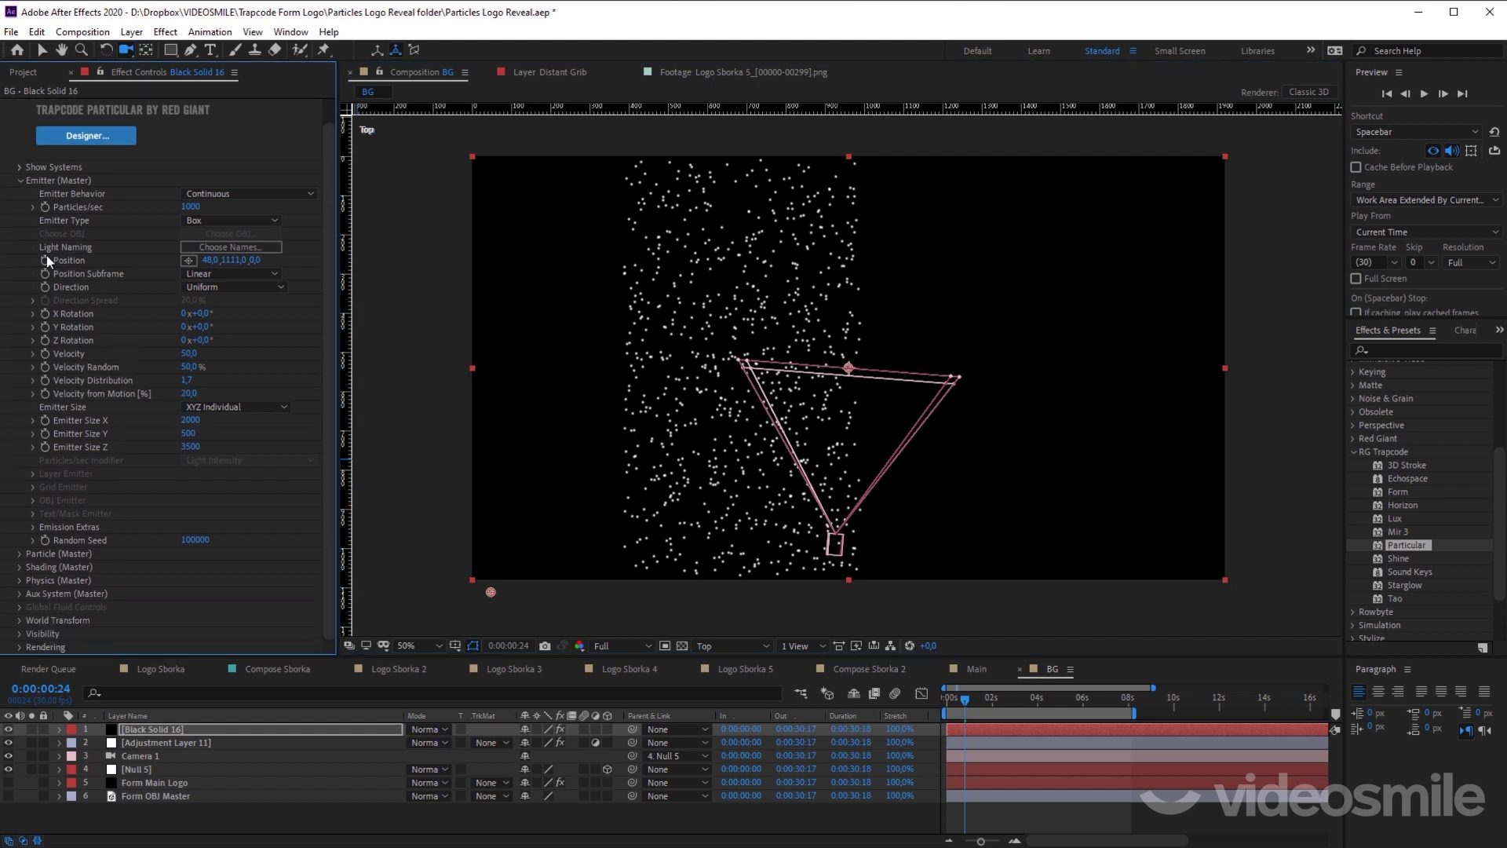
click(20, 181)
click(19, 218)
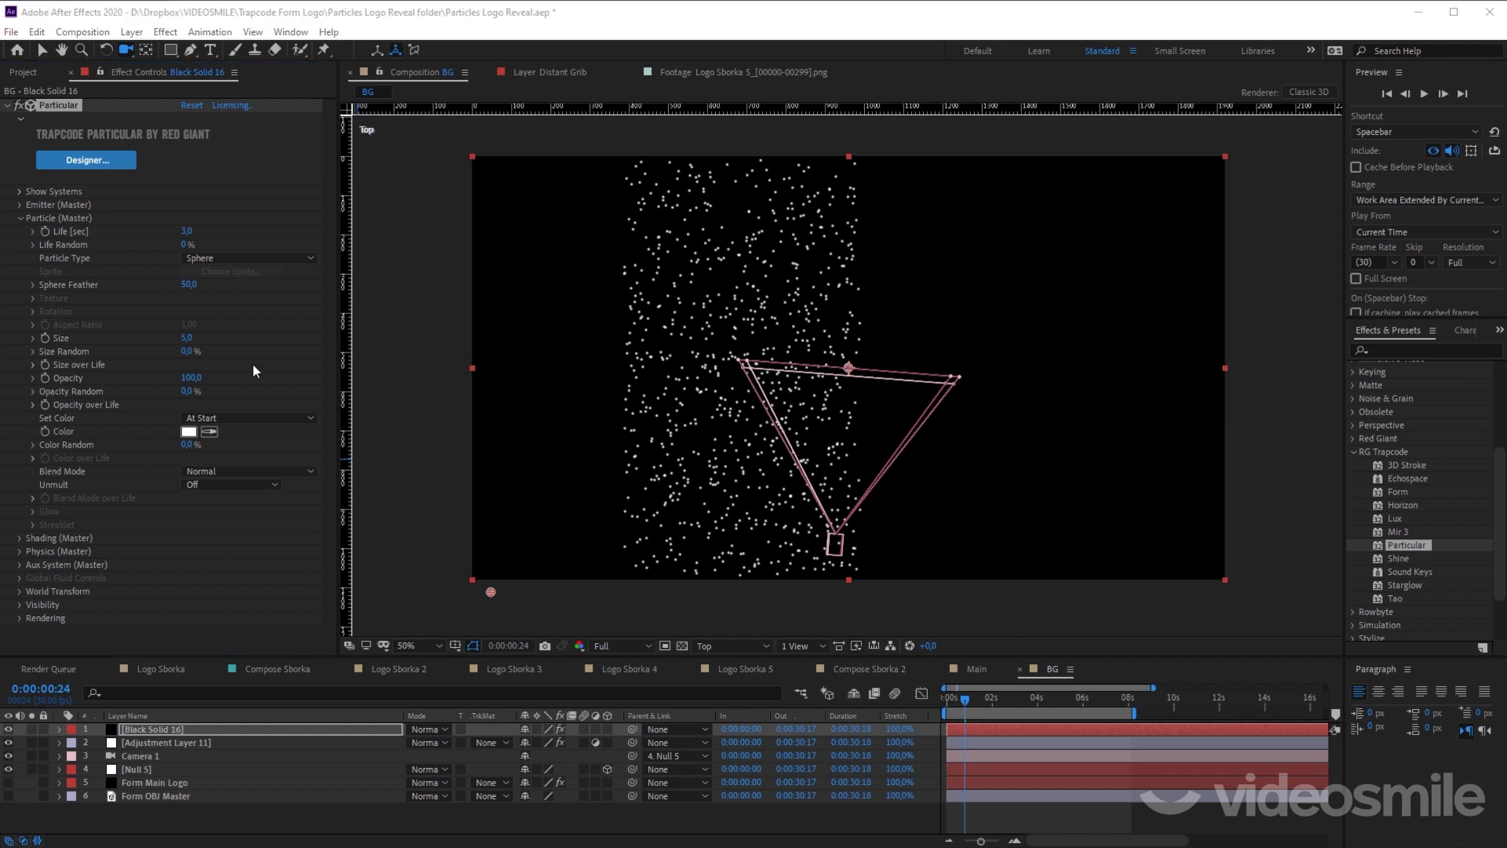
Step: Set particle Life to 6 seconds and Sphere Feather to 0
drag(954, 699, 971, 699)
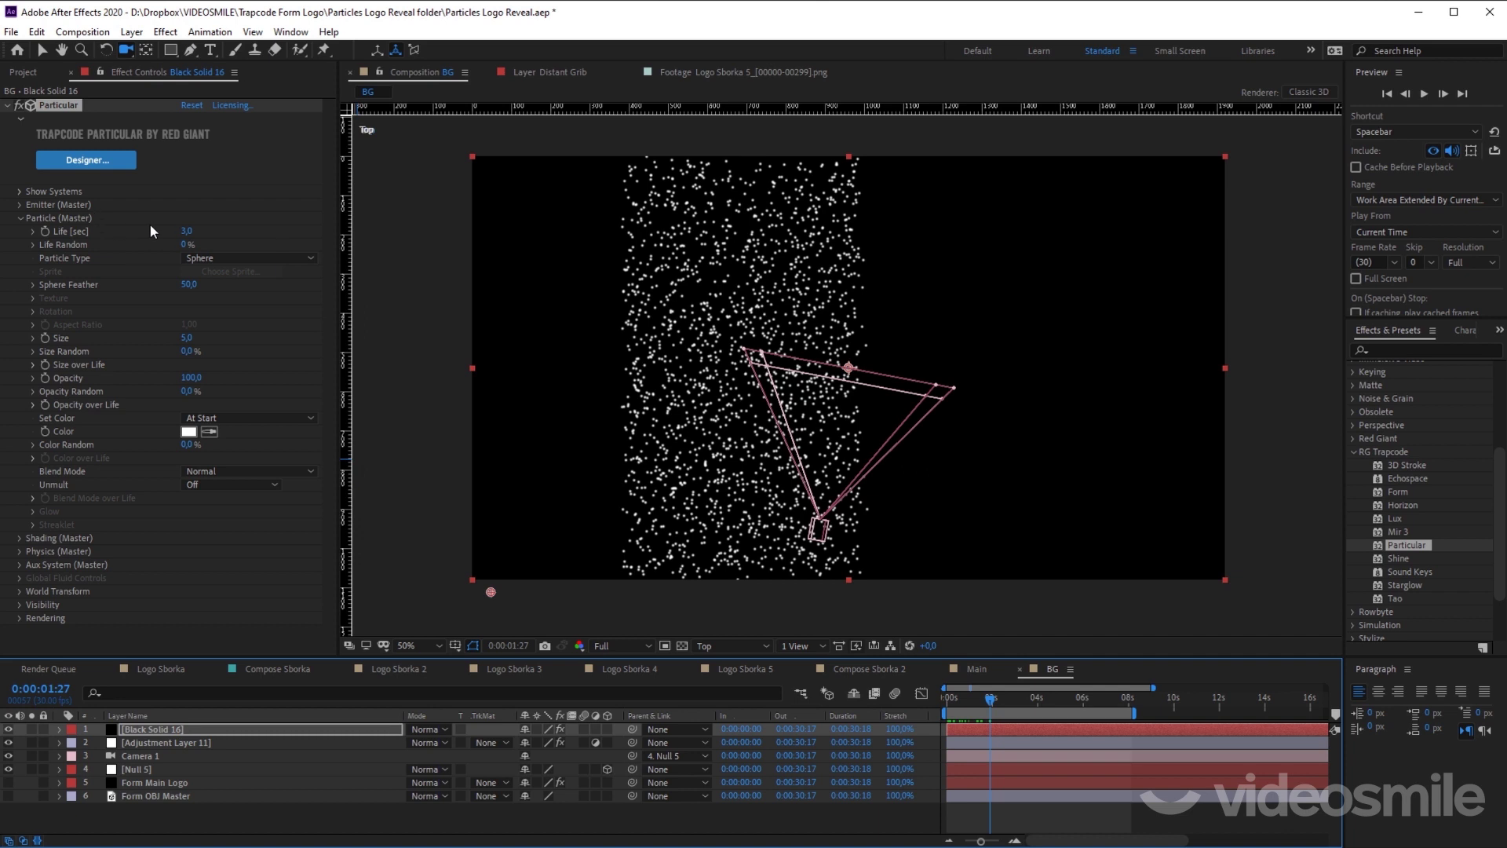
click(187, 231)
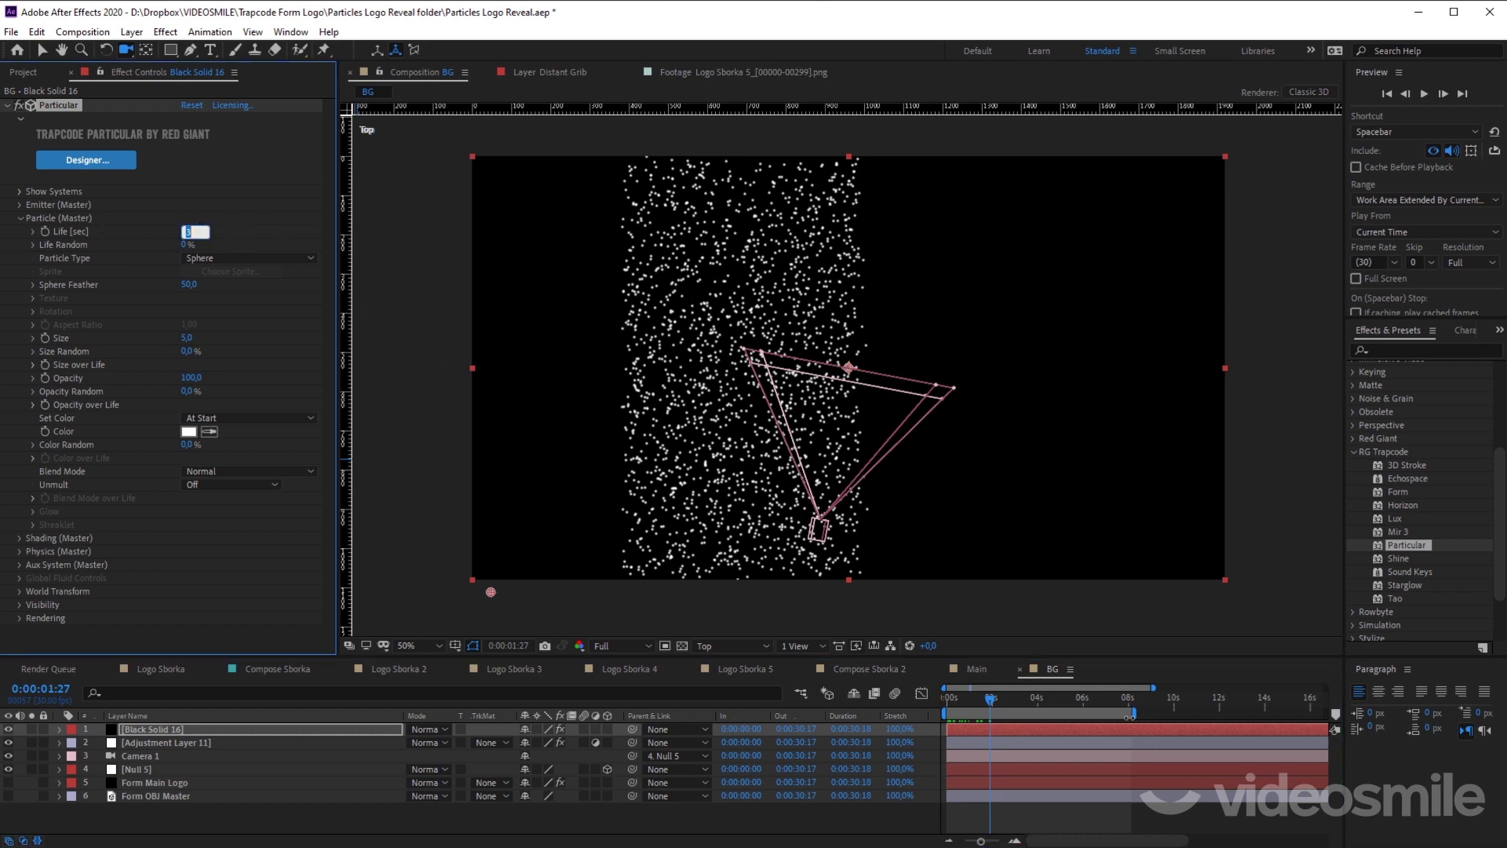
text(6)
click(256, 208)
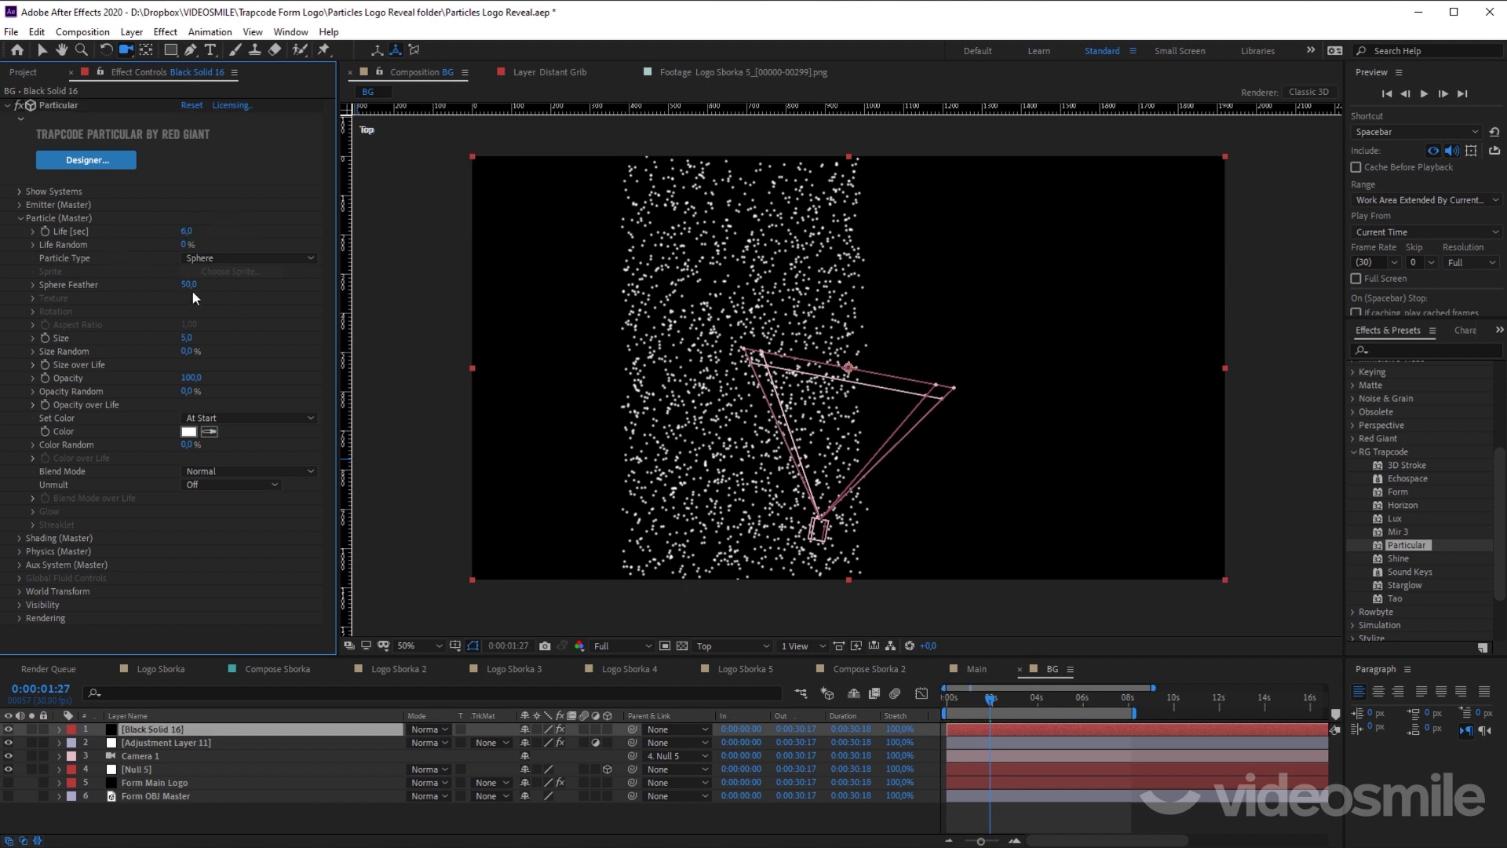
drag(185, 288, 119, 287)
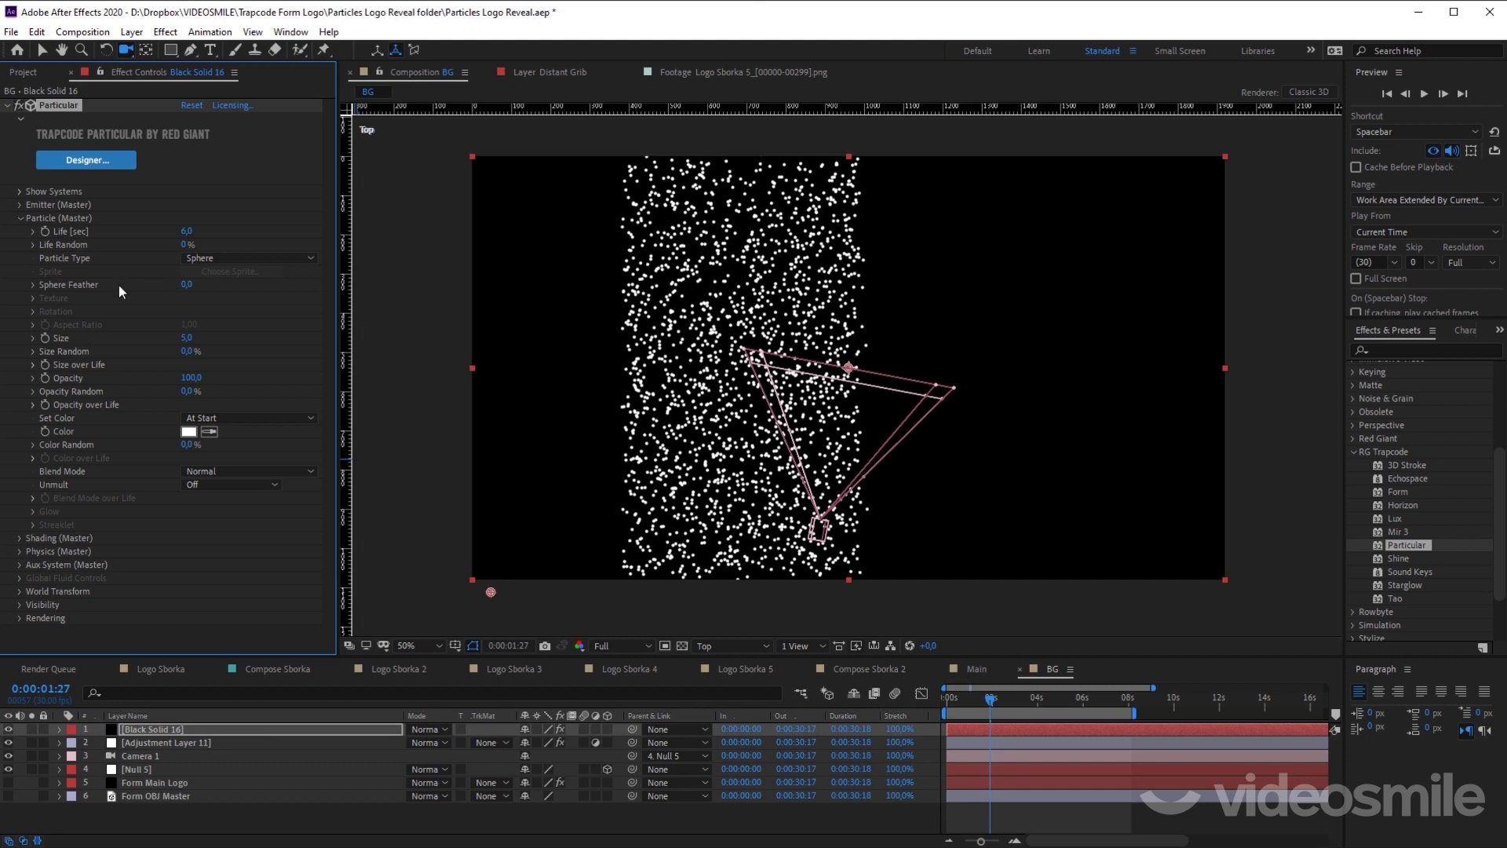
Step: Set particle Size to 1 with 100% Size Random, viewing at 100%
click(187, 339)
text(1)
click(251, 345)
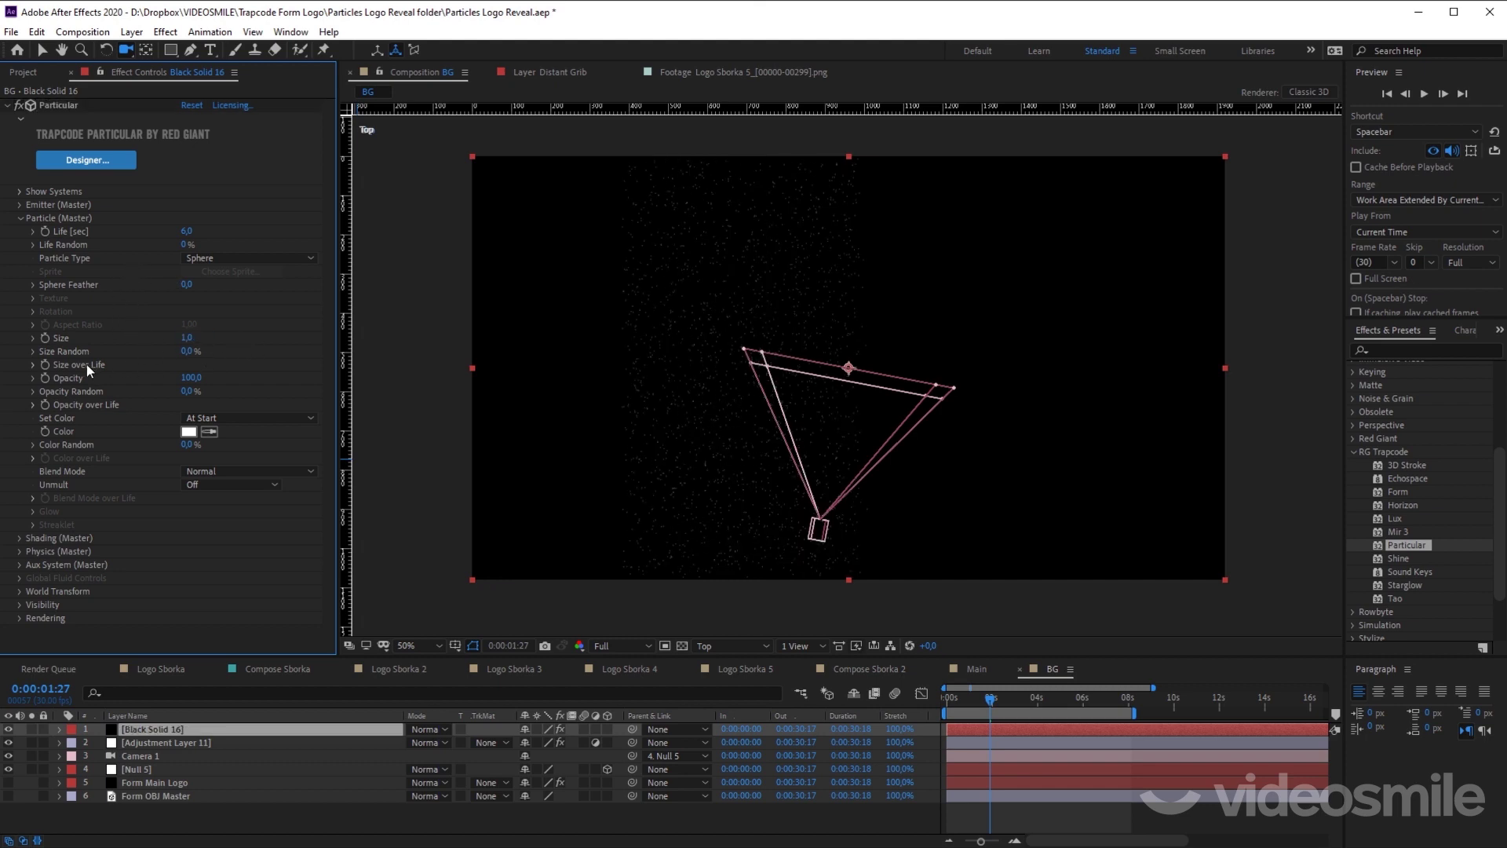
drag(189, 353, 377, 353)
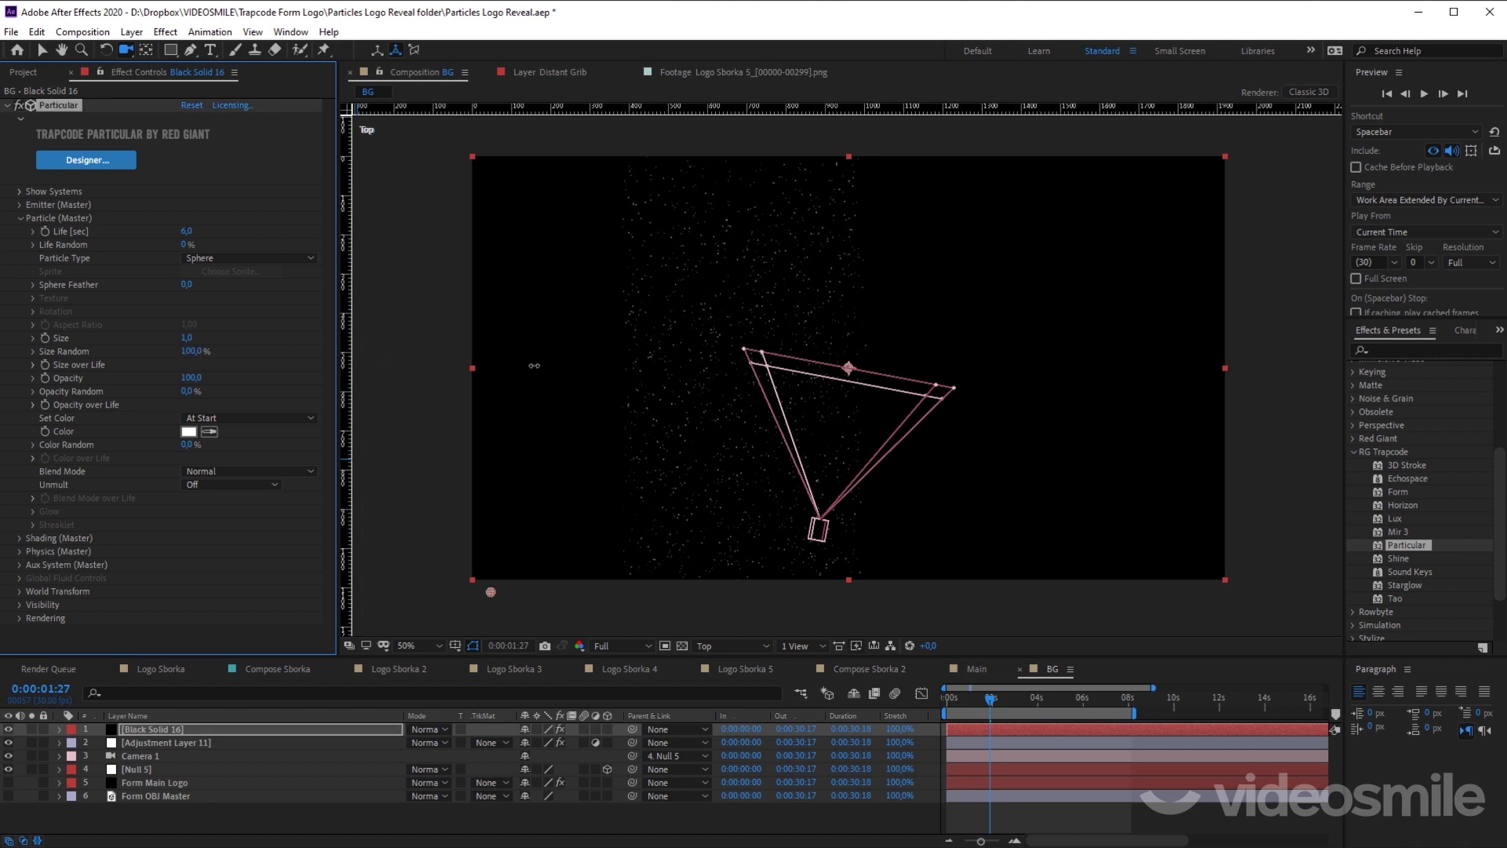
key(.)
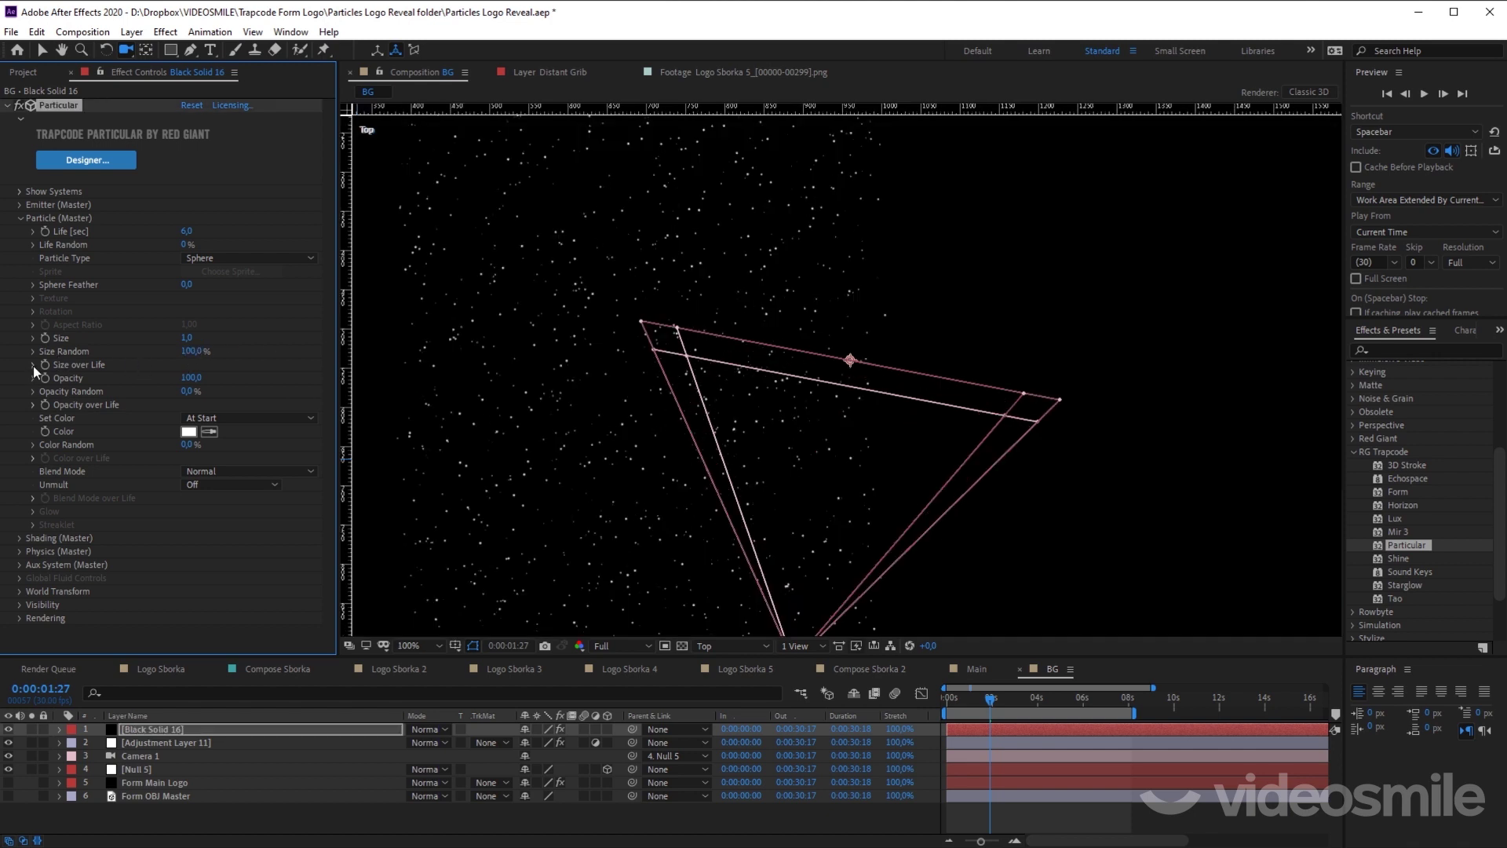
click(33, 365)
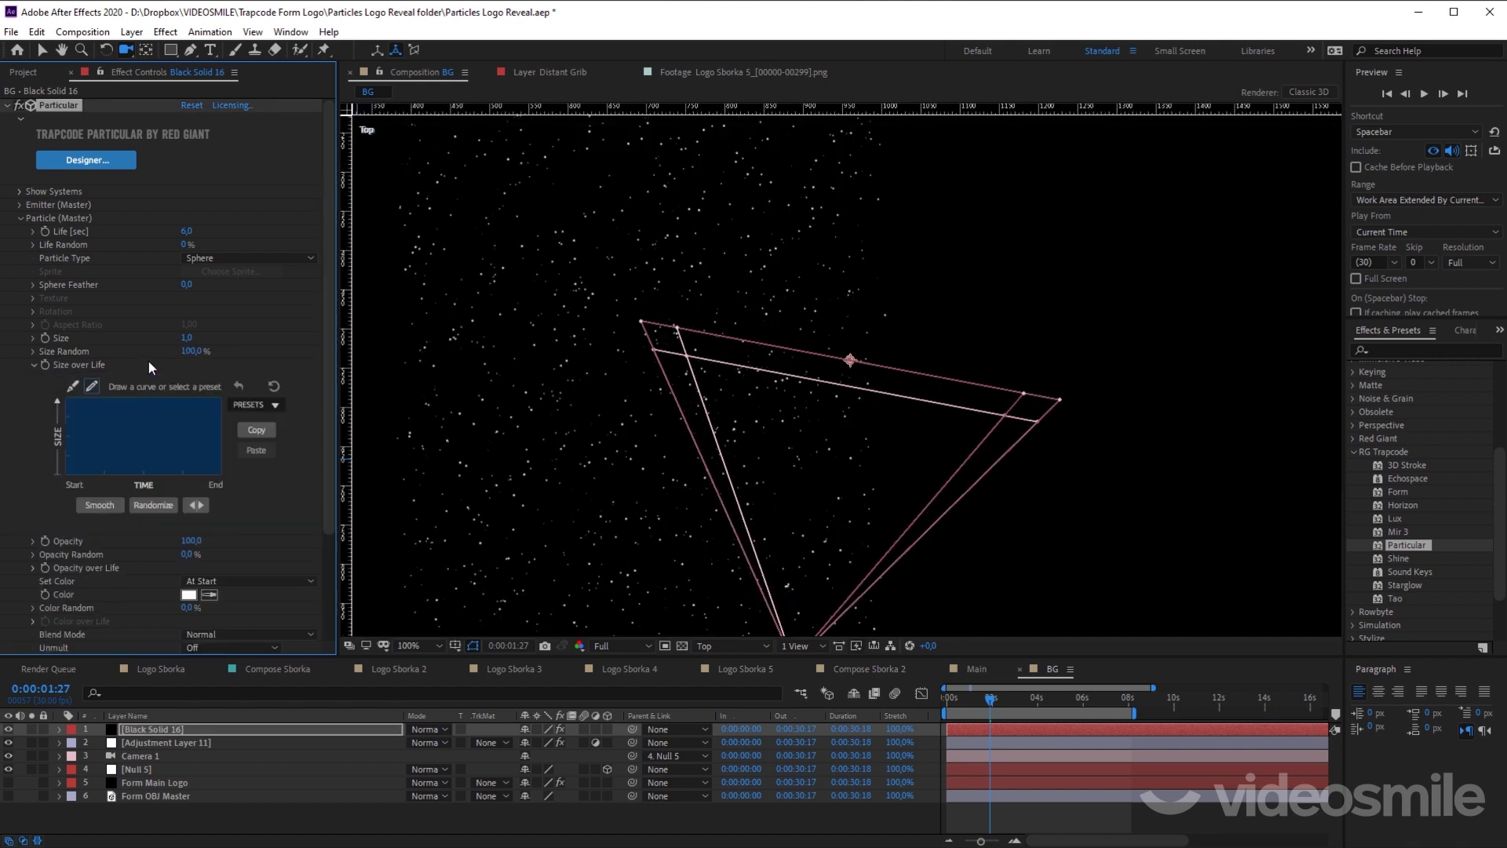
Step: Shape Size over Life to ramp up from zero at birth and drop to zero at death
scroll(148, 361, down, 1)
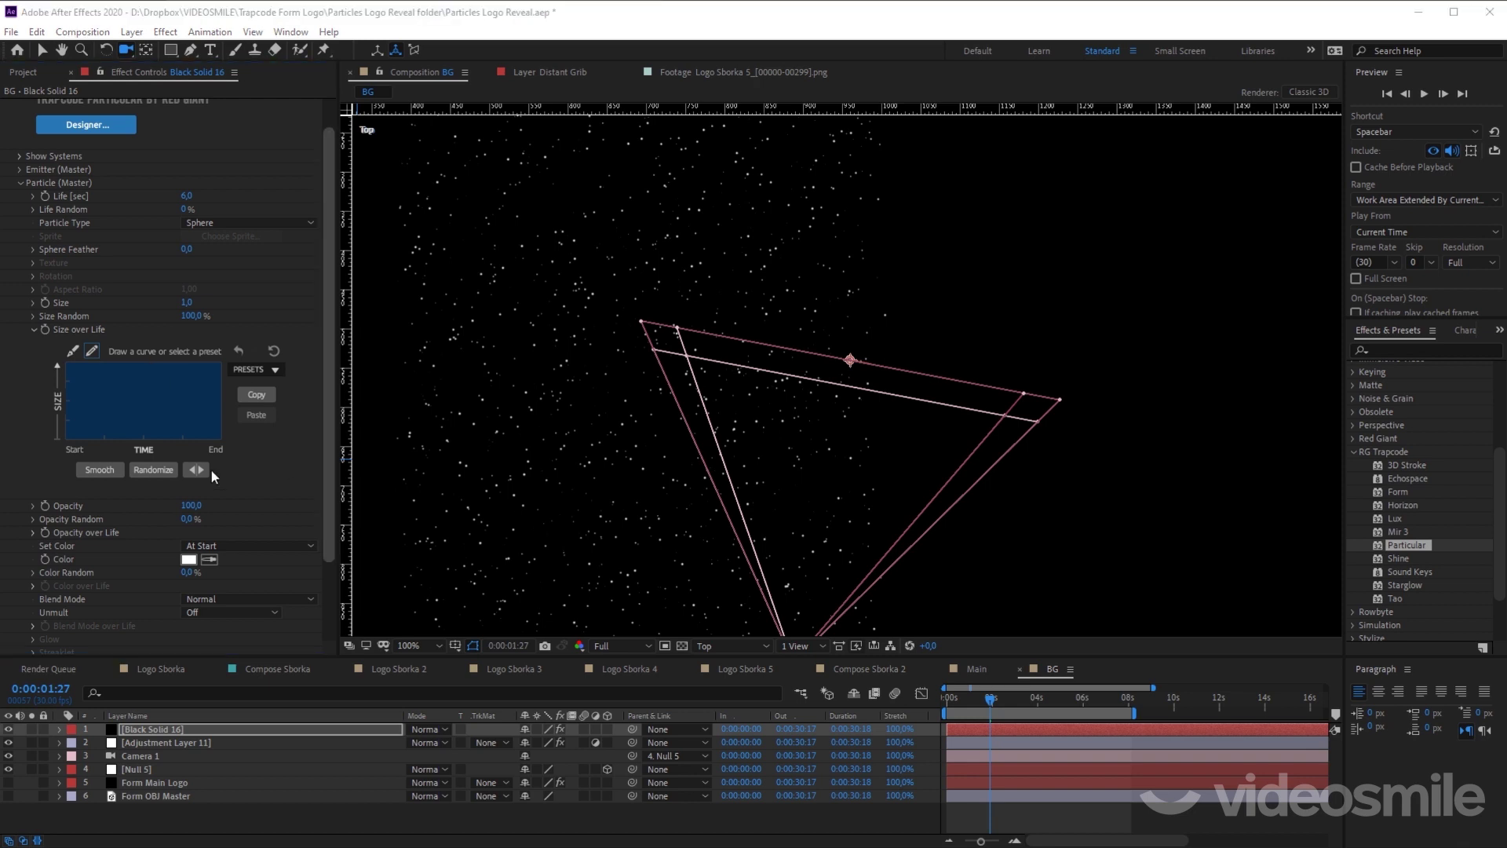
drag(992, 706, 994, 706)
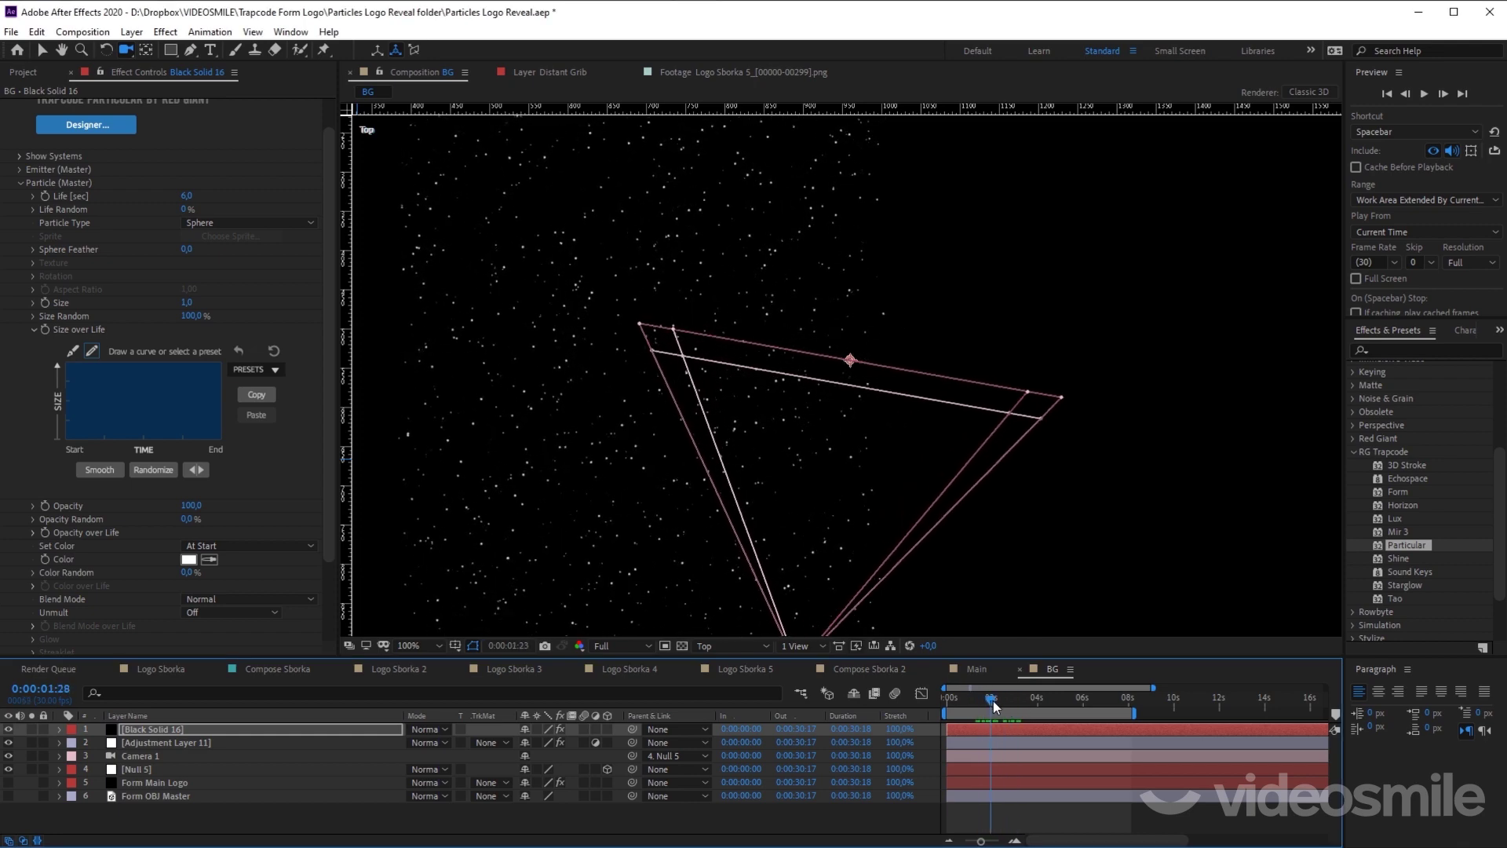
drag(991, 705, 1036, 706)
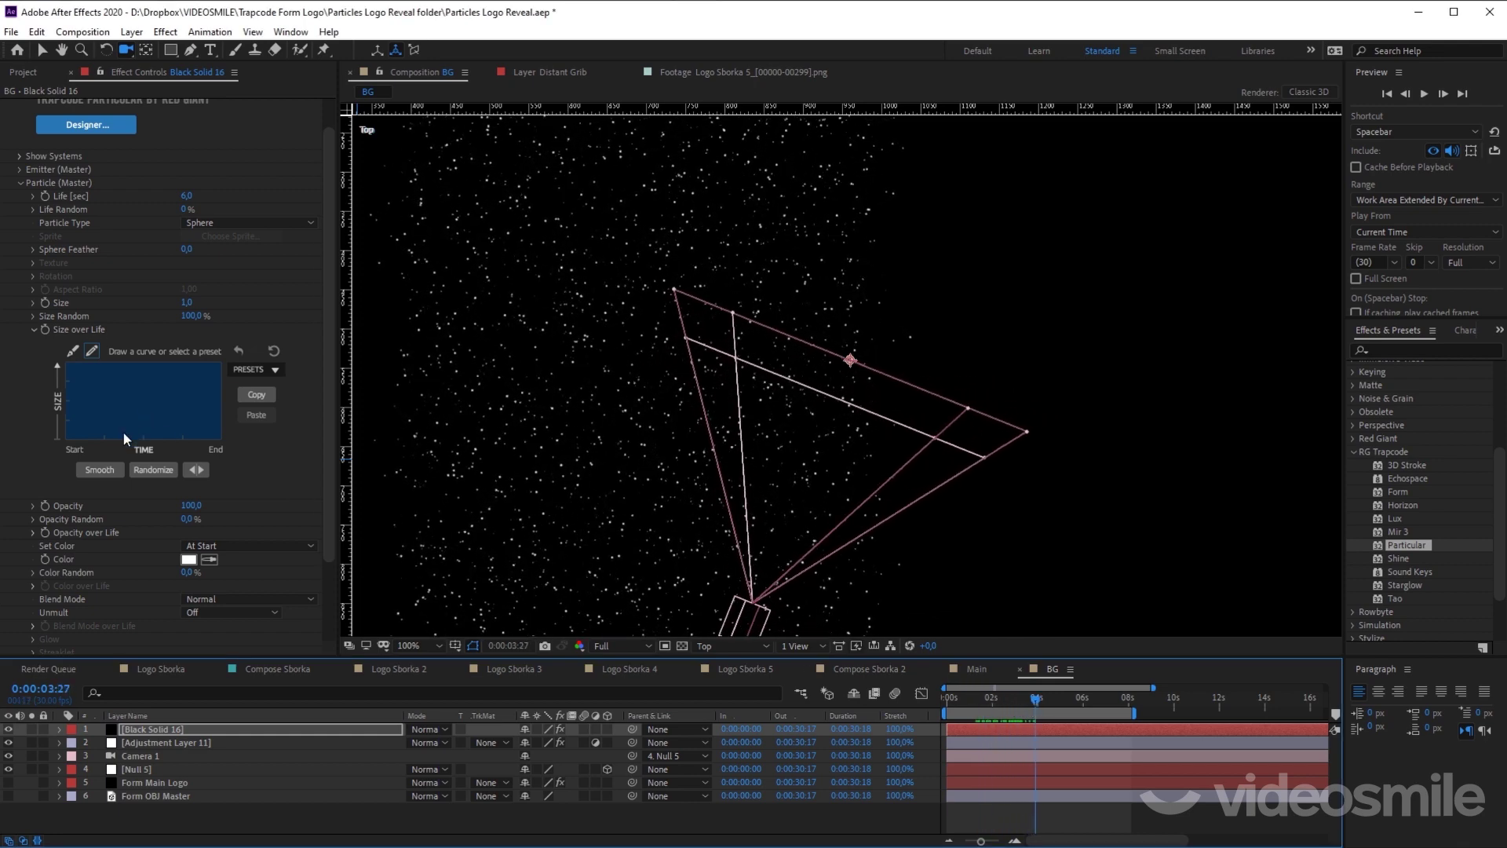
drag(66, 440, 76, 403)
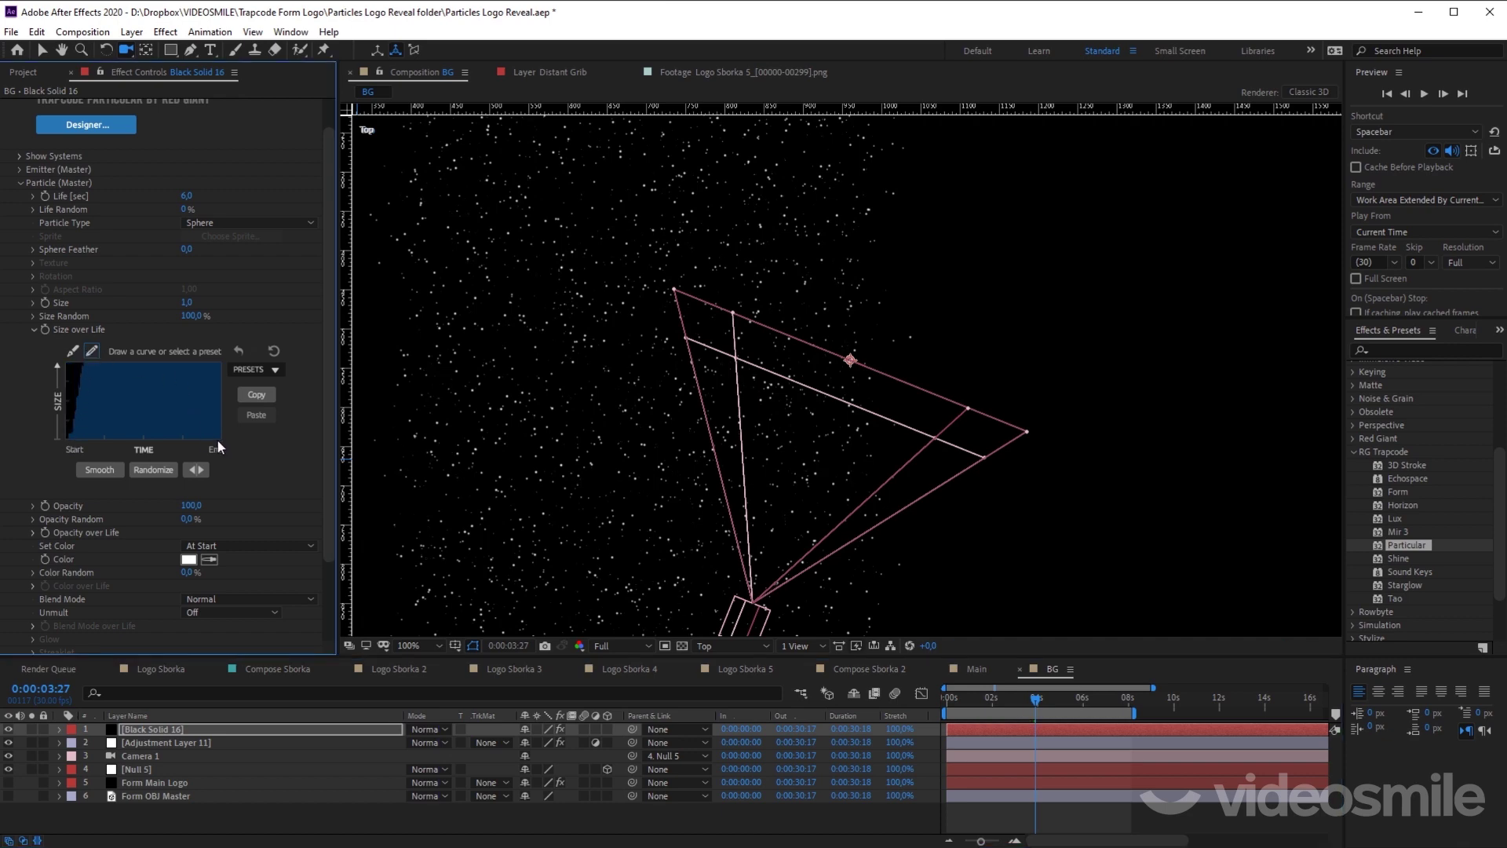
drag(215, 440, 219, 437)
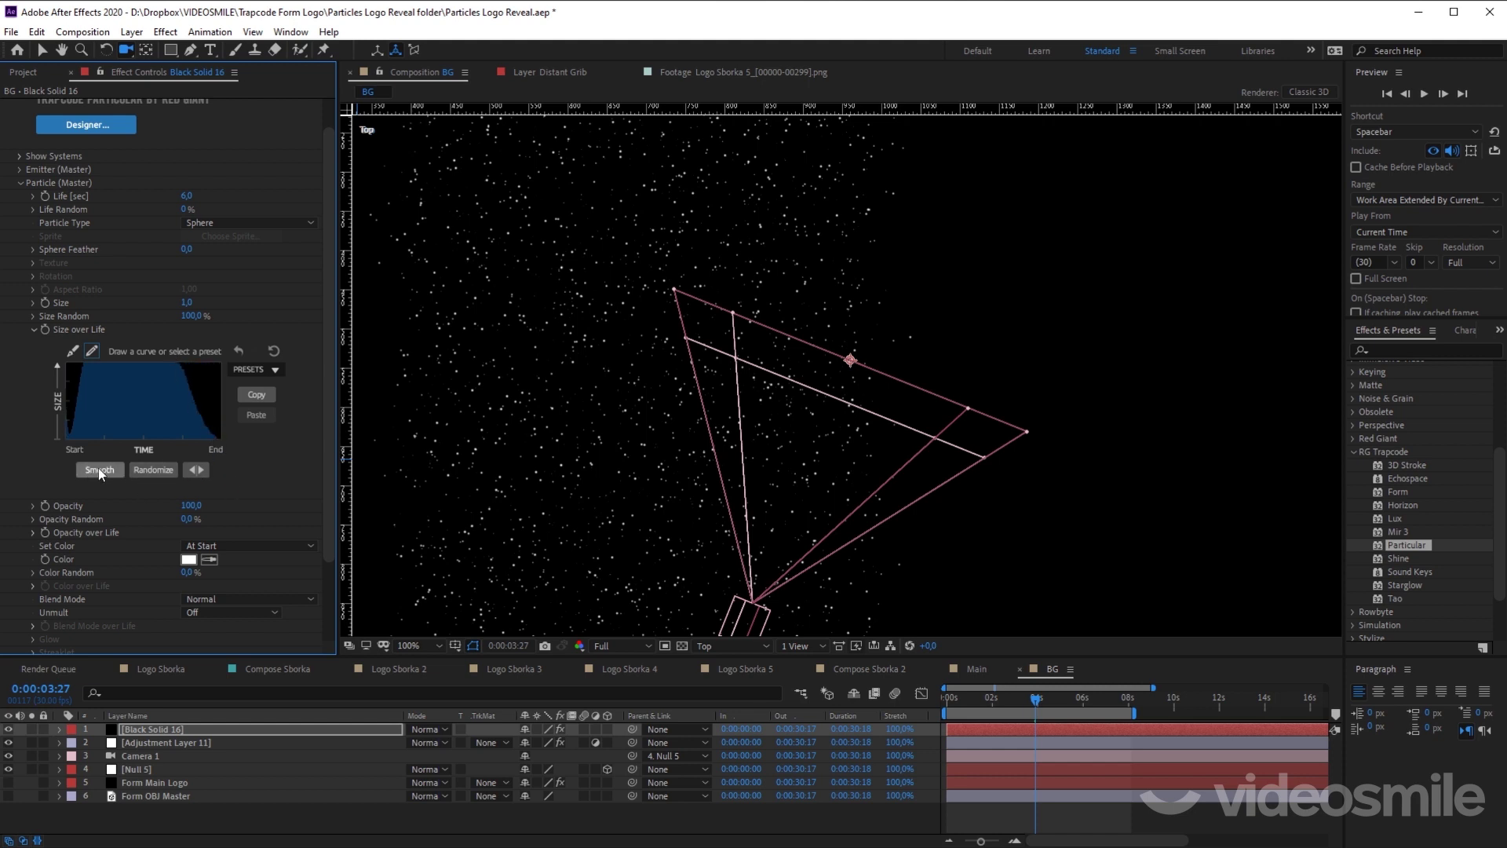
click(74, 351)
Step: Preview the softened speck field from the start
drag(991, 698, 921, 696)
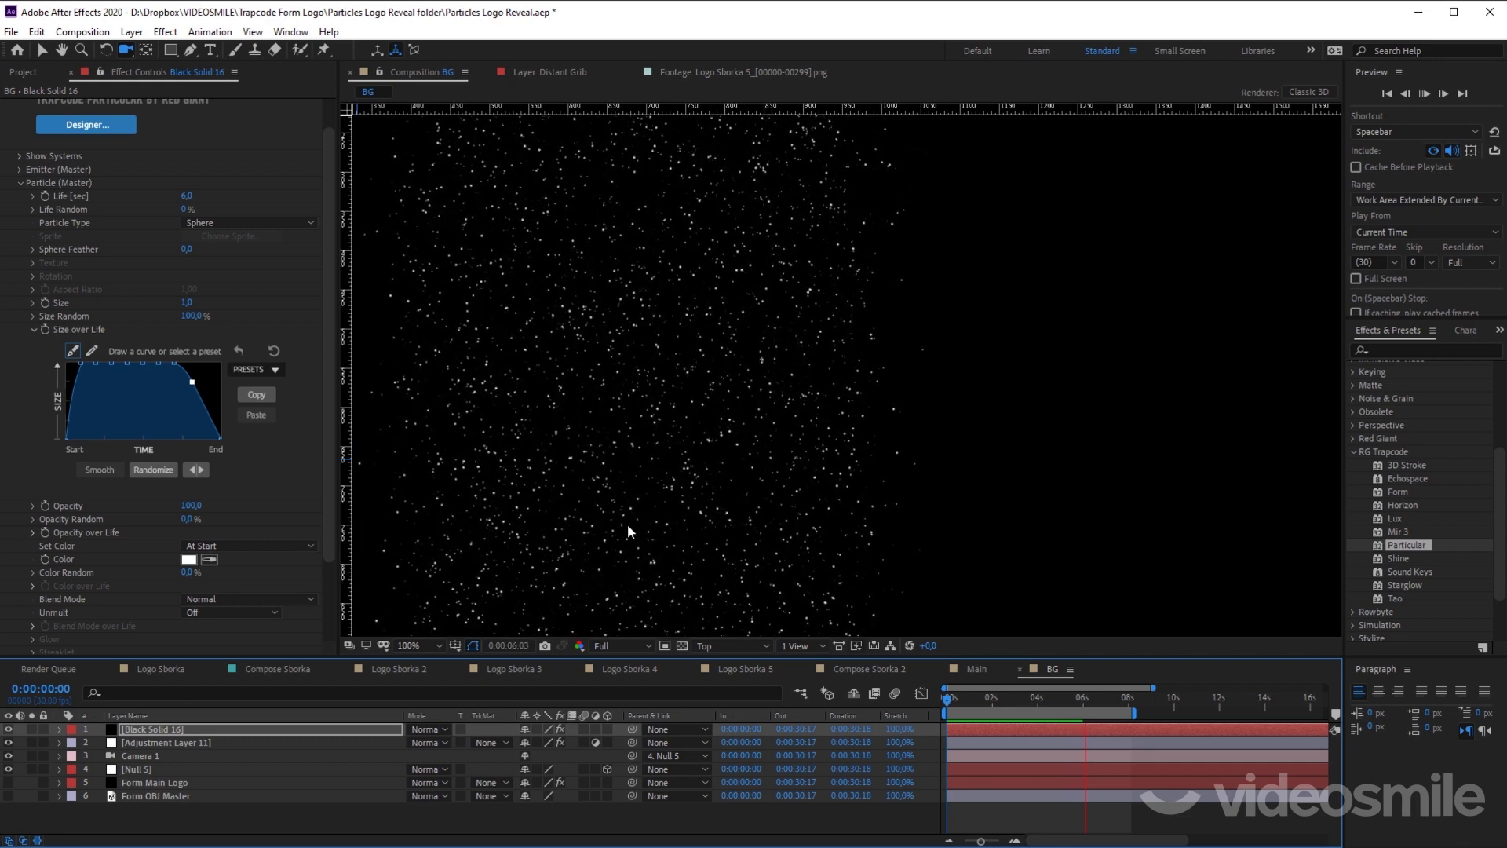
key(space)
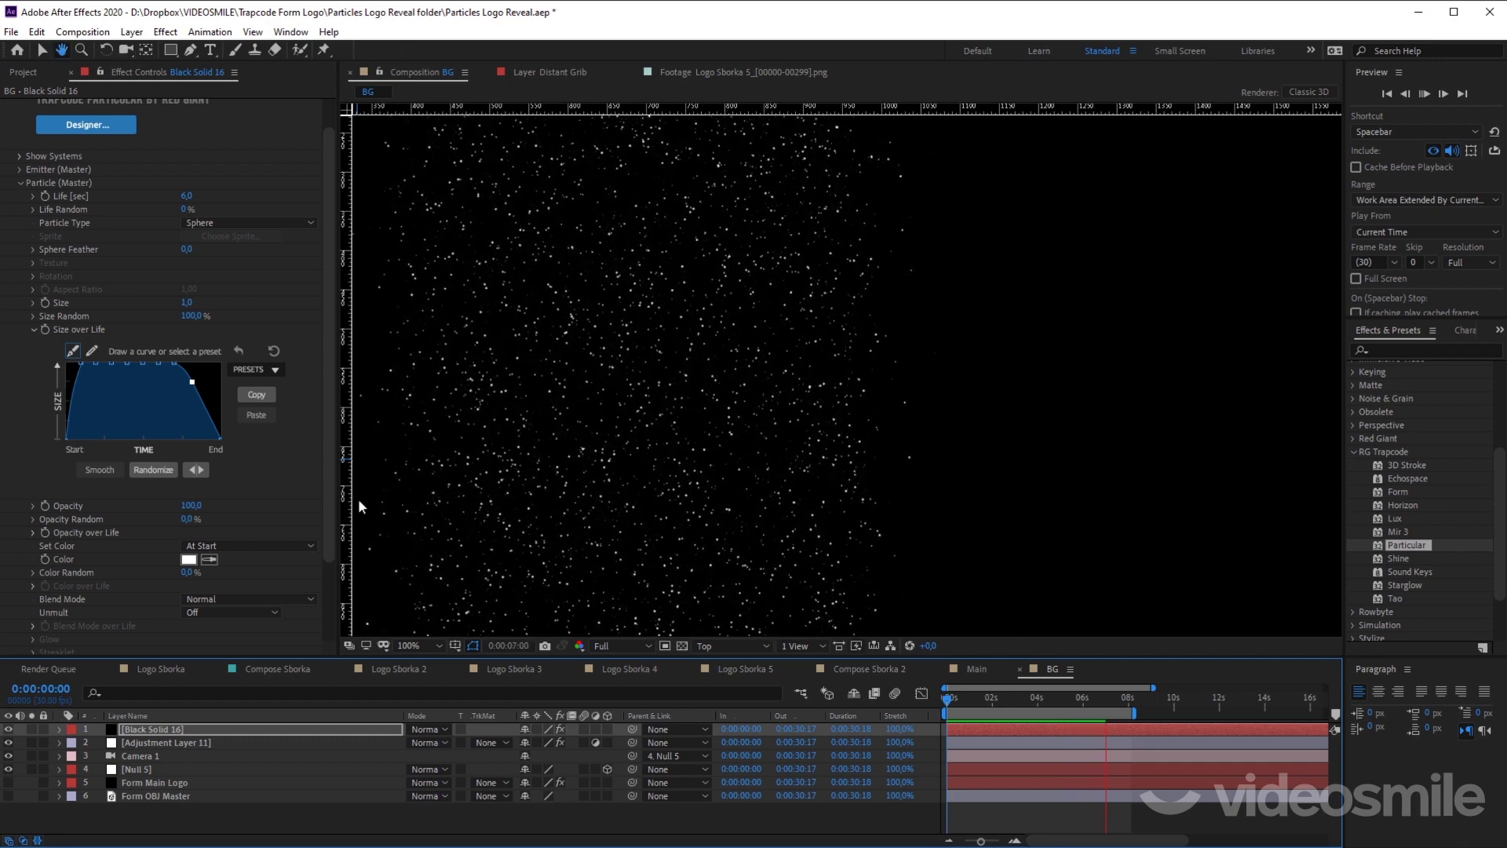
scroll(298, 514, down, 2)
scroll(298, 513, down, 2)
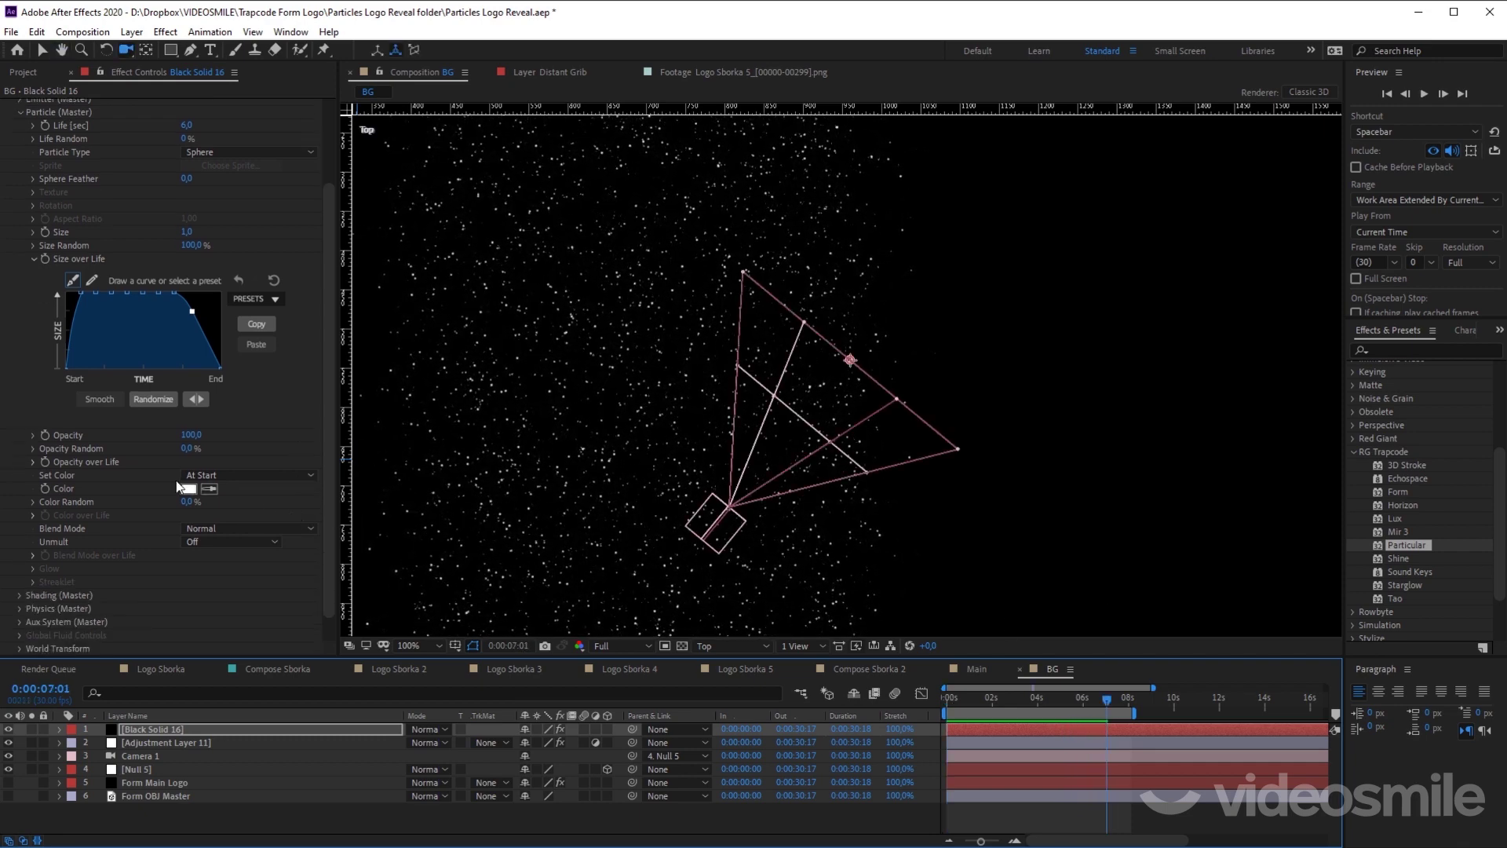
Step: Set particle Color to Over Life using the cyan-to-blue preset ramp
click(244, 476)
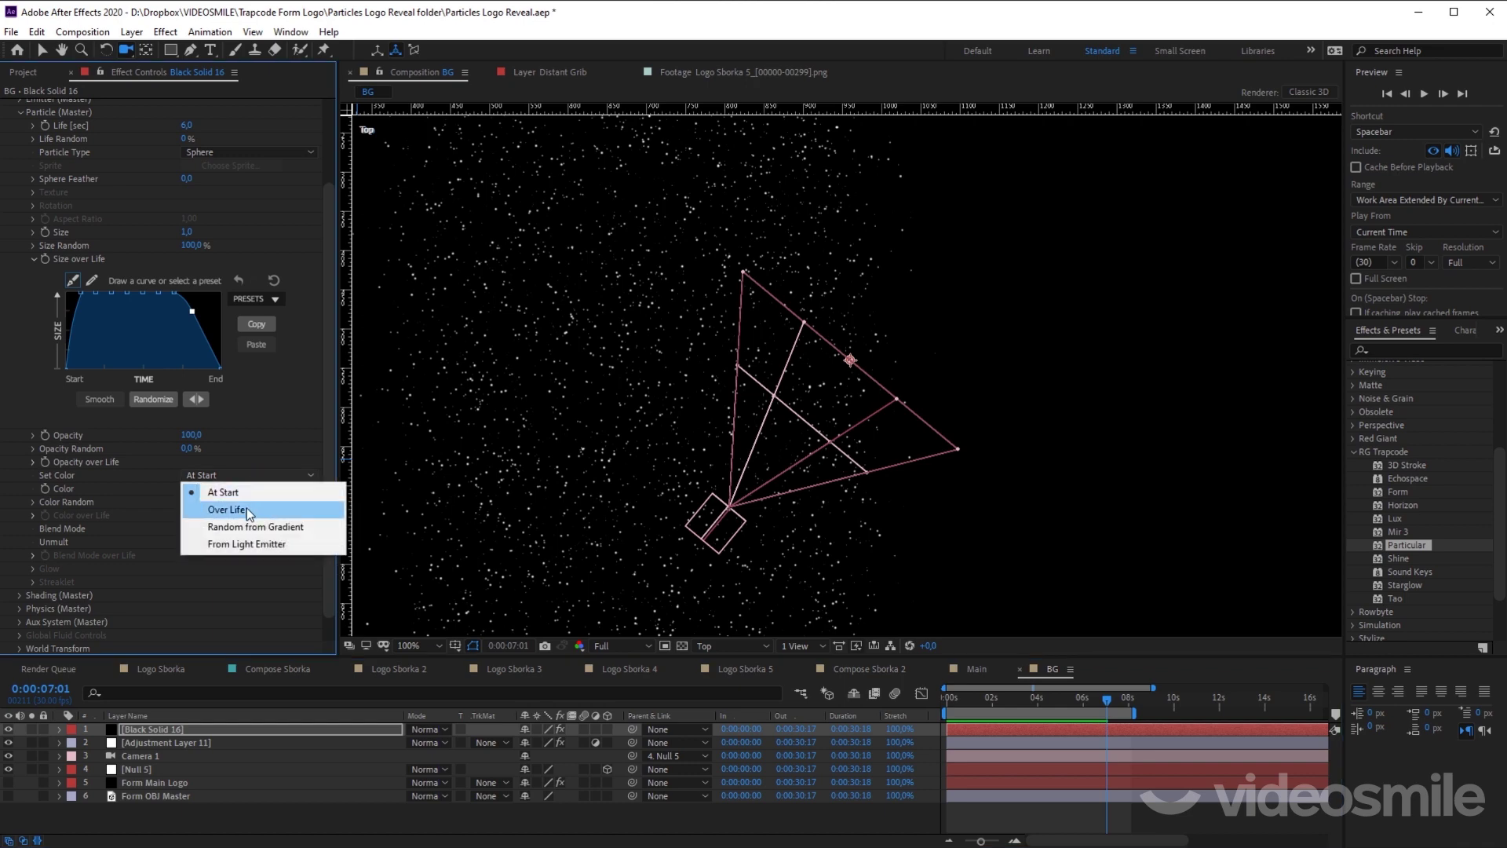
click(246, 508)
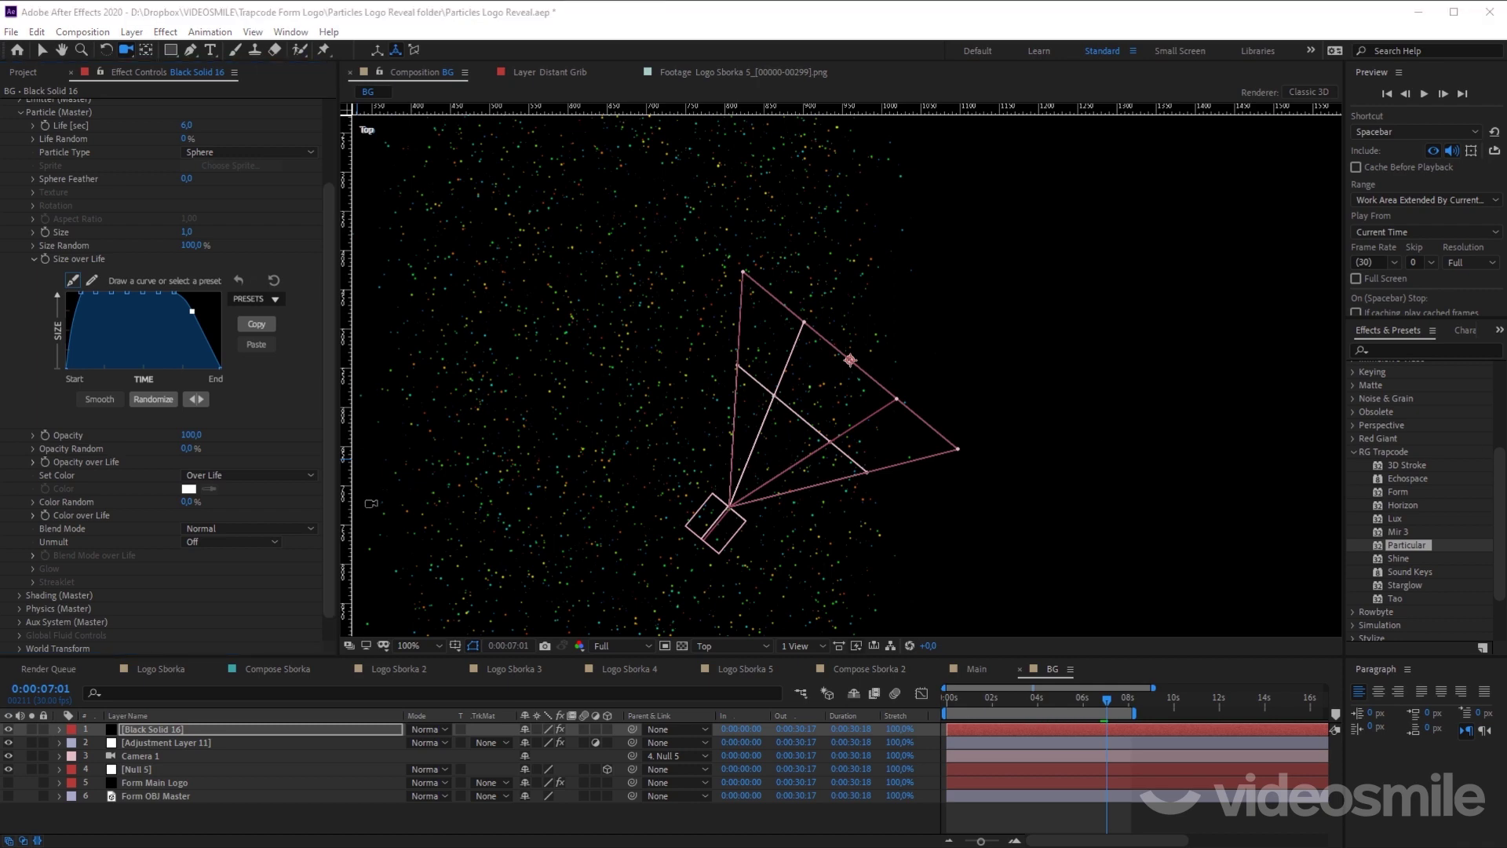
click(33, 515)
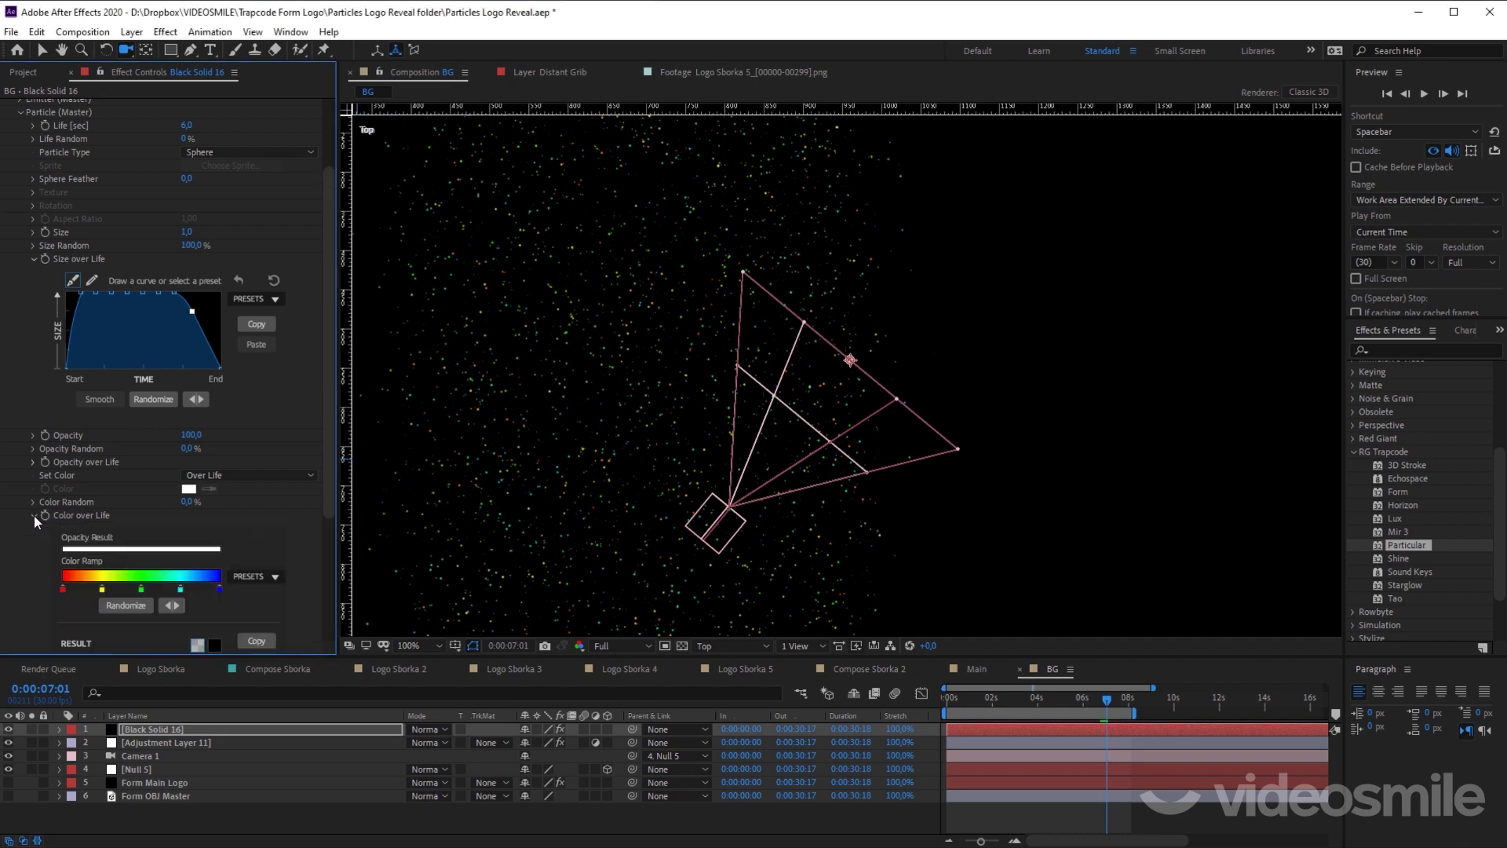
scroll(104, 472, down, 1)
scroll(266, 473, down, 1)
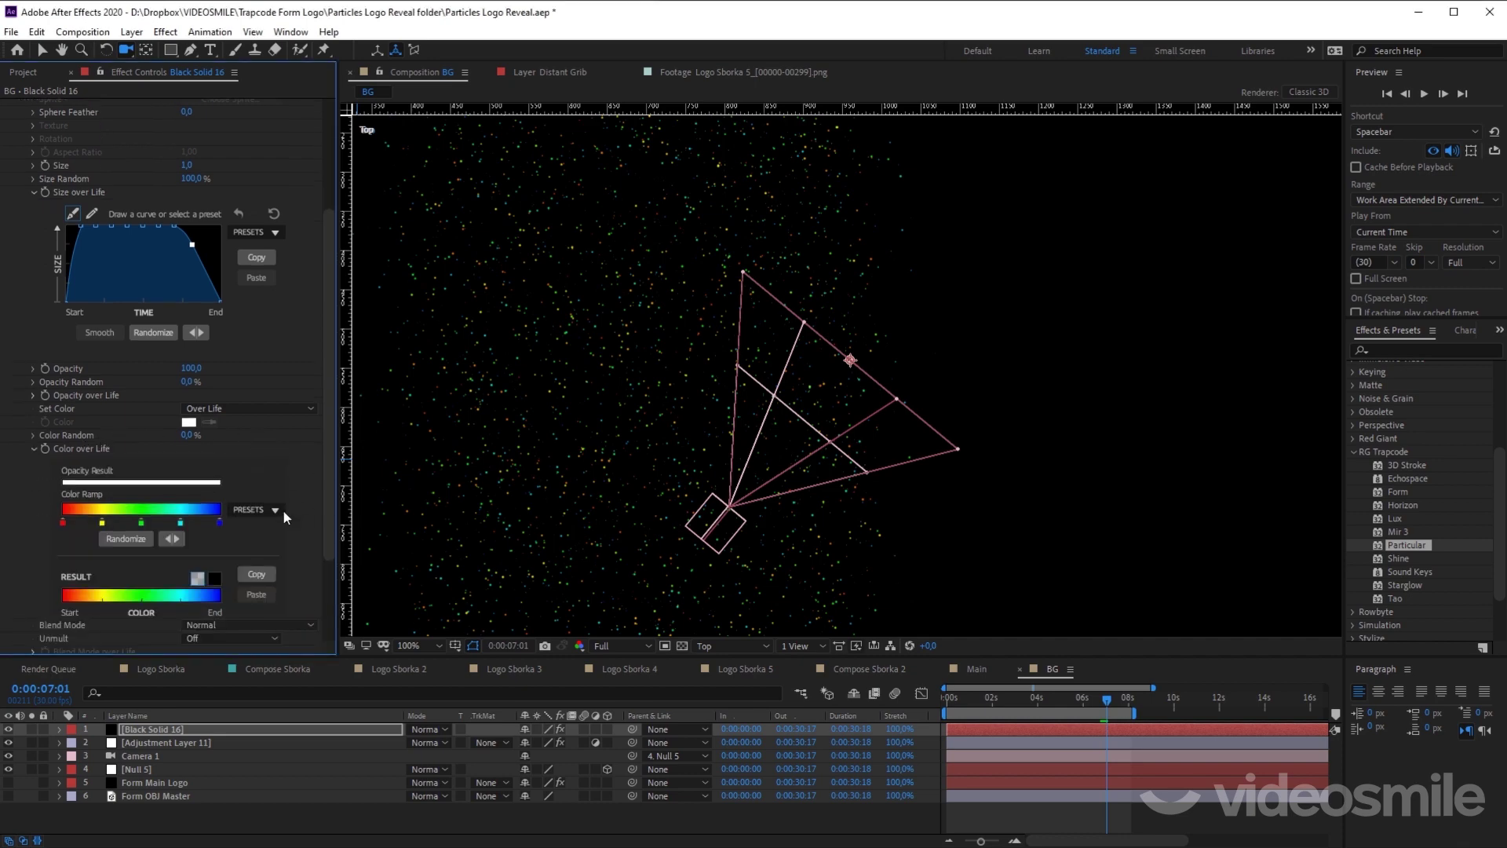
click(273, 510)
click(262, 561)
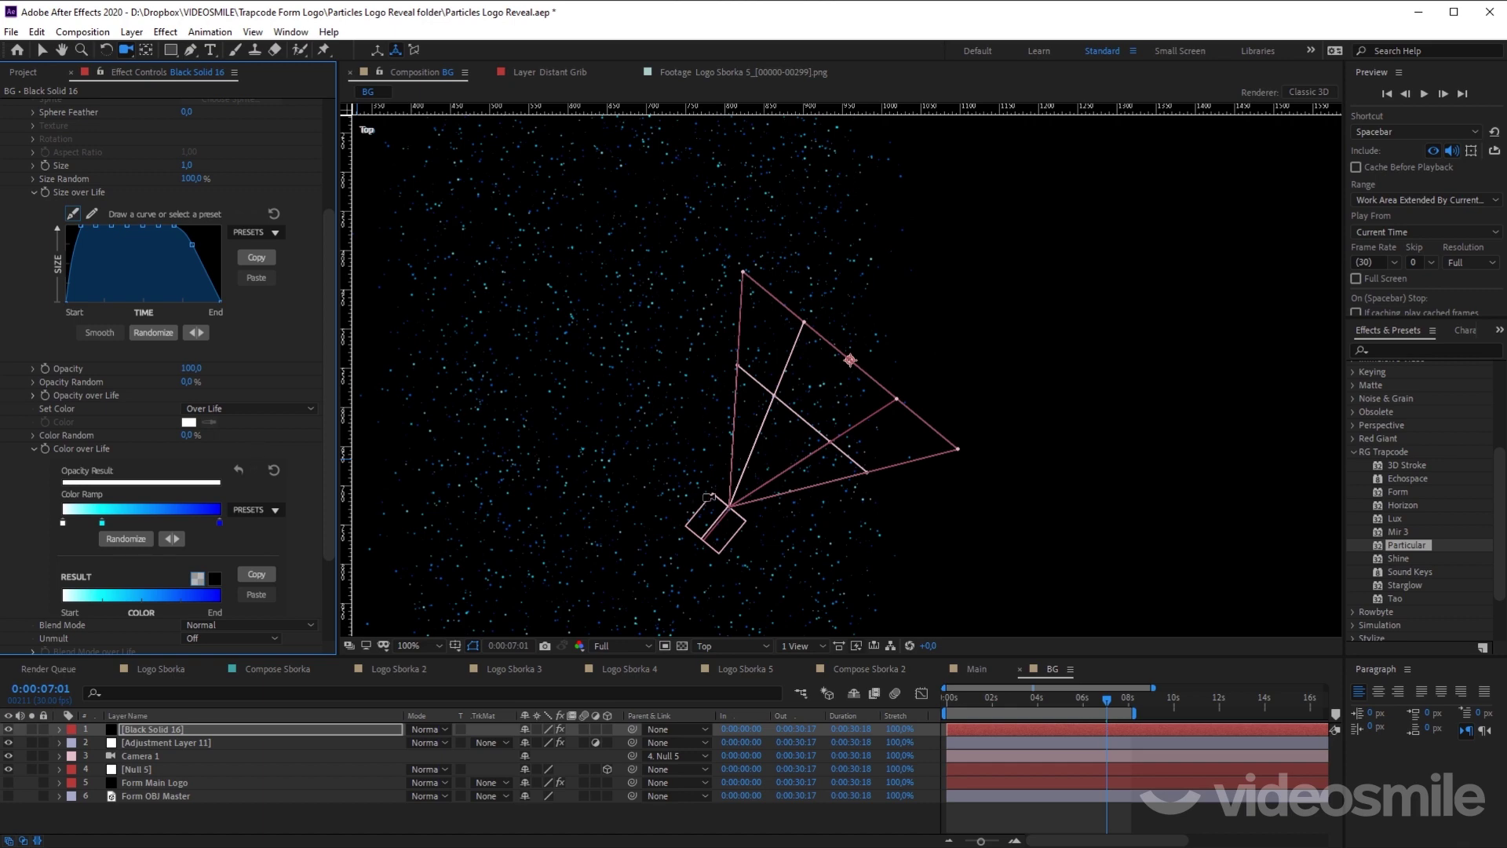
Step: Collapse the Size over Life and Particle (Master) settings
scroll(275, 451, down, 1)
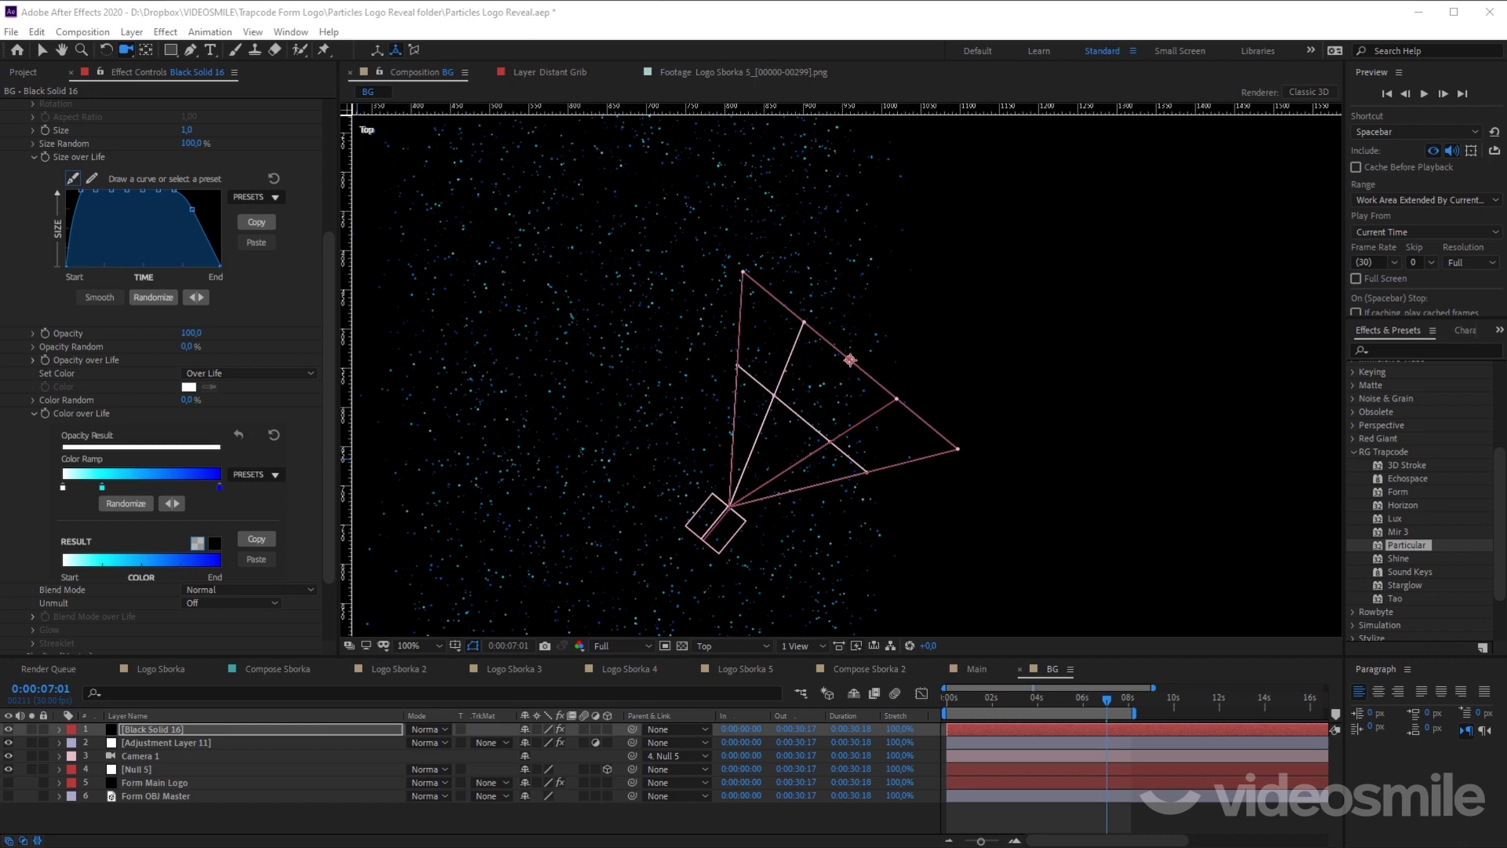
click(33, 157)
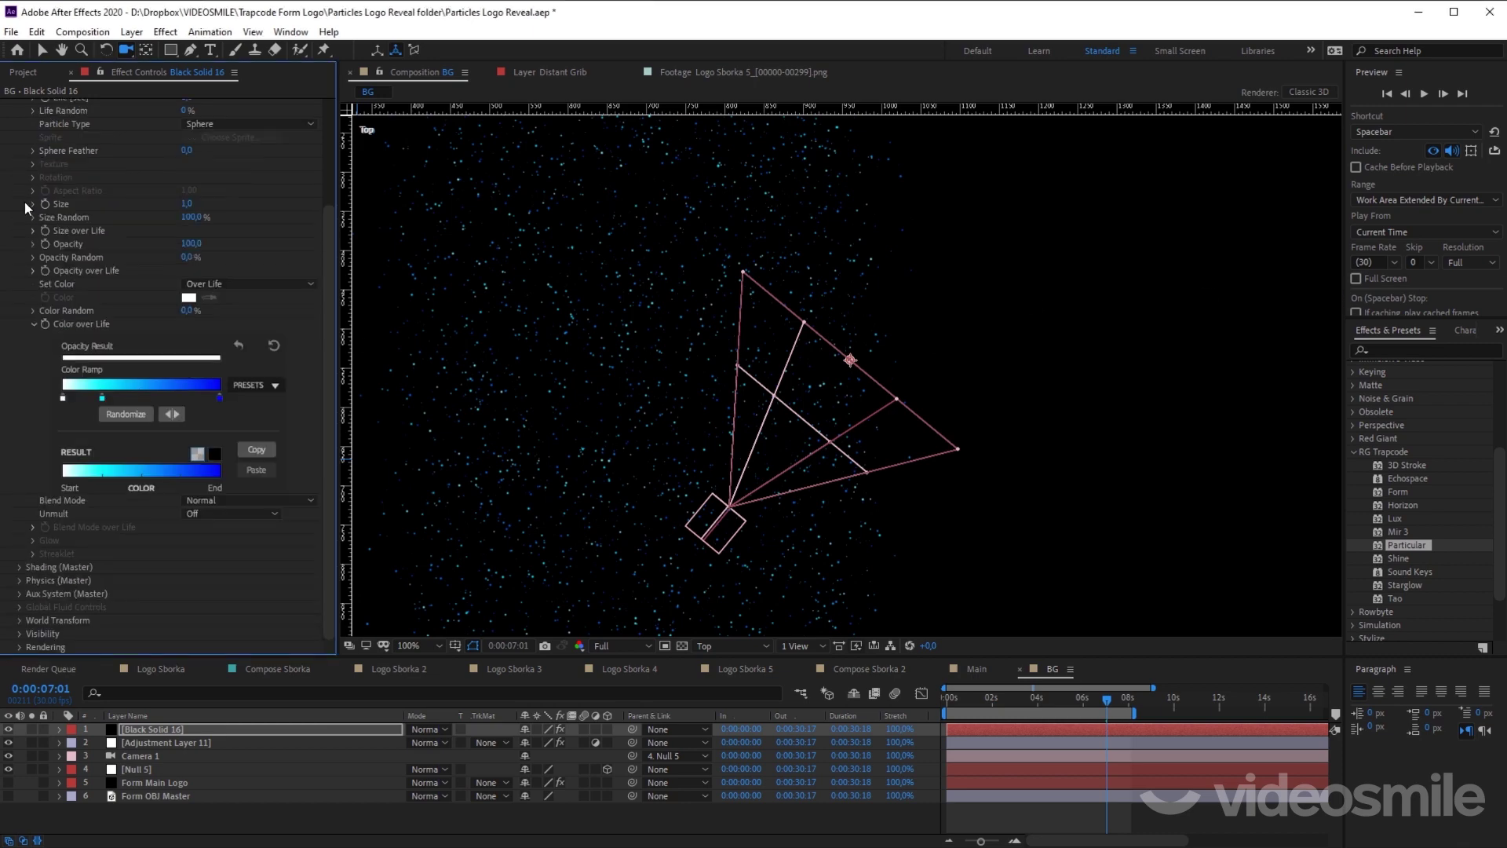
scroll(20, 158, up, 2)
click(21, 158)
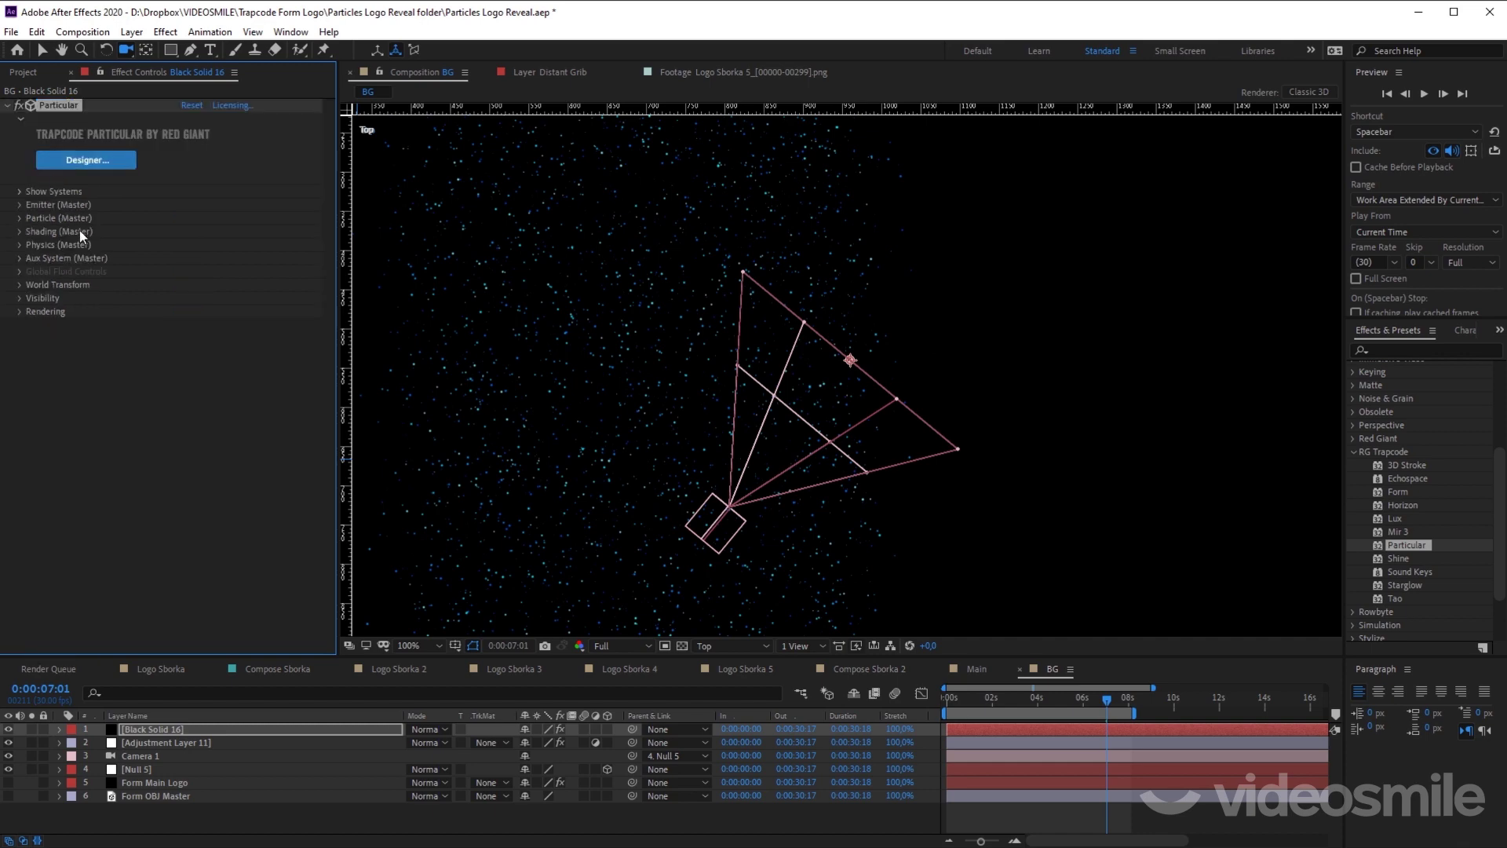
Step: Expand Physics (Master) and preview the star field to about one second
click(19, 244)
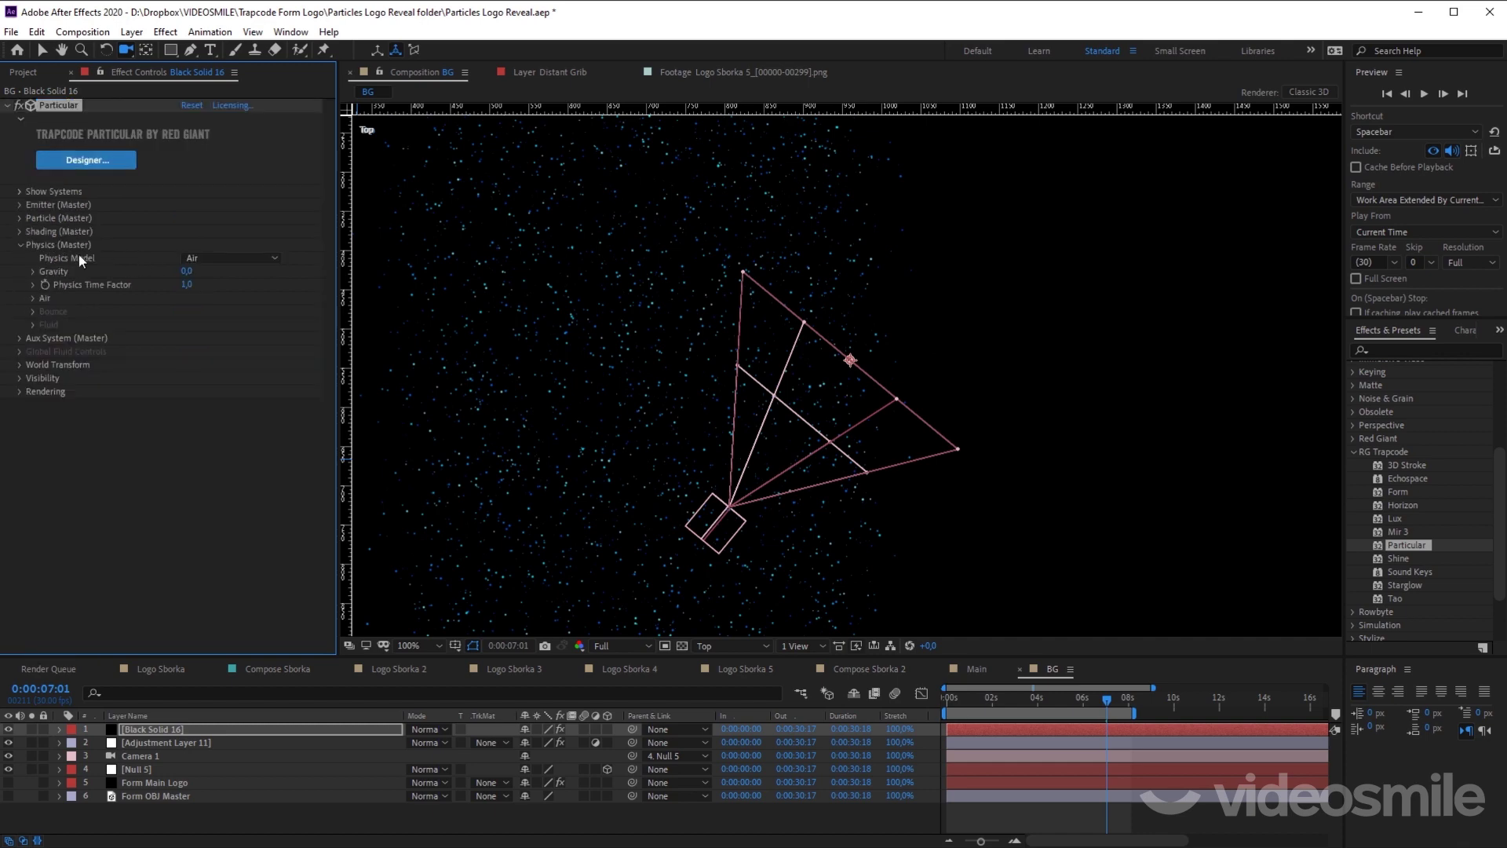
key(space)
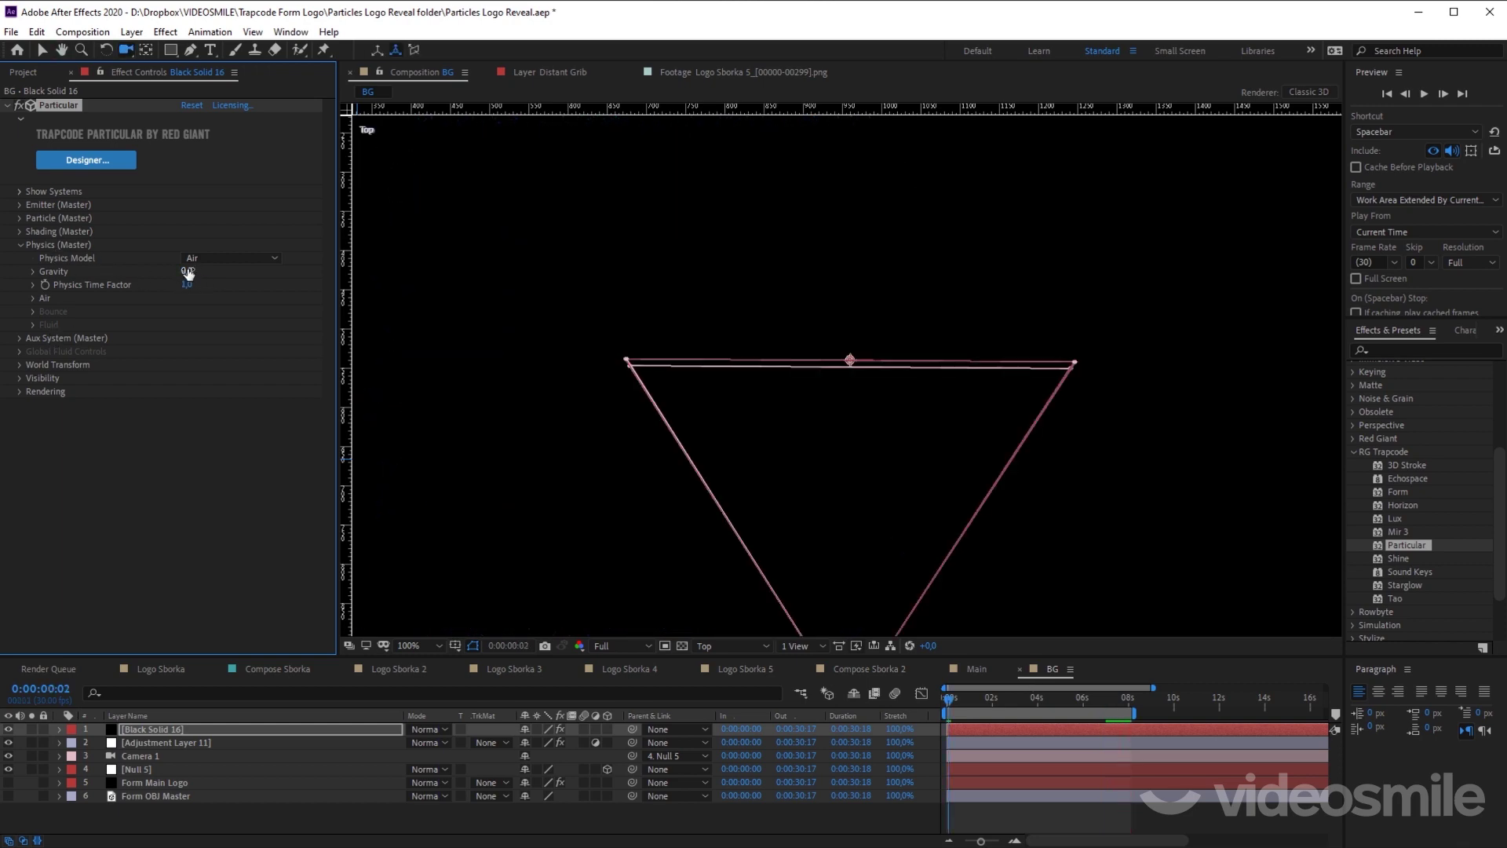
click(983, 701)
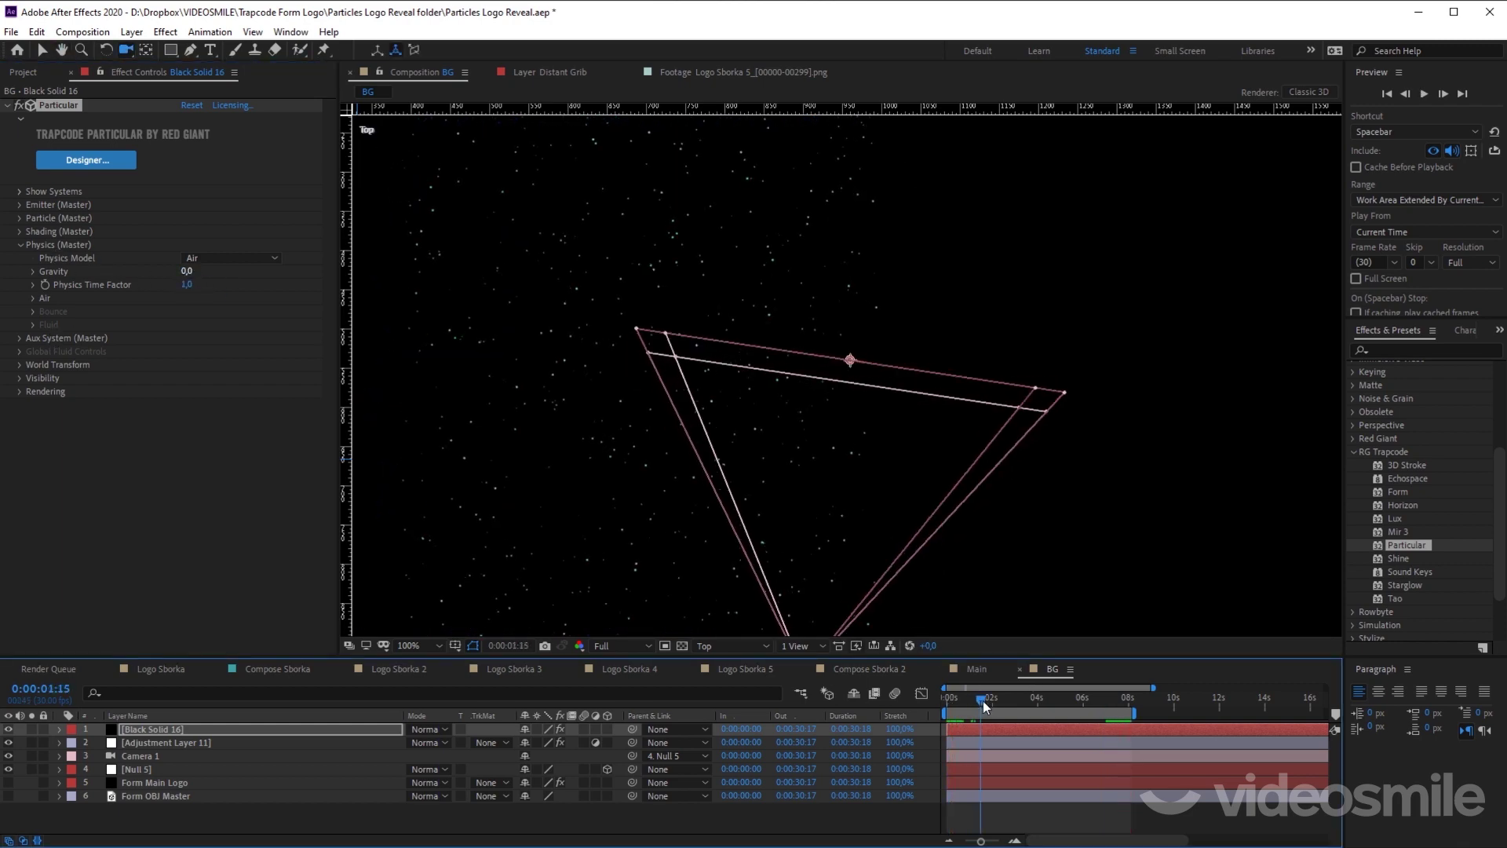
Step: Switch to the Active Camera view and preview the star field from the start
click(733, 647)
click(736, 666)
scroll(825, 456, down, 2)
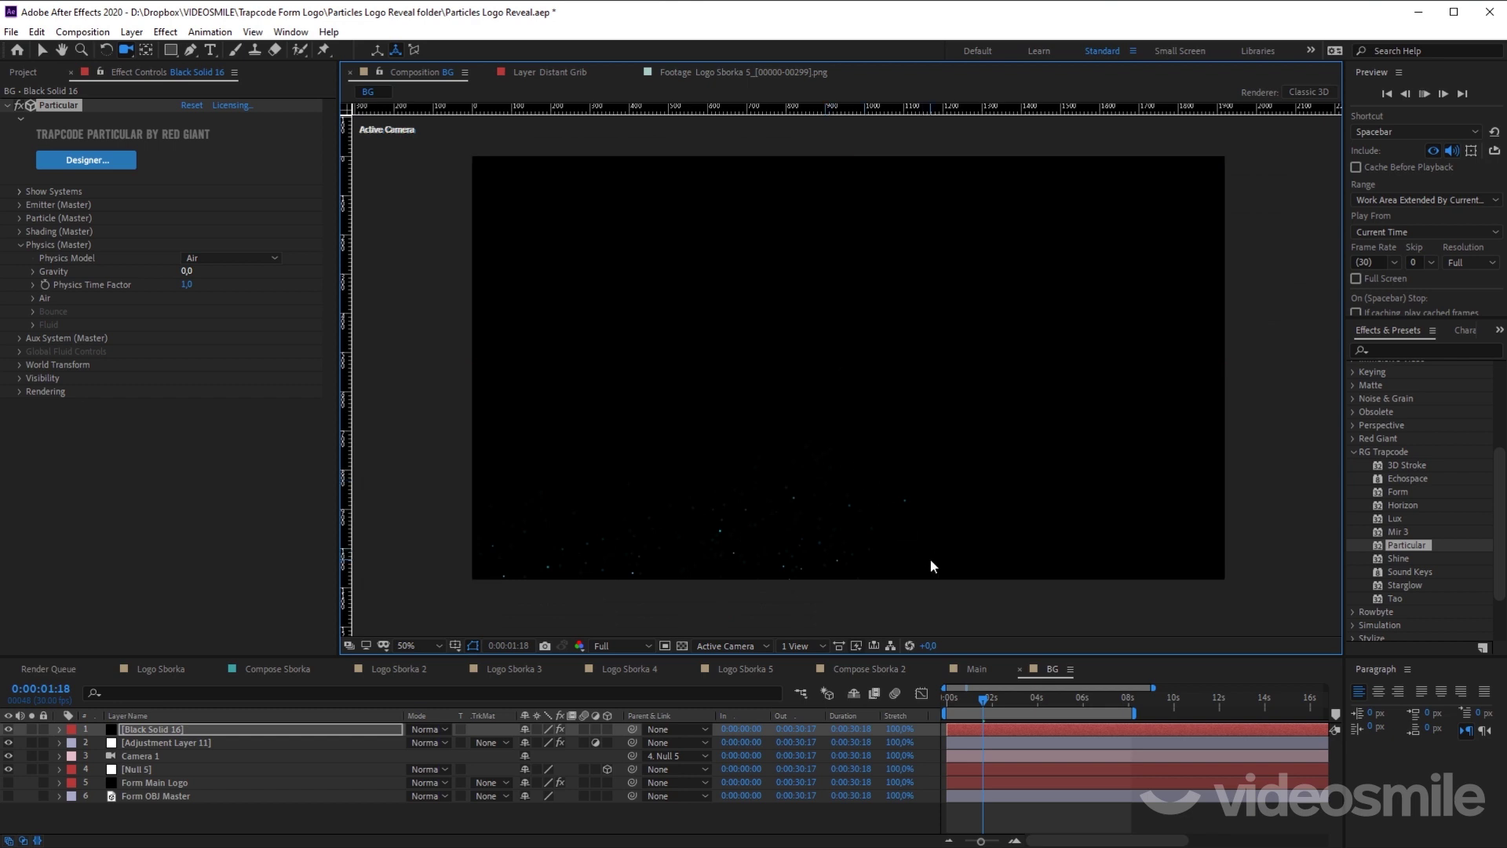
drag(981, 704, 907, 694)
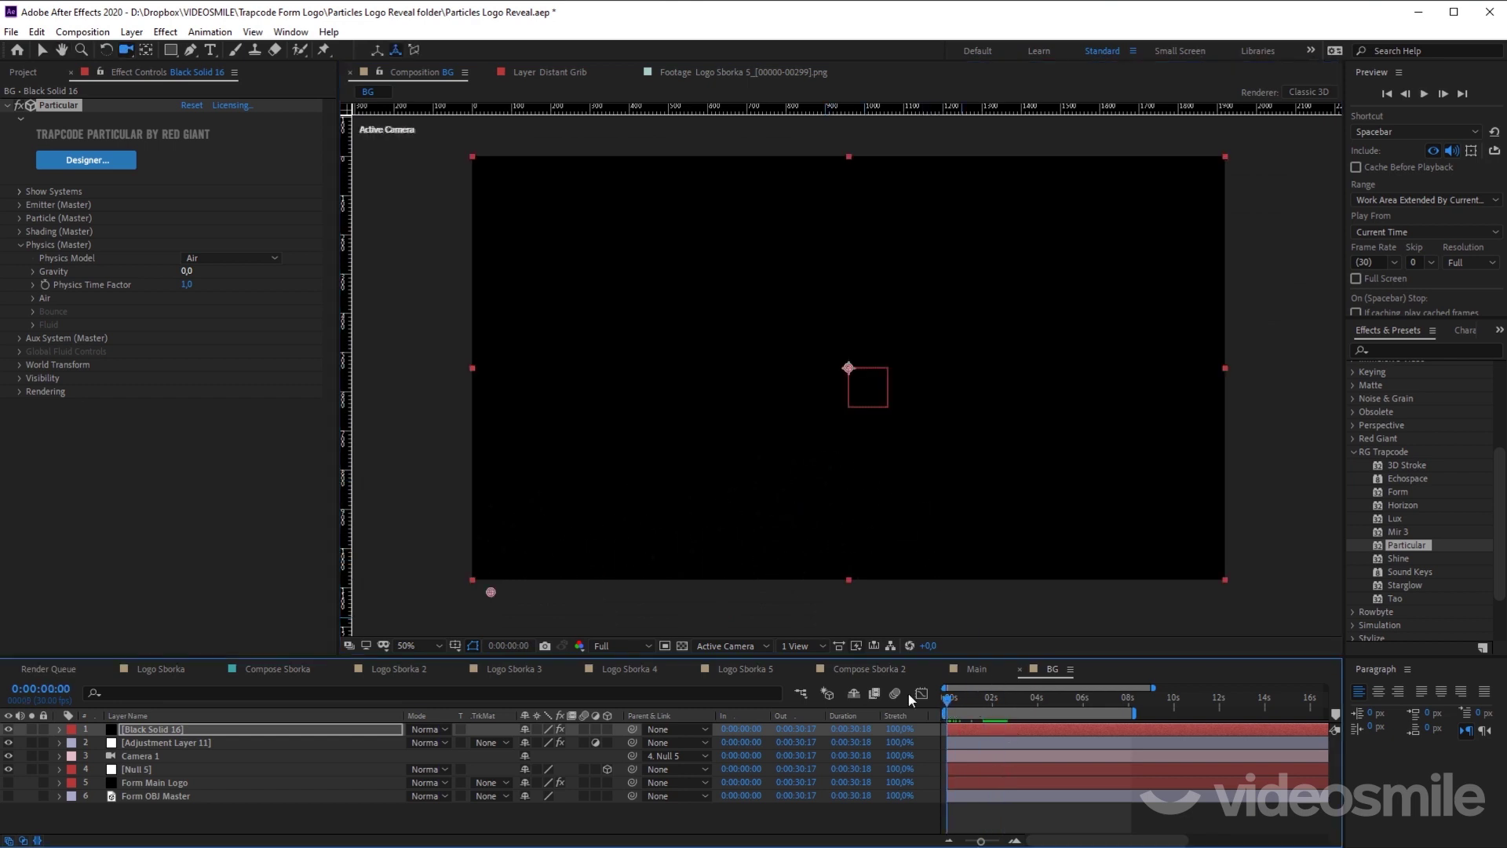
key(space)
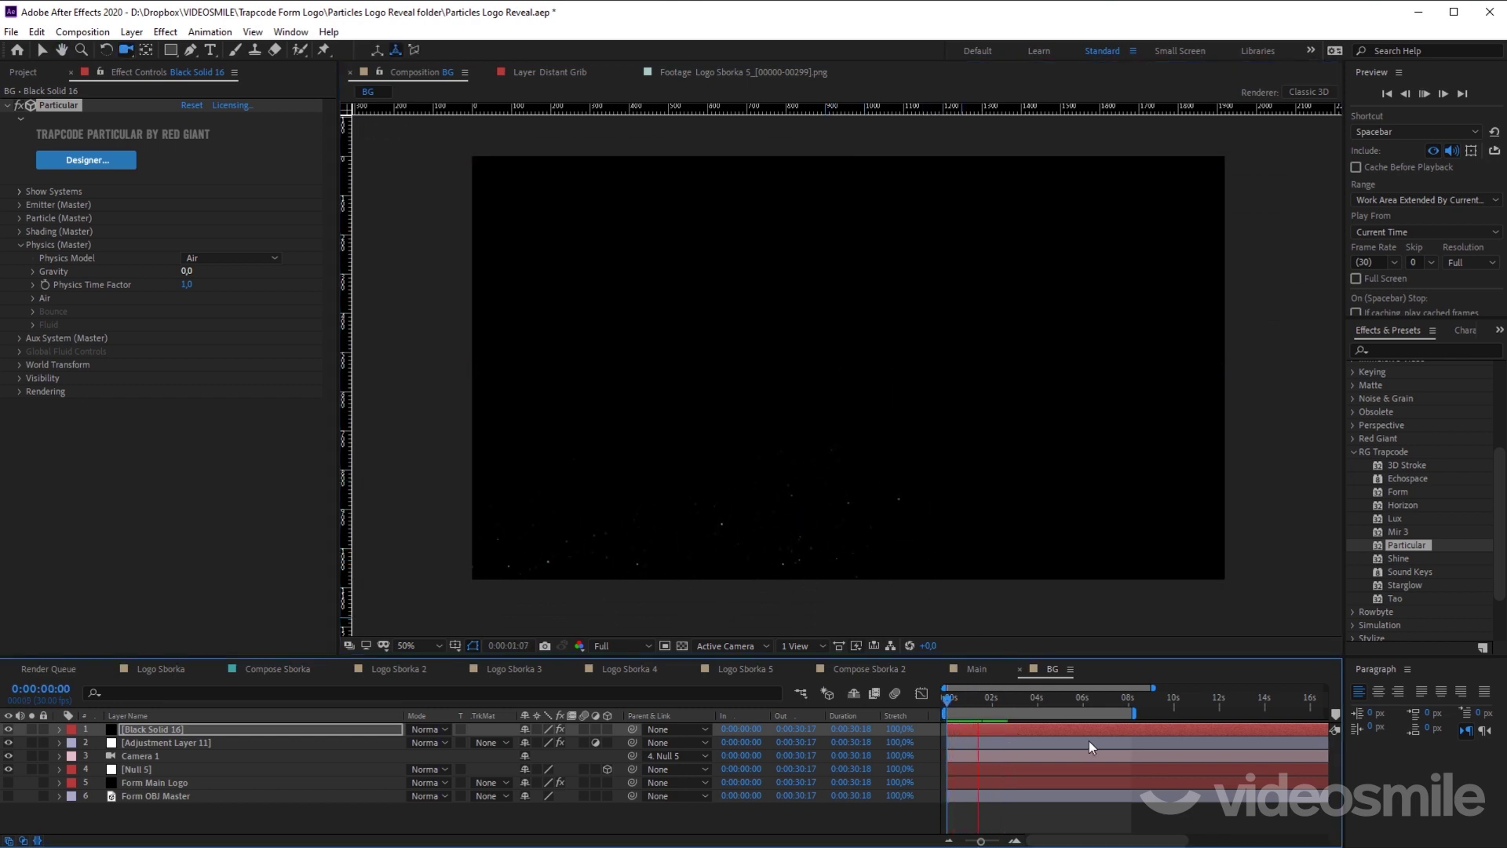
key(space)
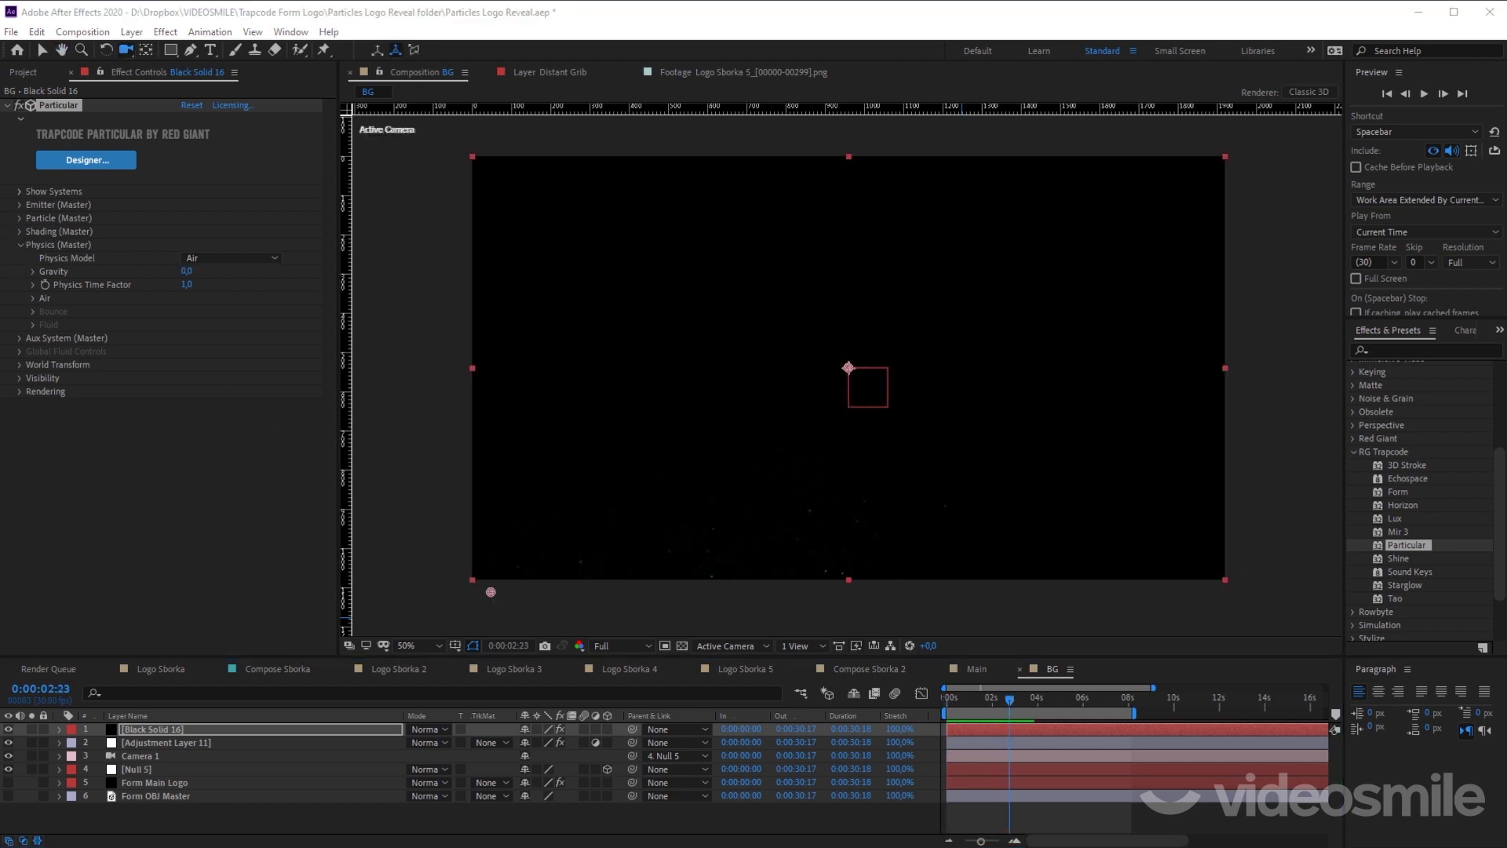
drag(979, 697, 962, 697)
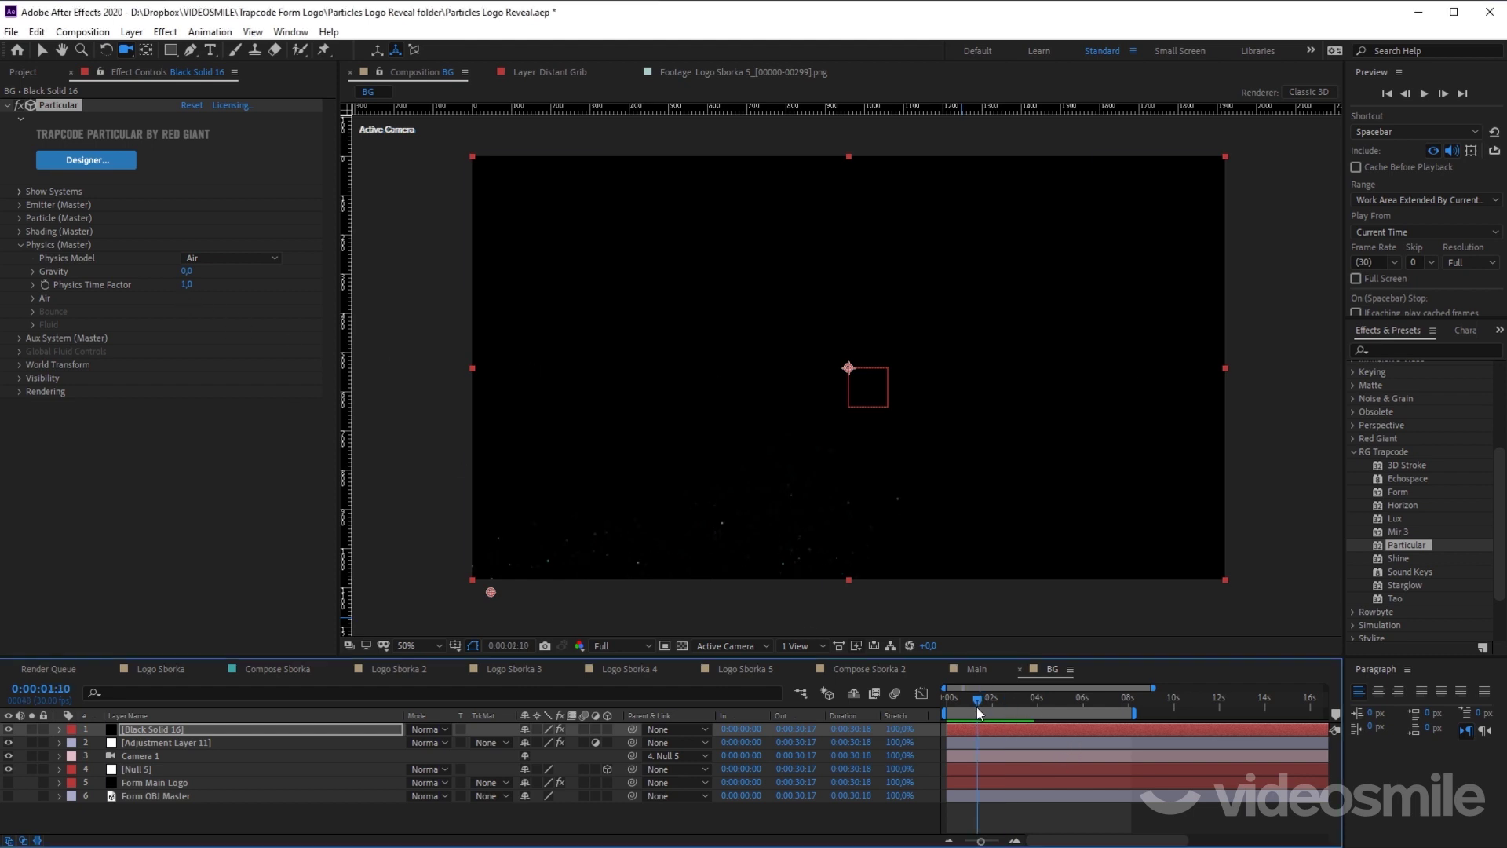
Step: Expand World Transform and set X Offset W to 1070 and Y Offset W to -600
click(19, 365)
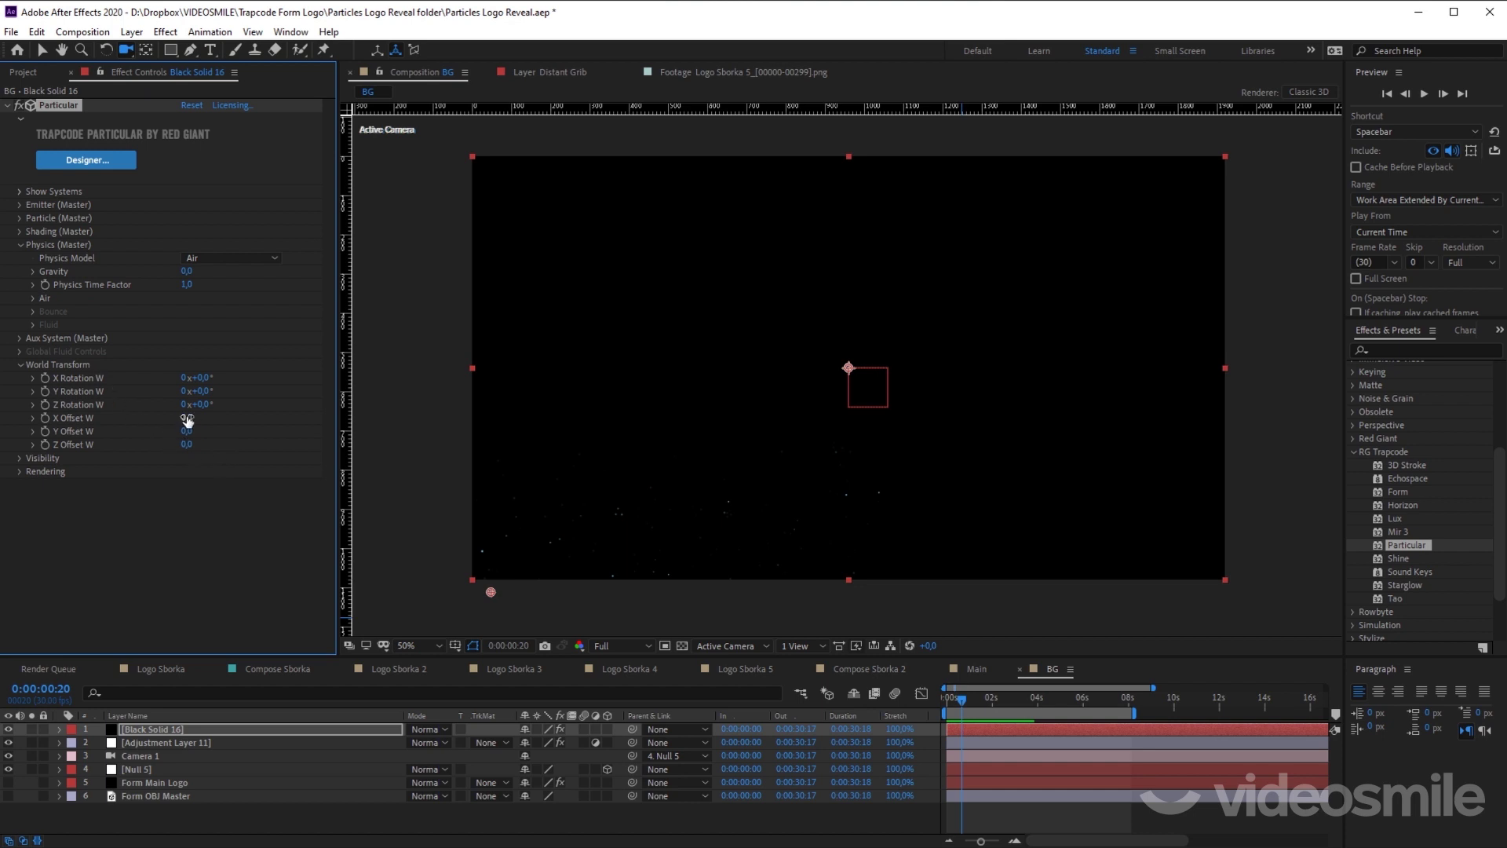
mouse_move(187, 420)
mouse_down()
mouse_move(124, 416)
mouse_move(240, 421)
mouse_move(210, 418)
mouse_up()
mouse_move(189, 421)
mouse_down()
mouse_move(217, 431)
mouse_move(154, 430)
mouse_up()
click(193, 431)
text(-600)
key(Return)
Step: Set Z Offset W to 2000 to push the star field back
click(186, 444)
text(300)
key(Return)
drag(194, 444, 238, 444)
click(193, 444)
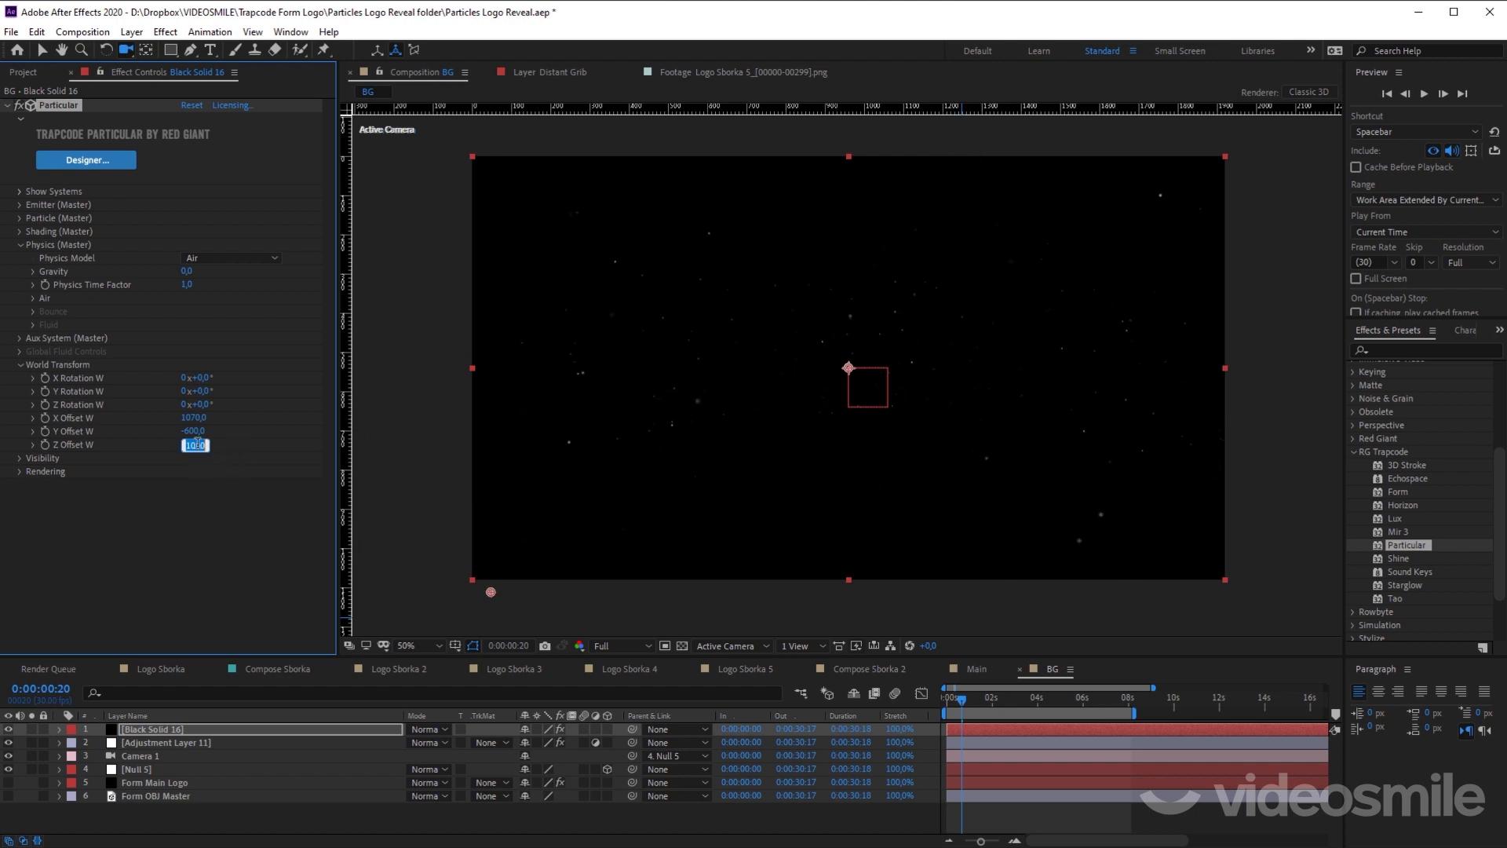
text(1)
key(BackSpace)
text(2000)
key(Return)
click(722, 646)
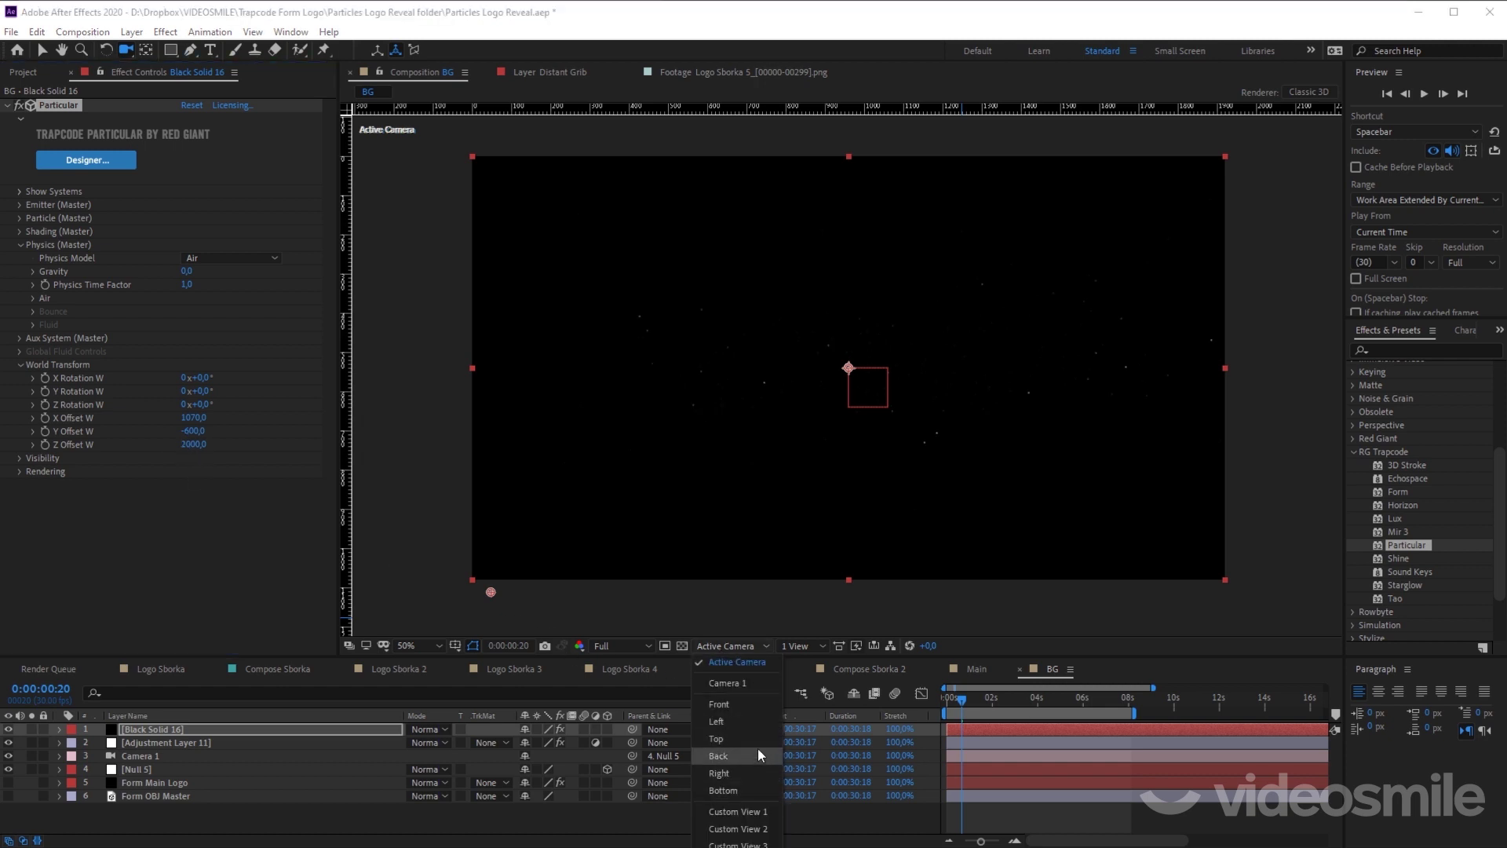
Step: View from Top with the camera pulled back, show Form Main Logo and scrub to one second
click(752, 740)
drag(889, 325, 926, 487)
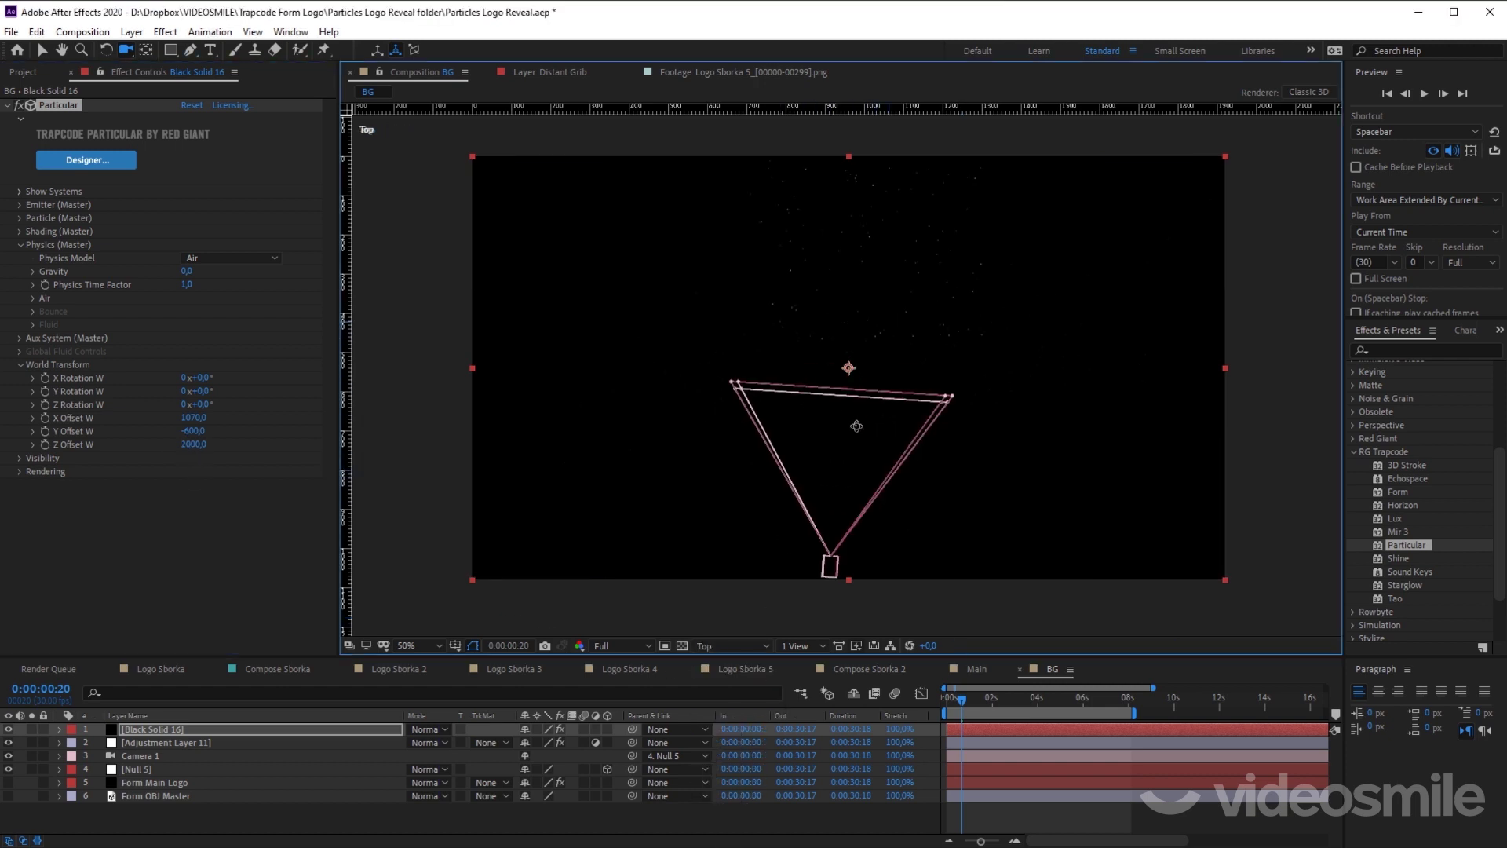
key(Home)
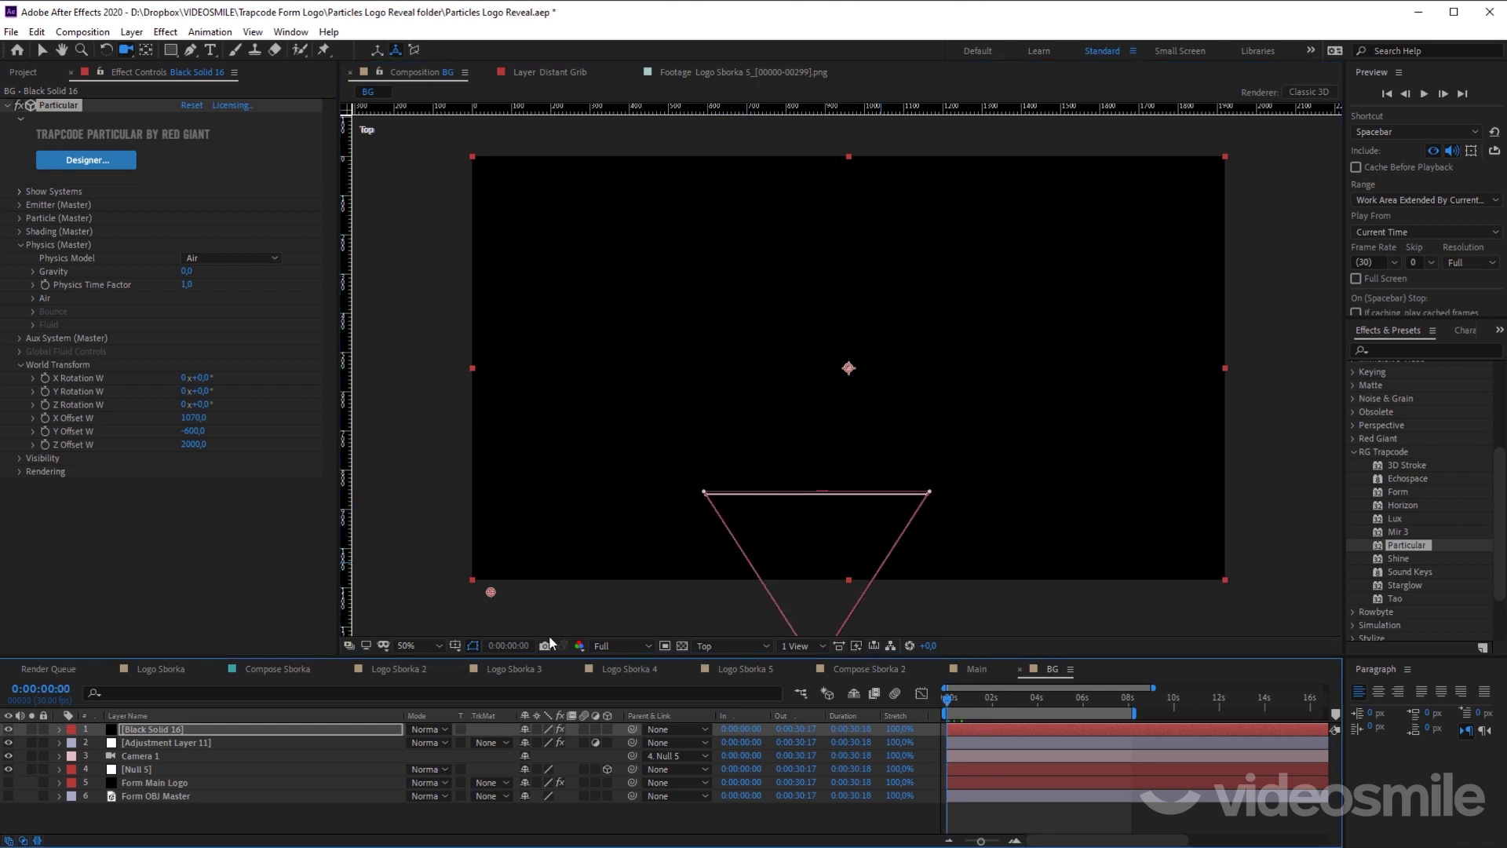
click(8, 782)
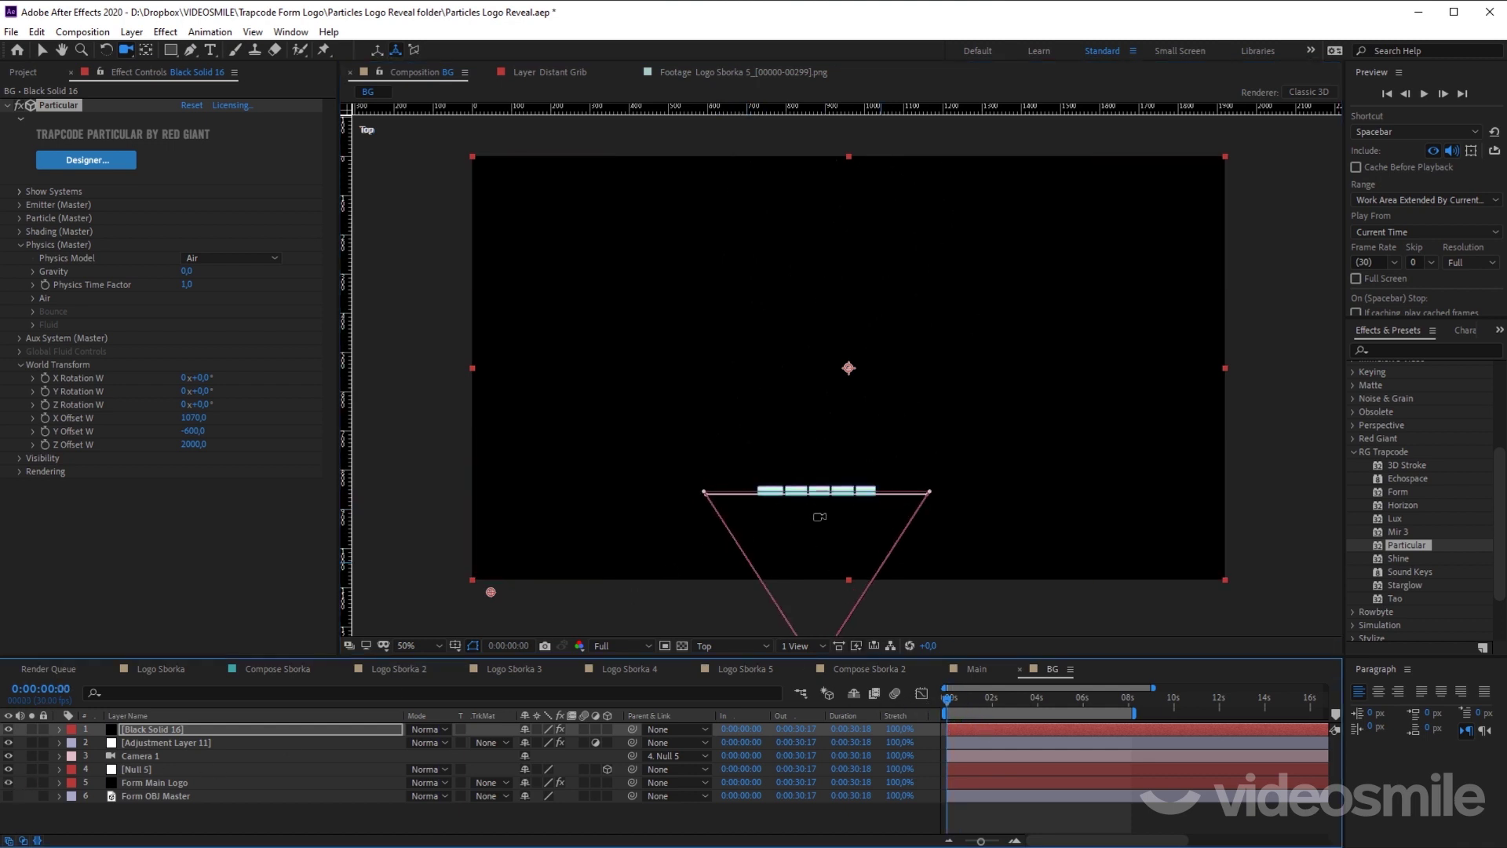
click(972, 703)
drag(975, 709, 976, 706)
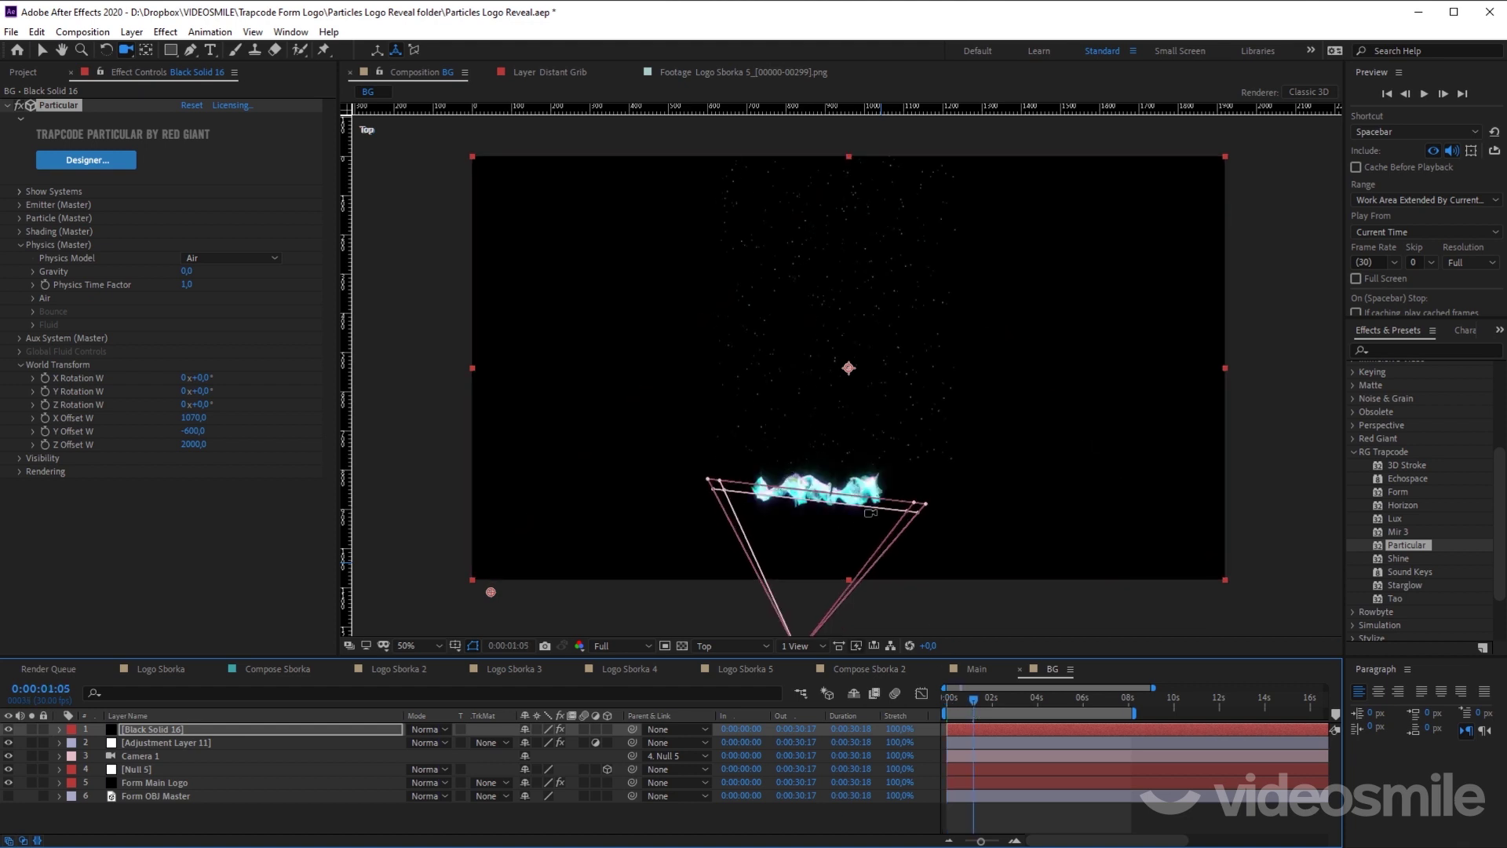
Step: Adjust World offsets to Z 1700 and X 920, then switch to Active Camera view
drag(193, 444, 167, 444)
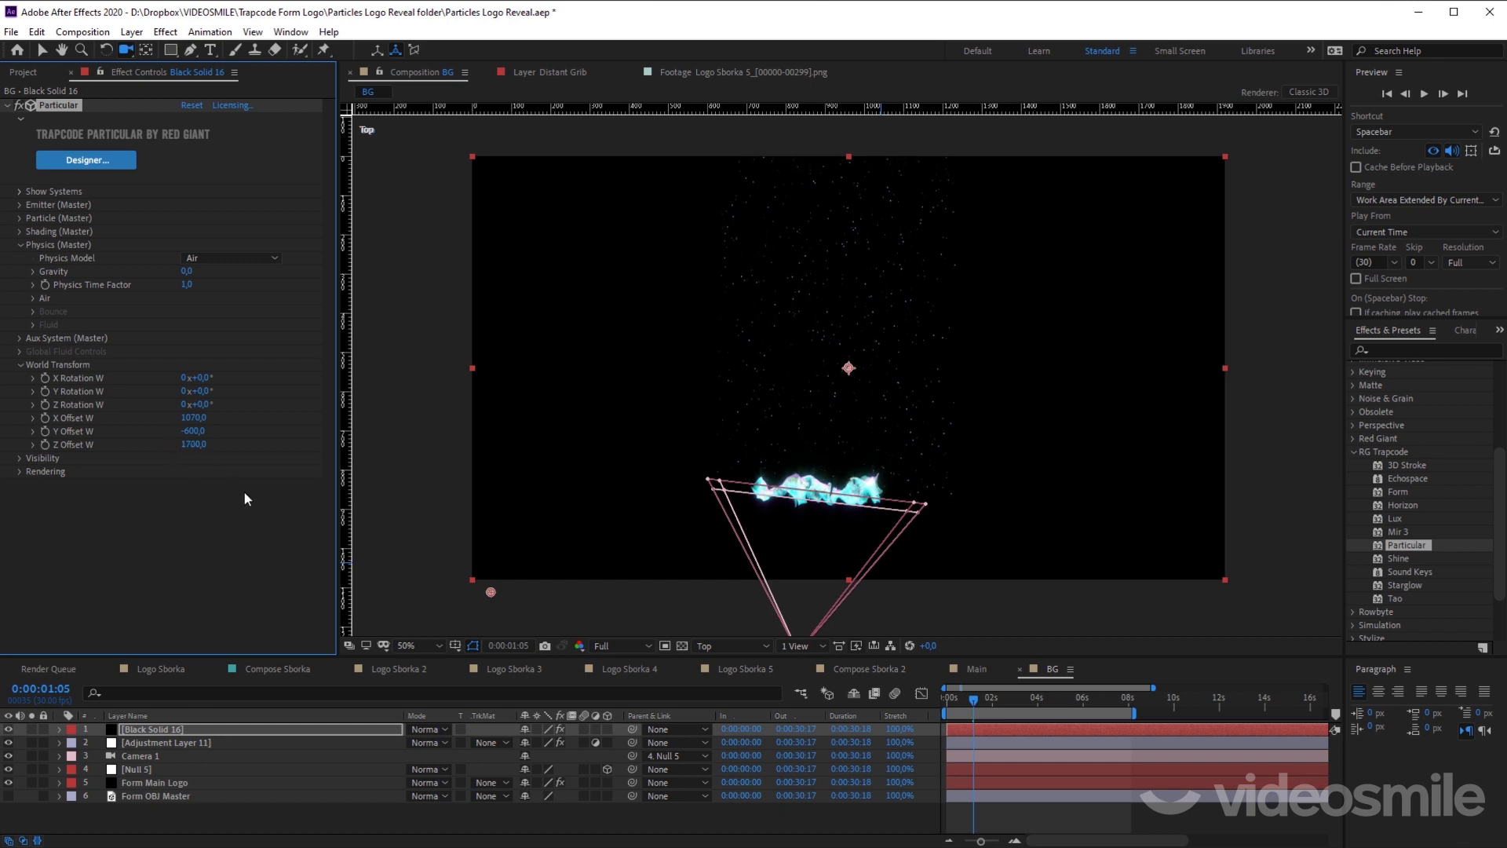
drag(192, 418, 174, 415)
click(723, 644)
click(736, 658)
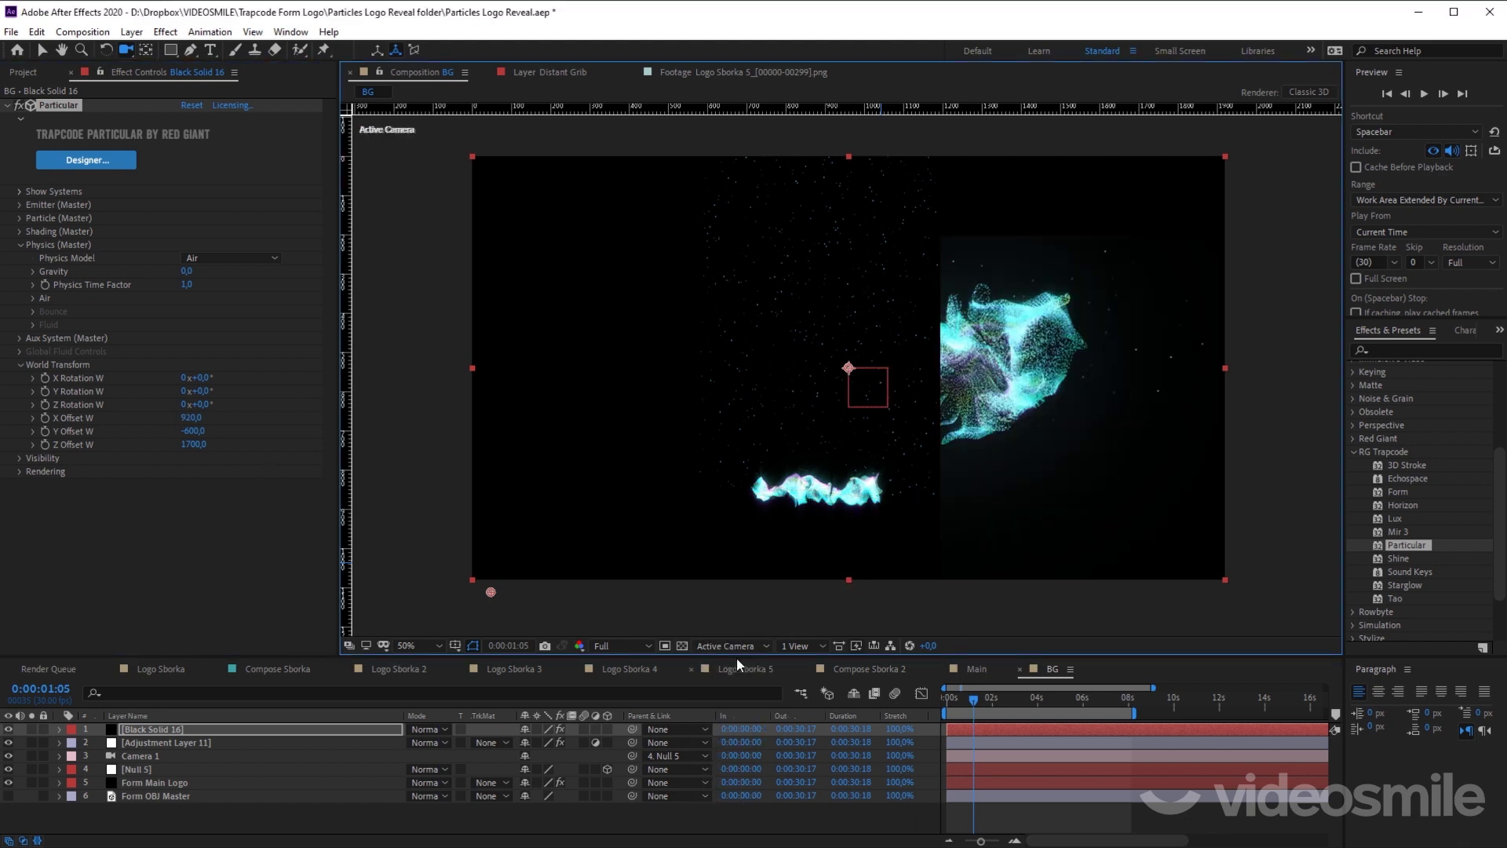
Step: Hide Form Main Logo and preview the stray star particles from the start
click(7, 783)
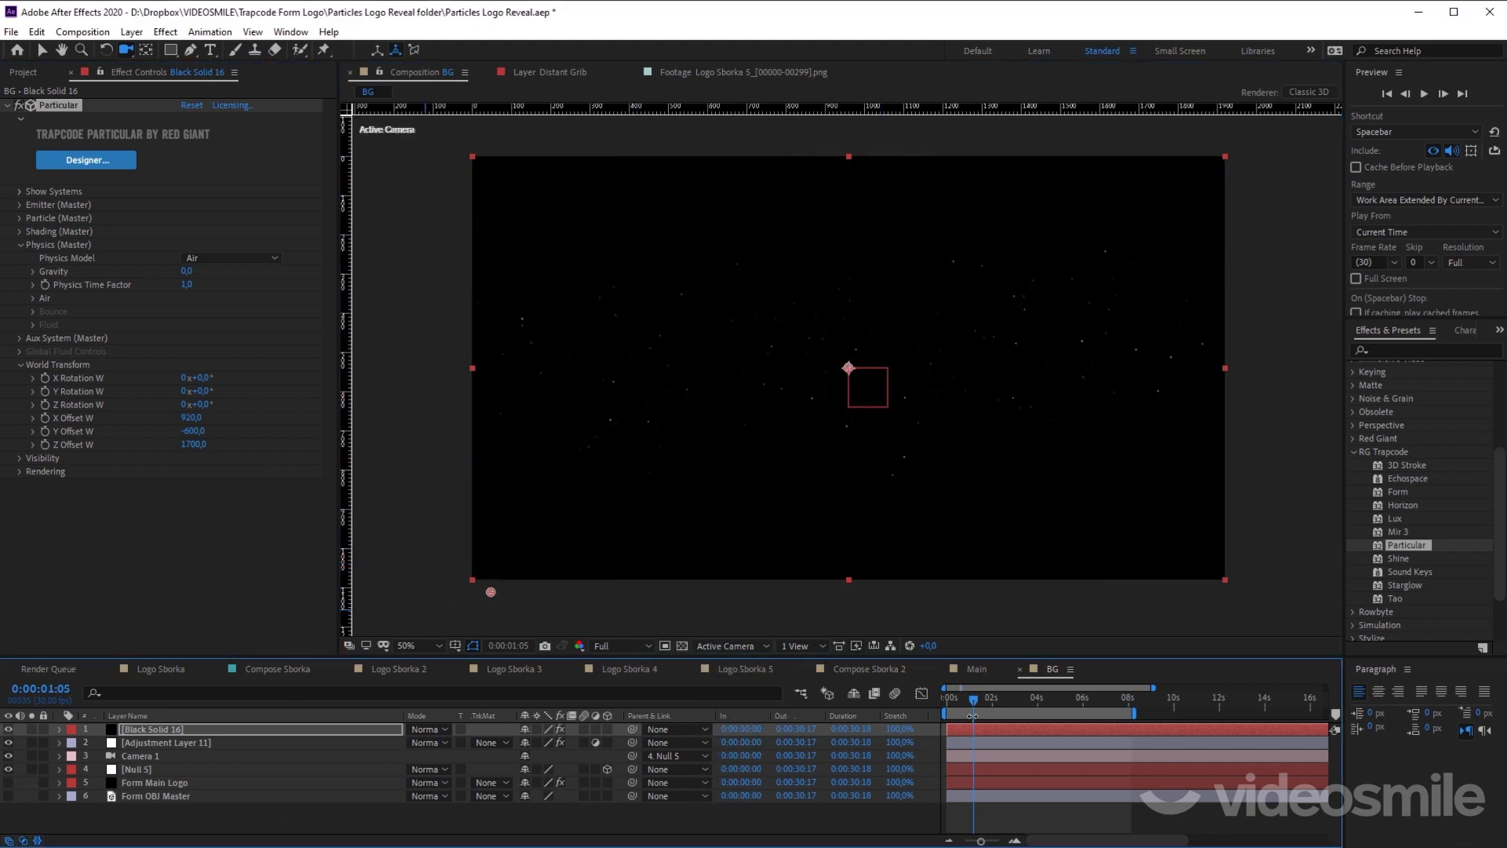
key(Home)
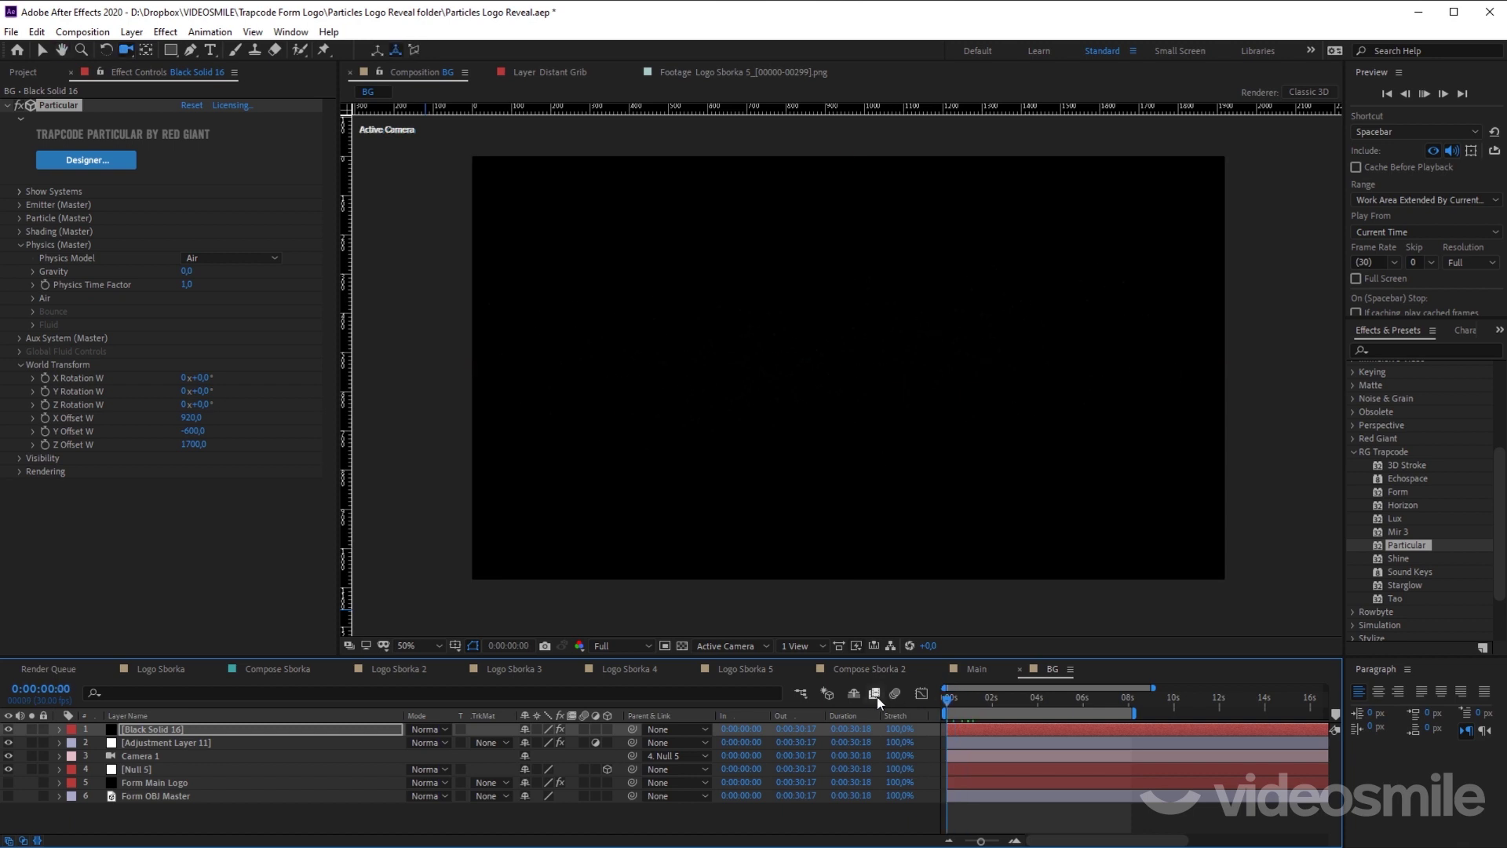
key(space)
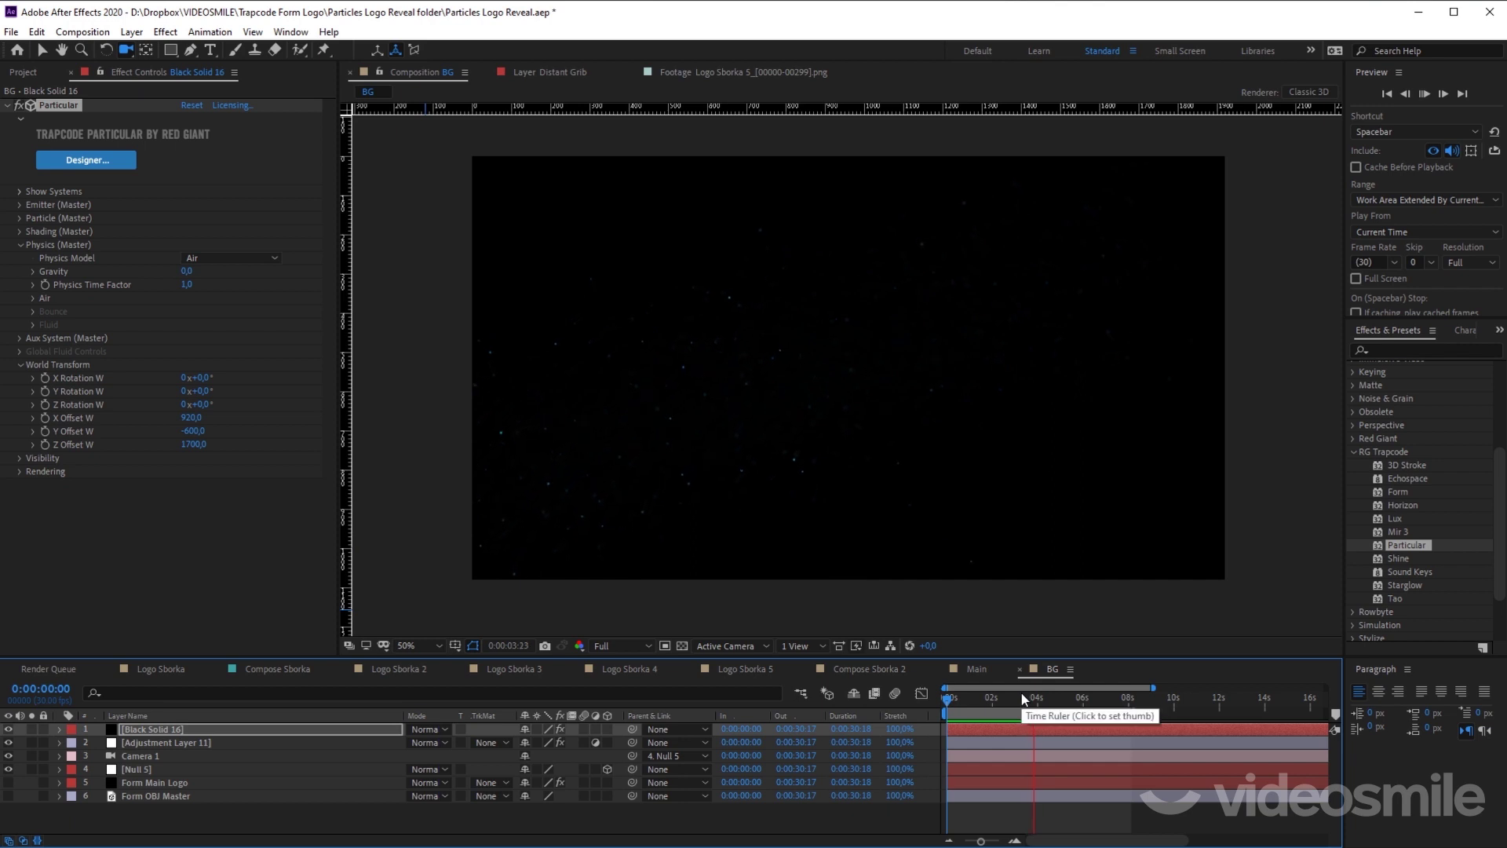
mouse_move(1022, 695)
mouse_down()
mouse_move(971, 690)
mouse_move(993, 702)
mouse_up()
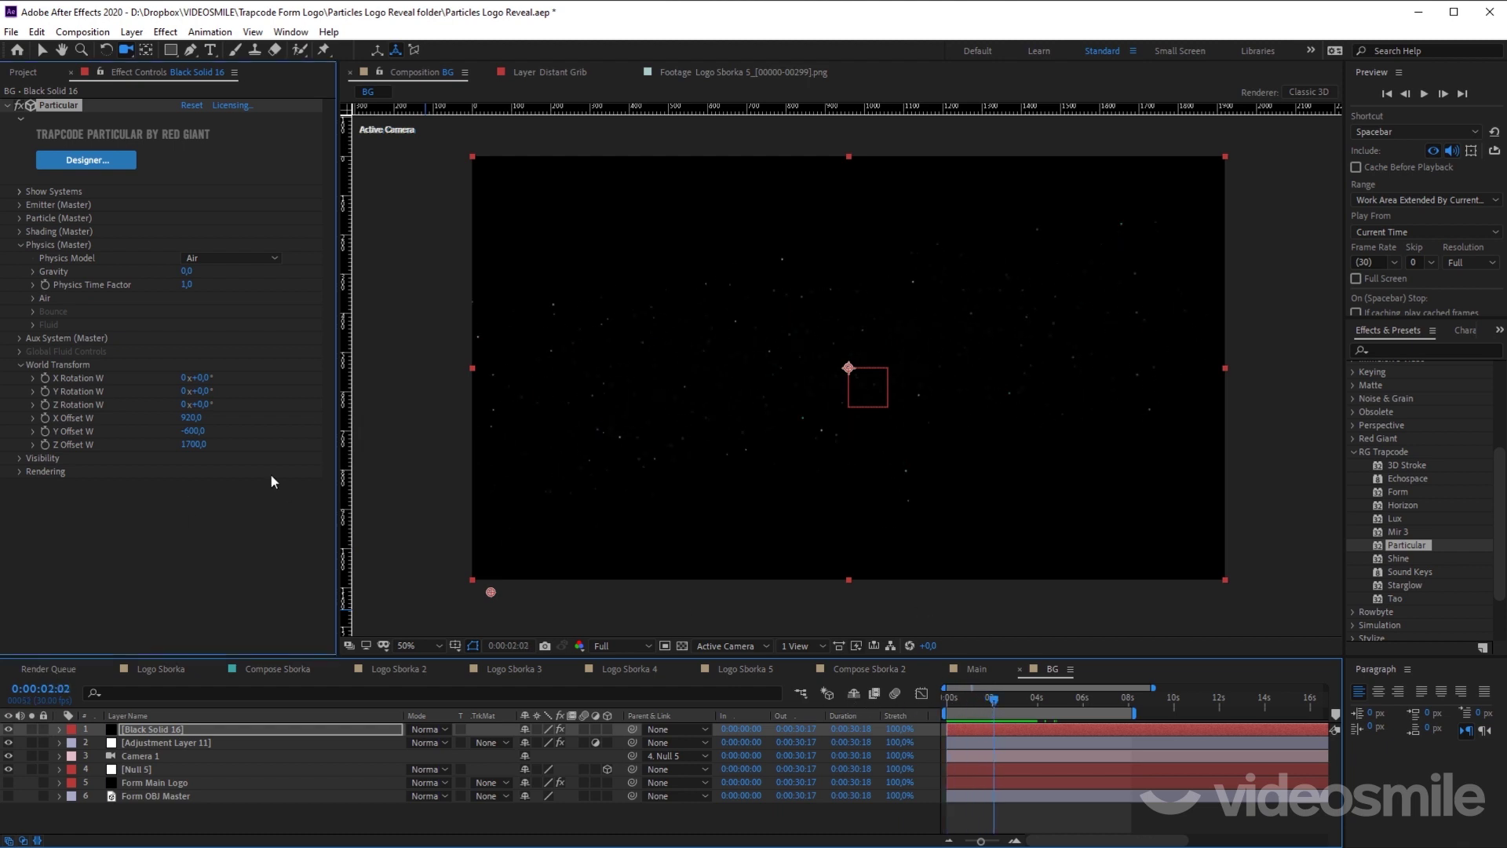
Step: Collapse World Transform, open Physics > Air and scrub Wind X to -90
key(slash)
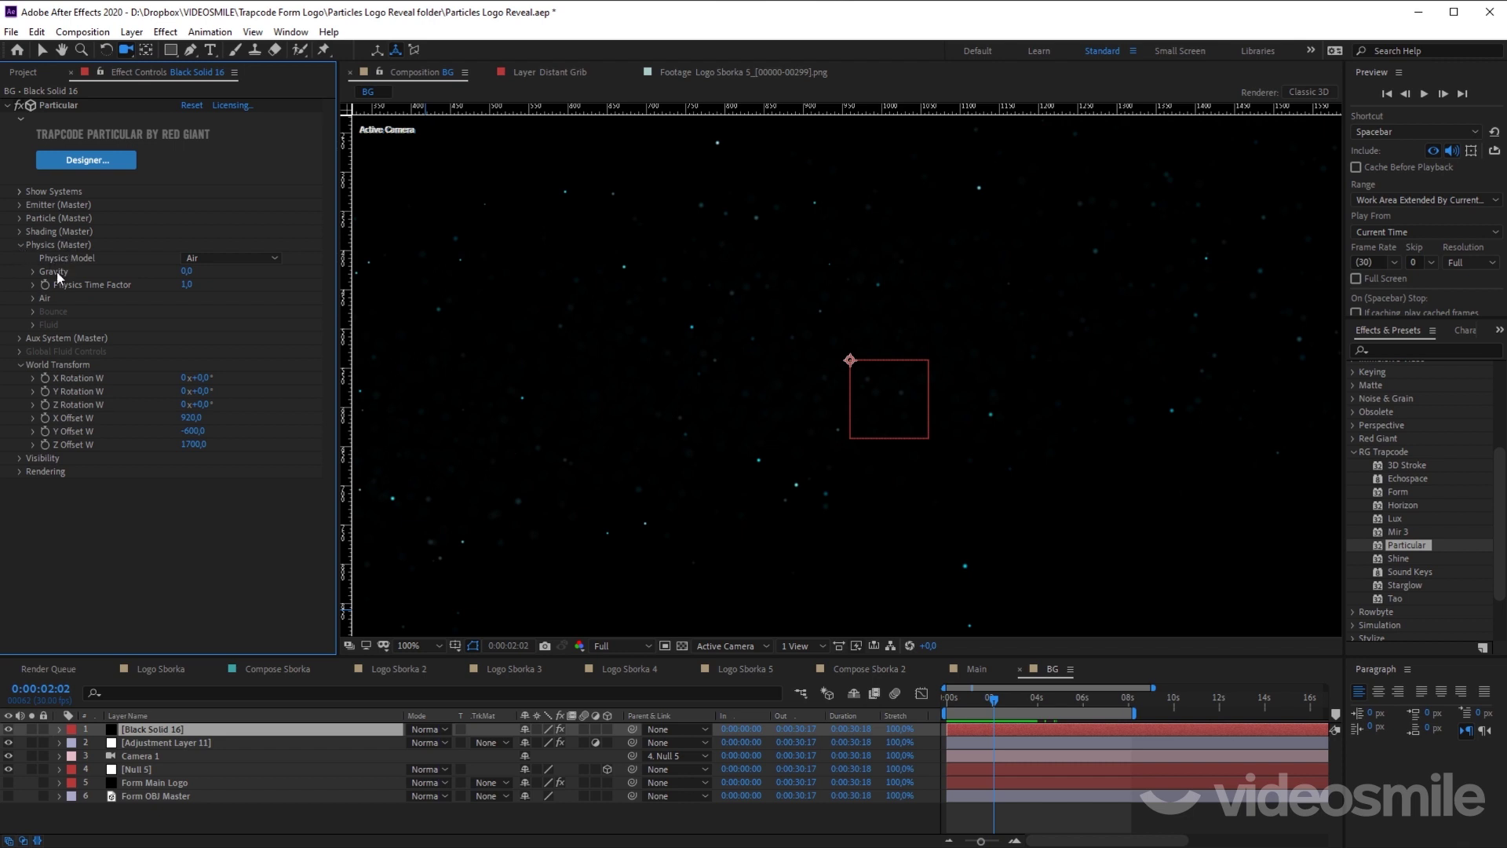
click(17, 366)
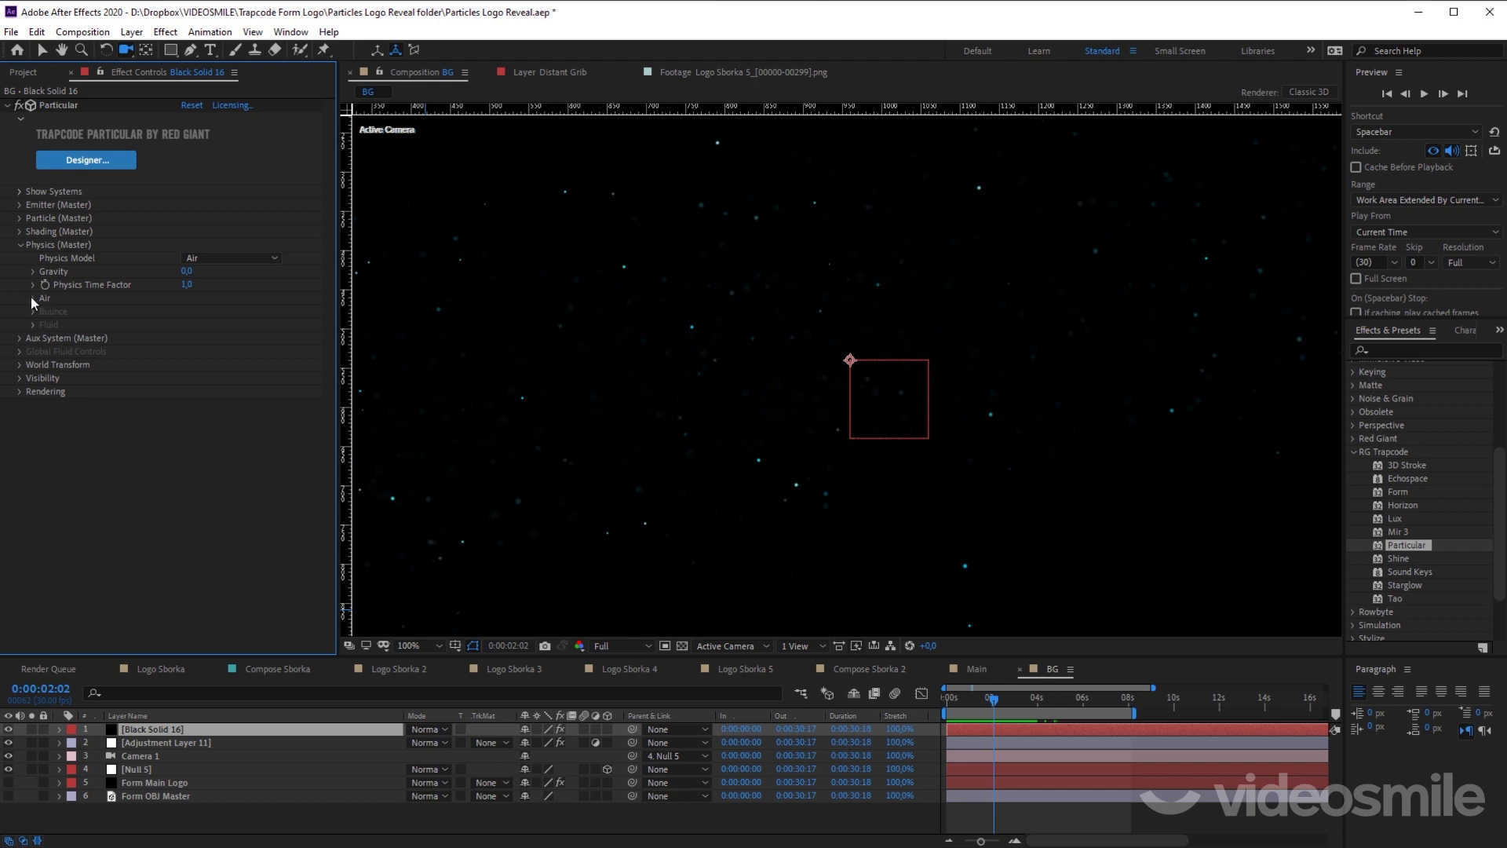
click(32, 298)
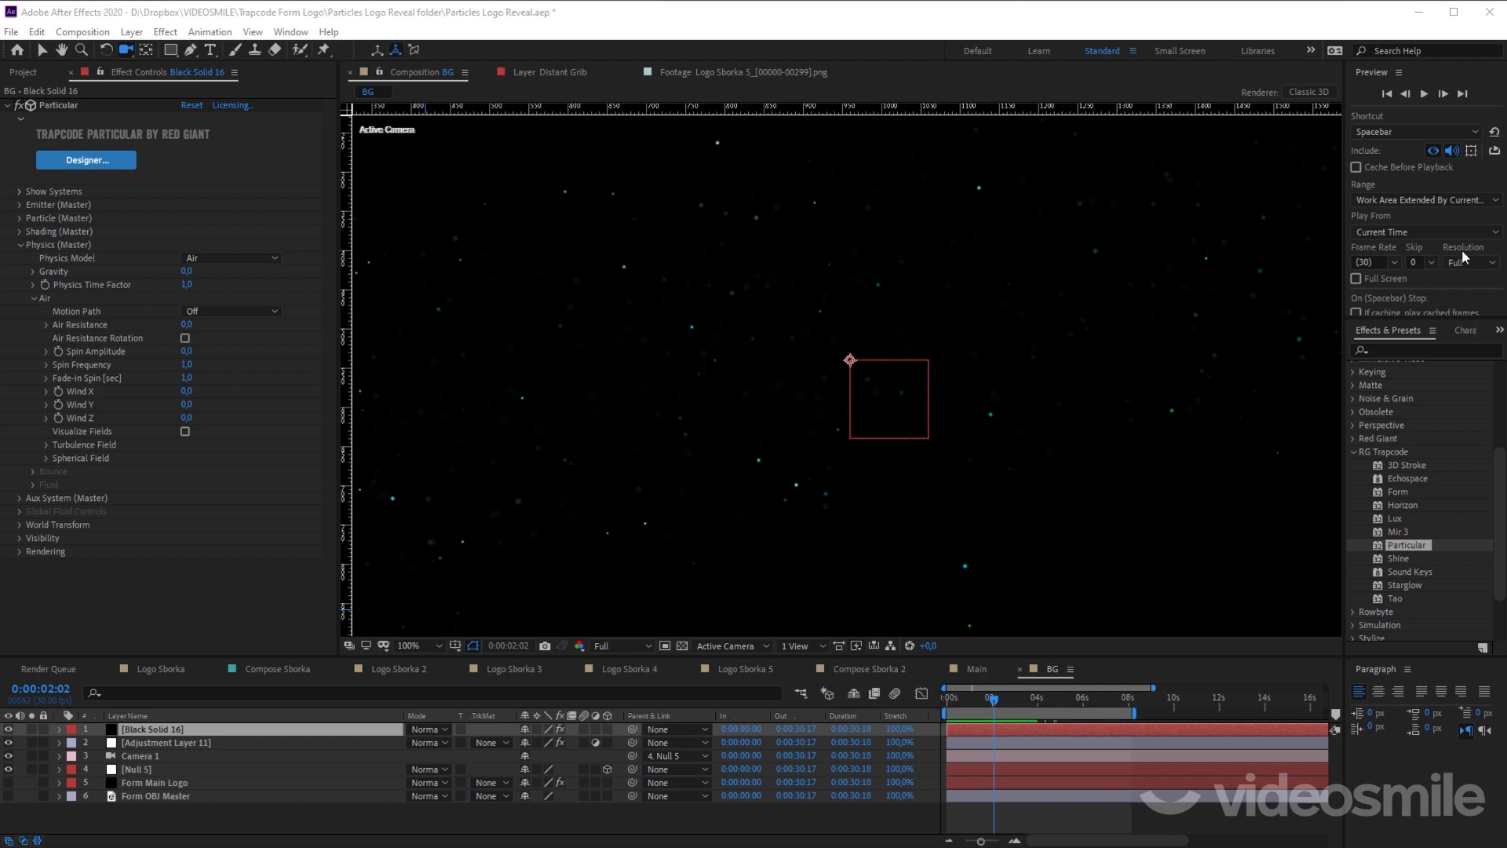
click(92, 397)
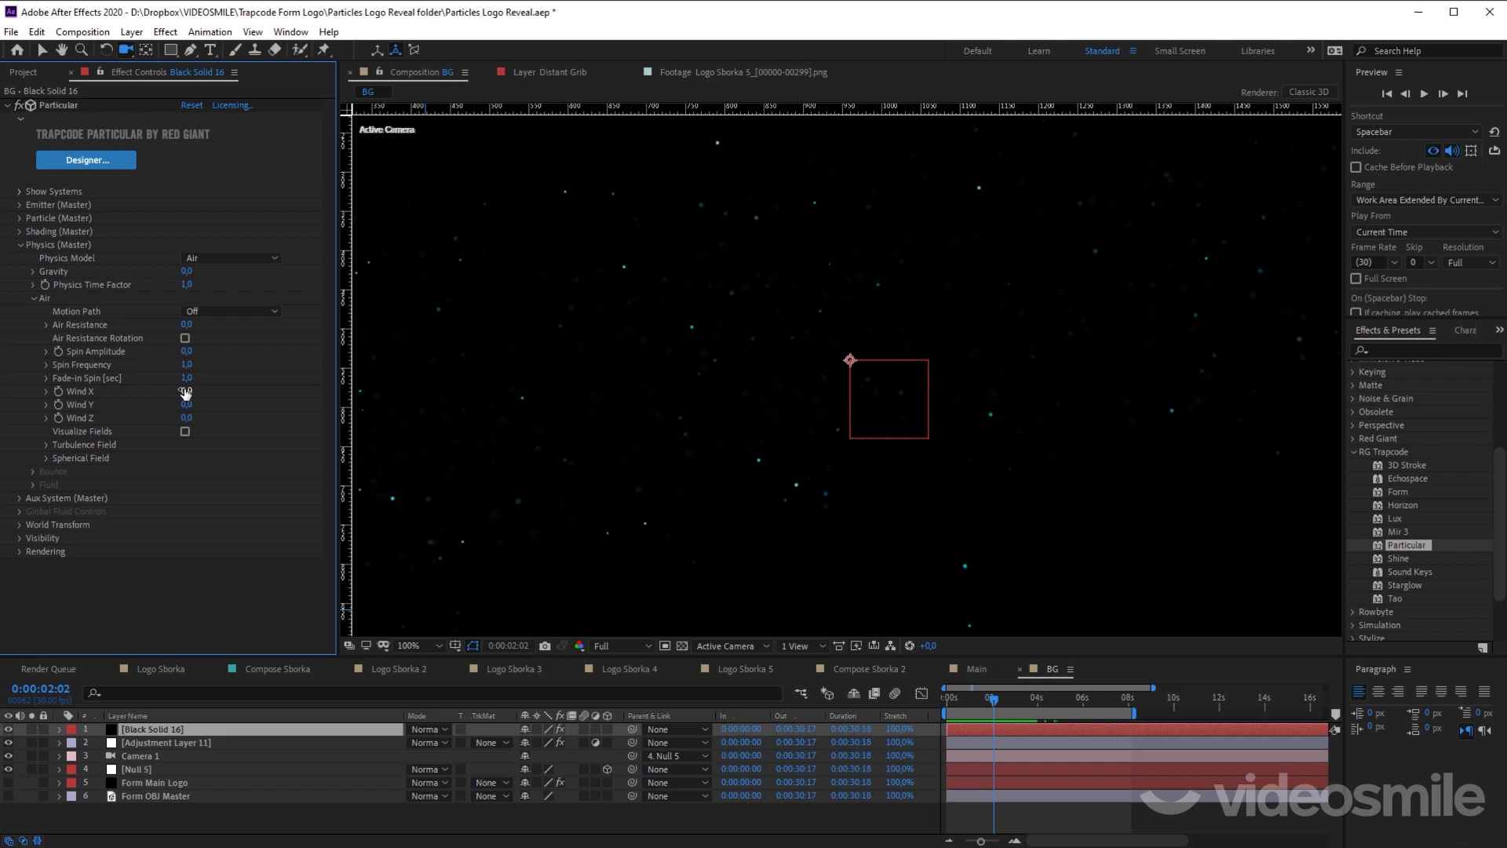
mouse_move(185, 392)
mouse_down()
mouse_move(162, 403)
mouse_move(179, 391)
mouse_up()
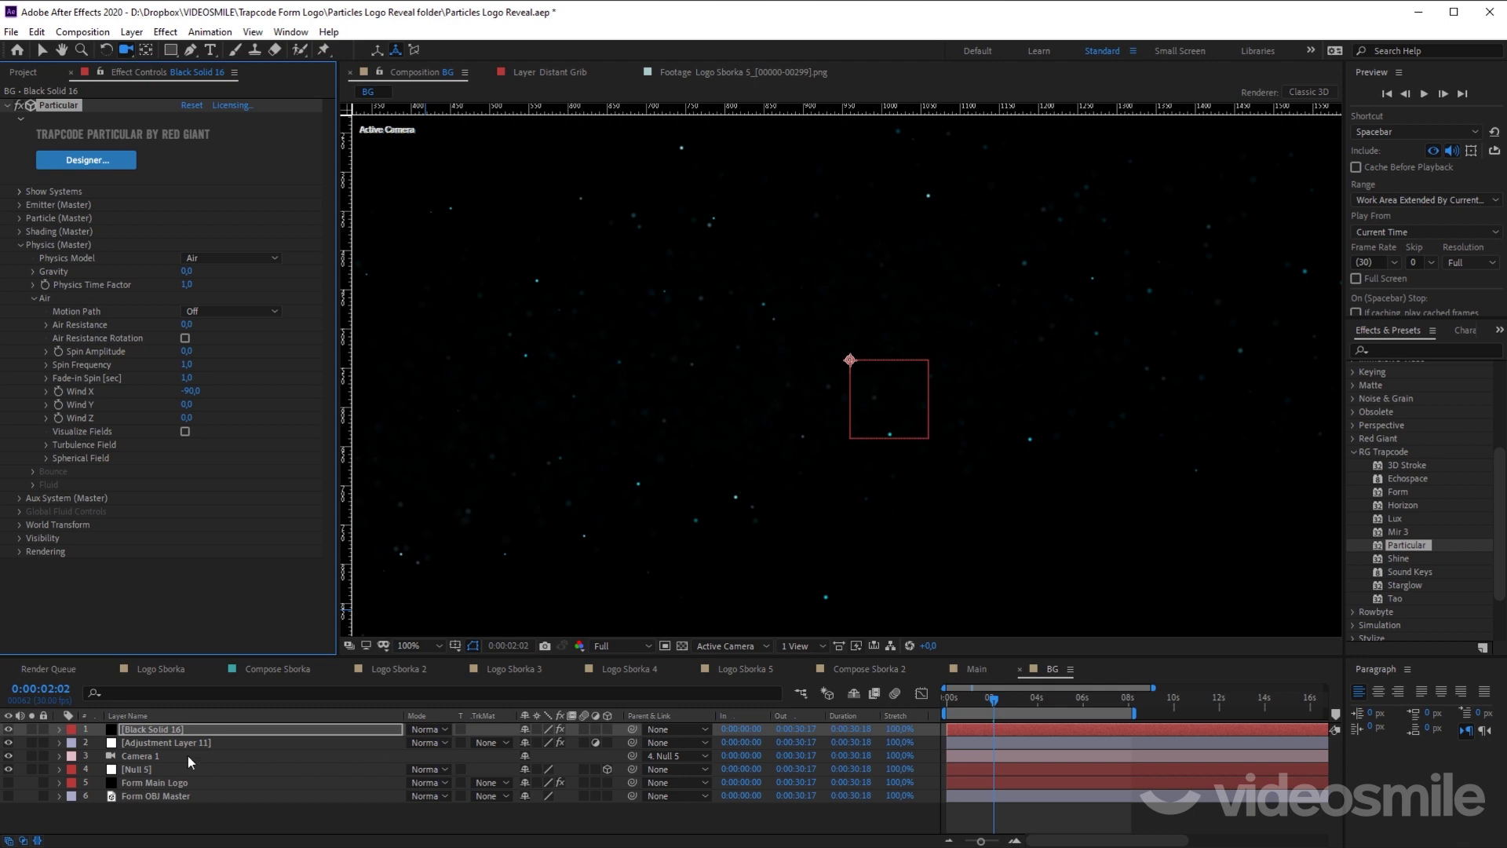
double_click(140, 755)
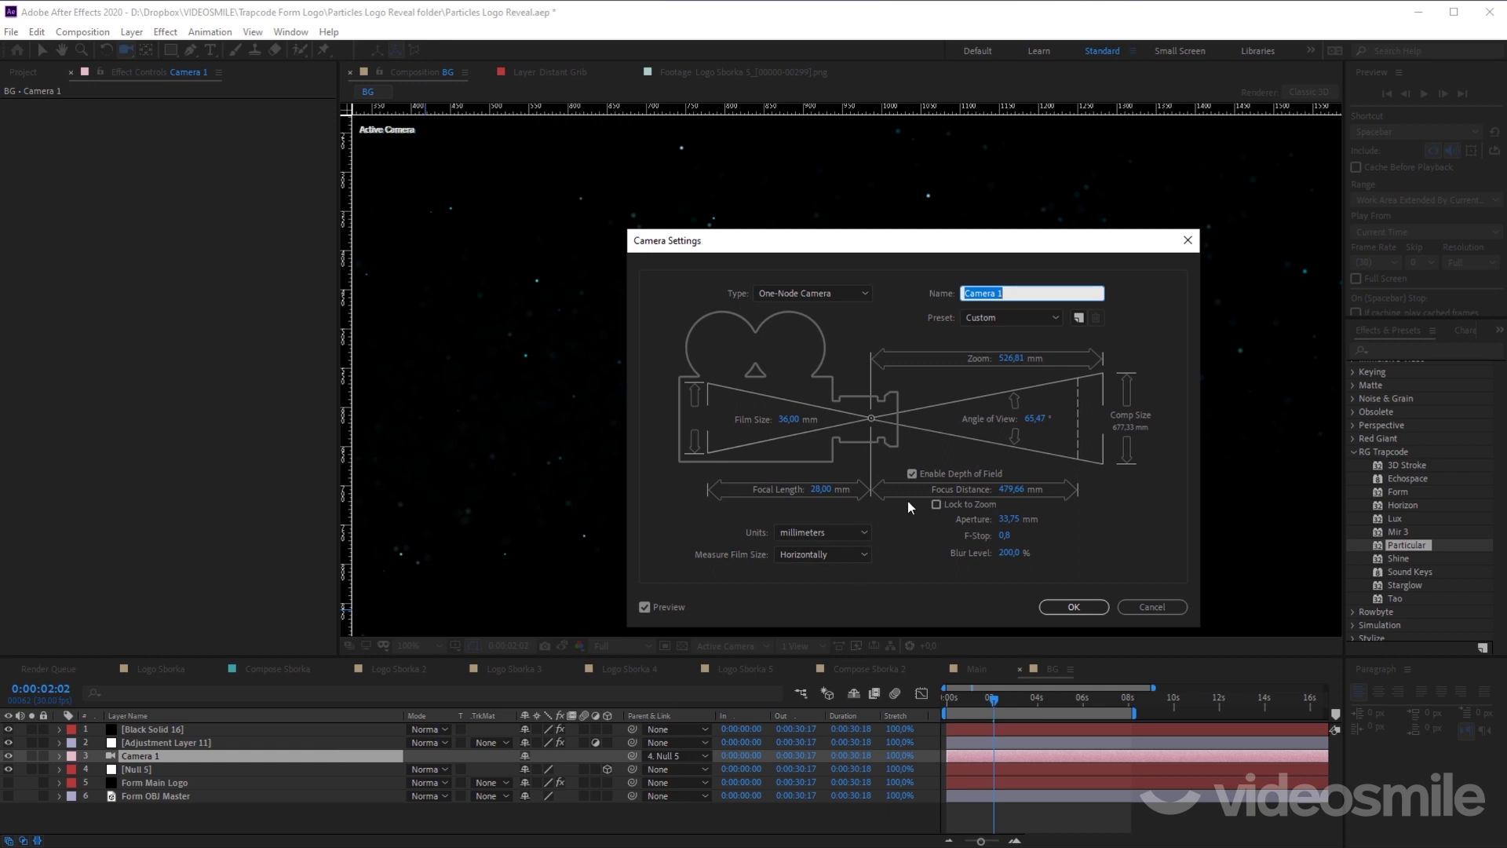
click(912, 474)
click(1086, 610)
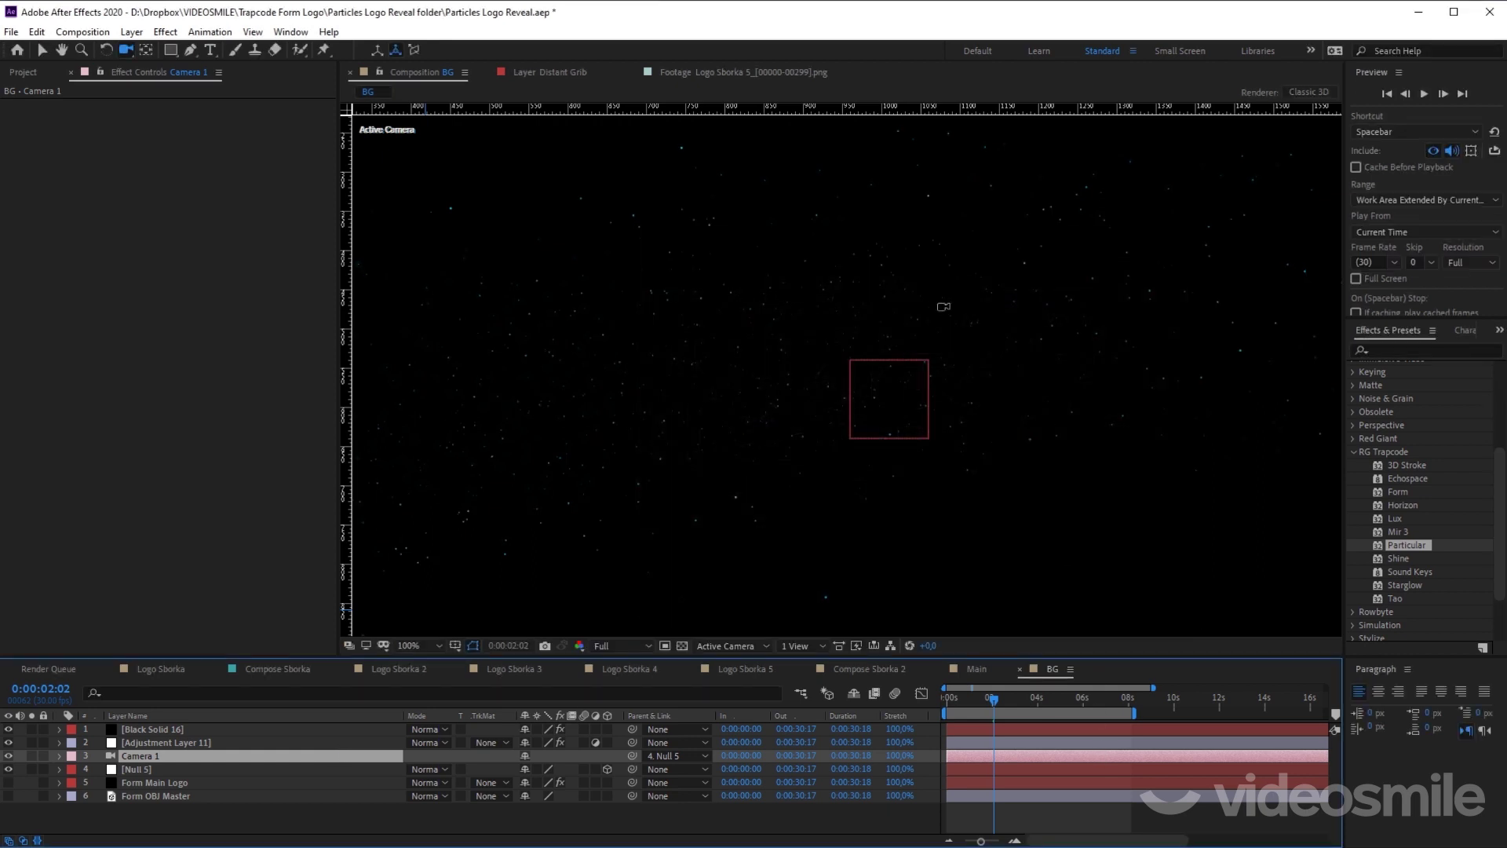
double_click(172, 757)
click(912, 474)
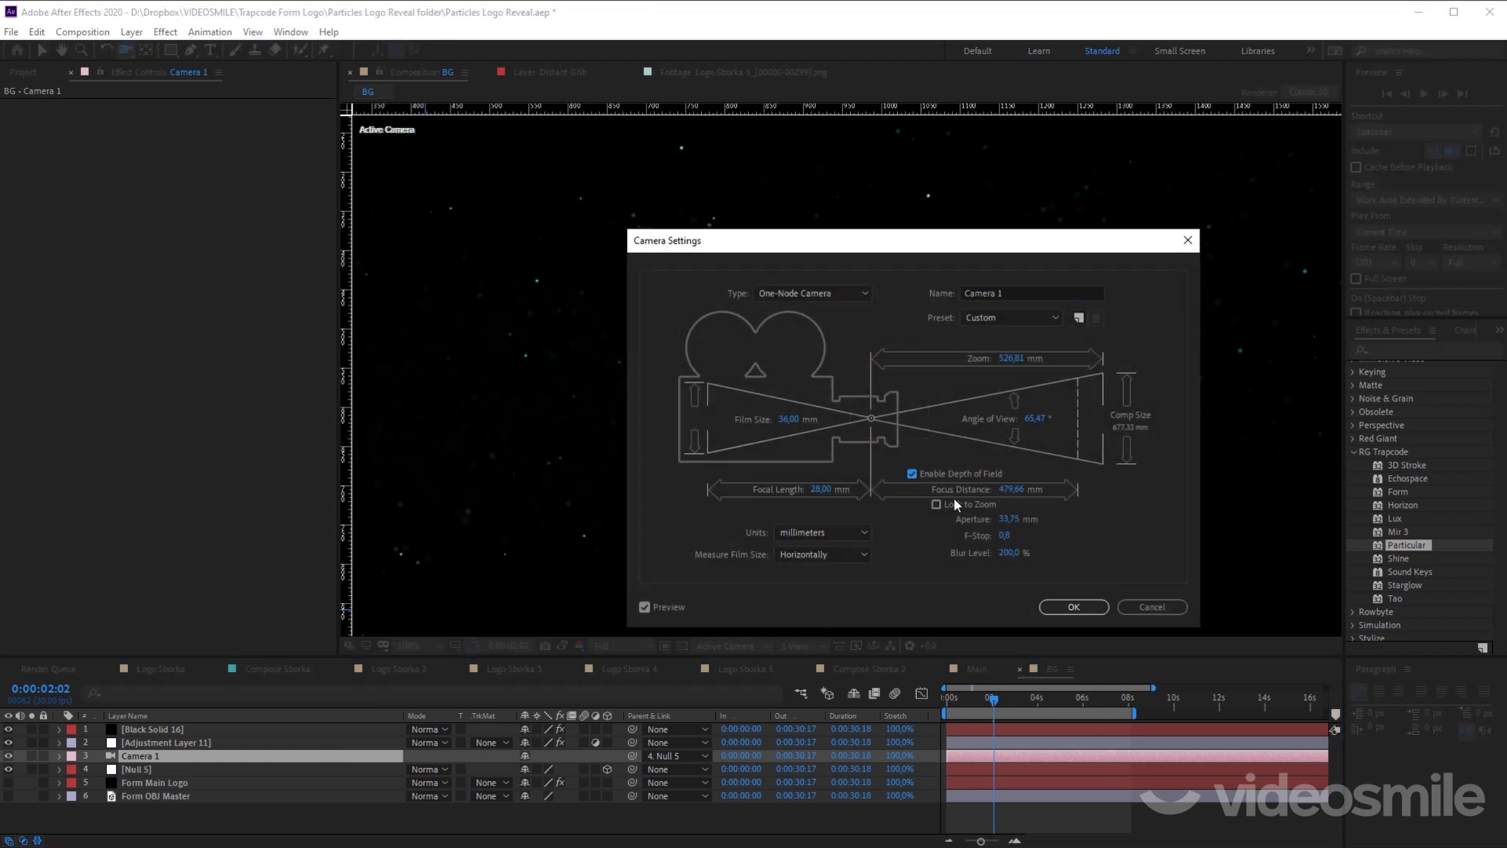
click(1086, 610)
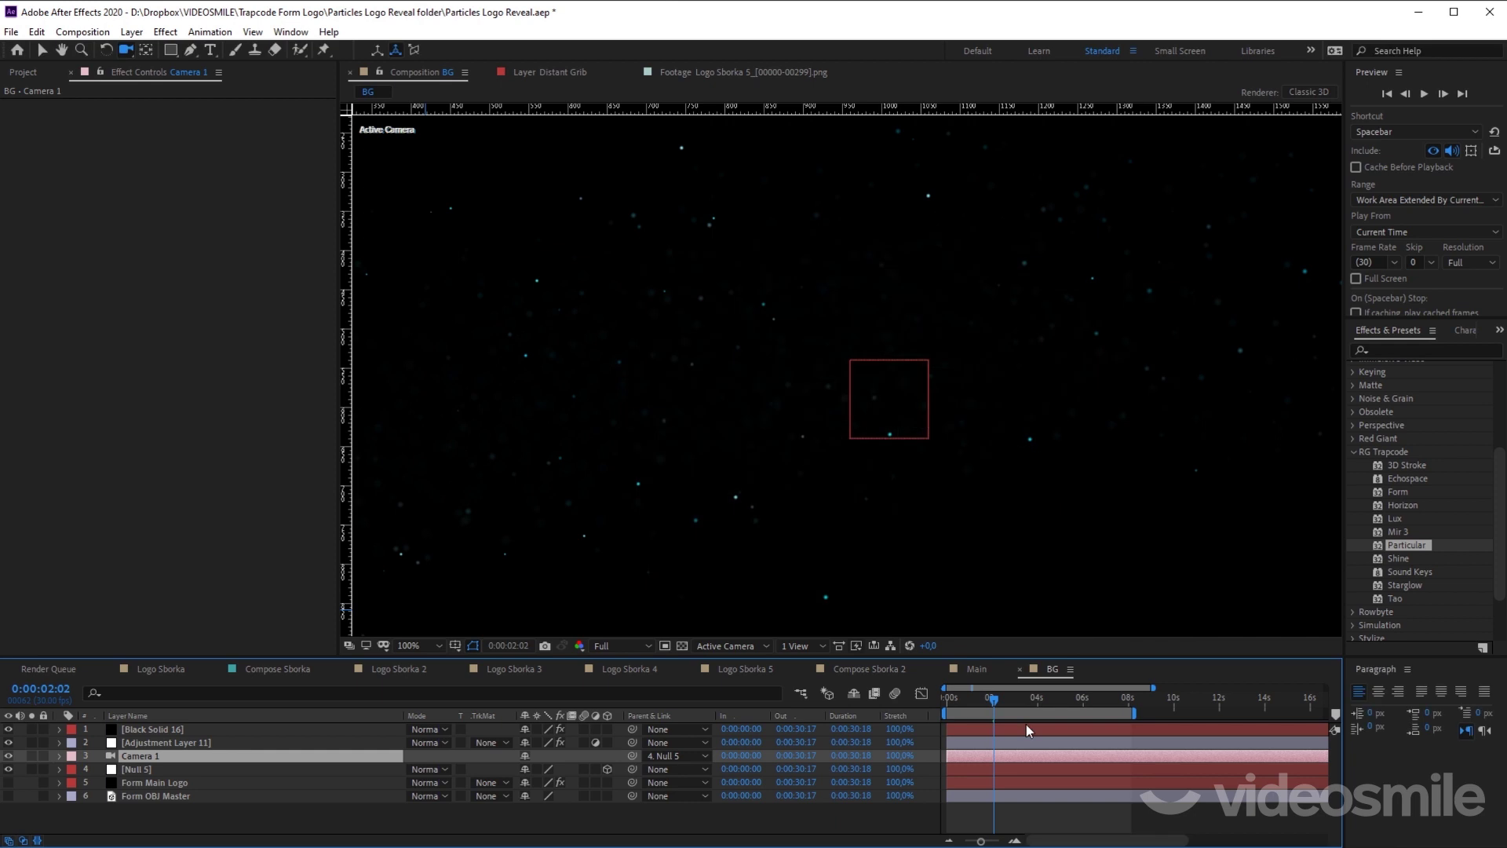
click(167, 730)
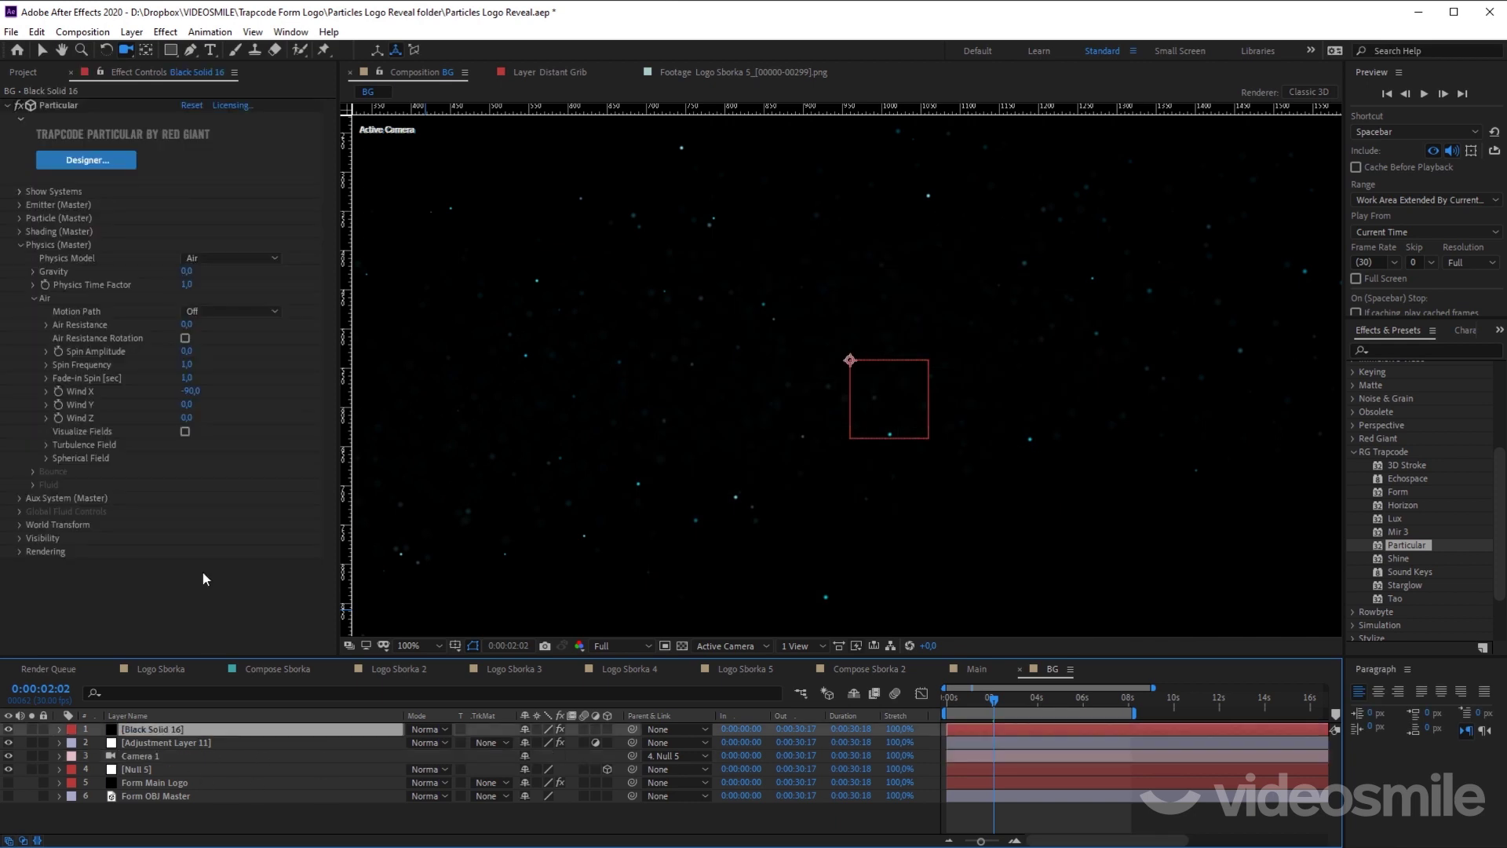
Step: Set the Air wind to Wind X -110 and Wind Y 150
click(189, 391)
text(-110)
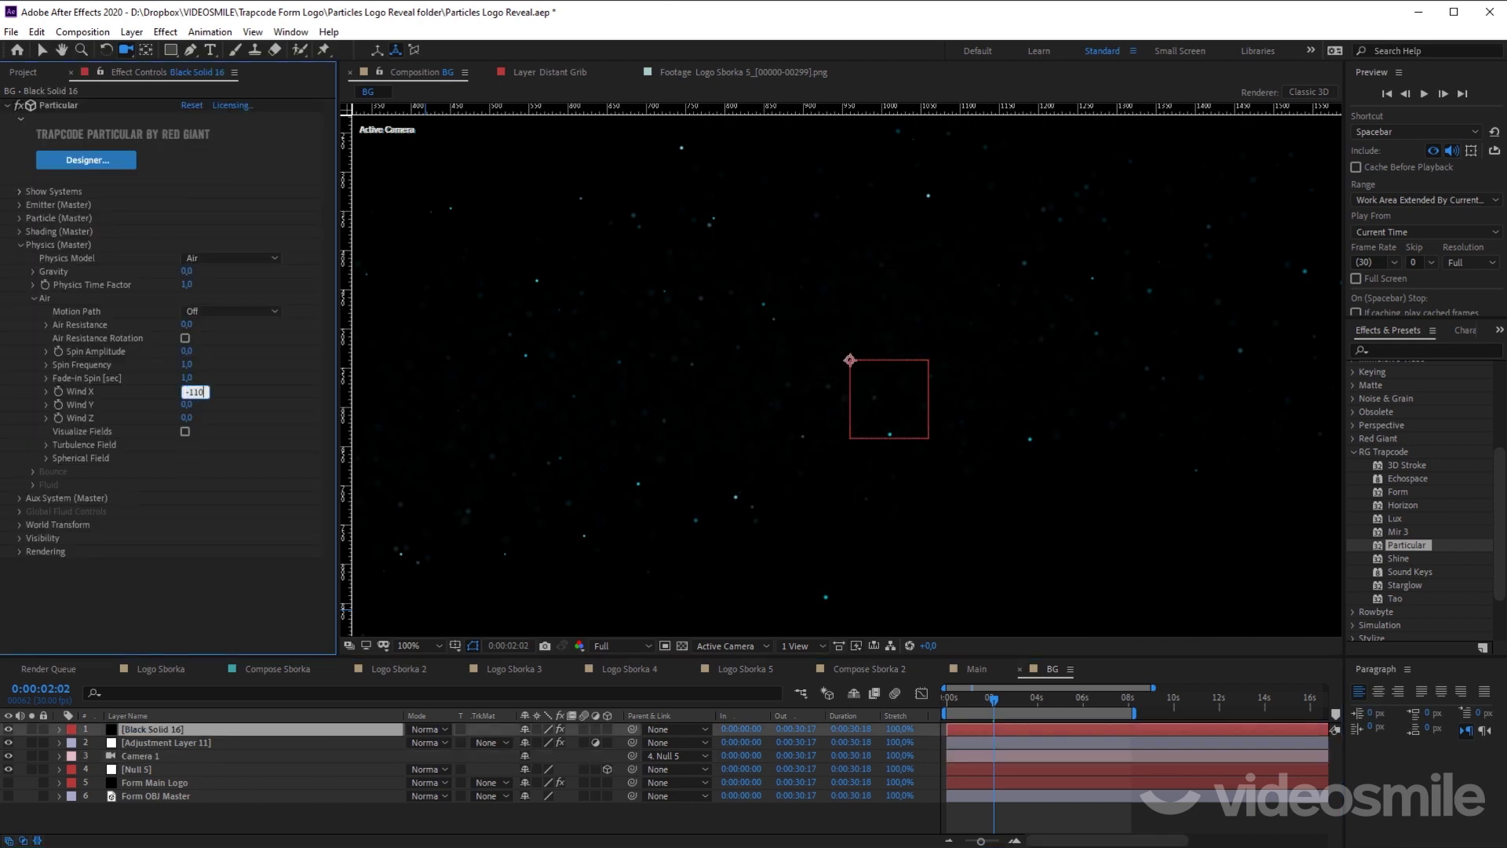
click(210, 432)
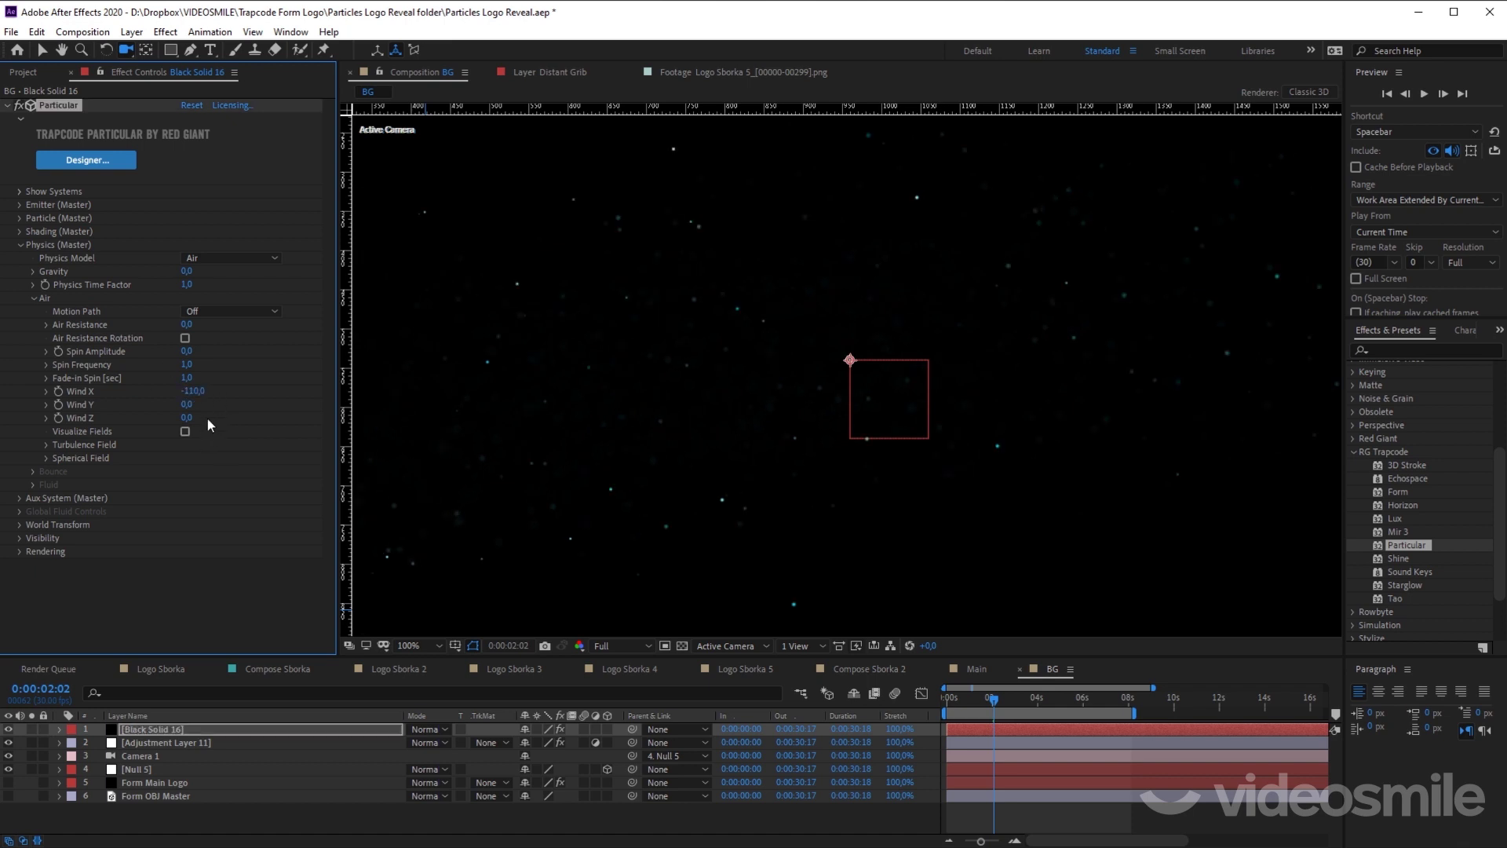
mouse_move(186, 405)
mouse_down()
mouse_move(147, 402)
mouse_move(220, 406)
mouse_move(173, 405)
mouse_up()
mouse_move(977, 699)
mouse_down()
mouse_move(1050, 698)
mouse_move(904, 703)
mouse_up()
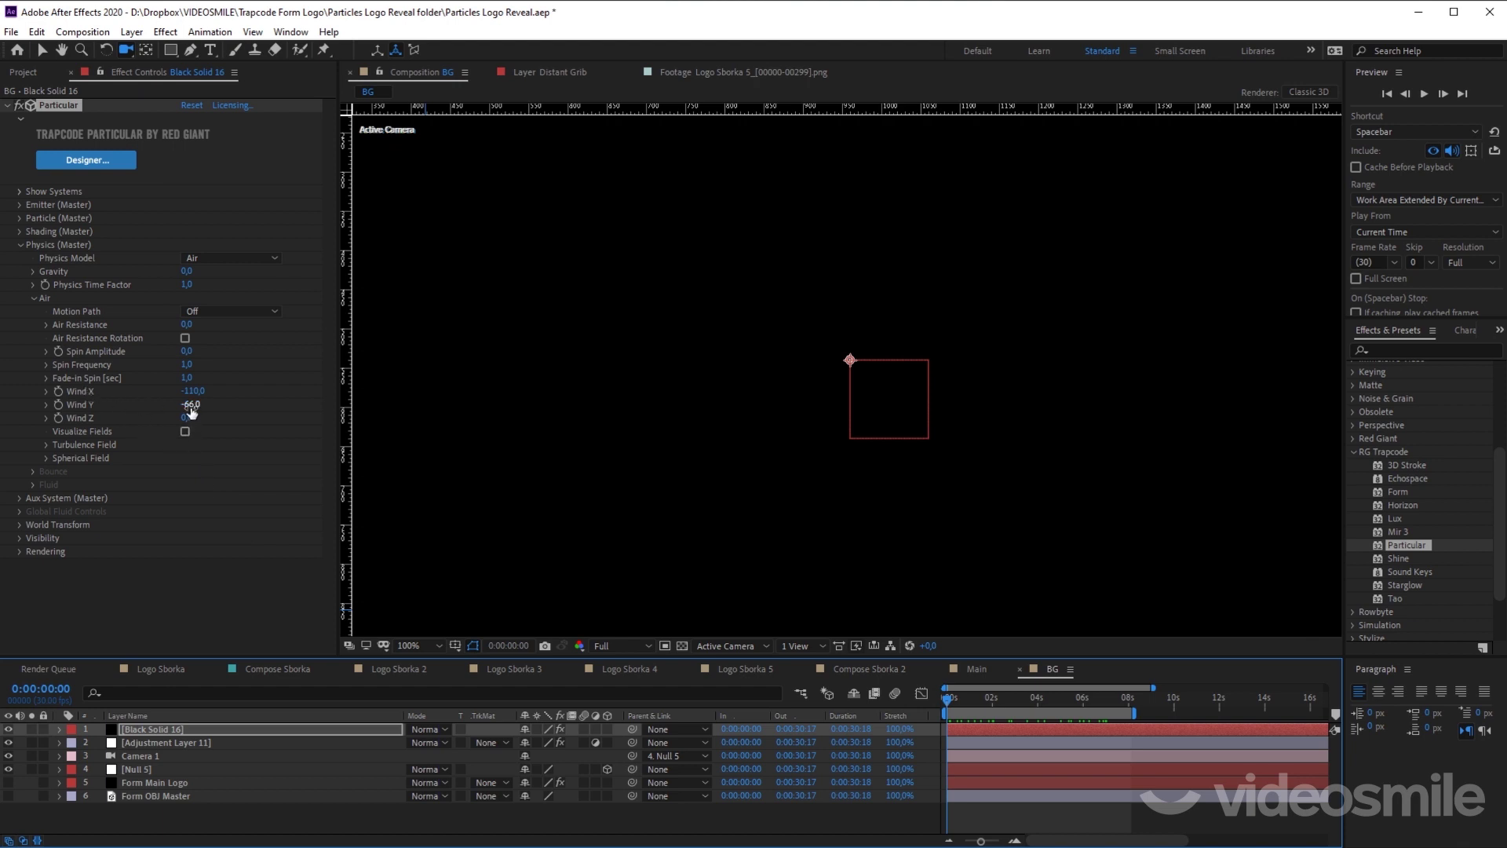
drag(967, 701, 980, 700)
mouse_move(195, 405)
mouse_down()
mouse_move(154, 405)
mouse_move(232, 406)
mouse_move(195, 418)
mouse_up()
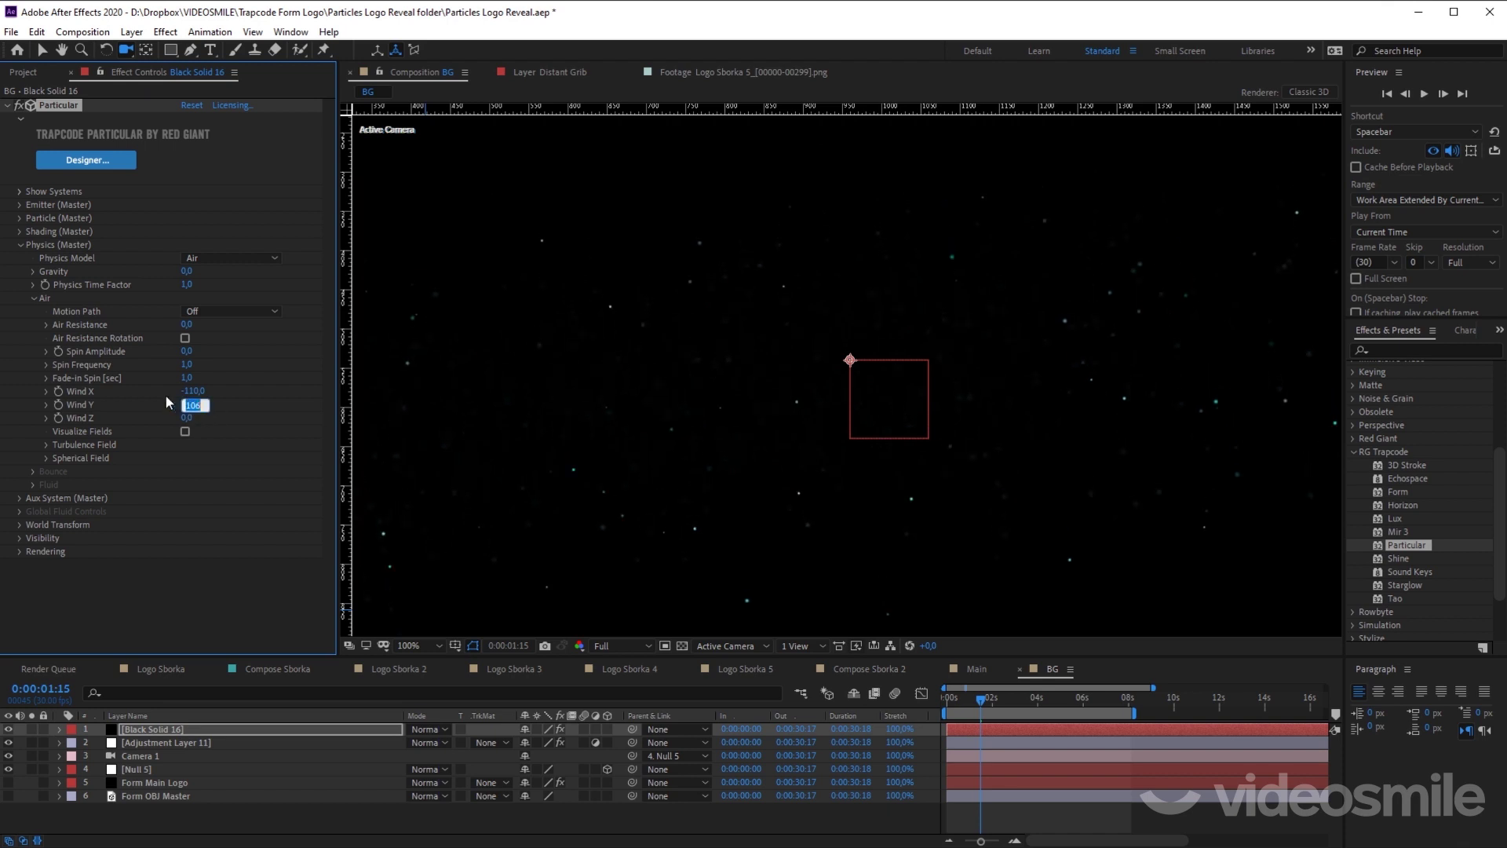
text(150)
key(Return)
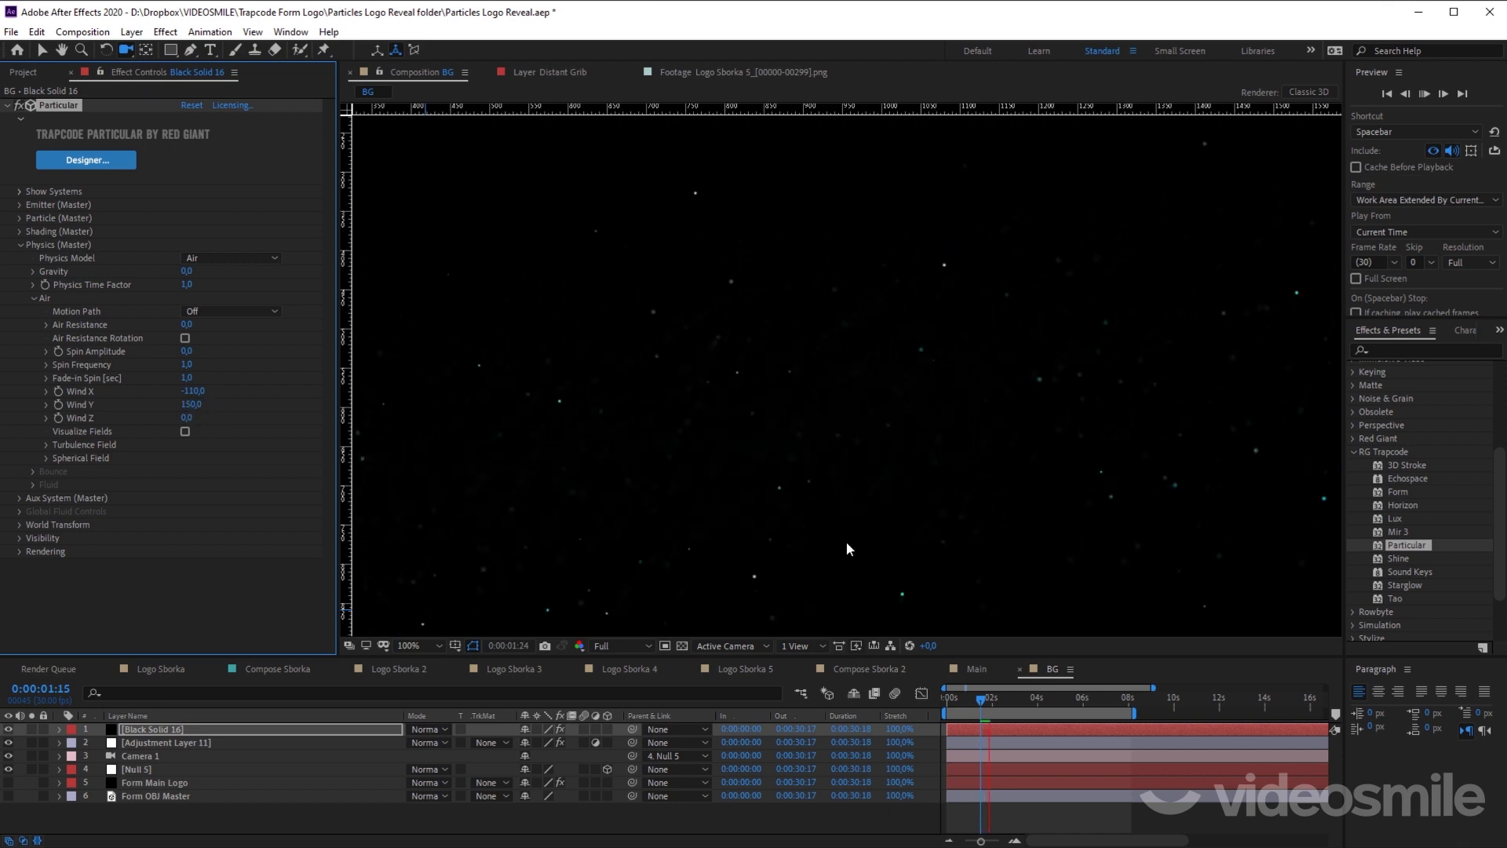
Step: Preview the diagonally drifting star field from the start
key(space)
scroll(893, 471, down, 2)
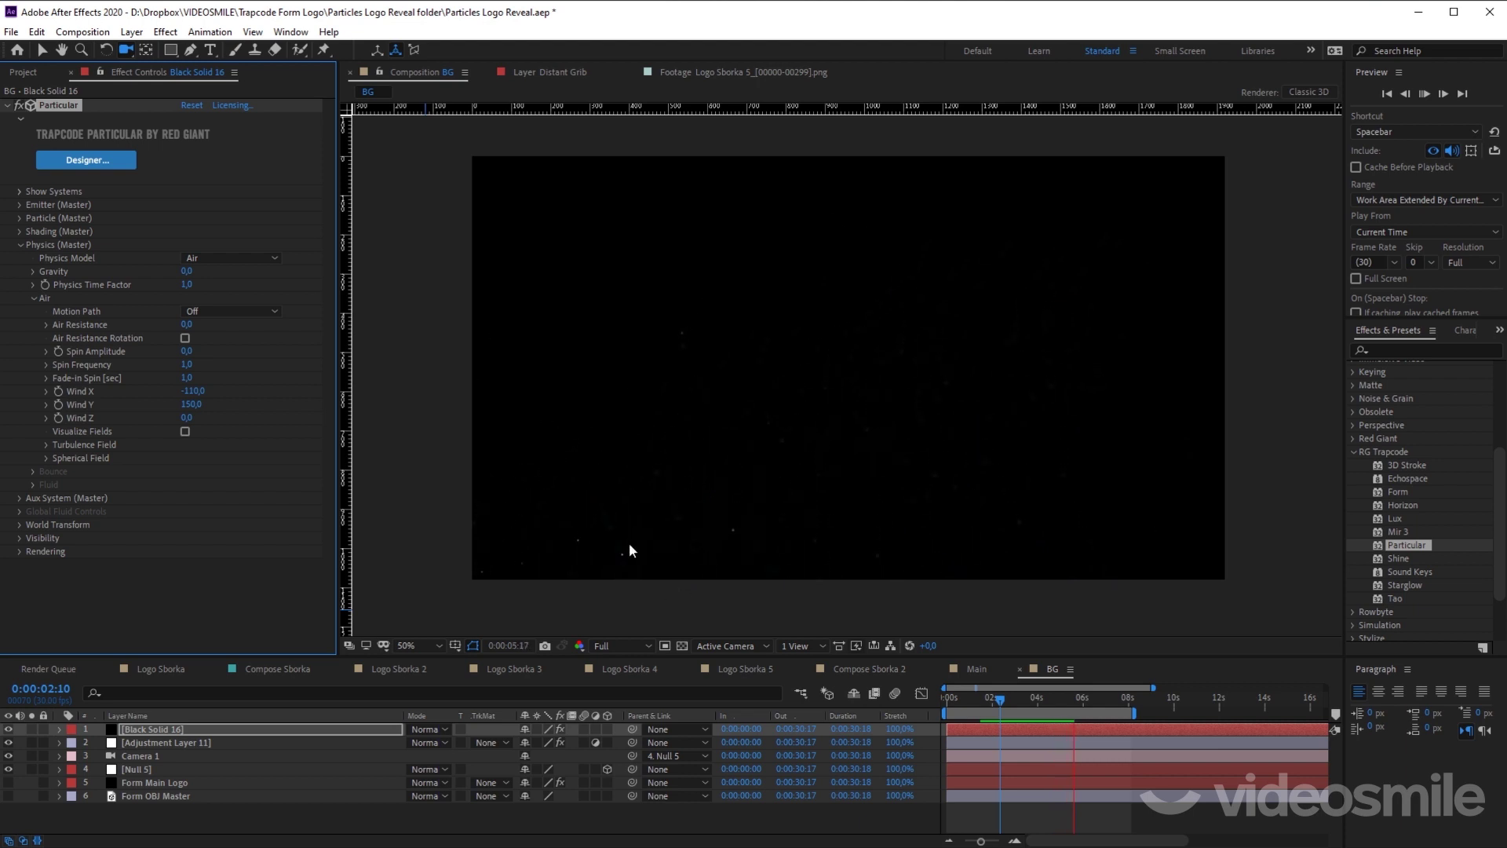
key(space)
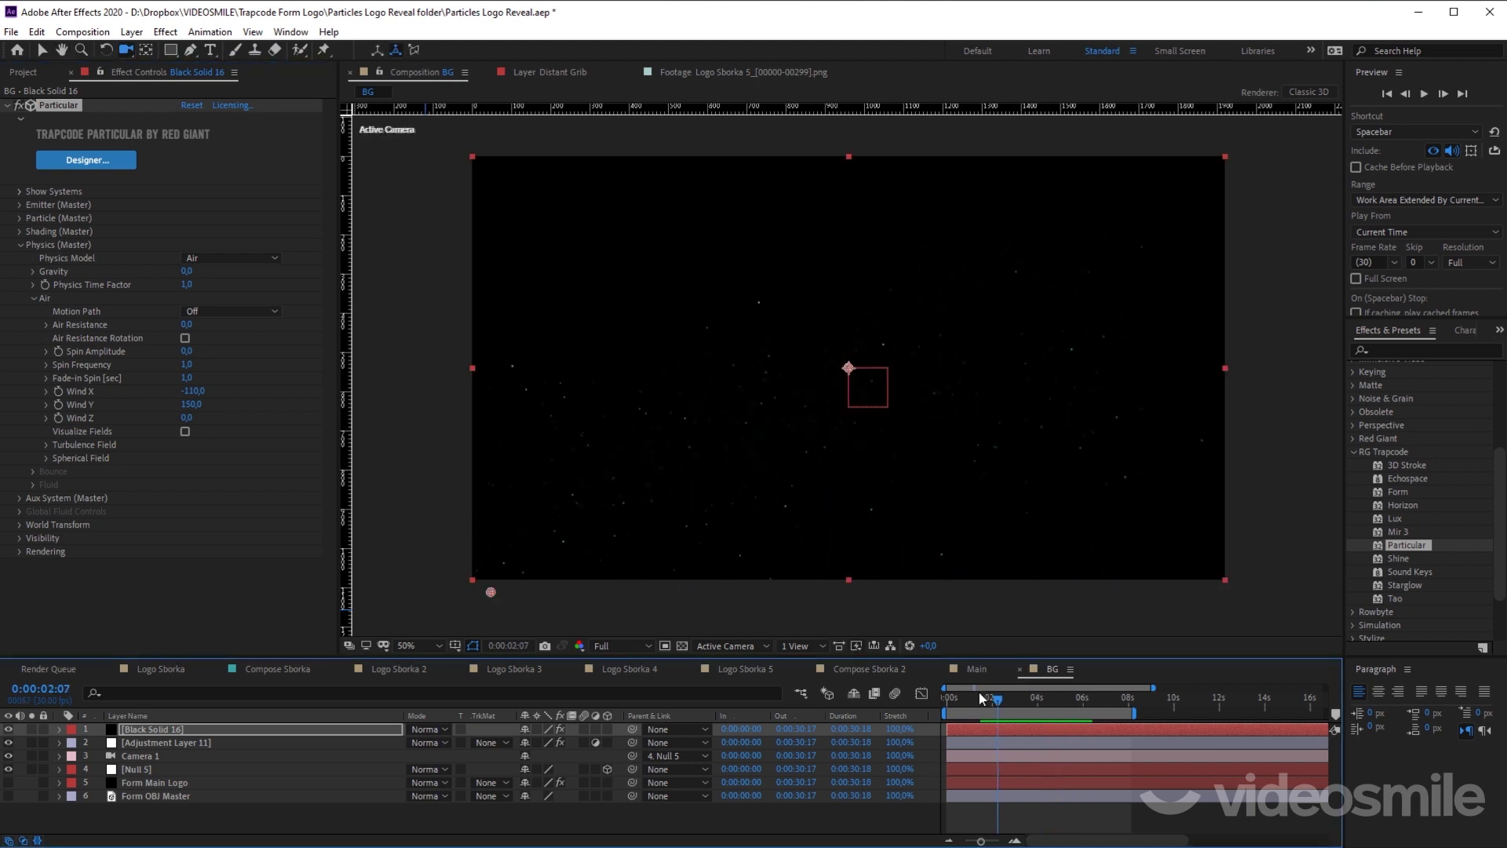
key(Home)
key(space)
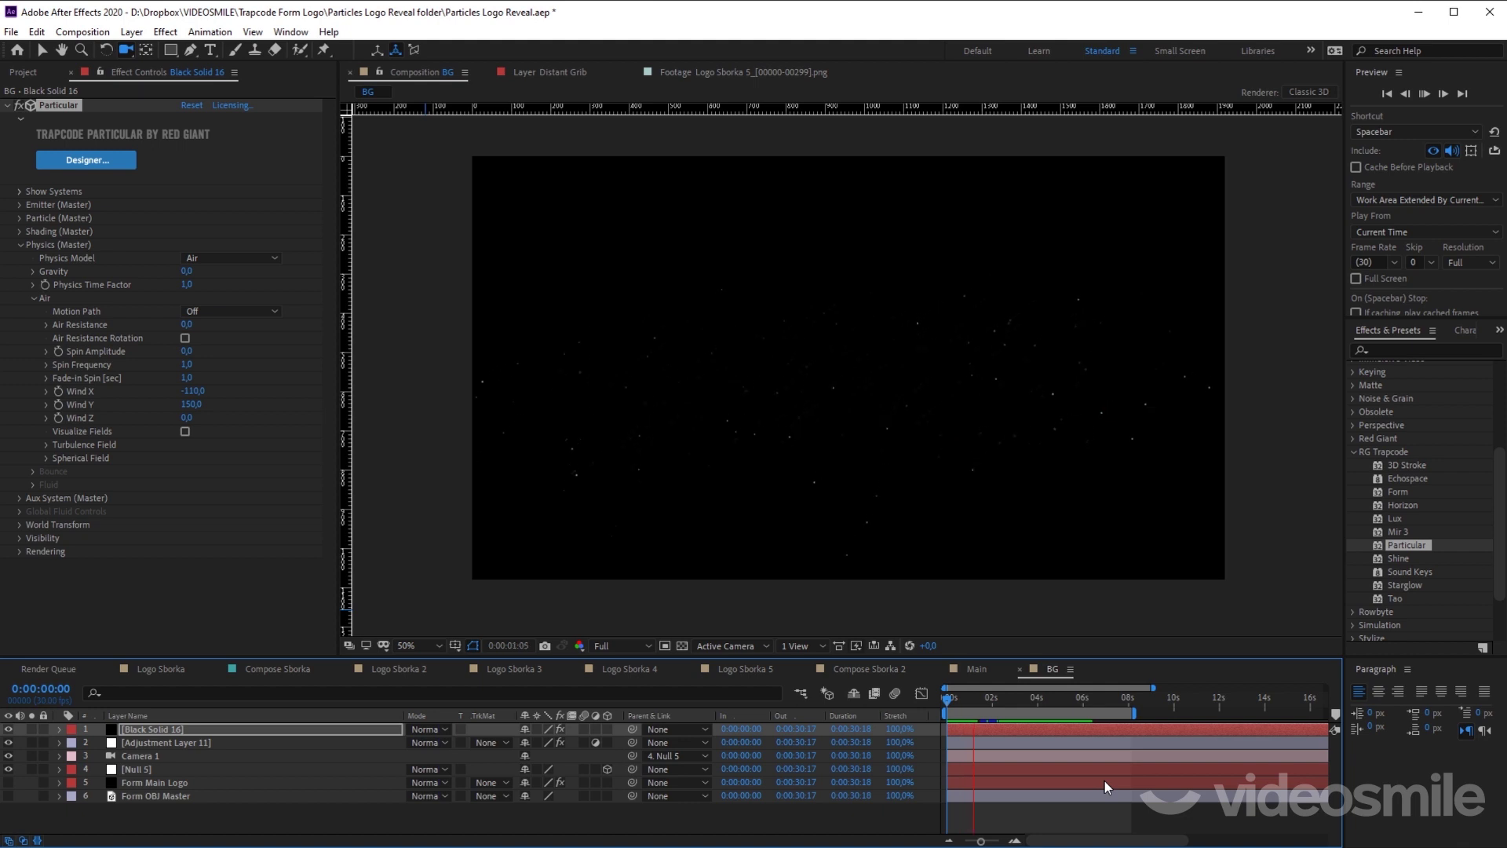
key(space)
key(space)
key(space)
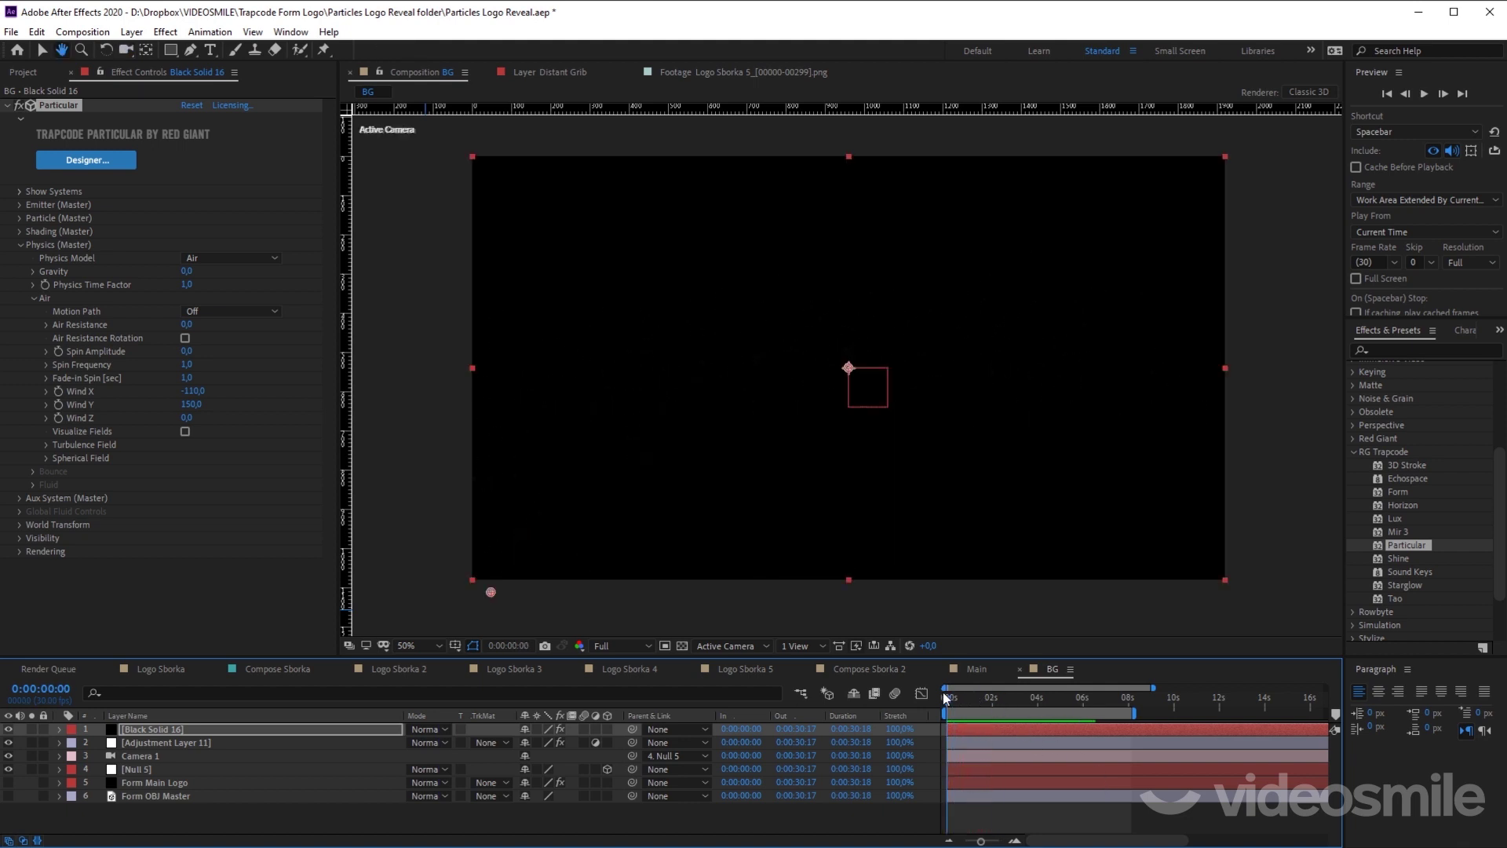
drag(973, 695, 938, 696)
Step: Move the Black Solid 16 layer to start before frame 0 and preview it
click(1024, 734)
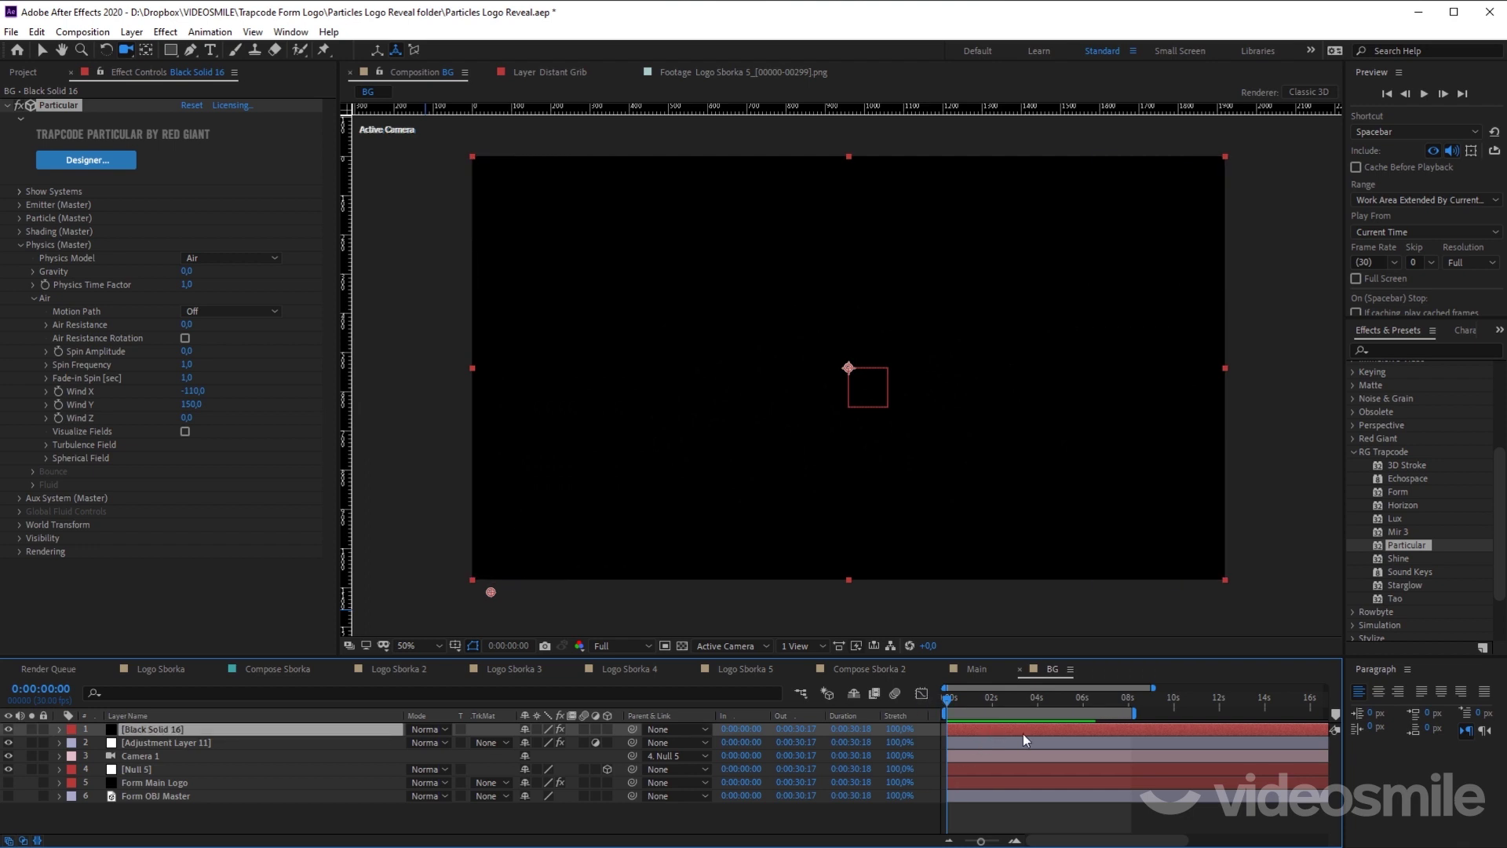
drag(1024, 734, 946, 729)
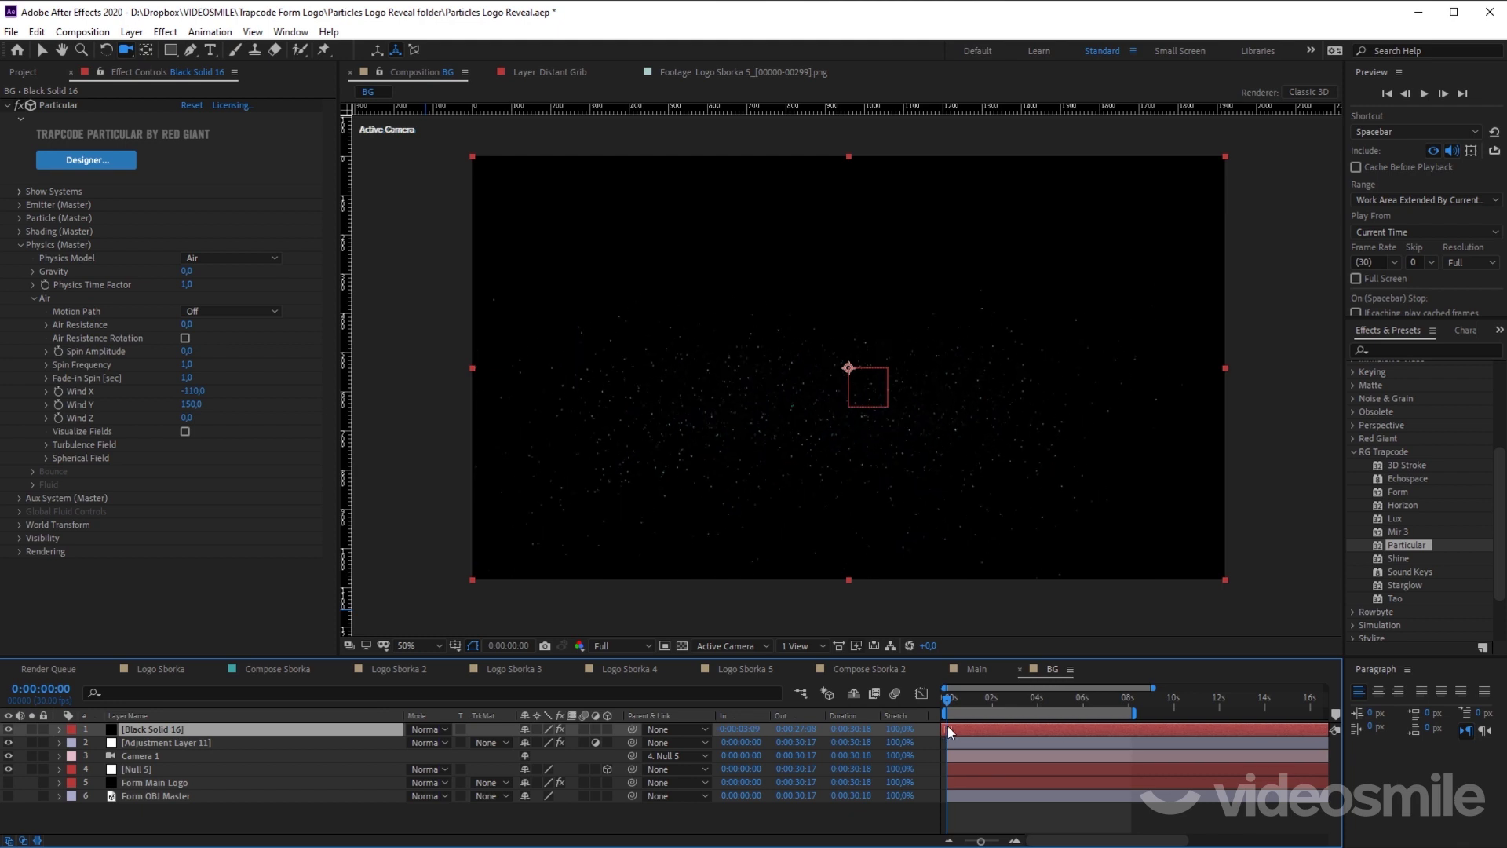
key(space)
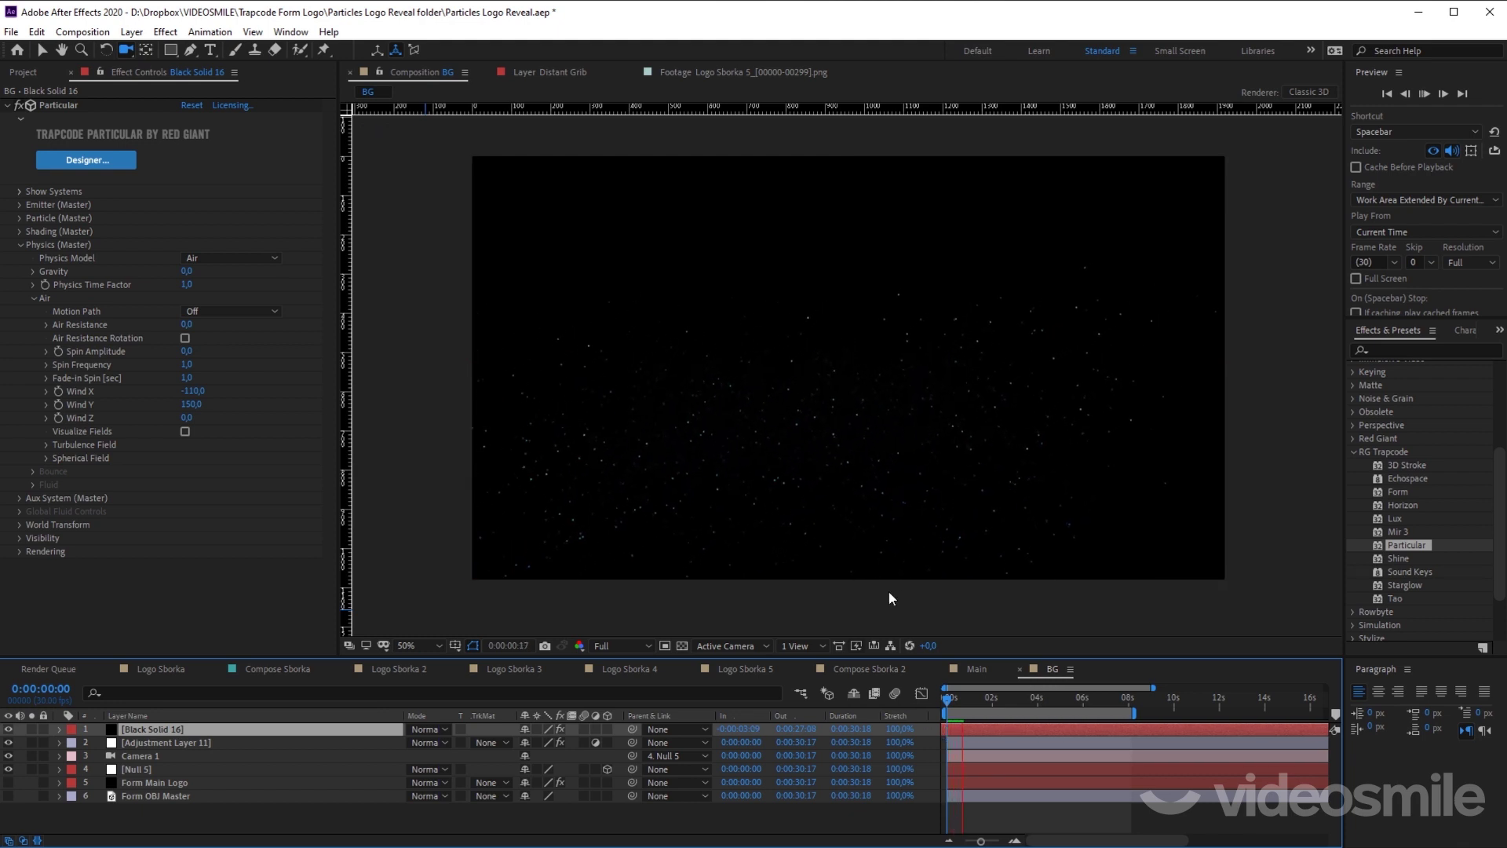
scroll(861, 505, up, 2)
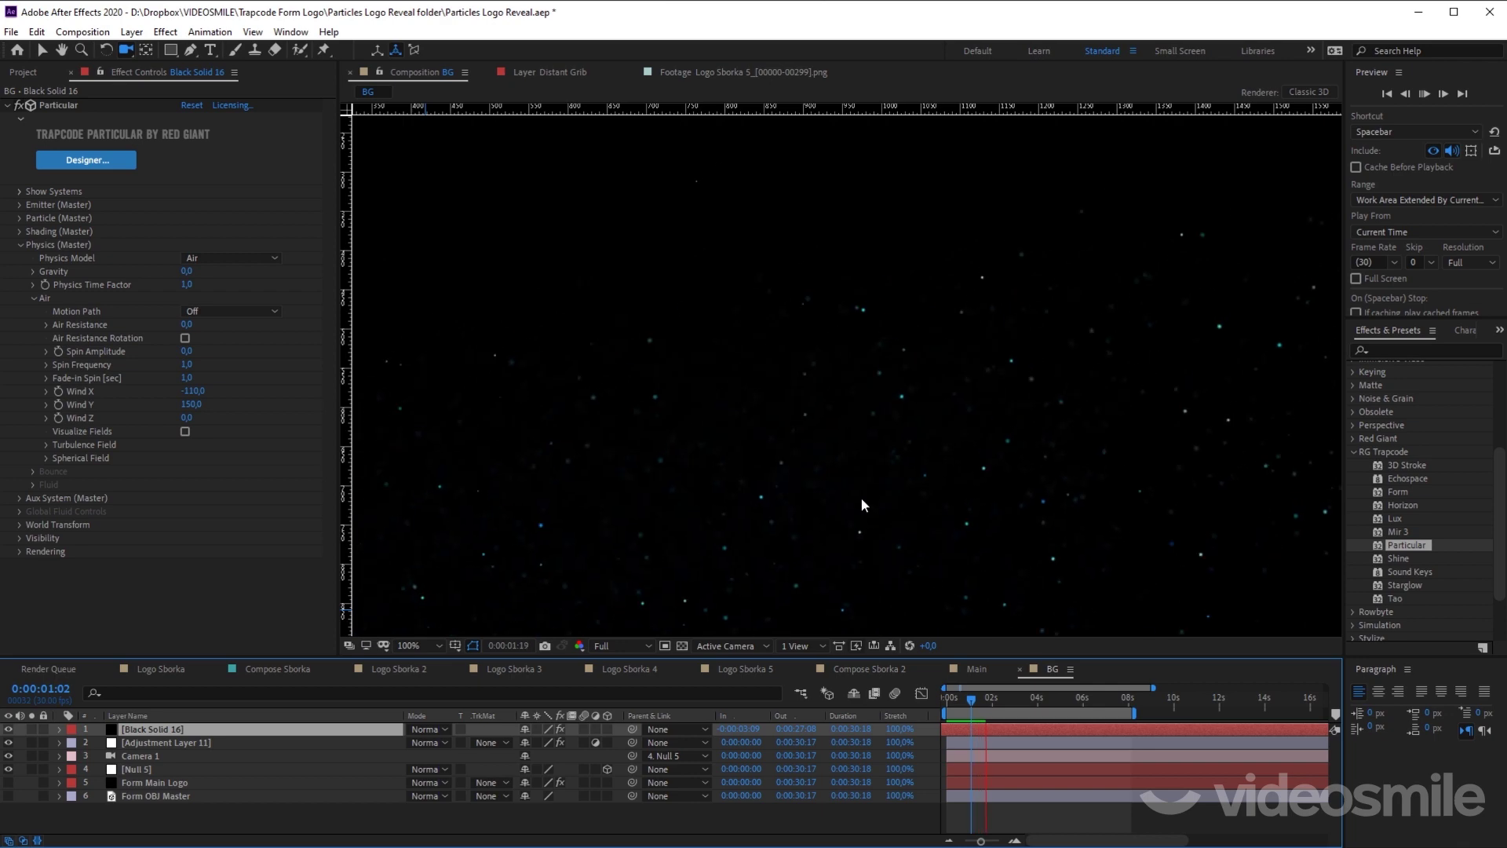
key(space)
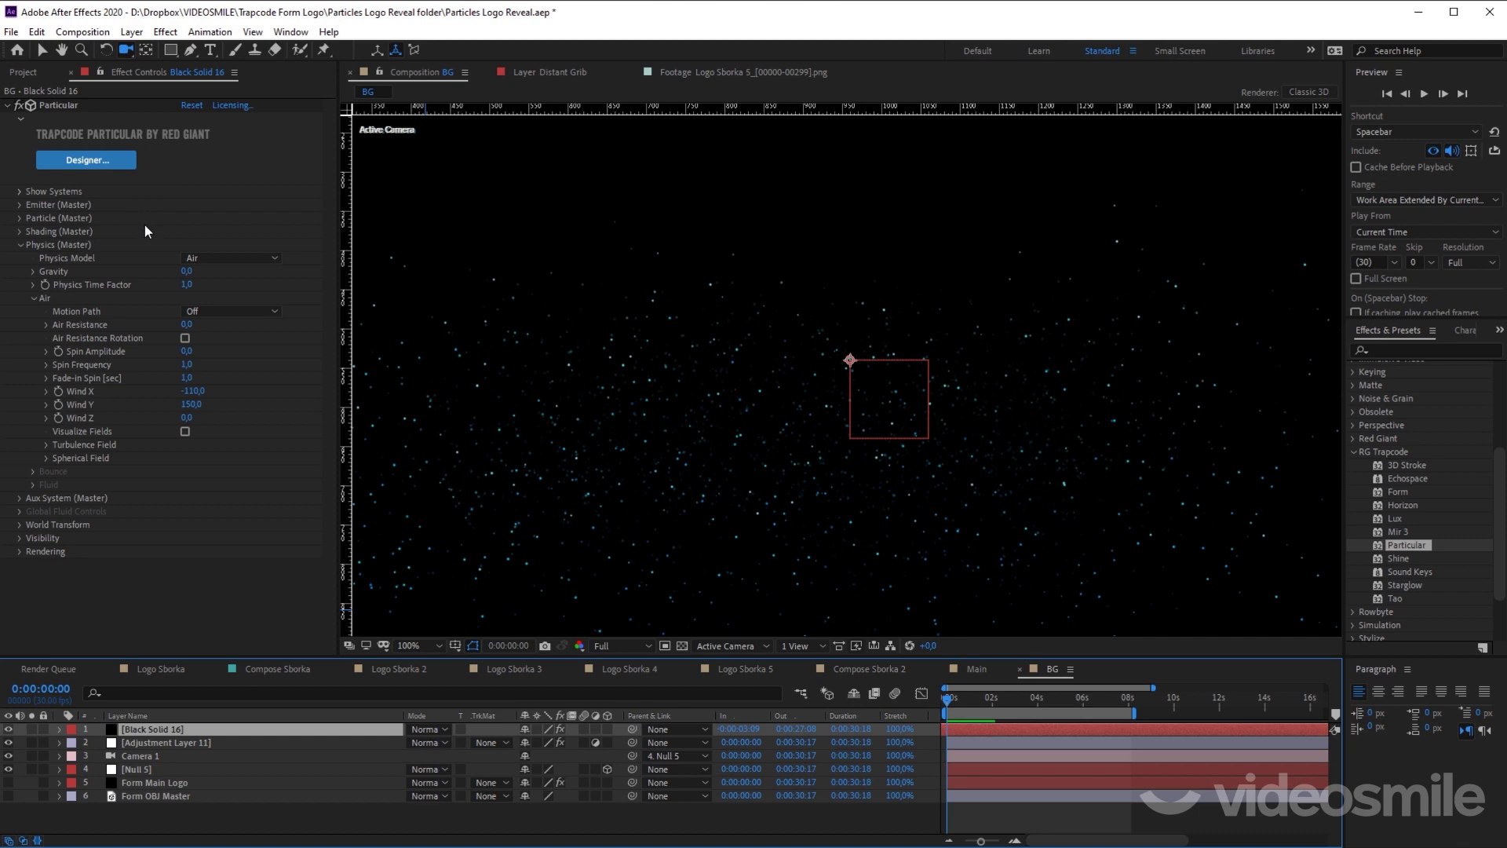
Step: Expand the Turbulence Field and raise Affect Position from 0 to about 155 on the star particles
click(94, 444)
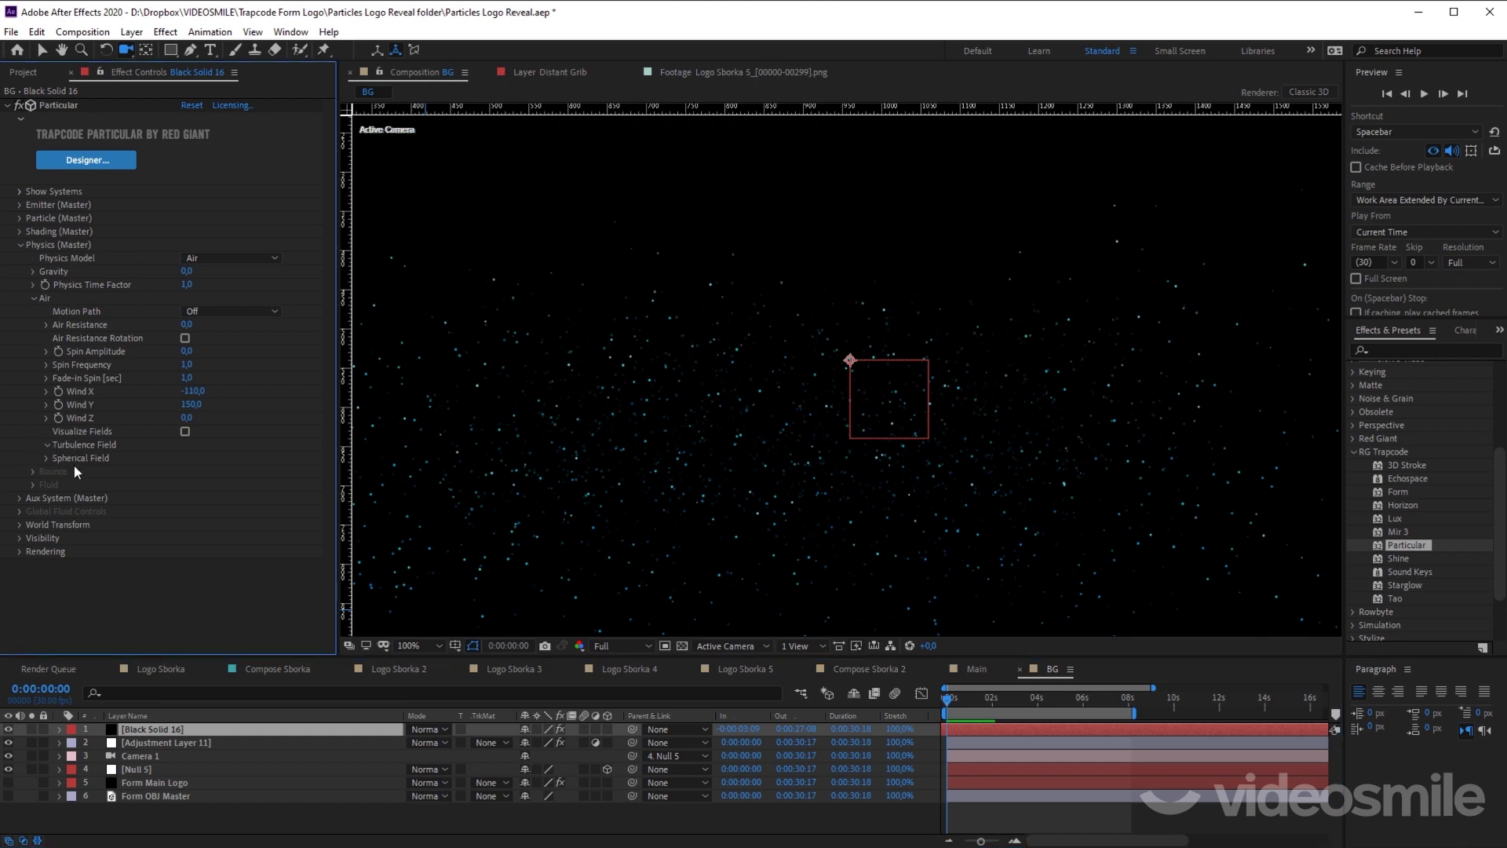
scroll(102, 421, down, 3)
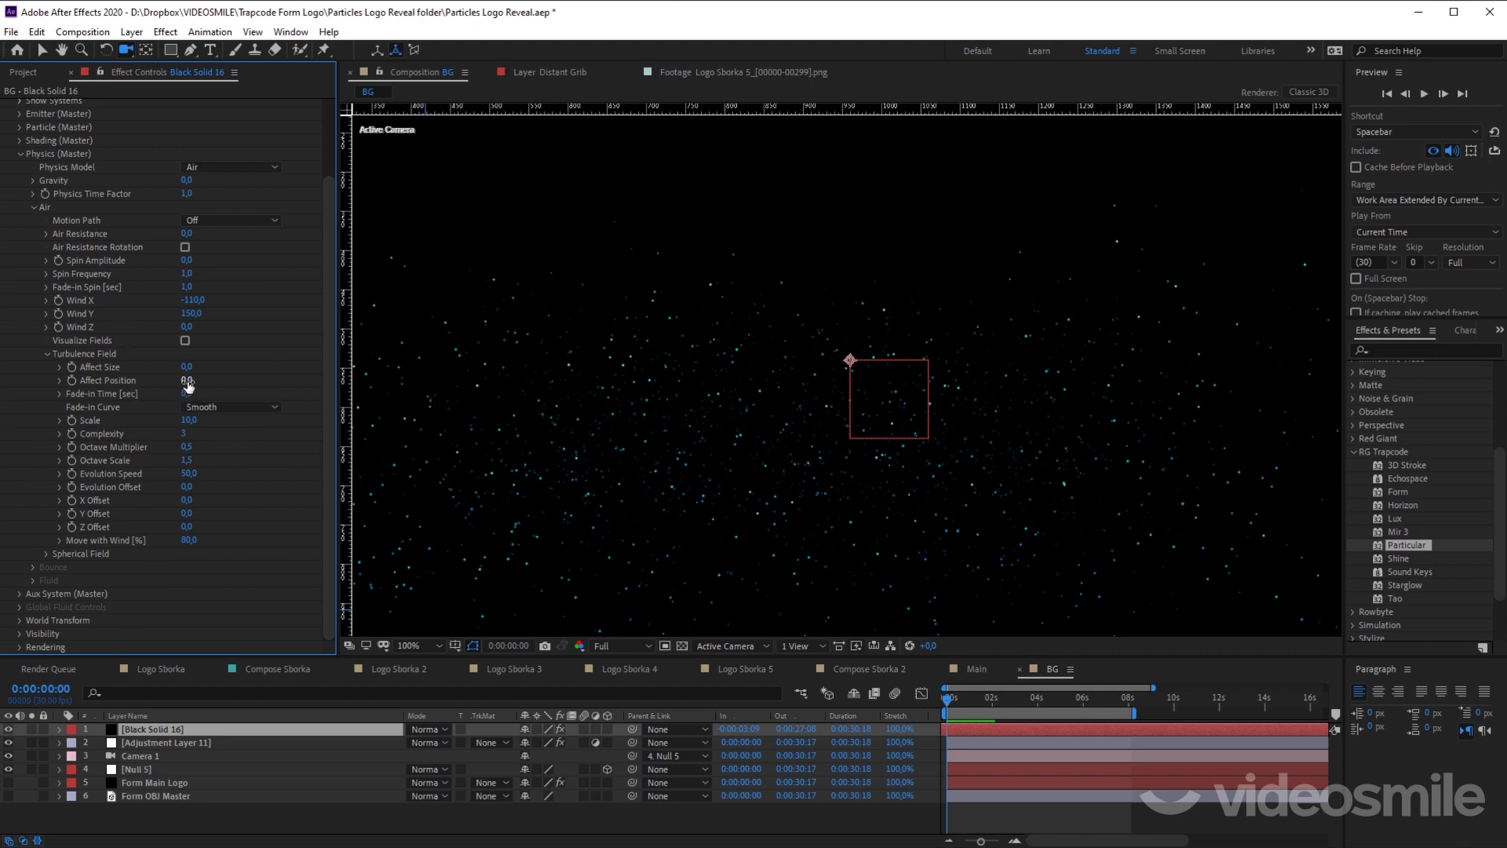
drag(187, 382, 234, 378)
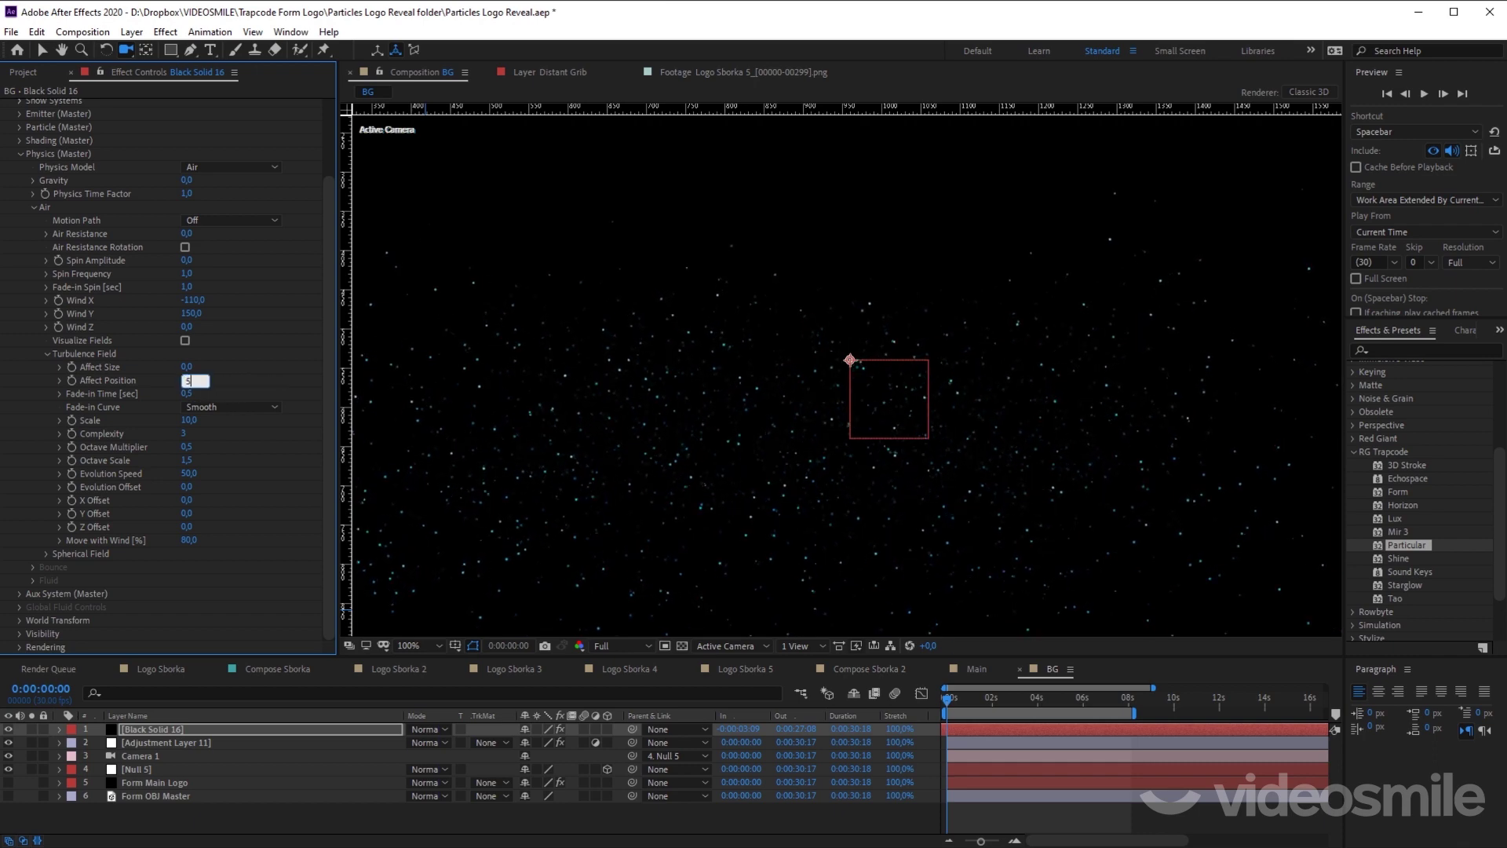
Step: Set the turbulence Affect Position to 500 and preview the particles
text(500)
key(Return)
key(space)
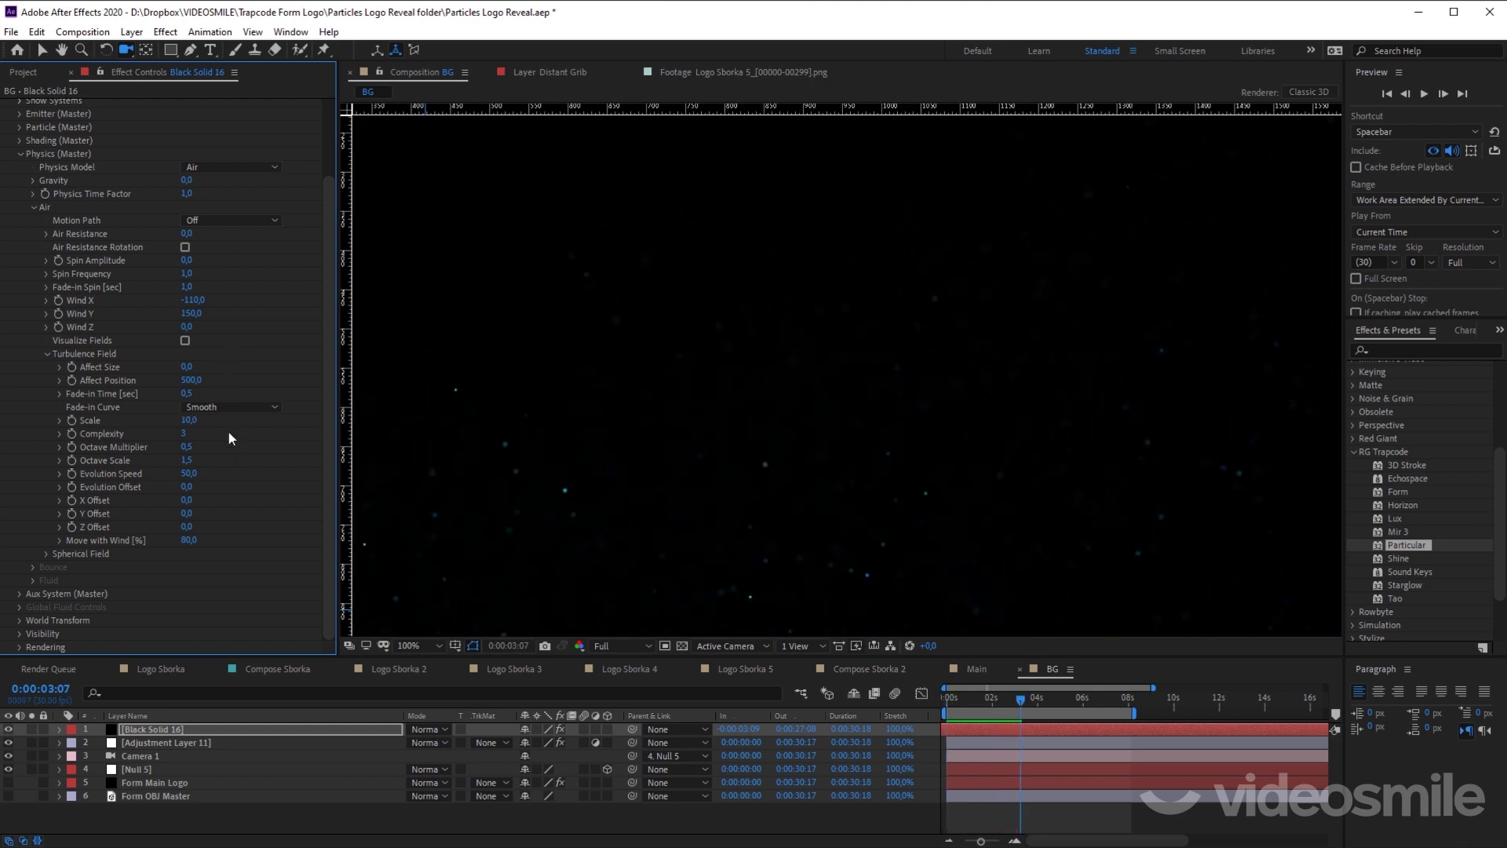
key(space)
Step: Set the turbulence Scale to 3 and preview the zoomed-out comp
text(3)
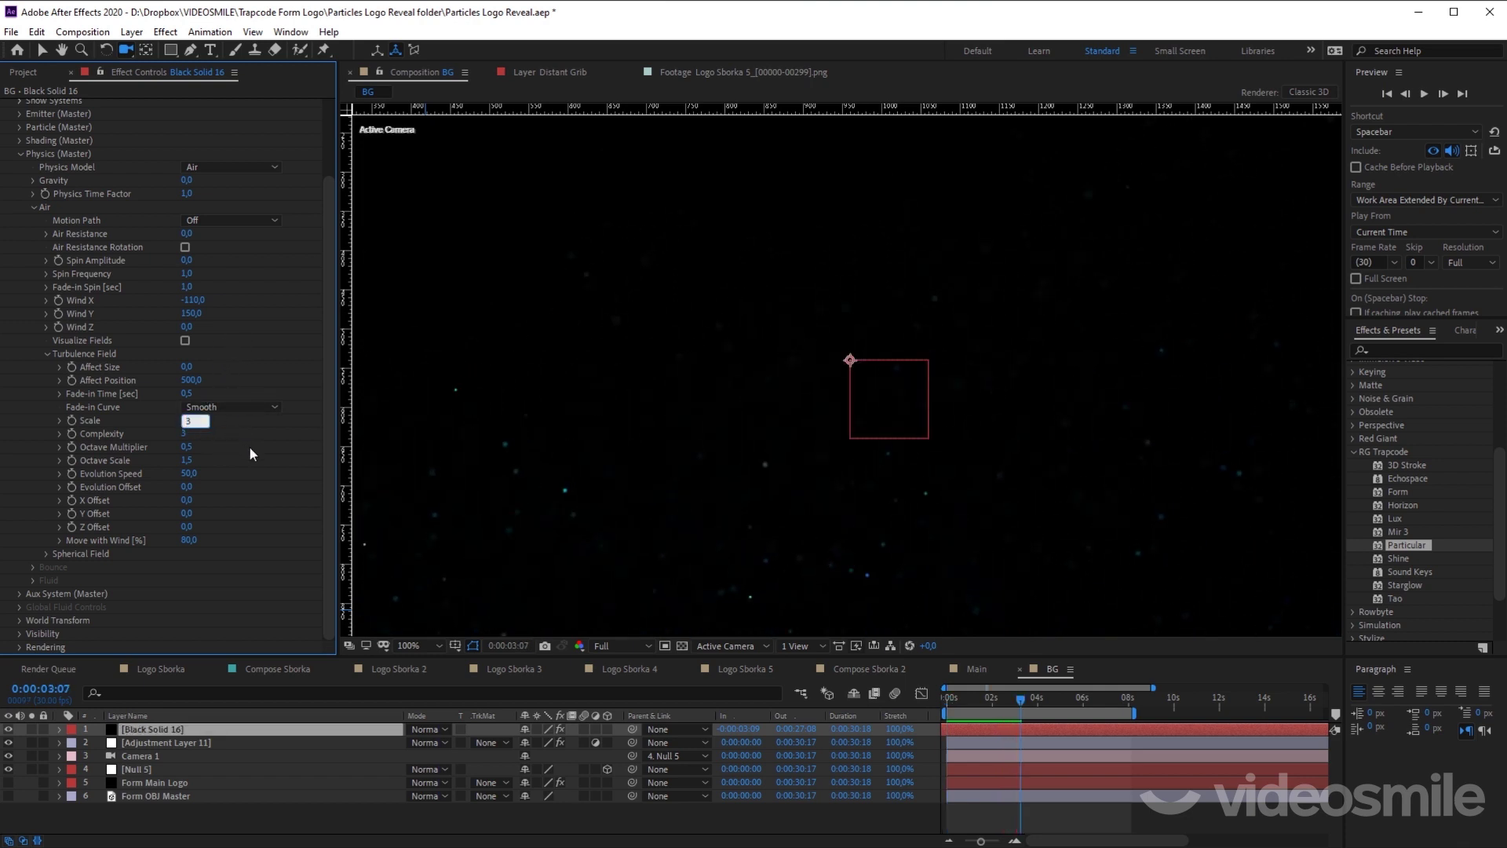
key(Return)
key(space)
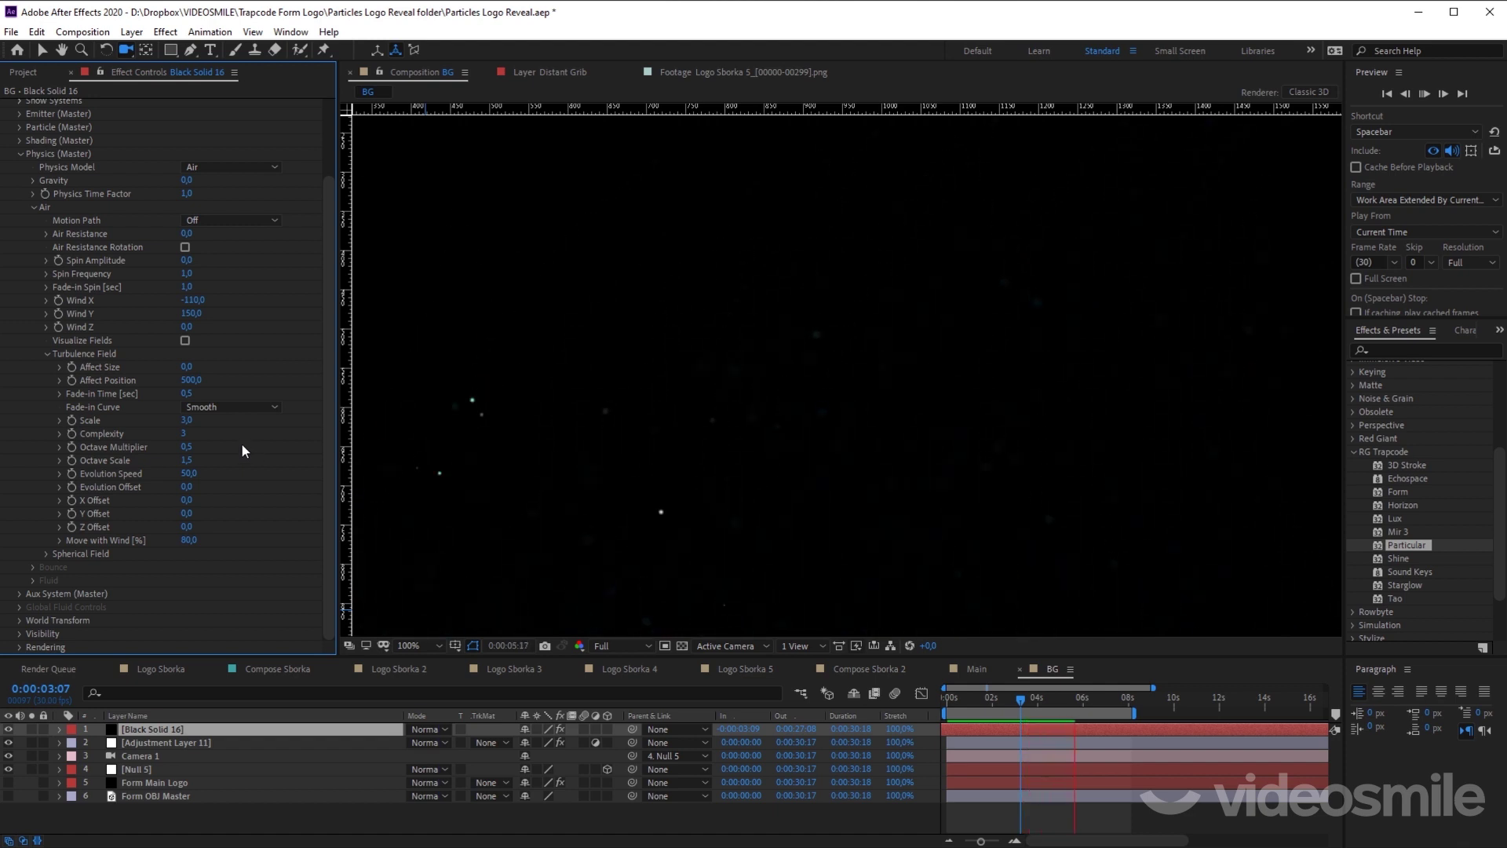
click(949, 698)
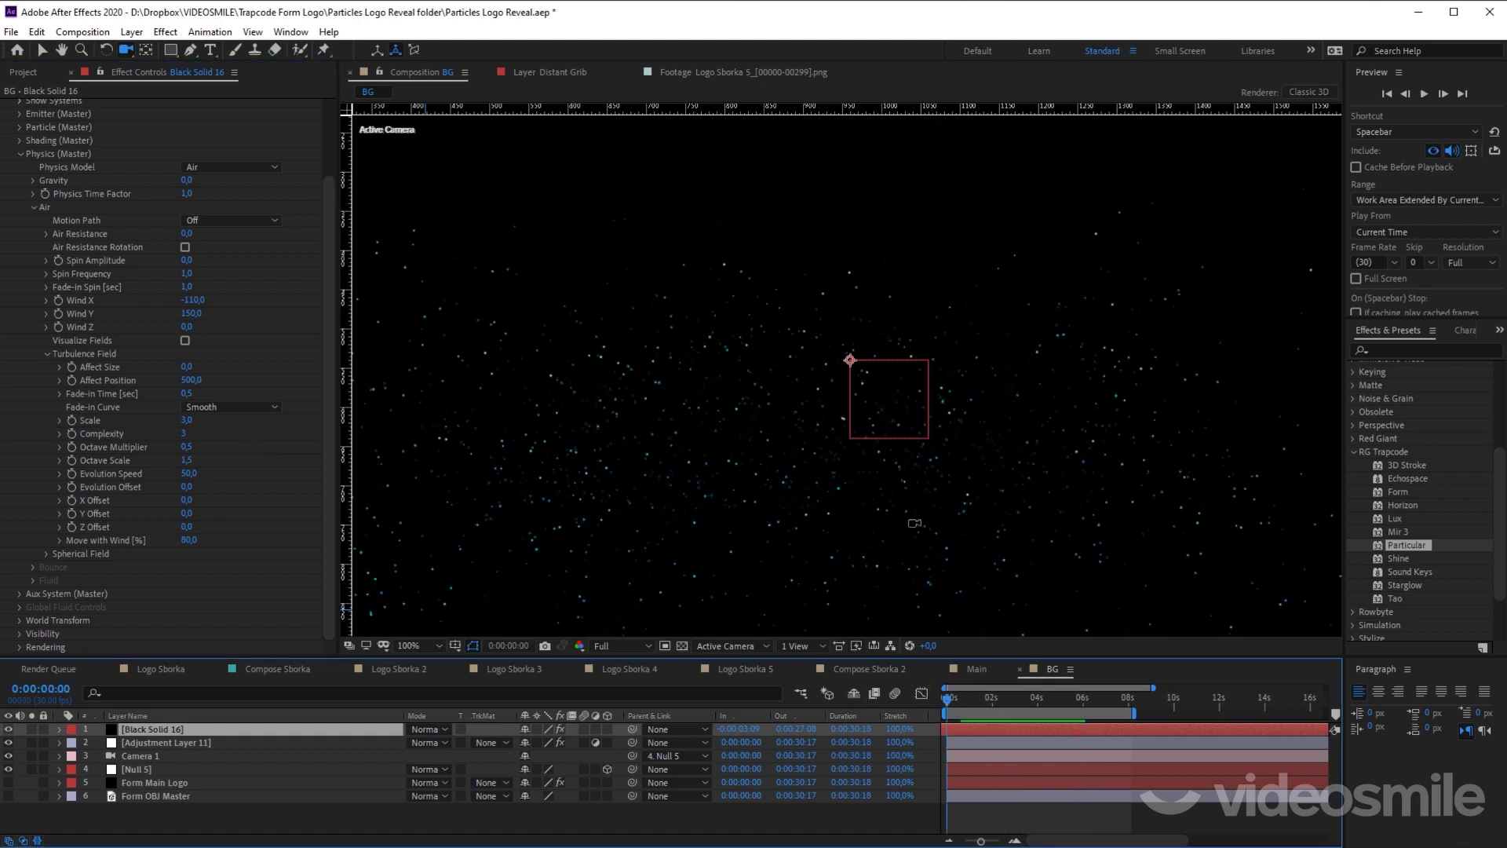
click(922, 524)
key(space)
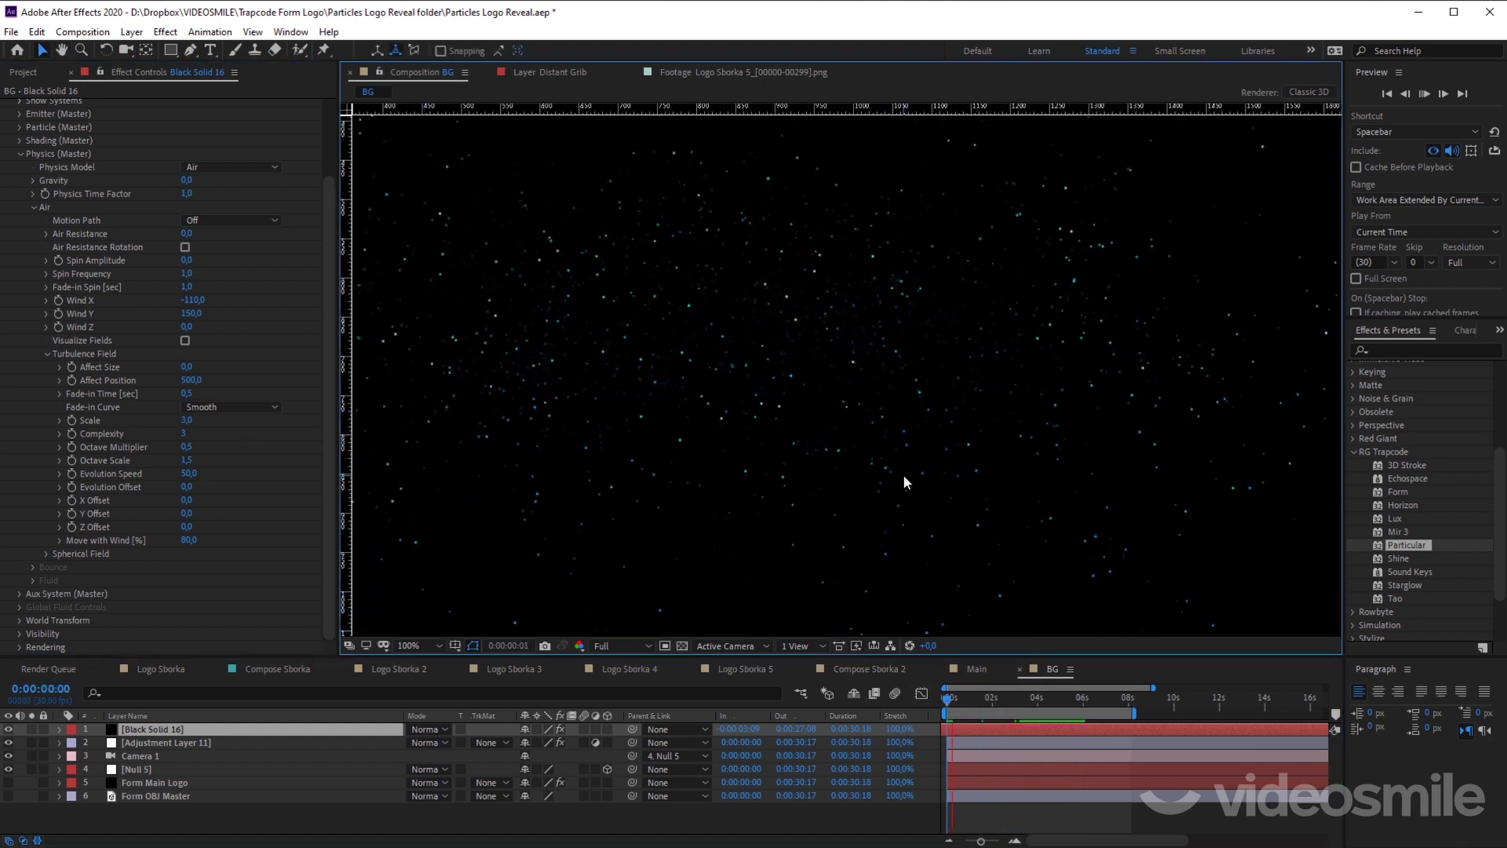
key(comma)
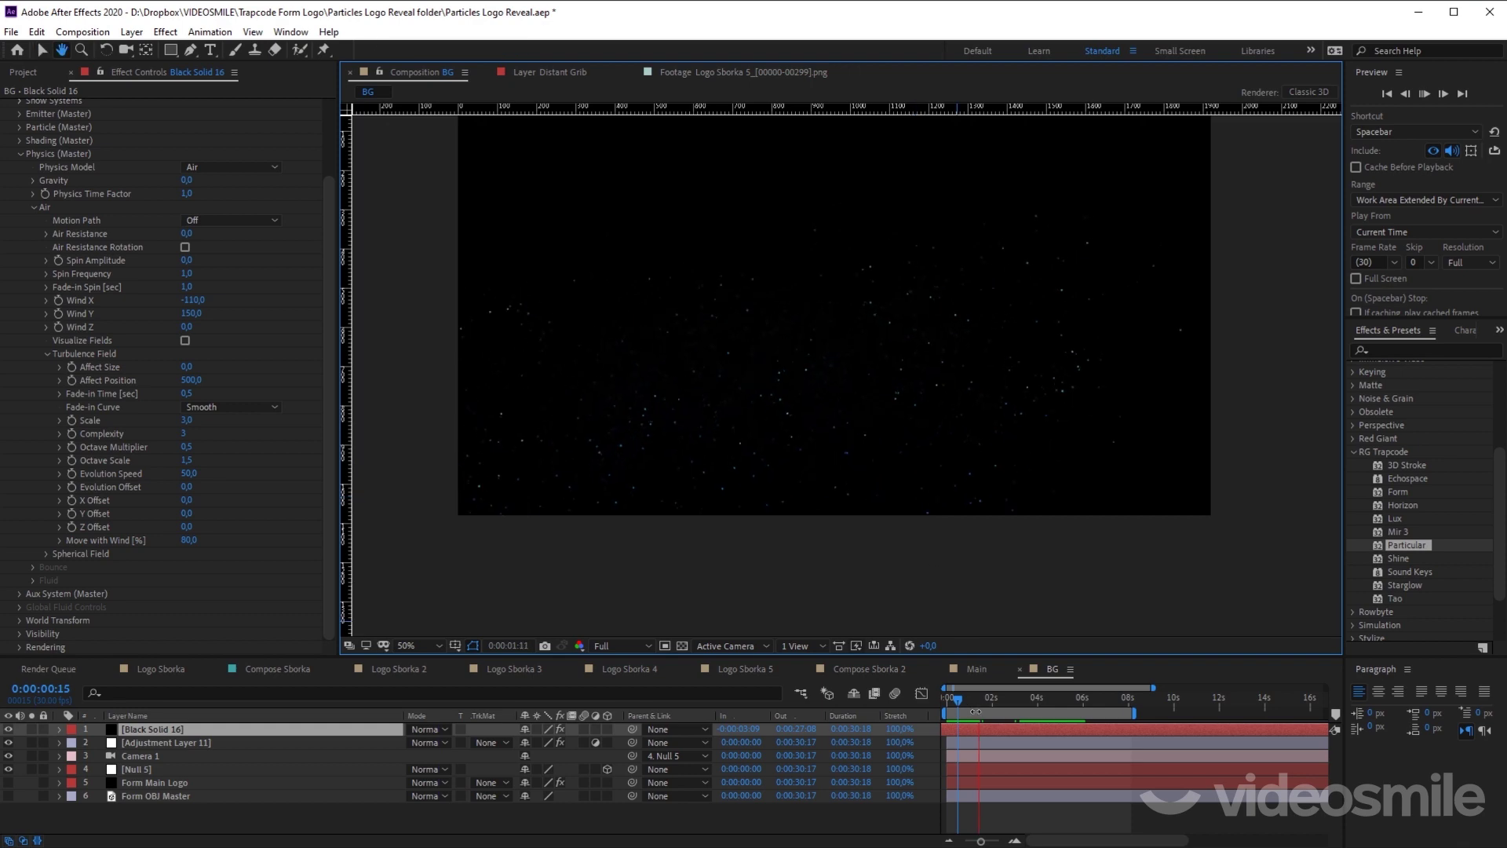
click(930, 705)
scroll(852, 394, up, 1)
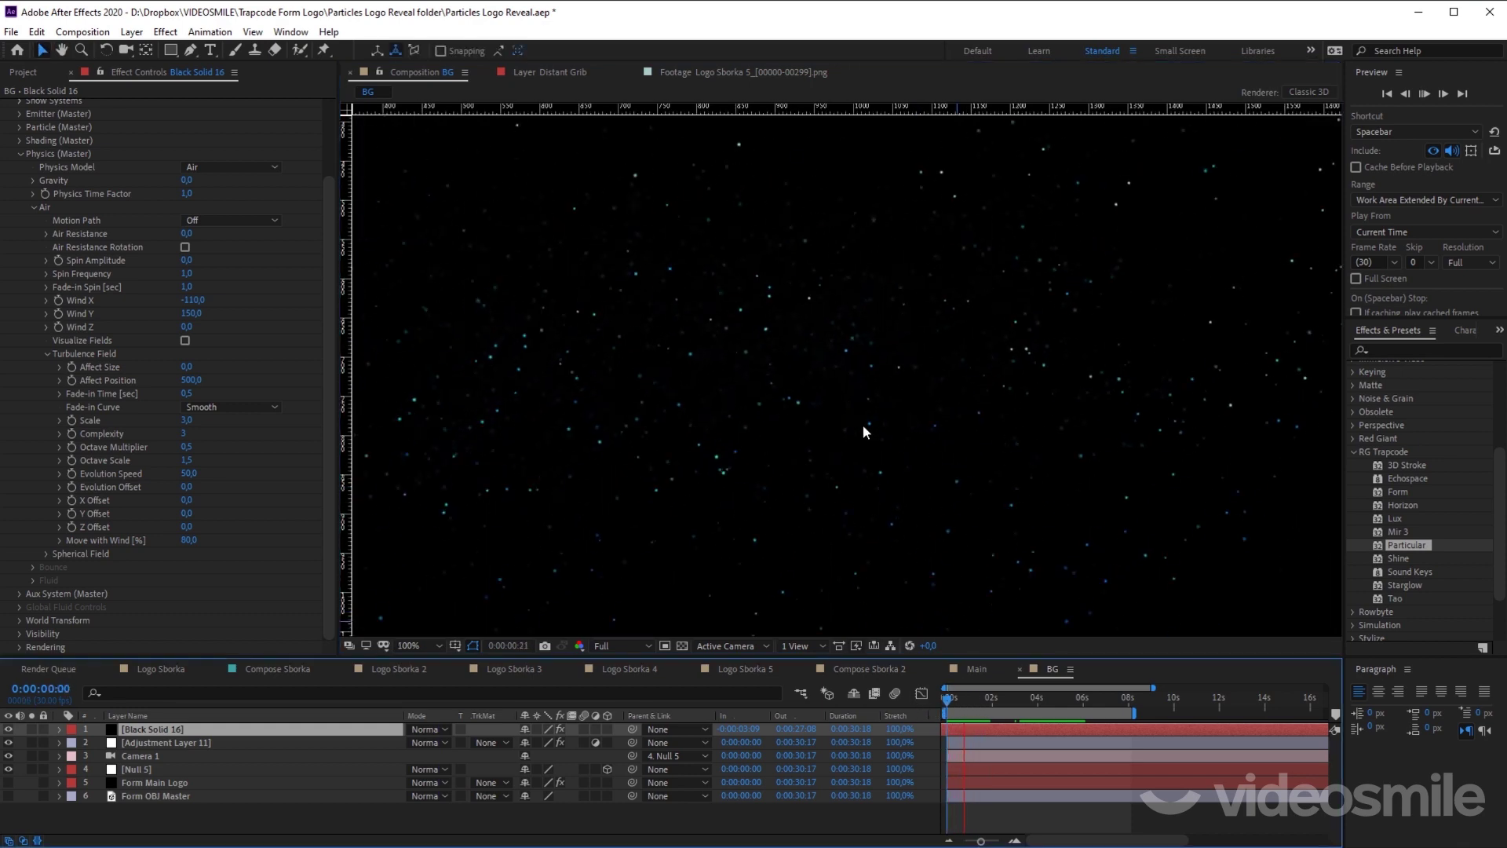
key(space)
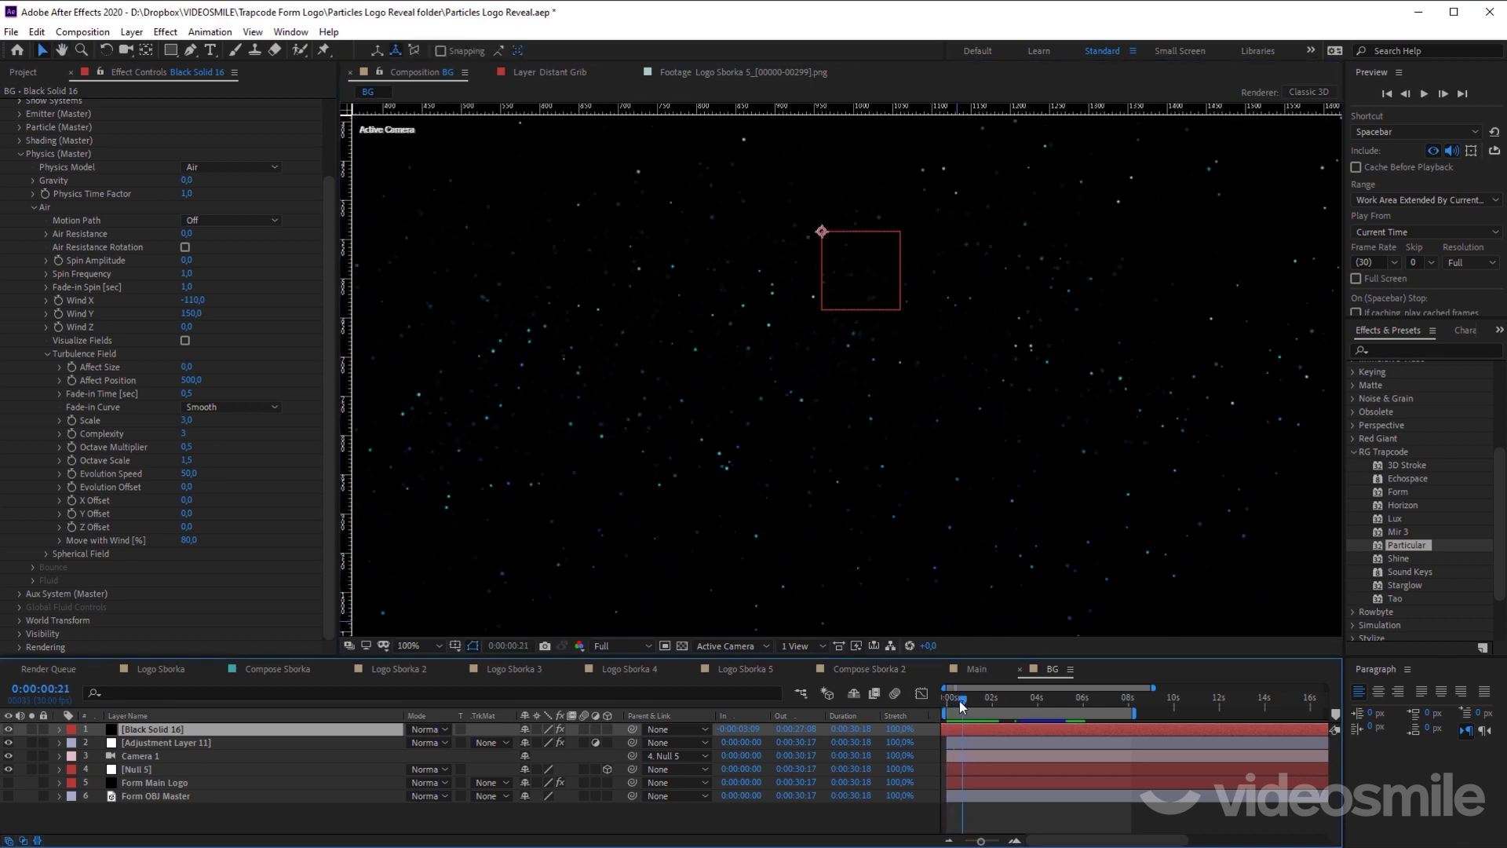
click(944, 697)
scroll(157, 302, up, 3)
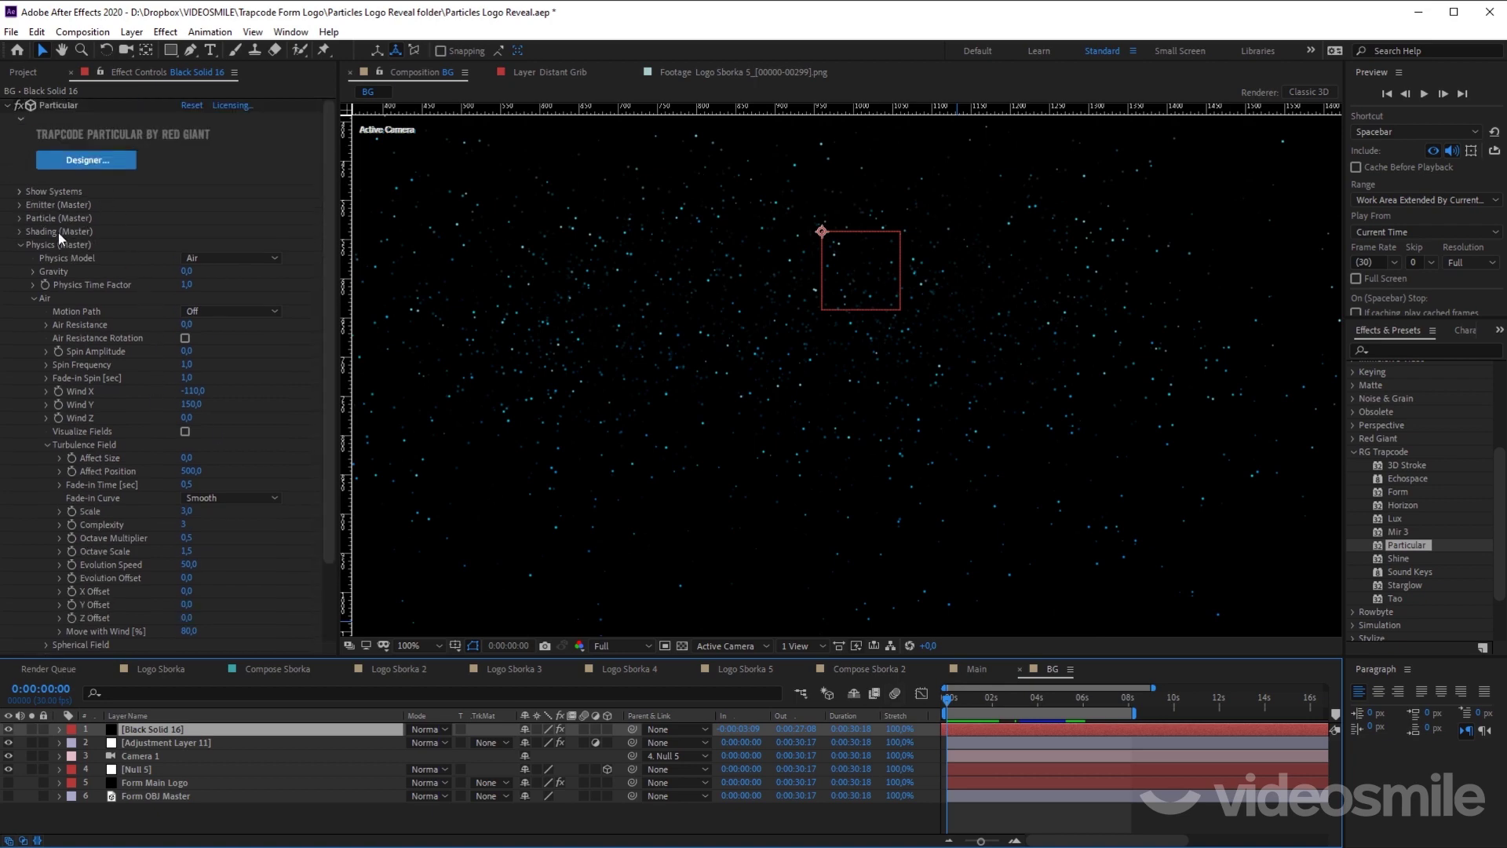
Step: Set the emitter to 850 particles per second, preview it, and return to the start
click(19, 204)
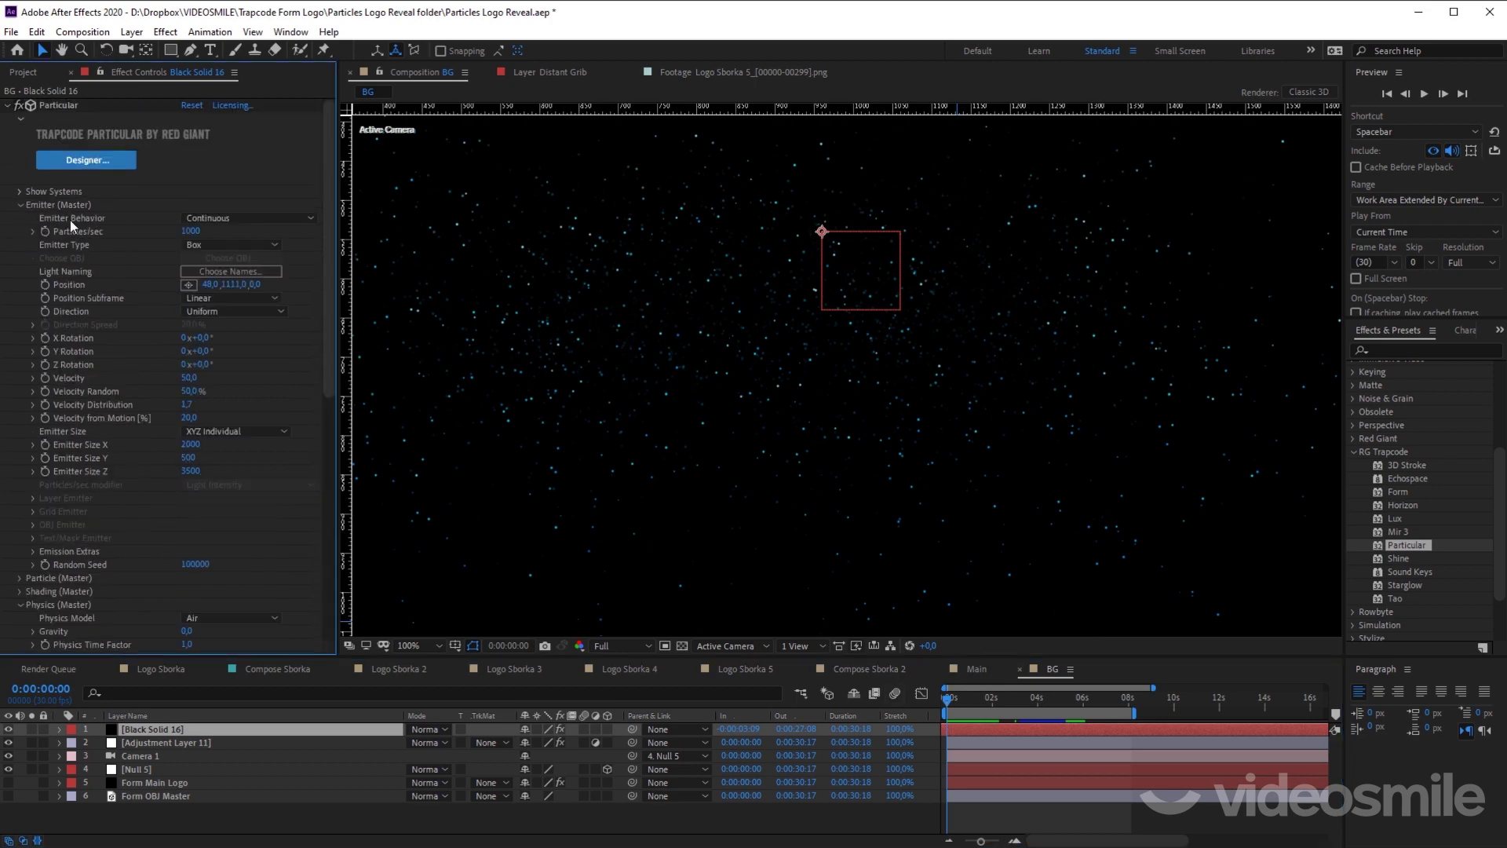
click(190, 232)
text(850)
key(Return)
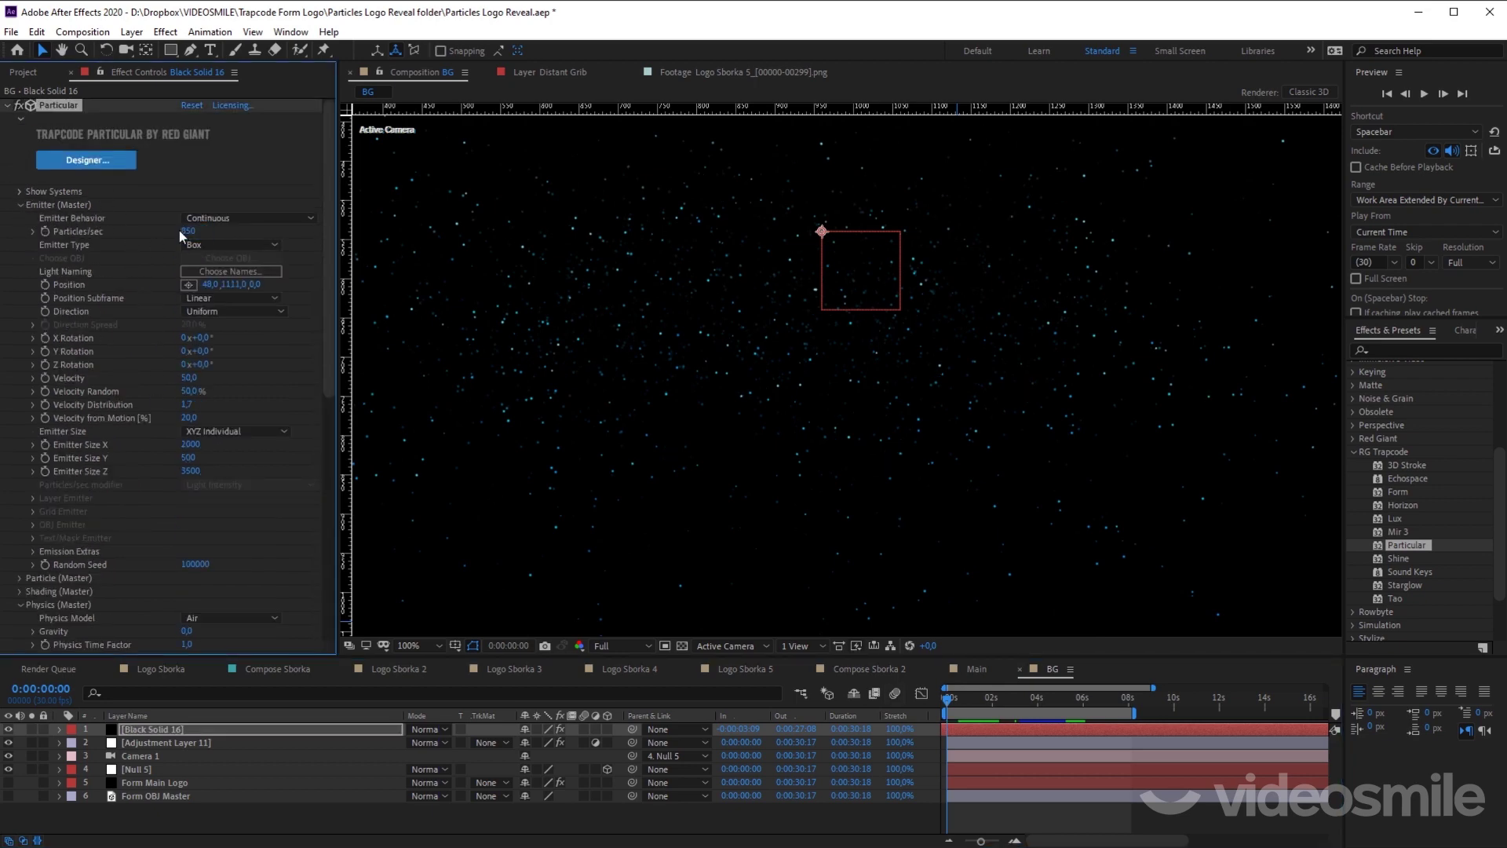
scroll(839, 430, down, 2)
key(space)
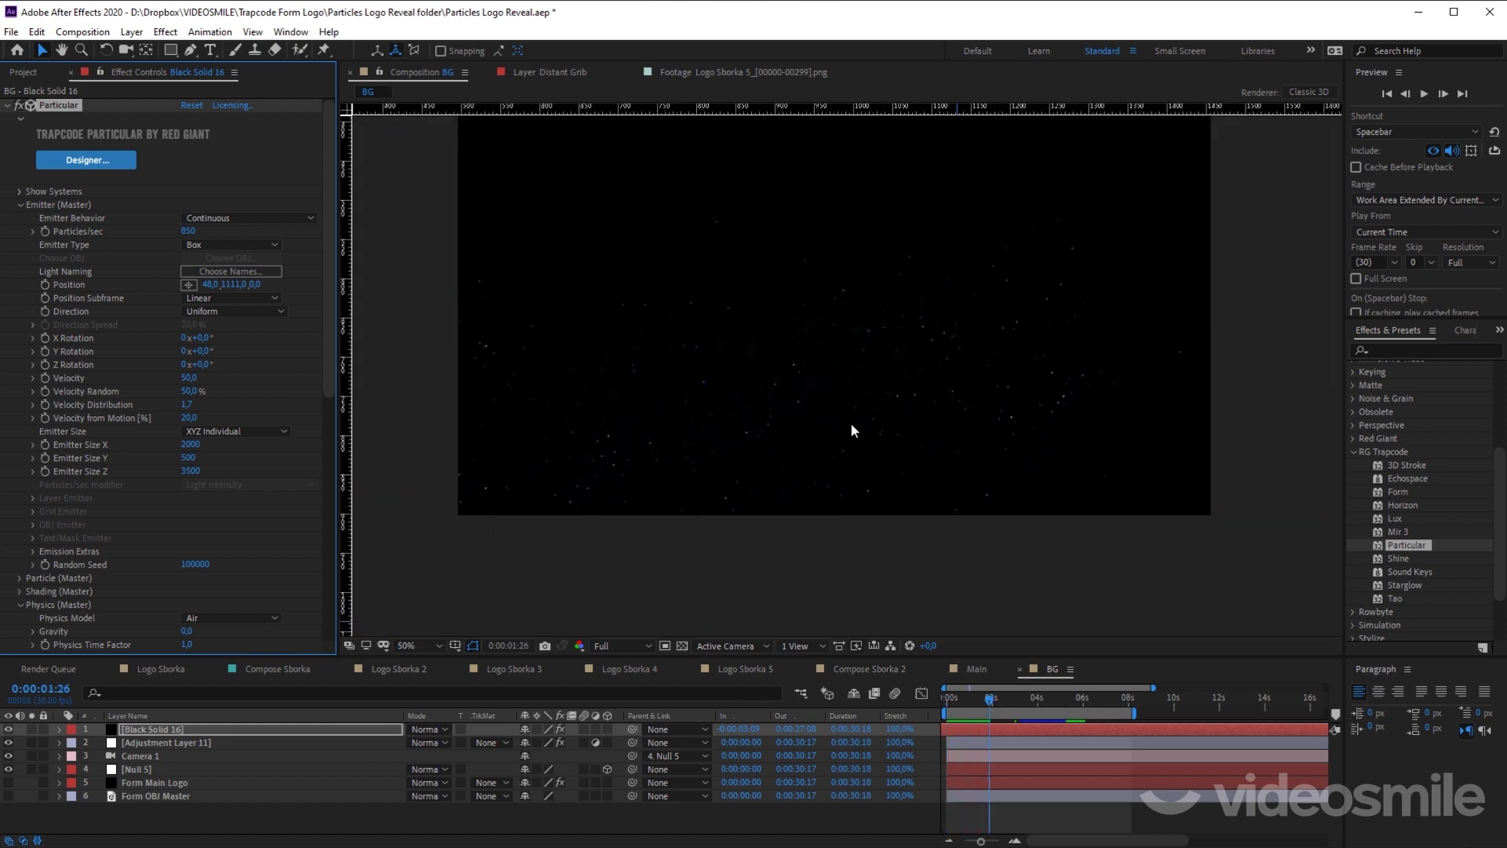
scroll(851, 422, up, 2)
click(999, 710)
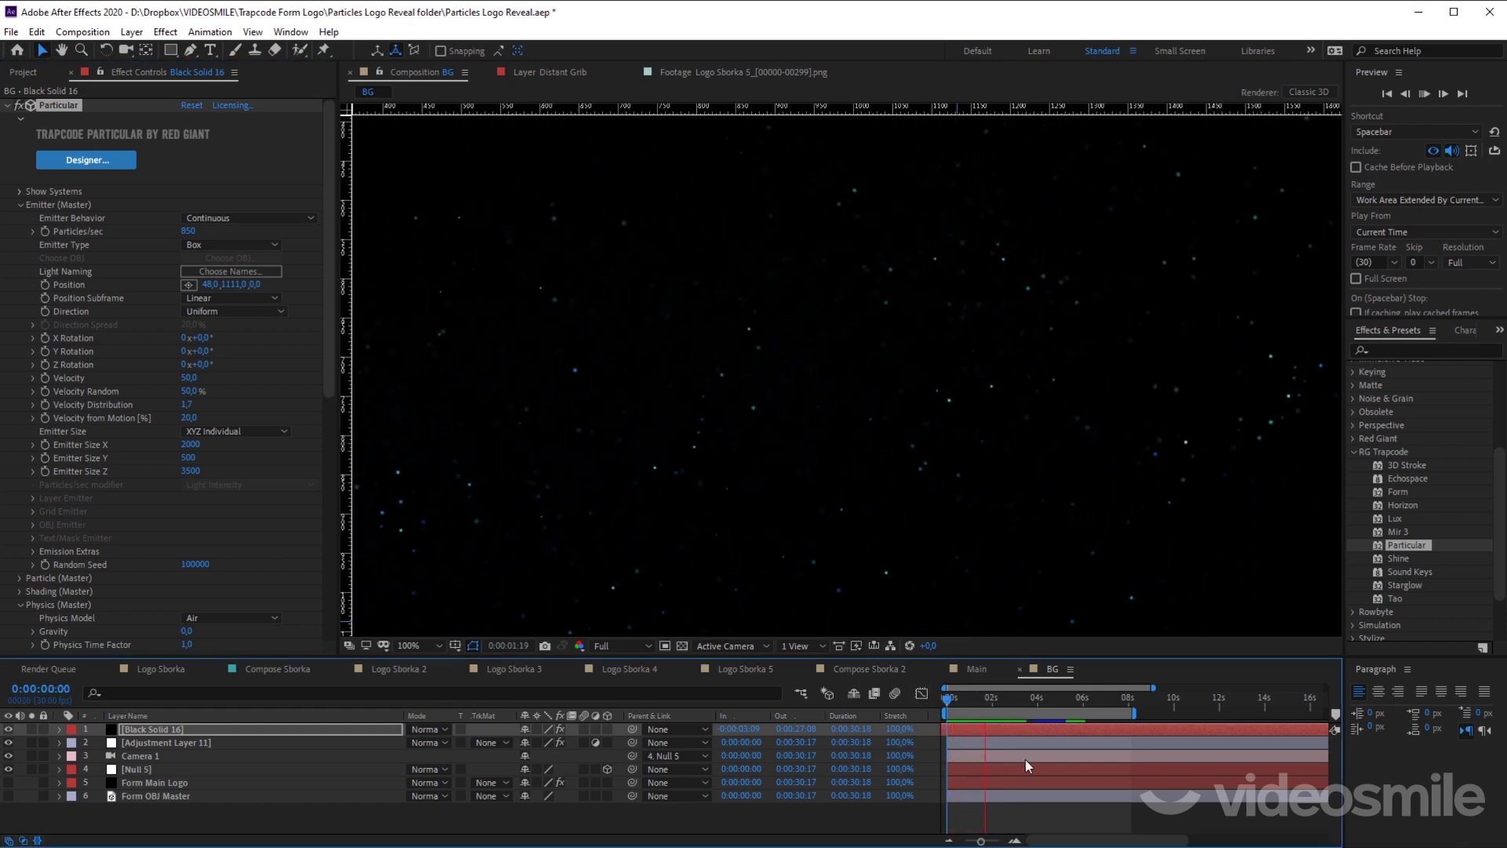
key(space)
key(space)
drag(1006, 700, 929, 696)
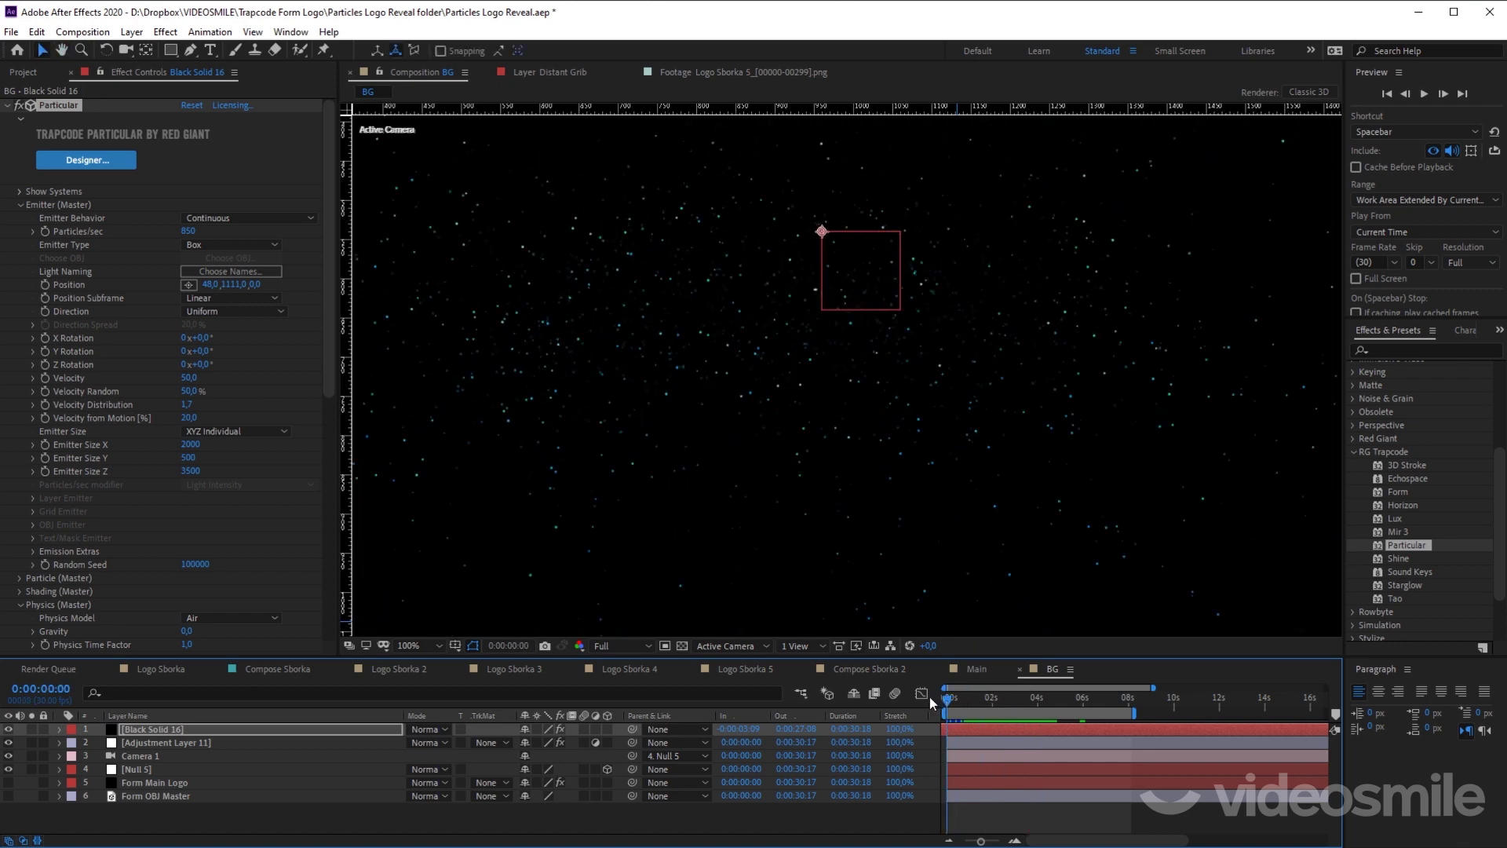
Step: Raise Camera 1's Aperture at the first frame for stronger blur
click(103, 756)
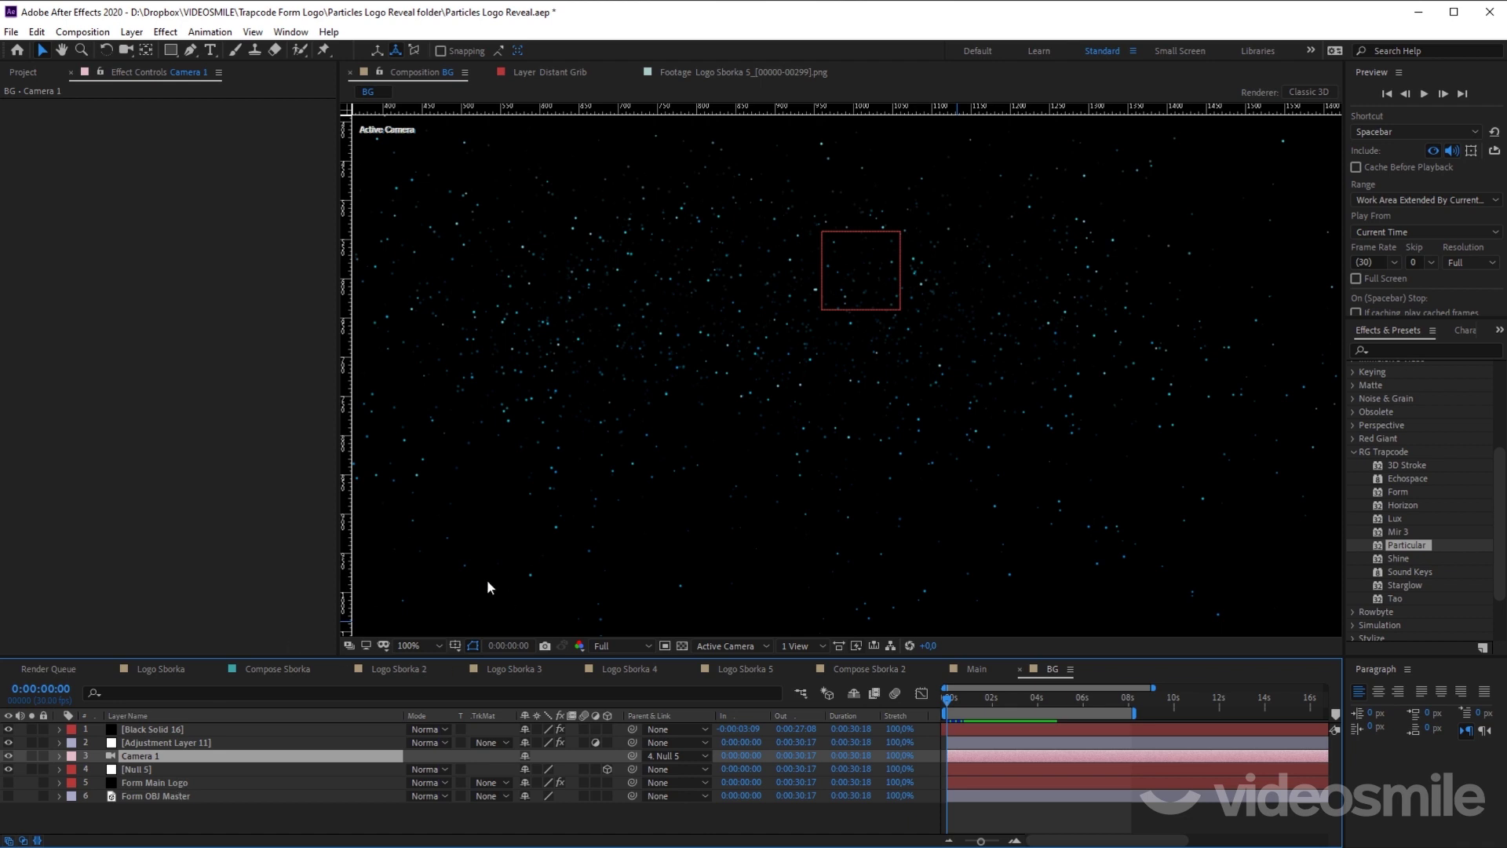
click(59, 756)
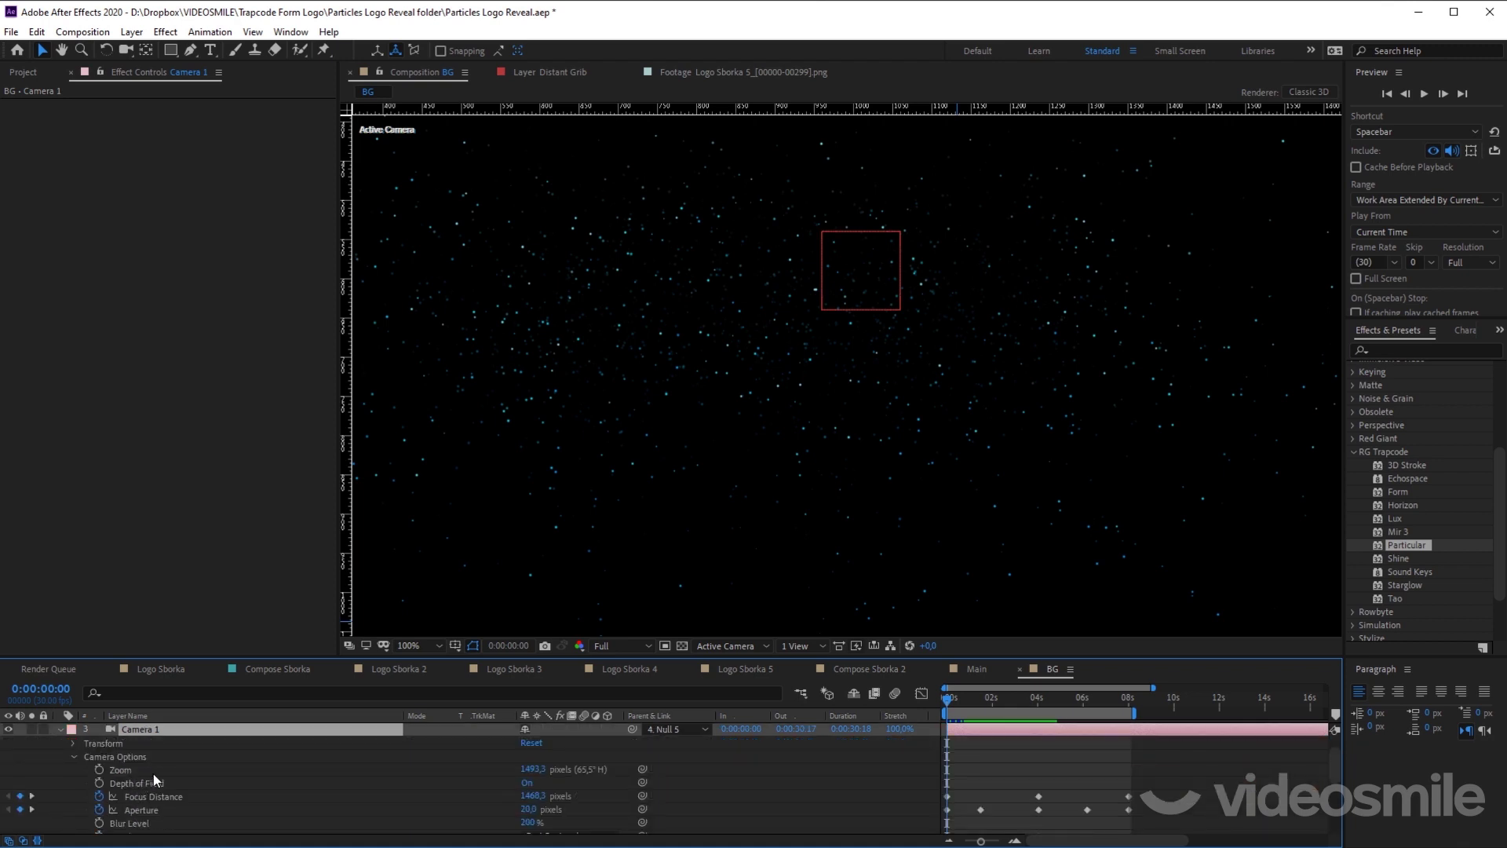
scroll(153, 775, down, 1)
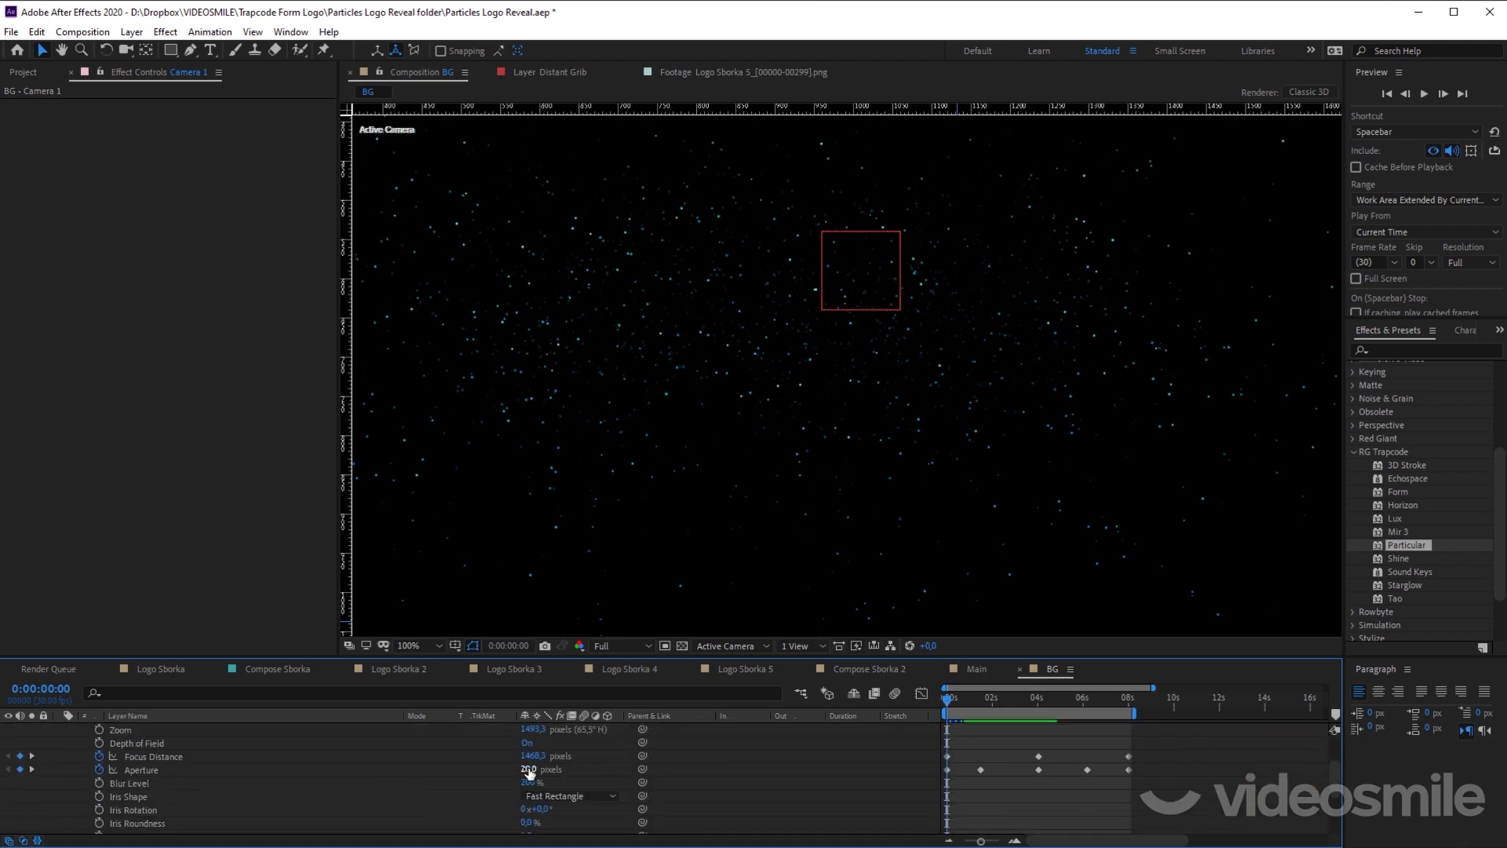
drag(528, 770, 553, 768)
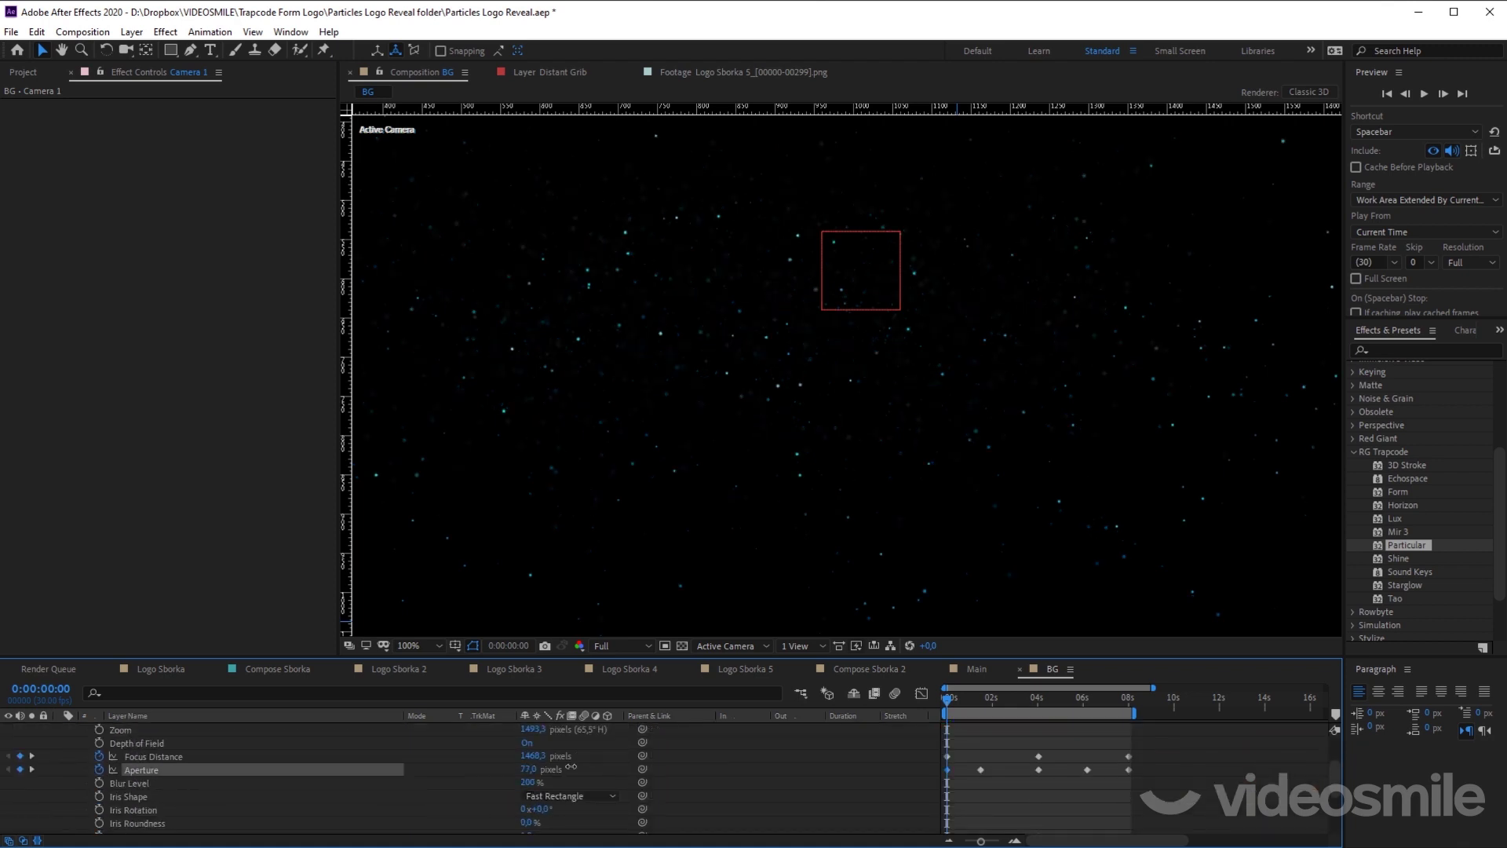
Step: Raise the Aperture at 0:00:06:05 to 150, then collapse Camera 1
click(981, 701)
drag(981, 700, 1086, 714)
scroll(932, 498, down, 2)
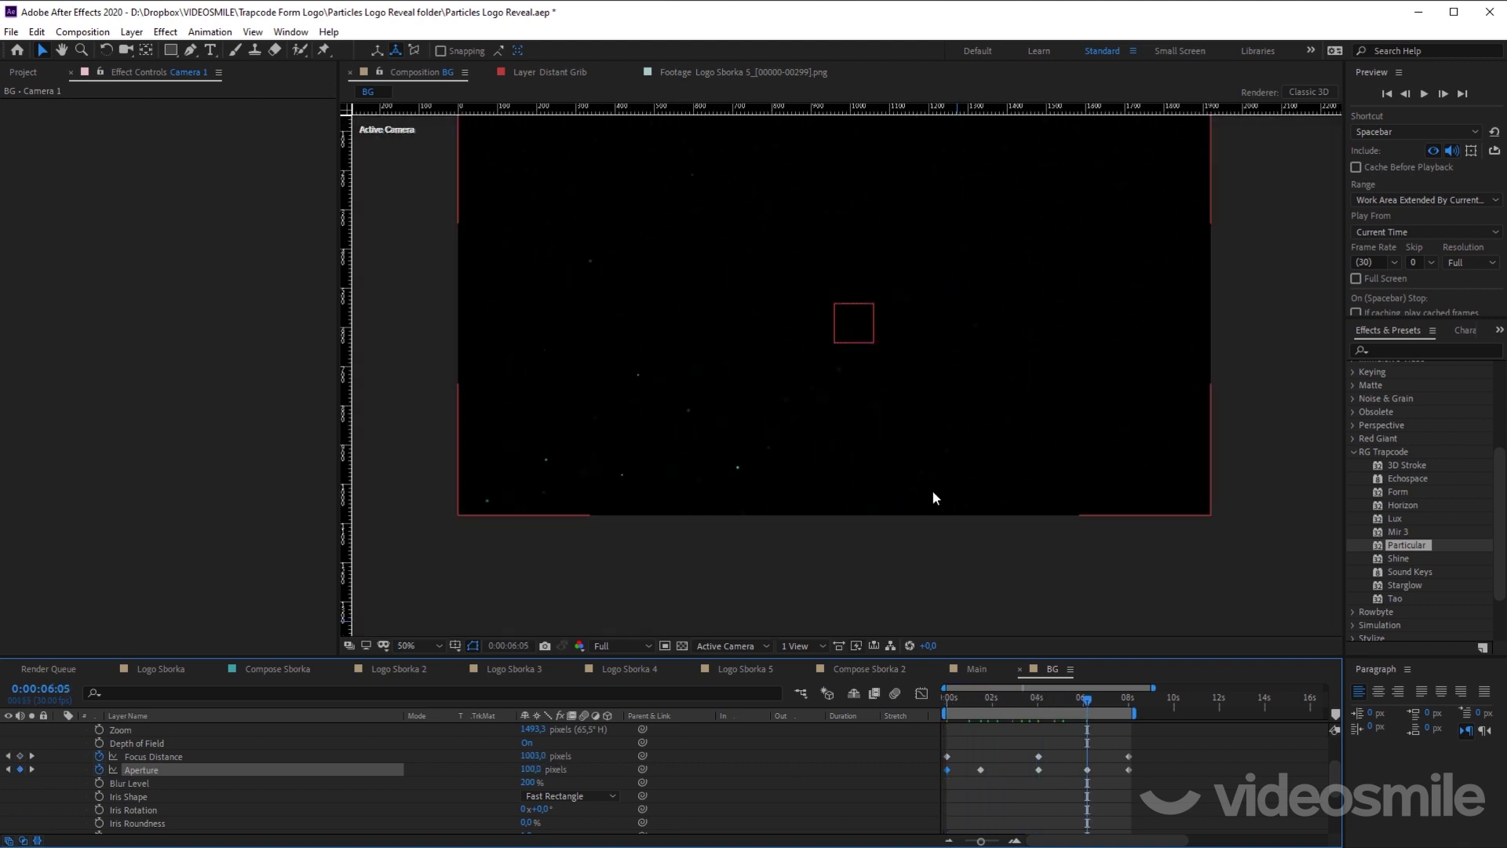
drag(534, 769, 599, 770)
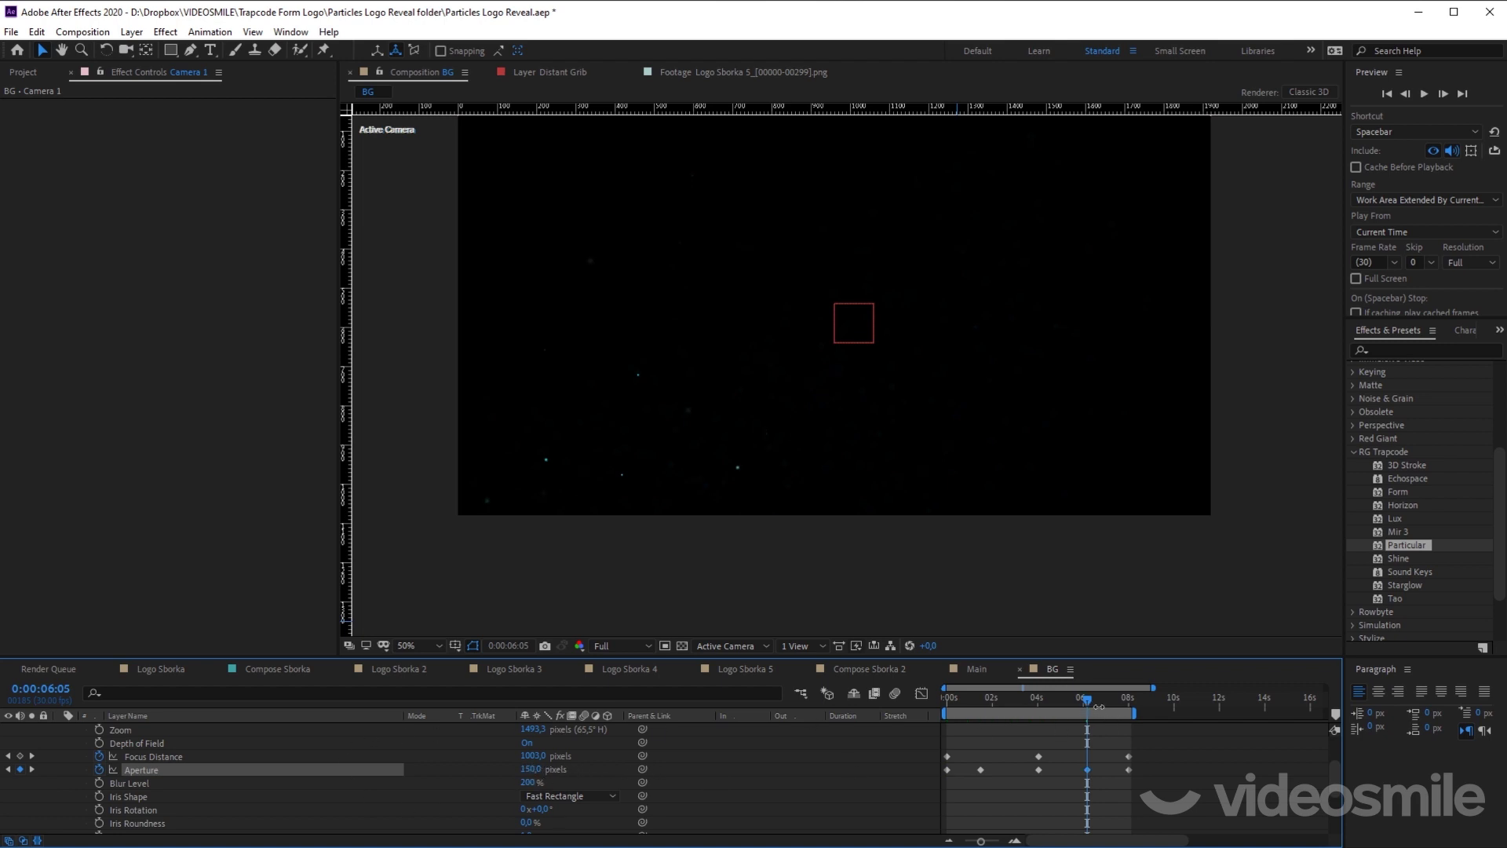
click(1126, 701)
drag(1128, 704, 911, 704)
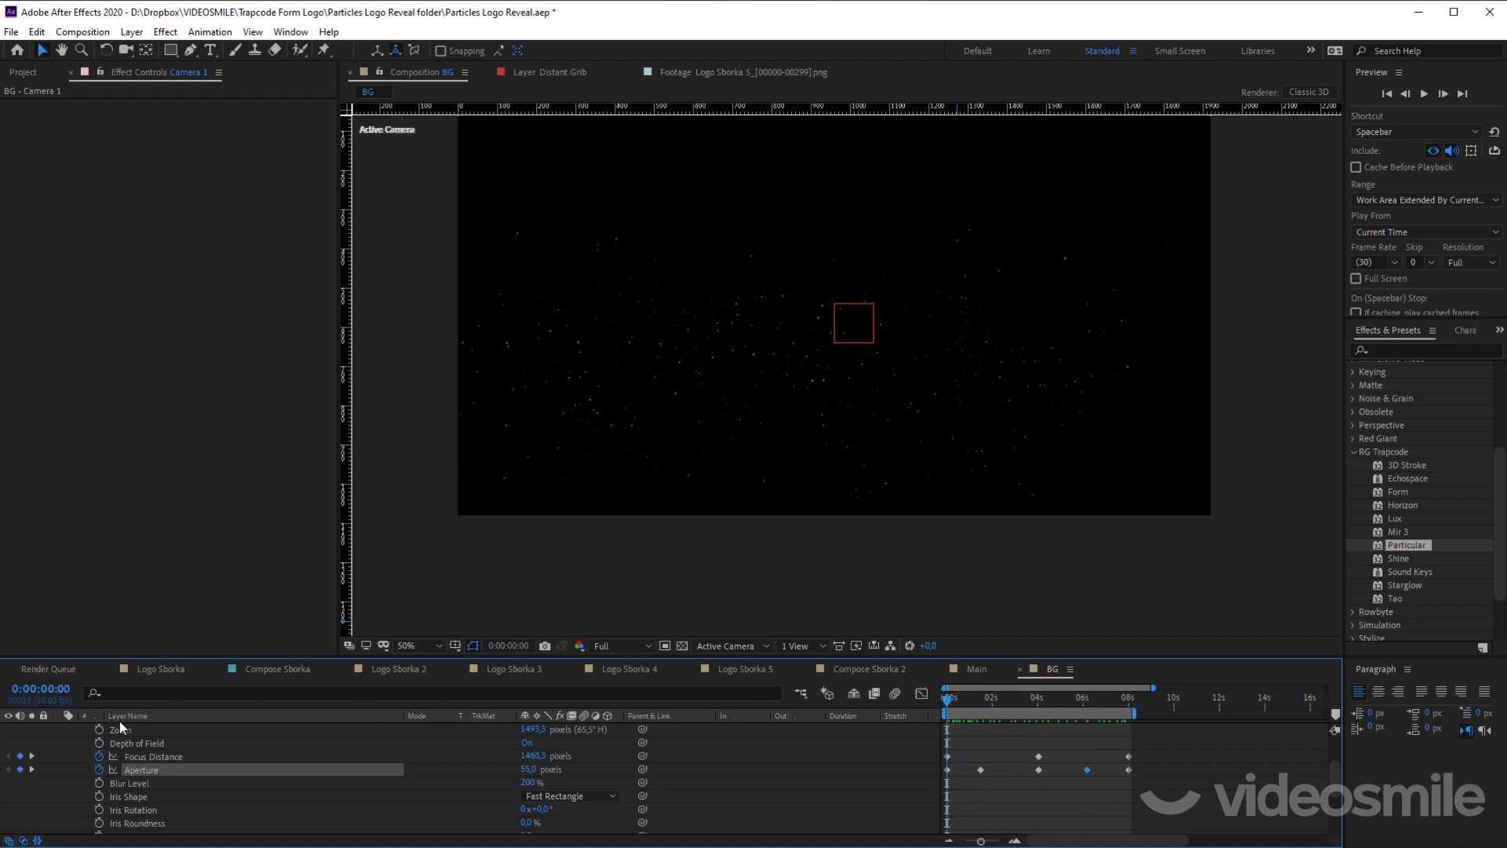
scroll(79, 754, up, 2)
click(56, 756)
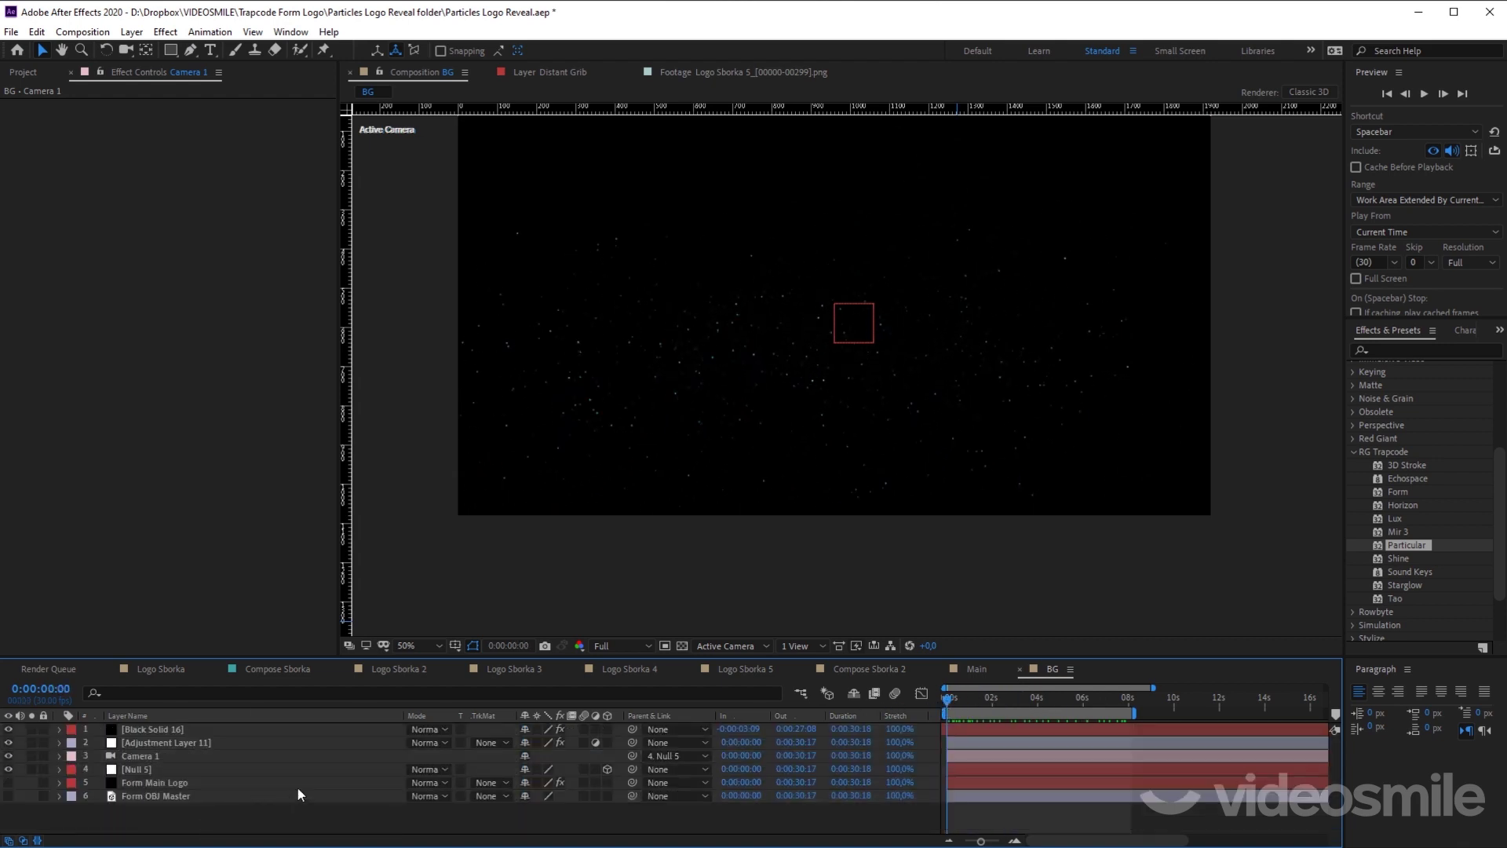
Step: Duplicate Black Solid 16 and push the copy's World Transform Z Offset deeper
click(181, 730)
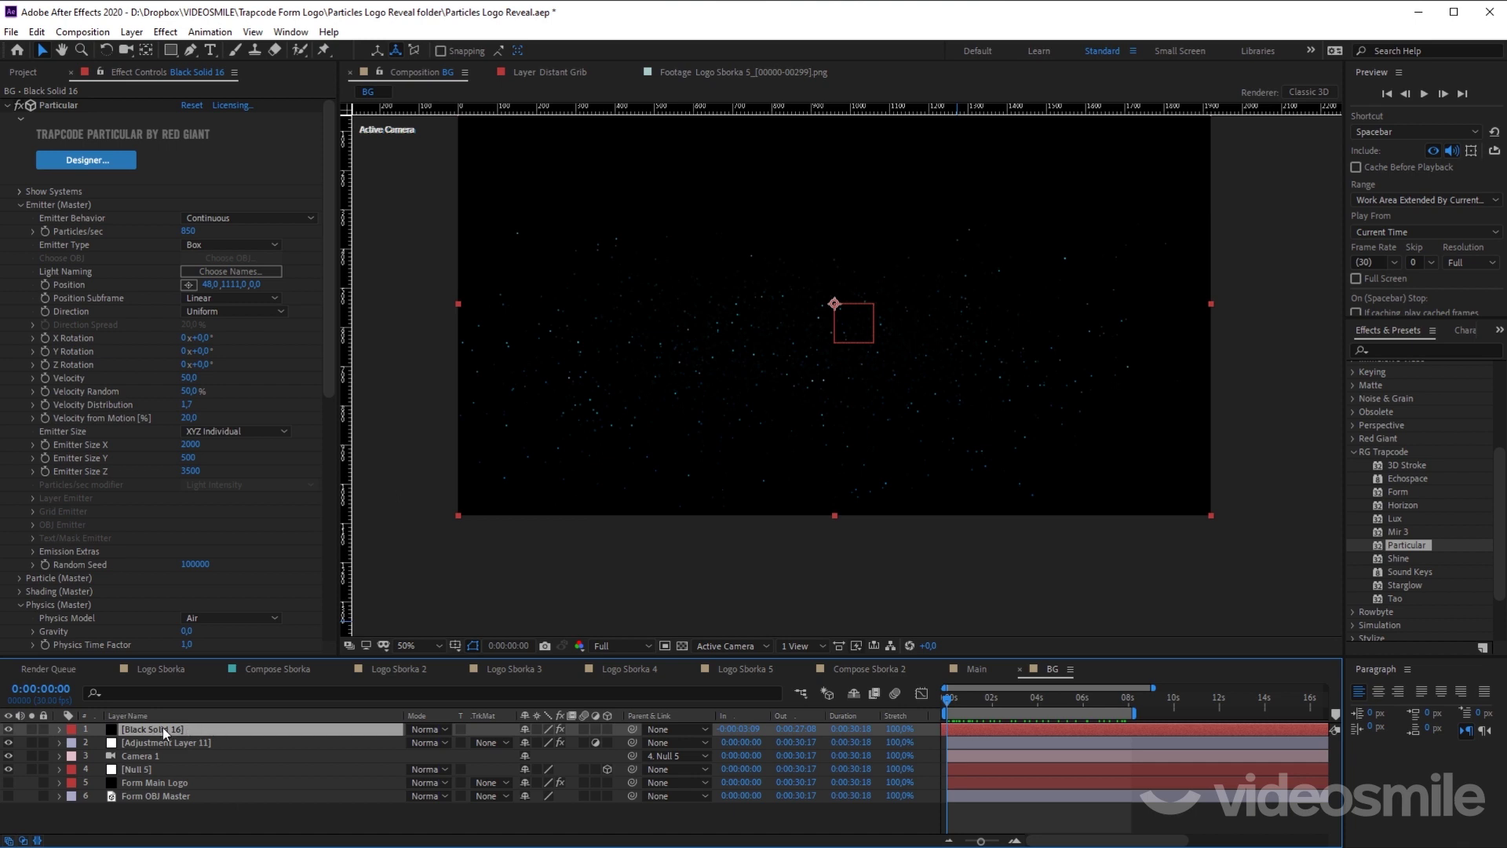
key(ctrl+d)
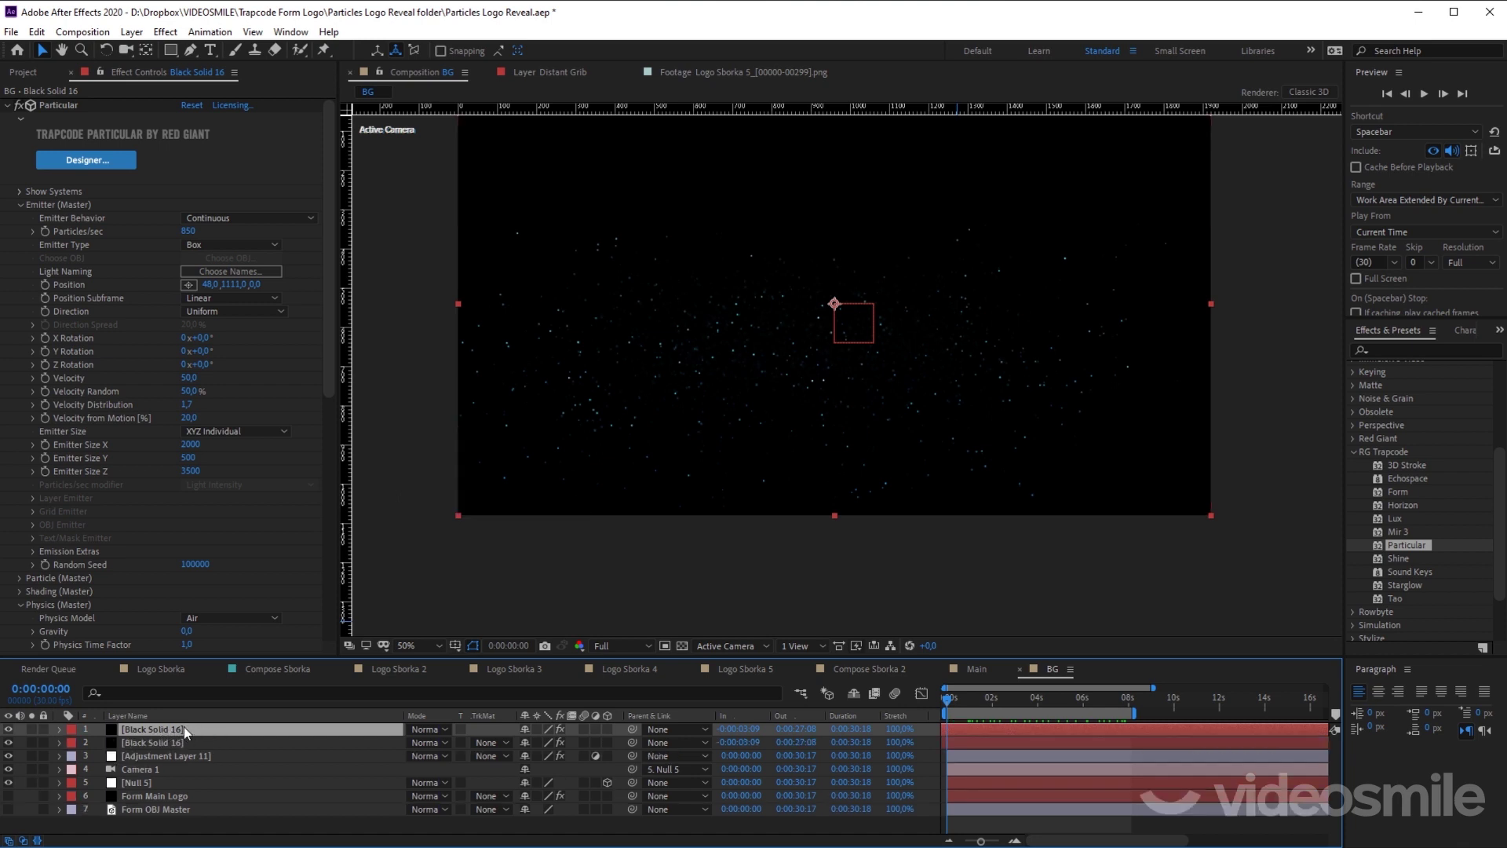
scroll(100, 515, down, 10)
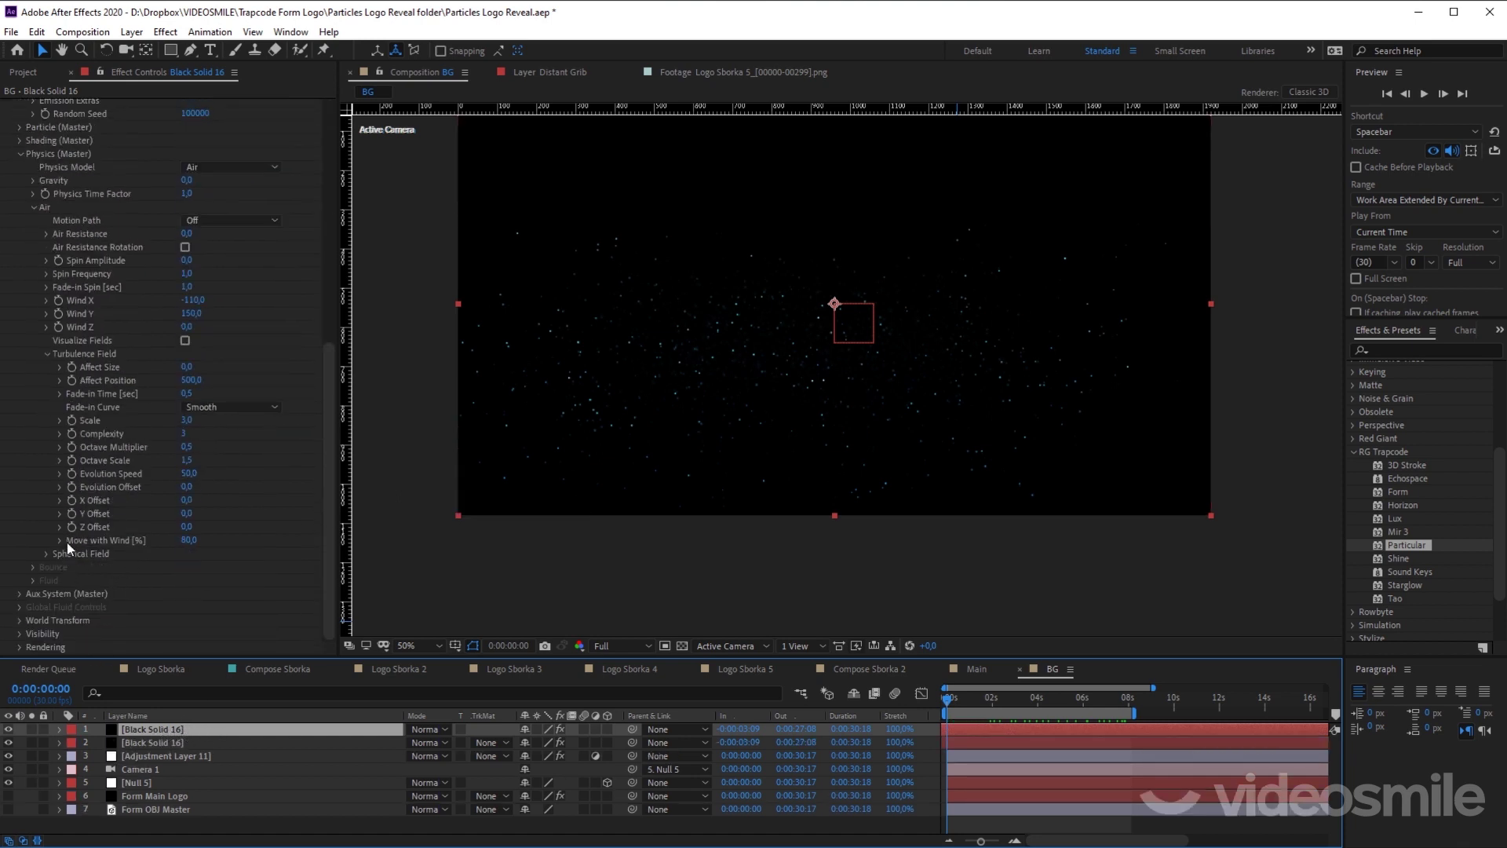
click(20, 622)
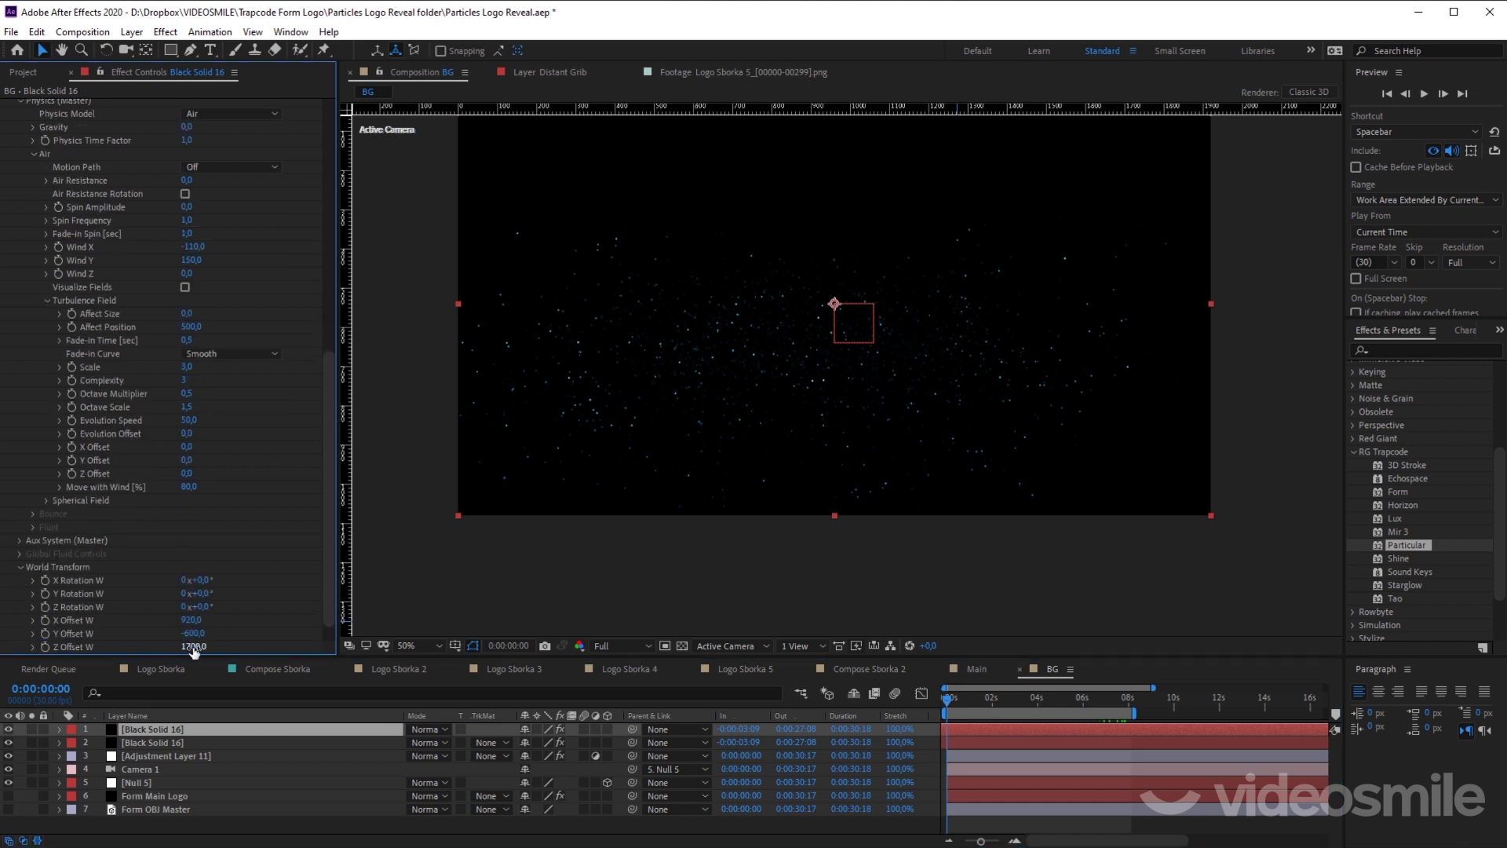
drag(192, 646, 215, 644)
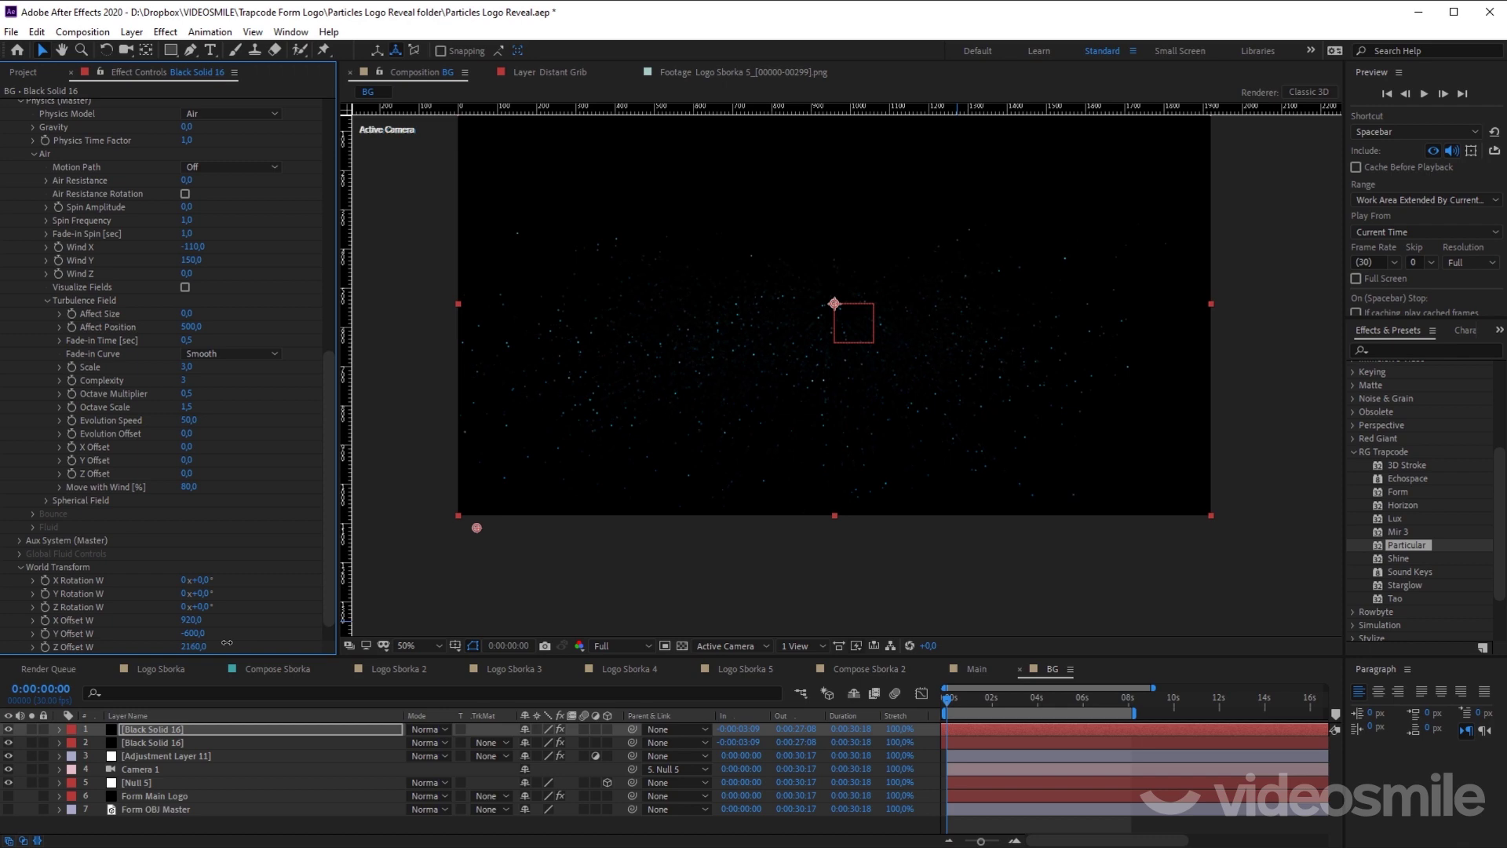
Step: Set the copy's Emitter Random Seed to 500
scroll(122, 478, up, 10)
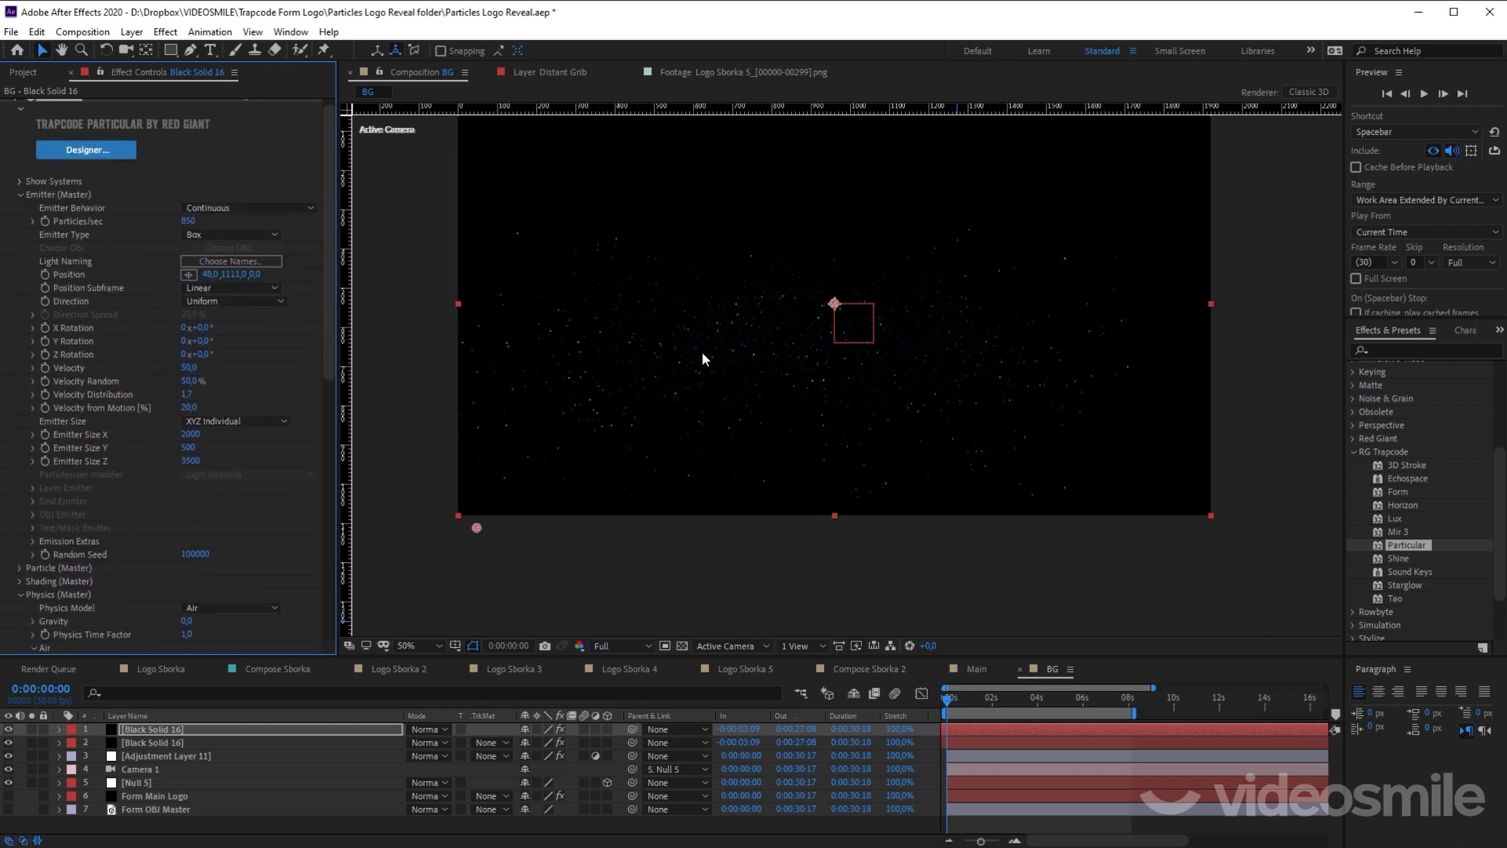
scroll(69, 468, up, 1)
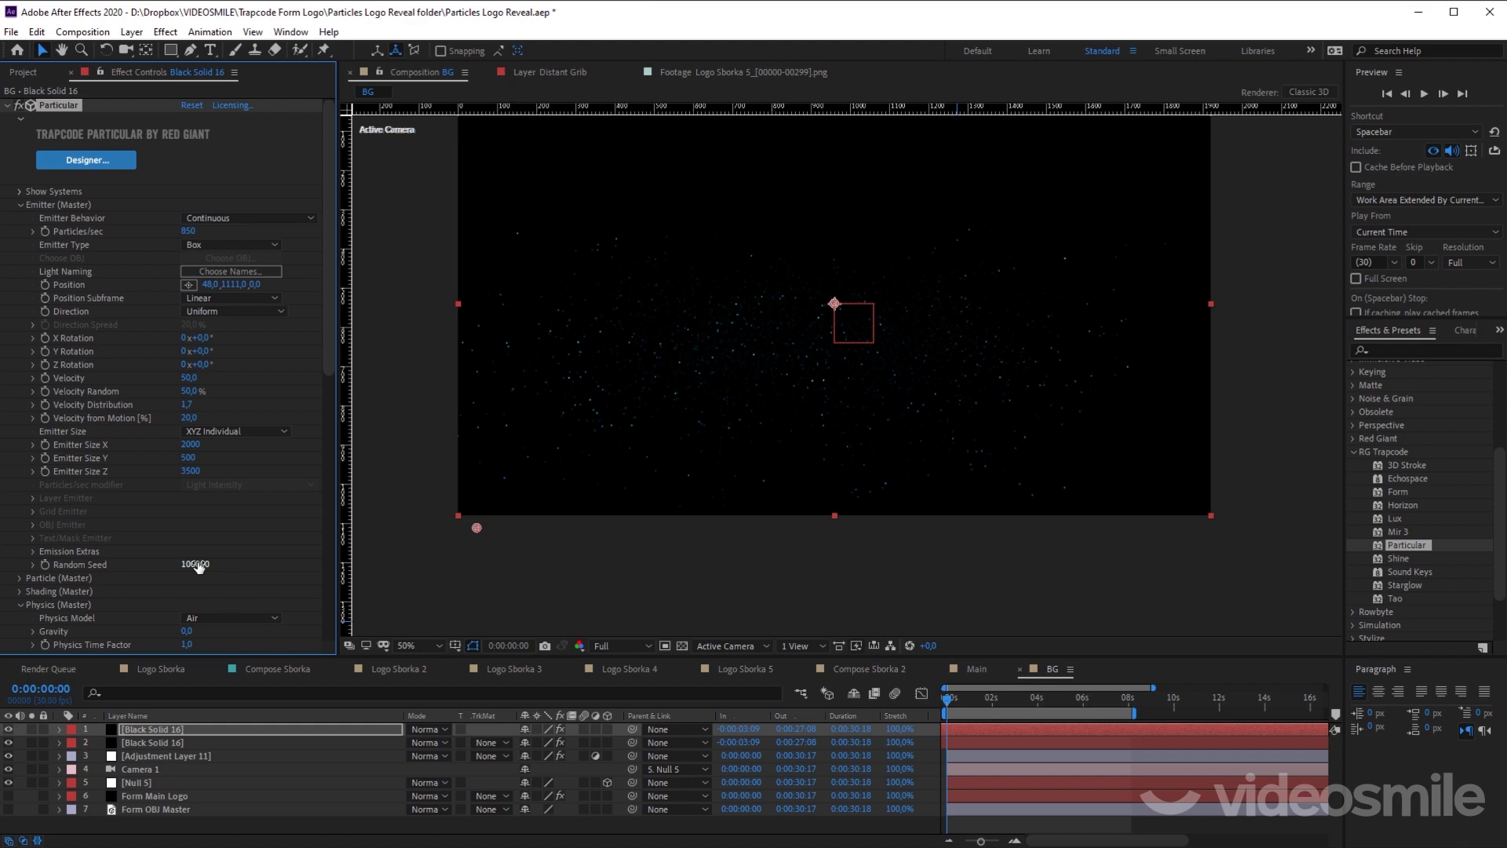
click(199, 565)
text(500)
key(Return)
scroll(125, 394, down, 5)
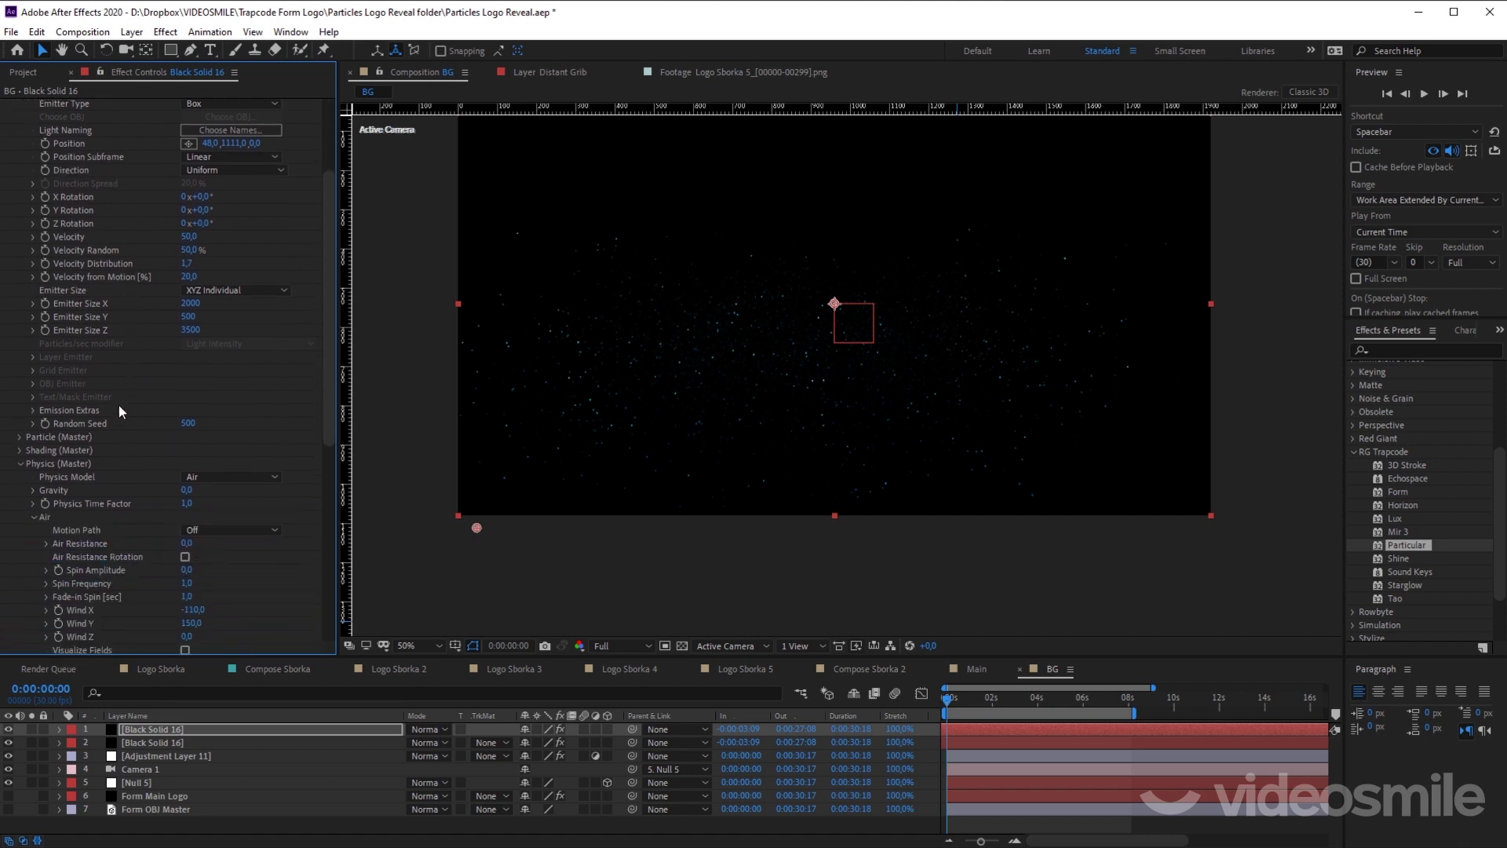
Step: Enlarge the particle size from 1 to 6
click(20, 437)
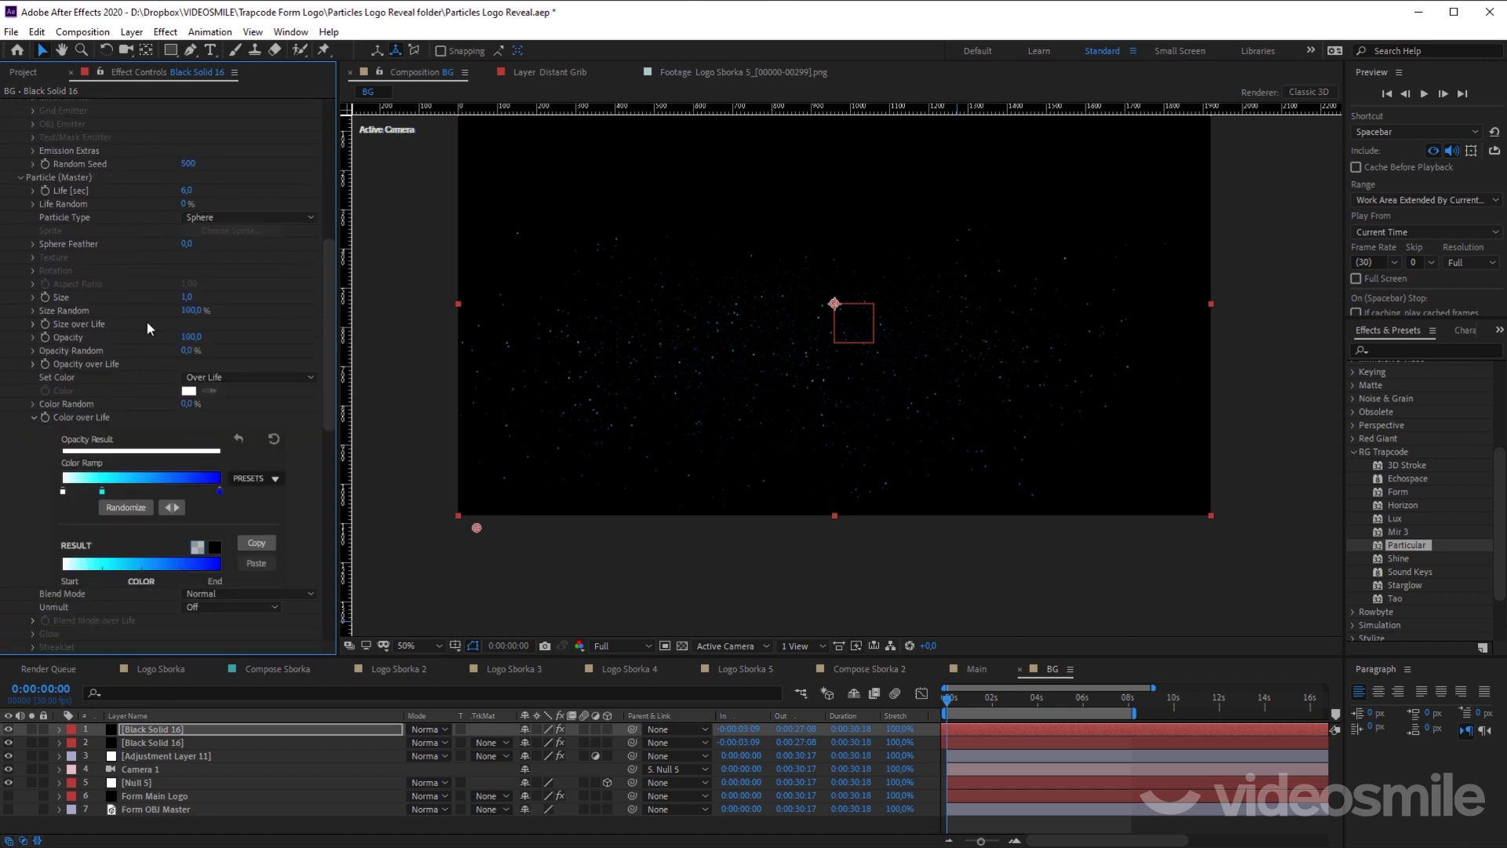
drag(187, 297, 194, 297)
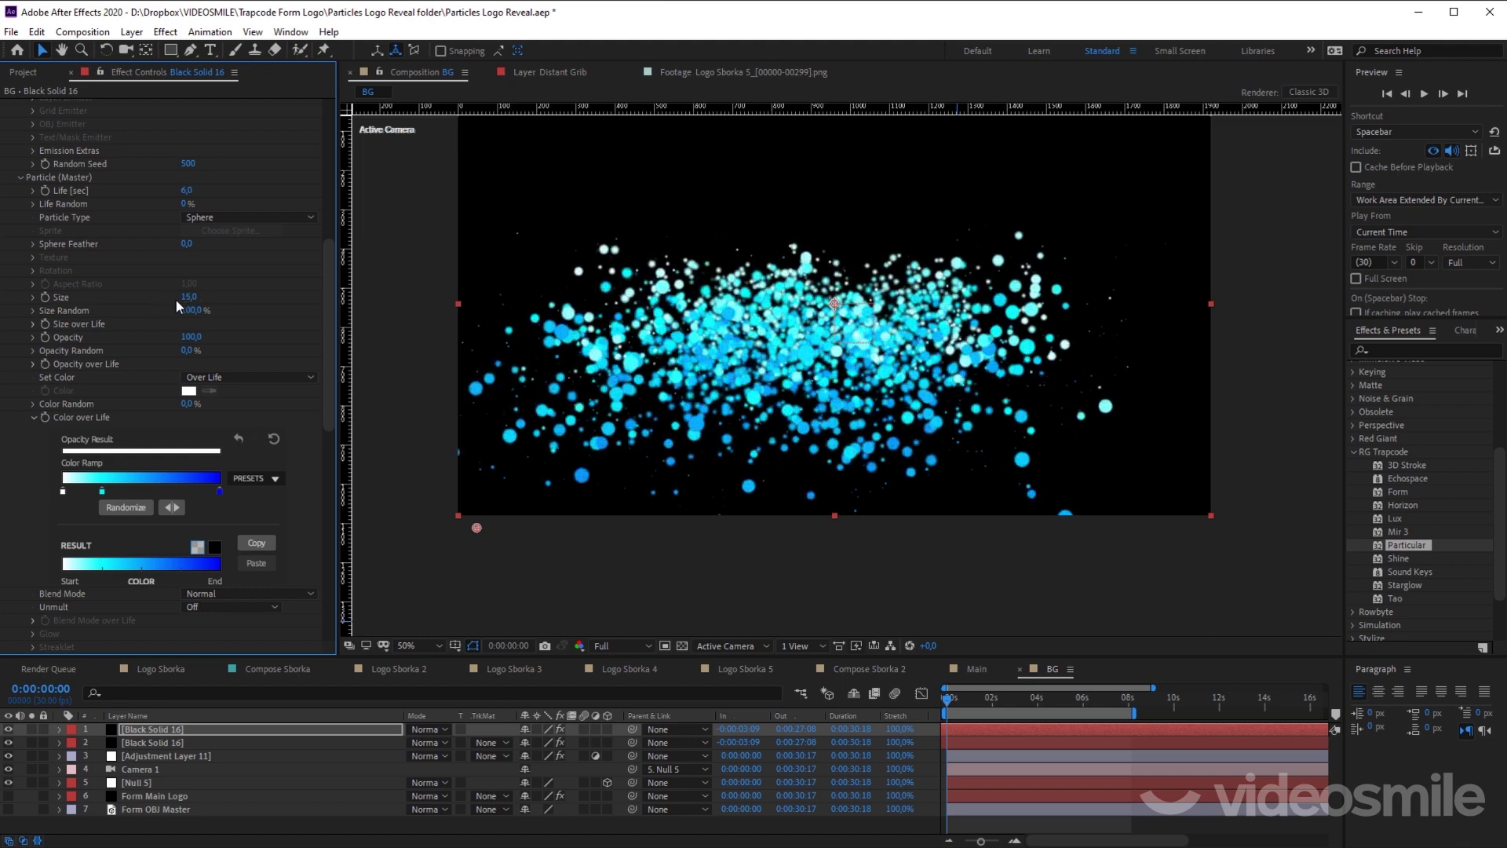
scroll(115, 354, up, 10)
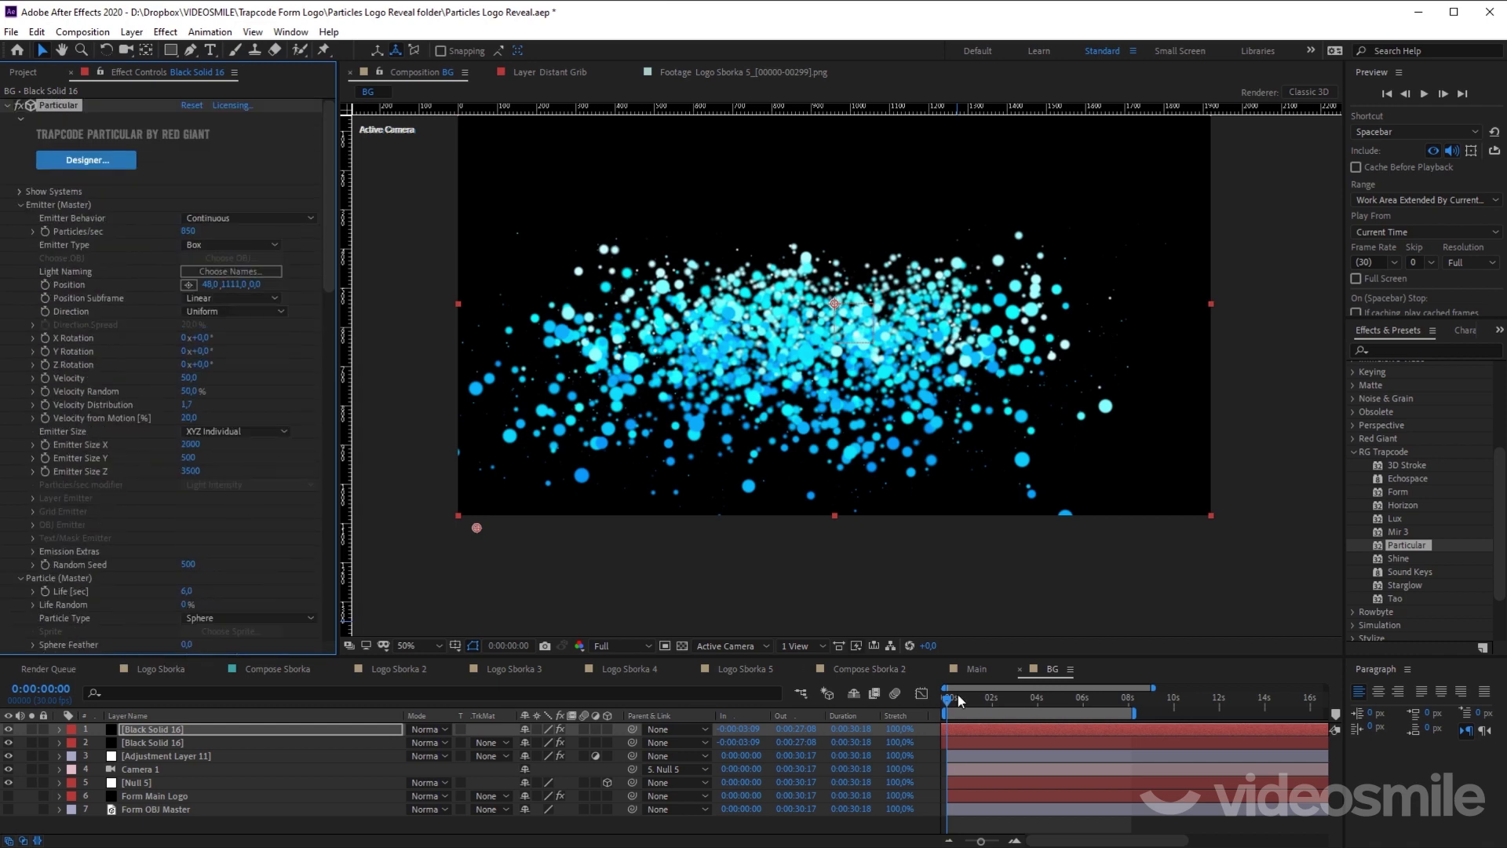
mouse_move(949, 698)
mouse_down()
mouse_move(991, 699)
mouse_move(947, 699)
mouse_up()
Step: In Top view, push the particle cloud back to Z Offset W 2520
click(620, 646)
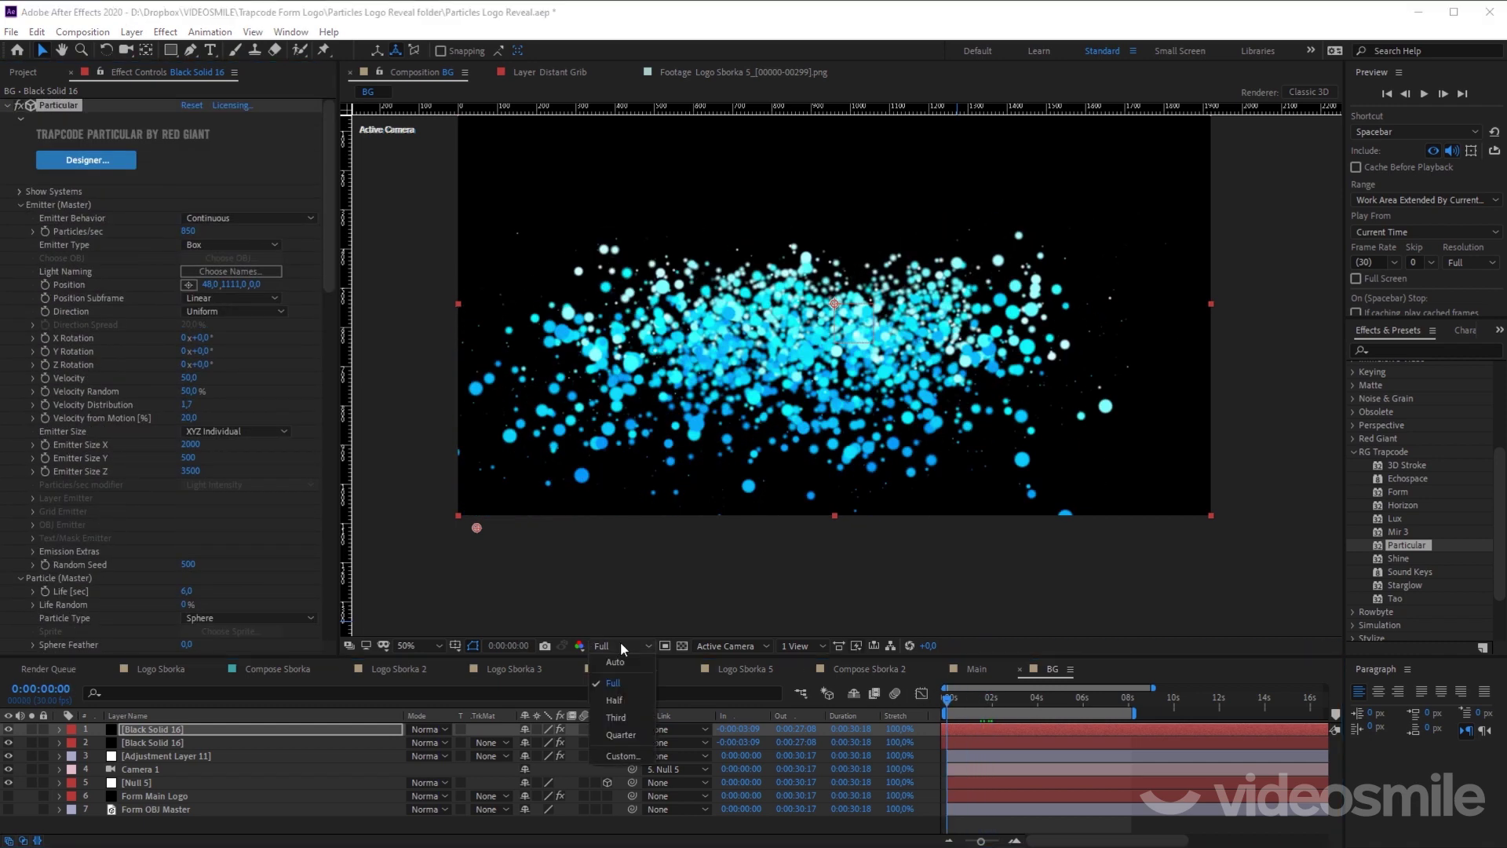
click(759, 651)
click(751, 727)
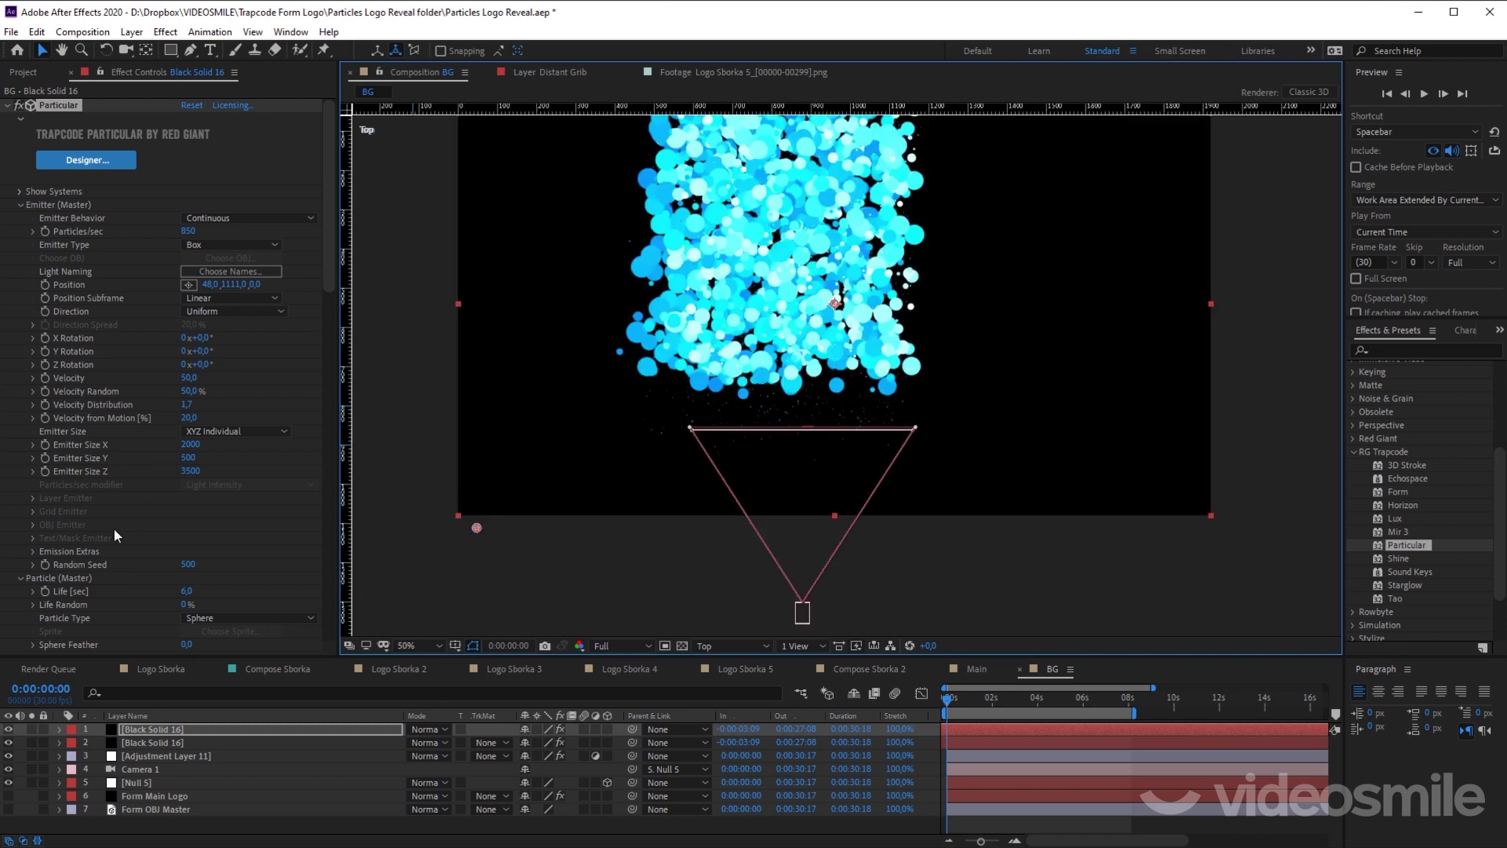
scroll(114, 529, down, 5)
scroll(114, 531, down, 5)
scroll(109, 588, down, 5)
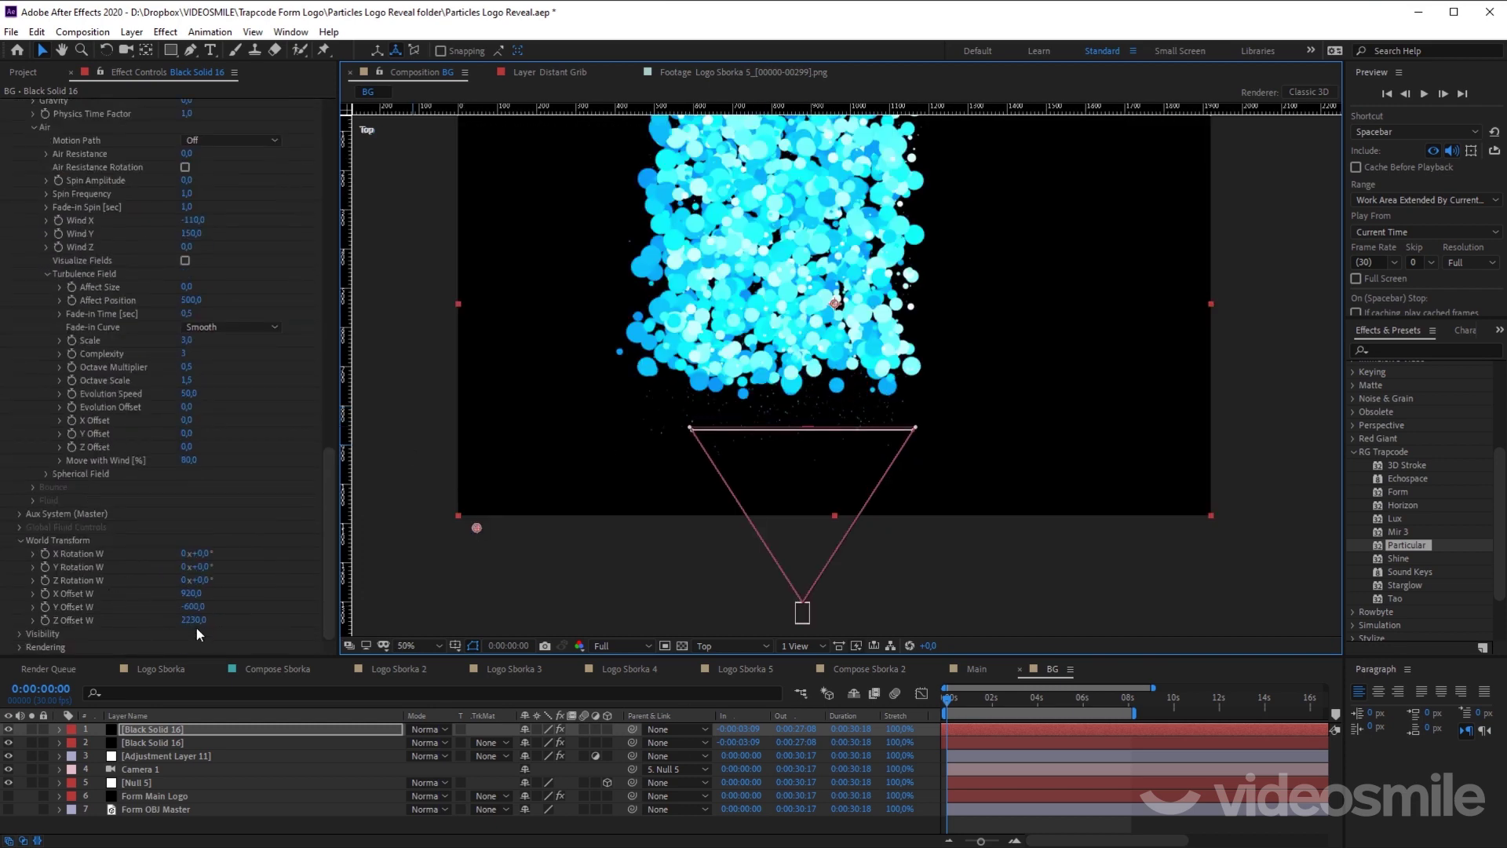
drag(193, 620, 219, 621)
Step: Back in Active Camera view, stretch Emitter Size Y to 1003 and collapse Particular
click(707, 646)
click(722, 666)
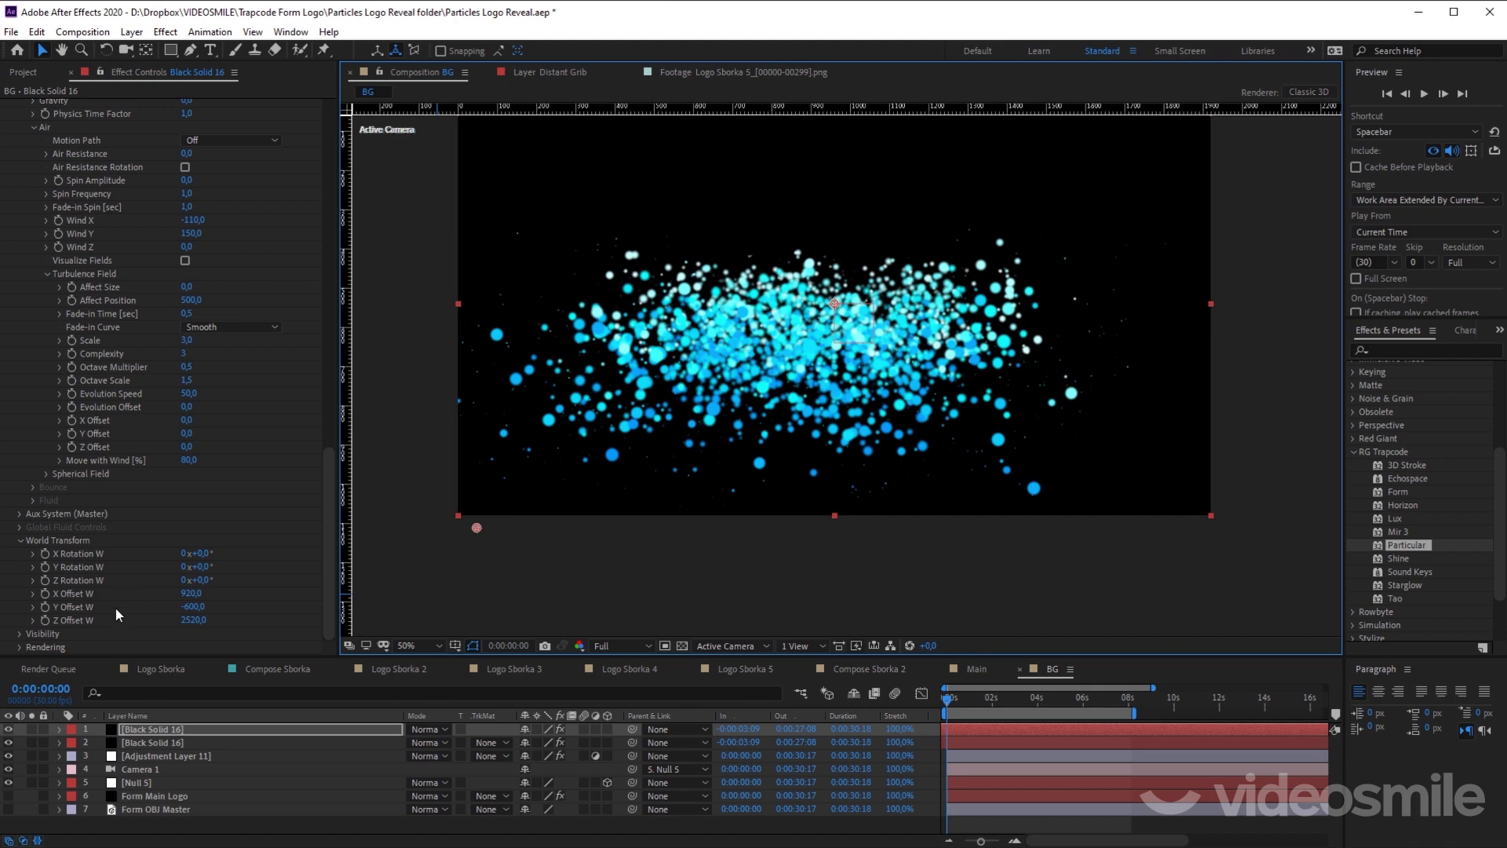
scroll(112, 562, up, 10)
scroll(111, 562, up, 10)
scroll(112, 563, up, 10)
scroll(112, 562, up, 5)
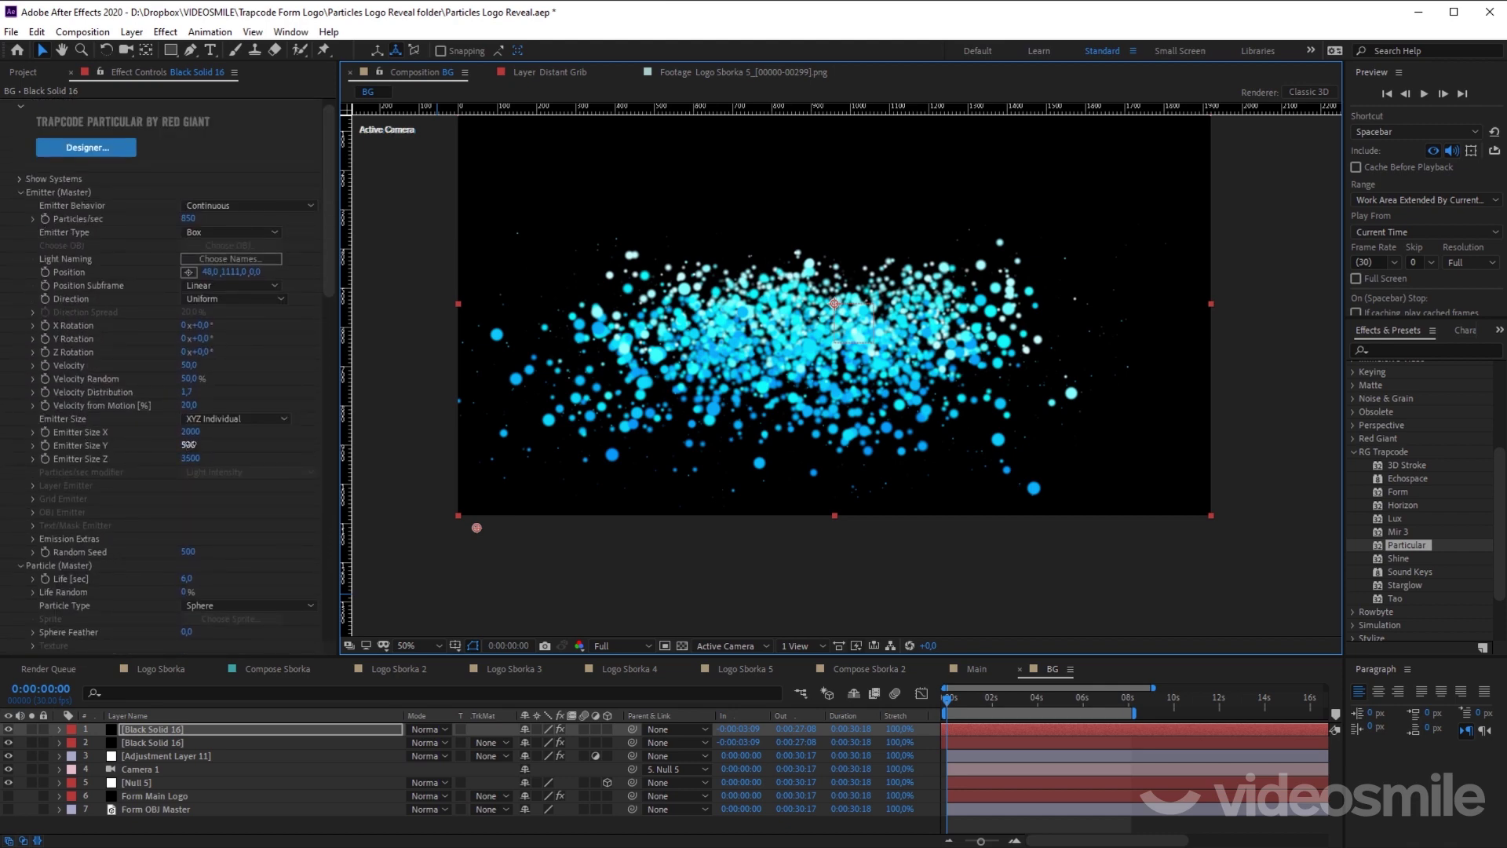
drag(188, 445, 562, 426)
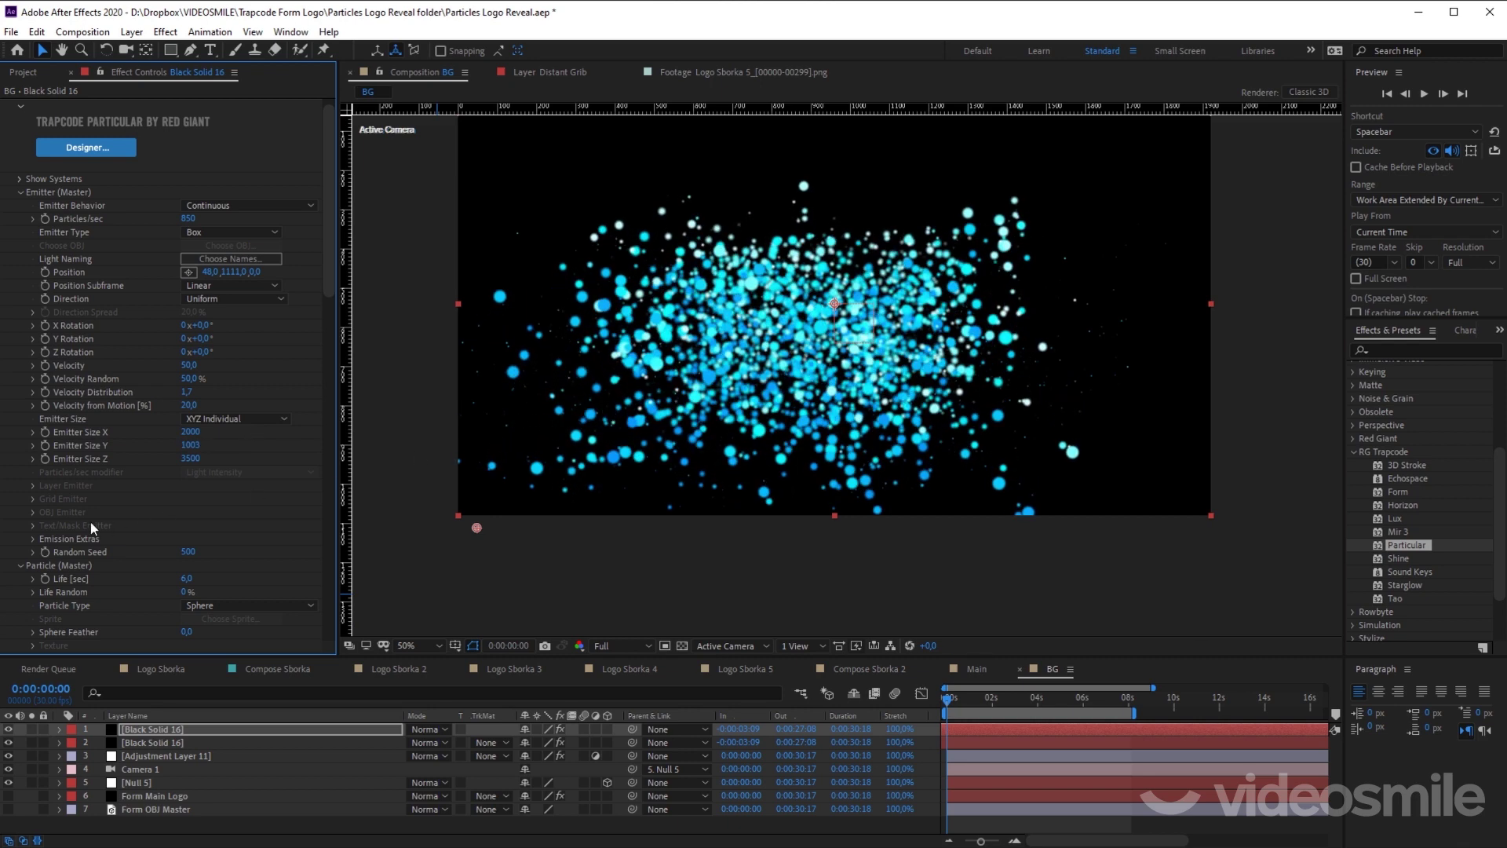
scroll(90, 520, down, 5)
scroll(88, 520, down, 5)
scroll(88, 519, down, 5)
scroll(84, 516, down, 5)
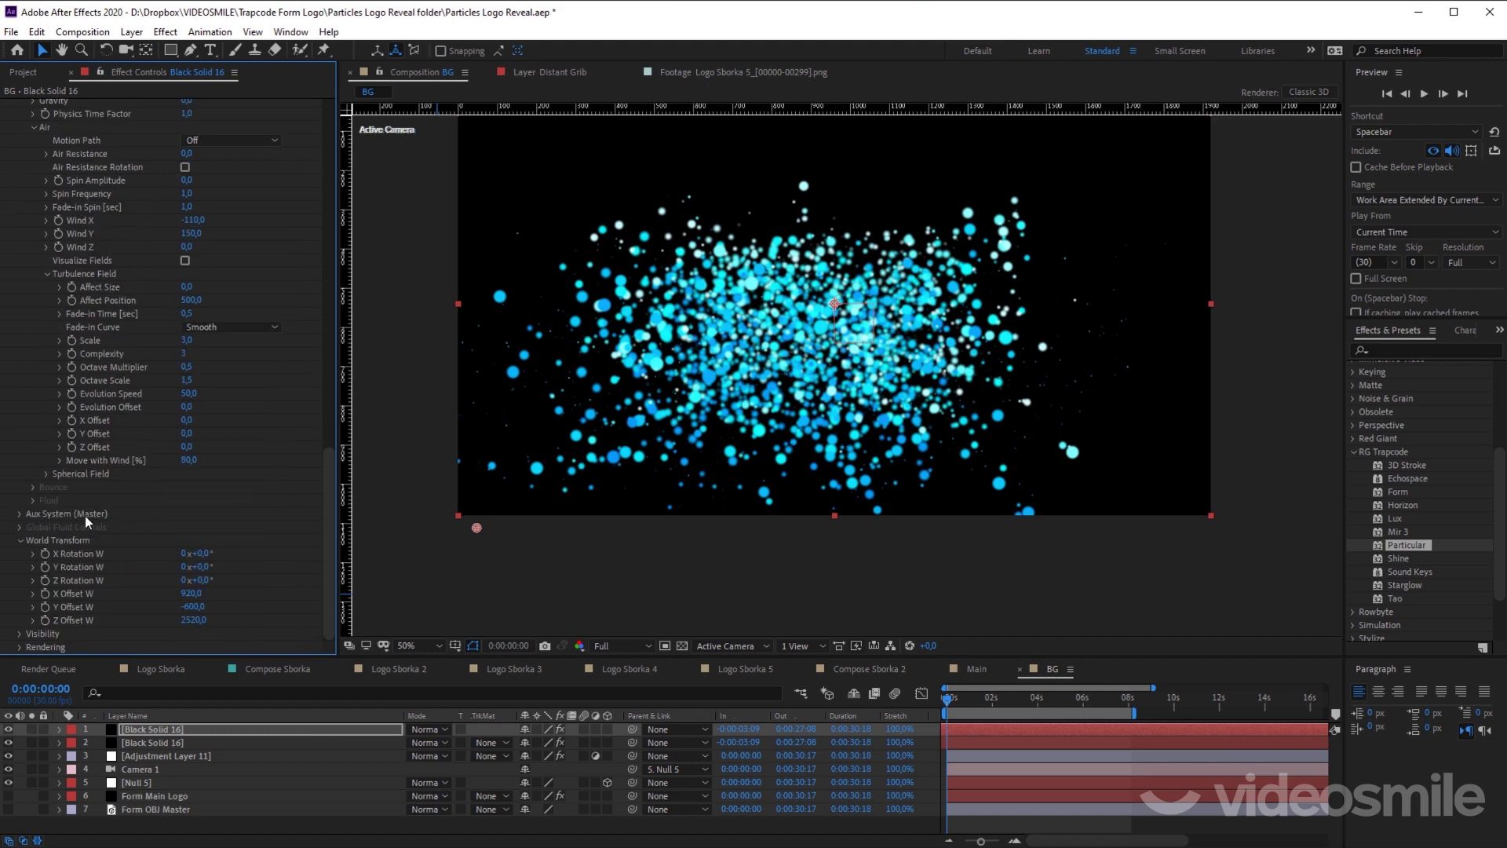
scroll(86, 427, up, 5)
scroll(81, 412, up, 5)
scroll(79, 409, up, 5)
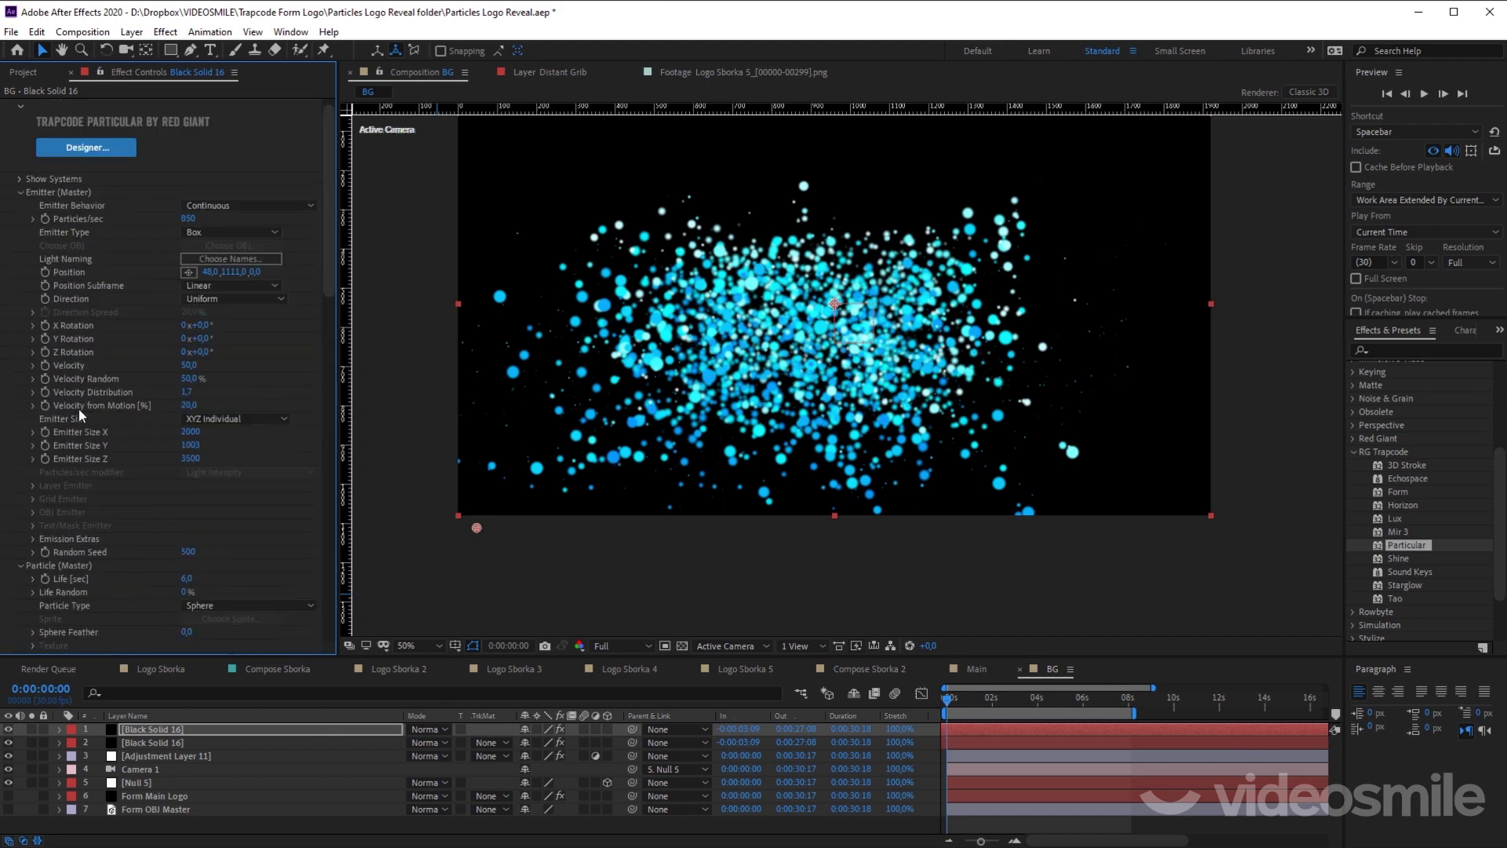
scroll(79, 408, up, 1)
click(9, 106)
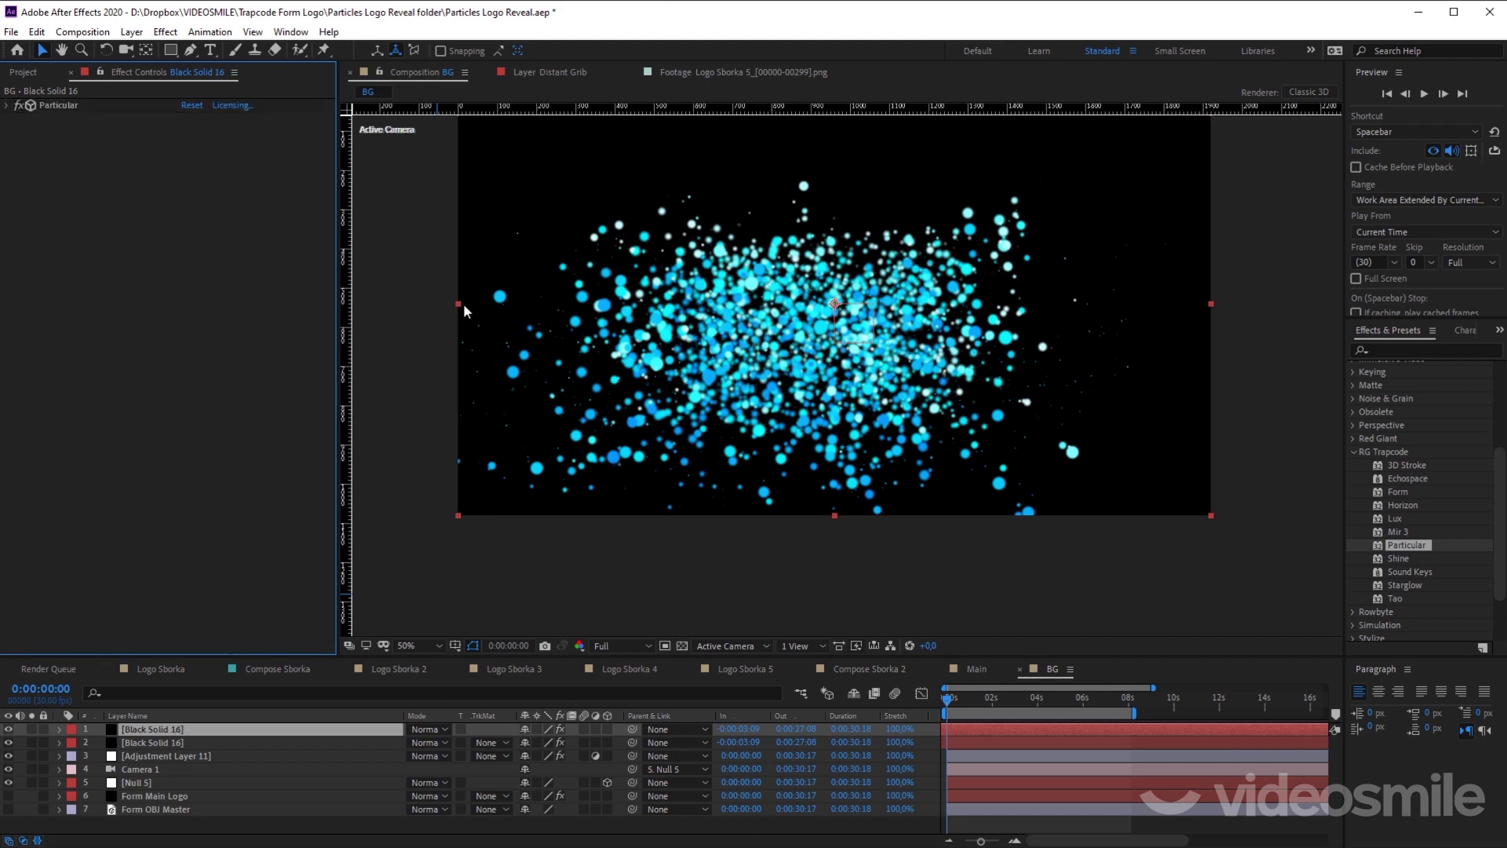
Step: Apply Fast Box Blur to the copied particle solid with Blur Radius 10
click(1399, 347)
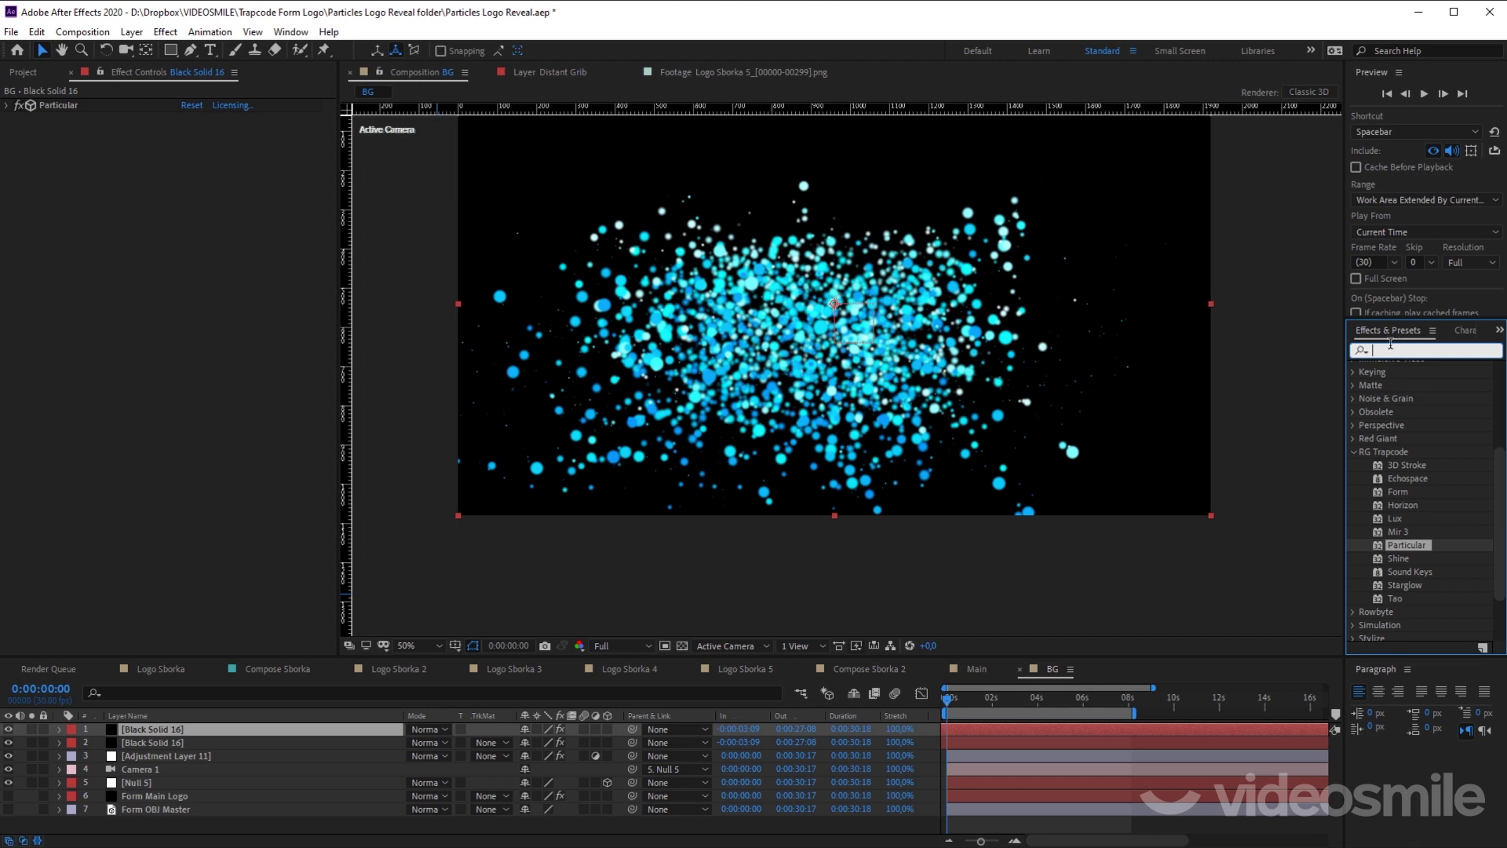
text(fast)
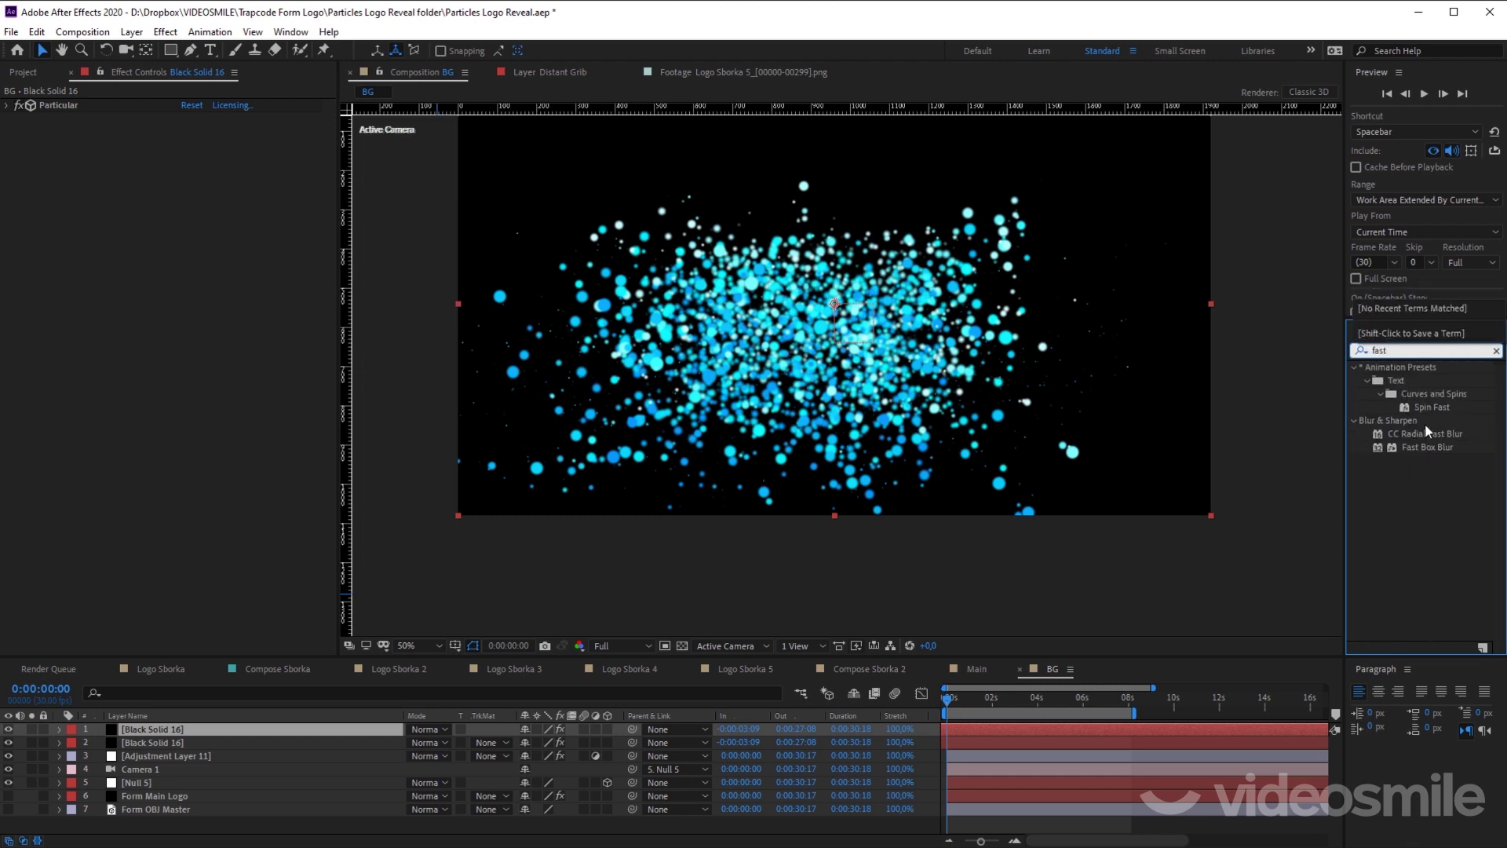
drag(1429, 448, 856, 406)
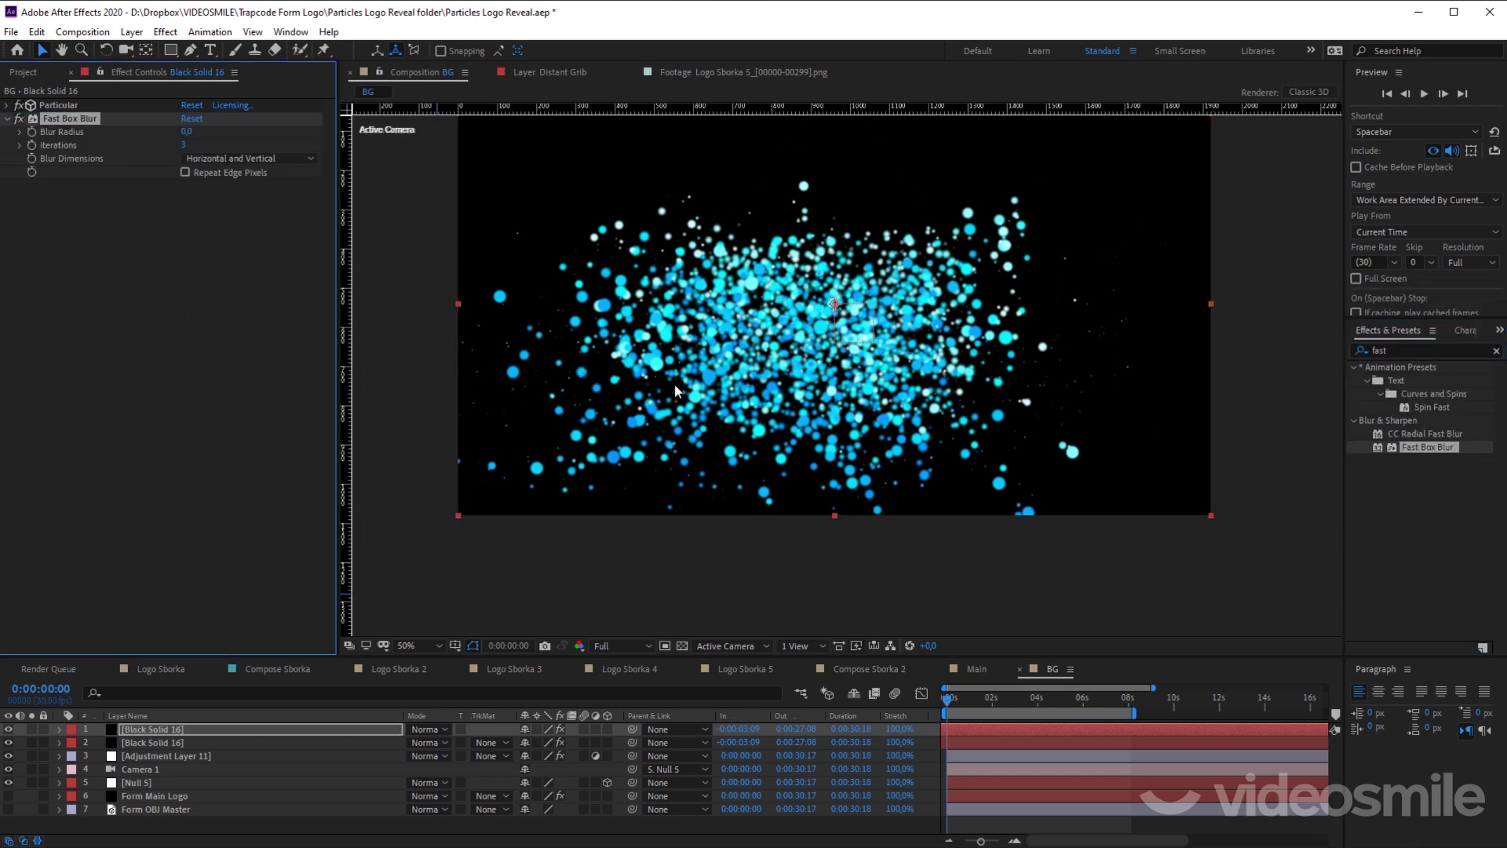
drag(184, 131, 191, 131)
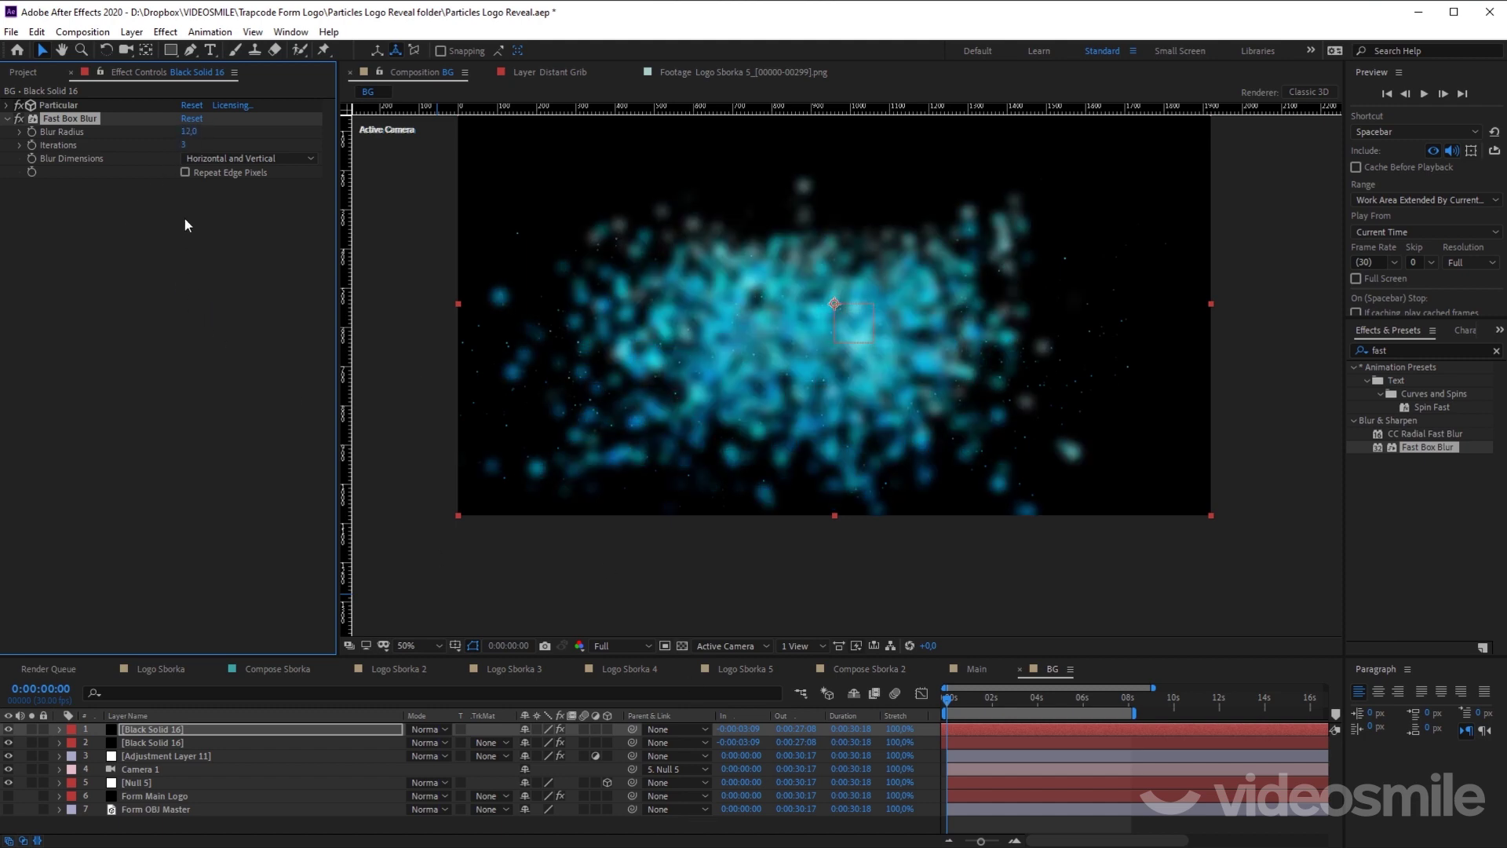
click(189, 131)
text(1)
key(Return)
Step: Set the blurred layer's blend mode to Screen
click(172, 732)
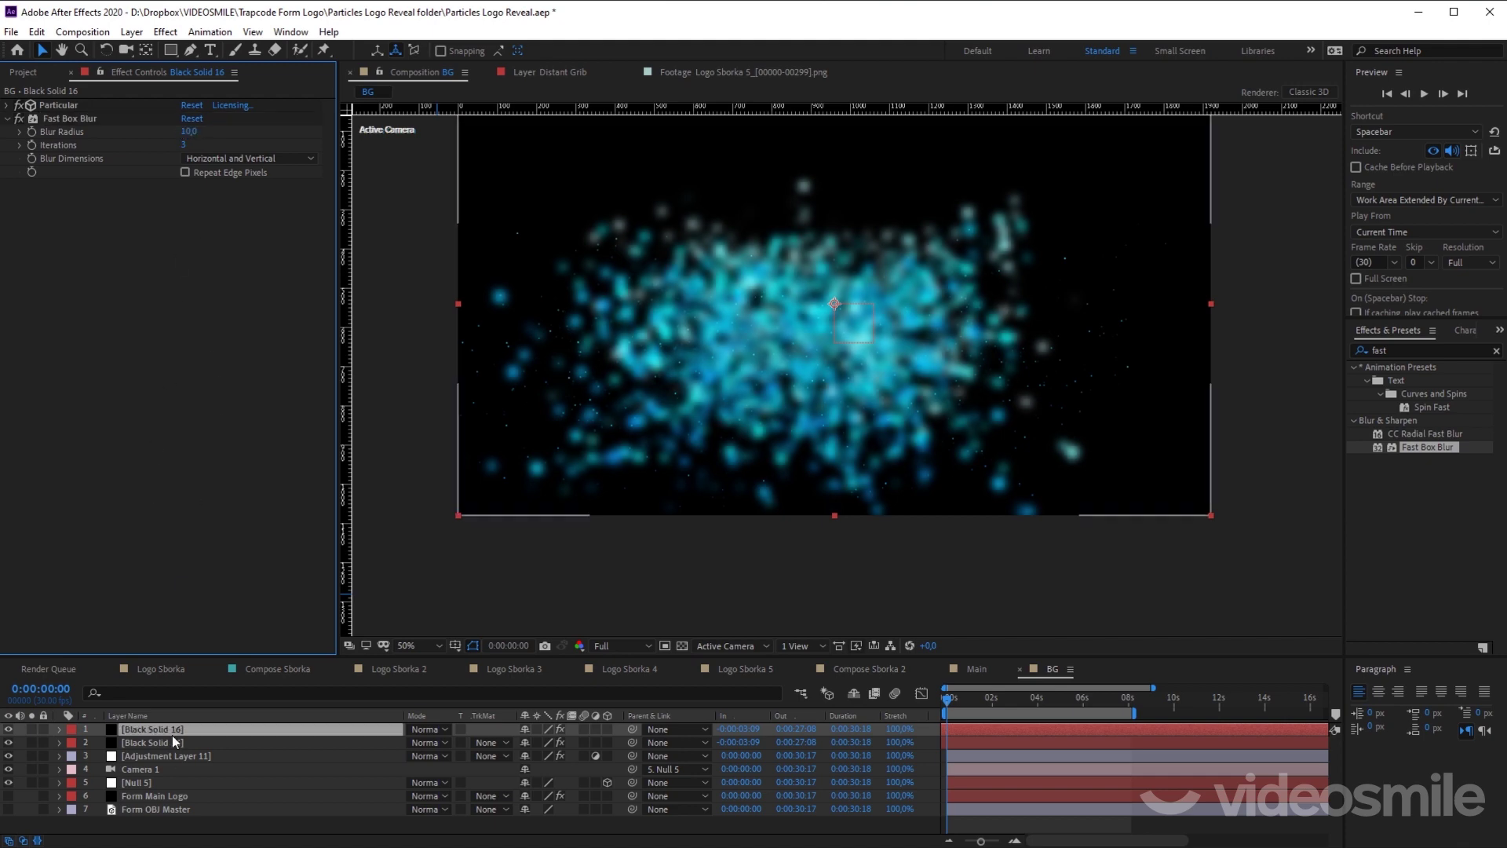
click(439, 729)
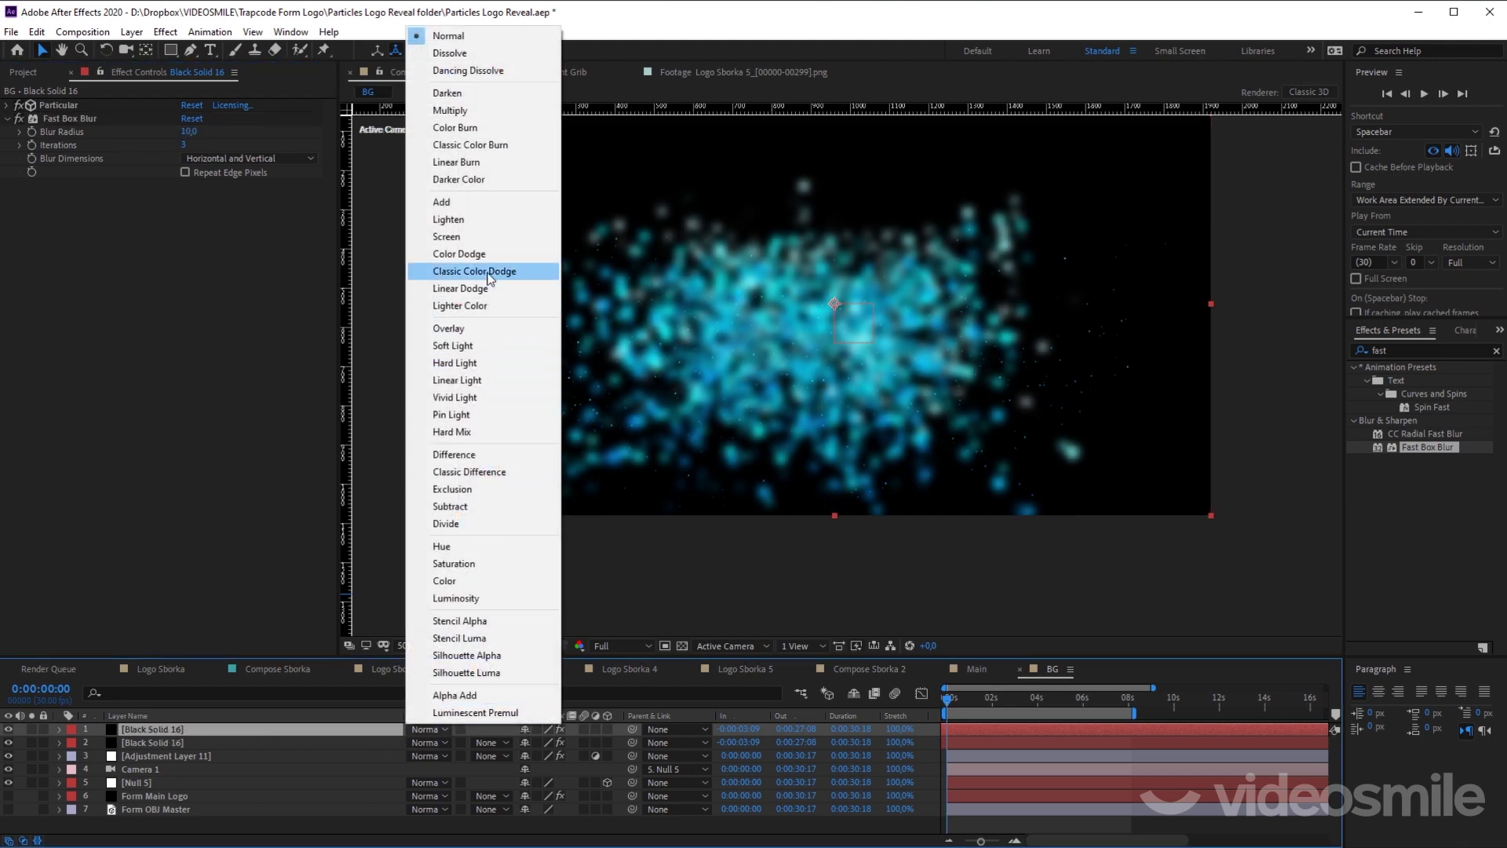
click(436, 238)
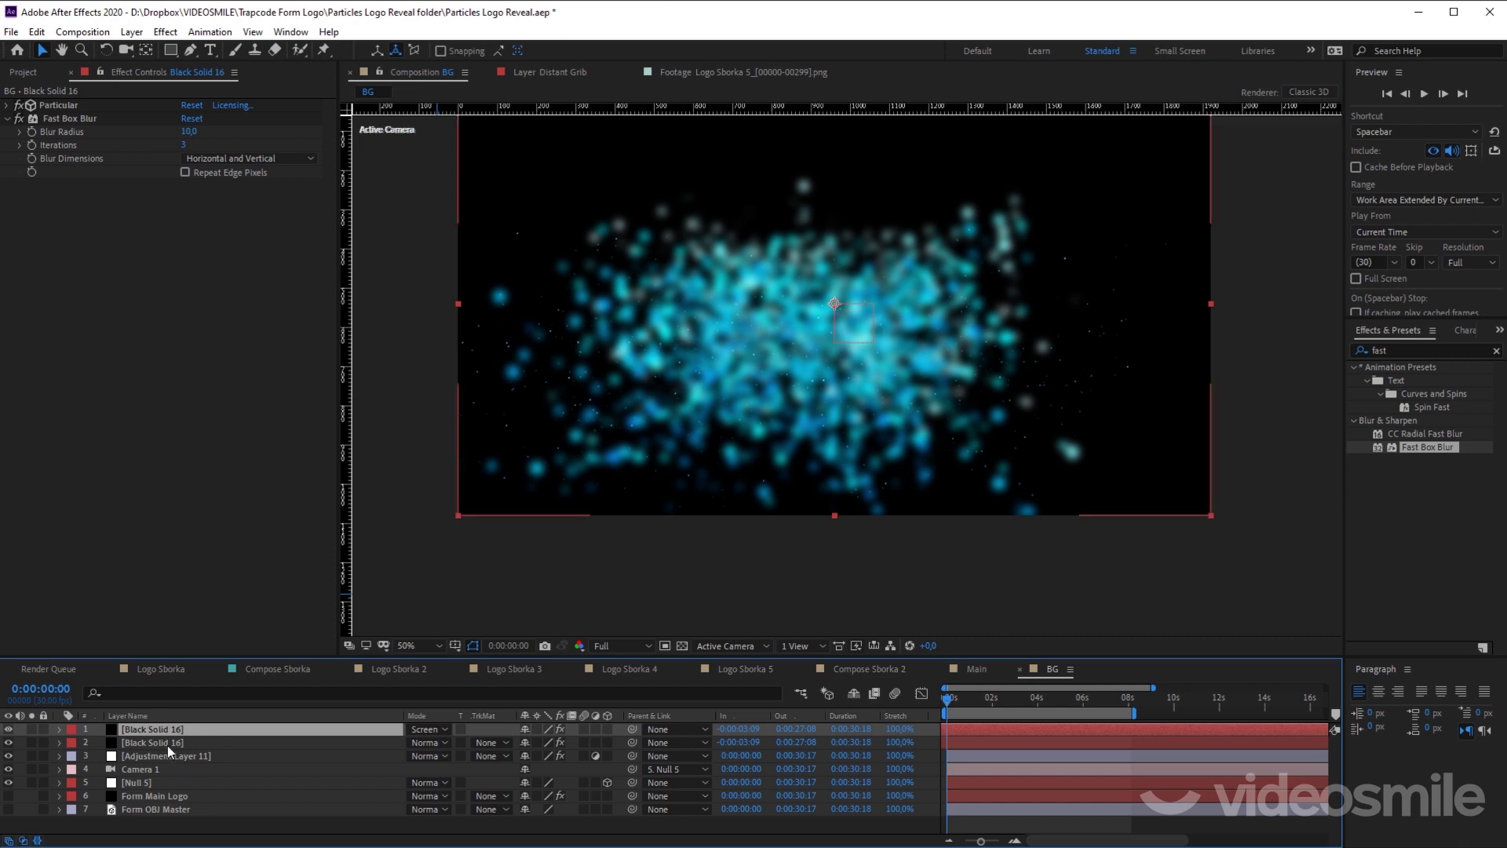
click(236, 743)
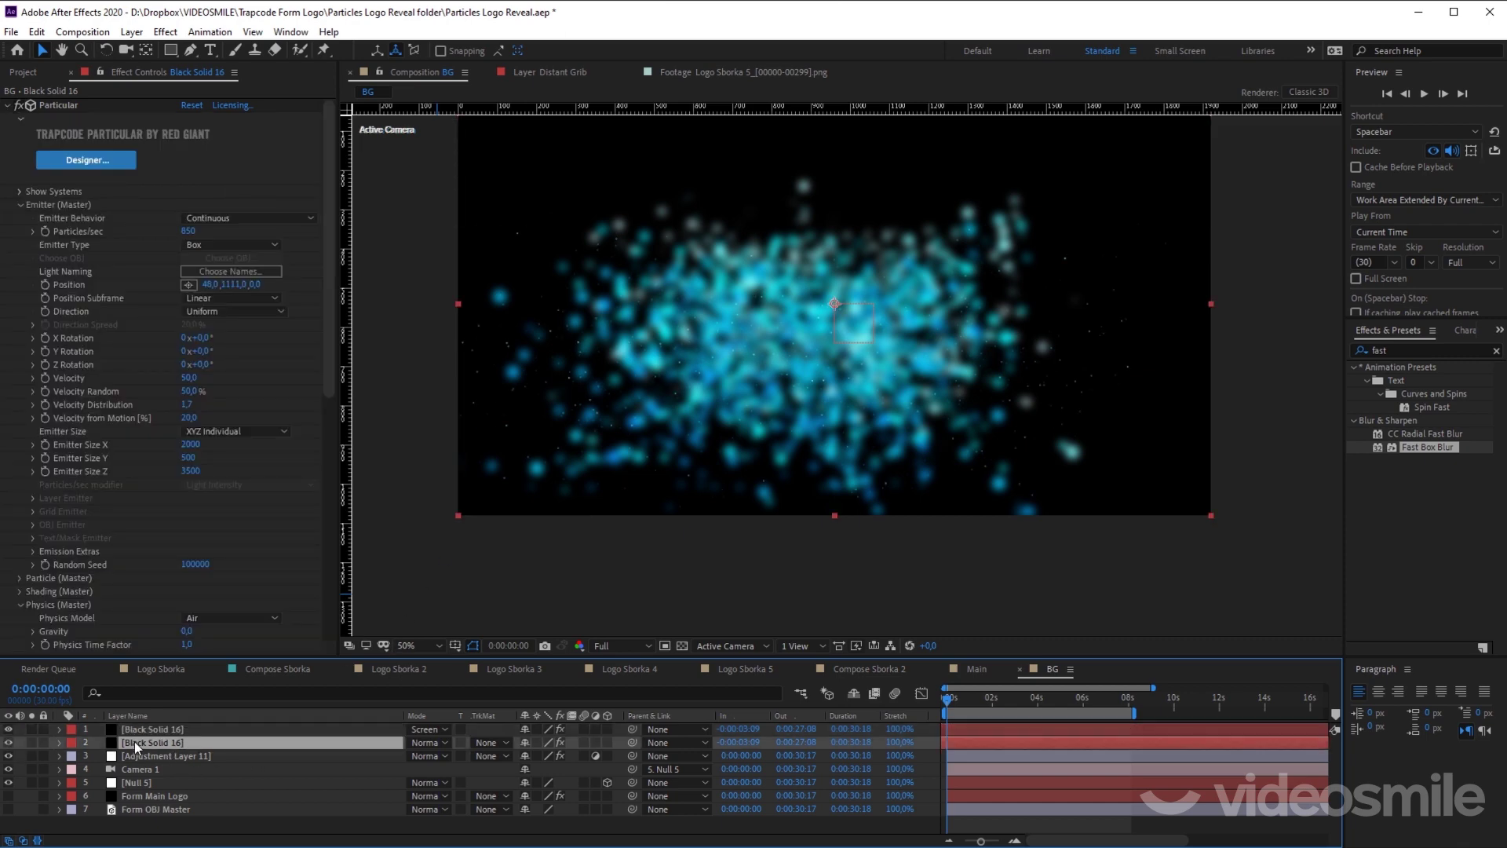
Step: Move both Black Solid 16 layers below Null 5 and compare with the blurred copy hidden
drag(161, 732, 162, 793)
shift+click(171, 734)
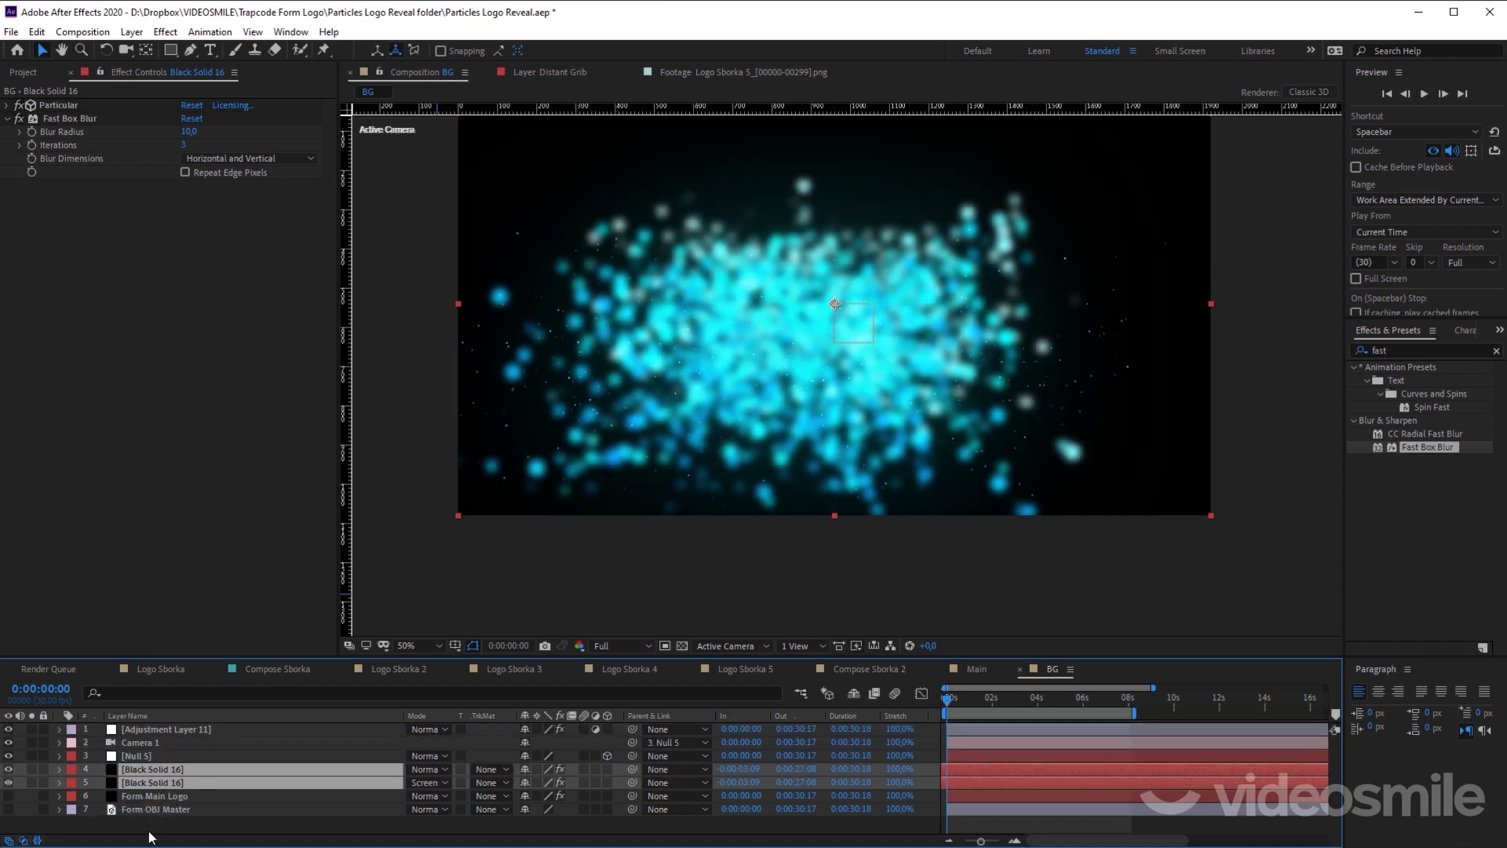
click(162, 785)
click(9, 782)
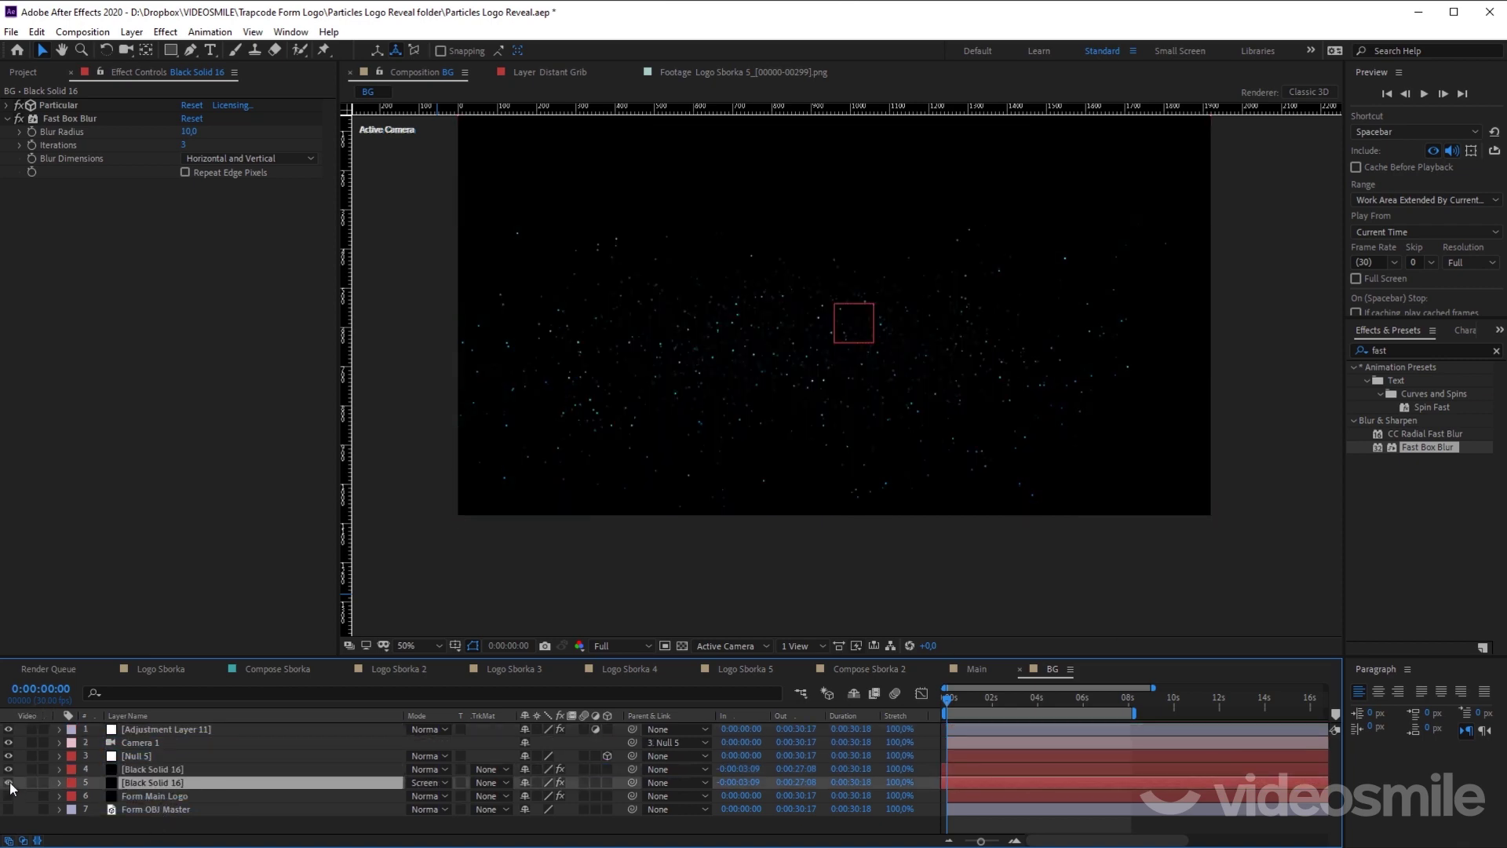
click(10, 782)
click(10, 782)
click(10, 782)
Step: Fade the blurred copy to 2% opacity and raise its blur radius to 25
key(t)
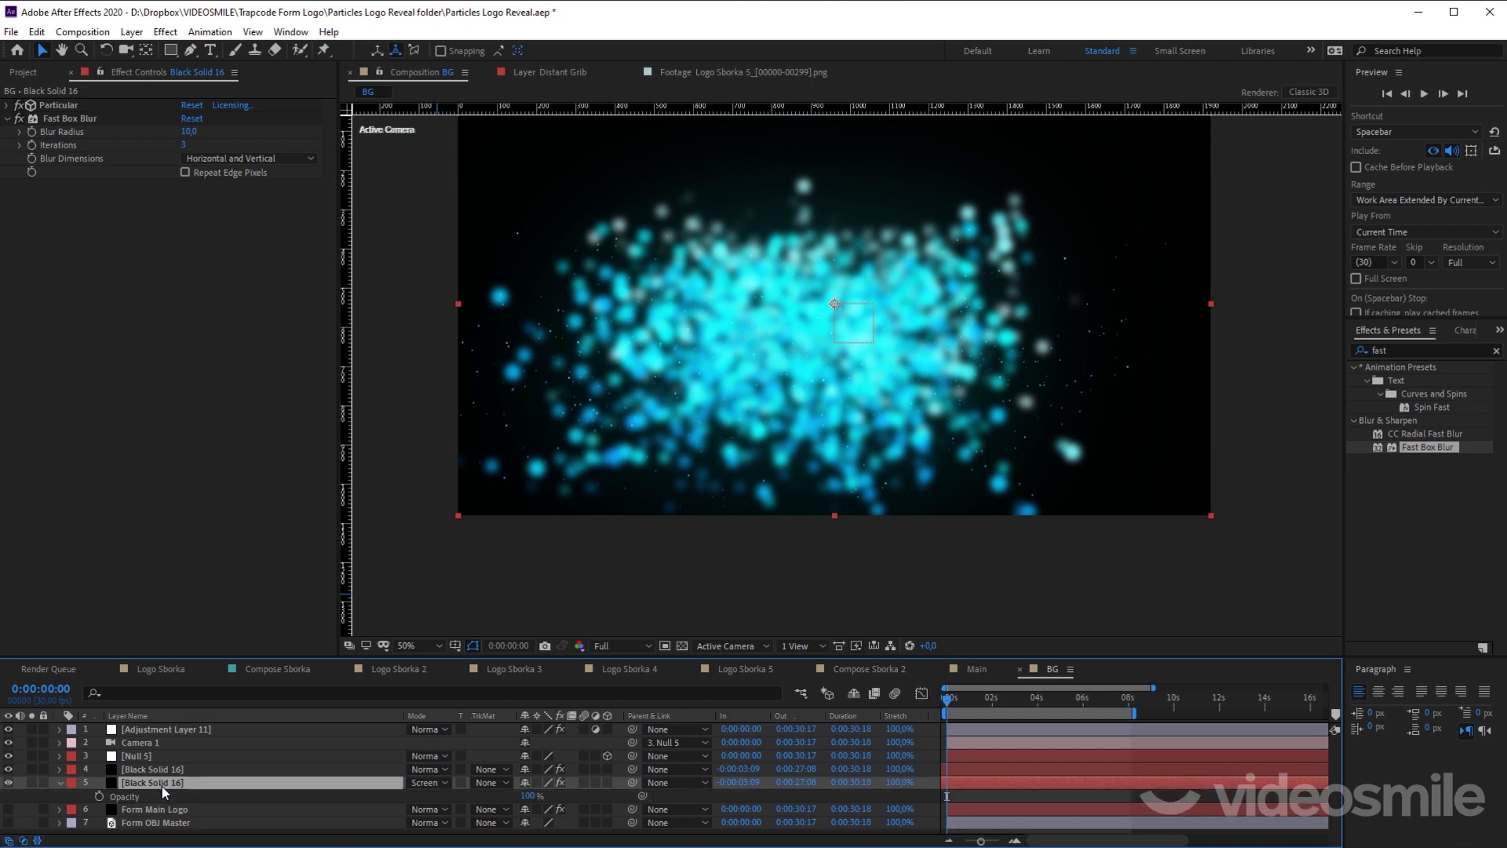
drag(524, 796, 436, 801)
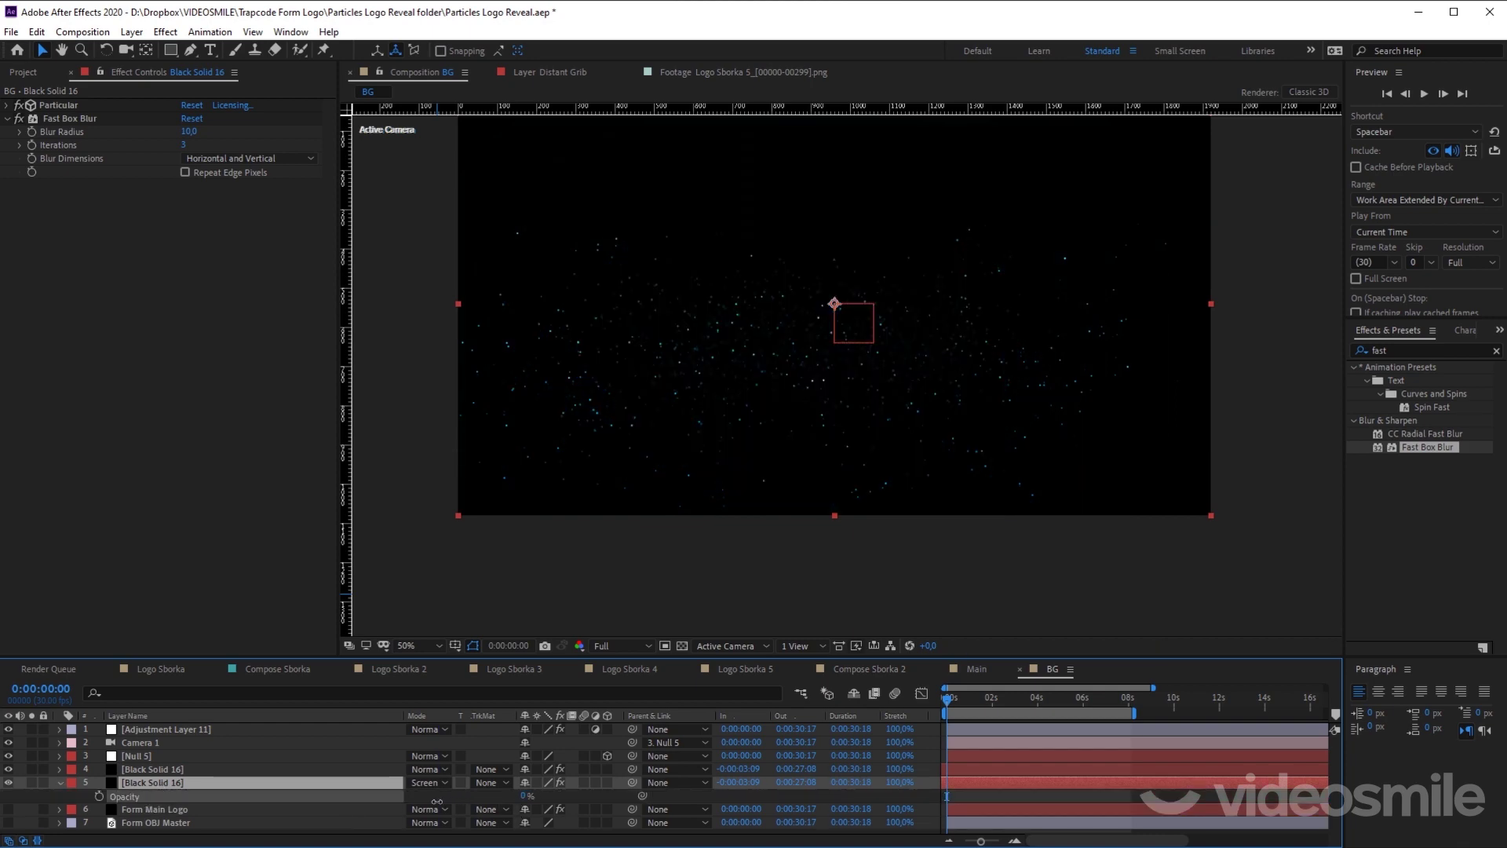
key(period)
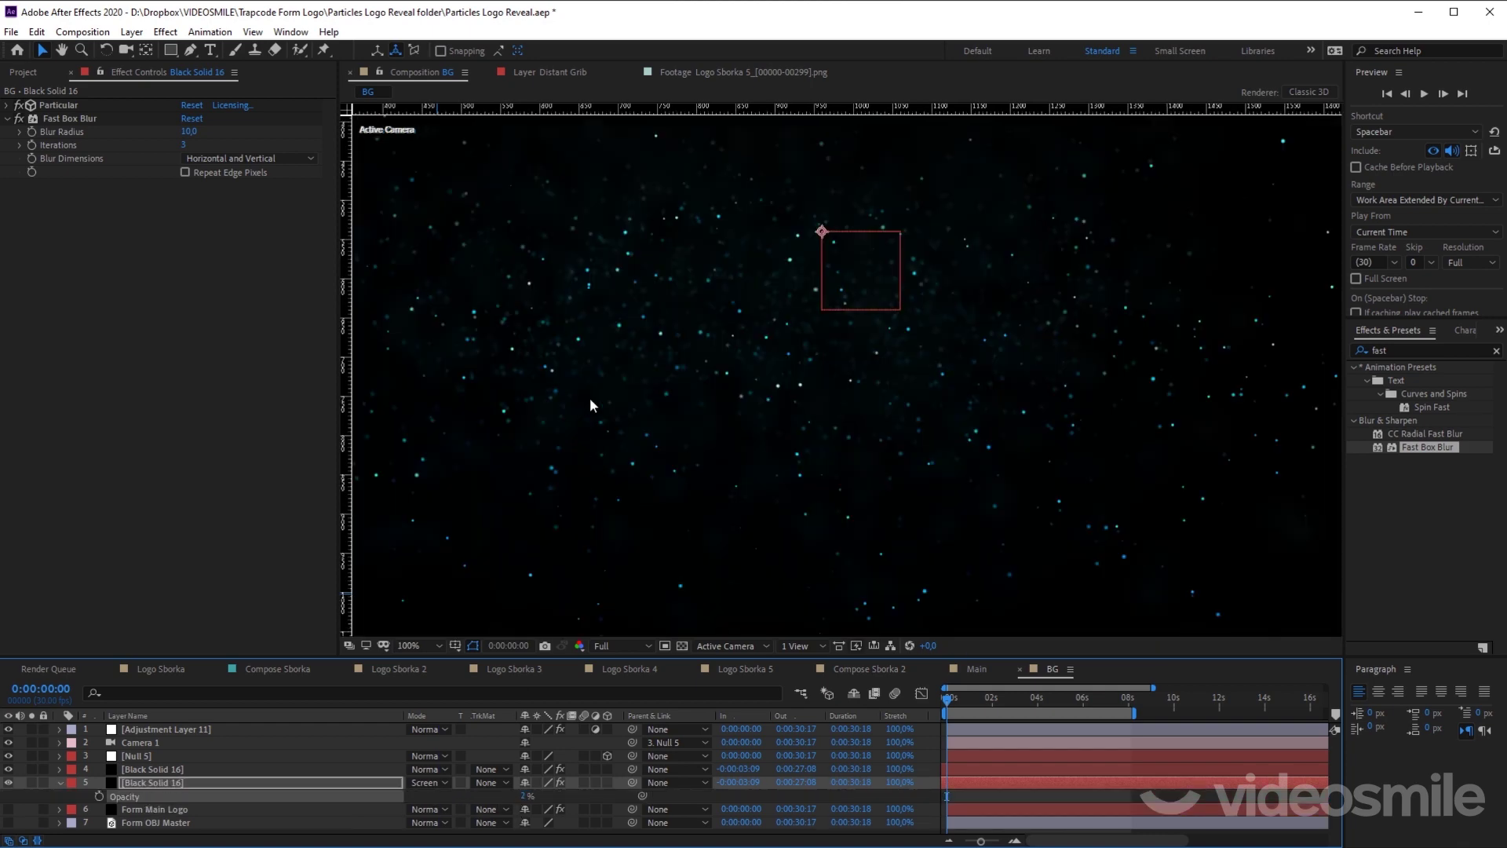
drag(590, 397, 695, 457)
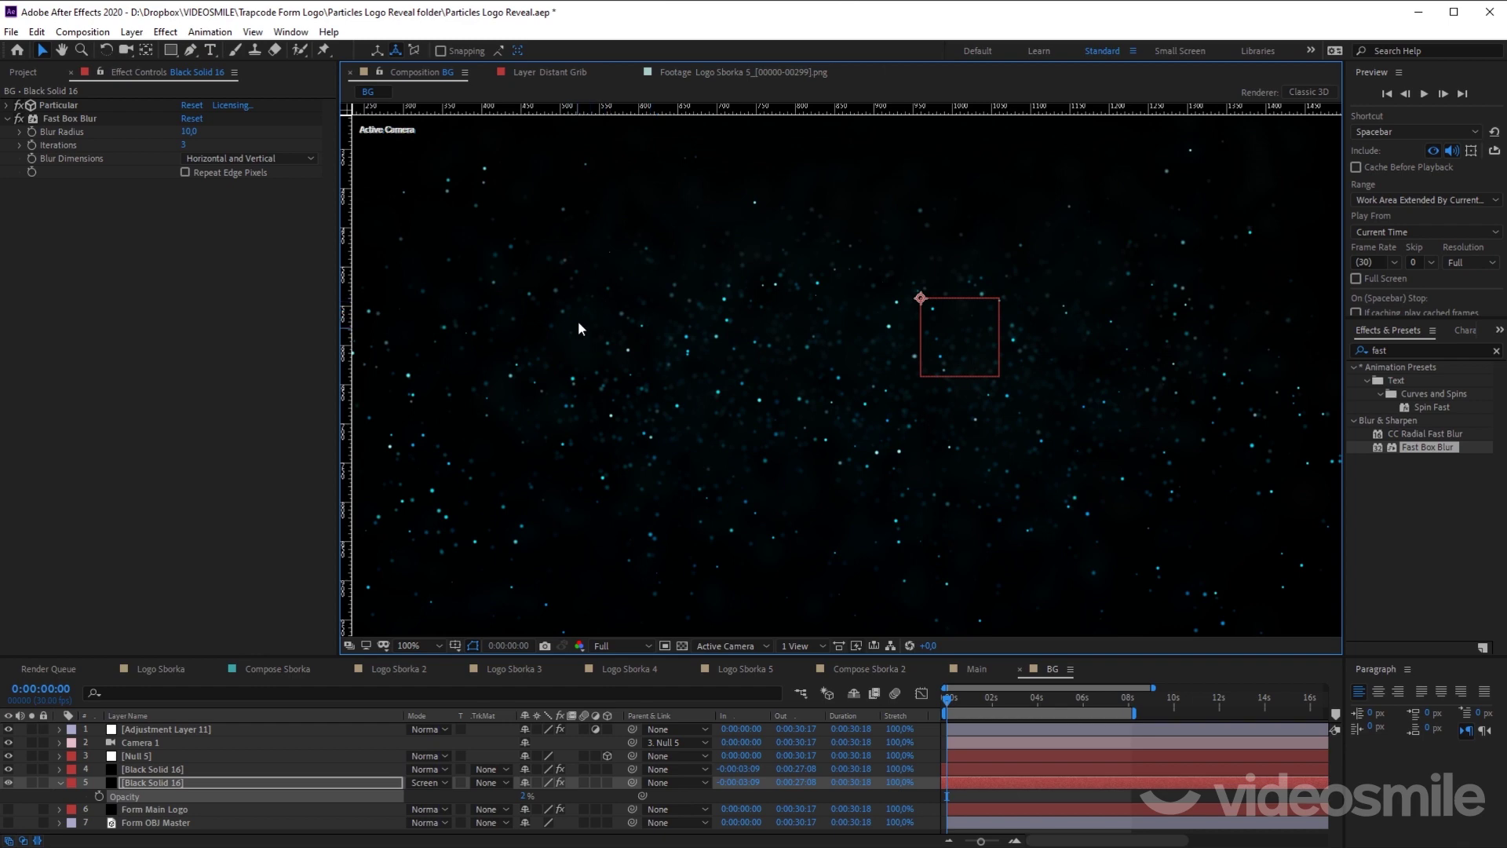
drag(189, 132, 202, 131)
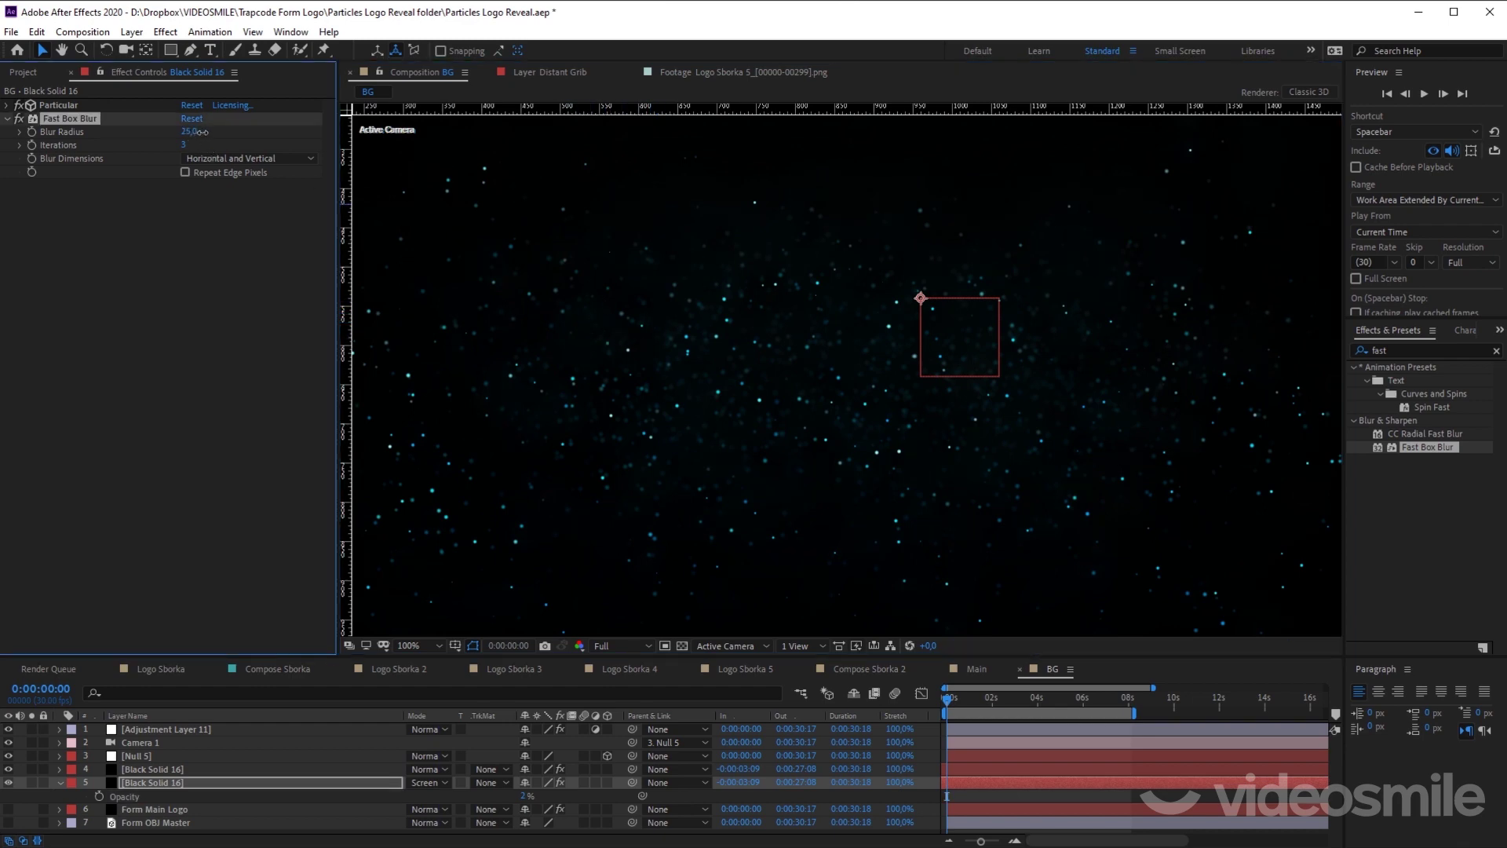
key(space)
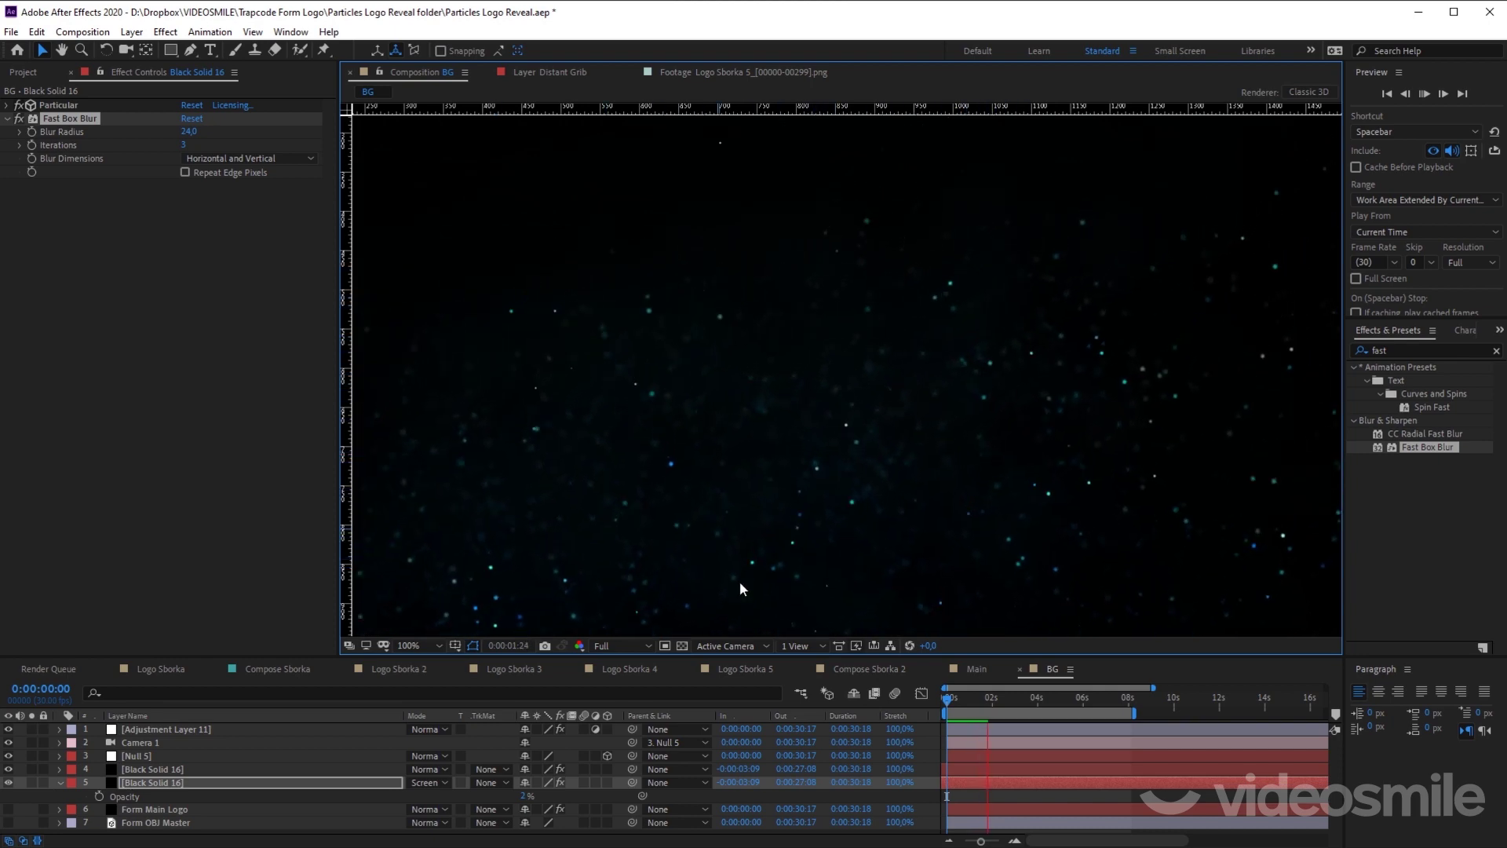
key(space)
key(space)
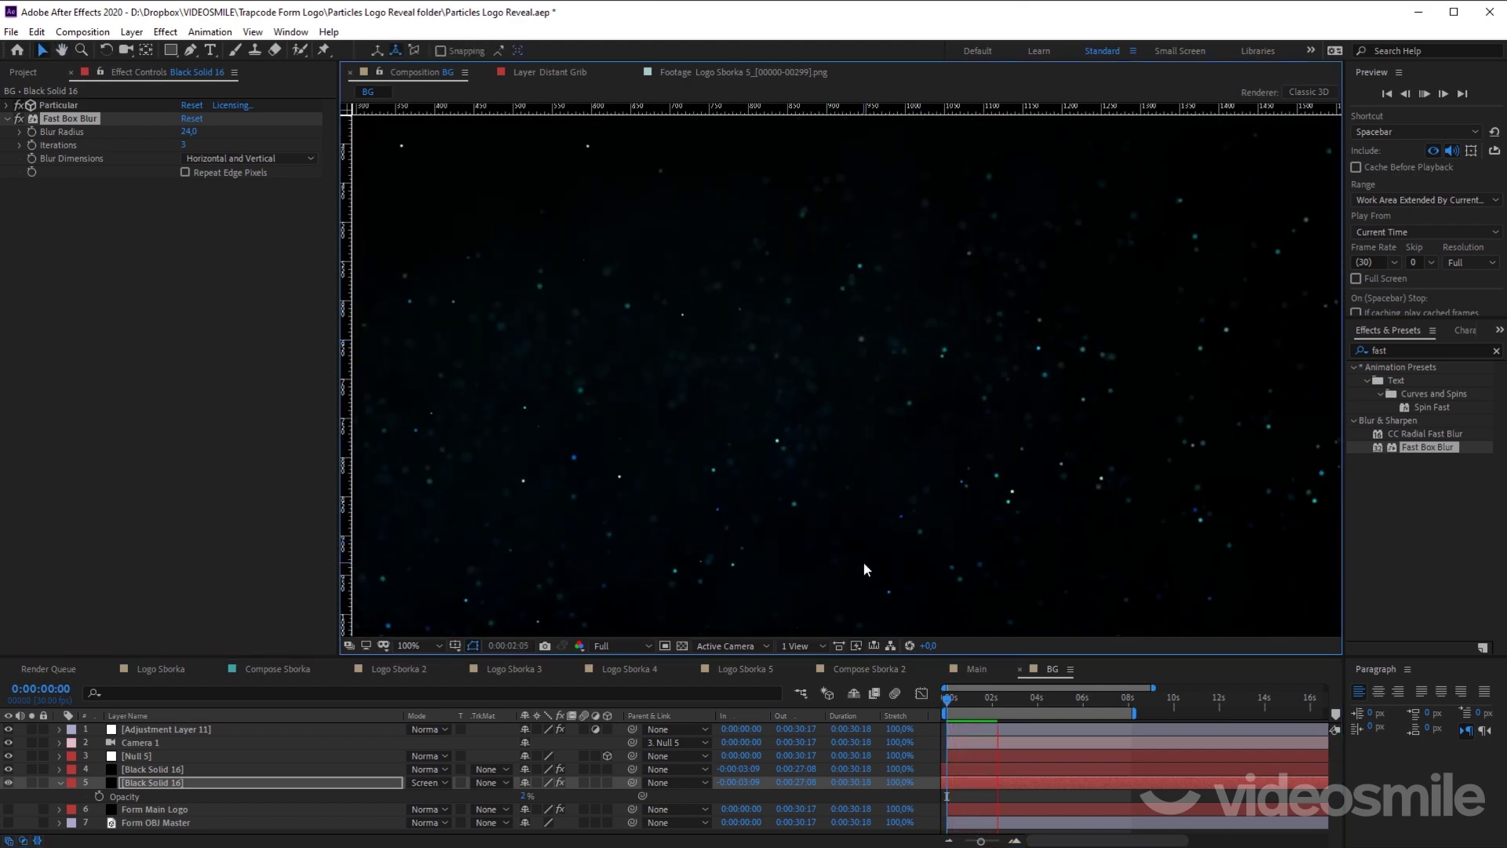
key(space)
key(space)
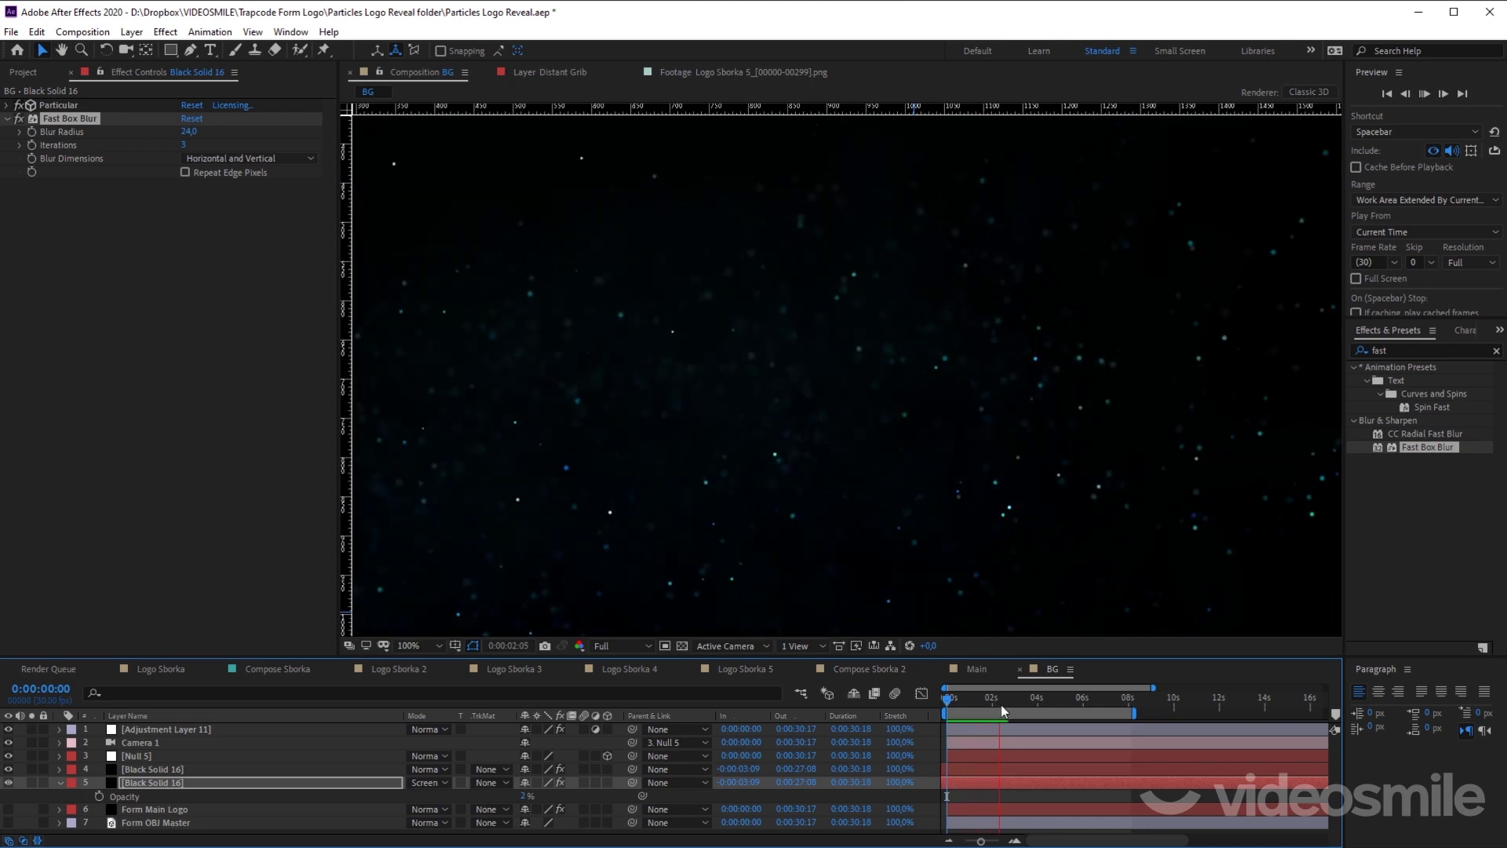
key(space)
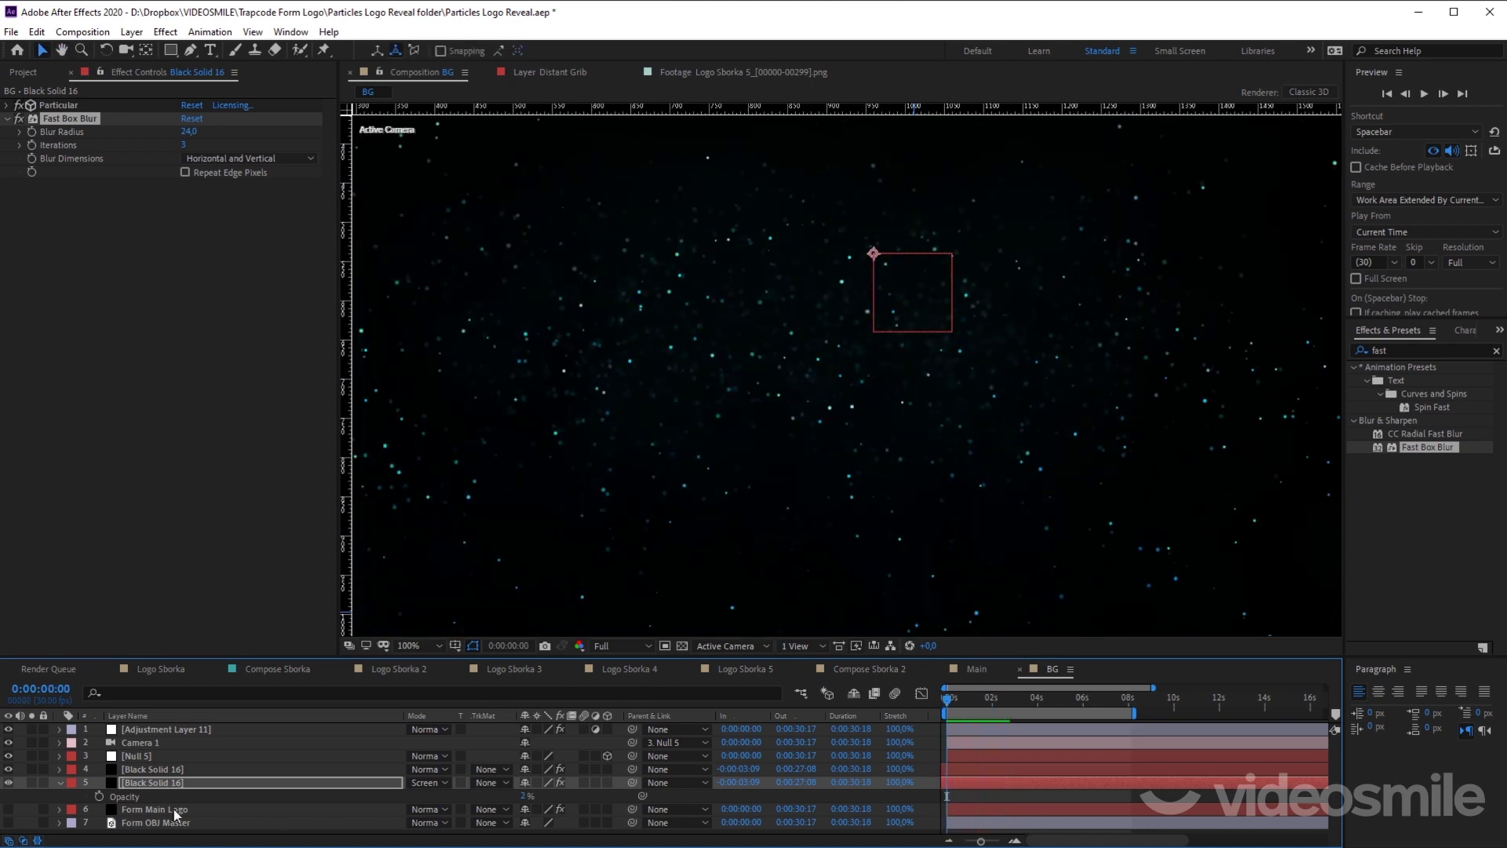
Step: Solo the Distant Grib 2 layer and move the time indicator back to 0:00
click(59, 784)
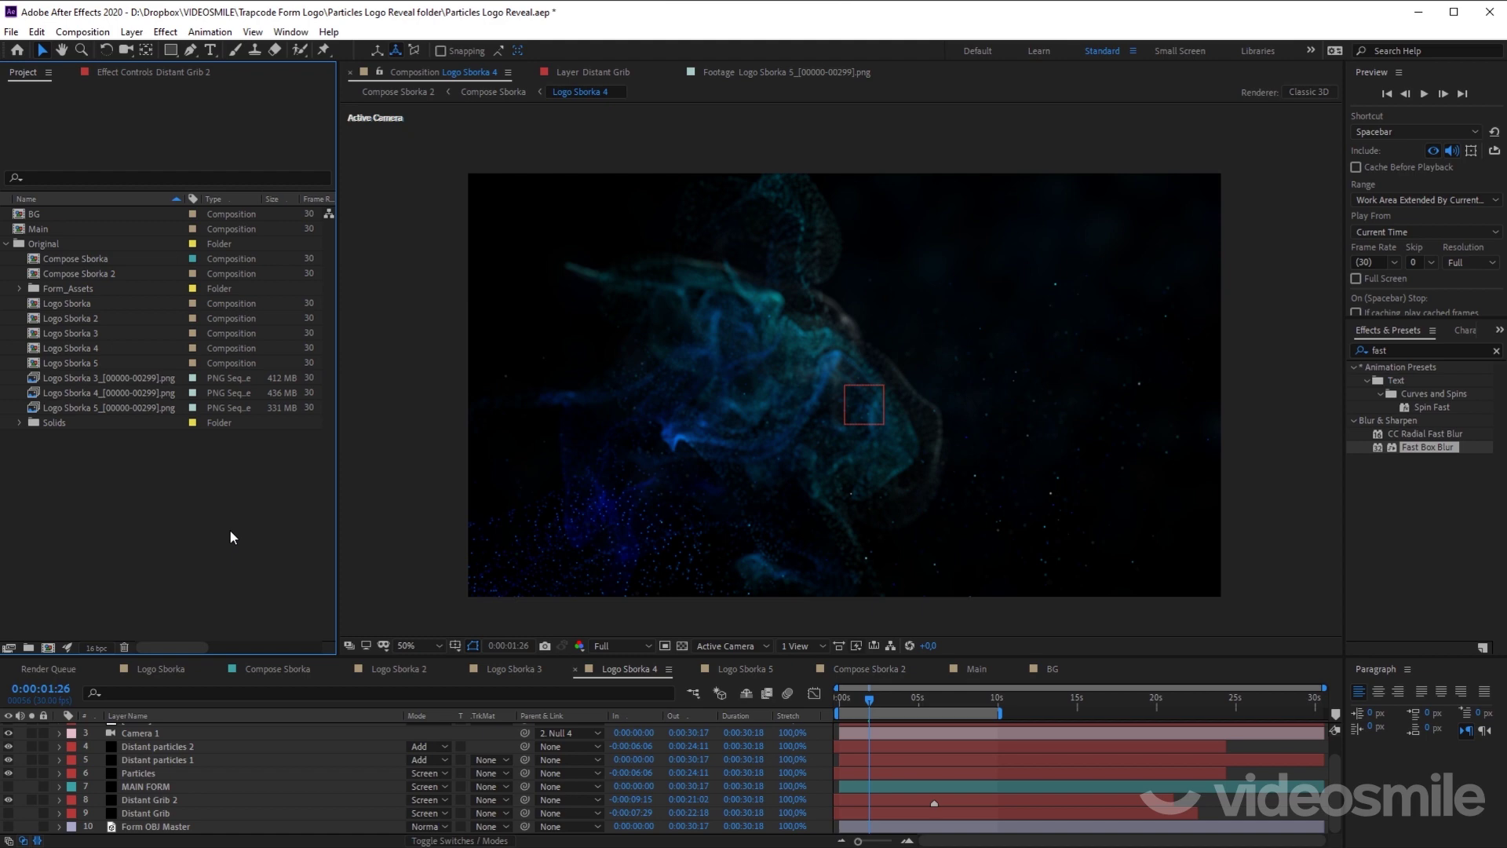
click(193, 802)
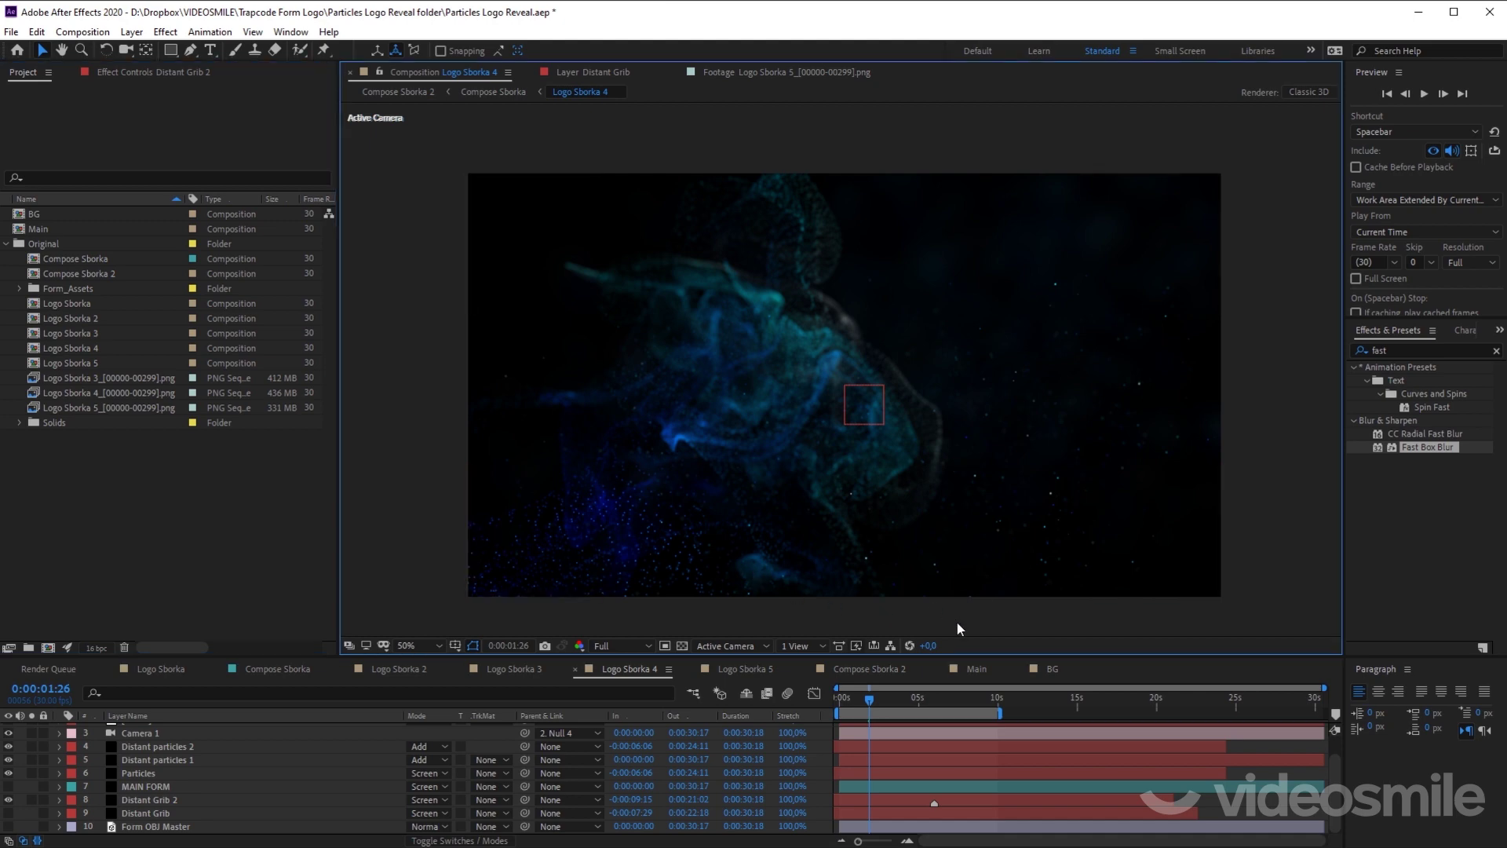
drag(732, 564, 750, 514)
click(154, 800)
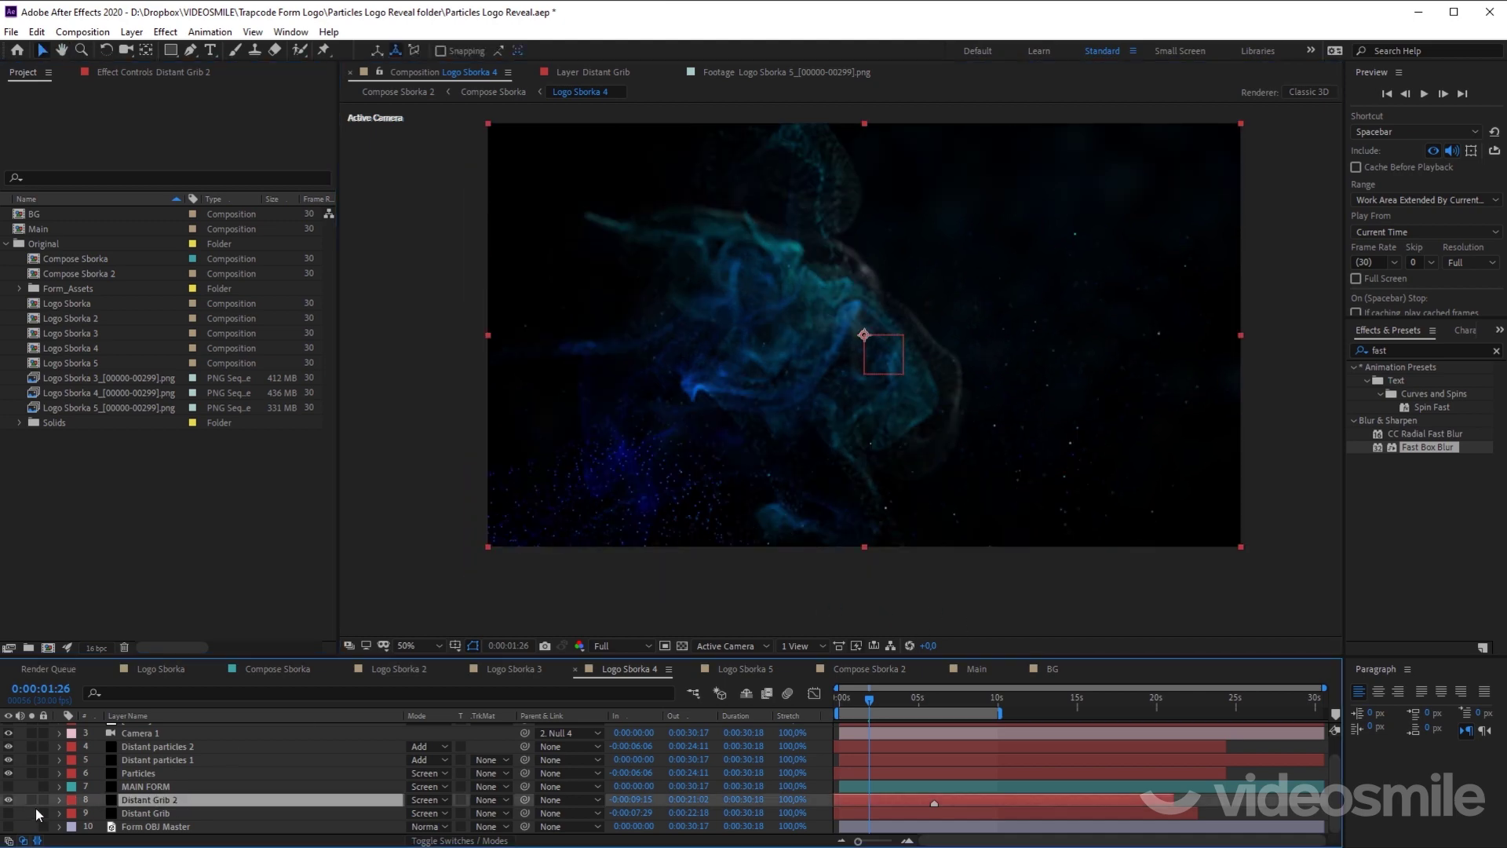
click(31, 800)
click(124, 800)
drag(869, 699, 810, 699)
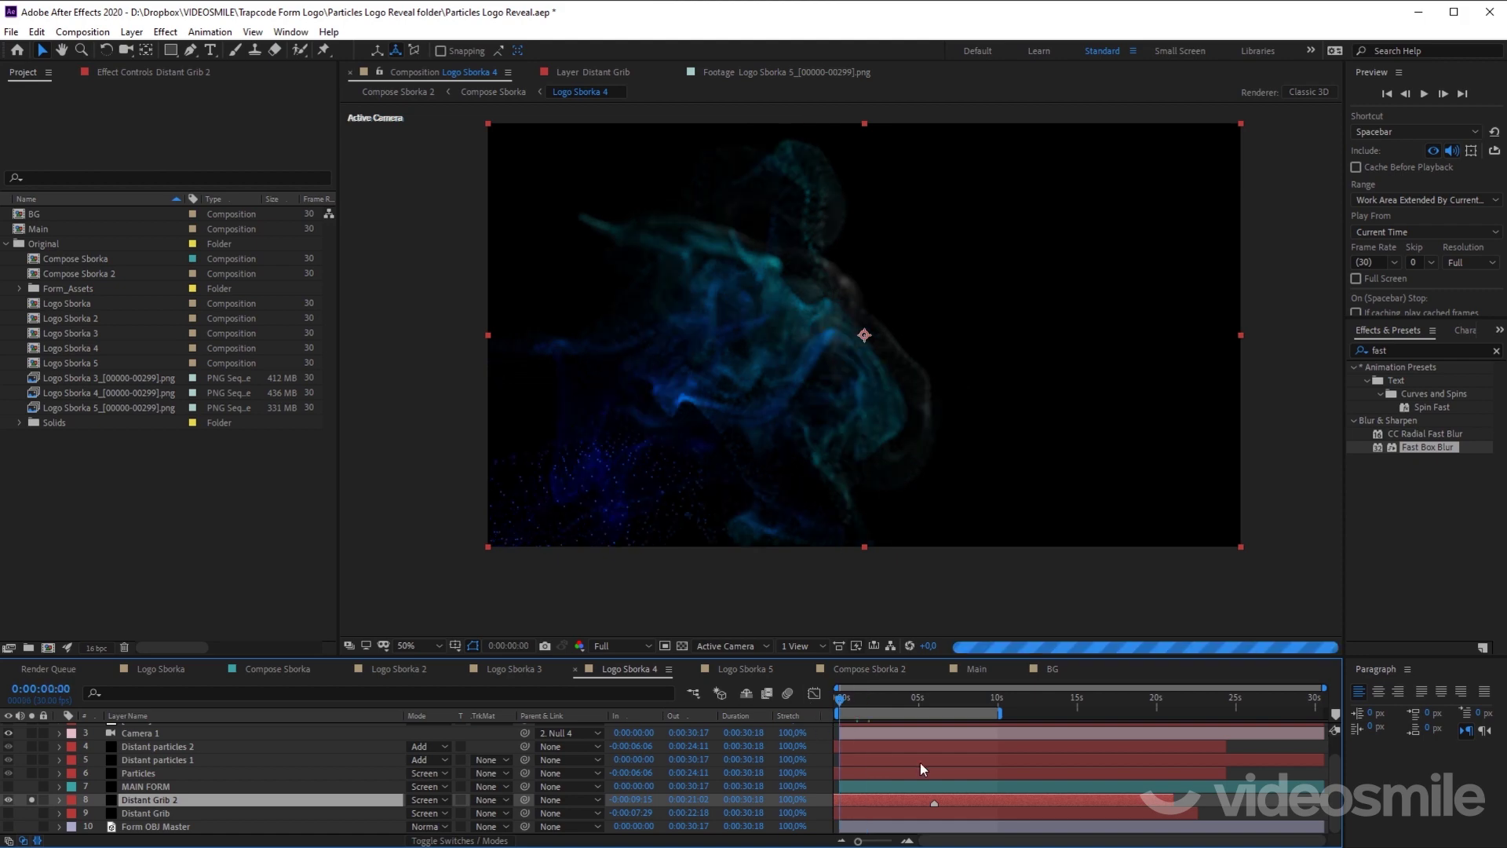
scroll(144, 775, up, 1)
Step: Close Camera 1's settings with OK and preview the soloed particles
double_click(148, 756)
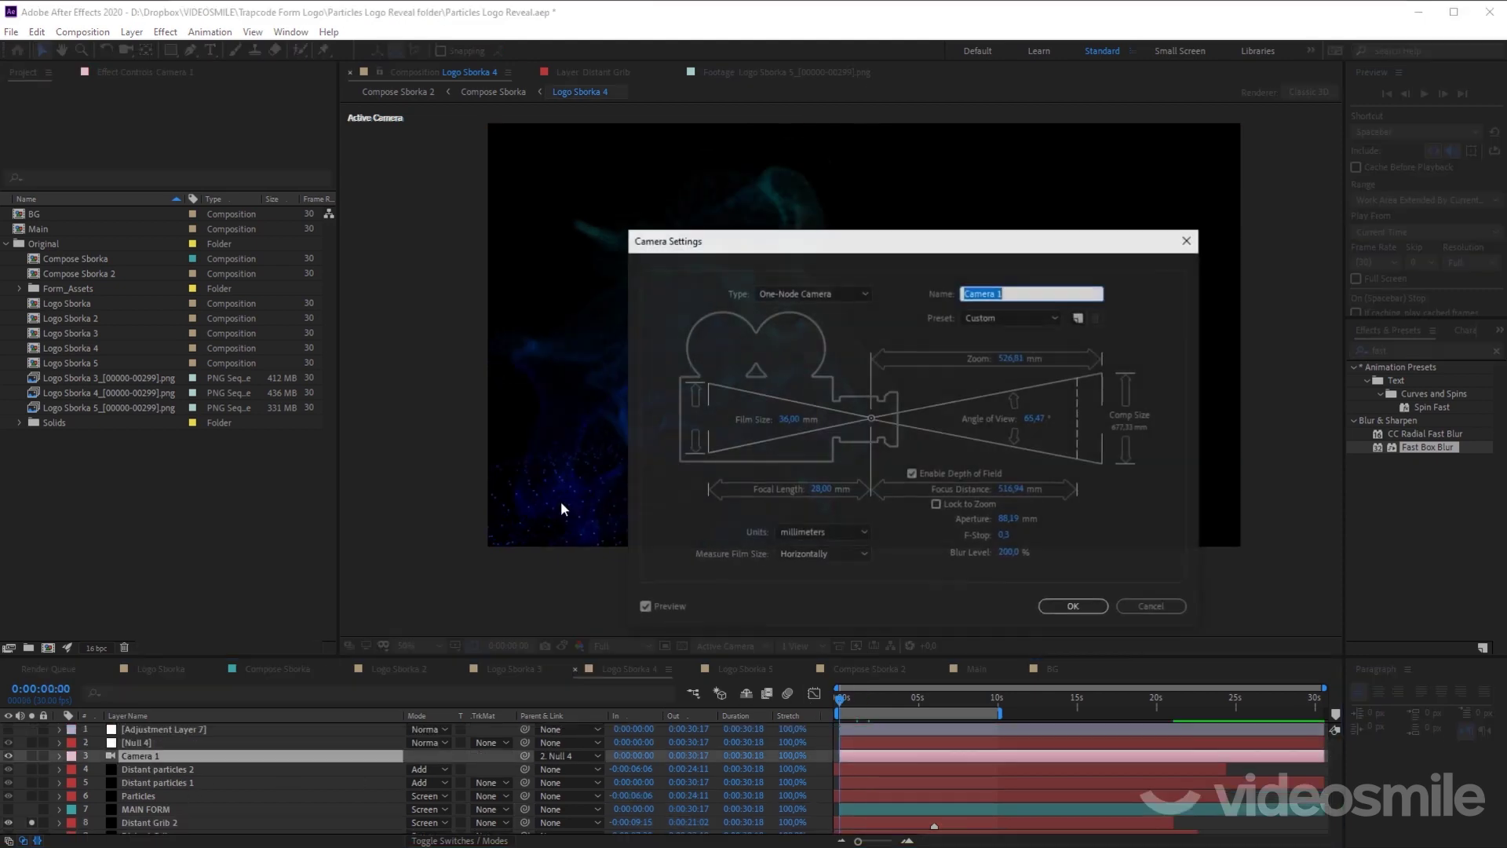
click(1072, 607)
key(space)
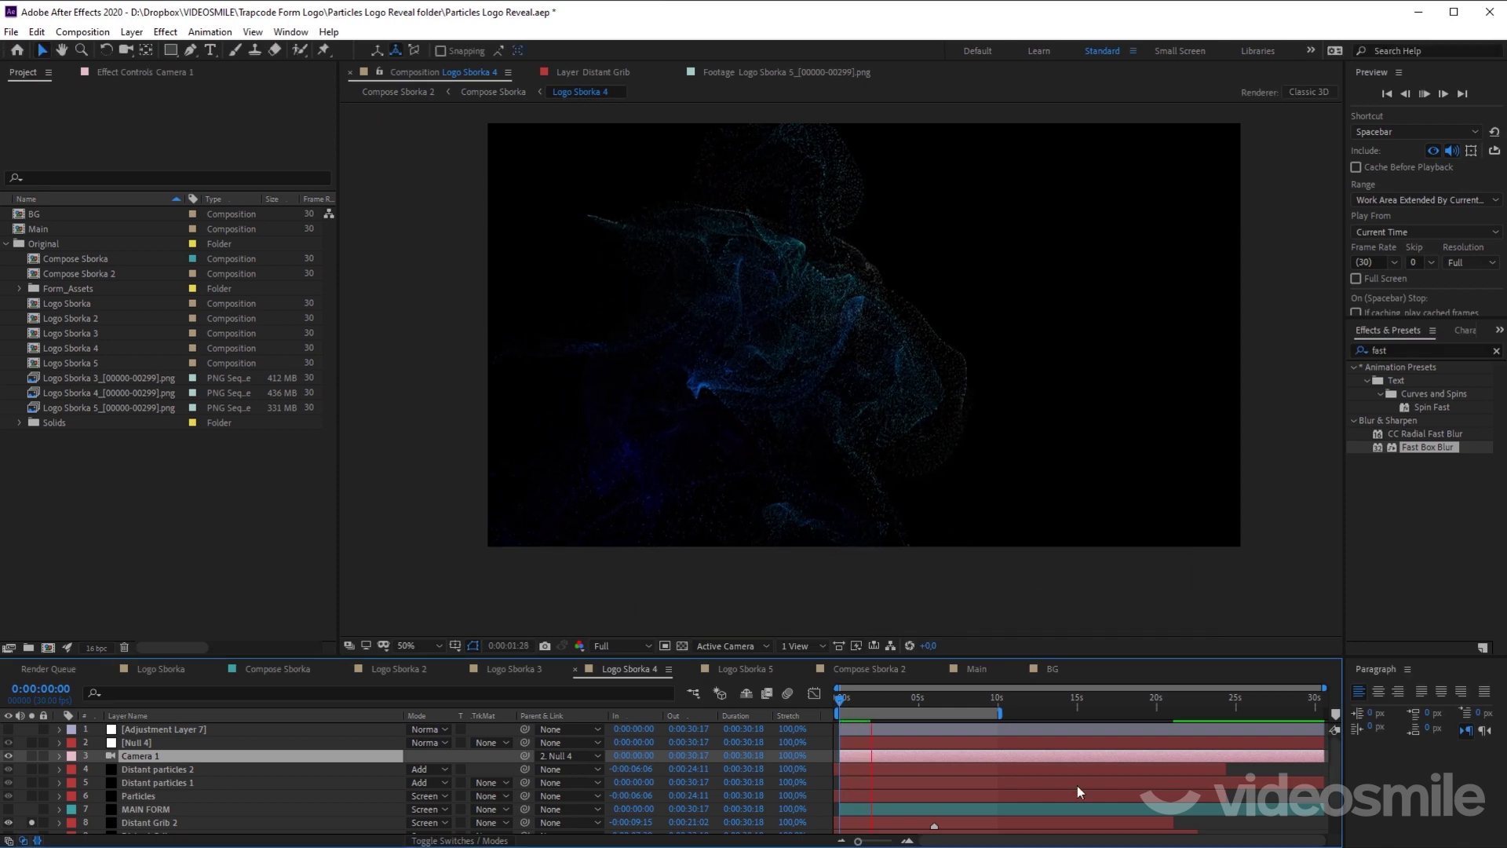
key(space)
scroll(870, 765, down, 1)
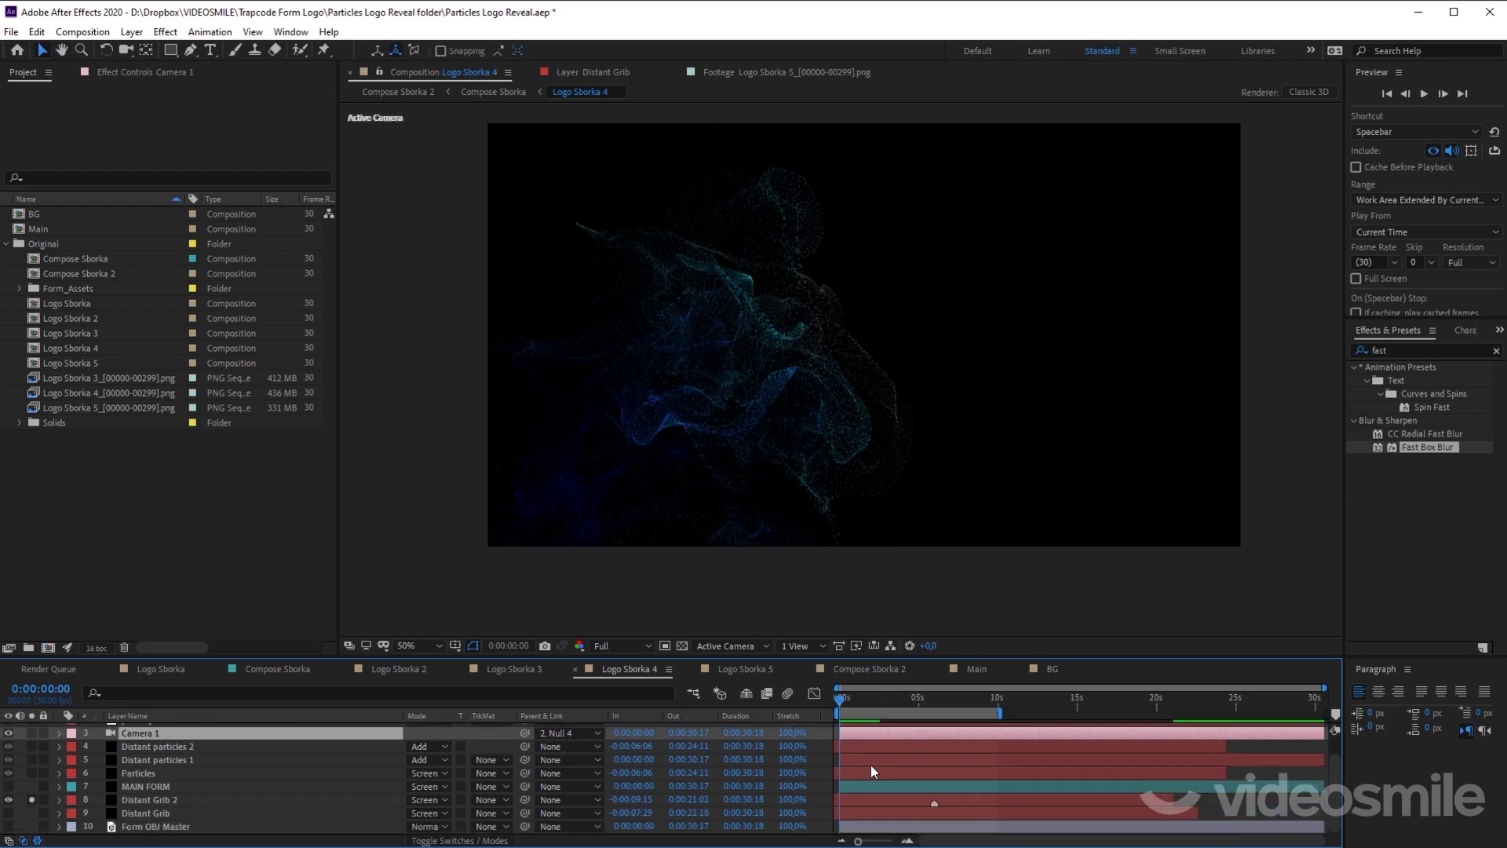
Step: Slide the Distant Grib 2 layer bar in time and scrub to 0:00:04:25
key(KP_8)
drag(843, 801, 993, 795)
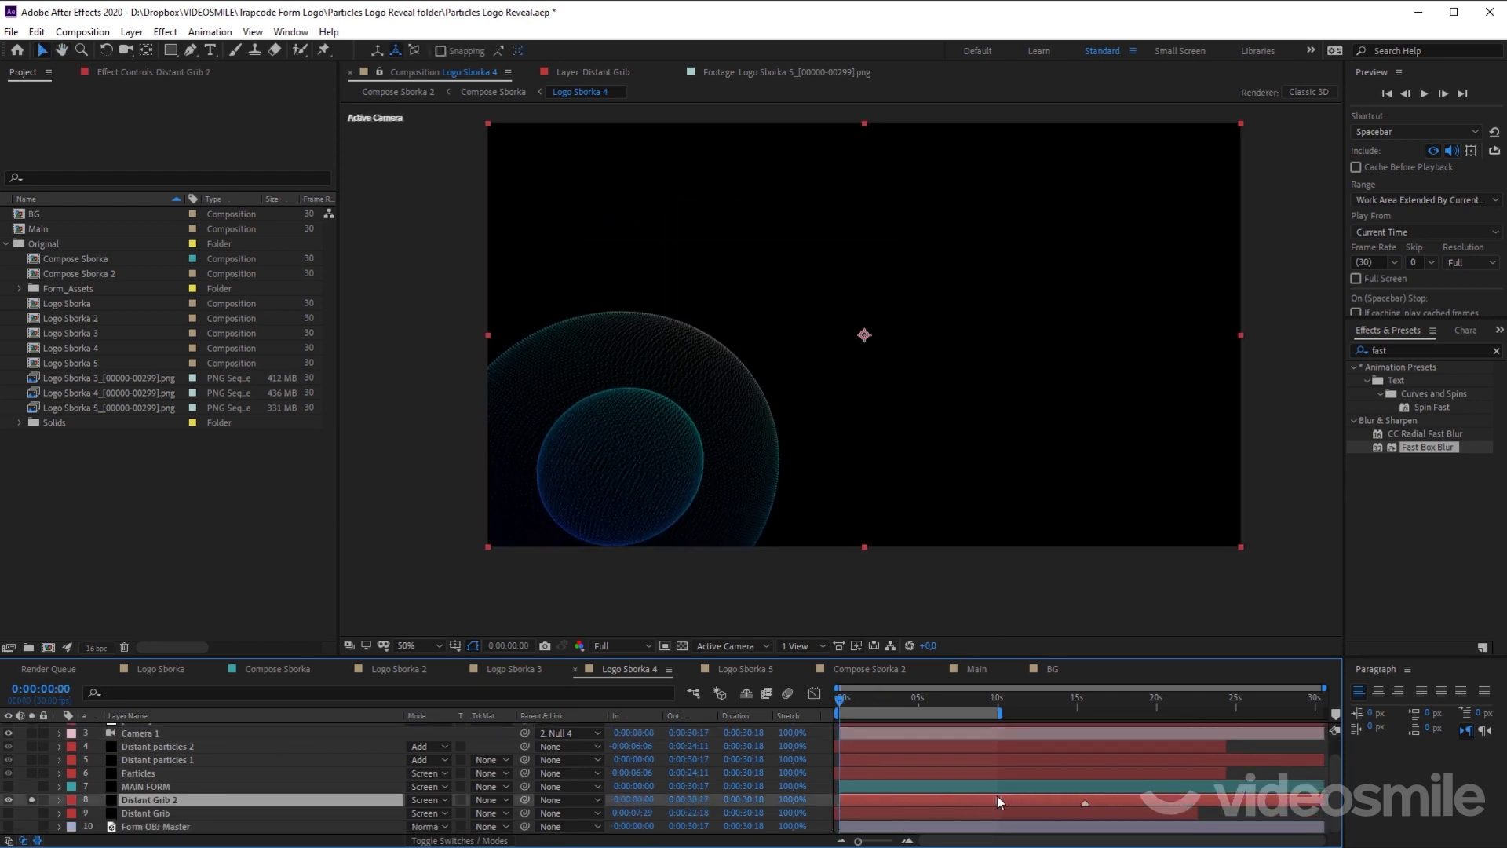
drag(992, 794, 864, 798)
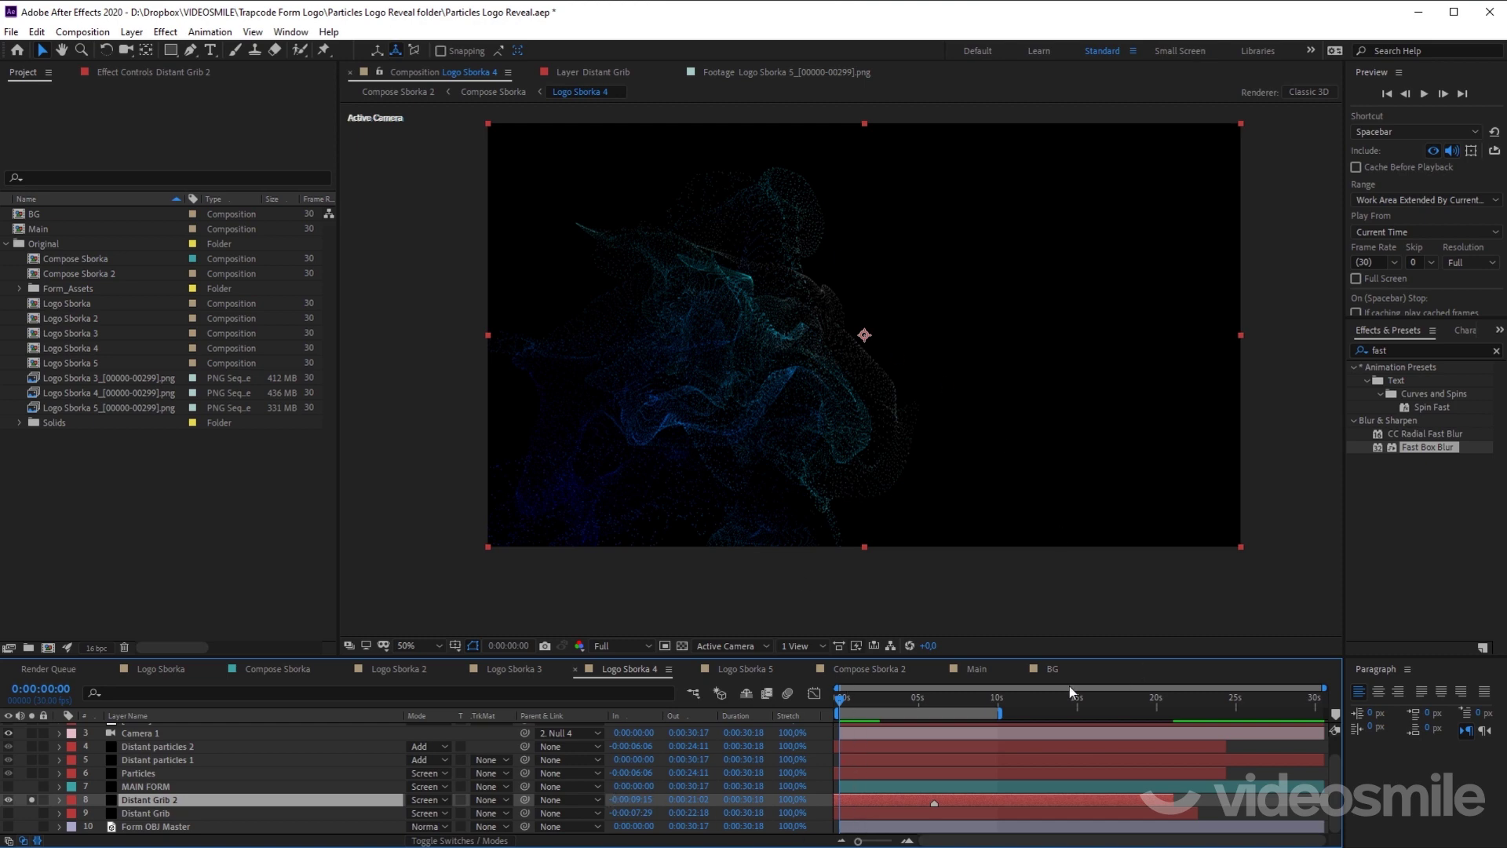
mouse_move(844, 699)
mouse_down()
mouse_move(927, 708)
mouse_move(833, 710)
mouse_up()
Step: Solo the Particles layer and preview it from 0:00:01:13
click(31, 773)
click(102, 773)
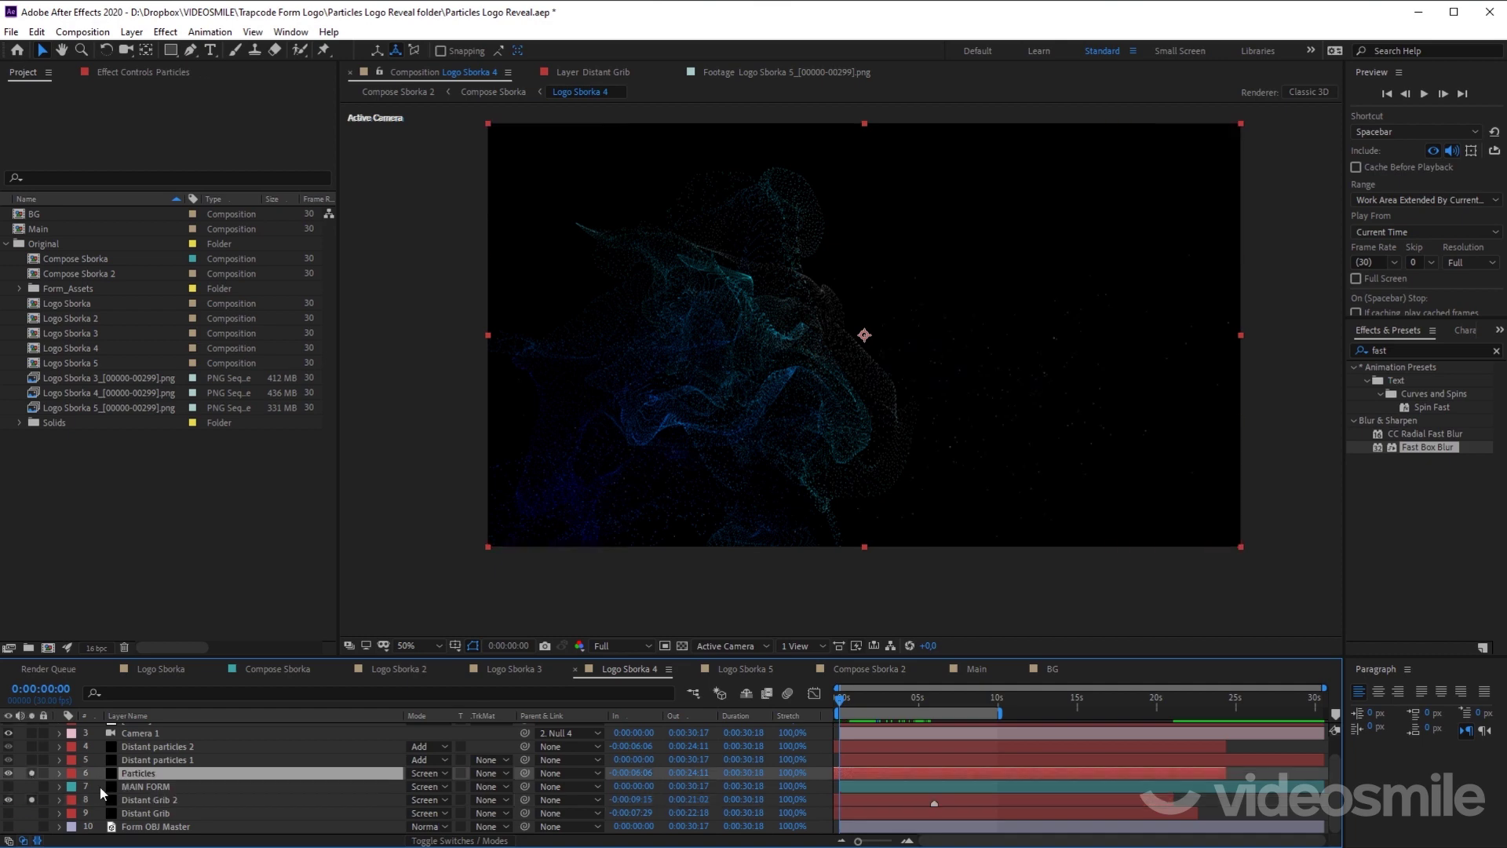
click(31, 800)
drag(847, 697, 861, 698)
scroll(836, 478, up, 2)
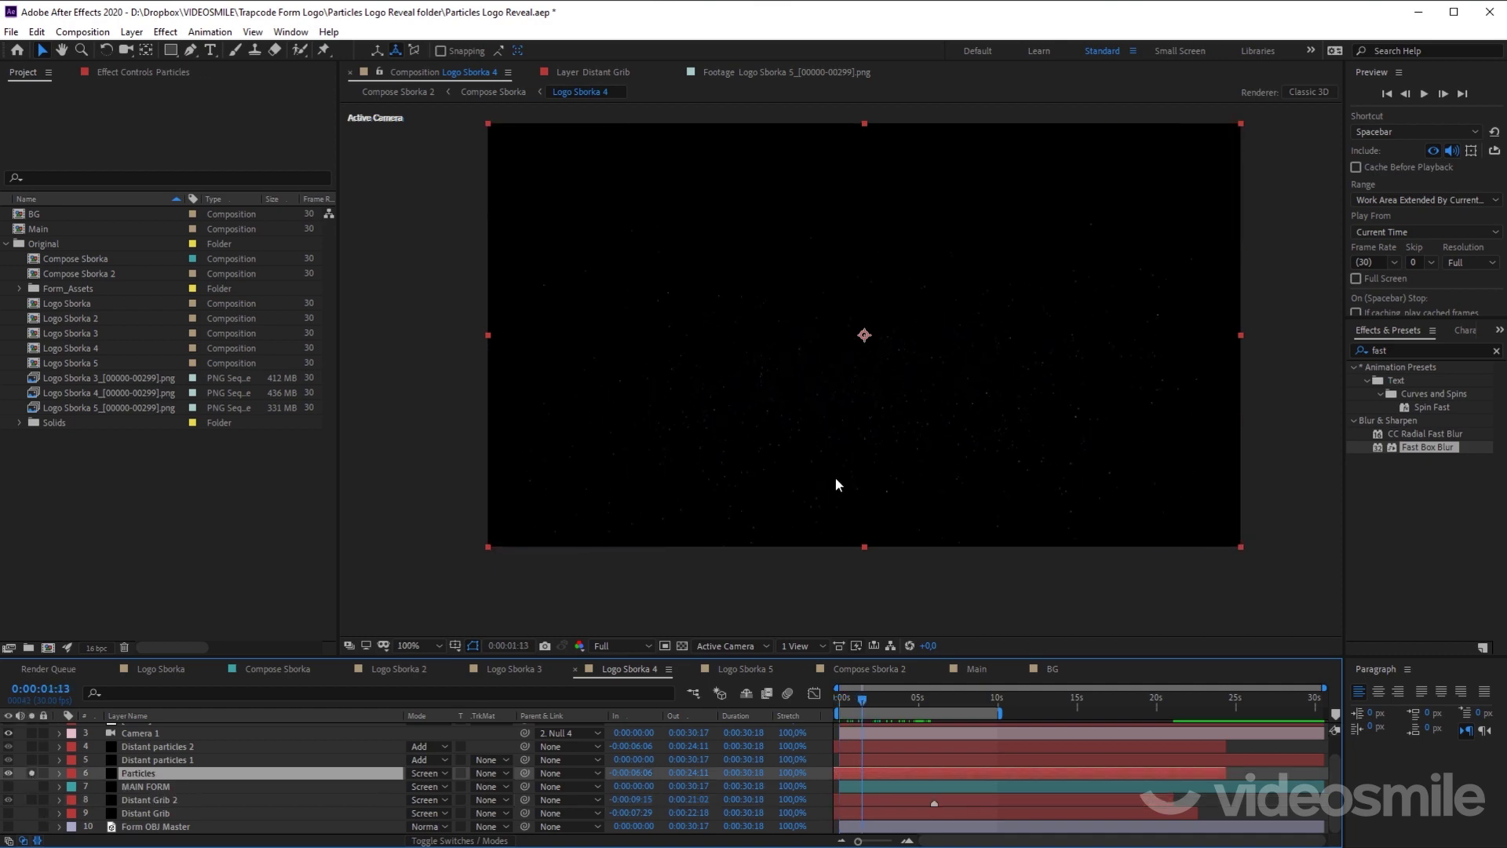
key(space)
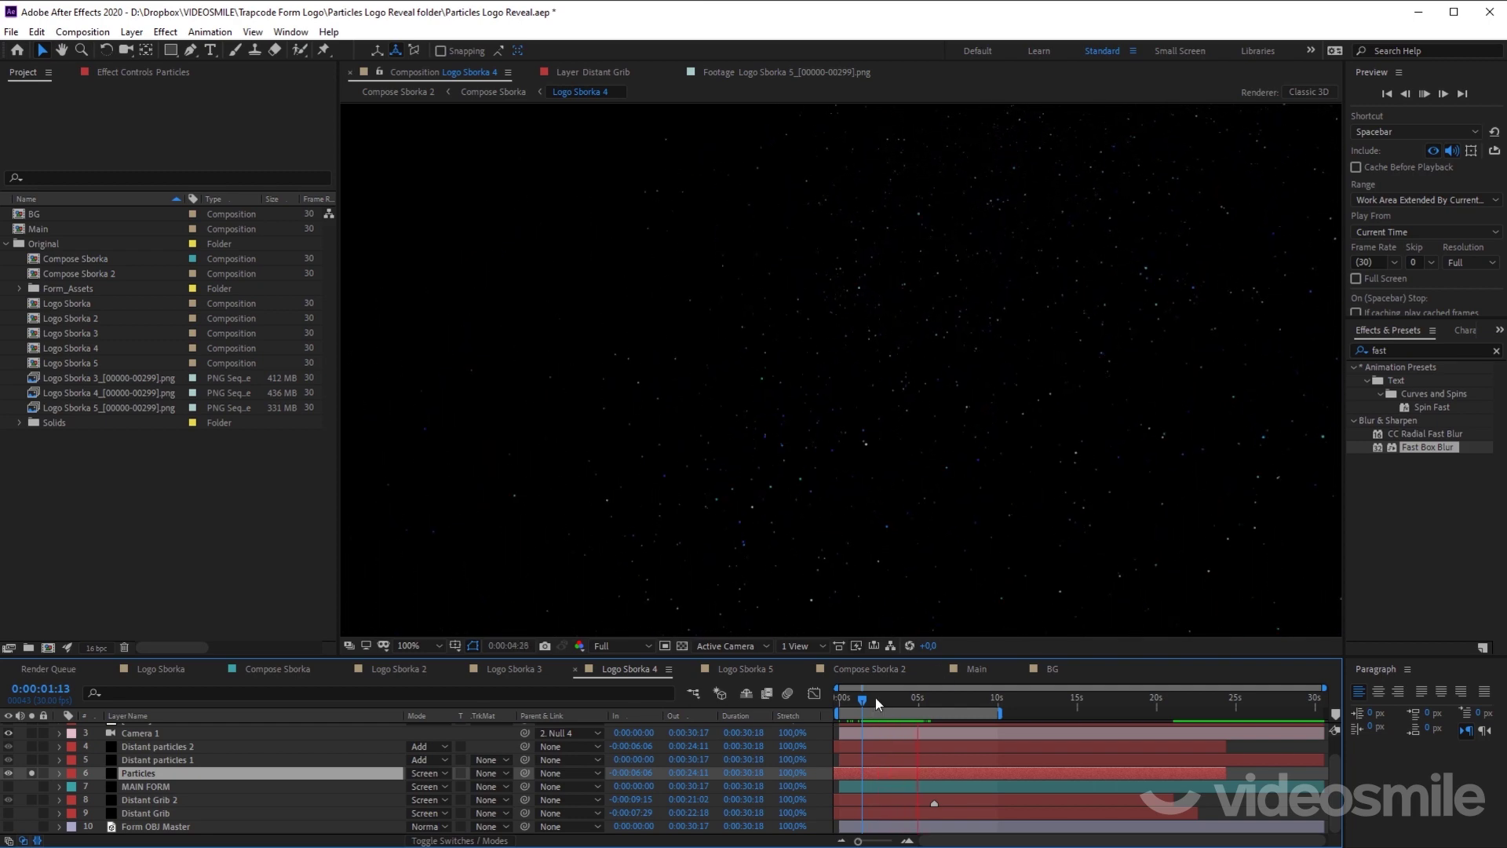
key(space)
key(Home)
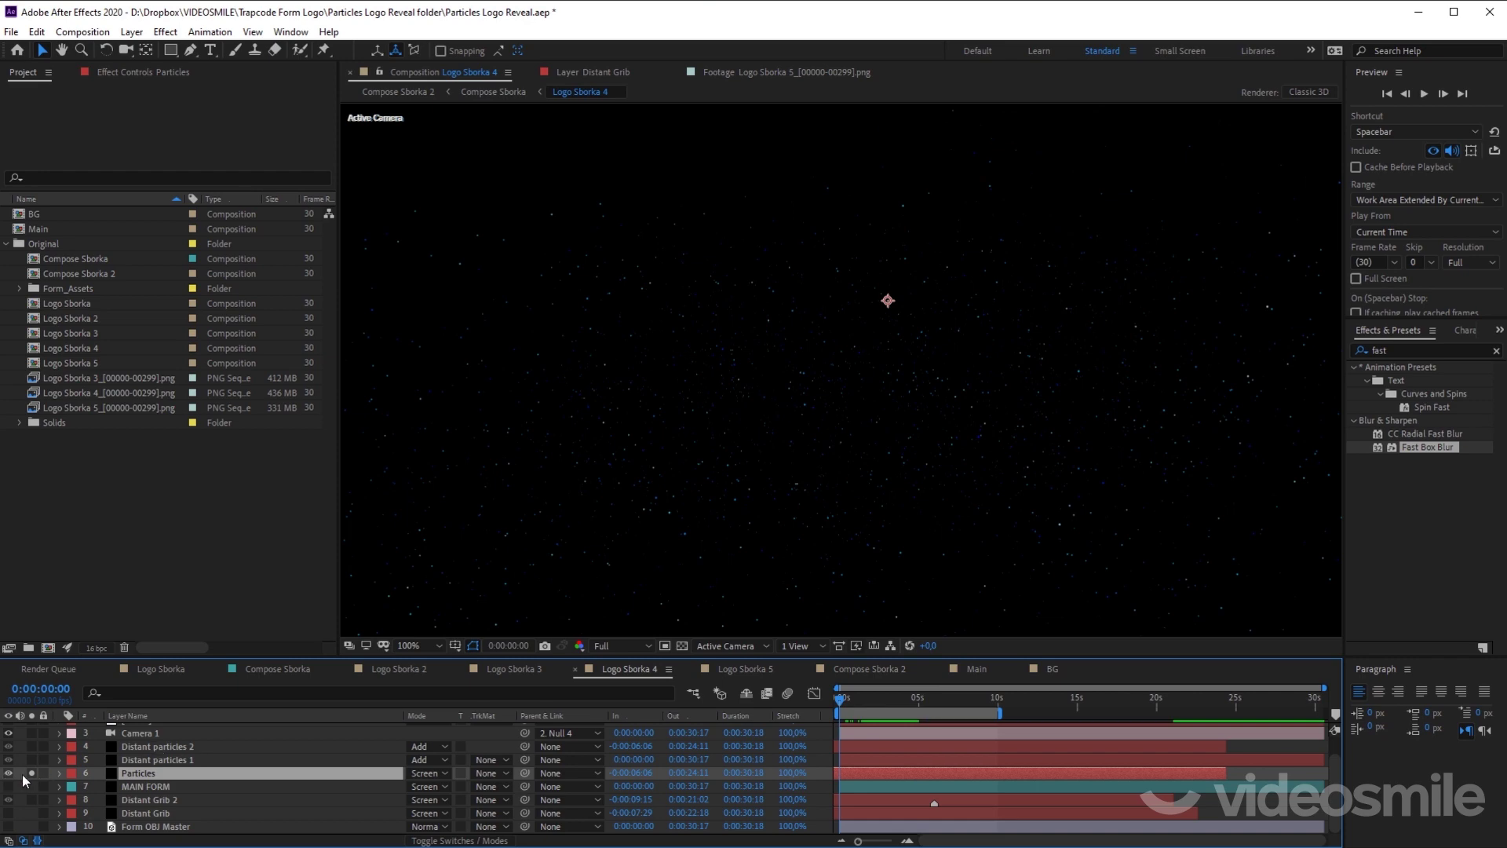
Step: Solo the two Distant particles layers with Particles at 0:00:02:07, viewed at 100%
click(32, 774)
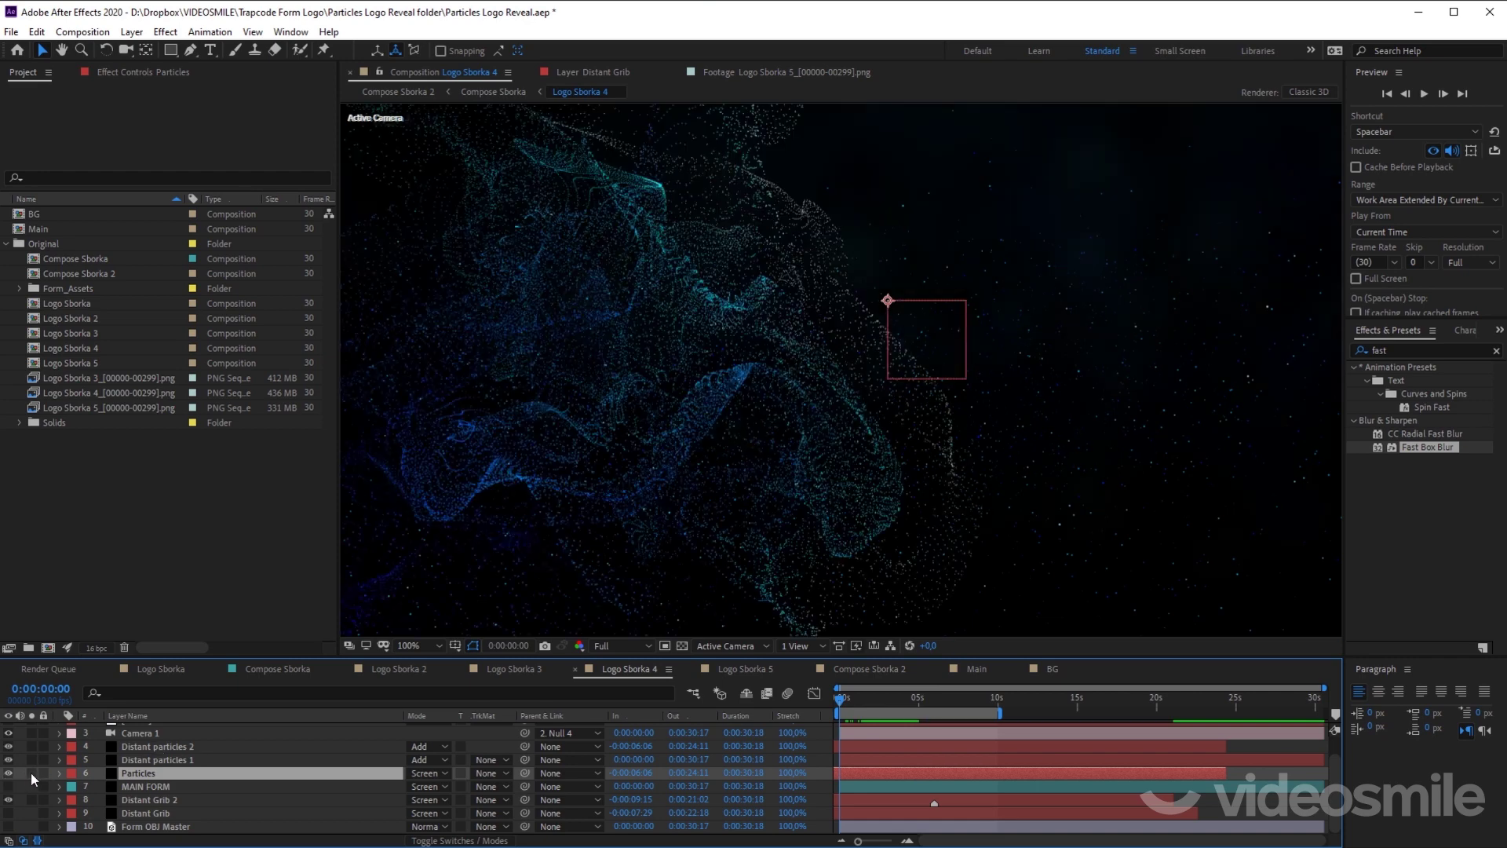
drag(31, 759, 33, 746)
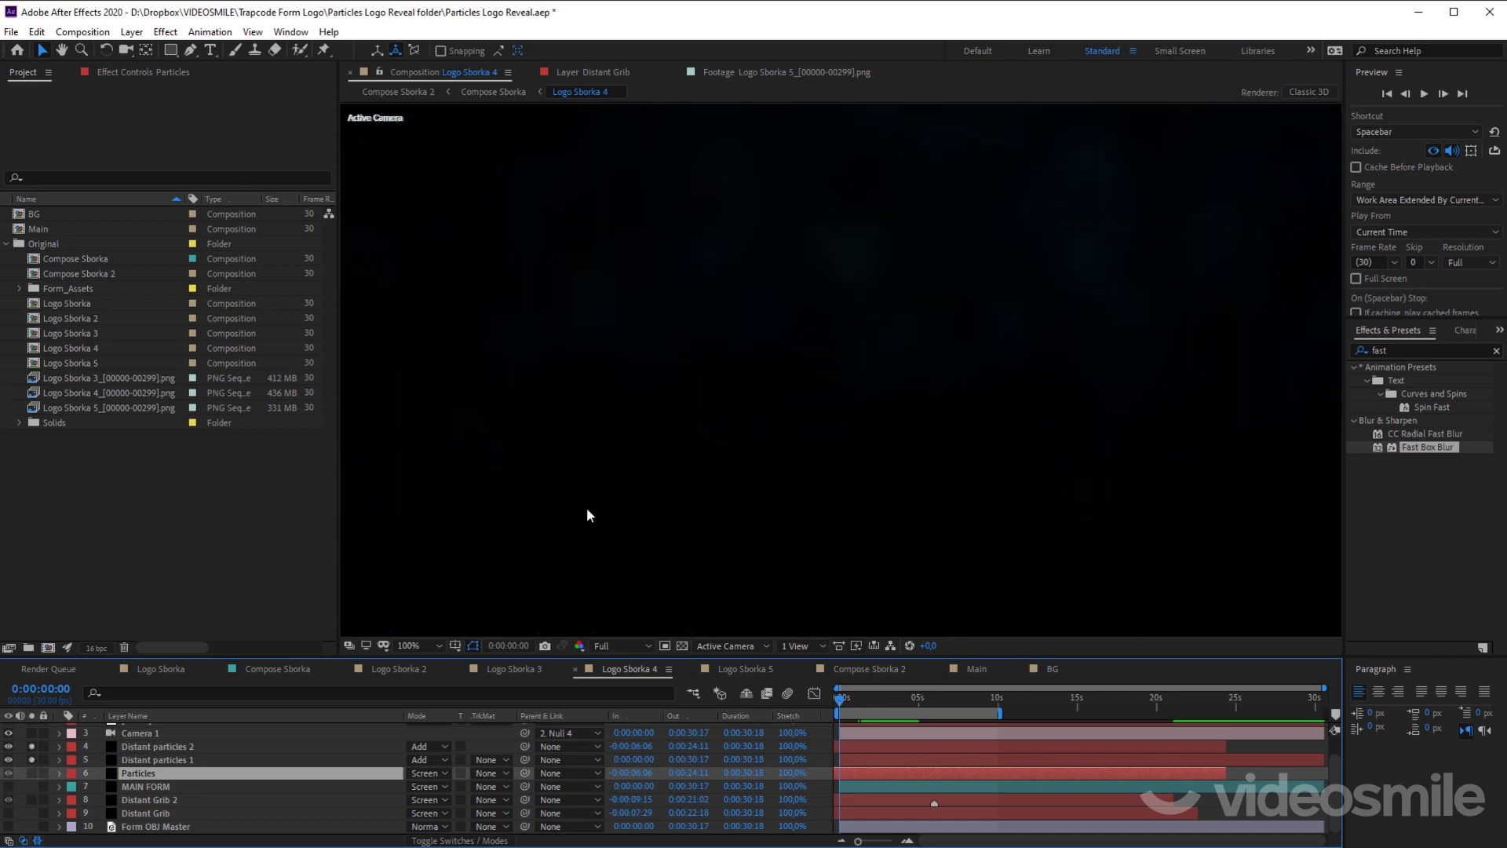
scroll(636, 475, down, 2)
key(v)
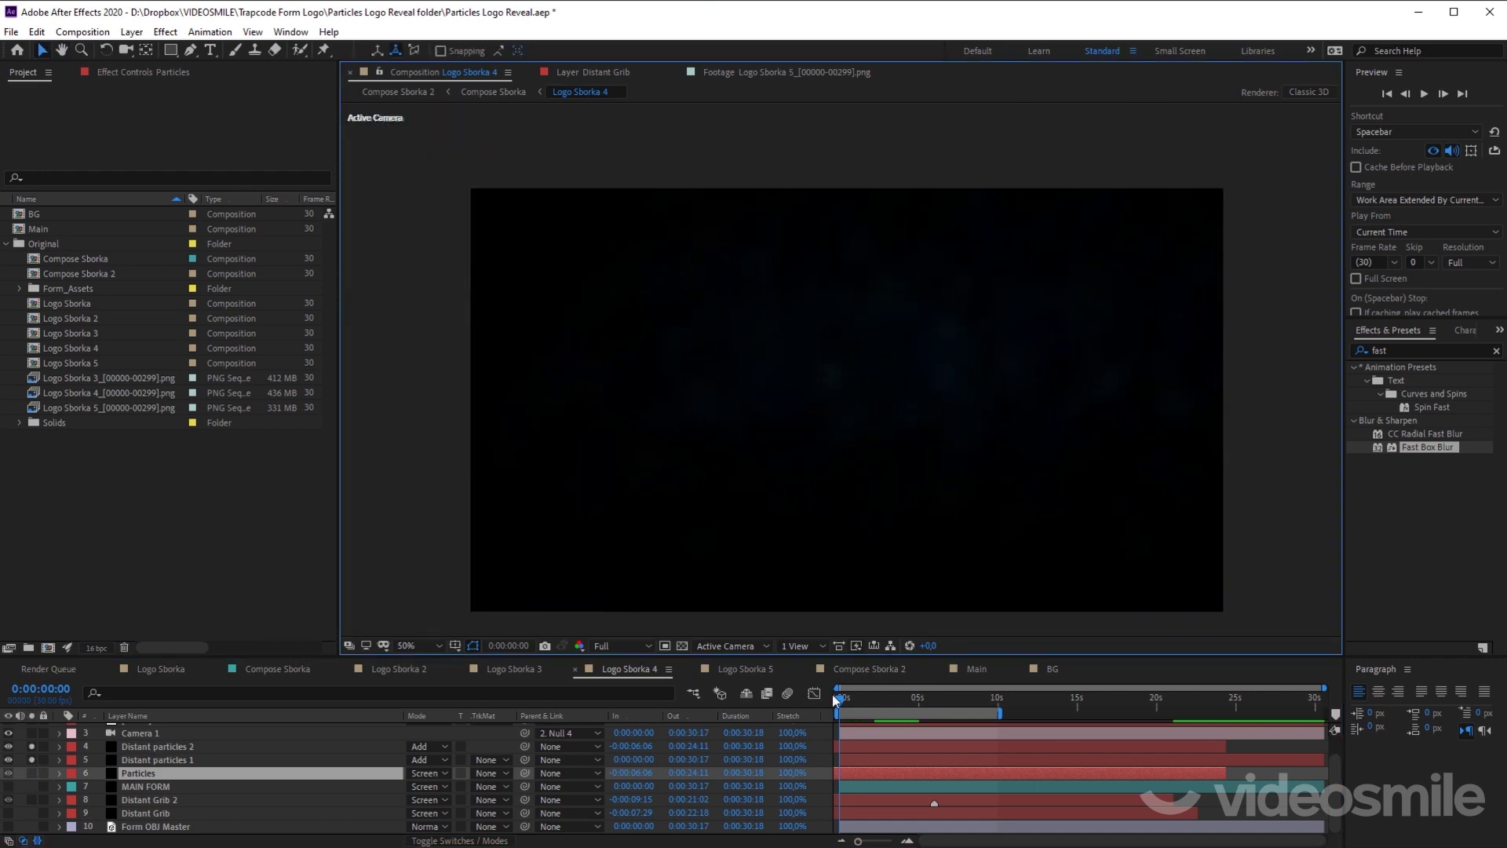
drag(840, 697, 907, 698)
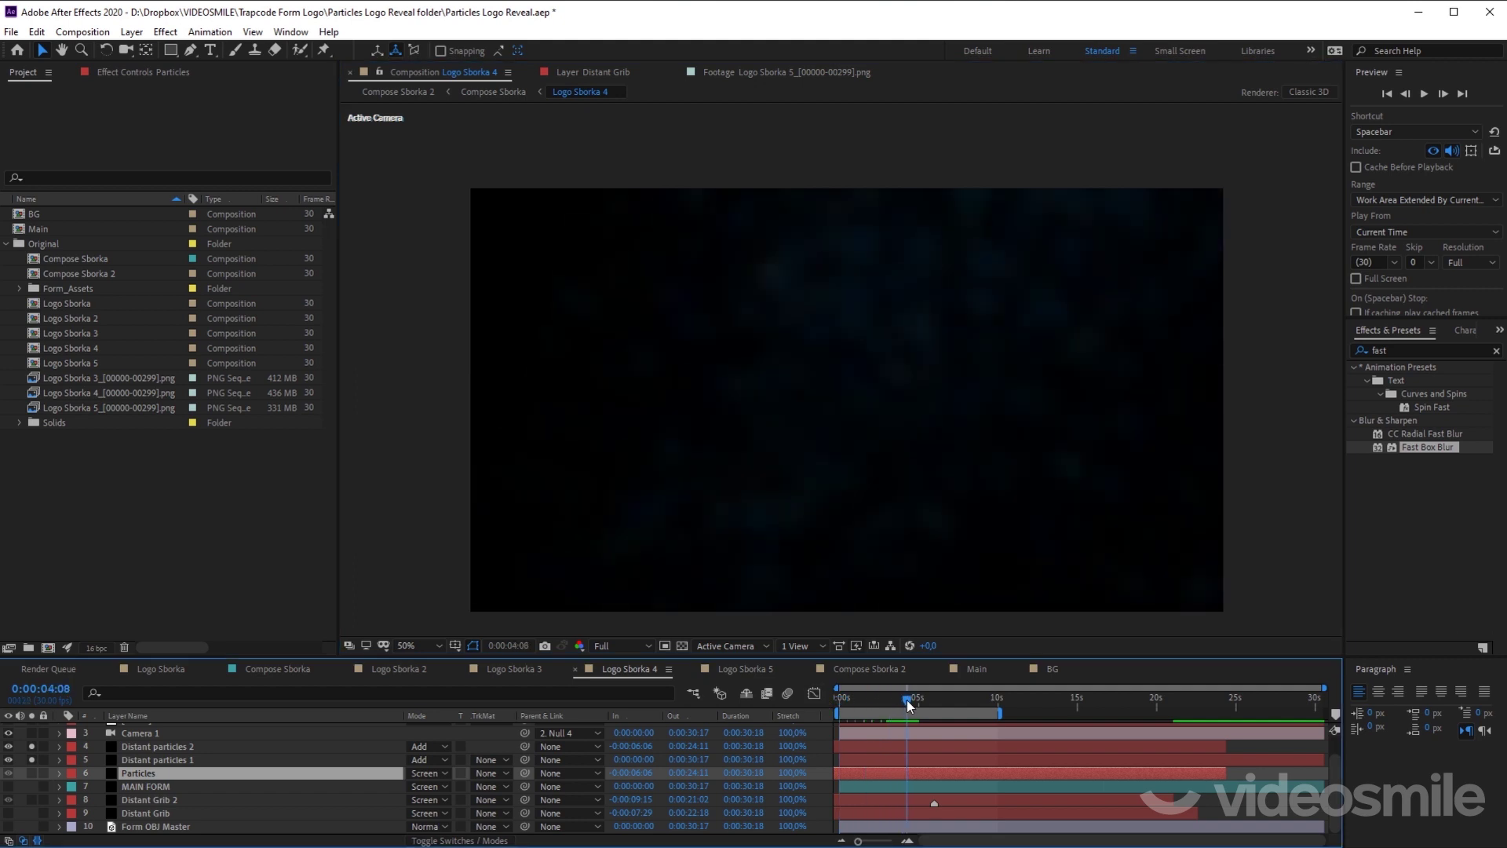
click(31, 759)
click(31, 773)
key(/)
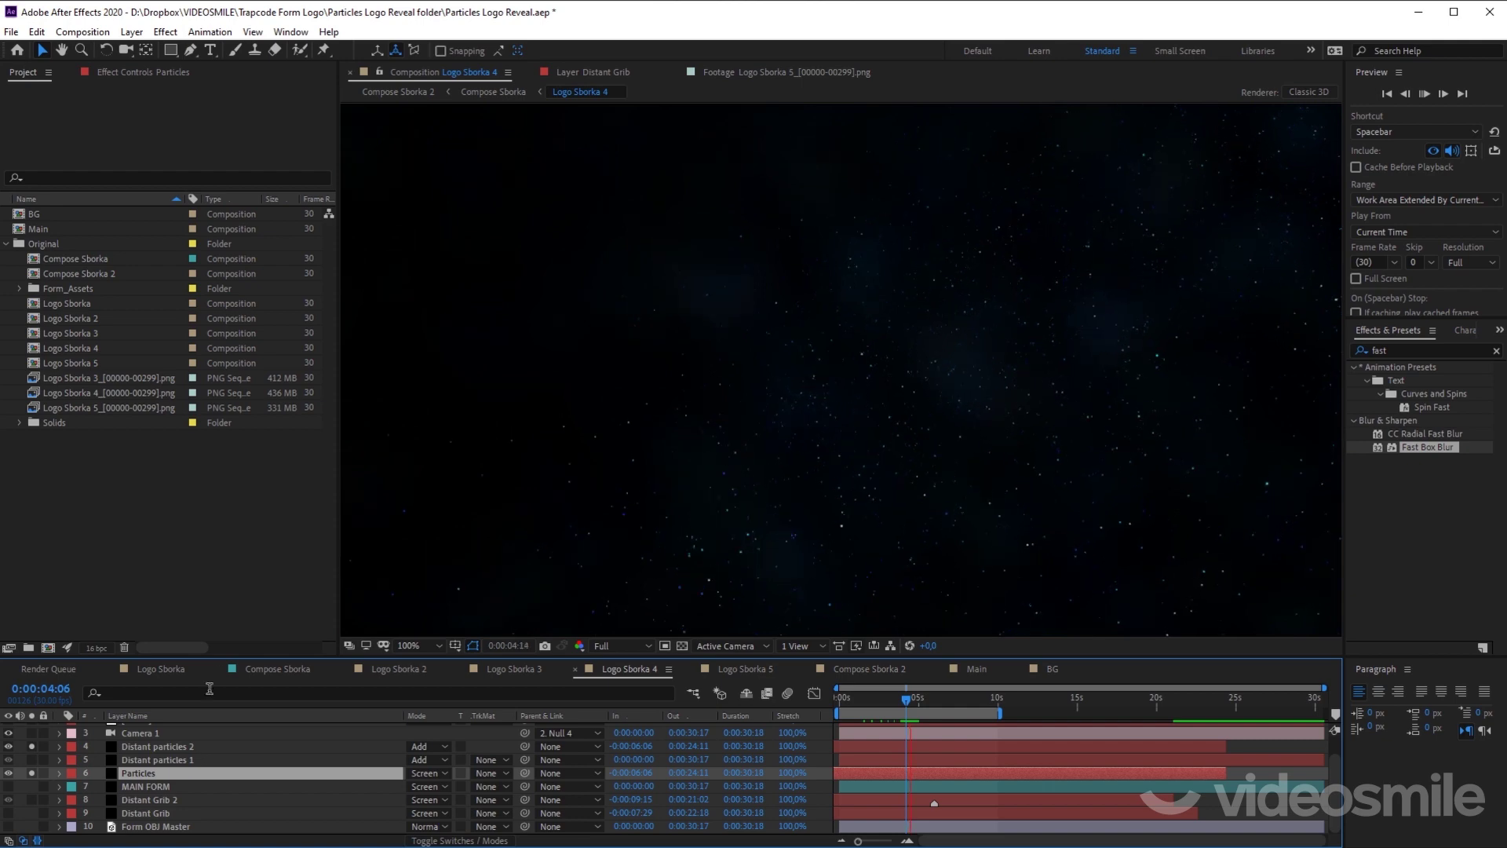
key(Page_Down)
key(Page_Down)
key(Page_Down)
Step: Also solo Distant particles 1 and Distant Grib 2, and rename Distant particles 1 to 'Distant particles'
click(31, 760)
click(32, 799)
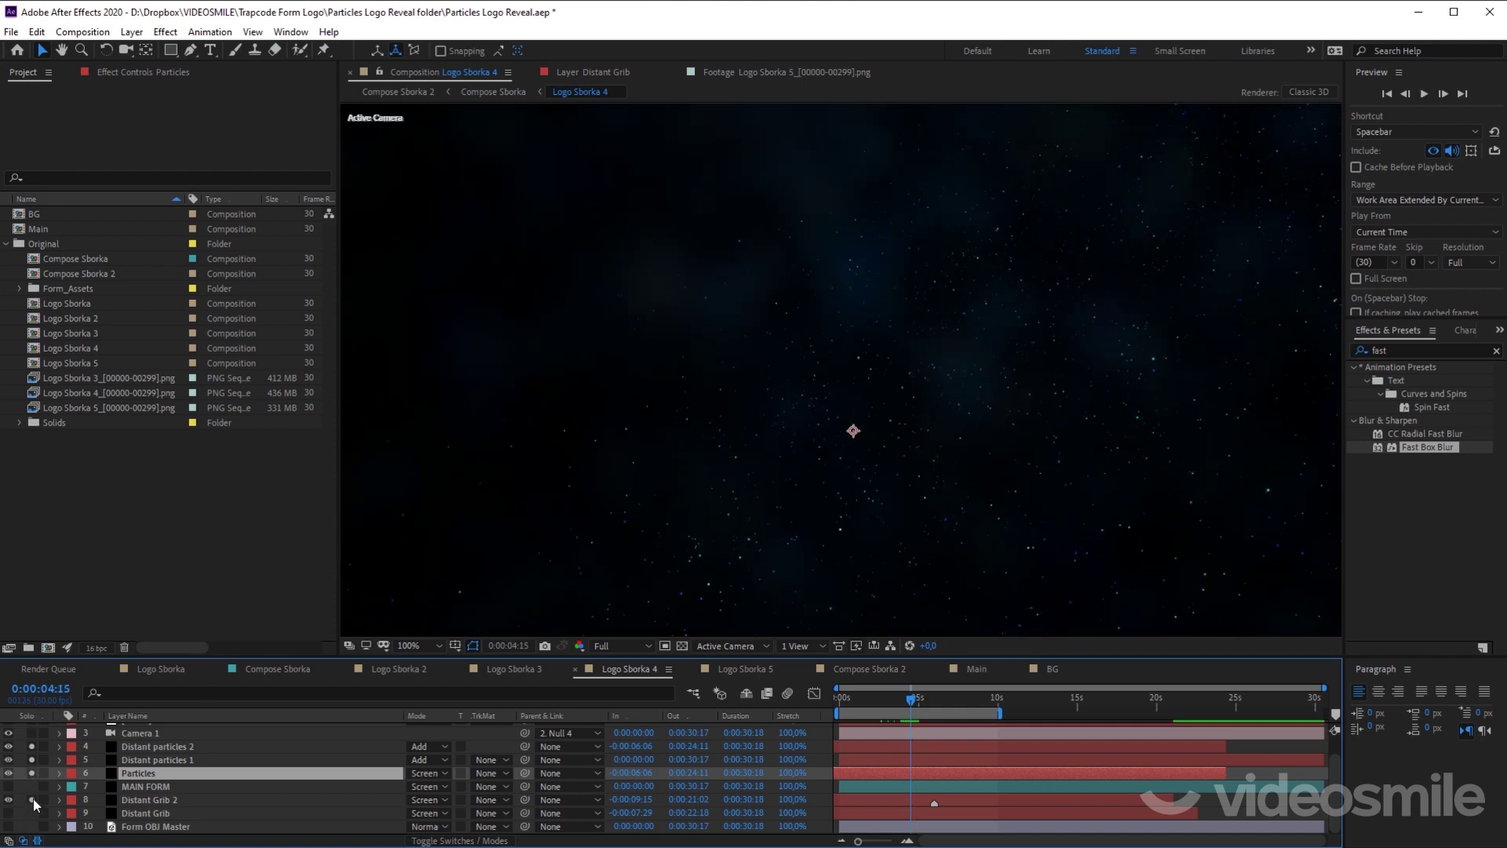
click(158, 747)
click(166, 760)
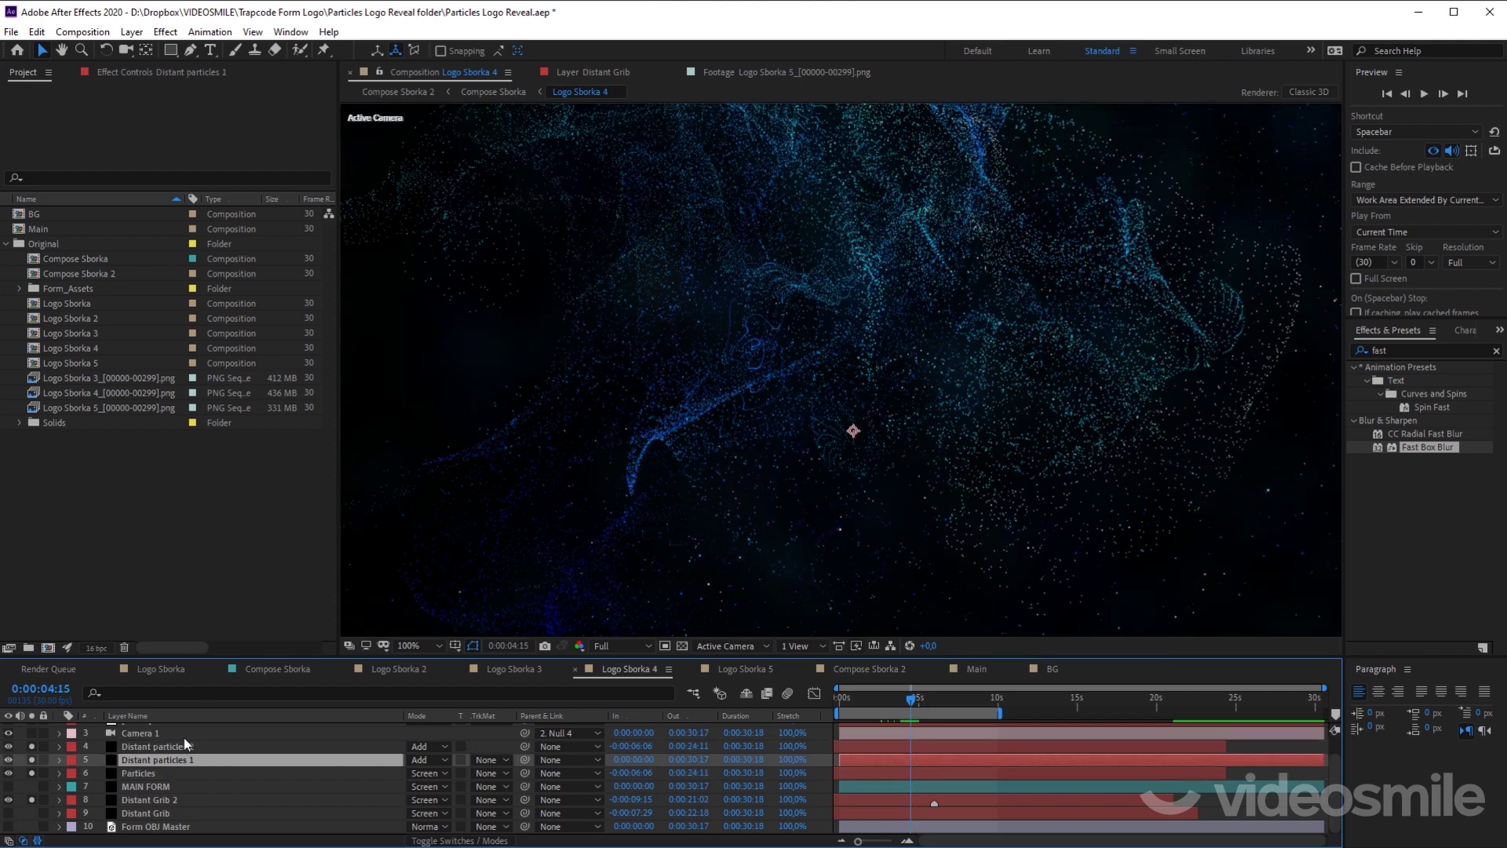
key(Return)
text(Distant particles 2)
Step: Clear every particle layer's Solo switch and turn on Adjustment Layer 7 at frame zero
click(841, 698)
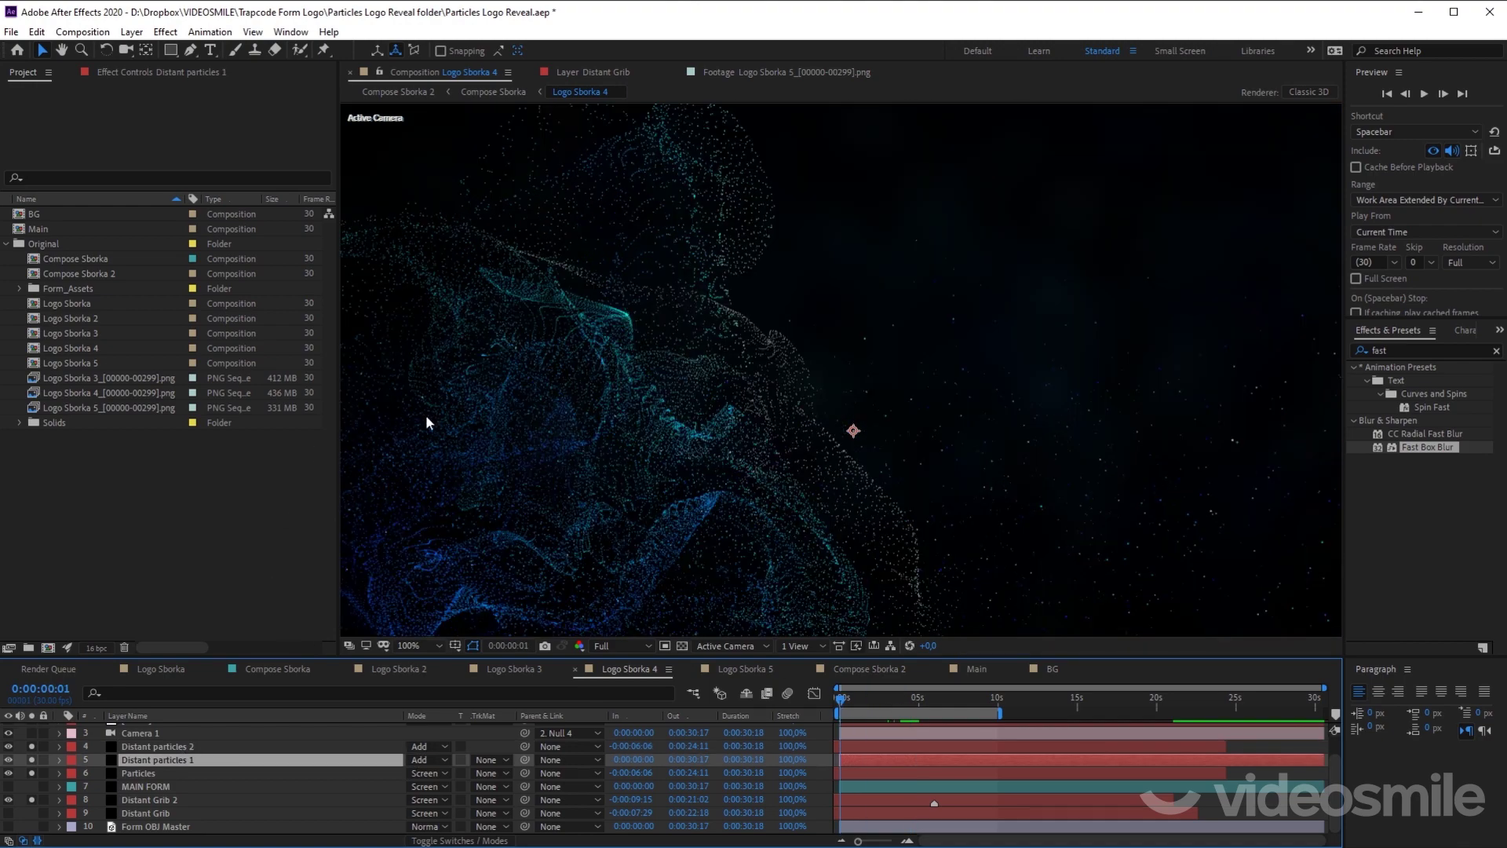
key(shift+slash)
key(Home)
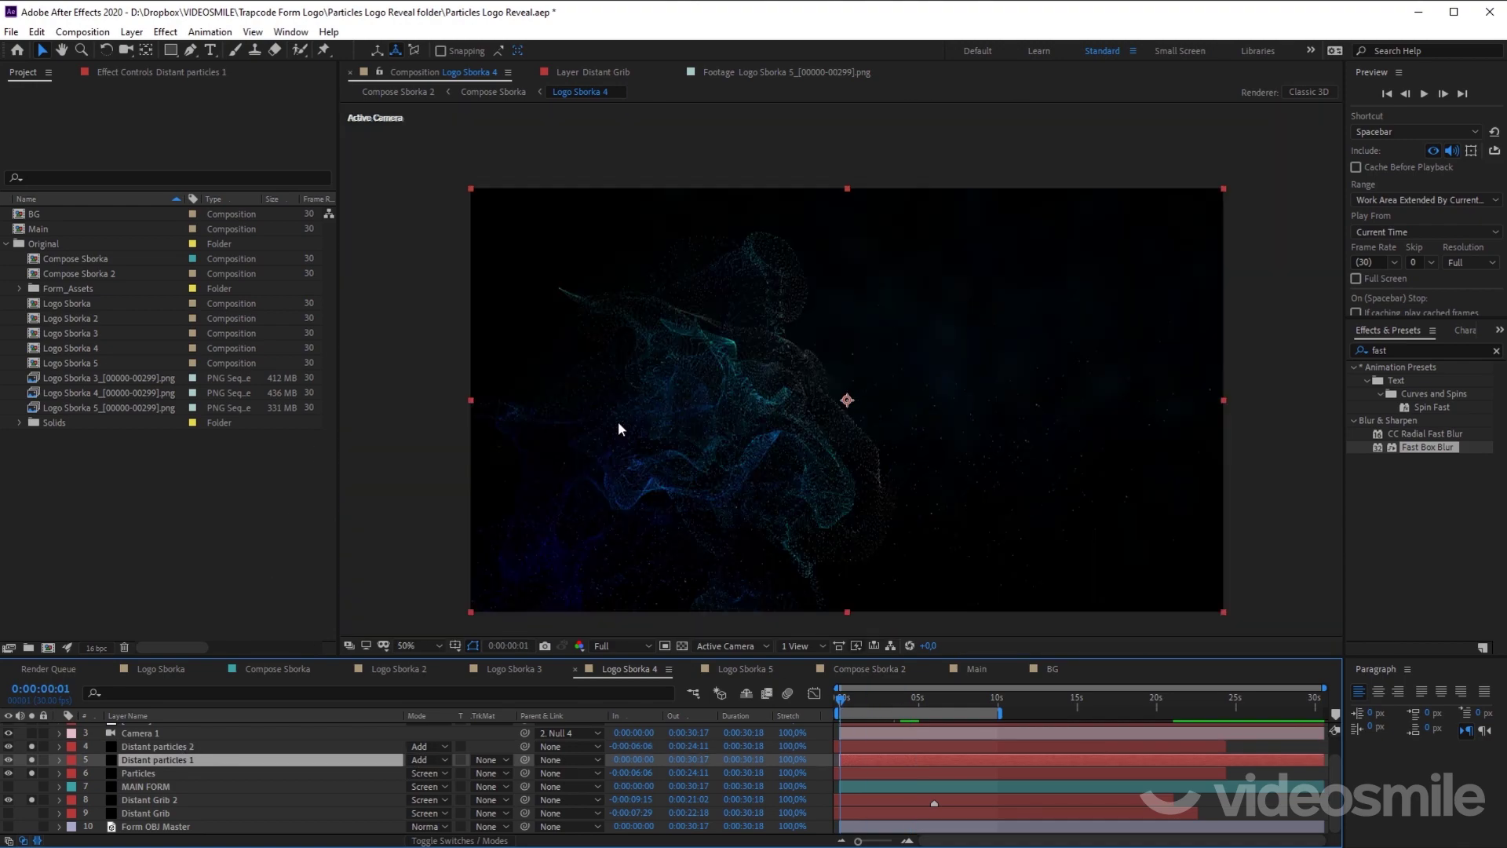
scroll(83, 771, up, 2)
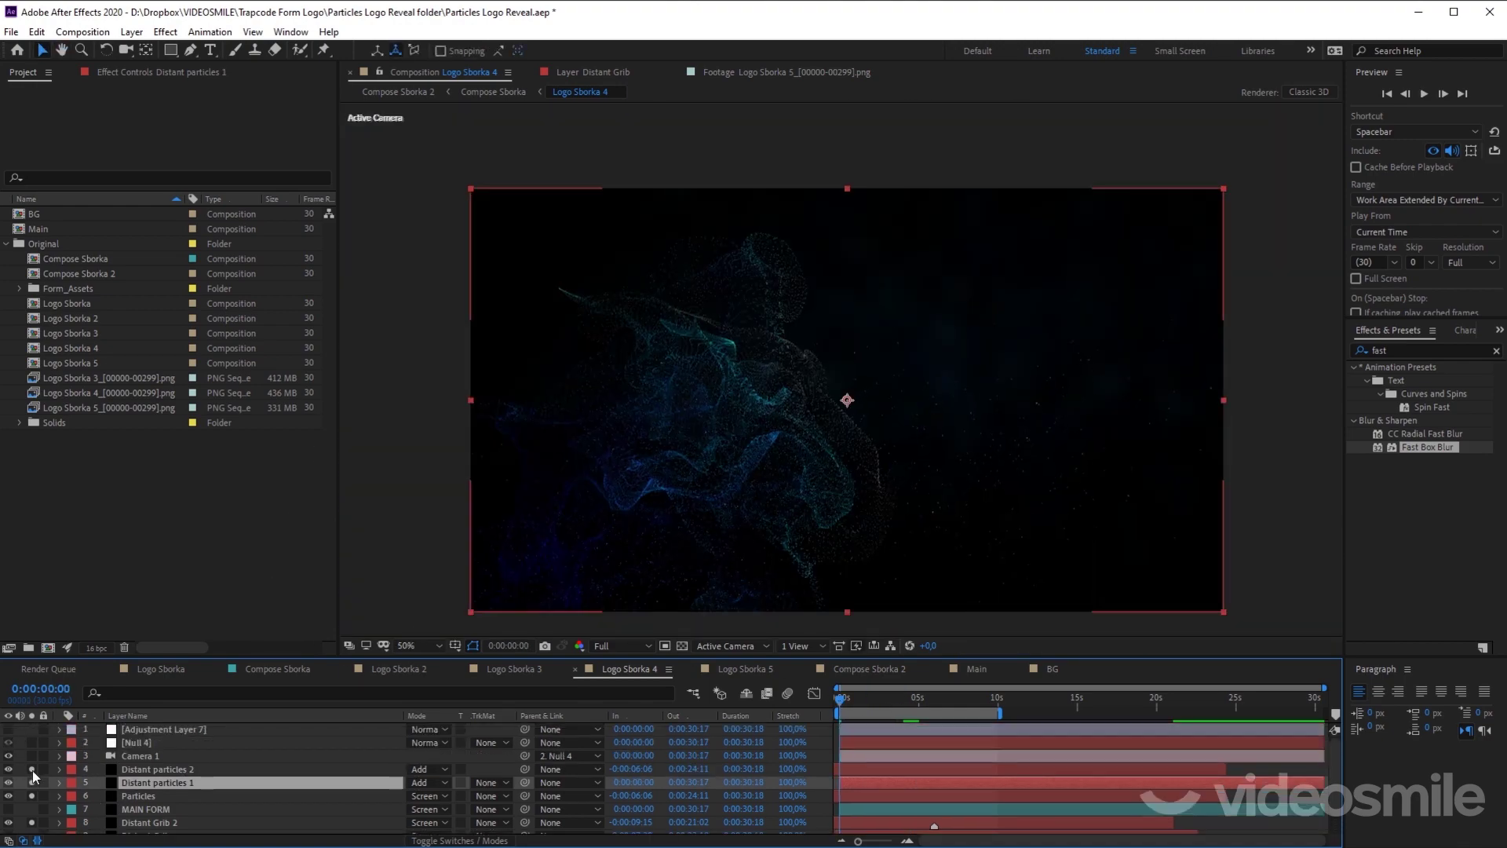
drag(32, 770, 31, 823)
click(173, 730)
click(8, 730)
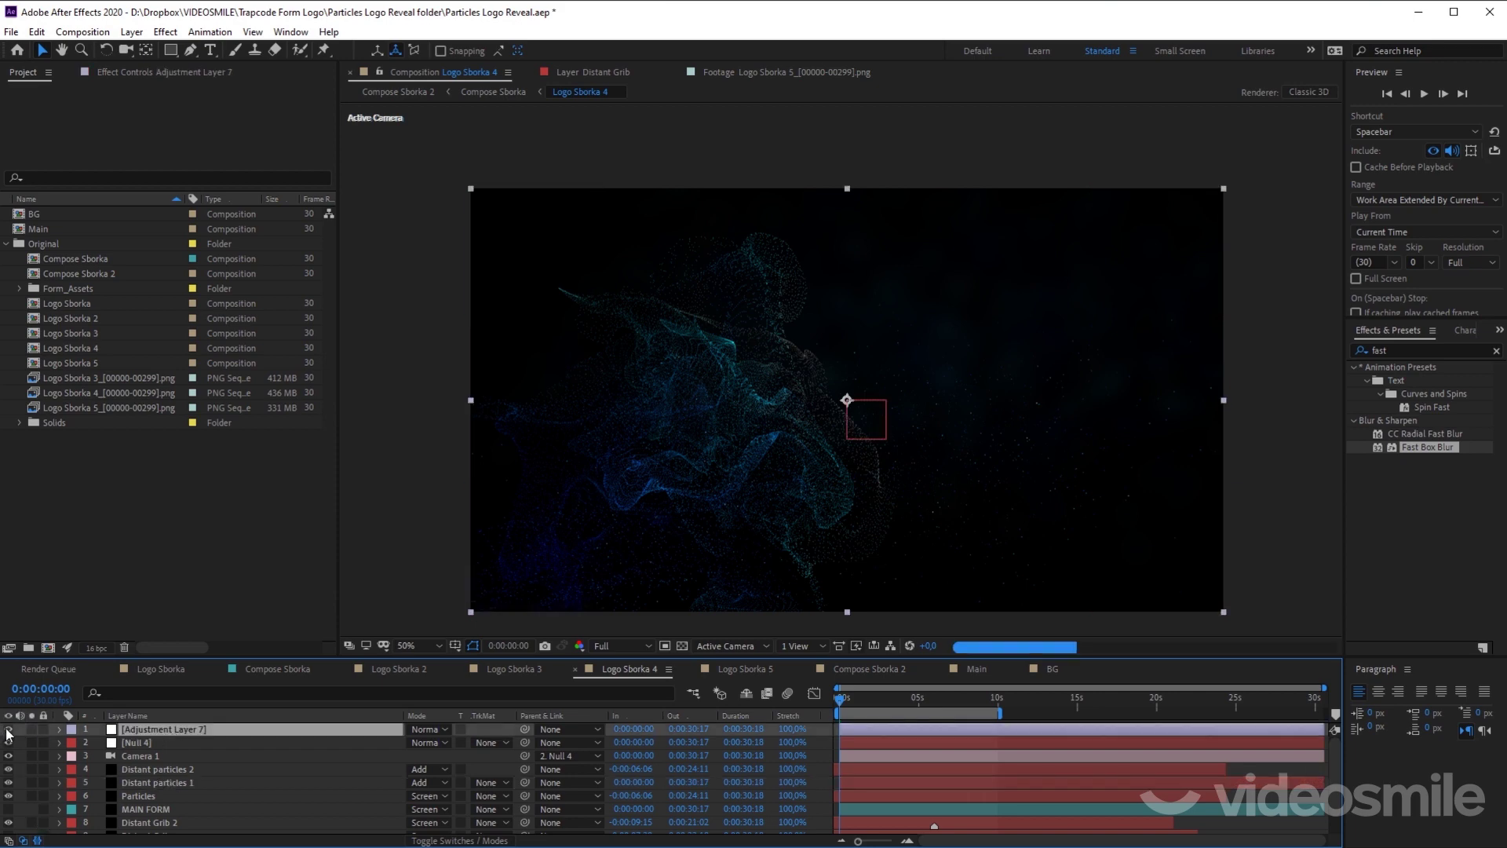
Step: Check Camera 1's settings with depth of field off, then move to 0:00:02:05
double_click(153, 756)
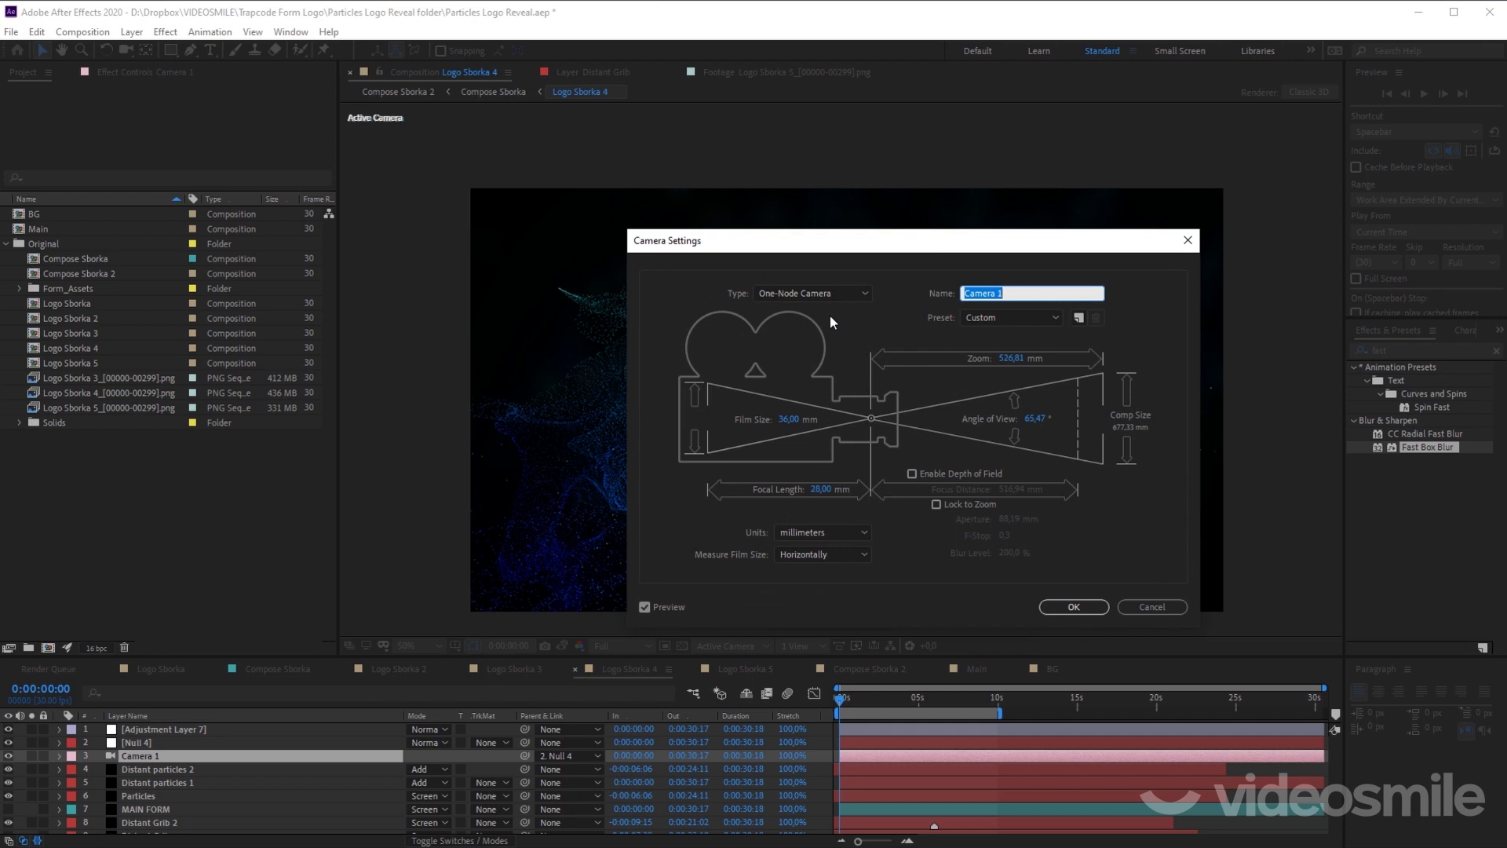
click(1073, 607)
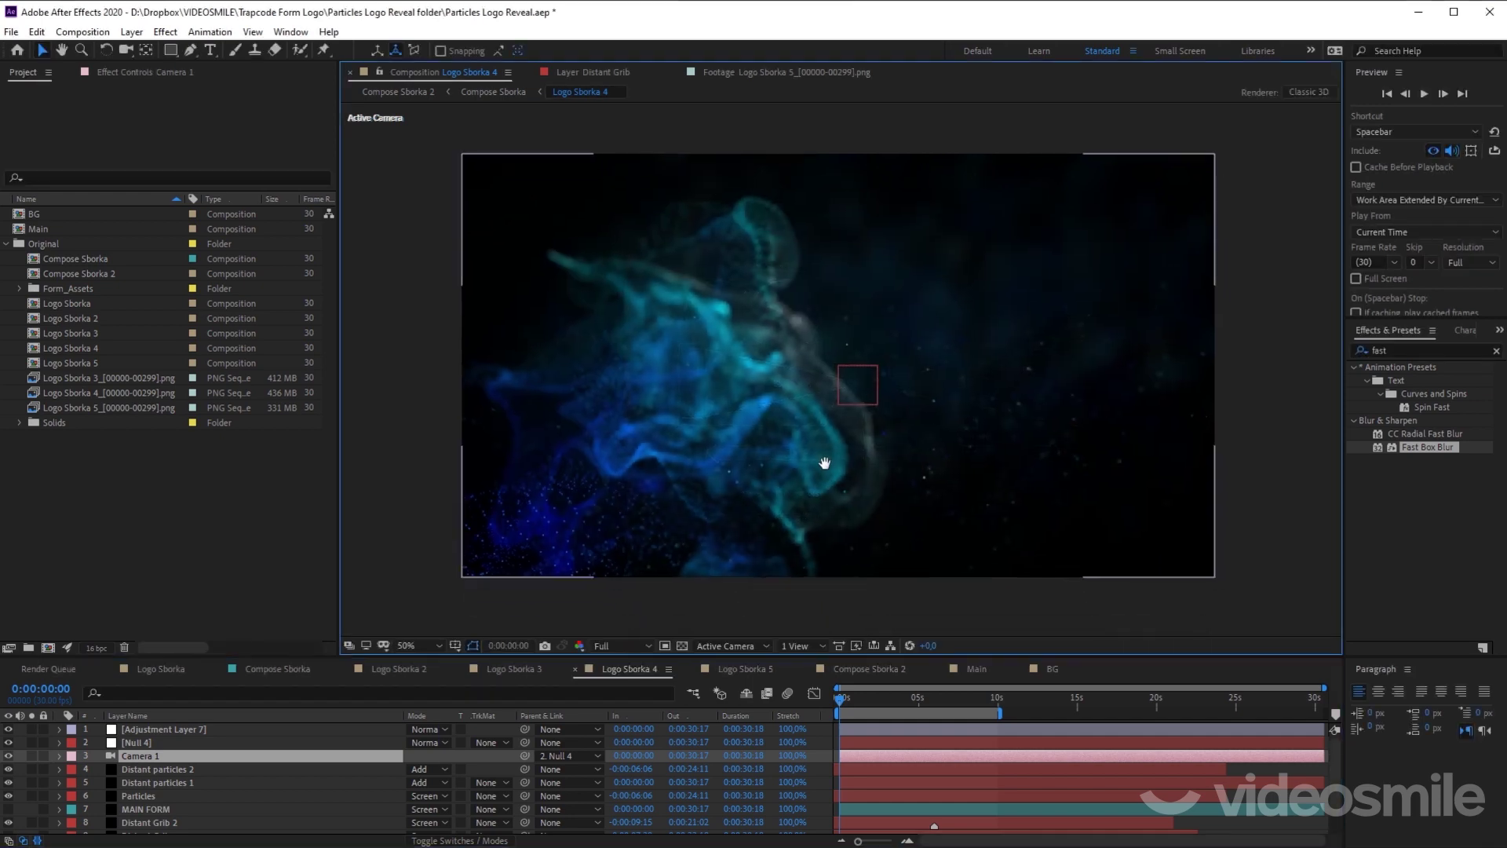
click(873, 699)
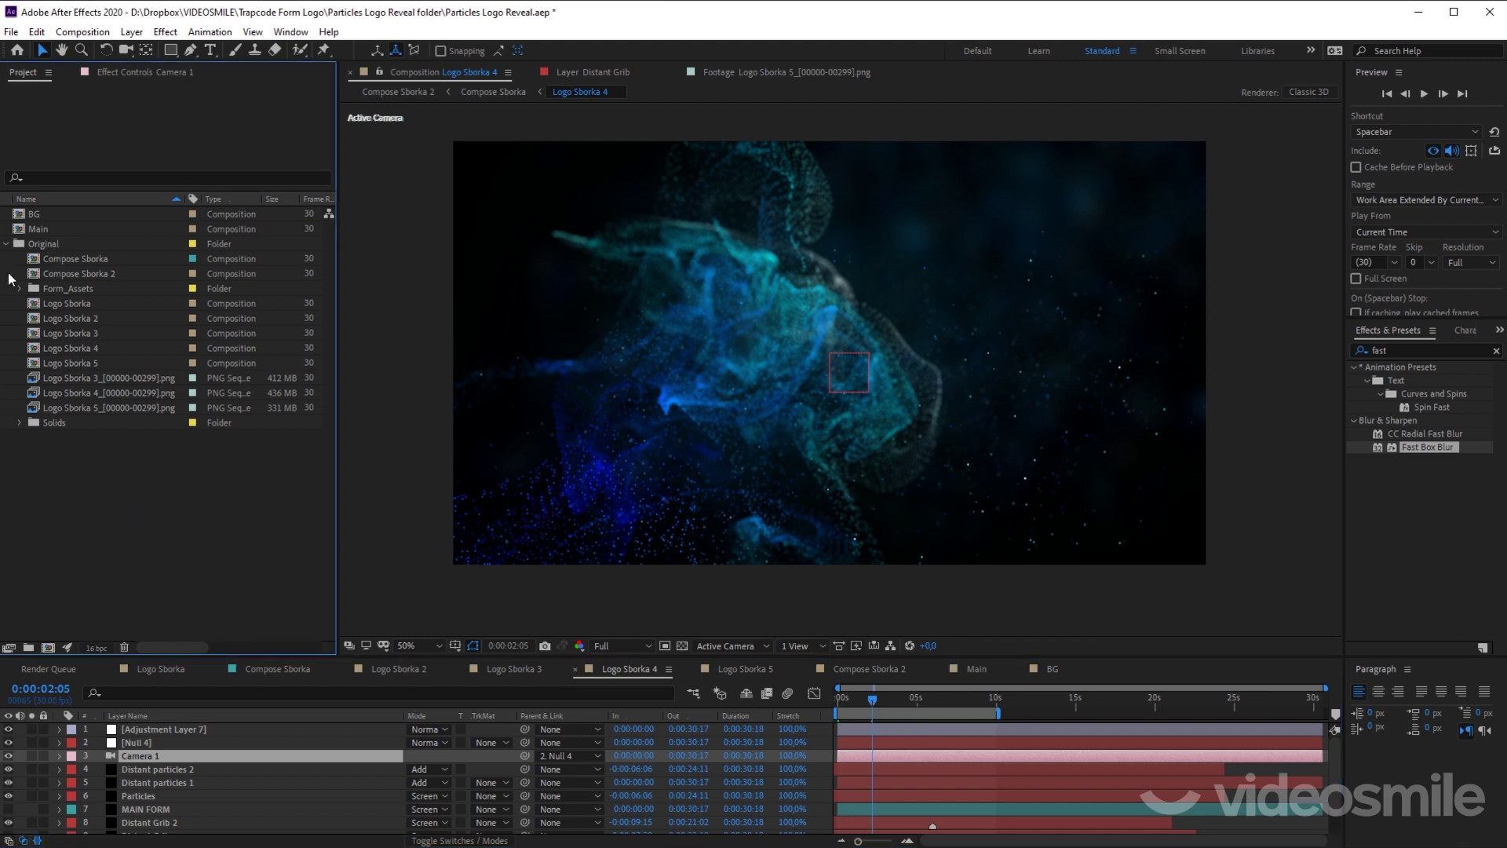
Step: Open Logo Sborka 3 and scrub through the ARISE logo forming, viewed at 100%
double_click(86, 337)
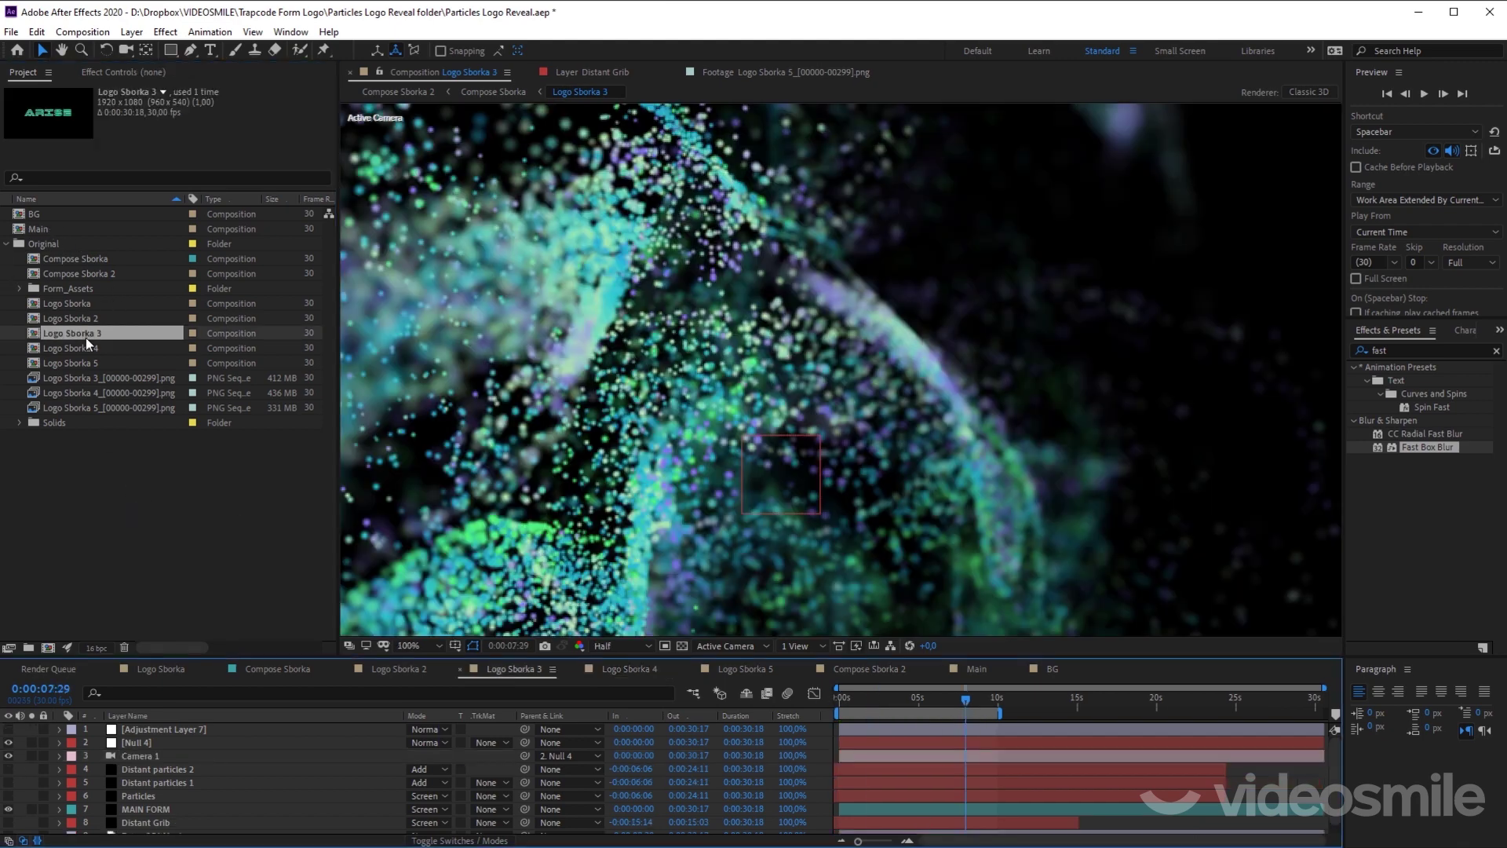
scroll(864, 451, down, 2)
click(935, 699)
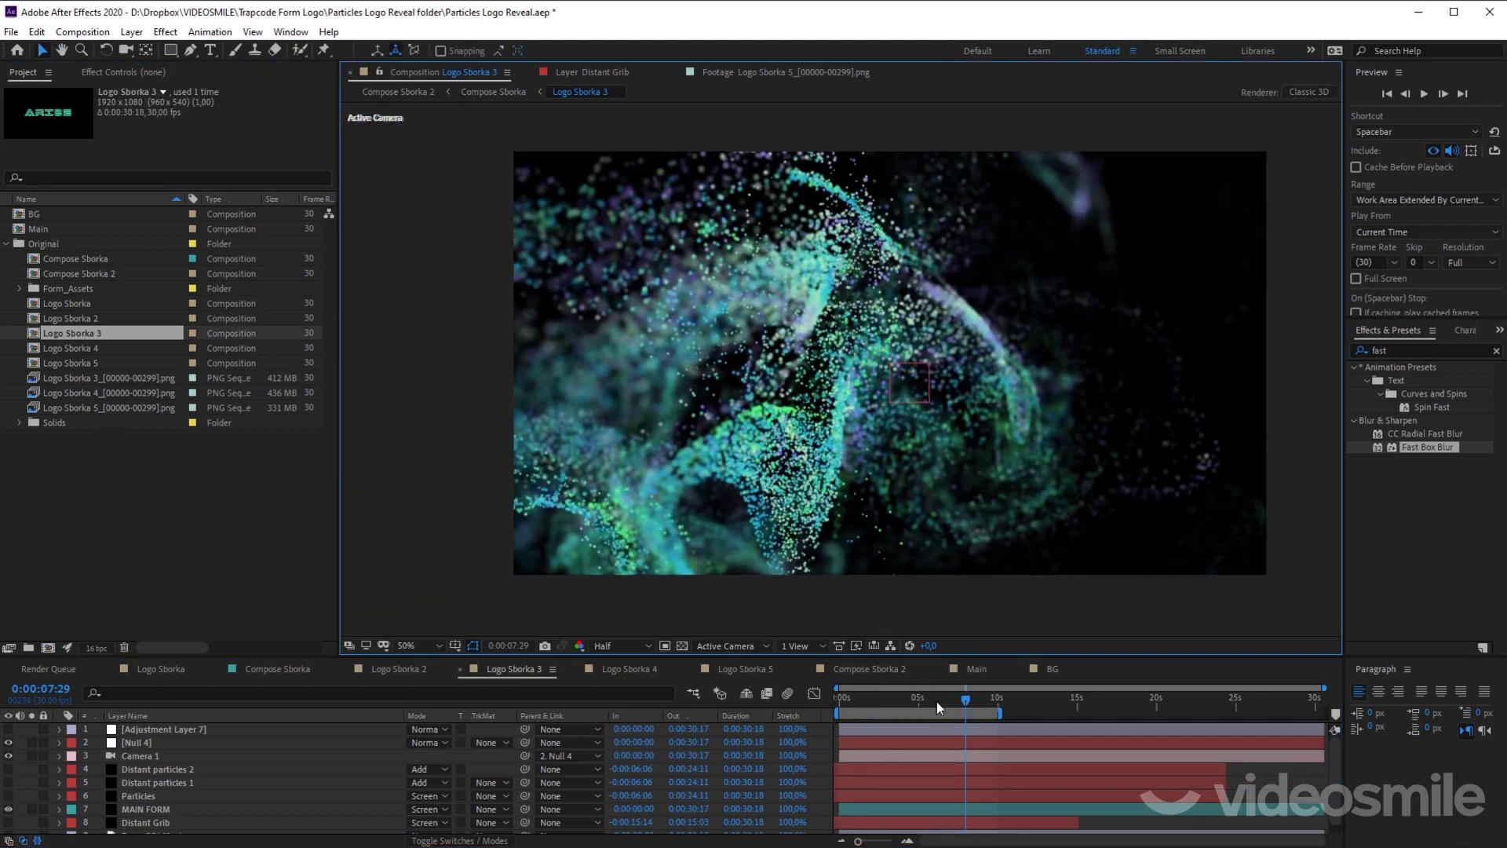
drag(934, 705, 917, 705)
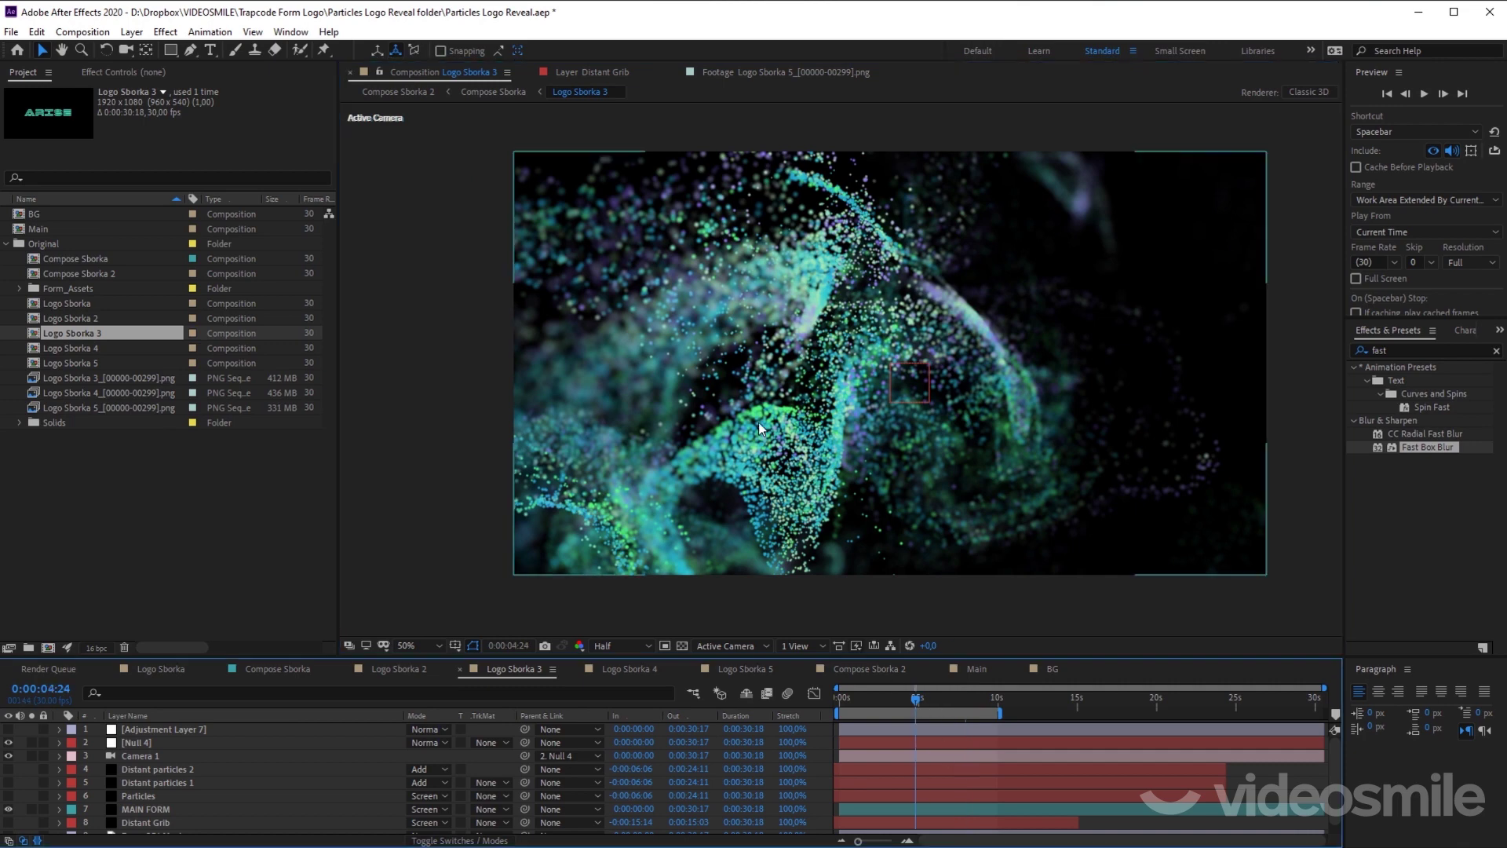
click(883, 701)
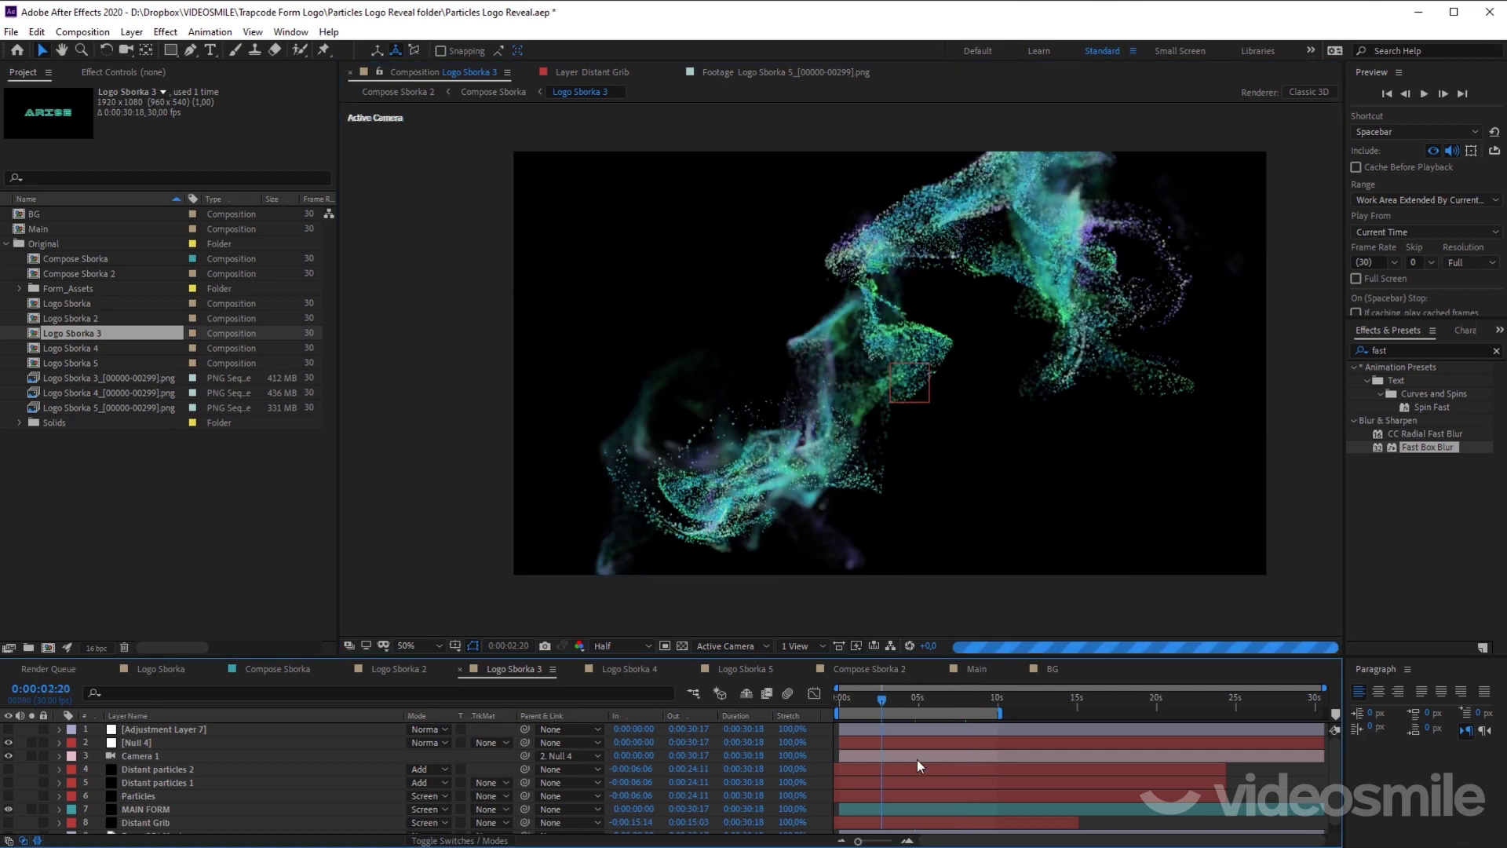
click(854, 700)
drag(840, 698, 888, 698)
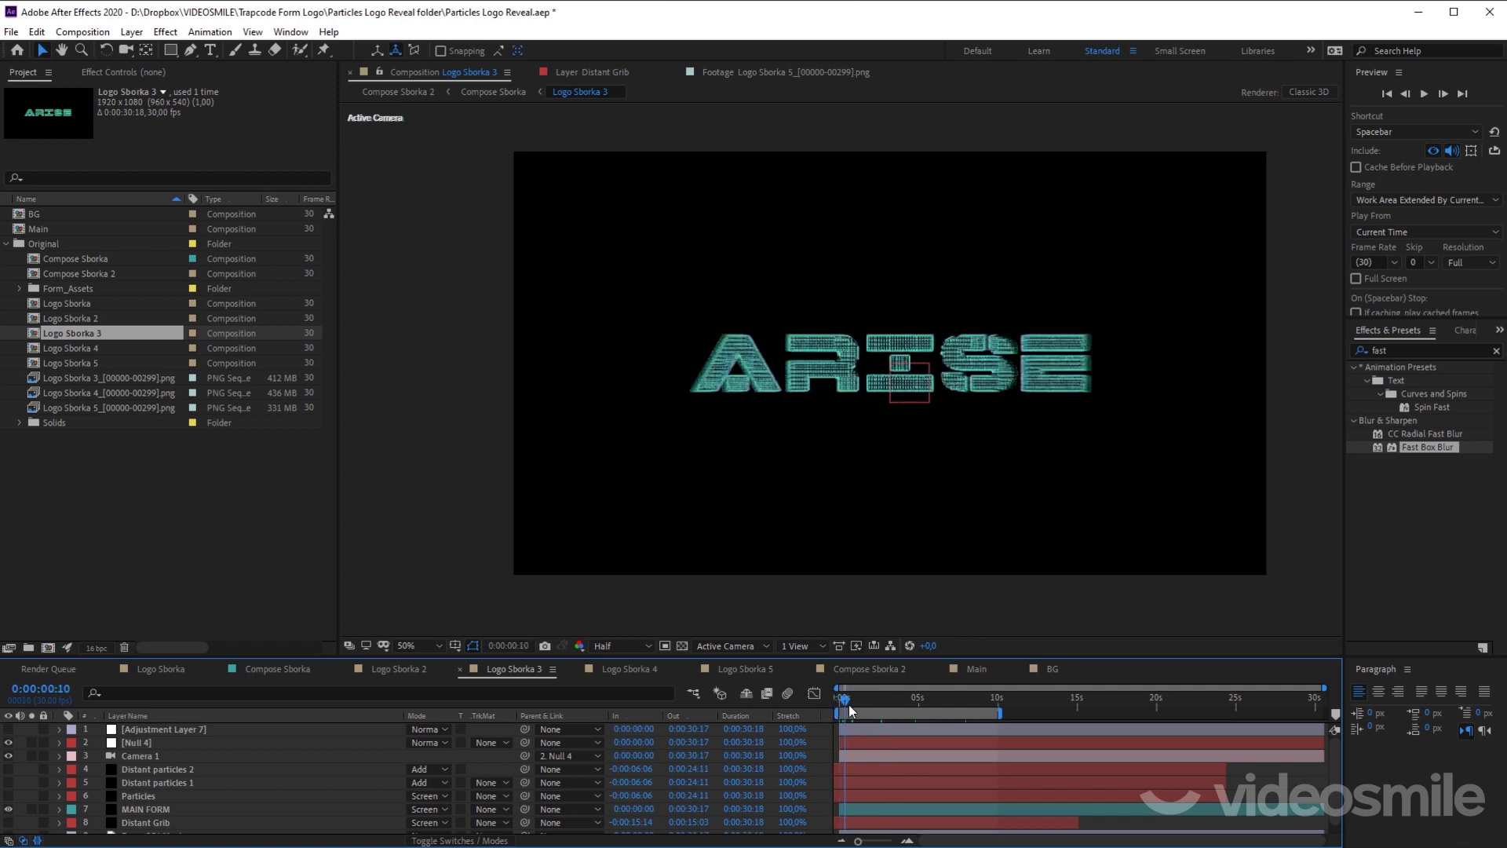
key(slash)
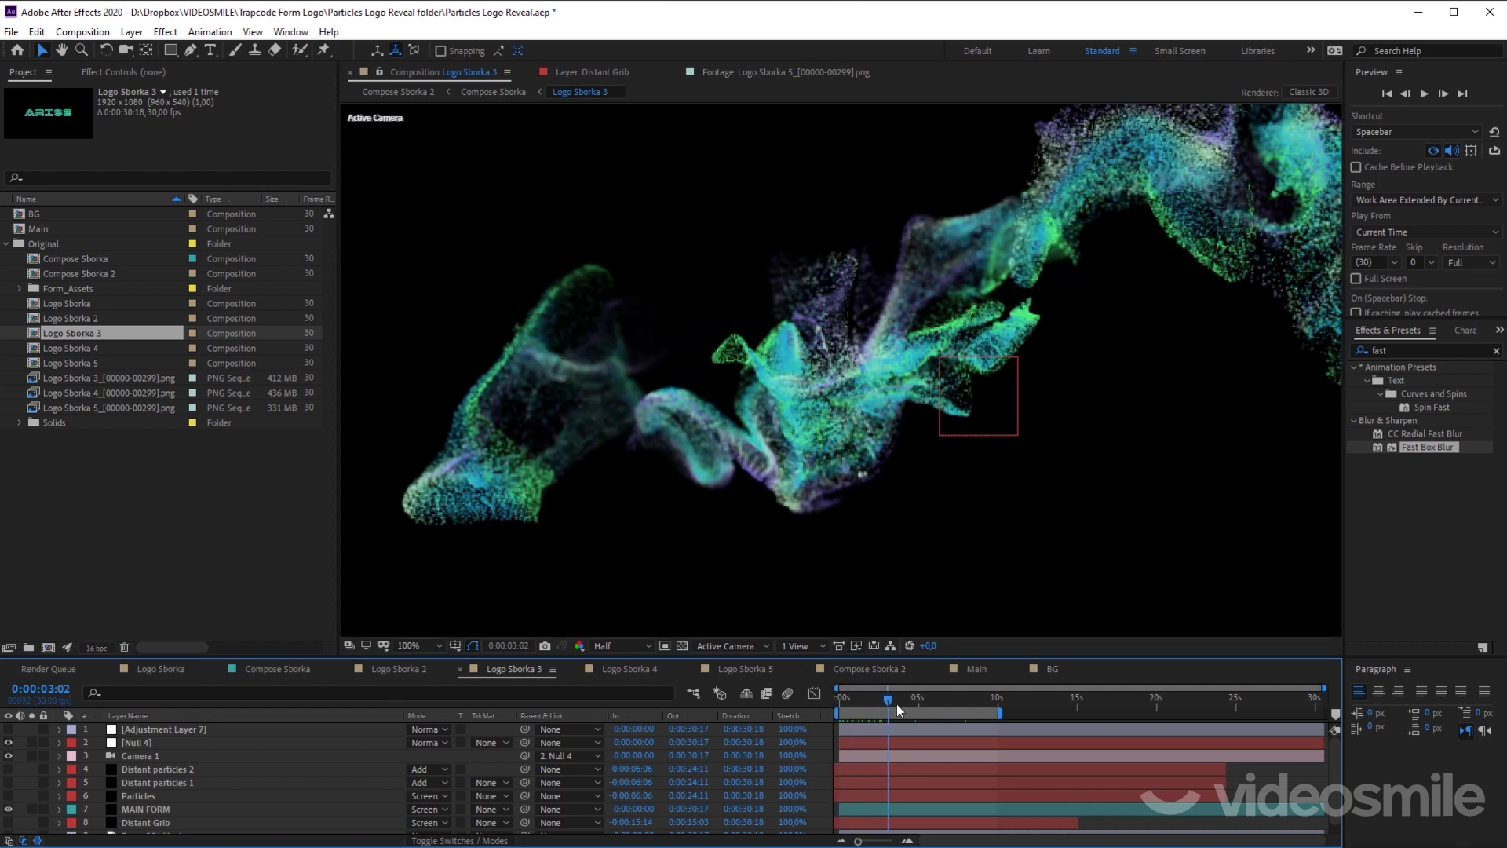
click(902, 700)
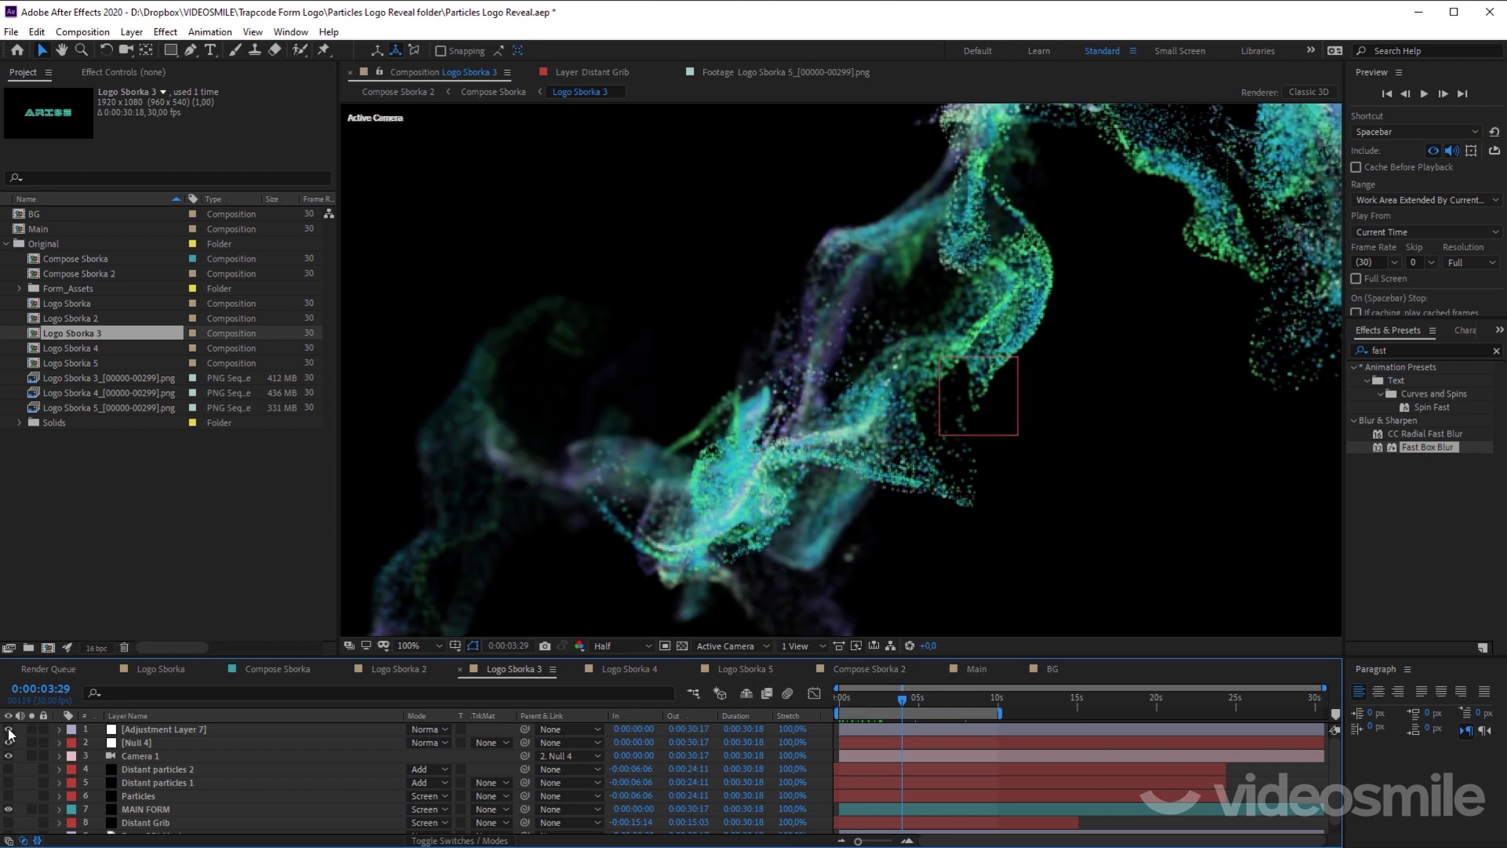
Step: Turn on Adjustment Layer 7 in Logo Sborka 3 and scrub to 0:00:06:02 at fit view
click(9, 730)
key(comma)
click(916, 699)
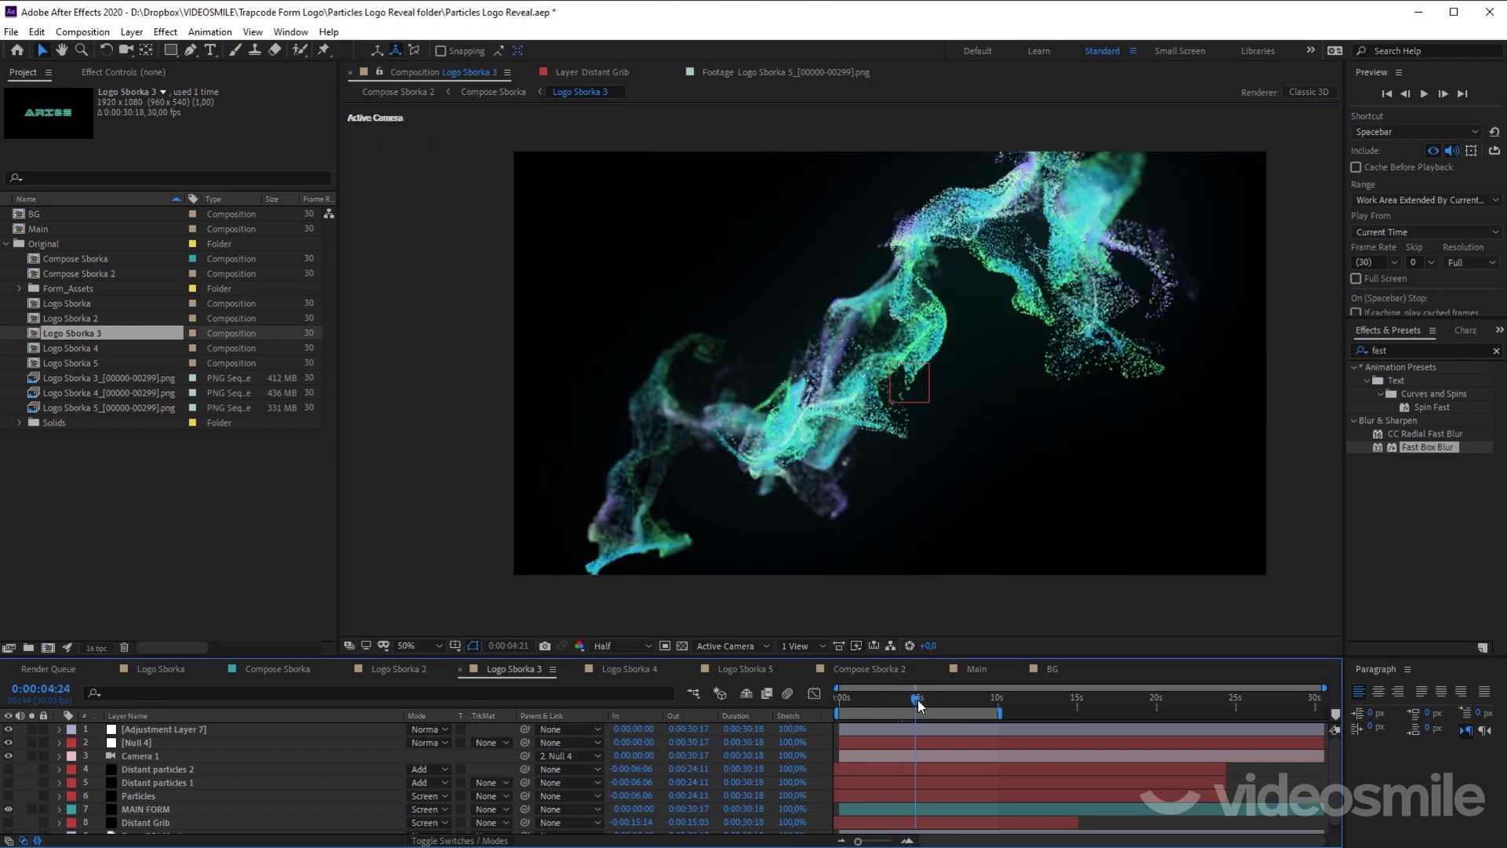
drag(917, 700, 936, 700)
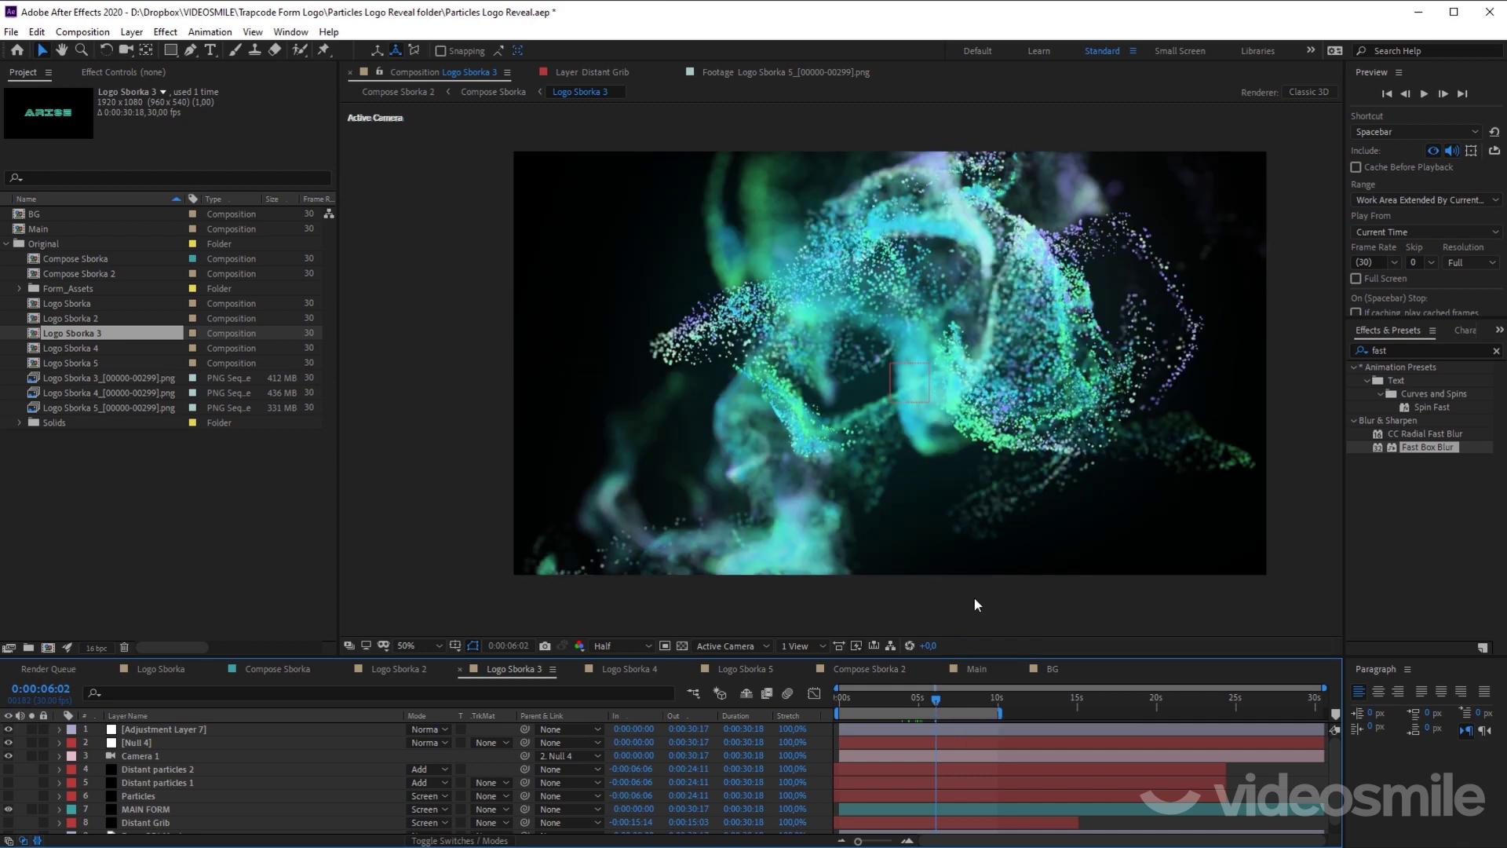
click(982, 604)
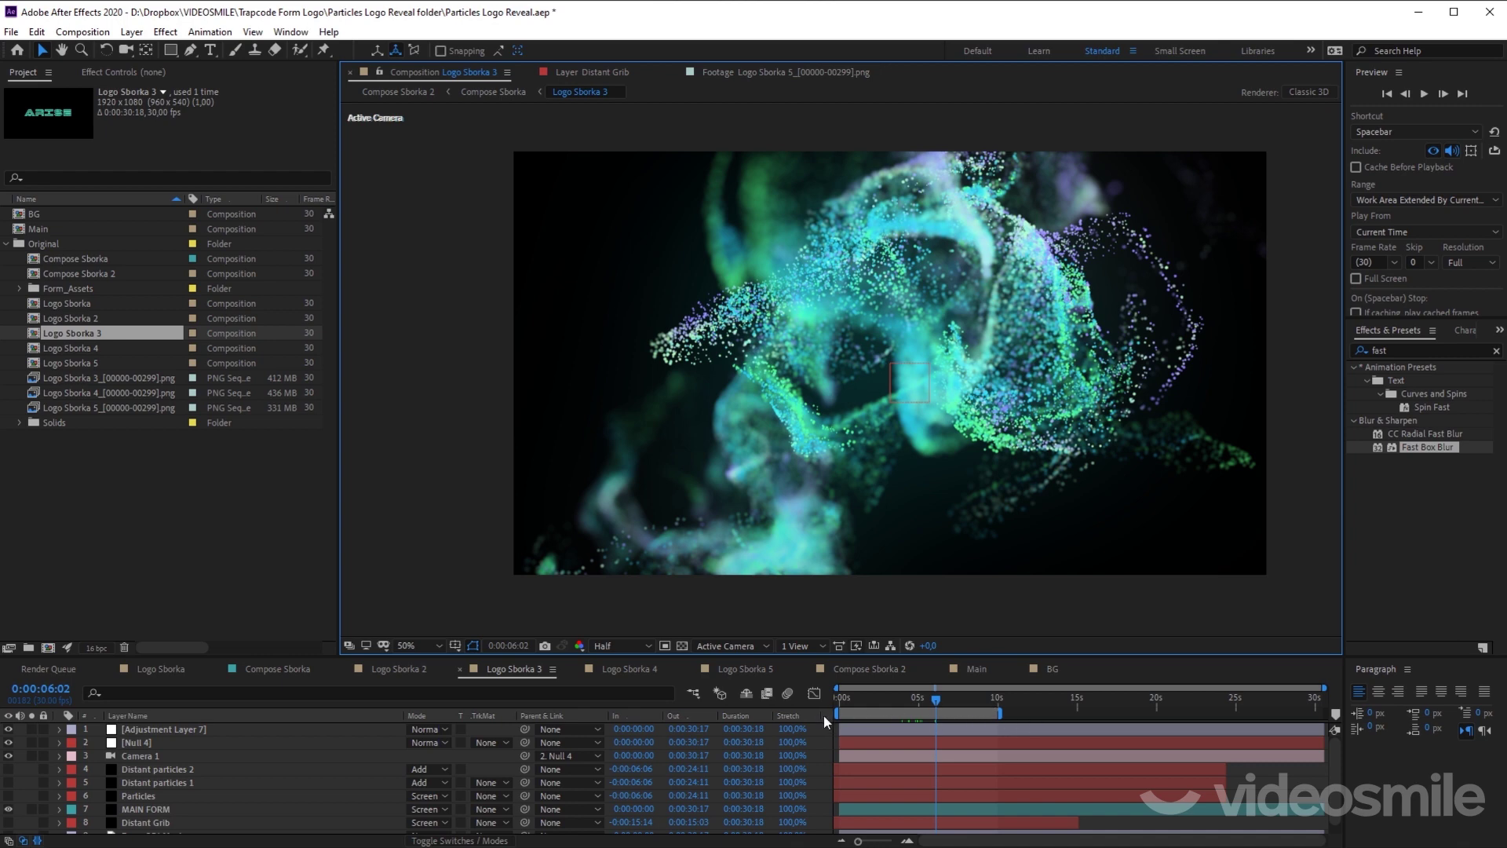
Step: Shorten the work area to end near 6.5 seconds, then select Logo Sborka 5 in the Project panel
click(977, 713)
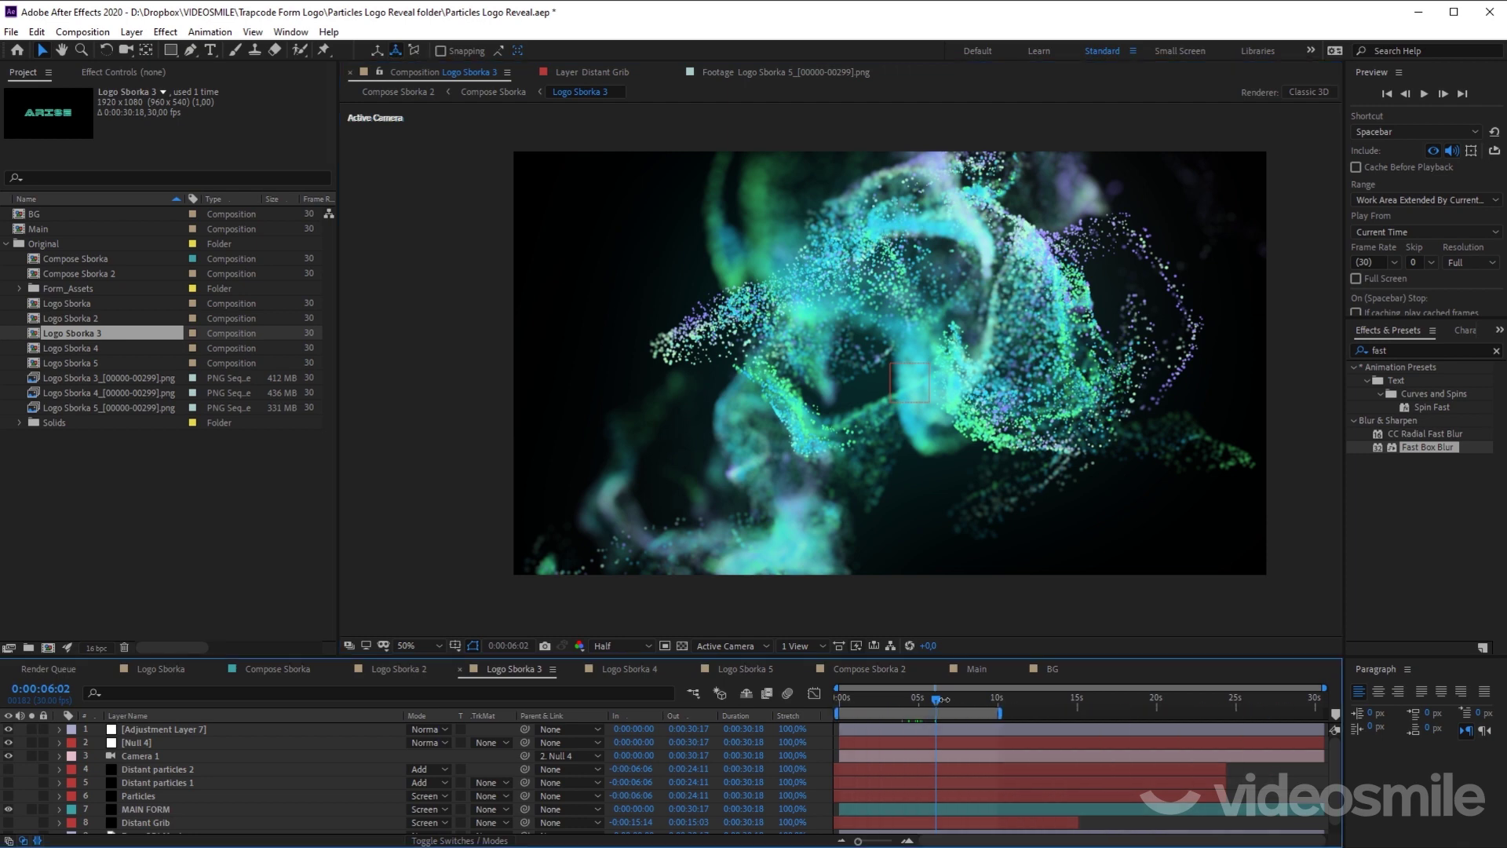
drag(1001, 713, 949, 716)
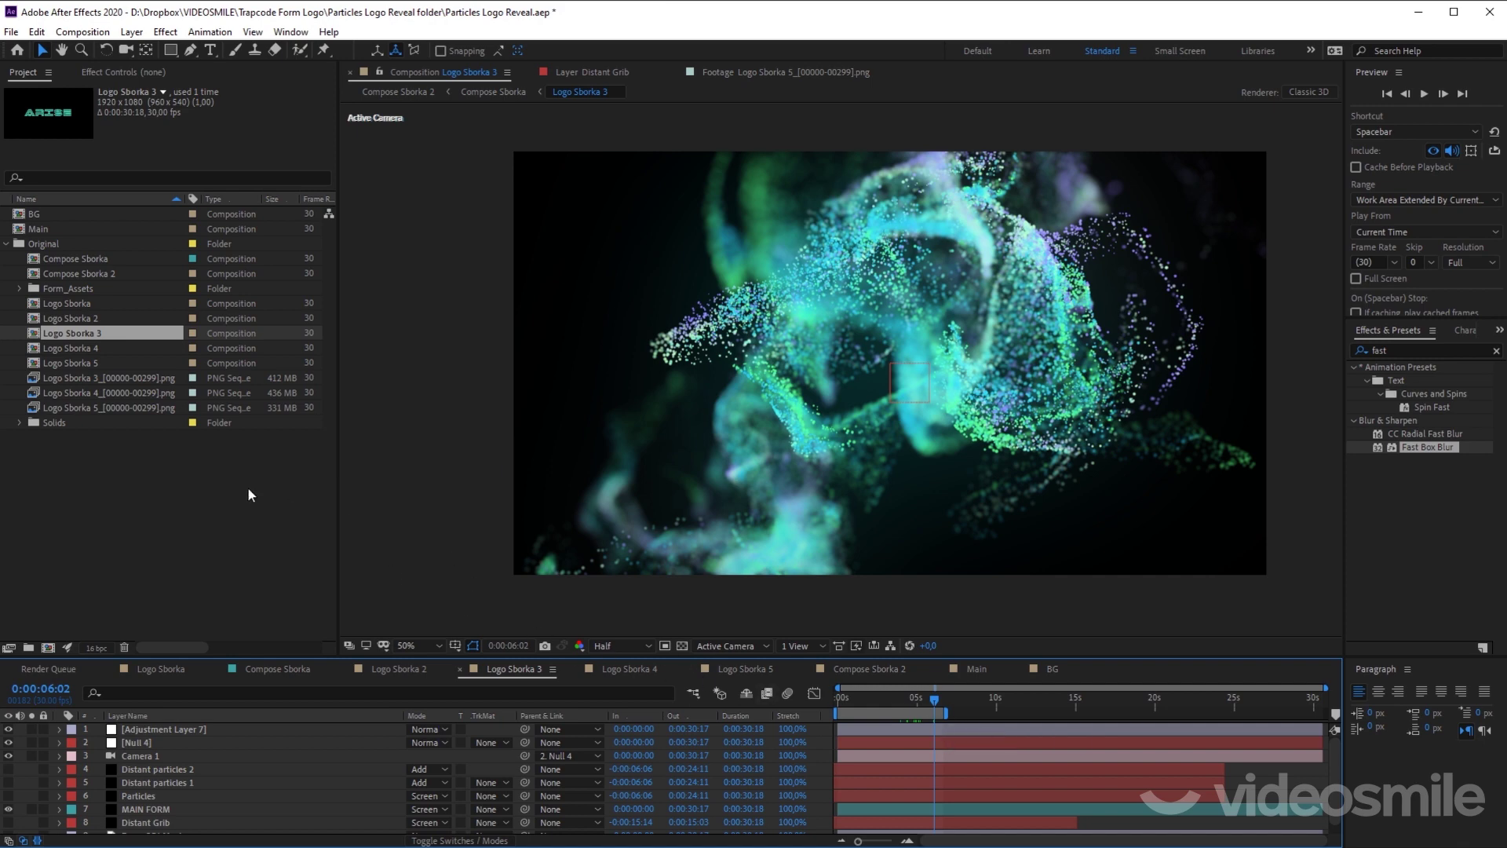
click(149, 502)
click(93, 333)
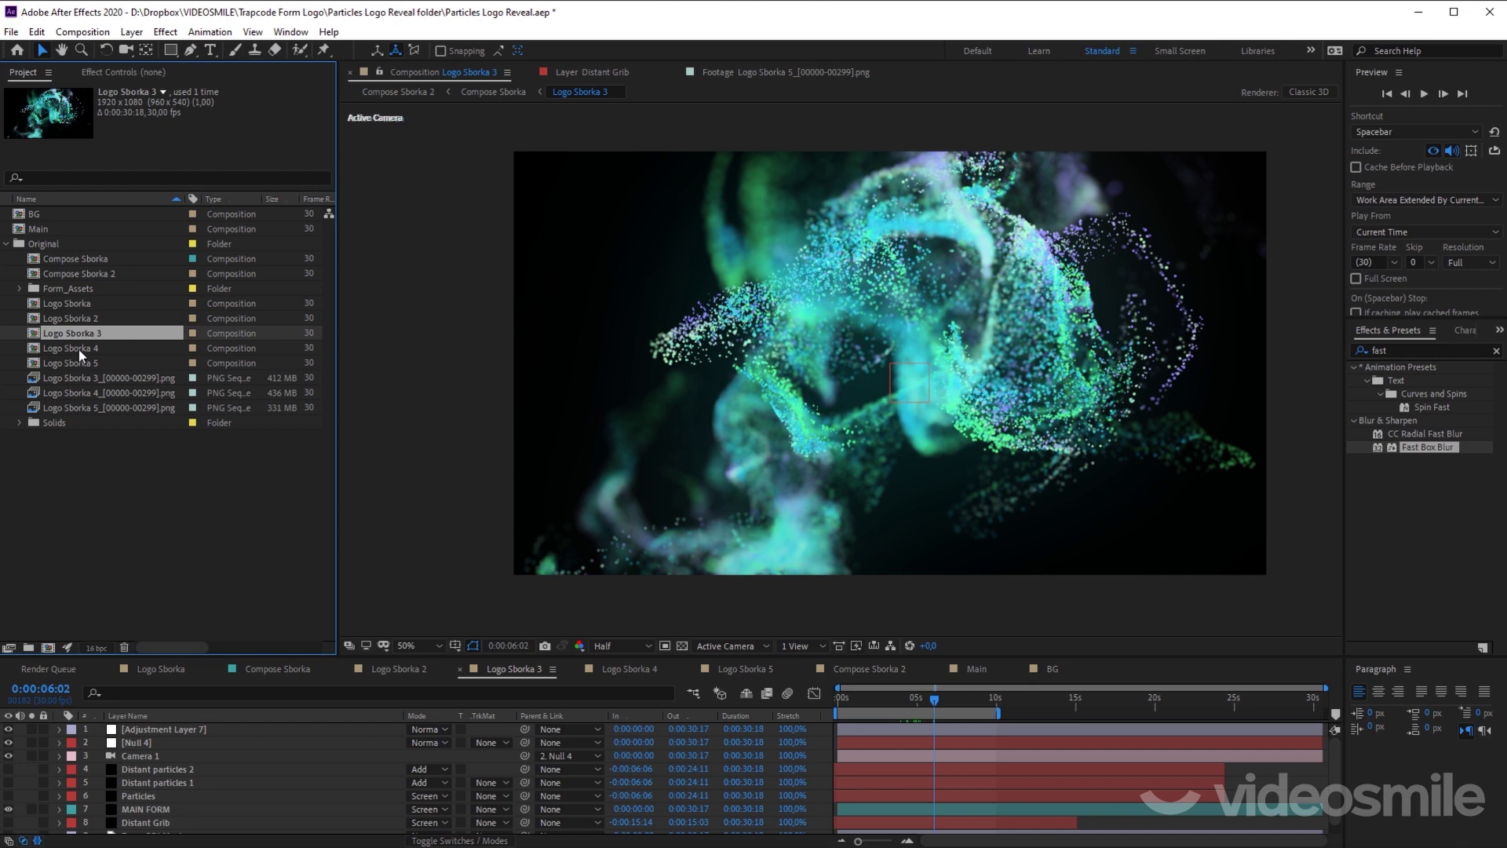
click(82, 362)
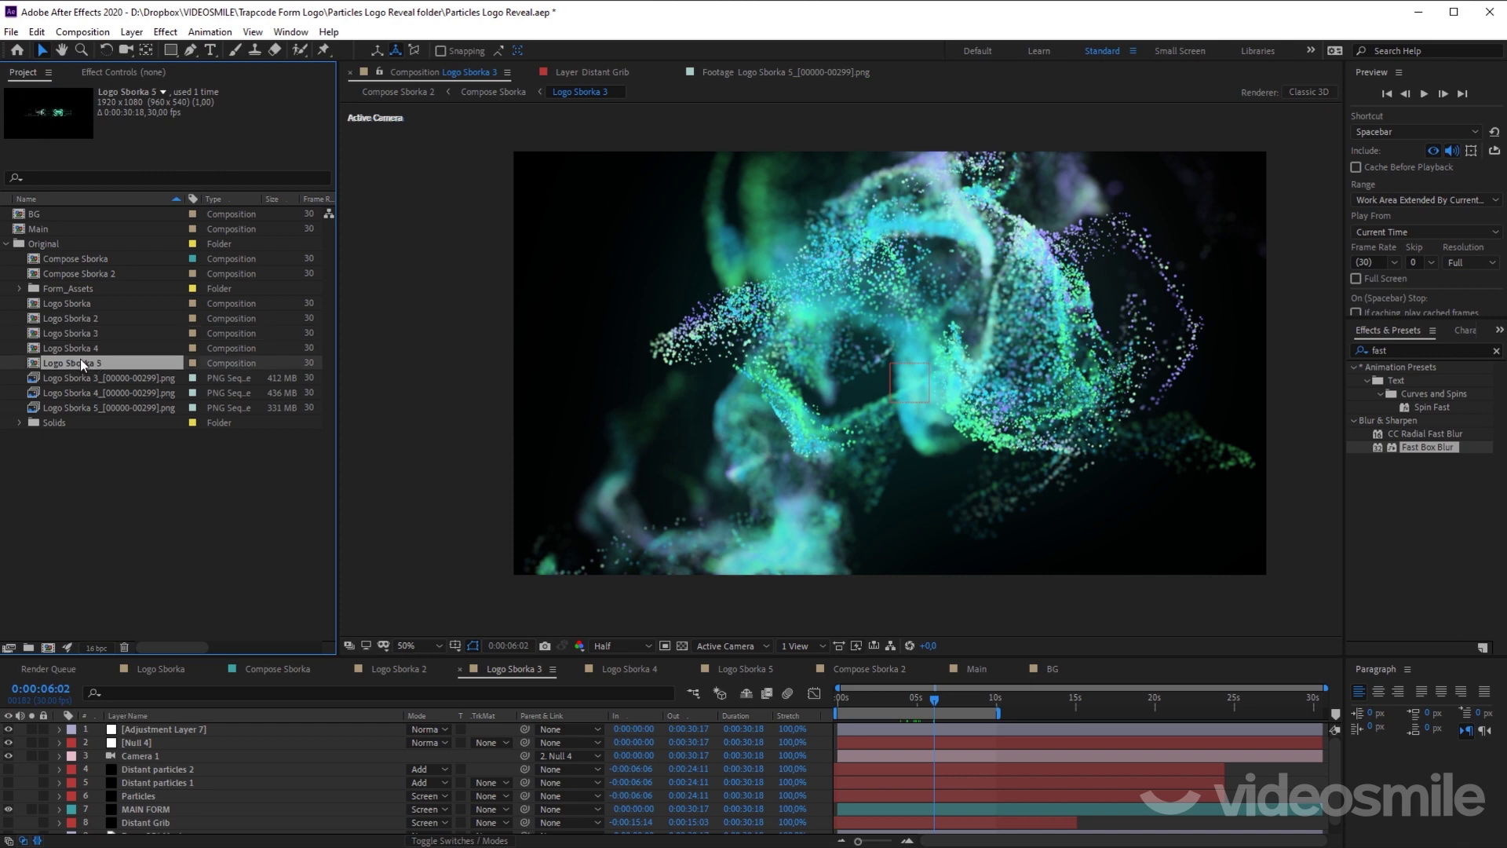
Step: Open Logo Sborka 5, scrub from 1:12 back to the start, and show MAIN FORM's effect settings
double_click(80, 361)
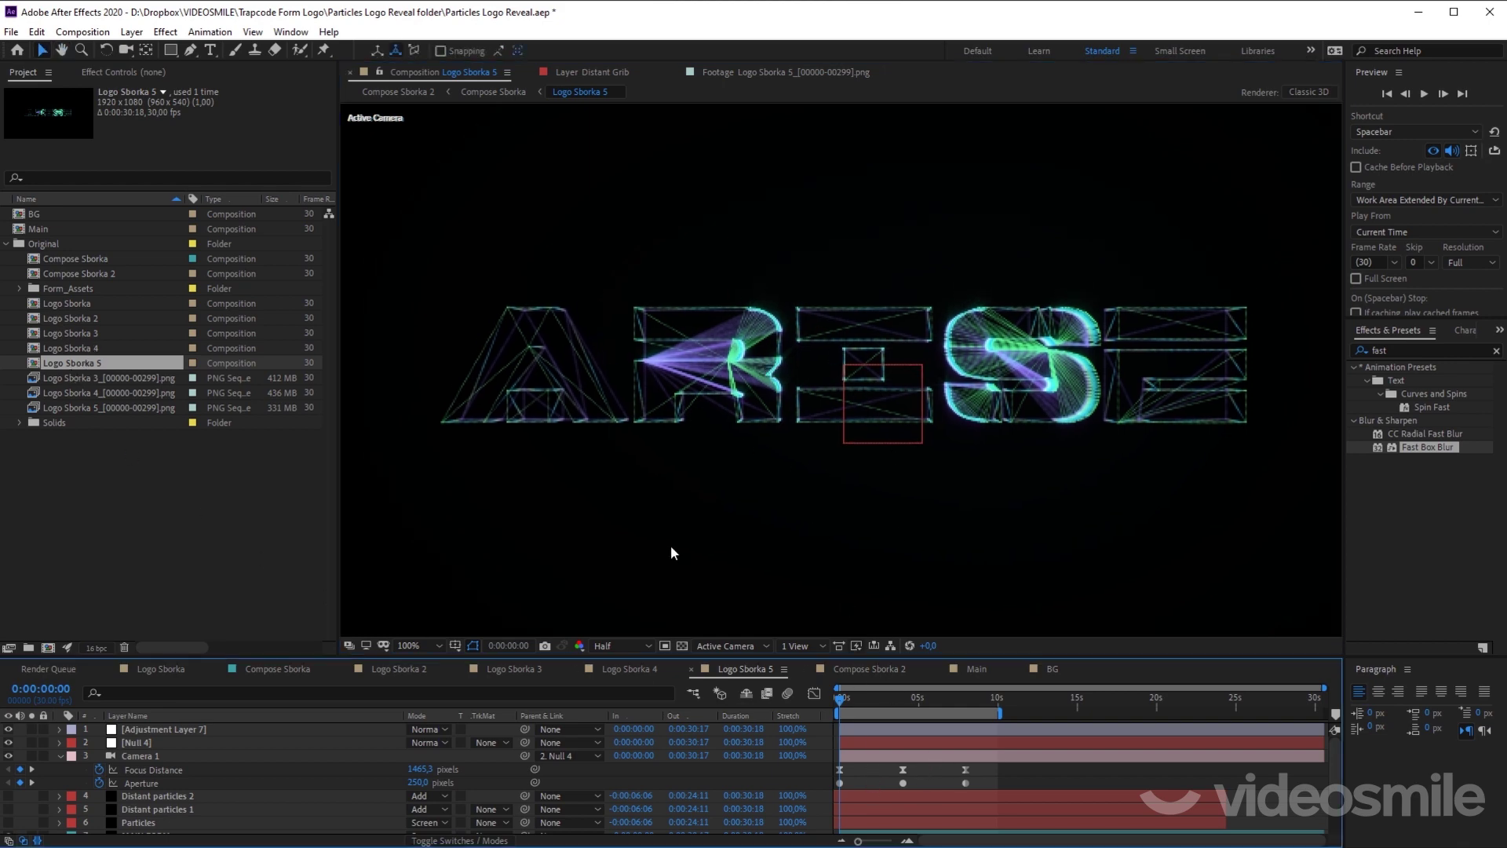
click(860, 703)
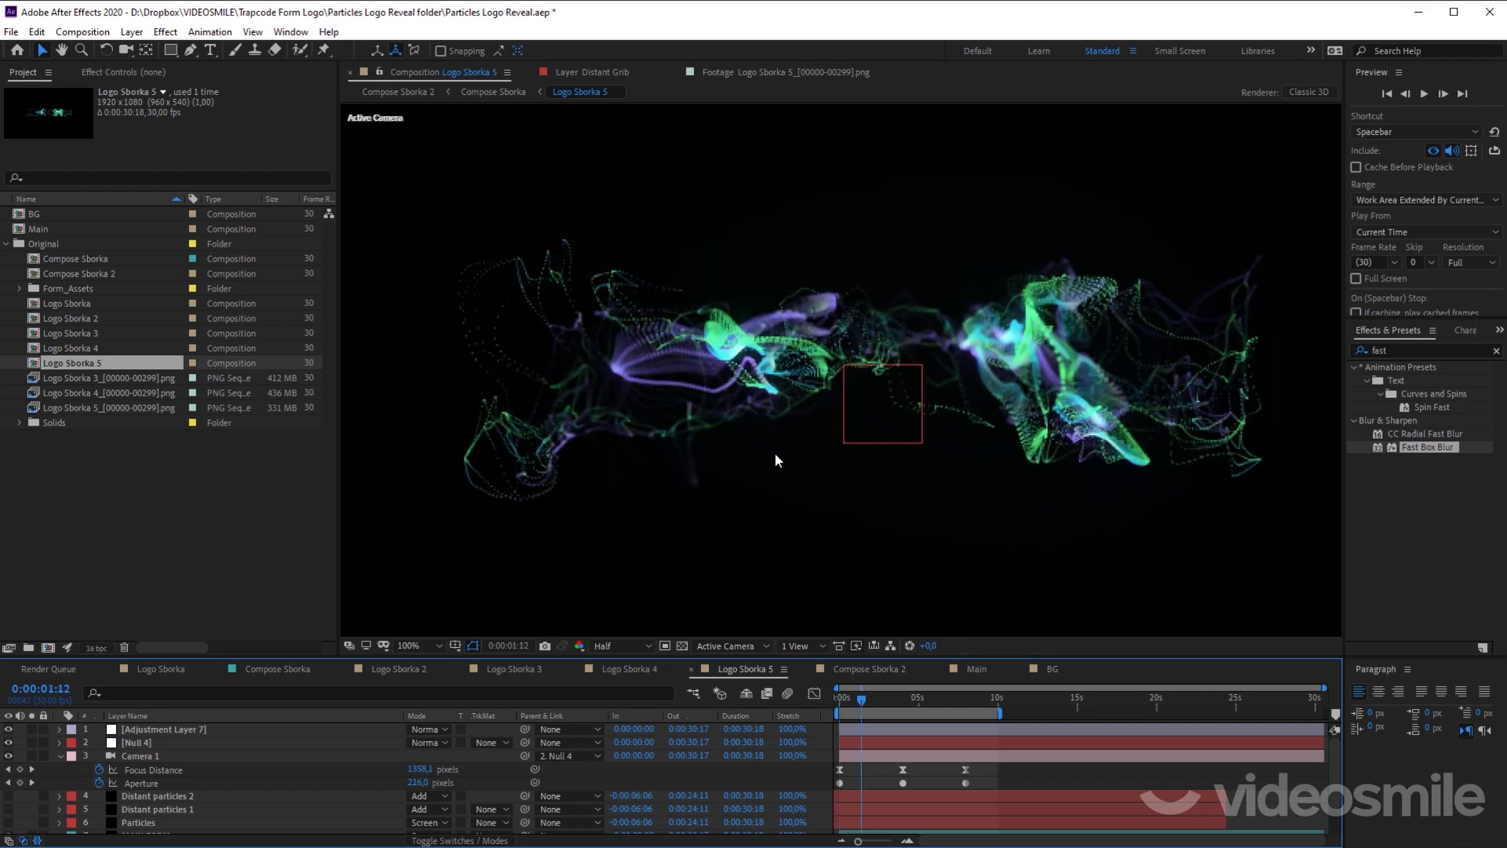
drag(860, 698, 839, 699)
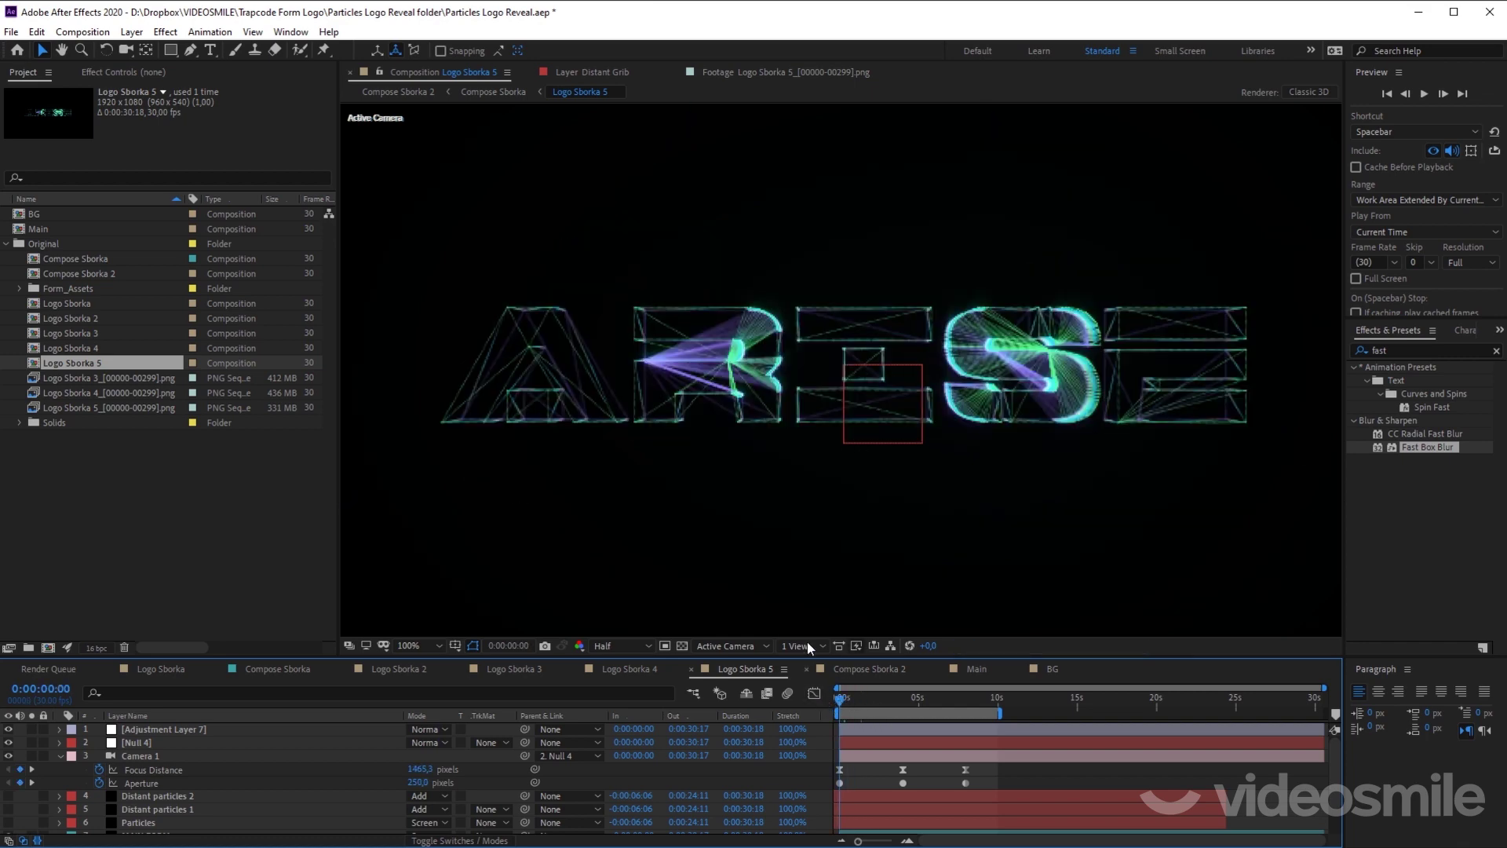
scroll(168, 804, down, 2)
click(162, 801)
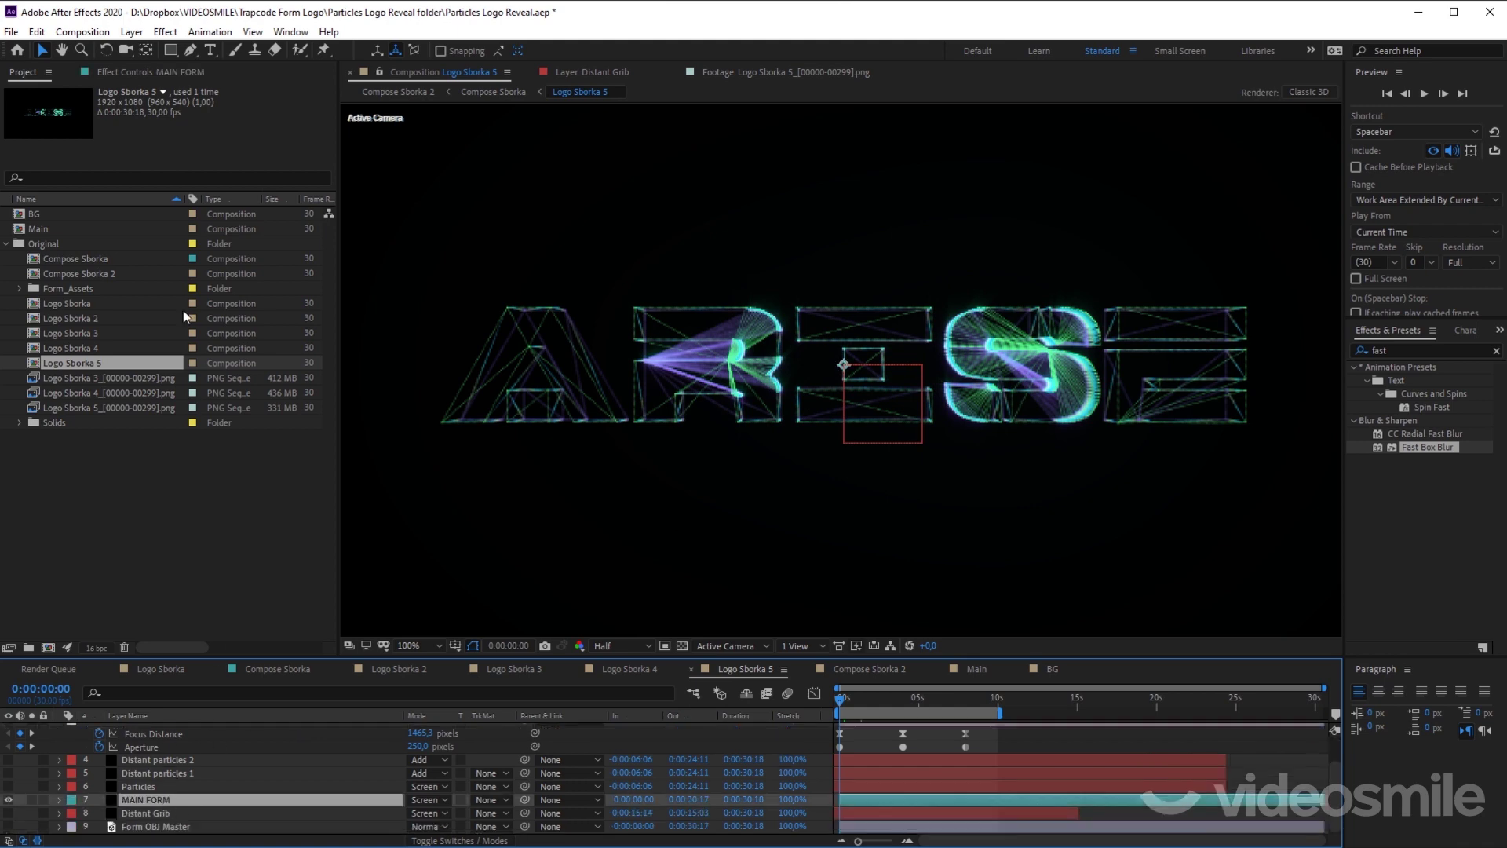
click(123, 74)
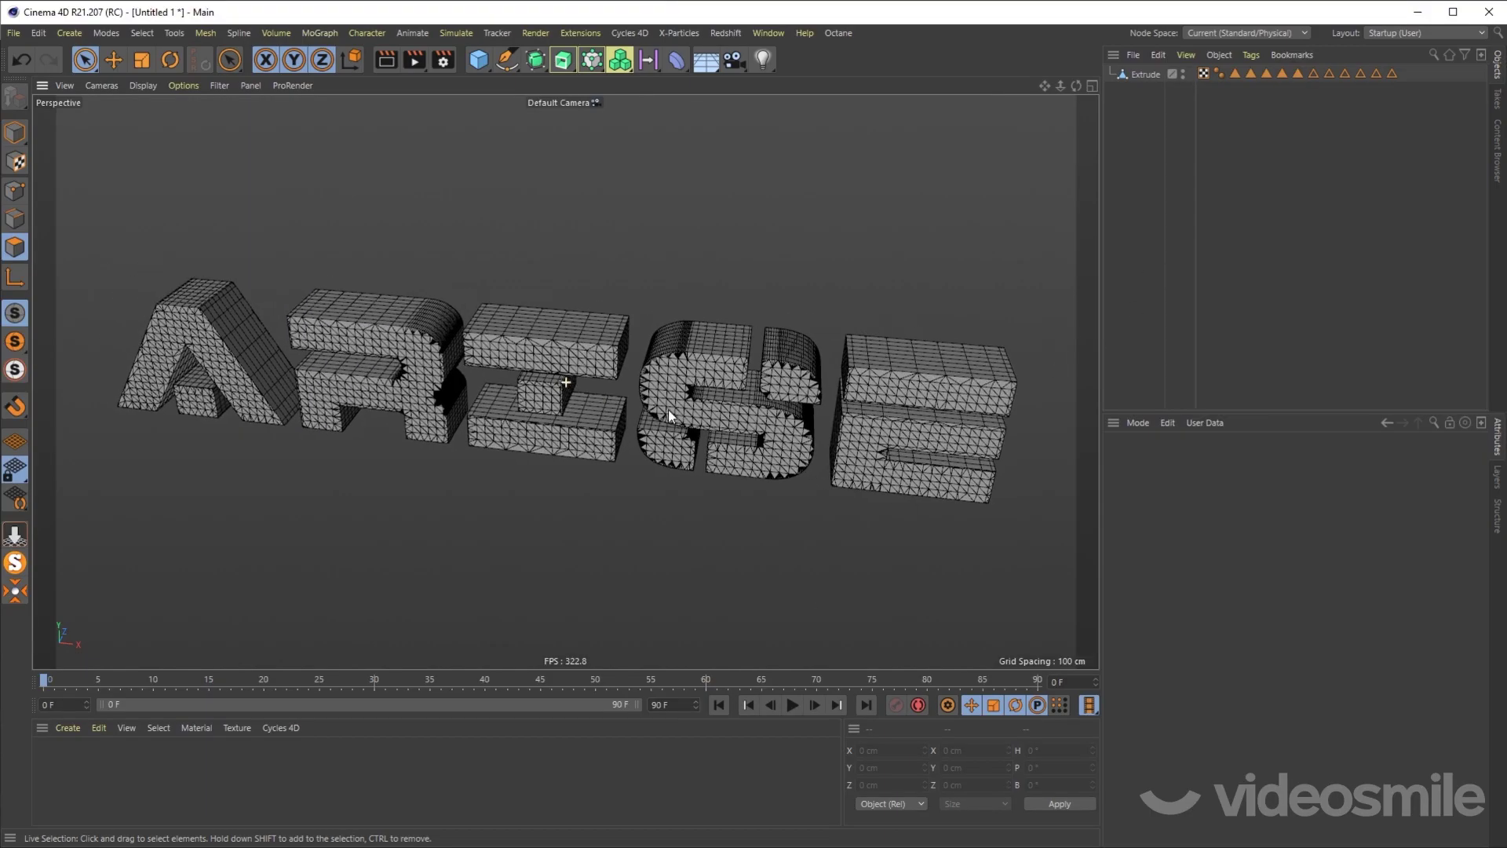
Step: Nest a Text spline under Extrude.1 and convert Extrude.1 to editable polygons with C
drag(526, 64, 634, 86)
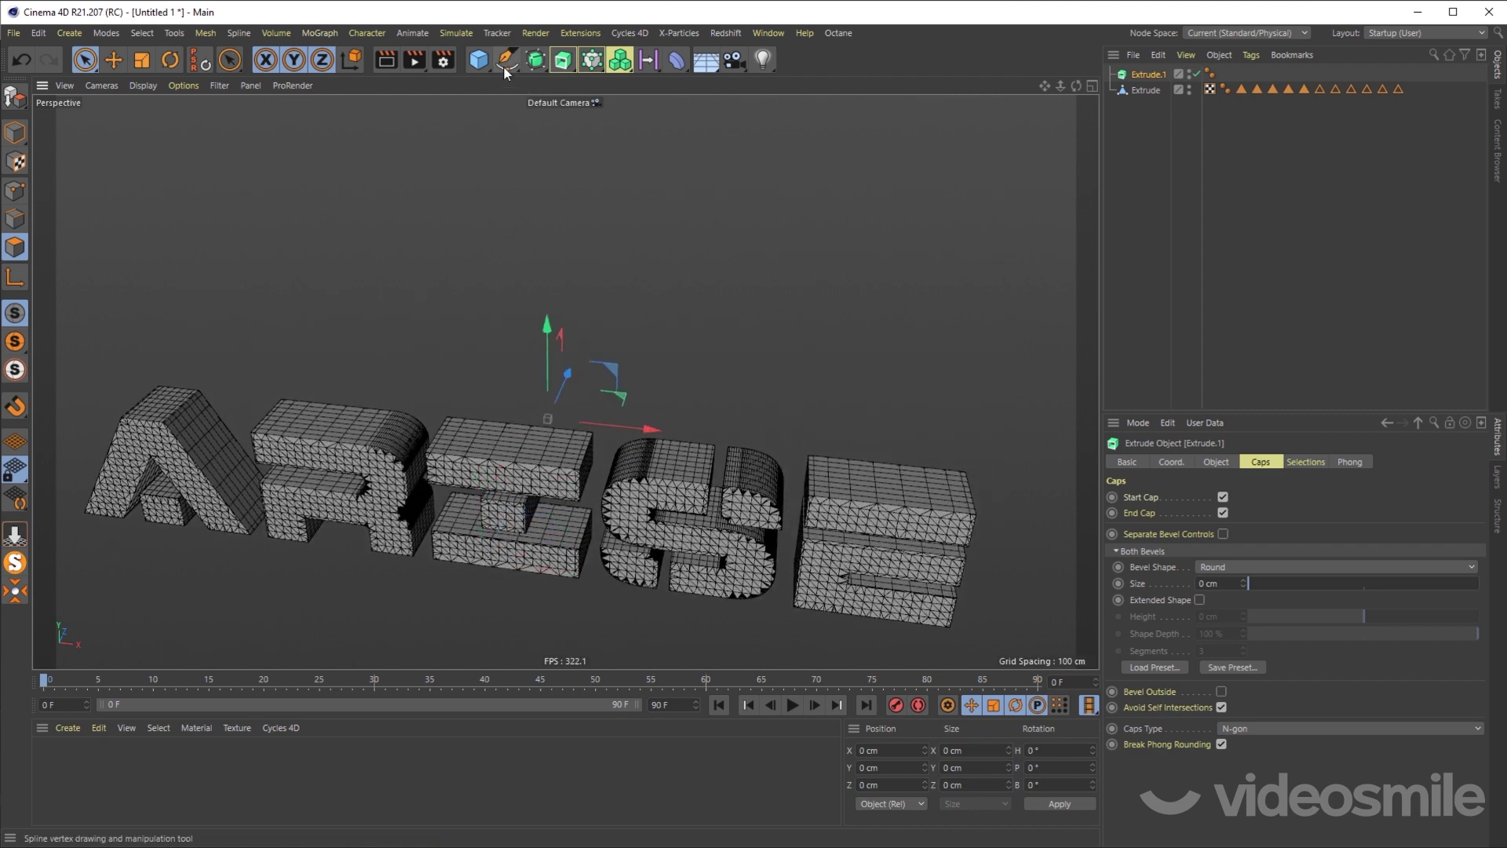
mouse_move(507, 61)
mouse_down()
mouse_move(656, 115)
mouse_move(766, 116)
mouse_up()
drag(1131, 106, 1146, 89)
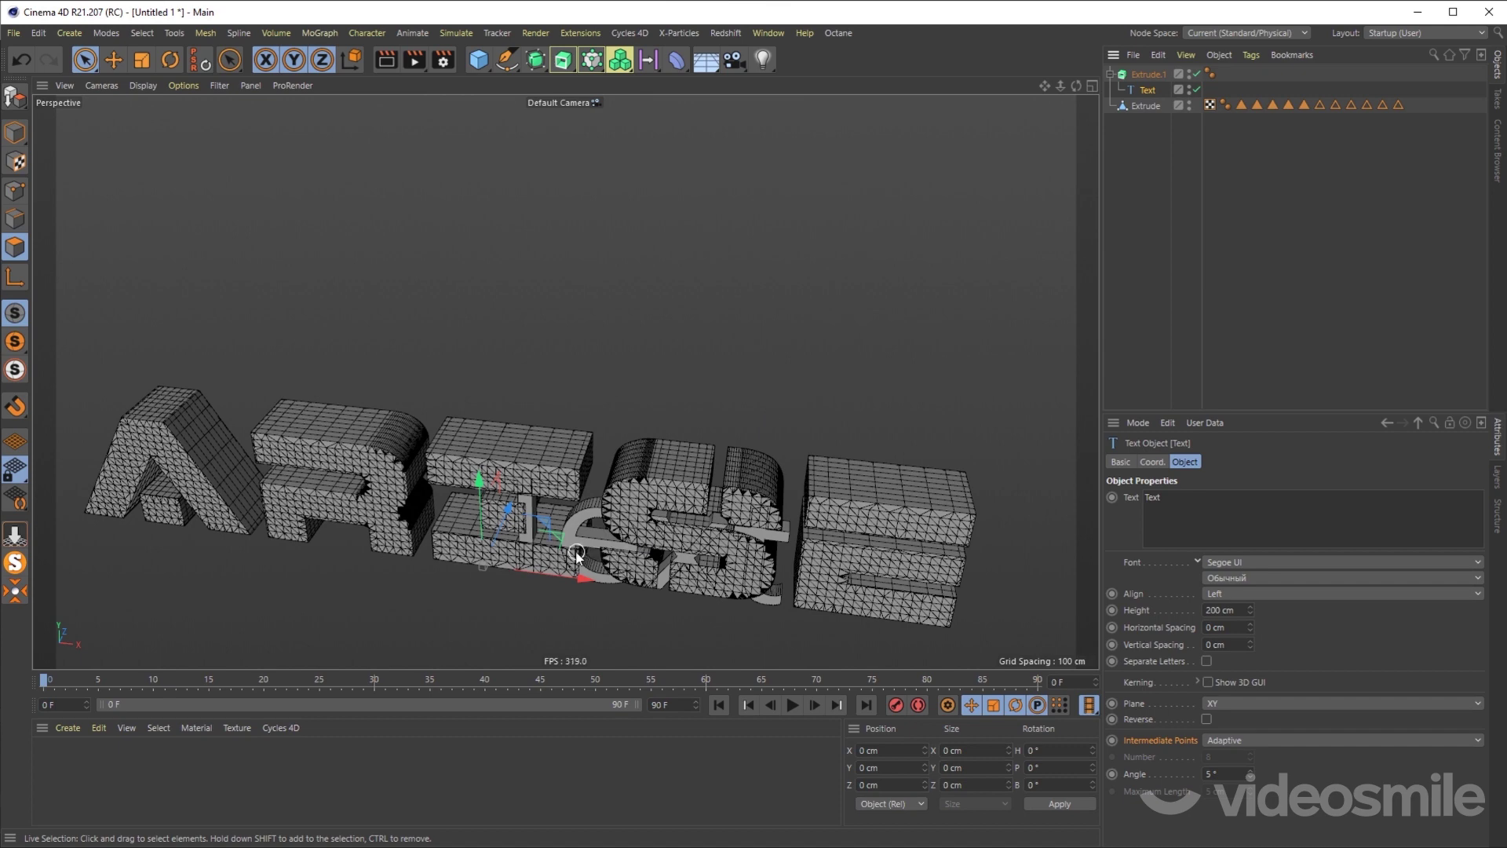
scroll(663, 422, up, 5)
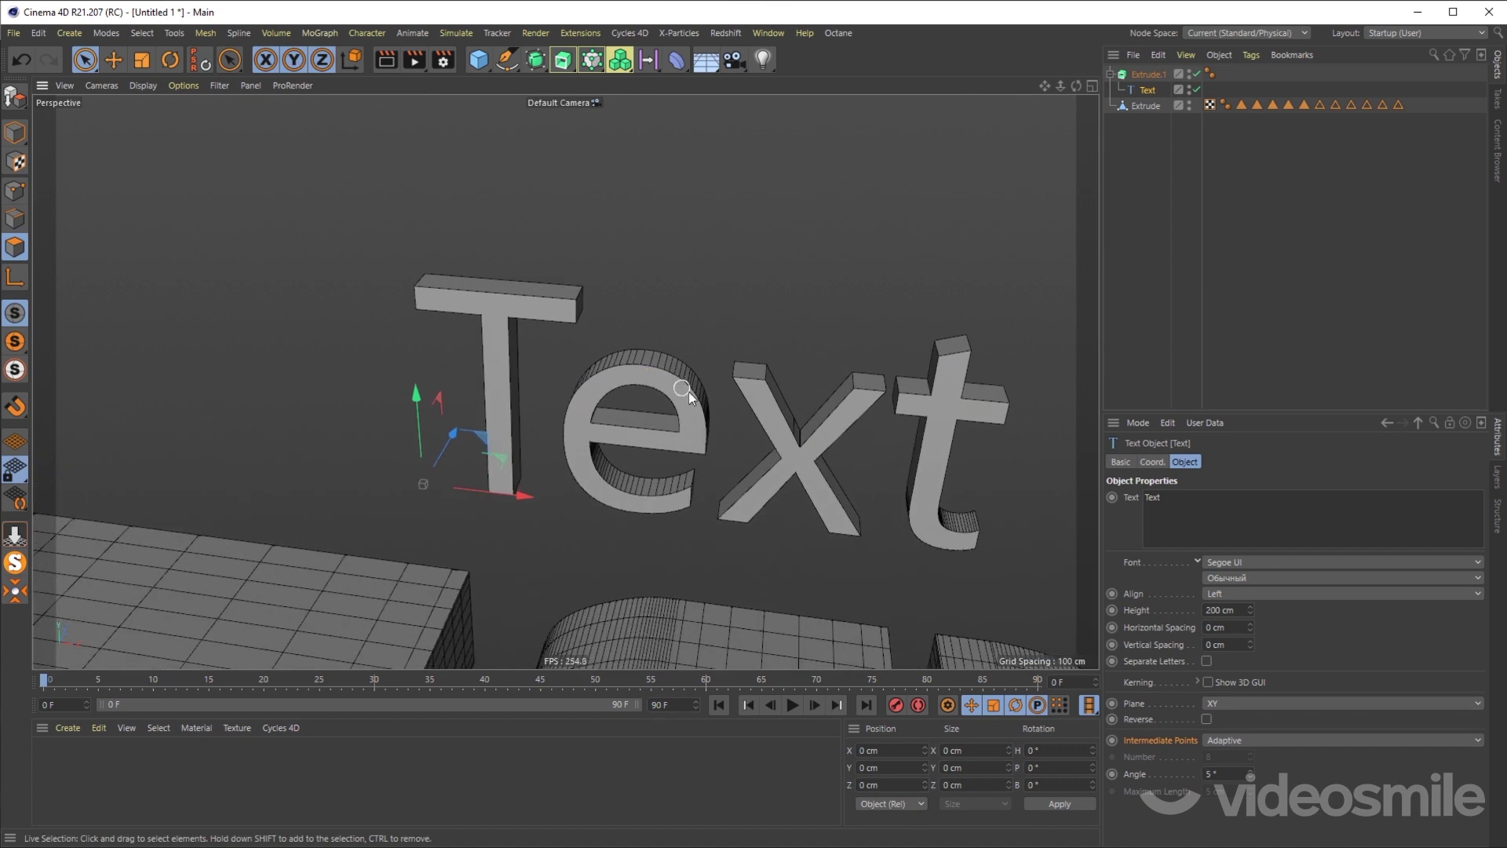
click(1148, 74)
key(c)
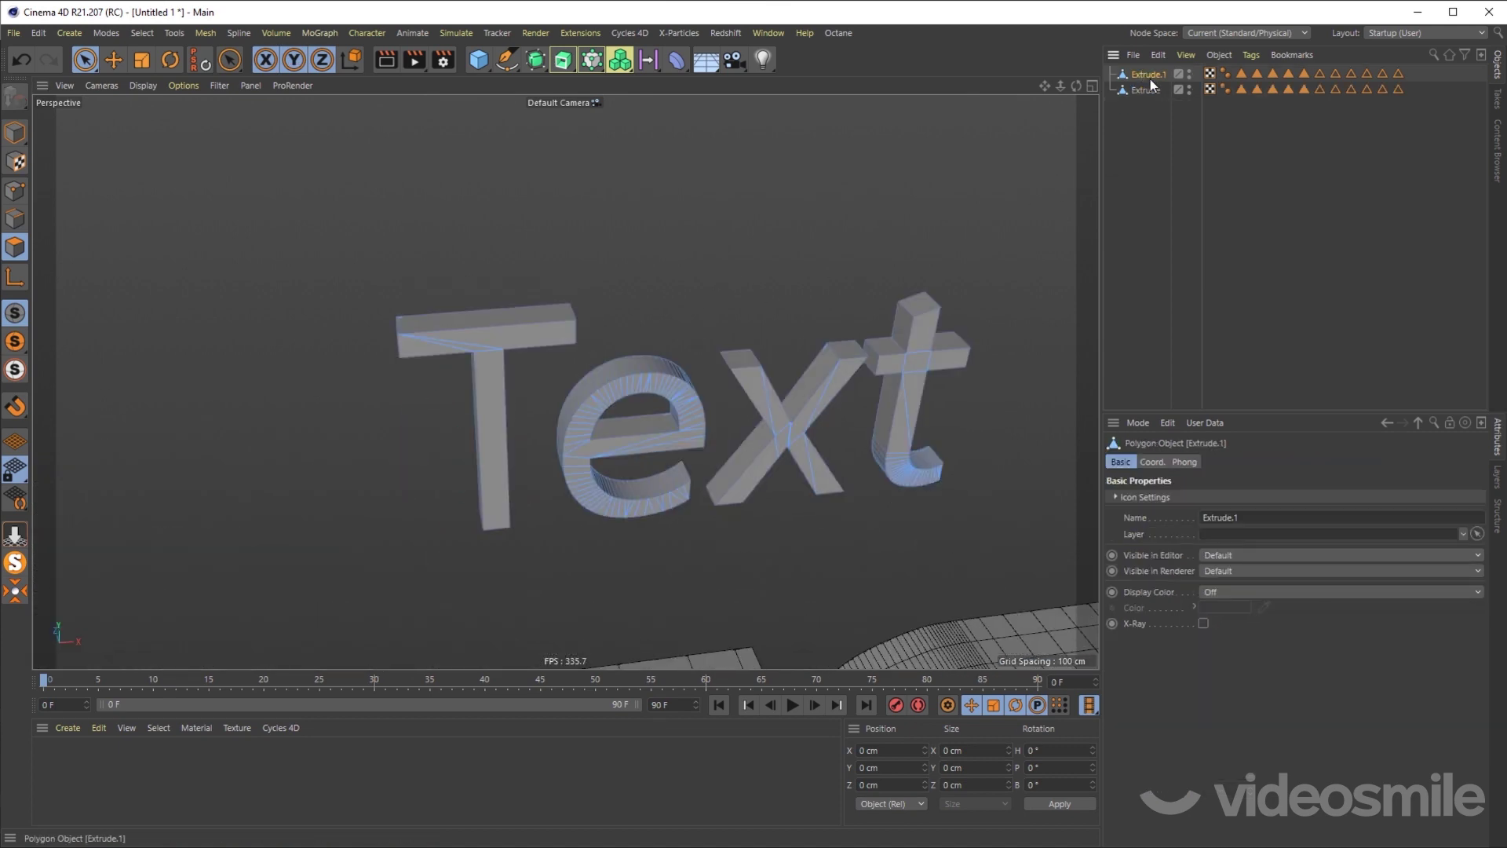
scroll(683, 510, down, 3)
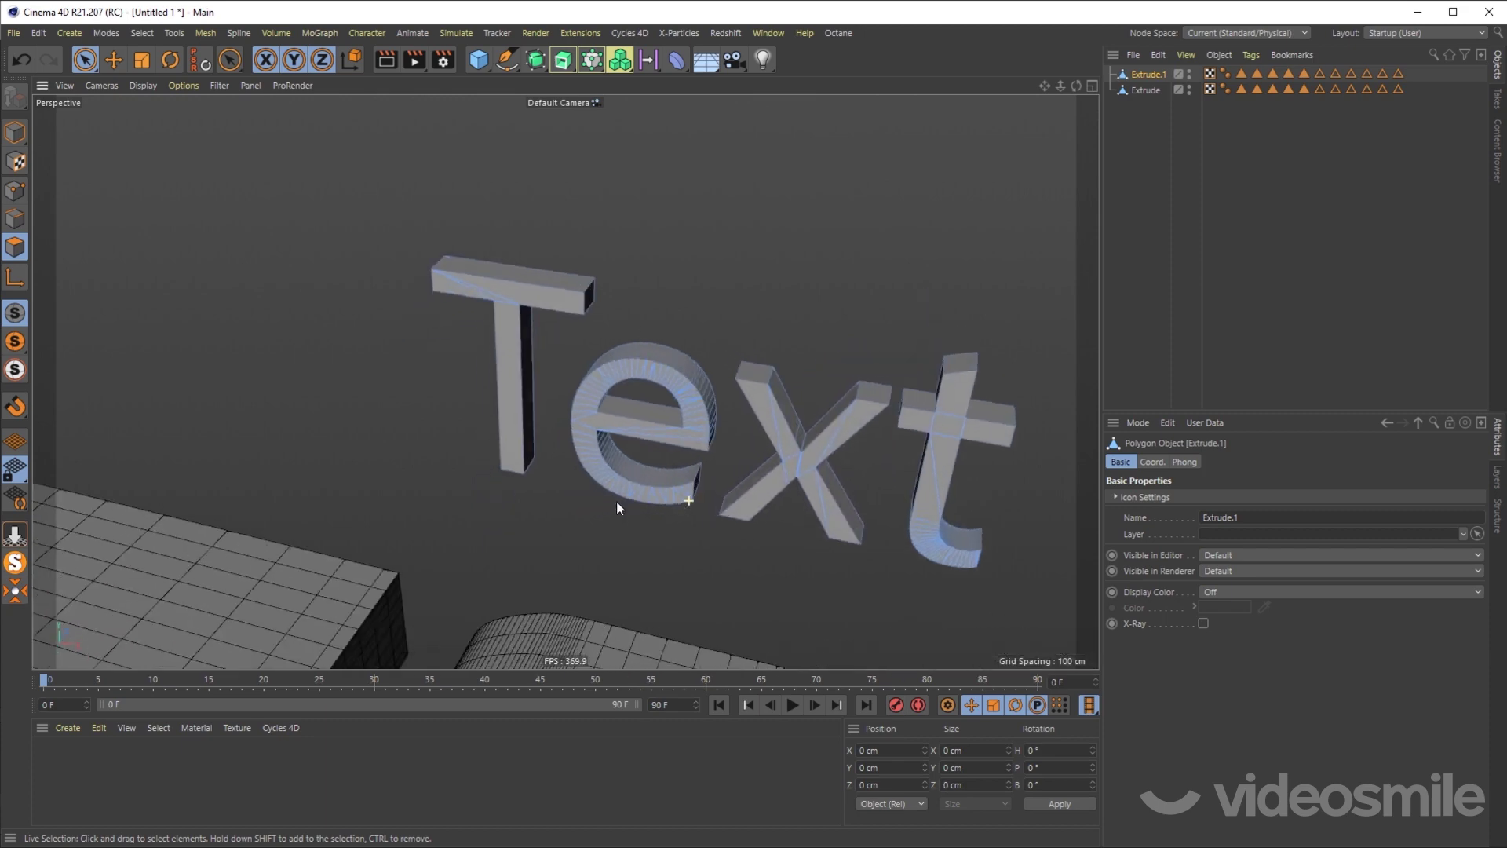
scroll(615, 509, down, 3)
drag(609, 547, 525, 424)
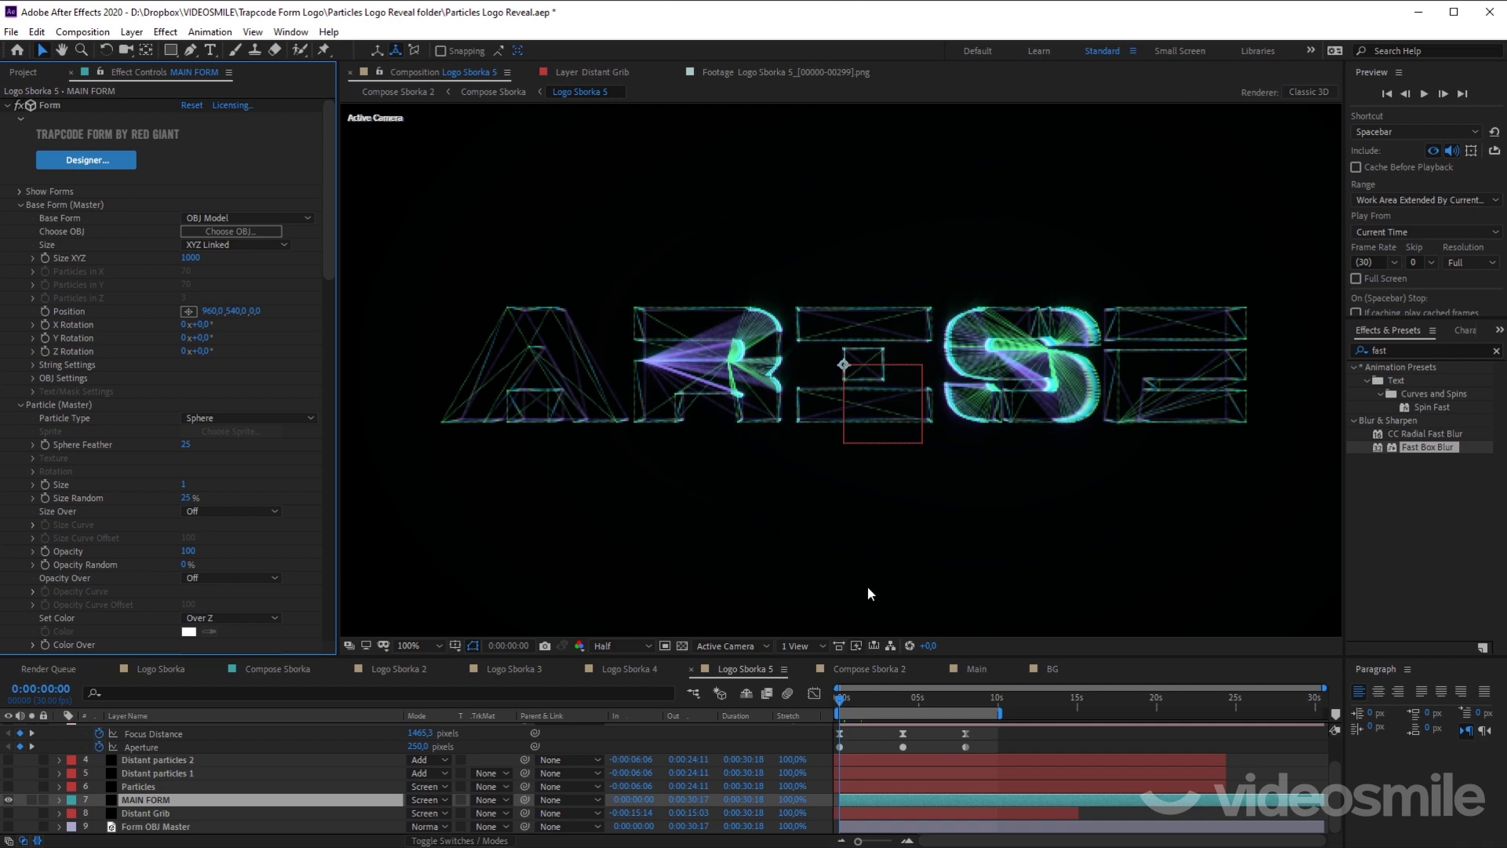
Step: Fold away the Particle (Master) and Fluid (Master) settings and scrub to 2:23
click(20, 406)
click(20, 471)
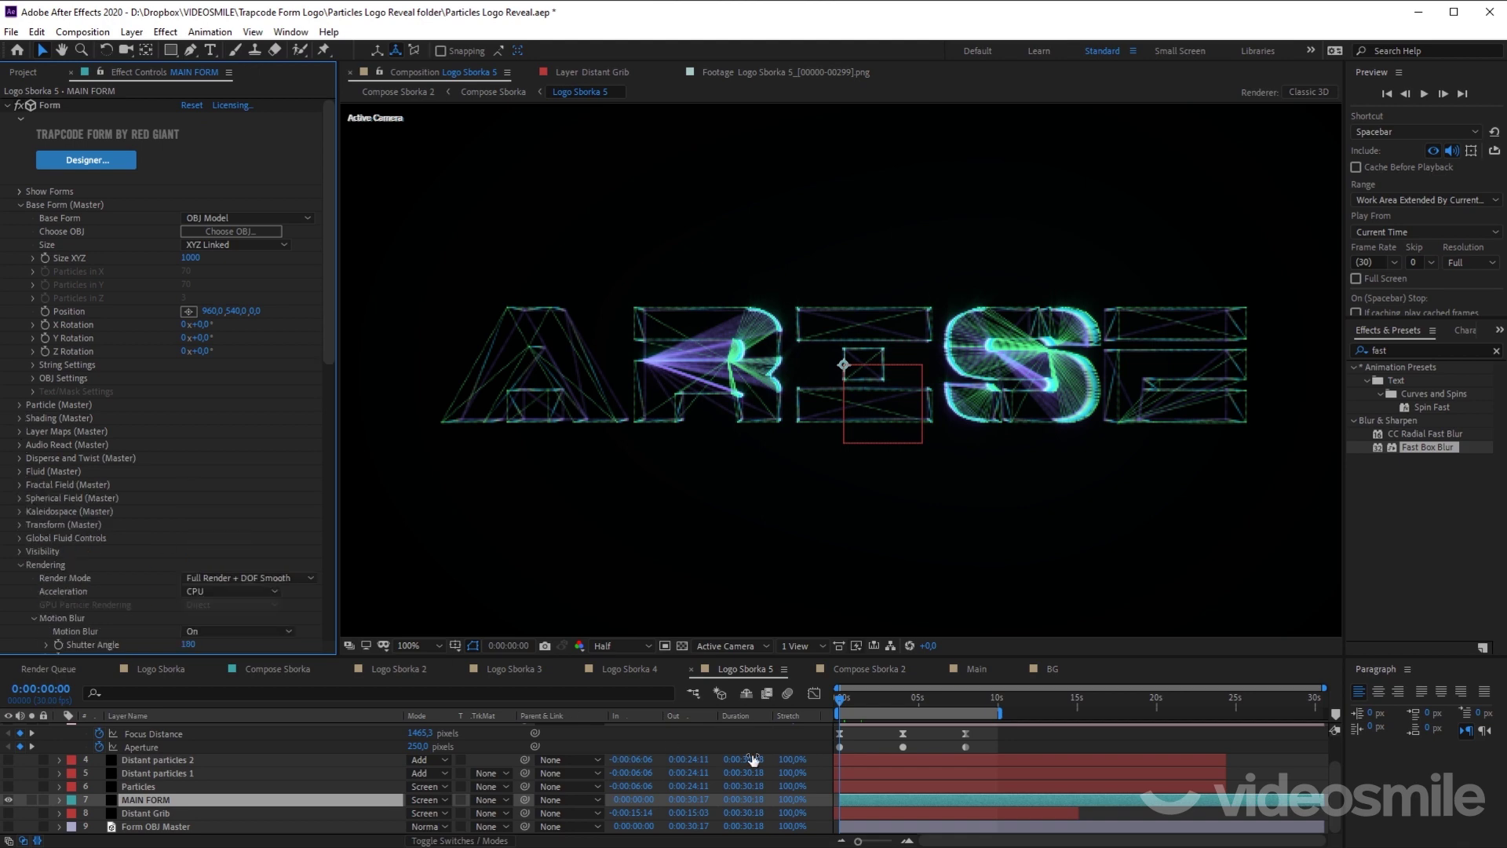
click(862, 733)
drag(847, 699, 858, 698)
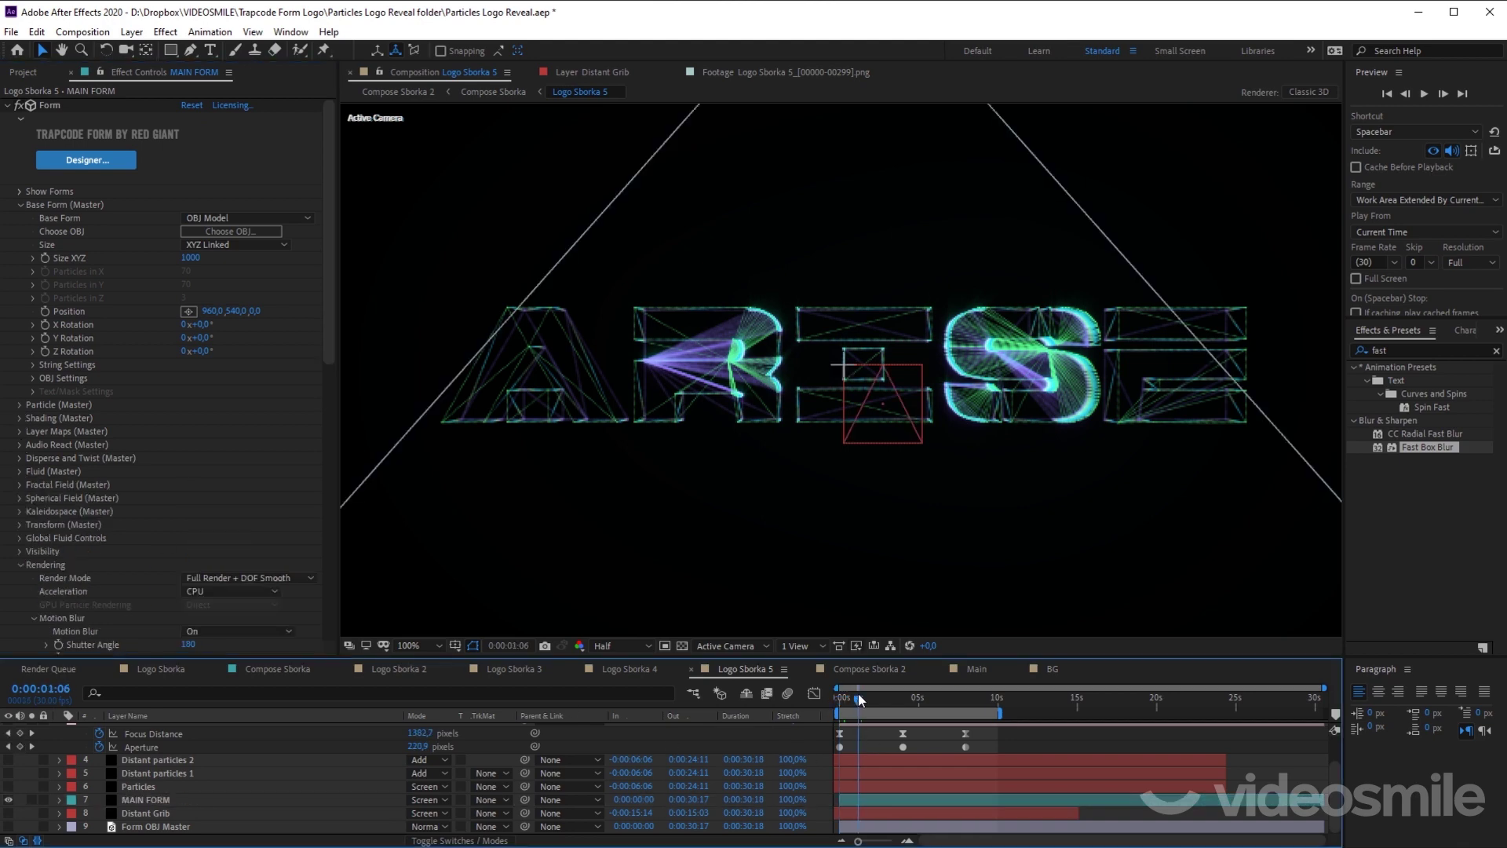
scroll(849, 483, down, 2)
click(883, 698)
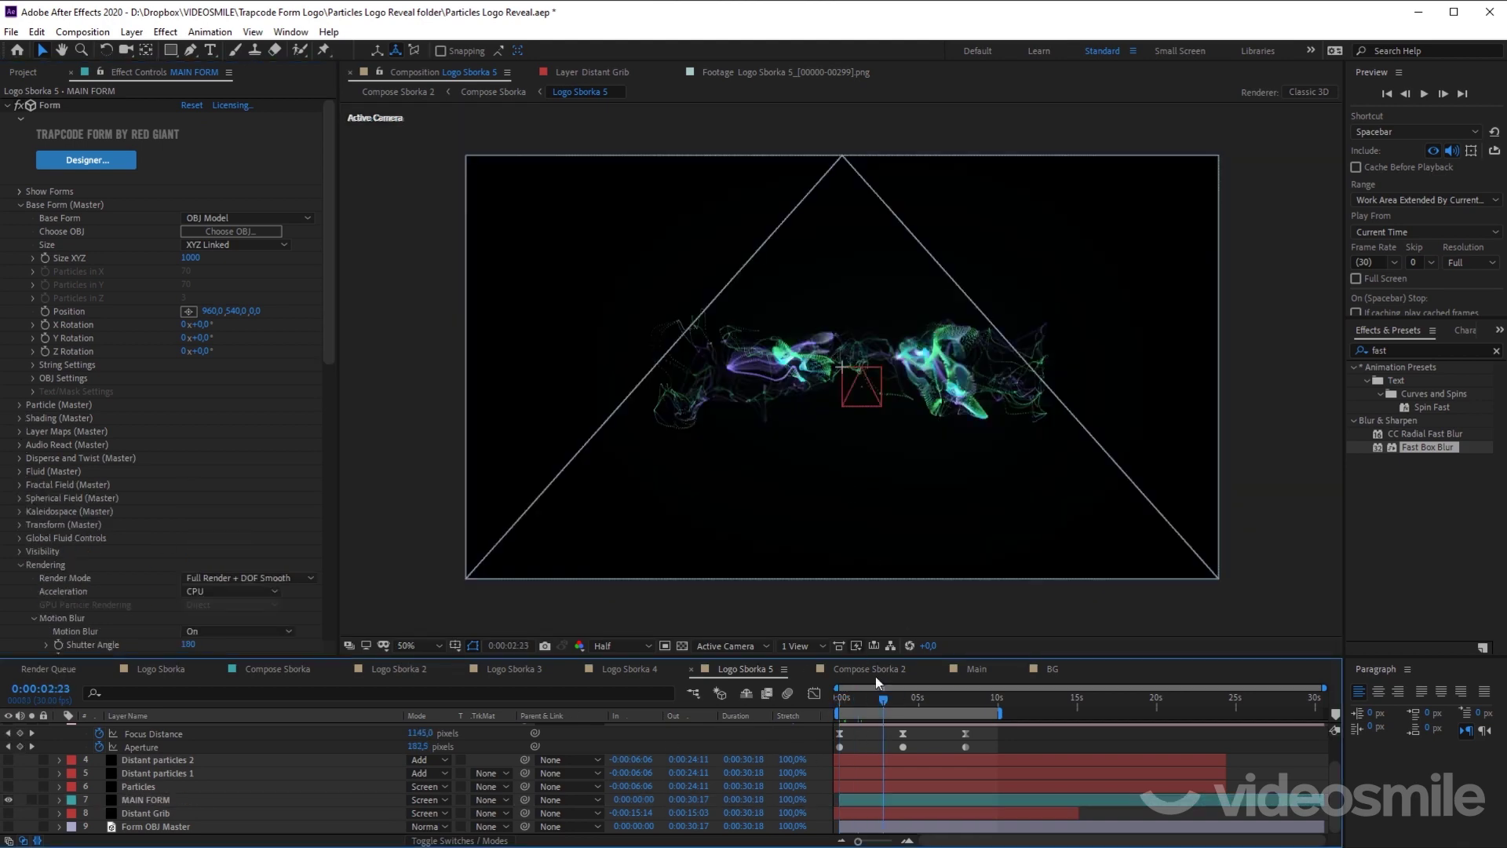
scroll(840, 373, up, 2)
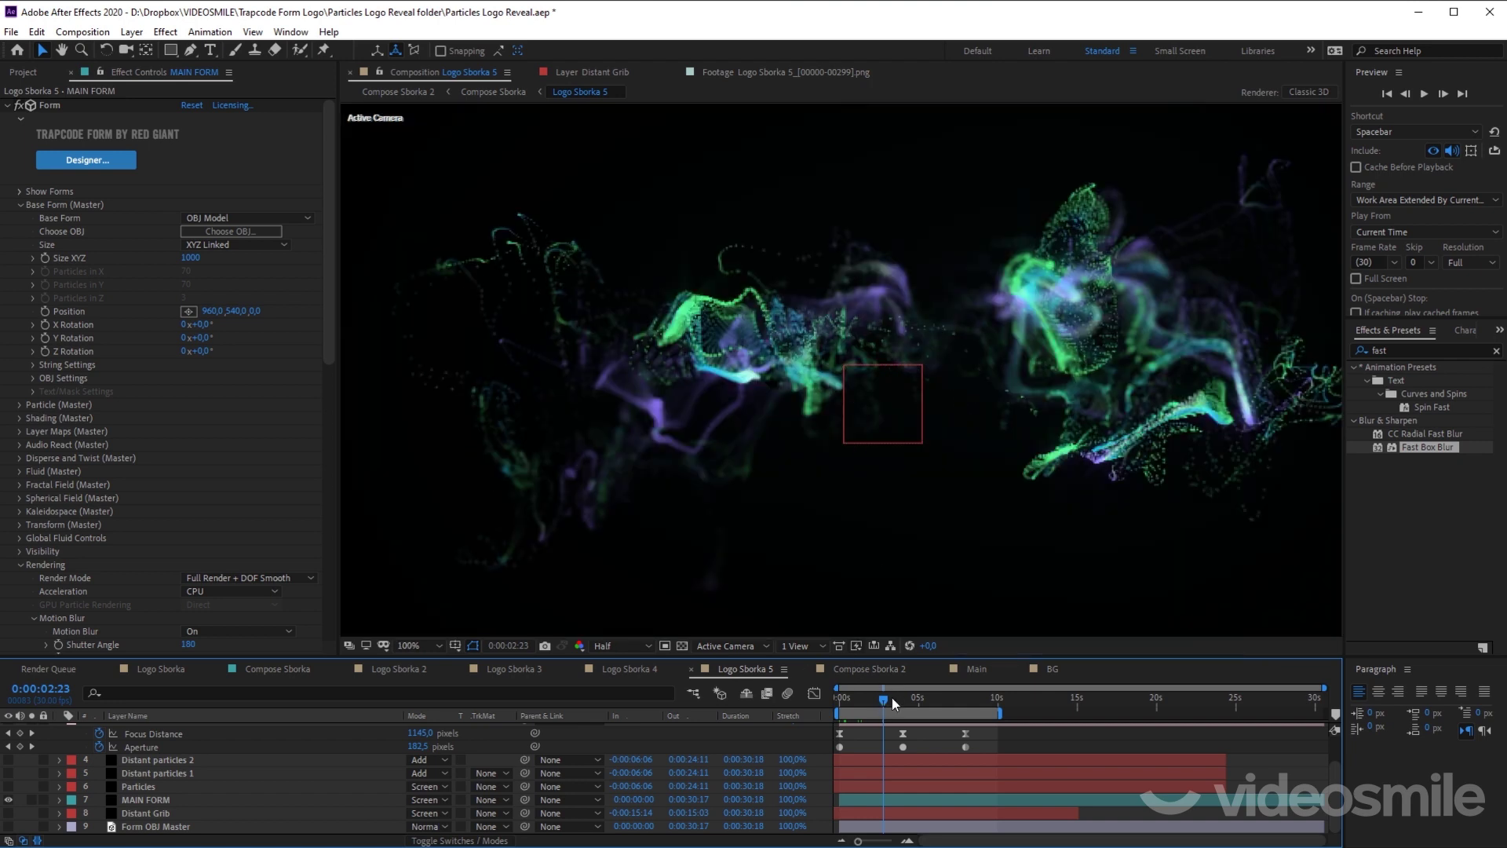
Step: Expand Form's OBJ Settings, collapse Camera 1's focus properties, and select MAIN FORM at 5:01
click(33, 378)
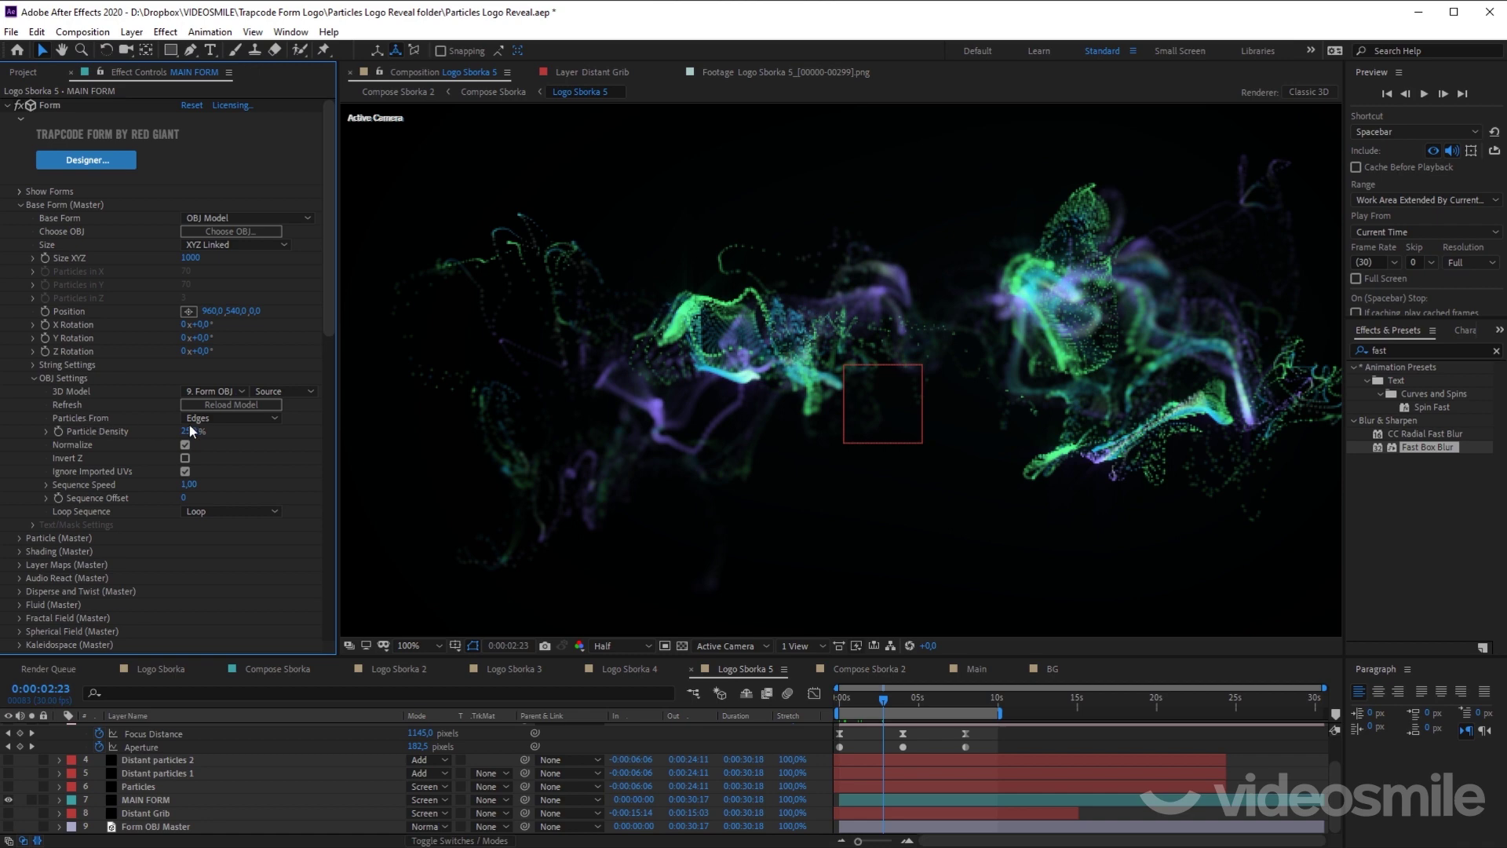
mouse_move(874, 694)
mouse_down()
mouse_move(860, 696)
mouse_move(935, 700)
mouse_up()
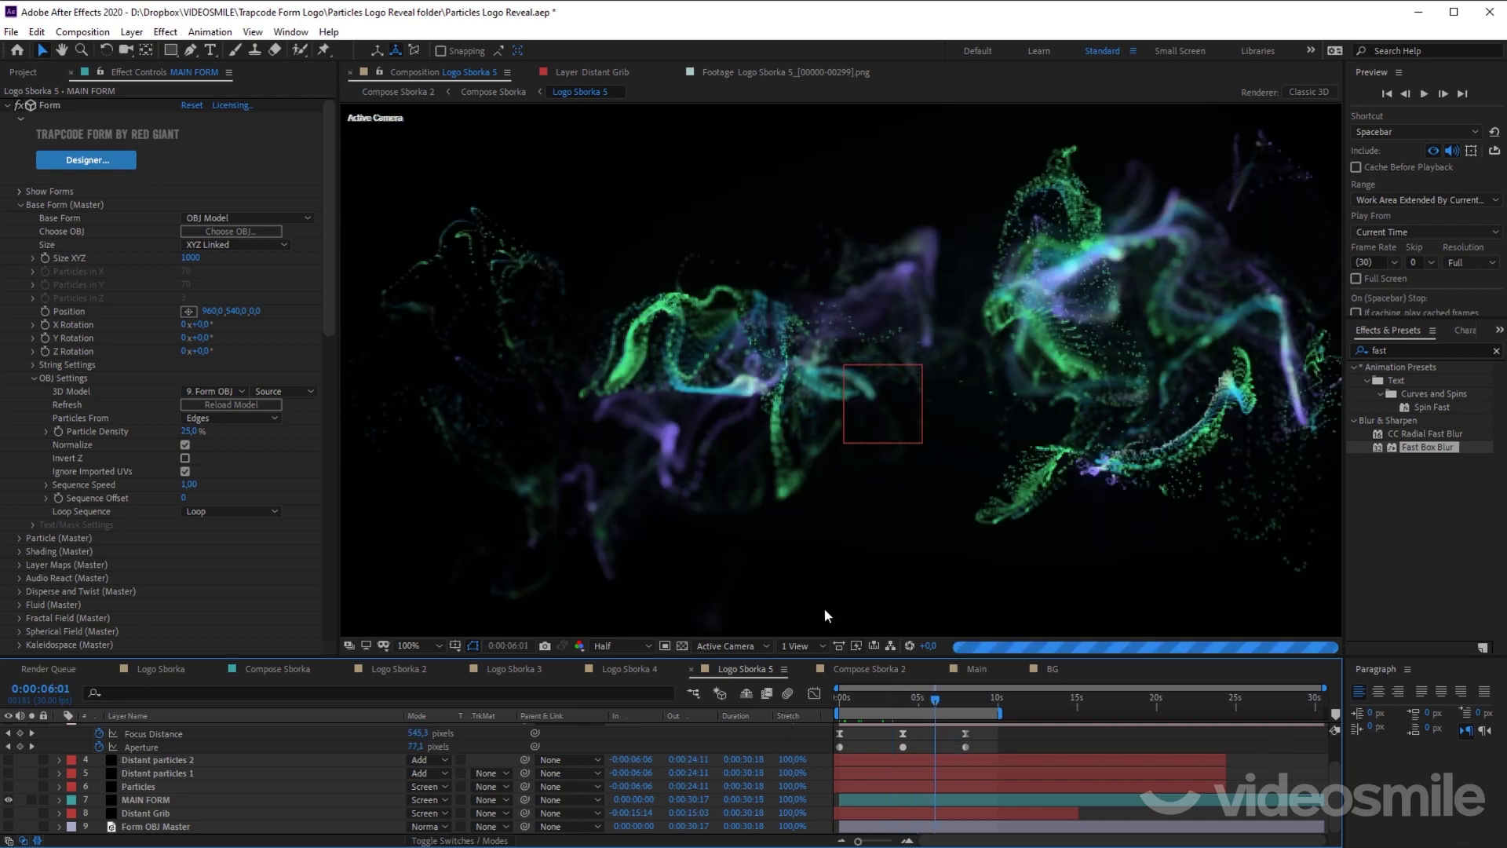
scroll(61, 765, up, 2)
click(63, 756)
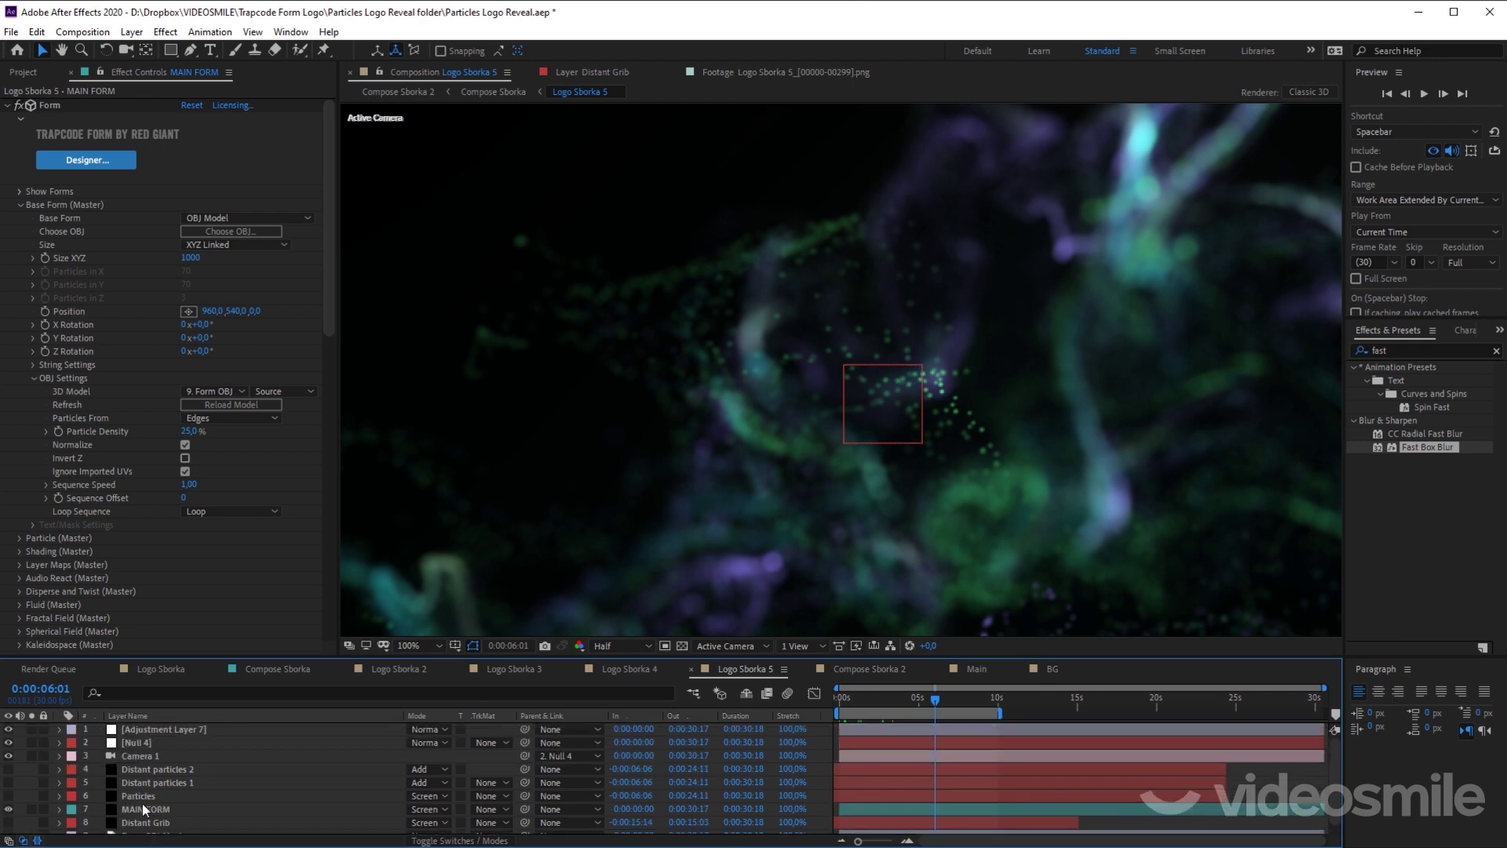
click(920, 697)
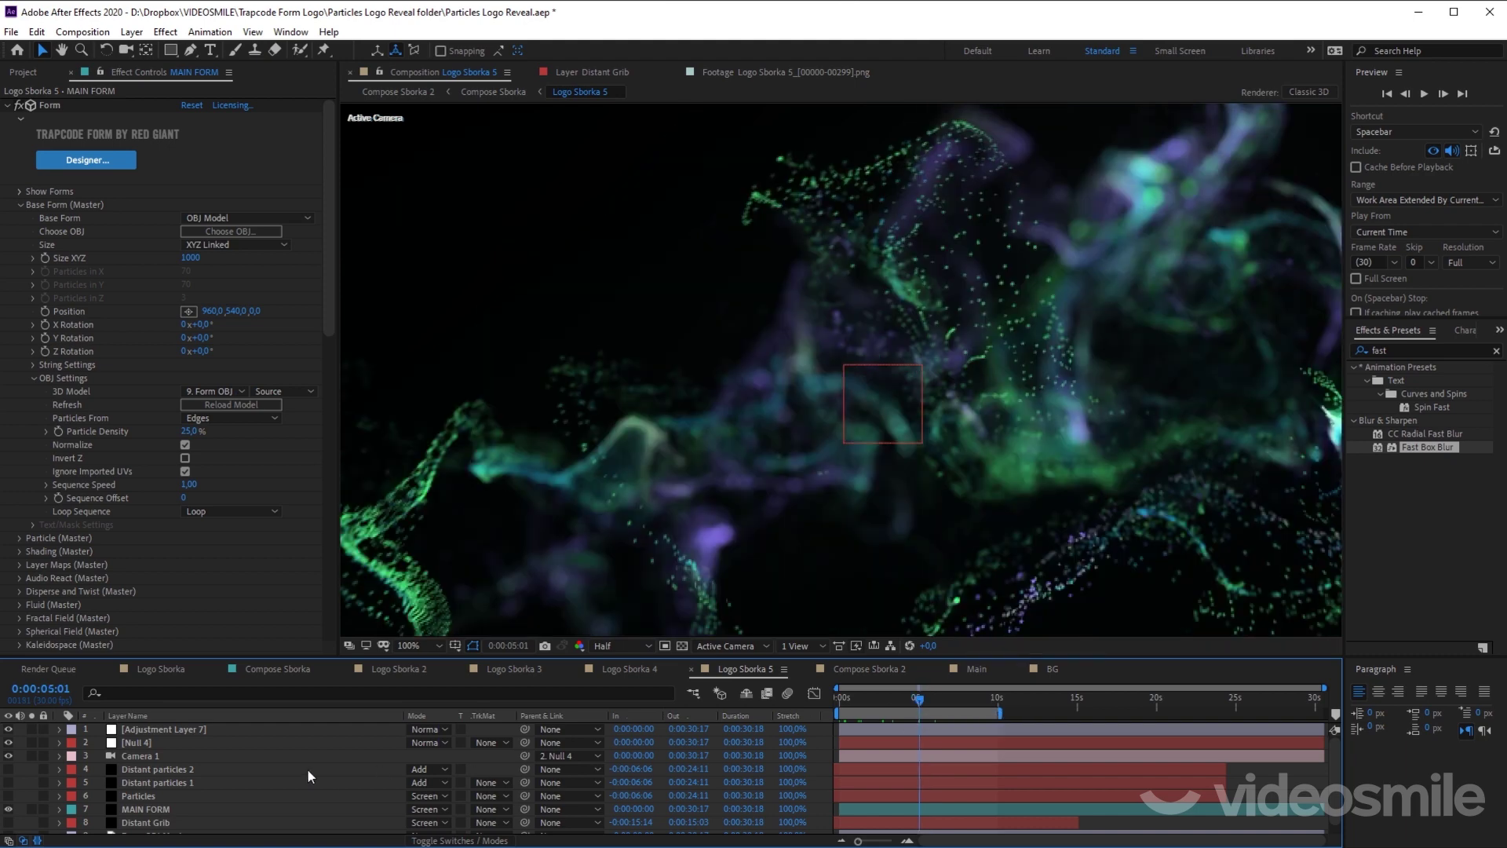
click(159, 757)
click(160, 810)
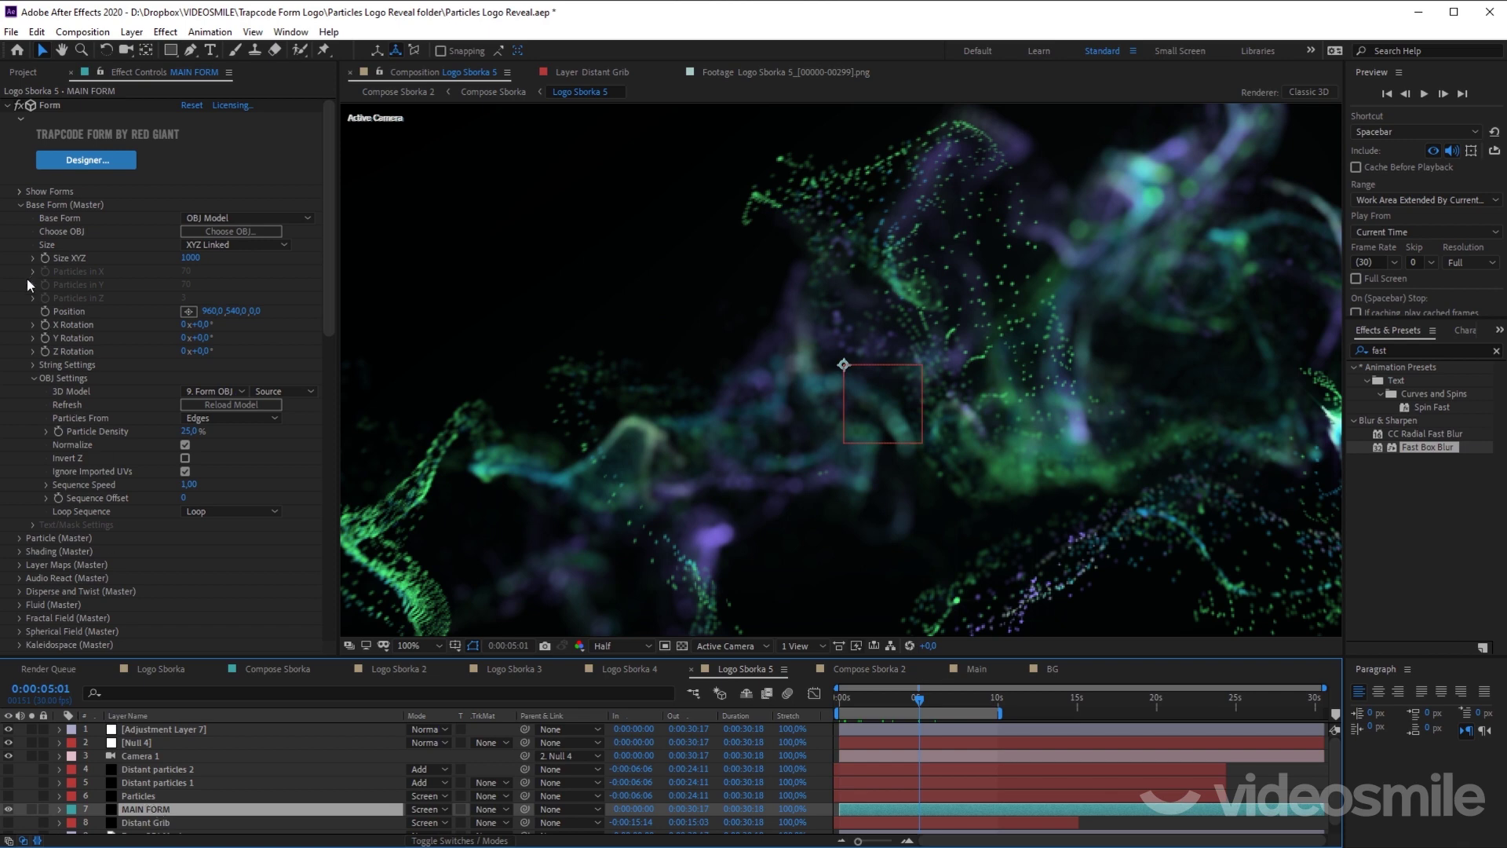
Step: Set Form's Rendering Motion Blur to On, with Base Form, Starglow, Rendering and Form collapsed
click(17, 204)
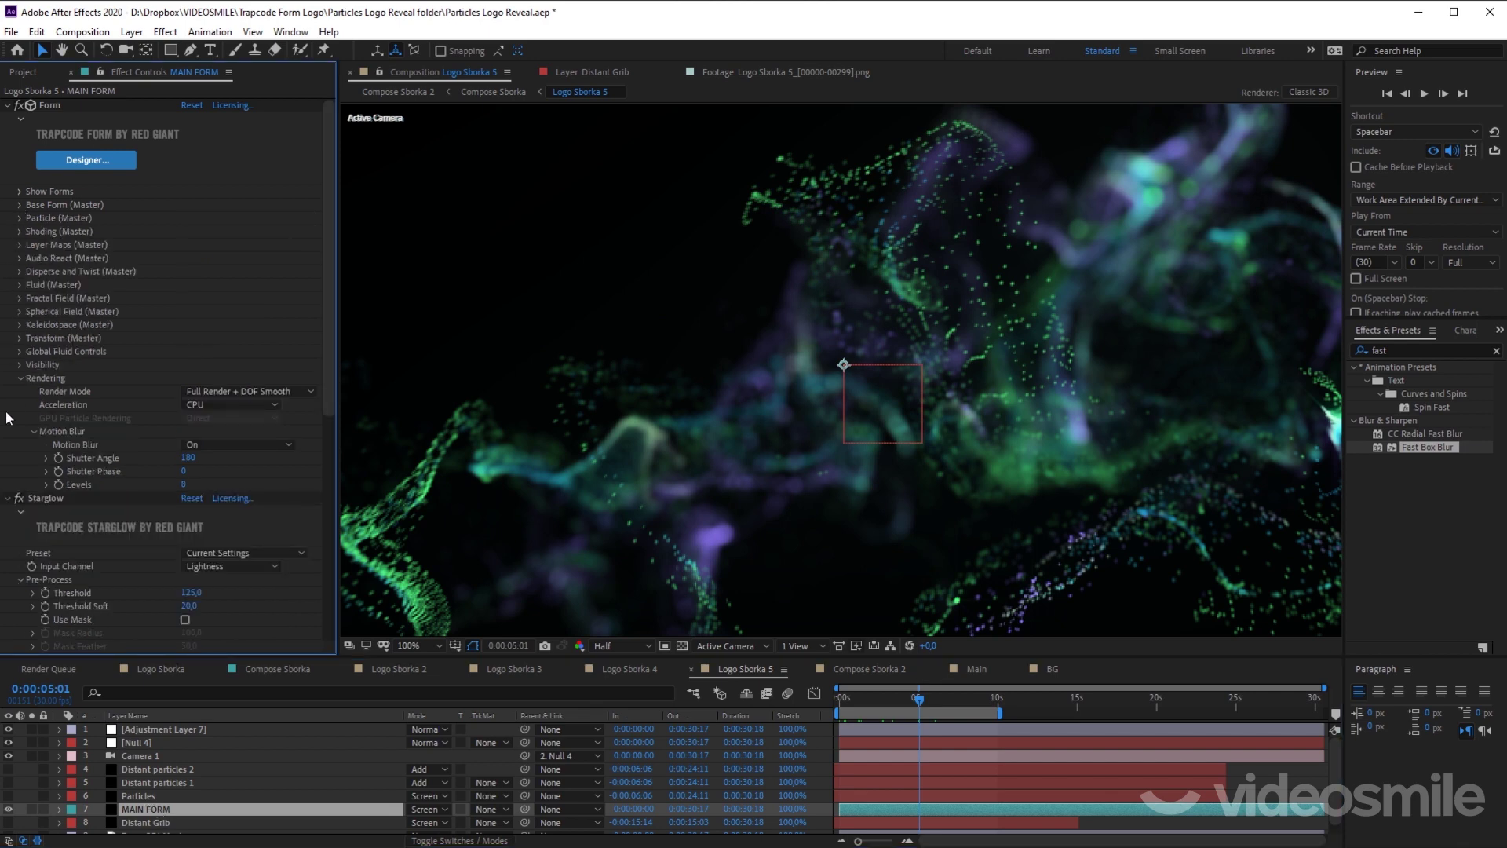
click(9, 500)
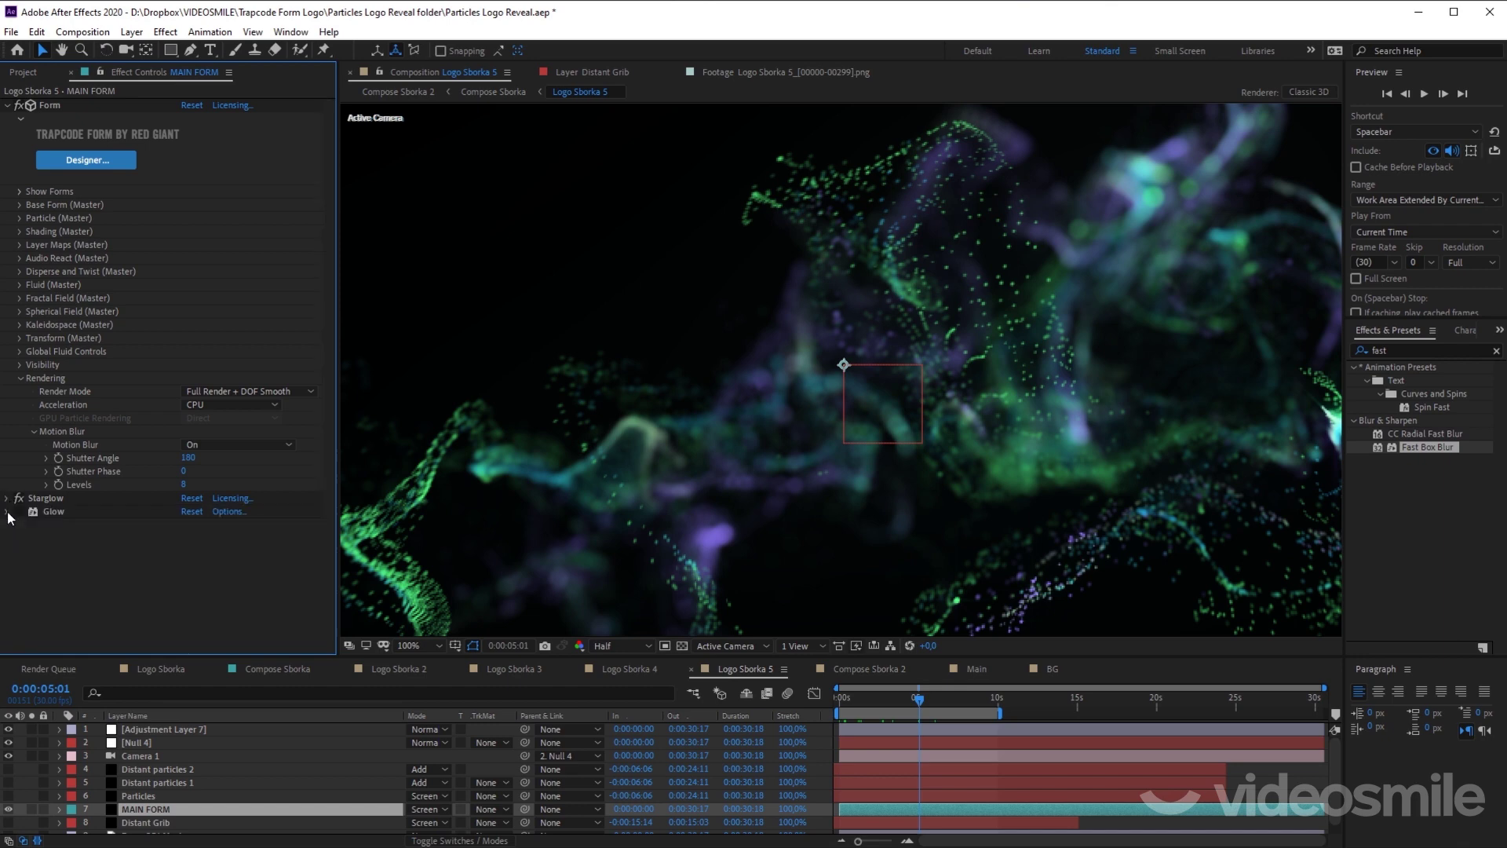
click(20, 378)
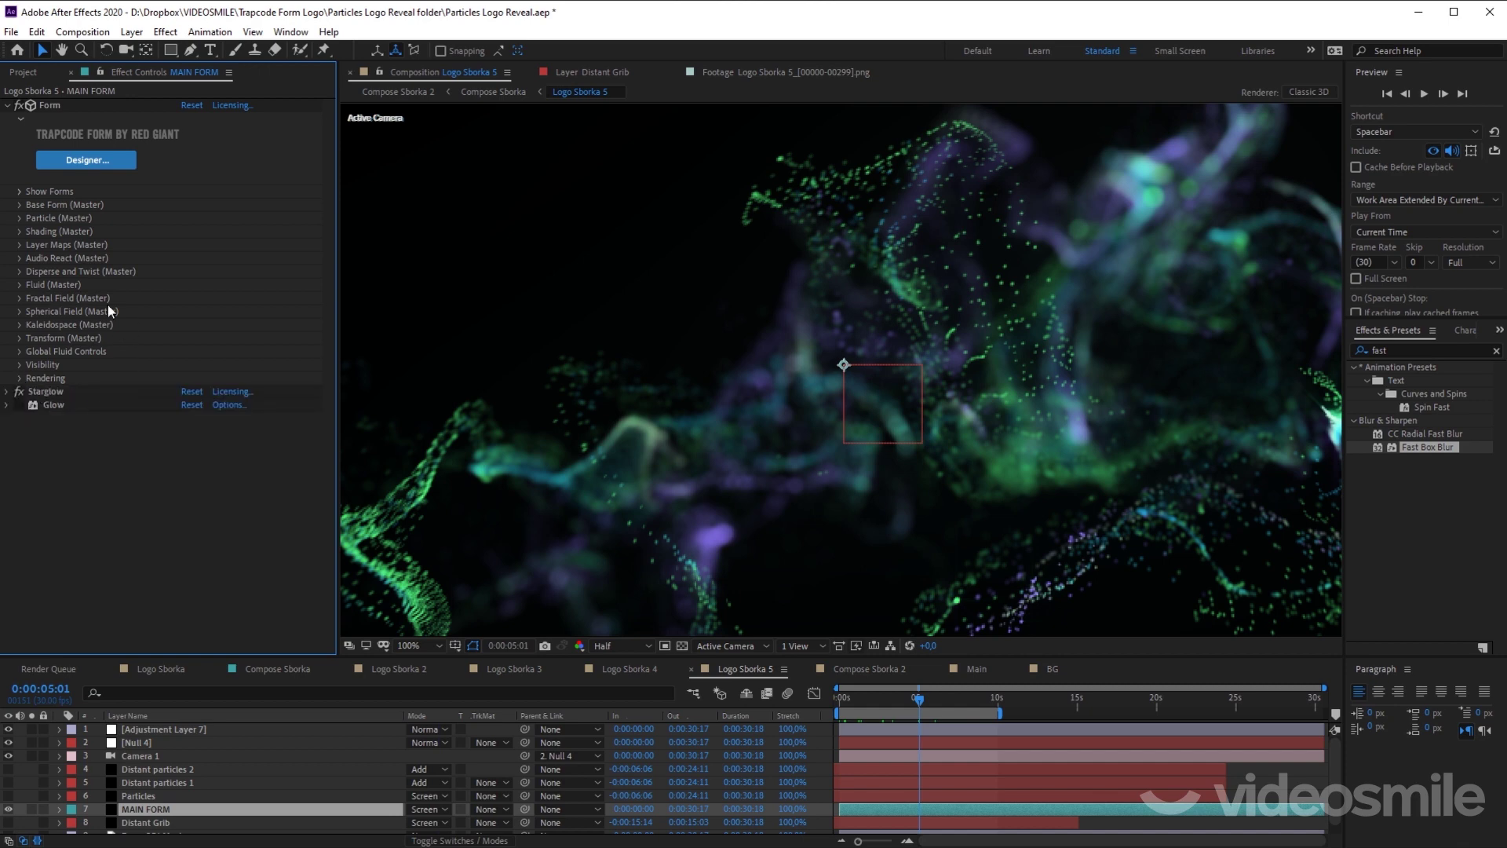
click(20, 378)
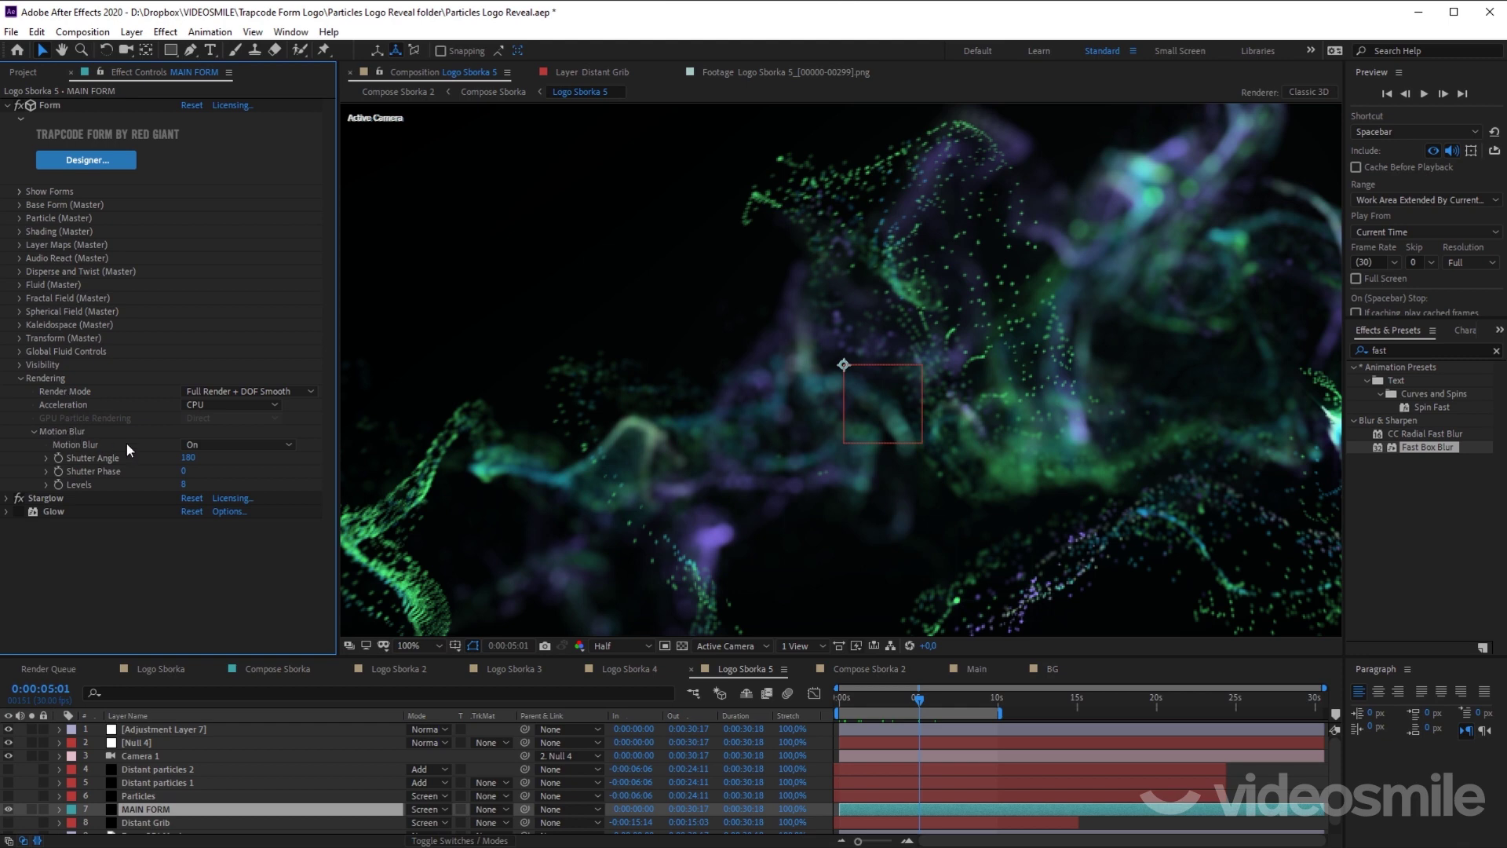
click(232, 445)
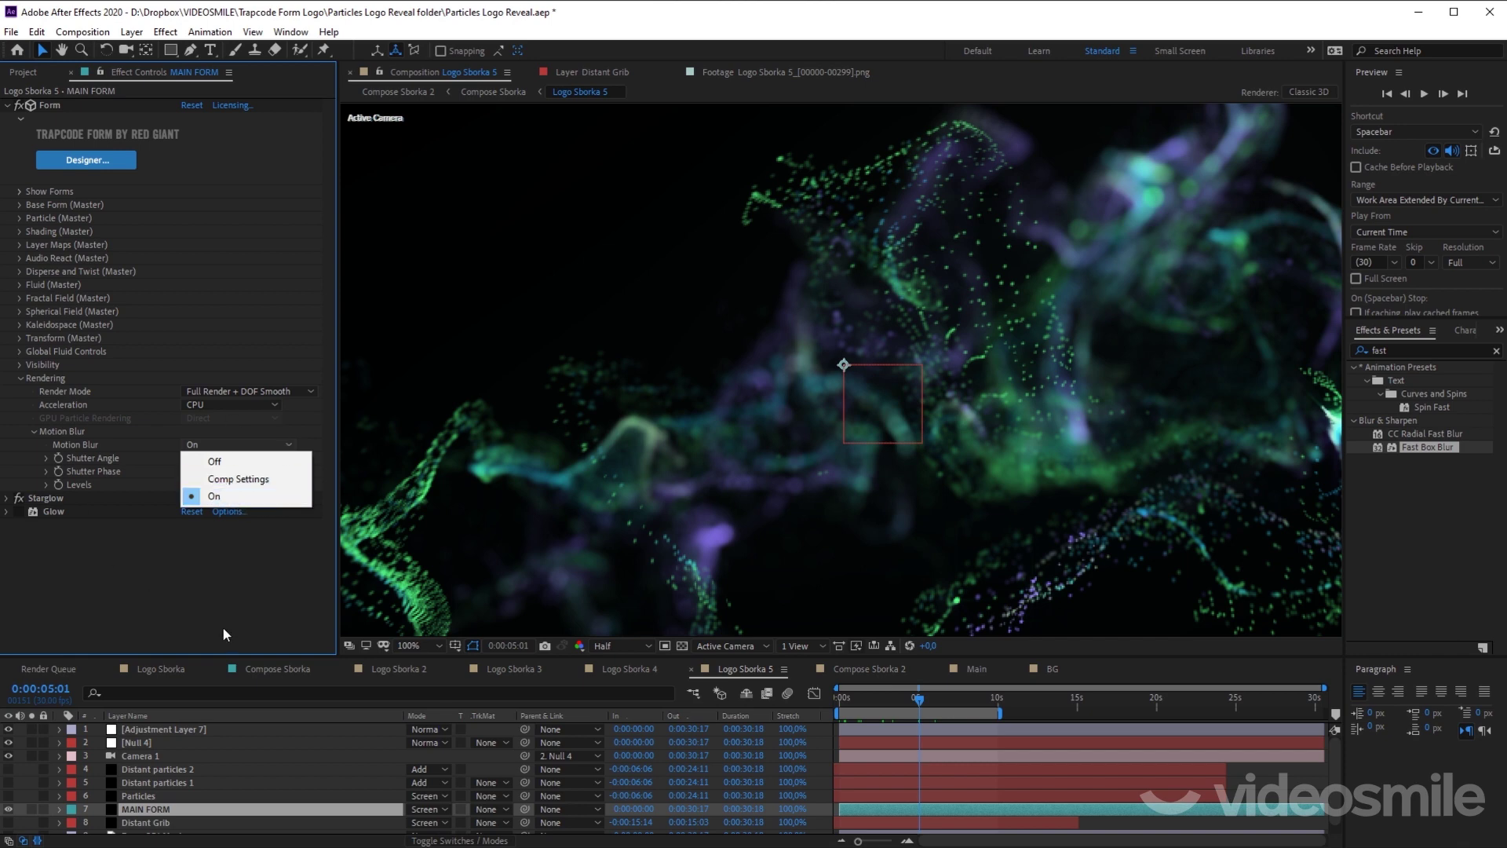
click(203, 577)
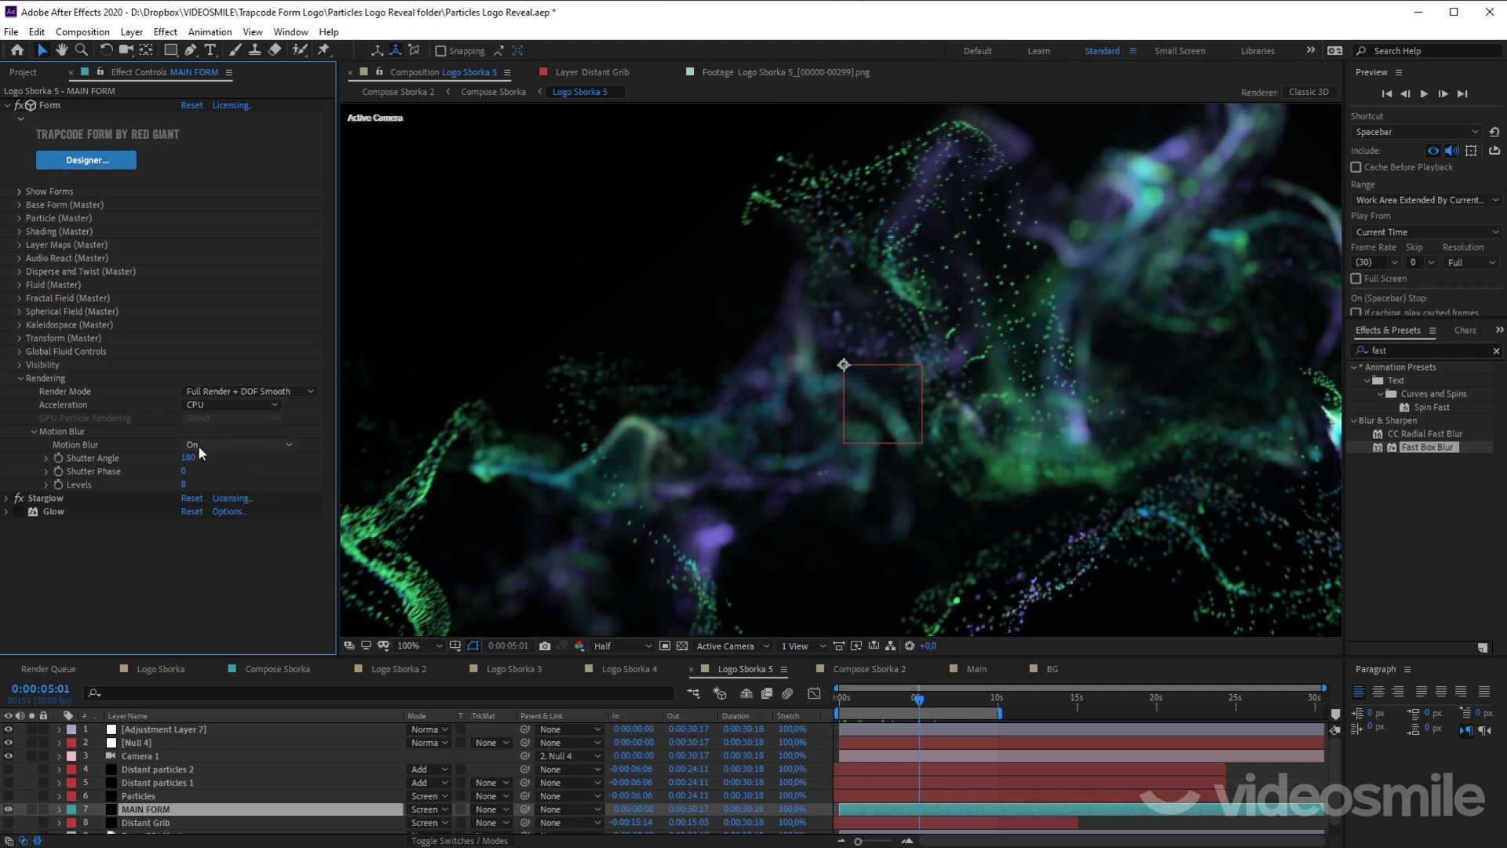
click(21, 379)
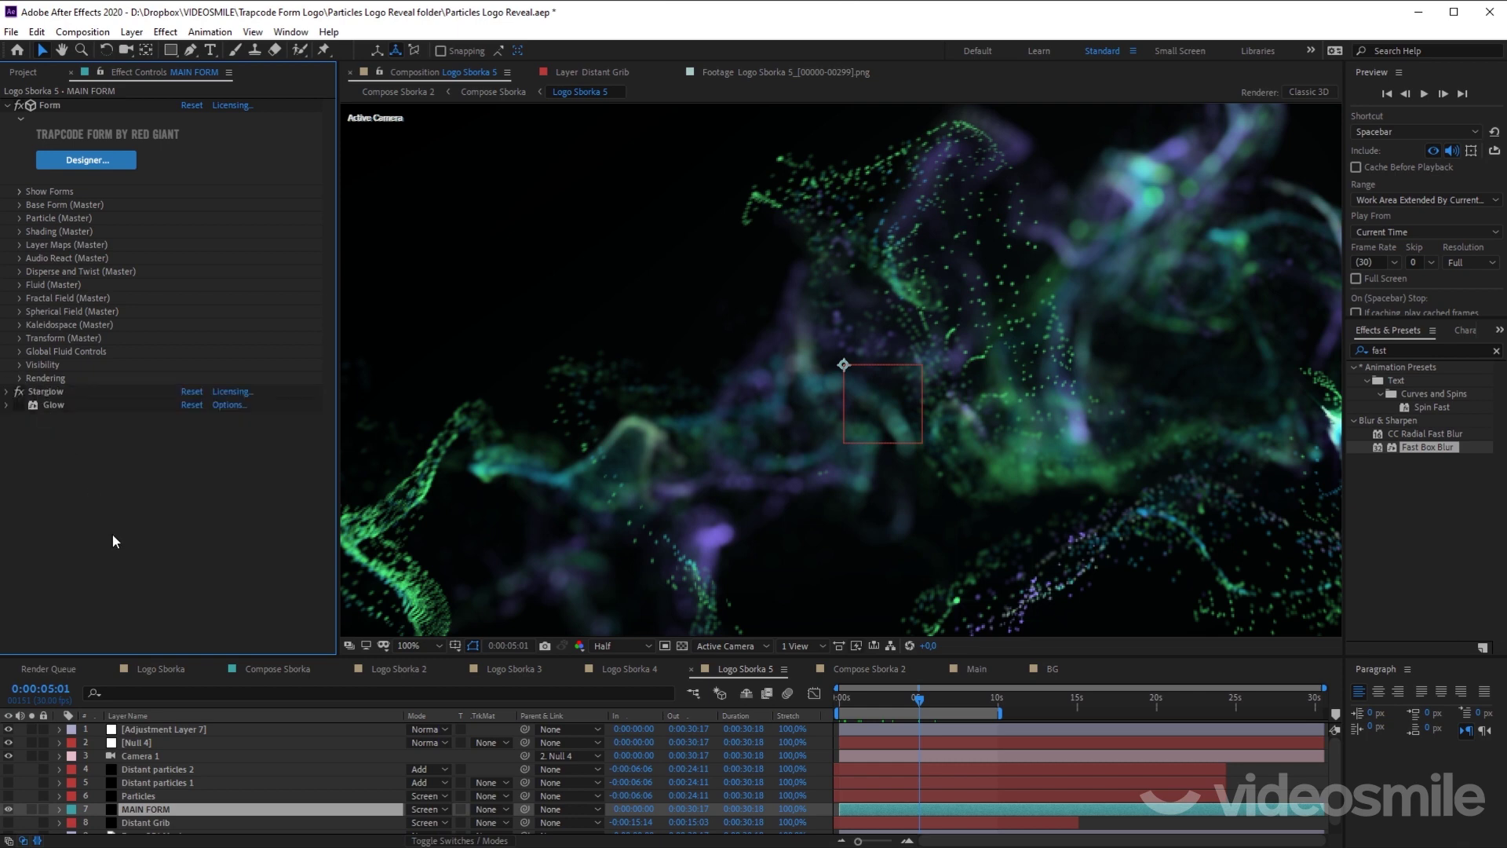
click(7, 107)
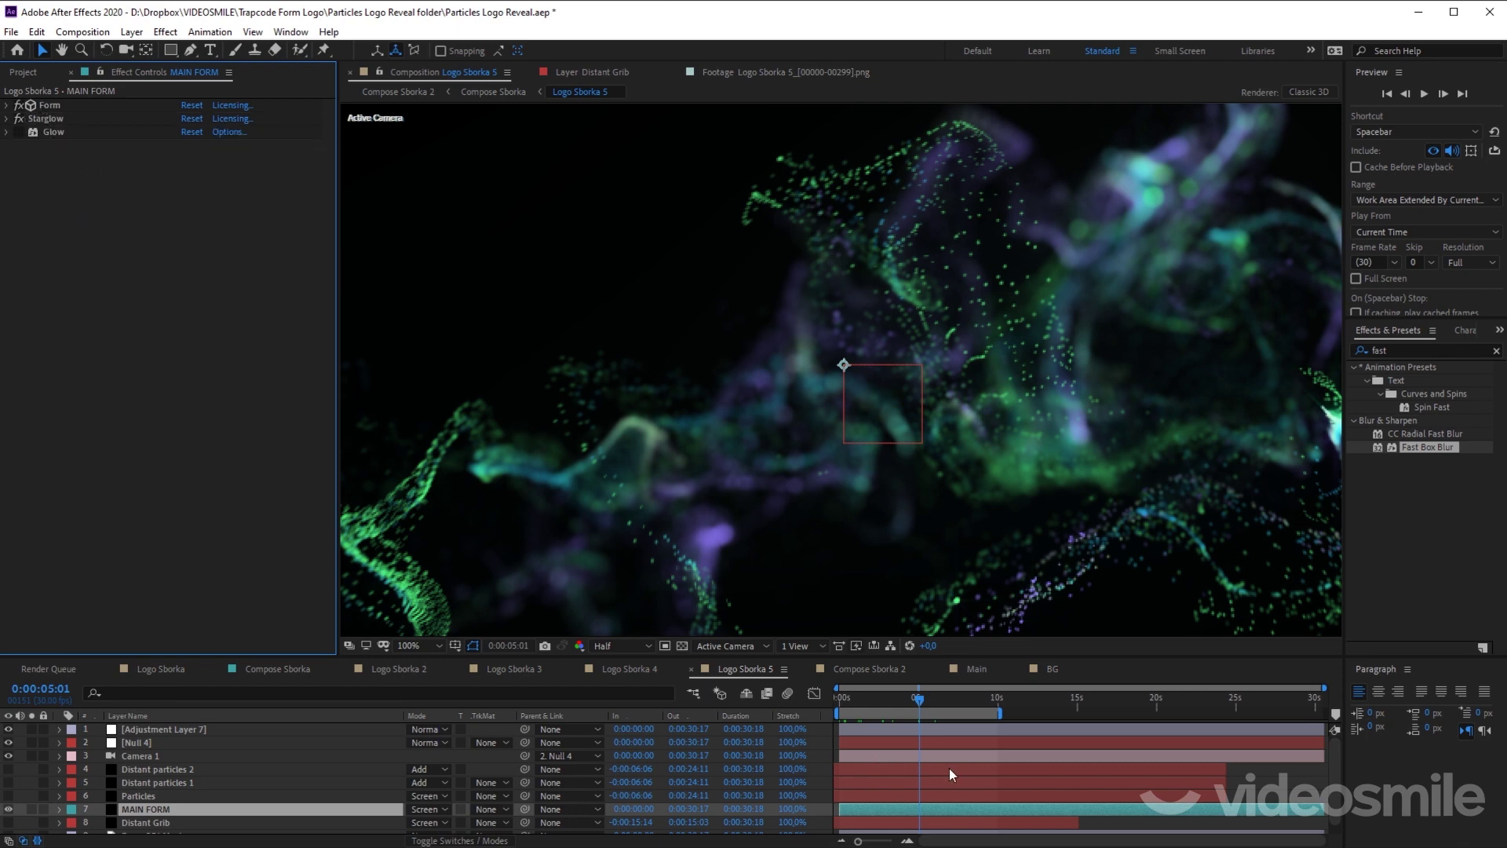
Step: Add Logo Sborka 5 to the Render Queue with its output format set to PNG Sequence
click(82, 32)
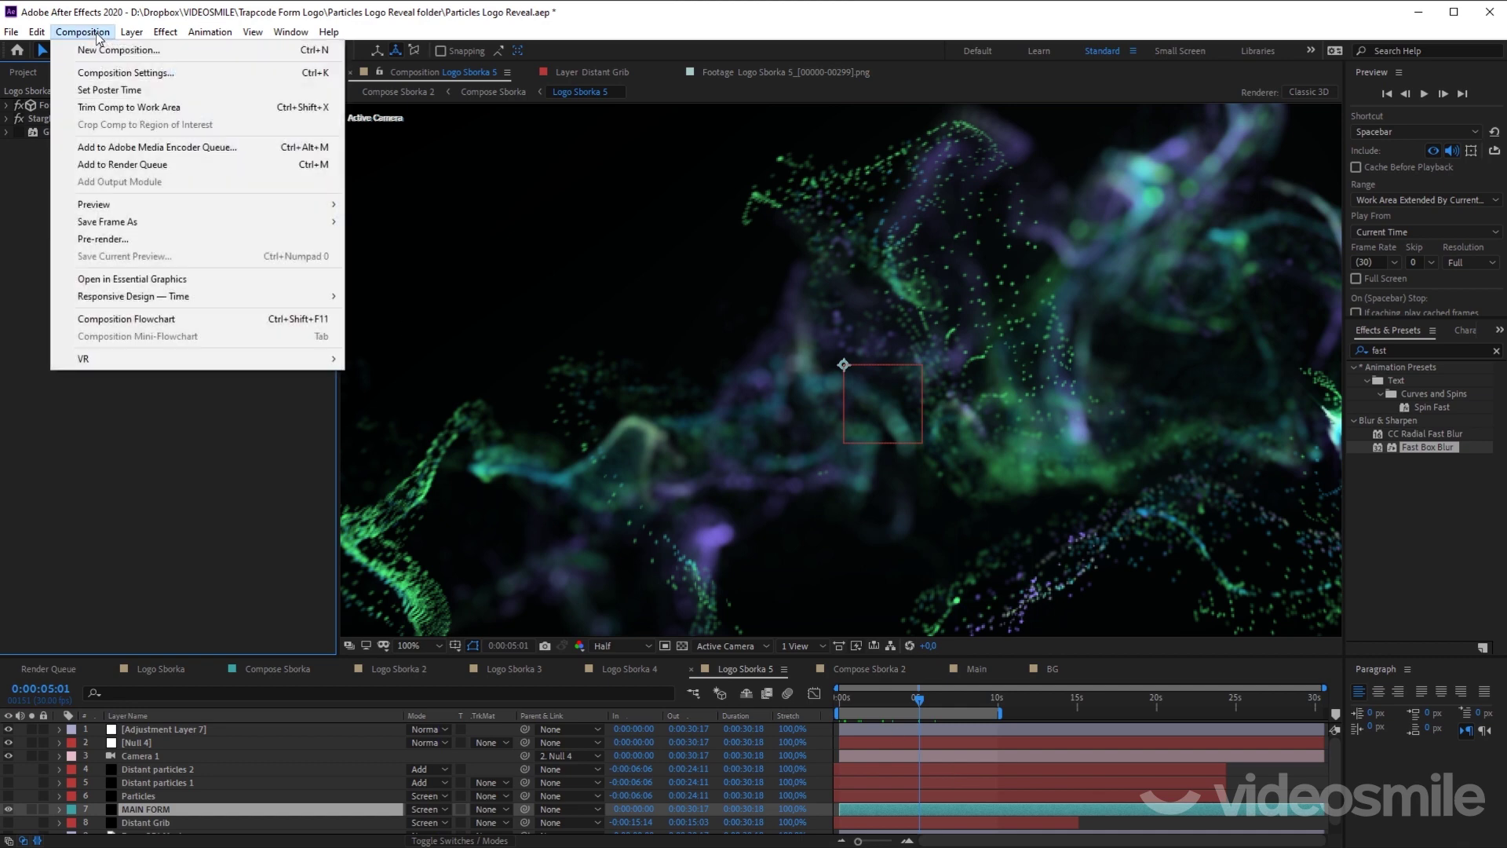
click(181, 164)
click(125, 774)
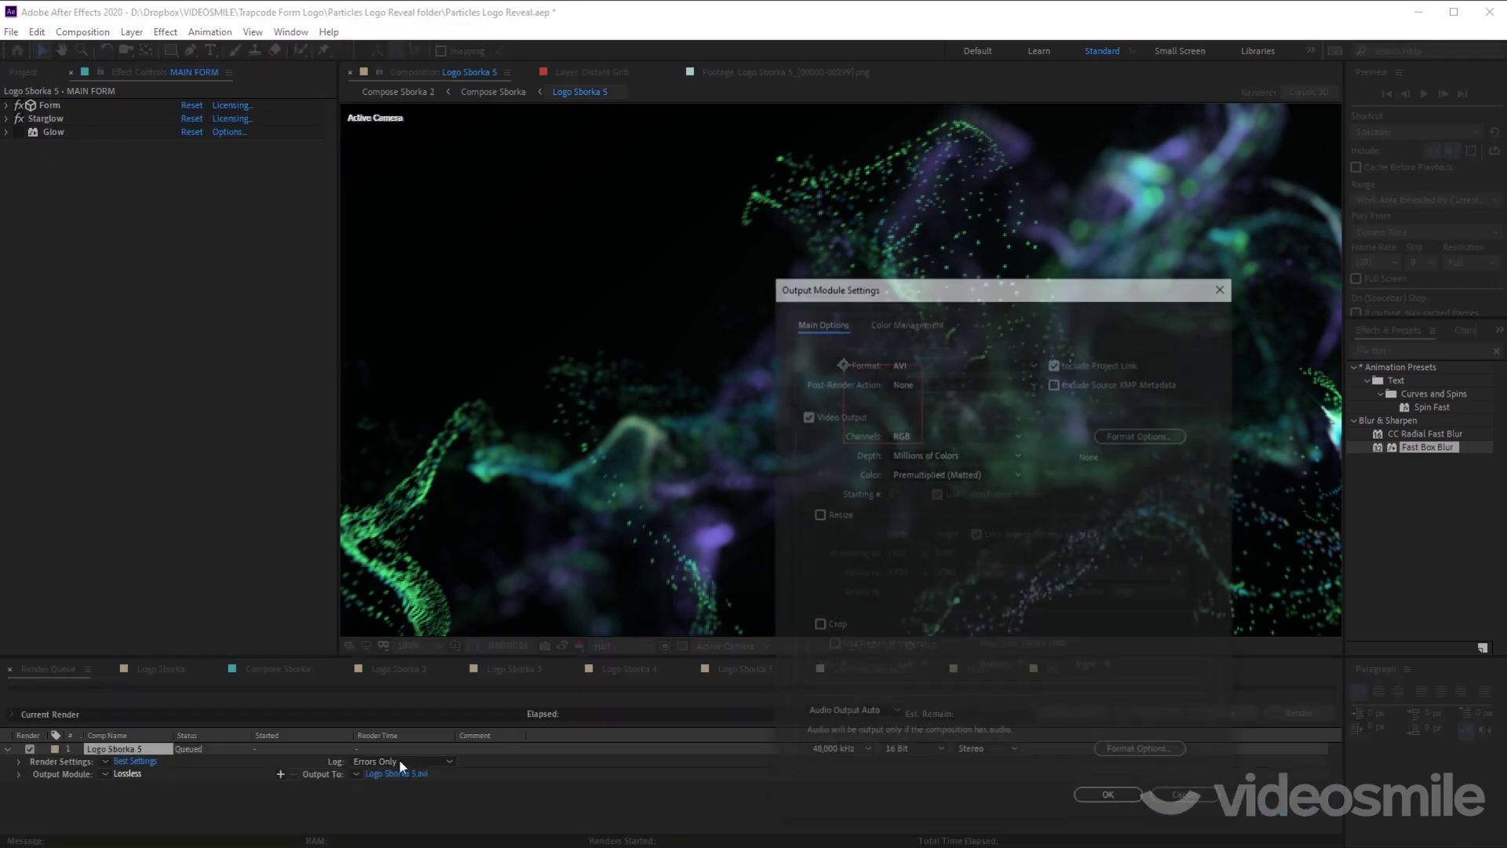
drag(895, 288, 785, 175)
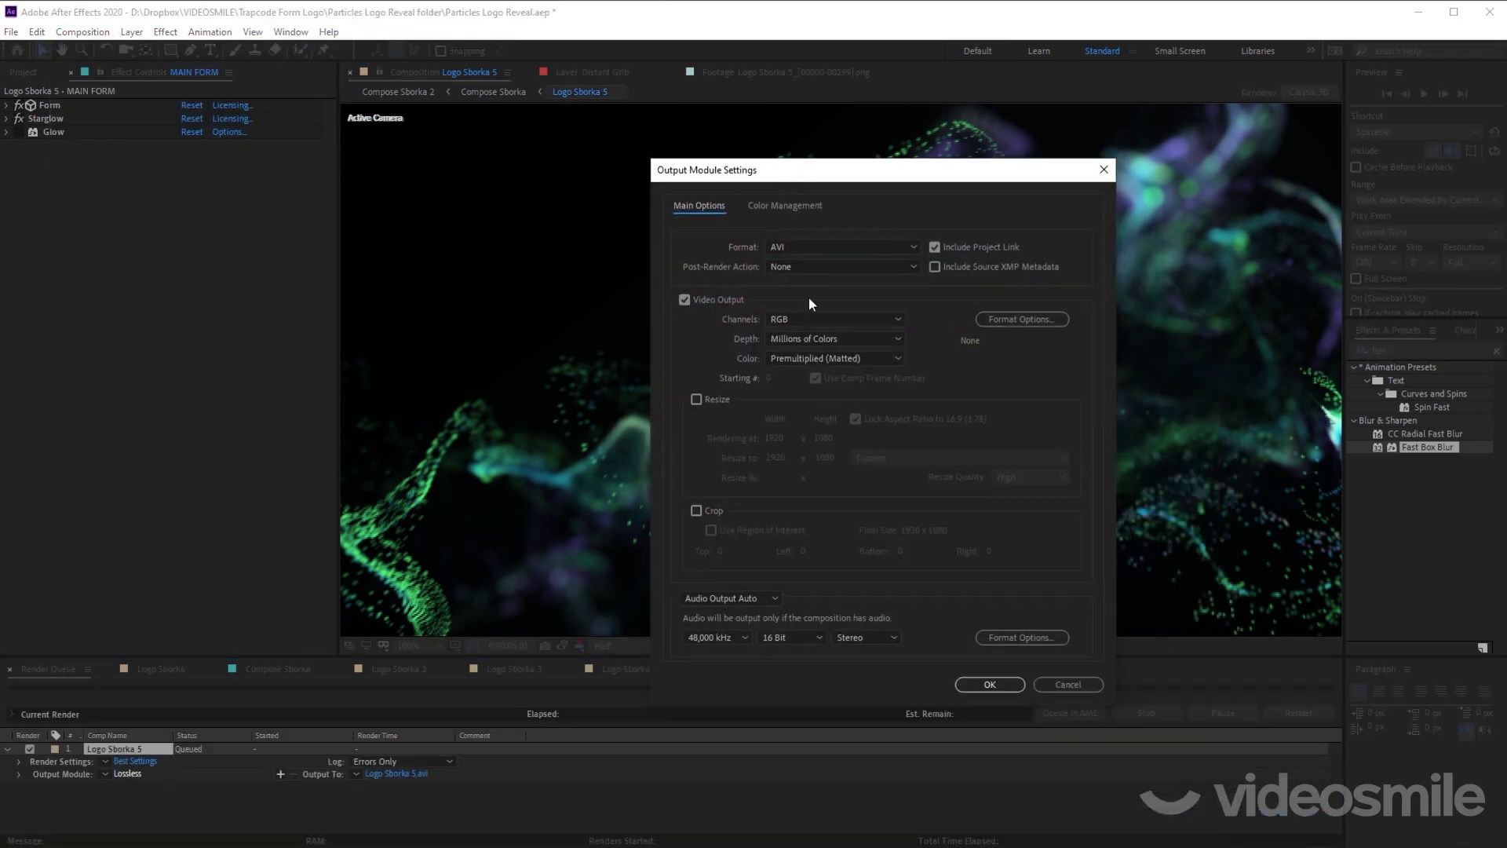
click(803, 246)
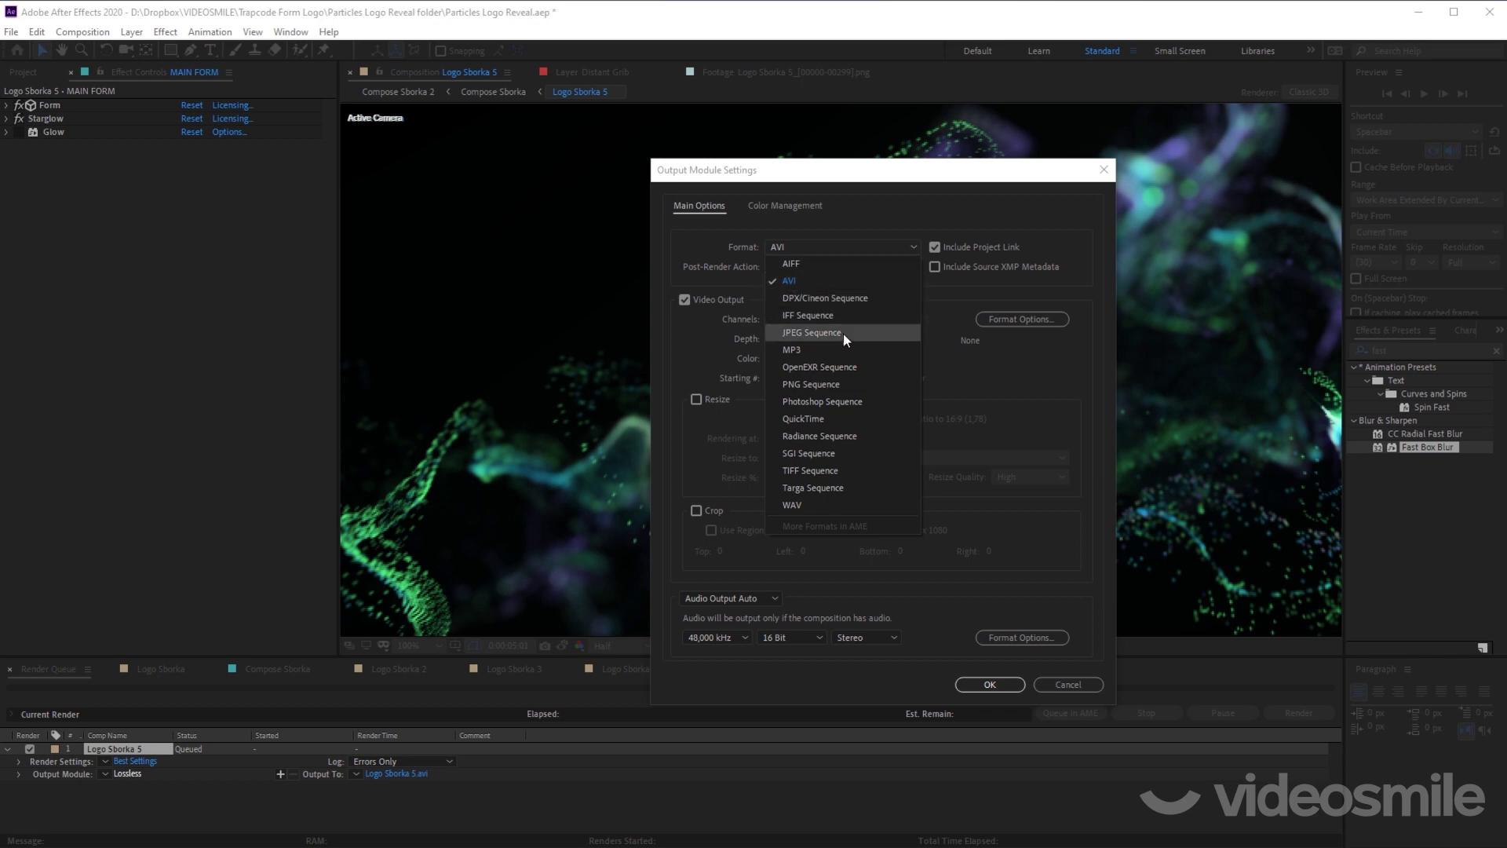
click(844, 384)
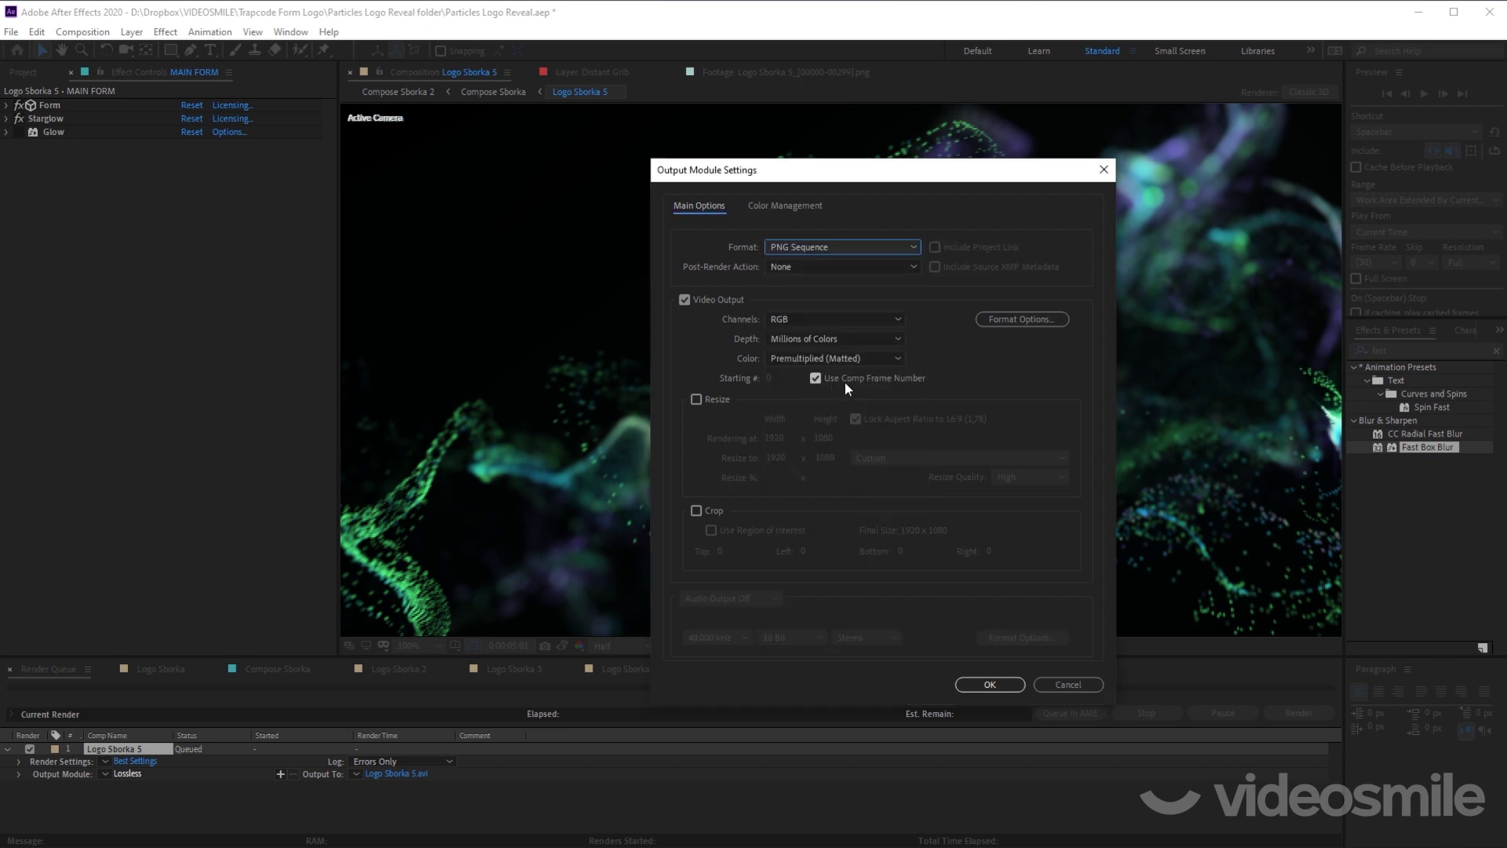
click(989, 684)
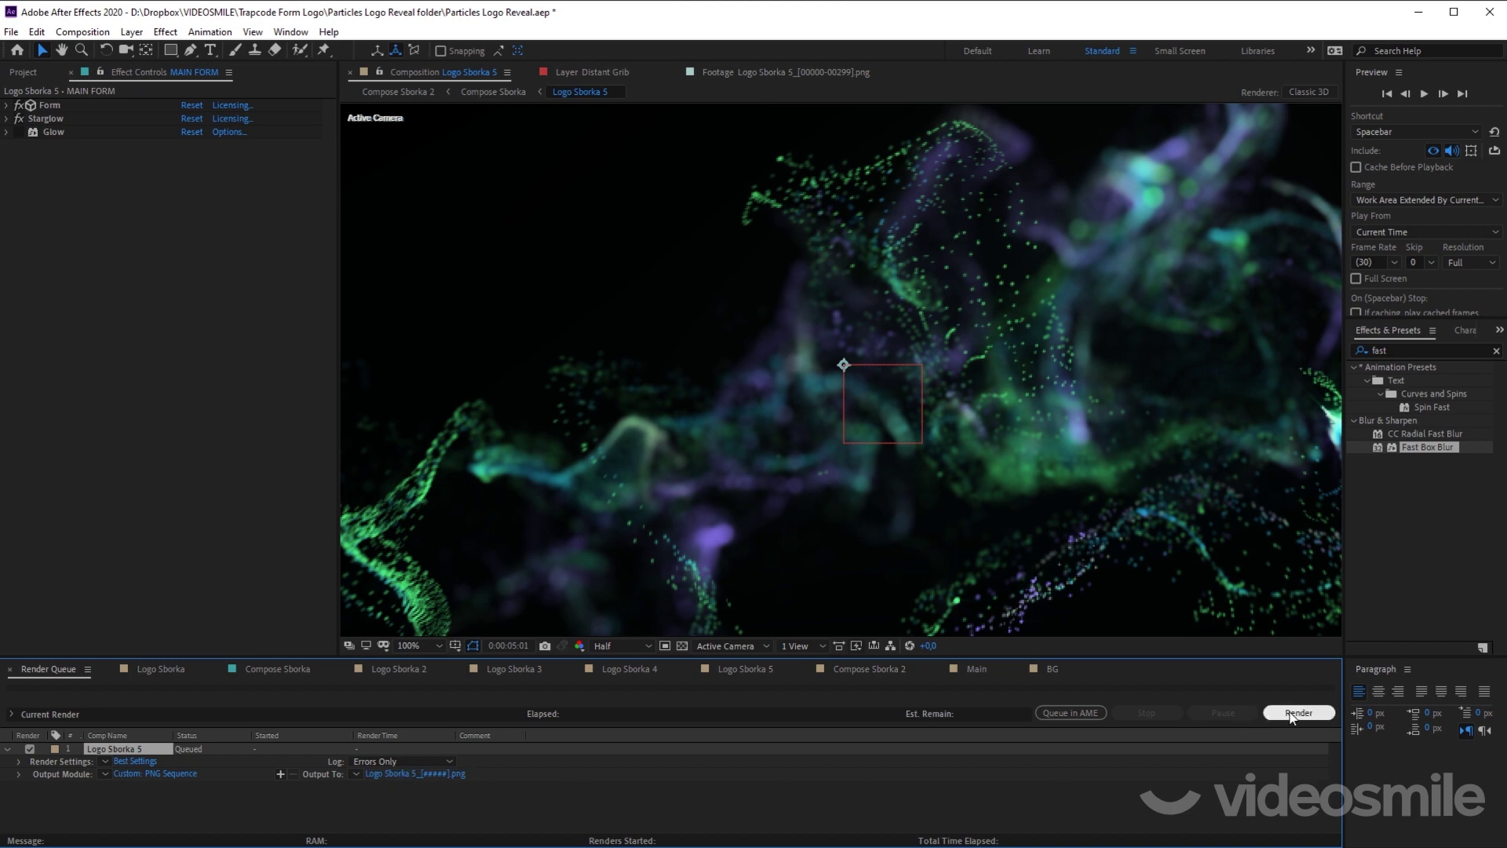
click(137, 296)
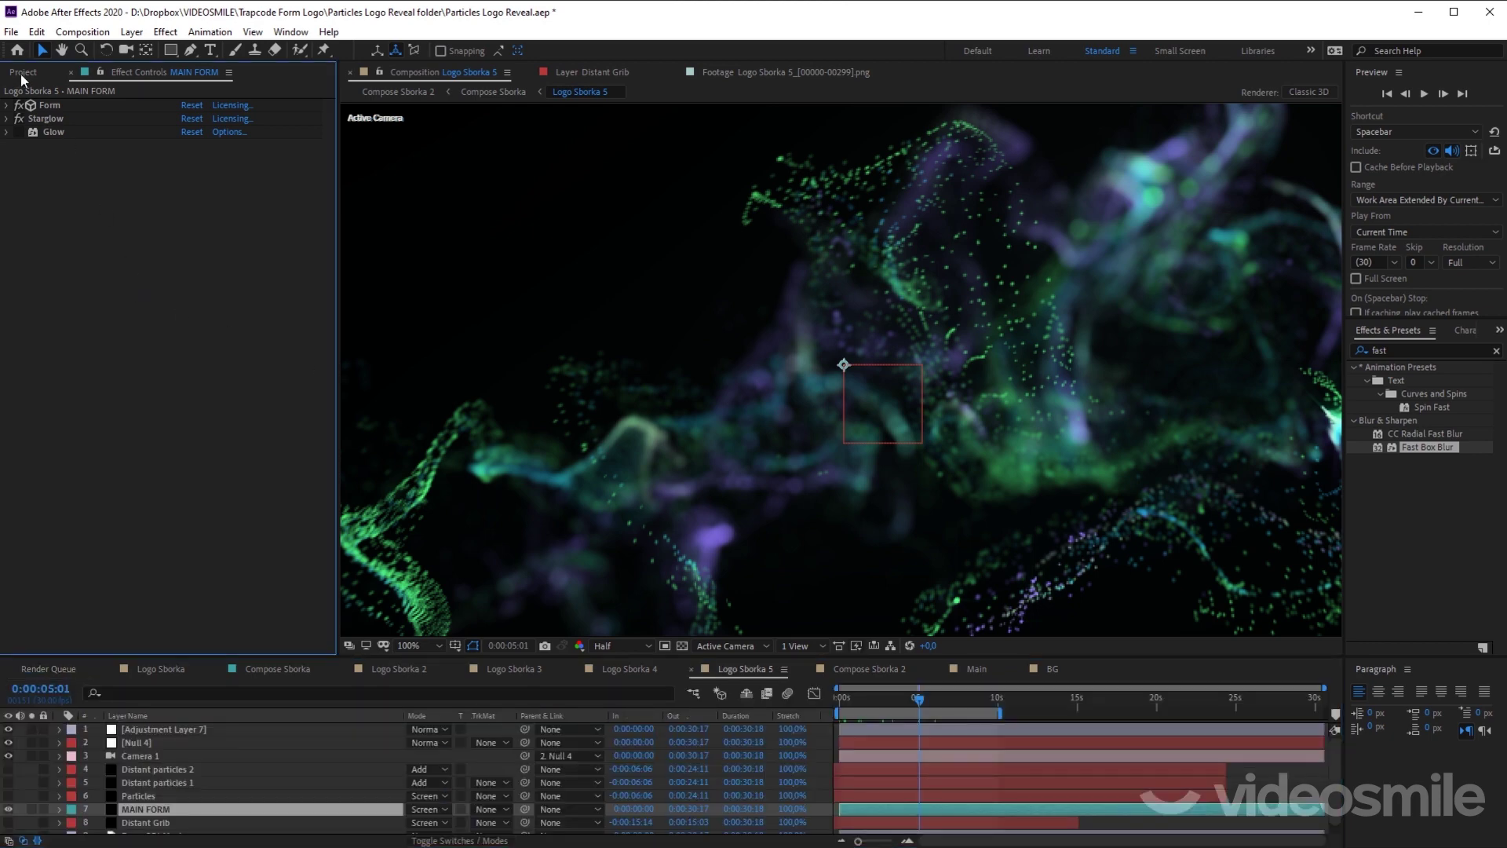
Step: Play the rendered Logo Sborka 3 and Logo Sborka 4 PNG sequences in the Footage viewer
click(23, 73)
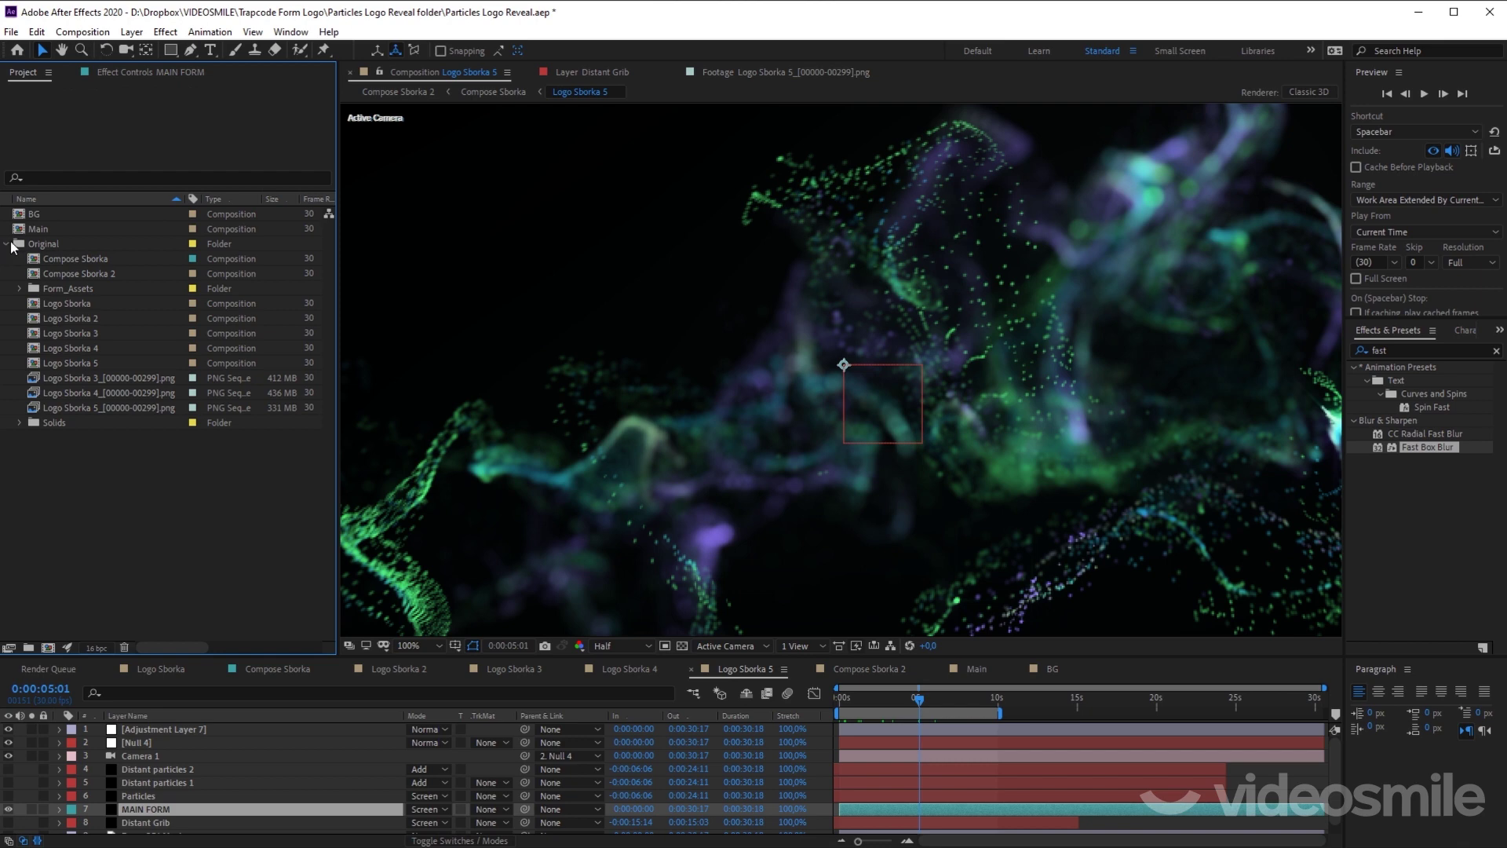
double_click(124, 377)
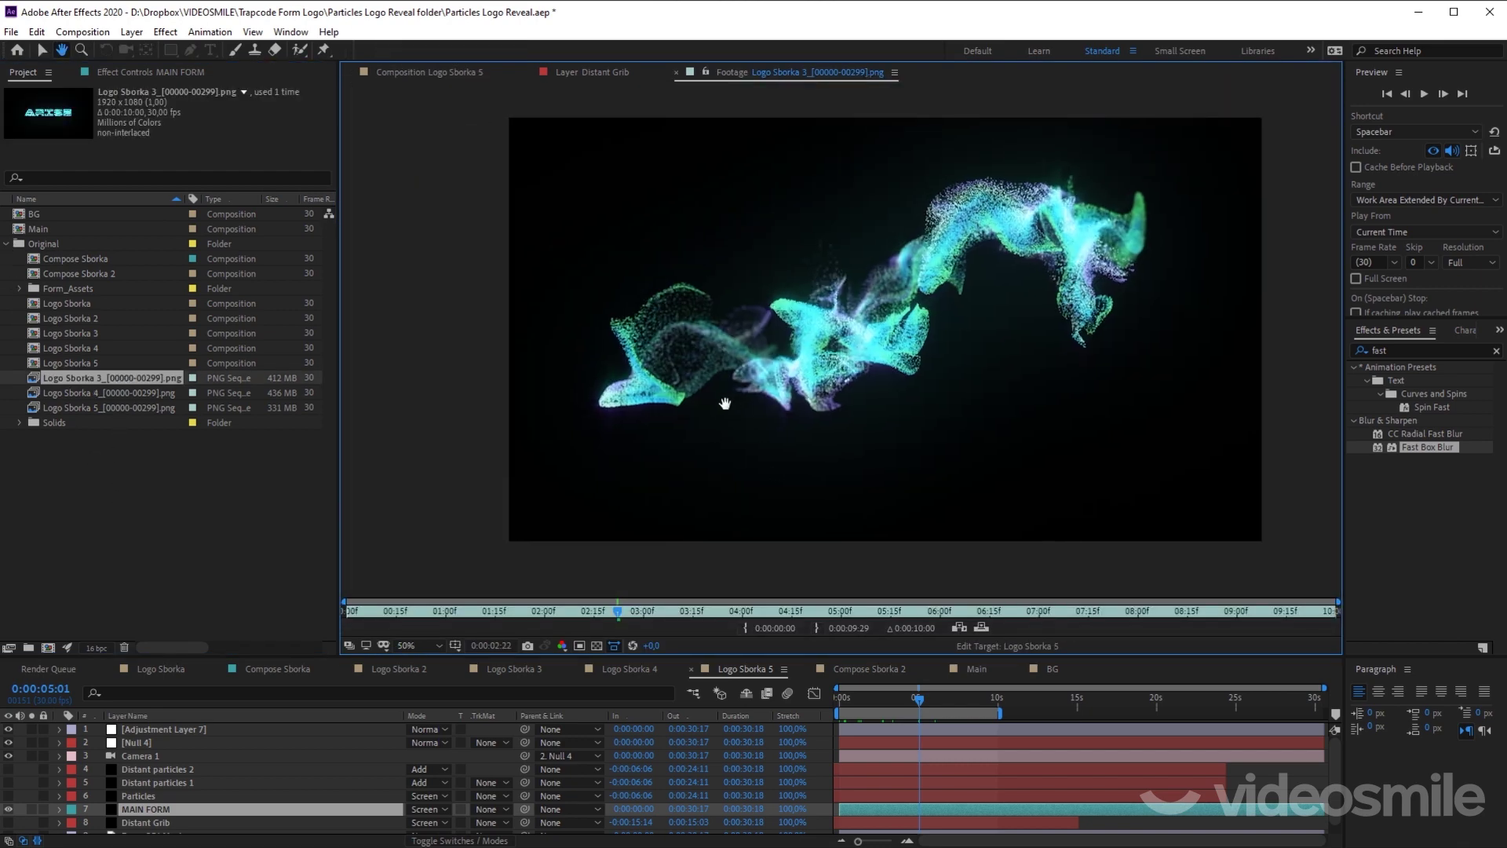
key(space)
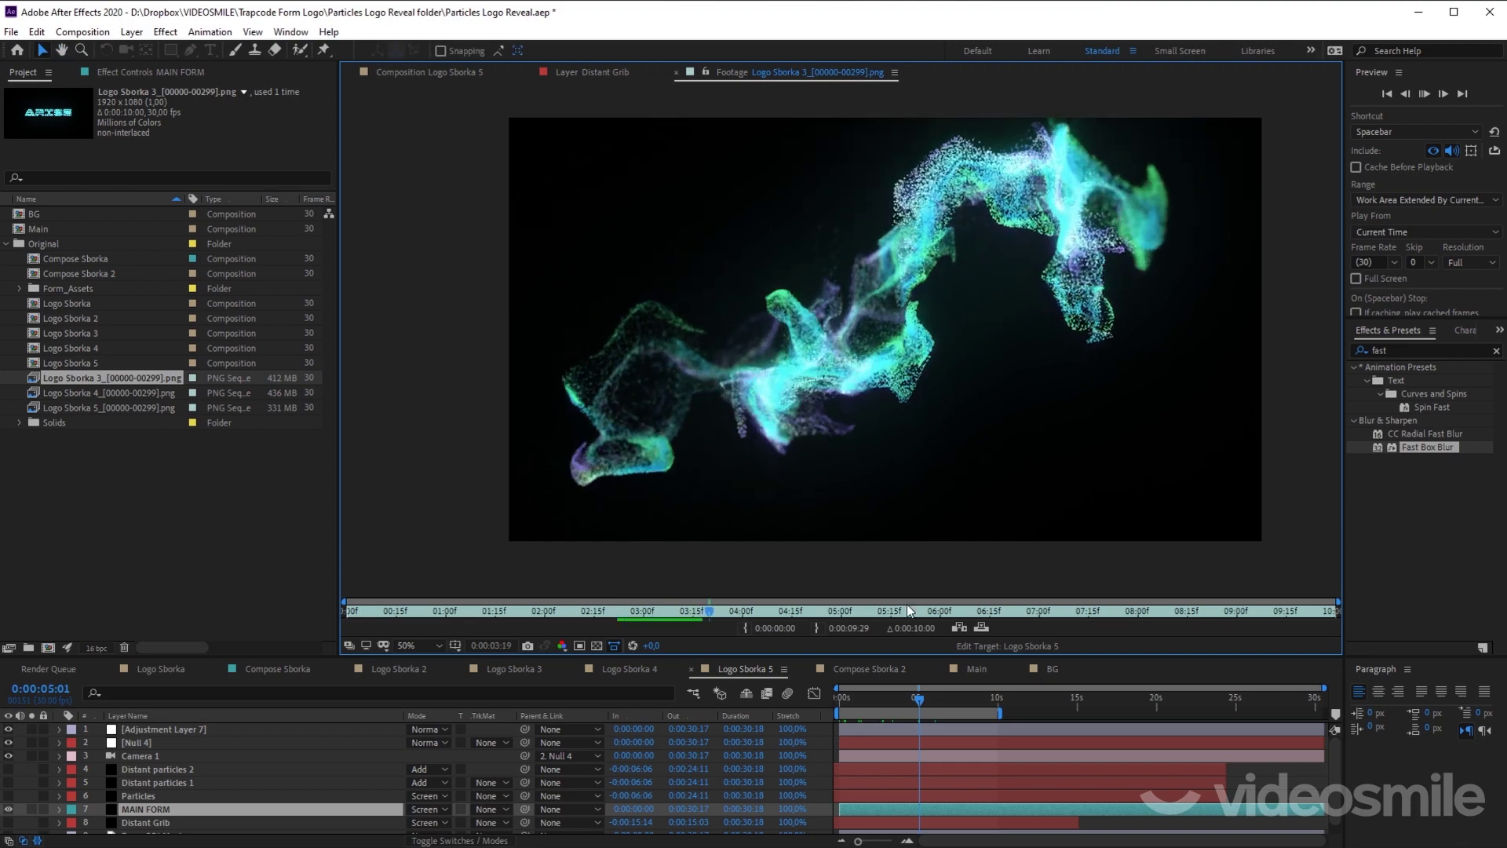
mouse_move(907, 610)
mouse_down()
mouse_move(1020, 616)
mouse_move(462, 610)
mouse_up()
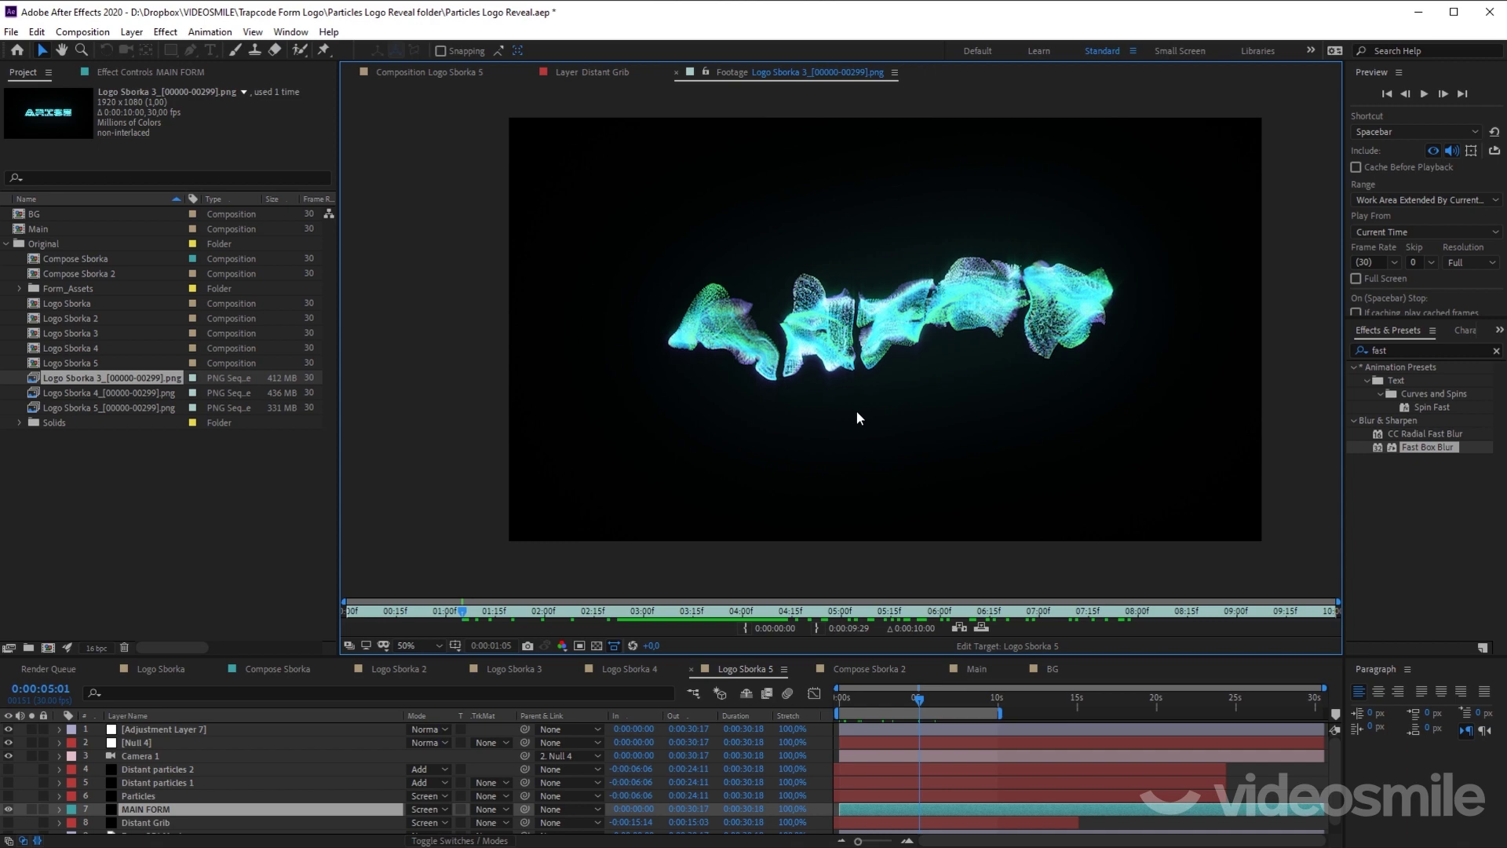
key(space)
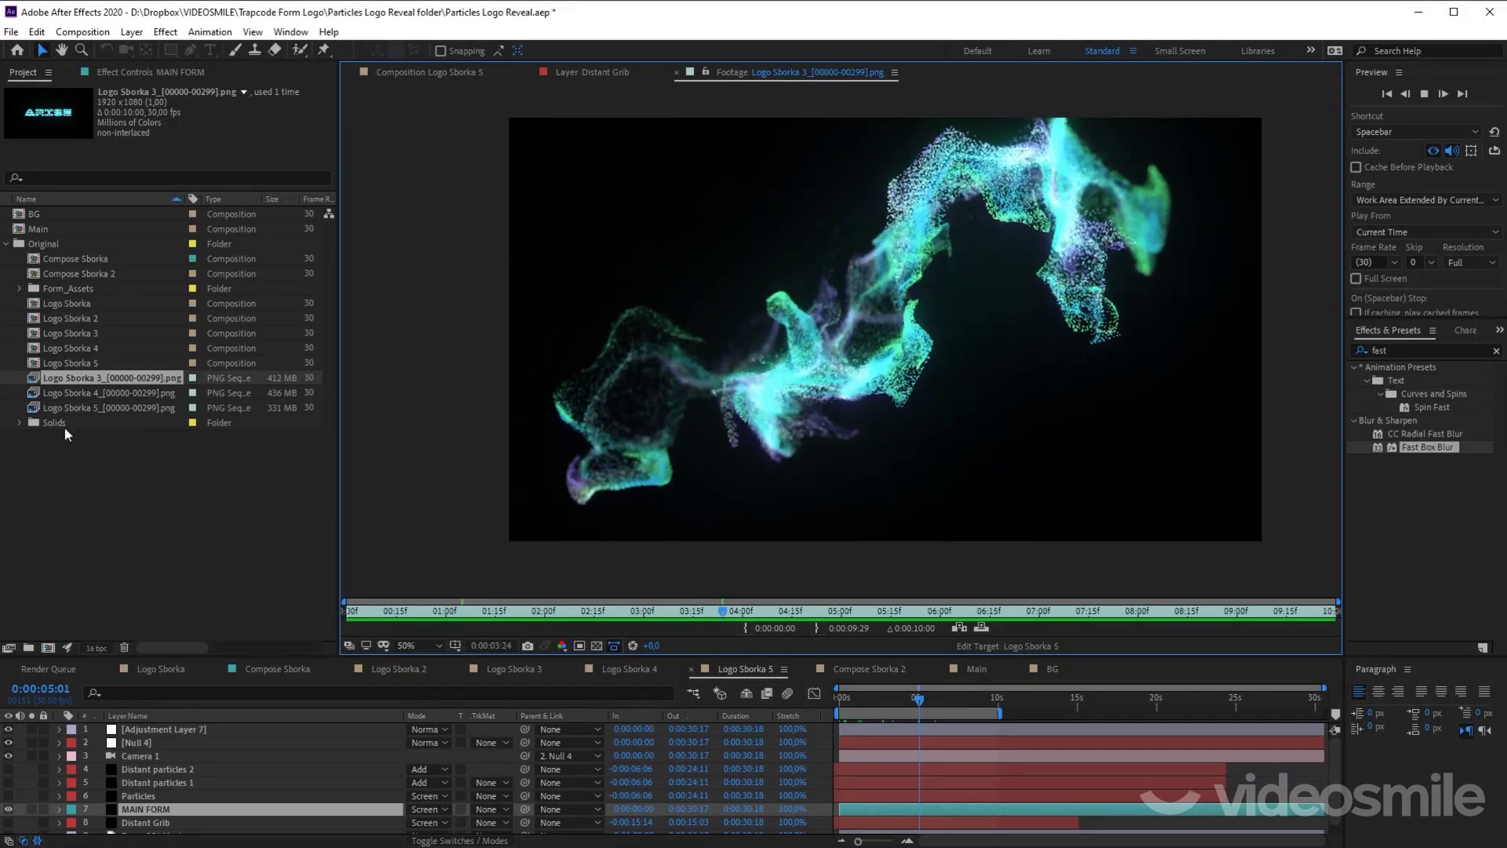
key(space)
double_click(113, 395)
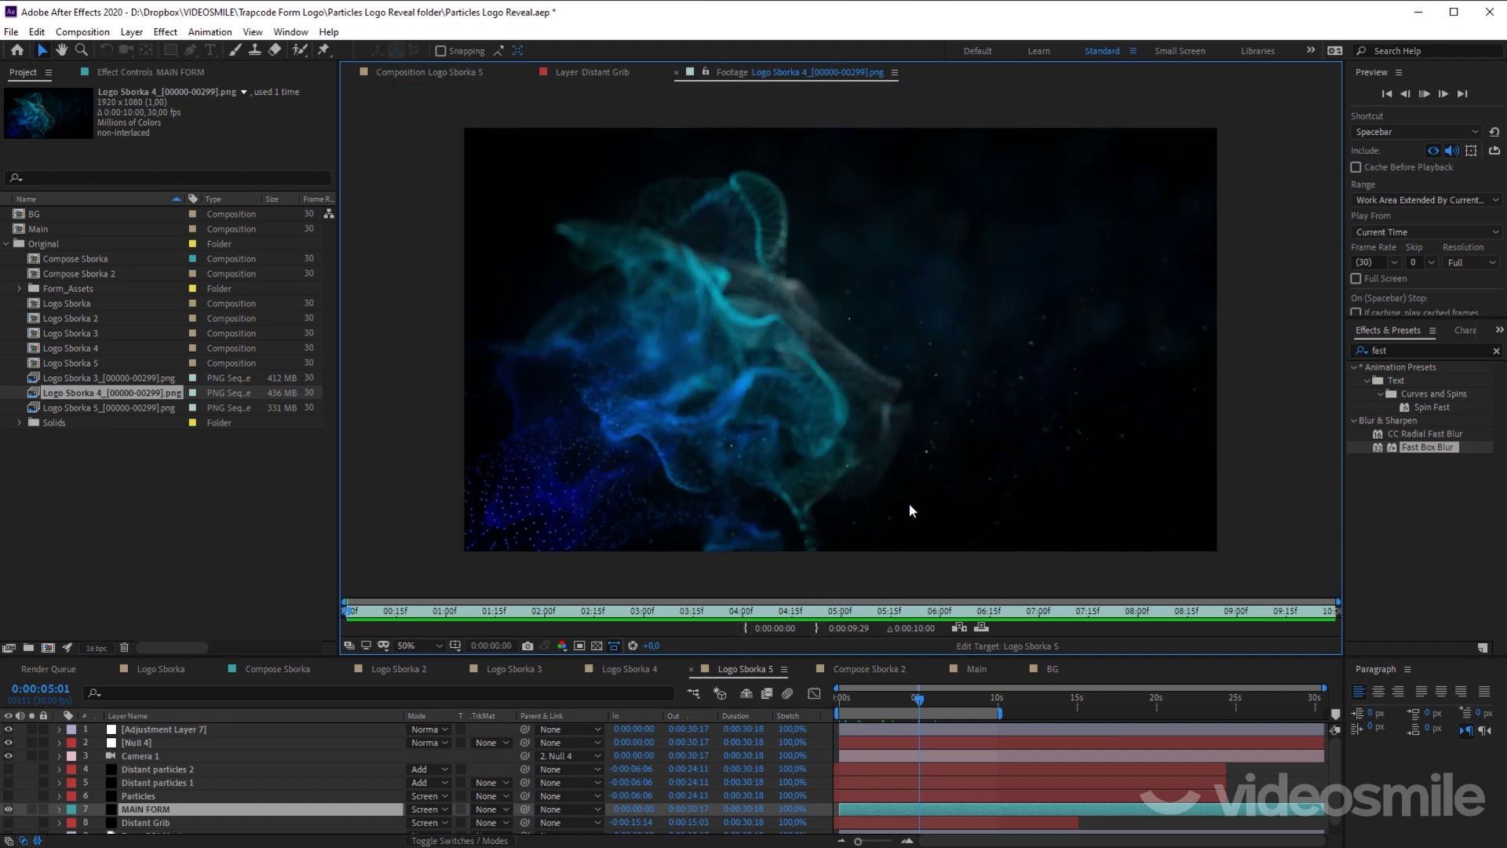
key(space)
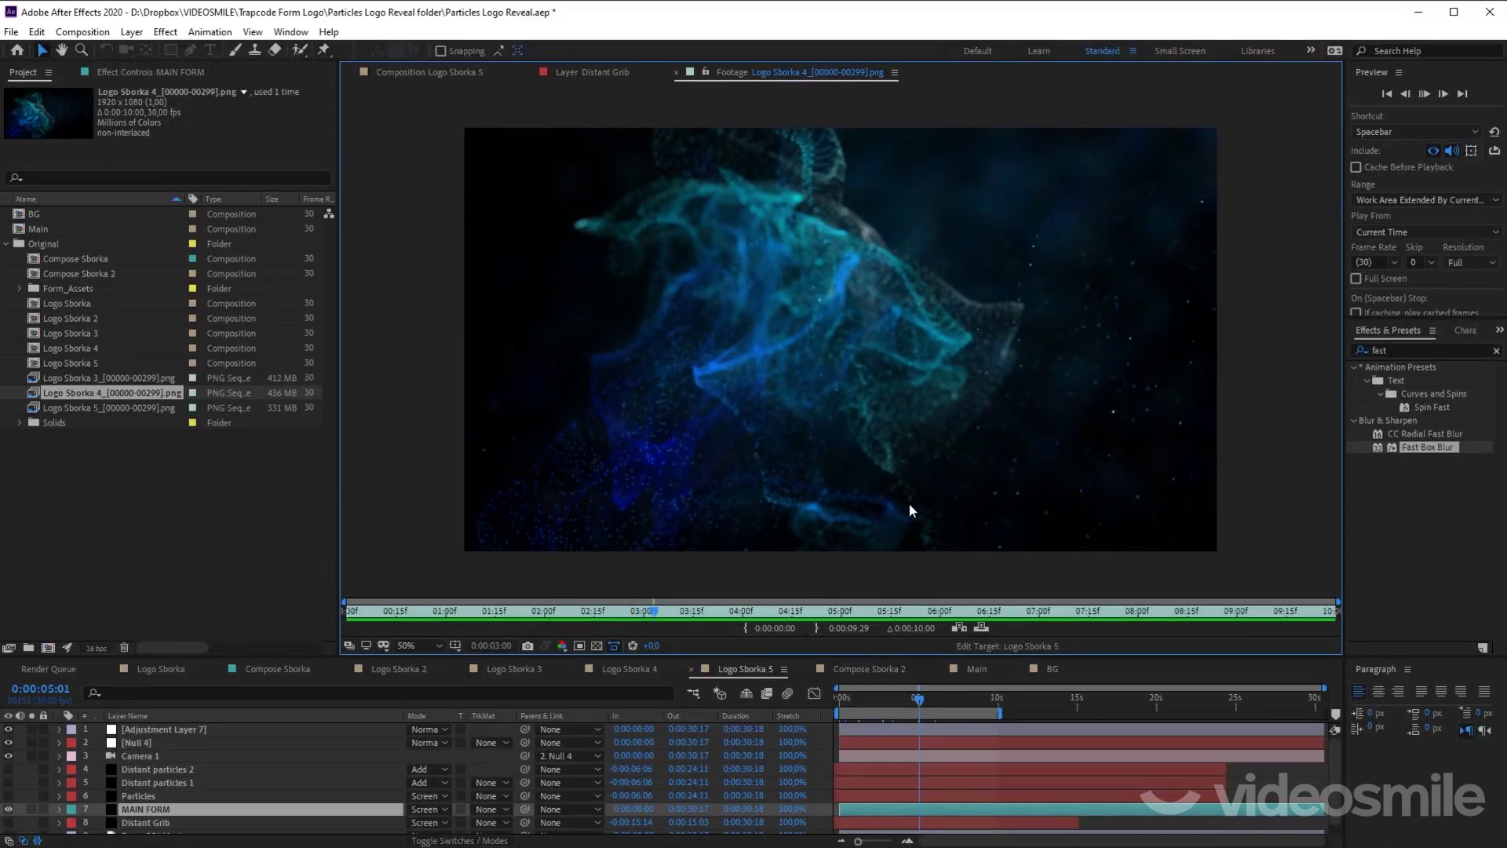
Step: Play the Logo Sborka 5 PNG sequence with the ARISE logo centred, checking frame 06:21
double_click(118, 407)
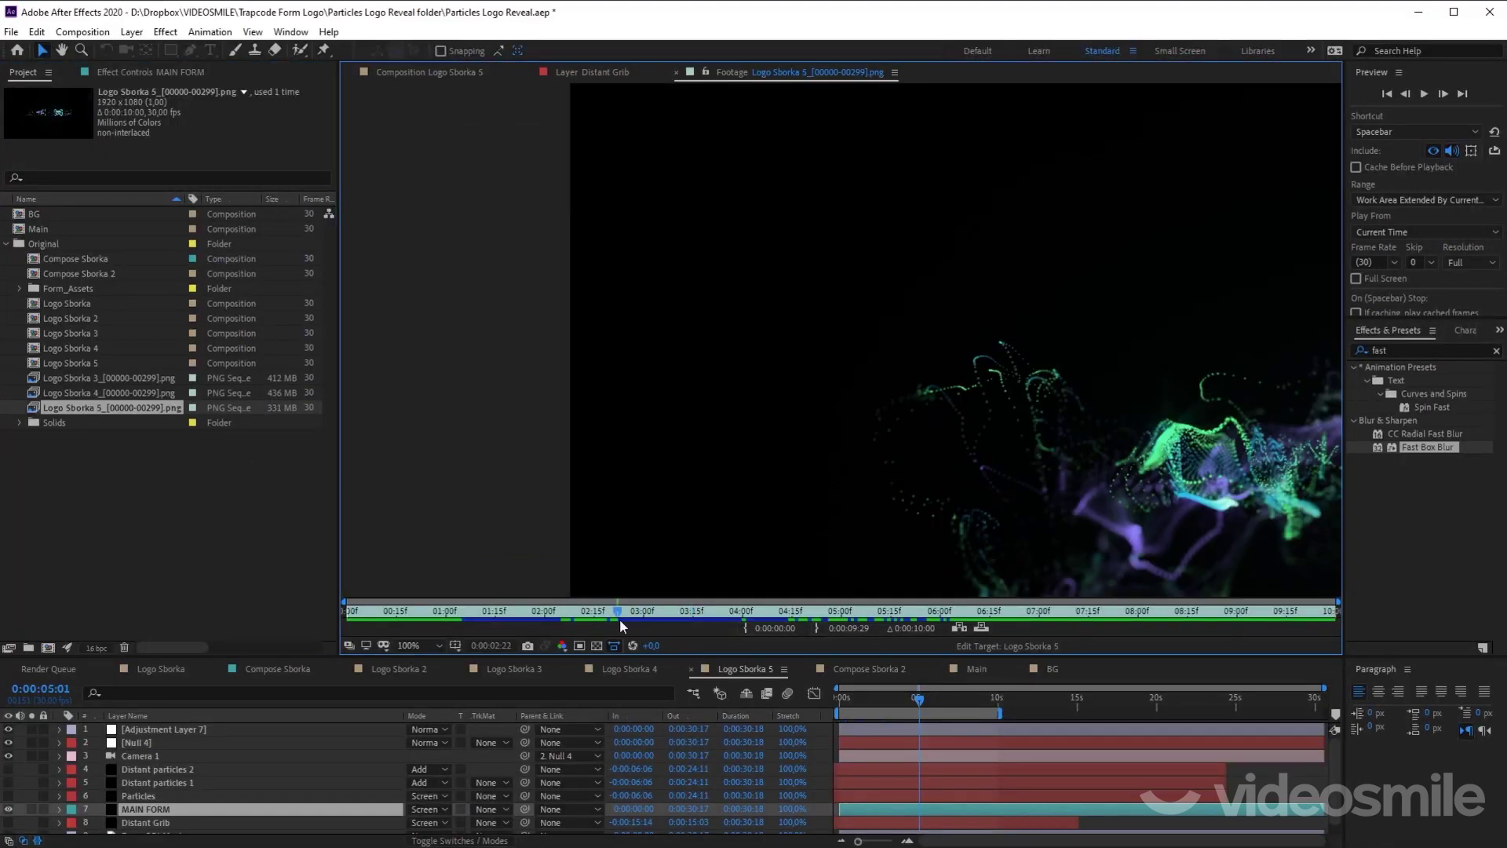
drag(620, 624, 346, 615)
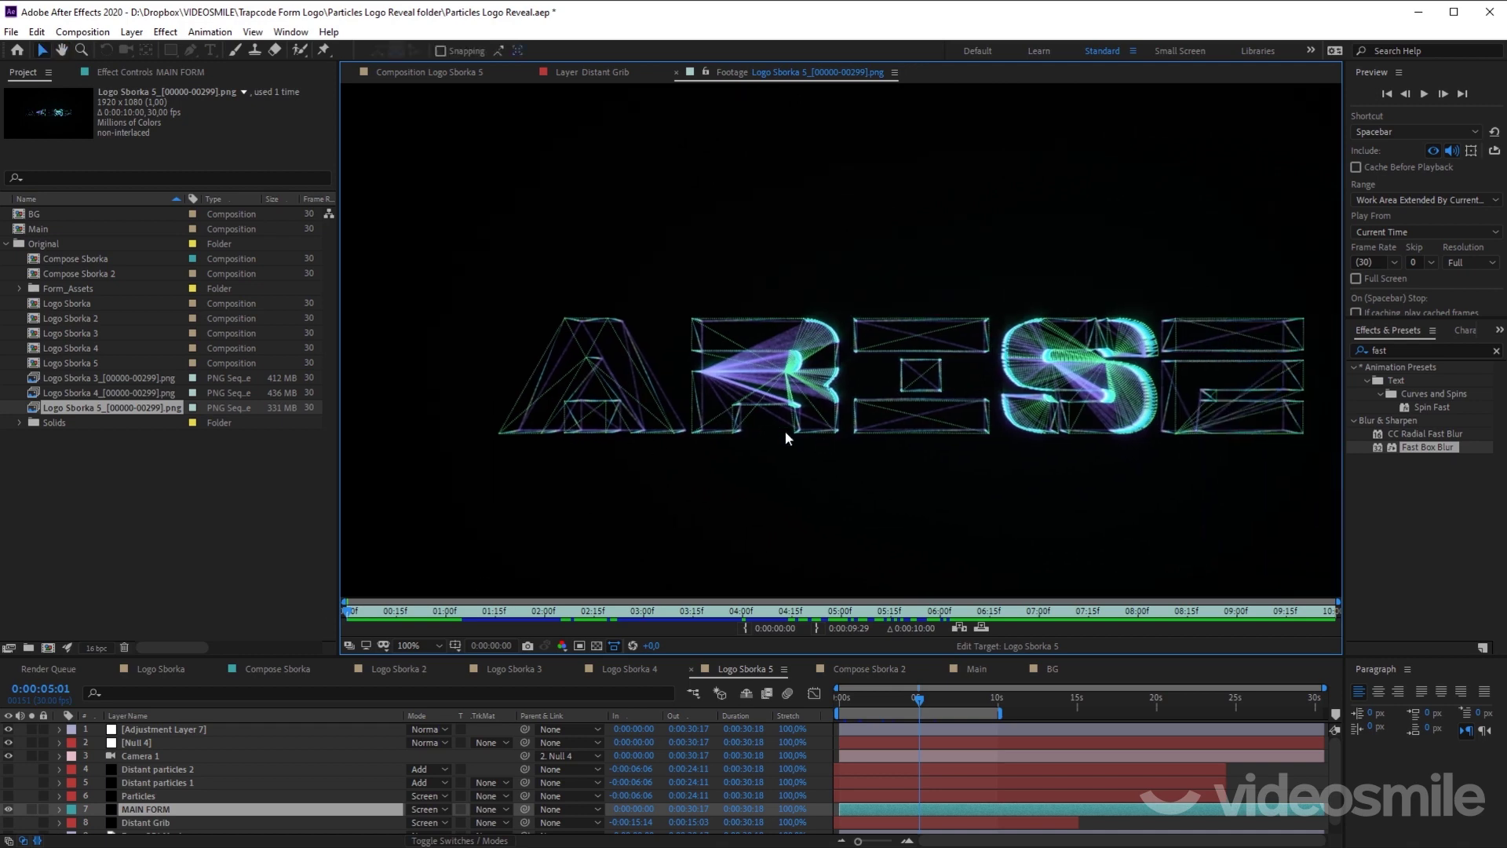
drag(873, 373, 846, 367)
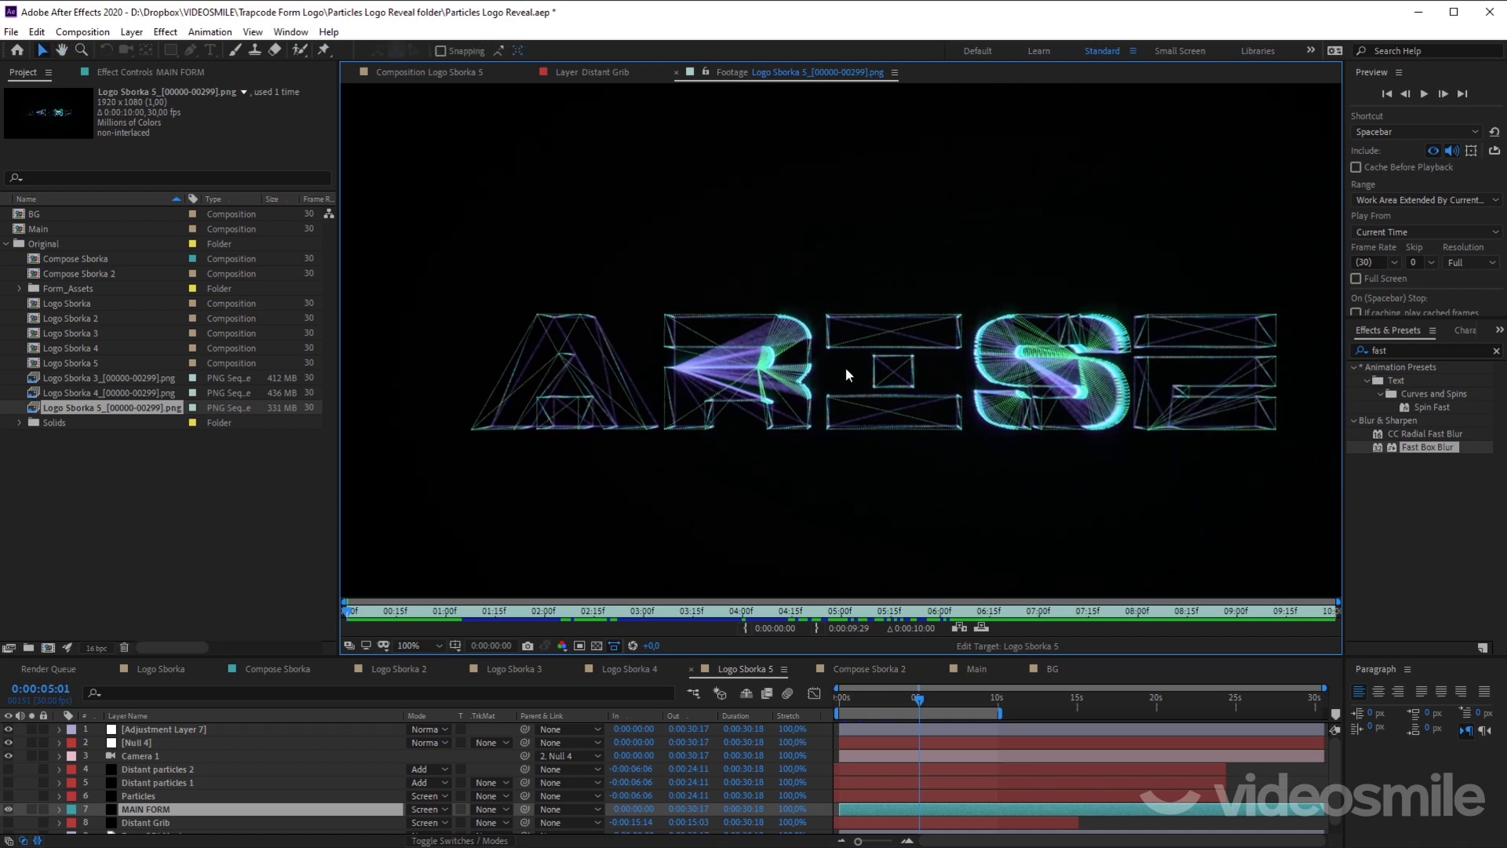
key(space)
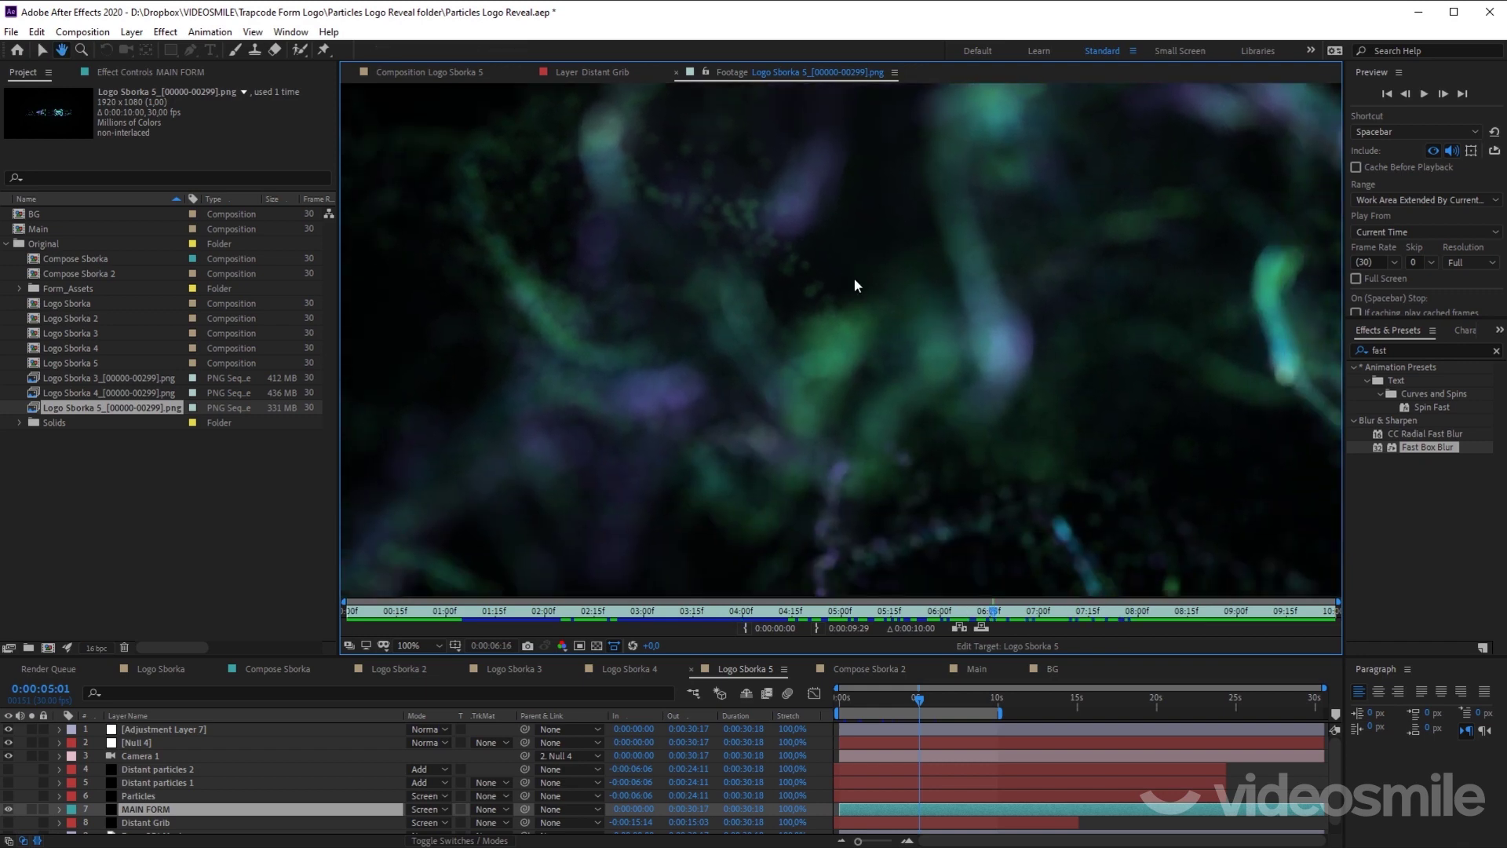
scroll(794, 360, down, 2)
scroll(794, 360, up, 2)
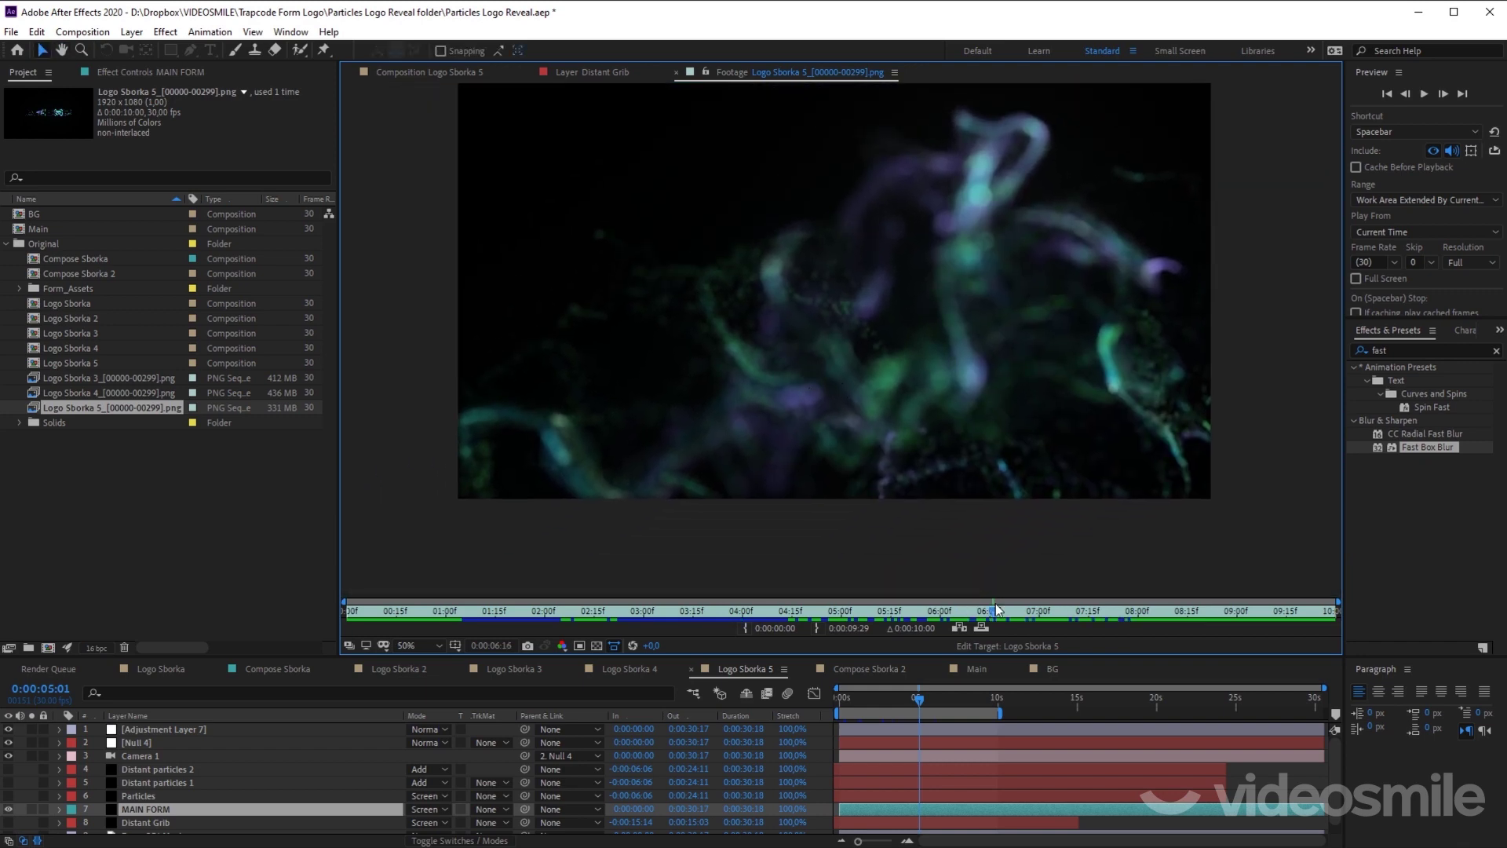
click(1009, 616)
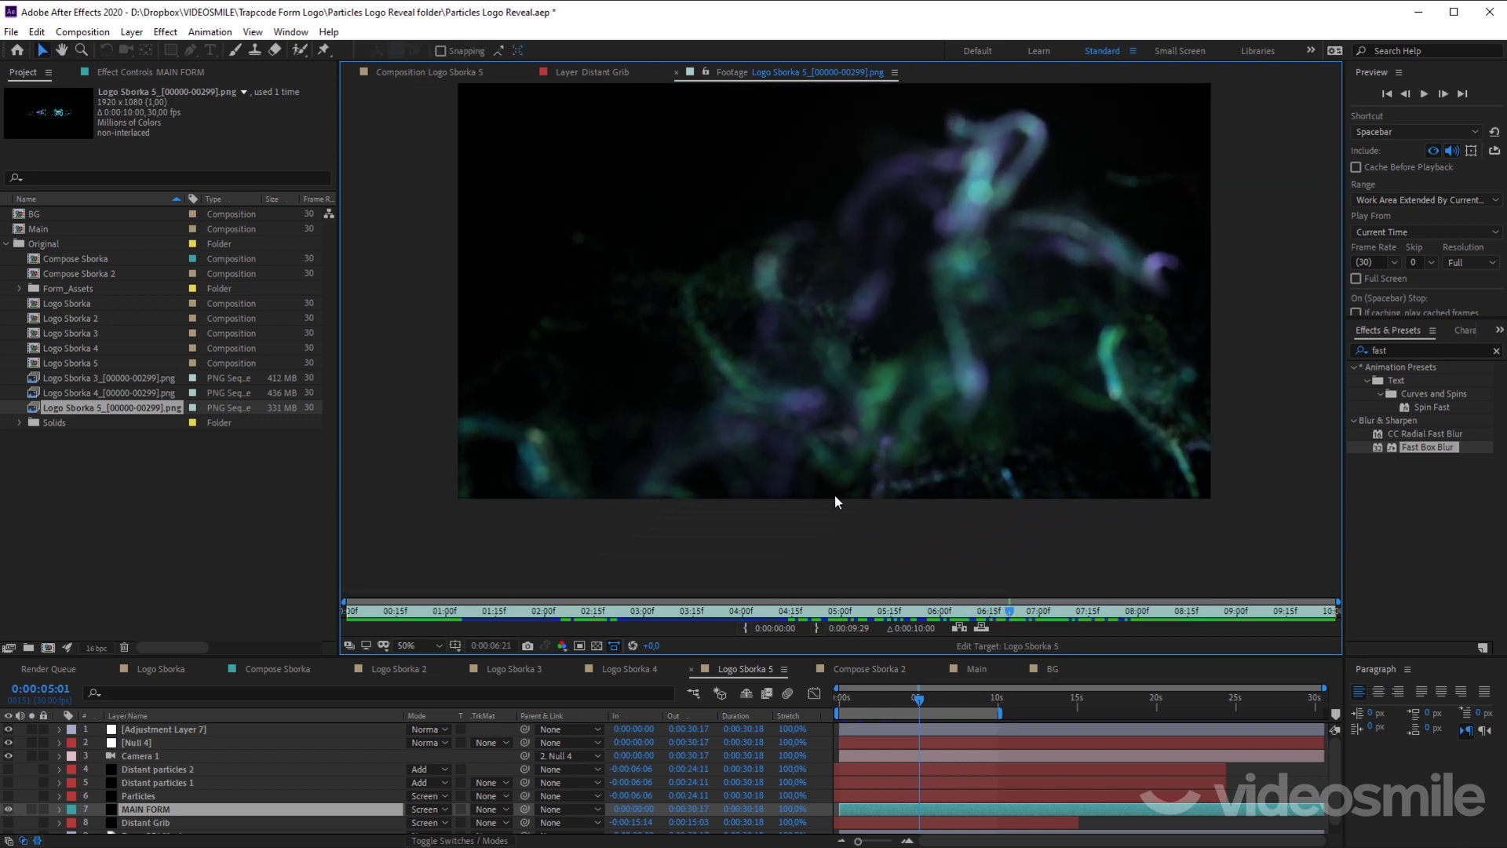
scroll(805, 387, up, 3)
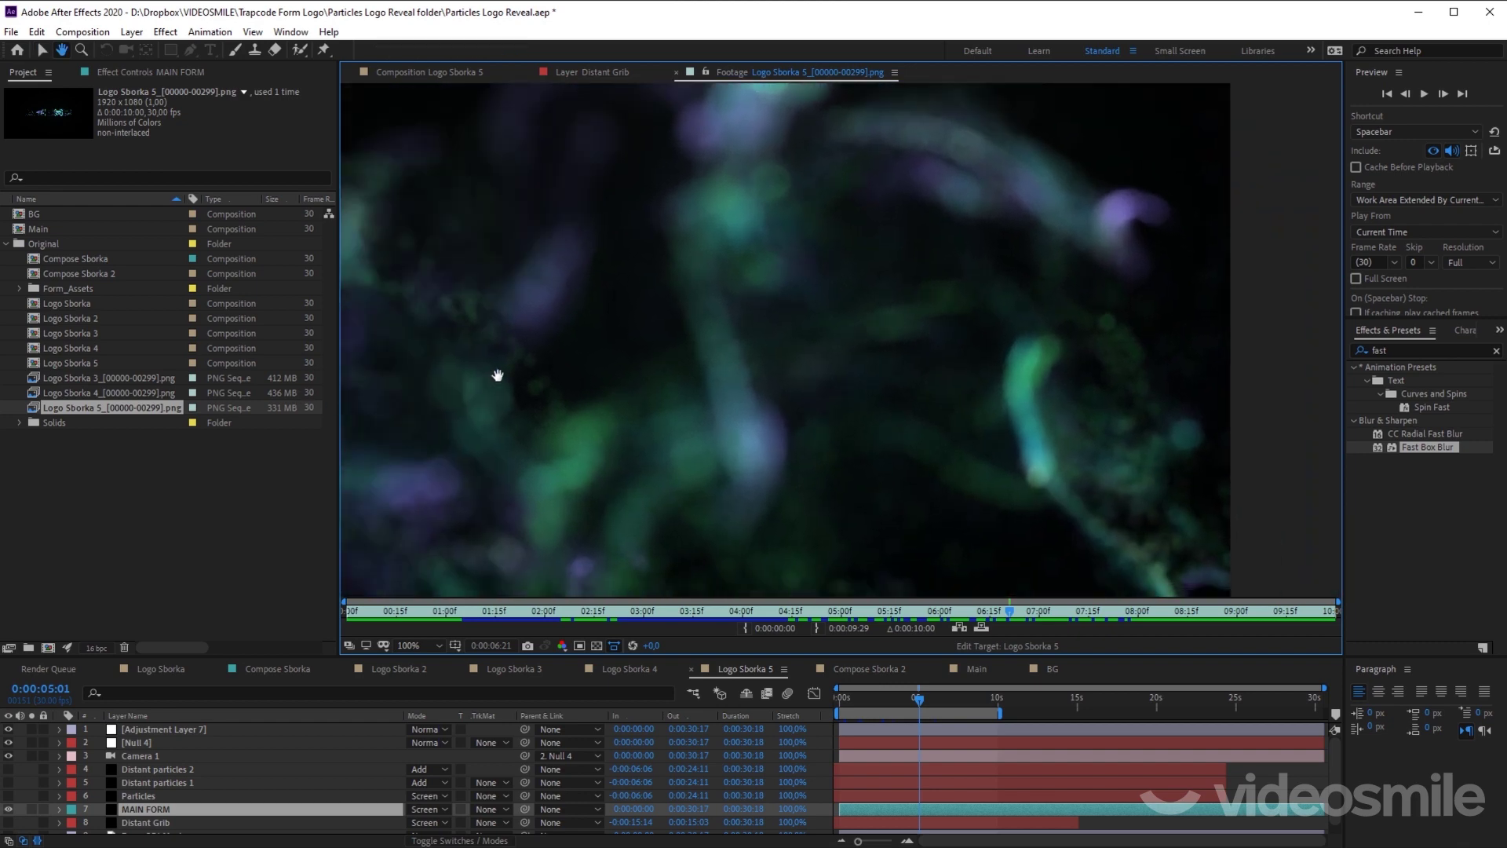
drag(499, 377, 902, 352)
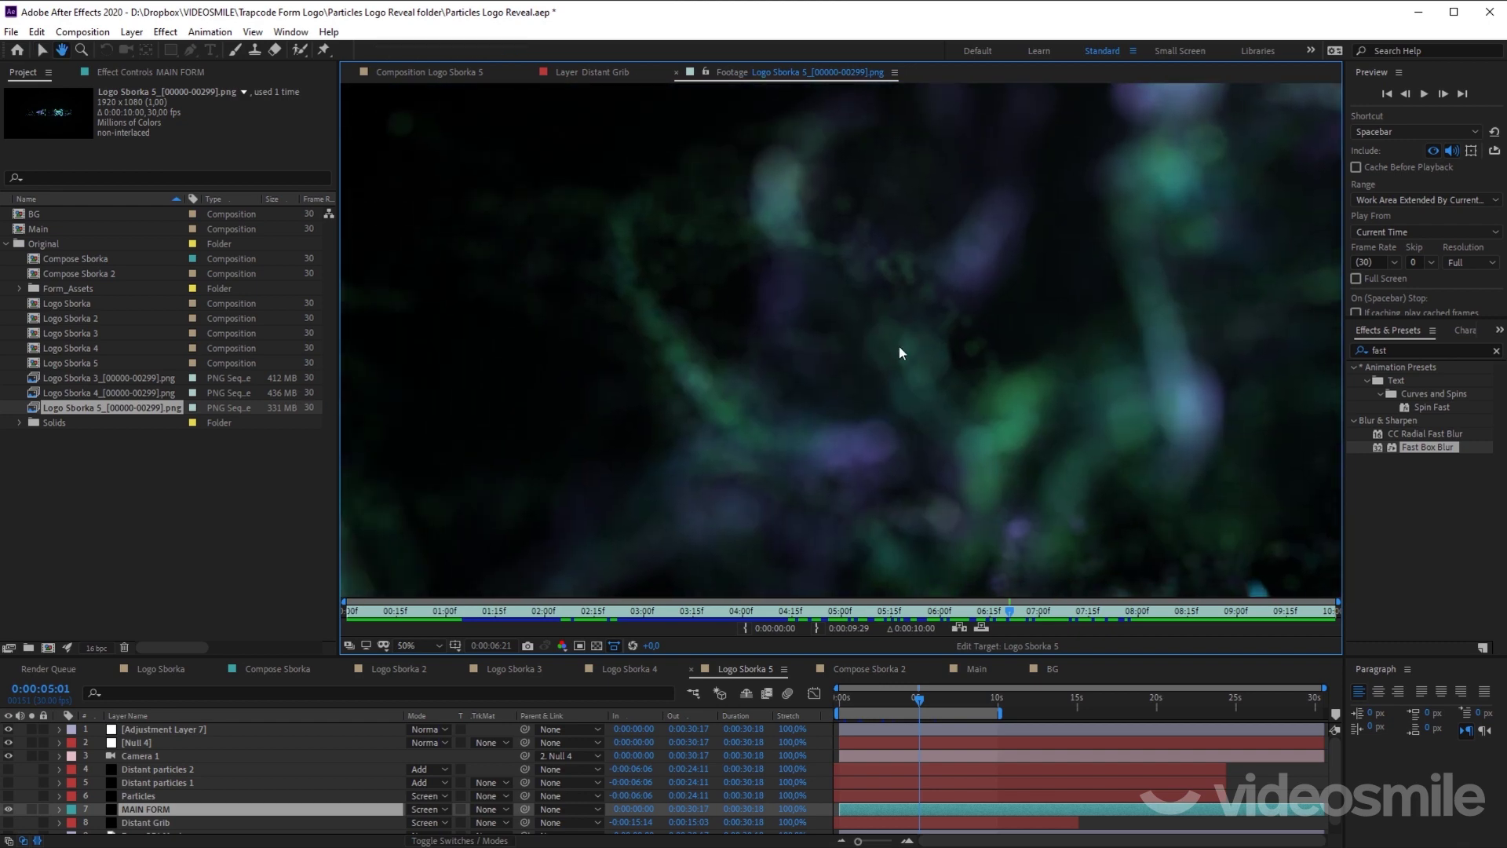
key(space)
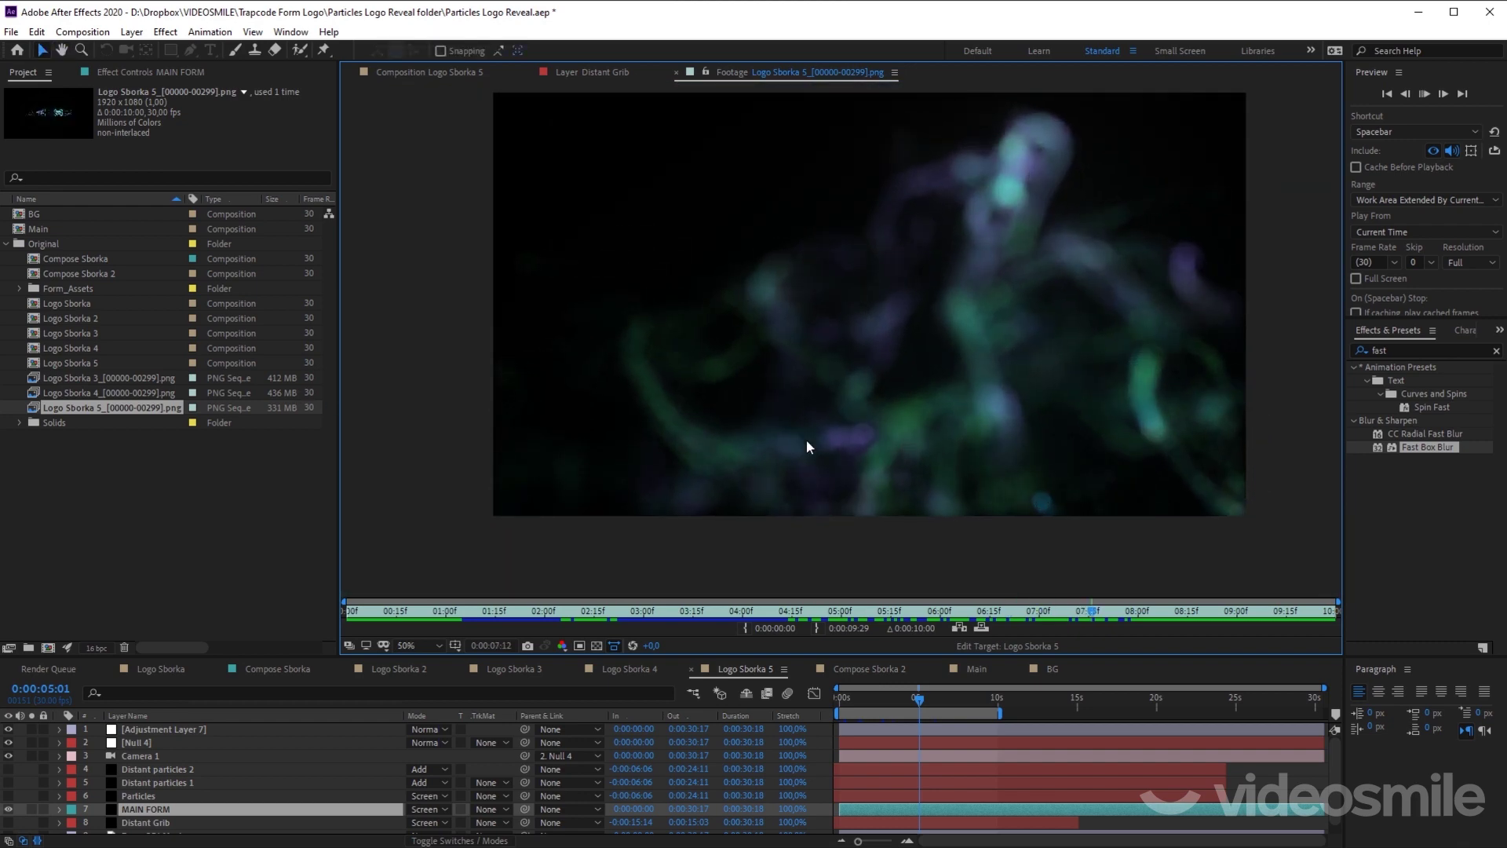
click(129, 506)
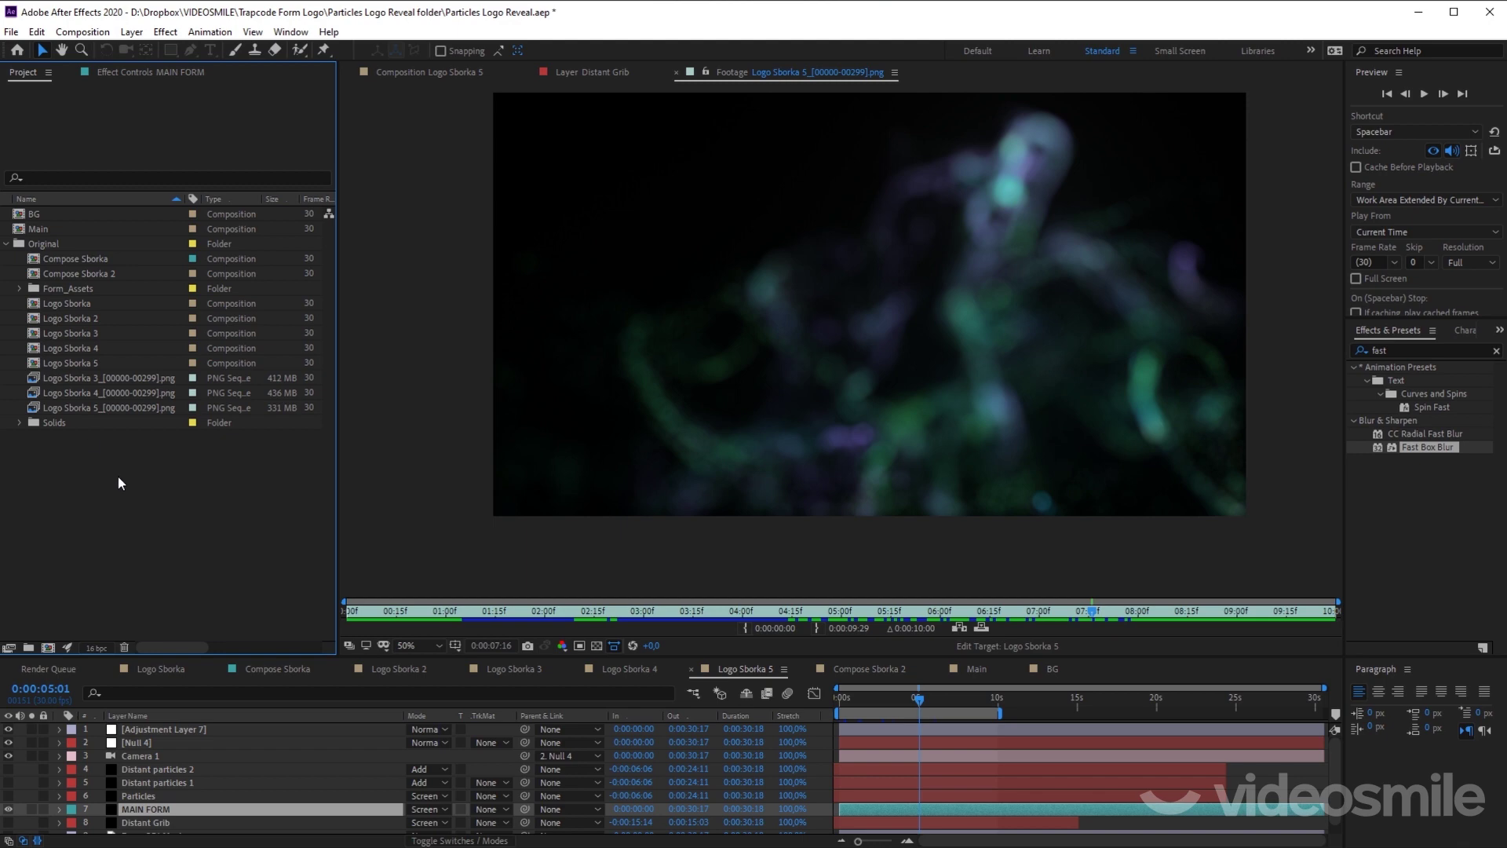
click(118, 379)
Step: Build Logo Sborka 6 from the three PNG sequences, set all layers to Screen, and preview it
shift+click(129, 410)
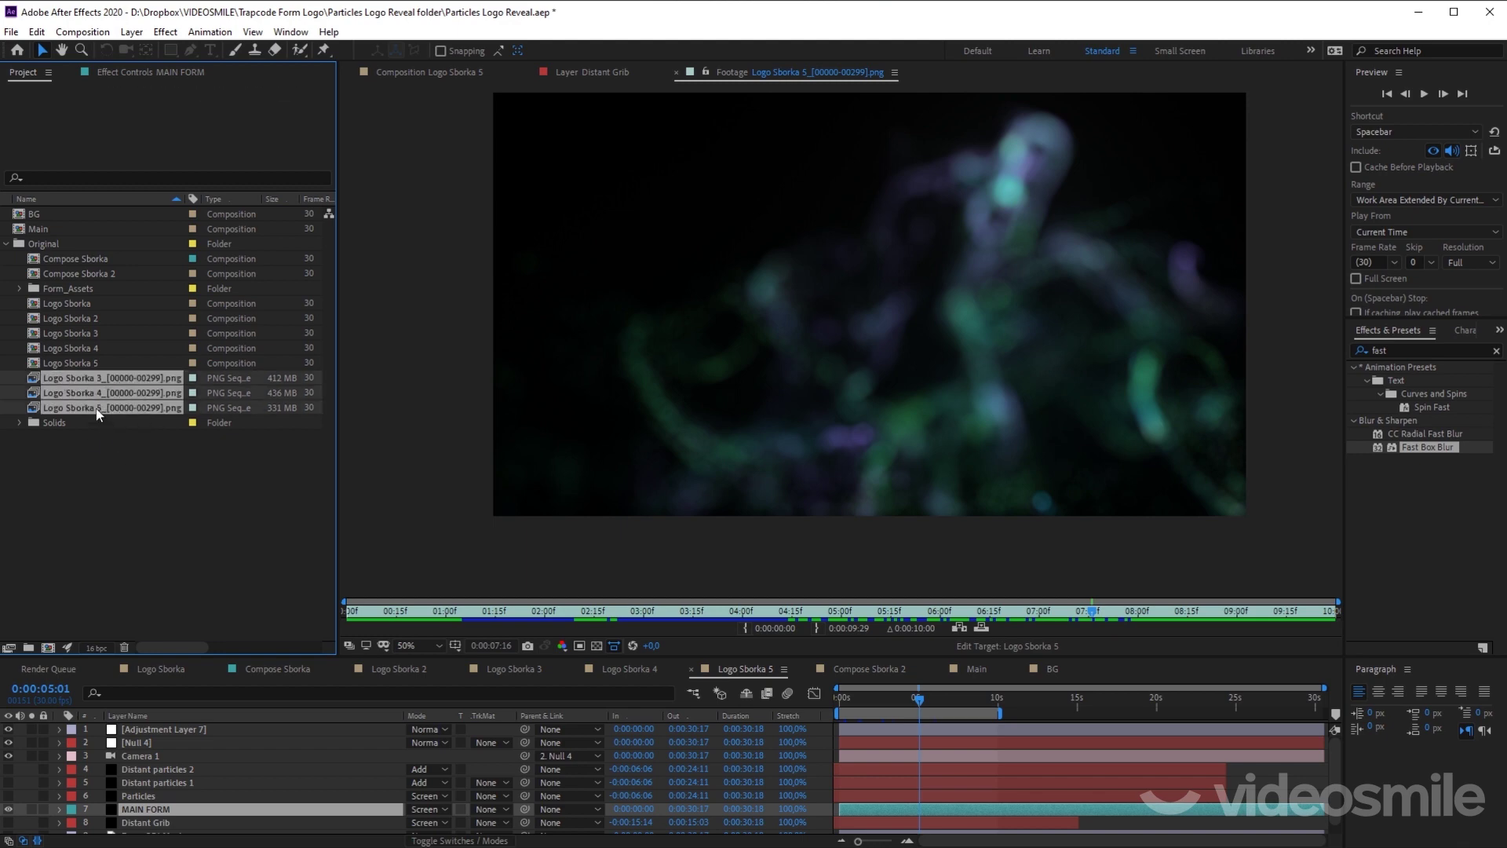
drag(87, 407, 51, 648)
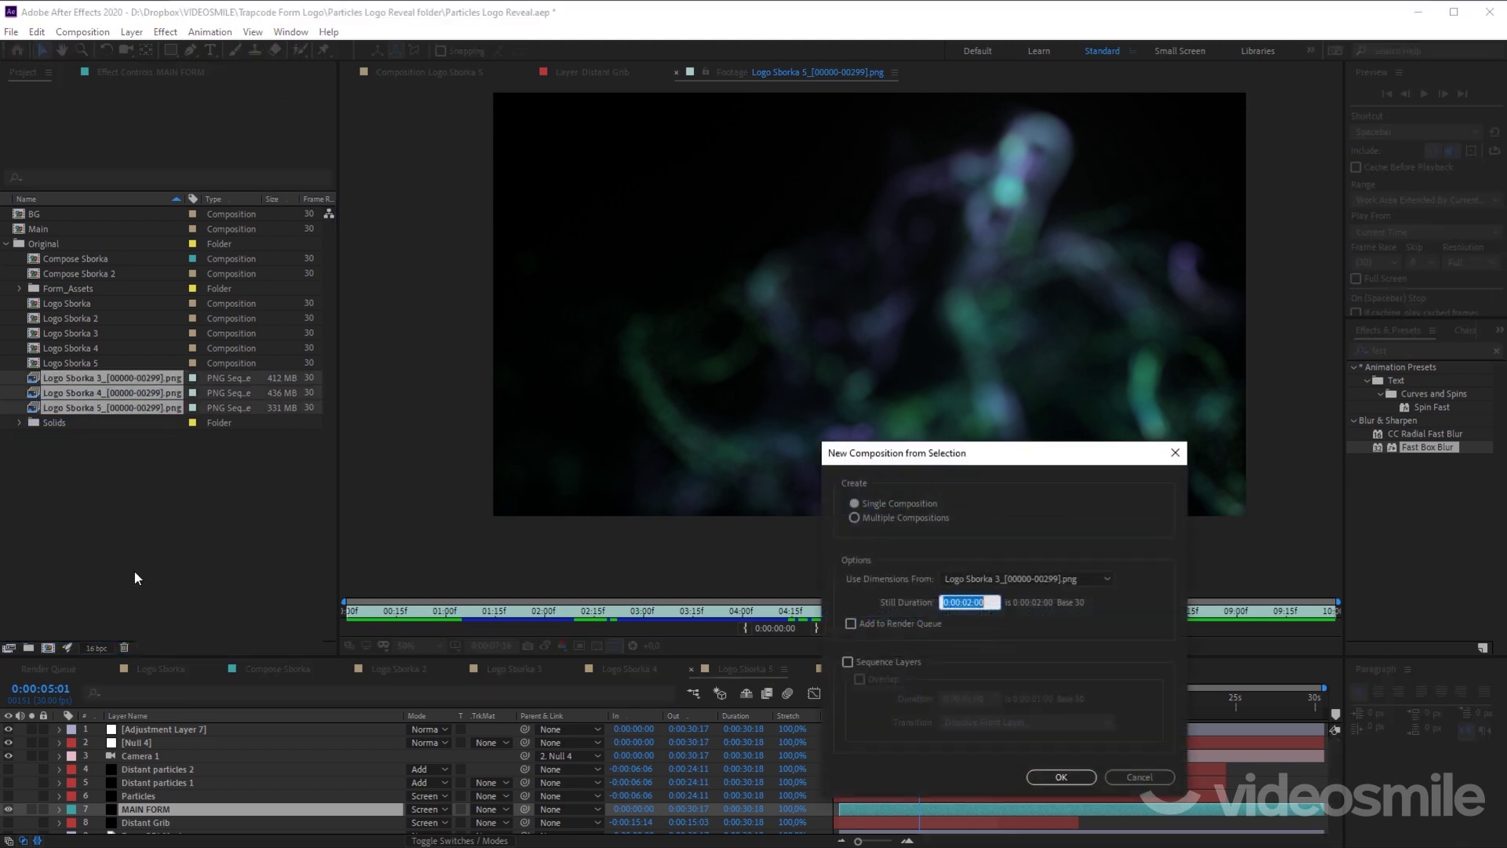
click(1059, 777)
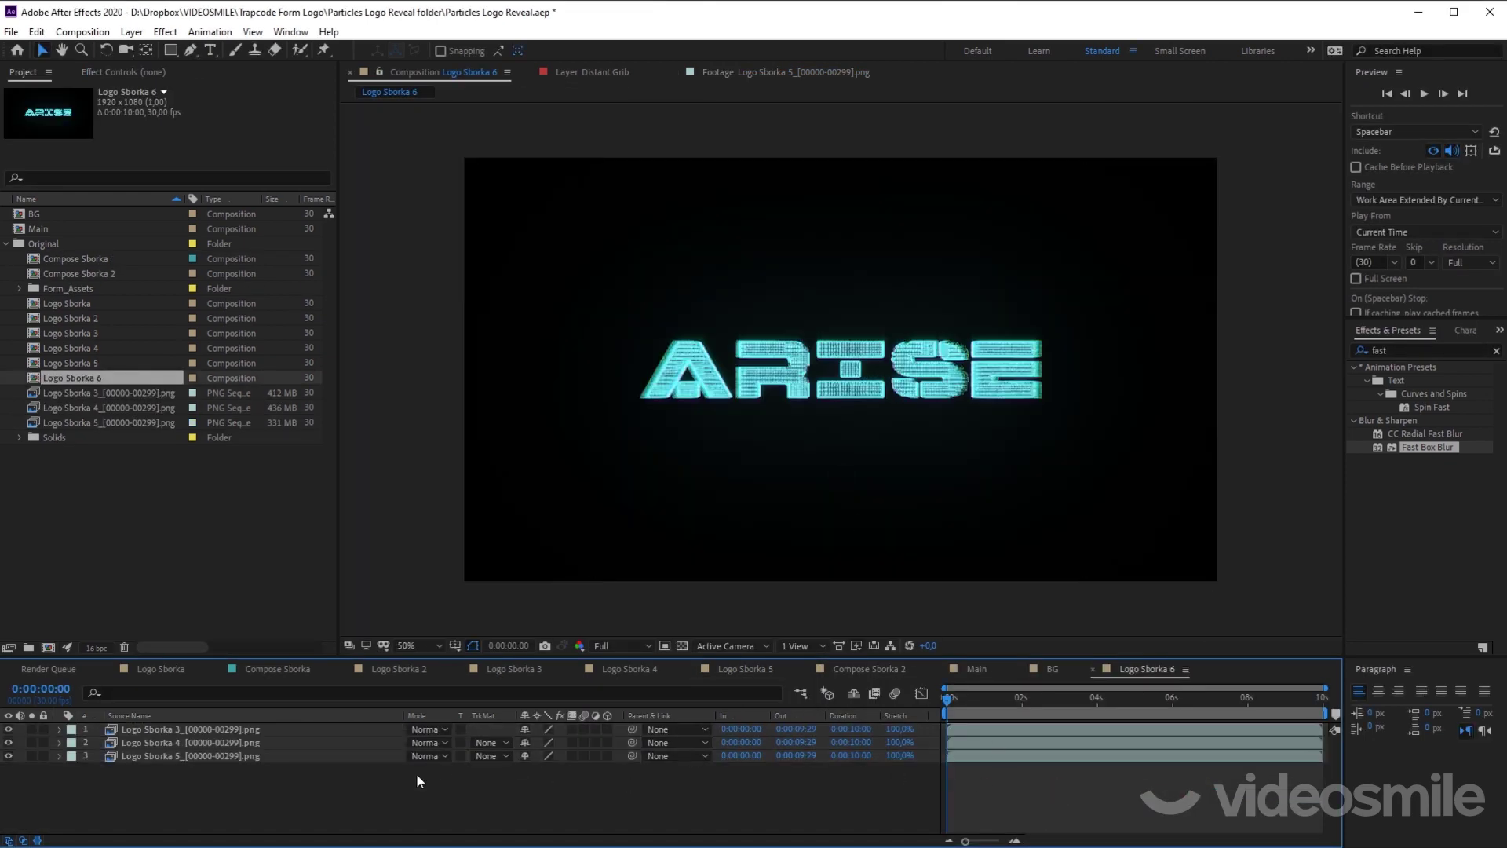
drag(416, 773, 243, 700)
click(434, 736)
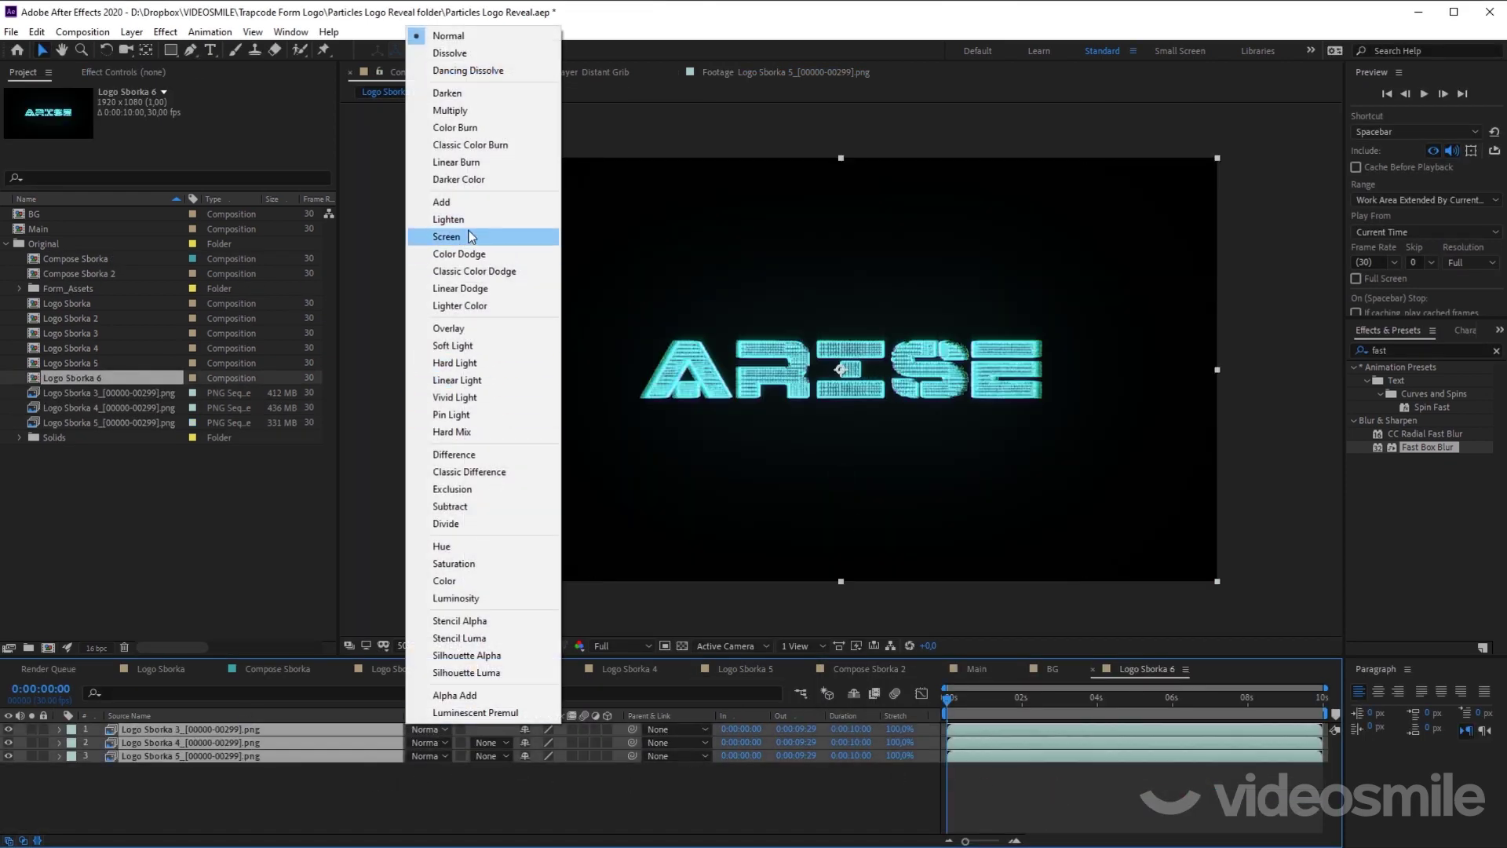
click(439, 238)
click(1057, 804)
key(space)
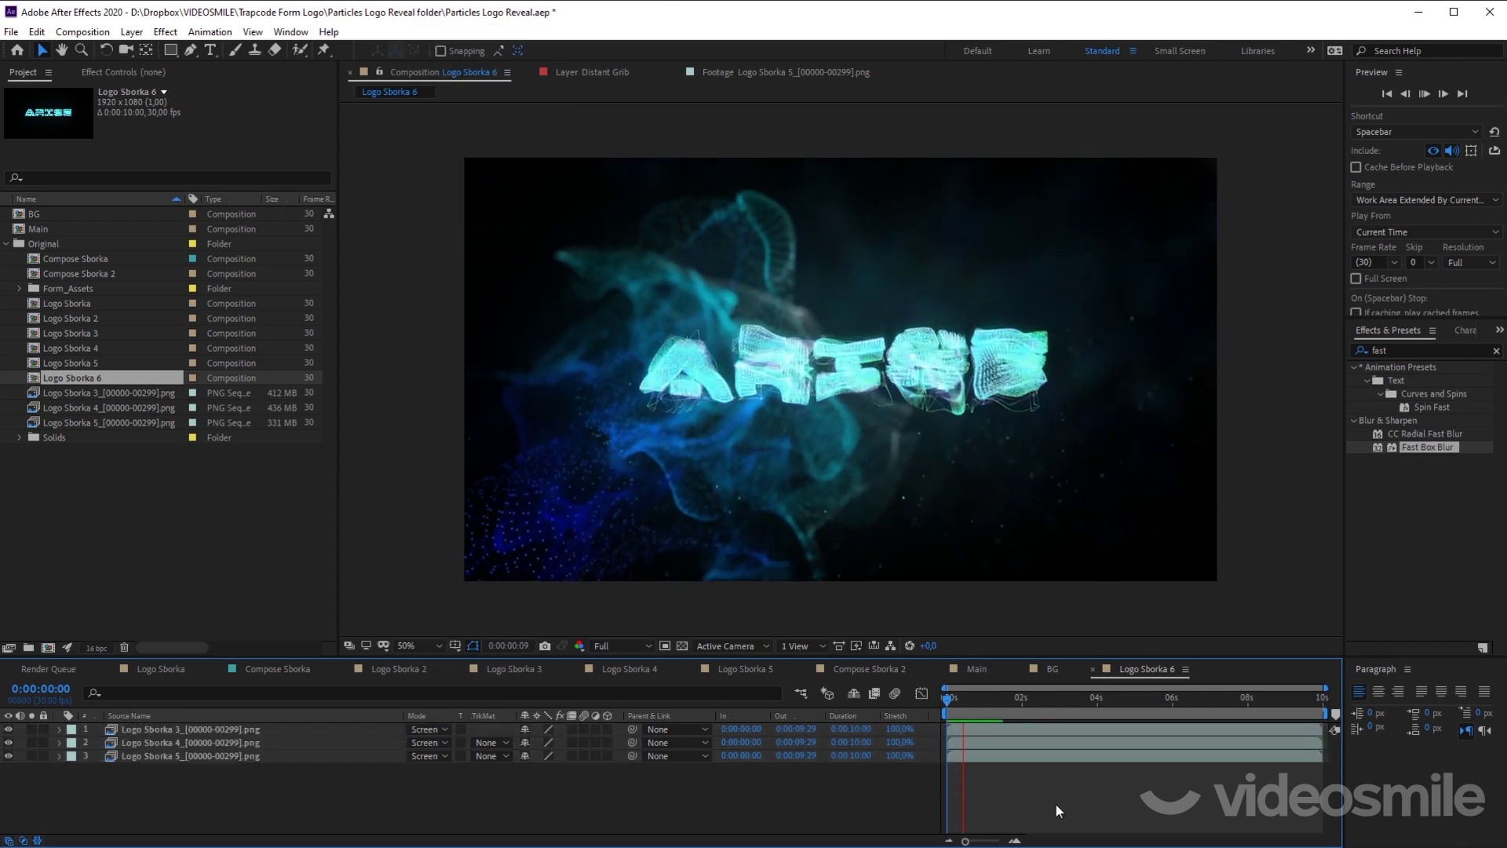
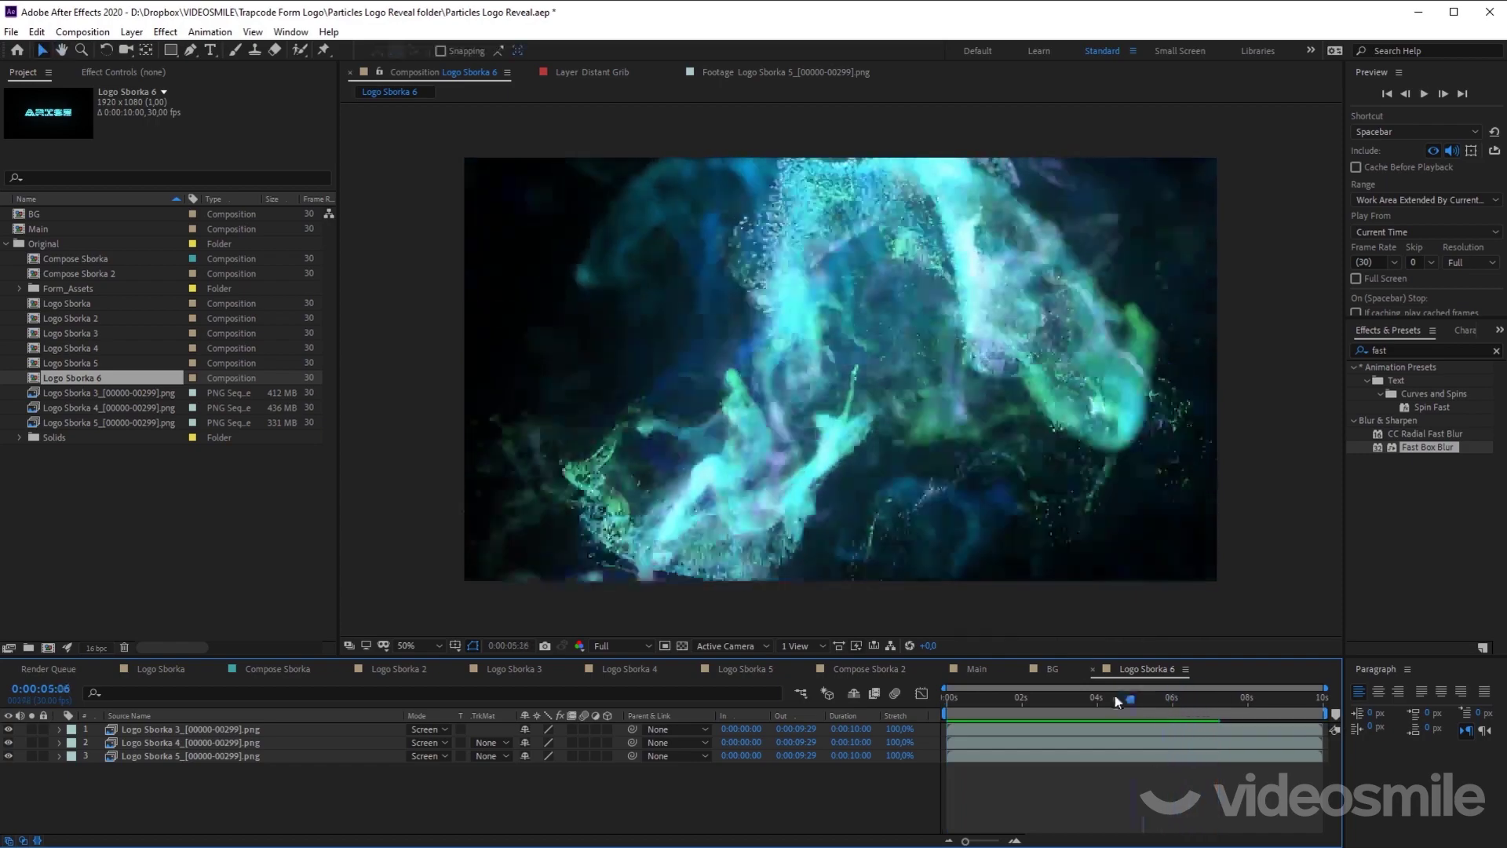
Step: Stop the preview, scrub to about 8 seconds, and lower Logo Sborka 5's opacity from 72% to 46%
key(space)
drag(961, 691, 1248, 697)
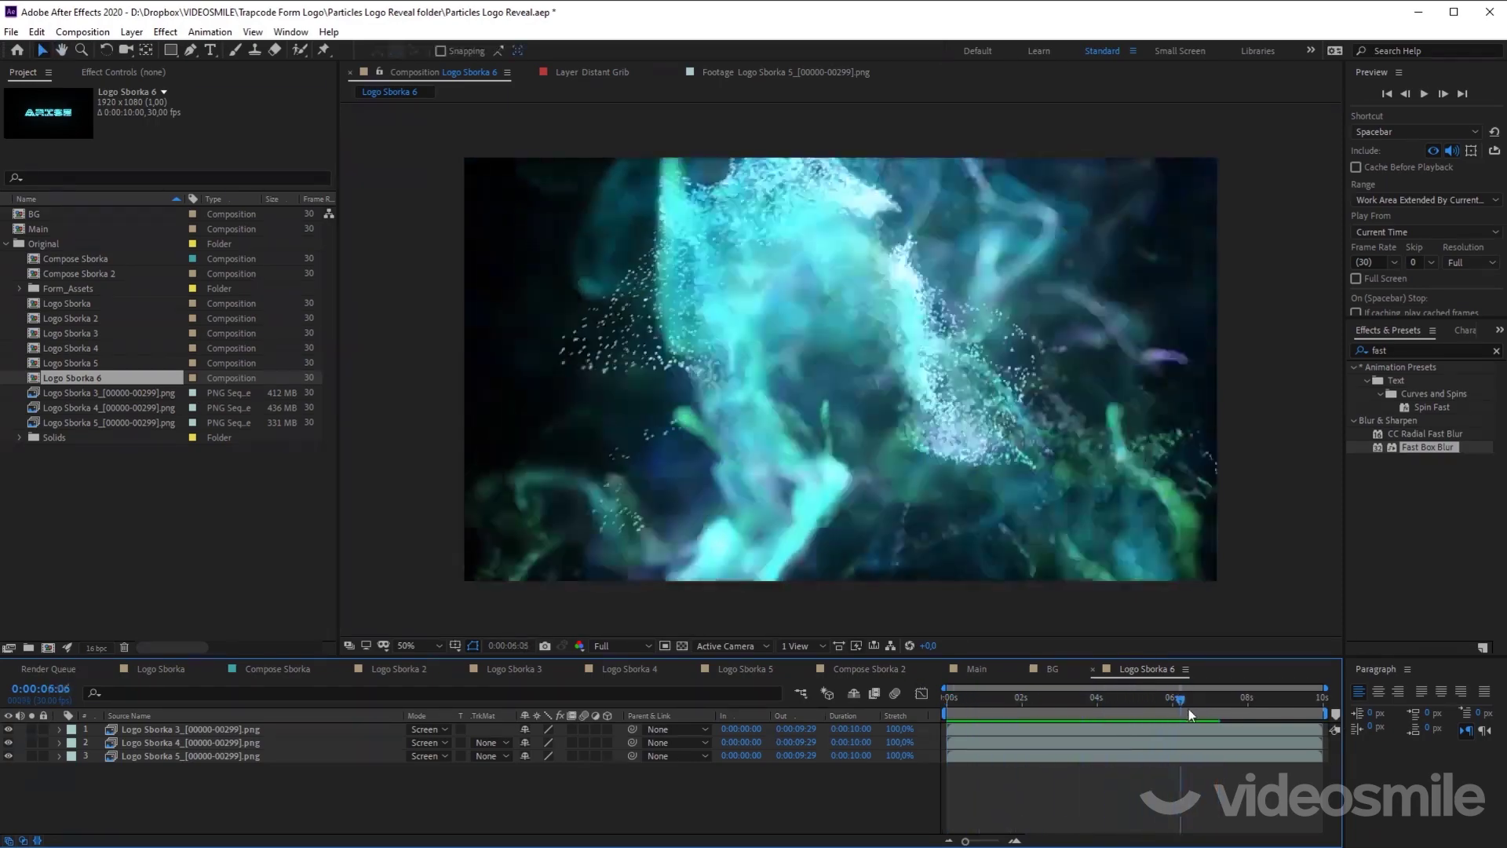
click(228, 755)
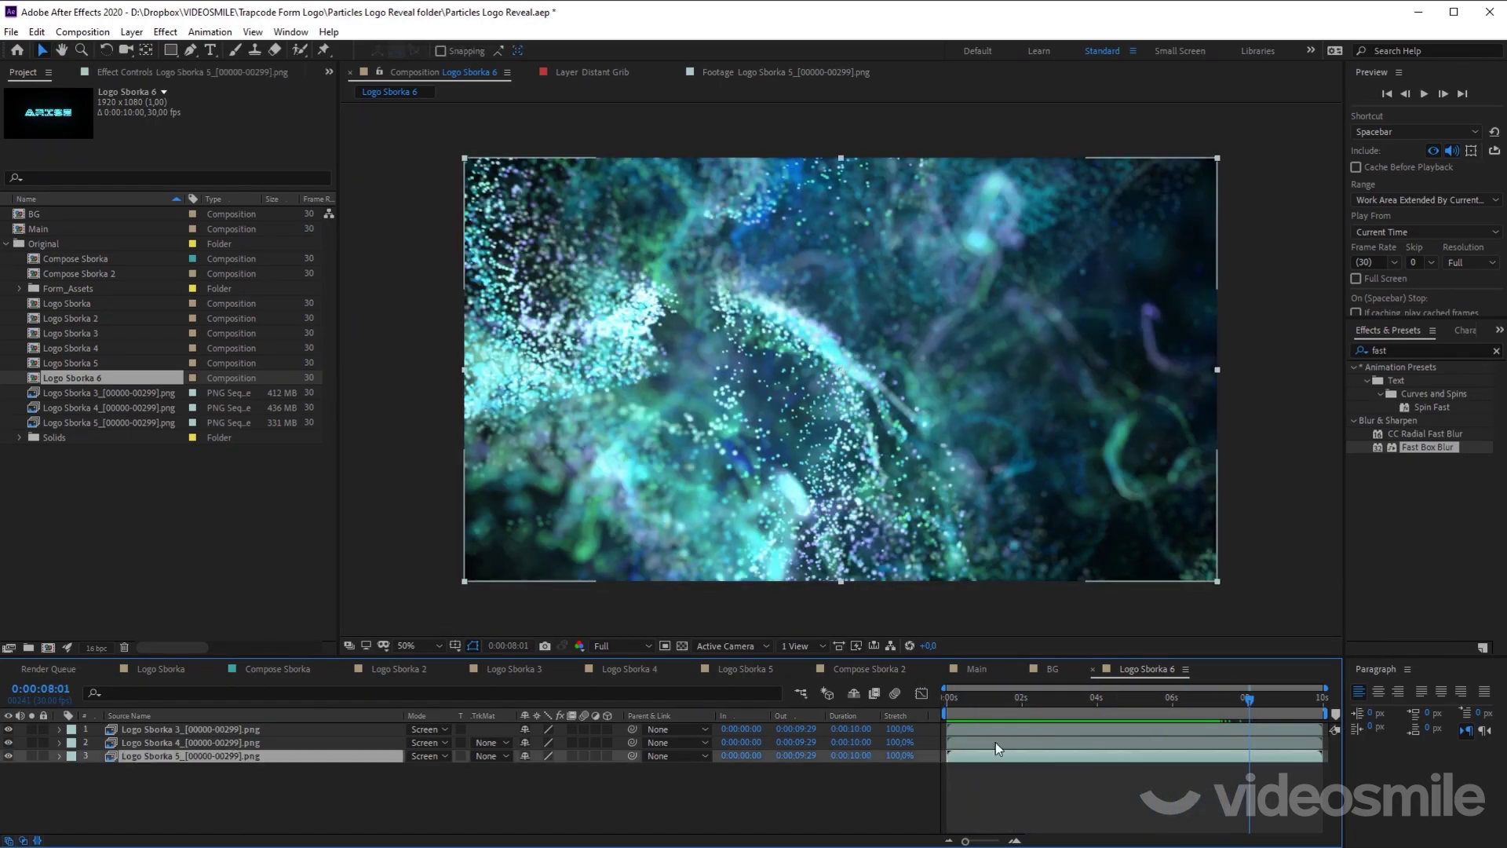
drag(966, 697, 916, 697)
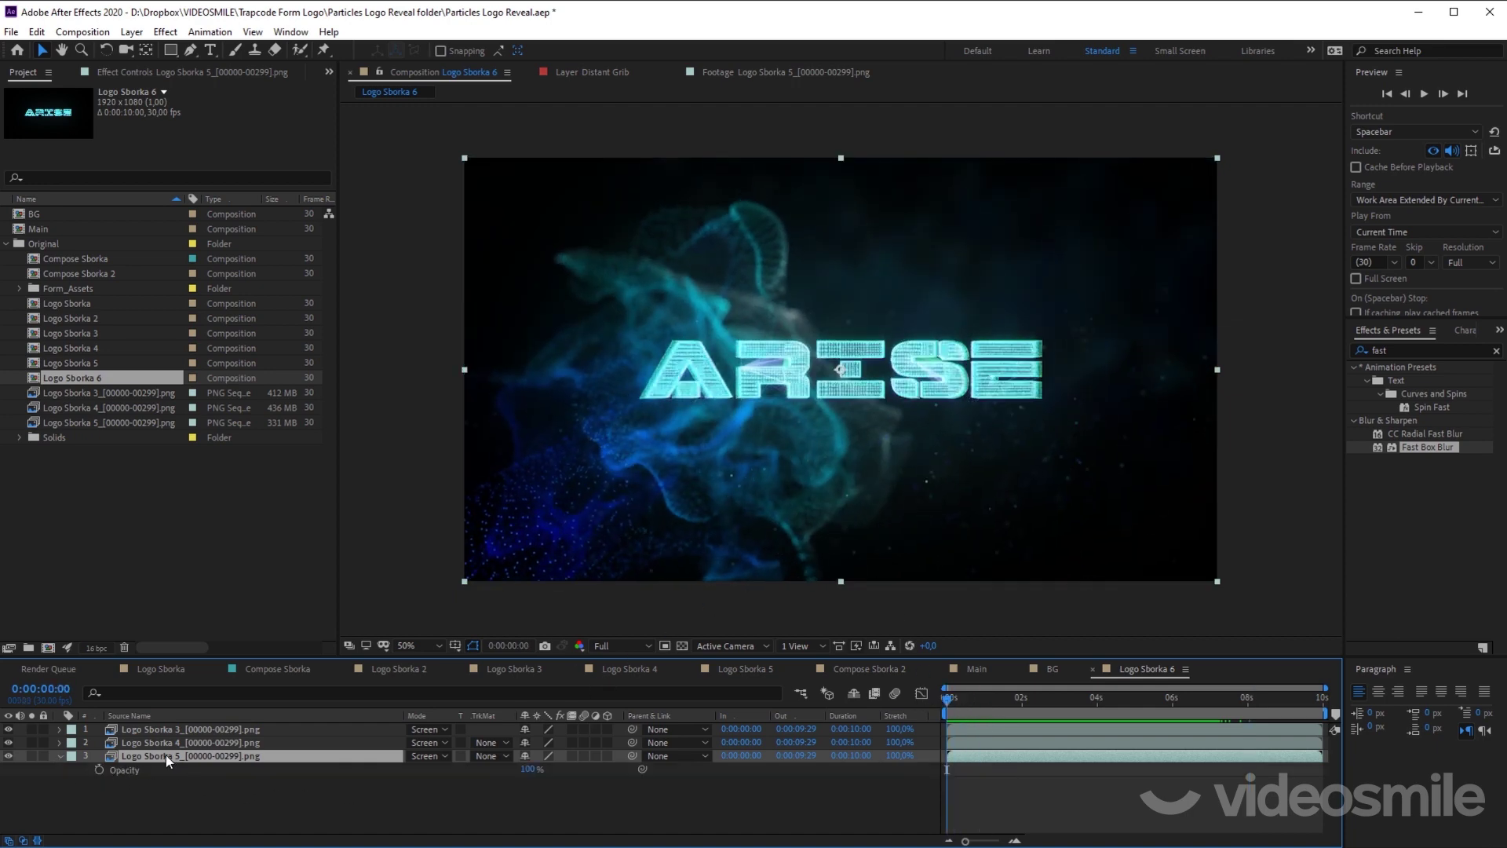
click(131, 772)
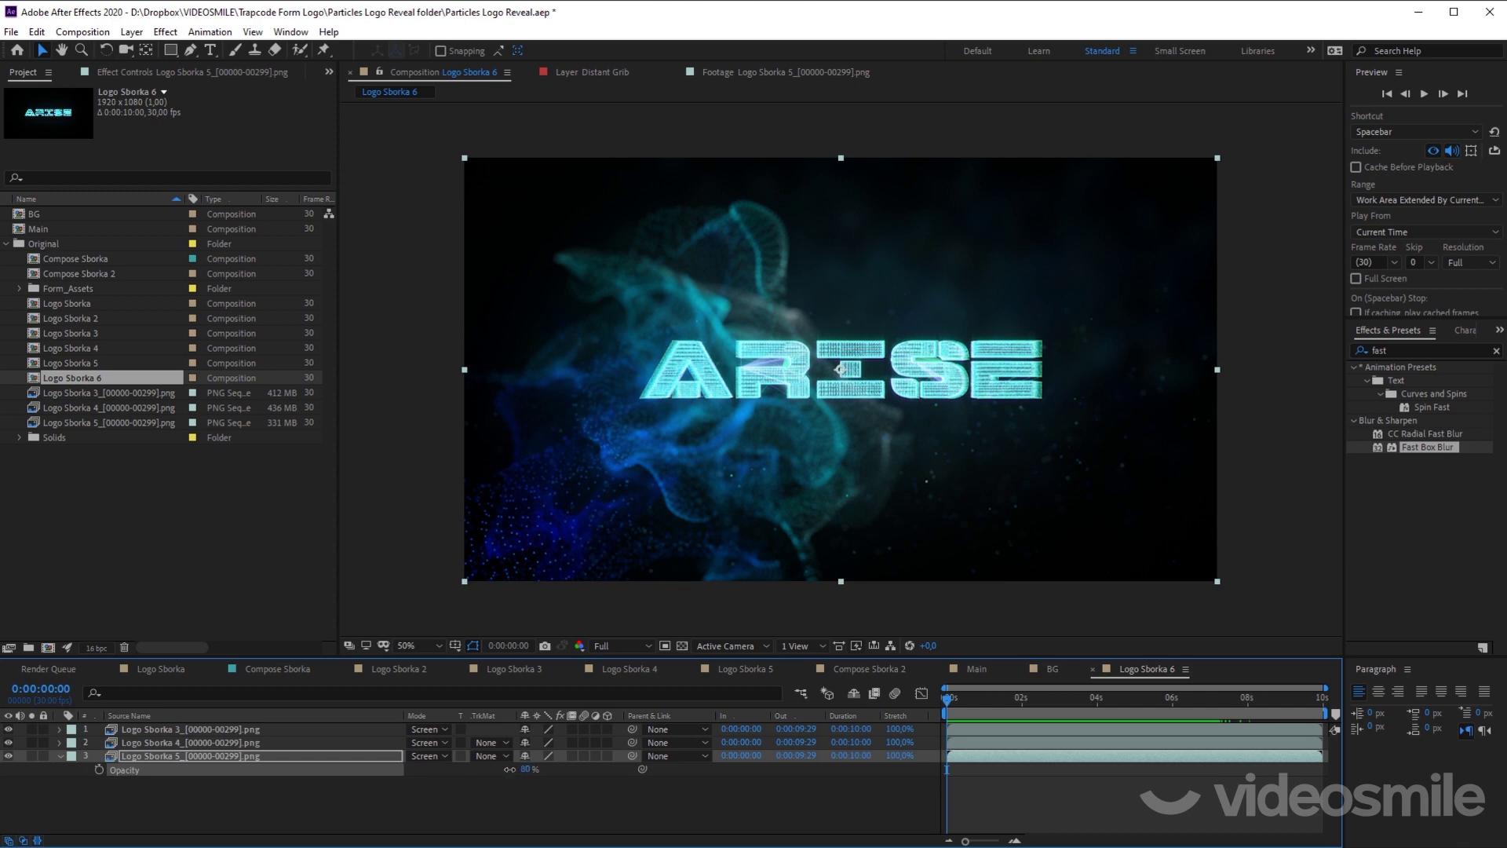
drag(497, 773, 85, 761)
Step: Make Logo Sborka 4 visible and reveal its Opacity value for editing
click(59, 757)
click(165, 742)
click(9, 743)
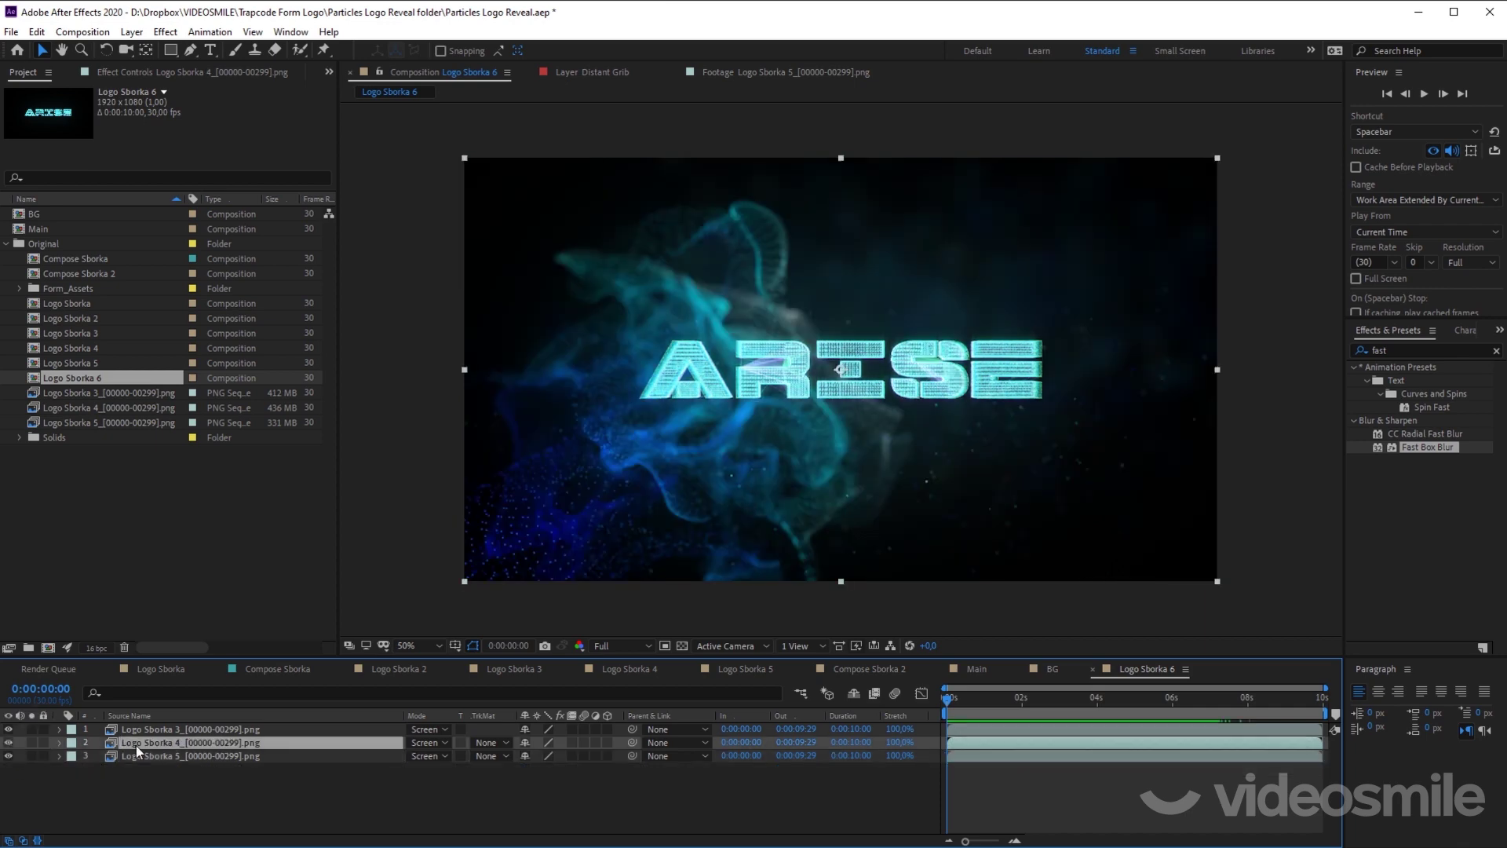
key(t)
click(524, 756)
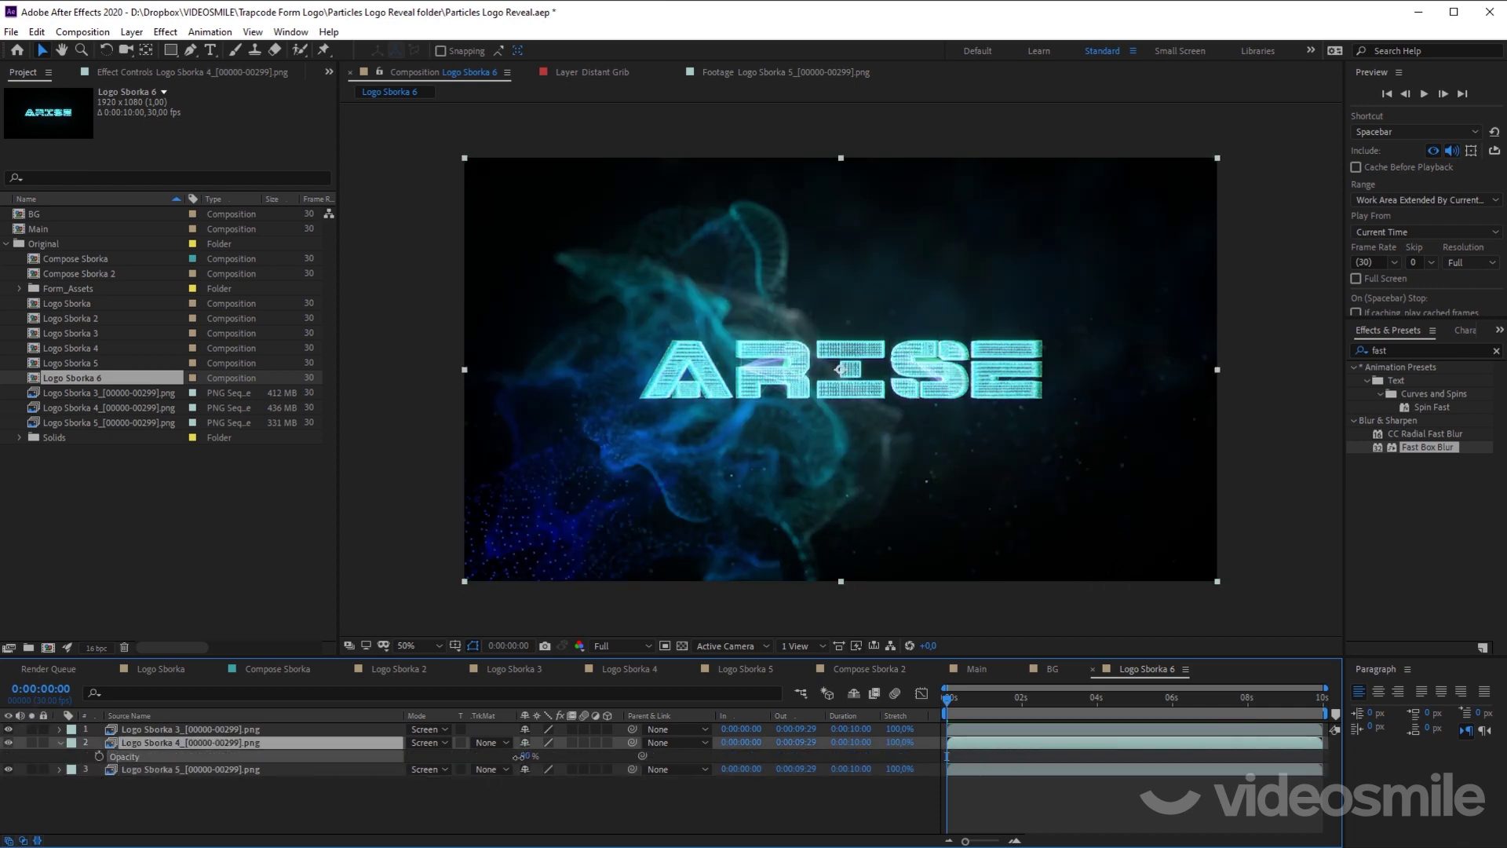
Step: Set Logo Sborka 4's opacity to 85% and preview the particles around 3 seconds
text(5)
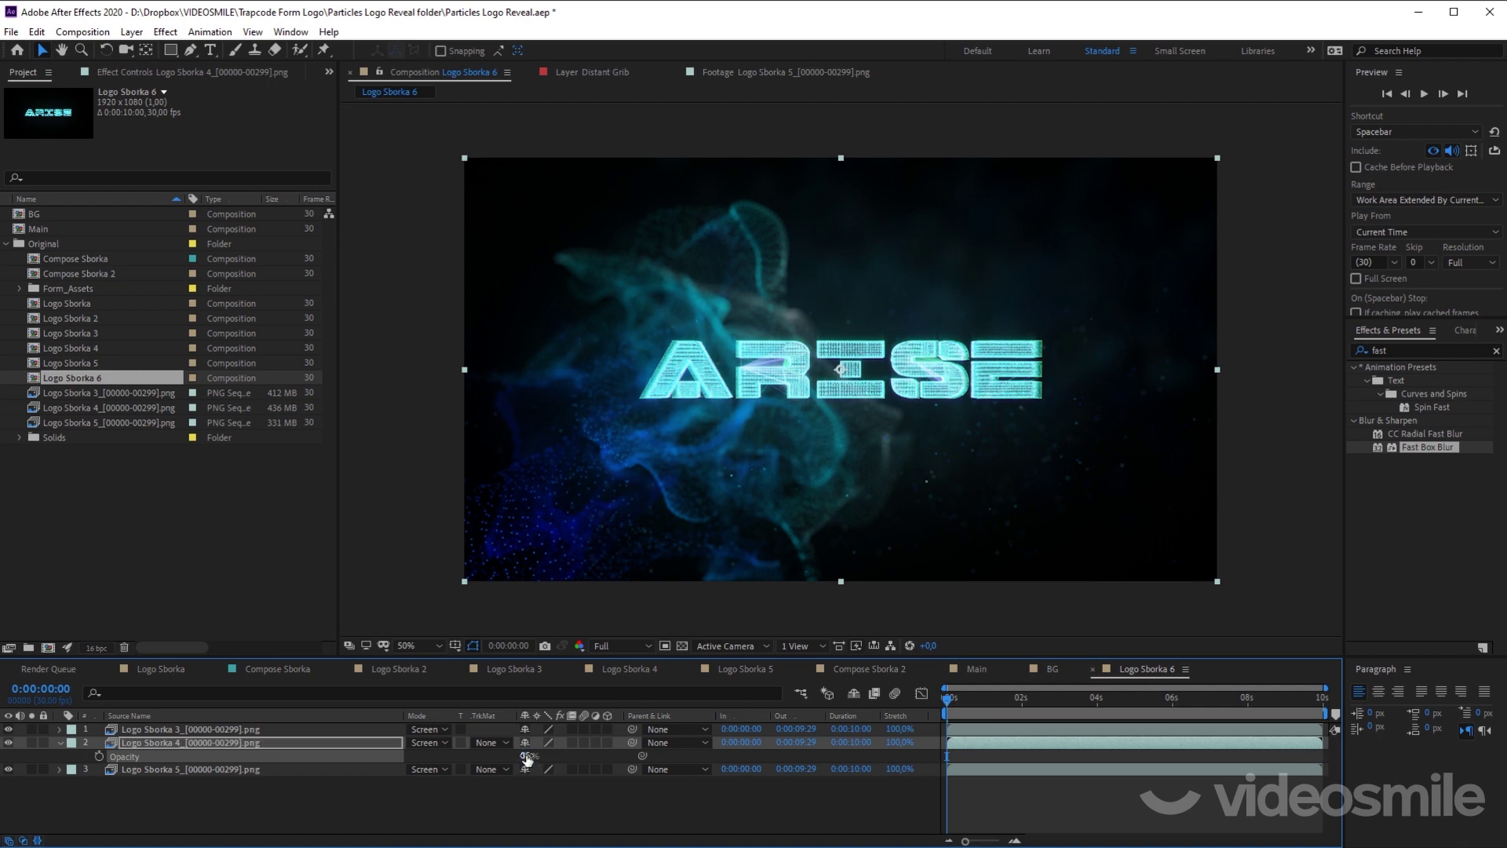
key(Return)
key(space)
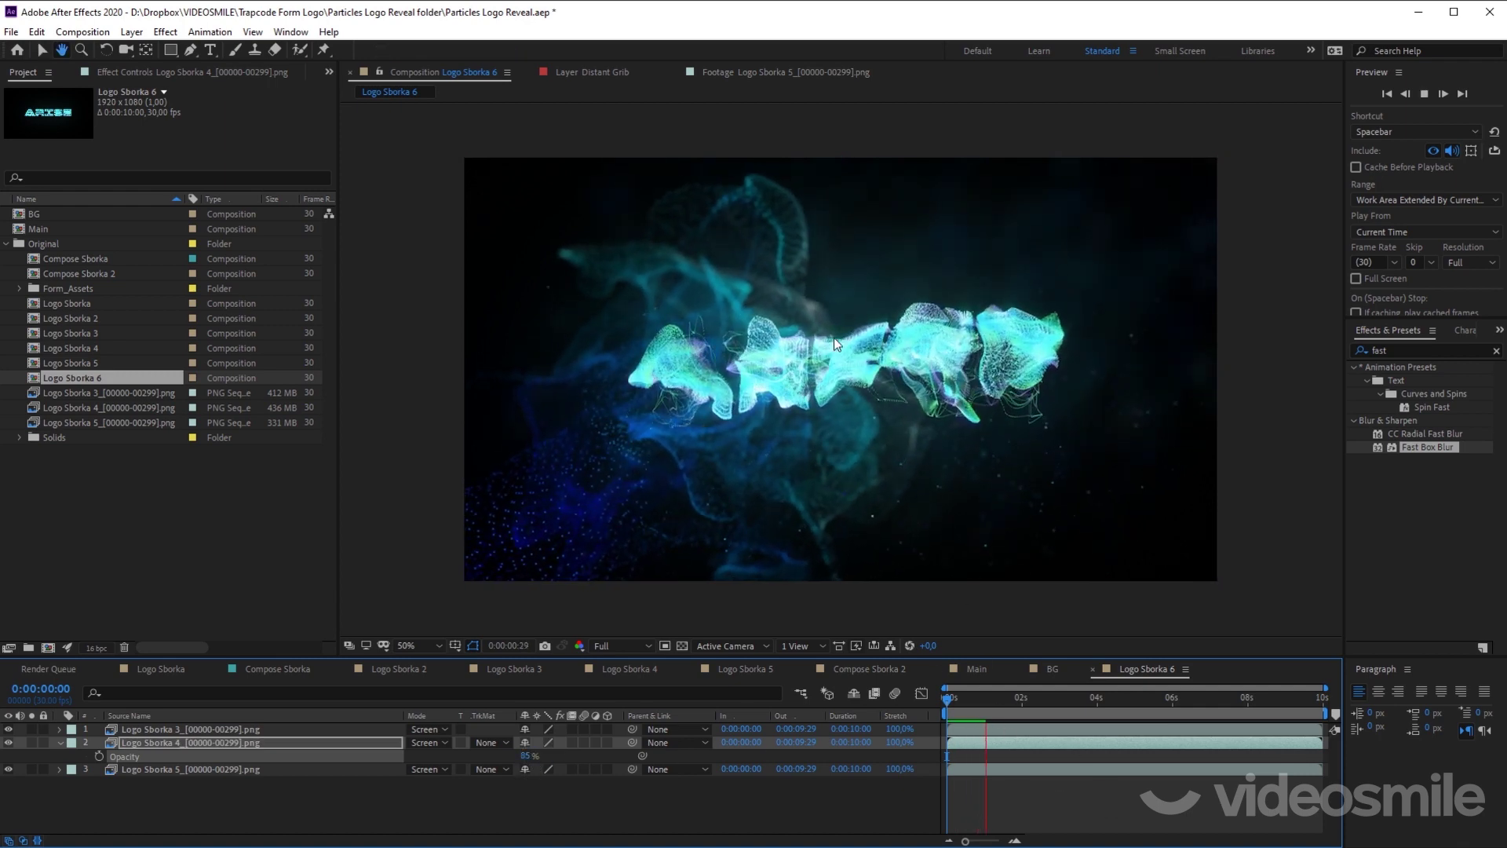
key(space)
mouse_move(1000, 703)
mouse_down()
mouse_move(1251, 738)
mouse_move(1069, 731)
mouse_up()
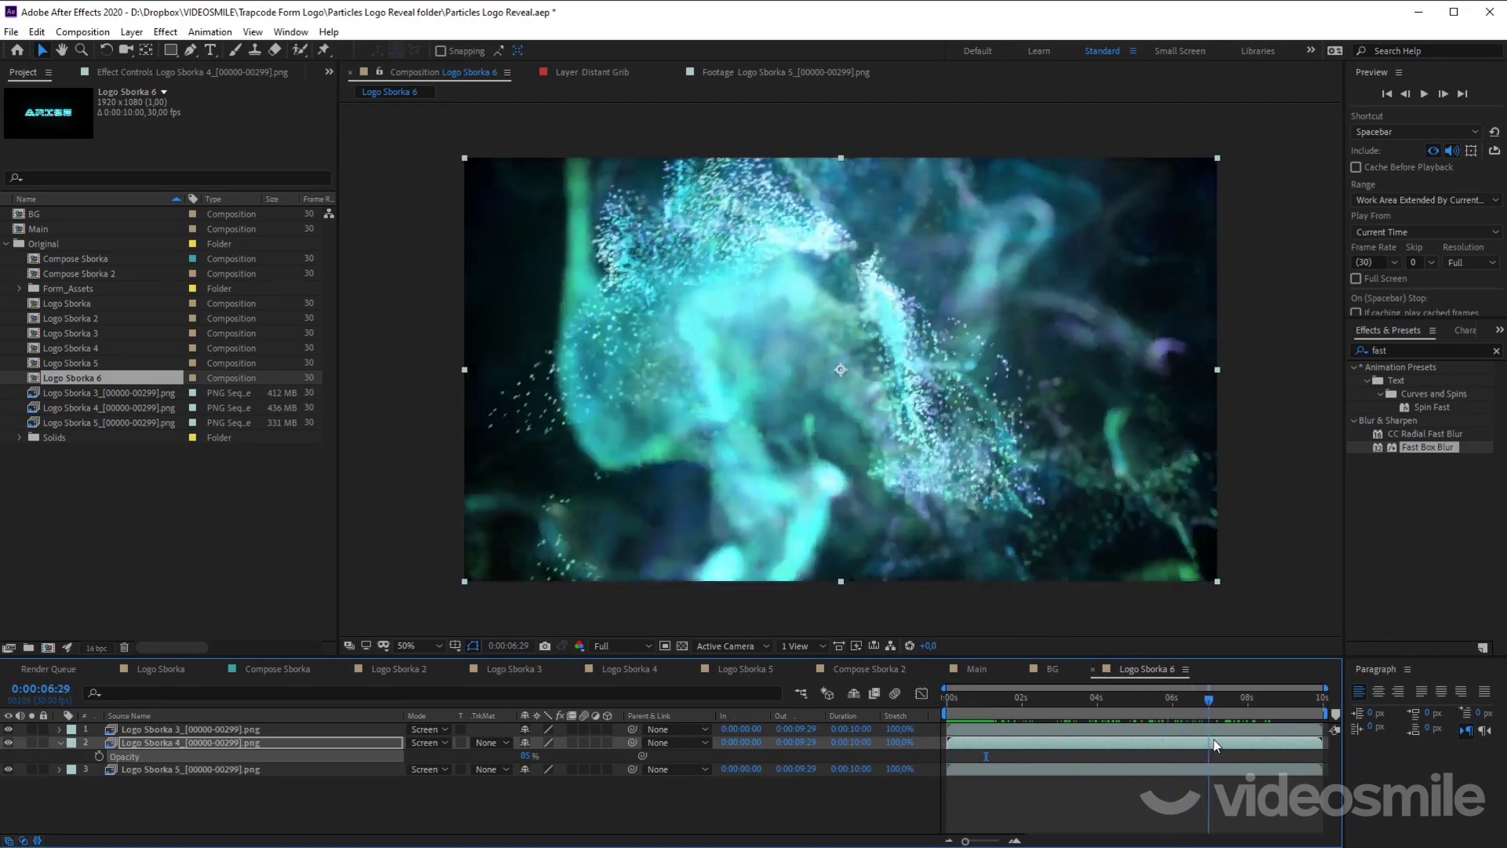
drag(1107, 736, 1043, 738)
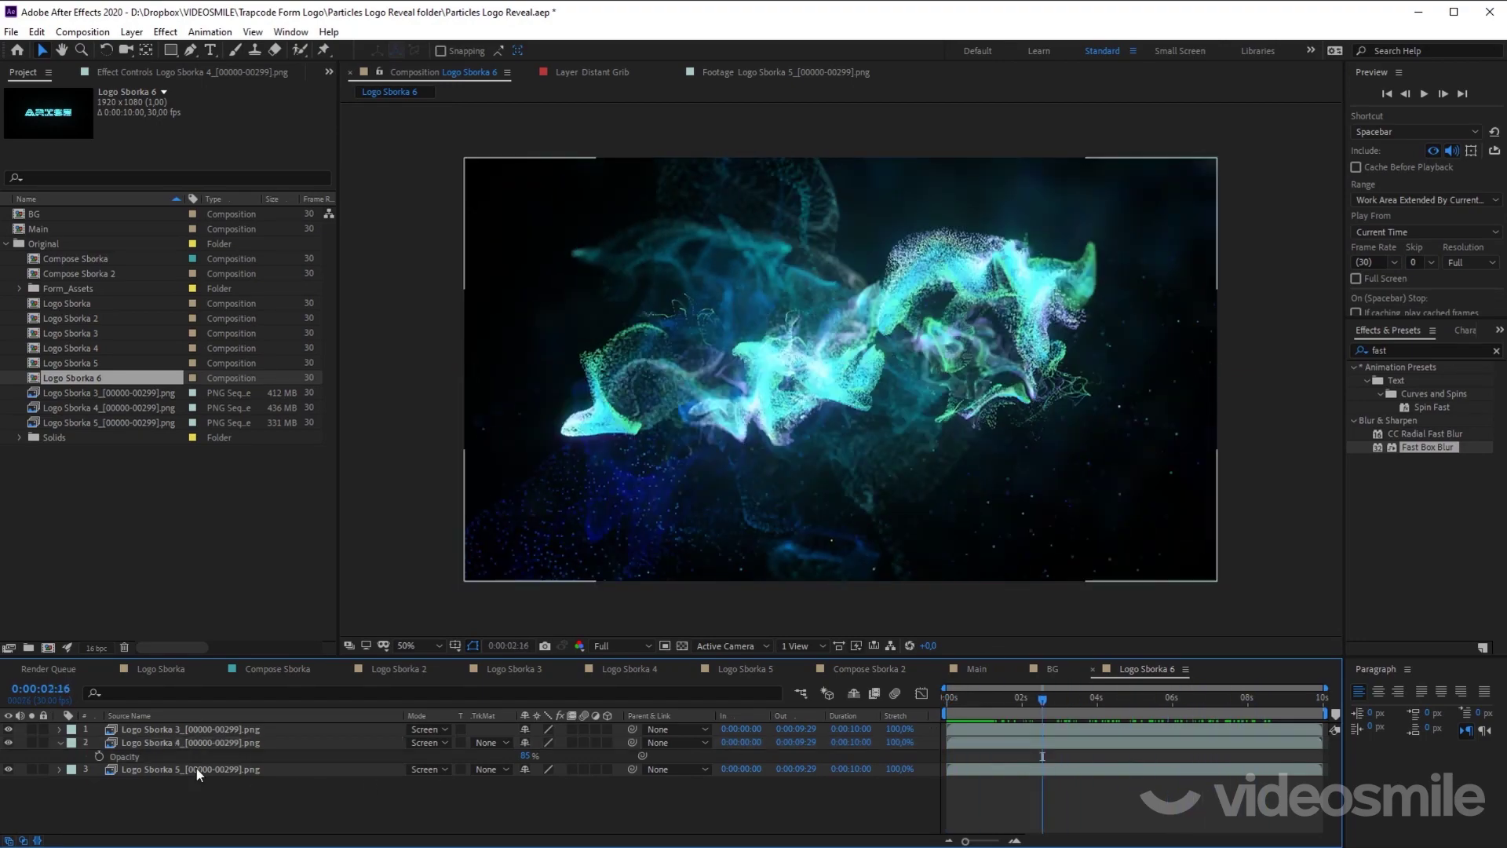
Step: Move Logo Sborka 5 above Logo Sborka 4 and make all three layers visible again
click(60, 742)
click(8, 755)
click(8, 729)
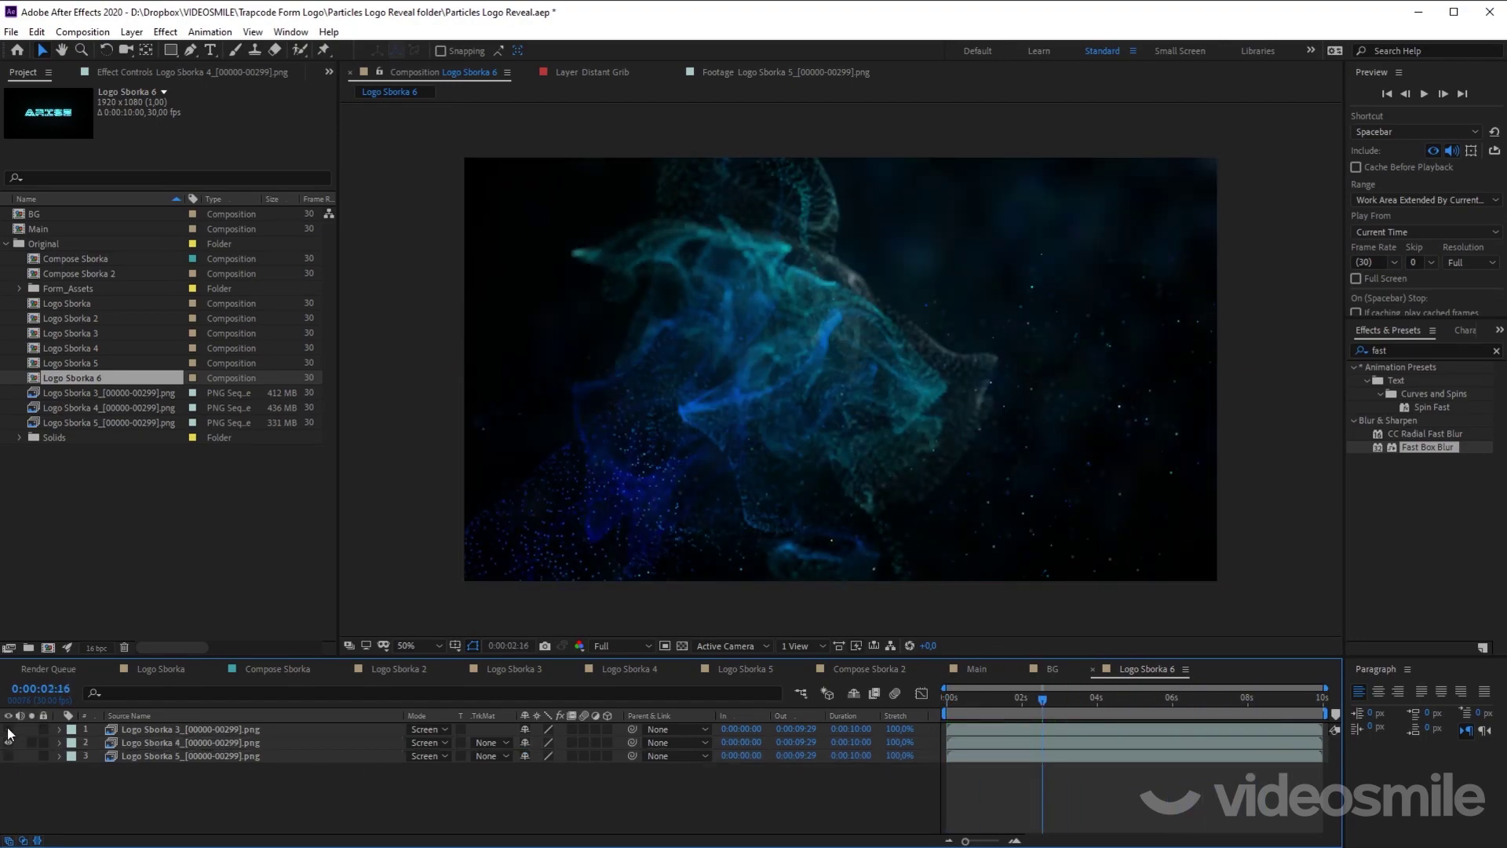
click(8, 743)
drag(110, 756, 144, 742)
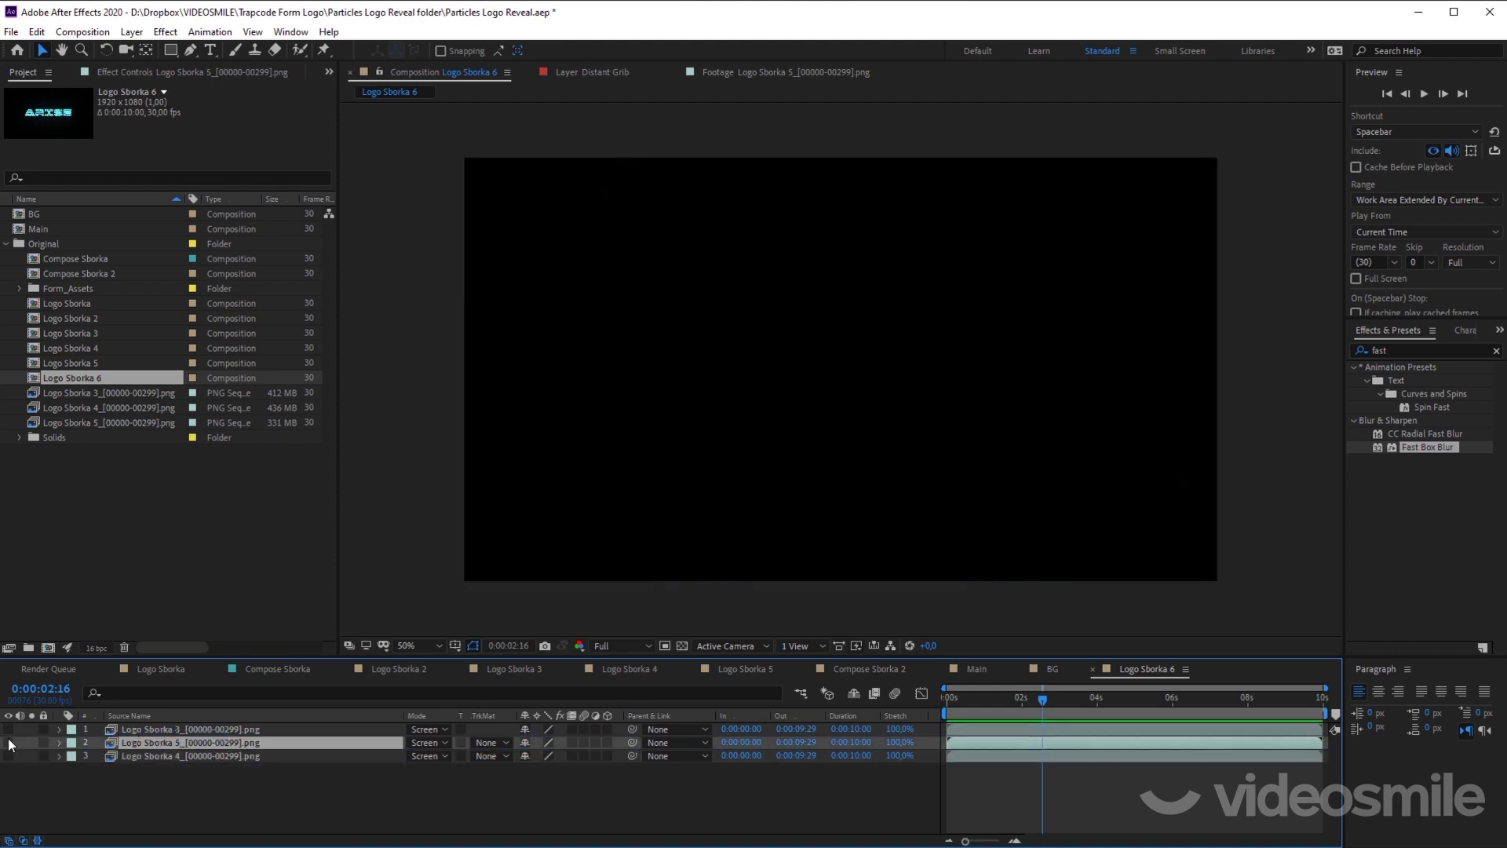
click(9, 743)
click(8, 730)
click(76, 777)
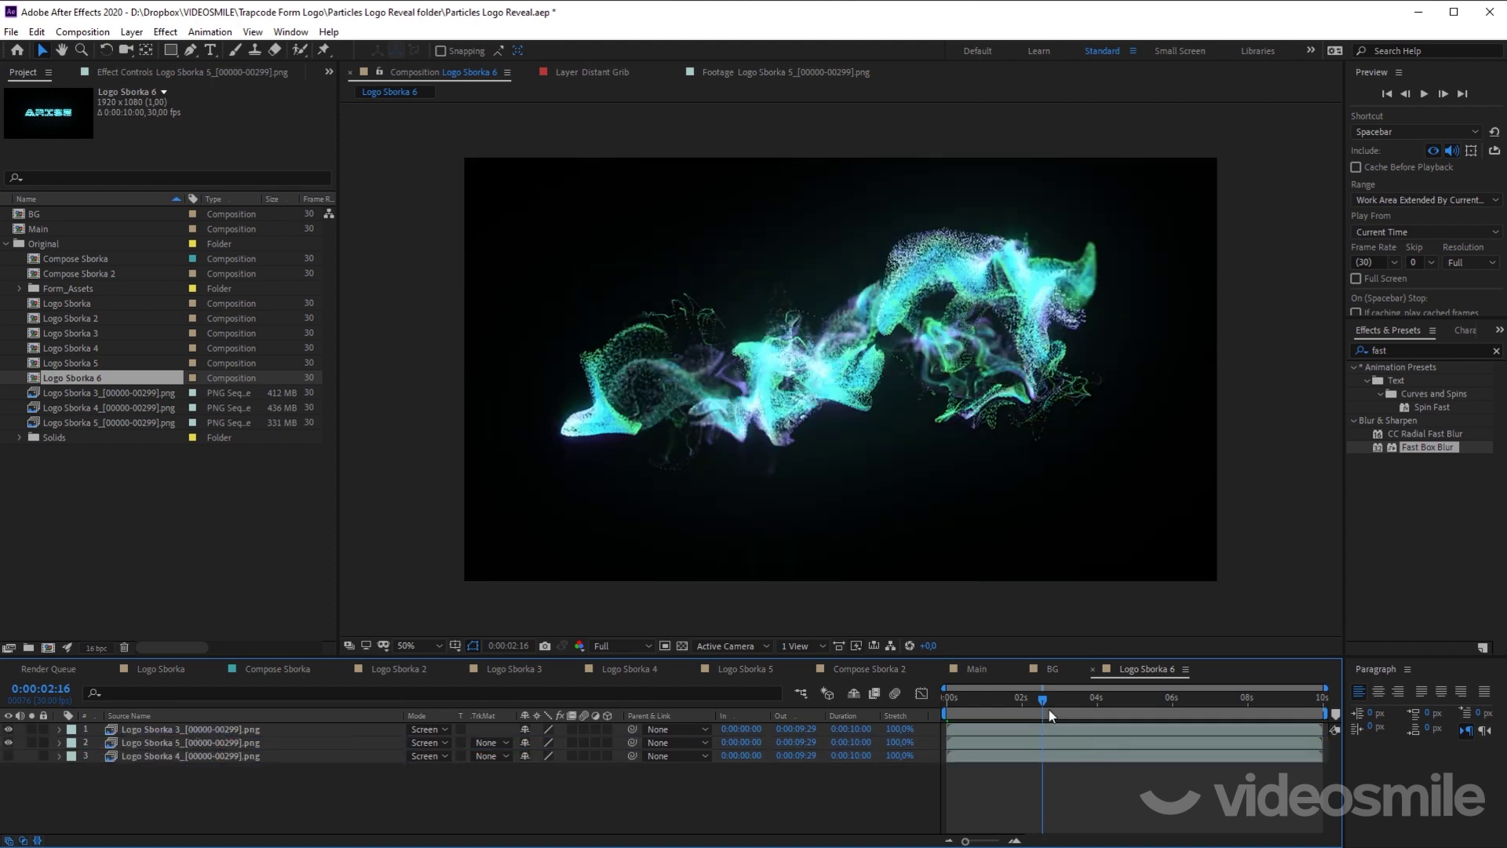
Step: Return to the start and select the Logo Sborka 5 and Logo Sborka 3 layers
drag(1049, 713, 927, 685)
click(203, 743)
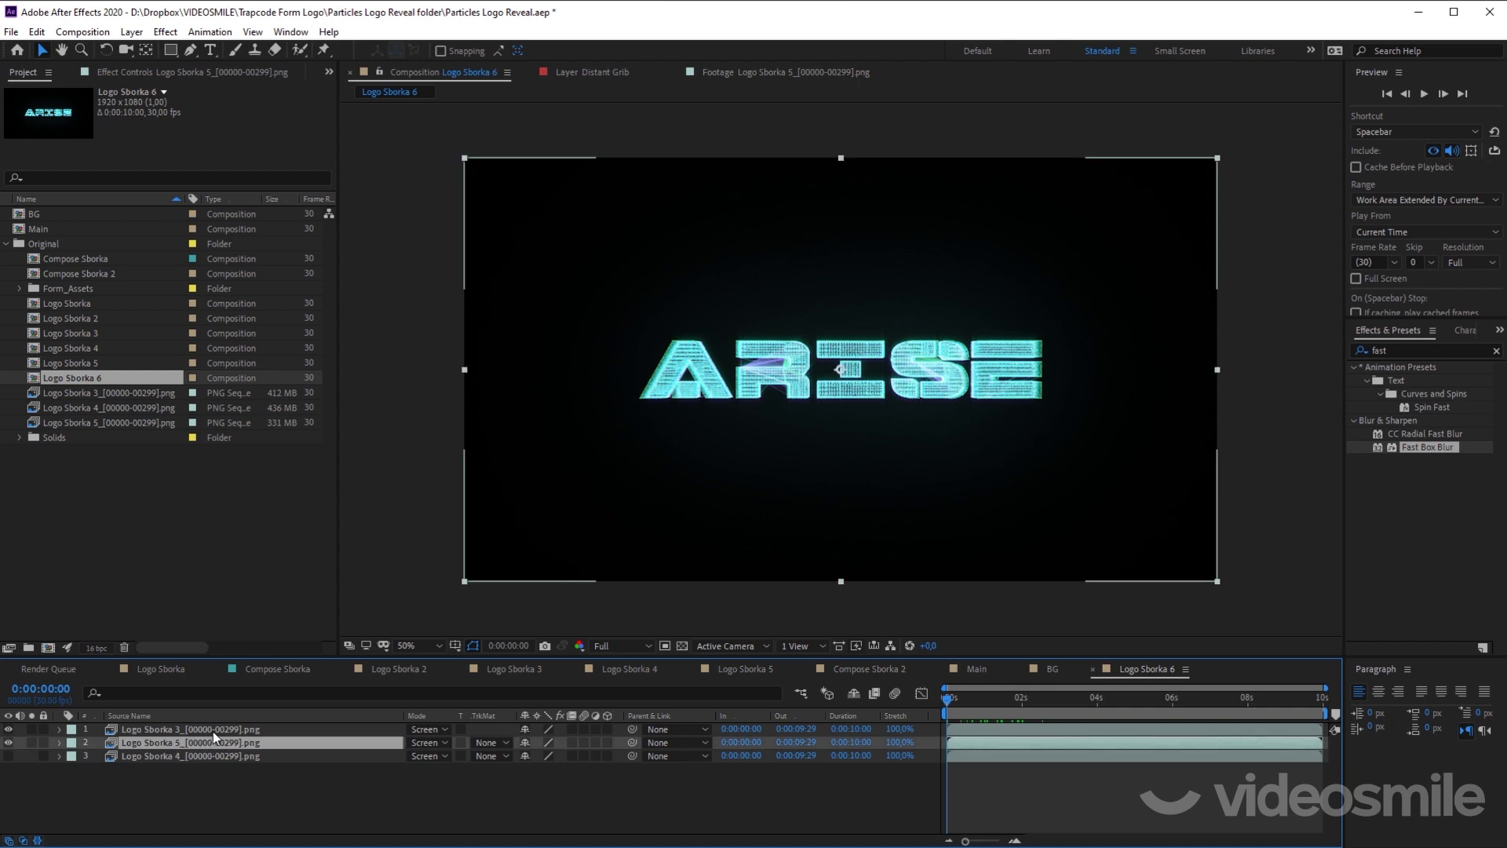
shift+click(213, 730)
Step: Enable time remapping on Logo Sborka 3 and Logo Sborka 5
right_click(211, 729)
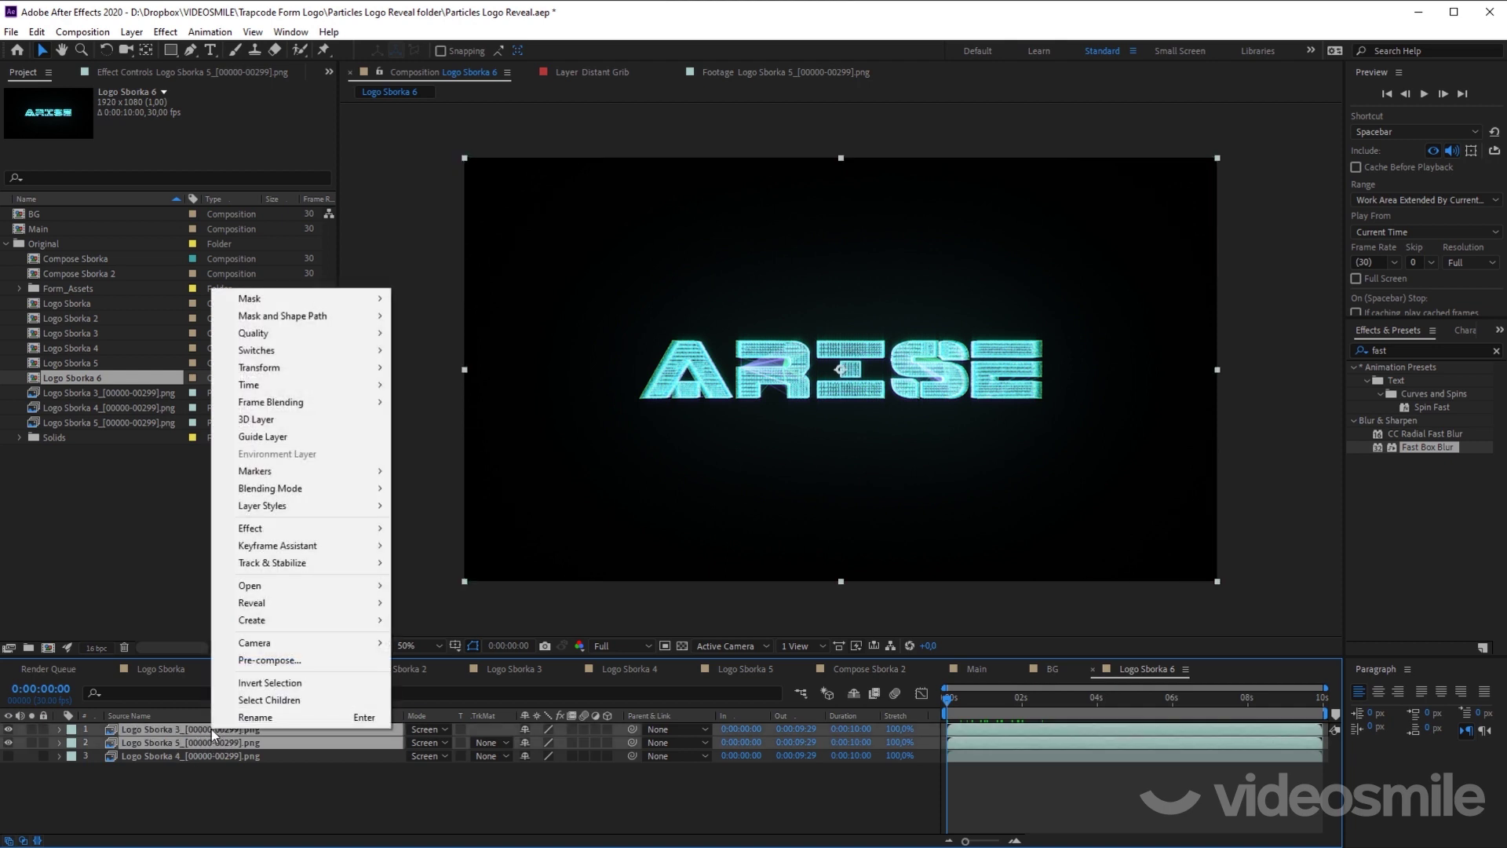
mouse_move(299, 388)
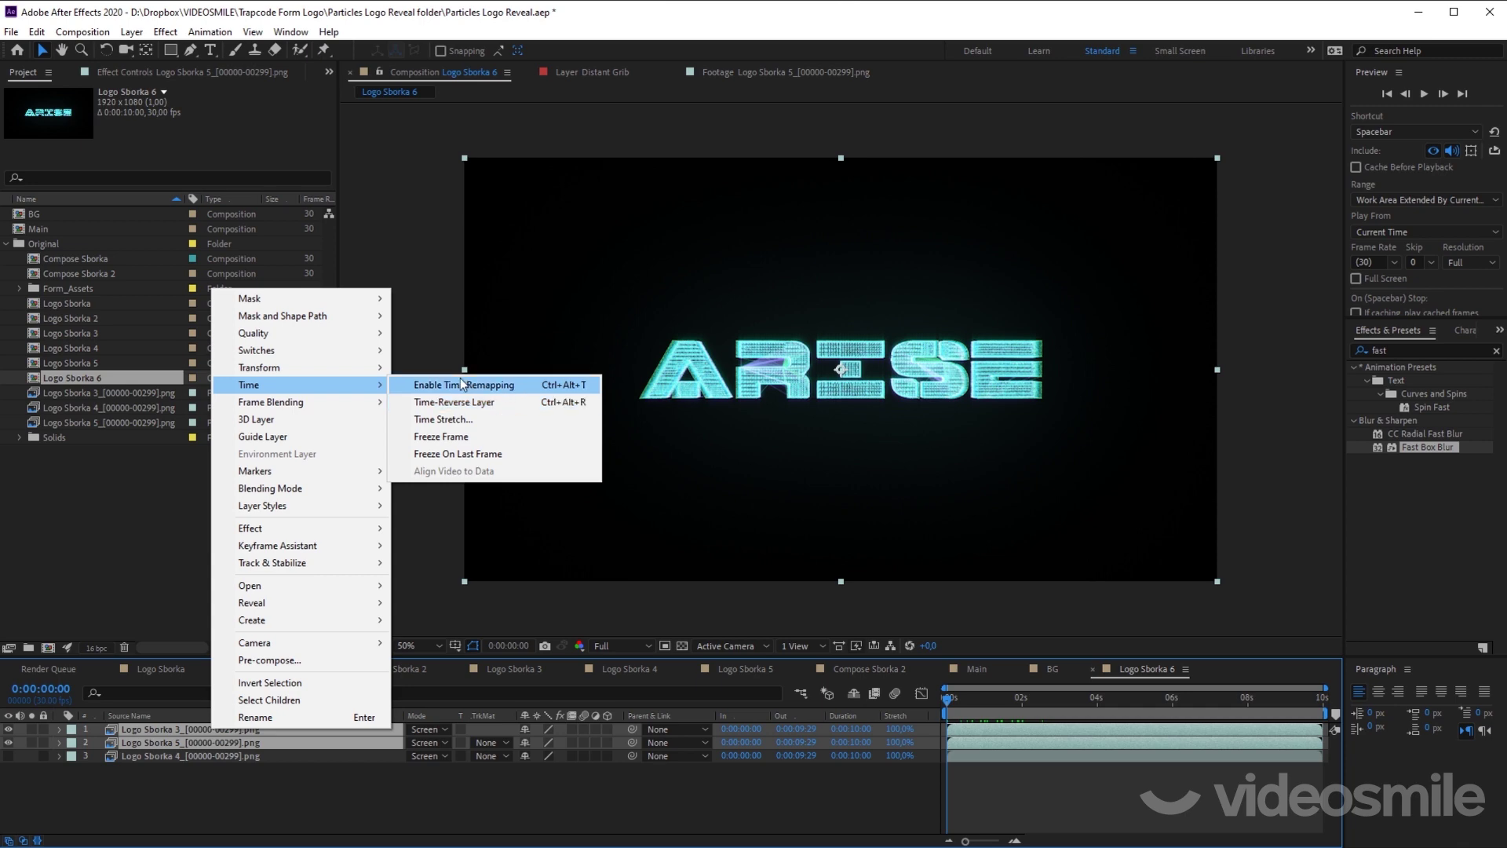
click(474, 386)
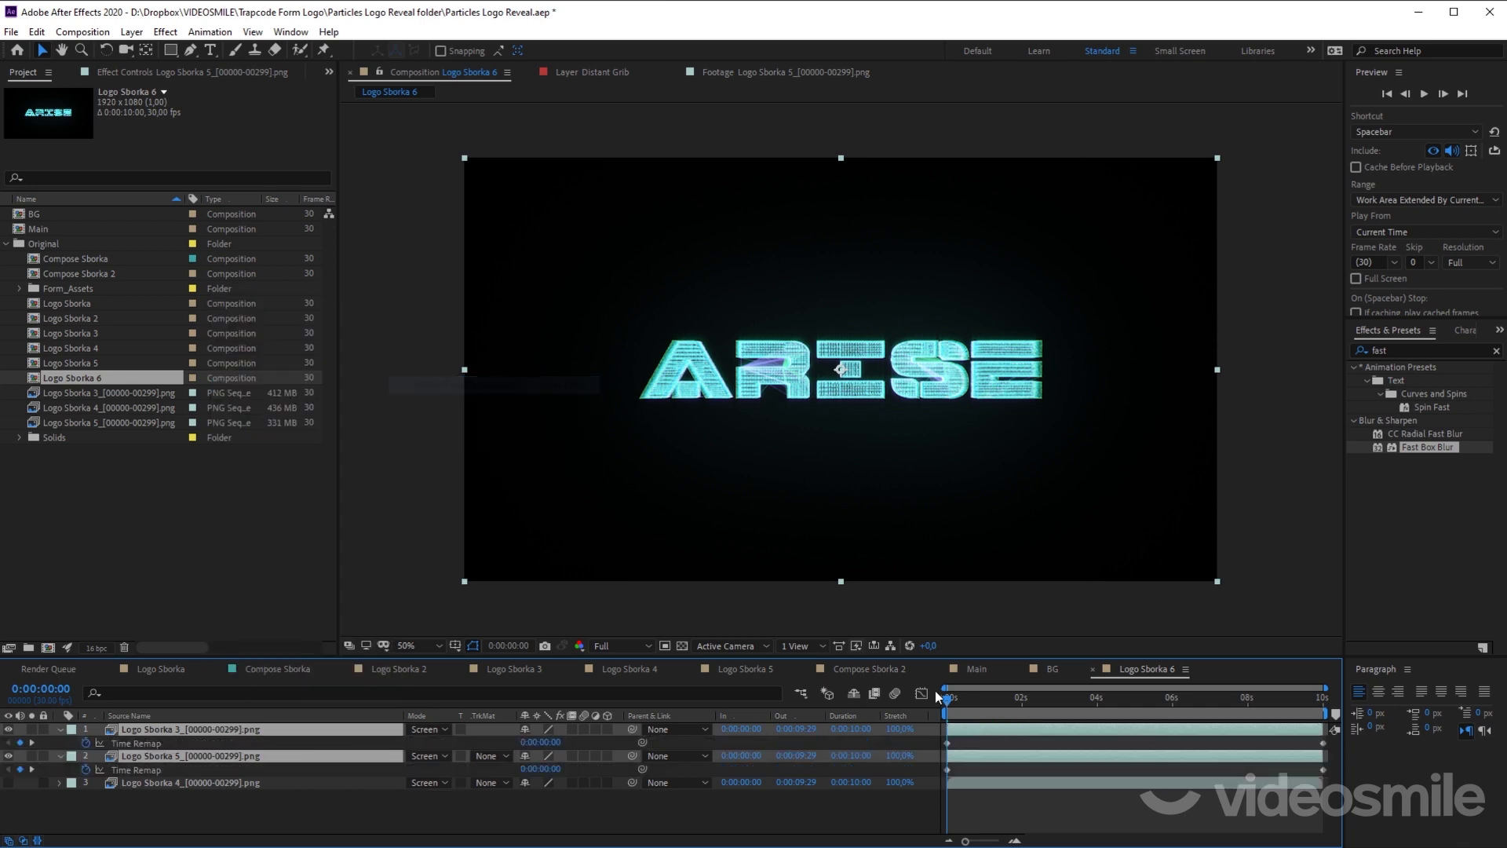
click(1212, 812)
Step: Add Time Remap keyframes at 8:01 on both layers and delete the end keyframes at 10s
drag(991, 694, 1242, 727)
drag(1244, 705, 1250, 716)
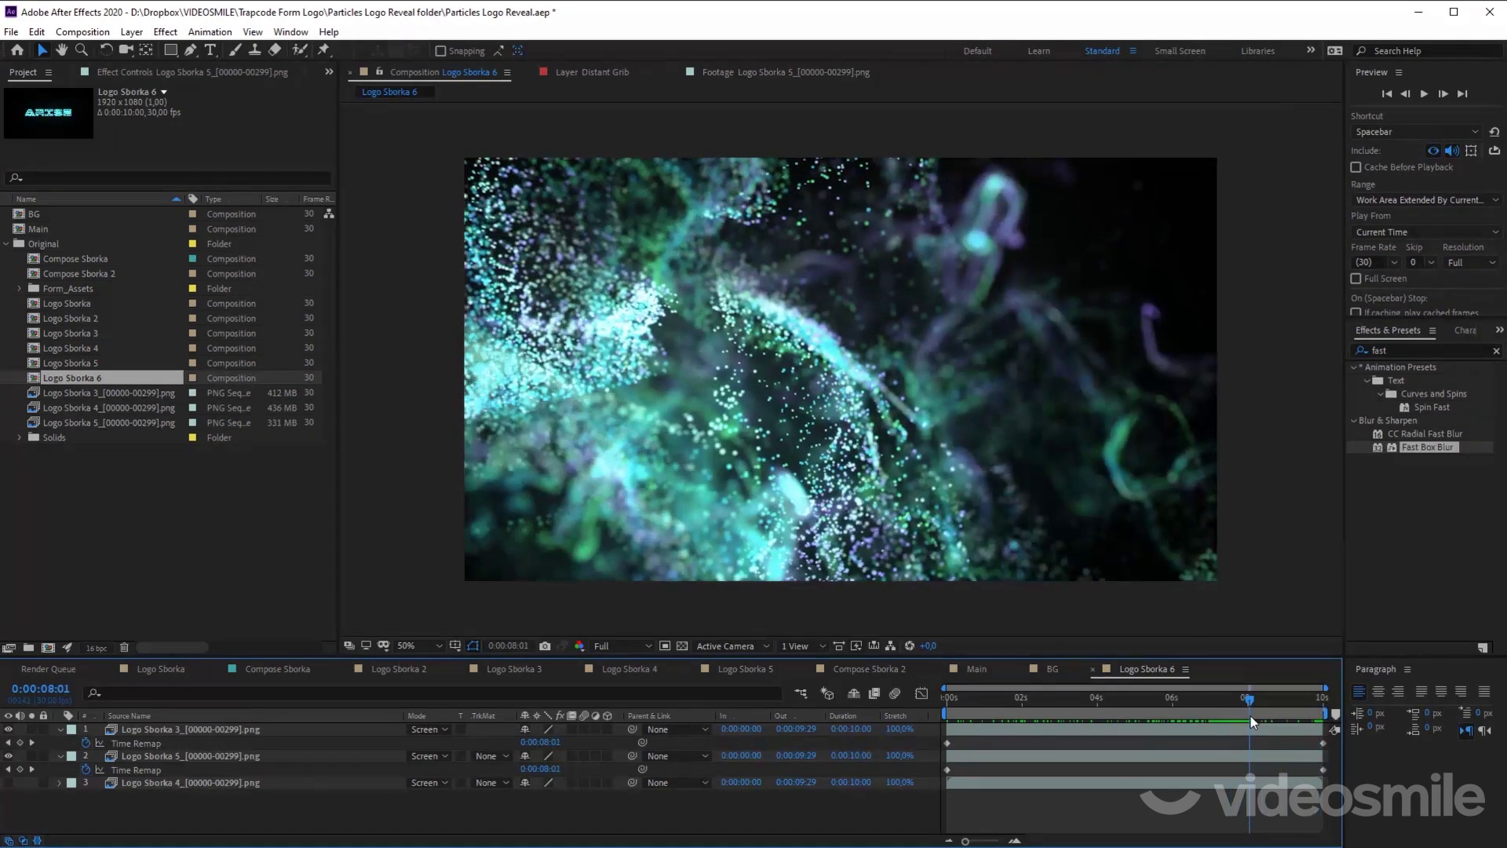
click(20, 743)
click(20, 769)
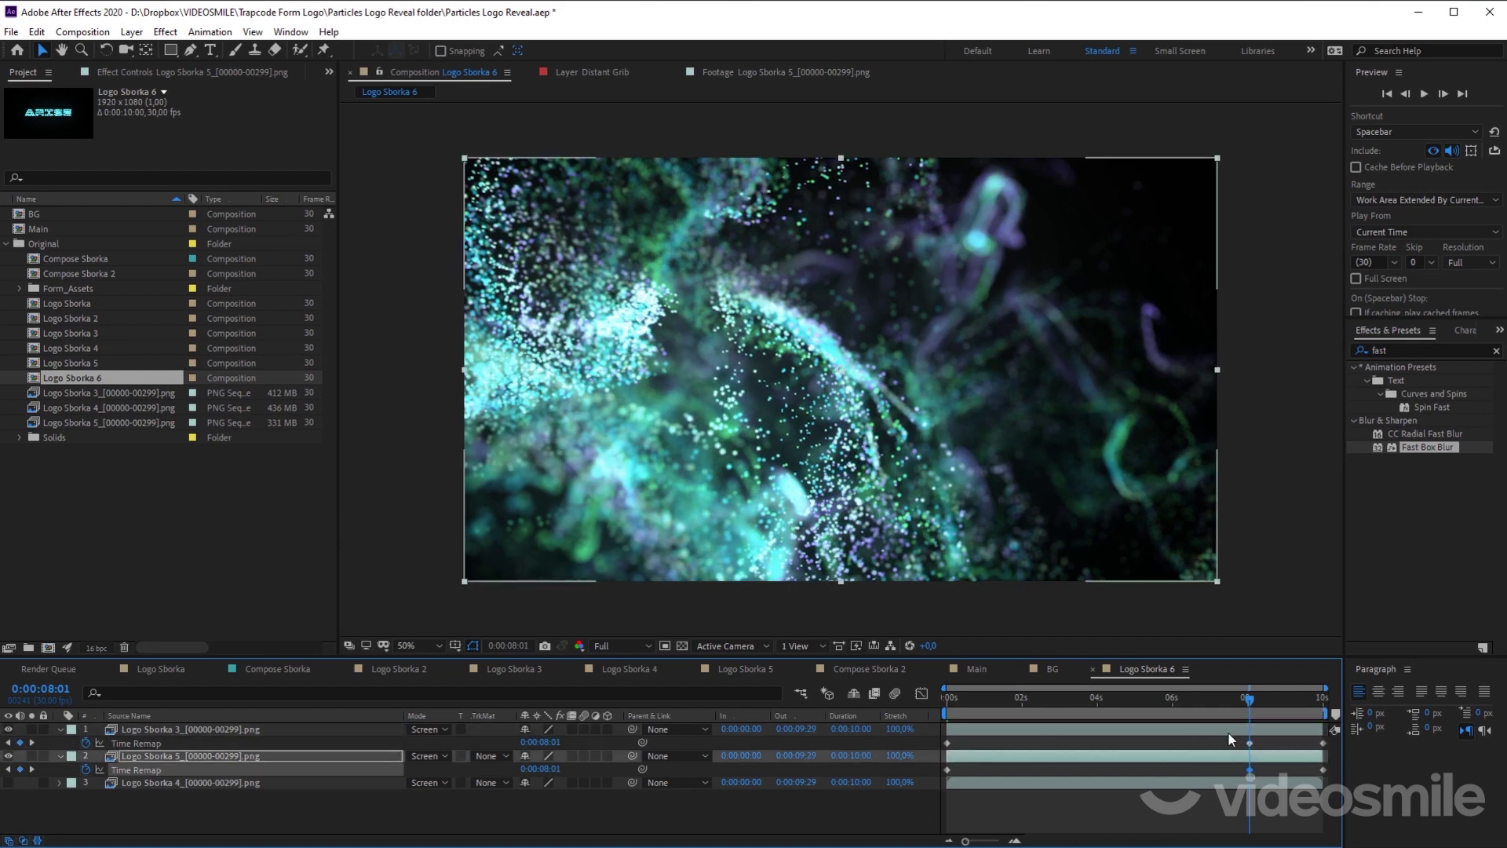
drag(1313, 736, 1338, 784)
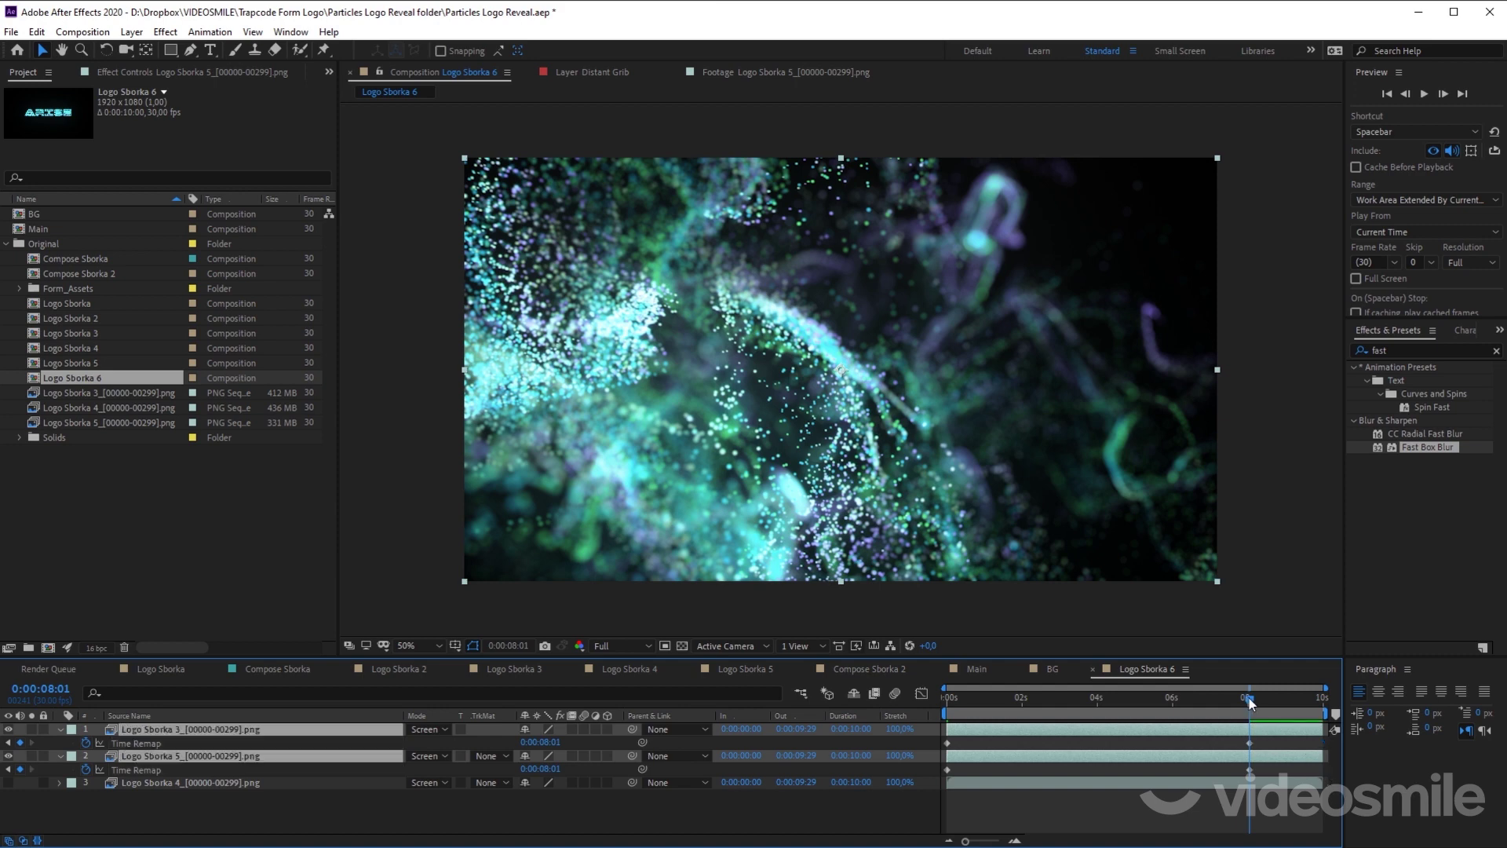
key(Delete)
Step: Select both layers' remaining Time Remap keyframes and time-reverse them
drag(1265, 743, 898, 788)
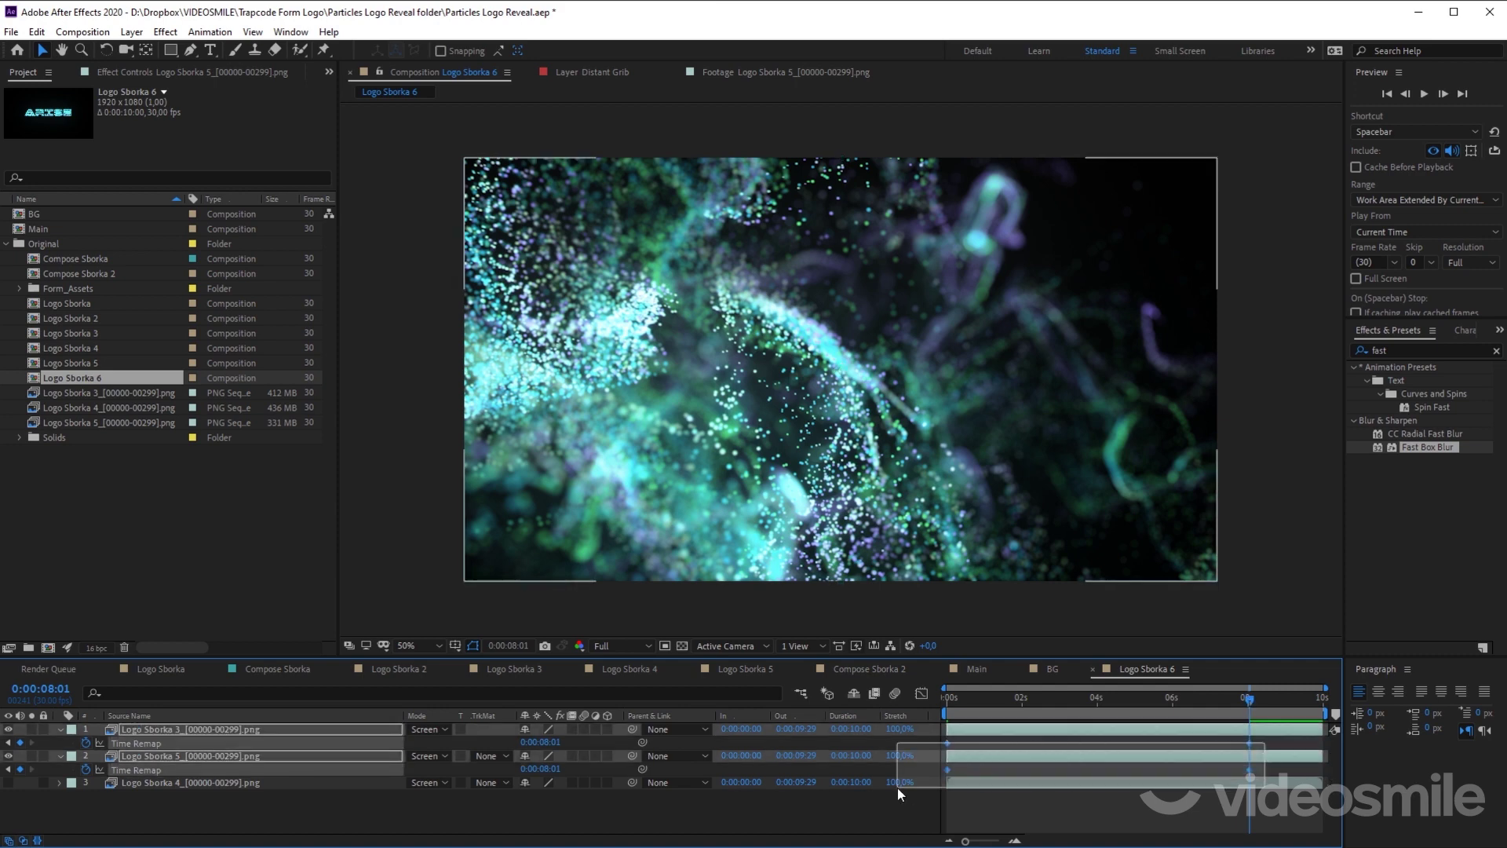
right_click(949, 742)
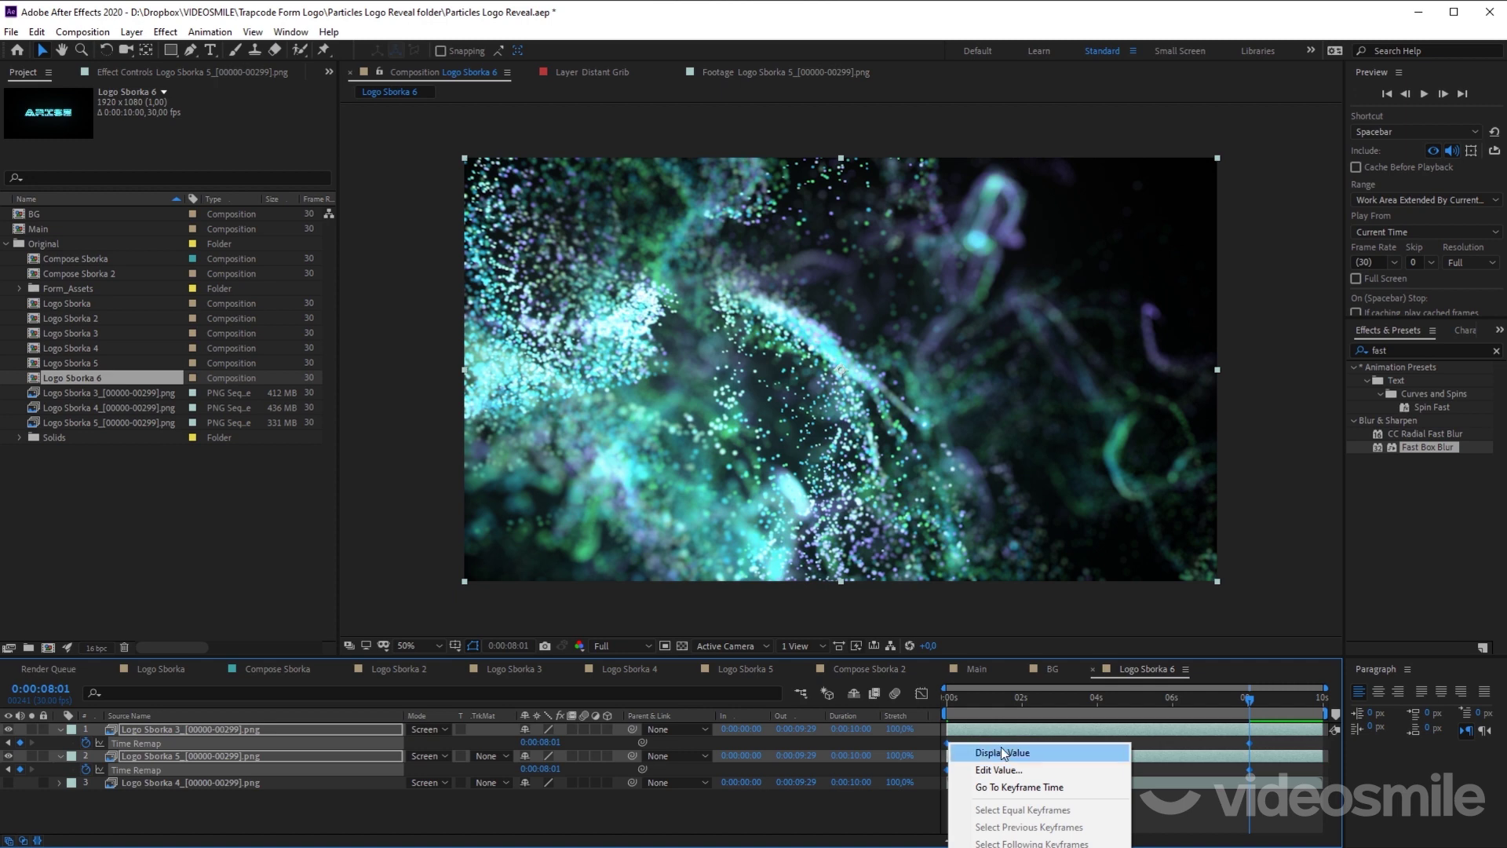
click(1000, 698)
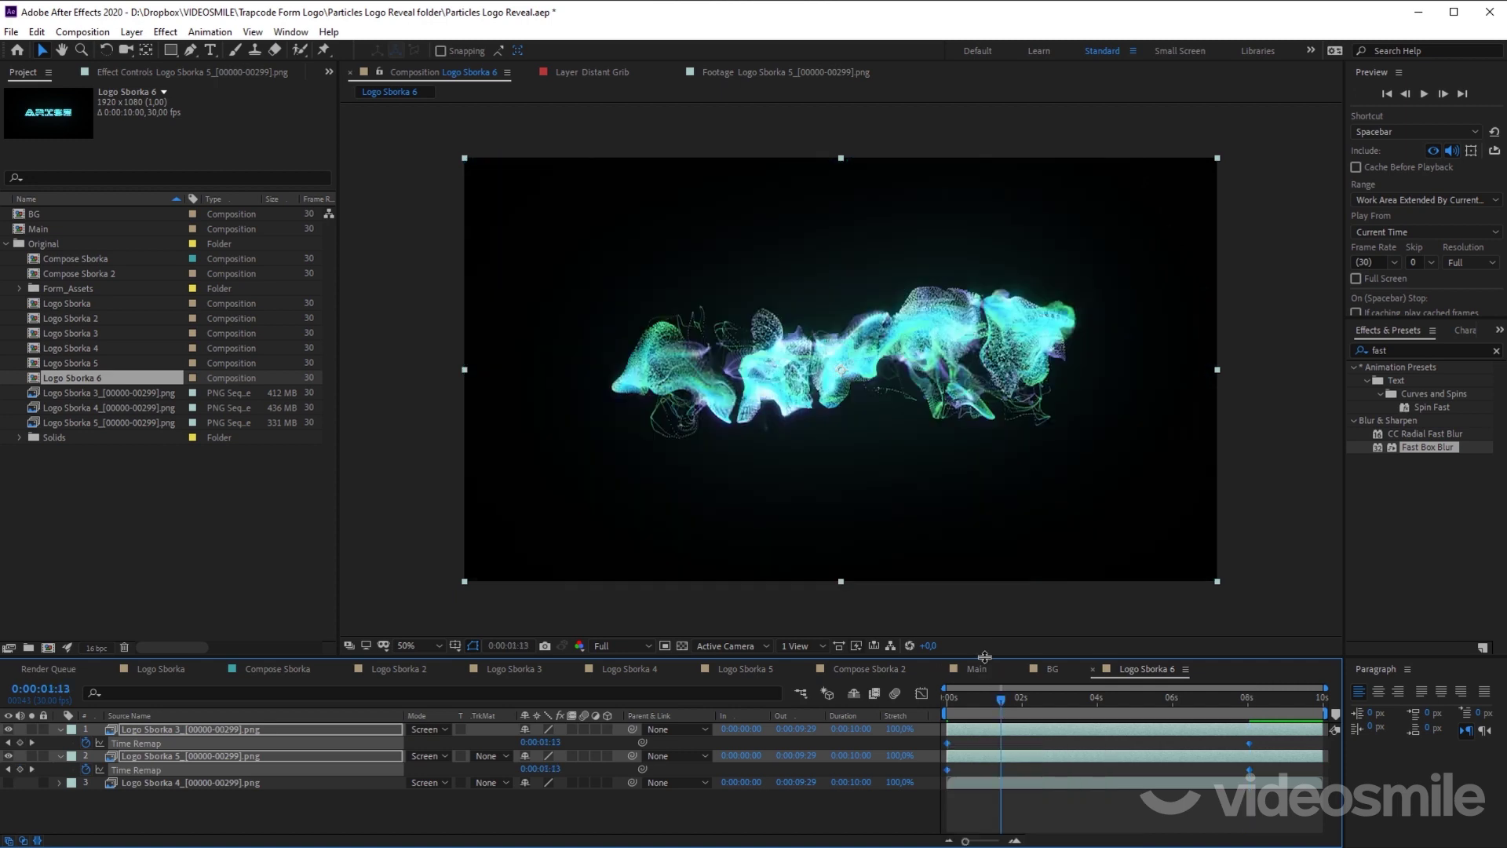
drag(986, 658, 995, 436)
drag(1293, 620, 939, 493)
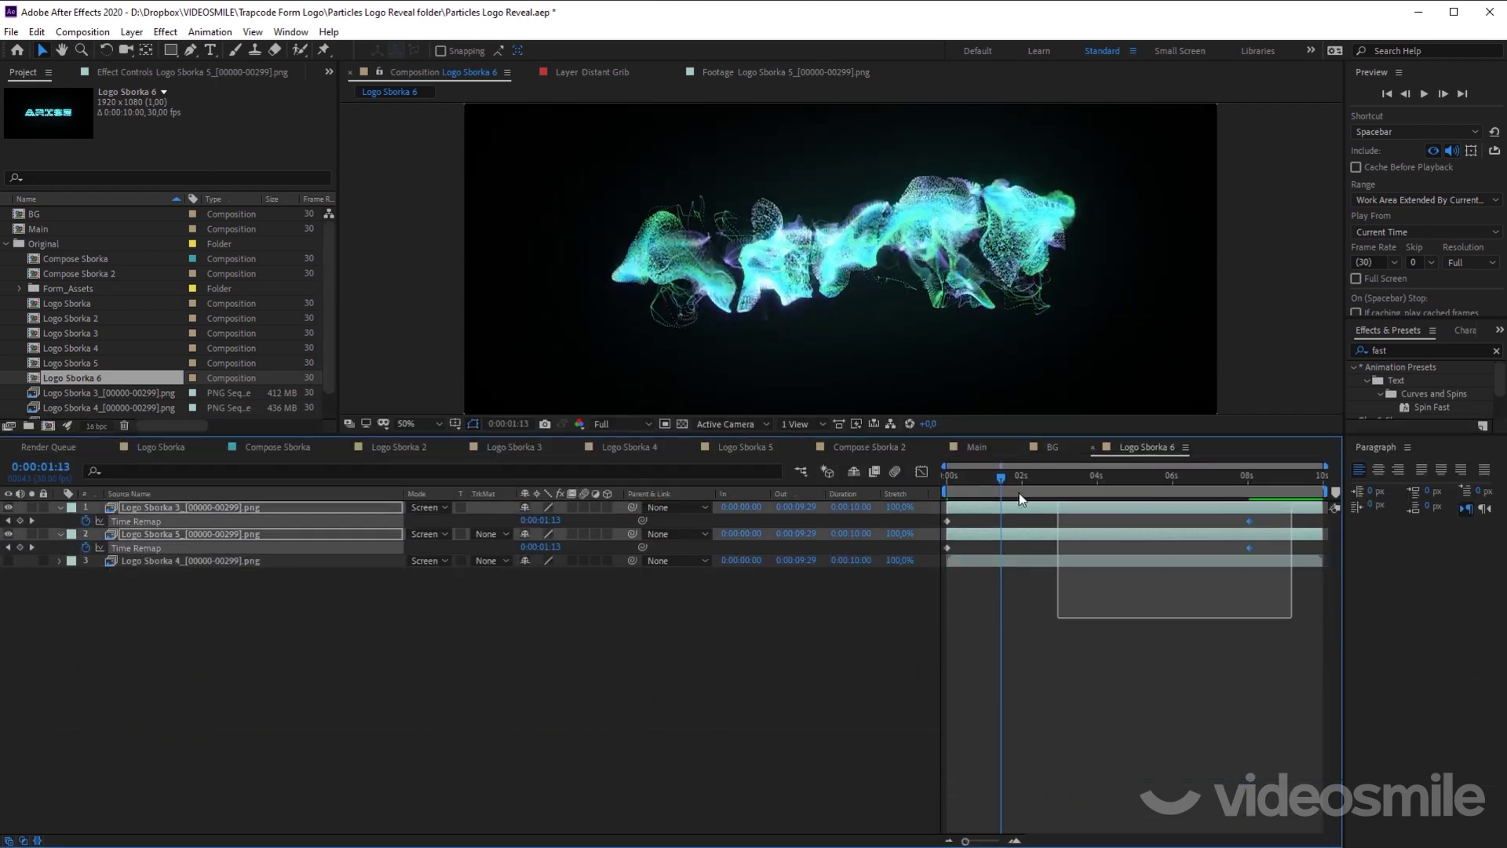
right_click(949, 521)
mouse_move(1083, 714)
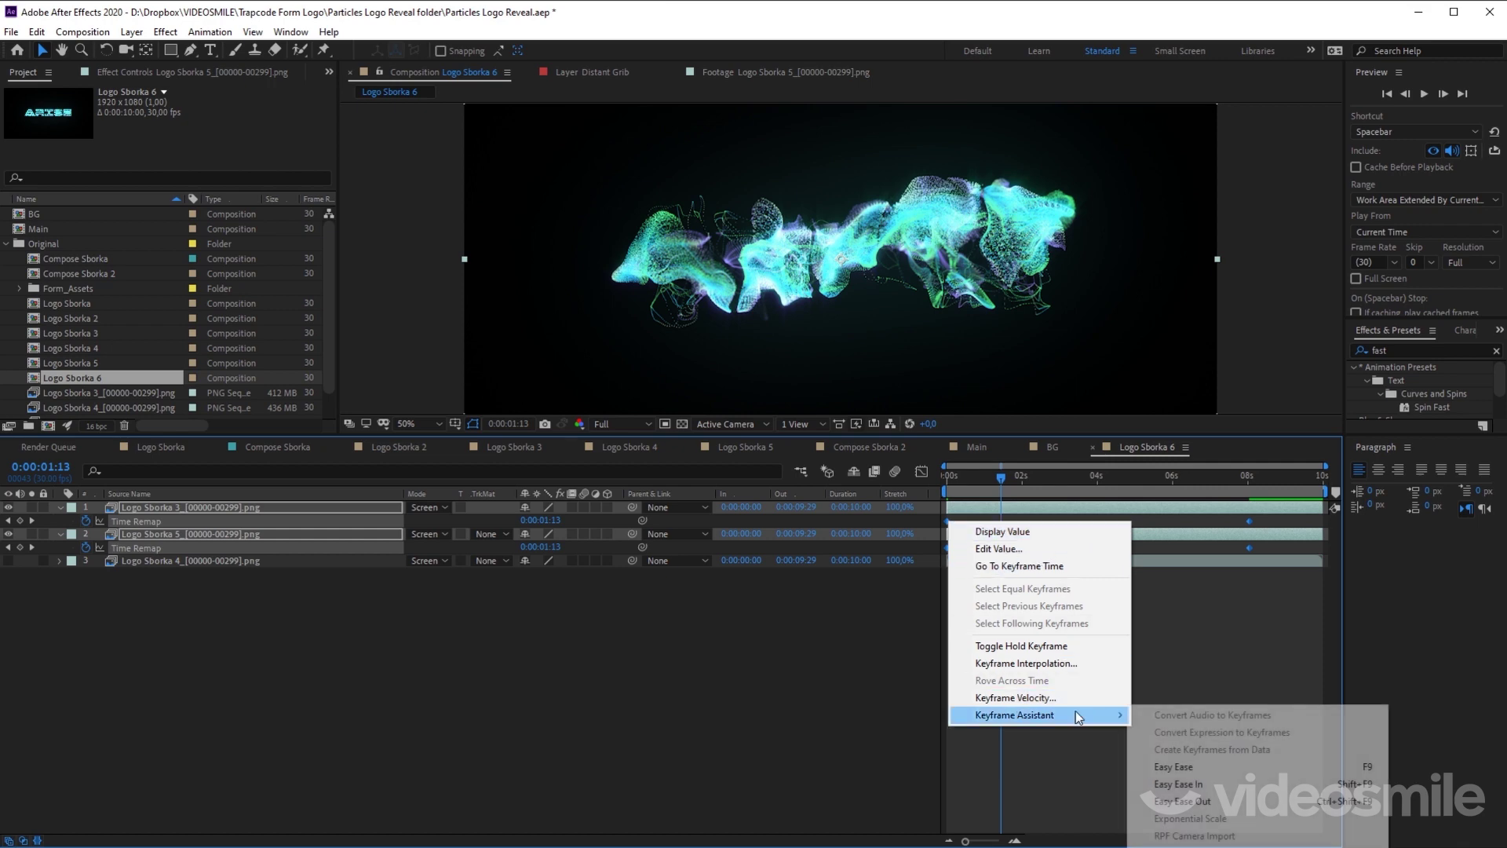
click(1170, 639)
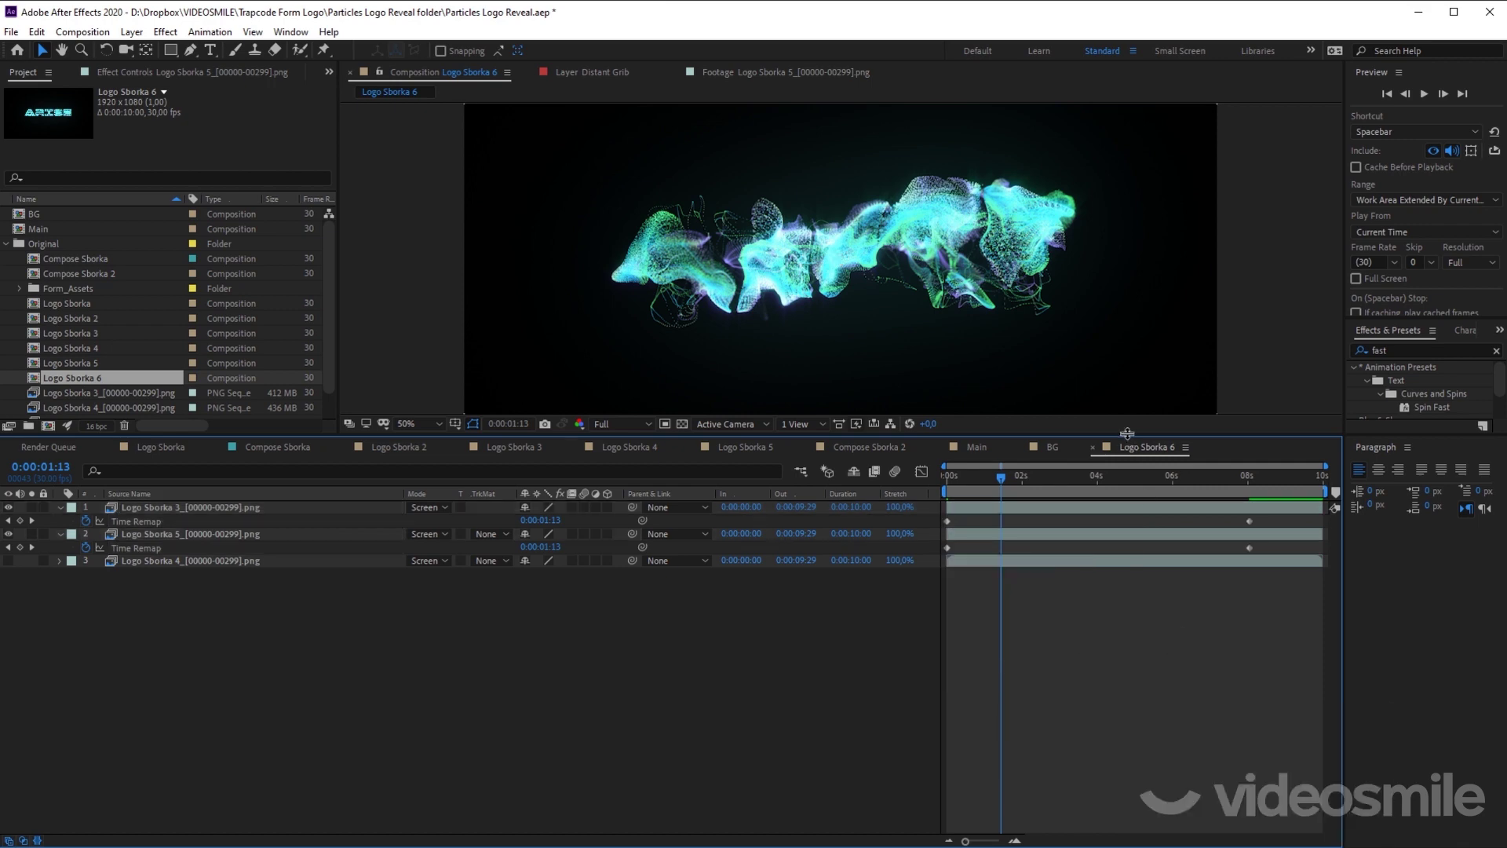
drag(1128, 433, 1136, 275)
drag(1271, 485, 933, 382)
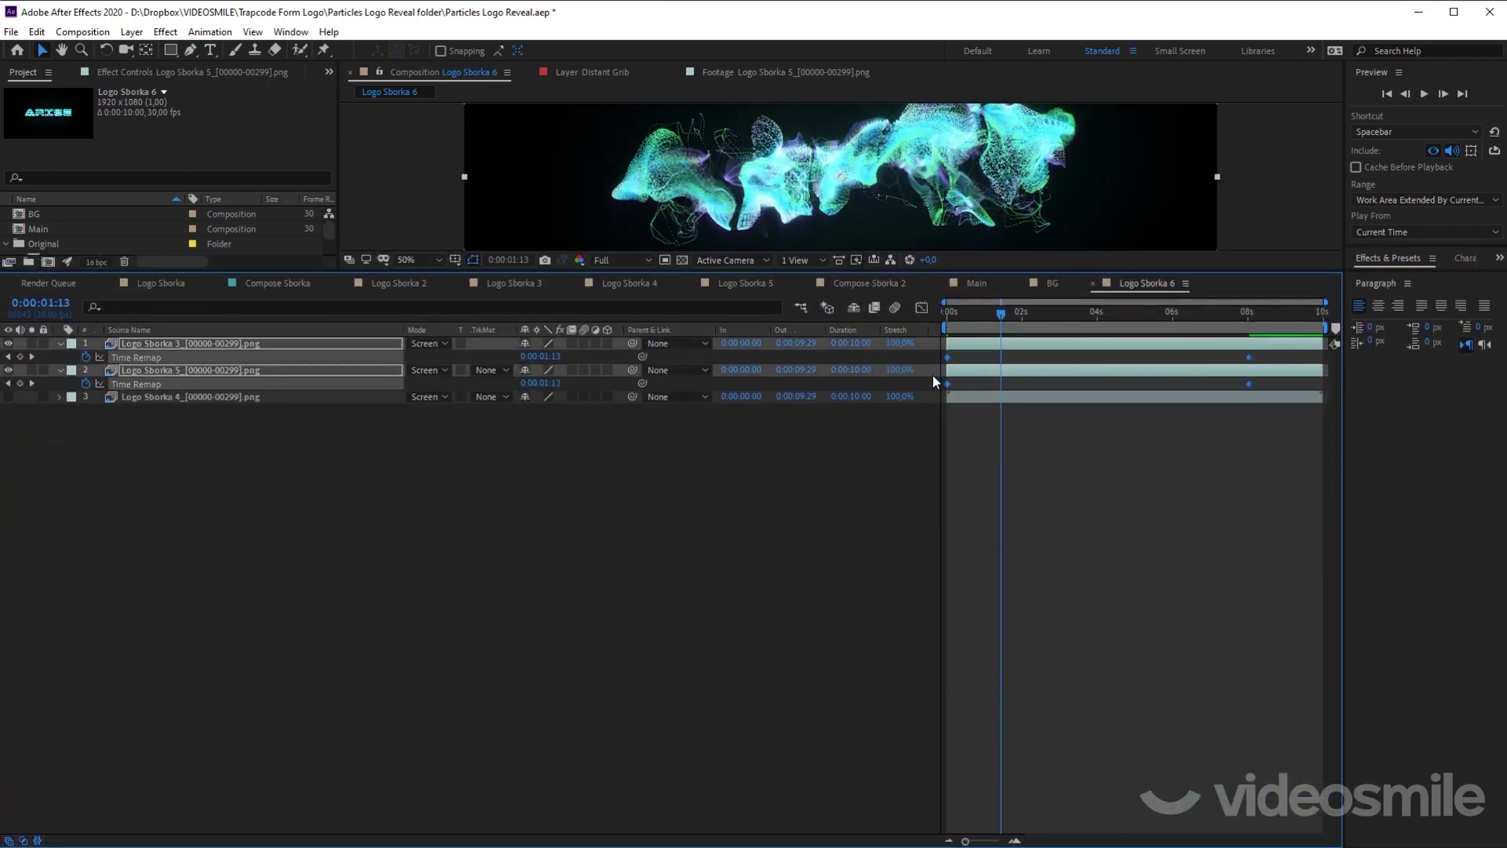
right_click(947, 358)
mouse_move(1046, 554)
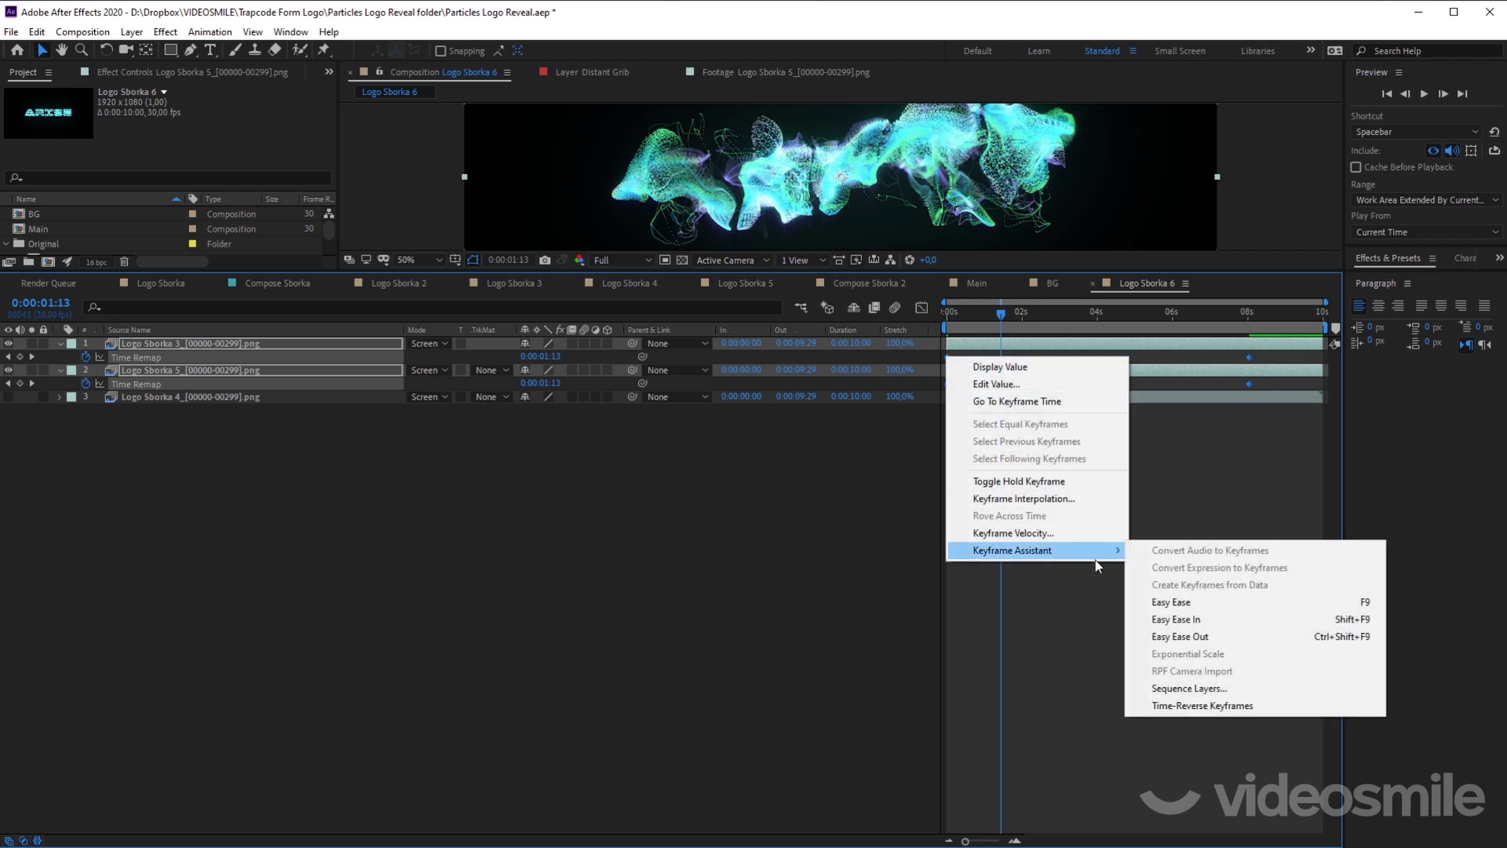
click(1214, 706)
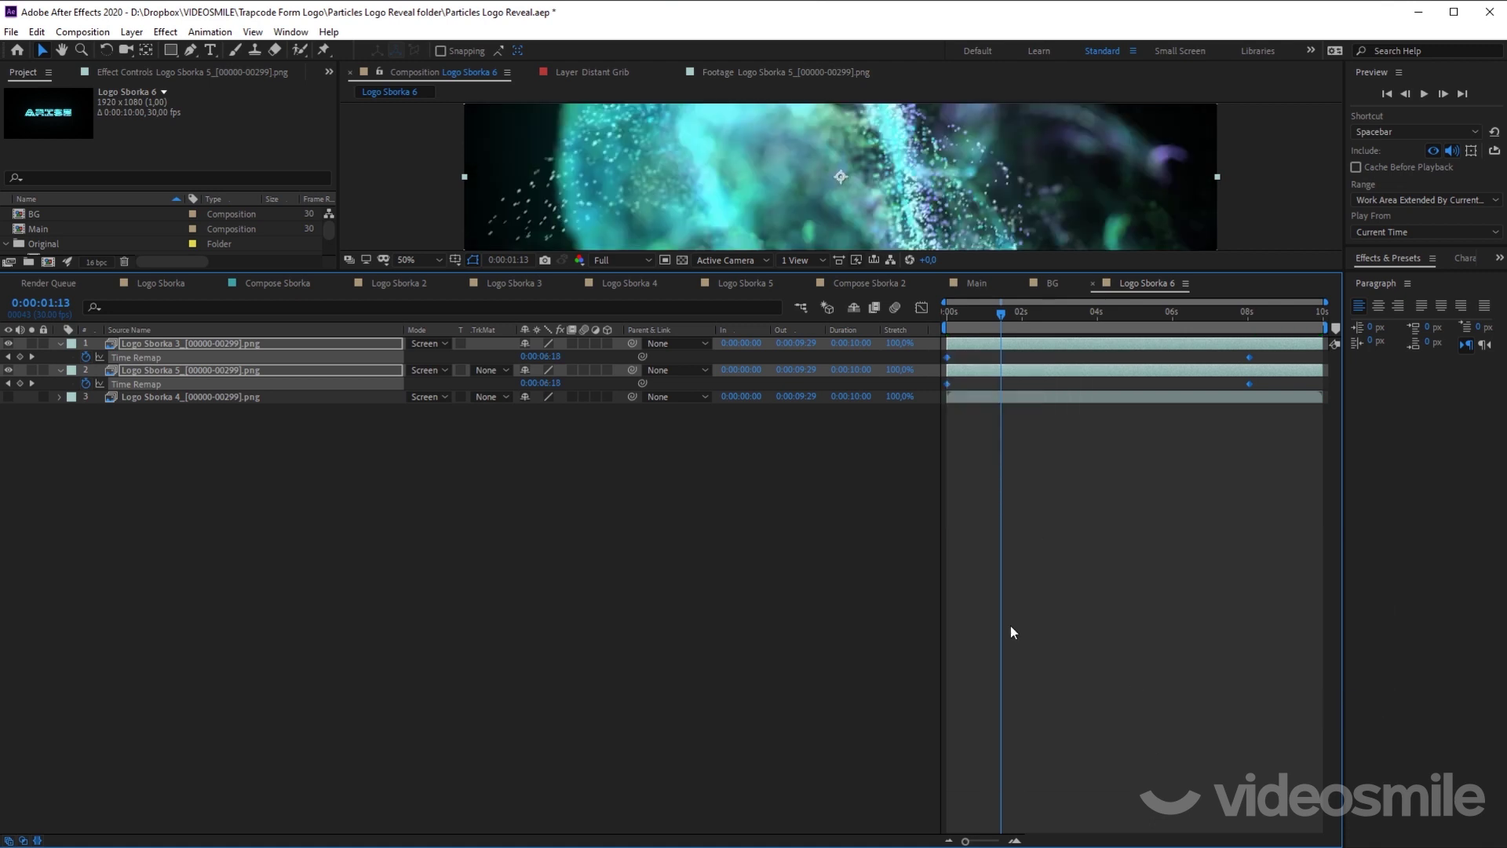
Step: Enlarge the composition viewer and jump back to the first frame
drag(913, 271, 892, 625)
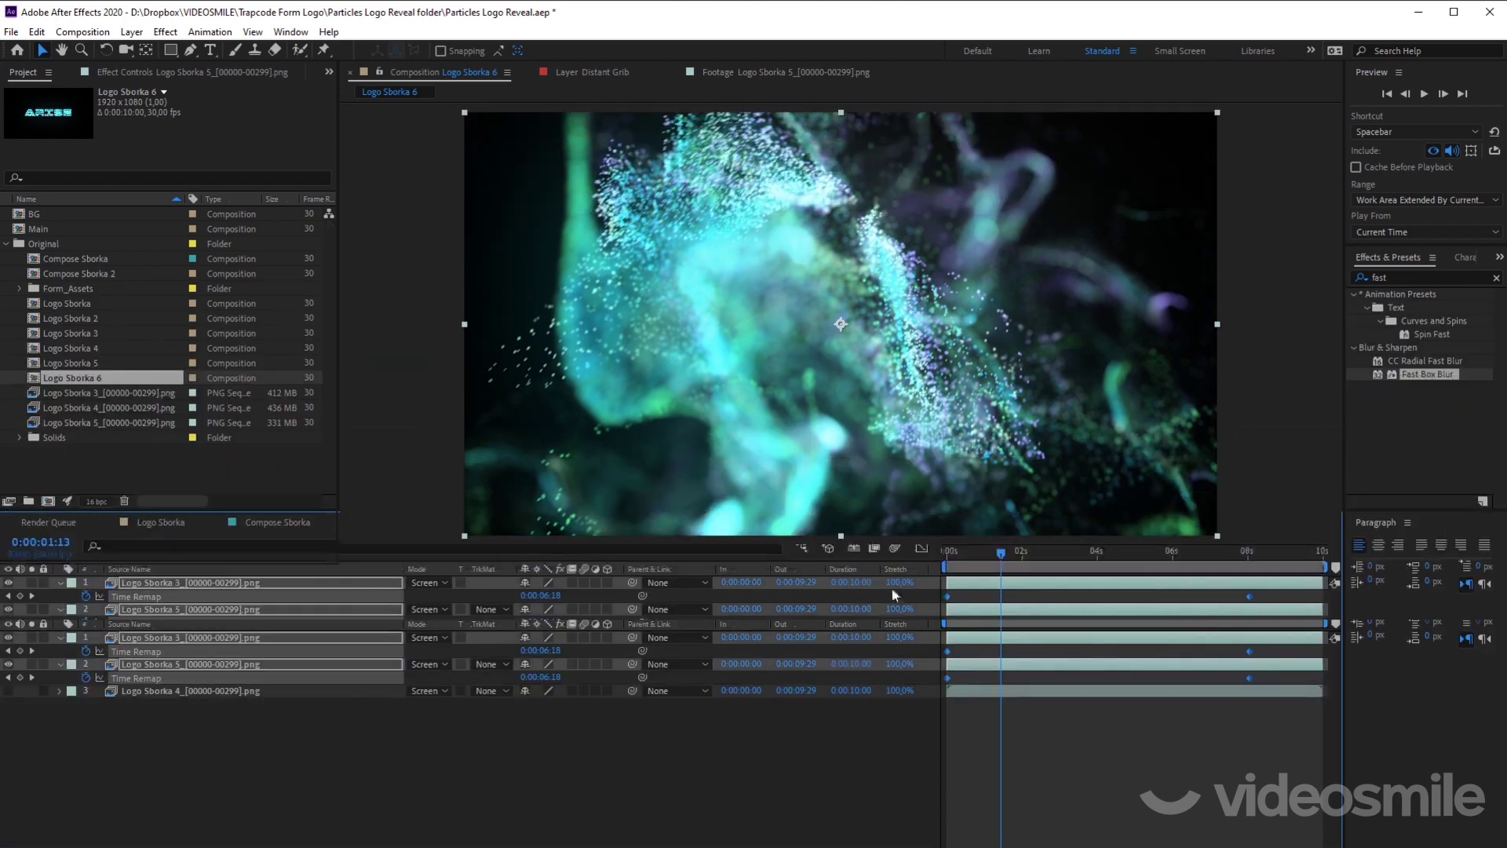
key(Home)
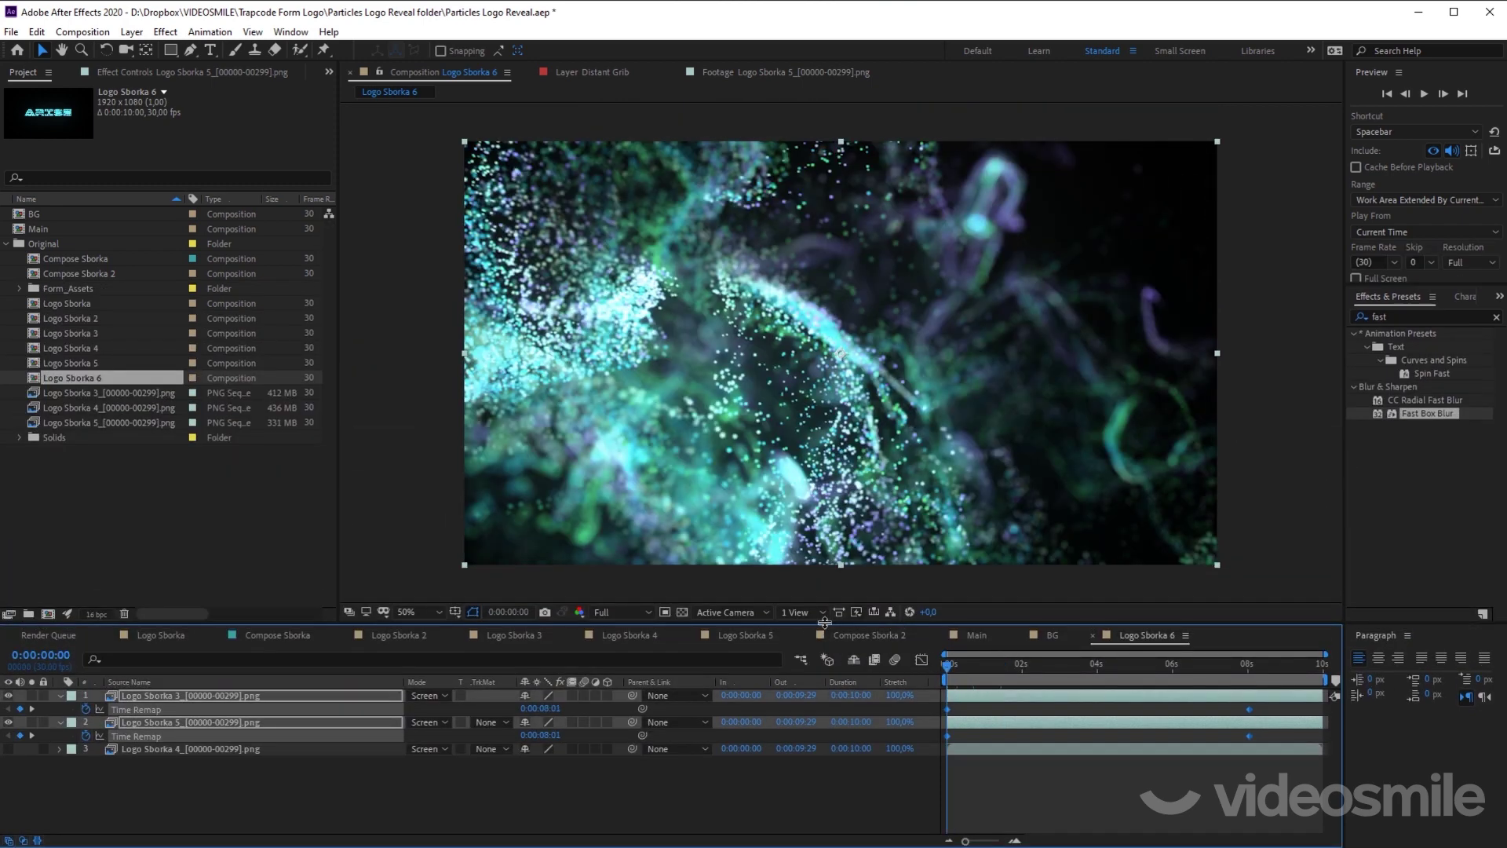
drag(826, 625, 827, 633)
Step: Preview the composition until ARISE forms, toggling Logo Sborka 5 to compare
click(1090, 798)
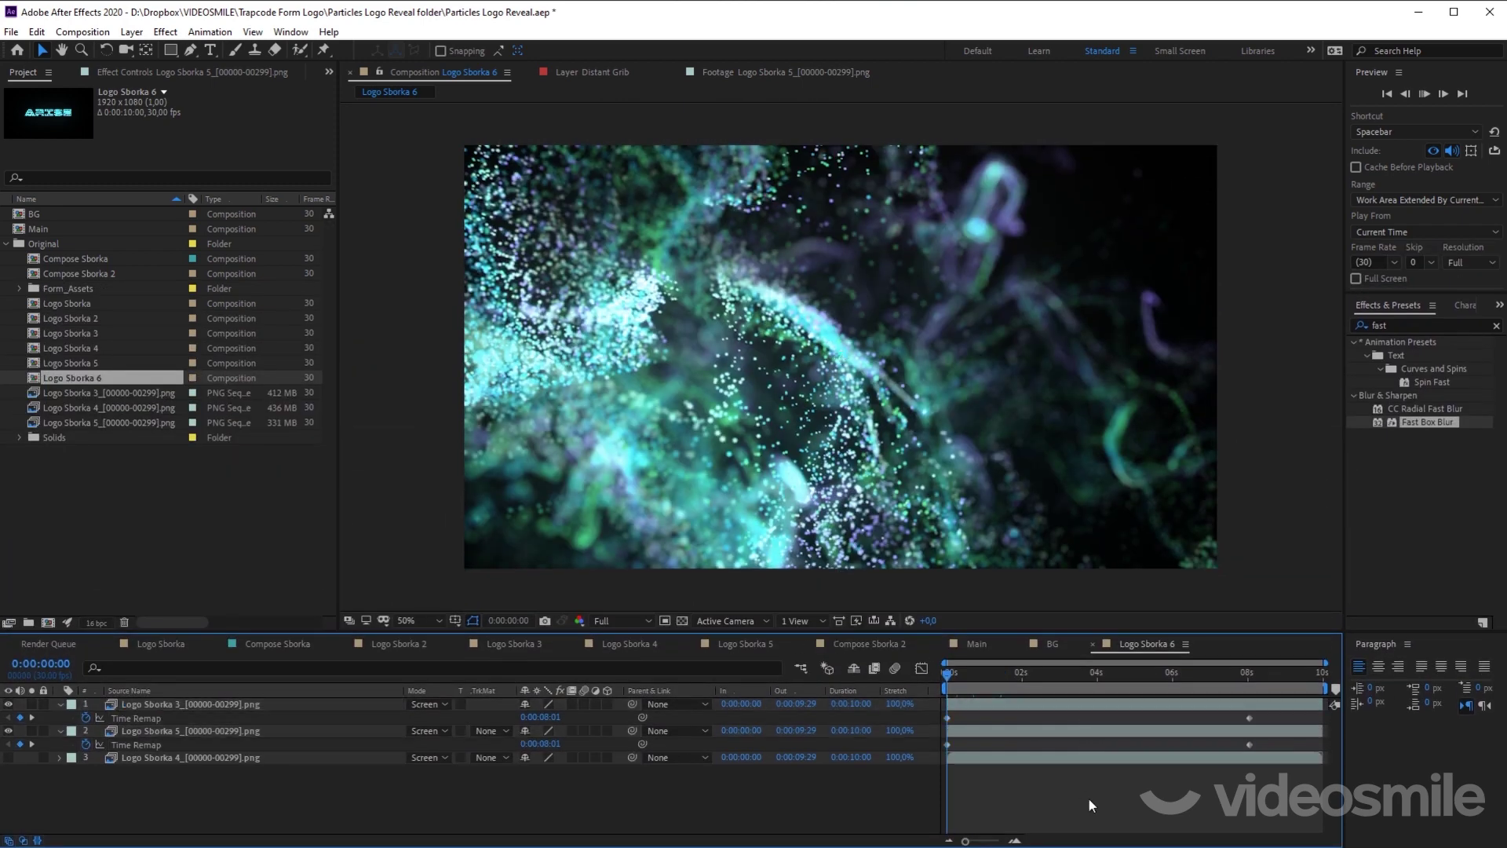
key(space)
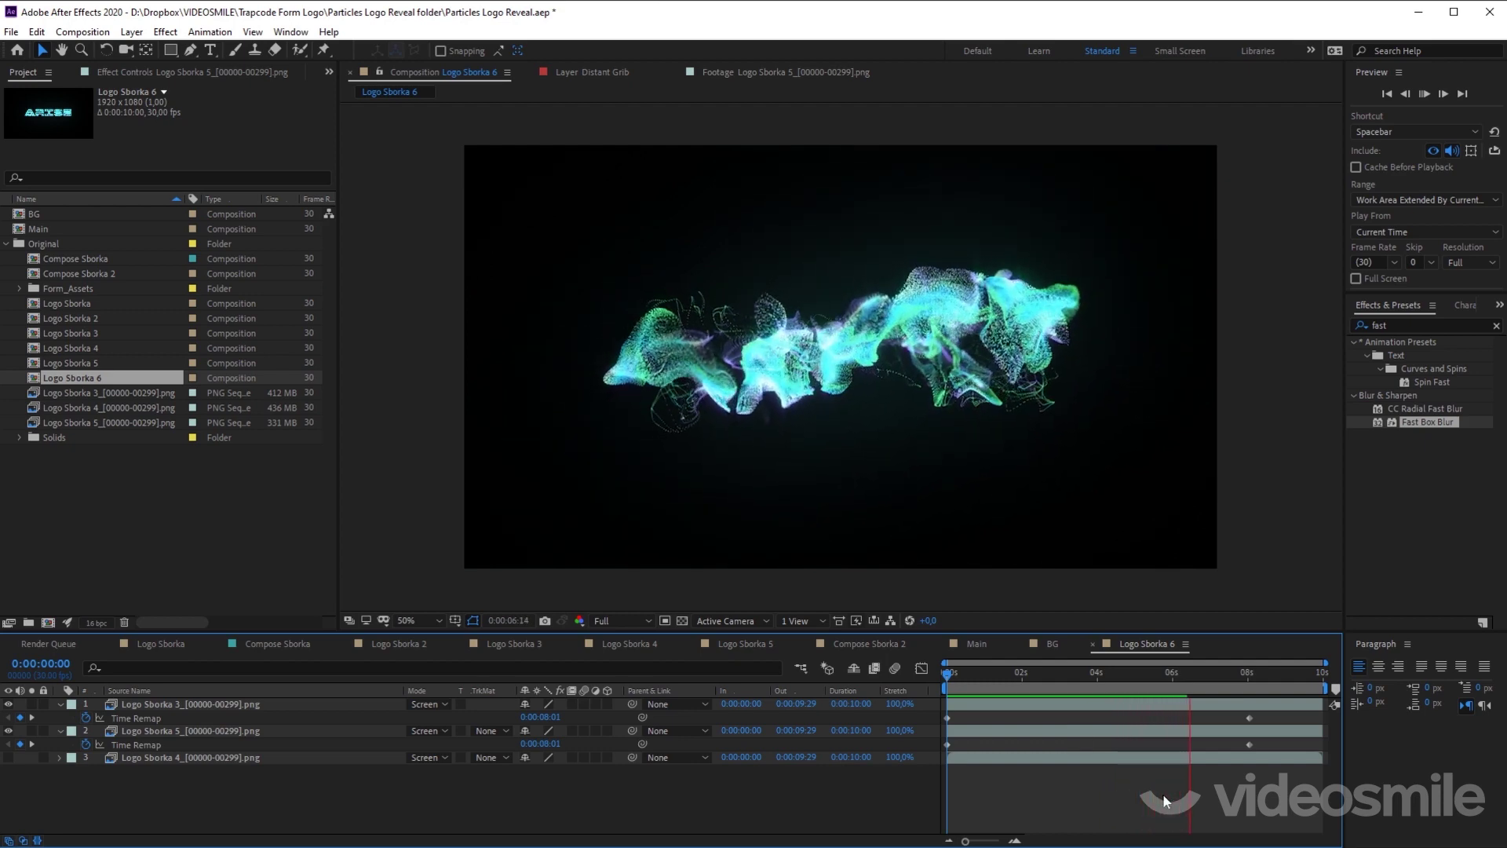
scroll(902, 350, up, 2)
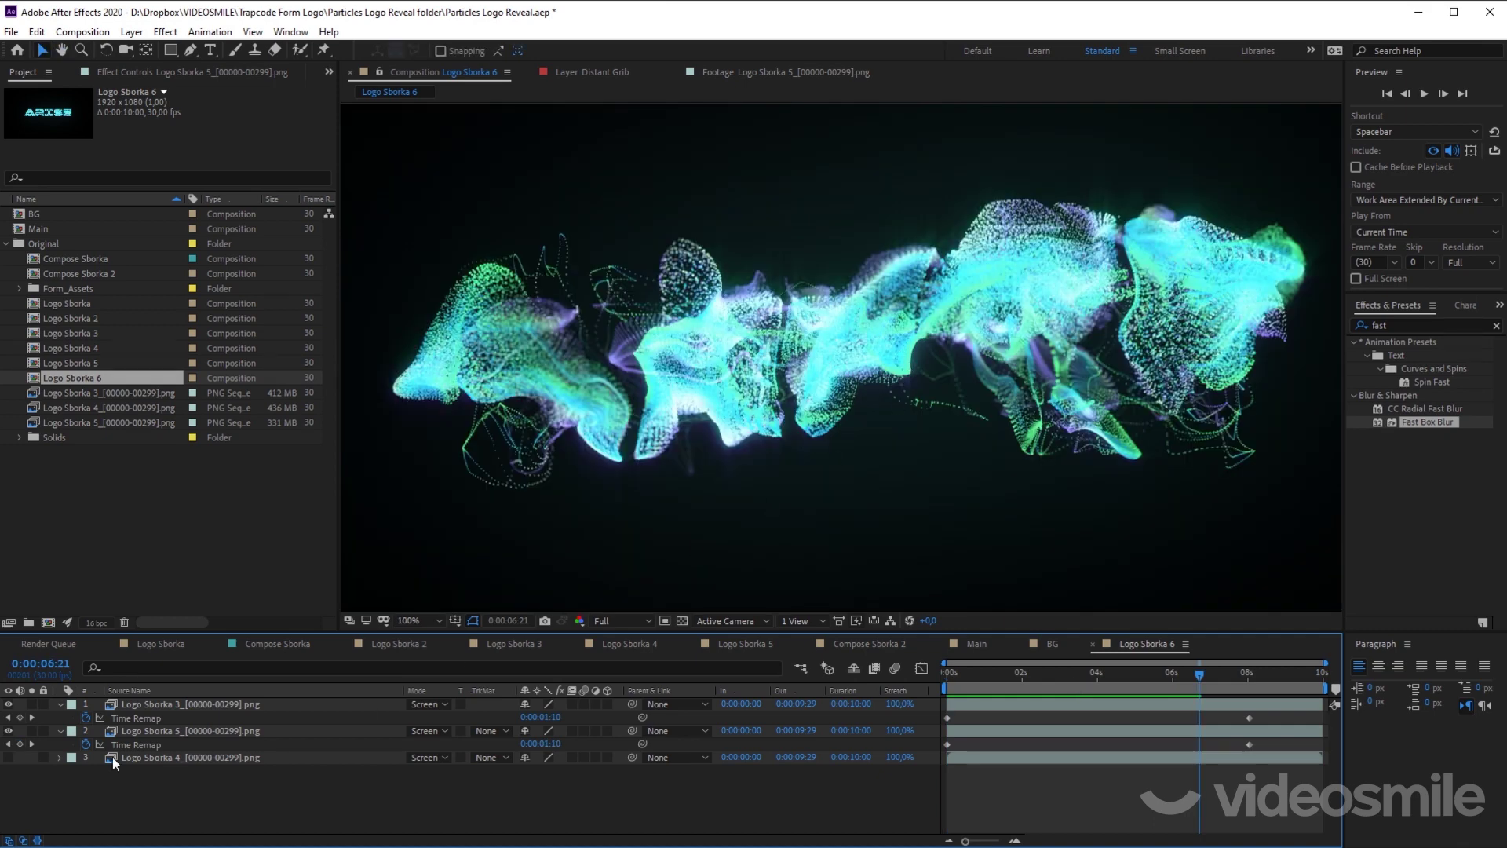
click(9, 731)
click(9, 731)
scroll(1107, 469, right, 2)
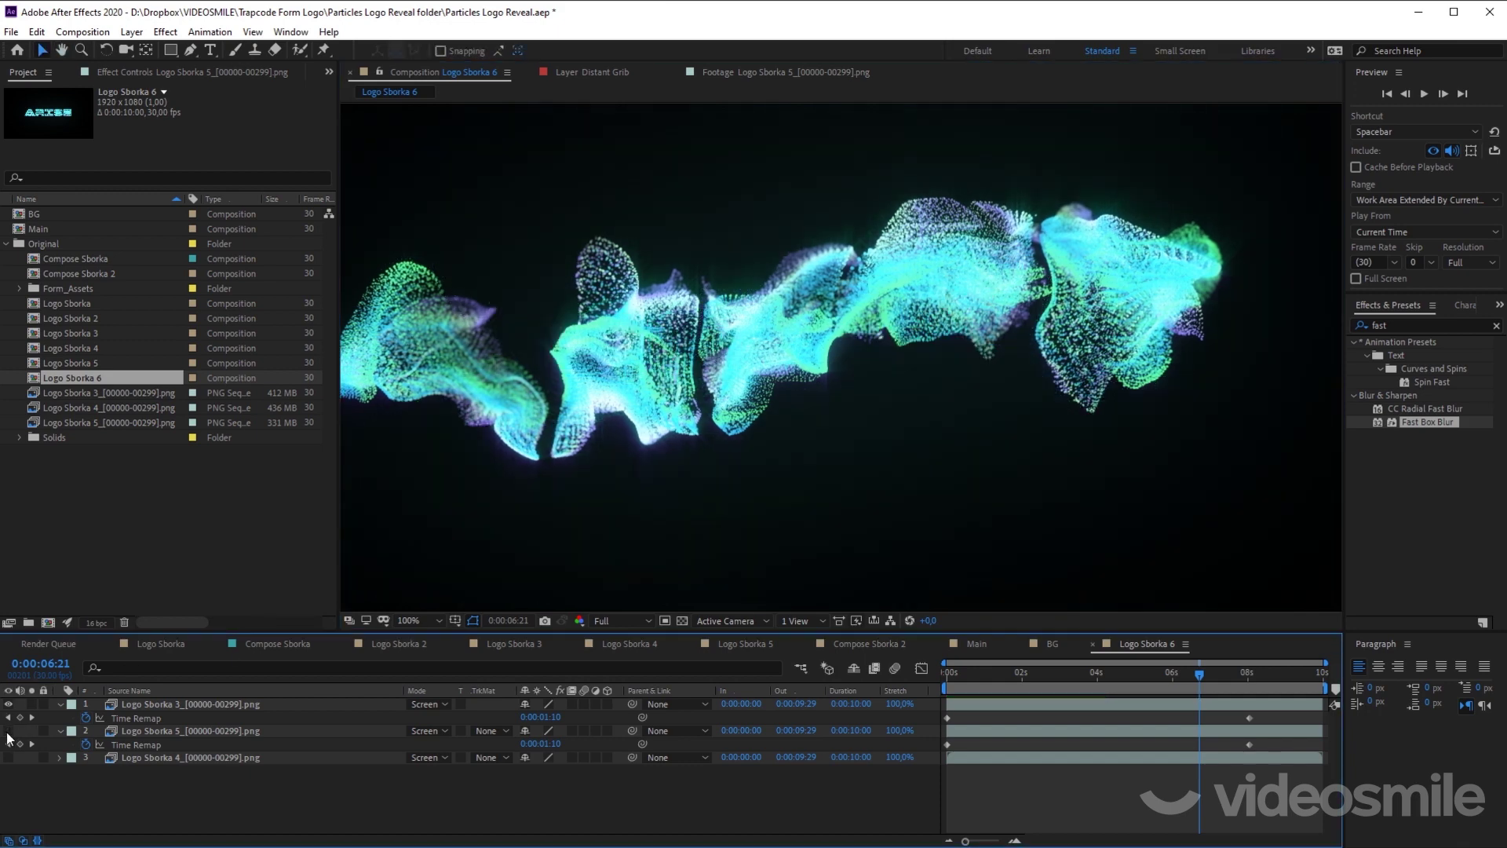
scroll(749, 527, down, 2)
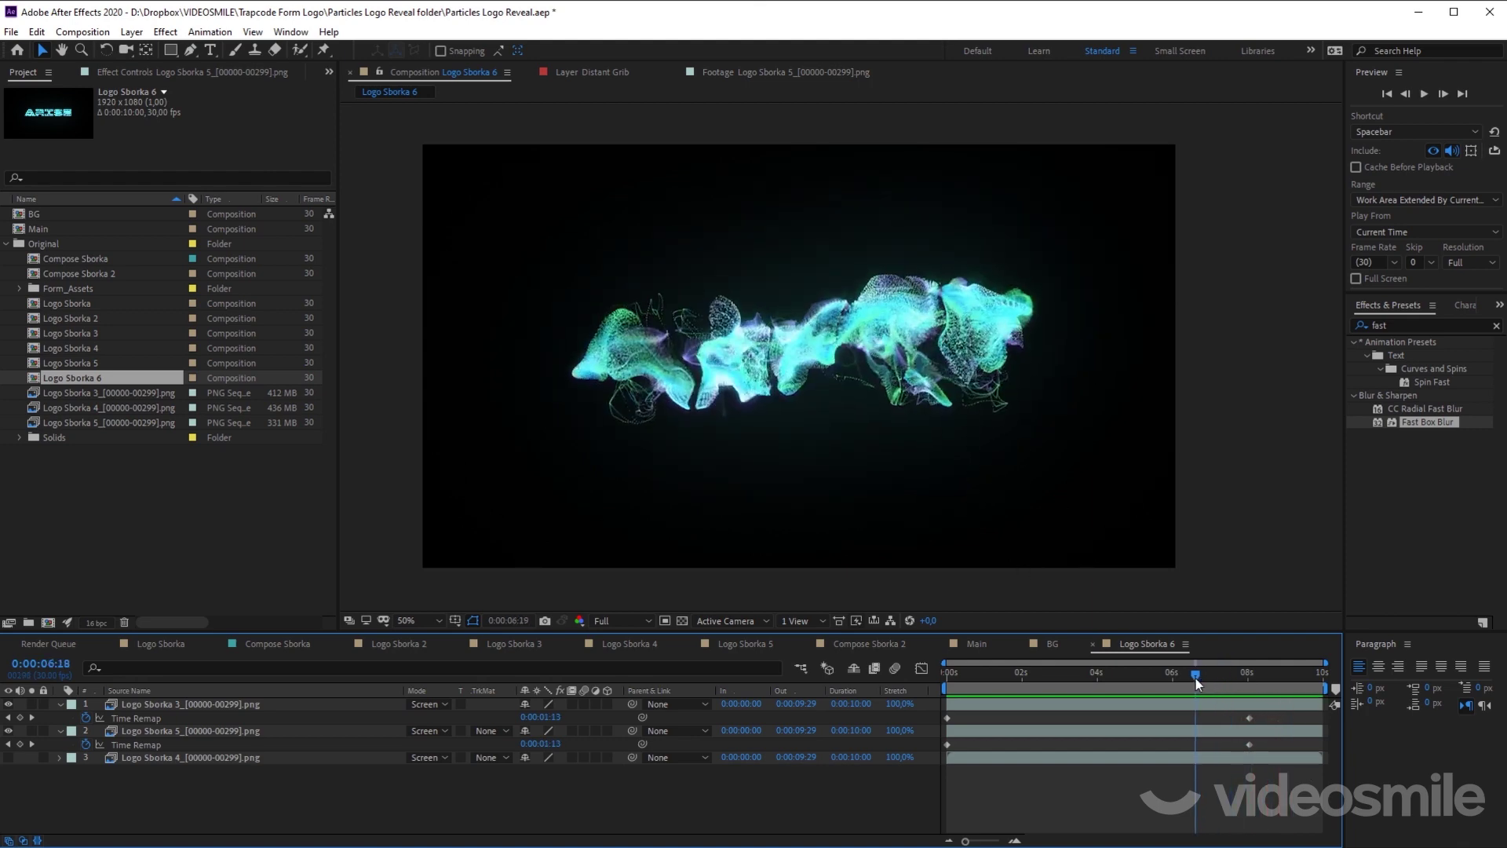
key(space)
scroll(743, 418, up, 4)
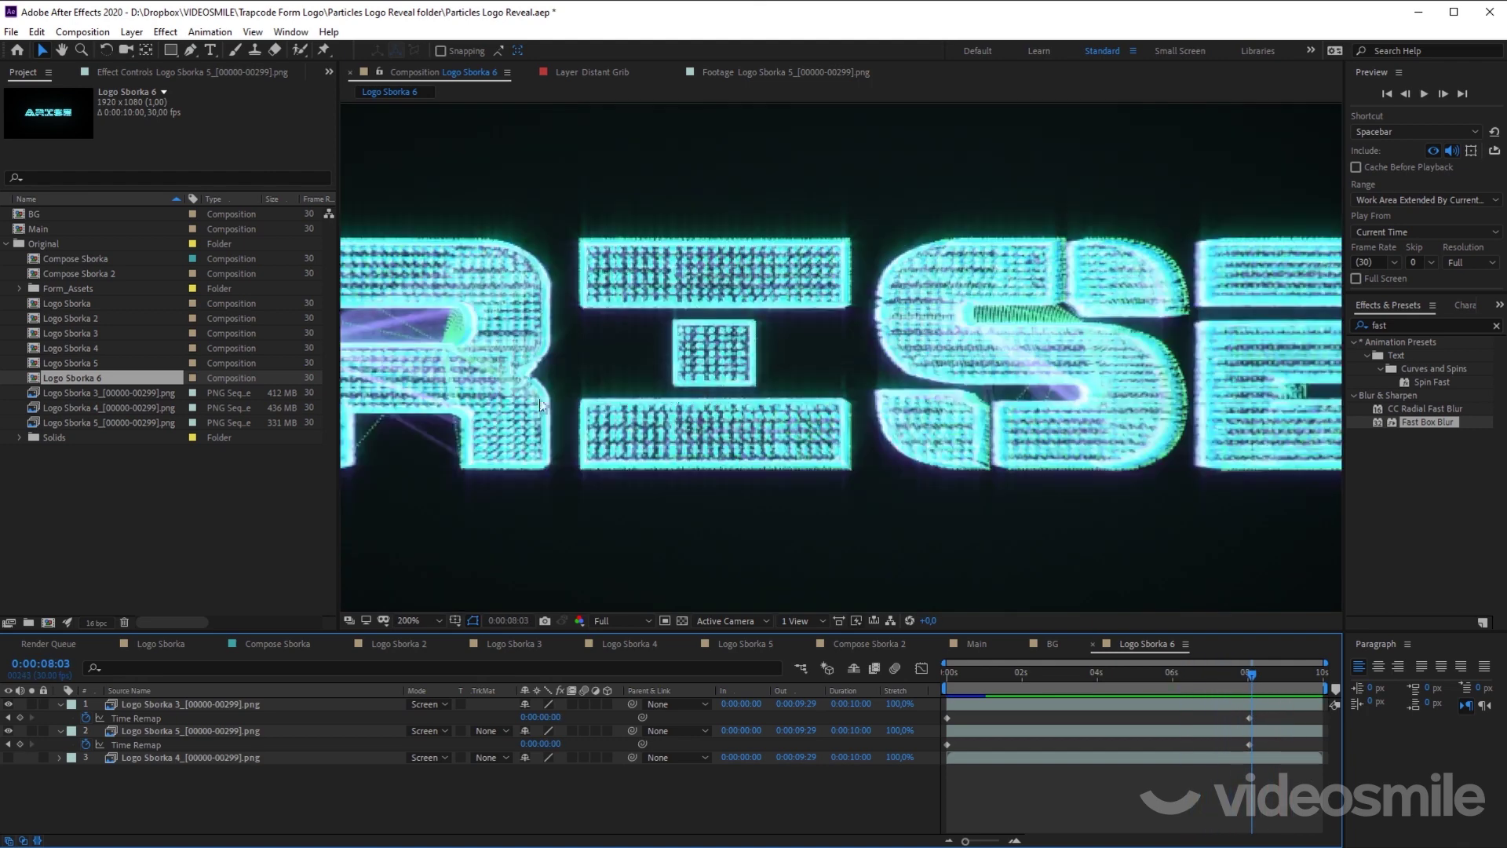
Step: Keyframe Logo Sborka 5's opacity from 100% at 7:03 to 0% at 8:01
drag(1222, 673, 1213, 674)
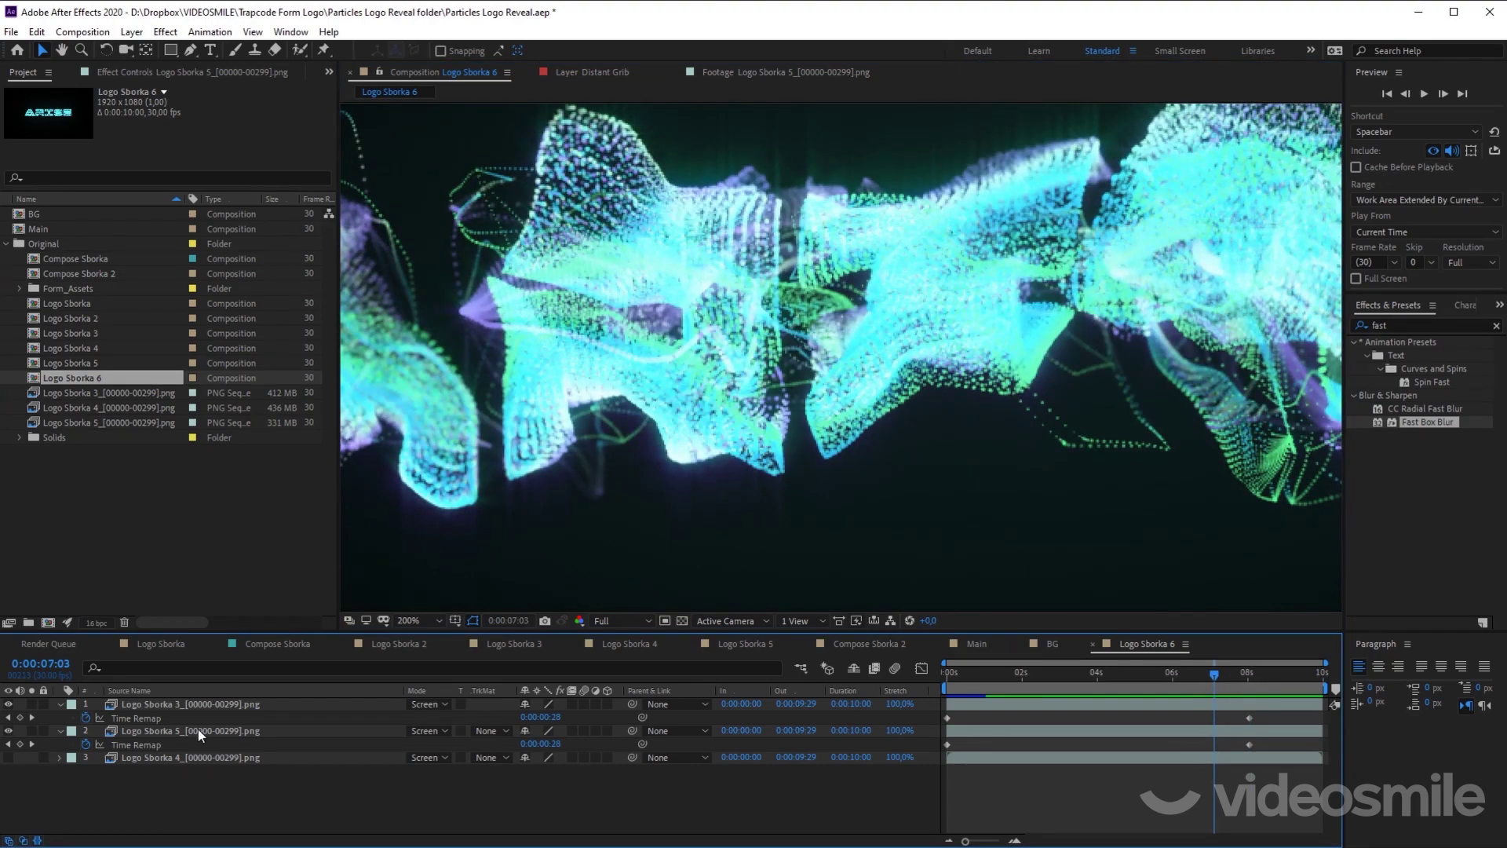
click(198, 731)
click(98, 744)
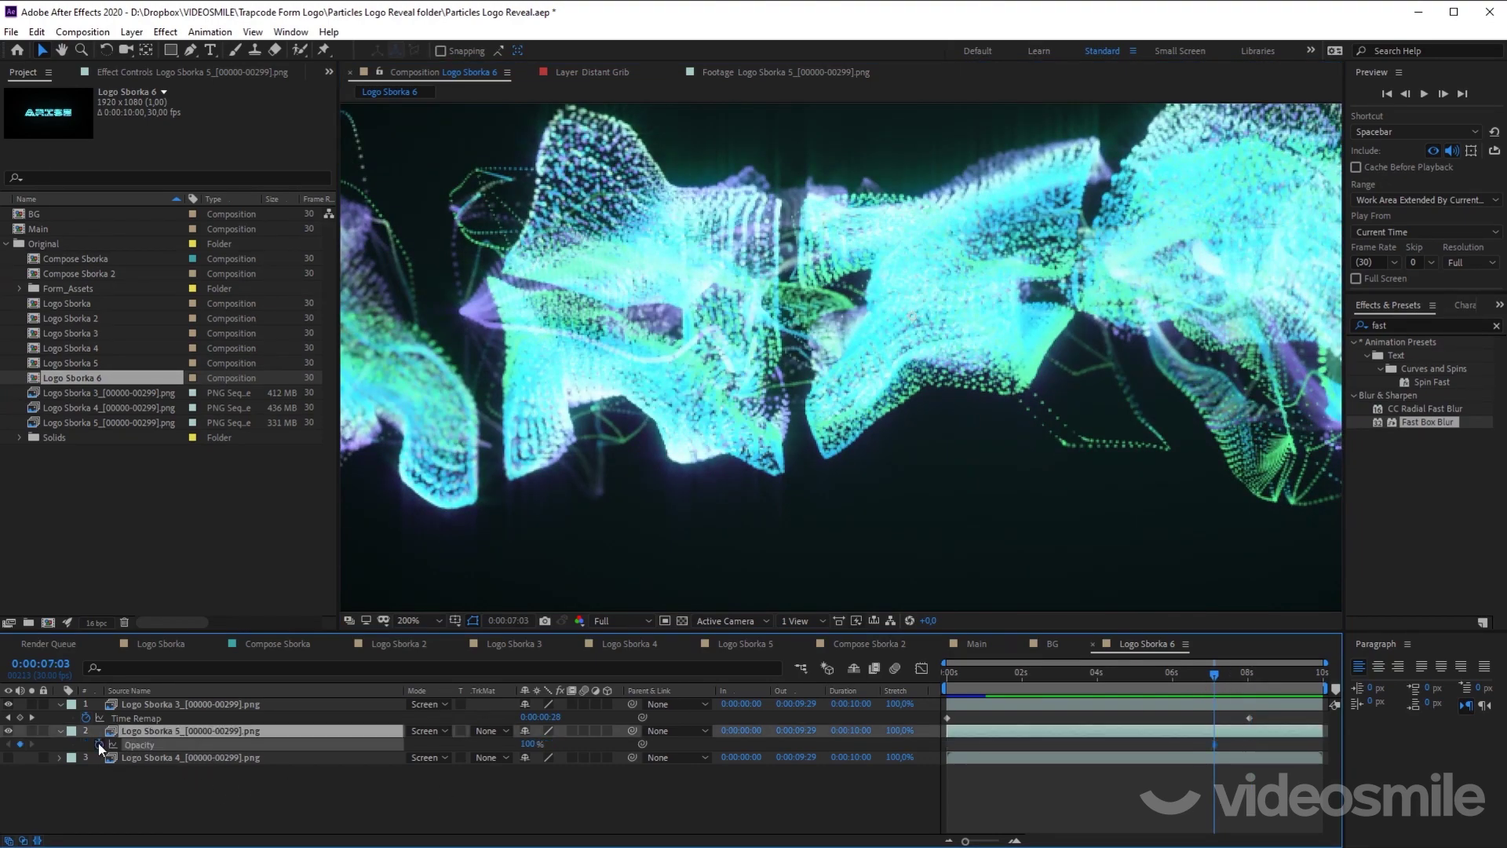
drag(1225, 675, 1250, 682)
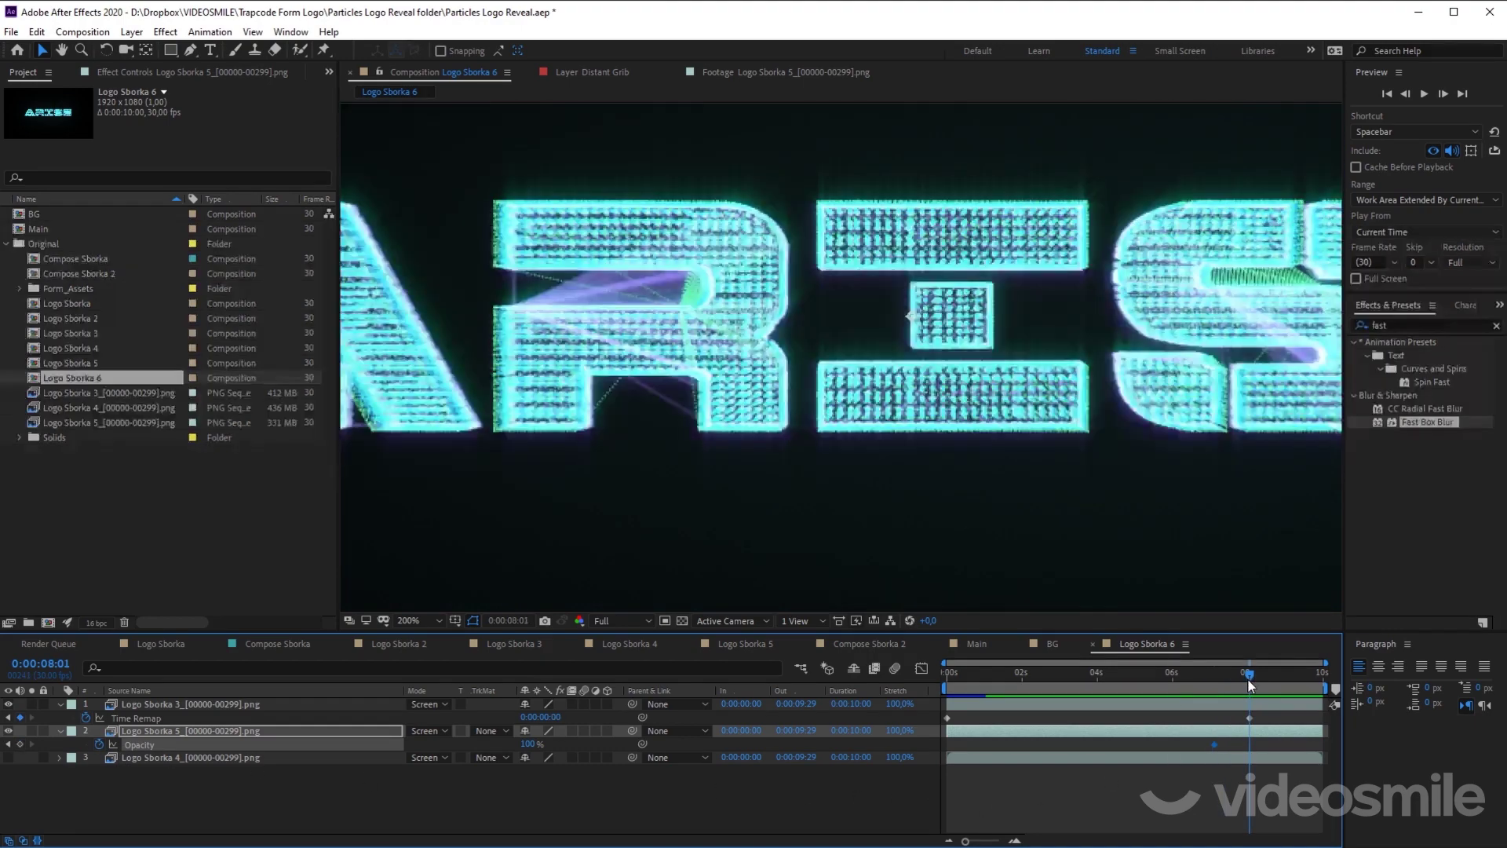
drag(497, 744, 450, 744)
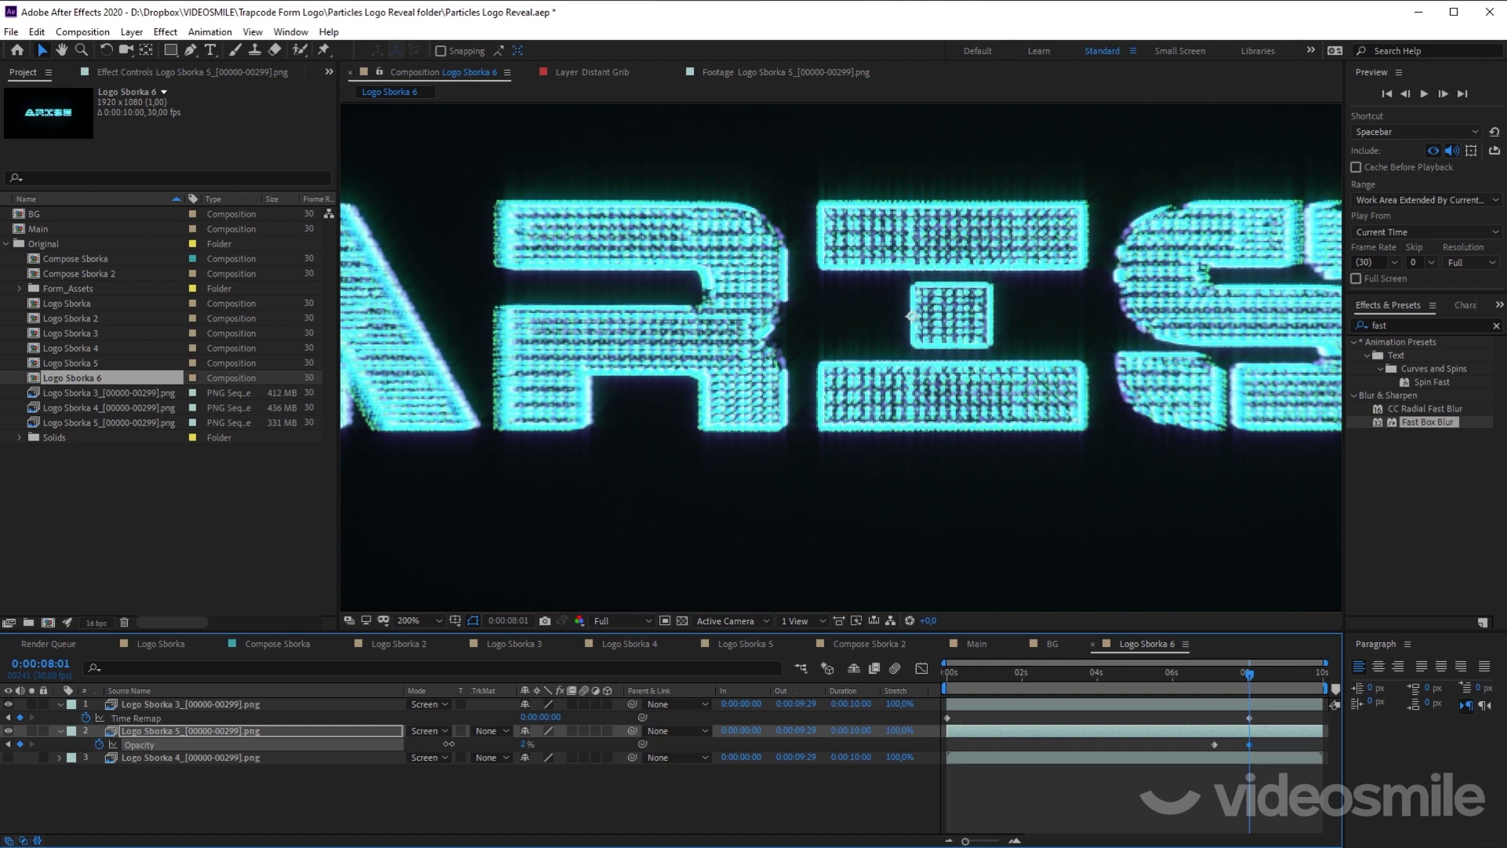
click(585, 793)
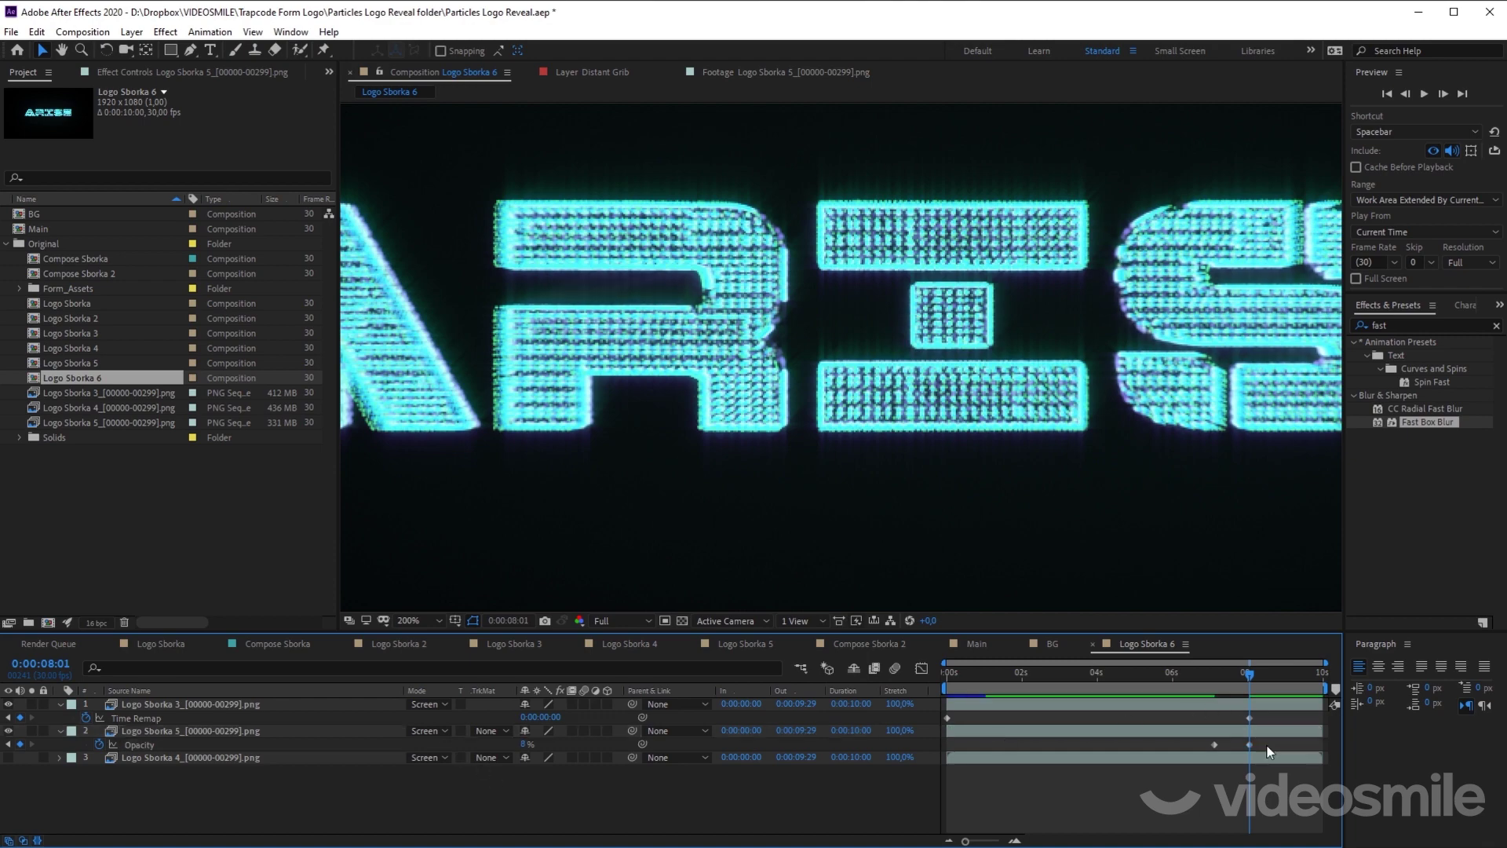
Step: Move the 100% opacity keyframe earlier and preview the fade from about 5:28
drag(1267, 746, 1187, 754)
click(1199, 677)
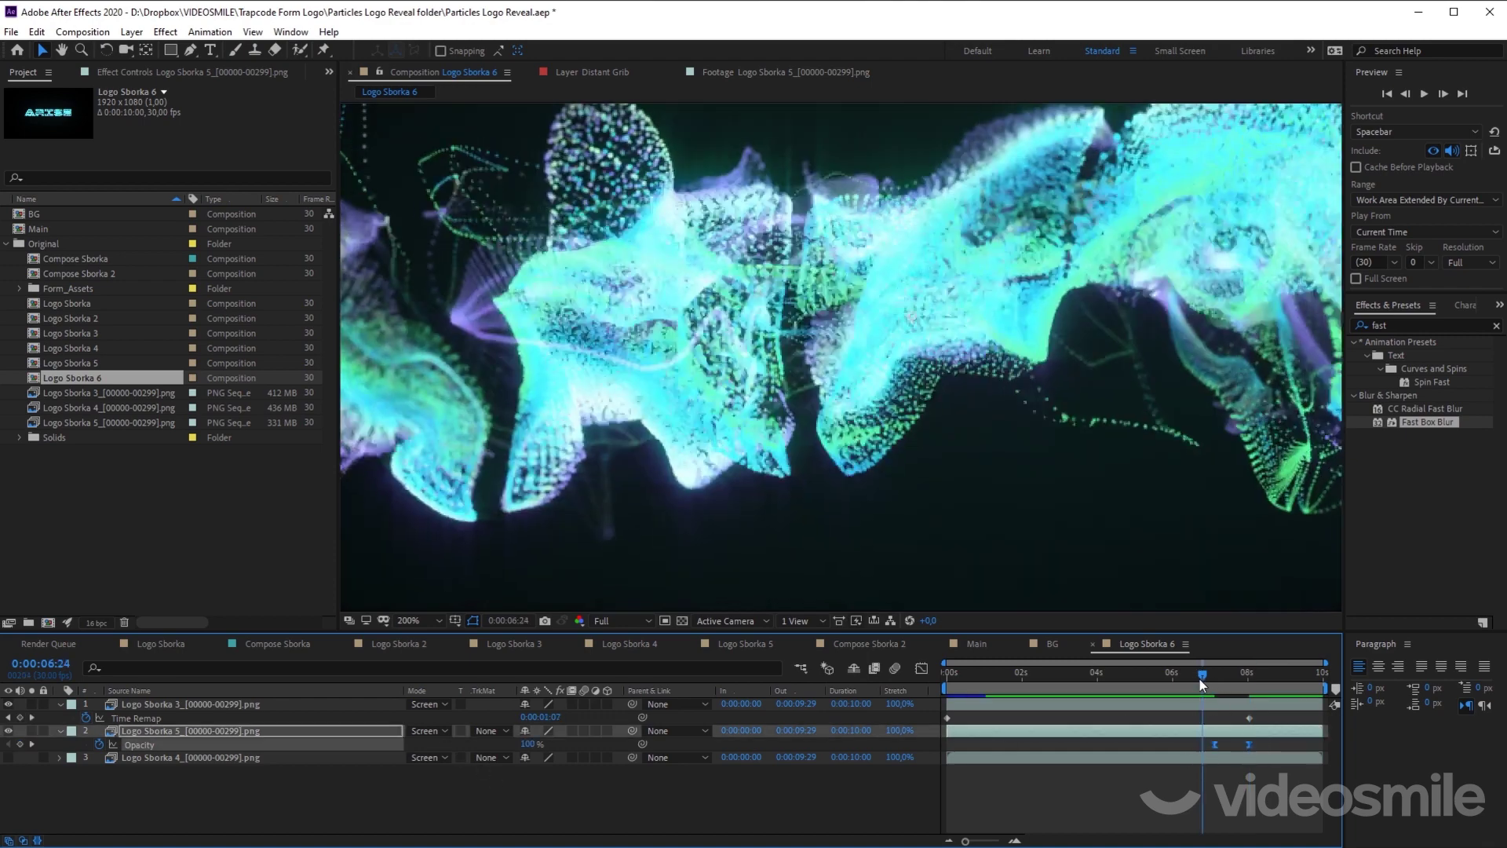
scroll(1038, 520, down, 2)
key(space)
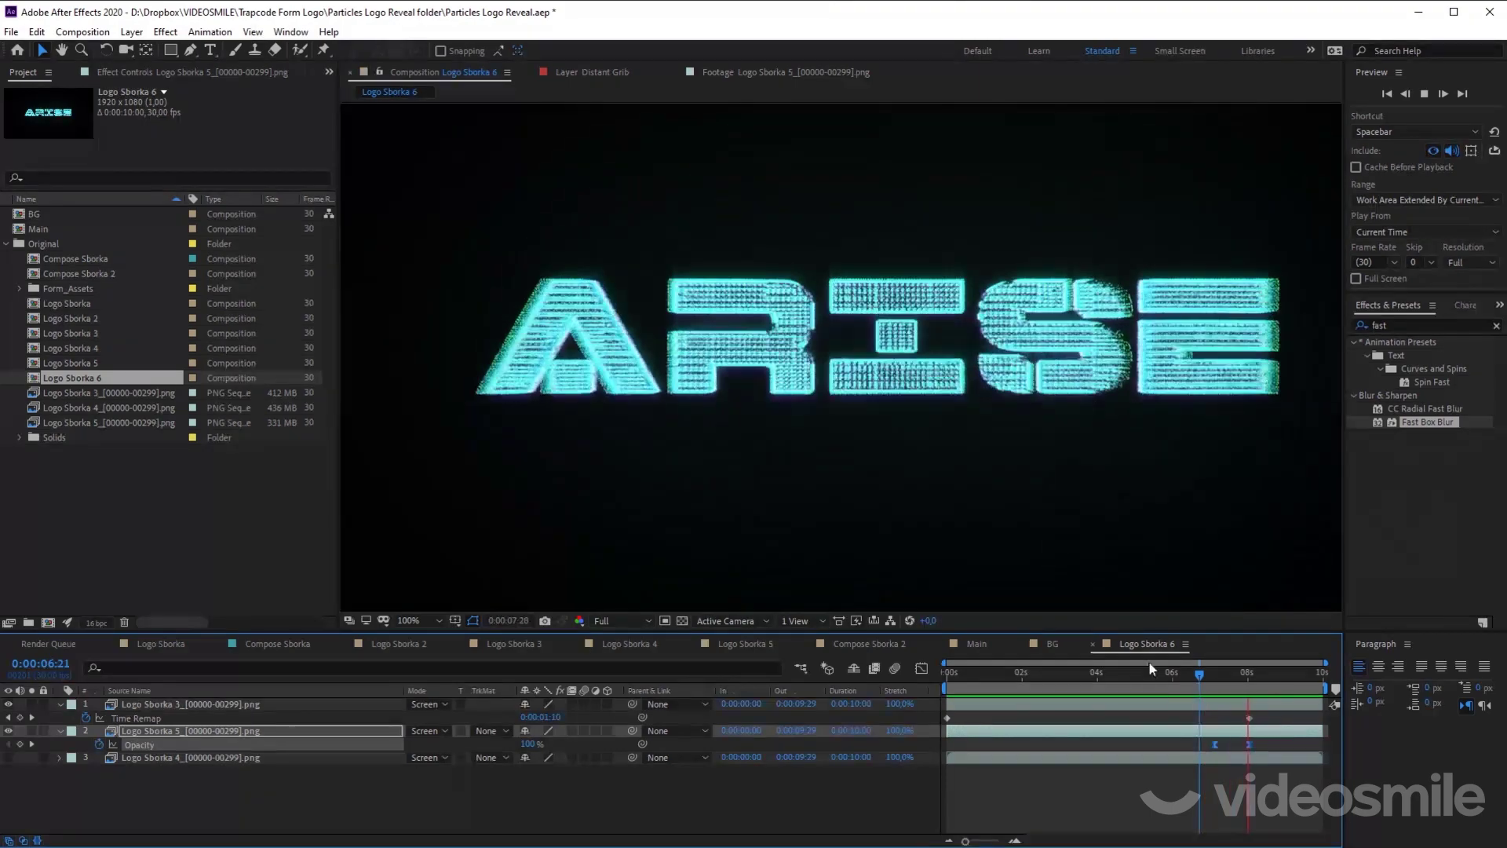
drag(1216, 744, 1189, 745)
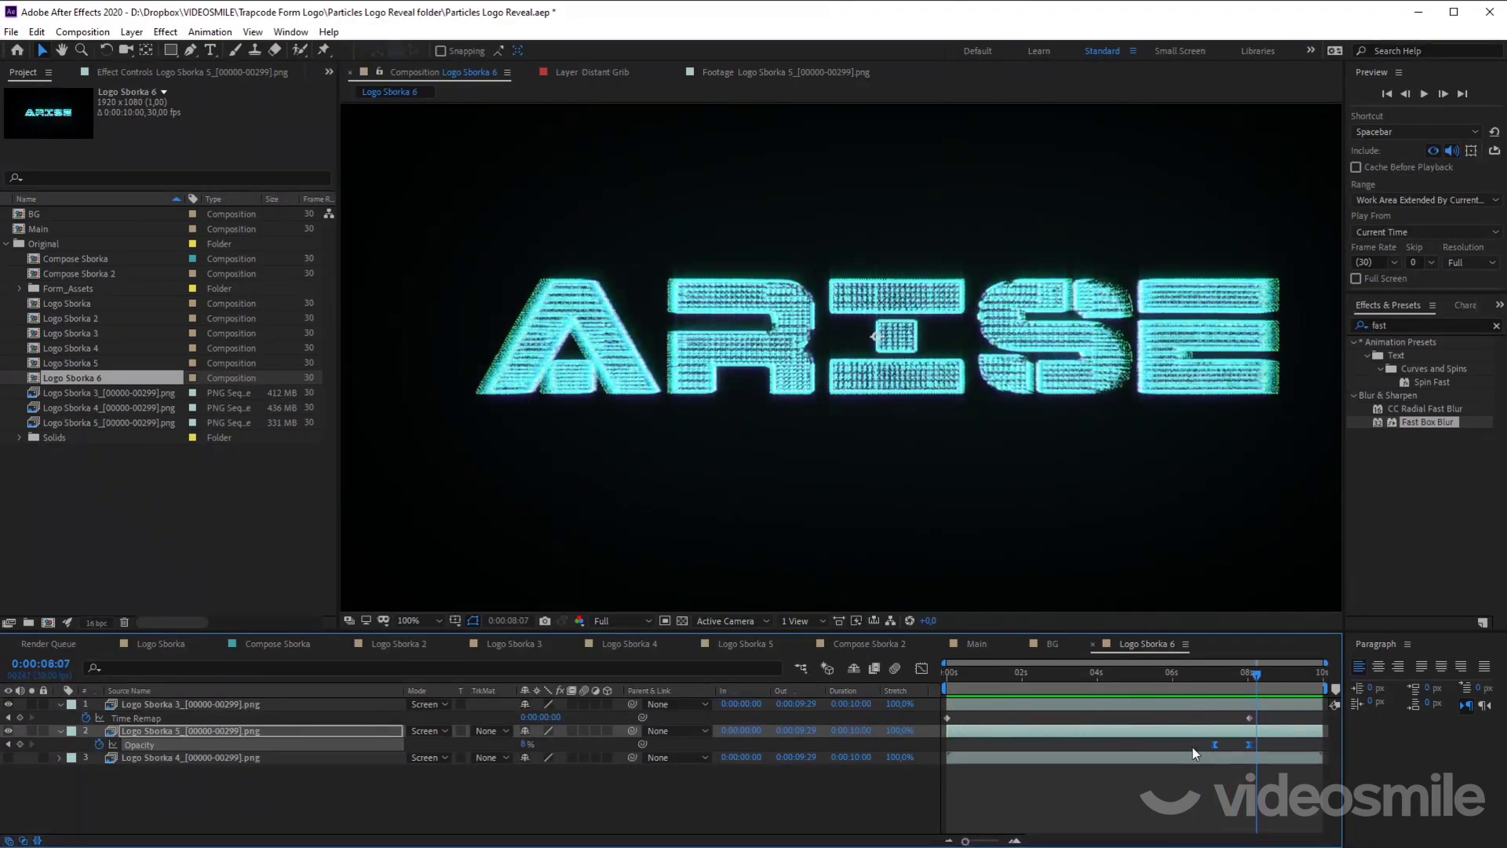
click(1171, 674)
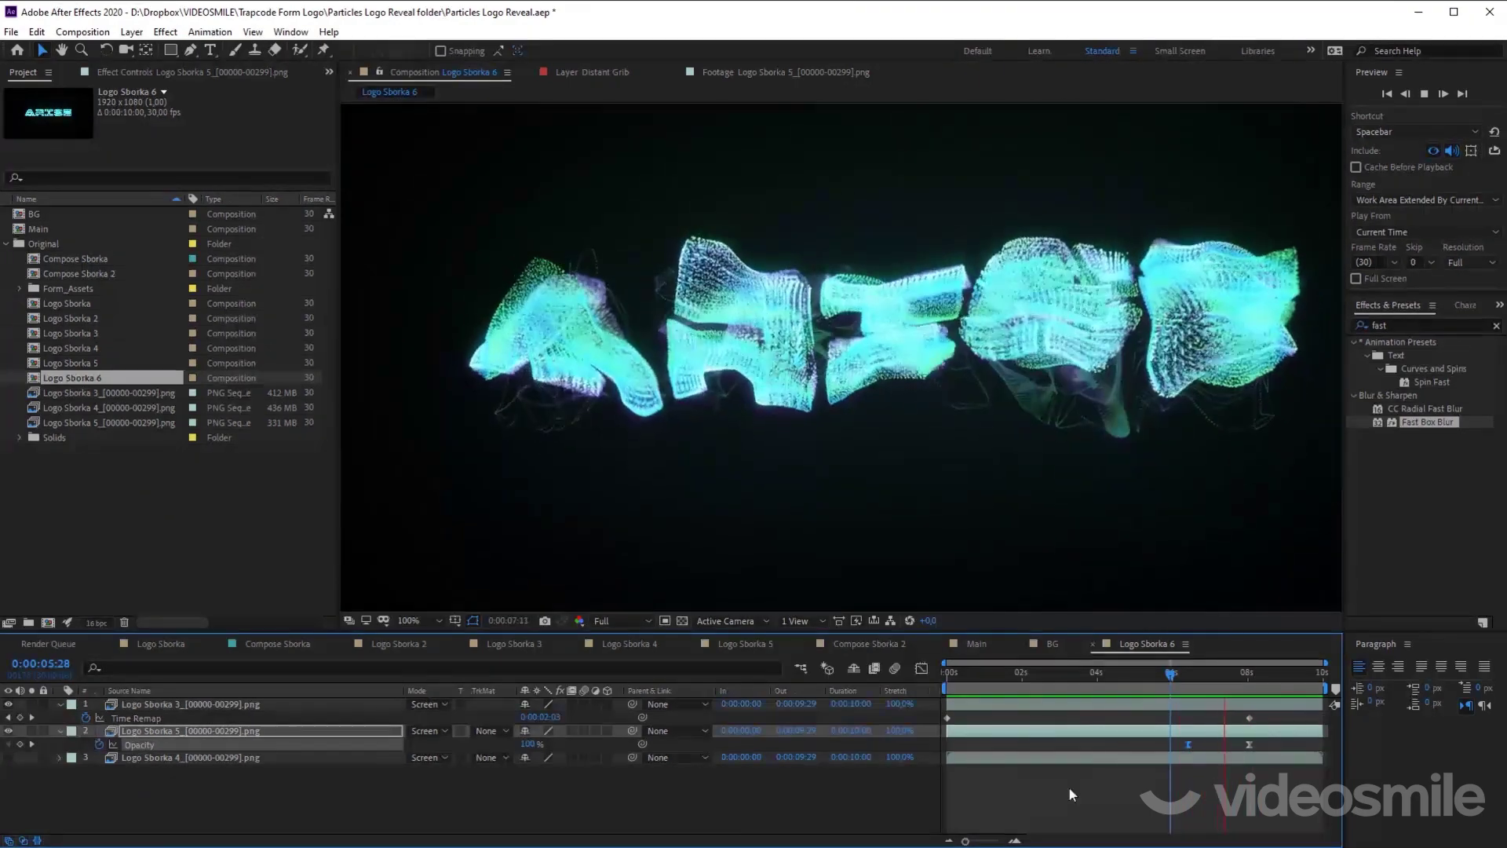
key(space)
key(space)
key(comma)
key(comma)
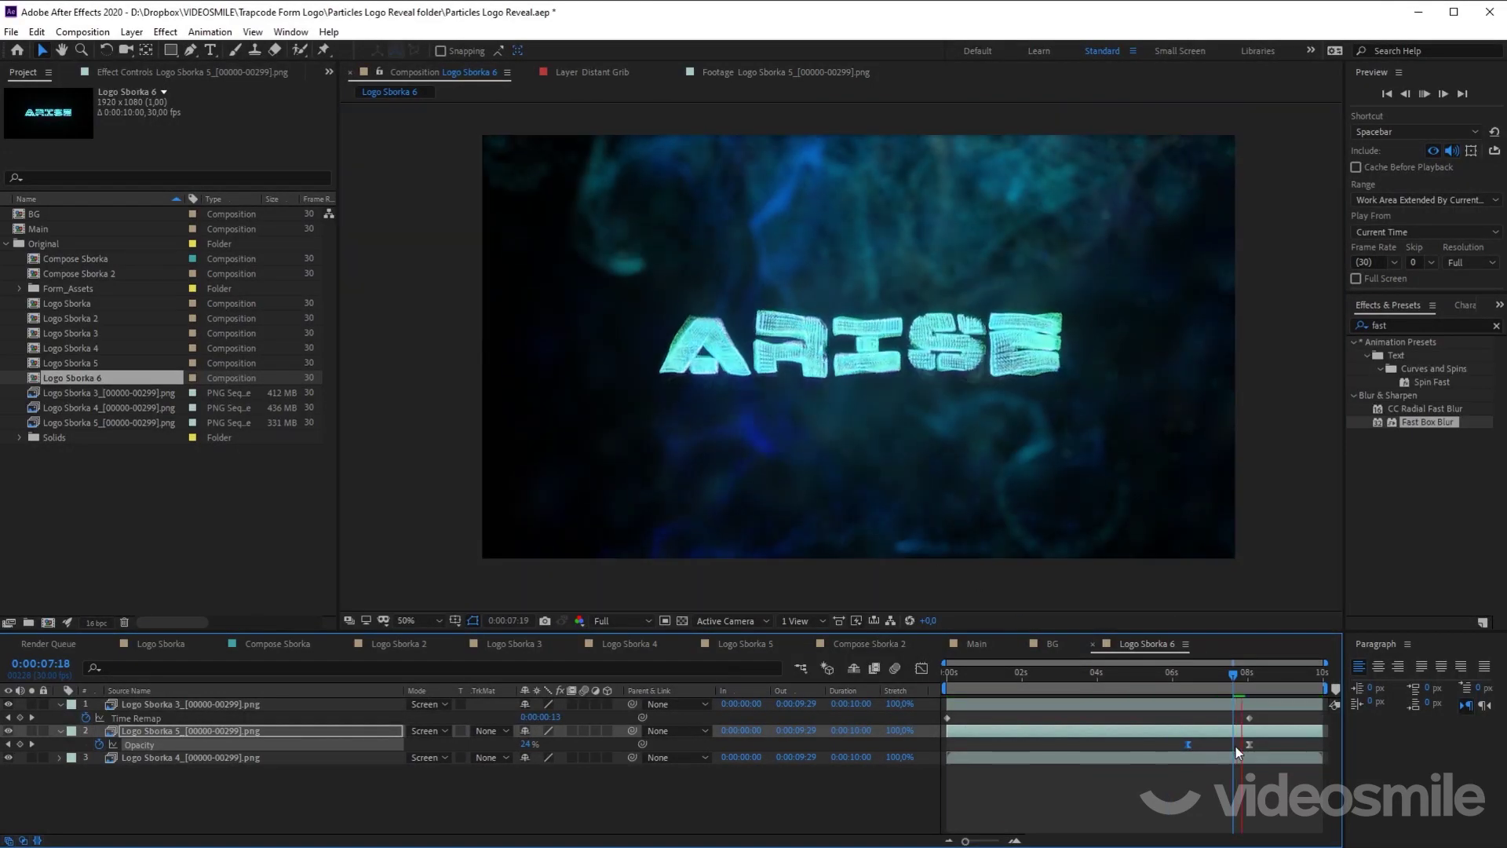
mouse_move(1152, 676)
mouse_down()
mouse_move(930, 684)
mouse_move(1133, 673)
mouse_up()
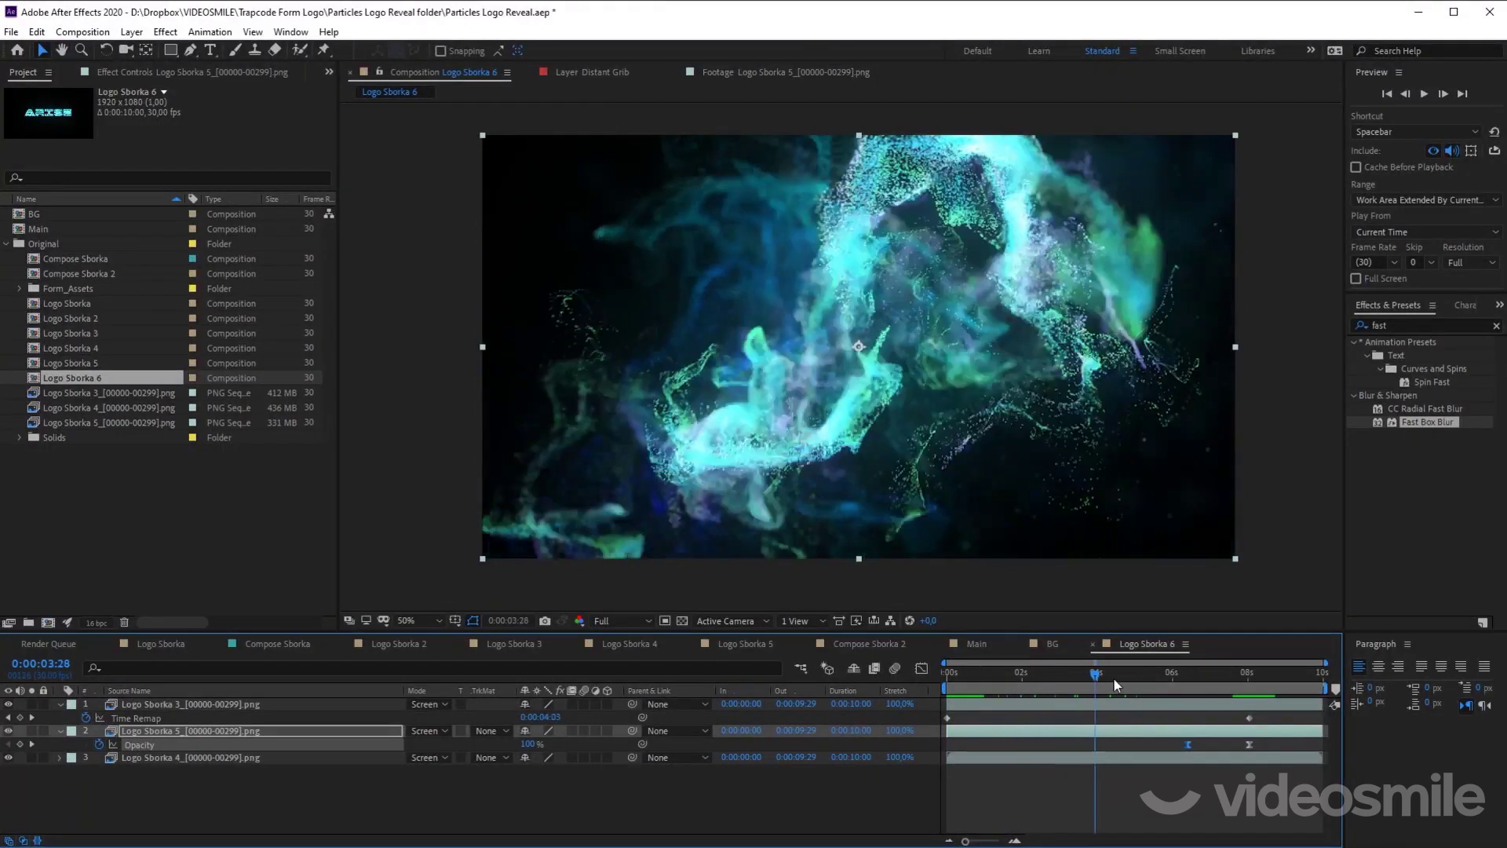
click(215, 758)
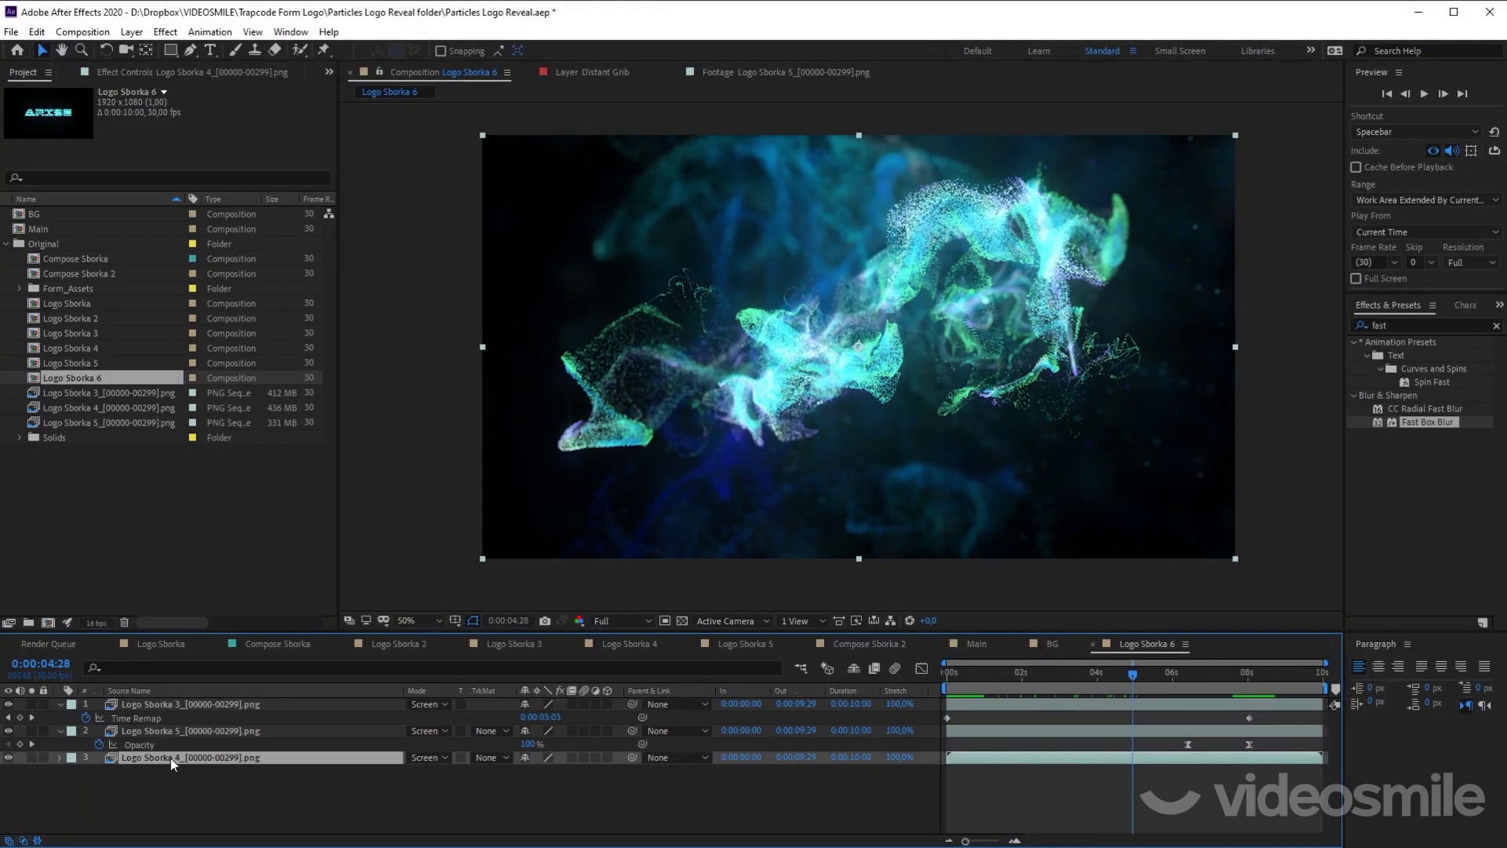
key(ctrl+alt+t)
click(1127, 801)
drag(1135, 675, 1173, 680)
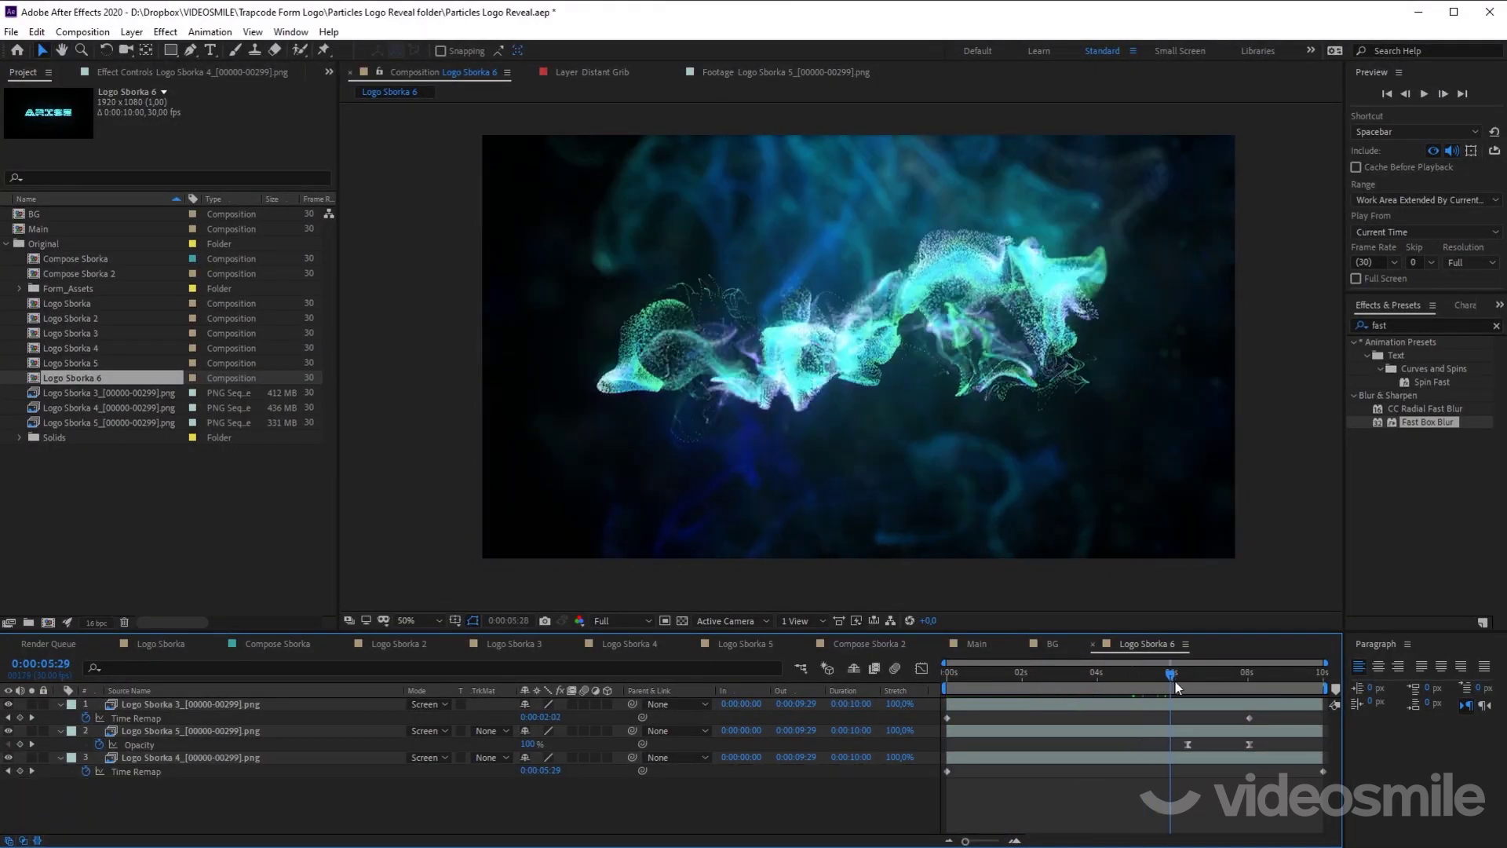
drag(1323, 799, 938, 760)
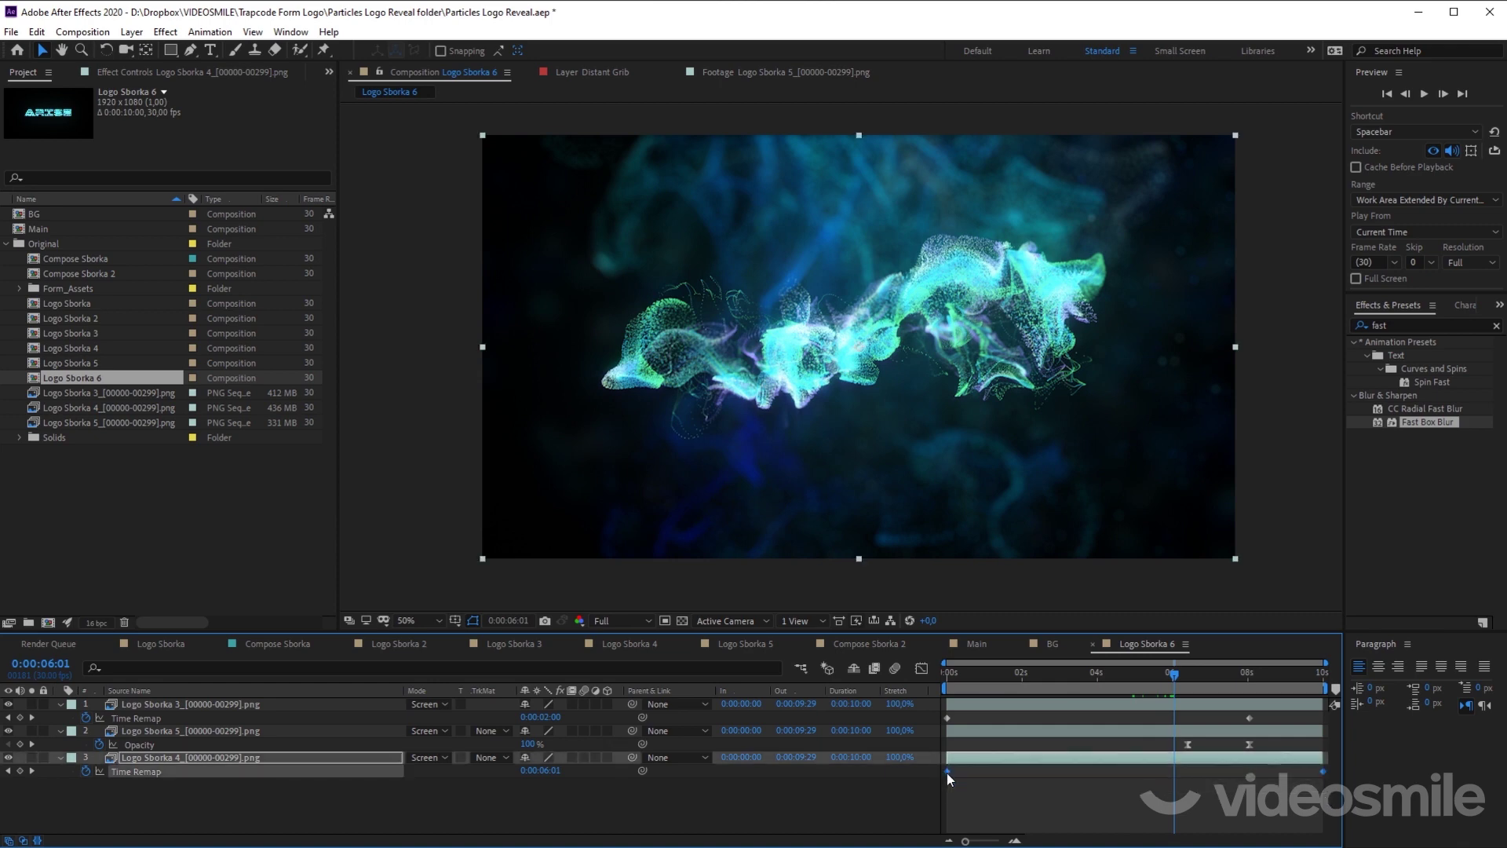
right_click(947, 771)
mouse_move(1021, 847)
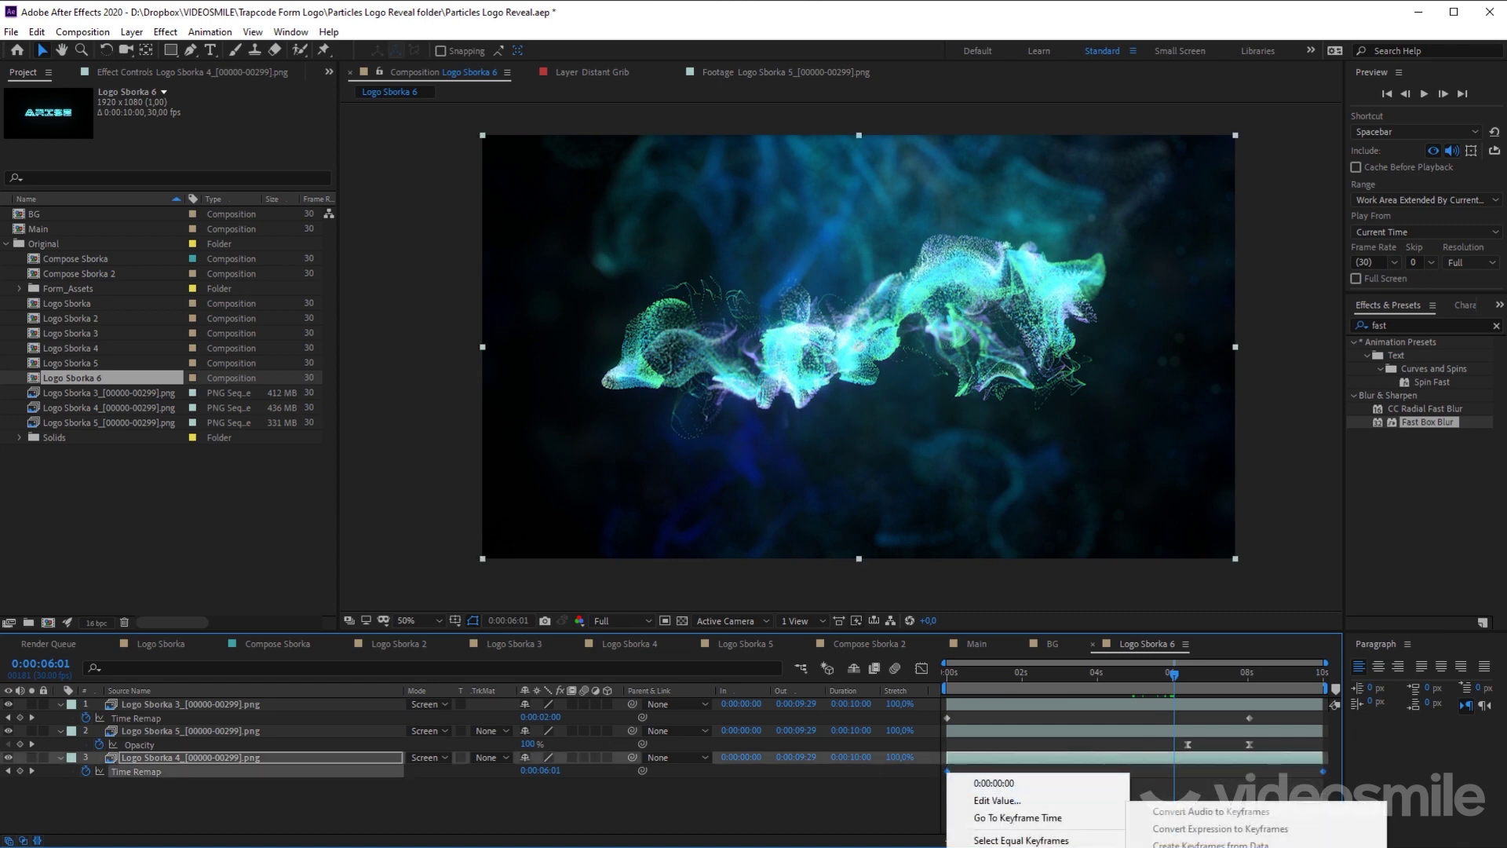
click(1209, 847)
drag(1170, 677, 950, 673)
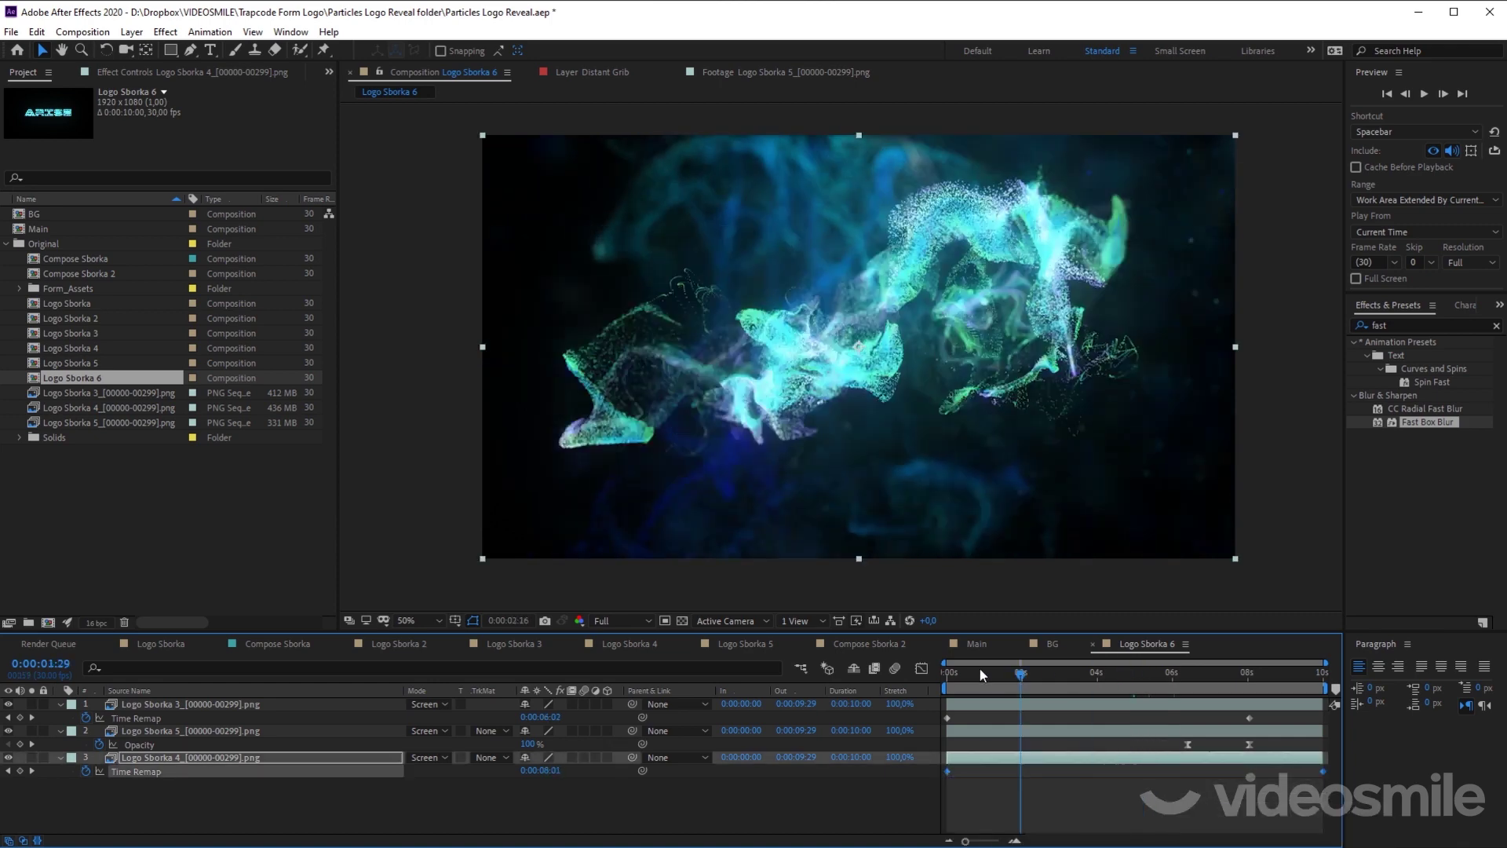
click(1097, 799)
key(space)
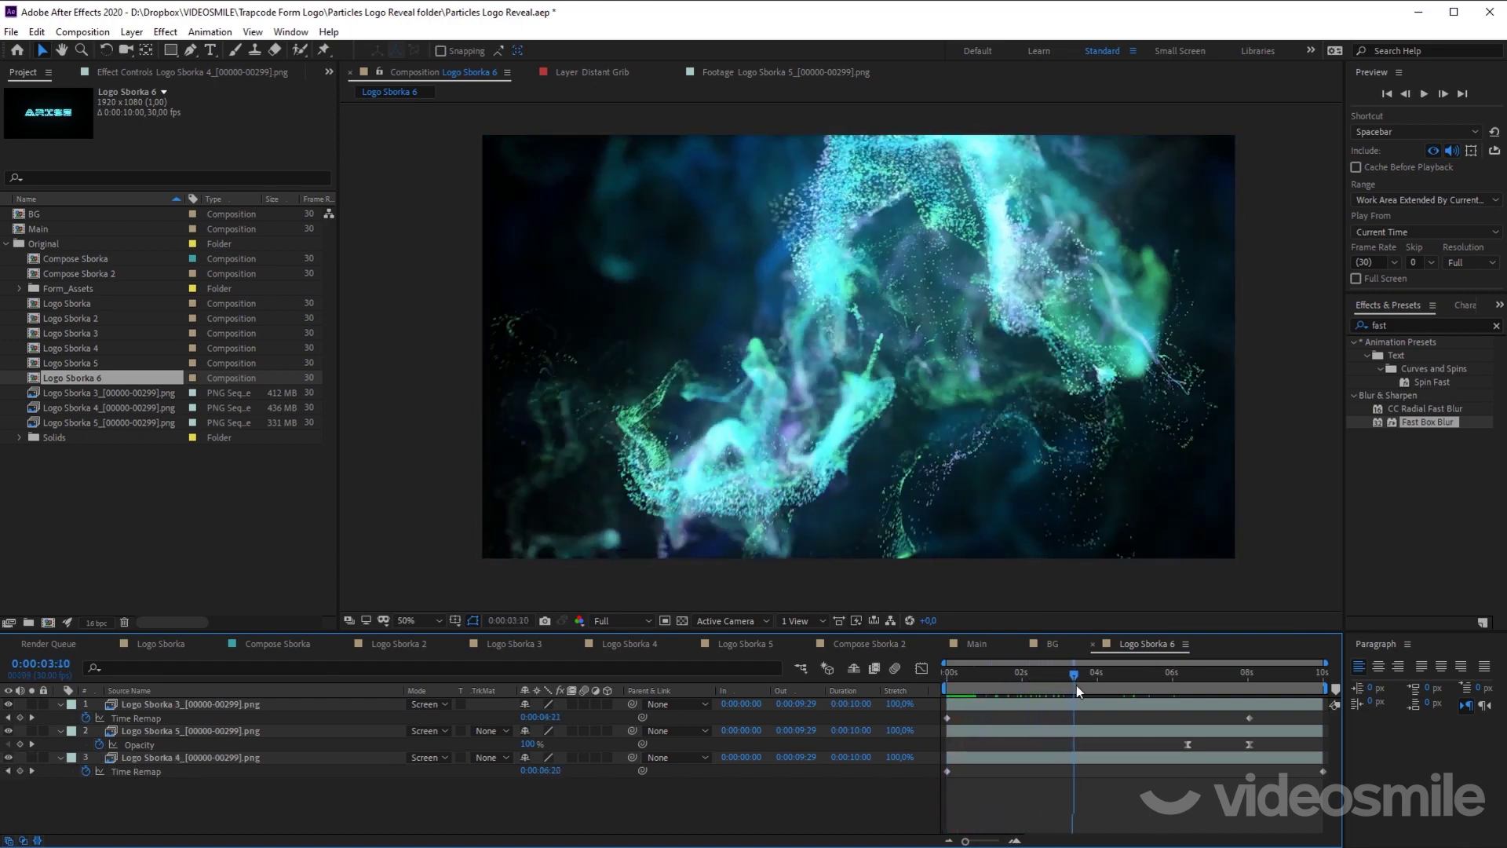
click(1123, 690)
drag(1124, 696, 1218, 704)
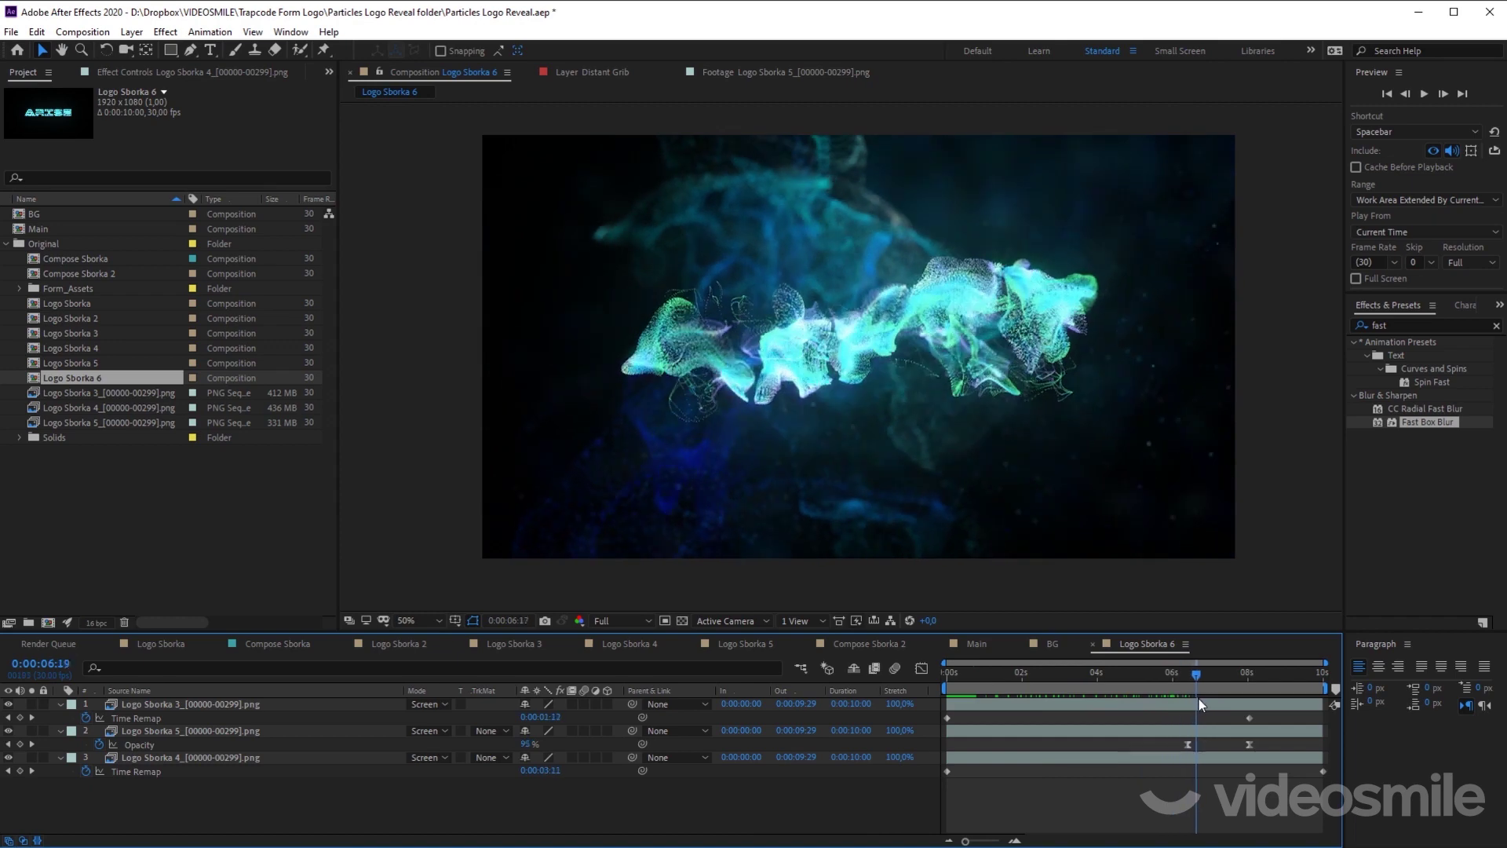
drag(1218, 699, 1249, 703)
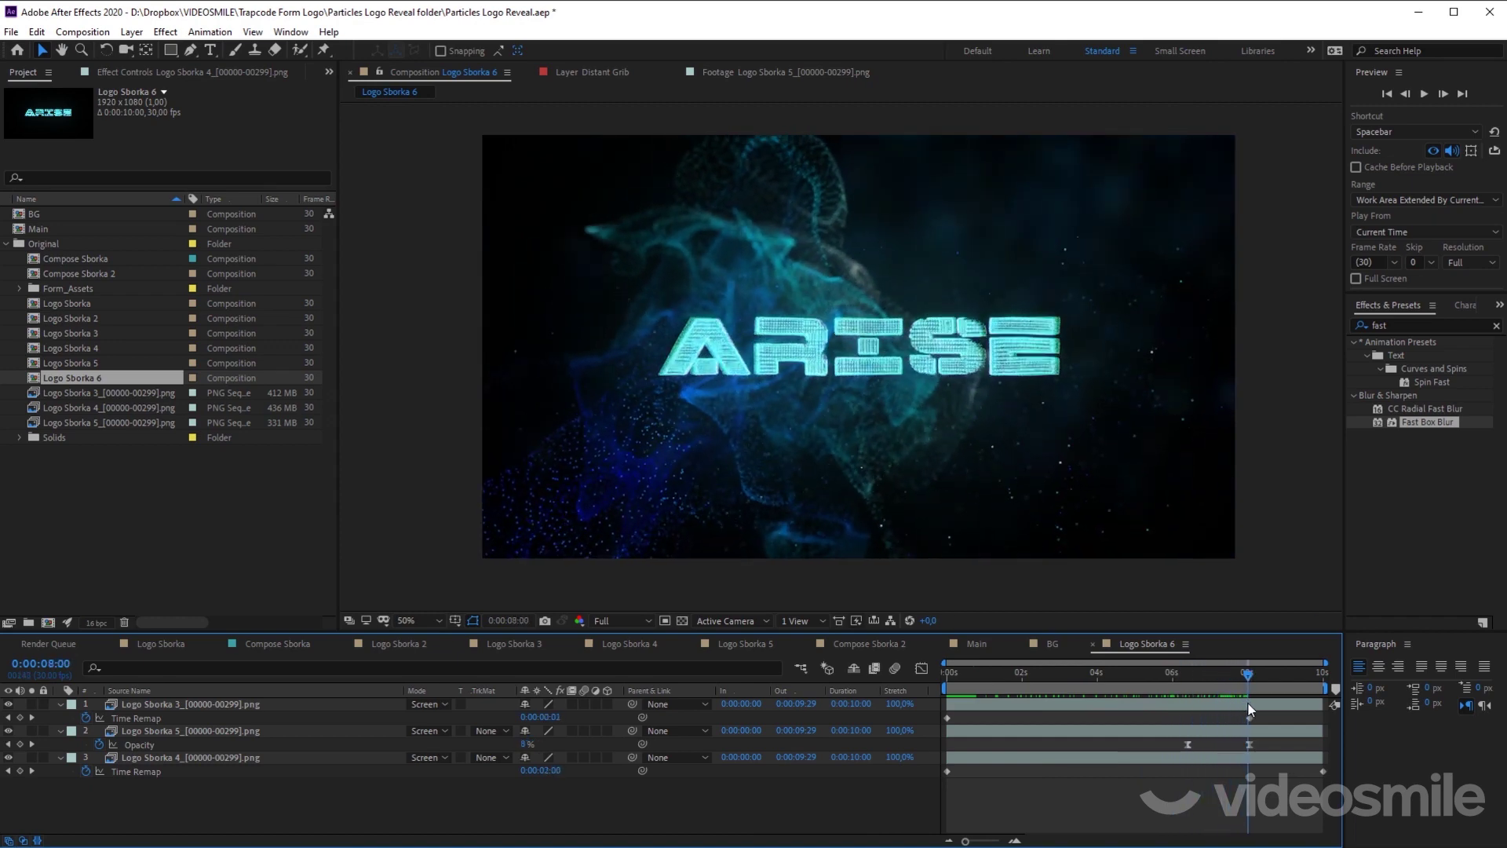
key(slash)
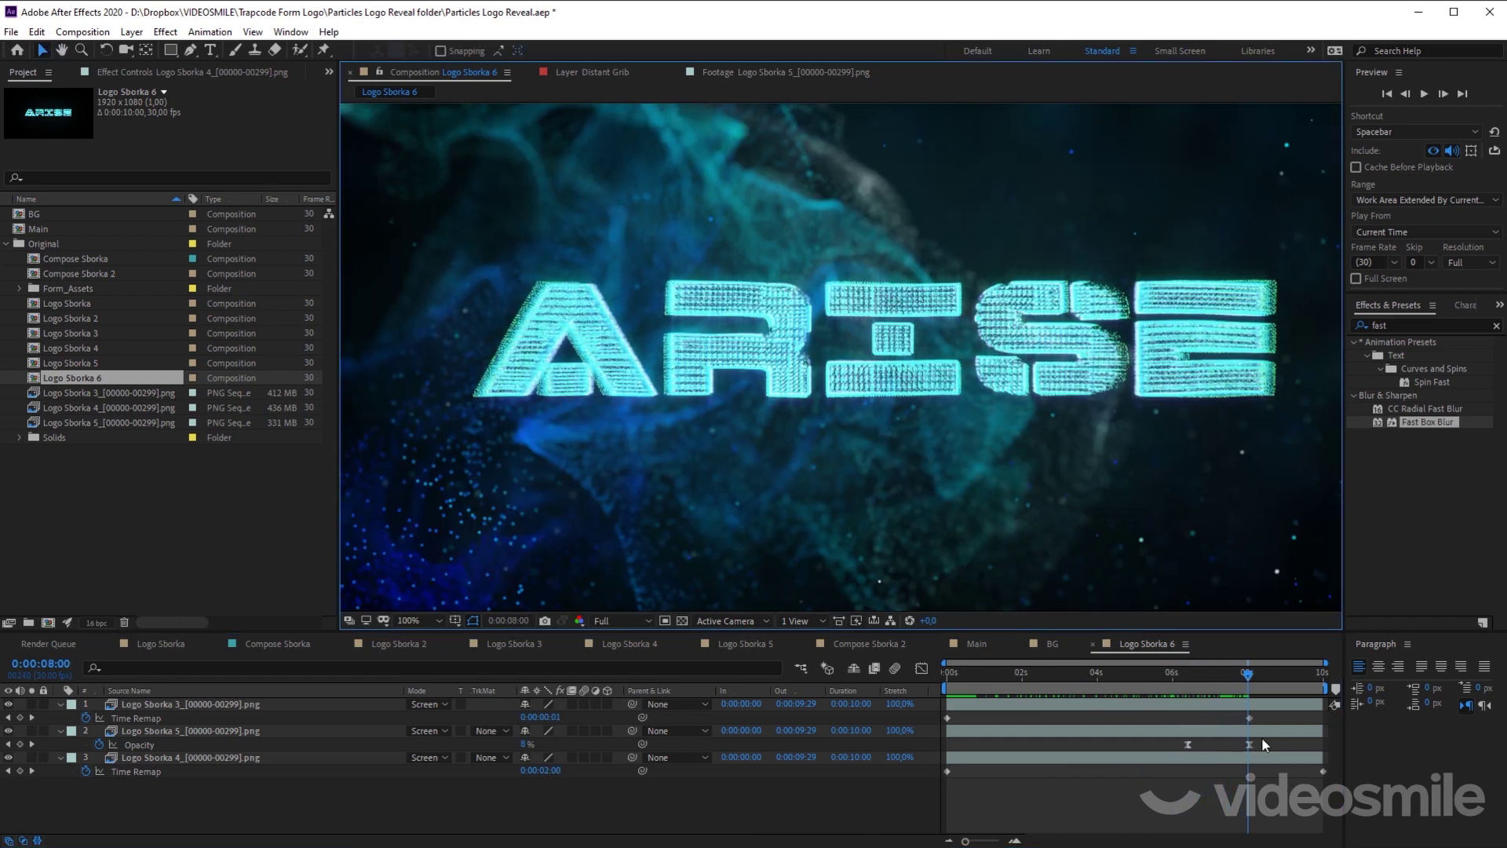
mouse_move(1265, 744)
mouse_down()
mouse_move(1242, 710)
mouse_move(1251, 683)
mouse_up()
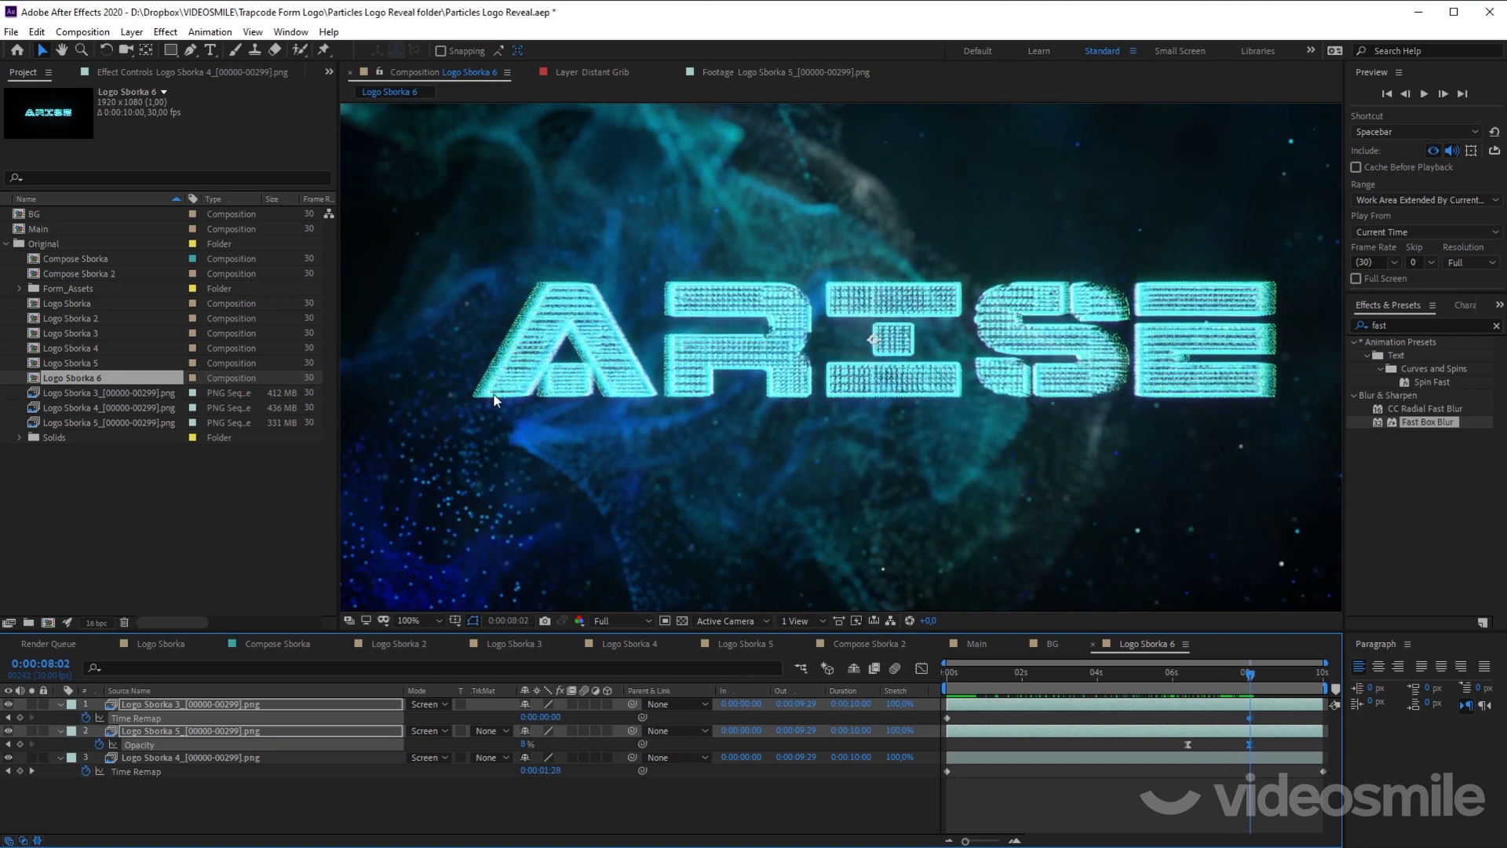
click(1239, 757)
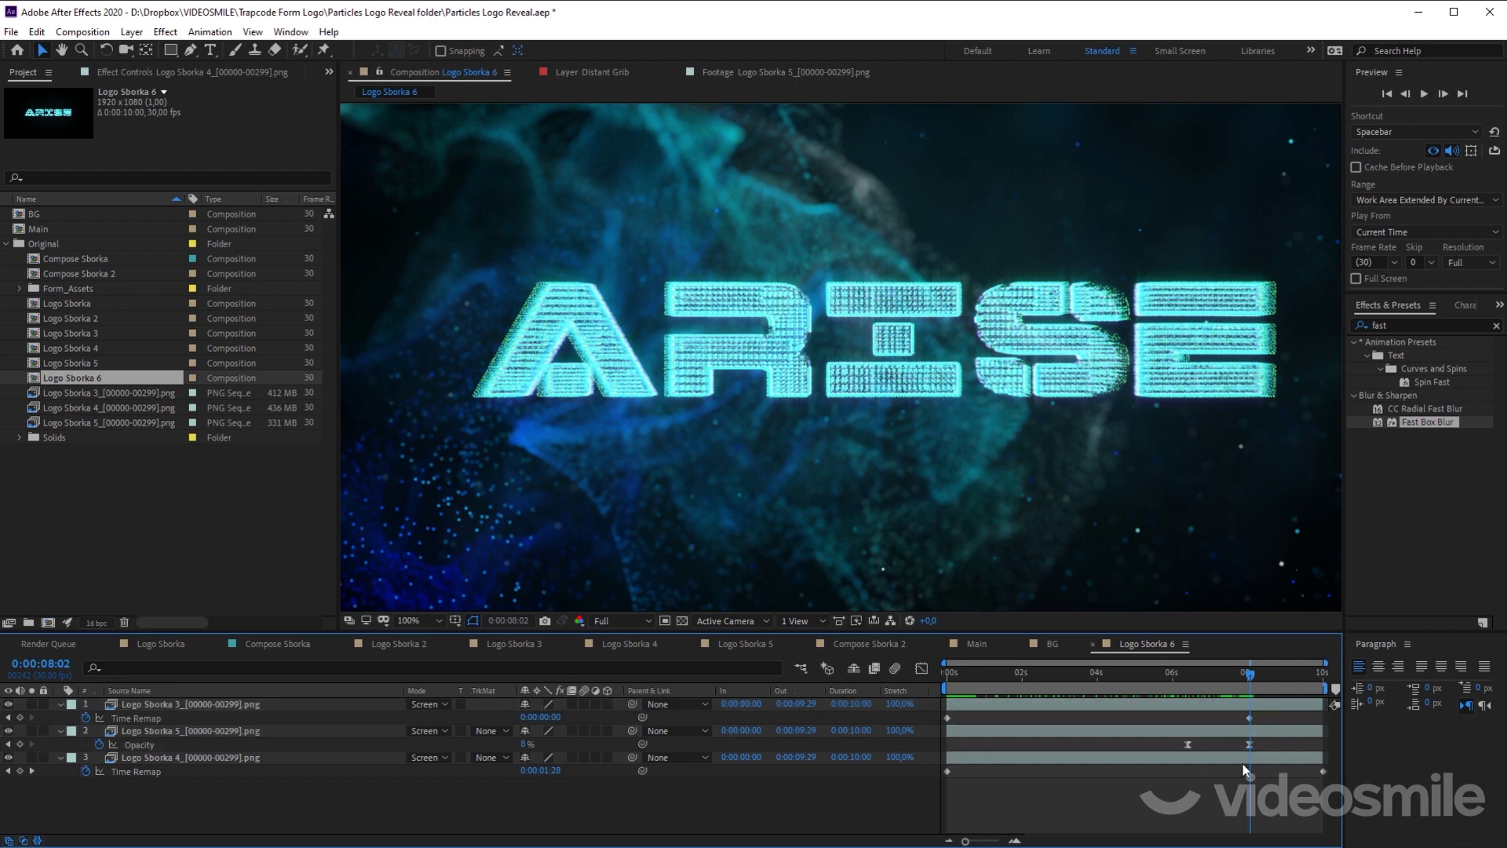
click(1256, 675)
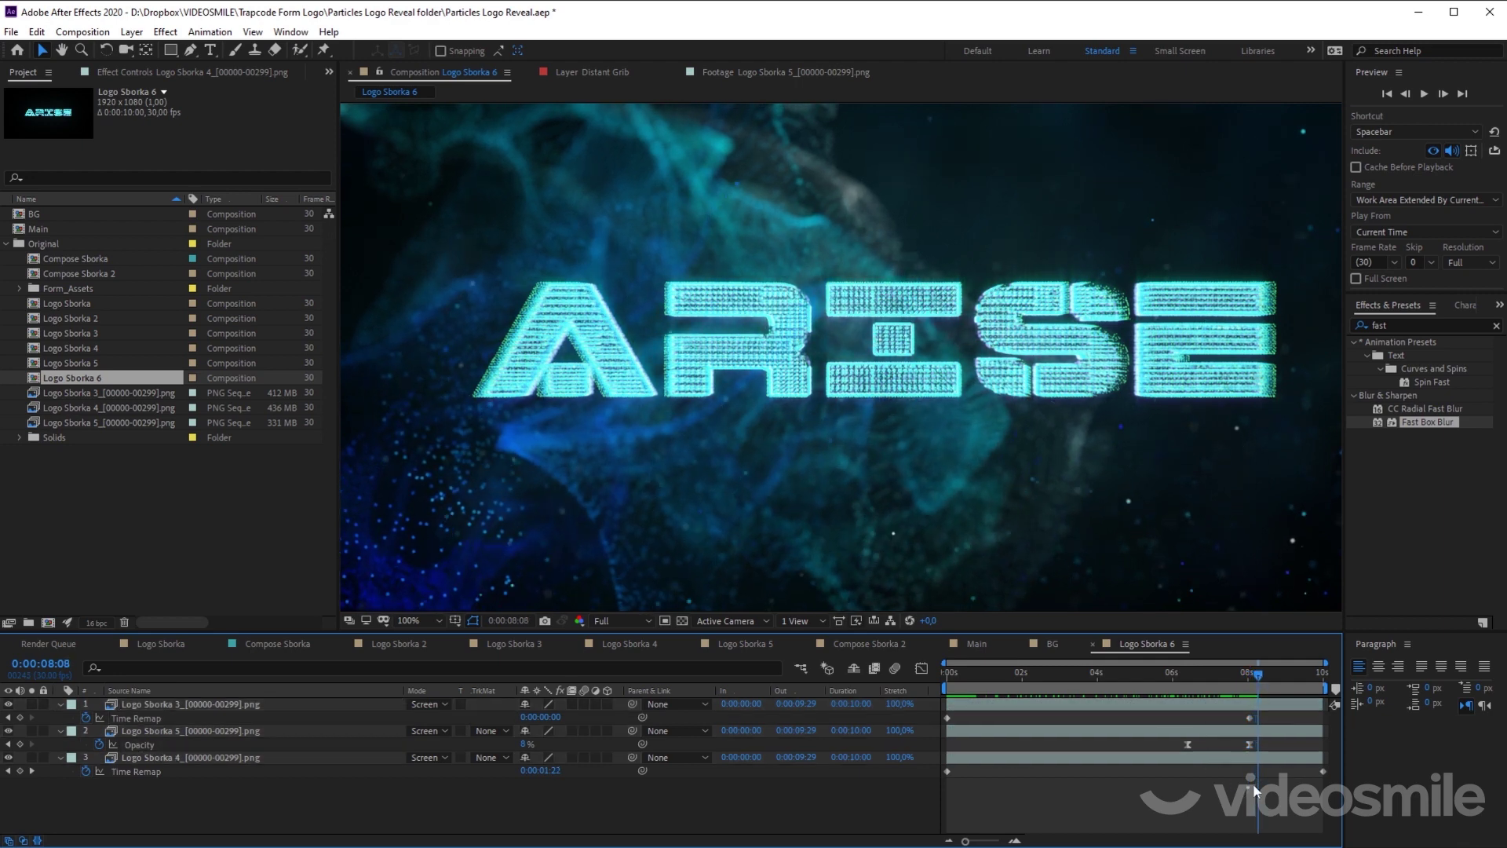
drag(1249, 784, 1331, 763)
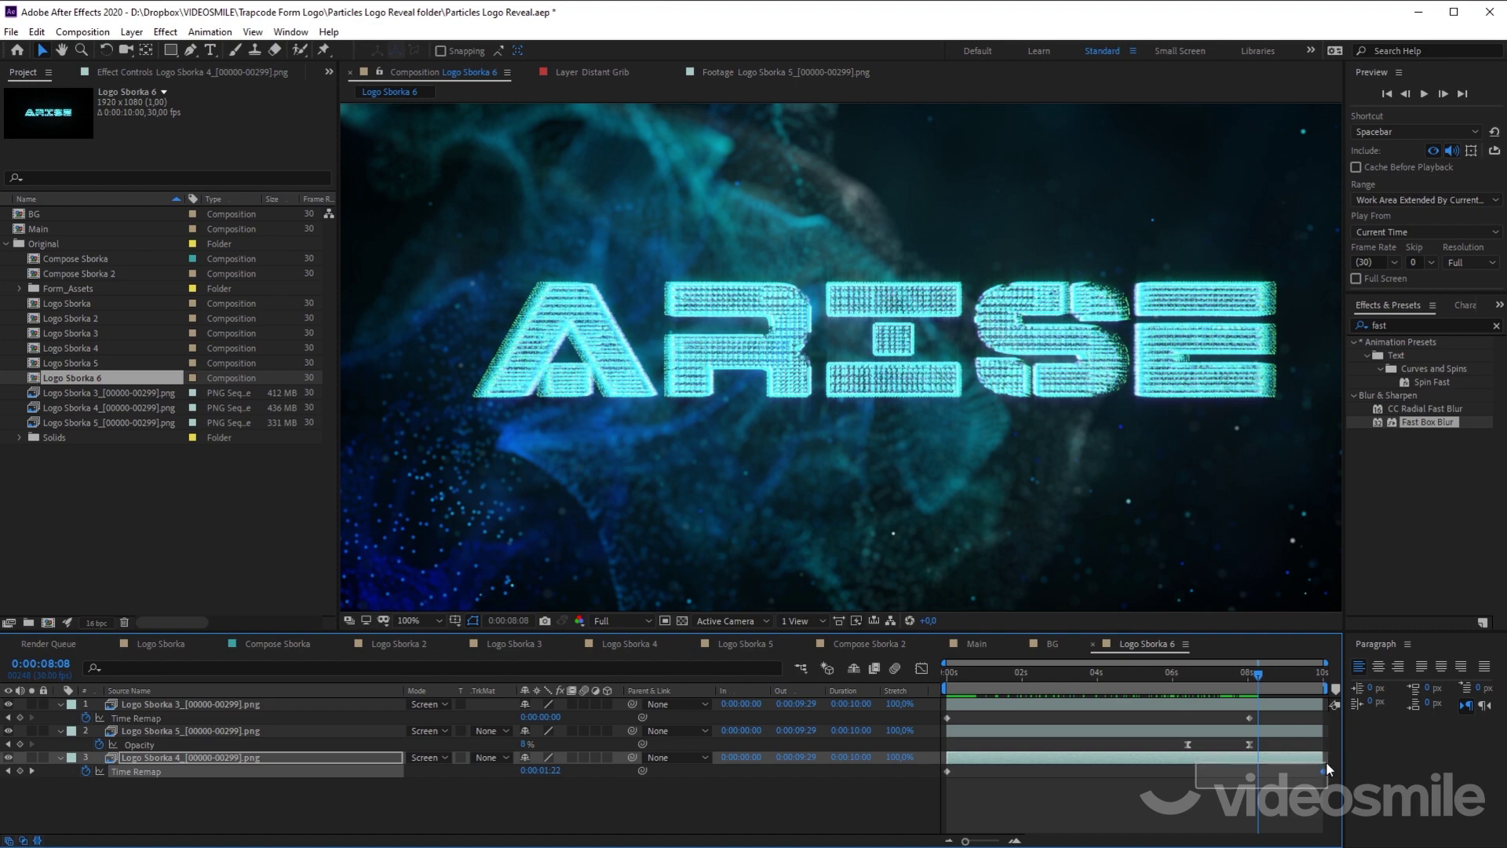
mouse_move(1258, 677)
mouse_down()
mouse_move(1272, 679)
mouse_move(1131, 680)
mouse_up()
key(comma)
key(comma)
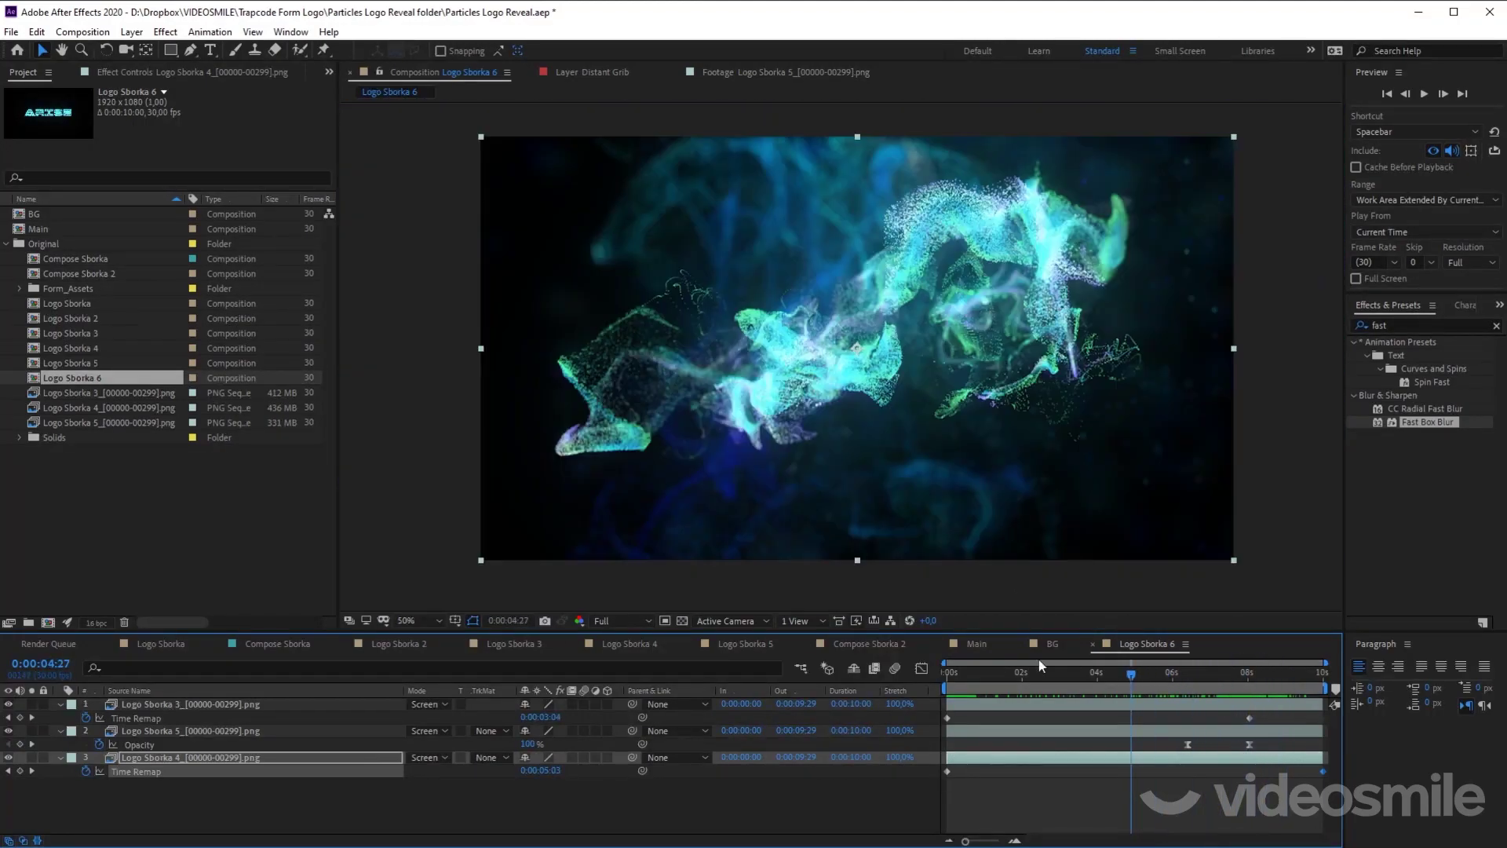
key(space)
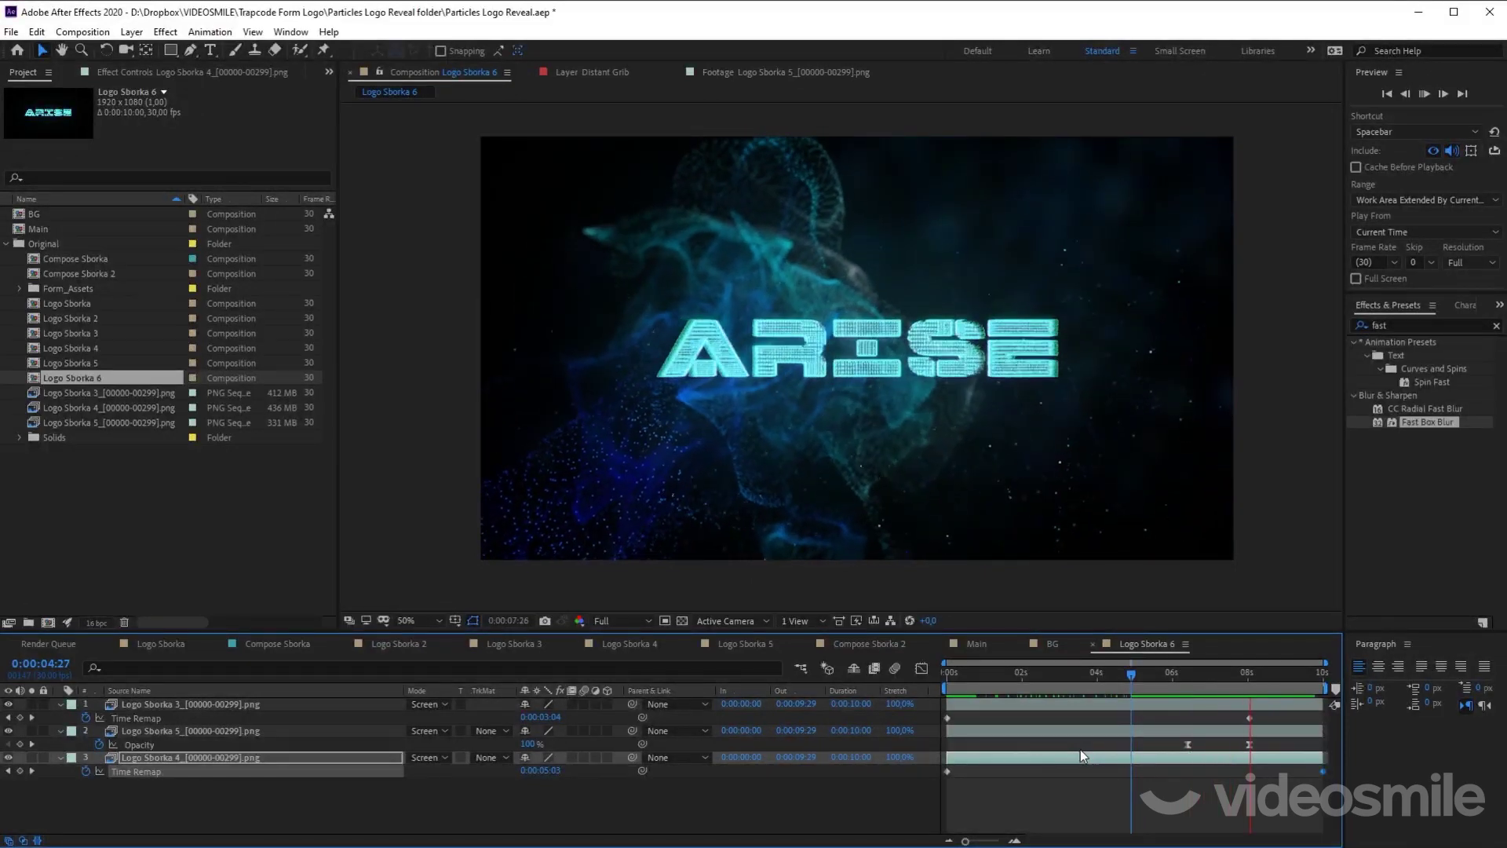
Step: Stop the preview, zoom to 100%, and open the nested Compose Sborka composition via Compose Sborka 2
click(203, 497)
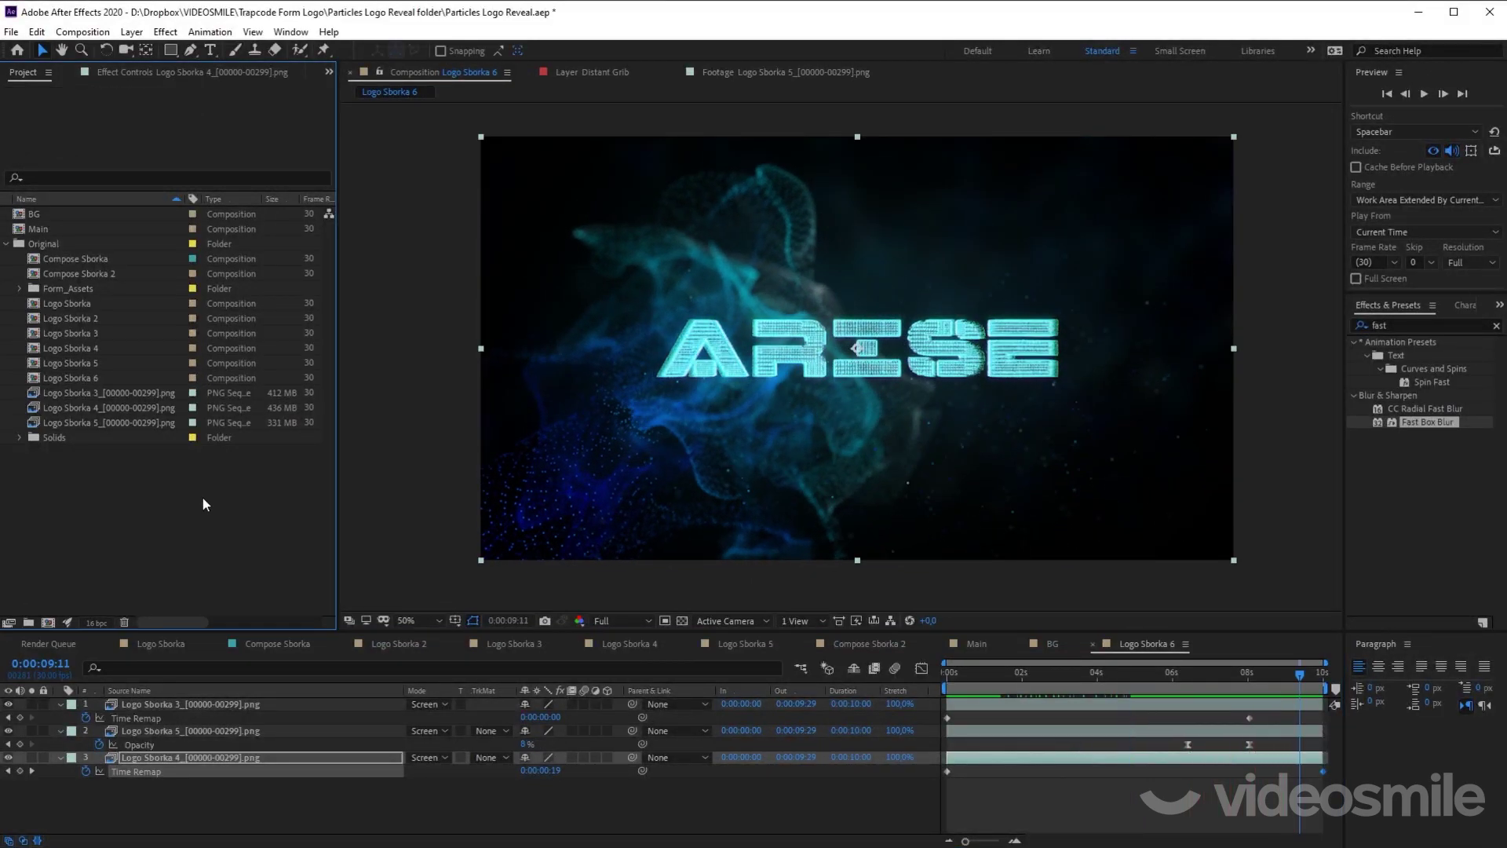
key(period)
key(period)
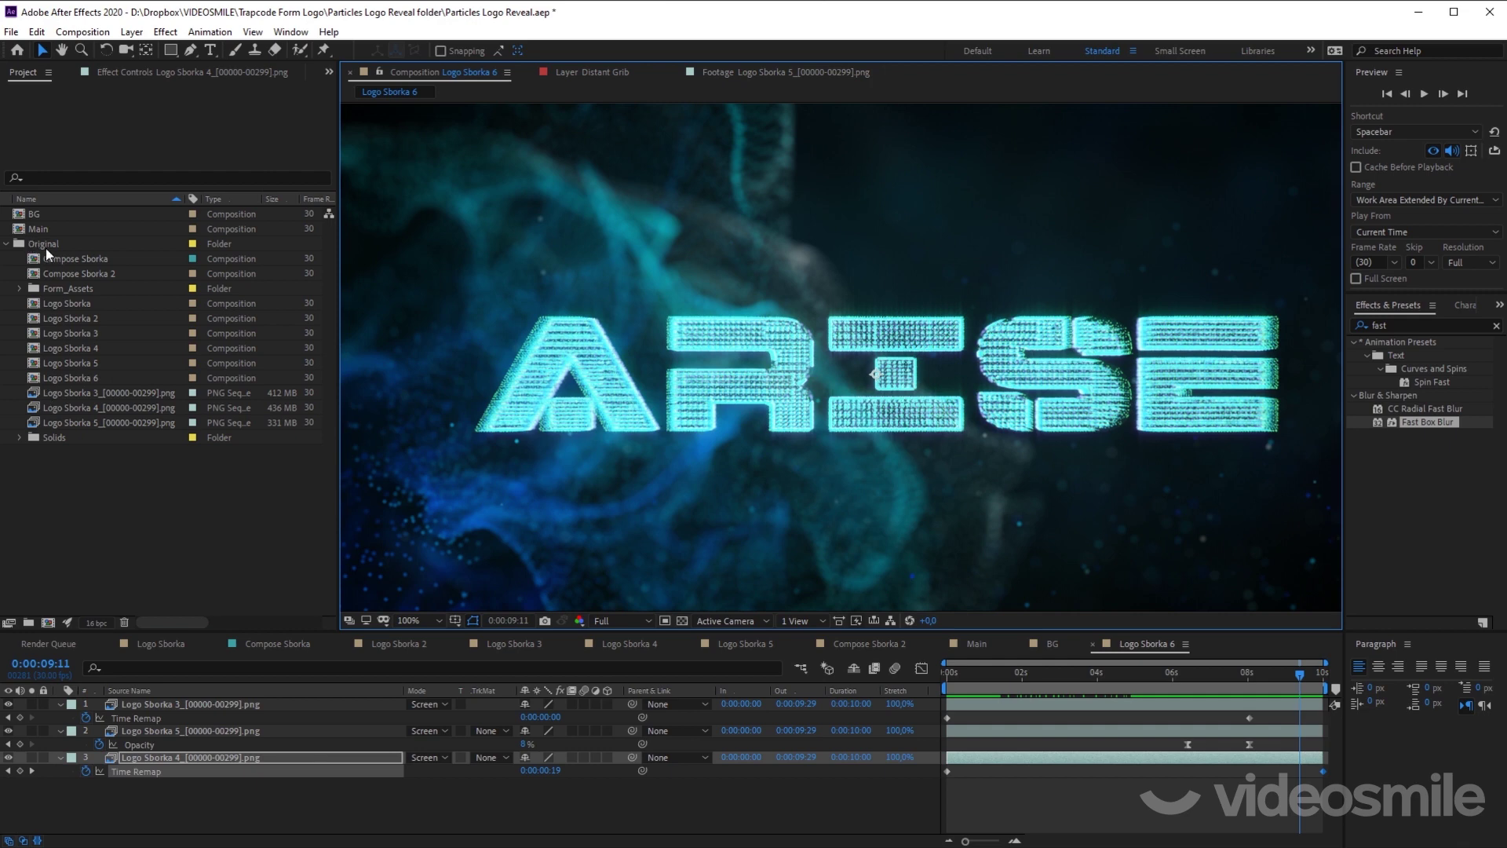
double_click(76, 276)
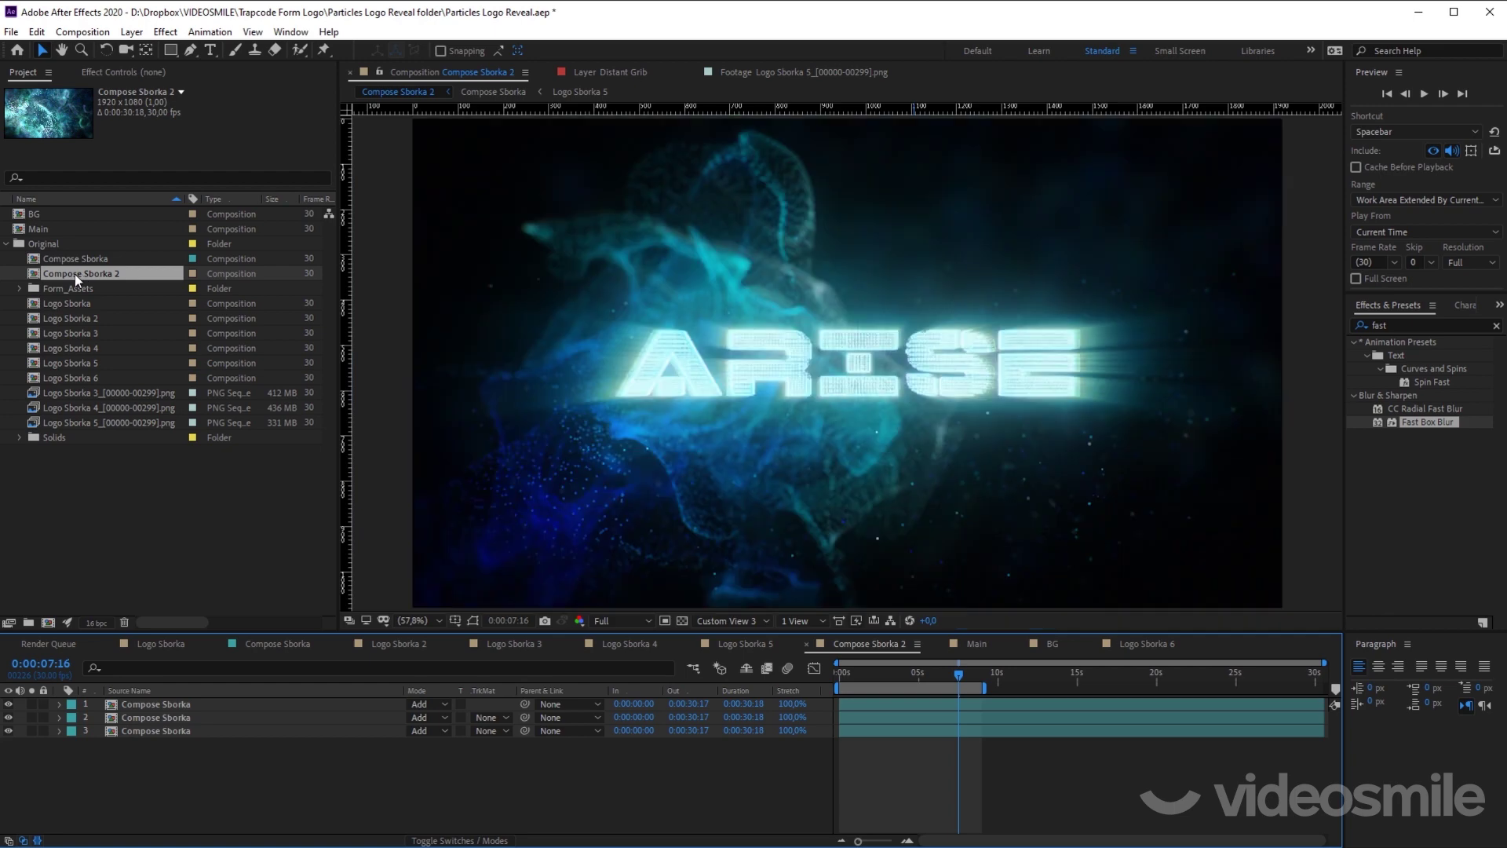
click(480, 93)
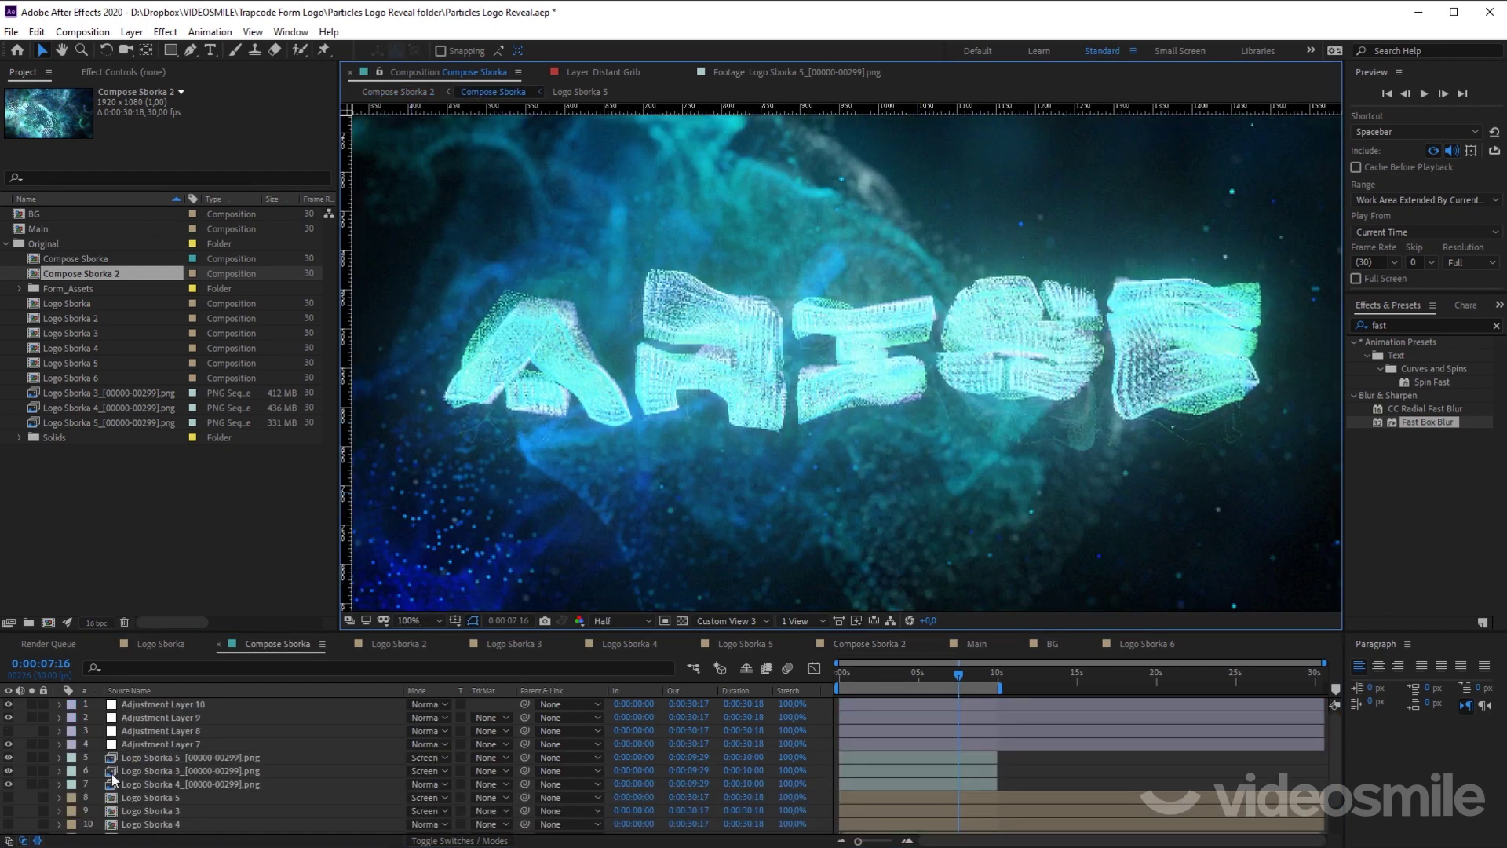
Step: Delete Adjustment Layer 8 from the Compose Sborka layer stack
scroll(129, 767, down, 1)
click(209, 752)
scroll(191, 758, up, 1)
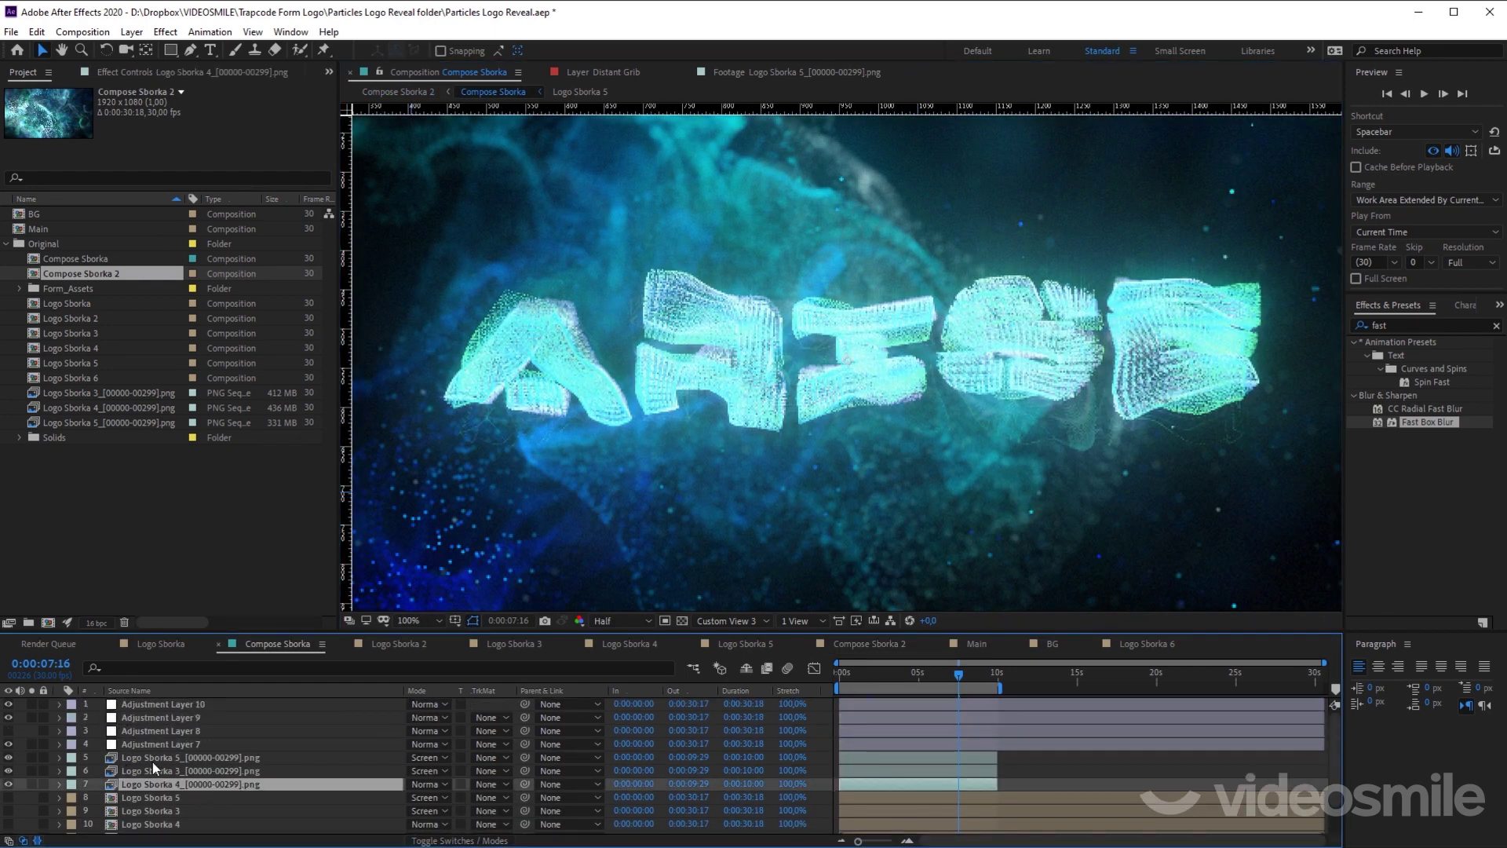
click(160, 736)
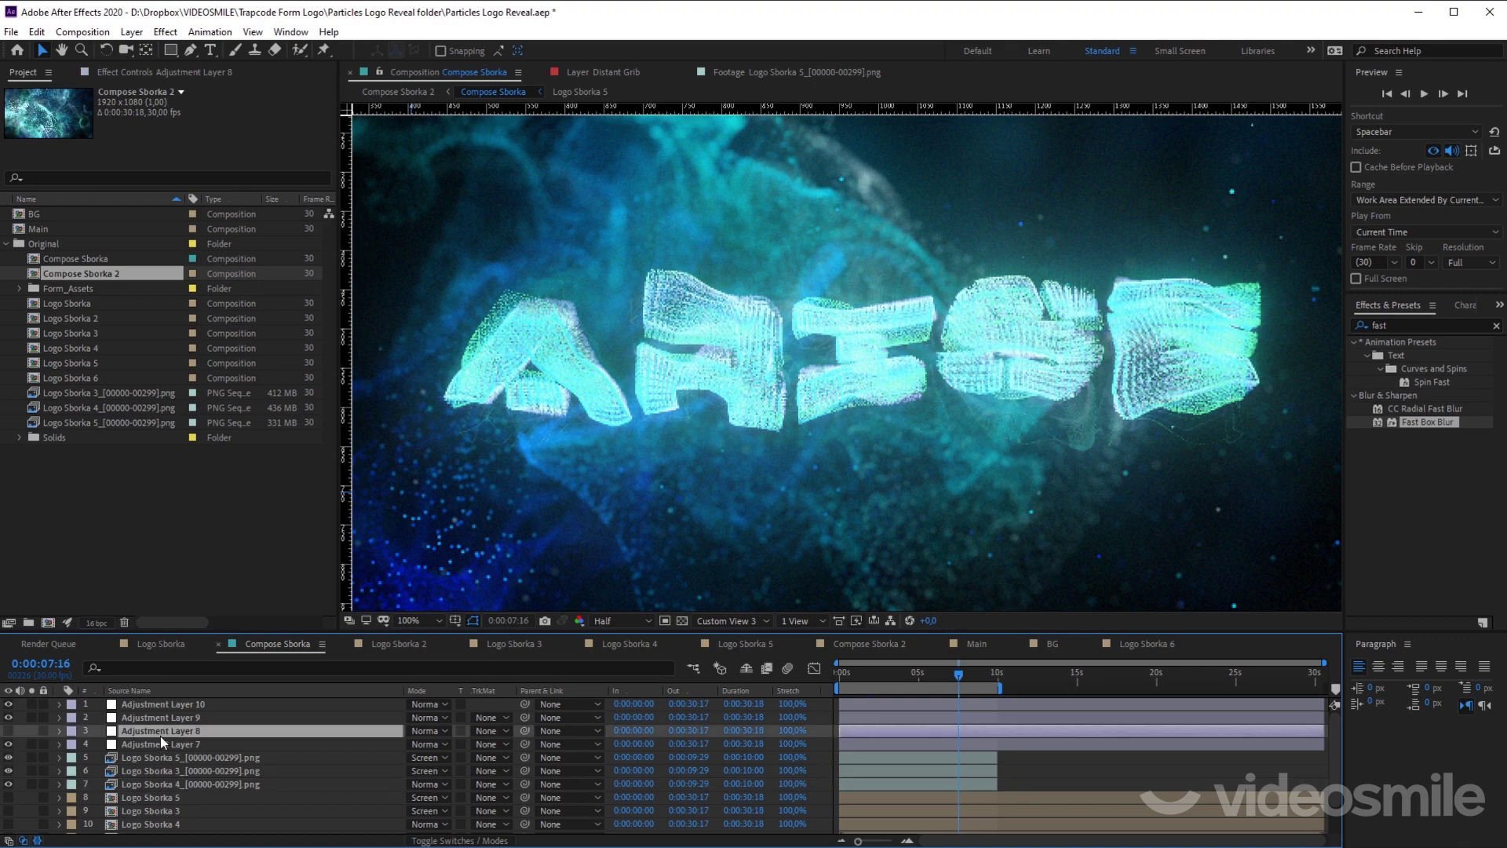
key(Delete)
click(170, 746)
Step: Hide the top adjustment layers and flip through the logo sequence layers
click(170, 731)
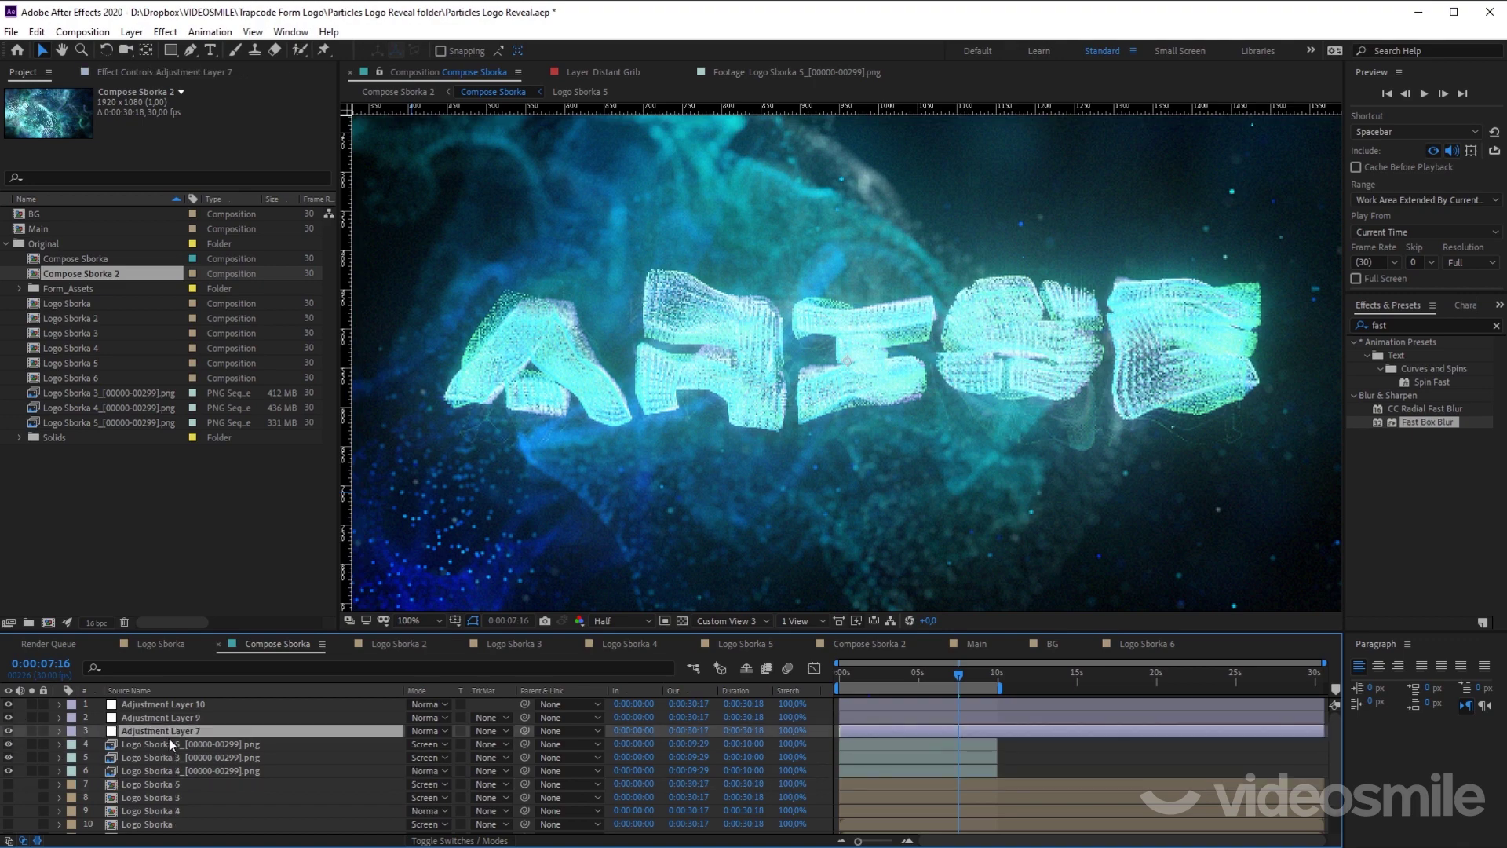
drag(8, 730, 19, 708)
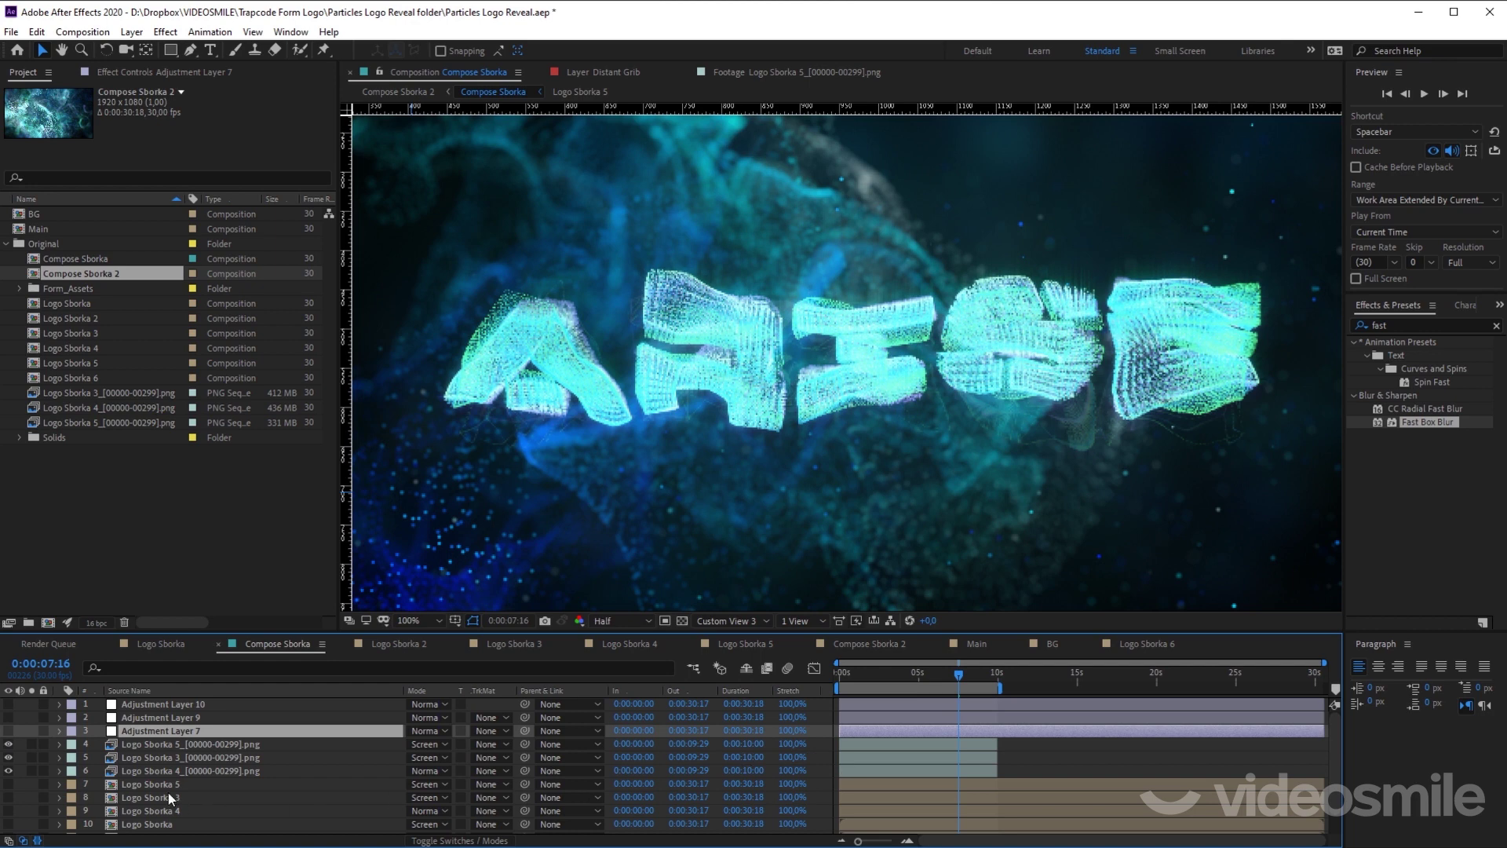
click(153, 767)
click(162, 745)
click(168, 772)
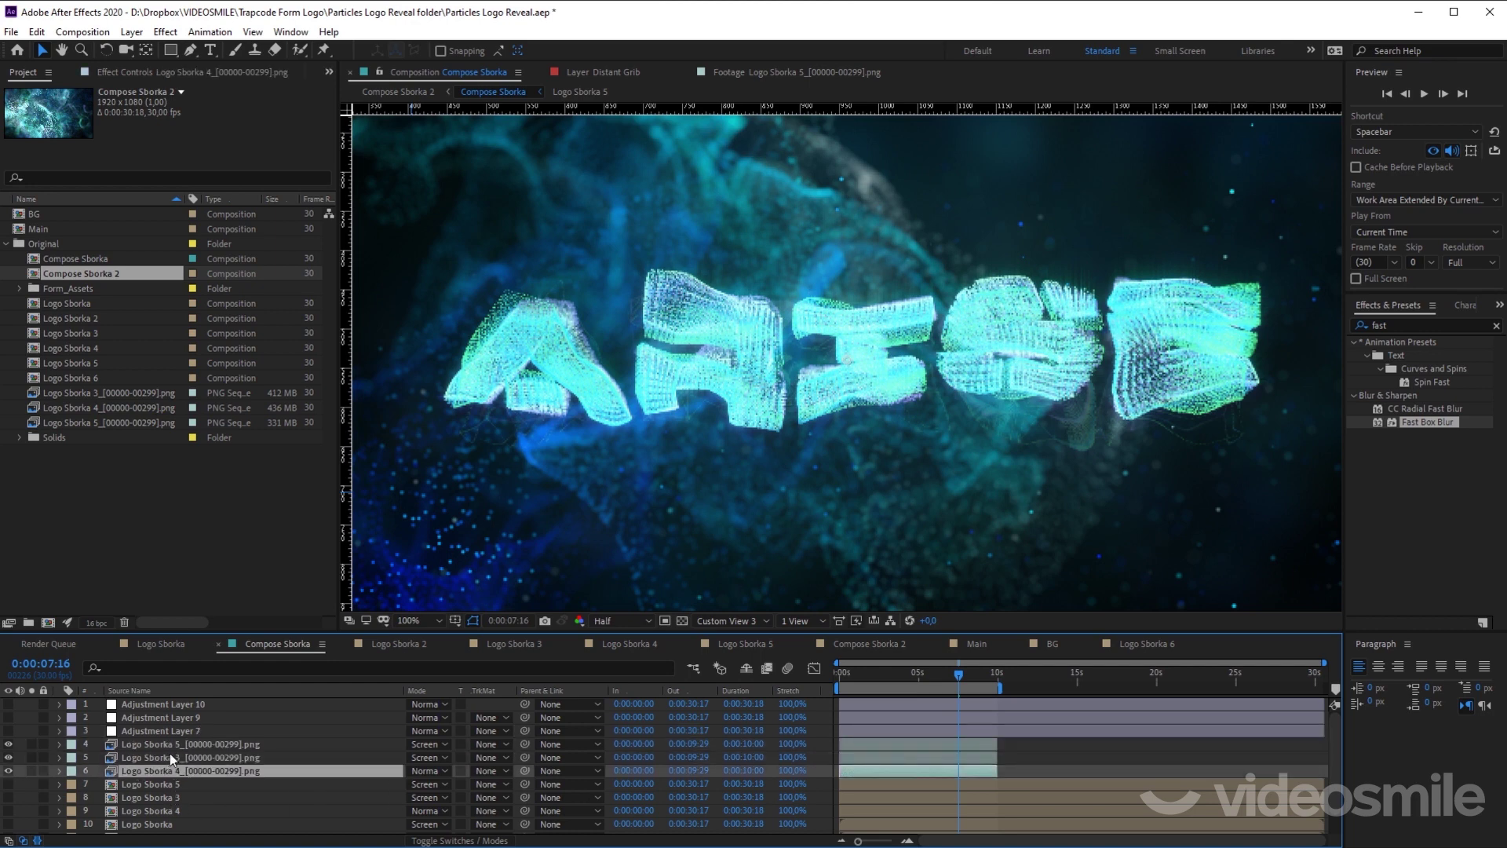
click(170, 758)
click(171, 744)
click(174, 757)
click(176, 772)
click(175, 756)
Step: Turn Adjustment Layer 7 back on to see its glow on the logo
drag(665, 440, 720, 428)
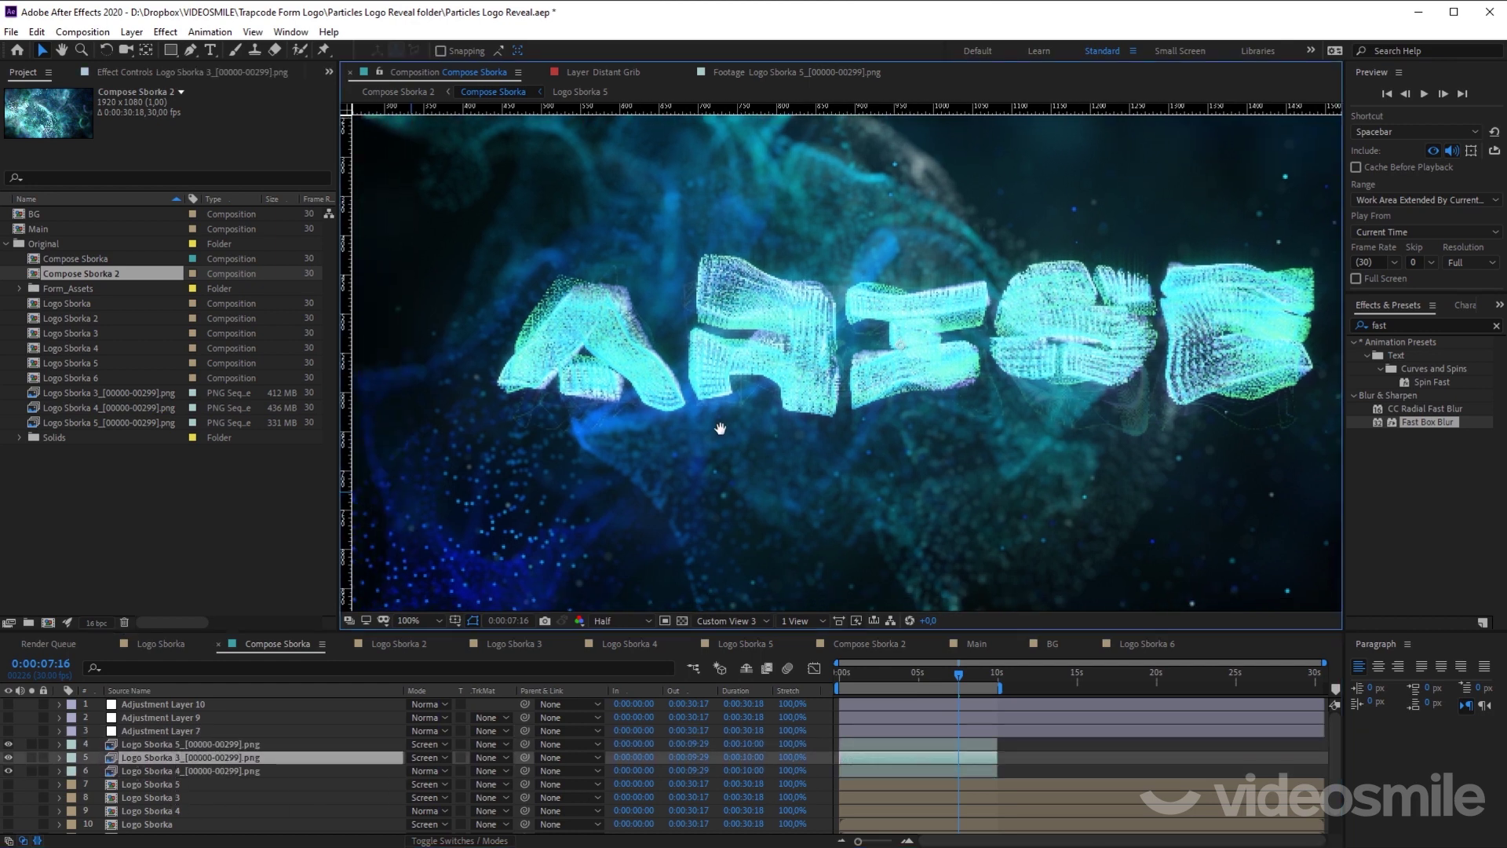
click(161, 731)
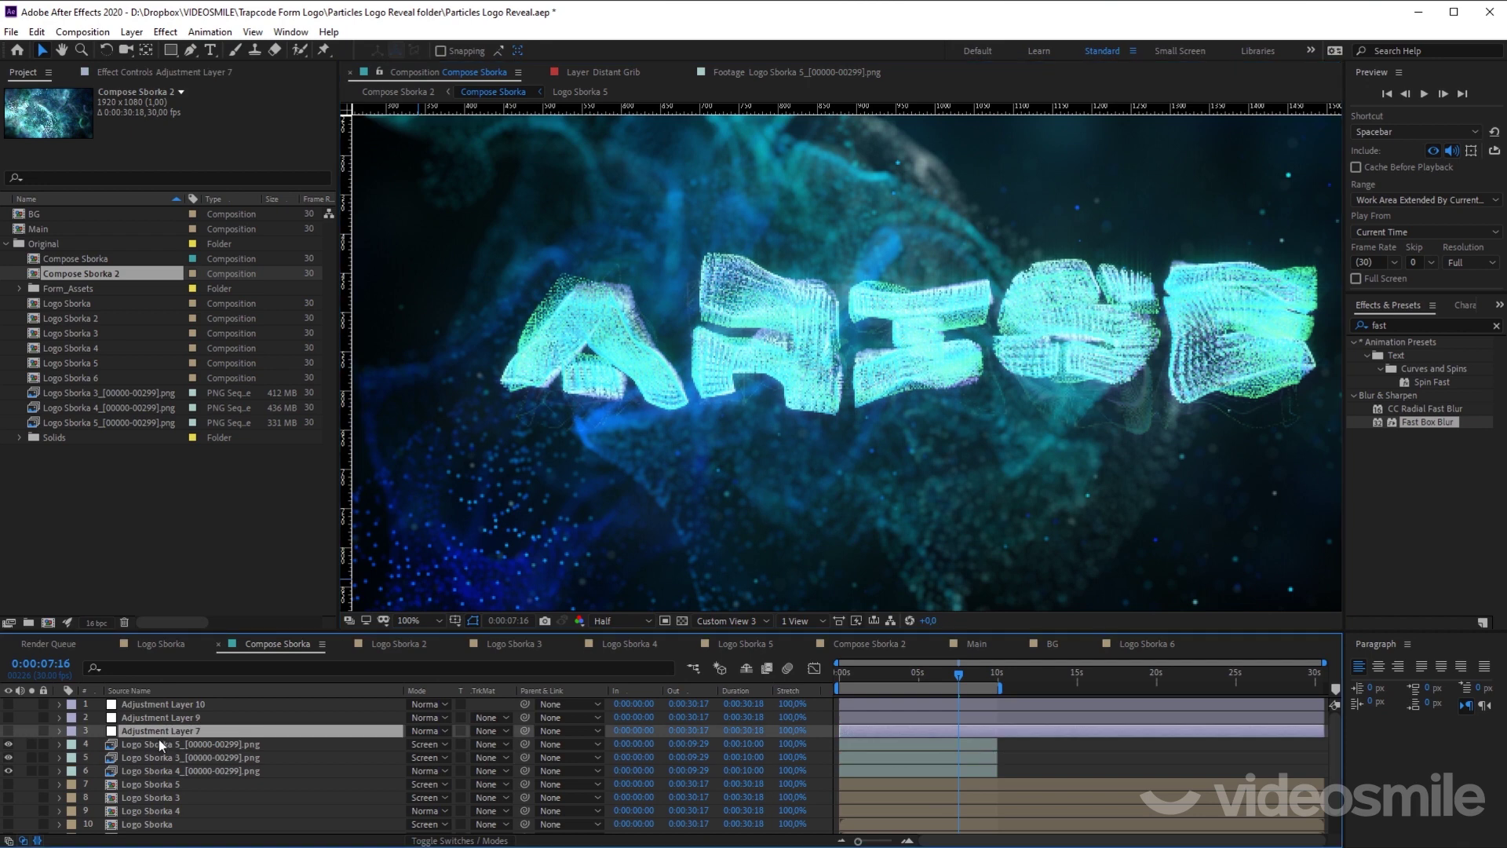
click(9, 738)
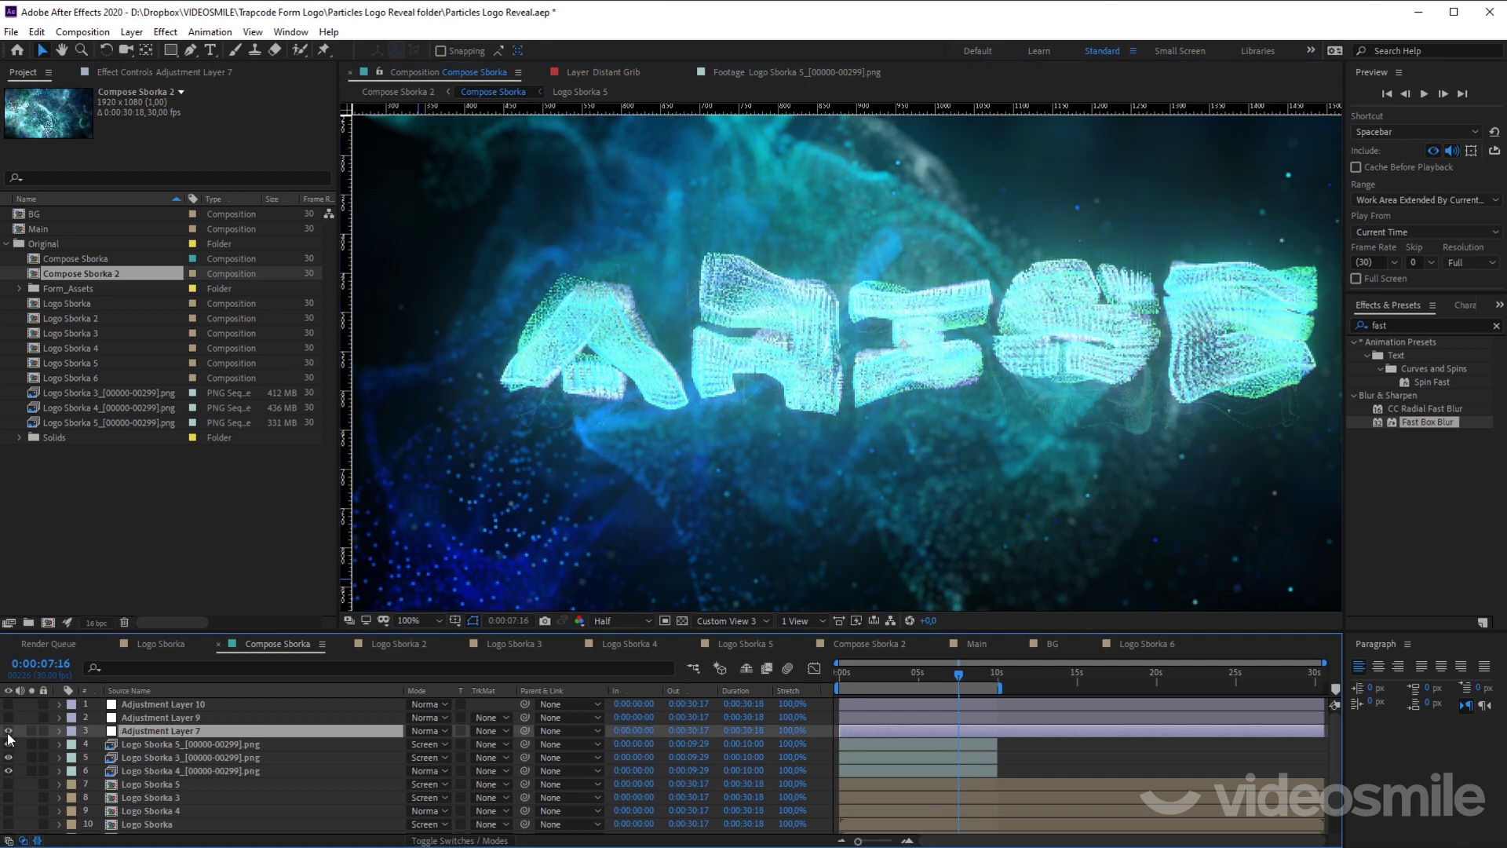
Step: In Adjustment Layer 7's effect settings, toggle Glow and Glow 2 on and off to compare
click(138, 73)
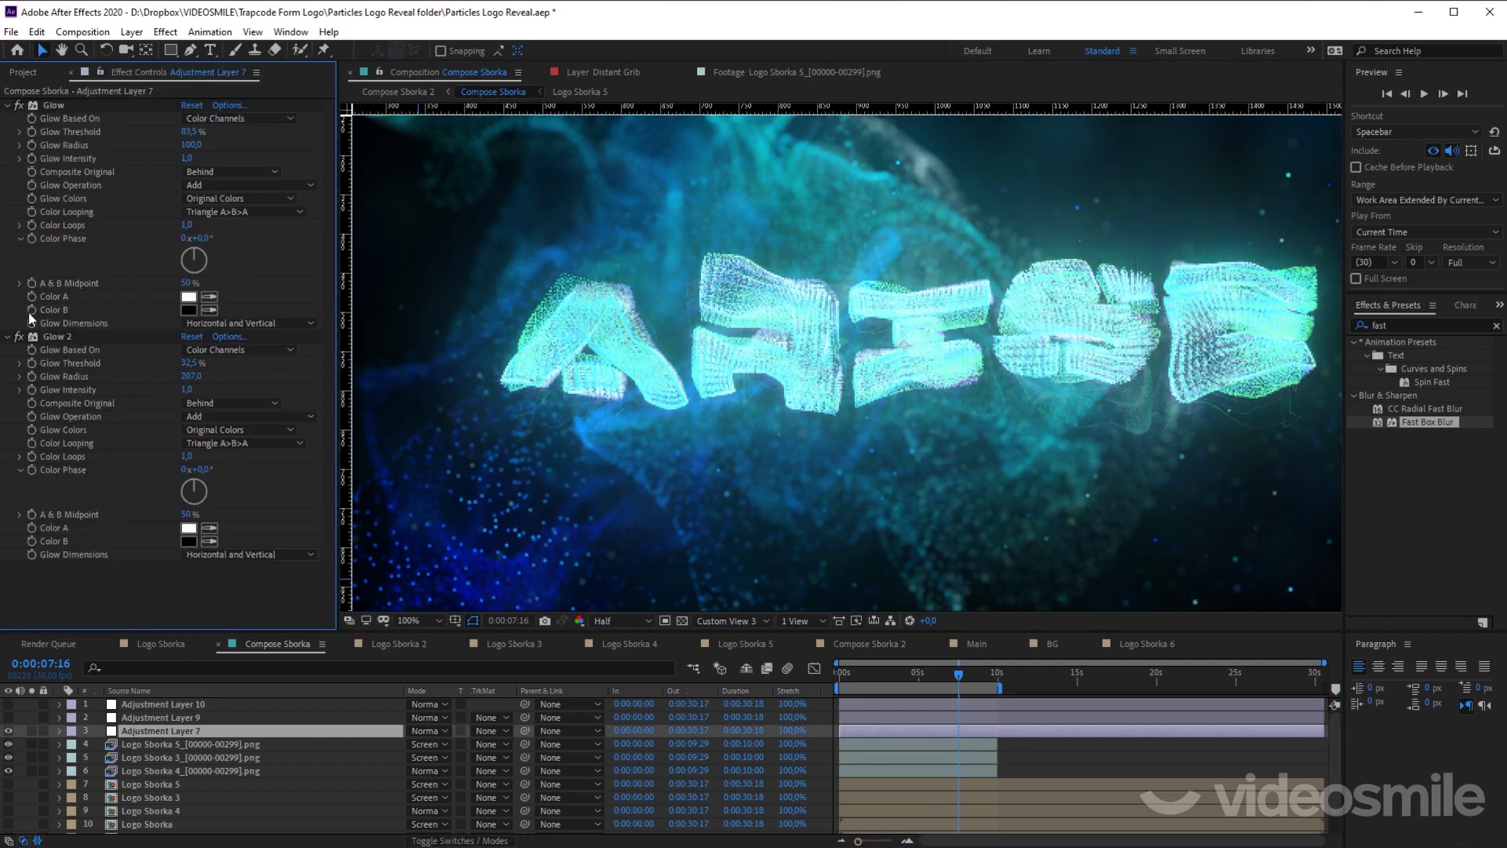
click(19, 337)
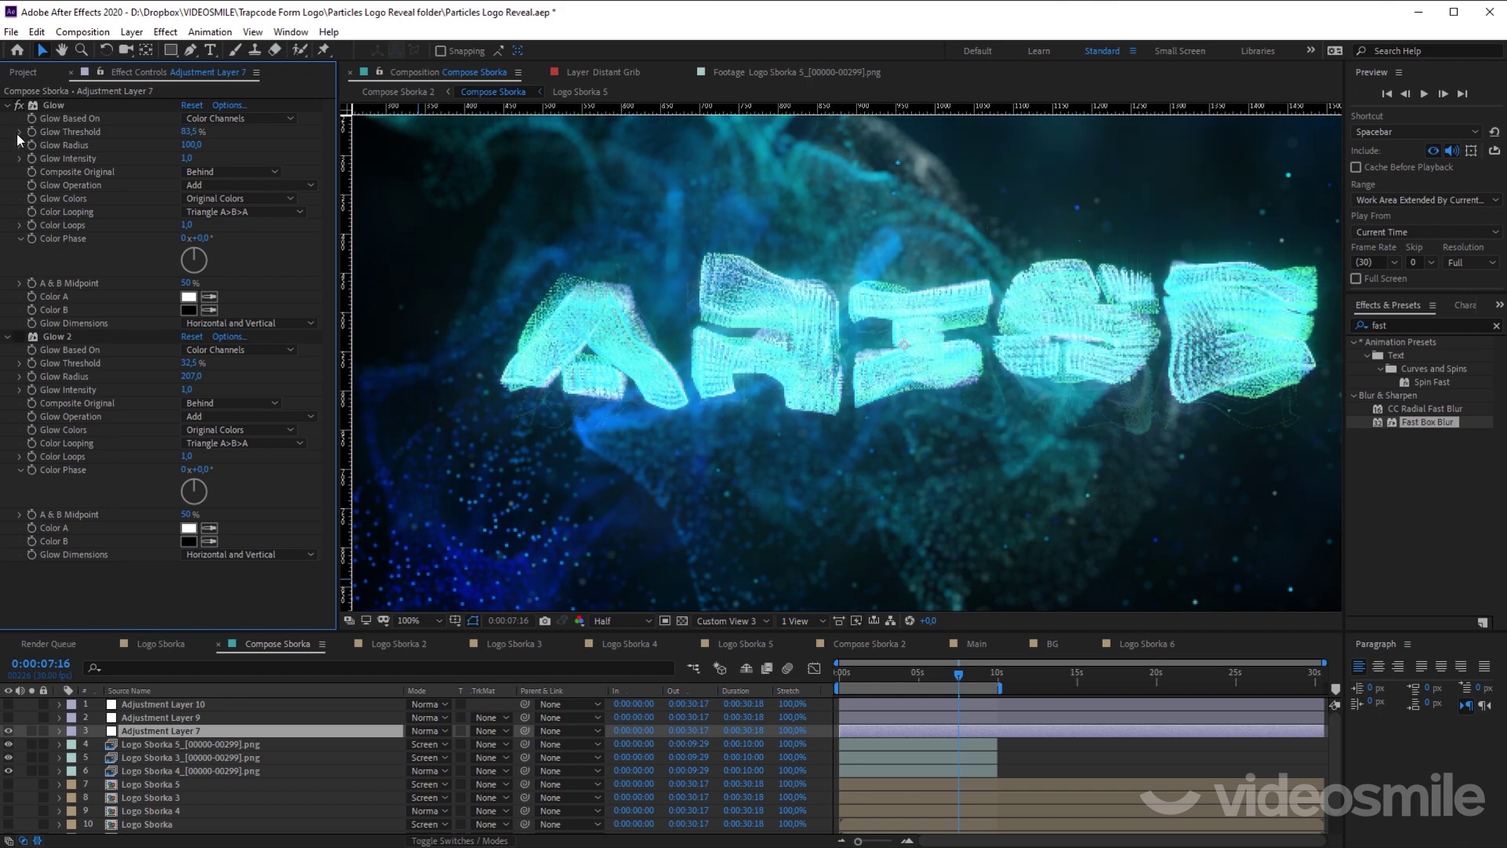
click(18, 107)
click(19, 108)
click(19, 107)
click(19, 108)
click(19, 105)
click(18, 105)
click(19, 337)
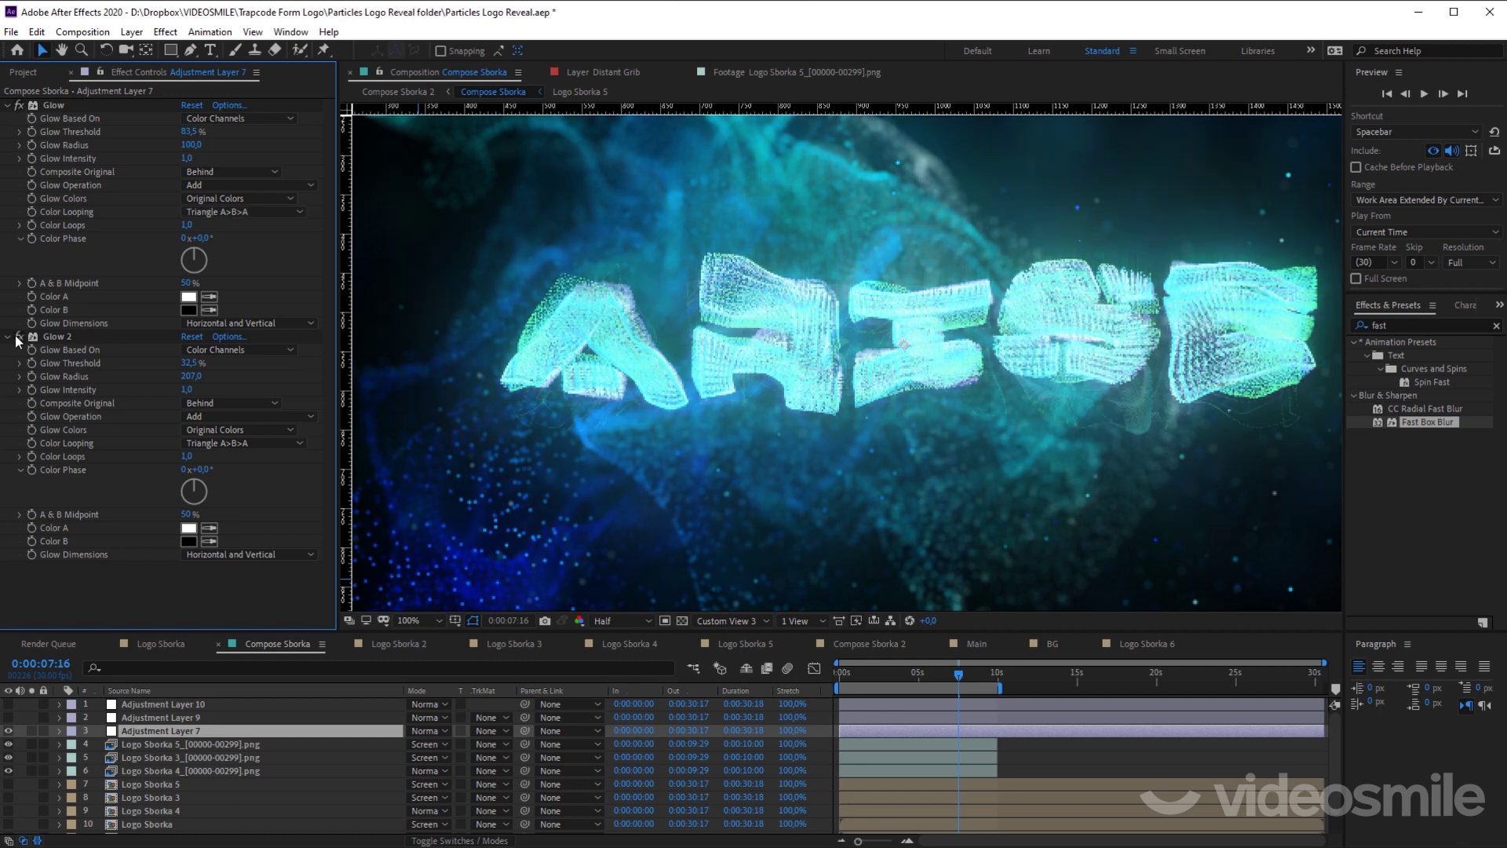
click(19, 337)
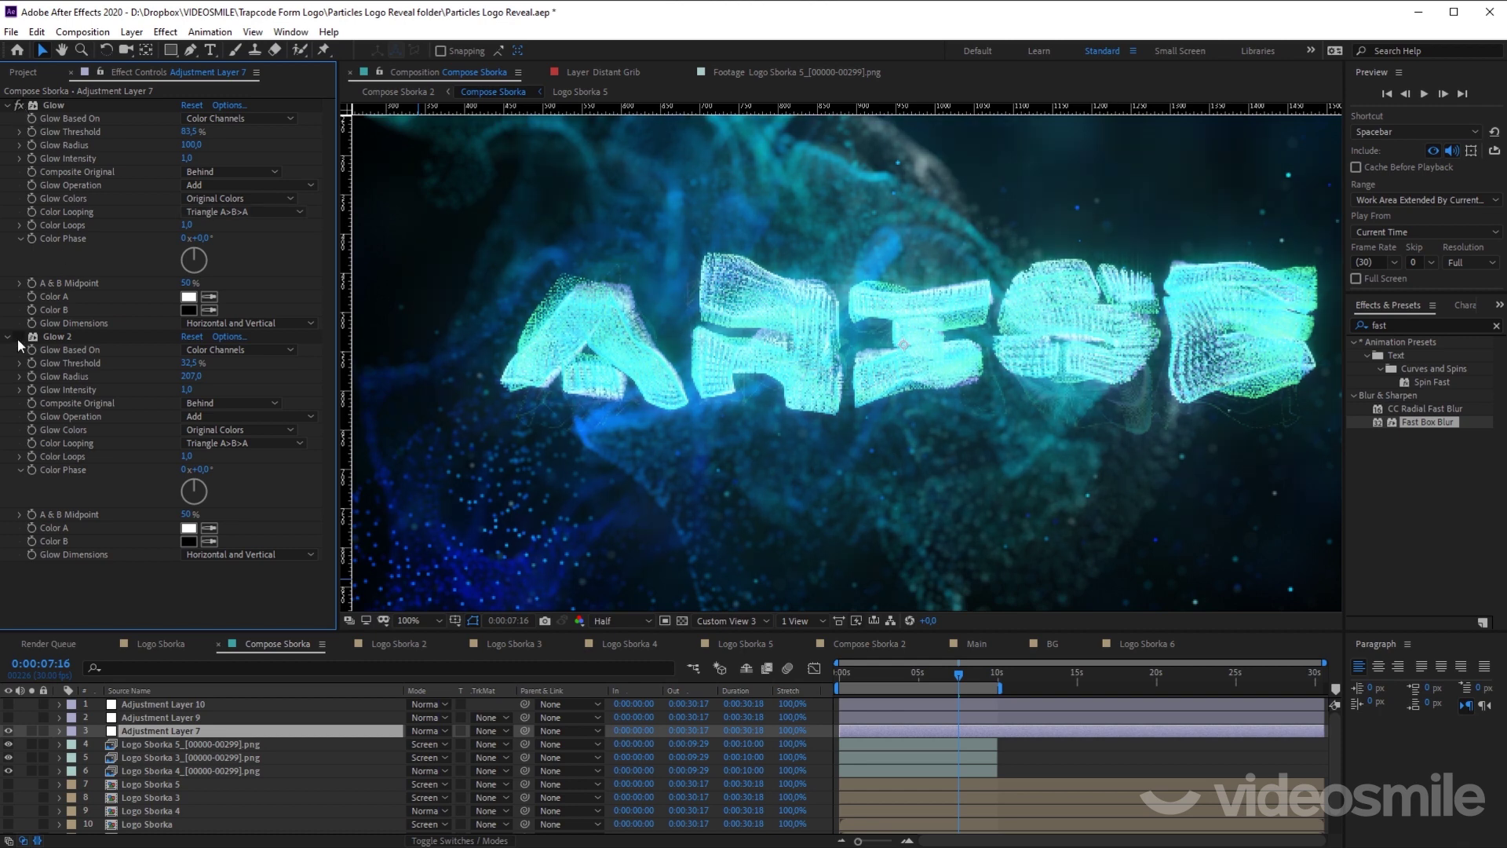
click(19, 338)
click(19, 339)
click(19, 338)
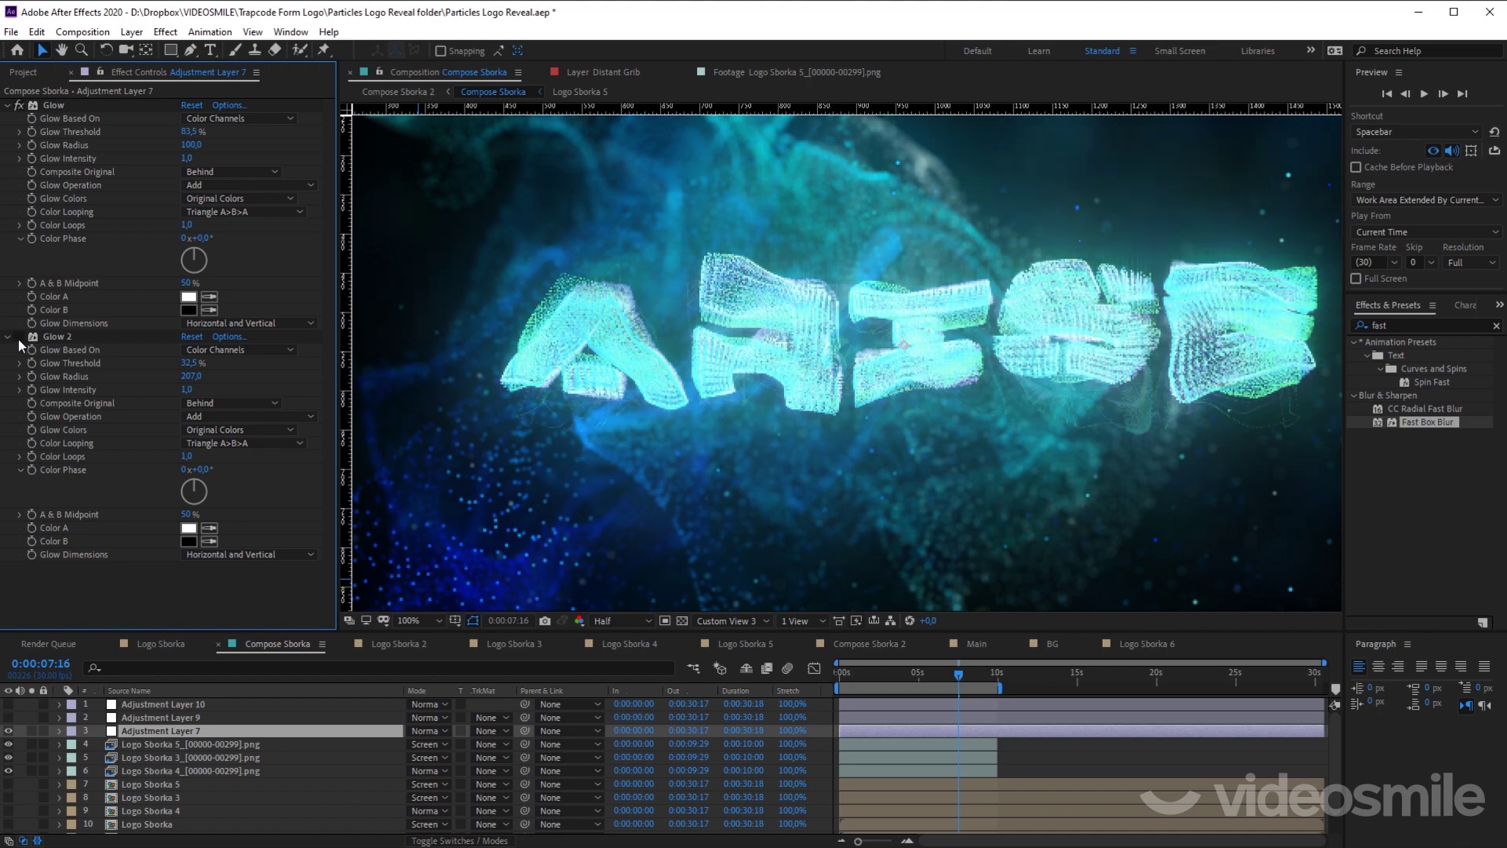
click(19, 338)
click(19, 338)
click(18, 338)
click(19, 339)
click(19, 338)
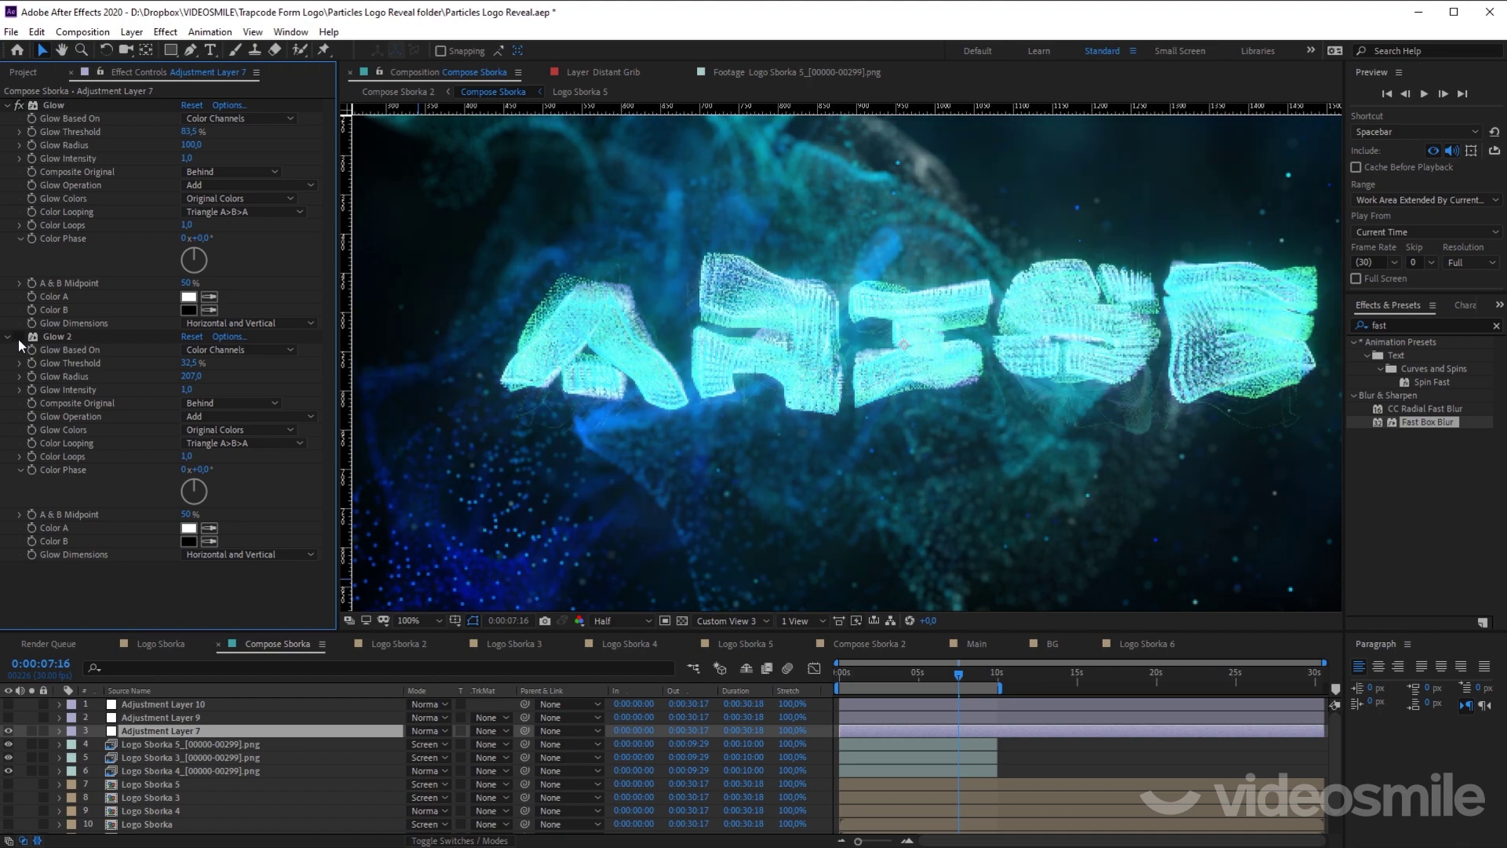
click(19, 339)
Step: At an early frame, compare the particle cloud with and without Glow 2, leaving it on
drag(925, 671, 867, 676)
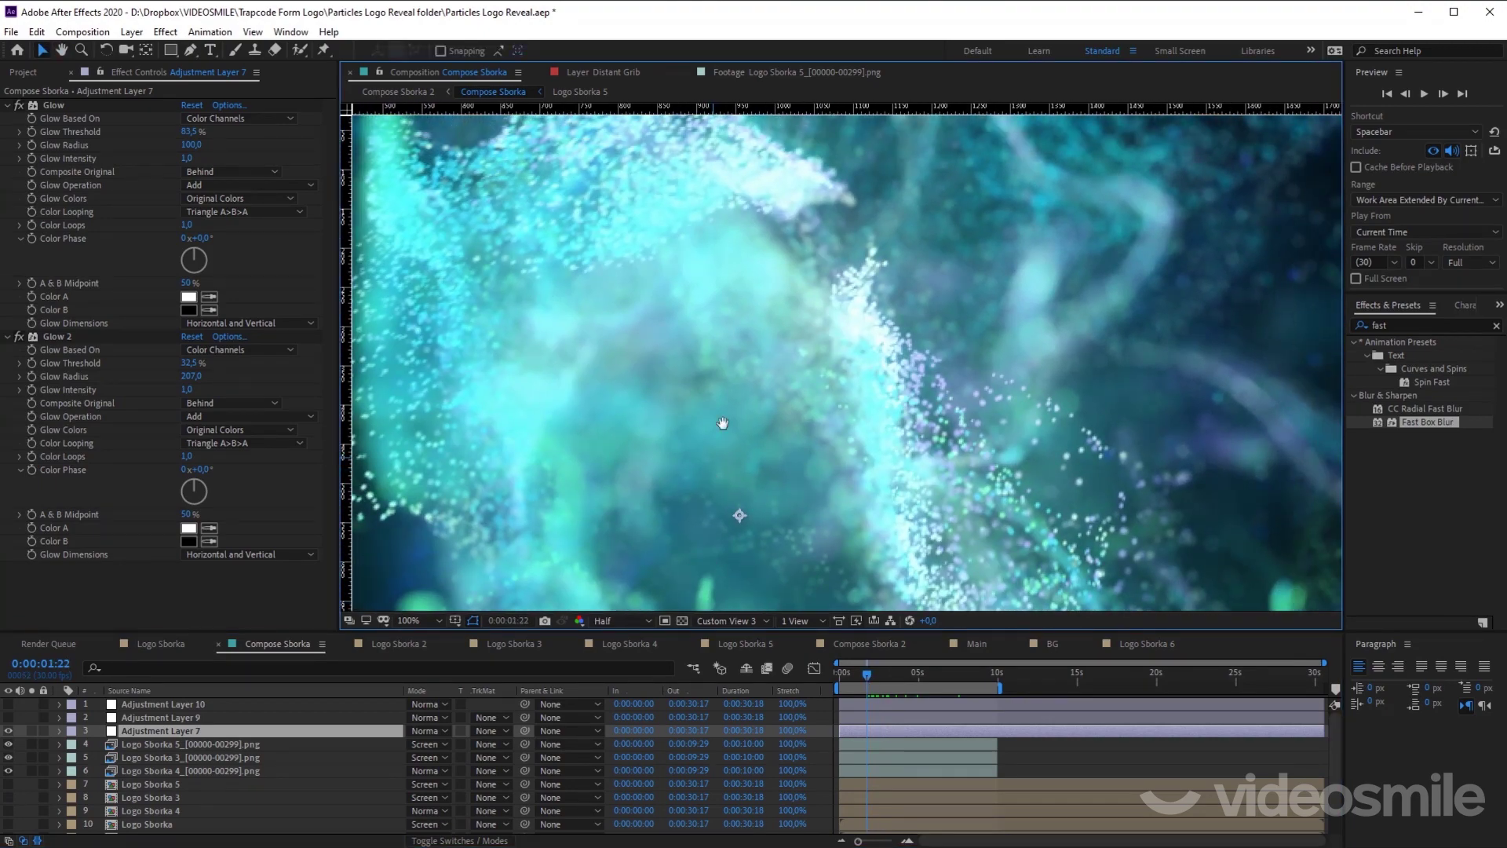
drag(723, 423, 786, 137)
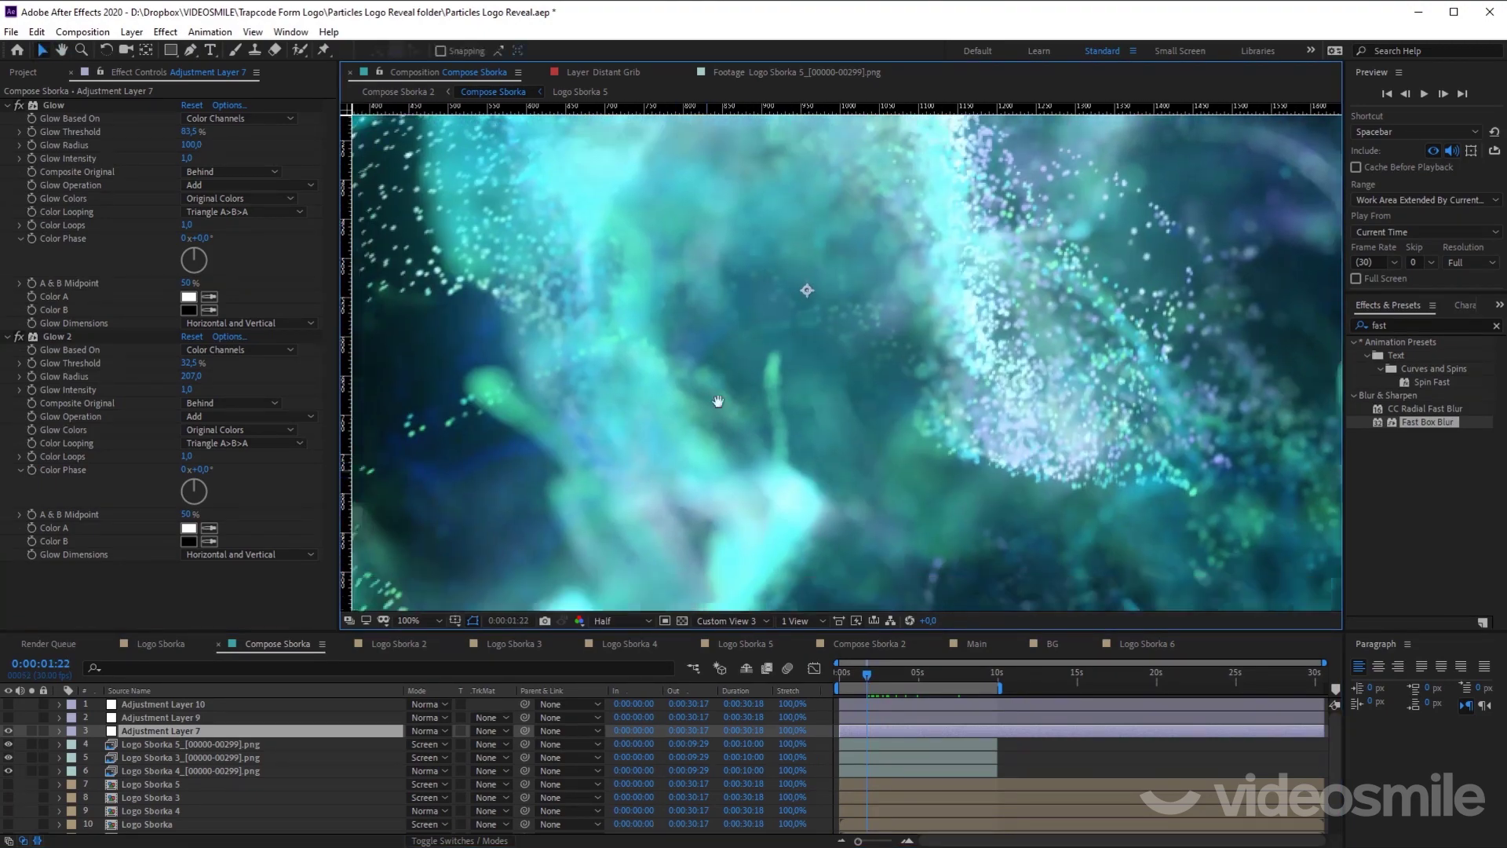
click(17, 336)
click(17, 336)
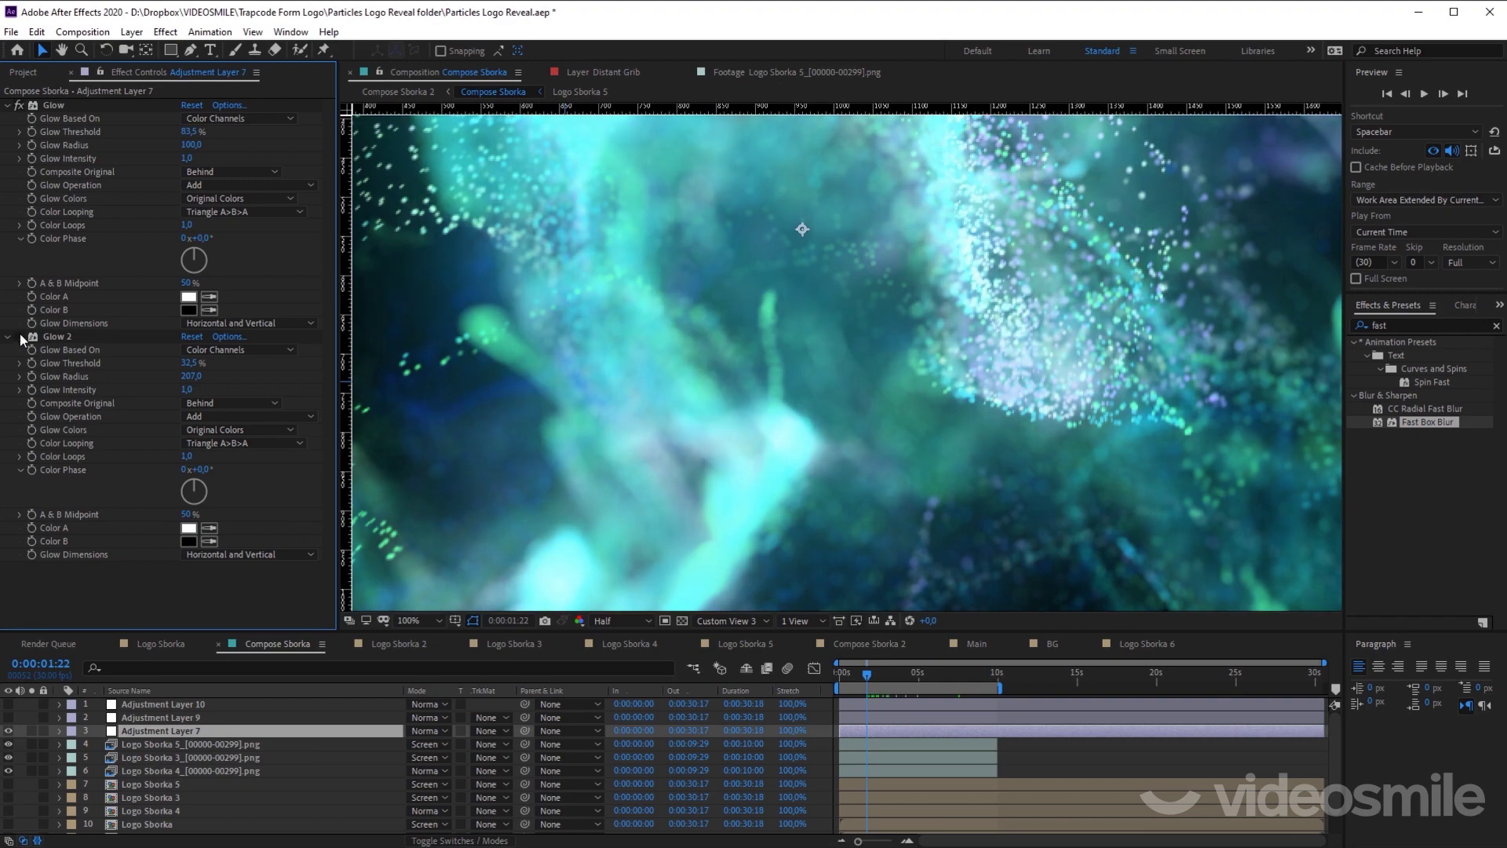
click(17, 336)
click(17, 336)
click(17, 336)
click(20, 335)
Step: At 4:19, switch Glow 2 off and on repeatedly to judge its glow
scroll(764, 398, down, 2)
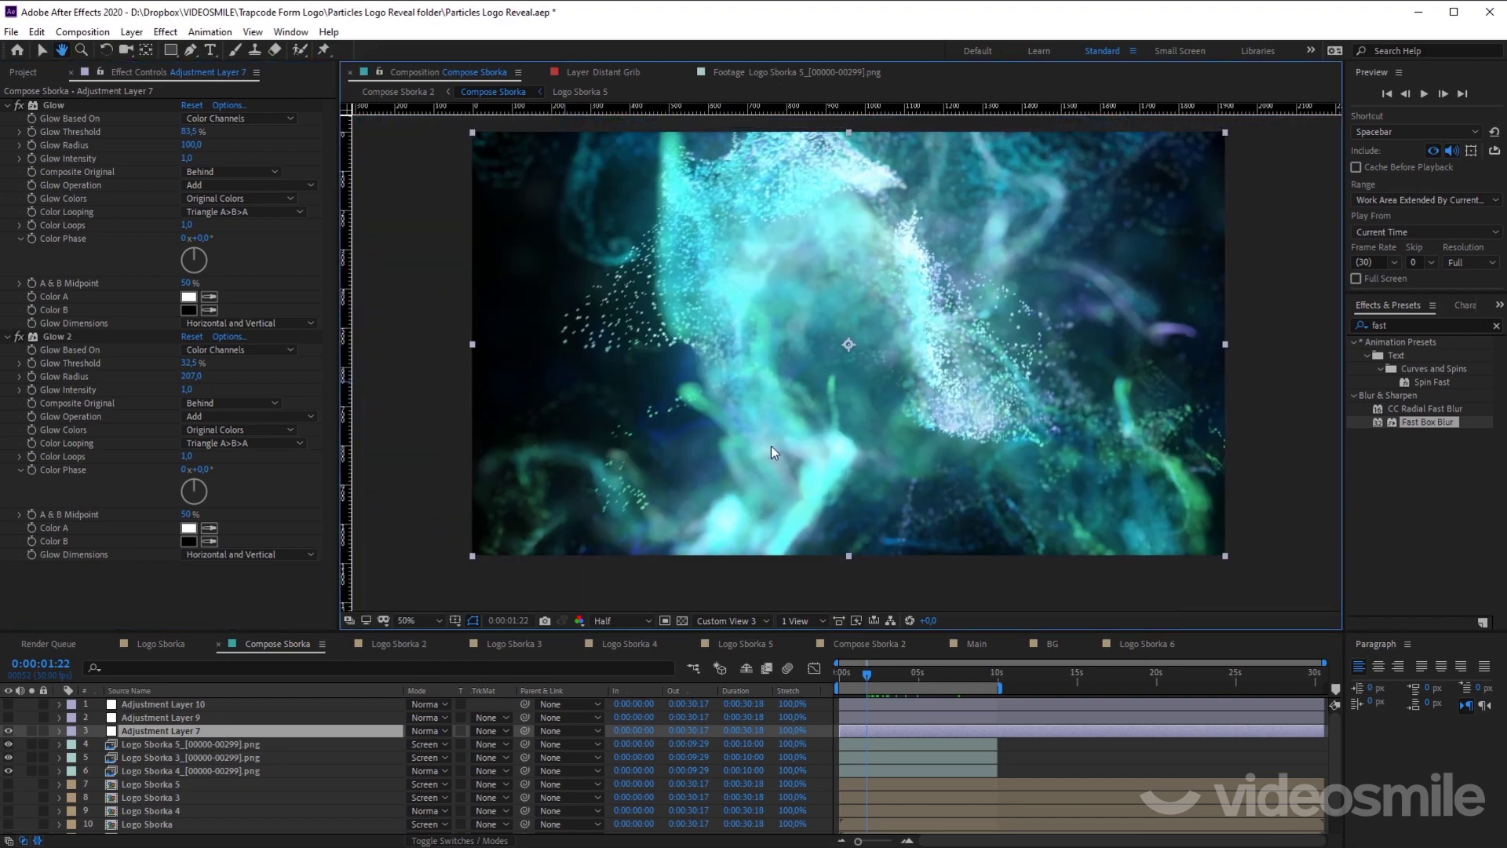
drag(876, 681, 911, 677)
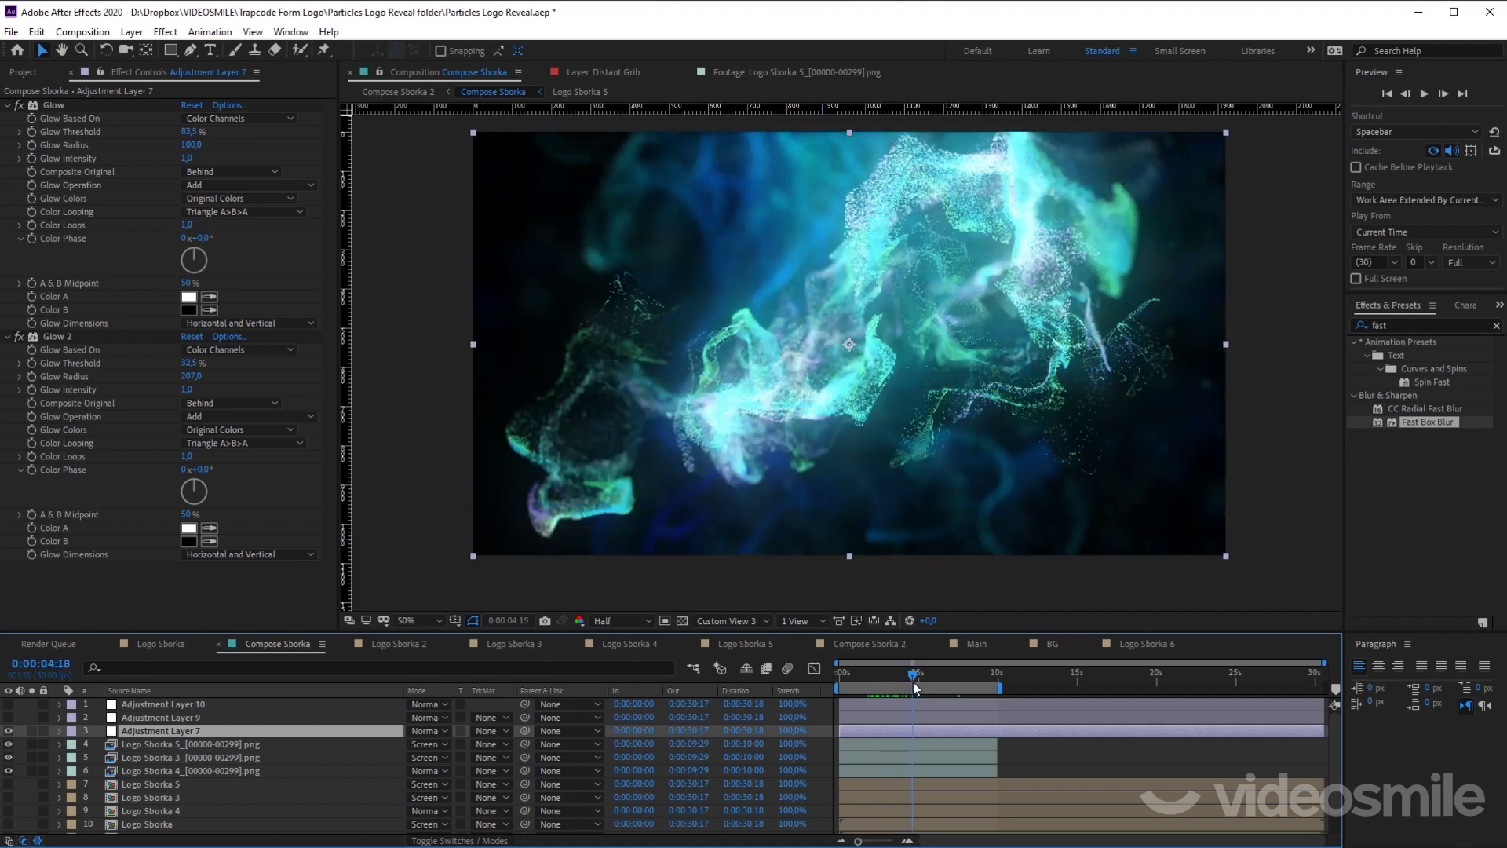
click(19, 337)
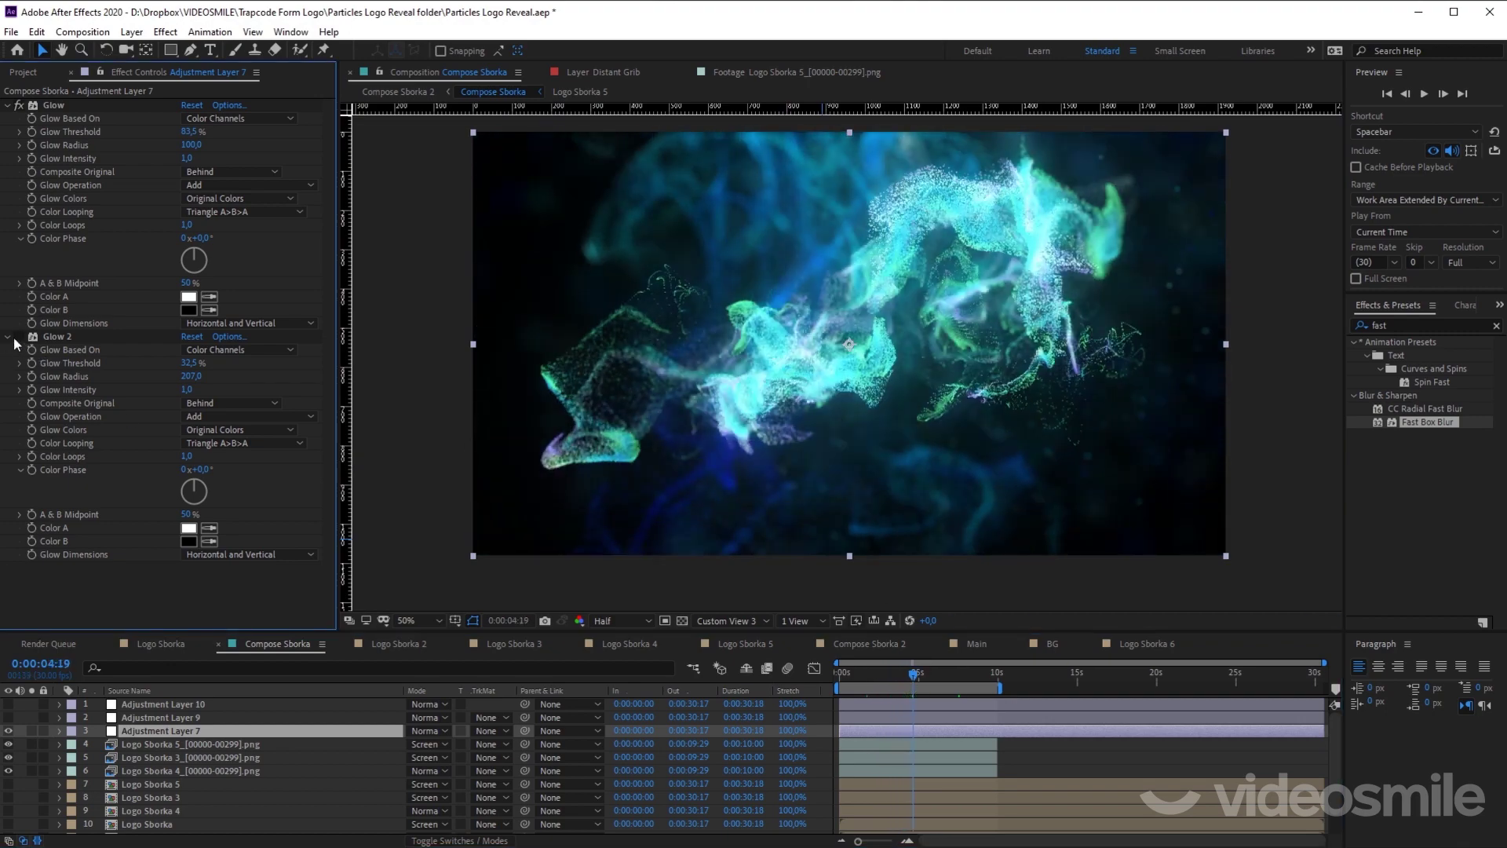
click(17, 339)
click(17, 339)
click(17, 339)
click(17, 339)
click(17, 339)
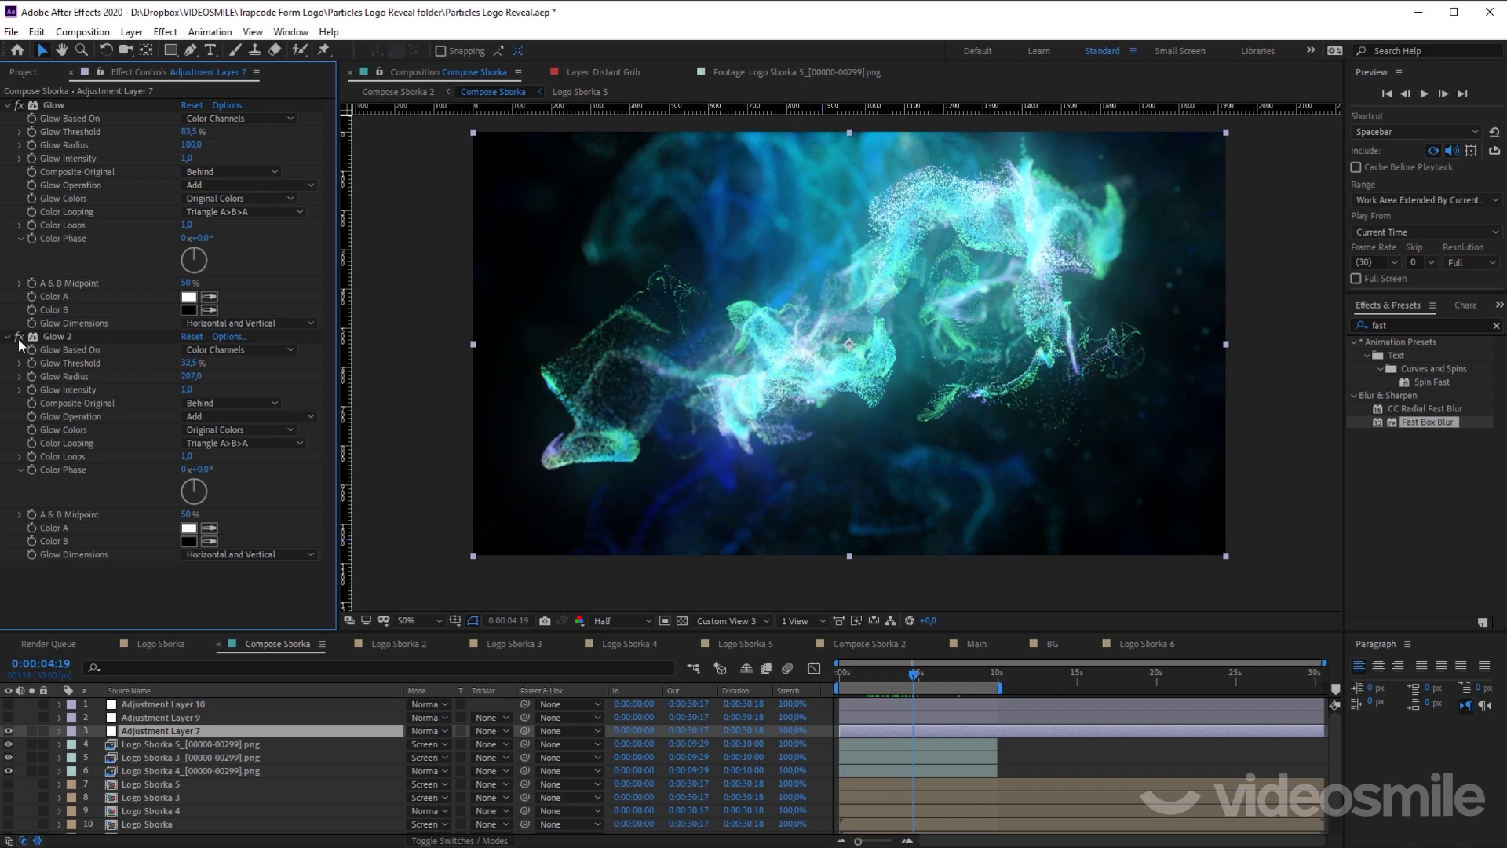
click(17, 339)
Step: Frame Adjustment Layer 9's elliptical vignette and toggle its Fast Box Blur to compare
click(48, 718)
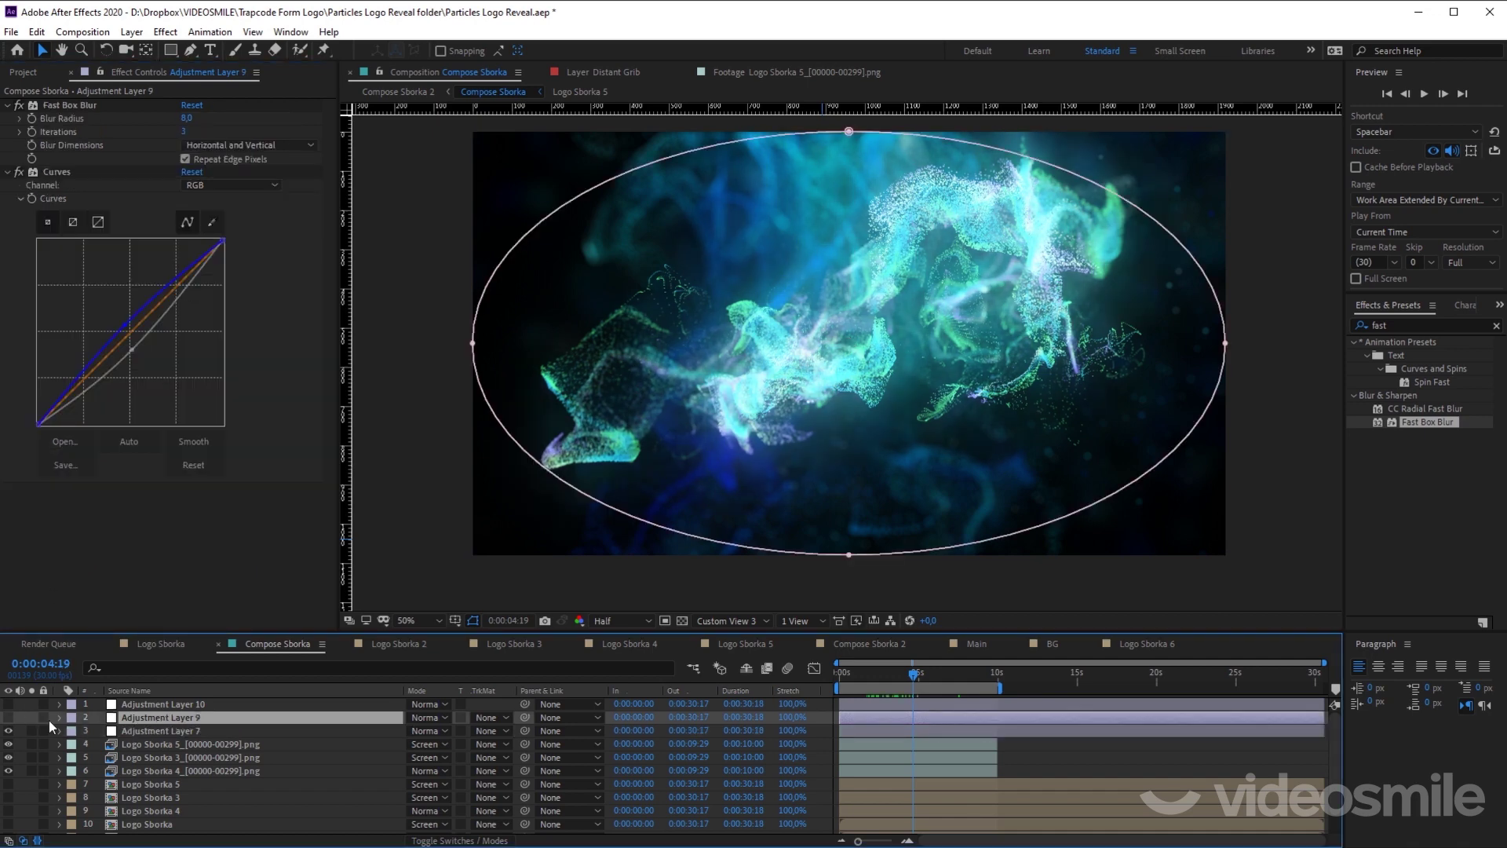
drag(708, 489, 716, 439)
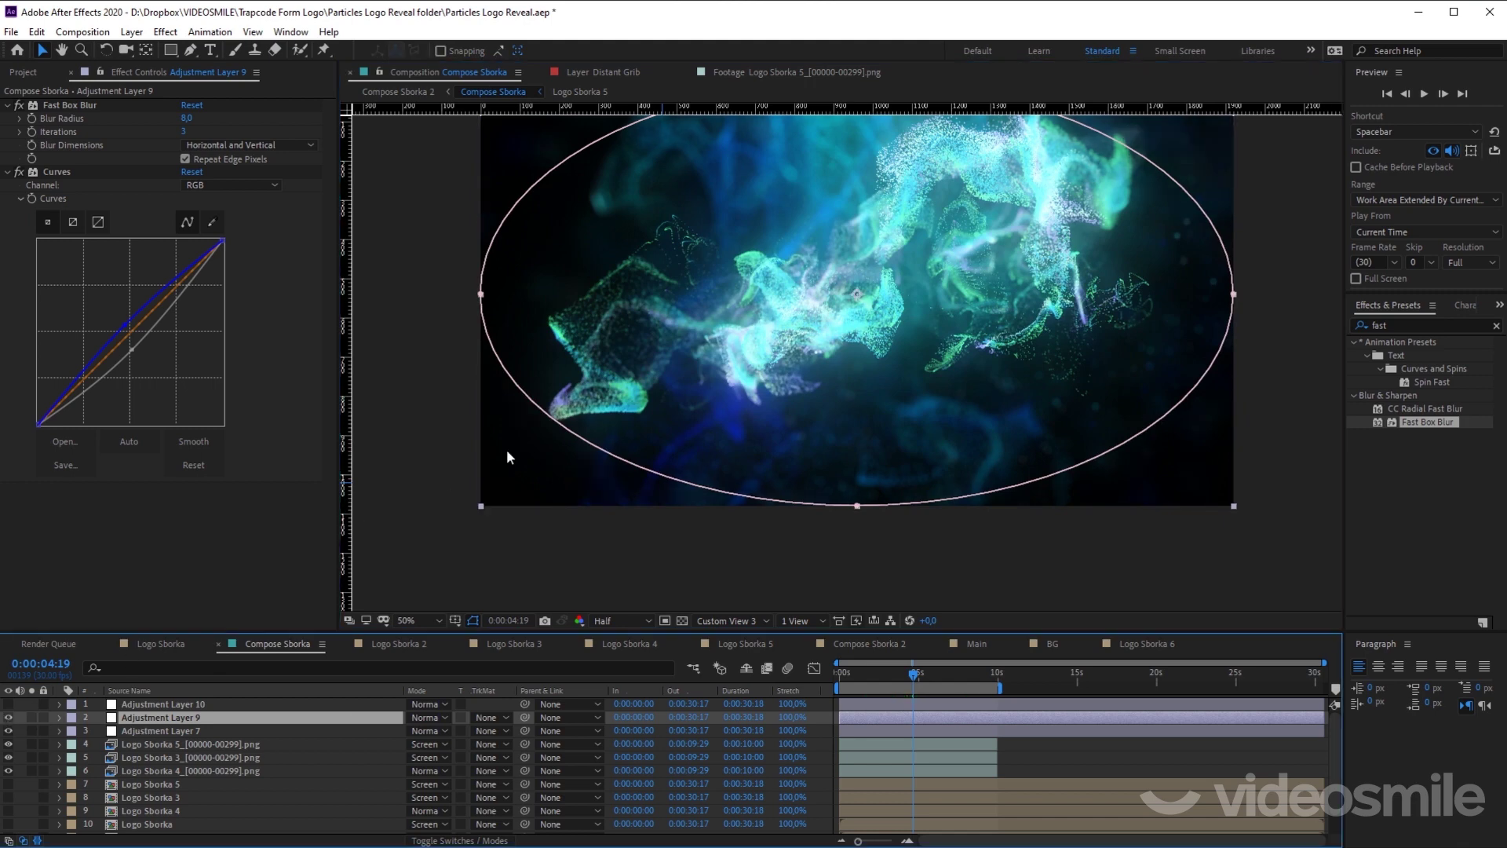
drag(507, 457, 471, 492)
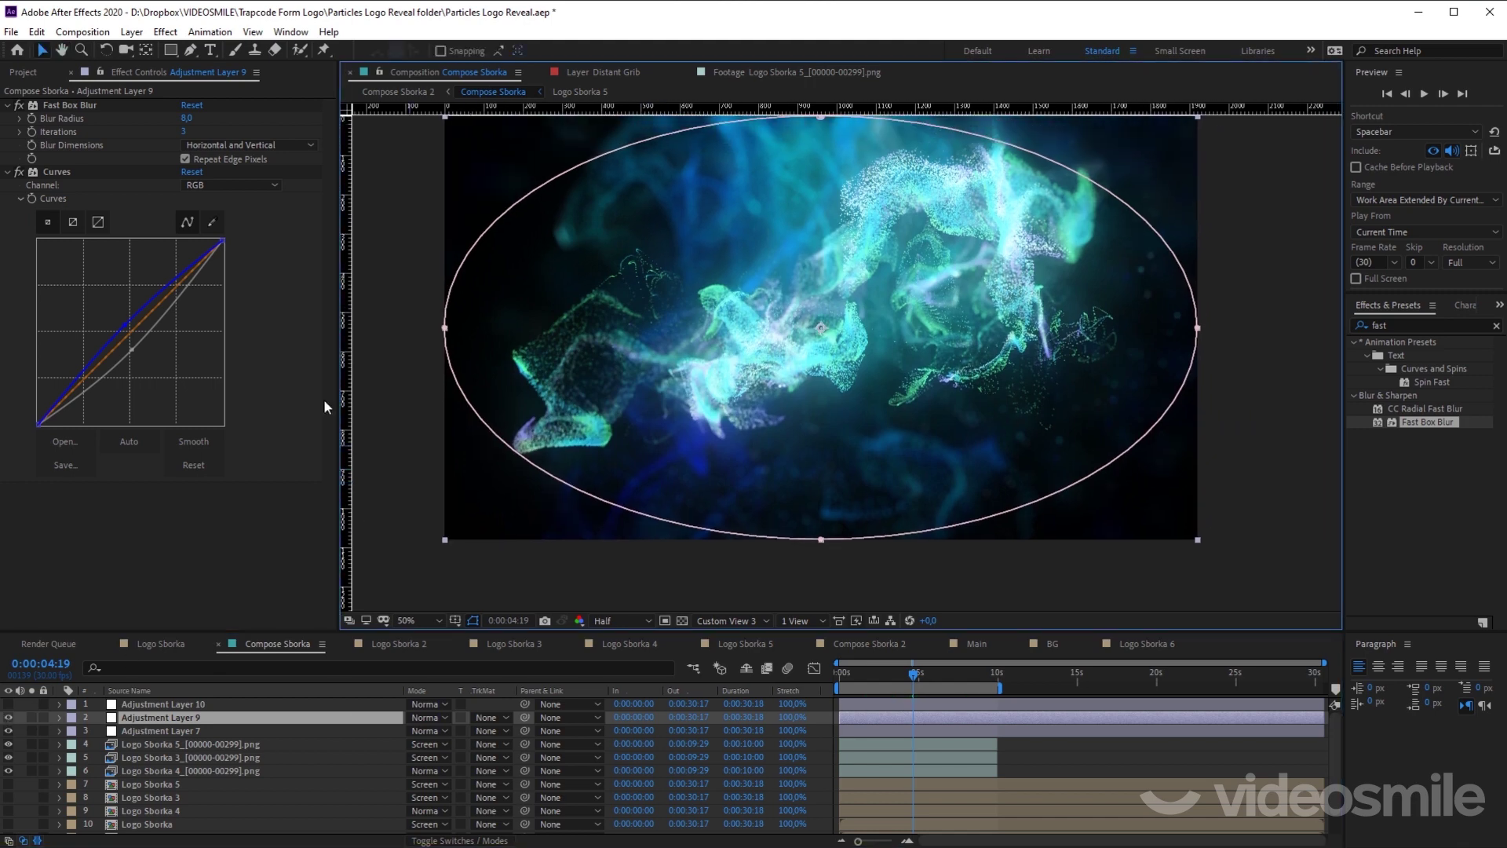
click(21, 106)
Step: Inspect the vignette's edges up close, toggling the Curves darkening off and on to compare
scroll(760, 369, up, 2)
mouse_move(836, 355)
mouse_down()
mouse_move(867, 504)
mouse_move(804, 510)
mouse_up()
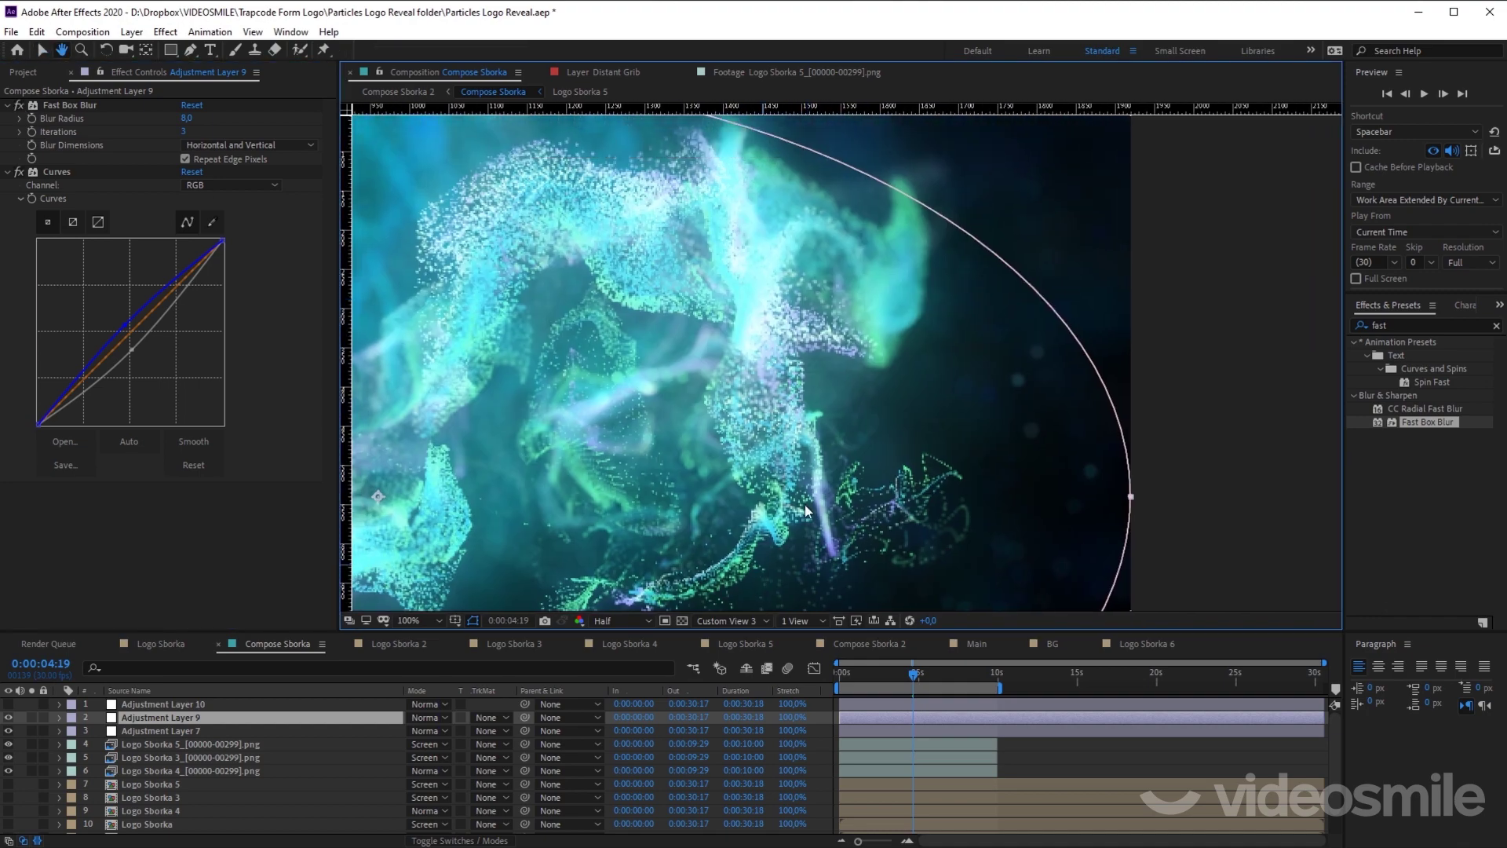
drag(674, 474, 964, 345)
click(19, 172)
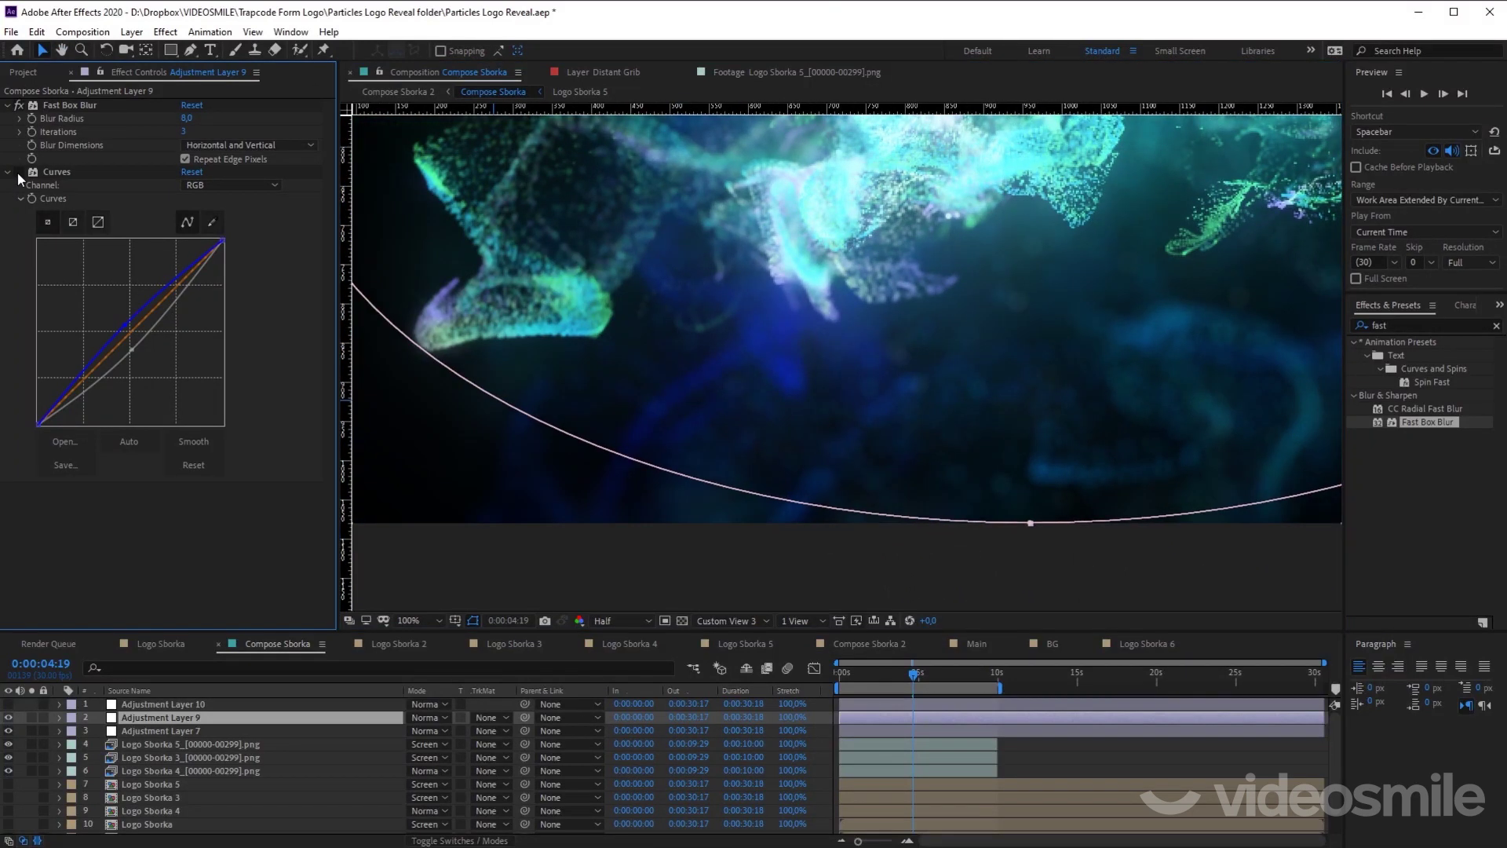
scroll(450, 435, up, 10)
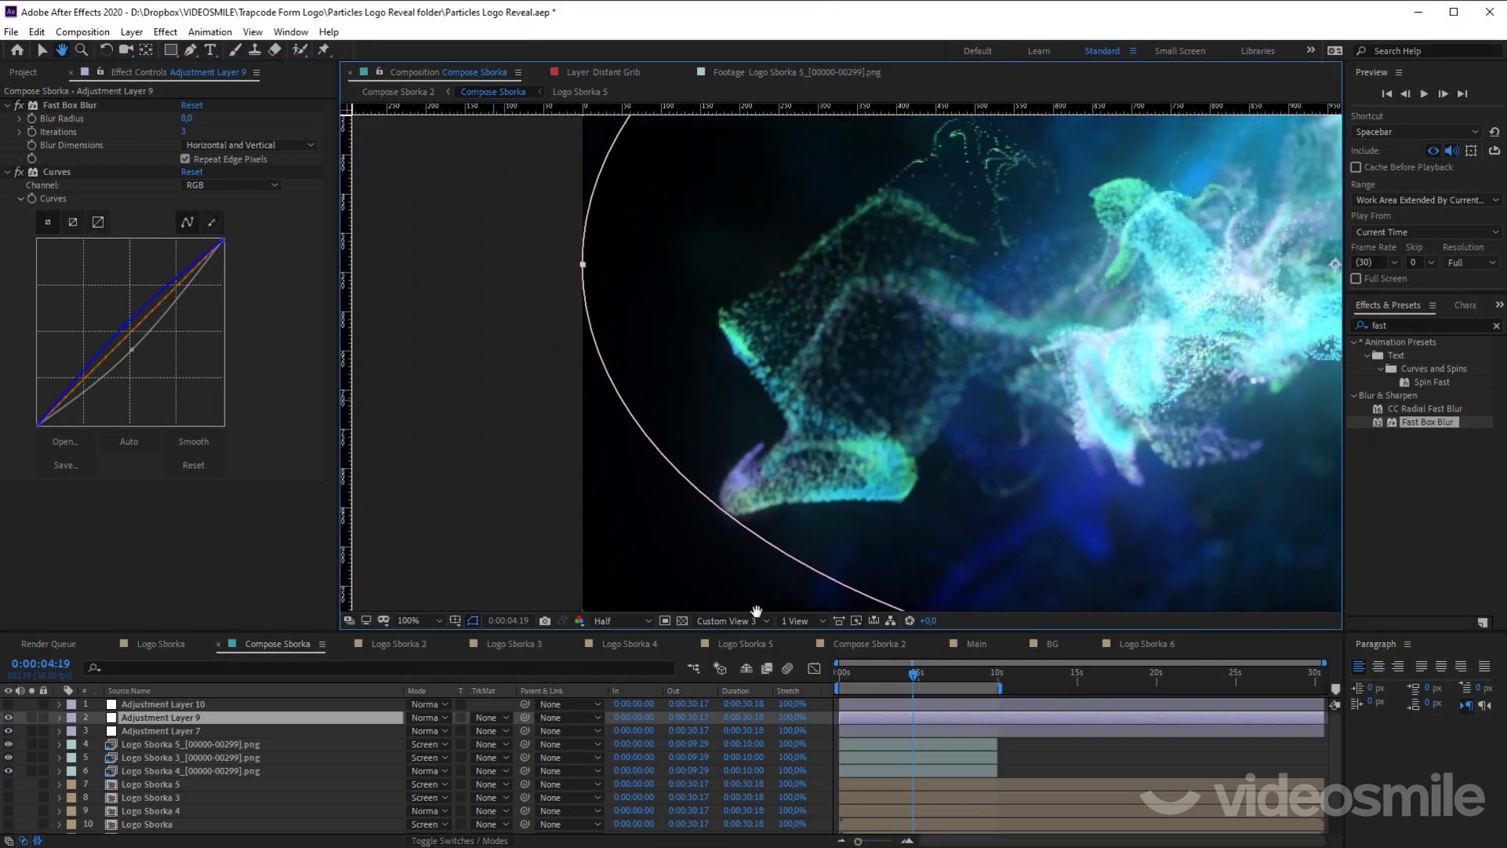
scroll(439, 392, left, 3)
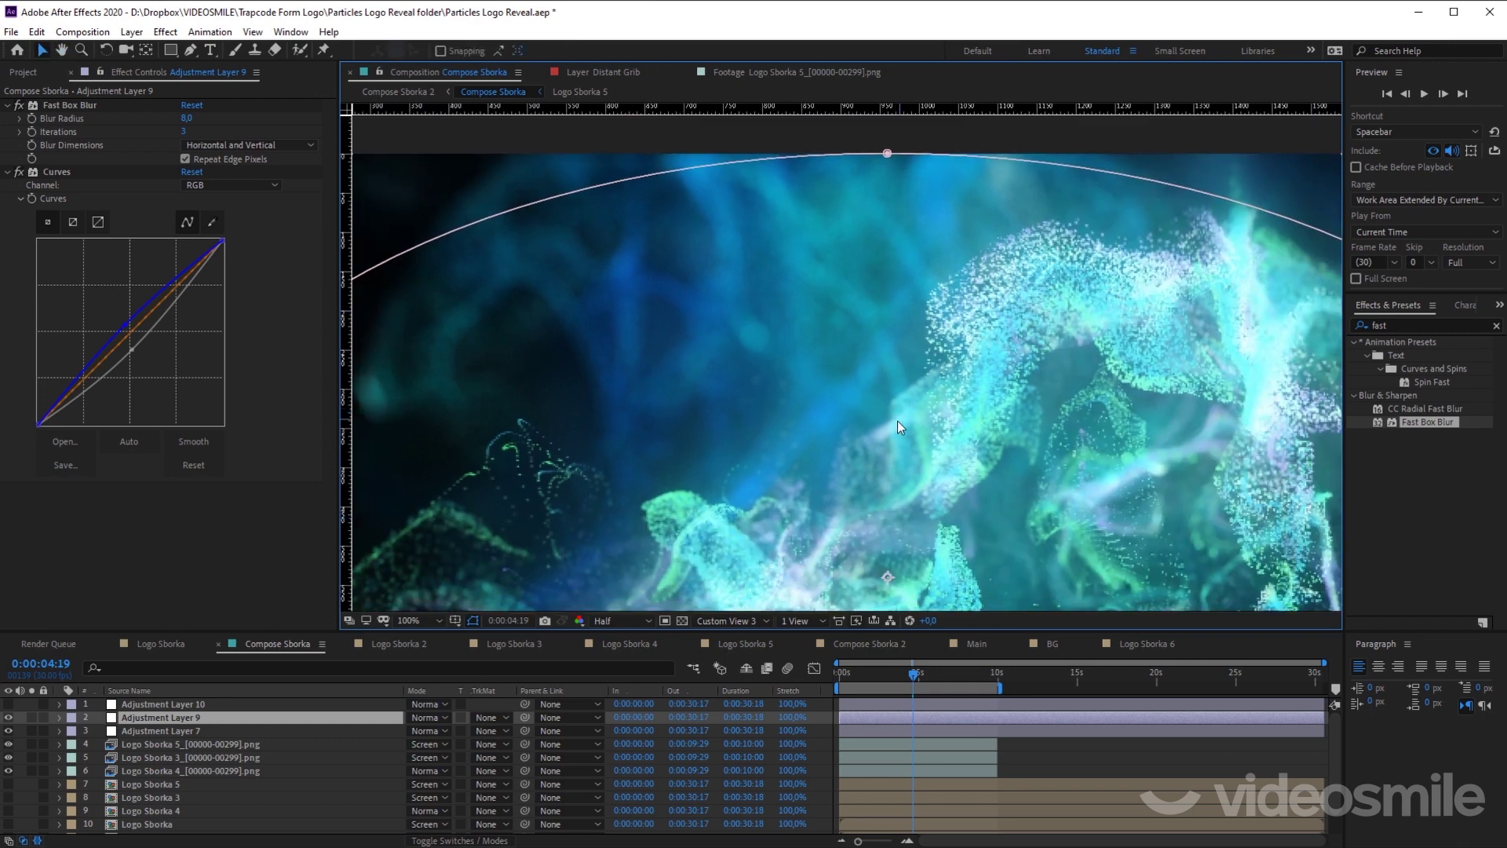
drag(668, 525, 317, 447)
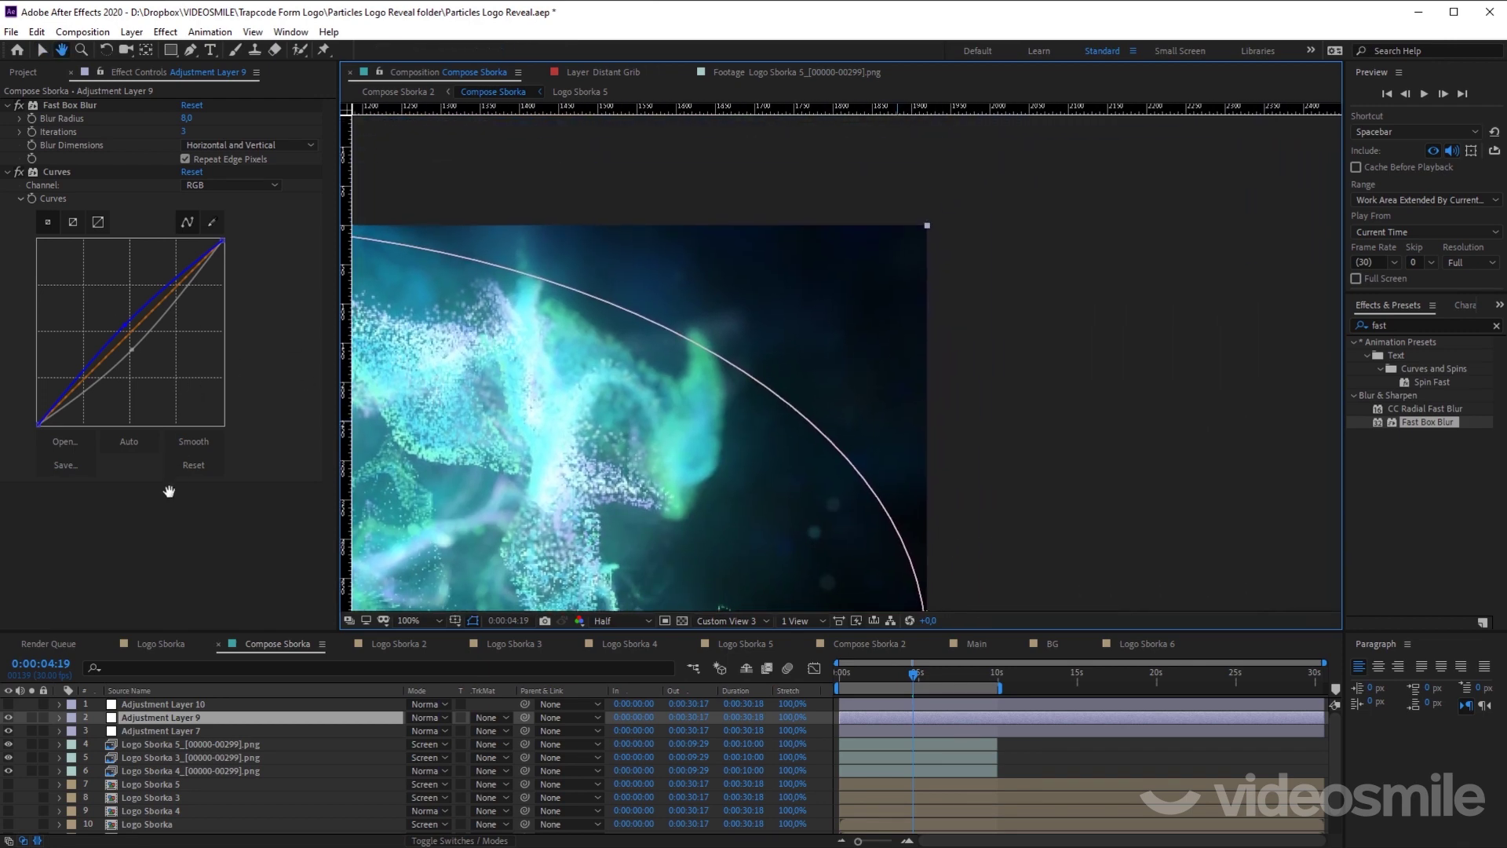
drag(634, 442, 718, 351)
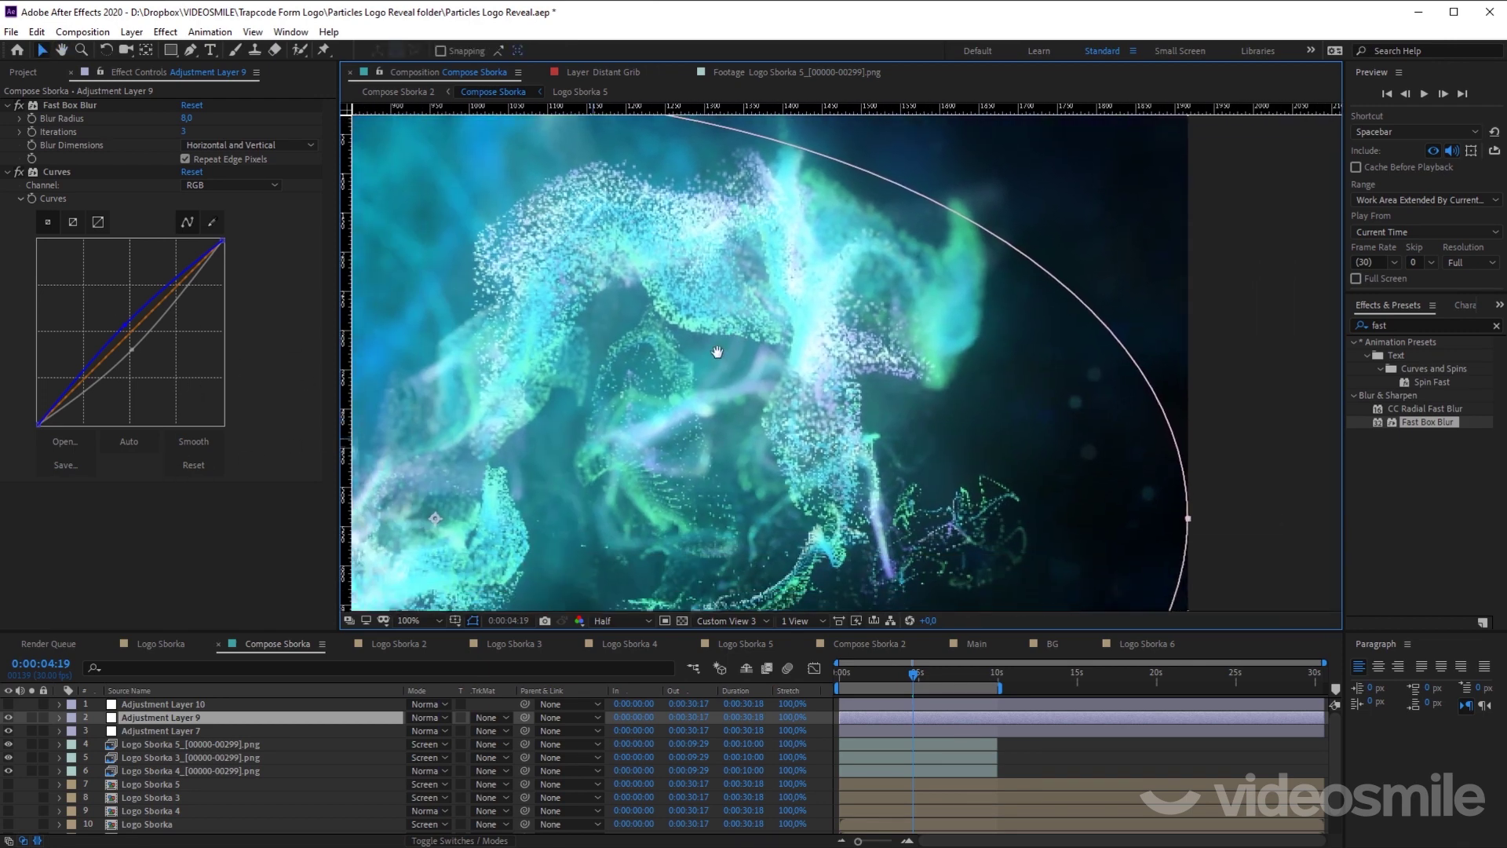
scroll(793, 393, down, 5)
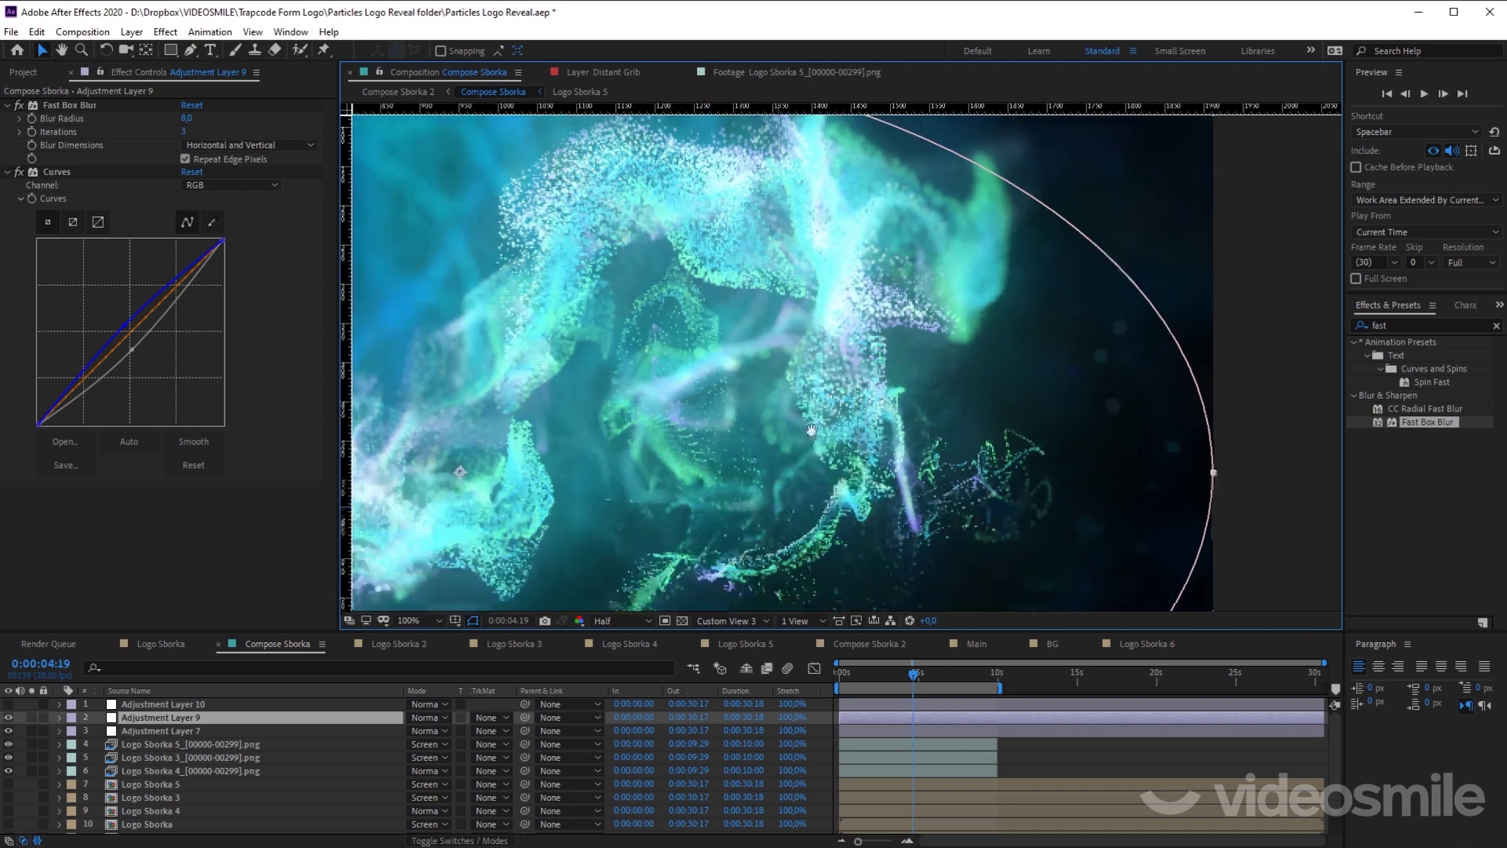
scroll(867, 444, down, 5)
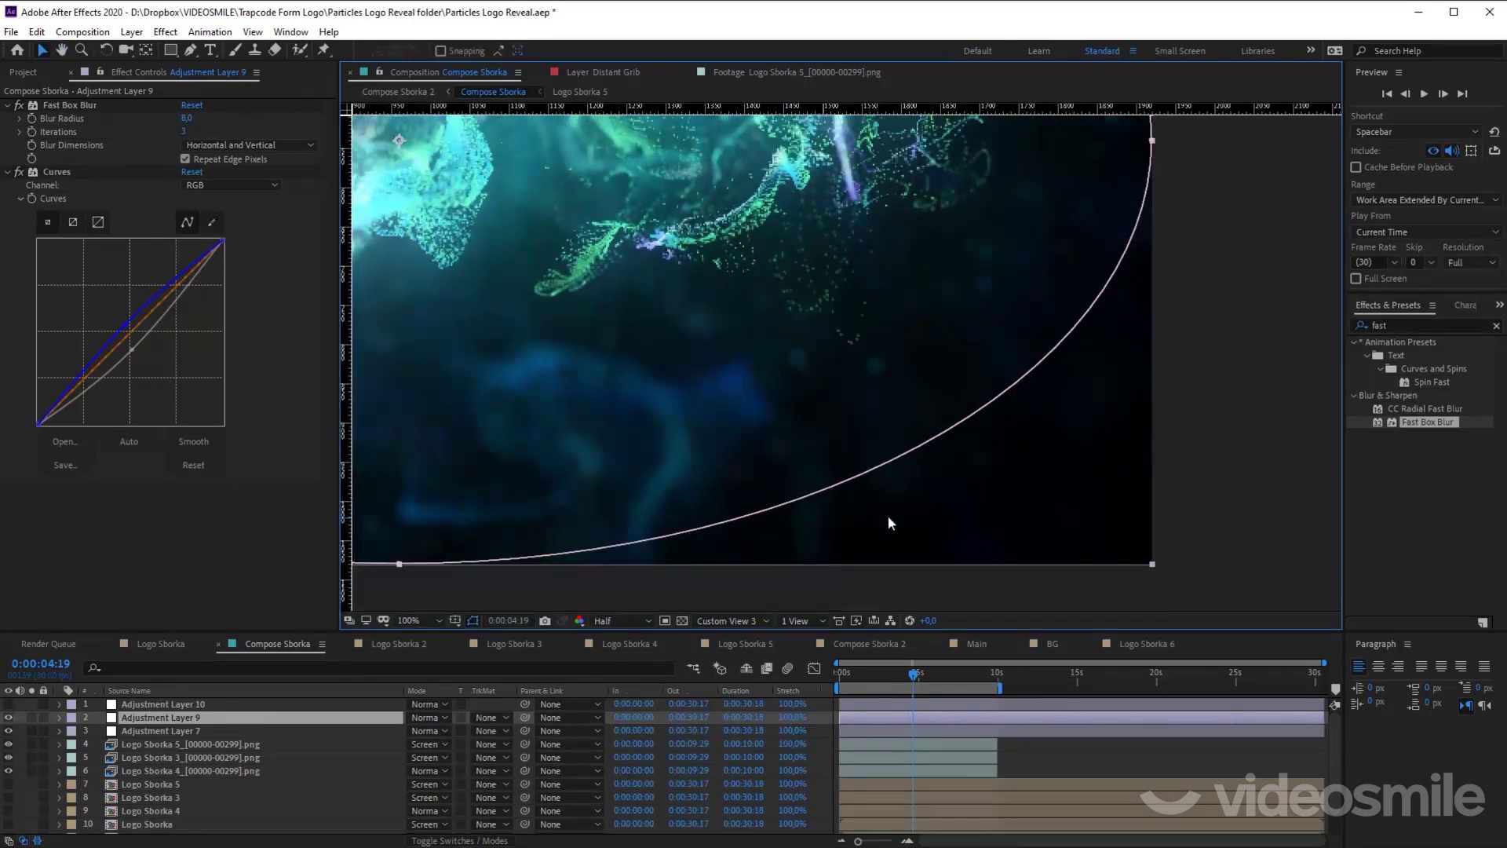
click(17, 172)
Step: Select Adjustment Layer 10 and zoom into the particles to inspect the grain
click(170, 704)
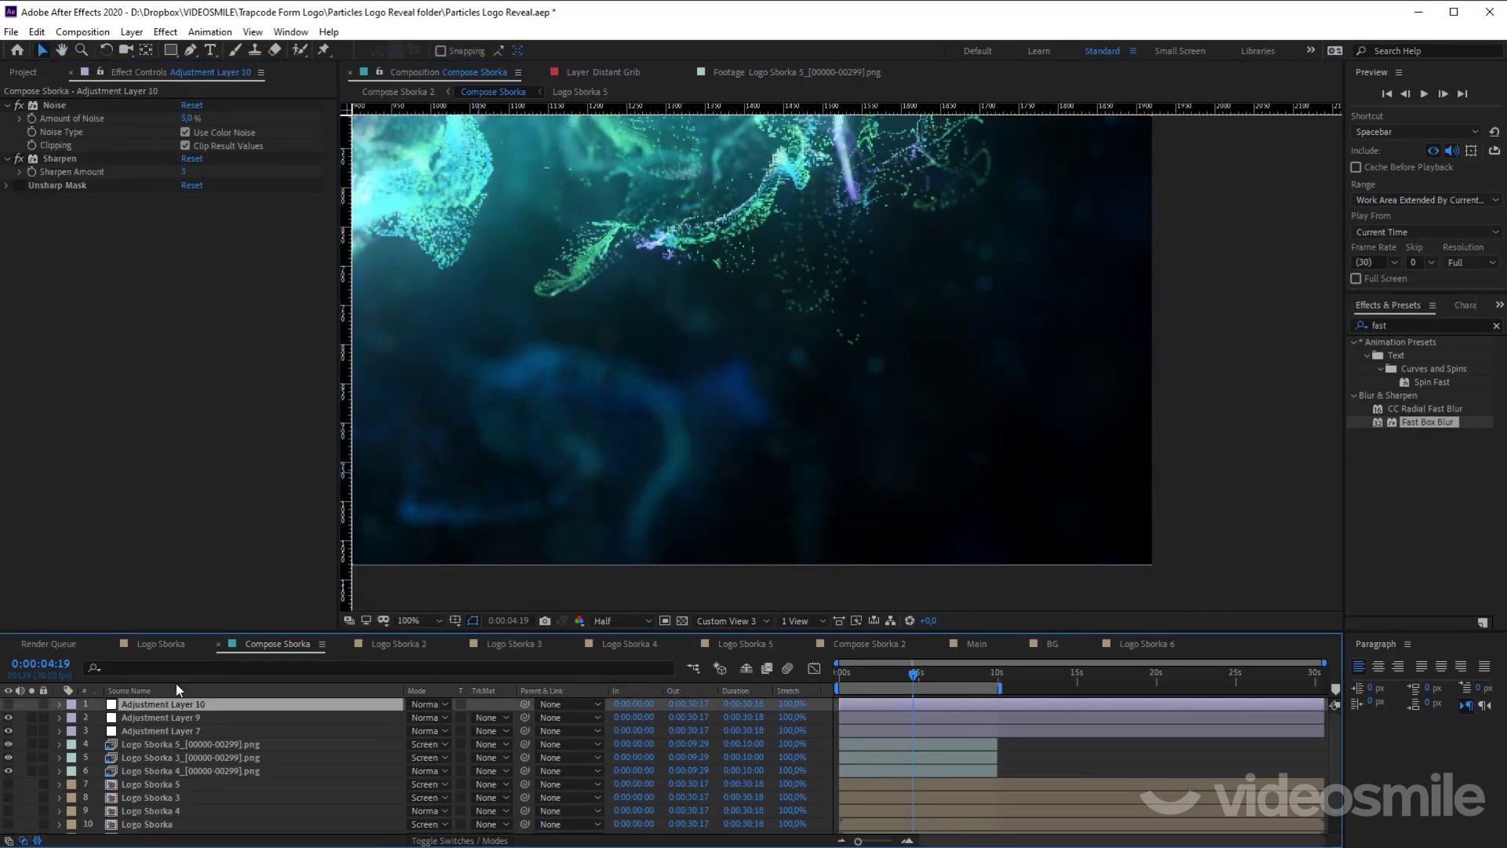
scroll(607, 383, up, 6)
mouse_move(293, 383)
mouse_down()
mouse_move(607, 382)
mouse_move(780, 225)
mouse_up()
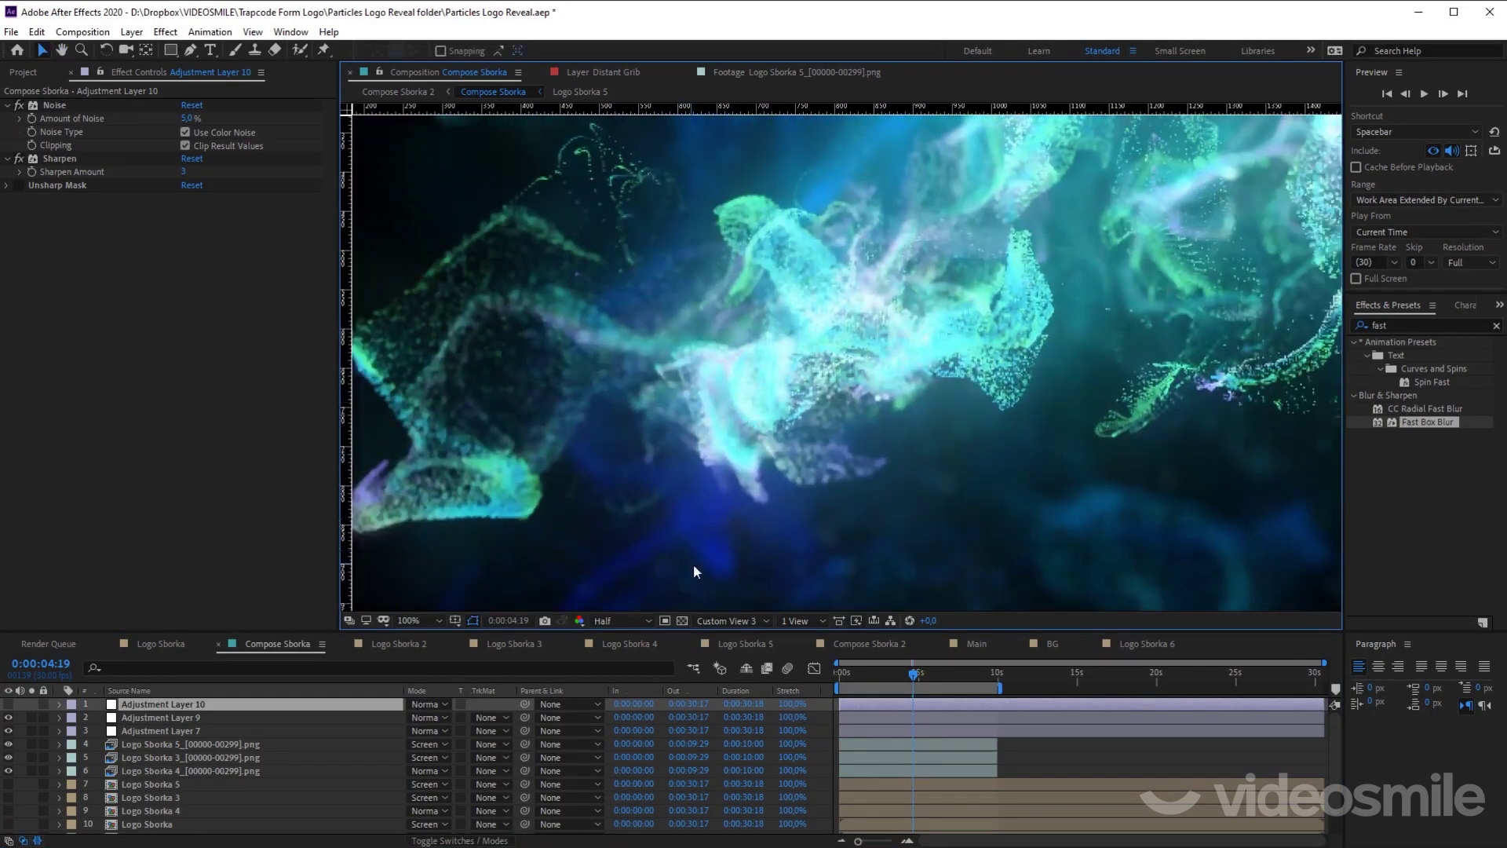
drag(694, 563, 789, 405)
scroll(790, 402, up, 4)
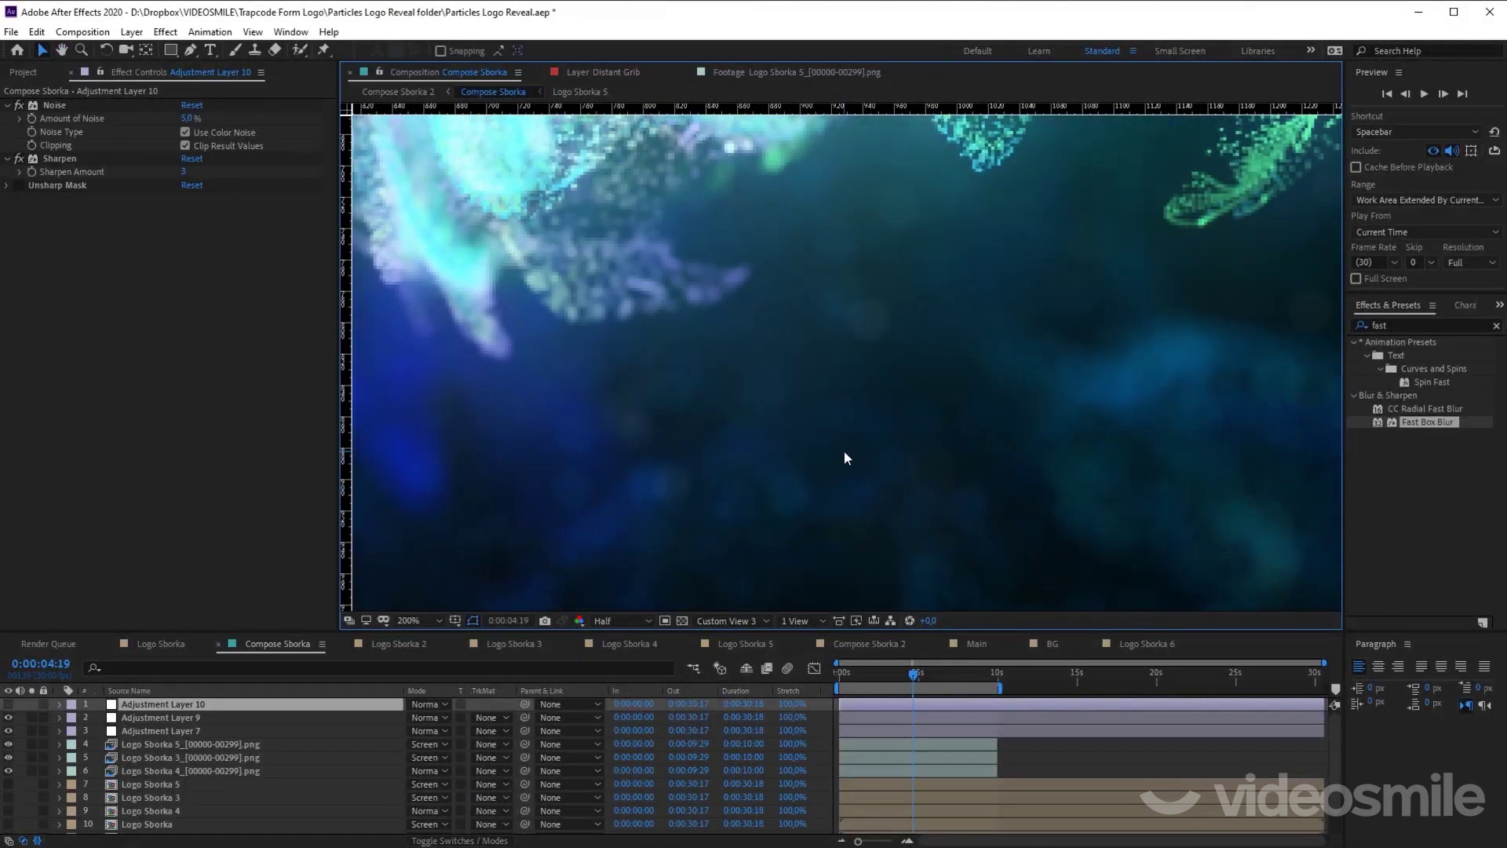
drag(939, 408, 544, 379)
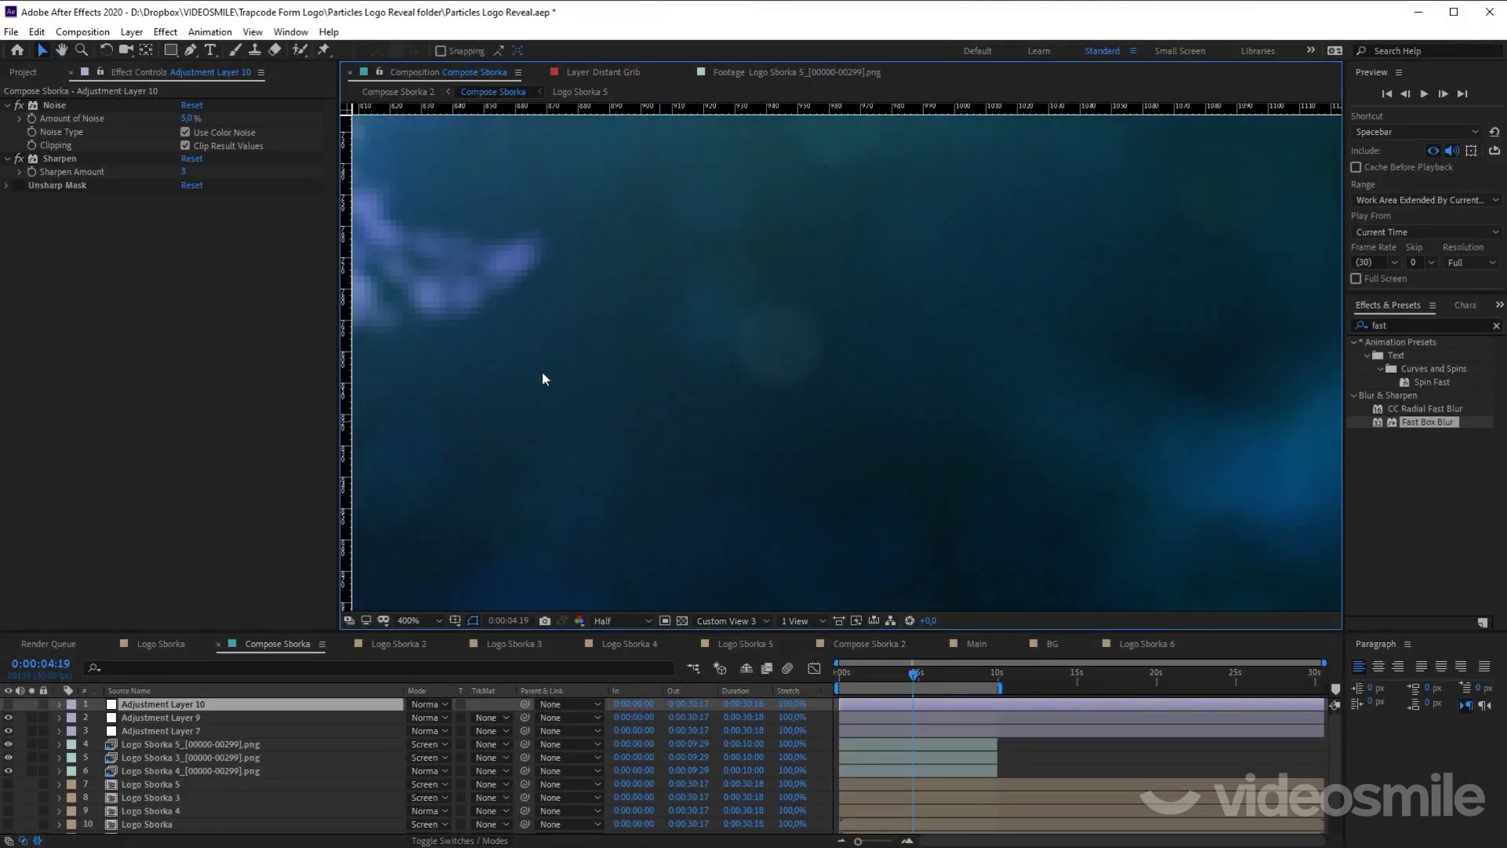
Step: Enable Adjustment Layer 10 and lower the Noise amount from 5% to 3% after comparing
click(18, 108)
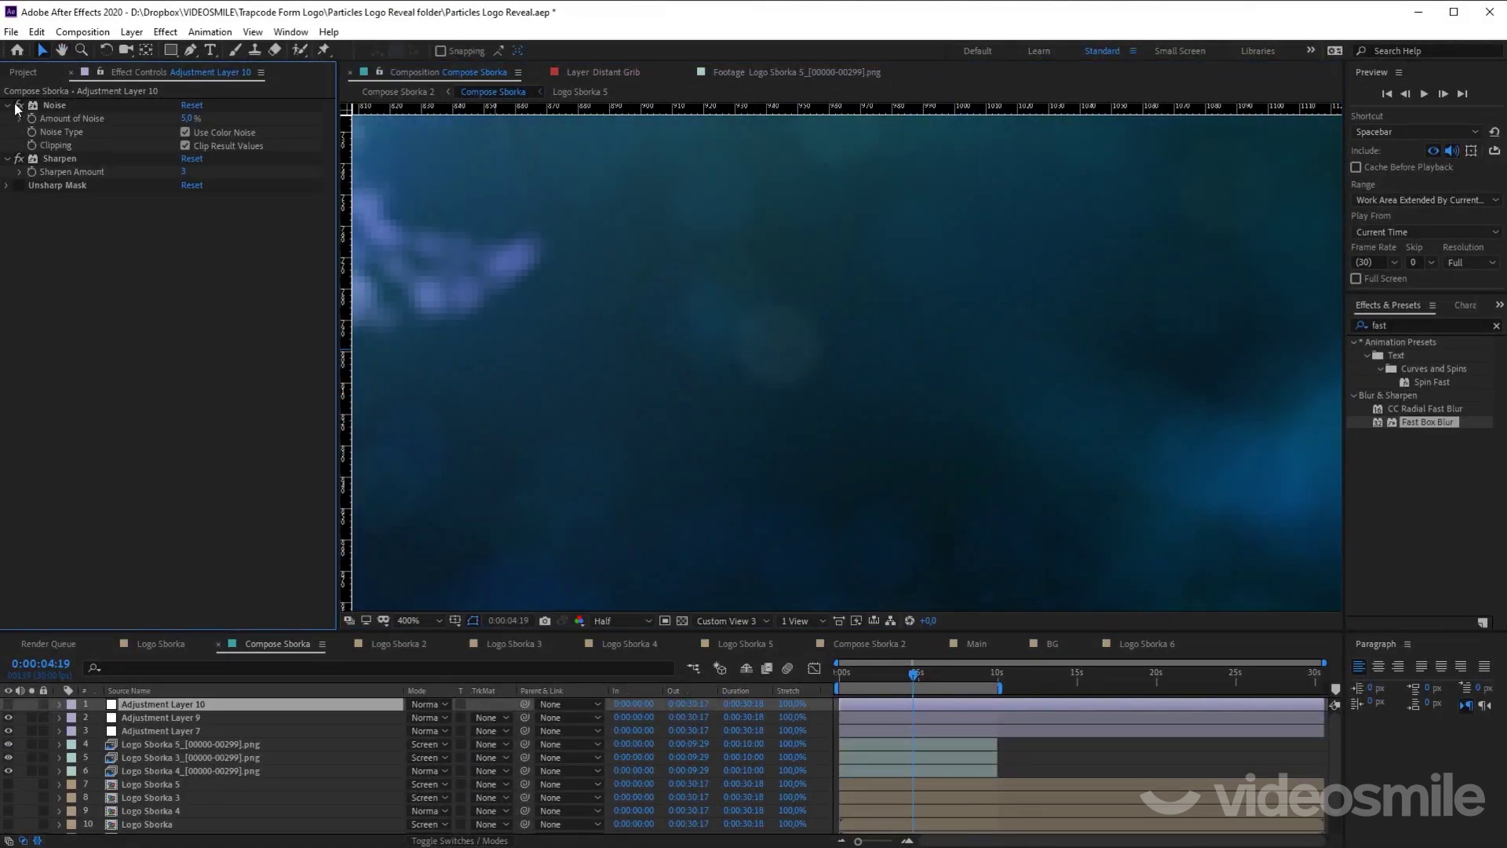
click(8, 704)
click(19, 106)
scroll(807, 417, down, 4)
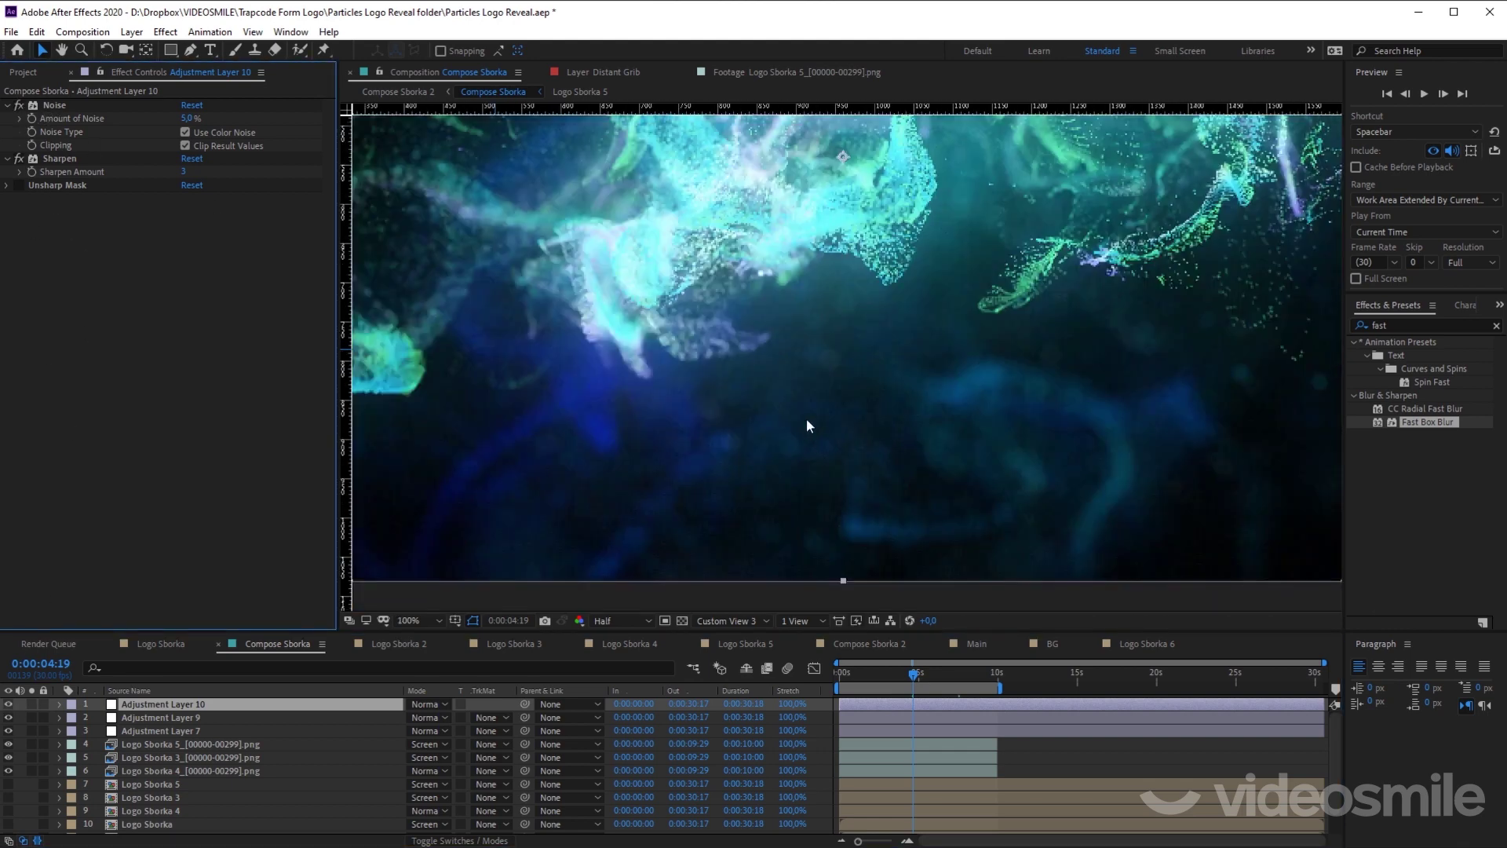
click(187, 118)
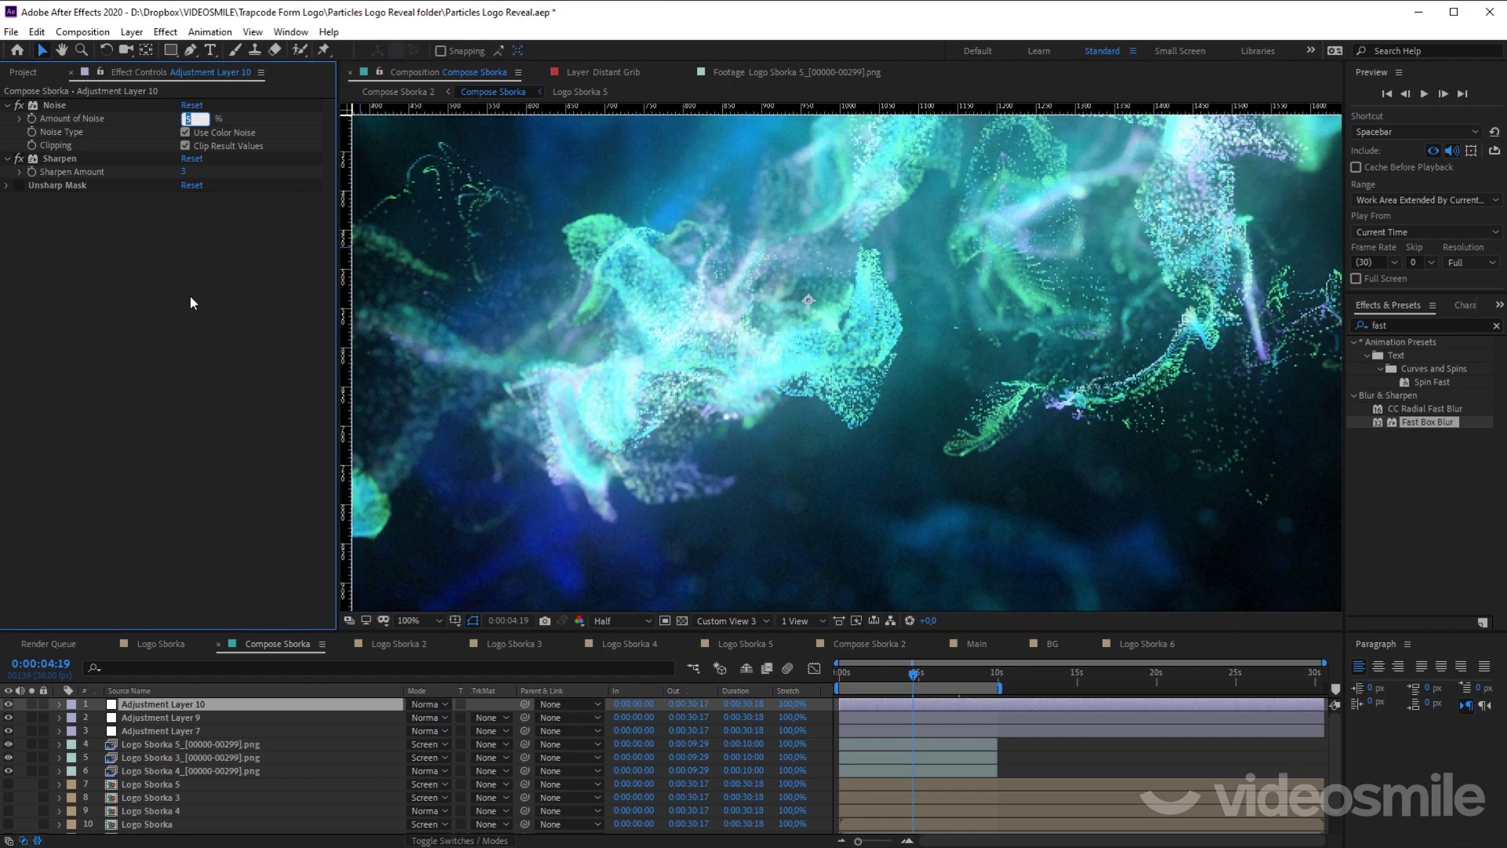
scroll(670, 487, up, 2)
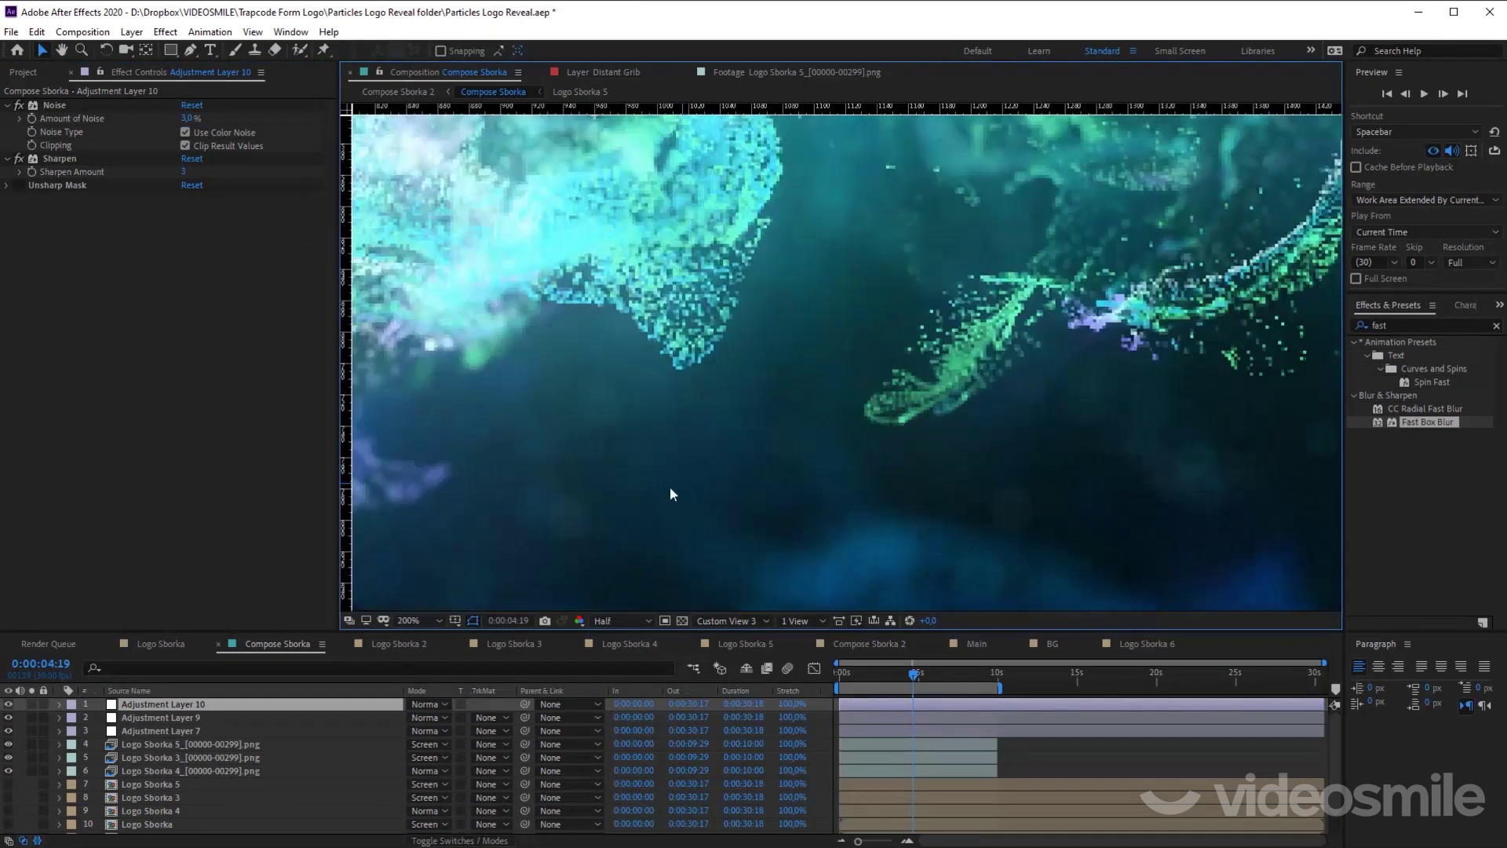
Step: Compare Sharpen off and on, leaving it enabled at 3, and zoom back to 50%
click(21, 159)
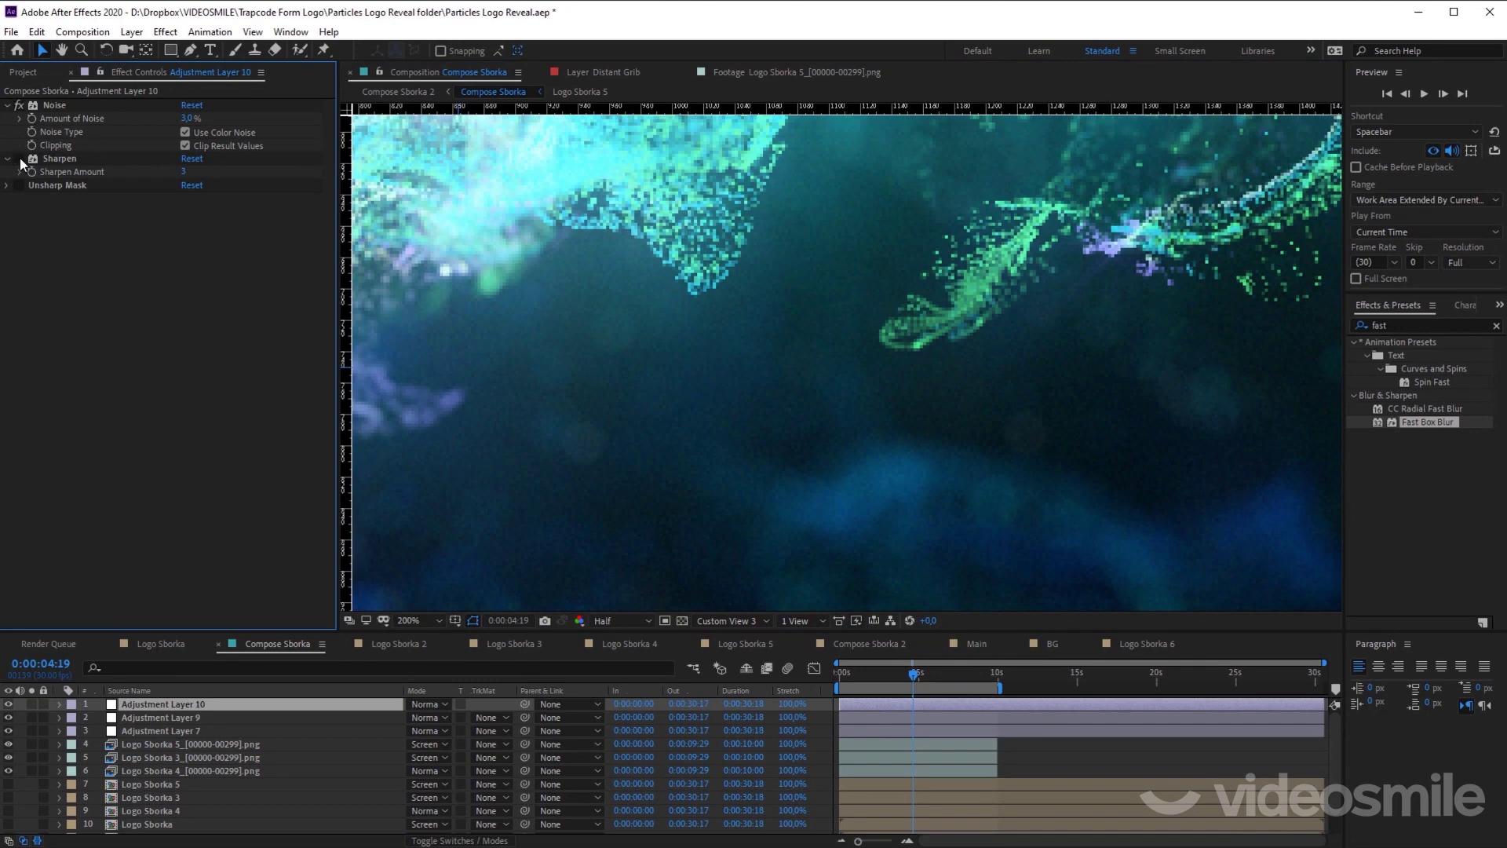
scroll(691, 446, up, 2)
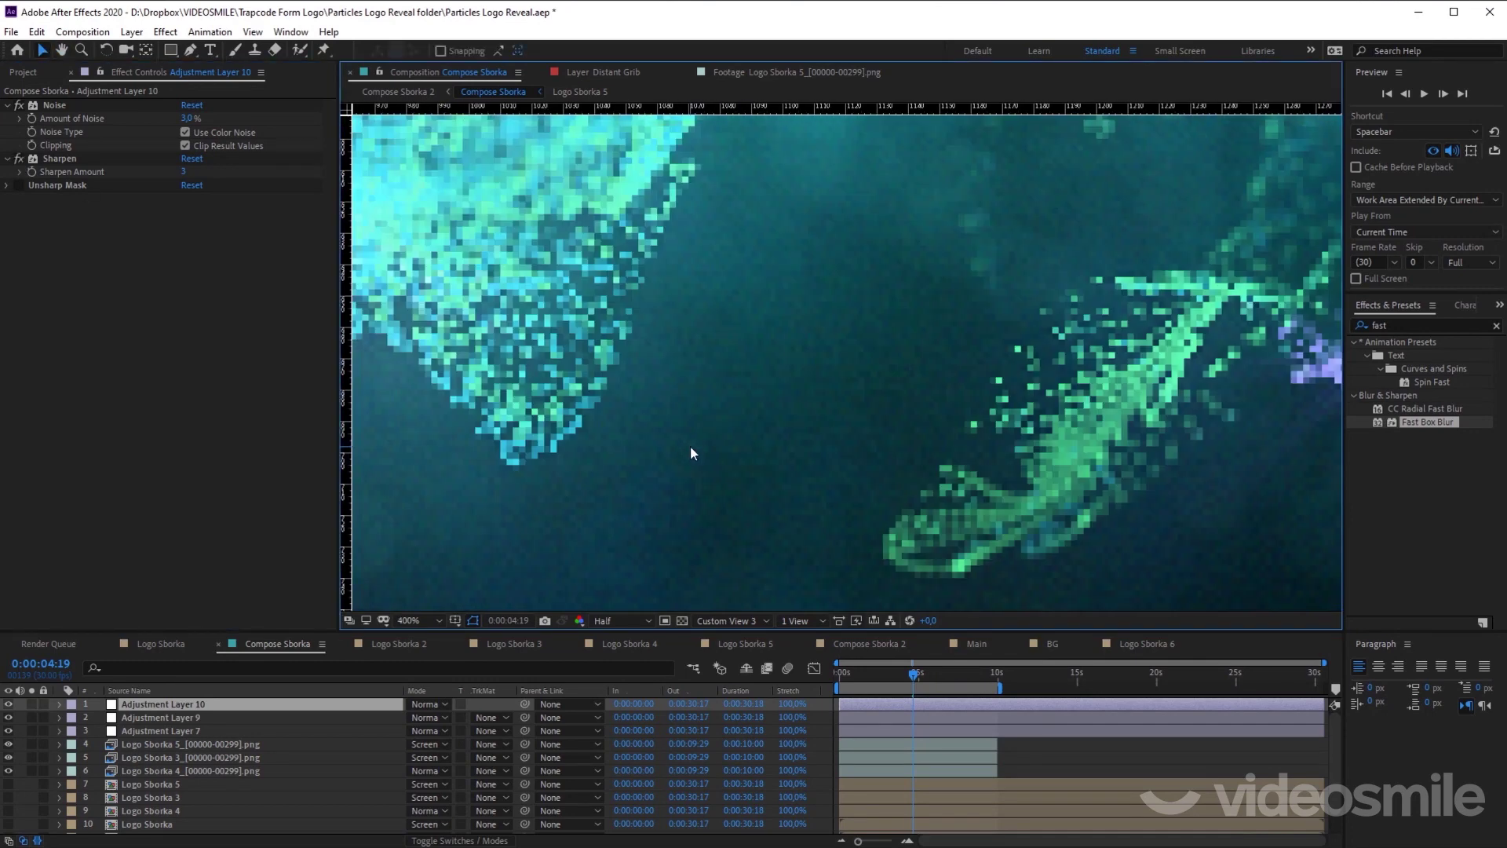
drag(577, 425, 736, 382)
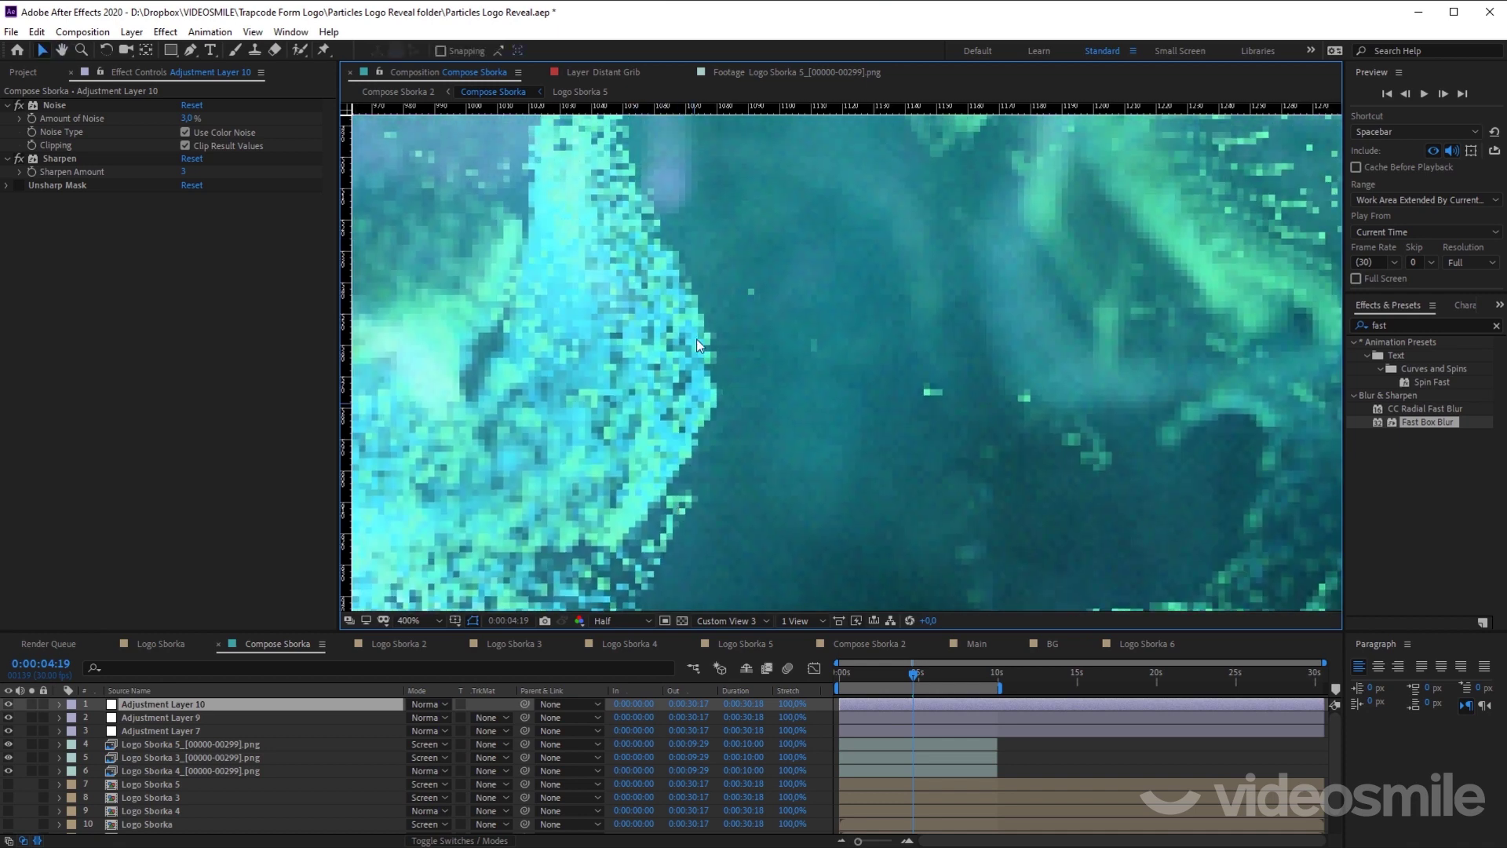
click(21, 160)
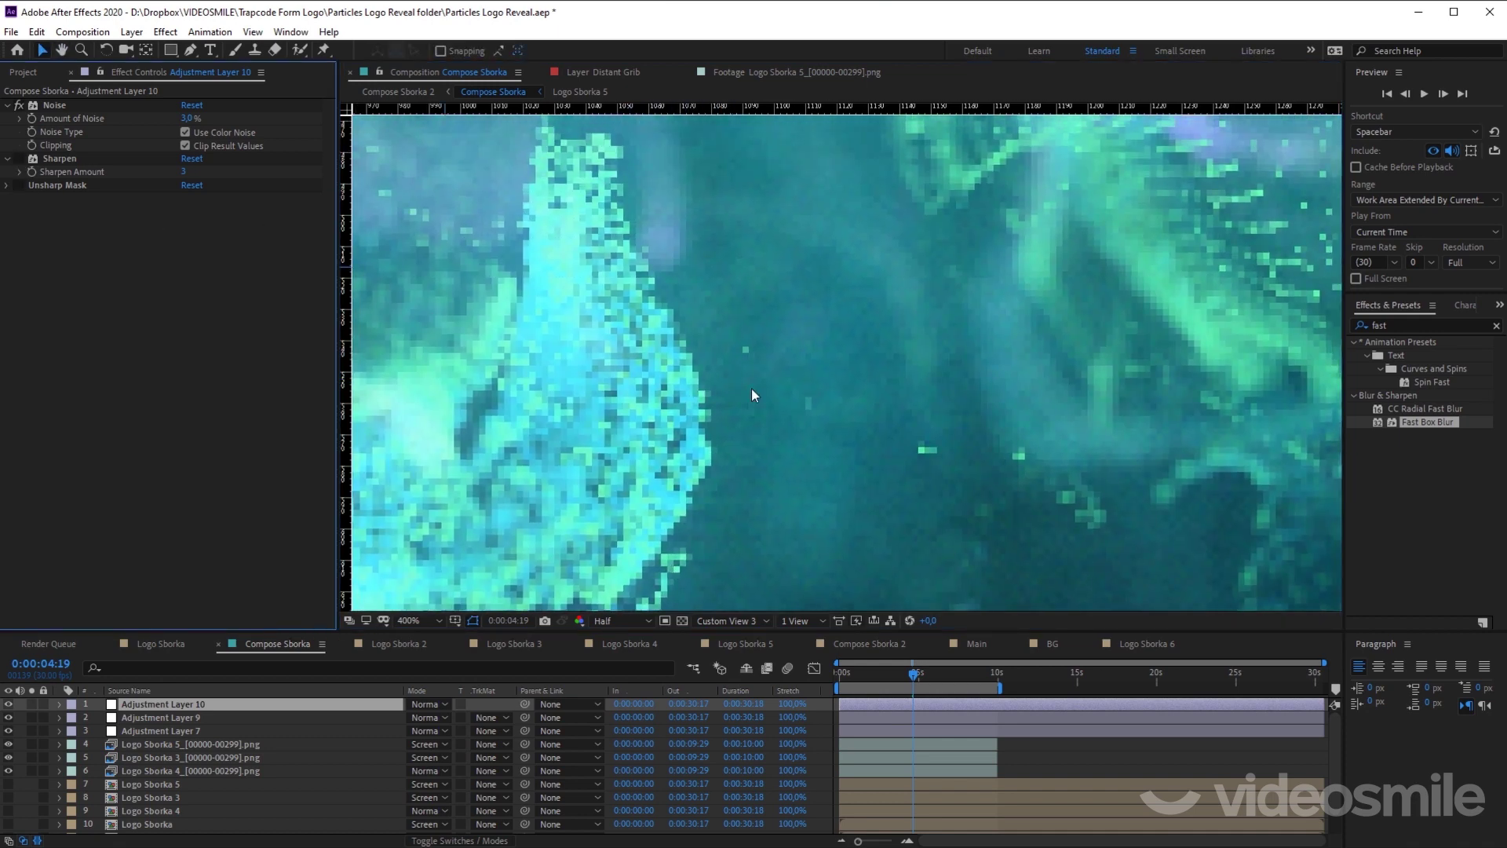
scroll(751, 388, up, 2)
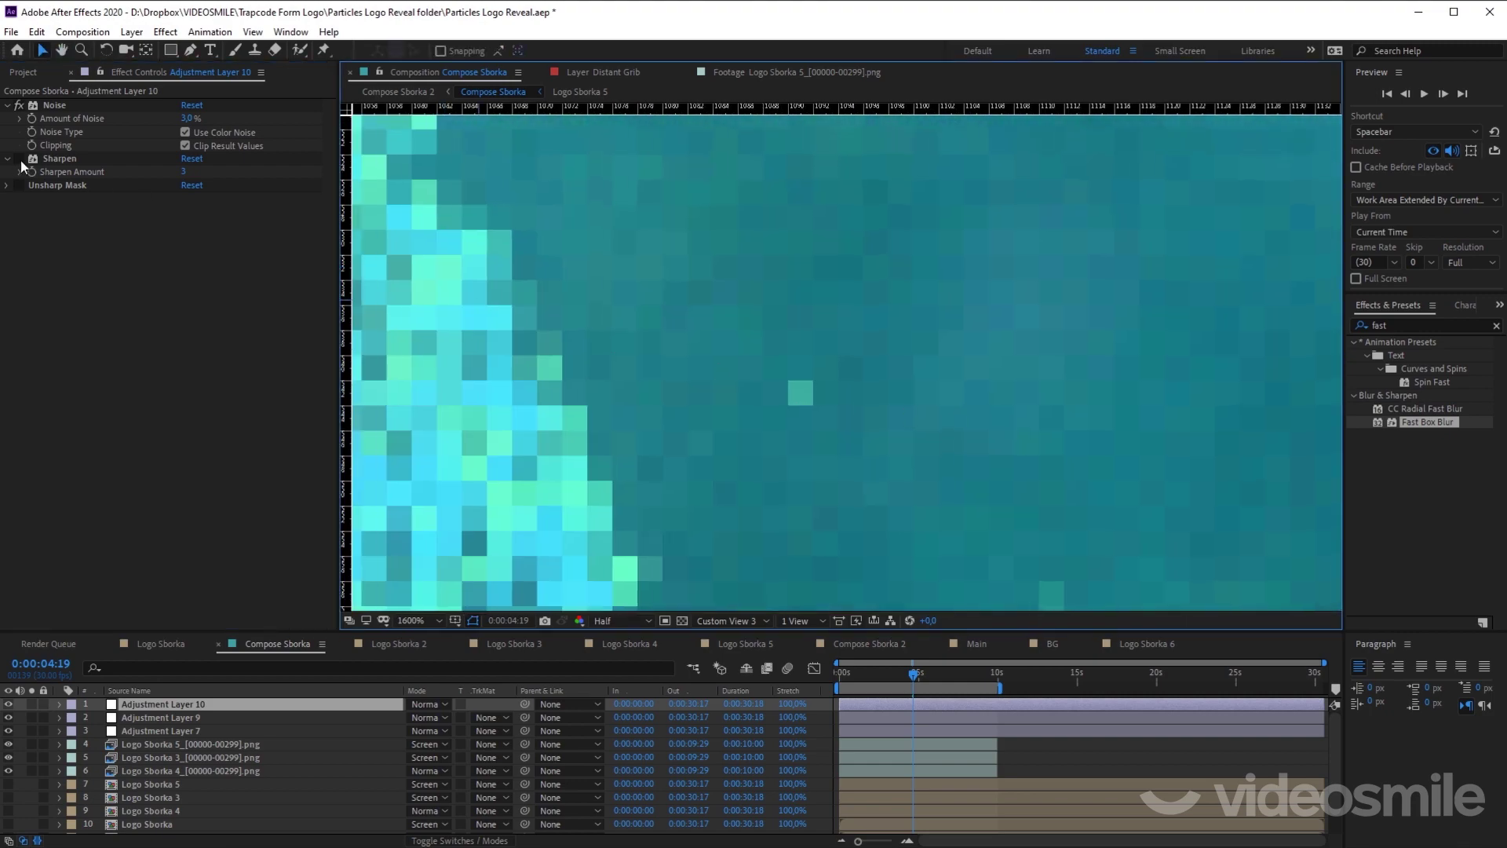
click(20, 160)
scroll(782, 543, down, 6)
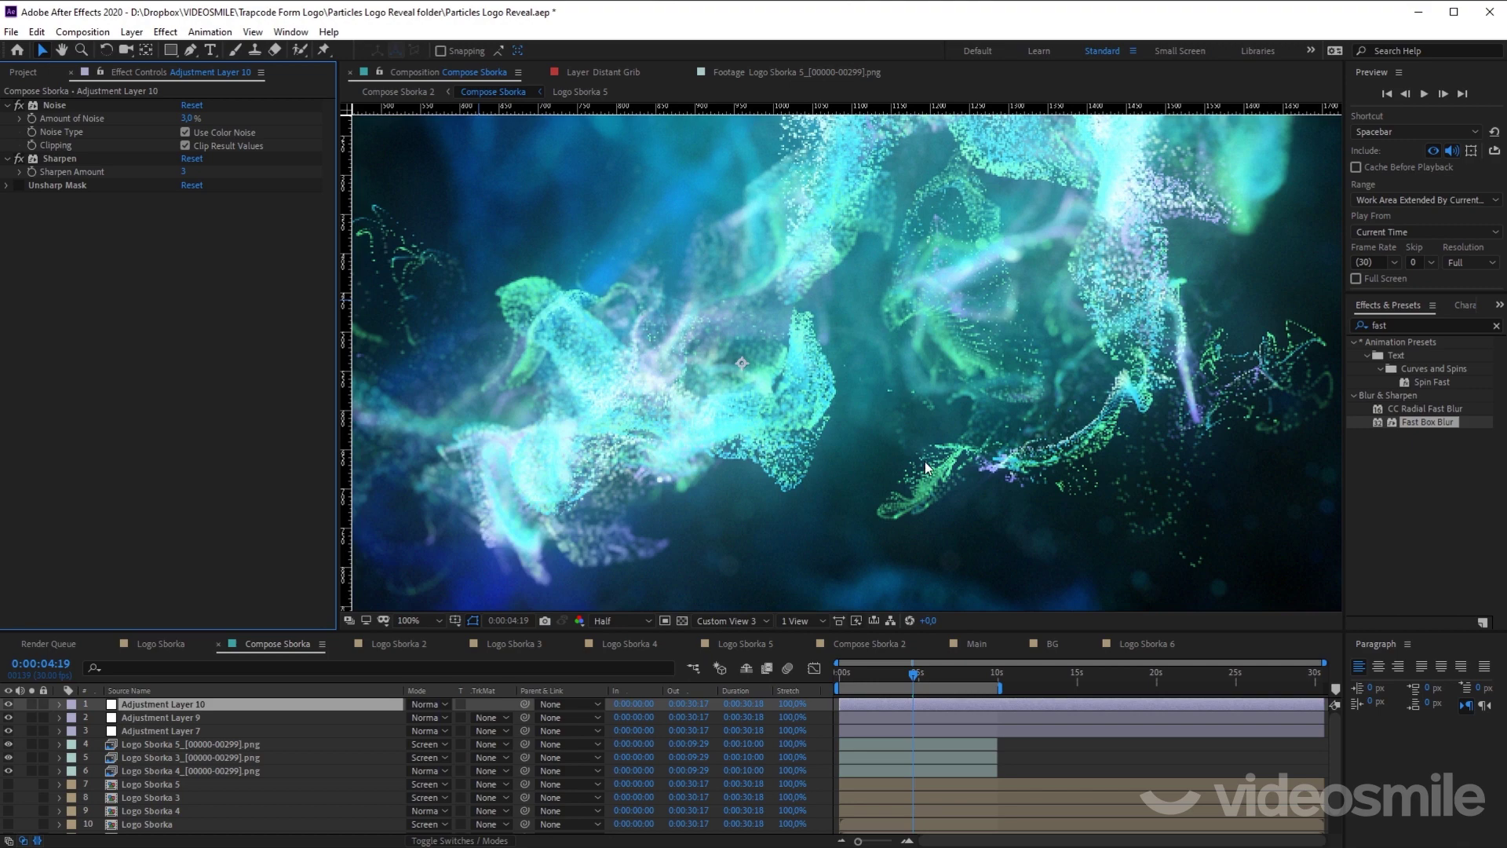
drag(927, 468, 603, 480)
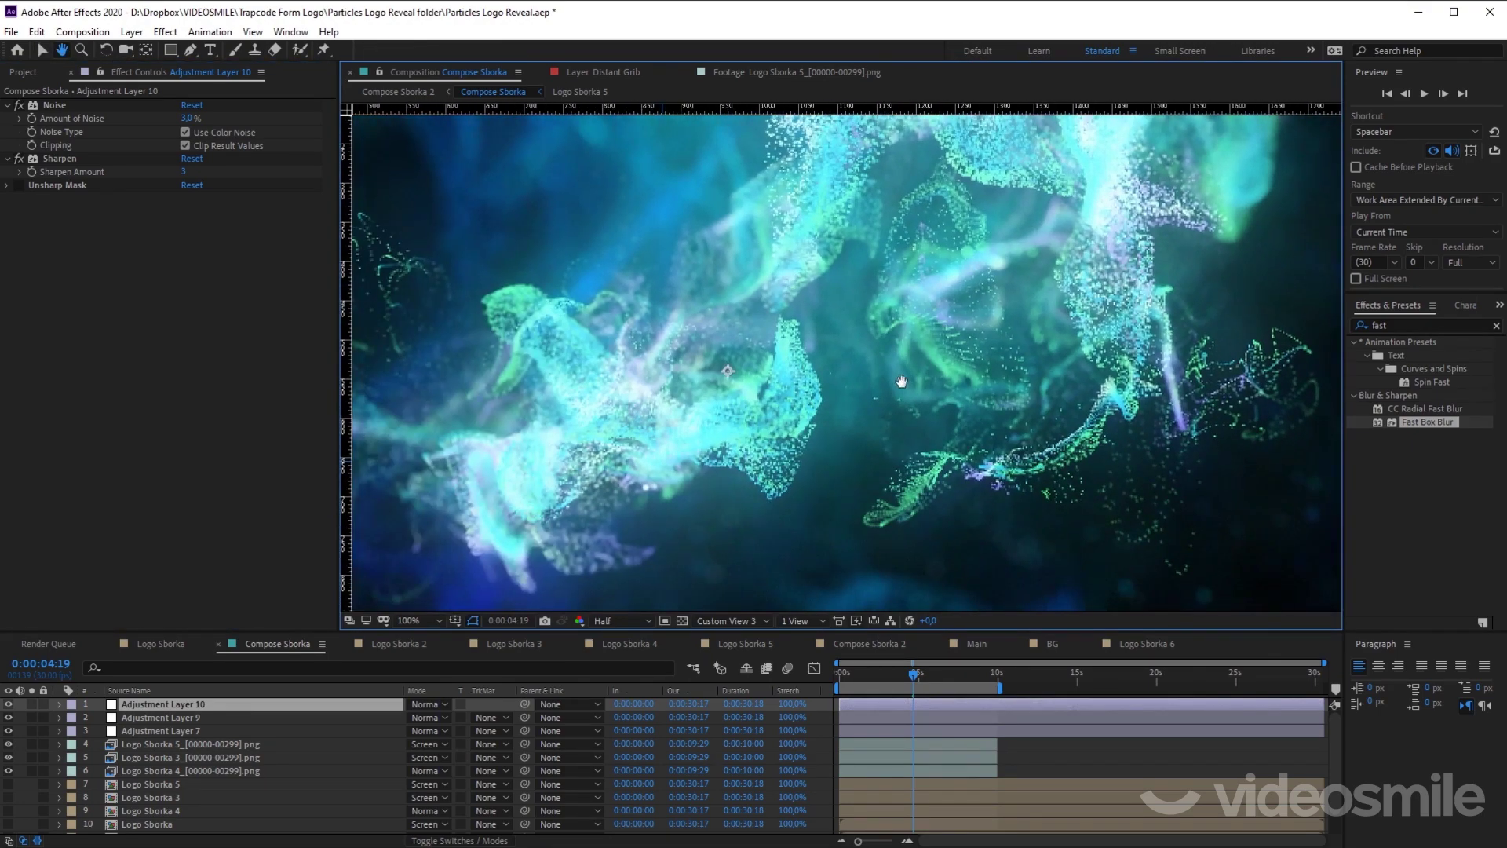
scroll(831, 488, down, 1)
scroll(1004, 602, down, 1)
Step: Move the playhead back to 0:00:00:00 and play a preview of Compose Sborka
click(1004, 601)
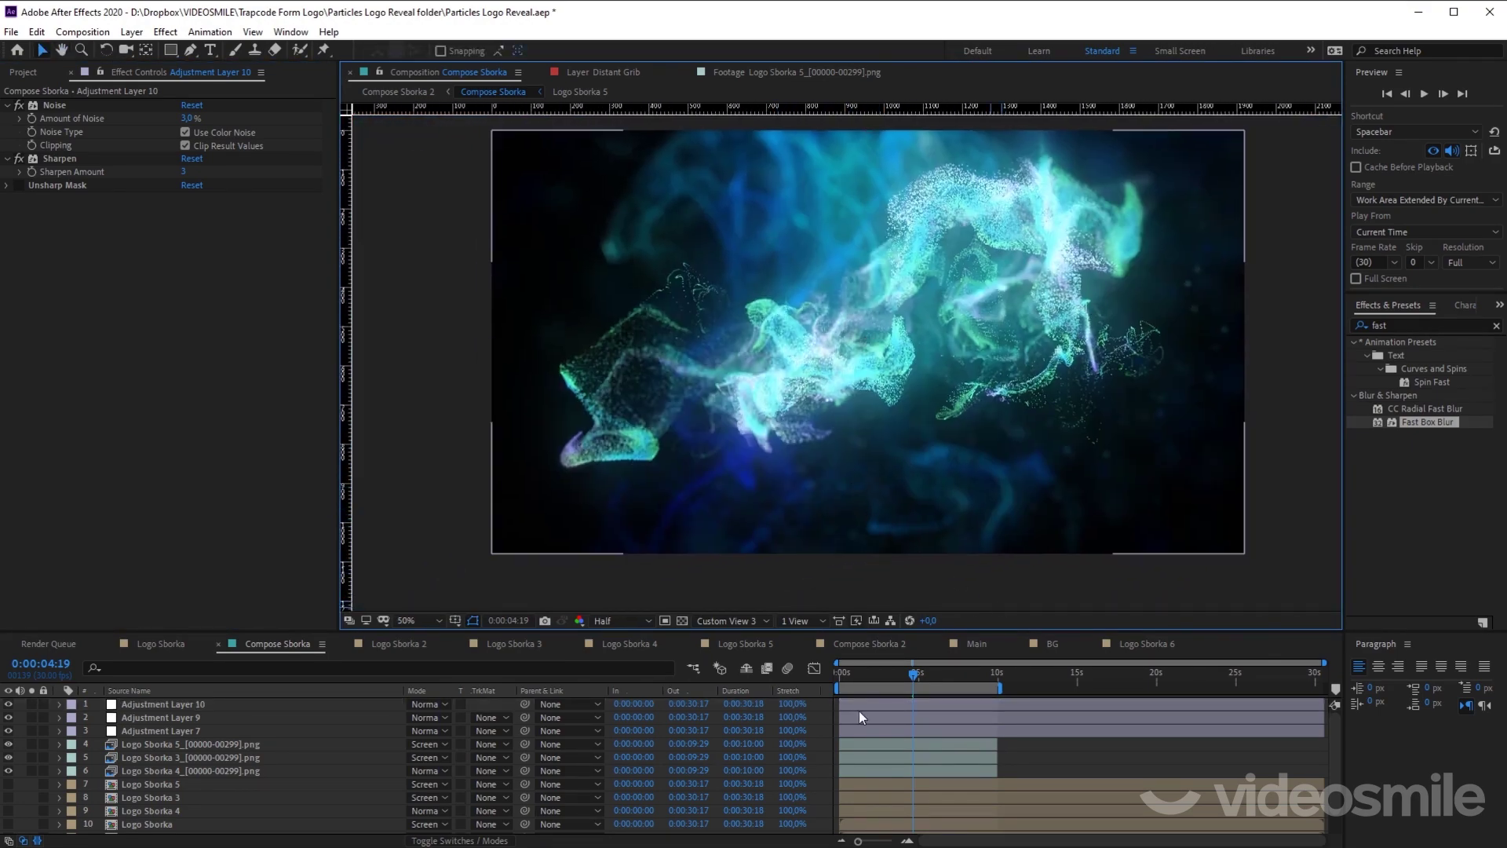
drag(900, 675, 869, 672)
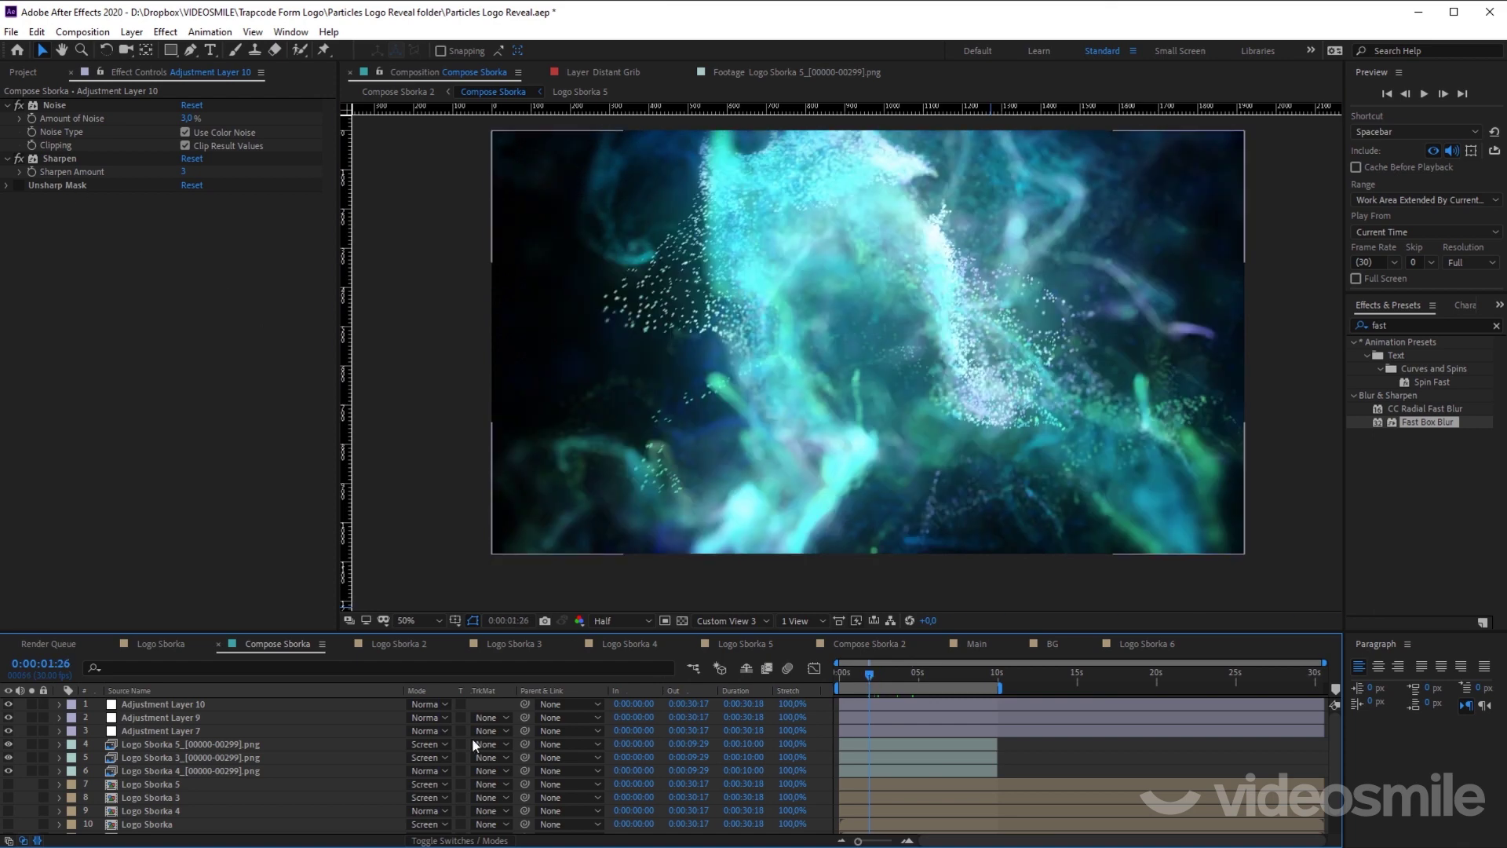
drag(857, 675, 806, 672)
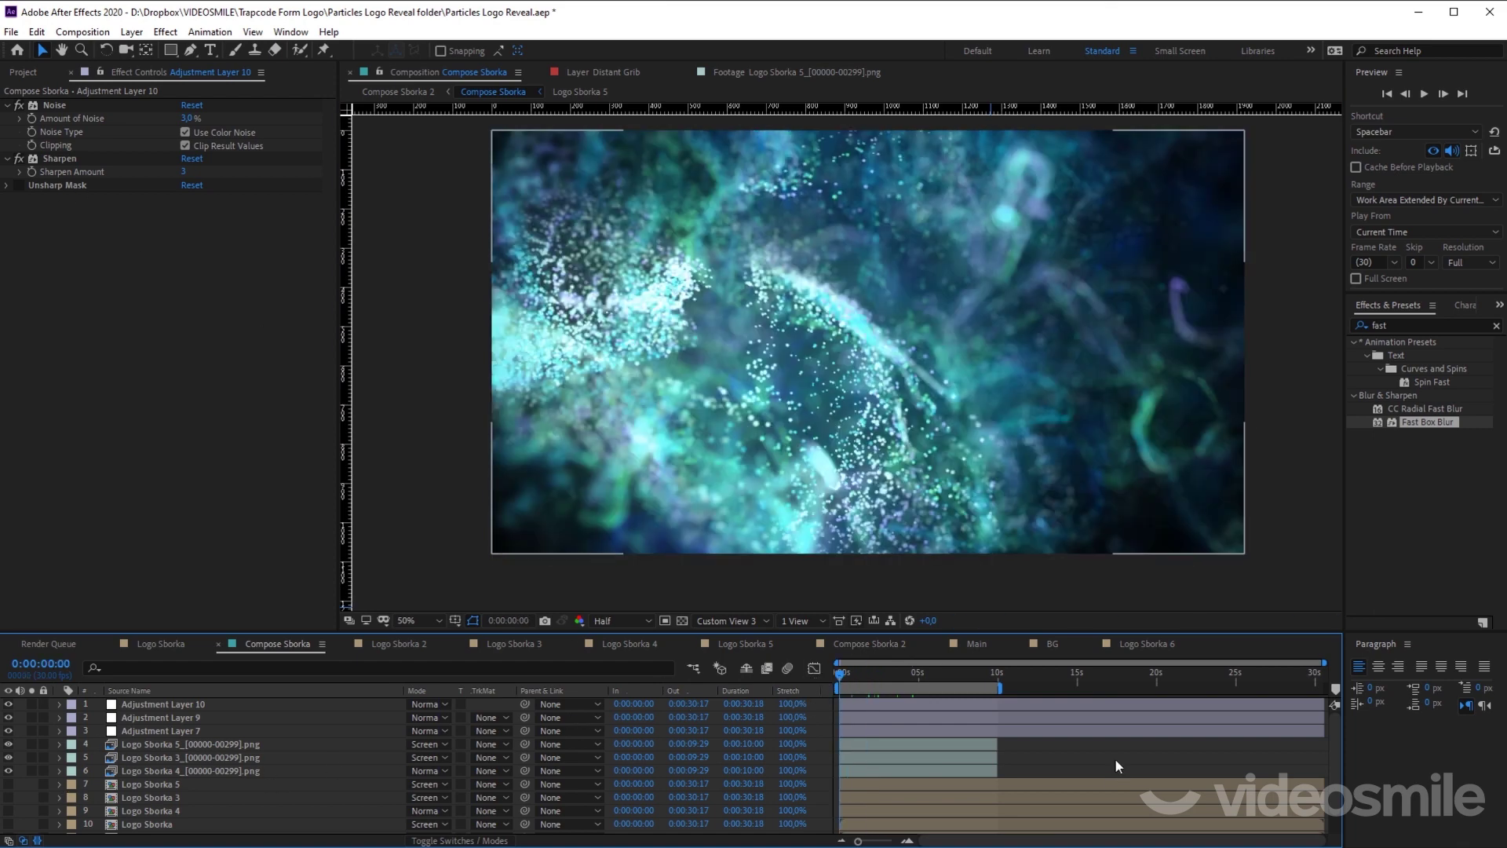
key(space)
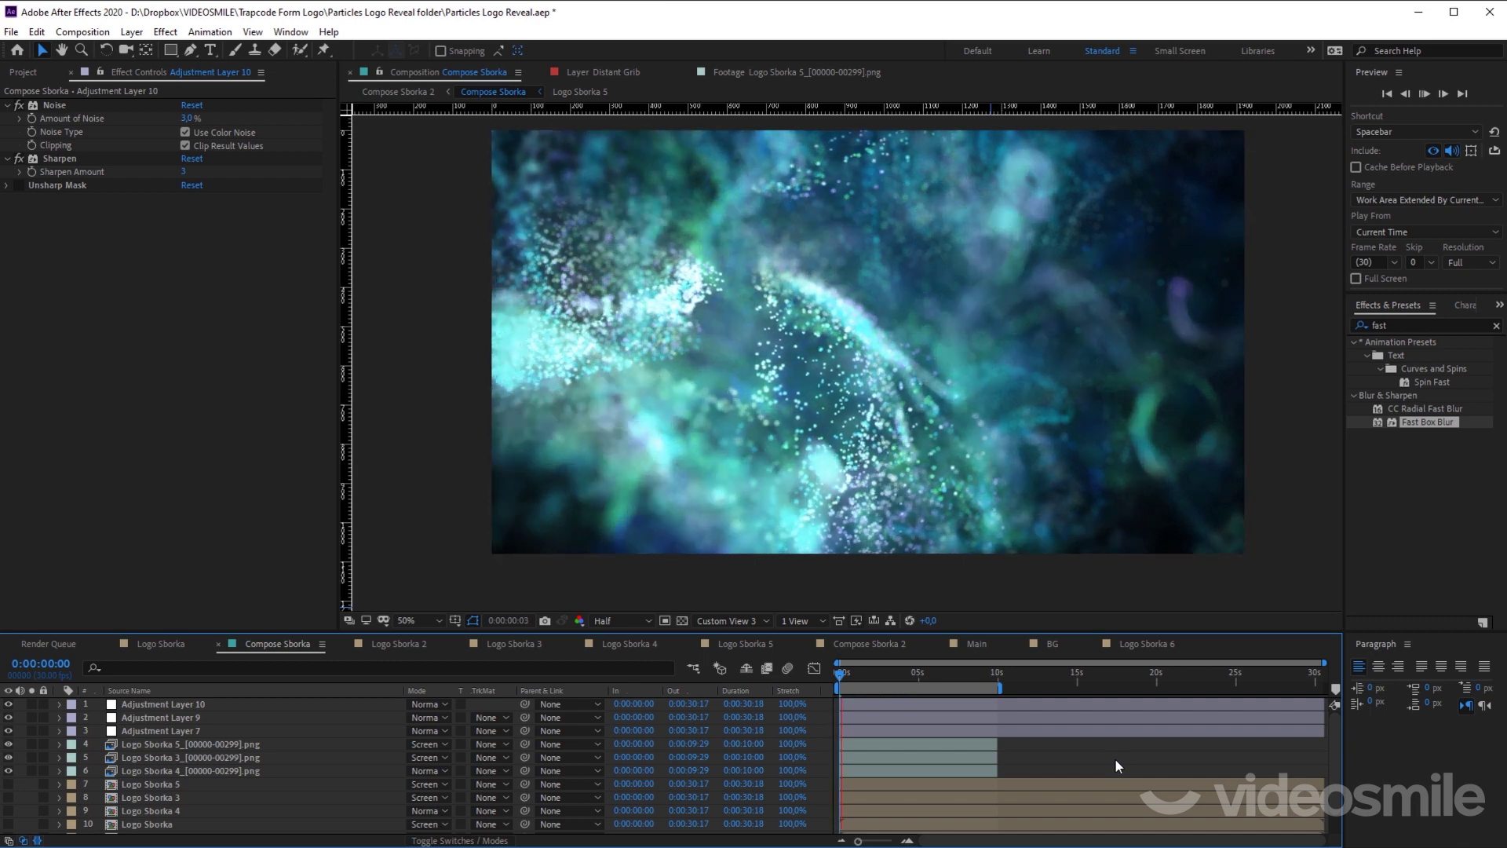